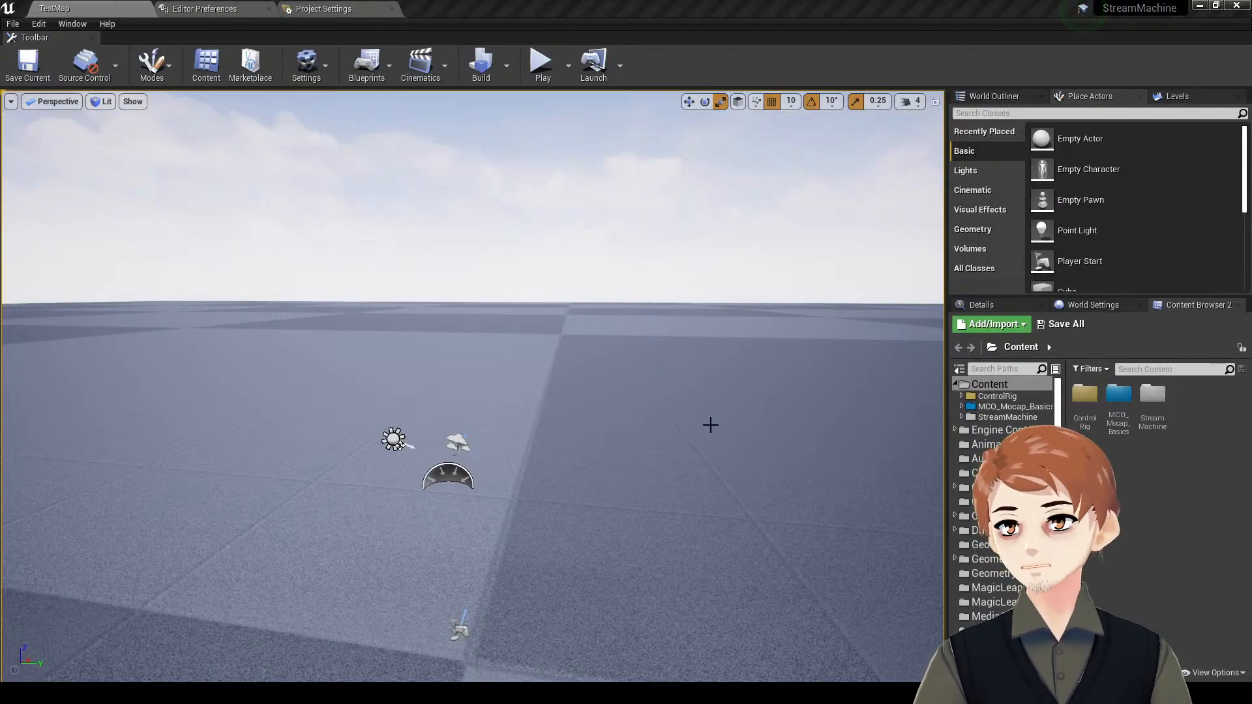
{"action": "right_click_drag", "start_coordinate": [867, 435], "coordinate": [360, 414]}
{"action": "key", "text": "s"}
{"action": "key", "text": "w"}
{"action": "key", "text": "s"}
{"action": "key", "text": "w"}
{"action": "key", "text": "a"}
{"action": "key", "text": "w"}
{"action": "key", "text": "d"}
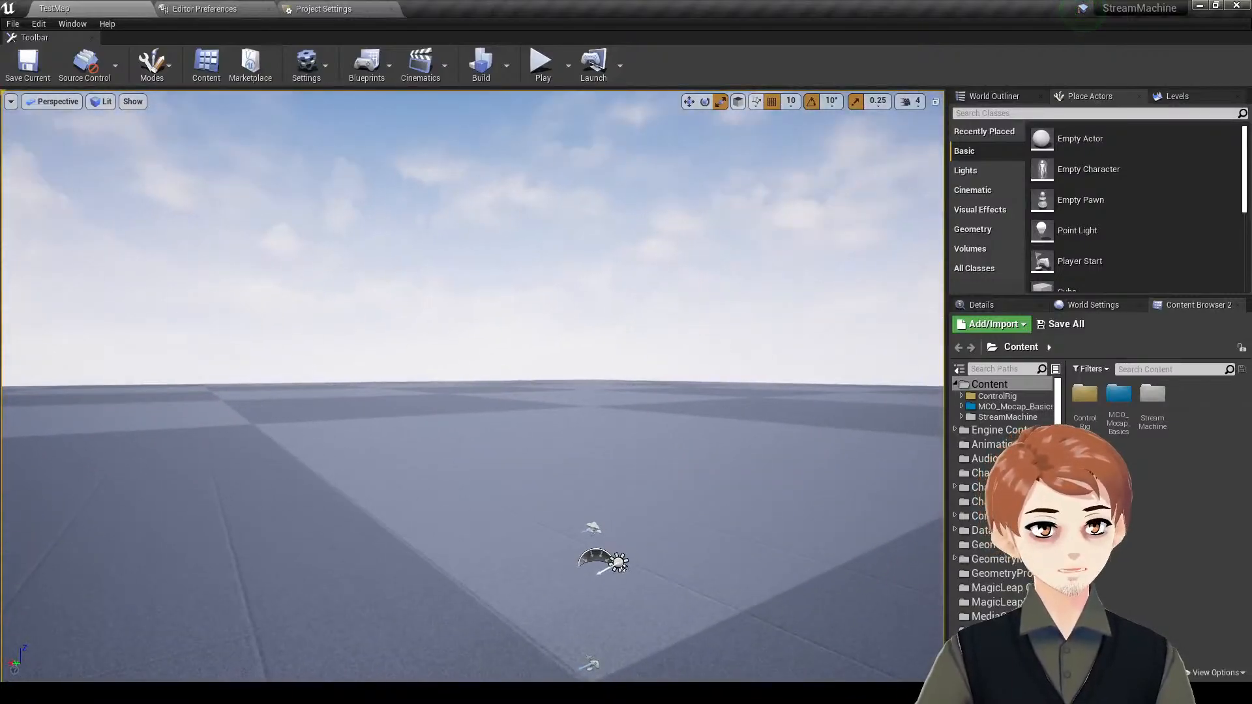
- Change the SuperRPGFramework2 Content folder's color in the Content Browser to the existing blue
{"action": "scroll", "coordinate": [1005, 575], "scroll_direction": "down", "scroll_amount": 3}
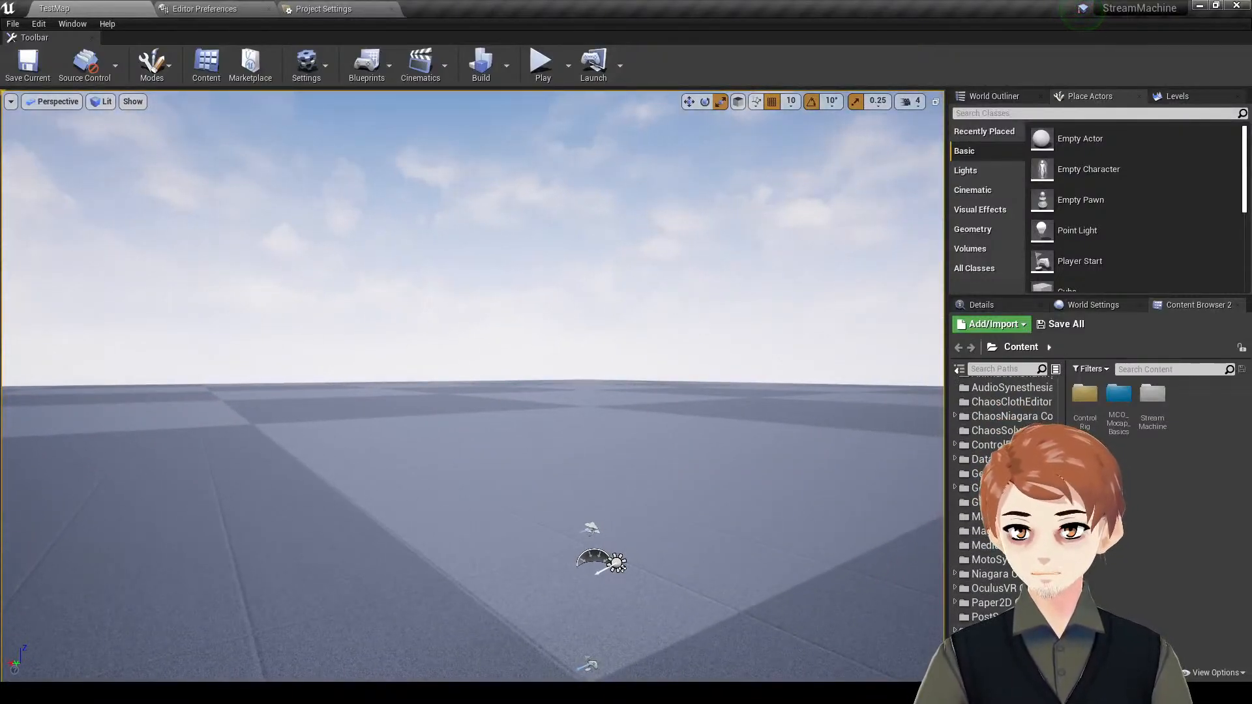
{"action": "right_click", "coordinate": [1014, 660]}
{"action": "mouse_move", "coordinate": [1110, 450]}
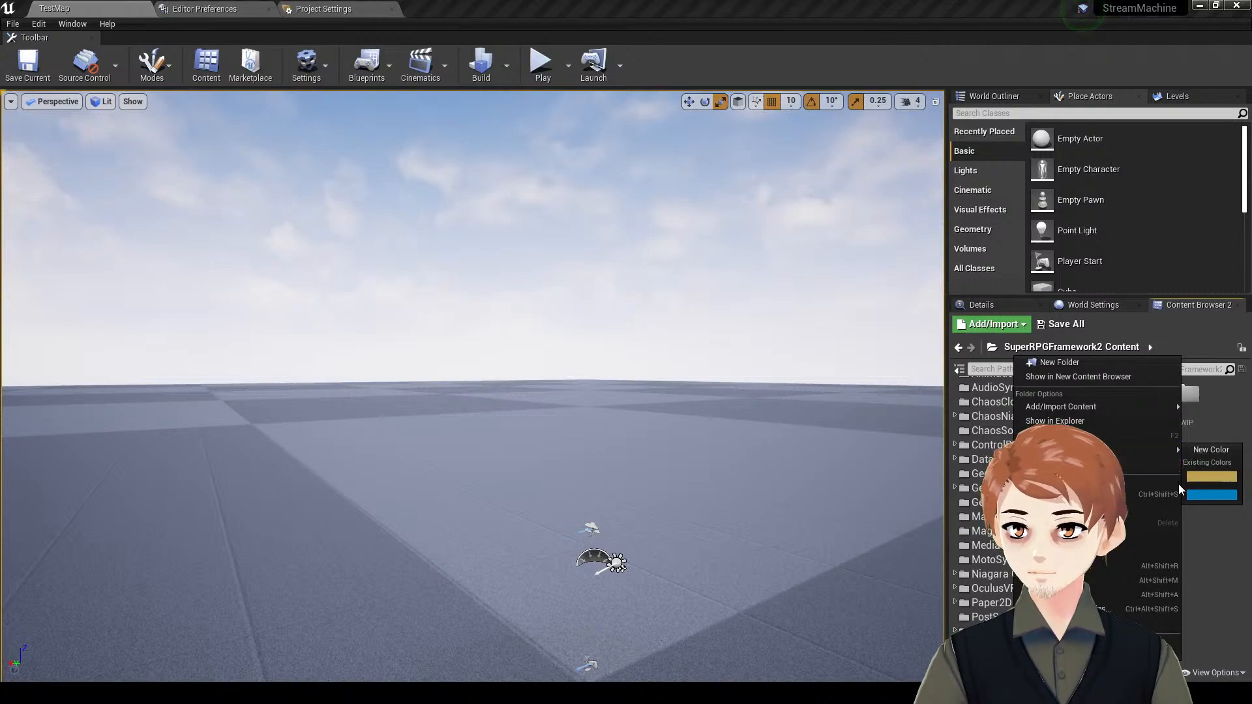
{"action": "left_click", "coordinate": [1205, 495]}
{"action": "scroll", "coordinate": [1018, 393], "scroll_direction": "up", "scroll_amount": 3}
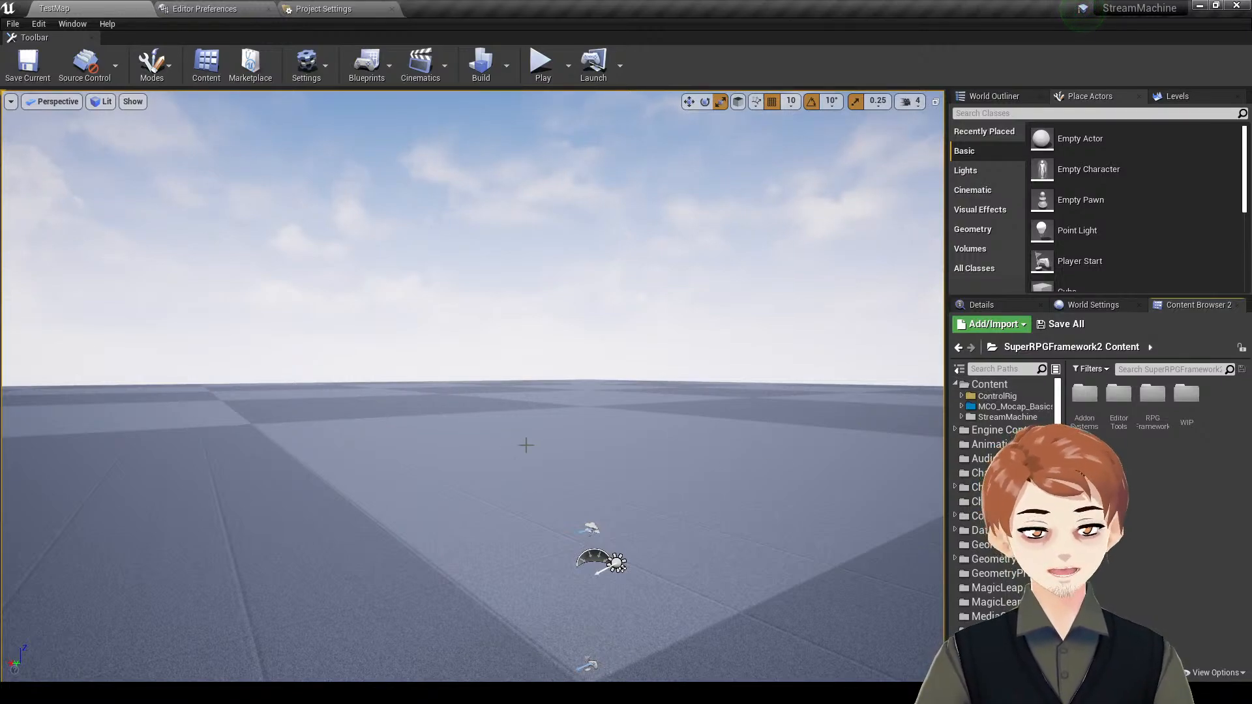
{"action": "key", "text": "s"}
{"action": "mouse_move", "coordinate": [525, 444]}
{"action": "right_mouse_down"}
{"action": "mouse_move", "coordinate": [574, 471]}
{"action": "mouse_move", "coordinate": [607, 465]}
{"action": "mouse_move", "coordinate": [525, 450]}
{"action": "right_mouse_up"}
{"action": "key", "text": "d"}
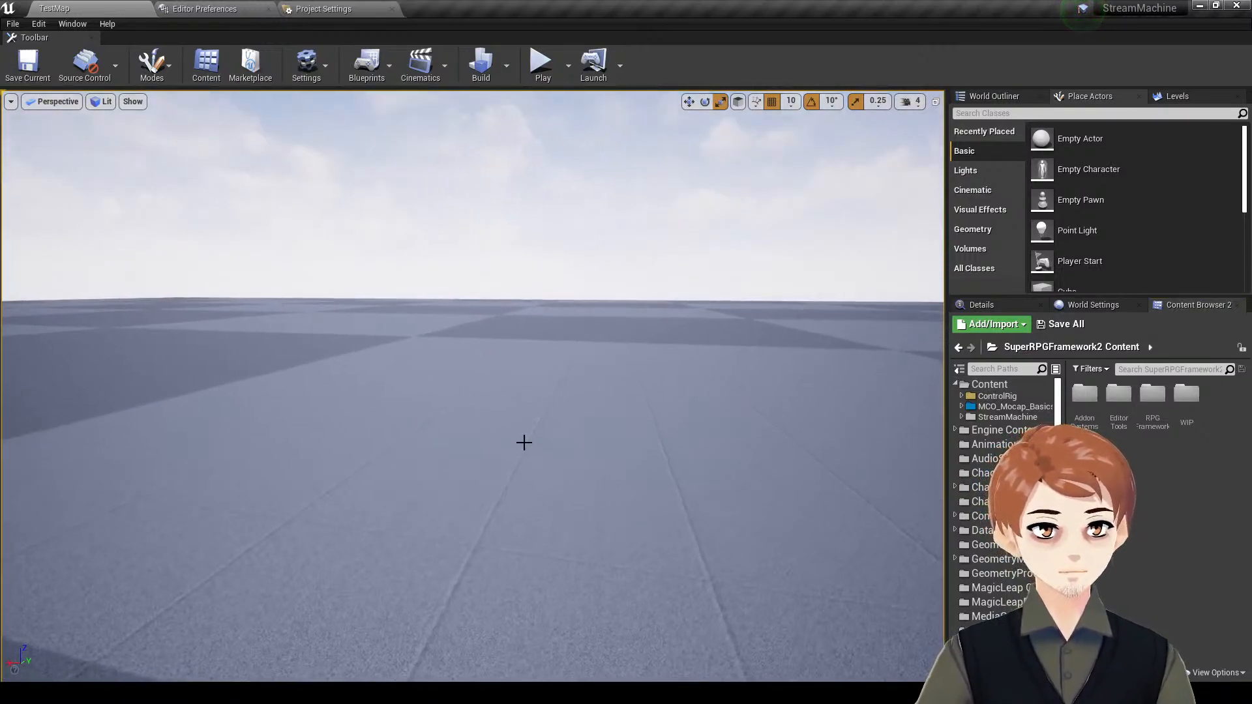
{"action": "mouse_move", "coordinate": [728, 445]}
{"action": "right_mouse_down"}
{"action": "mouse_move", "coordinate": [717, 450]}
{"action": "mouse_move", "coordinate": [727, 445]}
{"action": "right_mouse_up"}
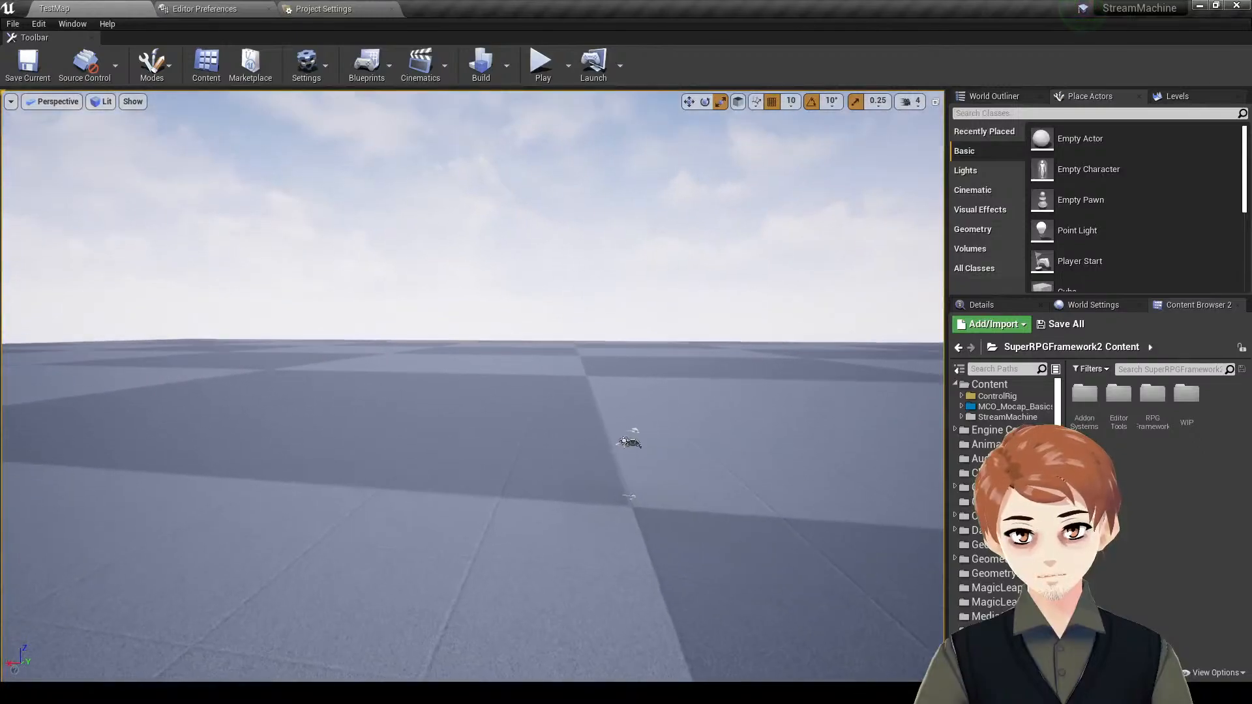
- Show the root Content folder and dock the Content Browser as a wide, shallow area directly beneath the viewport
{"action": "left_click", "coordinate": [1018, 386]}
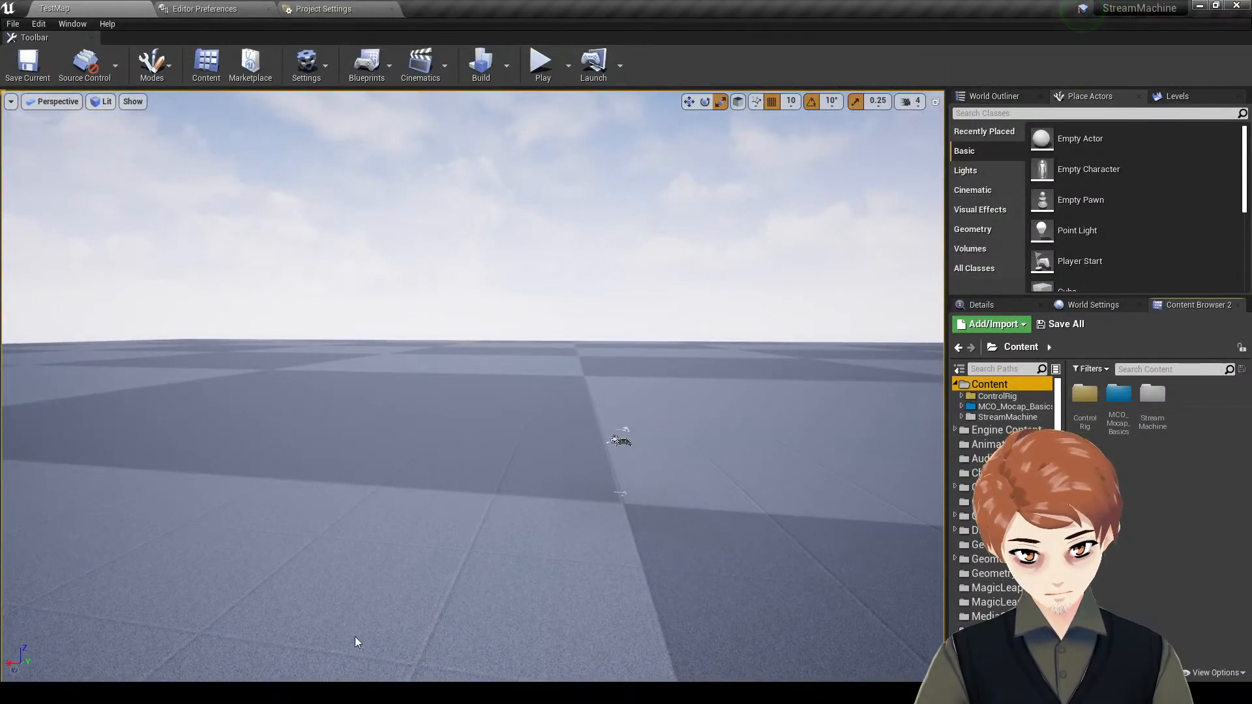
{"action": "left_click_drag", "start_coordinate": [1196, 304], "coordinate": [333, 639]}
{"action": "left_click_drag", "start_coordinate": [430, 388], "coordinate": [431, 509]}
{"action": "mouse_move", "coordinate": [607, 159]}
{"action": "right_mouse_down"}
{"action": "mouse_move", "coordinate": [561, 189]}
{"action": "mouse_move", "coordinate": [606, 142]}
{"action": "right_mouse_up"}
{"action": "right_click_drag", "start_coordinate": [737, 417], "coordinate": [674, 467]}
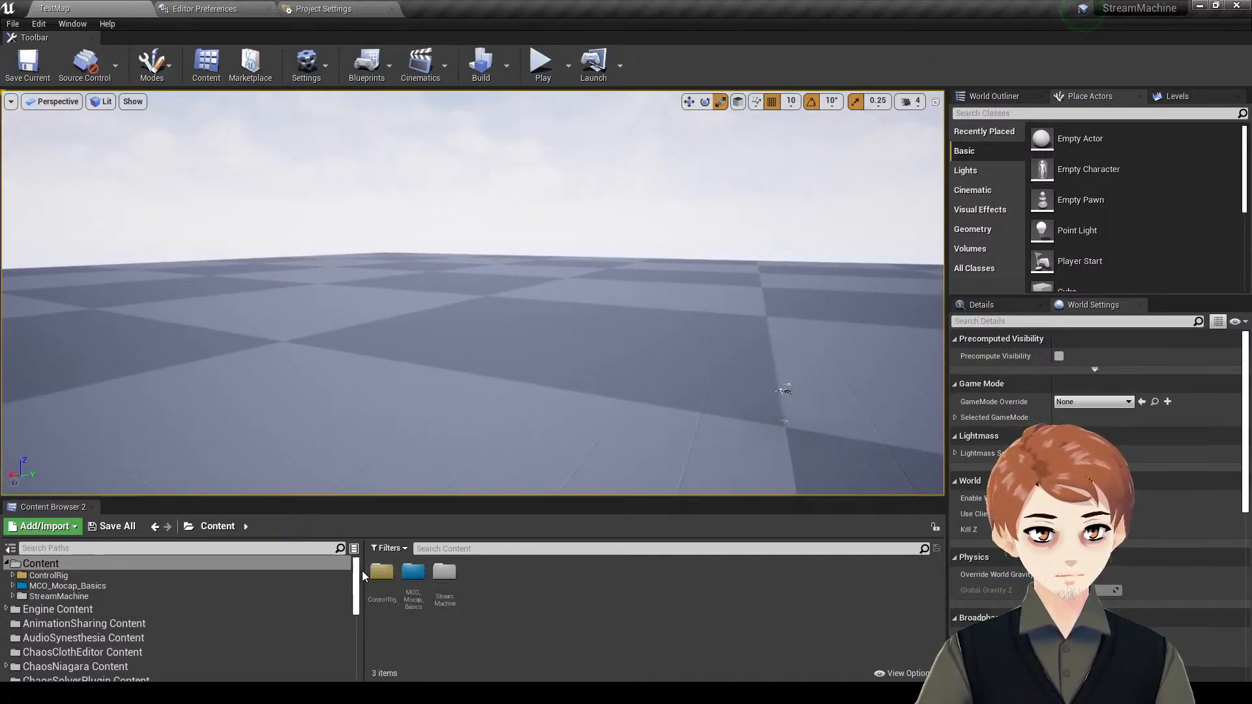
- Narrow the Content Browser's folder tree, make the browser slightly taller and enlarge its thumbnails
{"action": "left_click_drag", "start_coordinate": [358, 574], "coordinate": [195, 573]}
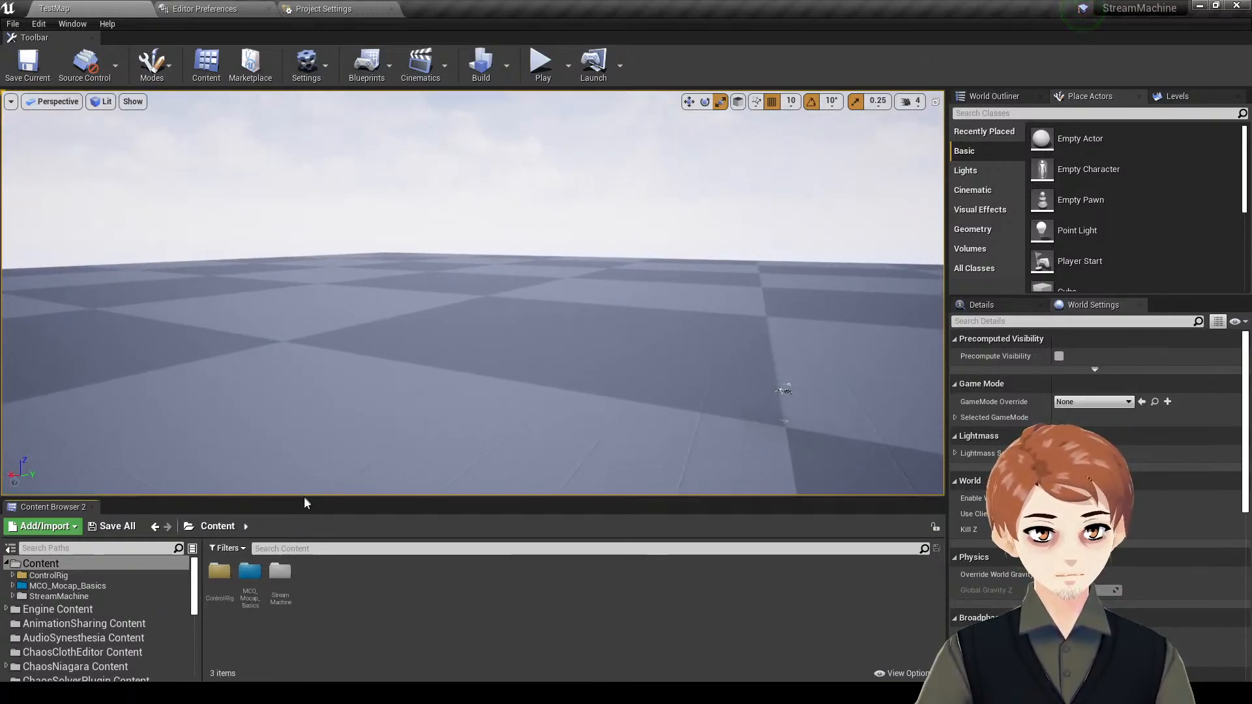
{"action": "left_click_drag", "start_coordinate": [304, 498], "coordinate": [307, 464]}
{"action": "right_click_drag", "start_coordinate": [365, 392], "coordinate": [375, 341]}
{"action": "key", "text": "w"}
{"action": "scroll", "coordinate": [413, 582], "scroll_direction": "up", "scroll_amount": 3, "text": "ctrl"}
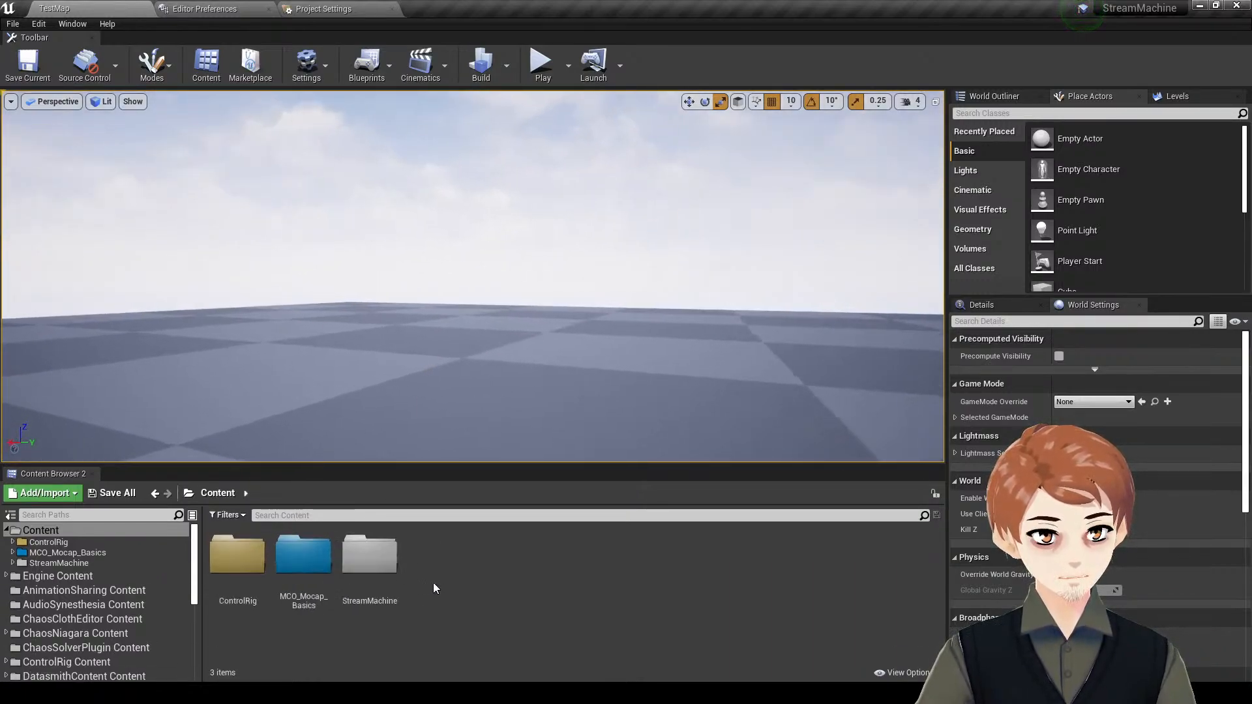
- Open the StreamMachine folder in the Content Browser
{"action": "double_click", "coordinate": [391, 567]}
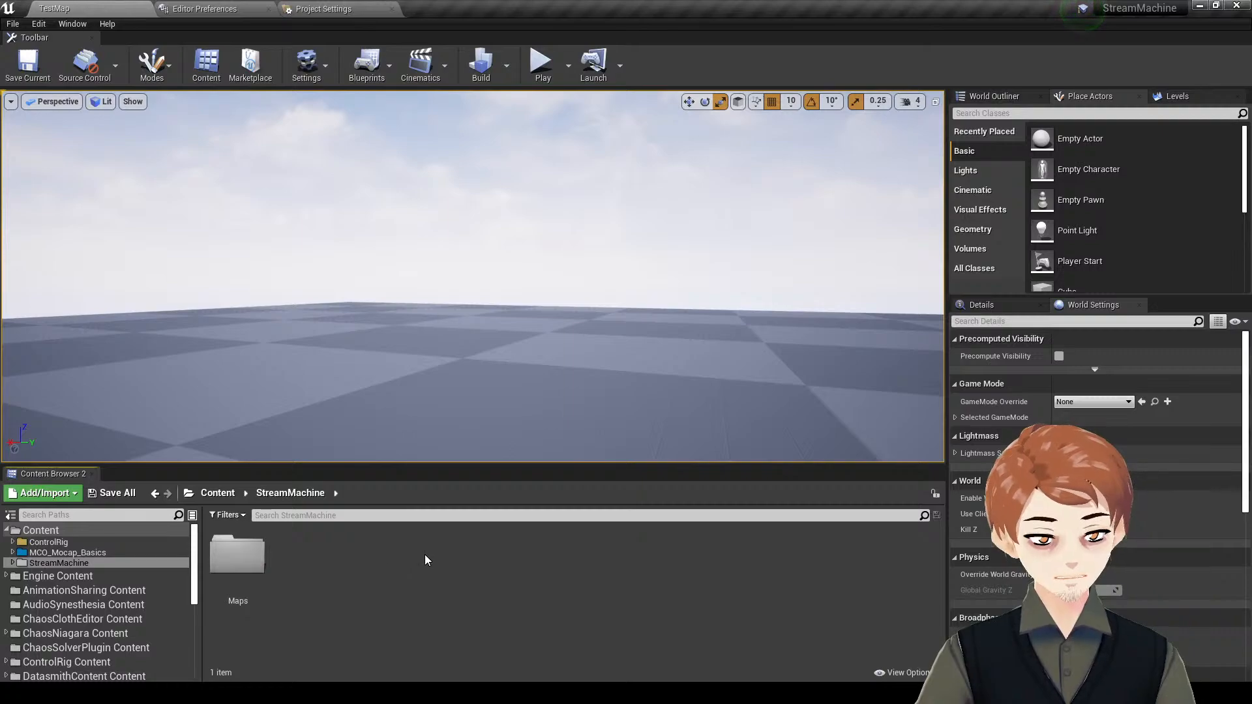
{"action": "mouse_move", "coordinate": [644, 259]}
{"action": "right_mouse_down"}
{"action": "mouse_move", "coordinate": [645, 281]}
{"action": "mouse_move", "coordinate": [645, 228]}
{"action": "mouse_move", "coordinate": [642, 252]}
{"action": "right_mouse_up"}
{"action": "key", "text": "ctrl+s"}
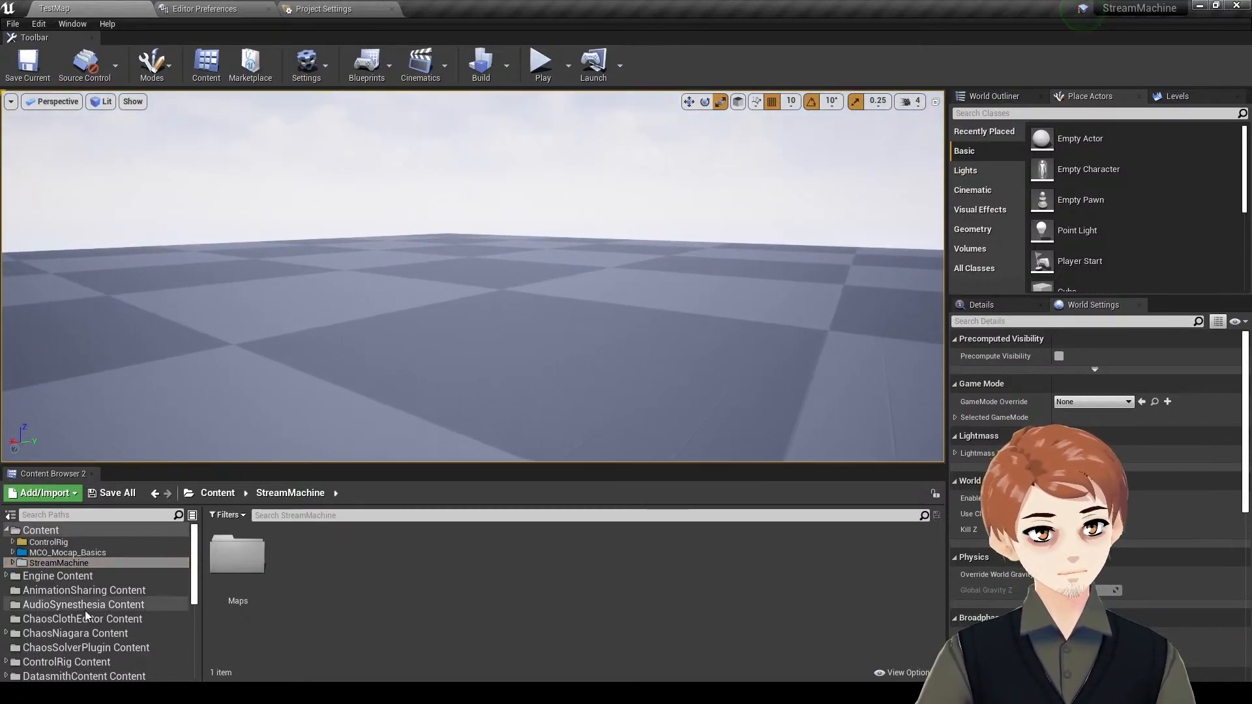
{"action": "left_click", "coordinate": [98, 553]}
{"action": "left_click", "coordinate": [124, 562]}
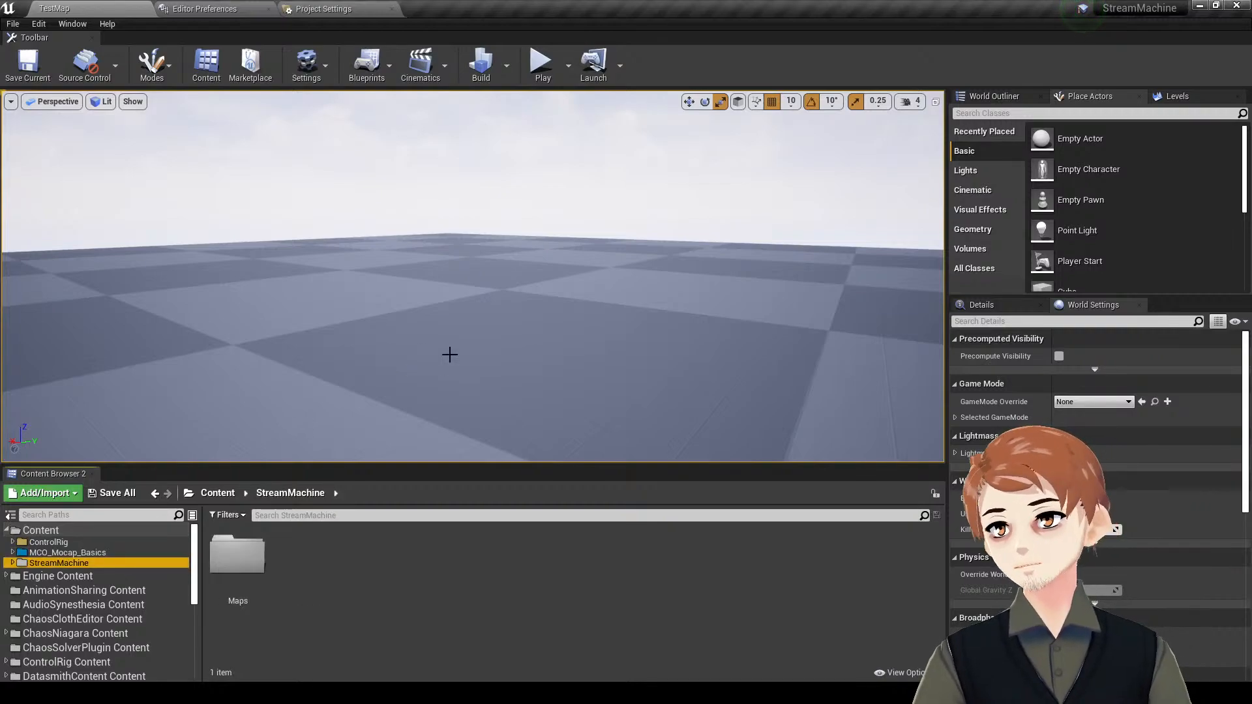
- Switch to Discord, restore its window from full size and move it off this screen
{"action": "key", "text": "alt+Tab"}
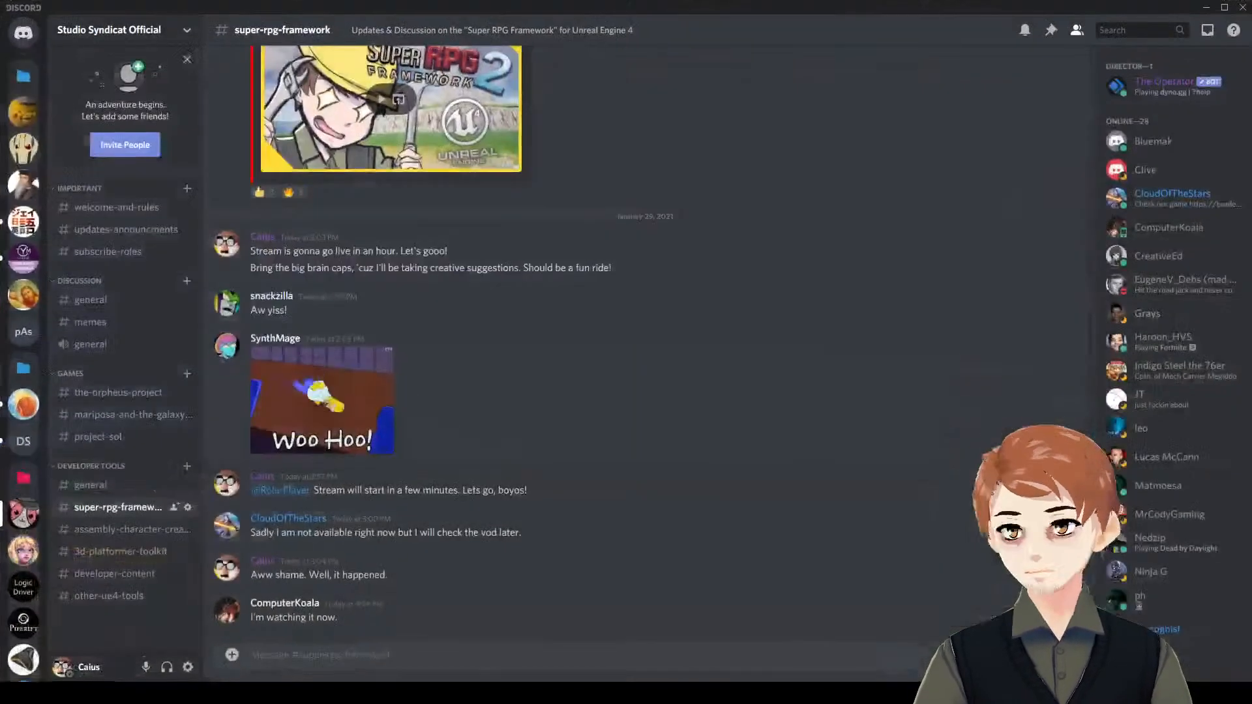
{"action": "left_click", "coordinate": [1224, 10]}
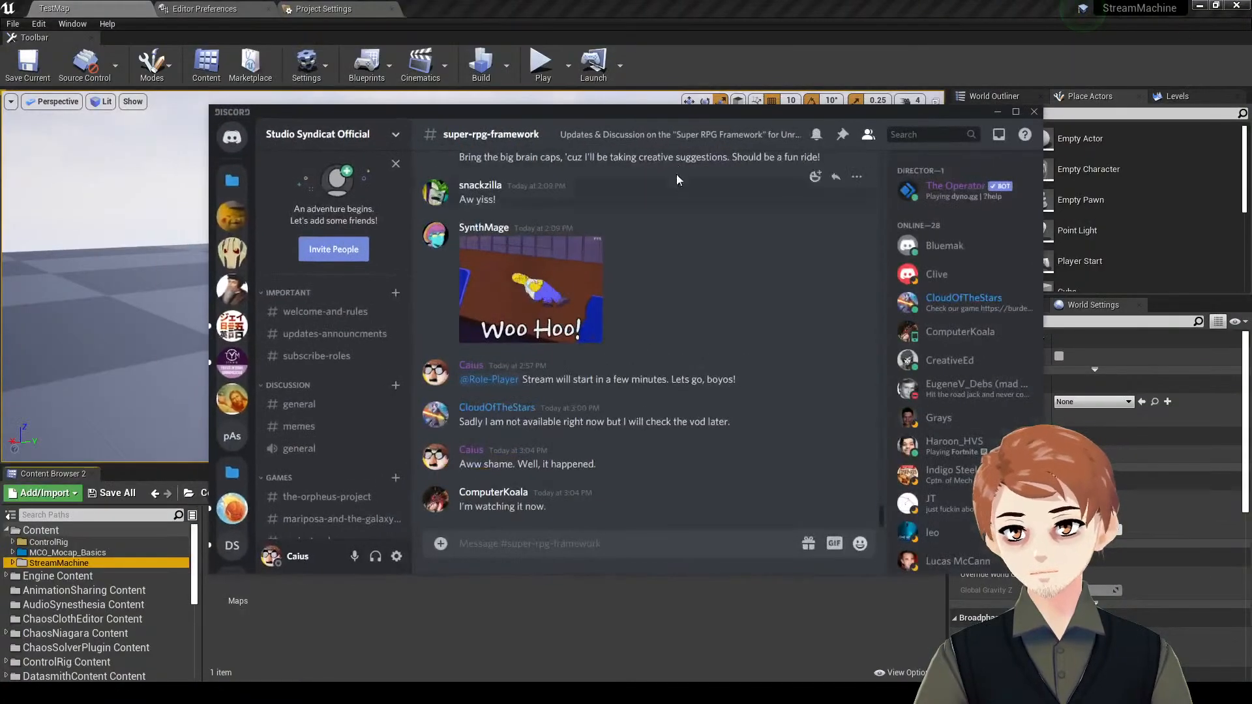
{"action": "left_click_drag", "start_coordinate": [690, 118], "coordinate": [1251, 140]}
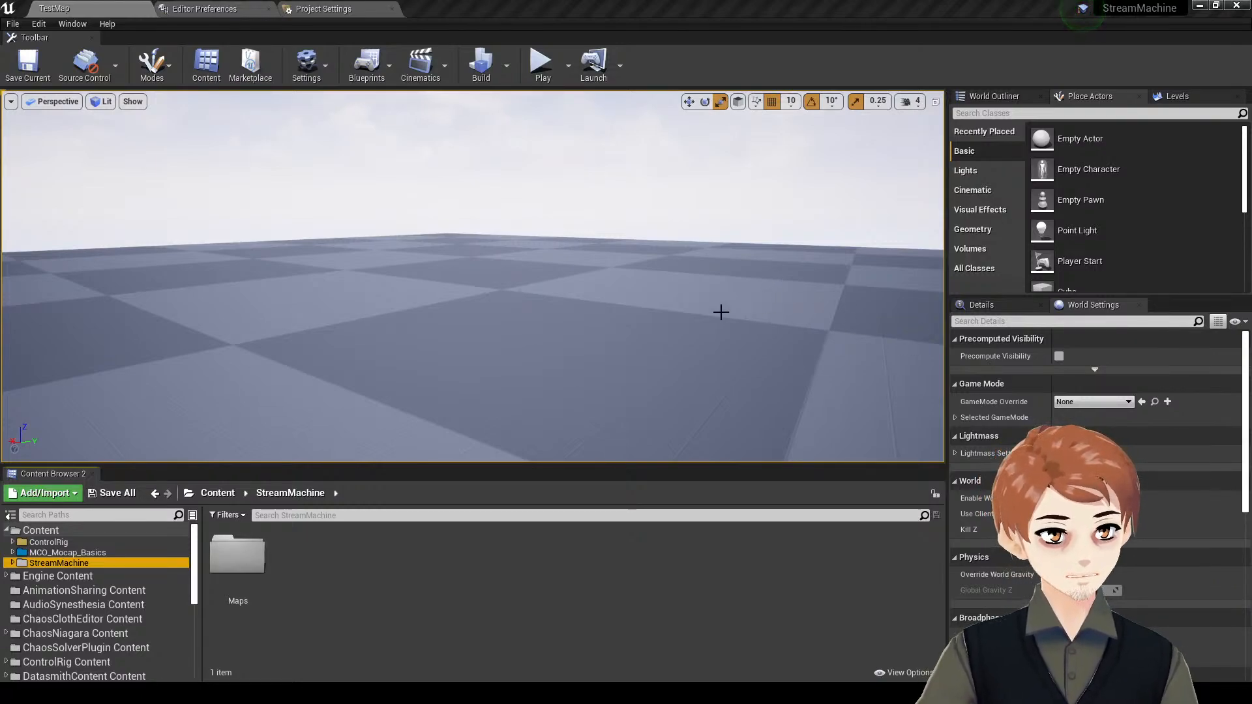
{"action": "right_click_drag", "start_coordinate": [719, 310], "coordinate": [649, 325]}
{"action": "key", "text": "ctrl+s"}
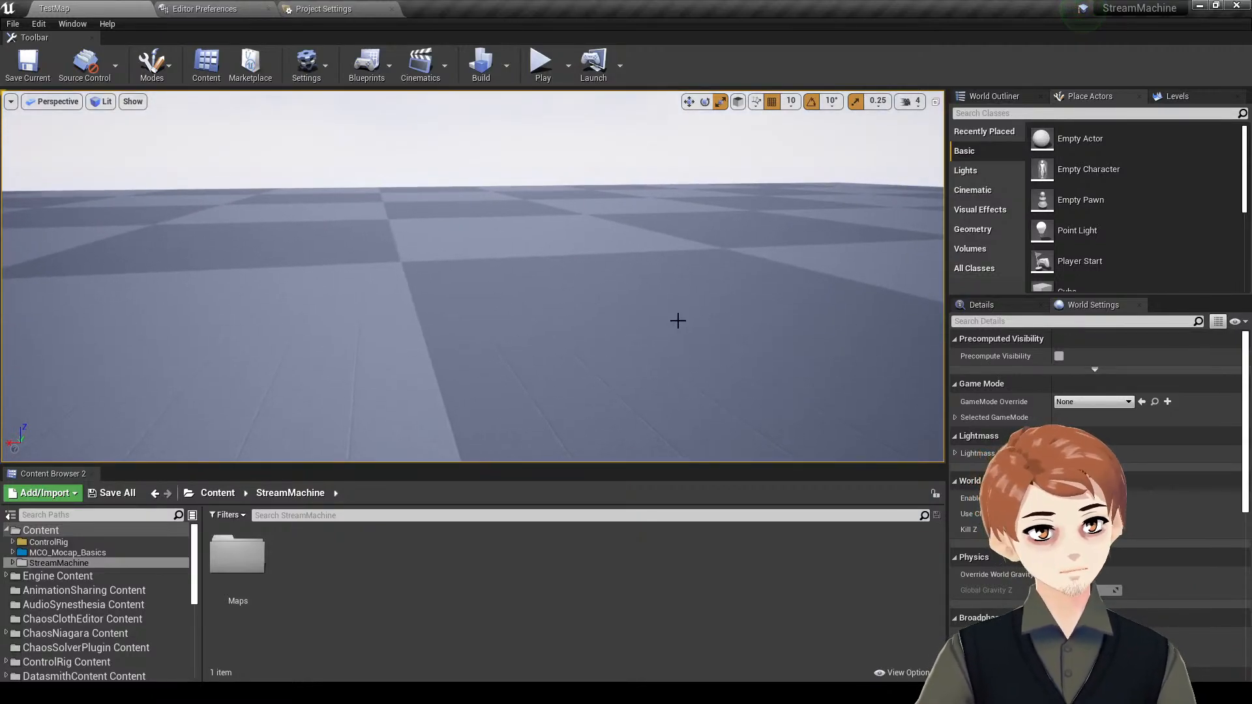
{"action": "right_click", "coordinate": [402, 570]}
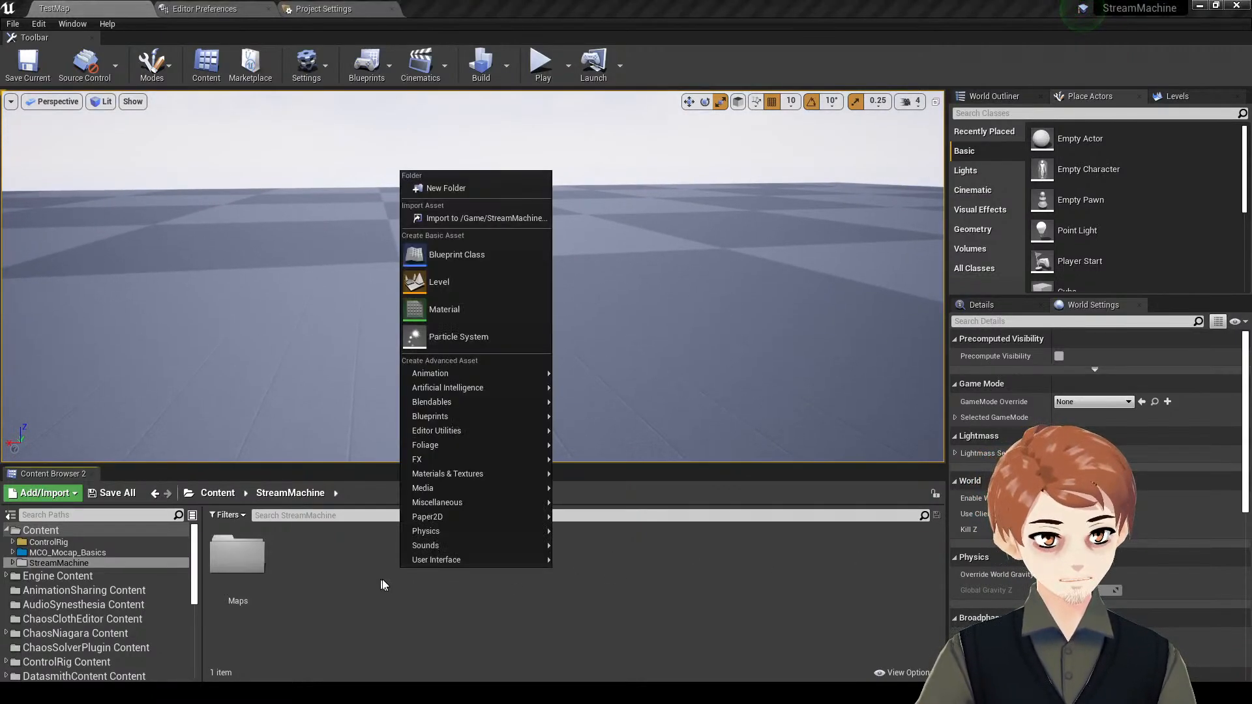
{"action": "left_click", "coordinate": [386, 581]}
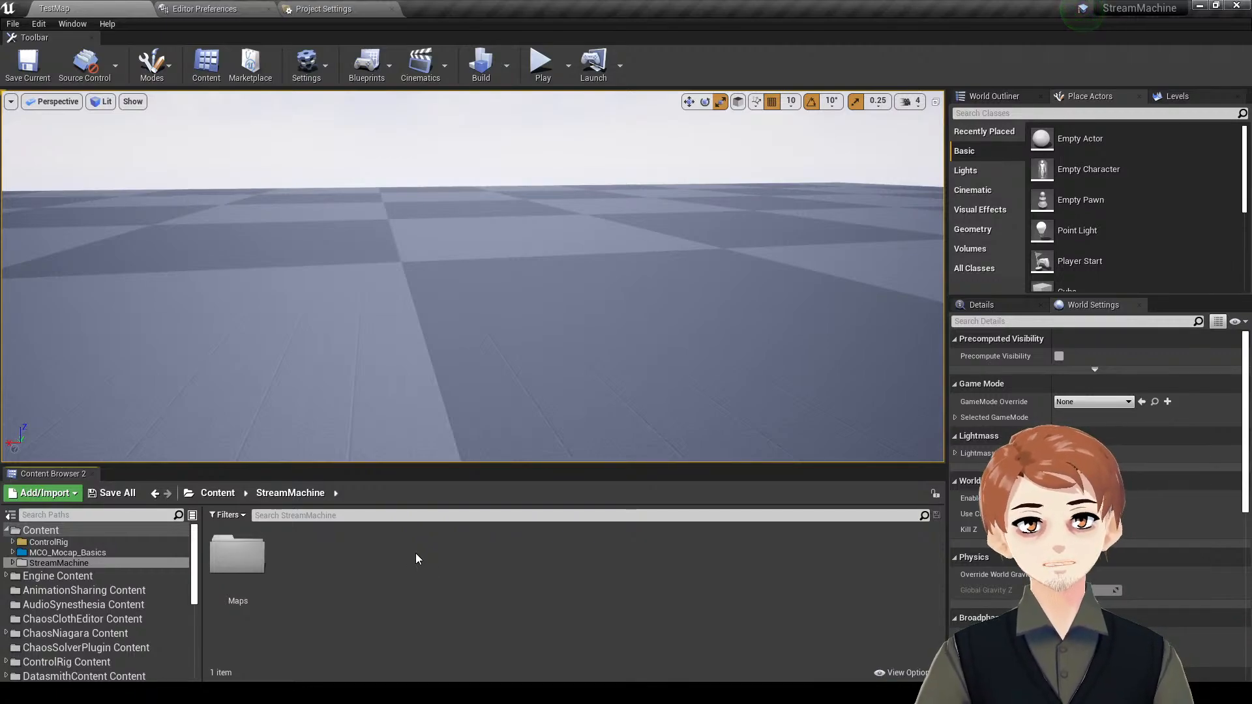
- Create a Blueprint class in the StreamMachine folder with RPGGameMode as its parent, searching all classes for "rpg"
{"action": "right_click", "coordinate": [417, 559]}
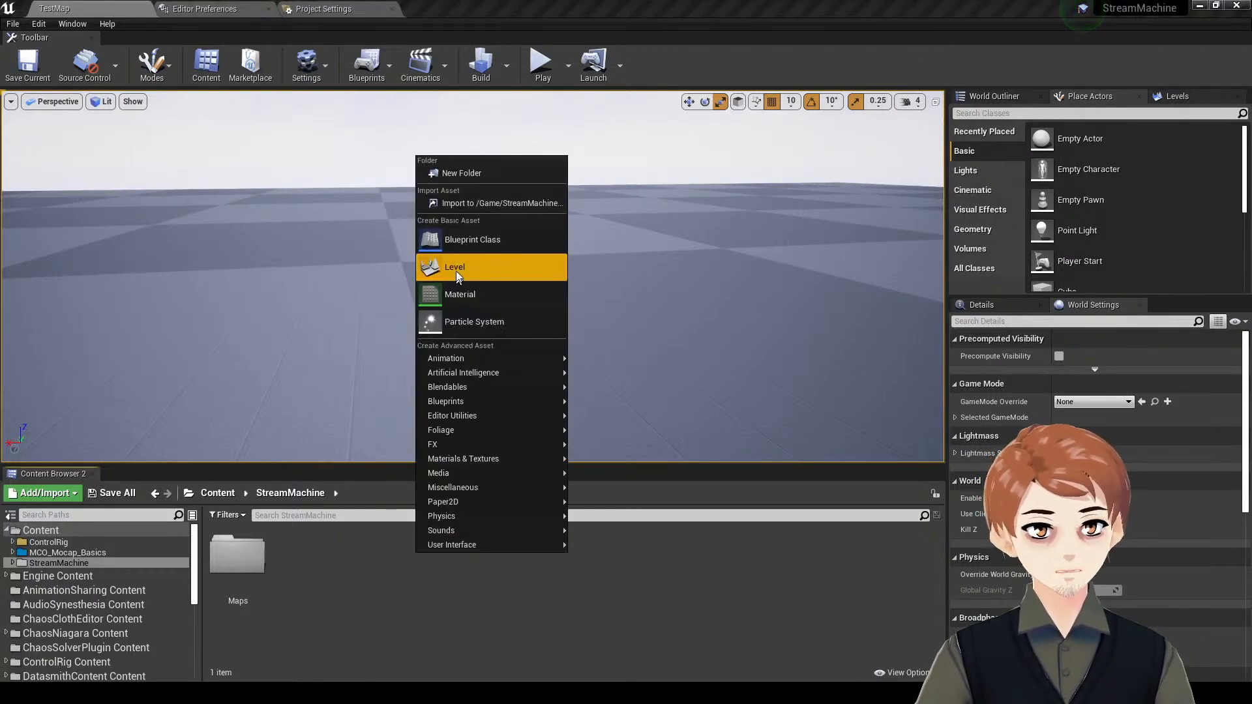
{"action": "left_click", "coordinate": [471, 236]}
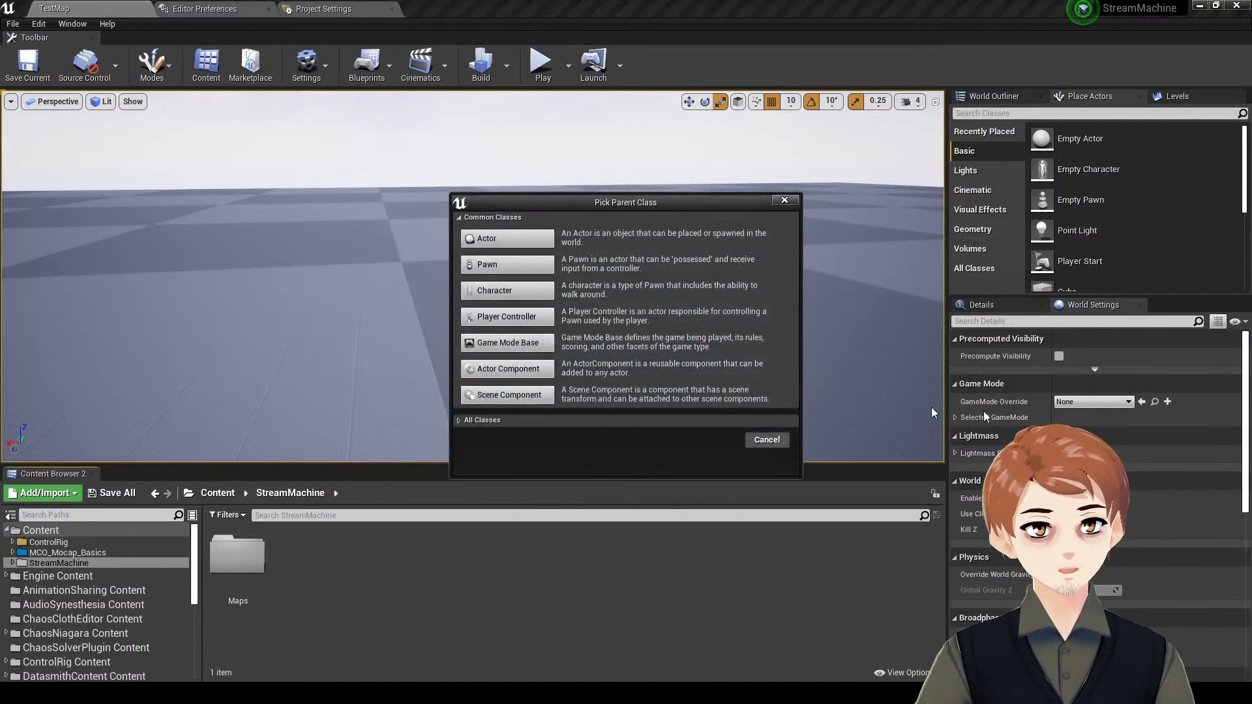
{"action": "left_click", "coordinate": [639, 422]}
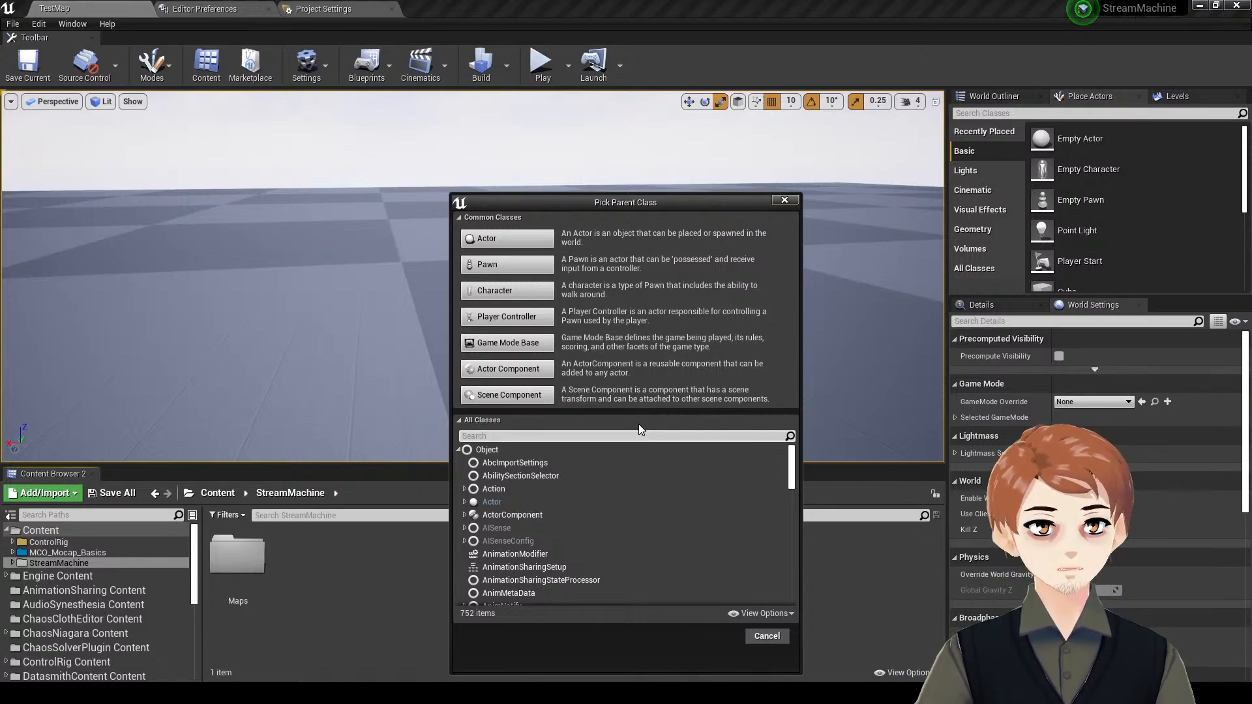
{"action": "type", "text": "rpg"}
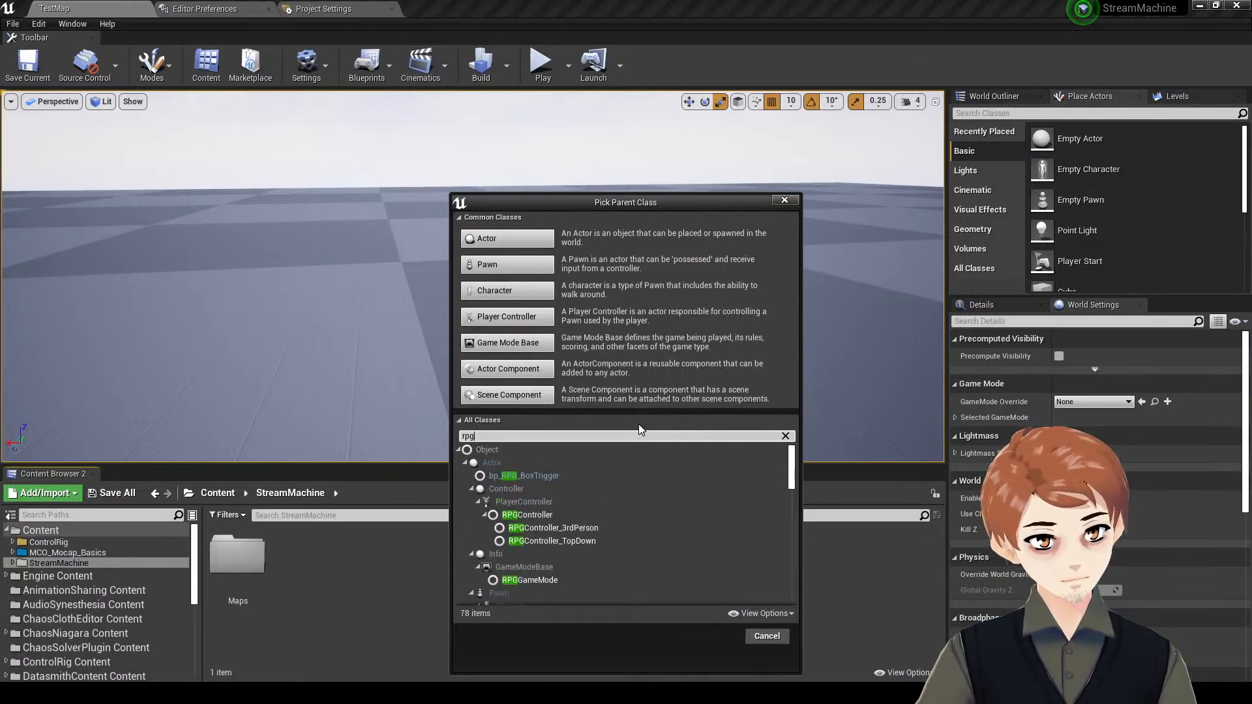
{"action": "key", "text": "Down"}
{"action": "key", "text": "Down"}
{"action": "key", "text": "Down"}
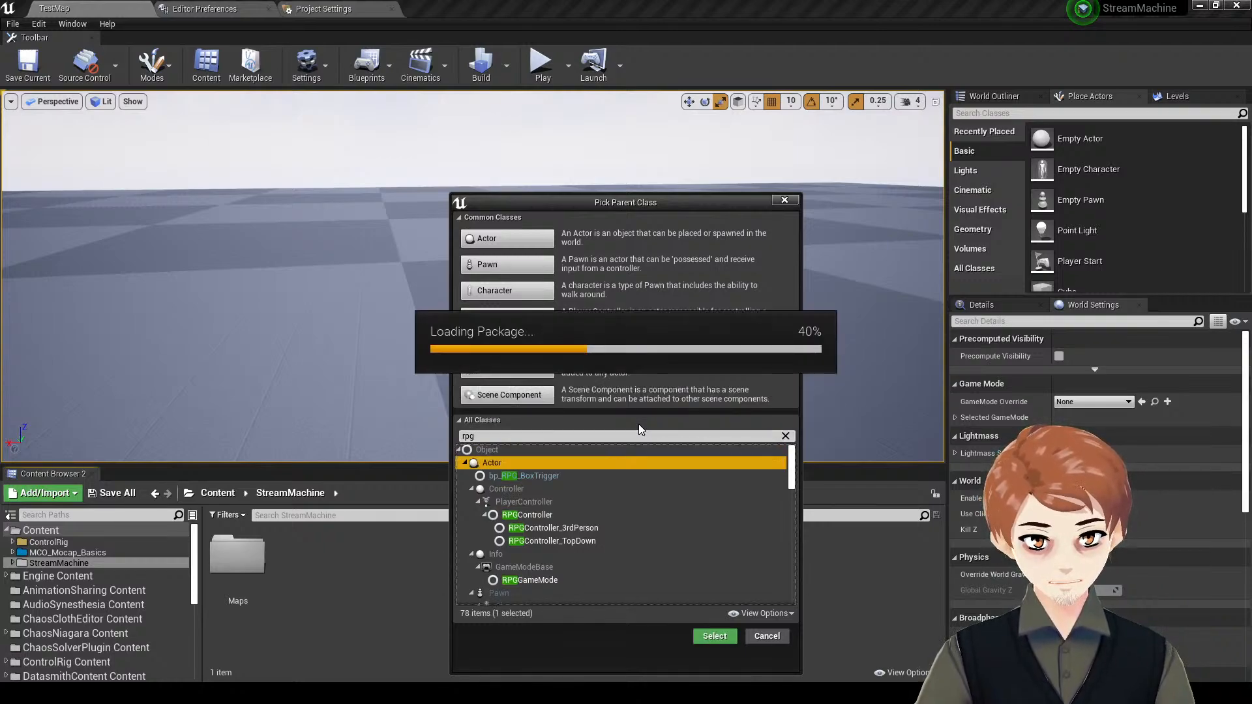
{"action": "key", "text": "Down"}
{"action": "key", "text": "Down"}
{"action": "key", "text": "Down"}
{"action": "key", "text": "Down"}
{"action": "key", "text": "Down"}
{"action": "key", "text": "Down"}
{"action": "key", "text": "Down"}
{"action": "key", "text": "Down"}
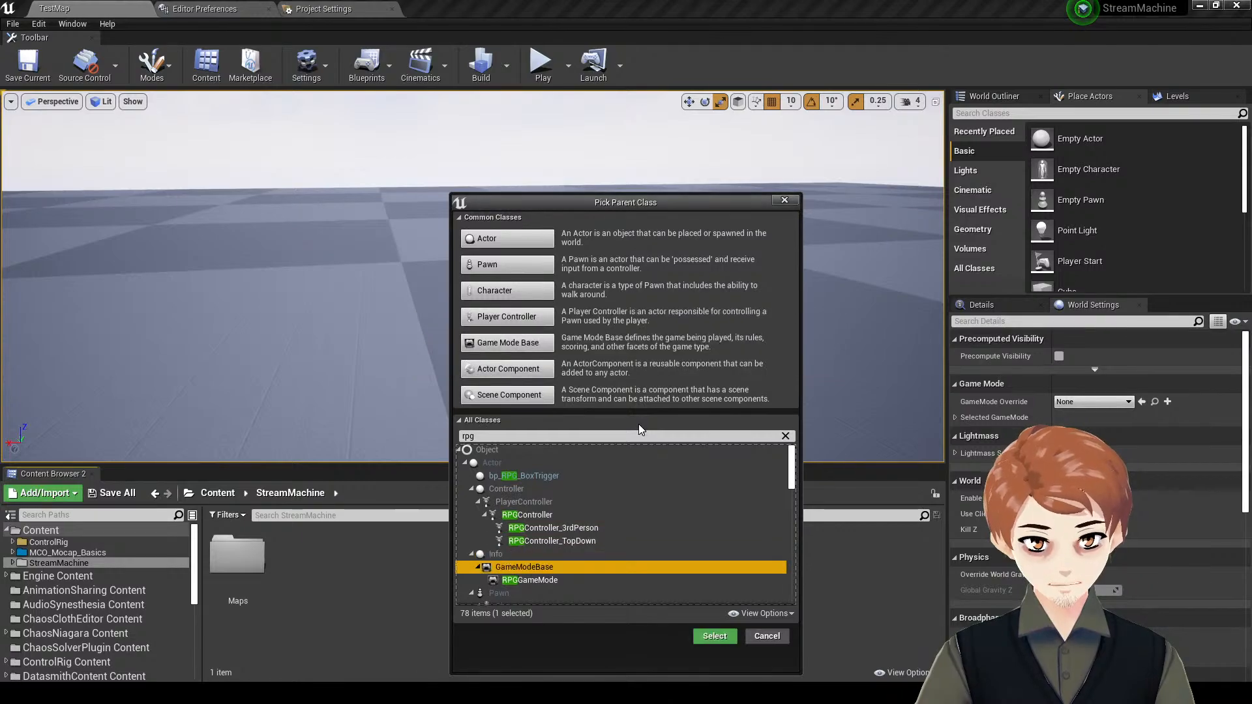
{"action": "key", "text": "Down"}
{"action": "key", "text": "Return"}
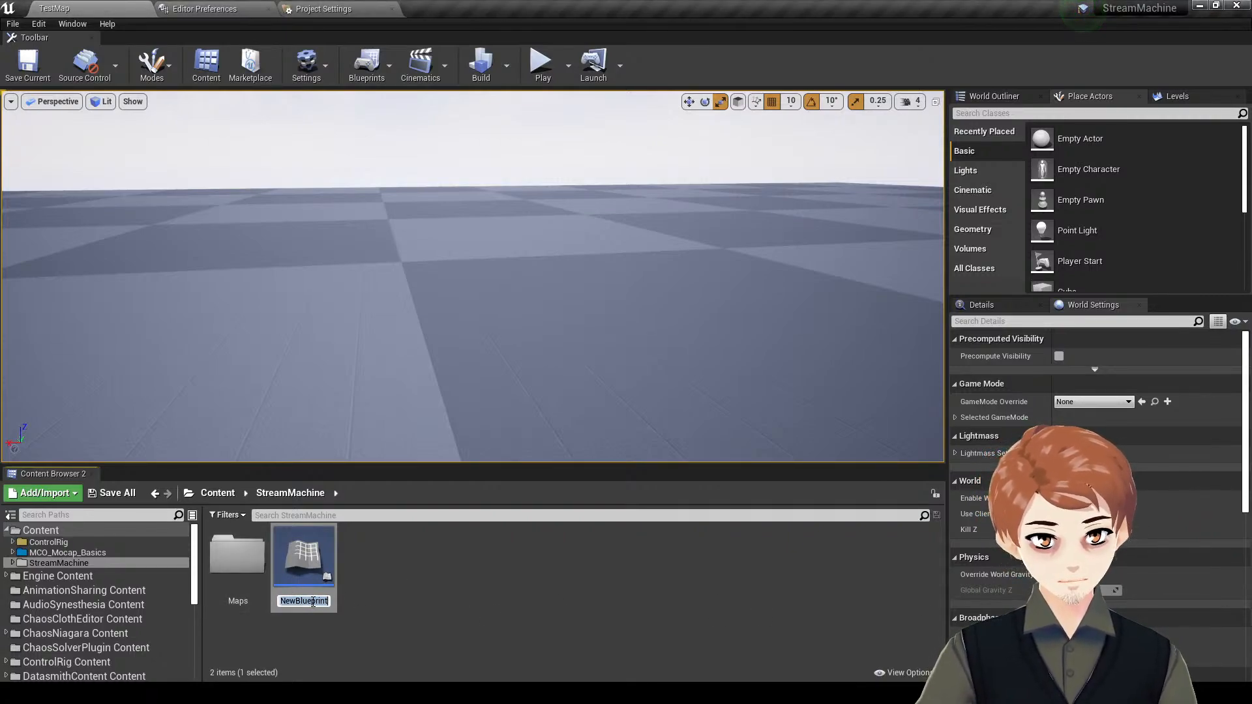
- Name the new game mode Blueprint GameMode_StreamRPG
{"action": "type", "text": "GameMode-"}
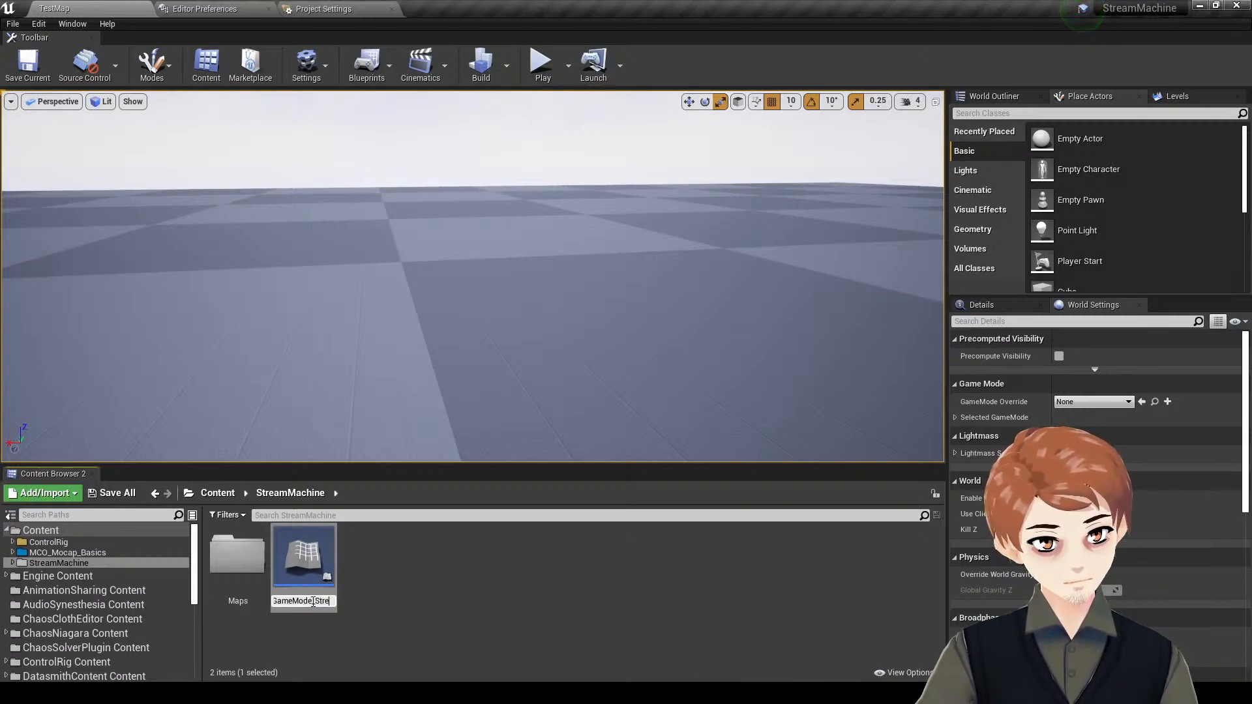
{"action": "type", "text": "StreamRPG"}
{"action": "key", "text": "Return"}
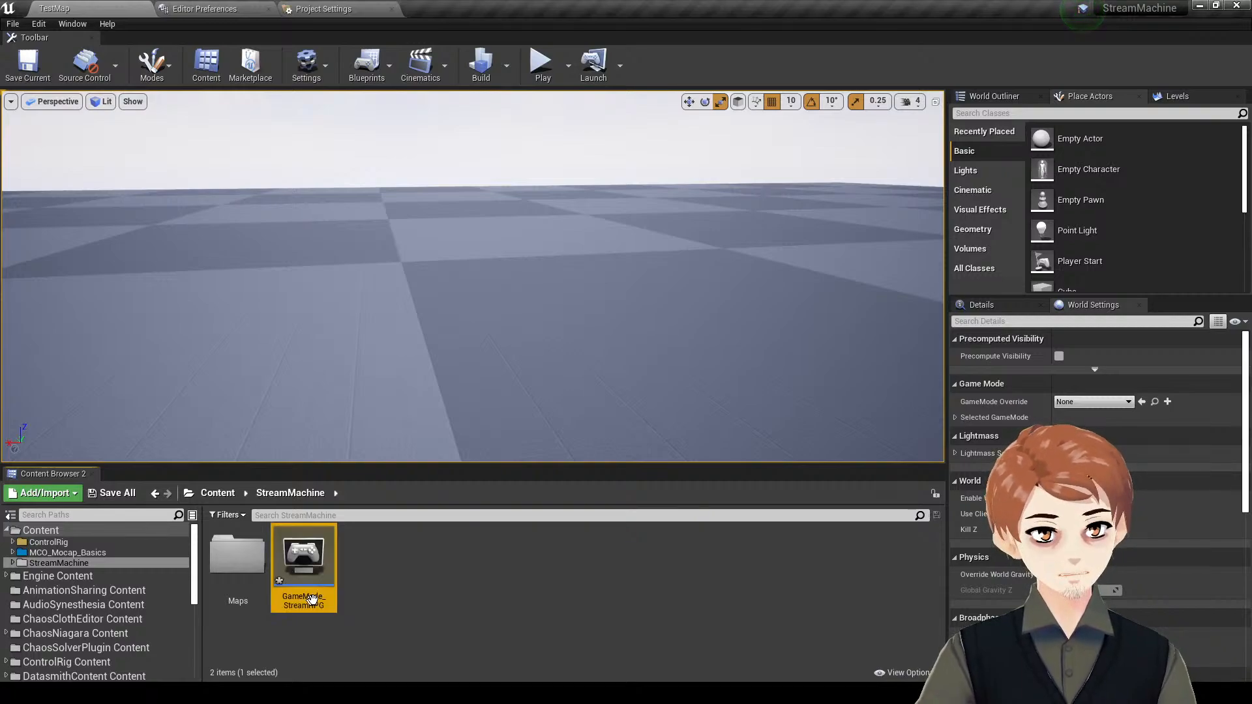
{"action": "left_click", "coordinate": [432, 572]}
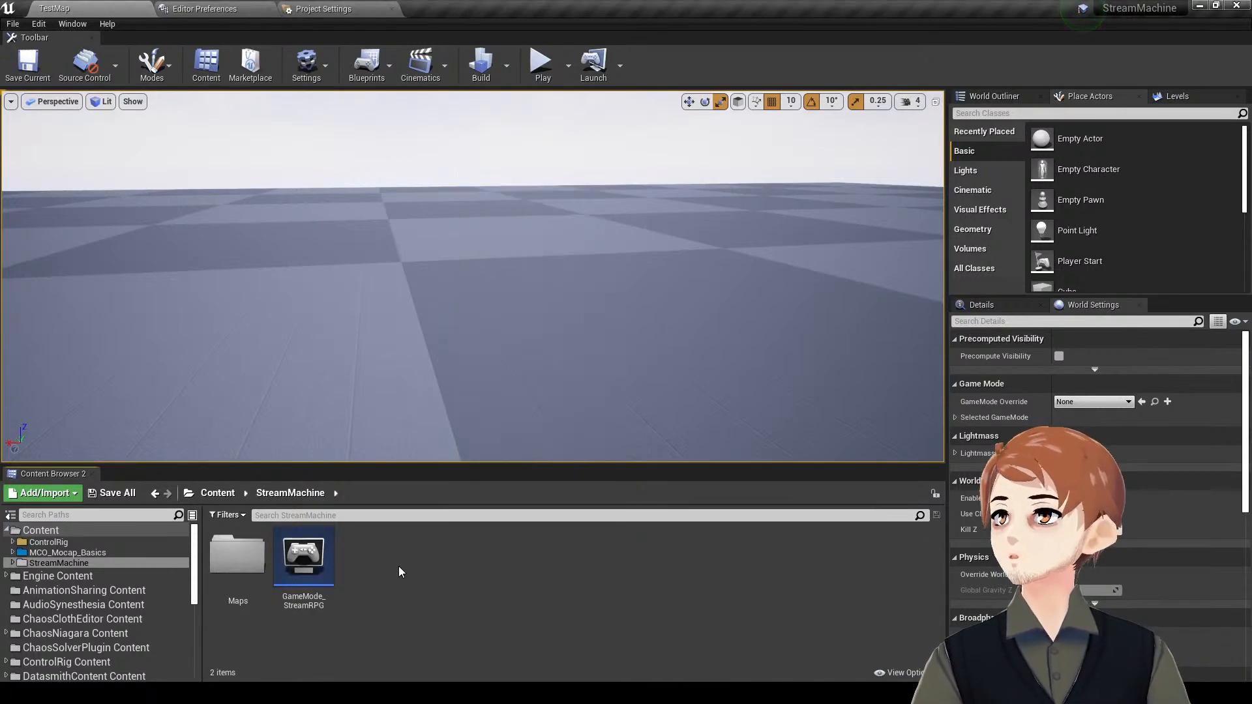
- Create another Blueprint class in the StreamMachine folder with GameInstance_RPG as its parent, searching all classes for "game"
{"action": "right_click", "coordinate": [456, 553]}
{"action": "left_click", "coordinate": [433, 545]}
{"action": "right_click", "coordinate": [433, 545]}
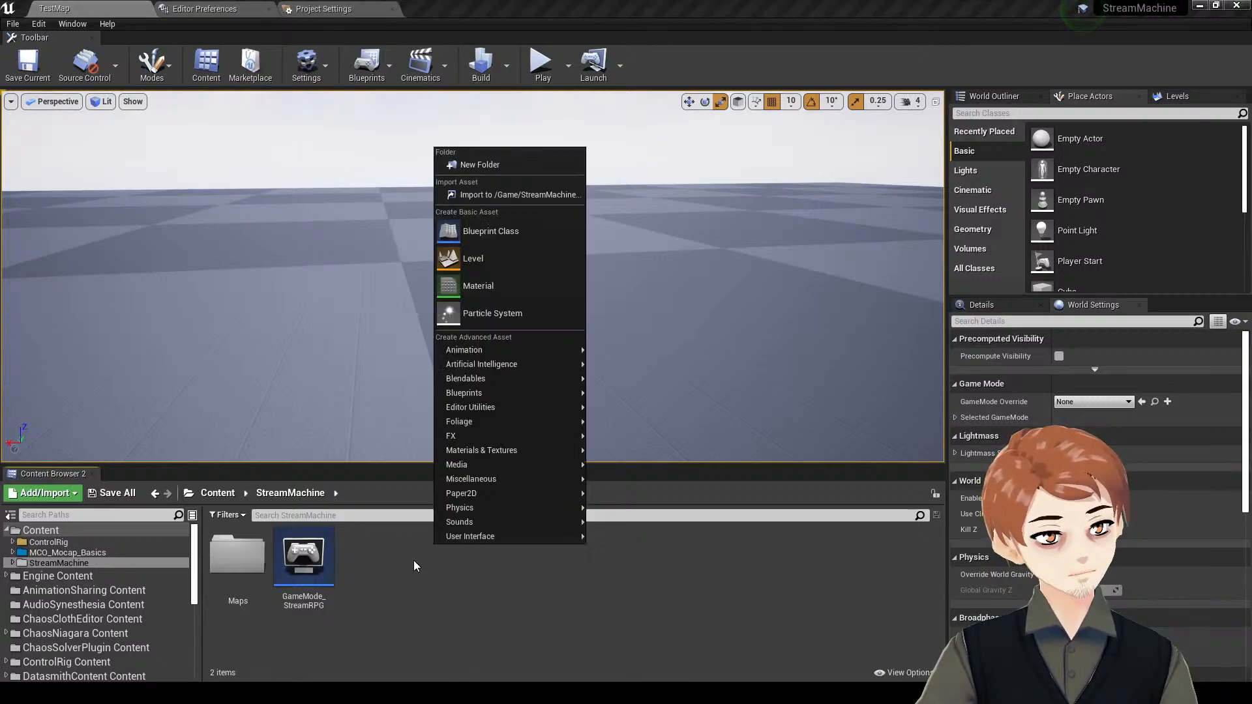
{"action": "left_click", "coordinate": [518, 228]}
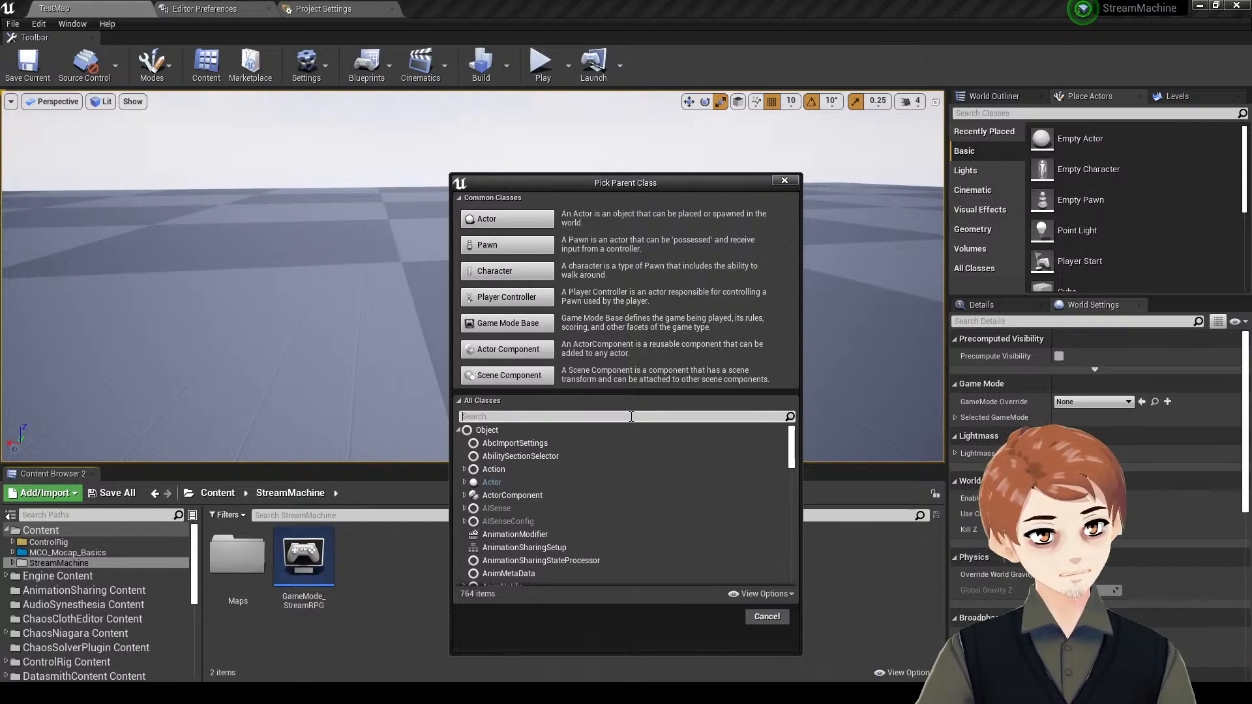
{"action": "type", "text": "game"}
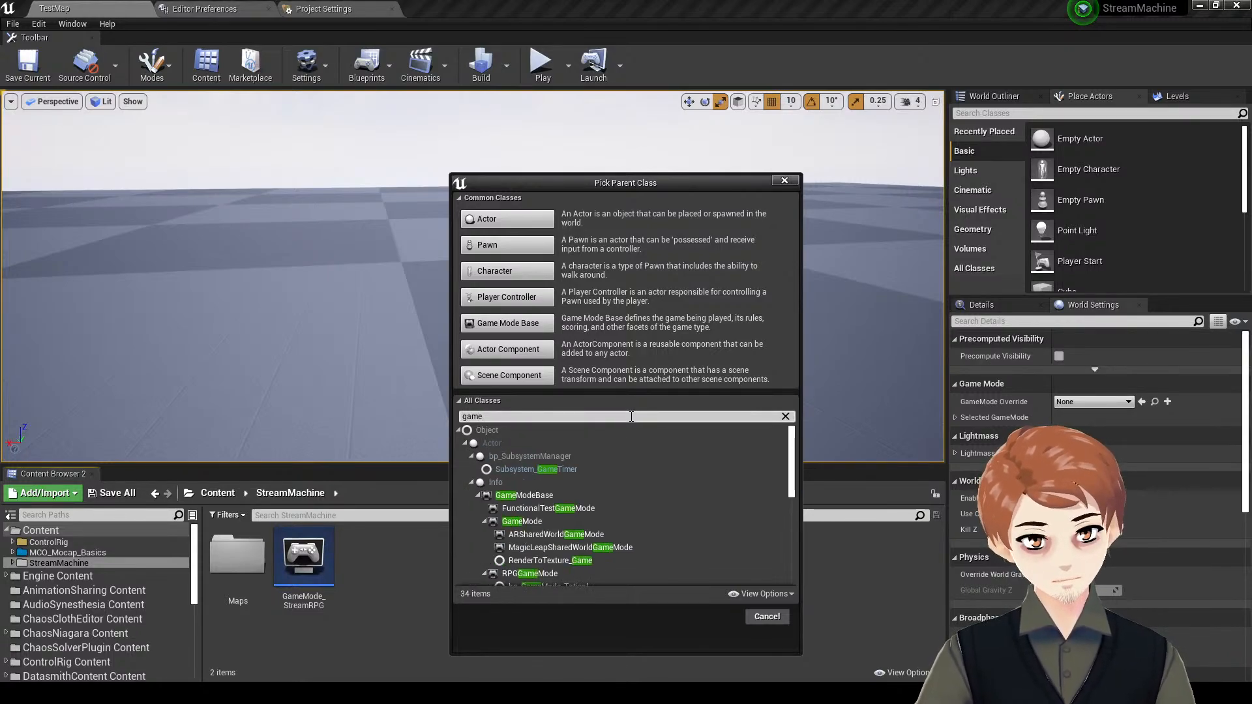
{"action": "scroll", "coordinate": [622, 510], "scroll_direction": "down", "scroll_amount": 6}
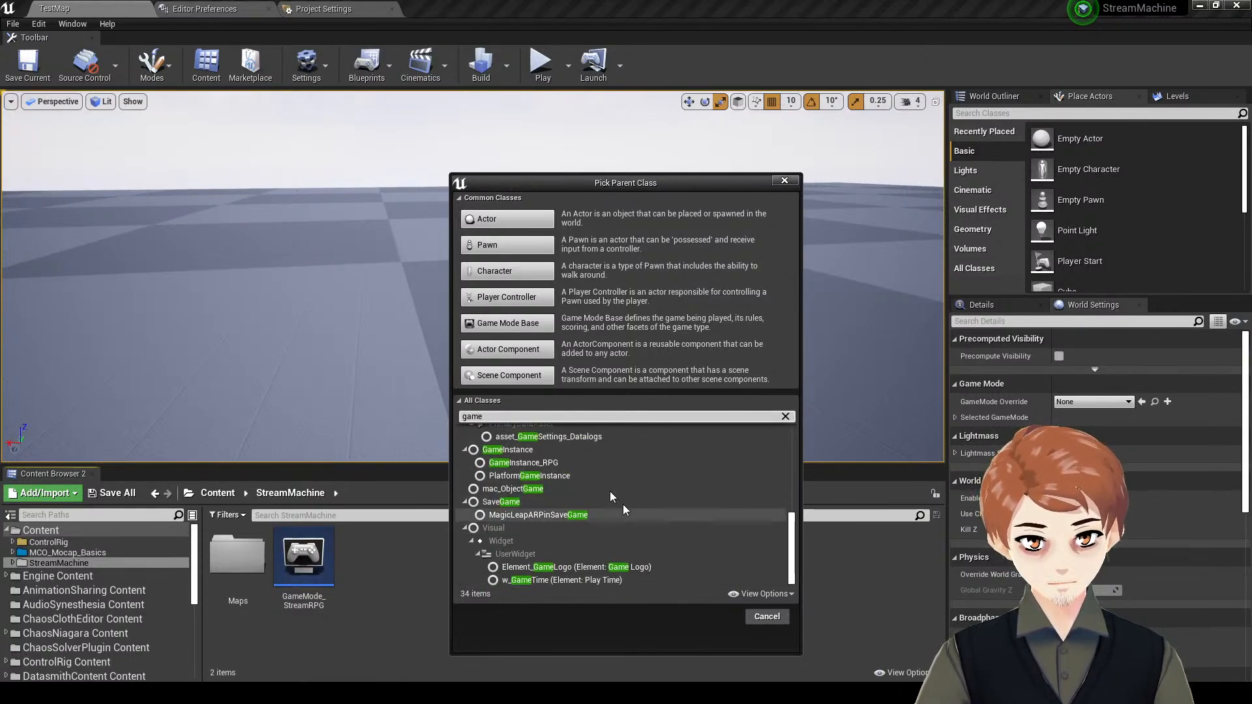
{"action": "left_click", "coordinate": [590, 462]}
{"action": "left_click", "coordinate": [699, 617]}
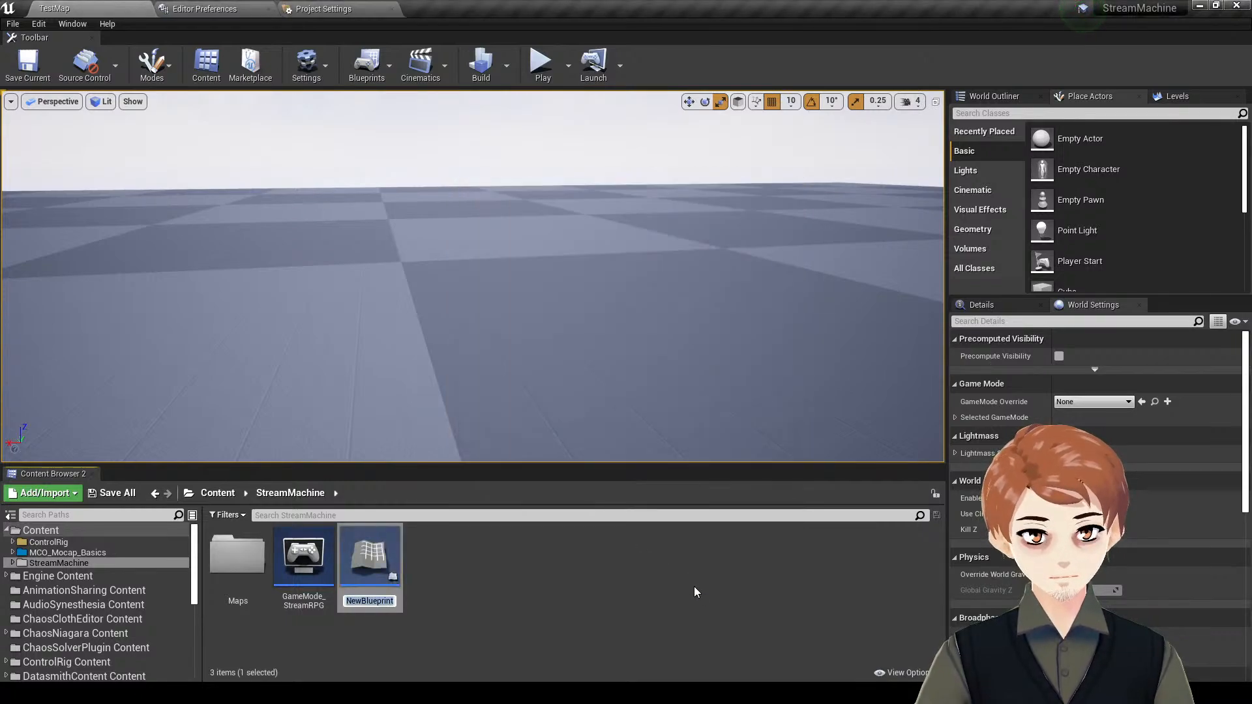
- Name the new game instance Blueprint GameInstange_StreamRPG
{"action": "type", "text": "GameInstan"}
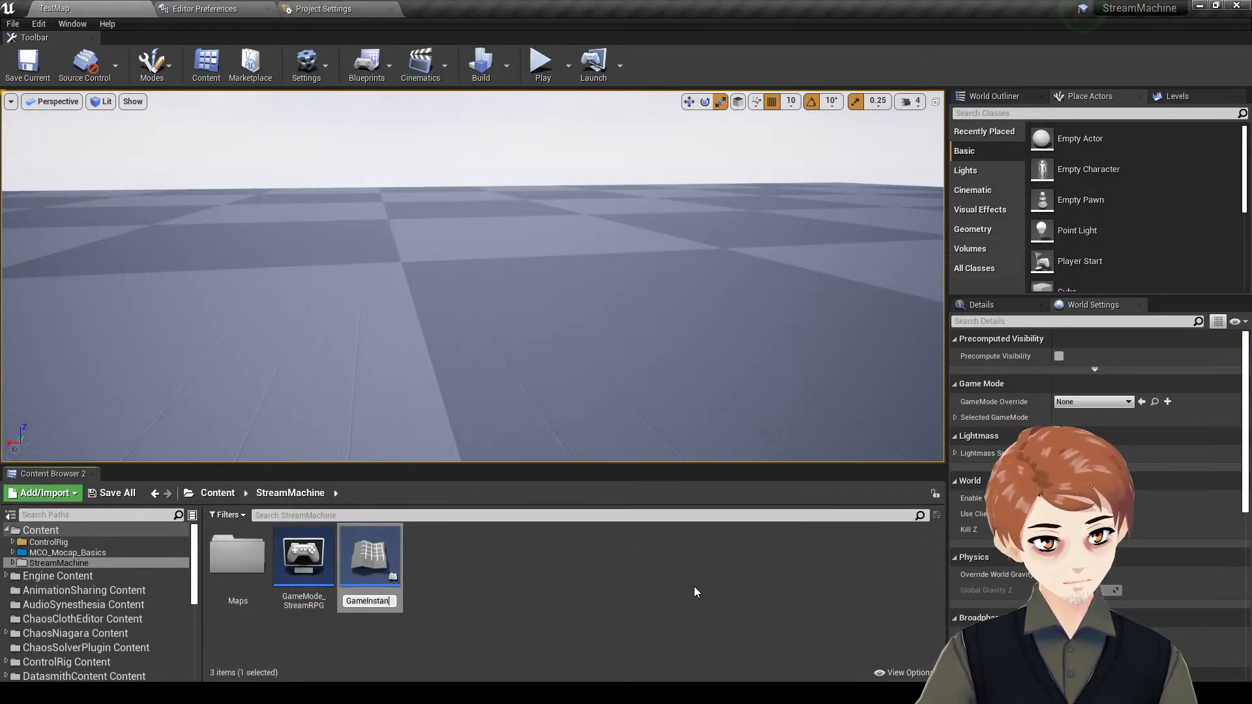
{"action": "type", "text": "ge_Stream"}
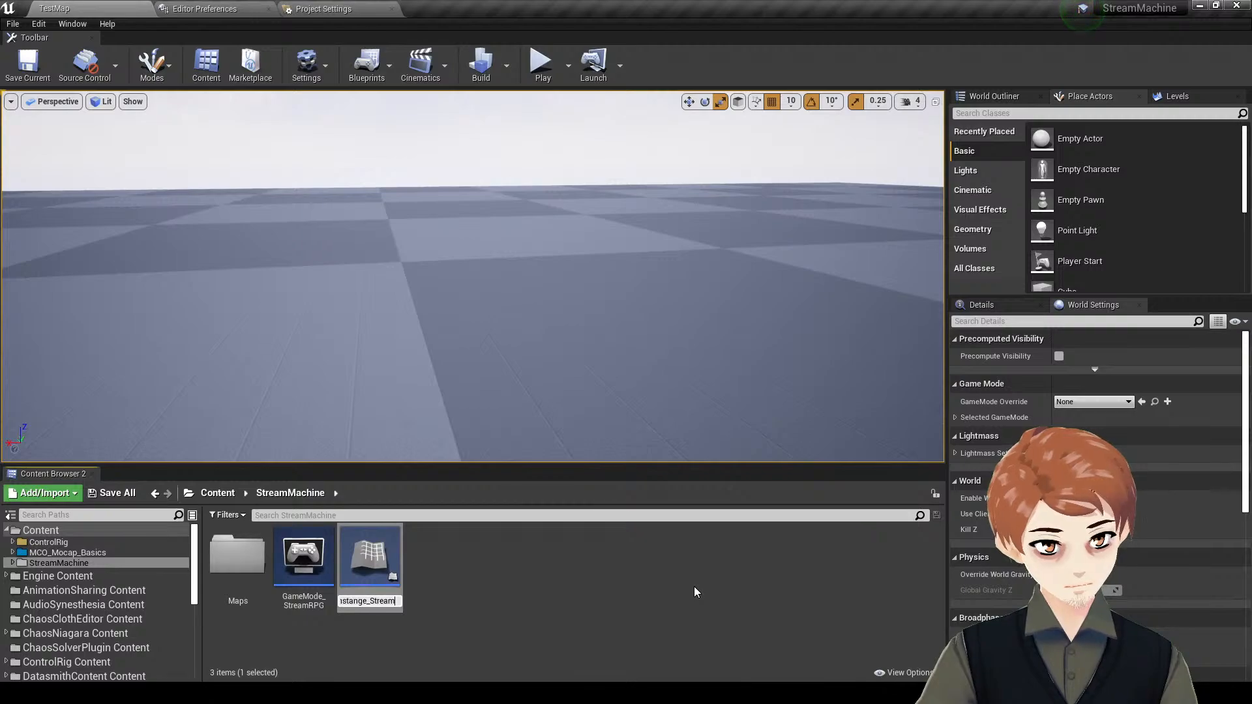
{"action": "type", "text": "RPG"}
{"action": "key", "text": "Return"}
{"action": "left_click", "coordinate": [479, 593]}
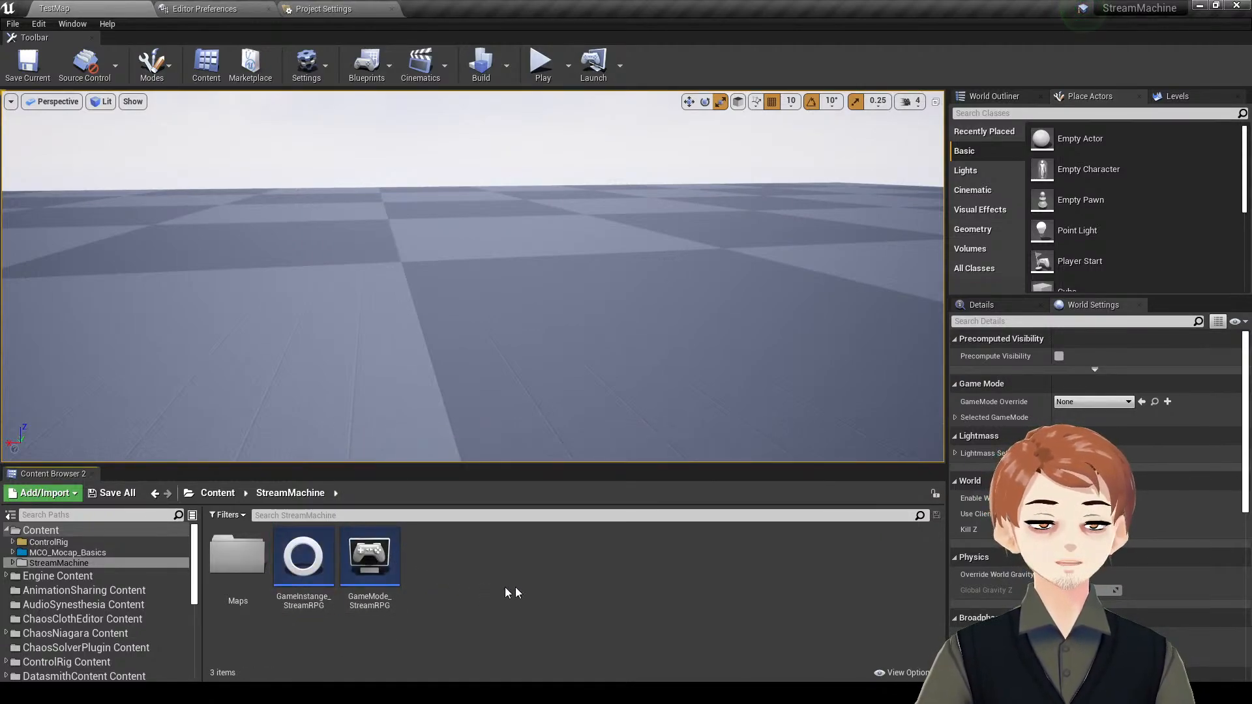
- Start another Blueprint class in the StreamMachine folder and search all parent classes for "rpg game"
{"action": "right_click", "coordinate": [475, 565]}
{"action": "left_click", "coordinate": [564, 246]}
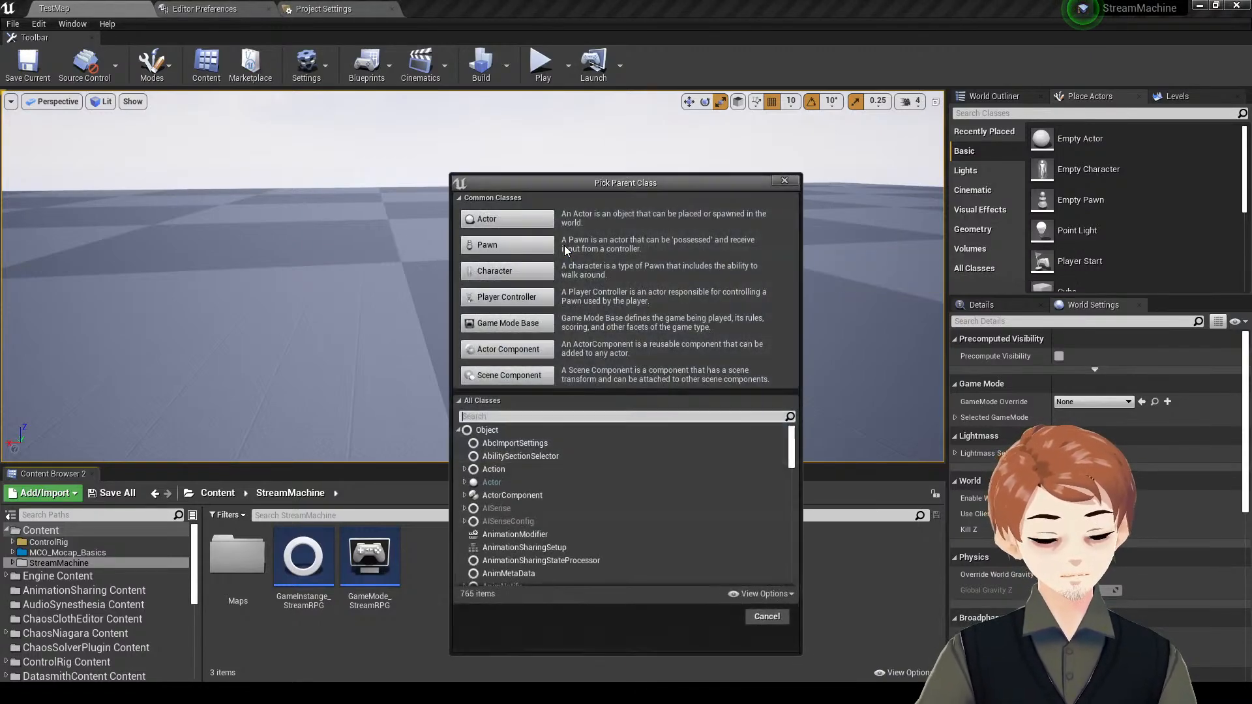
{"action": "type", "text": "rpg gam"}
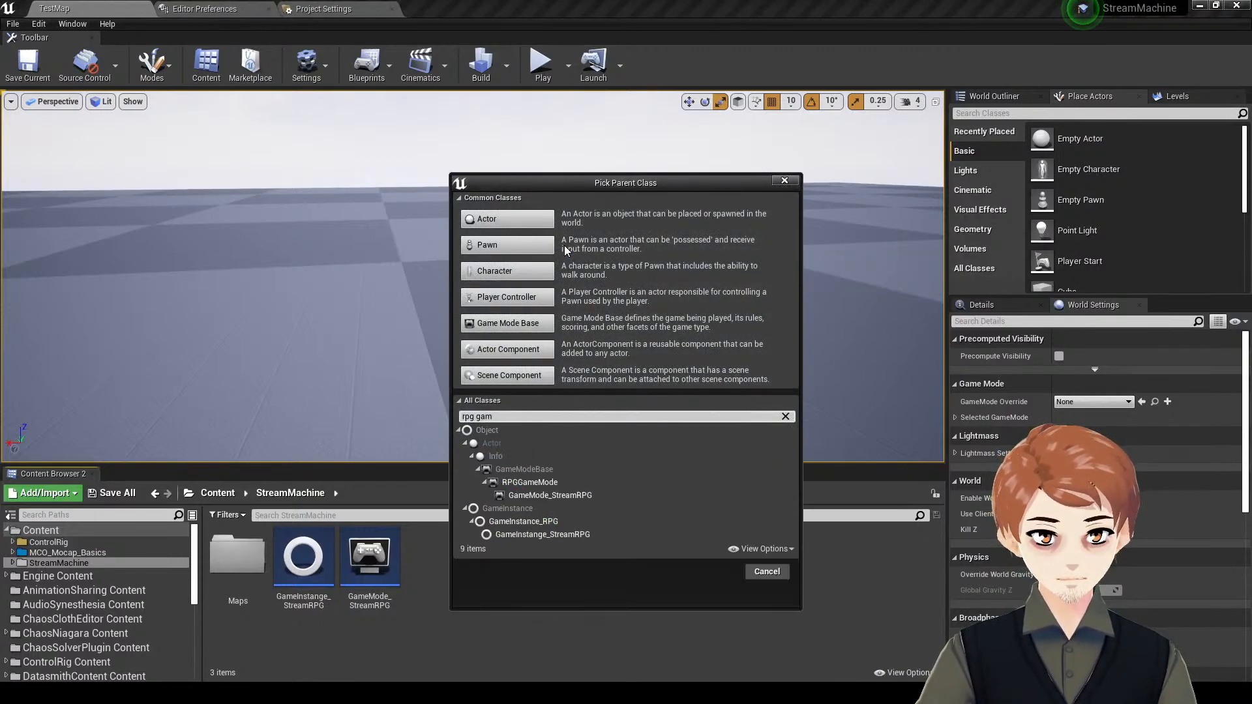
{"action": "type", "text": "e"}
{"action": "key", "text": "Down"}
{"action": "key", "text": "Down"}
{"action": "key", "text": "Down"}
{"action": "key", "text": "Down"}
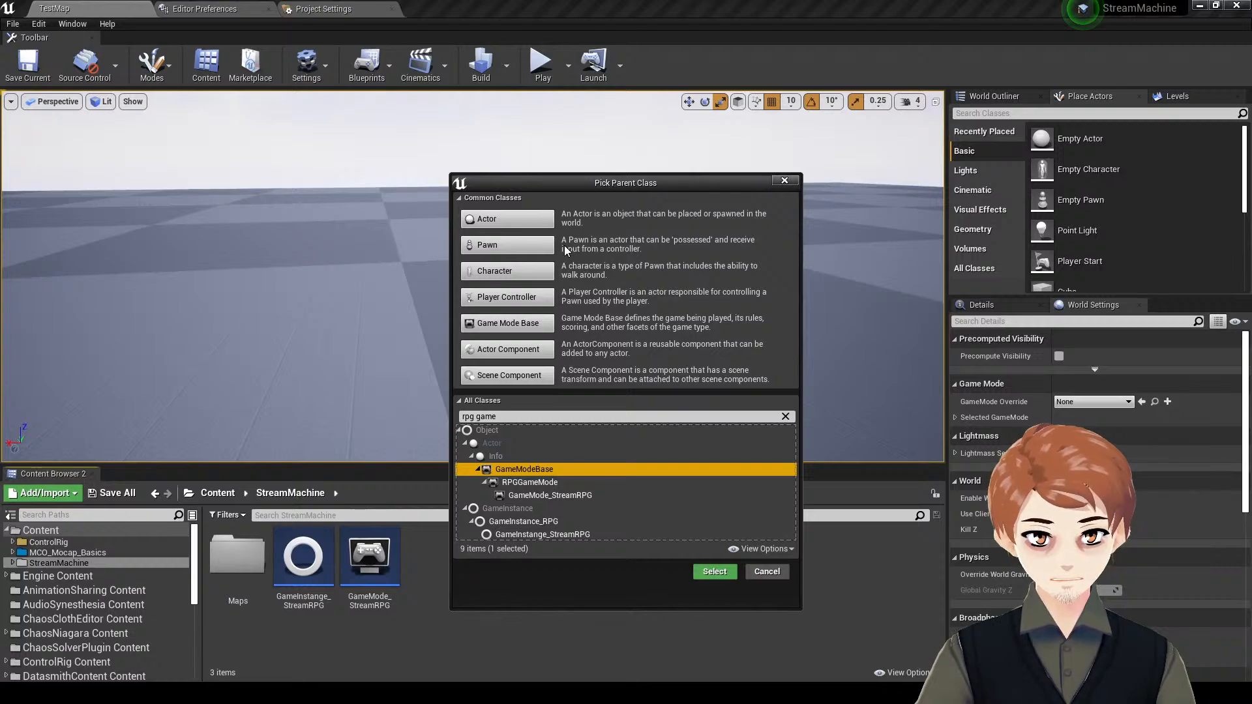
- Change the parent class search to "rpg sett" and create the Blueprint with RPGSettings as its parent
{"action": "left_click", "coordinate": [566, 415]}
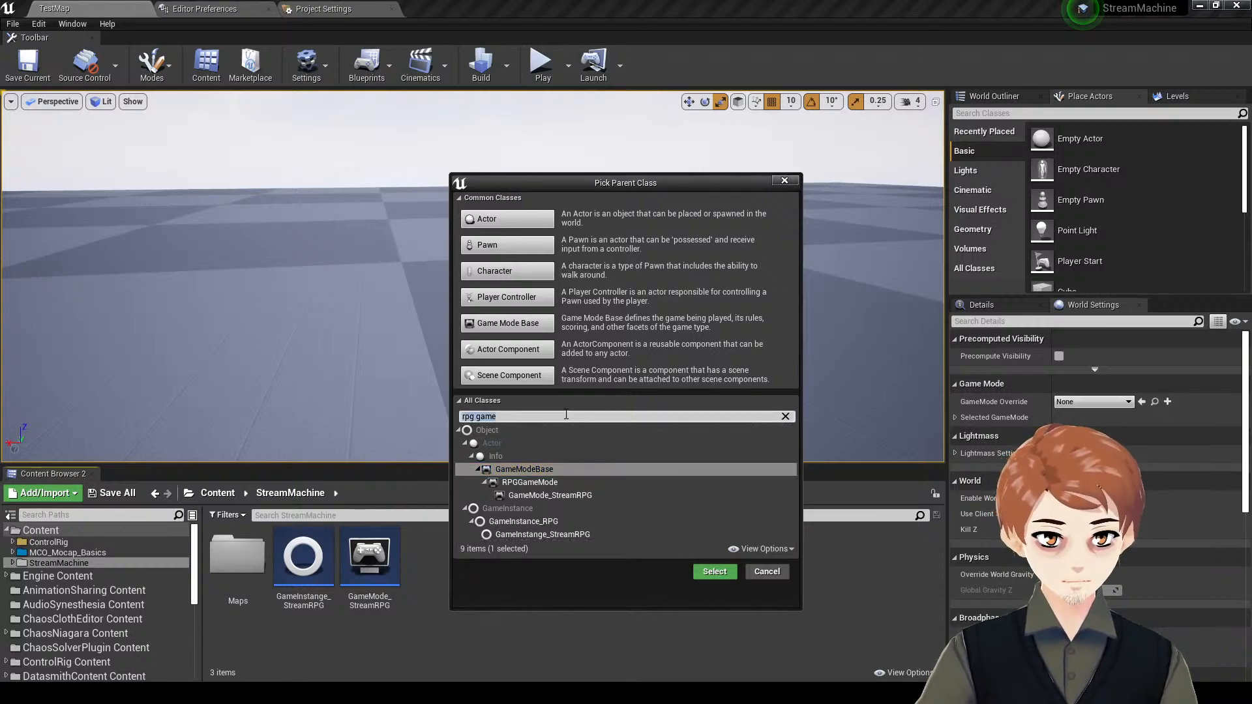
{"action": "key", "text": "BackSpace"}
{"action": "key", "text": "BackSpace"}
{"action": "key", "text": "BackSpace"}
{"action": "key", "text": "BackSpace"}
{"action": "type", "text": "sett"}
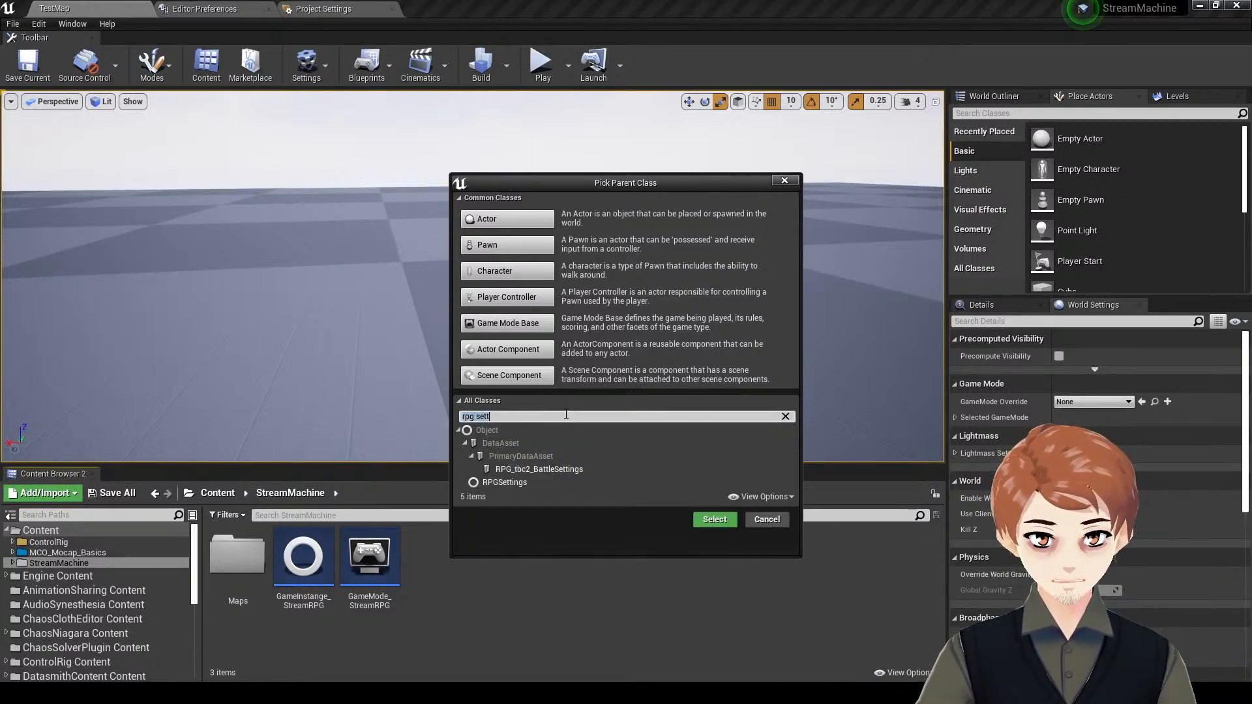
{"action": "left_click", "coordinate": [626, 482]}
{"action": "left_click", "coordinate": [715, 519]}
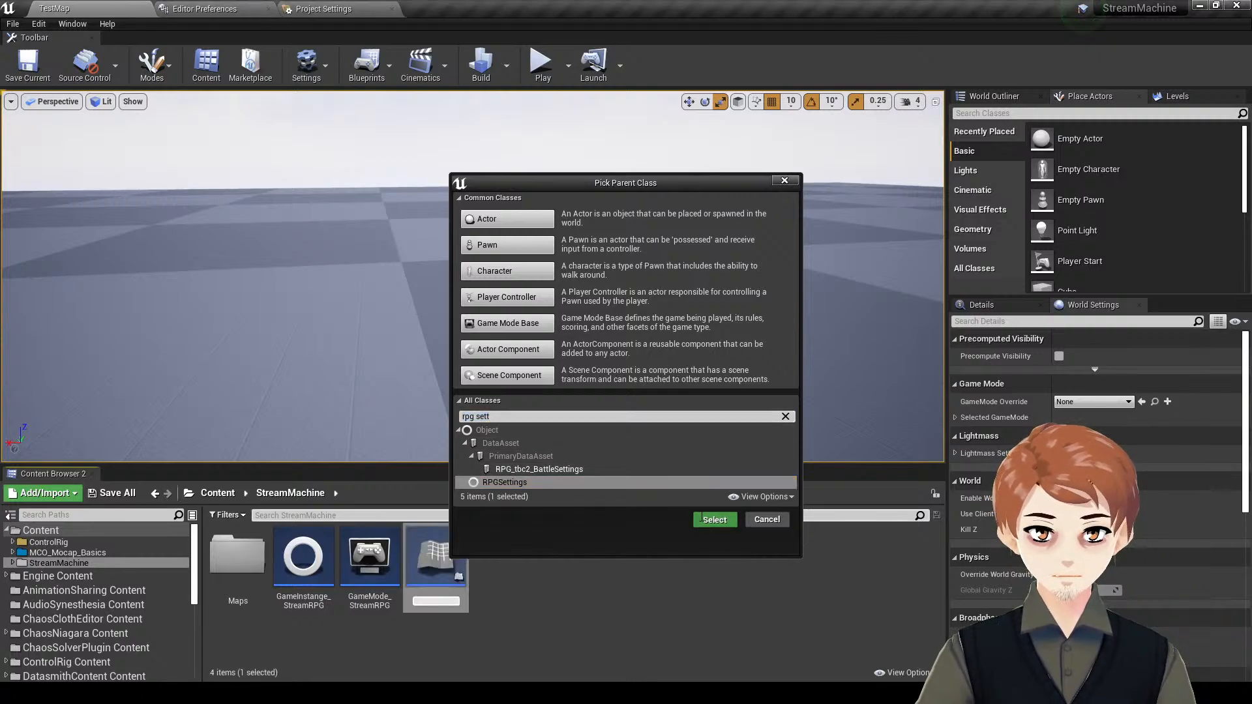
- Name the new settings Blueprint GameSettings_StreamRPG
{"action": "type", "text": "G"}
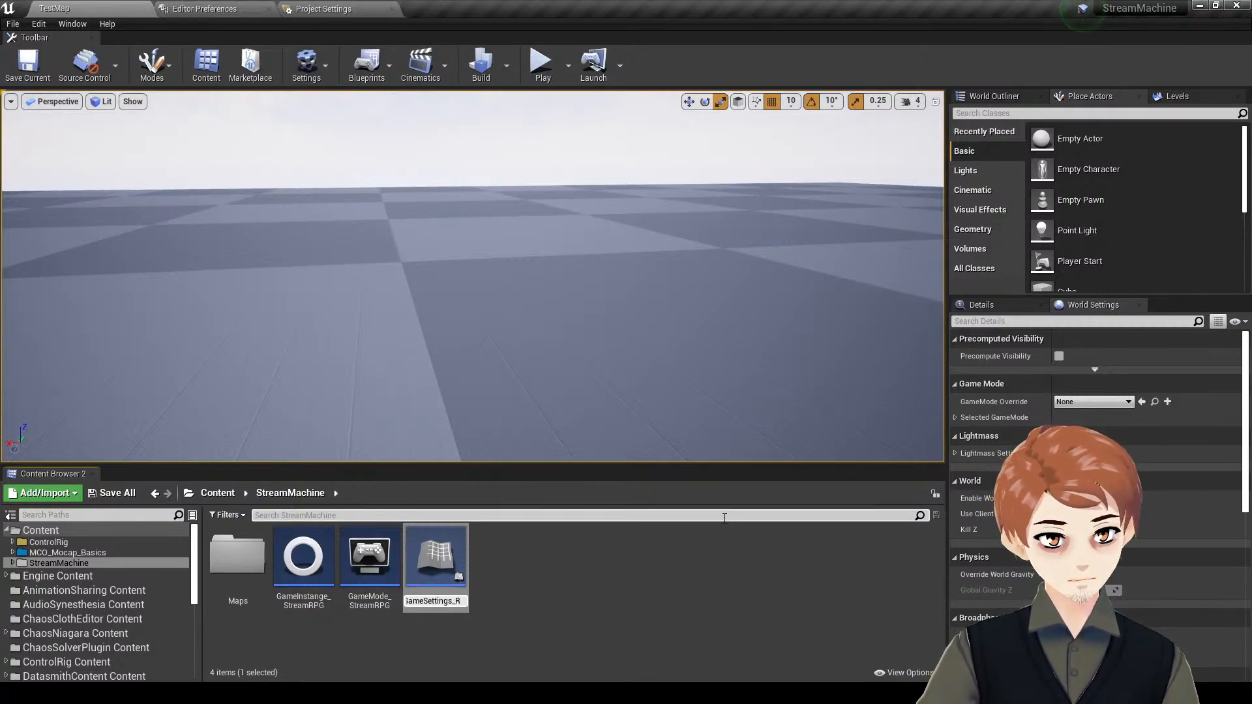
{"action": "type", "text": "ameSettings_StreamRPG"}
{"action": "key", "text": "Return"}
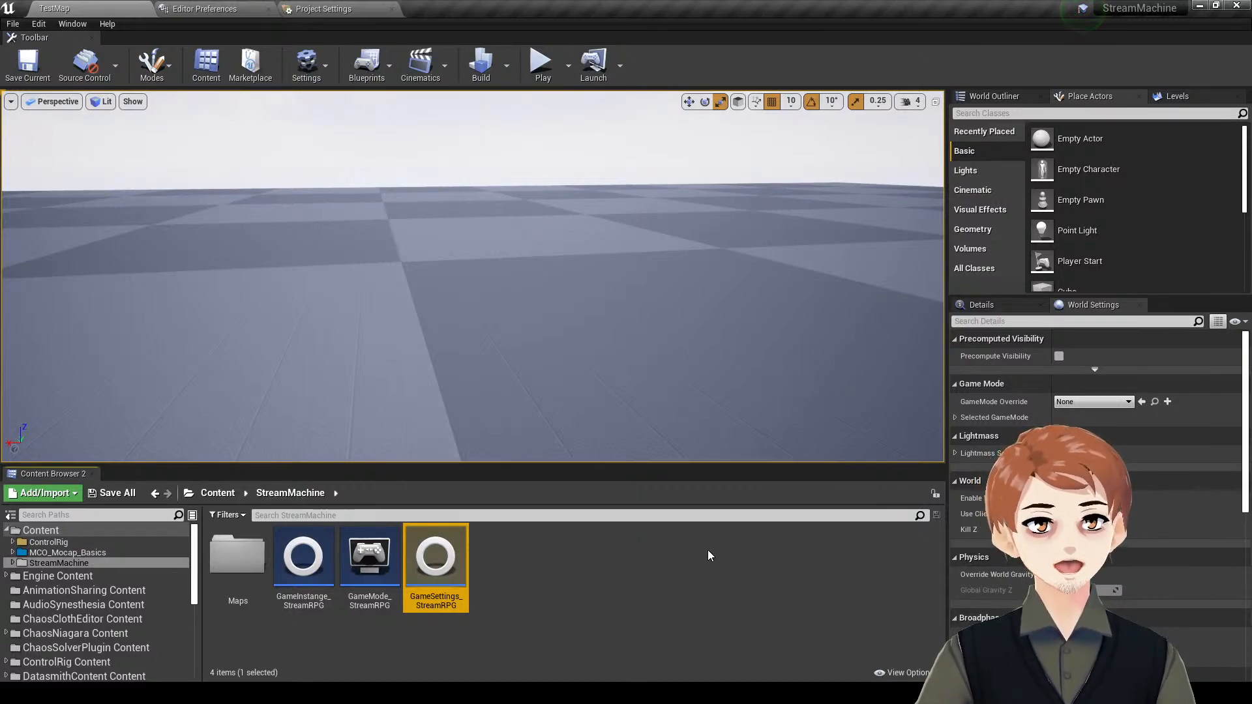
{"action": "left_click", "coordinate": [369, 558], "text": "ctrl"}
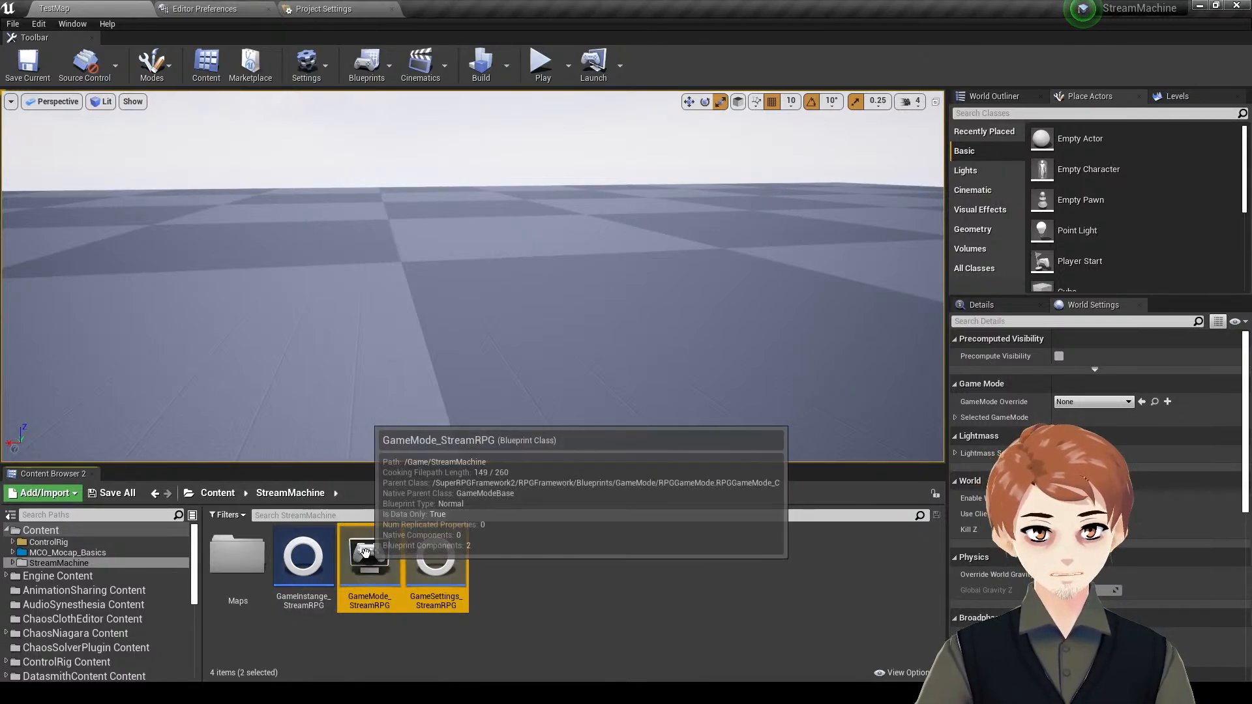
{"action": "left_click", "coordinate": [303, 558], "text": "ctrl"}
{"action": "left_click", "coordinate": [783, 564]}
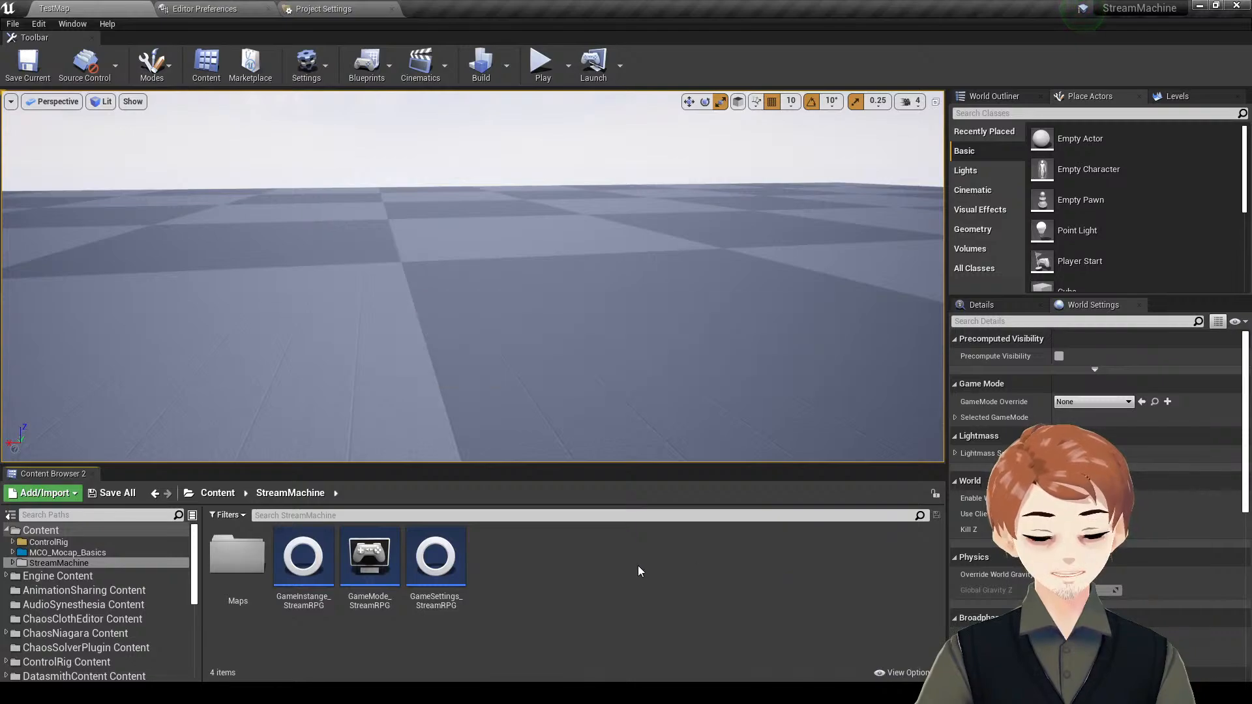
- In the project's Maps & Modes settings, set Default GameMode to GameMode_StreamRPG and Game Instance Class to GameInstange_StreamRPG
{"action": "left_click", "coordinate": [333, 8]}
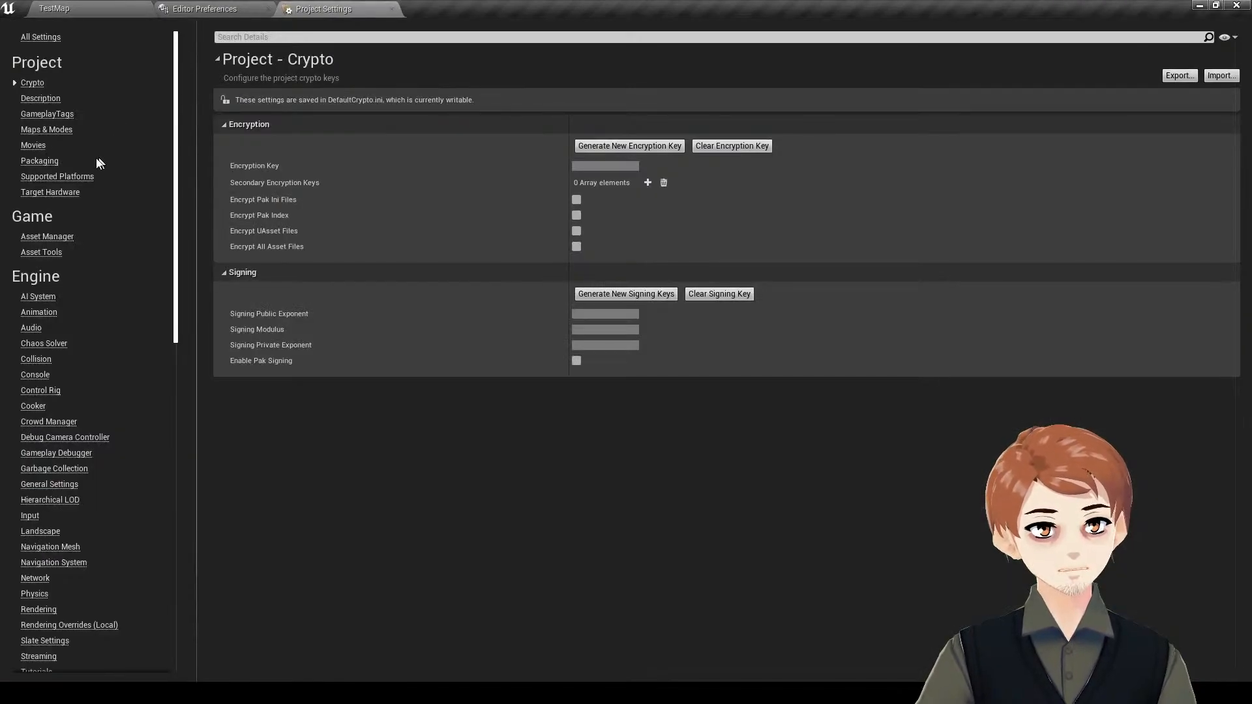
{"action": "left_click", "coordinate": [46, 129]}
{"action": "left_click", "coordinate": [608, 142]}
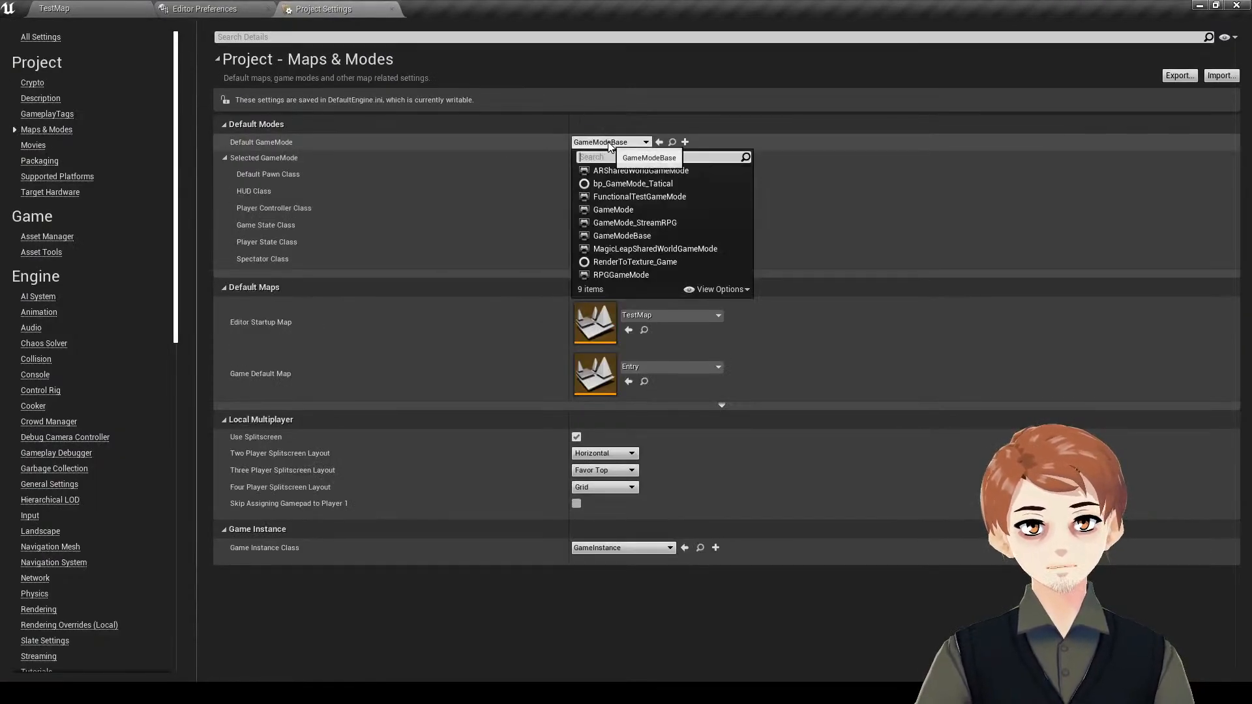
{"action": "left_click", "coordinate": [694, 222]}
{"action": "left_click", "coordinate": [623, 548]}
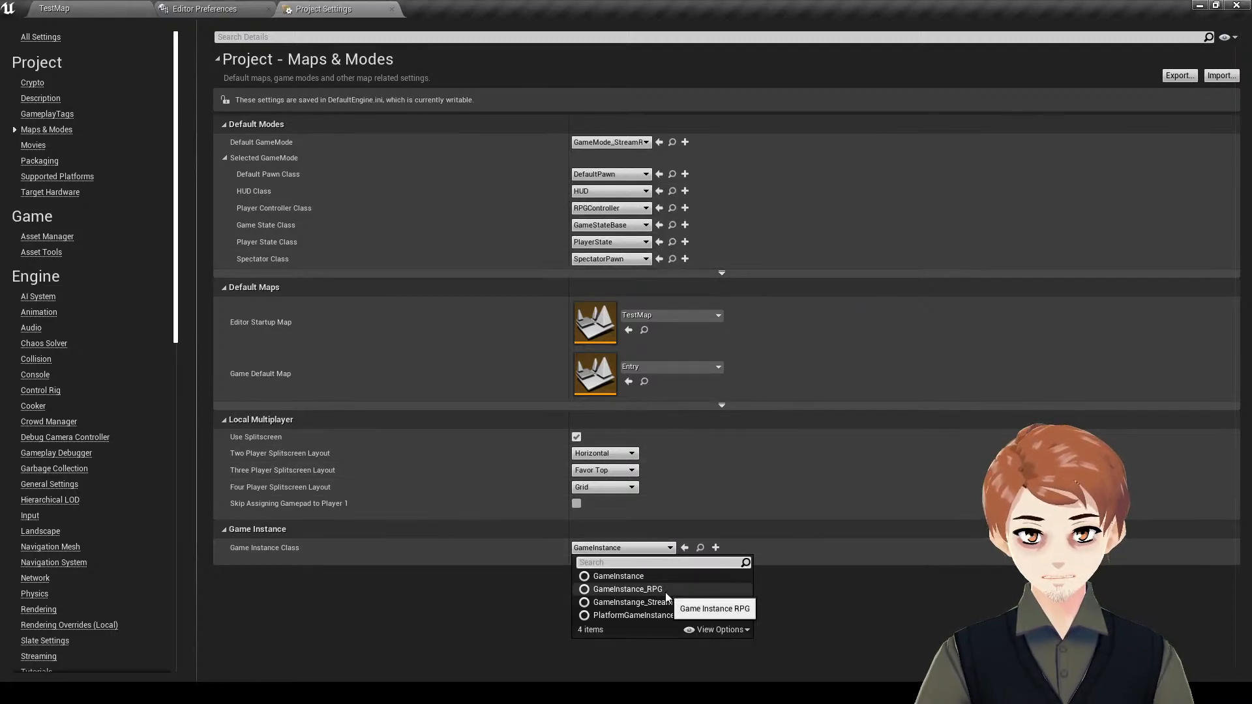
{"action": "left_click", "coordinate": [699, 601]}
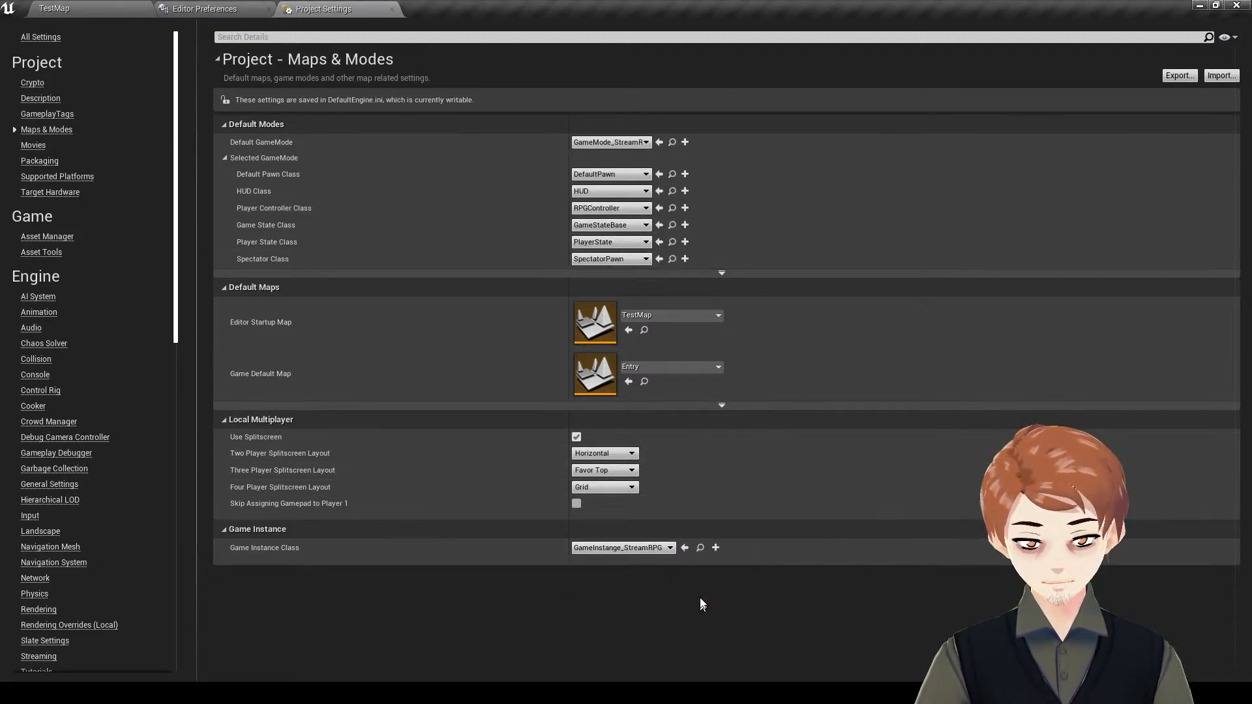
- Return to the TestMap level editor and save the current level
{"action": "left_click", "coordinate": [191, 6]}
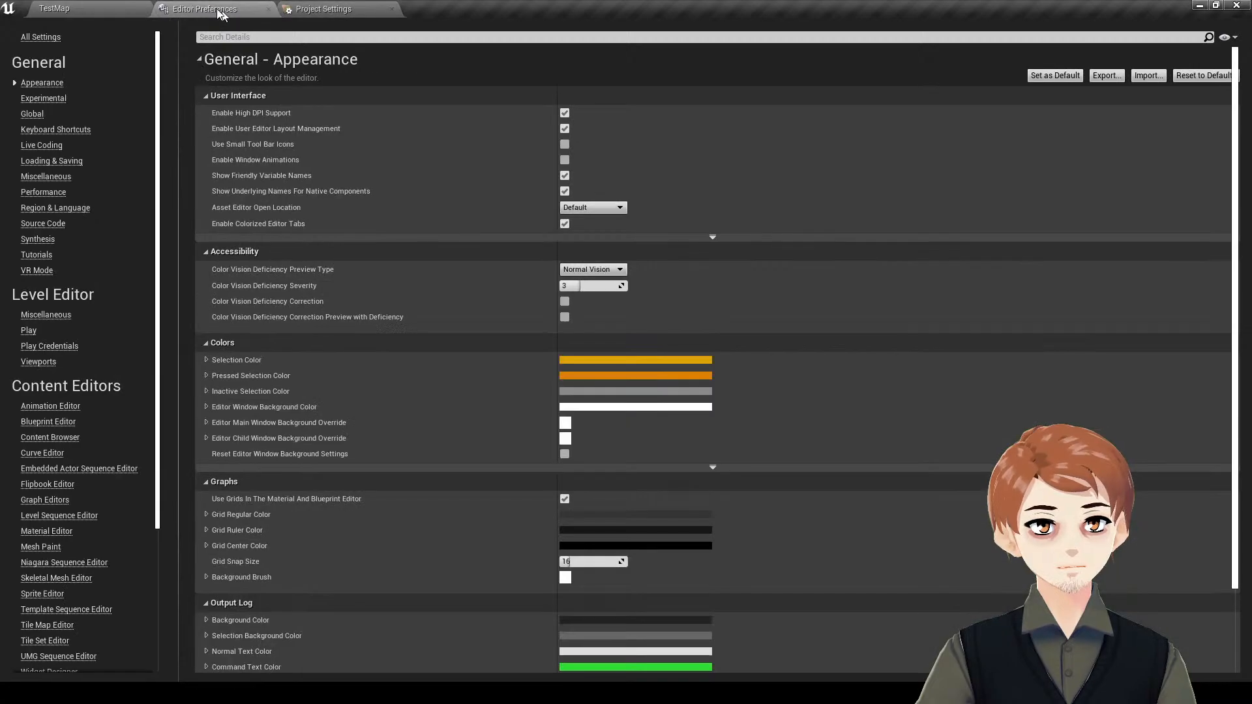
{"action": "left_click", "coordinate": [140, 8]}
{"action": "key", "text": "ctrl+s"}
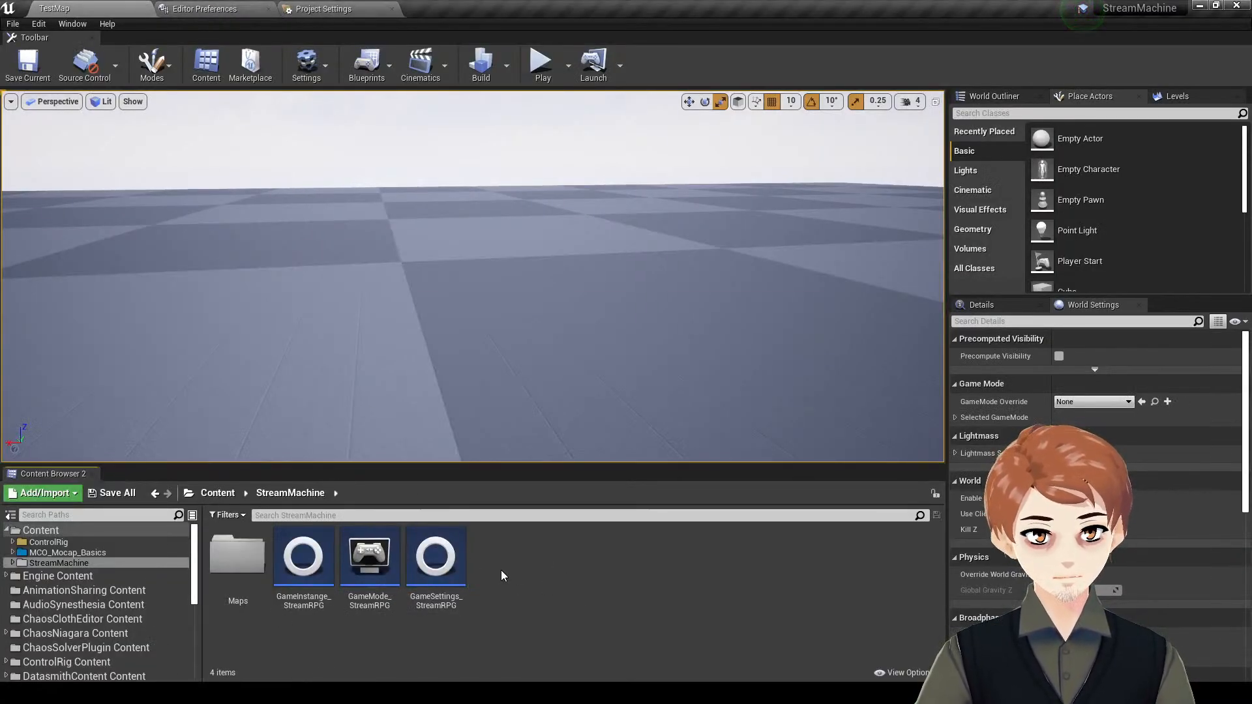
{"action": "right_click_drag", "start_coordinate": [491, 339], "coordinate": [600, 316]}
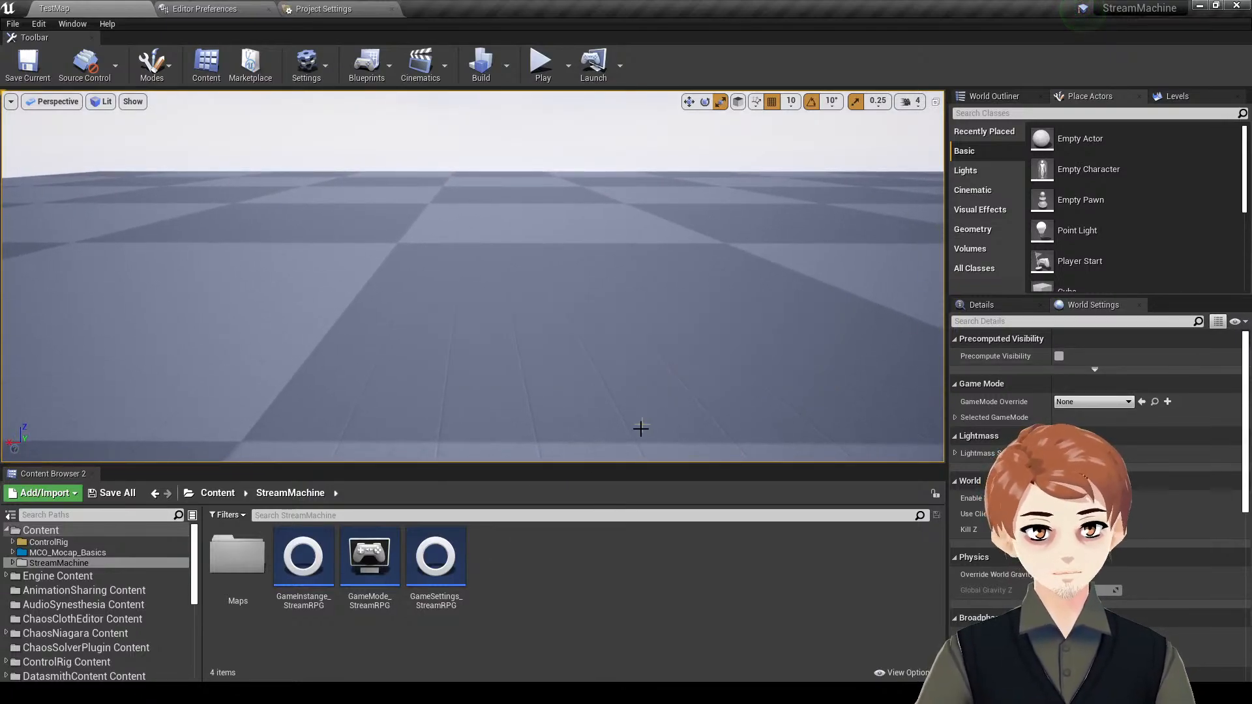
- Create a new folder named Blueprint inside the StreamMachine folder
{"action": "right_click", "coordinate": [592, 591]}
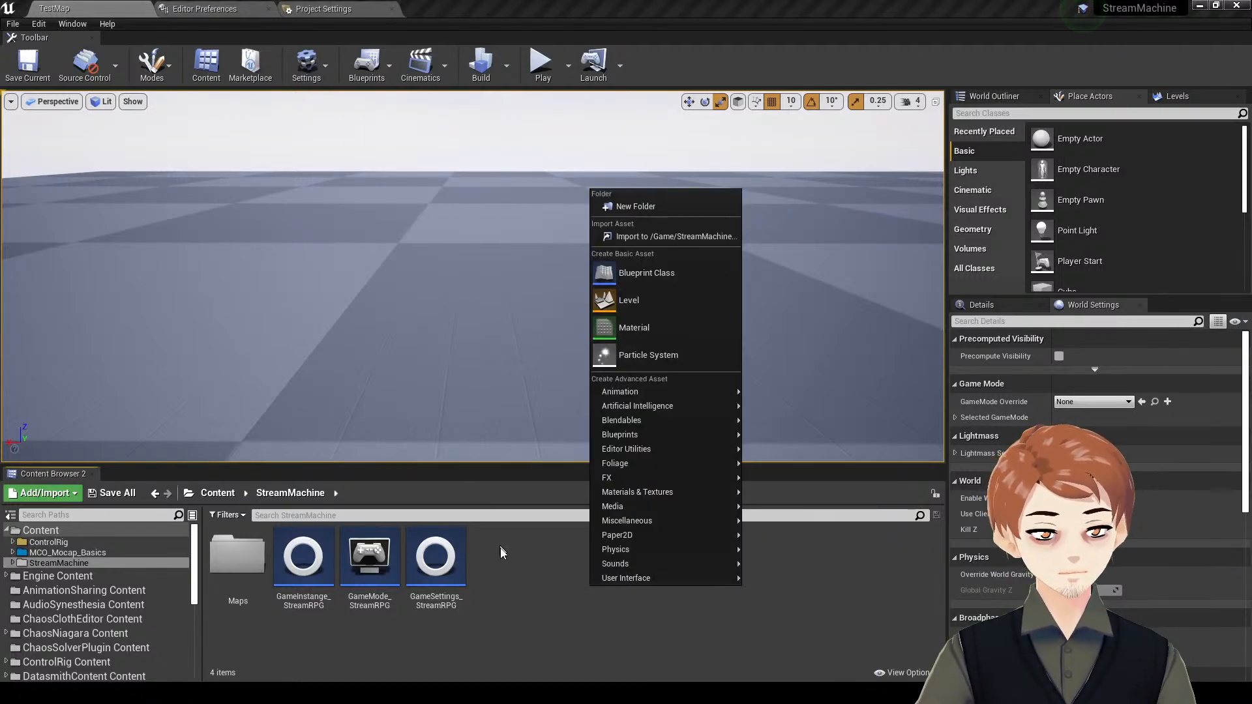
{"action": "left_click", "coordinate": [650, 206]}
{"action": "type", "text": "Bluep"}
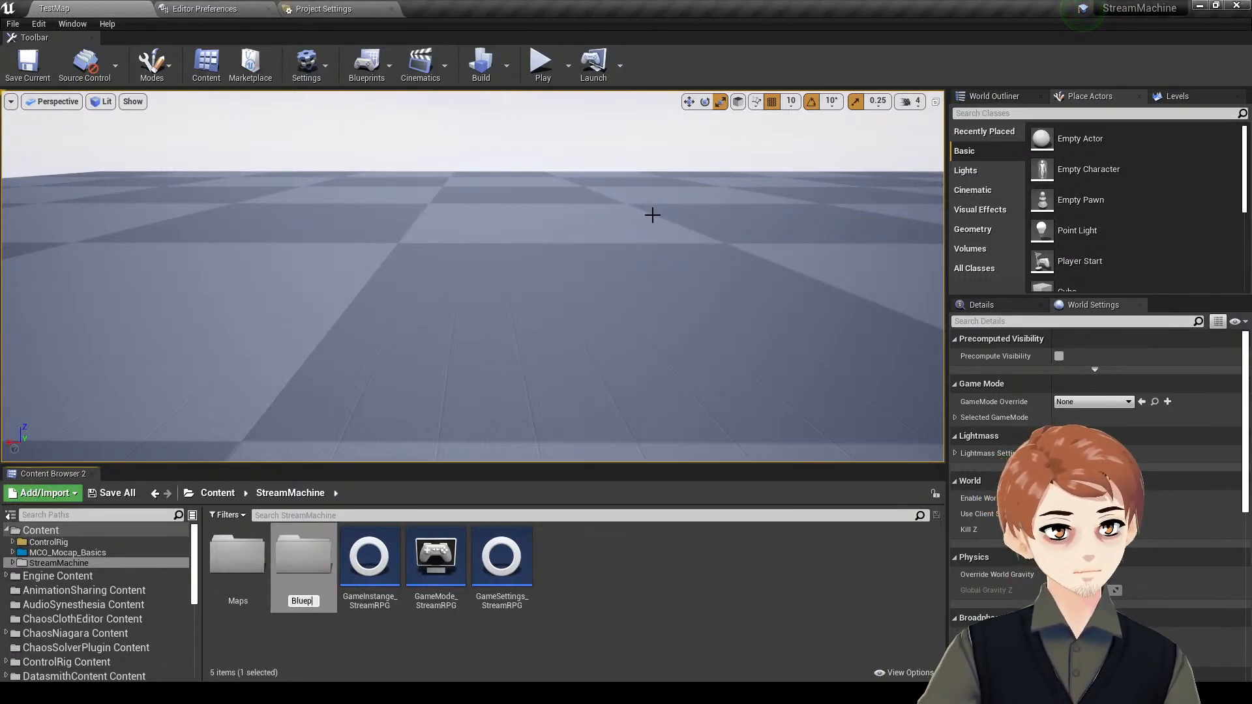
{"action": "type", "text": "rint"}
{"action": "key", "text": "Return"}
- Move the GameInstange_StreamRPG, GameMode_StreamRPG and GameSettings_StreamRPG Blueprints into the Blueprint folder
{"action": "left_click", "coordinate": [369, 558]}
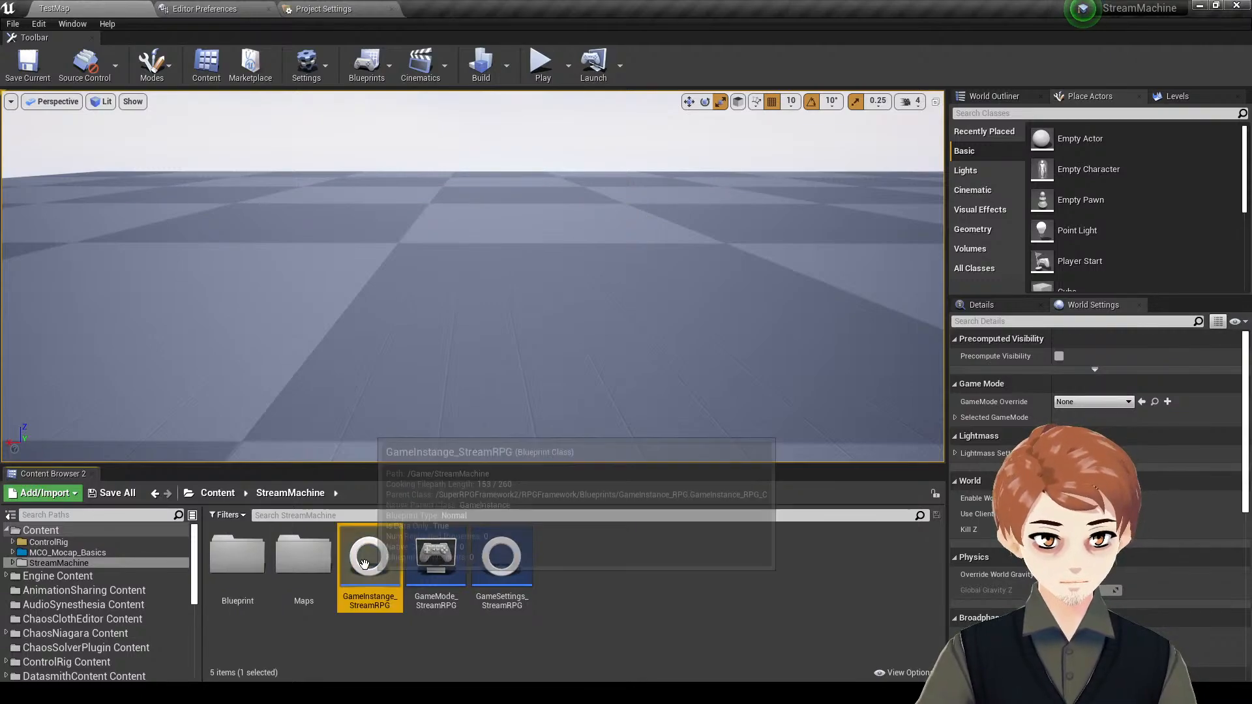
{"action": "left_click", "coordinate": [502, 558], "text": "shift"}
{"action": "left_click_drag", "start_coordinate": [423, 573], "coordinate": [284, 597]}
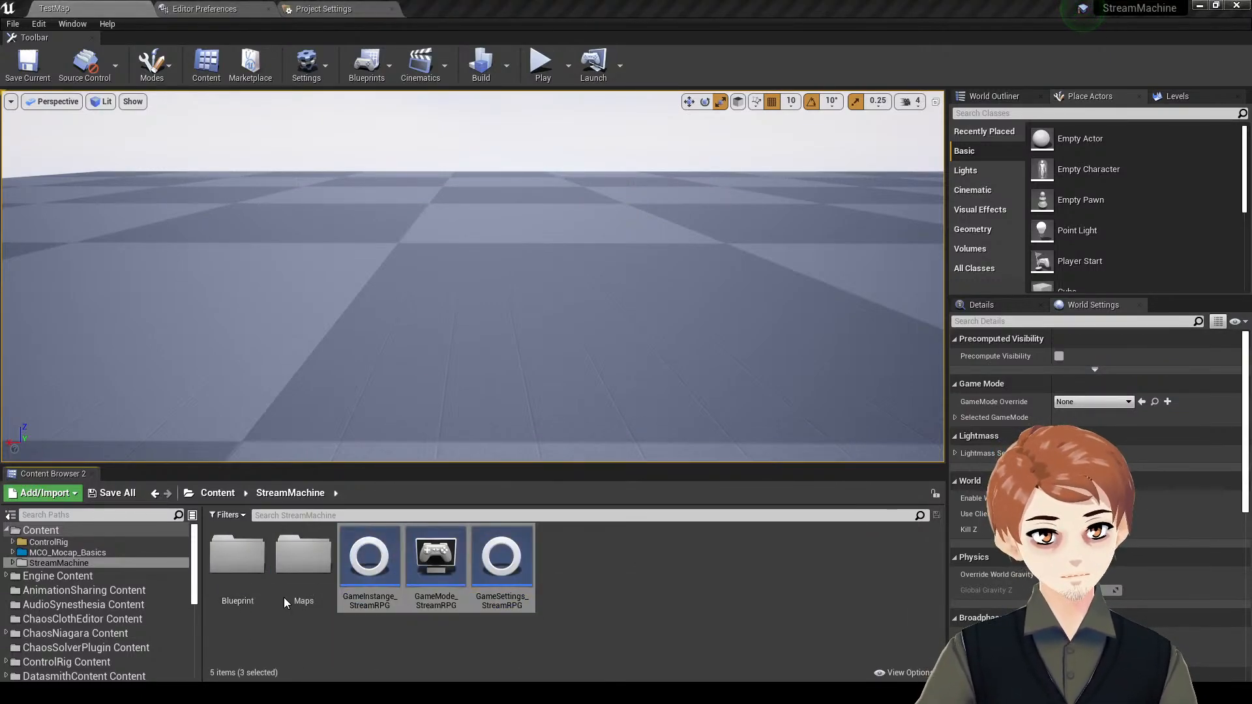
- Fix up redirectors in the Content folder and its ControlRig, MCO_Mocap_Basics and StreamMachine subfolders
{"action": "left_click", "coordinate": [92, 533]}
{"action": "left_click", "coordinate": [98, 562], "text": "shift"}
{"action": "right_click", "coordinate": [100, 561]}
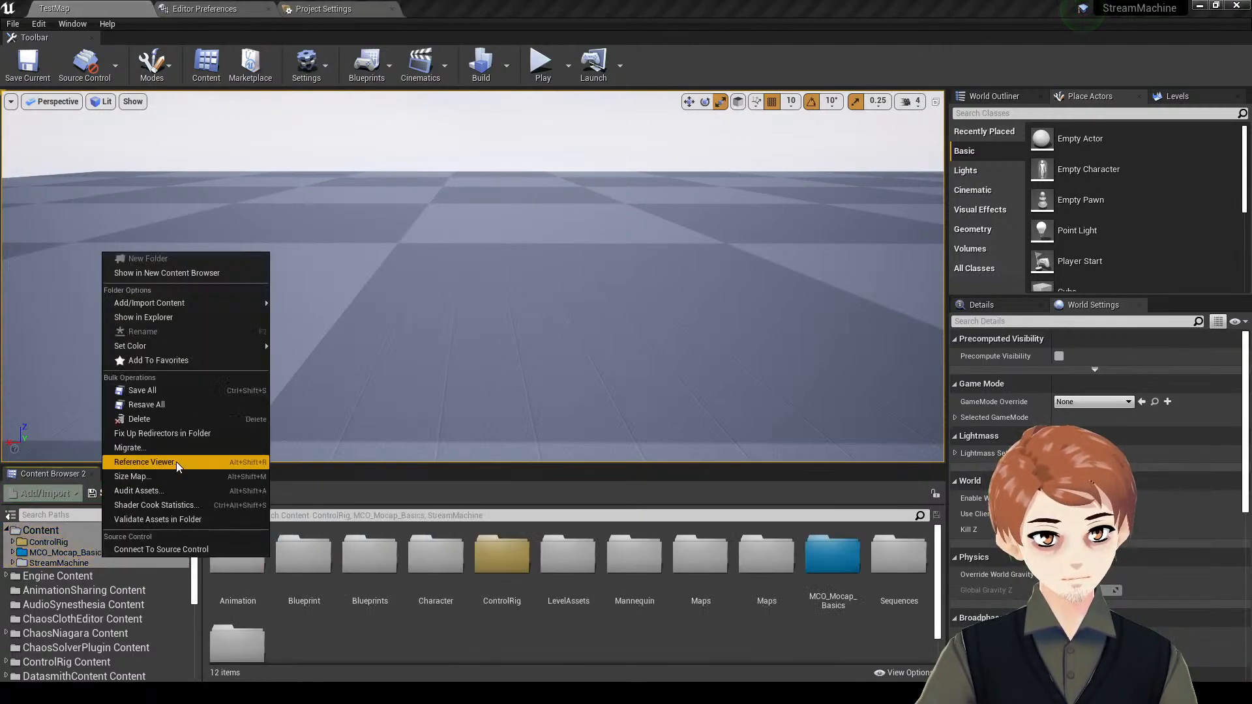
{"action": "left_click", "coordinate": [182, 440]}
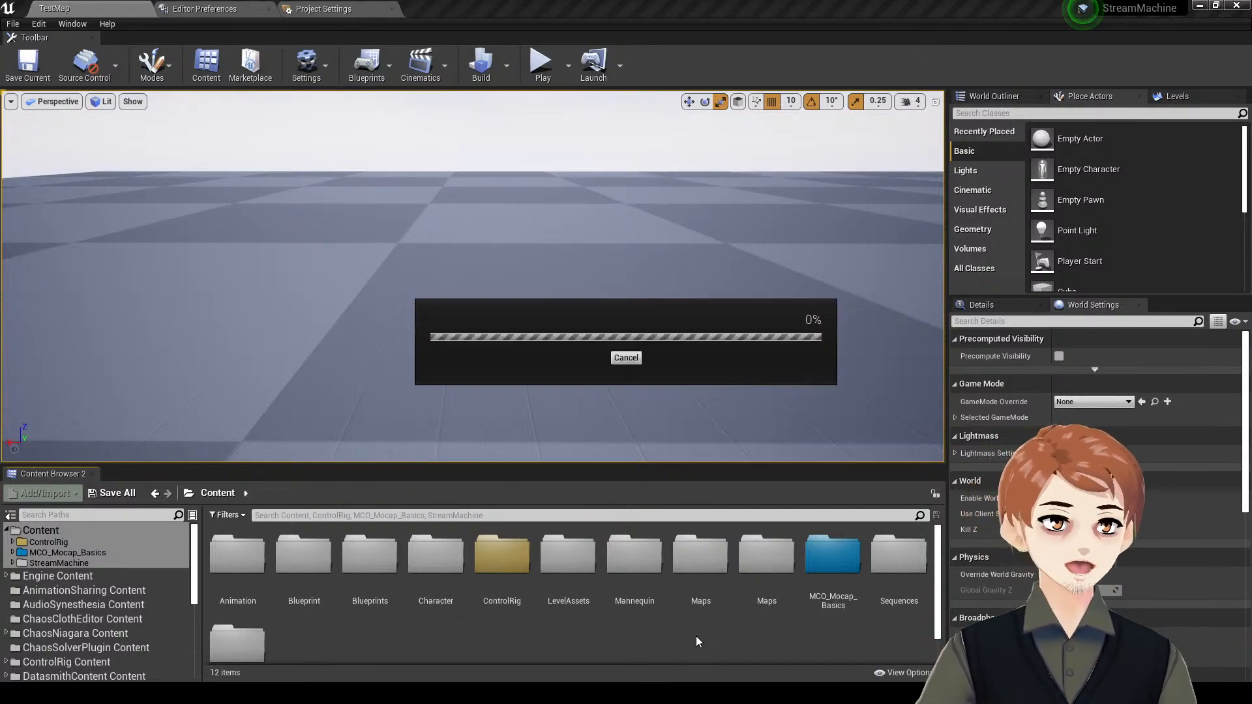
- Create a folder named Characters inside StreamMachine's Blueprint folder
{"action": "left_click", "coordinate": [136, 576]}
{"action": "left_click", "coordinate": [134, 553]}
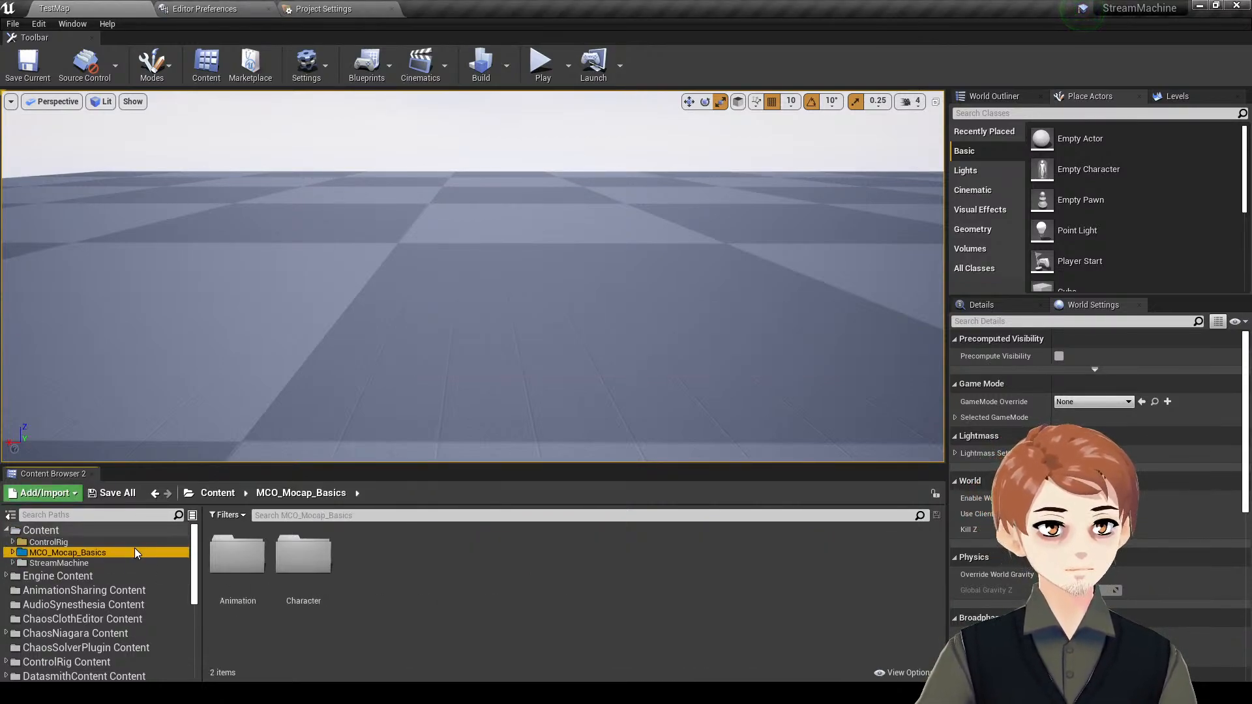
{"action": "left_click", "coordinate": [151, 564]}
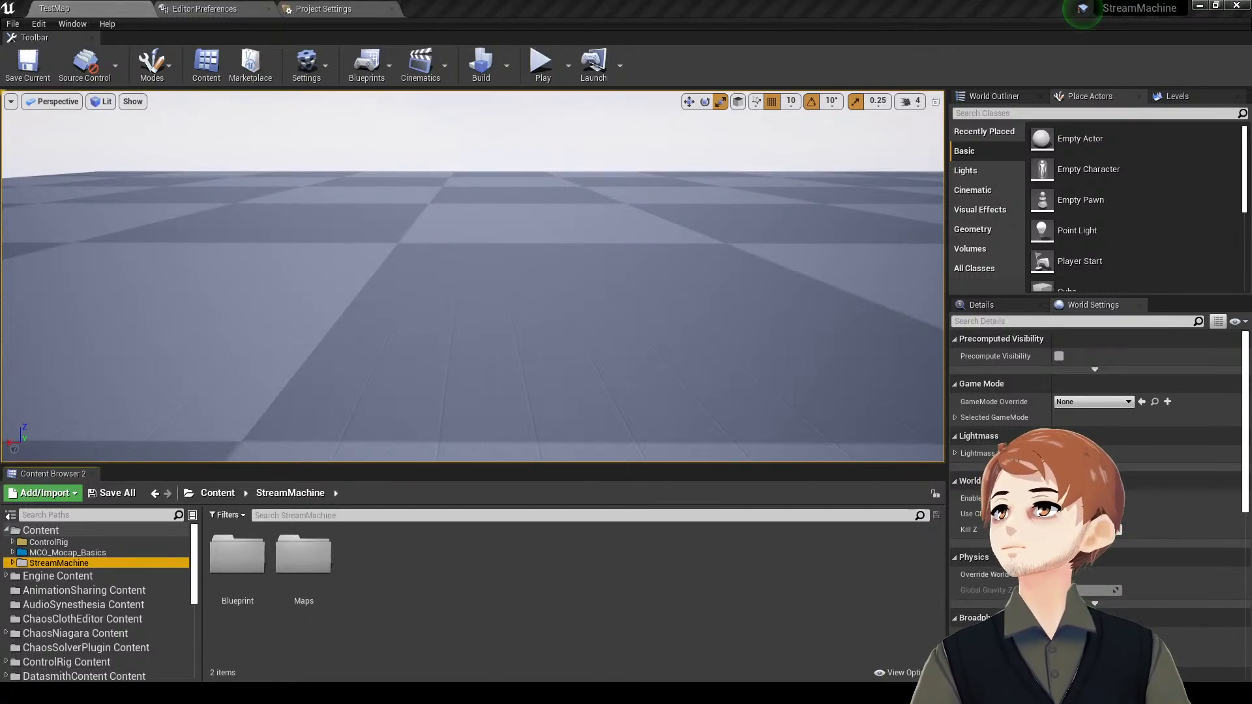
{"action": "double_click", "coordinate": [245, 560]}
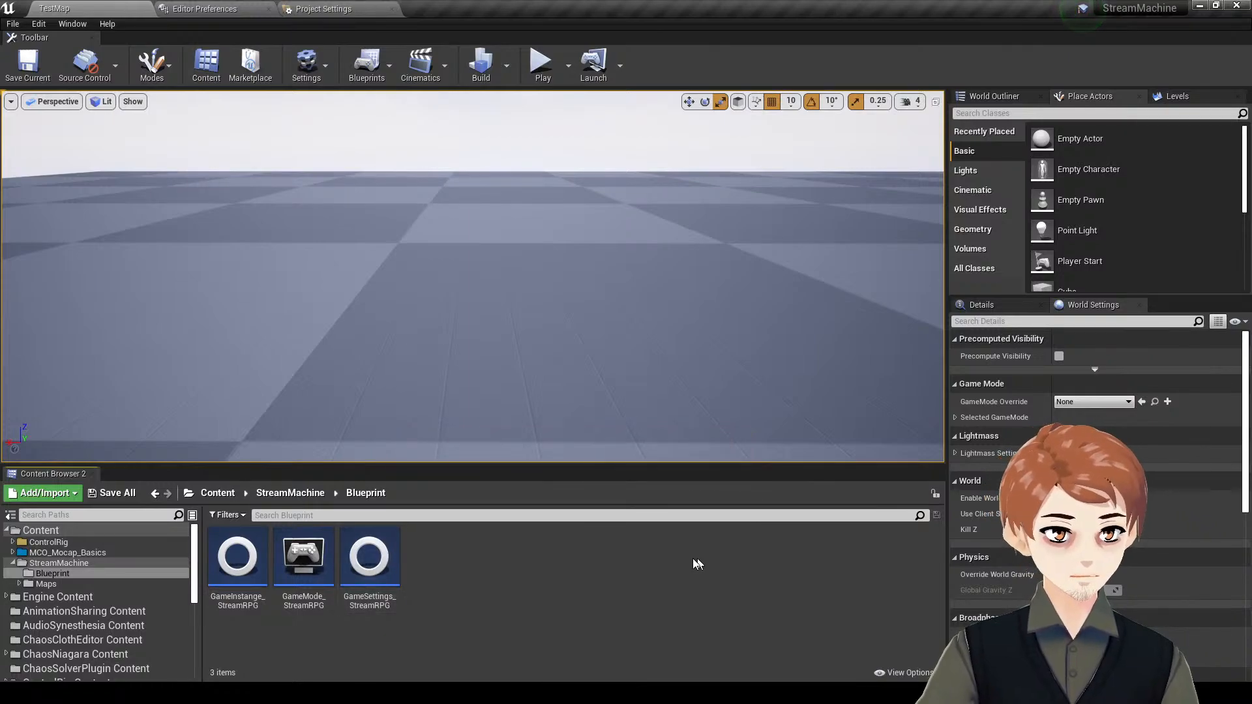
{"action": "right_click", "coordinate": [479, 558]}
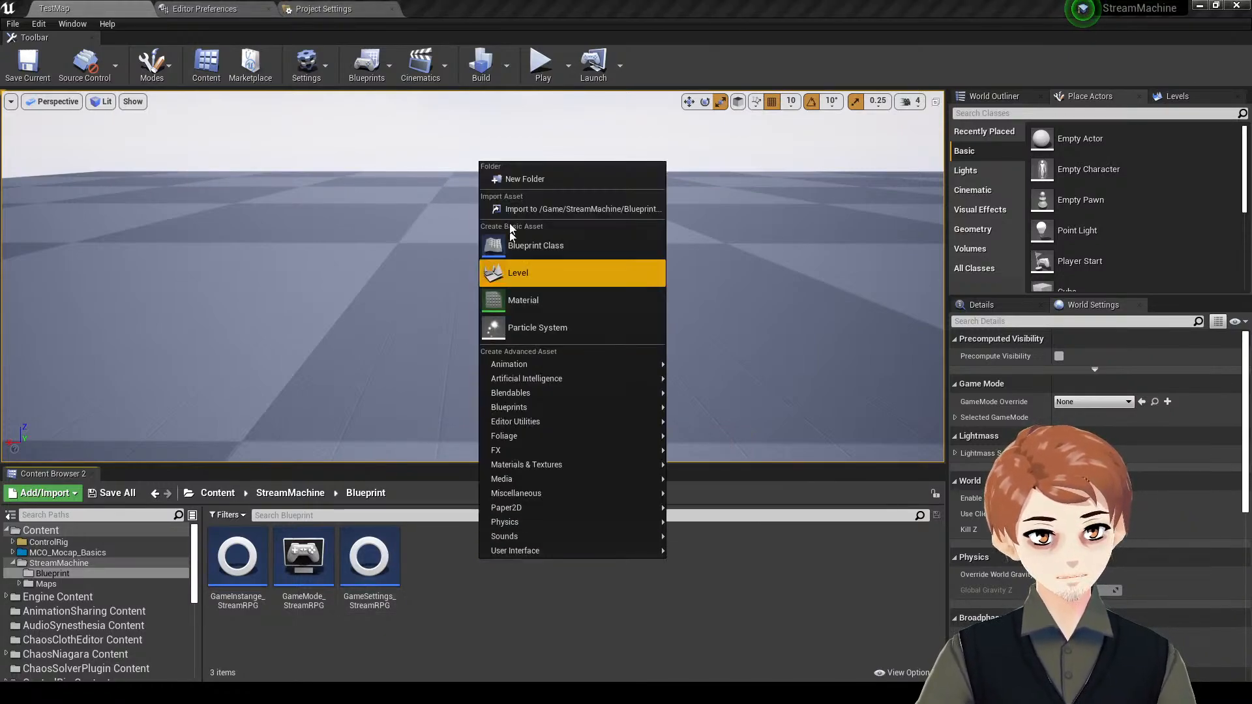
{"action": "left_click", "coordinate": [553, 173]}
{"action": "type", "text": "Character"}
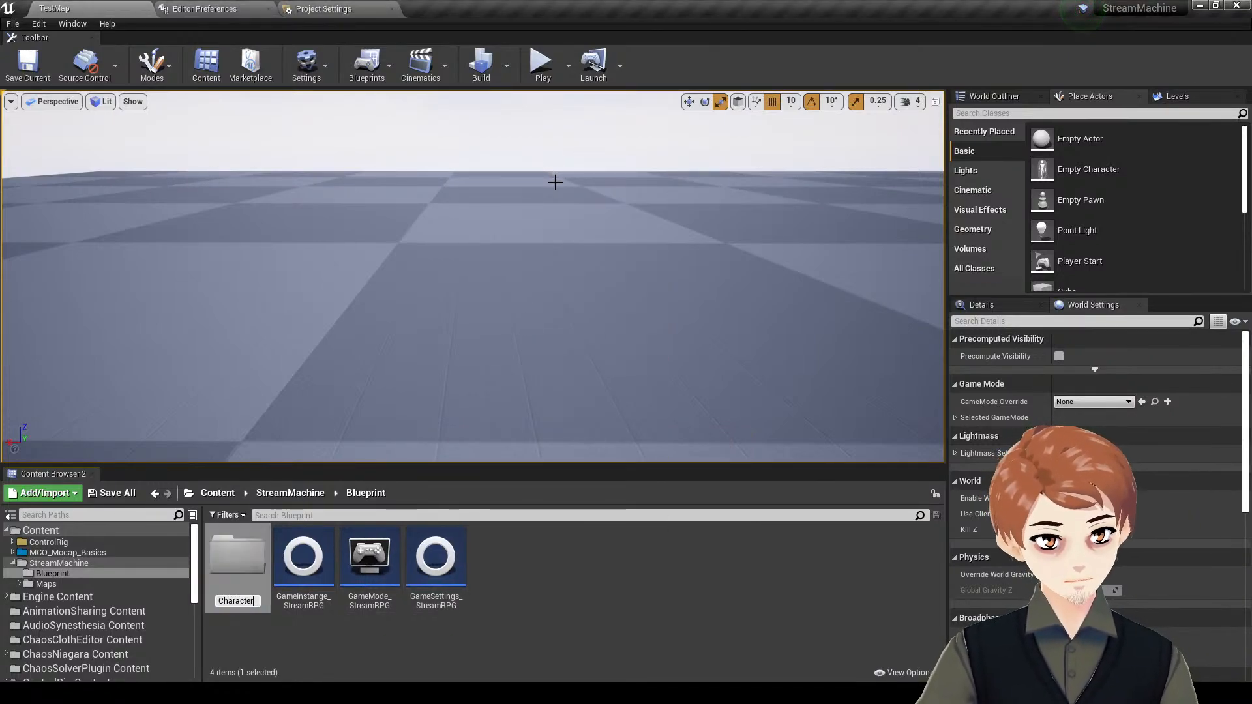
{"action": "type", "text": "s"}
{"action": "key", "text": "Return"}
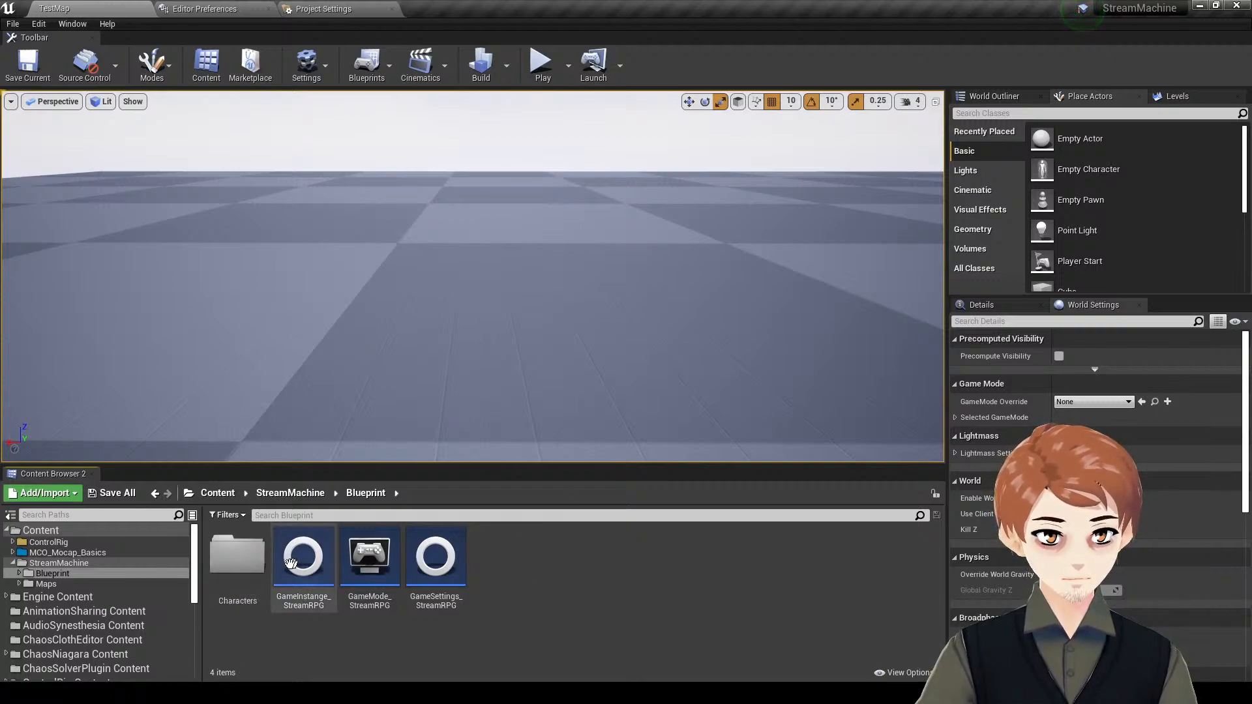
- Create a Blueprint class based on RPGCharacter in the Characters folder and name it StreamRPG_DefaultPlayer
{"action": "double_click", "coordinate": [237, 562]}
{"action": "right_click", "coordinate": [319, 570]}
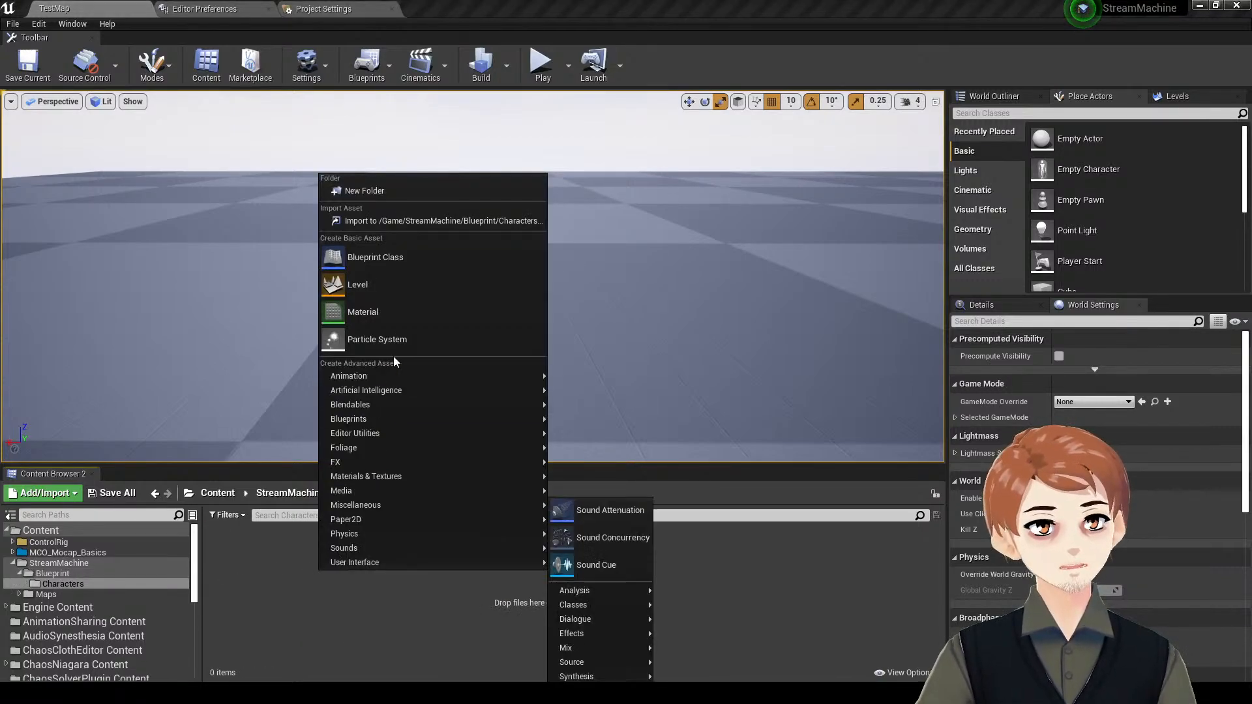
{"action": "left_click", "coordinate": [419, 251]}
{"action": "type", "text": "rpgchara"}
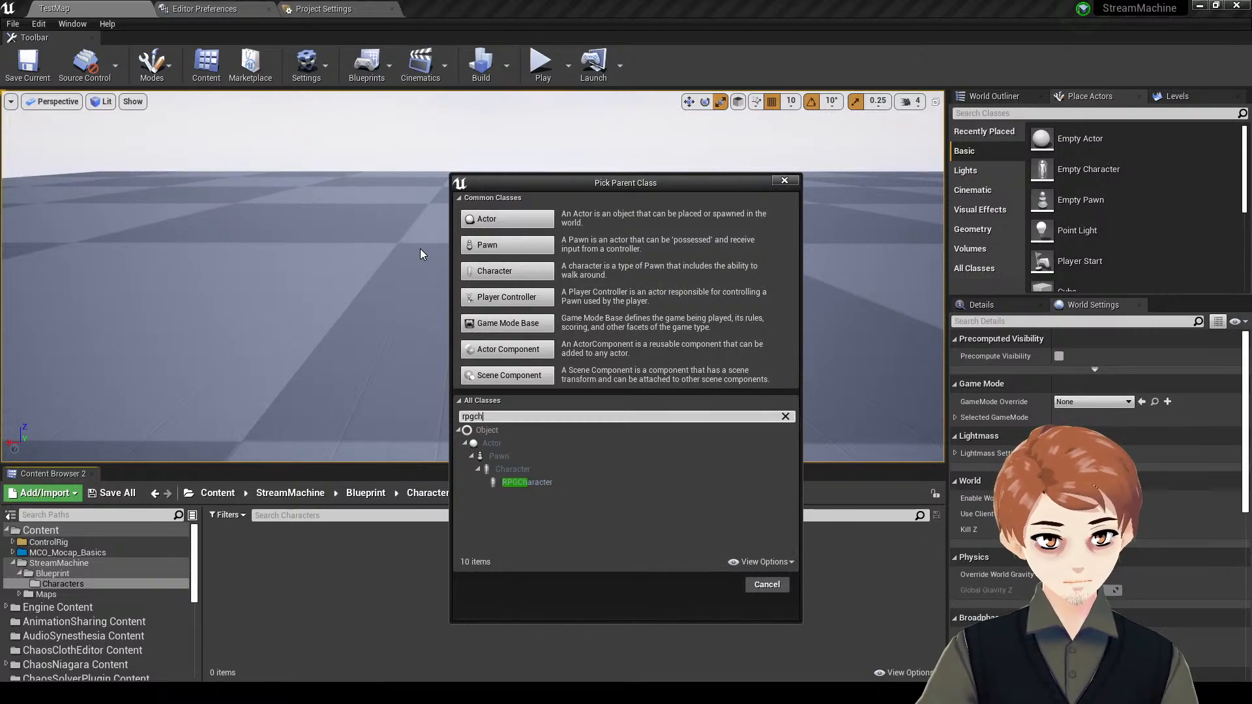
{"action": "left_click", "coordinate": [550, 483]}
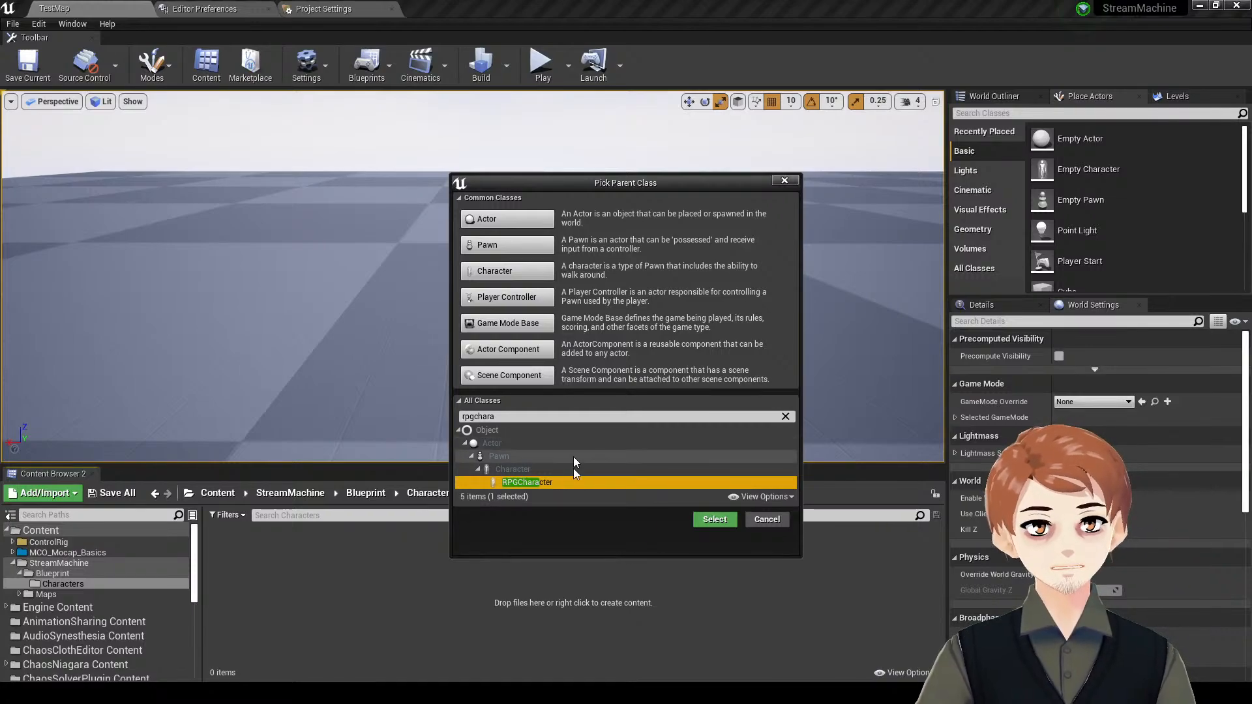
{"action": "left_click", "coordinate": [544, 471]}
{"action": "left_click", "coordinate": [551, 483]}
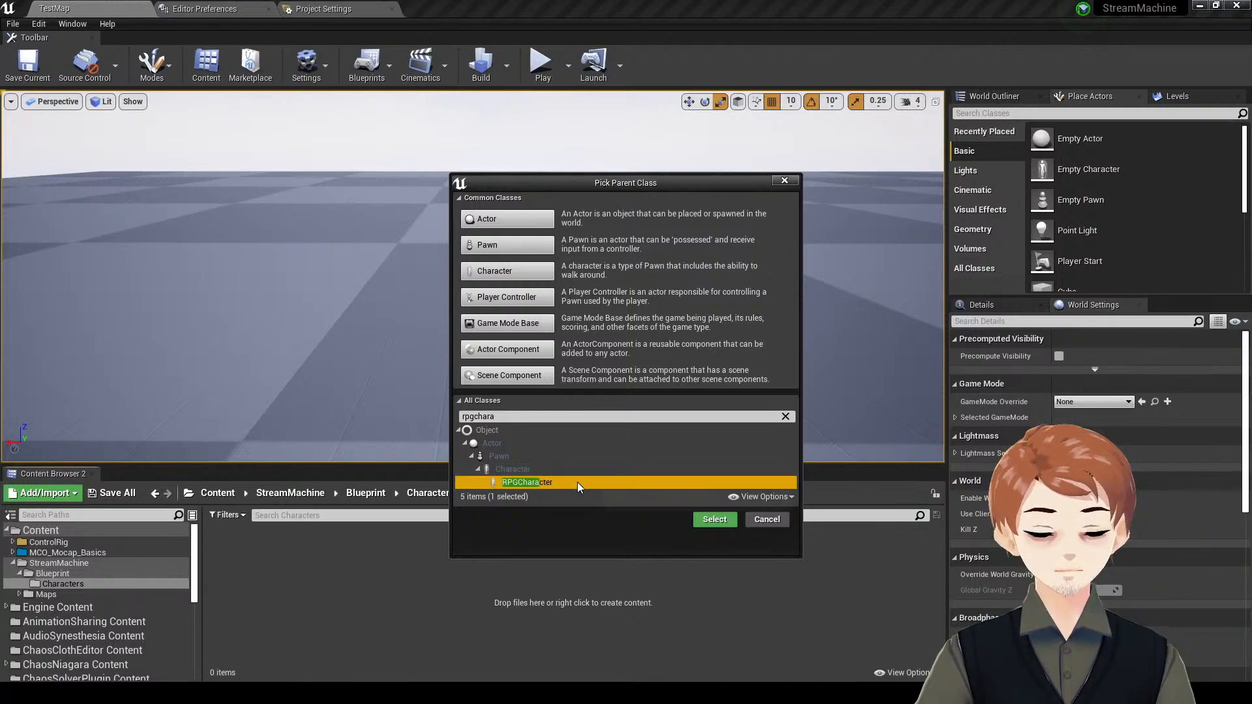
{"action": "left_click", "coordinate": [715, 519]}
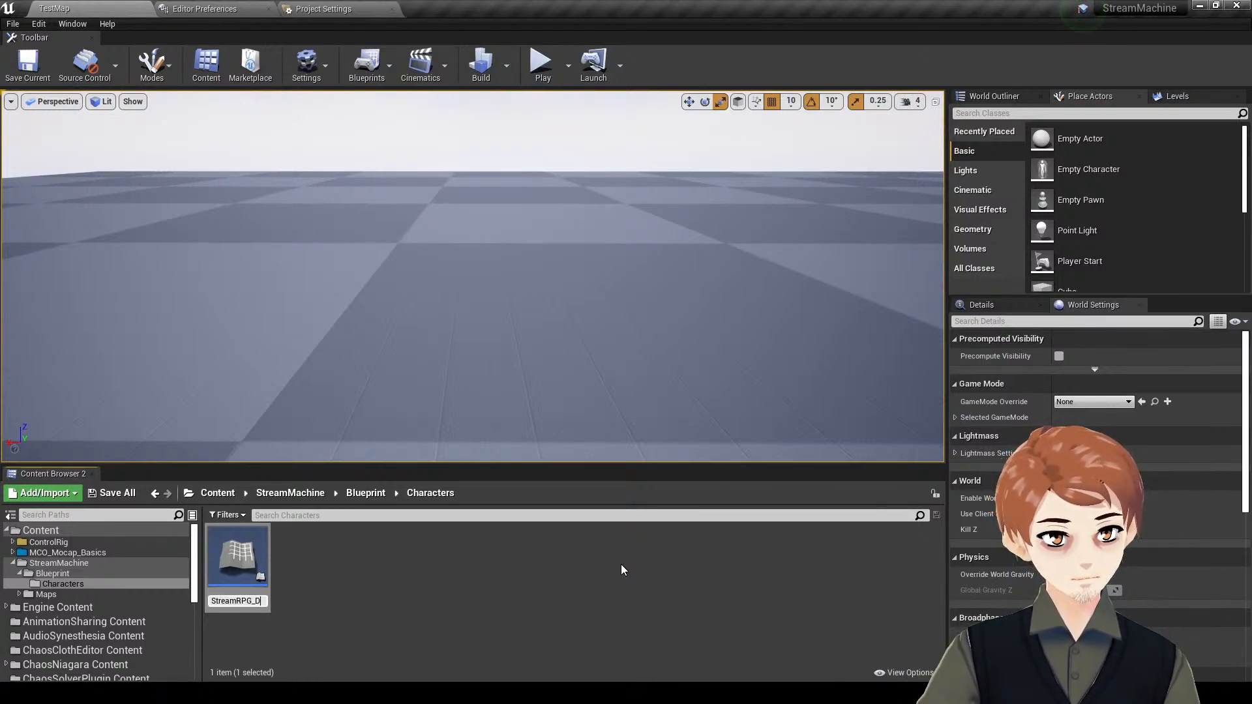
{"action": "type", "text": "StreamRPG_DefaultPlayer"}
{"action": "key", "text": "Return"}
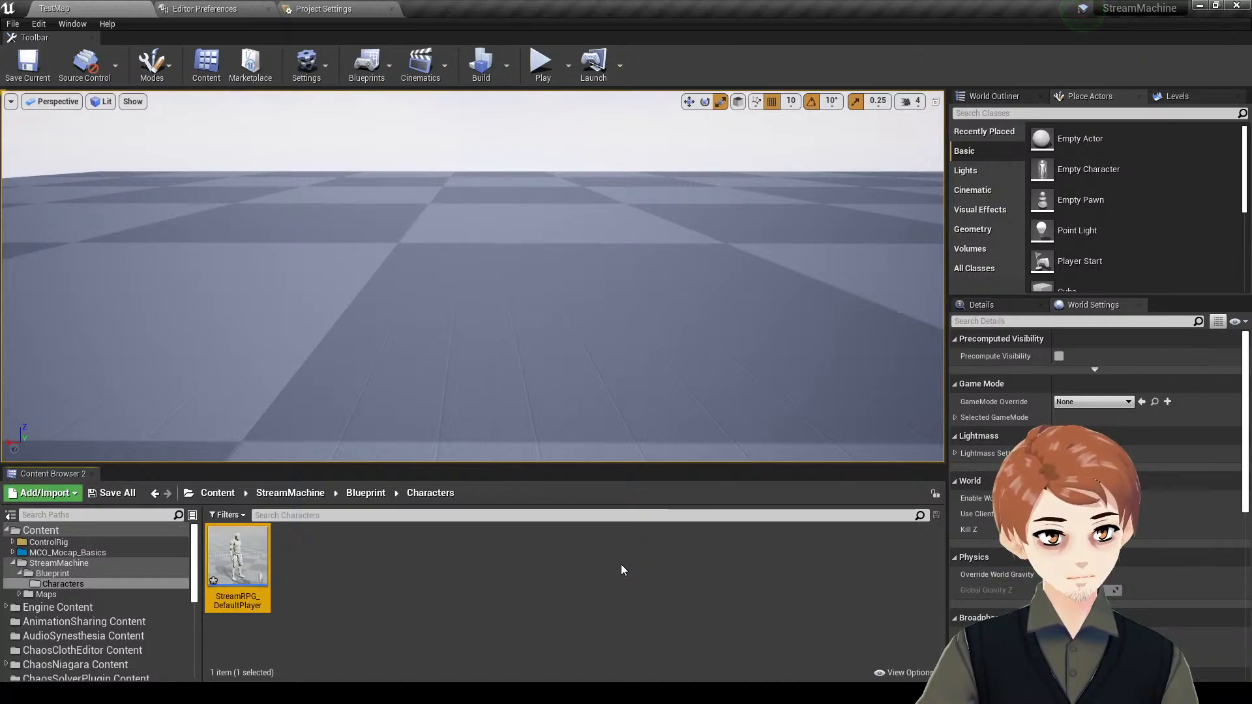
- Open the StreamRPG_DefaultPlayer Blueprint and display its Event Graph and class settings
{"action": "double_click", "coordinate": [228, 565]}
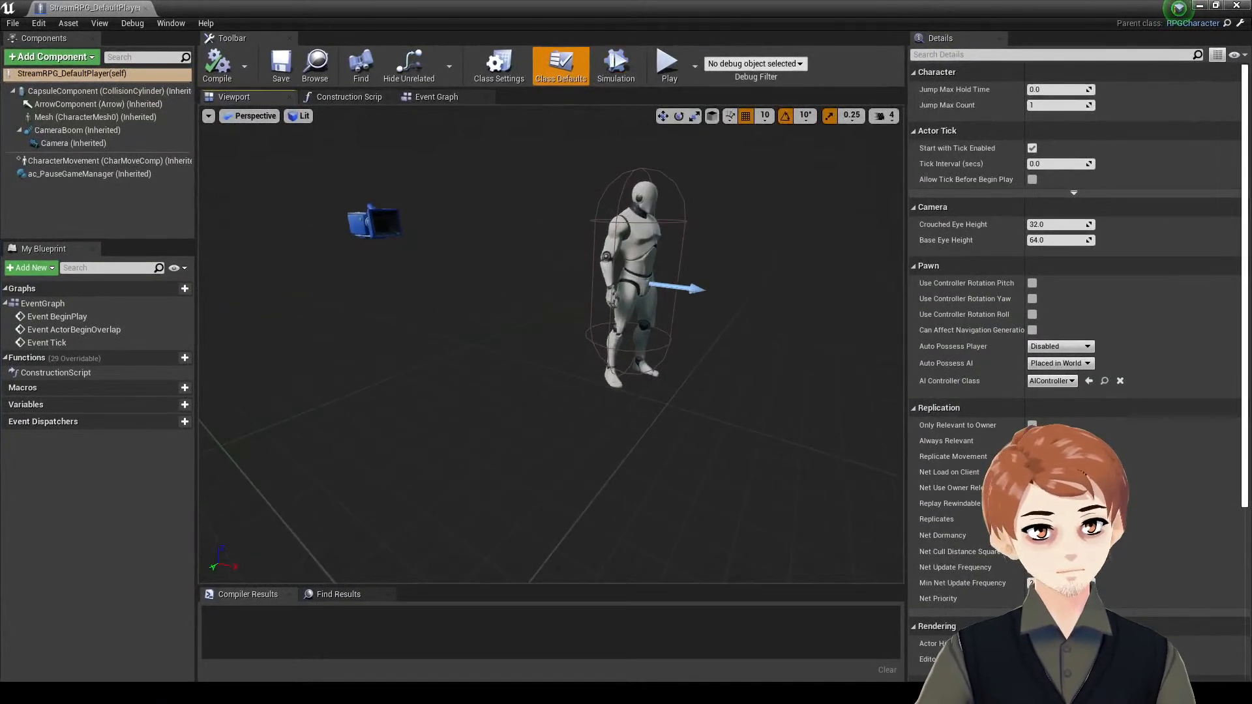
{"action": "left_click", "coordinate": [436, 96]}
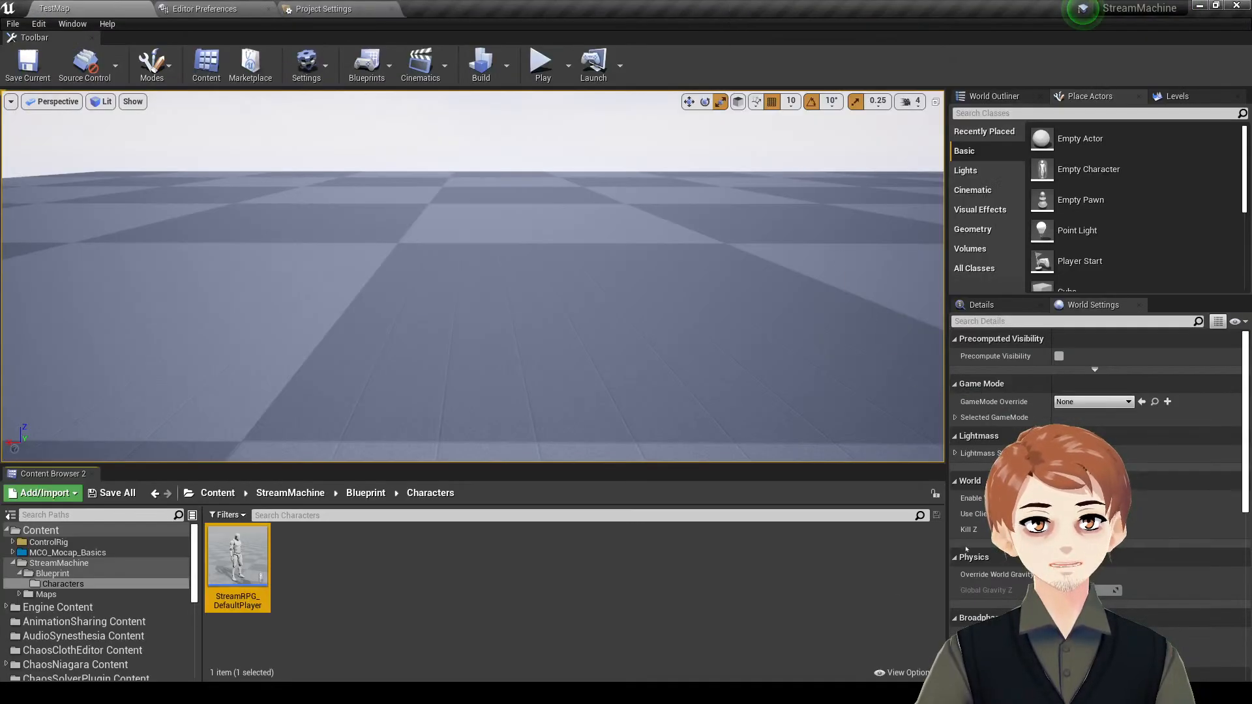
{"action": "left_click_drag", "start_coordinate": [1034, 360], "coordinate": [521, 1]}
{"action": "left_click", "coordinate": [520, 67]}
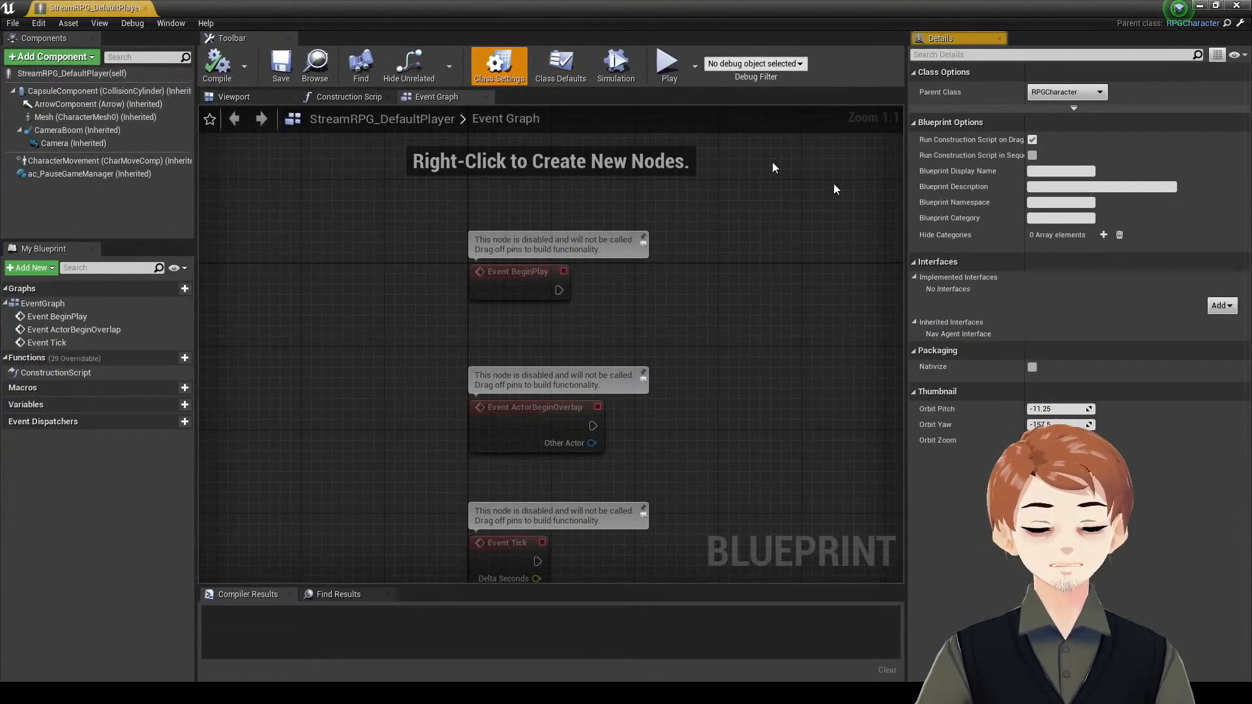
- Implement the iPlayerControl interface in StreamRPG_DefaultPlayer, then compile and save the Blueprint
{"action": "left_click", "coordinate": [1222, 305]}
{"action": "type", "text": "in"}
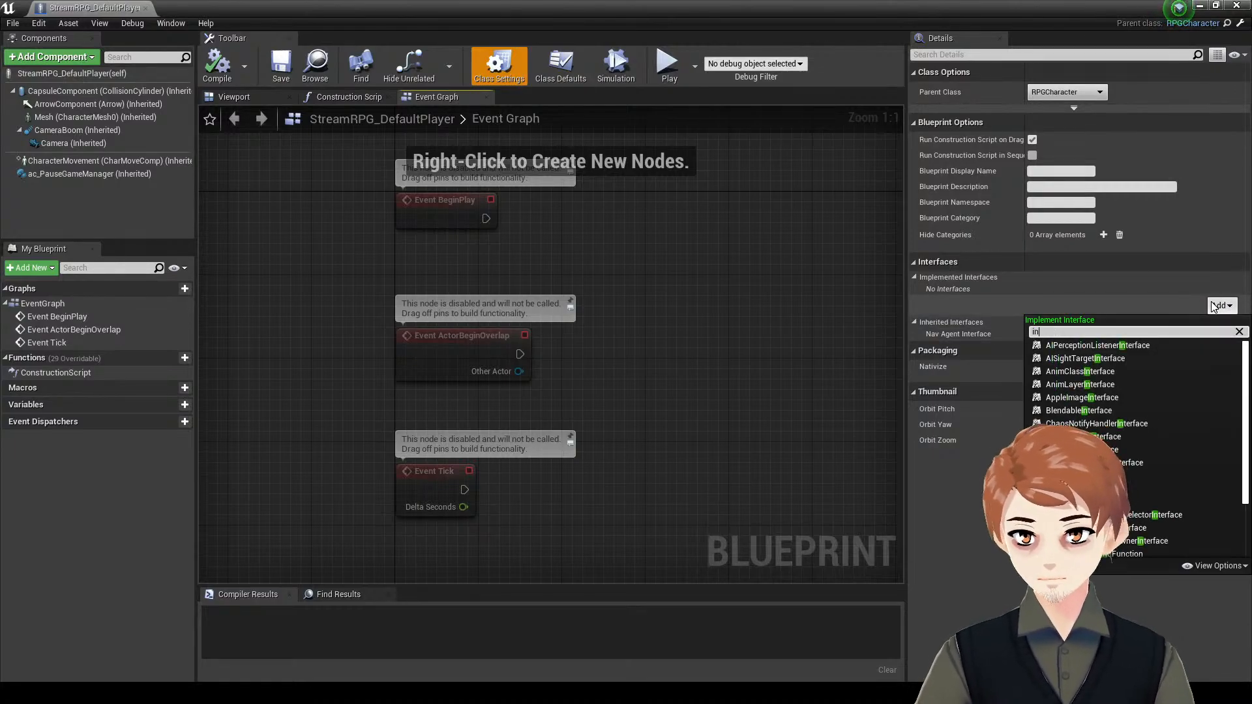
{"action": "type", "text": "pu"}
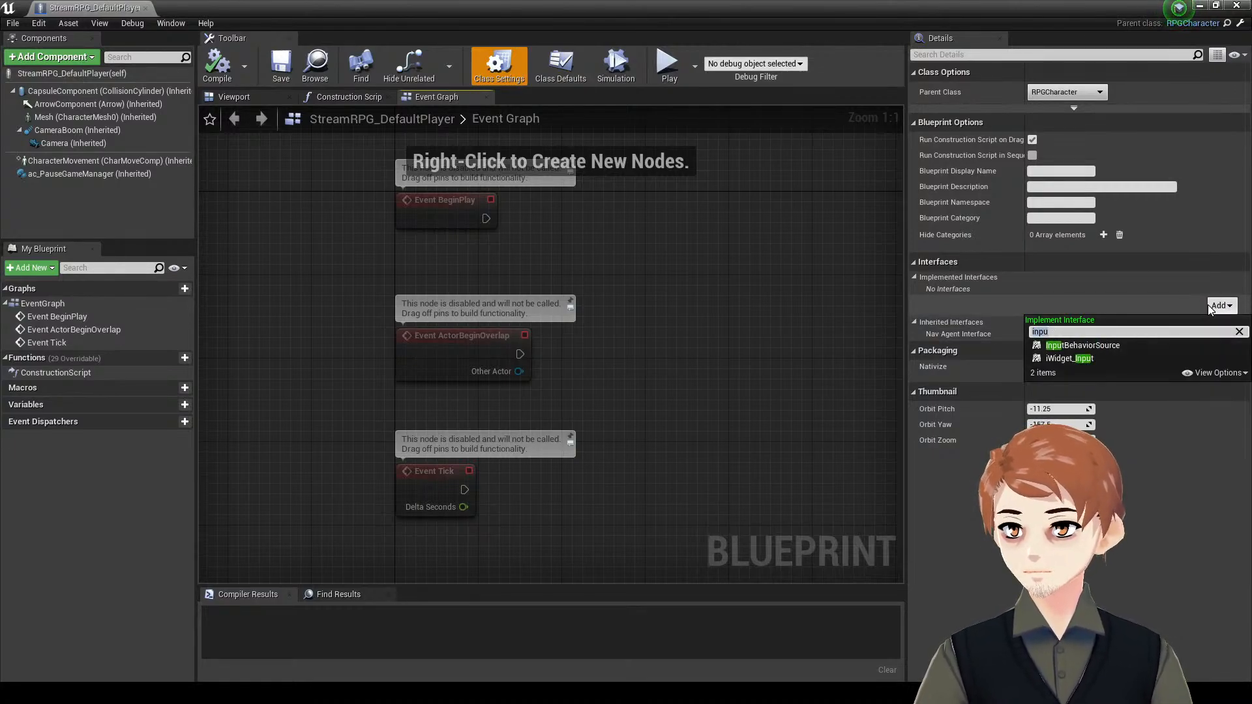
{"action": "key", "text": "BackSpace"}
{"action": "key", "text": "BackSpace"}
{"action": "key", "text": "BackSpace"}
{"action": "key", "text": "BackSpace"}
{"action": "type", "text": "contr"}
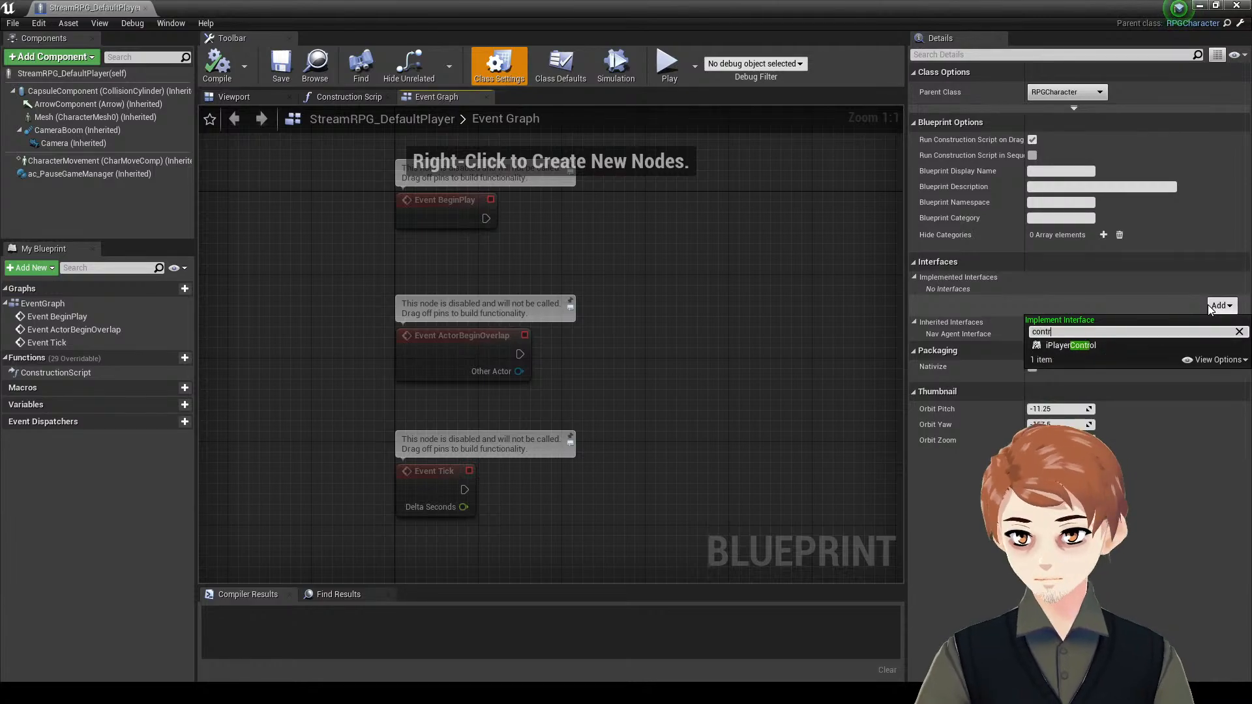
{"action": "left_click", "coordinate": [1137, 344]}
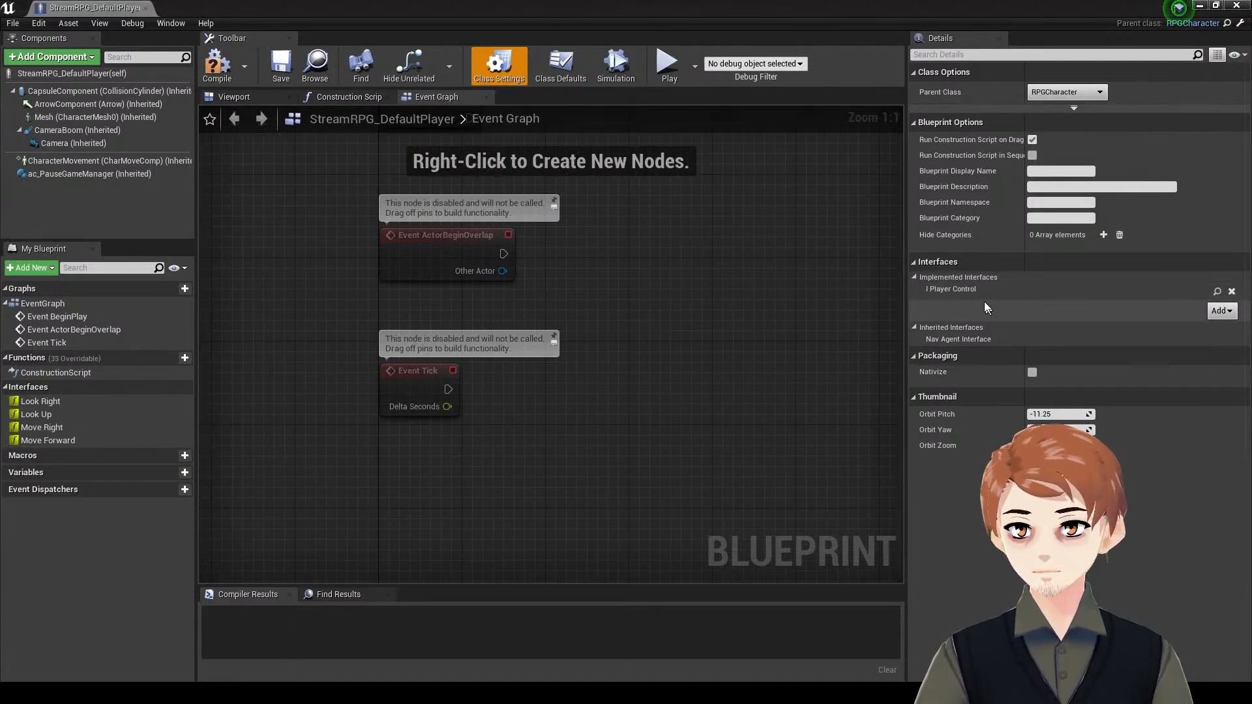
{"action": "left_click", "coordinate": [281, 68]}
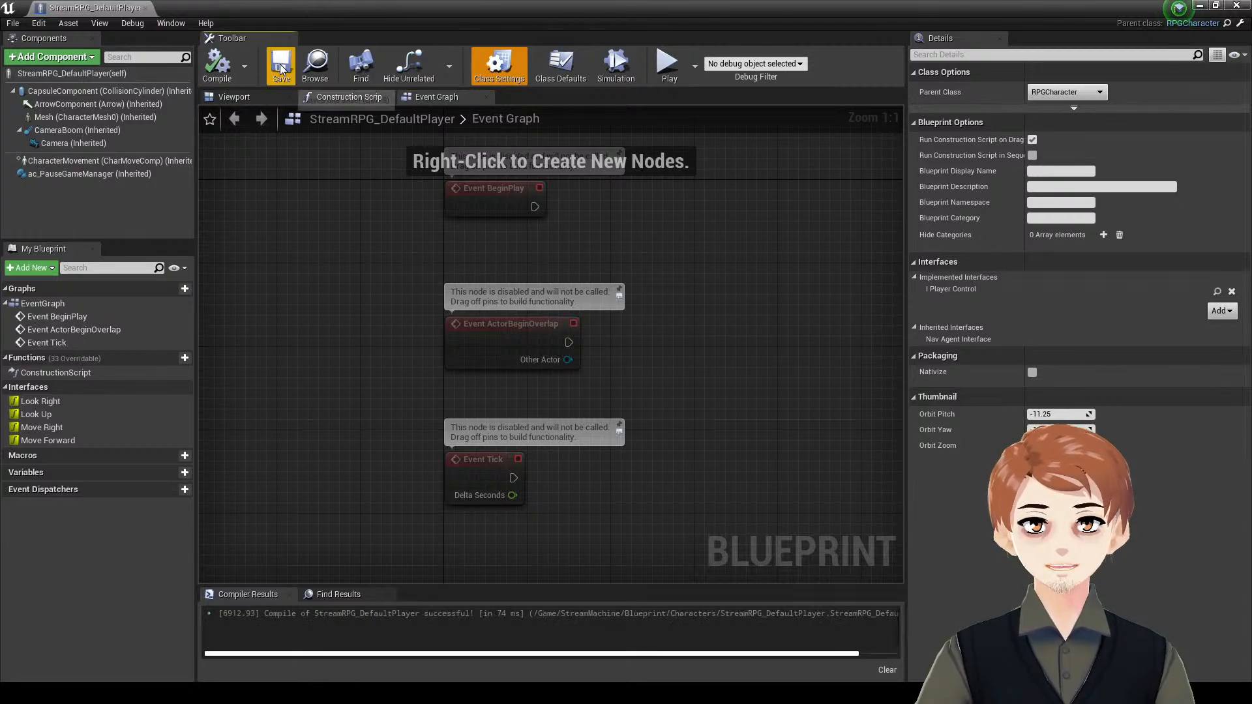
- Set the RPG Settings Class of the GameMode_StreamRPG Blueprint to GameSettings_StreamRPG, then compile and save it
{"action": "left_click_drag", "start_coordinate": [390, 1], "coordinate": [347, 0]}
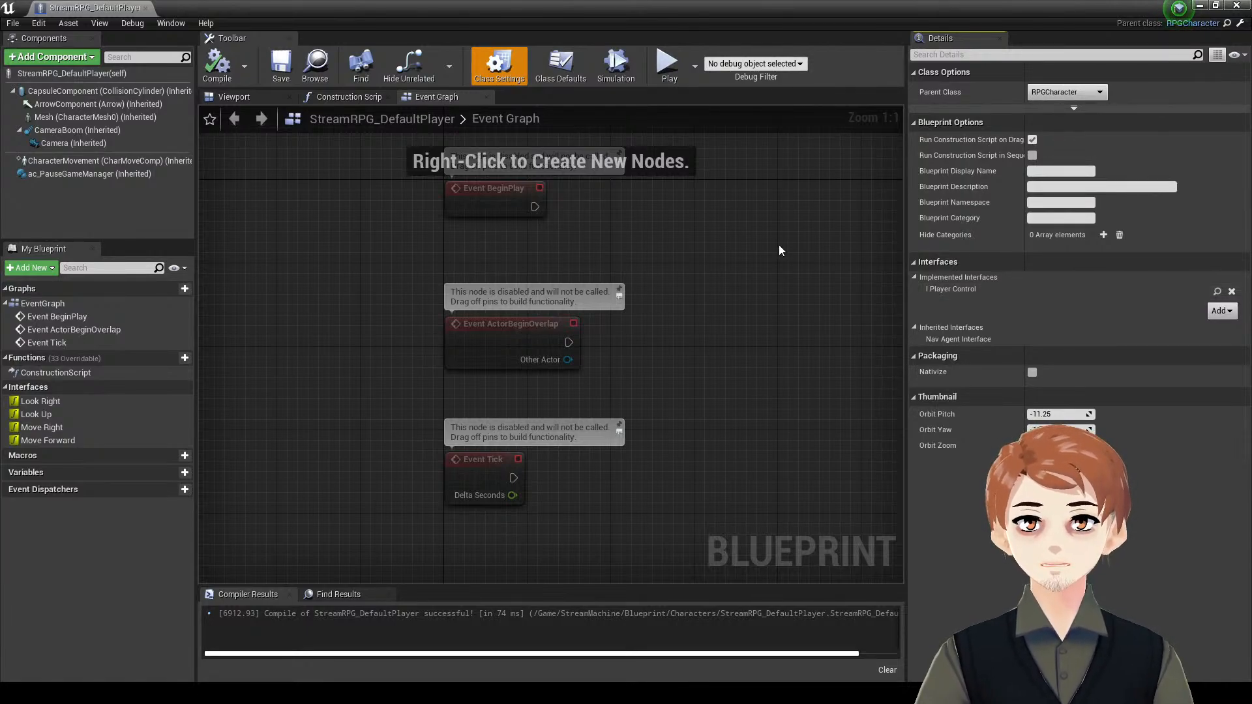
{"action": "left_click_drag", "start_coordinate": [494, 6], "coordinate": [807, 302]}
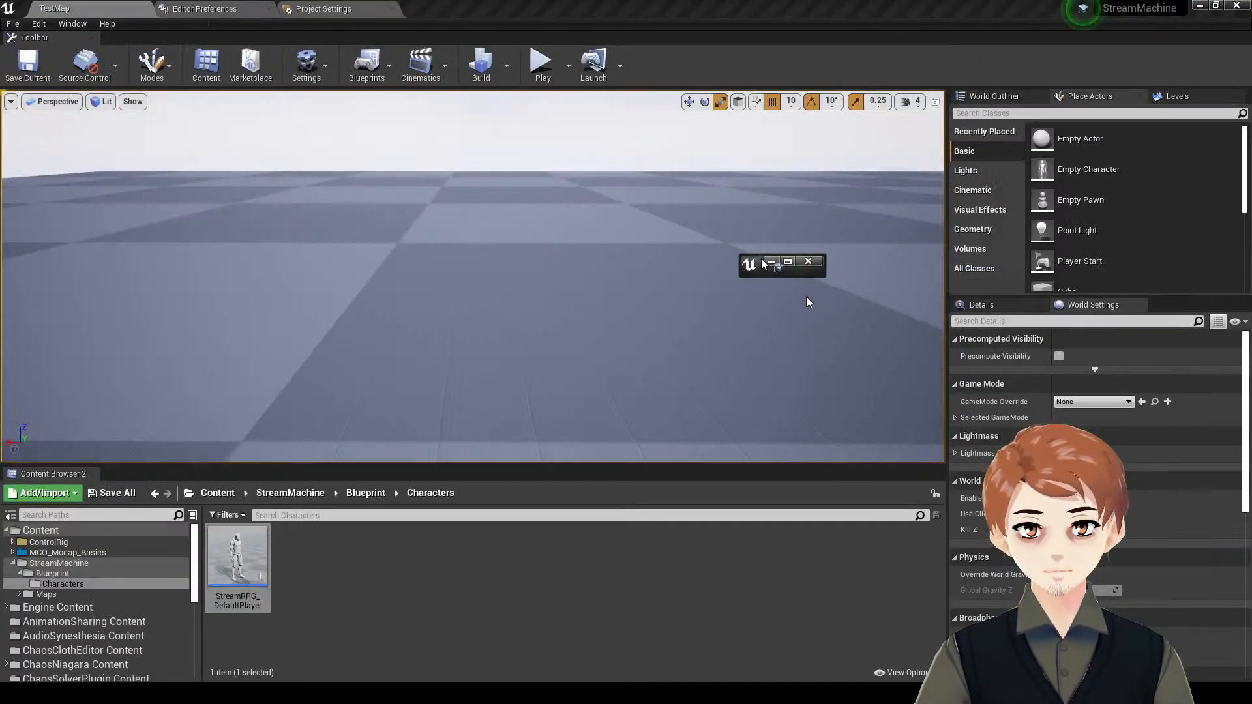
{"action": "left_click", "coordinate": [365, 493]}
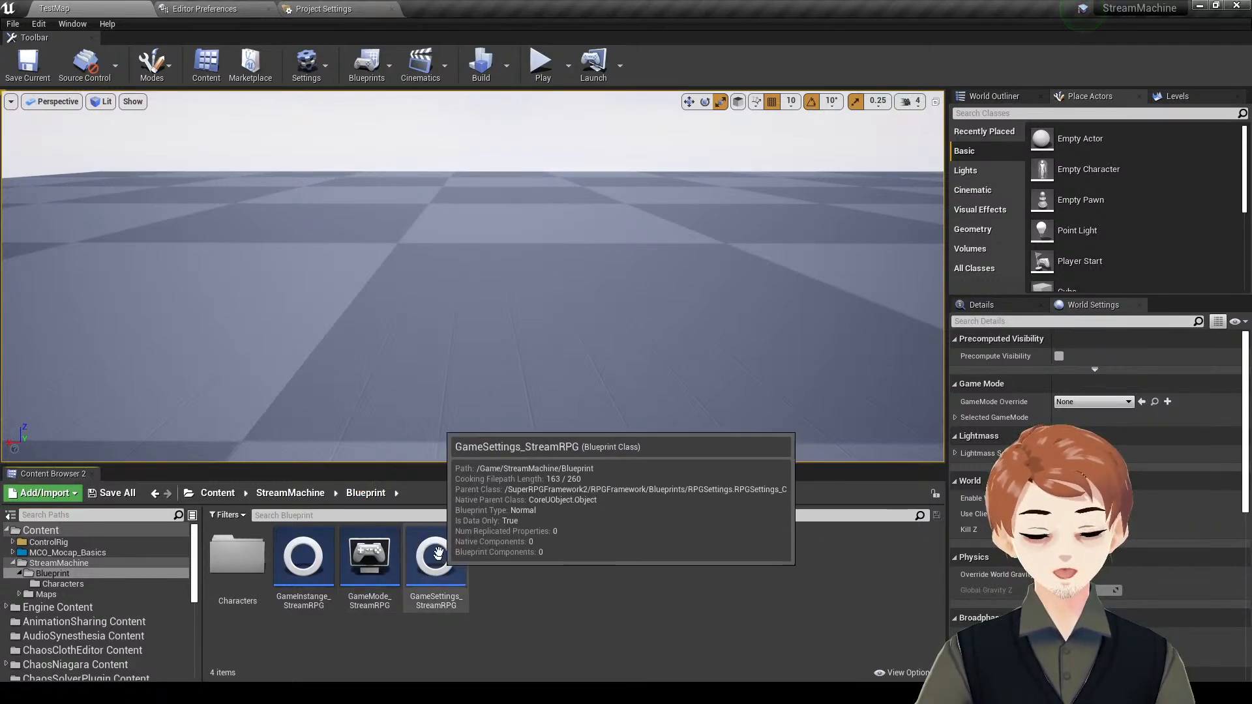
{"action": "double_click", "coordinate": [370, 557]}
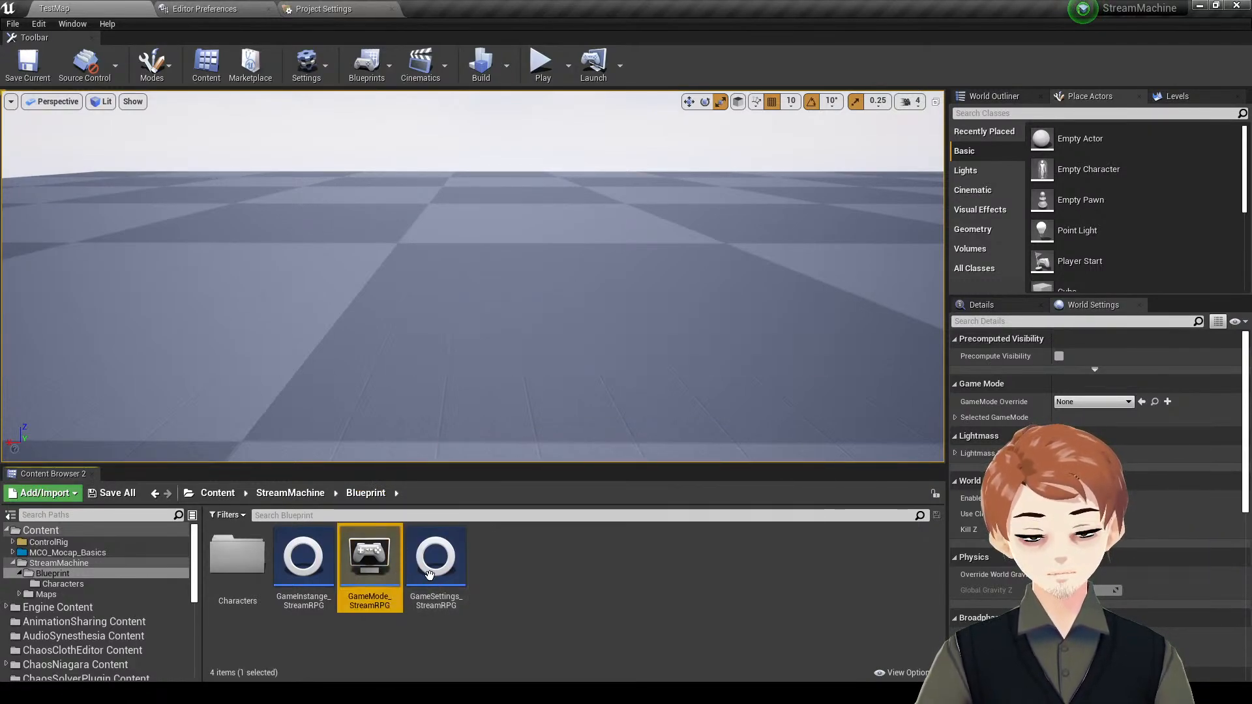
{"action": "left_click", "coordinate": [429, 574]}
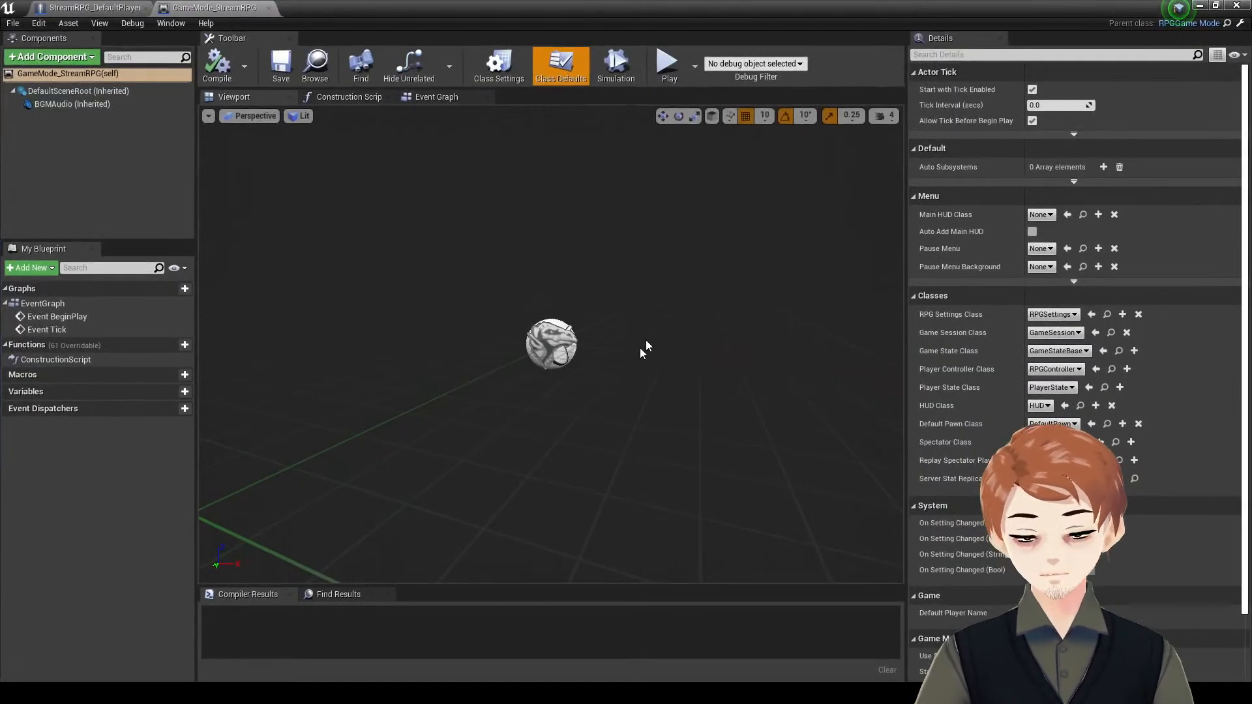
{"action": "mouse_move", "coordinate": [580, 9]}
{"action": "left_mouse_down"}
{"action": "mouse_move", "coordinate": [587, 585]}
{"action": "mouse_move", "coordinate": [572, 9]}
{"action": "left_mouse_up"}
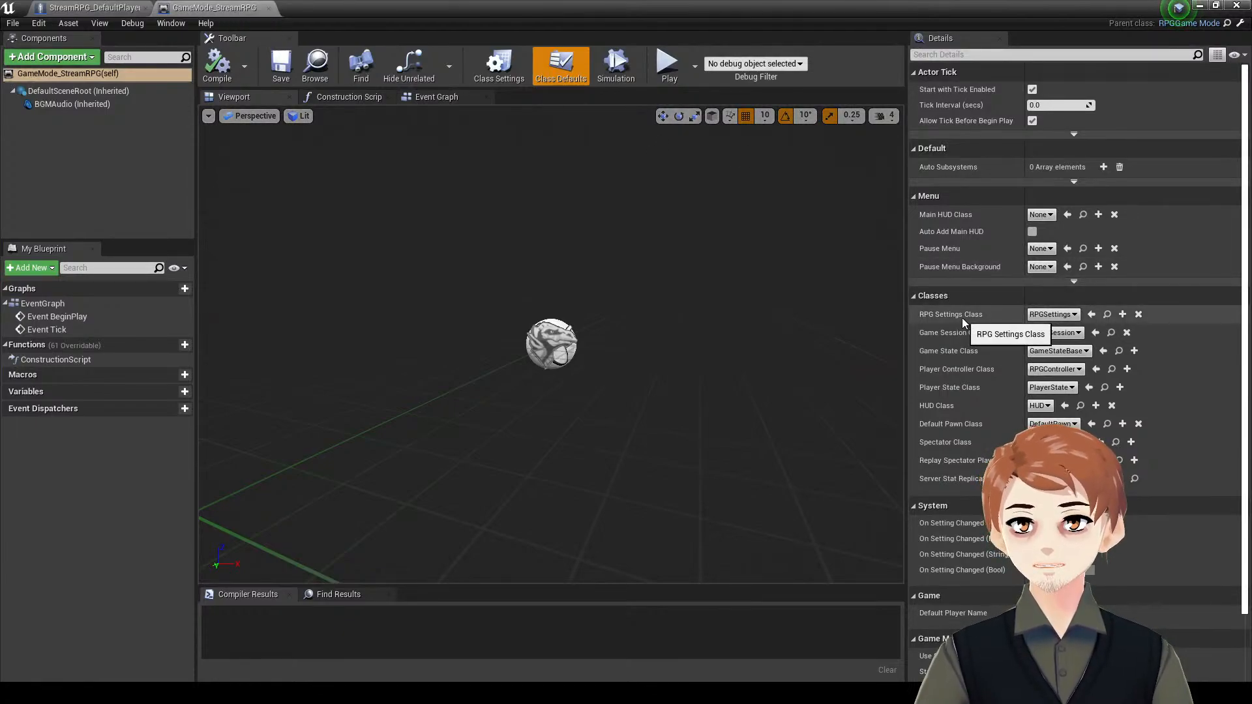
{"action": "left_click", "coordinate": [1053, 317]}
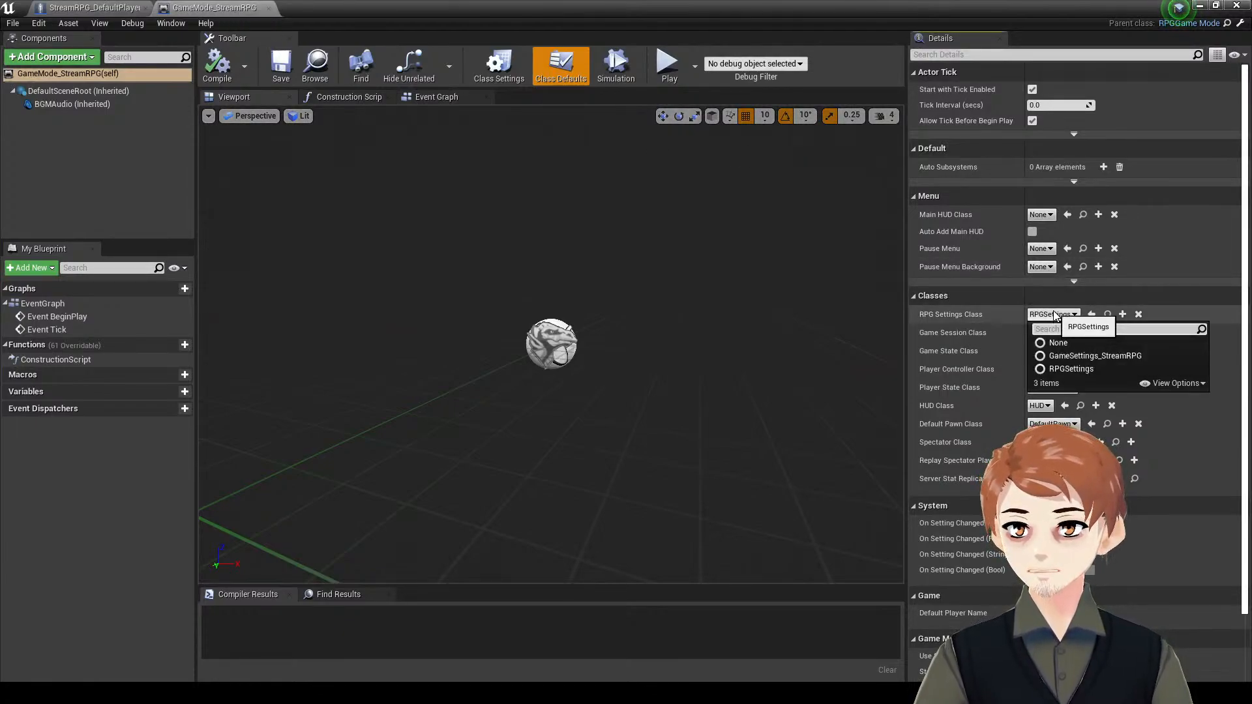
{"action": "left_click", "coordinate": [1162, 358]}
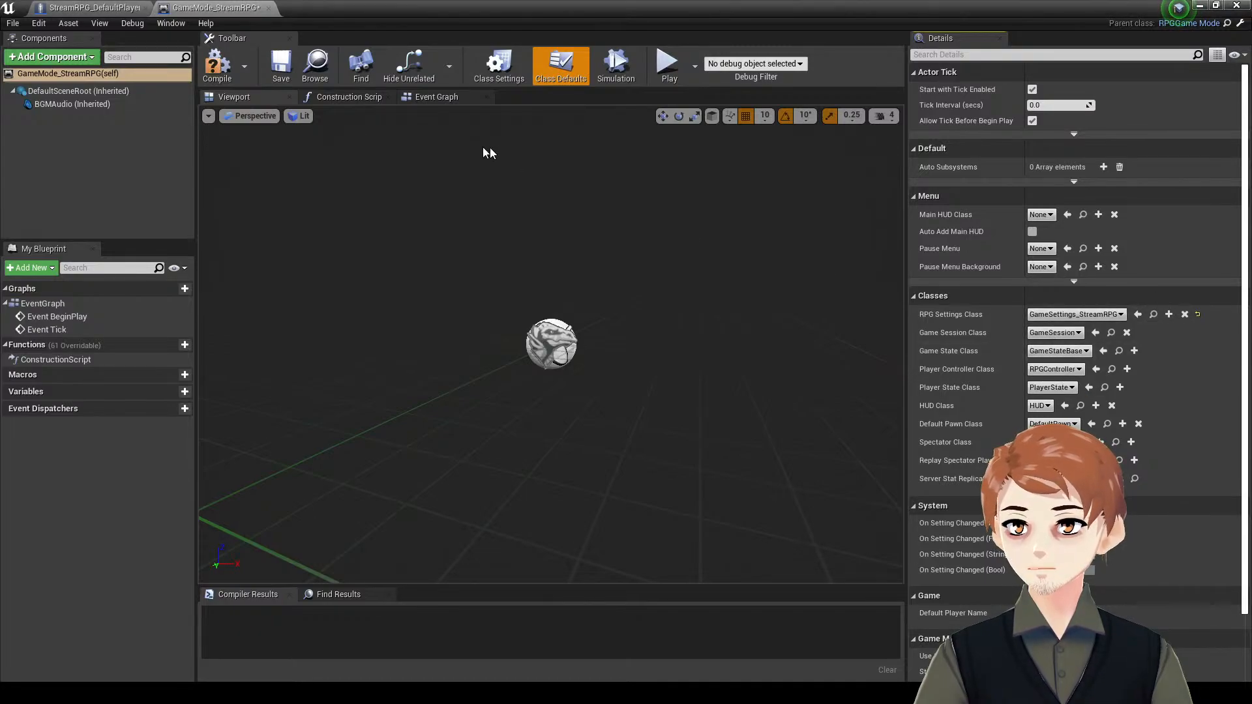
{"action": "left_click", "coordinate": [217, 64]}
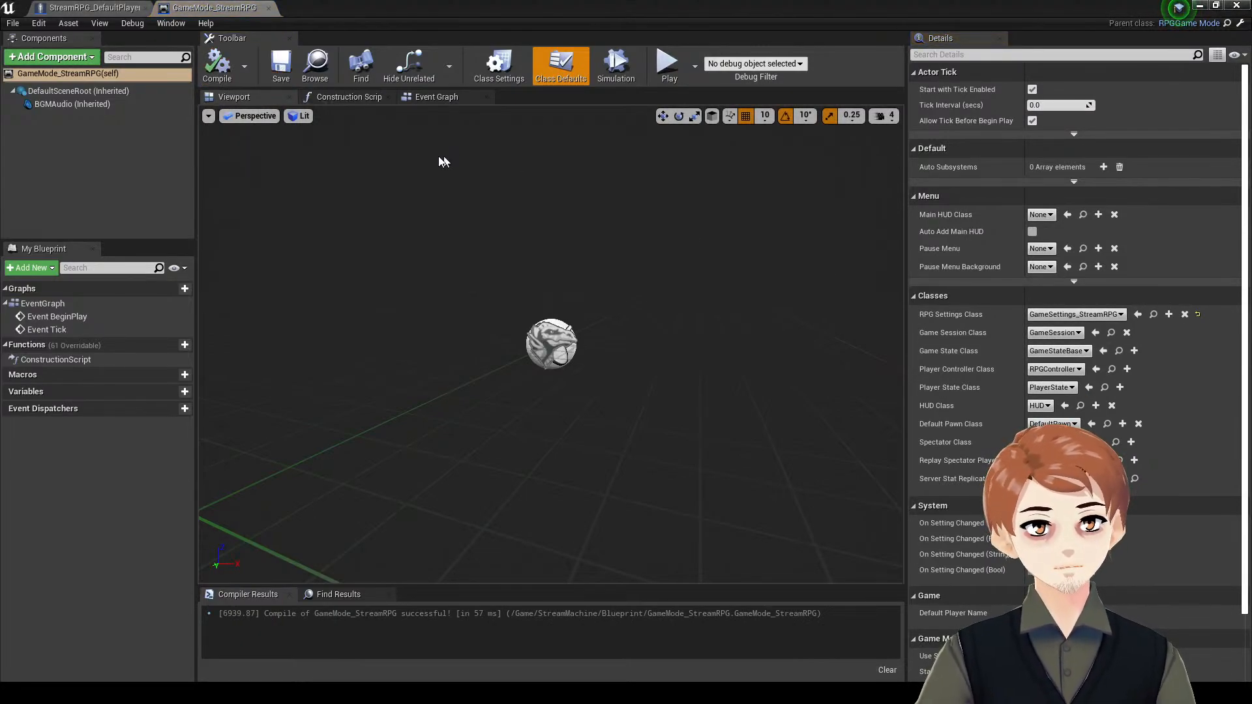
- In GameMode_StreamRPG's Event Graph, move the Parent: BeginPlay node slightly farther from Event BeginPlay
{"action": "left_click", "coordinate": [1200, 5]}
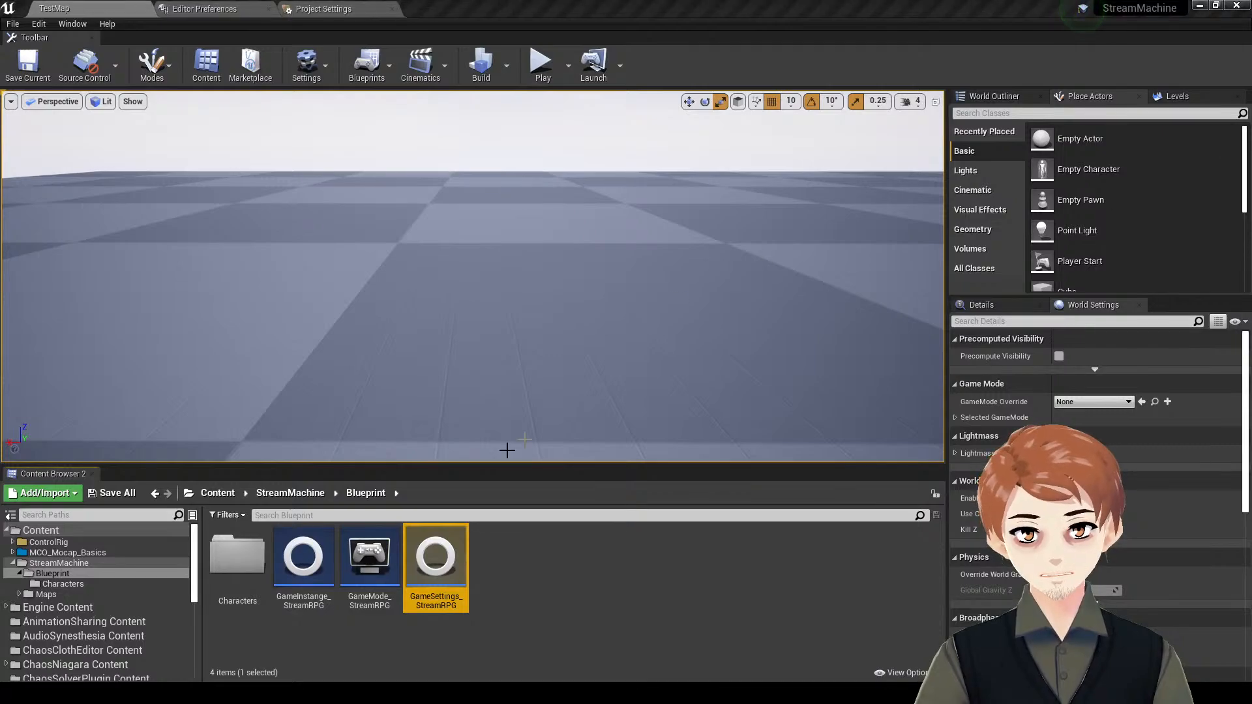
{"action": "left_click", "coordinate": [369, 558]}
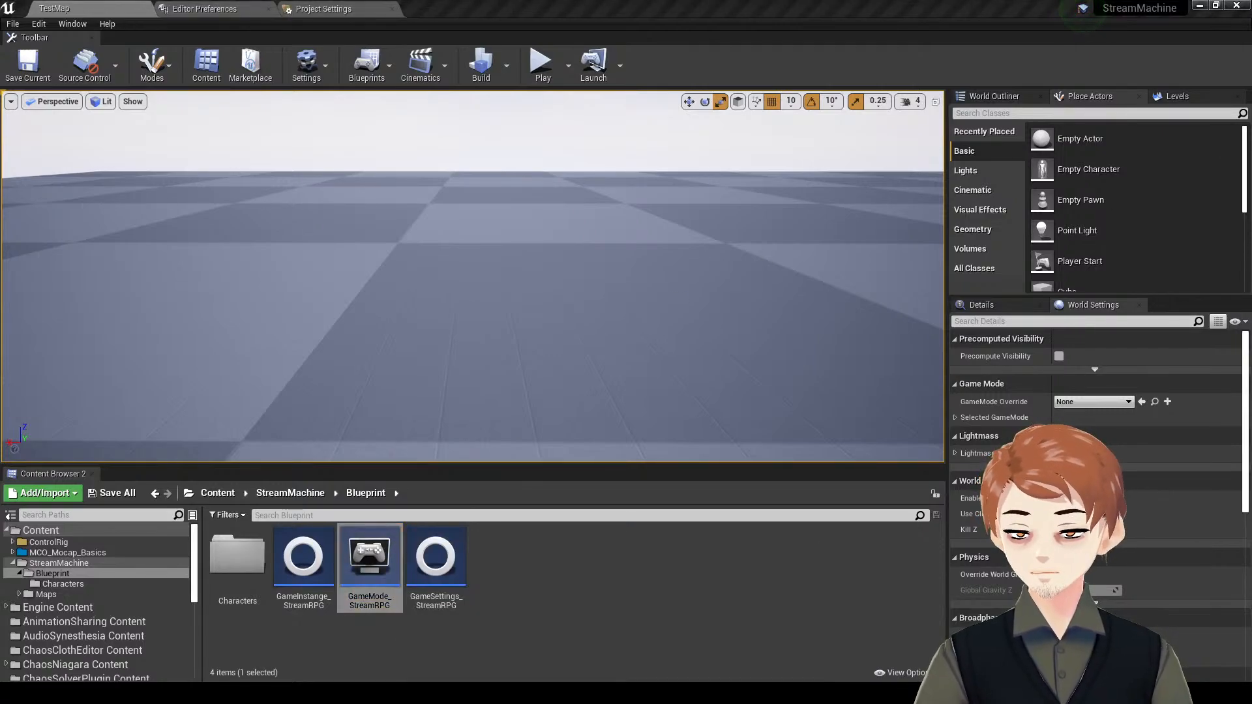
{"action": "double_click", "coordinate": [369, 557]}
{"action": "left_click", "coordinate": [456, 100]}
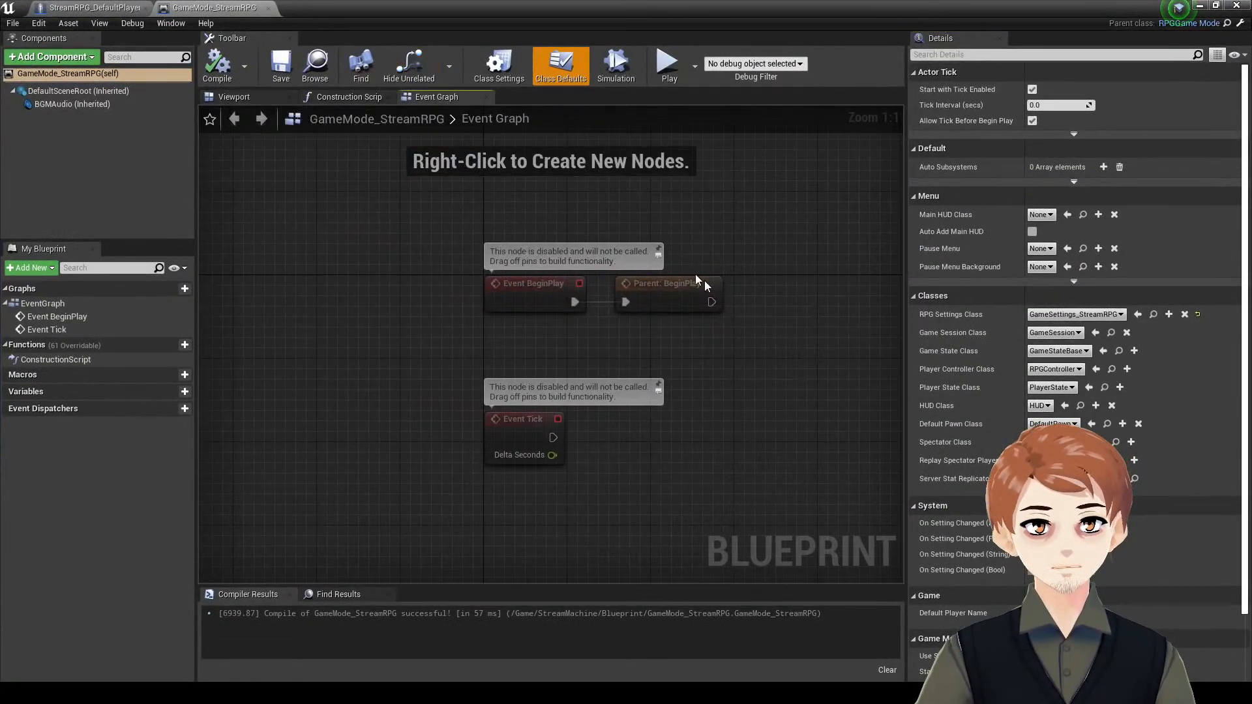
{"action": "right_click_drag", "start_coordinate": [515, 293], "coordinate": [434, 176]}
{"action": "right_click_drag", "start_coordinate": [479, 226], "coordinate": [436, 264]}
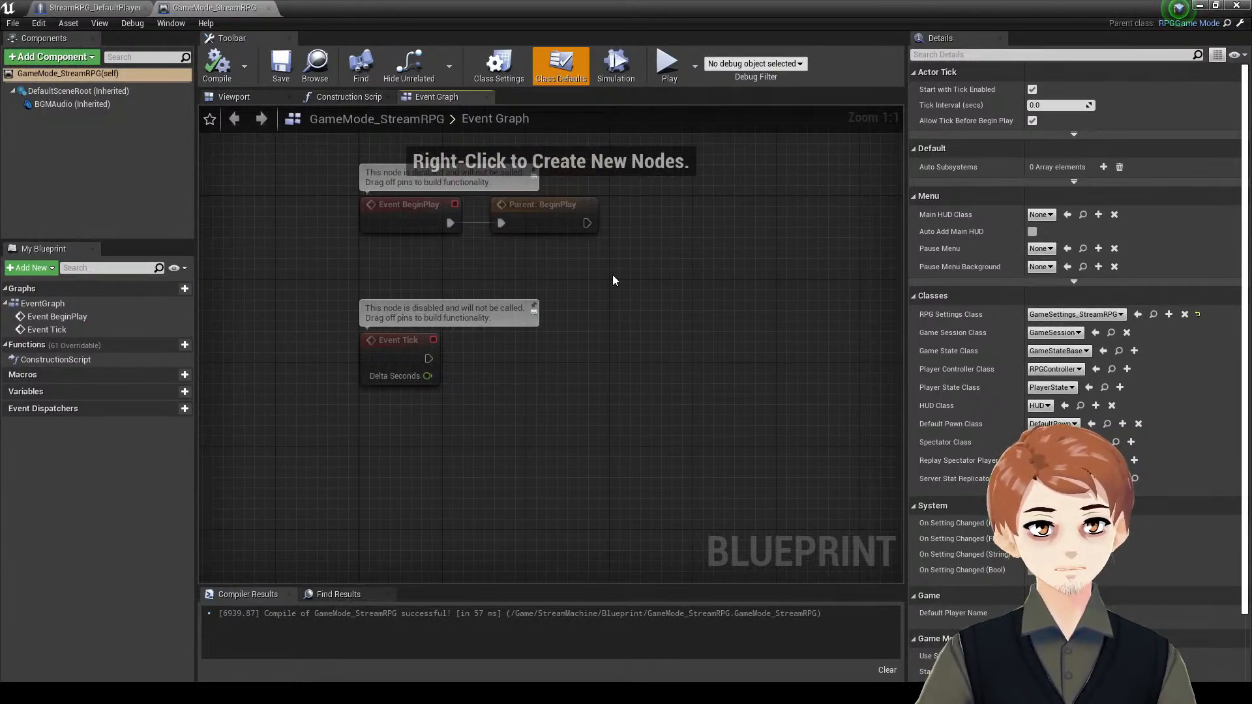
{"action": "right_click_drag", "start_coordinate": [615, 272], "coordinate": [603, 305]}
{"action": "left_click_drag", "start_coordinate": [514, 295], "coordinate": [511, 299]}
{"action": "left_click_drag", "start_coordinate": [468, 341], "coordinate": [504, 345]}
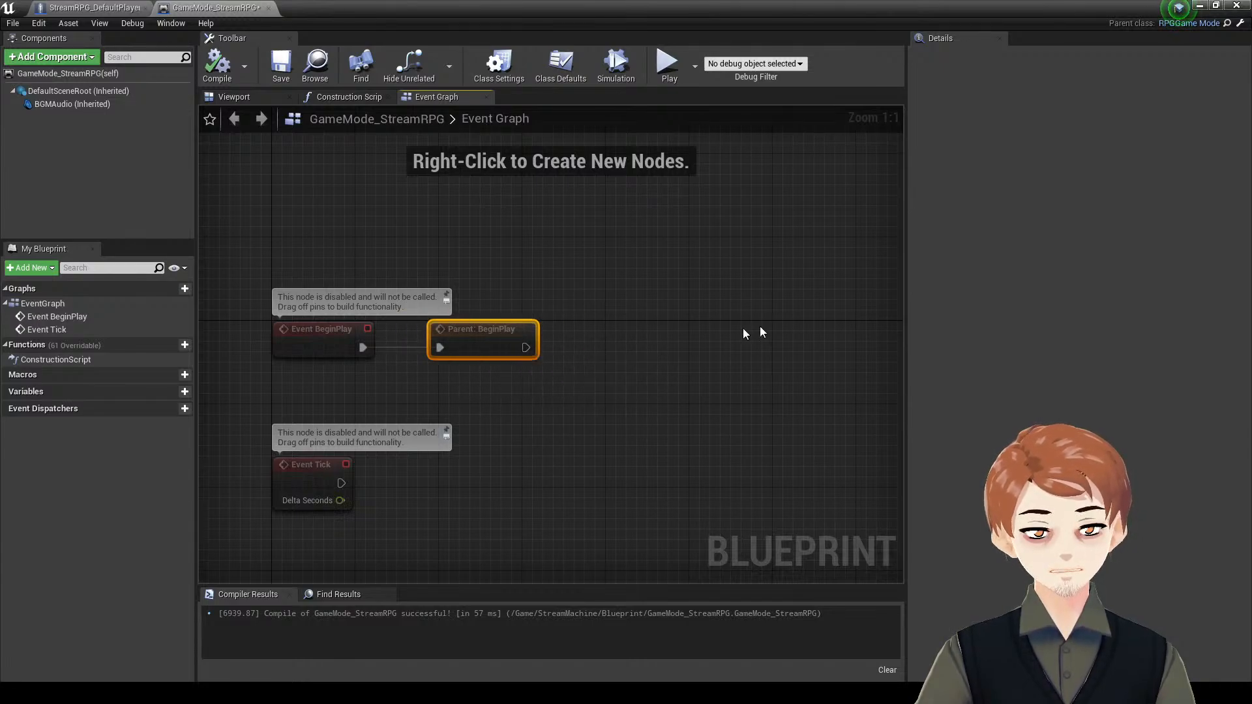
{"action": "left_click", "coordinate": [750, 332]}
- Examine the graphs and class settings of StreamRPG_DefaultPlayer and the class settings and defaults of GameMode_StreamRPG
{"action": "left_click", "coordinate": [74, 7]}
{"action": "left_click", "coordinate": [215, 7]}
{"action": "left_click", "coordinate": [98, 7]}
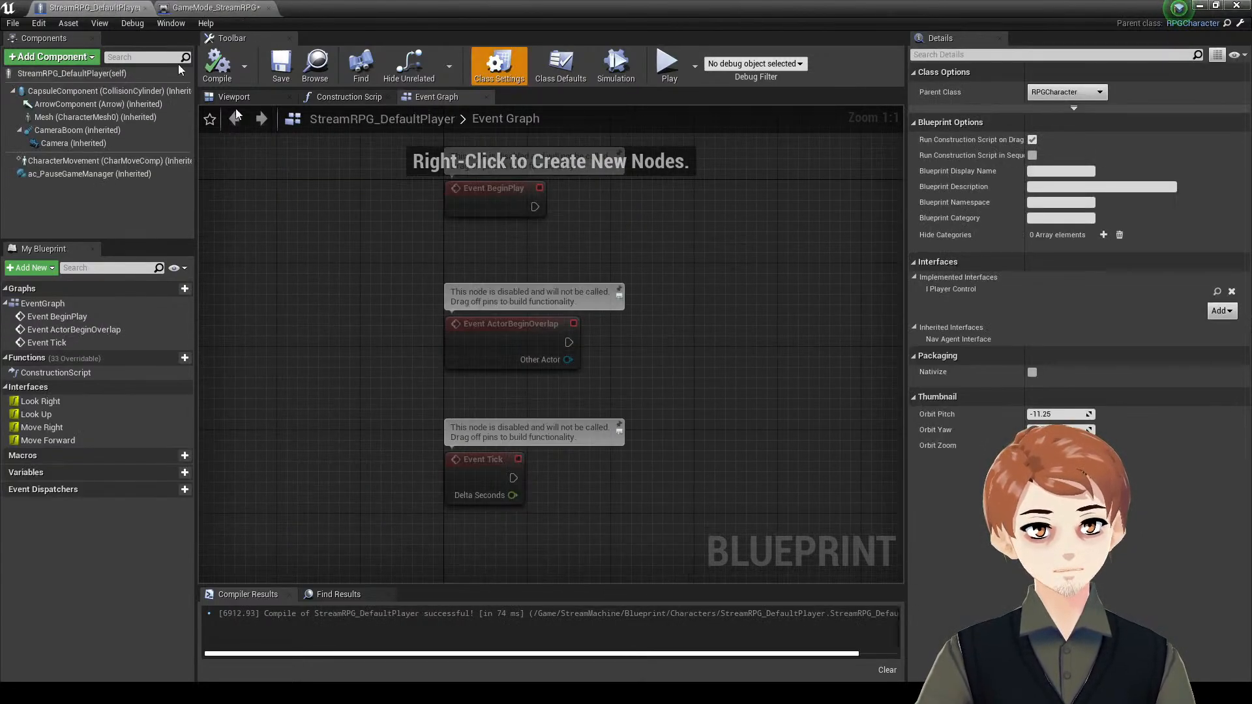
{"action": "left_click", "coordinate": [345, 96]}
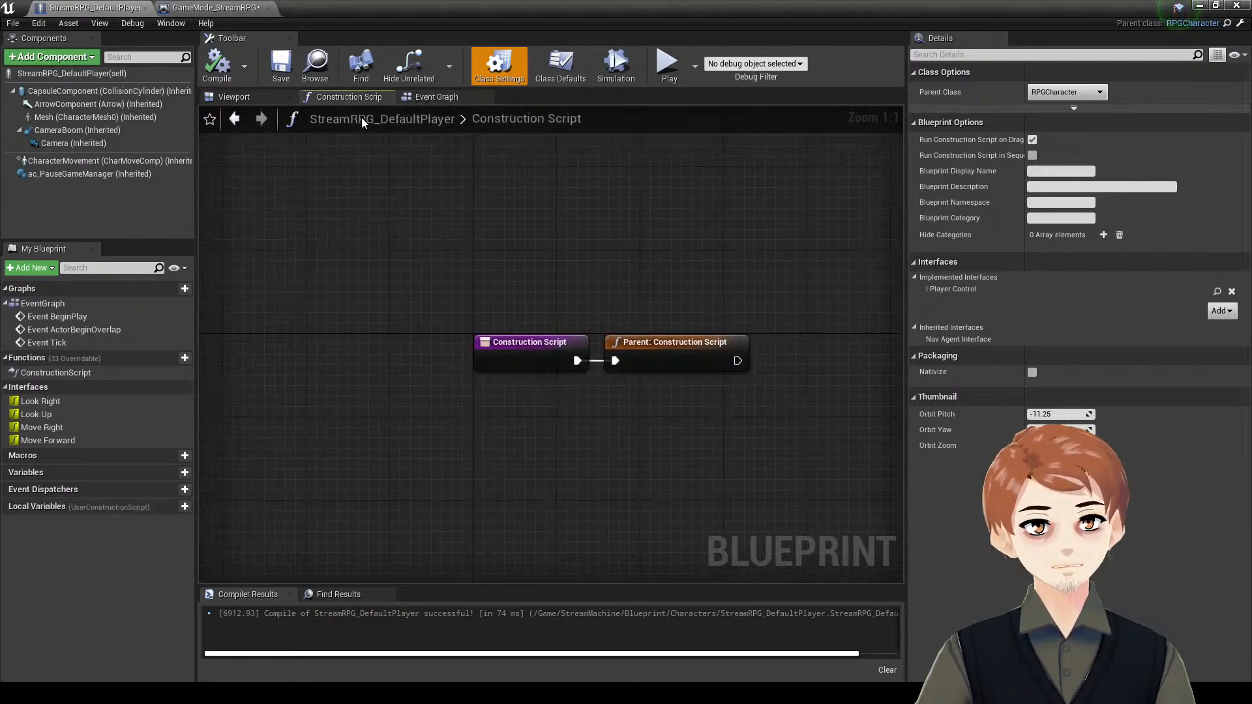
{"action": "left_click", "coordinate": [444, 97]}
{"action": "left_click", "coordinate": [216, 7]}
{"action": "left_click", "coordinate": [498, 66]}
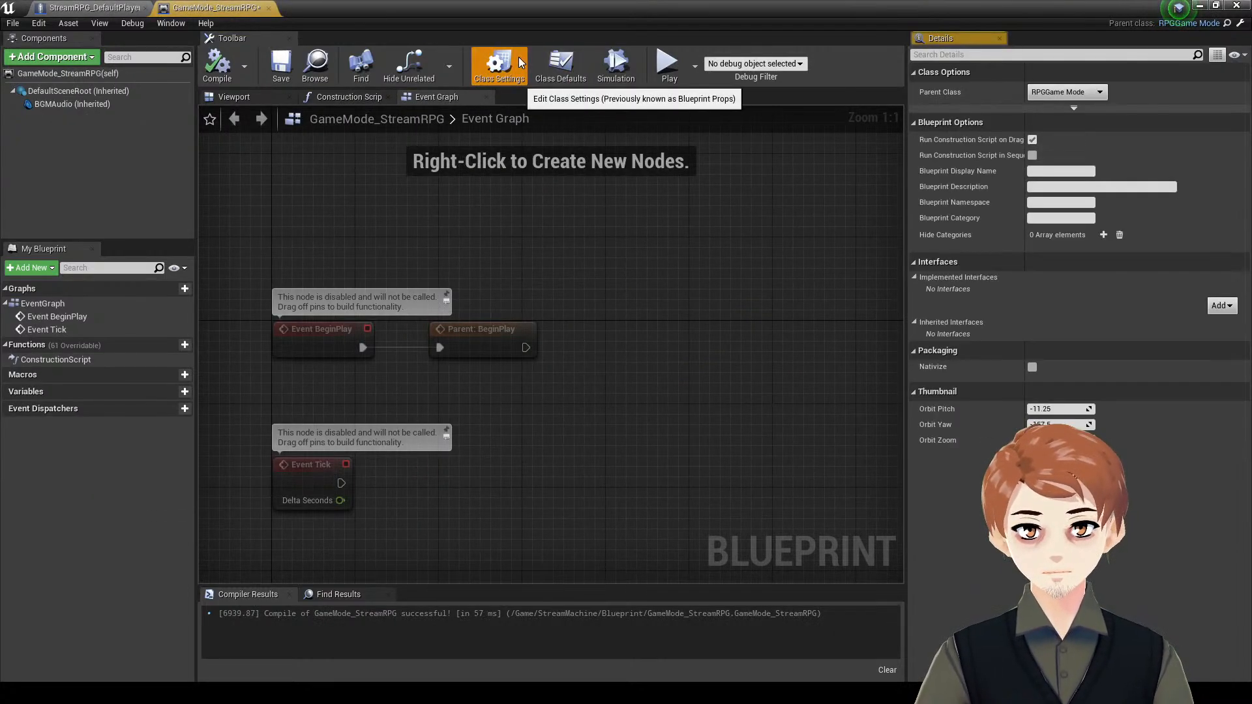
{"action": "left_click", "coordinate": [561, 66]}
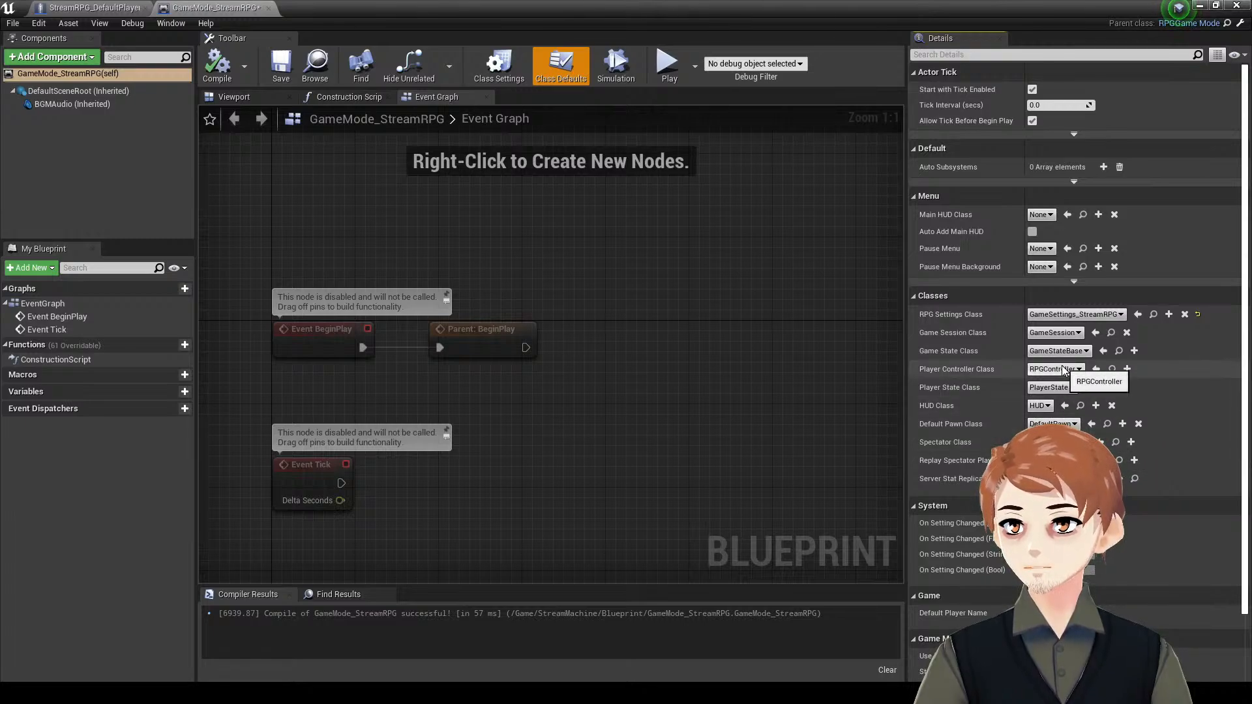
- Implement the Move Forward and Move Right interface functions as events in StreamRPG_DefaultPlayer's Event Graph
{"action": "left_click", "coordinate": [91, 7]}
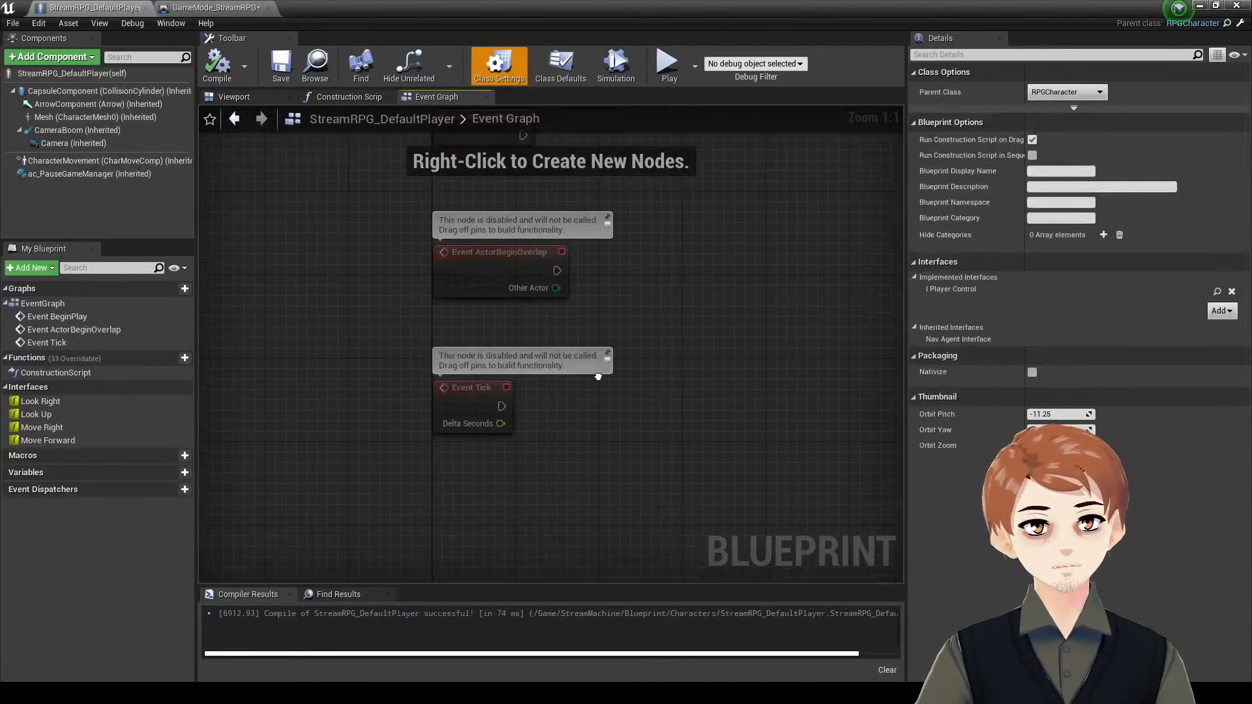
{"action": "right_click", "coordinate": [473, 447]}
{"action": "right_click_drag", "start_coordinate": [417, 497], "coordinate": [420, 458]}
{"action": "right_click", "coordinate": [452, 417]}
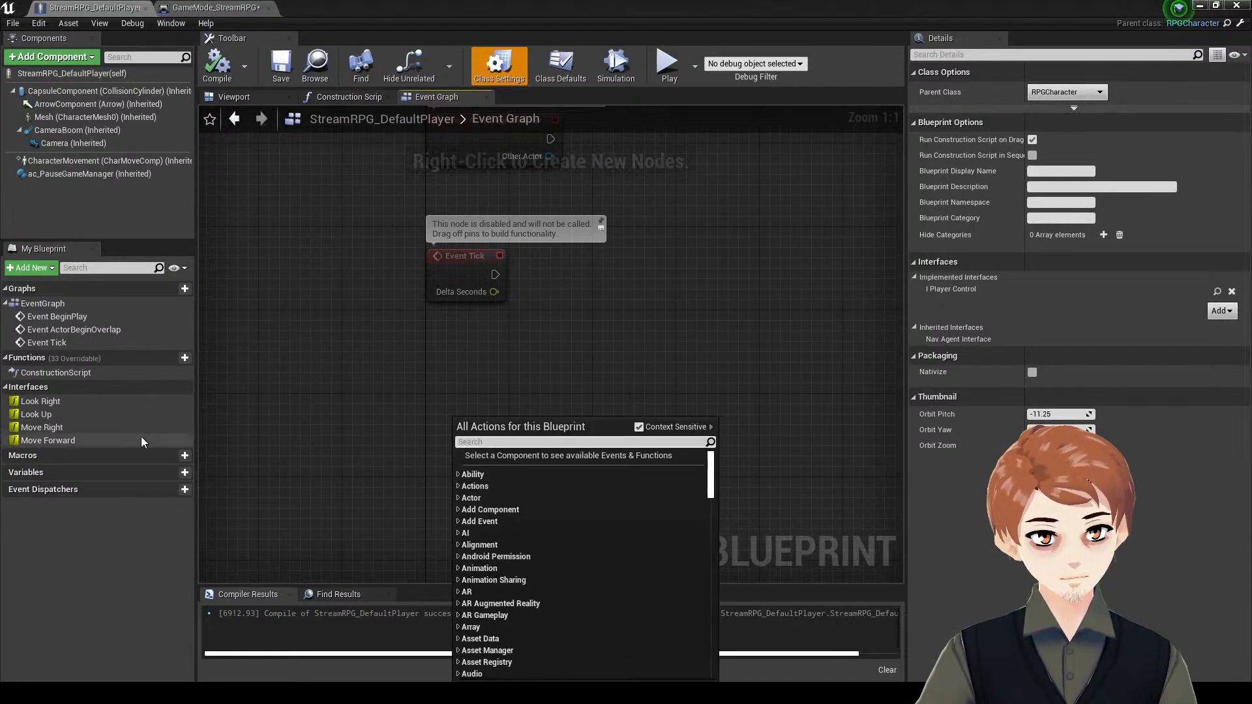
{"action": "left_click", "coordinate": [96, 403]}
{"action": "left_click", "coordinate": [129, 430]}
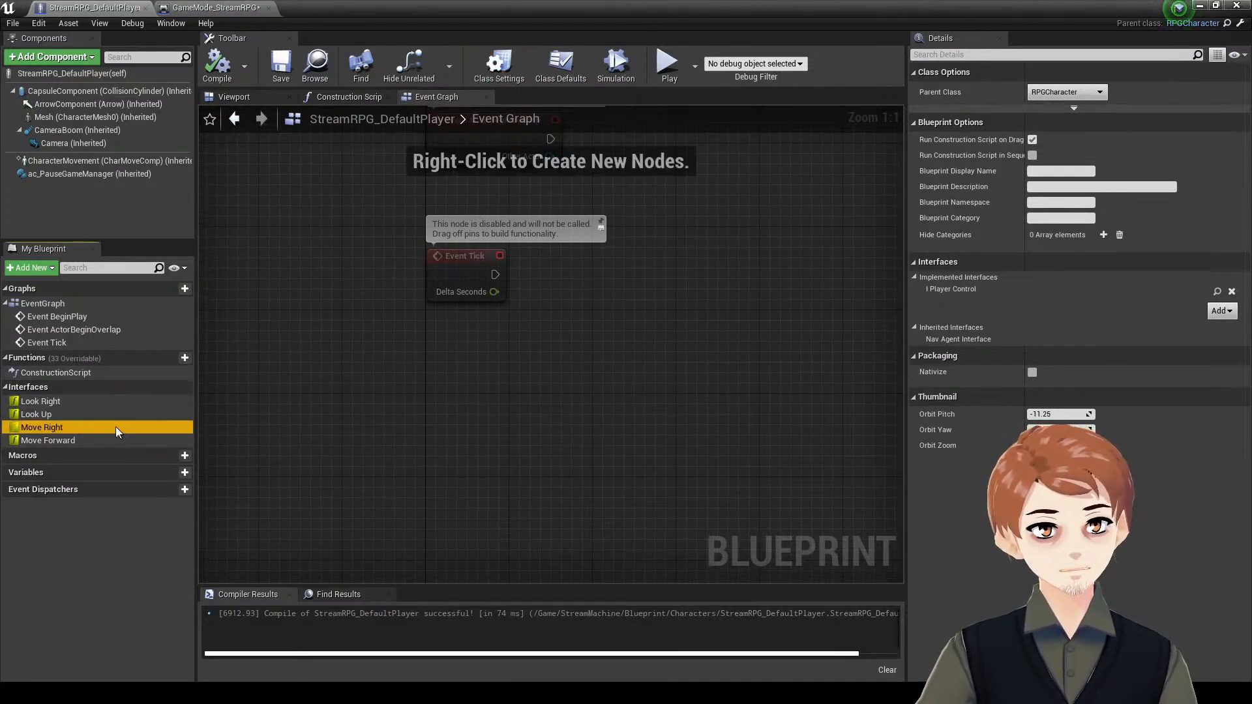
{"action": "left_click", "coordinate": [120, 441]}
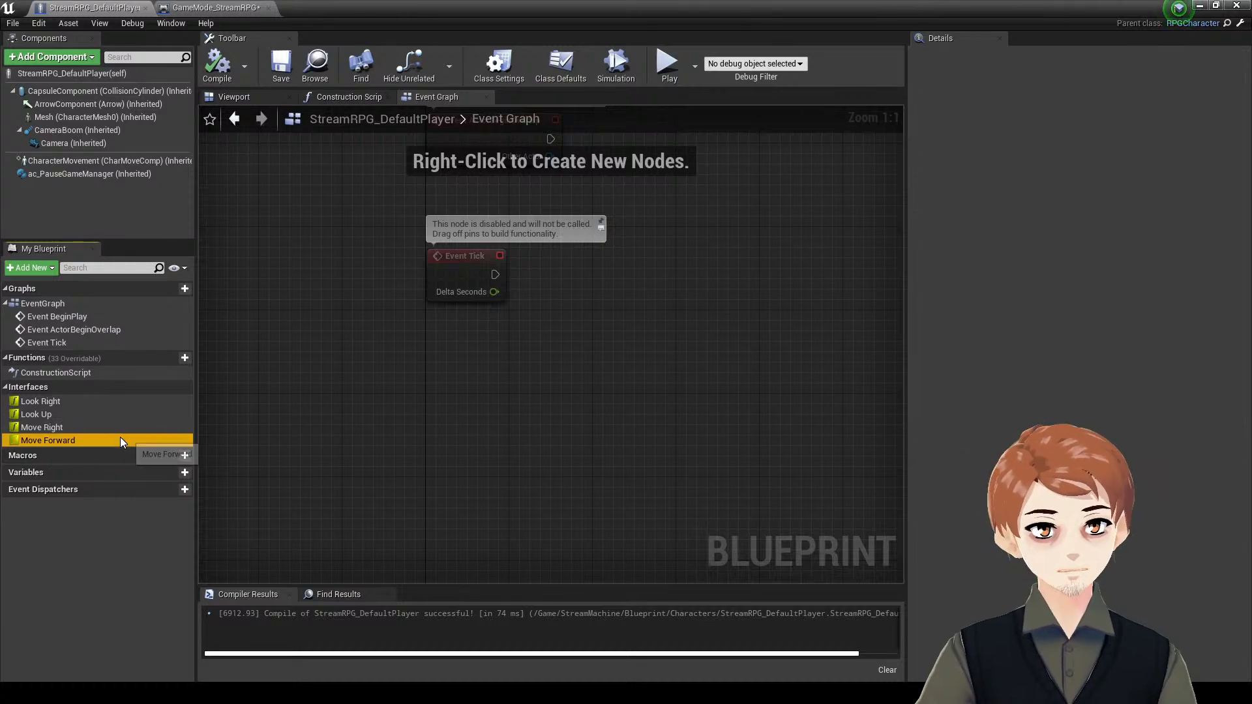
{"action": "right_click", "coordinate": [147, 440]}
{"action": "left_click", "coordinate": [203, 455]}
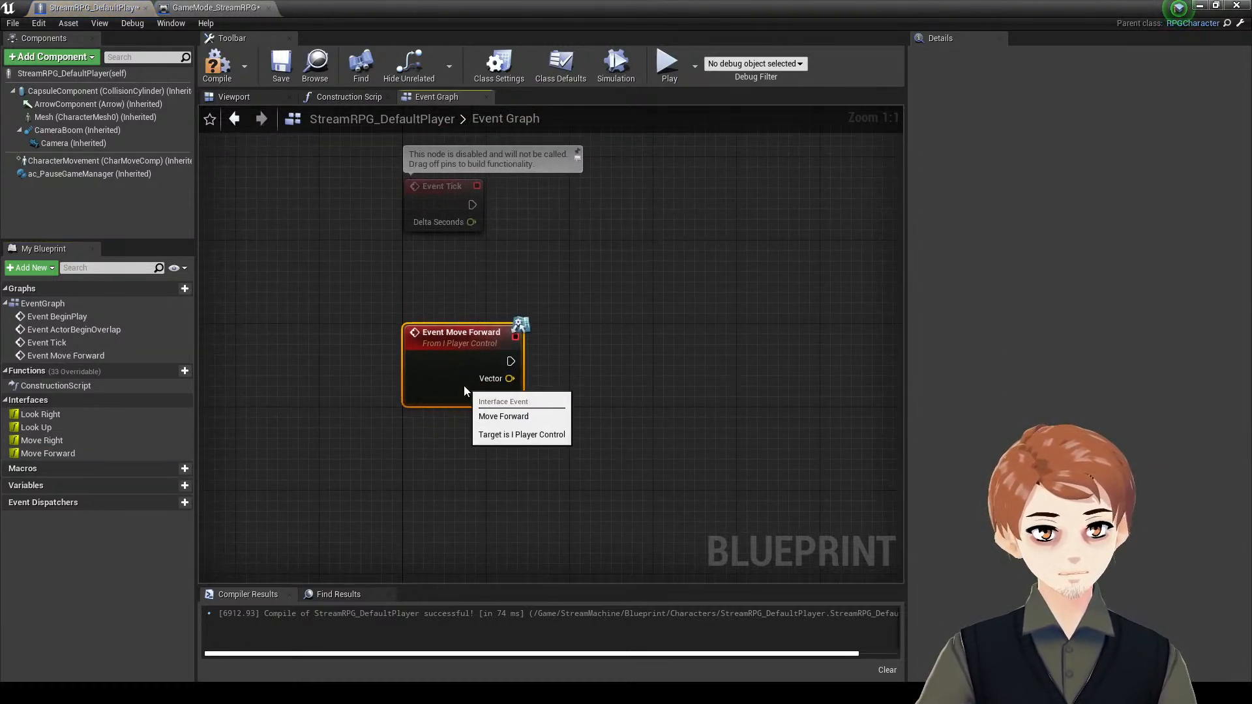
{"action": "right_click", "coordinate": [156, 447]}
{"action": "left_click", "coordinate": [233, 466]}
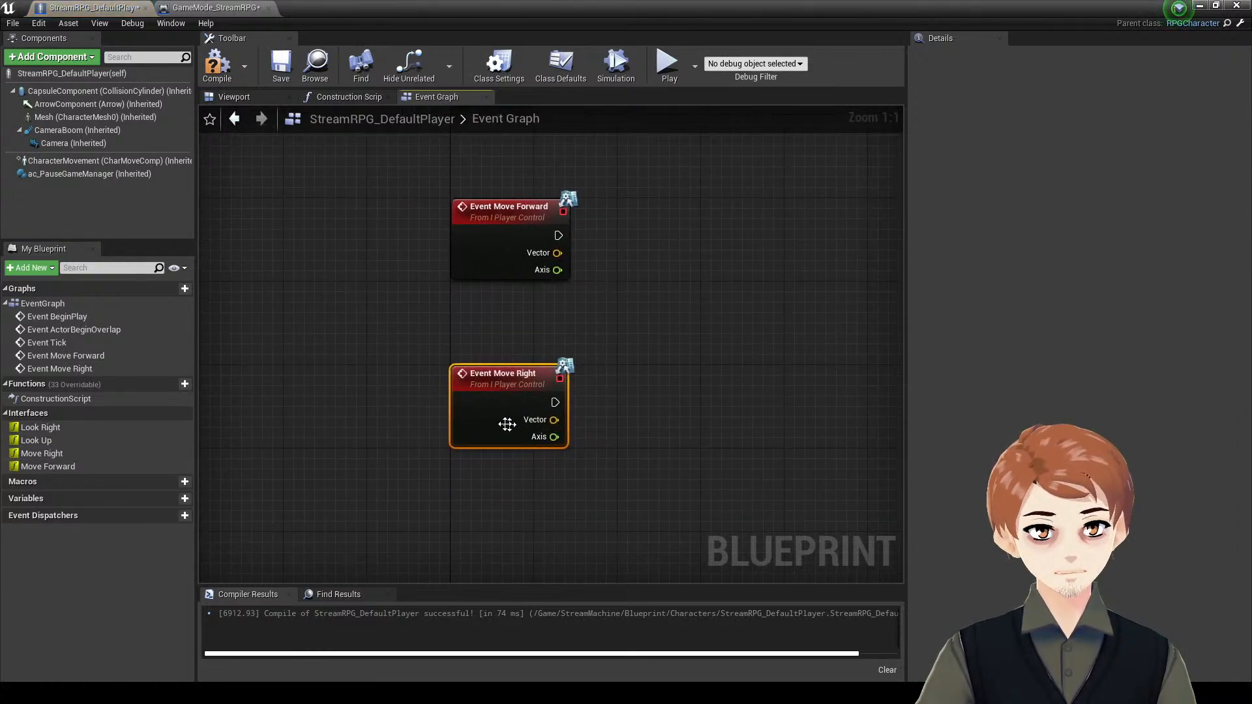
- Compile and save the StreamRPG_DefaultPlayer Blueprint with its two movement events
{"action": "right_click_drag", "start_coordinate": [758, 300], "coordinate": [616, 340]}
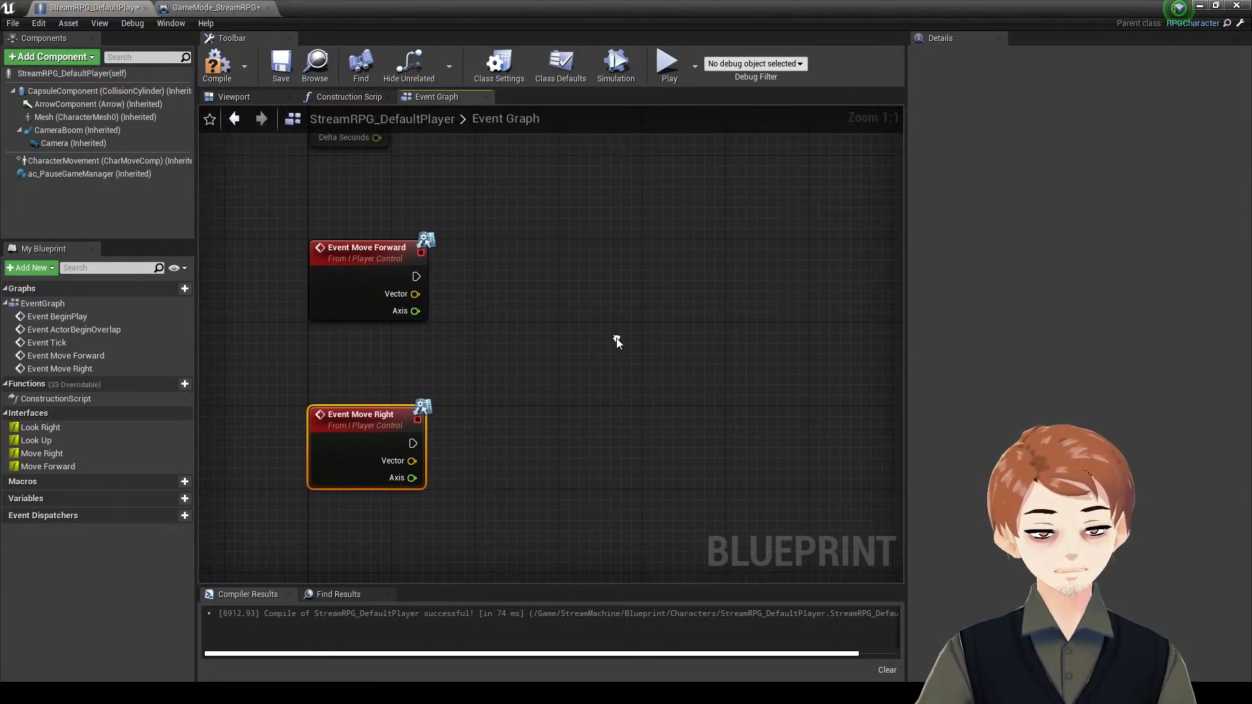
{"action": "left_click", "coordinate": [606, 341]}
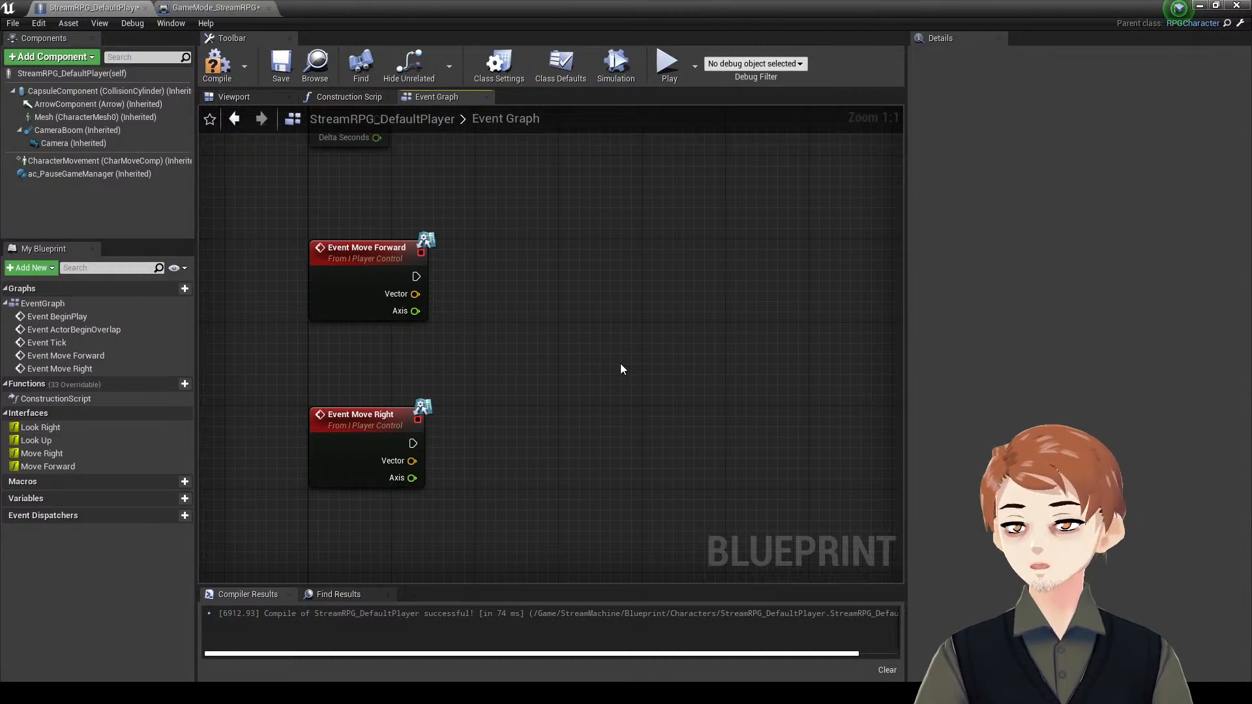
{"action": "left_click", "coordinate": [218, 65]}
{"action": "left_click", "coordinate": [281, 65]}
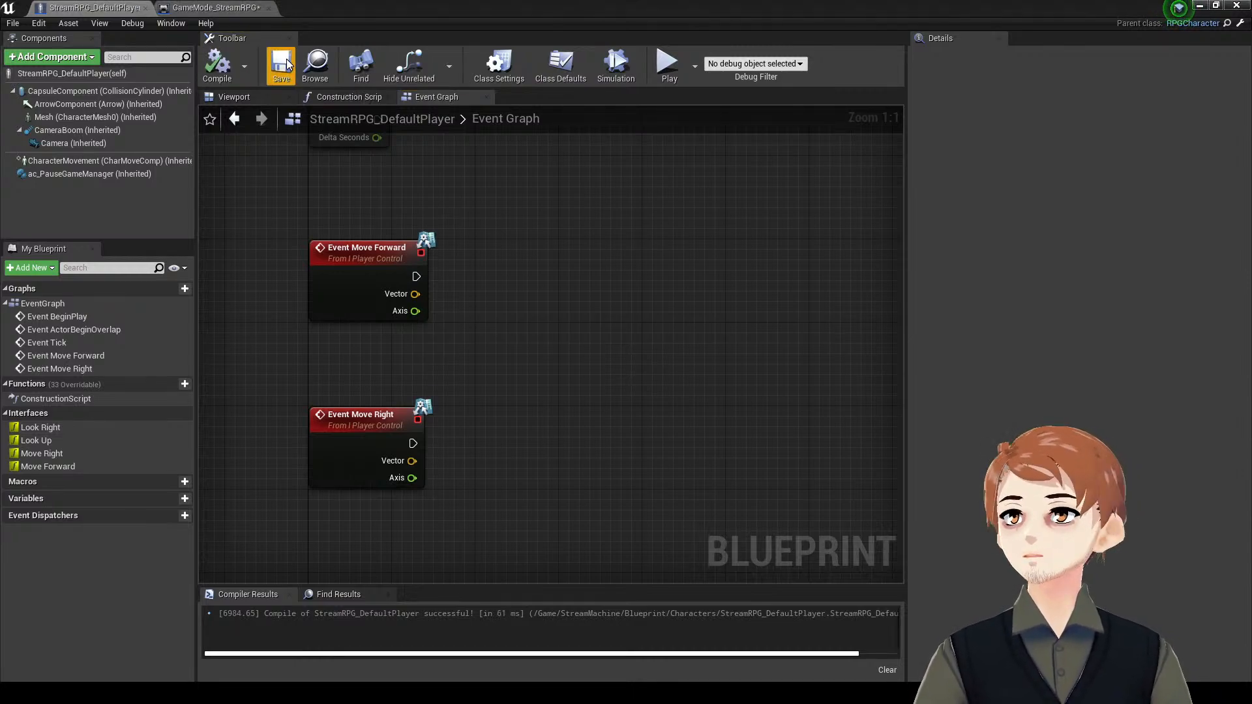
- Save all modified assets, including the GameMode_StreamRPG Blueprint
{"action": "right_click_drag", "start_coordinate": [637, 335], "coordinate": [660, 310]}
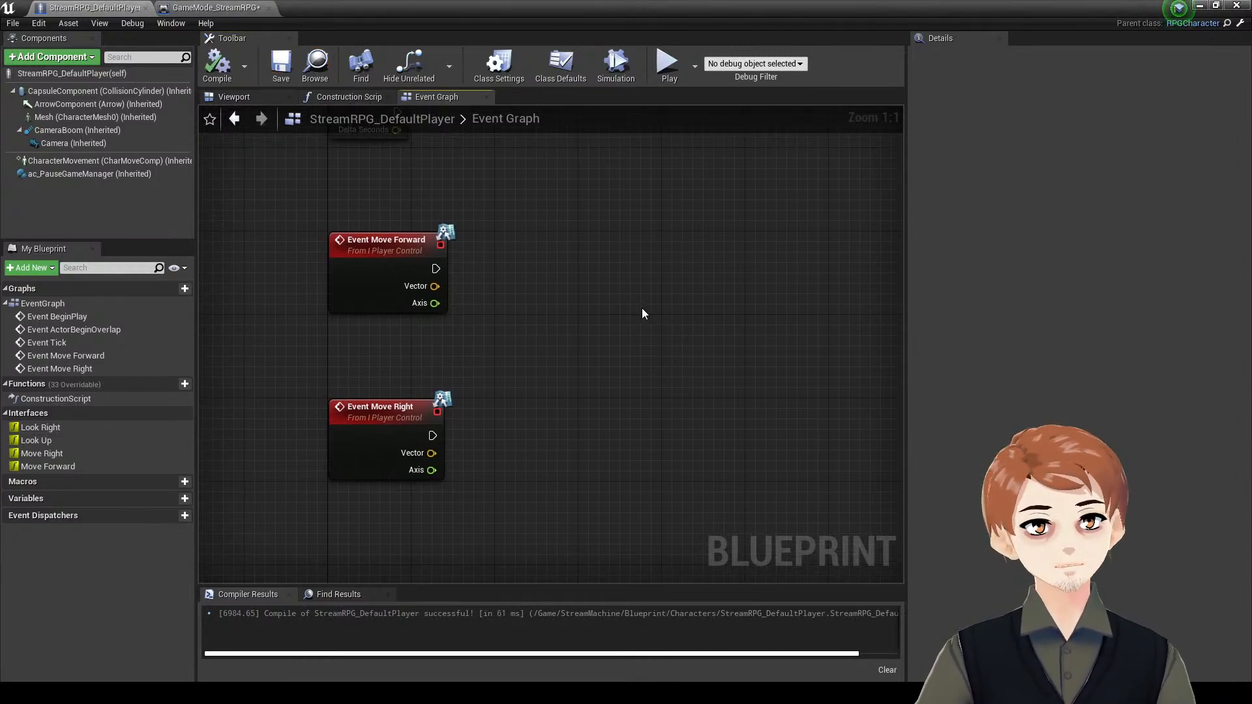
{"action": "right_click_drag", "start_coordinate": [596, 286], "coordinate": [632, 306]}
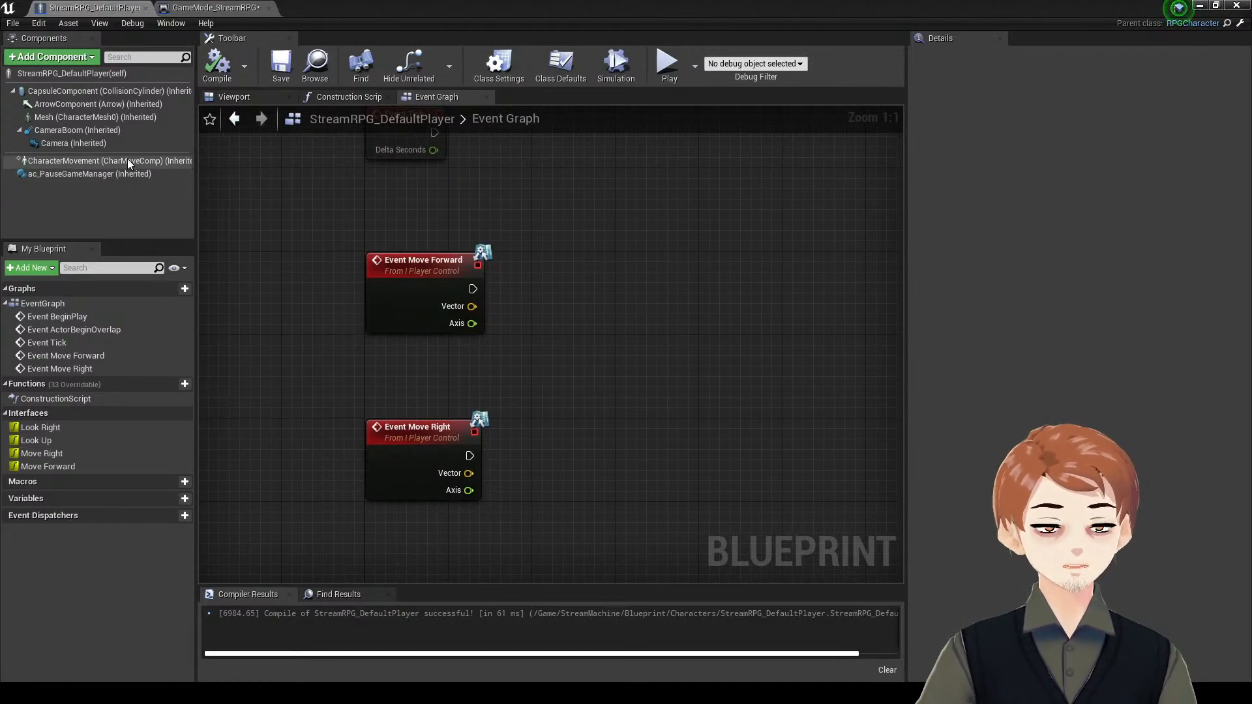
{"action": "right_click_drag", "start_coordinate": [583, 337], "coordinate": [629, 305]}
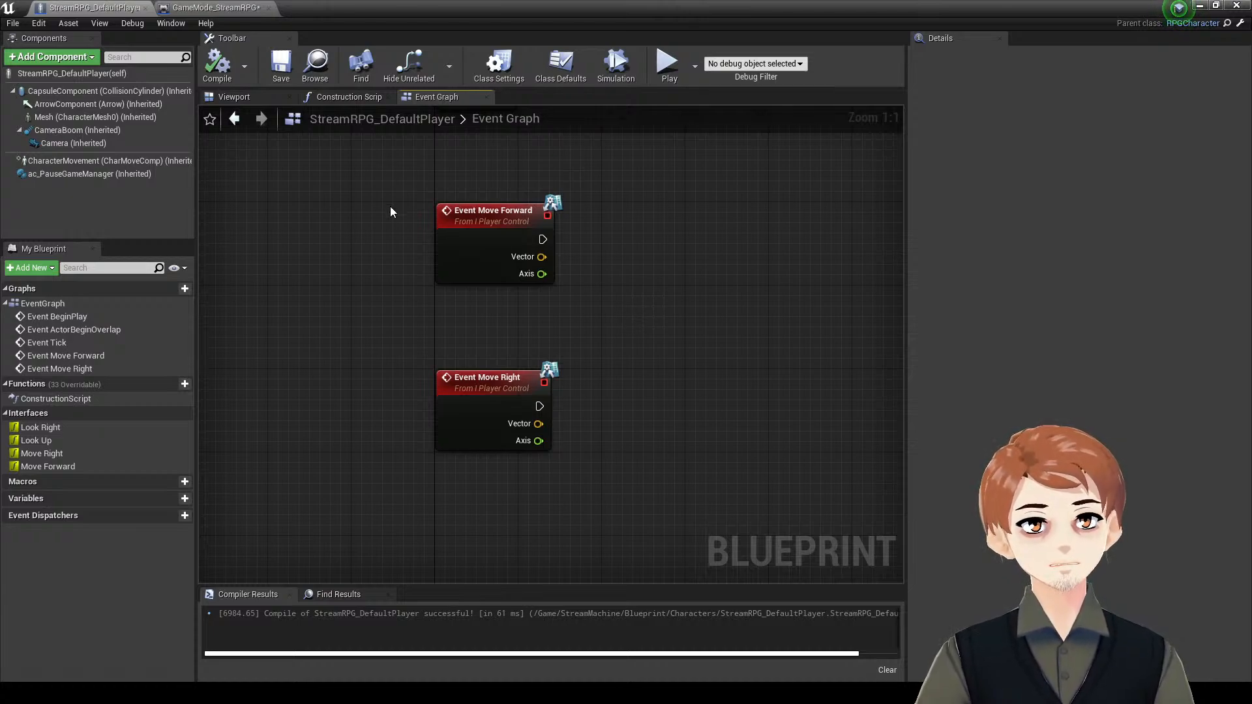
{"action": "right_click_drag", "start_coordinate": [390, 212], "coordinate": [351, 235]}
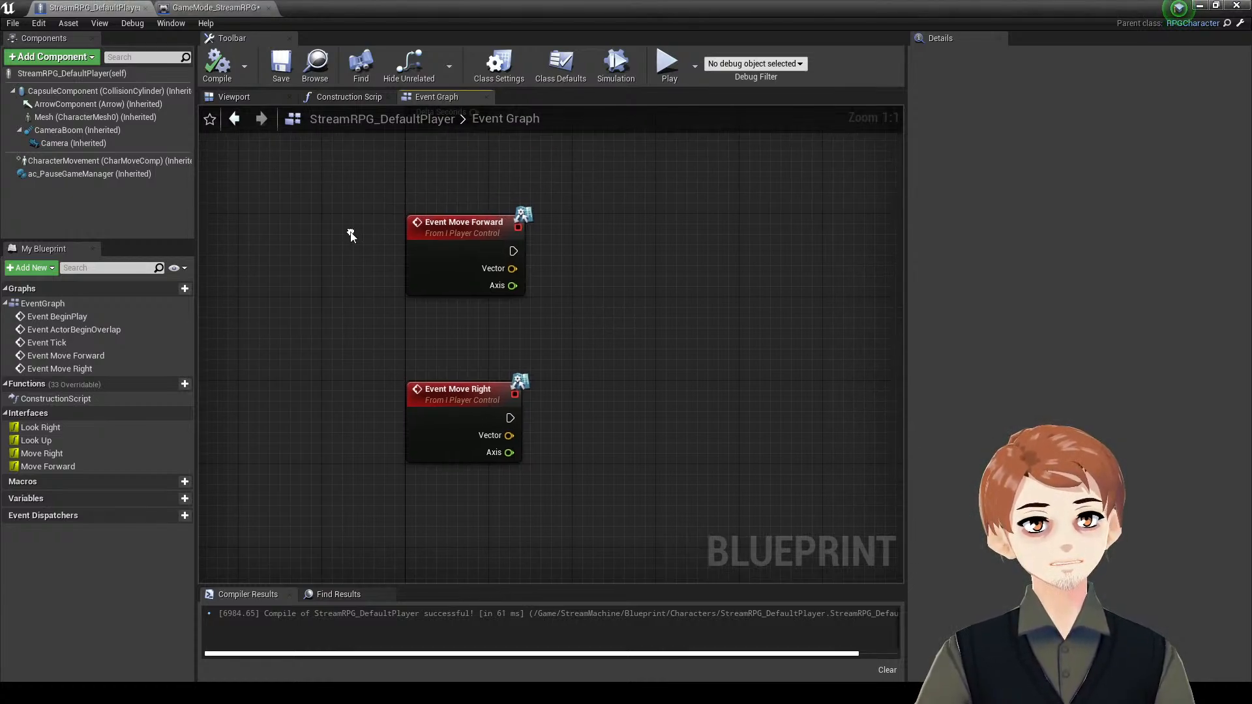
{"action": "left_click", "coordinate": [5, 26]}
{"action": "left_click", "coordinate": [53, 97]}
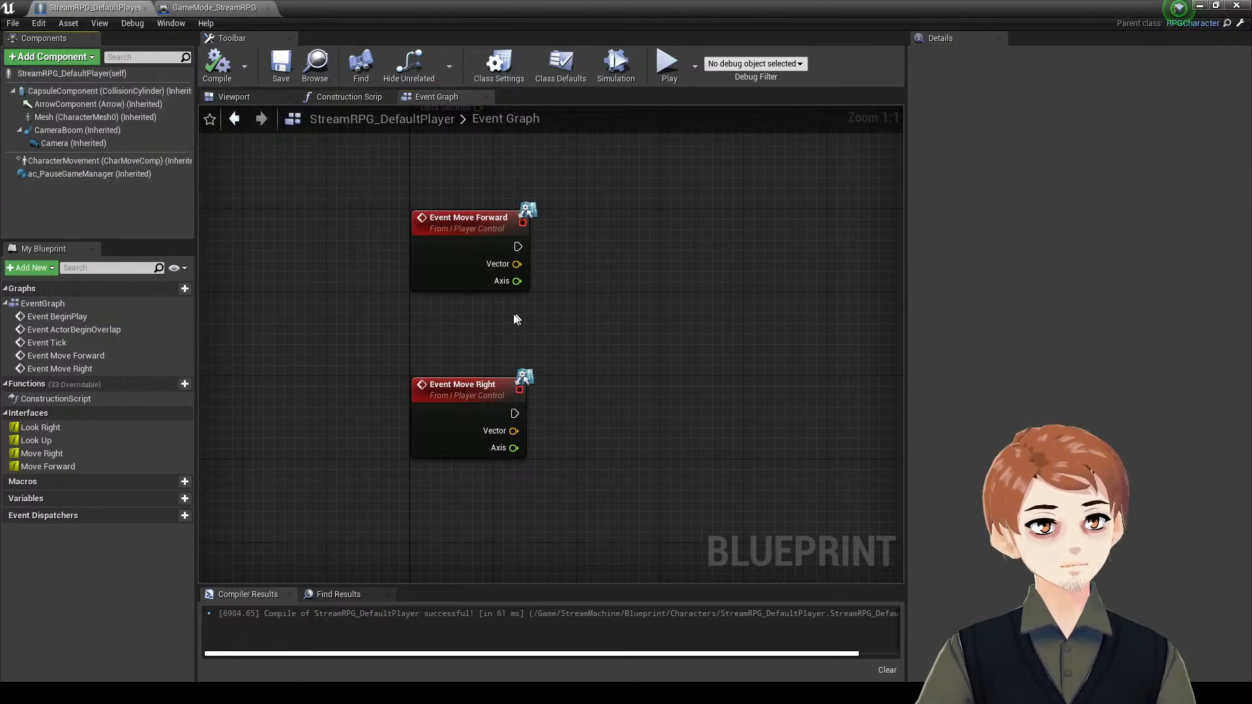
- Add an Add Movement Input node driven by Event Move Forward, wiring Vector to World Direction and Axis to Scale Value
{"action": "right_click_drag", "start_coordinate": [660, 259], "coordinate": [600, 267]}
{"action": "right_click", "coordinate": [600, 267]}
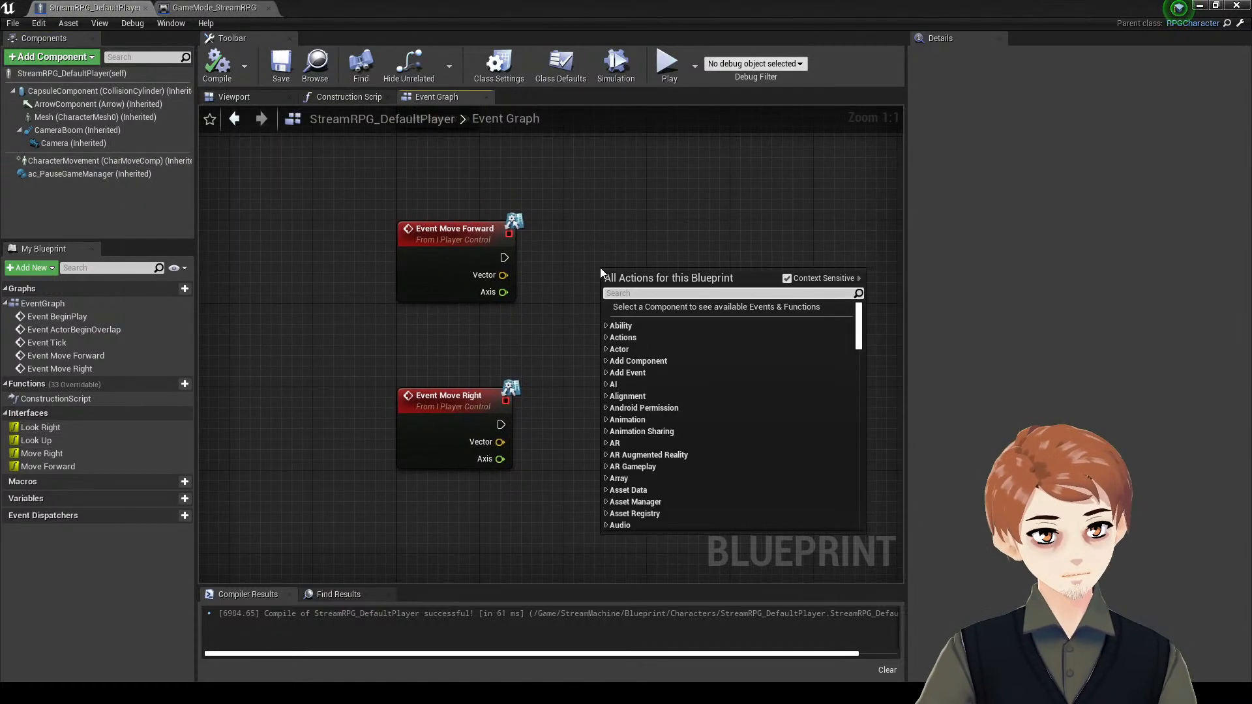
{"action": "type", "text": "mv"}
{"action": "key", "text": "BackSpace"}
{"action": "type", "text": "ovement"}
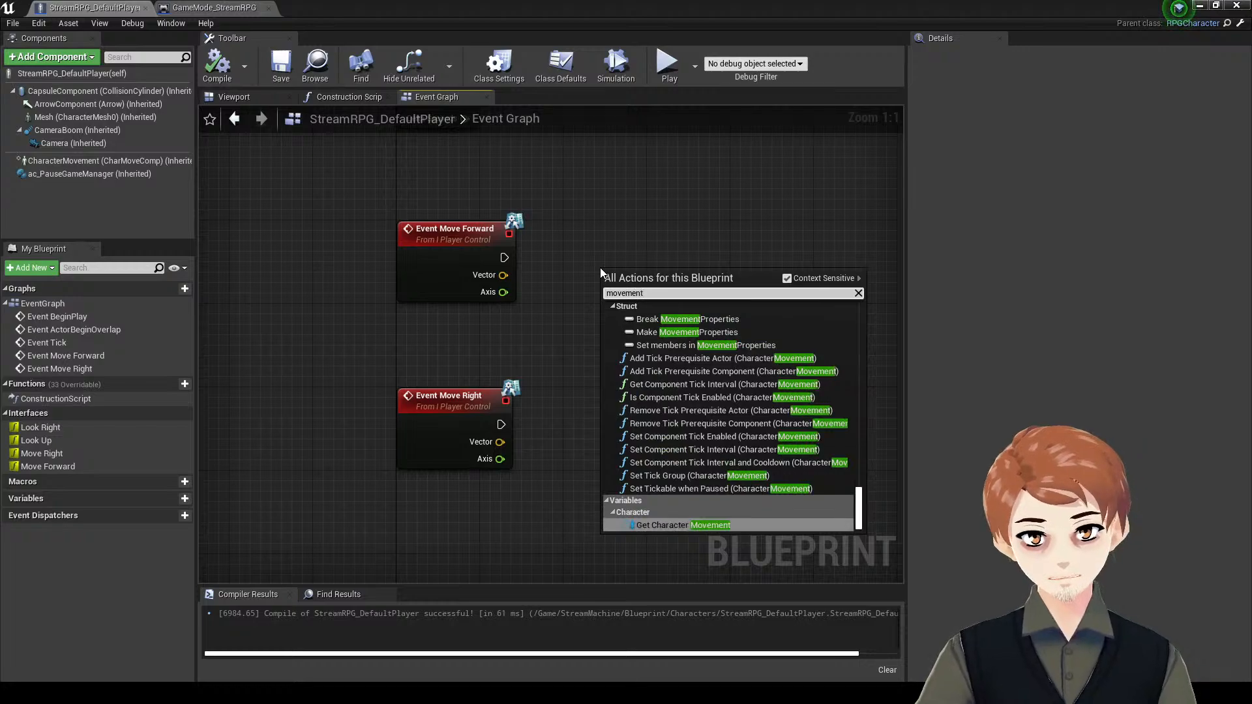
{"action": "type", "text": " inp"}
{"action": "key", "text": "Return"}
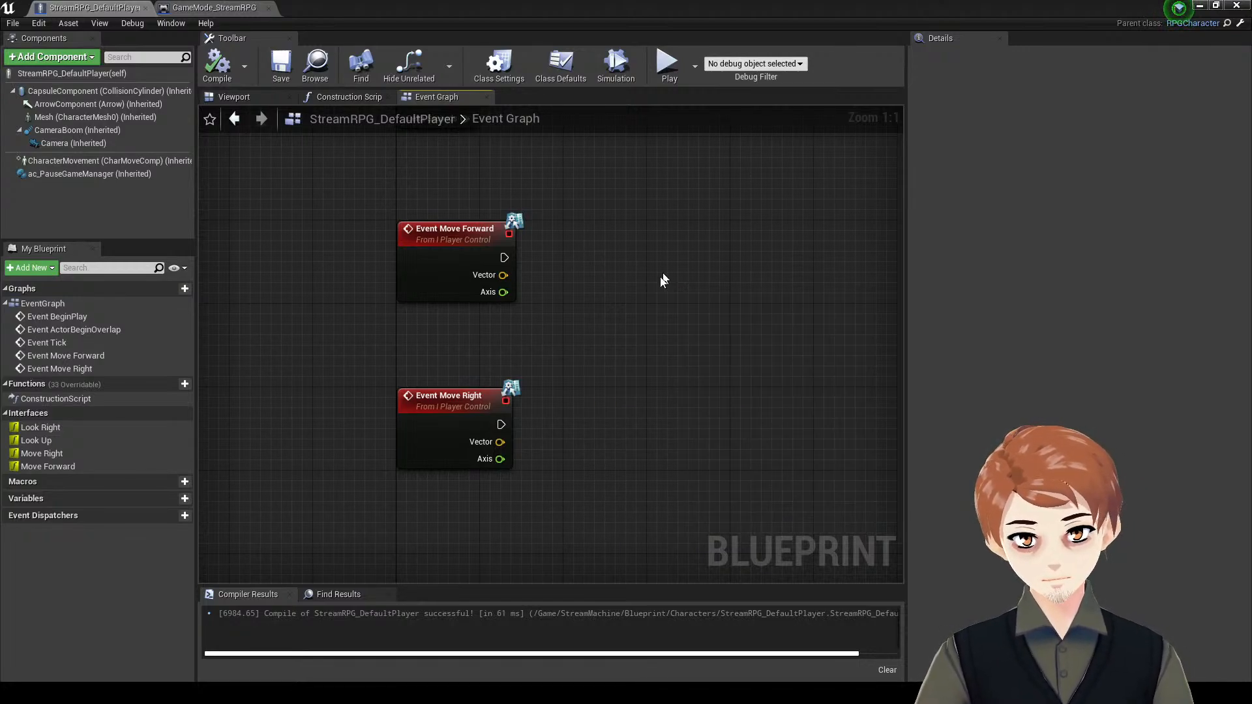
{"action": "left_click_drag", "start_coordinate": [645, 267], "coordinate": [603, 225]}
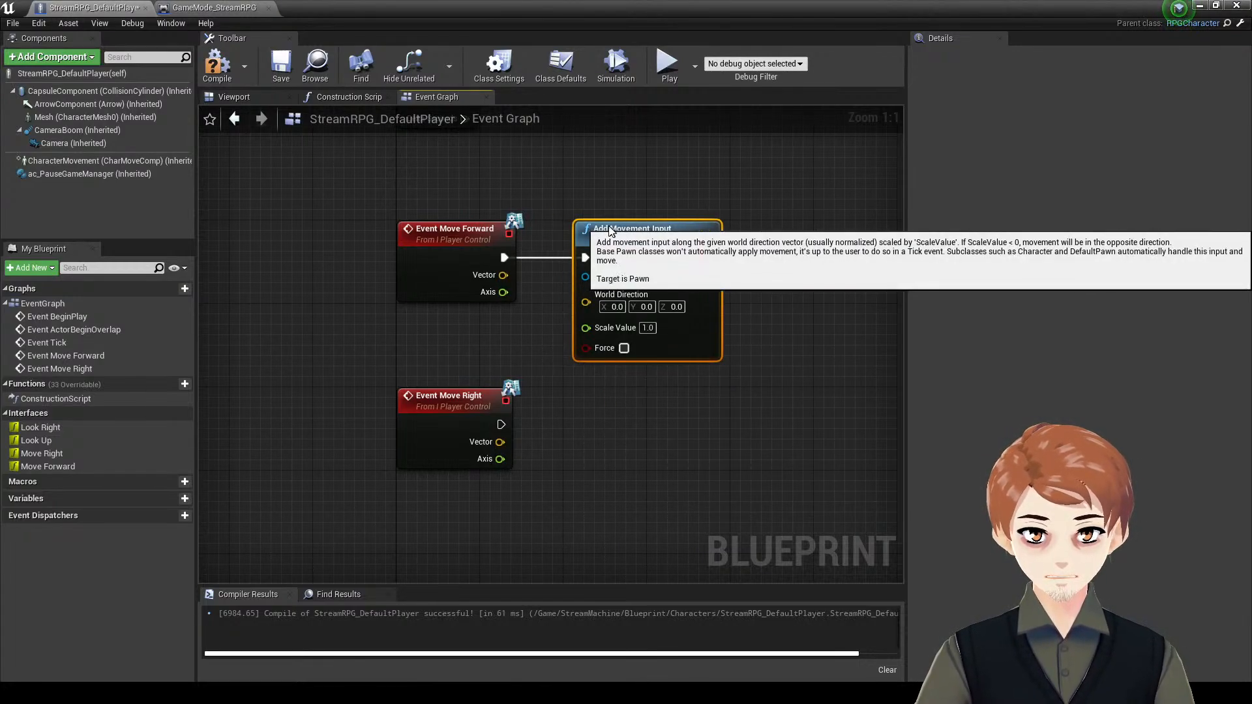
{"action": "left_click_drag", "start_coordinate": [531, 285], "coordinate": [623, 312]}
- Duplicate the Add Movement Input node for Event Move Right, wire execution, Vector to World Direction and Axis to Scale Value, then save the Blueprint
{"action": "right_click_drag", "start_coordinate": [582, 378], "coordinate": [588, 336]}
{"action": "key", "text": "ctrl+c"}
{"action": "key", "text": "ctrl+v"}
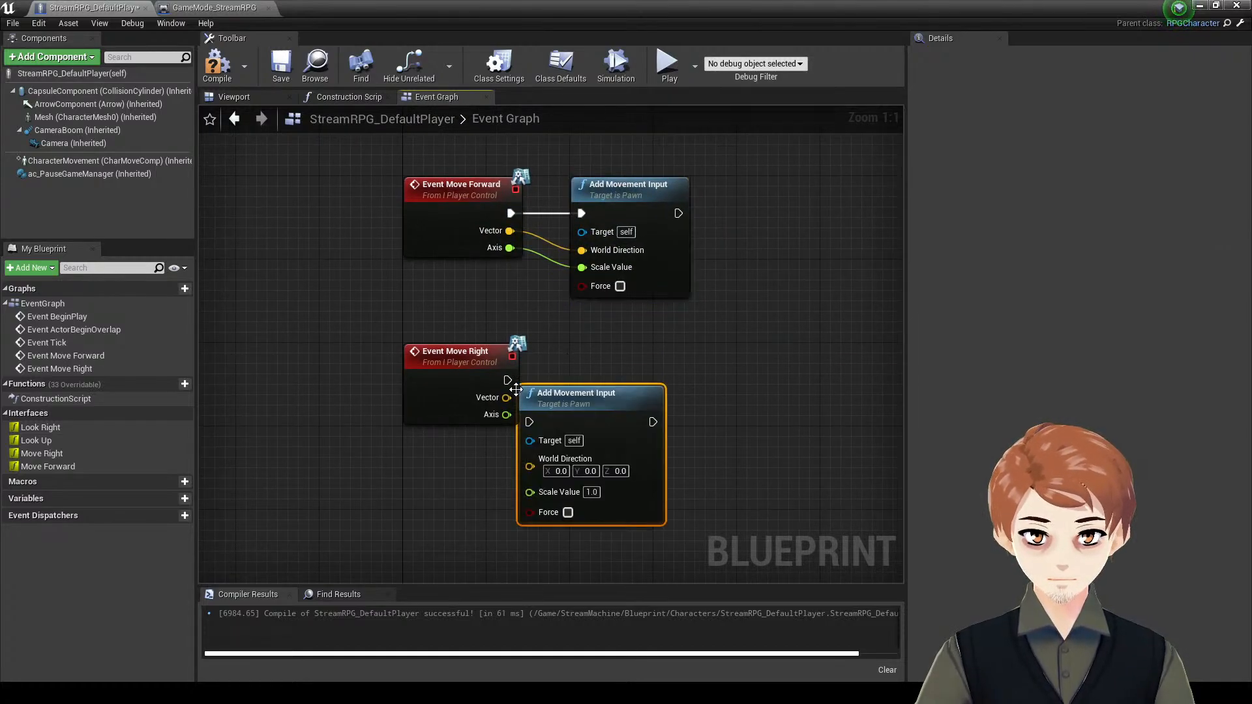
{"action": "left_click_drag", "start_coordinate": [553, 424], "coordinate": [595, 383]}
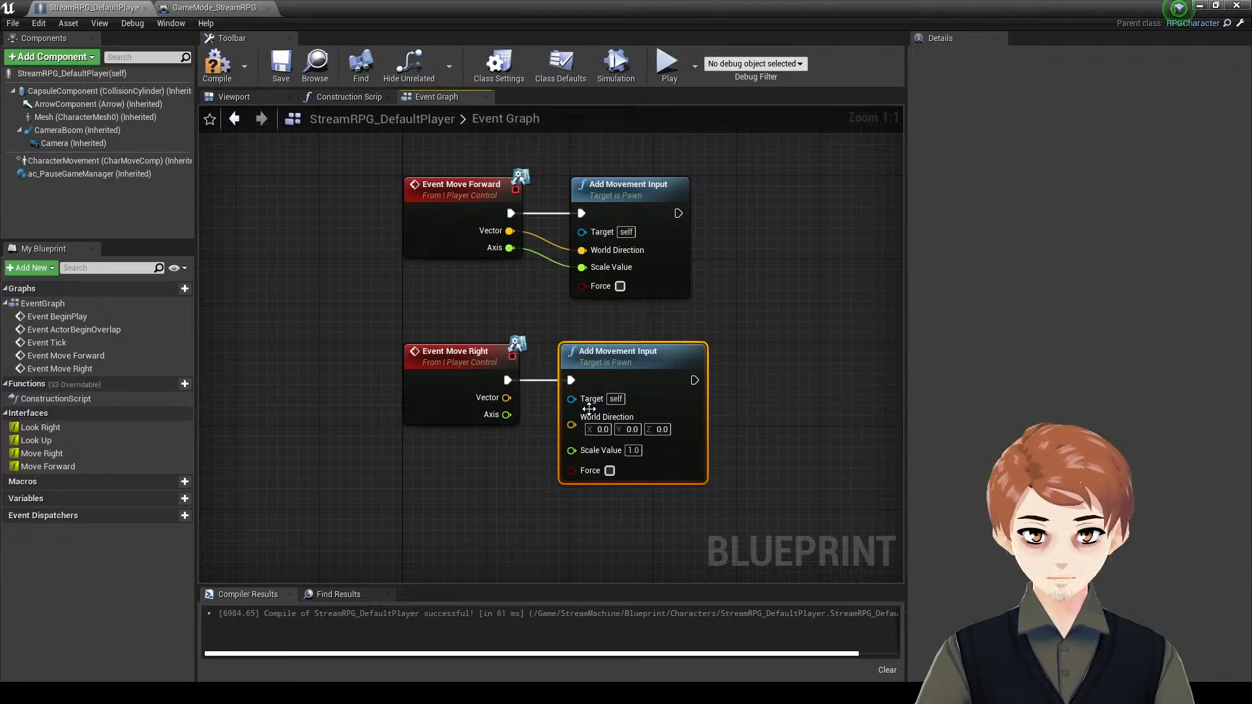
{"action": "mouse_move", "coordinate": [507, 415]}
{"action": "left_mouse_down"}
{"action": "mouse_move", "coordinate": [524, 416]}
{"action": "mouse_move", "coordinate": [506, 400]}
{"action": "left_mouse_up"}
{"action": "left_click_drag", "start_coordinate": [568, 434], "coordinate": [507, 415]}
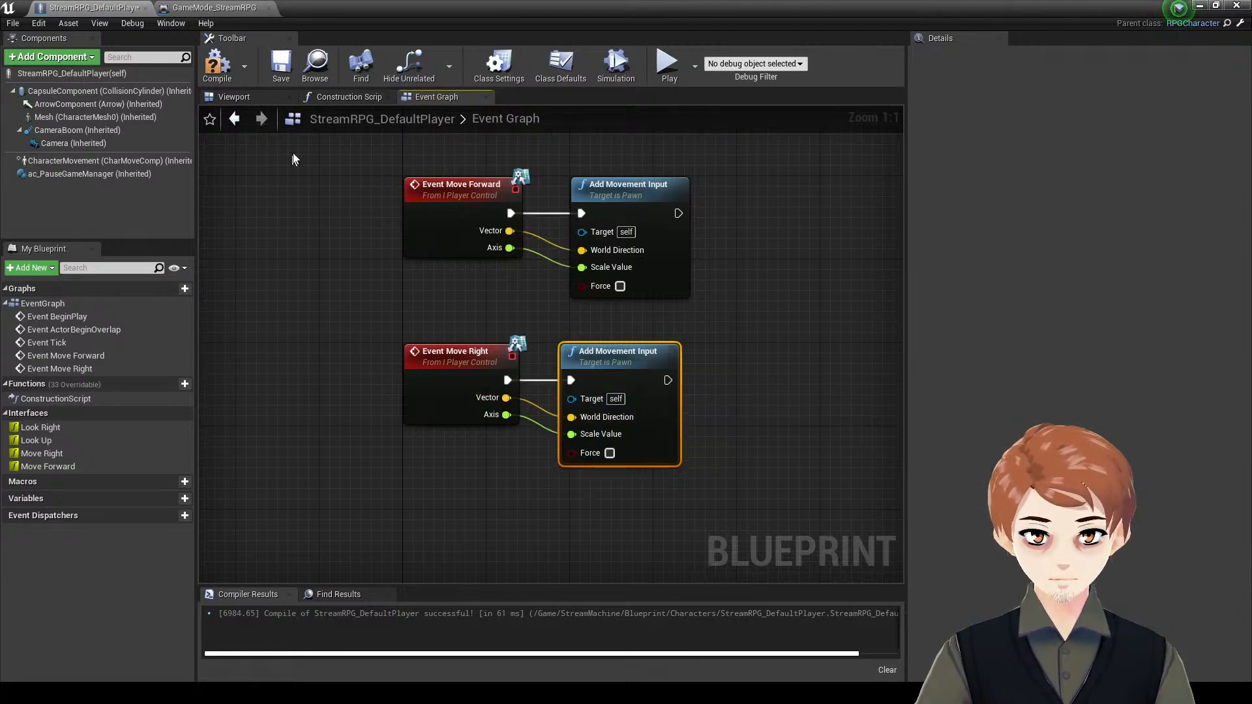
{"action": "left_click", "coordinate": [282, 64]}
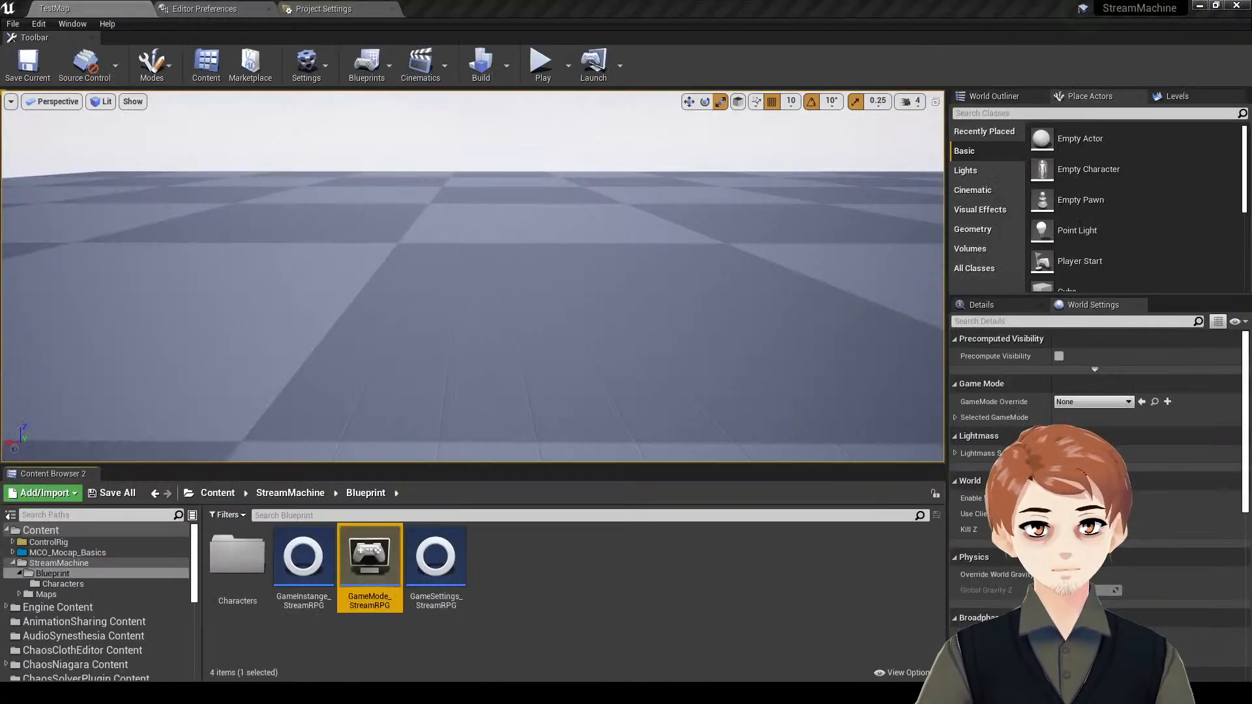
- Place StreamRPG_DefaultPlayer from the Characters folder on the TestMap floor and change its Auto Possess Player setting
{"action": "double_click", "coordinate": [237, 557]}
{"action": "left_click_drag", "start_coordinate": [238, 557], "coordinate": [543, 363]}
{"action": "key", "text": "w"}
{"action": "right_click_drag", "start_coordinate": [586, 392], "coordinate": [544, 411]}
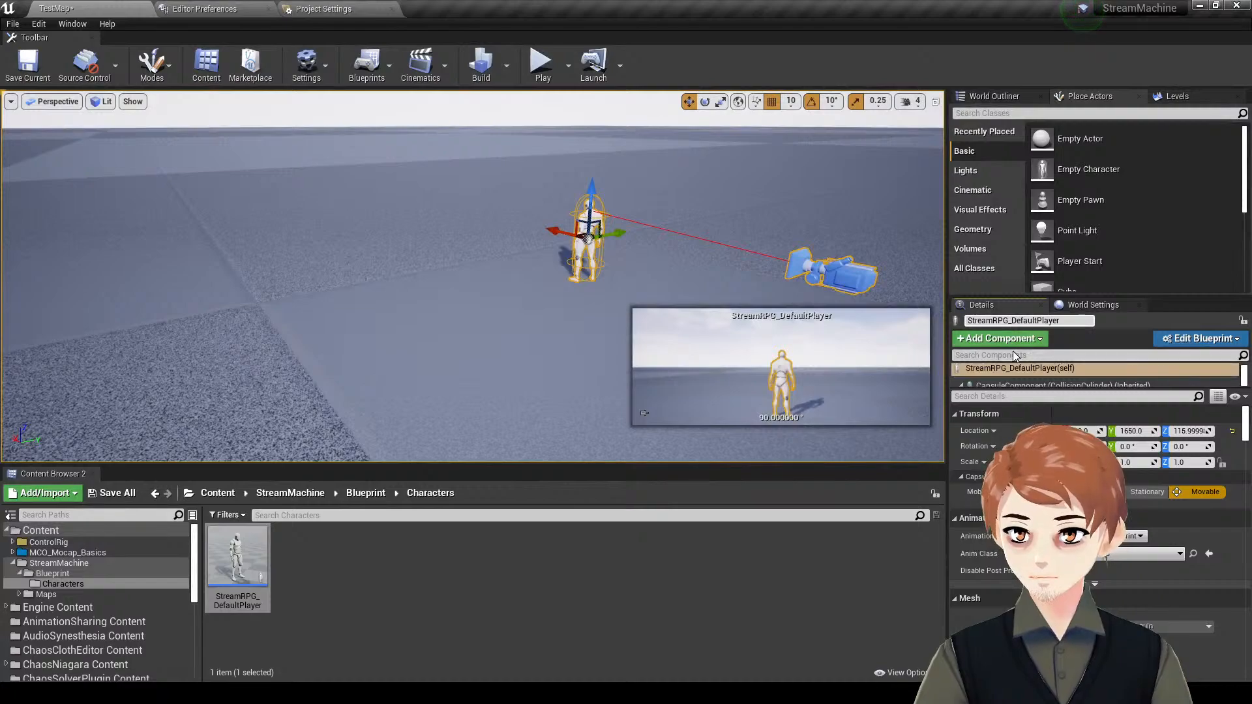
{"action": "left_click", "coordinate": [998, 397]}
{"action": "type", "text": "poss"}
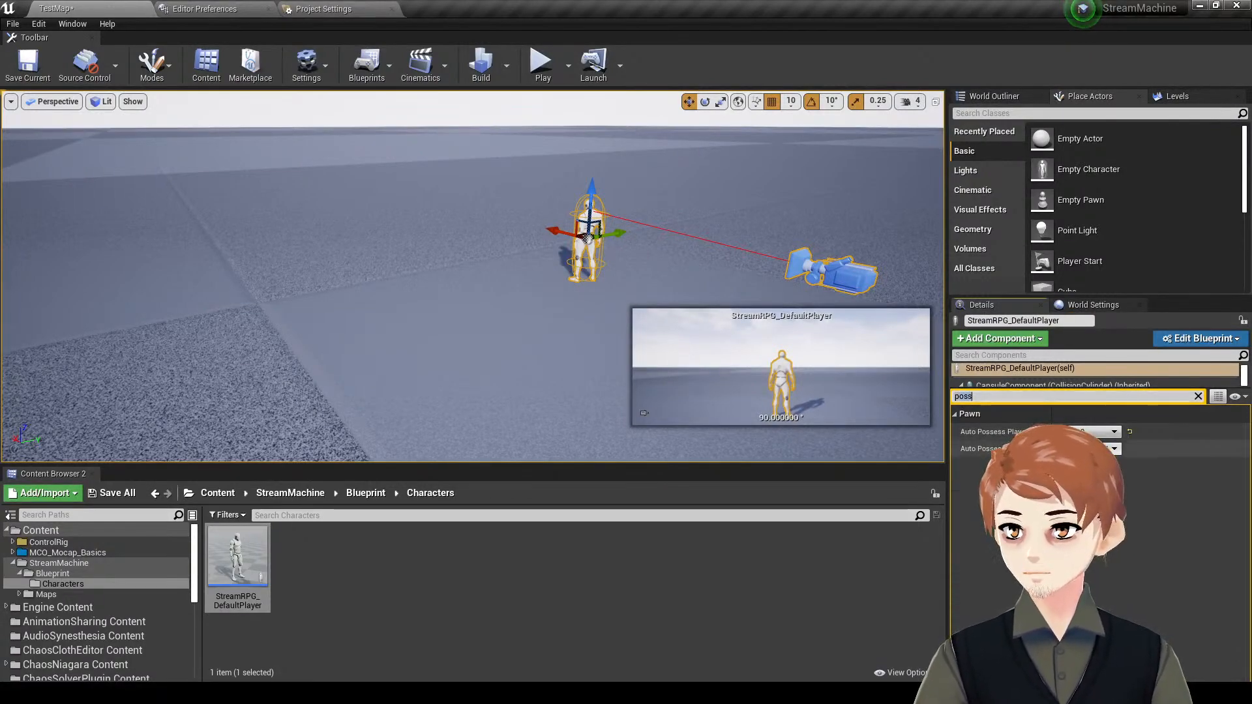
- Play-test TestMap with the placed character, stop the session and save the level
{"action": "right_click_drag", "start_coordinate": [626, 152], "coordinate": [665, 134]}
{"action": "left_click", "coordinate": [626, 156]}
{"action": "left_click", "coordinate": [545, 77]}
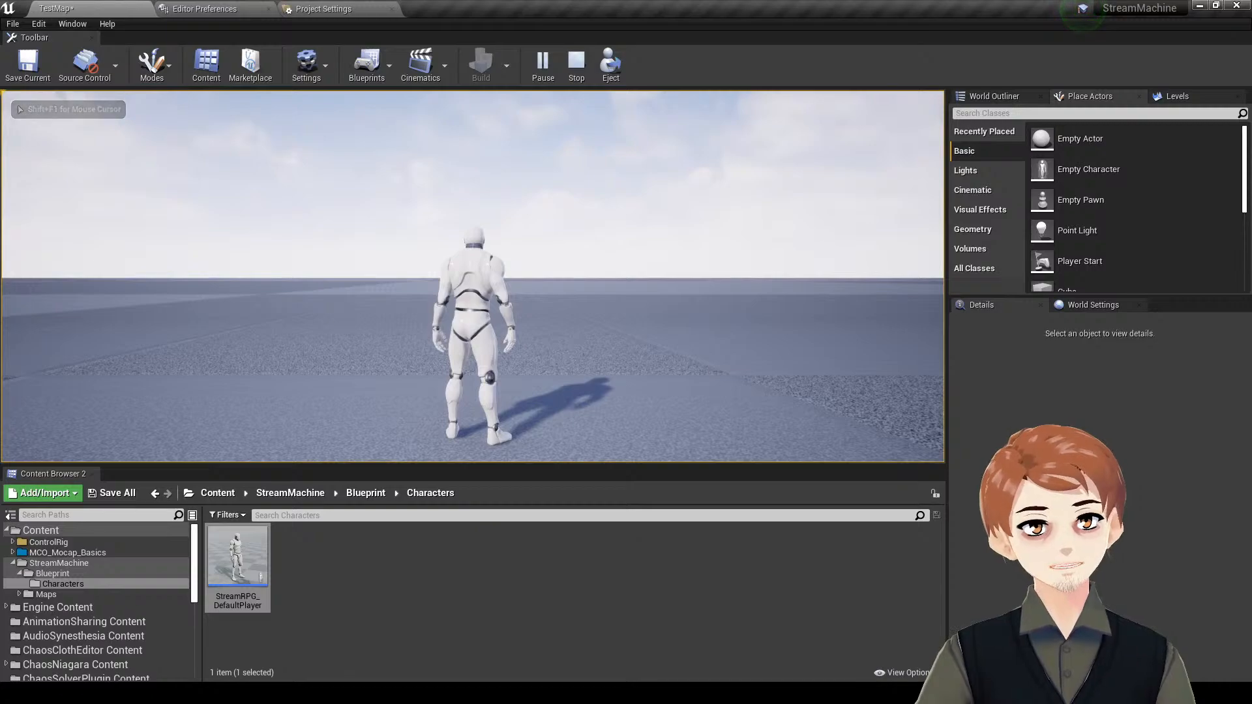
{"action": "key", "text": "Escape"}
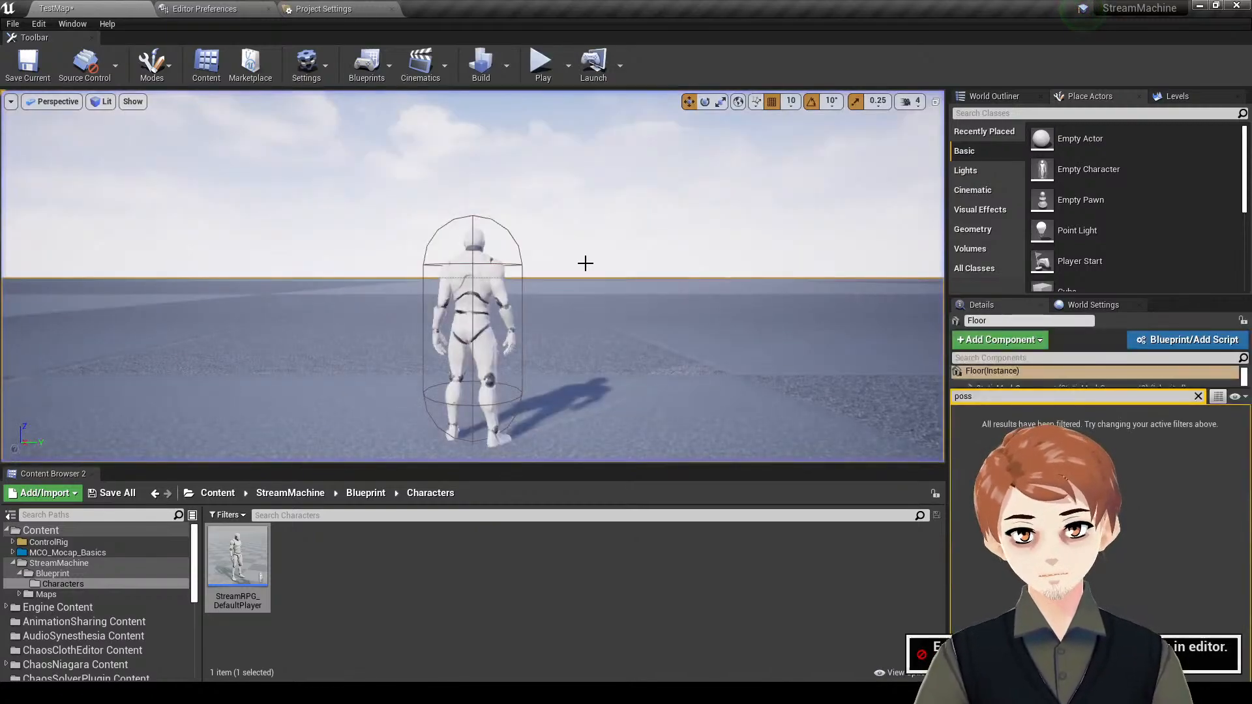
{"action": "key", "text": "ctrl+s"}
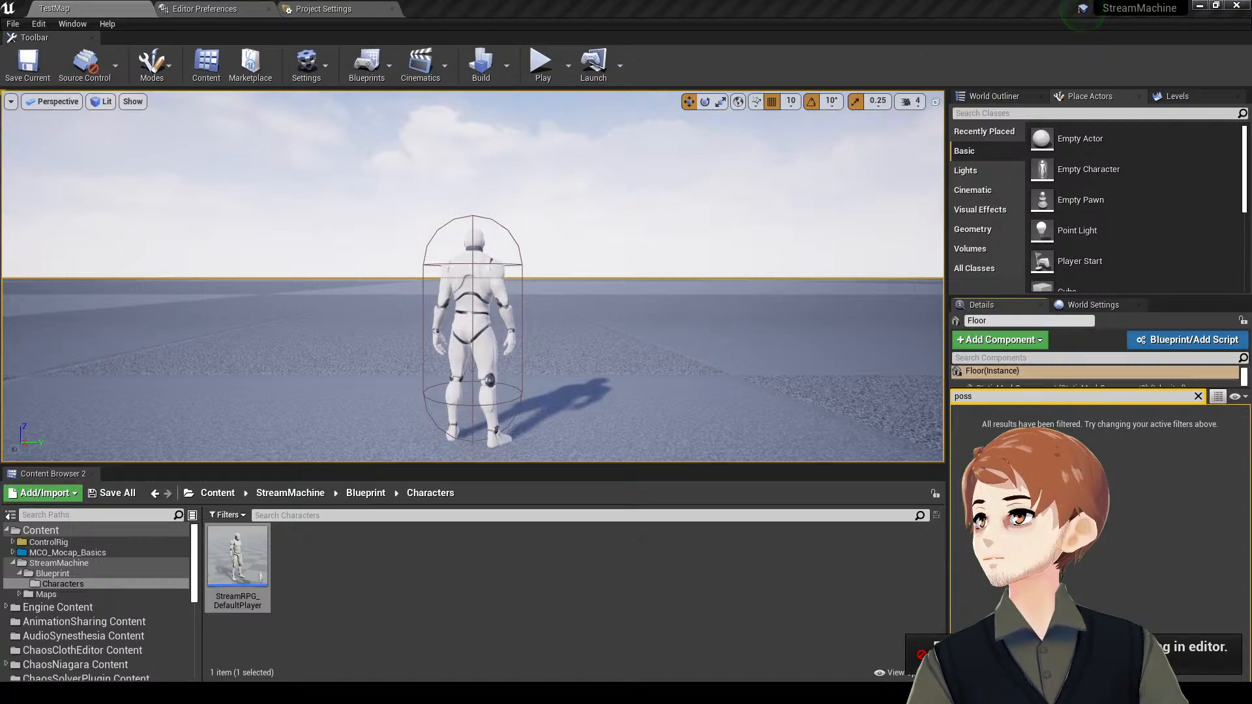
- Check the Default GameMode selection in the project's Maps & Modes settings
{"action": "left_click", "coordinate": [207, 8]}
{"action": "left_click", "coordinate": [340, 7]}
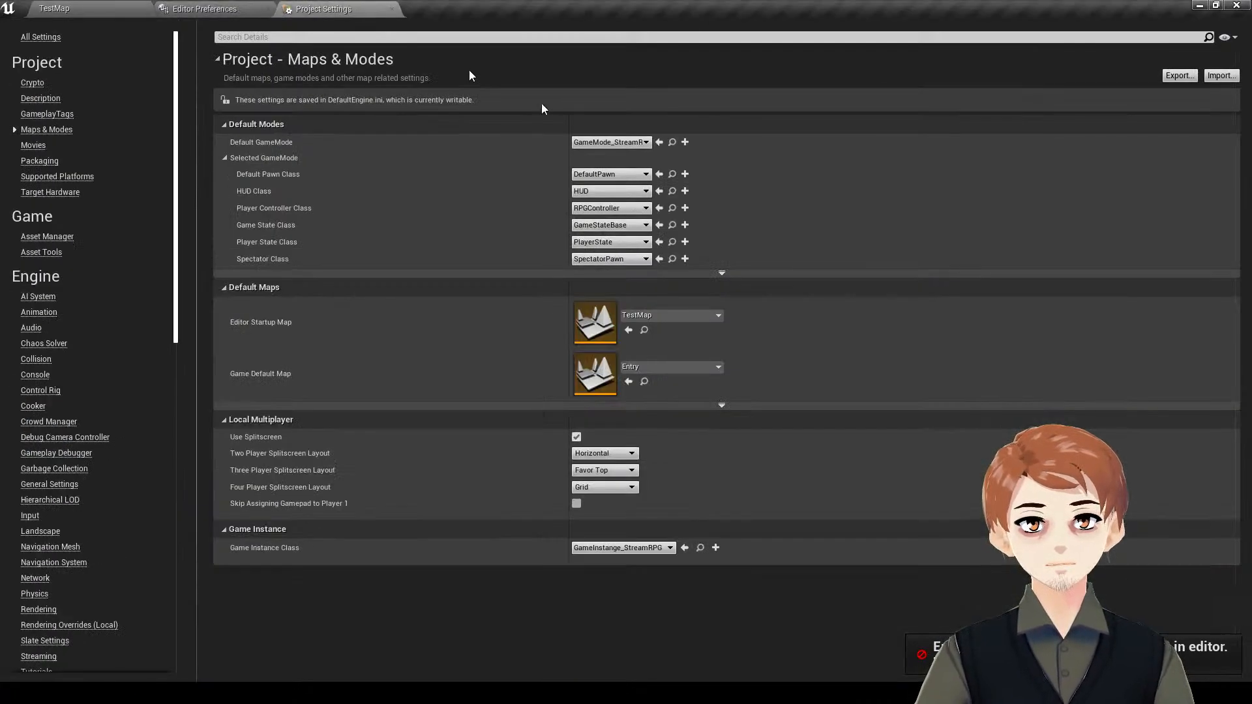
{"action": "left_click", "coordinate": [621, 143]}
{"action": "left_click", "coordinate": [621, 143]}
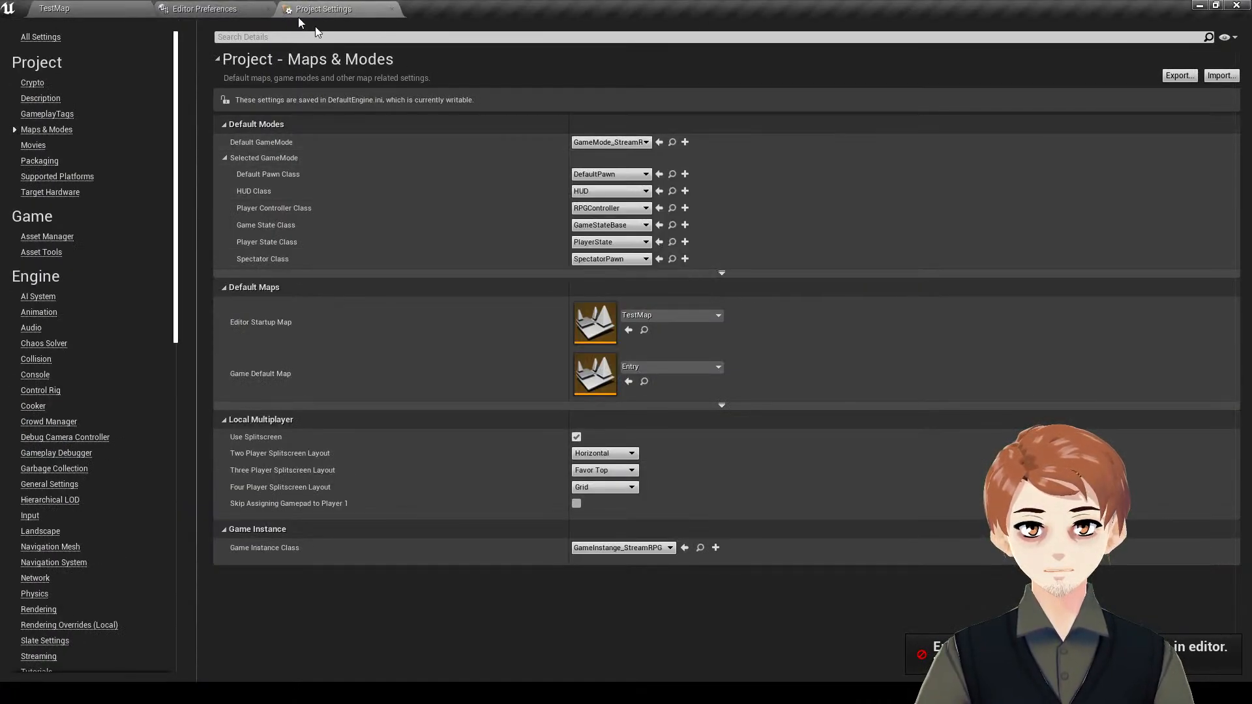
- Set TestMap's GameMode Override to GameMode_StreamRPG in the World Settings and briefly play-test the level
{"action": "left_click", "coordinate": [60, 7]}
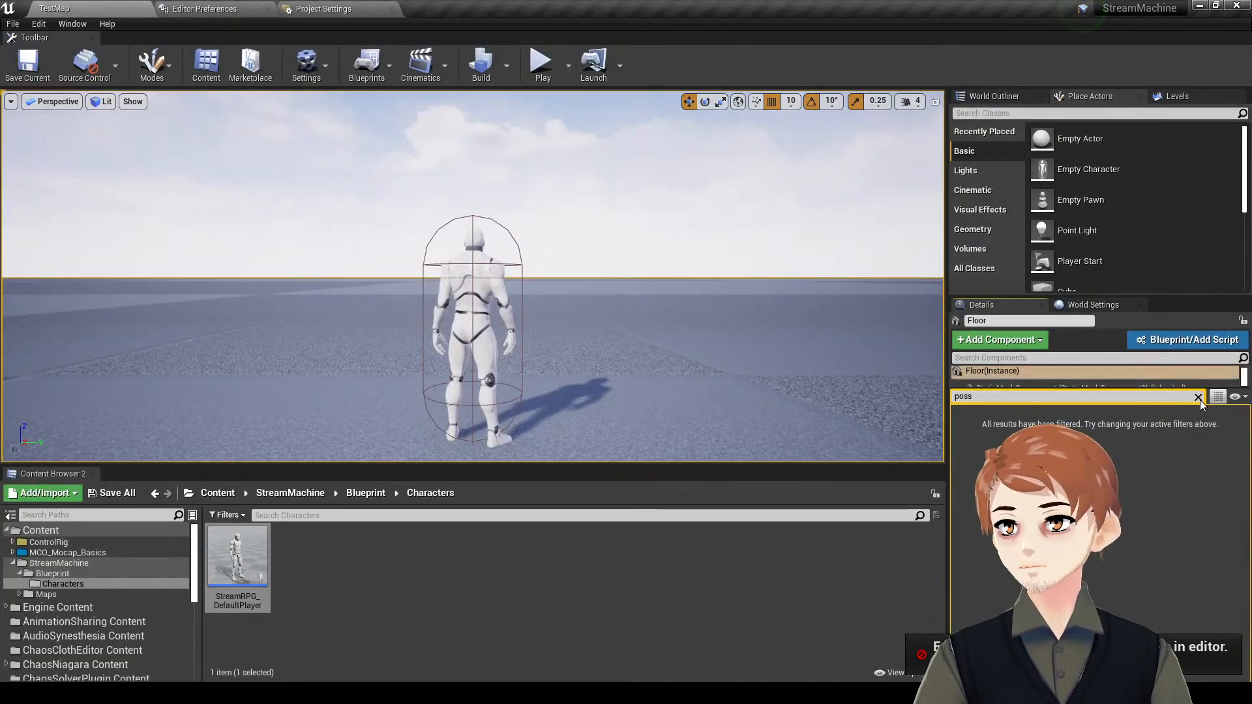
{"action": "left_click", "coordinate": [1078, 306]}
{"action": "left_click", "coordinate": [1084, 402]}
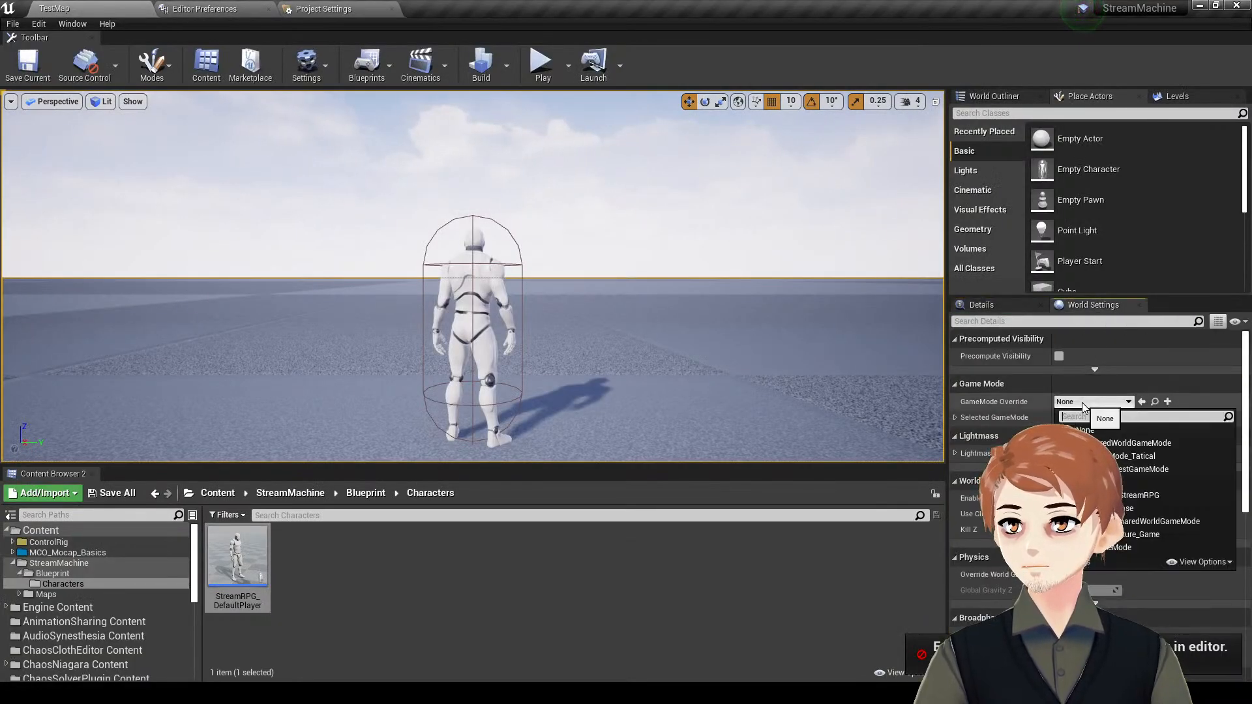
{"action": "left_click", "coordinate": [1177, 493]}
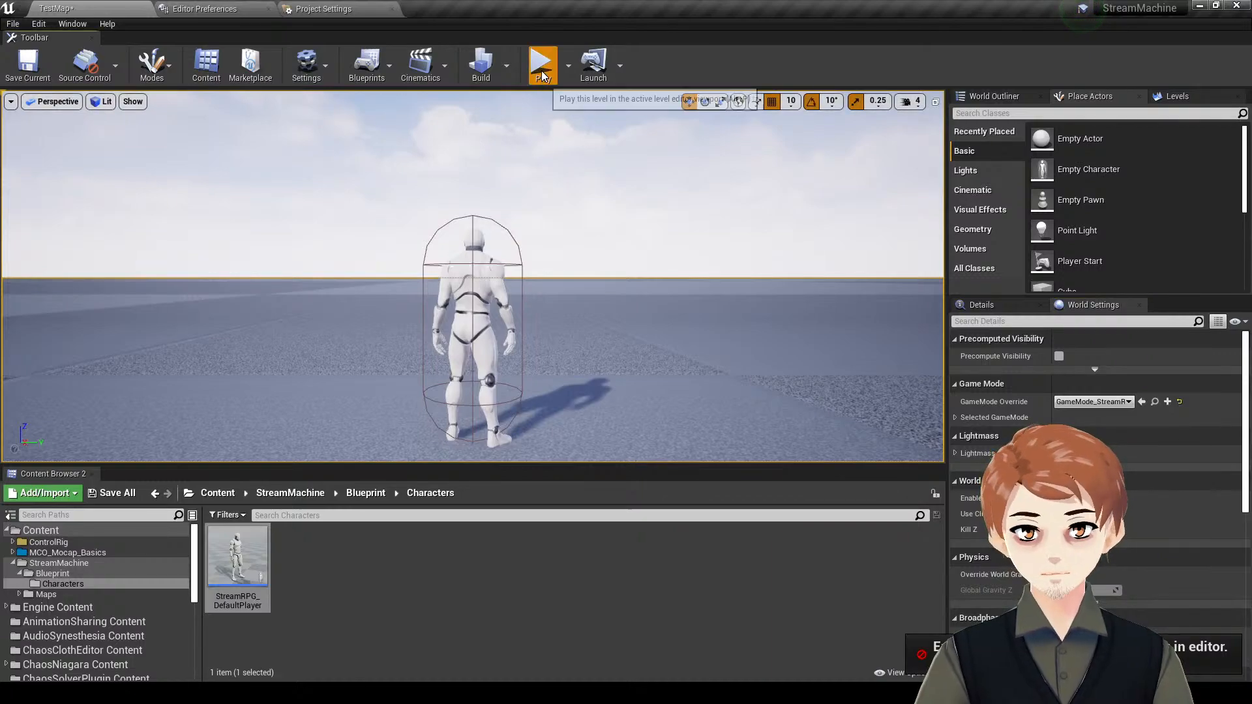
{"action": "left_click", "coordinate": [542, 64]}
{"action": "key", "text": "Escape"}
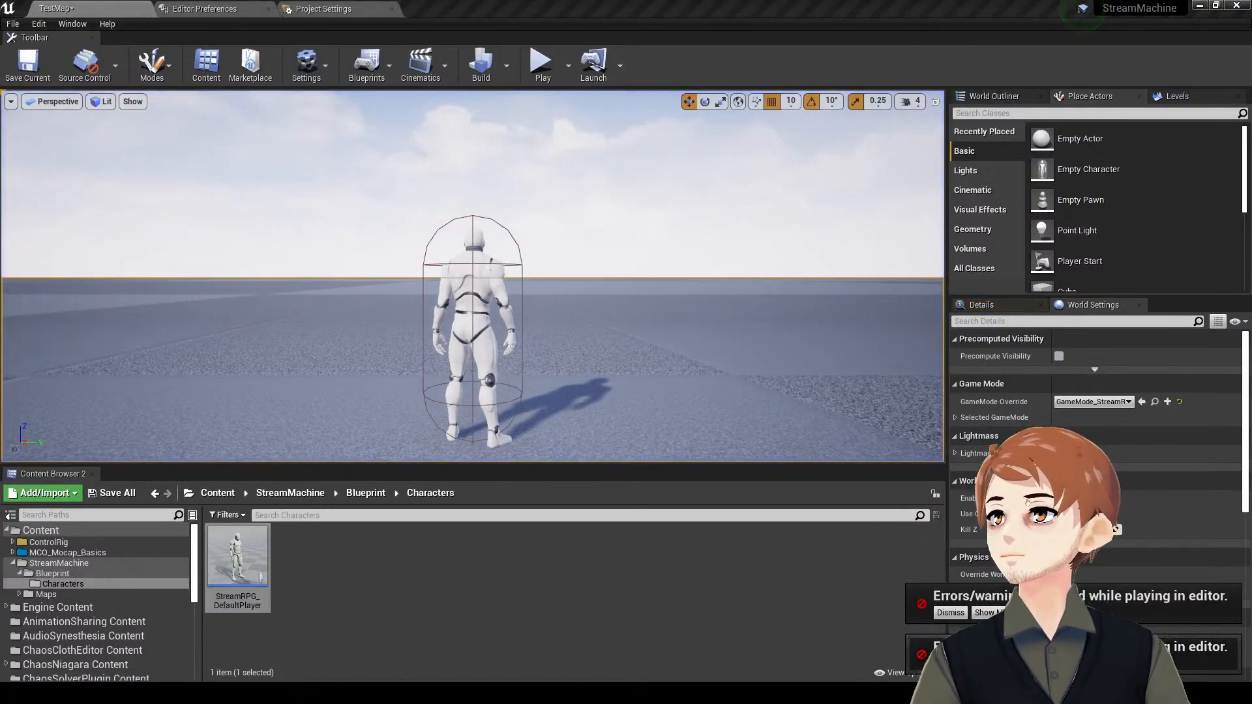
- Check the Game Instance Class in the project's Maps & Modes settings, keeping GameInstange_StreamRPG selected
{"action": "left_click", "coordinate": [202, 8]}
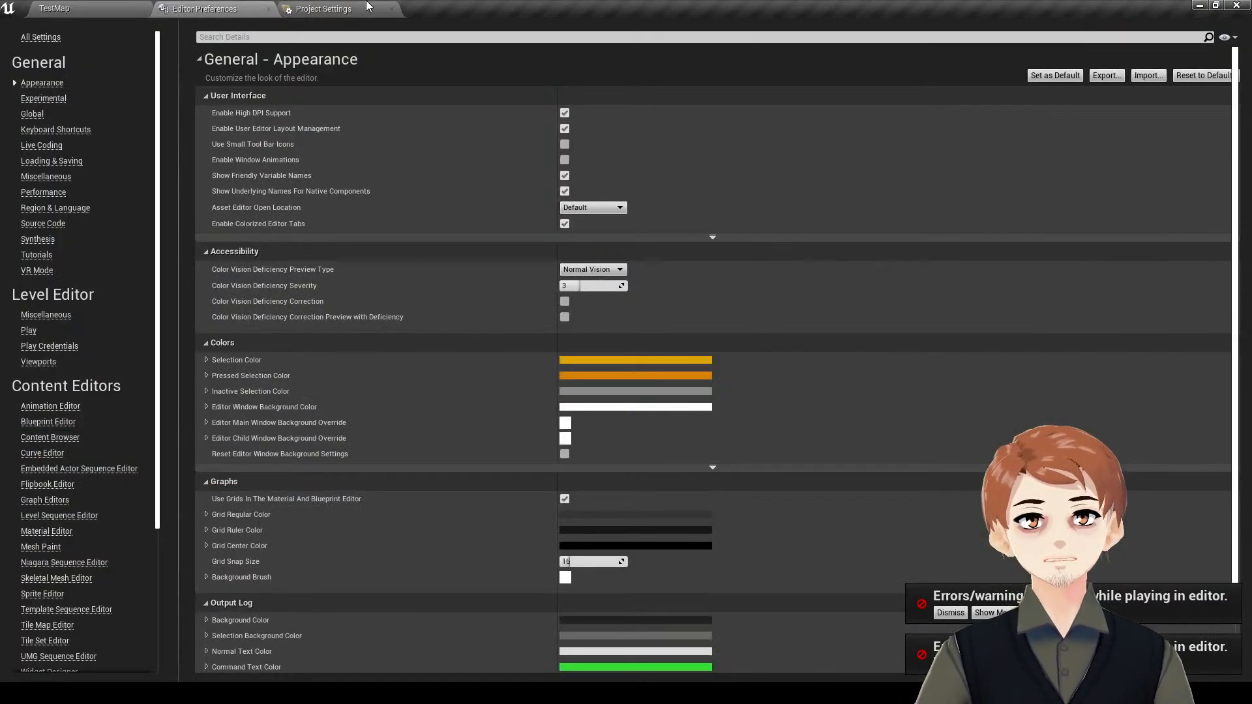
{"action": "left_click", "coordinate": [366, 8]}
{"action": "left_click", "coordinate": [665, 548]}
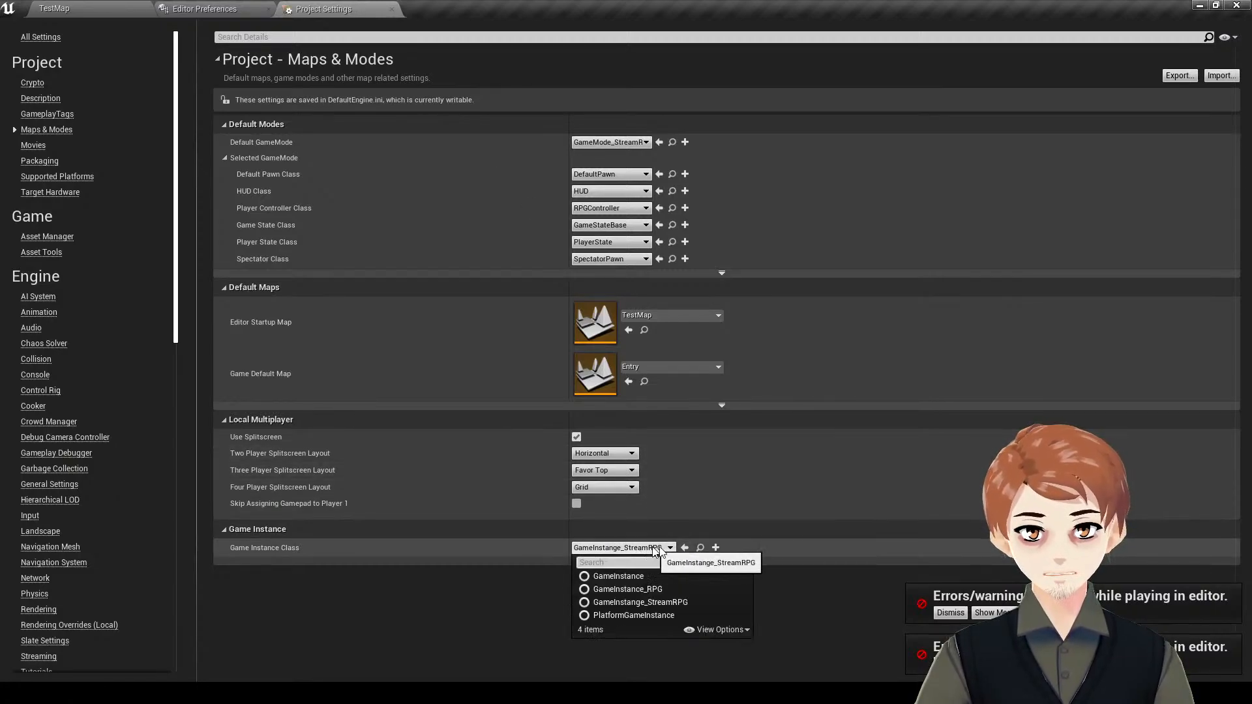
{"action": "left_click", "coordinate": [698, 602]}
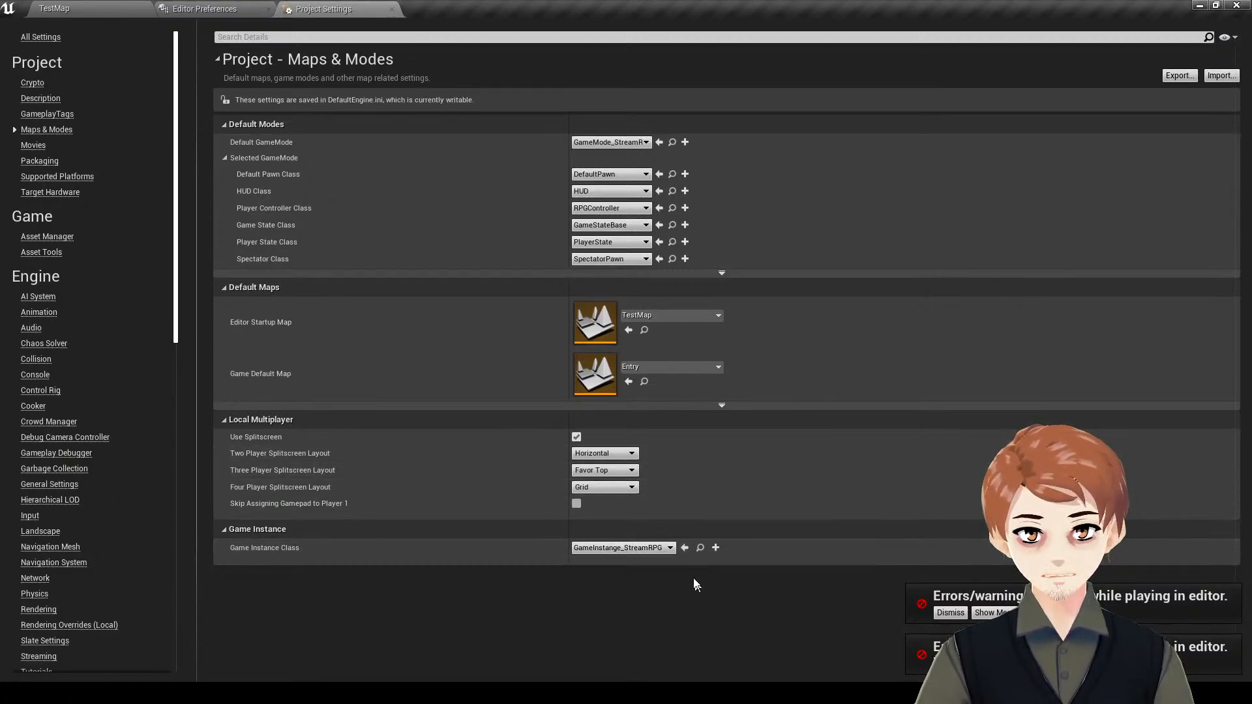
{"action": "left_click", "coordinate": [85, 7]}
- Return to TestMap and dismiss both play-in-editor error notifications
{"action": "left_click", "coordinate": [950, 613]}
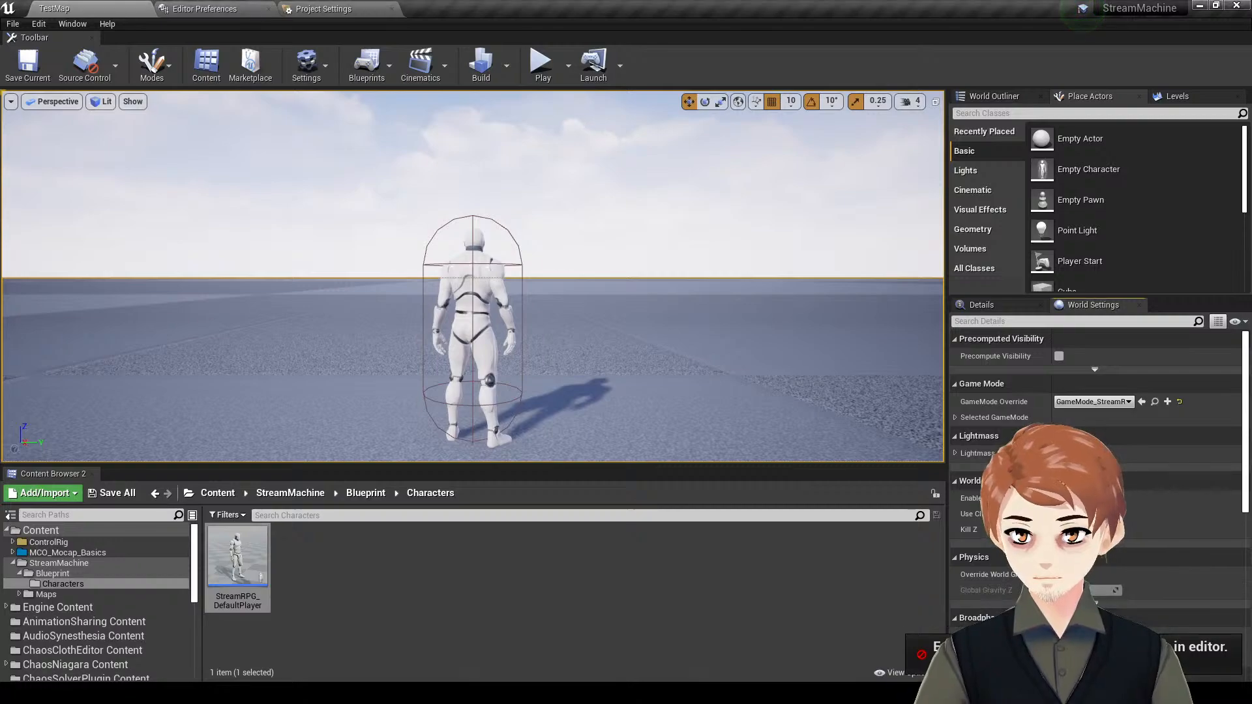
{"action": "left_click", "coordinate": [951, 664]}
{"action": "middle_click_drag", "start_coordinate": [652, 287], "coordinate": [692, 297]}
{"action": "middle_click_drag", "start_coordinate": [545, 268], "coordinate": [546, 268]}
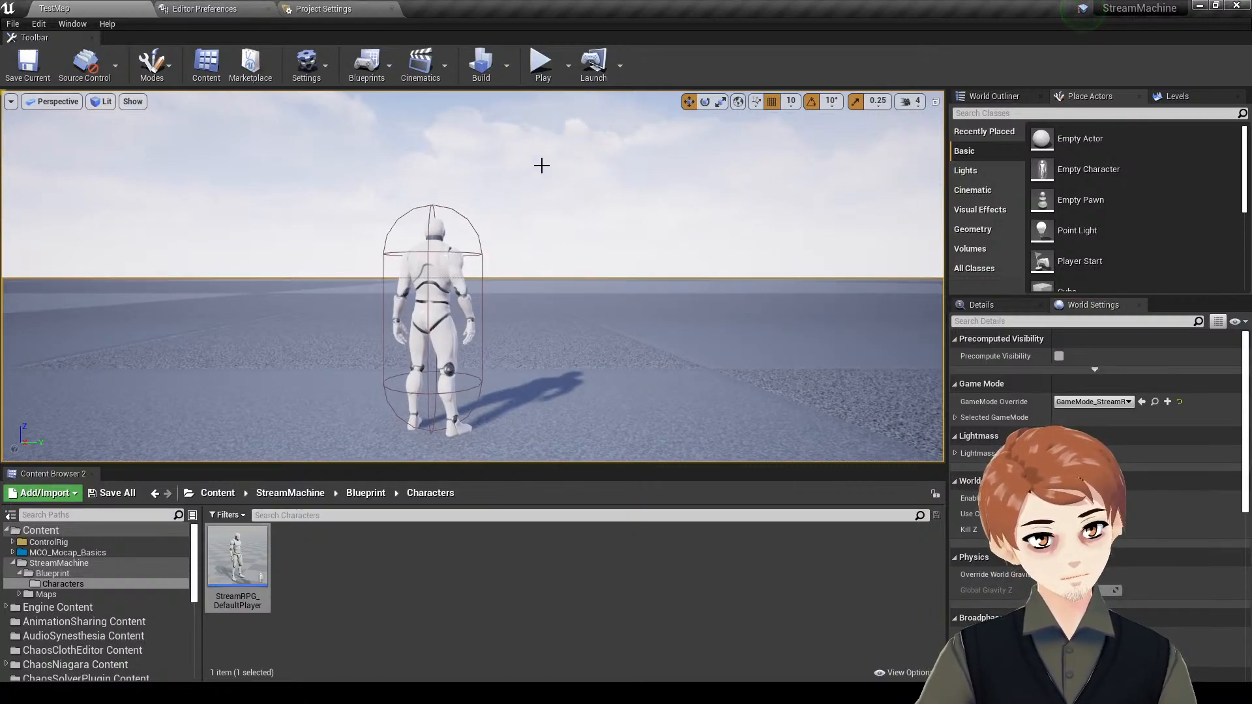
{"action": "right_click_drag", "start_coordinate": [541, 165], "coordinate": [517, 193]}
{"action": "key", "text": "s"}
{"action": "key", "text": "w"}
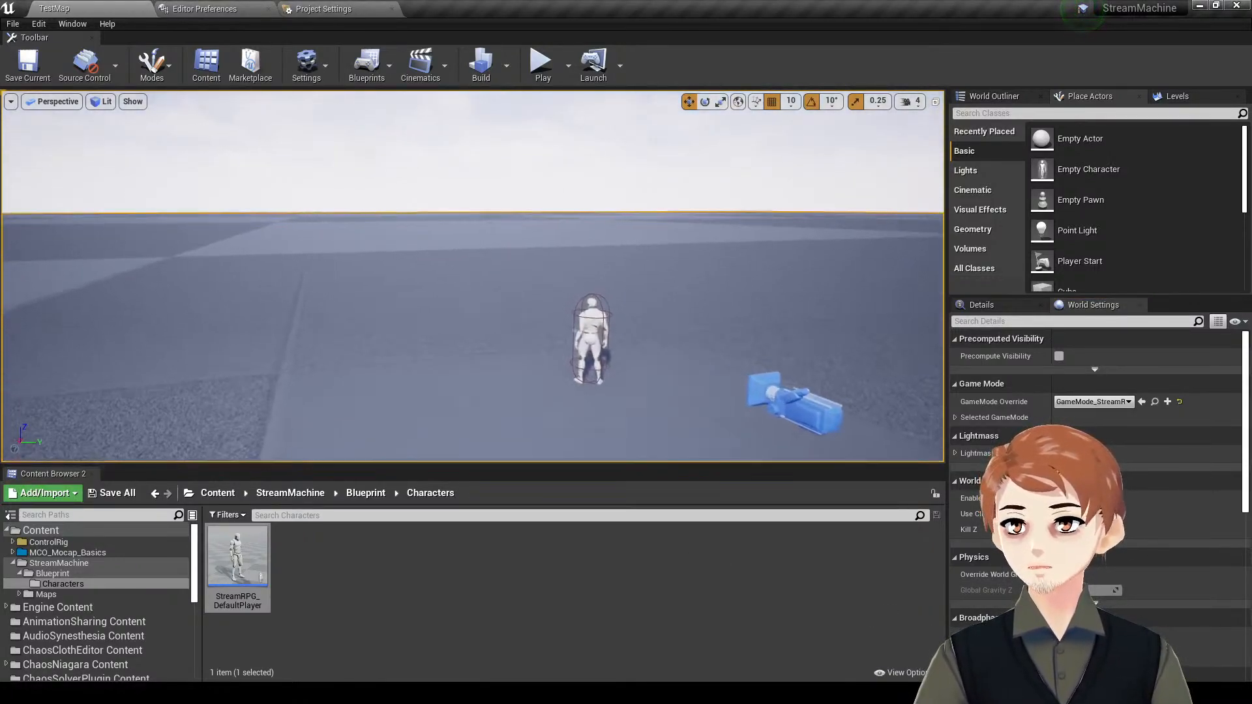
{"action": "key", "text": "w"}
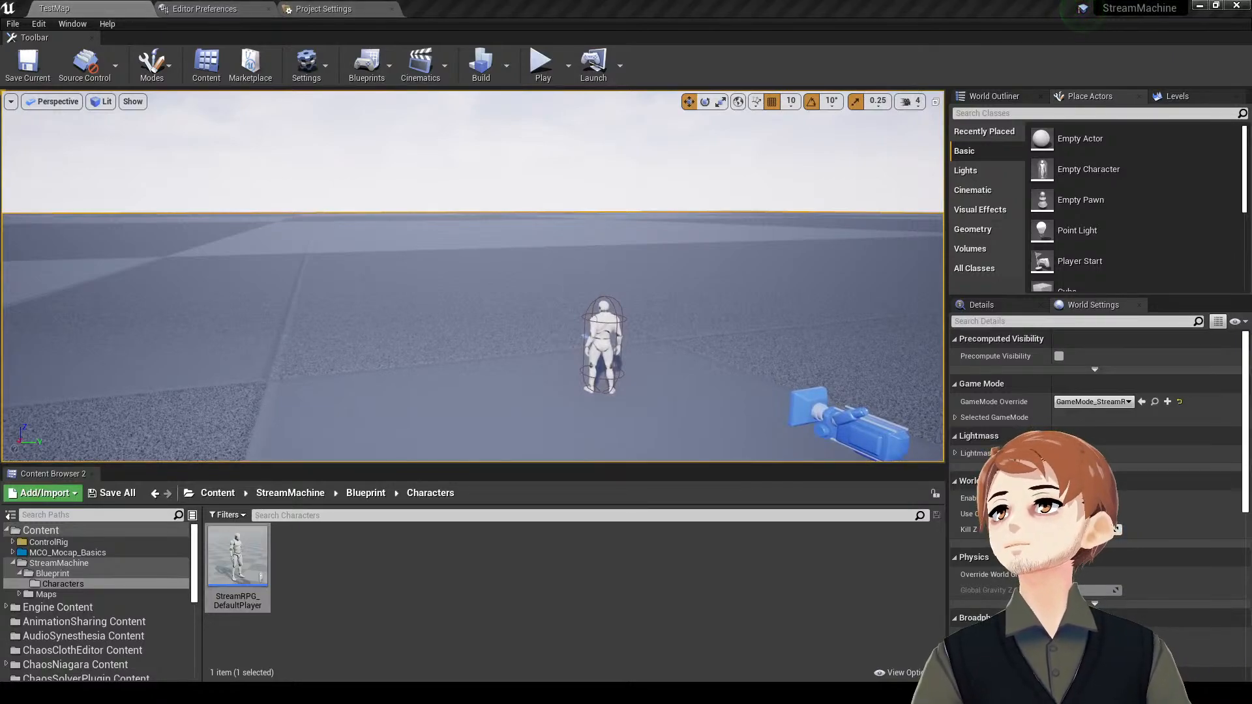
- Open GameSettings_StreamRPG from the StreamMachine Blueprint folder and review its class defaults
{"action": "left_click", "coordinate": [366, 493]}
{"action": "left_click", "coordinate": [433, 540]}
{"action": "double_click", "coordinate": [434, 540]}
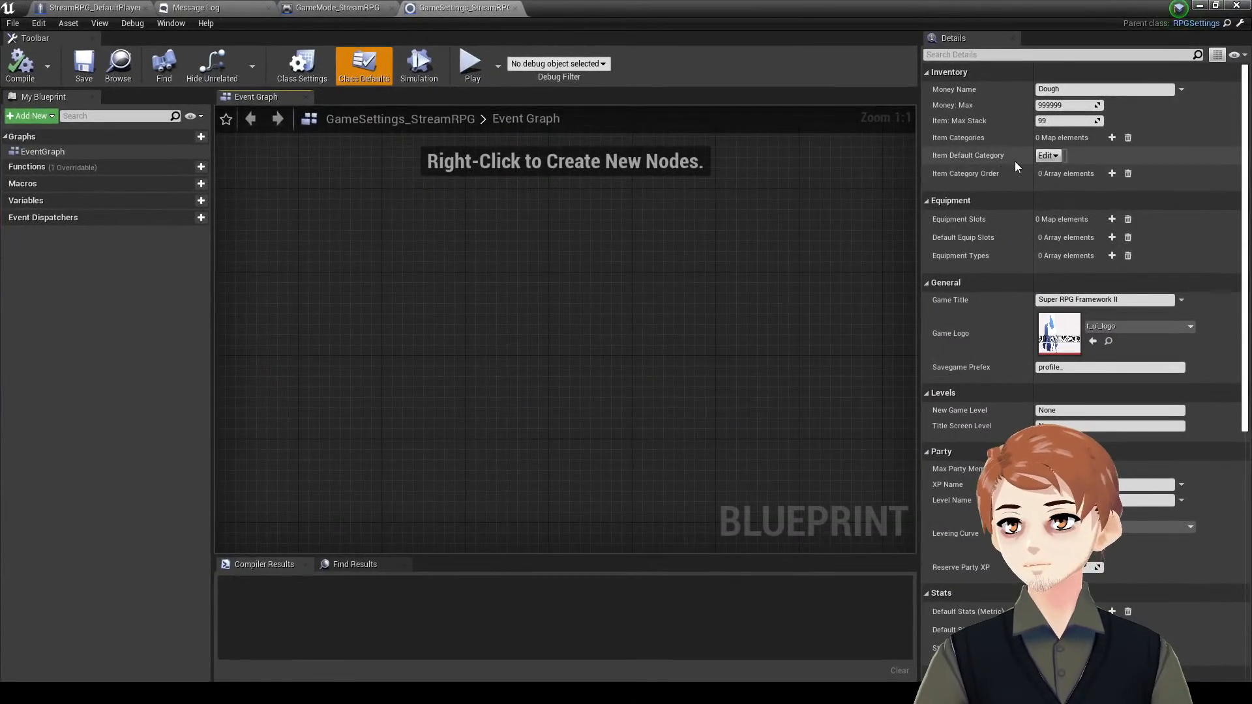
{"action": "scroll", "coordinate": [1015, 161], "scroll_direction": "down", "scroll_amount": 10}
{"action": "scroll", "coordinate": [1015, 162], "scroll_direction": "down", "scroll_amount": 2}
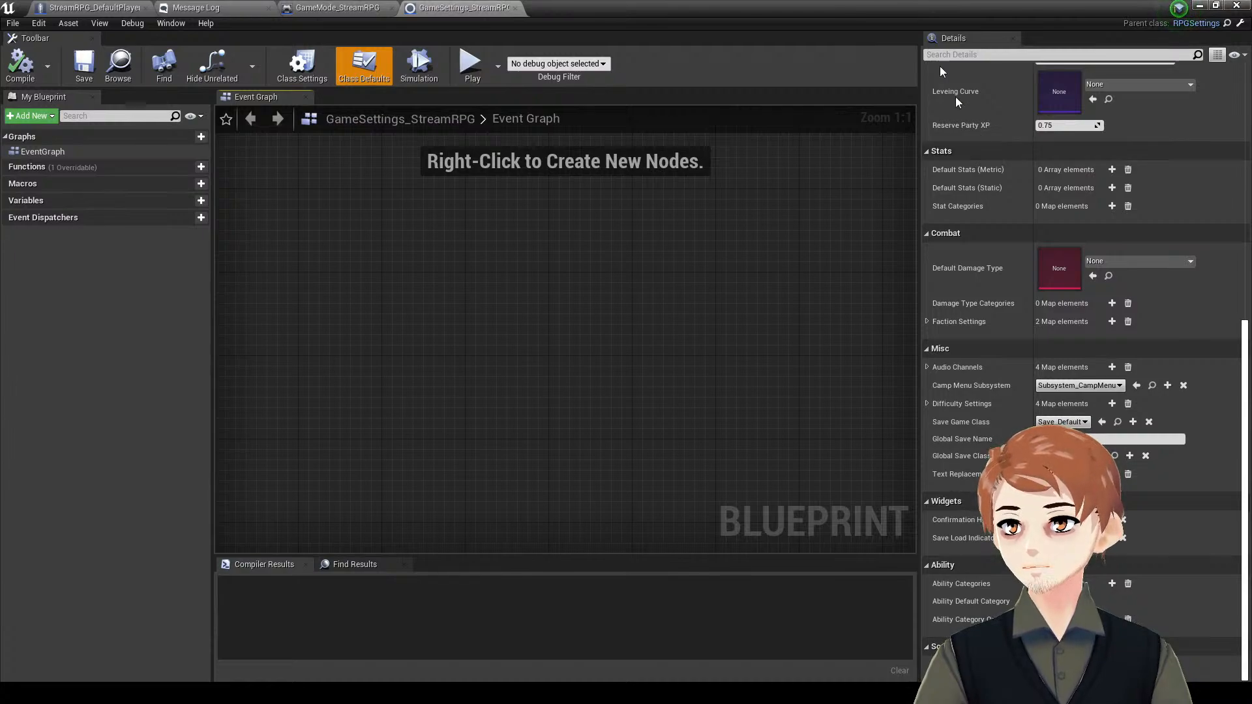
{"action": "left_click", "coordinate": [1200, 6]}
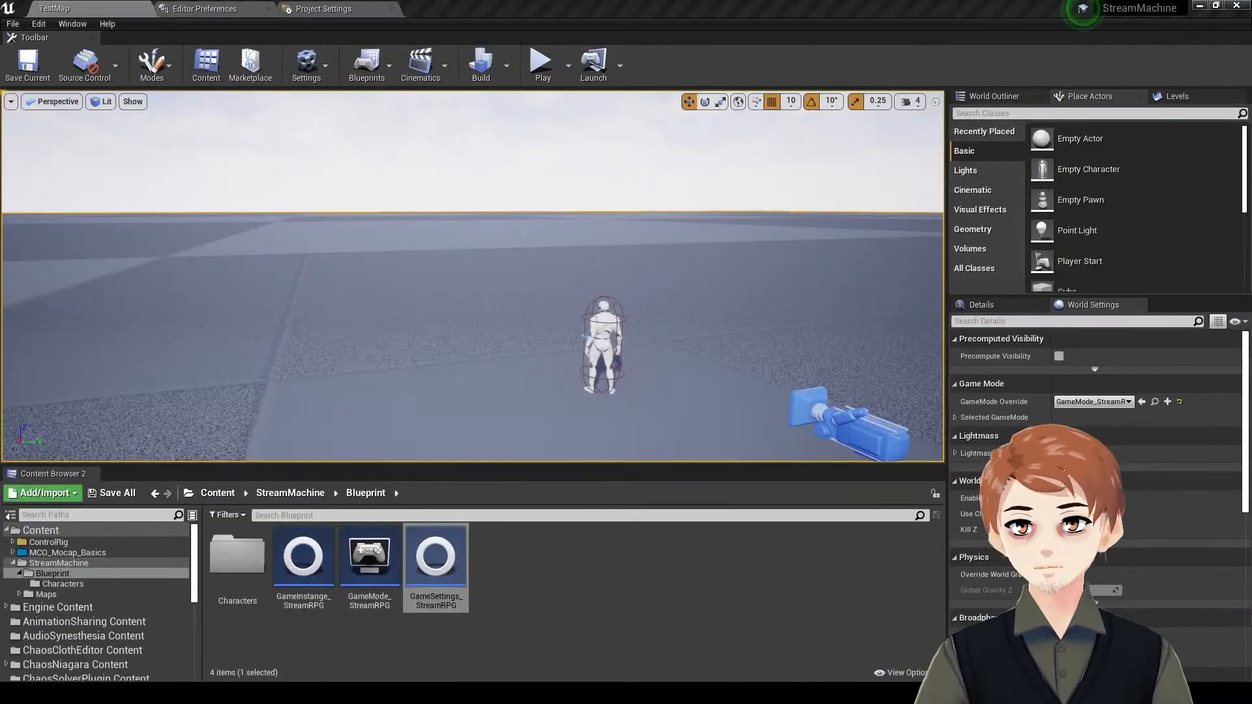
- Select the placed player character in TestMap, then briefly play-test the level and stop the session
{"action": "key", "text": "a"}
{"action": "right_click_drag", "start_coordinate": [300, 235], "coordinate": [300, 236]}
{"action": "left_click", "coordinate": [379, 240]}
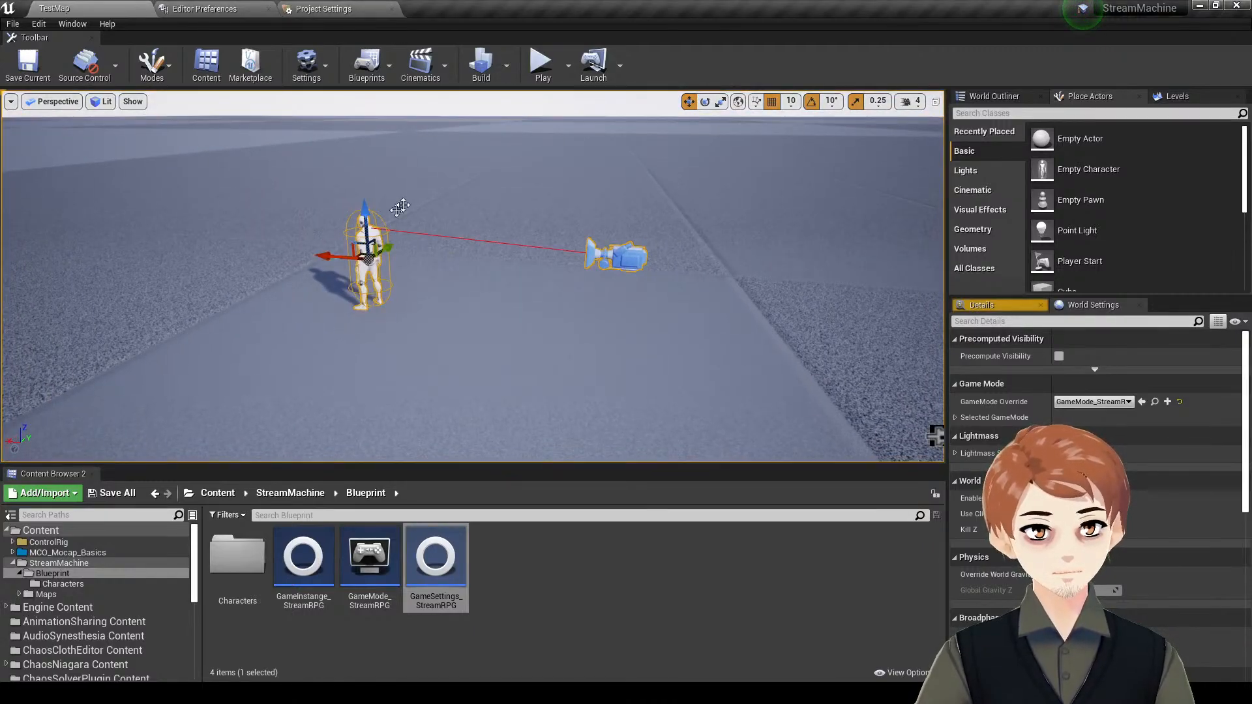
{"action": "left_click", "coordinate": [542, 61]}
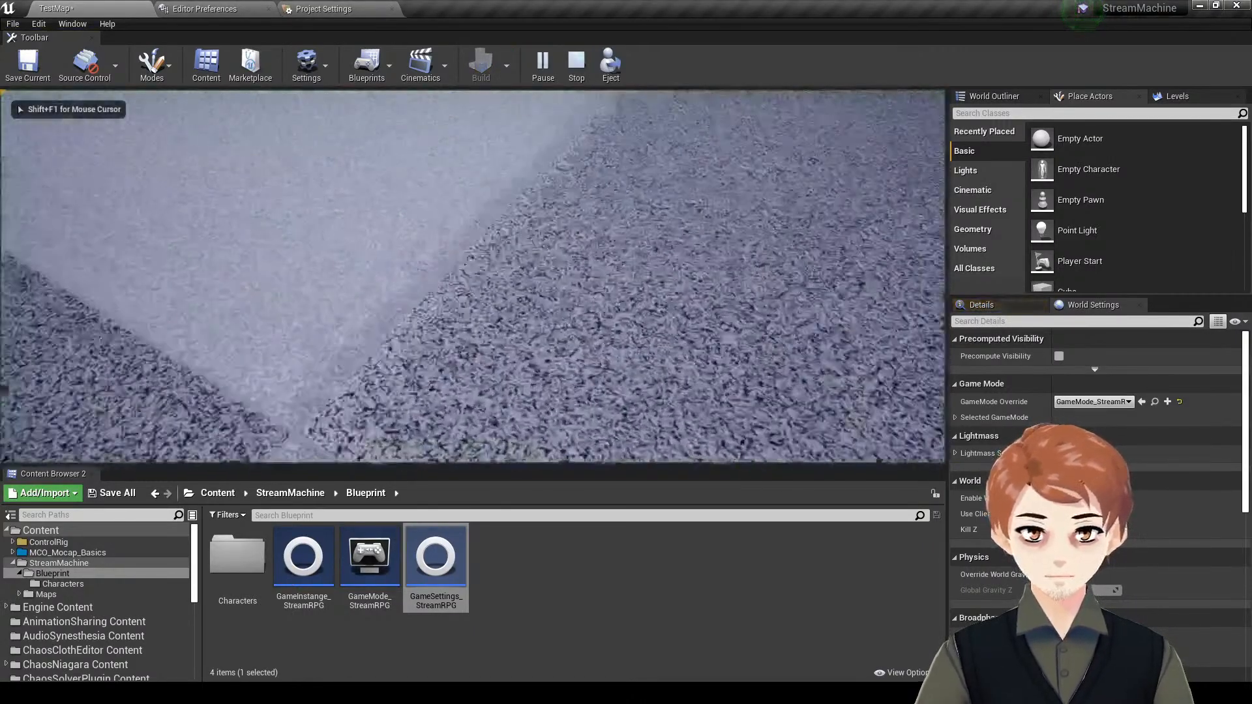
{"action": "key", "text": "Escape"}
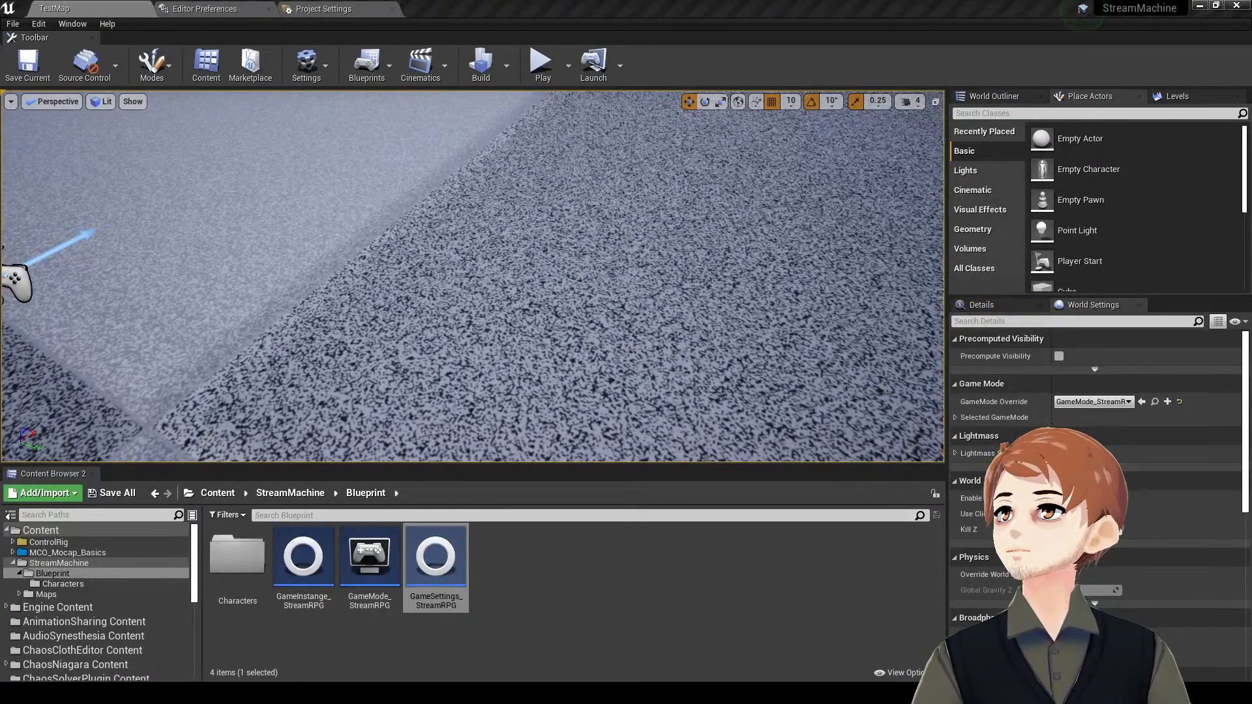
- Set GameMode_StreamRPG's Default Pawn Class to StreamRPG_DefaultPlayer, compile and save it, and play-test TestMap
{"action": "key", "text": "alt+Tab"}
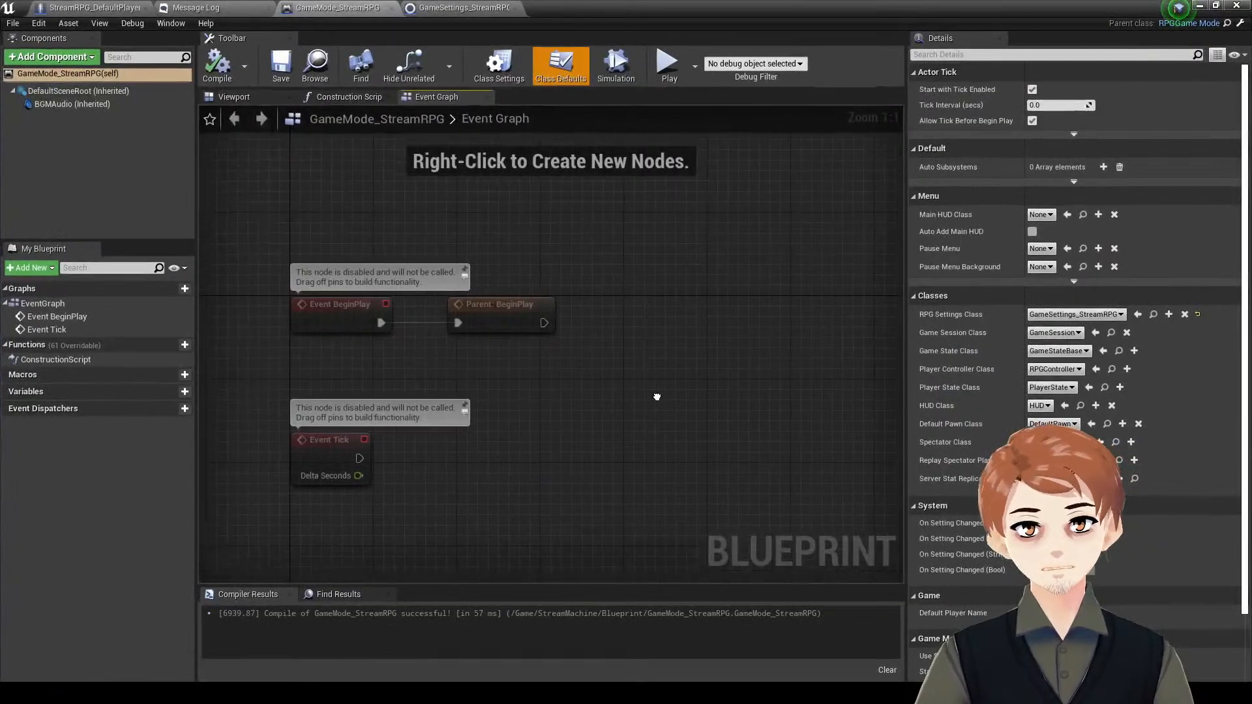
{"action": "right_click_drag", "start_coordinate": [468, 460], "coordinate": [484, 389]}
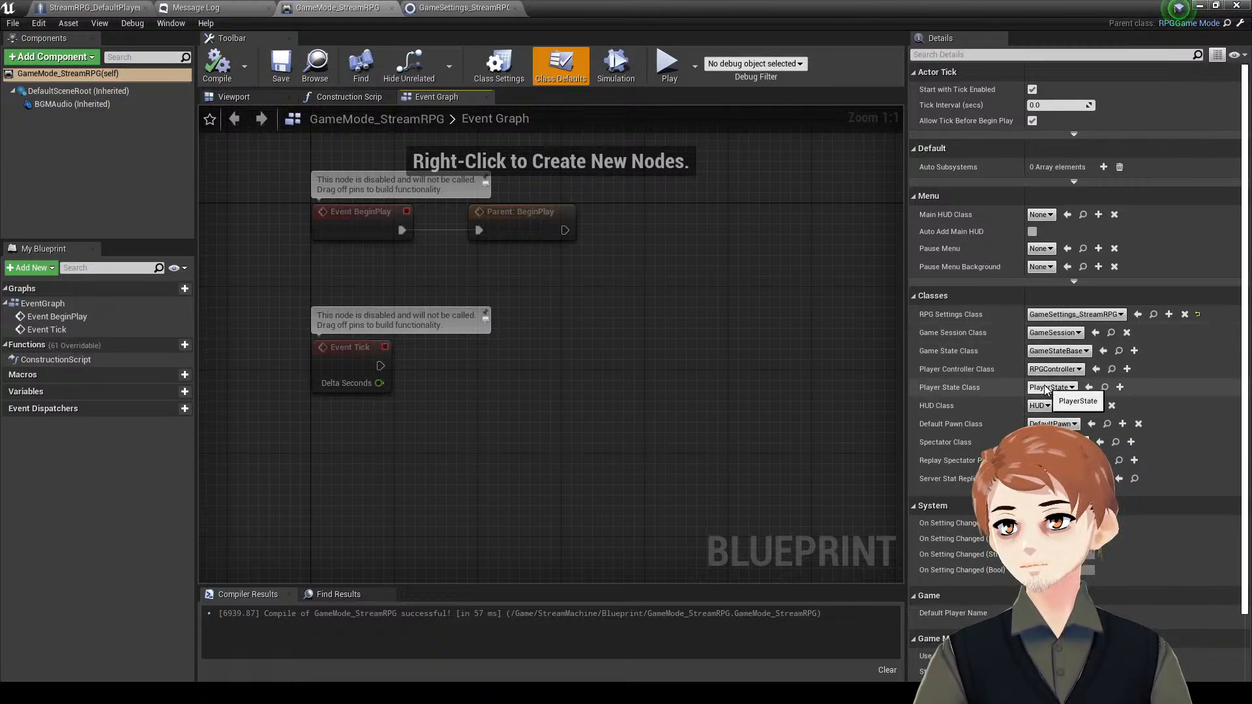
{"action": "left_click", "coordinate": [1051, 424]}
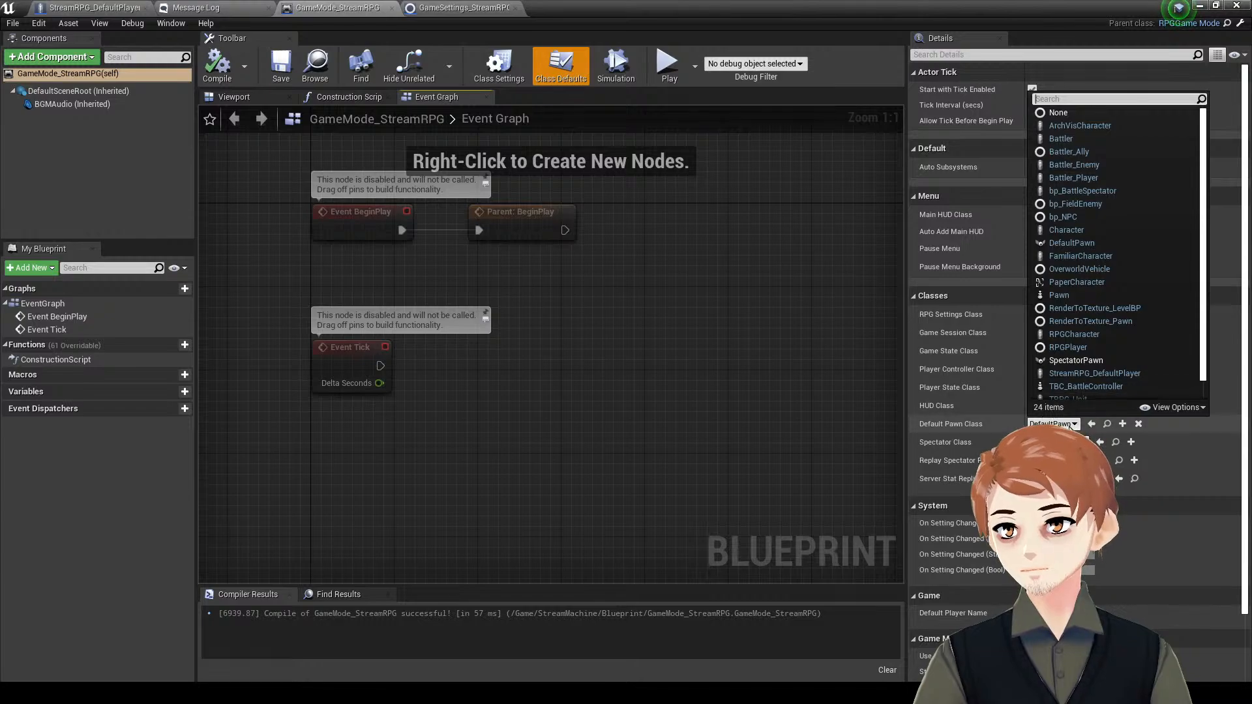
{"action": "type", "text": "str"}
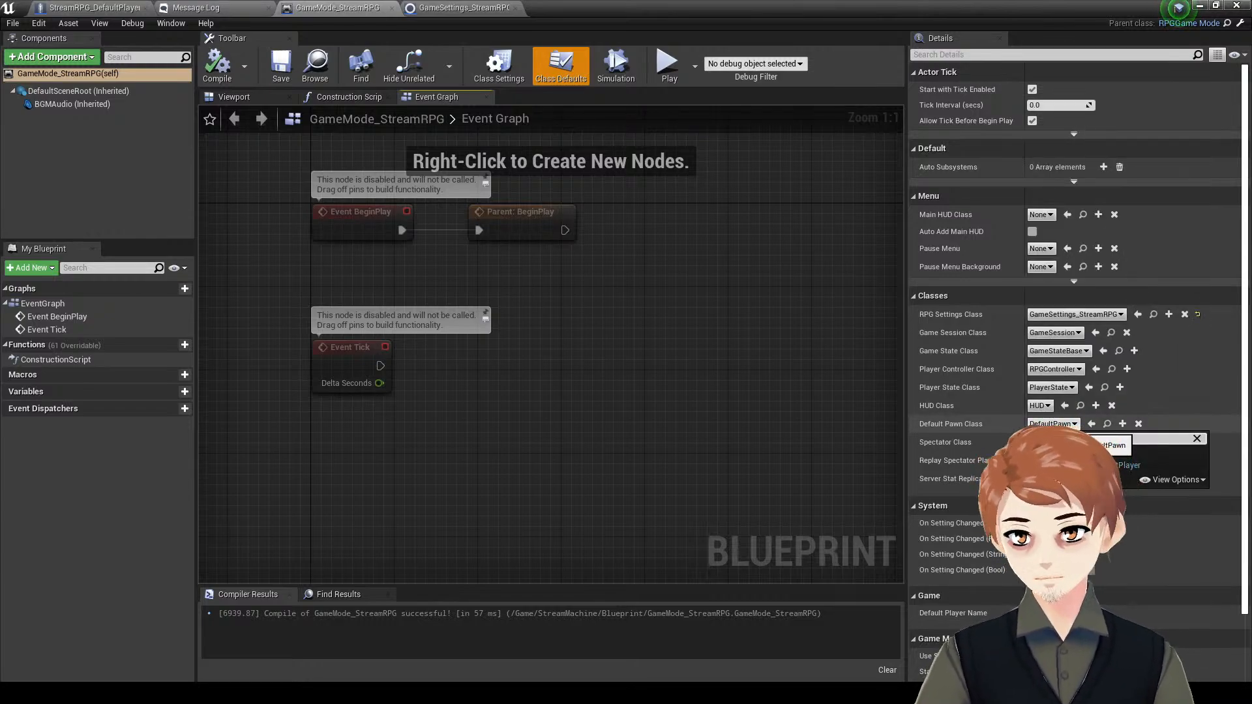
{"action": "left_click", "coordinate": [1126, 461]}
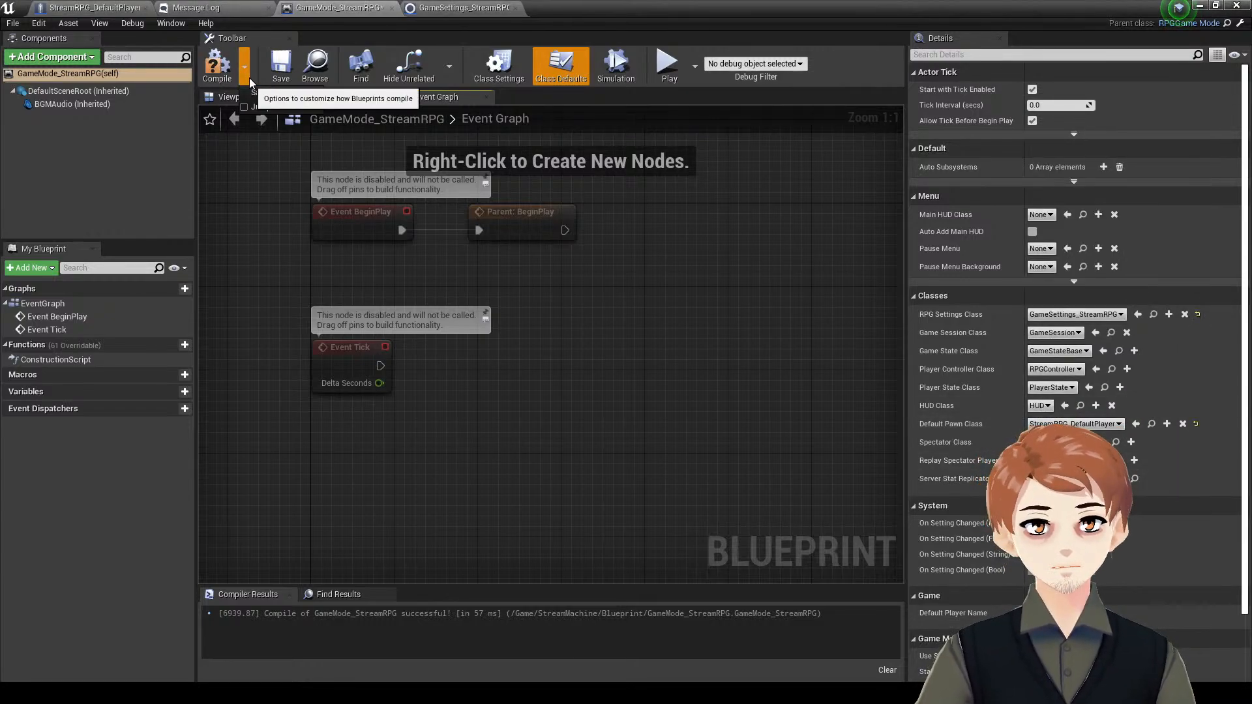
{"action": "left_click", "coordinate": [218, 66]}
{"action": "left_click", "coordinate": [277, 78]}
{"action": "left_click", "coordinate": [1200, 6]}
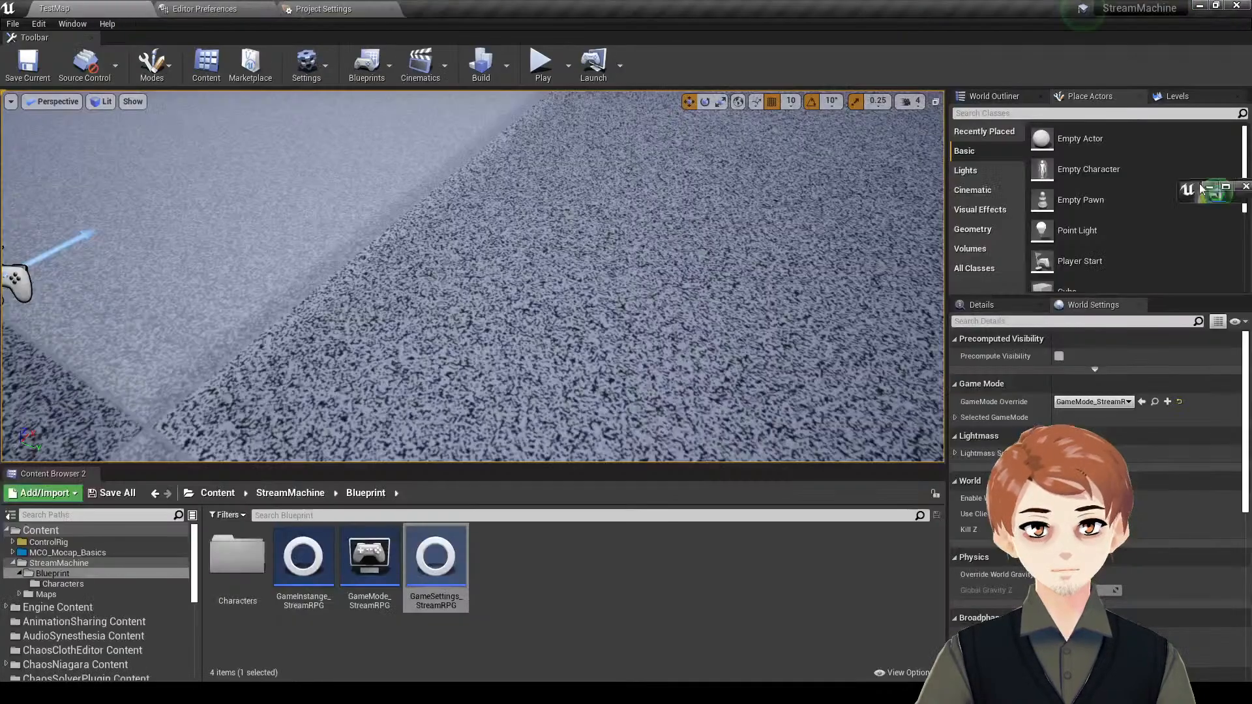
{"action": "left_click", "coordinate": [550, 80]}
{"action": "key", "text": "Escape"}
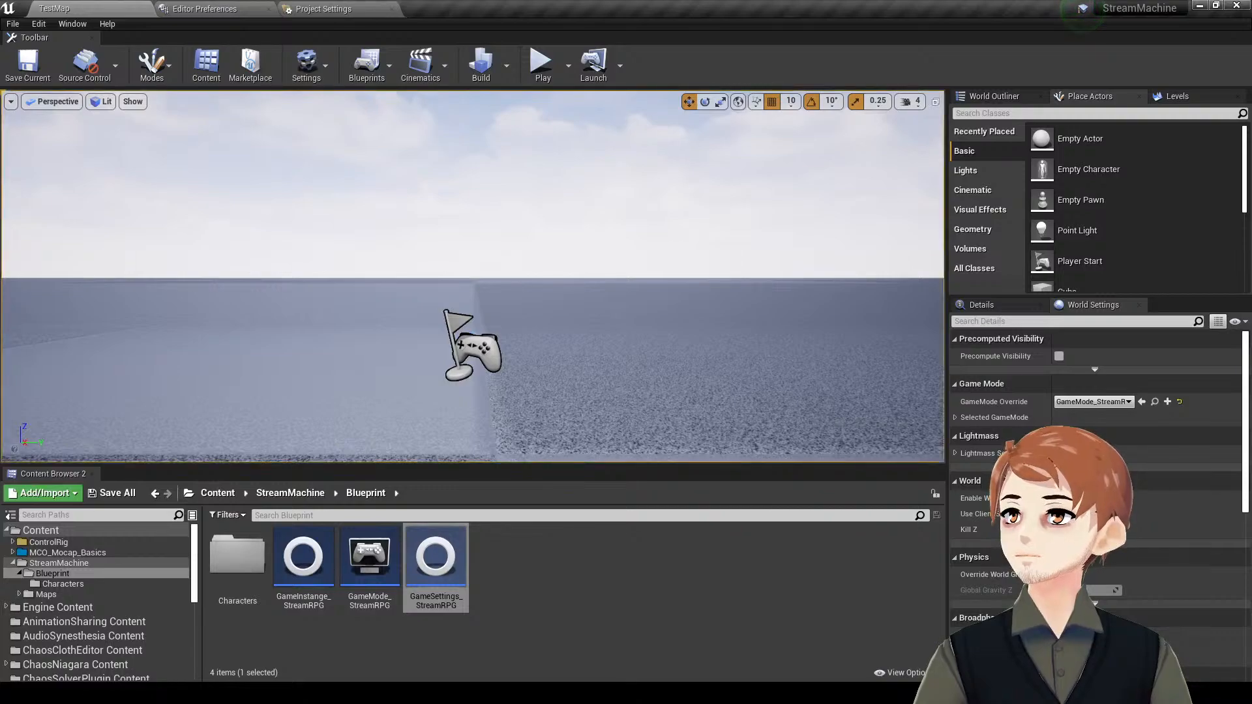
- Open the framework's RPGController Blueprint and jump to the InputAction Page Left node from its compiler warning
{"action": "key", "text": "alt+Tab"}
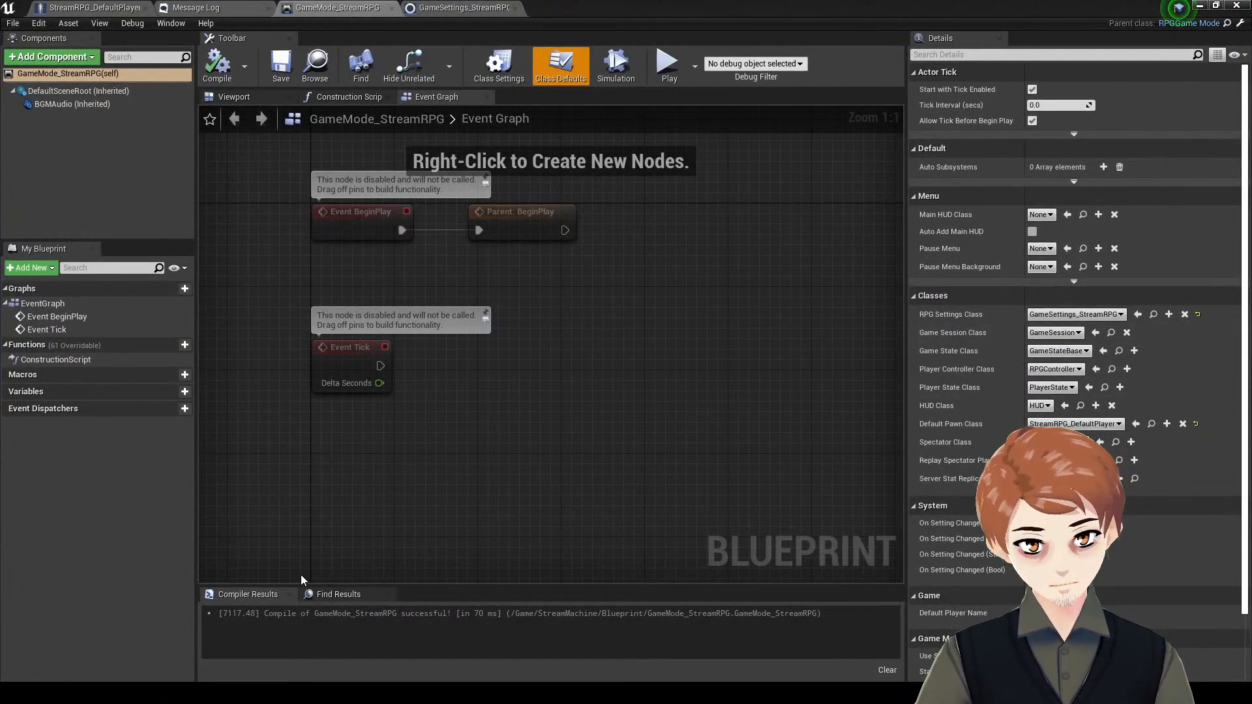
{"action": "key", "text": "alt+Tab"}
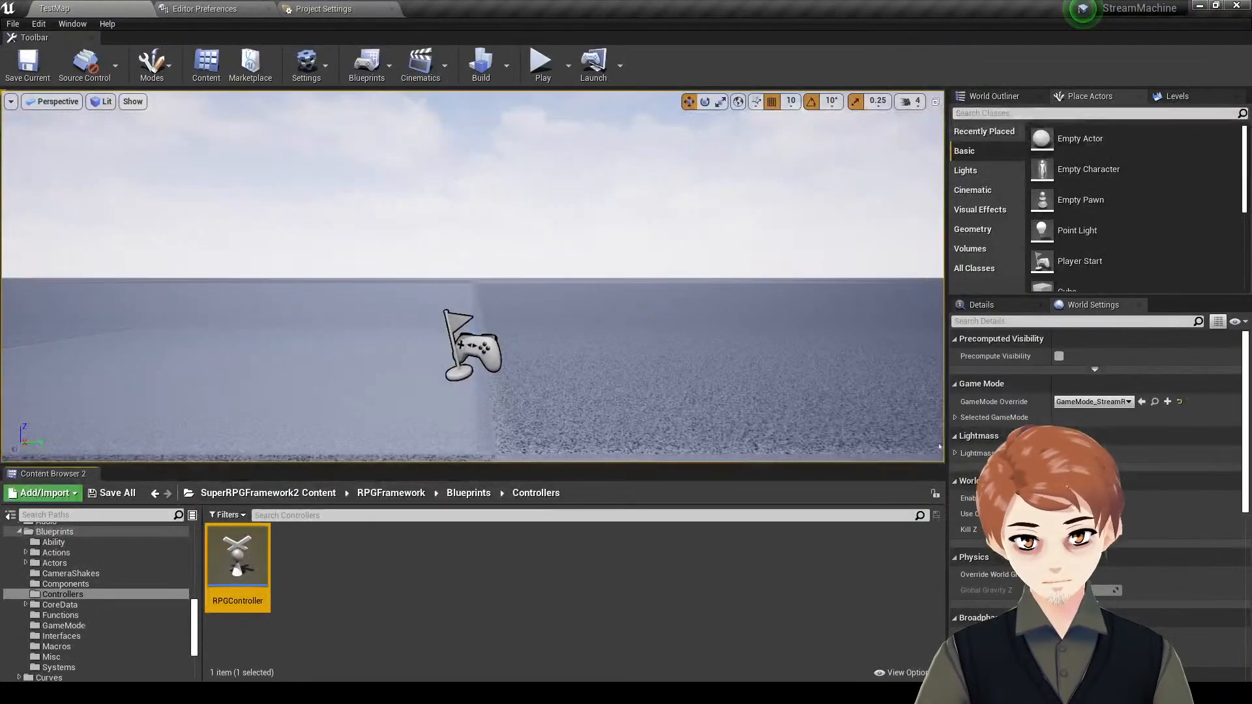
{"action": "double_click", "coordinate": [237, 557]}
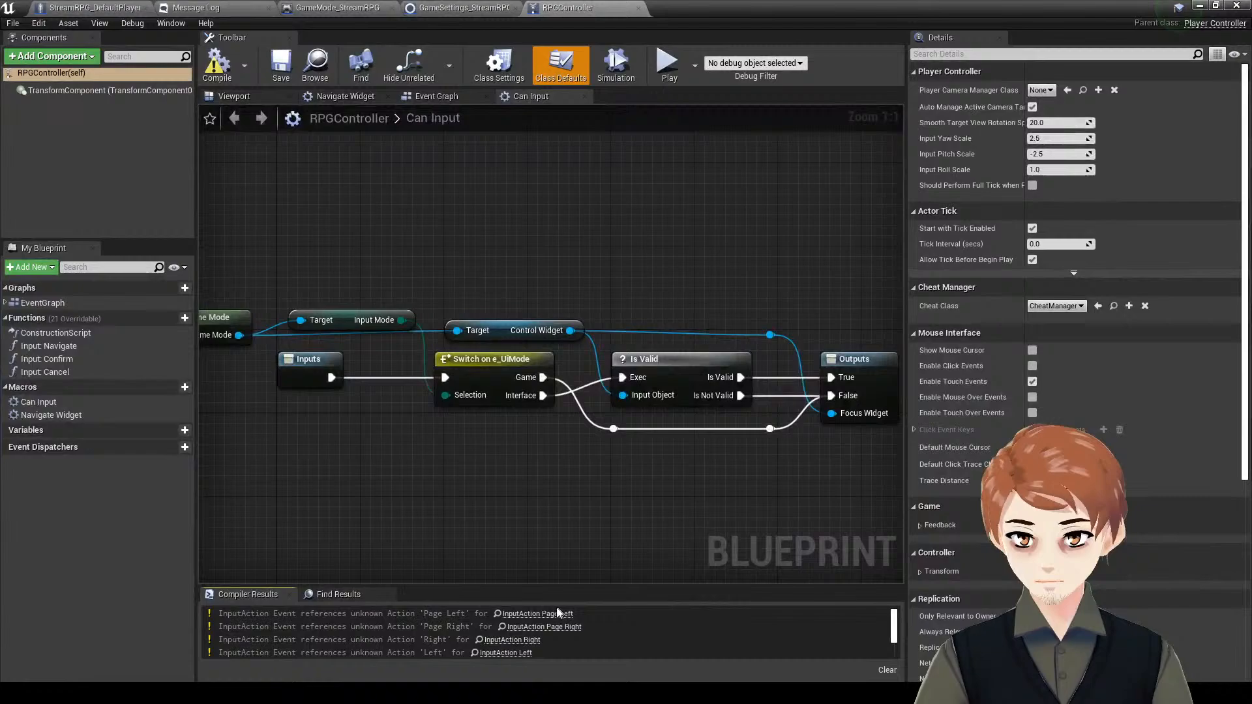
{"action": "left_click", "coordinate": [538, 614]}
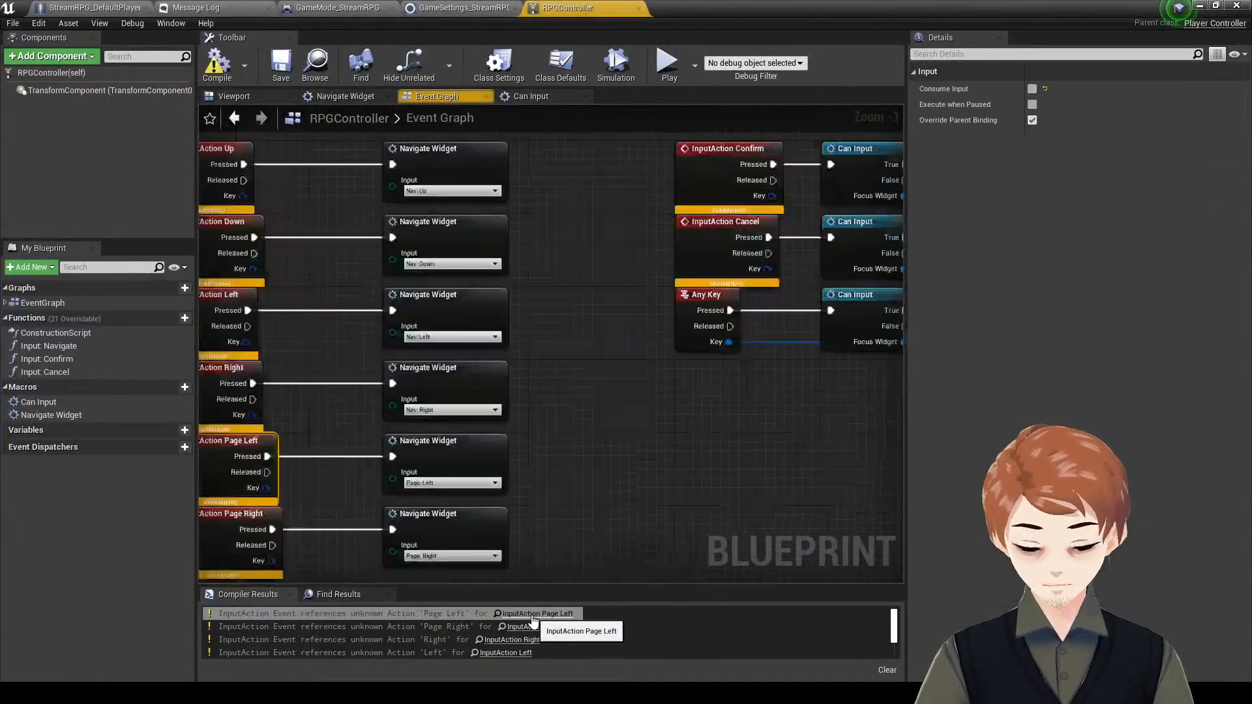
- Examine RPGController's event graph to identify the input actions that carry warnings, including the navigation, Confirm and Cancel events
{"action": "scroll", "coordinate": [617, 360], "scroll_direction": "down", "scroll_amount": 2}
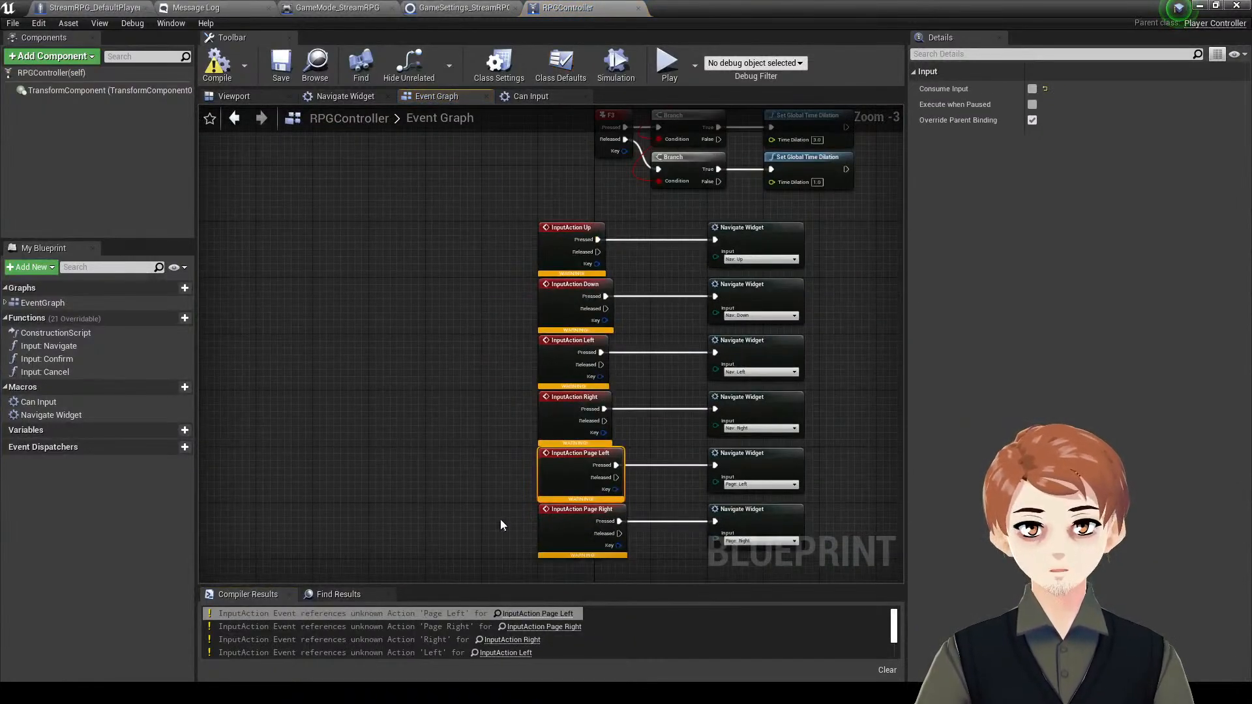
{"action": "left_click_drag", "start_coordinate": [493, 563], "coordinate": [583, 214]}
{"action": "right_click_drag", "start_coordinate": [662, 280], "coordinate": [340, 443]}
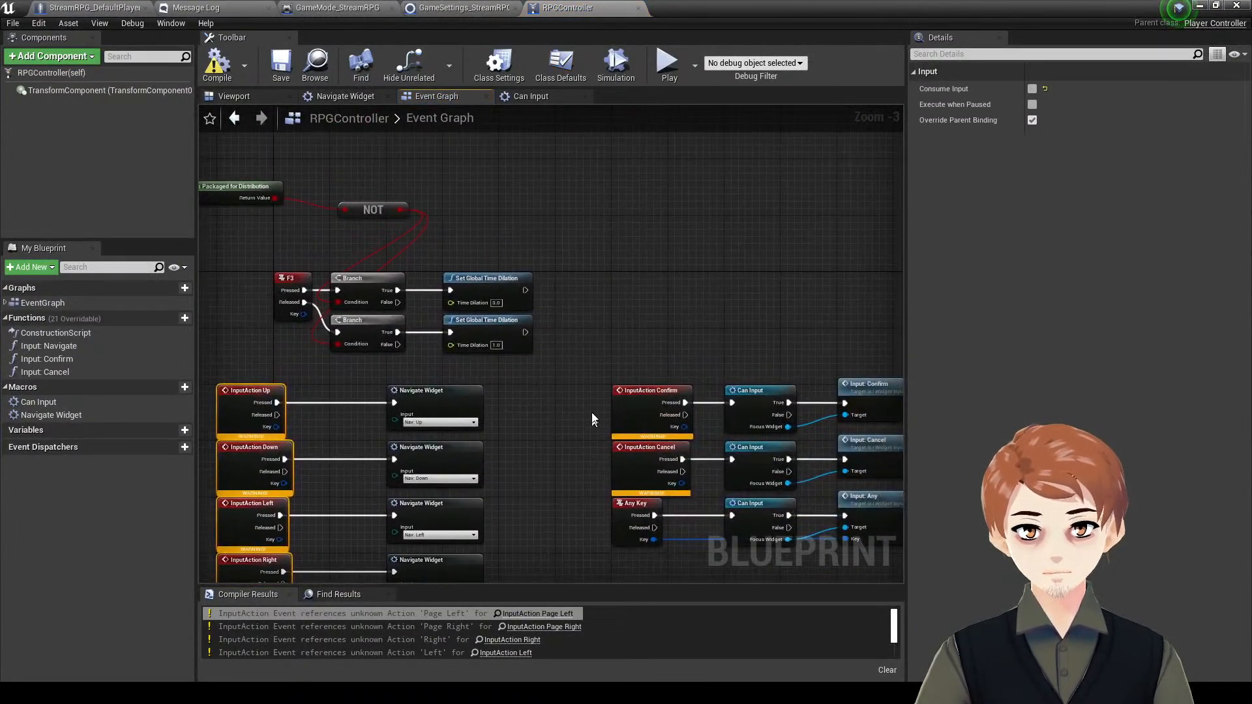
{"action": "right_click_drag", "start_coordinate": [642, 460], "coordinate": [400, 229]}
{"action": "scroll", "coordinate": [440, 296], "scroll_direction": "down", "scroll_amount": 4}
{"action": "right_click_drag", "start_coordinate": [439, 297], "coordinate": [613, 307]}
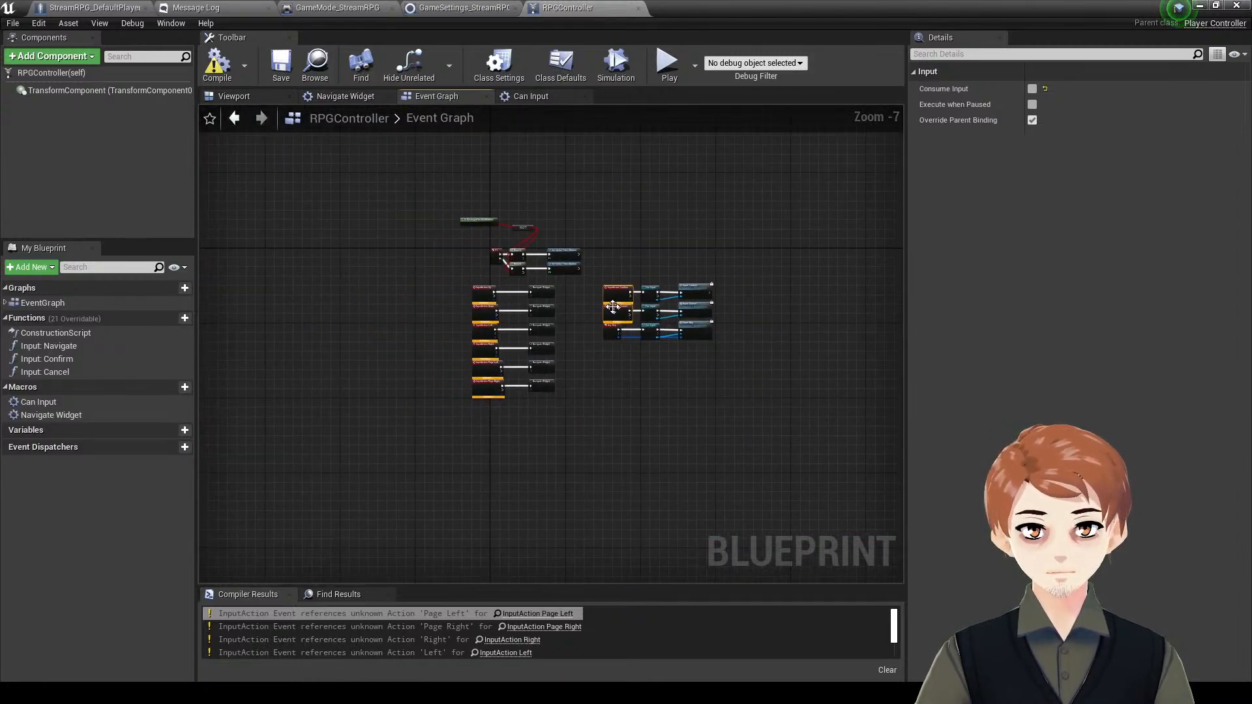
{"action": "scroll", "coordinate": [611, 303], "scroll_direction": "up", "scroll_amount": 5}
{"action": "scroll", "coordinate": [584, 258], "scroll_direction": "down", "scroll_amount": 2}
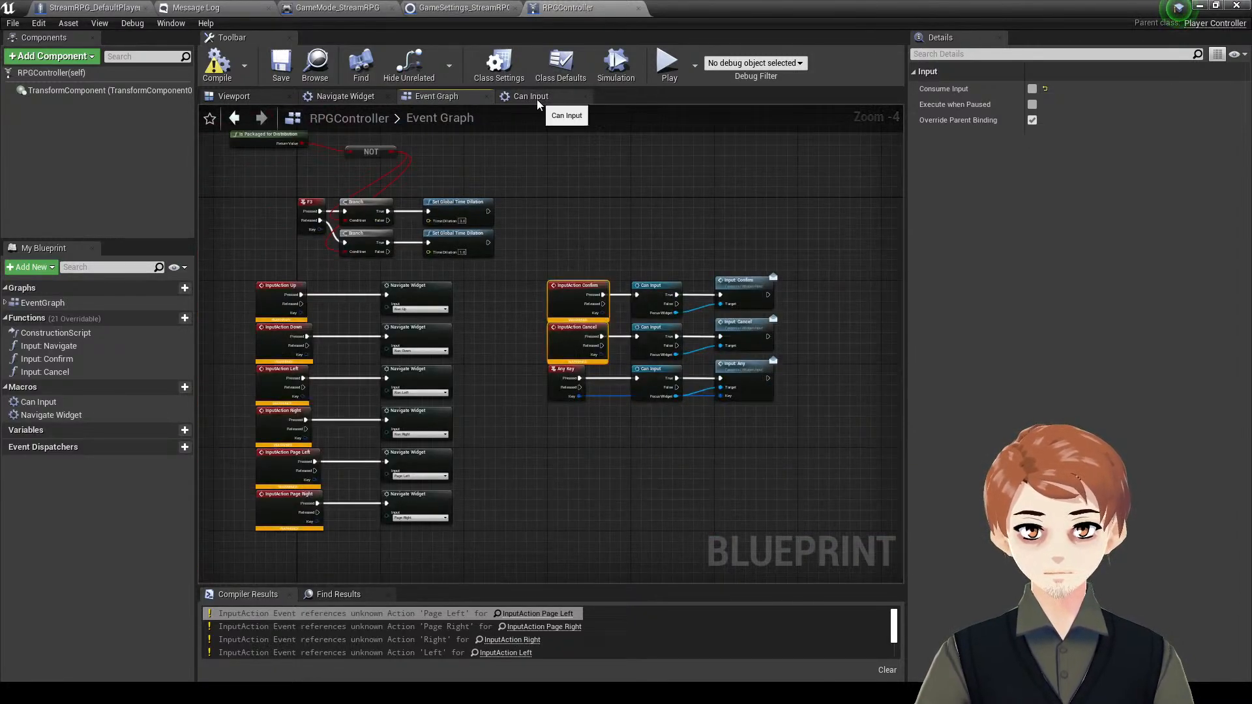
{"action": "left_click", "coordinate": [538, 99]}
{"action": "left_click", "coordinate": [449, 100]}
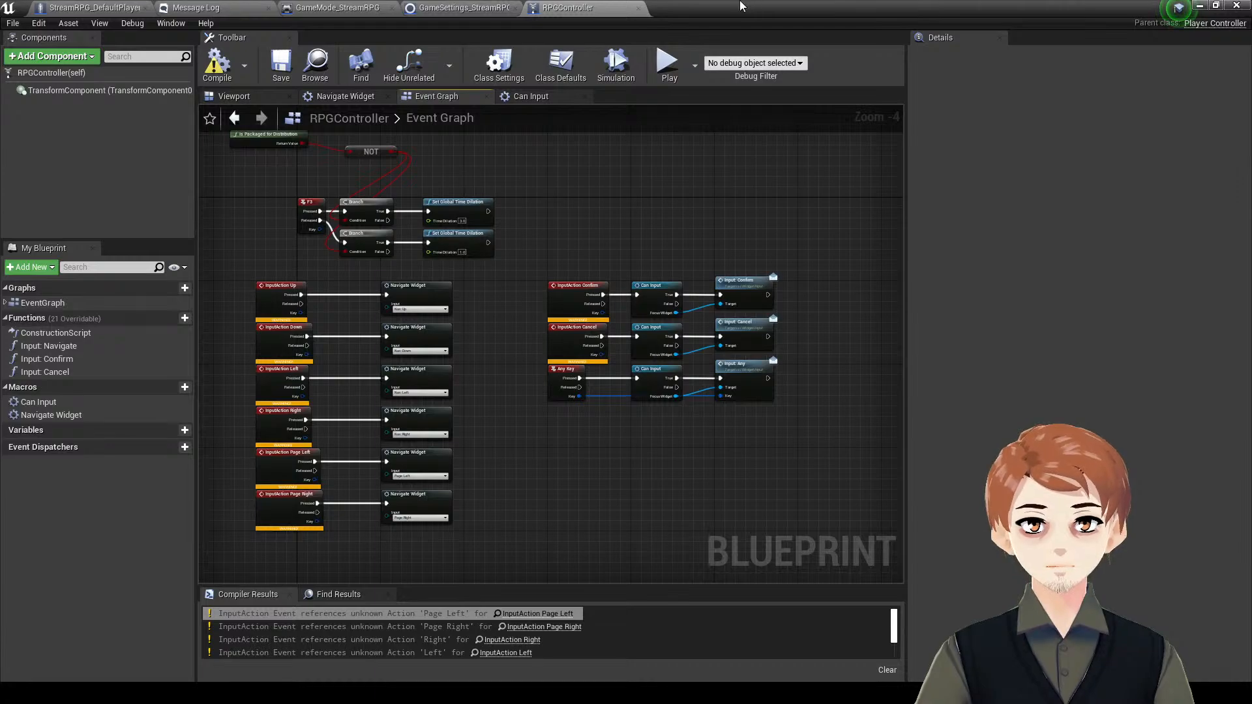
{"action": "left_click", "coordinate": [1200, 6]}
- Add four action mappings in the project's Input settings and name the first one Up
{"action": "left_click", "coordinate": [362, 8]}
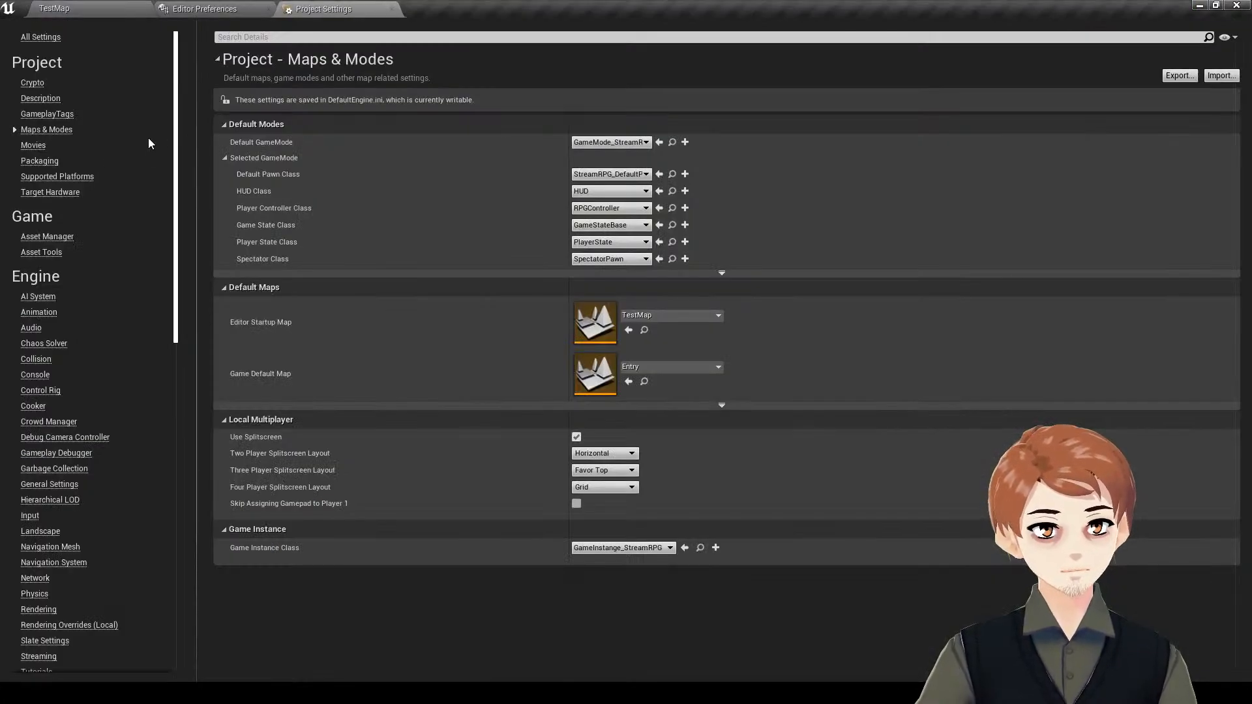
{"action": "left_click", "coordinate": [30, 517]}
{"action": "left_click", "coordinate": [292, 164]}
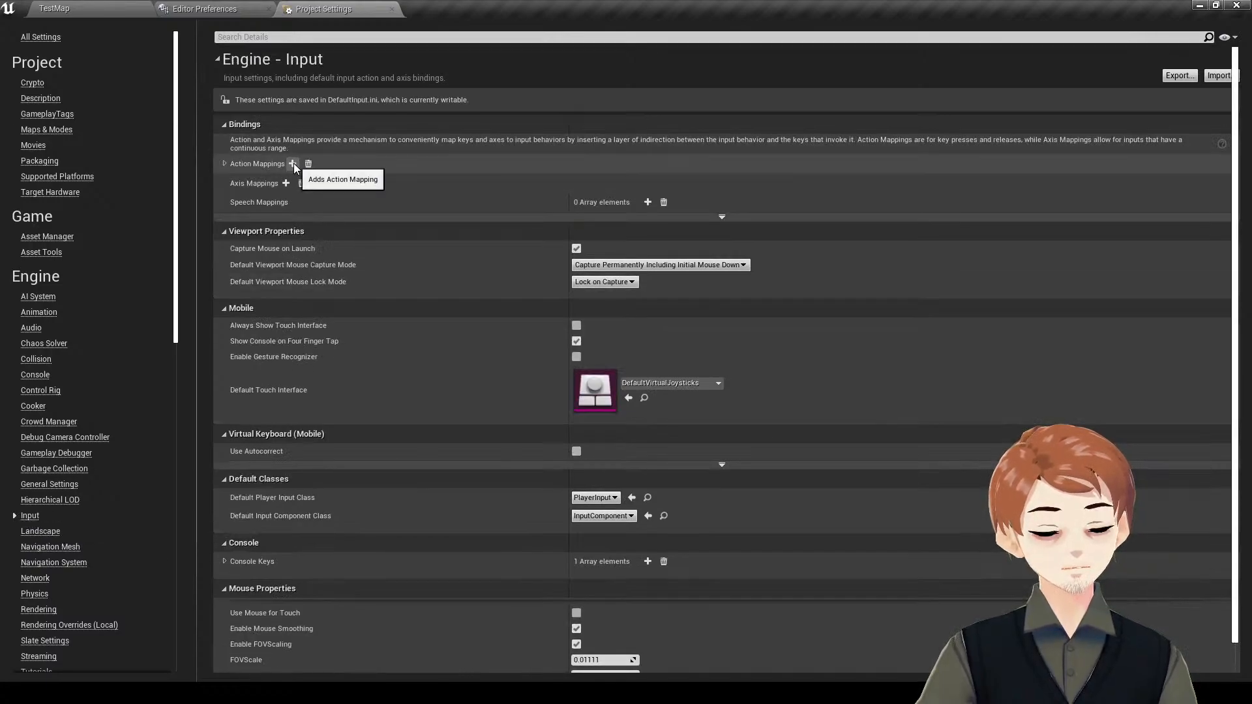
{"action": "double_click", "coordinate": [262, 165]}
{"action": "double_click", "coordinate": [262, 179]}
{"action": "type", "text": "Up"}
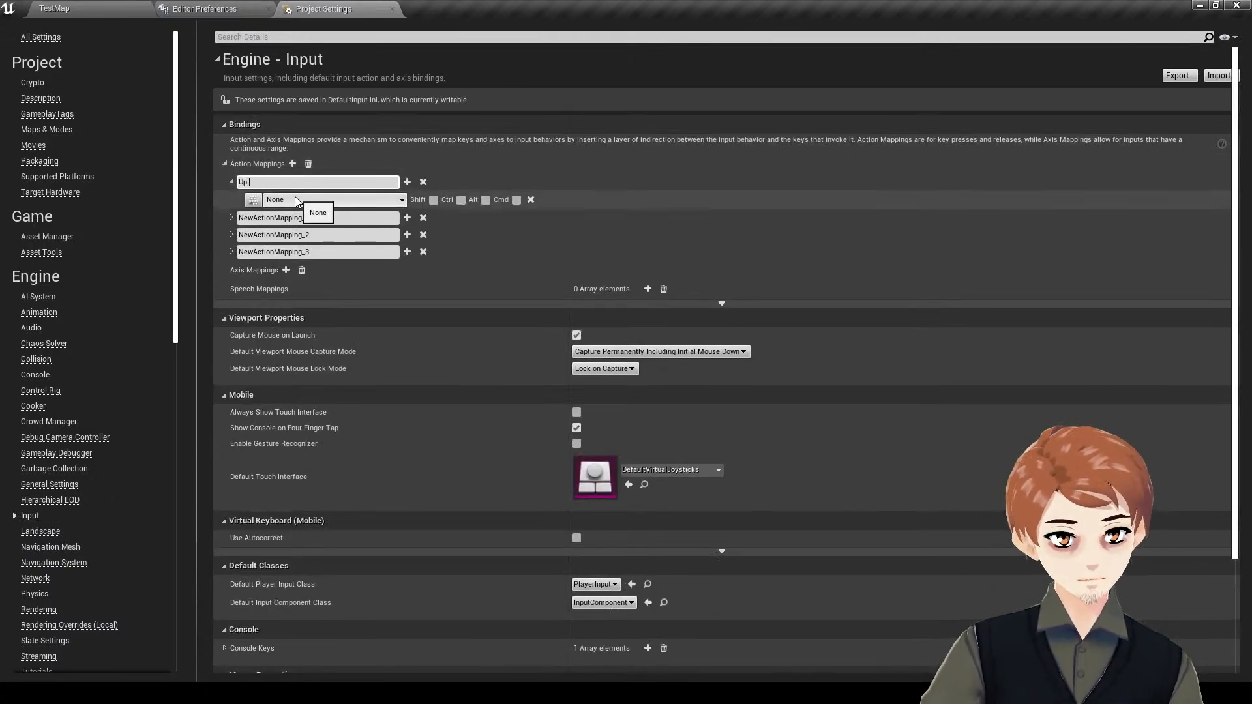
- Bind the four action mappings in order to the Up, Down, Left and Right arrow keys
{"action": "left_click", "coordinate": [259, 203]}
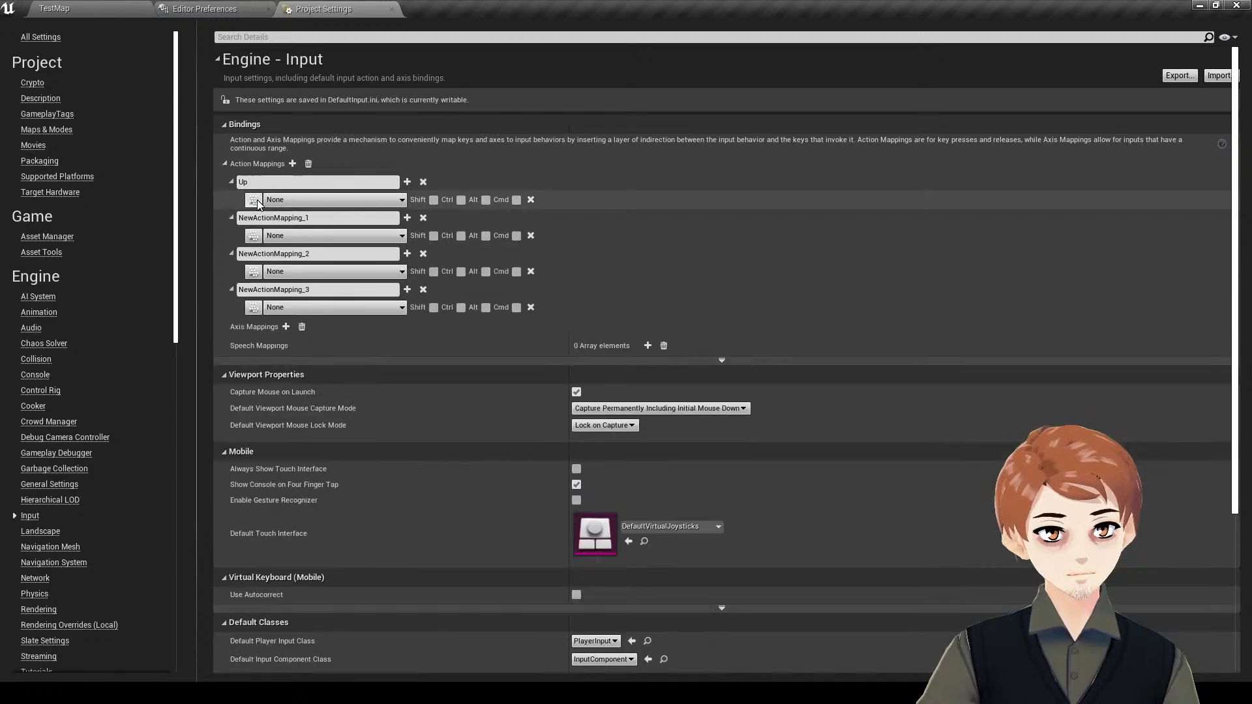
{"action": "key", "text": "Up"}
{"action": "left_click", "coordinate": [254, 235]}
{"action": "key", "text": "Down"}
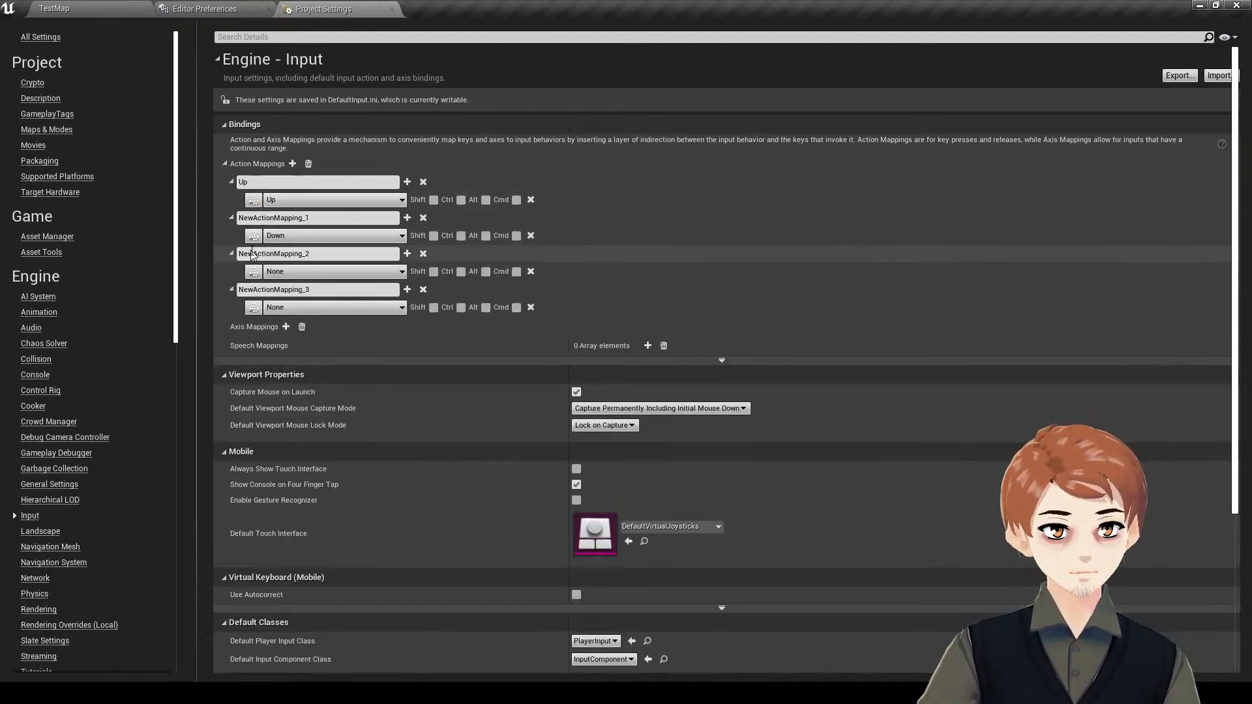
{"action": "left_click", "coordinate": [253, 271]}
{"action": "key", "text": "Left"}
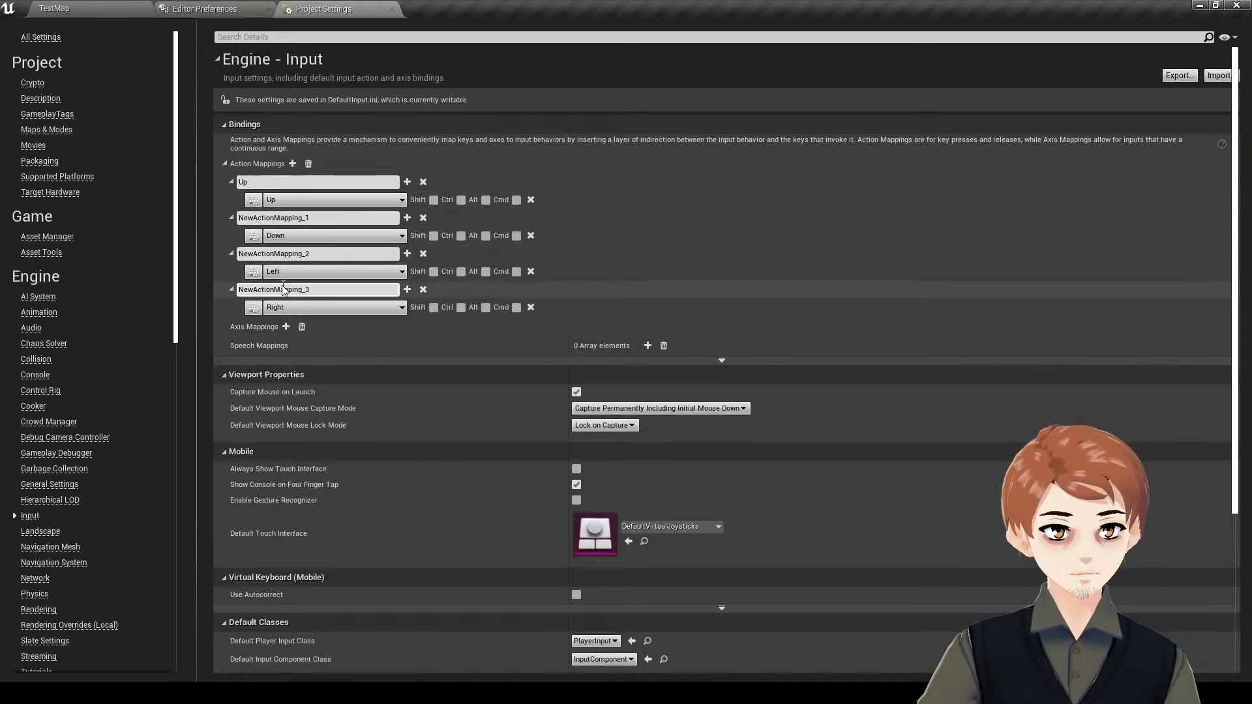
- Name the remaining action mappings Right, Left and Down to match their bound arrow keys
{"action": "left_click", "coordinate": [284, 284]}
{"action": "type", "text": "R"}
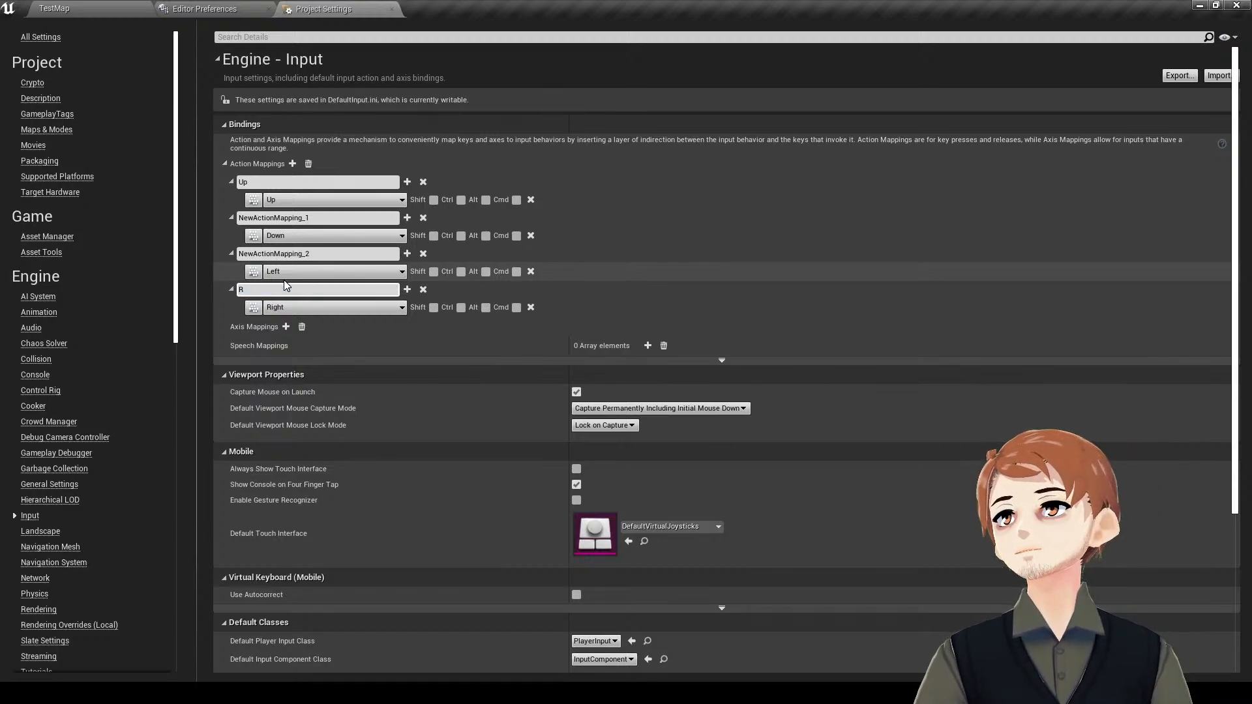
{"action": "type", "text": "ught"}
{"action": "left_click", "coordinate": [287, 255]}
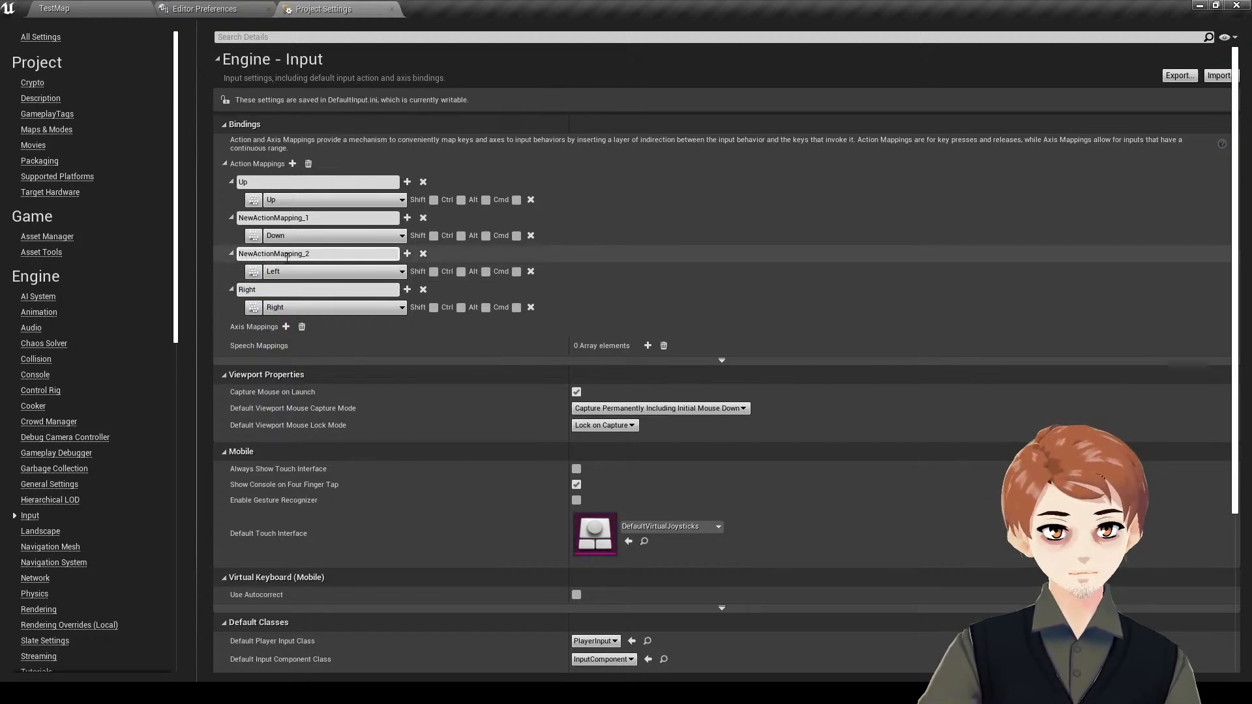
{"action": "type", "text": "Left"}
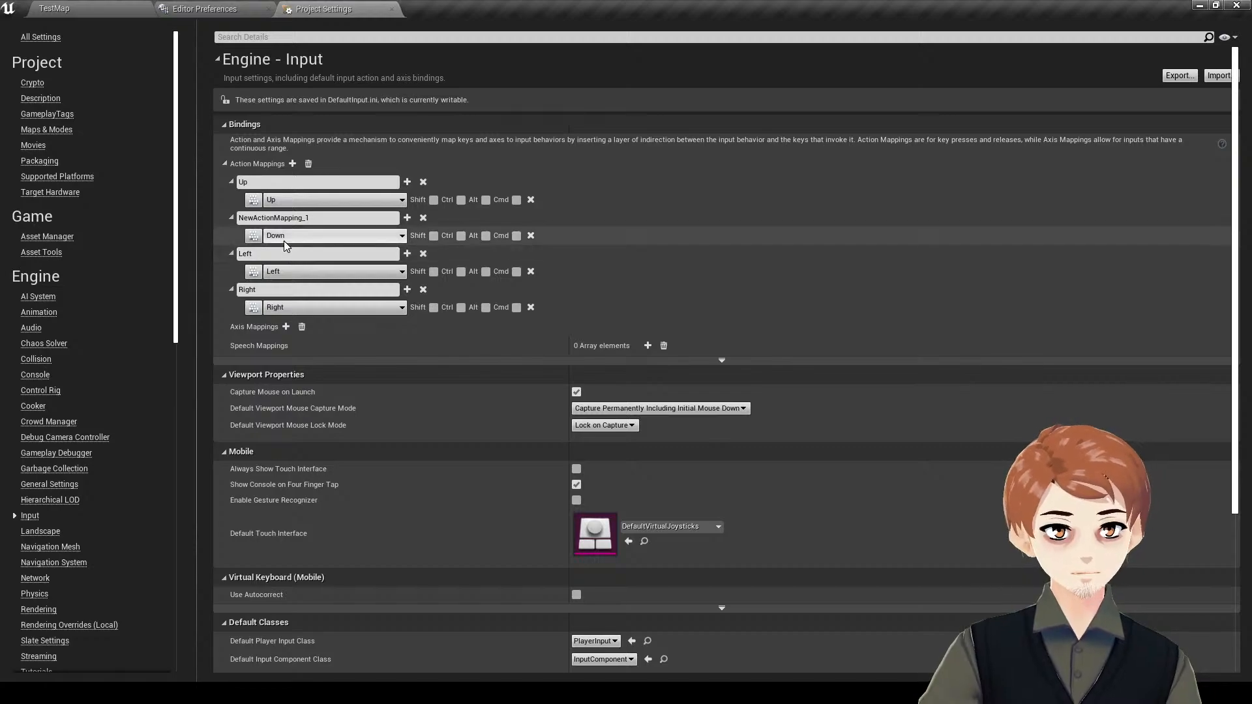
{"action": "left_click", "coordinate": [288, 227]}
{"action": "left_click", "coordinate": [289, 222]}
{"action": "type", "text": "Down"}
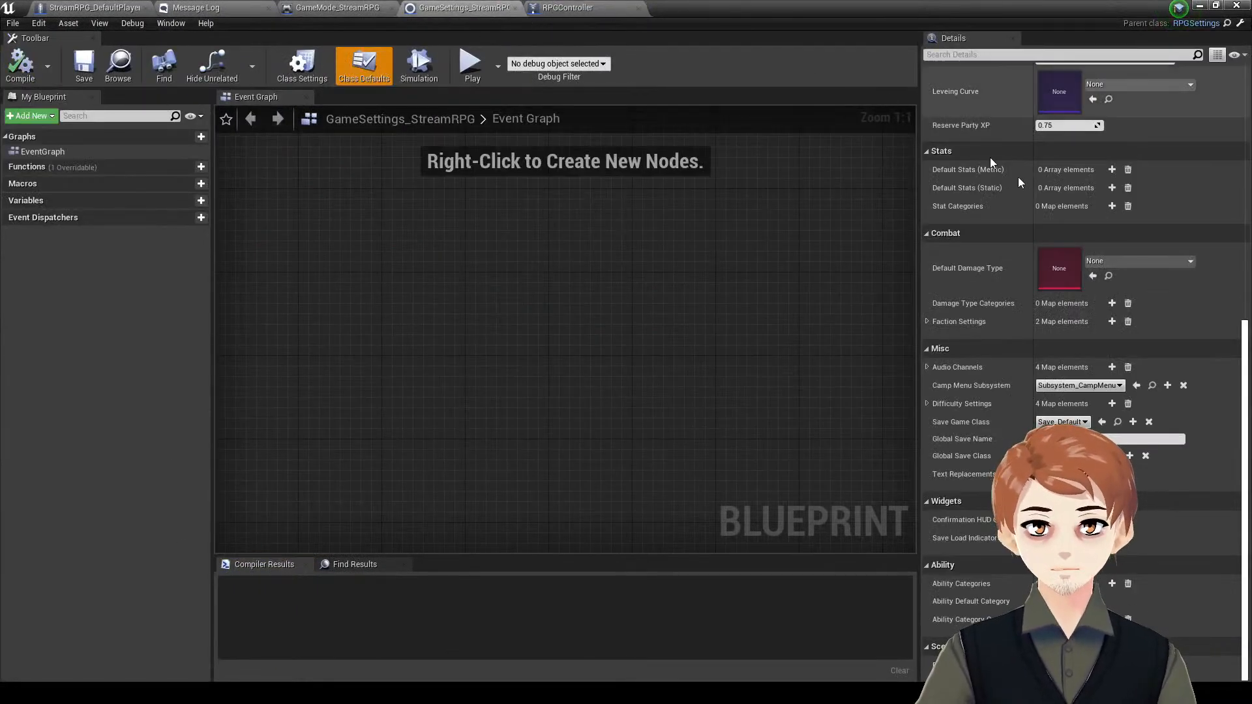
- Set the Player Controller Class of GameMode_StreamRPG to RPGController_3rdPerson and play-test TestMap
{"action": "left_click", "coordinate": [319, 7]}
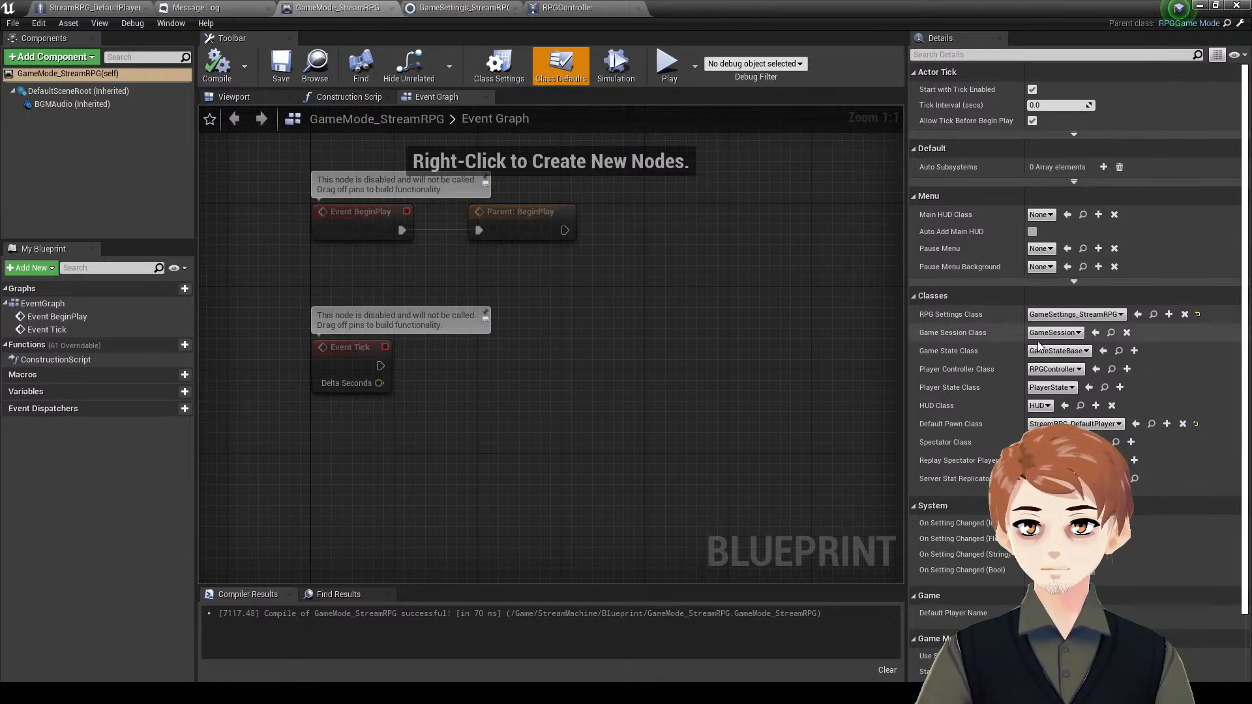
{"action": "left_click", "coordinate": [1057, 369]}
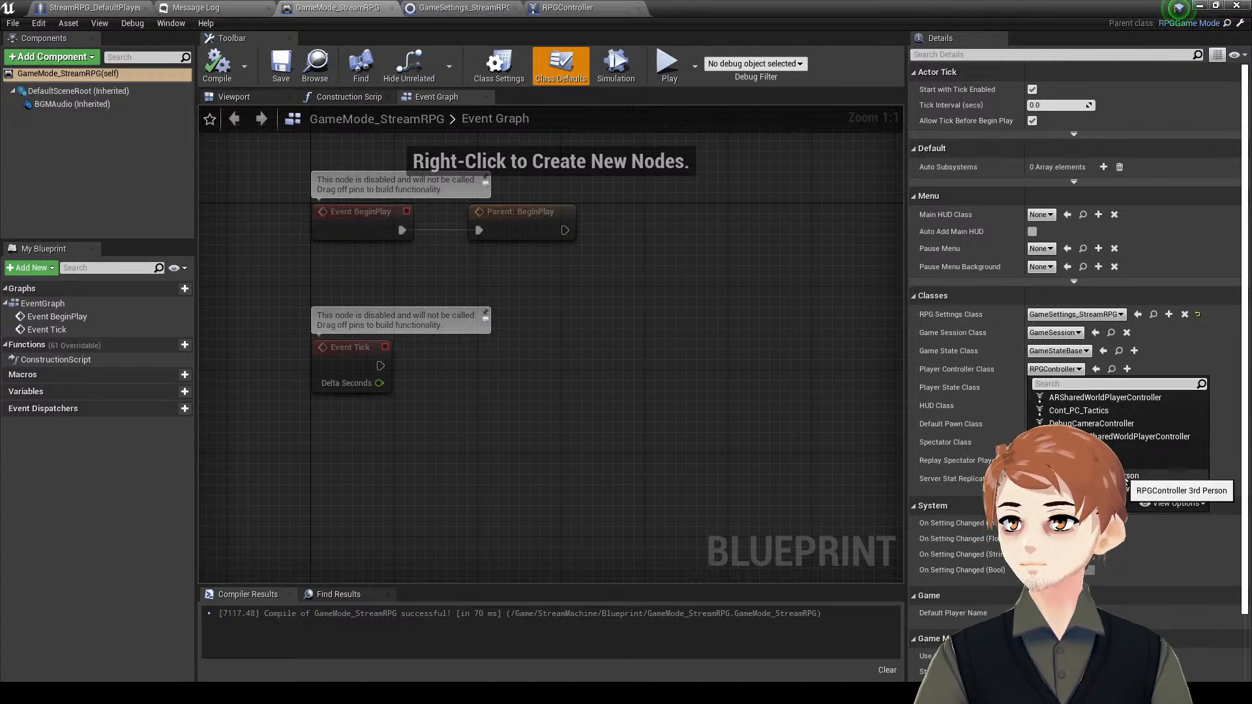
{"action": "left_click", "coordinate": [1125, 477]}
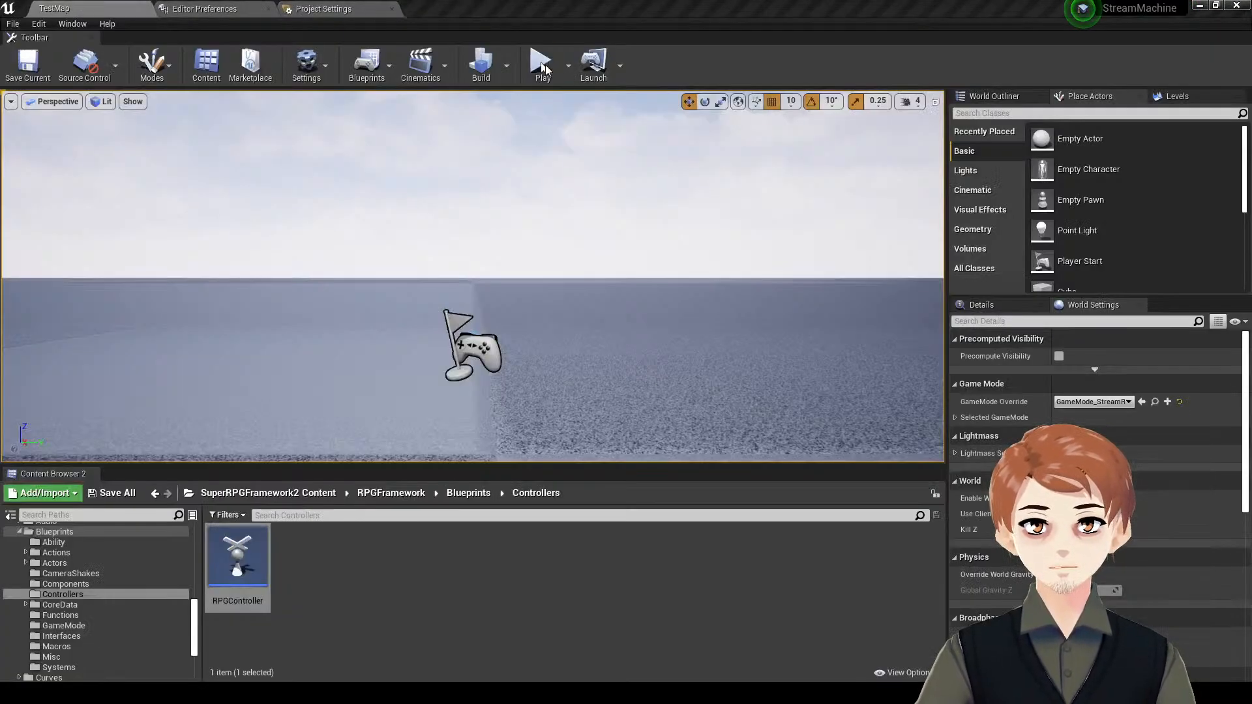
{"action": "left_click", "coordinate": [541, 66]}
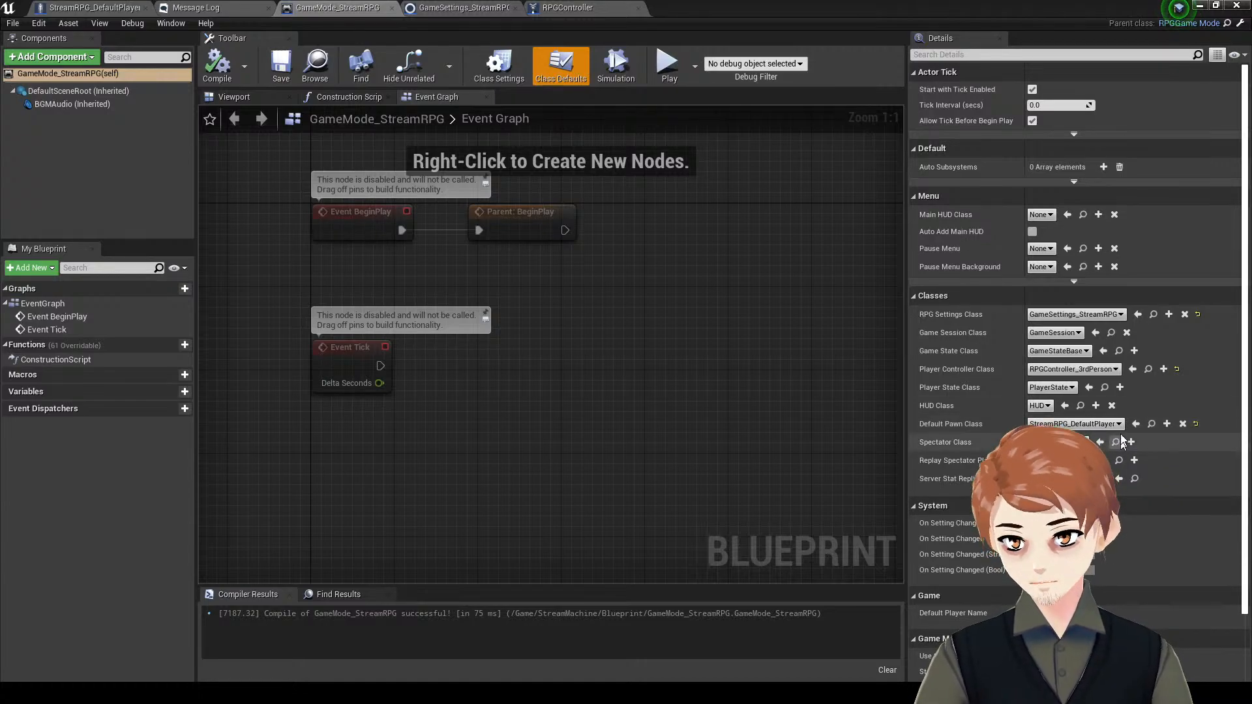
- Open the RPGController_3rdPerson Blueprint, compile it and examine the MoveForward and MoveRight input axis events behind its warnings
{"action": "left_click", "coordinate": [1149, 371]}
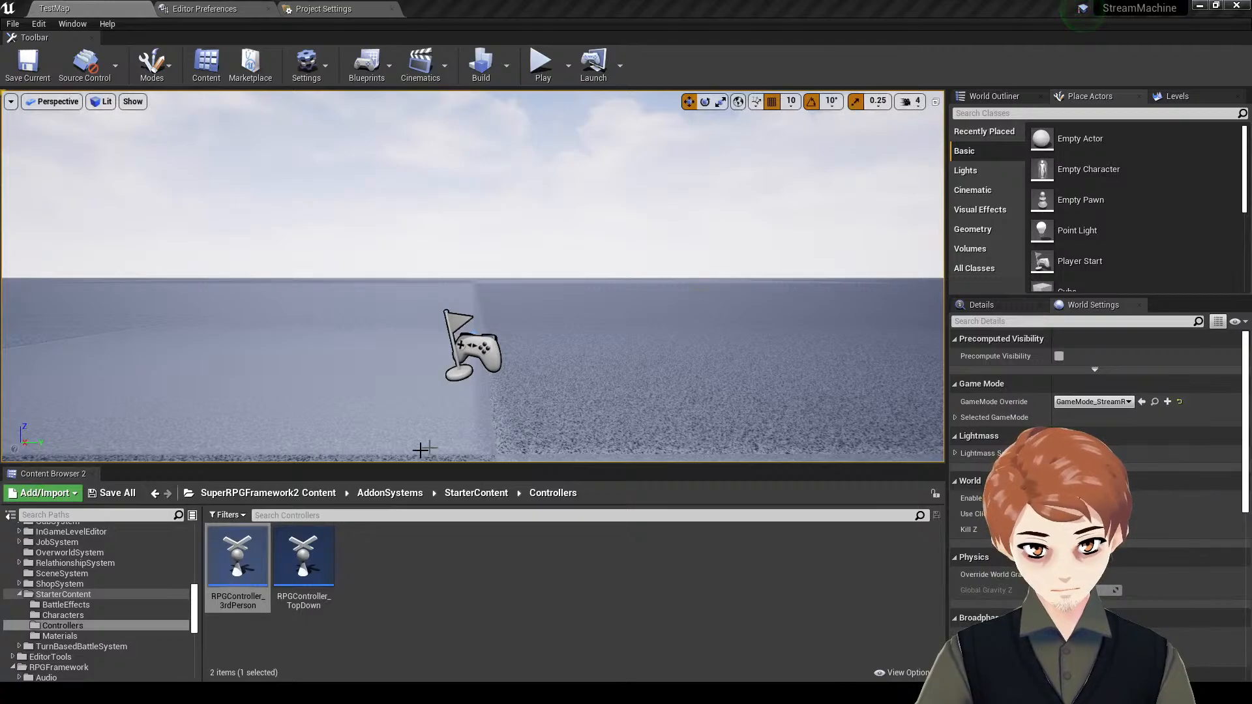
{"action": "double_click", "coordinate": [237, 560]}
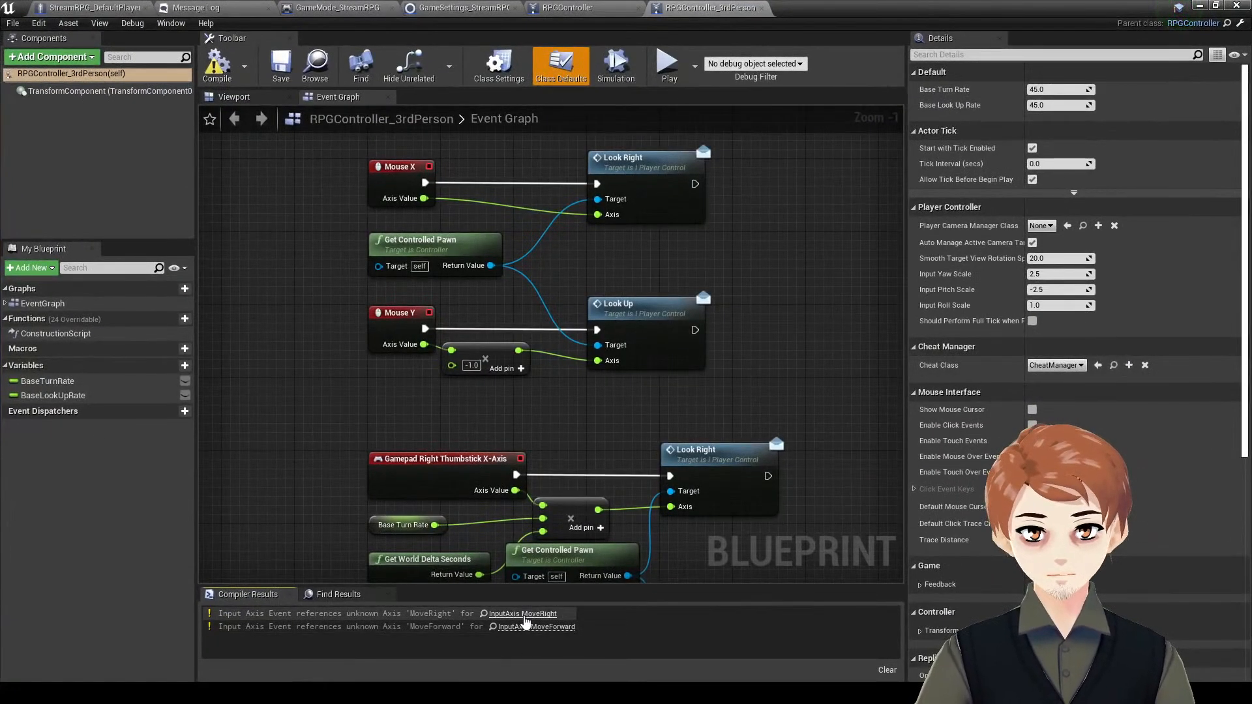
{"action": "left_click", "coordinate": [522, 614]}
{"action": "left_click", "coordinate": [437, 167]}
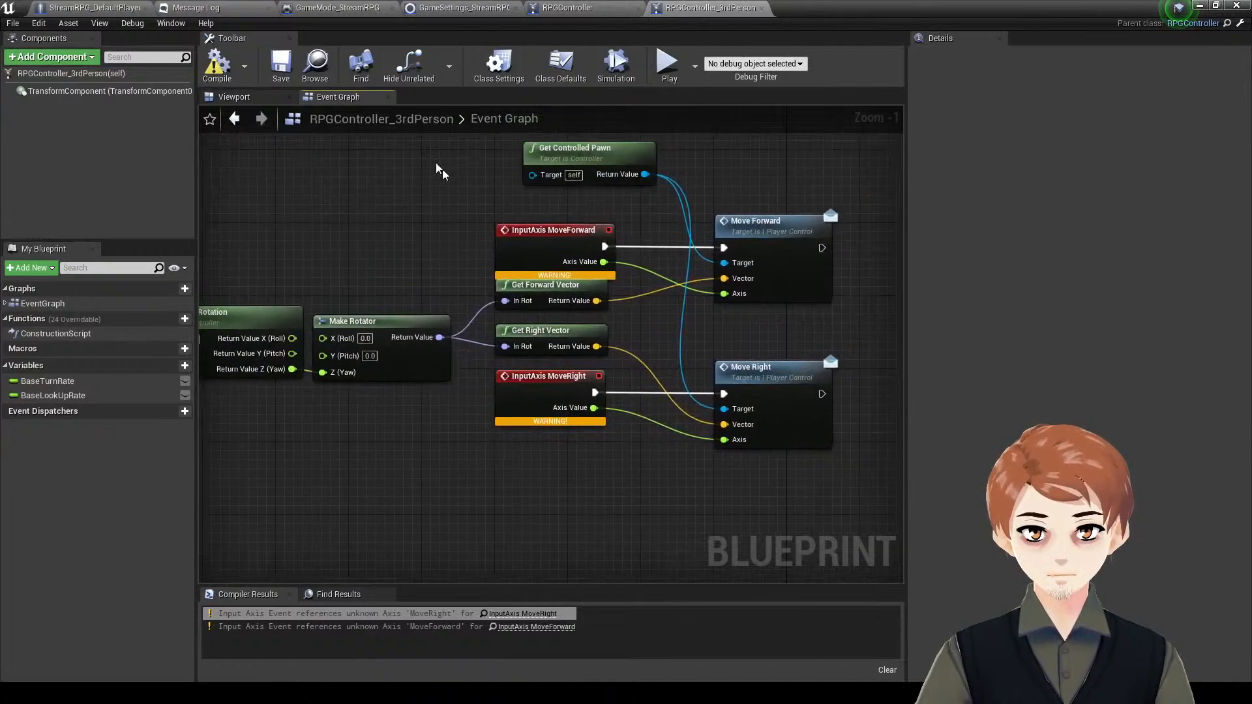
{"action": "left_click", "coordinate": [232, 73]}
{"action": "right_click_drag", "start_coordinate": [401, 170], "coordinate": [330, 167]}
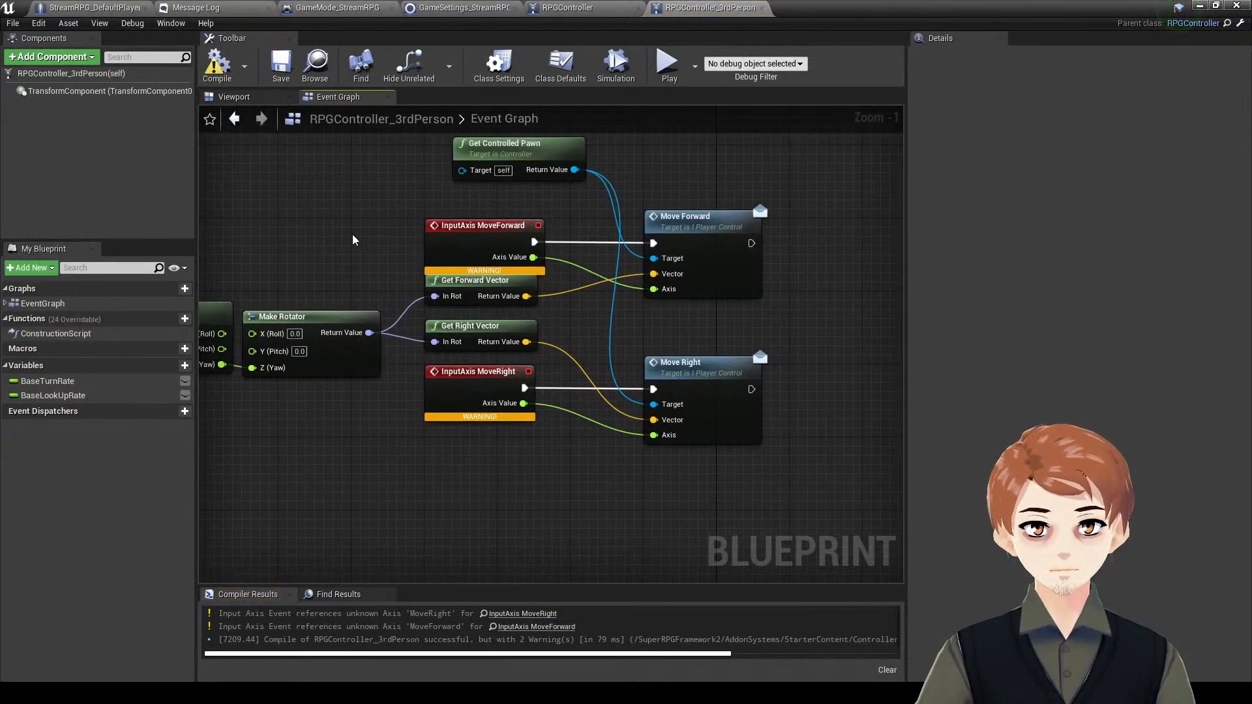
{"action": "left_click_drag", "start_coordinate": [404, 243], "coordinate": [478, 247]}
{"action": "right_click_drag", "start_coordinate": [397, 220], "coordinate": [367, 250]}
{"action": "left_click", "coordinate": [367, 249]}
{"action": "left_click", "coordinate": [95, 7]}
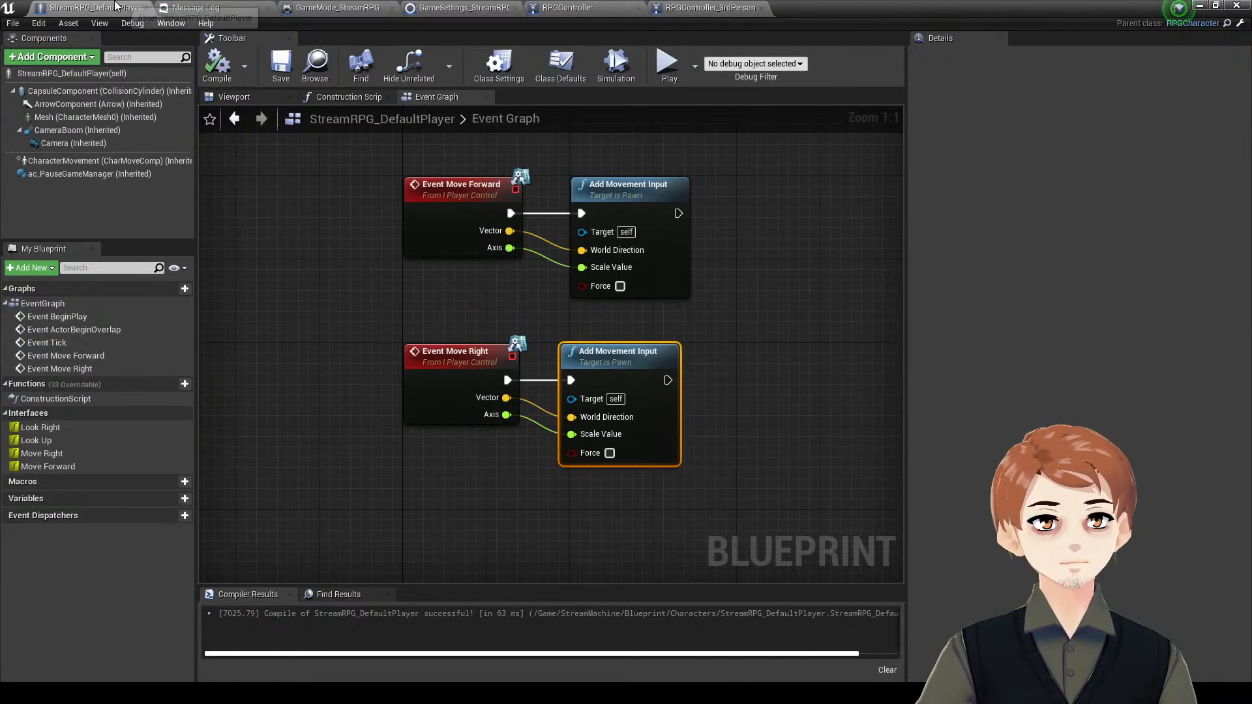
{"action": "left_click", "coordinate": [193, 4]}
{"action": "left_click", "coordinate": [1199, 6]}
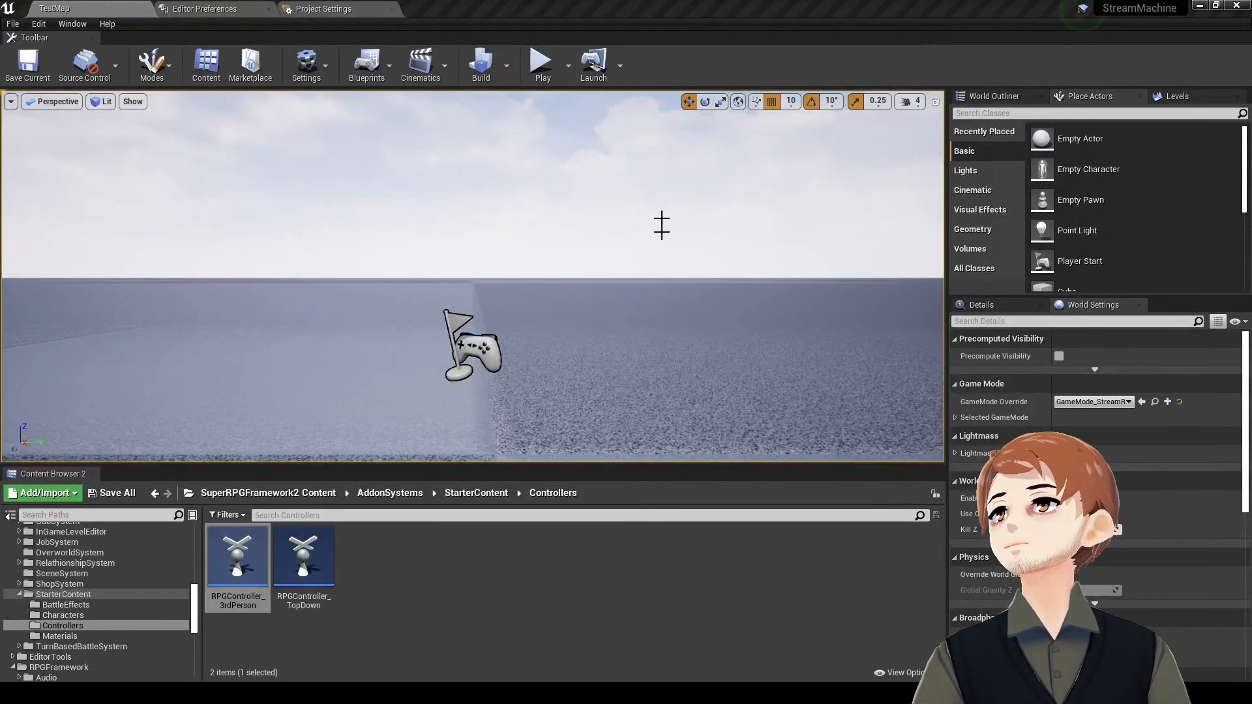
- Add an axis mapping named MoveForward in the project's Input settings and bind it to W
{"action": "left_click", "coordinate": [205, 8]}
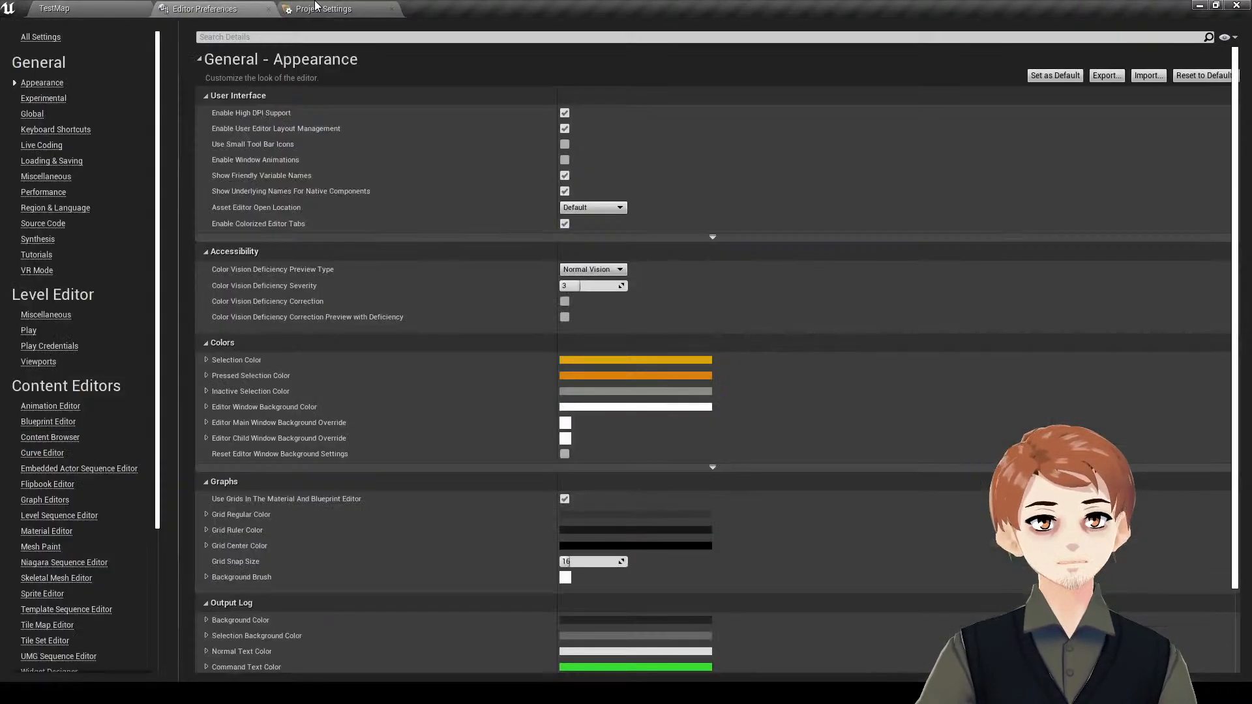
{"action": "left_click", "coordinate": [323, 9]}
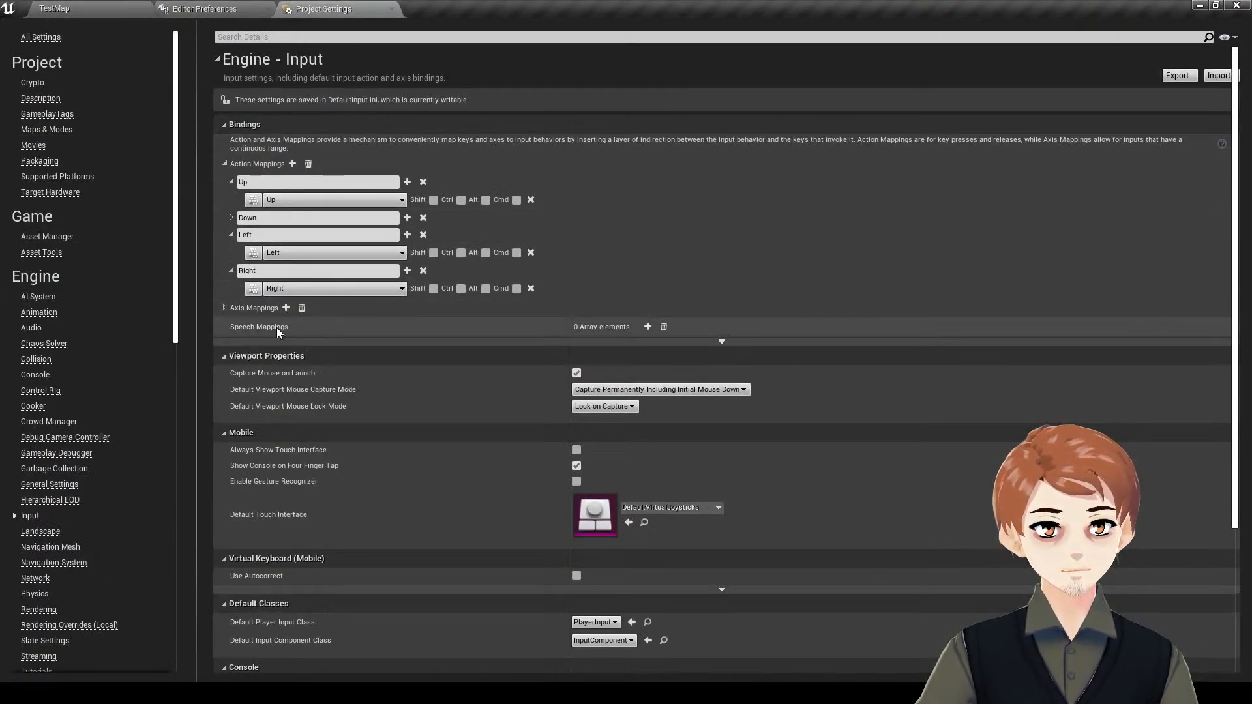
{"action": "left_click", "coordinate": [285, 308]}
{"action": "left_click", "coordinate": [260, 329]}
{"action": "type", "text": "M"}
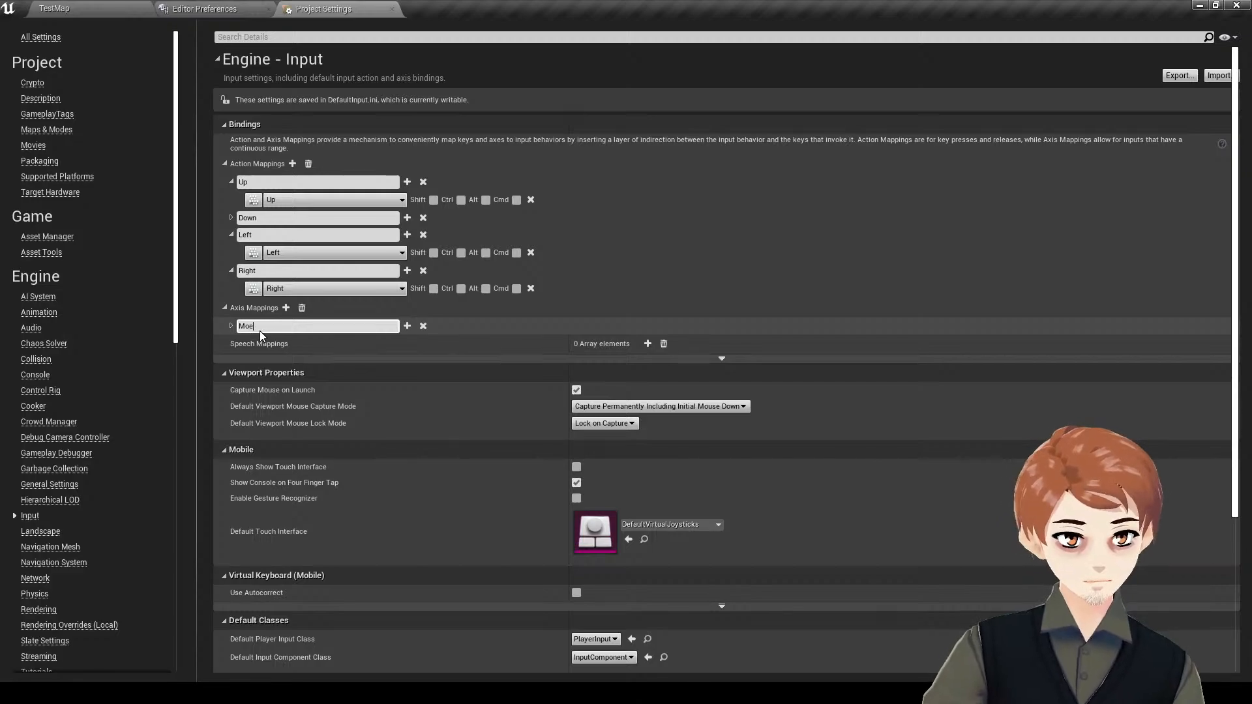
{"action": "type", "text": "oveForward"}
{"action": "key", "text": "Return"}
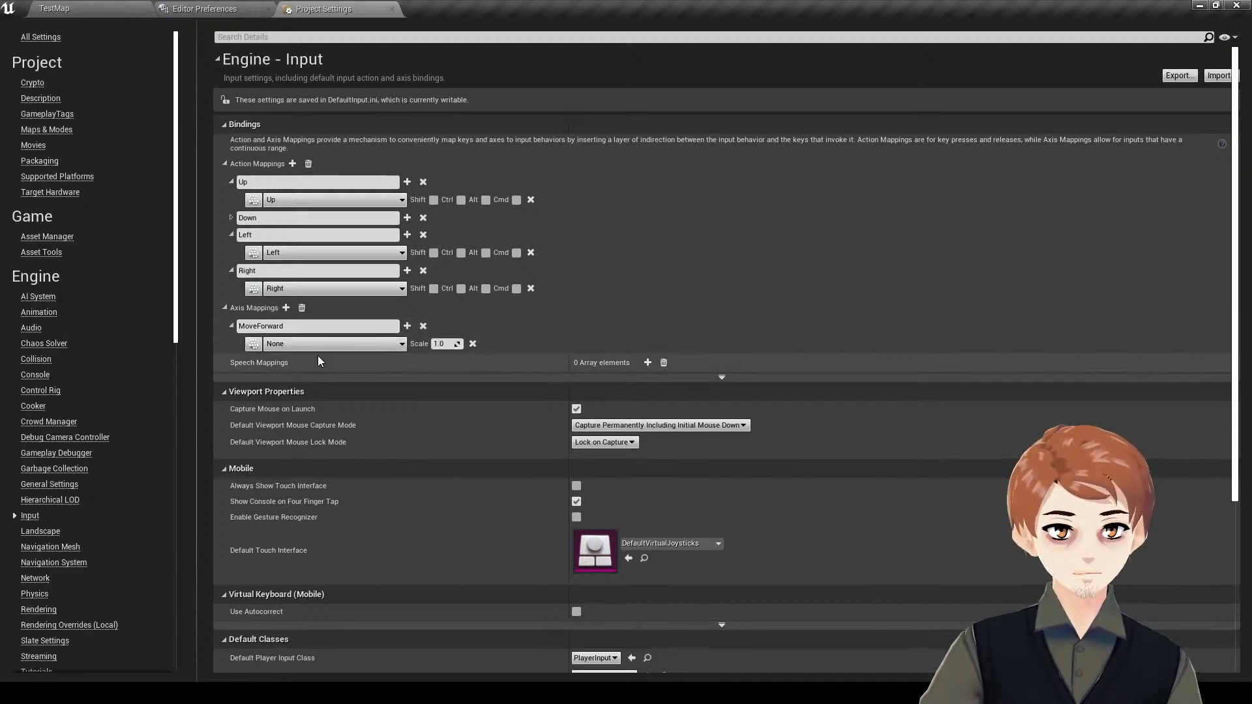
- Add a second axis mapping named MoveRight and bind it to the D key
{"action": "left_click", "coordinate": [286, 308]}
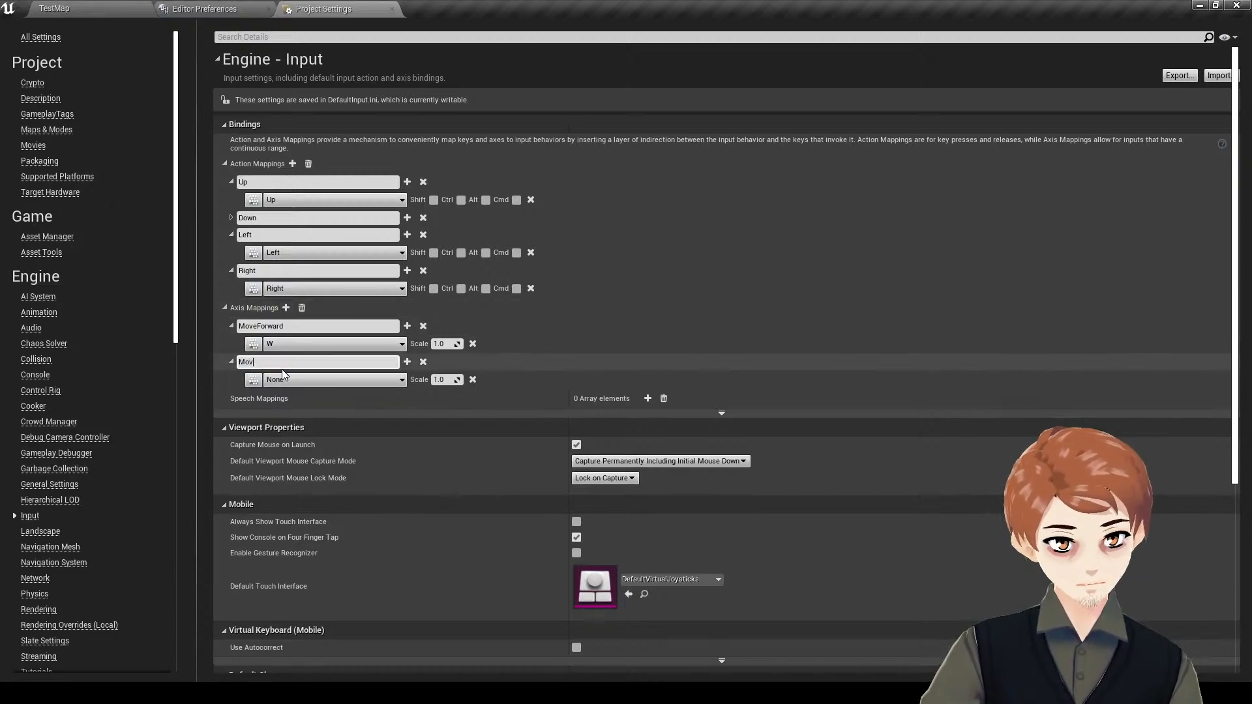
{"action": "left_click", "coordinate": [282, 369]}
{"action": "type", "text": "Move"}
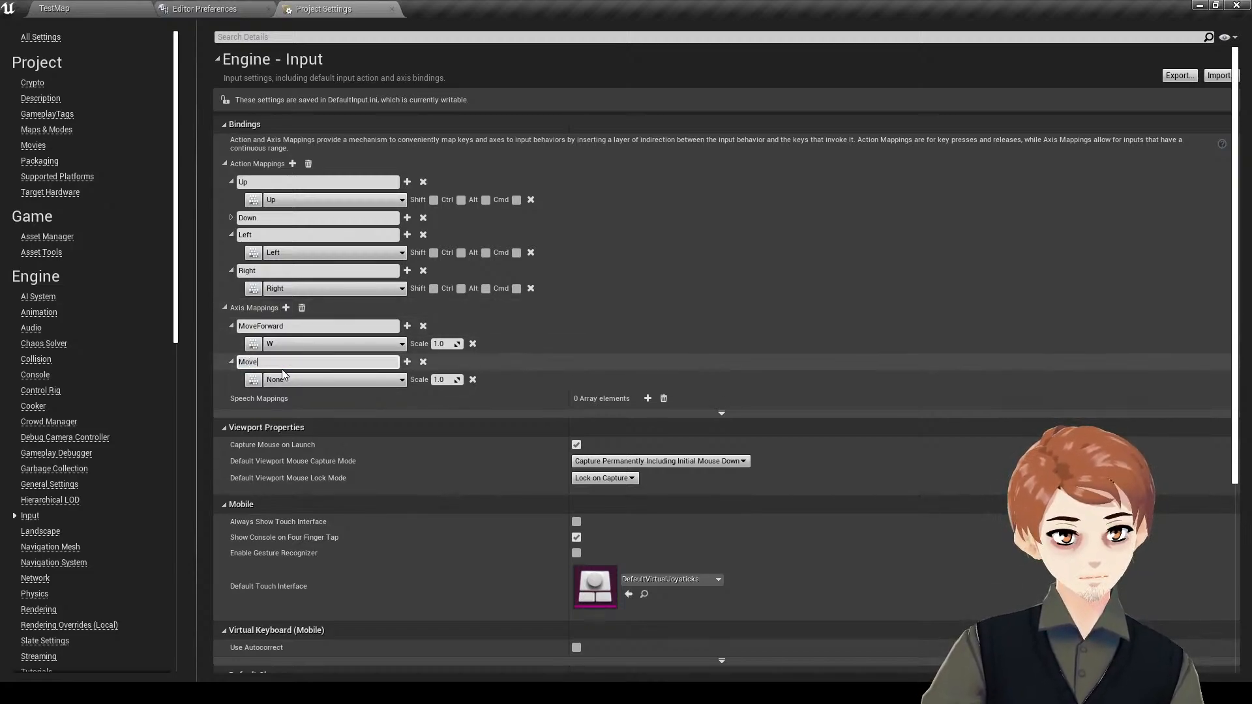
{"action": "type", "text": "Right"}
{"action": "key", "text": "Return"}
{"action": "left_click", "coordinate": [286, 381]}
{"action": "type", "text": "d"}
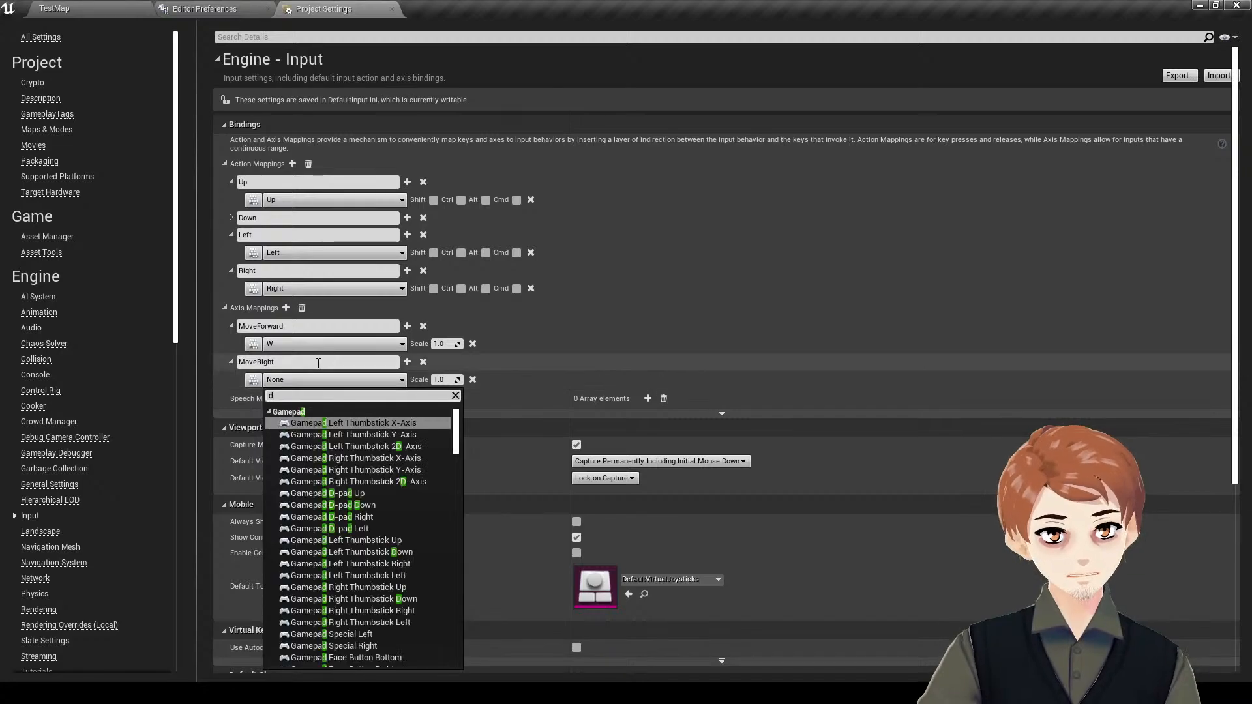
{"action": "key", "text": "Return"}
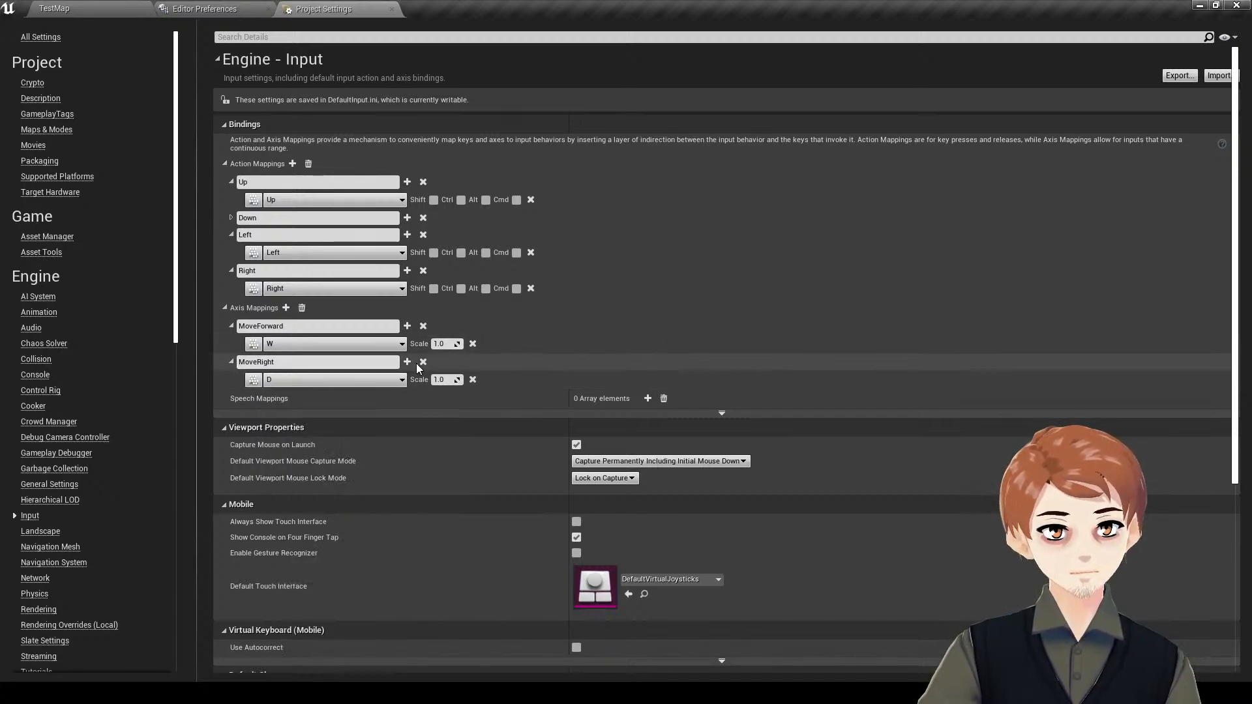
- Add the A key to MoveRight and the S key to MoveForward, each with a scale of -1.0
{"action": "left_click", "coordinate": [407, 362]}
{"action": "left_click", "coordinate": [254, 399]}
{"action": "key", "text": "a"}
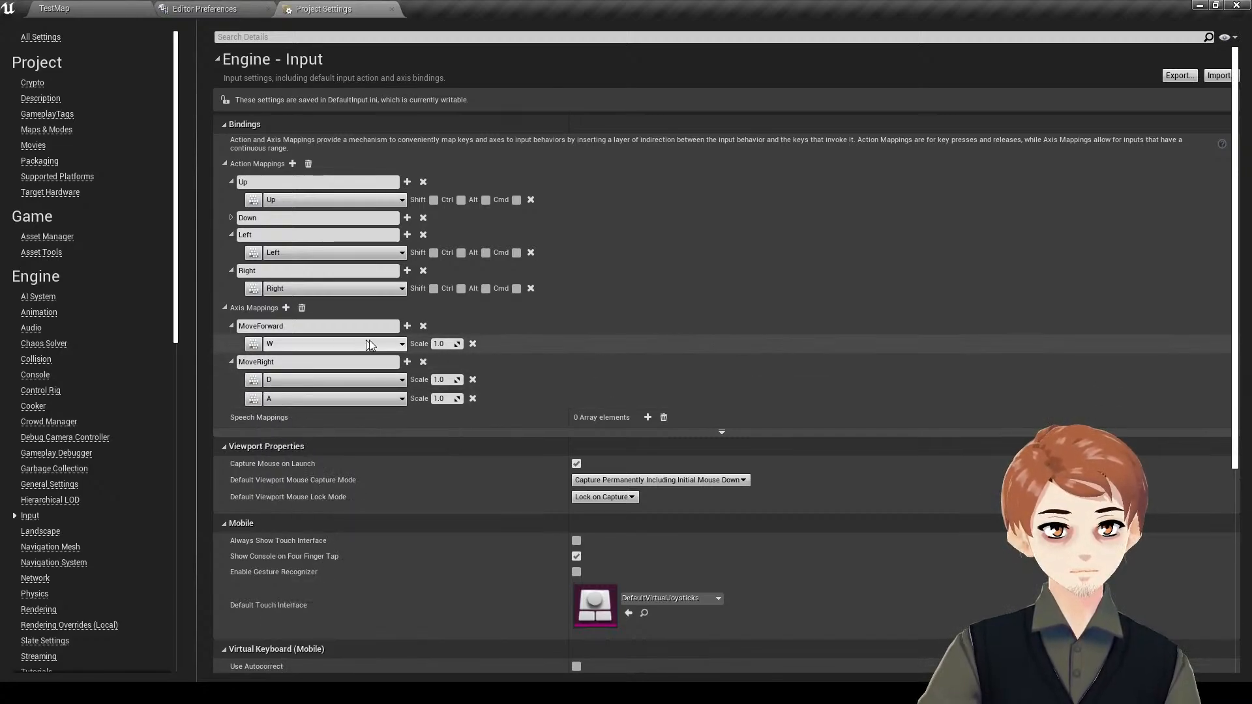
{"action": "left_click", "coordinate": [407, 326]}
{"action": "left_click", "coordinate": [255, 362]}
{"action": "key", "text": "s"}
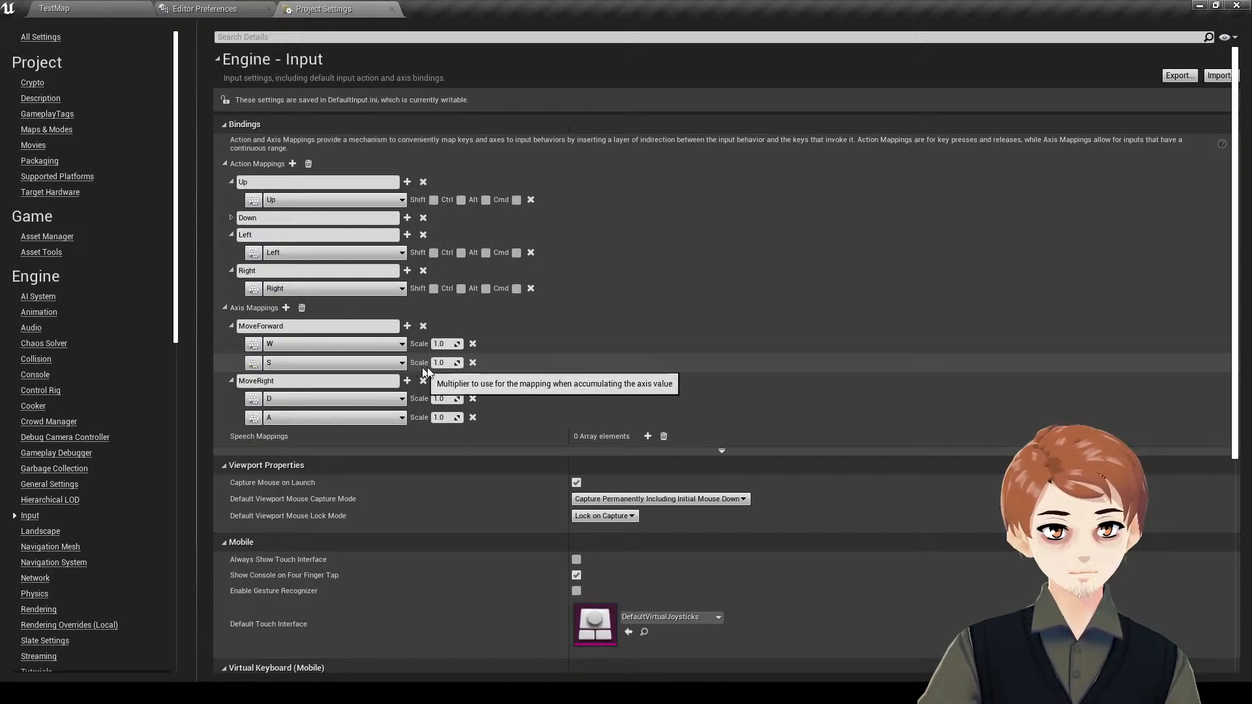
{"action": "left_click", "coordinate": [443, 363]}
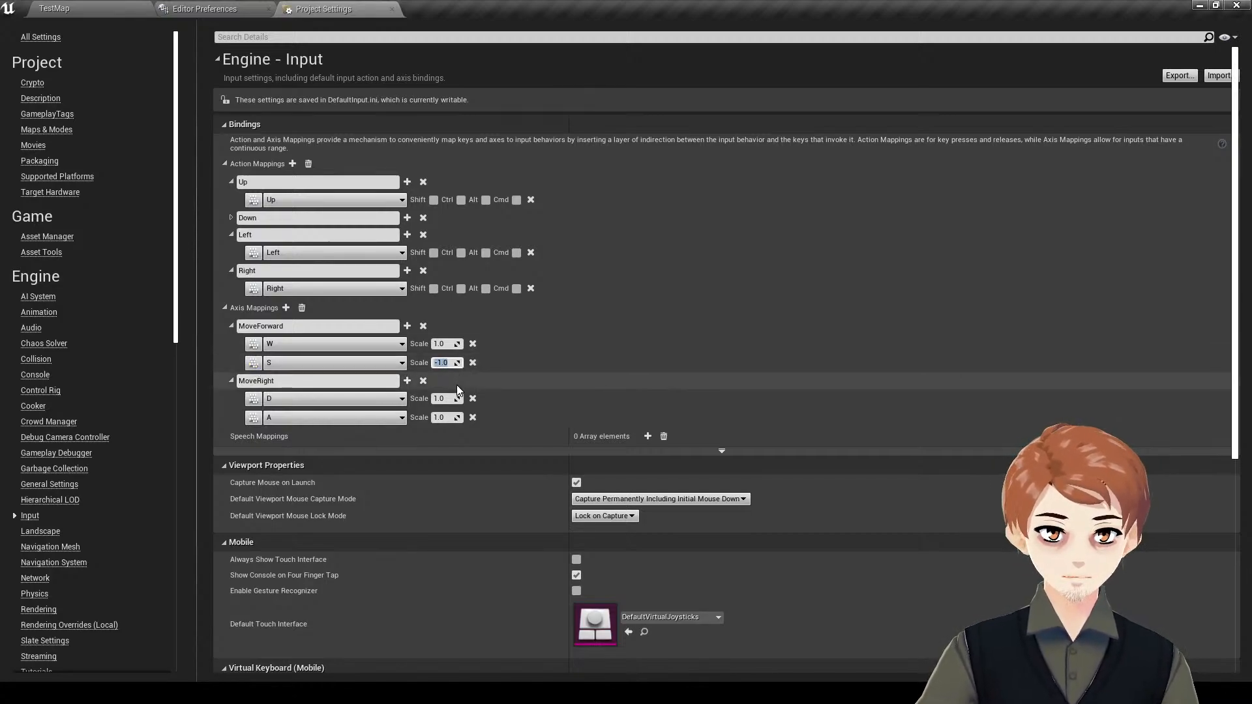
{"action": "left_click", "coordinate": [442, 399]}
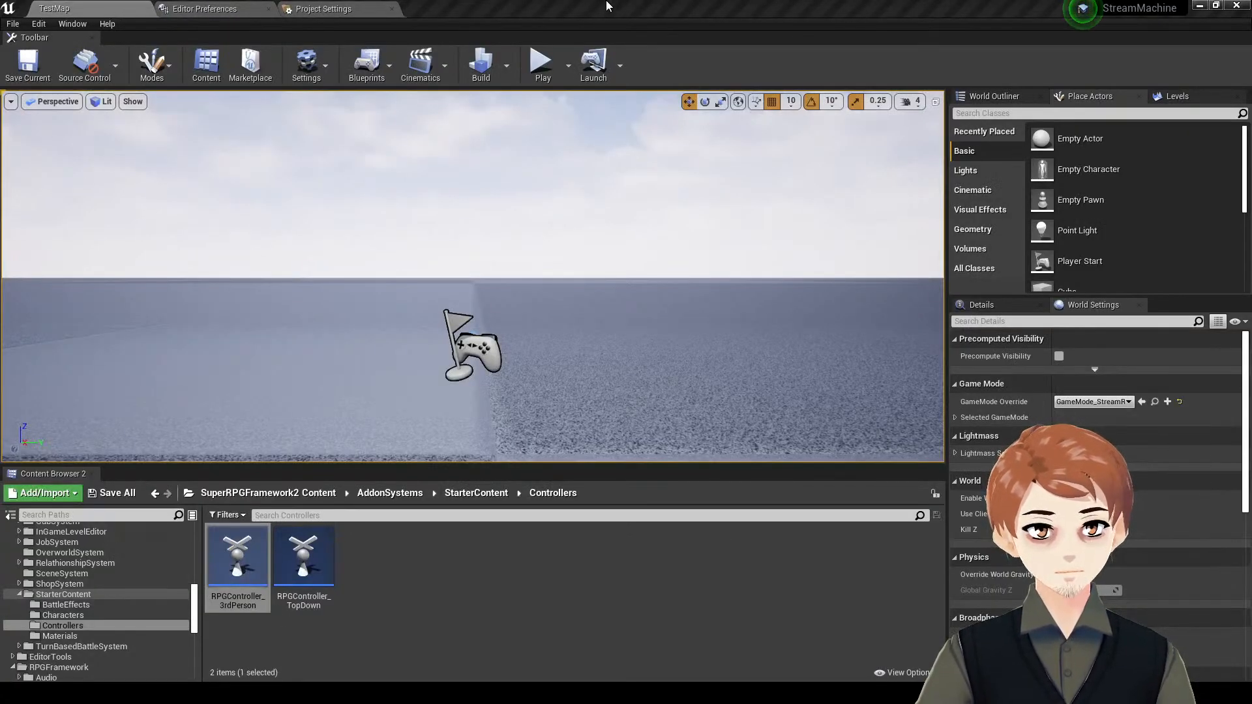
- Play TestMap, test moving the character with W, A and D, and end the play session
{"action": "left_click", "coordinate": [552, 75]}
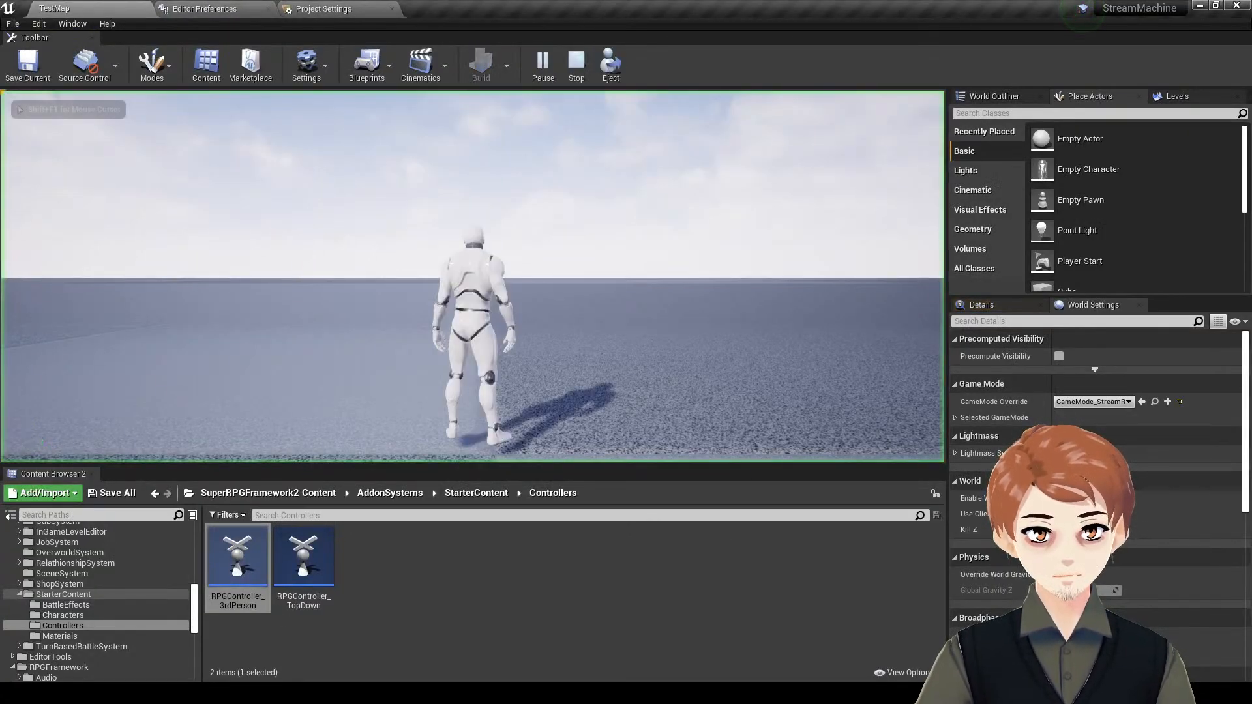
{"action": "key", "text": "w"}
{"action": "key", "text": "a"}
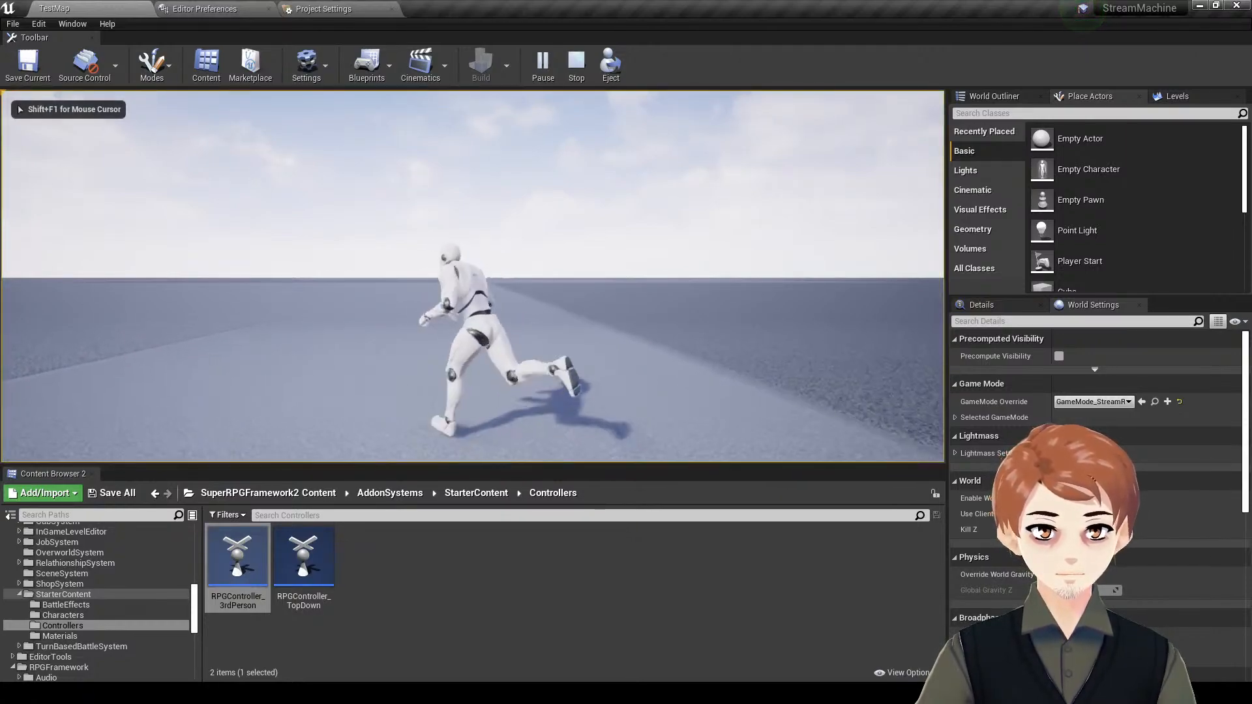
{"action": "key", "text": "d"}
{"action": "key", "text": "Escape"}
{"action": "key", "text": "Escape"}
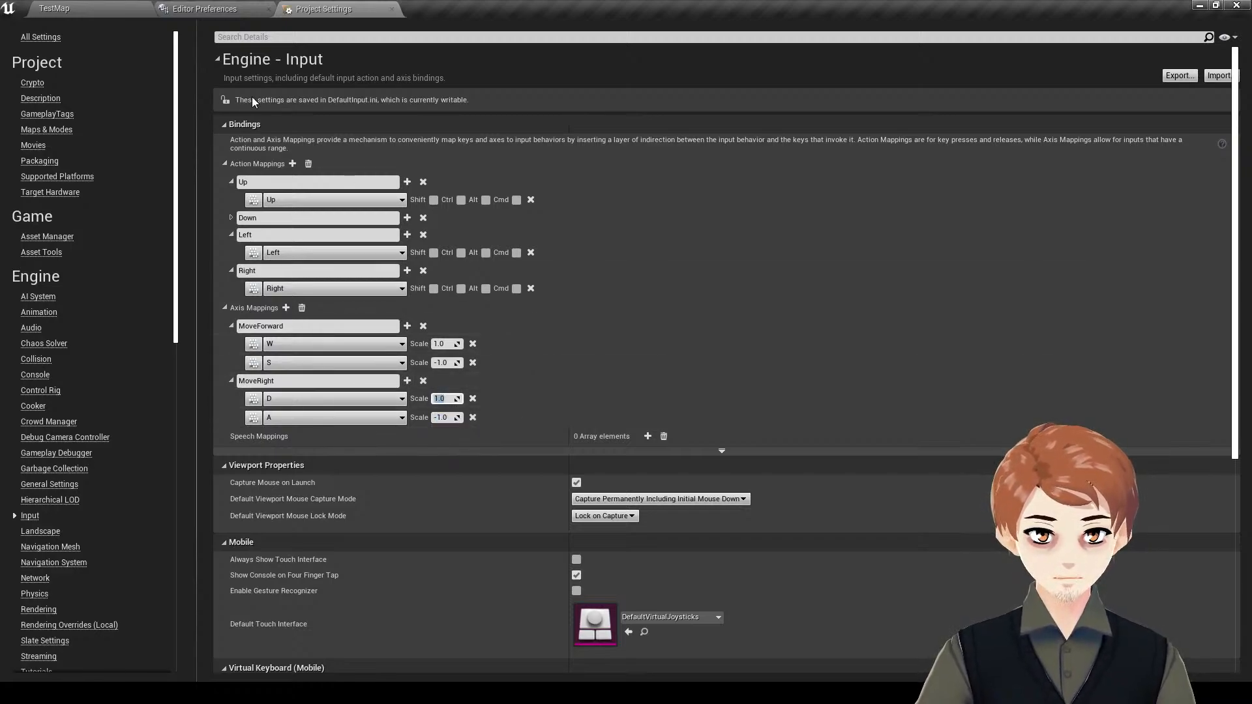
- Return to the TestMap level and save all modified levels and assets
{"action": "left_click", "coordinate": [173, 9]}
{"action": "left_click", "coordinate": [127, 6]}
{"action": "left_click", "coordinate": [12, 24]}
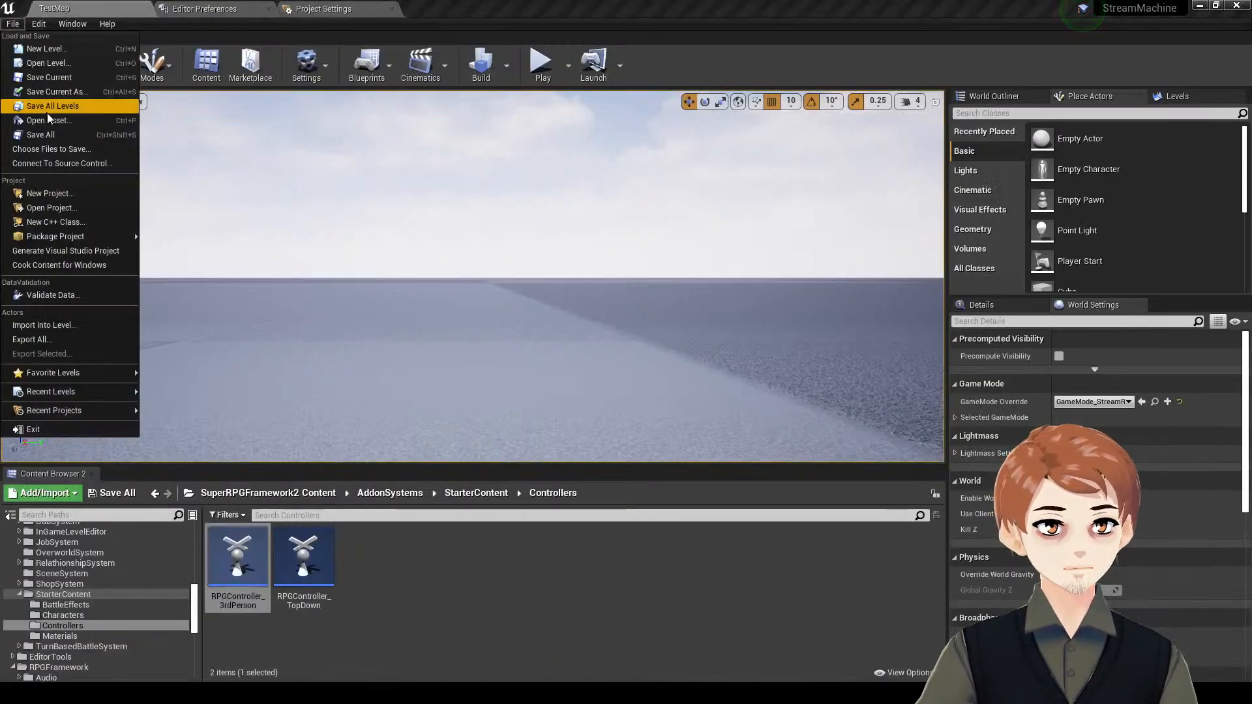
{"action": "left_click", "coordinate": [40, 134]}
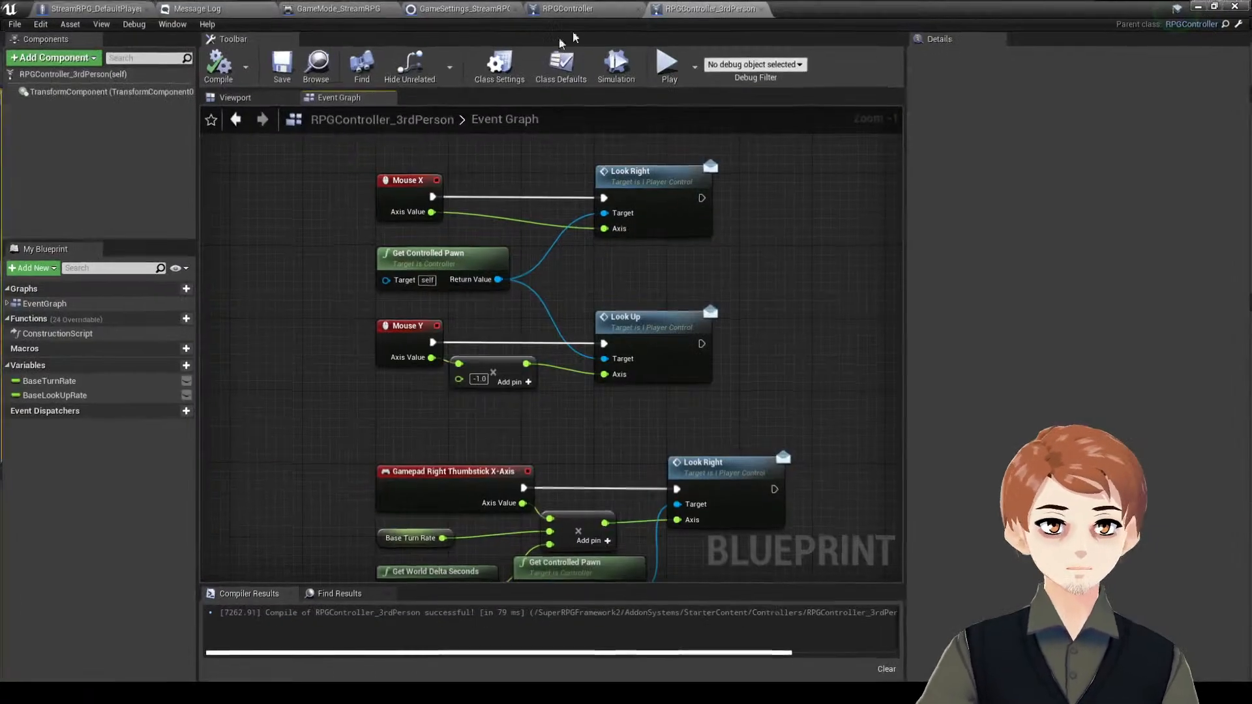
- Implement the Look Up interface event in StreamRPG_DefaultPlayer and place it beside the movement nodes in the event graph
{"action": "left_click", "coordinate": [534, 5]}
{"action": "left_click", "coordinate": [451, 4]}
{"action": "left_click", "coordinate": [313, 5]}
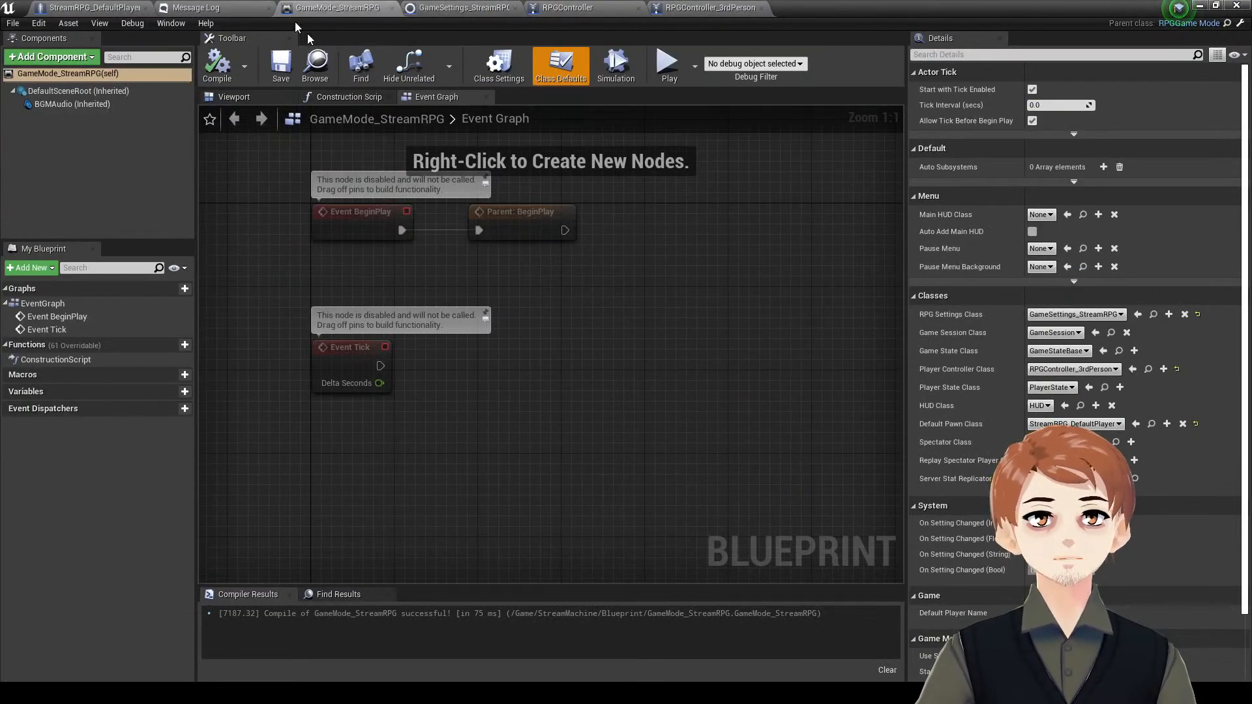
{"action": "left_click", "coordinate": [133, 5]}
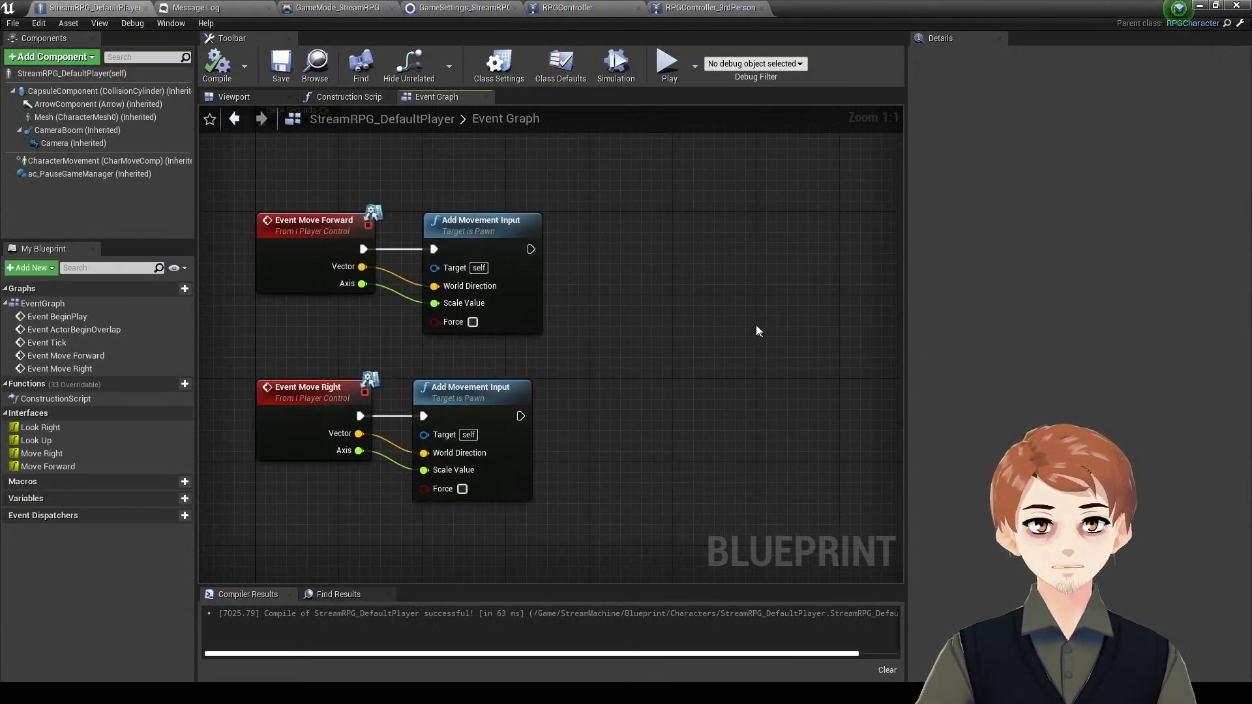
{"action": "right_click", "coordinate": [119, 438]}
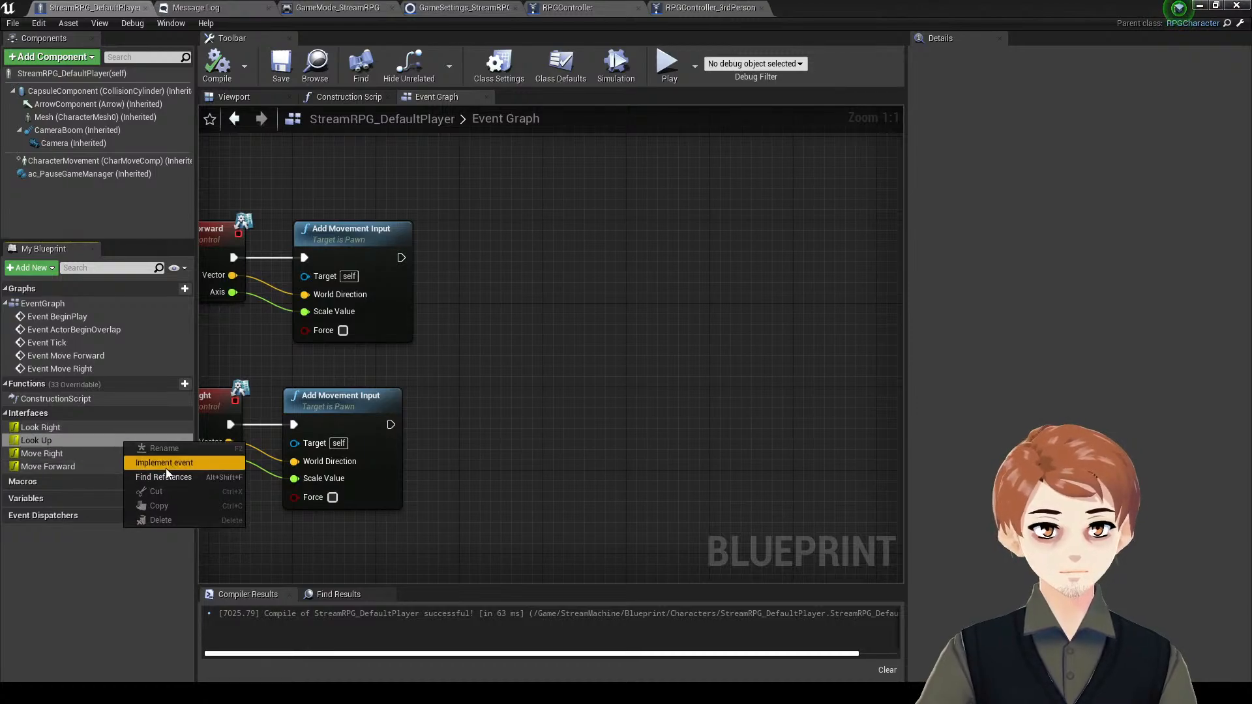
{"action": "left_click", "coordinate": [165, 467]}
{"action": "left_click_drag", "start_coordinate": [219, 525], "coordinate": [645, 184]}
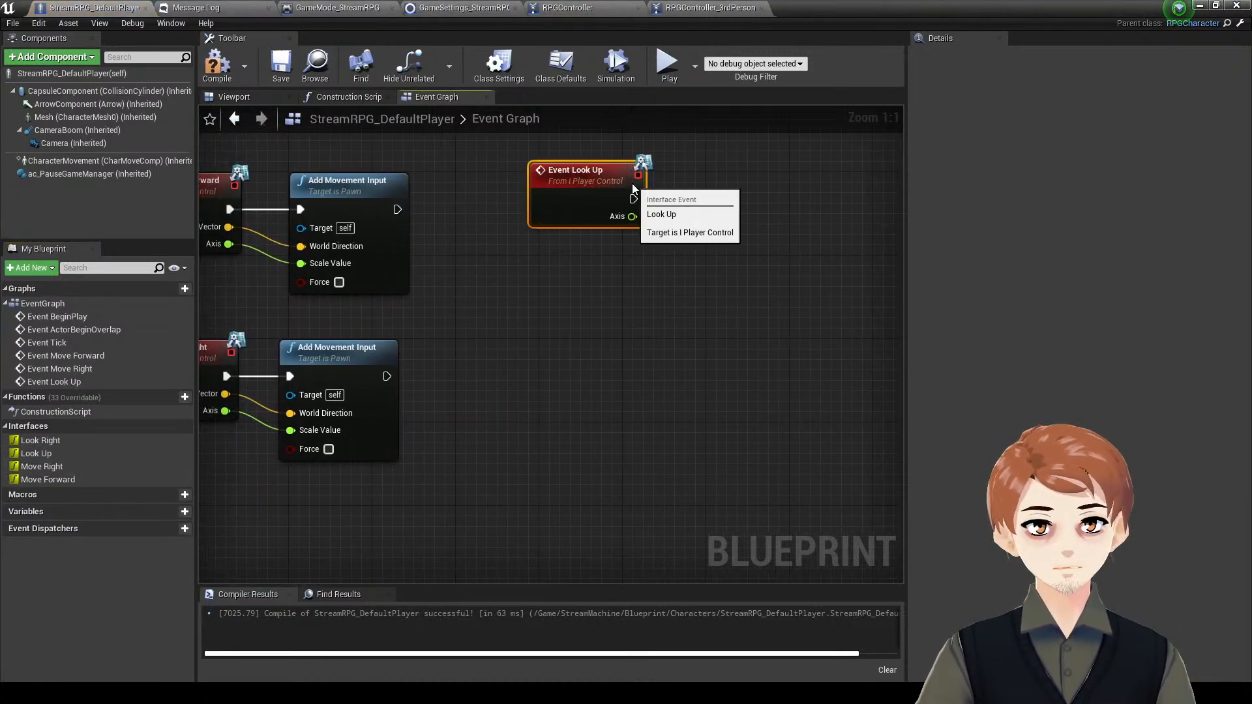
- Implement the Look Right interface event and place it below Event Look Up in the event graph
{"action": "right_click", "coordinate": [578, 307]}
{"action": "left_click", "coordinate": [77, 448]}
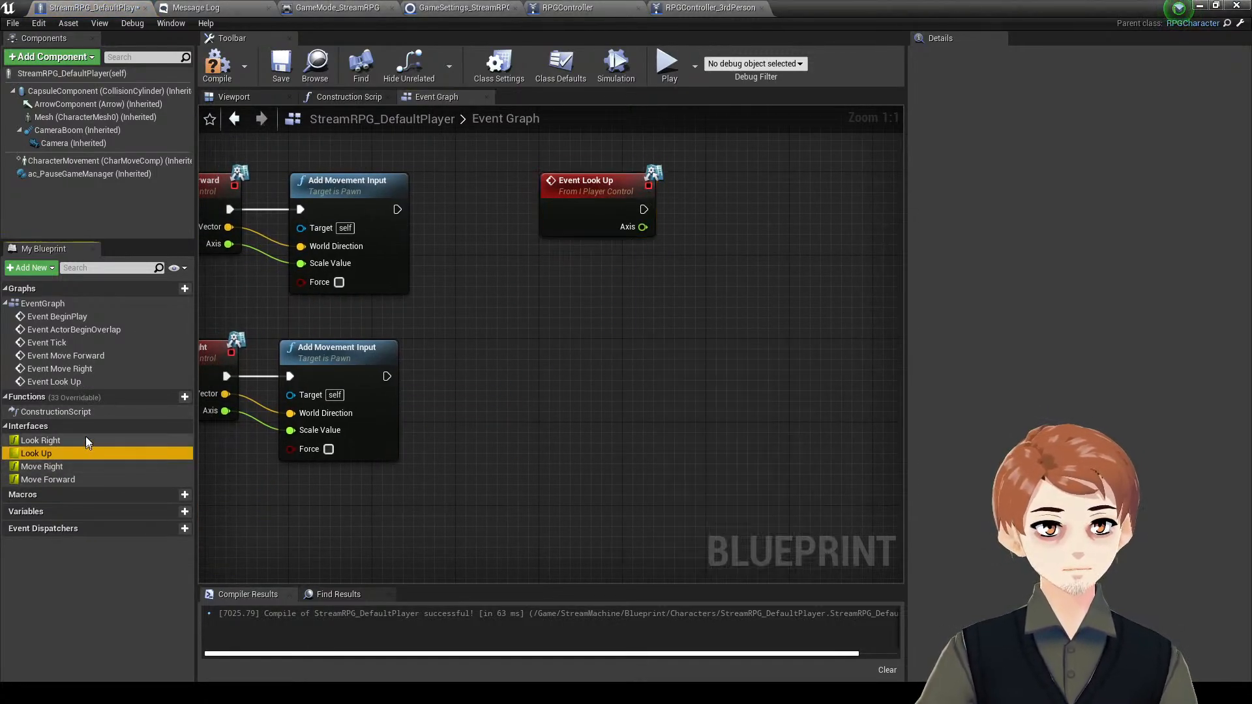
{"action": "left_click", "coordinate": [85, 439]}
{"action": "right_click", "coordinate": [512, 297]}
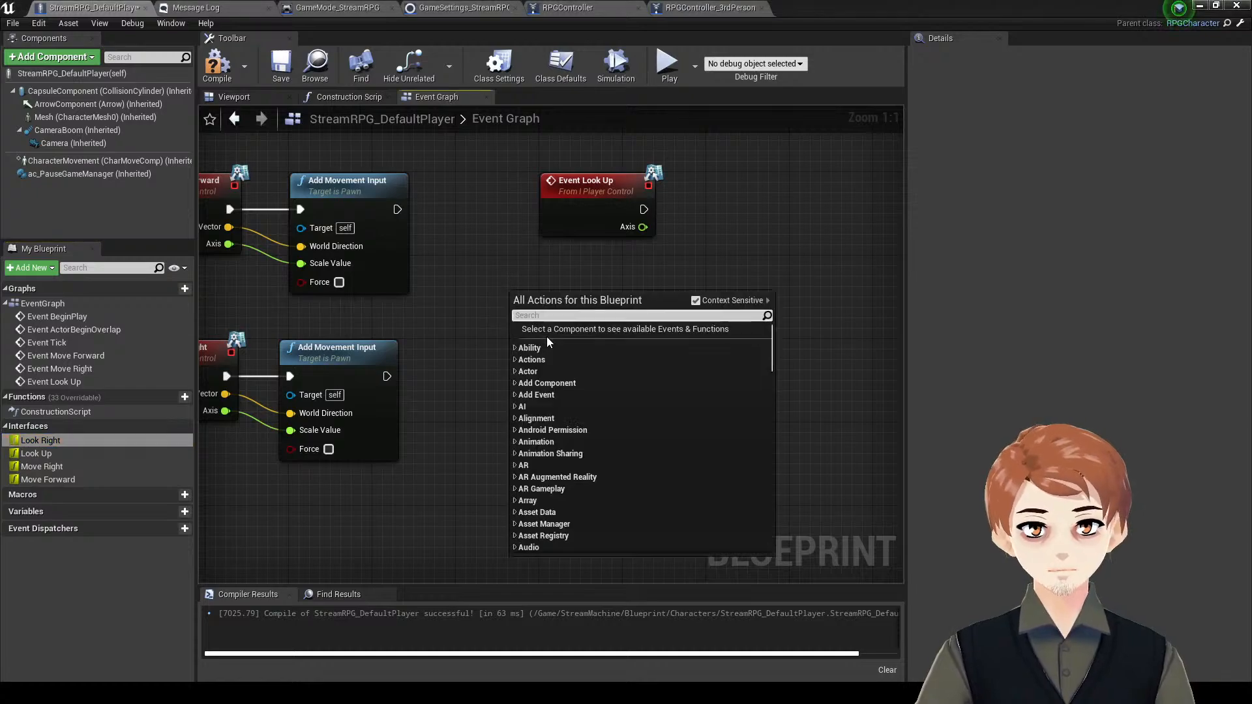
{"action": "right_click", "coordinate": [159, 441]}
{"action": "left_click", "coordinate": [215, 463]}
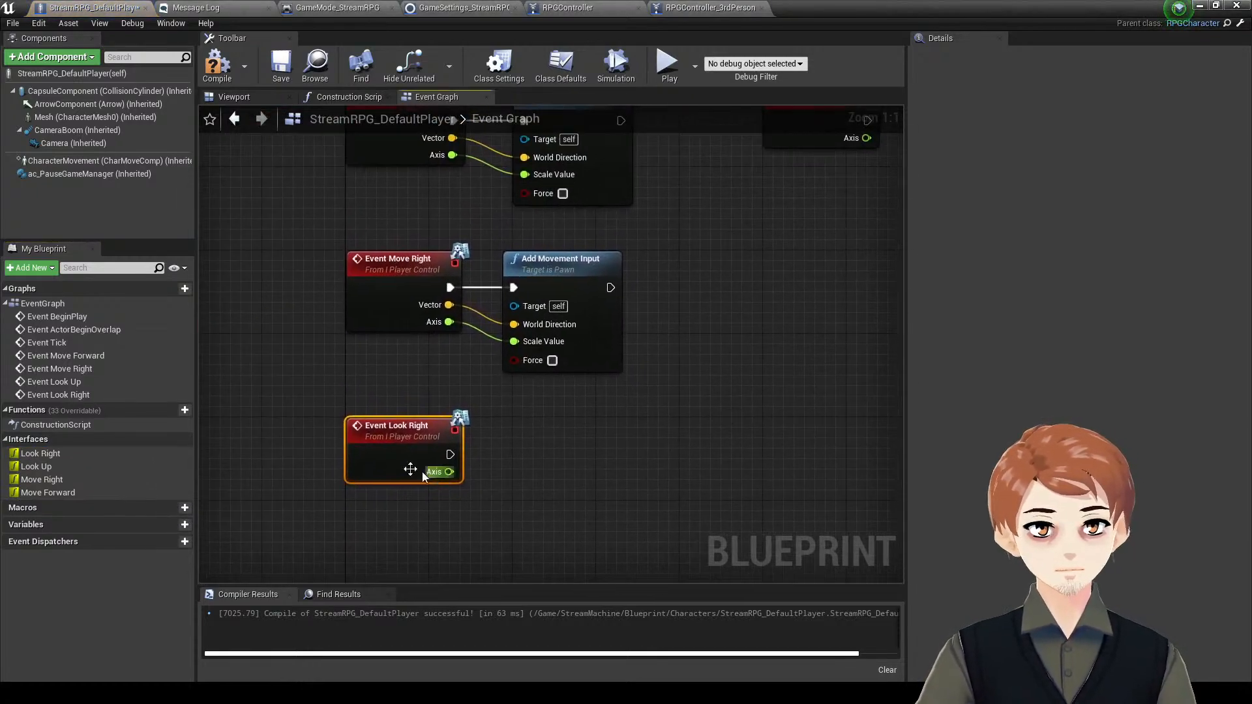
{"action": "left_click_drag", "start_coordinate": [572, 390], "coordinate": [563, 389]}
{"action": "right_click_drag", "start_coordinate": [634, 296], "coordinate": [590, 355]}
{"action": "left_click", "coordinate": [587, 354]}
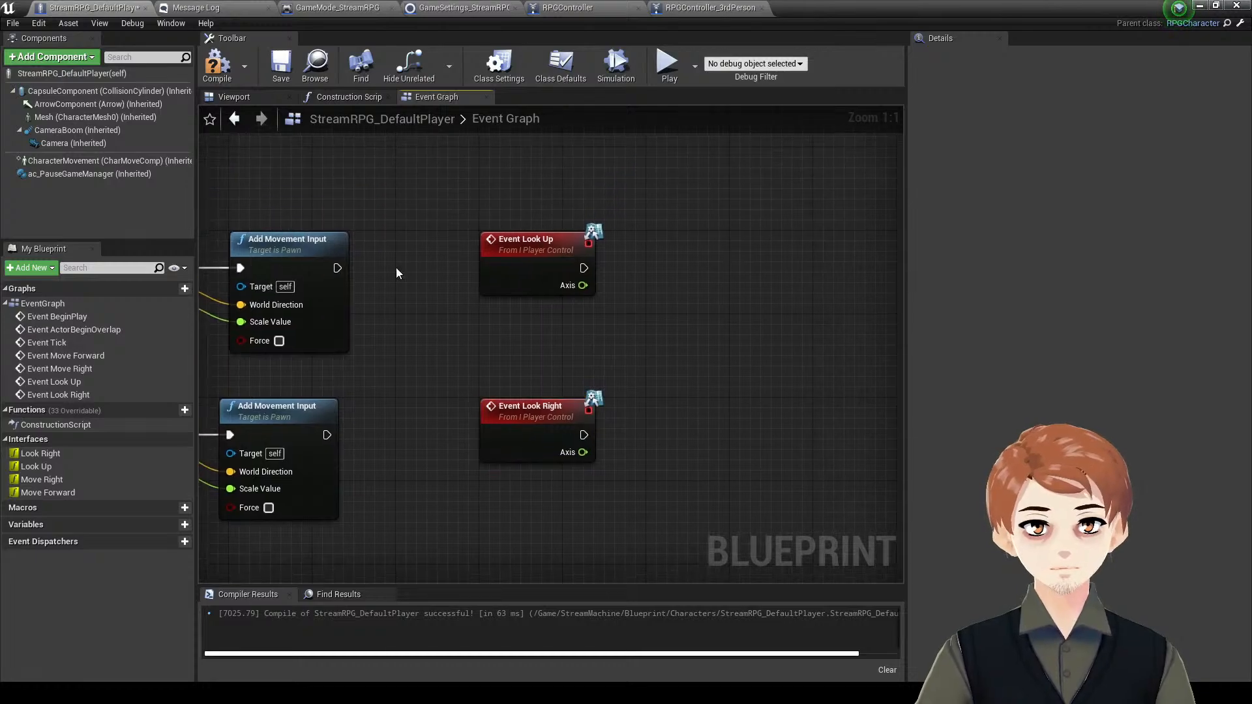
- Add an Add Controller Pitch Input node driven by Event Look Up's execution and Axis outputs, and remove the unused Camera Boom reference
{"action": "left_click", "coordinate": [116, 135]}
{"action": "left_click_drag", "start_coordinate": [116, 135], "coordinate": [528, 321]}
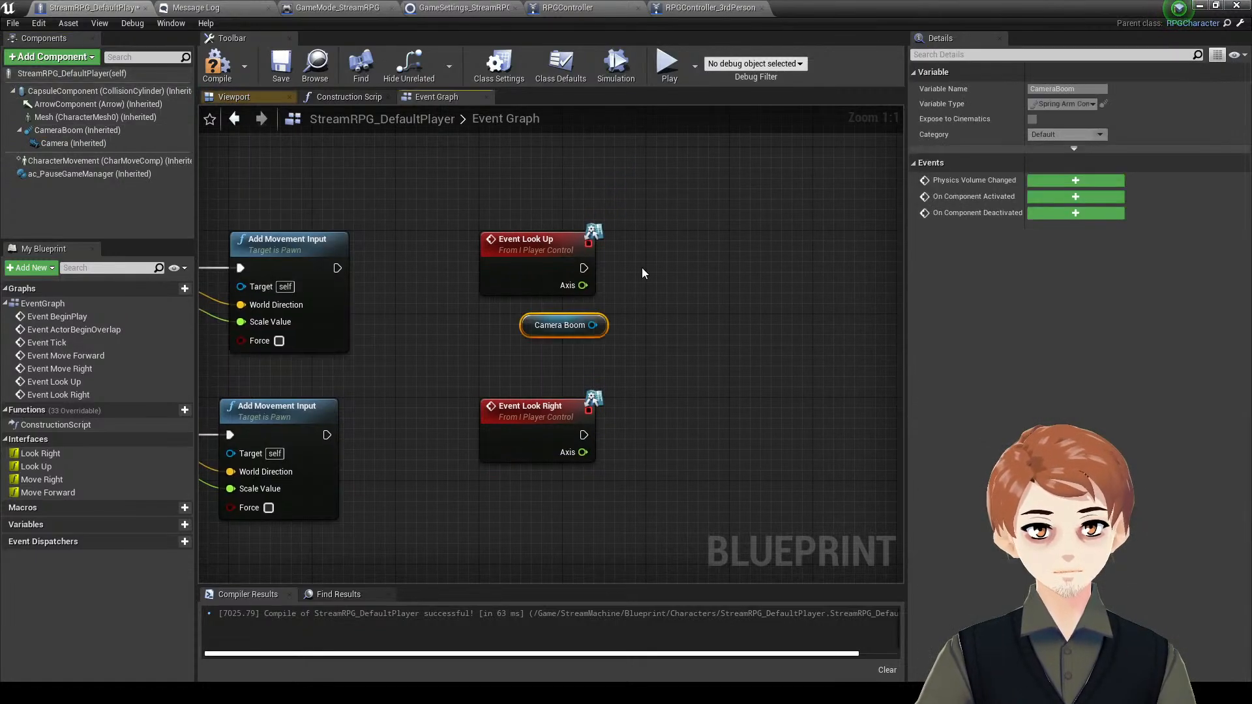
{"action": "right_click", "coordinate": [671, 248]}
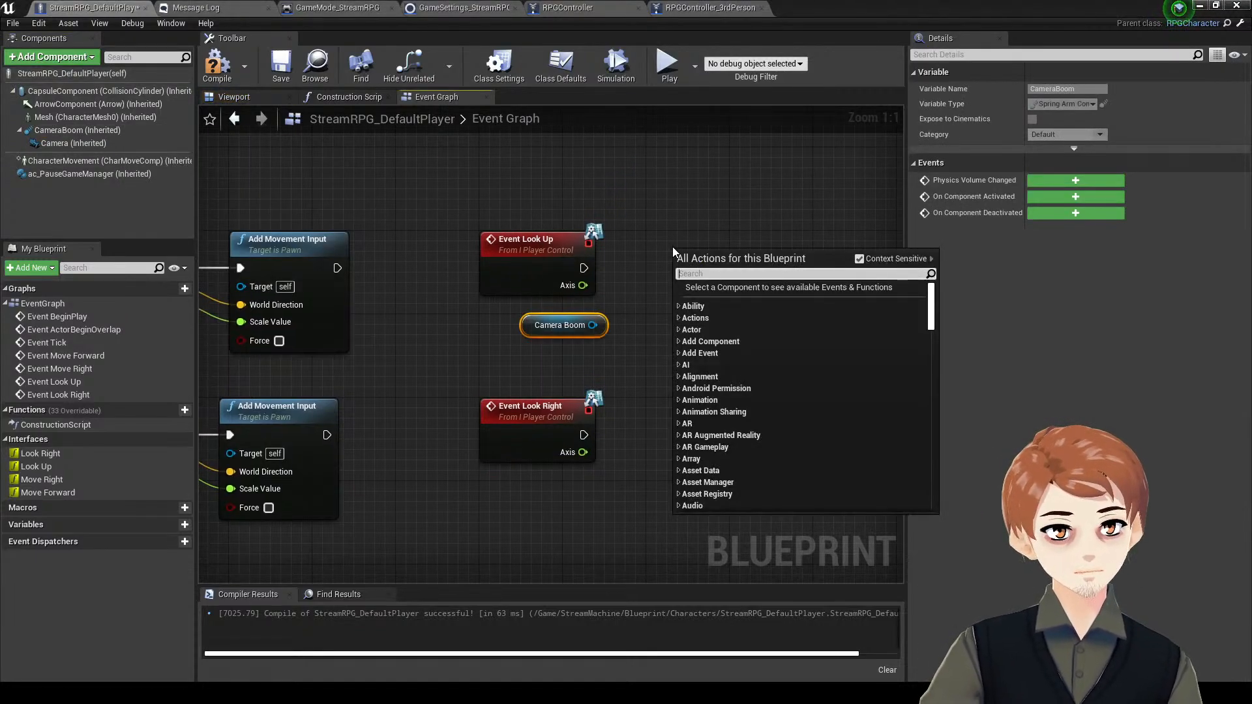
{"action": "type", "text": "axis"}
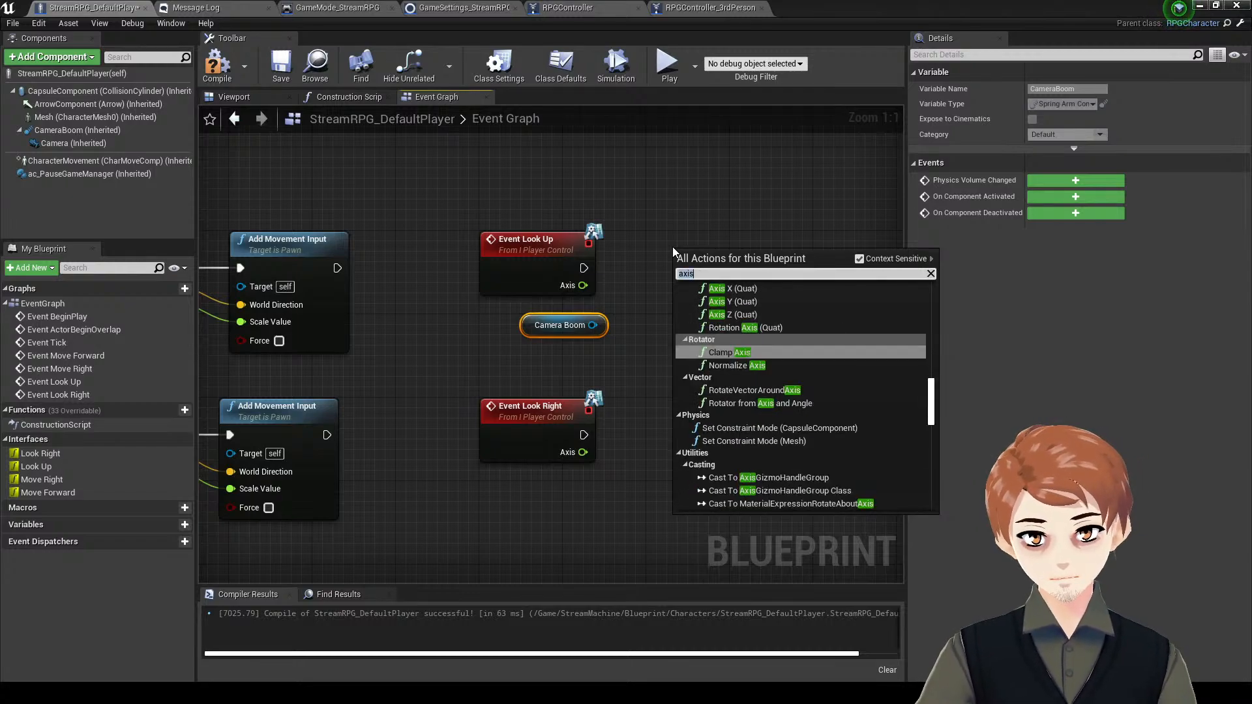
{"action": "type", "text": "pitch"}
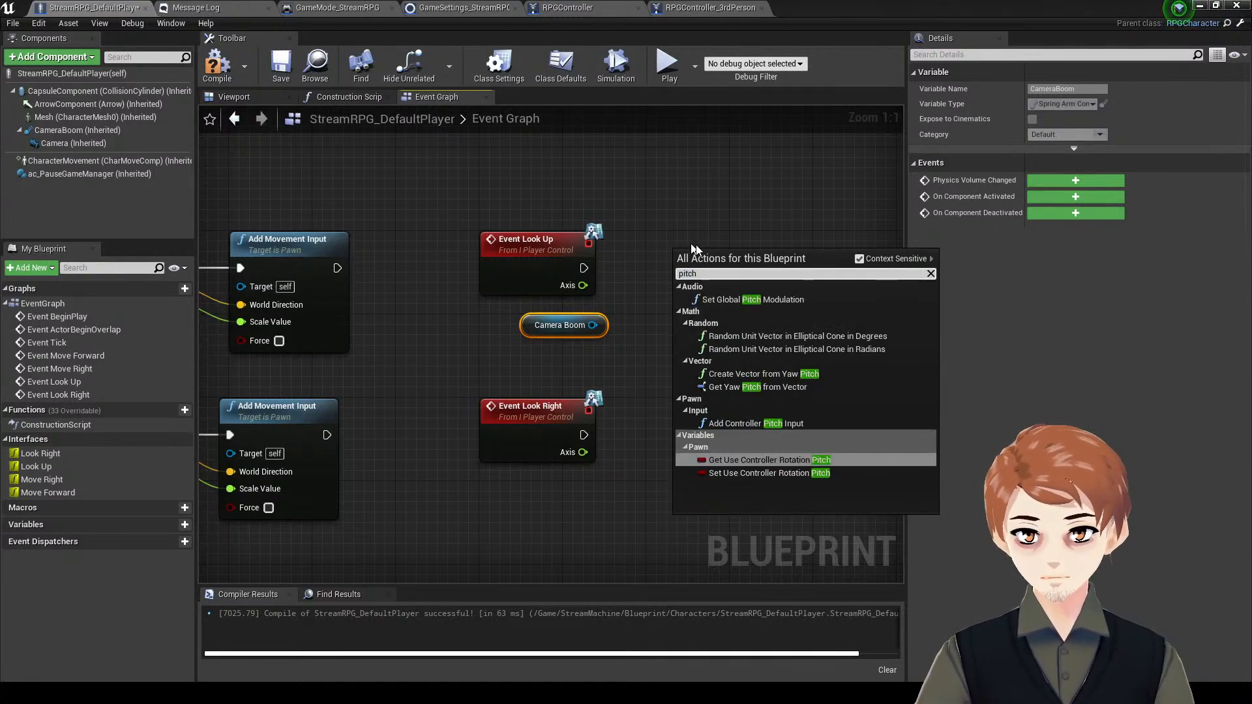
{"action": "key", "text": "Up"}
{"action": "key", "text": "Return"}
{"action": "left_click_drag", "start_coordinate": [689, 289], "coordinate": [691, 328]}
{"action": "left_click_drag", "start_coordinate": [734, 270], "coordinate": [689, 250]}
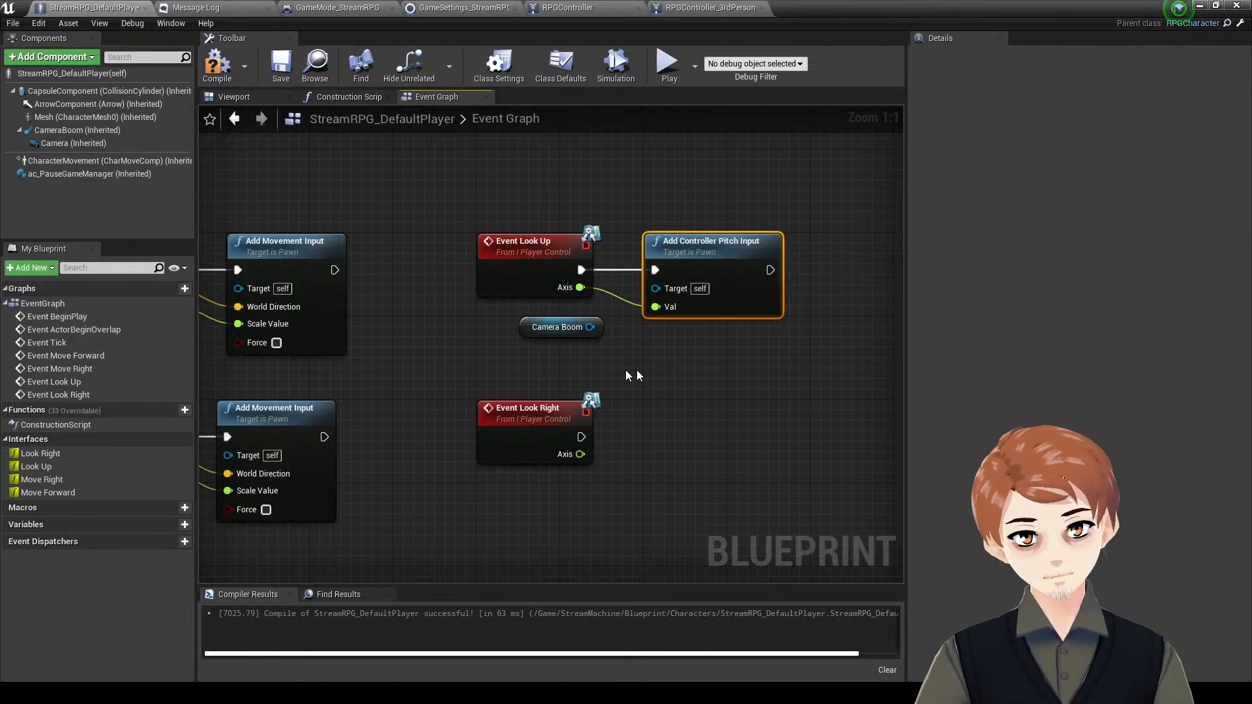
{"action": "left_click", "coordinate": [587, 329]}
{"action": "key", "text": "Delete"}
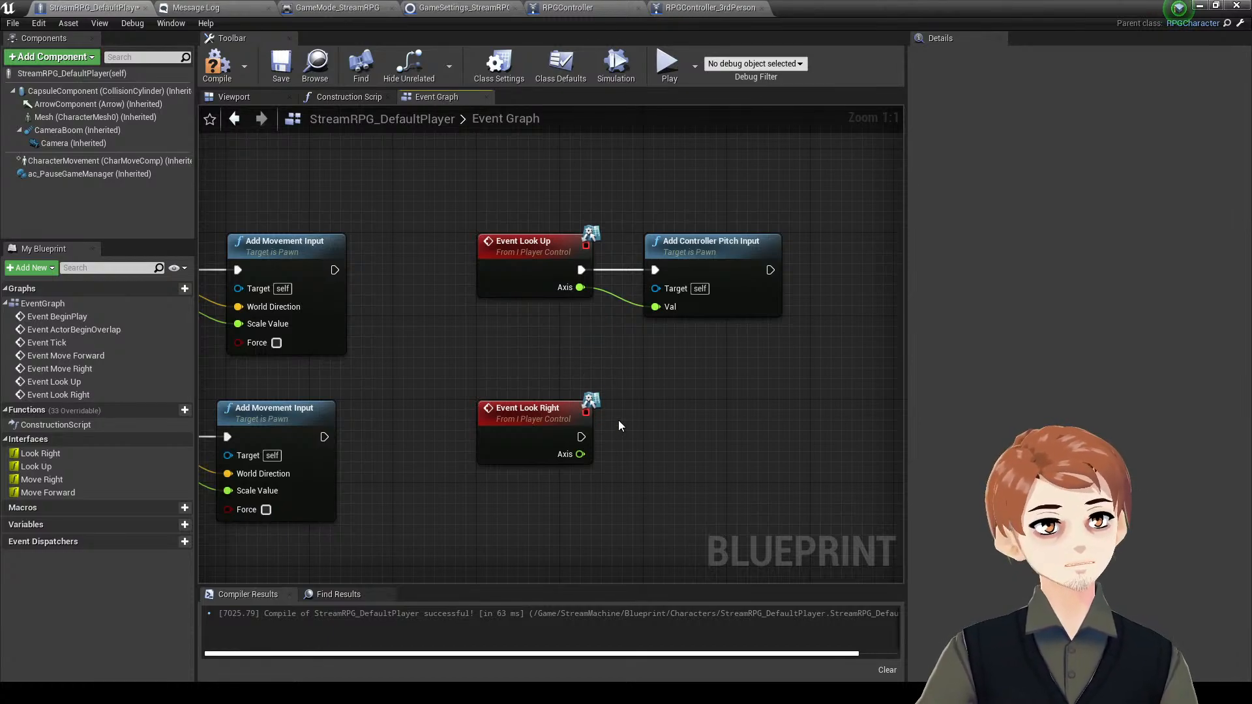
- Add an Add Controller Yaw Input node and connect Event Look Right's execution and Axis outputs to it
{"action": "right_click_drag", "start_coordinate": [642, 363], "coordinate": [637, 339]}
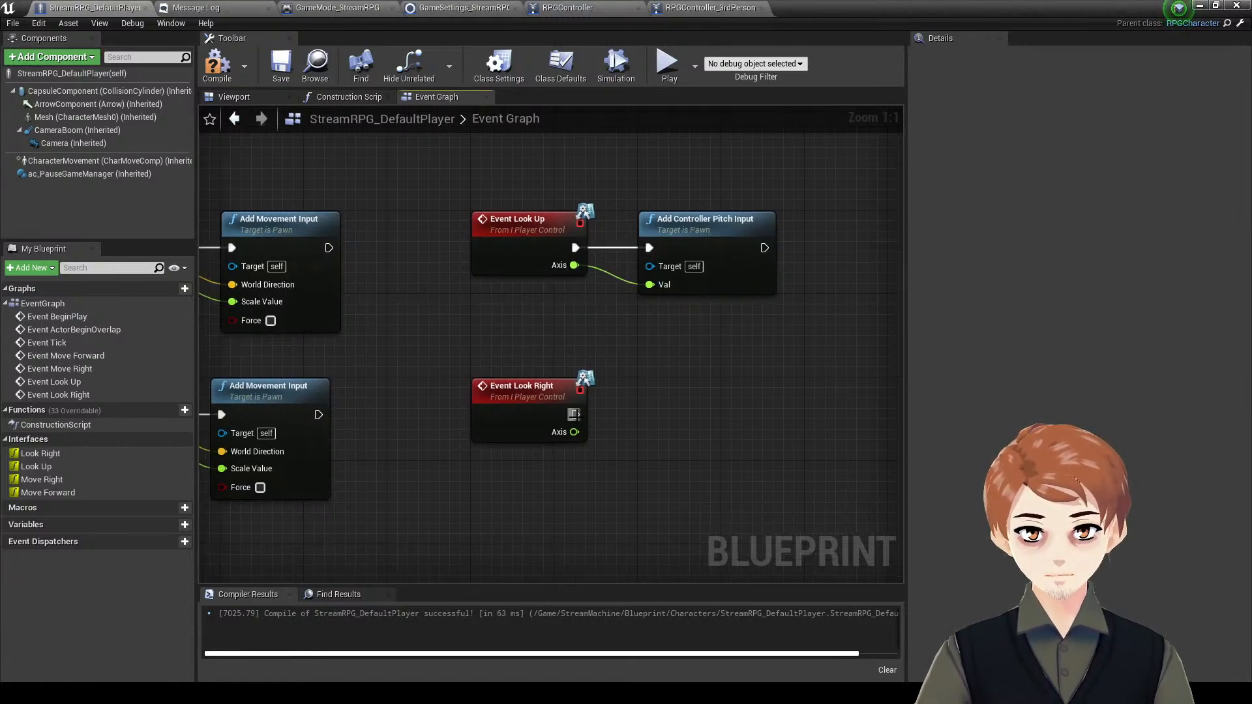
{"action": "left_click_drag", "start_coordinate": [574, 415], "coordinate": [662, 412]}
{"action": "type", "text": "add cont"}
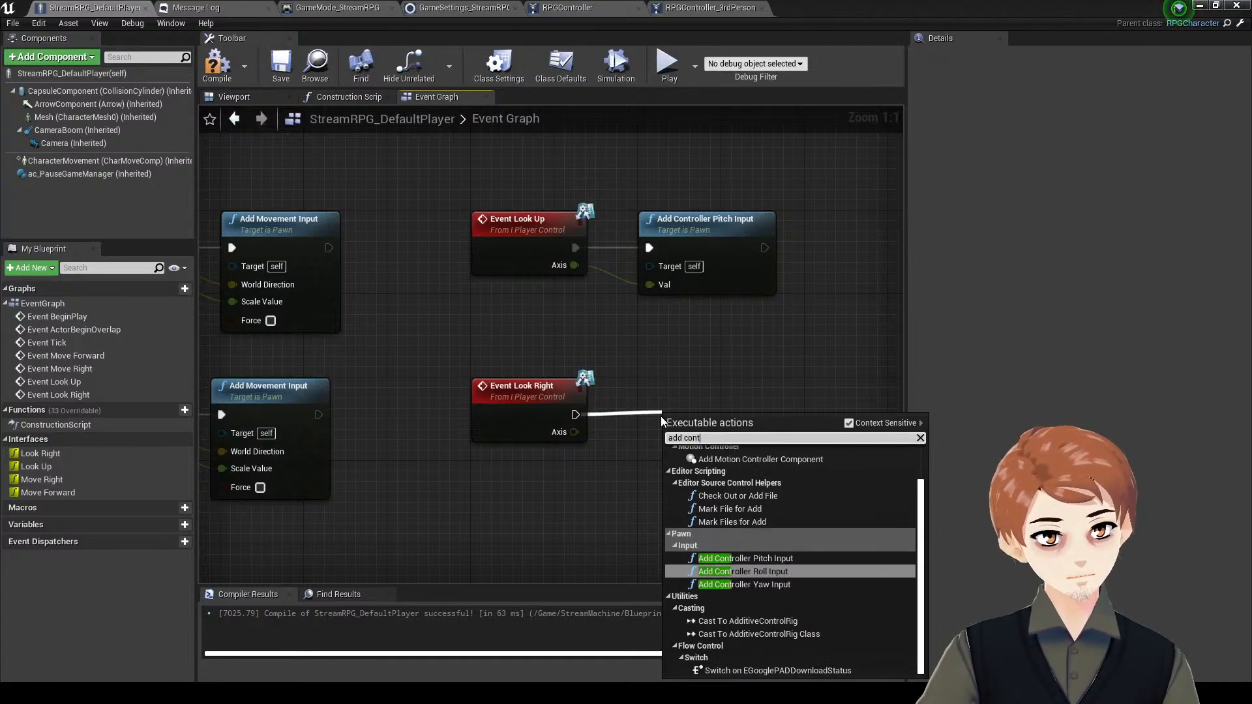
{"action": "type", "text": "rol"}
{"action": "key", "text": "Down"}
{"action": "key", "text": "Return"}
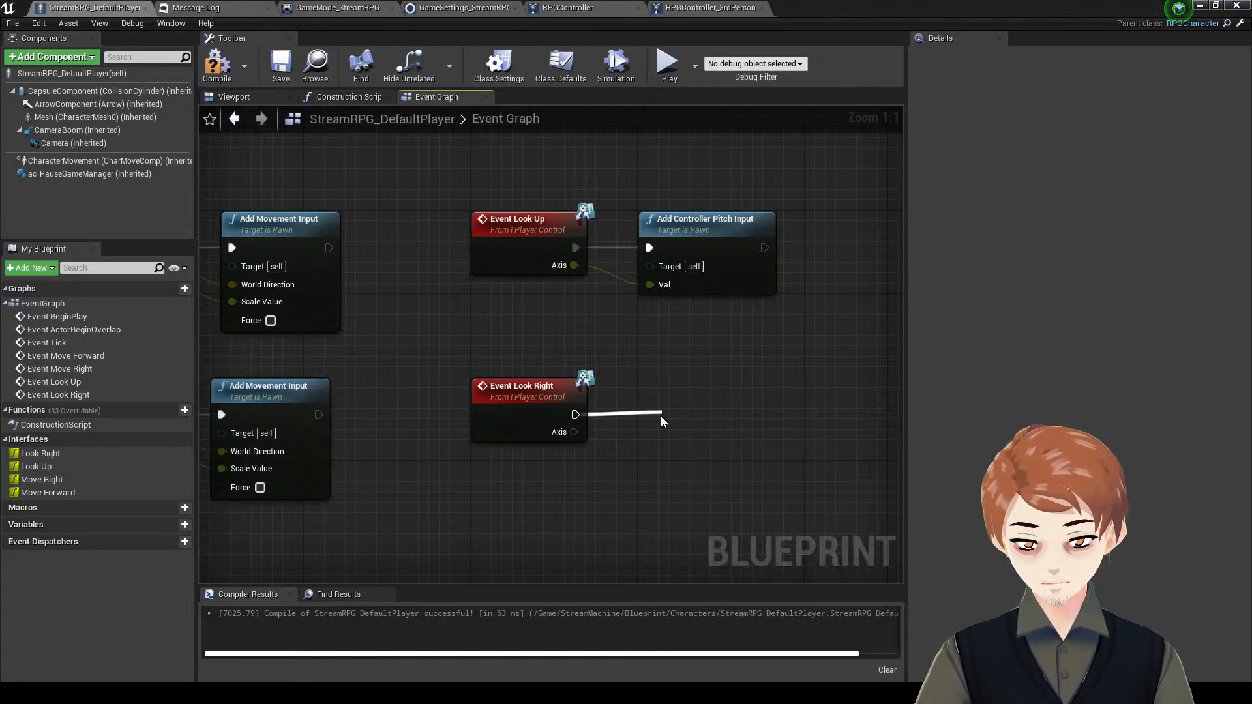
{"action": "left_click_drag", "start_coordinate": [574, 432], "coordinate": [671, 483]}
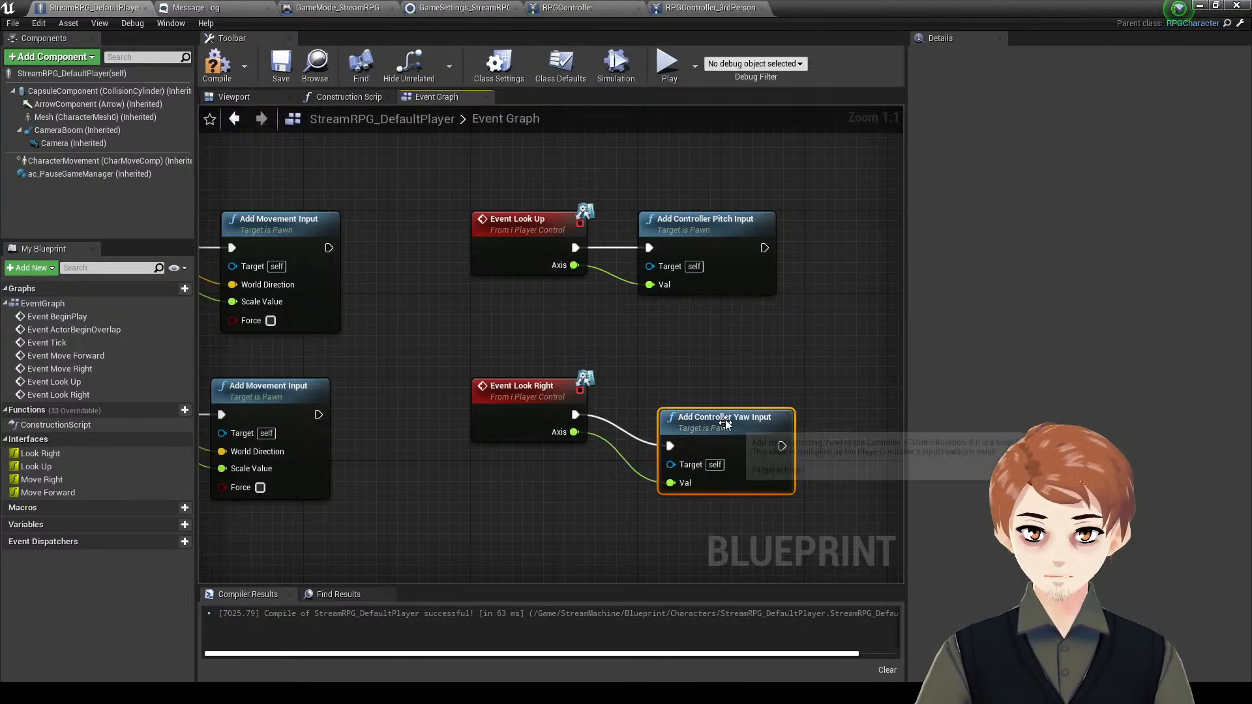
{"action": "scroll", "coordinate": [726, 424], "scroll_direction": "down", "scroll_amount": 2}
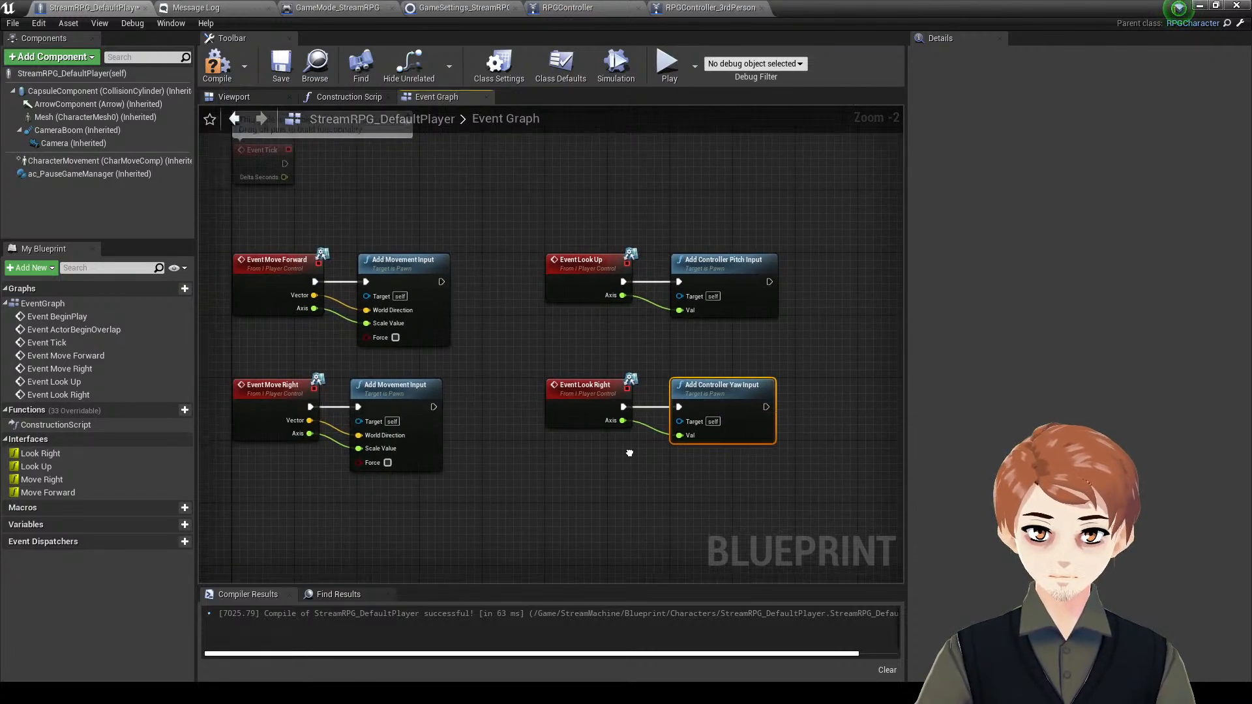
- Compile and save the StreamRPG_DefaultPlayer blueprint
{"action": "scroll", "coordinate": [630, 452], "scroll_direction": "down", "scroll_amount": 2}
{"action": "left_click", "coordinate": [219, 66]}
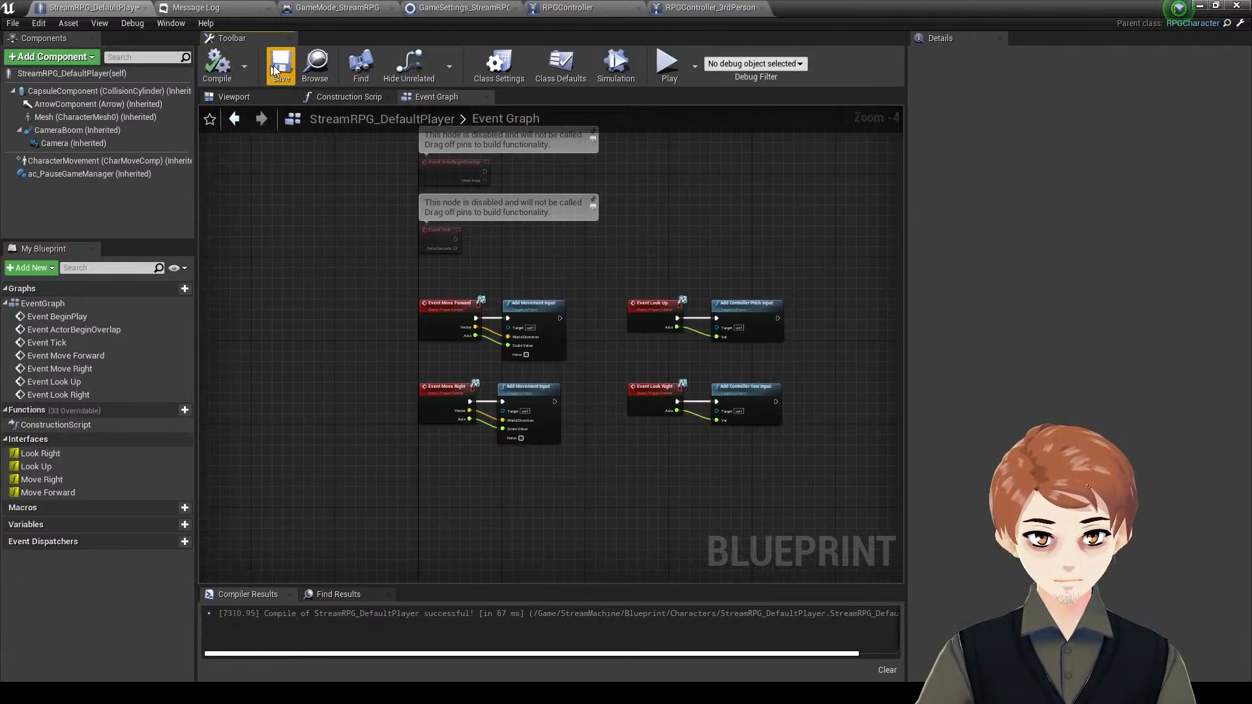
{"action": "left_click", "coordinate": [280, 65]}
- Play TestMap and test running with W, A and D while turning the camera with the mouse
{"action": "left_click", "coordinate": [1200, 5]}
{"action": "key", "text": "alt+p"}
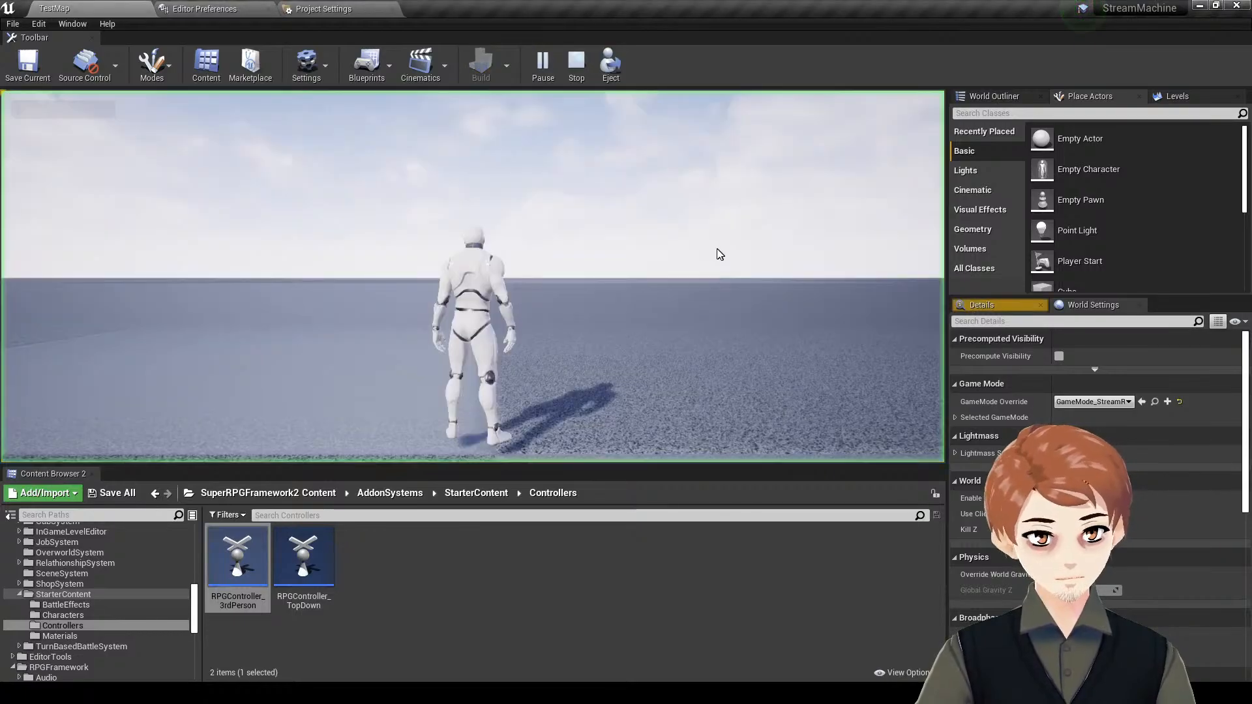
{"action": "left_click", "coordinate": [718, 254]}
{"action": "key", "text": "w"}
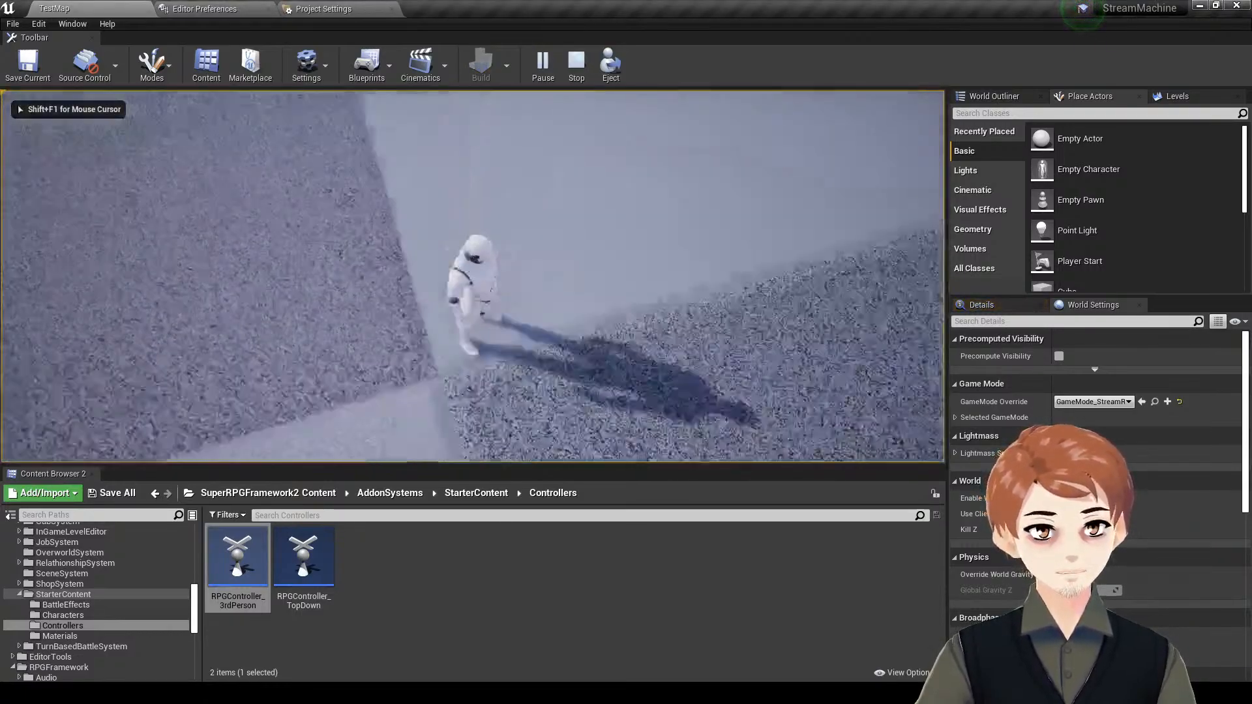
{"action": "key", "text": "d"}
{"action": "key", "text": "a"}
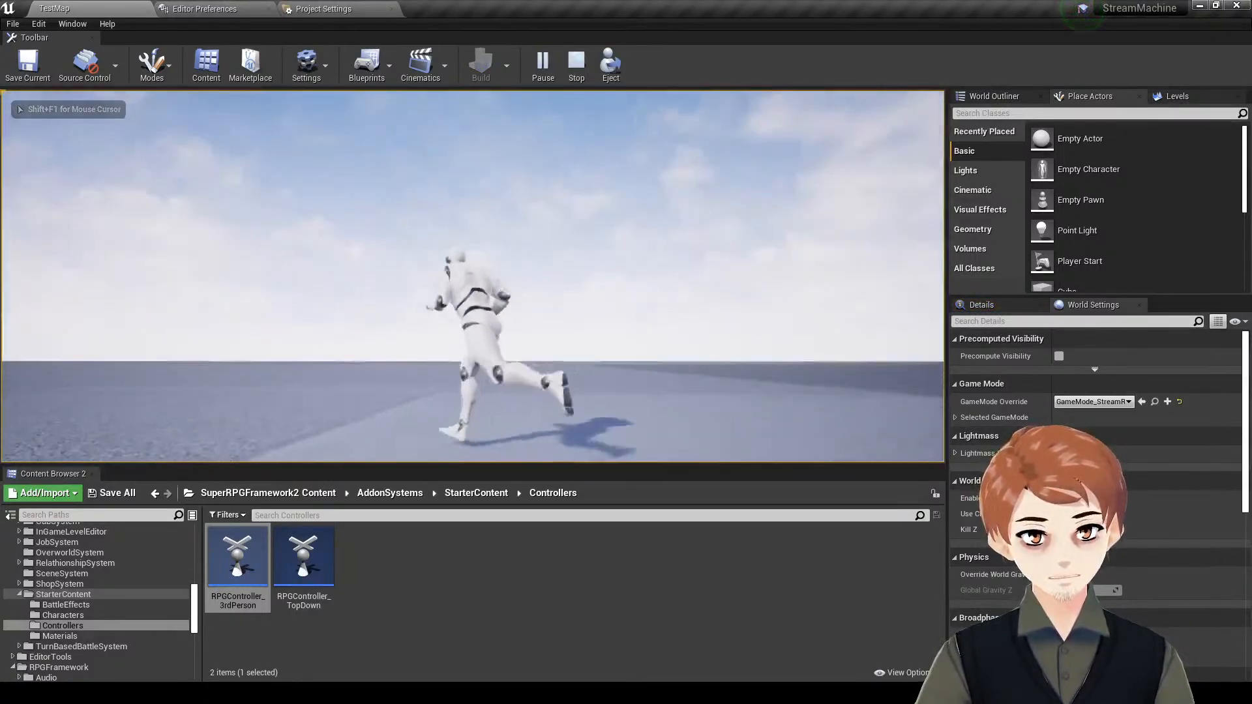
{"action": "key", "text": "w"}
{"action": "key", "text": "a"}
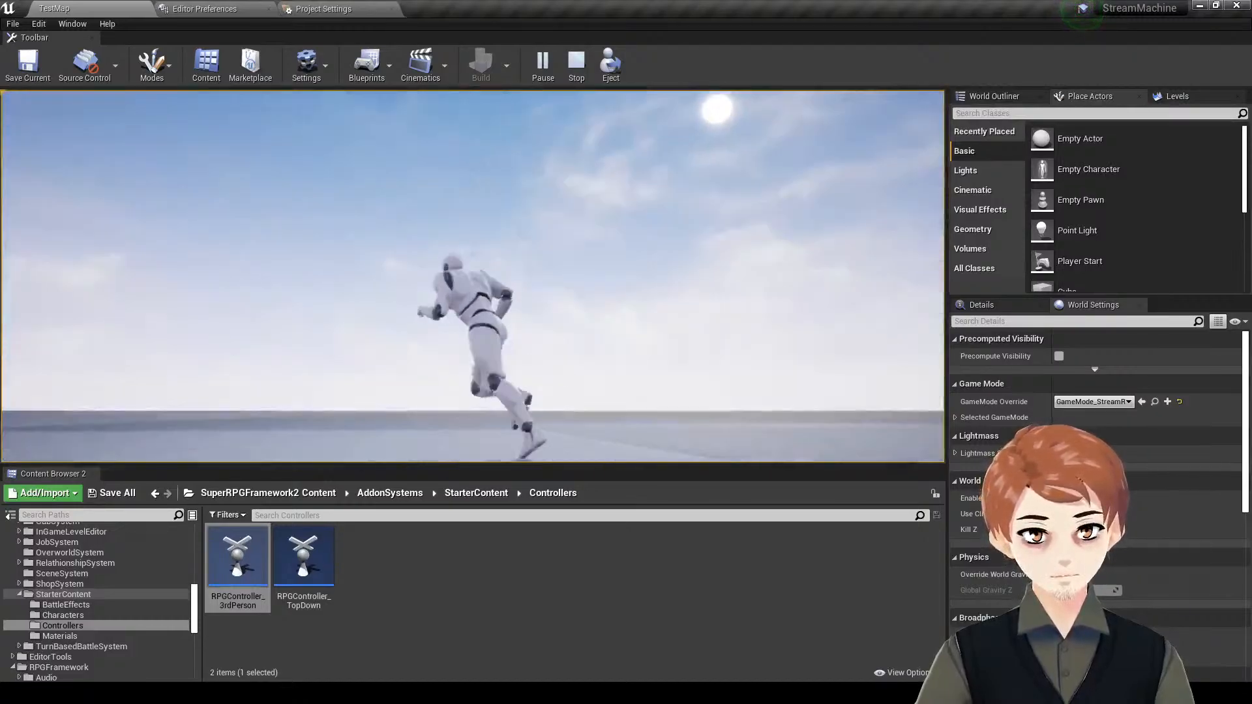
{"action": "key", "text": "w"}
{"action": "key", "text": "d"}
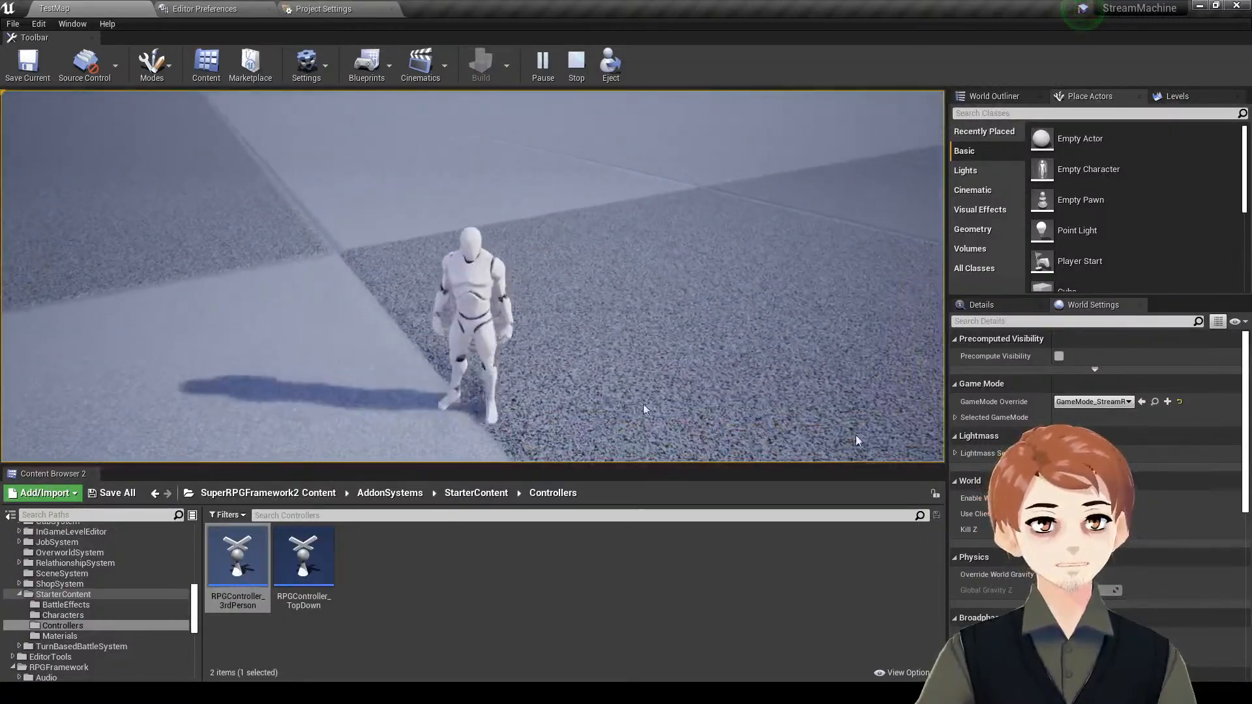
- Return to the StreamRPG_DefaultPlayer event graph and examine its movement and look nodes during the play session
{"action": "key", "text": "super"}
{"action": "key", "text": "alt+Tab"}
{"action": "right_click_drag", "start_coordinate": [472, 246], "coordinate": [453, 320]}
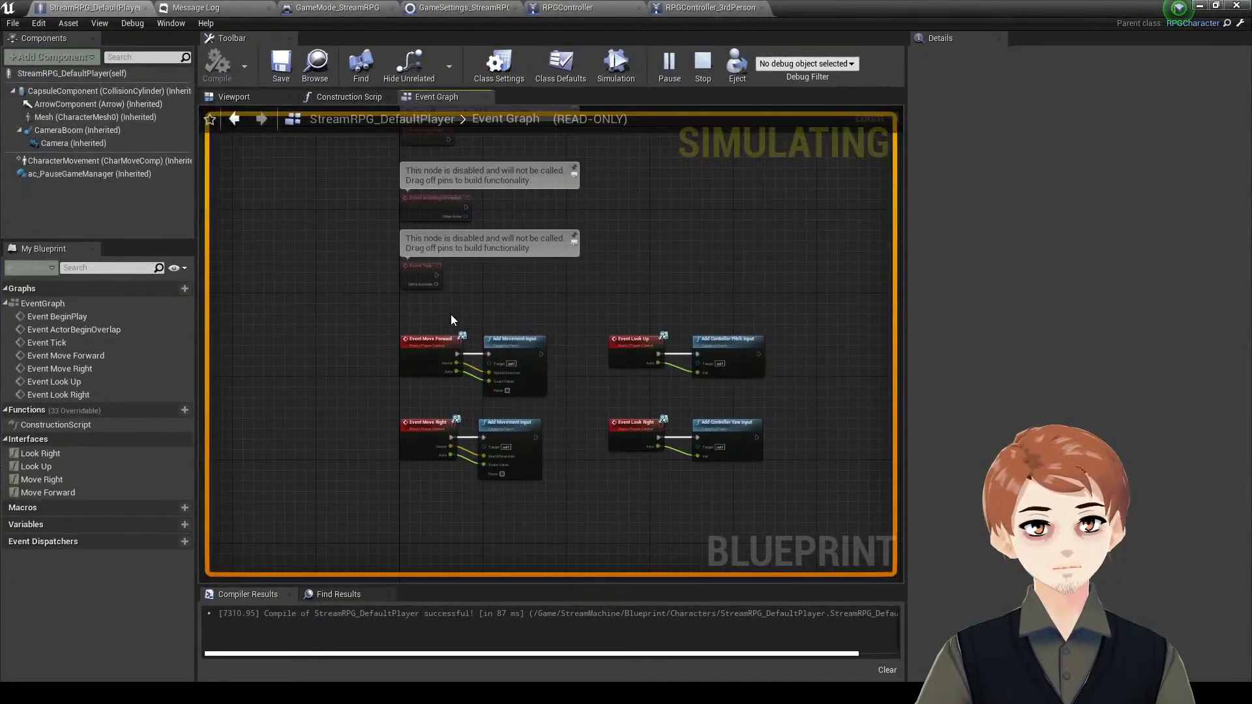
{"action": "right_click_drag", "start_coordinate": [762, 347], "coordinate": [760, 261]}
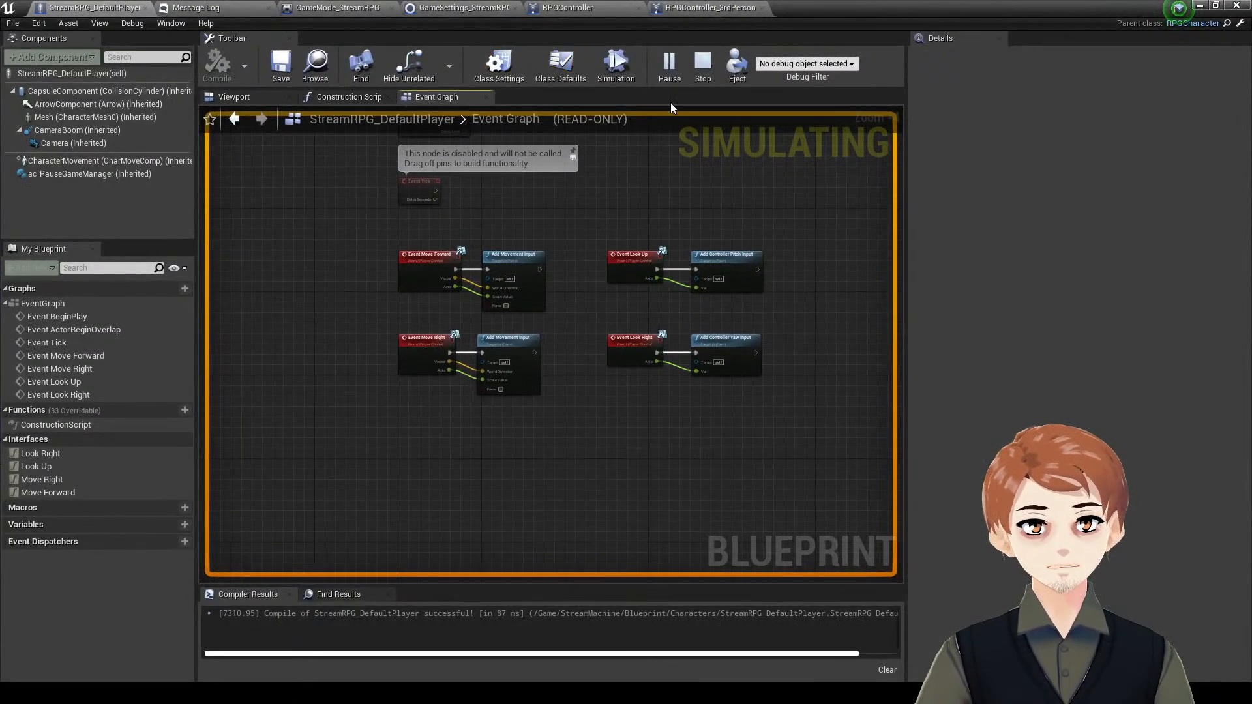
{"action": "scroll", "coordinate": [493, 256], "scroll_direction": "up", "scroll_amount": 3}
{"action": "right_click_drag", "start_coordinate": [567, 242], "coordinate": [469, 282]}
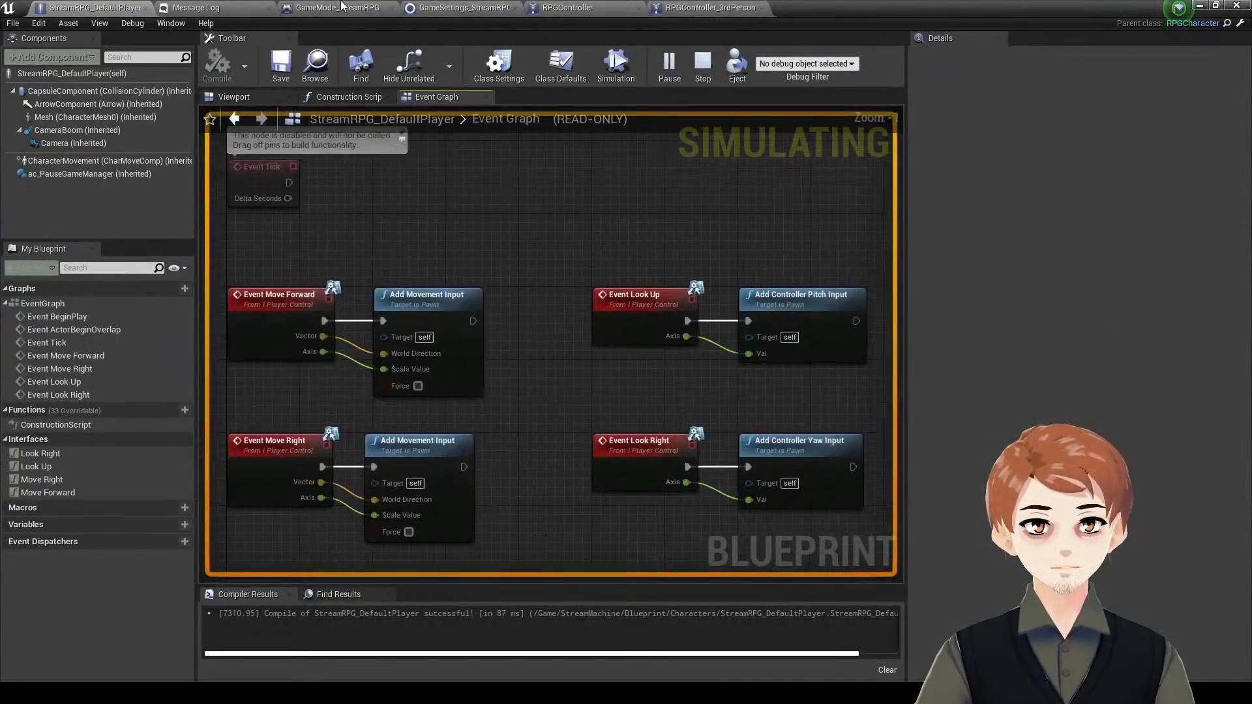
- Examine the input handling in the RPGController and RPGController_3rdPerson event graphs
{"action": "left_click", "coordinate": [342, 6]}
{"action": "left_click", "coordinate": [231, 4]}
{"action": "left_click", "coordinate": [508, 3]}
{"action": "left_click", "coordinate": [568, 7]}
{"action": "left_click", "coordinate": [710, 7]}
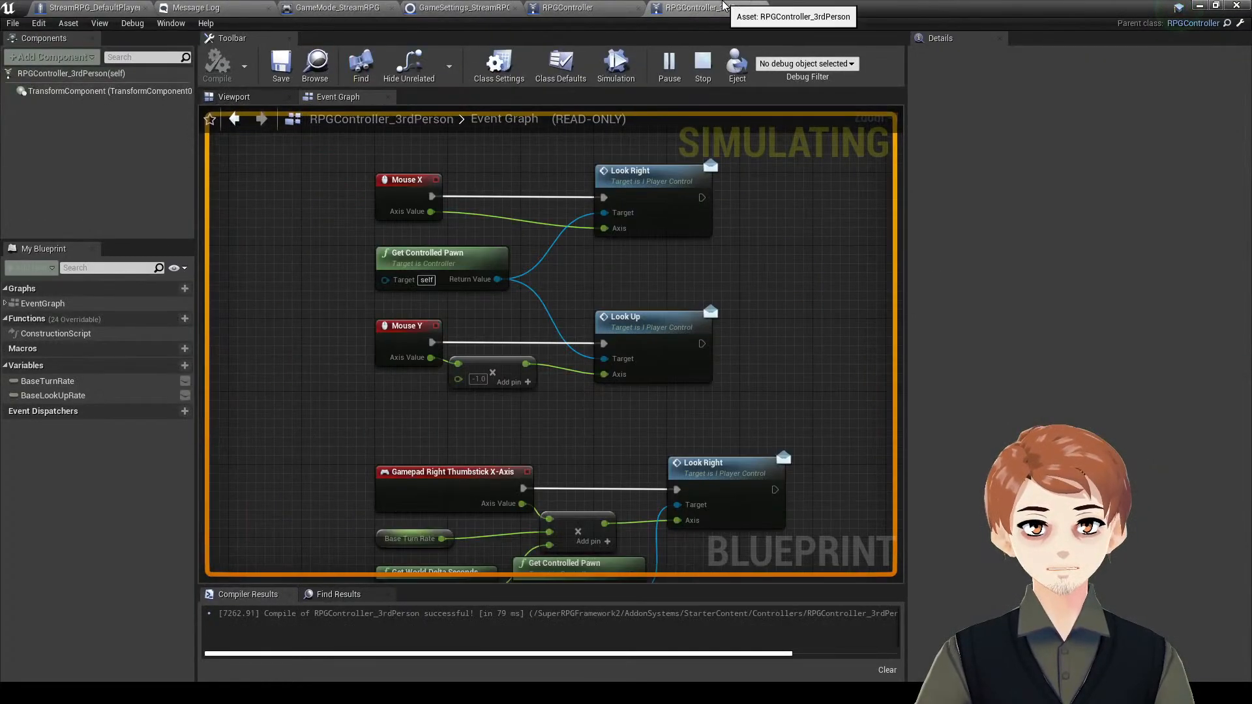
{"action": "left_click", "coordinate": [568, 7]}
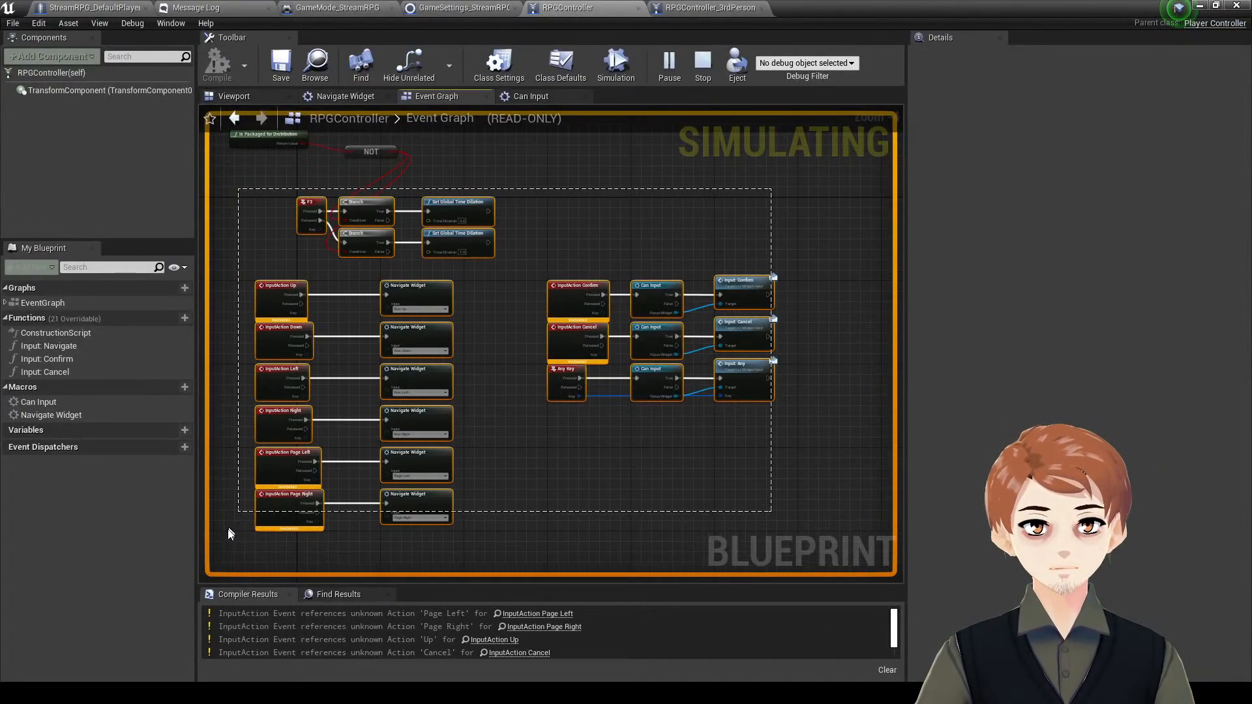
{"action": "scroll", "coordinate": [561, 480], "scroll_direction": "up", "scroll_amount": 1}
{"action": "left_click", "coordinate": [694, 6]}
{"action": "scroll", "coordinate": [584, 447], "scroll_direction": "down", "scroll_amount": 6}
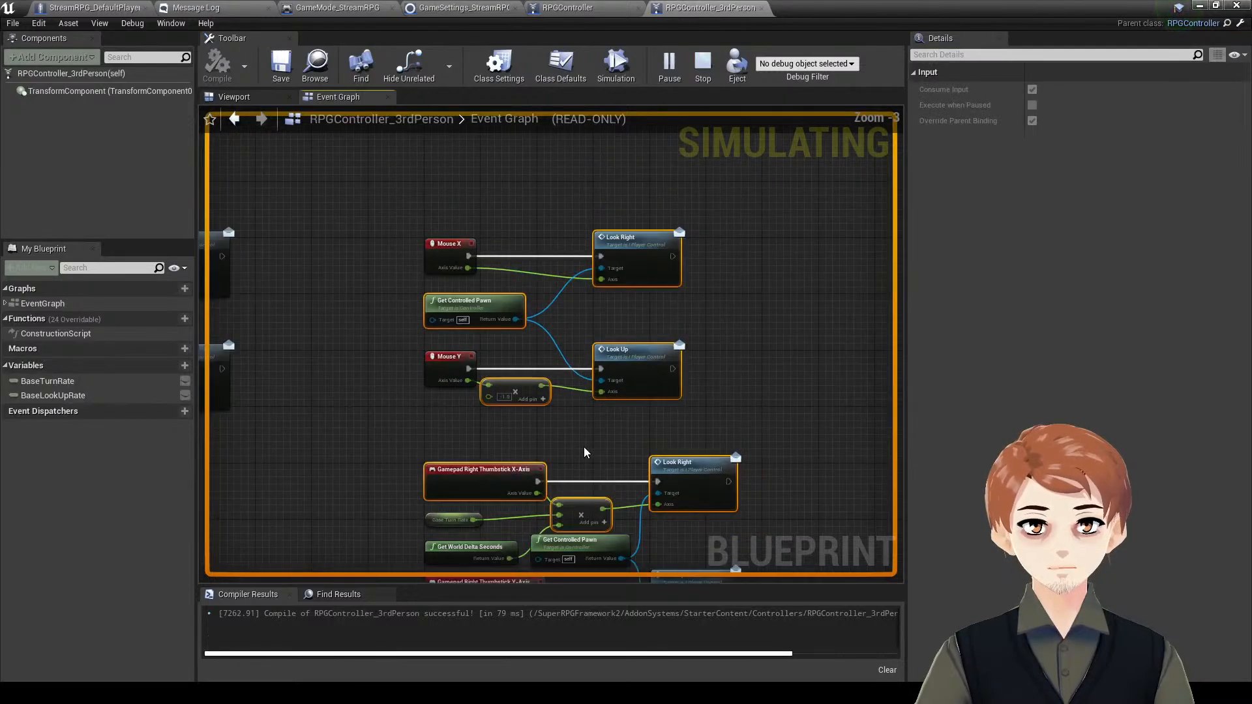
{"action": "scroll", "coordinate": [605, 425], "scroll_direction": "up", "scroll_amount": 3}
{"action": "scroll", "coordinate": [604, 404], "scroll_direction": "down", "scroll_amount": 2}
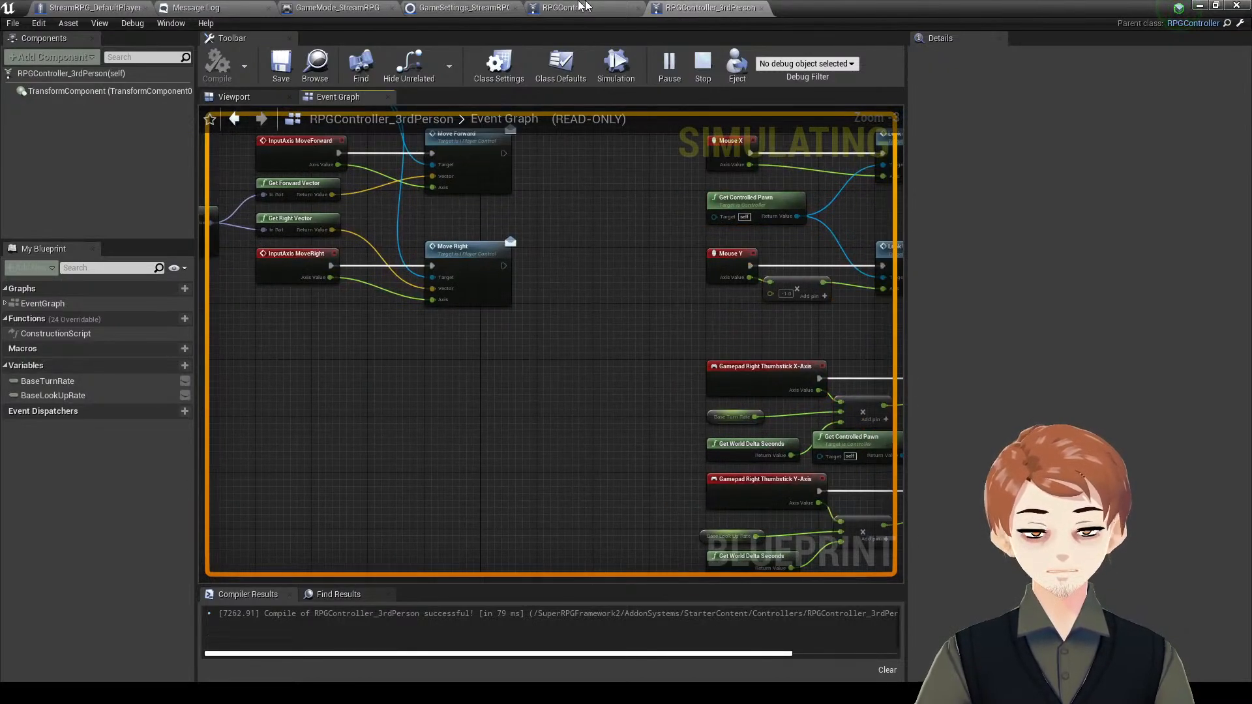
- Look through the other open assets, then review how StreamRPG_DefaultPlayer's interface events feed the movement and camera input nodes
{"action": "left_click", "coordinate": [318, 9]}
{"action": "left_click", "coordinate": [196, 7]}
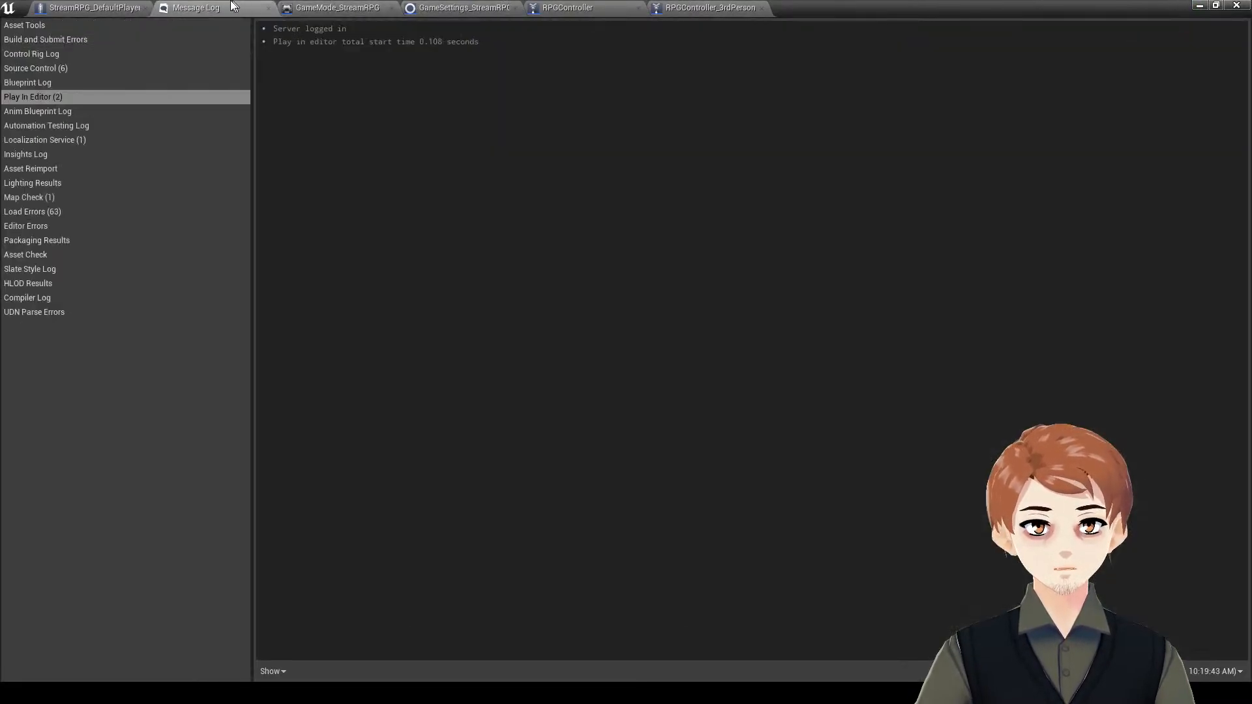
{"action": "left_click", "coordinate": [319, 6]}
{"action": "left_click", "coordinate": [450, 7]}
{"action": "left_click", "coordinate": [98, 6]}
{"action": "right_click_drag", "start_coordinate": [592, 330], "coordinate": [626, 255]}
{"action": "left_click_drag", "start_coordinate": [622, 166], "coordinate": [673, 402]}
{"action": "left_click_drag", "start_coordinate": [571, 424], "coordinate": [489, 302]}
{"action": "left_click", "coordinate": [498, 343]}
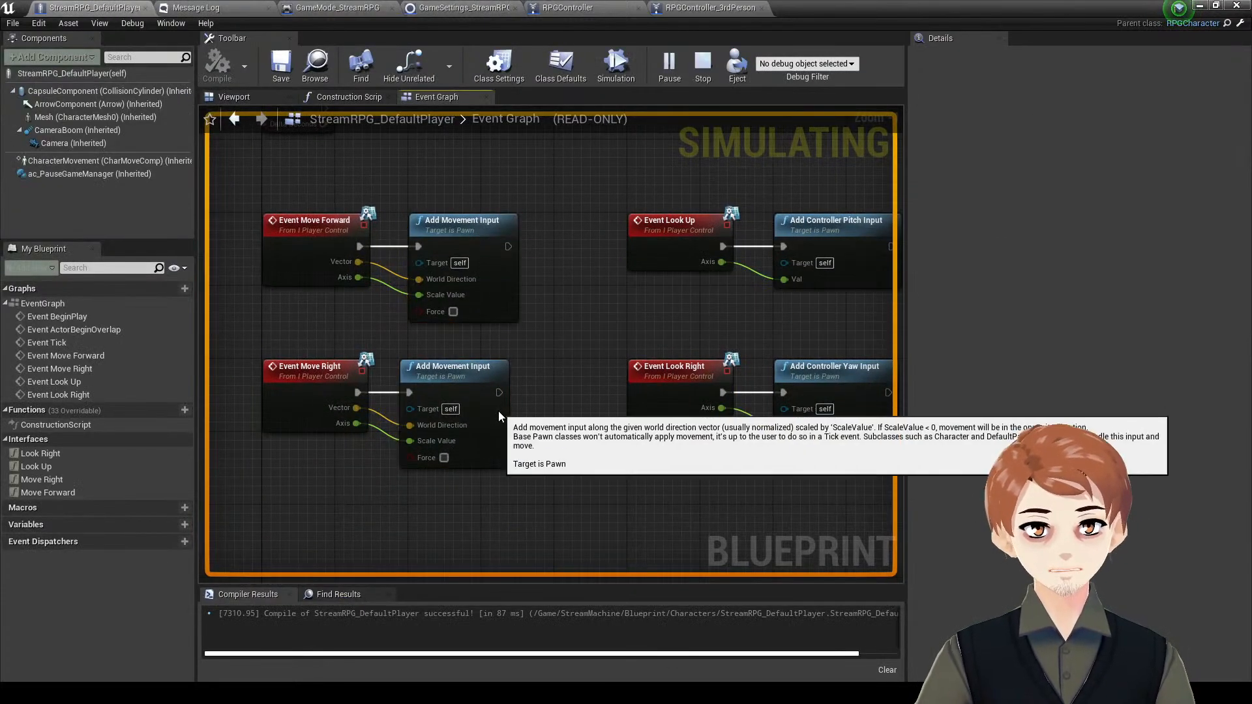
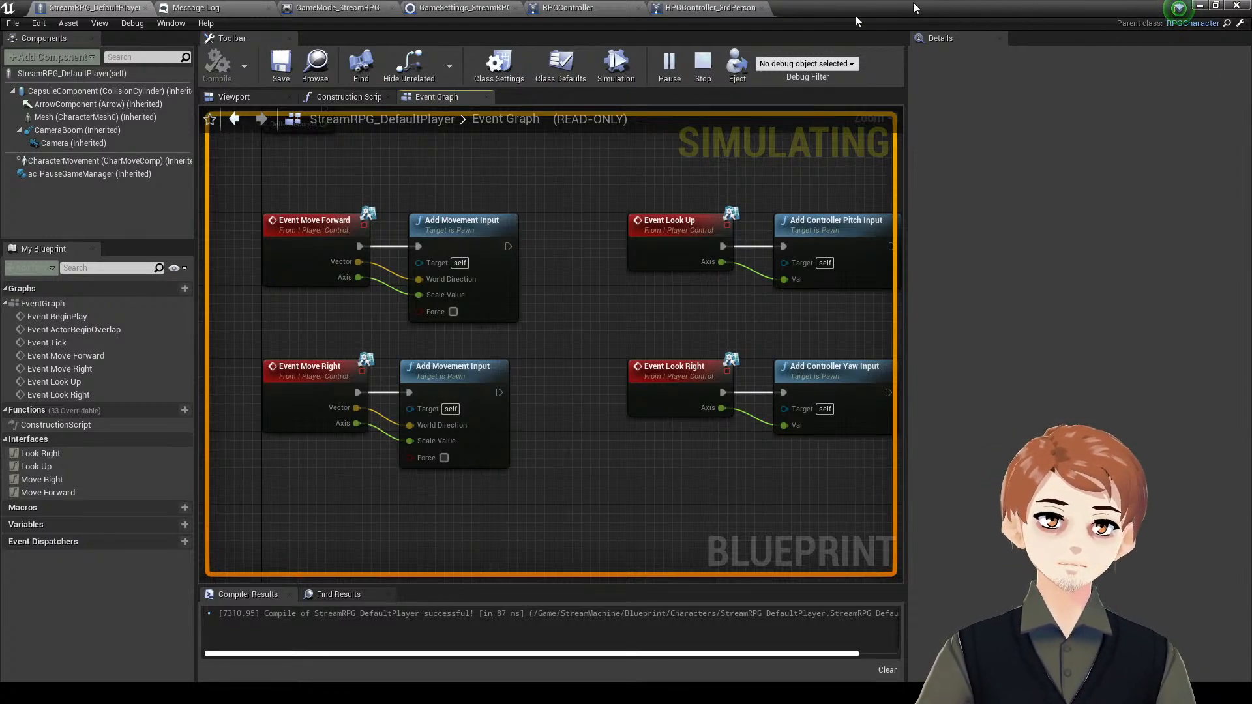
- End the play session and return to the StreamRPG_DefaultPlayer event graph
{"action": "left_click", "coordinate": [1199, 6]}
{"action": "left_click", "coordinate": [577, 72]}
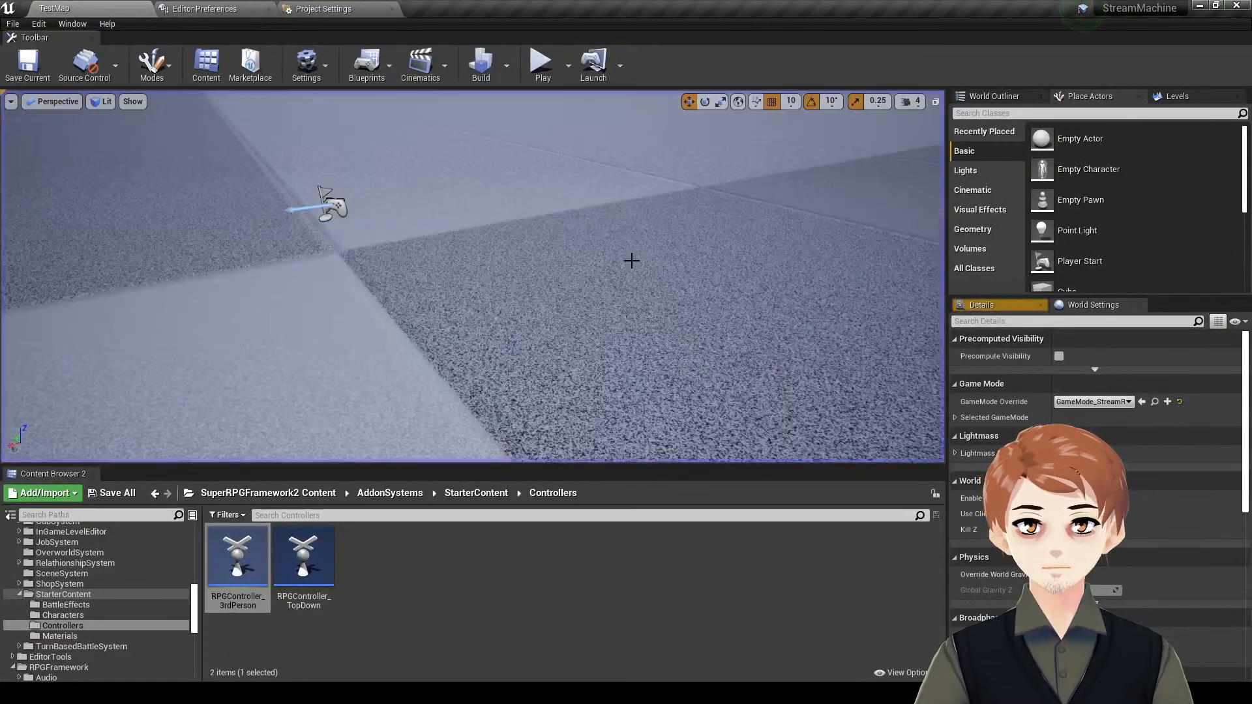
{"action": "right_click_drag", "start_coordinate": [707, 226], "coordinate": [707, 227]}
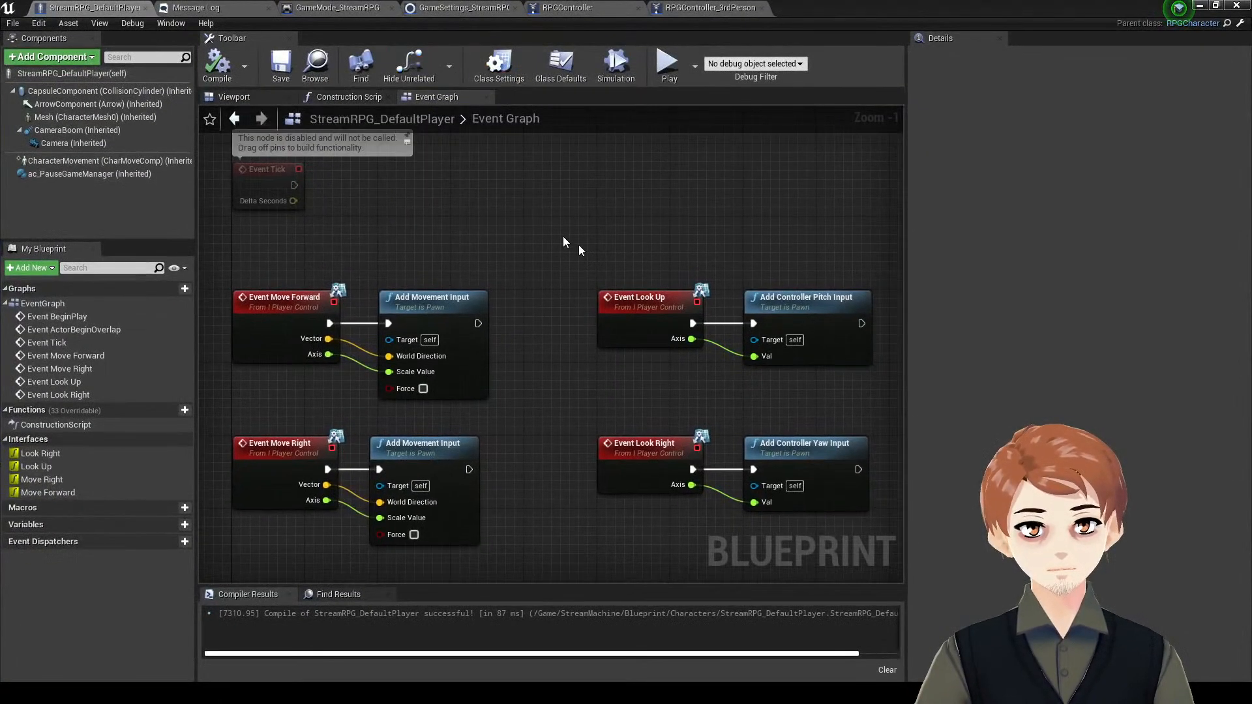
{"action": "scroll", "coordinate": [638, 268], "scroll_direction": "down", "scroll_amount": 2}
{"action": "scroll", "coordinate": [749, 196], "scroll_direction": "down", "scroll_amount": 1}
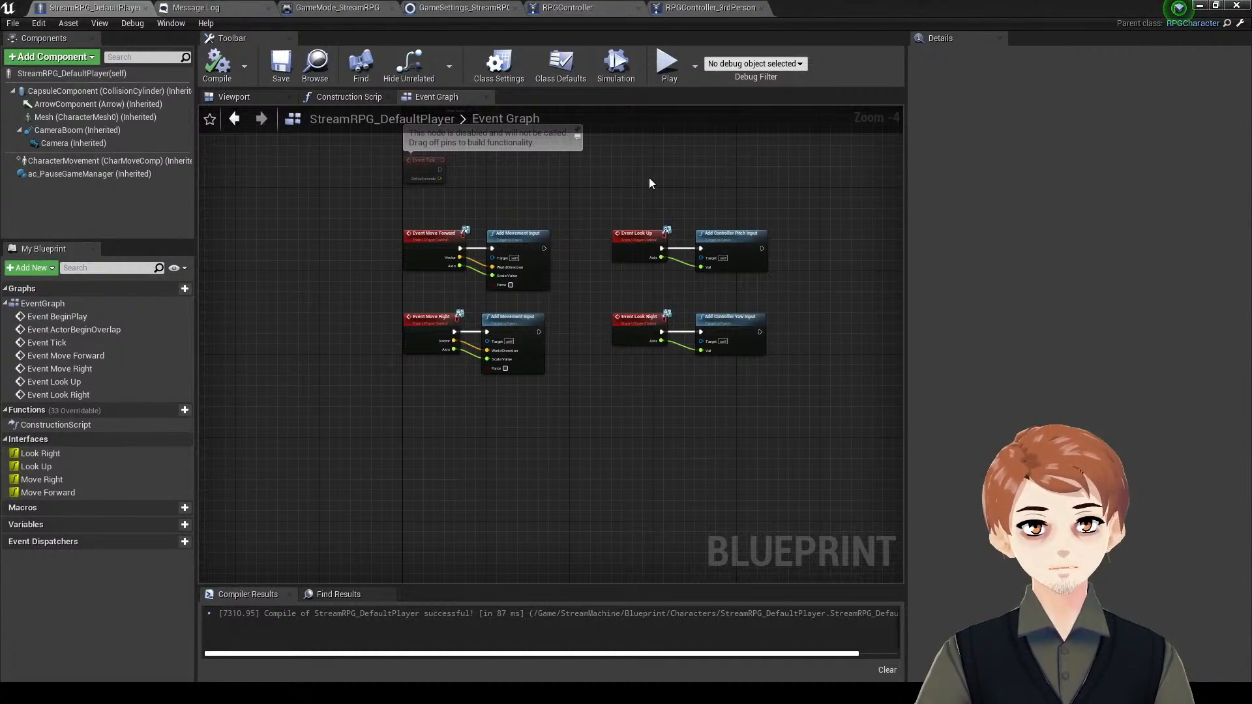
{"action": "right_click_drag", "start_coordinate": [650, 184], "coordinate": [641, 287]}
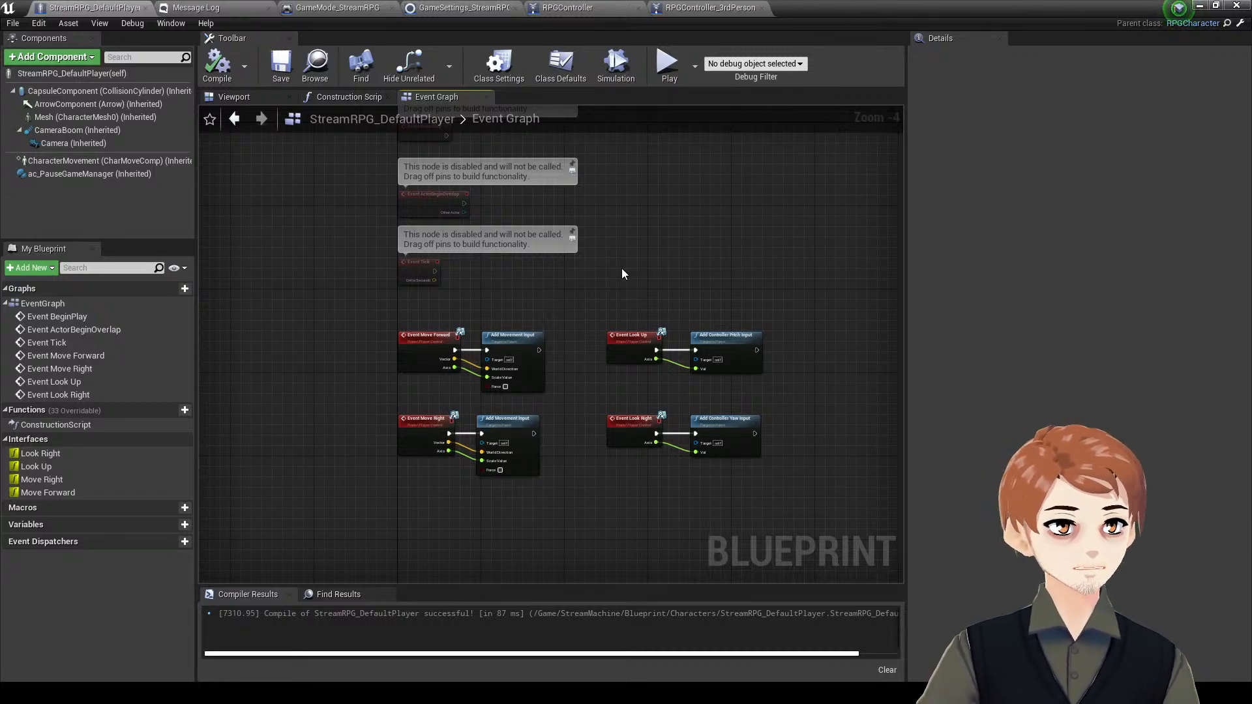
- Put the blueprint editor aside to return to the level editor and save the TestMap level
{"action": "left_click", "coordinate": [1200, 6]}
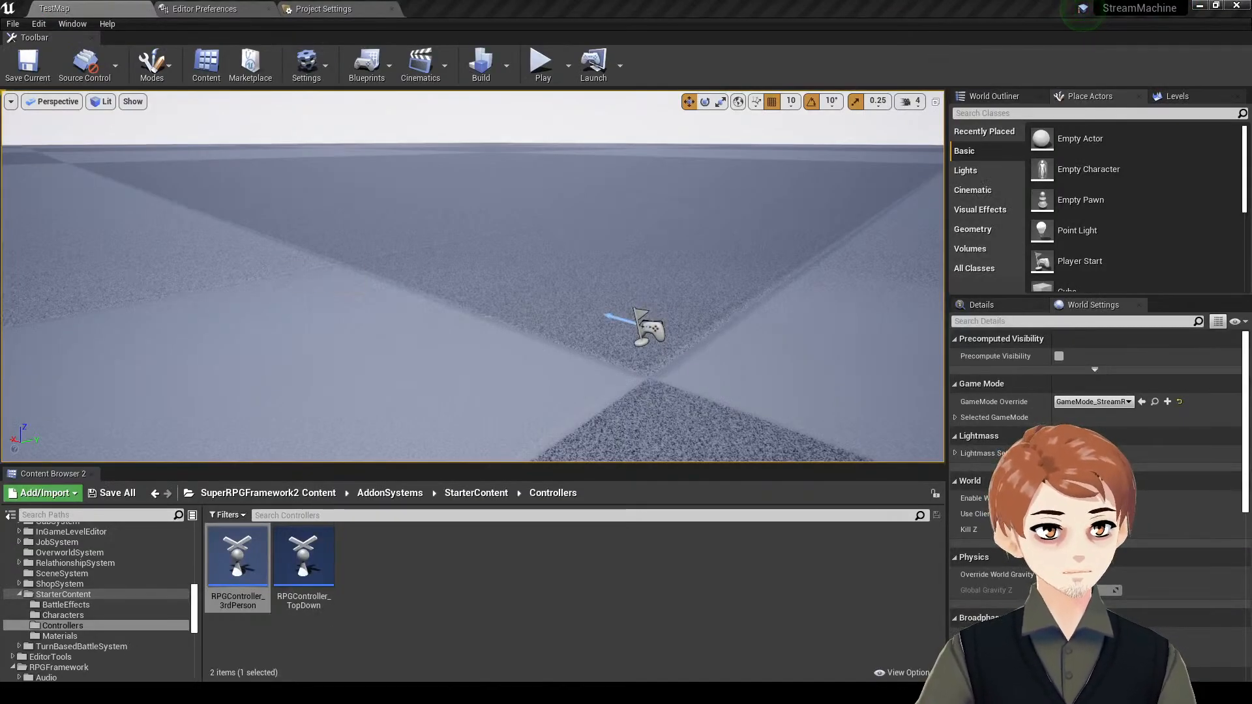
{"action": "mouse_move", "coordinate": [1249, 366]}
{"action": "left_mouse_down"}
{"action": "mouse_move", "coordinate": [1072, 457]}
{"action": "mouse_move", "coordinate": [600, 354]}
{"action": "mouse_move", "coordinate": [1249, 360]}
{"action": "left_mouse_up"}
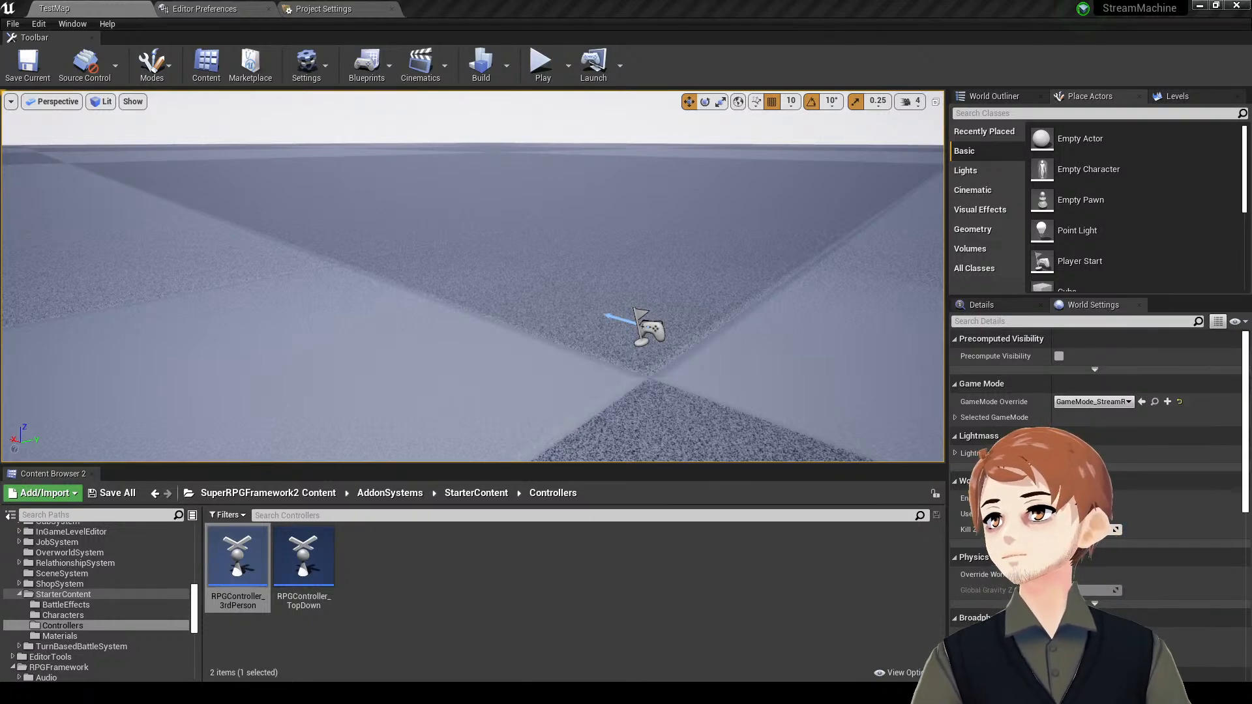
{"action": "left_click", "coordinate": [525, 608]}
{"action": "key", "text": "ctrl+s"}
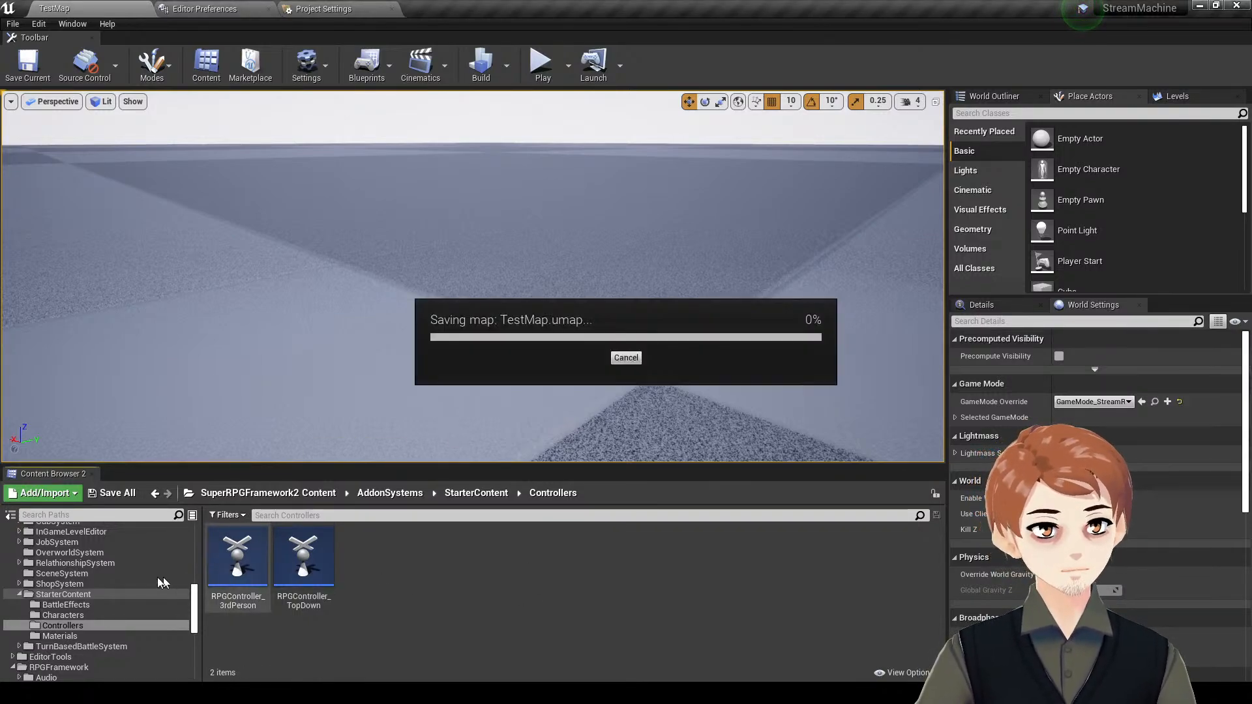
- Return the folder tree to the project's content and enlarge the level viewport by resizing the neighbouring panels
{"action": "scroll", "coordinate": [115, 550], "scroll_direction": "up", "scroll_amount": 5}
{"action": "scroll", "coordinate": [116, 550], "scroll_direction": "up", "scroll_amount": 8}
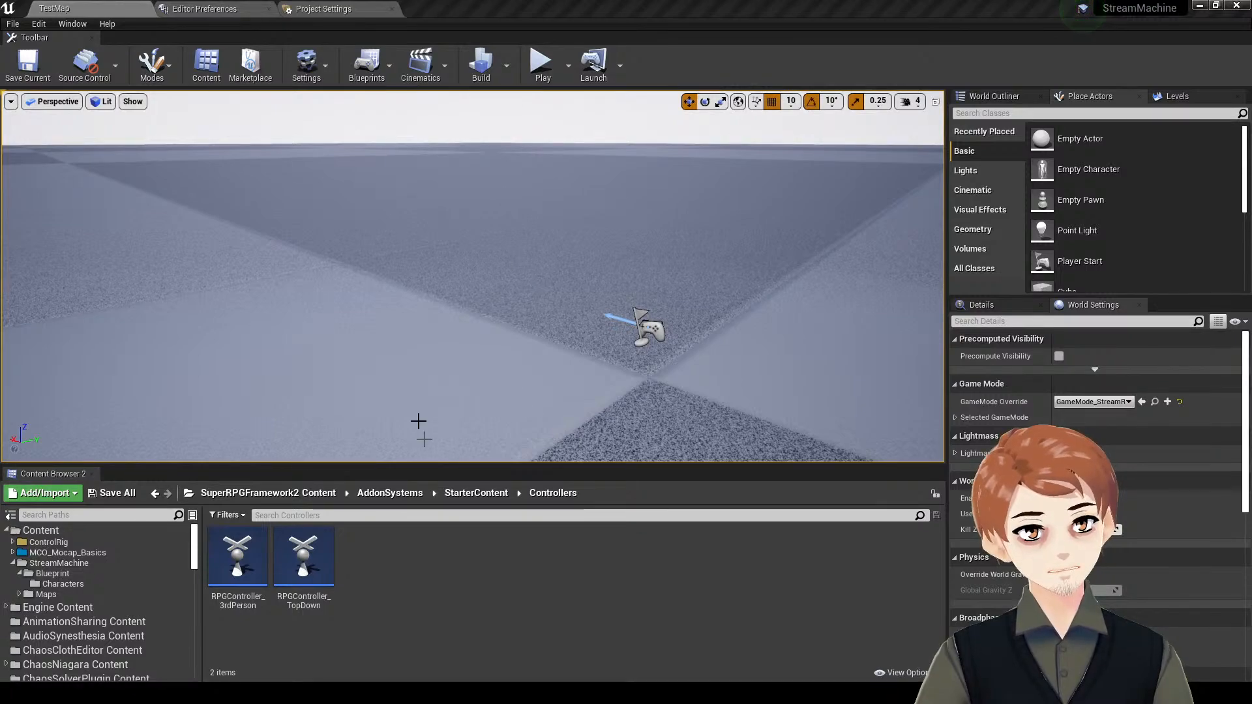
{"action": "right_click_drag", "start_coordinate": [418, 422], "coordinate": [420, 399]}
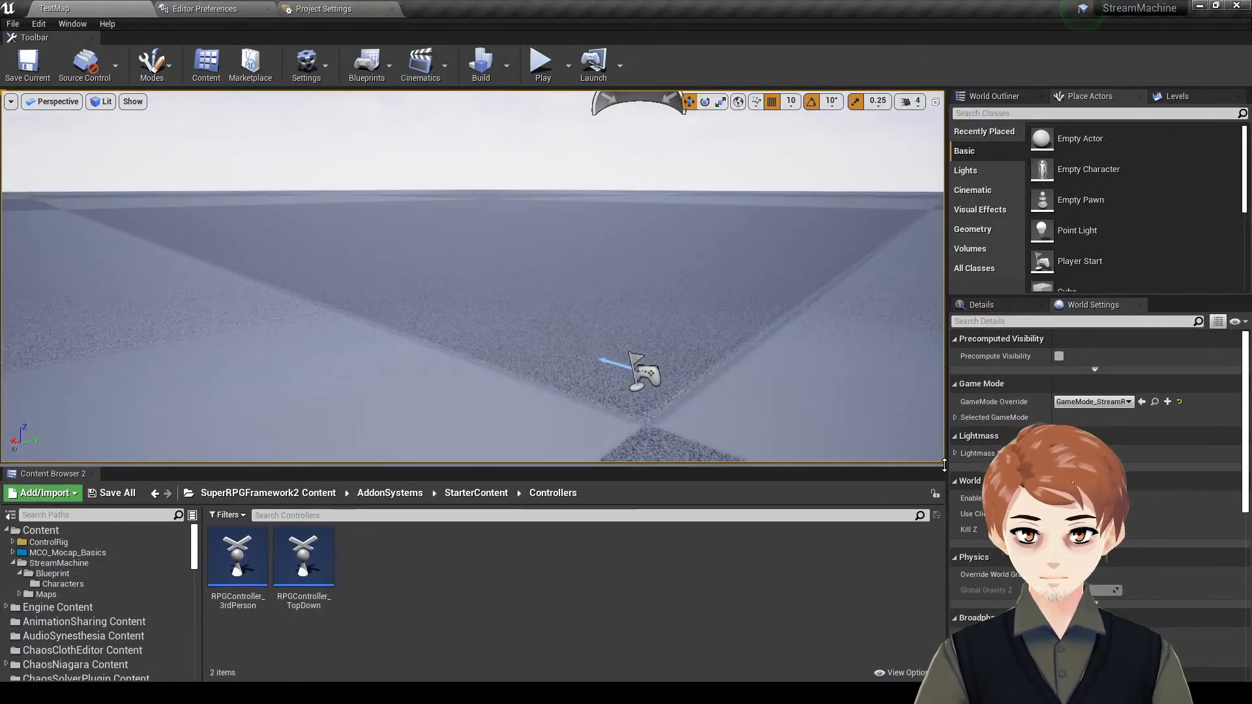
{"action": "left_click_drag", "start_coordinate": [944, 496], "coordinate": [945, 520]}
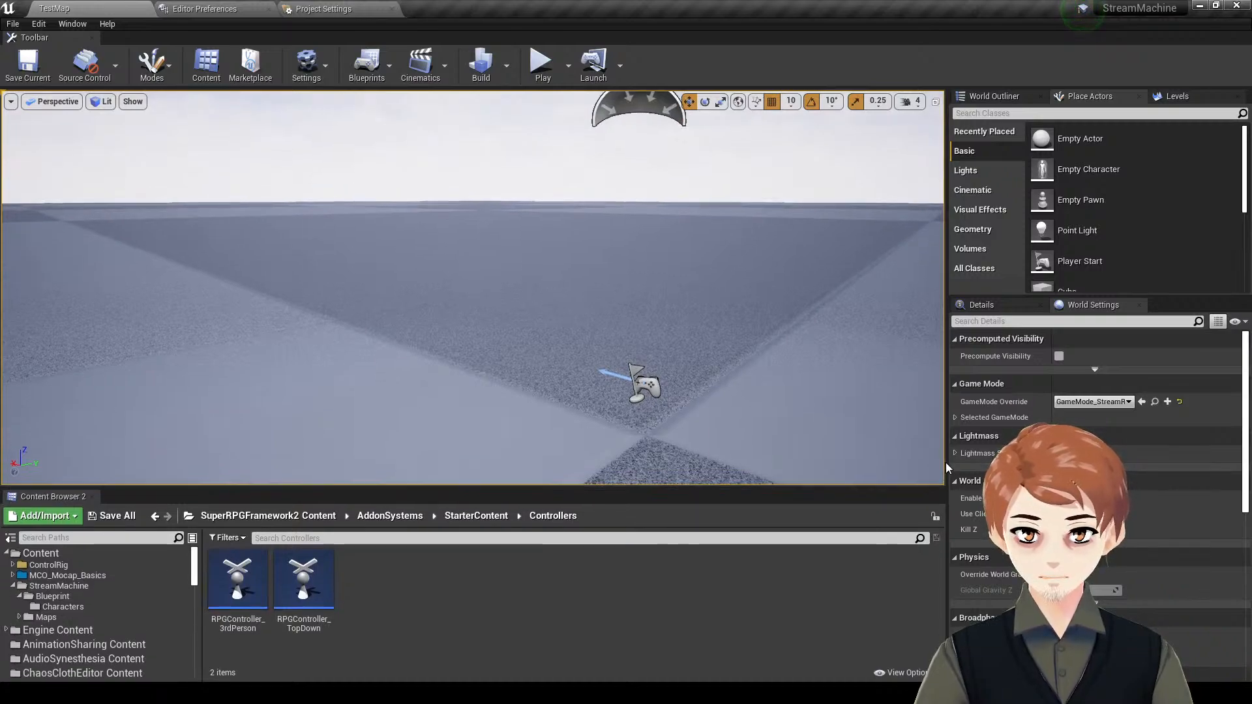
{"action": "left_click_drag", "start_coordinate": [946, 463], "coordinate": [967, 463]}
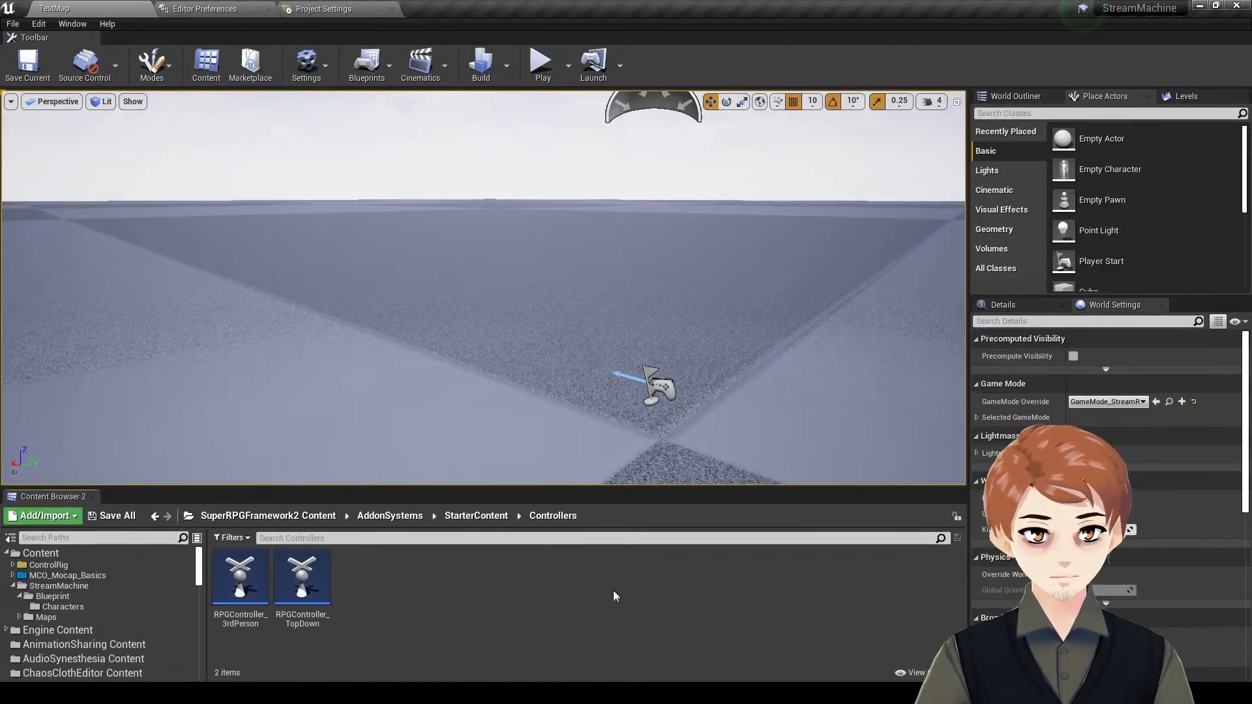
{"action": "scroll", "coordinate": [554, 587], "scroll_direction": "down", "scroll_amount": 2, "text": "ctrl"}
- Create a new folder named TitleScreen inside the StreamMachine Maps folder
{"action": "left_click", "coordinate": [76, 556]}
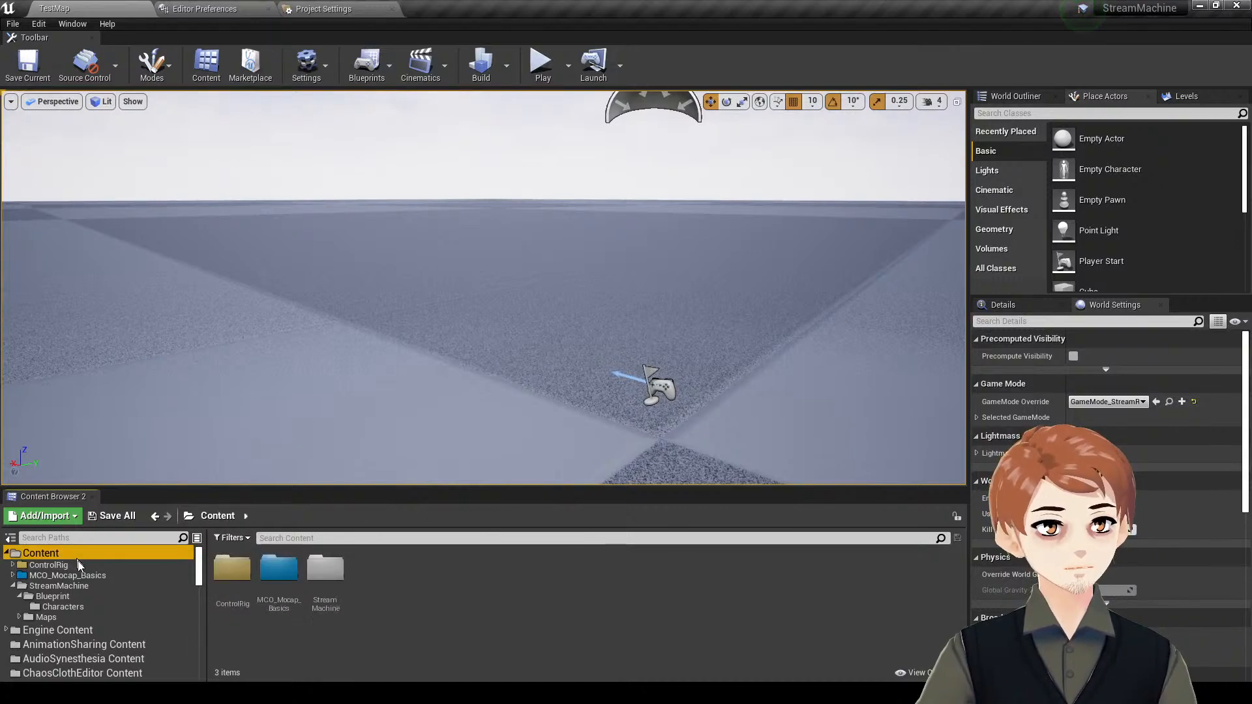
{"action": "left_click", "coordinate": [58, 619]}
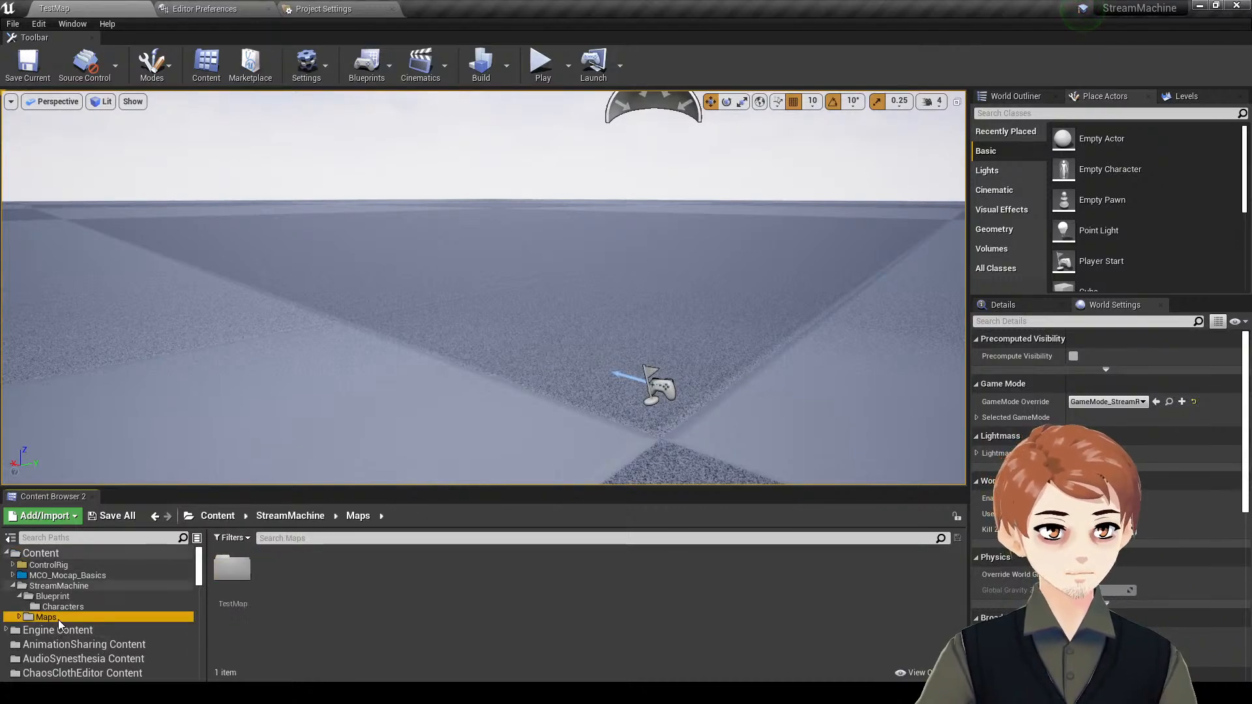
{"action": "right_click", "coordinate": [307, 583]}
{"action": "left_click", "coordinate": [349, 202]}
{"action": "type", "text": "T"}
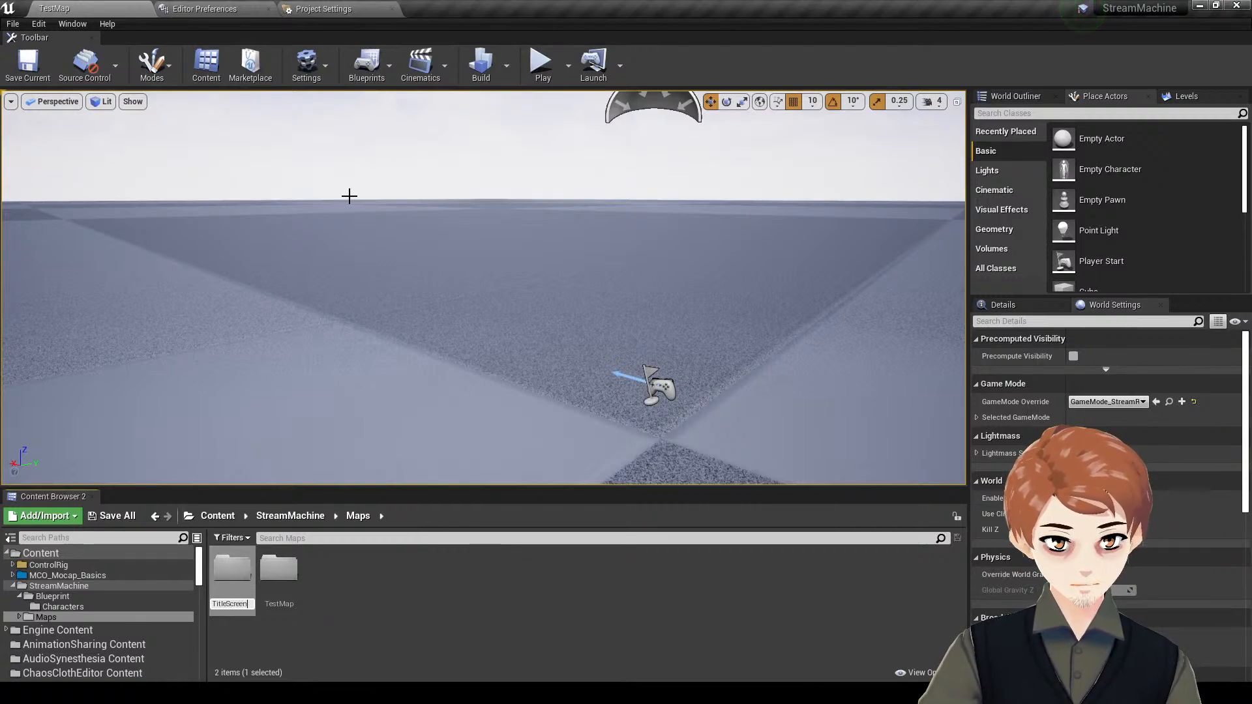
{"action": "type", "text": "itleScreen"}
{"action": "key", "text": "Return"}
- Create a level named TitleScreen inside the new TitleScreen folder and open it
{"action": "double_click", "coordinate": [269, 570]}
{"action": "right_click", "coordinate": [271, 574]}
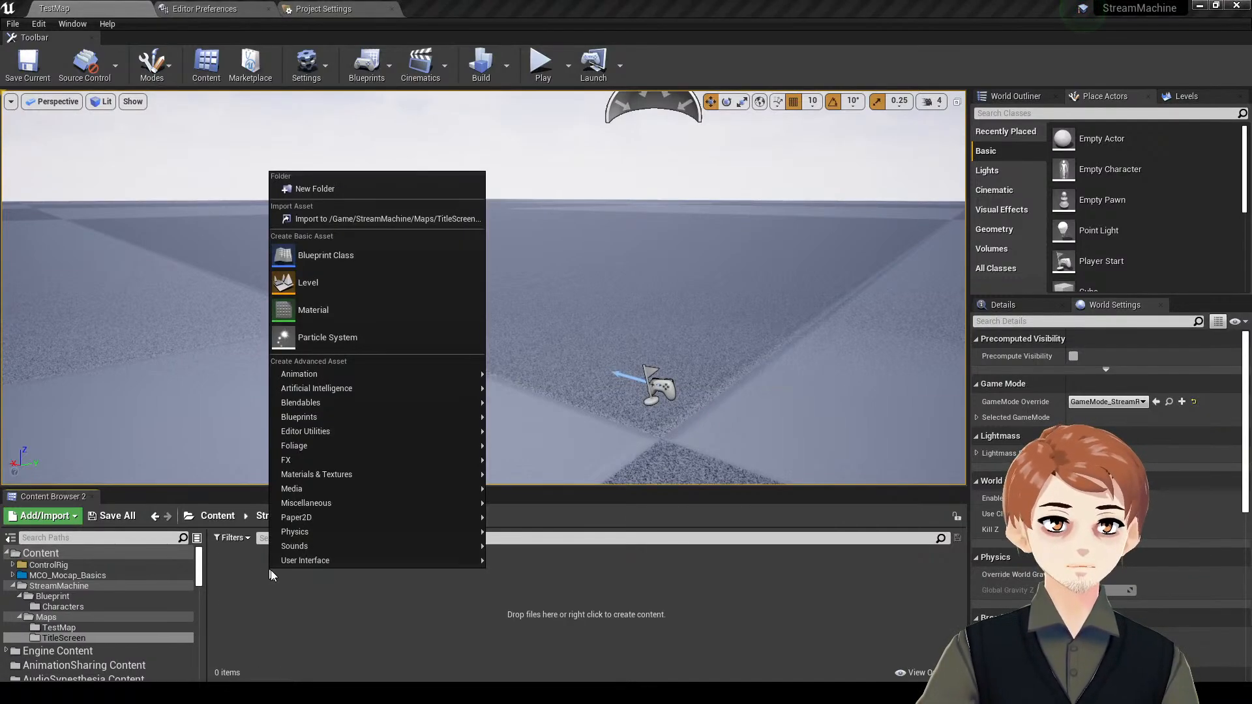
{"action": "mouse_move", "coordinate": [276, 563]}
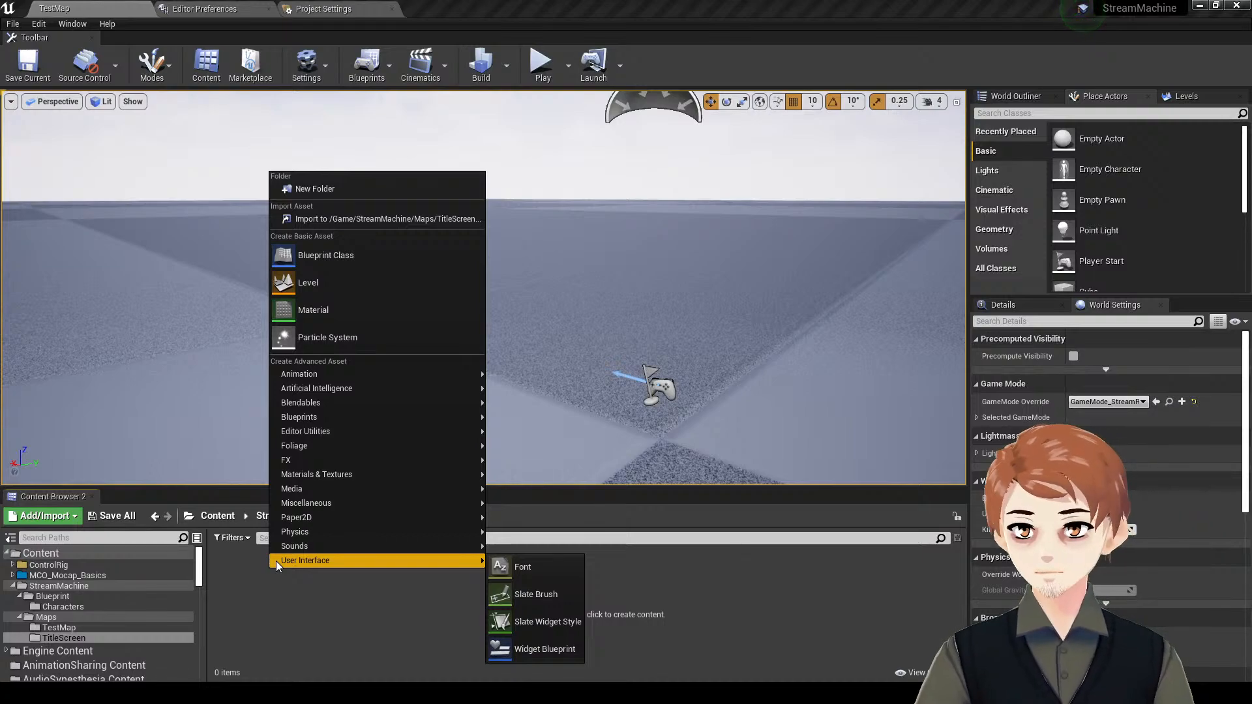
{"action": "left_click", "coordinate": [319, 277]}
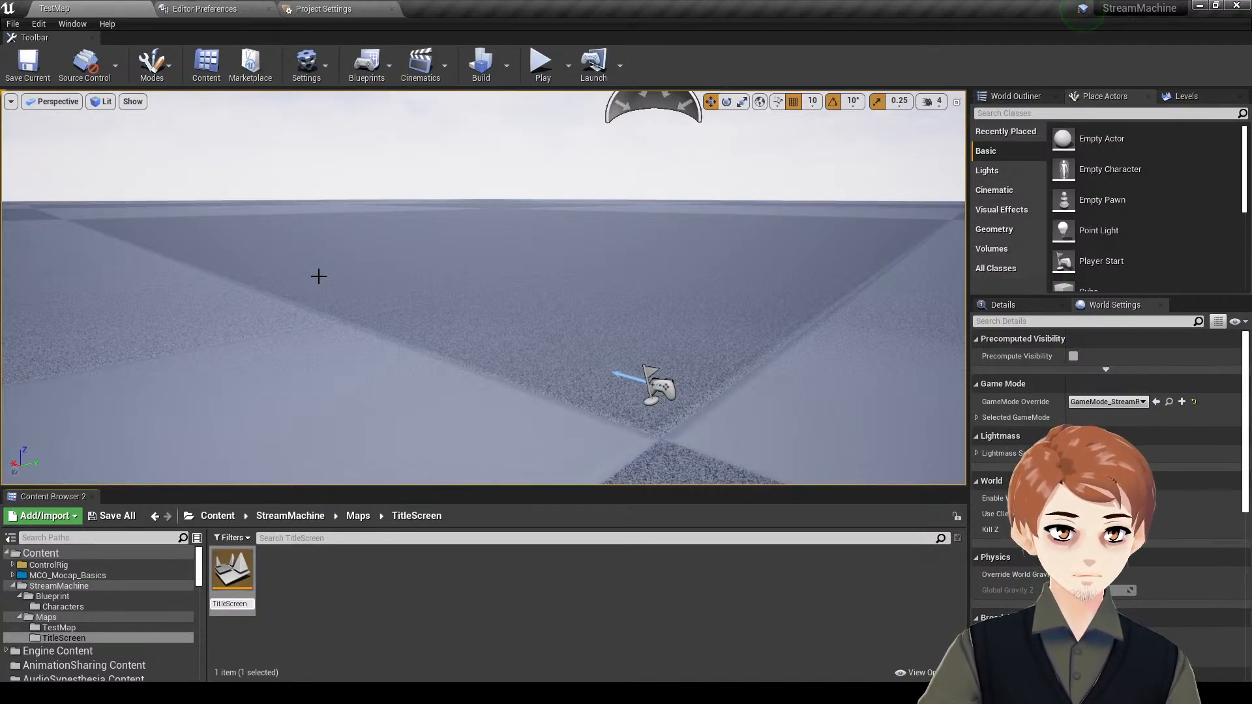
{"action": "double_click", "coordinate": [225, 564]}
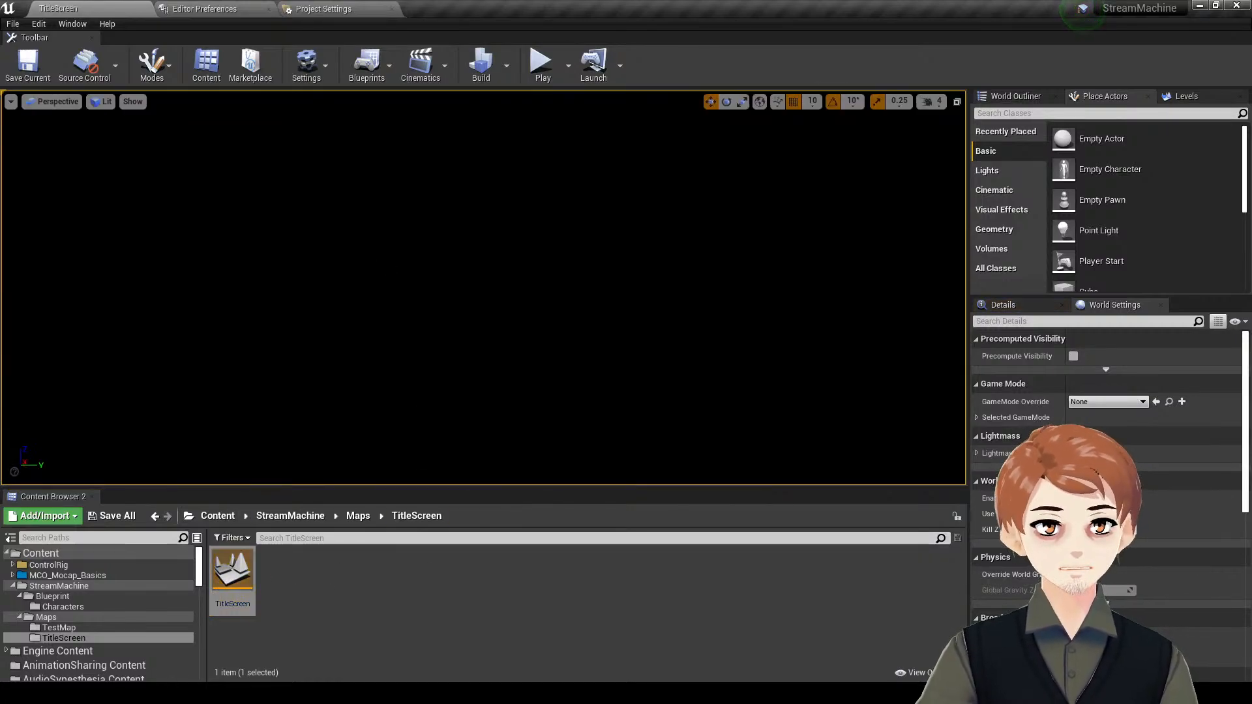
- Try a BP_Sky_Sphere in the empty level, then delete it and place a Sky Atmosphere actor instead
{"action": "key", "text": "w"}
{"action": "key", "text": "a"}
{"action": "key", "text": "a"}
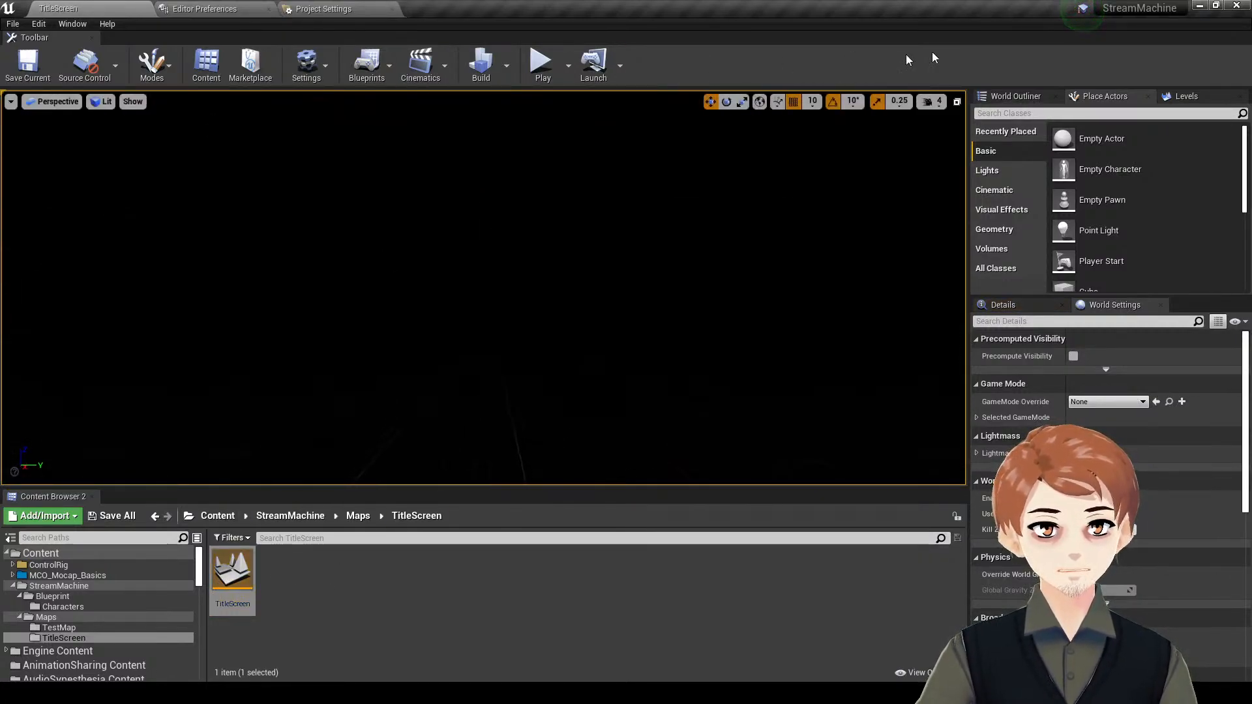
{"action": "left_click", "coordinate": [1051, 112]}
{"action": "type", "text": "sky"}
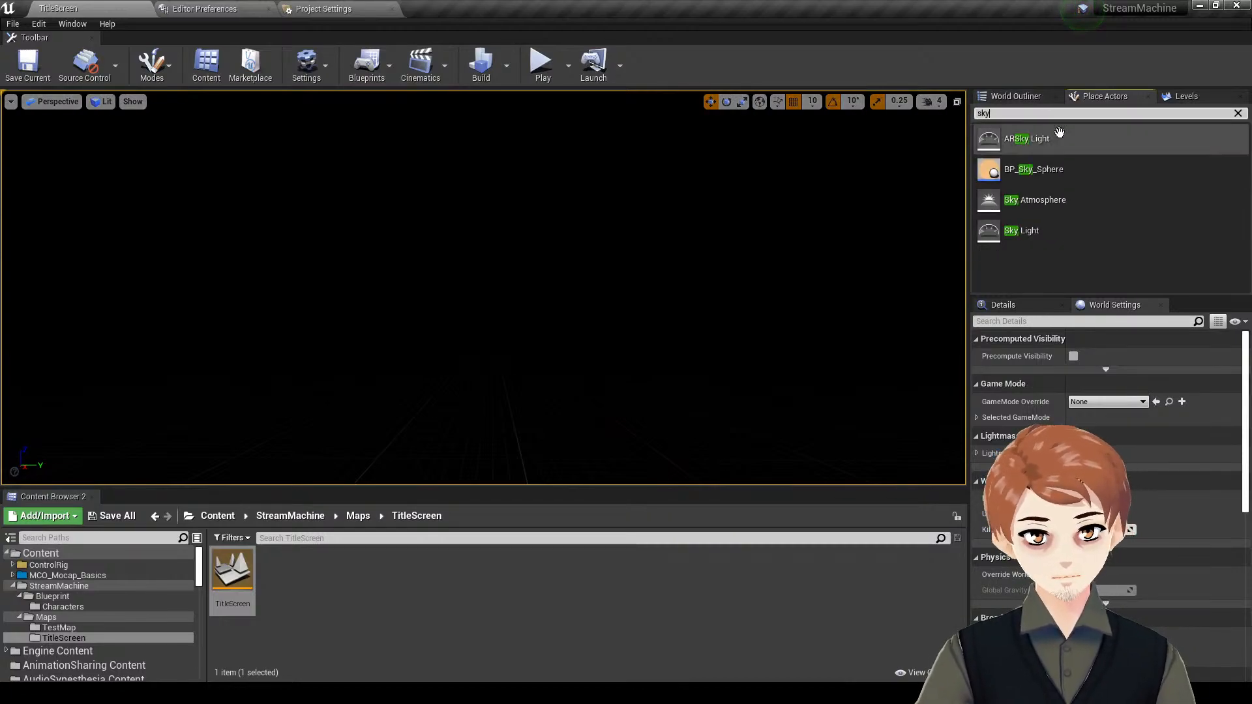
{"action": "left_click_drag", "start_coordinate": [1034, 169], "coordinate": [593, 224]}
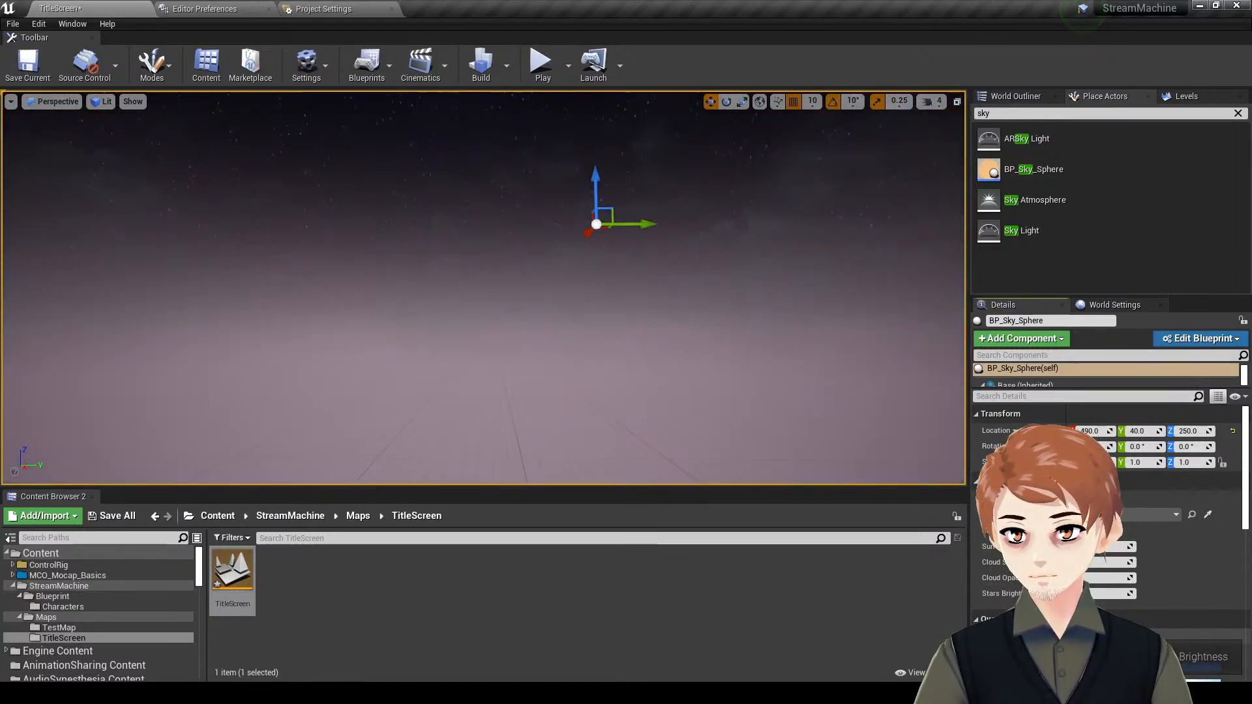
{"action": "key", "text": "Delete"}
{"action": "left_click_drag", "start_coordinate": [1033, 199], "coordinate": [684, 201]}
- Add a Volumetric Cloud and a Directional Light to the level near the Sky Atmosphere
{"action": "double_click", "coordinate": [1017, 113]}
{"action": "type", "text": "cl"}
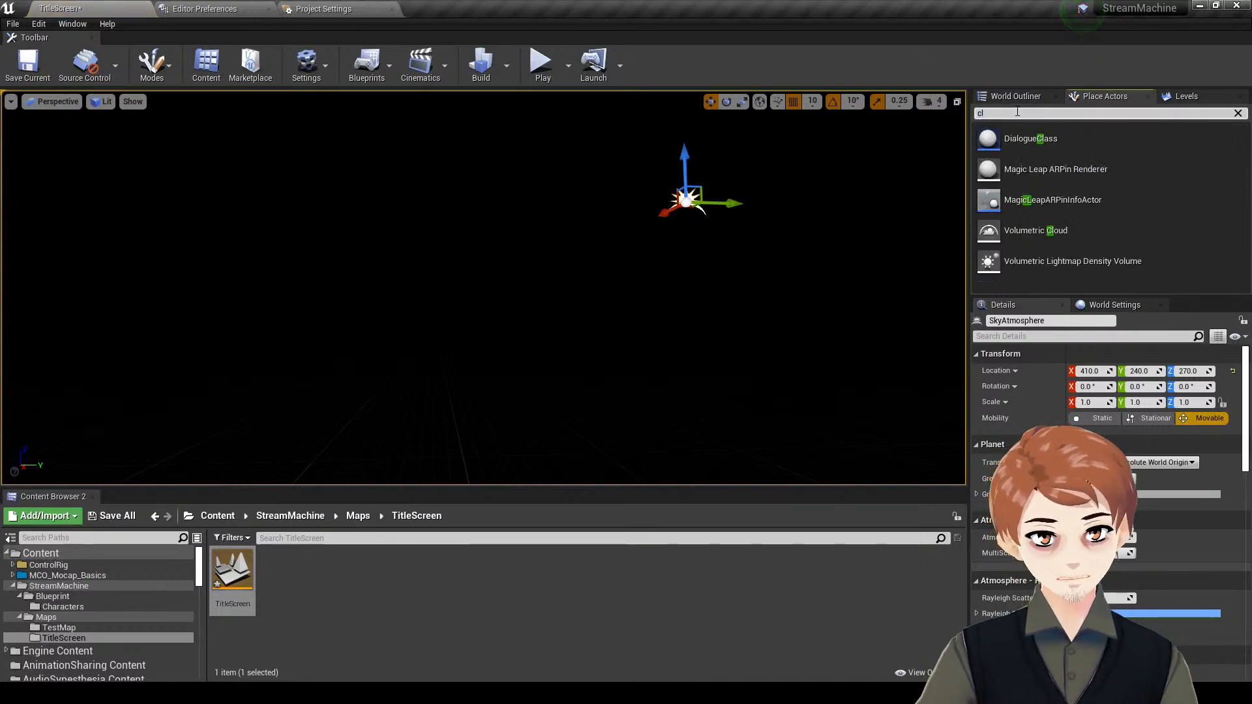
{"action": "type", "text": "oud"}
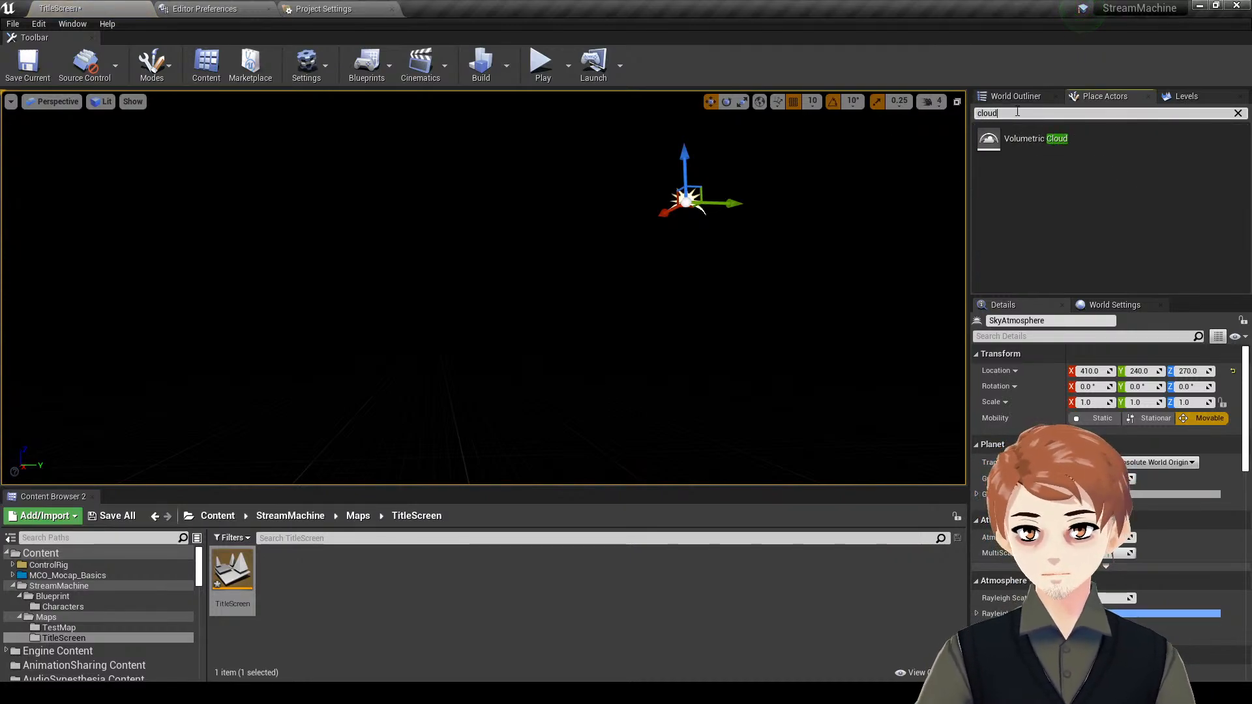
{"action": "left_click_drag", "start_coordinate": [1036, 139], "coordinate": [662, 138]}
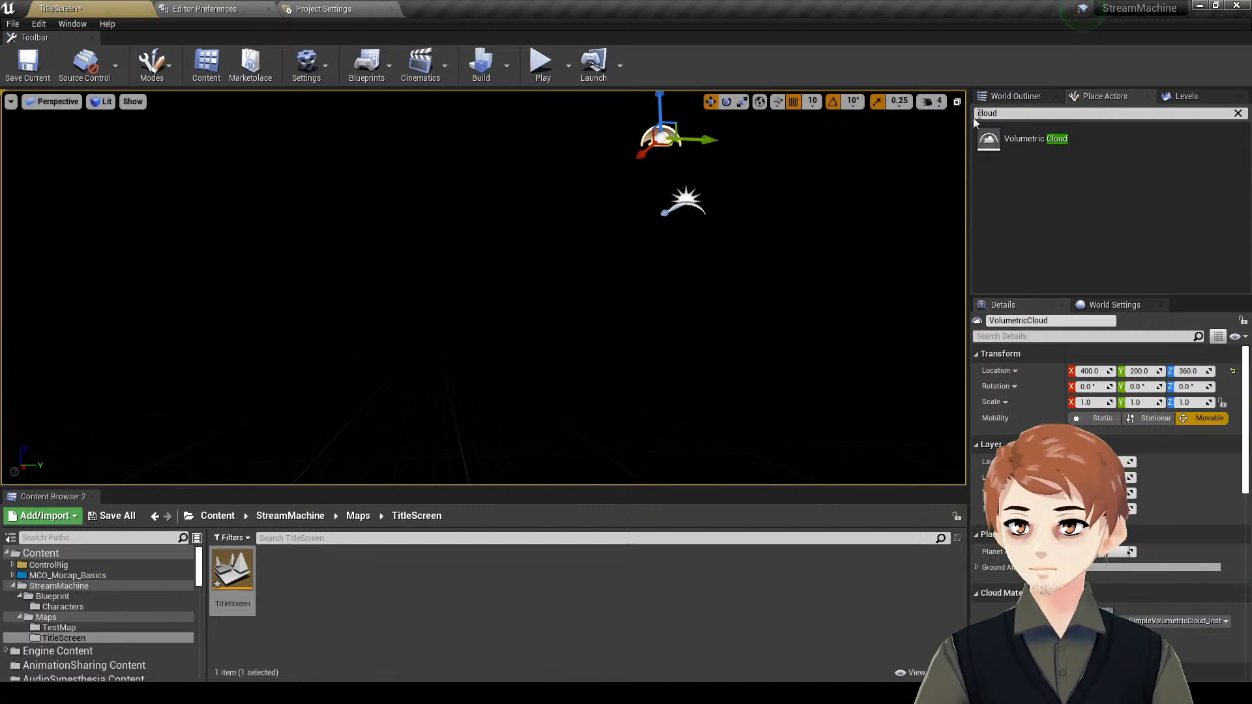
{"action": "double_click", "coordinate": [1044, 113]}
{"action": "type", "text": "dire"}
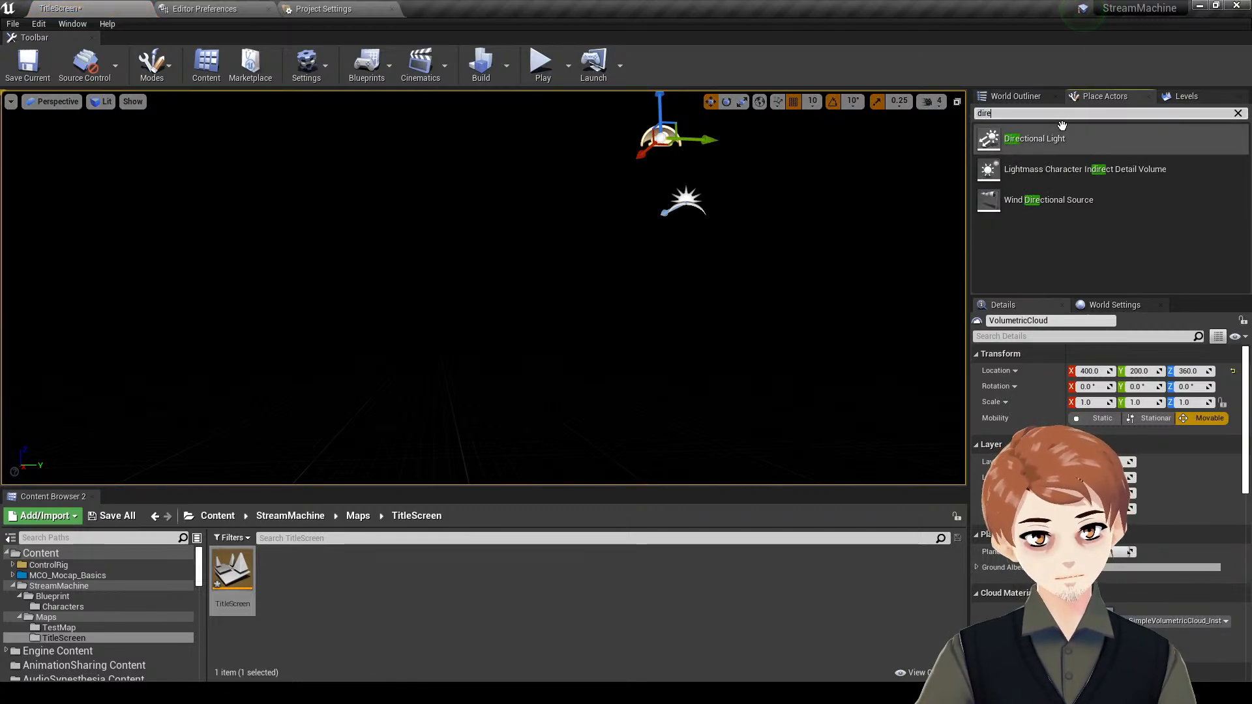
{"action": "left_click_drag", "start_coordinate": [1034, 139], "coordinate": [671, 195]}
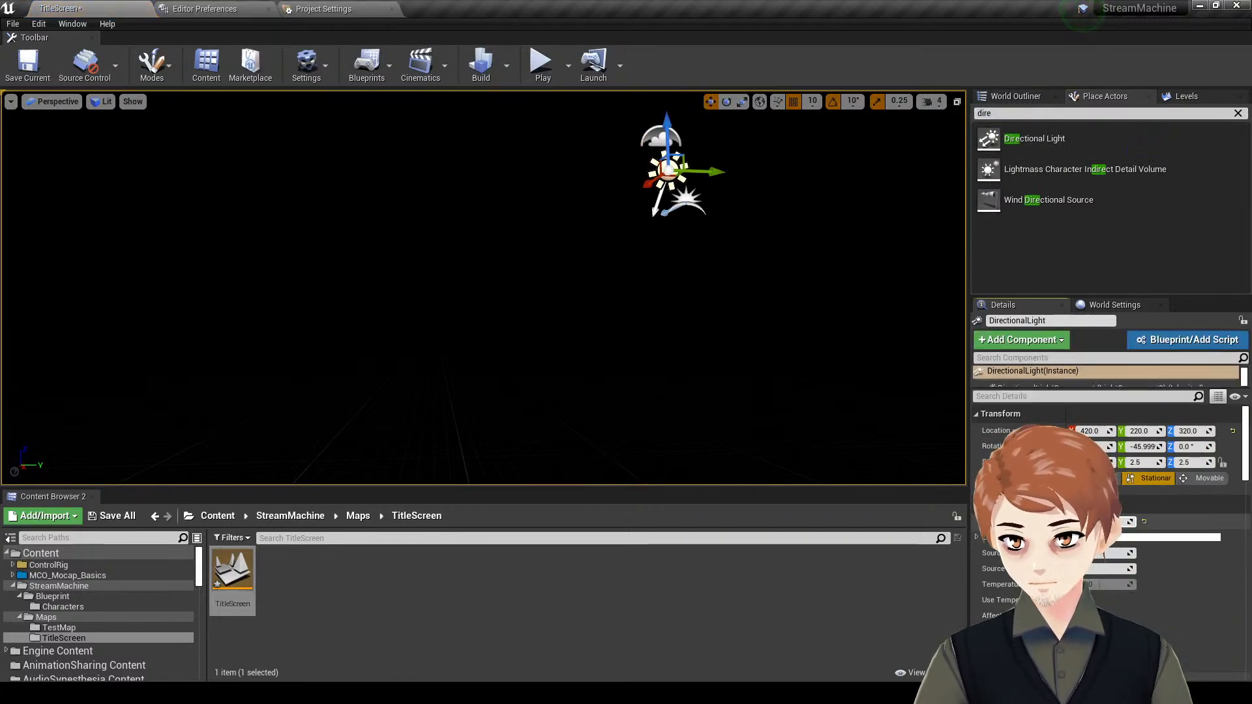
- Enable the Atmosphere Sun Light option on the directional light and clear the details and actor searches
{"action": "left_click", "coordinate": [1045, 355]}
{"action": "type", "text": "sun"}
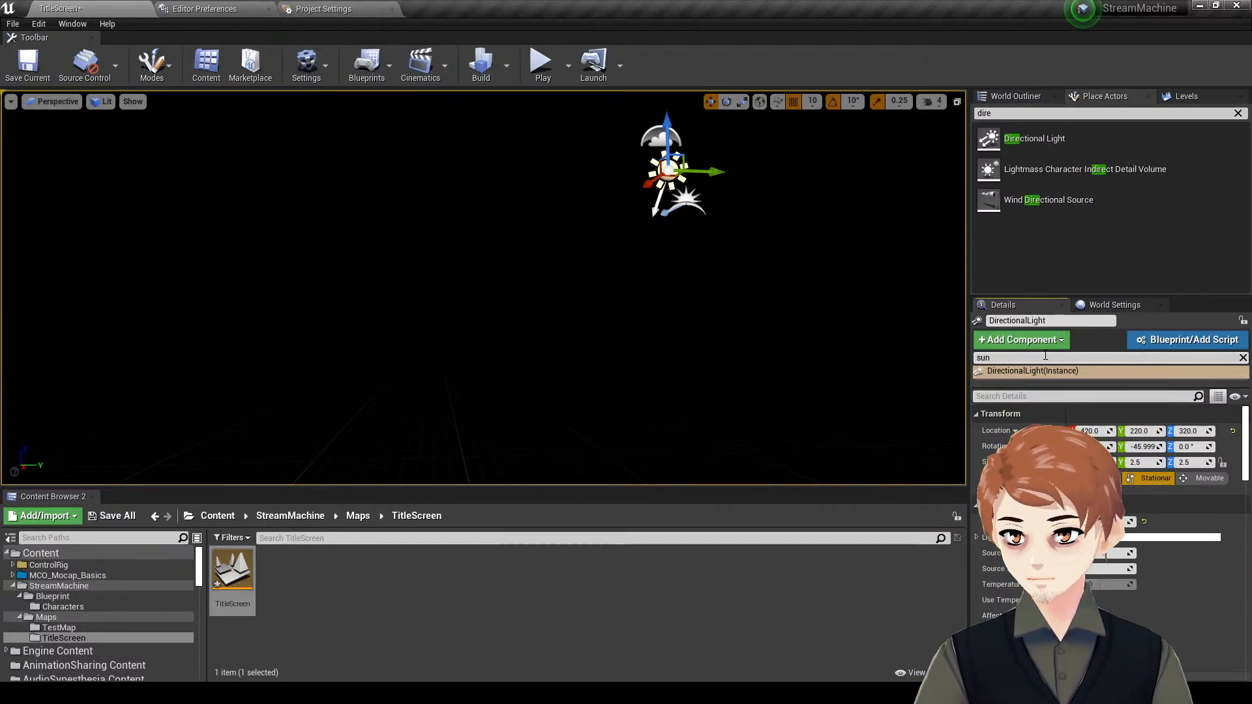
{"action": "left_click", "coordinate": [1035, 396]}
{"action": "type", "text": "sun"}
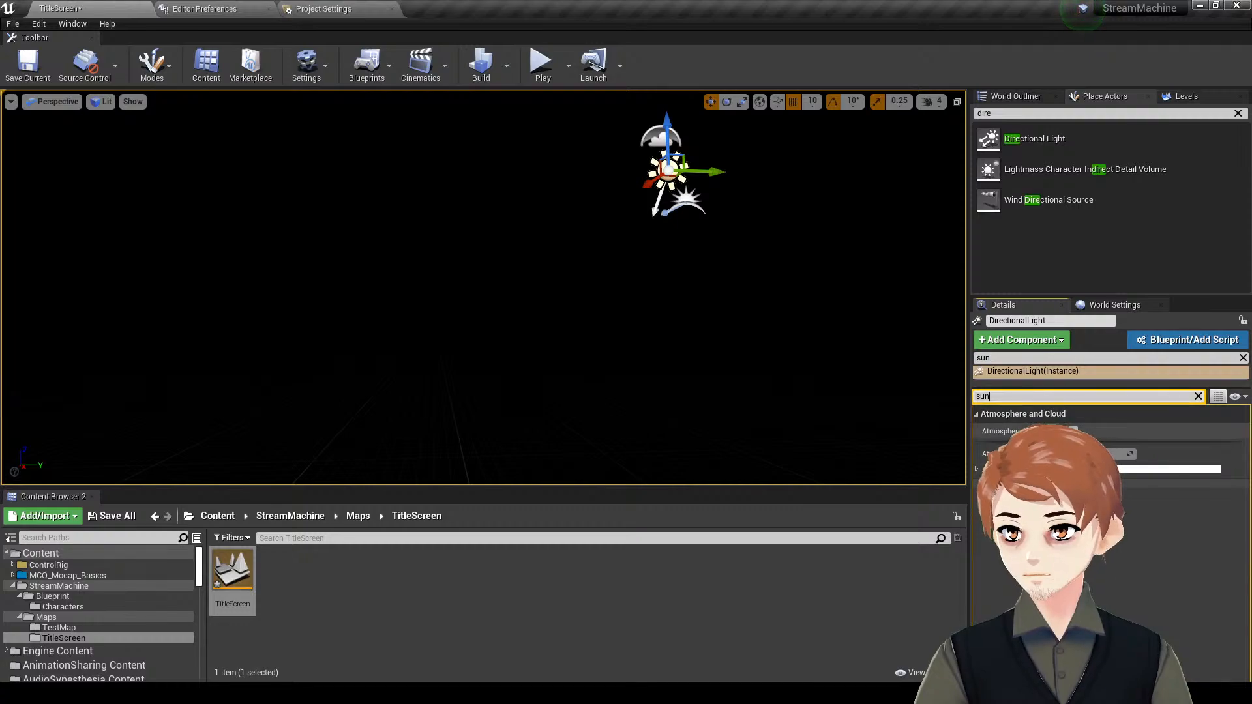
{"action": "left_click", "coordinate": [1074, 431]}
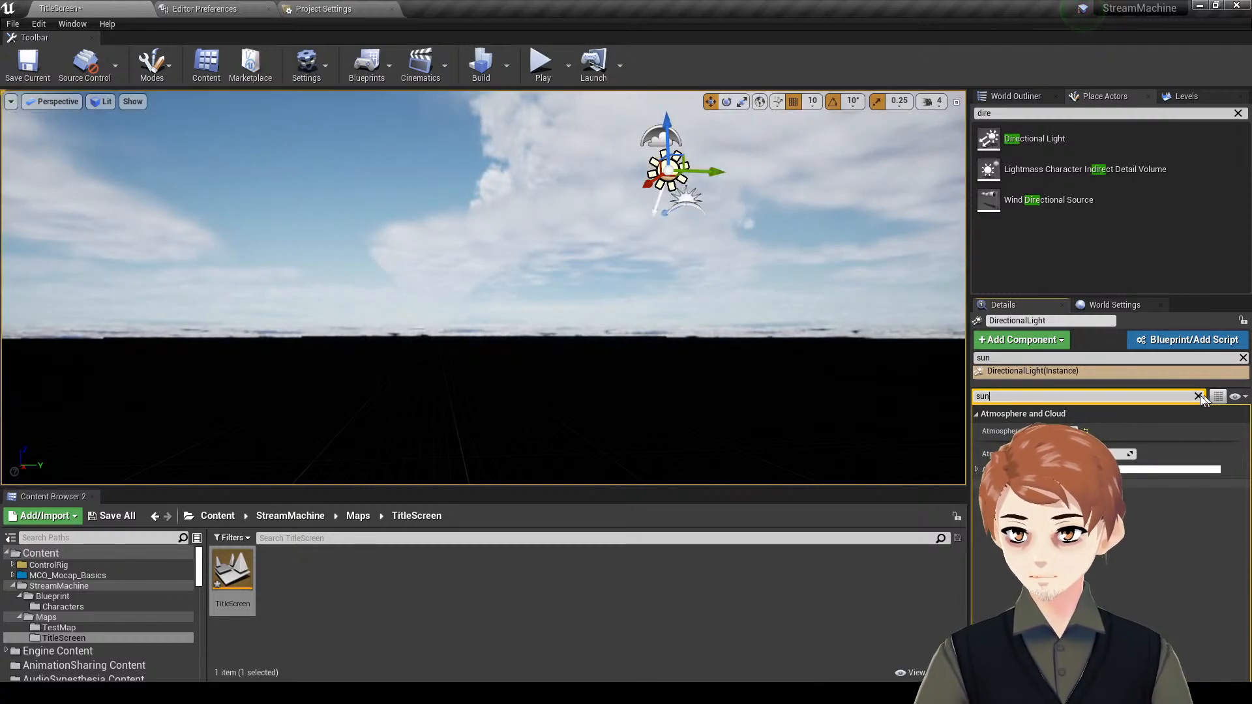
{"action": "left_click", "coordinate": [1198, 396]}
{"action": "left_click", "coordinate": [1238, 113]}
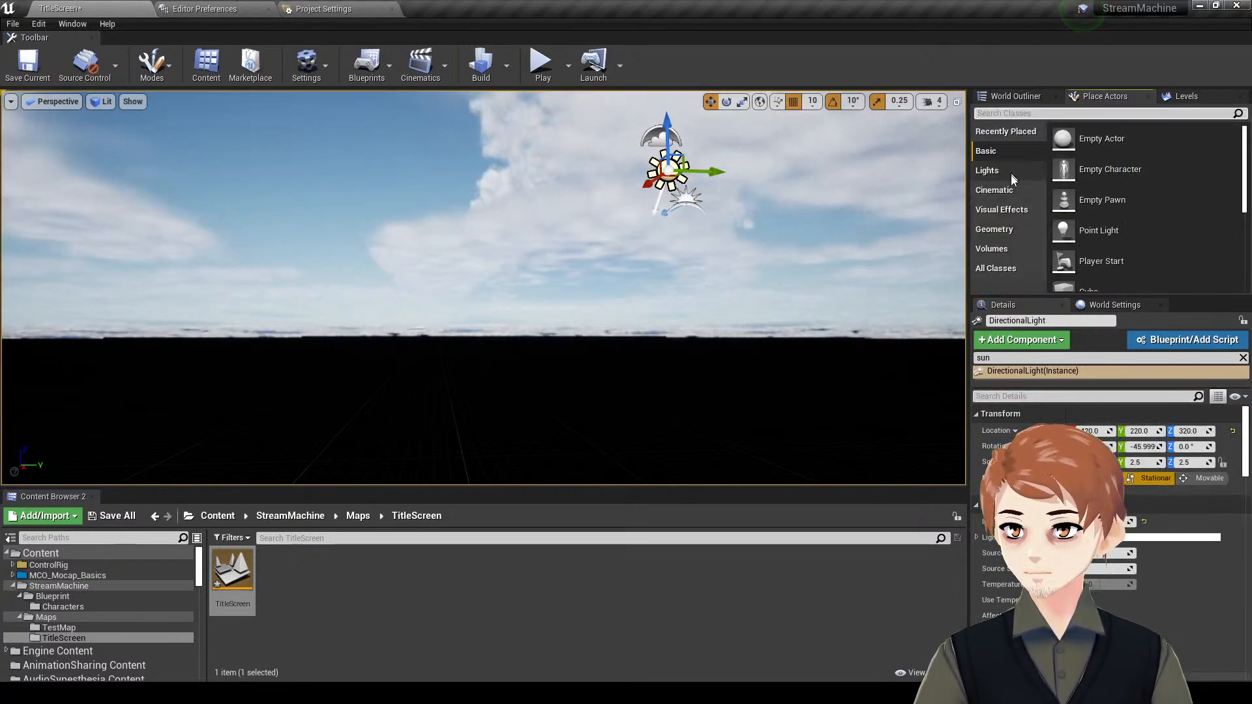
- Find the Plane among the basic actors and place one in the level below the sky actors
{"action": "left_click", "coordinate": [1010, 171]}
{"action": "left_click", "coordinate": [1020, 190]}
{"action": "left_click", "coordinate": [998, 151]}
{"action": "left_click", "coordinate": [1019, 133]}
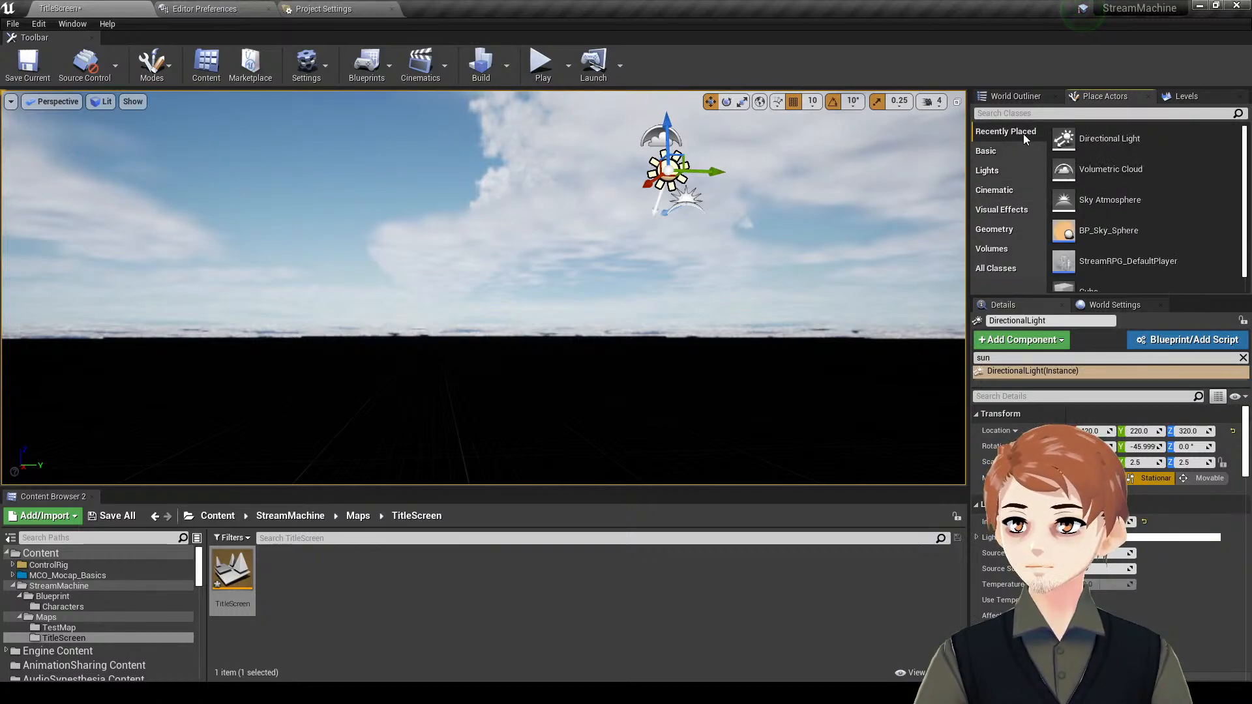
{"action": "left_click", "coordinate": [1012, 149]}
{"action": "scroll", "coordinate": [1119, 231], "scroll_direction": "down", "scroll_amount": 3}
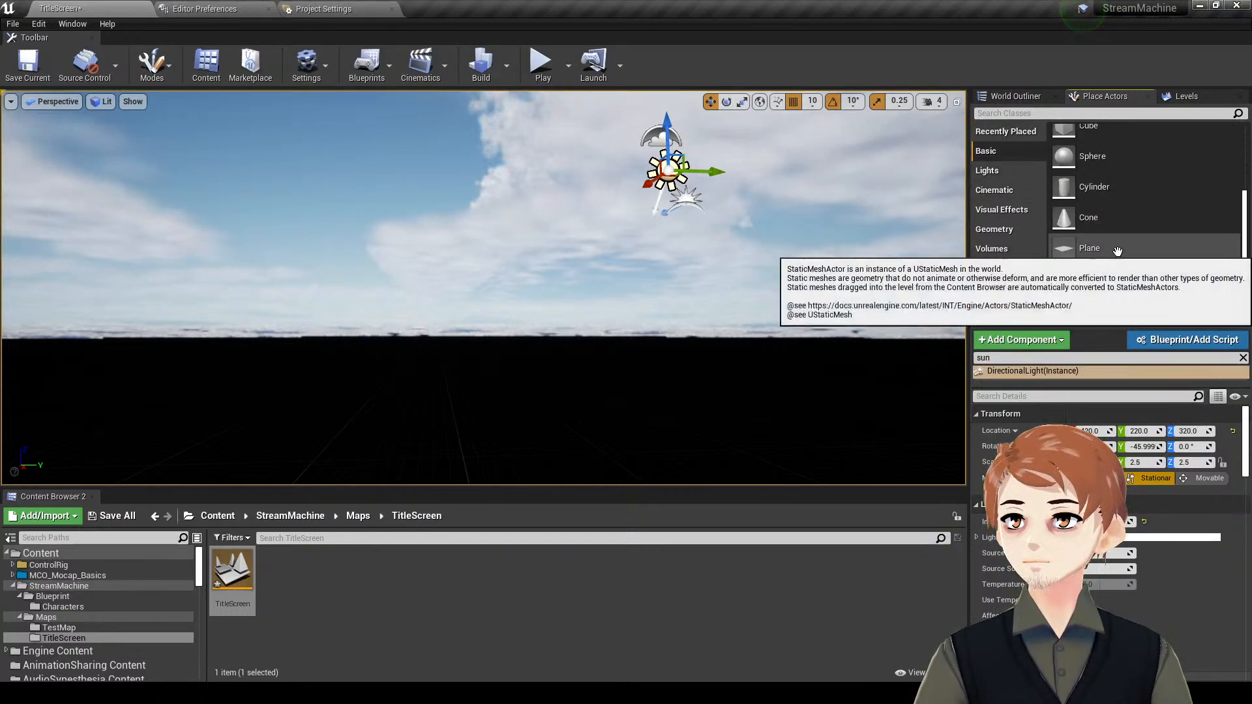
{"action": "left_click_drag", "start_coordinate": [1089, 227], "coordinate": [626, 352]}
- Set the plane's location to 0, 0, 0 and stretch it far along the X axis
{"action": "left_click", "coordinate": [1076, 415]}
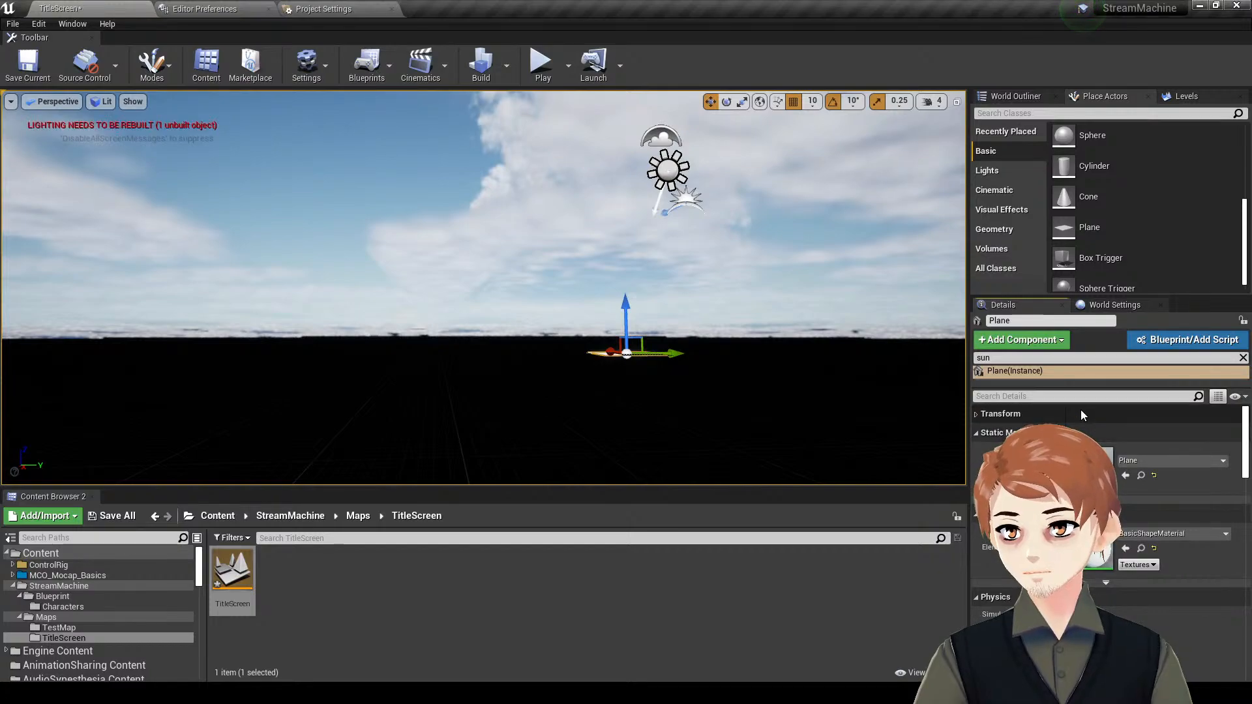
{"action": "left_click", "coordinate": [1084, 415]}
{"action": "left_click", "coordinate": [1092, 431]}
{"action": "type", "text": "0"}
{"action": "left_click", "coordinate": [1146, 431]}
{"action": "type", "text": "0"}
{"action": "key", "text": "Tab"}
{"action": "type", "text": "0"}
{"action": "key", "text": "Return"}
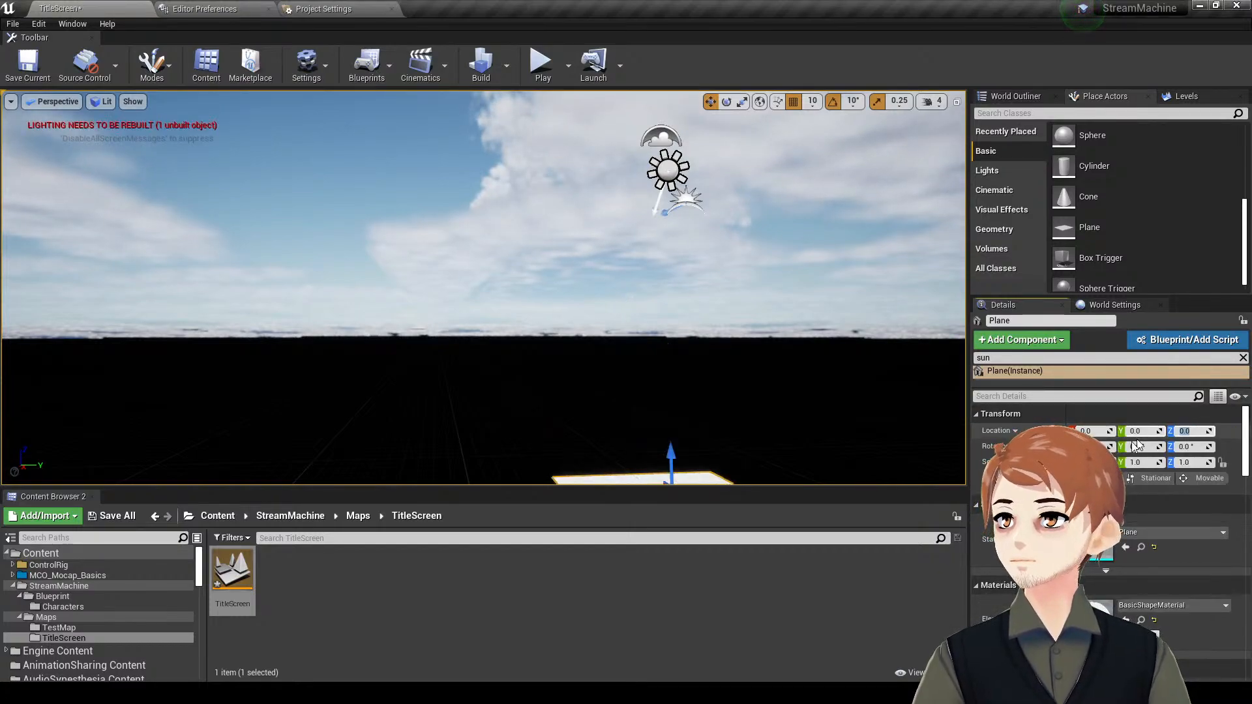
{"action": "key", "text": "Return"}
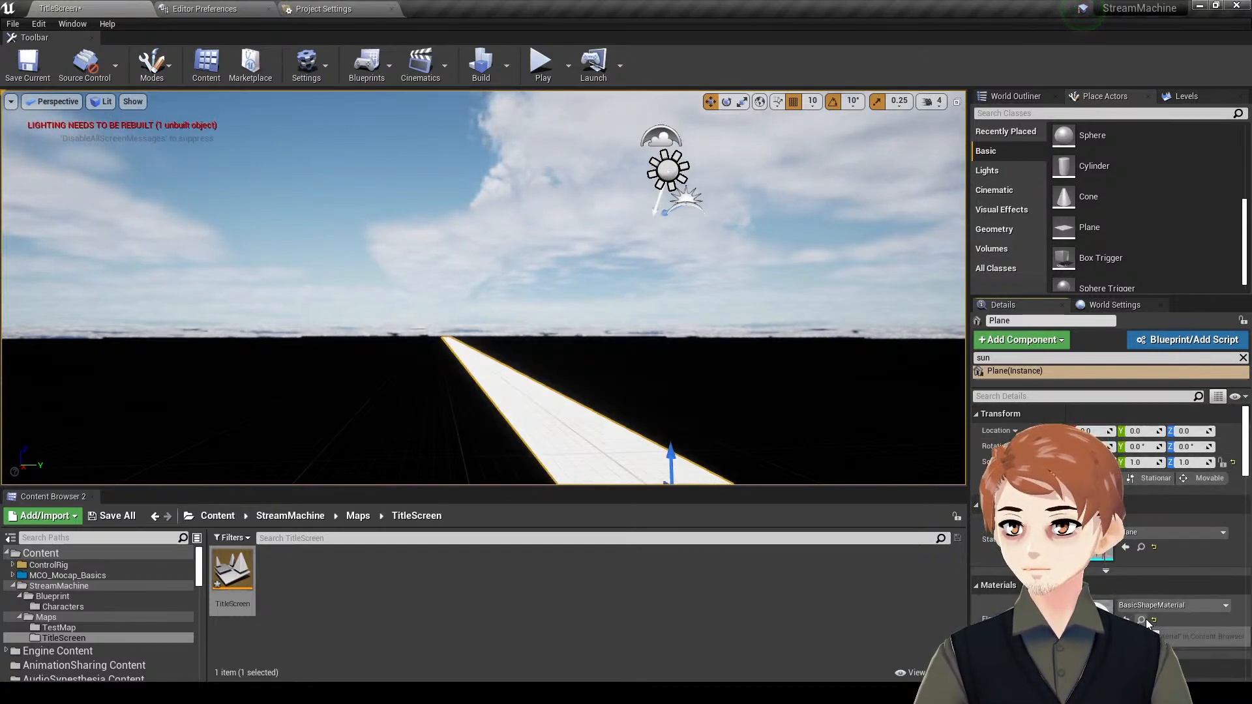
- Reset the plane's material to the default WorldGridMaterial and return to the project's Content folder
{"action": "left_click", "coordinate": [1142, 620]}
{"action": "left_click", "coordinate": [1153, 620]}
{"action": "scroll", "coordinate": [102, 592], "scroll_direction": "up", "scroll_amount": 5}
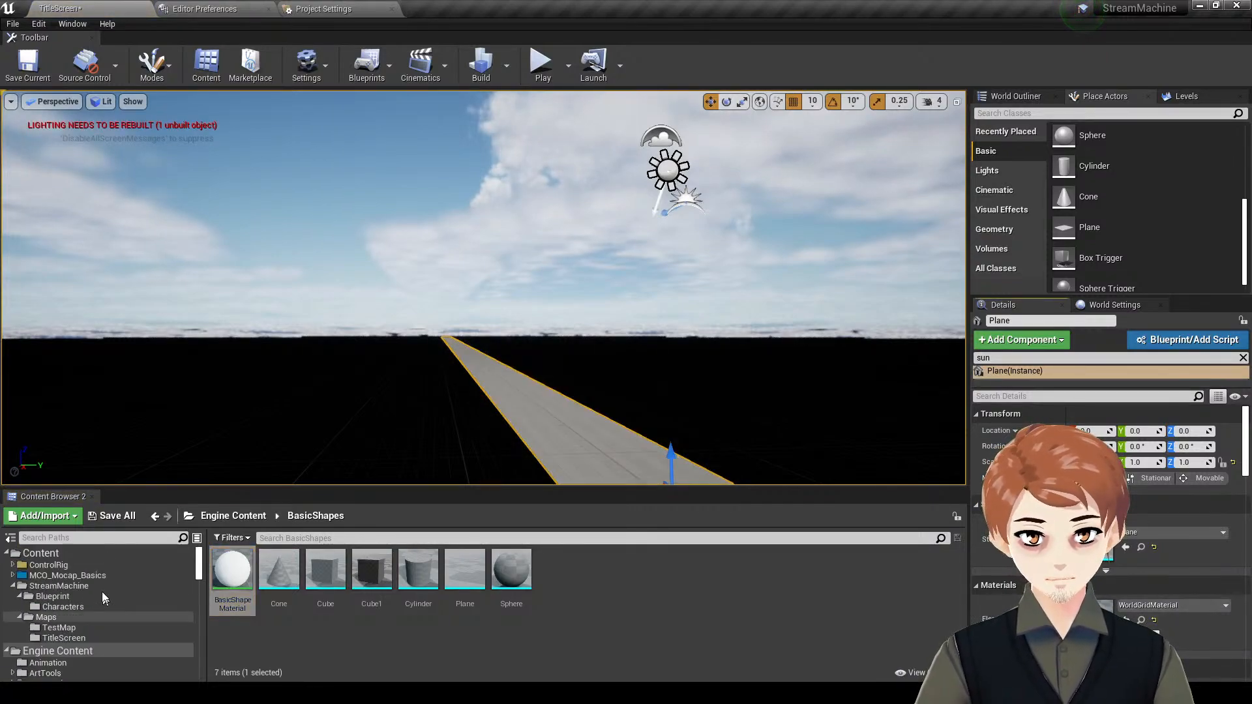
{"action": "left_click", "coordinate": [92, 556]}
- Stretch the plane along the Y axis into a wide ground surface and inspect it beneath the sky
{"action": "left_click", "coordinate": [1132, 462]}
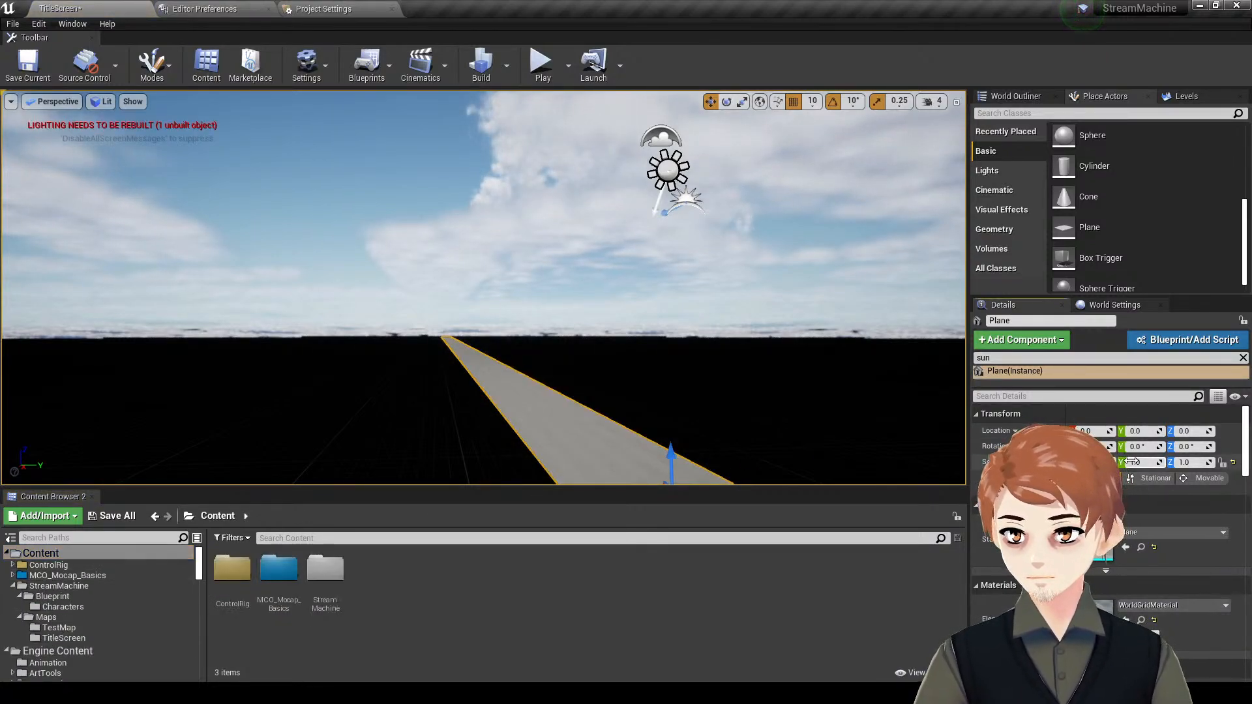
{"action": "key", "text": "Return"}
{"action": "key", "text": "s"}
{"action": "right_click_drag", "start_coordinate": [623, 266], "coordinate": [680, 261]}
{"action": "left_click", "coordinate": [572, 204]}
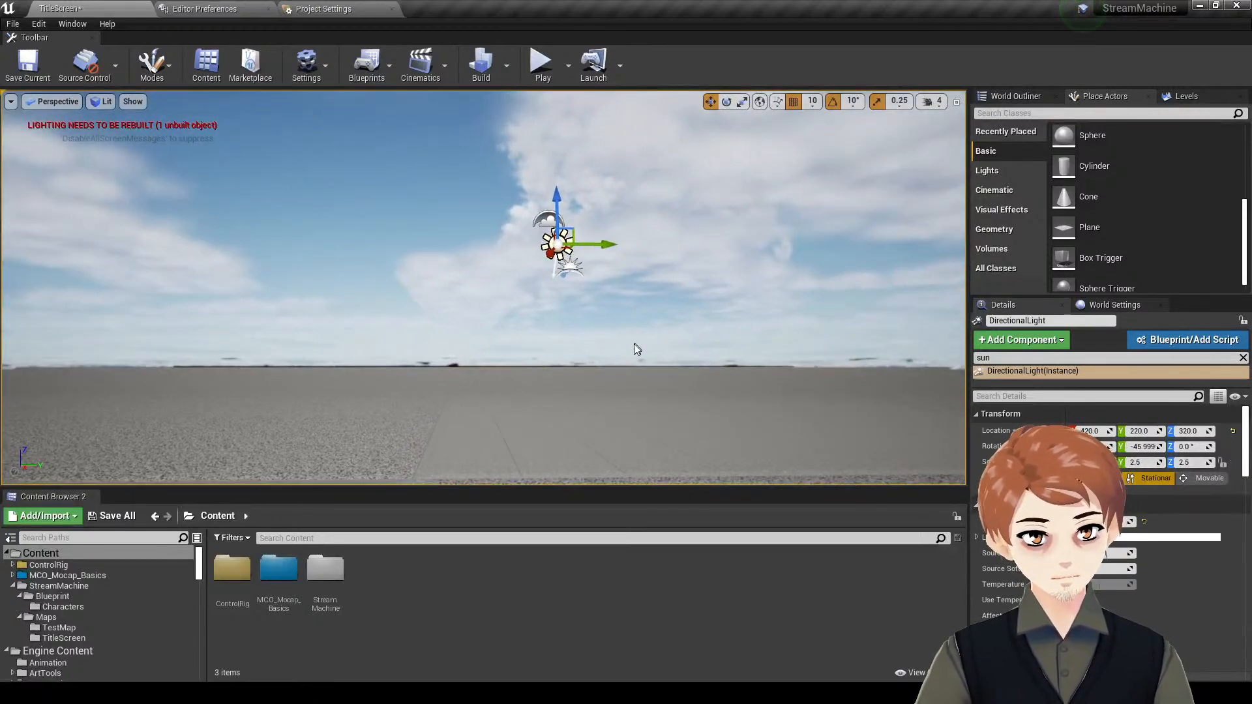
{"action": "right_click_drag", "start_coordinate": [639, 334], "coordinate": [580, 340]}
{"action": "left_click", "coordinate": [625, 266]}
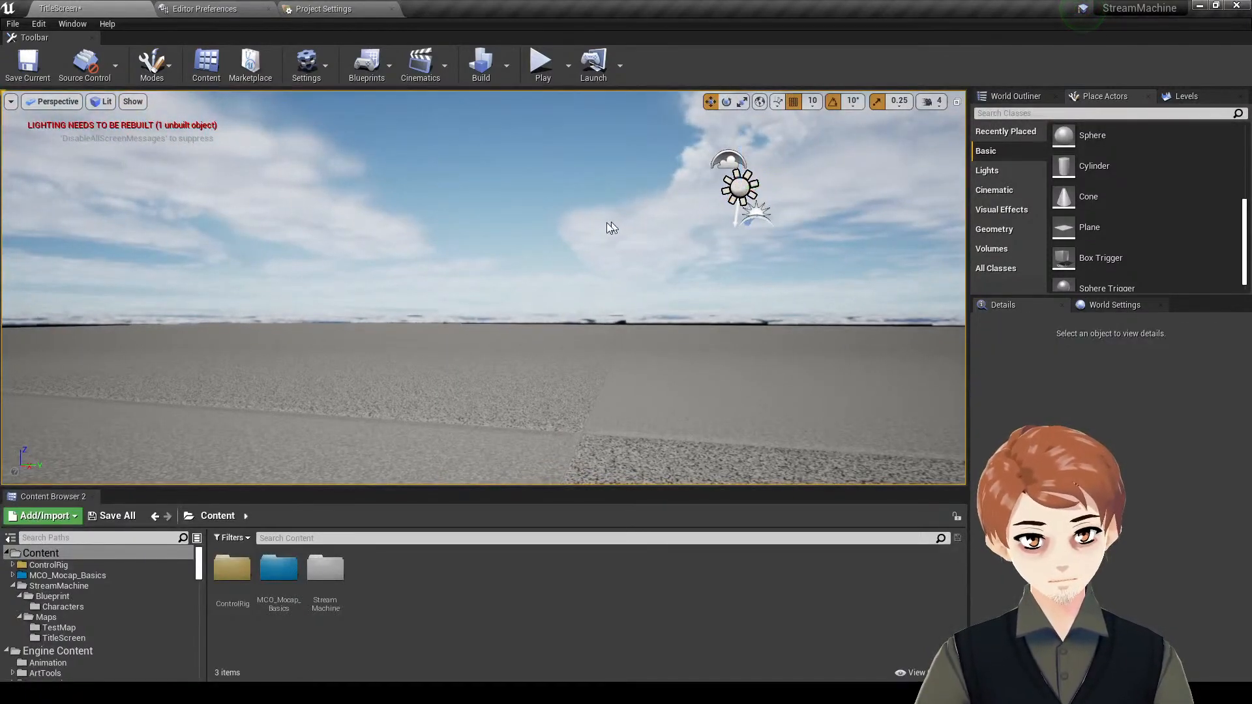
- Rotate the sun's directional light until it sits low on the horizon and produces an orange sunset sky
{"action": "right_click_drag", "start_coordinate": [555, 229], "coordinate": [598, 251]}
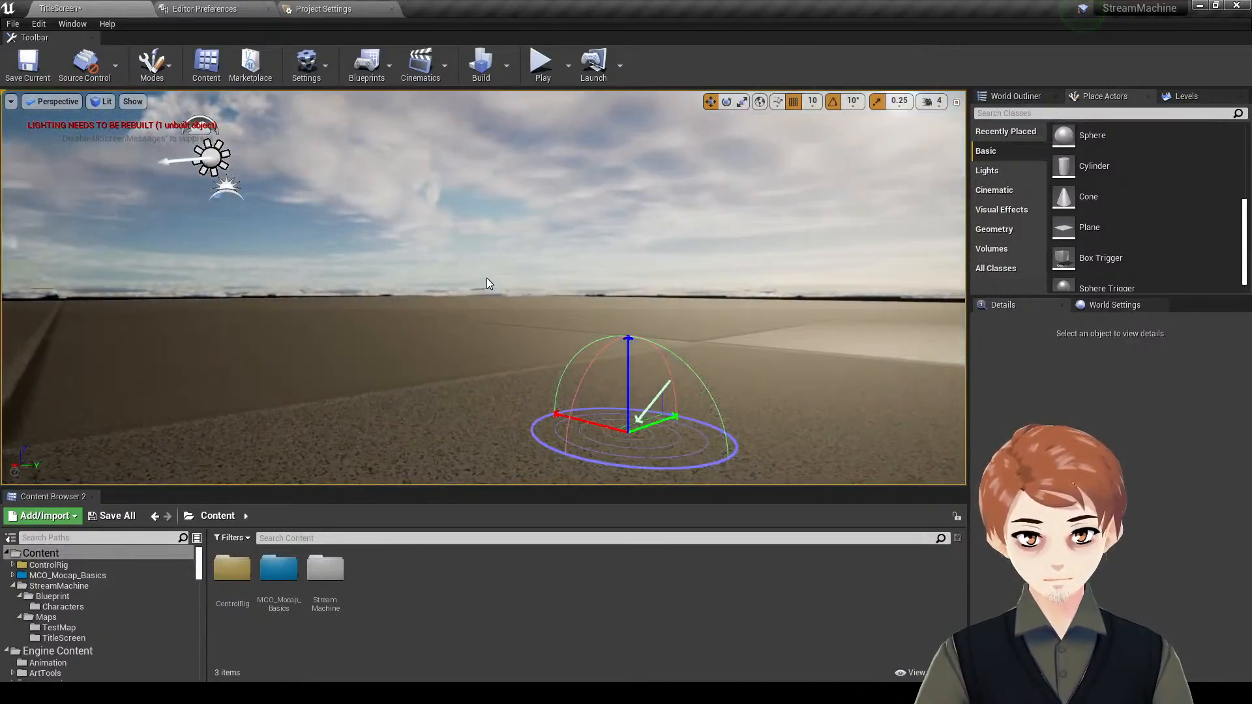
{"action": "key", "text": "ctrl+l"}
{"action": "right_click_drag", "start_coordinate": [491, 292], "coordinate": [617, 271]}
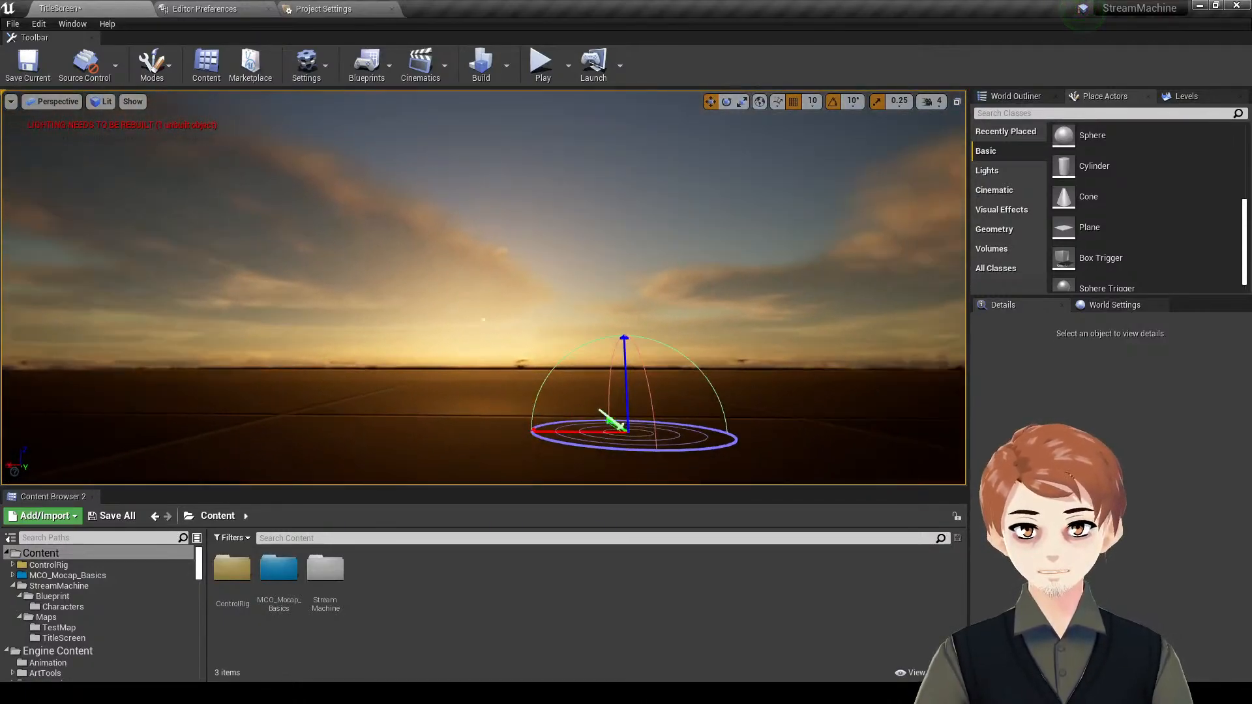
{"action": "right_click_drag", "start_coordinate": [527, 276], "coordinate": [551, 262]}
{"action": "key", "text": "ctrl+l"}
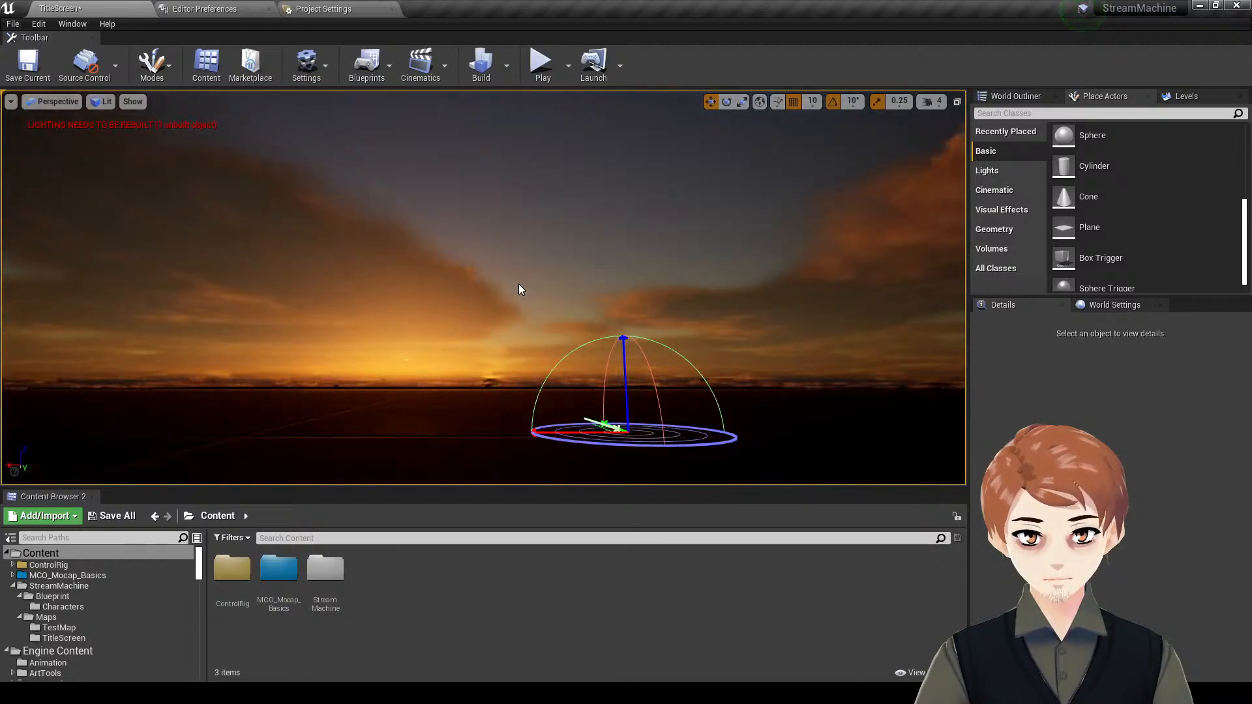
{"action": "right_click_drag", "start_coordinate": [499, 249], "coordinate": [481, 255]}
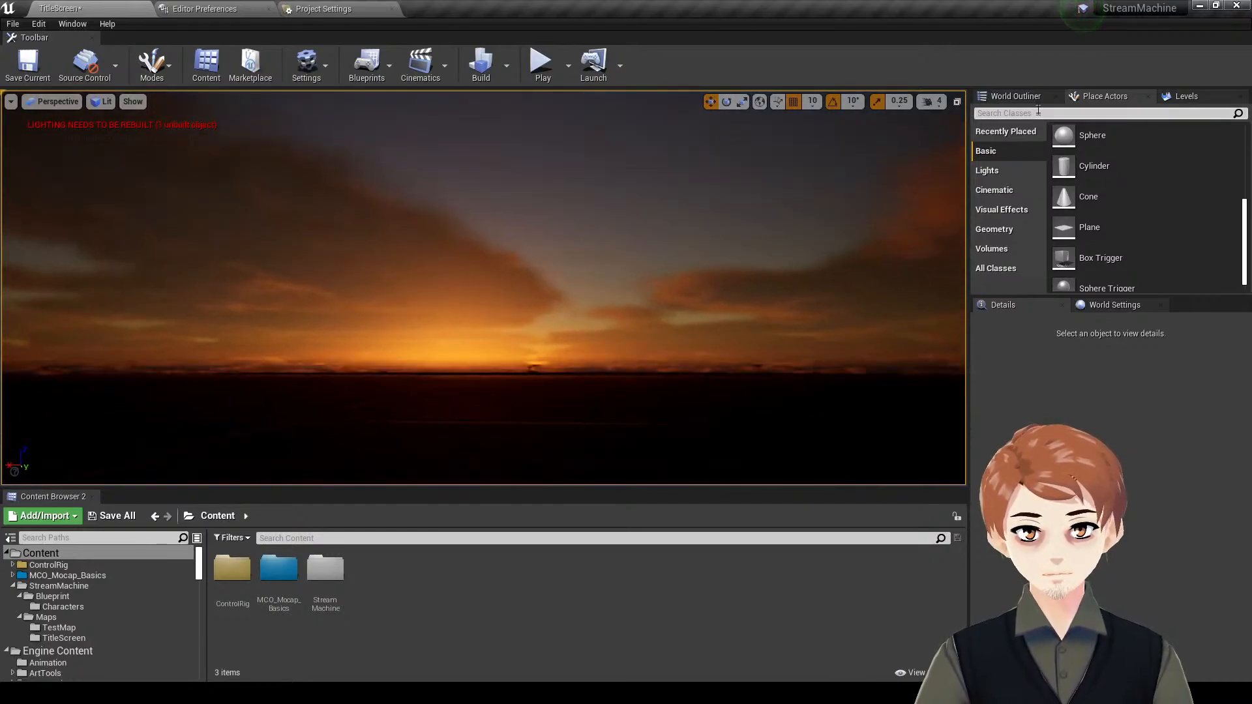
- Set the DirectionalLight's mobility to Movable and select the Plane
{"action": "left_click", "coordinate": [1016, 95]}
{"action": "left_click", "coordinate": [1046, 158]}
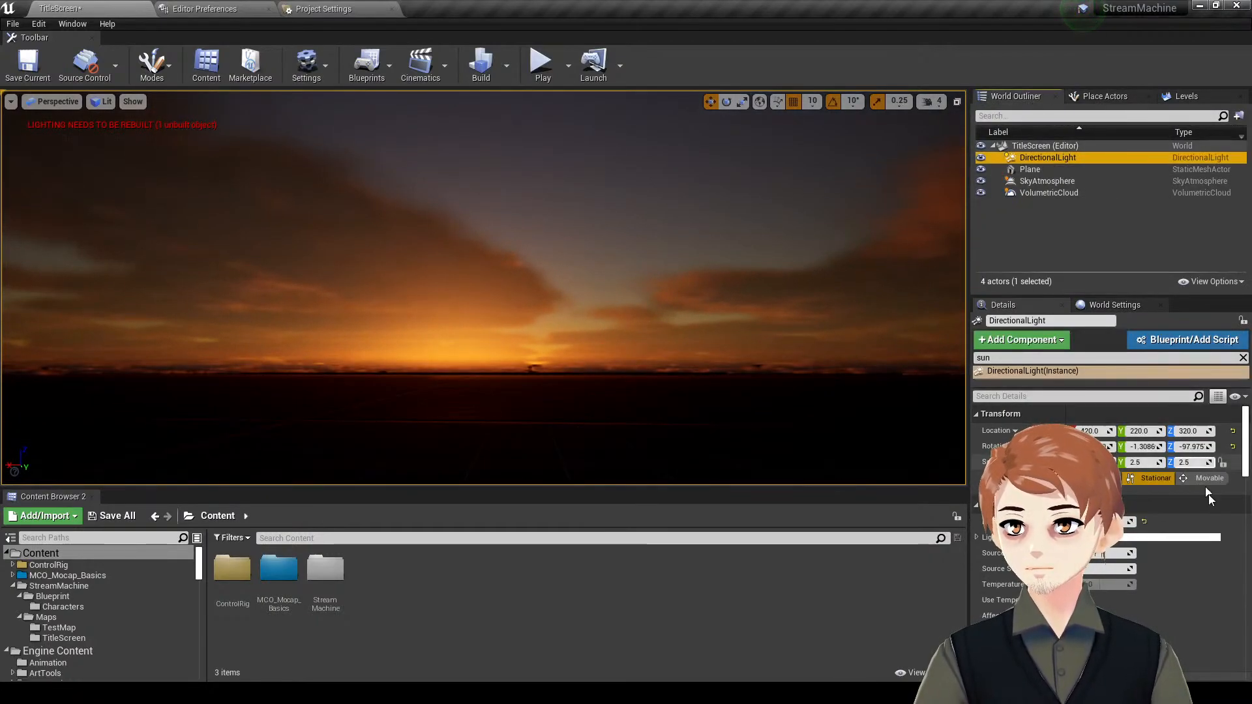
{"action": "left_click", "coordinate": [1073, 171]}
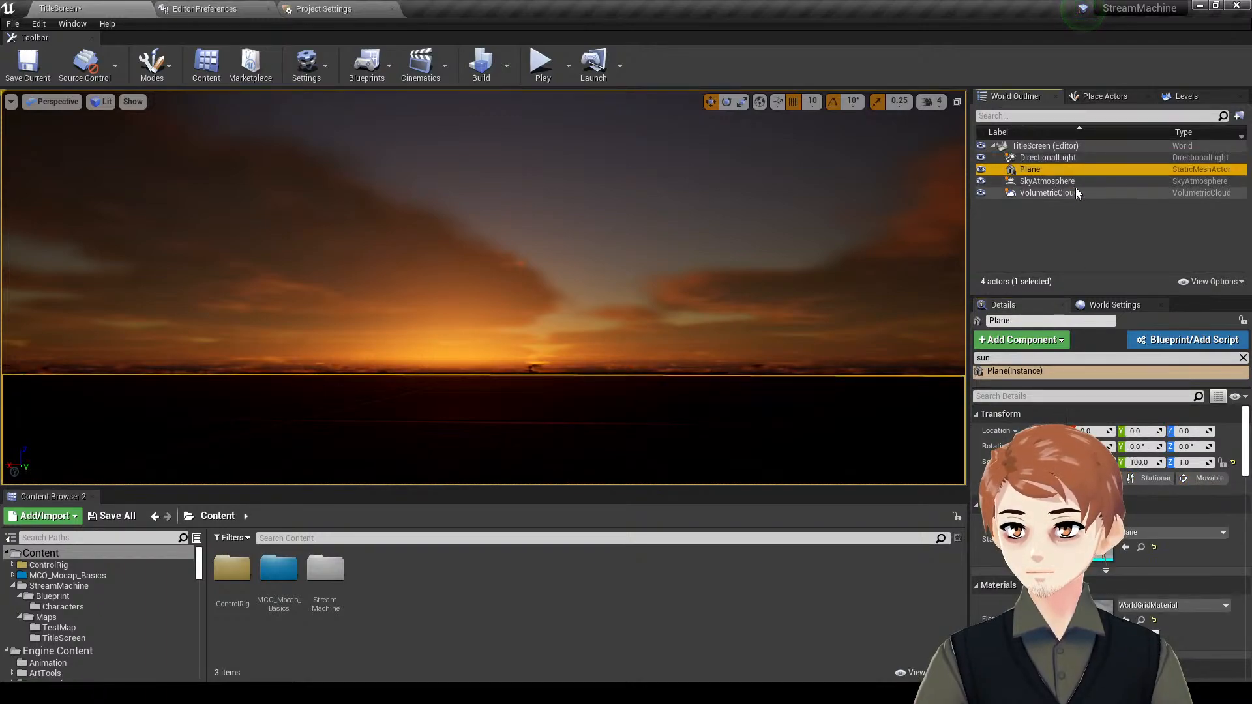
- Search the placeable actors for "sky" and place a Sky Light in front of the sunset
{"action": "left_click", "coordinate": [1105, 95]}
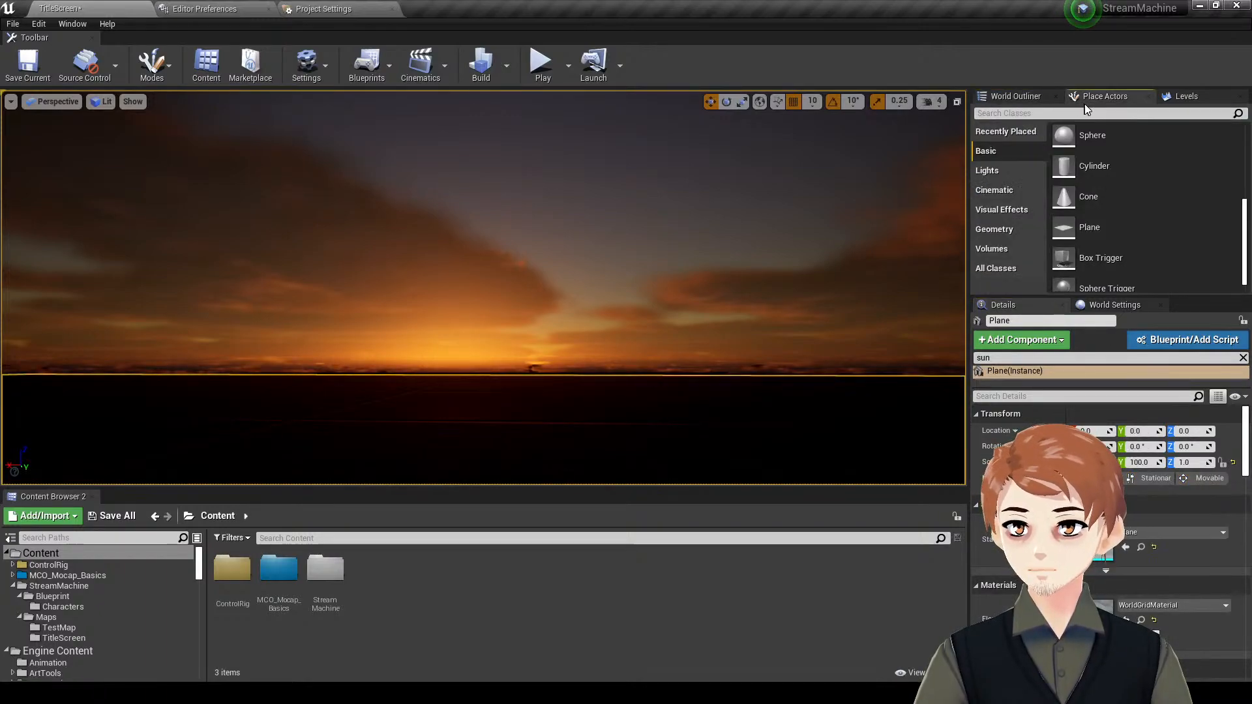
{"action": "left_click", "coordinate": [1158, 114]}
{"action": "type", "text": "sky"}
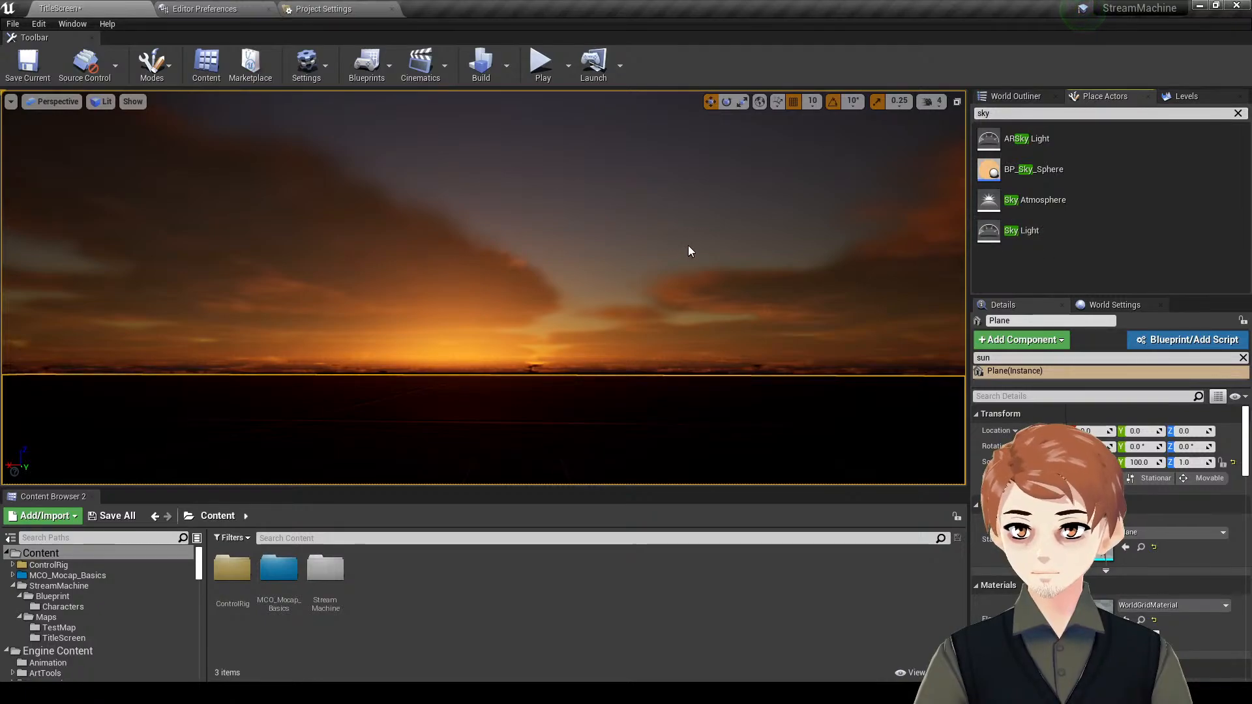
{"action": "left_click_drag", "start_coordinate": [1043, 234], "coordinate": [506, 287]}
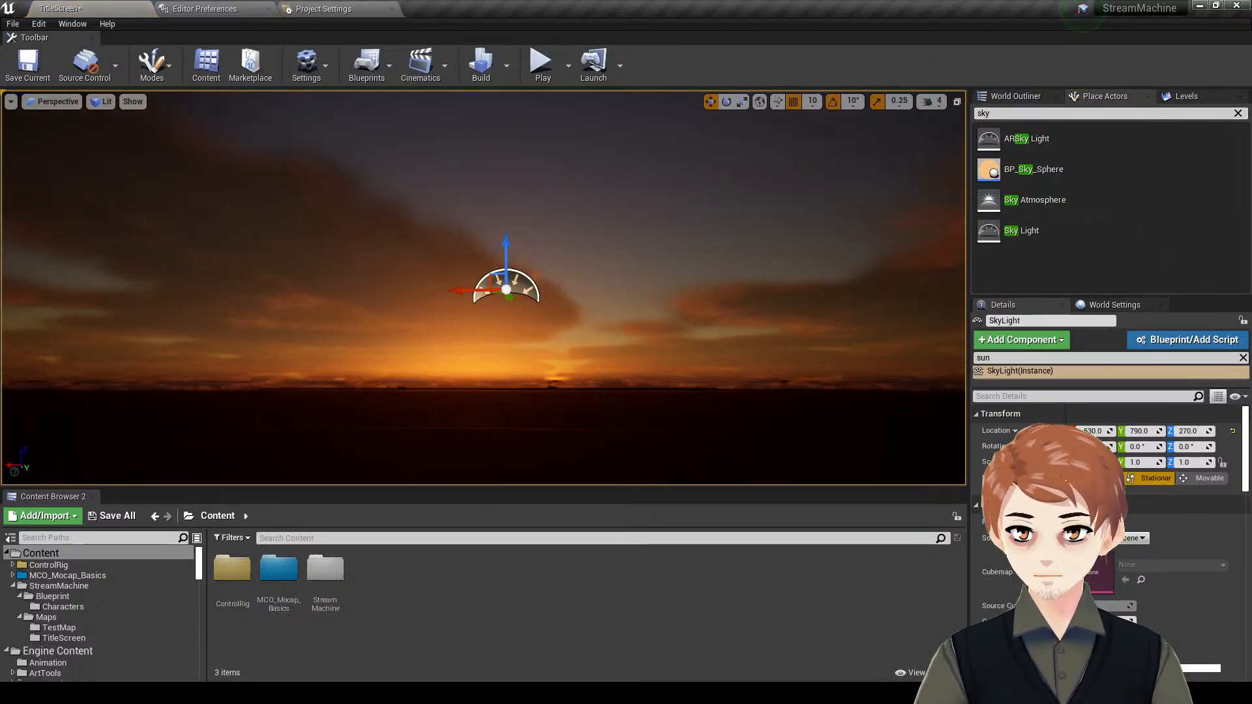
- Try to tint the sky light's colour cyan-blue and dismiss the colour picker
{"action": "left_click", "coordinate": [1114, 669]}
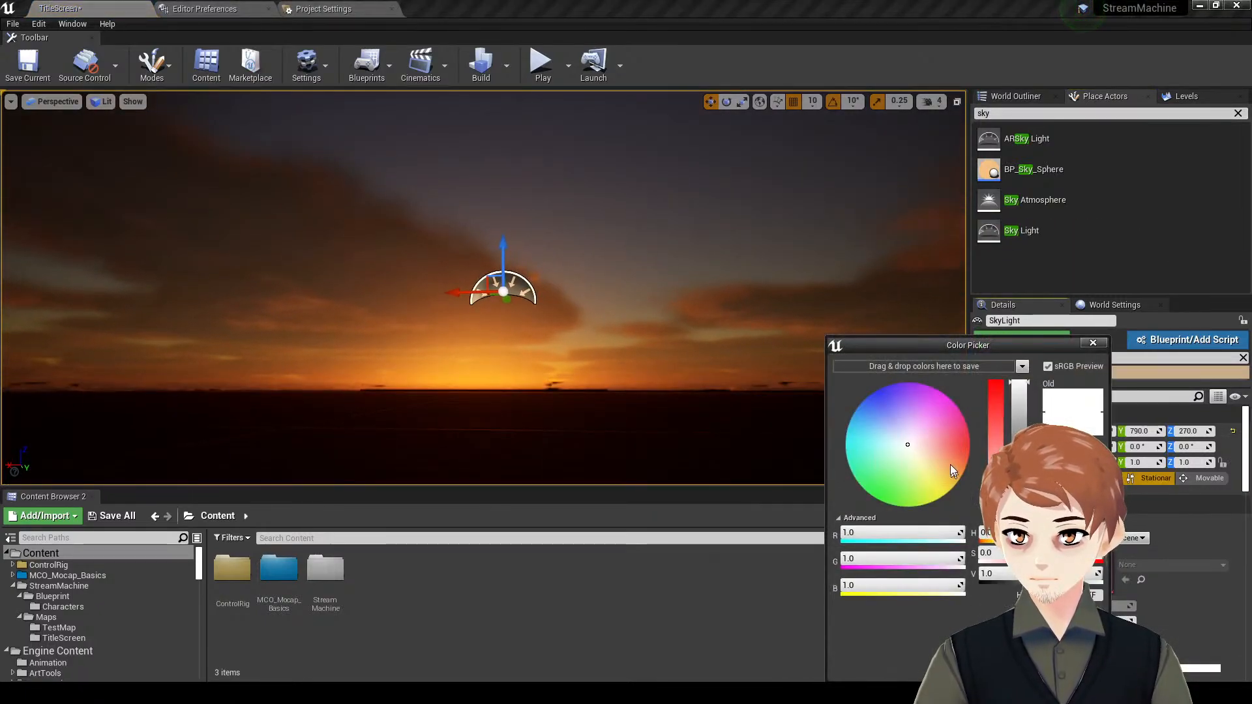
{"action": "left_click_drag", "start_coordinate": [951, 466], "coordinate": [828, 431]}
{"action": "left_click", "coordinate": [1093, 343]}
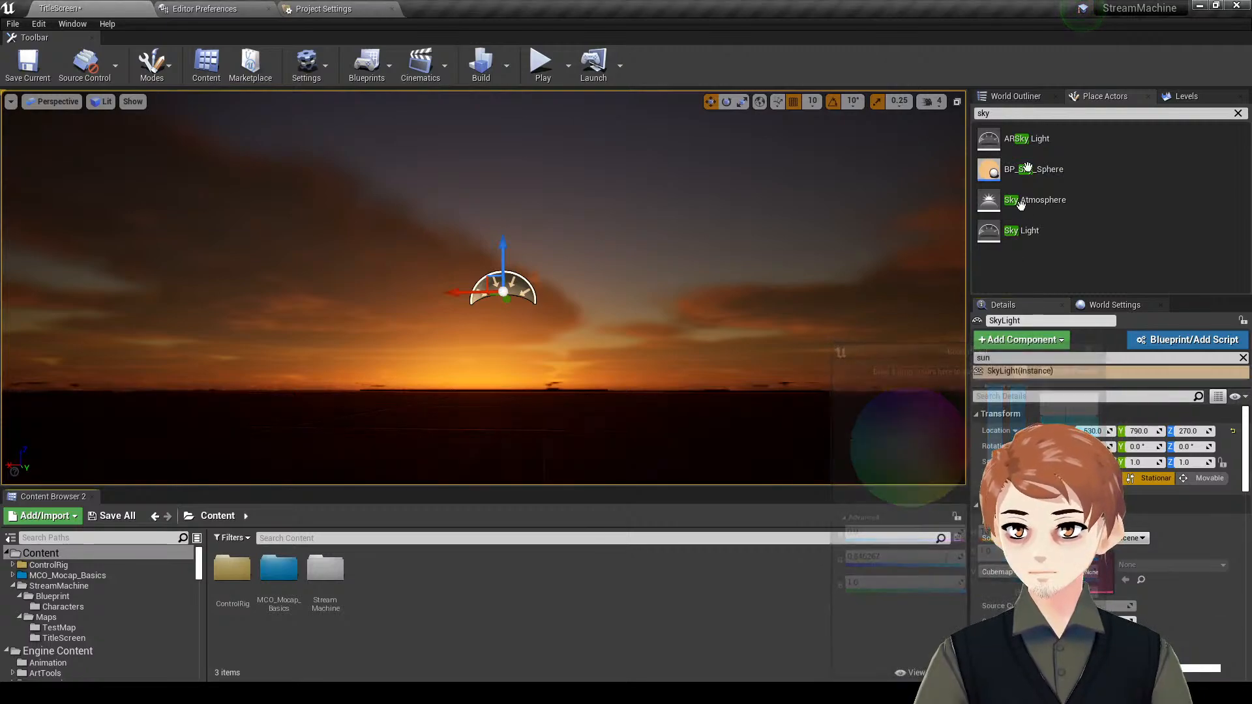
- Set the DirectionalLight's colour to a soft red with R 1.0, G 0.36145 and B 0.321636
{"action": "left_click", "coordinate": [1028, 95]}
{"action": "left_click", "coordinate": [1045, 157]}
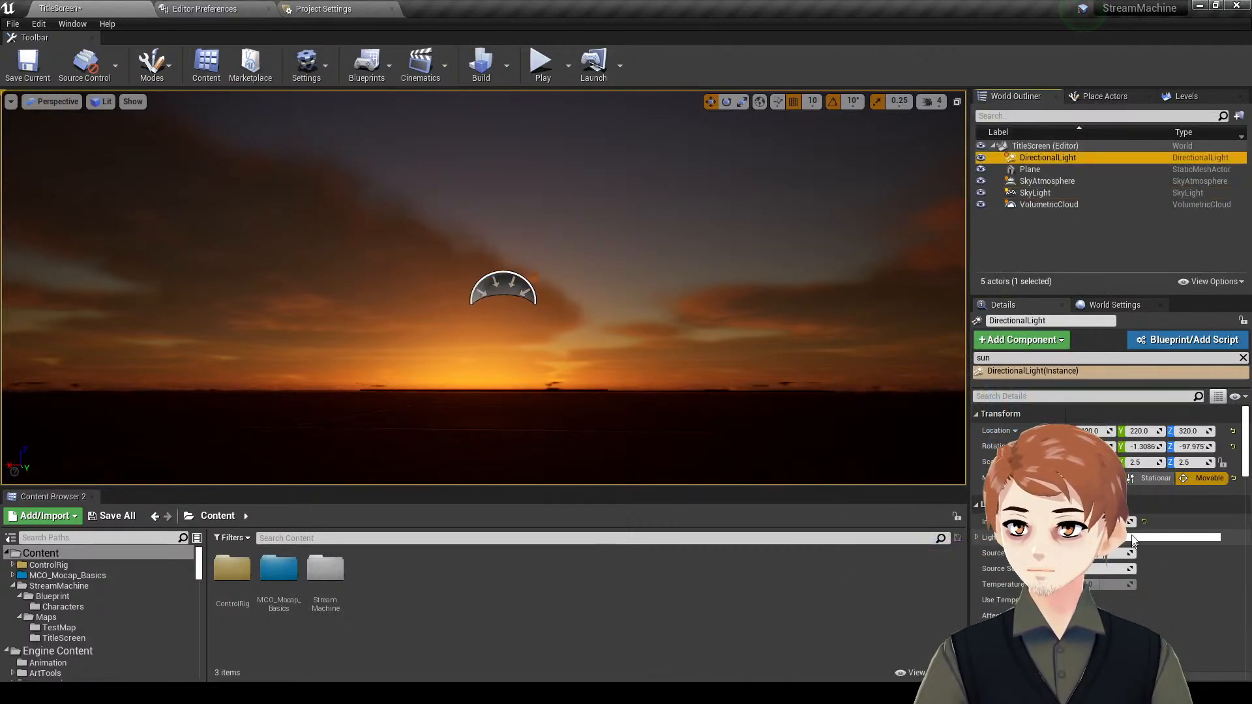
{"action": "left_click", "coordinate": [1133, 537]}
{"action": "mouse_move", "coordinate": [959, 450]}
{"action": "left_mouse_down"}
{"action": "mouse_move", "coordinate": [977, 468]}
{"action": "mouse_move", "coordinate": [1009, 433]}
{"action": "mouse_move", "coordinate": [1008, 496]}
{"action": "mouse_move", "coordinate": [972, 535]}
{"action": "mouse_move", "coordinate": [821, 539]}
{"action": "mouse_move", "coordinate": [803, 522]}
{"action": "mouse_move", "coordinate": [777, 382]}
{"action": "mouse_move", "coordinate": [837, 304]}
{"action": "mouse_move", "coordinate": [764, 334]}
{"action": "mouse_move", "coordinate": [876, 362]}
{"action": "mouse_move", "coordinate": [965, 480]}
{"action": "mouse_move", "coordinate": [971, 447]}
{"action": "left_mouse_up"}
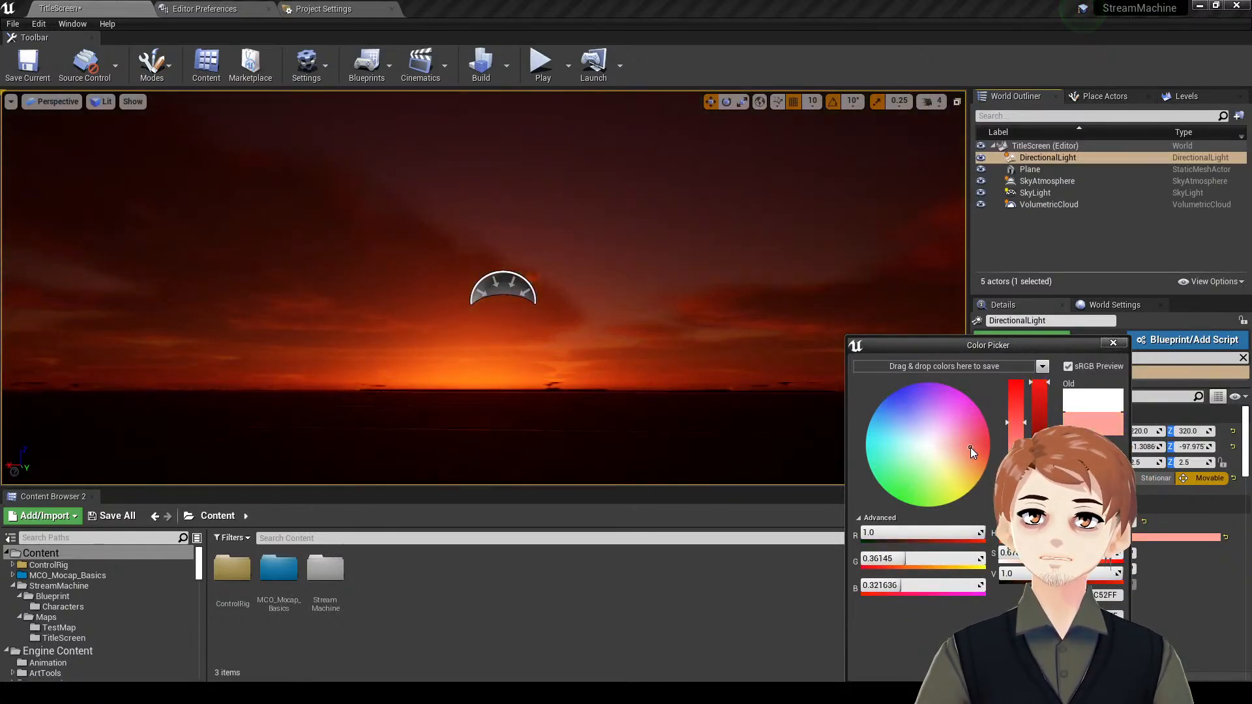
{"action": "right_click_drag", "start_coordinate": [742, 377], "coordinate": [750, 377]}
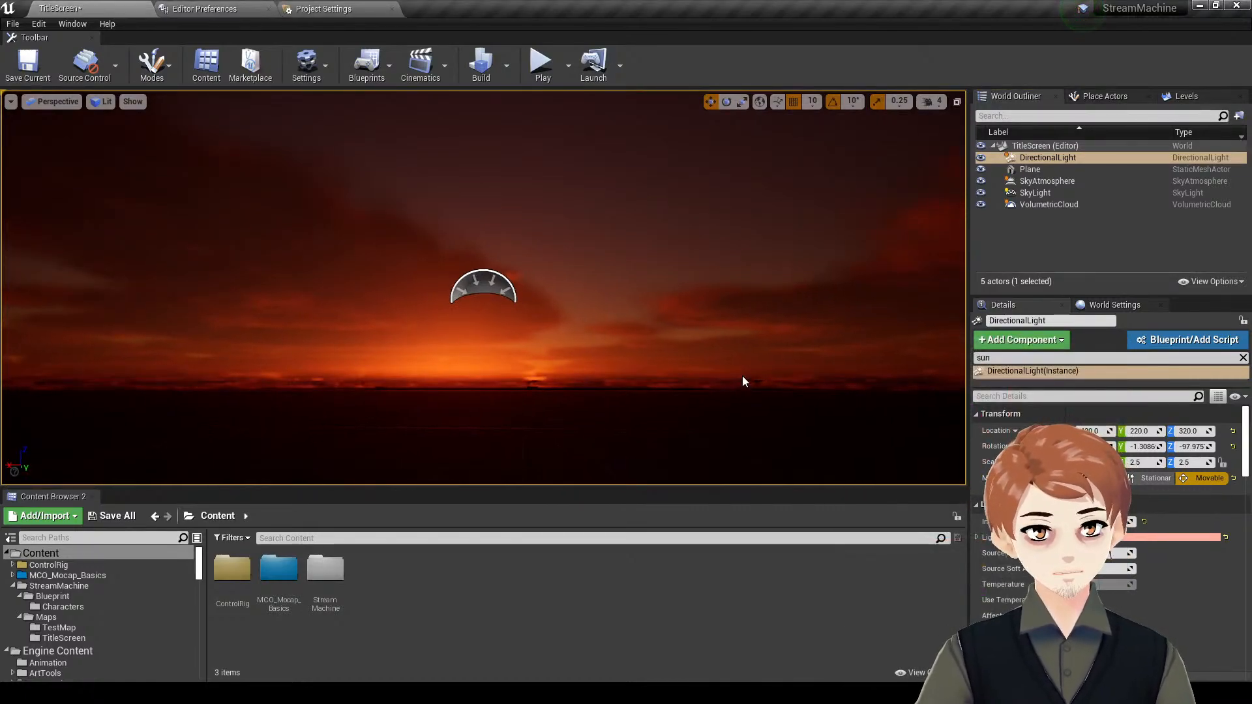
- Preview the red sunset full screen without editor icons and save the level
{"action": "key", "text": "F11"}
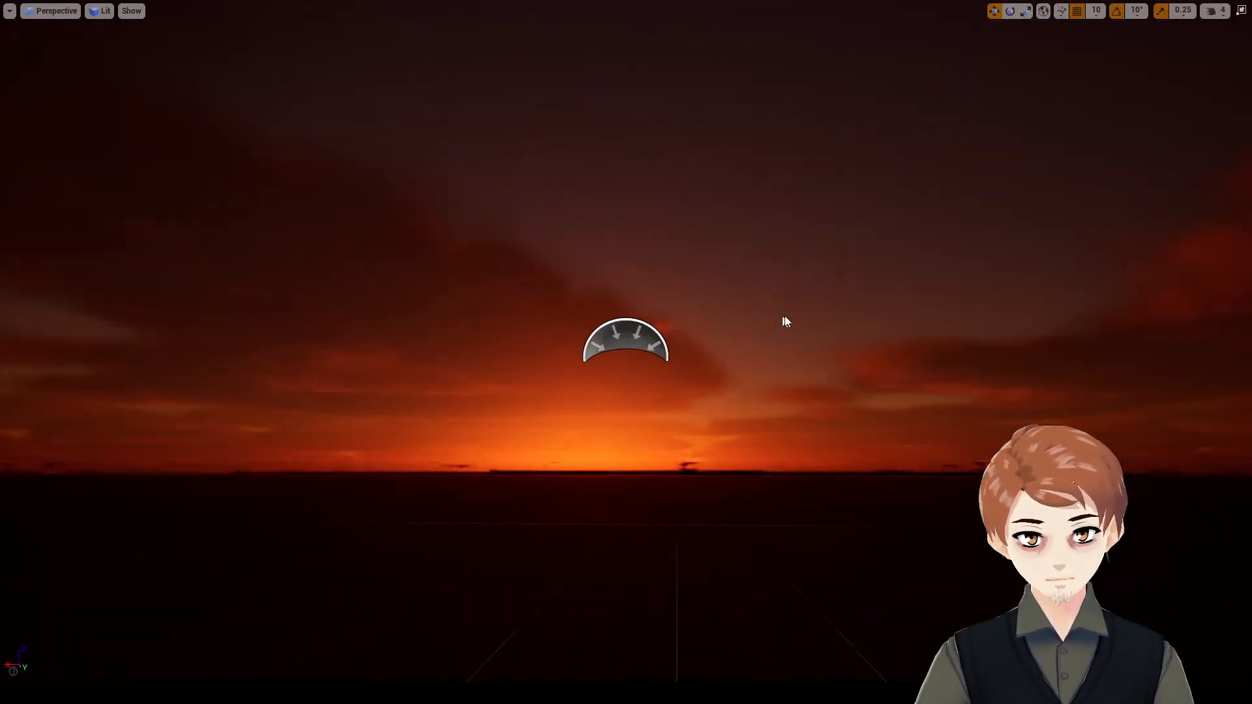
{"action": "key", "text": "g"}
{"action": "mouse_move", "coordinate": [854, 332]}
{"action": "right_mouse_down"}
{"action": "mouse_move", "coordinate": [852, 306]}
{"action": "mouse_move", "coordinate": [822, 450]}
{"action": "mouse_move", "coordinate": [769, 391]}
{"action": "mouse_move", "coordinate": [932, 425]}
{"action": "mouse_move", "coordinate": [934, 264]}
{"action": "mouse_move", "coordinate": [905, 219]}
{"action": "mouse_move", "coordinate": [856, 333]}
{"action": "right_mouse_up"}
{"action": "key", "text": "F11"}
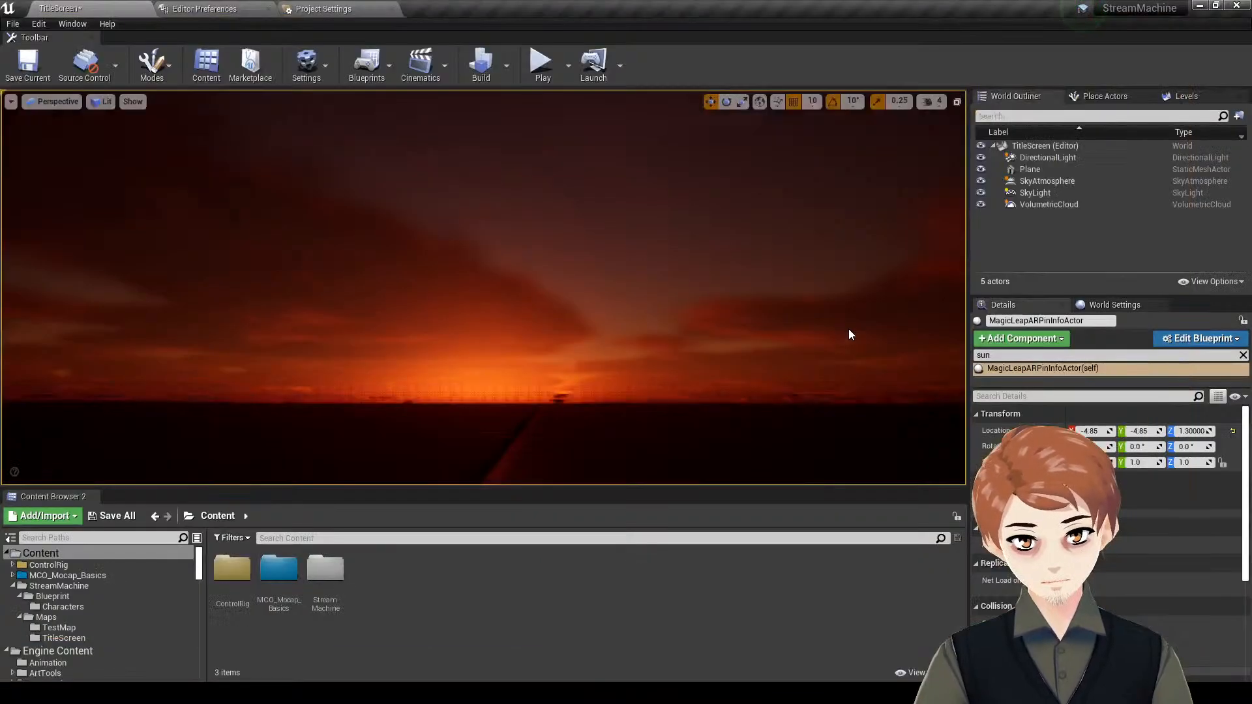
{"action": "key", "text": "ctrl+s"}
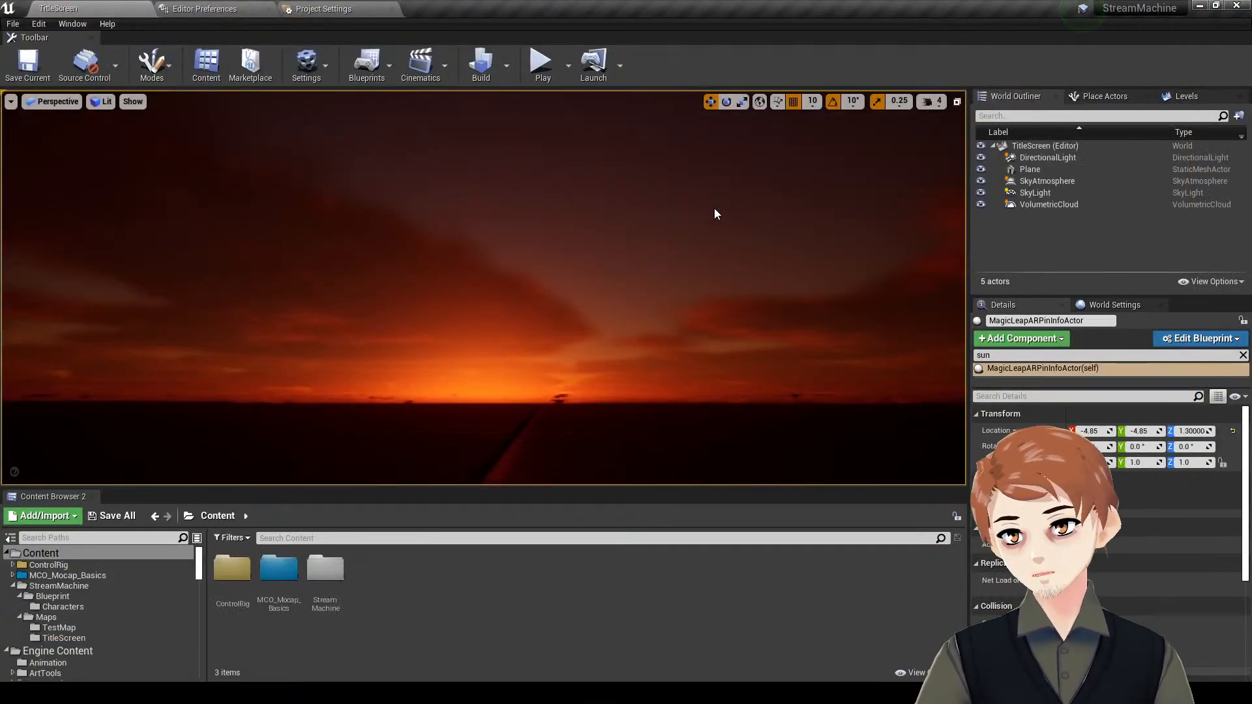
- Open the StreamMachine/Maps/TitleScreen folder and enlarge the content browser area
{"action": "right_click", "coordinate": [566, 573]}
{"action": "left_click", "coordinate": [386, 562]}
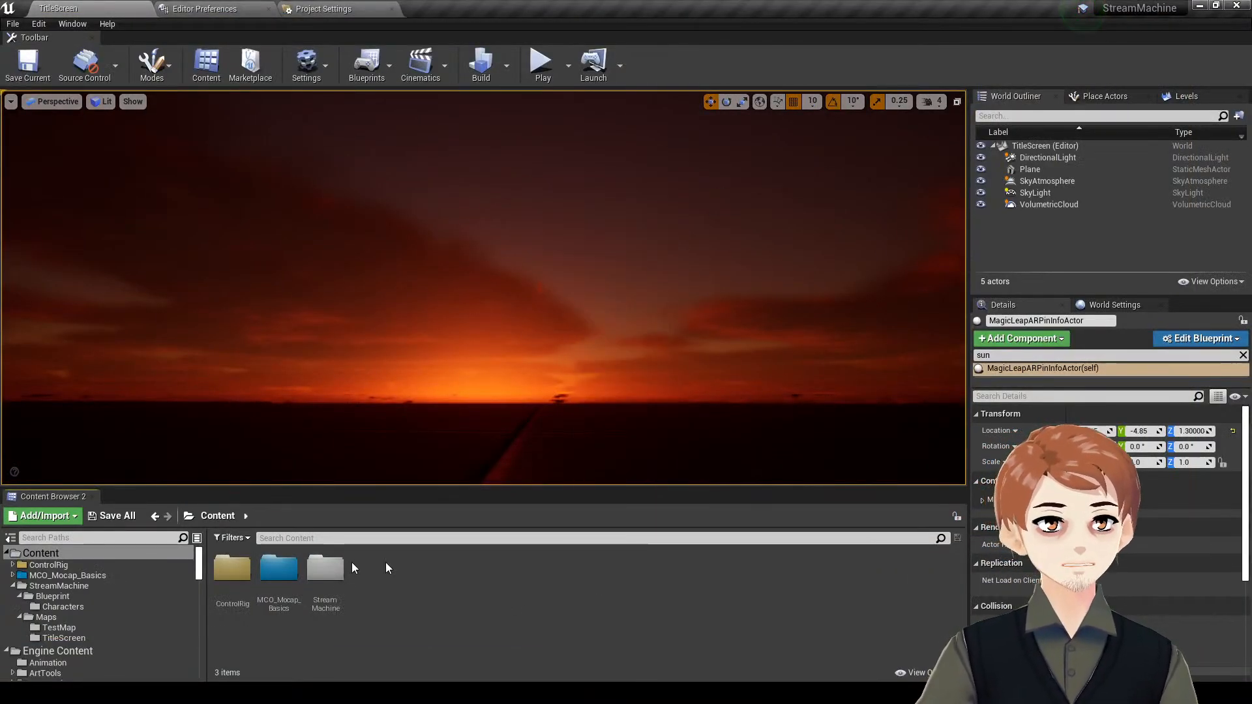
{"action": "left_click", "coordinate": [13, 587]}
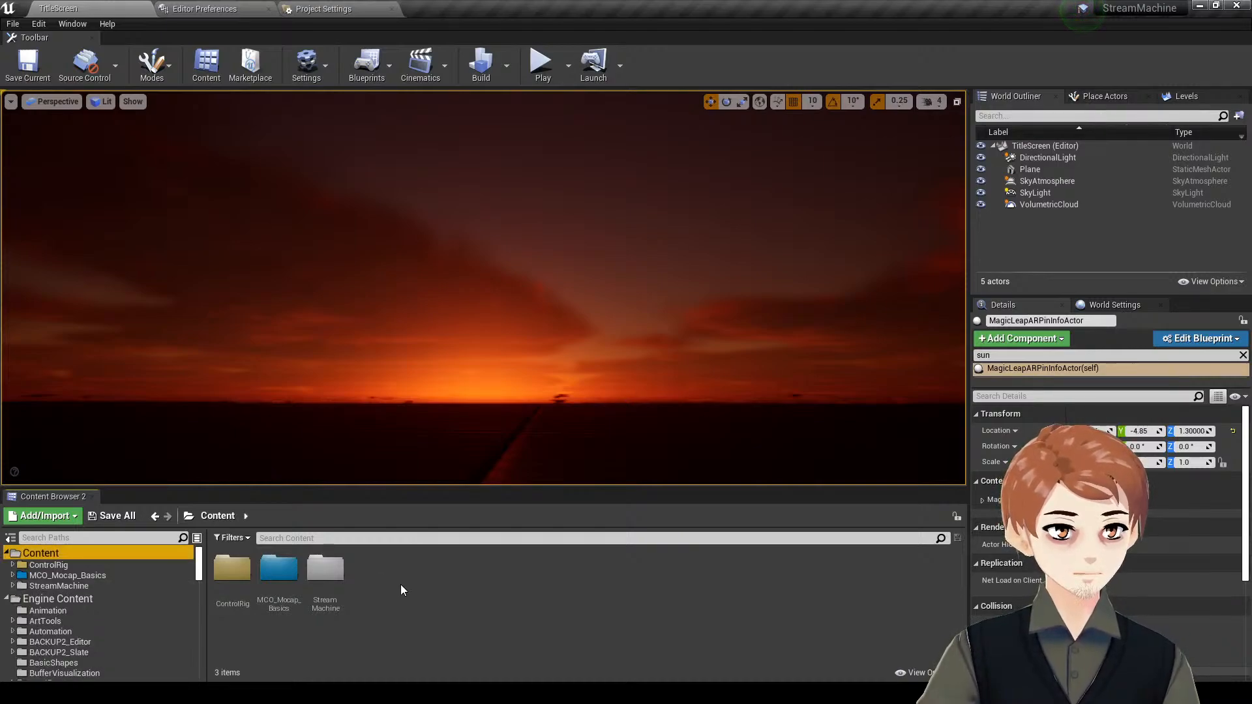
{"action": "left_click", "coordinate": [72, 587]}
{"action": "left_click", "coordinate": [300, 580]}
{"action": "double_click", "coordinate": [300, 580]}
{"action": "double_click", "coordinate": [277, 577]}
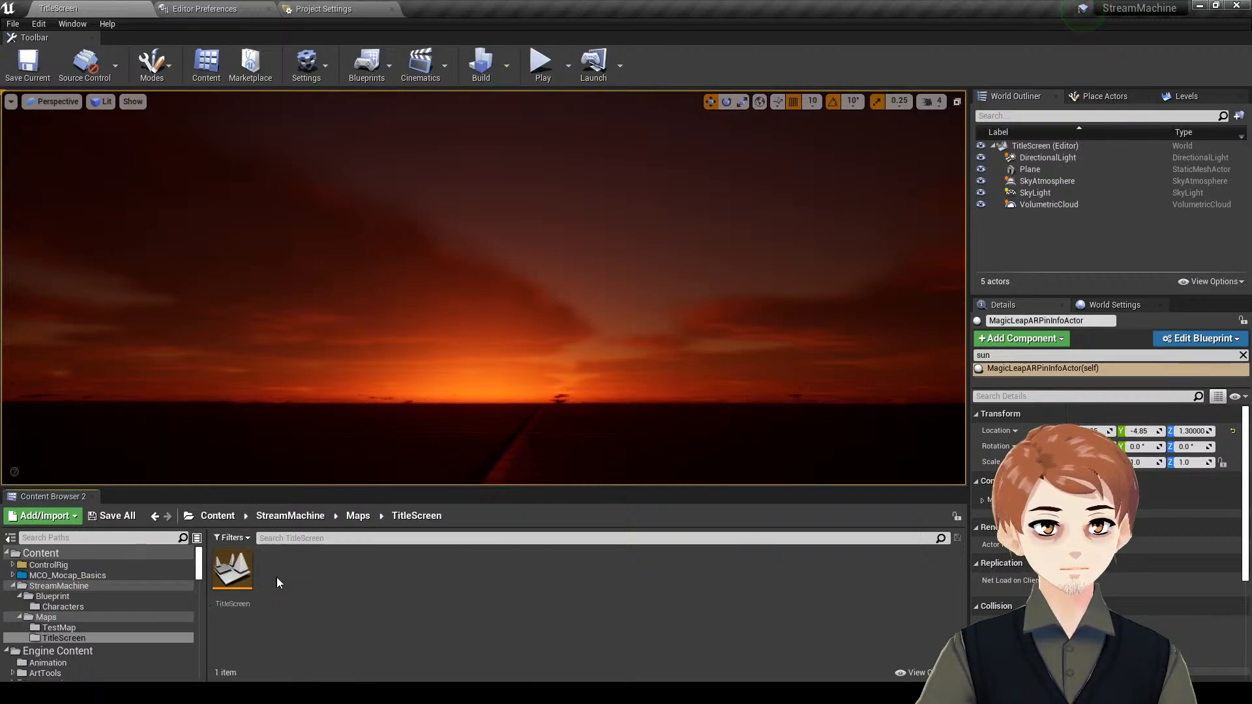
{"action": "mouse_move", "coordinate": [352, 489]}
{"action": "left_mouse_down"}
{"action": "mouse_move", "coordinate": [352, 456]}
{"action": "mouse_move", "coordinate": [353, 473]}
{"action": "left_mouse_up"}
- Create a Blueprint class named Menu_TitleScreen in the TitleScreen folder with Menu as its parent class
{"action": "right_click", "coordinate": [322, 554]}
{"action": "mouse_move", "coordinate": [336, 542]}
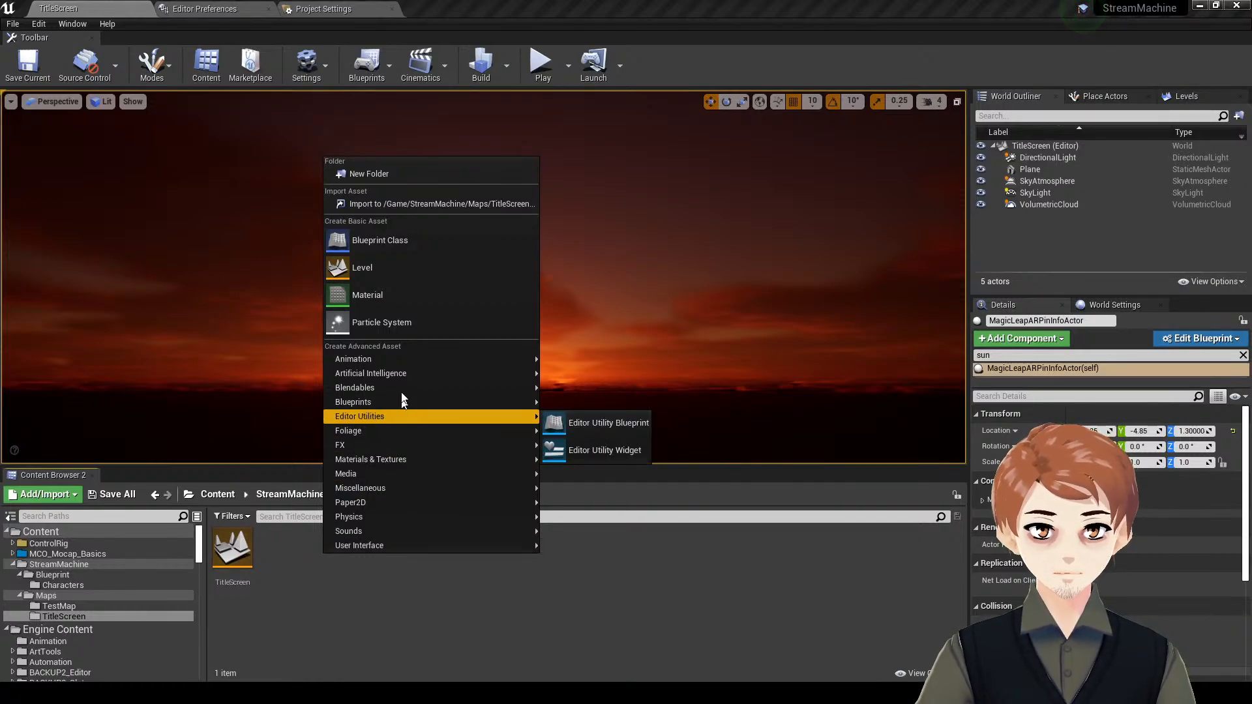
{"action": "left_click", "coordinate": [391, 241]}
{"action": "type", "text": "menu"}
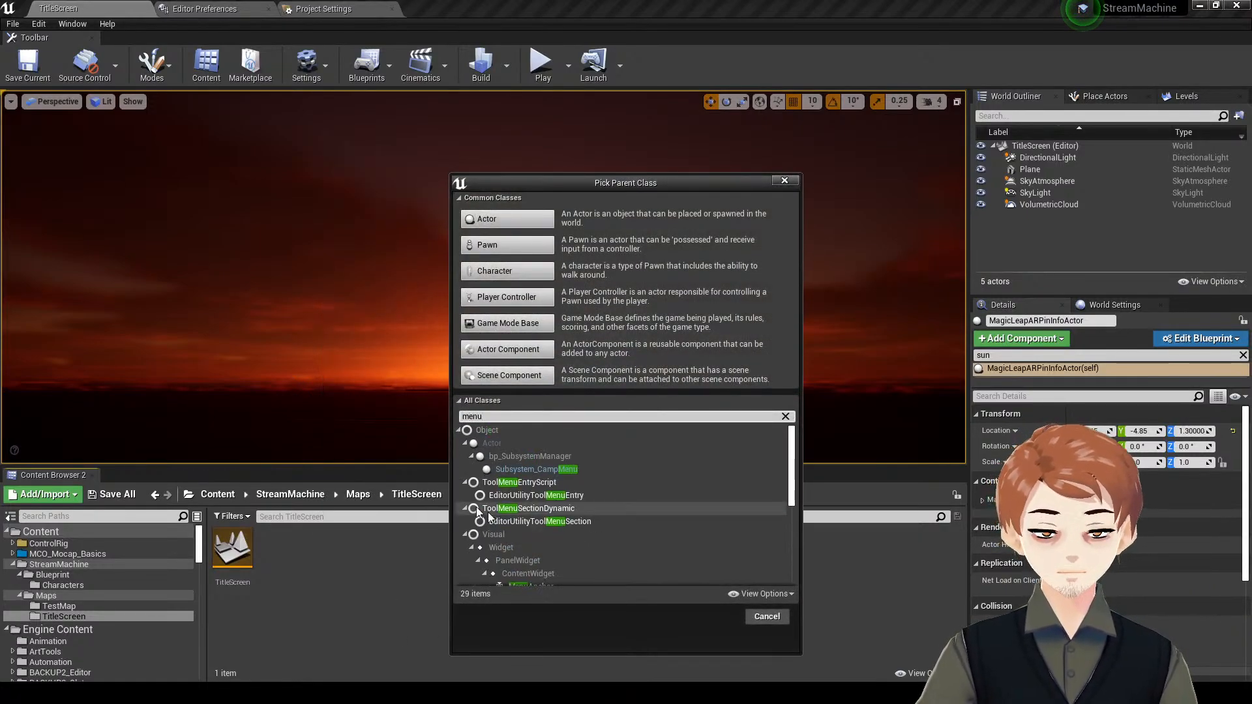
{"action": "scroll", "coordinate": [521, 529], "scroll_direction": "down", "scroll_amount": 3}
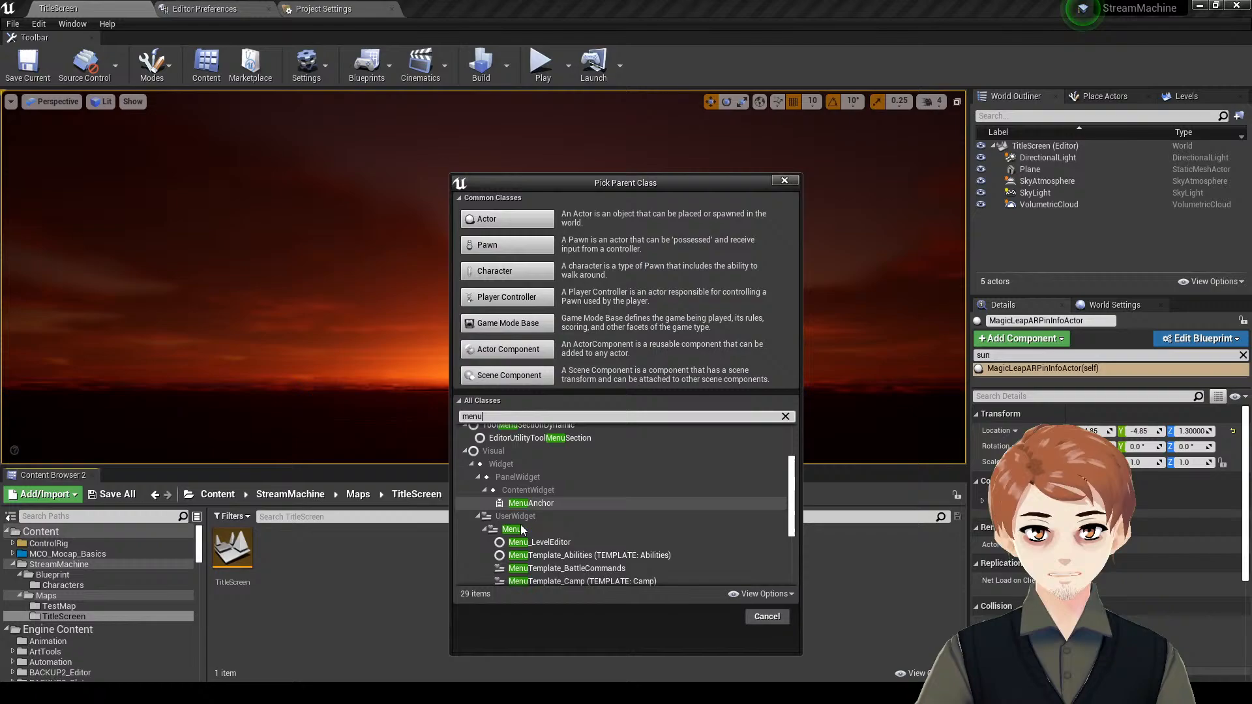
{"action": "left_click", "coordinate": [578, 526]}
{"action": "scroll", "coordinate": [667, 515], "scroll_direction": "down", "scroll_amount": 1}
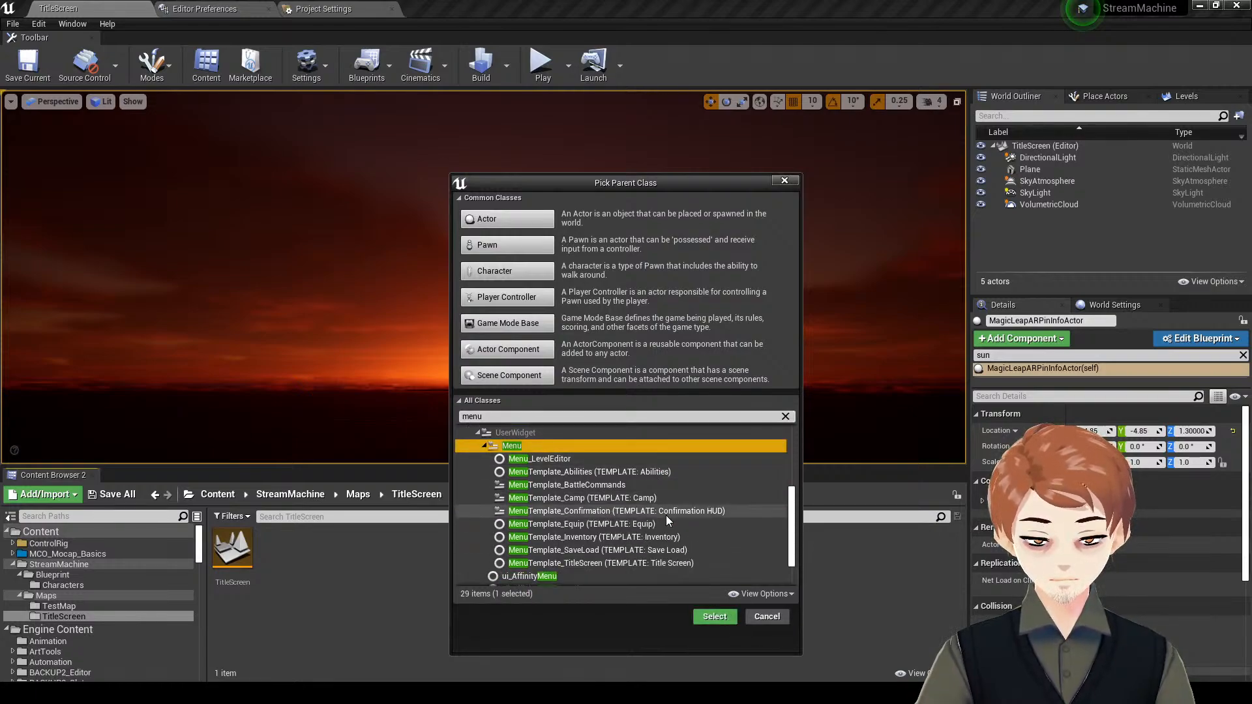
{"action": "scroll", "coordinate": [585, 566], "scroll_direction": "down", "scroll_amount": 2}
{"action": "scroll", "coordinate": [599, 515], "scroll_direction": "up", "scroll_amount": 4}
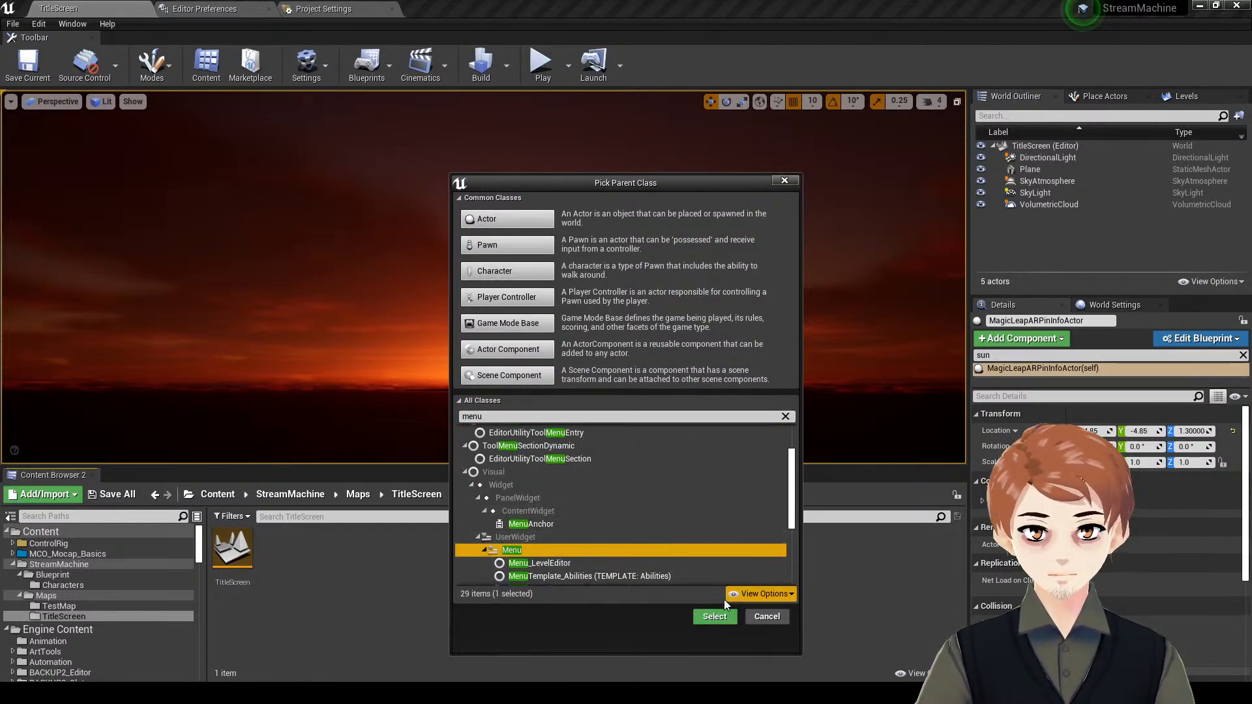
{"action": "left_click", "coordinate": [715, 616]}
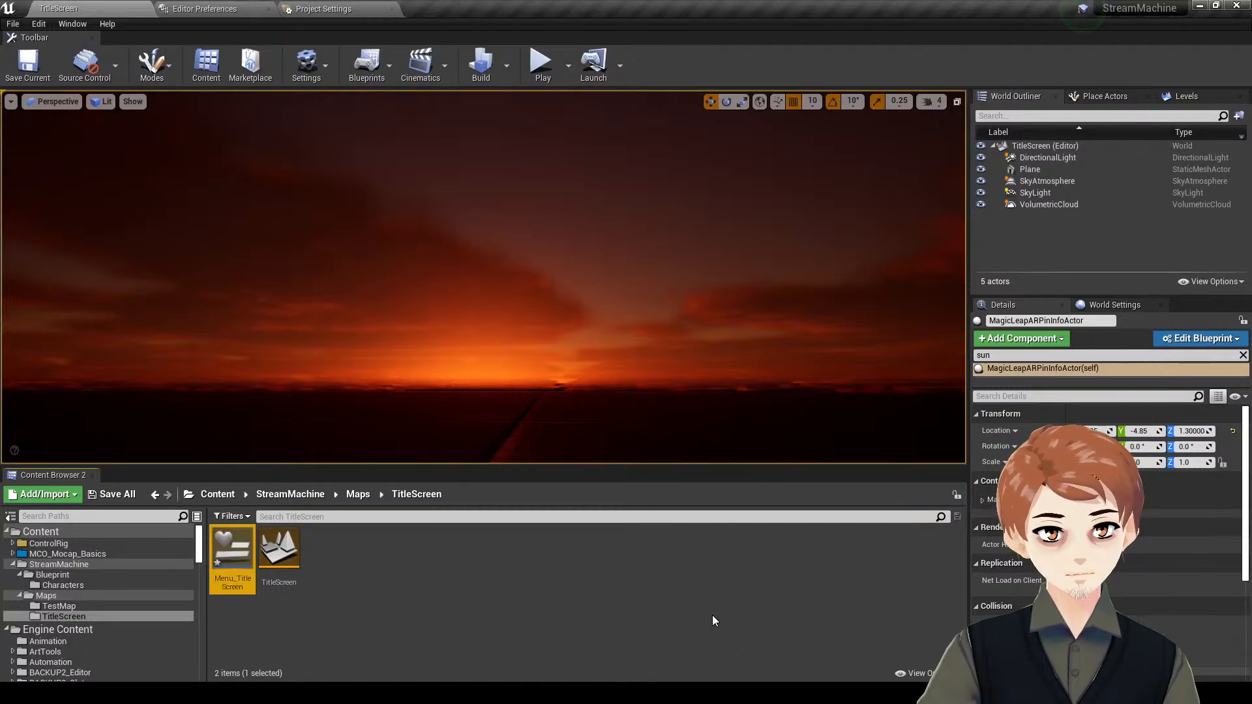
- Set the project's Game Default Map to TitleScreen in Maps & Modes and return to the level
{"action": "left_click", "coordinate": [326, 8]}
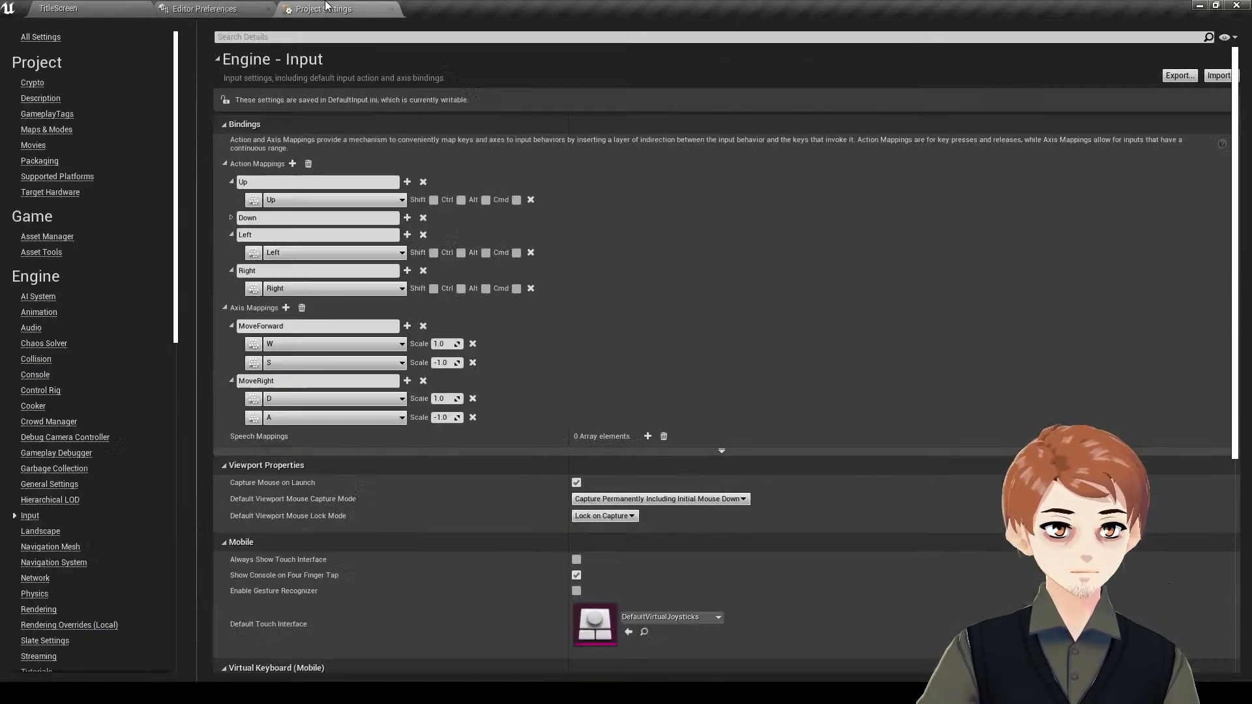
{"action": "left_click", "coordinate": [65, 129]}
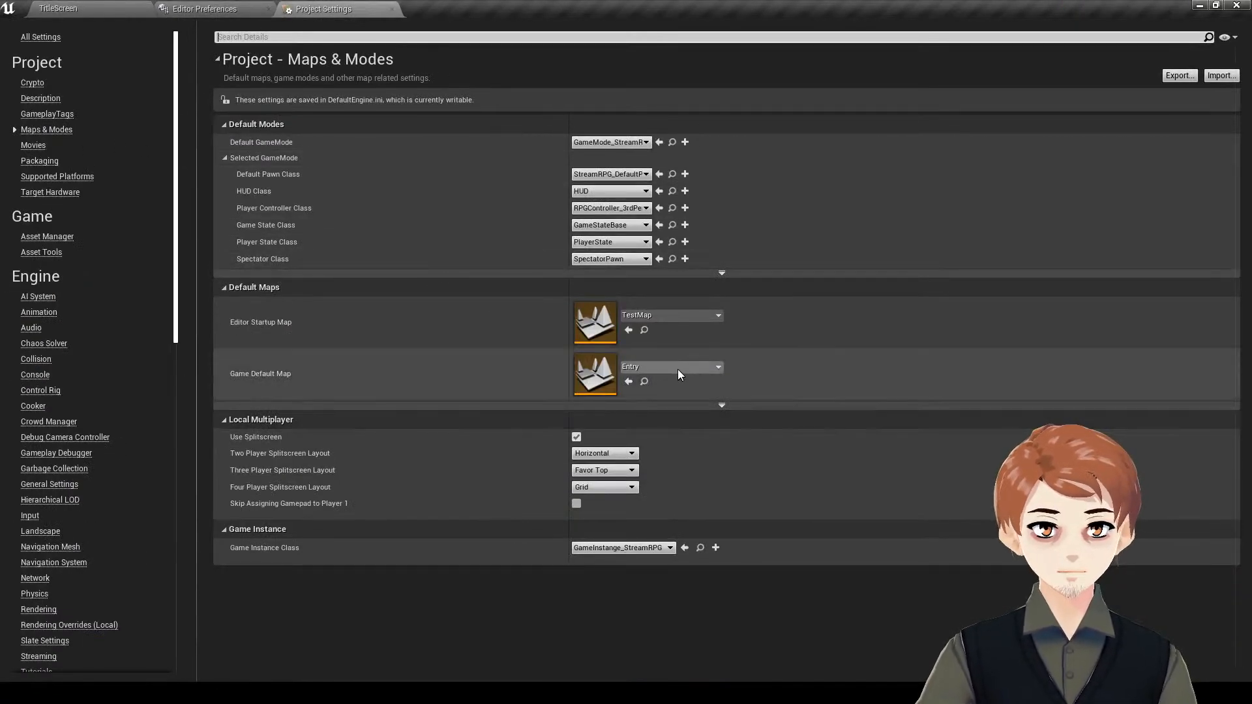
{"action": "left_click", "coordinate": [679, 368]}
{"action": "type", "text": "tit"}
{"action": "left_click", "coordinate": [725, 186]}
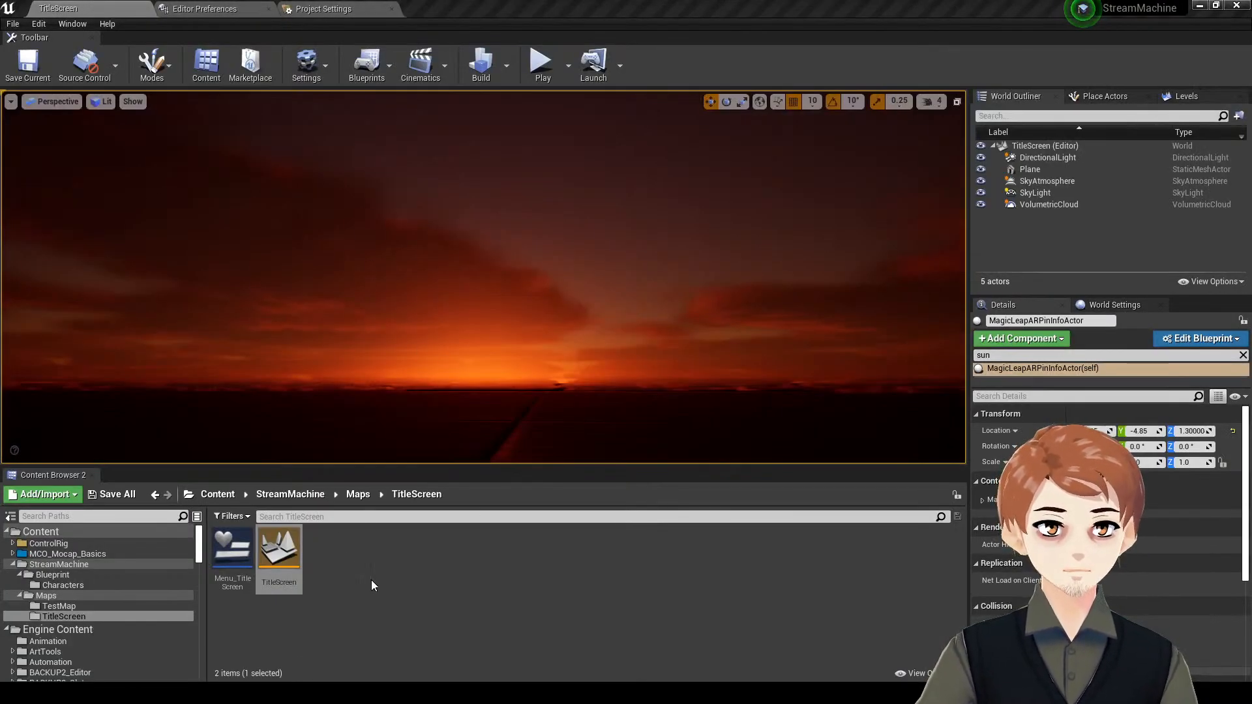
{"action": "right_click", "coordinate": [371, 582]}
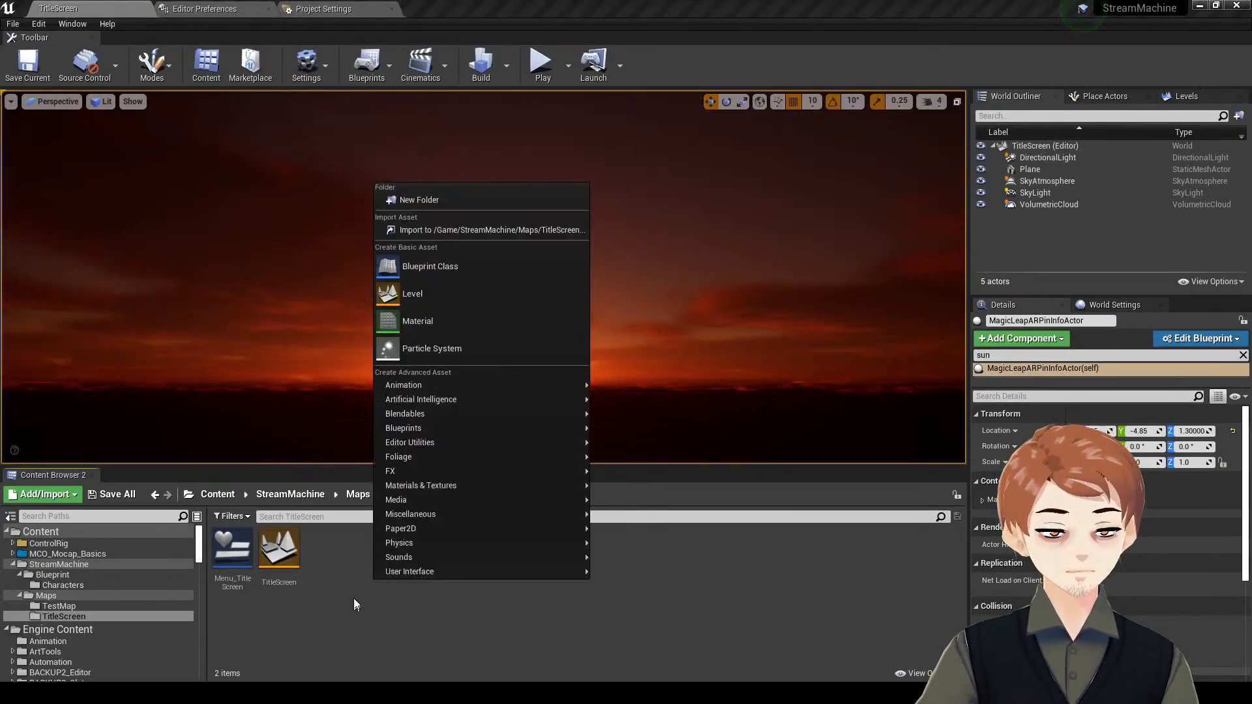
{"action": "left_click", "coordinate": [396, 610]}
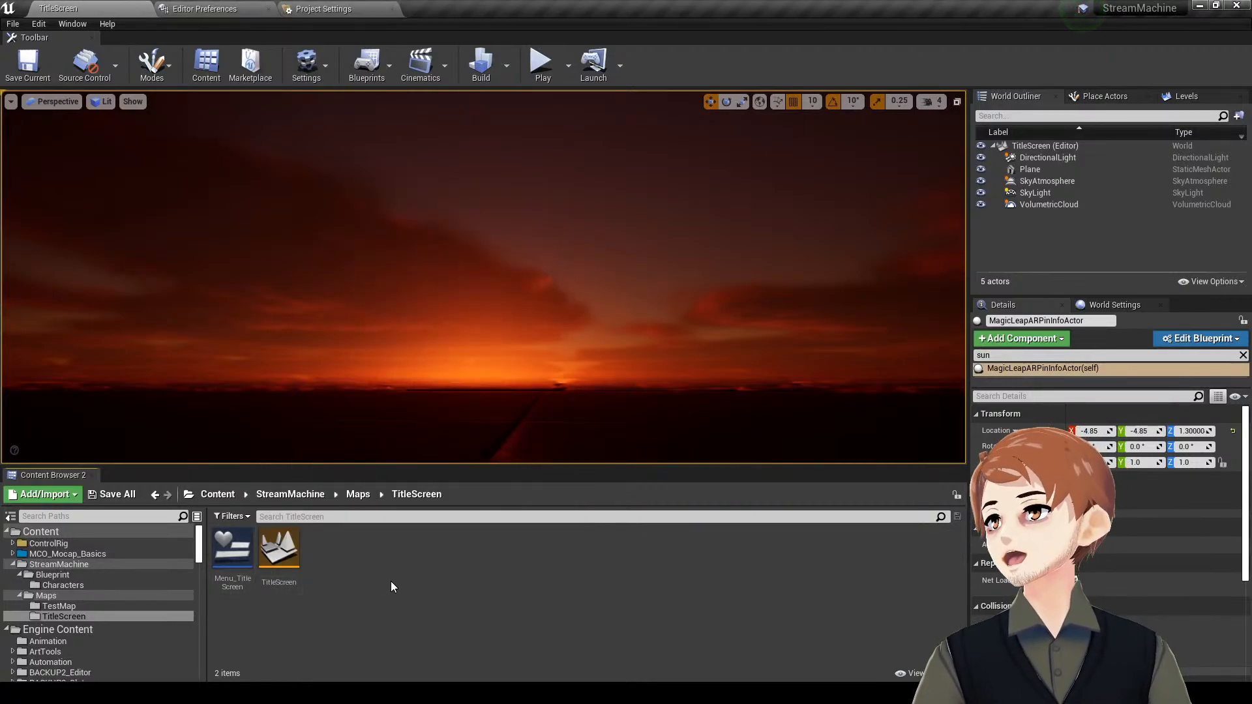
- Open Menu_TitleScreen in the widget designer, add a Canvas Panel as its root and clear the palette search
{"action": "double_click", "coordinate": [233, 551]}
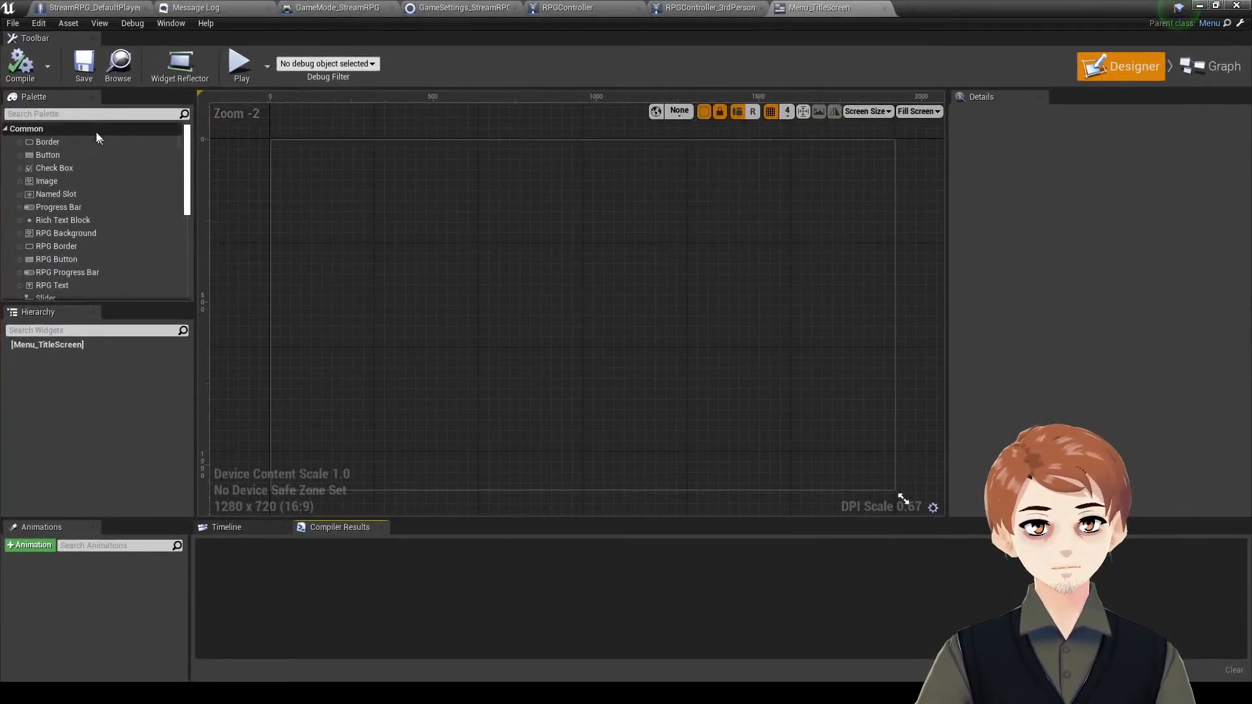
{"action": "left_click", "coordinate": [90, 113]}
{"action": "type", "text": "ca"}
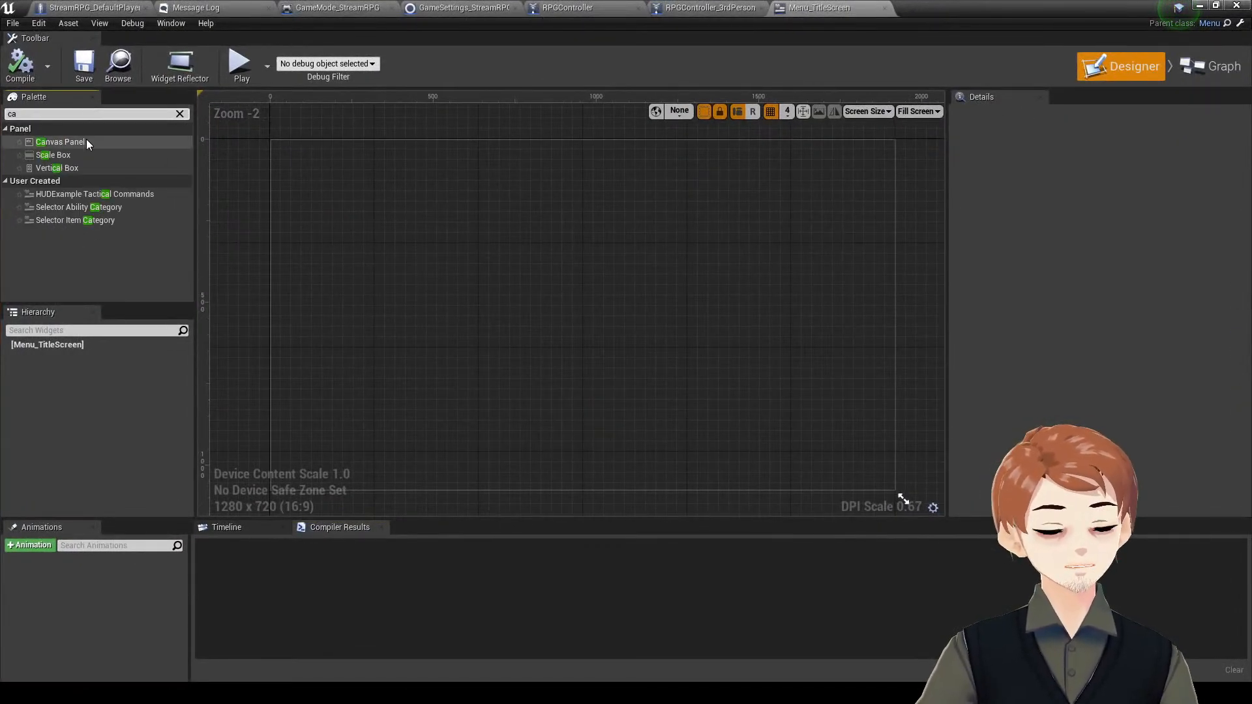
{"action": "left_click_drag", "start_coordinate": [488, 232], "coordinate": [488, 232]}
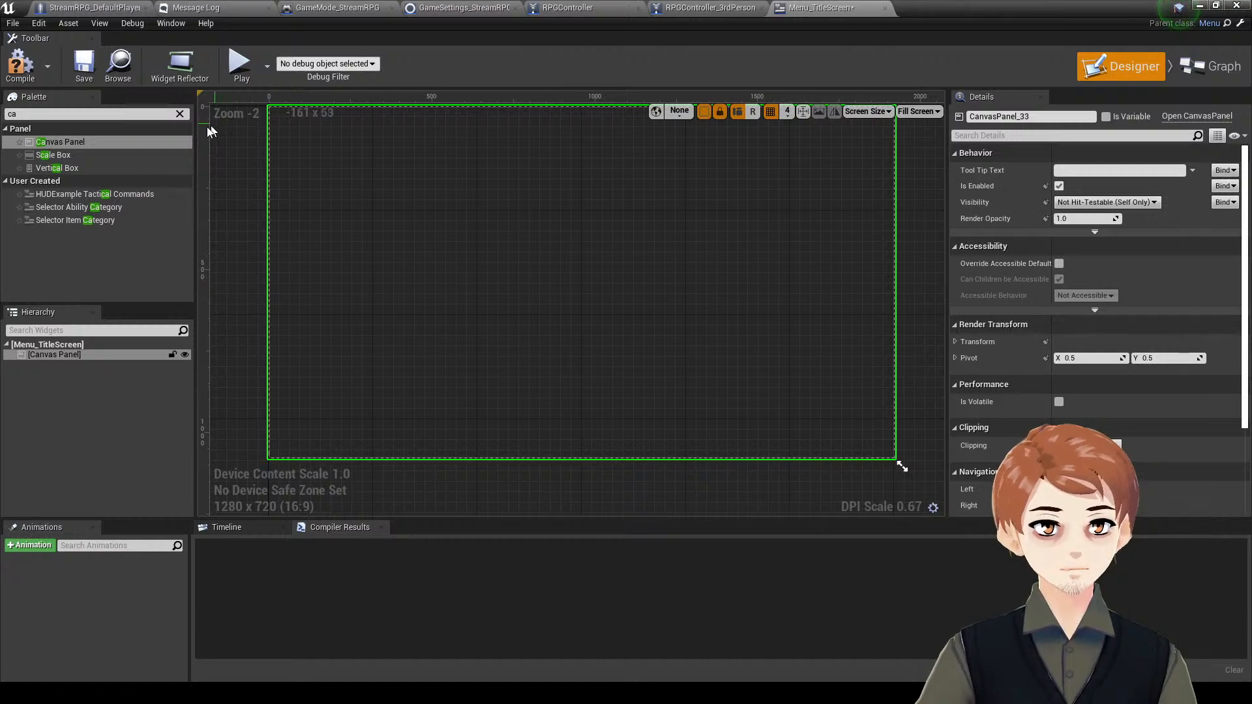
{"action": "left_click", "coordinate": [178, 114]}
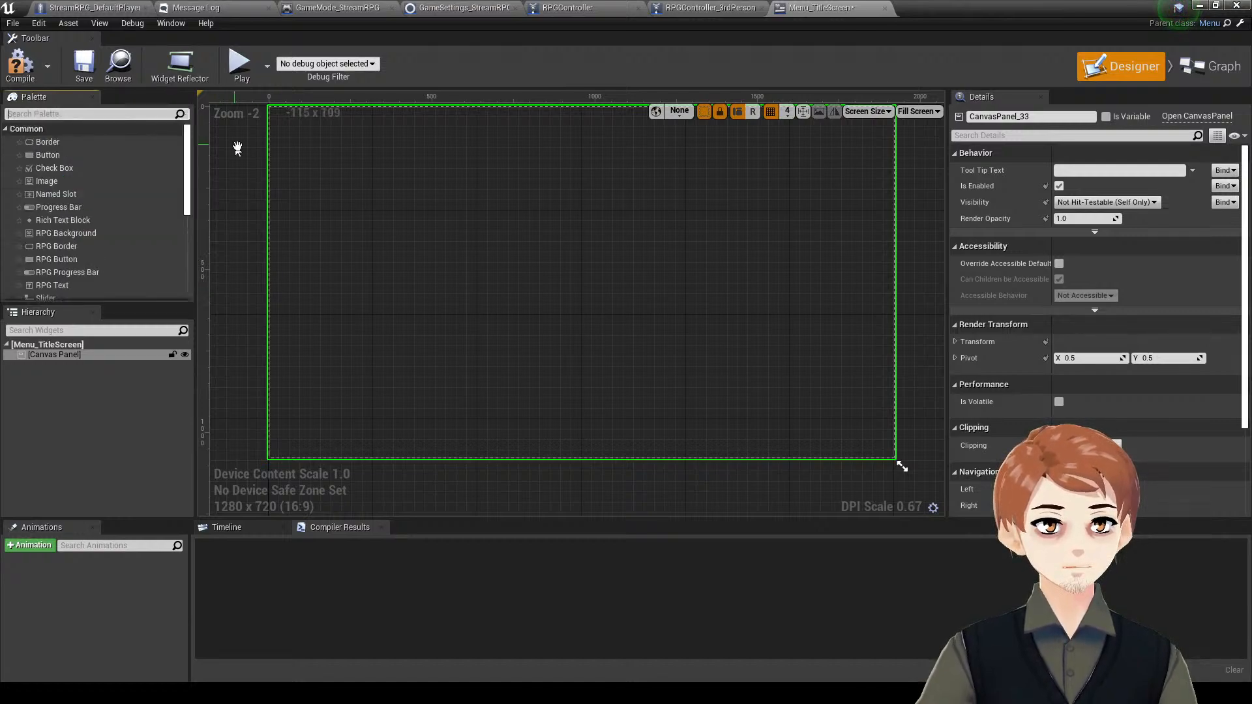
- Add the Element Game Logo widget to the upper canvas and resize it to about 1441 × 530
{"action": "left_click", "coordinate": [123, 113]}
{"action": "type", "text": "logo"}
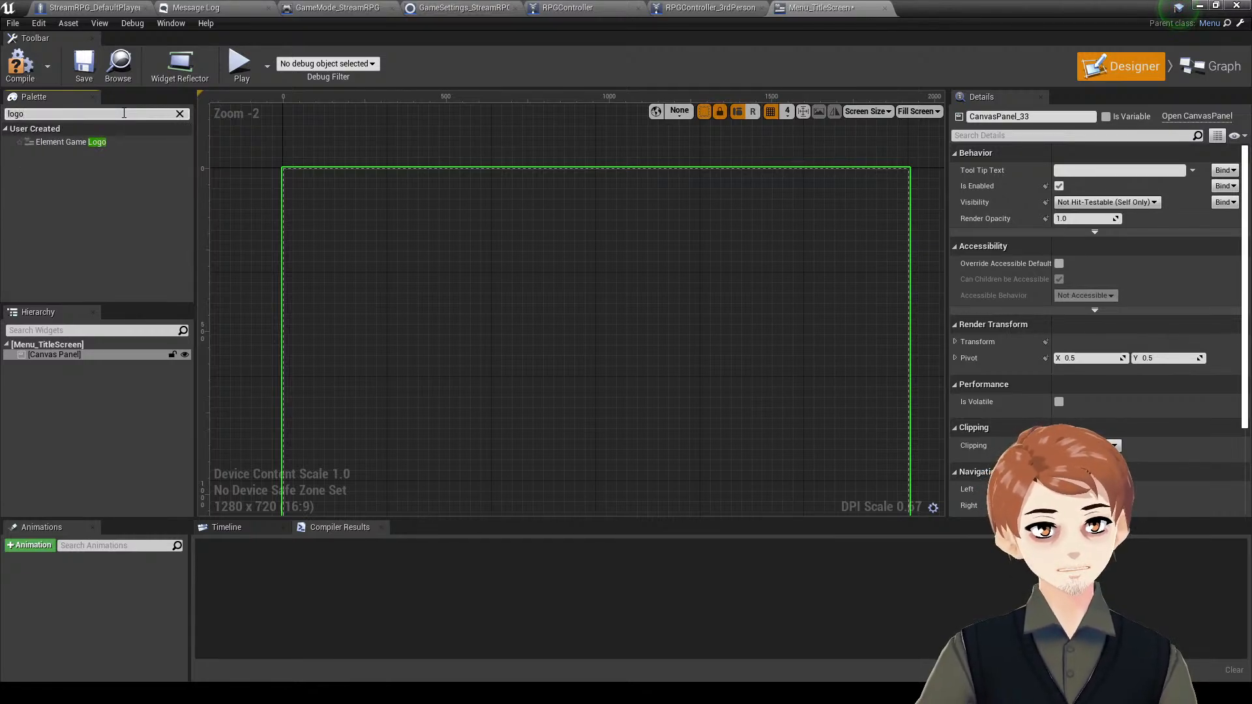
{"action": "left_click_drag", "start_coordinate": [120, 143], "coordinate": [399, 204]}
{"action": "left_click_drag", "start_coordinate": [435, 219], "coordinate": [812, 358]}
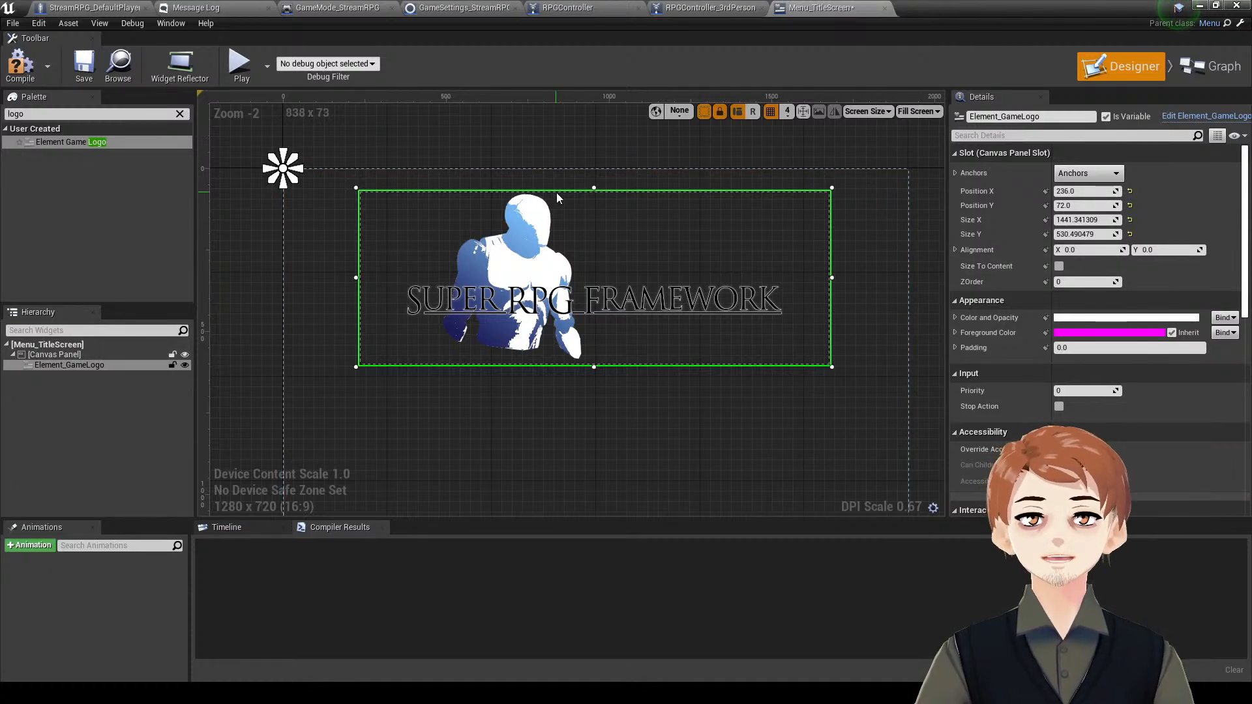
- Review the GameSettings_StreamRPG class defaults, especially the game title, logo and level settings, and return to Menu_TitleScreen
{"action": "left_click", "coordinate": [456, 7]}
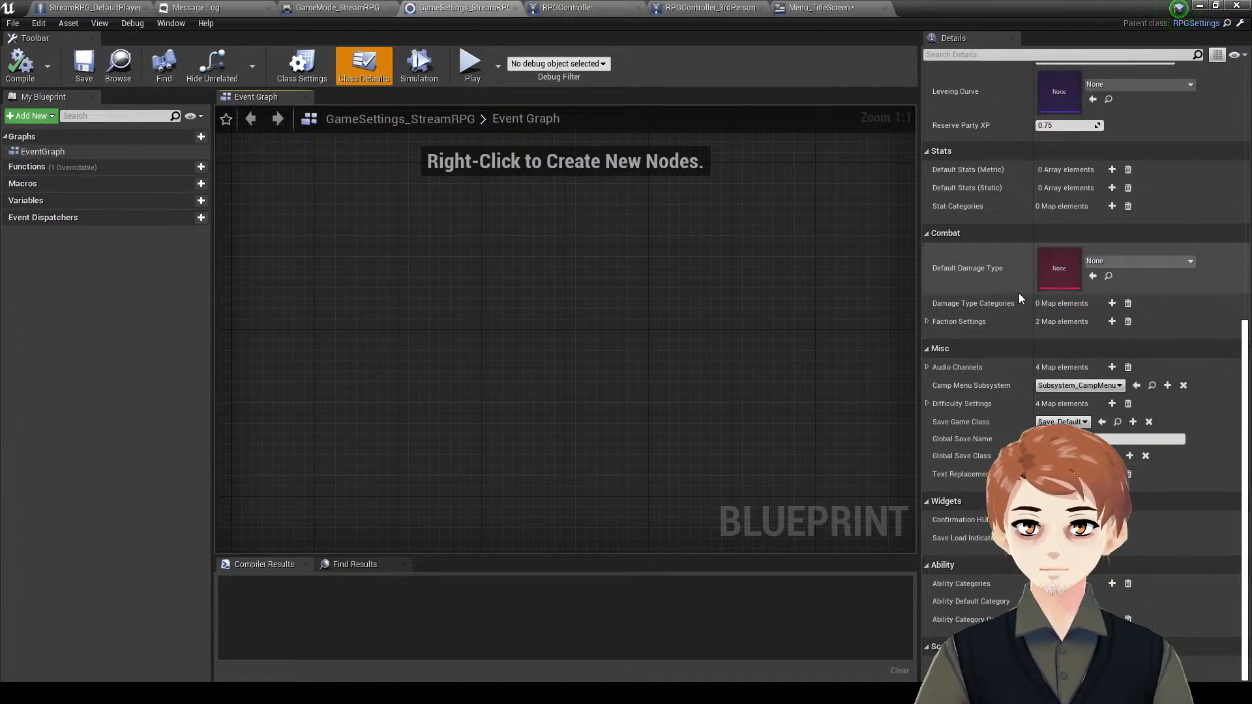
{"action": "left_click_drag", "start_coordinate": [923, 368], "coordinate": [820, 367]}
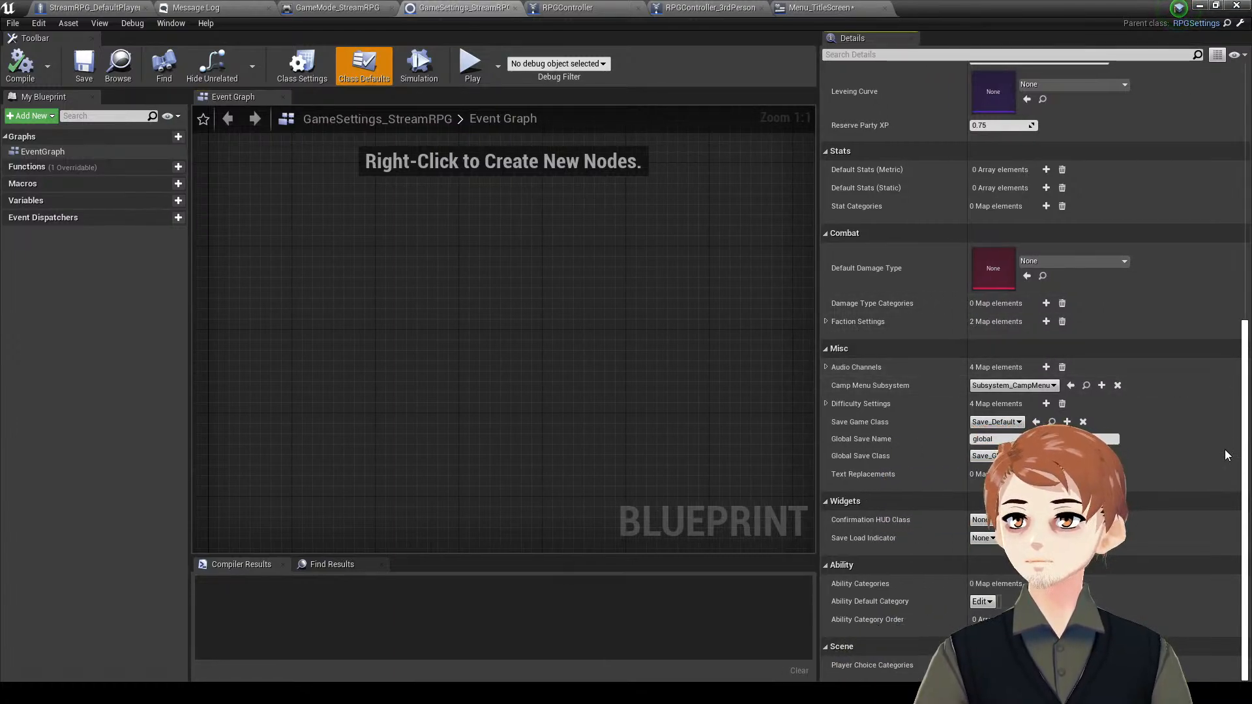
{"action": "scroll", "coordinate": [1160, 174], "scroll_direction": "up", "scroll_amount": 10}
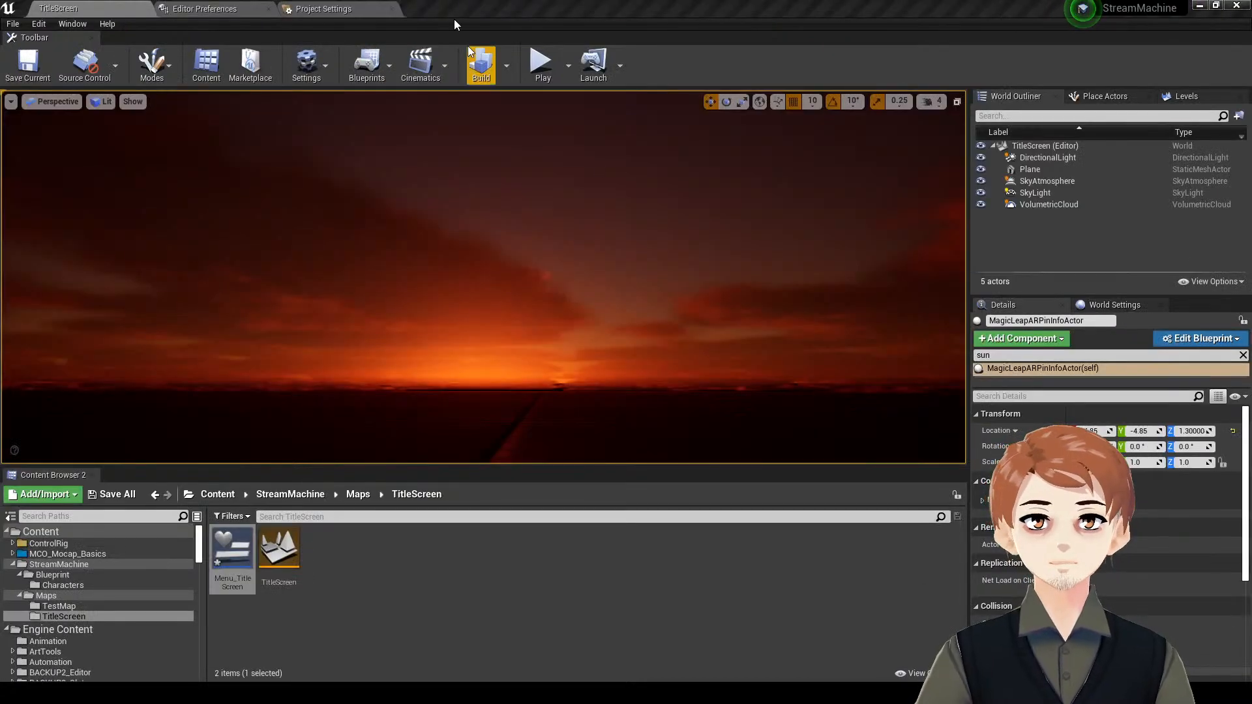
{"action": "left_click", "coordinate": [313, 10]}
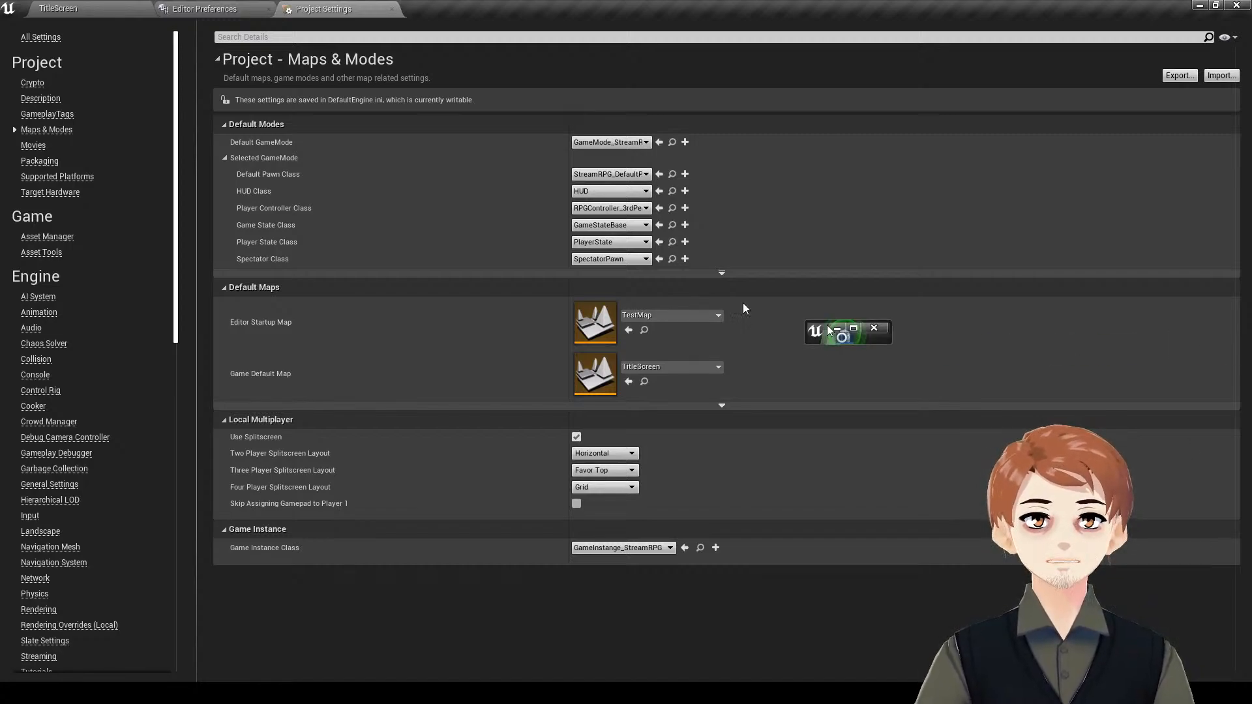
{"action": "left_click_drag", "start_coordinate": [744, 303], "coordinate": [827, 1]}
{"action": "scroll", "coordinate": [898, 362], "scroll_direction": "up", "scroll_amount": 3}
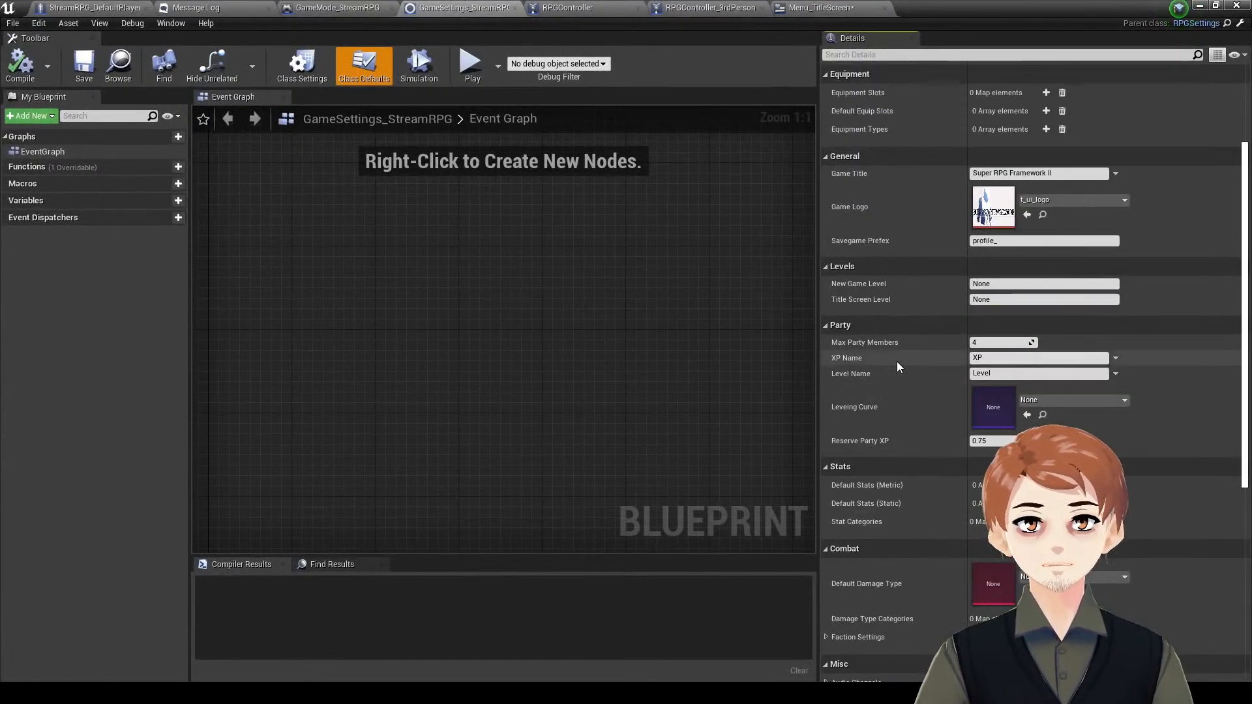
{"action": "scroll", "coordinate": [898, 361], "scroll_direction": "up", "scroll_amount": 2}
{"action": "scroll", "coordinate": [900, 361], "scroll_direction": "down", "scroll_amount": 6}
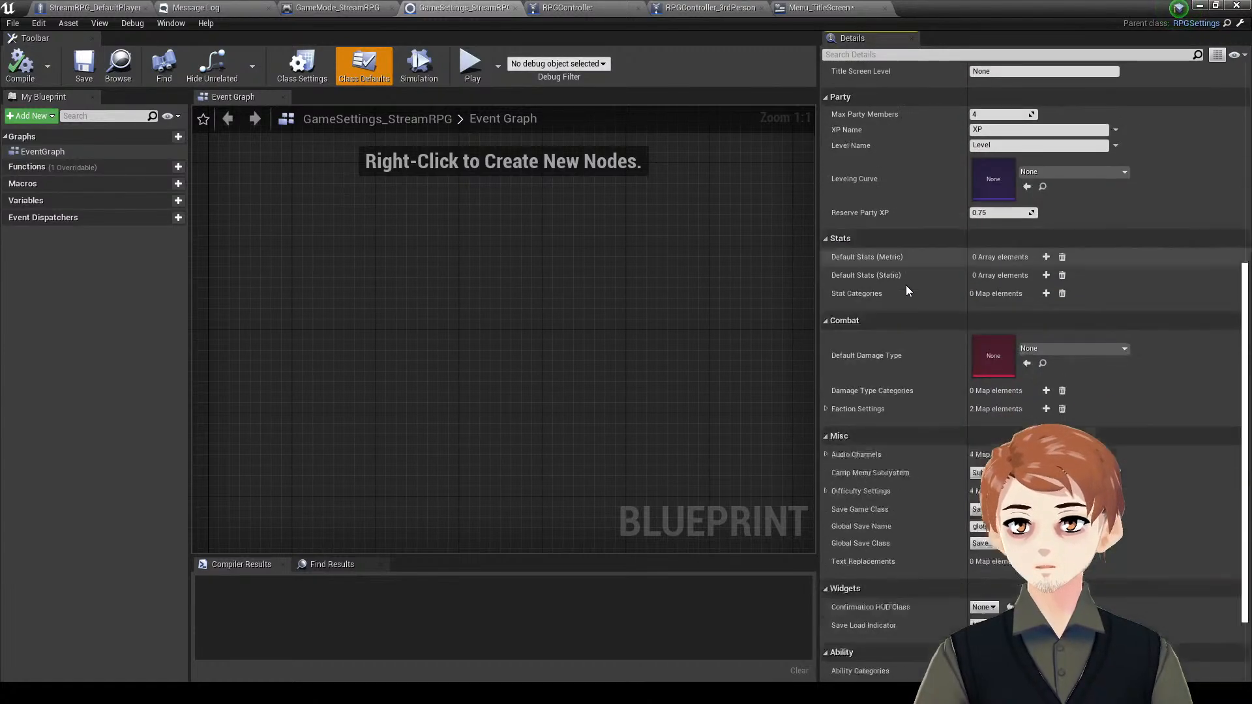
{"action": "scroll", "coordinate": [903, 291], "scroll_direction": "up", "scroll_amount": 7}
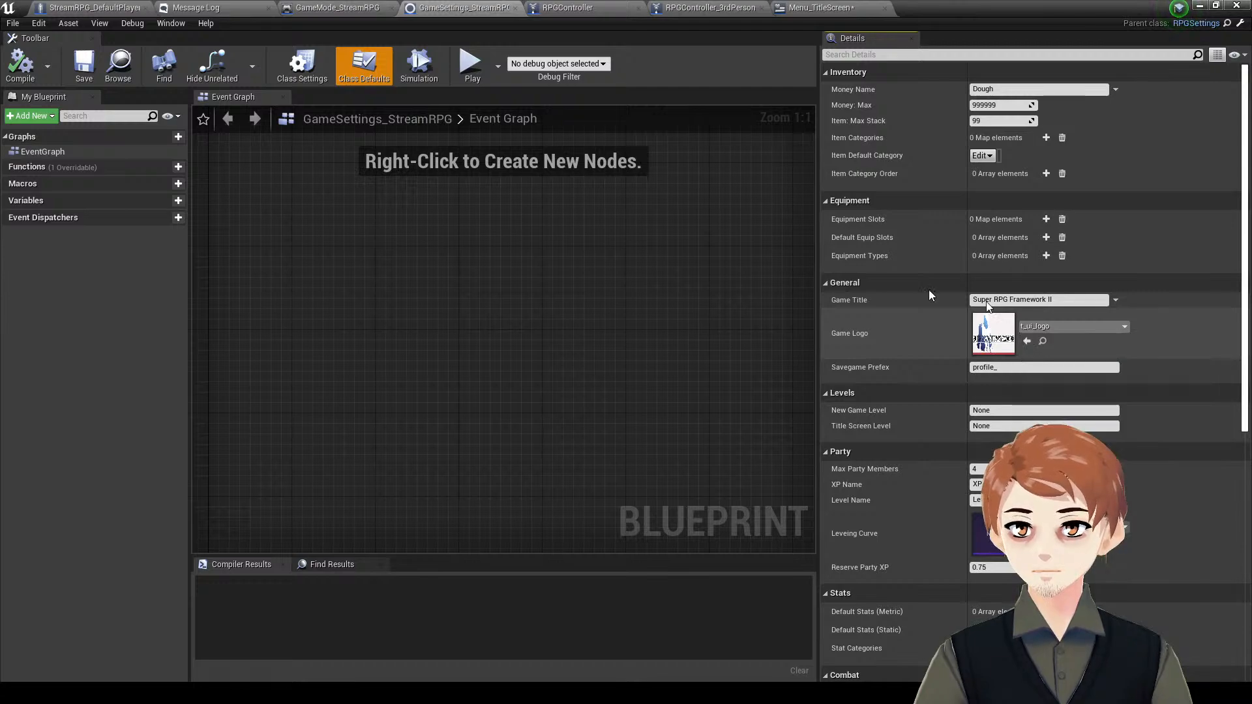
{"action": "left_click", "coordinate": [307, 7]}
{"action": "left_click", "coordinate": [555, 7]}
{"action": "left_click", "coordinate": [797, 9]}
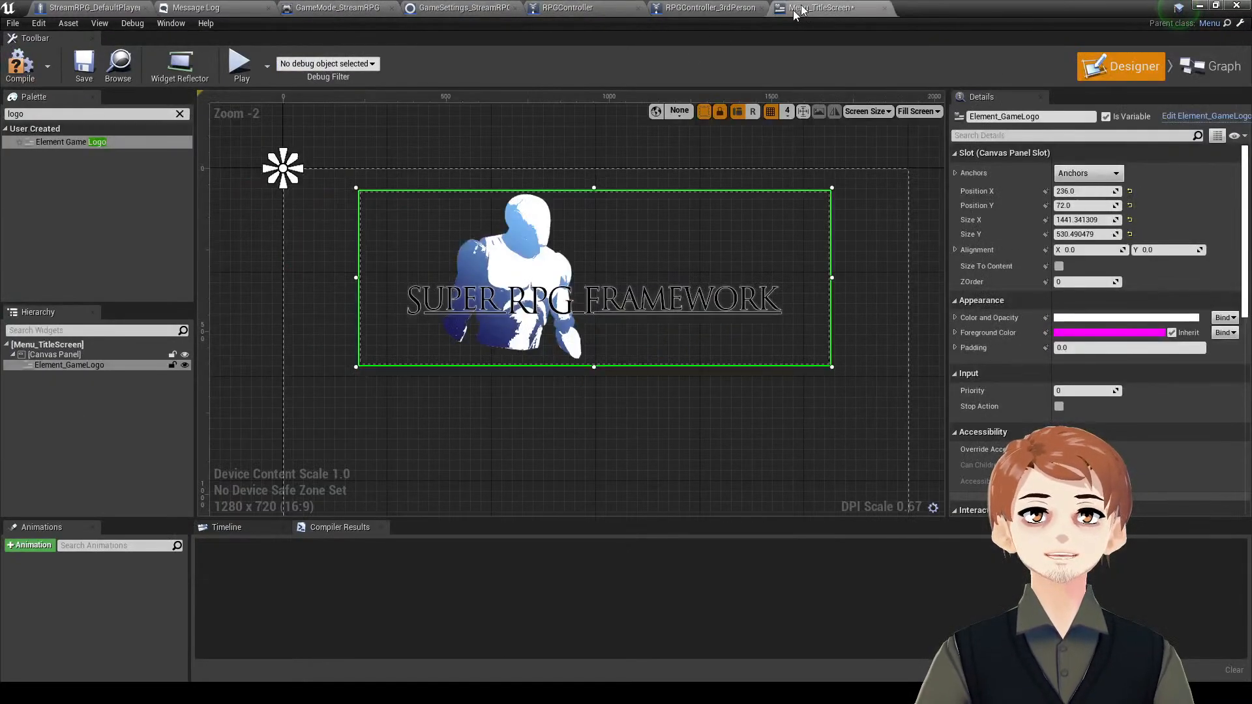
- Compile Menu_TitleScreen and anchor the game logo to the canvas's top centre
{"action": "left_click", "coordinate": [20, 63]}
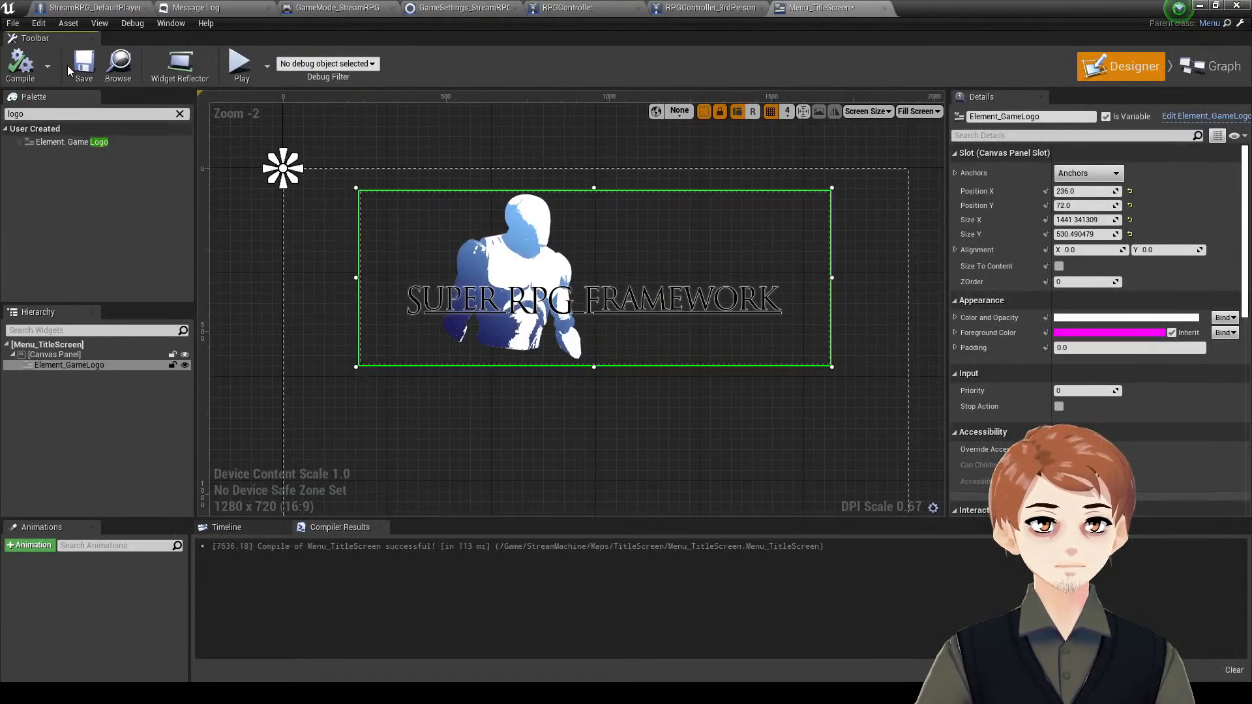
{"action": "left_click", "coordinate": [179, 113]}
{"action": "left_click_drag", "start_coordinate": [506, 312], "coordinate": [503, 313]}
{"action": "left_click", "coordinate": [1105, 175]}
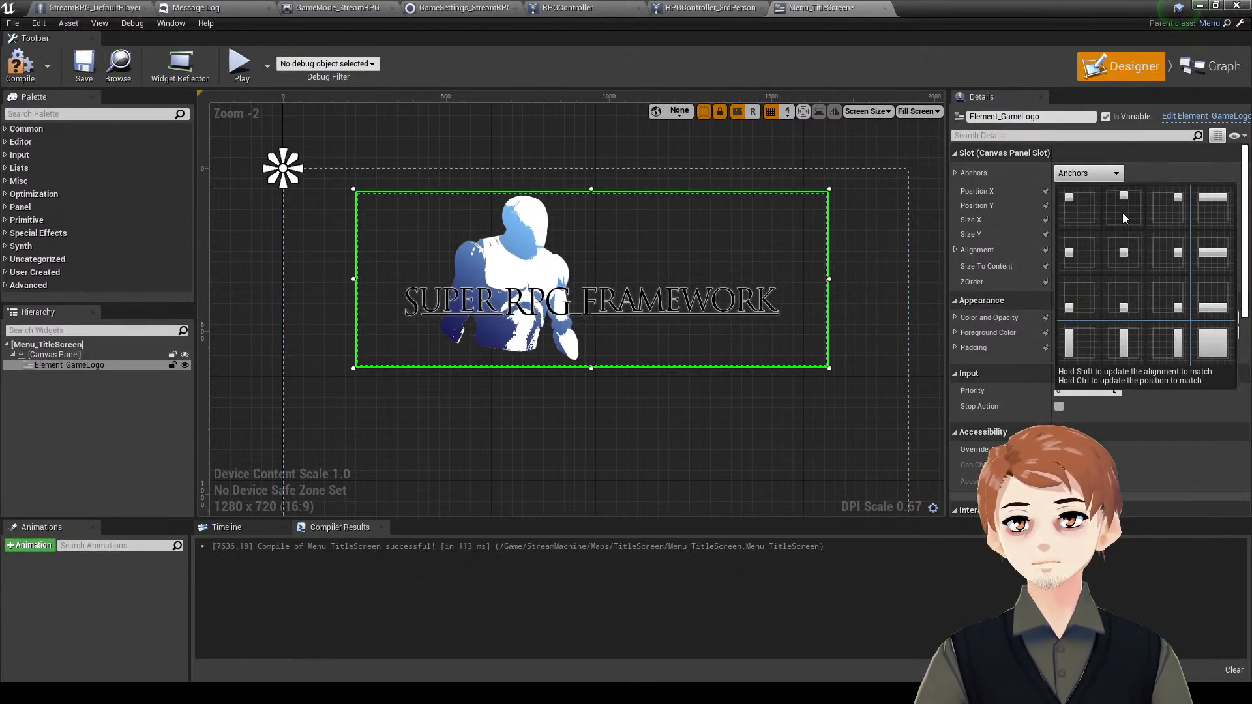
{"action": "left_click", "coordinate": [1121, 210]}
- Set the game logo's alignment to X 0.5 and Y 1.0
{"action": "left_click", "coordinate": [1167, 251]}
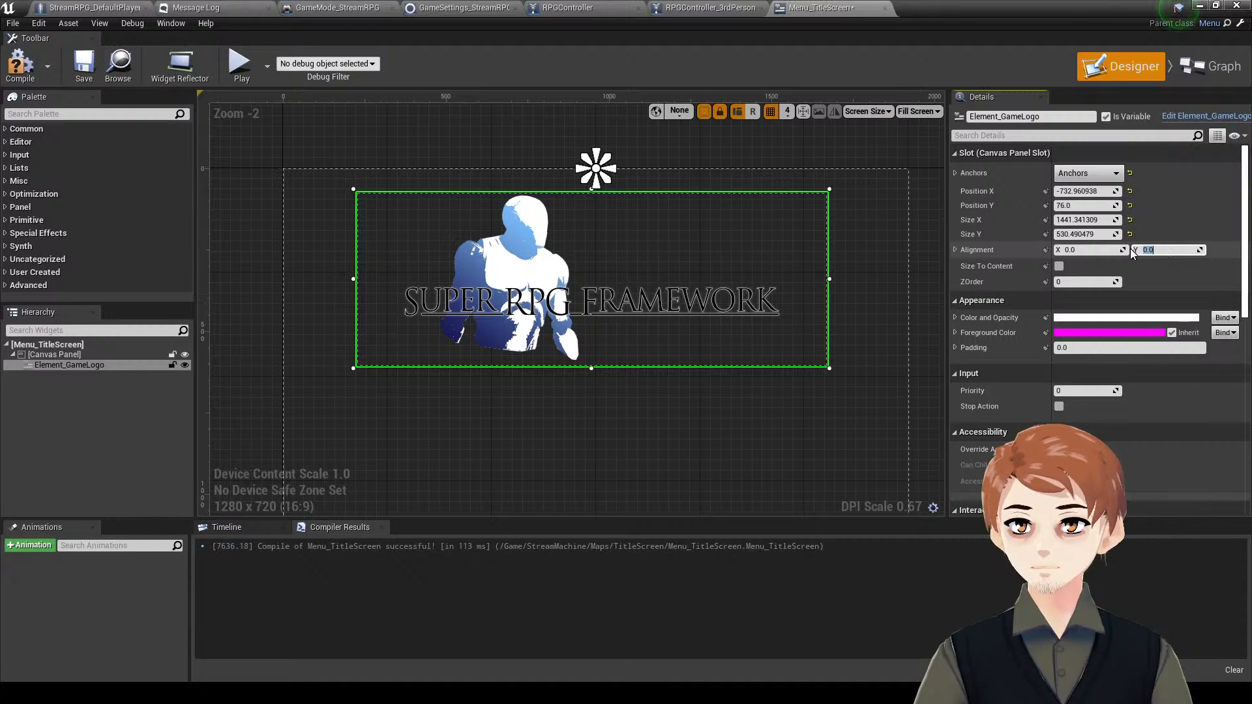
{"action": "type", "text": "0.5"}
{"action": "key", "text": "Return"}
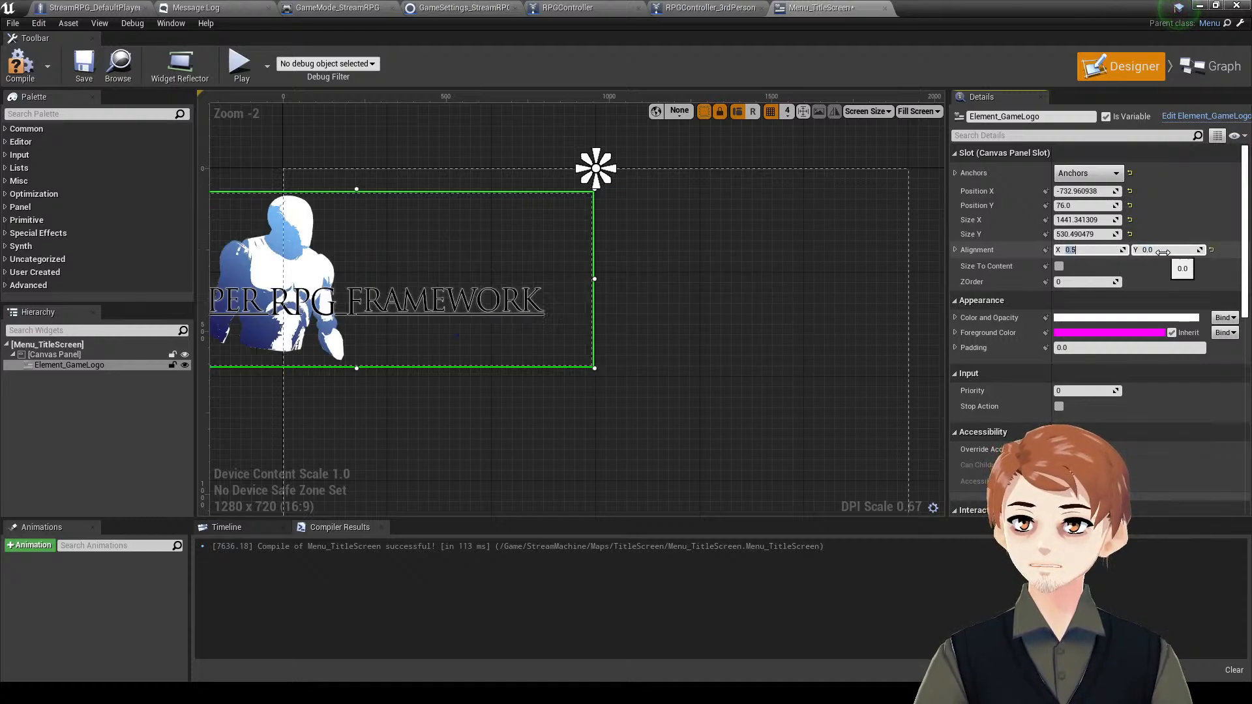
{"action": "left_click", "coordinate": [1164, 252]}
{"action": "type", "text": "1"}
{"action": "key", "text": "Return"}
- Reposition the game logo at X 0 and Y about 582, then compile and save the widget
{"action": "left_click_drag", "start_coordinate": [461, 170], "coordinate": [711, 336]}
{"action": "left_click", "coordinate": [1079, 191]}
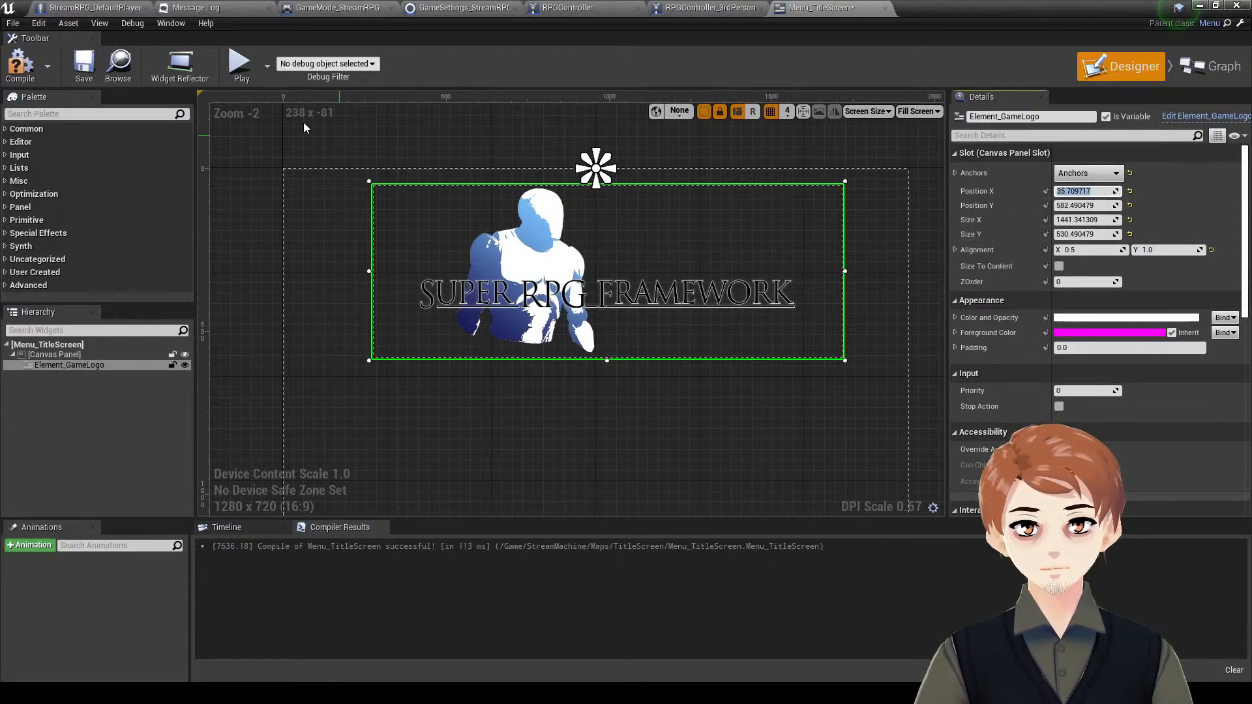
{"action": "type", "text": "0"}
{"action": "key", "text": "Return"}
{"action": "left_click", "coordinate": [20, 65]}
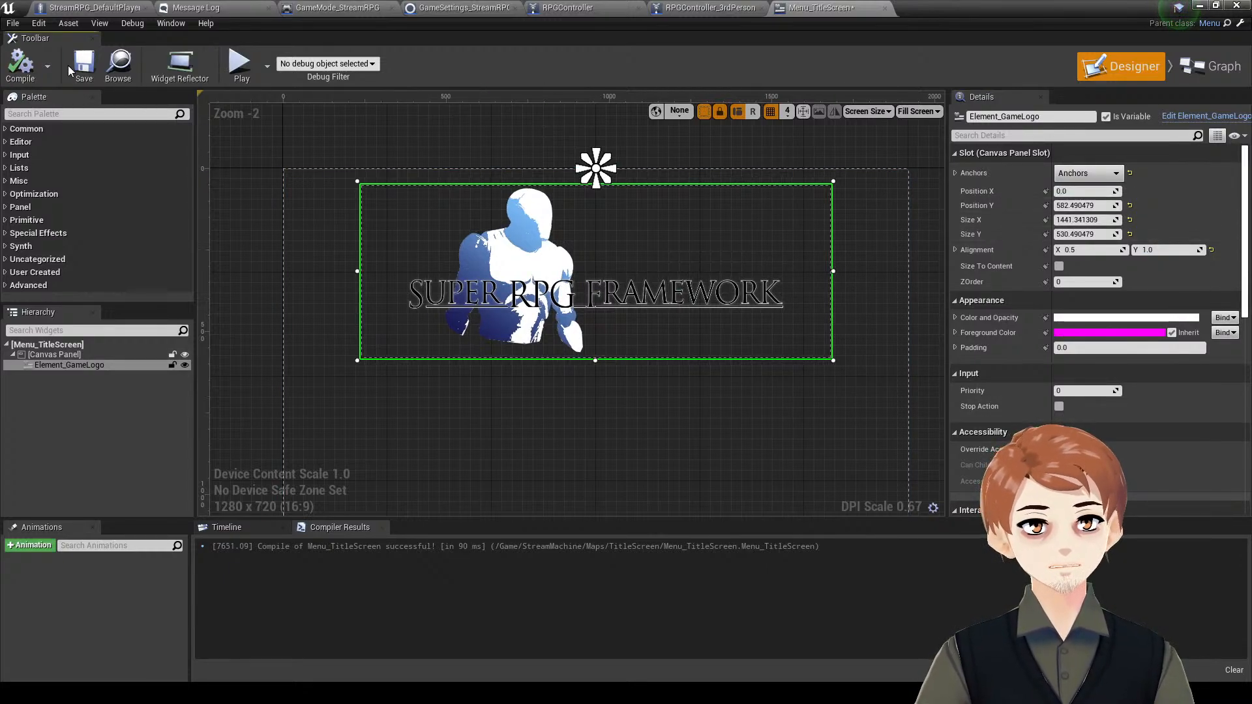
{"action": "left_click", "coordinate": [84, 65]}
{"action": "right_click_drag", "start_coordinate": [316, 164], "coordinate": [349, 154]}
{"action": "left_click", "coordinate": [280, 140]}
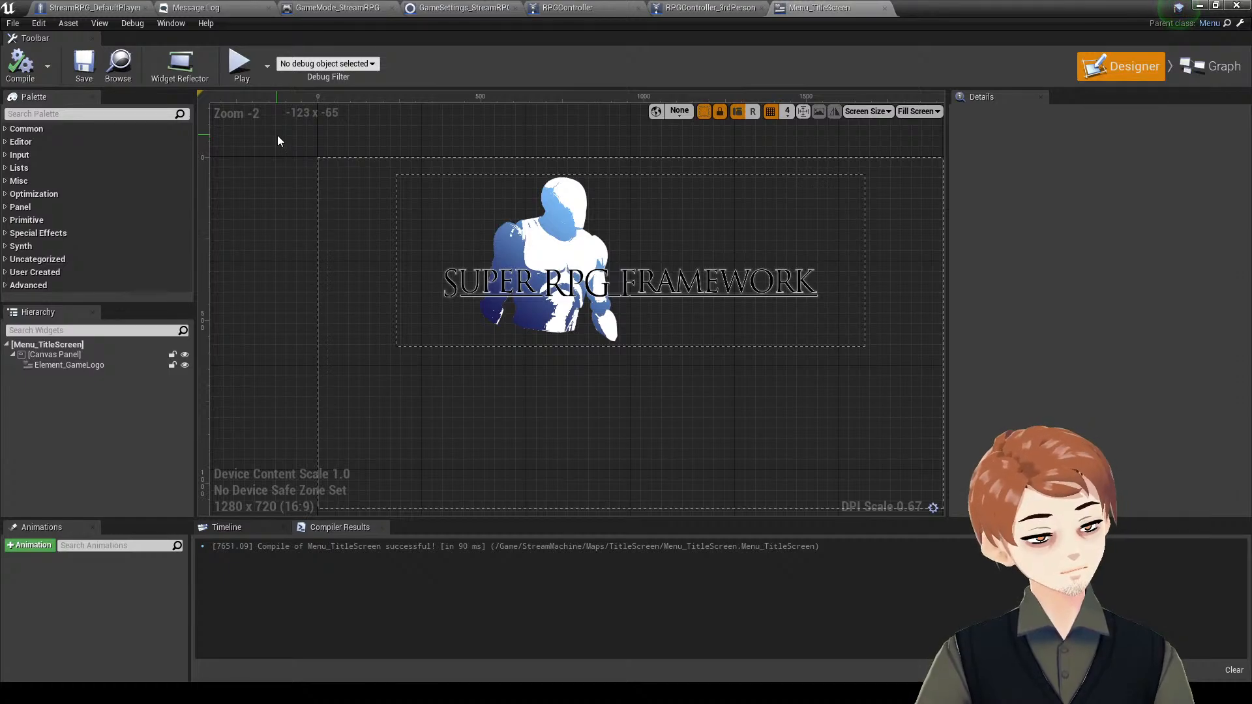
{"action": "right_click_drag", "start_coordinate": [287, 154], "coordinate": [297, 163]}
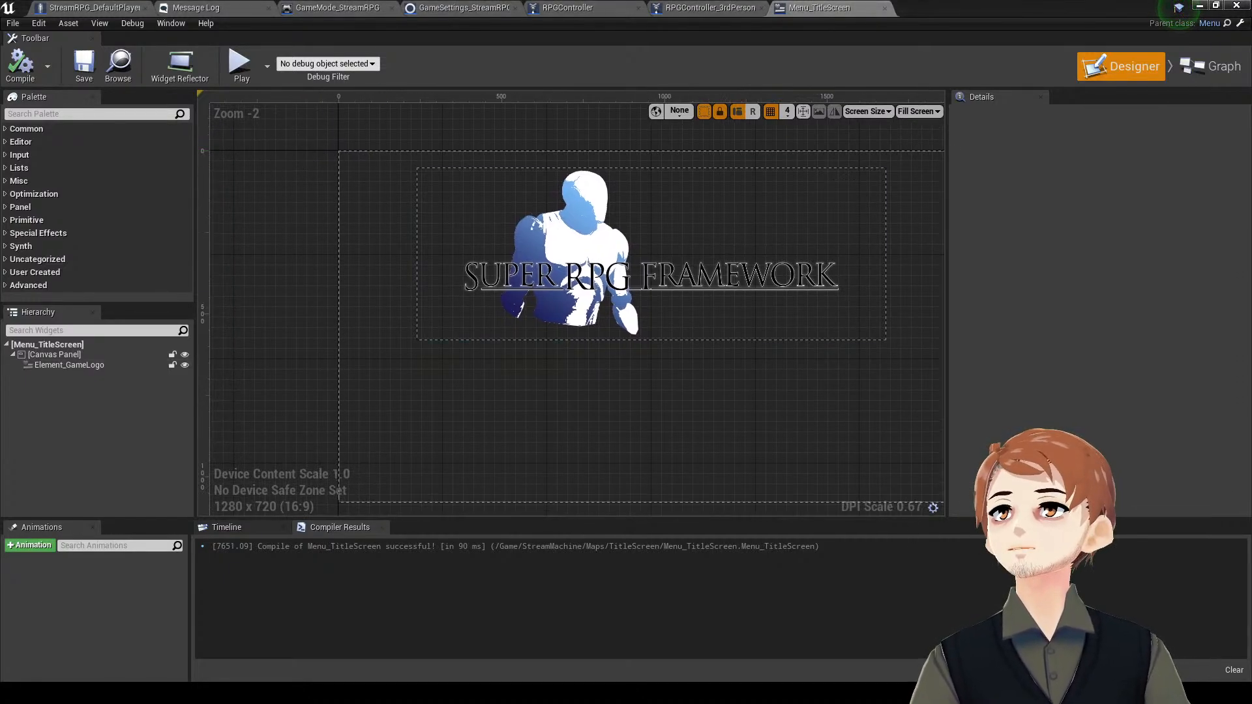
{"action": "right_click_drag", "start_coordinate": [302, 313], "coordinate": [239, 235]}
{"action": "right_click_drag", "start_coordinate": [300, 271], "coordinate": [255, 291]}
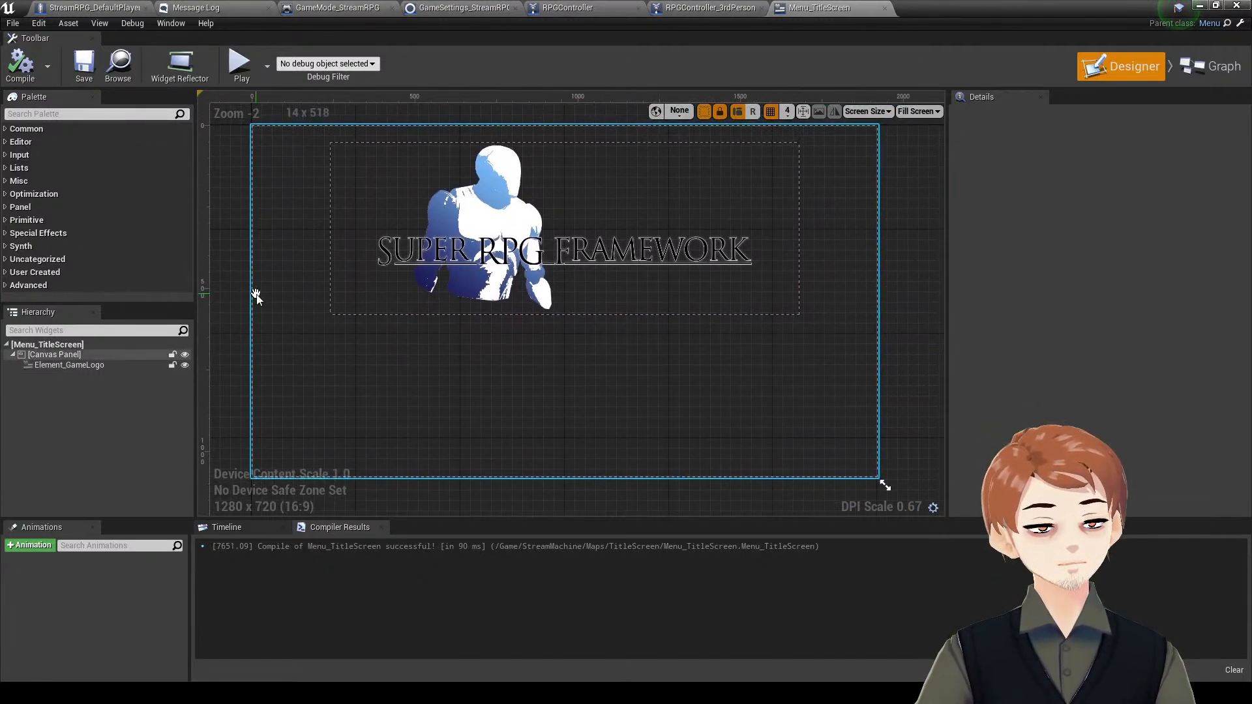
{"action": "left_click", "coordinate": [133, 115]}
{"action": "type", "text": "ver"}
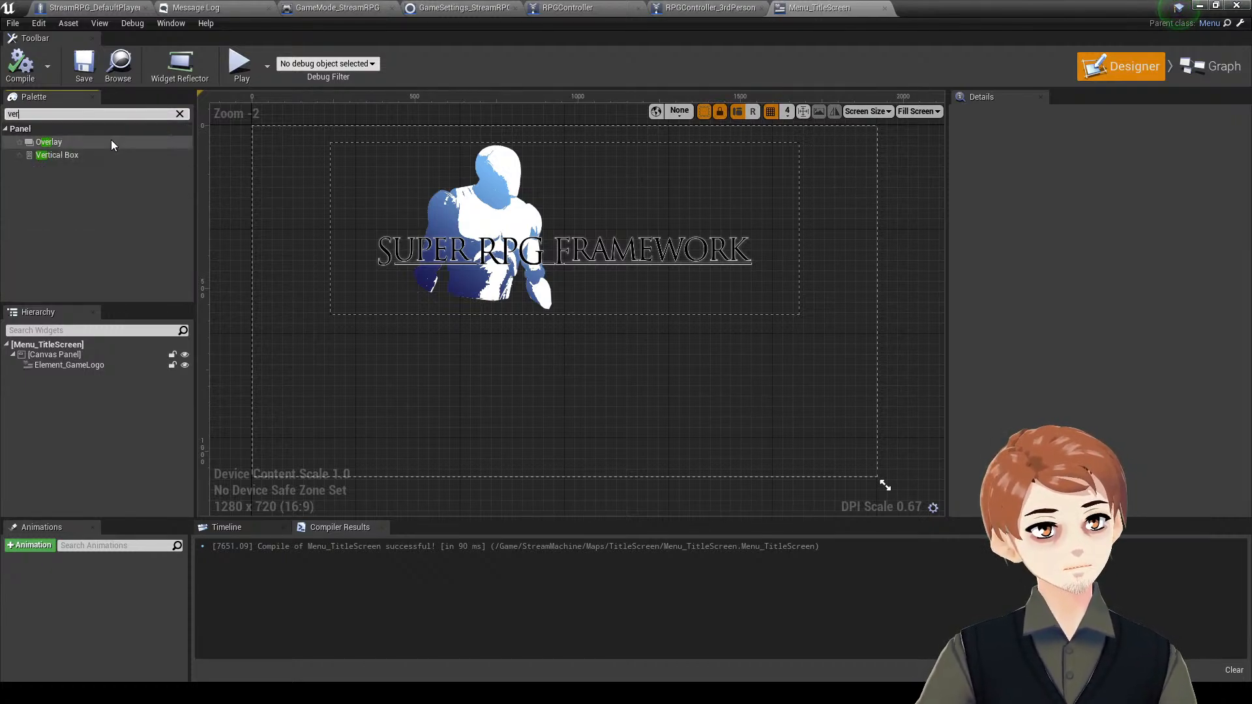
{"action": "left_click_drag", "start_coordinate": [57, 154], "coordinate": [613, 433]}
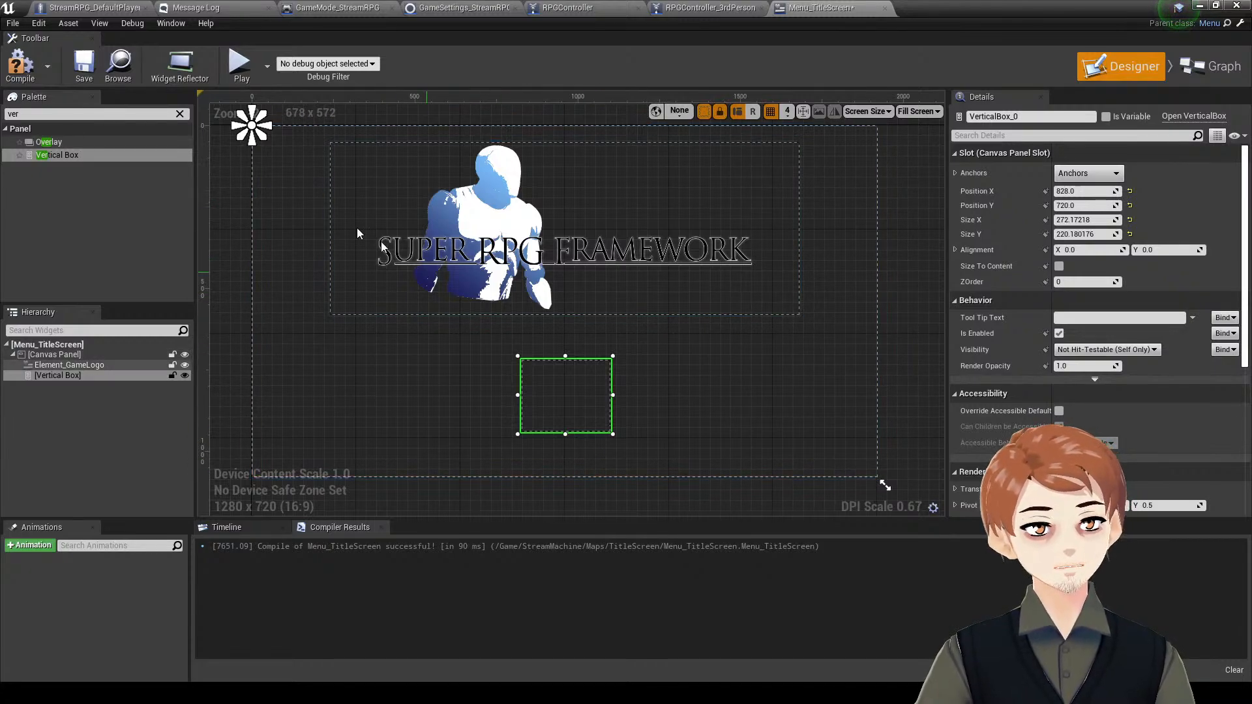
{"action": "key", "text": "Delete"}
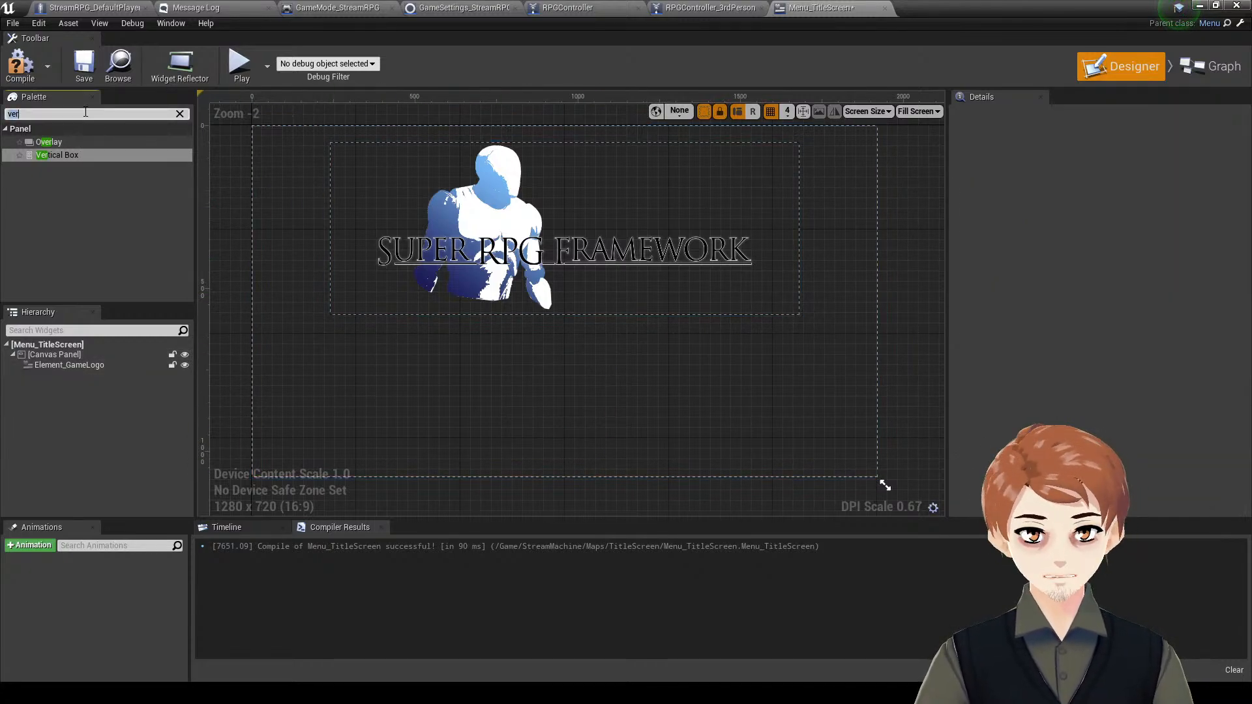
- Place a Selector: Option List about 474 × 346 below the logo and add four elements to its Option List
{"action": "key", "text": "ctrl+a"}
{"action": "type", "text": "option"}
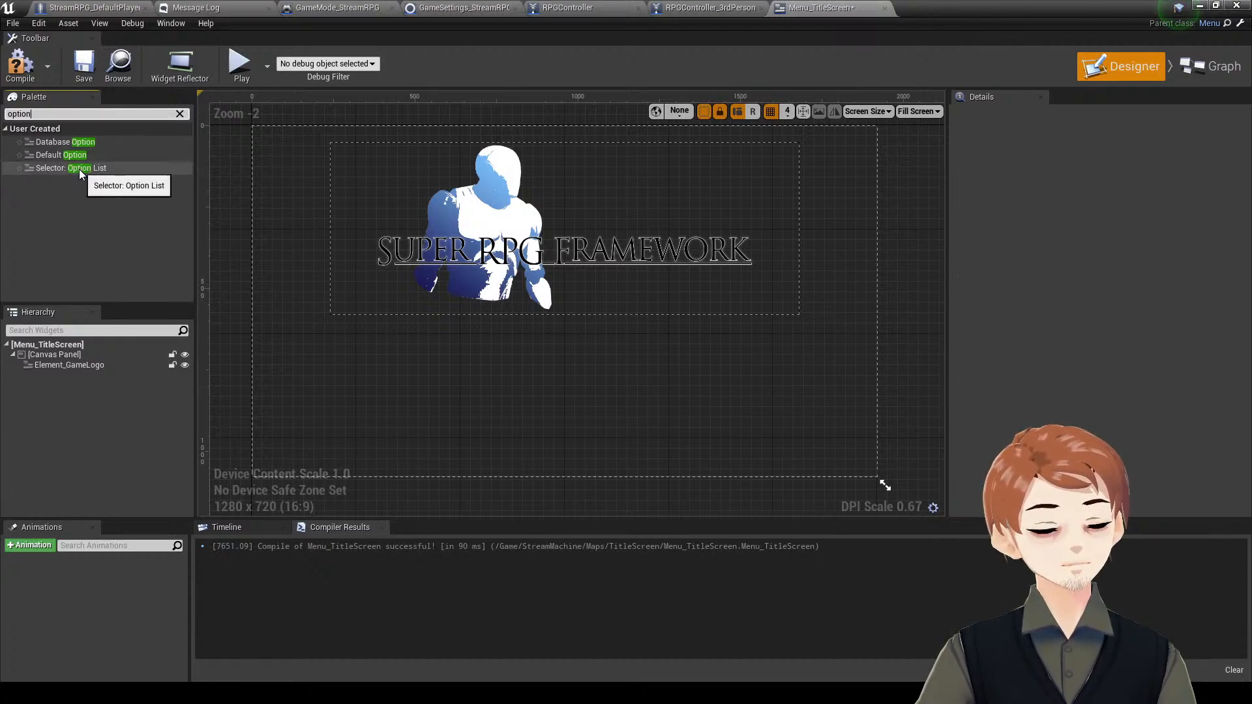
{"action": "left_click_drag", "start_coordinate": [86, 172], "coordinate": [643, 457]}
{"action": "left_click", "coordinate": [1129, 320]}
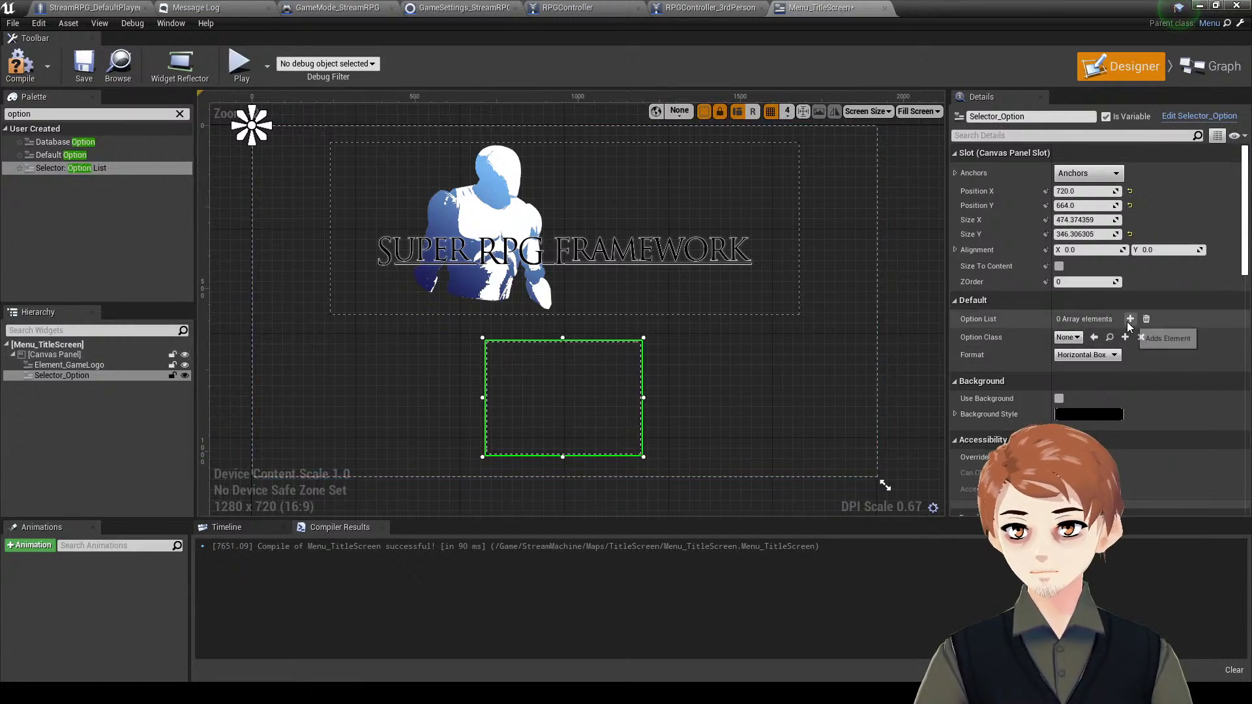
{"action": "left_click", "coordinate": [1129, 320]}
{"action": "left_click", "coordinate": [1129, 320]}
{"action": "left_click", "coordinate": [1129, 320]}
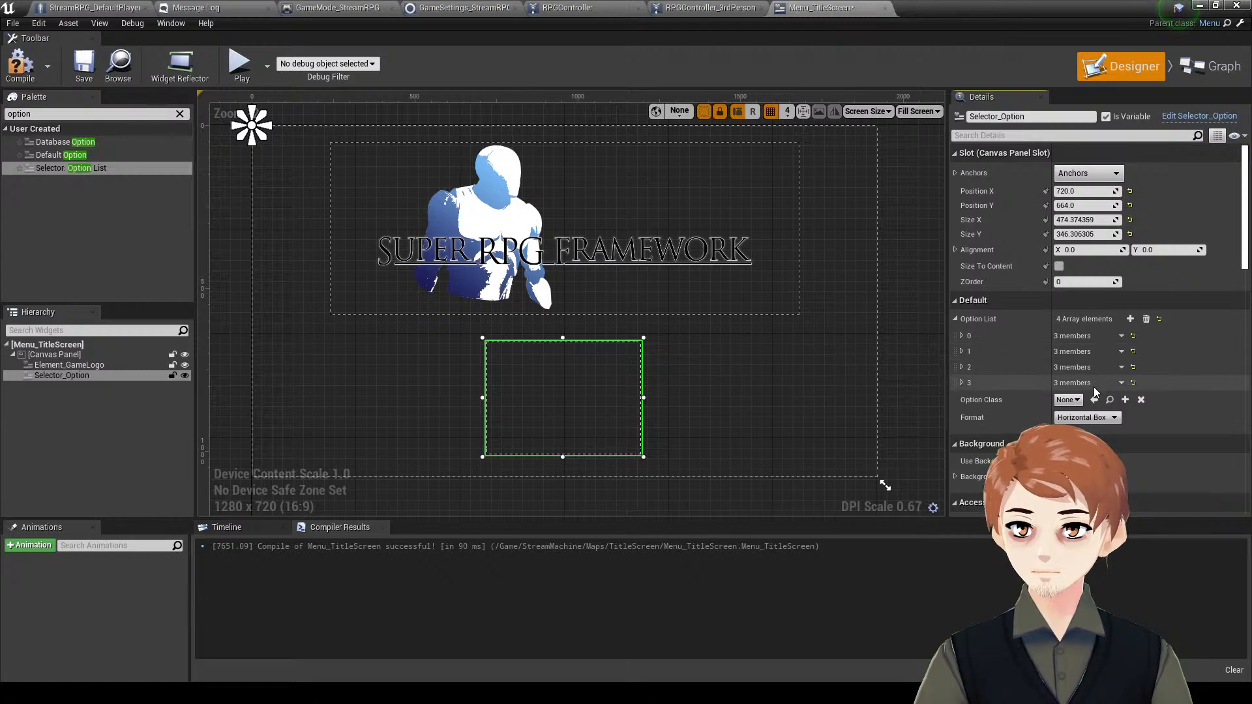
- Set the selector's Option Class to DefaultOption and its Format to Scroll Box
{"action": "left_click", "coordinate": [1073, 401]}
{"action": "left_click", "coordinate": [1112, 442]}
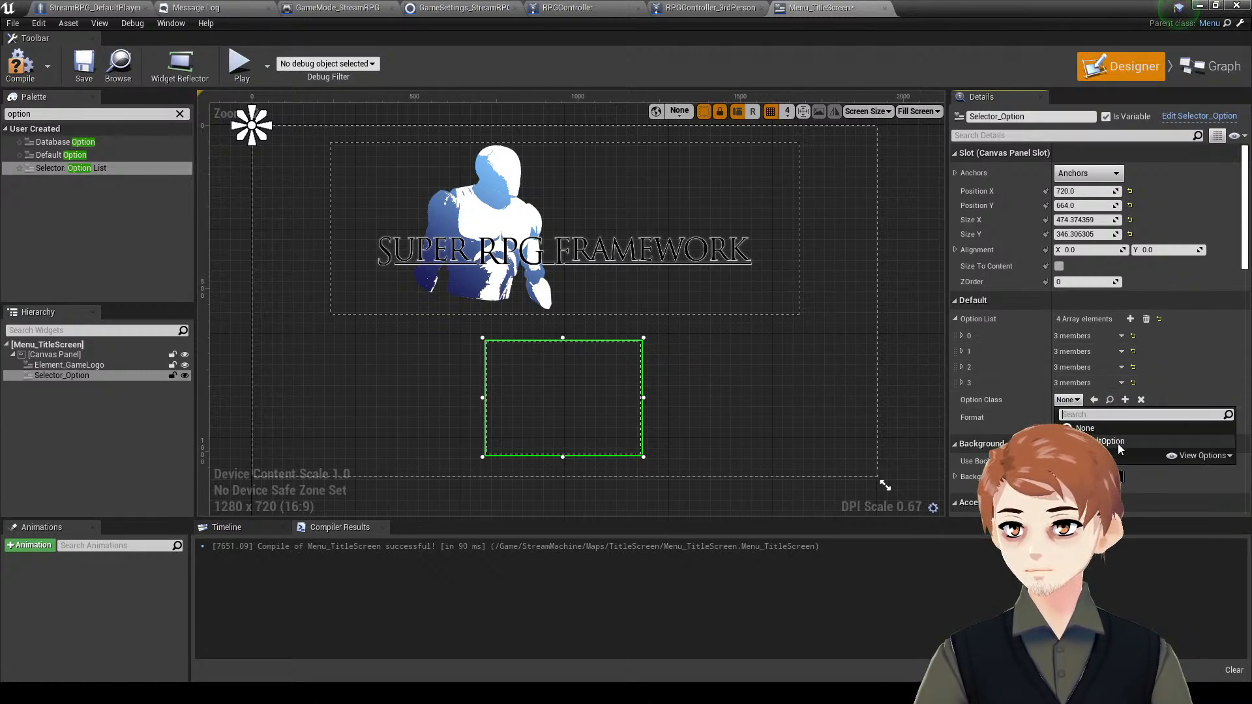
{"action": "left_click", "coordinate": [1101, 418]}
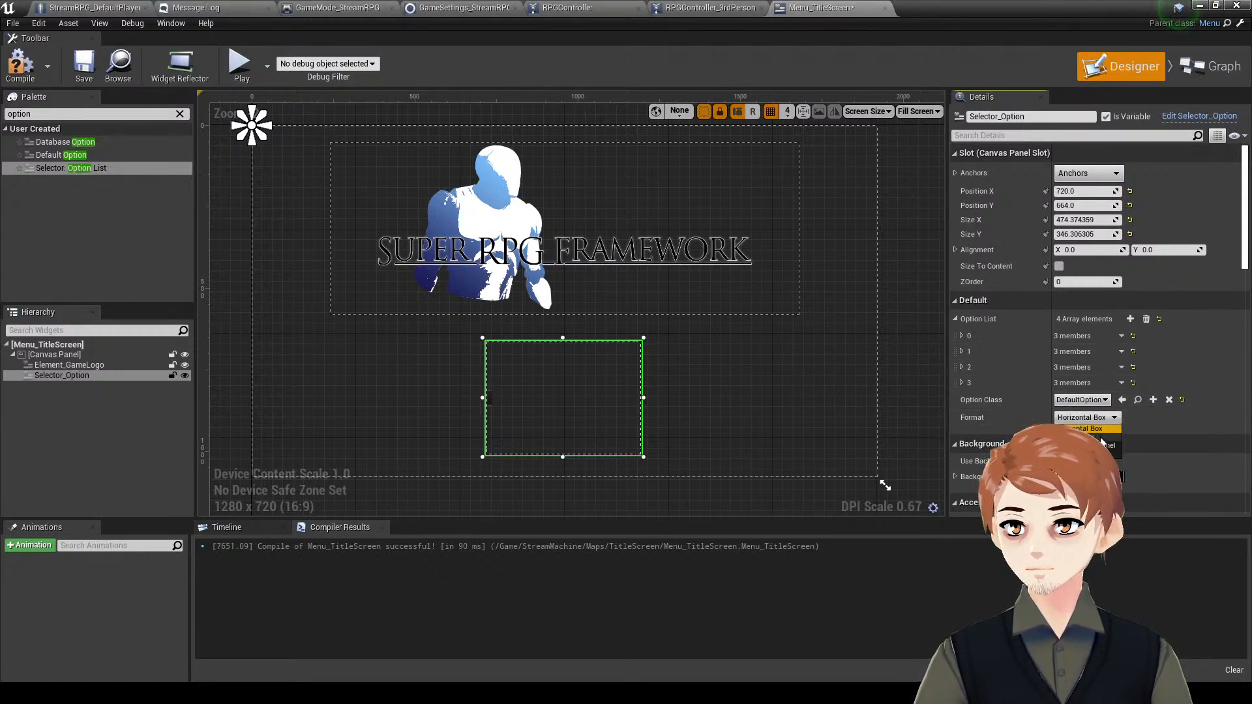
{"action": "left_click", "coordinate": [1083, 456]}
- Set the display names of the selector's first two options to New Game and Load Game
{"action": "right_click_drag", "start_coordinate": [693, 446], "coordinate": [686, 363]}
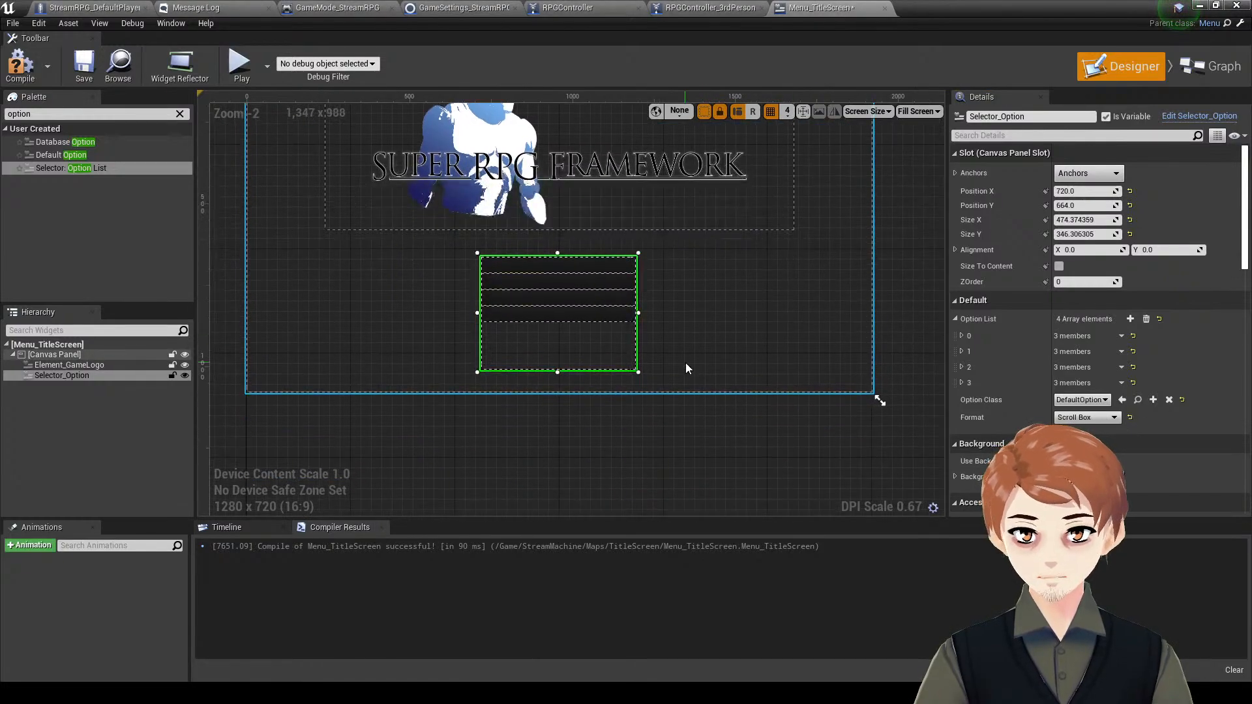
{"action": "scroll", "coordinate": [659, 326], "scroll_direction": "up", "scroll_amount": 5}
{"action": "right_click_drag", "start_coordinate": [521, 308], "coordinate": [652, 327]}
{"action": "scroll", "coordinate": [694, 303], "scroll_direction": "up", "scroll_amount": 3}
{"action": "scroll", "coordinate": [656, 300], "scroll_direction": "down", "scroll_amount": 8}
{"action": "double_click", "coordinate": [1035, 352]}
{"action": "double_click", "coordinate": [1042, 336]}
{"action": "left_click", "coordinate": [1070, 351]}
{"action": "type", "text": "New Game"}
{"action": "key", "text": "Return"}
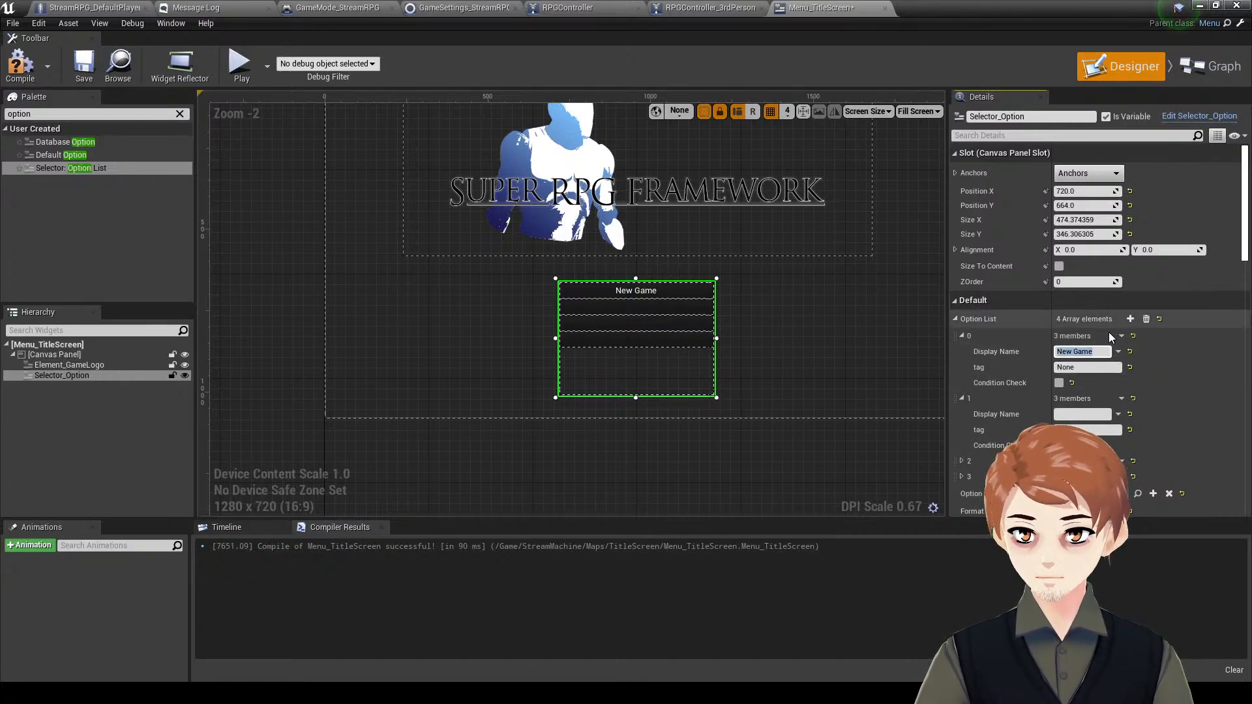
{"action": "left_click", "coordinate": [1080, 414]}
{"action": "type", "text": "Load Game"}
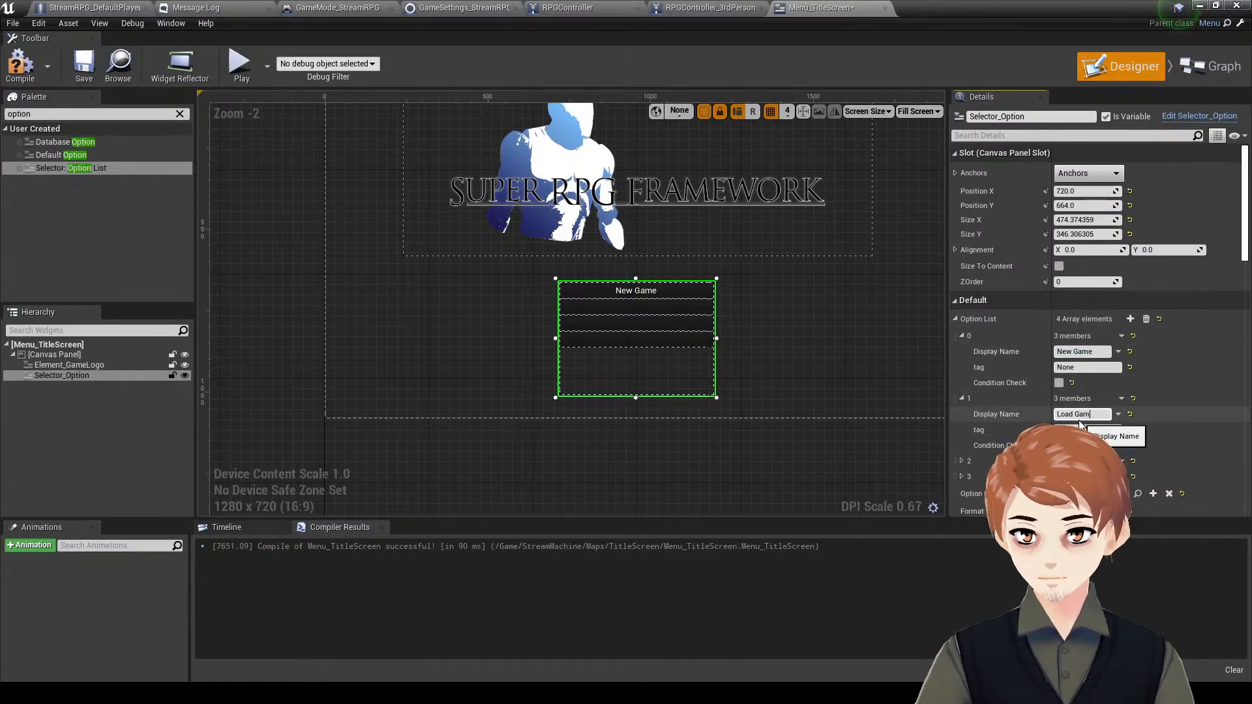
{"action": "key", "text": "Return"}
- Set the display names of the selector's third and fourth options to System and Quit
{"action": "double_click", "coordinate": [1070, 462]}
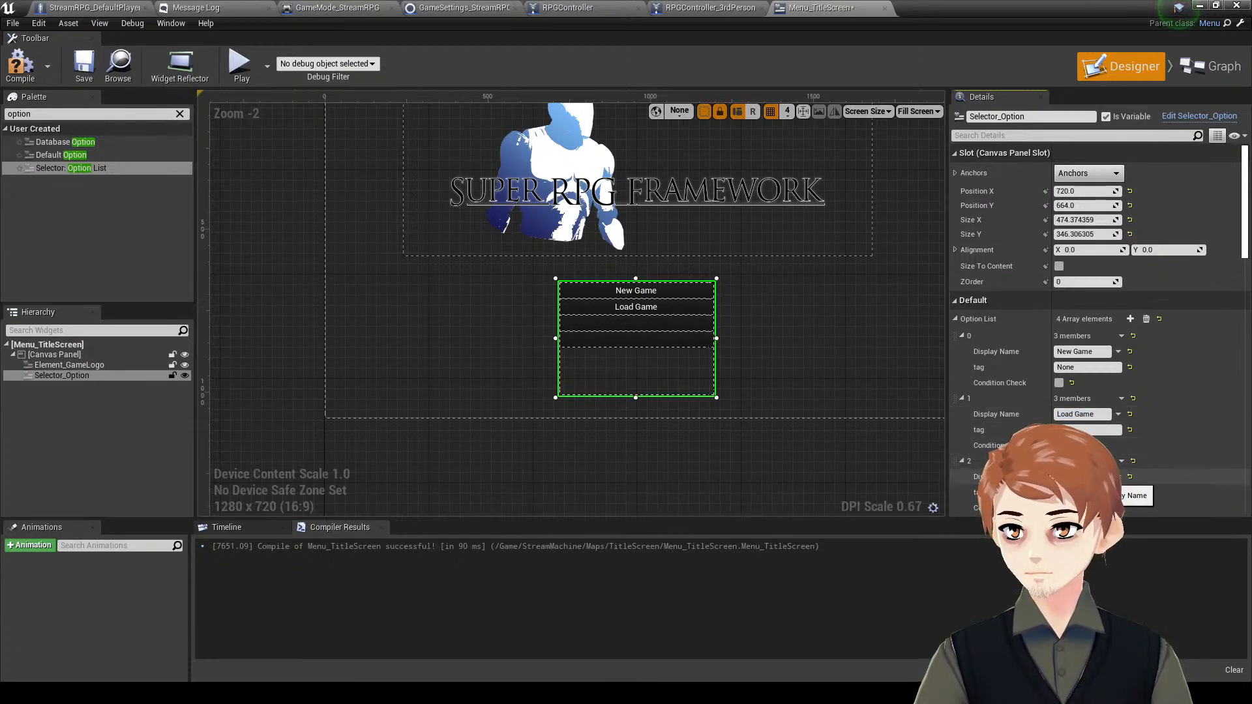
{"action": "left_click", "coordinate": [1083, 477]}
{"action": "type", "text": "System"}
{"action": "key", "text": "Return"}
{"action": "scroll", "coordinate": [1083, 477], "scroll_direction": "down", "scroll_amount": 2}
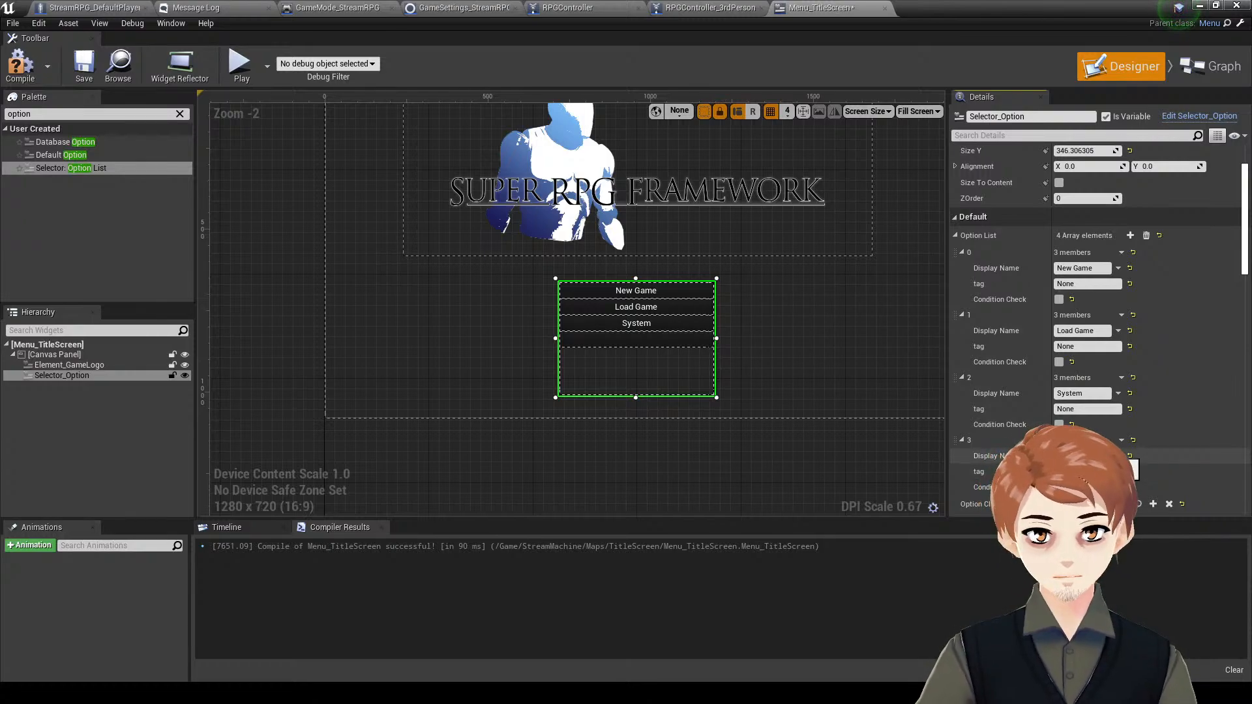
{"action": "type", "text": "Quit"}
{"action": "key", "text": "Return"}
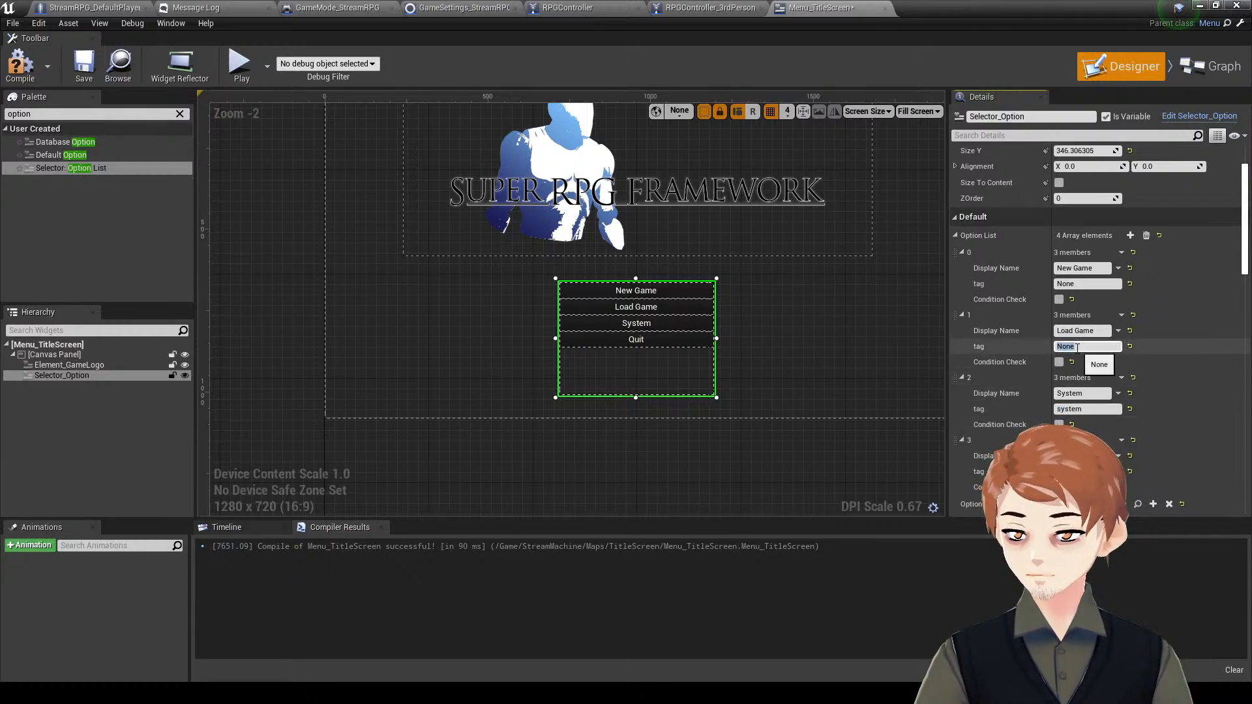
- Set the option tags to new for New Game, load for Load Game and system for System
{"action": "left_click", "coordinate": [1084, 284]}
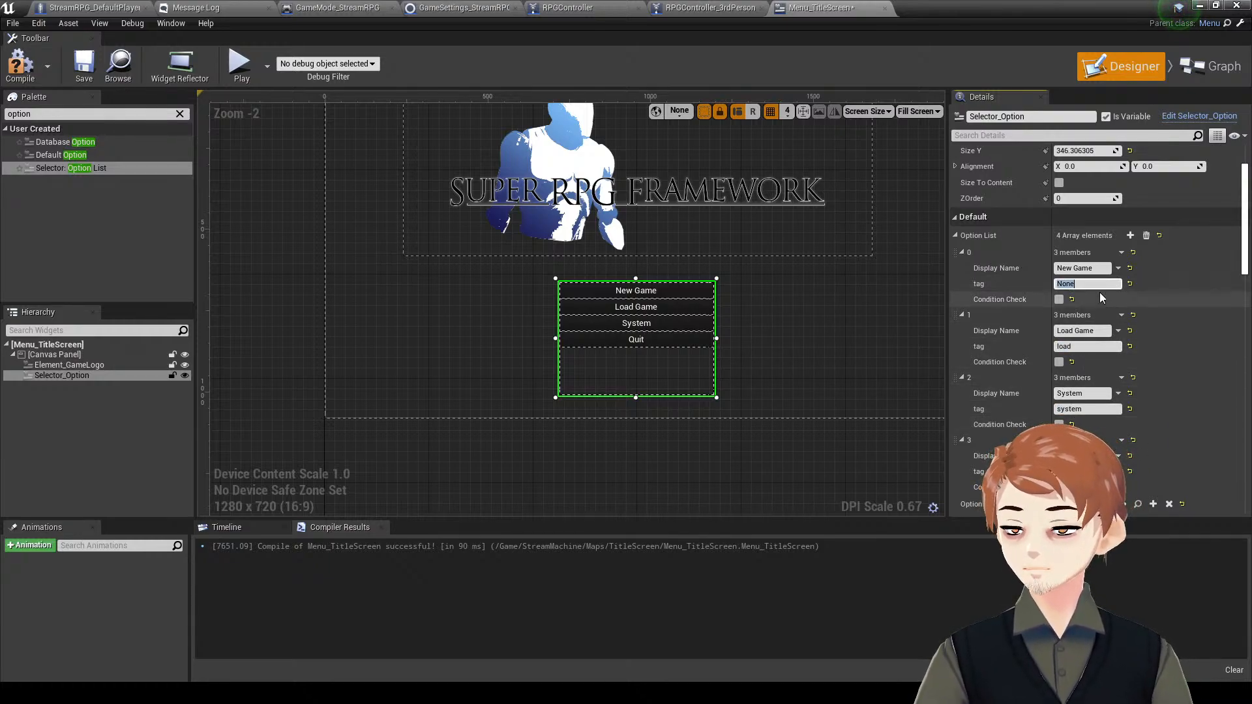
{"action": "type", "text": "new"}
{"action": "key", "text": "Return"}
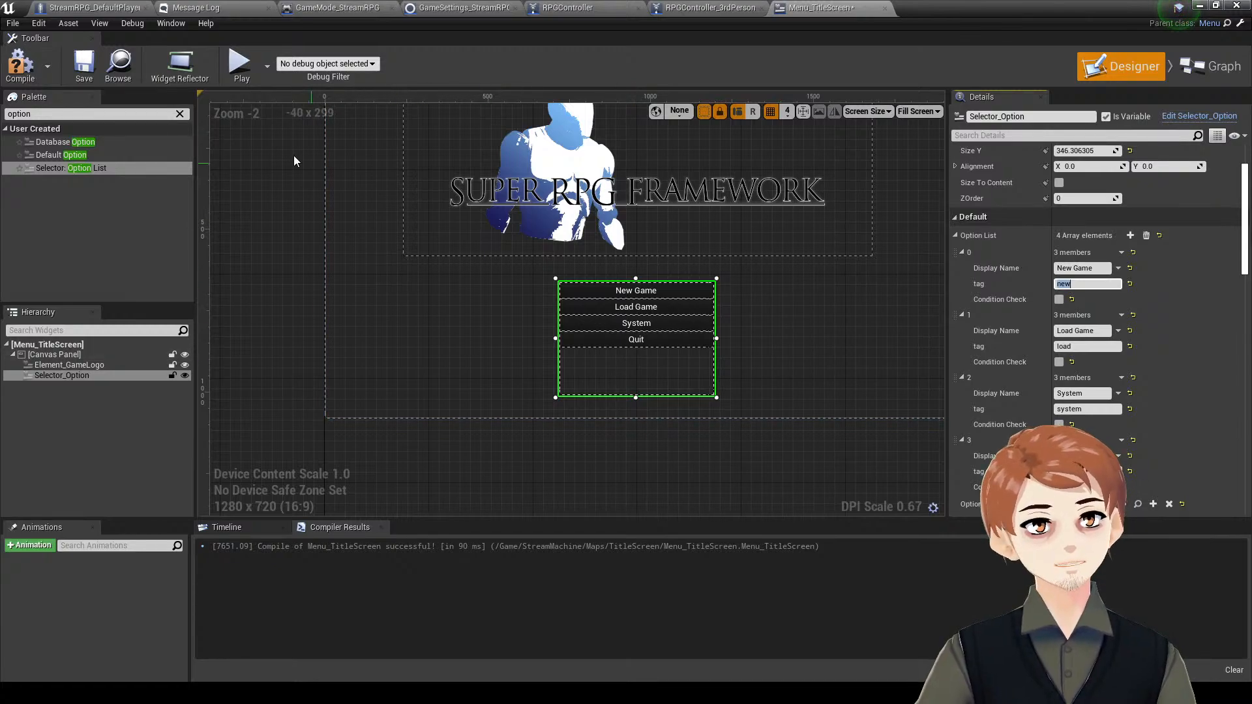
- Save and compile the Menu_TitleScreen widget and clear the widget palette search
{"action": "key", "text": "ctrl+s"}
{"action": "left_click", "coordinate": [38, 72]}
{"action": "left_click", "coordinate": [180, 114]}
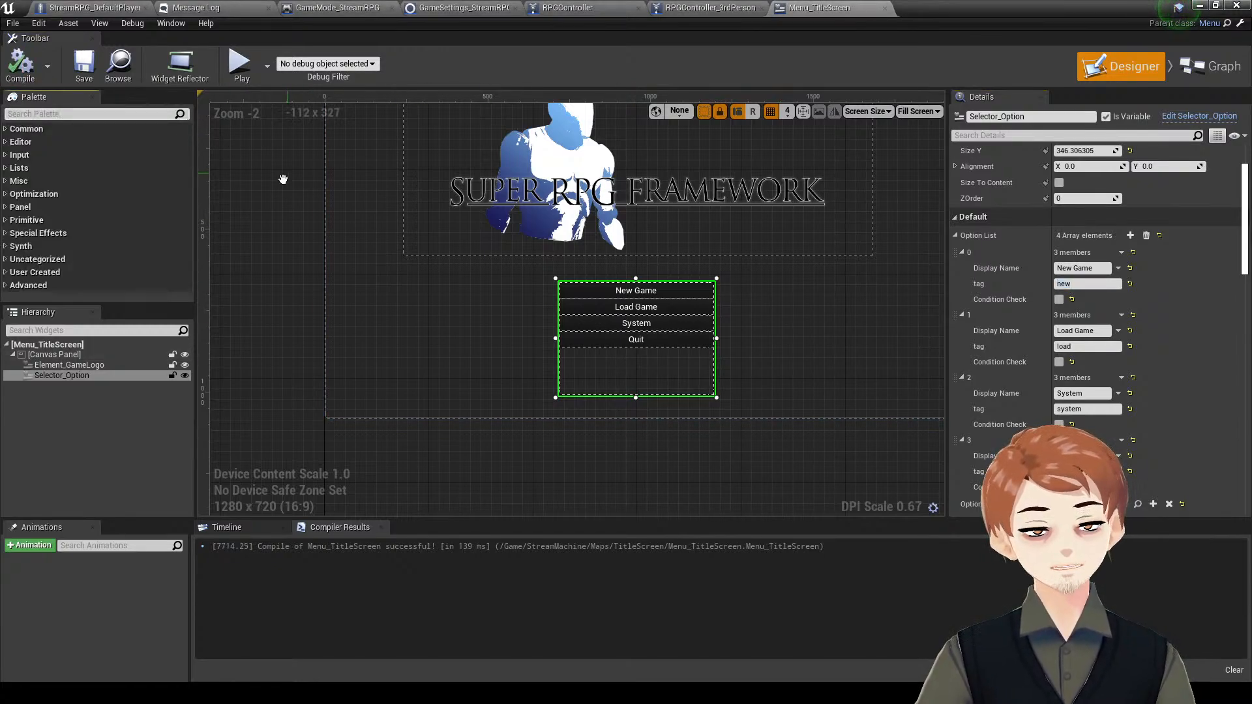
{"action": "scroll", "coordinate": [623, 422], "scroll_direction": "up", "scroll_amount": 3}
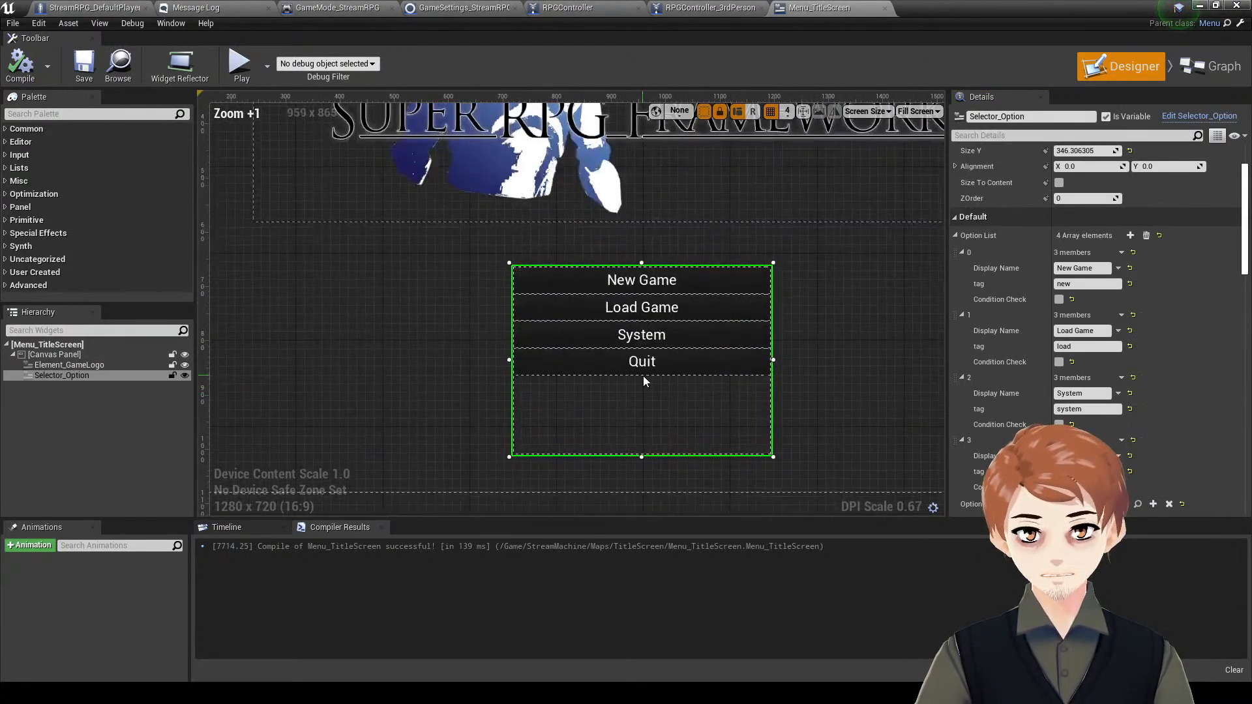
{"action": "scroll", "coordinate": [646, 385], "scroll_direction": "down", "scroll_amount": 2}
{"action": "scroll", "coordinate": [652, 382], "scroll_direction": "down", "scroll_amount": 4}
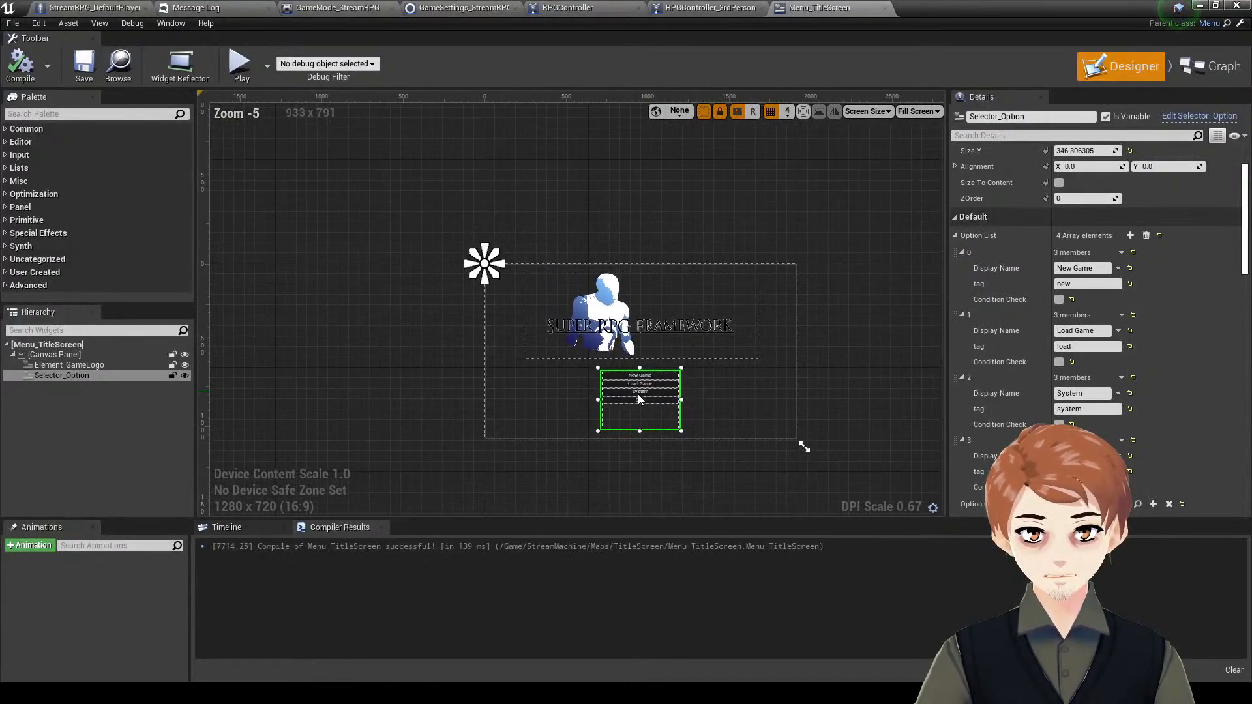
{"action": "scroll", "coordinate": [802, 448], "scroll_direction": "up", "scroll_amount": 4}
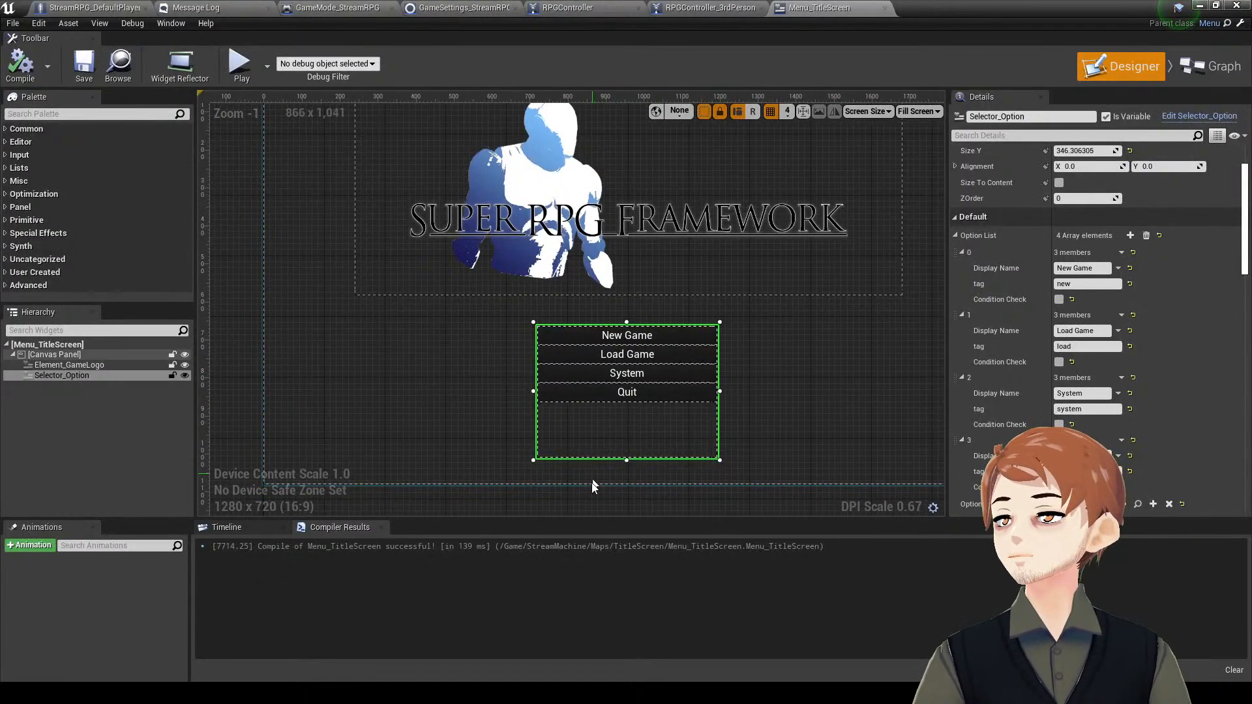
{"action": "left_click", "coordinate": [85, 373]}
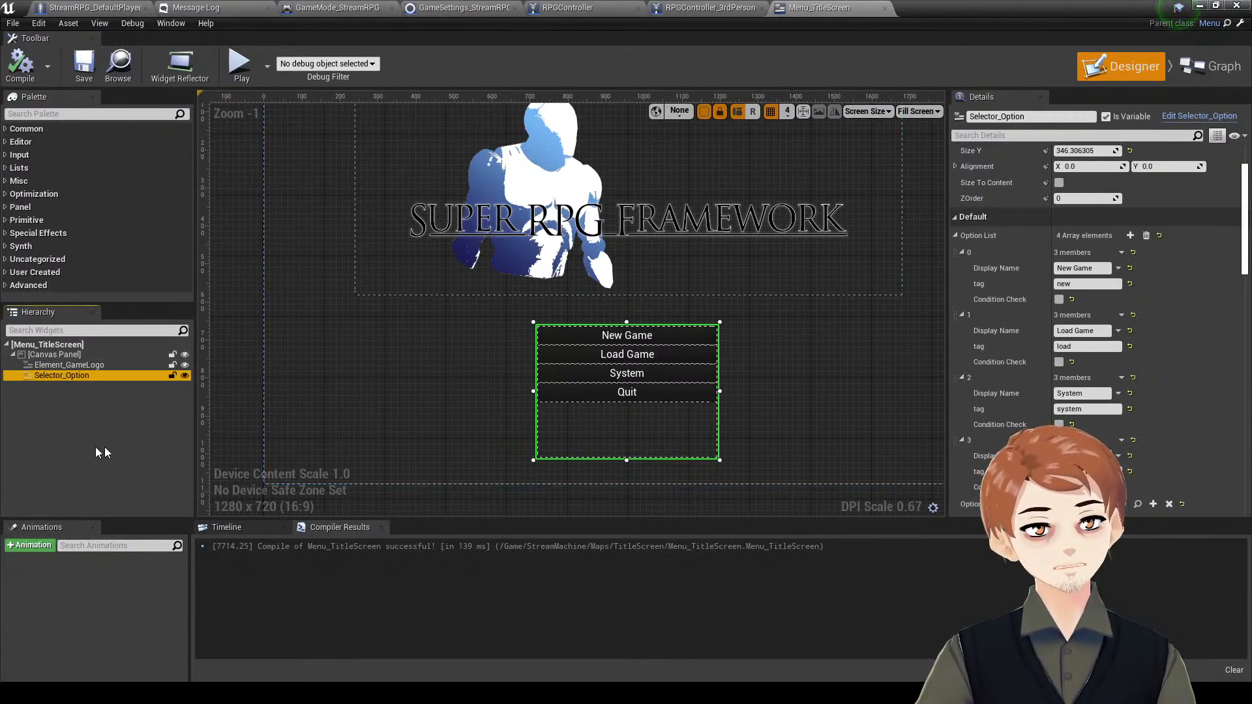
{"action": "right_click_drag", "start_coordinate": [341, 390], "coordinate": [335, 381]}
{"action": "scroll", "coordinate": [486, 347], "scroll_direction": "down", "scroll_amount": 2}
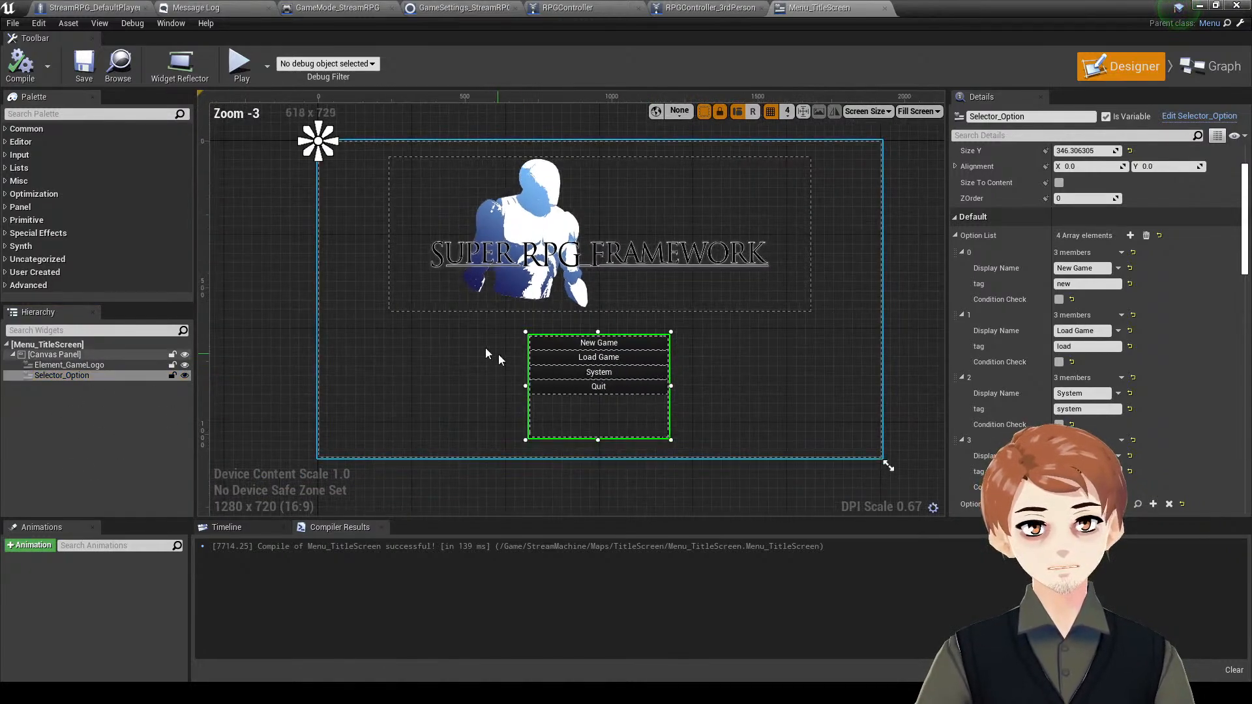
- Search the widget palette for "selector" and look through the available selector widgets
{"action": "type", "text": "selector"}
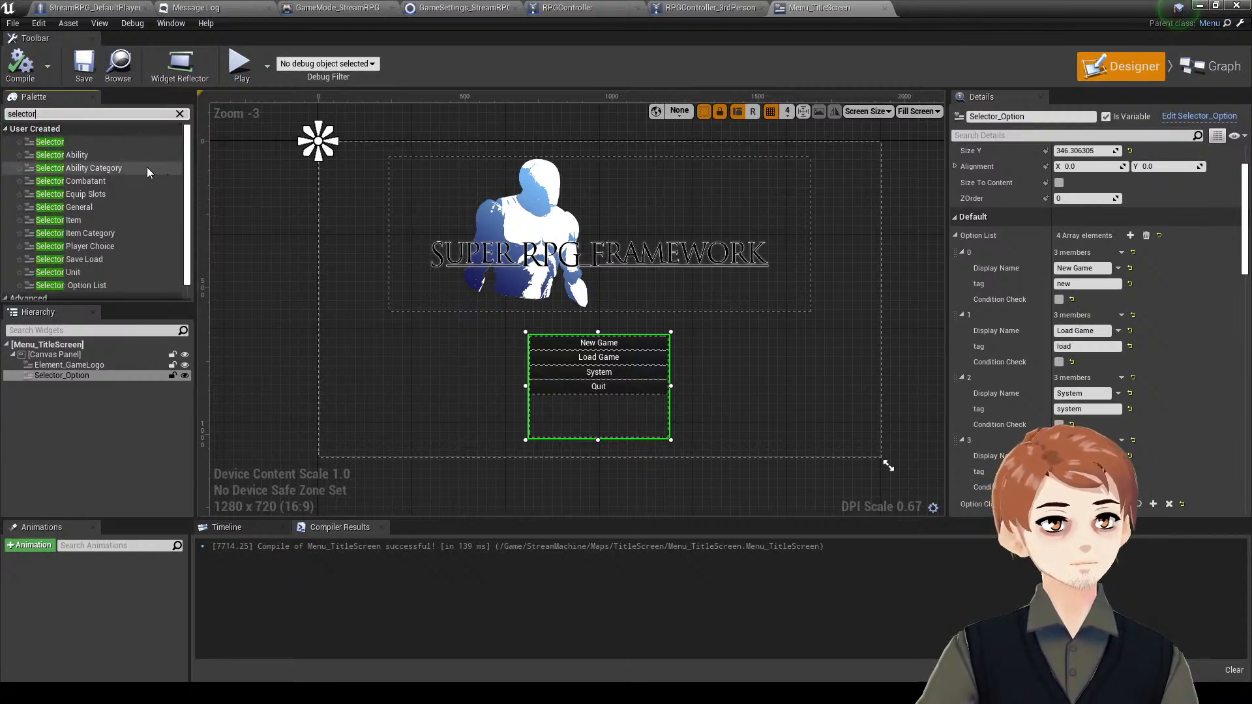
{"action": "scroll", "coordinate": [143, 196], "scroll_direction": "down", "scroll_amount": 1}
{"action": "scroll", "coordinate": [139, 225], "scroll_direction": "up", "scroll_amount": 1}
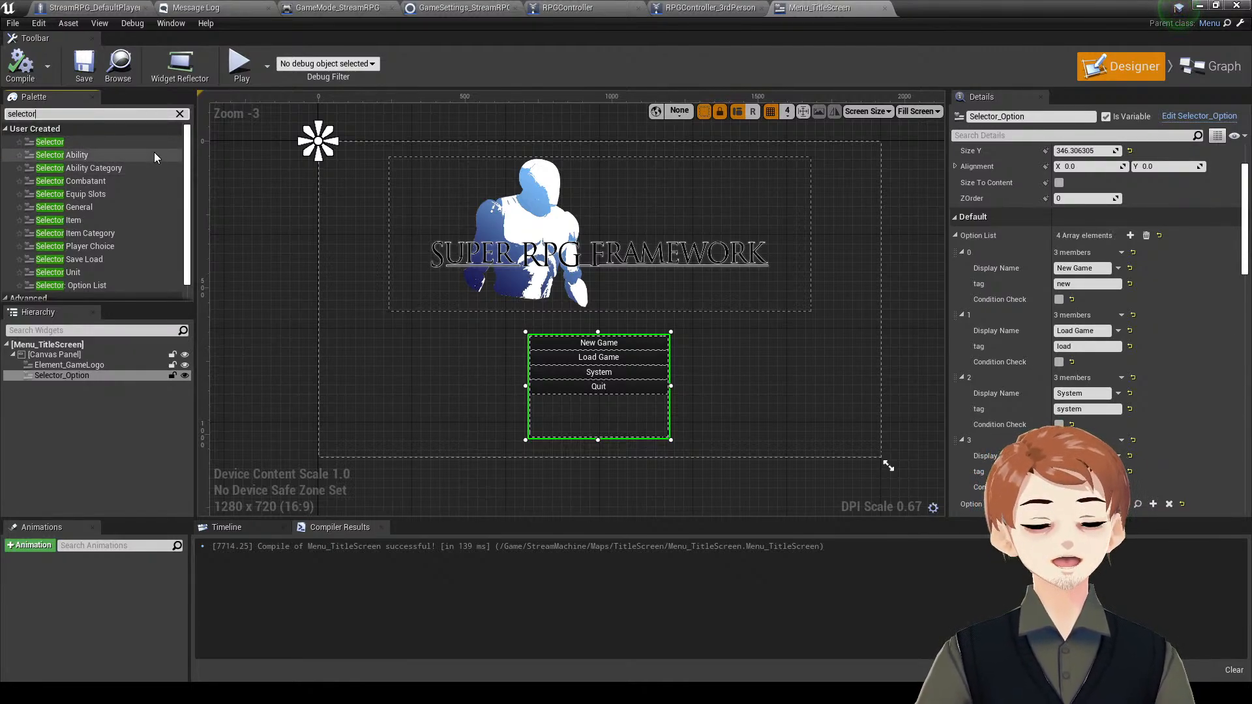
{"action": "scroll", "coordinate": [164, 251], "scroll_direction": "down", "scroll_amount": 1}
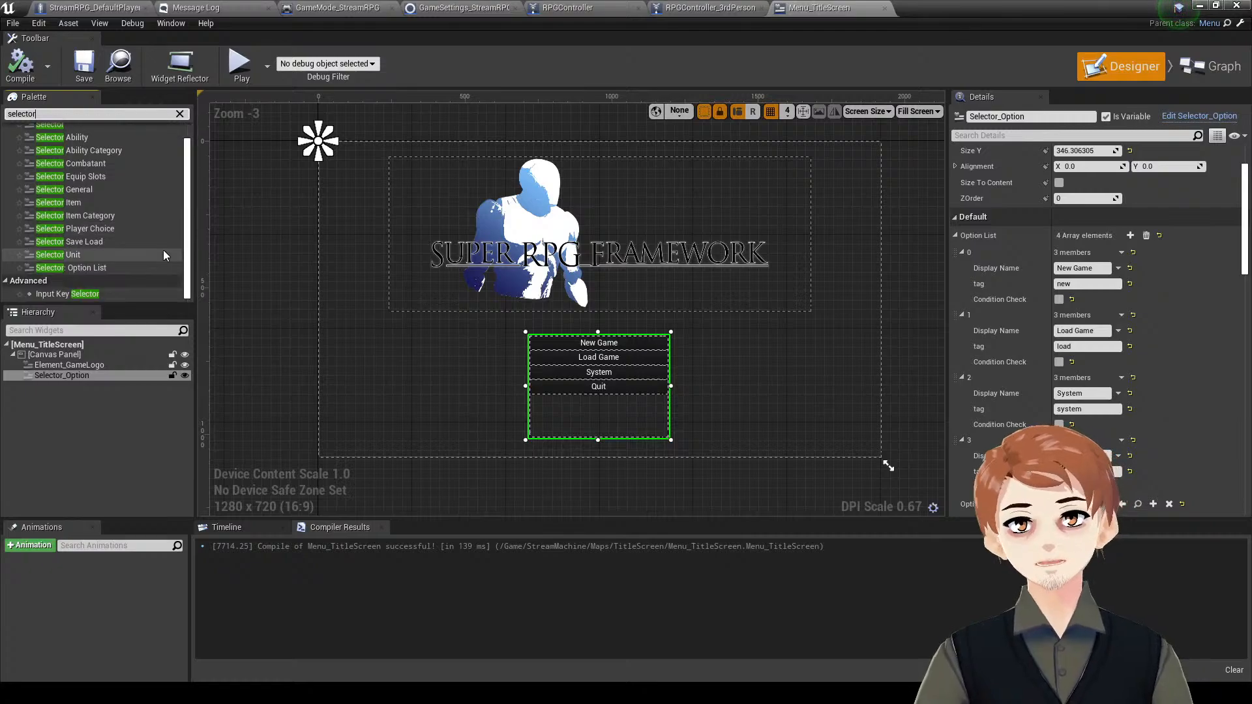
{"action": "scroll", "coordinate": [124, 259], "scroll_direction": "up", "scroll_amount": 1}
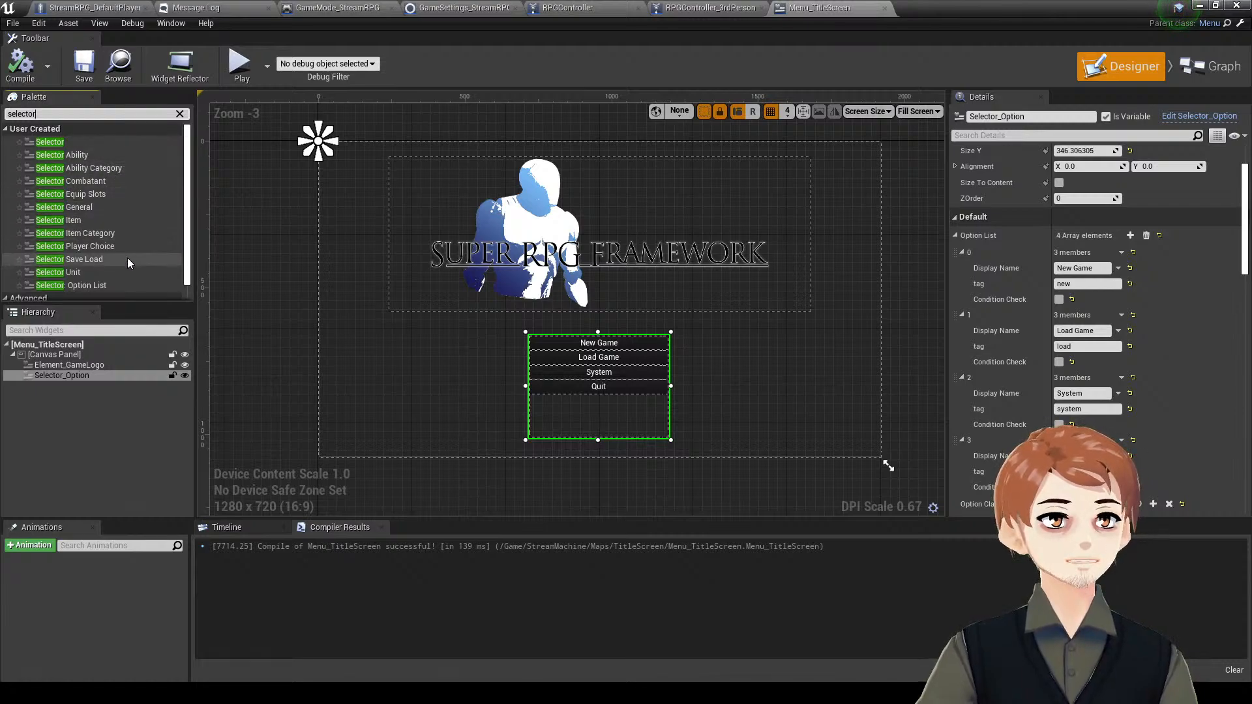
{"action": "scroll", "coordinate": [128, 267], "scroll_direction": "down", "scroll_amount": 1}
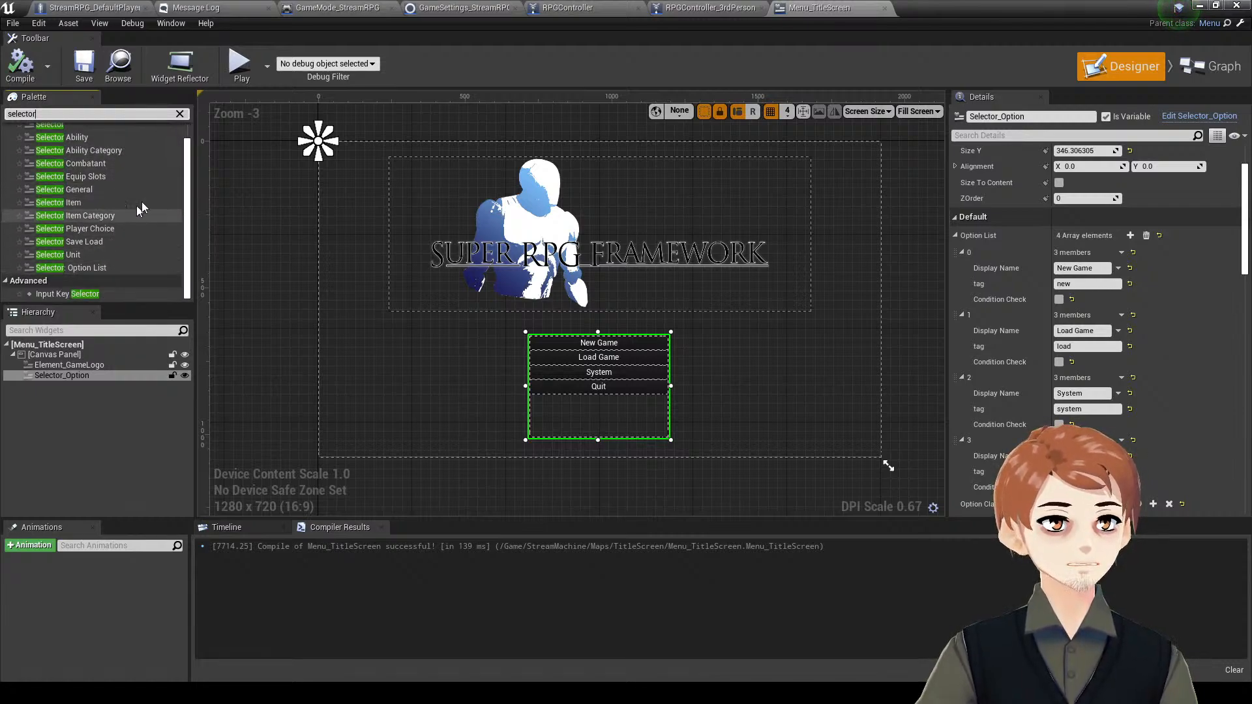
{"action": "scroll", "coordinate": [142, 208], "scroll_direction": "up", "scroll_amount": 1}
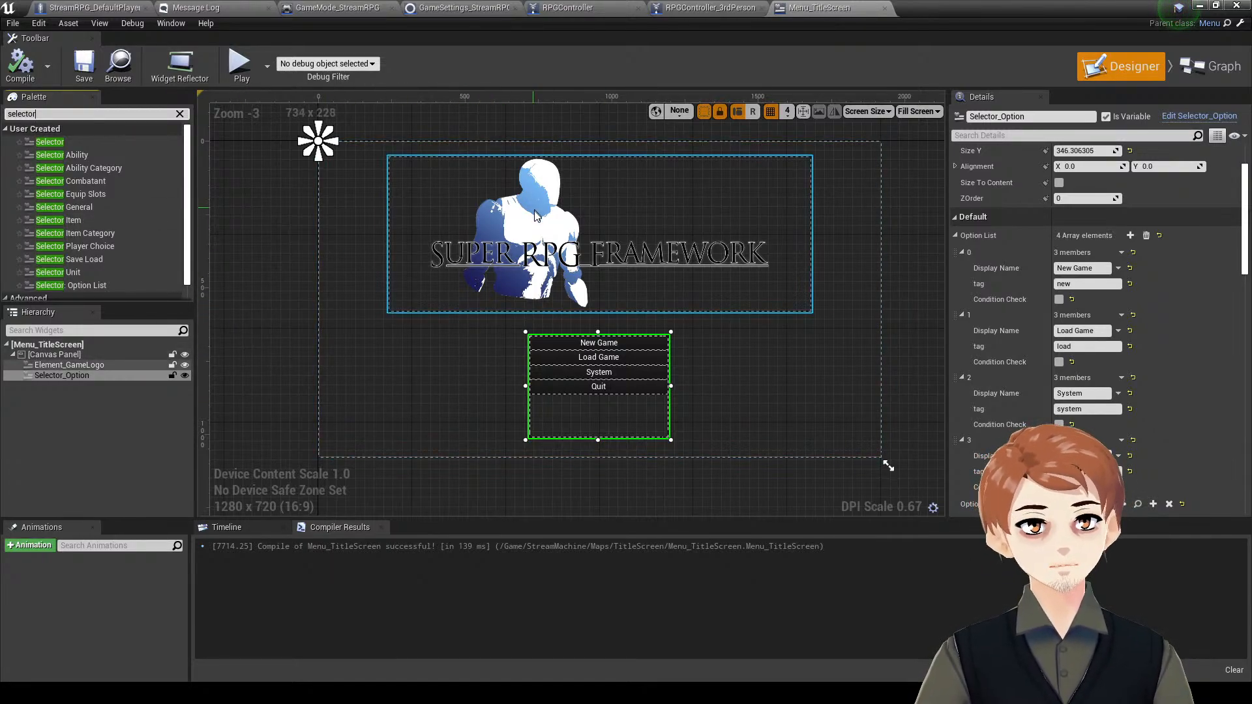
- Check which Option Class choices are available for Selector_Option
{"action": "right_click_drag", "start_coordinate": [282, 301], "coordinate": [297, 308]}
{"action": "left_click", "coordinate": [276, 247]}
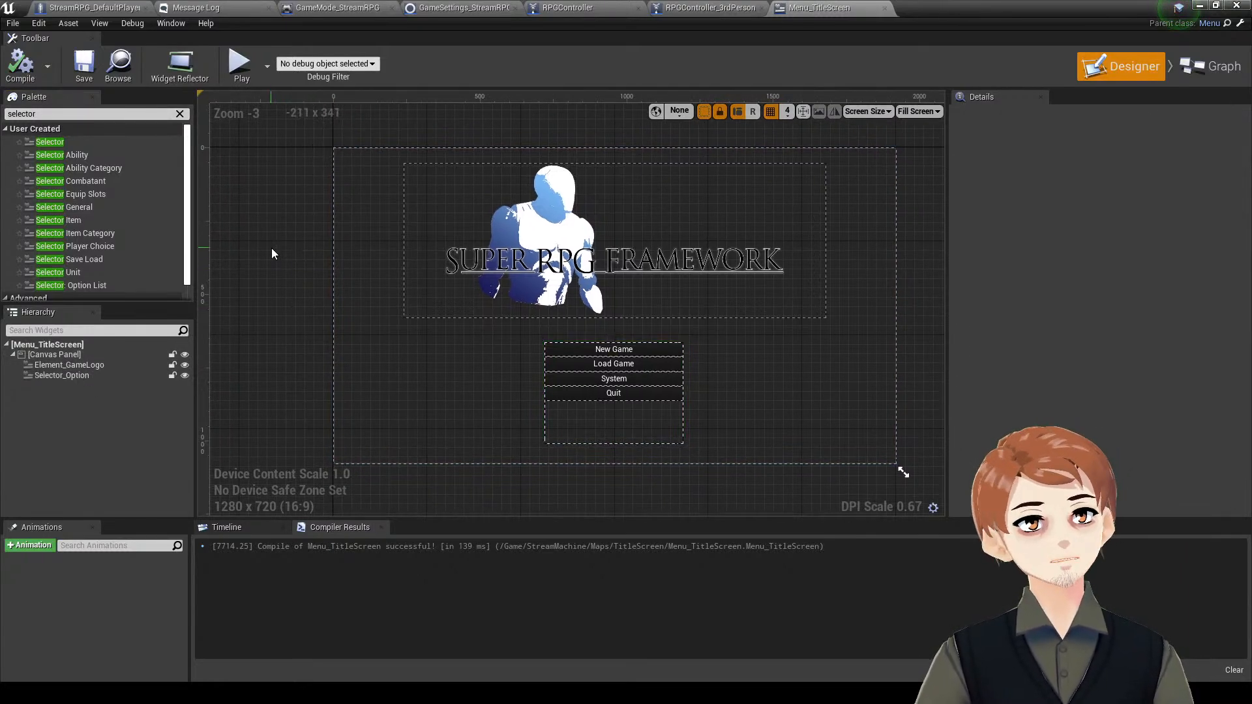
{"action": "left_click", "coordinate": [629, 391]}
{"action": "scroll", "coordinate": [1033, 343], "scroll_direction": "down", "scroll_amount": 3}
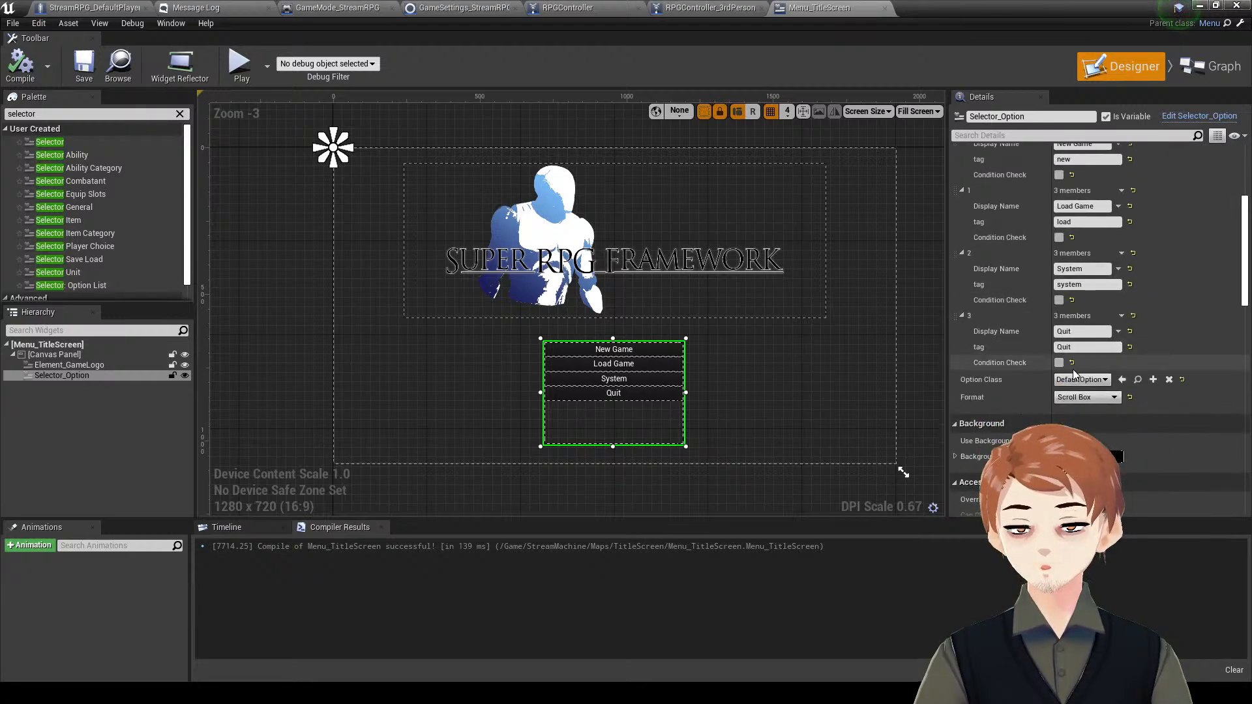
{"action": "left_click", "coordinate": [1082, 380]}
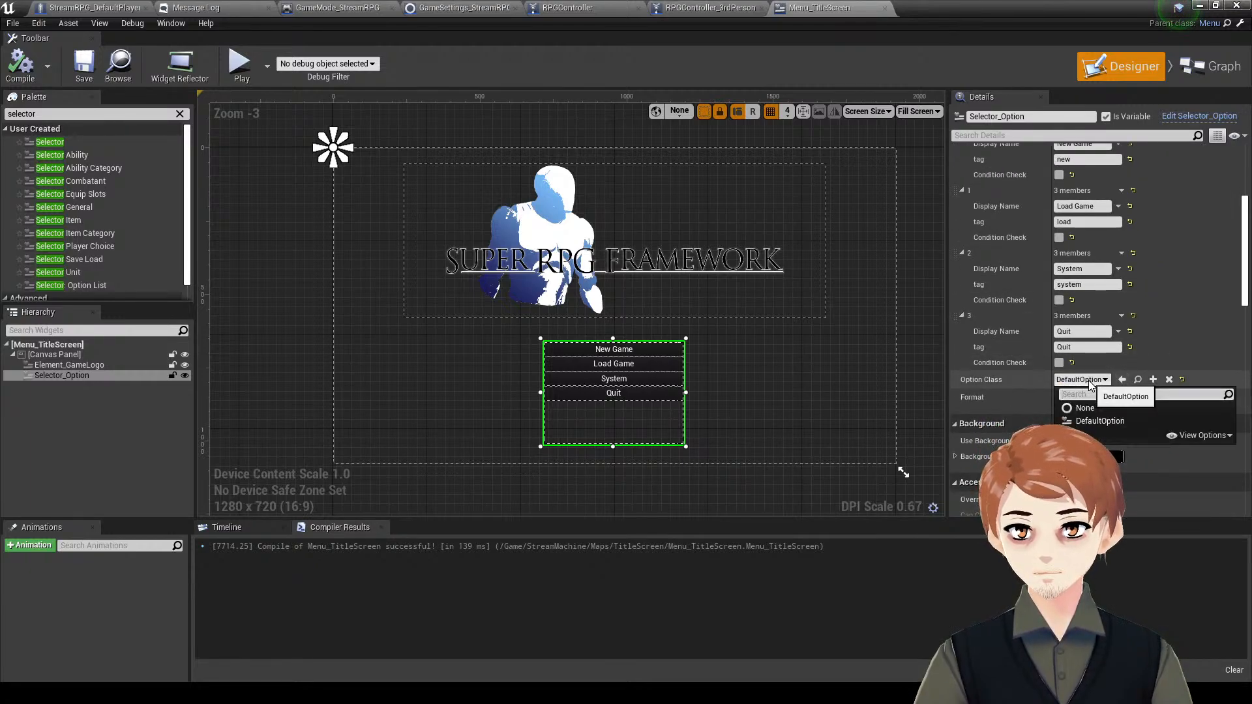
{"action": "left_click", "coordinate": [1079, 384]}
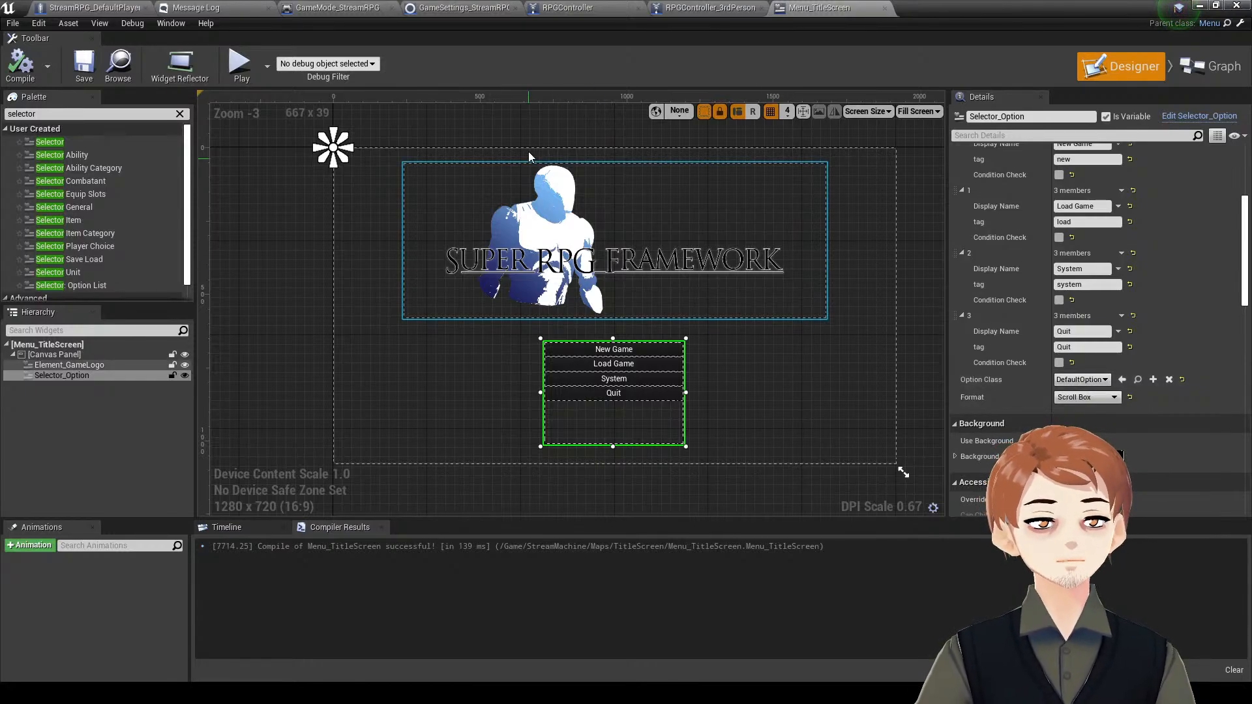
- Anchor Selector_Option to the center of the canvas panel
{"action": "right_click_drag", "start_coordinate": [300, 271], "coordinate": [302, 299]}
{"action": "left_click", "coordinate": [293, 280]}
{"action": "left_click", "coordinate": [624, 352]}
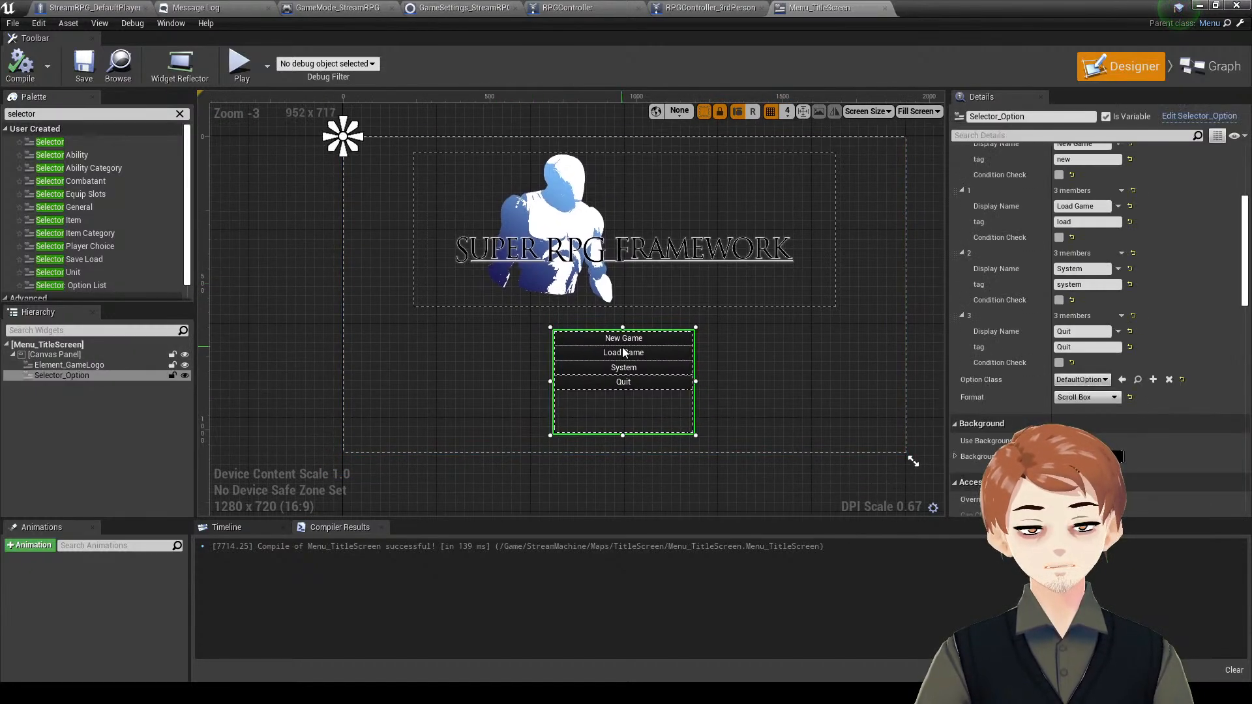
{"action": "scroll", "coordinate": [1073, 149], "scroll_direction": "up", "scroll_amount": 5}
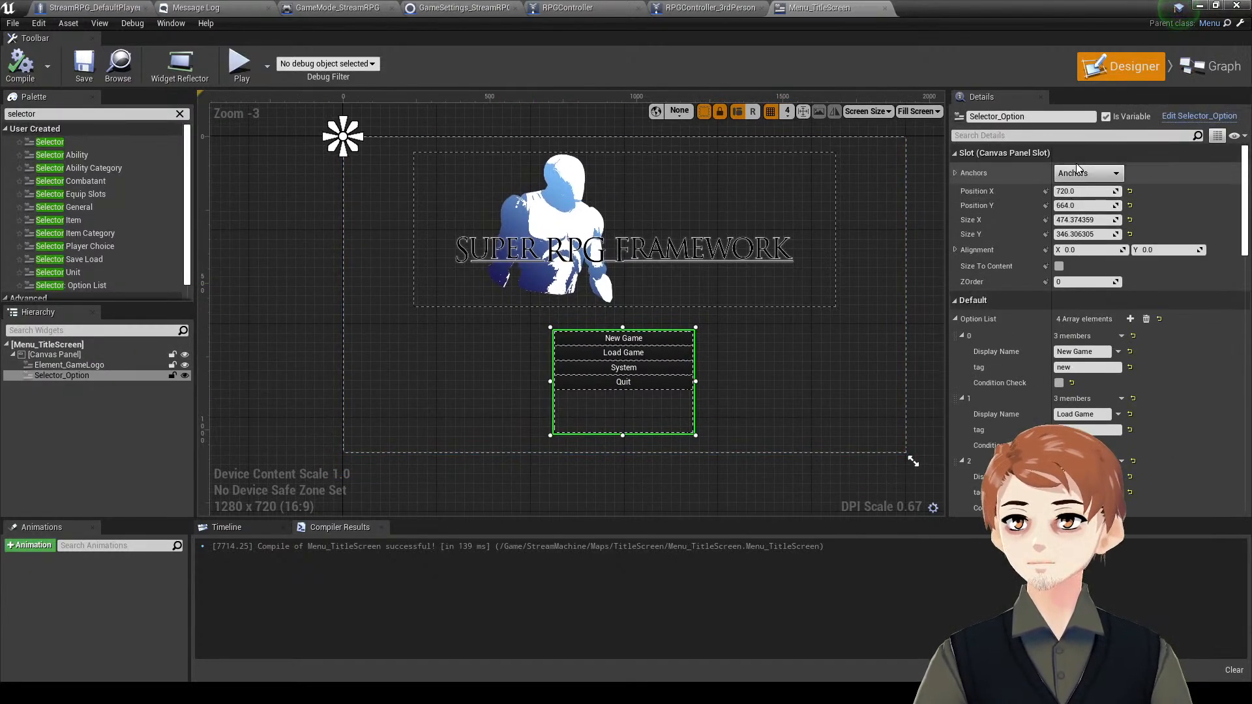
{"action": "left_click", "coordinate": [1083, 173]}
{"action": "left_click", "coordinate": [1125, 254]}
{"action": "left_click", "coordinate": [1095, 174]}
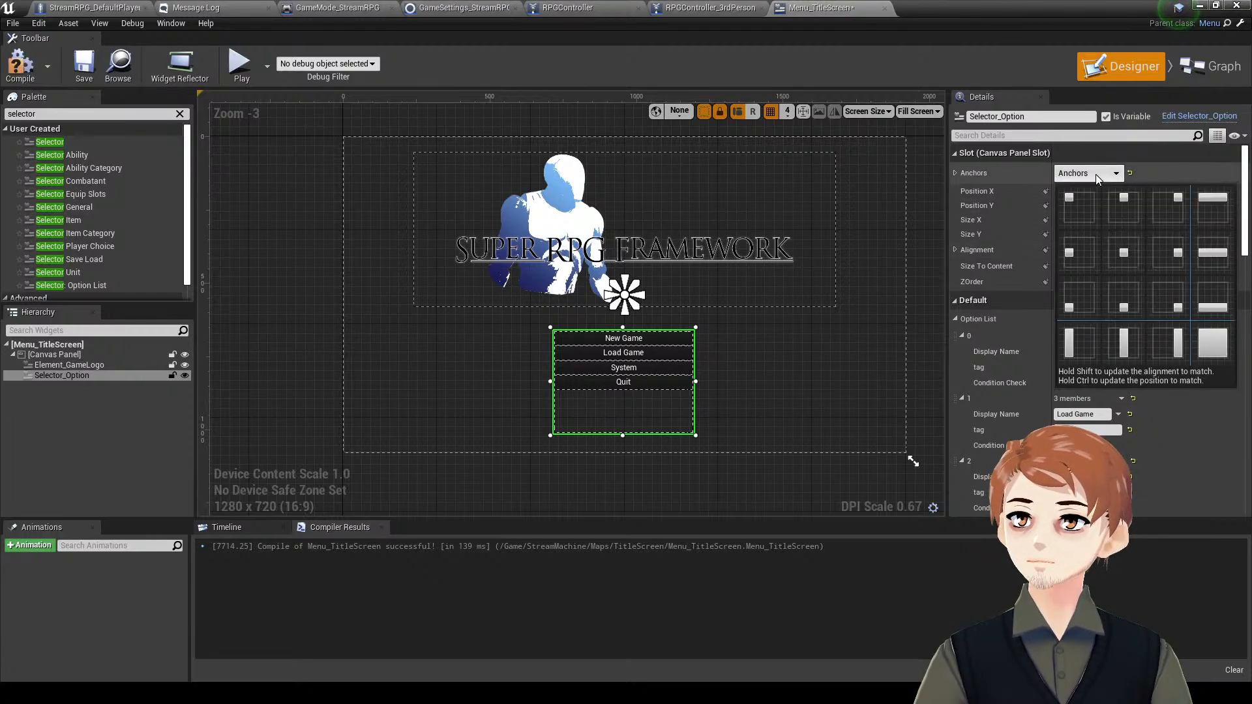
{"action": "left_click", "coordinate": [1095, 174]}
- Set the selector's X alignment to 0.5, its X position to 0 and its Y position to 120
{"action": "left_click", "coordinate": [1154, 250]}
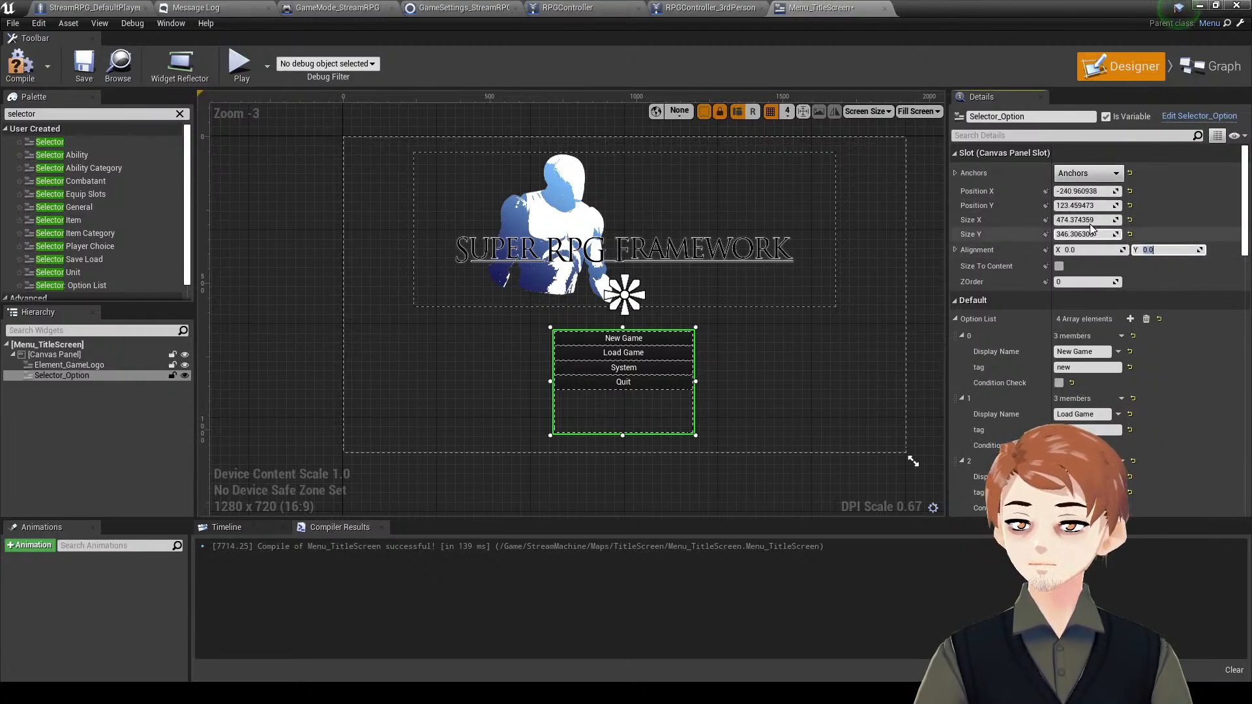
{"action": "left_click", "coordinate": [1073, 251]}
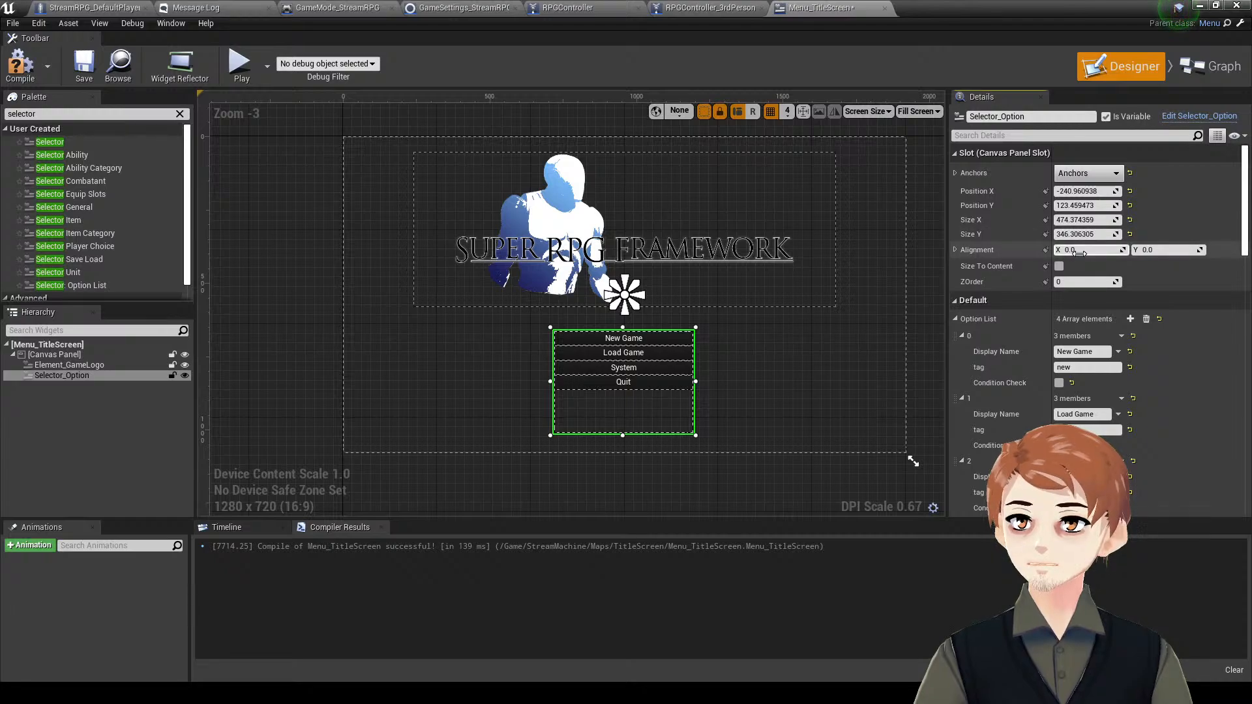
{"action": "type", "text": "0.5"}
{"action": "key", "text": "Return"}
{"action": "left_click", "coordinate": [1083, 191]}
{"action": "type", "text": "0"}
{"action": "key", "text": "Return"}
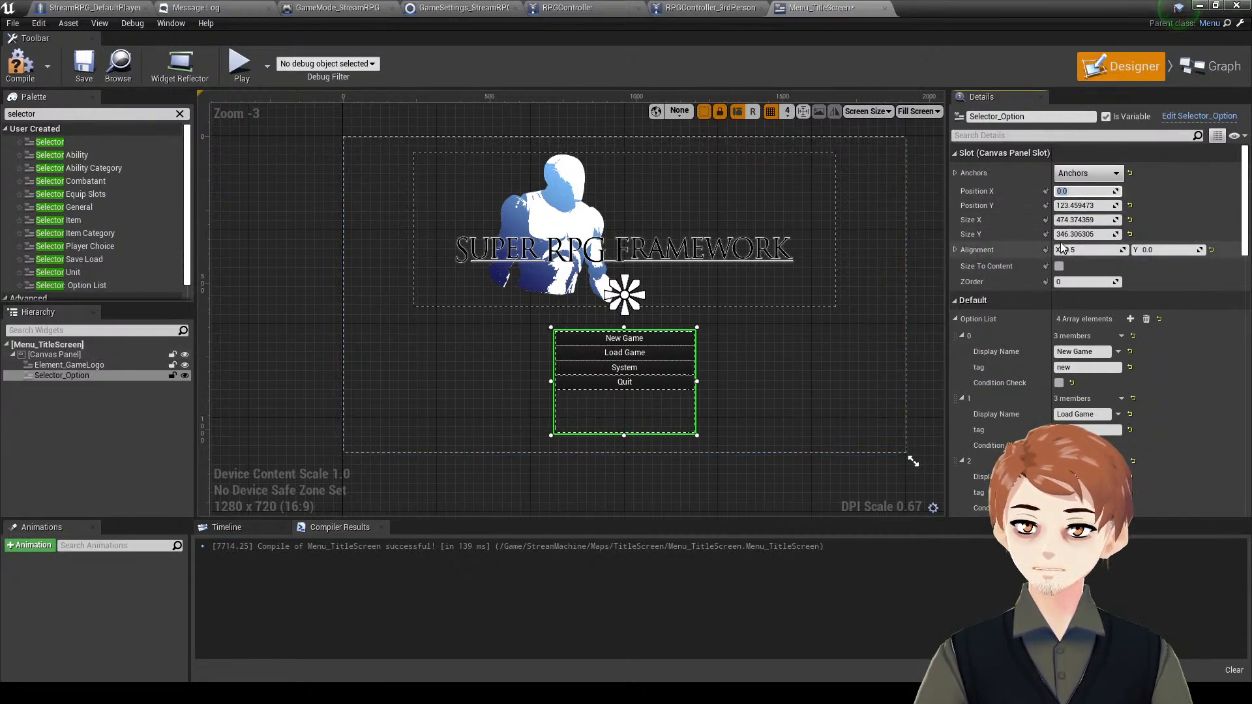
{"action": "left_click", "coordinate": [1090, 207]}
{"action": "type", "text": "120"}
{"action": "key", "text": "Return"}
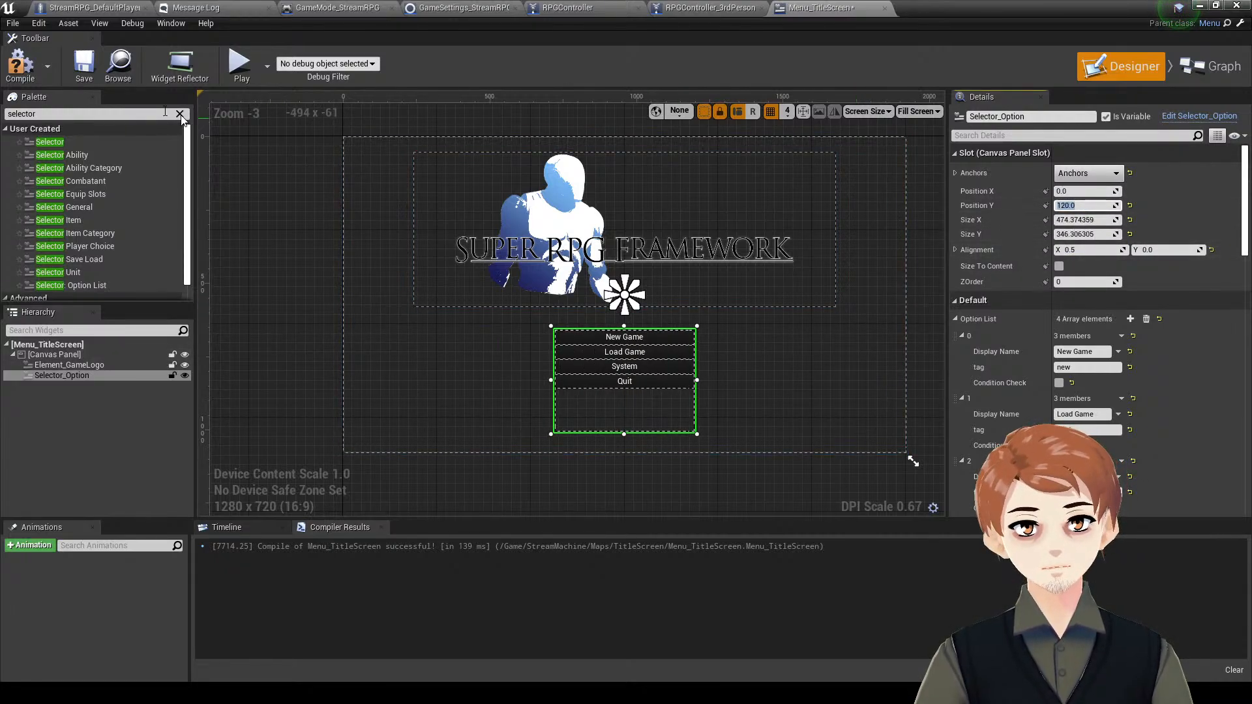
- Compile and save the widget, and add an Option Chosen event for Selector_Option to its event graph
{"action": "left_click", "coordinate": [21, 67]}
{"action": "left_click", "coordinate": [84, 66]}
{"action": "left_click", "coordinate": [1210, 66]}
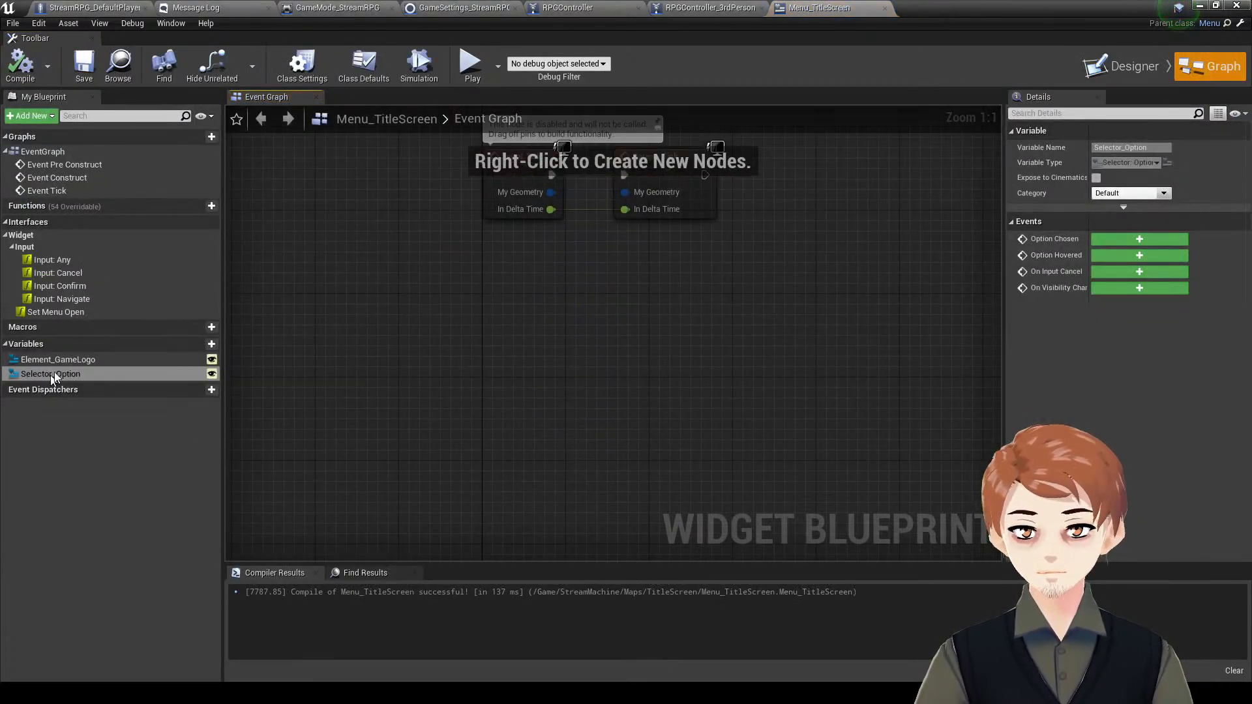
{"action": "left_click", "coordinate": [1149, 235]}
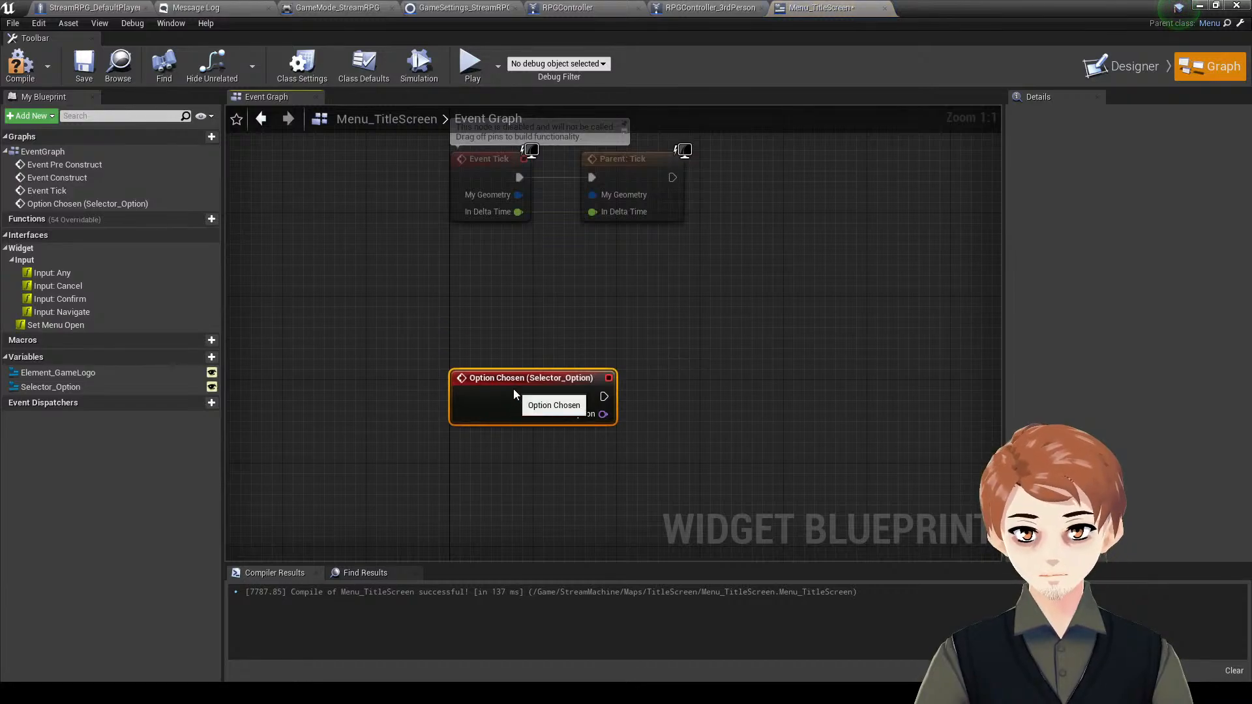
- Add a Switch on Name node driven by the Option output of the Option Chosen event
{"action": "left_click_drag", "start_coordinate": [597, 430], "coordinate": [699, 384]}
{"action": "type", "text": "switch"}
{"action": "key", "text": "Return"}
- Give the Switch on Name node four case pins, one for each option tag defined on the selector
{"action": "left_click", "coordinate": [782, 436]}
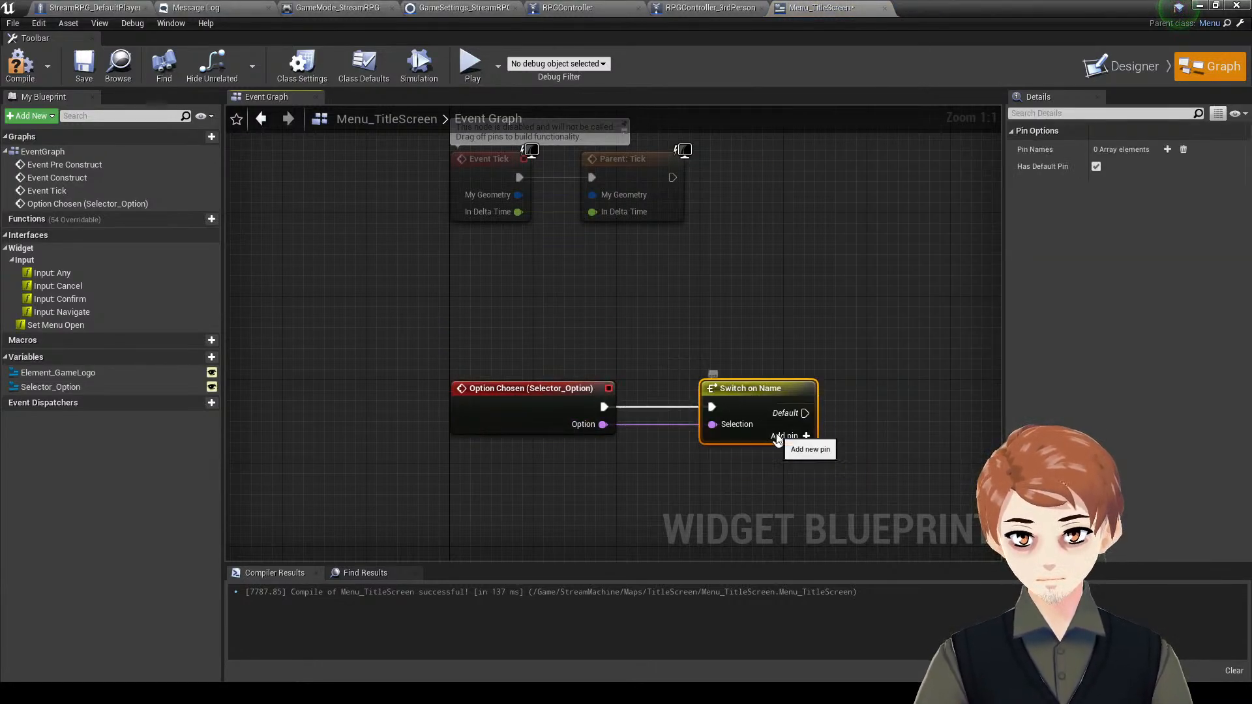
{"action": "left_click", "coordinate": [783, 453]}
{"action": "left_click_drag", "start_coordinate": [748, 469], "coordinate": [739, 469]}
{"action": "right_click_drag", "start_coordinate": [749, 465], "coordinate": [714, 446]}
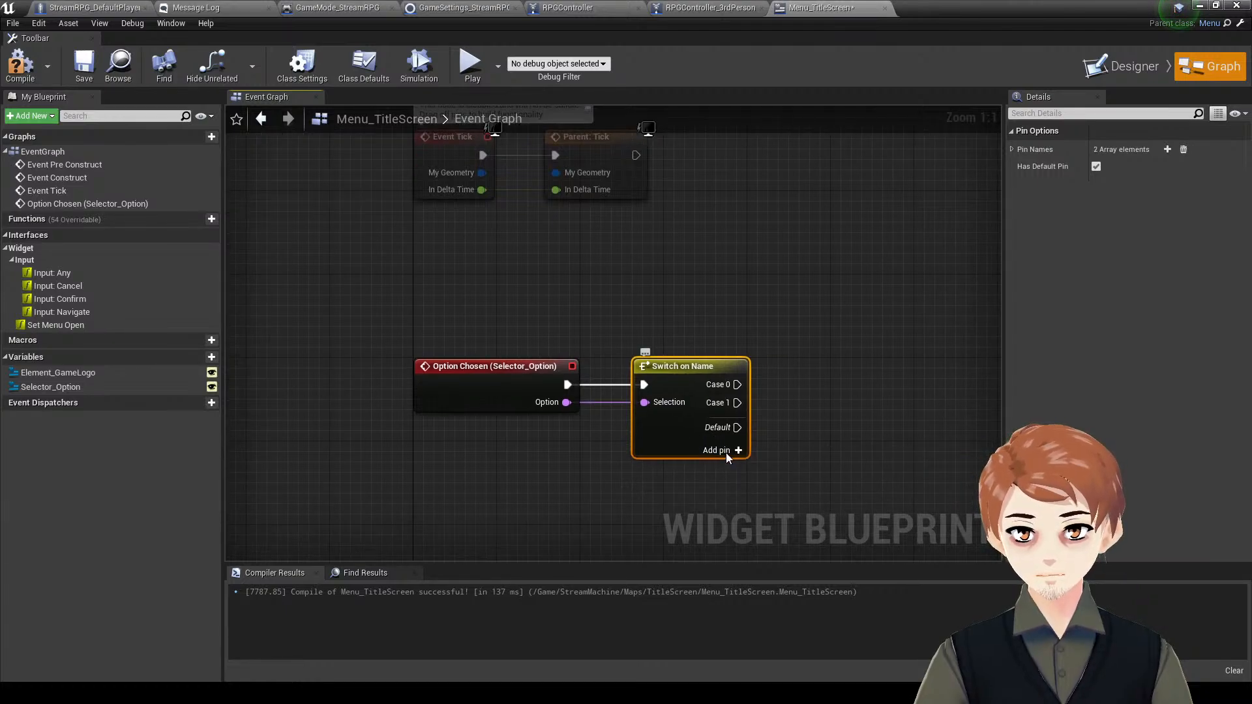
{"action": "left_click", "coordinate": [728, 453]}
{"action": "right_click_drag", "start_coordinate": [816, 330], "coordinate": [803, 313]}
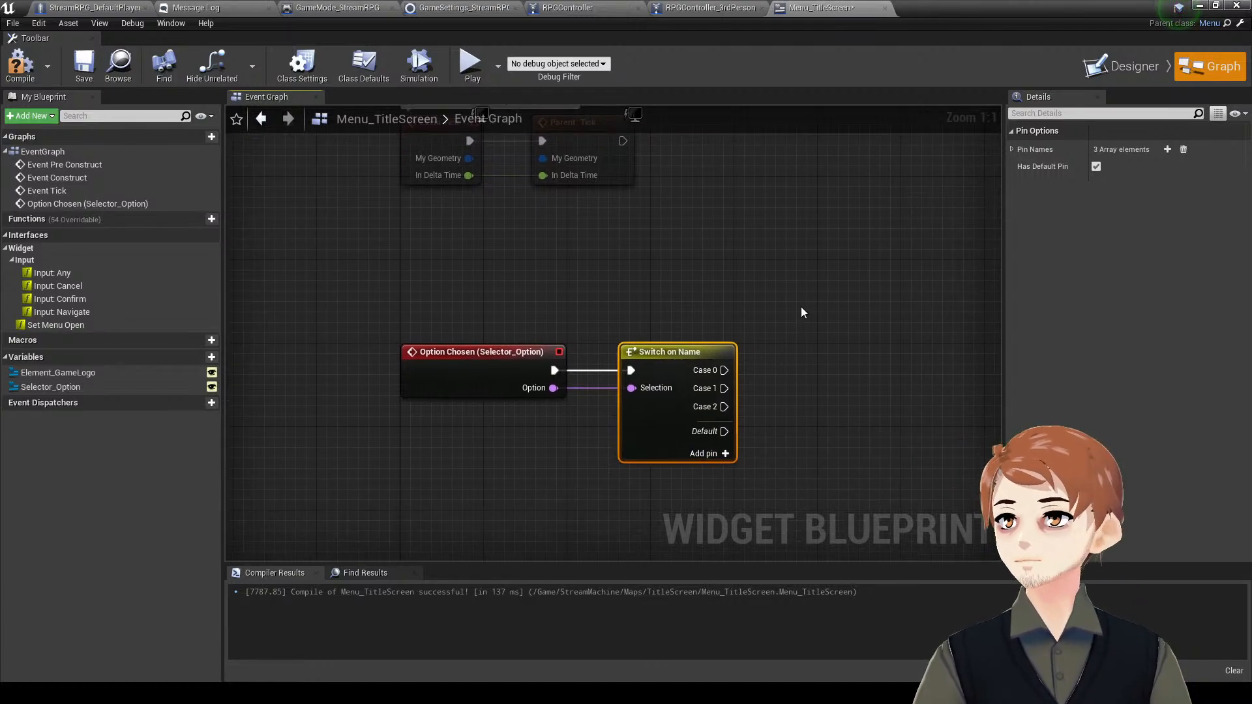
{"action": "left_click", "coordinate": [1094, 79]}
{"action": "scroll", "coordinate": [1088, 367], "scroll_direction": "down", "scroll_amount": 3}
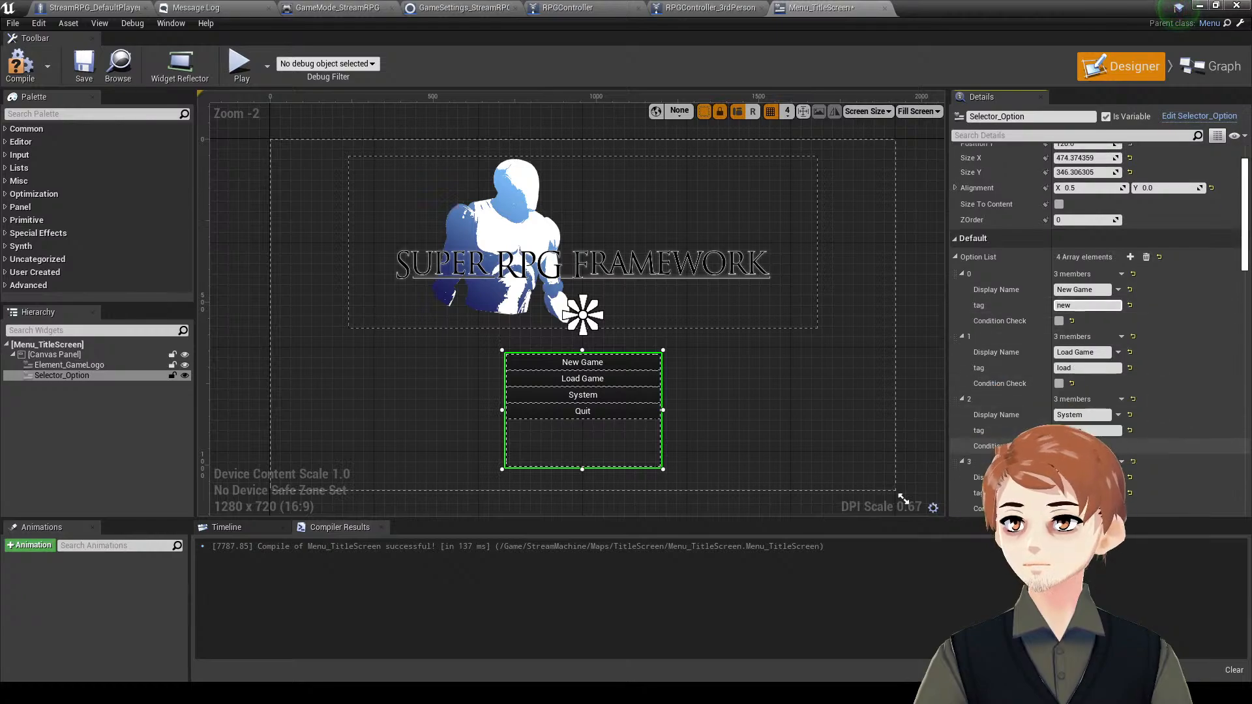
{"action": "left_click", "coordinate": [1210, 66]}
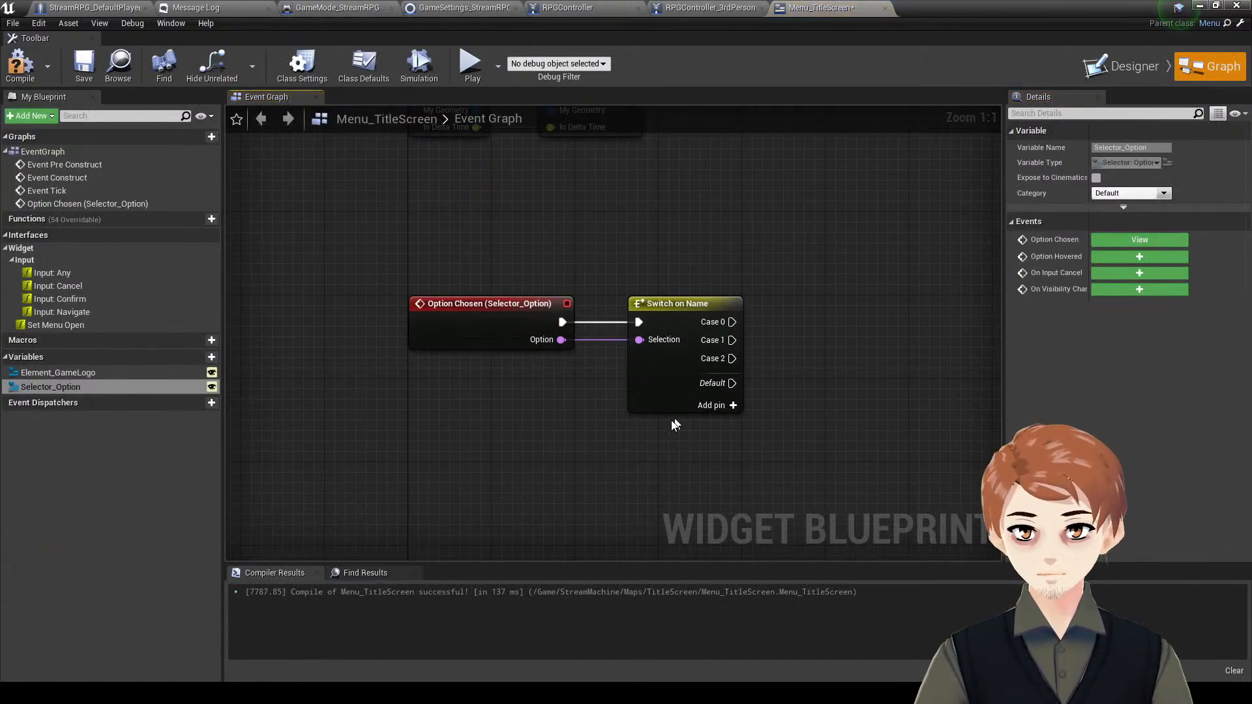
{"action": "left_click", "coordinate": [712, 405]}
- Name the switch's four case pins new, load, system and quit, and save the widget
{"action": "left_click", "coordinate": [669, 395]}
{"action": "left_click", "coordinate": [1146, 152]}
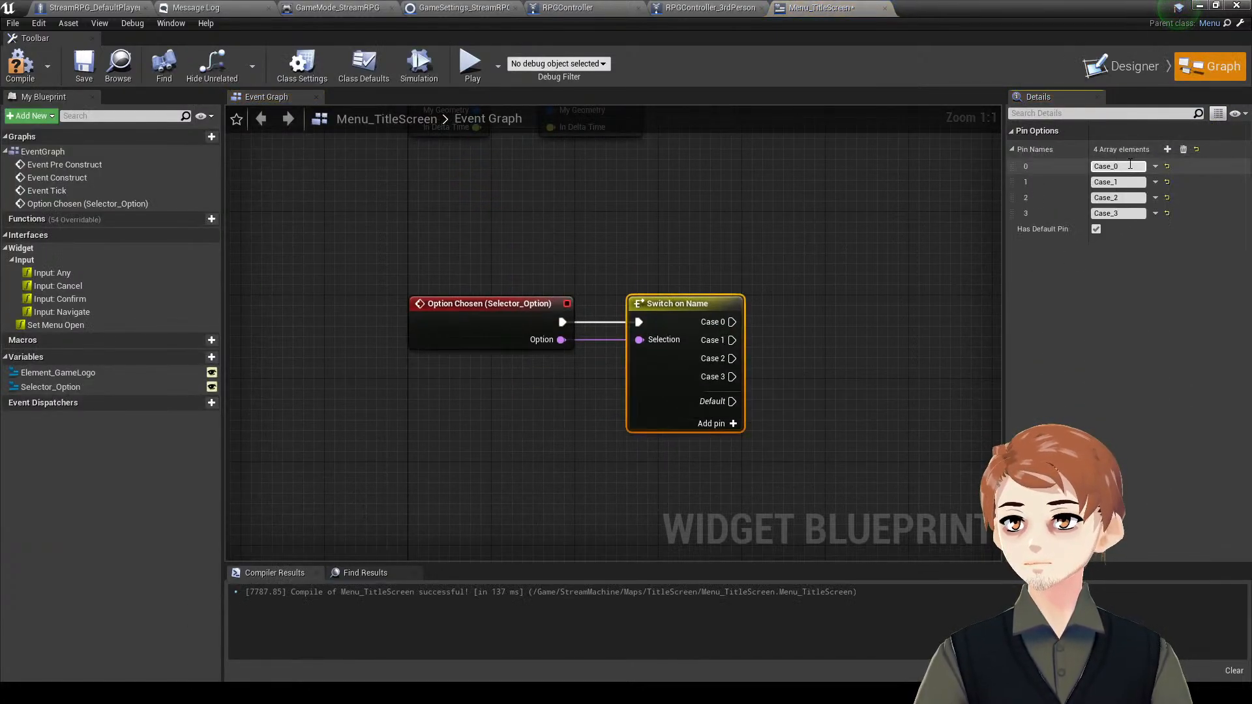
{"action": "left_click", "coordinate": [1130, 165]}
{"action": "type", "text": "new"}
{"action": "key", "text": "Return"}
{"action": "left_click", "coordinate": [1110, 182]}
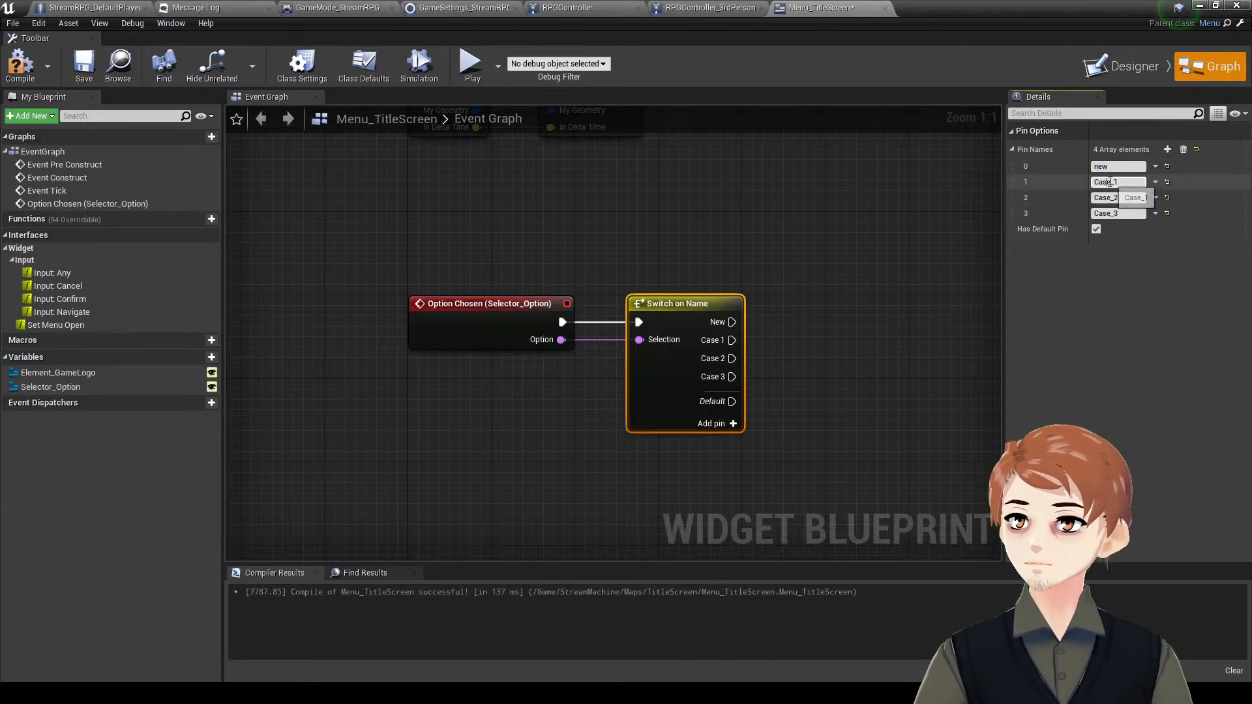
{"action": "left_click", "coordinate": [1127, 198]}
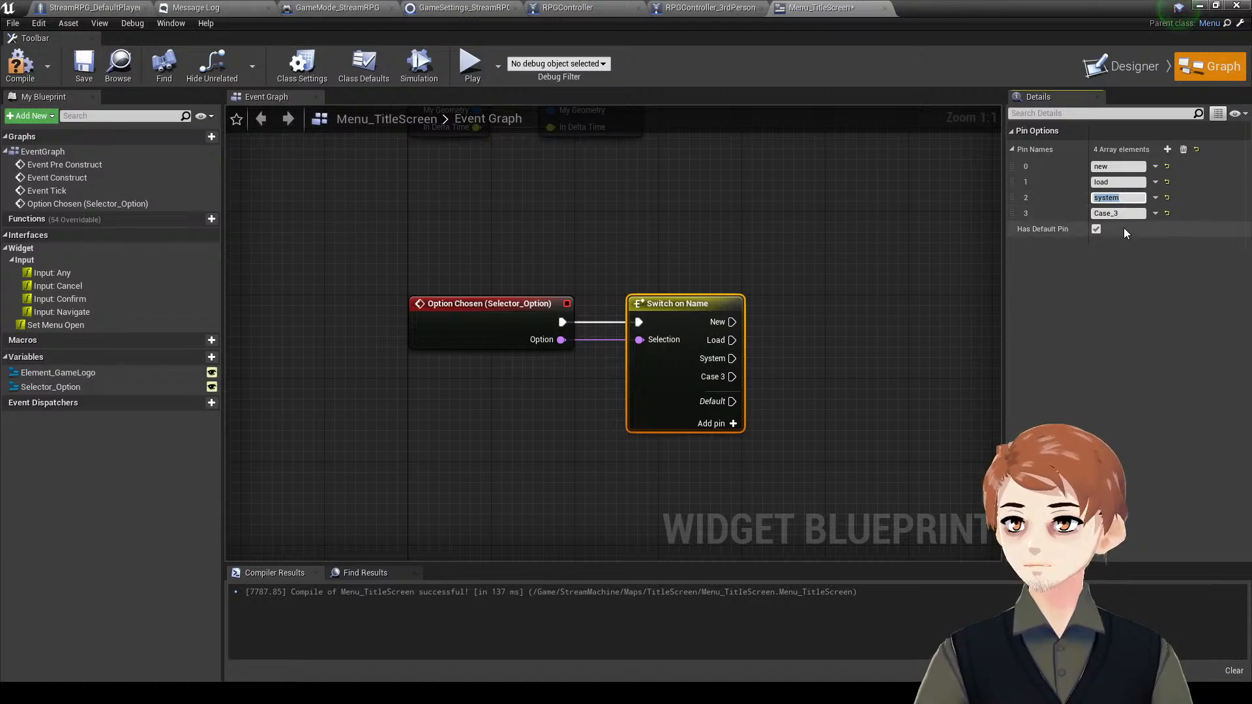
{"action": "left_click", "coordinate": [1126, 213]}
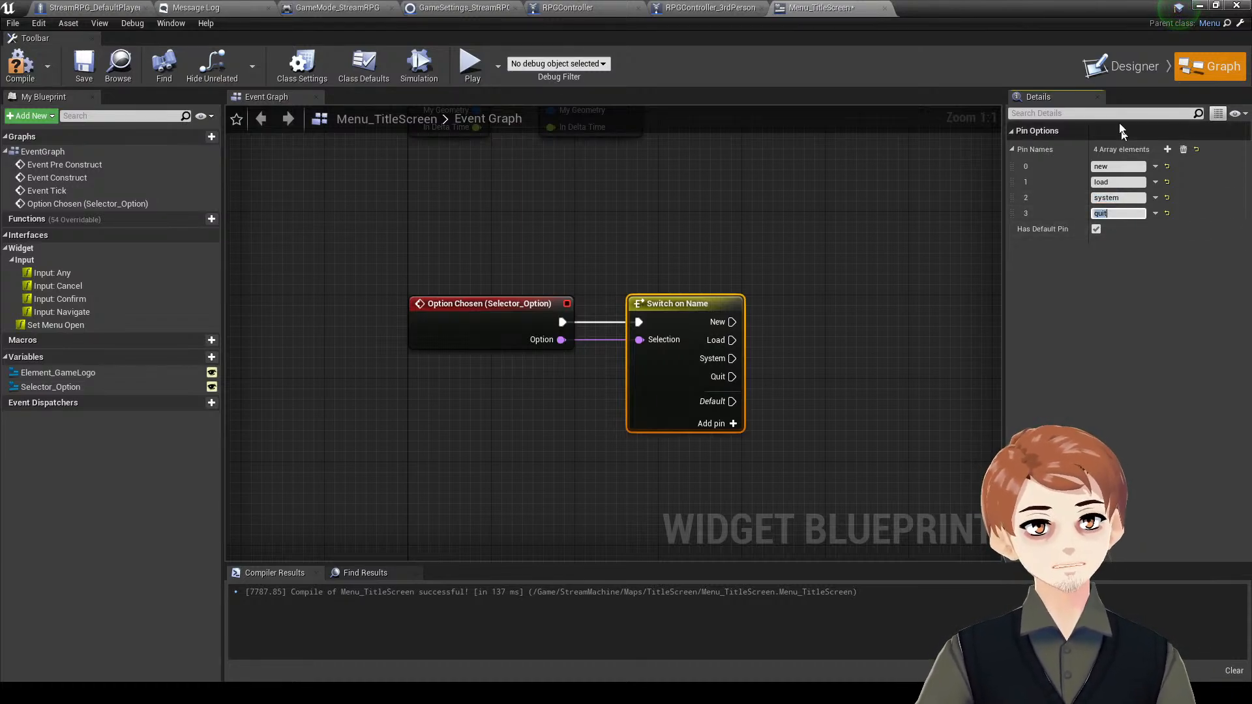
{"action": "right_click_drag", "start_coordinate": [802, 337], "coordinate": [628, 272]}
{"action": "key", "text": "ctrl+s"}
- Add a Quit Game node connected to the switch's Quit output
{"action": "left_click_drag", "start_coordinate": [535, 320], "coordinate": [683, 426]}
{"action": "type", "text": "quit"}
{"action": "key", "text": "Return"}
{"action": "left_click", "coordinate": [703, 326]}
{"action": "right_click_drag", "start_coordinate": [702, 327], "coordinate": [689, 352]}
{"action": "right_click_drag", "start_coordinate": [513, 208], "coordinate": [551, 237]}
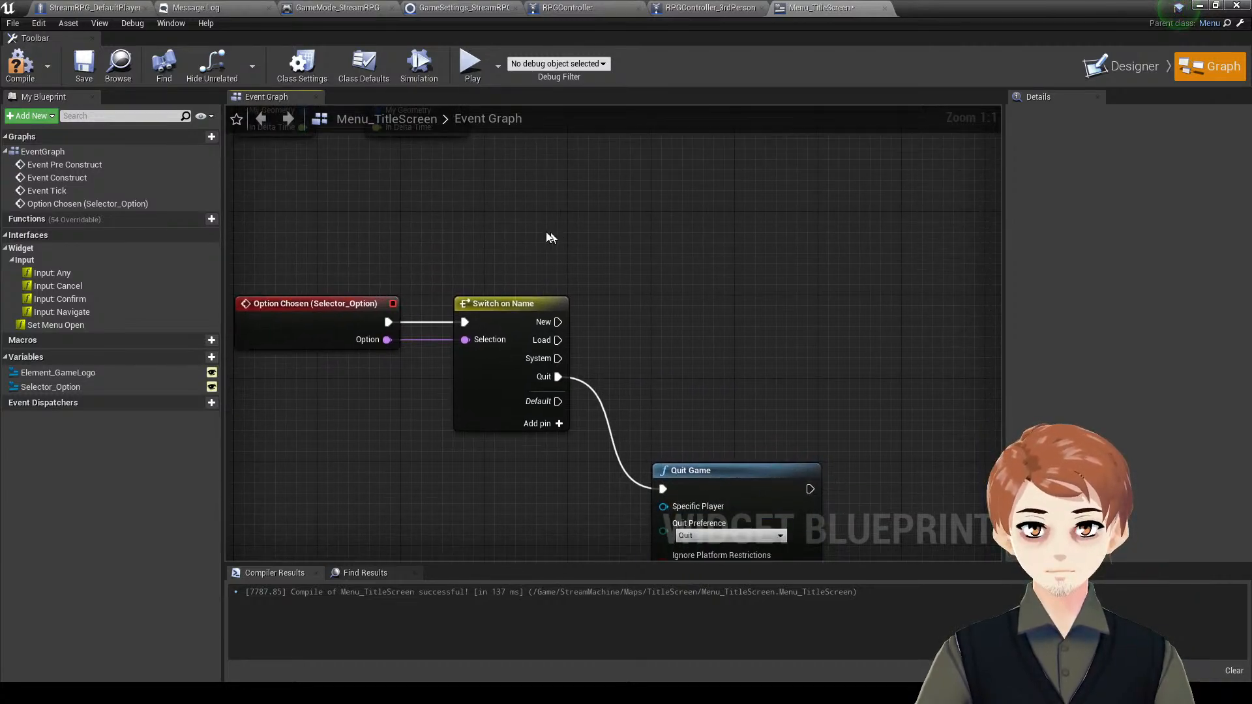
- Add a Get RPG Game Mode node above the Option Chosen and Switch on Name nodes, and save the widget
{"action": "key", "text": "ctrl+s"}
{"action": "right_click_drag", "start_coordinate": [649, 272], "coordinate": [633, 317]}
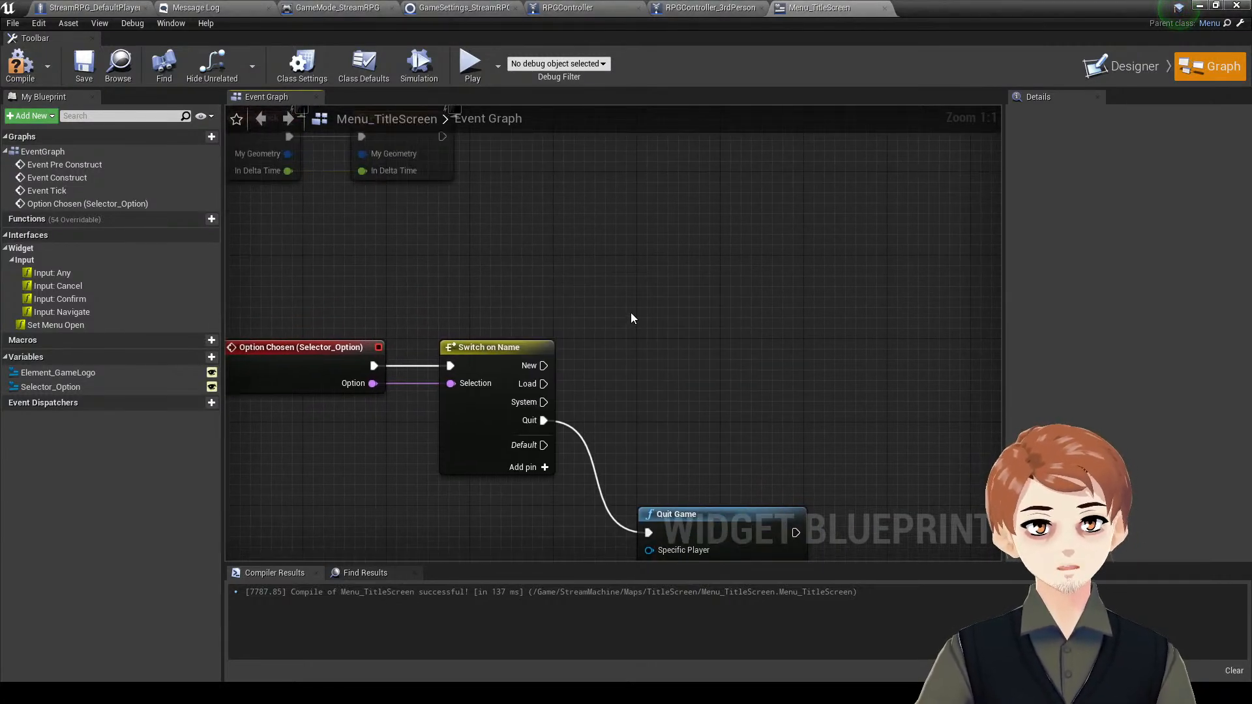
{"action": "mouse_move", "coordinate": [561, 272]}
{"action": "right_mouse_down"}
{"action": "mouse_move", "coordinate": [545, 296]}
{"action": "mouse_move", "coordinate": [583, 261]}
{"action": "right_mouse_up"}
{"action": "right_click", "coordinate": [467, 273]}
{"action": "type", "text": "get"}
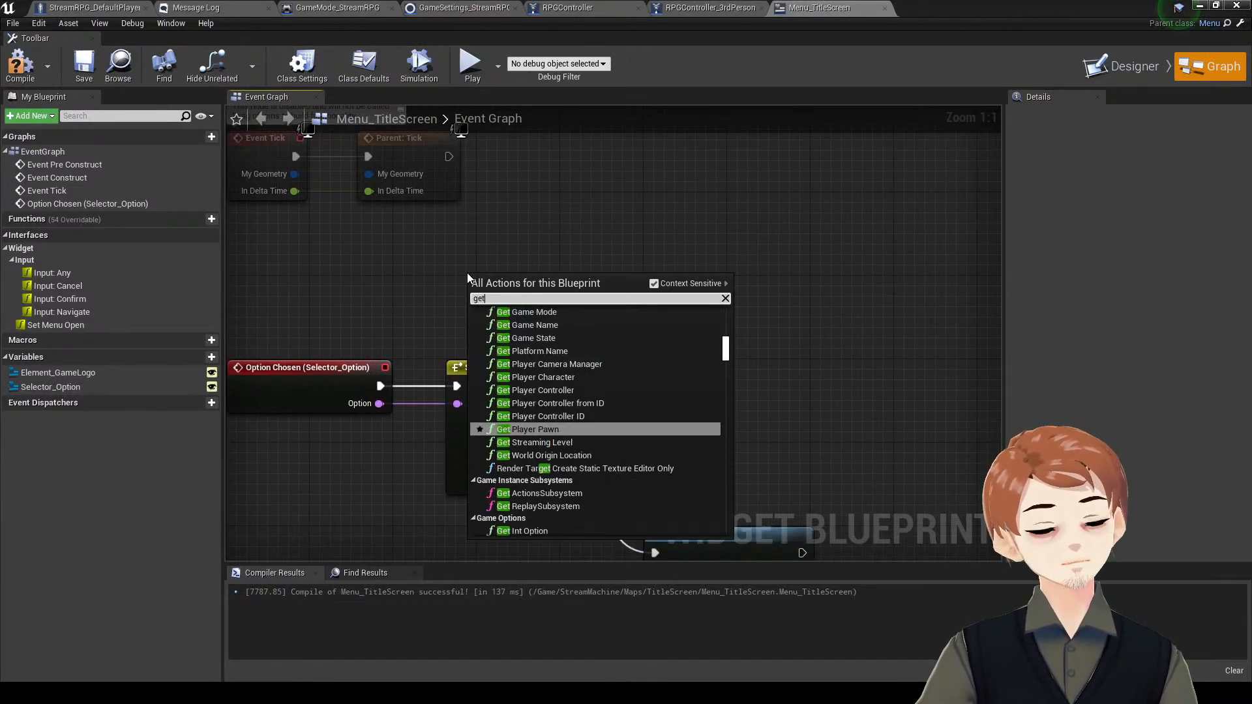
{"action": "type", "text": " rpg mo"}
{"action": "key", "text": "Return"}
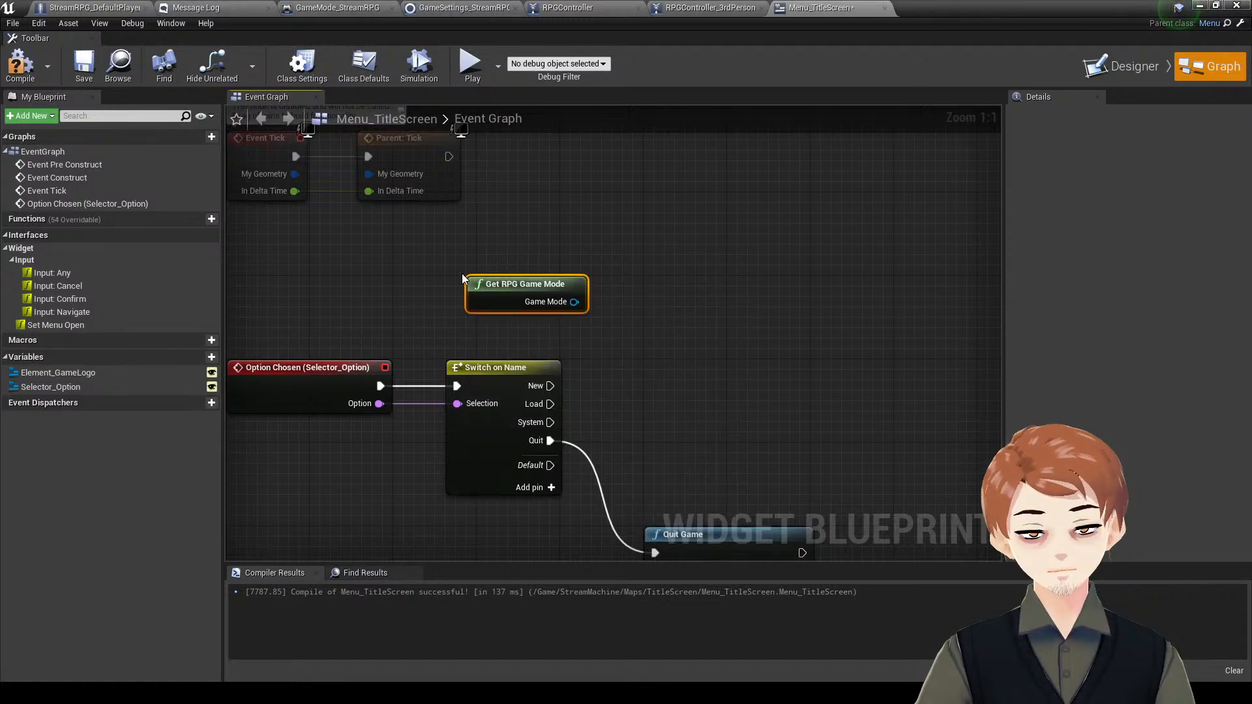
{"action": "left_click_drag", "start_coordinate": [507, 308], "coordinate": [438, 308]}
{"action": "right_click_drag", "start_coordinate": [702, 252], "coordinate": [635, 246]}
{"action": "key", "text": "ctrl+s"}
- Add a Get Game Mode node and place it just above the Get RPG Game Mode node
{"action": "right_click_drag", "start_coordinate": [559, 252], "coordinate": [624, 235]}
{"action": "left_click", "coordinate": [613, 256]}
{"action": "right_click_drag", "start_coordinate": [612, 257], "coordinate": [624, 290]}
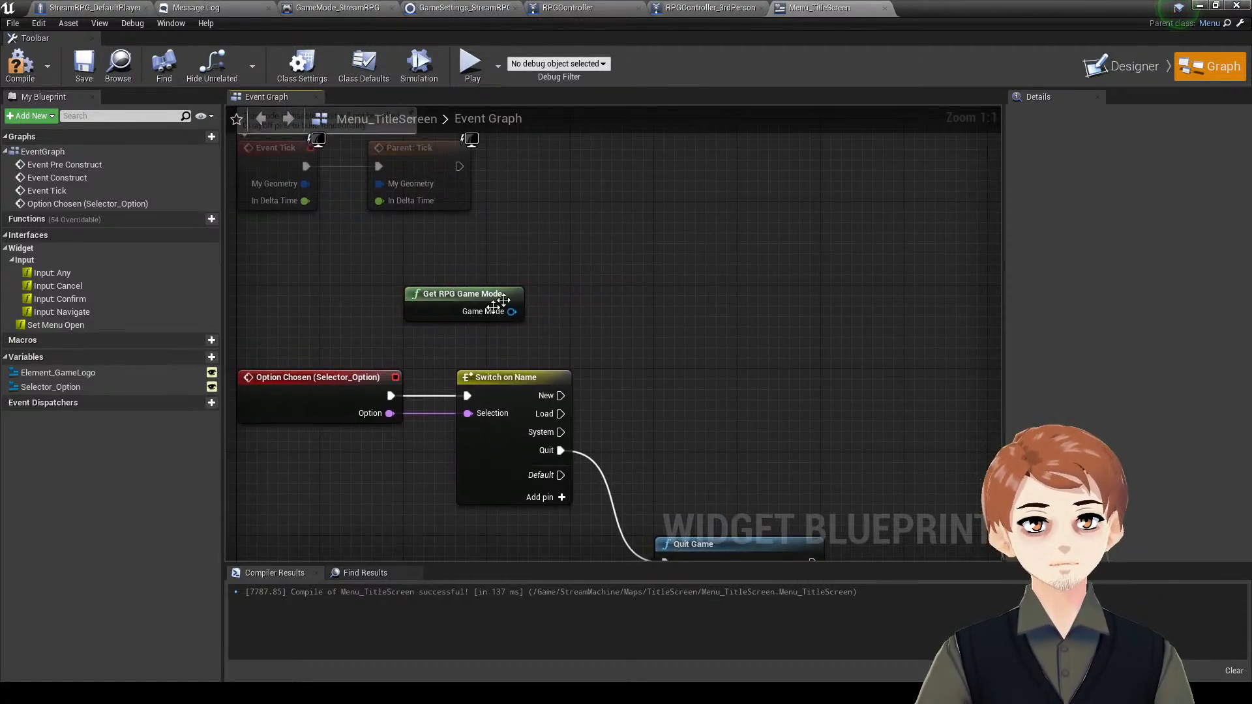
{"action": "right_click", "coordinate": [507, 256]}
{"action": "type", "text": "get g"}
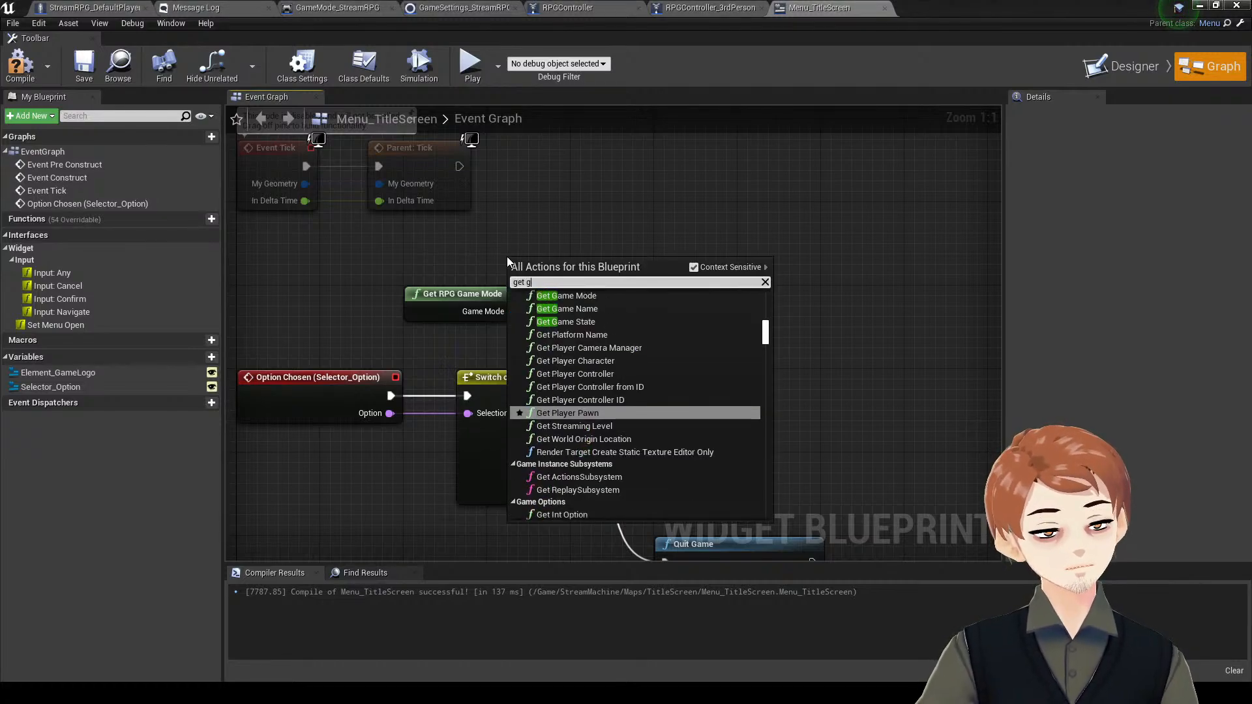
{"action": "type", "text": "ame mode"}
{"action": "key", "text": "Return"}
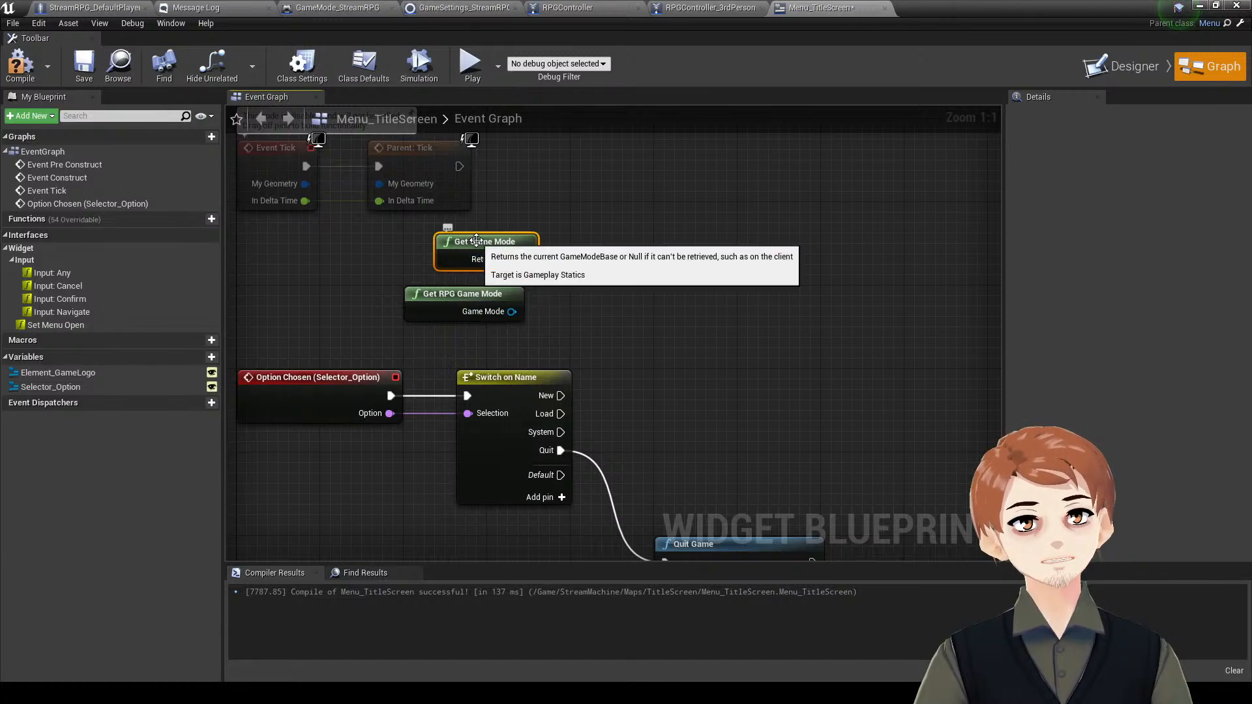
{"action": "mouse_move", "coordinate": [476, 240]}
{"action": "left_mouse_down"}
{"action": "mouse_move", "coordinate": [445, 260]}
{"action": "mouse_move", "coordinate": [470, 241]}
{"action": "left_mouse_up"}
{"action": "right_click_drag", "start_coordinate": [675, 232], "coordinate": [705, 261]}
{"action": "left_click", "coordinate": [705, 261]}
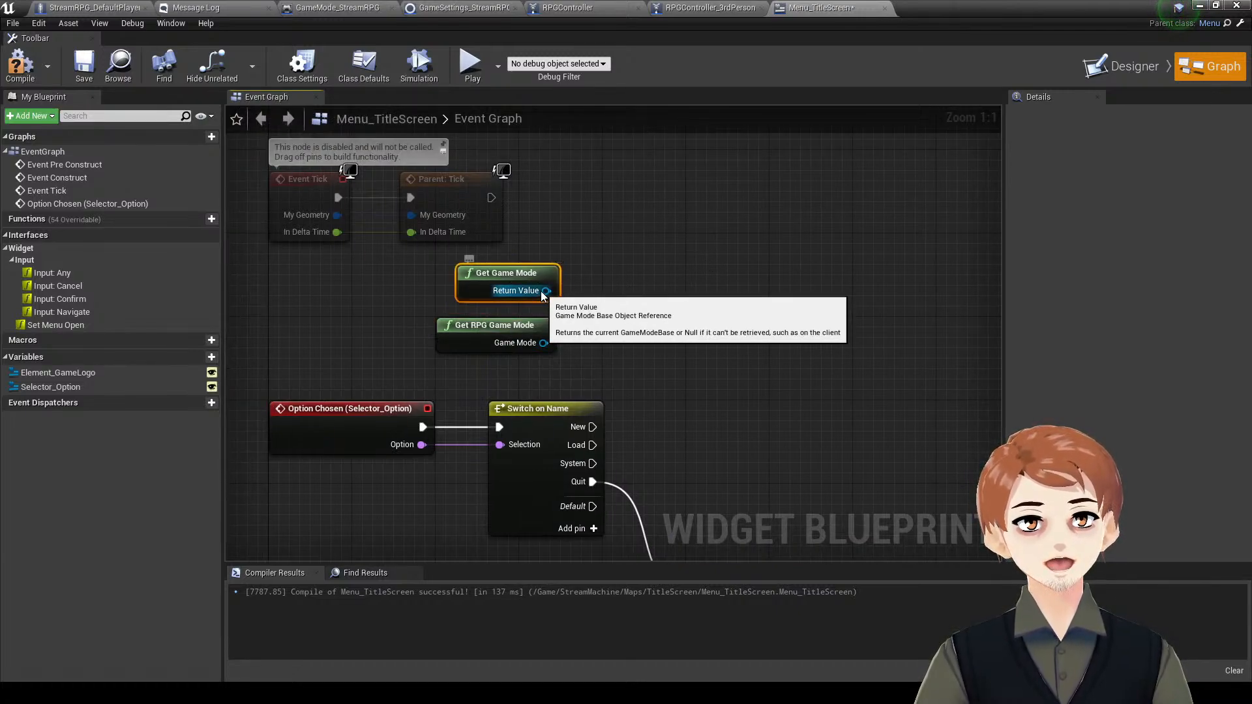
{"action": "mouse_move", "coordinate": [544, 276]}
{"action": "left_mouse_down"}
{"action": "mouse_move", "coordinate": [565, 255]}
{"action": "mouse_move", "coordinate": [543, 293]}
{"action": "left_mouse_up"}
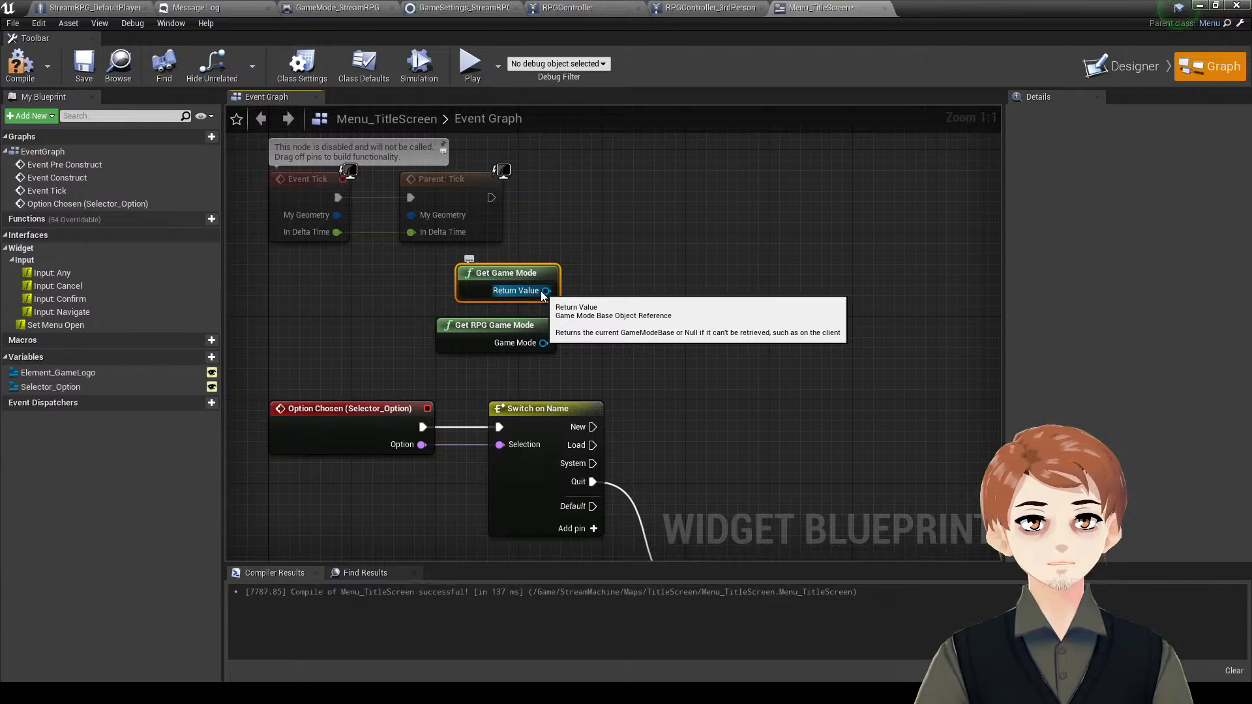
- Compile the Menu_TitleScreen blueprint, place the Get Game Mode node closely above Get RPG Game Mode, and save
{"action": "left_click", "coordinate": [522, 334]}
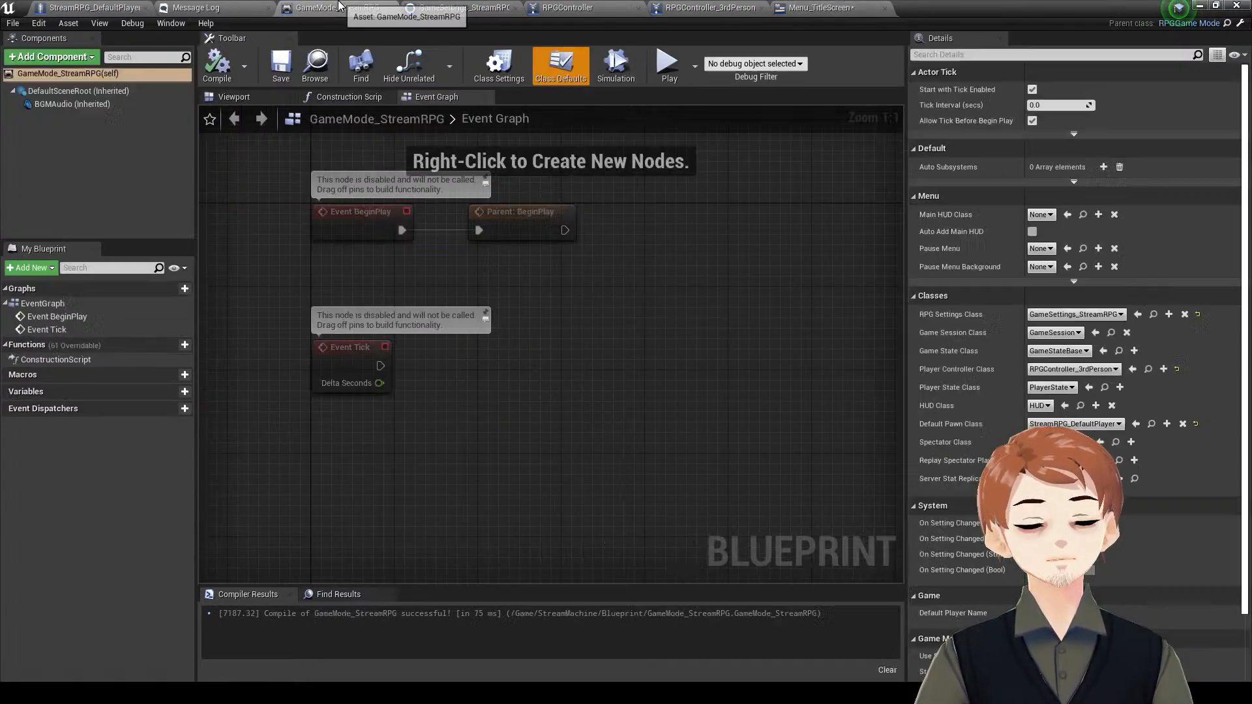
{"action": "left_click", "coordinate": [337, 8]}
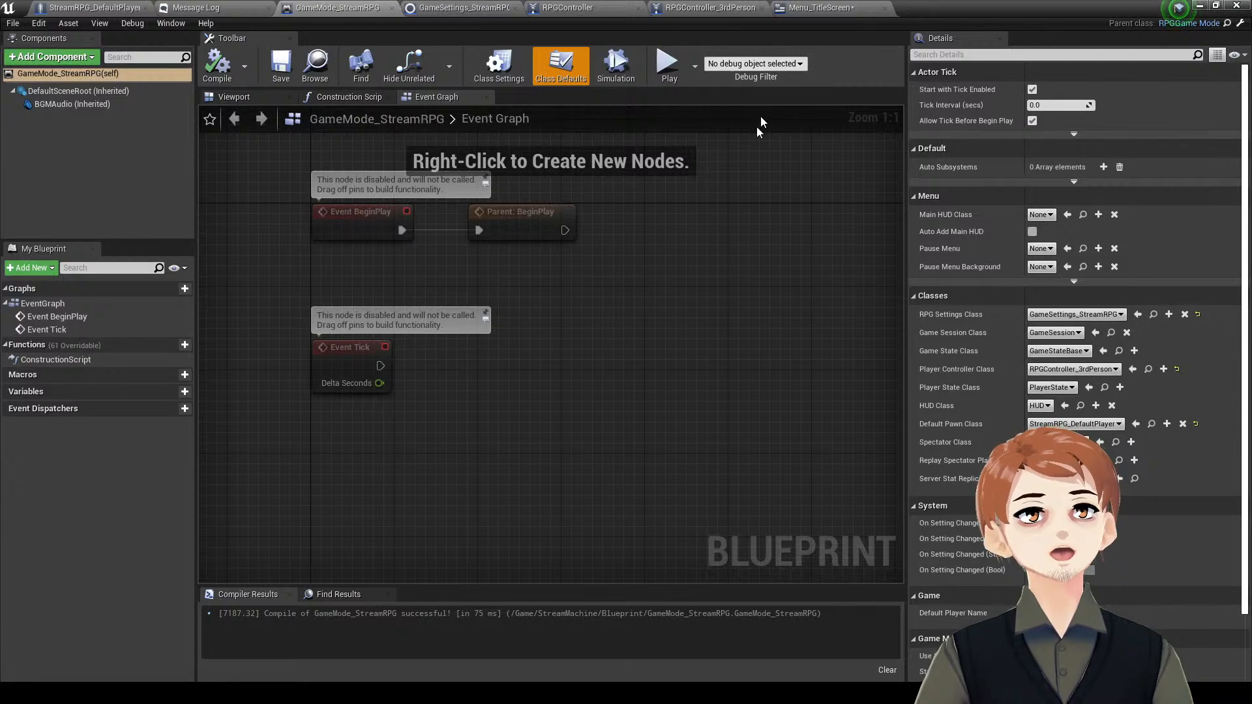
{"action": "left_click", "coordinate": [810, 7]}
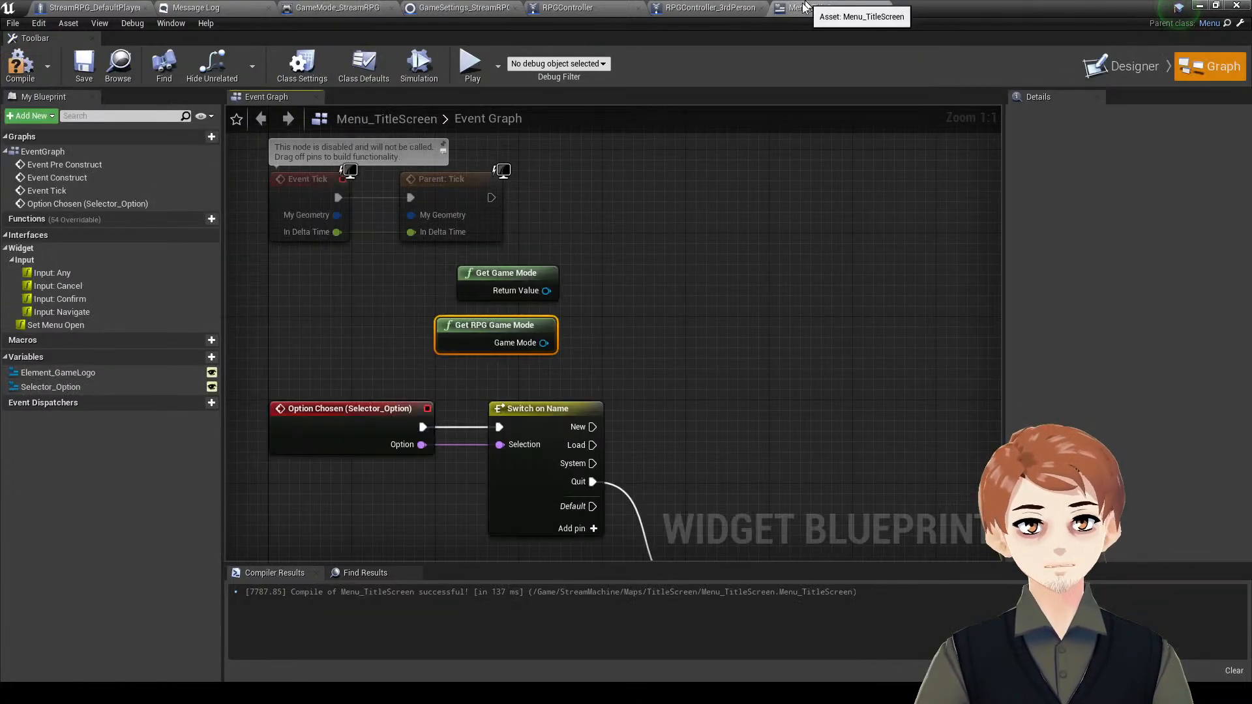
{"action": "left_click", "coordinate": [20, 62]}
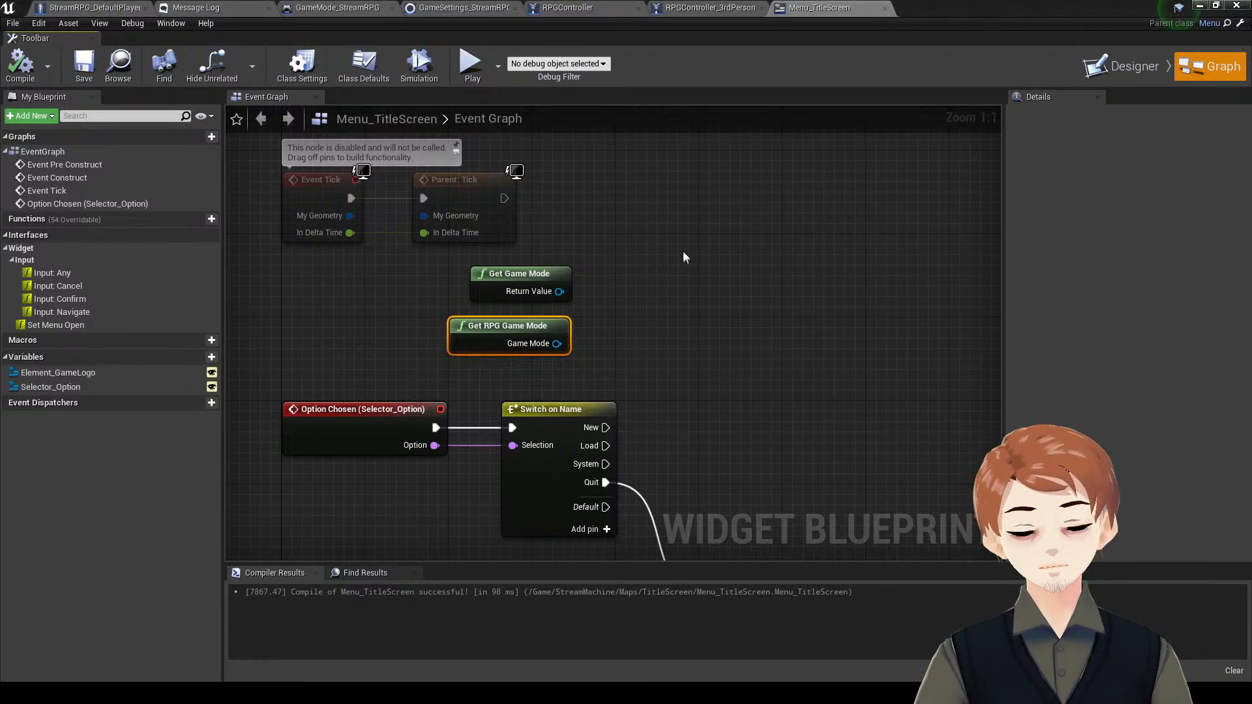
{"action": "mouse_move", "coordinate": [683, 252]}
{"action": "right_mouse_down"}
{"action": "mouse_move", "coordinate": [702, 272]}
{"action": "mouse_move", "coordinate": [684, 251]}
{"action": "right_mouse_up"}
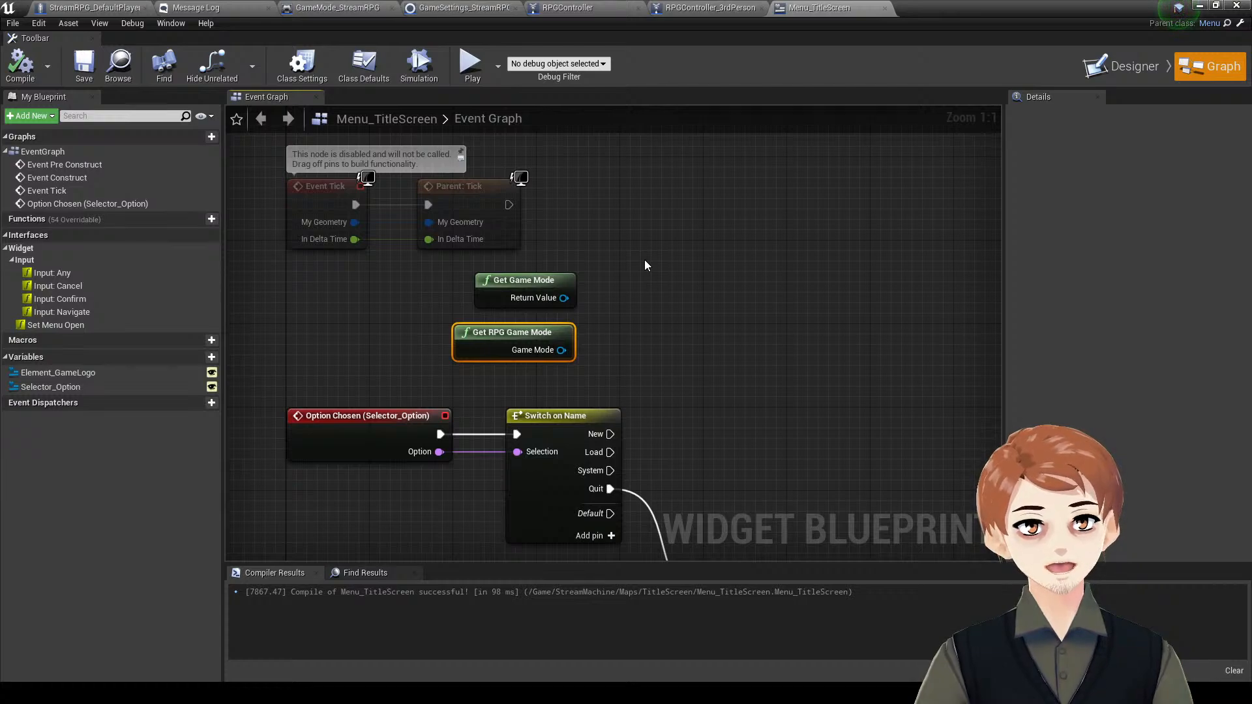
{"action": "mouse_move", "coordinate": [649, 271]}
{"action": "right_mouse_down"}
{"action": "mouse_move", "coordinate": [655, 254]}
{"action": "mouse_move", "coordinate": [656, 290]}
{"action": "right_mouse_up"}
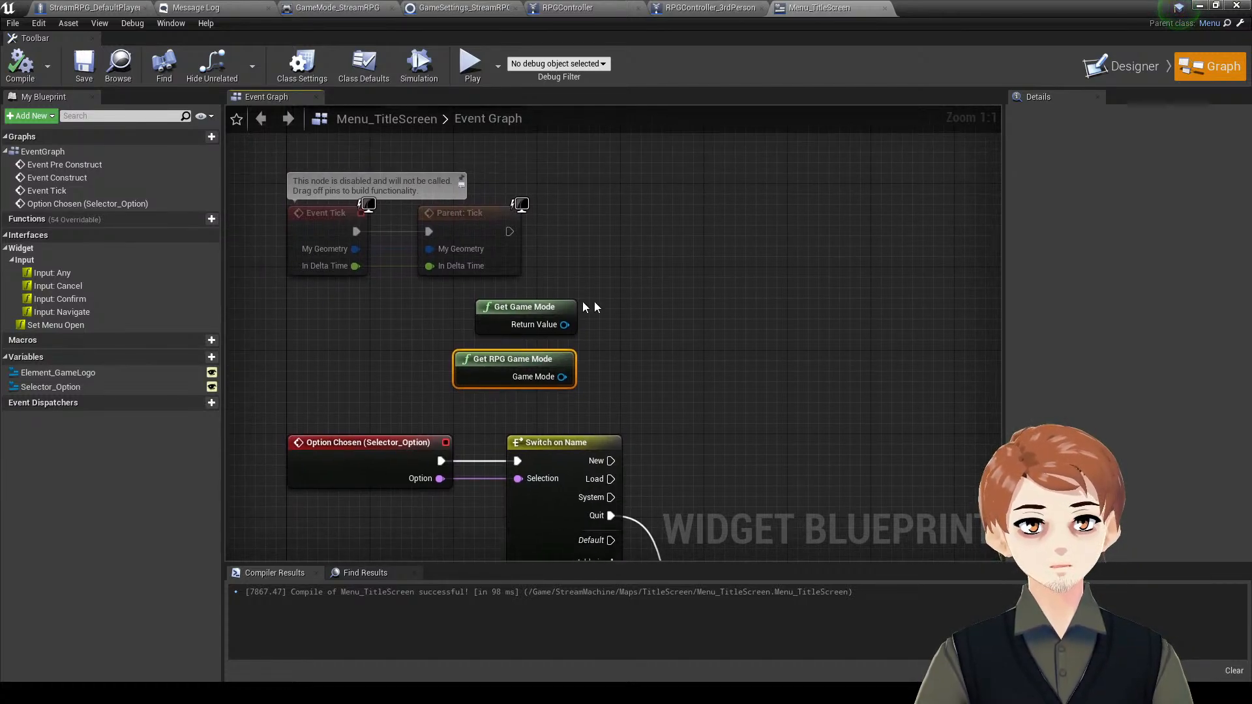
{"action": "left_click_drag", "start_coordinate": [576, 305], "coordinate": [574, 313]}
{"action": "key", "text": "ctrl+s"}
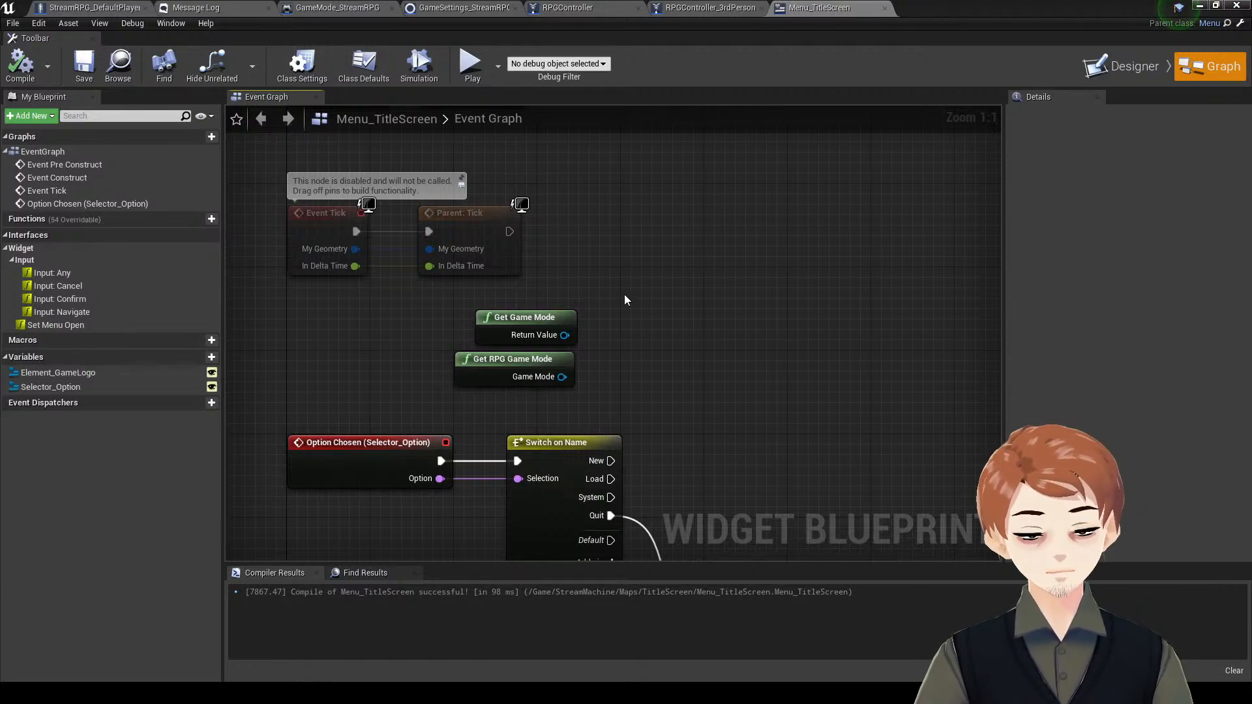
{"action": "right_click_drag", "start_coordinate": [655, 277], "coordinate": [674, 255]}
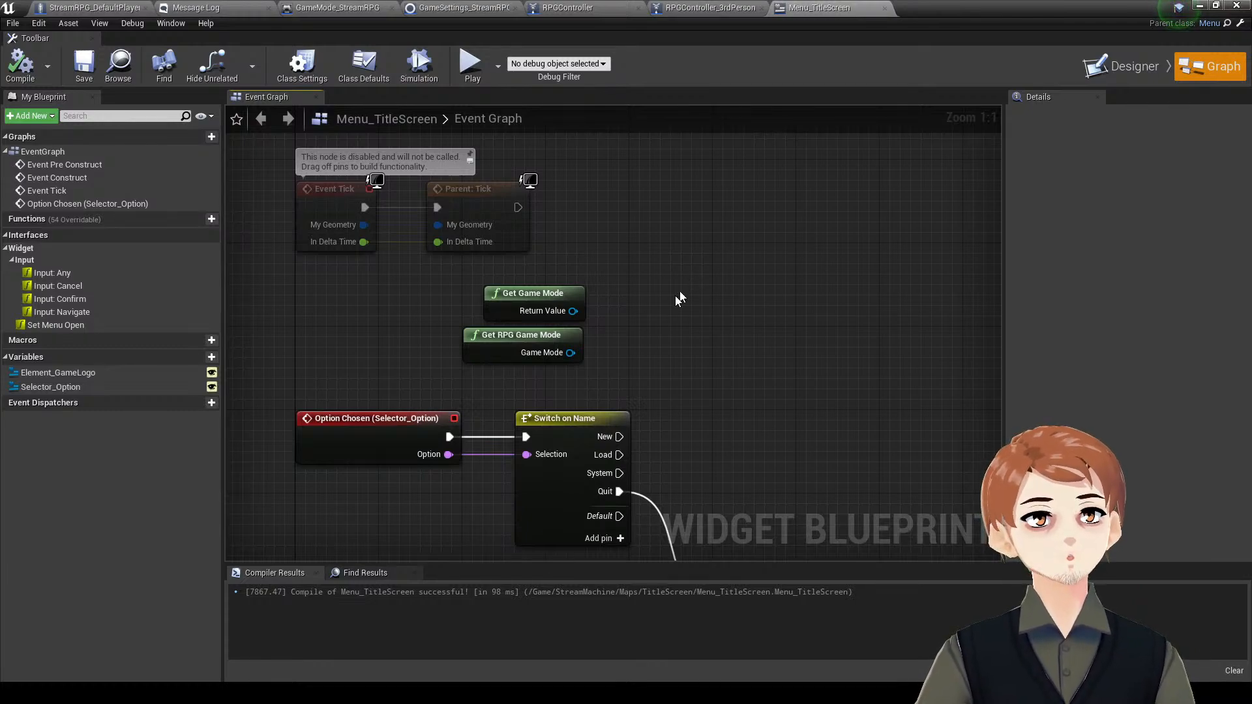
{"action": "right_click_drag", "start_coordinate": [675, 372], "coordinate": [698, 361]}
{"action": "left_click", "coordinate": [580, 289]}
{"action": "right_click_drag", "start_coordinate": [694, 240], "coordinate": [620, 325]}
{"action": "left_click", "coordinate": [670, 253]}
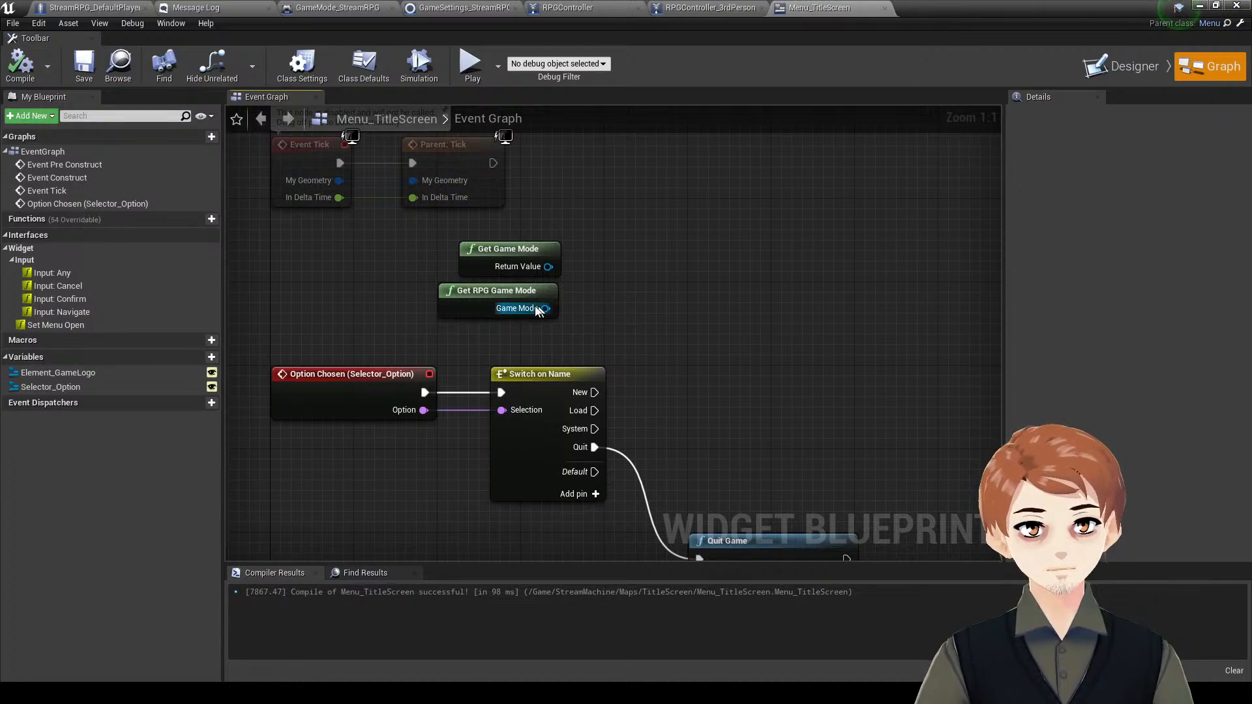
- Add a Start New Game node from the Game Mode output of Get RPG Game Mode
{"action": "left_click_drag", "start_coordinate": [538, 310], "coordinate": [707, 319]}
{"action": "type", "text": "new g"}
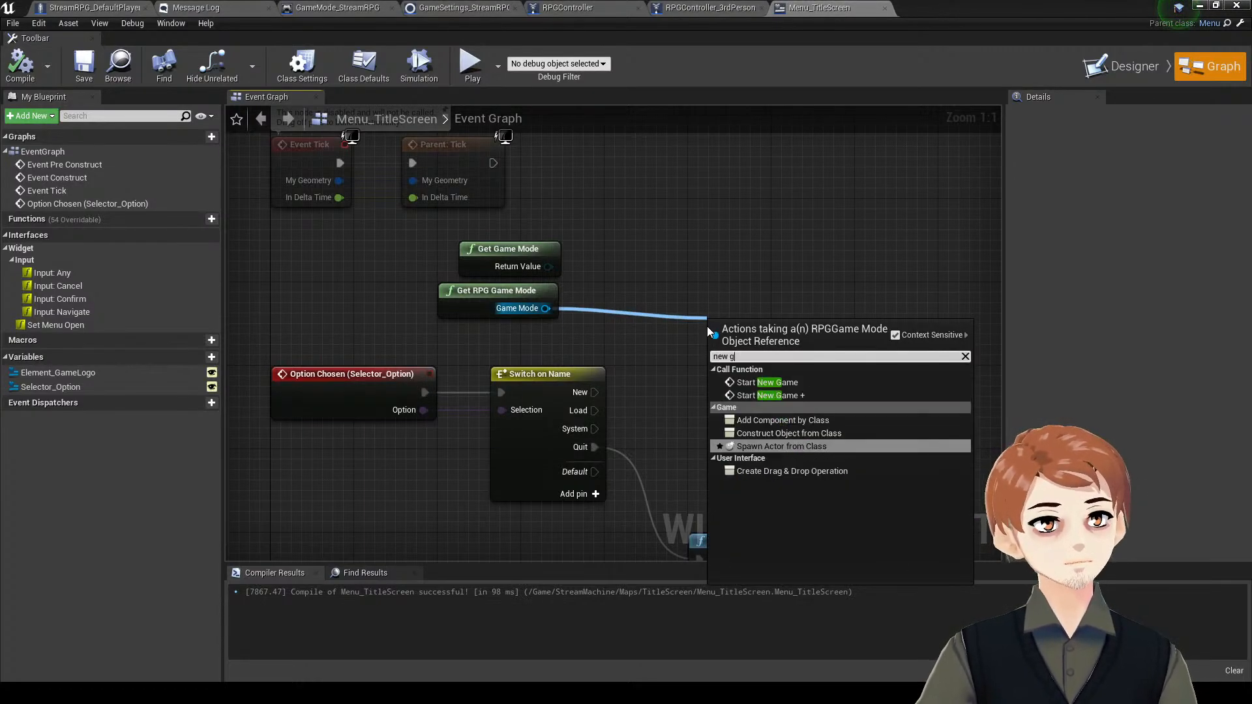
{"action": "type", "text": "ame"}
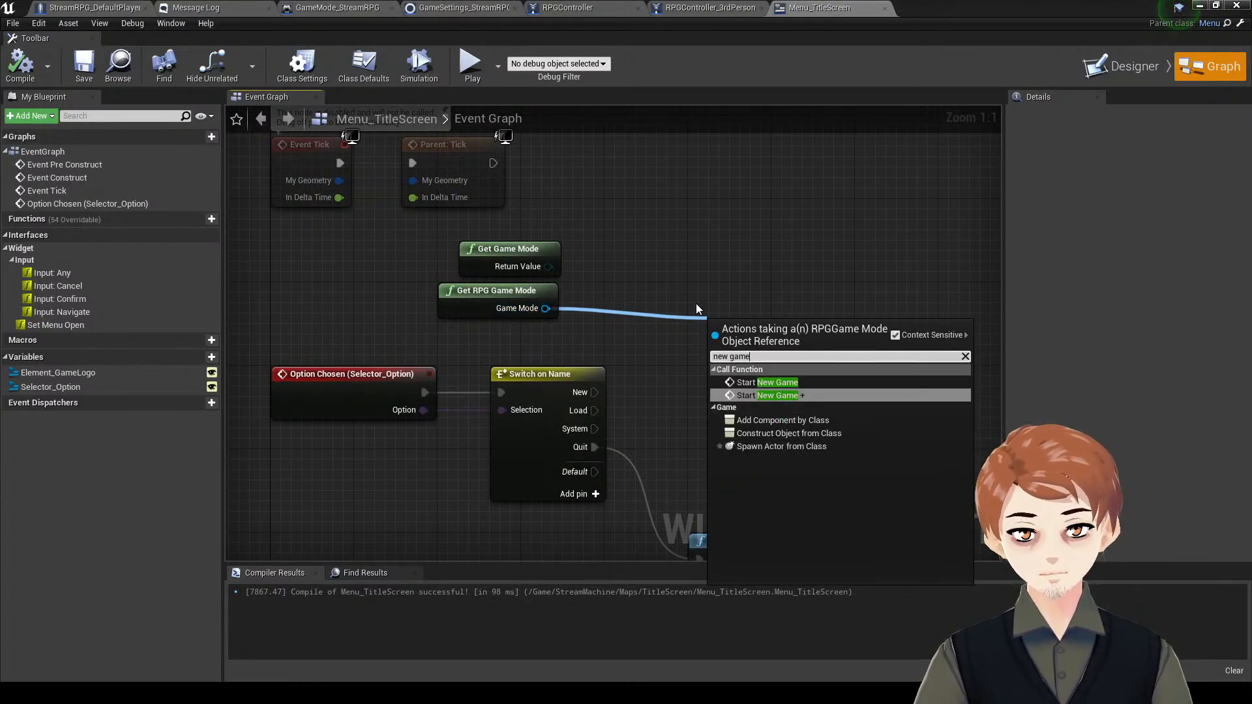
{"action": "key", "text": "Return"}
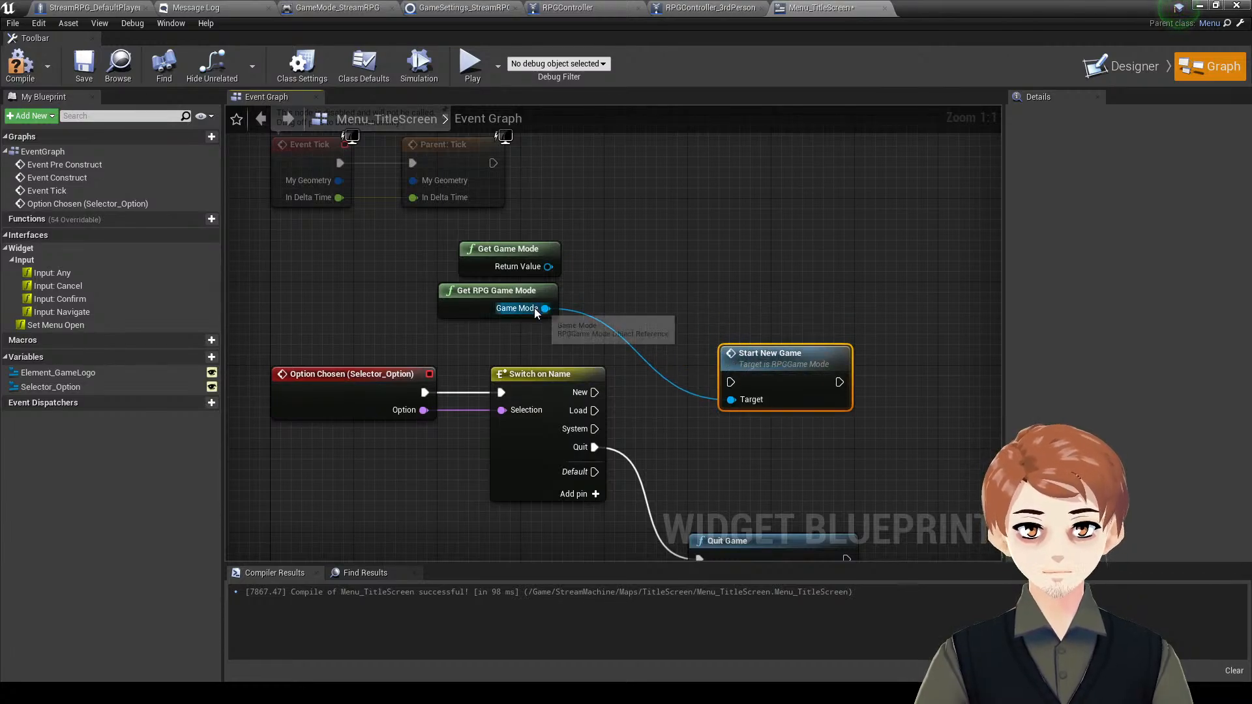
- Try a Start New Game + node on the Get RPG Game Mode output, and delete it
{"action": "left_click_drag", "start_coordinate": [535, 308], "coordinate": [703, 269]}
{"action": "type", "text": "new ga"}
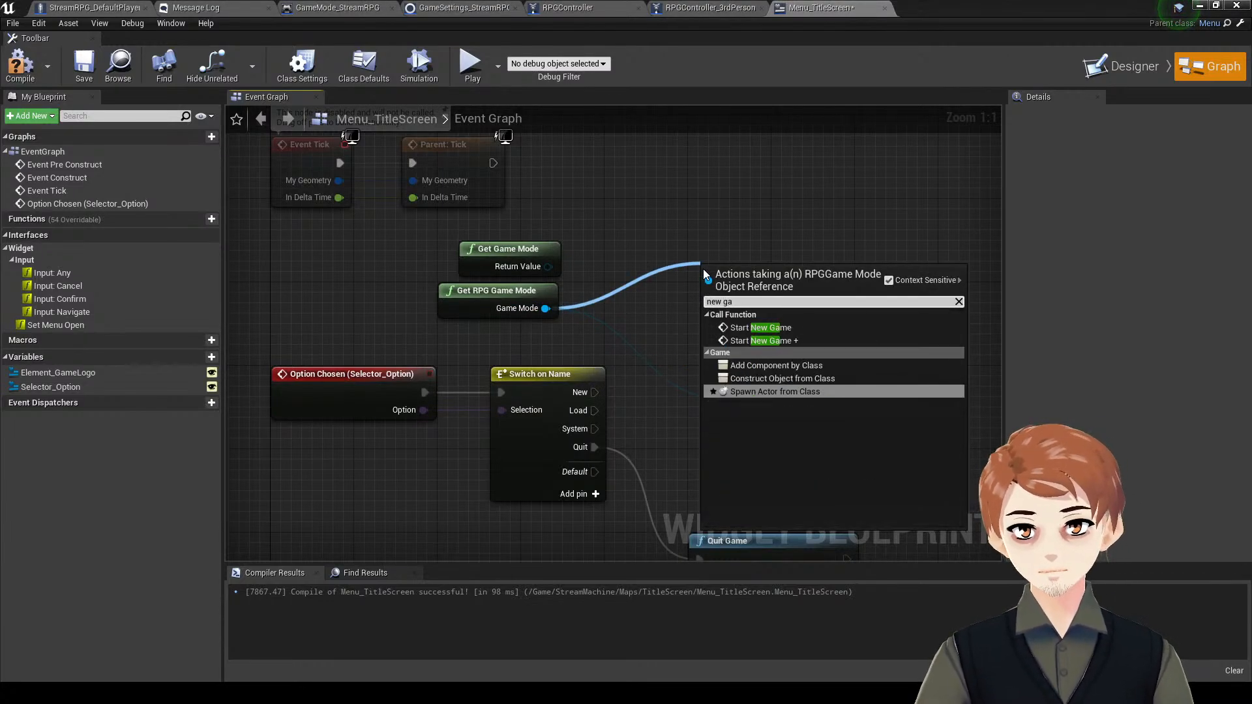
{"action": "key", "text": "Up"}
{"action": "key", "text": "Up"}
{"action": "key", "text": "Up"}
{"action": "key", "text": "Up"}
{"action": "key", "text": "Return"}
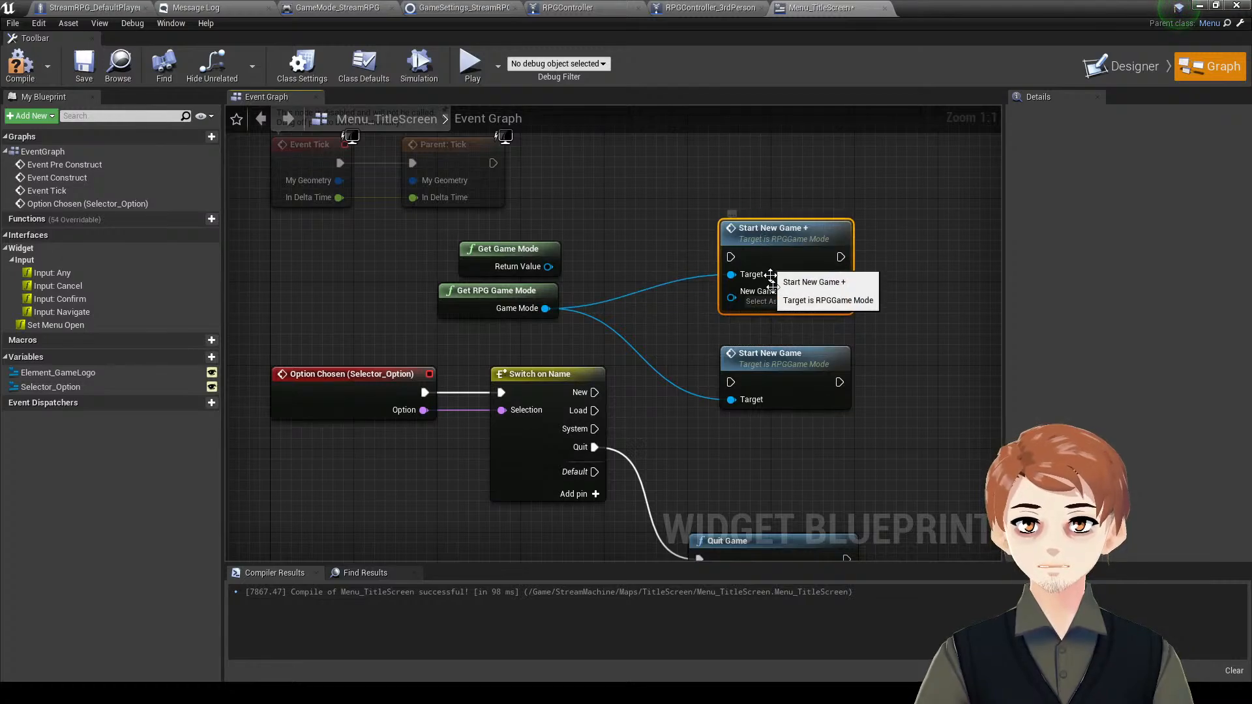
{"action": "left_click_drag", "start_coordinate": [734, 295], "coordinate": [695, 288]}
{"action": "right_click_drag", "start_coordinate": [734, 220], "coordinate": [718, 178]}
{"action": "key", "text": "Delete"}
- Connect the New output of Switch on Name to Start New Game, align the node with it, and compile and save
{"action": "left_click_drag", "start_coordinate": [713, 359], "coordinate": [578, 370]}
{"action": "left_click_drag", "start_coordinate": [741, 343], "coordinate": [708, 353]}
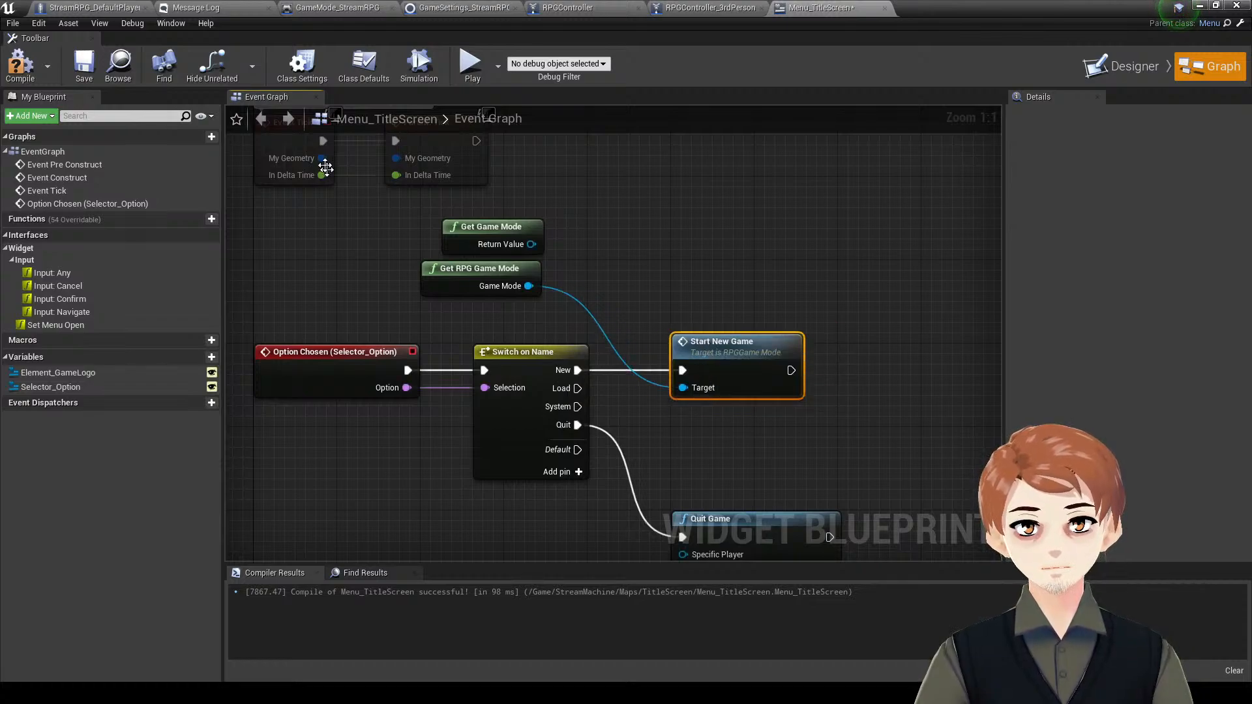
{"action": "left_click", "coordinate": [20, 66]}
{"action": "left_click", "coordinate": [84, 65]}
{"action": "right_click_drag", "start_coordinate": [694, 224], "coordinate": [668, 182]}
- In GameSettings_StreamRPG, set New Game Level to TestMap and Title Screen Level to TitleScreen
{"action": "left_click", "coordinate": [561, 7]}
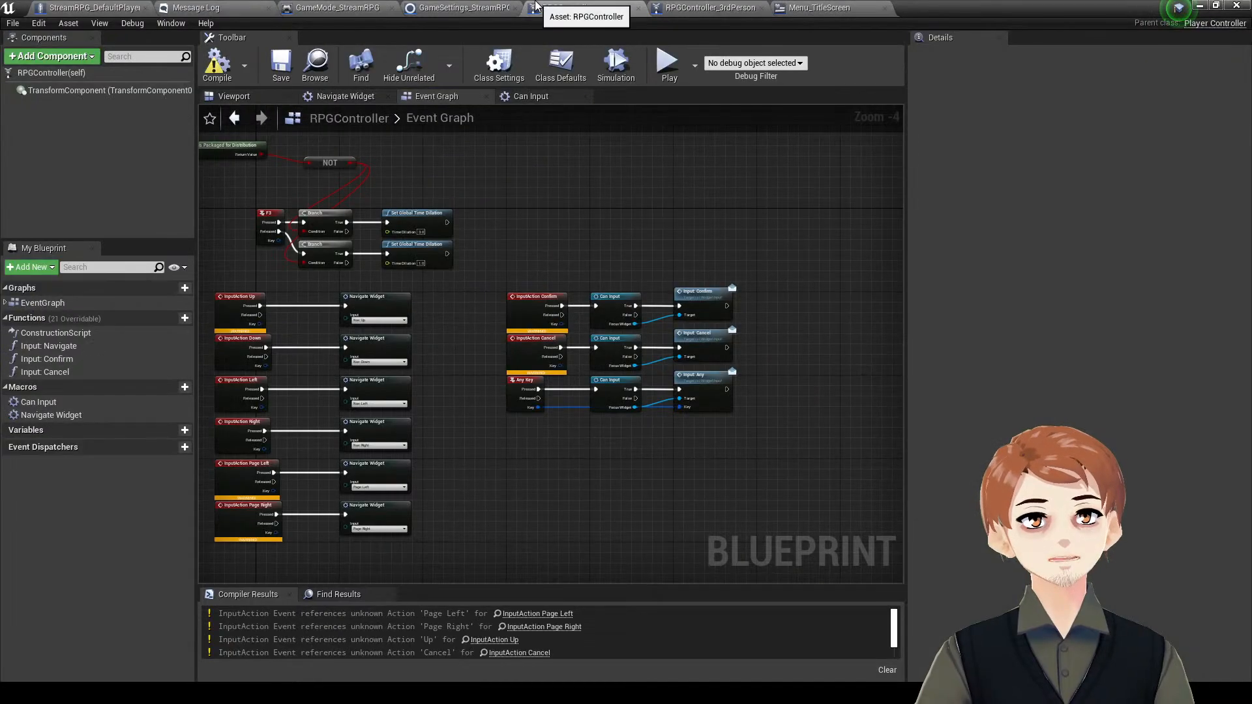
{"action": "left_click", "coordinate": [476, 7]}
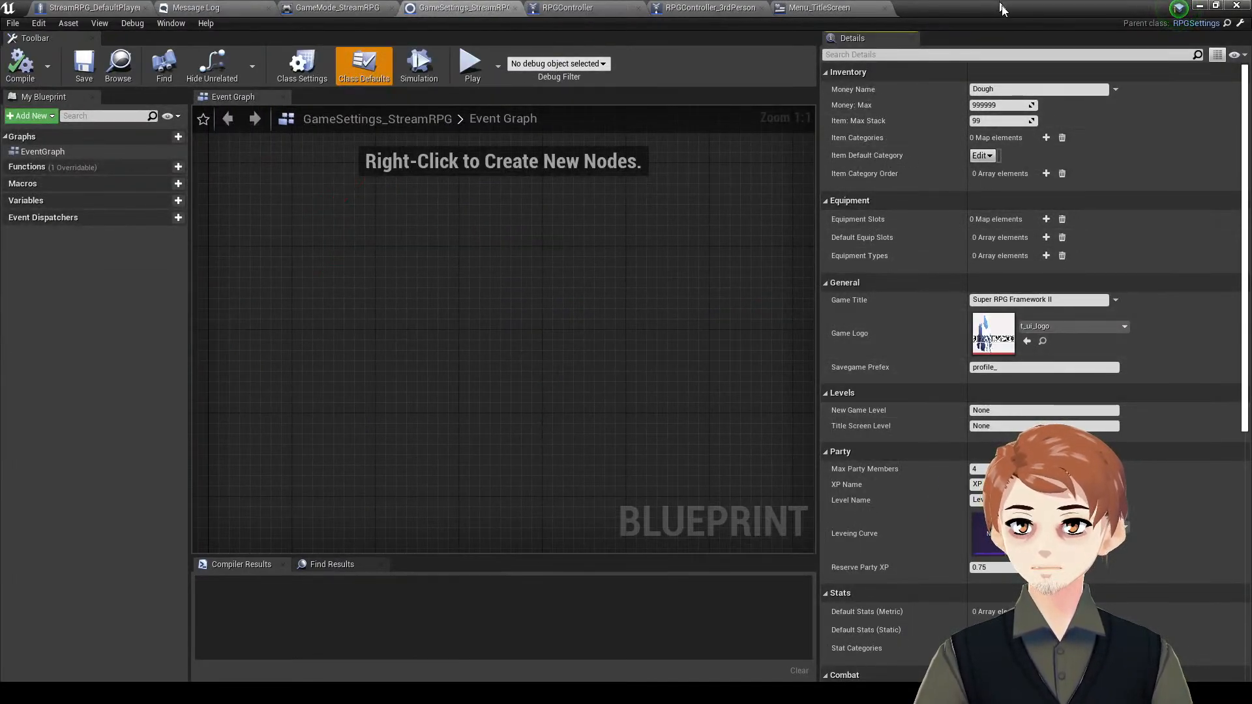
{"action": "left_click_drag", "start_coordinate": [1000, 4], "coordinate": [625, 1]}
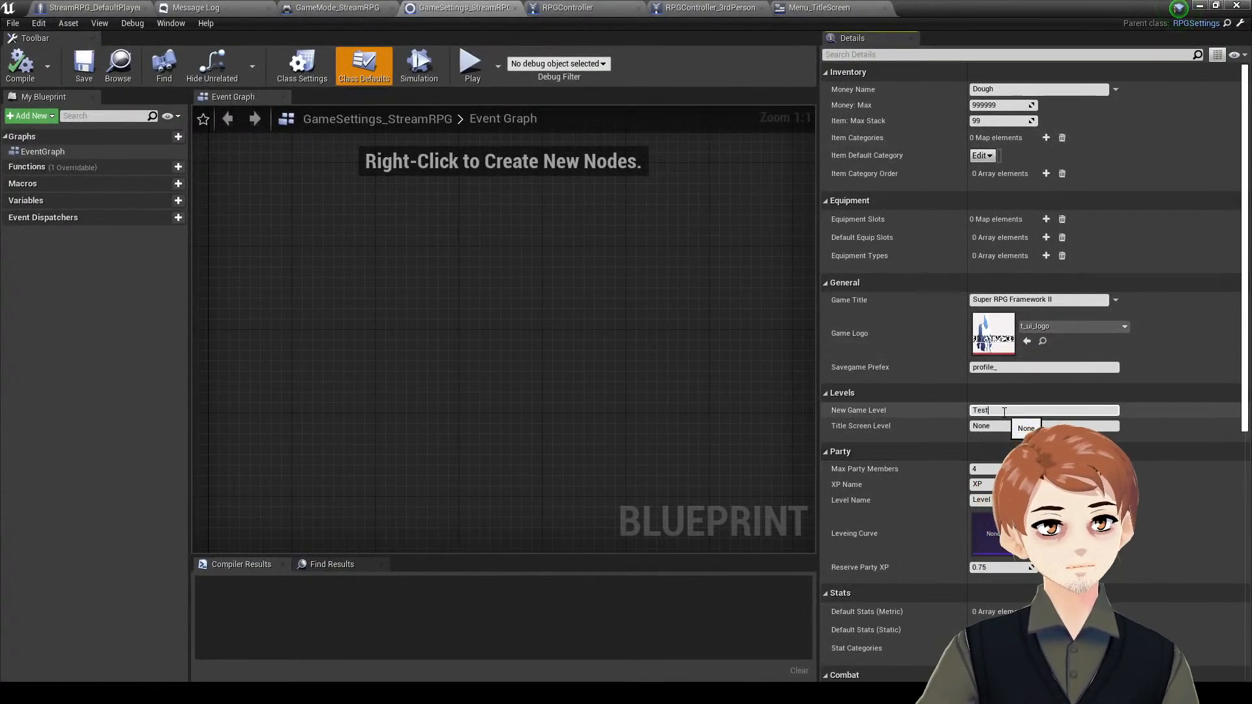
{"action": "key", "text": "Return"}
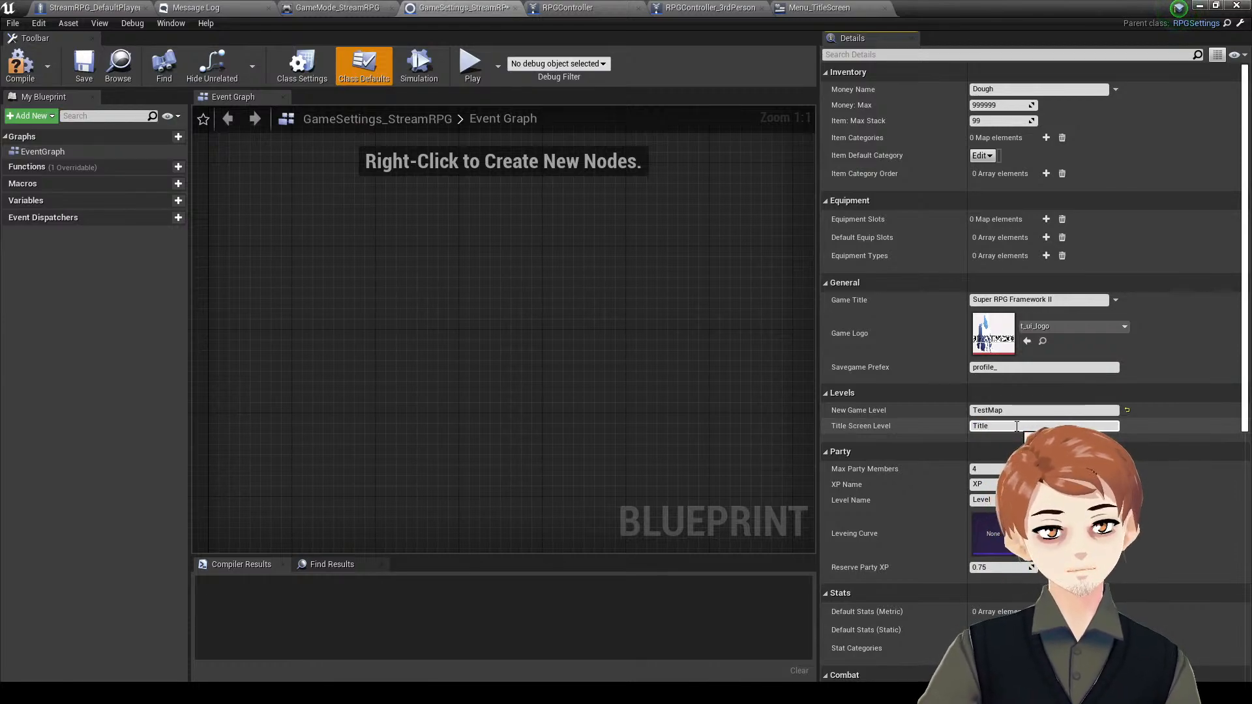
{"action": "key", "text": "Return"}
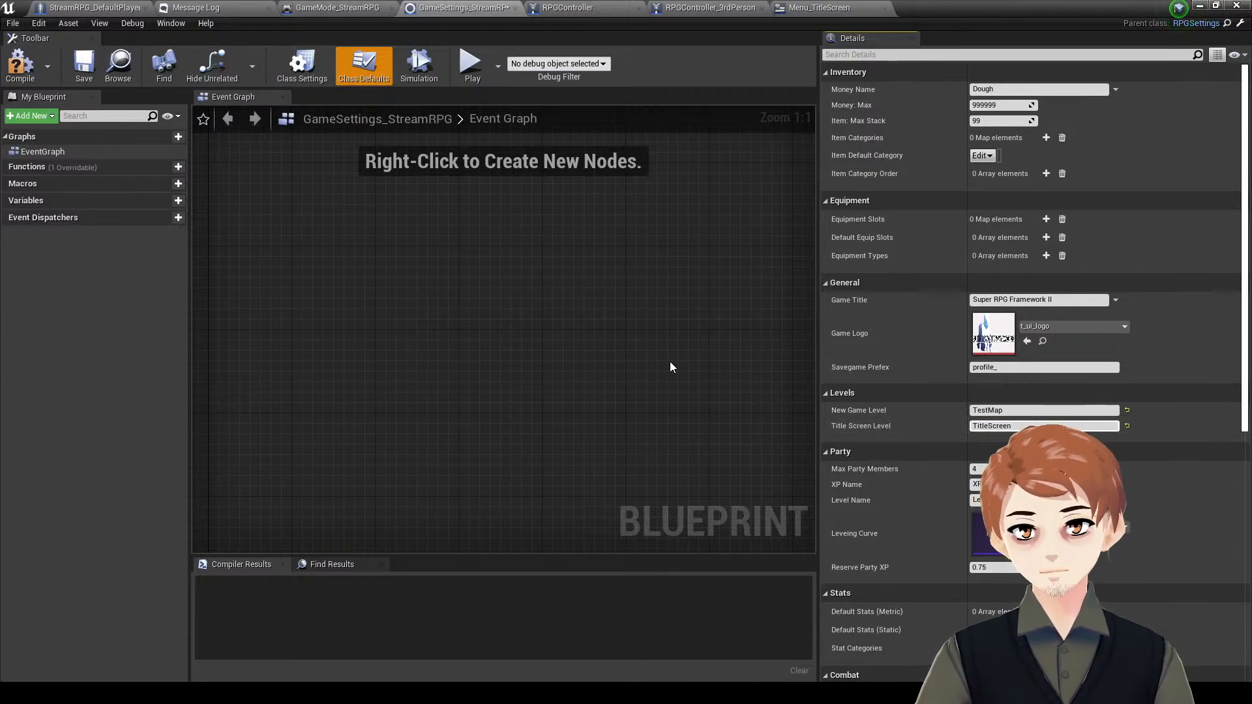
- Compile the GameSettings_StreamRPG blueprint and save all modified assets
{"action": "left_click", "coordinate": [20, 65]}
{"action": "left_click", "coordinate": [83, 65]}
{"action": "left_click", "coordinate": [13, 24]}
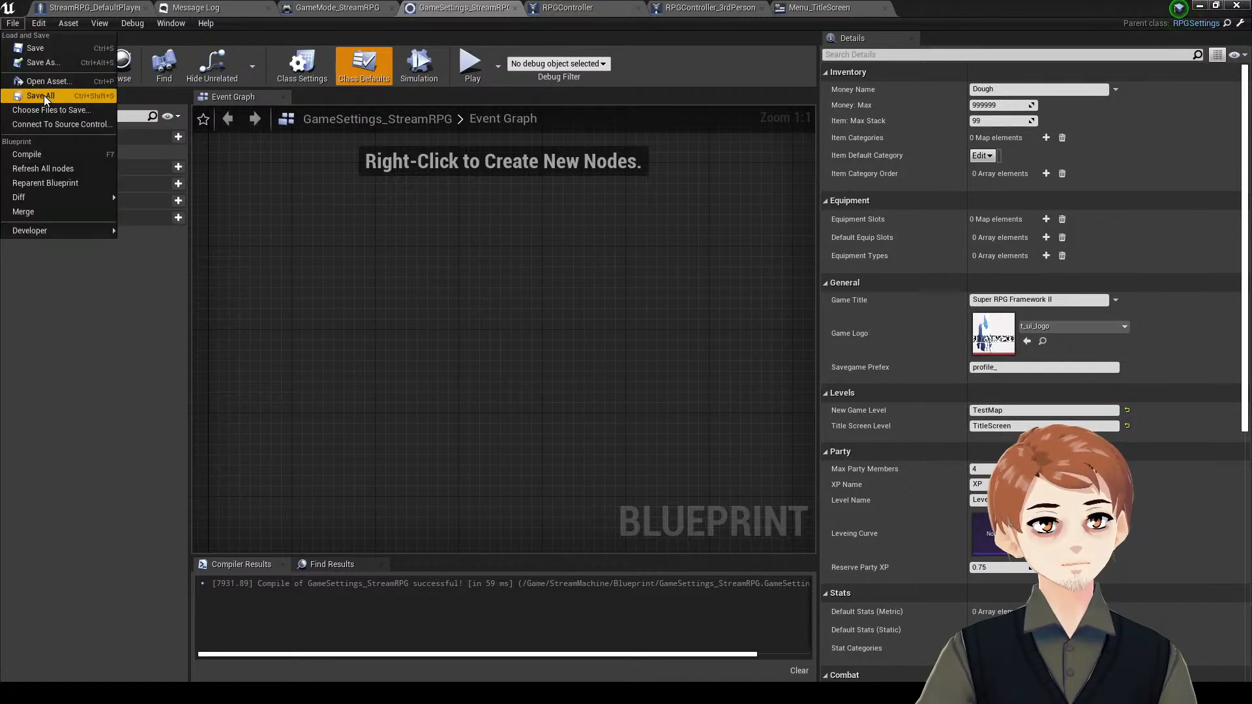
{"action": "left_click", "coordinate": [390, 136]}
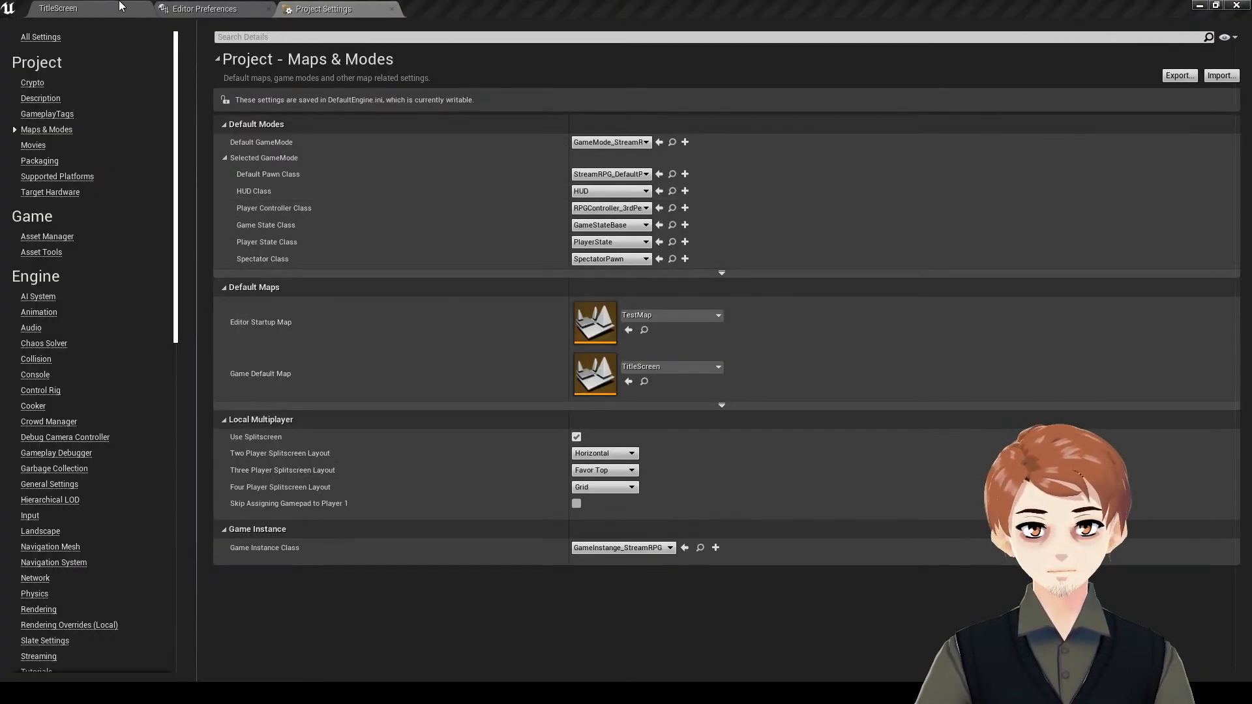
- Play-test the TitleScreen level in the editor, stop the session, and save the level
{"action": "left_click", "coordinate": [119, 6]}
{"action": "left_click", "coordinate": [542, 63]}
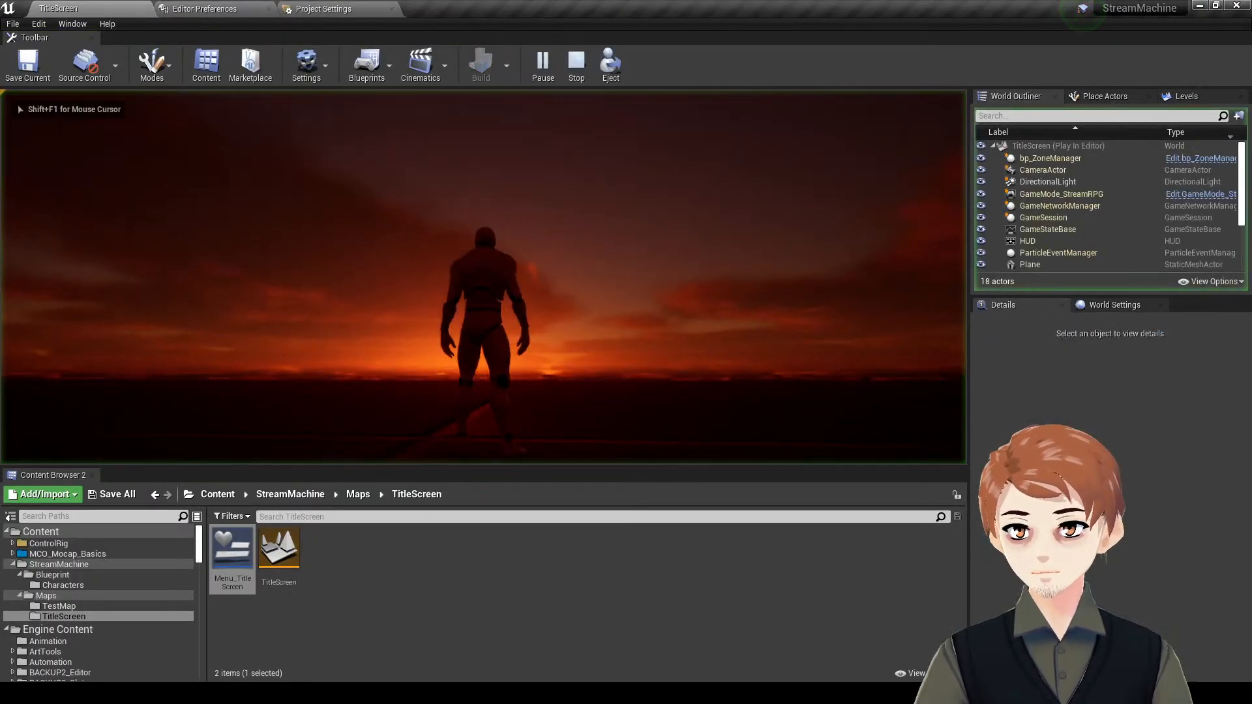
{"action": "key", "text": "Escape"}
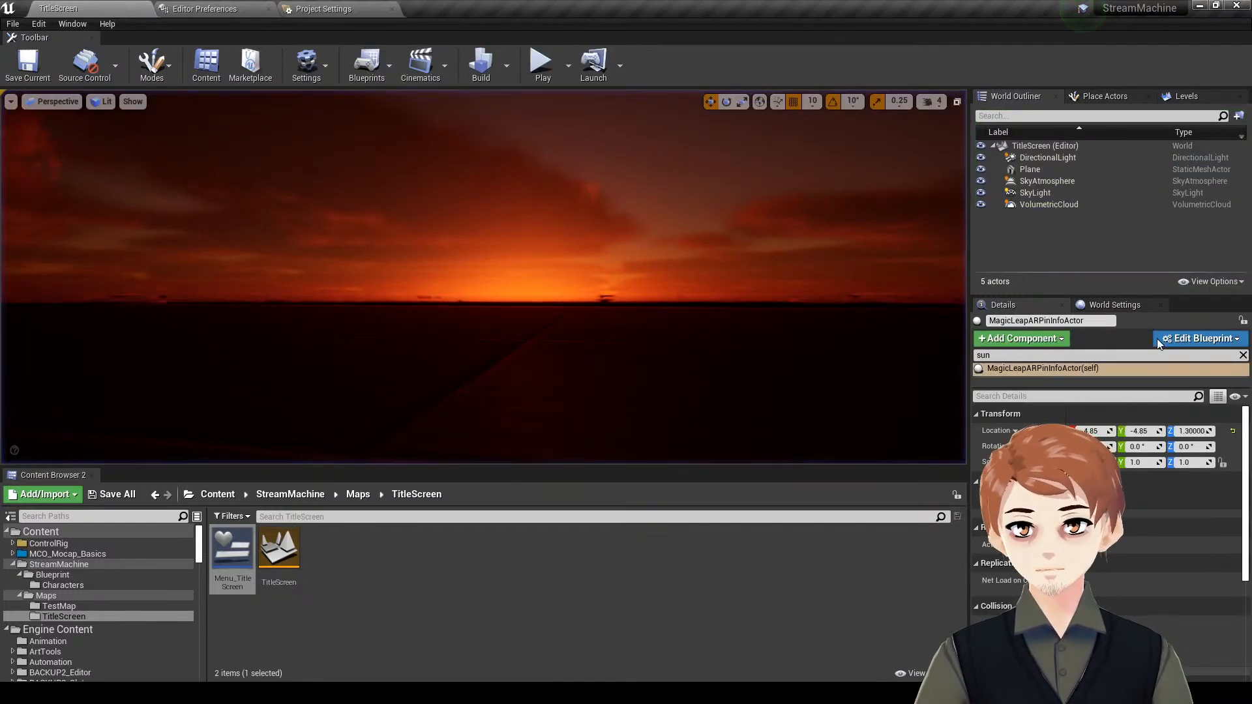
{"action": "key", "text": "ctrl+s"}
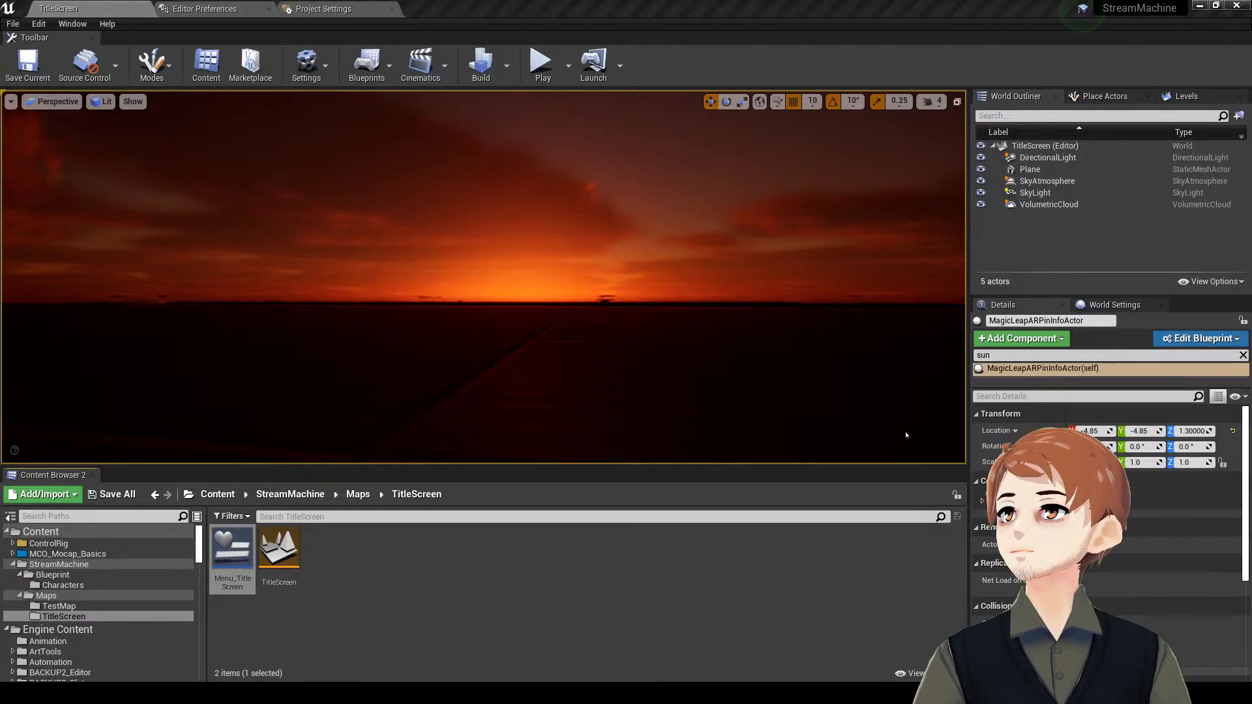
- Create a child blueprint class of GameMode_StreamRPG in the Blueprint folder, named GameMode_StreamRPG_Gameplay
{"action": "key", "text": "ctrl+b"}
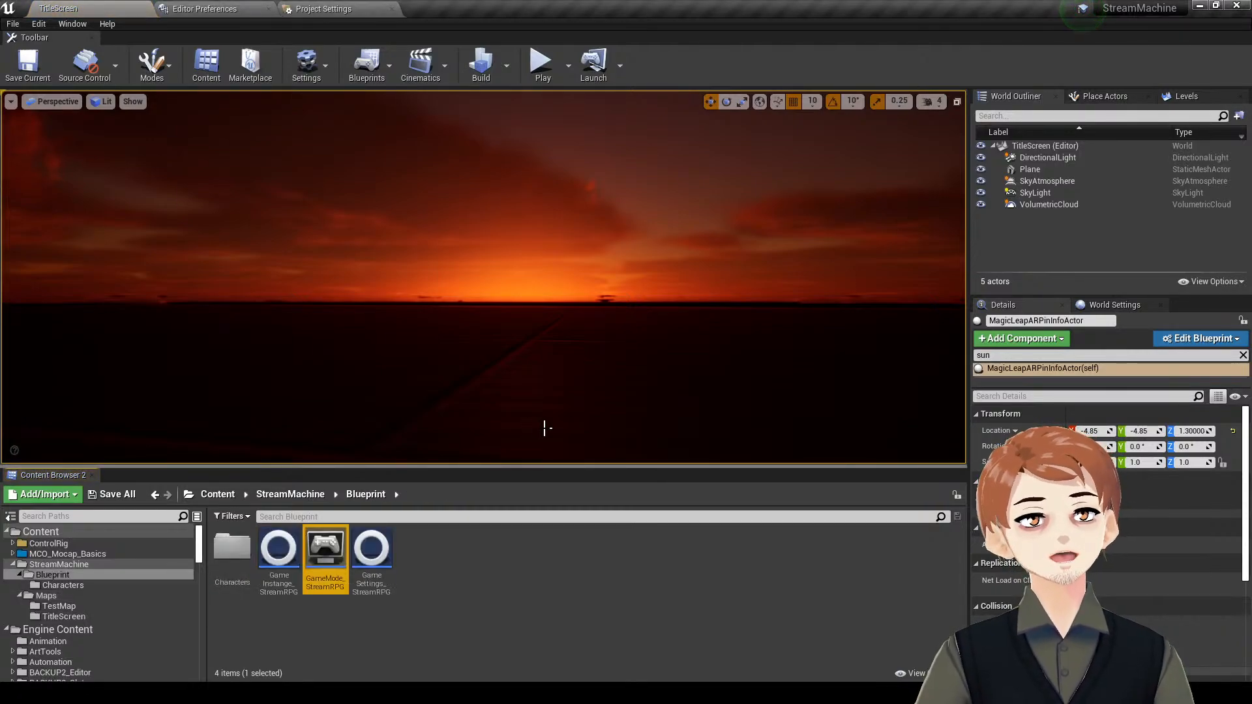
{"action": "right_click_drag", "start_coordinate": [492, 284], "coordinate": [490, 321]}
{"action": "key", "text": "s"}
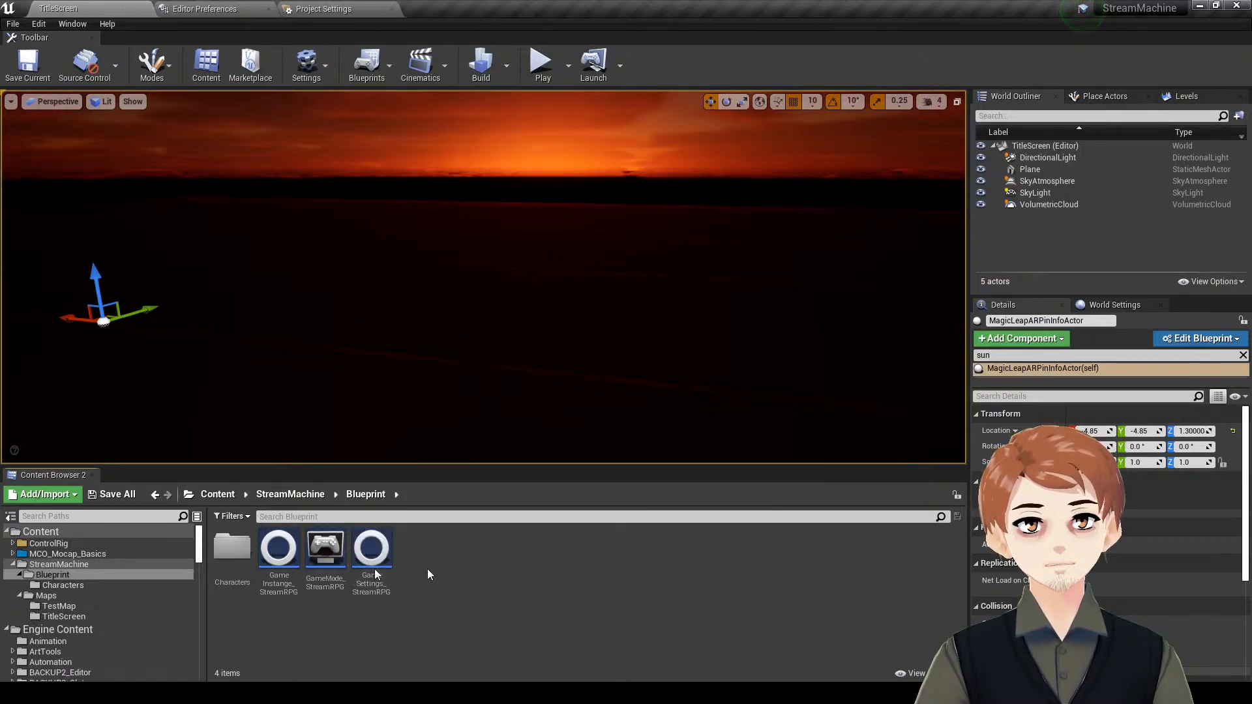
{"action": "left_click", "coordinate": [325, 551]}
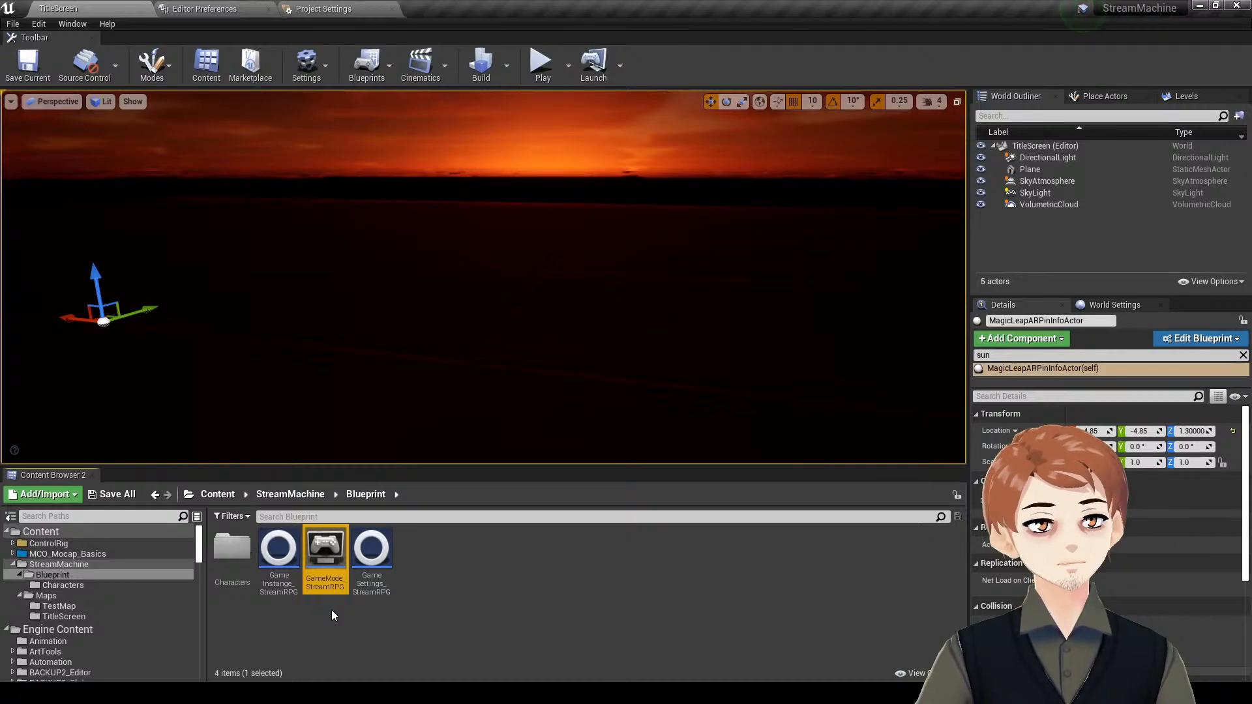
{"action": "right_click_drag", "start_coordinate": [489, 313], "coordinate": [499, 269]}
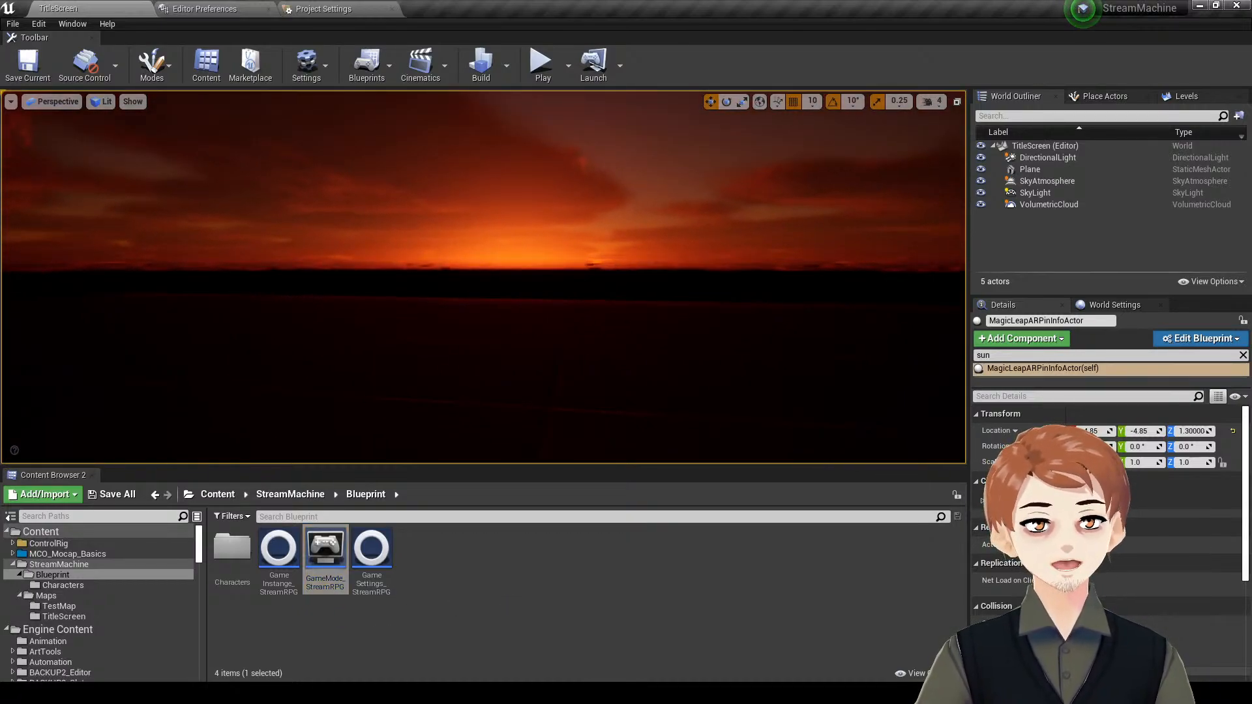
{"action": "right_click", "coordinate": [323, 552]}
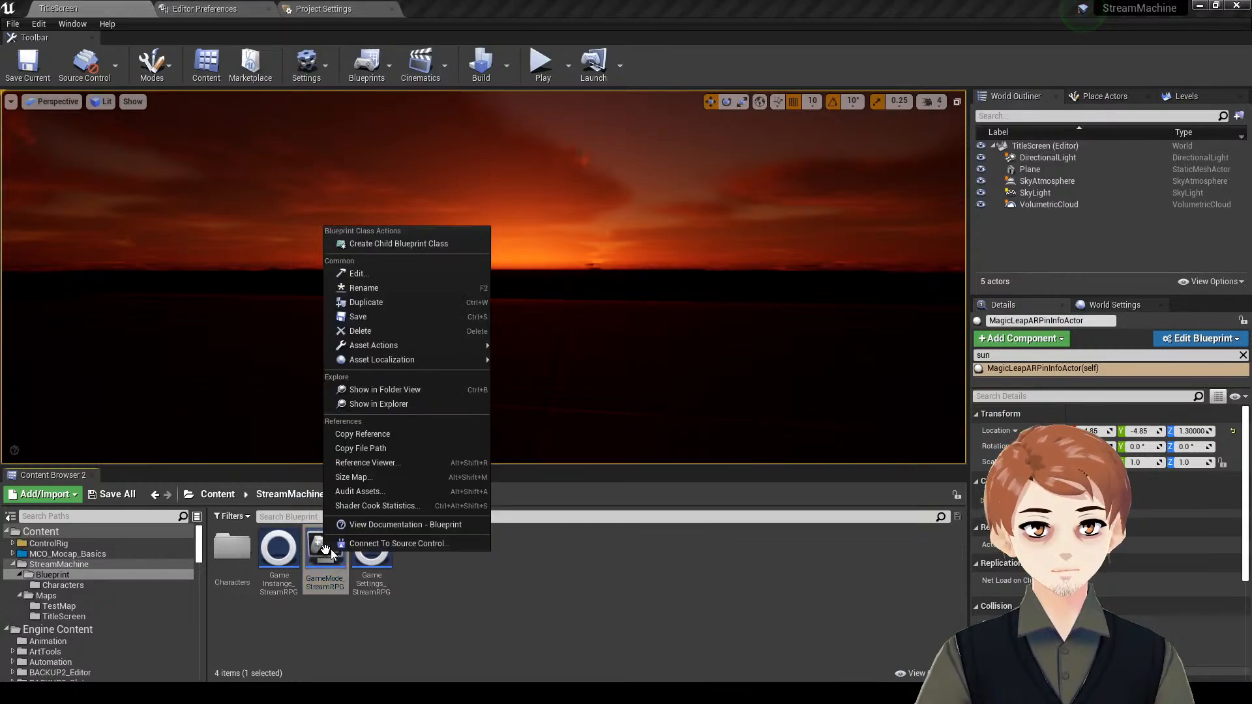
{"action": "left_click", "coordinate": [425, 244]}
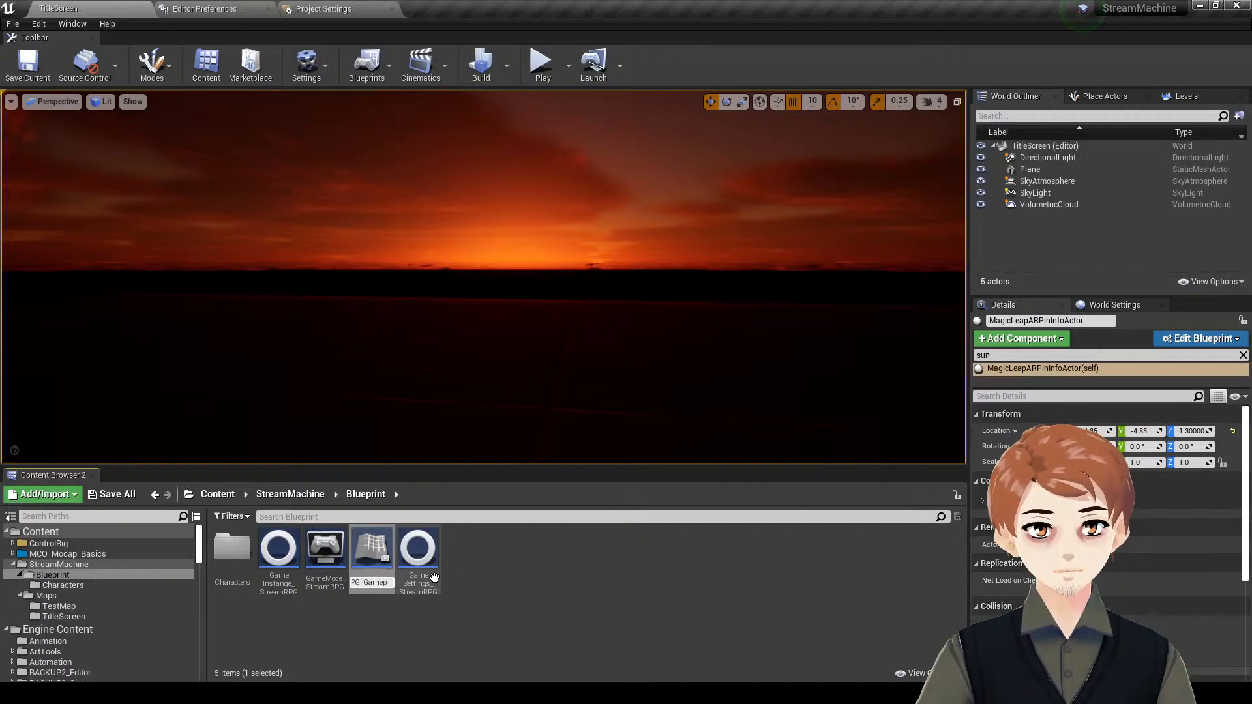
{"action": "key", "text": "Return"}
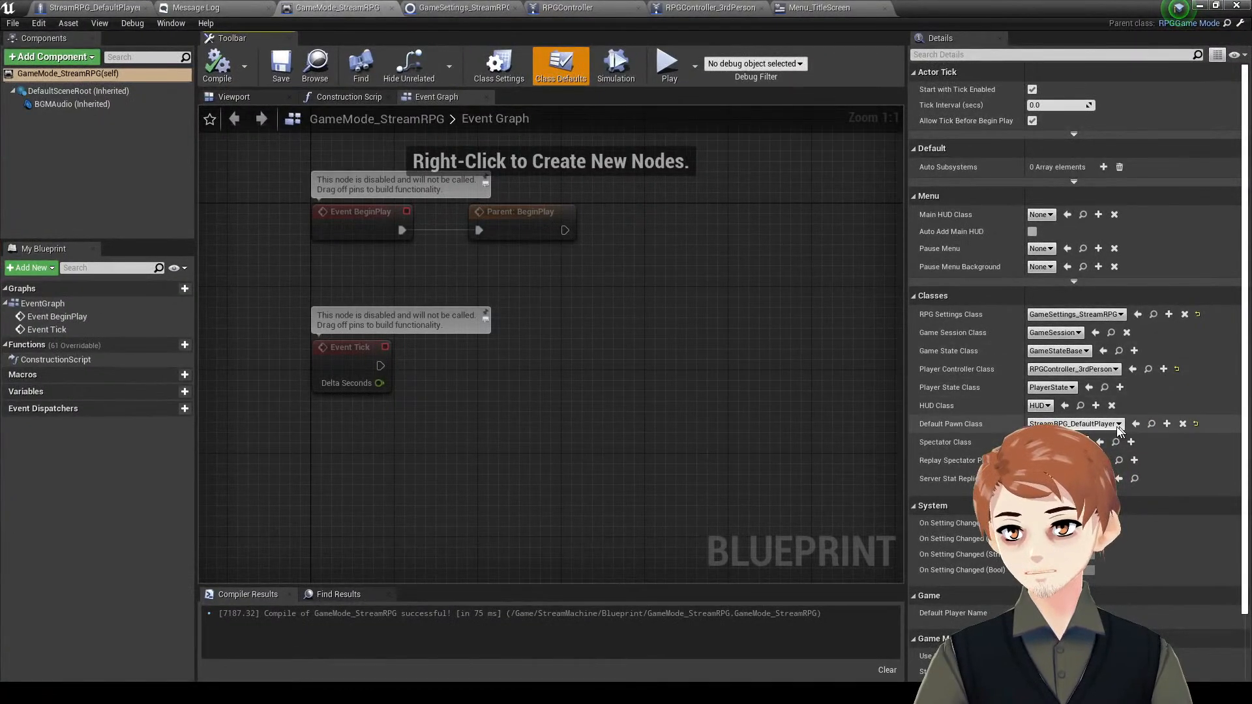
- Close both RPGController blueprints, and reset GameMode_StreamRPG's Player Controller Class to RPGController and Default Pawn Class to DefaultPawn, saving the asset
{"action": "left_click", "coordinate": [763, 8]}
{"action": "left_click", "coordinate": [639, 8]}
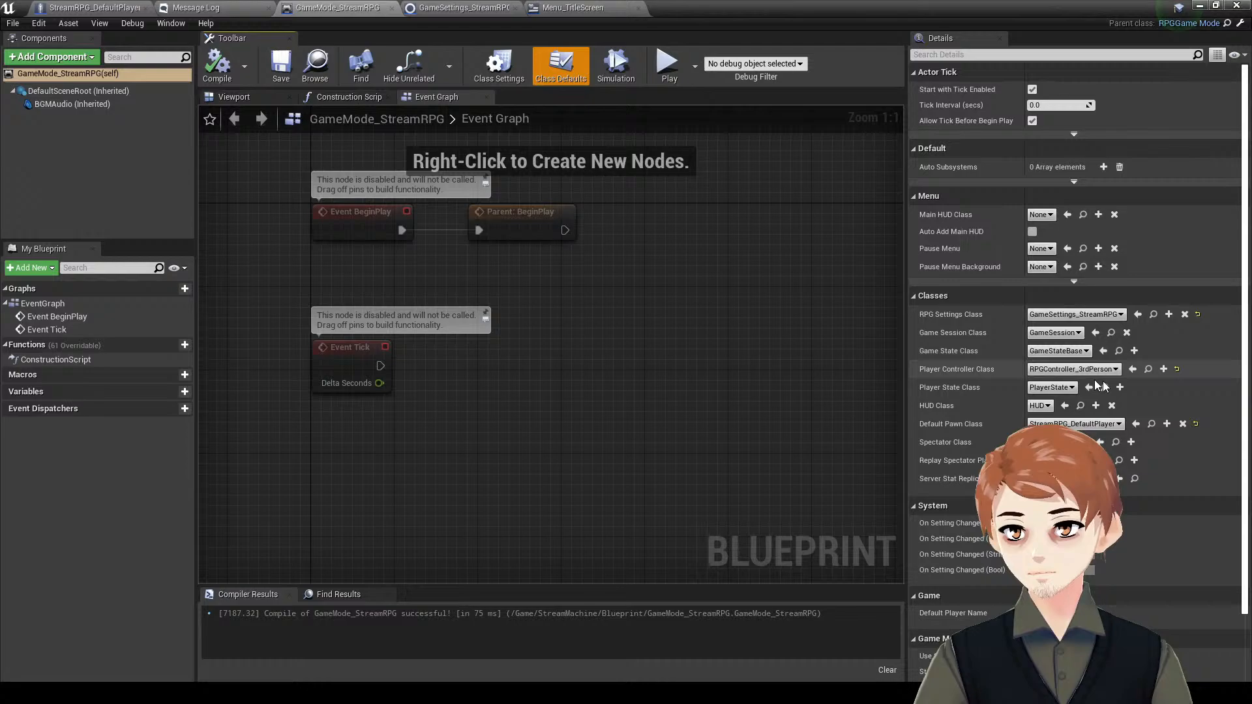
{"action": "left_click", "coordinate": [1178, 370]}
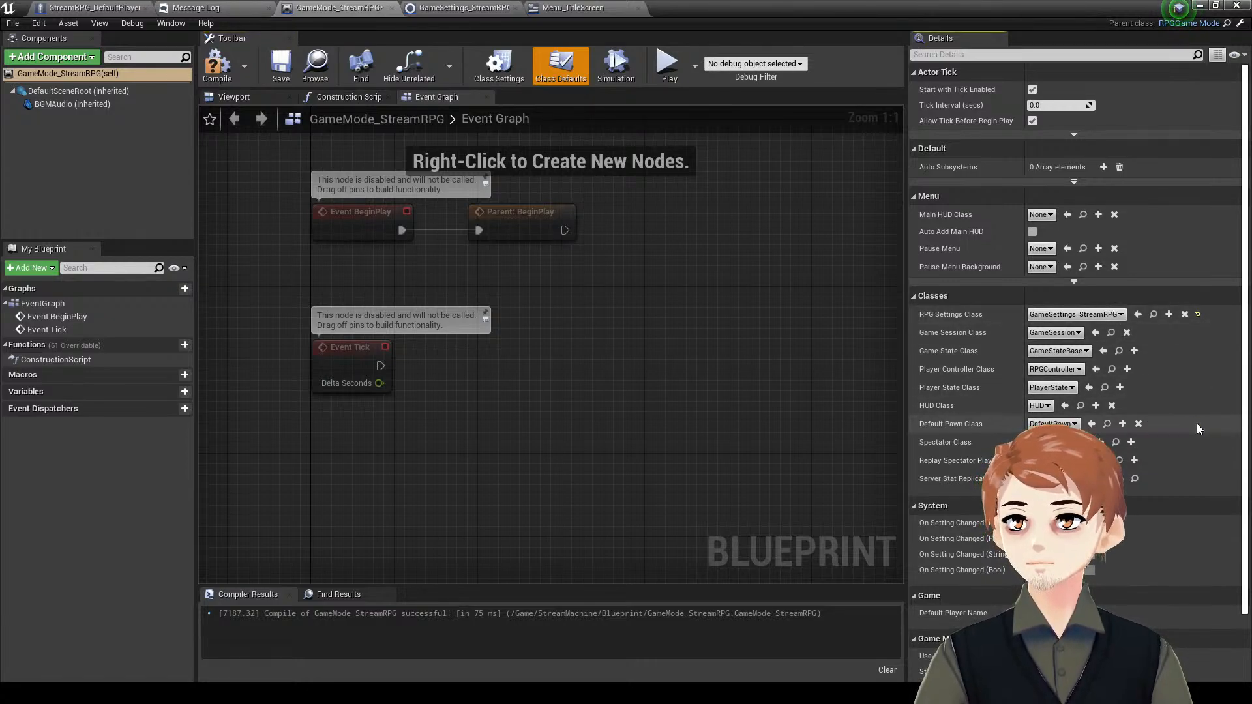
{"action": "left_click", "coordinate": [281, 65]}
- Open the GameMode_StreamRPG_Gameplay blueprint from the Blueprint folder for editing
{"action": "left_click", "coordinate": [1200, 6]}
{"action": "left_click", "coordinate": [376, 562]}
{"action": "double_click", "coordinate": [377, 562]}
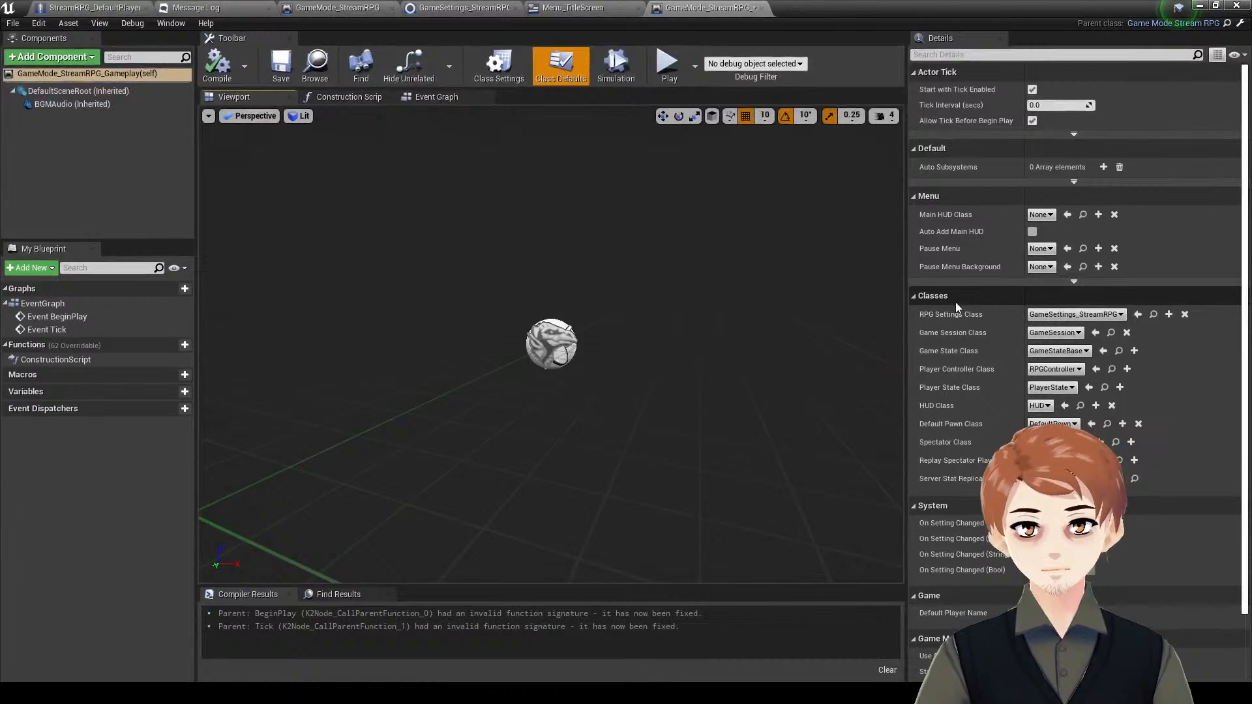
- Set GameMode_StreamRPG_Gameplay's Player Controller Class to RPGController_3rdPerson and Default Pawn Class to StreamRPG_DefaultPlayer, and compile and save the blueprint
{"action": "left_click", "coordinate": [1055, 369]}
{"action": "left_click", "coordinate": [1083, 476]}
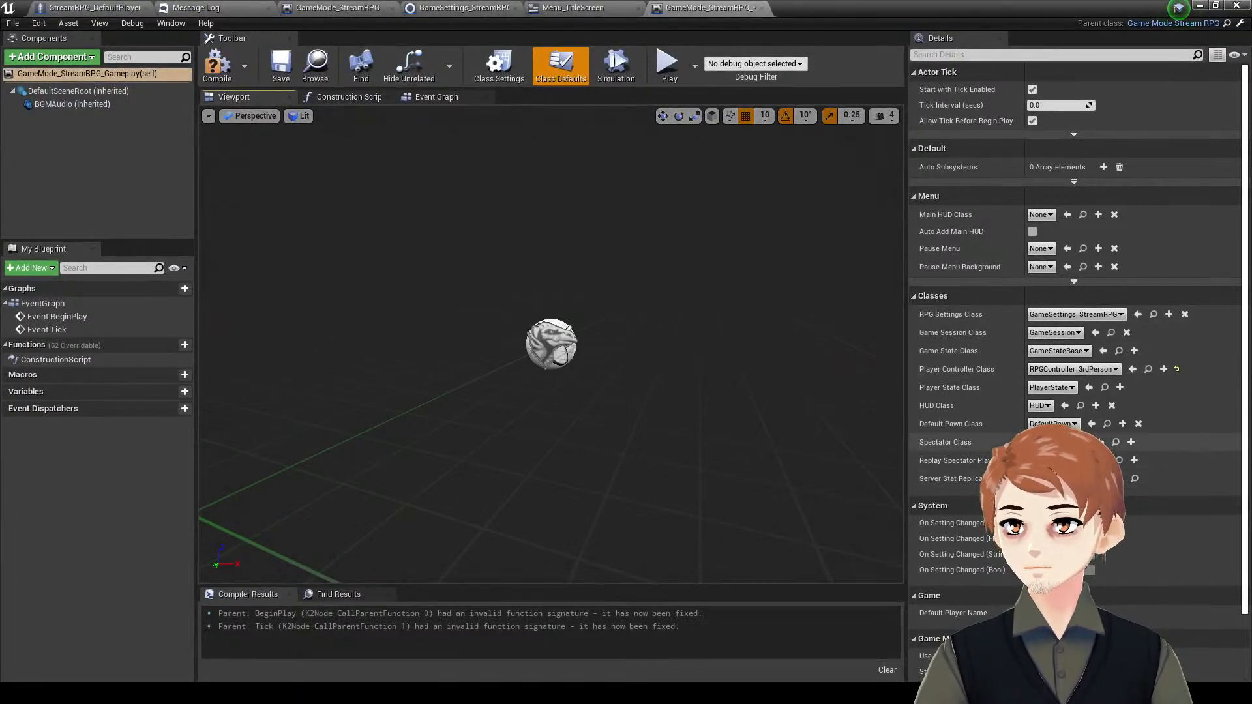
{"action": "left_click", "coordinate": [1054, 424]}
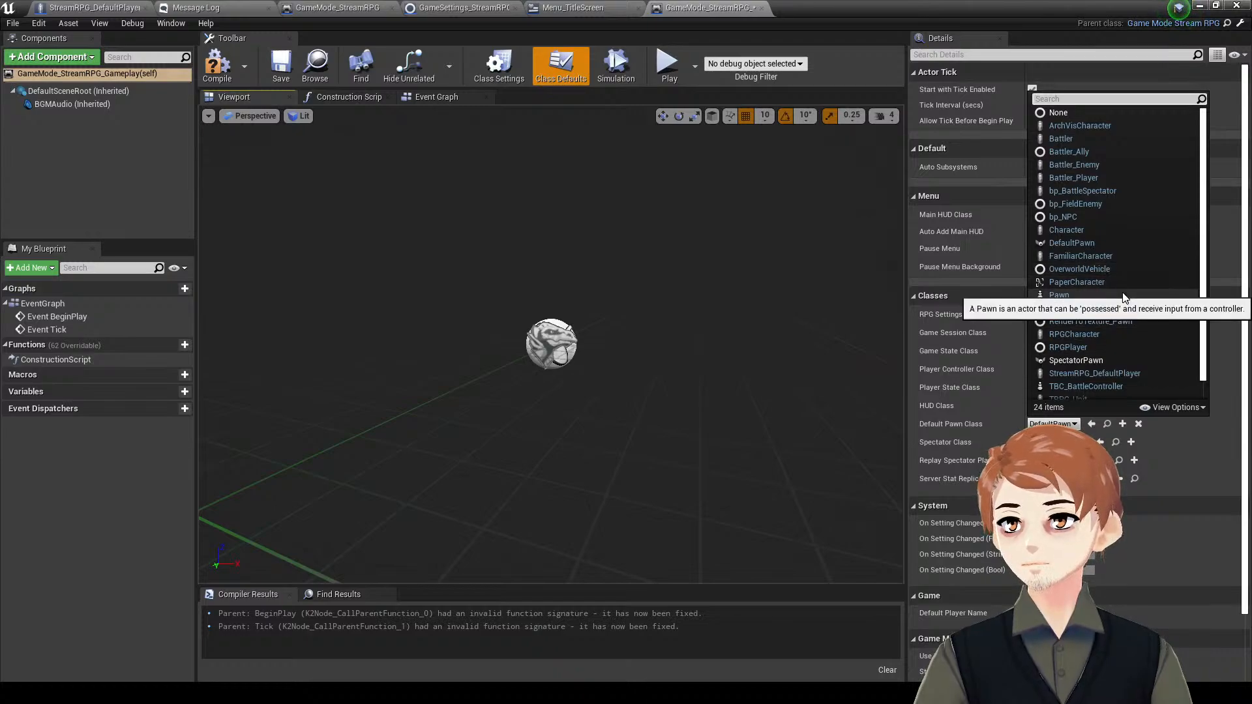
{"action": "type", "text": "character_"}
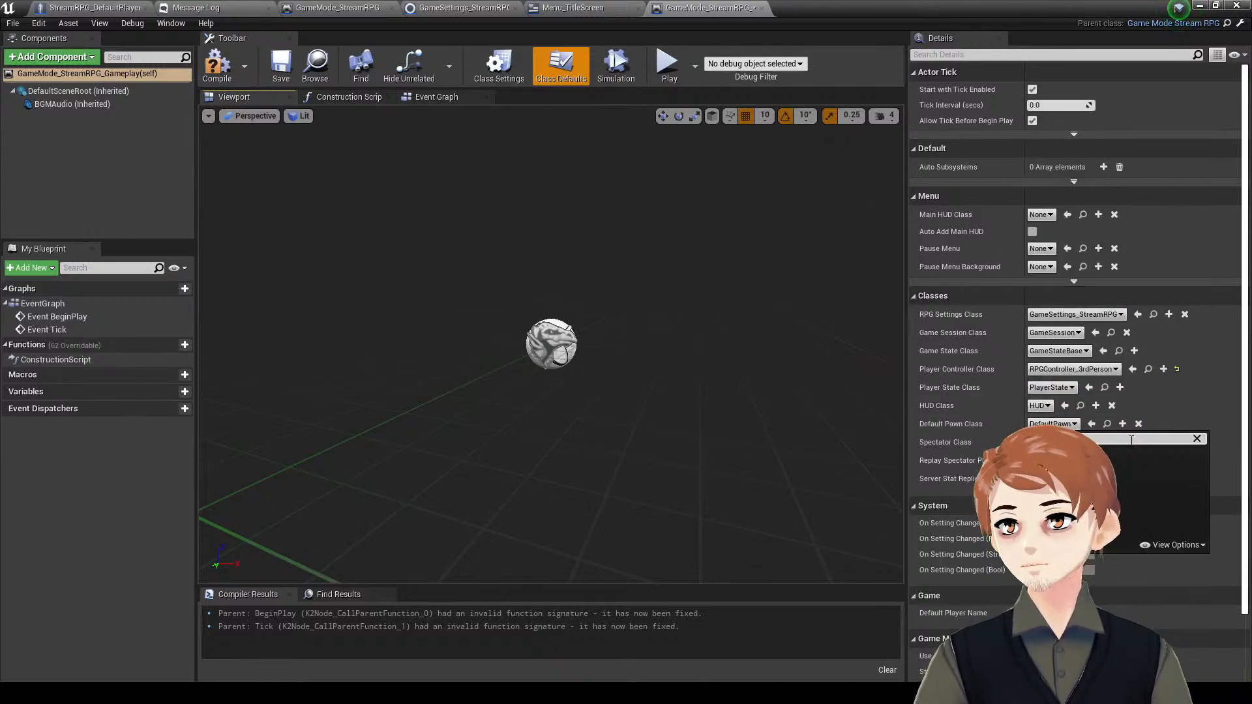
{"action": "left_click", "coordinate": [1135, 481]}
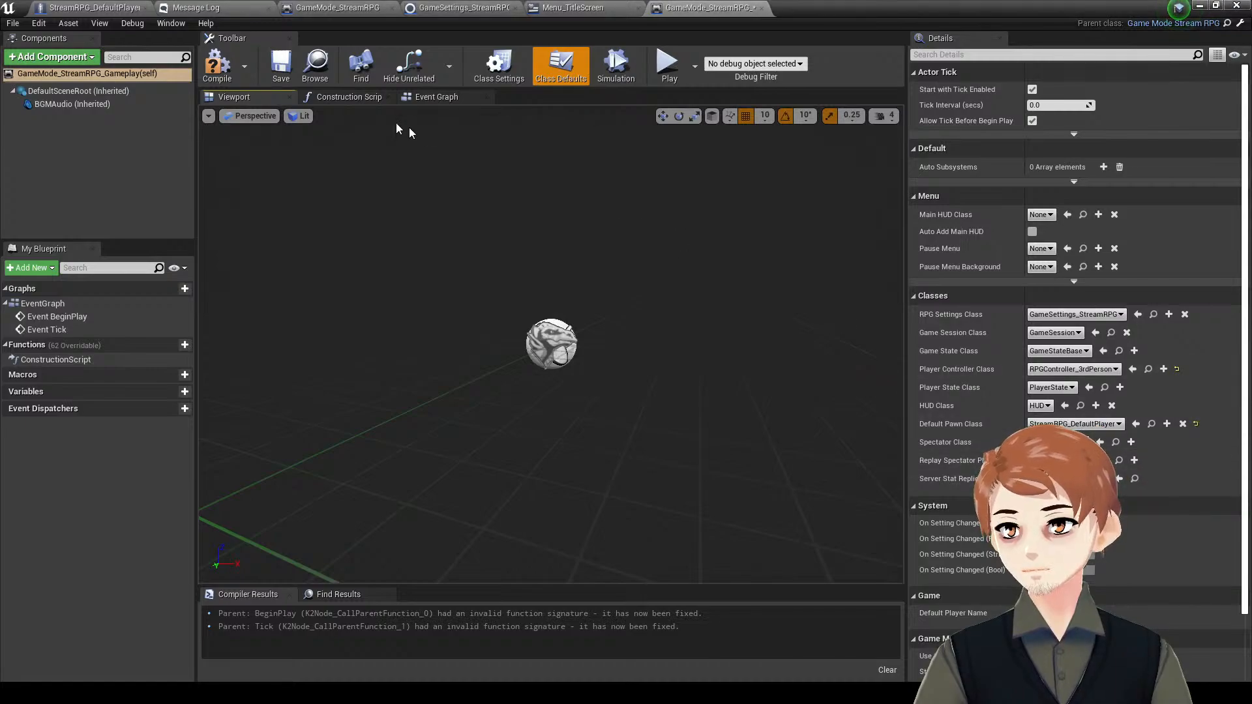
{"action": "left_click", "coordinate": [208, 78]}
{"action": "left_click", "coordinate": [281, 65]}
- Set the project's Default GameMode to GameMode_StreamRPG_Gameplay in the Maps & Modes settings
{"action": "left_click", "coordinate": [1199, 6]}
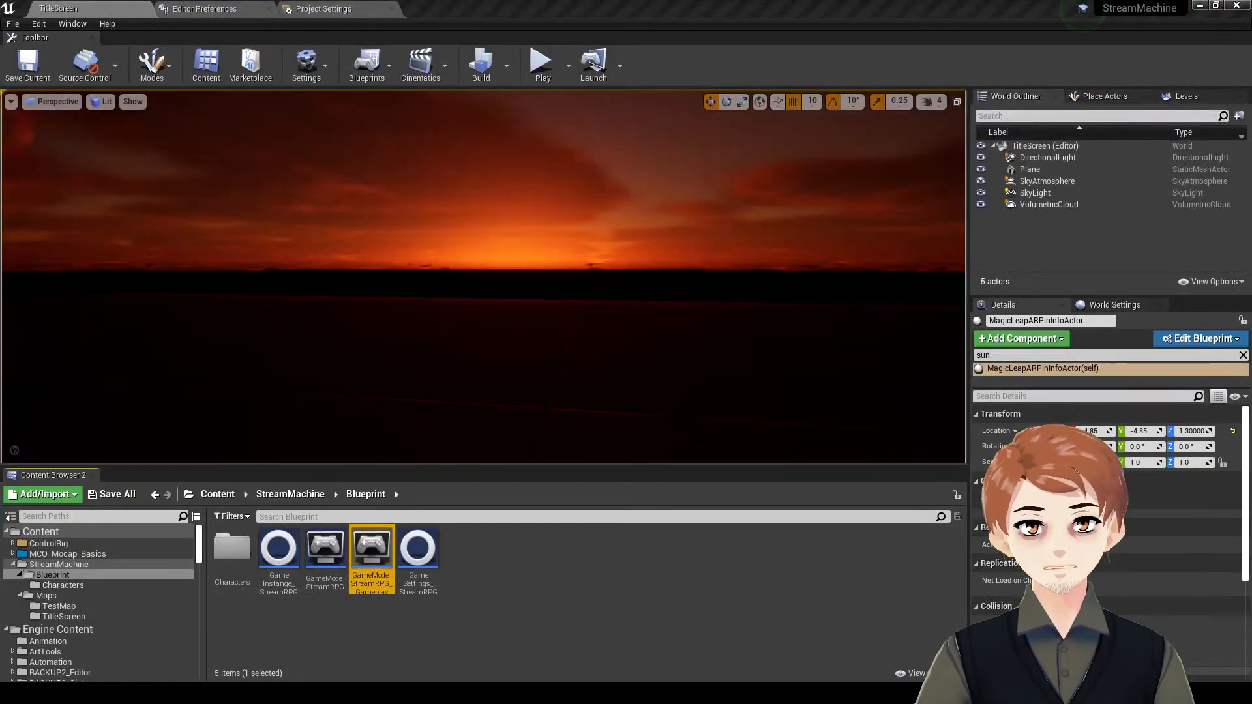
{"action": "left_click", "coordinate": [258, 10]}
{"action": "left_click", "coordinate": [320, 9]}
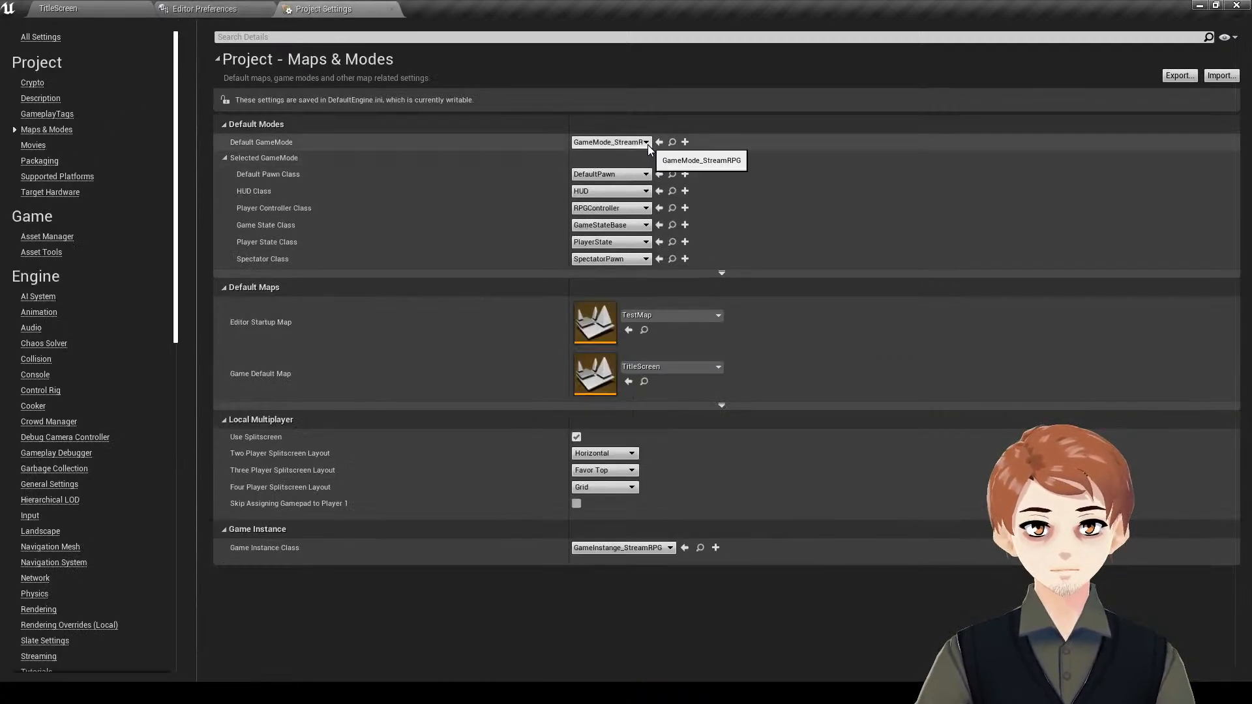
{"action": "left_click", "coordinate": [646, 548]}
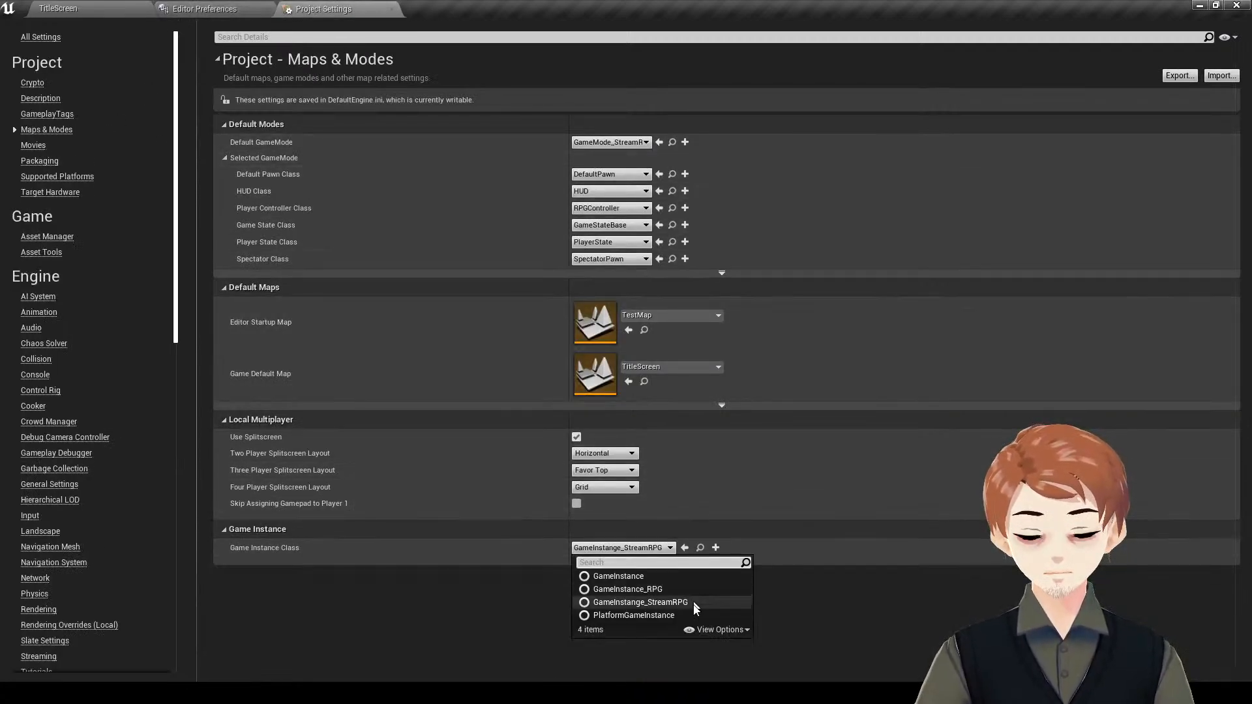
{"action": "left_click", "coordinate": [645, 142]}
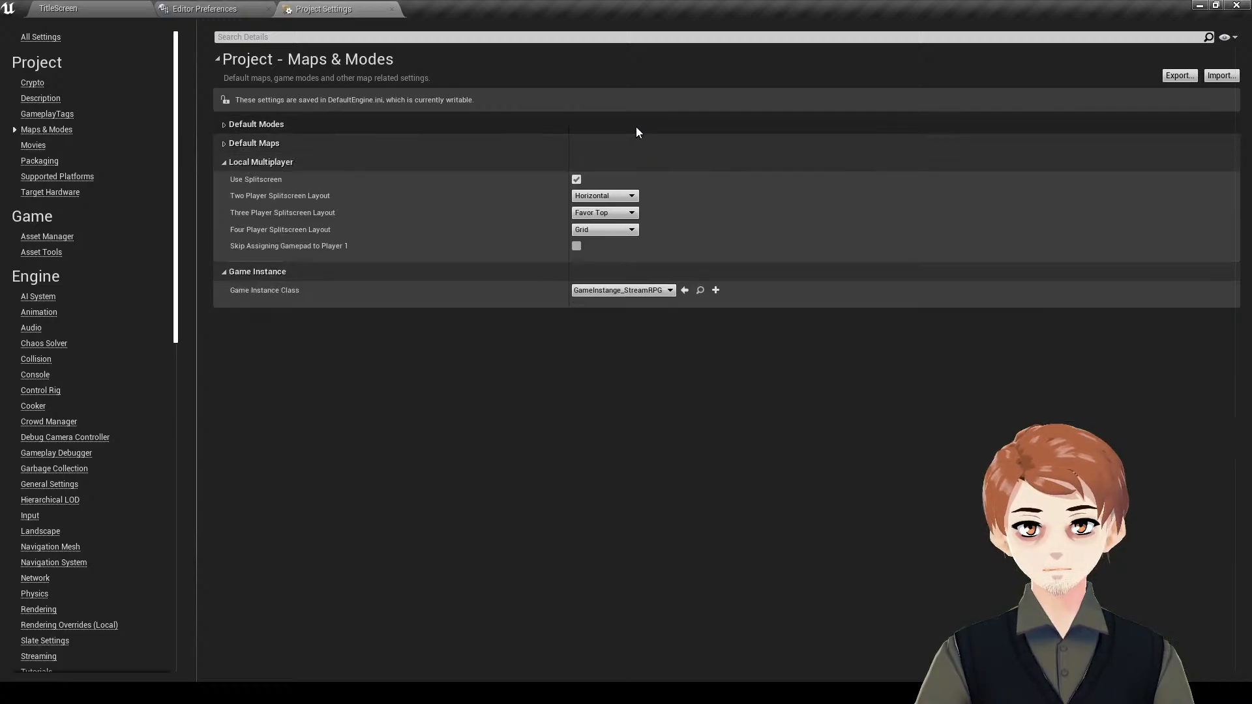
{"action": "left_click", "coordinate": [635, 125]}
{"action": "left_click", "coordinate": [636, 142]}
{"action": "left_click", "coordinate": [695, 235]}
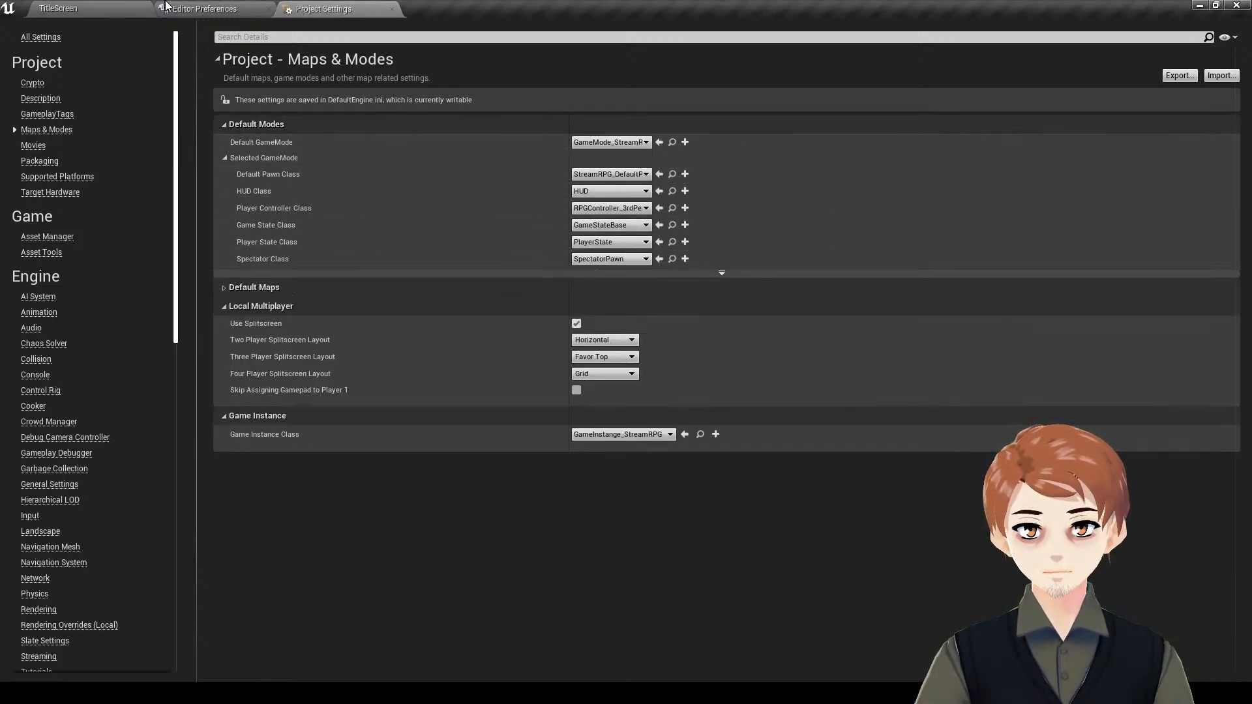
- Open the TestMap level, reset its GameMode Override to None, save it, and play-test it briefly
{"action": "left_click", "coordinate": [204, 9]}
{"action": "left_click", "coordinate": [58, 8]}
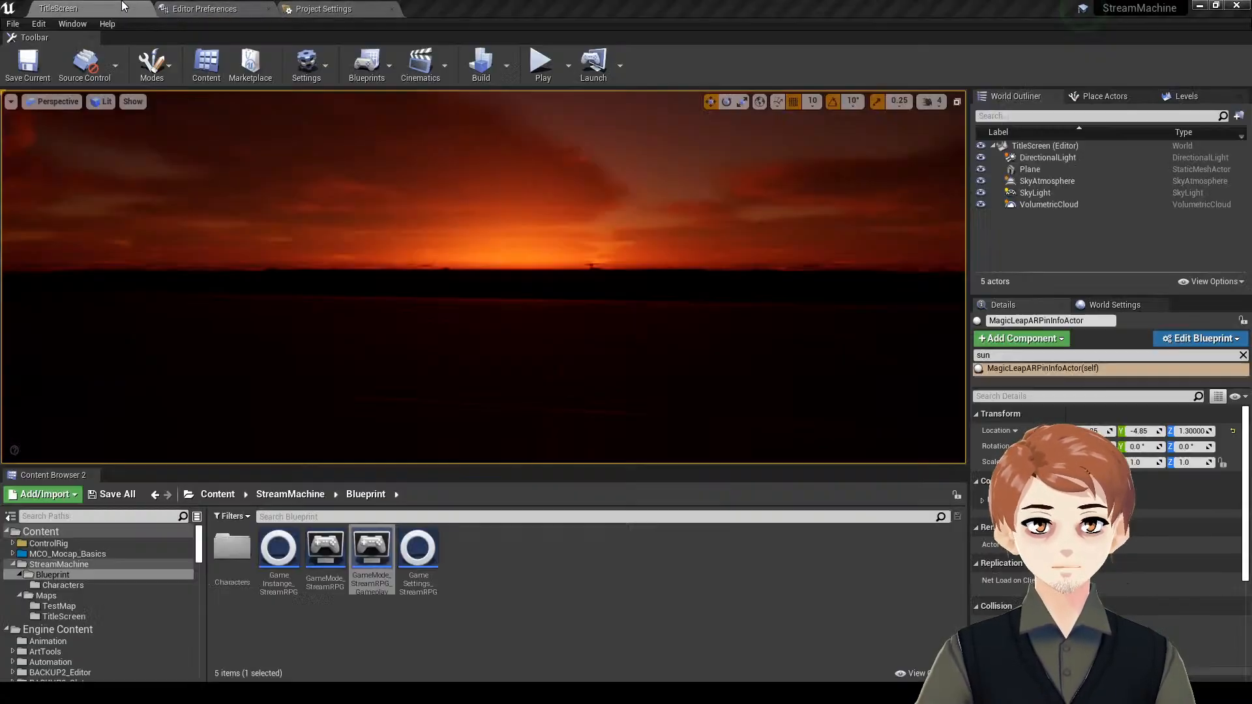
{"action": "left_click", "coordinate": [59, 606]}
{"action": "double_click", "coordinate": [232, 551]}
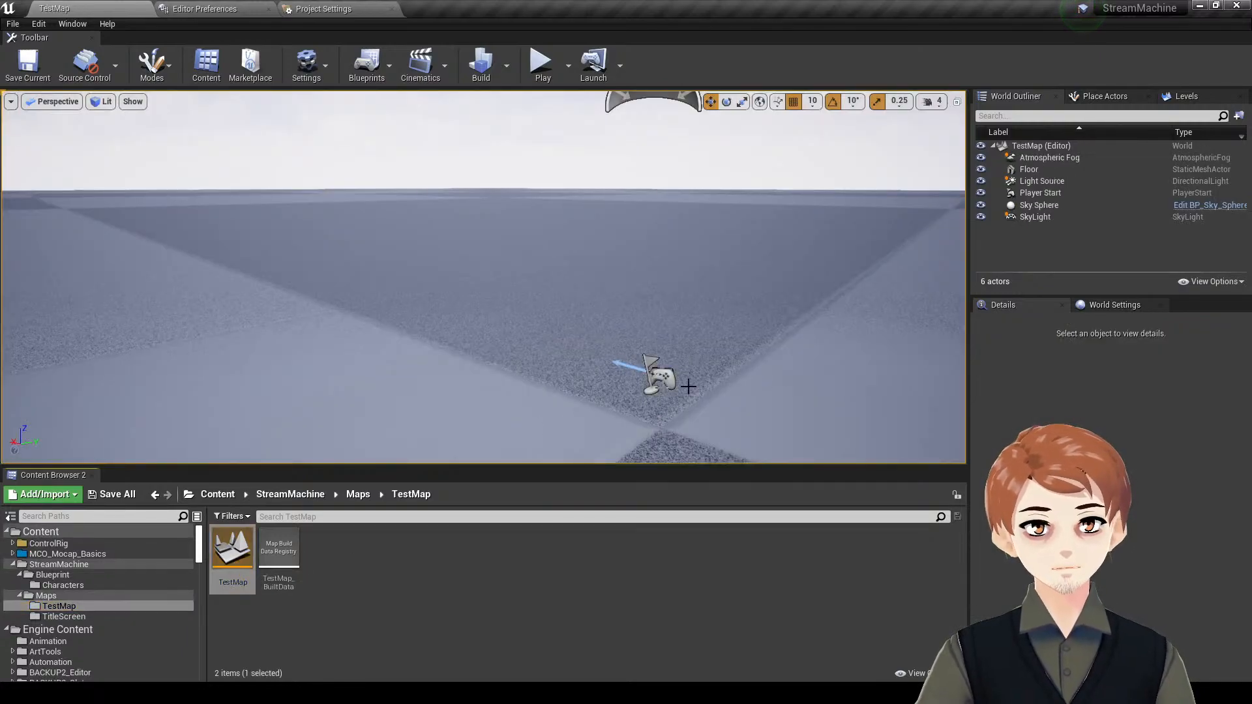
{"action": "left_click", "coordinate": [1100, 306]}
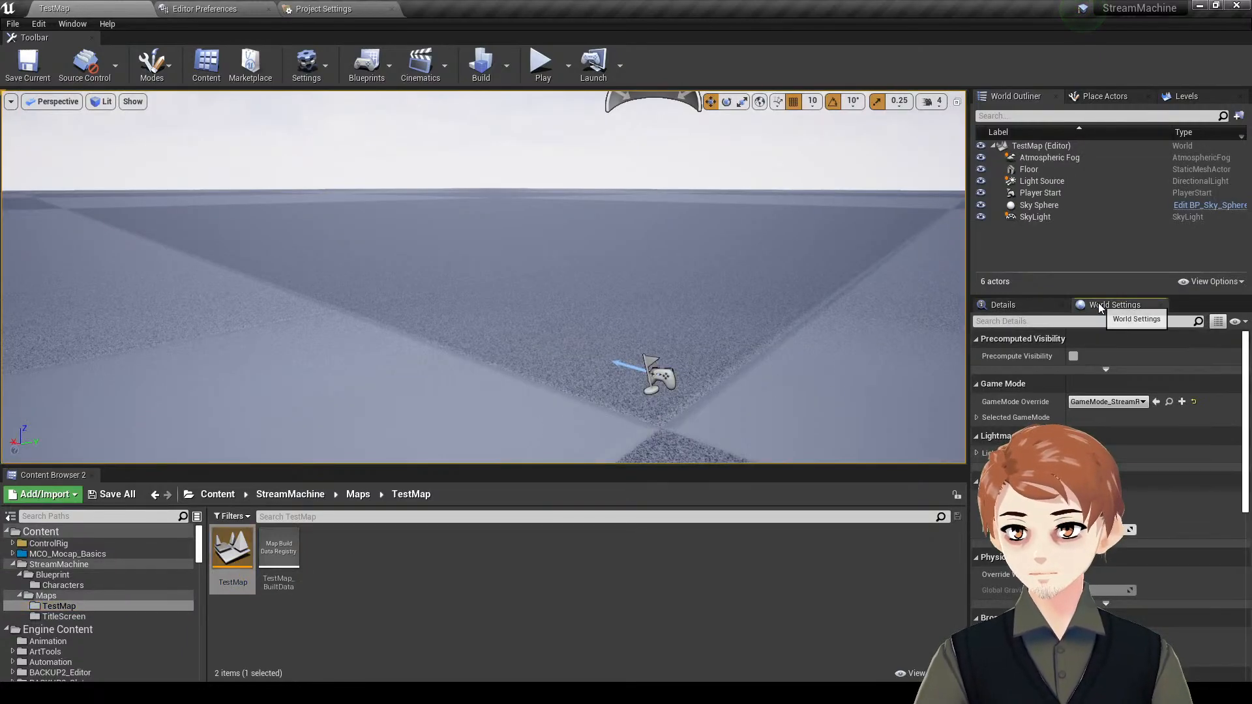
{"action": "left_click", "coordinate": [1194, 402]}
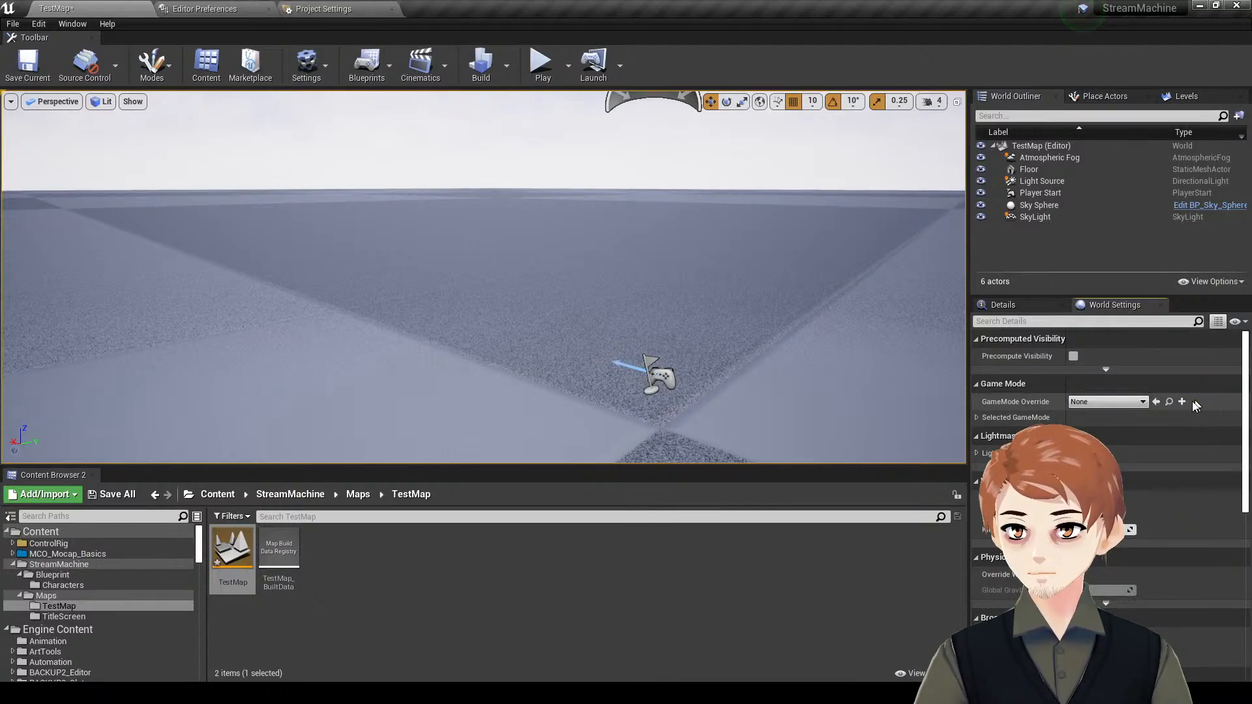
{"action": "key", "text": "ctrl+s"}
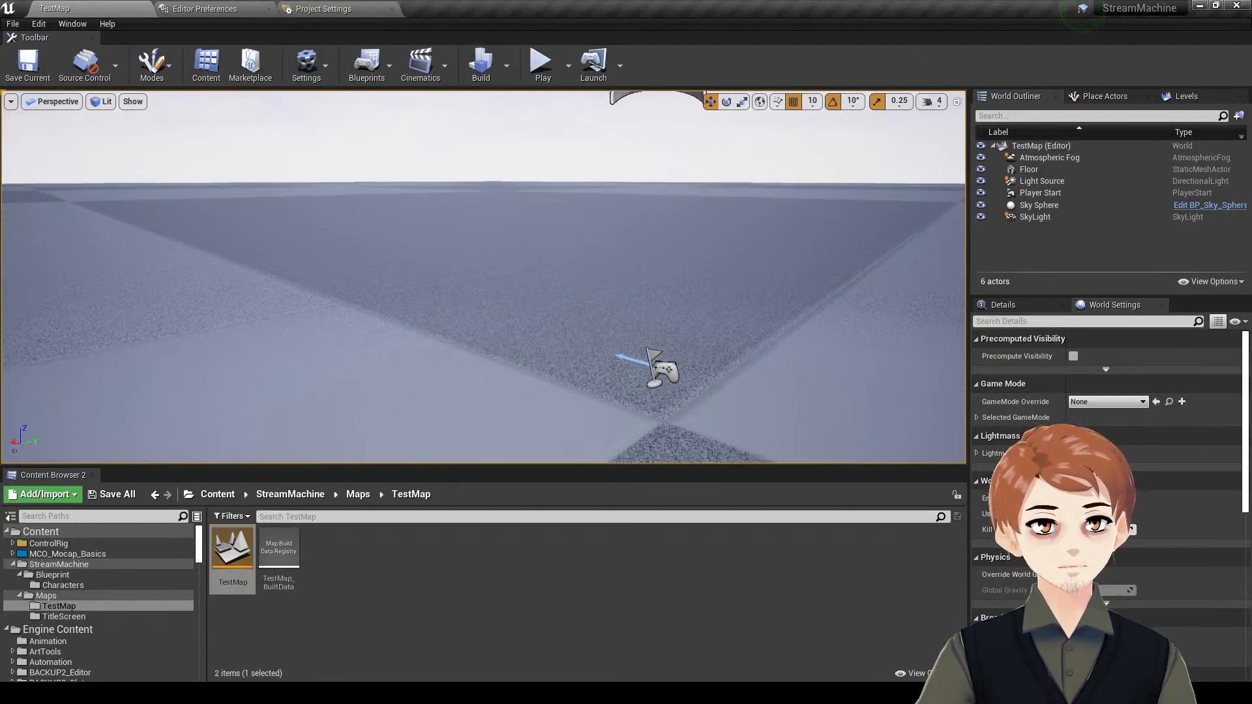
{"action": "key", "text": "alt+p"}
{"action": "key", "text": "Escape"}
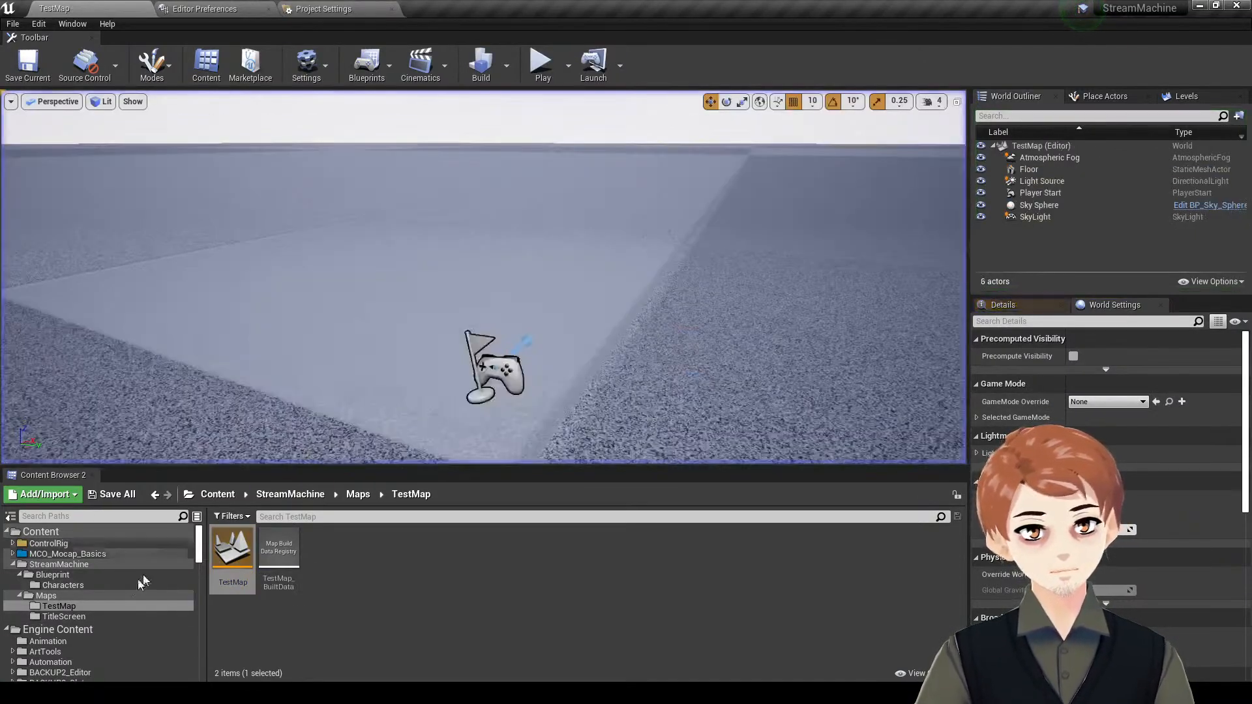
- Open the TitleScreen level and the level blueprint of its Persistent Level
{"action": "left_click", "coordinate": [66, 617]}
{"action": "double_click", "coordinate": [267, 561]}
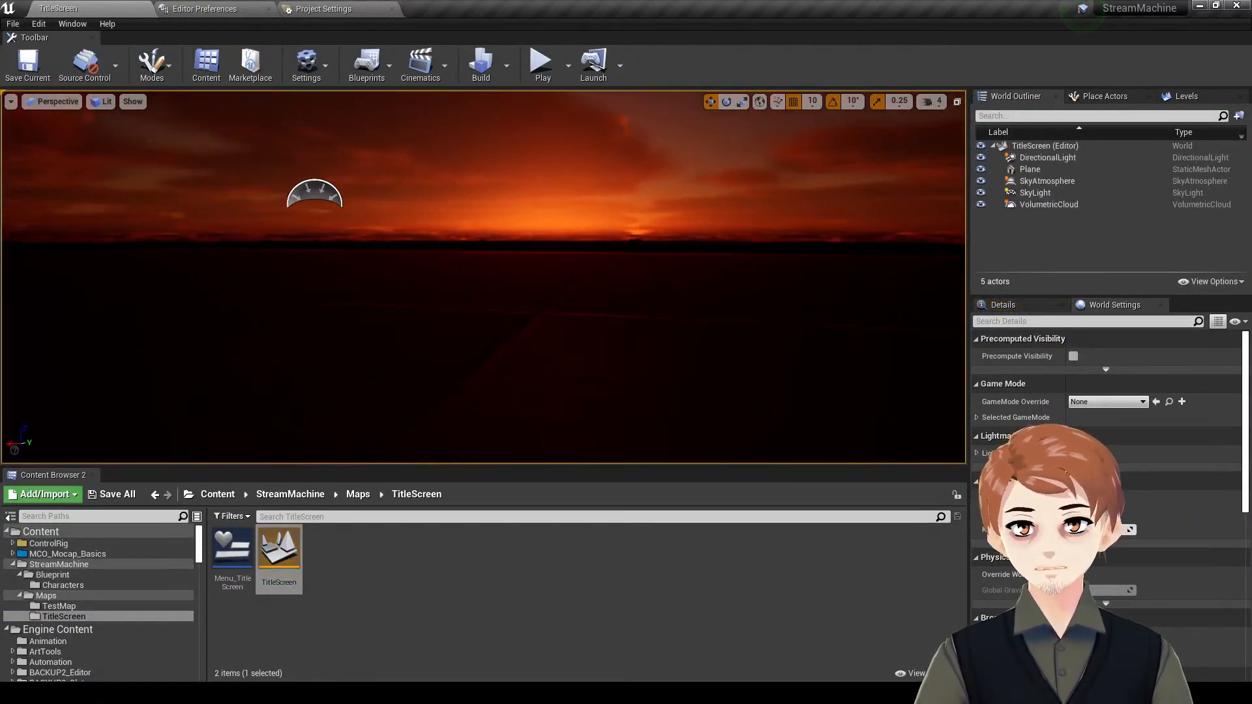
{"action": "left_click", "coordinate": [1181, 96]}
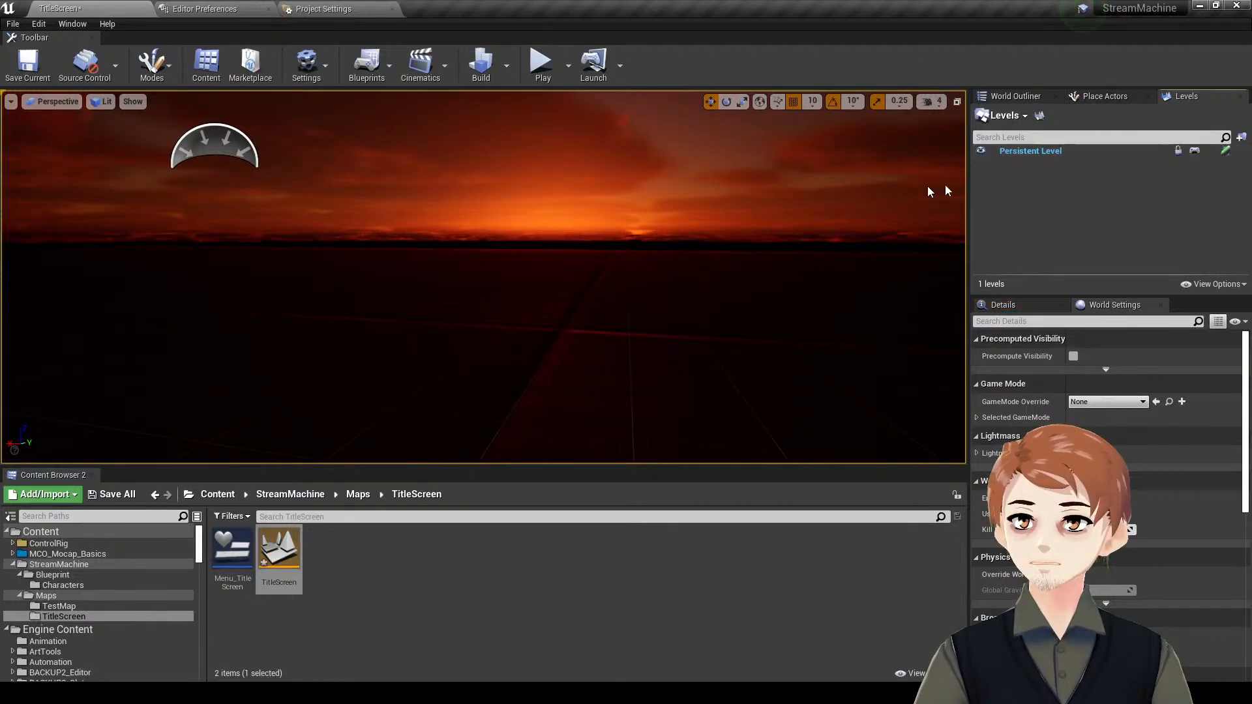
{"action": "left_click", "coordinate": [1179, 151]}
{"action": "left_click", "coordinate": [1195, 150]}
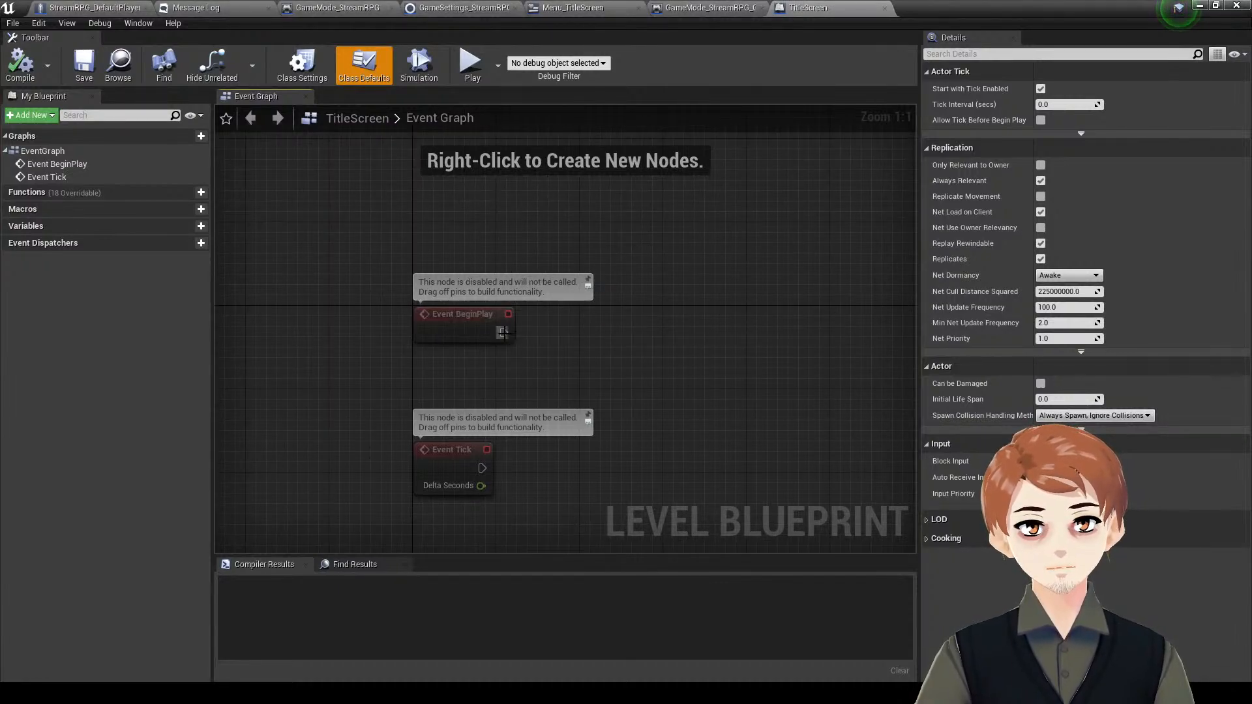
- Add an Open Menu node after Event BeginPlay with Menu_TitleScreen as its Menu Class
{"action": "left_click_drag", "start_coordinate": [503, 333], "coordinate": [608, 333]}
{"action": "type", "text": "open men"}
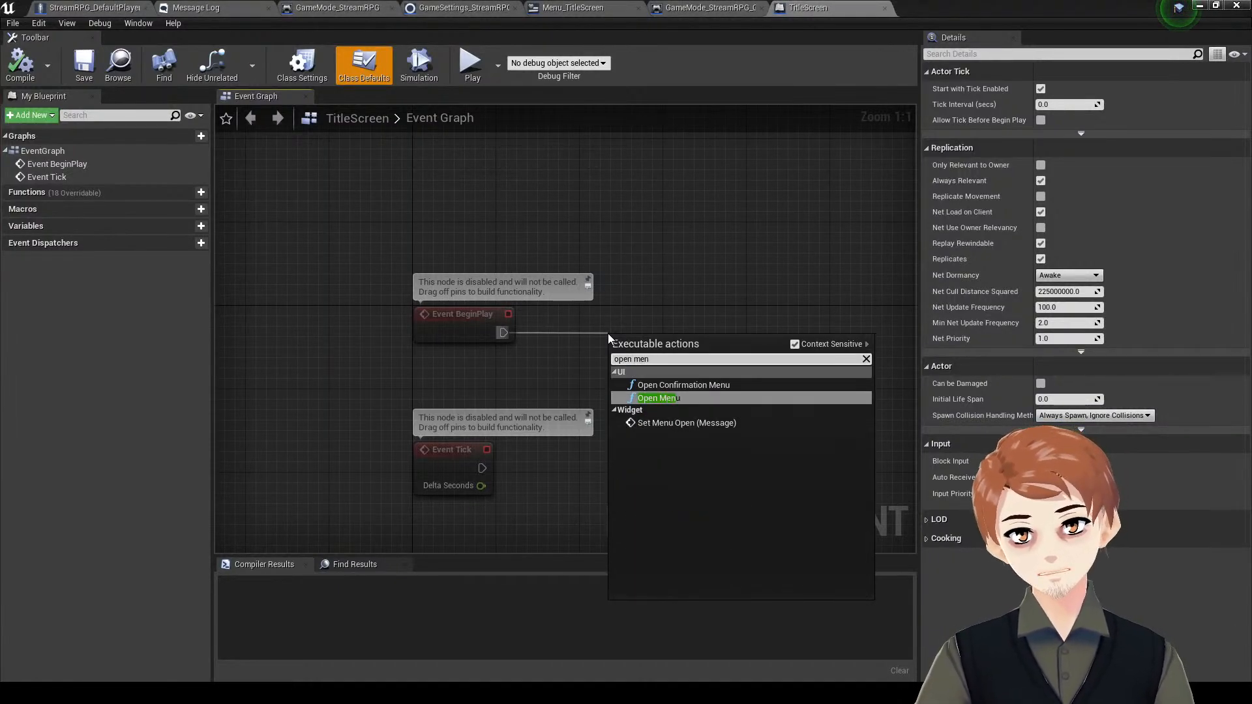
{"action": "key", "text": "Return"}
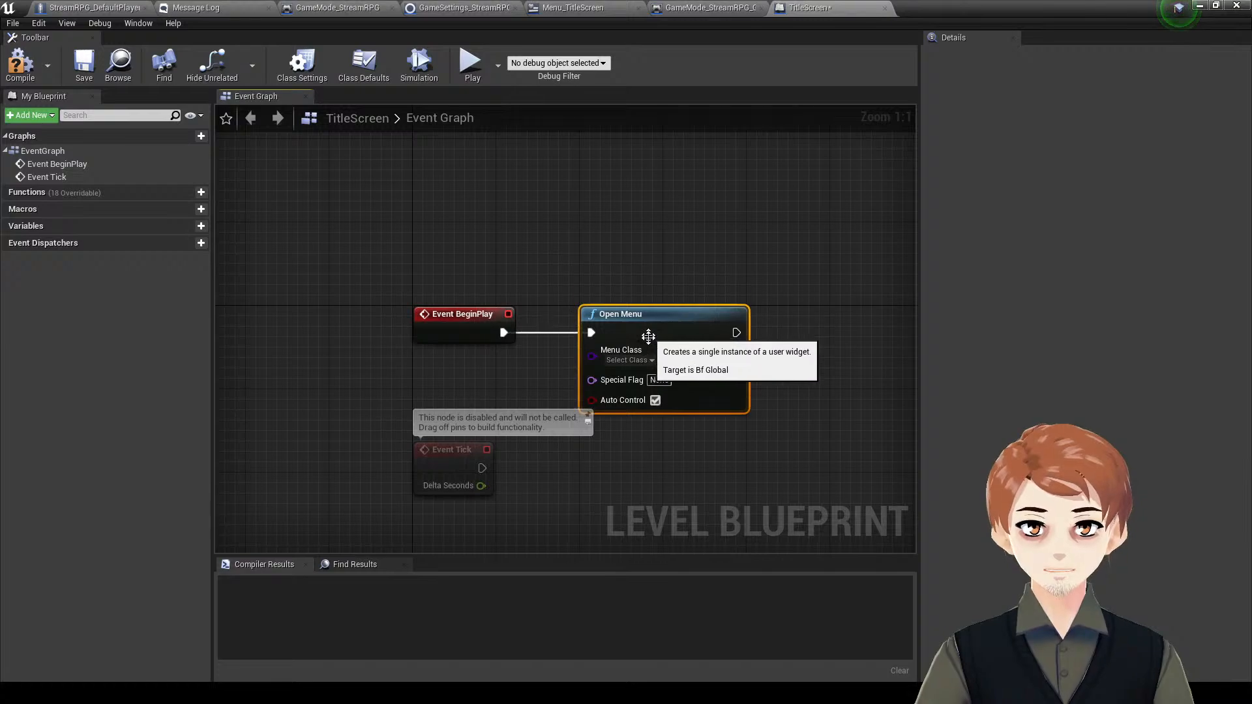
{"action": "left_click", "coordinate": [627, 360]}
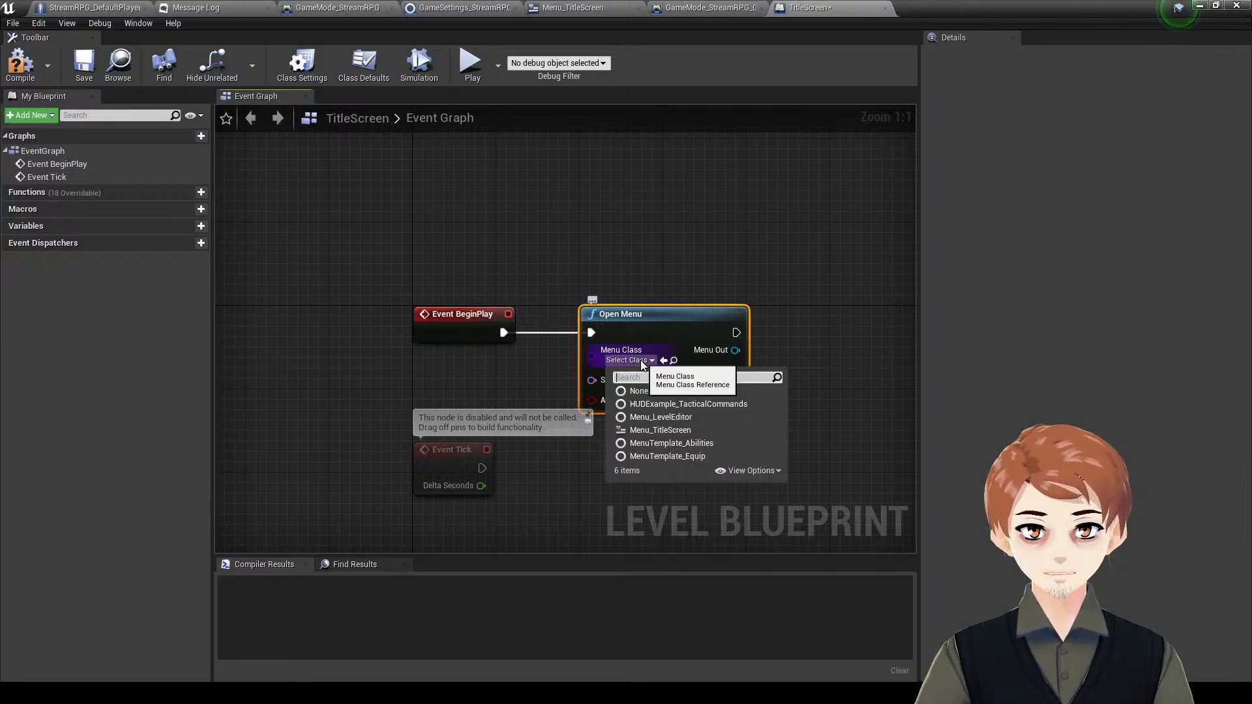
{"action": "left_click", "coordinate": [703, 430]}
{"action": "right_click_drag", "start_coordinate": [805, 433], "coordinate": [690, 407]}
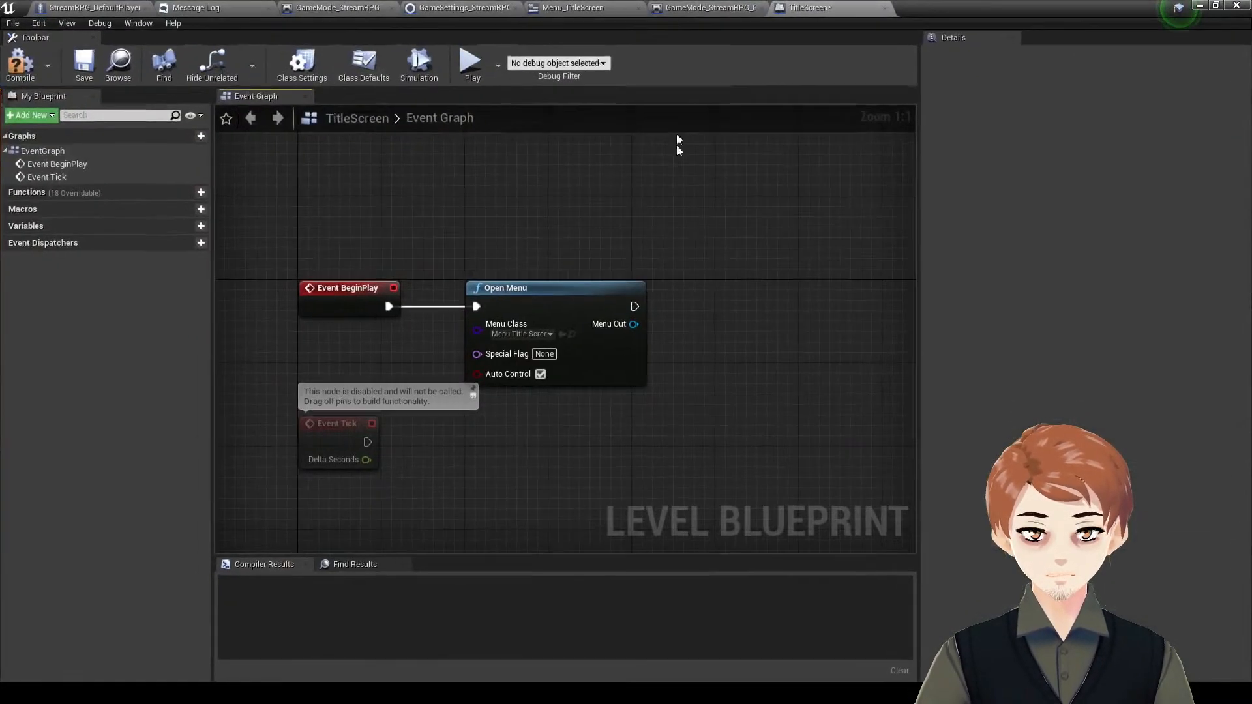
{"action": "right_click_drag", "start_coordinate": [724, 233], "coordinate": [712, 207]}
{"action": "right_click_drag", "start_coordinate": [666, 264], "coordinate": [574, 266]}
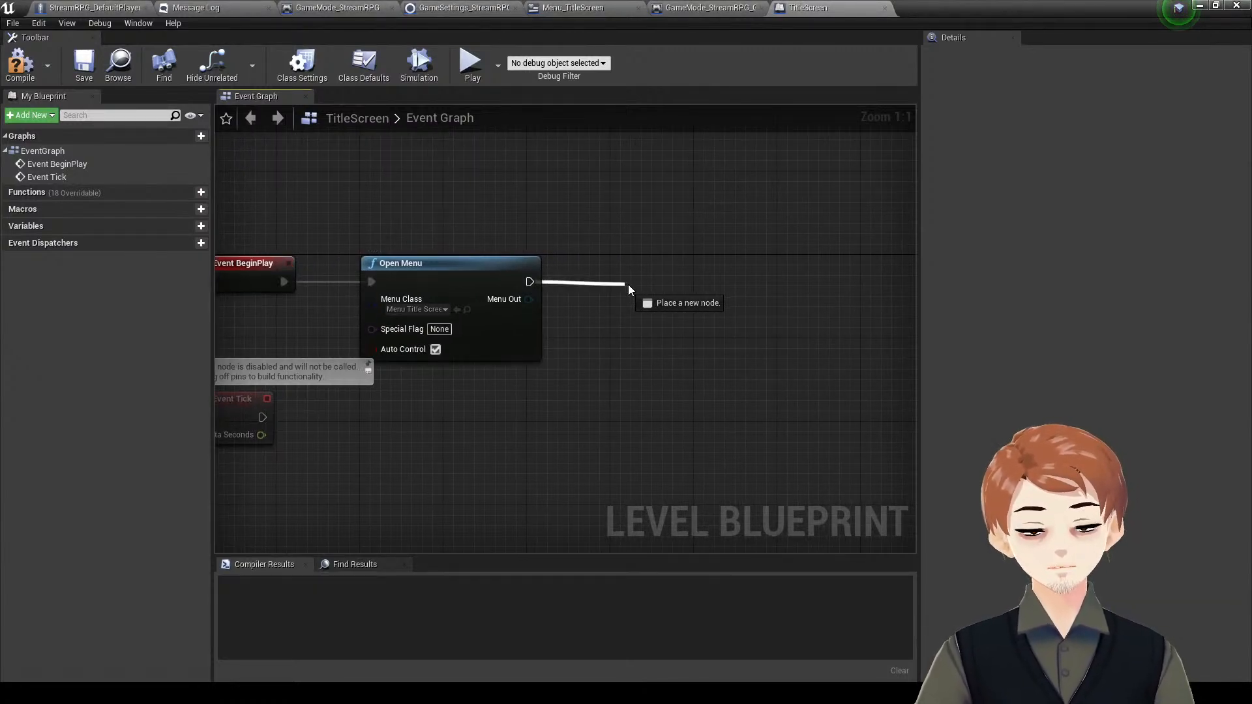
- Add a Set Input Mode node after Open Menu with Interface selected, wire Menu Out to Control Widget, and save the level blueprint
{"action": "left_click_drag", "start_coordinate": [628, 284], "coordinate": [628, 284]}
{"action": "type", "text": "input mode"}
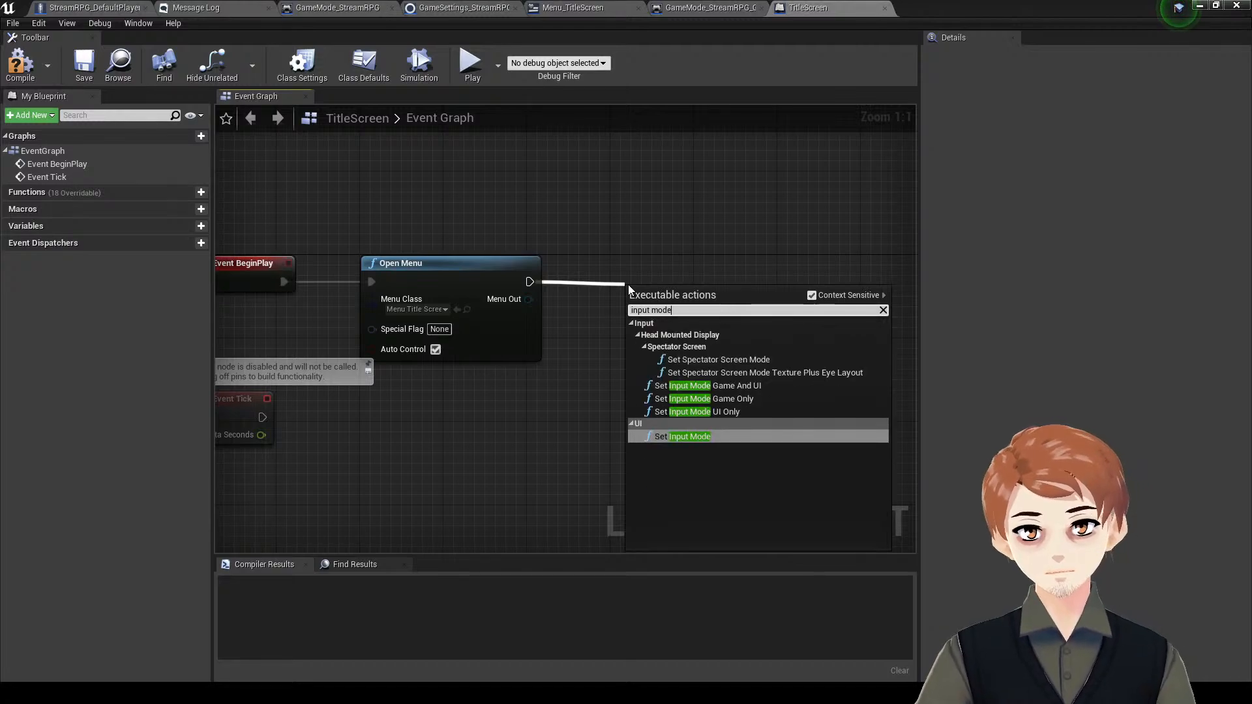
{"action": "key", "text": "Return"}
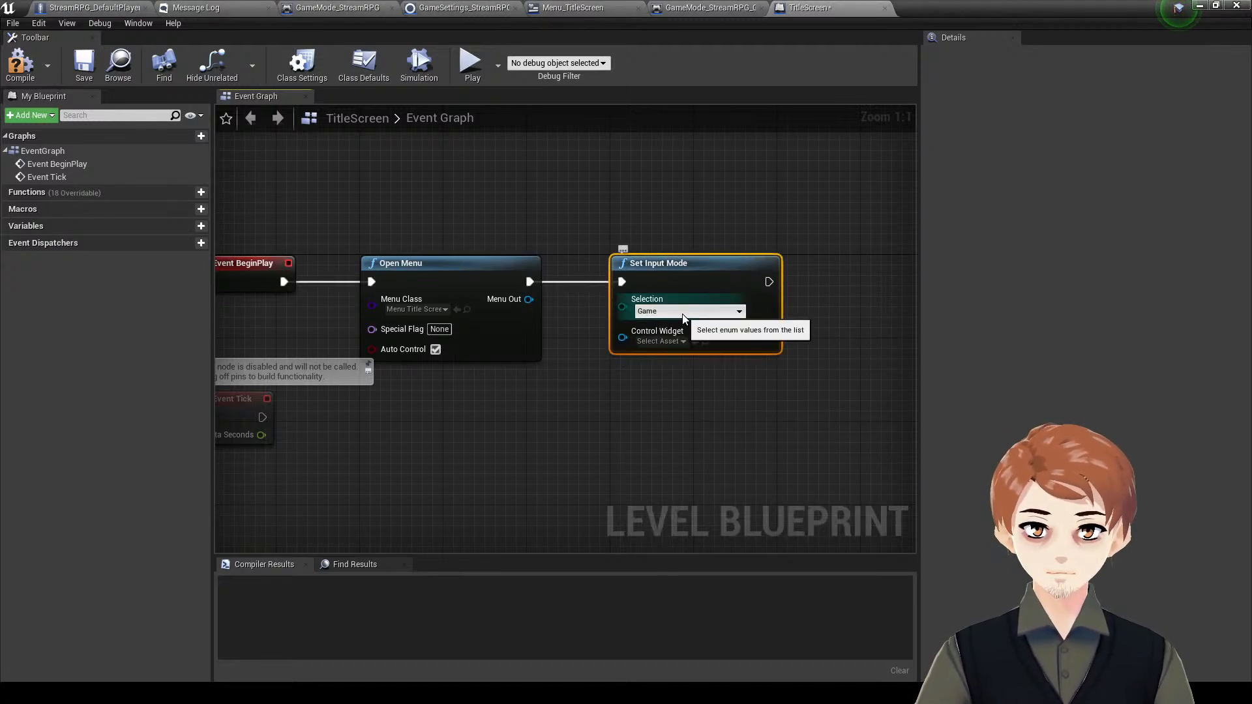
{"action": "left_click", "coordinate": [684, 313]}
{"action": "left_click_drag", "start_coordinate": [623, 338], "coordinate": [528, 300]}
{"action": "left_click_drag", "start_coordinate": [622, 332], "coordinate": [653, 401]}
{"action": "left_click", "coordinate": [580, 423]}
{"action": "right_click_drag", "start_coordinate": [585, 401], "coordinate": [604, 417]}
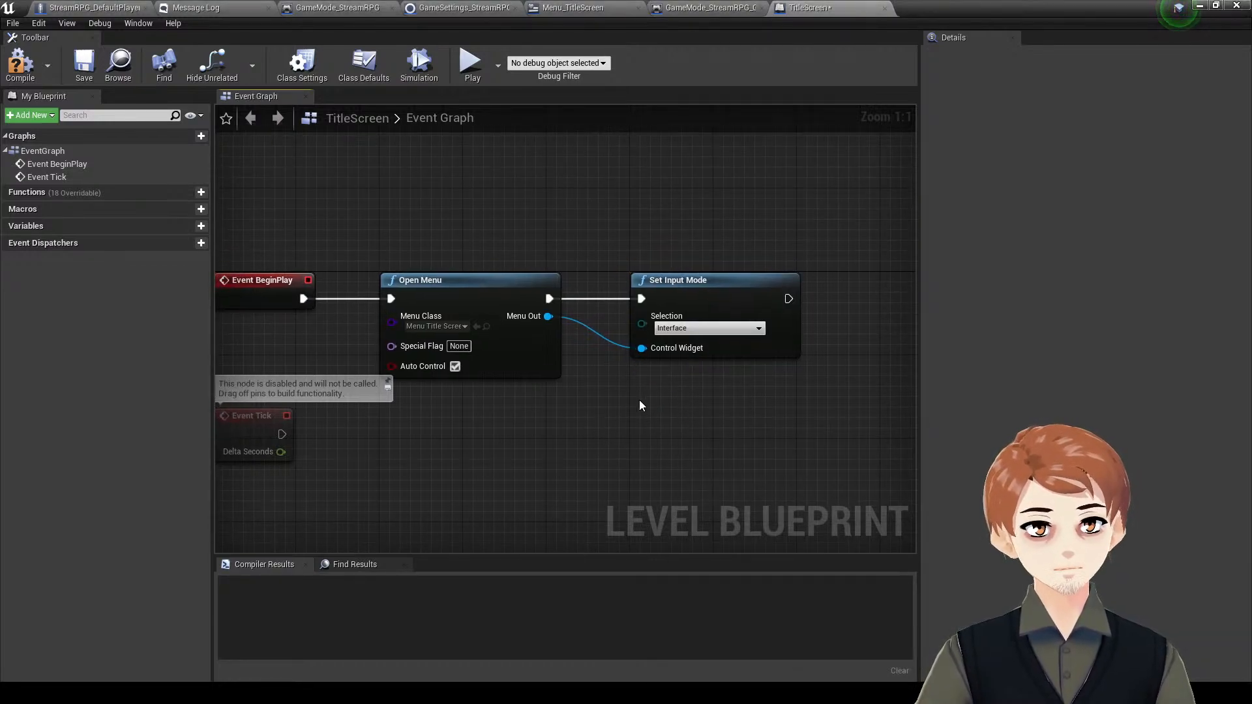
{"action": "right_click_drag", "start_coordinate": [680, 388], "coordinate": [702, 368]}
{"action": "key", "text": "ctrl+s"}
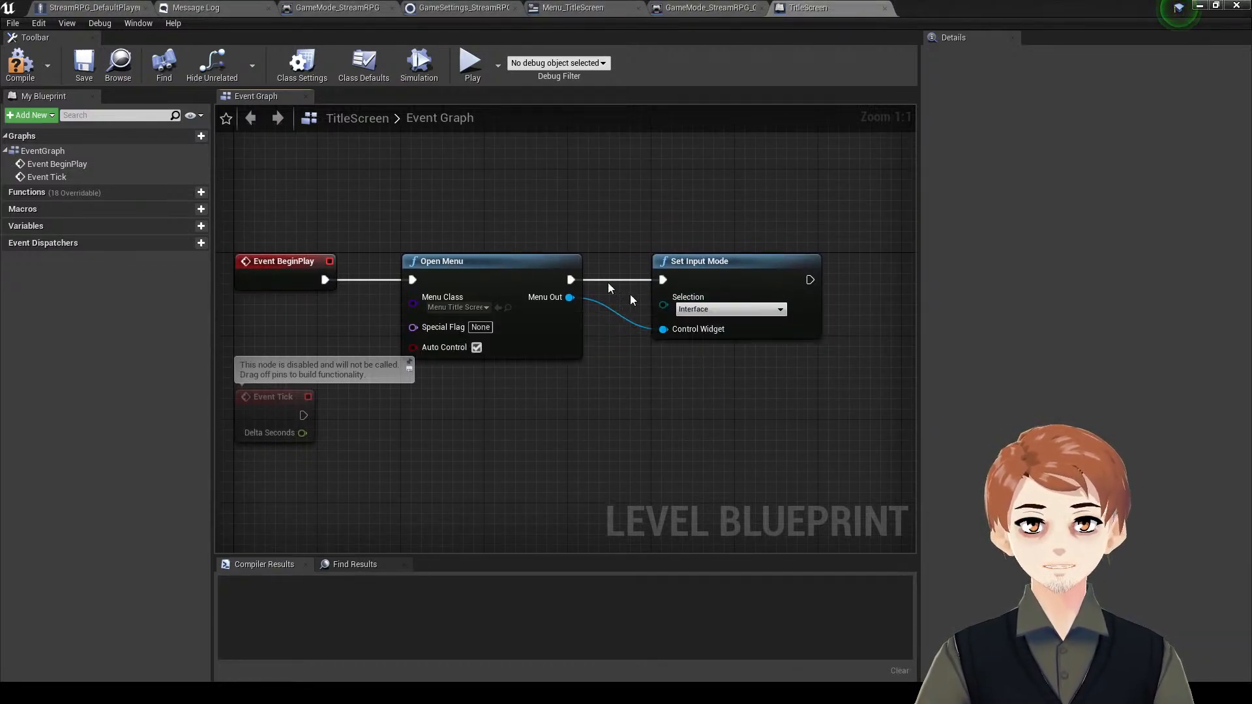
- Play-test the TitleScreen level in the editor and stop the session
{"action": "left_click", "coordinate": [1200, 6]}
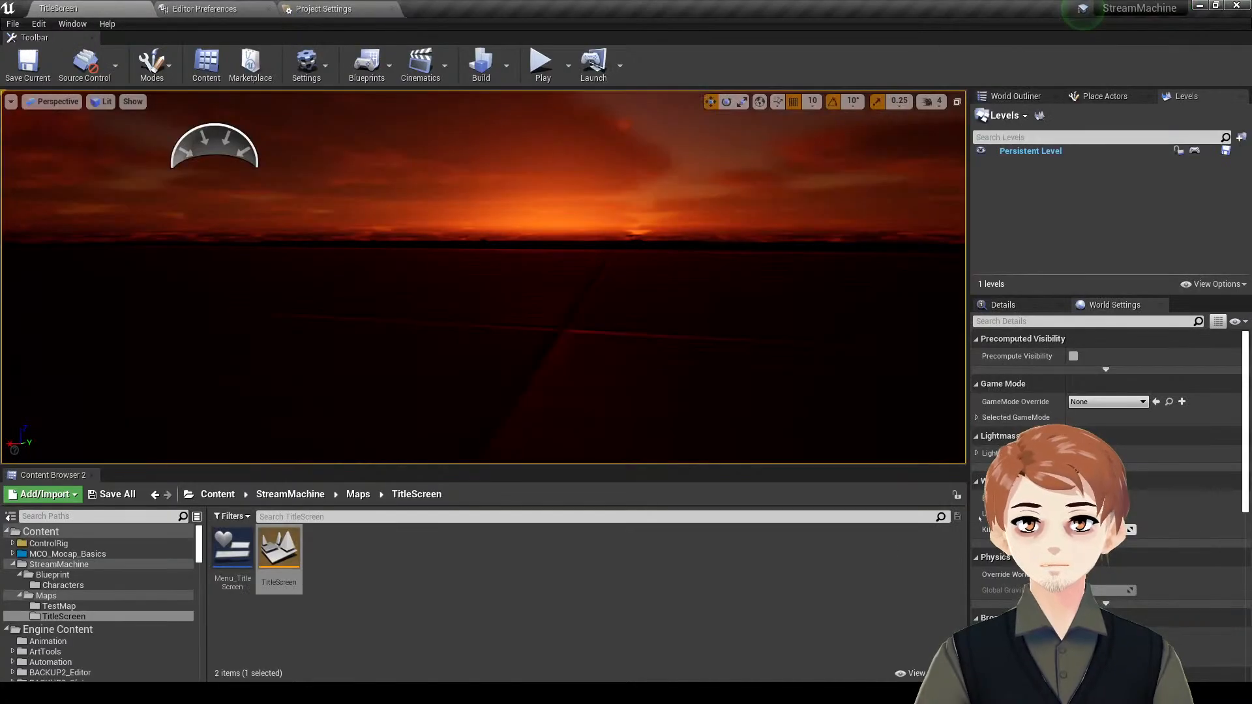
{"action": "left_click", "coordinate": [545, 70]}
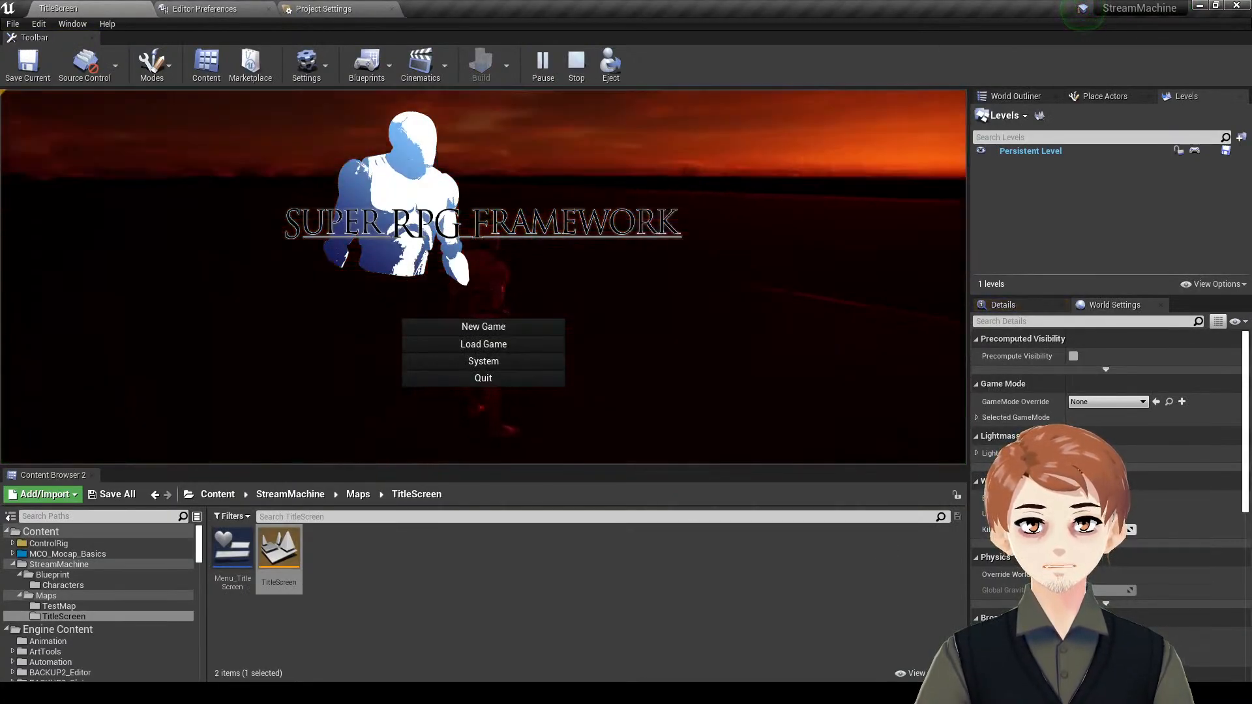
{"action": "key", "text": "Escape"}
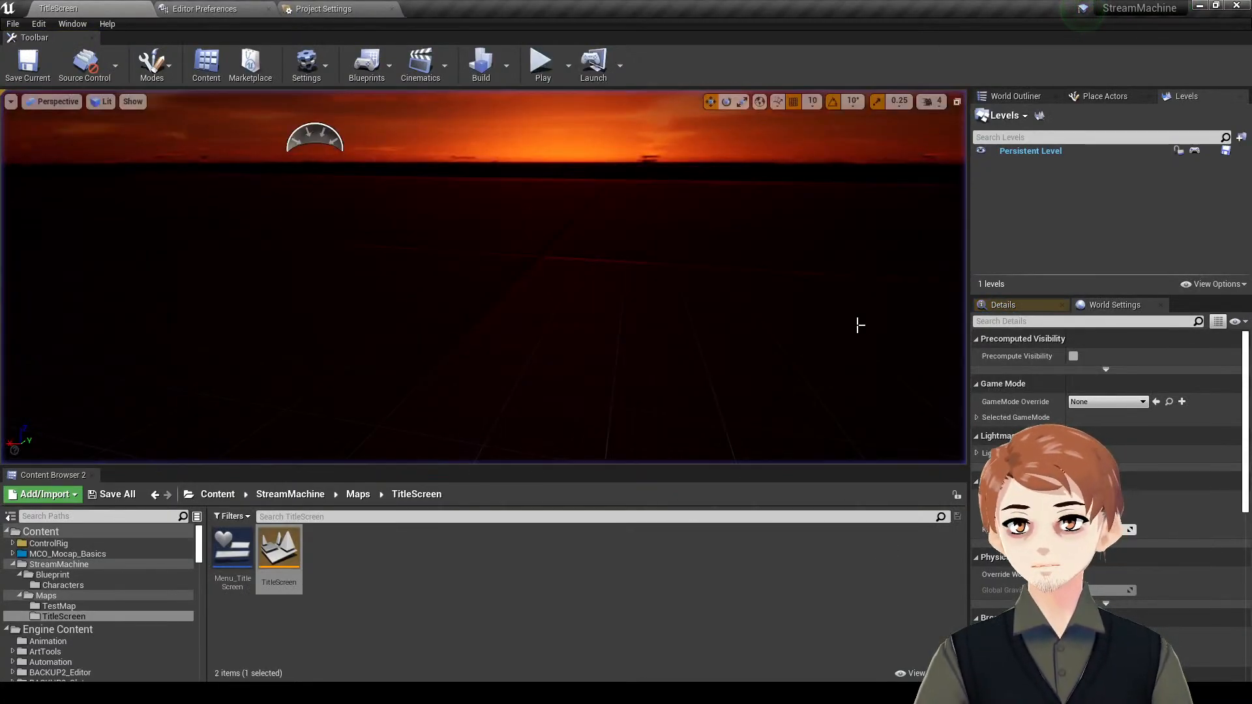
- Set the TitleScreen level's GameMode Override to GameMode_StreamRPG, then play-test it in full screen and quit from the title menu
{"action": "left_click", "coordinate": [1117, 401]}
{"action": "left_click", "coordinate": [1176, 499]}
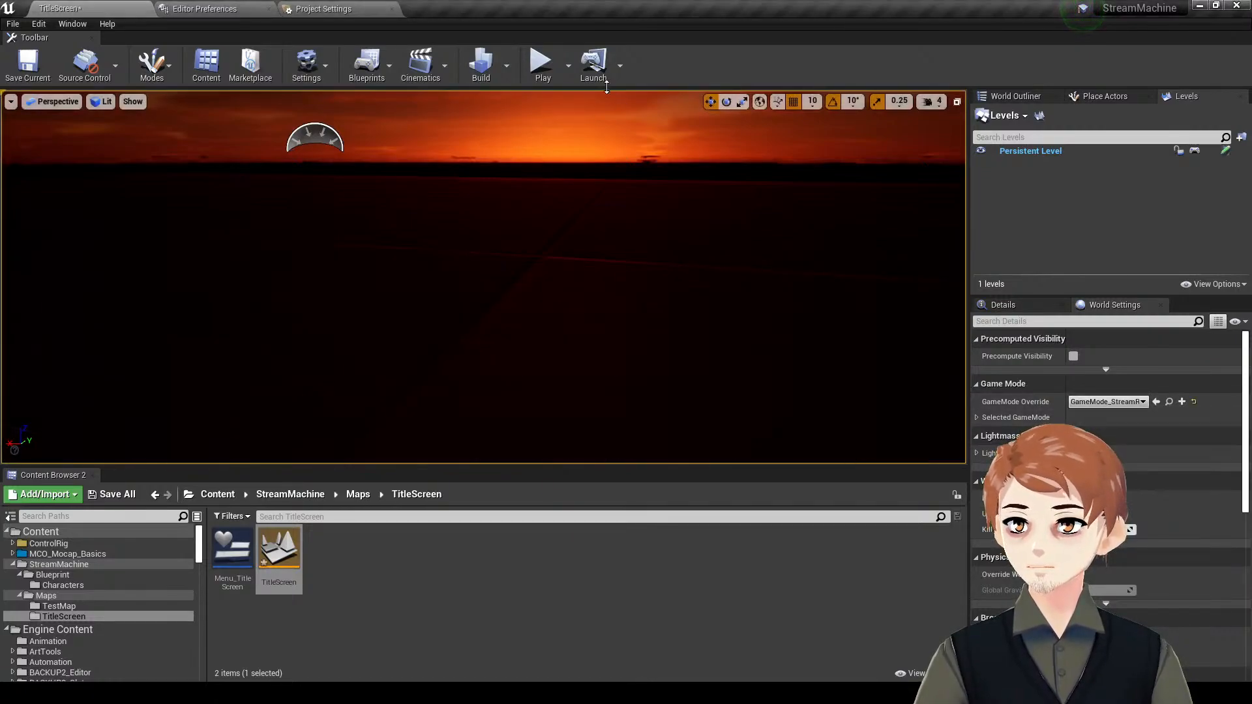
{"action": "left_click", "coordinate": [556, 65]}
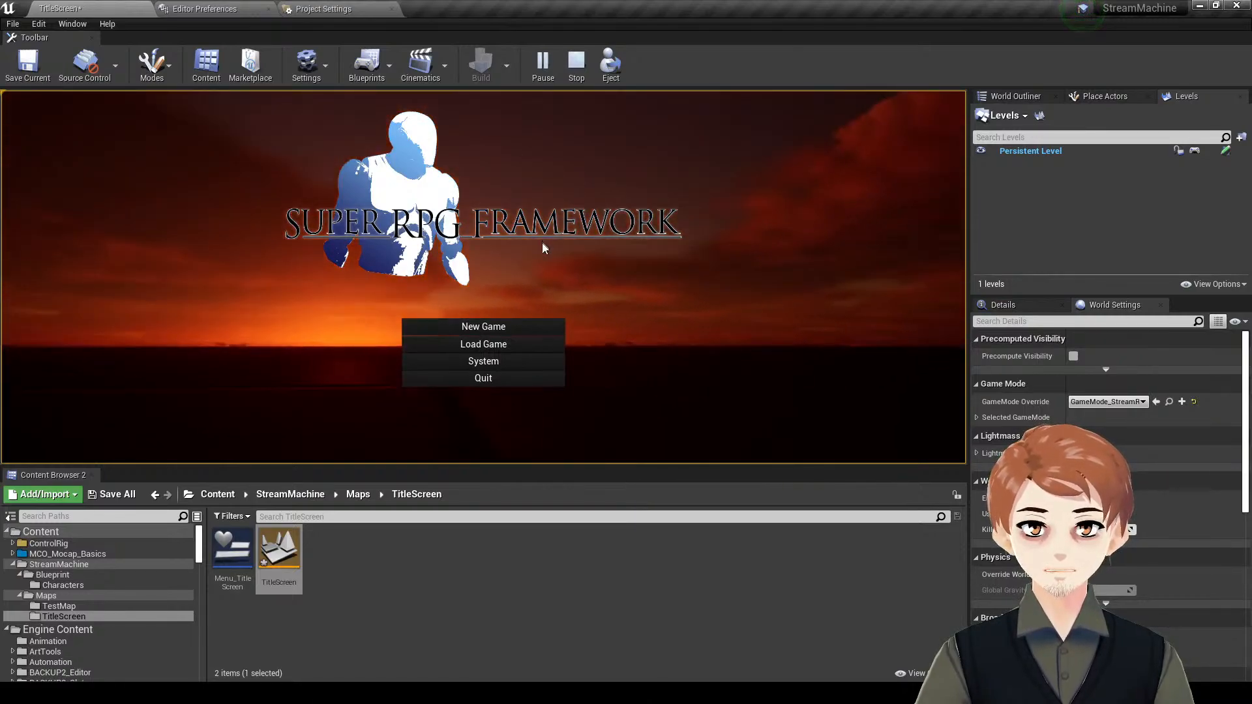
{"action": "key", "text": "F11"}
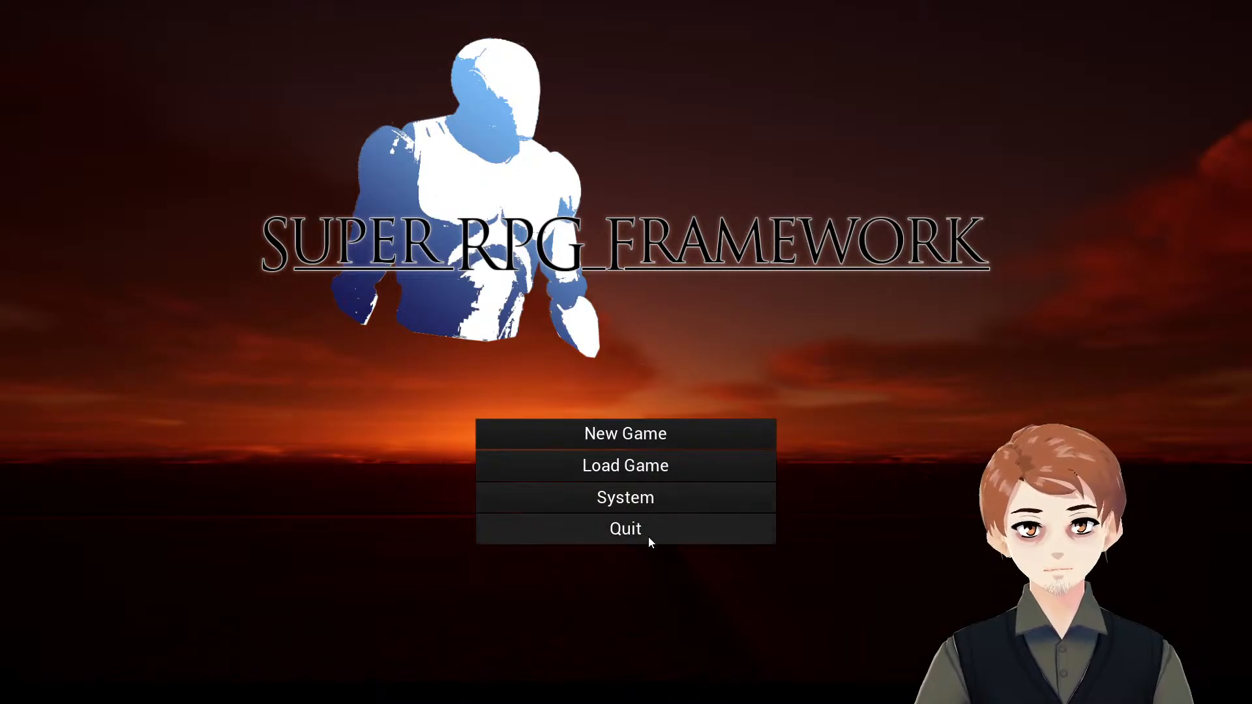
{"action": "left_click", "coordinate": [649, 538]}
- Play-test the title screen again, start a new game from its menu, and run the character forward
{"action": "key", "text": "alt+p"}
{"action": "left_click", "coordinate": [676, 433]}
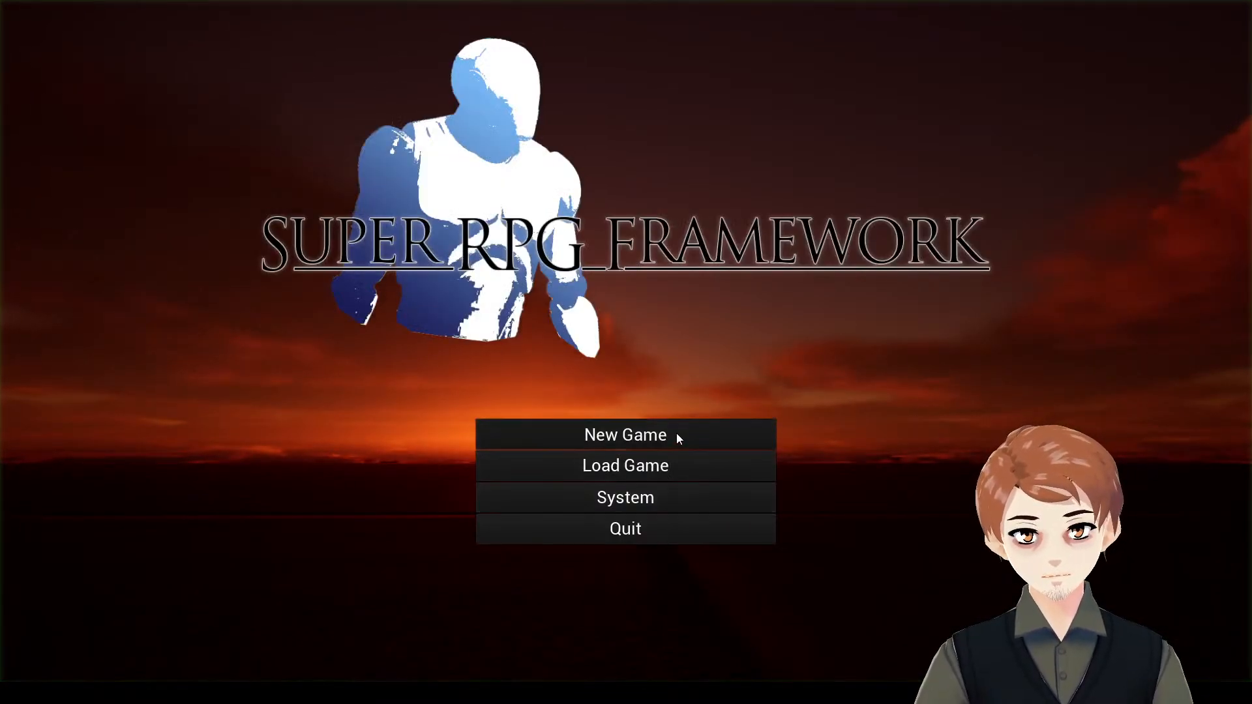
{"action": "key", "text": "w"}
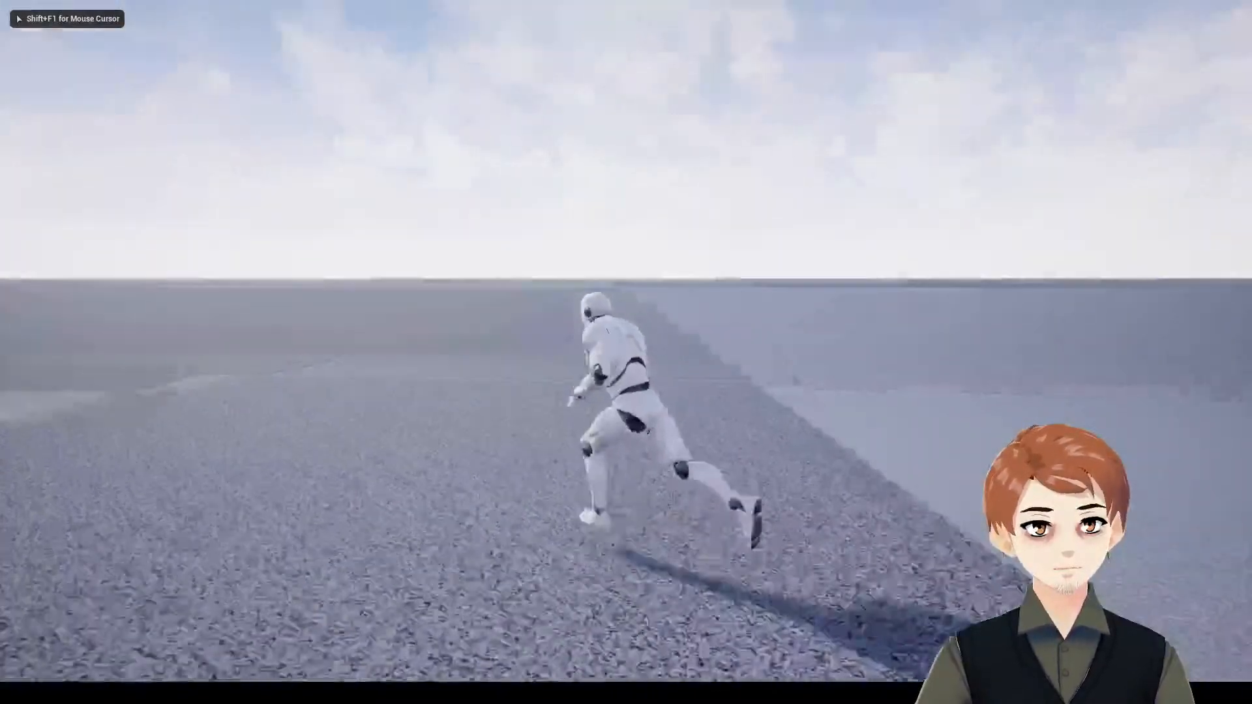
- Run the character around the test map in several directions, end the play-test and restore the editor from the full-screen viewport
{"action": "key", "text": "w"}
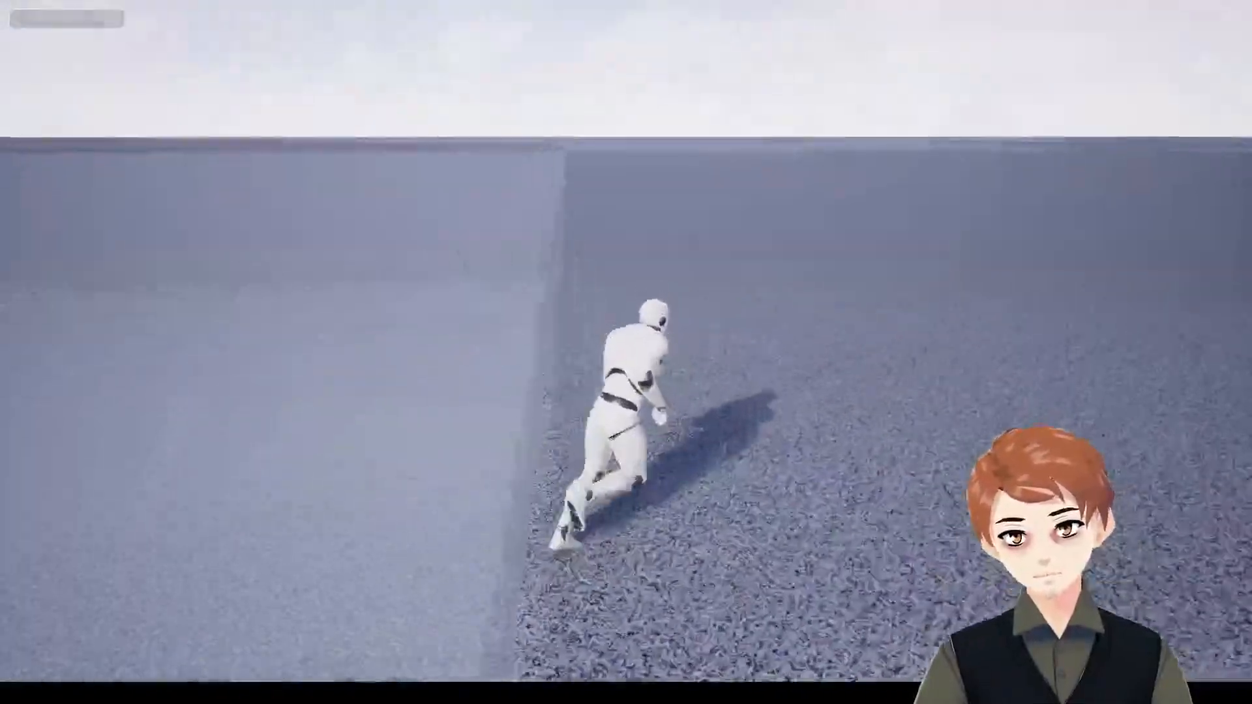
{"action": "key", "text": "a"}
{"action": "key", "text": "w"}
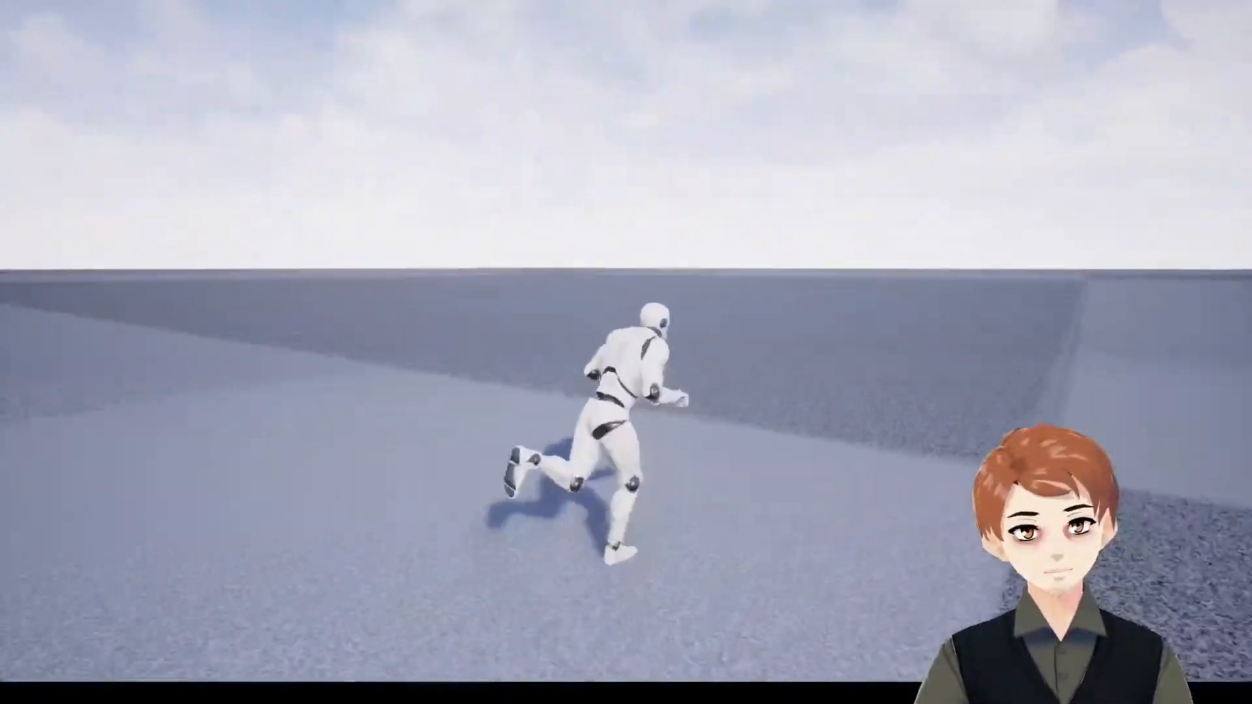
{"action": "key", "text": "s"}
{"action": "key", "text": "a"}
{"action": "key", "text": "d"}
{"action": "key", "text": "w"}
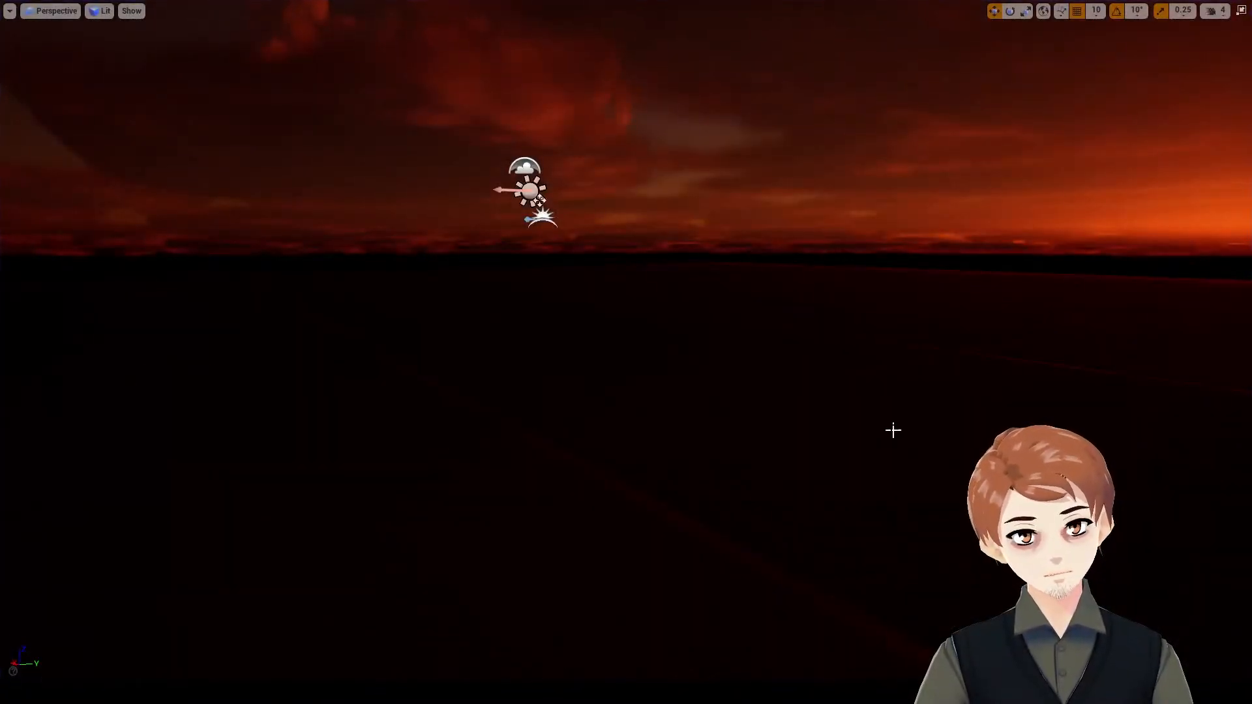
{"action": "key", "text": "F11"}
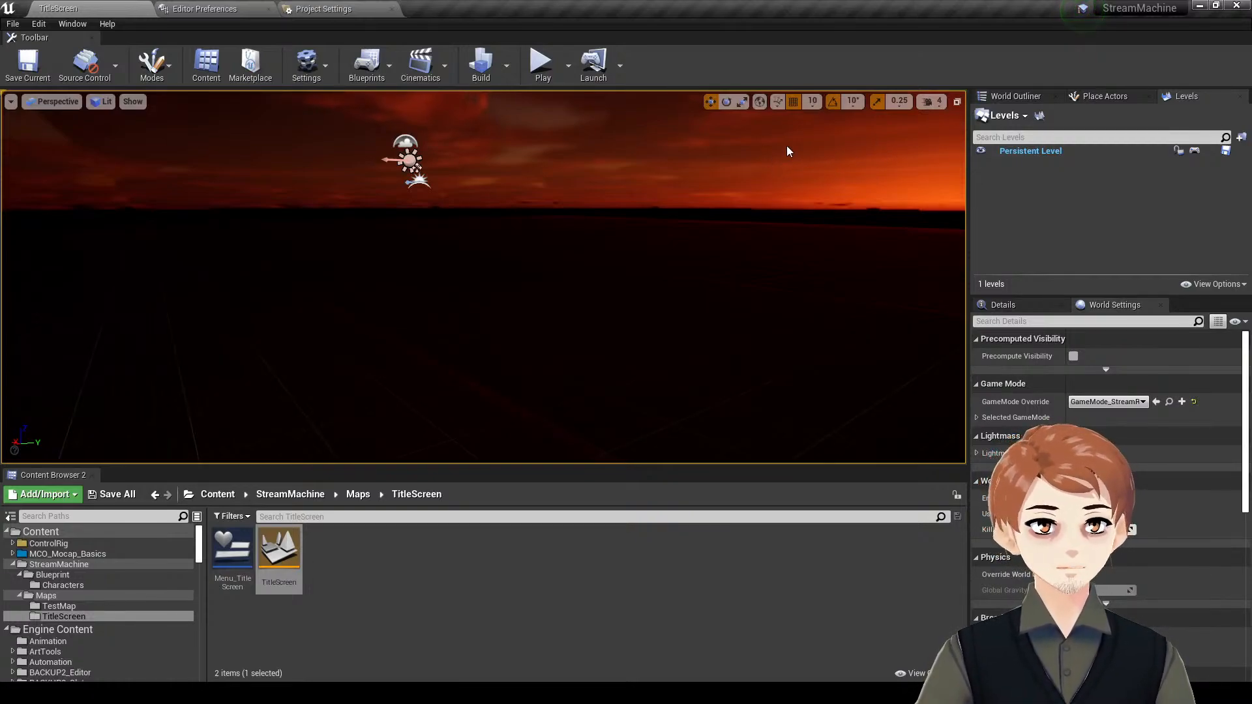
- Look around the TitleScreen level's horizon and sunset sky in the viewport
{"action": "right_click_drag", "start_coordinate": [682, 212], "coordinate": [682, 212]}
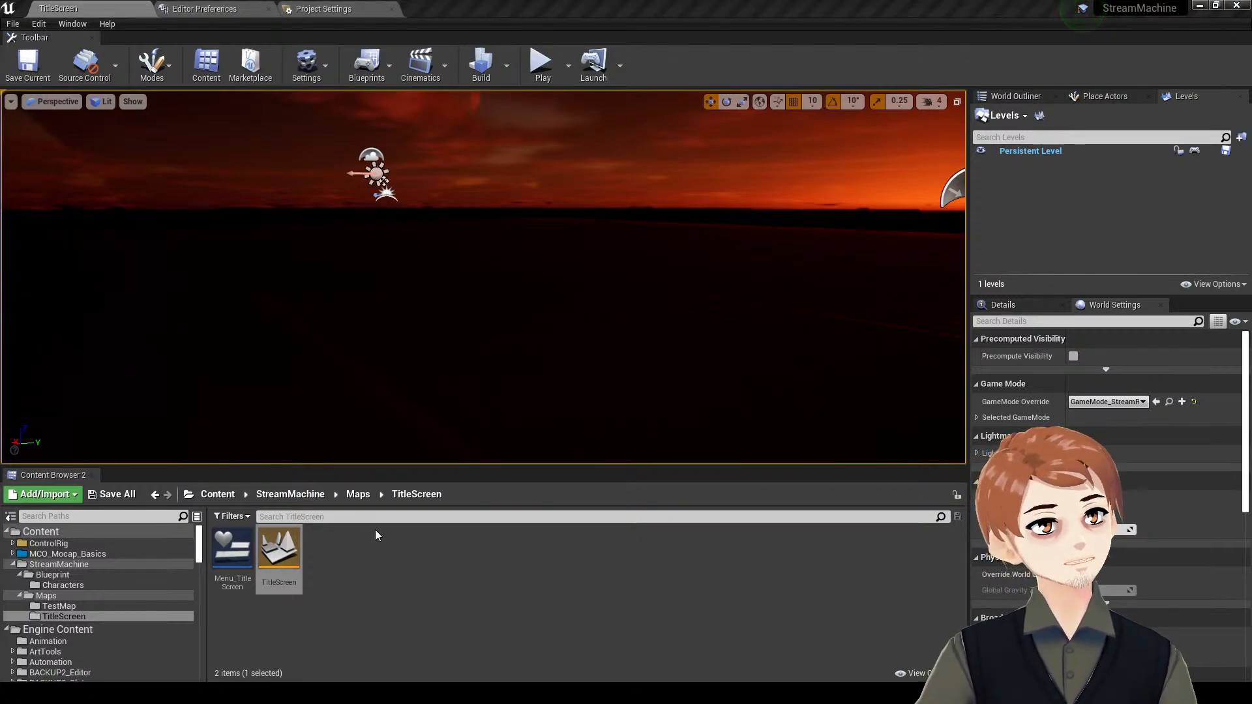
{"action": "right_click_drag", "start_coordinate": [501, 389], "coordinate": [574, 365]}
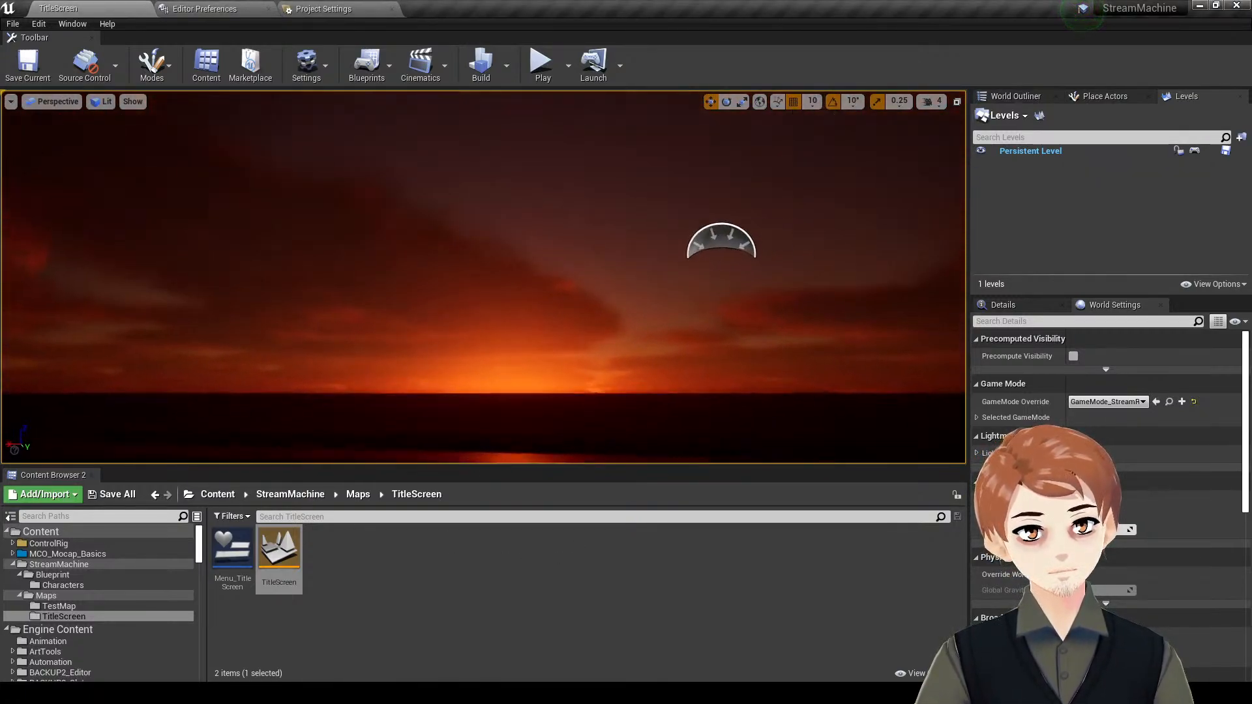
{"action": "key", "text": "d"}
{"action": "mouse_move", "coordinate": [495, 282]}
{"action": "right_mouse_down"}
{"action": "mouse_move", "coordinate": [496, 372]}
{"action": "mouse_move", "coordinate": [476, 292]}
{"action": "right_mouse_up"}
{"action": "key", "text": "w"}
{"action": "key", "text": "e"}
{"action": "key", "text": "q"}
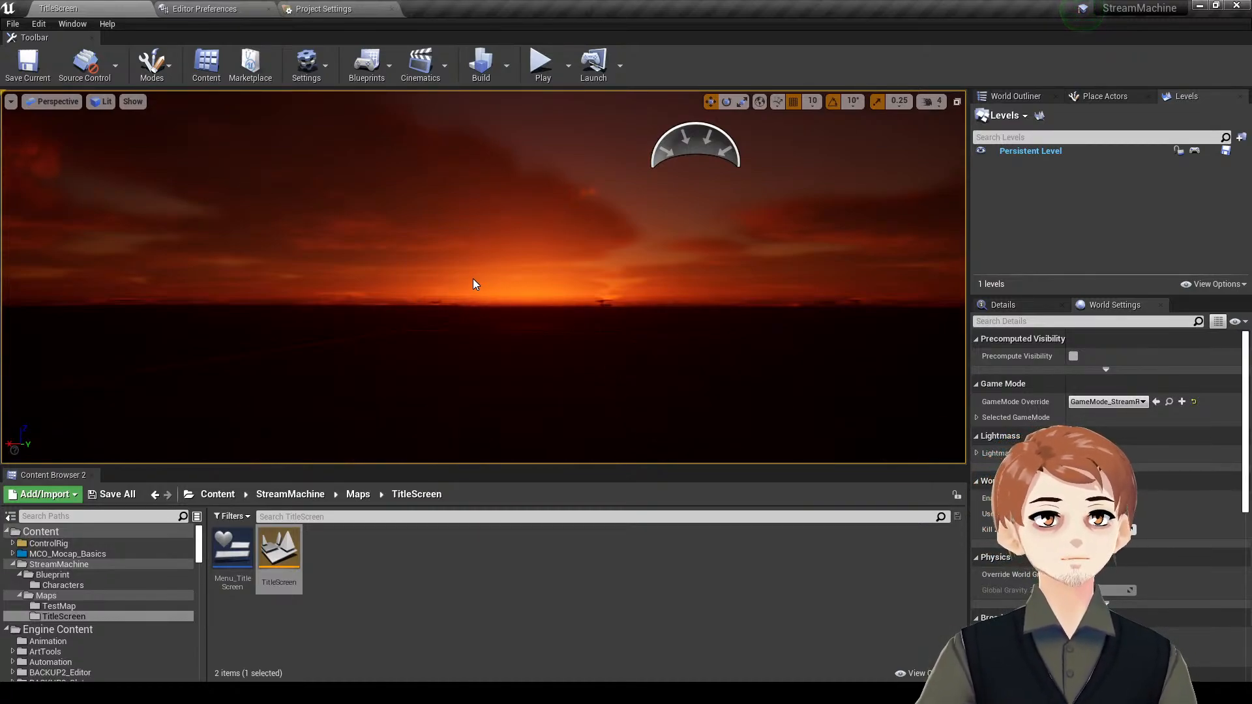
{"action": "right_click_drag", "start_coordinate": [472, 279], "coordinate": [510, 279]}
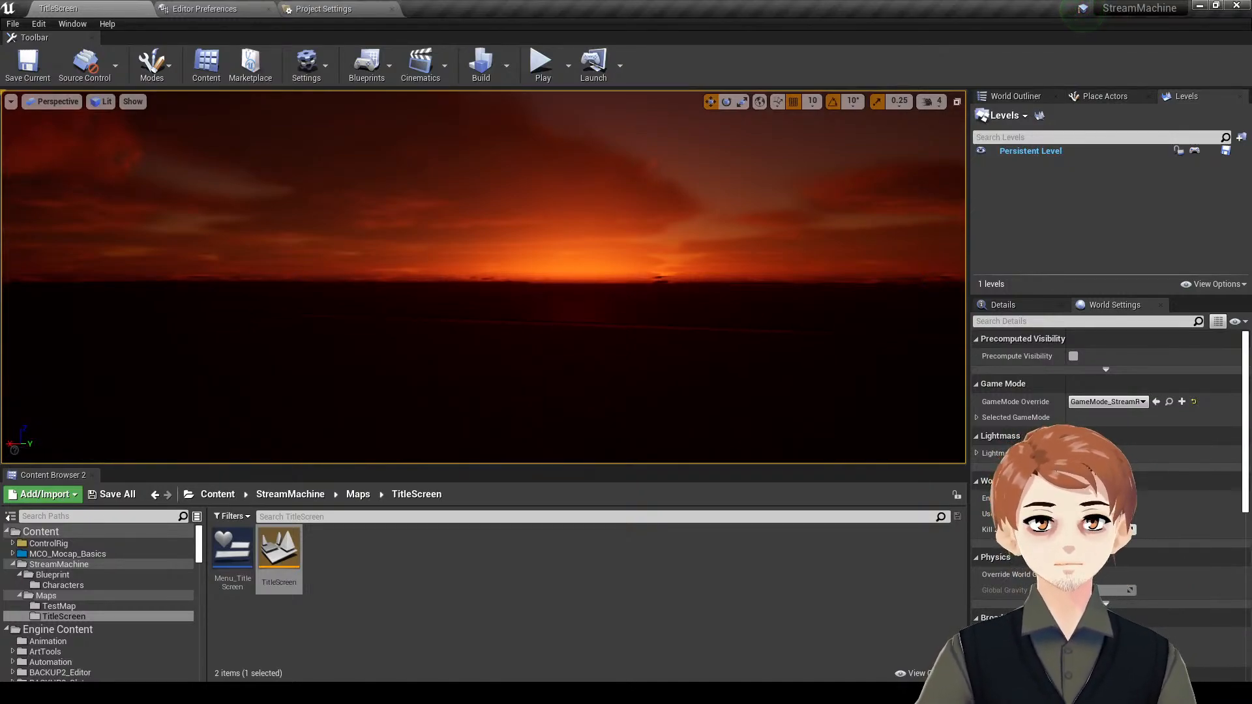
- Open the TestMap level, play-test it by running the character around, and stop the session
{"action": "left_click", "coordinate": [118, 607]}
{"action": "double_click", "coordinate": [233, 553]}
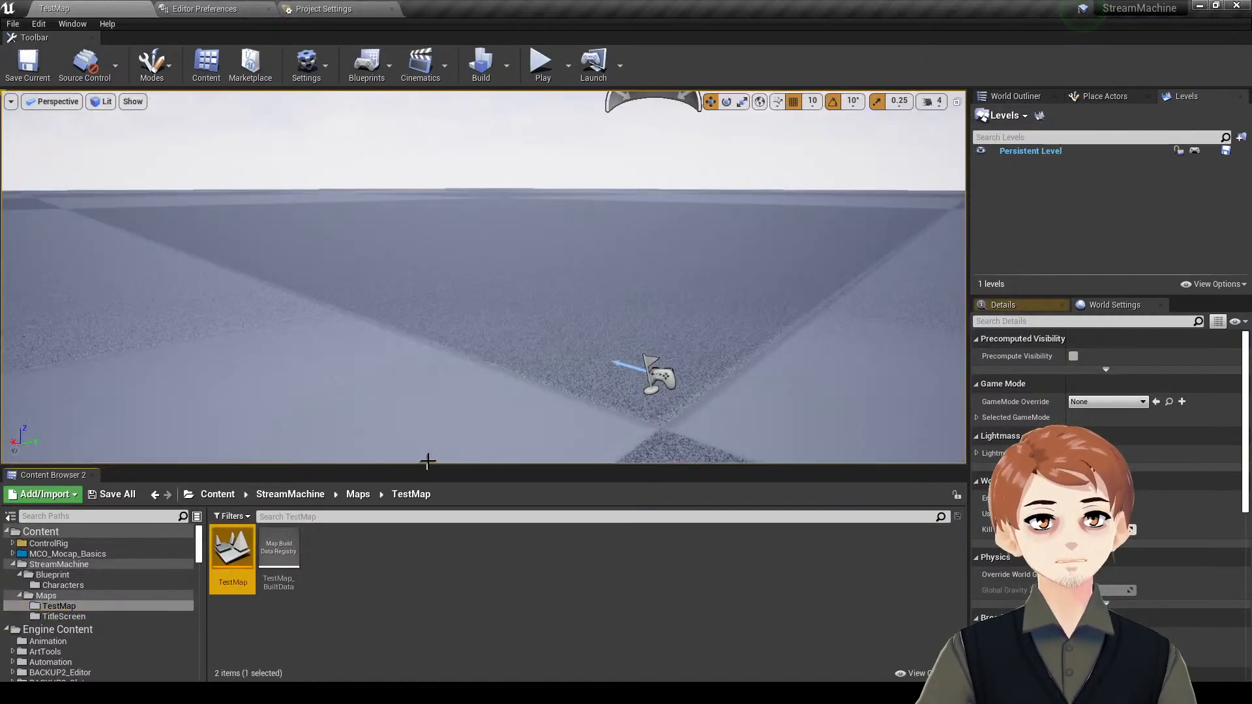
{"action": "key", "text": "alt+p"}
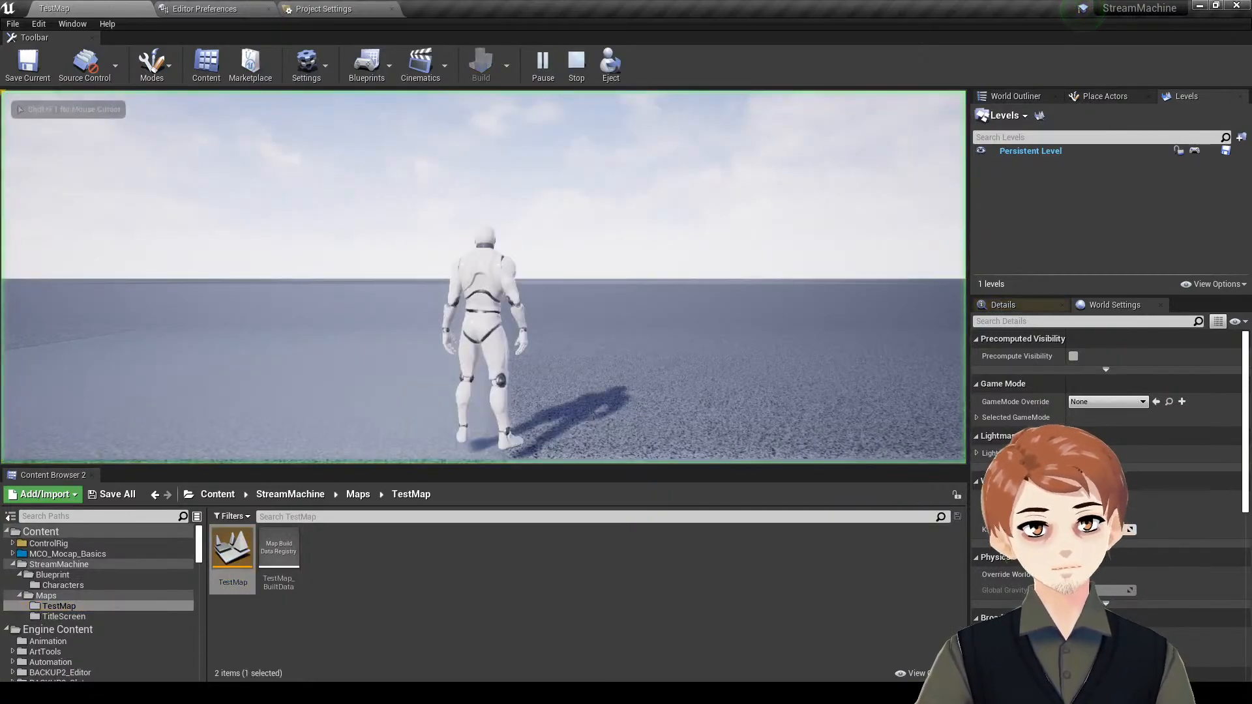
{"action": "key", "text": "w"}
{"action": "key", "text": "d"}
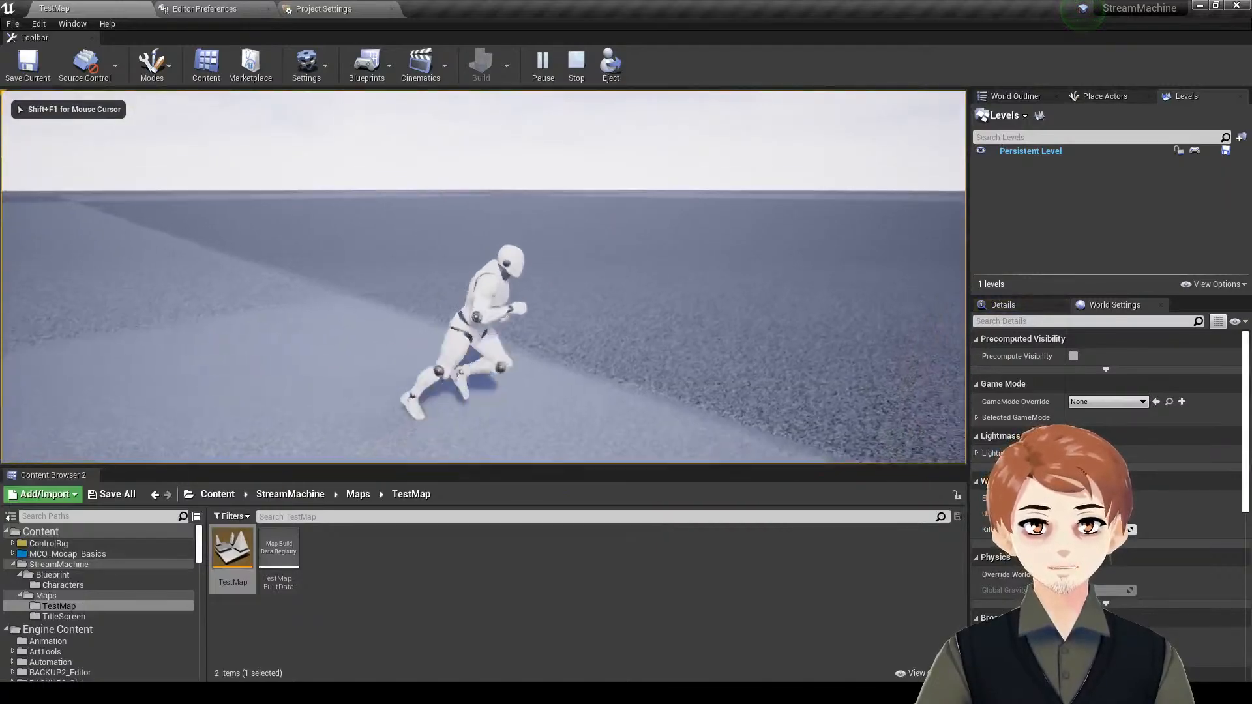
{"action": "key", "text": "super"}
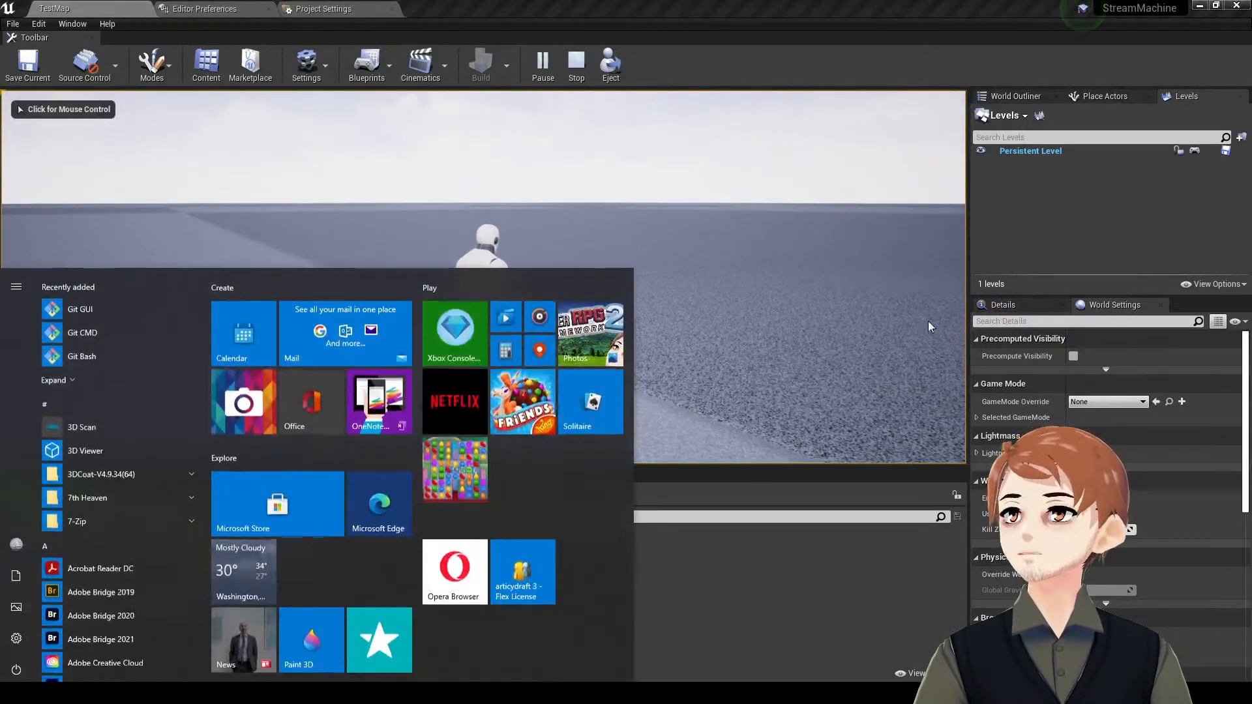
{"action": "left_click", "coordinate": [839, 266]}
{"action": "key", "text": "super"}
{"action": "left_click", "coordinate": [275, 171]}
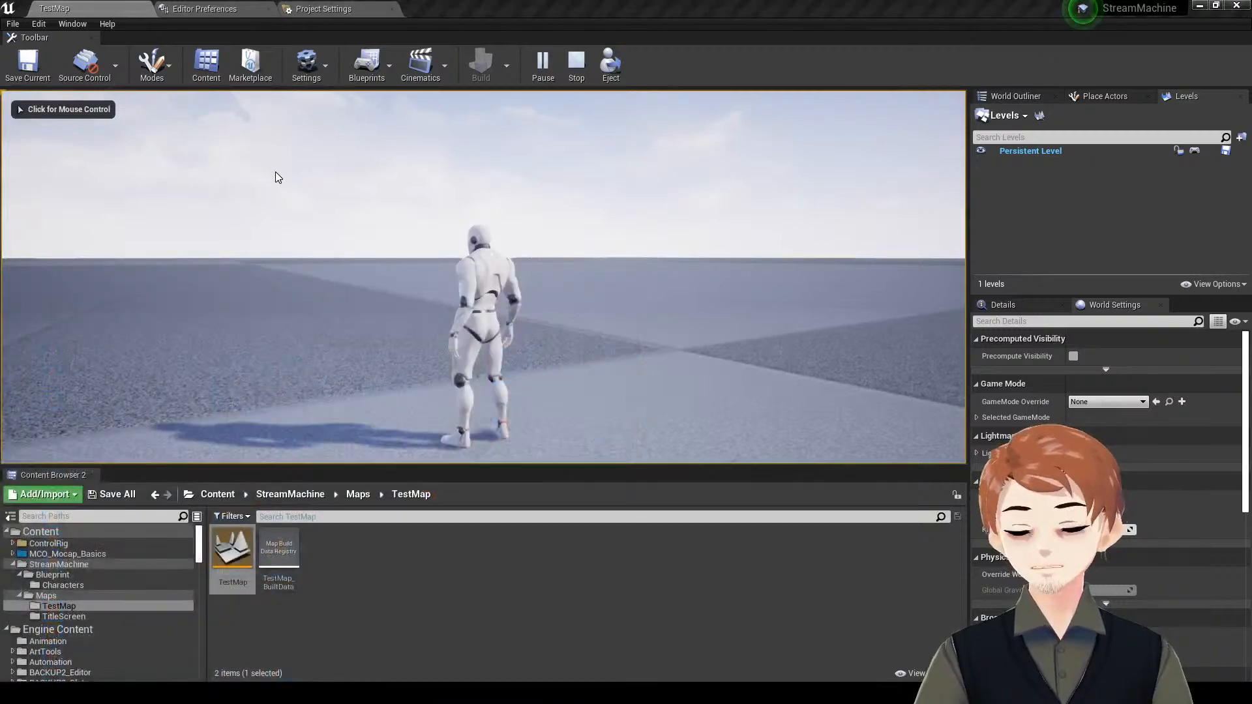
{"action": "key", "text": "Escape"}
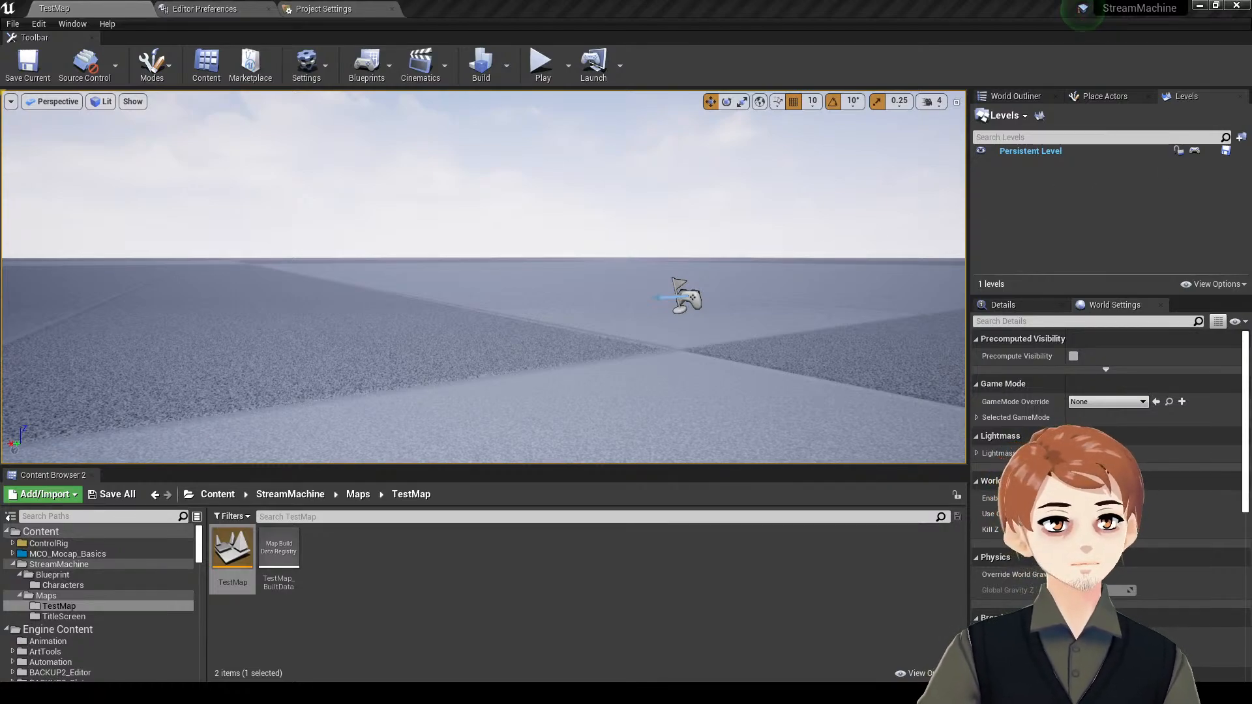
- Switch to the web browser and view the Final Fantasy IV DS town screenshot enlarged in its own tab
{"action": "left_click_drag", "start_coordinate": [257, 322], "coordinate": [1, 320]}
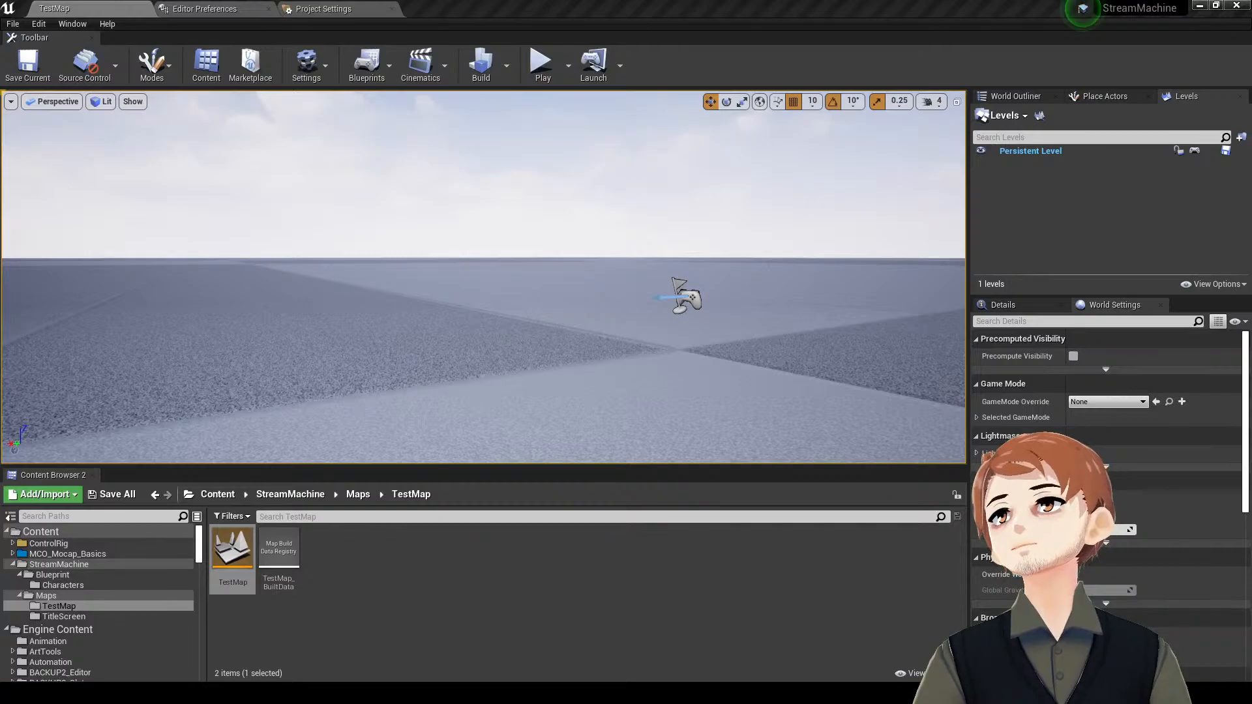
{"action": "left_click_drag", "start_coordinate": [1251, 515], "coordinate": [489, 5]}
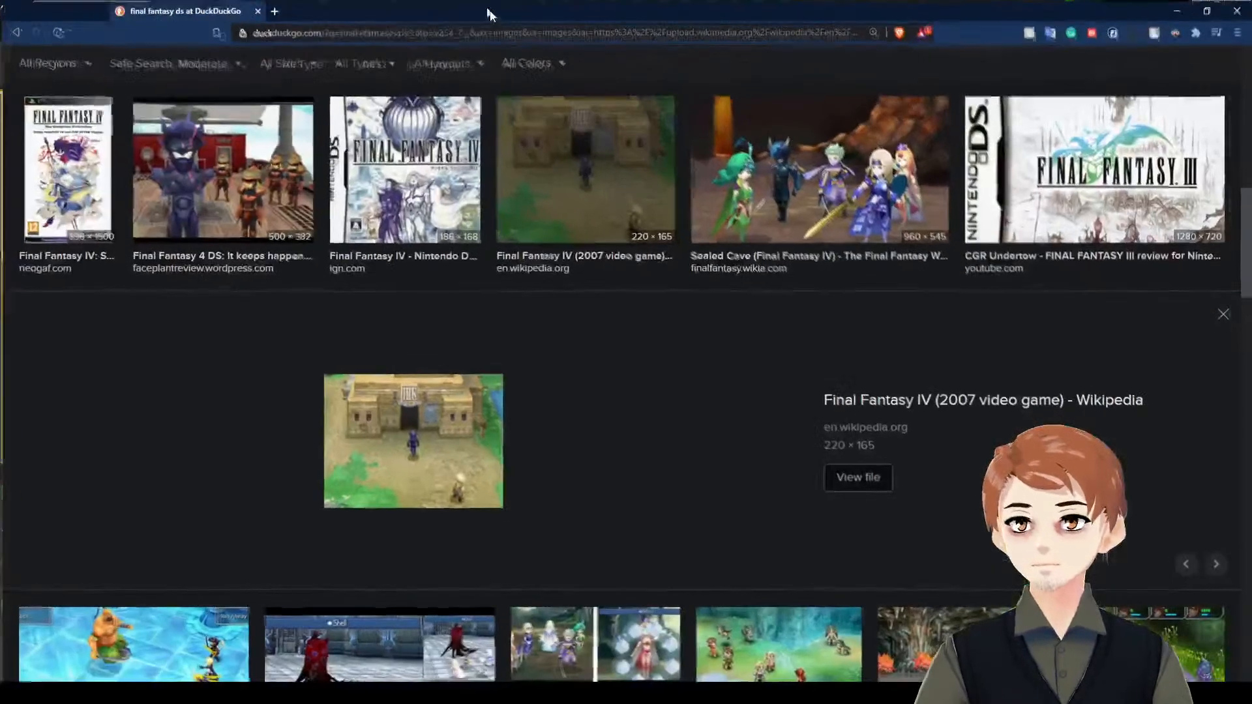
{"action": "left_click", "coordinate": [441, 432]}
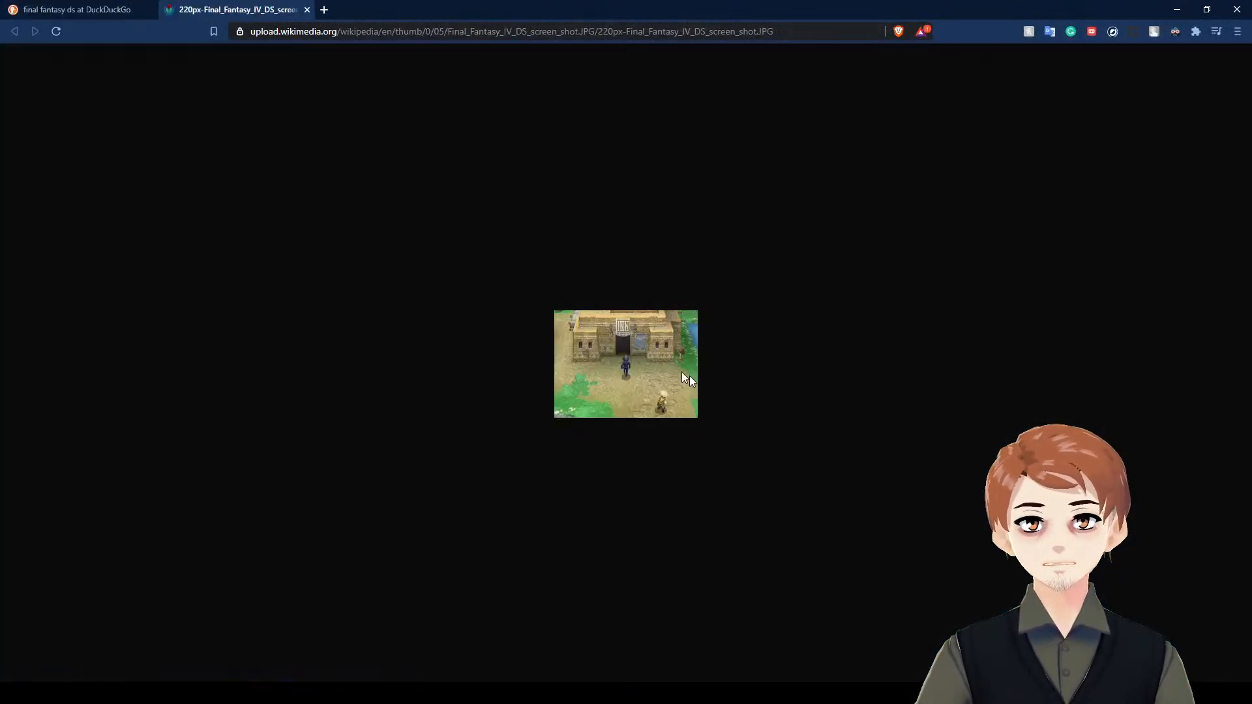
{"action": "scroll", "coordinate": [628, 356], "scroll_direction": "up", "scroll_amount": 9, "text": "ctrl"}
{"action": "scroll", "coordinate": [648, 357], "scroll_direction": "down", "scroll_amount": 5, "text": "ctrl"}
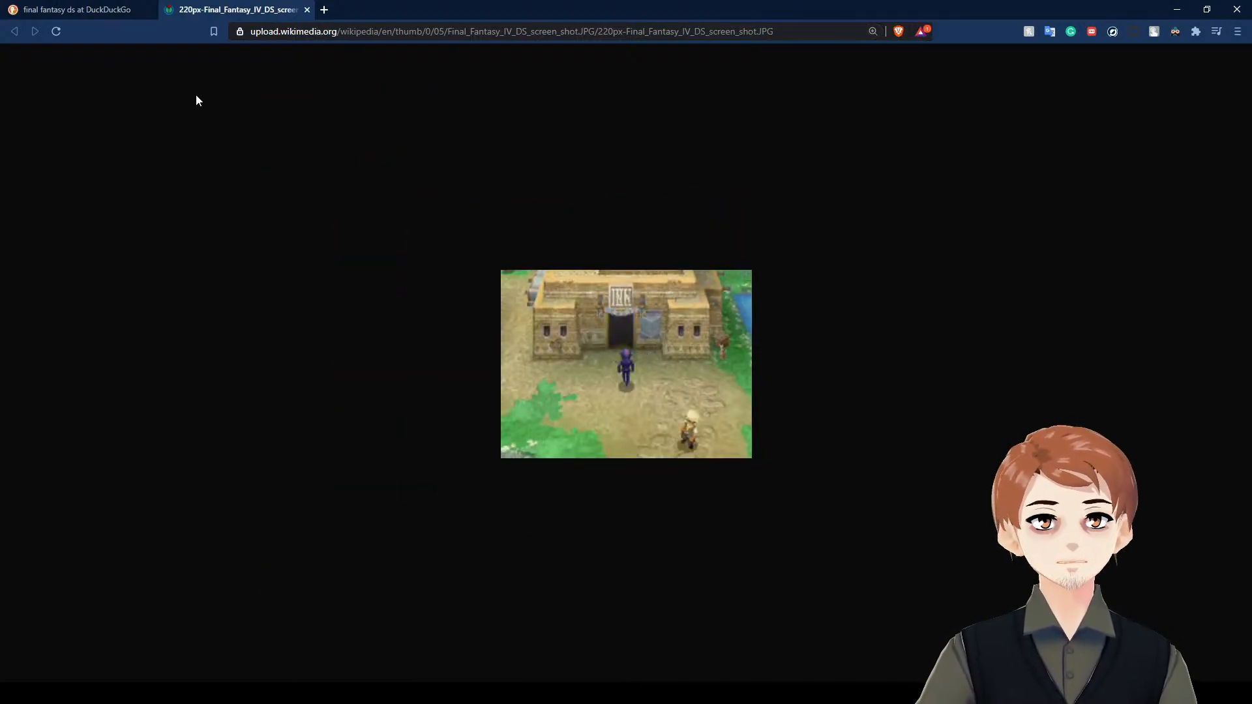
{"action": "left_click", "coordinate": [77, 9]}
{"action": "scroll", "coordinate": [709, 397], "scroll_direction": "down", "scroll_amount": 2}
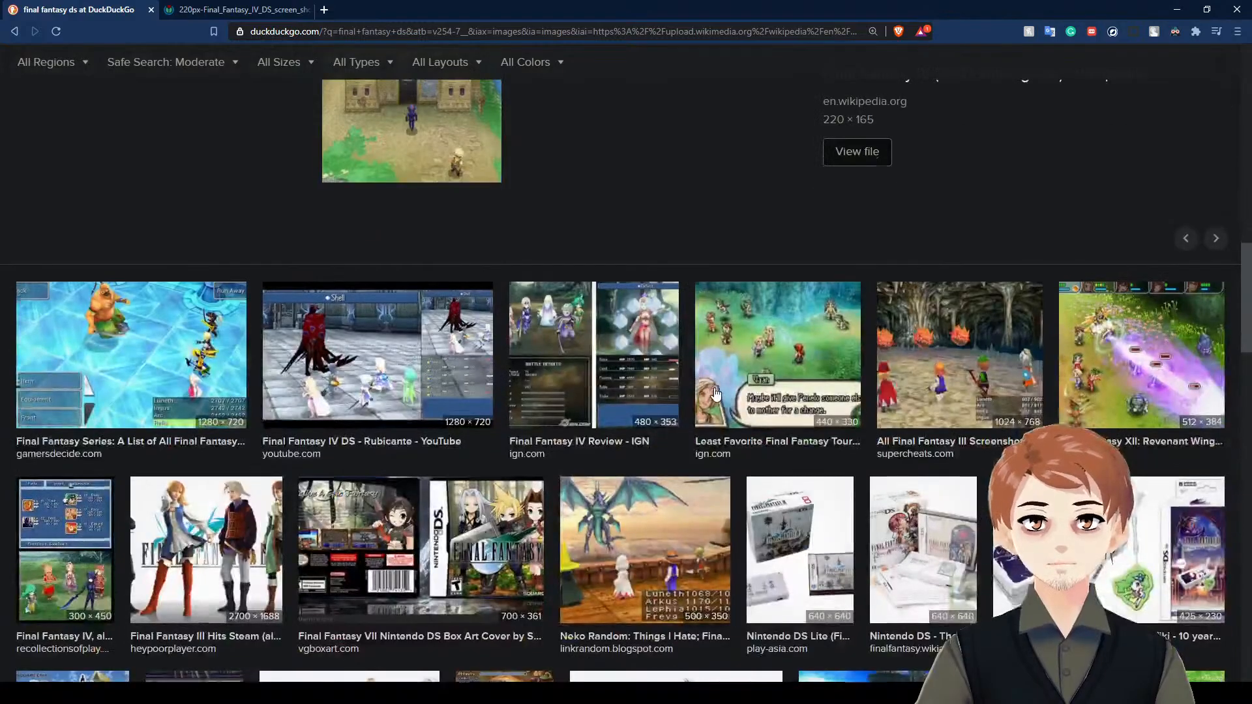
{"action": "scroll", "coordinate": [709, 396], "scroll_direction": "up", "scroll_amount": 5}
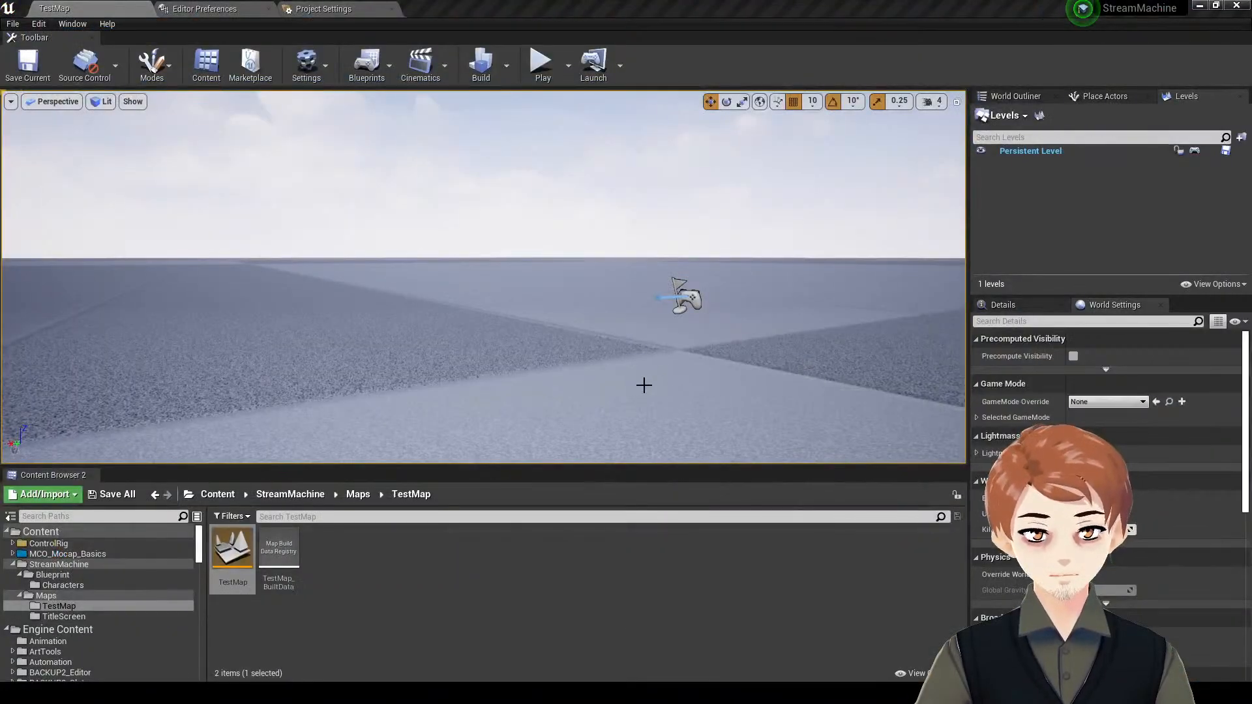
- Play-test TestMap in the Unreal editor again, running the character in all directions while viewing it from different camera angles
{"action": "key", "text": "alt+p"}
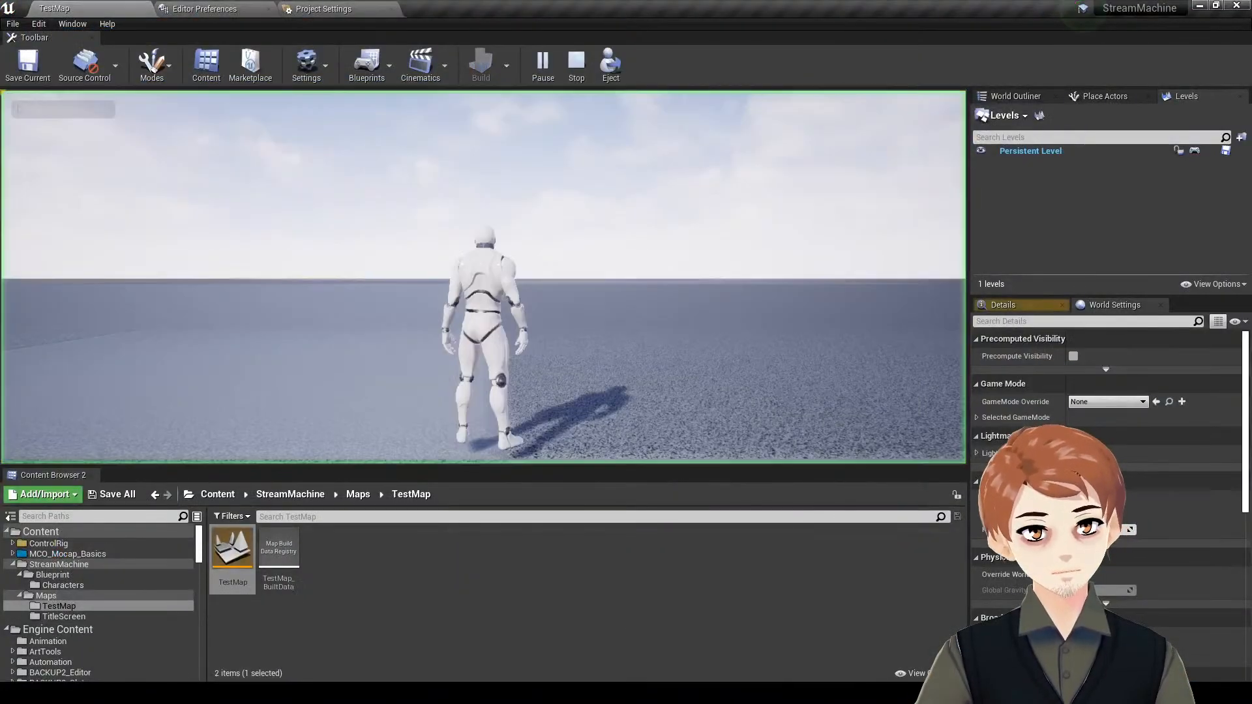
{"action": "key", "text": "w"}
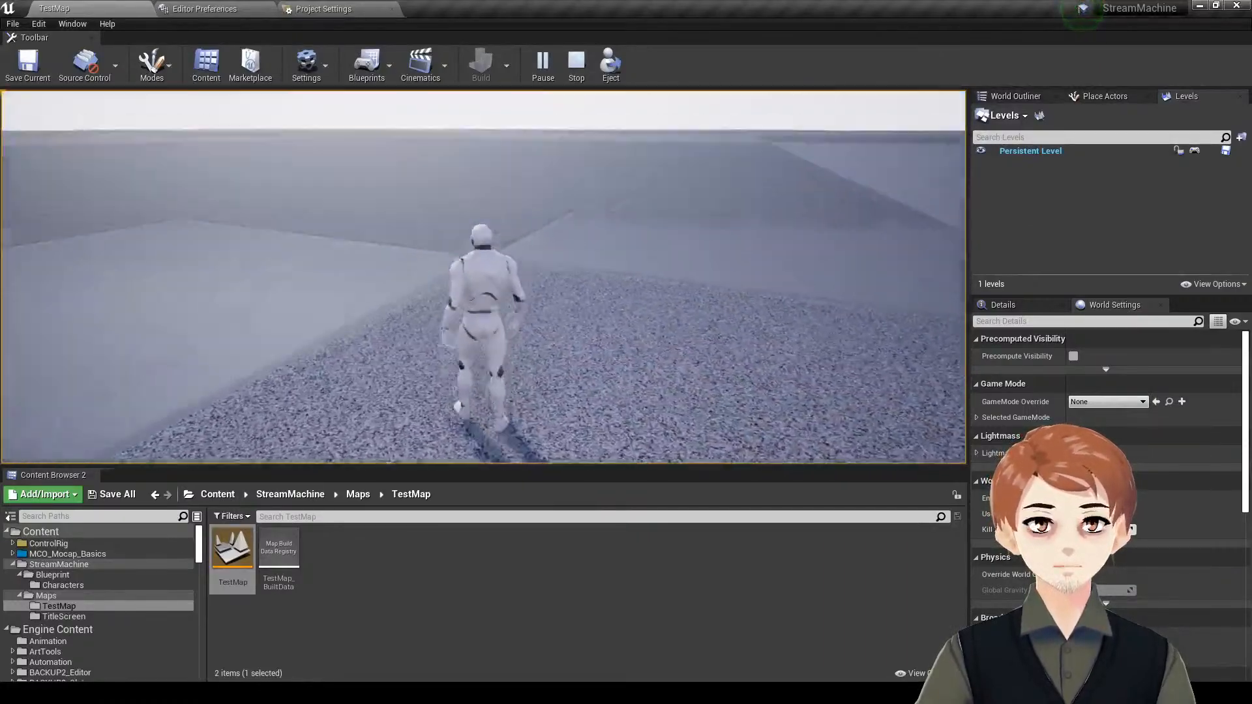
{"action": "key", "text": "w"}
{"action": "key", "text": "a"}
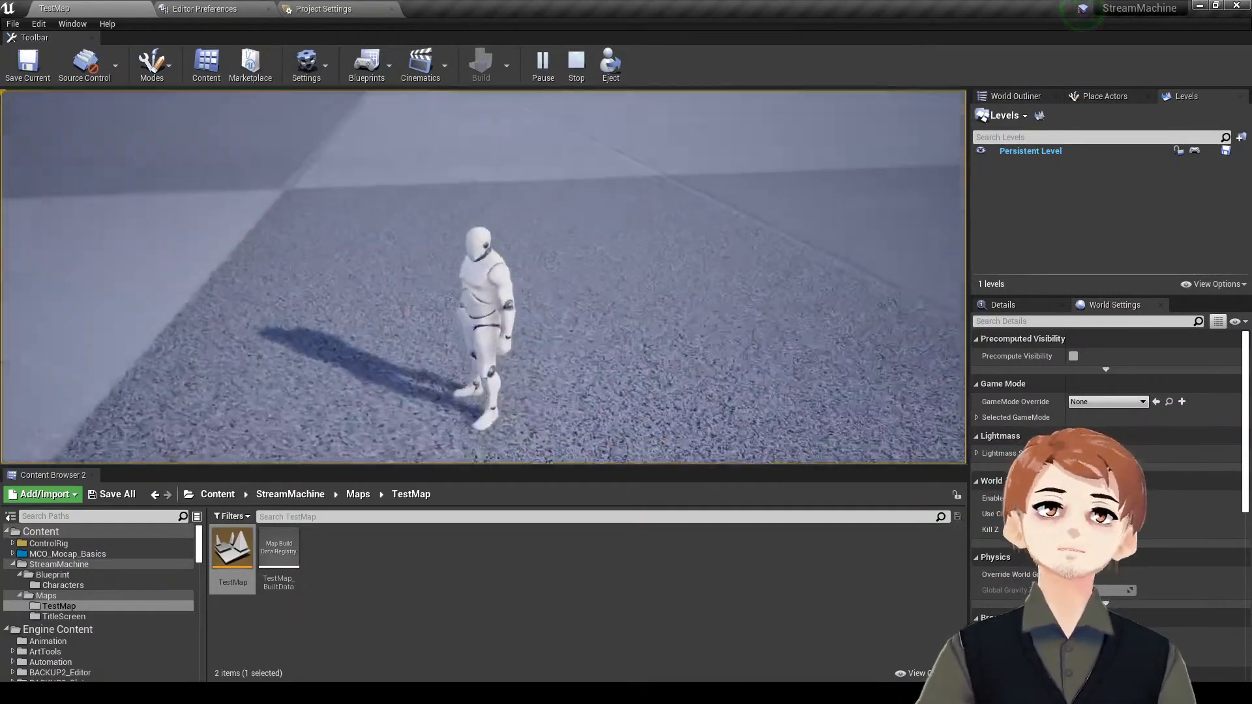
{"action": "key", "text": "d"}
{"action": "key", "text": "w"}
{"action": "key", "text": "d"}
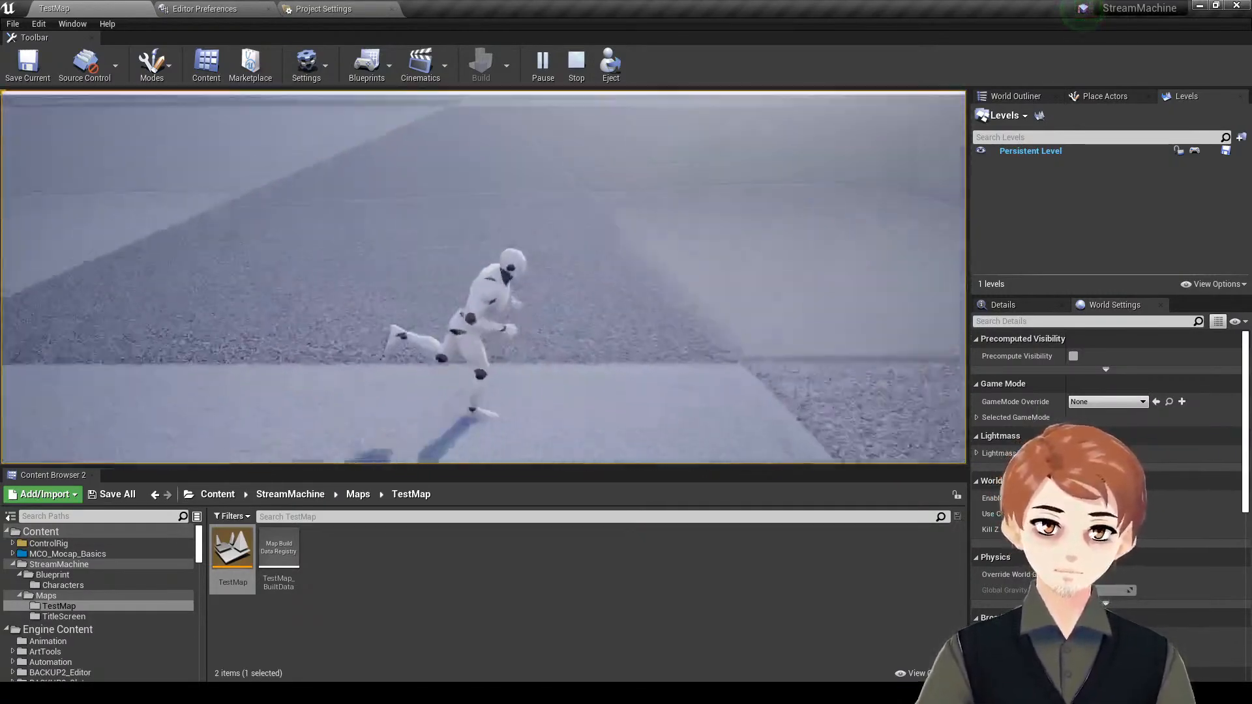
{"action": "key", "text": "w"}
{"action": "key", "text": "a"}
{"action": "key", "text": "d"}
{"action": "key", "text": "s"}
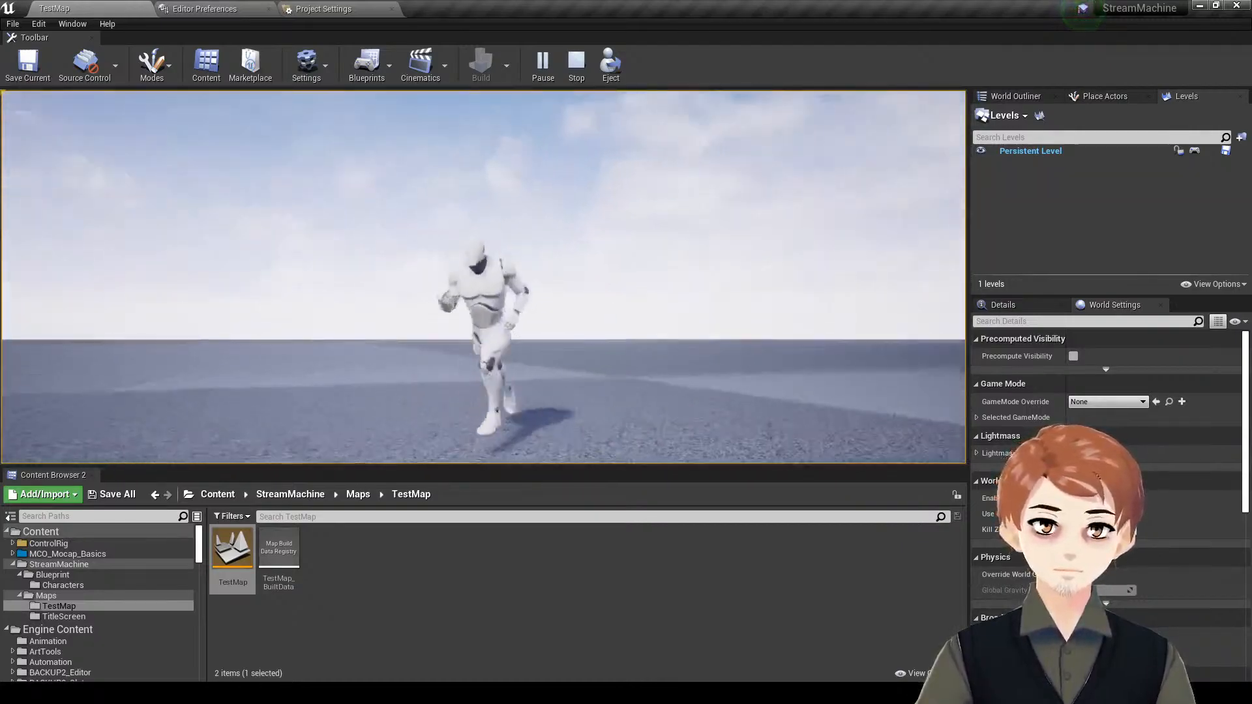
{"action": "key", "text": "w"}
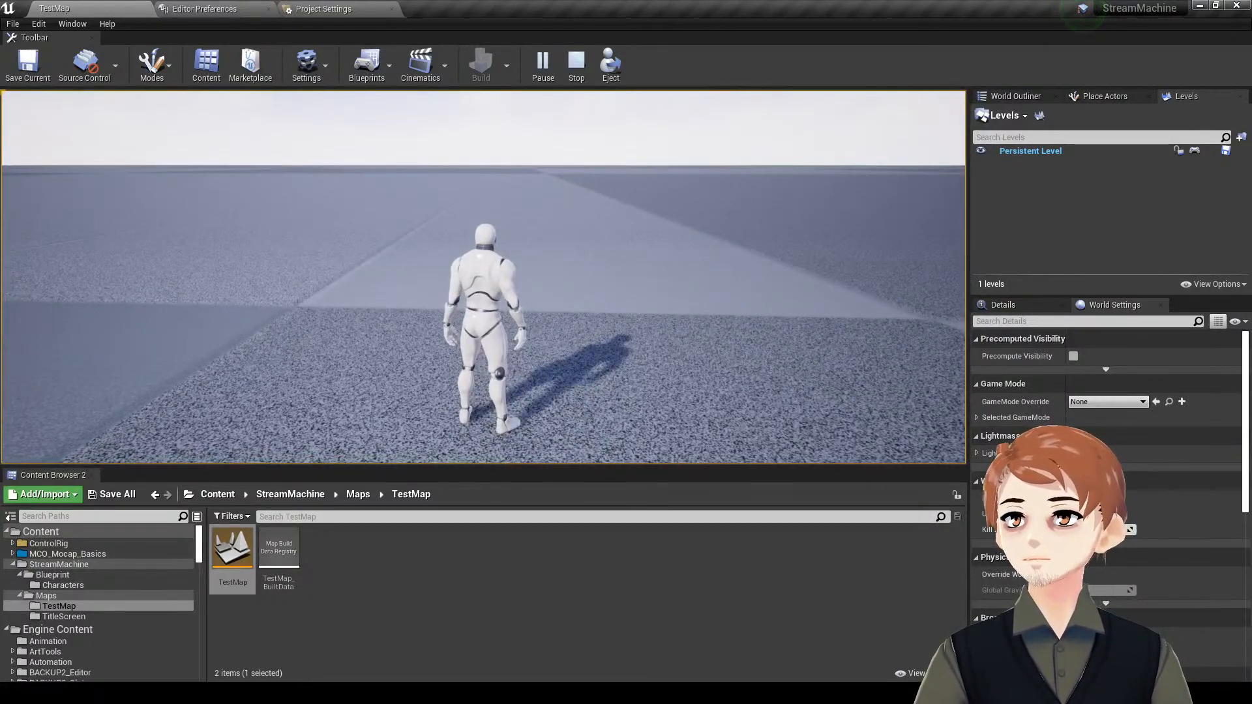
- Switch to the web browser and search DuckDuckGo images for "dragon quest 11"
{"action": "key", "text": "super"}
{"action": "left_click_drag", "start_coordinate": [0, 11], "coordinate": [507, 0]}
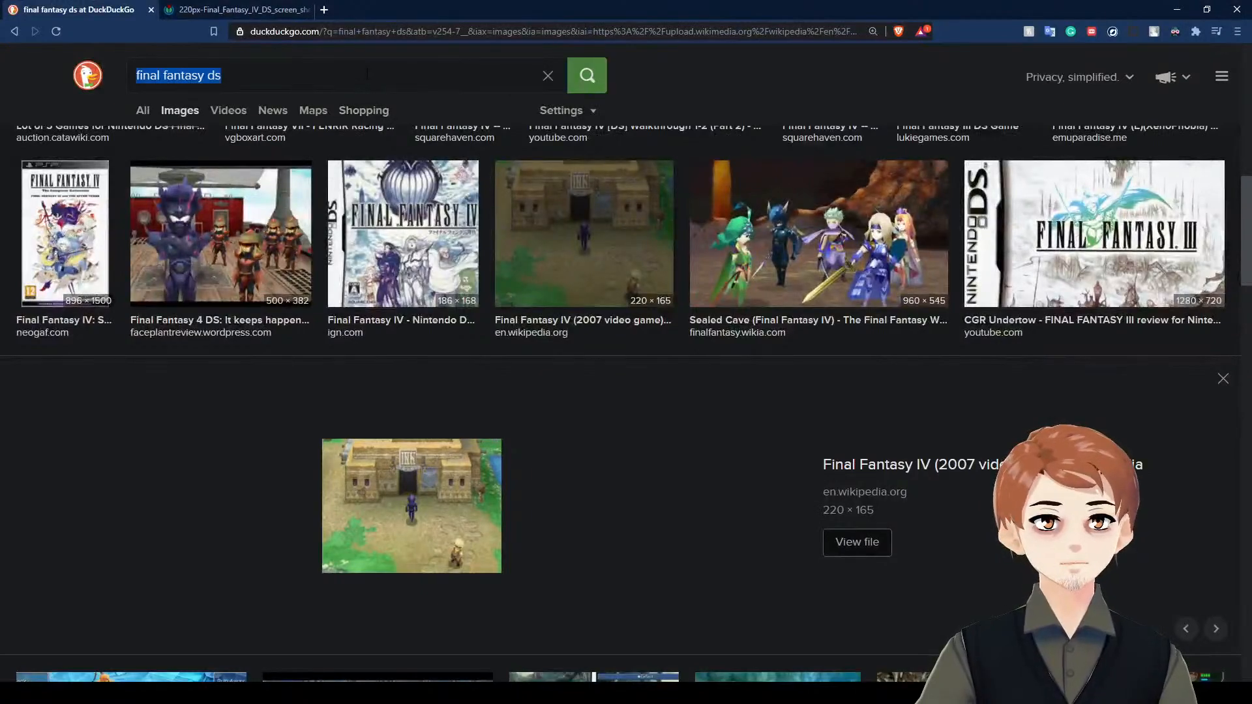
{"action": "type", "text": "dragon qu"}
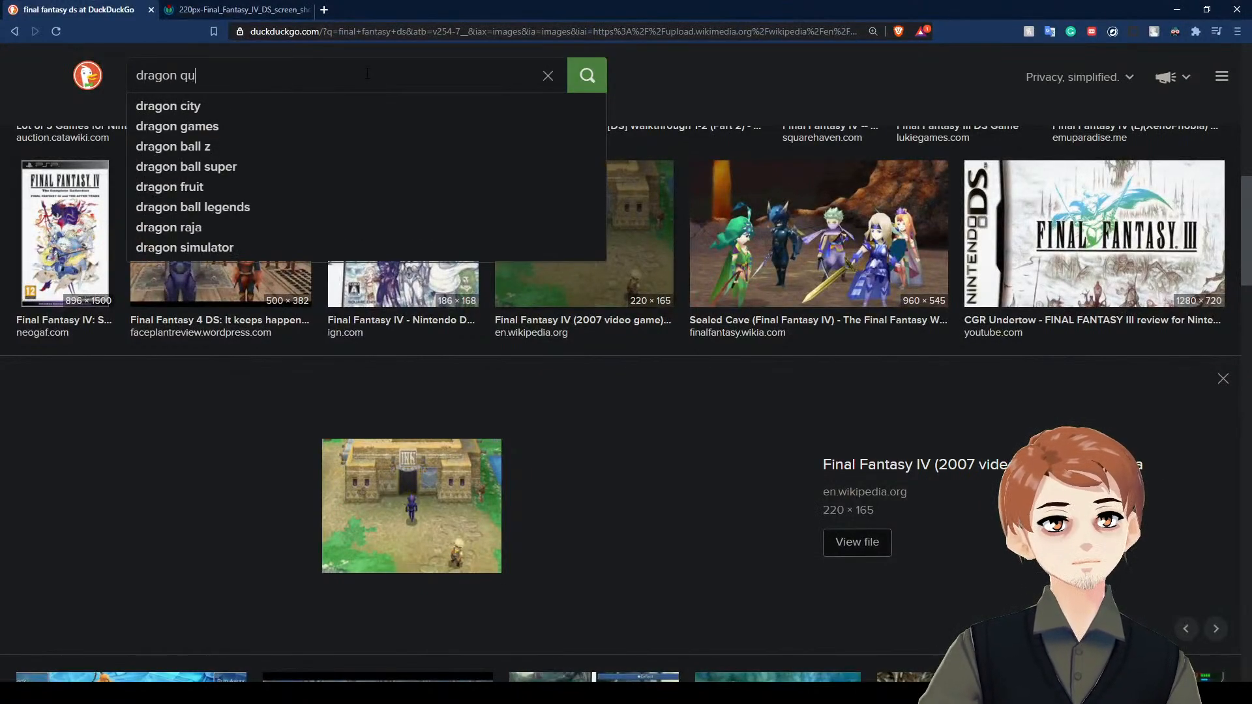
{"action": "type", "text": "est 11"}
{"action": "key", "text": "Return"}
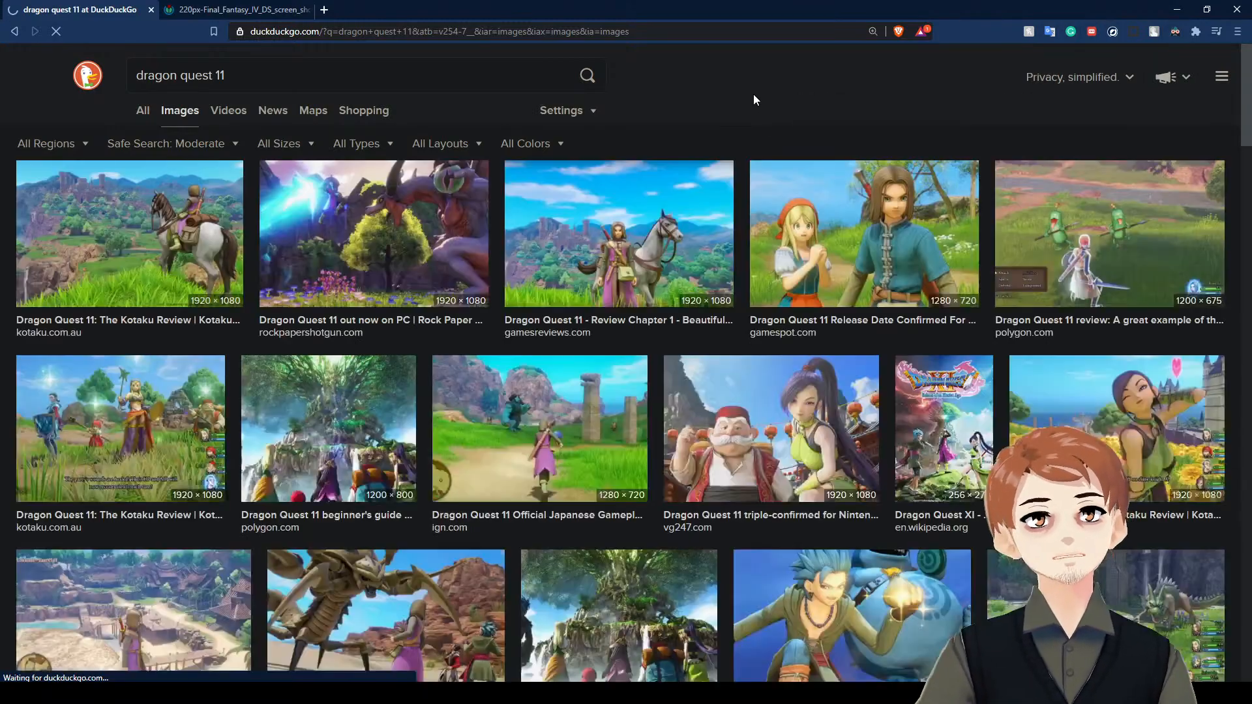
- View the Dragon Quest 11 running screenshot from ign.com and the polygon.com battle screenshot full size in a separate tab
{"action": "middle_click", "coordinate": [595, 421]}
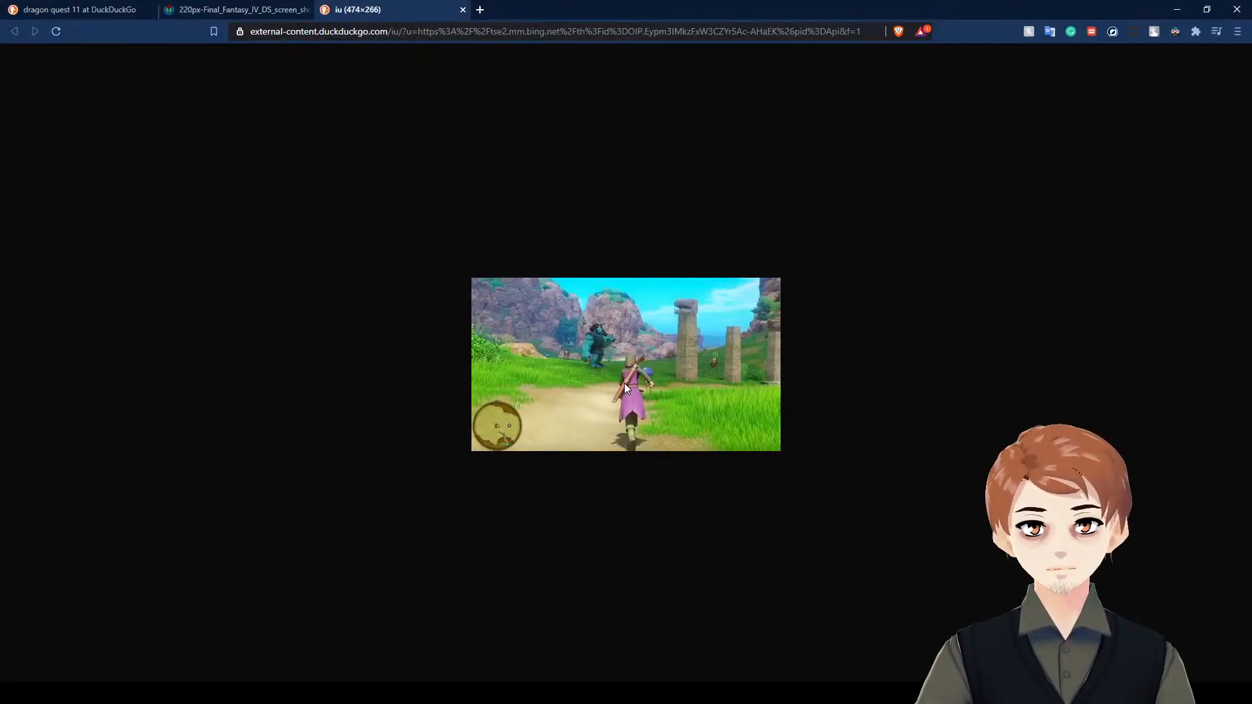
{"action": "left_click", "coordinate": [84, 8]}
{"action": "left_click", "coordinate": [668, 209]}
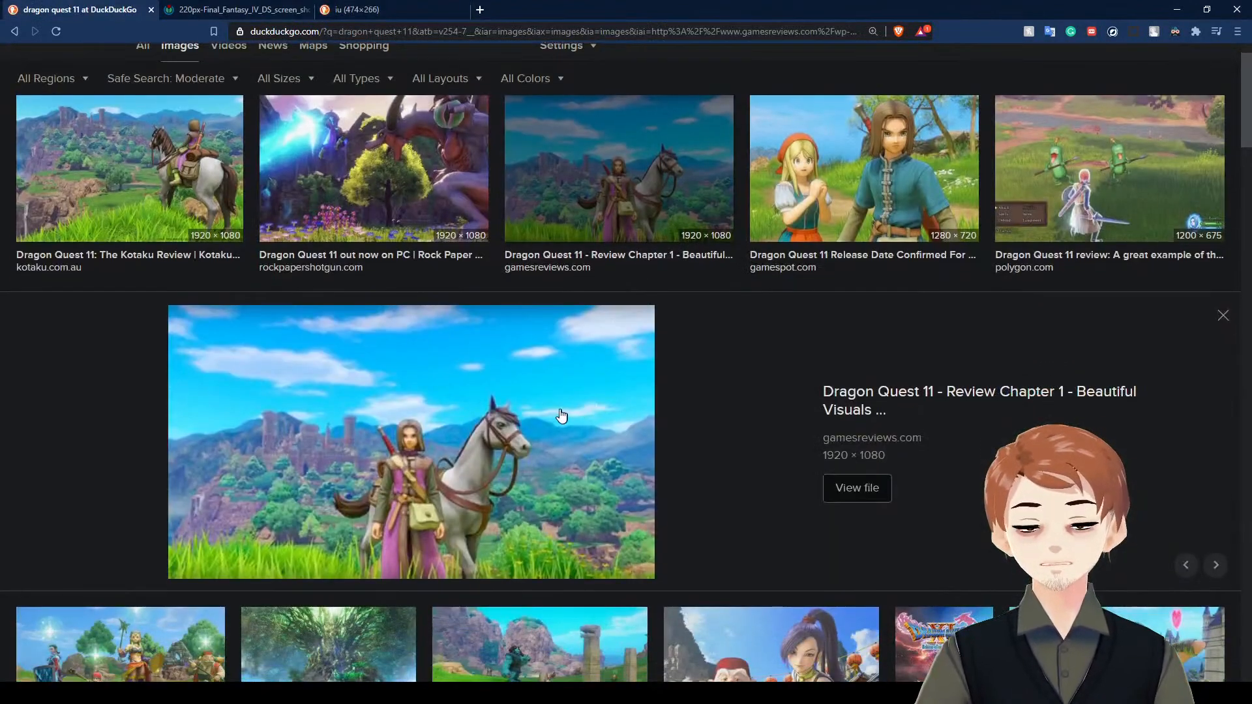
{"action": "left_click", "coordinate": [1141, 150]}
{"action": "left_click_drag", "start_coordinate": [614, 456], "coordinate": [376, 6]}
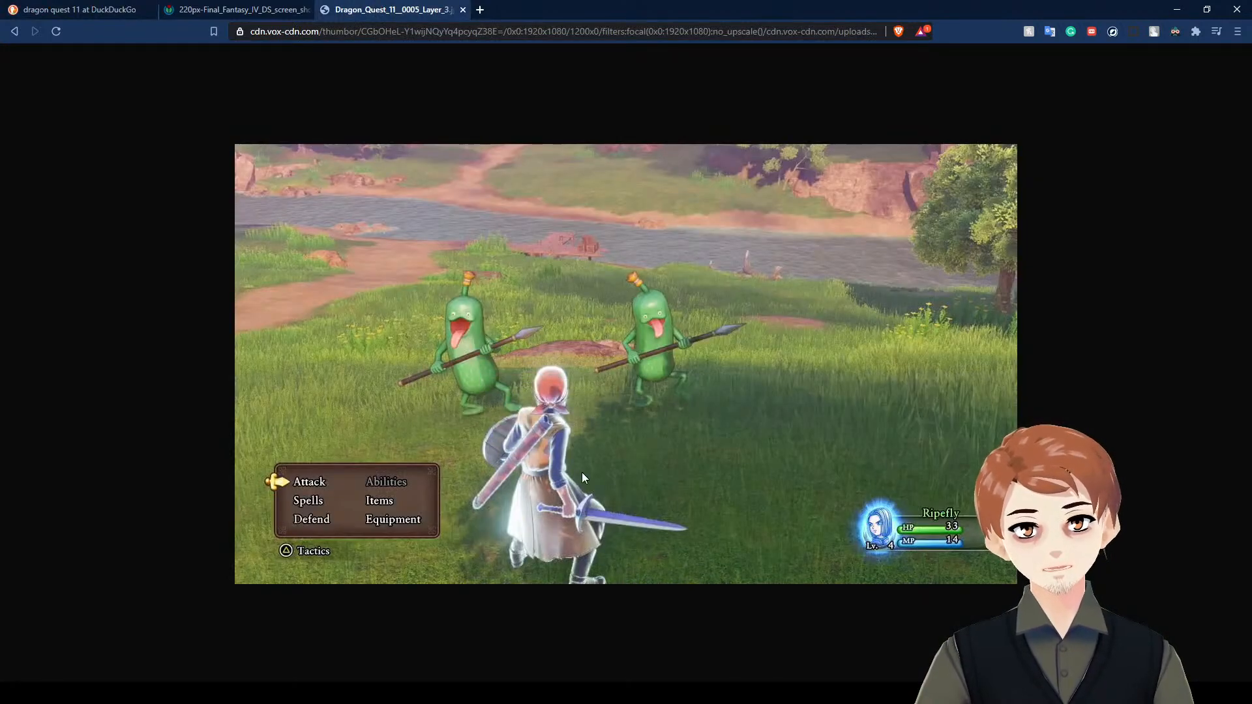
- Revisit the Final Fantasy IV screenshot, and load the ign.com Dragon Quest 11 gameplay image into the tab showing the battle screenshot
{"action": "left_click", "coordinate": [180, 7]}
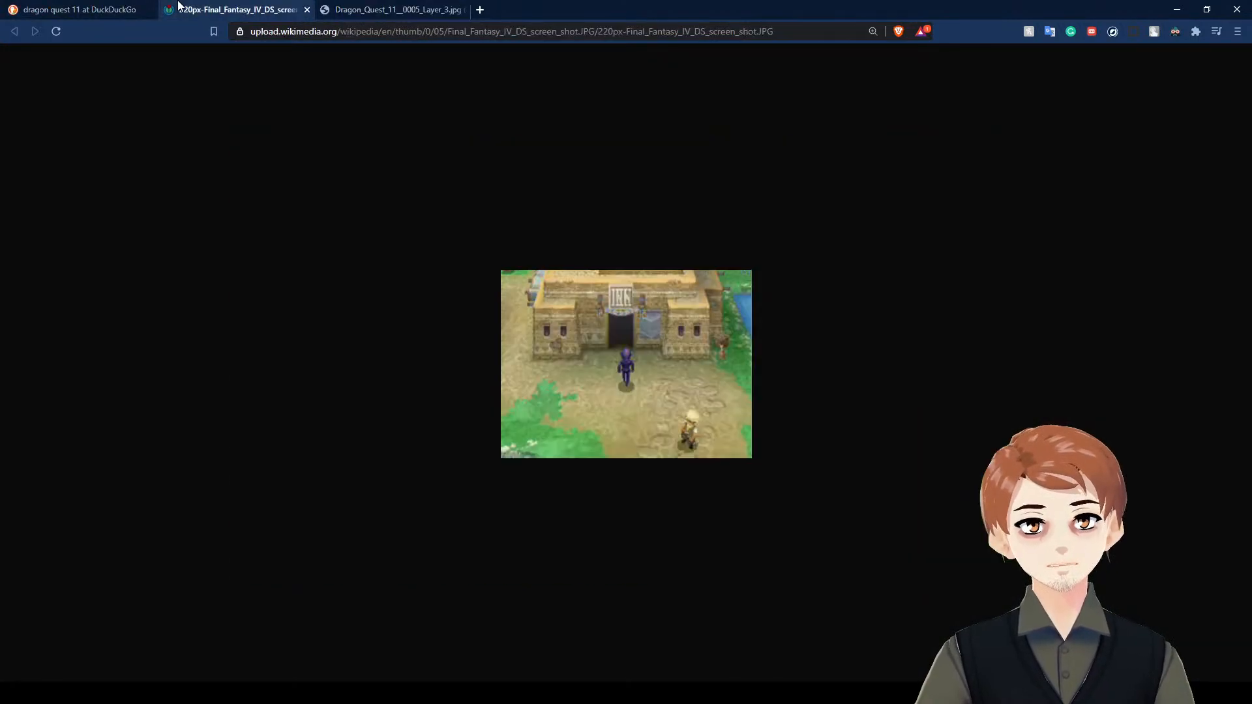
{"action": "left_click", "coordinate": [91, 9]}
{"action": "scroll", "coordinate": [554, 285], "scroll_direction": "down", "scroll_amount": 5}
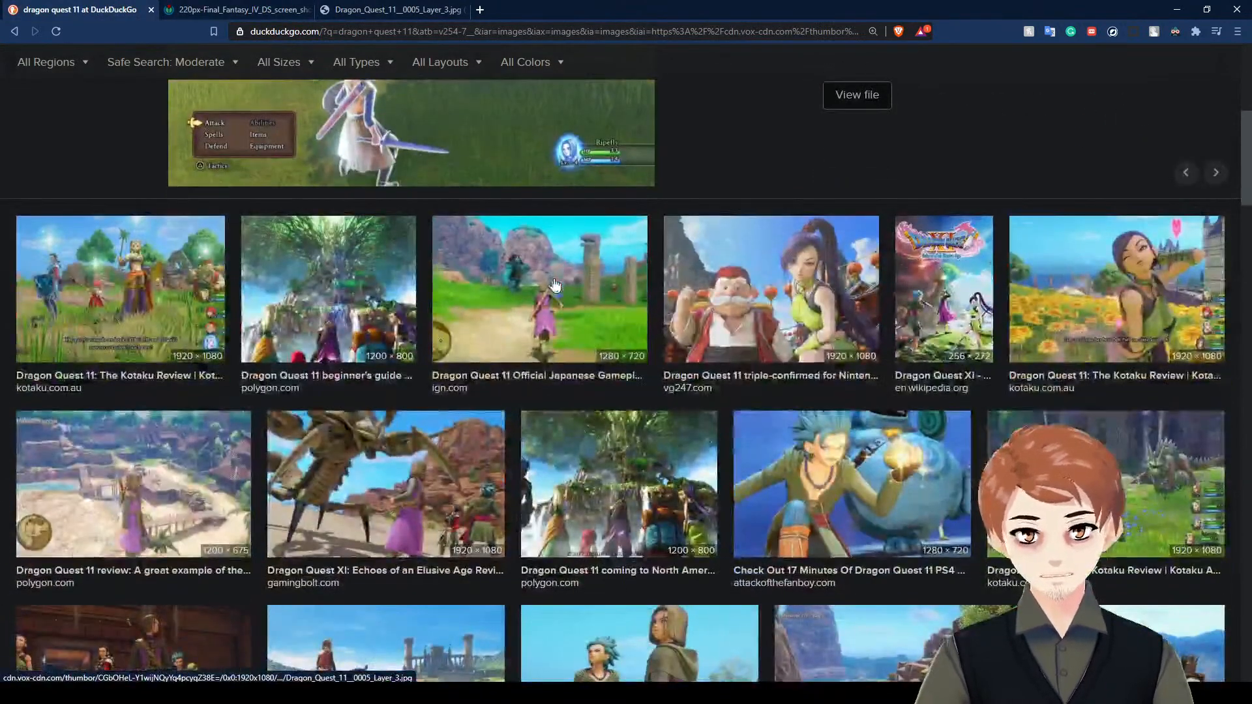
{"action": "left_click", "coordinate": [554, 285]}
{"action": "left_click_drag", "start_coordinate": [502, 436], "coordinate": [392, 10]}
{"action": "scroll", "coordinate": [296, 131], "scroll_direction": "up", "scroll_amount": 4}
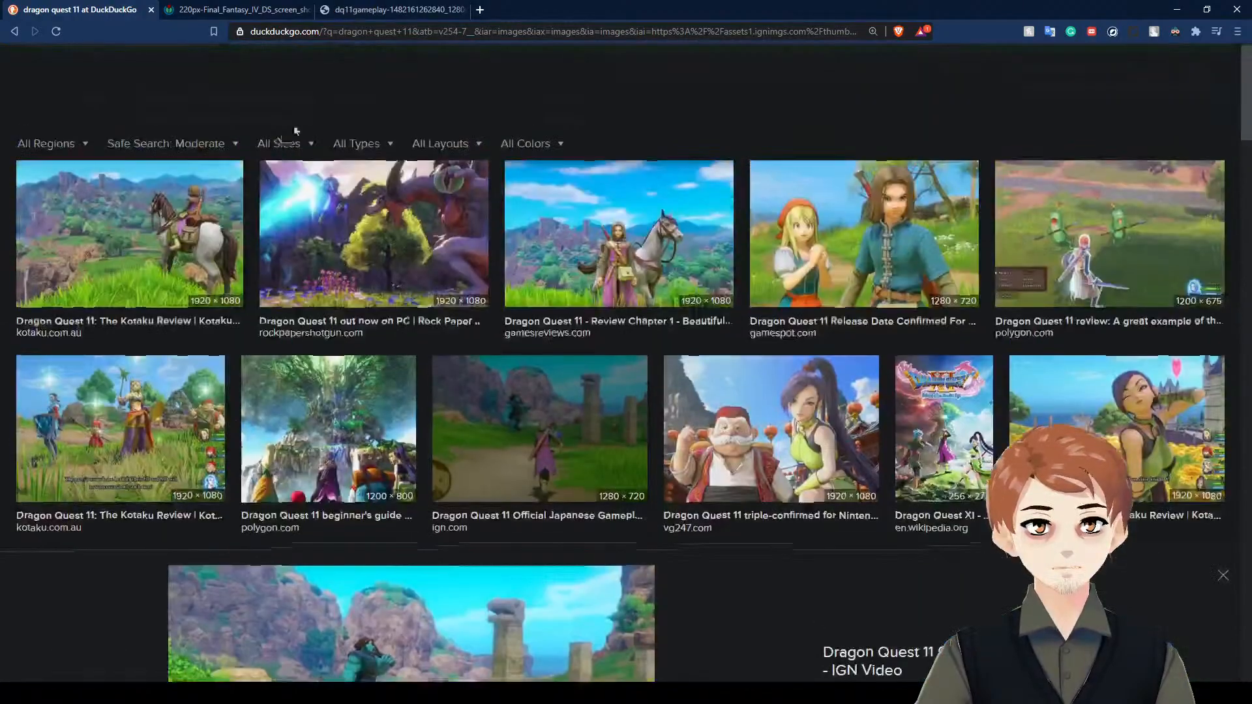
- Search DuckDuckGo images for "dragon quest 11 2d" and compare the full-size rpgsite.net screenshot with the ign.com 3D gameplay image
{"action": "type", "text": "2d"}
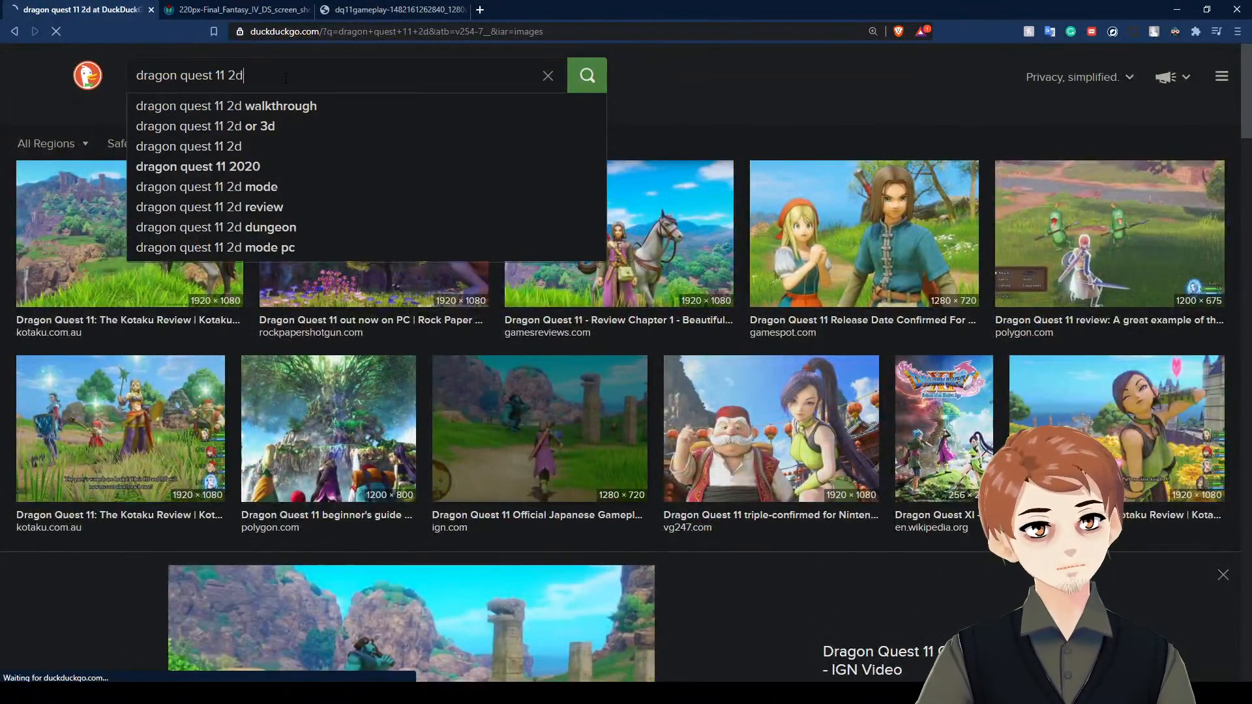
{"action": "key", "text": "Return"}
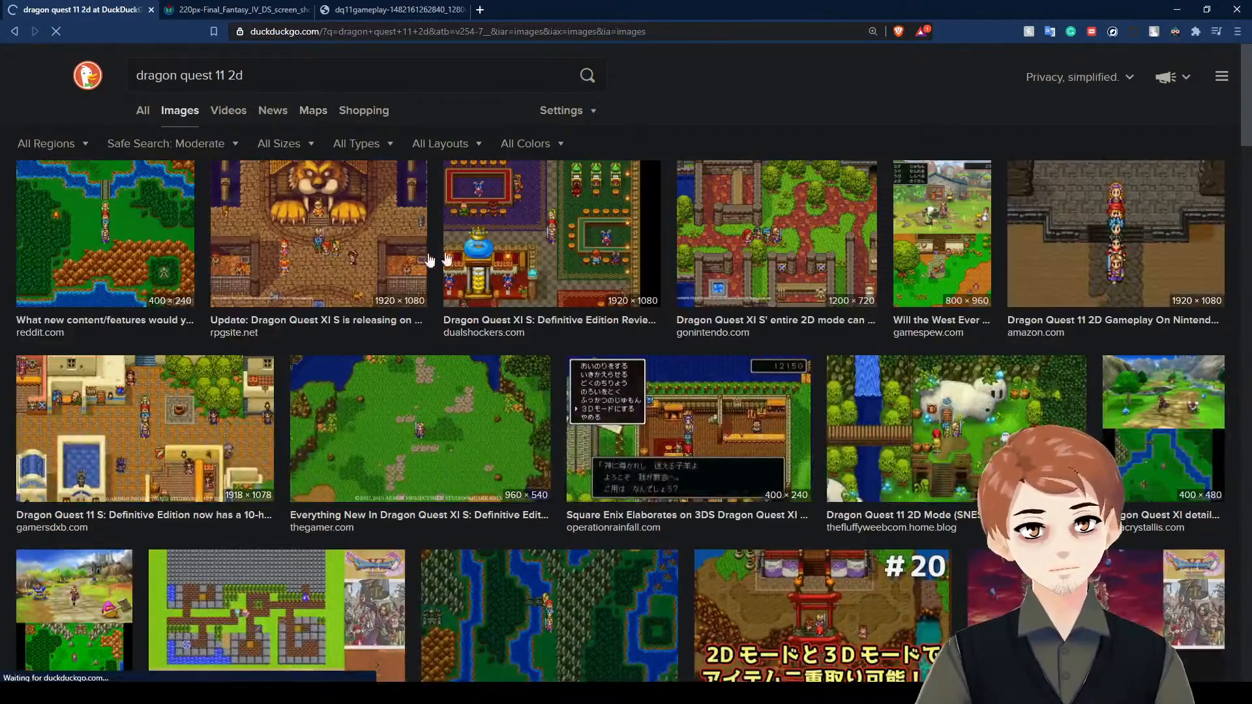
{"action": "left_click", "coordinate": [352, 258]}
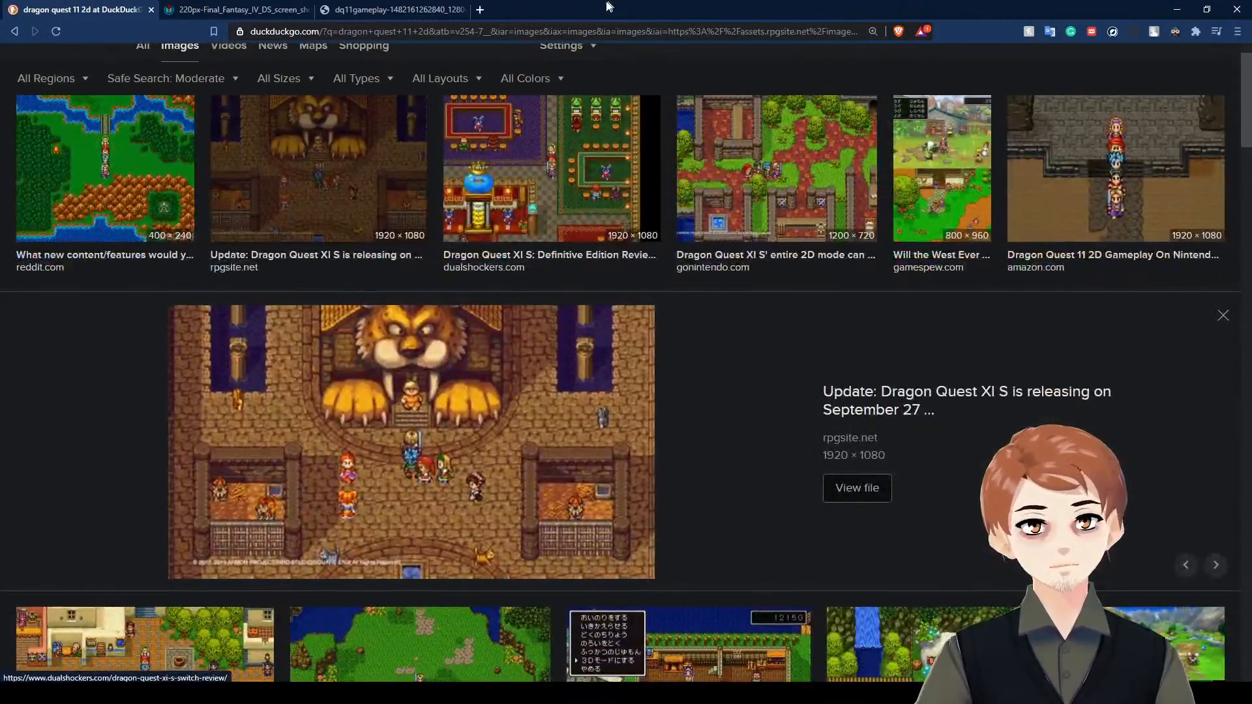
{"action": "left_click", "coordinate": [499, 403]}
{"action": "left_click", "coordinate": [432, 8]}
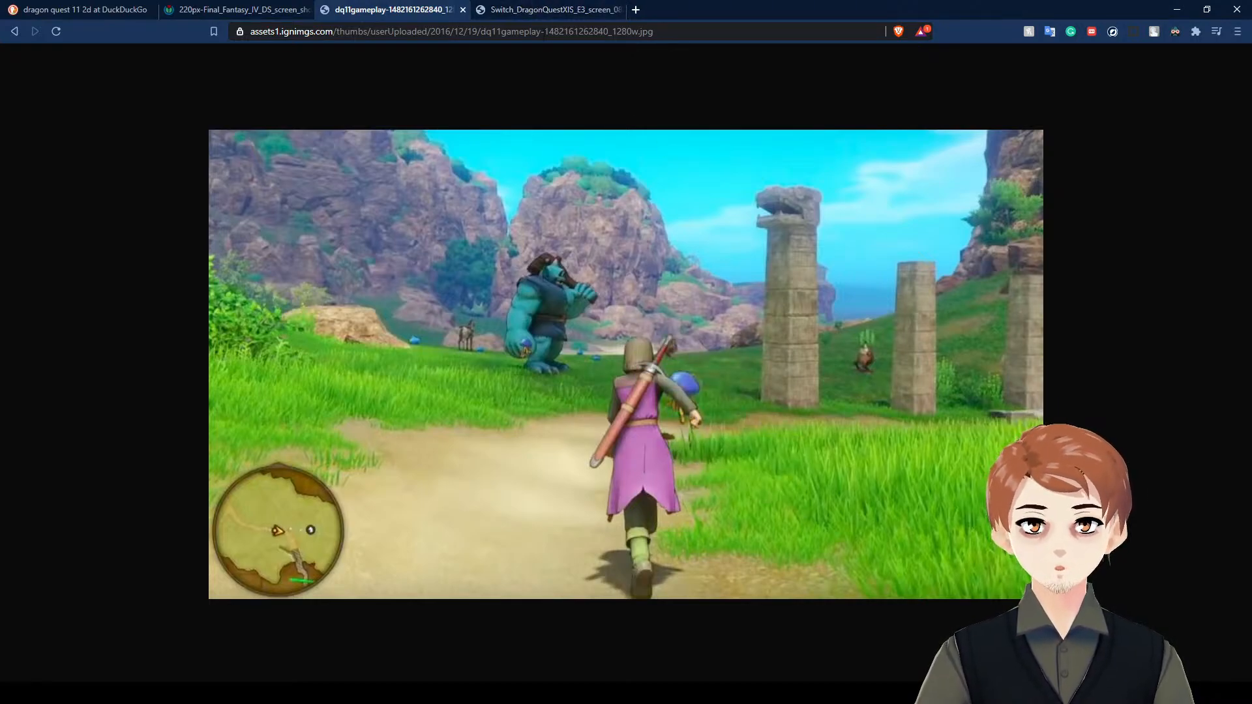
{"action": "left_click", "coordinate": [565, 6]}
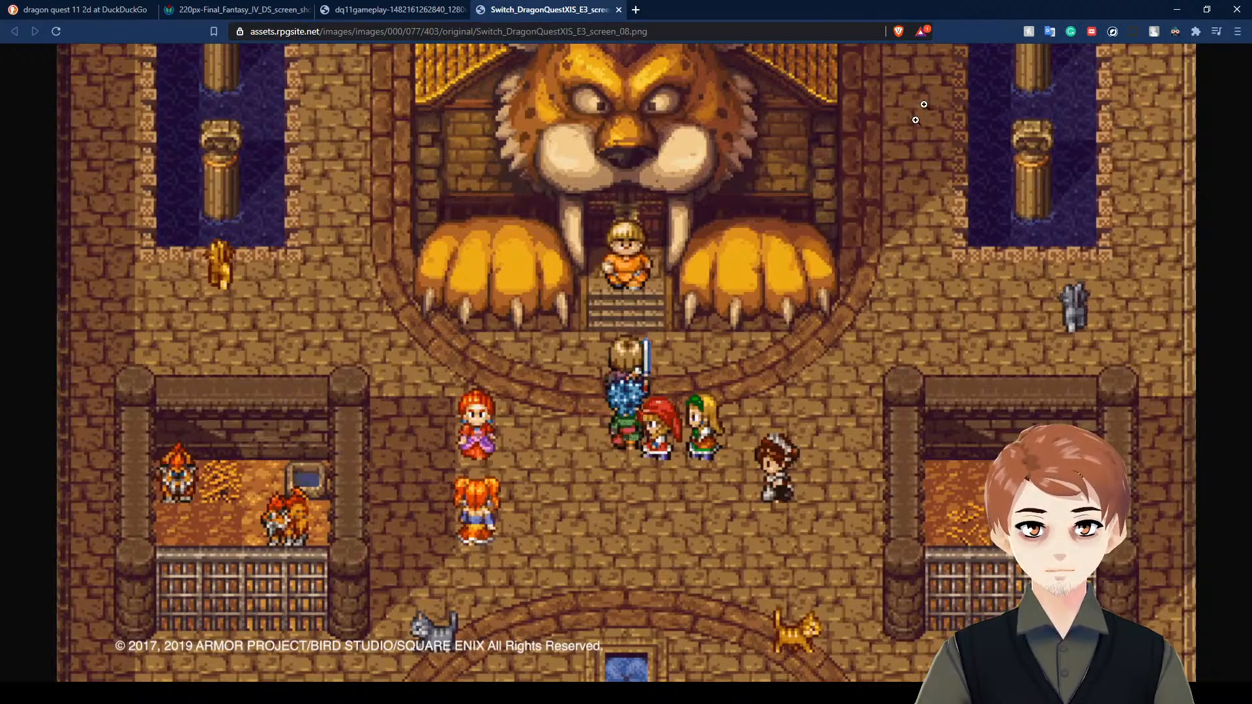
- Switch back to the Unreal editor and run the character around in the TestMap play session while turning the camera
{"action": "left_click_drag", "start_coordinate": [900, 5], "coordinate": [1251, 7]}
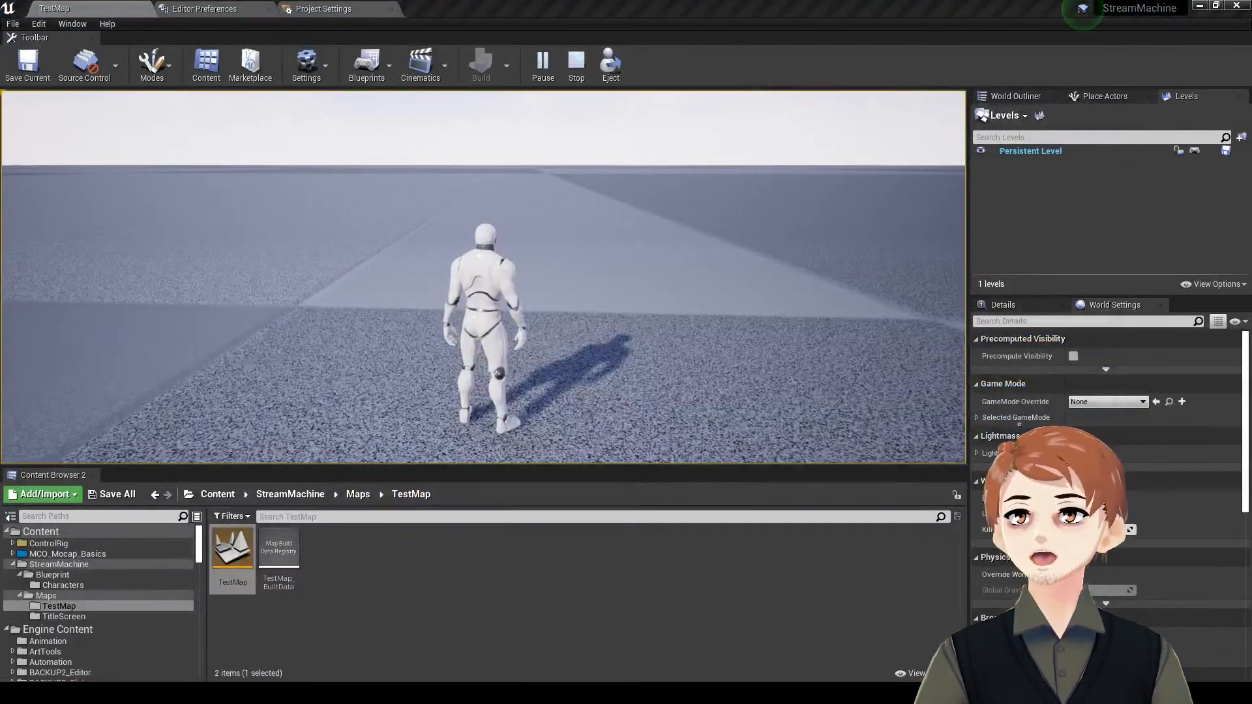
{"action": "left_click", "coordinate": [674, 253]}
{"action": "key", "text": "s"}
{"action": "key", "text": "w"}
{"action": "key", "text": "d"}
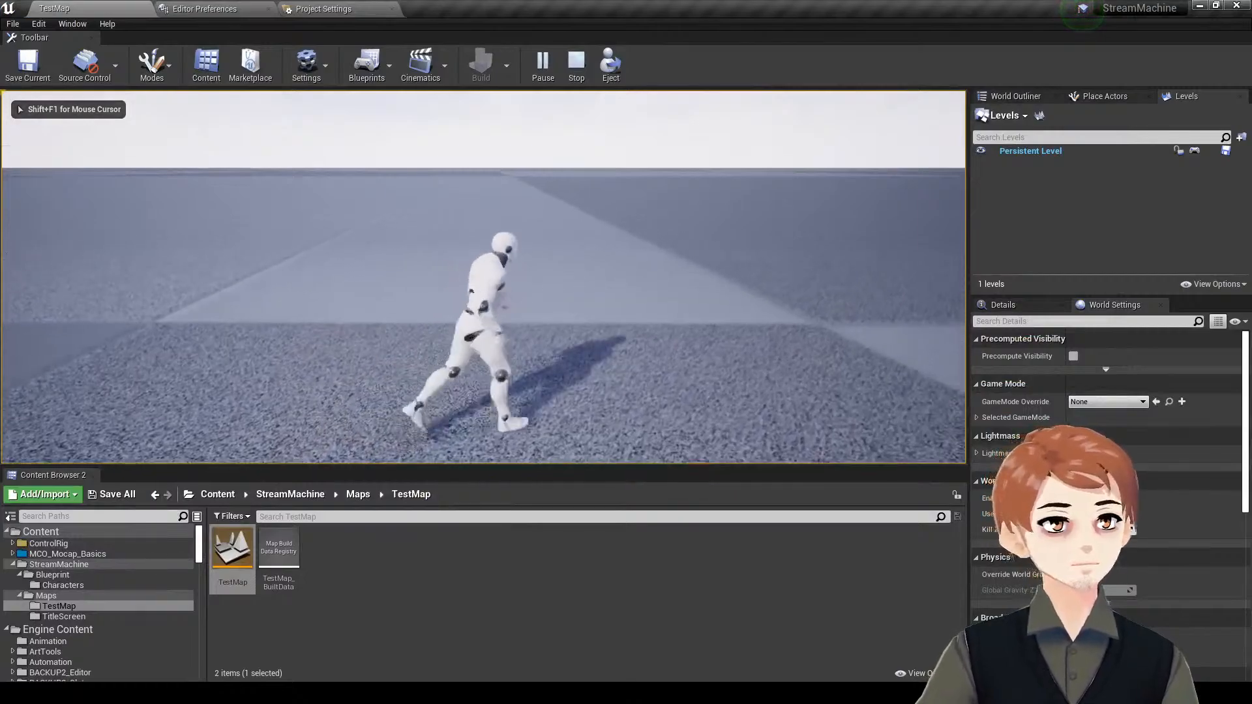
{"action": "key", "text": "super"}
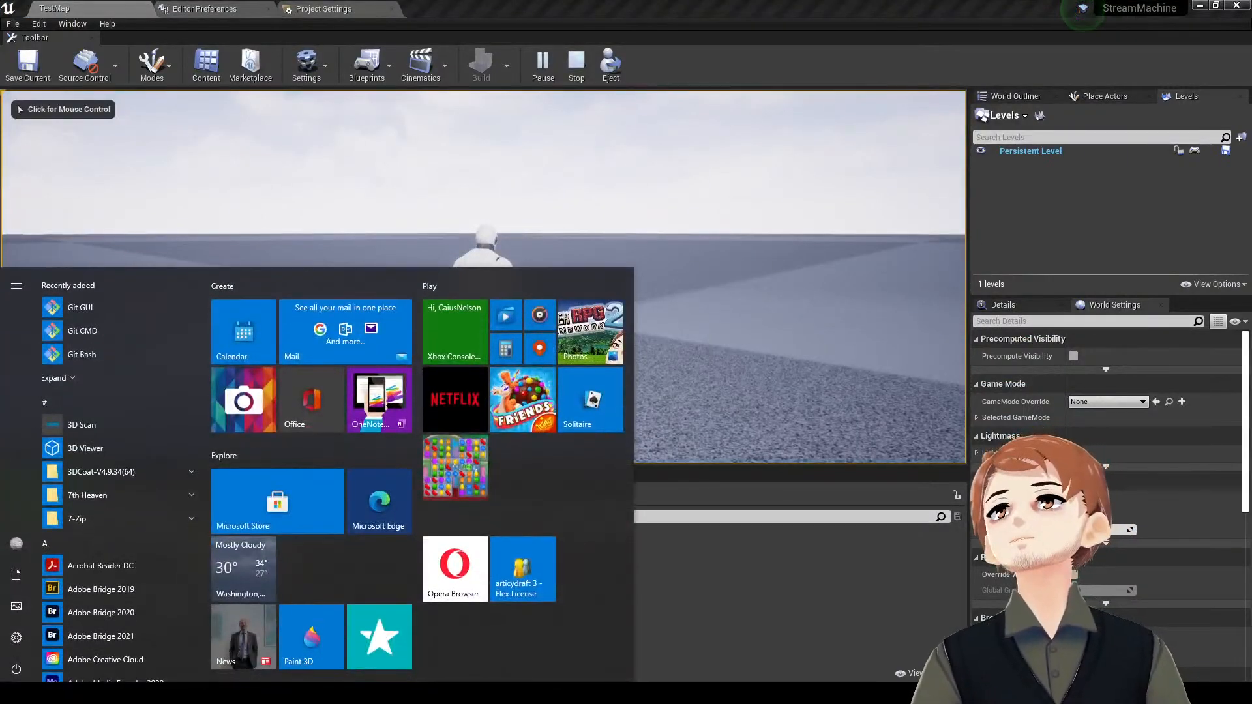
{"action": "key", "text": "super"}
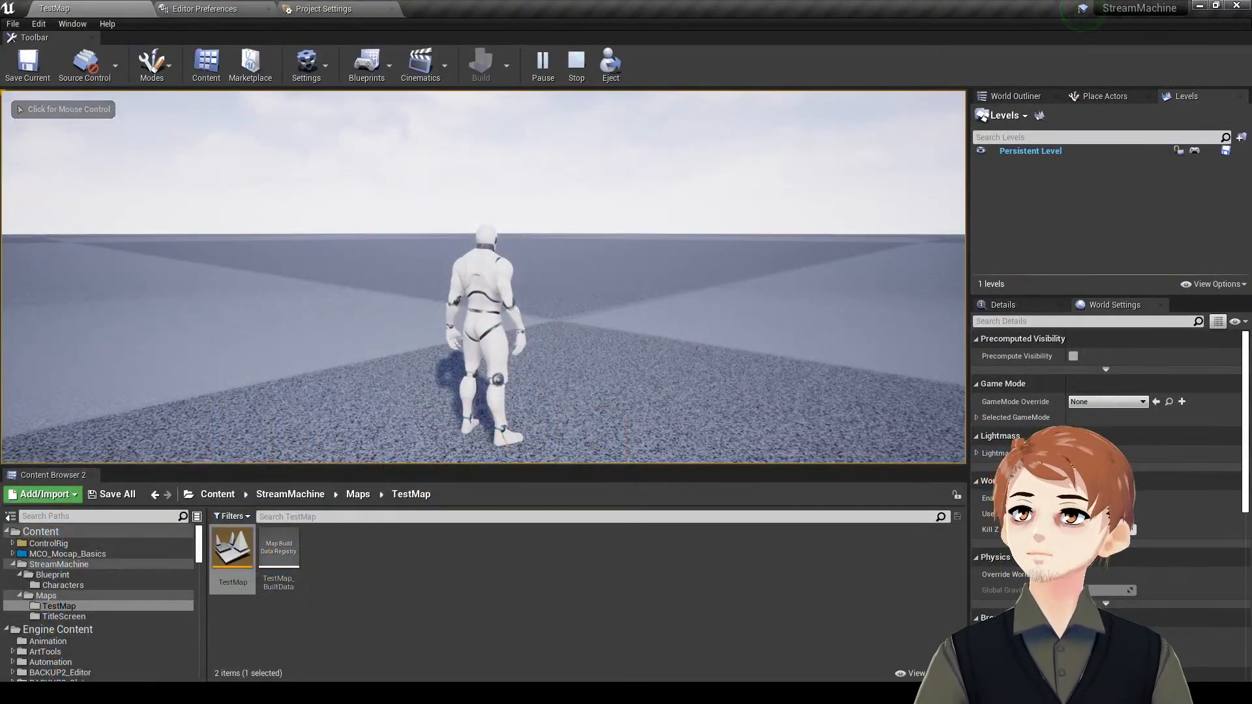
{"action": "left_click", "coordinate": [484, 277]}
{"action": "key", "text": "d"}
{"action": "key", "text": "a"}
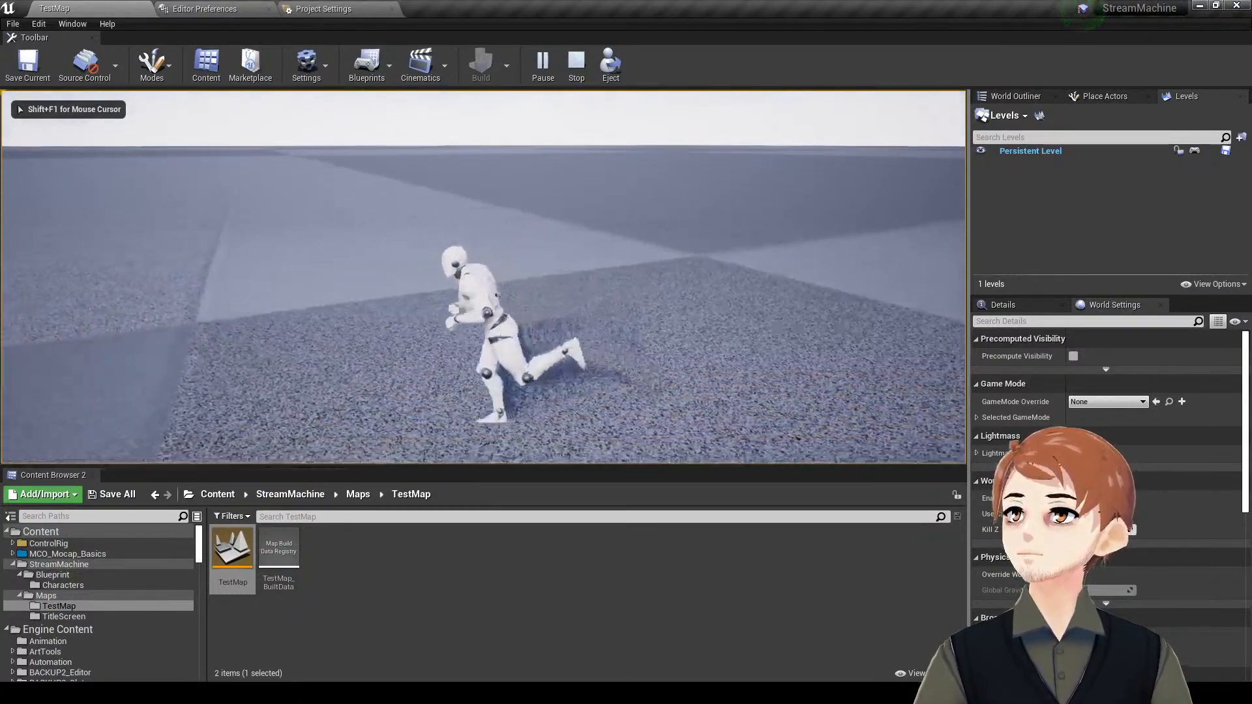
{"action": "key", "text": "d"}
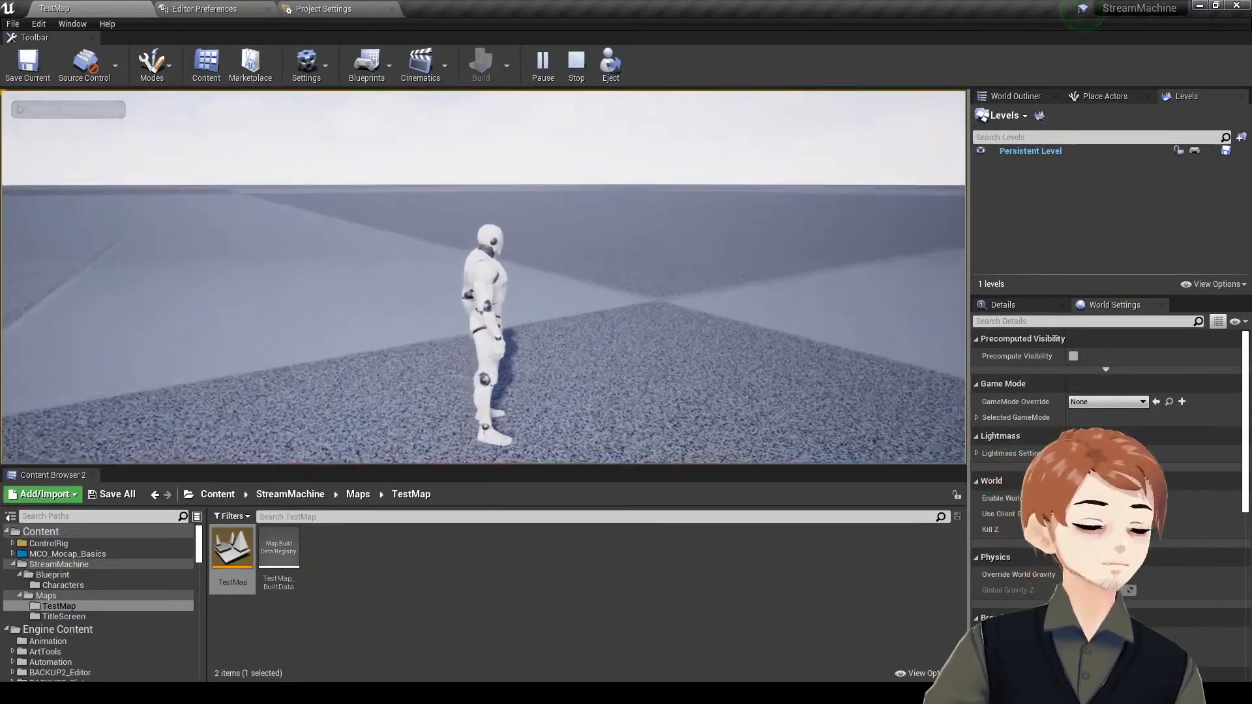
{"action": "key", "text": "w"}
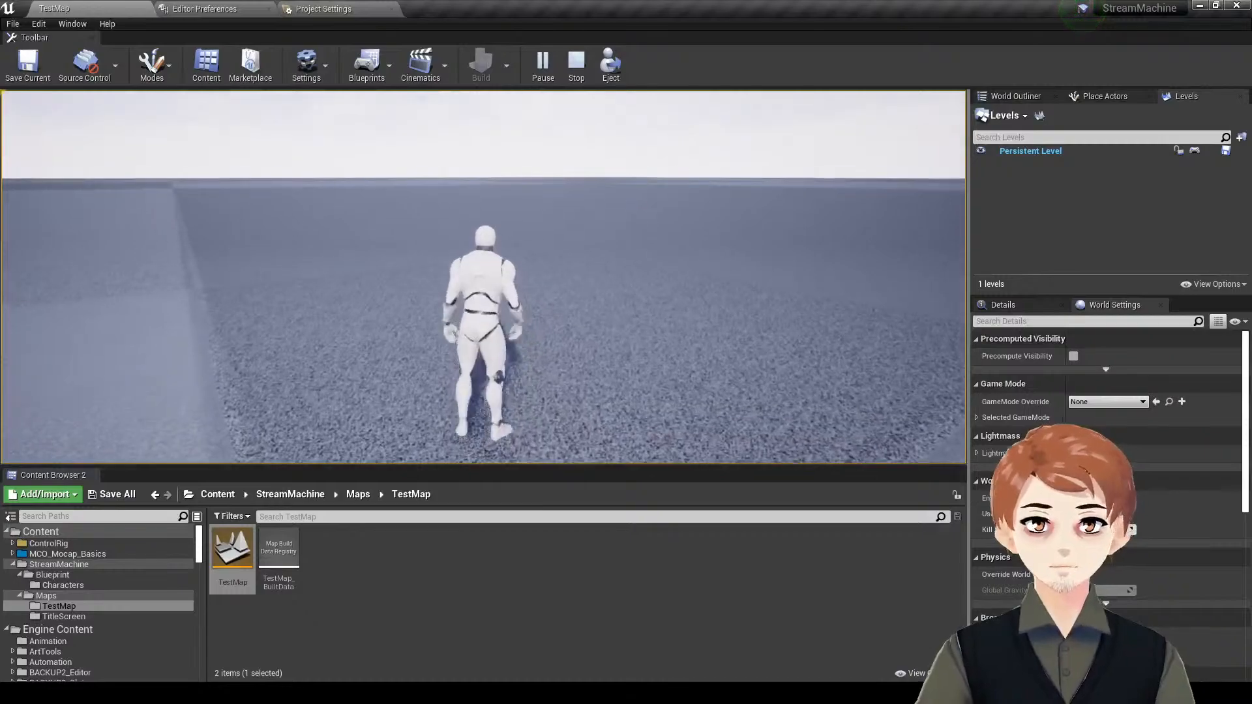
{"action": "key", "text": "super"}
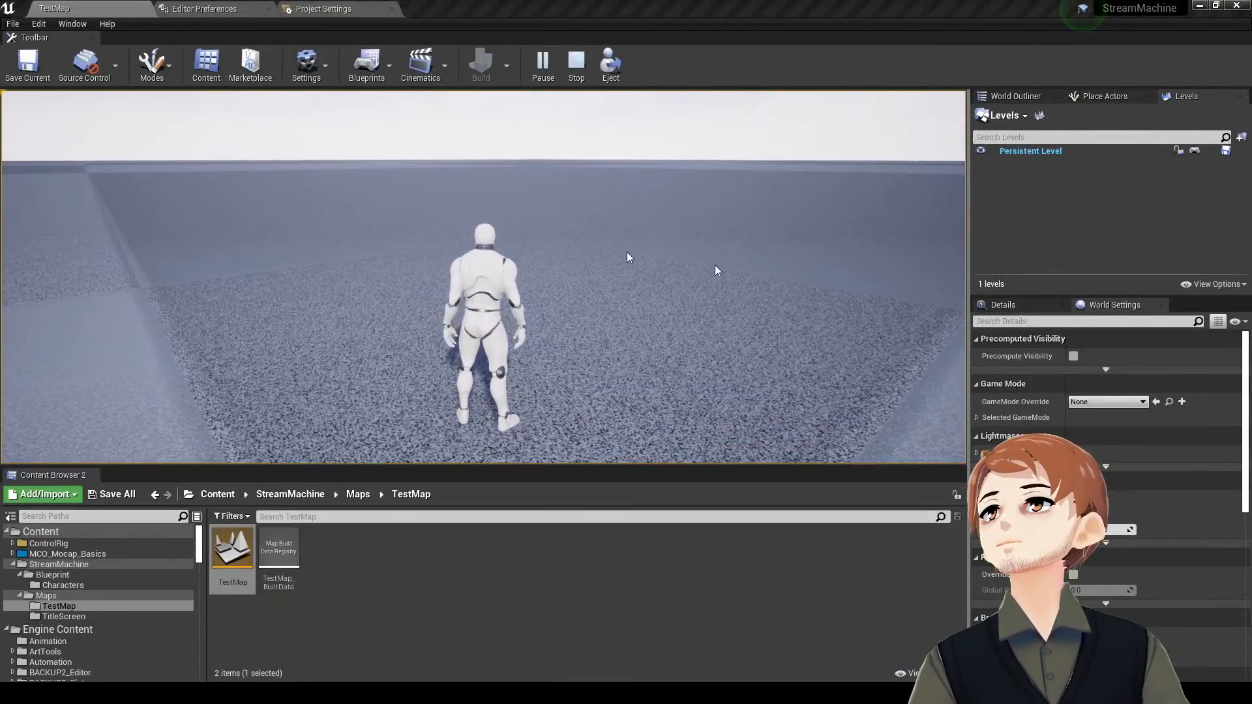
- Switch to the browser window with YouTube, check the Studio live dashboard, and open the live stream's watch page
{"action": "left_click", "coordinate": [977, 6]}
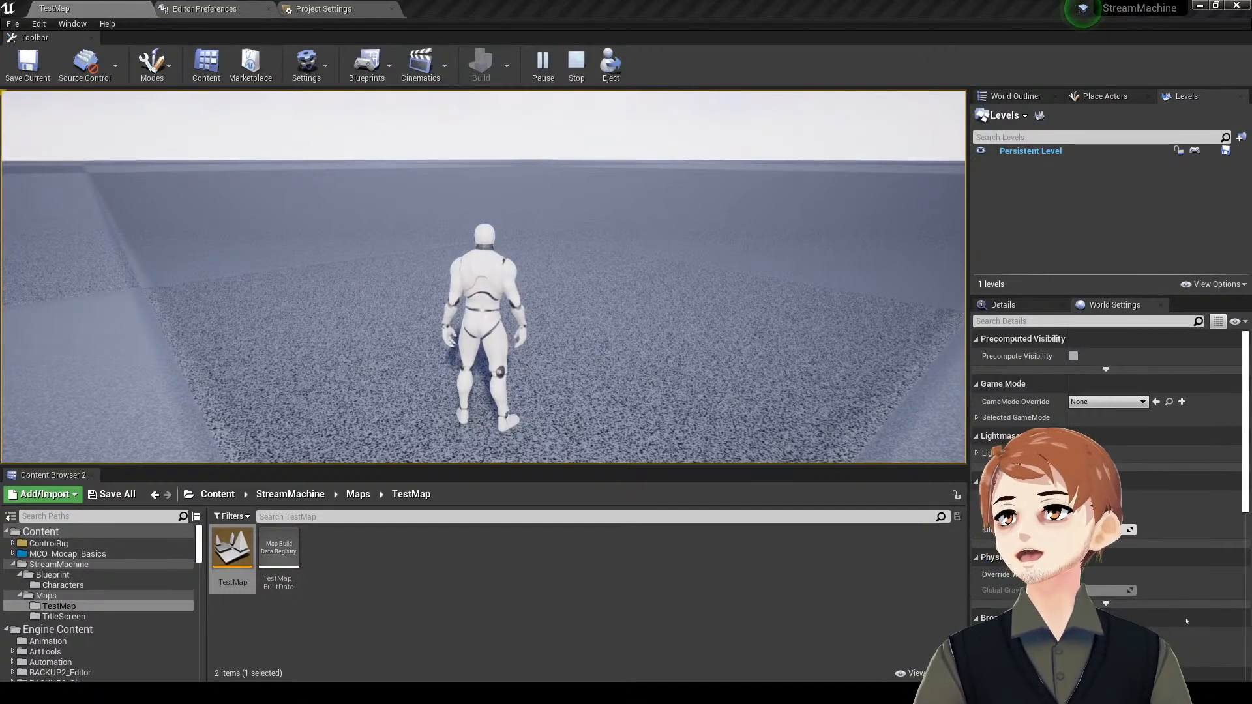
{"action": "left_click", "coordinate": [1200, 5]}
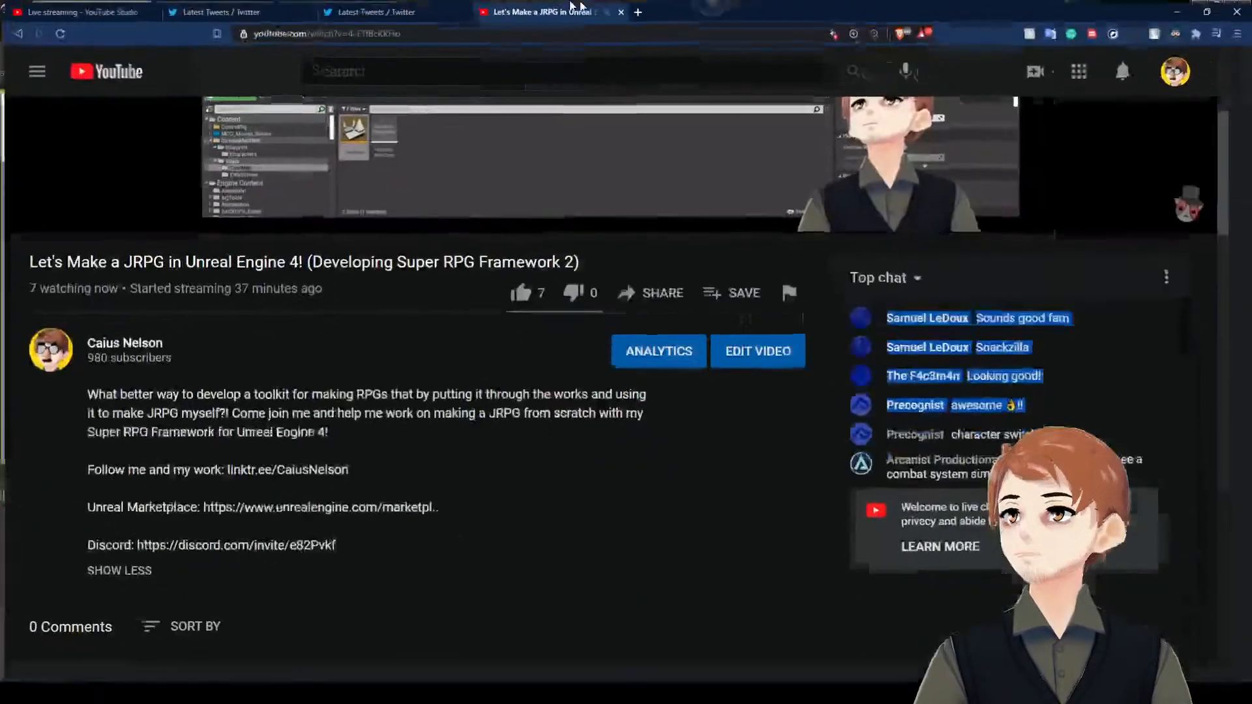
{"action": "left_click", "coordinate": [35, 7]}
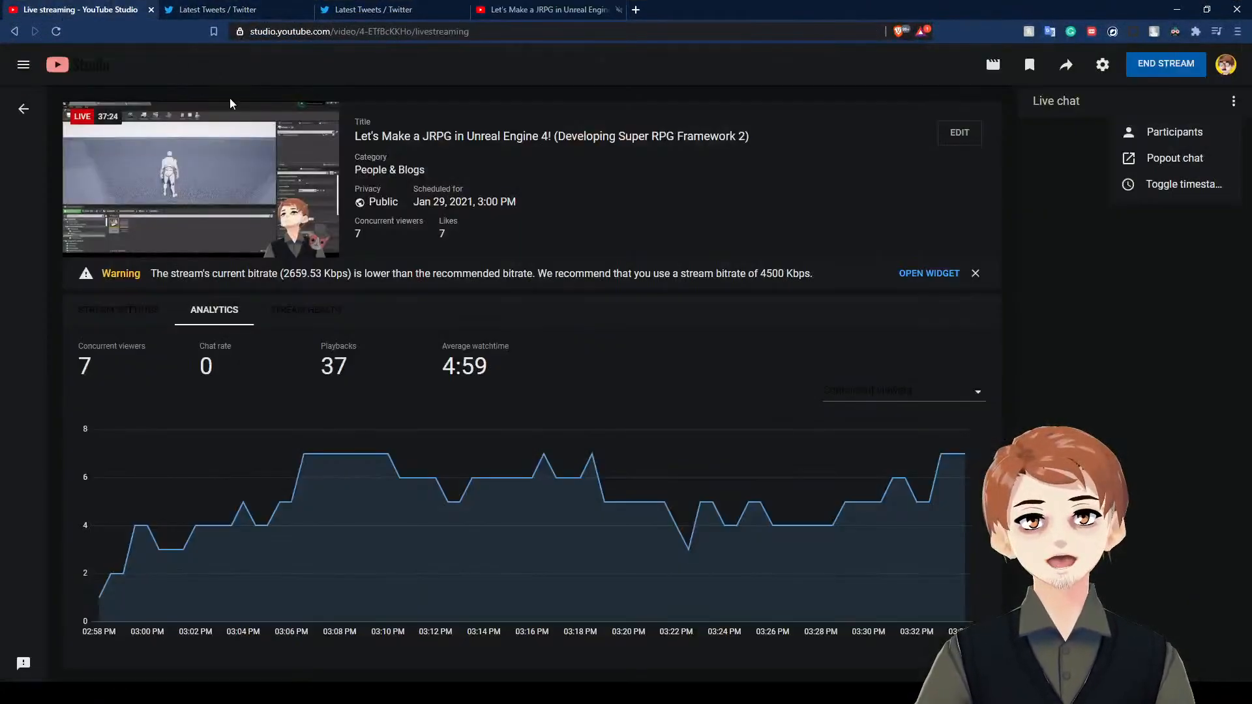
{"action": "left_click", "coordinate": [1060, 221]}
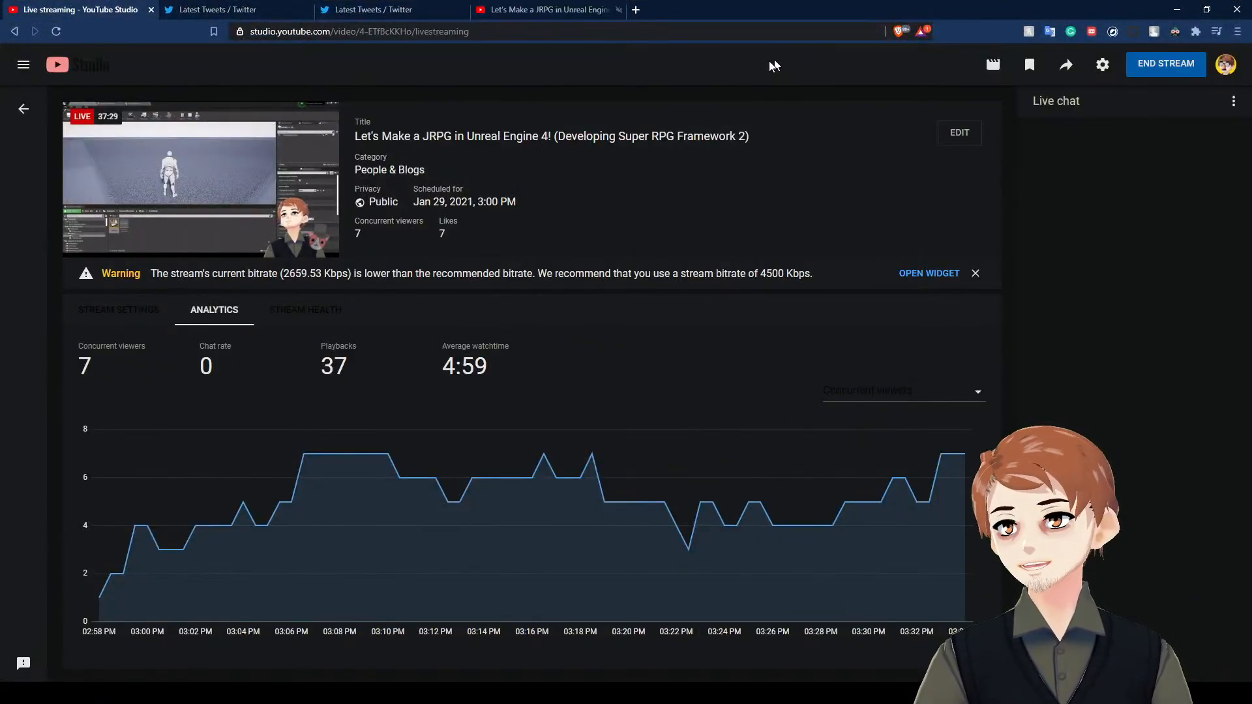
{"action": "left_click", "coordinate": [583, 8]}
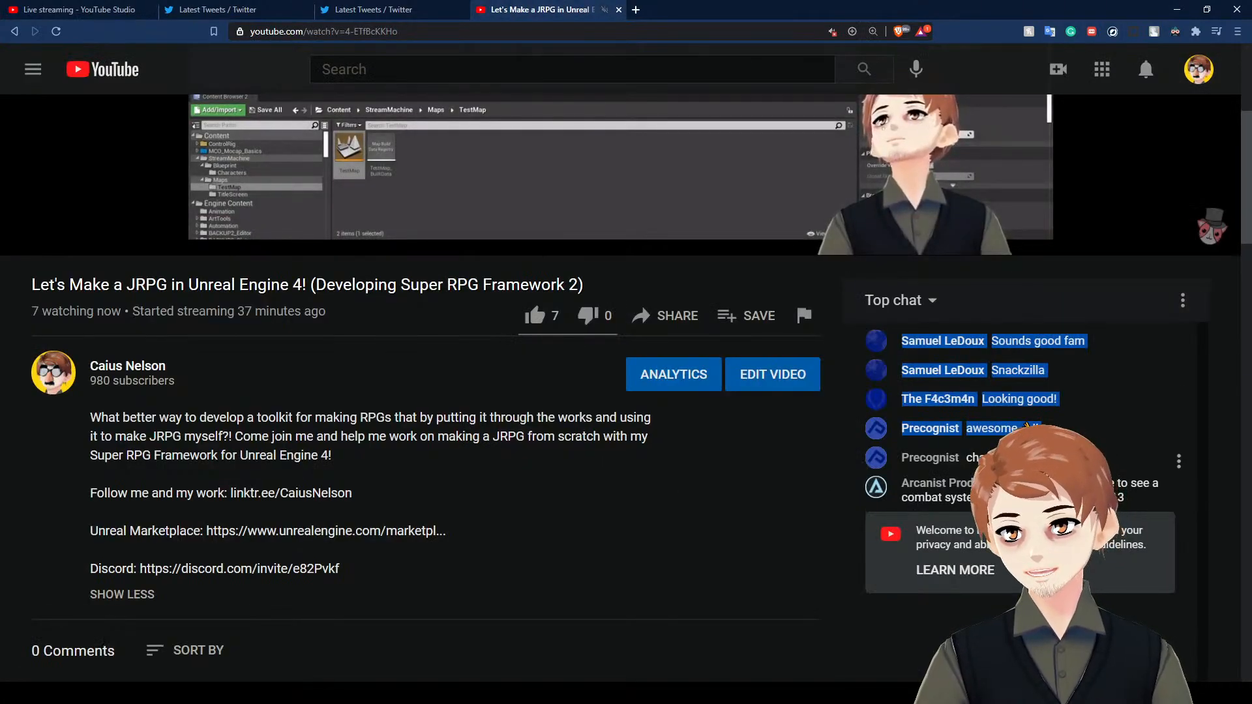
{"action": "left_click", "coordinate": [1058, 459]}
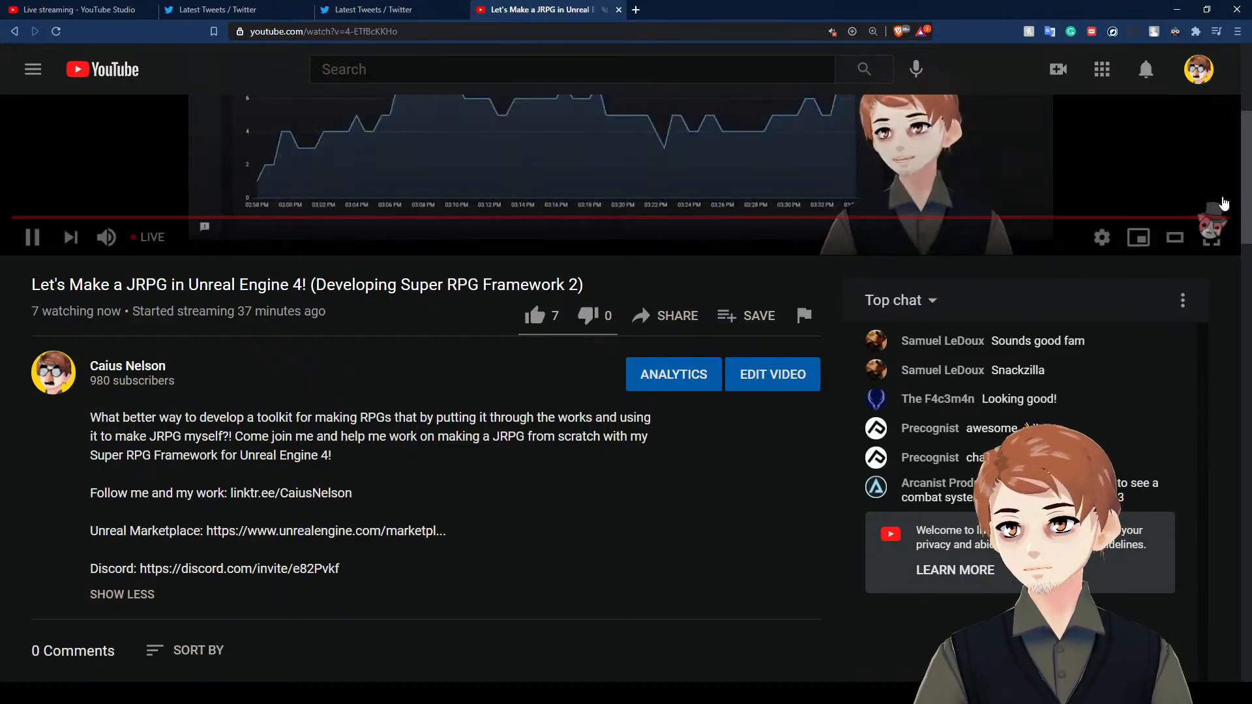
- Read the top chat on the stream's watch page and highlight the "character switching?" message
{"action": "scroll", "coordinate": [1248, 173], "scroll_direction": "down", "scroll_amount": 5}
{"action": "scroll", "coordinate": [1248, 170], "scroll_direction": "up", "scroll_amount": 6}
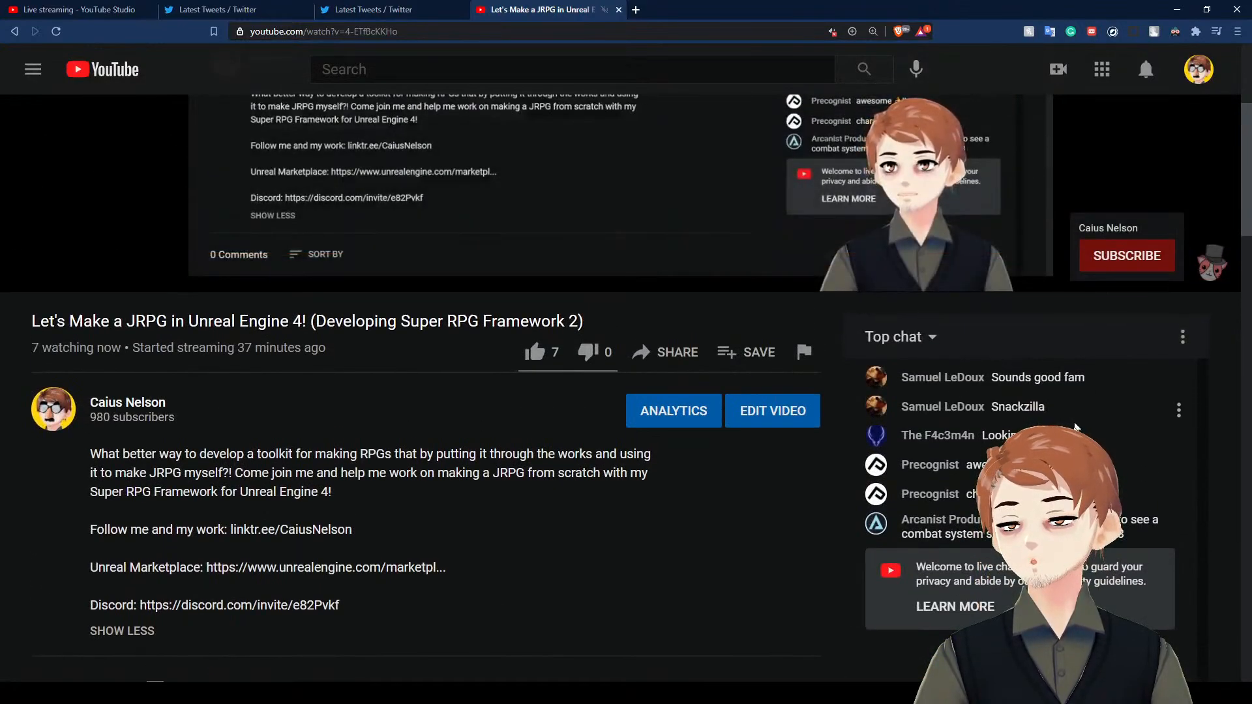
{"action": "double_click", "coordinate": [997, 495]}
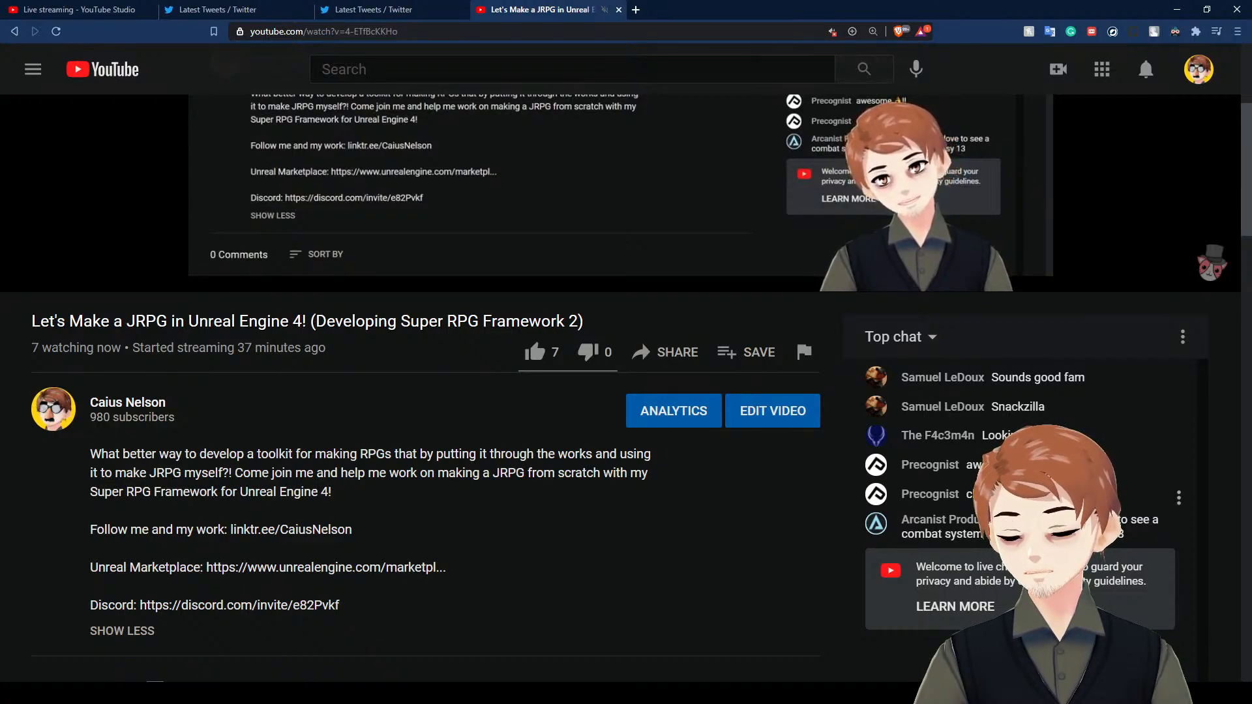
{"action": "right_click", "coordinate": [749, 507]}
{"action": "left_click", "coordinate": [662, 525]}
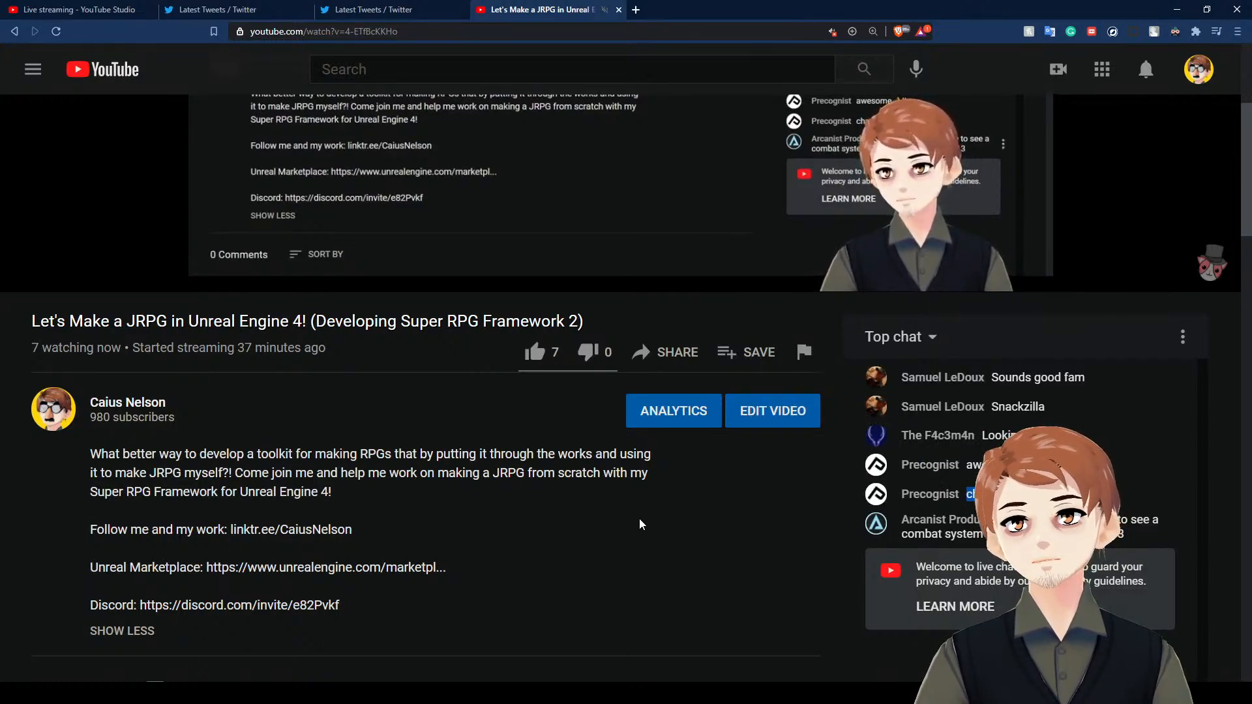
{"action": "scroll", "coordinate": [655, 510], "scroll_direction": "down", "scroll_amount": 2}
{"action": "scroll", "coordinate": [655, 517], "scroll_direction": "down", "scroll_amount": 1}
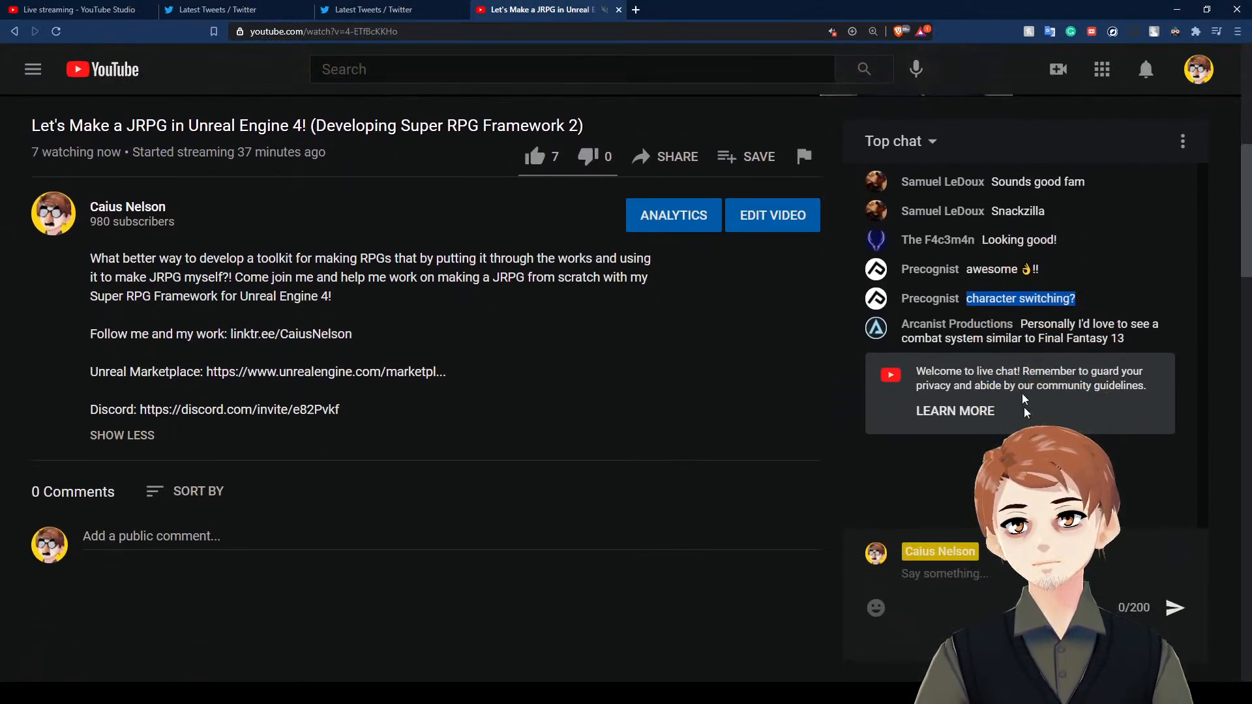
- Return to the YouTube Studio live dashboard and open the live chat's participants view
{"action": "left_click", "coordinate": [215, 9]}
{"action": "left_click", "coordinate": [78, 9]}
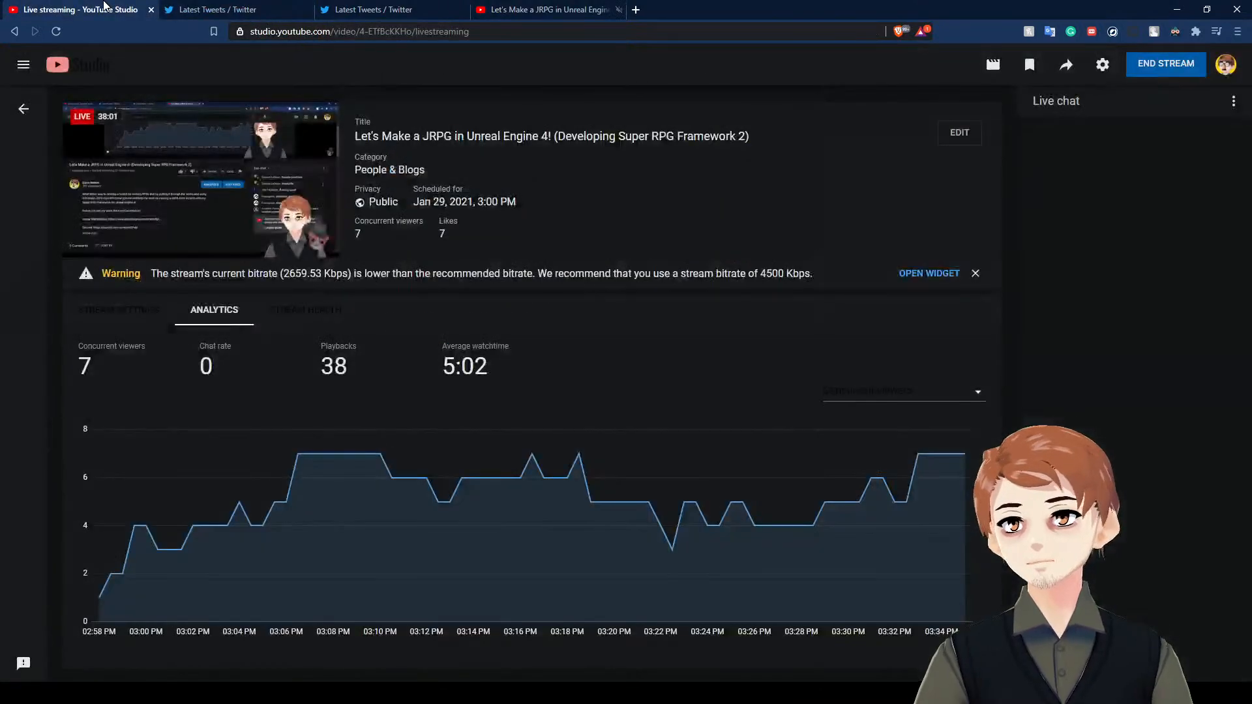
{"action": "left_click", "coordinate": [527, 9]}
{"action": "left_click", "coordinate": [72, 9]}
{"action": "left_click", "coordinate": [1235, 102]}
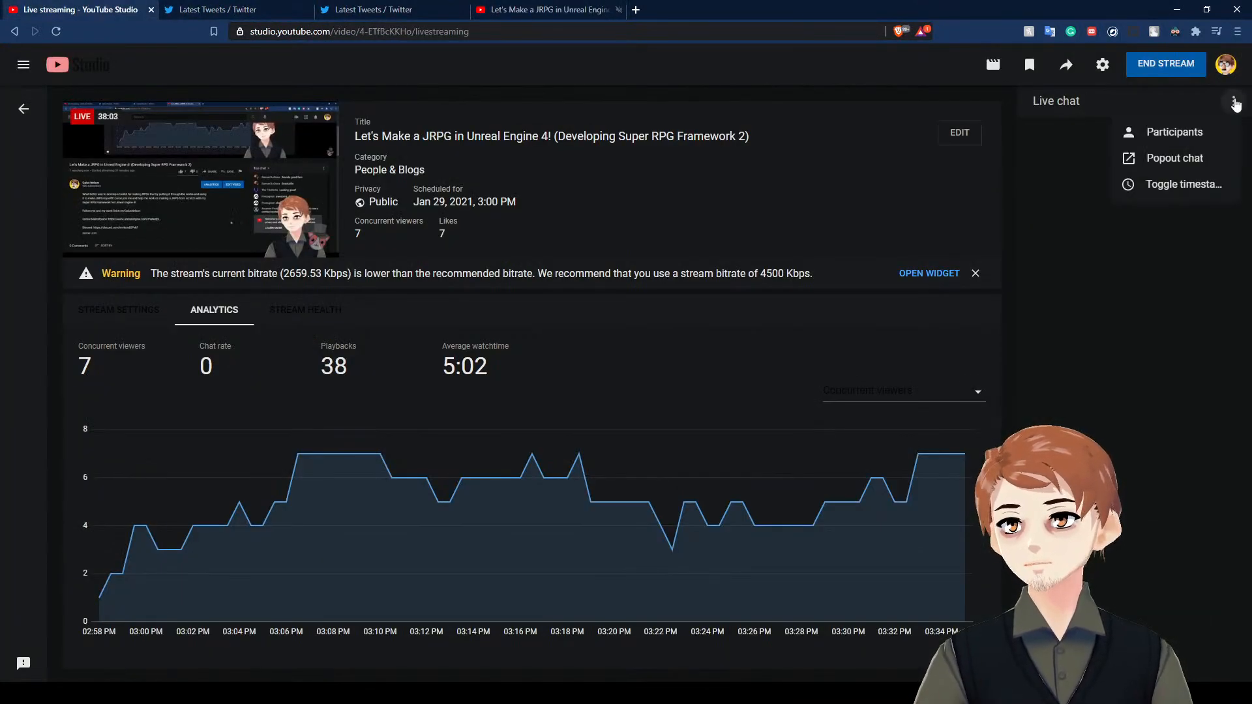
{"action": "left_click", "coordinate": [1175, 132]}
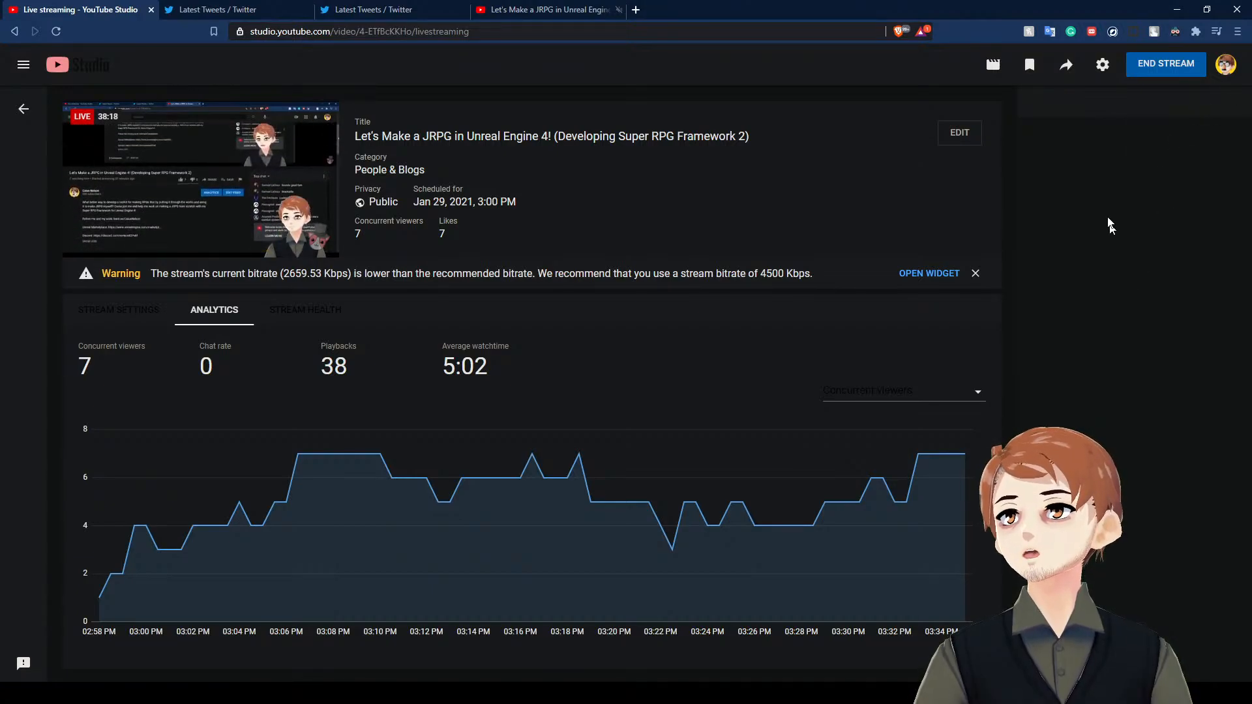
- Go back to the stream's watch page and reread the chat, highlighting the "character switching?" question and the newest message about combat
{"action": "left_click", "coordinate": [548, 9]}
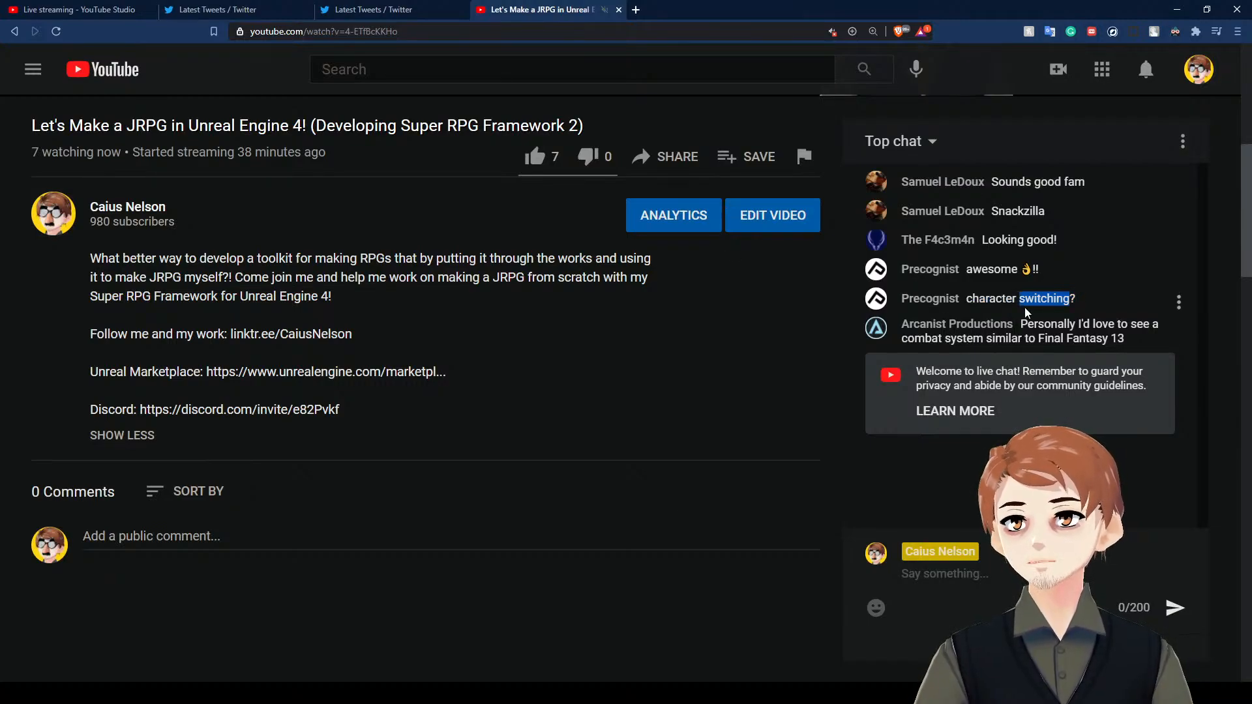
{"action": "left_click", "coordinate": [1021, 297]}
{"action": "triple_click", "coordinate": [1022, 294]}
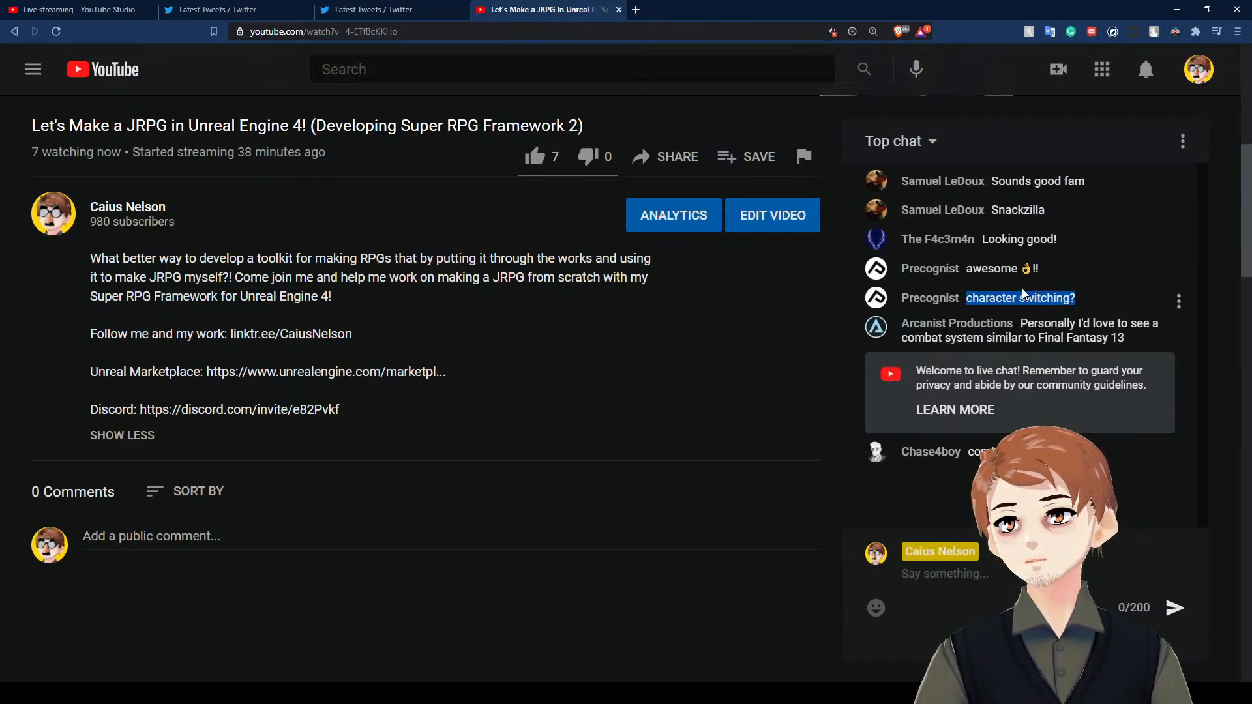
{"action": "left_click", "coordinate": [1022, 293]}
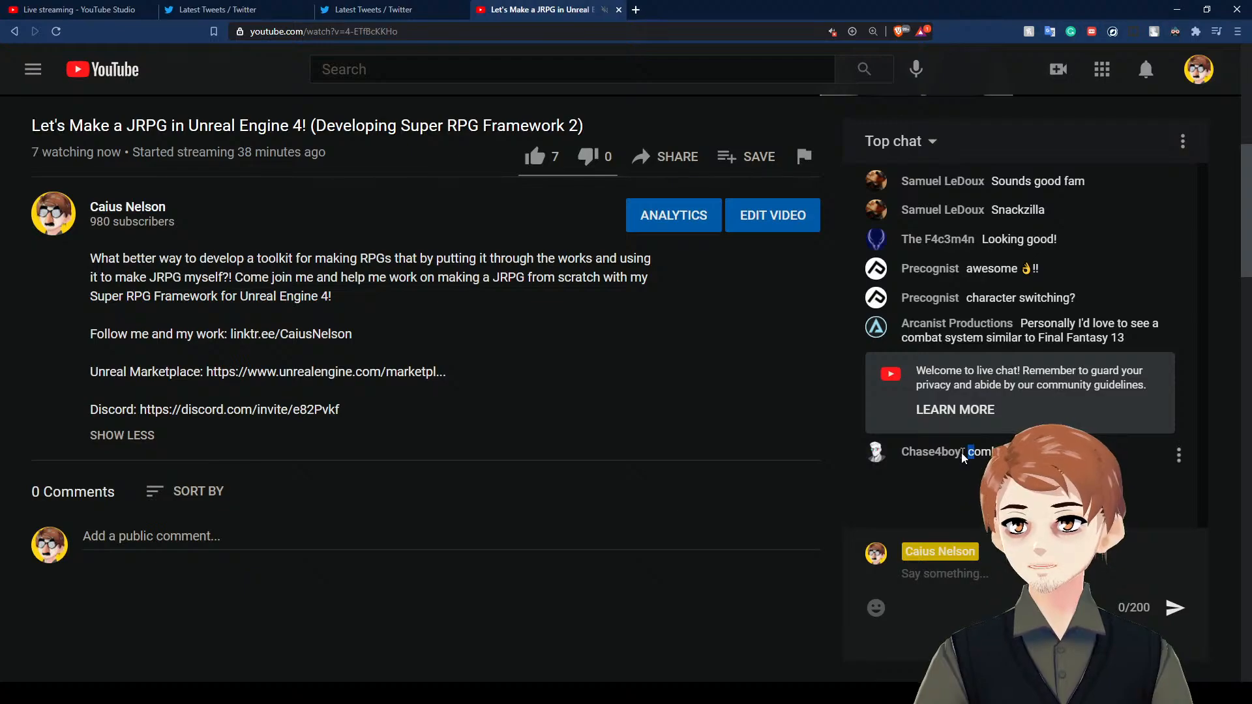
{"action": "left_click_drag", "start_coordinate": [961, 453], "coordinate": [868, 446]}
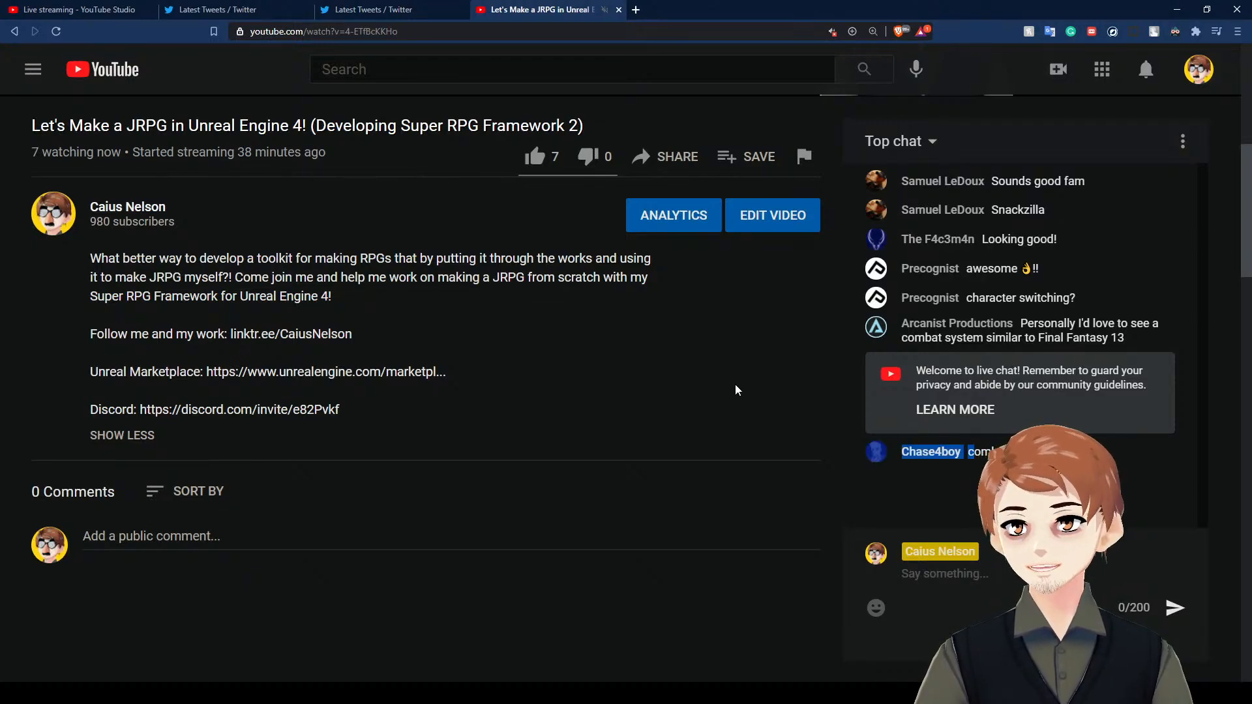
{"action": "double_click", "coordinate": [1009, 298]}
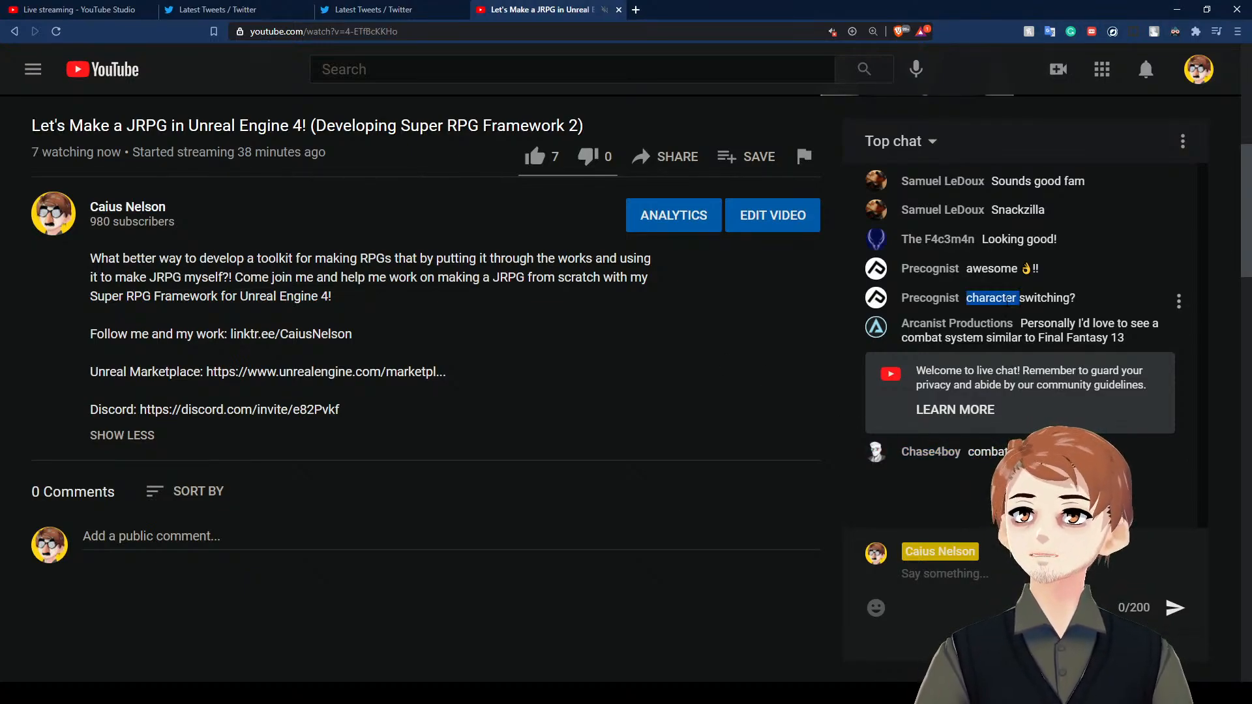
{"action": "triple_click", "coordinate": [1009, 300]}
{"action": "left_click", "coordinate": [1062, 299]}
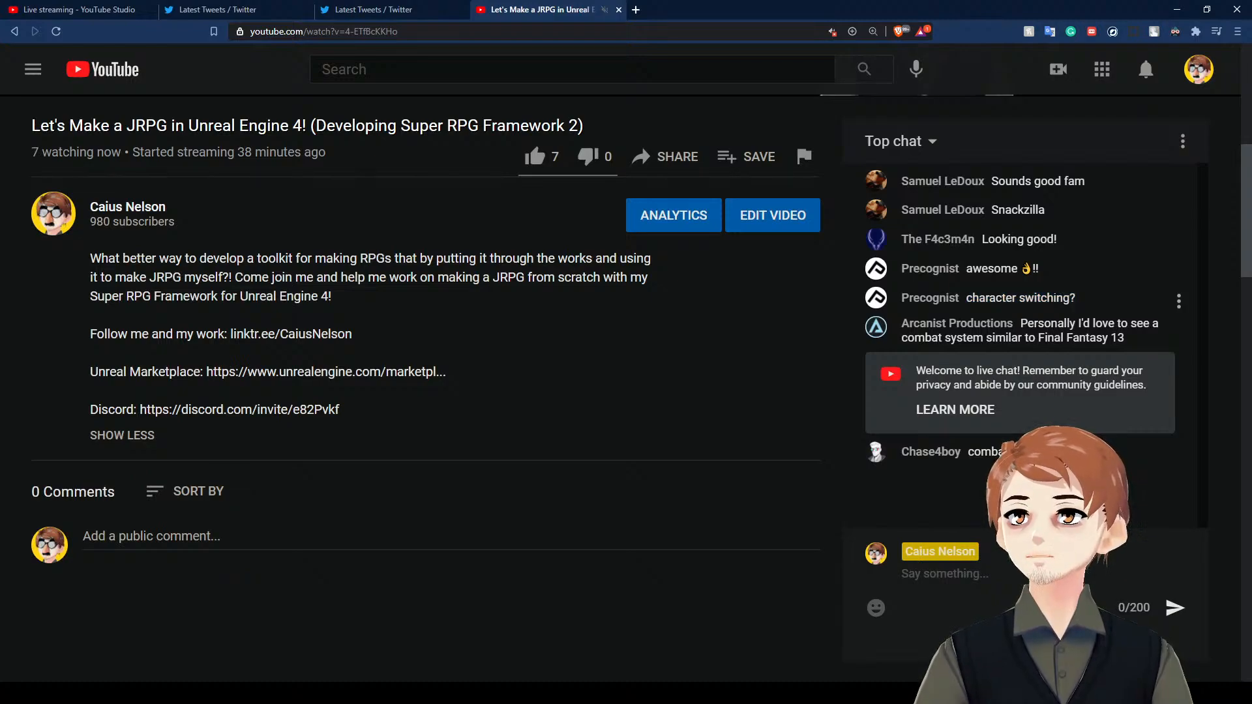
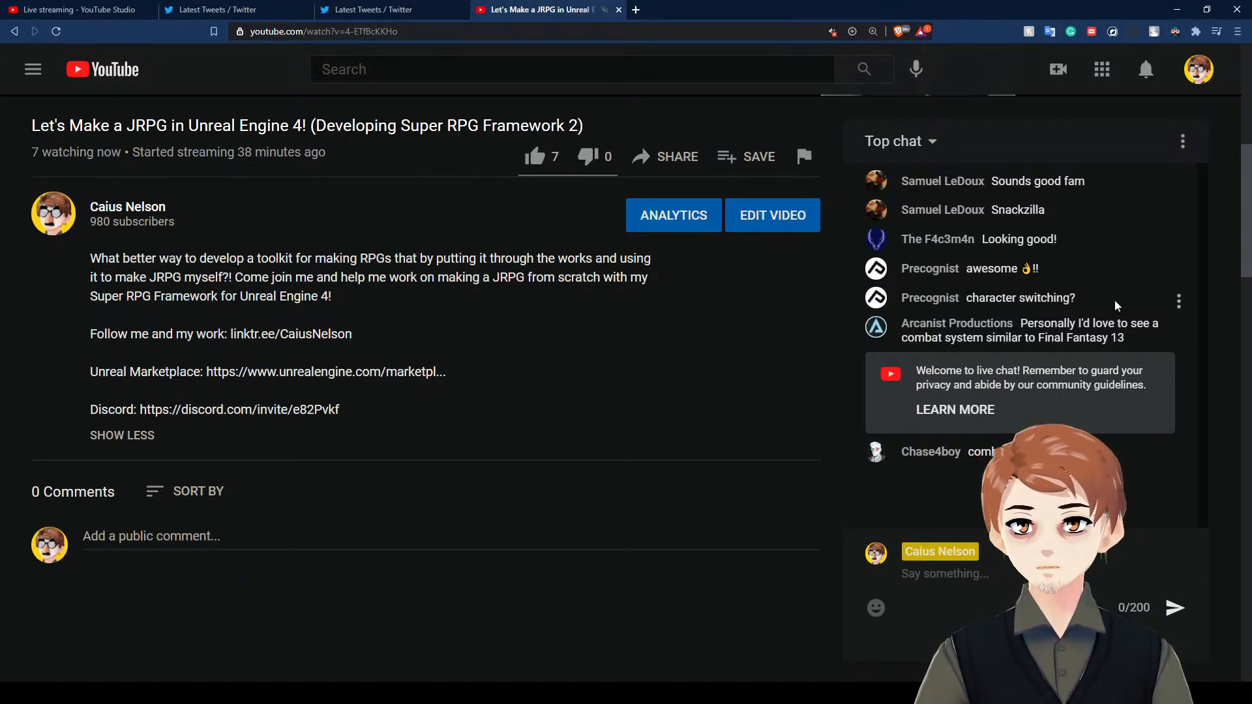
{"action": "left_click_drag", "start_coordinate": [1117, 306], "coordinate": [902, 298]}
{"action": "left_click", "coordinate": [997, 297]}
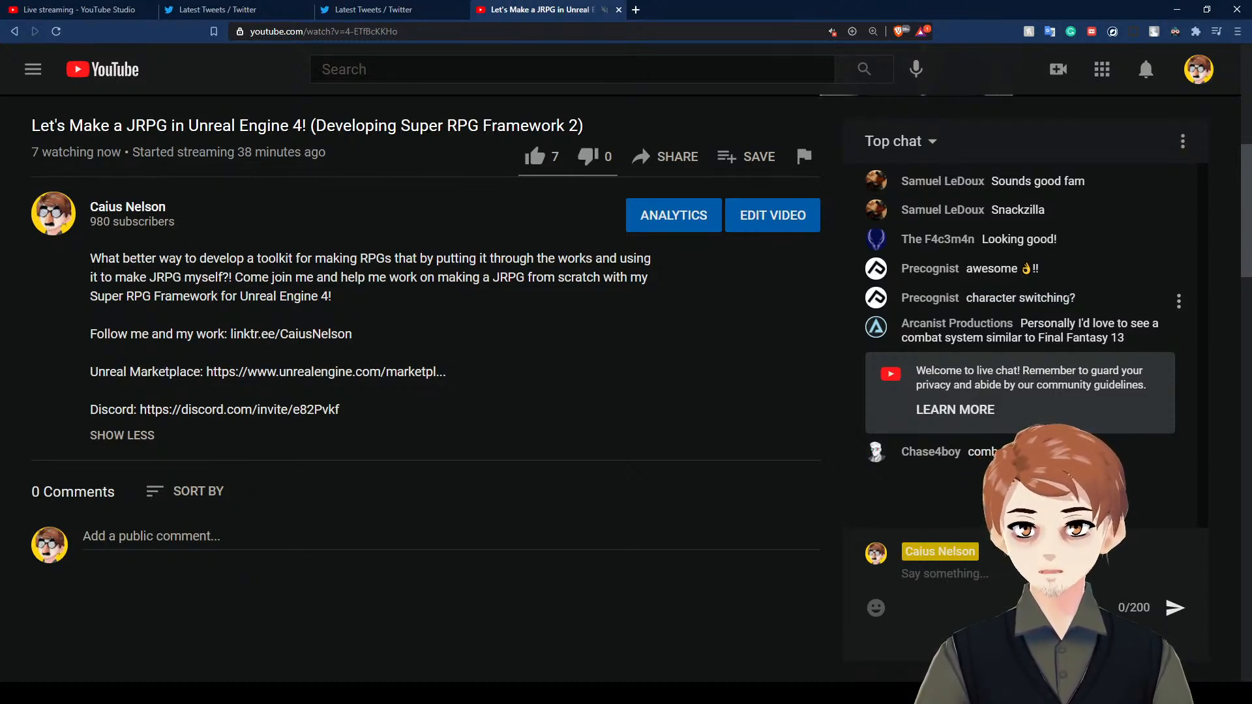
{"action": "left_click_drag", "start_coordinate": [1078, 301], "coordinate": [897, 304]}
{"action": "left_click", "coordinate": [1051, 299]}
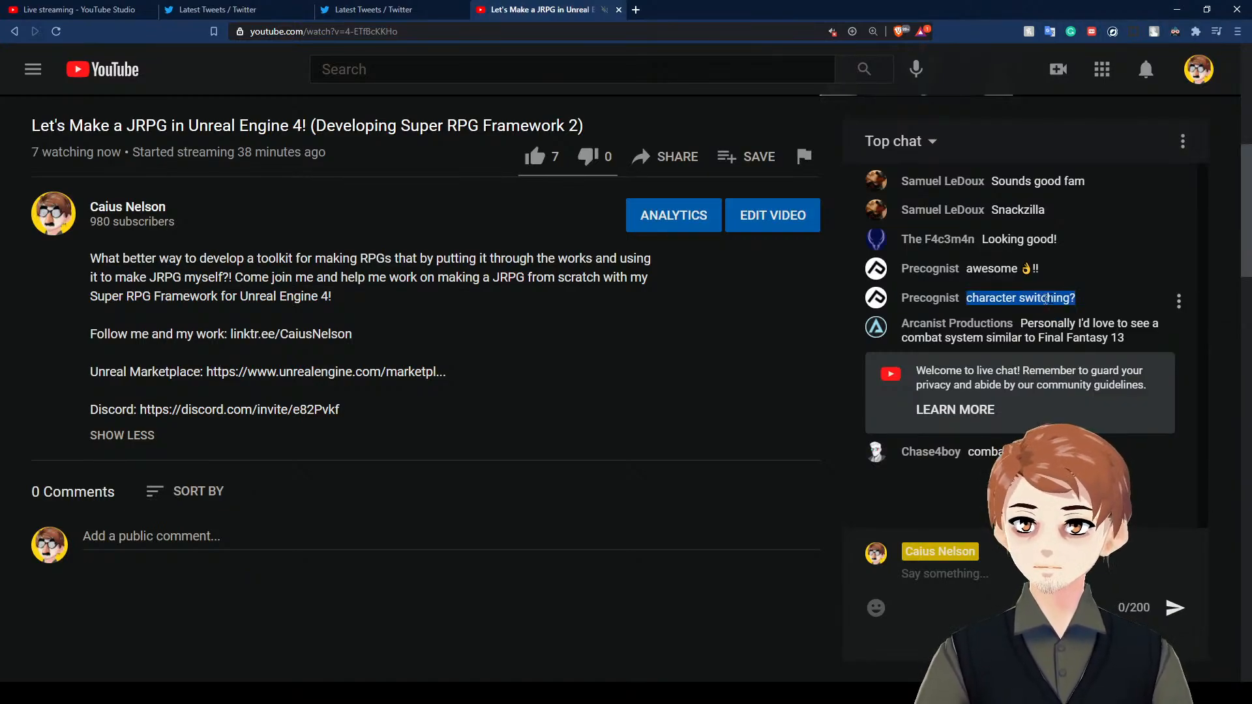
- Reread the chat message asking for a combat system similar to Final Fantasy 13, highlighting its text repeatedly
{"action": "left_click", "coordinate": [1112, 299]}
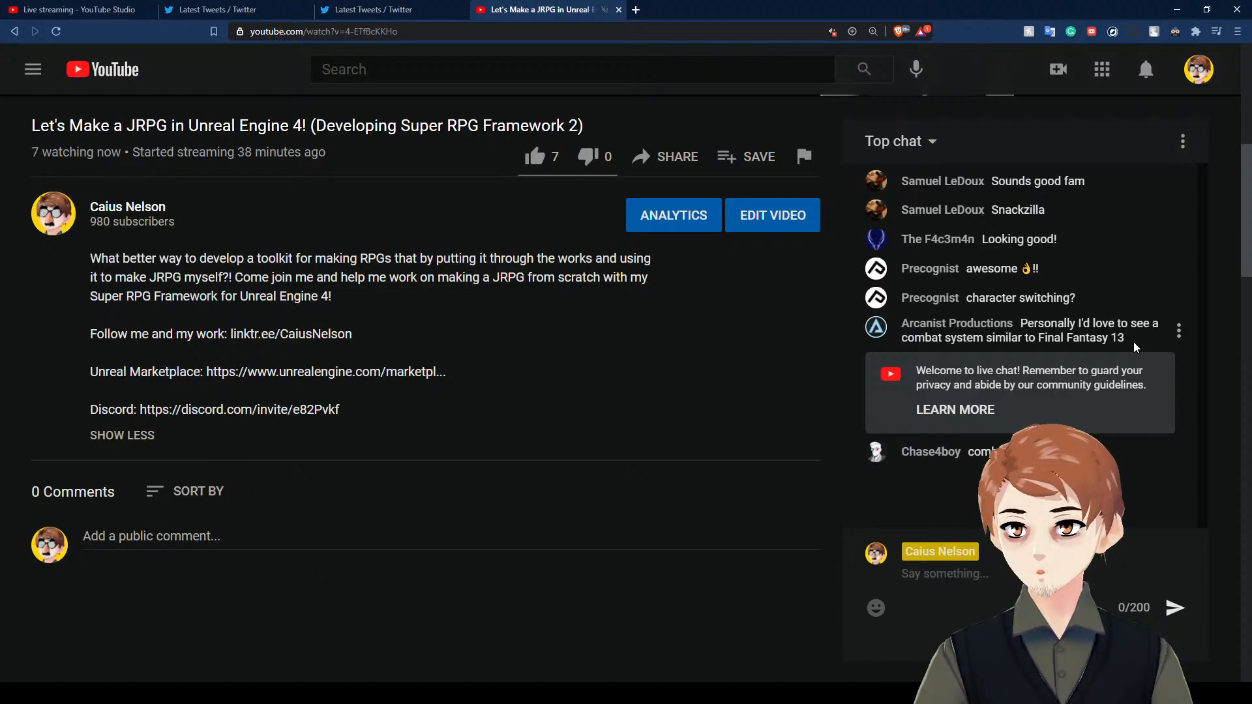
{"action": "left_click_drag", "start_coordinate": [1136, 347], "coordinate": [1026, 323]}
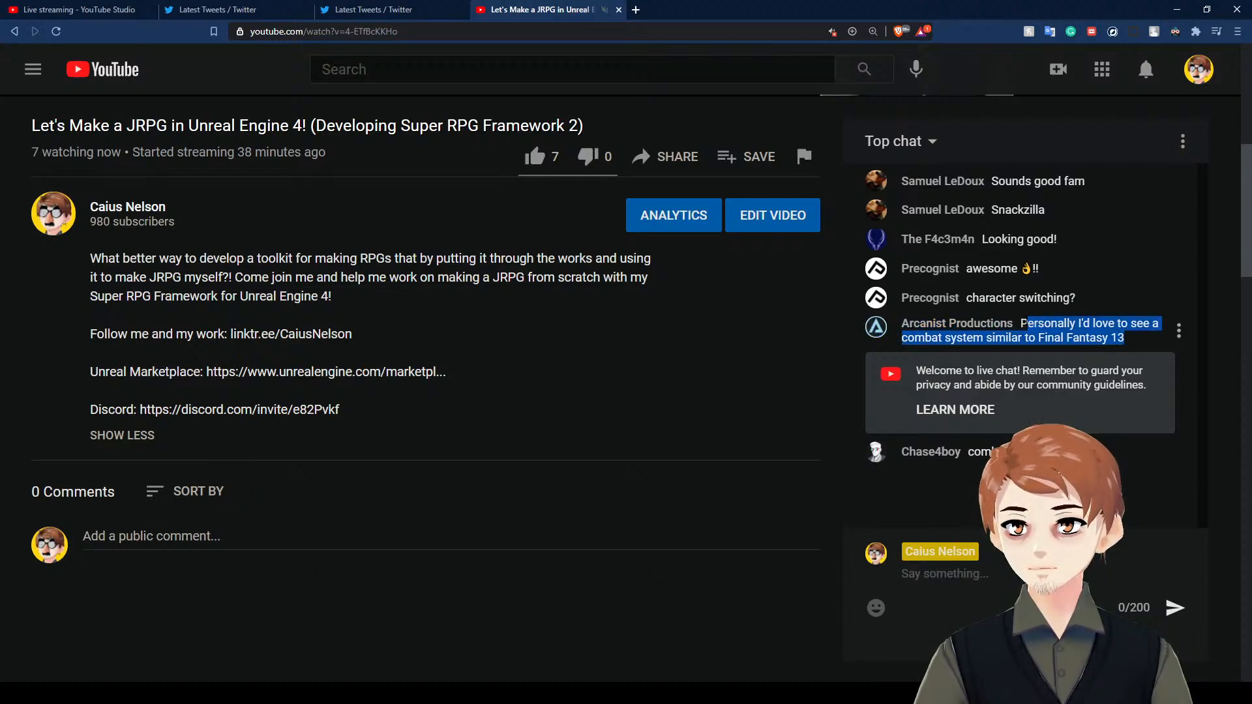
{"action": "left_click", "coordinate": [1072, 325]}
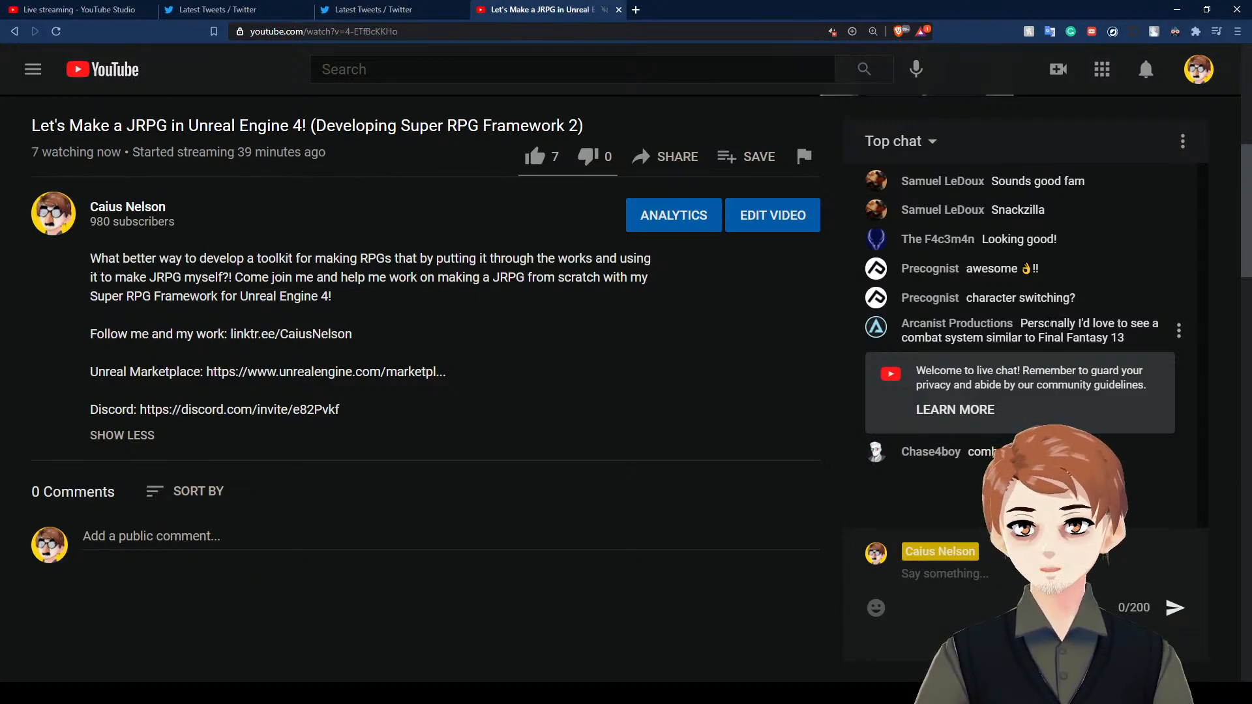
{"action": "left_click_drag", "start_coordinate": [1023, 324], "coordinate": [1079, 323]}
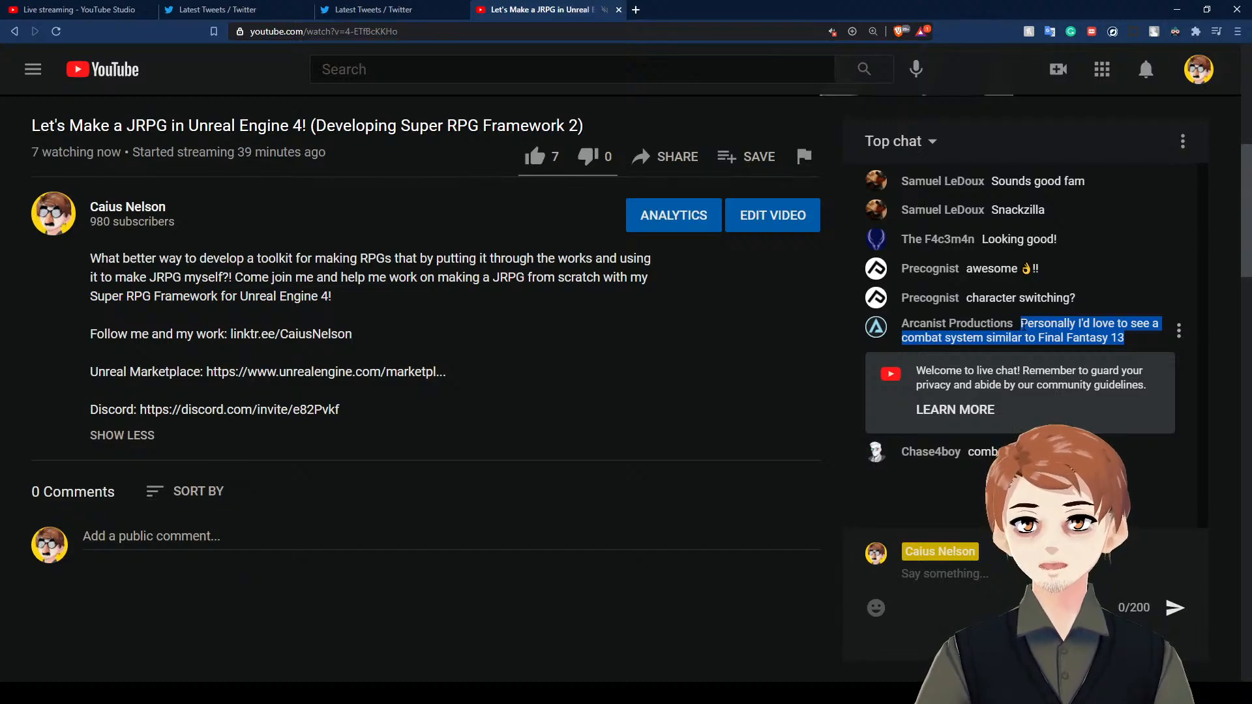
{"action": "left_click", "coordinate": [1044, 324]}
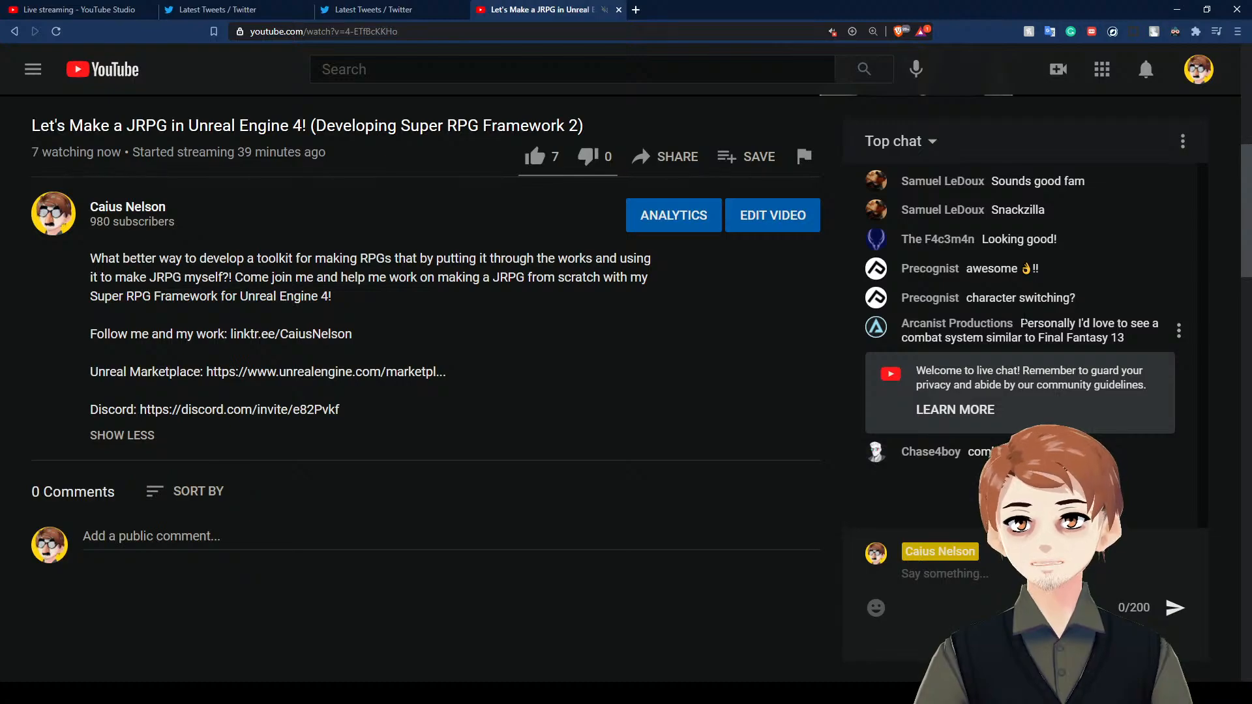
{"action": "mouse_move", "coordinate": [1020, 323]}
{"action": "left_mouse_down"}
{"action": "mouse_move", "coordinate": [1135, 349]}
{"action": "mouse_move", "coordinate": [1022, 330]}
{"action": "left_mouse_up"}
{"action": "left_click", "coordinate": [1131, 339]}
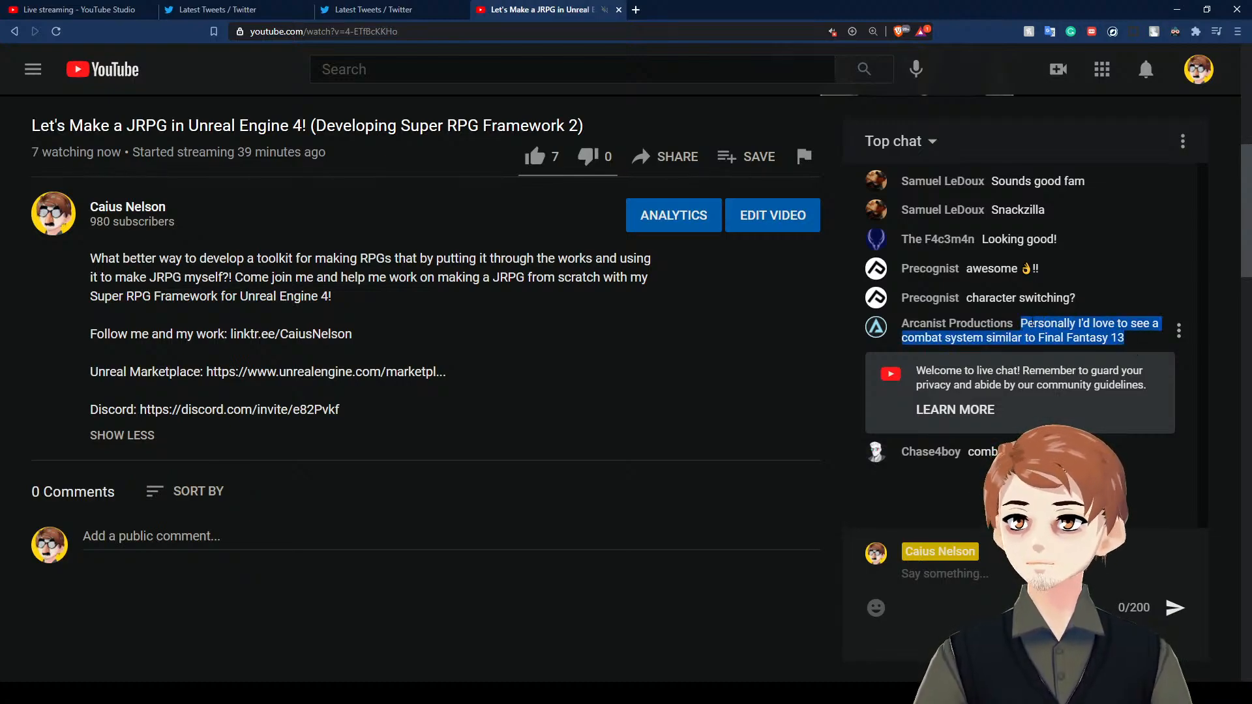
{"action": "left_click", "coordinate": [1034, 324]}
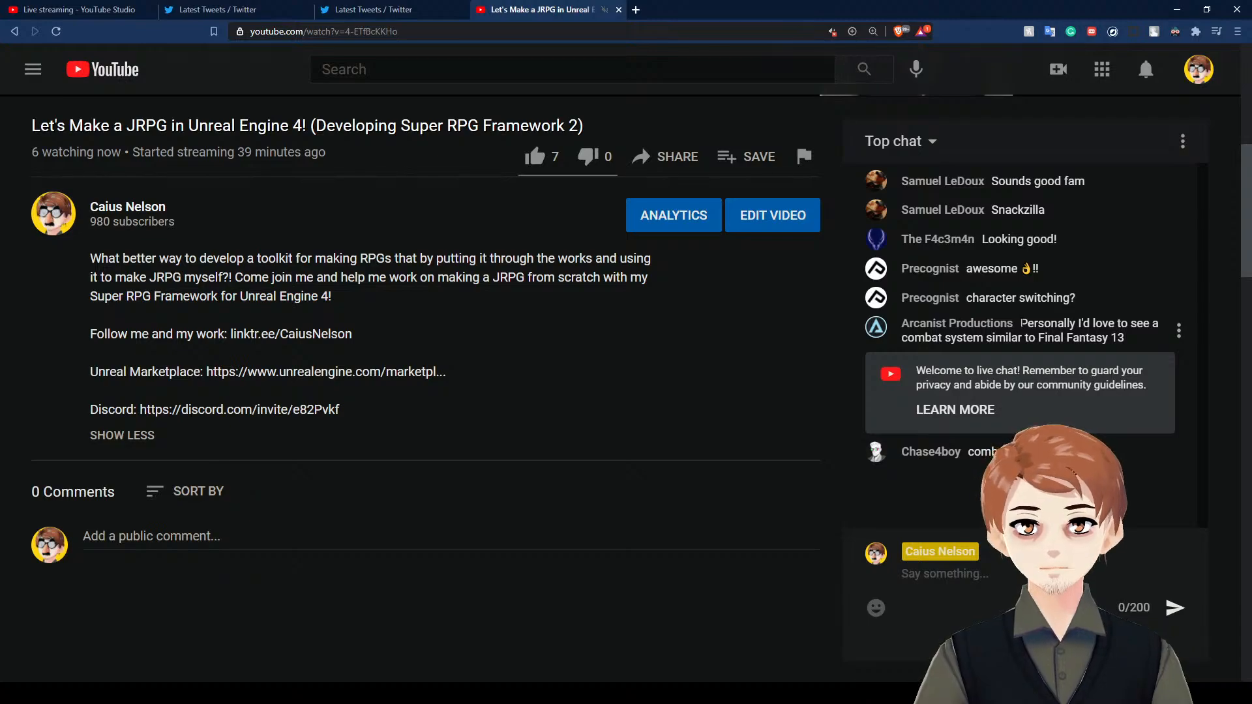
{"action": "left_click_drag", "start_coordinate": [1022, 323], "coordinate": [1118, 343]}
{"action": "left_click", "coordinate": [1130, 345]}
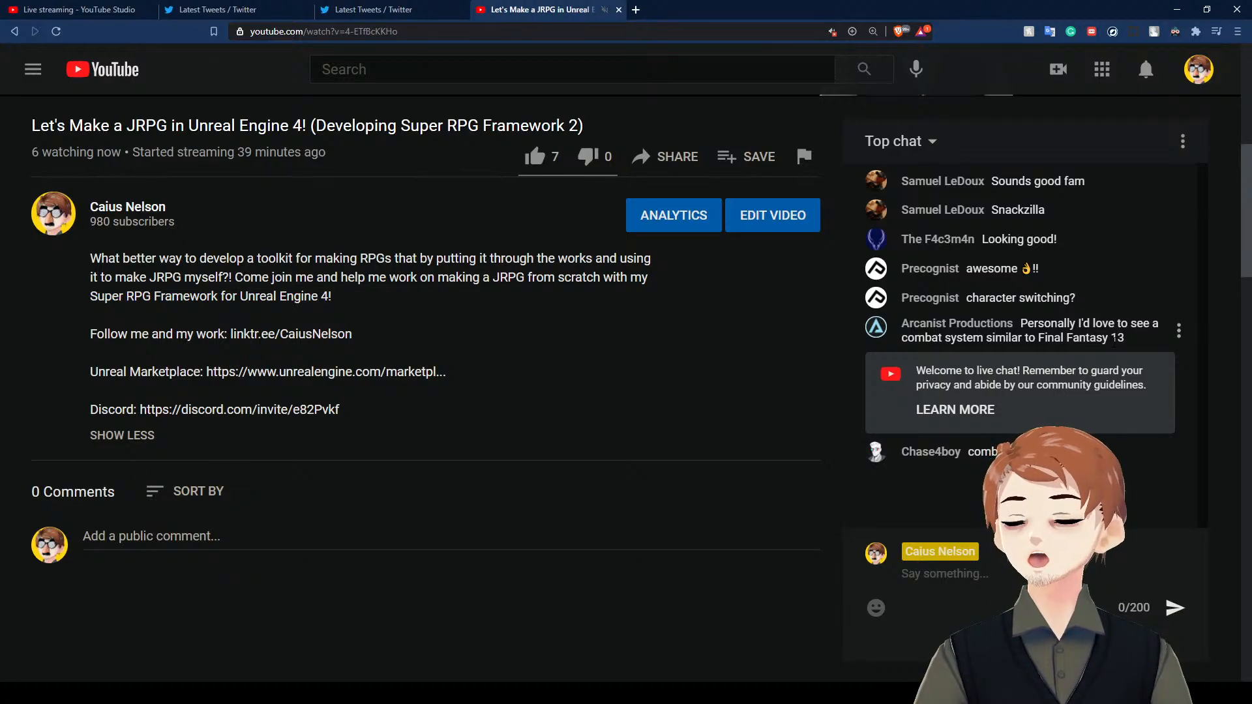
{"action": "left_click_drag", "start_coordinate": [1137, 343], "coordinate": [1029, 324]}
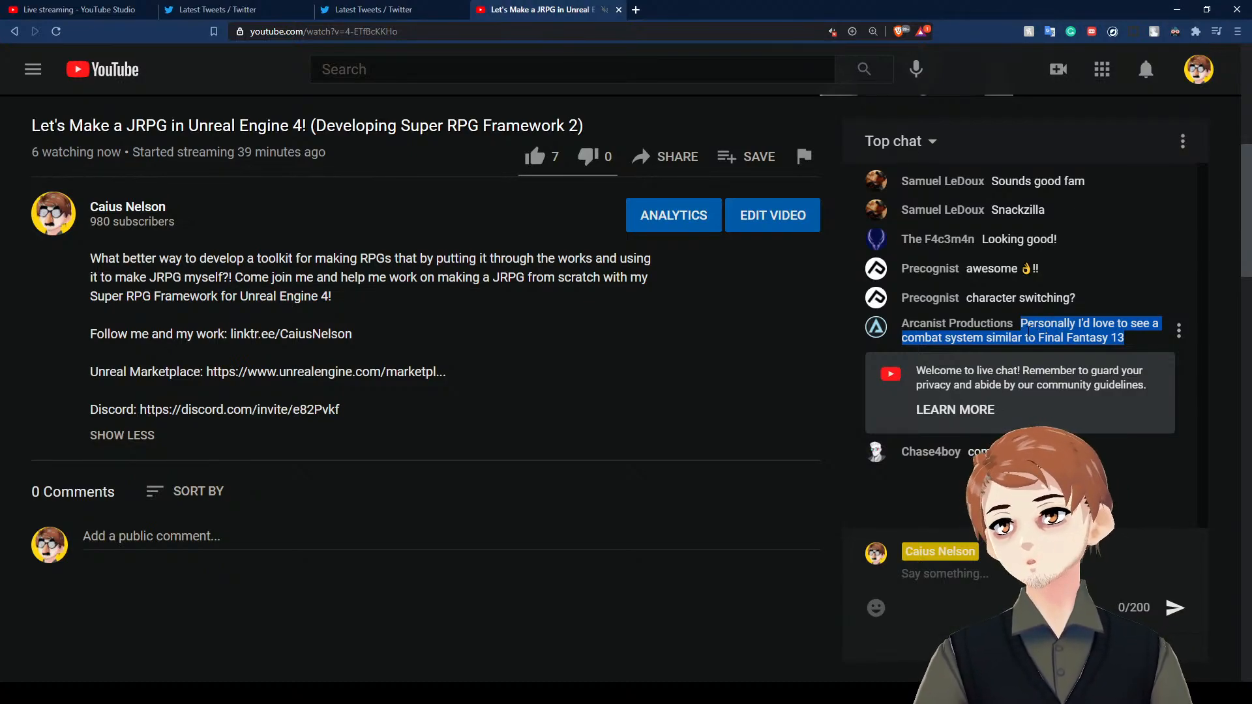
{"action": "left_click", "coordinate": [1075, 351]}
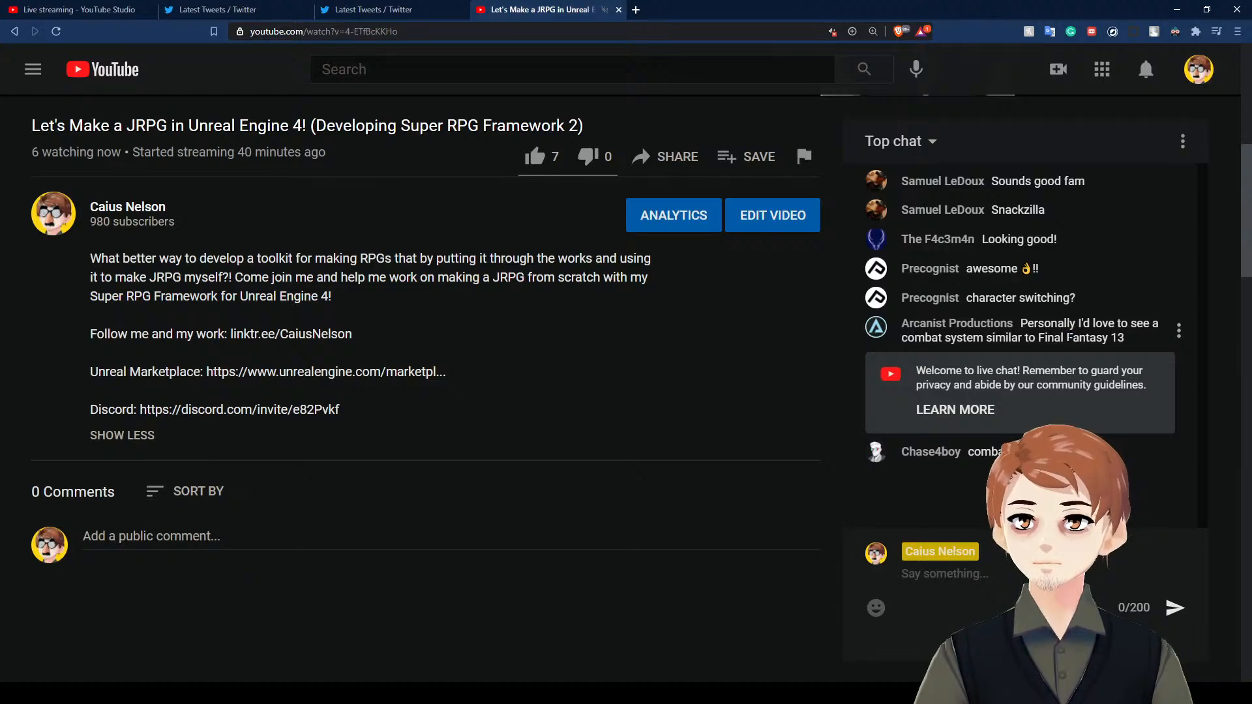
{"action": "left_click_drag", "start_coordinate": [1022, 329], "coordinate": [1149, 339]}
{"action": "left_click", "coordinate": [1114, 338]}
{"action": "left_click", "coordinate": [1076, 340]}
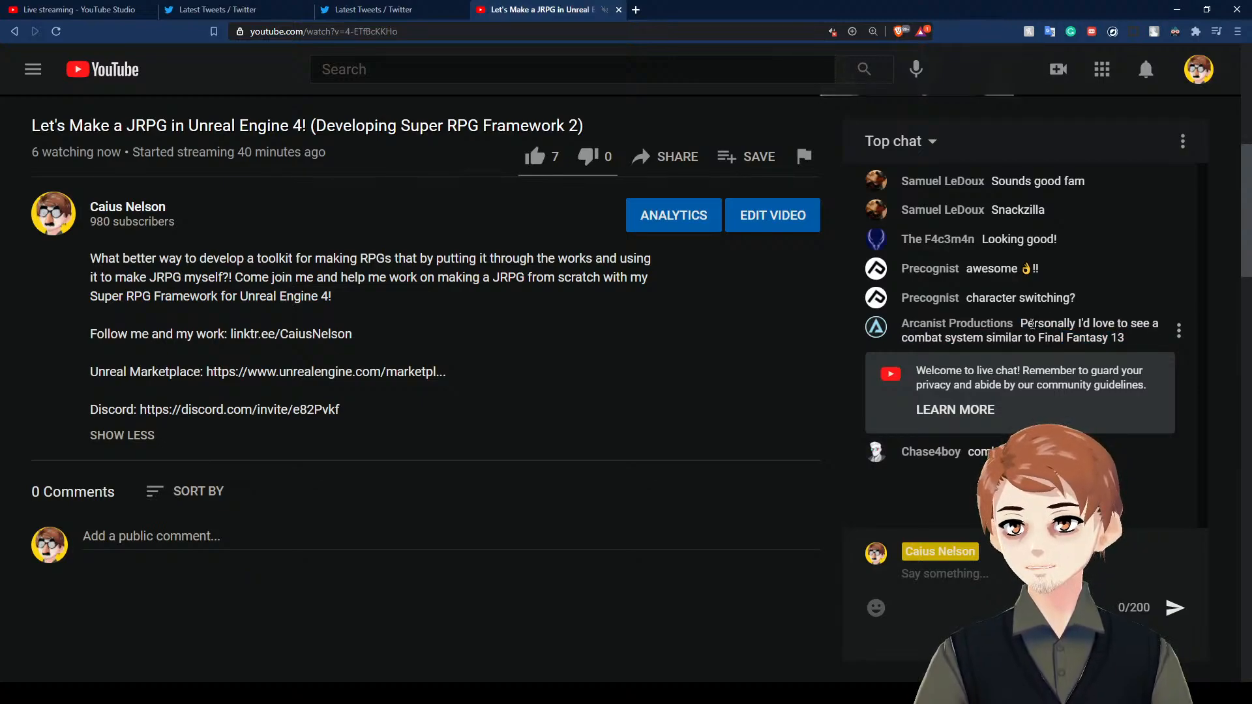
{"action": "left_click_drag", "start_coordinate": [1022, 326], "coordinate": [1143, 353]}
{"action": "left_click", "coordinate": [1105, 338]}
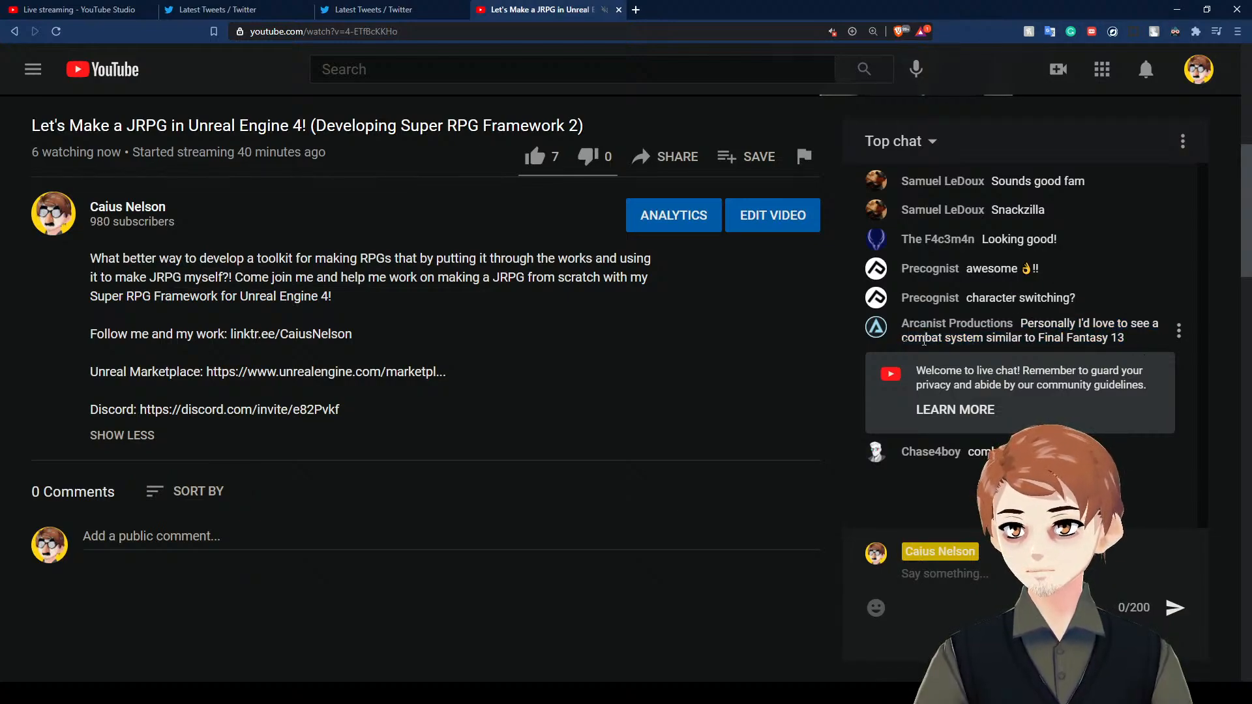
- Check the newest live chat message below the welcome notice
{"action": "scroll", "coordinate": [745, 390], "scroll_direction": "up", "scroll_amount": 4}
{"action": "scroll", "coordinate": [752, 370], "scroll_direction": "down", "scroll_amount": 4}
{"action": "scroll", "coordinate": [754, 356], "scroll_direction": "down", "scroll_amount": 1}
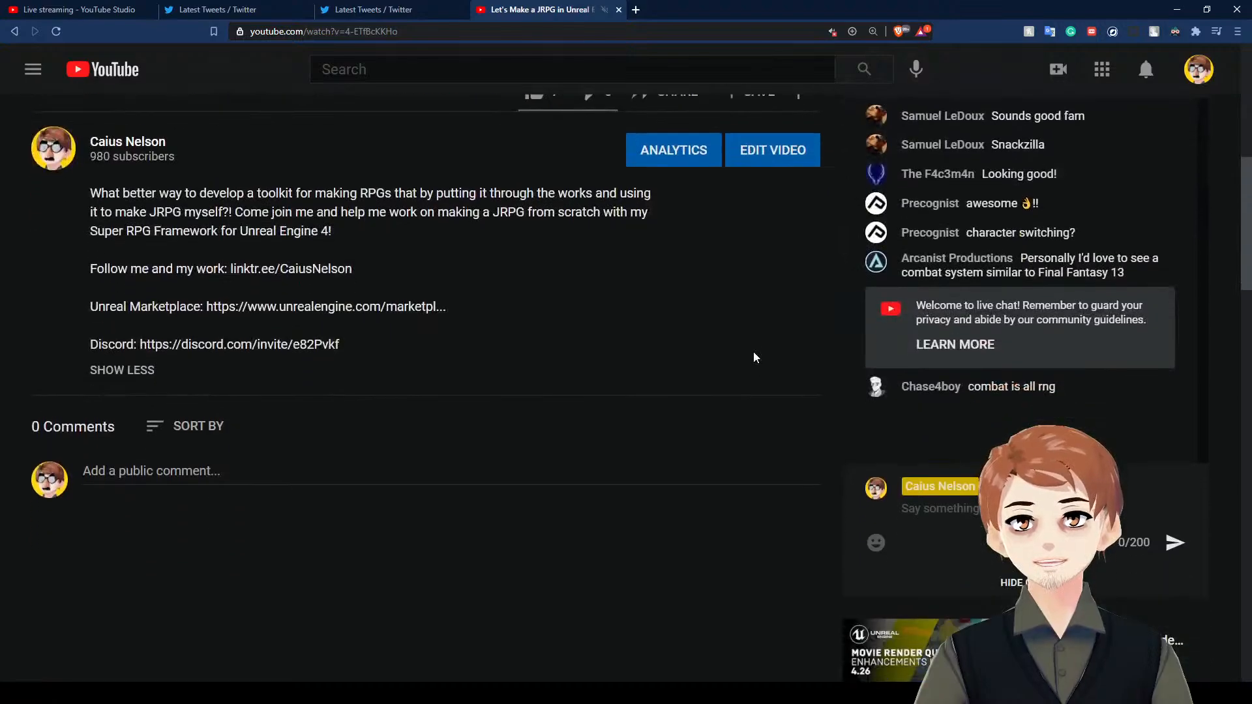
{"action": "scroll", "coordinate": [753, 356], "scroll_direction": "up", "scroll_amount": 1}
- Switch to Unreal Editor, run the character around TestMap, end the play session, and save the level
{"action": "left_click_drag", "start_coordinate": [865, 7], "coordinate": [1251, 7]}
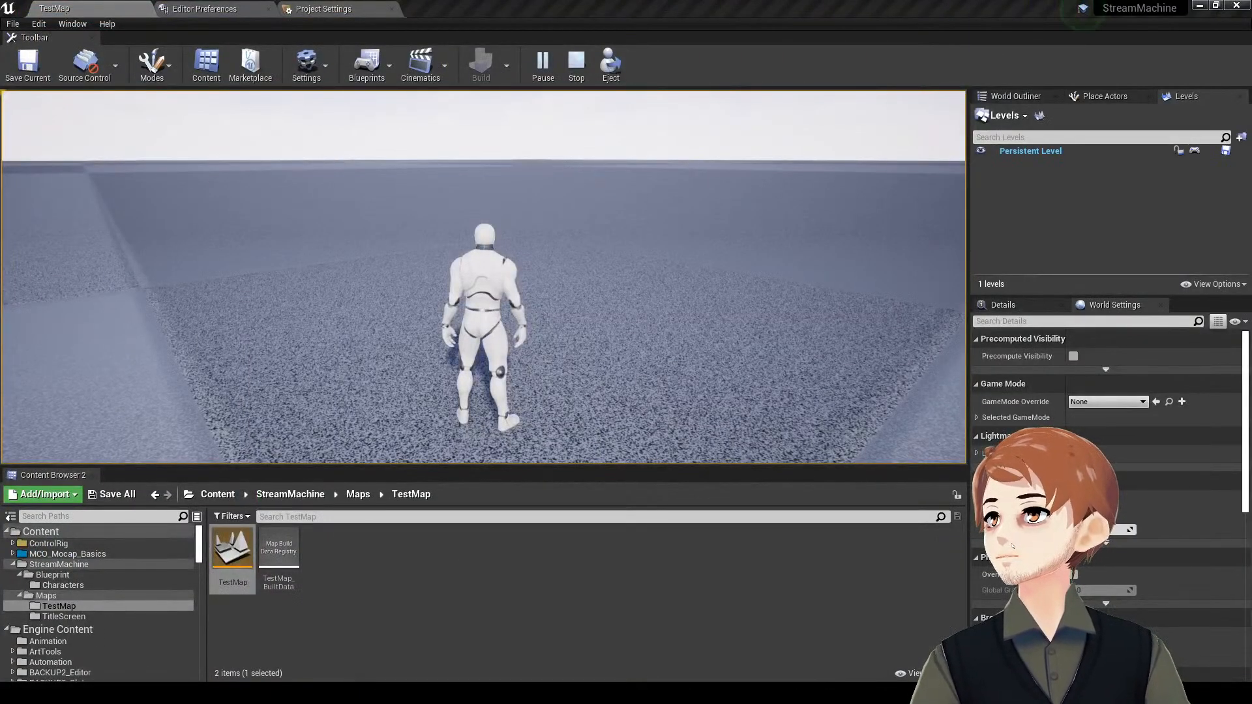
{"action": "left_click", "coordinate": [814, 270]}
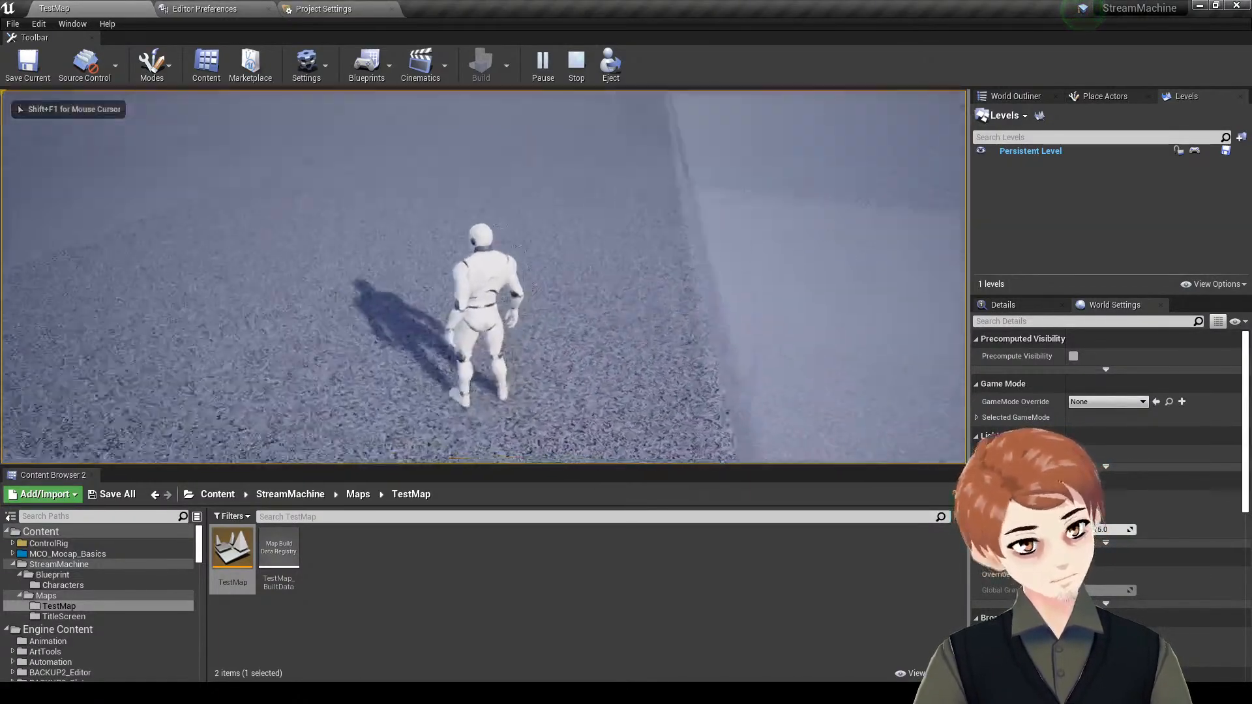
{"action": "key", "text": "w"}
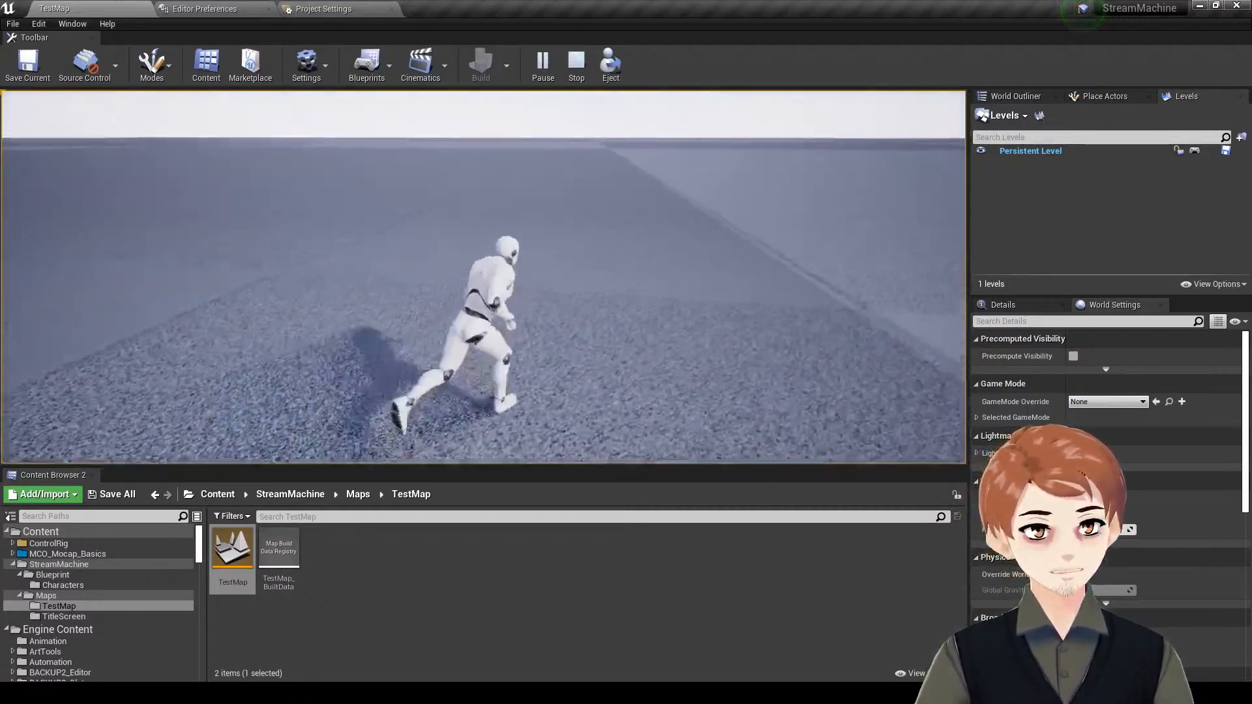
{"action": "key", "text": "Escape"}
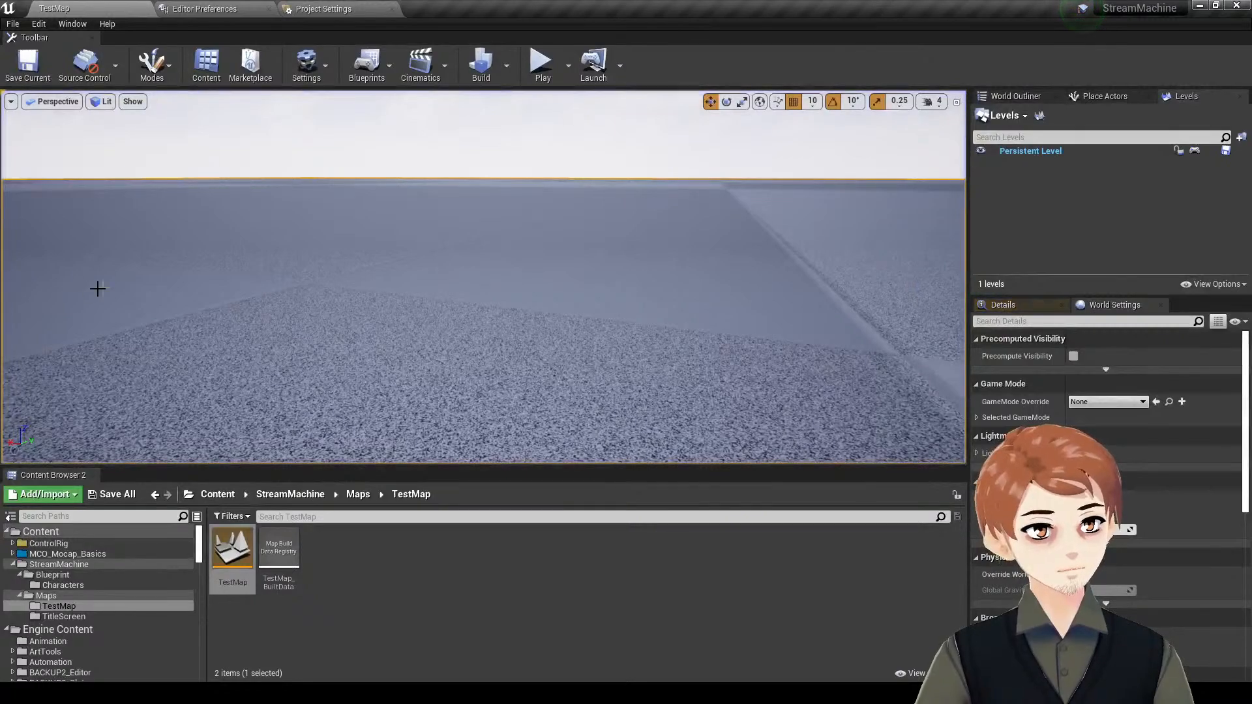
{"action": "key", "text": "ctrl+s"}
{"action": "key", "text": "alt+Tab"}
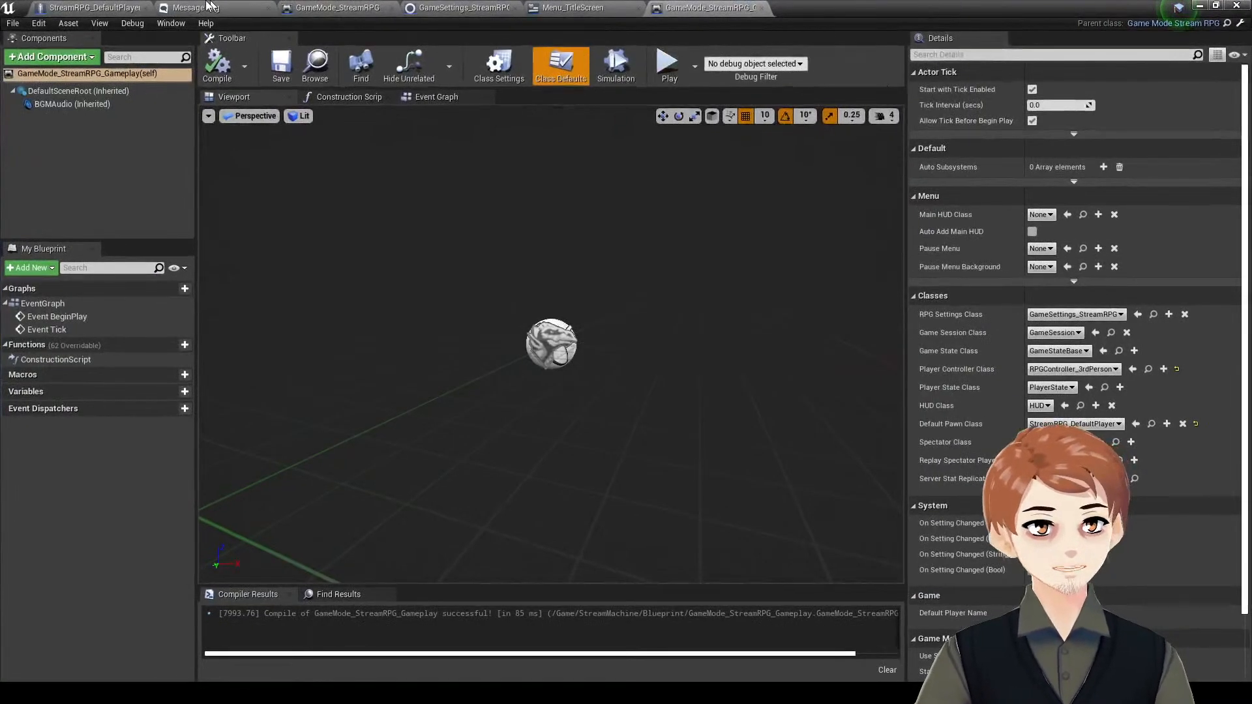
{"action": "left_click", "coordinate": [105, 7]}
{"action": "left_click", "coordinate": [93, 62]}
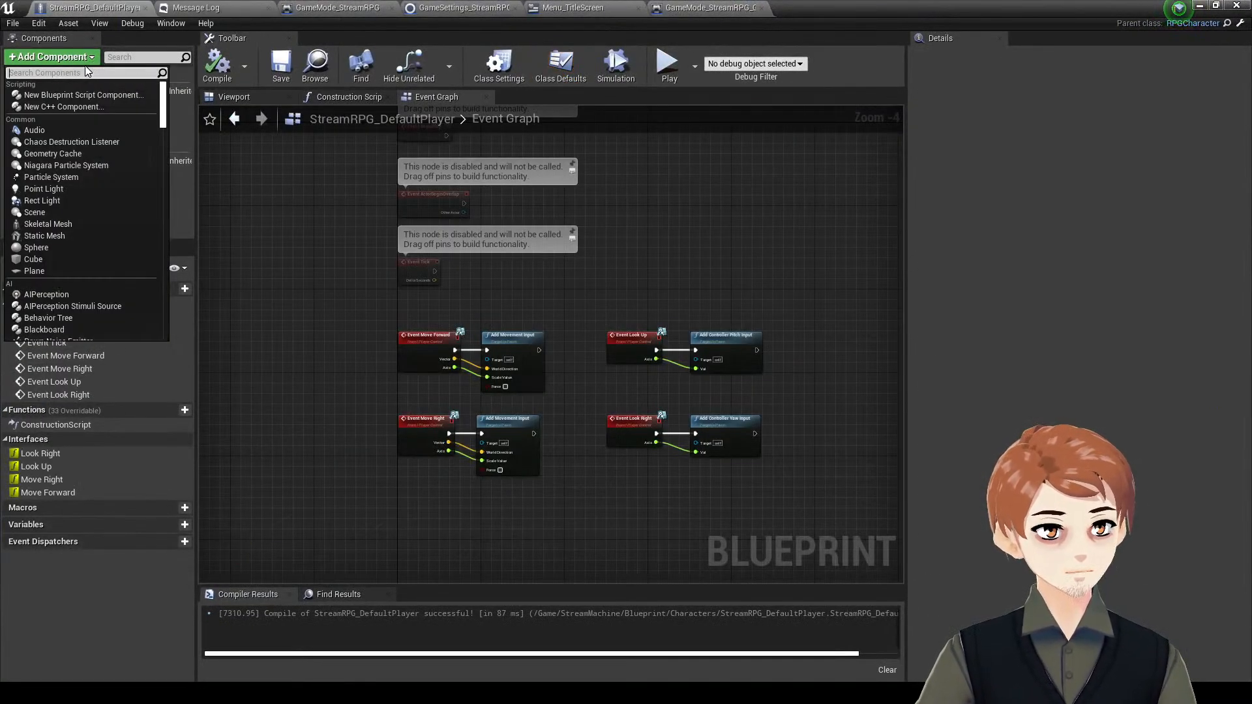
{"action": "key", "text": "alt+Tab"}
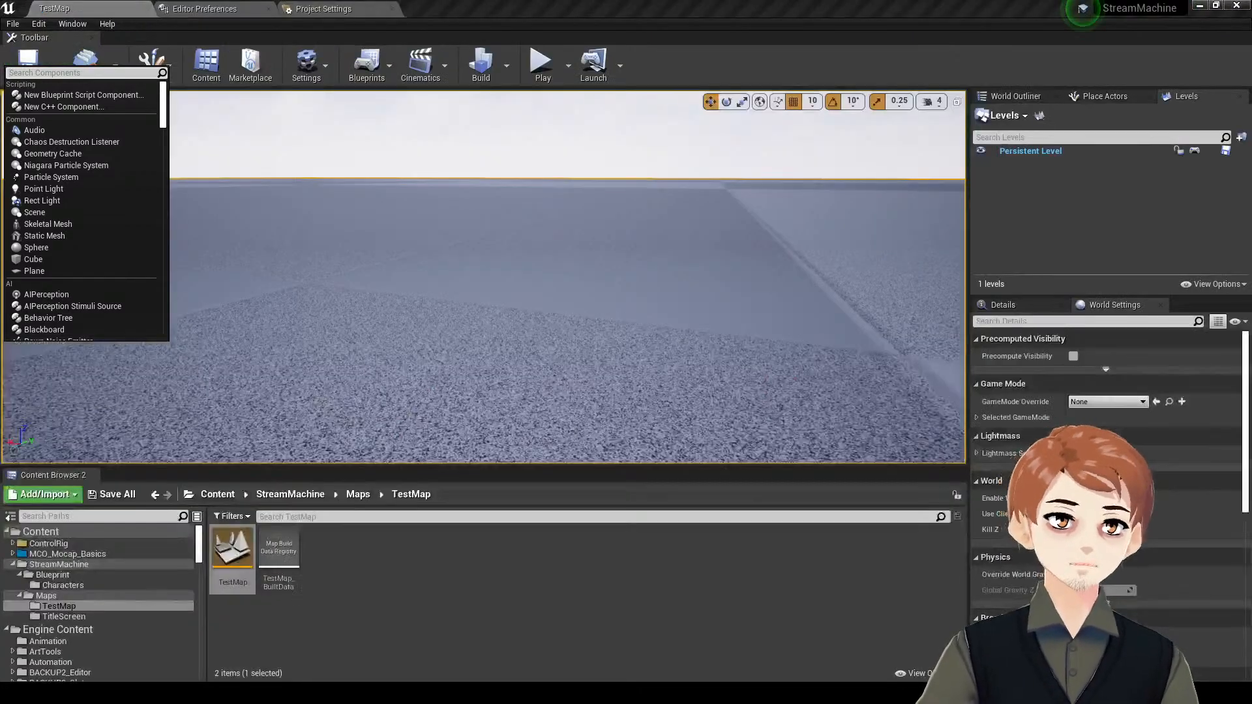
- Look through the StreamMachine, MCO_Mocap_Basics and ControlRig folders, including ControlRig's Blueprints, and collapse the Engine Content tree
{"action": "left_click", "coordinate": [78, 574]}
{"action": "double_click", "coordinate": [85, 565]}
{"action": "left_click", "coordinate": [82, 555]}
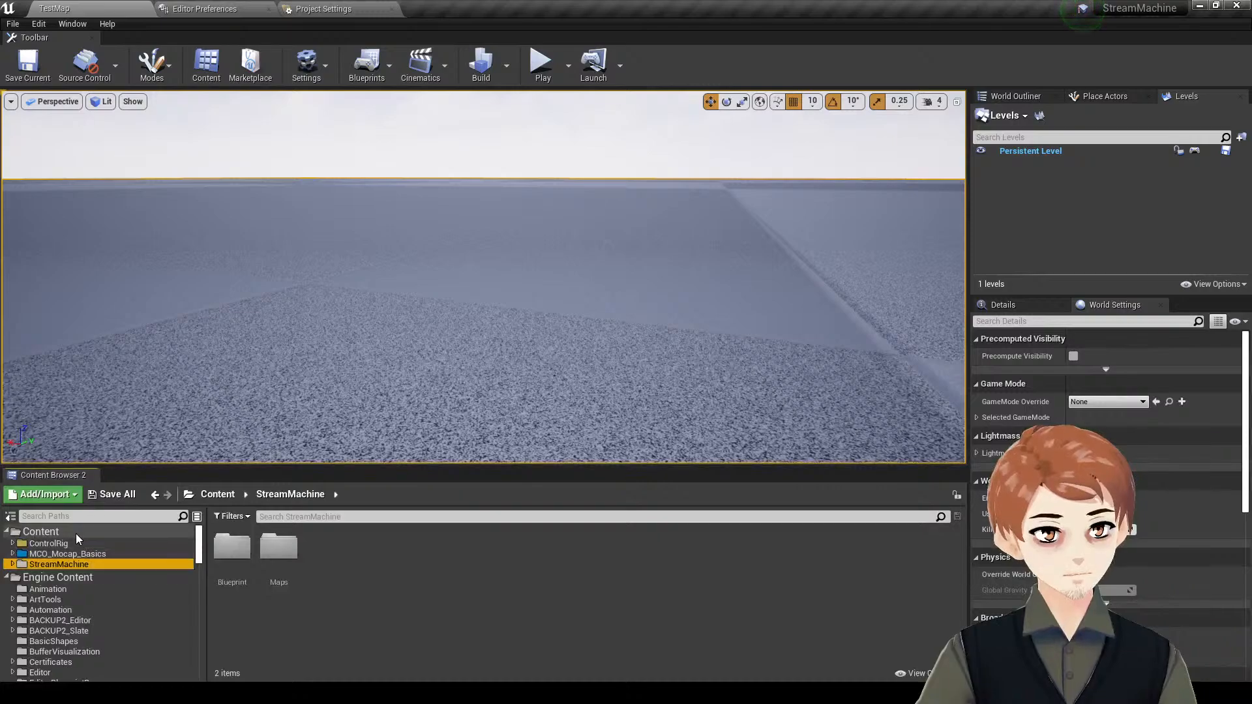
{"action": "left_click", "coordinate": [19, 543]}
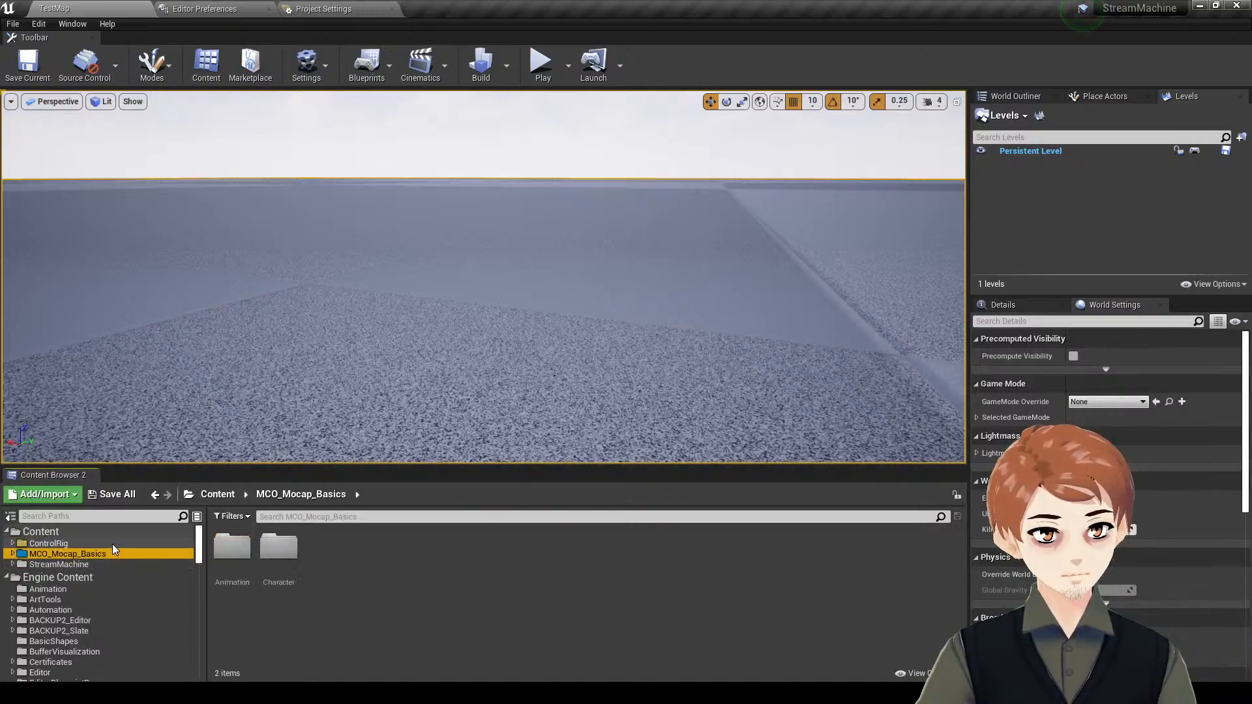
{"action": "double_click", "coordinate": [232, 548]}
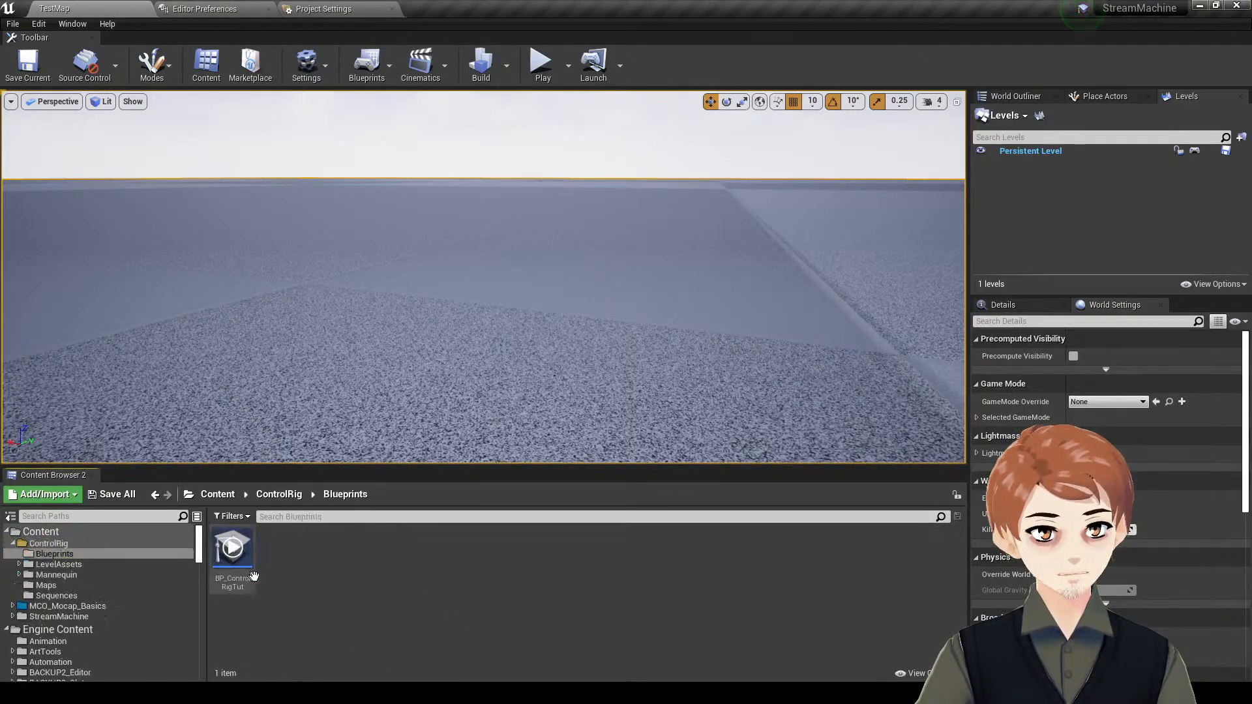
{"action": "double_click", "coordinate": [85, 542]}
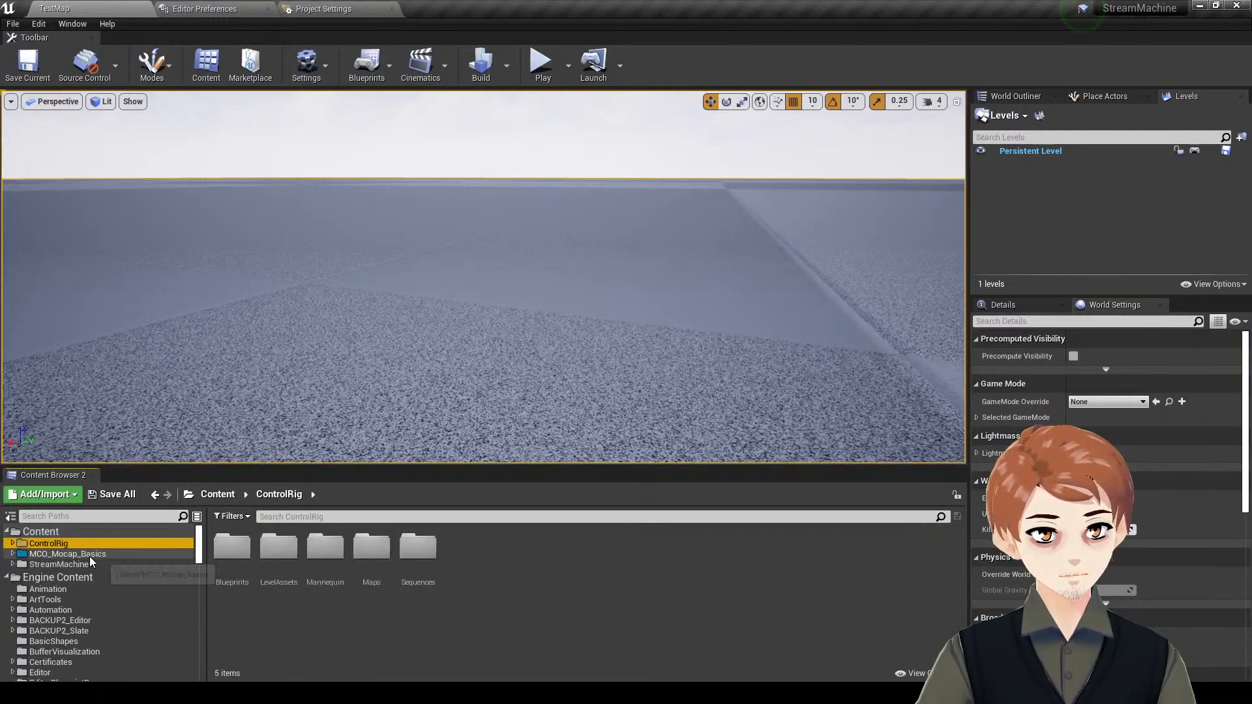
{"action": "left_click", "coordinate": [91, 565]}
{"action": "double_click", "coordinate": [170, 578]}
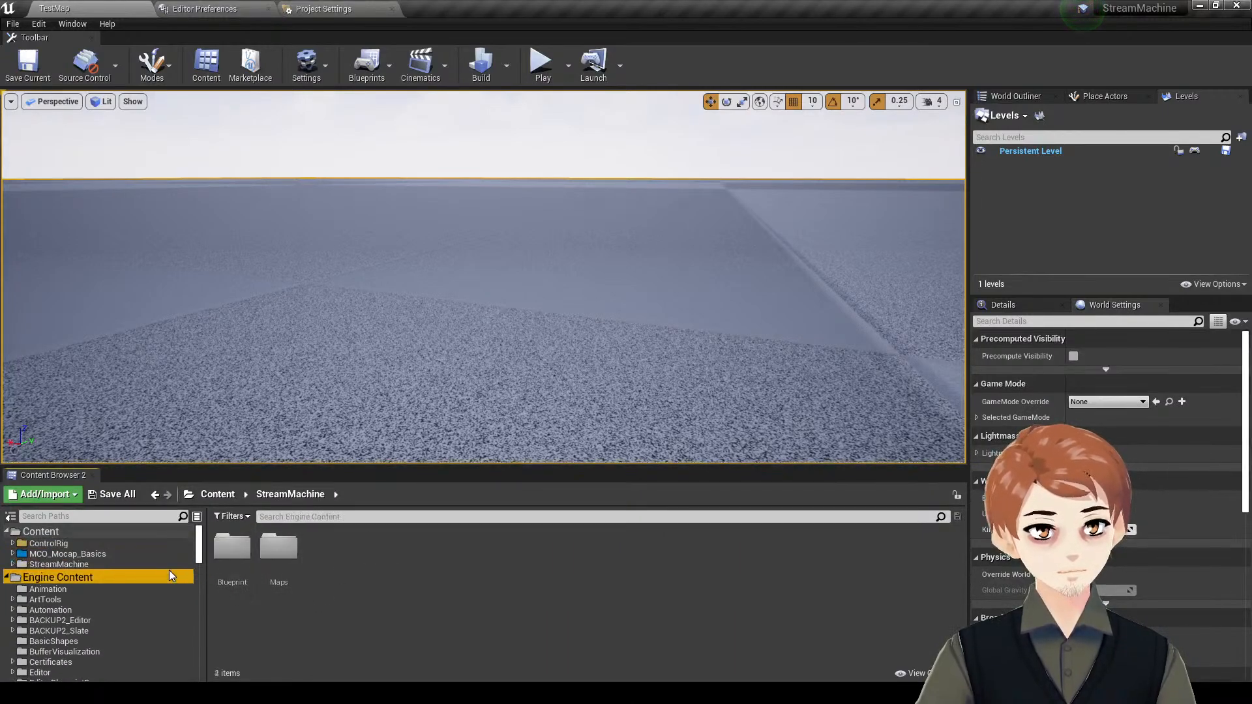
- Open the Characters folder inside StreamMachine's Blueprint folder
{"action": "left_click", "coordinate": [98, 565]}
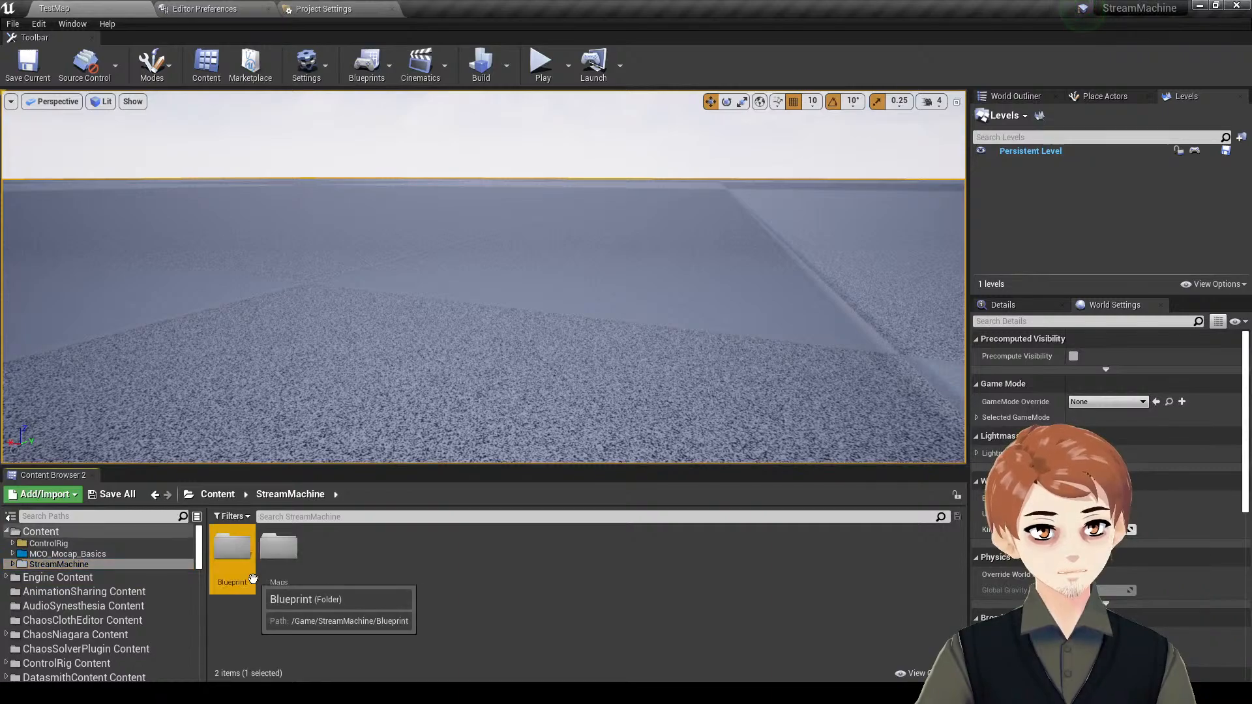
{"action": "double_click", "coordinate": [233, 551]}
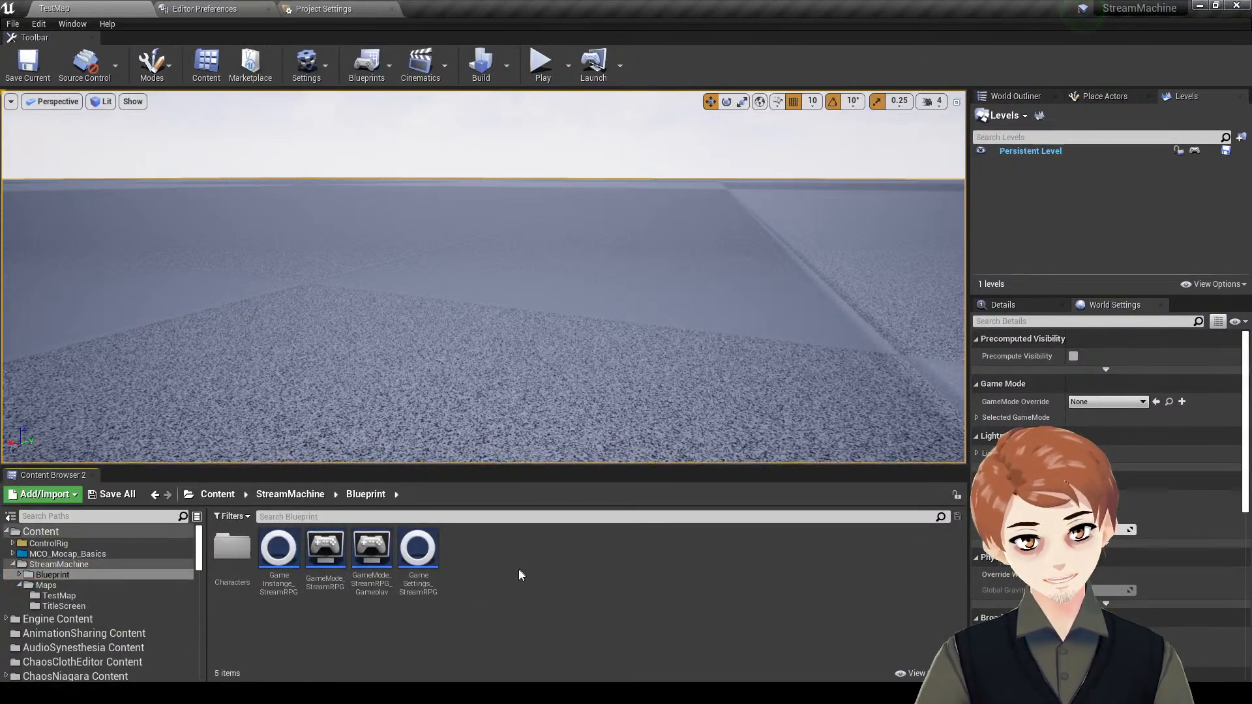
{"action": "double_click", "coordinate": [233, 551]}
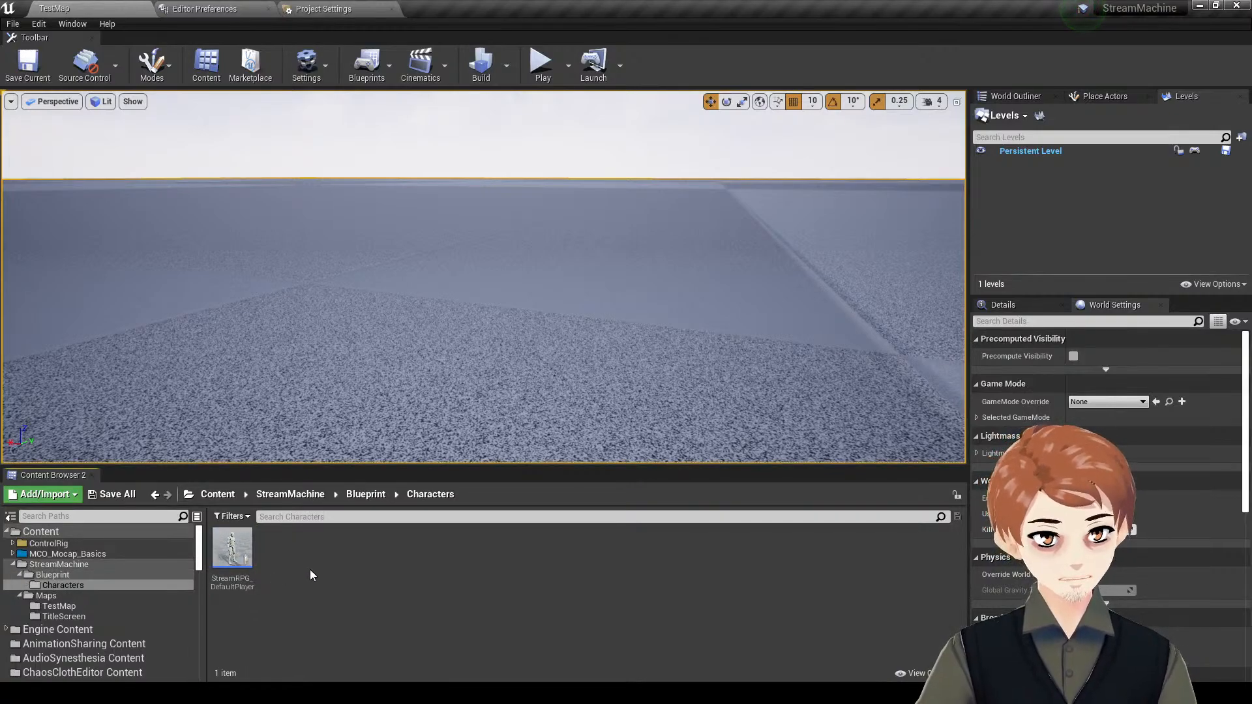
- Create a Blueprint class with bp_NPC as its parent in the Characters folder, open it for inspection, and return to the level editor
{"action": "right_click", "coordinate": [288, 565]}
{"action": "left_click", "coordinate": [366, 246]}
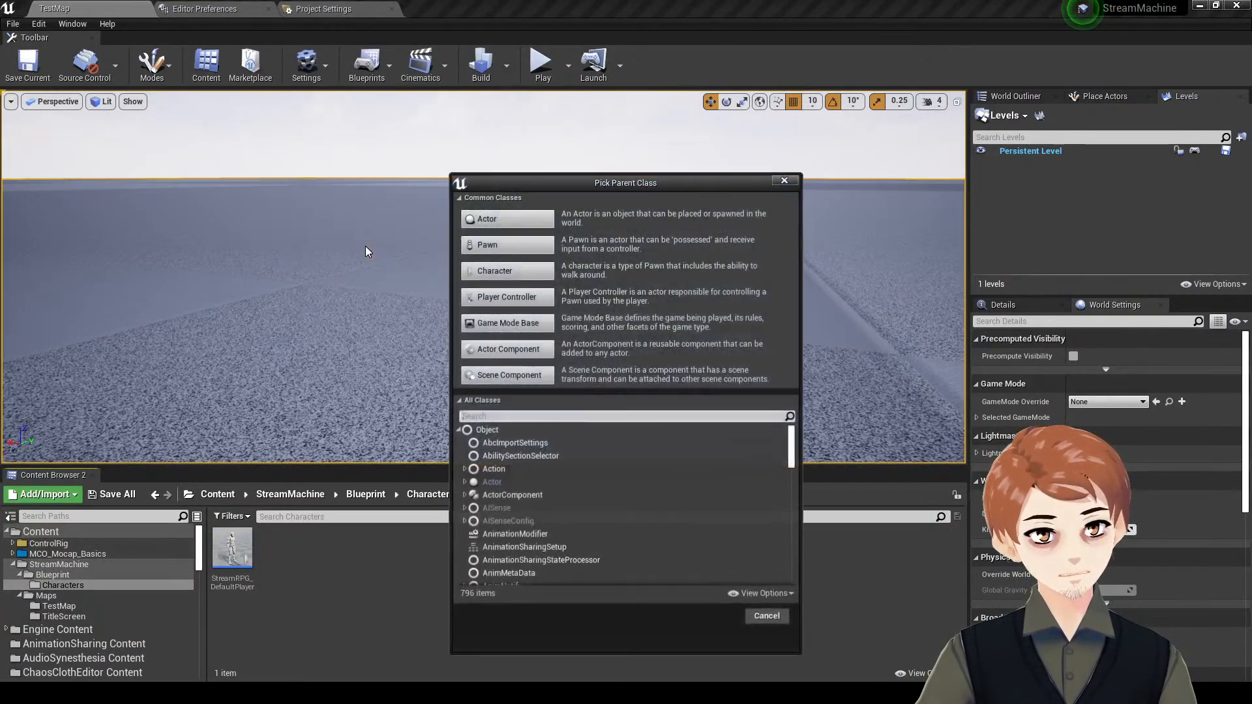
{"action": "type", "text": "npc"}
{"action": "key", "text": "Down"}
{"action": "key", "text": "Down"}
{"action": "key", "text": "Down"}
{"action": "key", "text": "Down"}
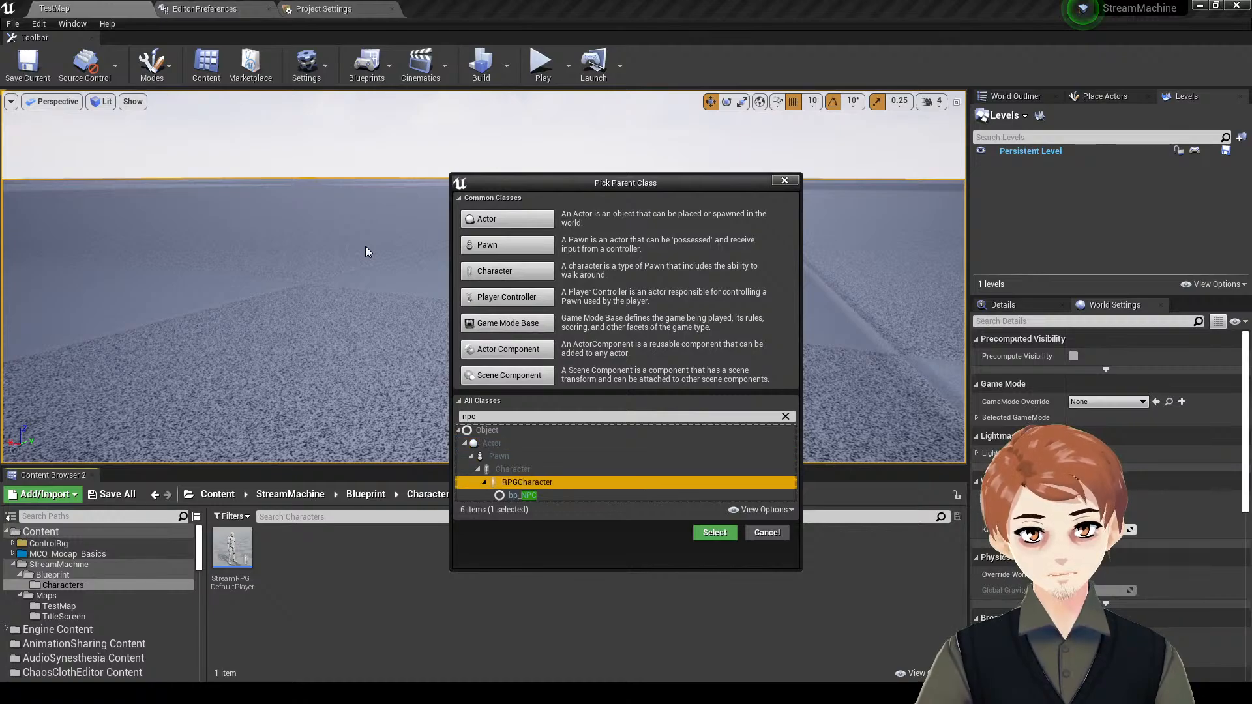
{"action": "key", "text": "Down"}
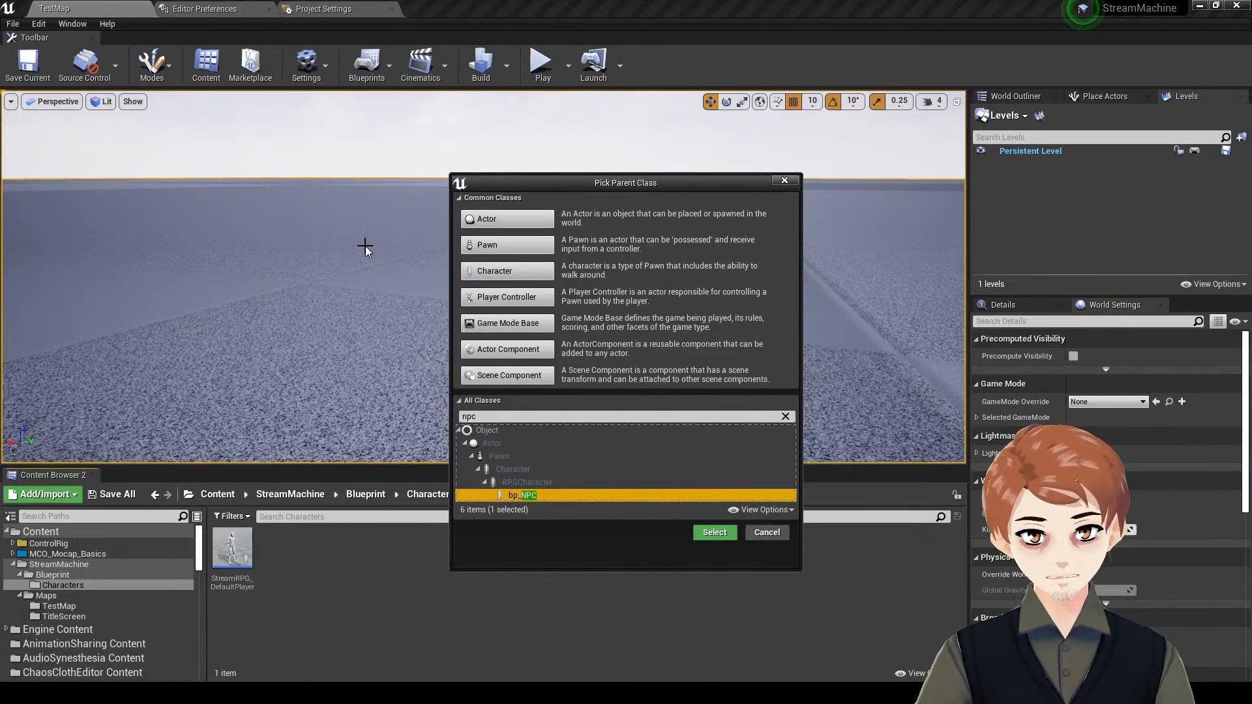
{"action": "key", "text": "Return"}
{"action": "double_click", "coordinate": [245, 566]}
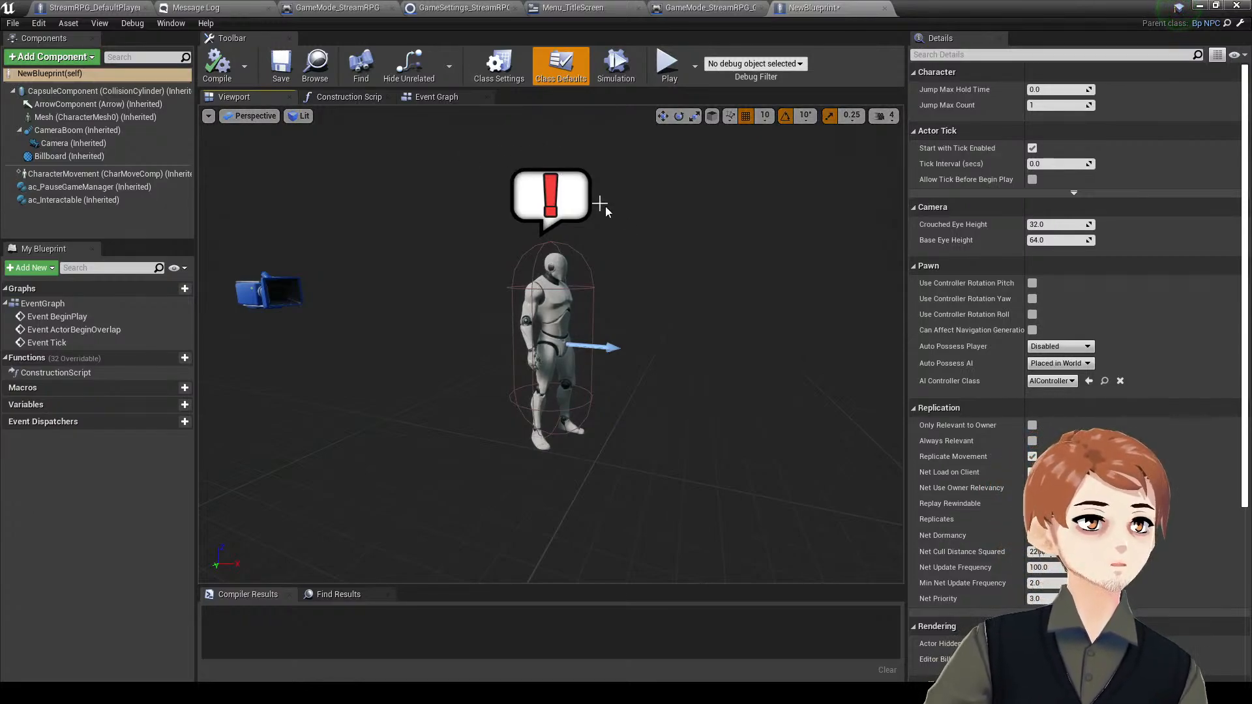
{"action": "left_click", "coordinate": [1199, 6]}
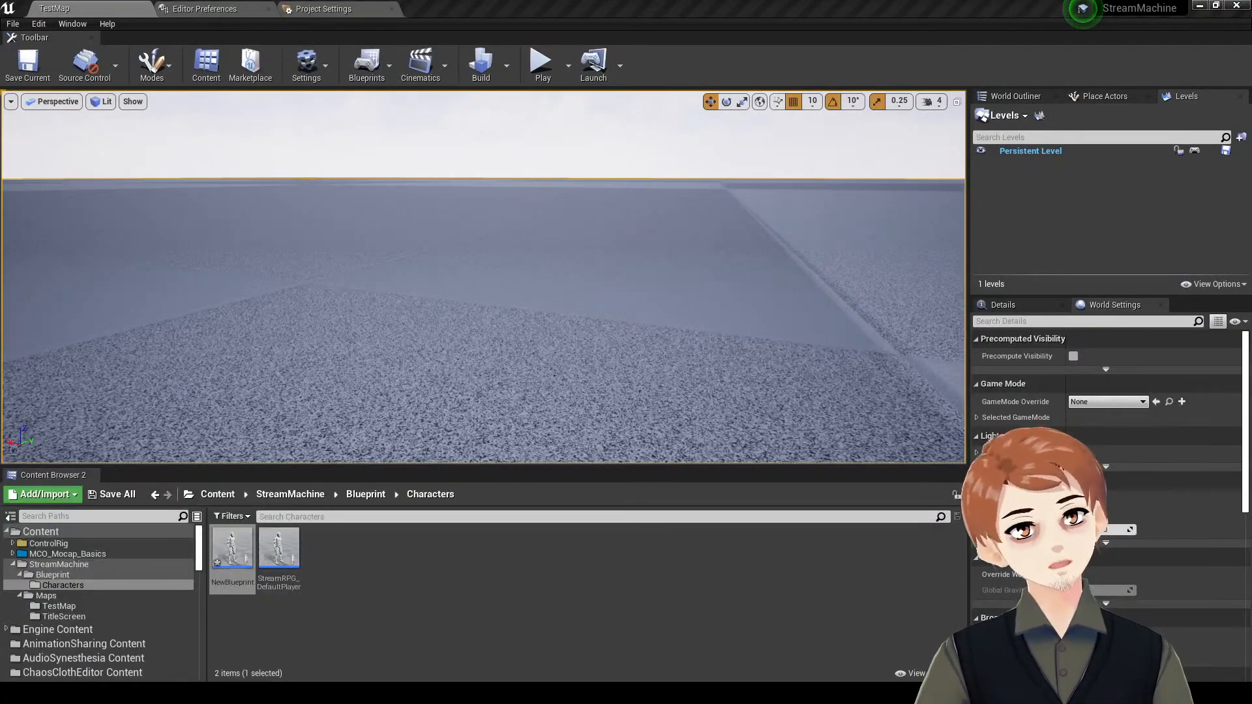
- Browse to the Blueprint folder of JobSystem under SuperRPGFramework2's AddonSystems, collapsing the StarterContent folder
{"action": "left_click", "coordinate": [306, 607]}
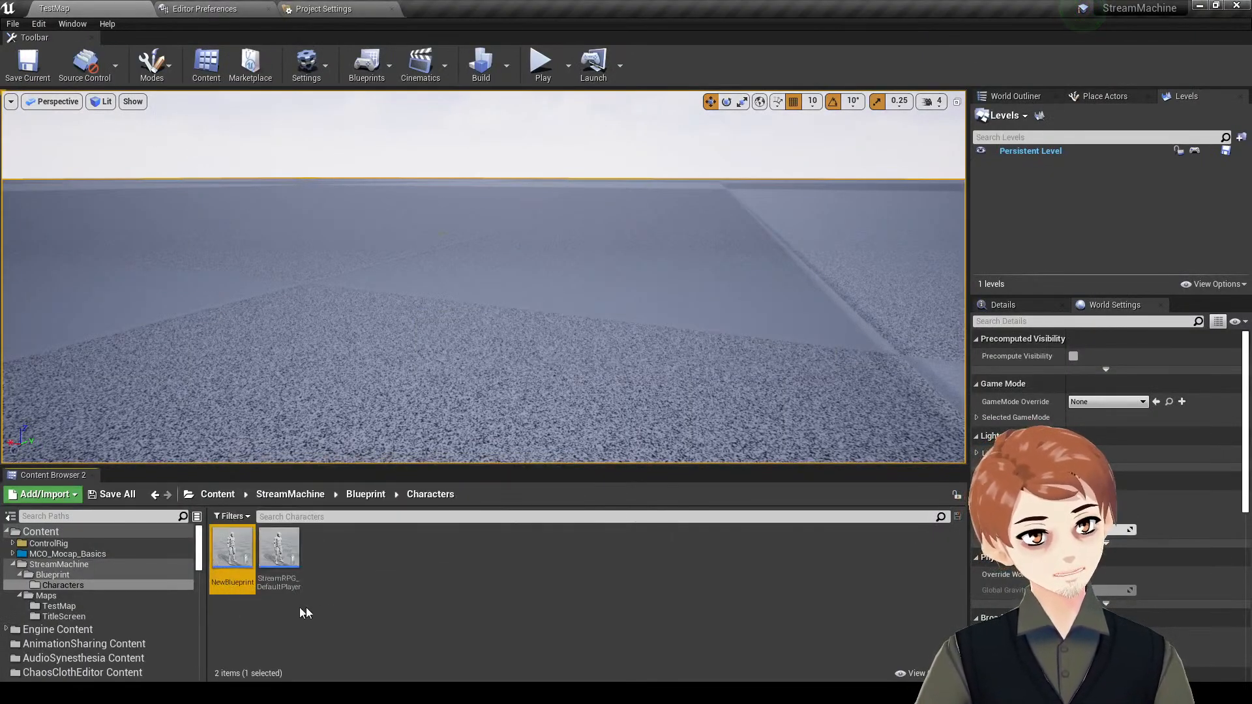
{"action": "scroll", "coordinate": [140, 626], "scroll_direction": "down", "scroll_amount": 10}
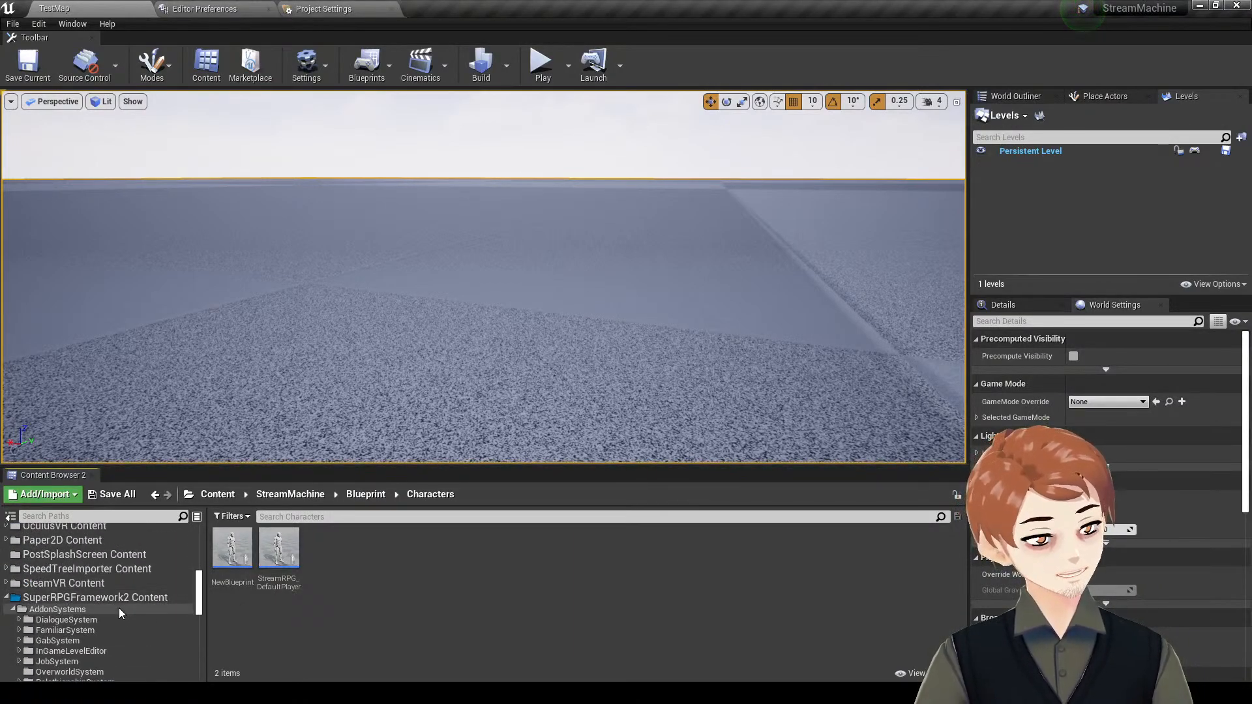
{"action": "scroll", "coordinate": [119, 608], "scroll_direction": "down", "scroll_amount": 3}
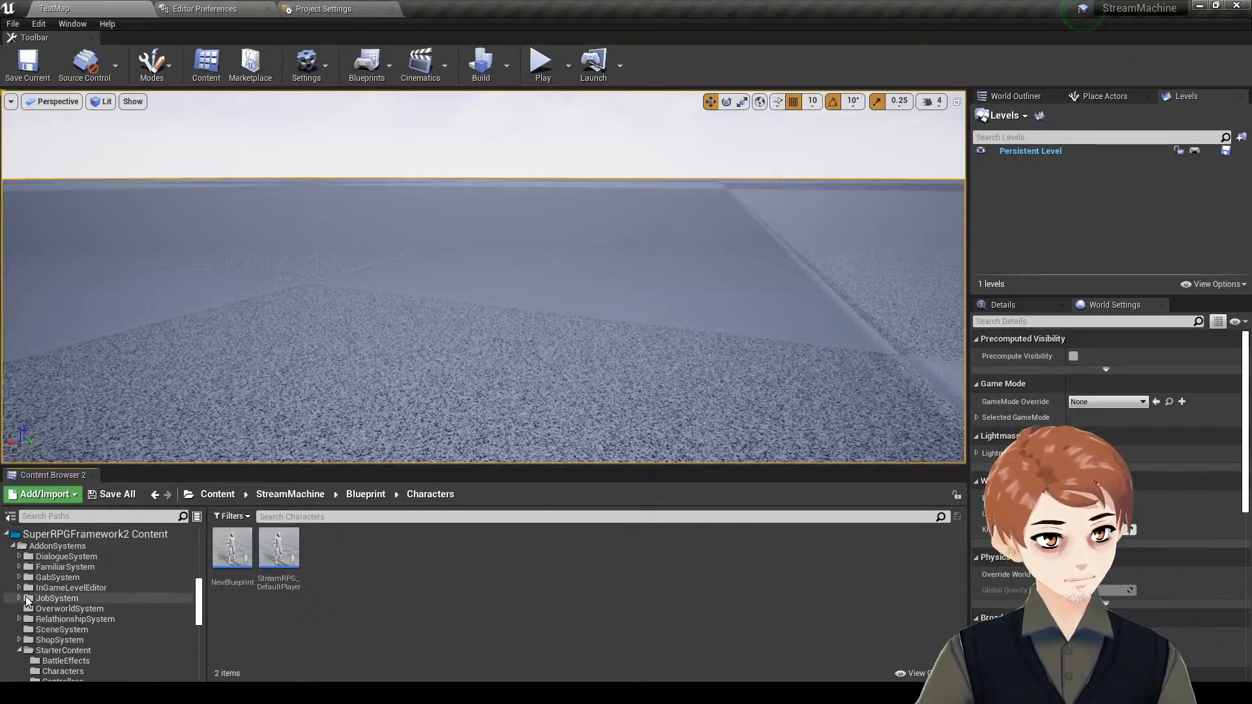
{"action": "left_click", "coordinate": [22, 648]}
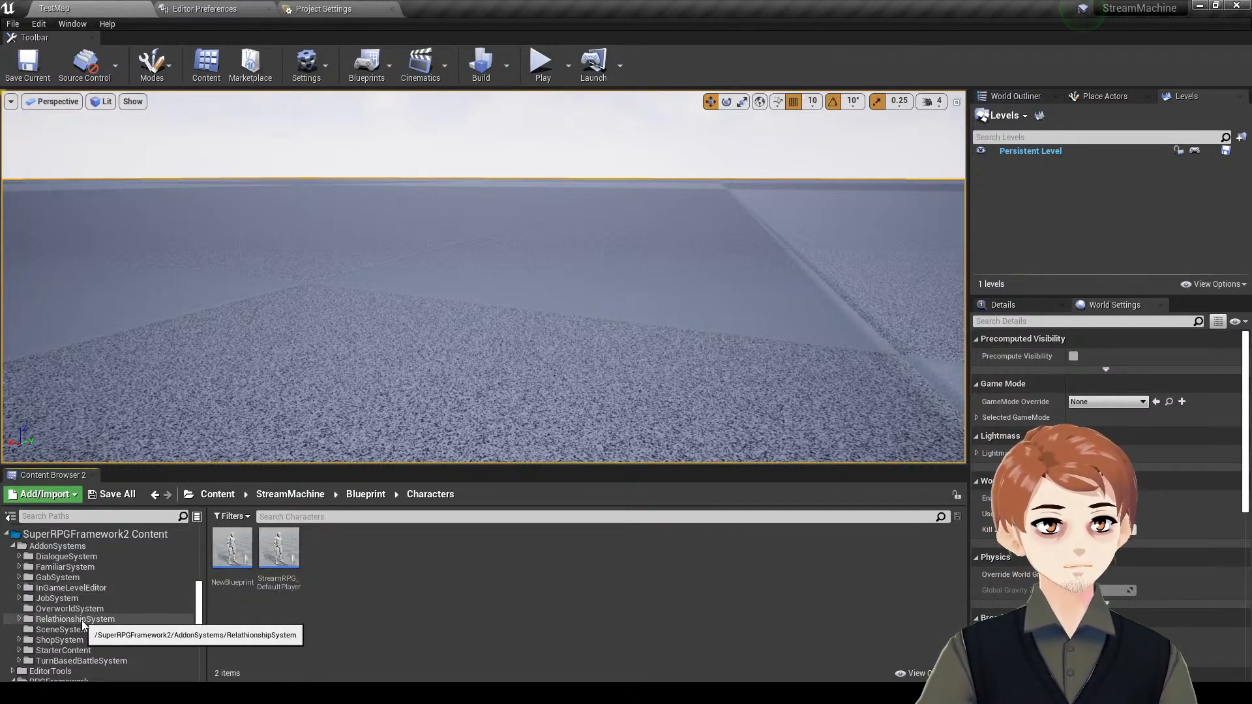
{"action": "left_click", "coordinate": [108, 597]}
{"action": "double_click", "coordinate": [241, 557]}
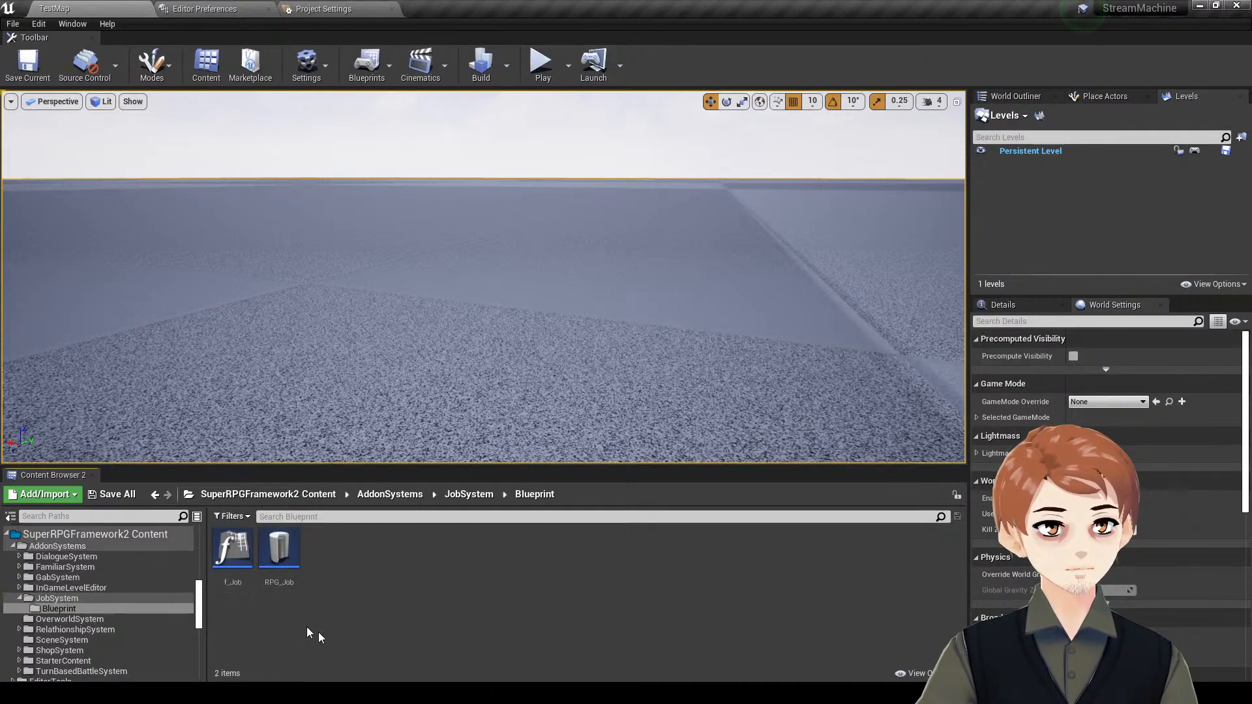
- Open the RPG_Job blueprint for inspection and return to the level editor
{"action": "double_click", "coordinate": [297, 574]}
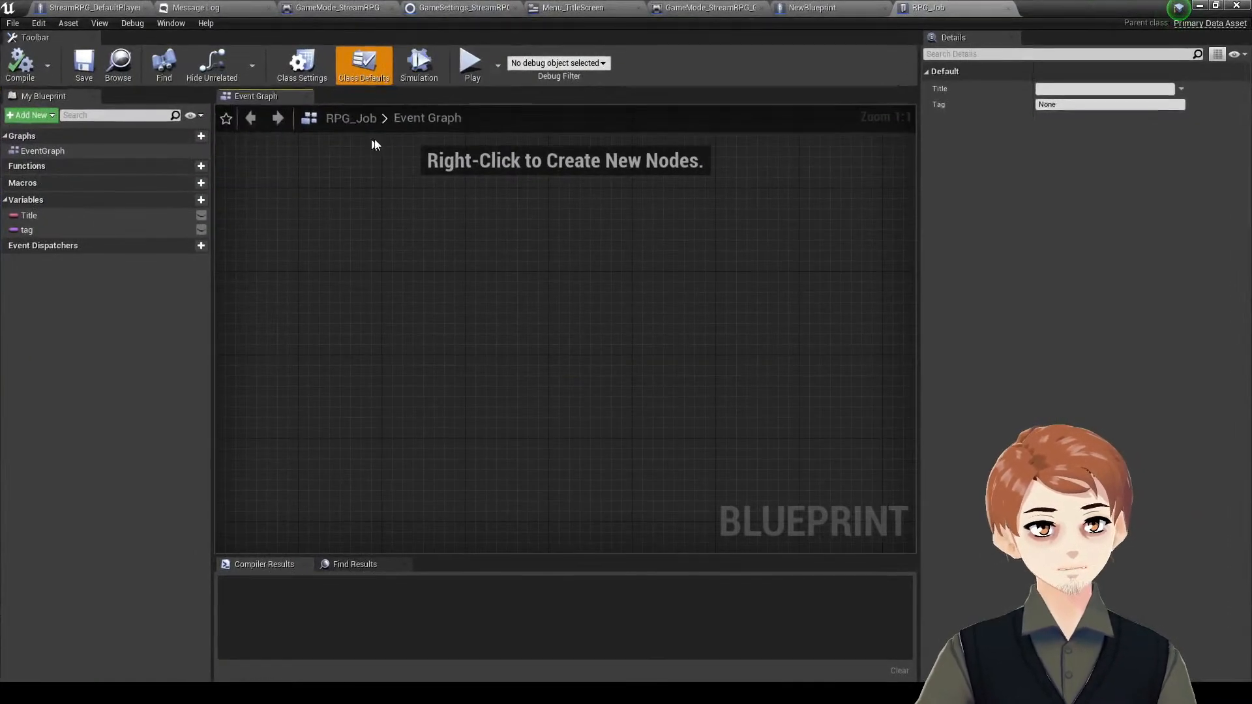
{"action": "left_click", "coordinate": [1008, 8]}
{"action": "left_click", "coordinate": [1200, 5]}
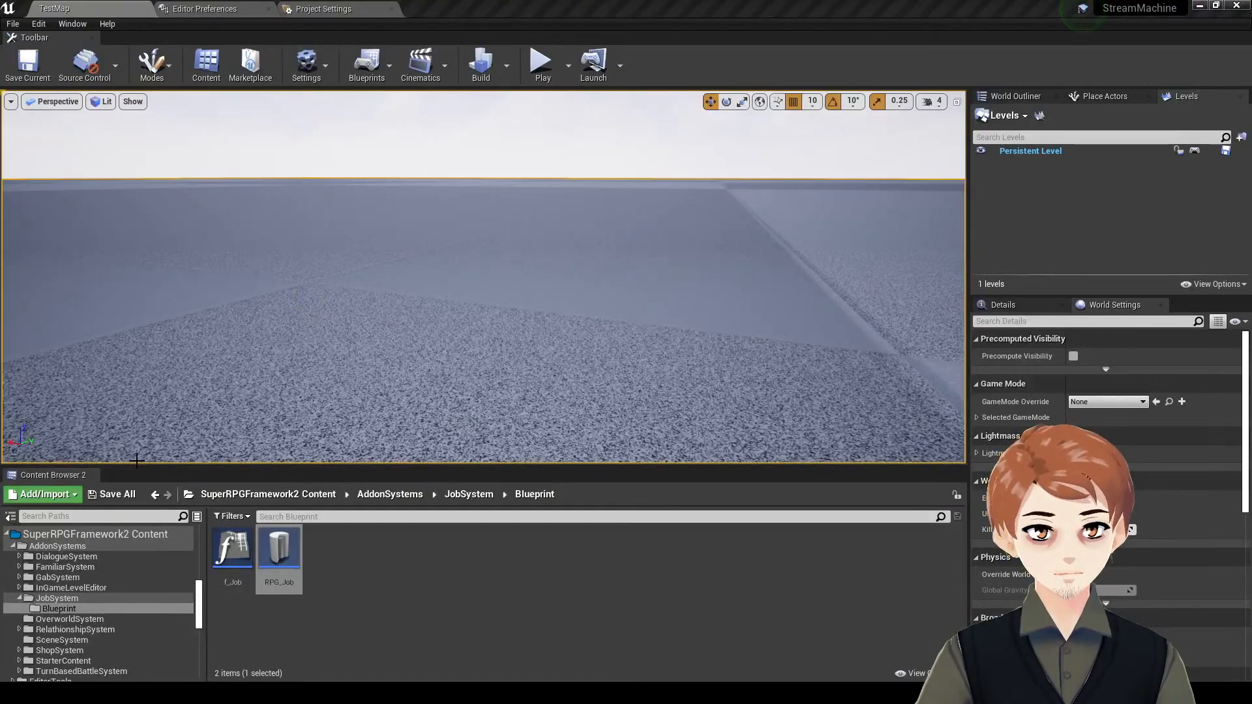
- Open the f_Job function library, examine its Get Unit Job graph, and return to the level editor
{"action": "double_click", "coordinate": [233, 549]}
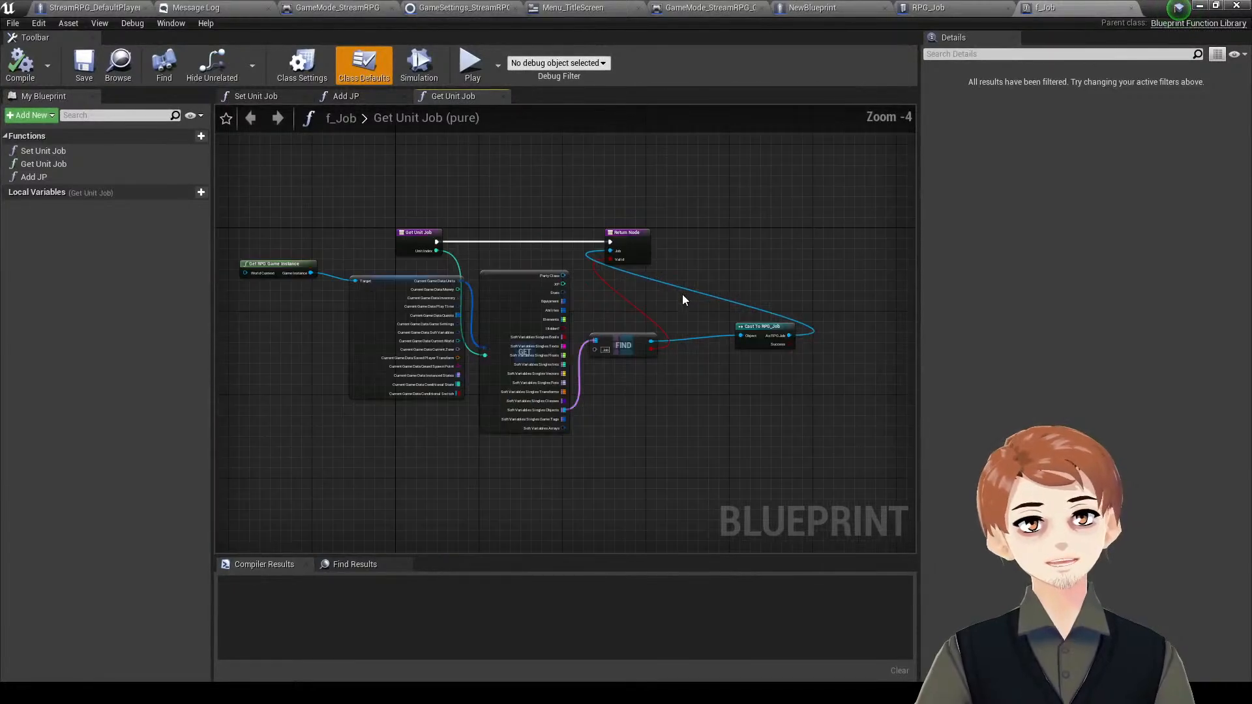
{"action": "scroll", "coordinate": [679, 294], "scroll_direction": "down", "scroll_amount": 3}
{"action": "scroll", "coordinate": [653, 291], "scroll_direction": "up", "scroll_amount": 6}
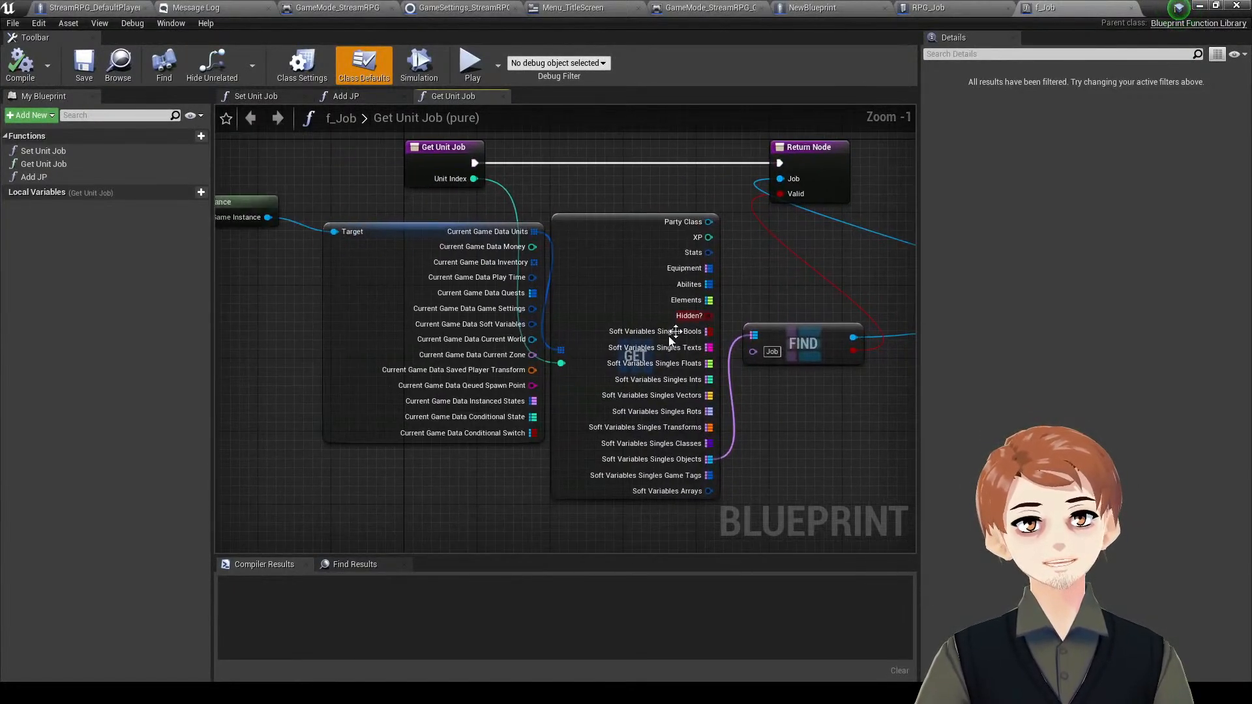
{"action": "right_click_drag", "start_coordinate": [754, 272], "coordinate": [526, 296]}
{"action": "right_click_drag", "start_coordinate": [666, 294], "coordinate": [639, 353]}
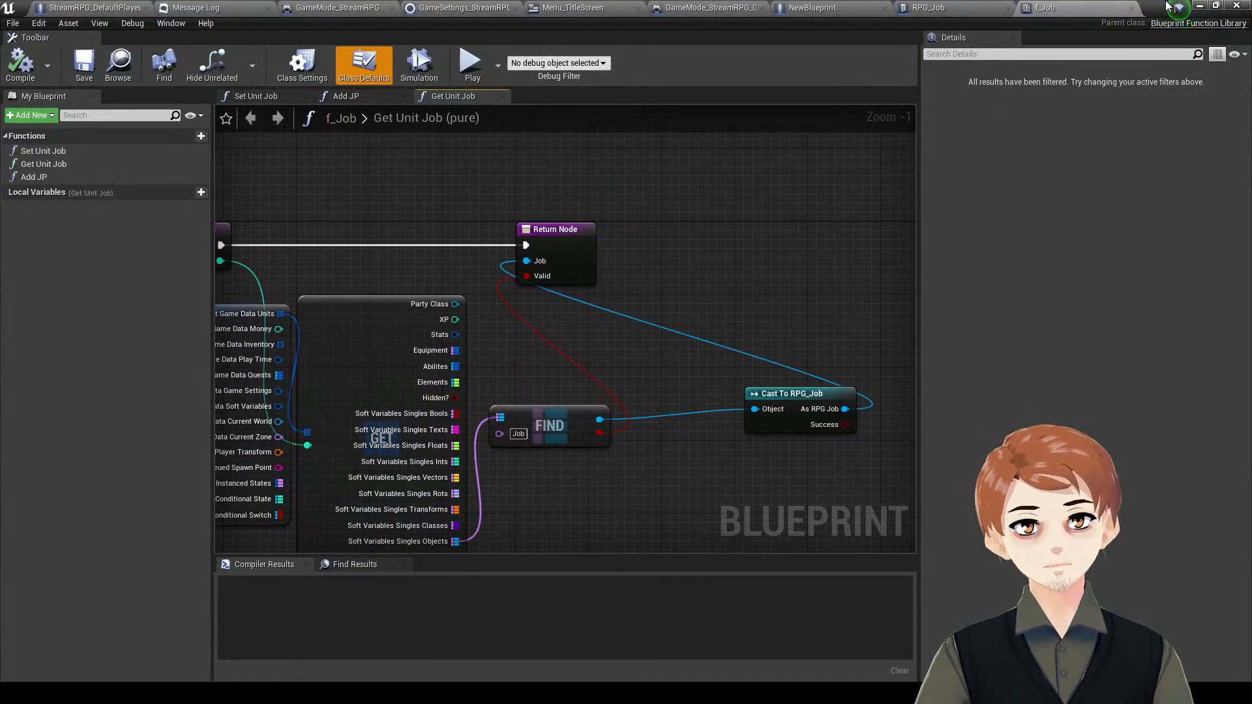
{"action": "left_click", "coordinate": [1200, 5]}
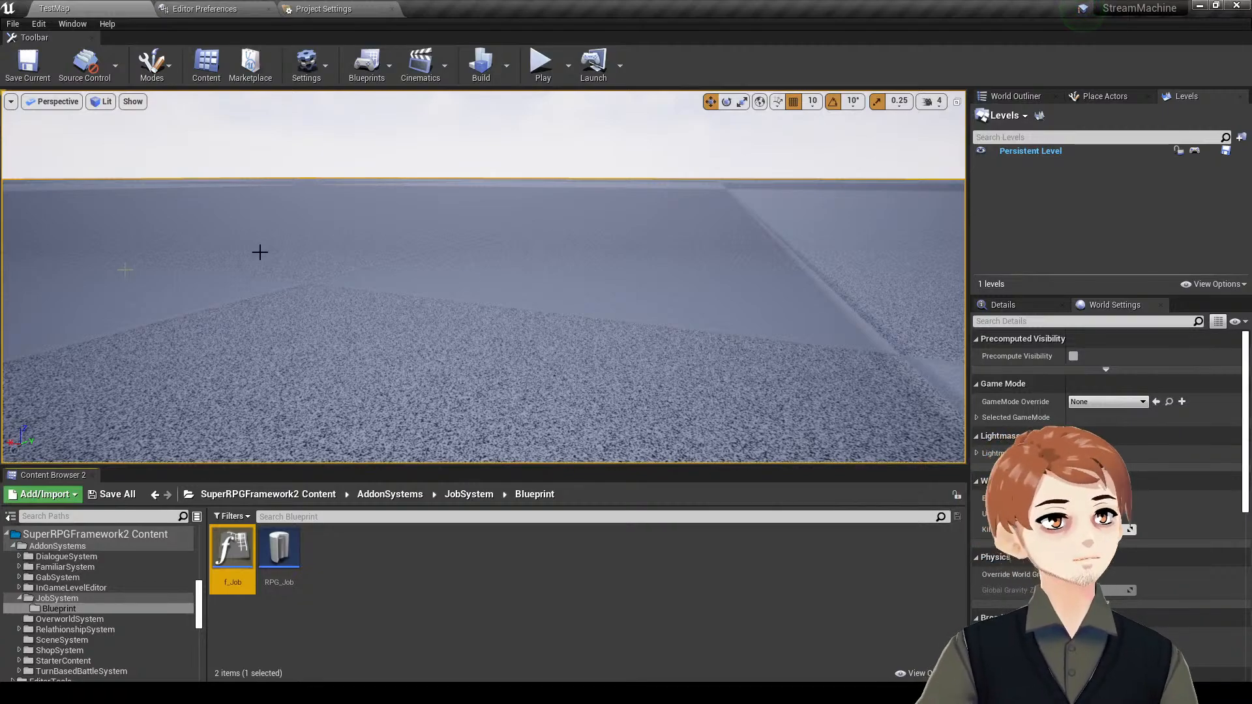
- Collapse JobSystem, view the TurnBasedBattleSystem folder, and open RPGFramework's Blueprints folder
{"action": "left_click", "coordinate": [101, 598]}
{"action": "double_click", "coordinate": [101, 598]}
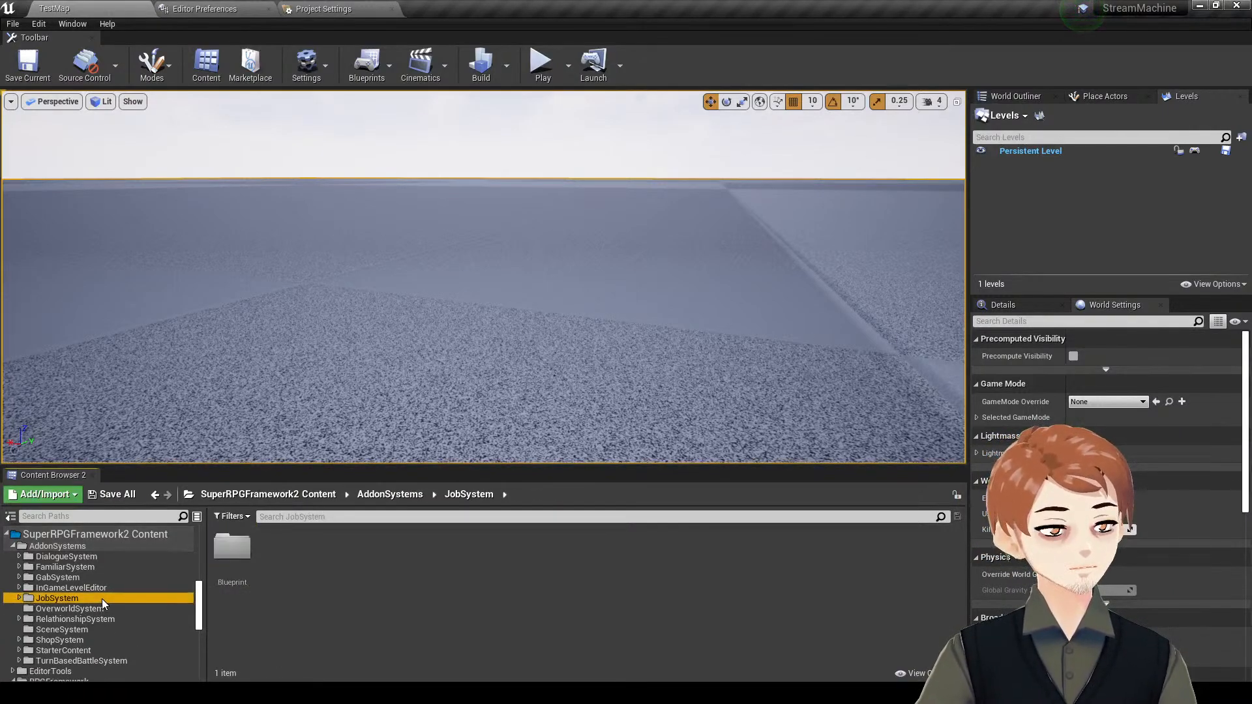
{"action": "scroll", "coordinate": [102, 601], "scroll_direction": "down", "scroll_amount": 2}
{"action": "left_click", "coordinate": [113, 619]}
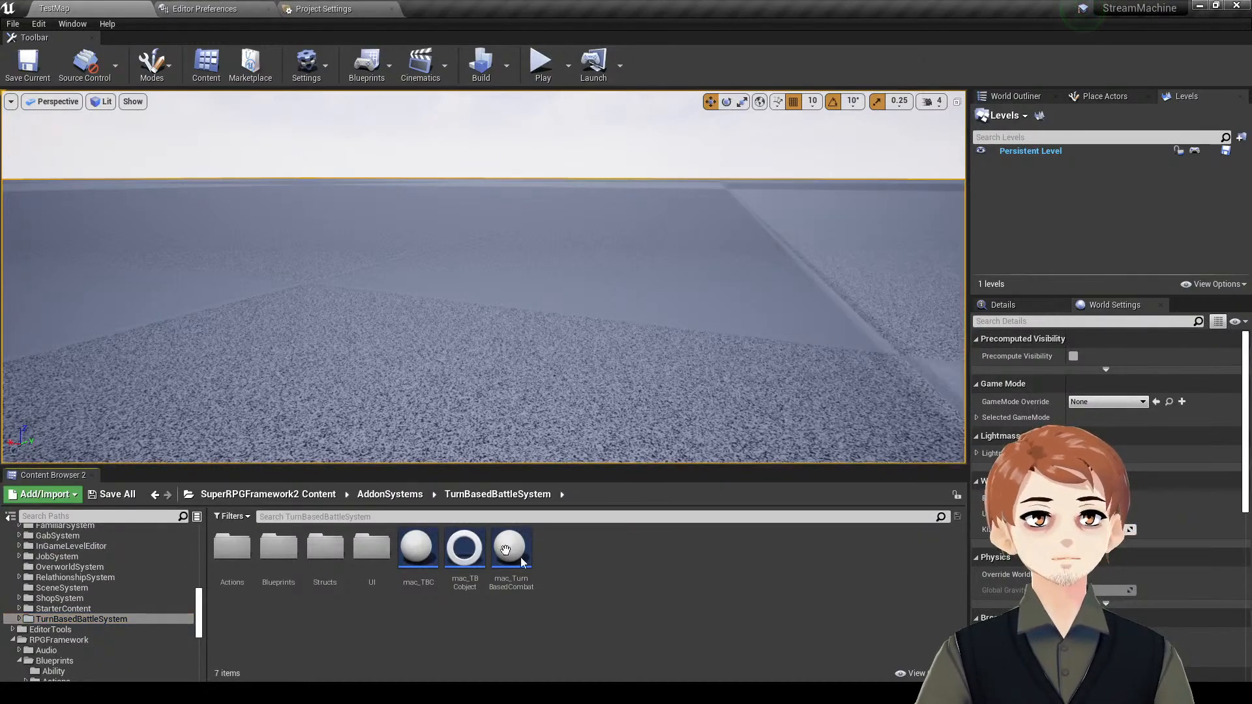
{"action": "scroll", "coordinate": [107, 633], "scroll_direction": "down", "scroll_amount": 2}
{"action": "left_click", "coordinate": [117, 620]}
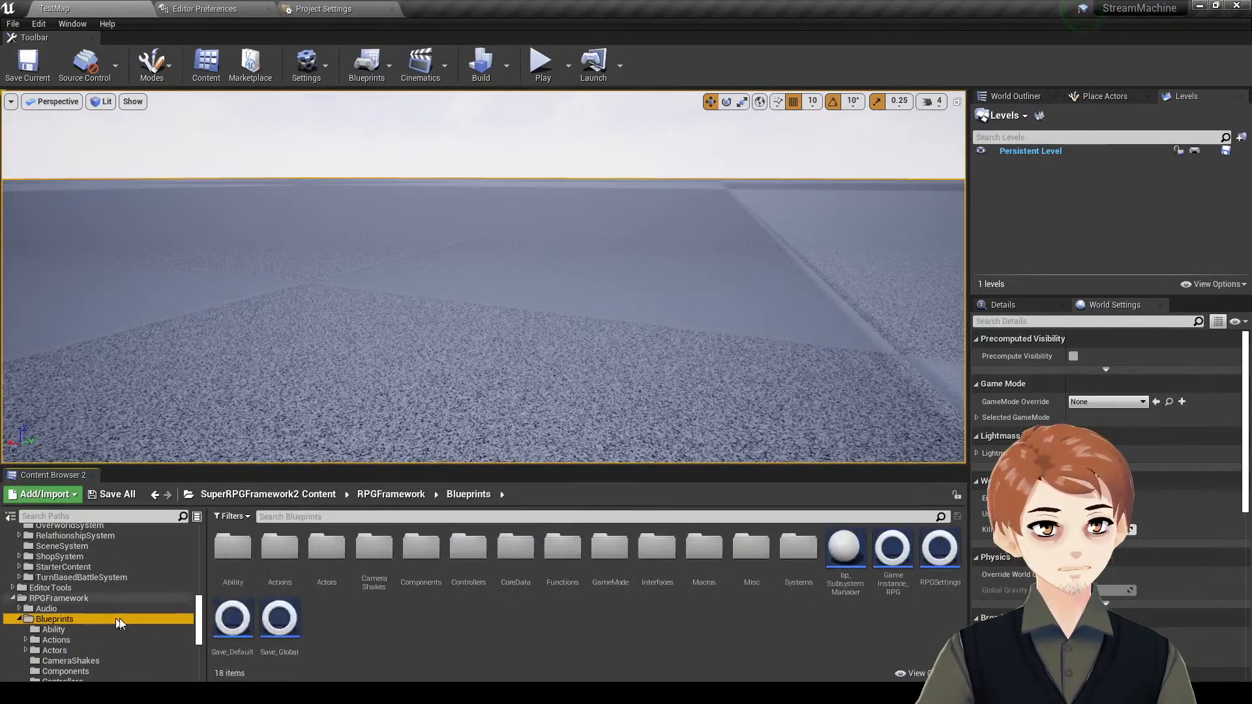
- Open bp_SubsystemManager, examine its Event Graph and Shutdown function, and return to the level editor
{"action": "left_click", "coordinate": [600, 628]}
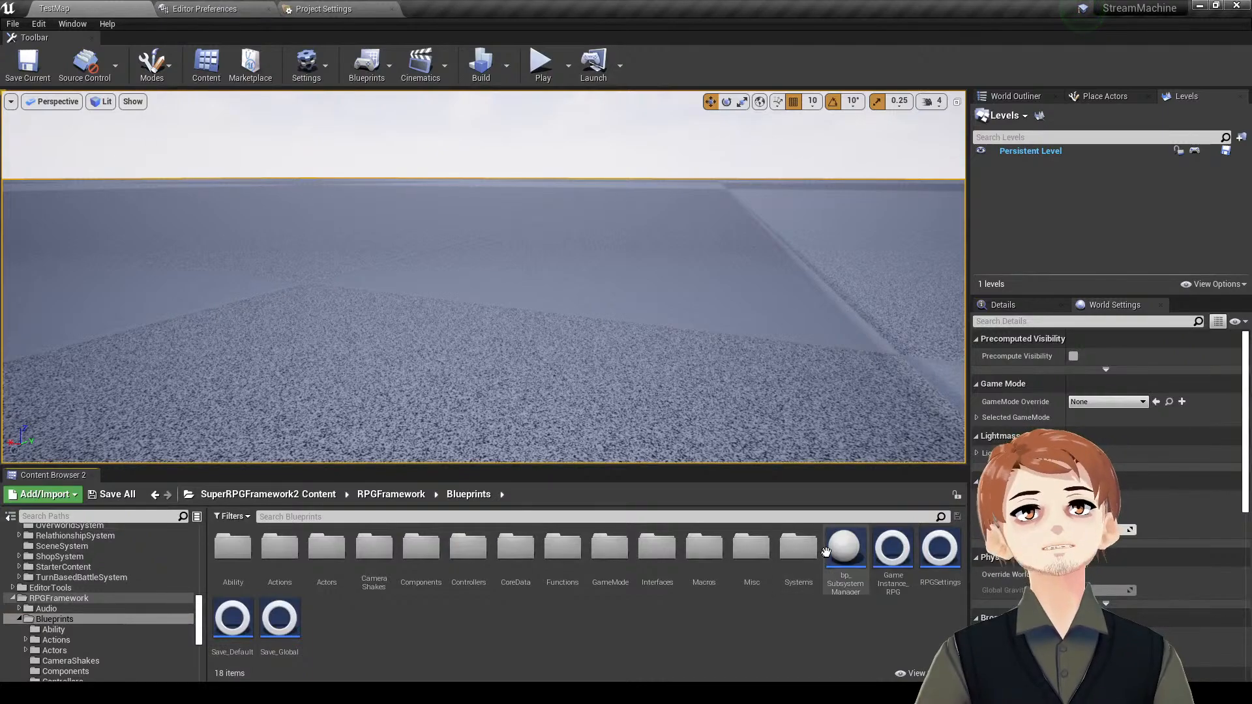
{"action": "mouse_move", "coordinate": [852, 569]}
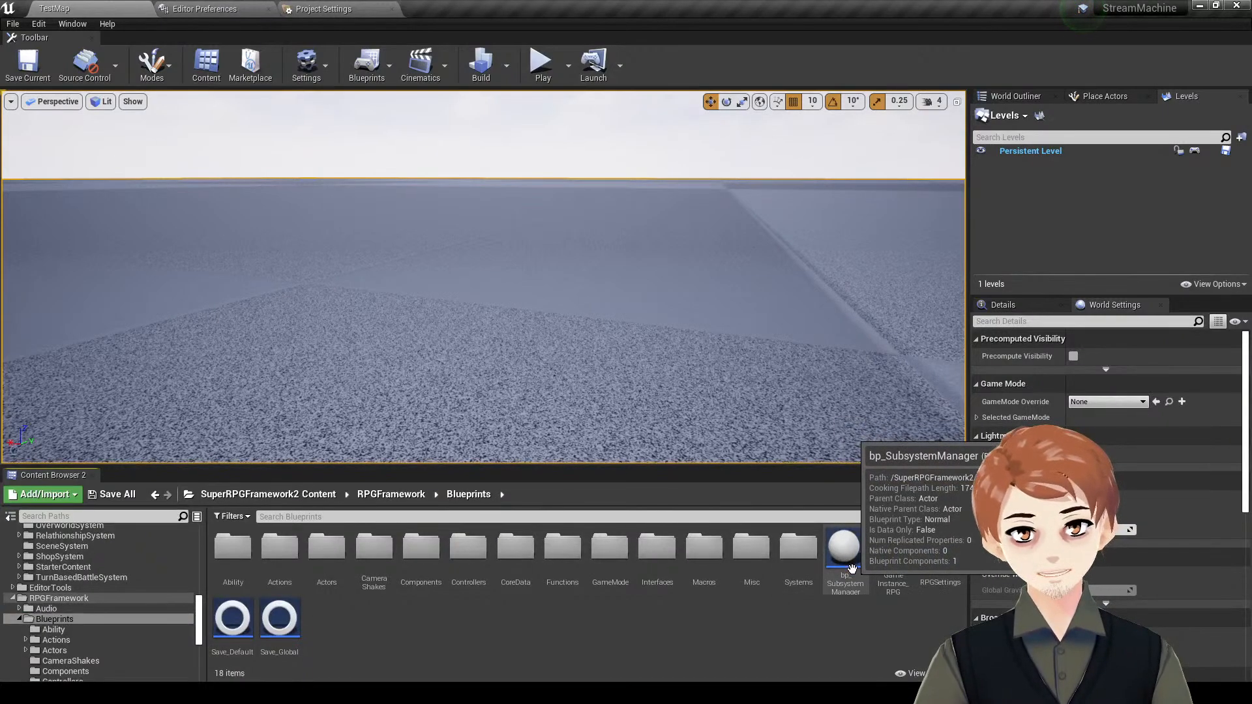
{"action": "double_click", "coordinate": [852, 569]}
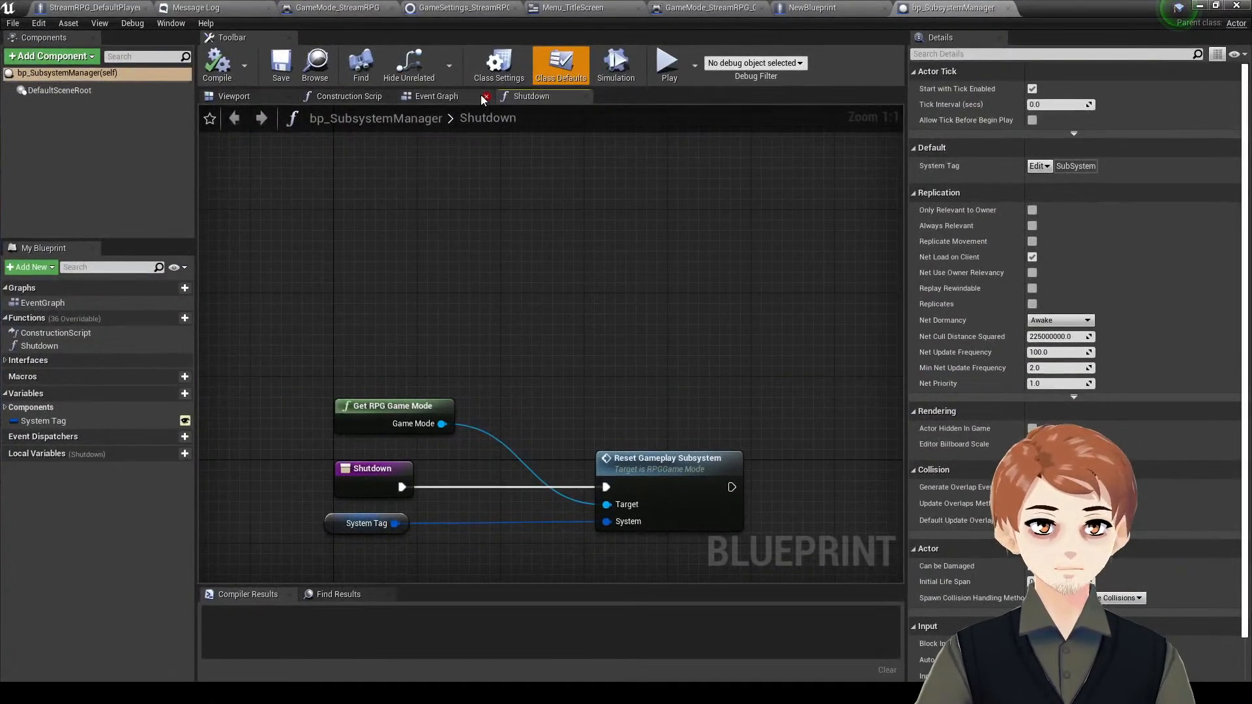
{"action": "left_click", "coordinate": [480, 97]}
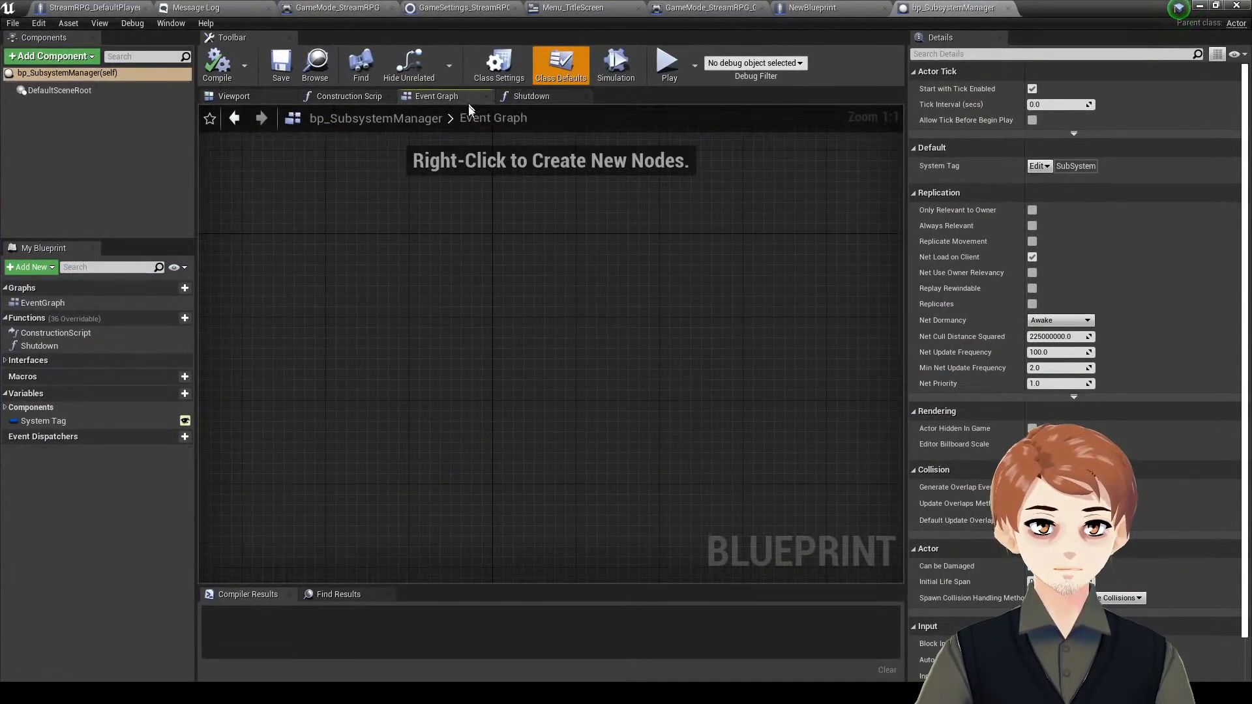
{"action": "left_click", "coordinate": [529, 97]}
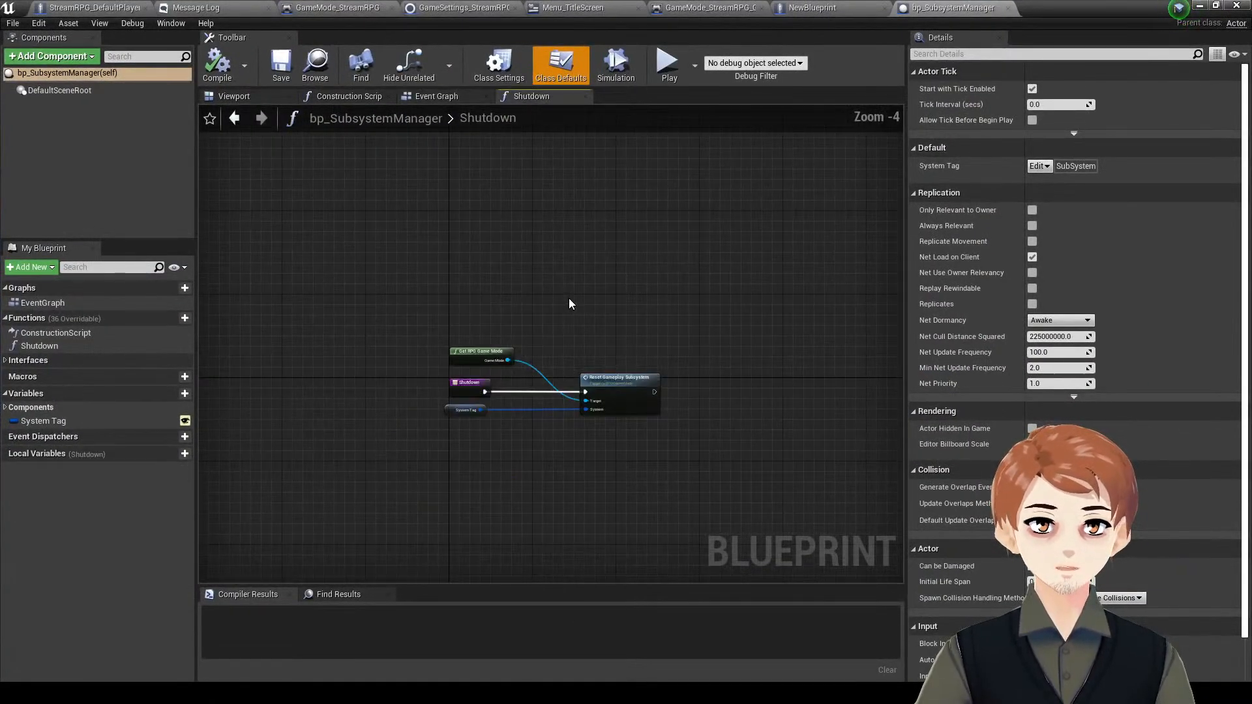
{"action": "right_click_drag", "start_coordinate": [652, 320], "coordinate": [595, 312]}
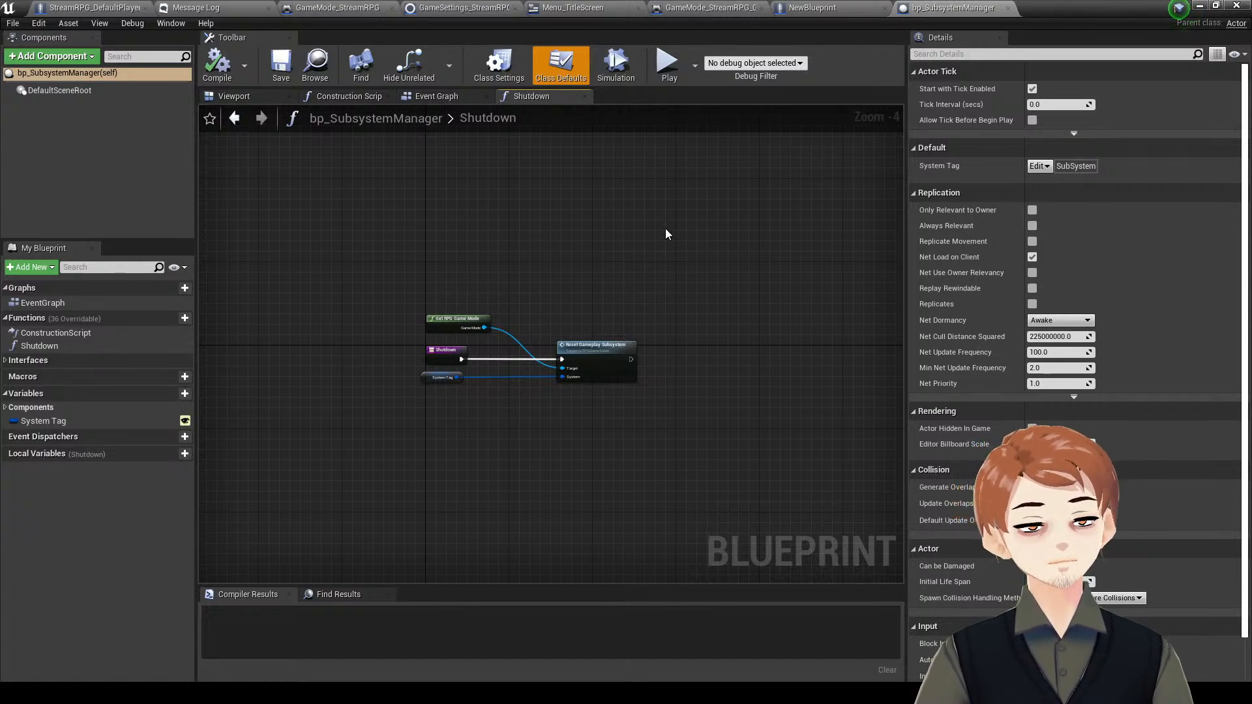
{"action": "left_click_drag", "start_coordinate": [1057, 5], "coordinate": [594, 0]}
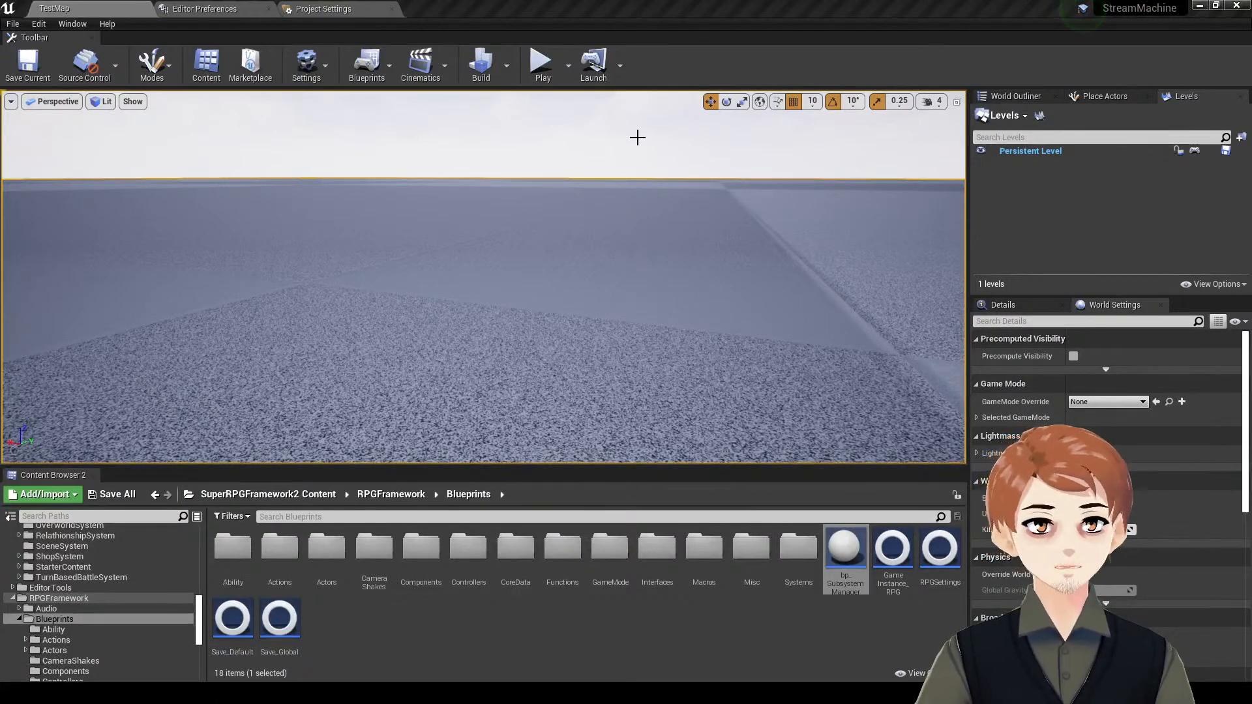
- Open Subsystem_TurnBasedCombat from TurnBasedBattleSystem's Blueprints folder
{"action": "right_click_drag", "start_coordinate": [653, 225], "coordinate": [653, 163]}
{"action": "left_click", "coordinate": [167, 578]}
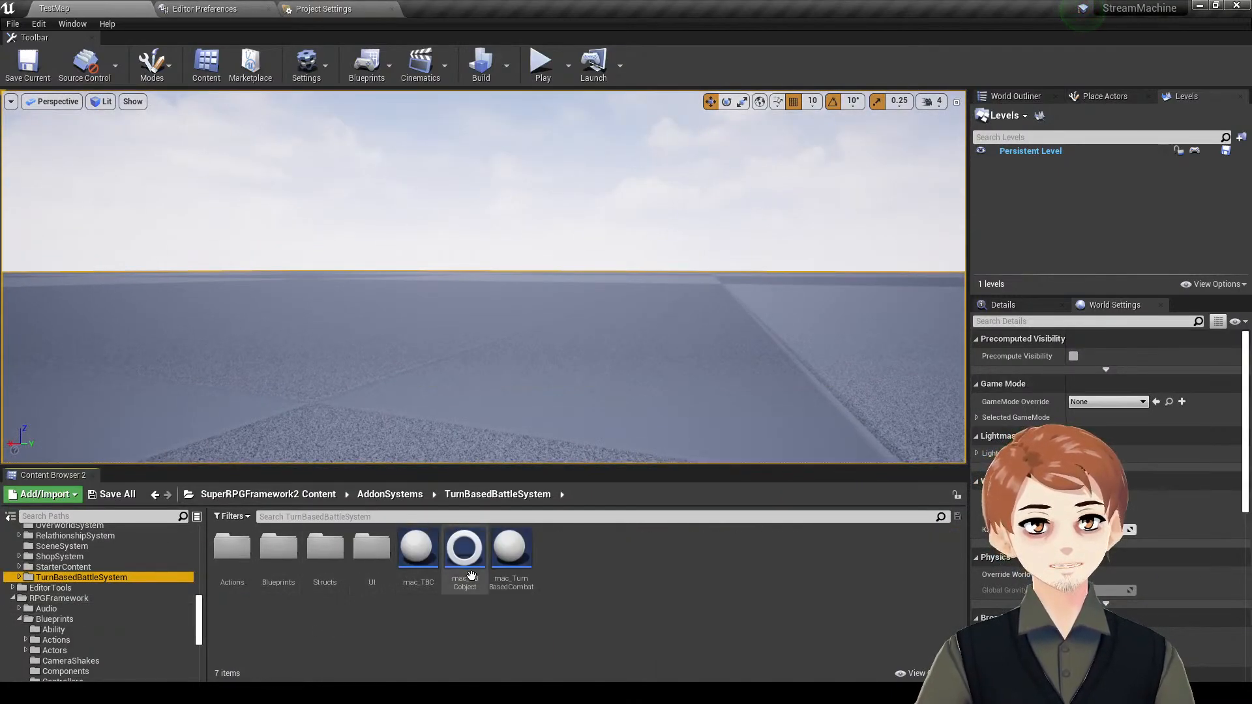
{"action": "left_click_drag", "start_coordinate": [510, 553], "coordinate": [473, 265]}
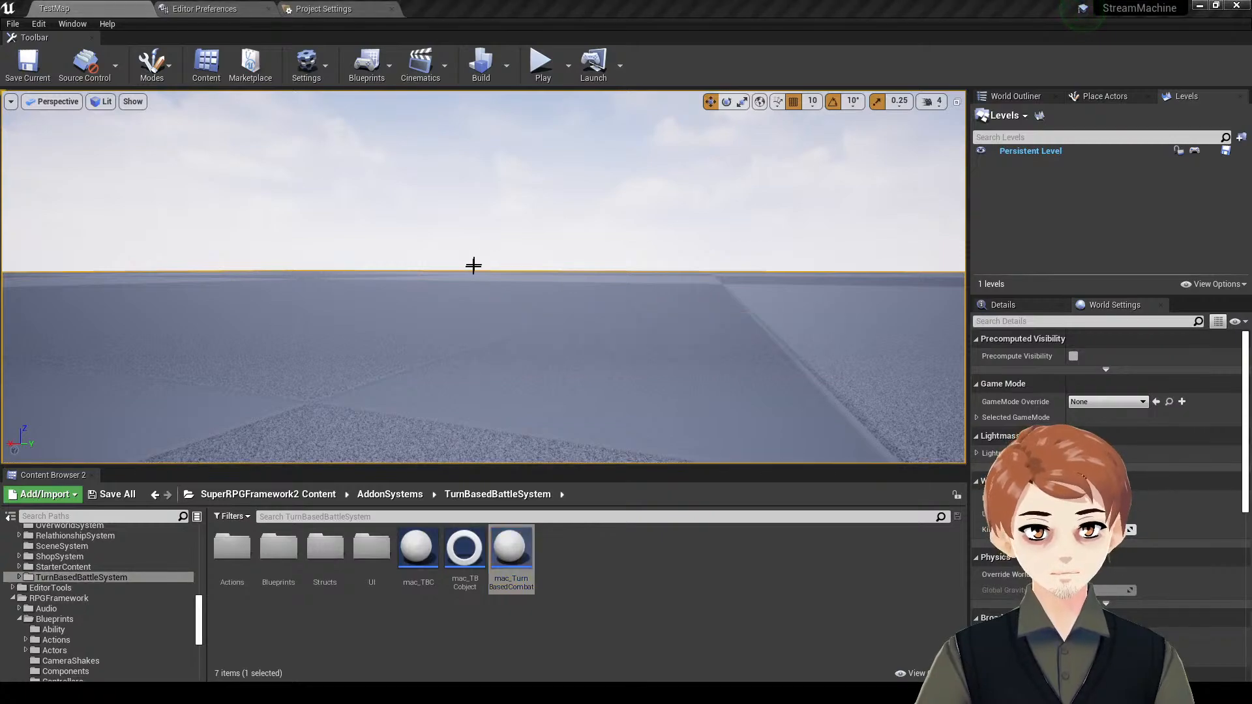
{"action": "left_click", "coordinate": [593, 560]}
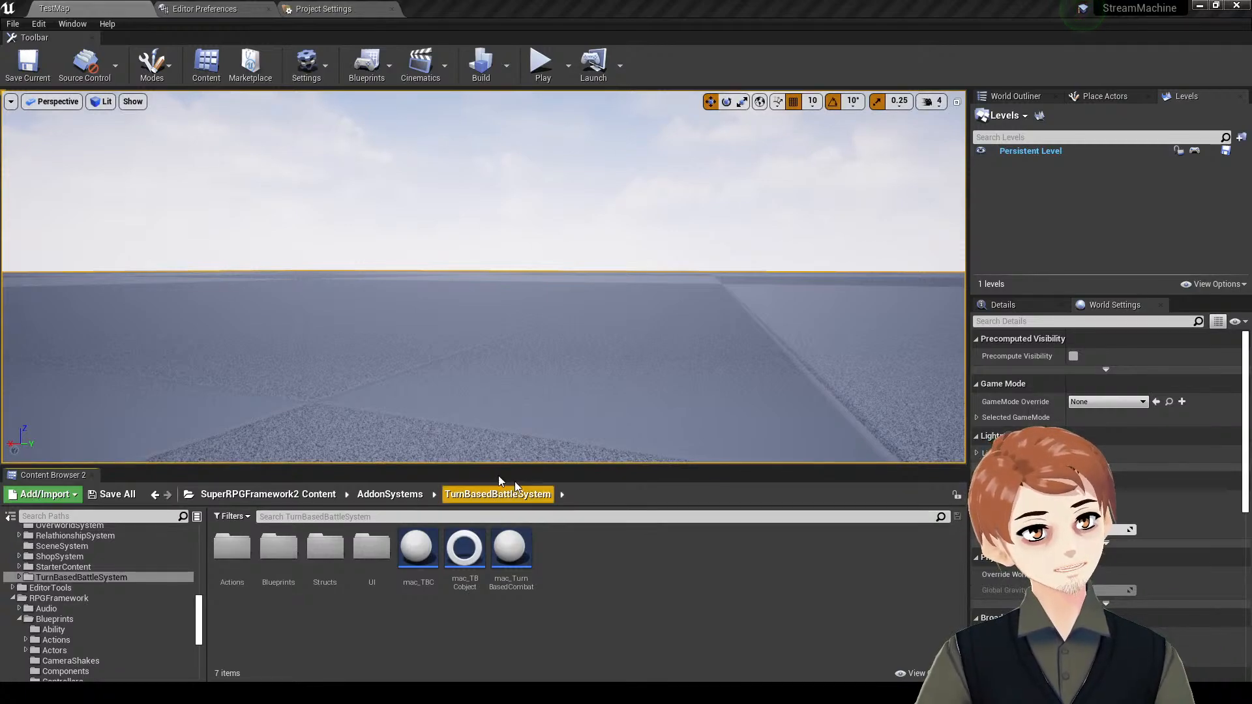
{"action": "double_click", "coordinate": [280, 551]}
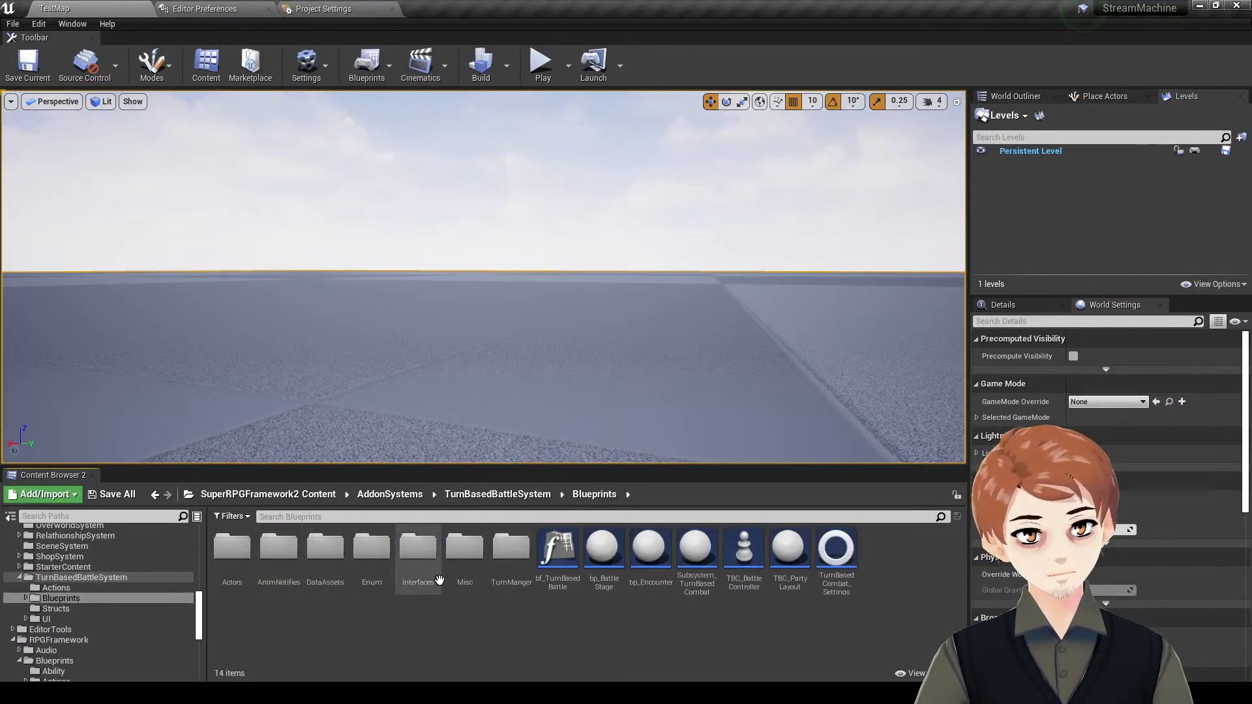
{"action": "double_click", "coordinate": [697, 561]}
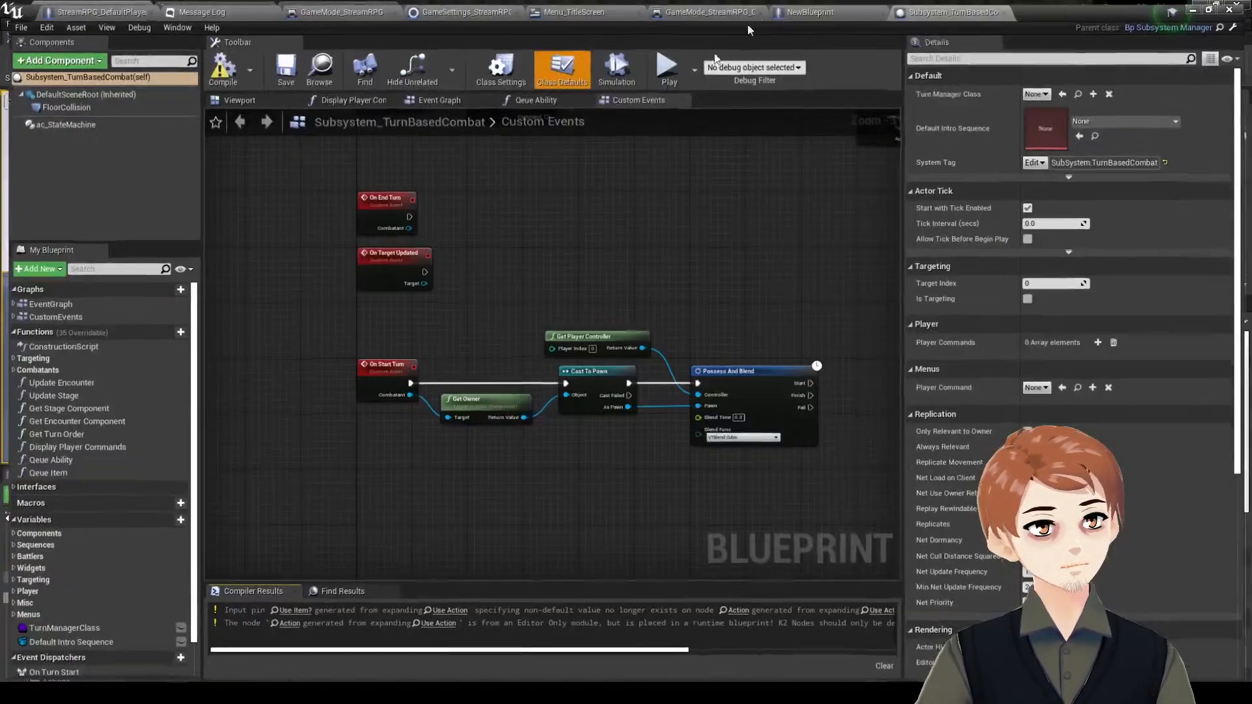
- Examine the battle, command and turn events in Subsystem_TurnBasedCombat's Custom Events graph, checking the On End Turn event's details
{"action": "scroll", "coordinate": [700, 226], "scroll_direction": "down", "scroll_amount": 3}
{"action": "right_click_drag", "start_coordinate": [548, 240], "coordinate": [388, 260]}
{"action": "right_click_drag", "start_coordinate": [492, 249], "coordinate": [744, 225]}
{"action": "scroll", "coordinate": [644, 237], "scroll_direction": "up", "scroll_amount": 2}
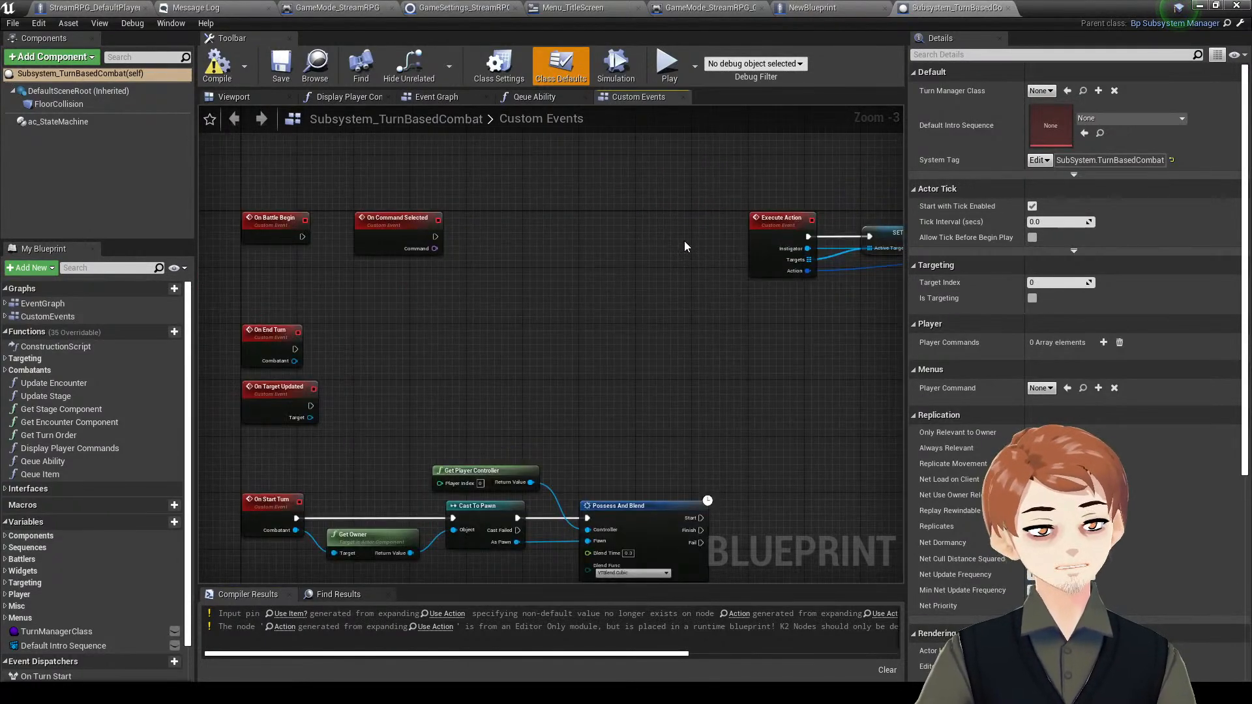
{"action": "right_click_drag", "start_coordinate": [622, 247], "coordinate": [710, 246]}
{"action": "scroll", "coordinate": [581, 259], "scroll_direction": "up", "scroll_amount": 2}
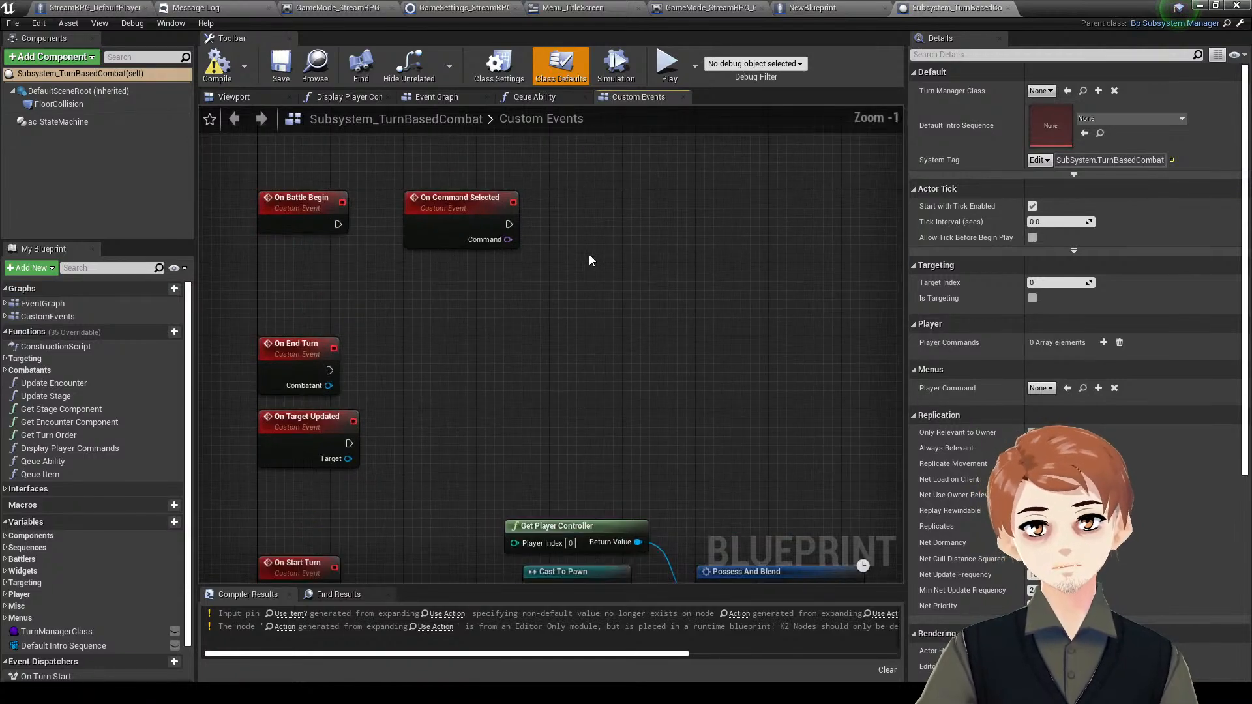
{"action": "left_click", "coordinate": [322, 343]}
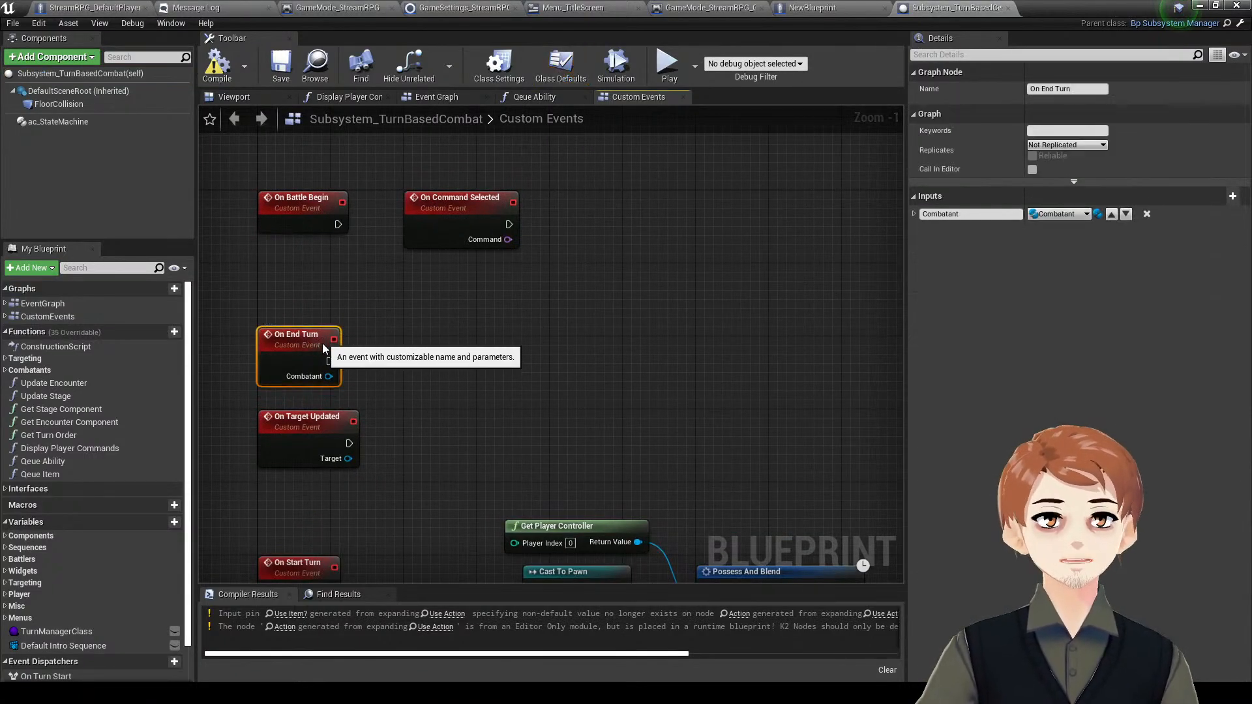
{"action": "right_click_drag", "start_coordinate": [602, 280], "coordinate": [614, 240]}
{"action": "left_click", "coordinate": [603, 257]}
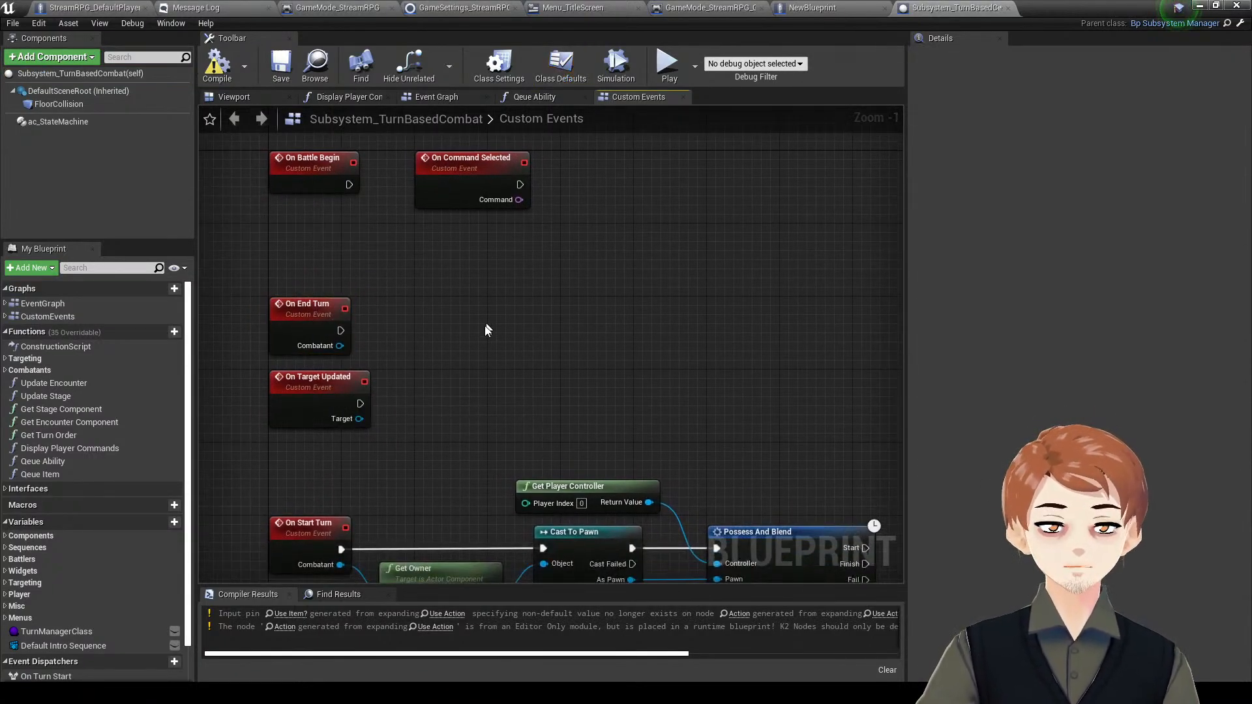
- Examine the Execute Action chain in the Custom Events graph, from Use Action to the End Turn call
{"action": "right_click_drag", "start_coordinate": [488, 328], "coordinate": [477, 359]}
{"action": "right_click_drag", "start_coordinate": [681, 290], "coordinate": [485, 188]}
{"action": "right_click_drag", "start_coordinate": [746, 322], "coordinate": [397, 456]}
{"action": "scroll", "coordinate": [538, 425], "scroll_direction": "down", "scroll_amount": 2}
{"action": "scroll", "coordinate": [155, 489], "scroll_direction": "down", "scroll_amount": 3}
{"action": "scroll", "coordinate": [136, 579], "scroll_direction": "up", "scroll_amount": 2}
{"action": "right_click_drag", "start_coordinate": [774, 436], "coordinate": [647, 442]}
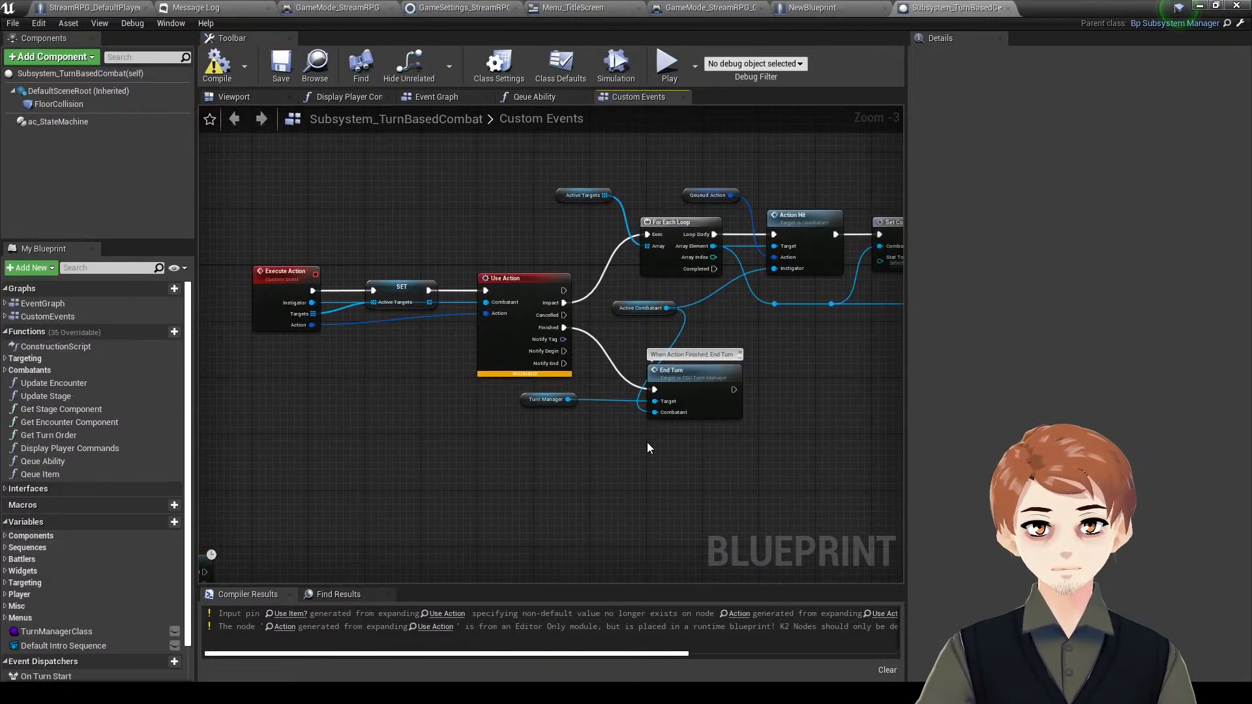
- Show Subsystem_TurnBasedCombat's class defaults and review its Turn Manager Class setting alongside the Execute Action graph
{"action": "left_click", "coordinate": [561, 70]}
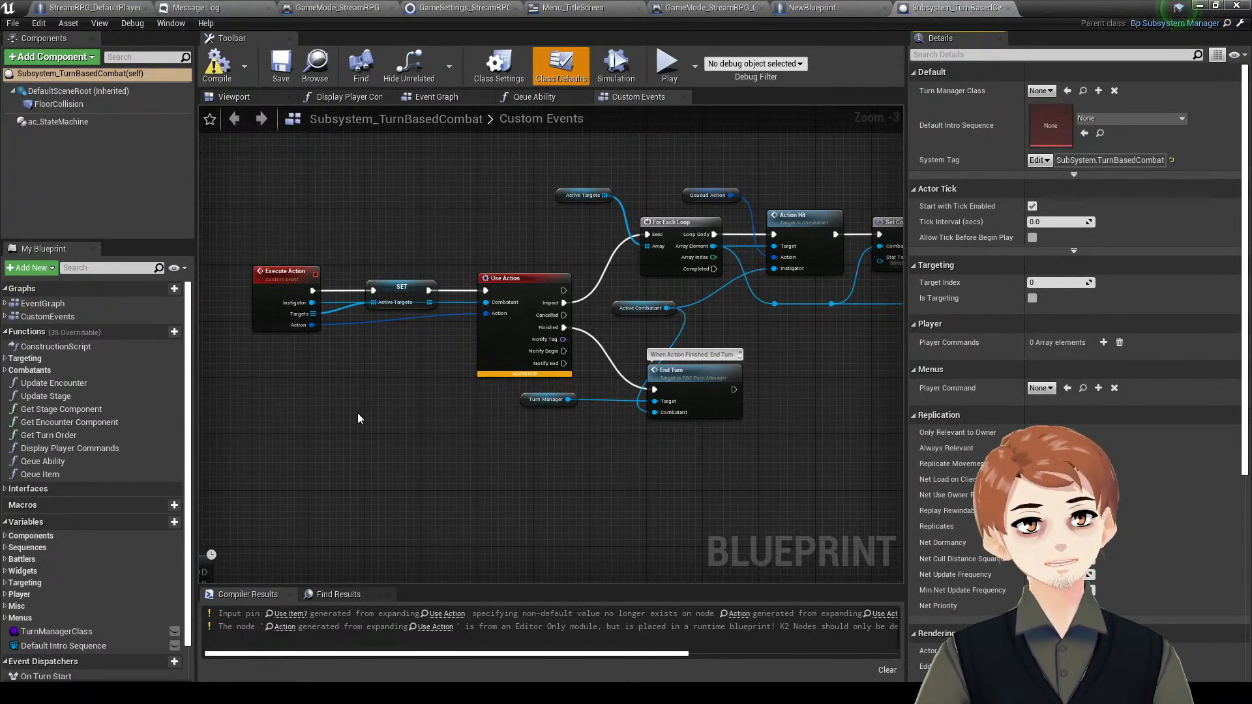
{"action": "right_click_drag", "start_coordinate": [541, 272], "coordinate": [607, 248]}
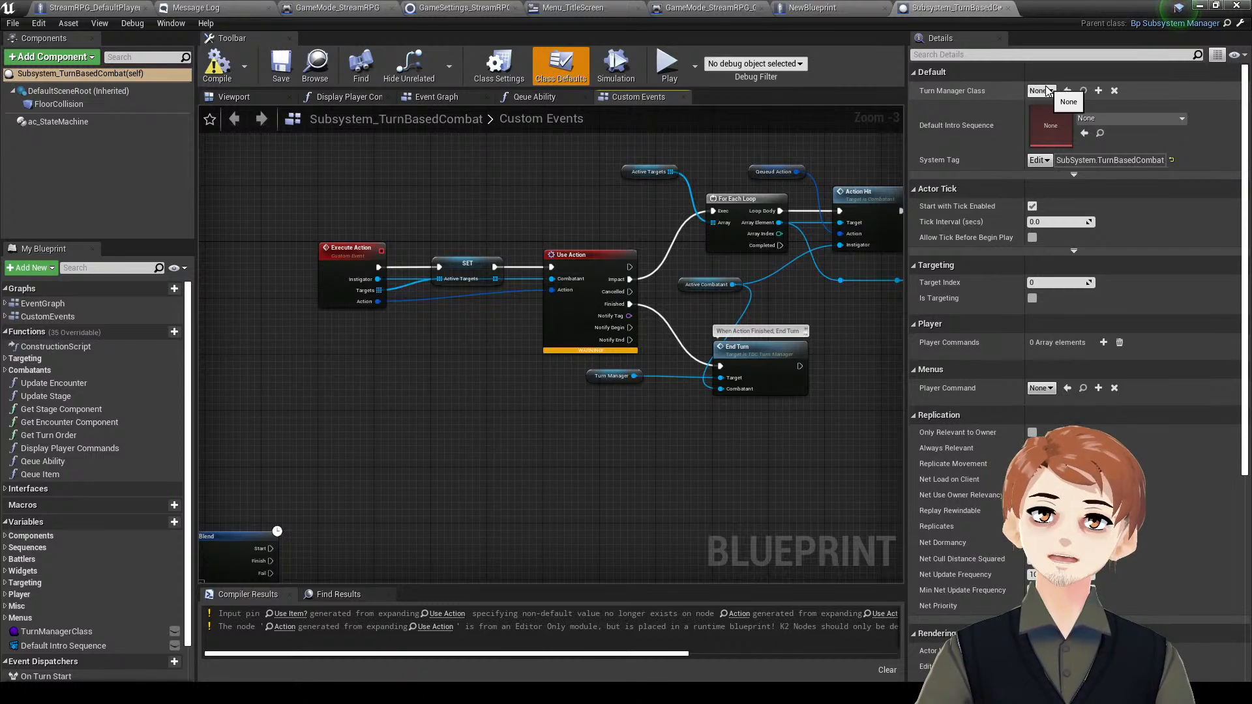
{"action": "mouse_move", "coordinate": [481, 185]}
{"action": "right_mouse_down"}
{"action": "mouse_move", "coordinate": [483, 167]}
{"action": "mouse_move", "coordinate": [476, 186]}
{"action": "right_mouse_up"}
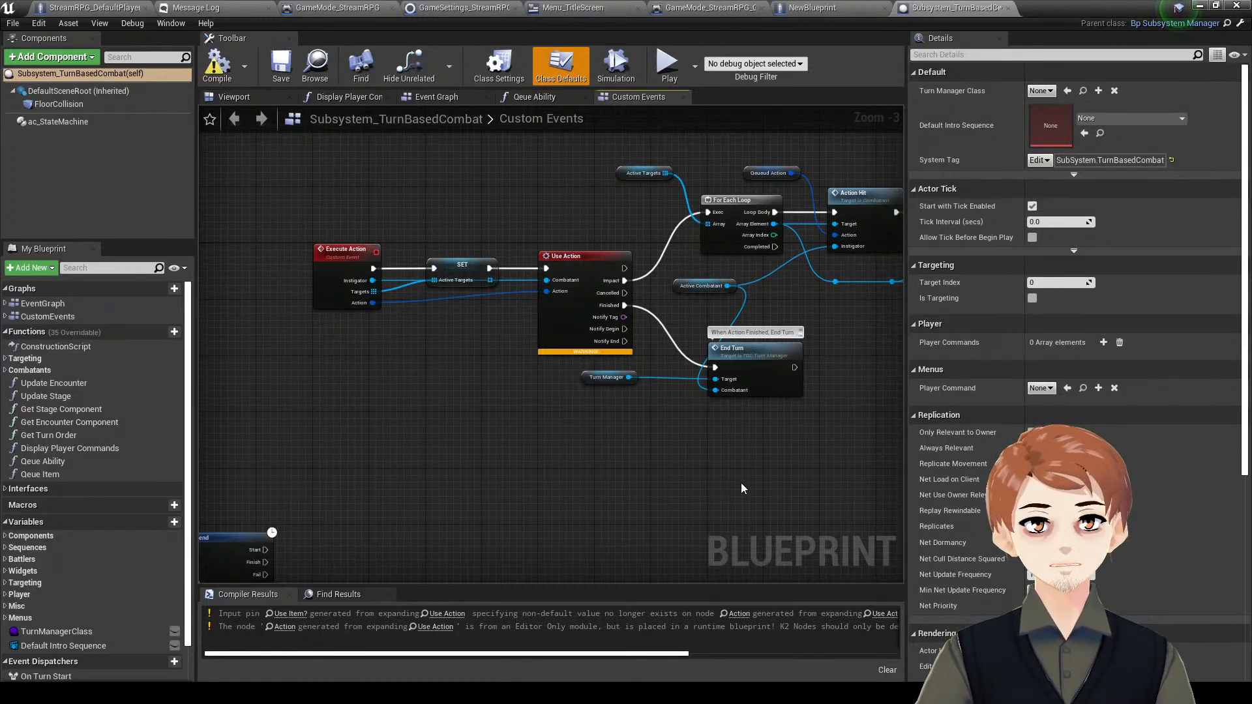
{"action": "right_click_drag", "start_coordinate": [742, 484], "coordinate": [839, 539]}
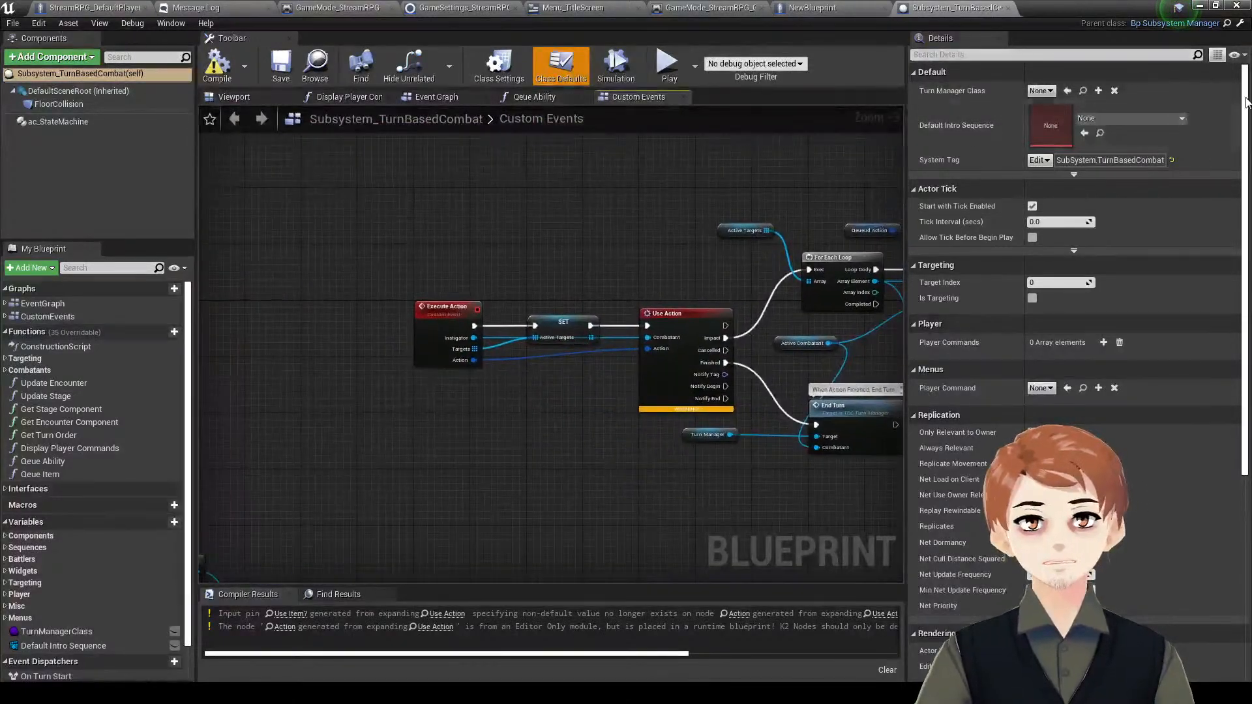
- Create a turn manager blueprint named NewTBC_TurnManager_C in the Blueprints folder for the subsystem's Turn Manager Class
{"action": "left_click", "coordinate": [1098, 91]}
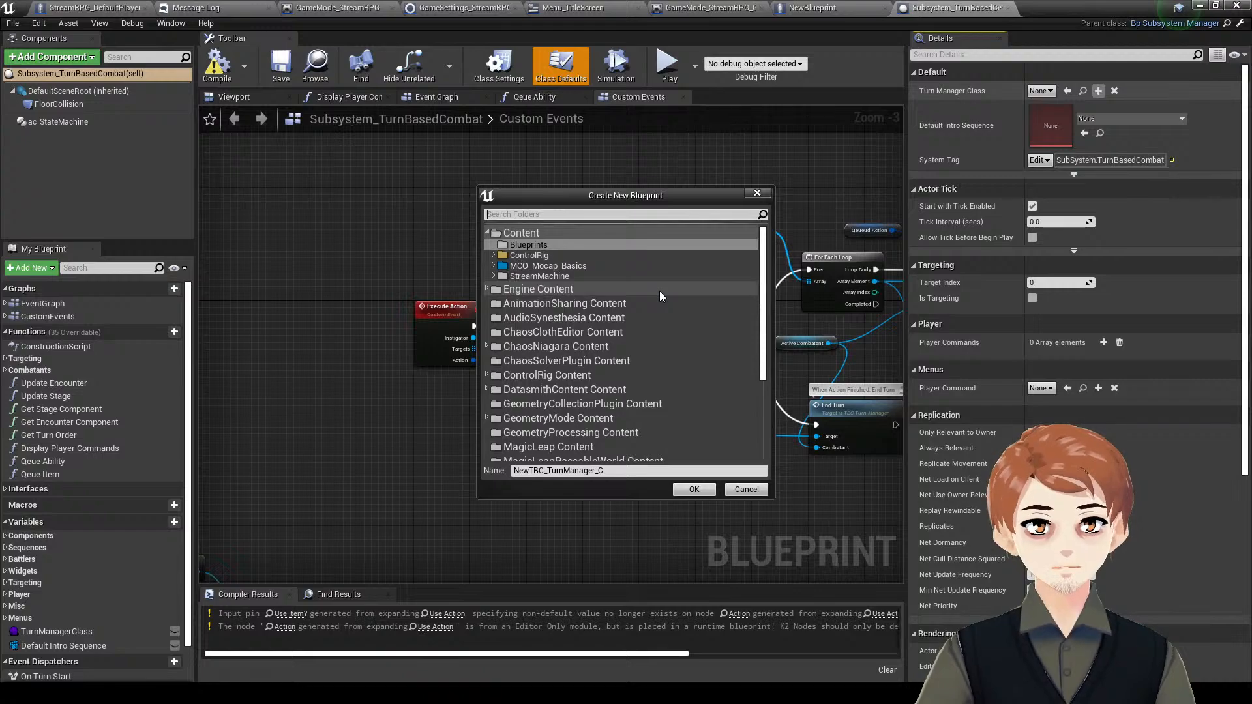
{"action": "left_click", "coordinate": [574, 471]}
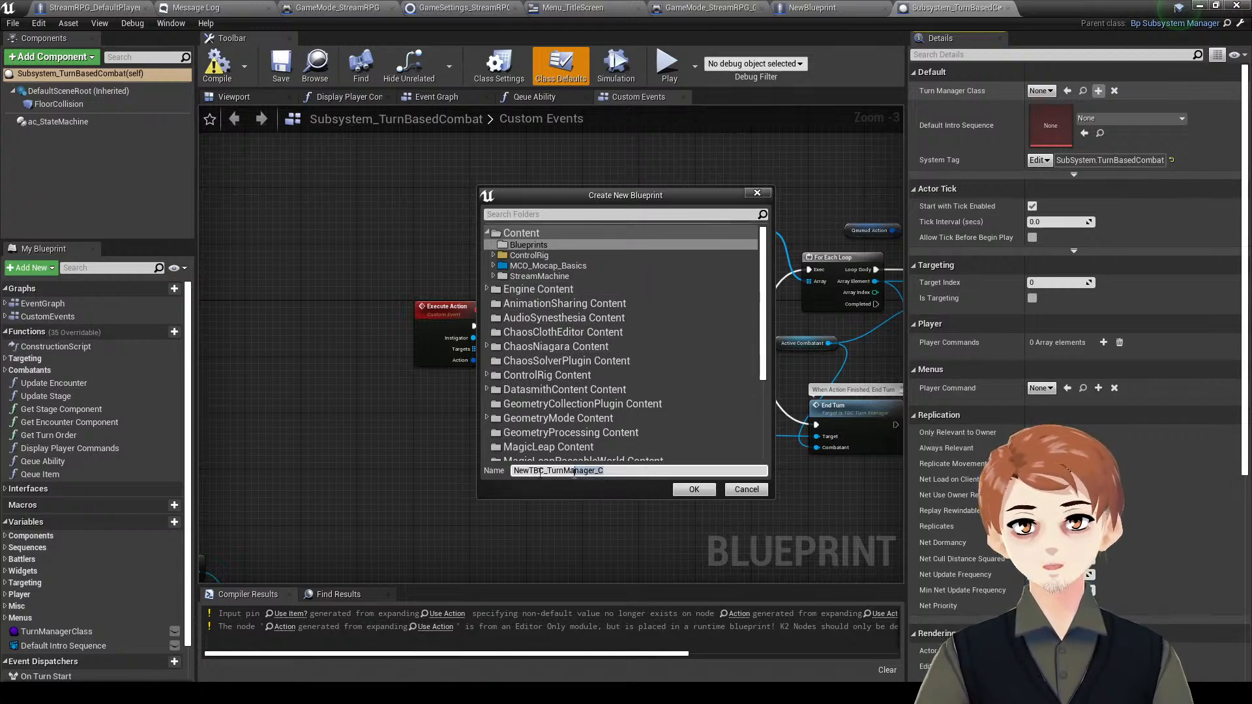
{"action": "double_click", "coordinate": [574, 472]}
{"action": "left_click", "coordinate": [702, 494]}
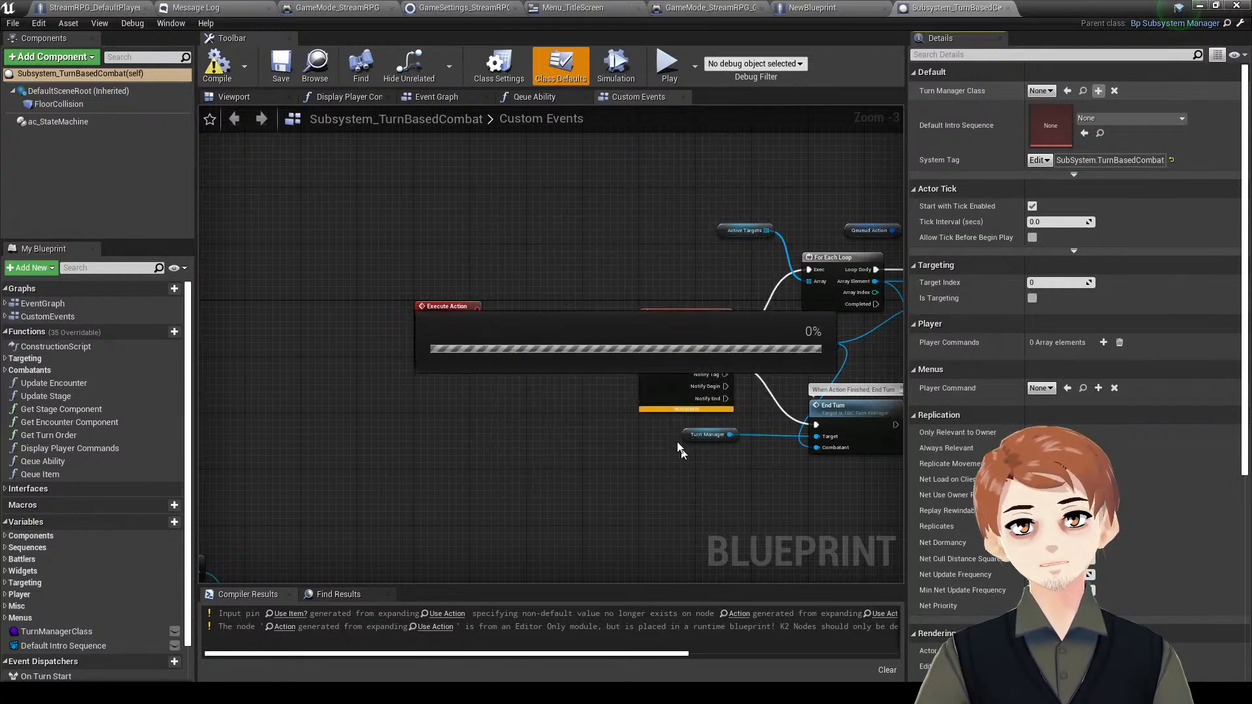
- Add an Event On Turn Ended node below the default events in the new turn manager's Event Graph
{"action": "left_click", "coordinate": [433, 100]}
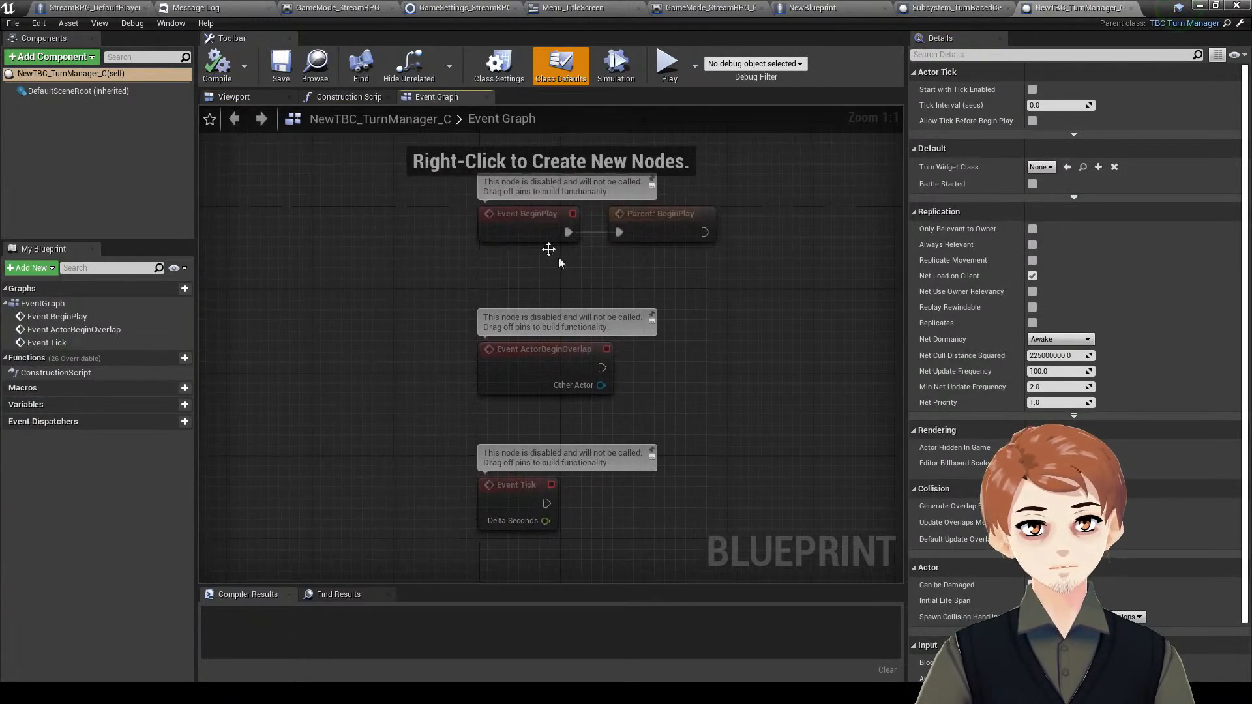
{"action": "scroll", "coordinate": [606, 281], "scroll_direction": "down", "scroll_amount": 3}
{"action": "right_click_drag", "start_coordinate": [690, 427], "coordinate": [637, 373]}
{"action": "left_click_drag", "start_coordinate": [685, 431], "coordinate": [379, 150]}
{"action": "right_click_drag", "start_coordinate": [518, 326], "coordinate": [596, 326]}
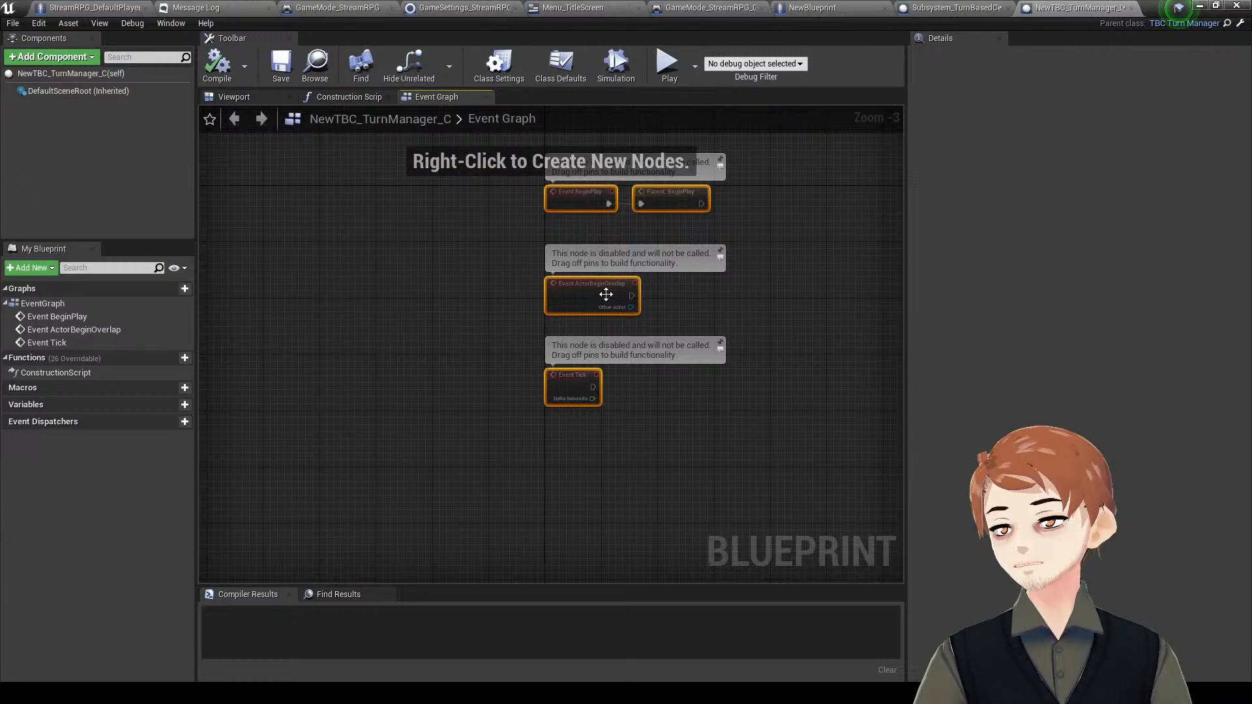
{"action": "left_click", "coordinate": [758, 271]}
{"action": "scroll", "coordinate": [707, 308], "scroll_direction": "up", "scroll_amount": 3}
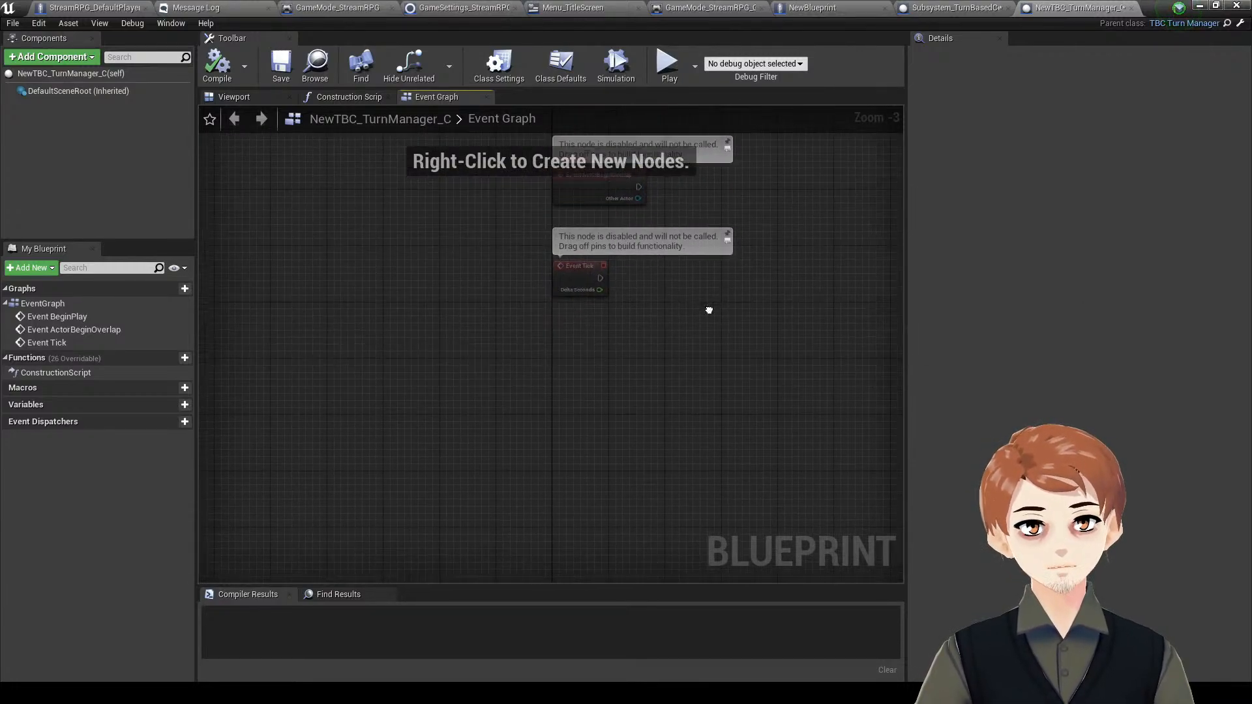
{"action": "right_click_drag", "start_coordinate": [585, 358], "coordinate": [486, 279]}
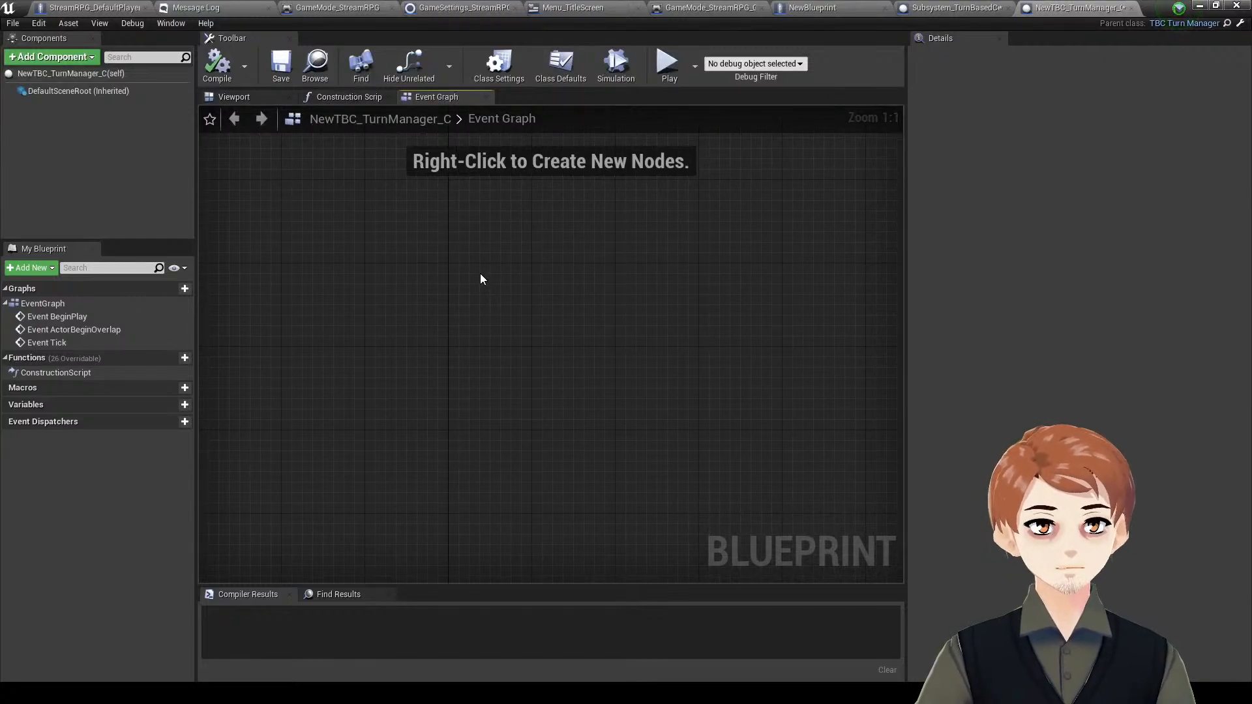
{"action": "right_click", "coordinate": [478, 270]}
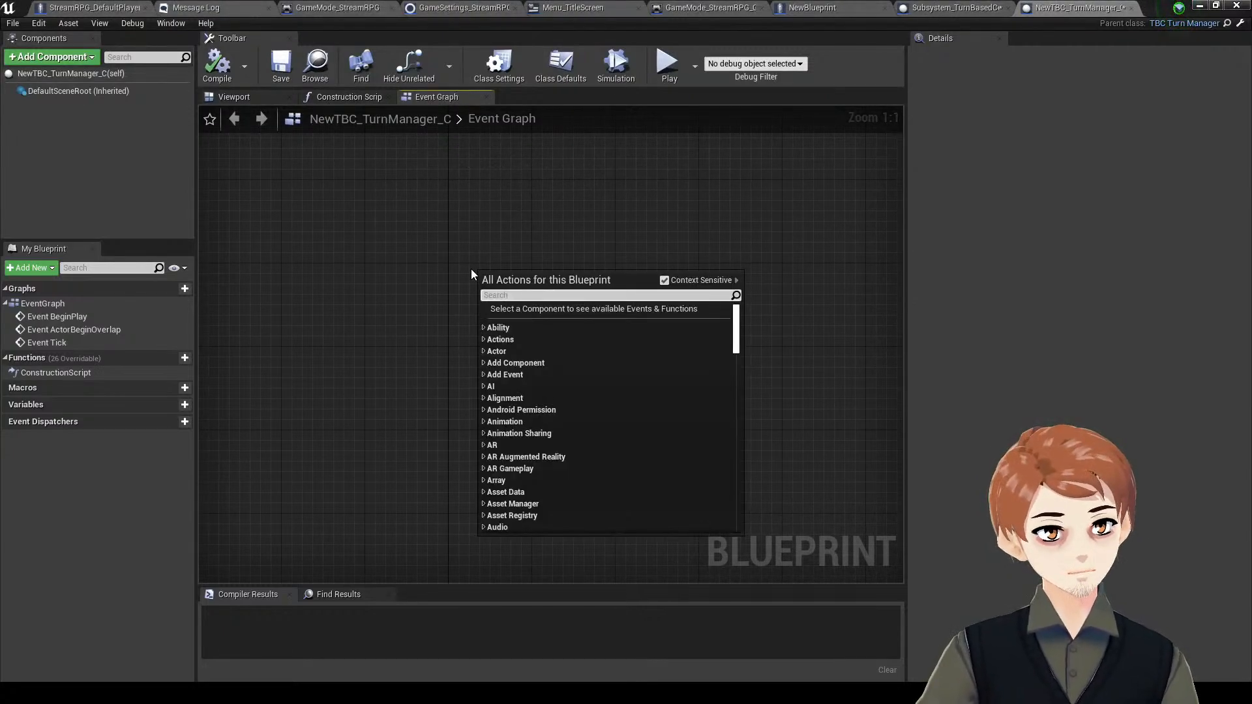
{"action": "type", "text": "turn"}
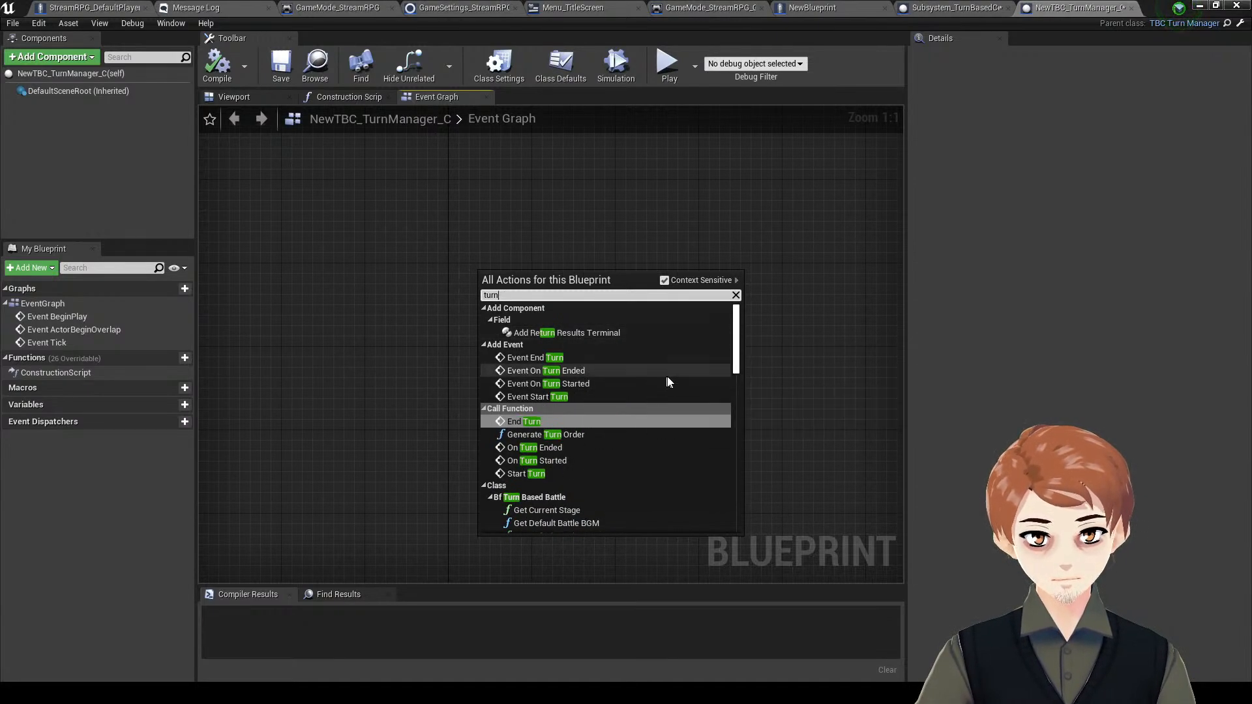
{"action": "left_click", "coordinate": [664, 376]}
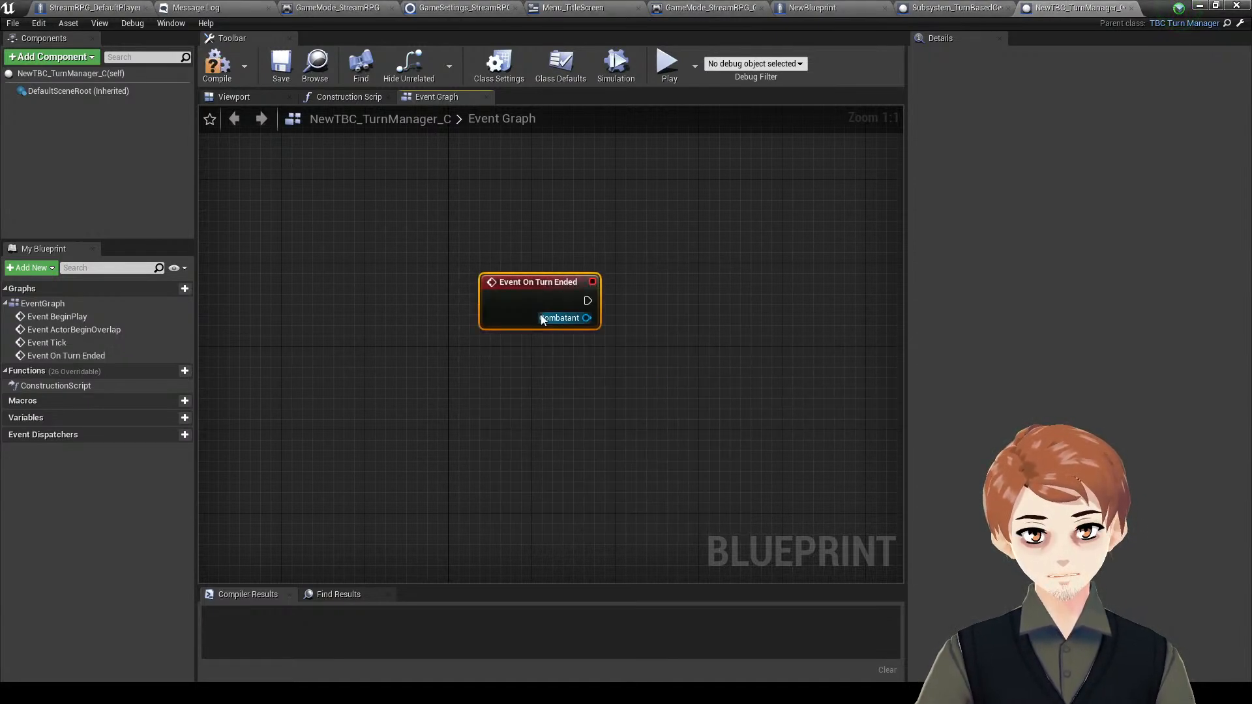
{"action": "left_click_drag", "start_coordinate": [511, 297], "coordinate": [485, 294]}
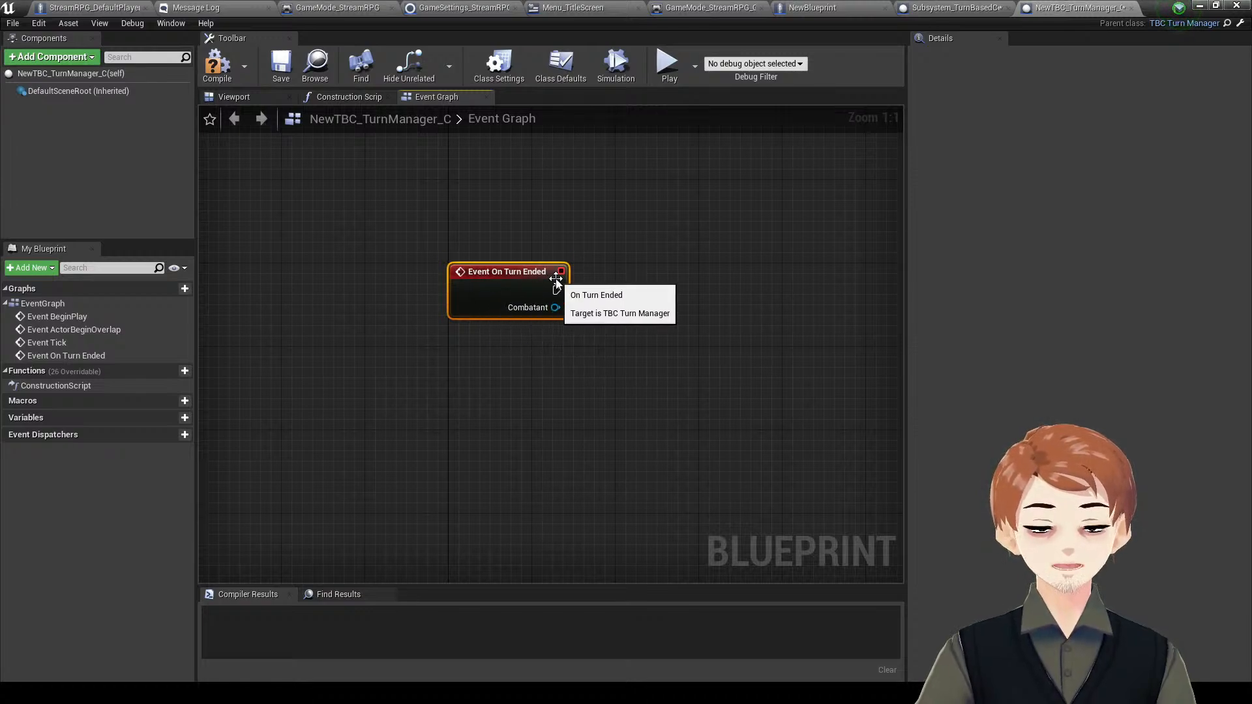
- Delete the Event On Turn Ended node from the turn manager's Event Graph
{"action": "right_click_drag", "start_coordinate": [486, 294], "coordinate": [419, 351]}
{"action": "left_click_drag", "start_coordinate": [489, 353], "coordinate": [613, 415]}
{"action": "right_click", "coordinate": [435, 240]}
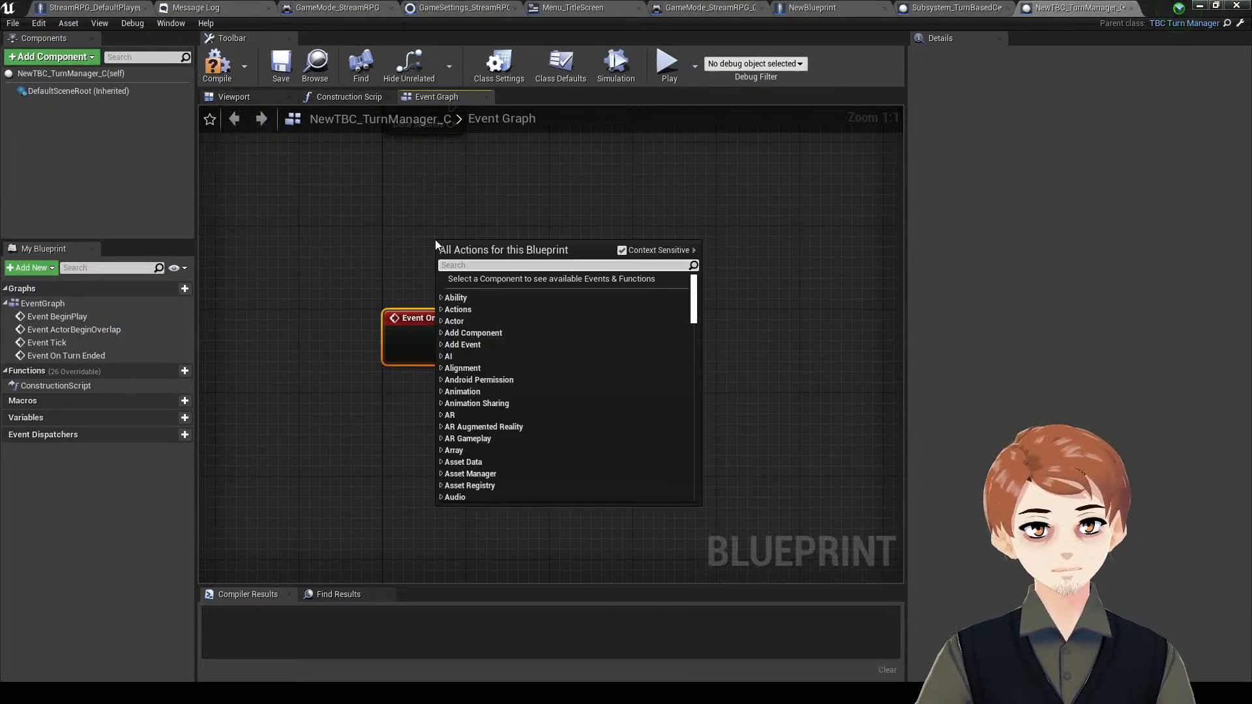
{"action": "right_click_drag", "start_coordinate": [416, 208], "coordinate": [374, 226]}
{"action": "right_click_drag", "start_coordinate": [371, 288], "coordinate": [366, 311]}
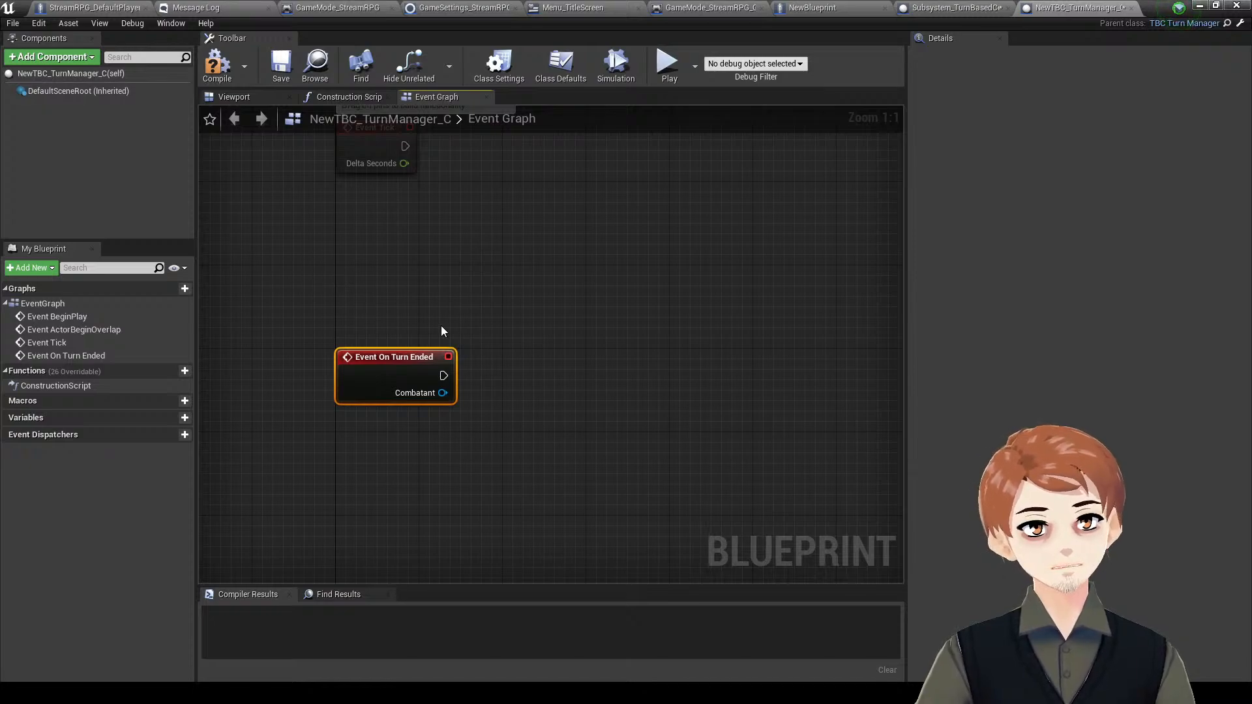
{"action": "right_click_drag", "start_coordinate": [527, 305], "coordinate": [525, 262]}
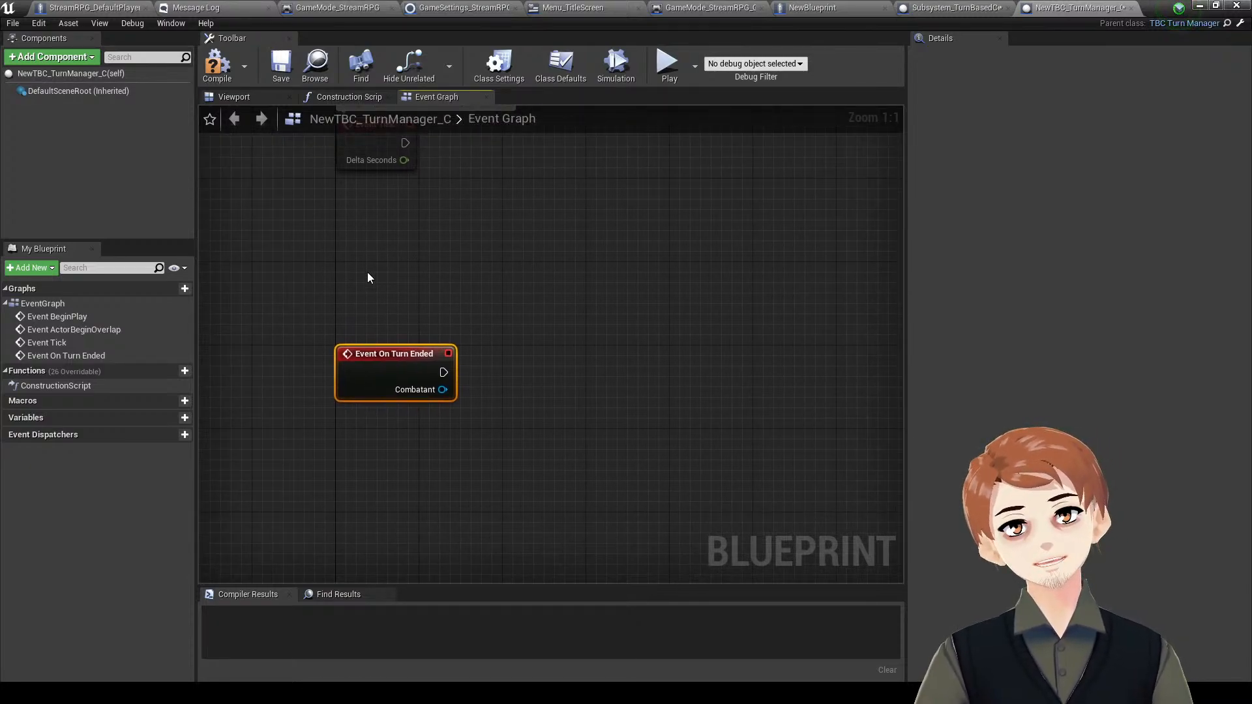
{"action": "right_click_drag", "start_coordinate": [459, 372], "coordinate": [335, 359]}
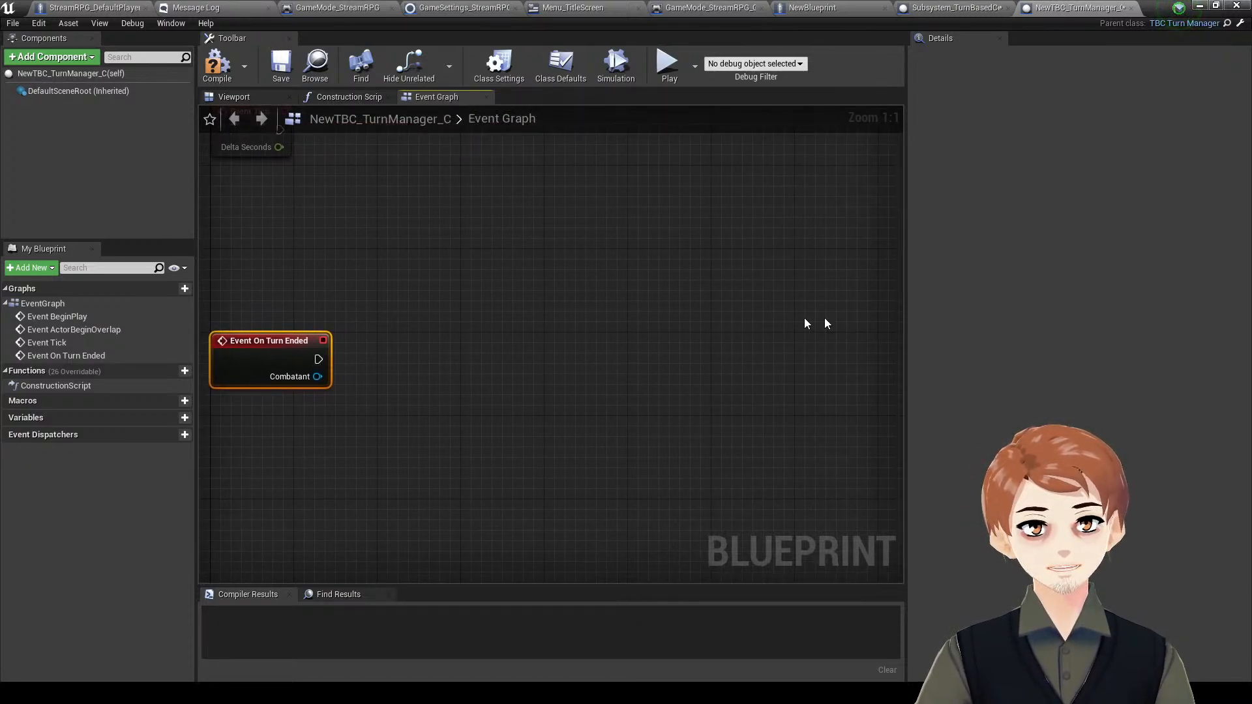
{"action": "right_click_drag", "start_coordinate": [578, 387], "coordinate": [686, 271]}
{"action": "right_click_drag", "start_coordinate": [394, 371], "coordinate": [519, 444]}
{"action": "key", "text": "Delete"}
{"action": "left_click_drag", "start_coordinate": [355, 256], "coordinate": [360, 323]}
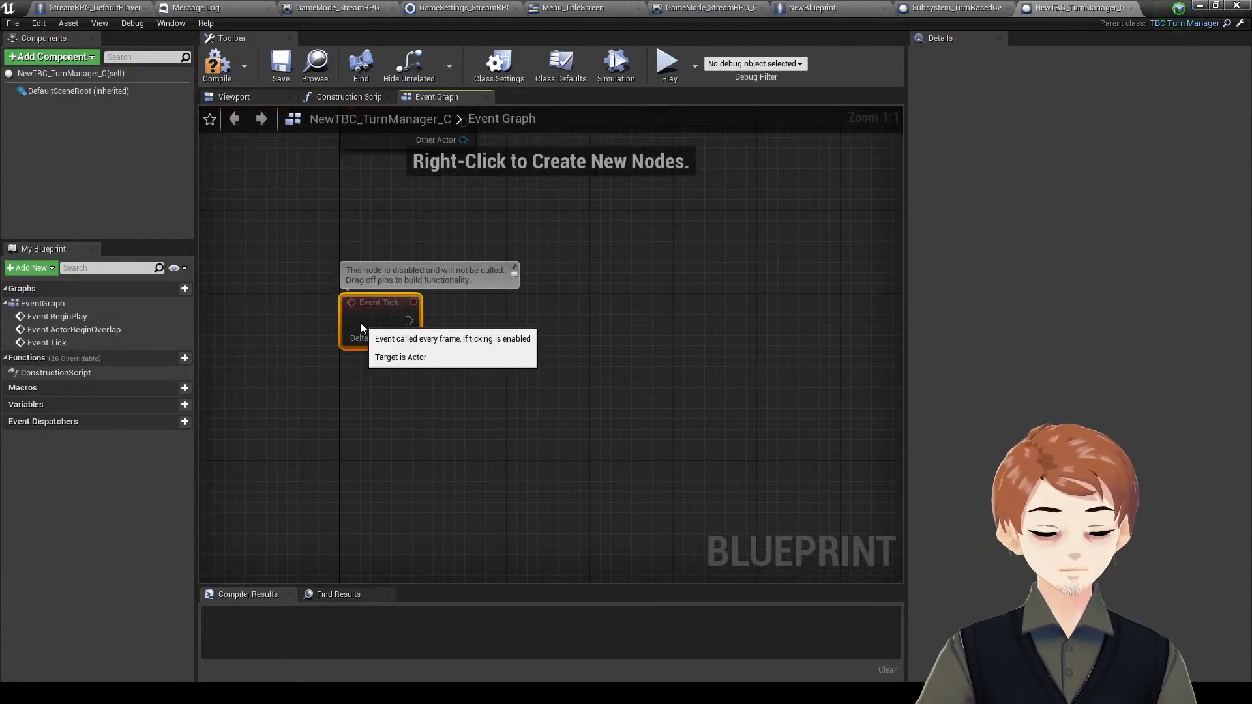
{"action": "right_click_drag", "start_coordinate": [518, 278], "coordinate": [504, 319]}
{"action": "left_click", "coordinate": [565, 362]}
{"action": "right_click_drag", "start_coordinate": [533, 420], "coordinate": [512, 378]}
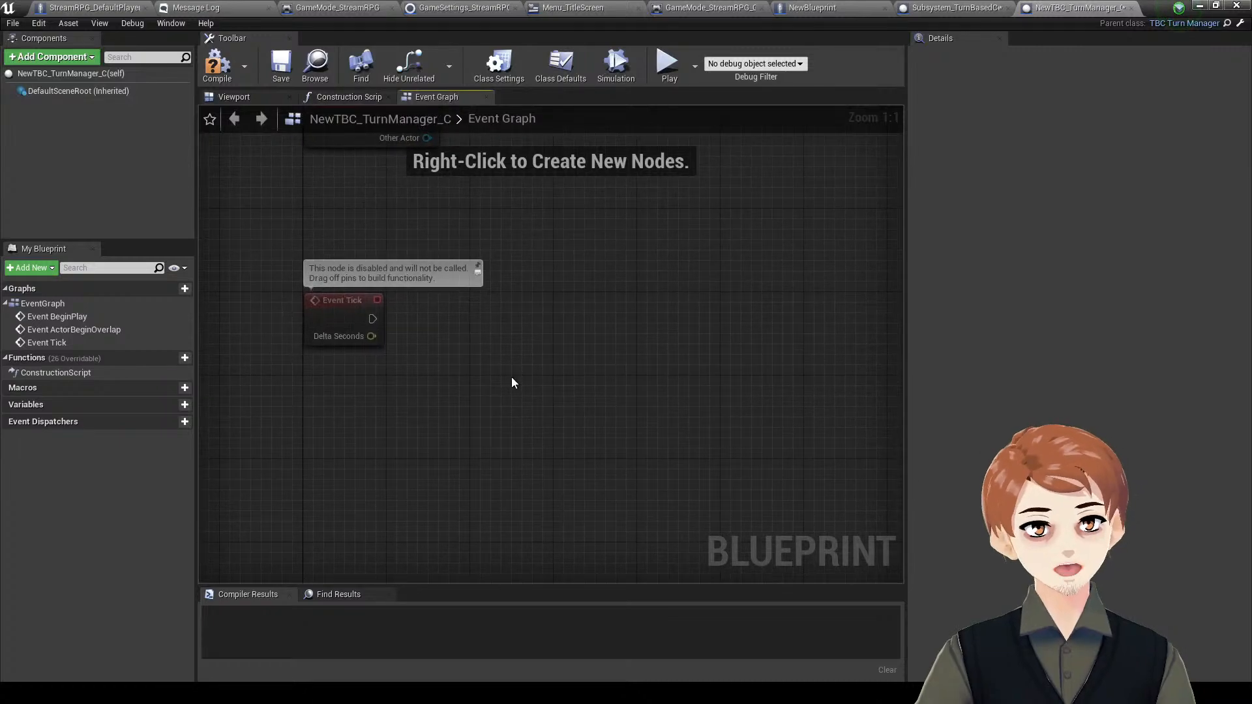
{"action": "left_click", "coordinate": [366, 302]}
{"action": "right_click_drag", "start_coordinate": [540, 291], "coordinate": [548, 347]}
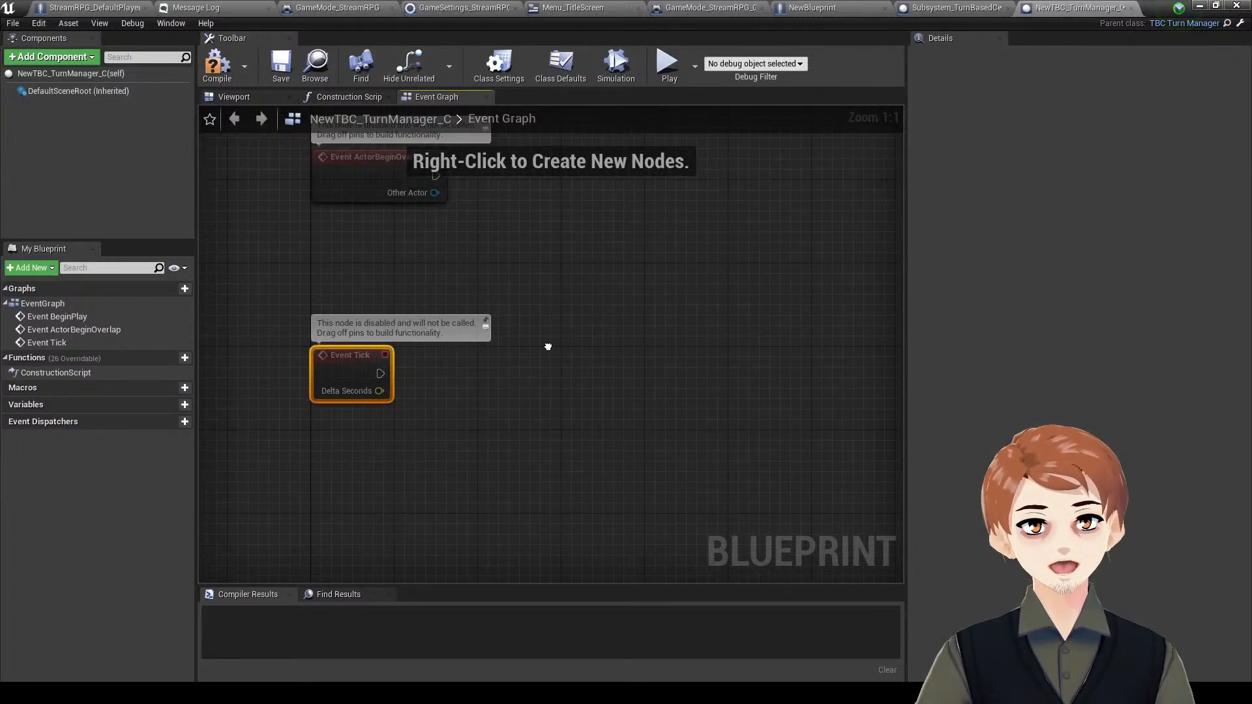
{"action": "left_click", "coordinate": [649, 316]}
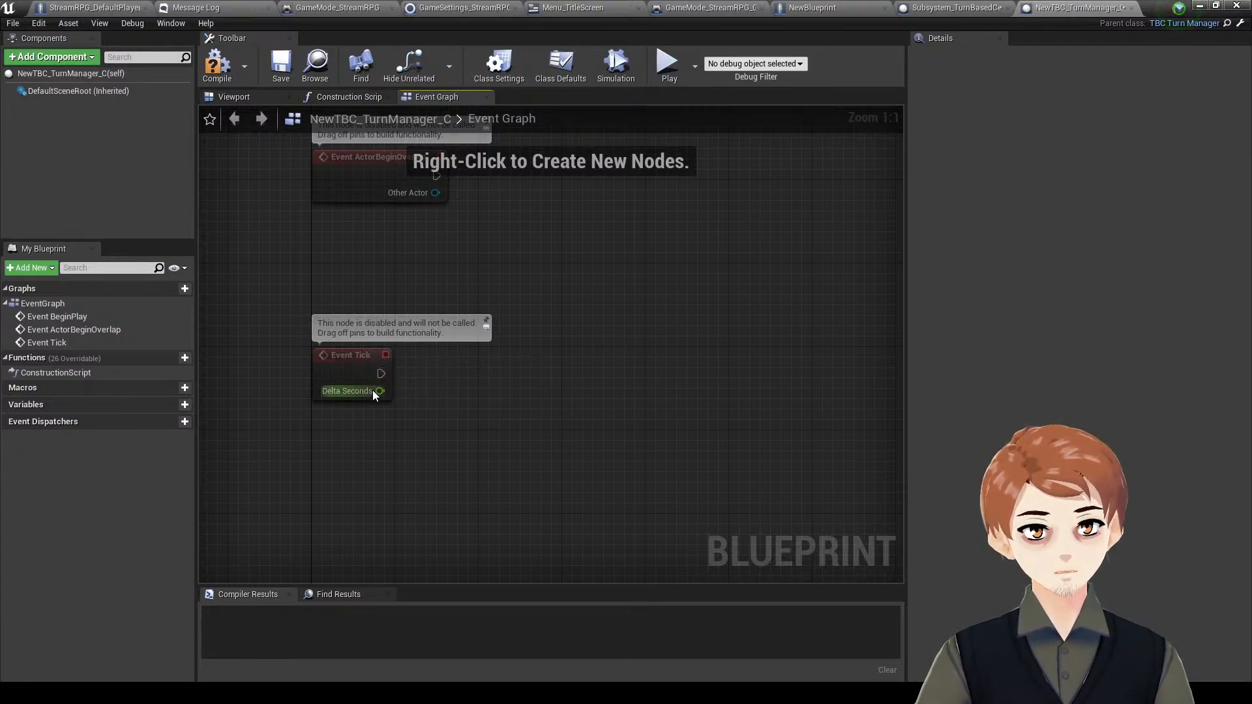
{"action": "left_click_drag", "start_coordinate": [379, 391], "coordinate": [564, 284]}
{"action": "left_click", "coordinate": [575, 246]}
{"action": "right_click_drag", "start_coordinate": [590, 243], "coordinate": [624, 296]}
{"action": "right_click", "coordinate": [611, 285]}
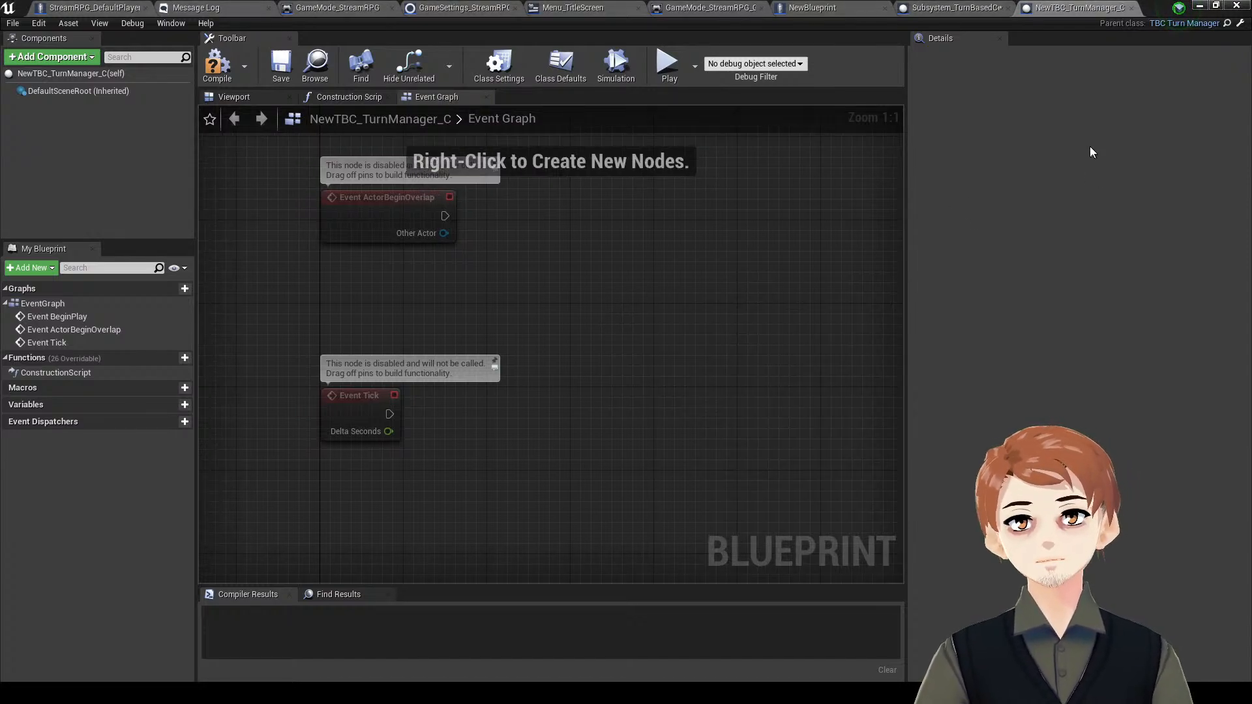
- Return to Subsystem_TurnBasedCombat and review the options available for its Turn Manager Class
{"action": "left_click", "coordinate": [984, 7]}
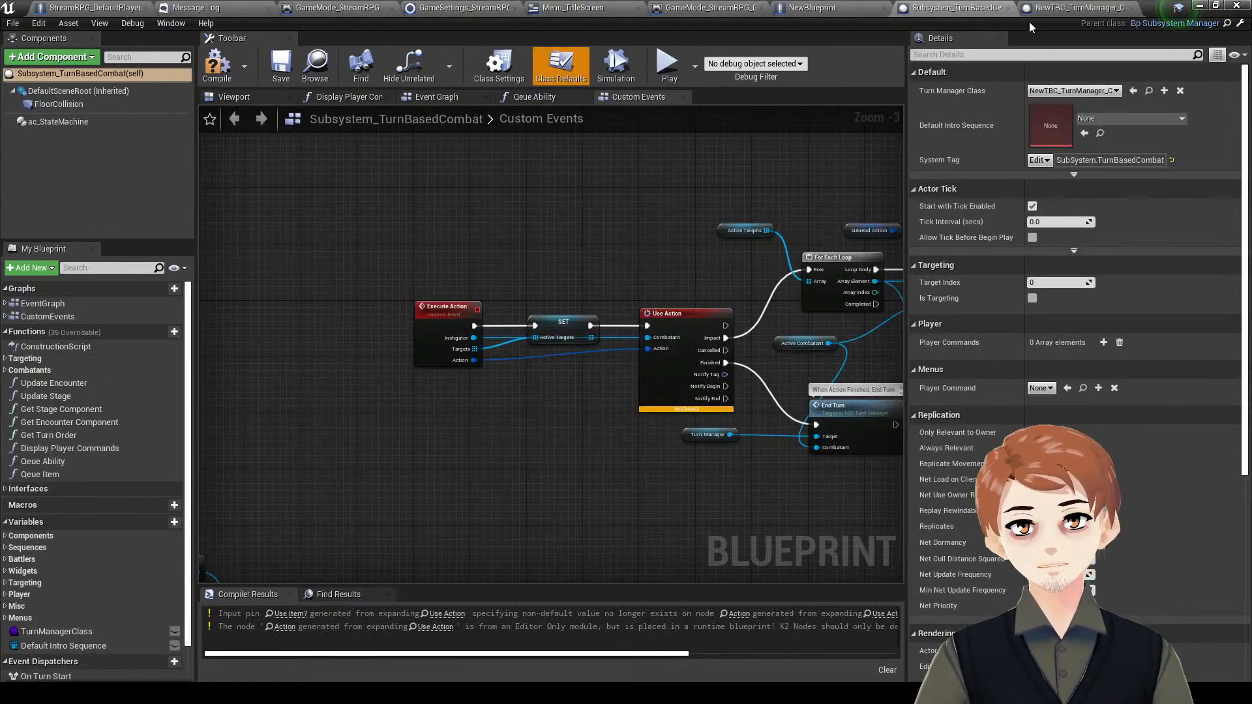
{"action": "right_click_drag", "start_coordinate": [717, 202], "coordinate": [609, 157]}
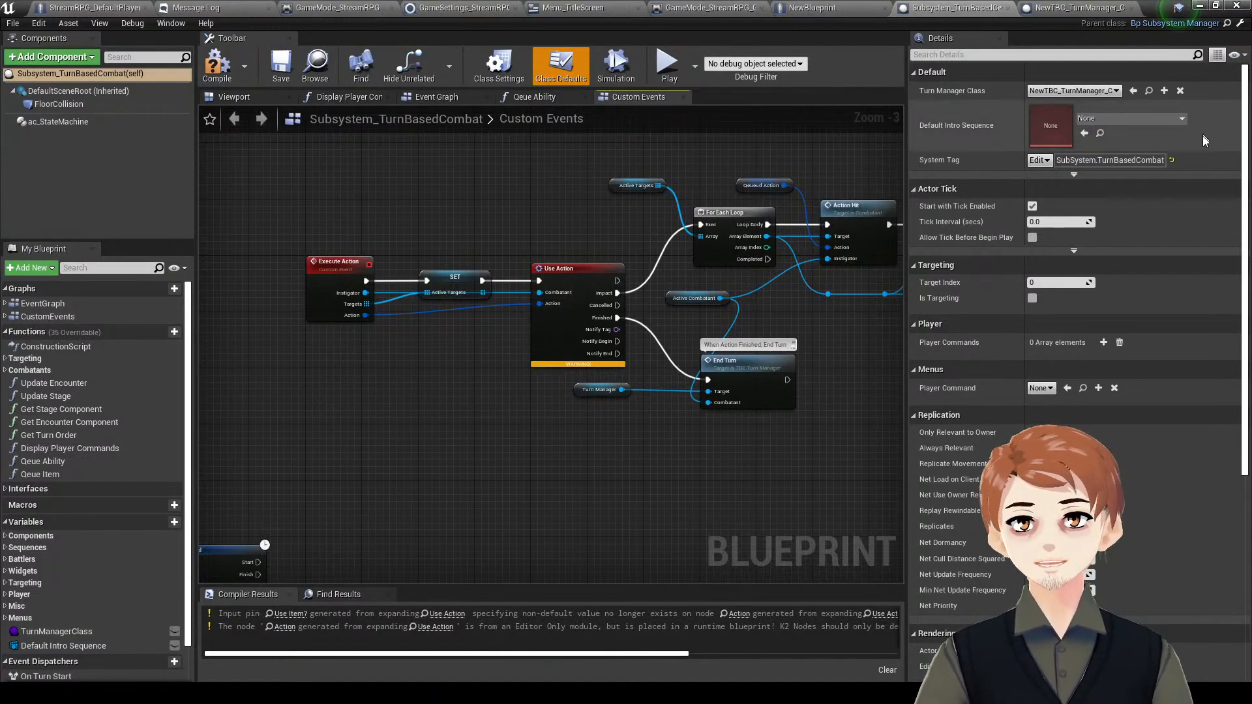
{"action": "left_click", "coordinate": [1081, 91]}
{"action": "left_click", "coordinate": [1081, 91]}
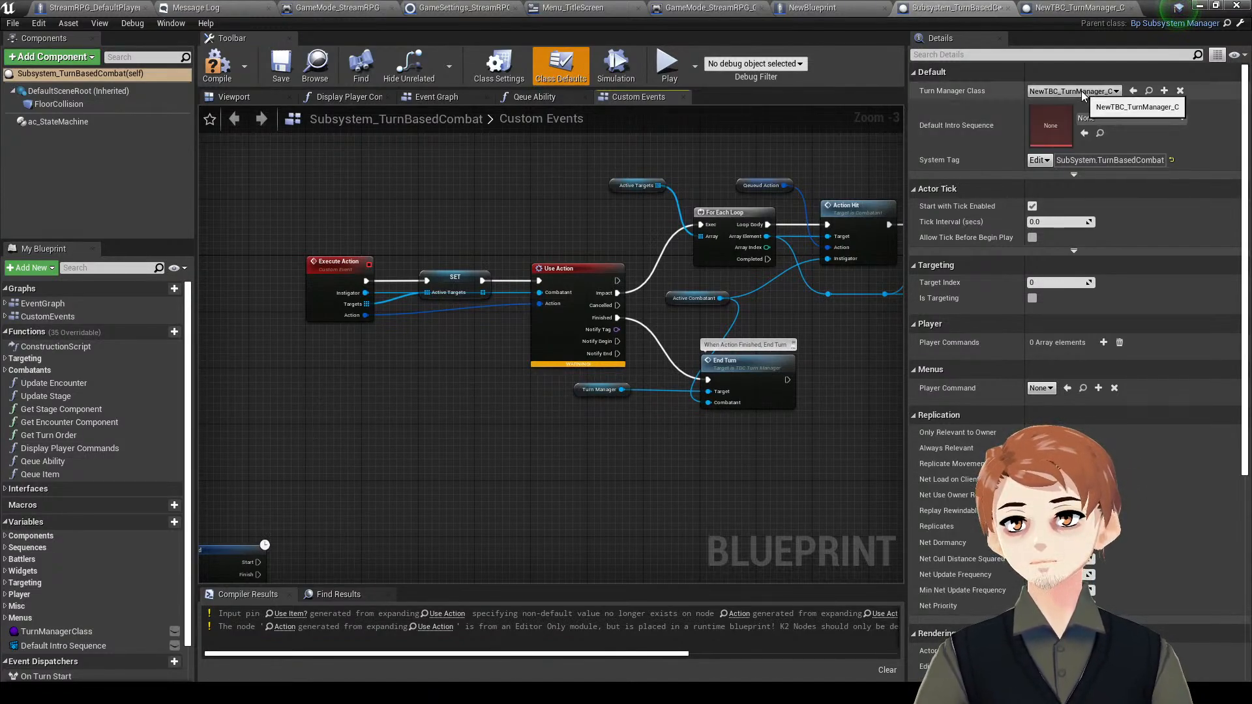
{"action": "left_click", "coordinate": [1081, 91]}
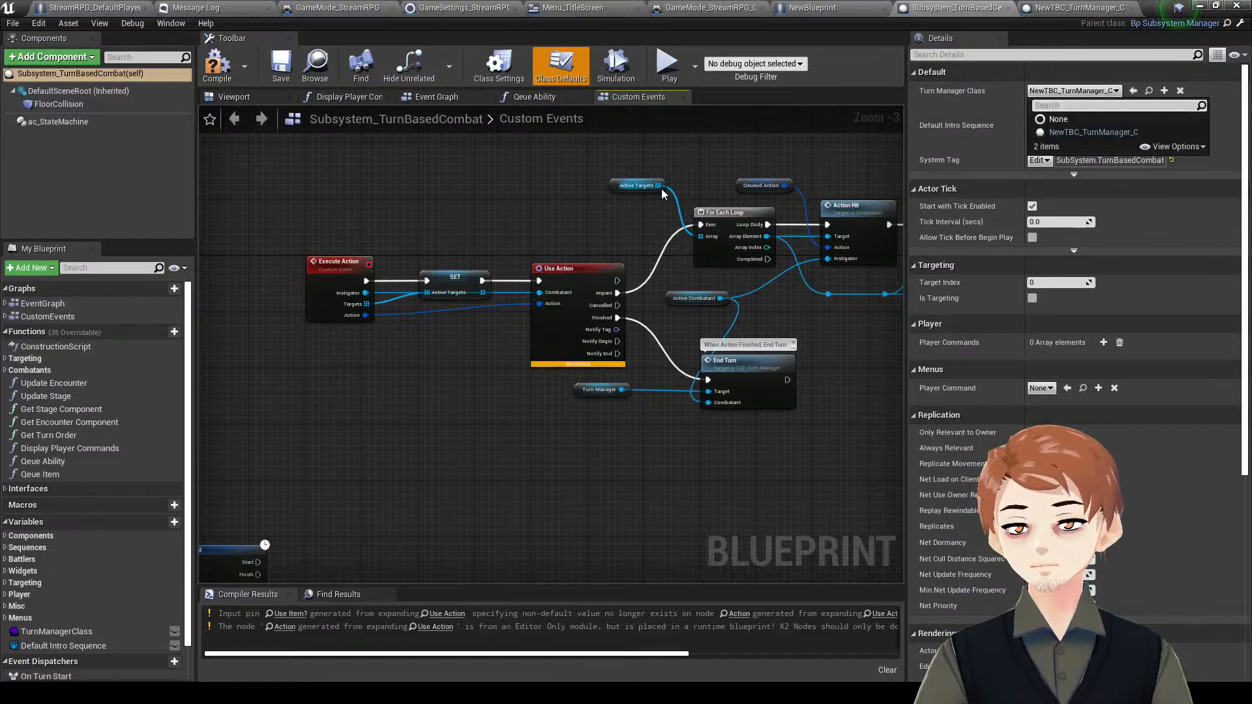
{"action": "right_click_drag", "start_coordinate": [660, 182], "coordinate": [785, 219]}
{"action": "right_click_drag", "start_coordinate": [638, 200], "coordinate": [603, 197]}
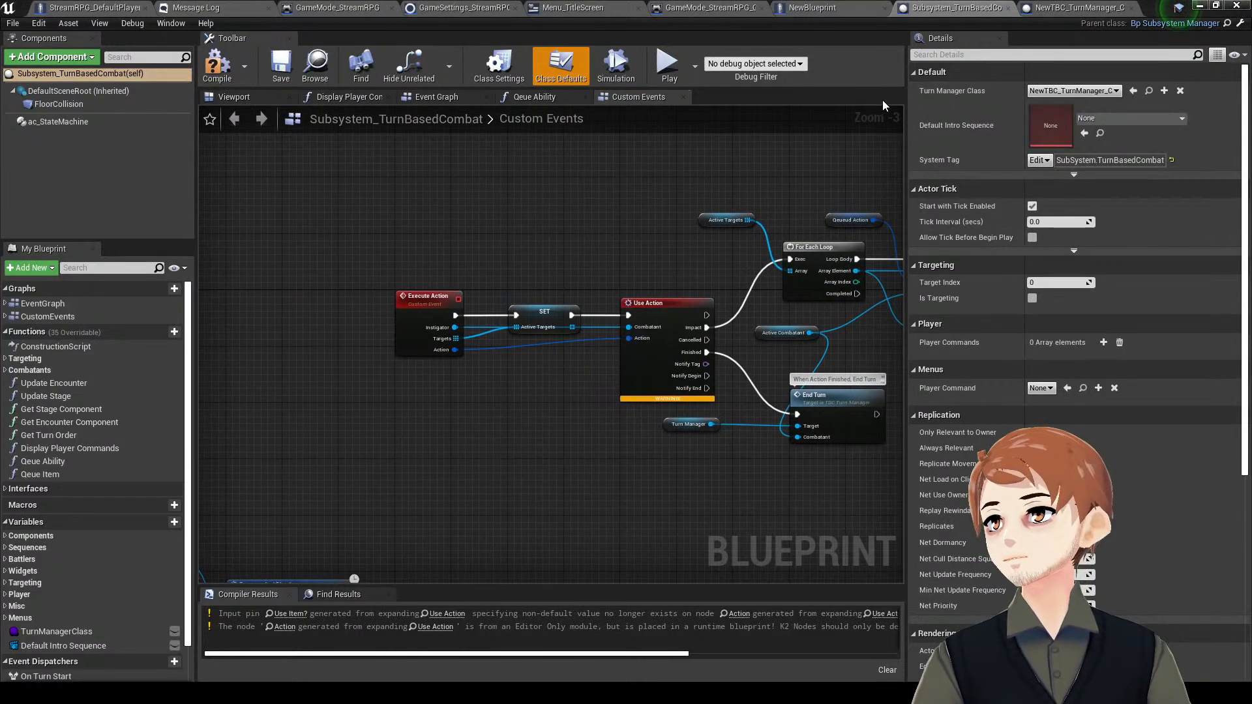
- Compile and save Subsystem_TurnBasedCombat, and close its editor along with the NewTBC_TurnManager_C editor
{"action": "left_click", "coordinate": [217, 65]}
{"action": "left_click", "coordinate": [291, 65]}
{"action": "scroll", "coordinate": [324, 277], "scroll_direction": "down", "scroll_amount": 4}
{"action": "right_click_drag", "start_coordinate": [361, 313], "coordinate": [671, 281]}
{"action": "scroll", "coordinate": [587, 283], "scroll_direction": "up", "scroll_amount": 5}
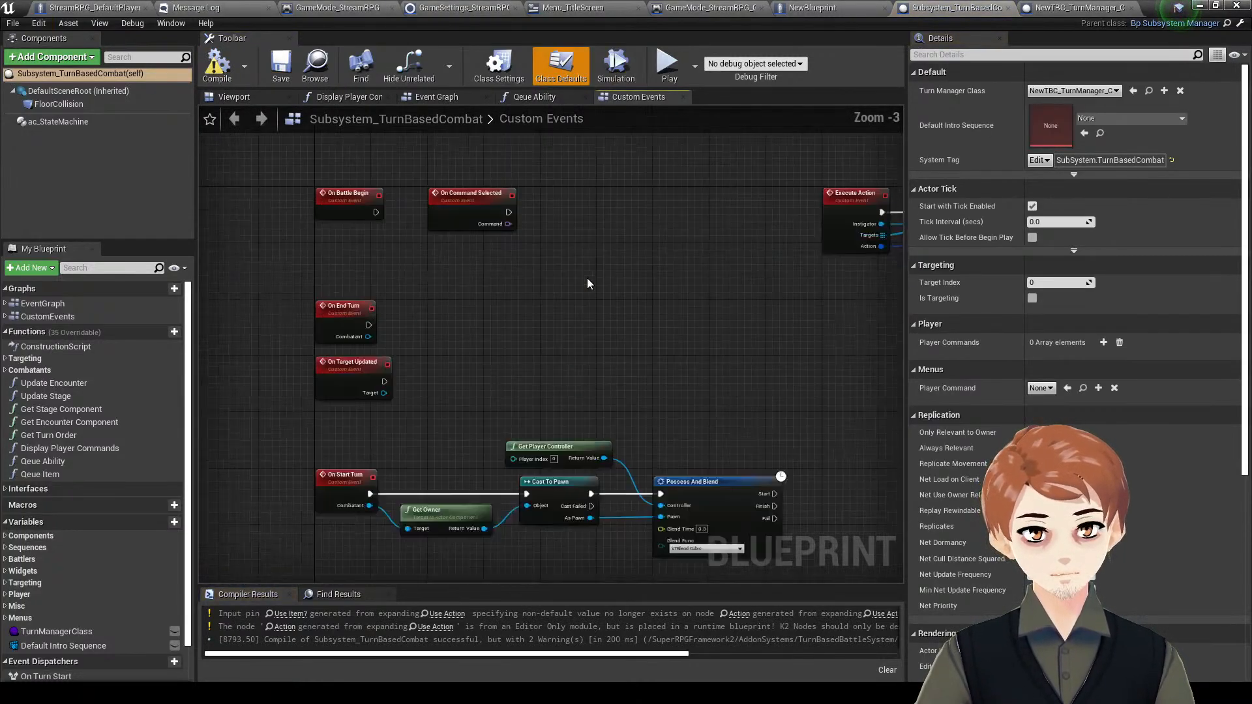
{"action": "right_click_drag", "start_coordinate": [587, 282], "coordinate": [293, 318]}
{"action": "left_click", "coordinate": [1010, 8]}
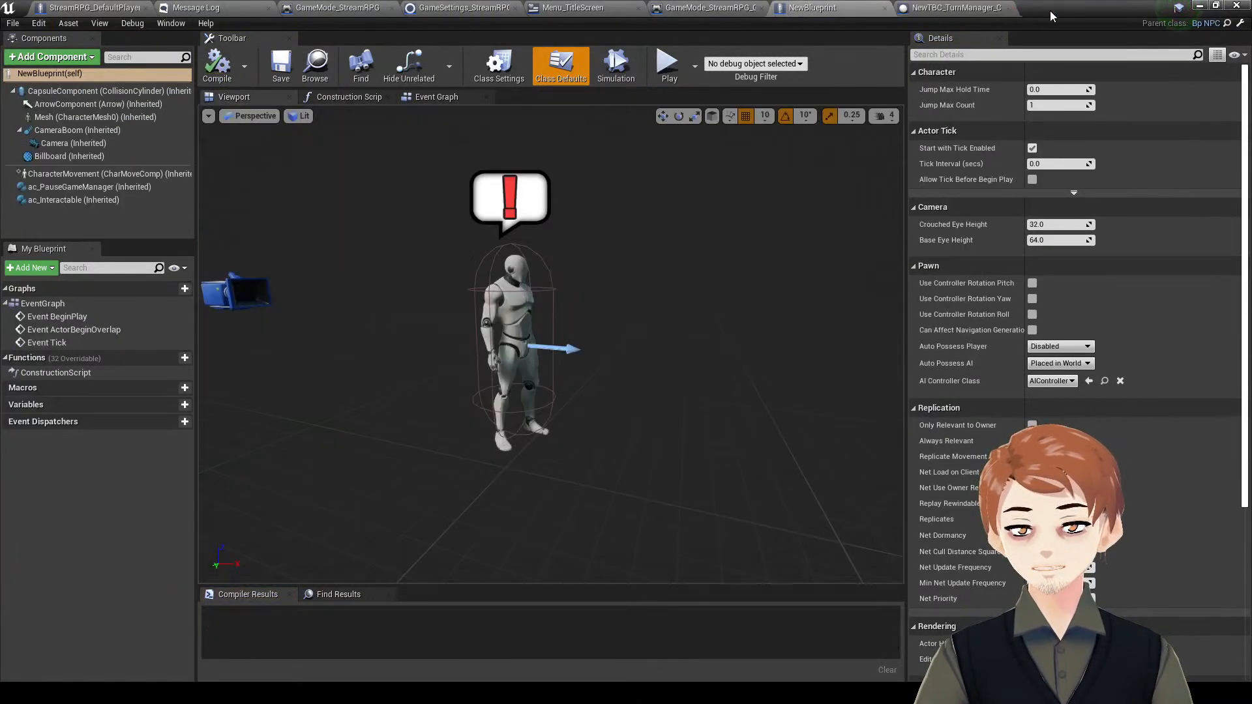
{"action": "left_click", "coordinate": [1008, 9]}
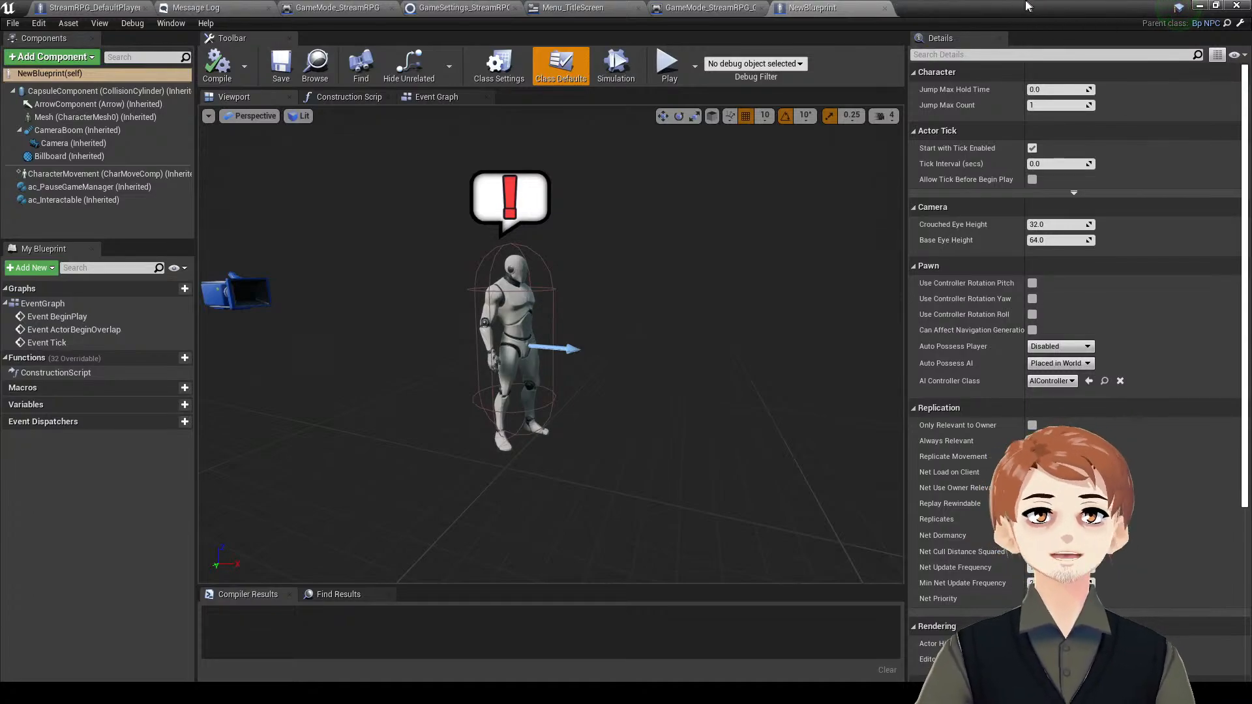
- Open NewBlueprint's parent class bp_NPC and examine the interaction logic in its Event Graph
{"action": "left_click_drag", "start_coordinate": [1013, 4], "coordinate": [0, 185]}
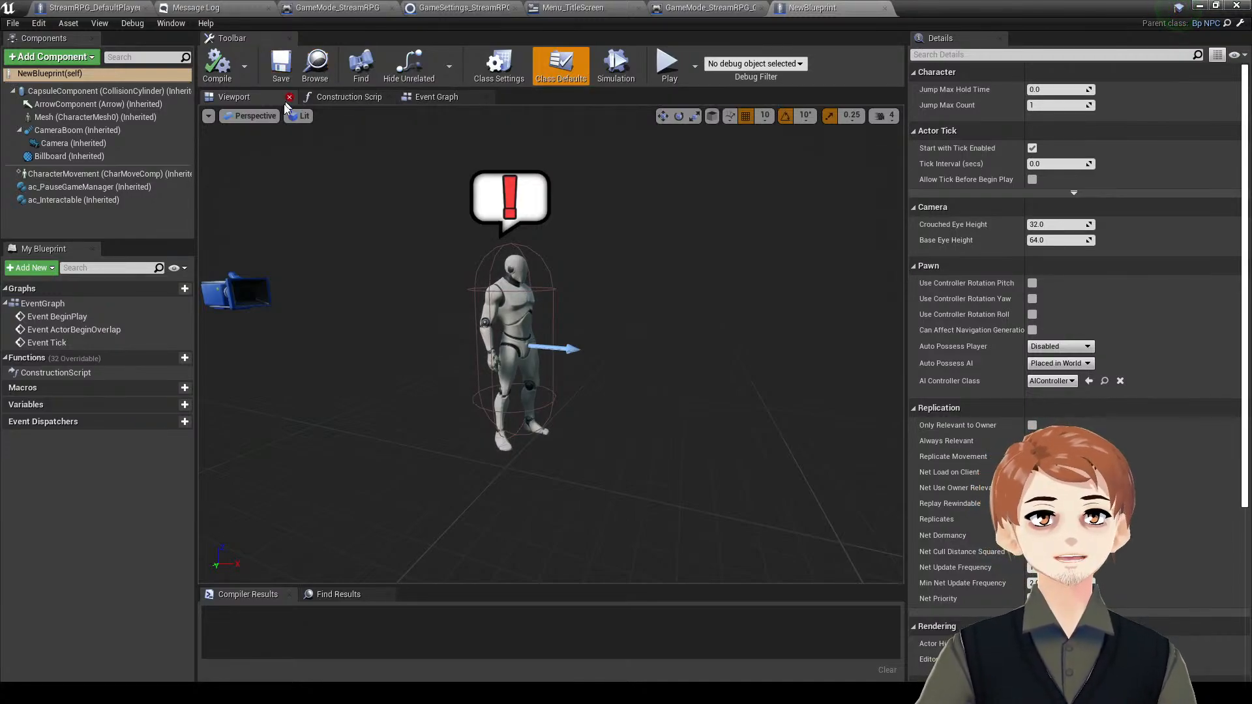
{"action": "left_click", "coordinate": [1242, 25]}
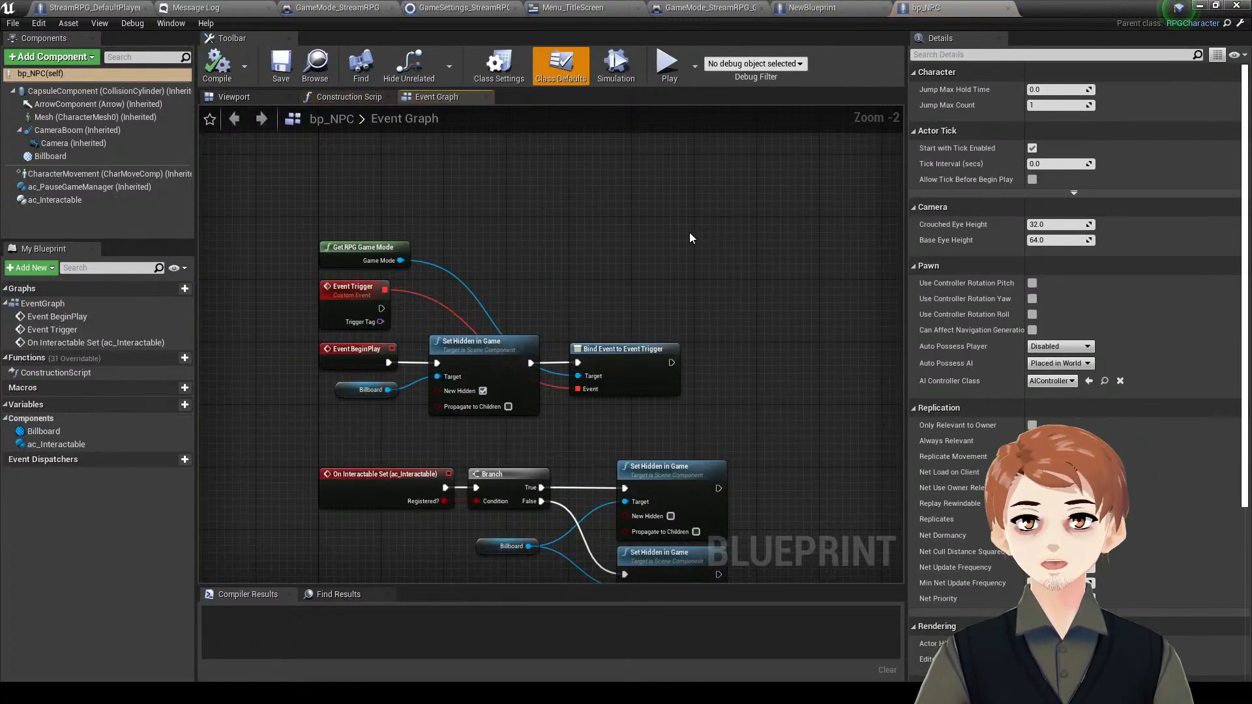
{"action": "scroll", "coordinate": [652, 256], "scroll_direction": "down", "scroll_amount": 2}
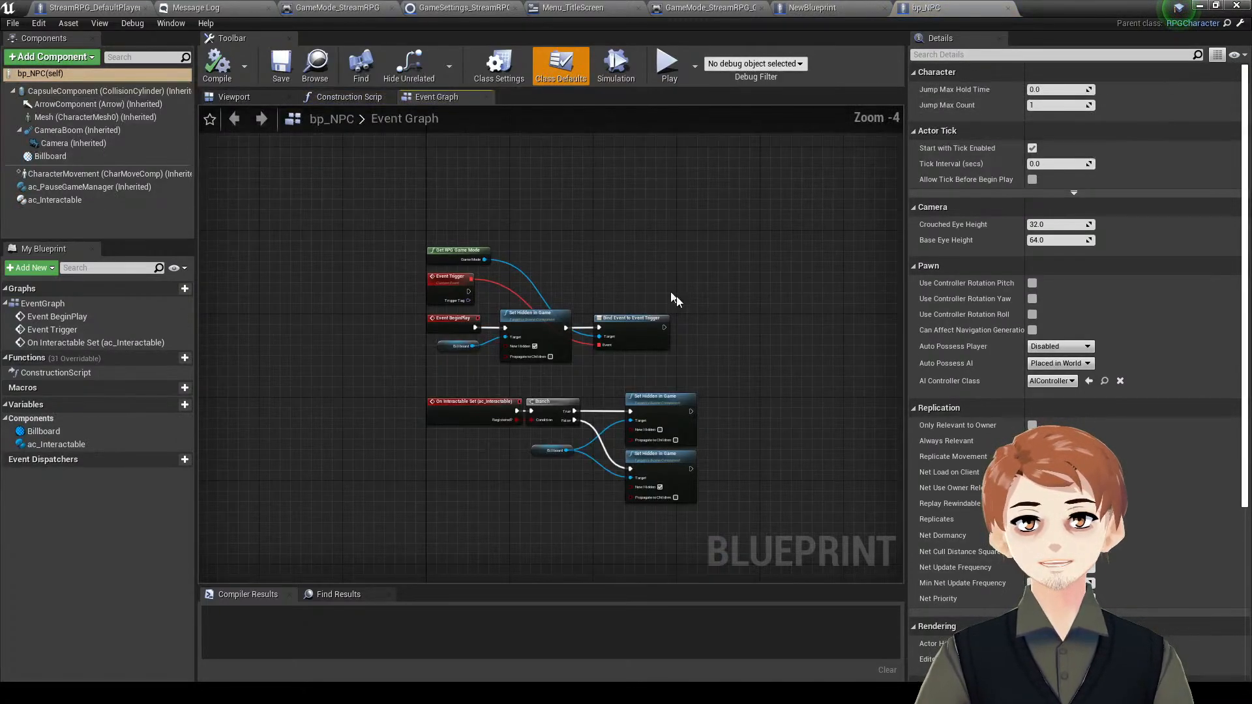
{"action": "right_click_drag", "start_coordinate": [676, 296], "coordinate": [706, 197]}
{"action": "scroll", "coordinate": [652, 373], "scroll_direction": "up", "scroll_amount": 3}
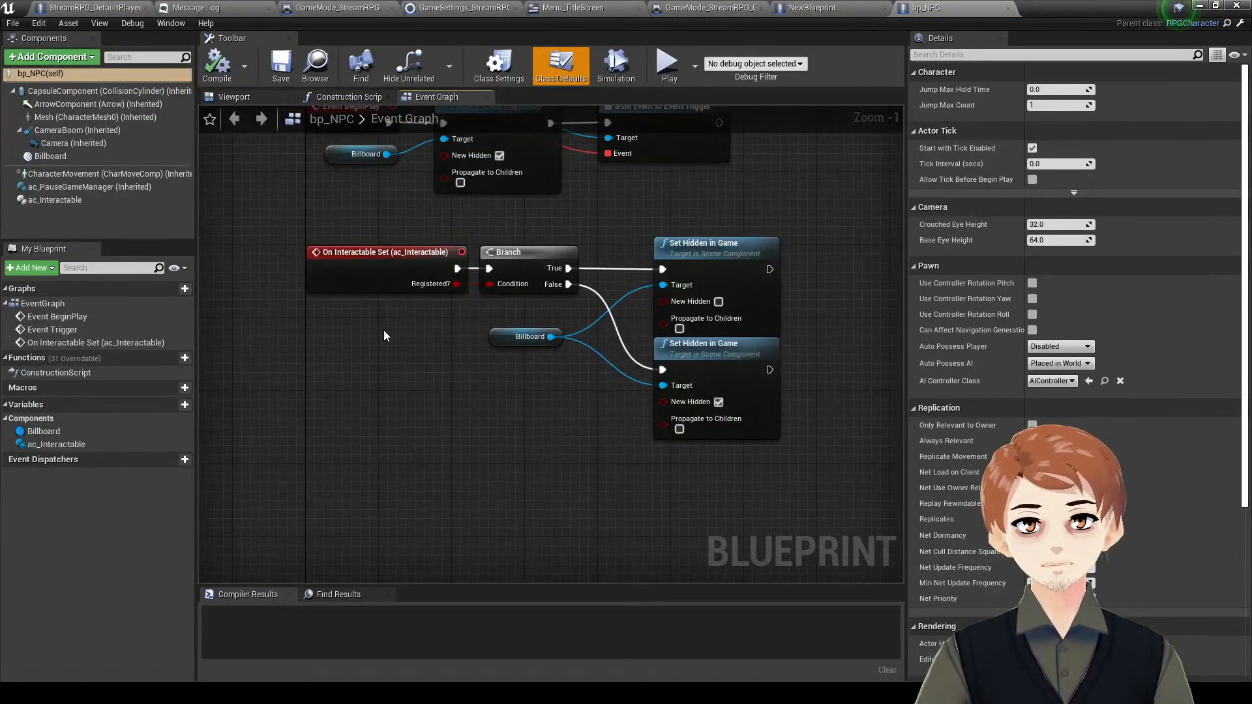
- Inspect bp_NPC's On Interactable Set event and its ac_Interactable and Billboard components
{"action": "left_click", "coordinate": [392, 285]}
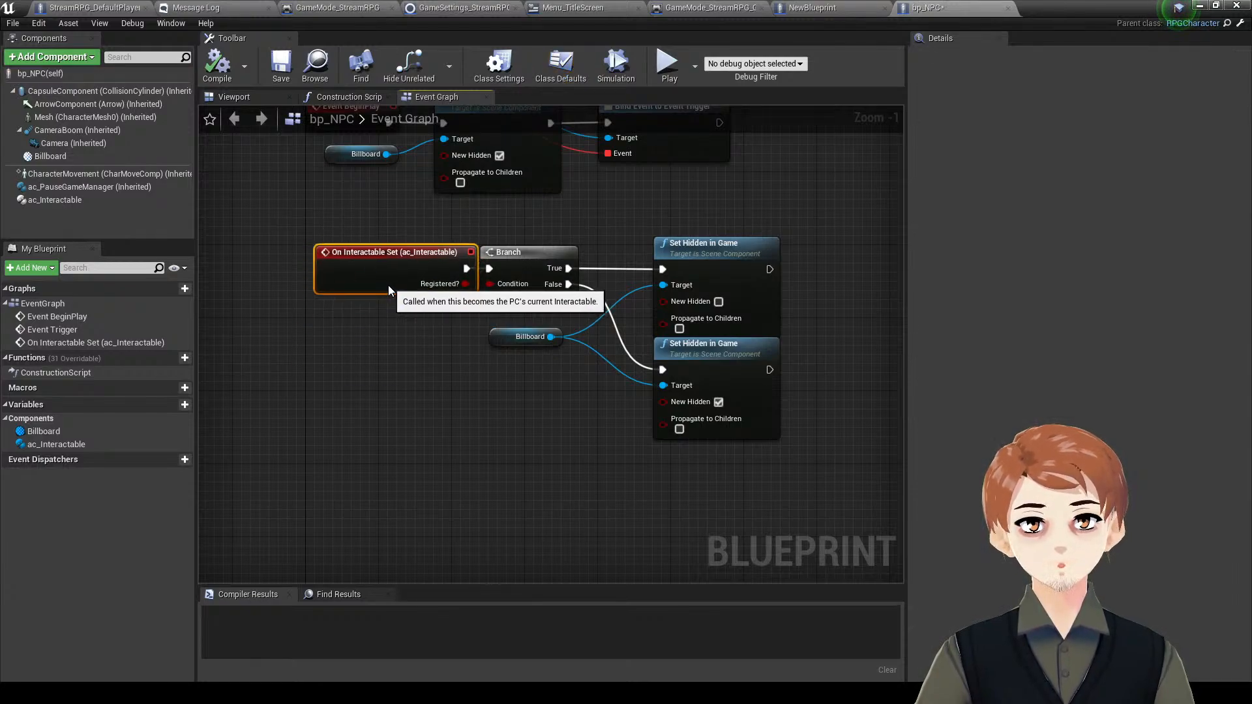
{"action": "left_click", "coordinate": [65, 200]}
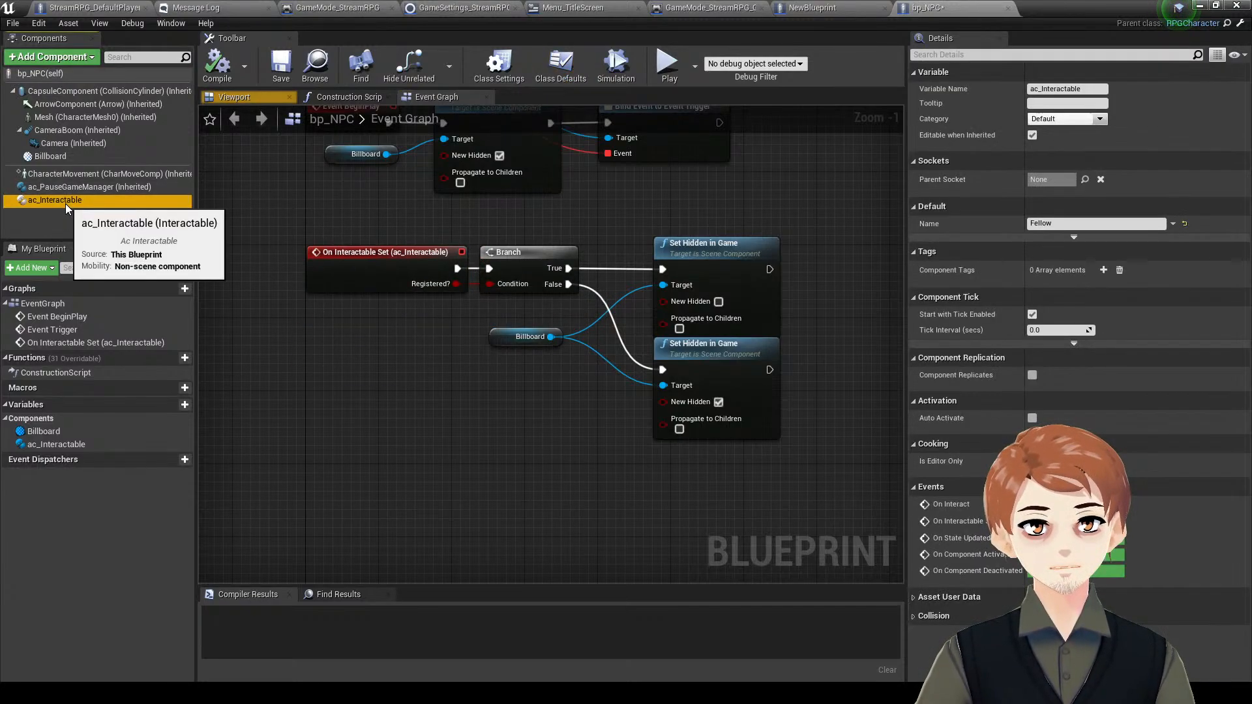
{"action": "left_click", "coordinate": [100, 160]}
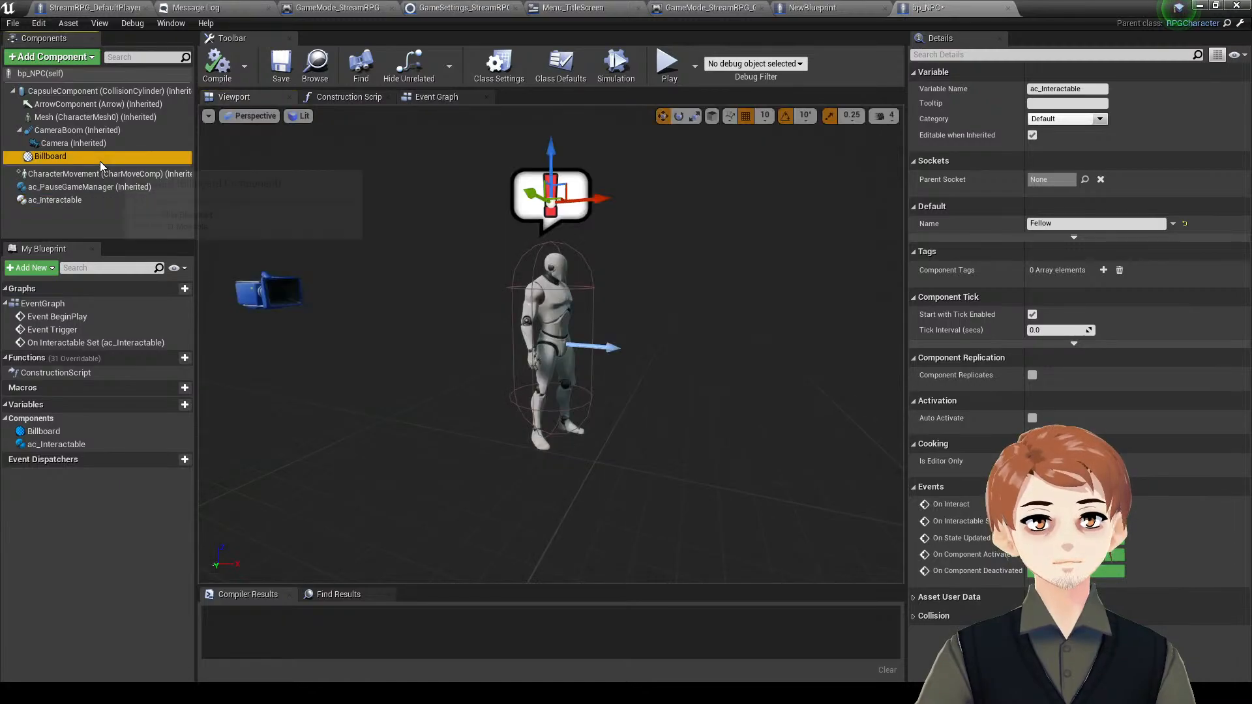
- Inspect the Billboard component in bp_NPC's viewport and save the blueprint
{"action": "right_click_drag", "start_coordinate": [551, 345], "coordinate": [515, 345]}
{"action": "right_click_drag", "start_coordinate": [849, 256], "coordinate": [843, 259]}
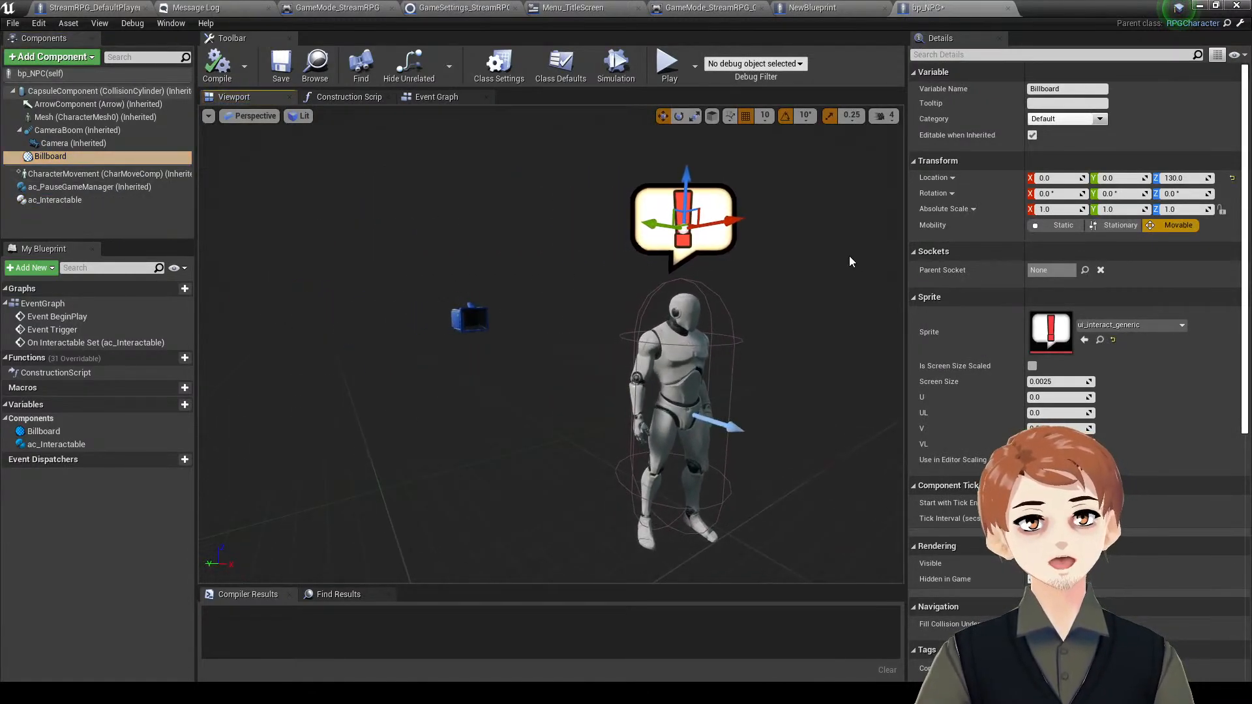
{"action": "key", "text": "ctrl+s"}
- Locate the NewBlueprint asset in the Content Browser's Characters folder and rename it StreamRPG_NPC
{"action": "left_click", "coordinate": [867, 7]}
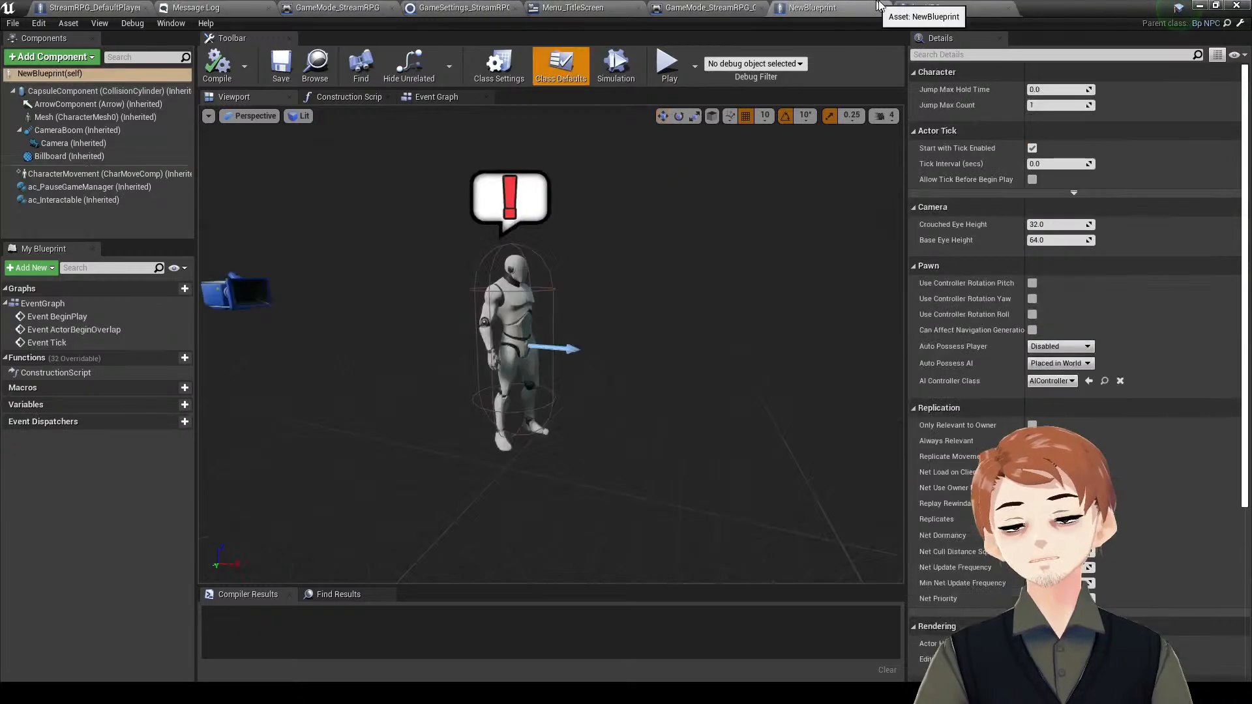
{"action": "left_click", "coordinate": [315, 65]}
{"action": "right_click", "coordinate": [235, 570]}
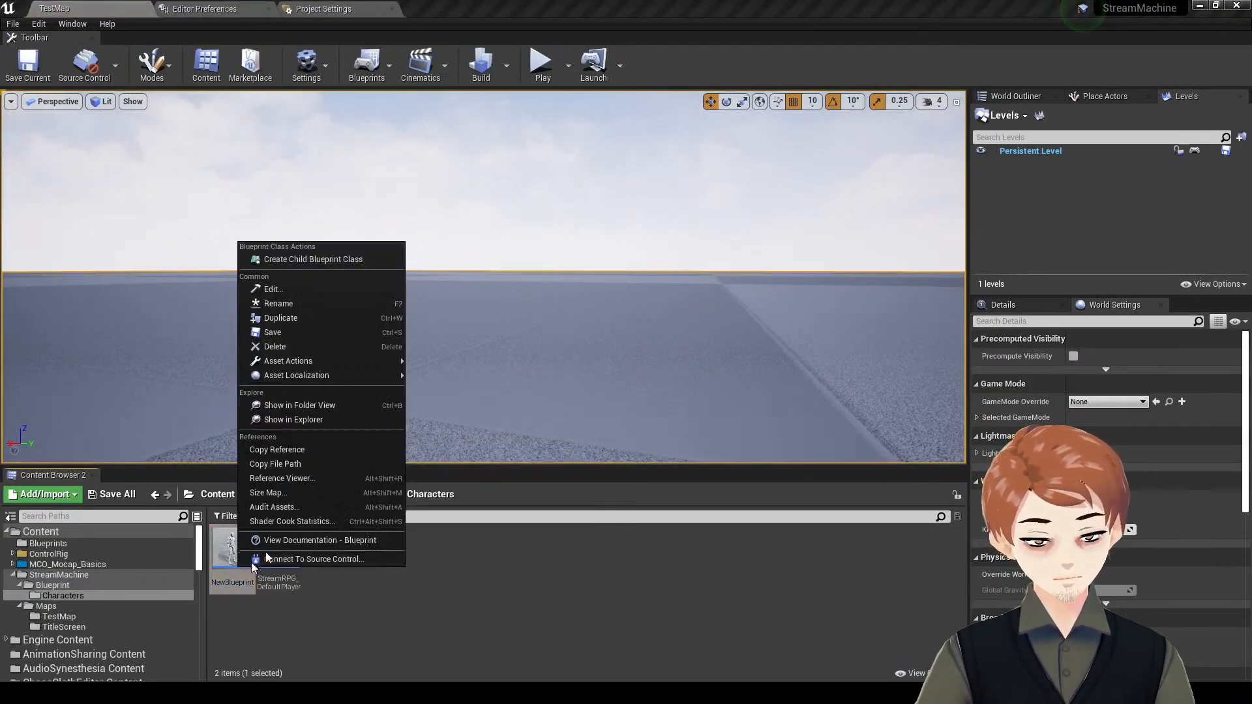
{"action": "left_click", "coordinate": [296, 303]}
{"action": "type", "text": "S"}
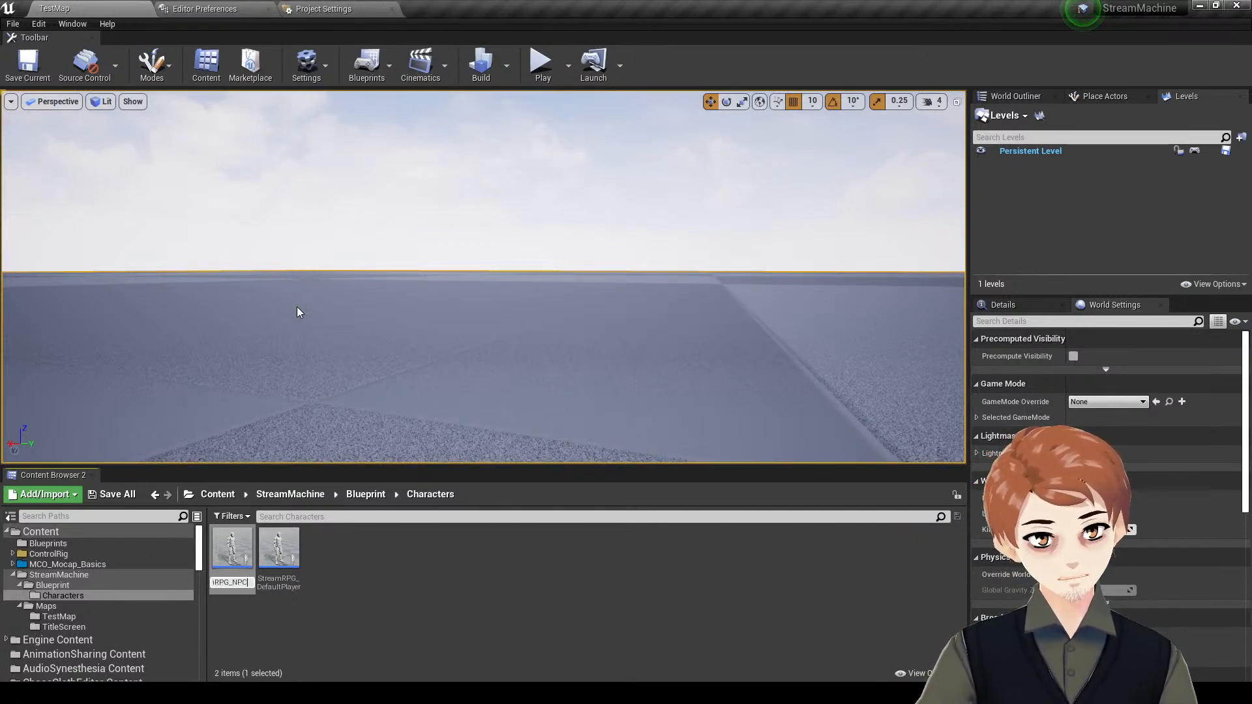
{"action": "key", "text": "Return"}
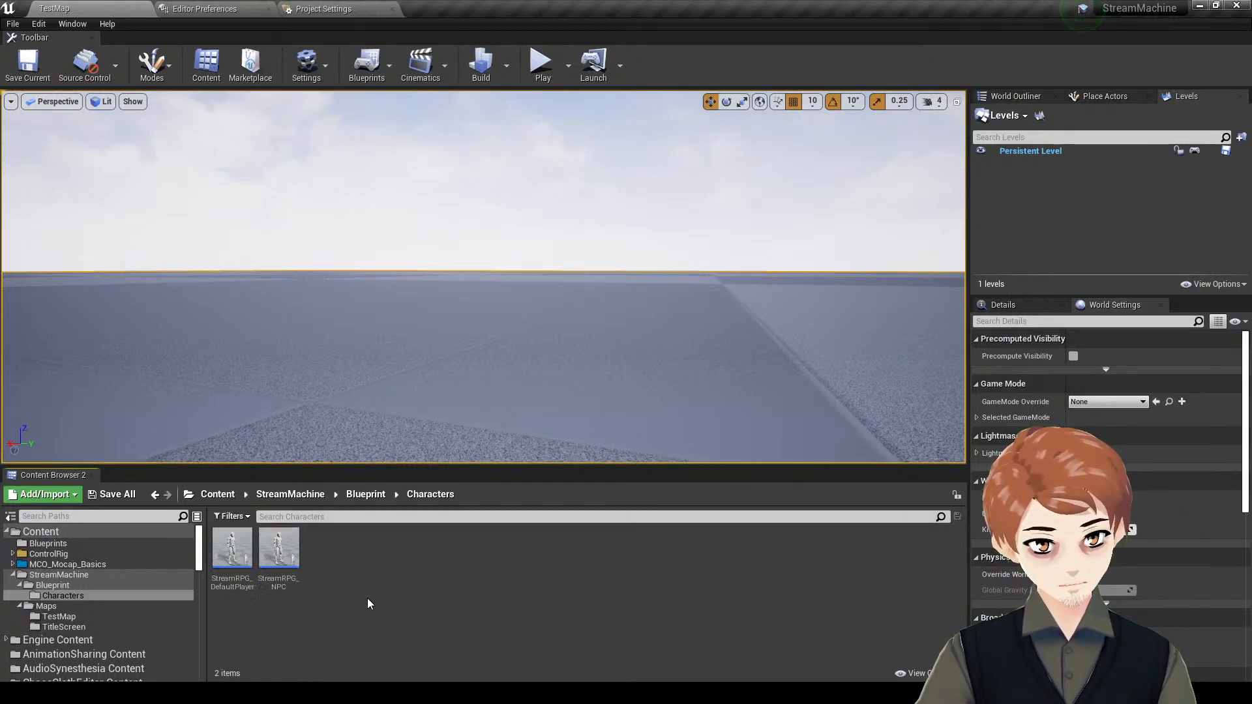
- Open StreamRPG_NPC with the Menu_TitleScreen and bp_NPC editors closed, and check its inherited ac_Interactable component
{"action": "double_click", "coordinate": [278, 554]}
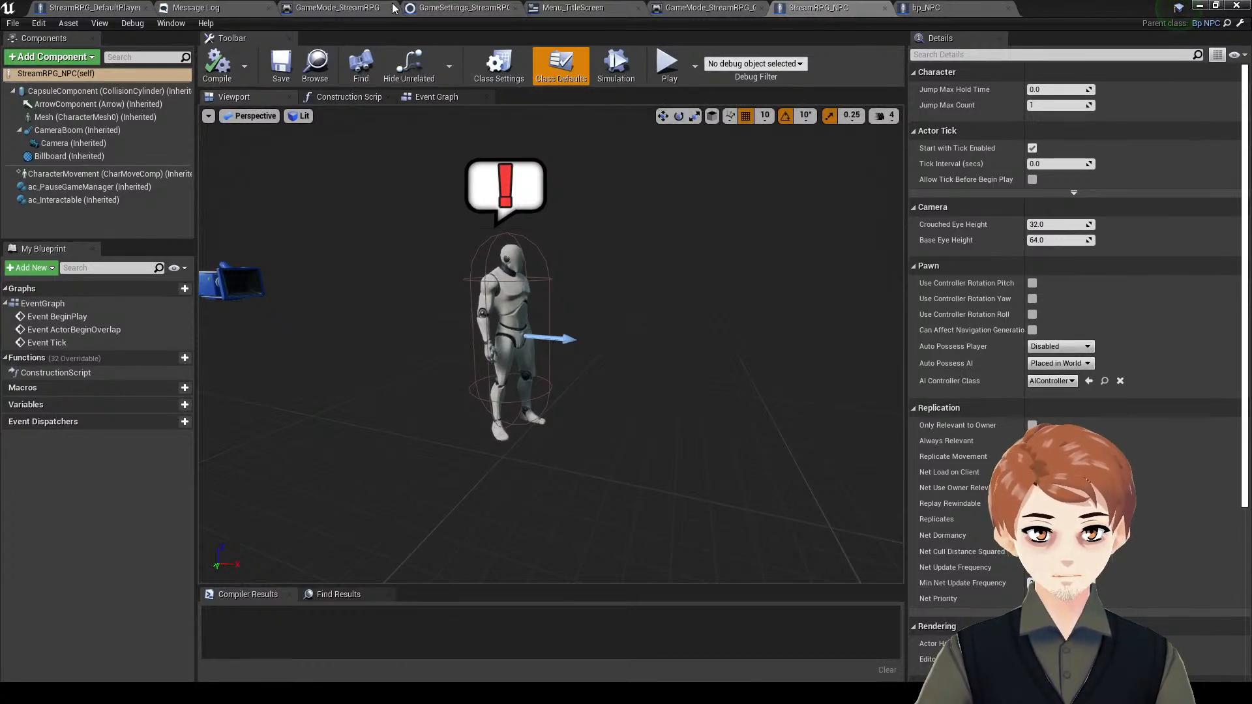
{"action": "left_click", "coordinate": [638, 8]}
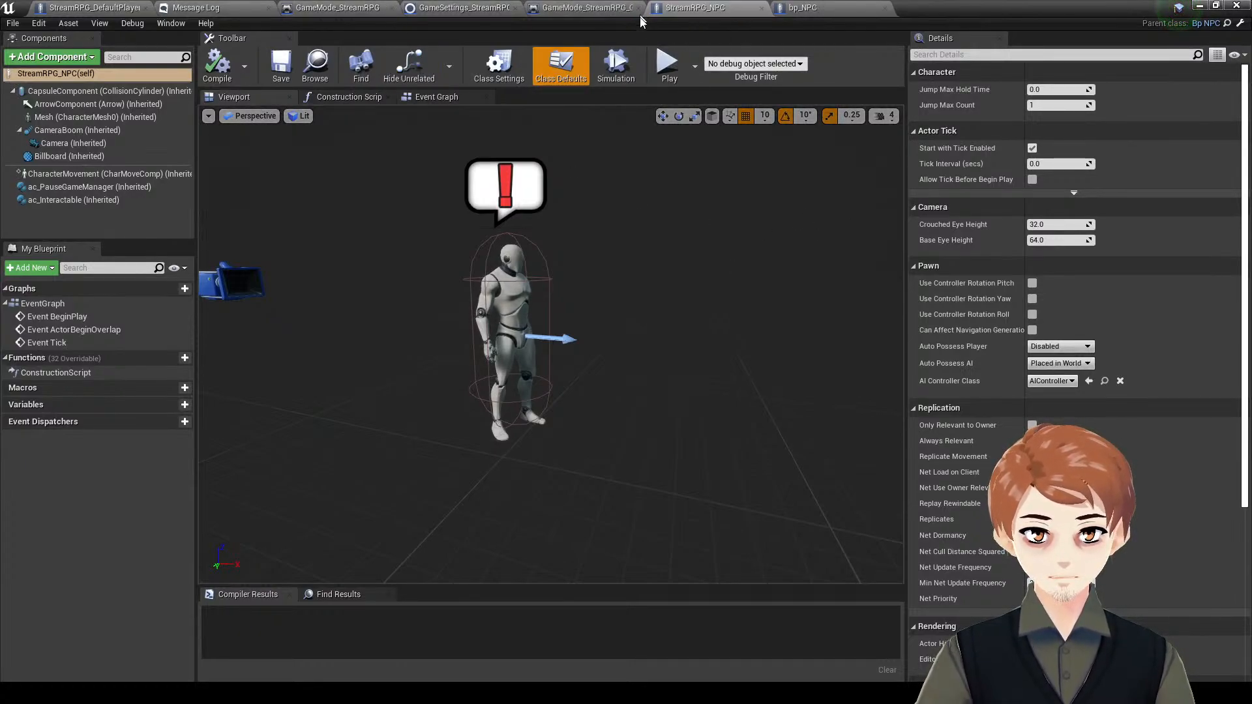
{"action": "left_click", "coordinate": [884, 9]}
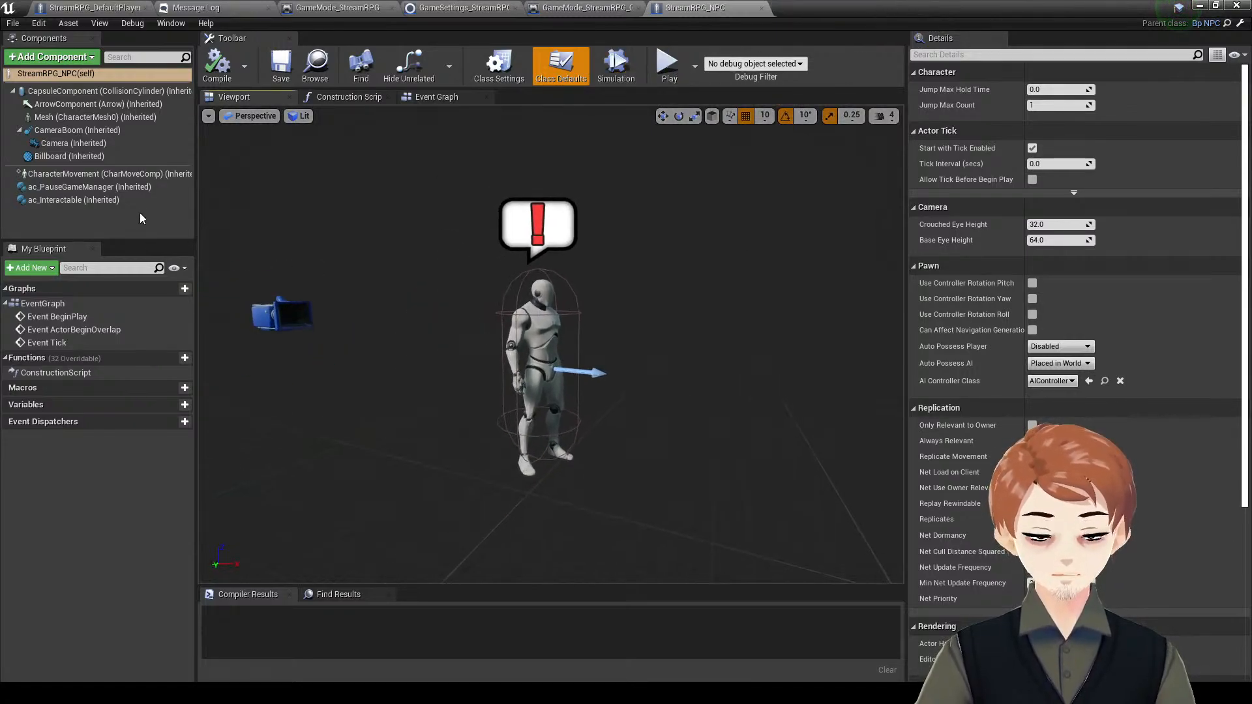
{"action": "left_click", "coordinate": [78, 200]}
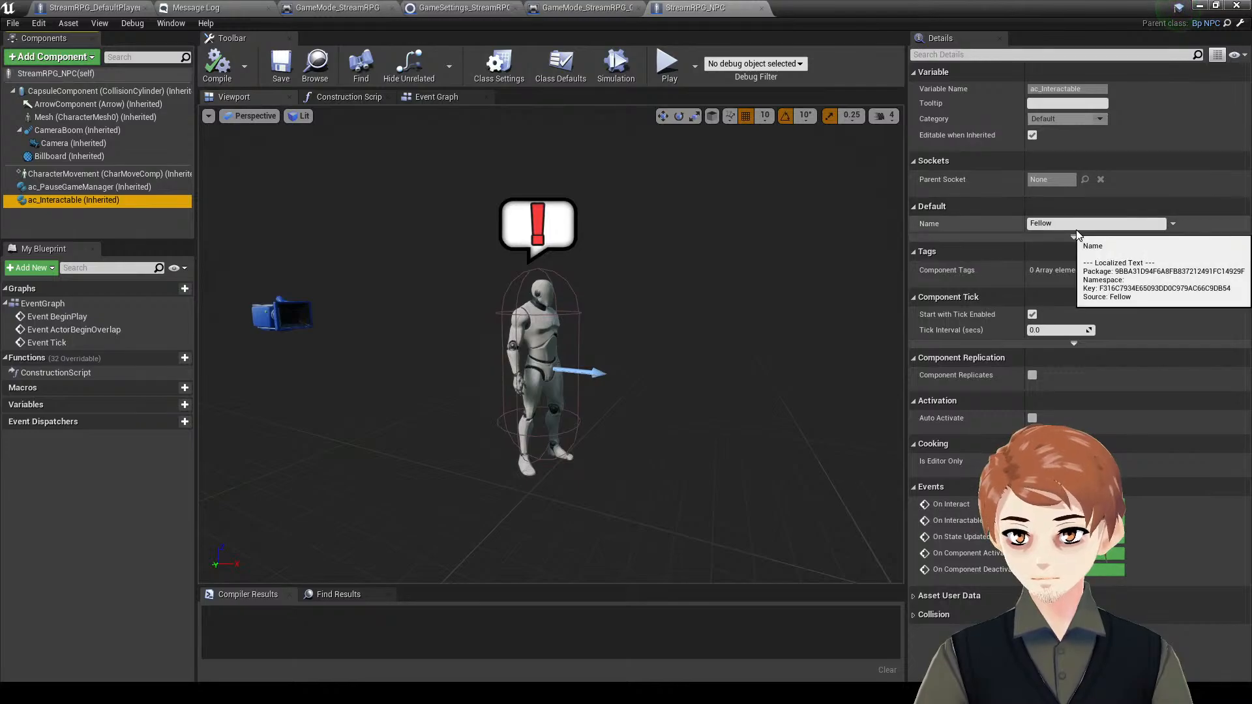
- Place a StreamRPG_NPC character on the floor of TestMap and save the level
{"action": "left_click", "coordinate": [1199, 6]}
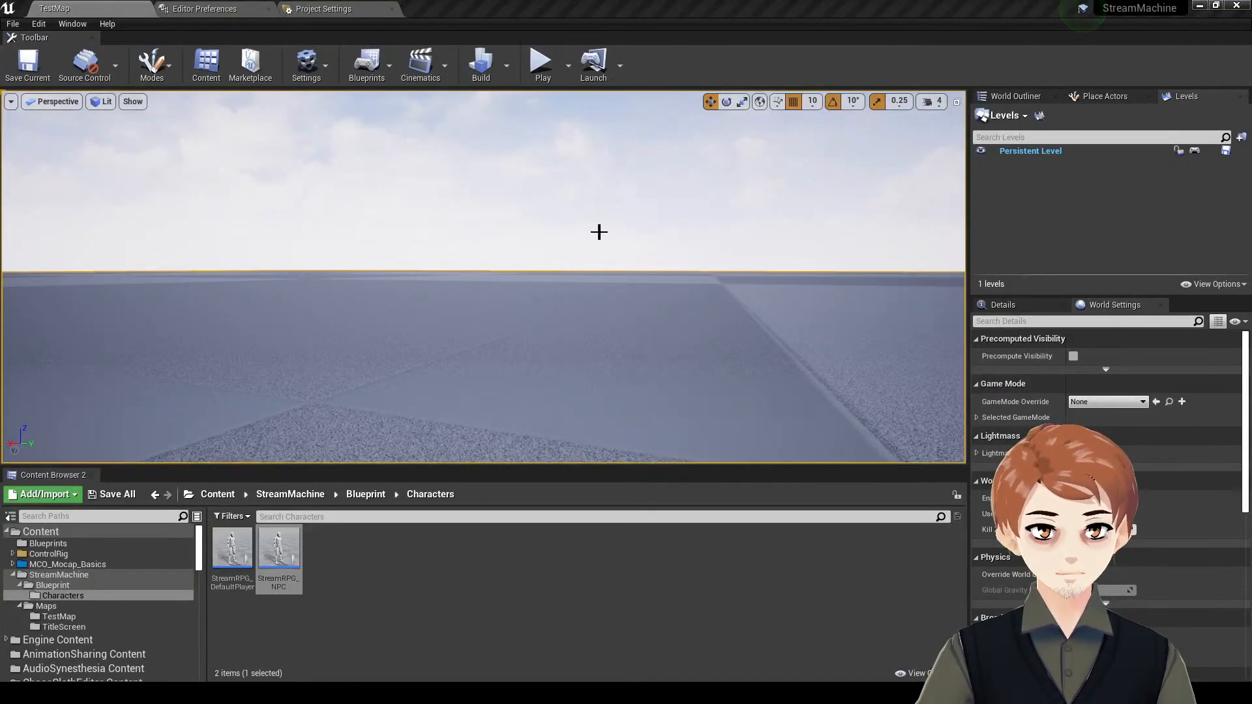
{"action": "mouse_move", "coordinate": [599, 233]}
{"action": "right_mouse_down"}
{"action": "mouse_move", "coordinate": [619, 326]}
{"action": "mouse_move", "coordinate": [672, 313]}
{"action": "mouse_move", "coordinate": [737, 235]}
{"action": "mouse_move", "coordinate": [756, 313]}
{"action": "mouse_move", "coordinate": [659, 333]}
{"action": "mouse_move", "coordinate": [598, 254]}
{"action": "right_mouse_up"}
{"action": "left_click", "coordinate": [598, 258]}
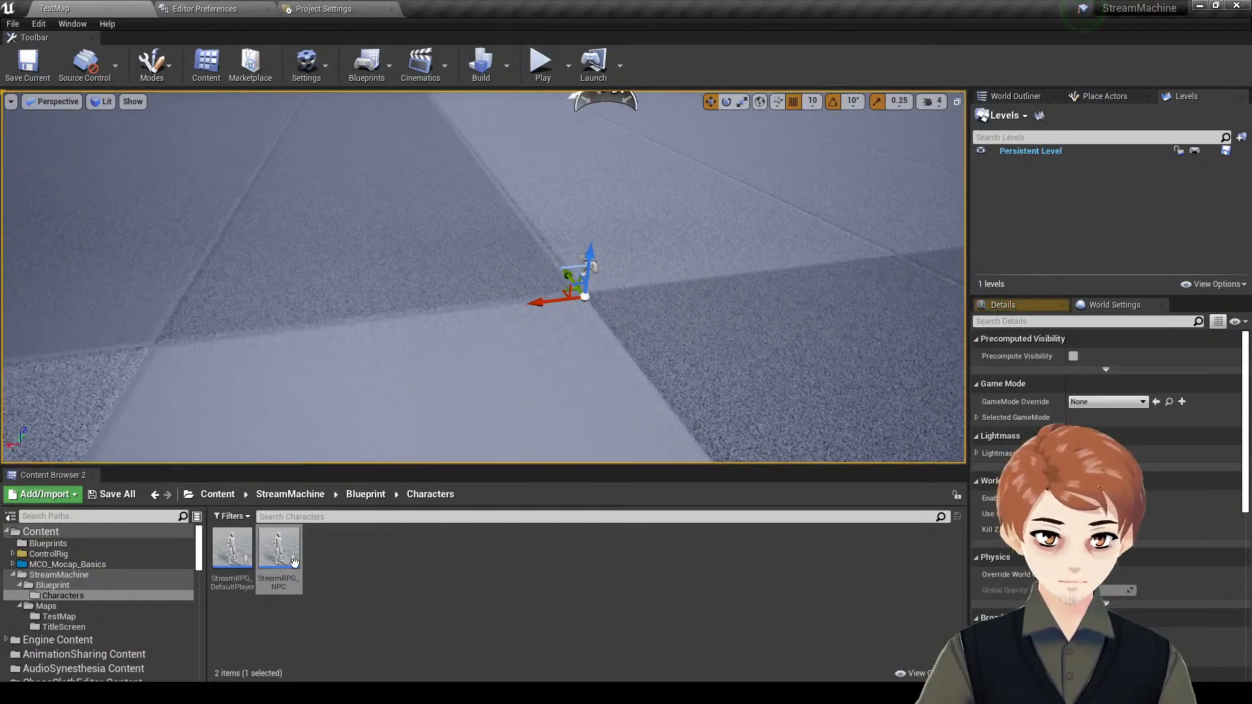
{"action": "left_click_drag", "start_coordinate": [280, 551], "coordinate": [436, 136]}
{"action": "scroll", "coordinate": [386, 148], "scroll_direction": "up", "scroll_amount": 3}
{"action": "key", "text": "e"}
{"action": "right_click_drag", "start_coordinate": [554, 225], "coordinate": [521, 143]}
{"action": "left_click", "coordinate": [554, 225]}
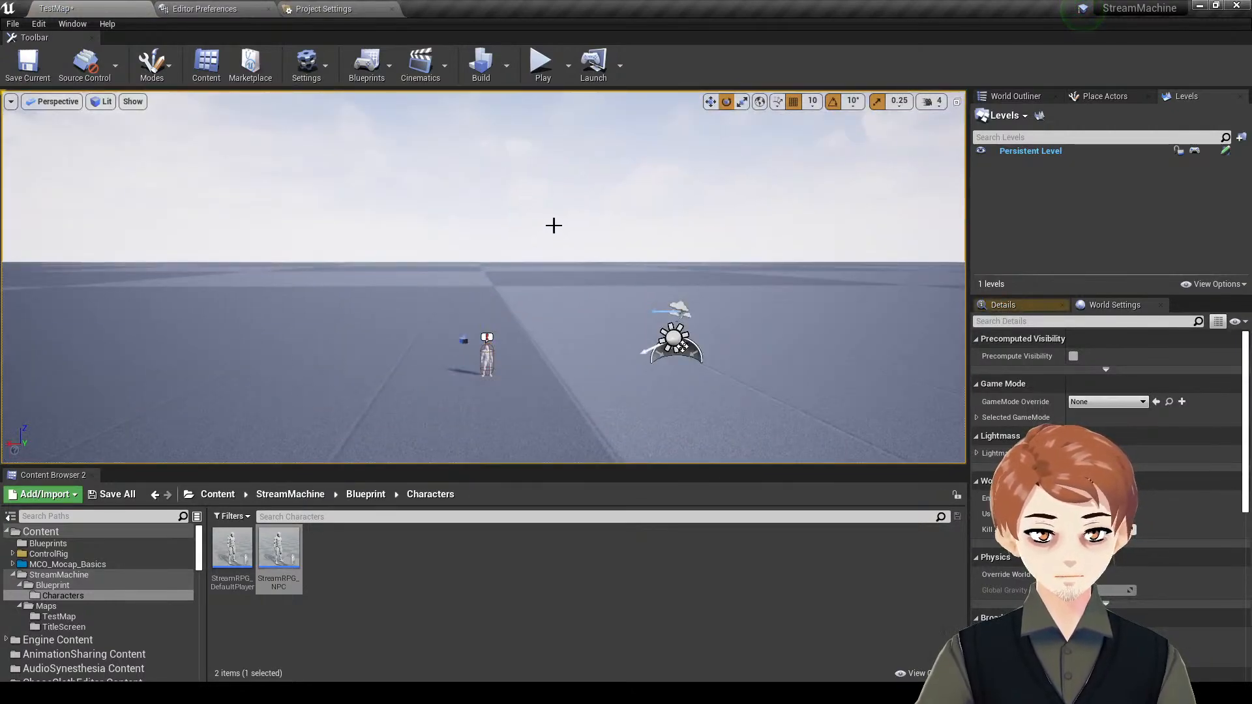
{"action": "right_click_drag", "start_coordinate": [554, 225], "coordinate": [552, 248]}
{"action": "scroll", "coordinate": [534, 298], "scroll_direction": "up", "scroll_amount": 2}
{"action": "key", "text": "ctrl+s"}
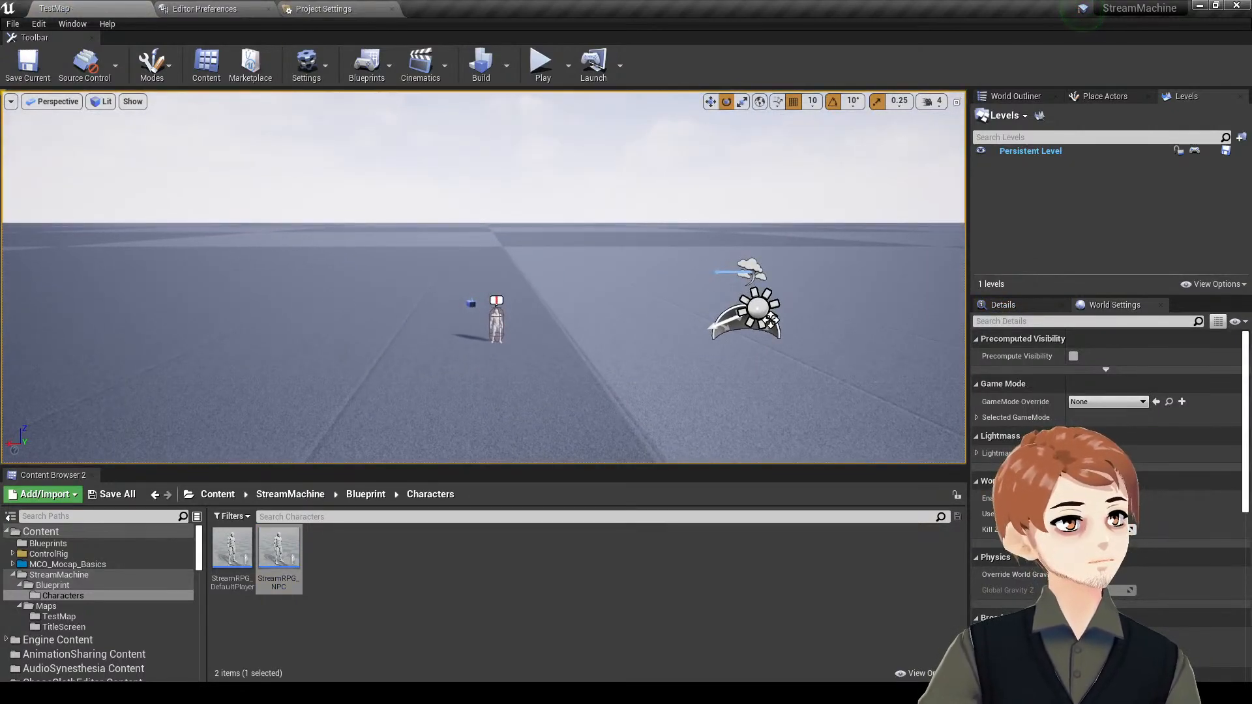
- Return to the StreamRPG_NPC editor and examine its inherited ac_Interactable component's settings and events
{"action": "key", "text": "alt+Tab"}
{"action": "left_click", "coordinate": [133, 193]}
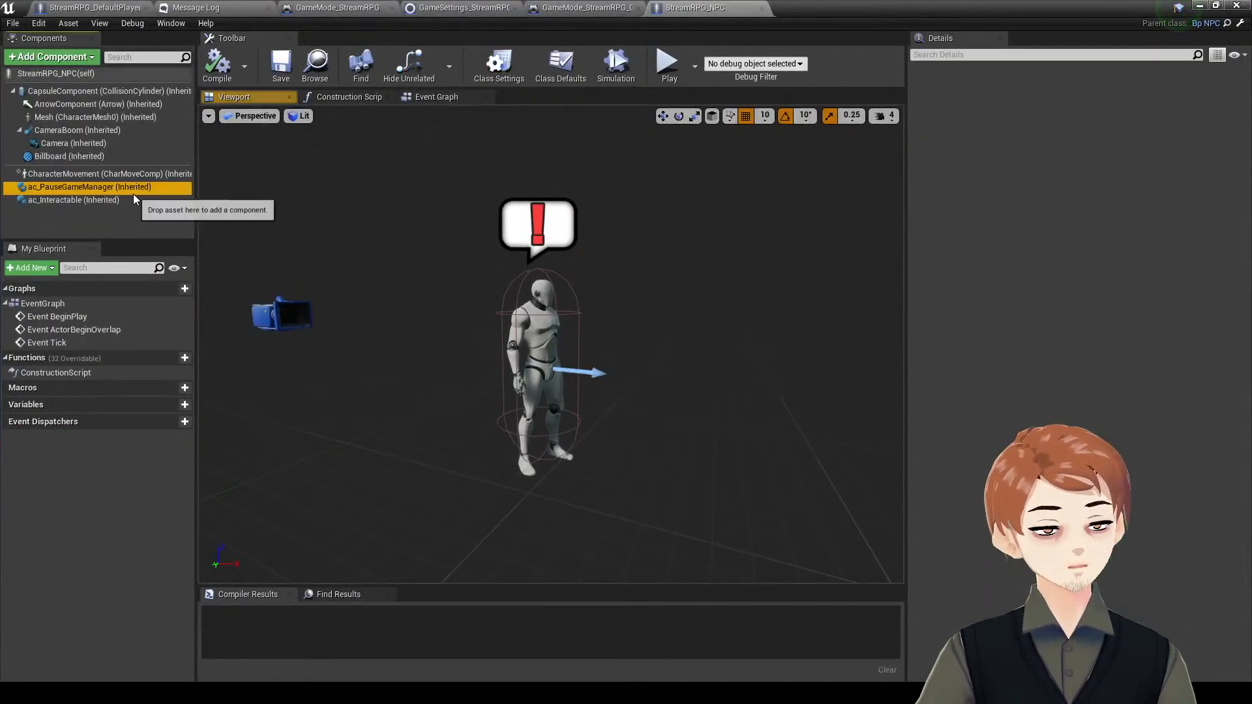
{"action": "left_click", "coordinate": [131, 200]}
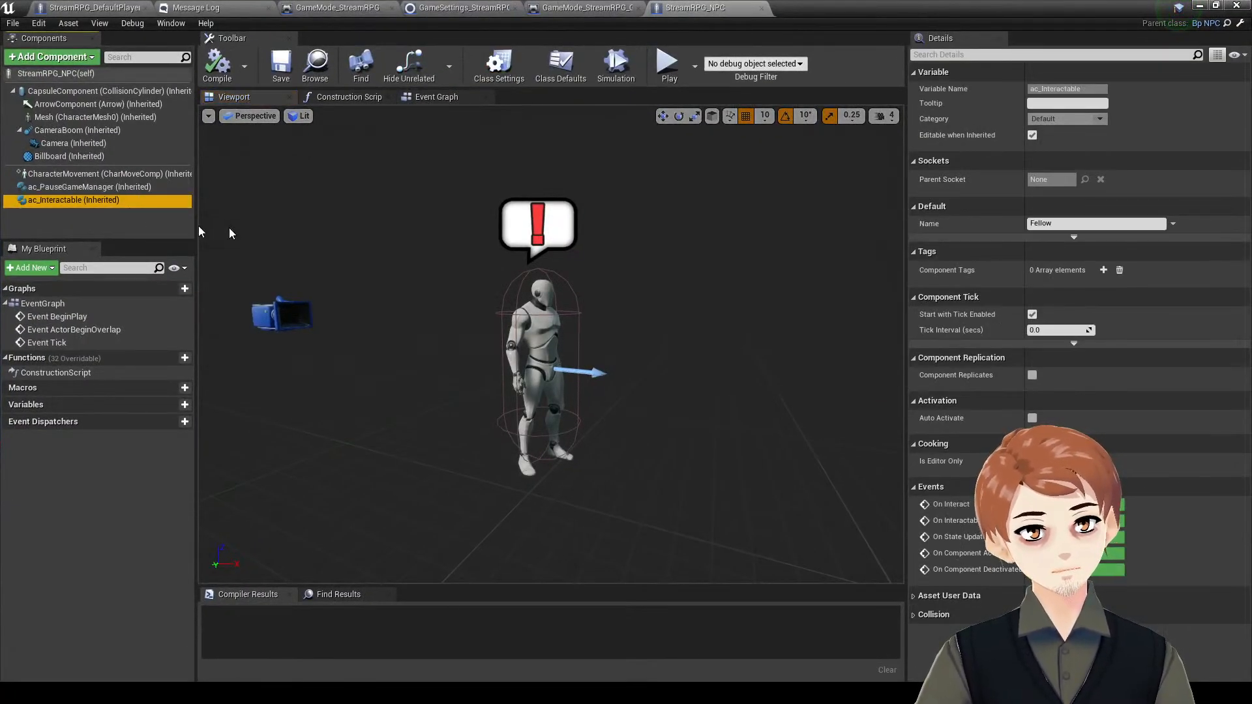
{"action": "right_click_drag", "start_coordinate": [305, 209], "coordinate": [487, 250]}
{"action": "left_click", "coordinate": [103, 192]}
{"action": "left_click", "coordinate": [105, 200]}
{"action": "key", "text": "ctrl+s"}
{"action": "key", "text": "w"}
{"action": "left_click", "coordinate": [138, 215]}
{"action": "left_click", "coordinate": [119, 204]}
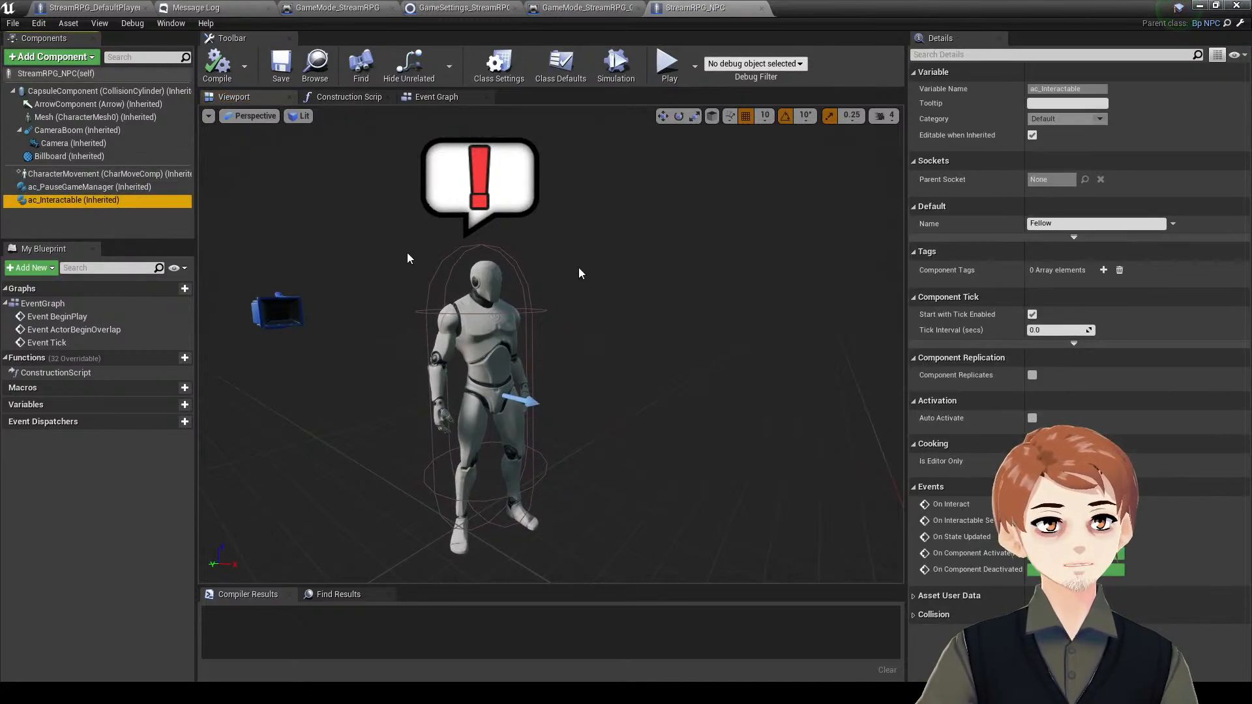
{"action": "right_click_drag", "start_coordinate": [579, 271], "coordinate": [567, 269]}
{"action": "key", "text": "s"}
{"action": "key", "text": "w"}
{"action": "right_click_drag", "start_coordinate": [664, 275], "coordinate": [664, 274]}
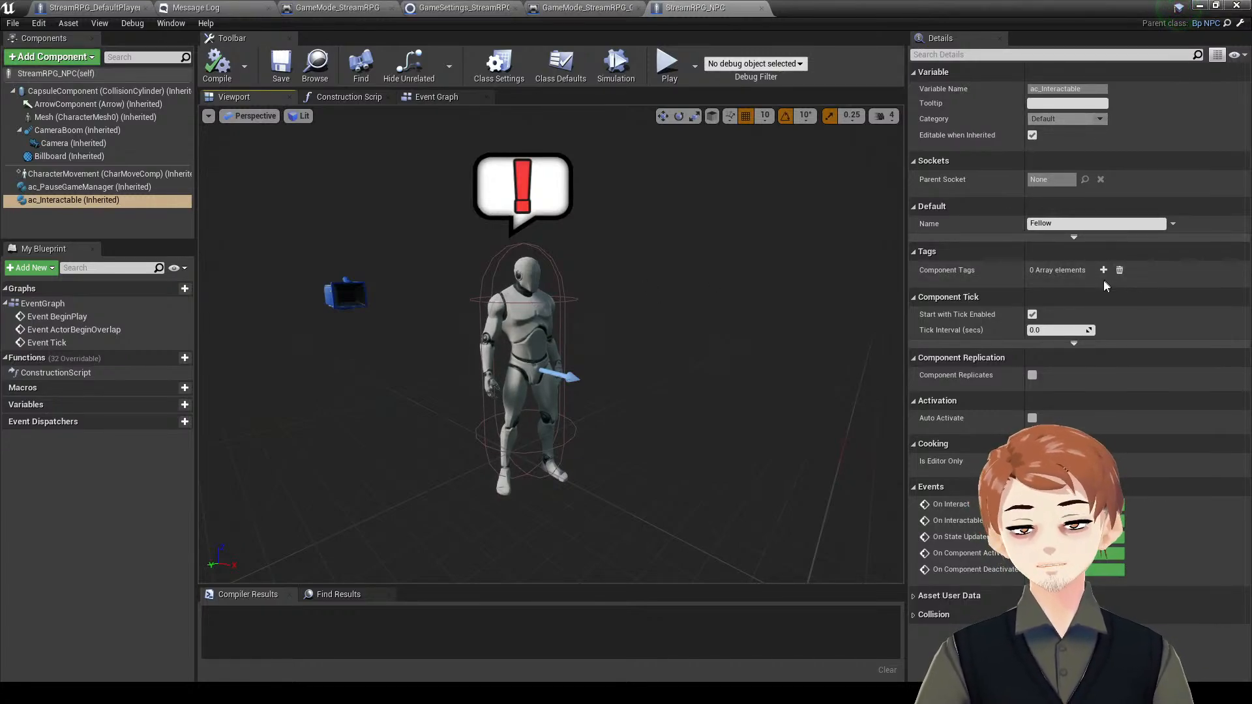
- Add ac_Interactable's On Interact event to StreamRPG_NPC's Event Graph and connect a Print String node to it
{"action": "left_click", "coordinate": [421, 98]}
{"action": "right_click_drag", "start_coordinate": [676, 238], "coordinate": [694, 137]}
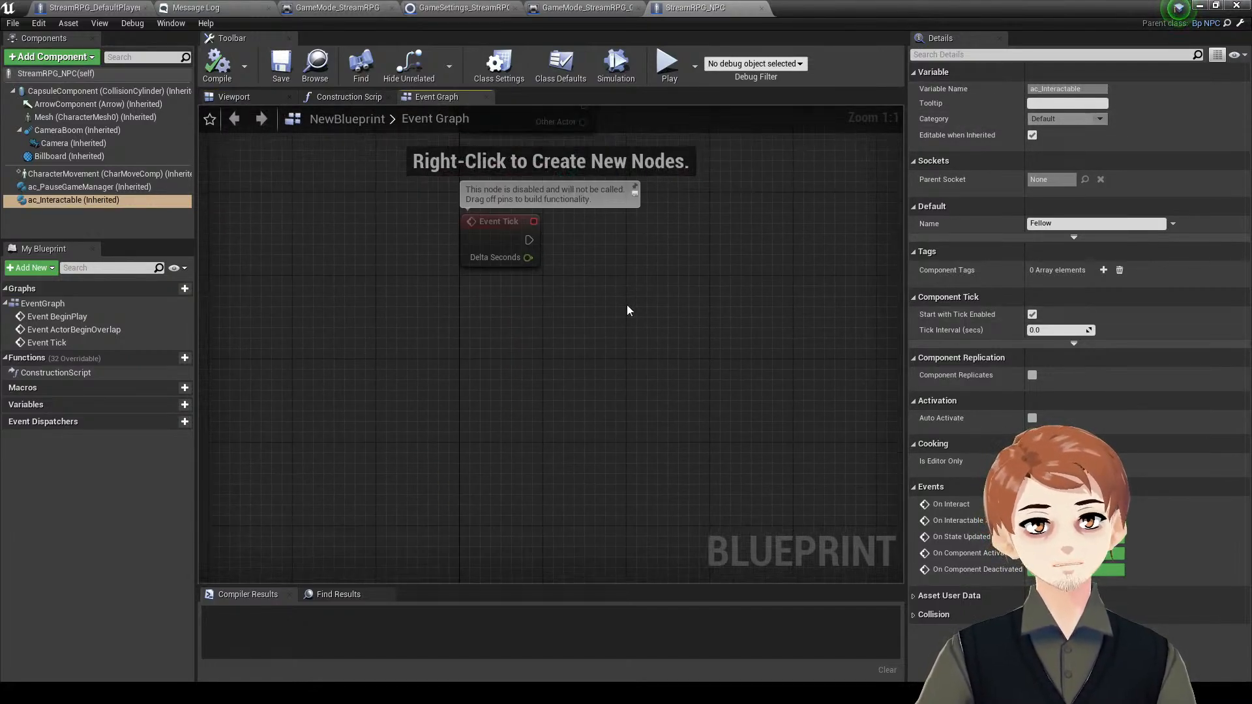
{"action": "right_click", "coordinate": [571, 342]}
{"action": "left_click", "coordinate": [1076, 505]}
{"action": "left_click_drag", "start_coordinate": [514, 317], "coordinate": [566, 300]}
{"action": "right_click_drag", "start_coordinate": [702, 280], "coordinate": [562, 285]}
{"action": "left_click", "coordinate": [562, 287]}
{"action": "left_click_drag", "start_coordinate": [477, 320], "coordinate": [615, 299]}
{"action": "type", "text": "print"}
{"action": "key", "text": "Return"}
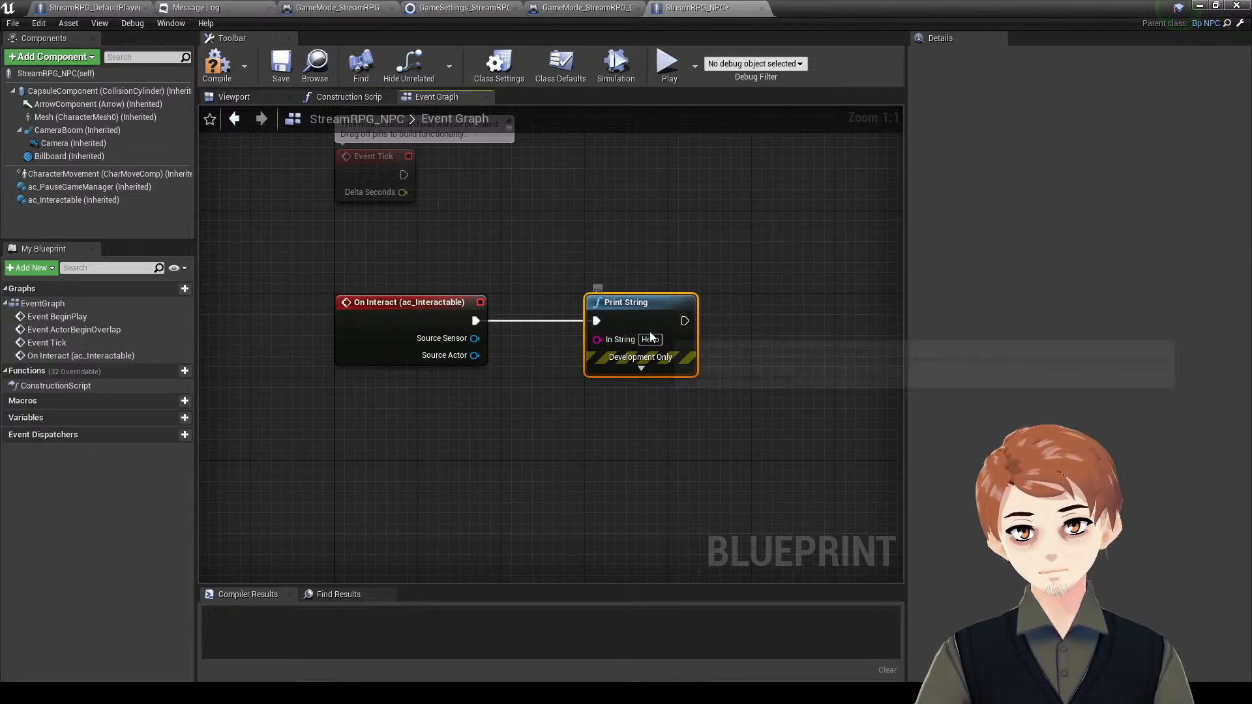
- Set the Print String text to "Wassup mate.", and save and compile StreamRPG_NPC
{"action": "left_click", "coordinate": [650, 340]}
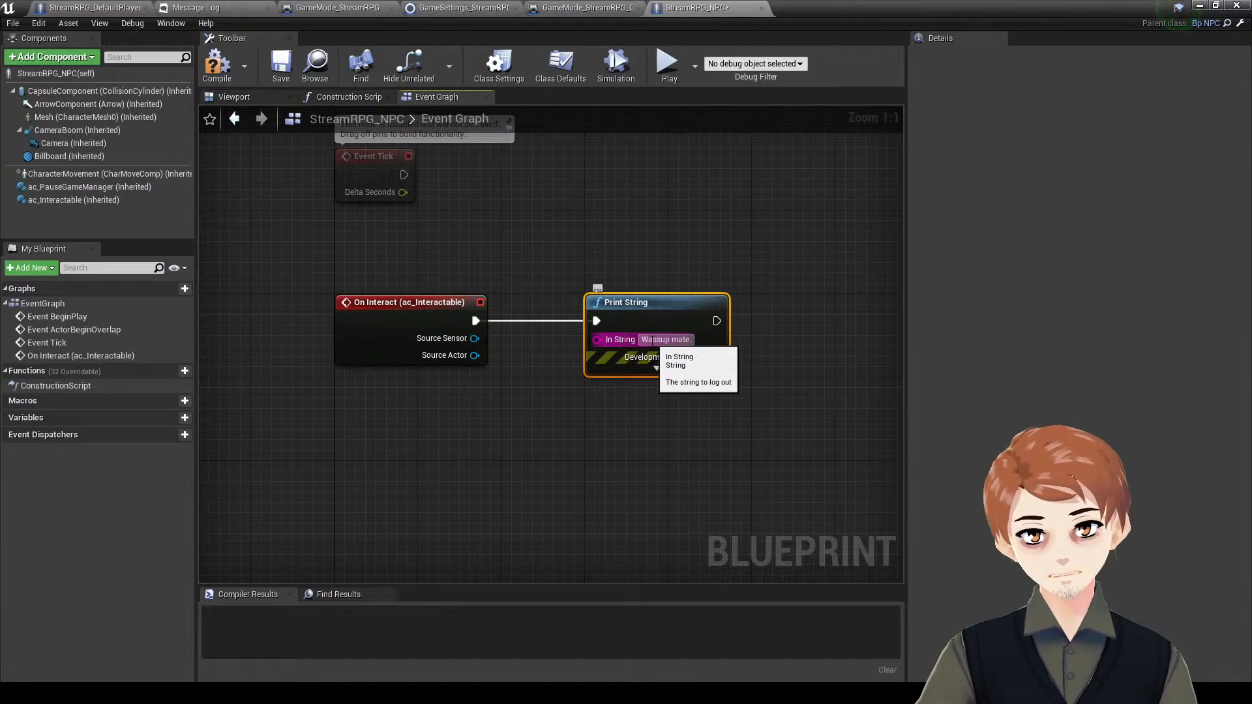
{"action": "left_click", "coordinate": [606, 398]}
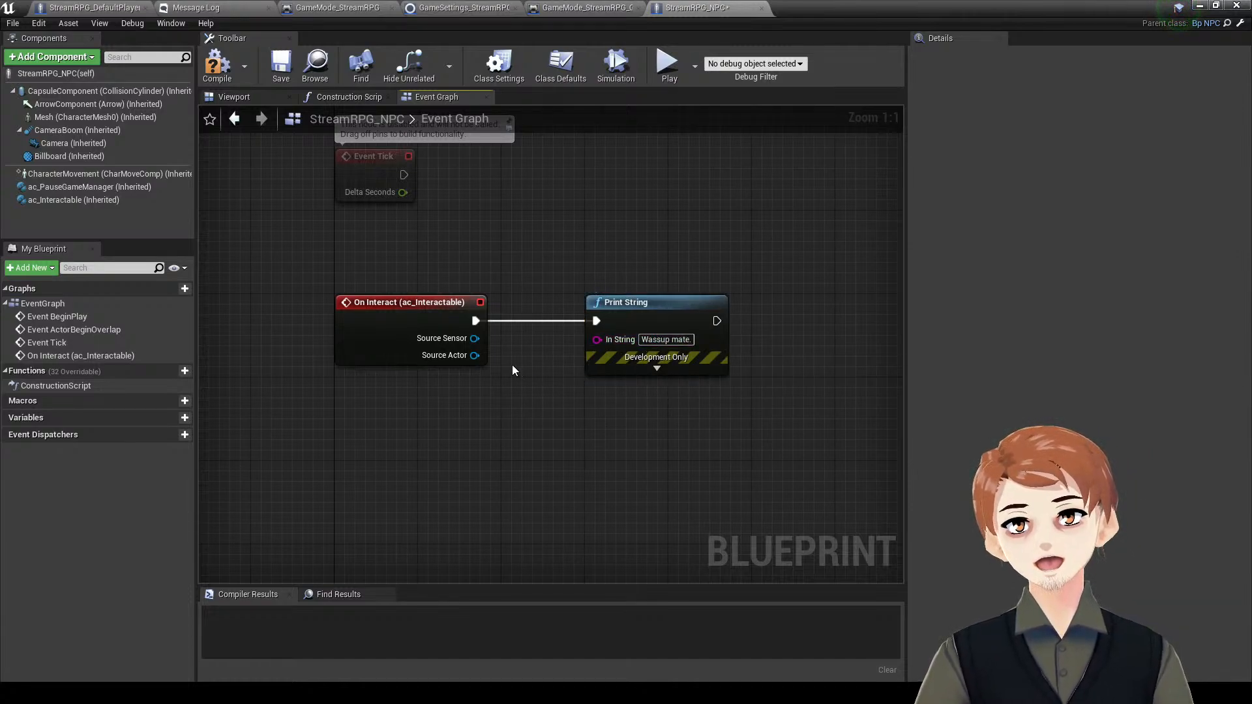
{"action": "right_click_drag", "start_coordinate": [531, 368], "coordinate": [557, 402]}
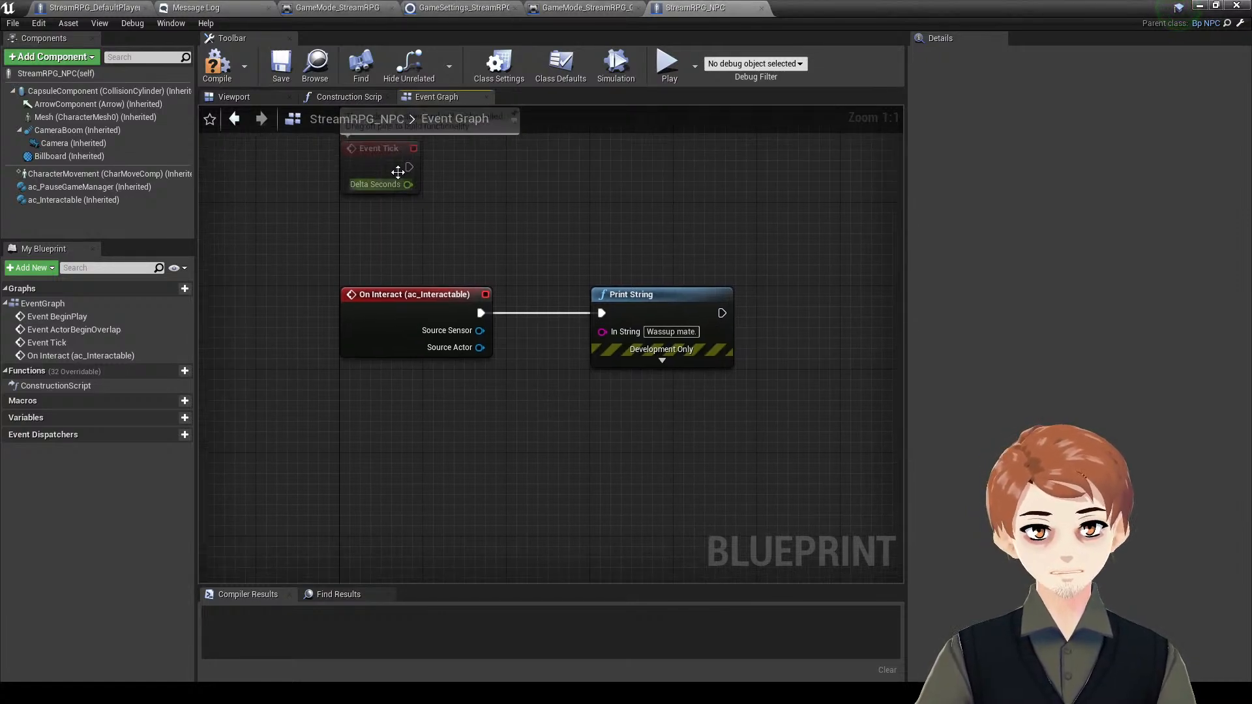
{"action": "key", "text": "ctrl+s"}
{"action": "left_click", "coordinate": [217, 65]}
{"action": "right_click_drag", "start_coordinate": [656, 213], "coordinate": [705, 453]}
{"action": "scroll", "coordinate": [729, 404], "scroll_direction": "down", "scroll_amount": 4}
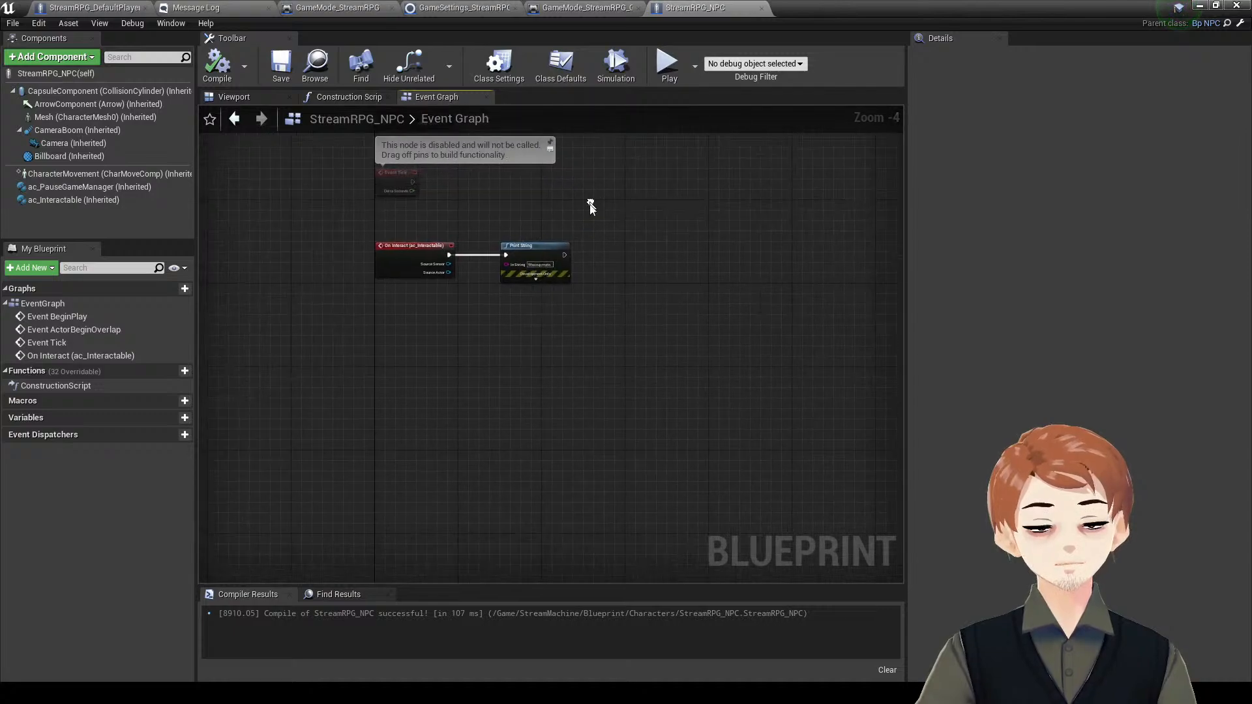
{"action": "scroll", "coordinate": [715, 352], "scroll_direction": "up", "scroll_amount": 4}
{"action": "right_click_drag", "start_coordinate": [699, 344], "coordinate": [893, 297]}
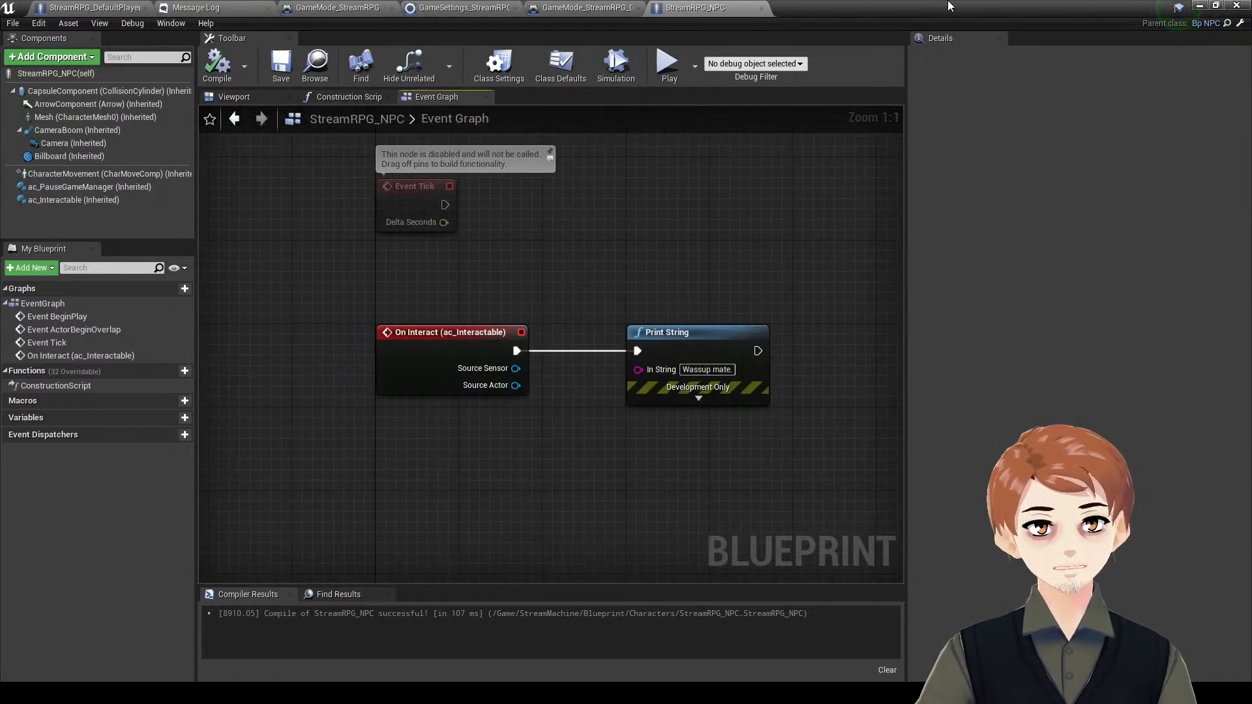
- Open the StreamRPG_DefaultPlayer blueprint and add an Interactable Sensor component to it
{"action": "left_click", "coordinate": [1200, 6]}
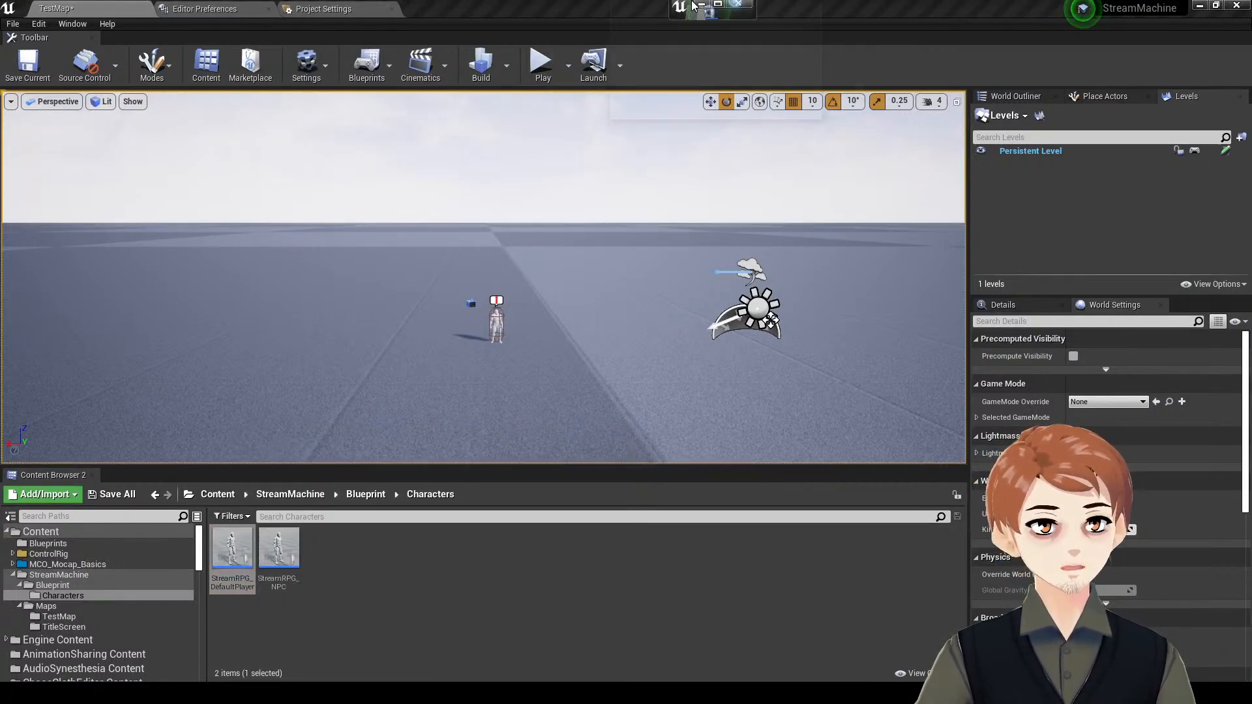
{"action": "left_click", "coordinate": [714, 10]}
{"action": "scroll", "coordinate": [601, 269], "scroll_direction": "down", "scroll_amount": 4}
{"action": "right_click_drag", "start_coordinate": [713, 316], "coordinate": [702, 350]}
{"action": "scroll", "coordinate": [688, 364], "scroll_direction": "up", "scroll_amount": 1}
{"action": "right_click_drag", "start_coordinate": [631, 320], "coordinate": [729, 218]}
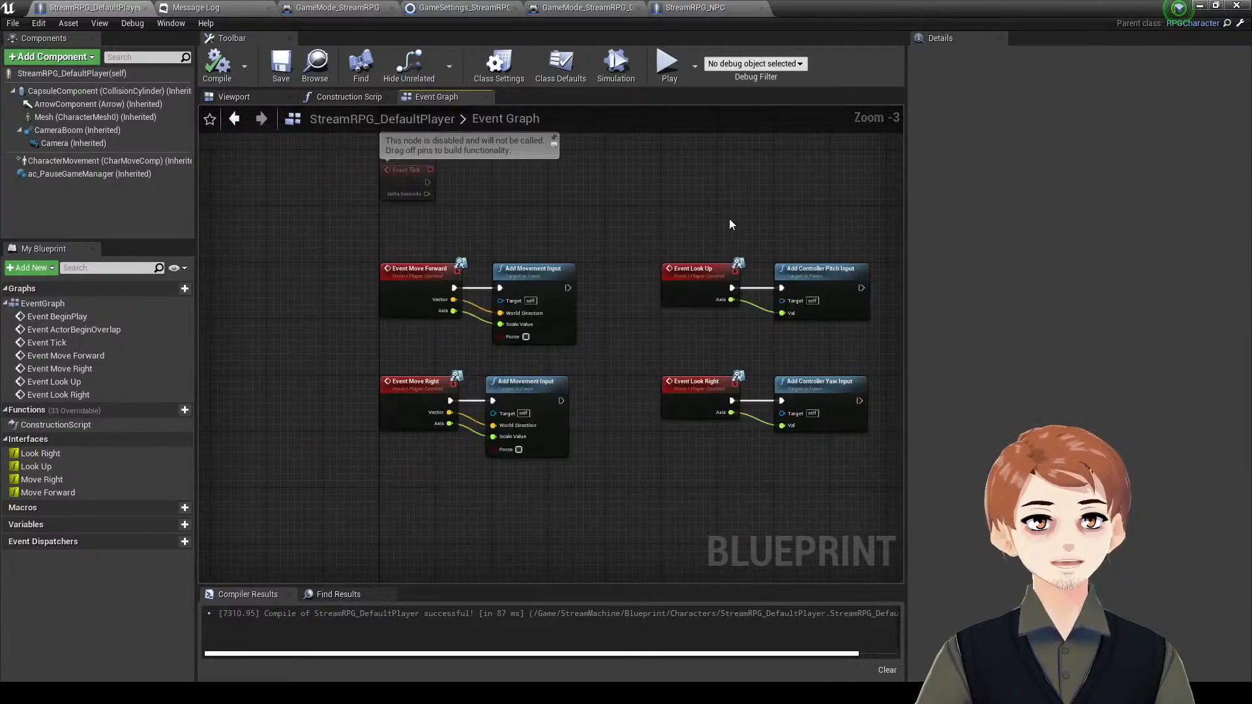
{"action": "right_click_drag", "start_coordinate": [628, 426], "coordinate": [566, 399]}
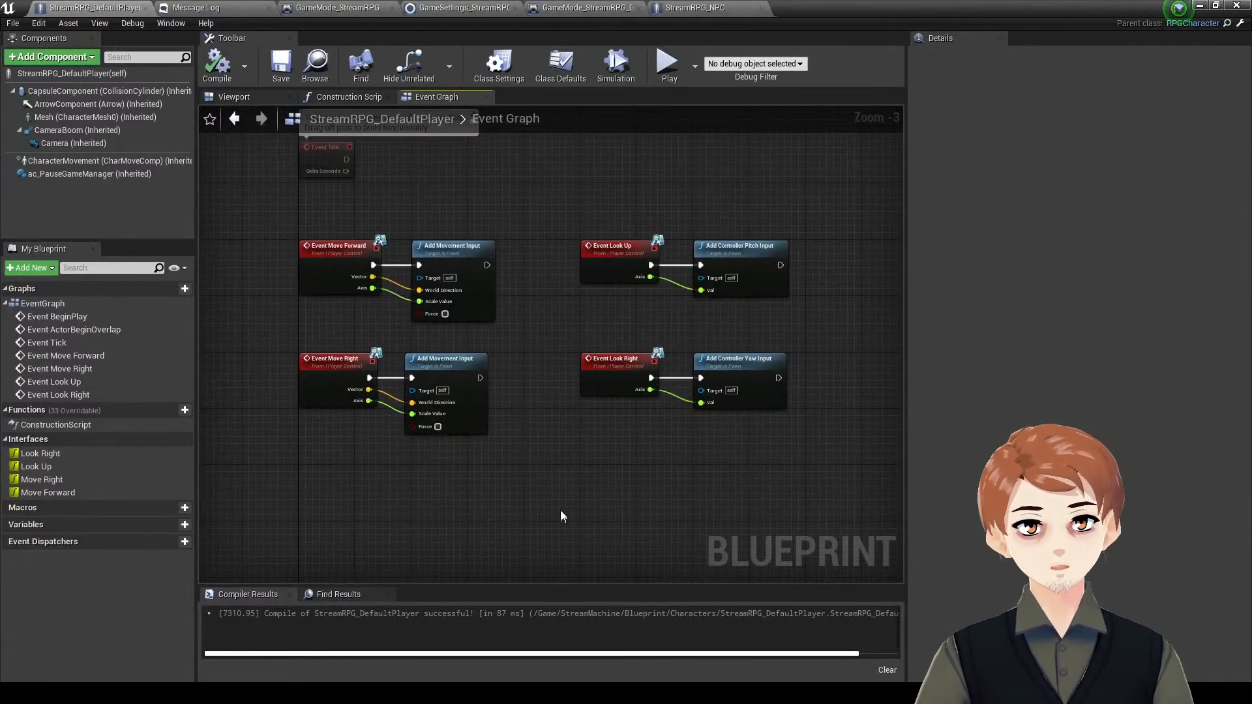
{"action": "right_click_drag", "start_coordinate": [561, 516], "coordinate": [619, 442]}
{"action": "left_click", "coordinate": [52, 57]}
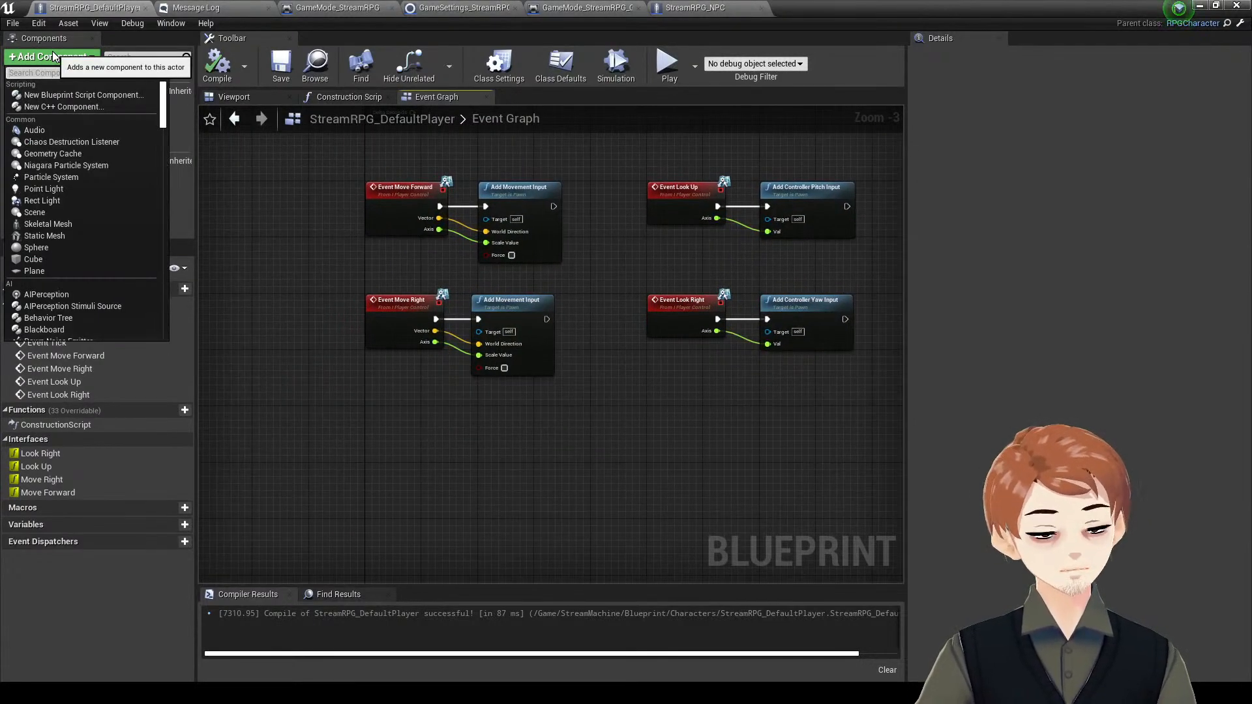
{"action": "type", "text": "inter"}
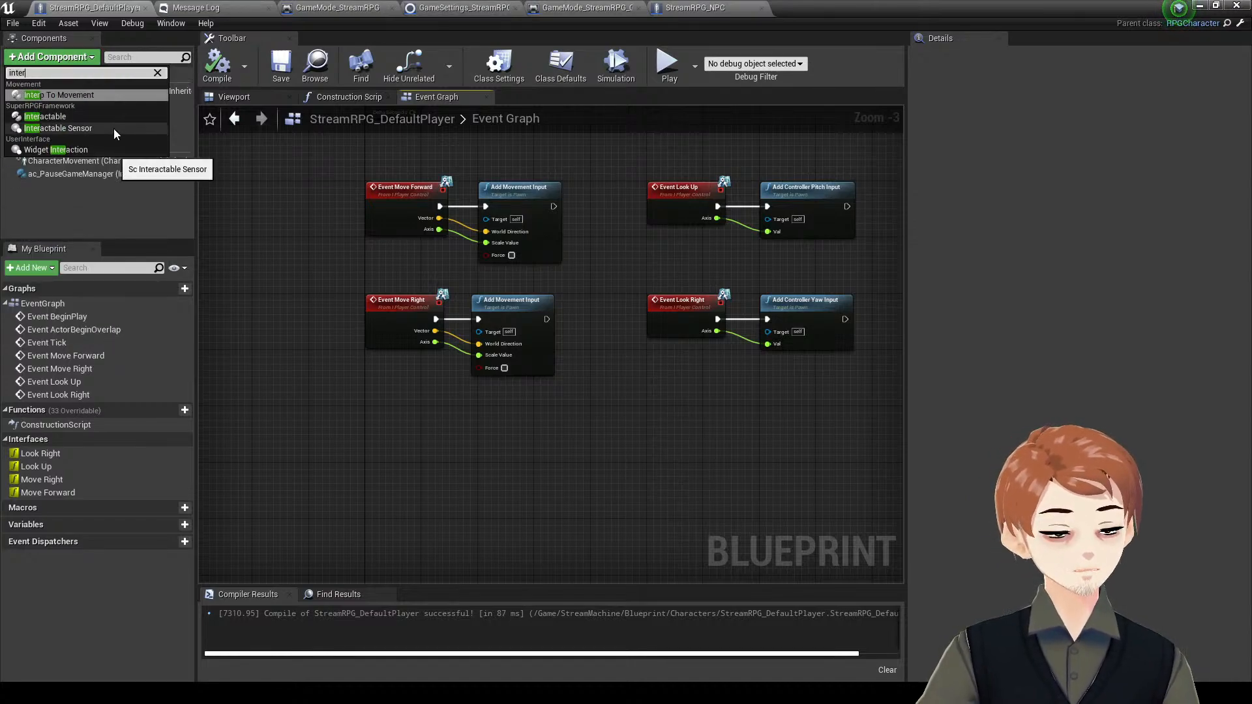
{"action": "left_click", "coordinate": [113, 128]}
- Move sc_InteractableSensor in front of the player to location X 100, and save and compile StreamRPG_DefaultPlayer
{"action": "left_click", "coordinate": [88, 211]}
{"action": "left_click", "coordinate": [73, 157]}
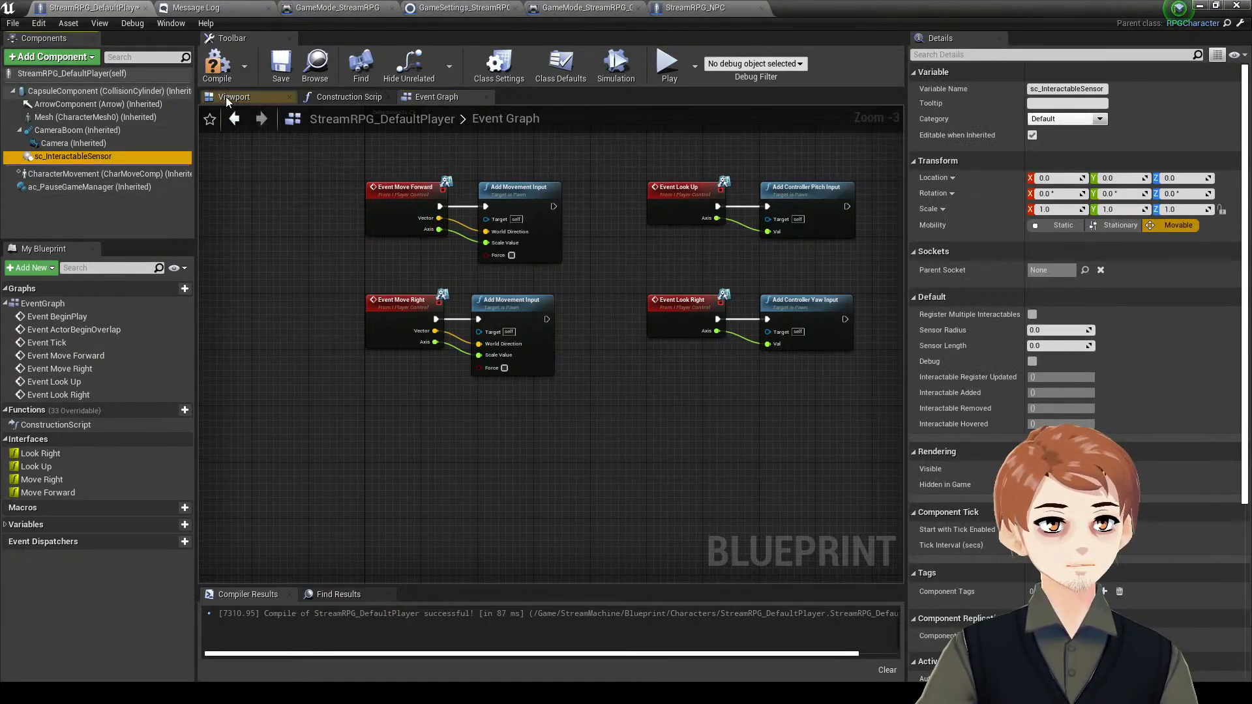
{"action": "left_click", "coordinate": [225, 97]}
{"action": "left_click_drag", "start_coordinate": [621, 264], "coordinate": [704, 266]}
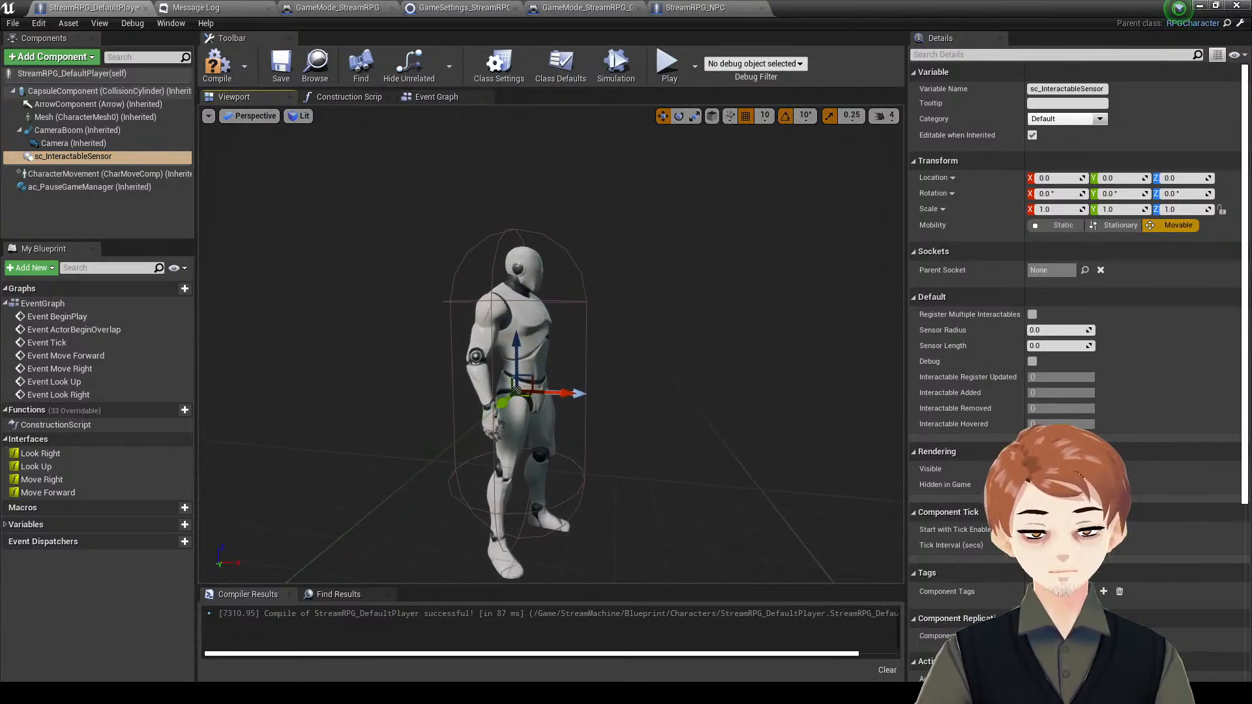
{"action": "right_click_drag", "start_coordinate": [346, 292], "coordinate": [372, 311]}
{"action": "key", "text": "s"}
{"action": "right_click_drag", "start_coordinate": [650, 309], "coordinate": [651, 308]}
{"action": "key", "text": "w"}
{"action": "key", "text": "ctrl+s"}
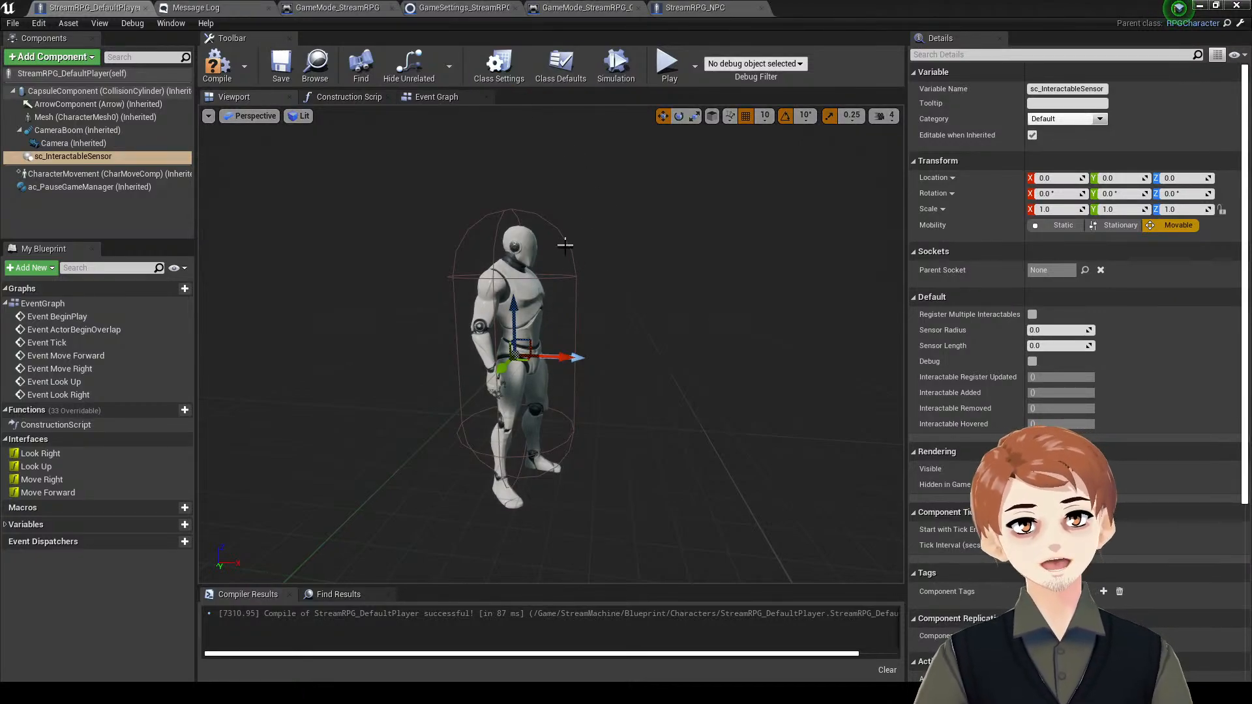
{"action": "left_click_drag", "start_coordinate": [566, 355], "coordinate": [718, 349]}
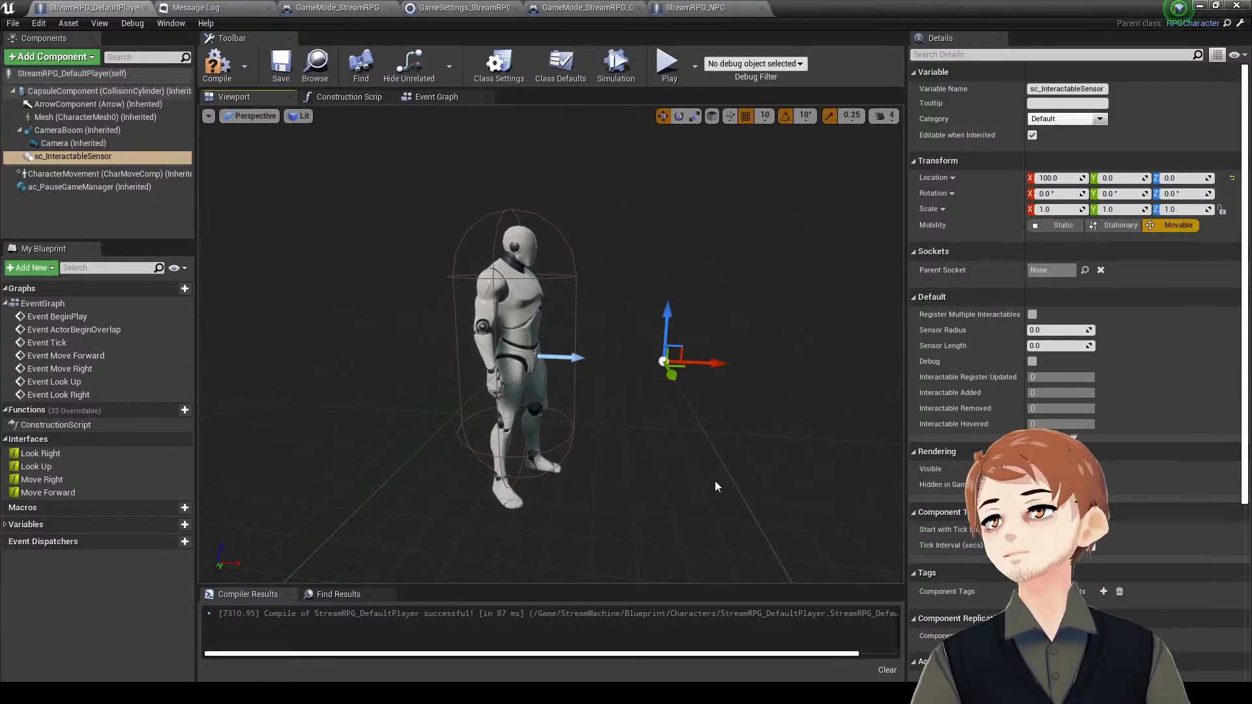
{"action": "right_click_drag", "start_coordinate": [694, 451], "coordinate": [699, 442]}
{"action": "key", "text": "ctrl+s"}
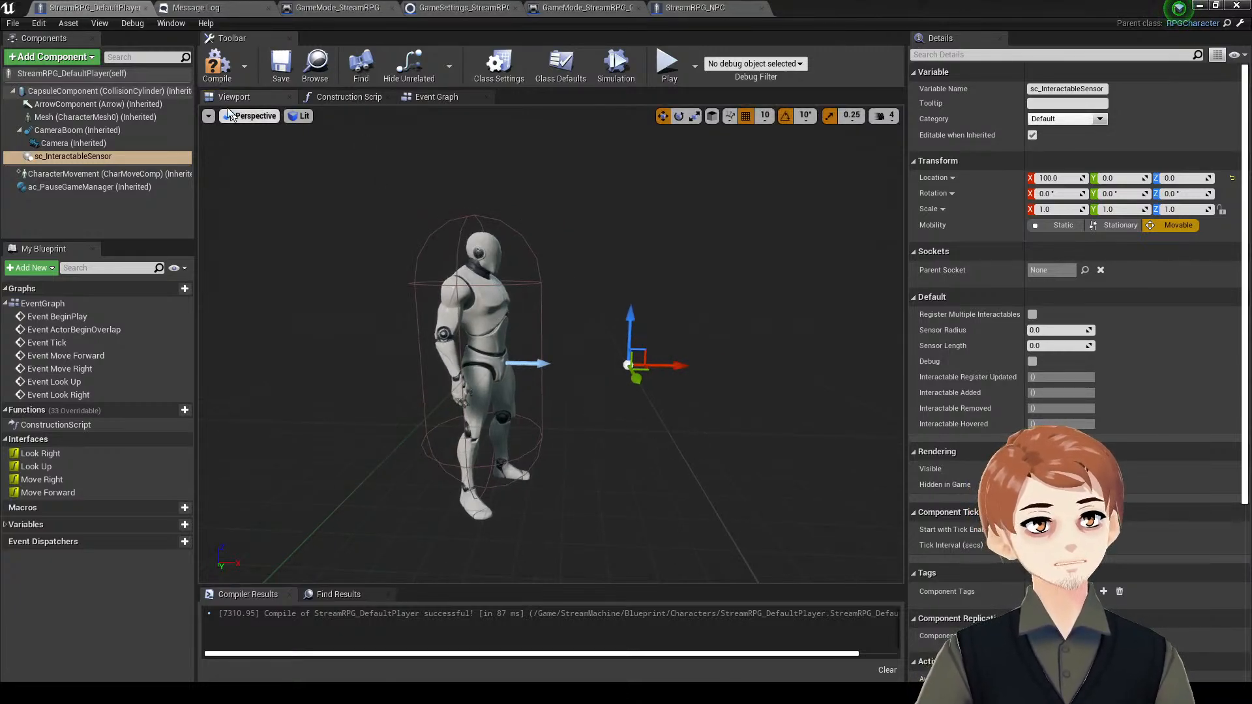
{"action": "left_click", "coordinate": [269, 80]}
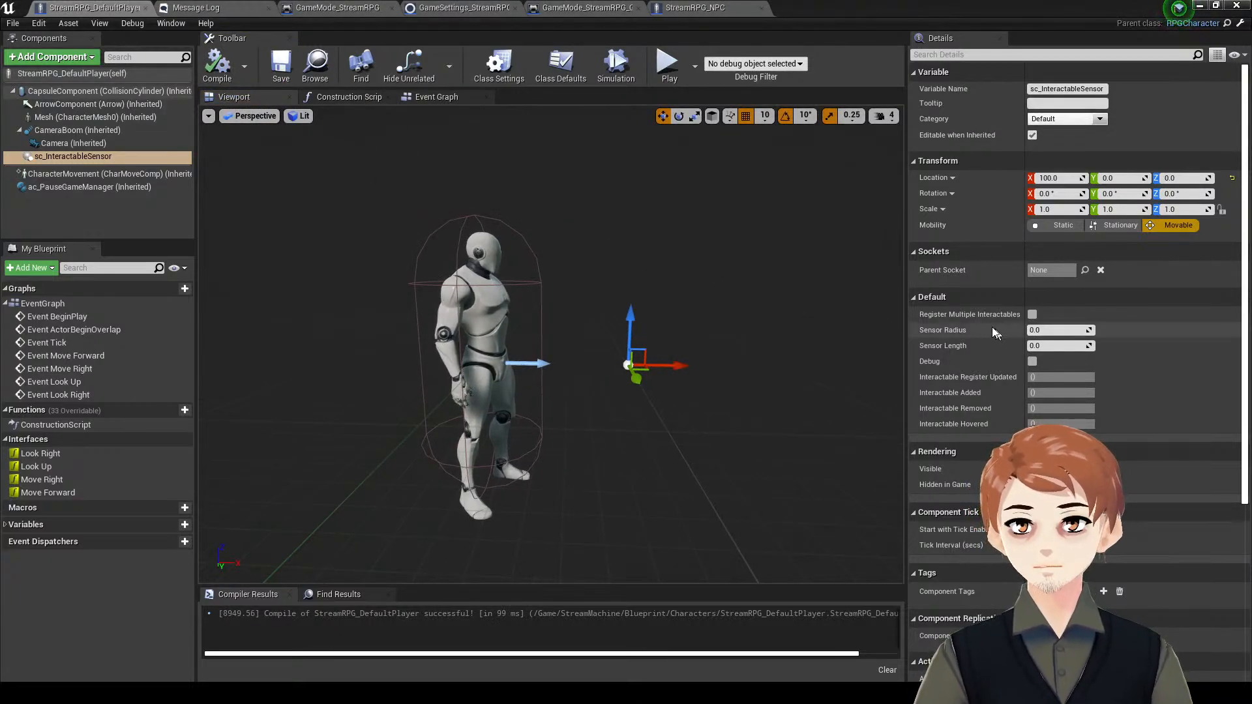
- Enable Debug on sc_InteractableSensor, set its Sensor Radius and Sensor Length to 50, and compile StreamRPG_DefaultPlayer
{"action": "left_click", "coordinate": [1032, 361]}
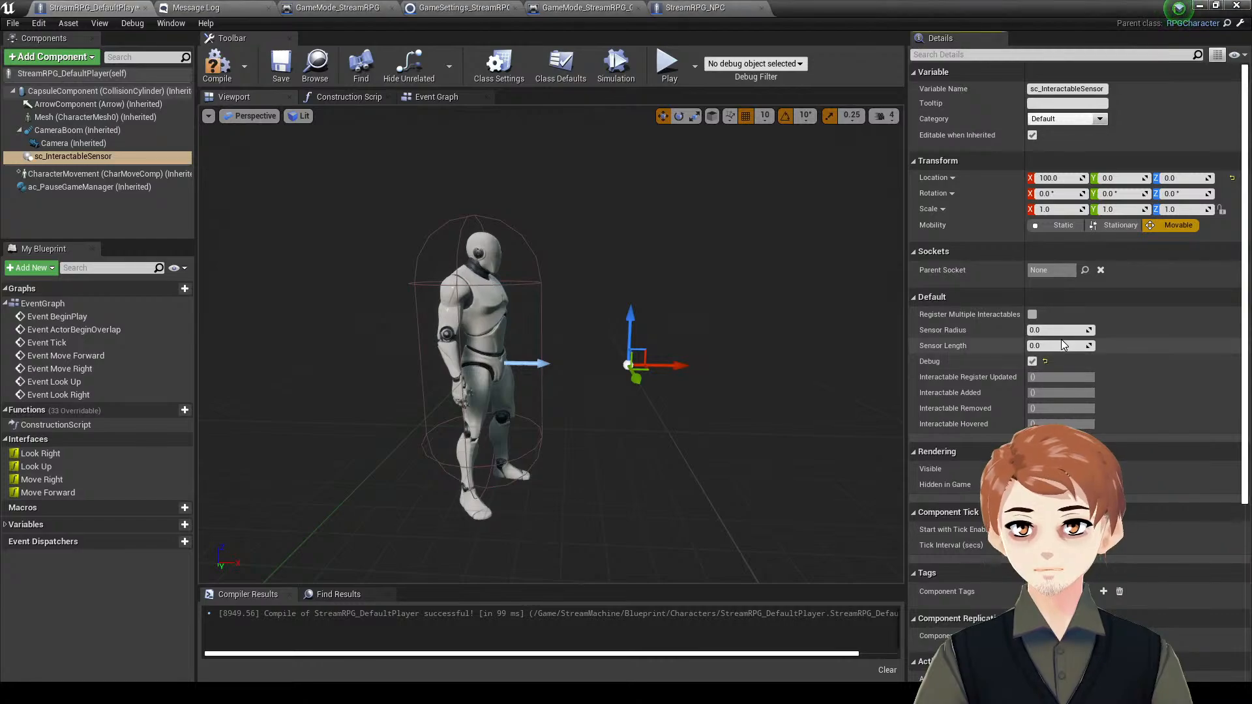
{"action": "left_click", "coordinate": [1062, 331]}
{"action": "type", "text": "50"}
{"action": "key", "text": "Tab"}
{"action": "type", "text": "50"}
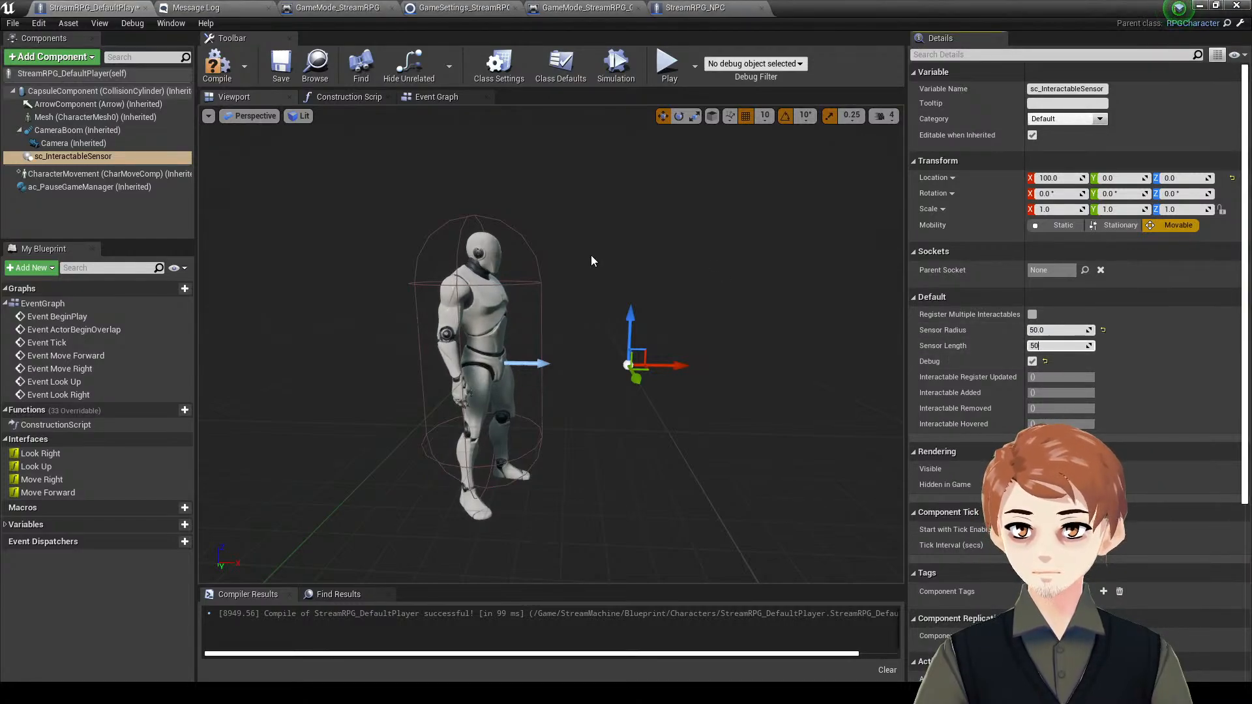
{"action": "left_click", "coordinate": [218, 63]}
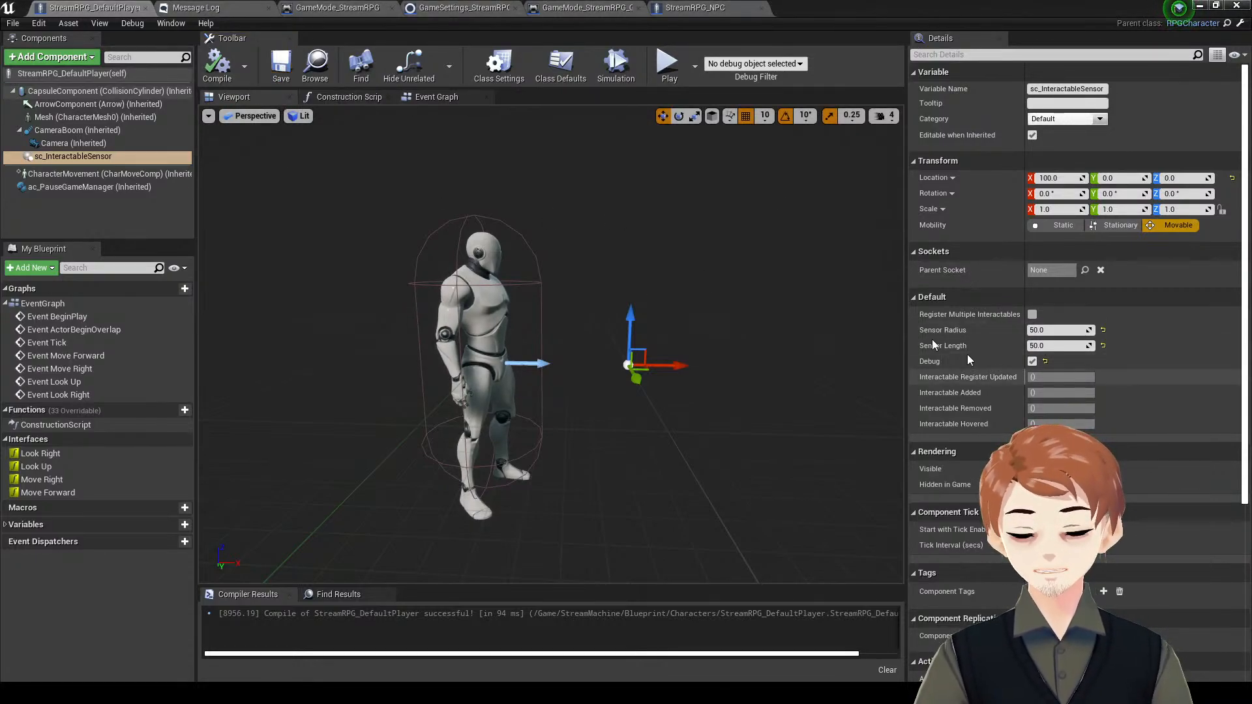
- Examine the collision responses of the CapsuleComponent in the StreamRPG_NPC blueprint
{"action": "left_click", "coordinate": [701, 8]}
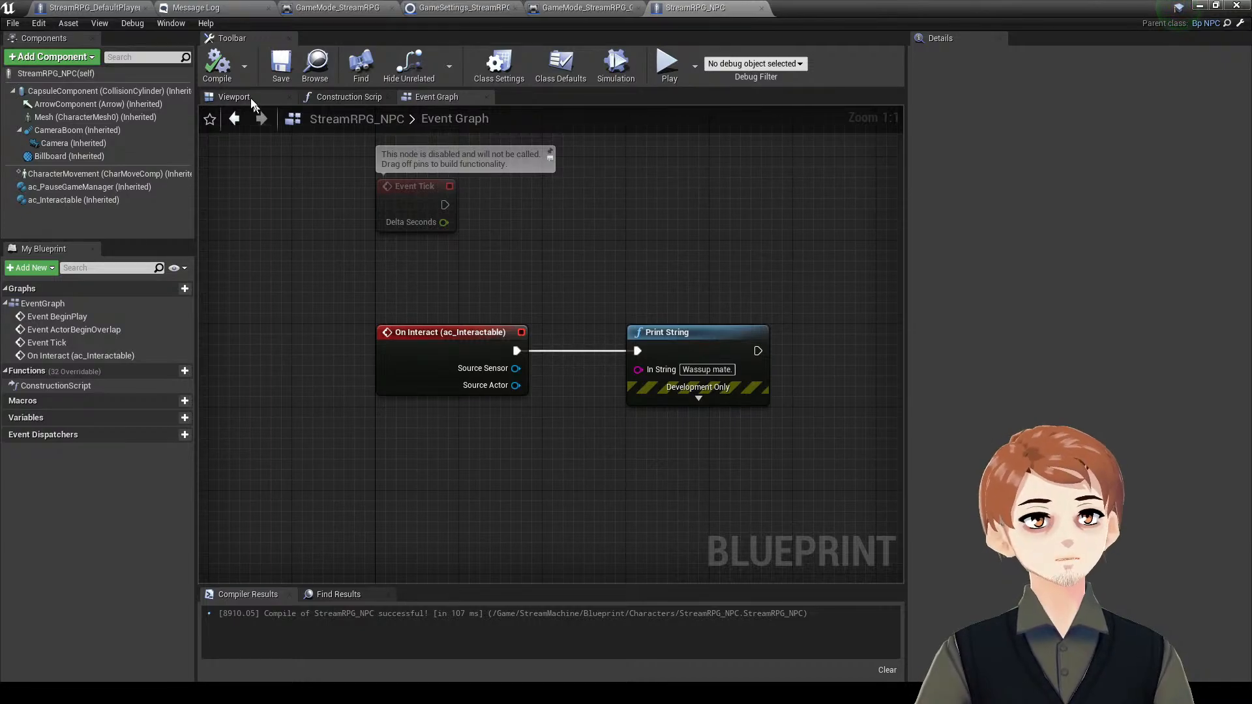
{"action": "left_click", "coordinate": [234, 97]}
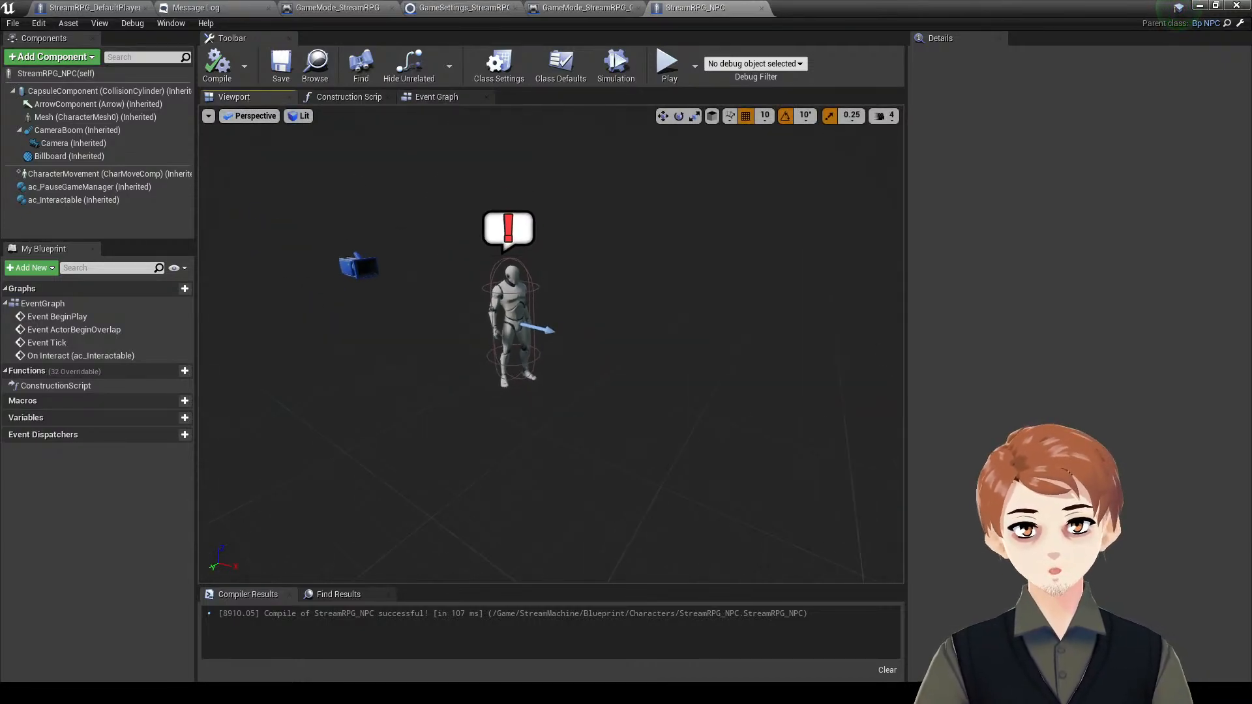
{"action": "scroll", "coordinate": [540, 240], "scroll_direction": "up", "scroll_amount": 5}
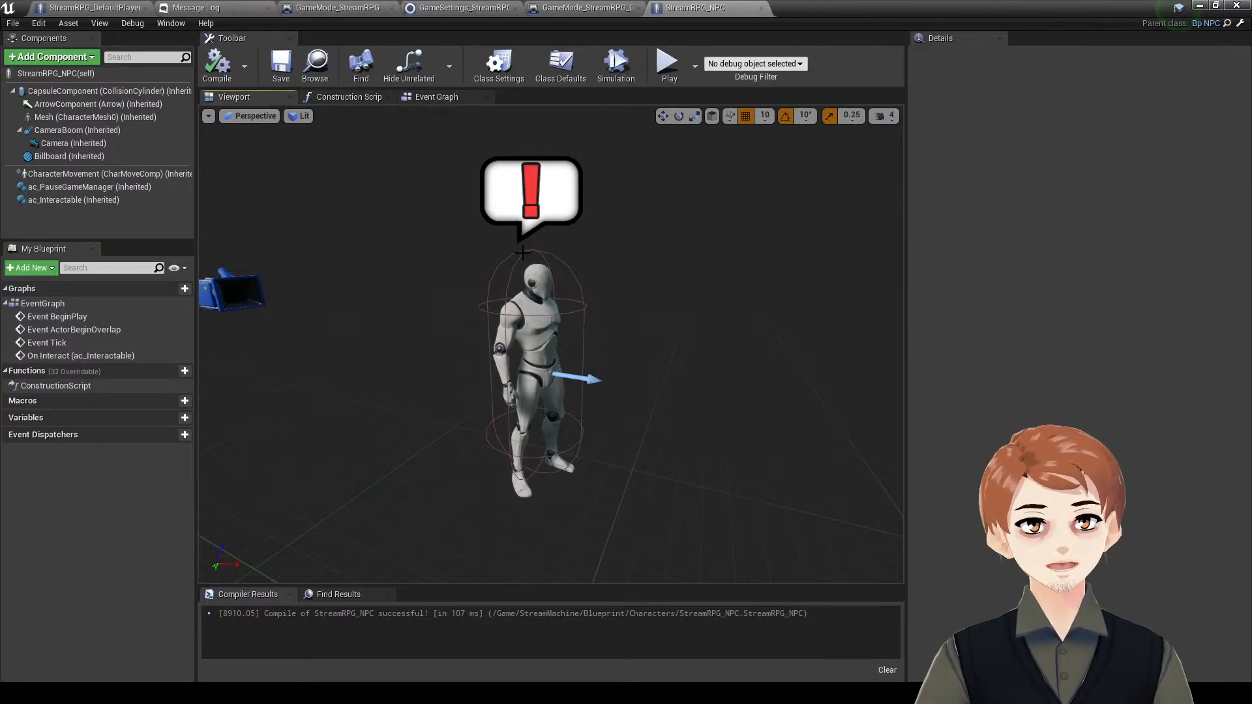
{"action": "left_click", "coordinate": [146, 91]}
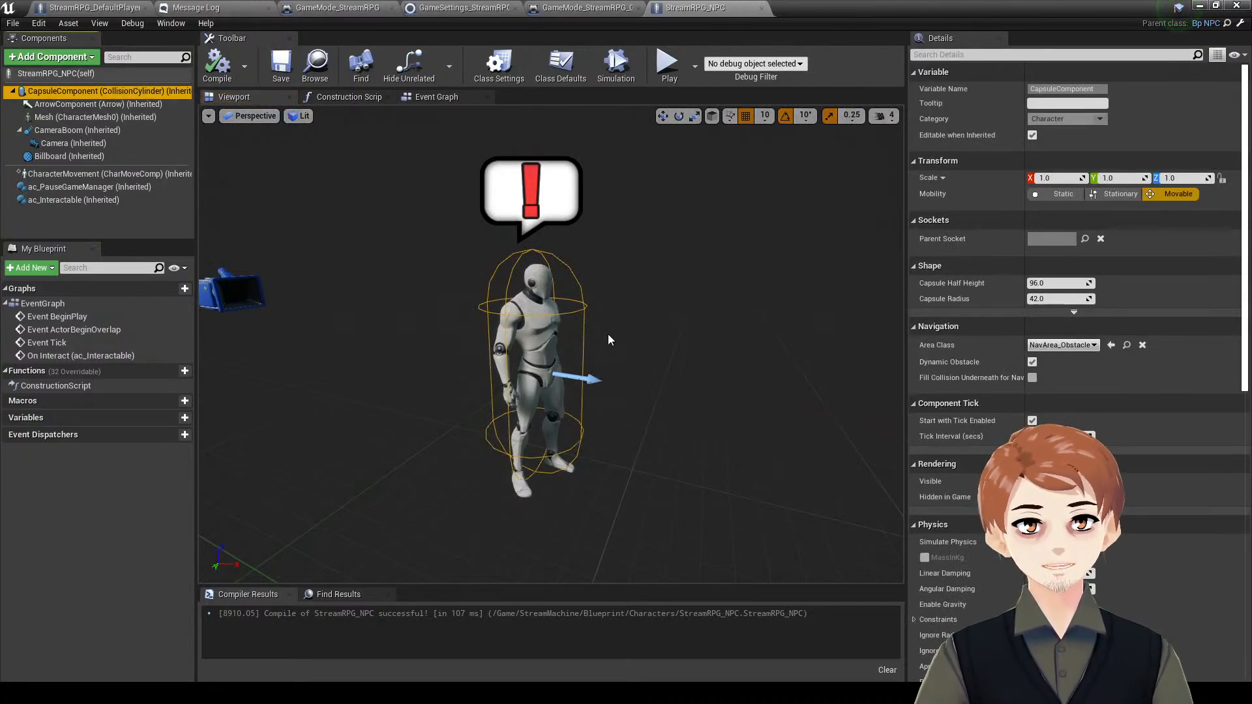
{"action": "scroll", "coordinate": [987, 396], "scroll_direction": "down", "scroll_amount": 5}
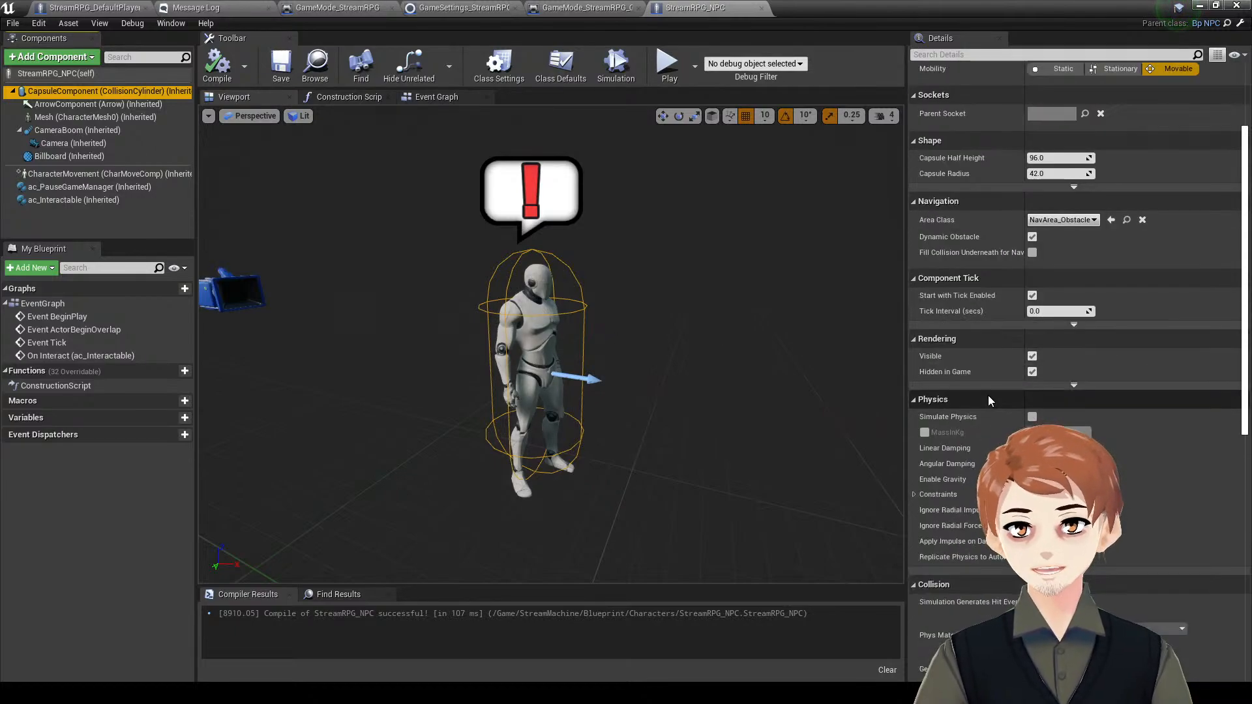
{"action": "scroll", "coordinate": [988, 395], "scroll_direction": "down", "scroll_amount": 2}
{"action": "left_click", "coordinate": [993, 389]}
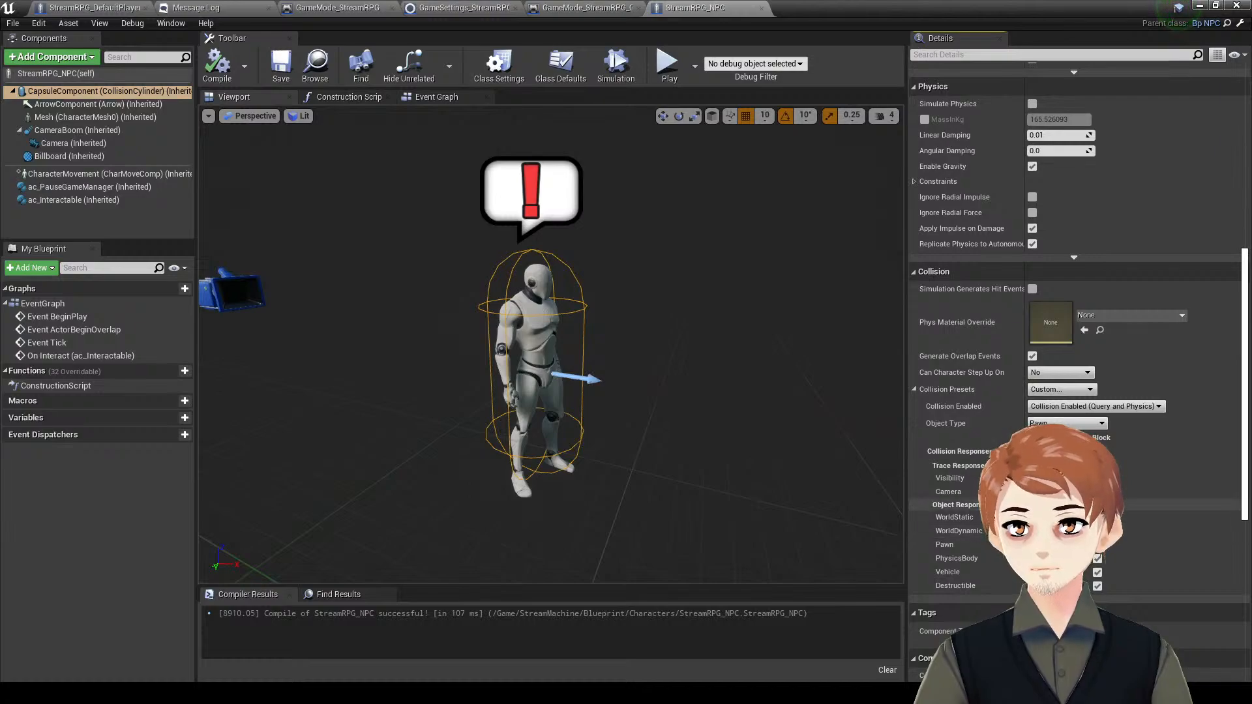
{"action": "scroll", "coordinate": [984, 418], "scroll_direction": "down", "scroll_amount": 1}
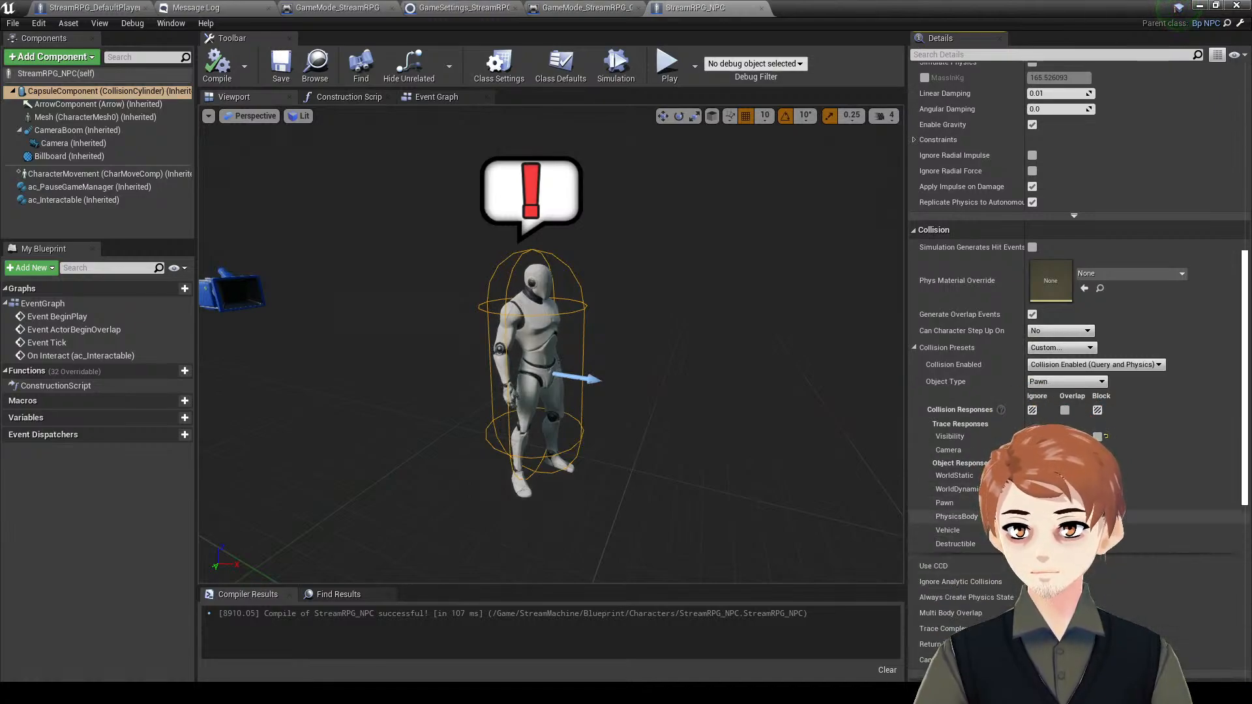
- Save the TestMap level and search the Project Settings for "trace"
{"action": "key", "text": "alt+Tab"}
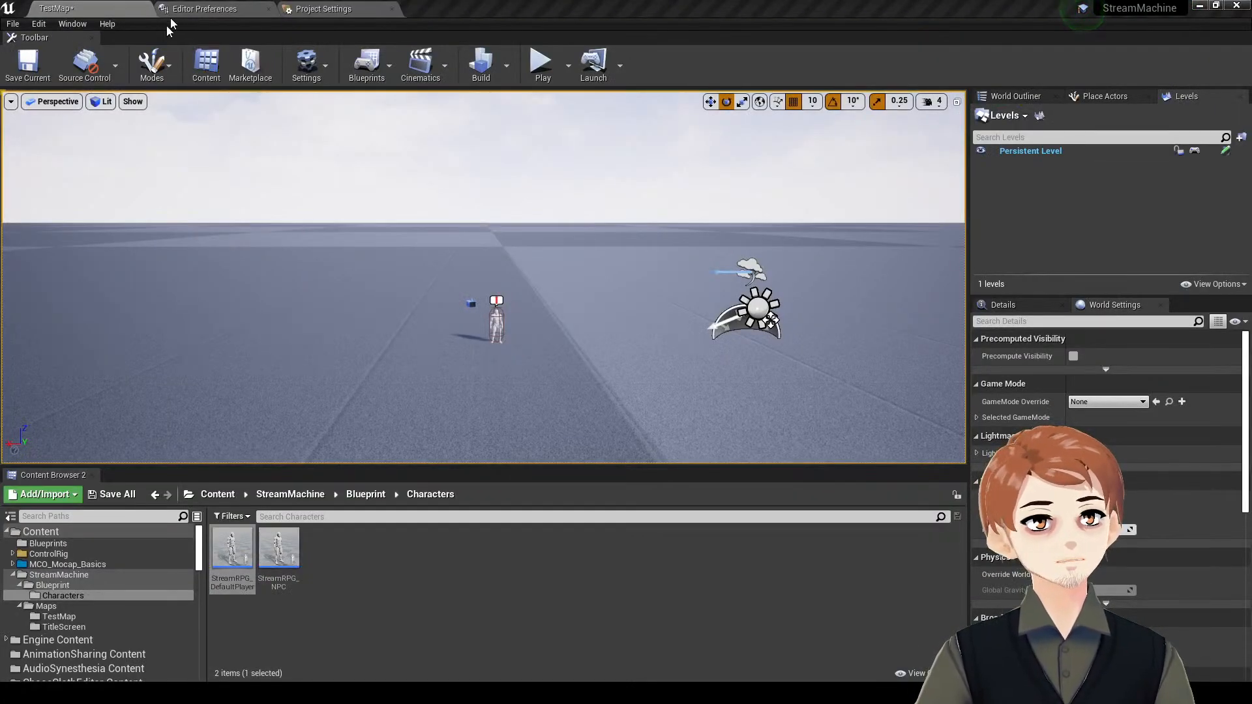
{"action": "left_click", "coordinate": [44, 65]}
{"action": "left_click", "coordinate": [310, 6]}
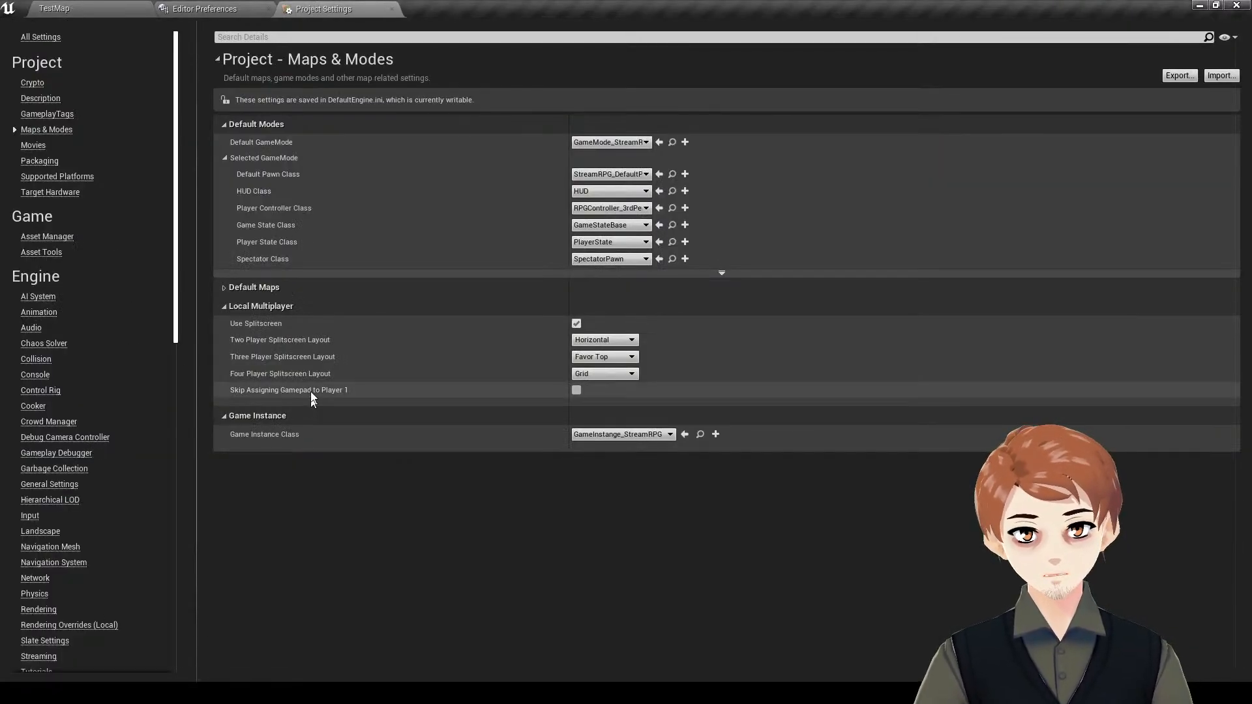
{"action": "left_click", "coordinate": [299, 37]}
{"action": "type", "text": "trace"}
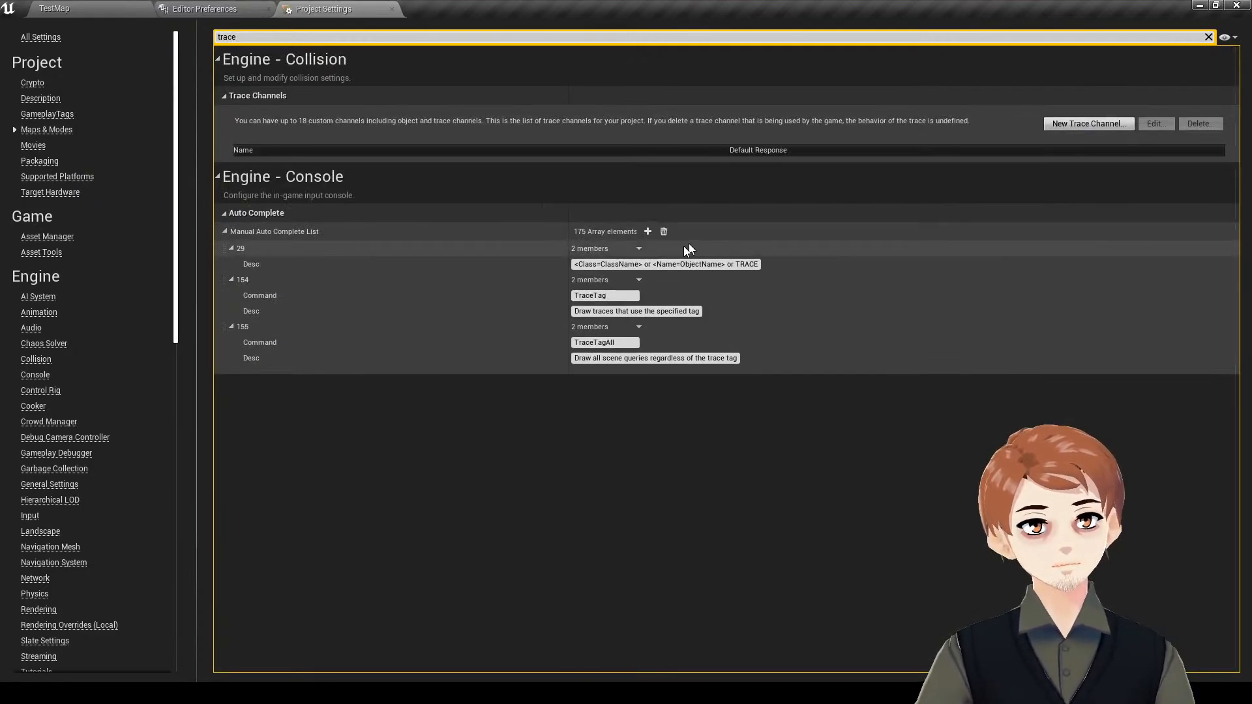
{"action": "left_click", "coordinate": [1088, 124]}
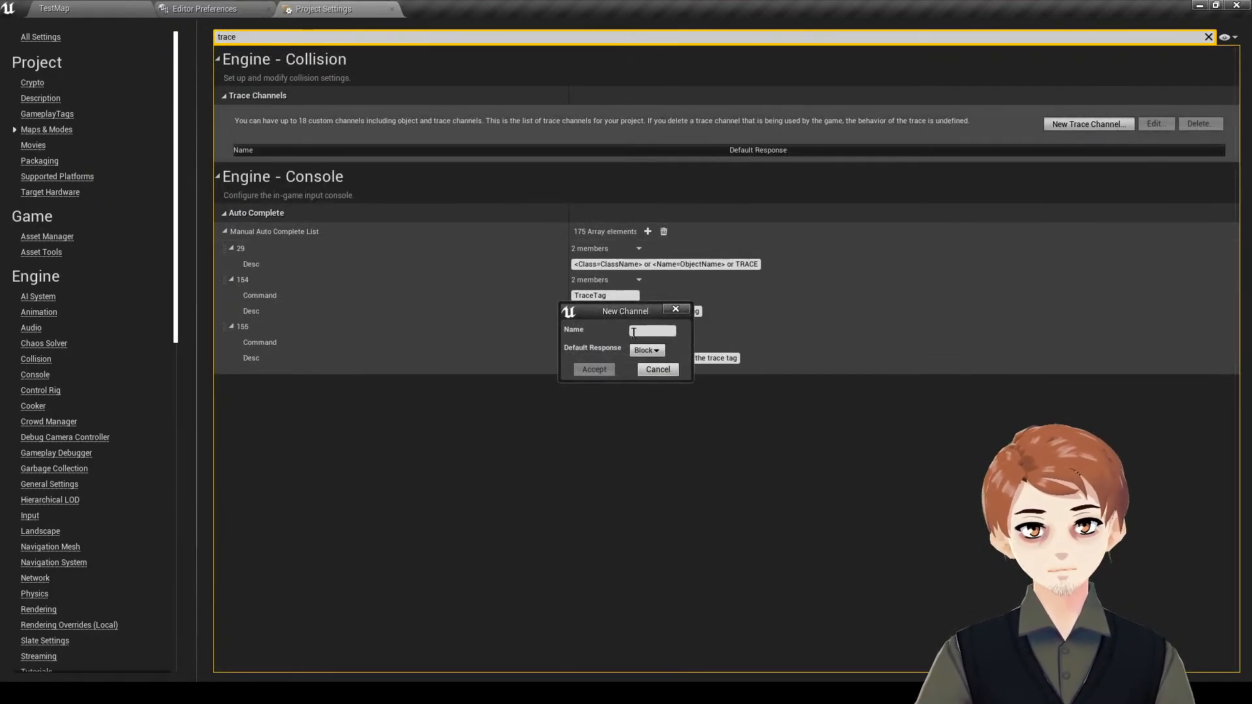
{"action": "type", "text": "Interact"}
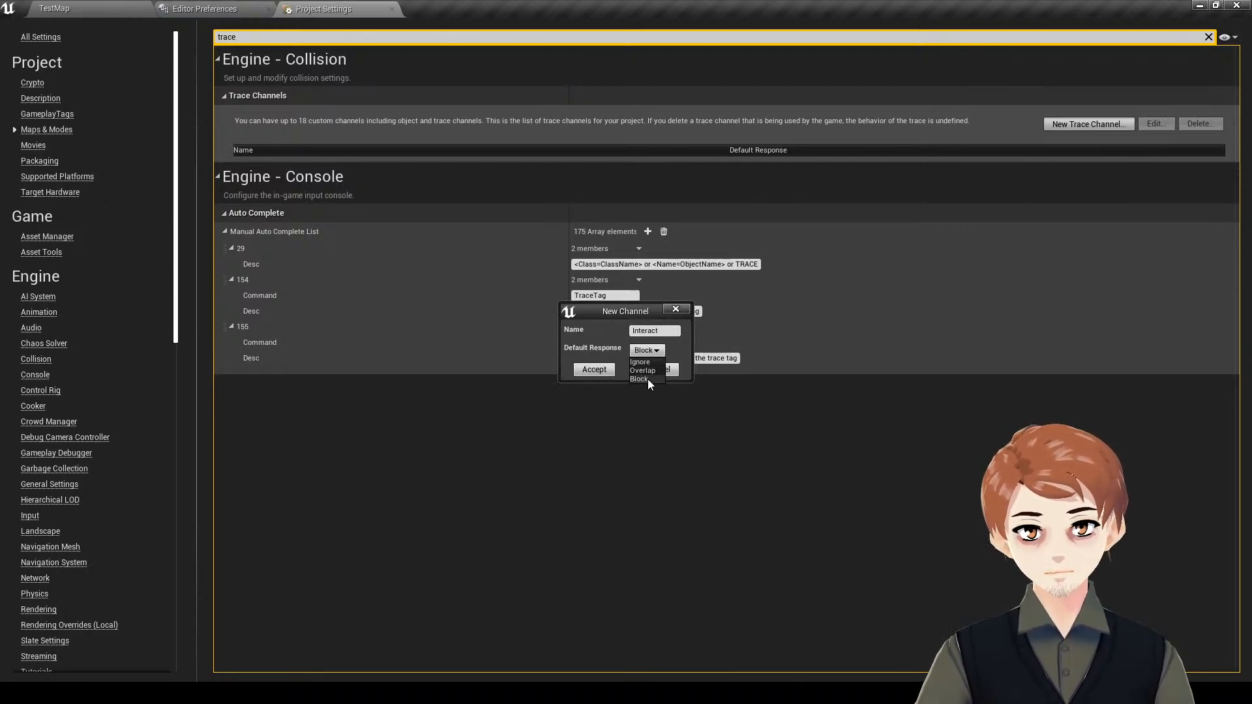
{"action": "left_click", "coordinate": [1166, 427]}
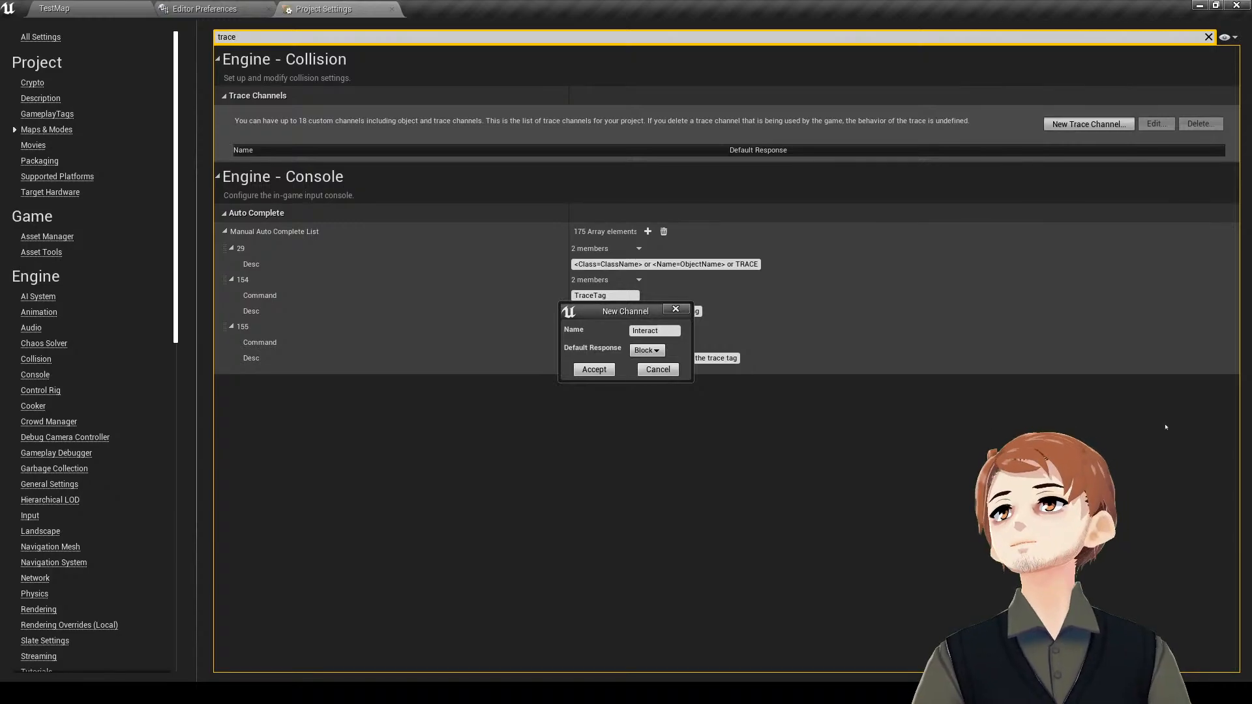
{"action": "left_click", "coordinate": [685, 309]}
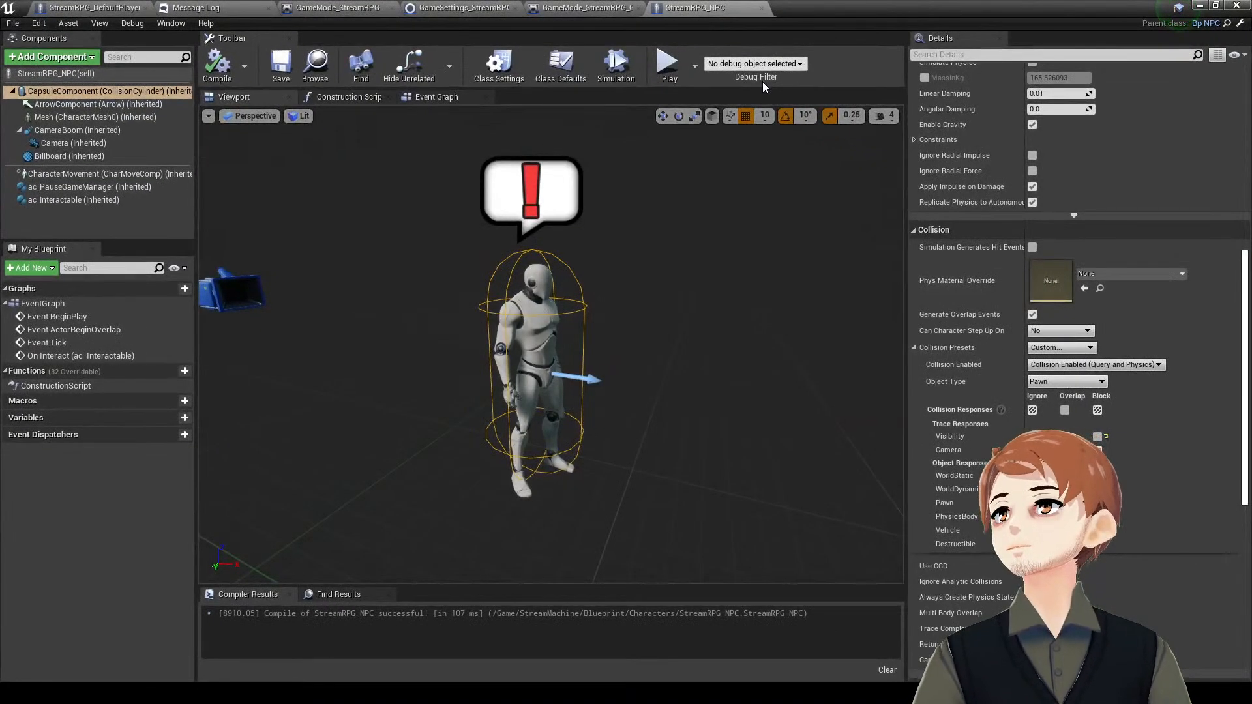
- Open the blueprint behind the sc_InteractableSensor component of StreamRPG_DefaultPlayer for editing
{"action": "left_click", "coordinate": [607, 7]}
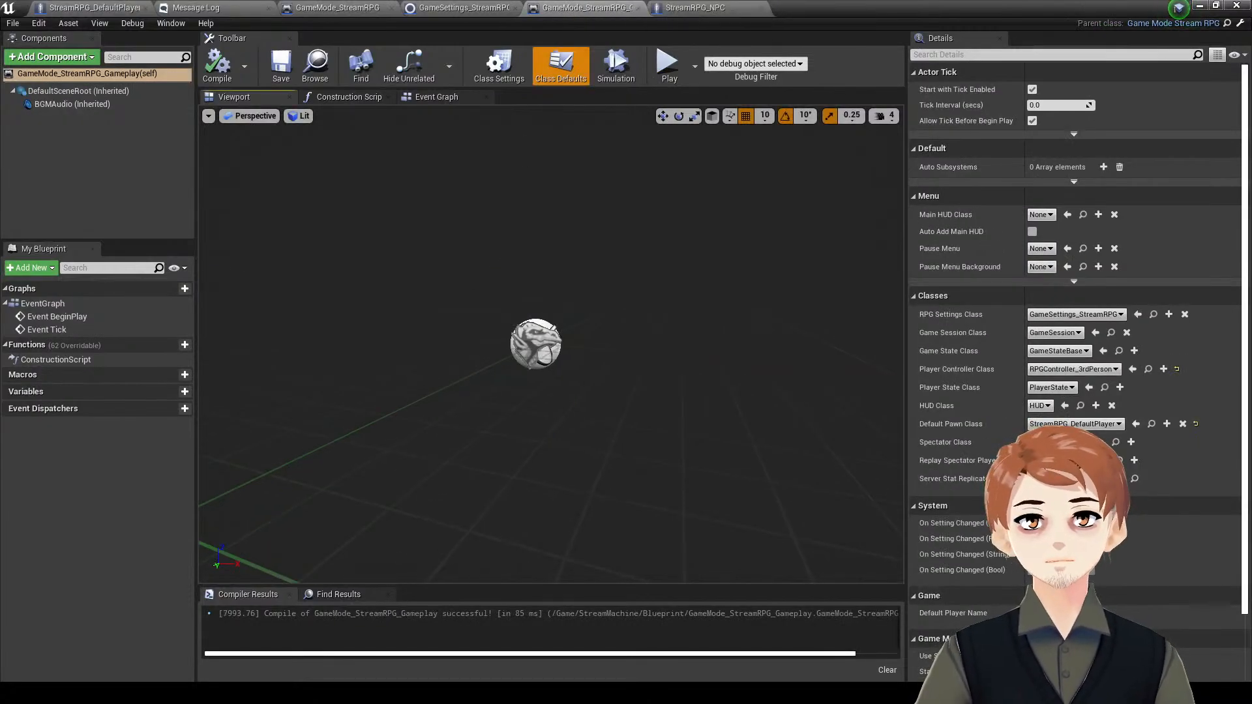
{"action": "left_click", "coordinate": [428, 4]}
{"action": "left_click", "coordinate": [342, 5]}
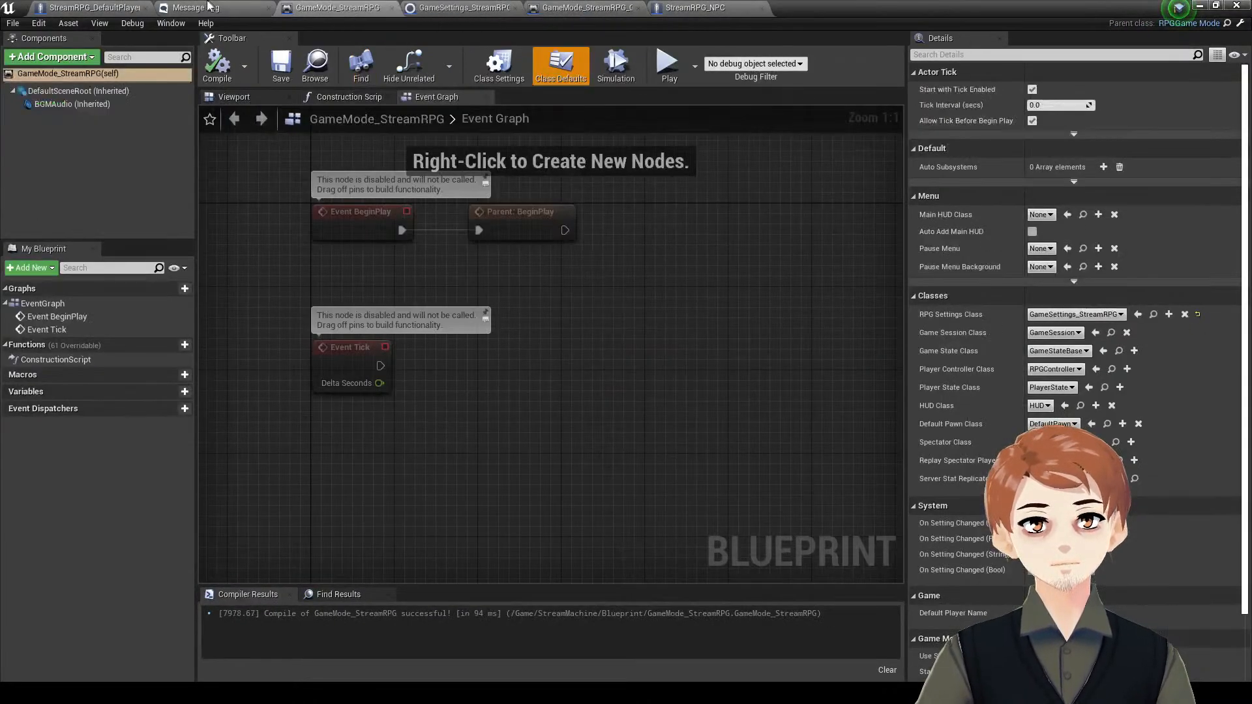
{"action": "left_click", "coordinate": [206, 5]}
{"action": "left_click", "coordinate": [65, 6]}
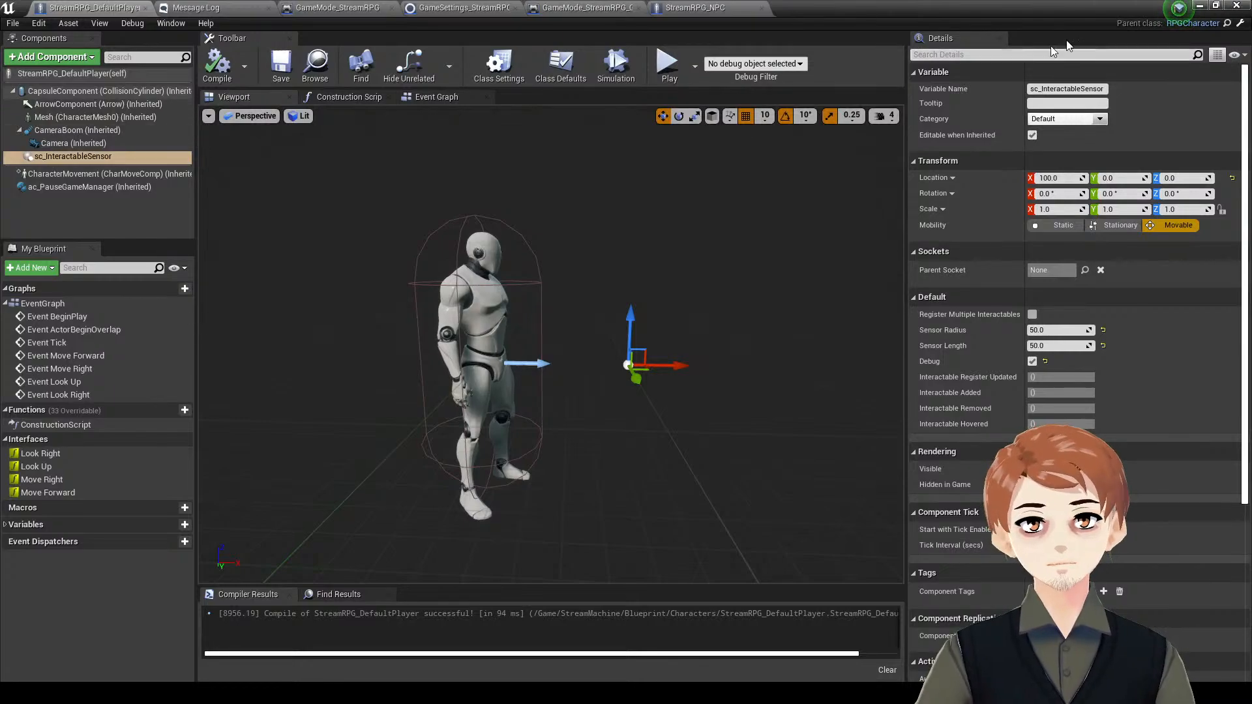
{"action": "right_click", "coordinate": [151, 155]}
{"action": "left_click", "coordinate": [240, 304]}
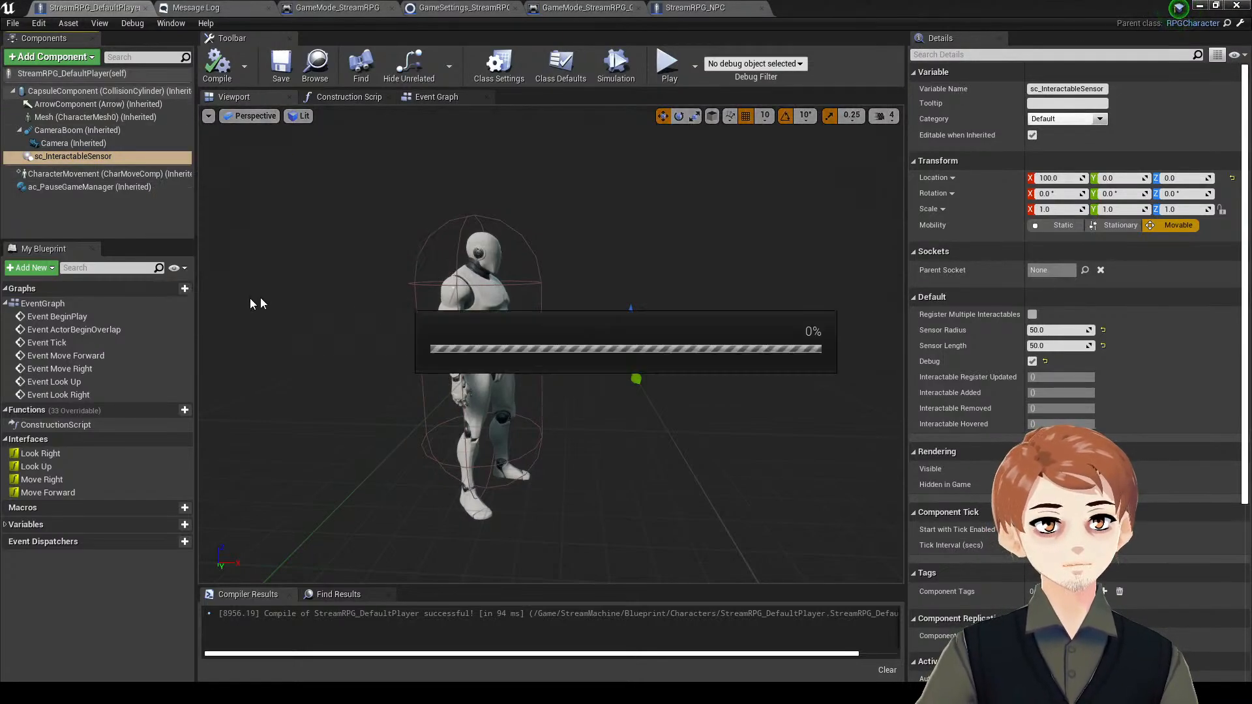
- Examine sc_InteractableSensor's Attempt Interact function and the trace channel used by the sphere trace nodes in its Event Graph
{"action": "left_click", "coordinate": [114, 194]}
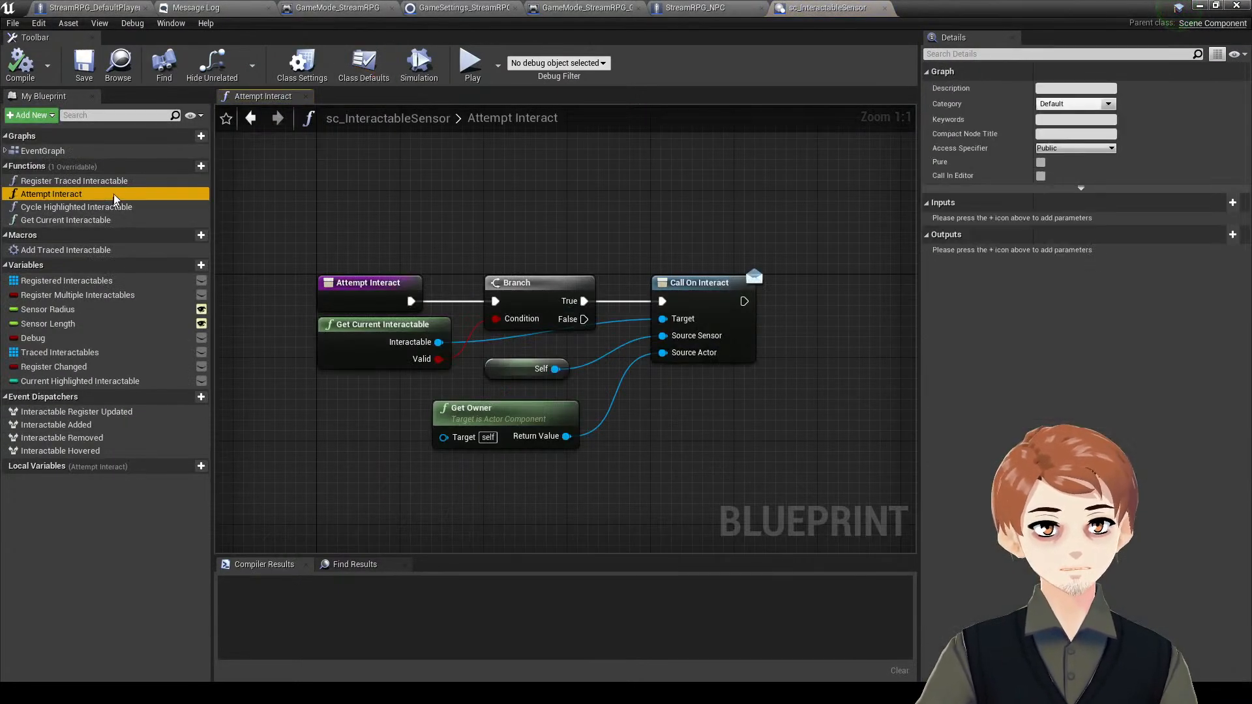
{"action": "scroll", "coordinate": [247, 160], "scroll_direction": "down", "scroll_amount": 4}
{"action": "double_click", "coordinate": [77, 150]}
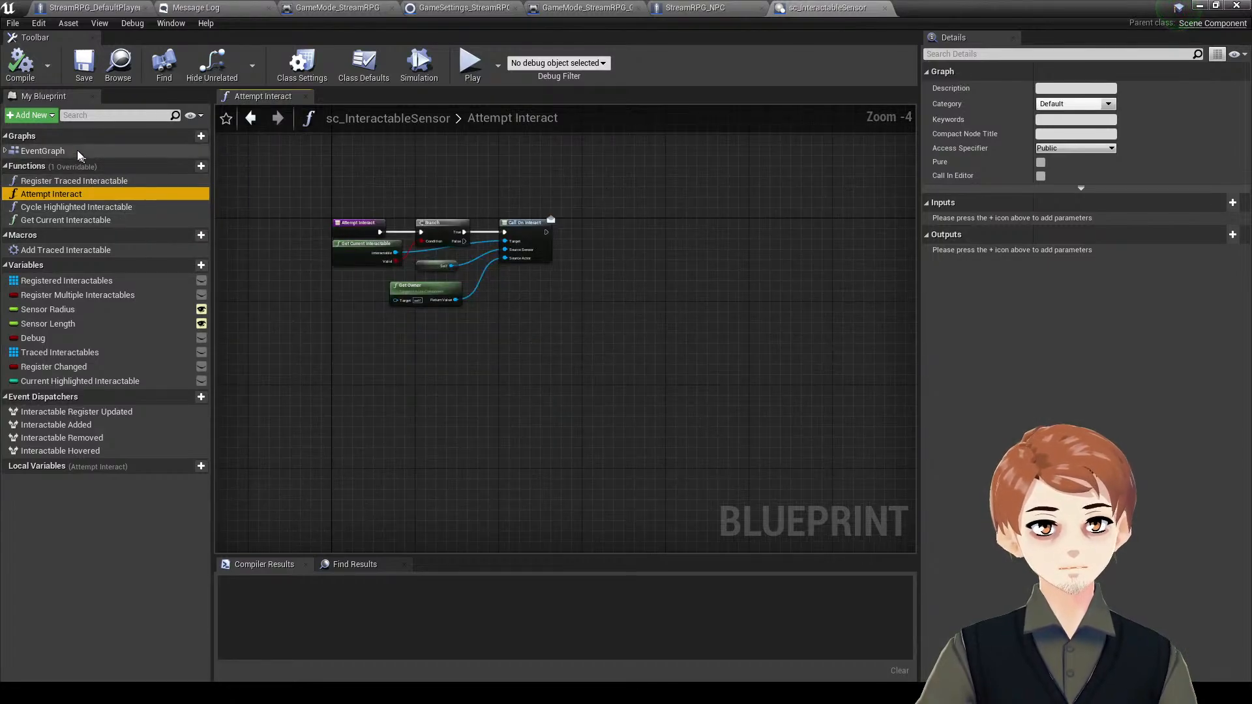
{"action": "scroll", "coordinate": [593, 289], "scroll_direction": "up", "scroll_amount": 3}
{"action": "scroll", "coordinate": [593, 289], "scroll_direction": "down", "scroll_amount": 4}
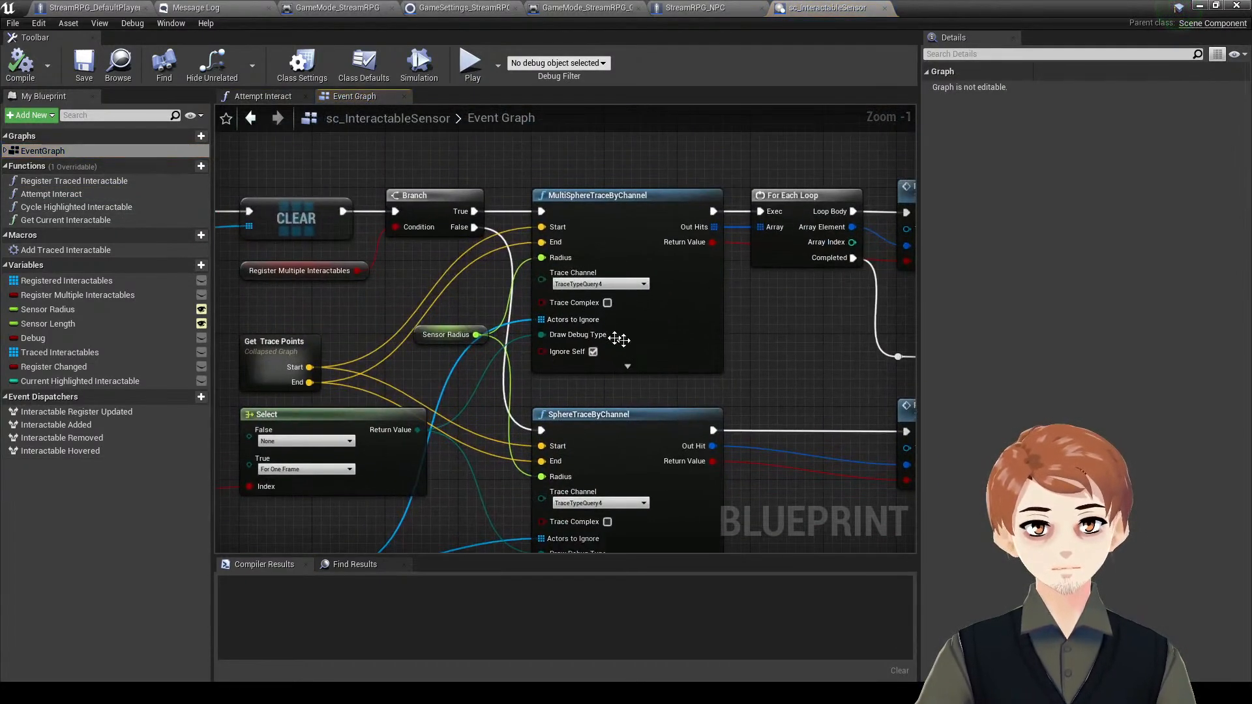
{"action": "scroll", "coordinate": [394, 397], "scroll_direction": "up", "scroll_amount": 6}
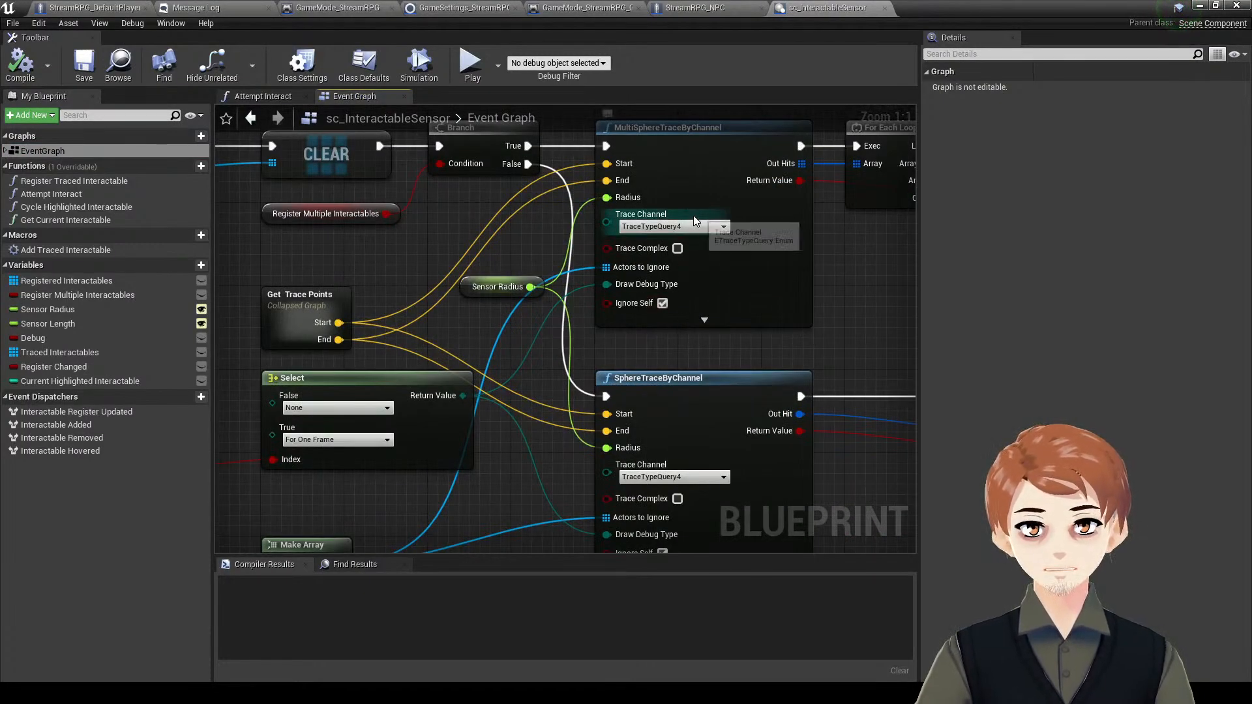
{"action": "right_click_drag", "start_coordinate": [841, 263], "coordinate": [771, 268]}
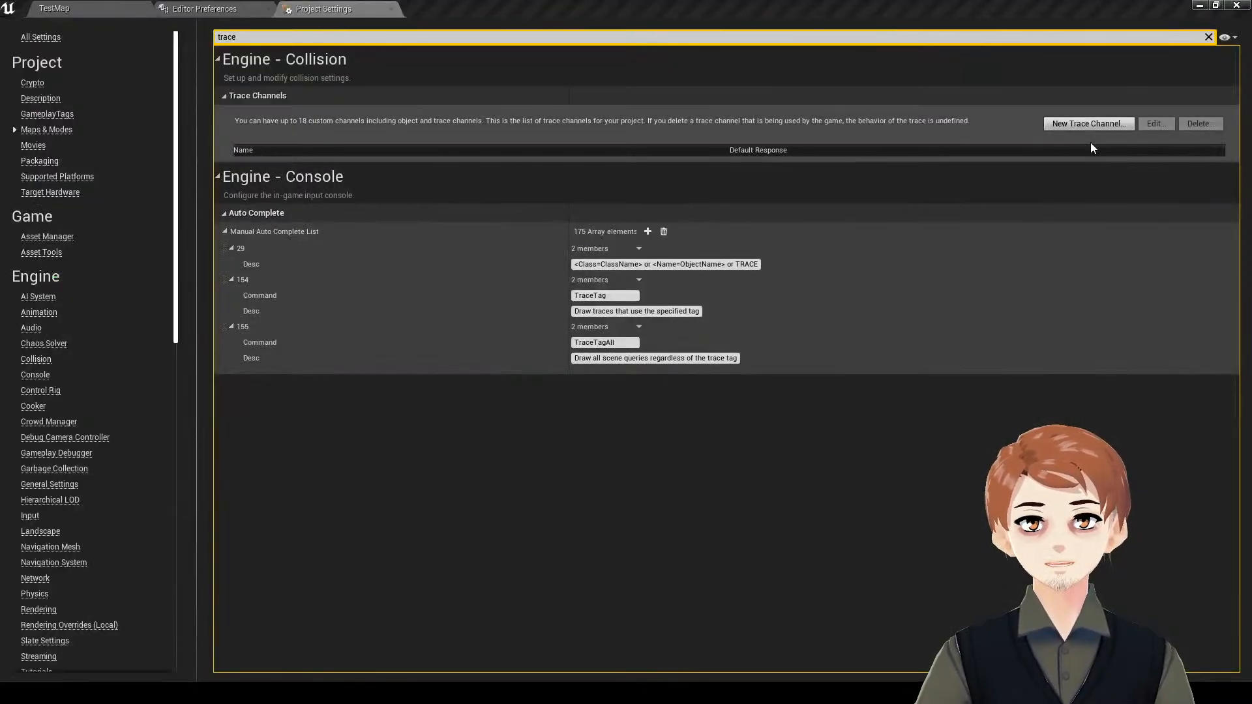
- Add two trace channels to the project, MouseHit first and Interact second, both with the default response Ignore
{"action": "left_click", "coordinate": [1089, 124]}
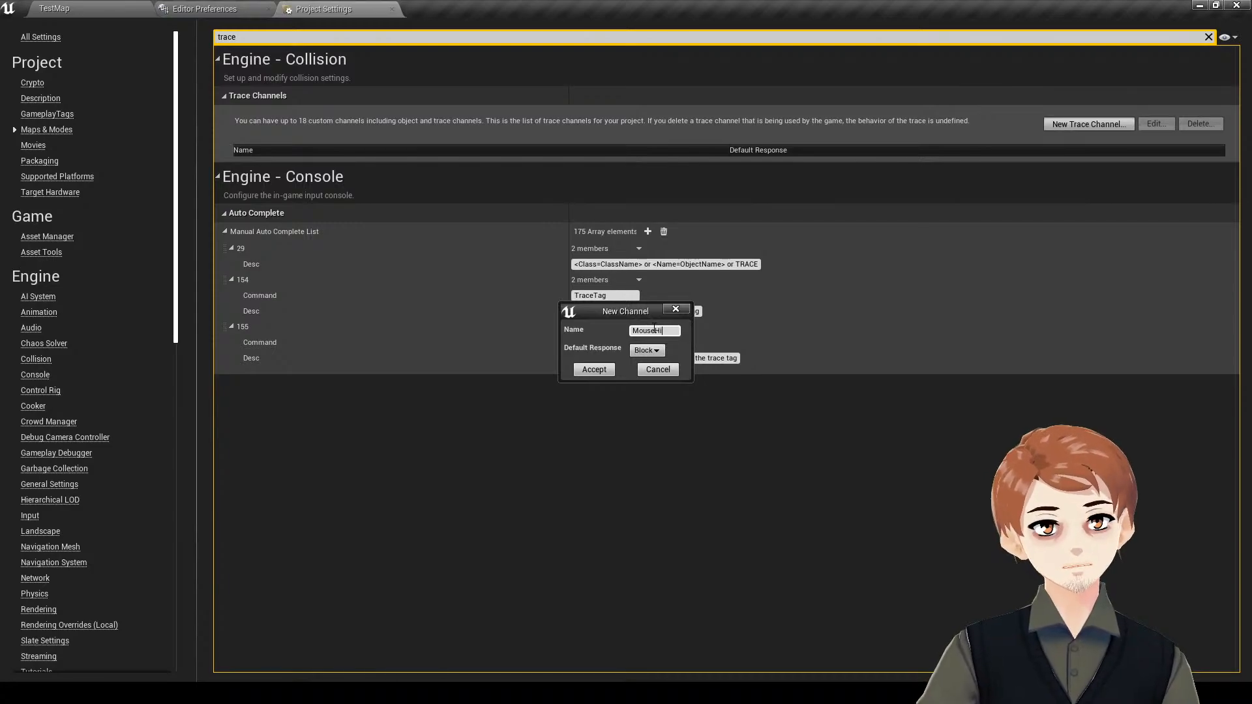
{"action": "left_click", "coordinate": [595, 370]}
{"action": "left_click", "coordinate": [1055, 126]}
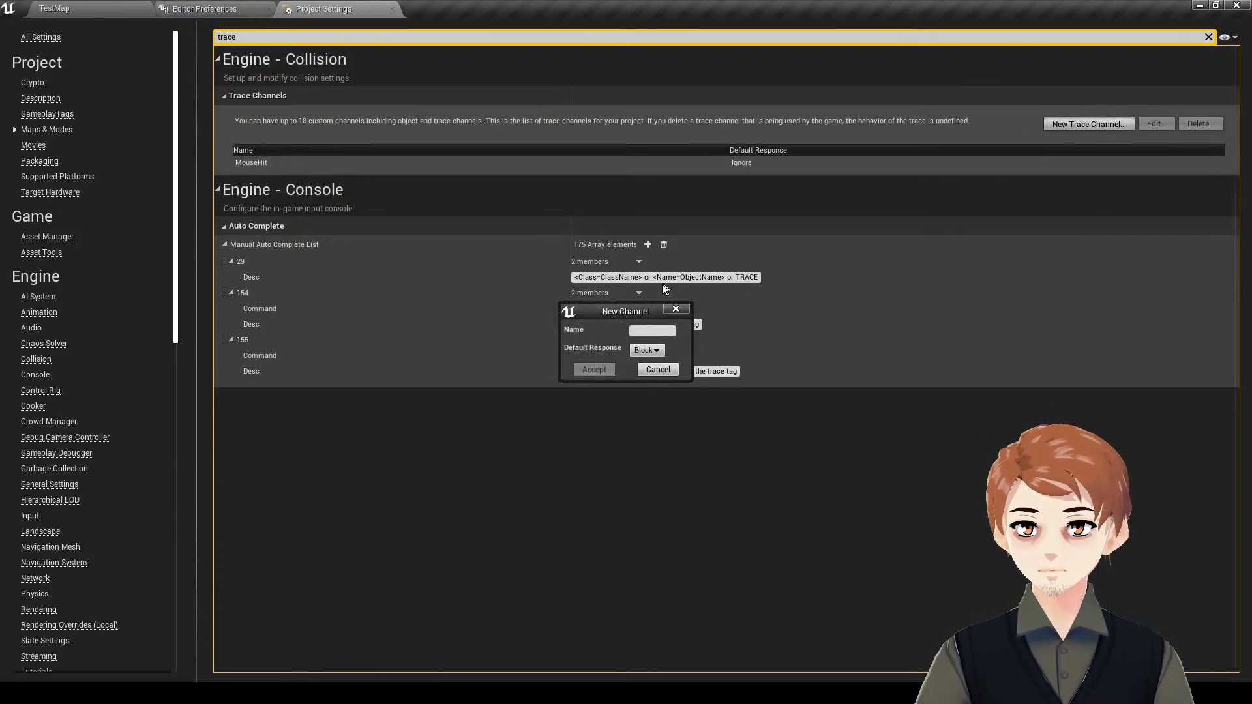
{"action": "left_click", "coordinate": [655, 331]}
{"action": "type", "text": "Interact"}
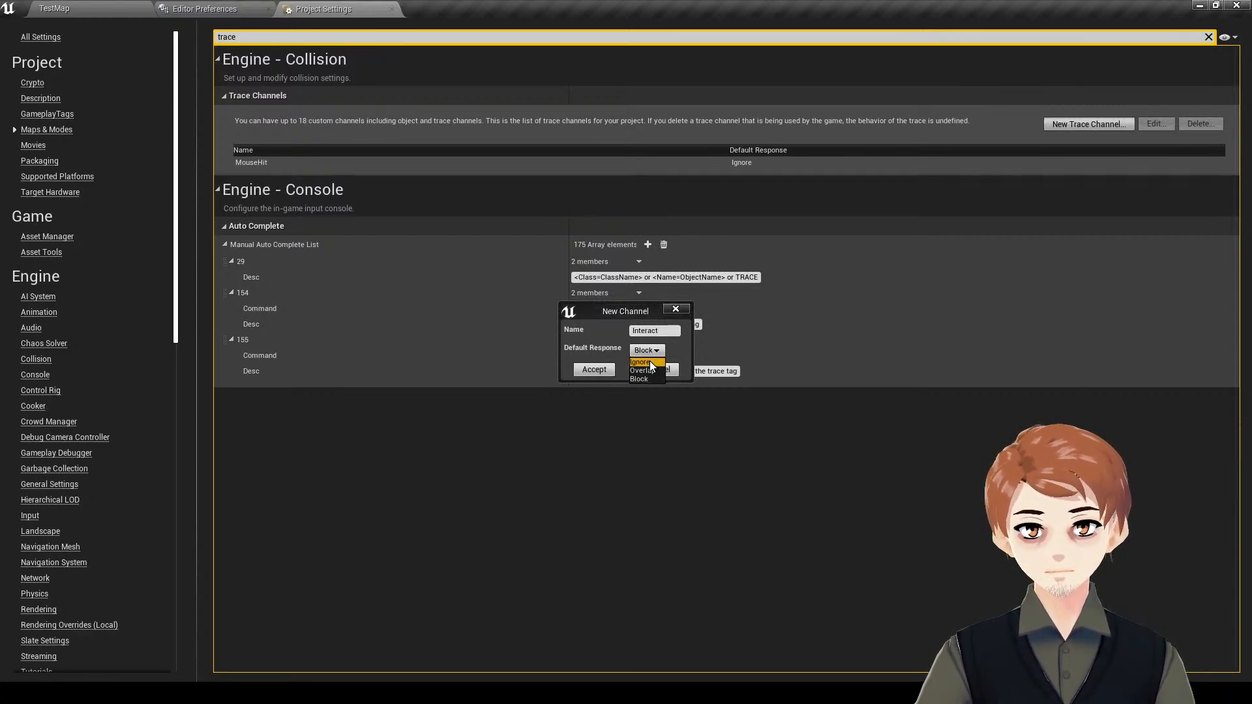
{"action": "left_click", "coordinate": [640, 362]}
{"action": "left_click", "coordinate": [594, 370]}
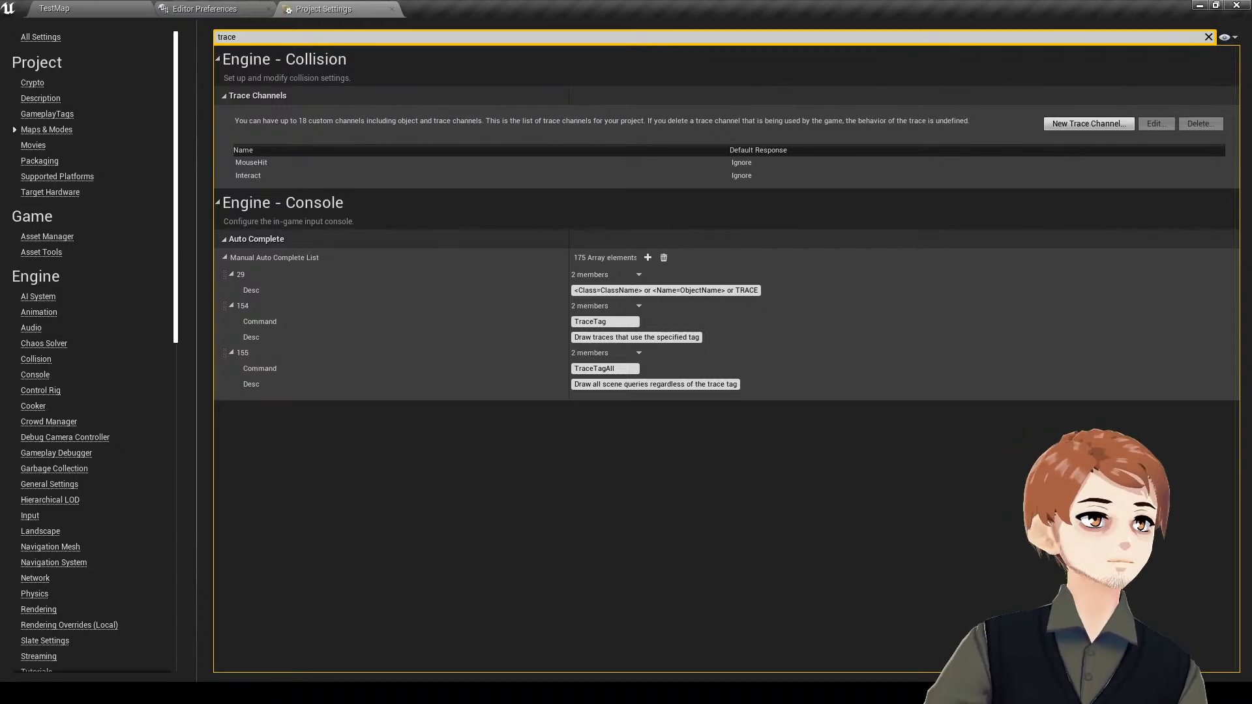
- Return to the sc_InteractableSensor blueprint, and save and compile it
{"action": "key", "text": "alt+Tab"}
{"action": "left_click", "coordinate": [810, 6]}
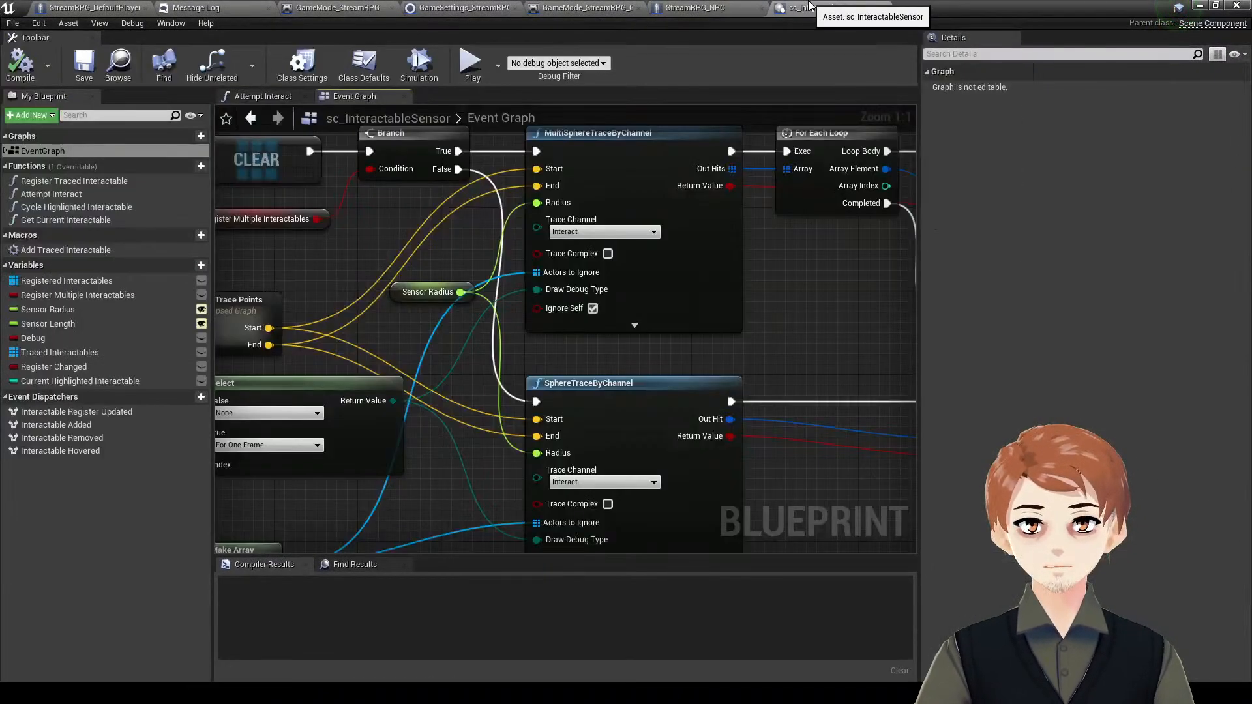
{"action": "left_click", "coordinate": [81, 78]}
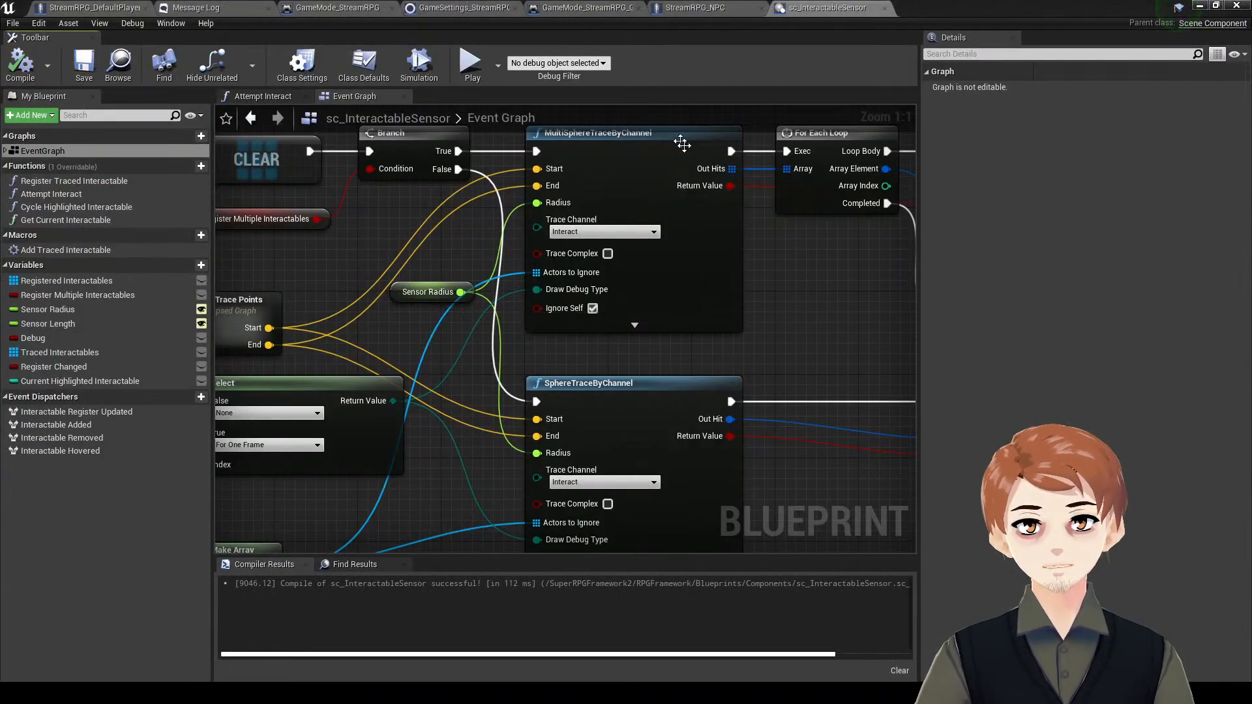
{"action": "scroll", "coordinate": [681, 143], "scroll_direction": "down", "scroll_amount": 6}
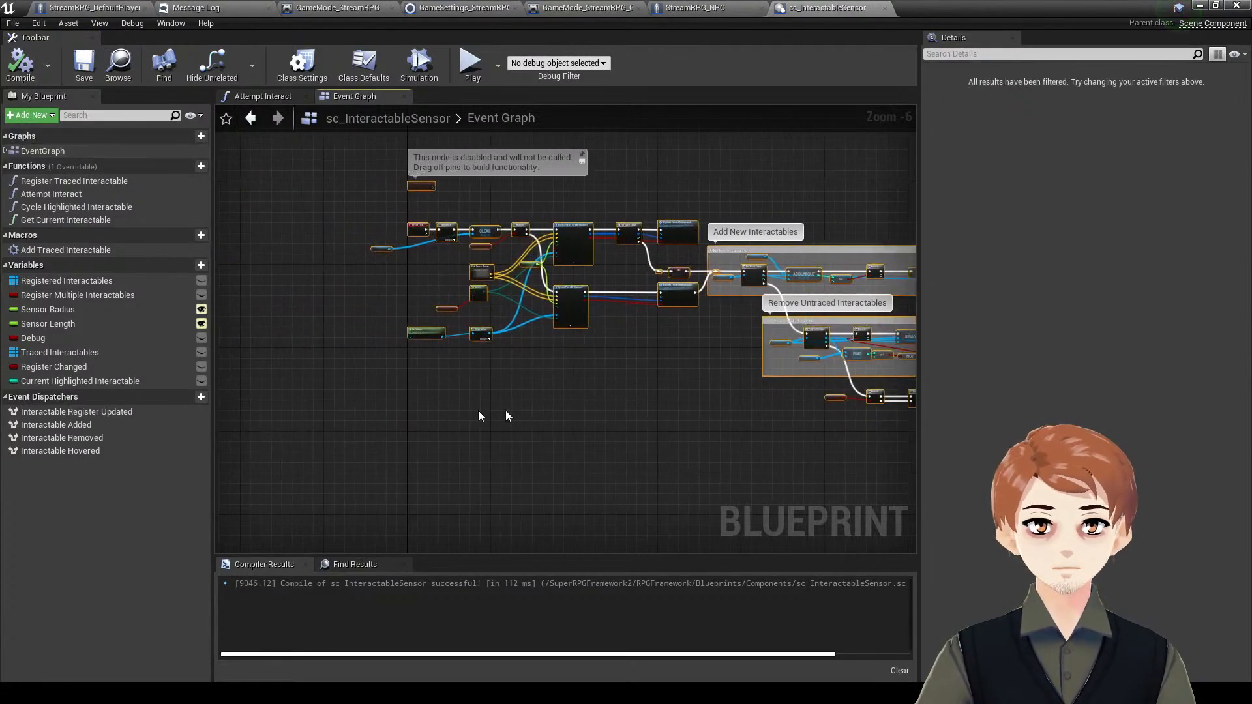
{"action": "right_click_drag", "start_coordinate": [506, 411], "coordinate": [532, 429]}
{"action": "left_click", "coordinate": [609, 385]}
{"action": "scroll", "coordinate": [606, 365], "scroll_direction": "up", "scroll_amount": 6}
{"action": "right_click_drag", "start_coordinate": [604, 326], "coordinate": [536, 428]}
{"action": "scroll", "coordinate": [535, 417], "scroll_direction": "down", "scroll_amount": 6}
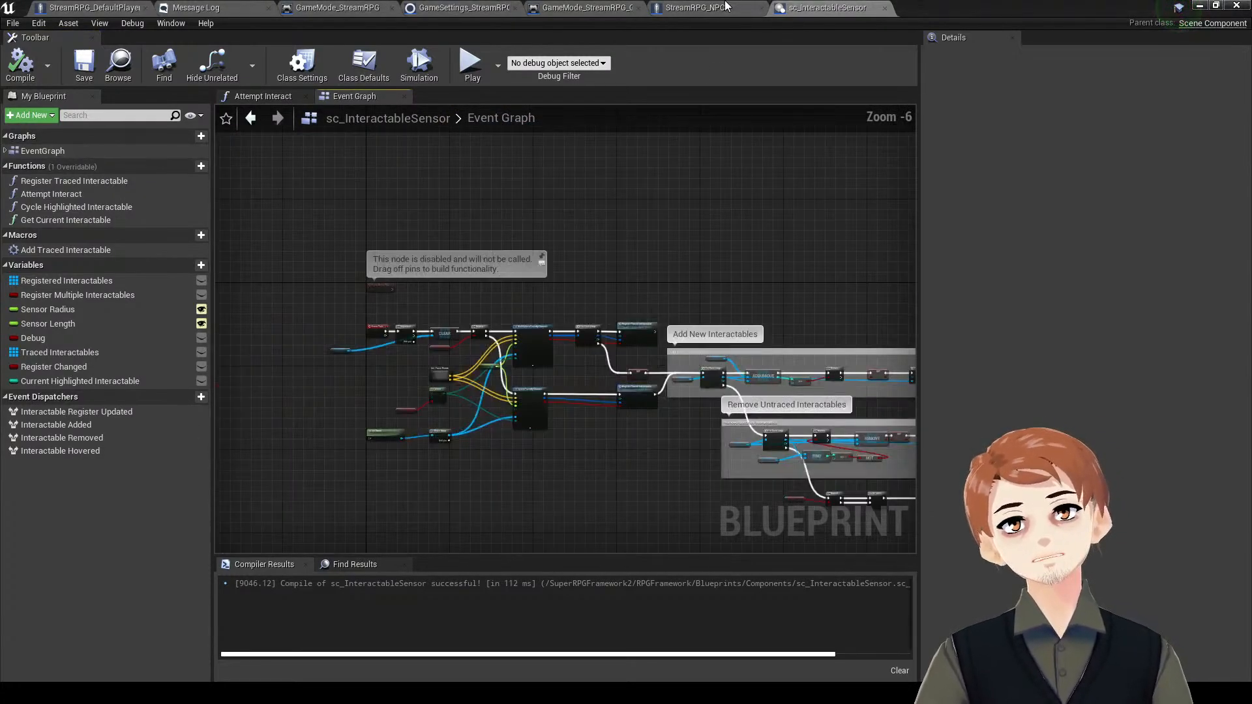
- Compile StreamRPG_NPC, adjust its CapsuleComponent's trace responses for the new custom channels, and compile the blueprint again
{"action": "left_click", "coordinate": [726, 6]}
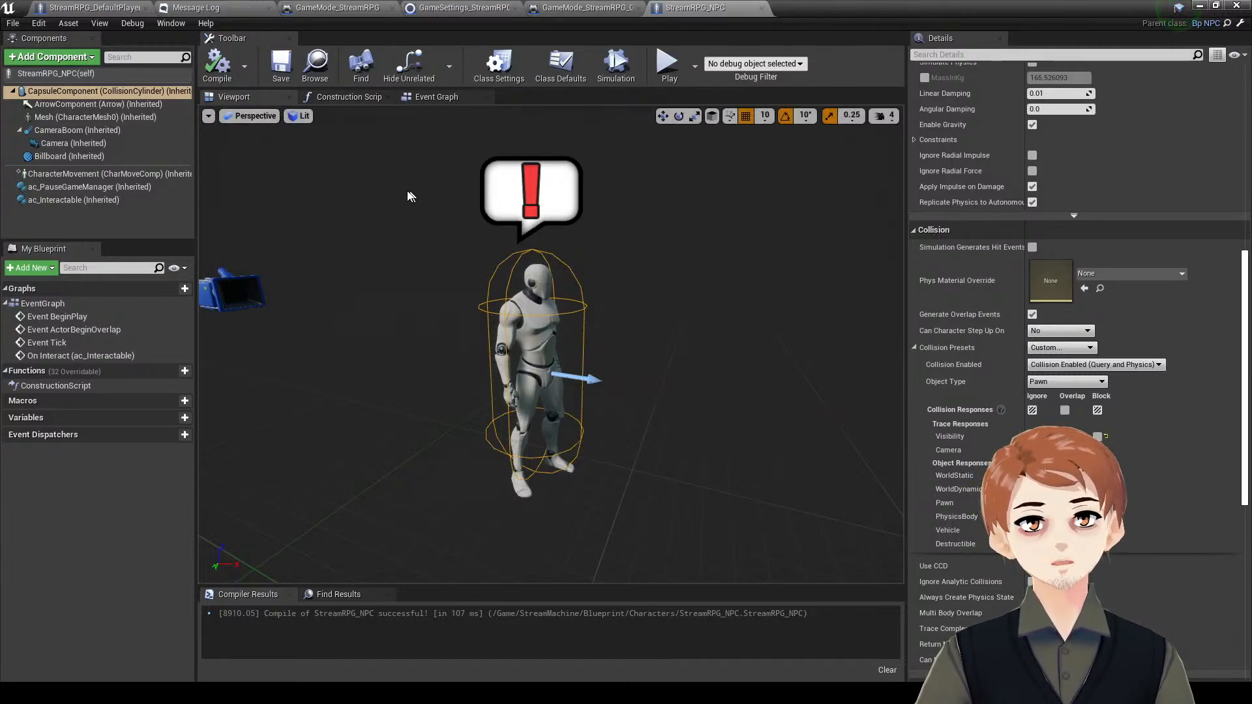
{"action": "left_click", "coordinate": [92, 7]}
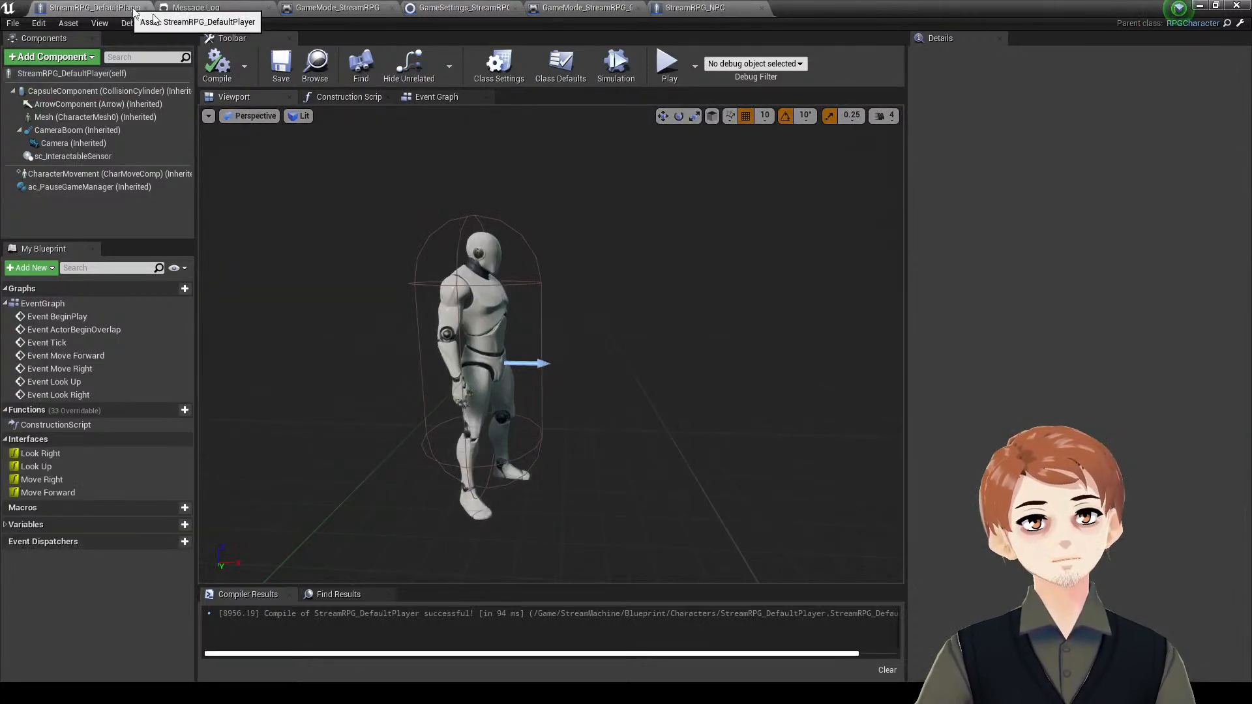
{"action": "left_click", "coordinate": [96, 157]}
{"action": "left_click", "coordinate": [695, 7]}
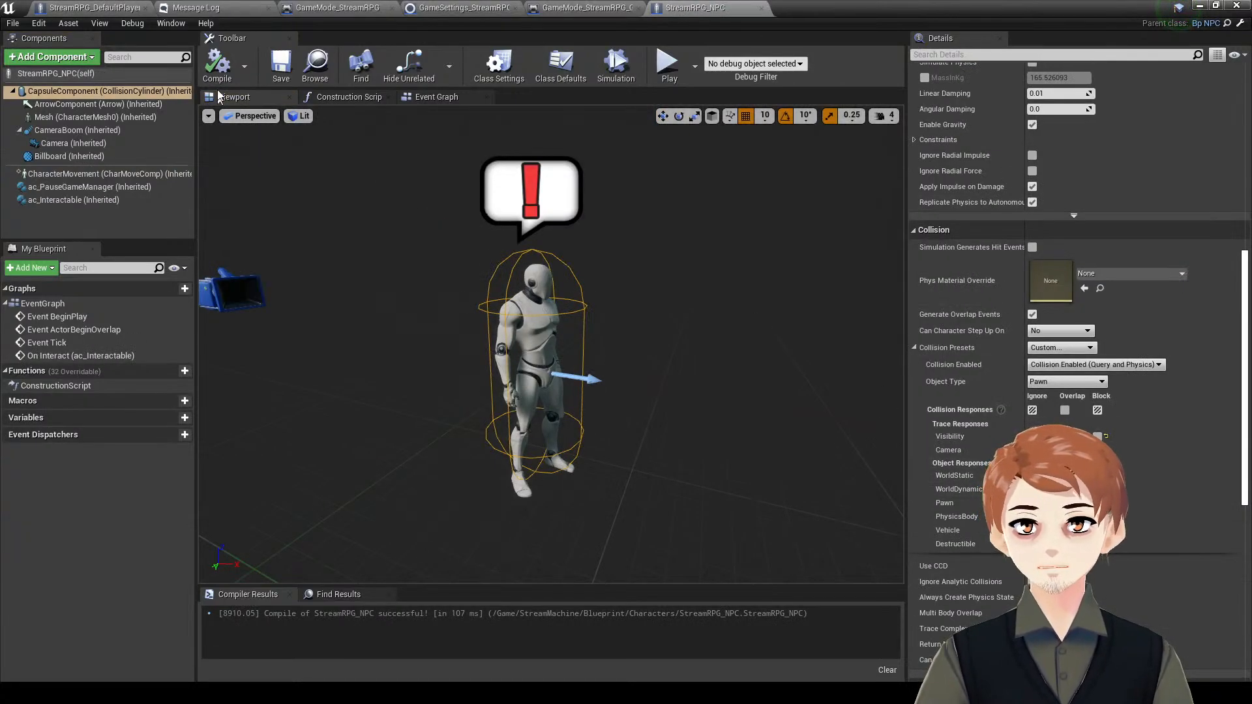
{"action": "left_click", "coordinate": [217, 66]}
{"action": "left_click", "coordinate": [111, 92]}
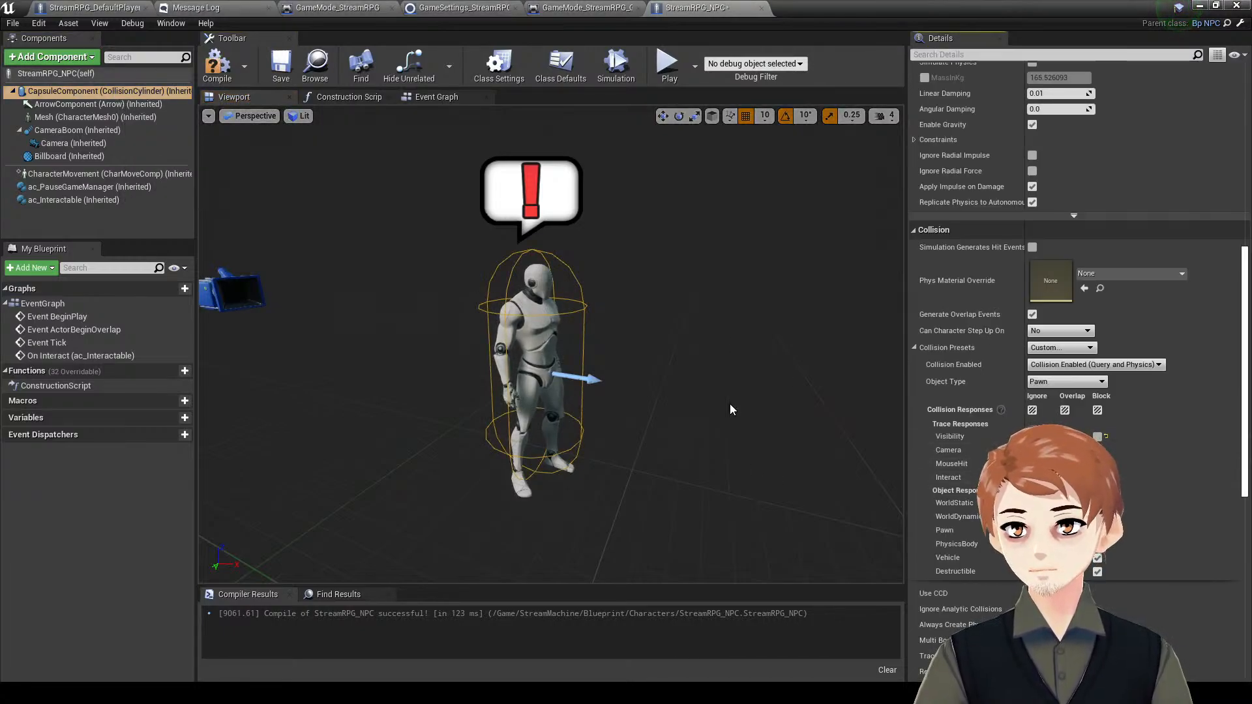
{"action": "left_click", "coordinate": [217, 65]}
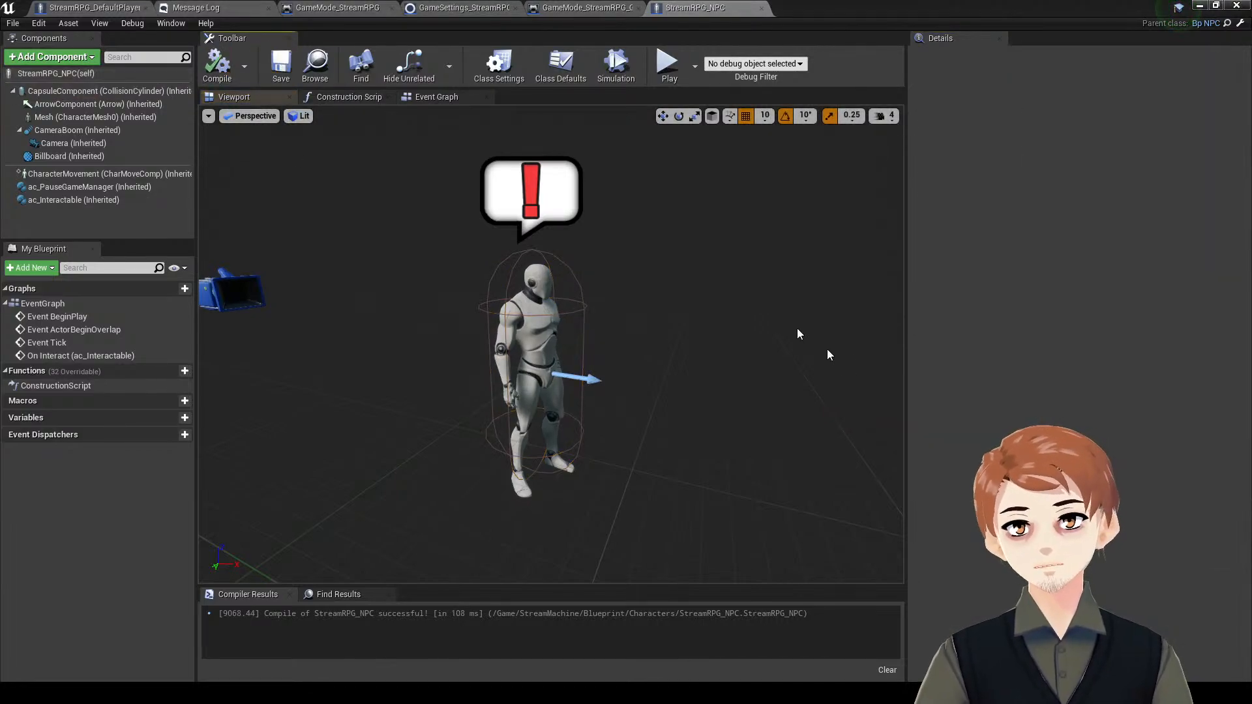
{"action": "left_click", "coordinate": [158, 91]}
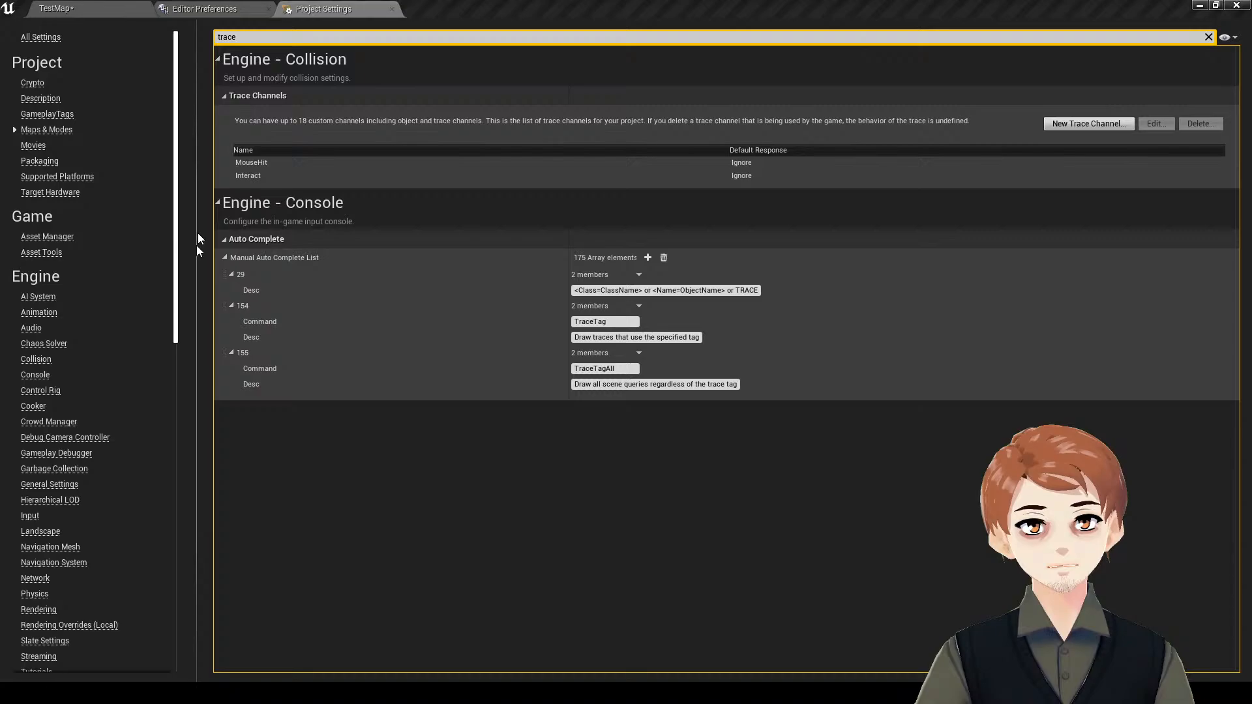
- Playtest TestMap full screen, walking the player around the NPC to check whether the sensor's debug sphere detects it
{"action": "left_click", "coordinate": [66, 6]}
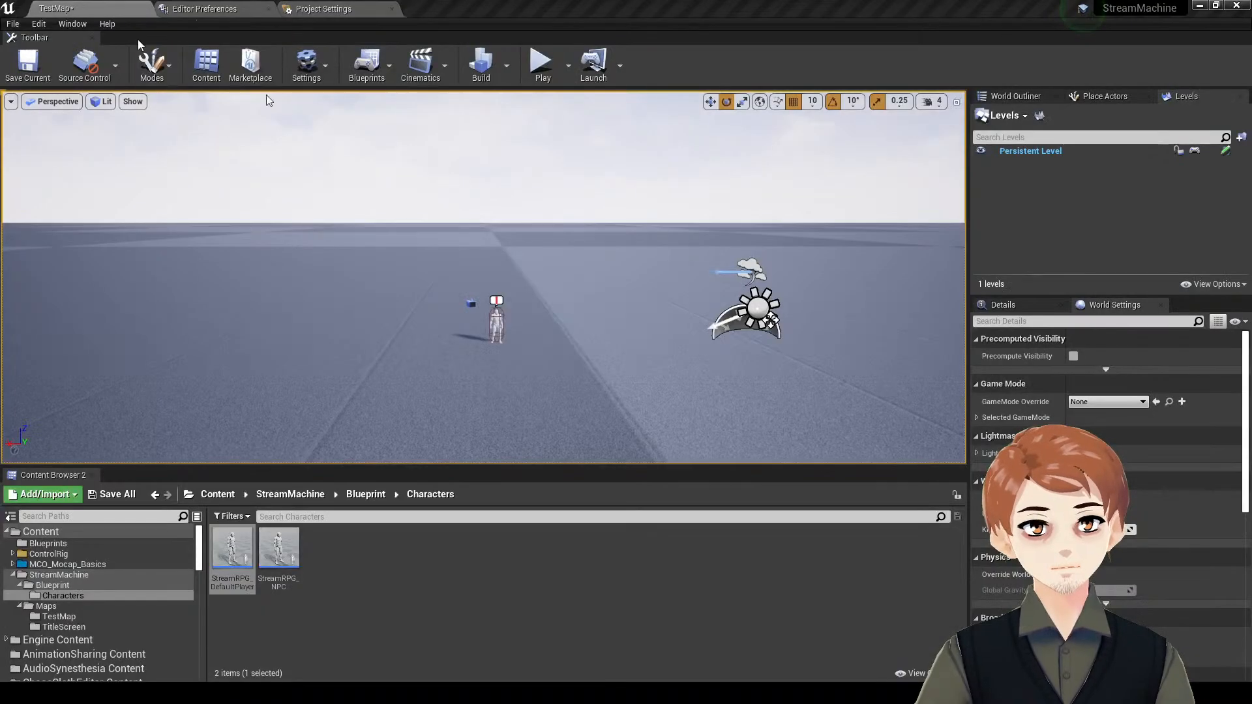
{"action": "right_click_drag", "start_coordinate": [701, 280], "coordinate": [676, 288]}
{"action": "key", "text": "alt+p"}
{"action": "key", "text": "F11"}
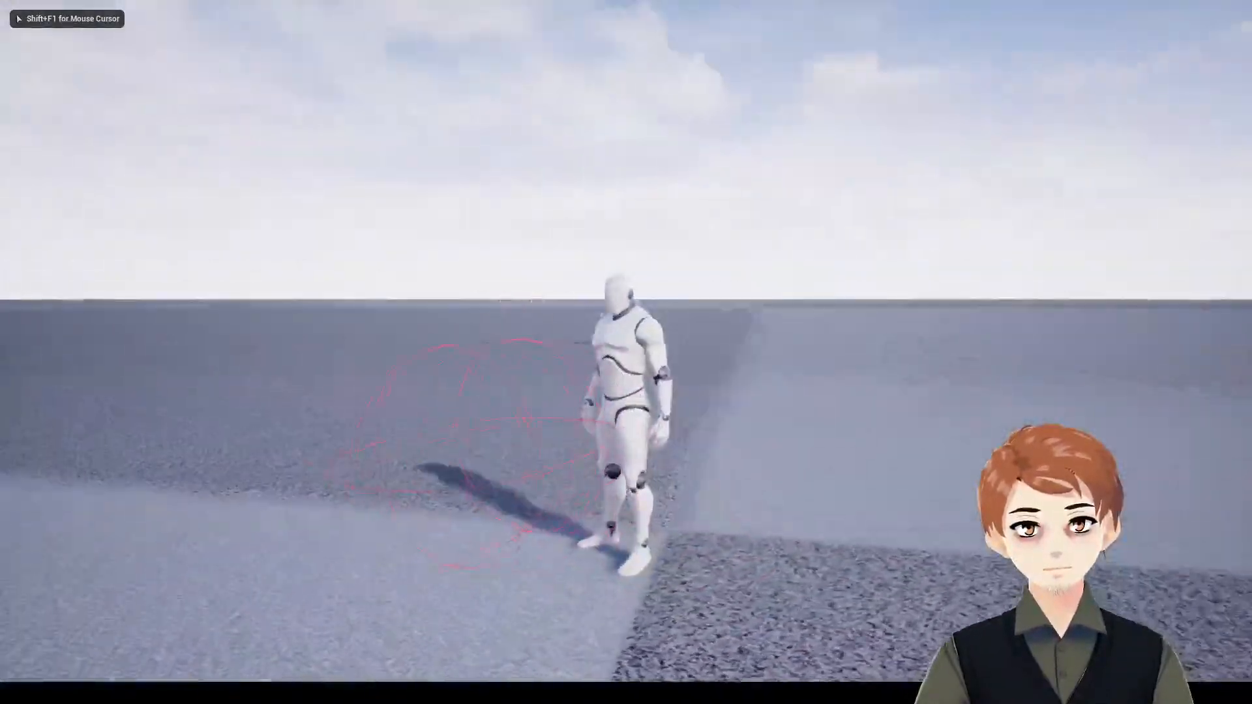
{"action": "key", "text": "w"}
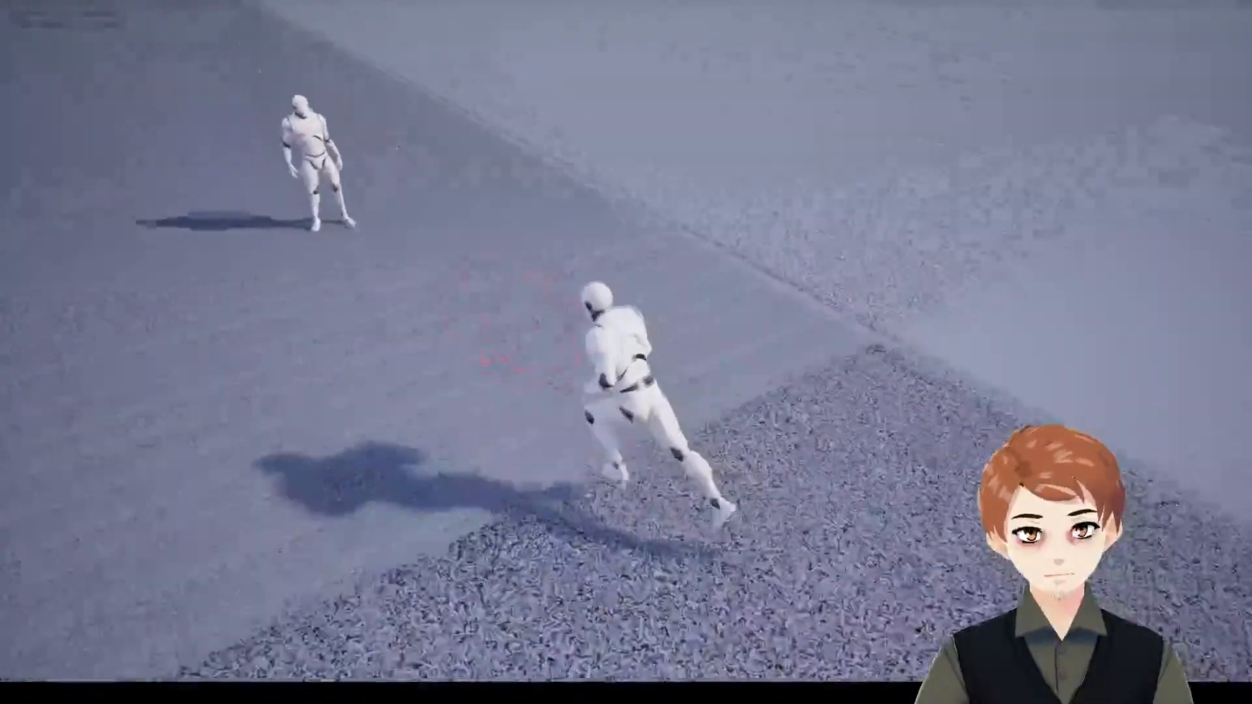
{"action": "key", "text": "d"}
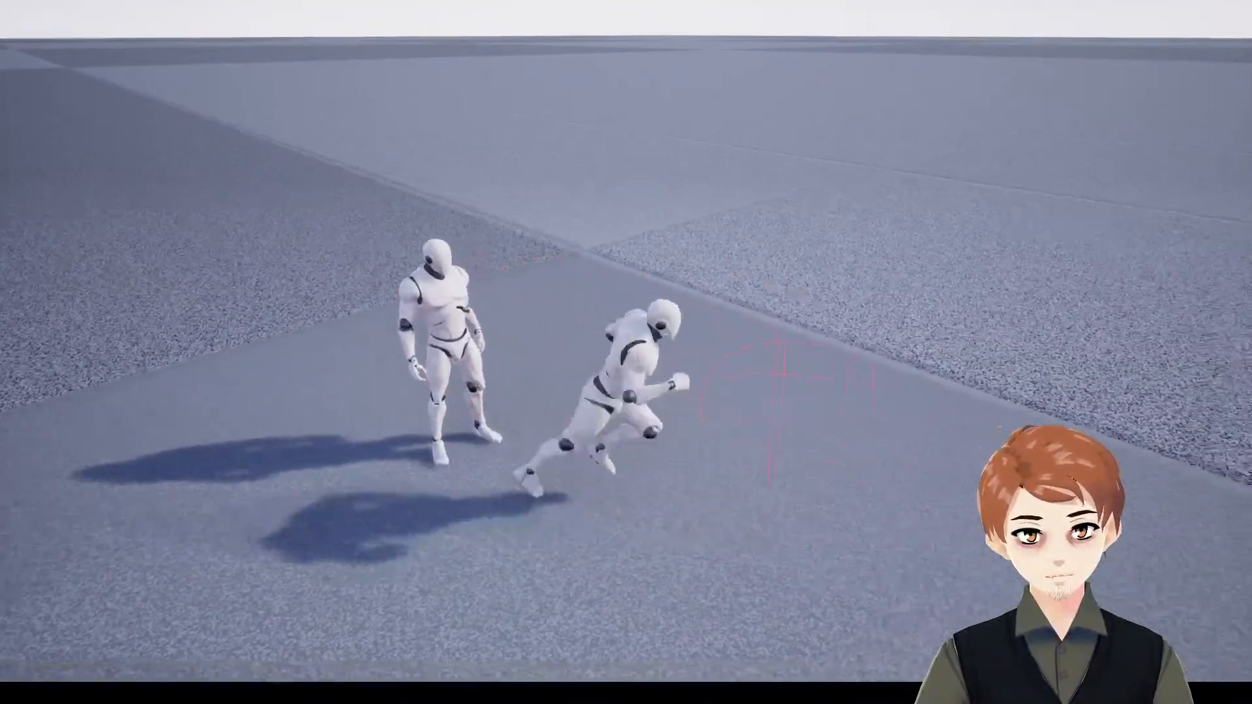
{"action": "key", "text": "w"}
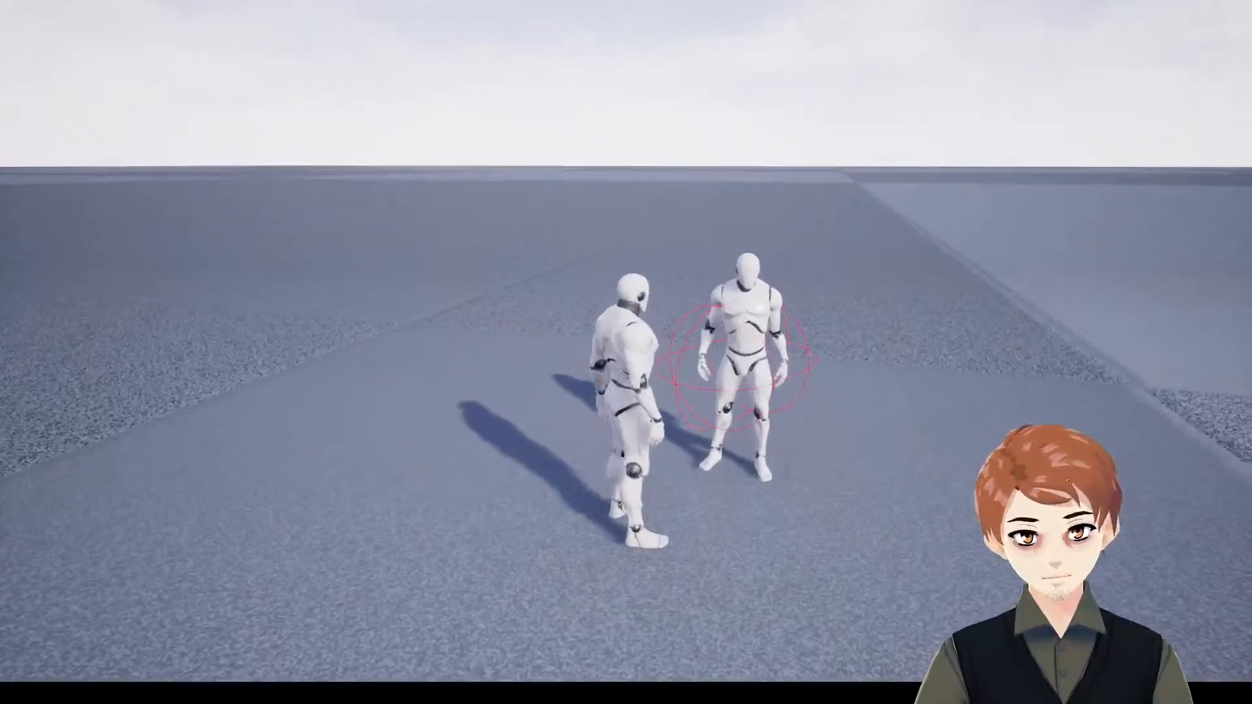
{"action": "key", "text": "Escape"}
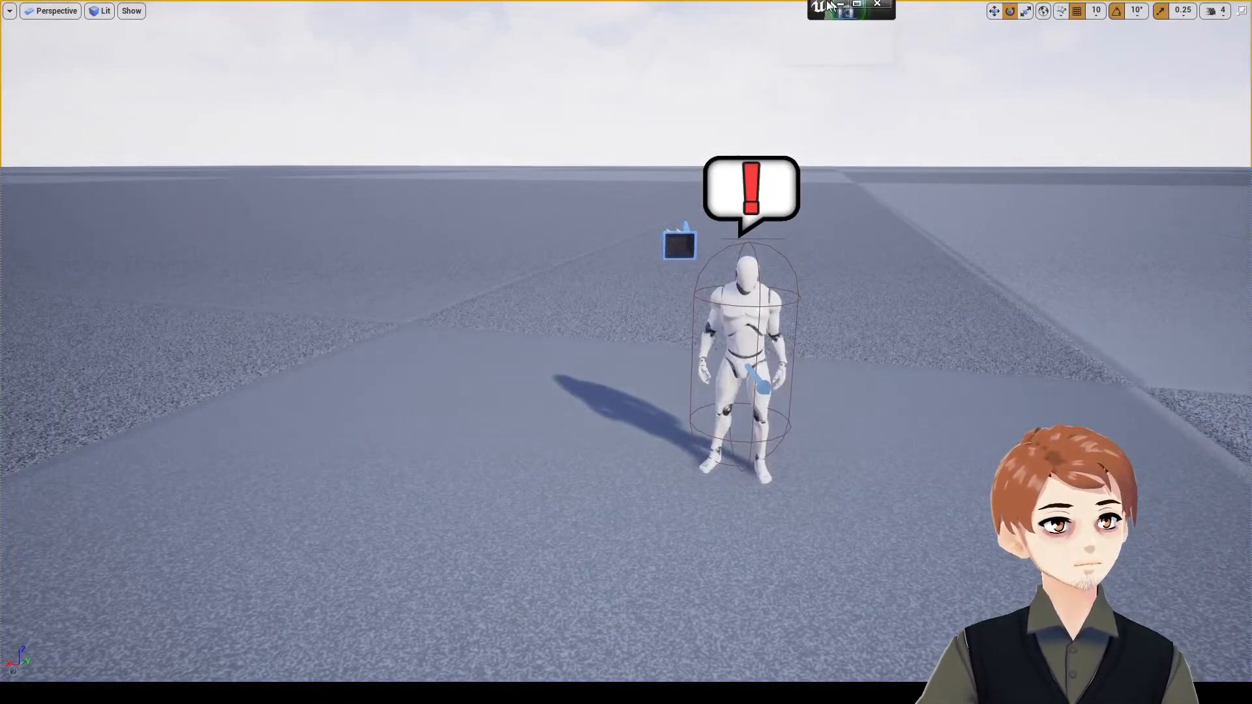
- Open the blueprint behind StreamRPG_DefaultPlayer's sc_InteractableSensor component again for editing
{"action": "left_click", "coordinate": [841, 4]}
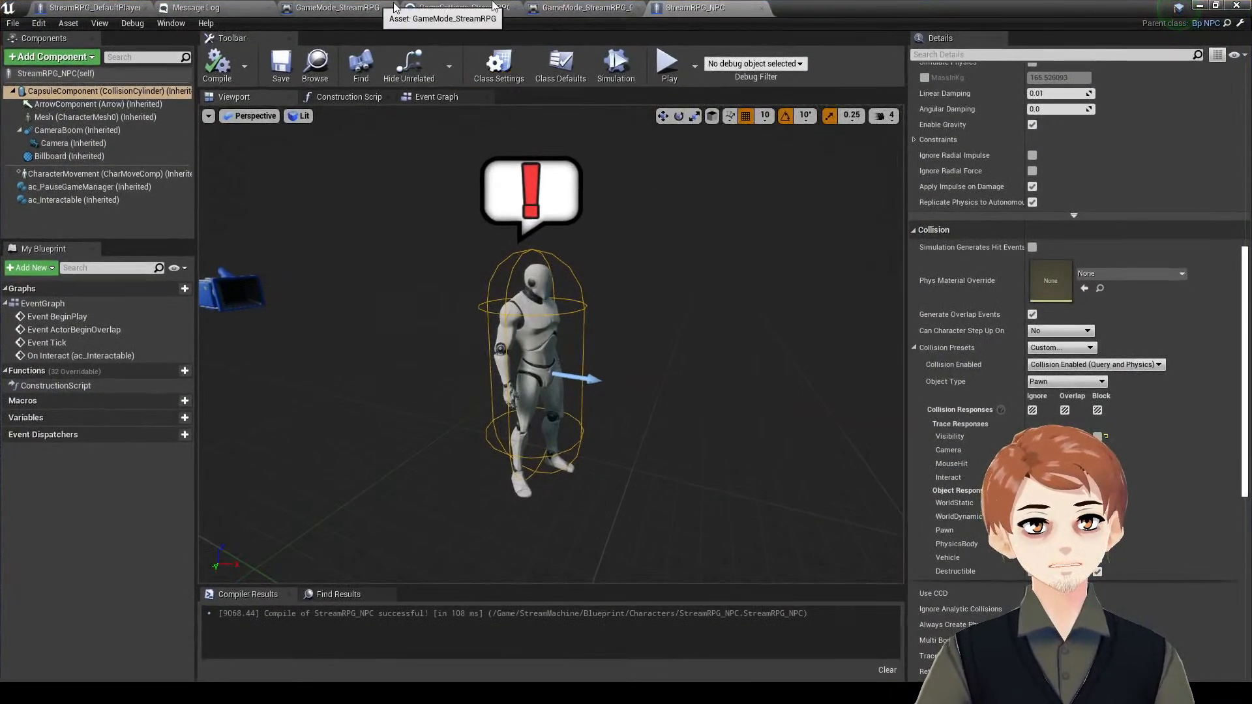
{"action": "left_click", "coordinate": [338, 8]}
{"action": "left_click", "coordinate": [195, 7]}
{"action": "left_click", "coordinate": [94, 7]}
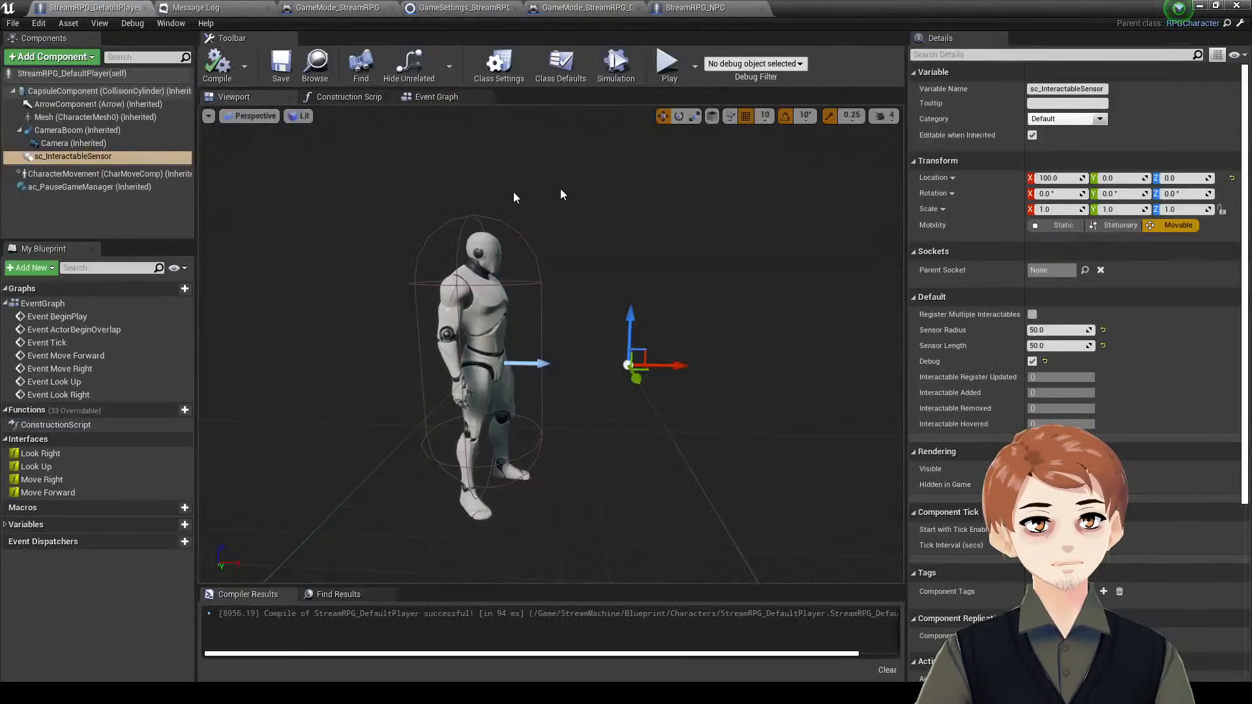
{"action": "right_click", "coordinate": [158, 161]}
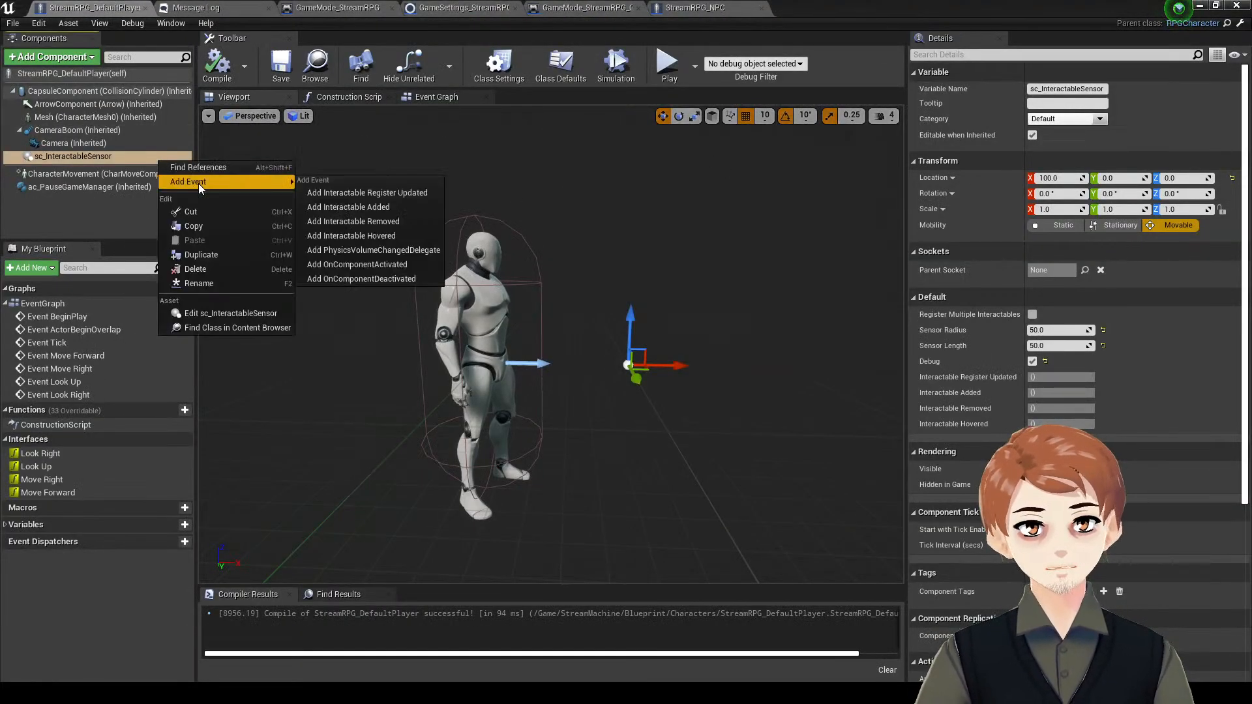
{"action": "left_click", "coordinate": [231, 313]}
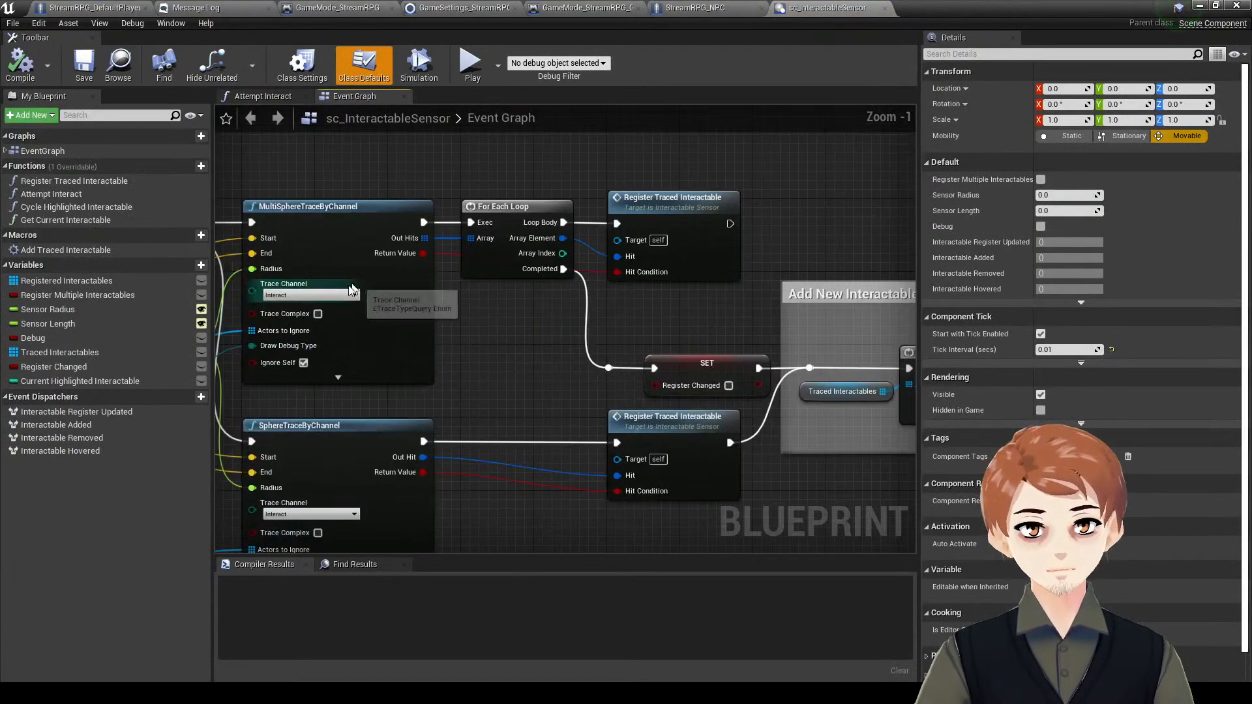
- Set the trace channel of both MultiSphereTraceByChannel and SphereTraceByChannel to Interact, and compile and save sc_InteractableSensor
{"action": "left_click", "coordinate": [307, 296]}
{"action": "left_click", "coordinate": [298, 331]}
{"action": "right_click_drag", "start_coordinate": [336, 396], "coordinate": [415, 267]}
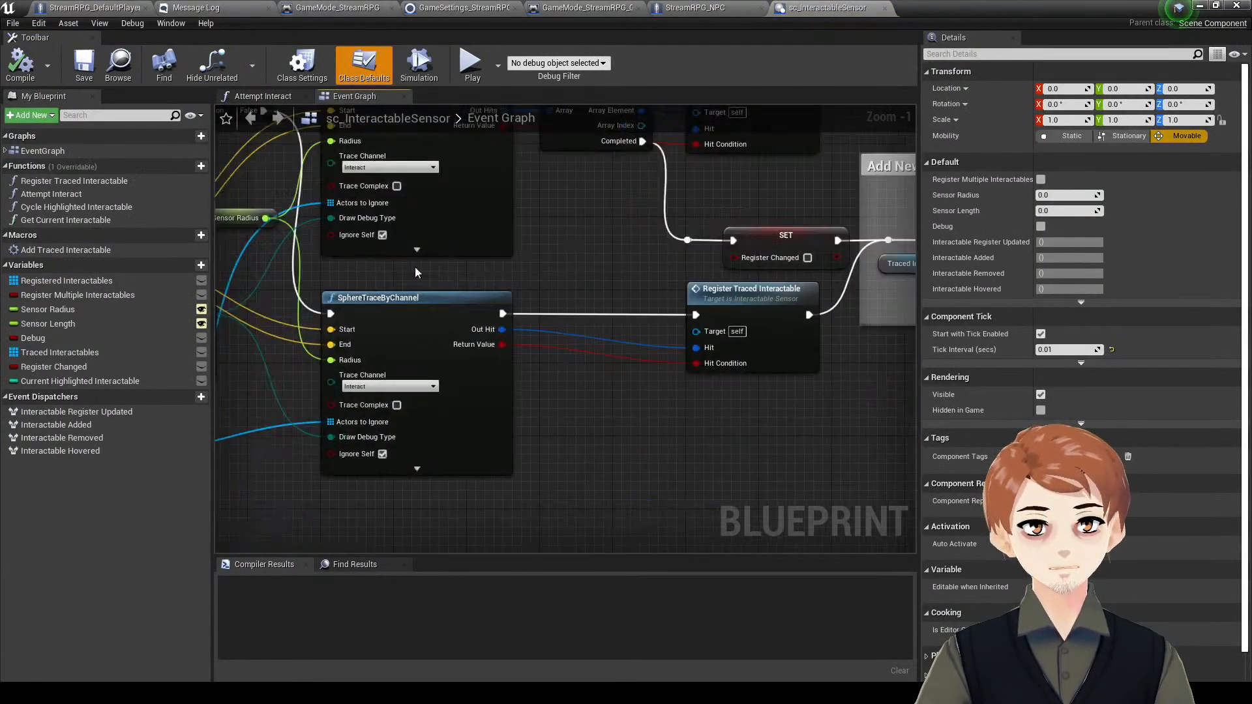
{"action": "left_click", "coordinate": [414, 388]}
{"action": "left_click", "coordinate": [389, 421]}
{"action": "left_click", "coordinate": [21, 64]}
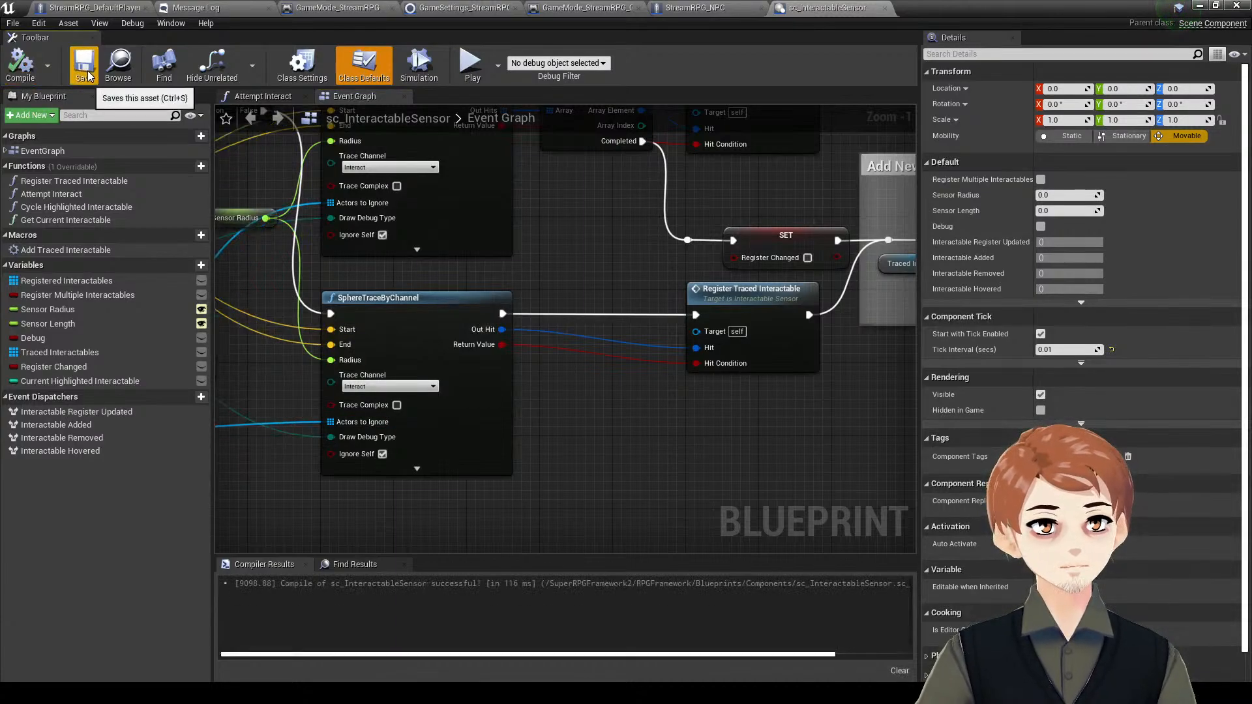
- Change the NPC capsule's collision response to the Interact channel, and compile and save StreamRPG_NPC and StreamRPG_DefaultPlayer
{"action": "left_click", "coordinate": [691, 8]}
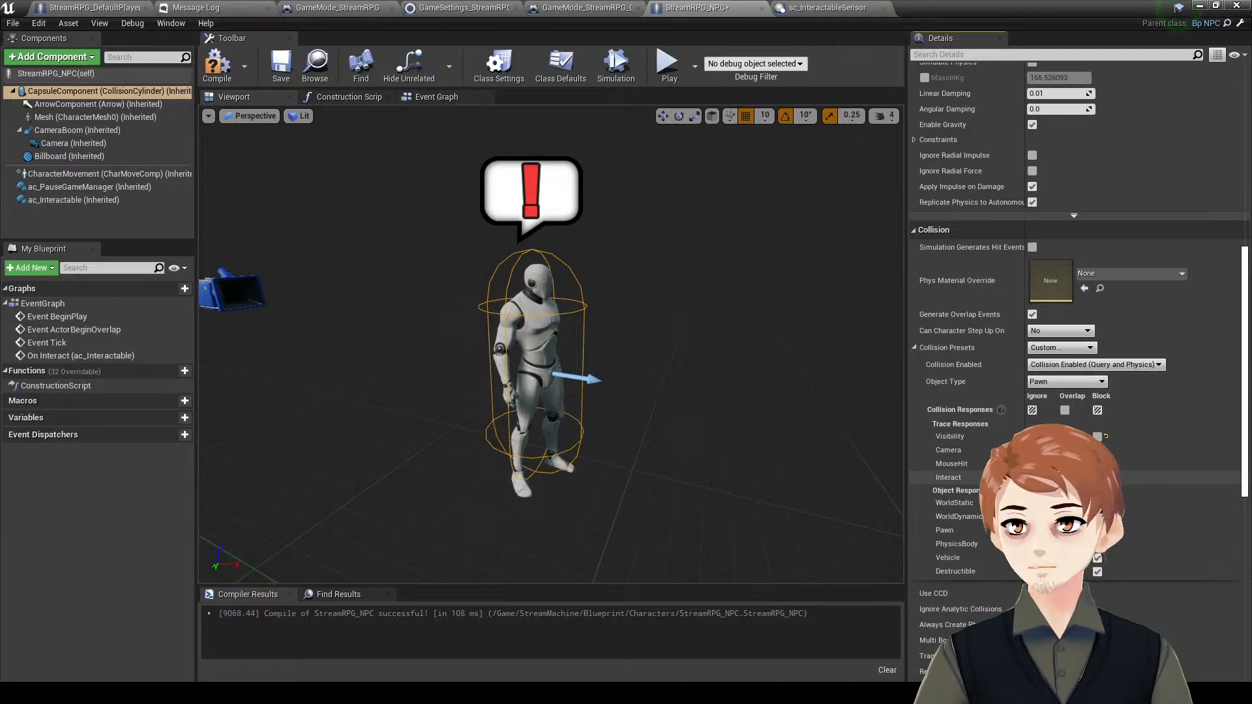
{"action": "left_click", "coordinate": [217, 64]}
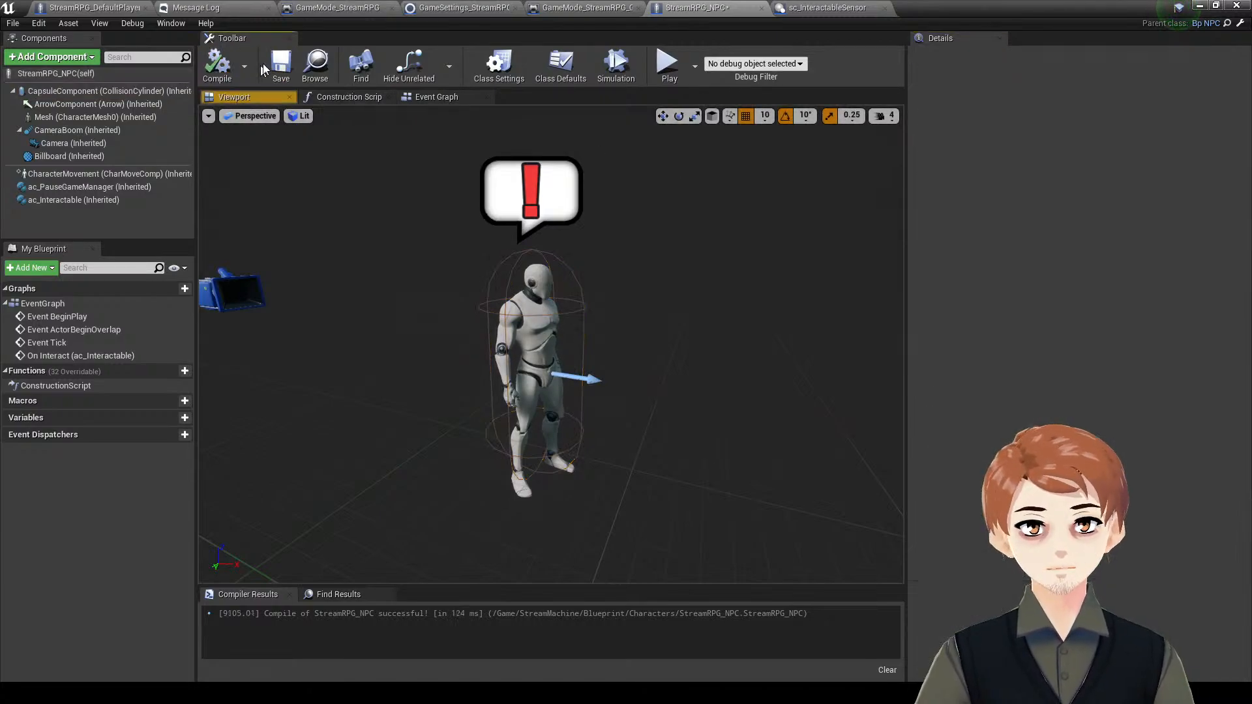
{"action": "left_click", "coordinate": [50, 6]}
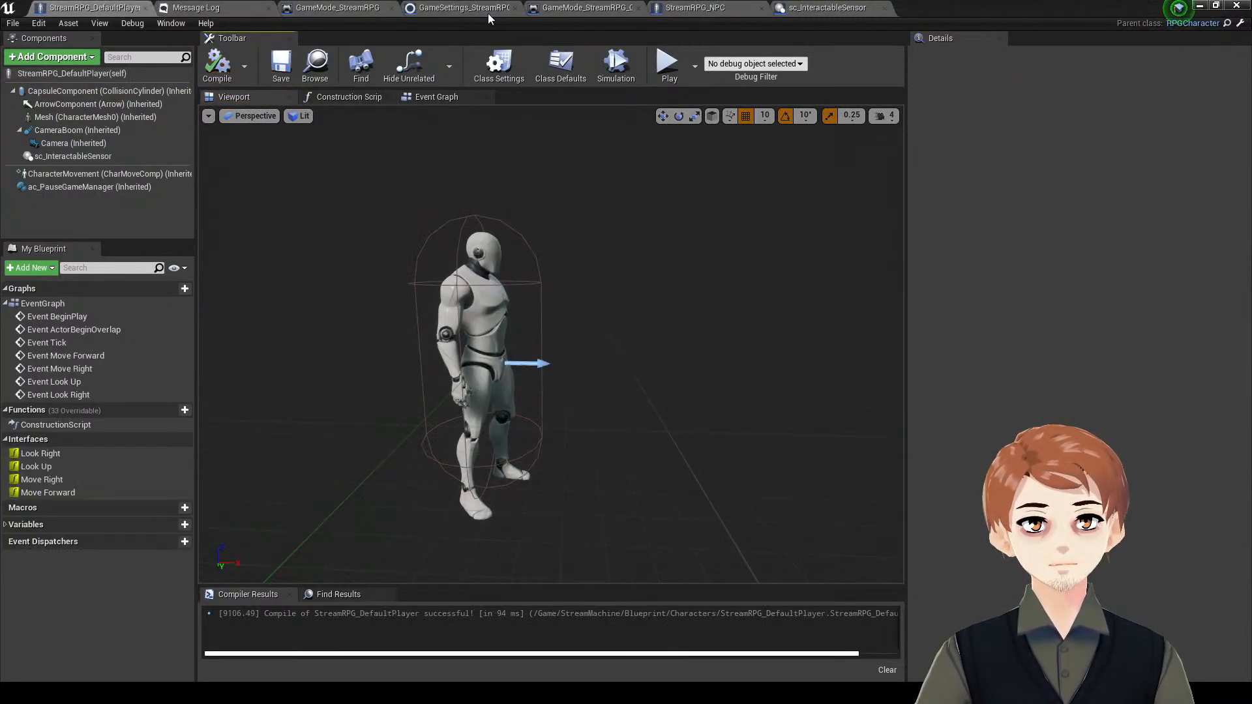
{"action": "left_click", "coordinate": [555, 7]}
{"action": "left_click", "coordinate": [692, 7]}
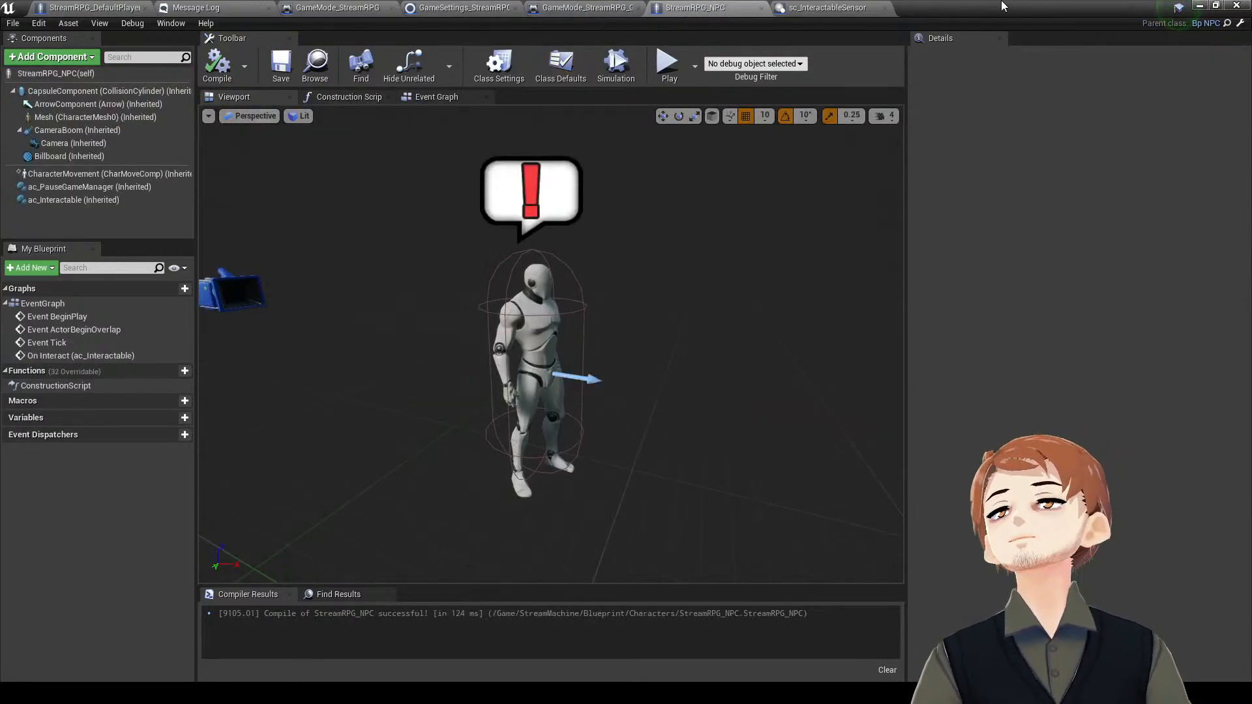
- Playtest the level again, running the player up to the NPC to check the sensor's hit detection
{"action": "key", "text": "alt+Tab"}
{"action": "right_click_drag", "start_coordinate": [686, 250], "coordinate": [655, 270]}
{"action": "key", "text": "alt+p"}
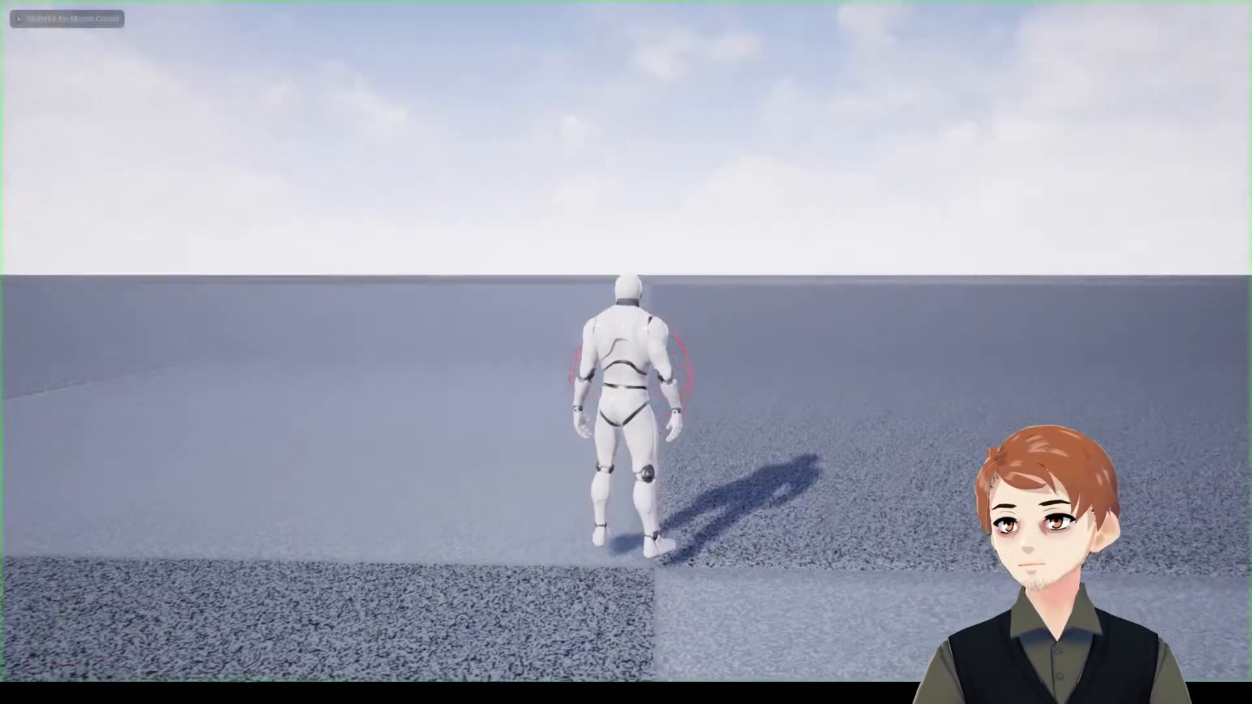
{"action": "key", "text": "w"}
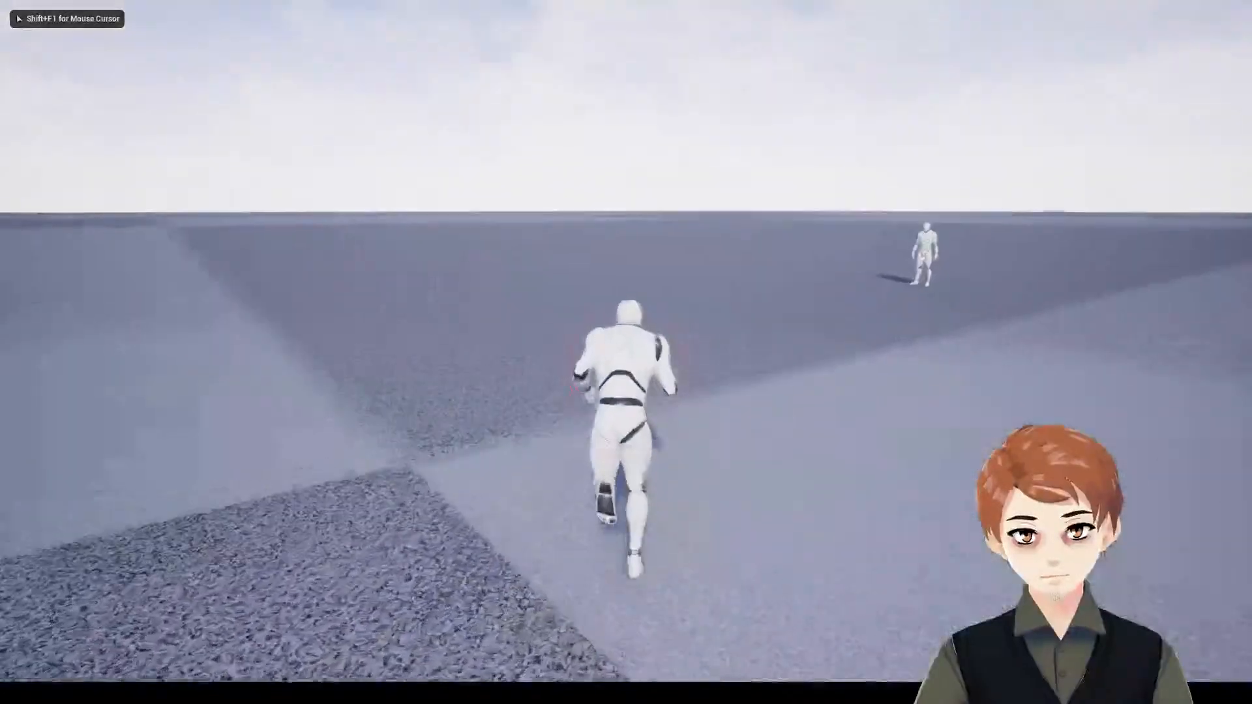
{"action": "key", "text": "w"}
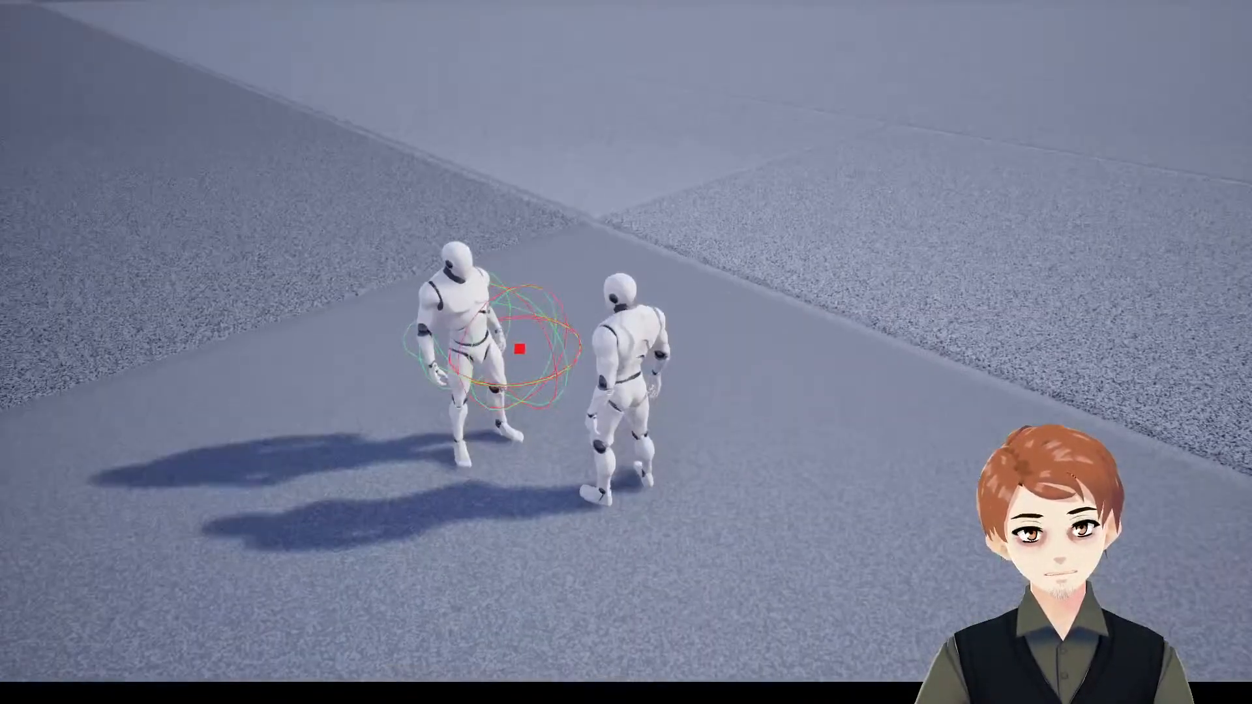
{"action": "key", "text": "s"}
{"action": "key", "text": "Escape"}
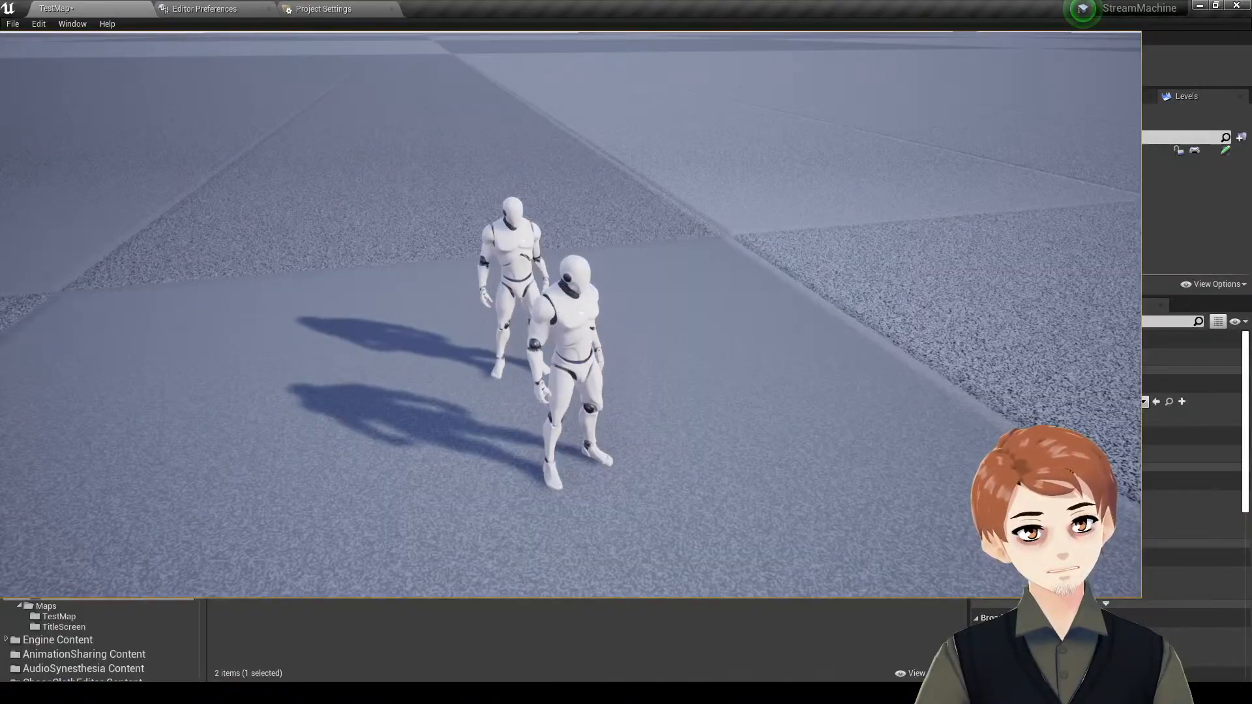
- Return to StreamRPG_DefaultPlayer and open the empty area below Event Move Right in its Event Graph
{"action": "key", "text": "alt+Tab"}
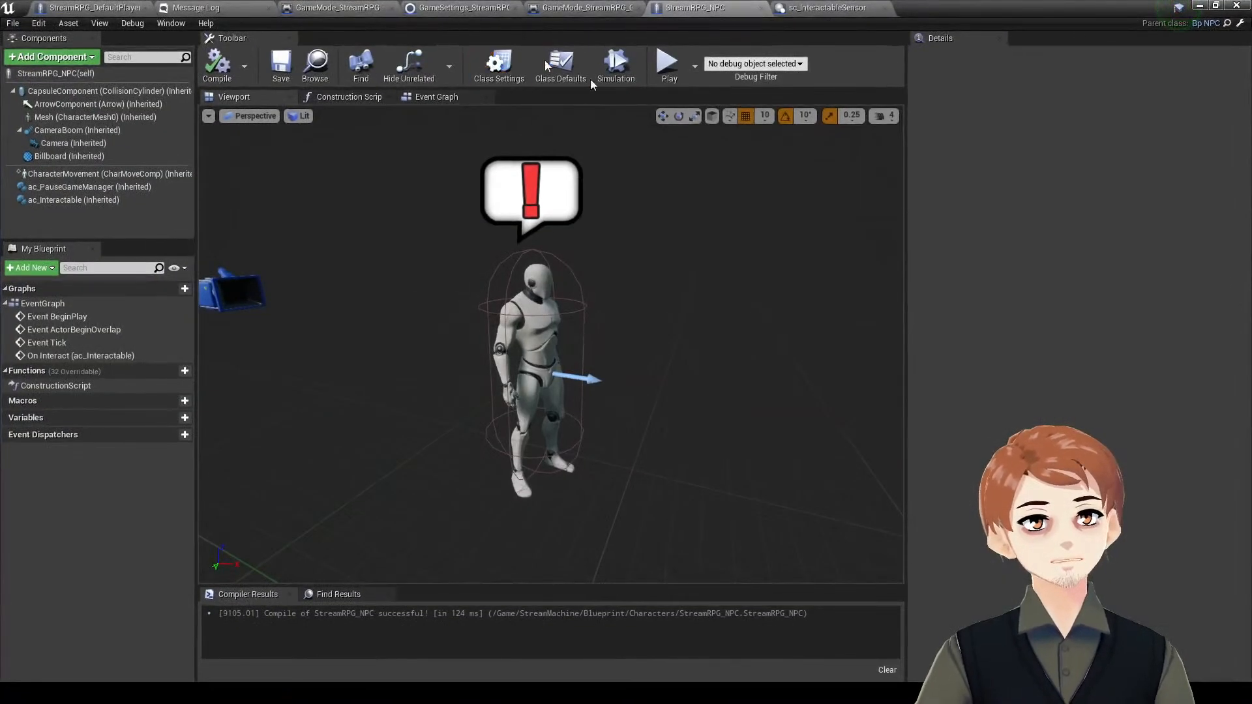
{"action": "left_click", "coordinate": [480, 7]}
{"action": "left_click", "coordinate": [369, 7]}
{"action": "left_click", "coordinate": [129, 8]}
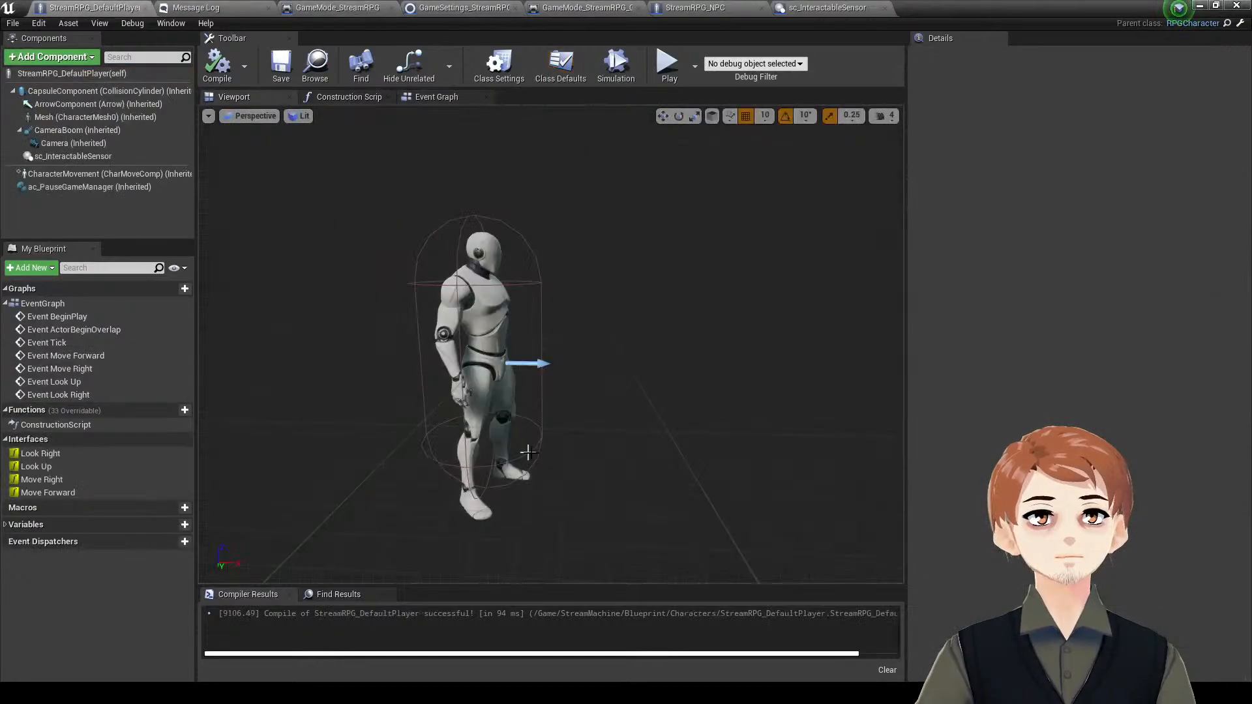
{"action": "left_click", "coordinate": [437, 96]}
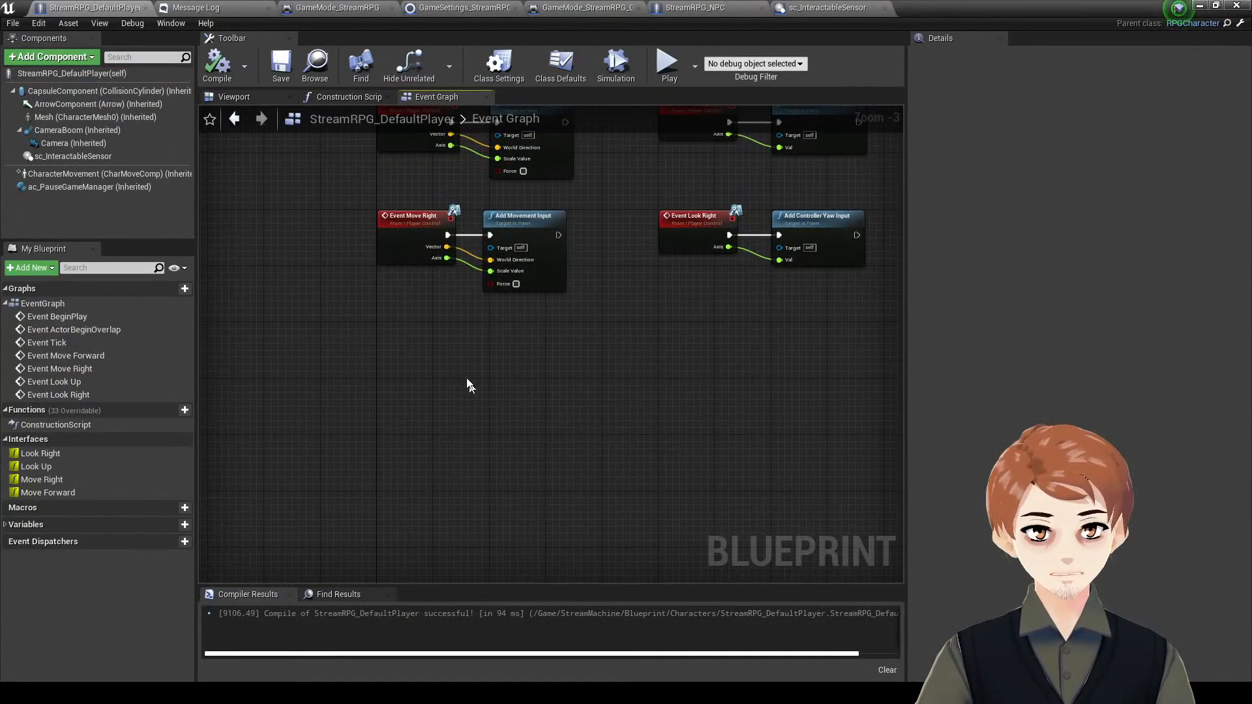
{"action": "scroll", "coordinate": [467, 384], "scroll_direction": "up", "scroll_amount": 4}
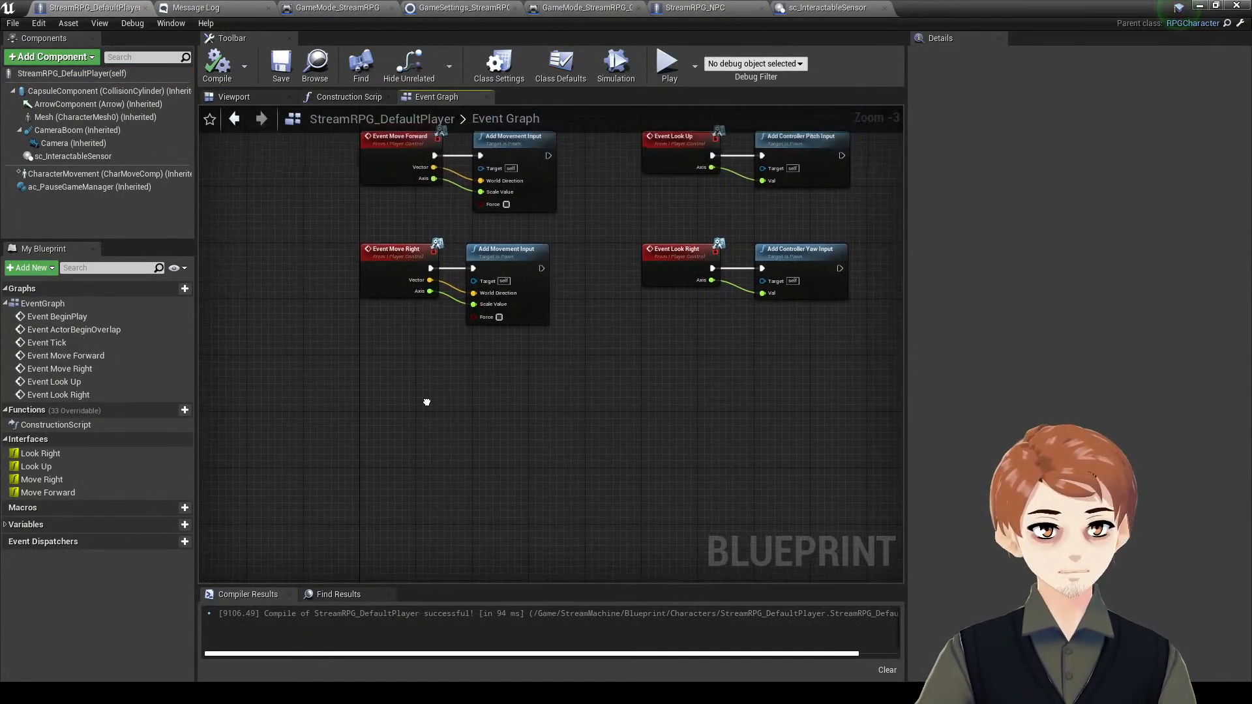
- Try to add the Up input action event below Event Move Right, and delete it
{"action": "right_click", "coordinate": [483, 366]}
{"action": "left_click", "coordinate": [452, 322]}
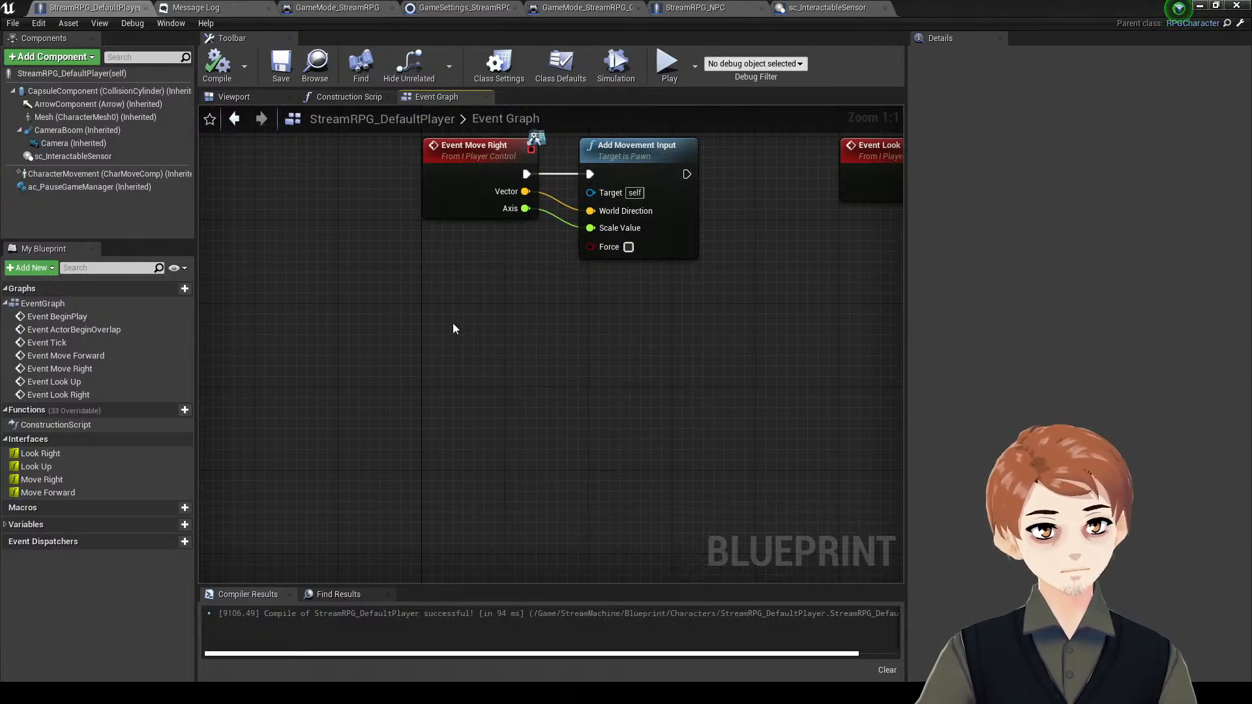
{"action": "right_click_drag", "start_coordinate": [455, 328], "coordinate": [452, 368]}
{"action": "right_click", "coordinate": [456, 369]}
{"action": "type", "text": "q"}
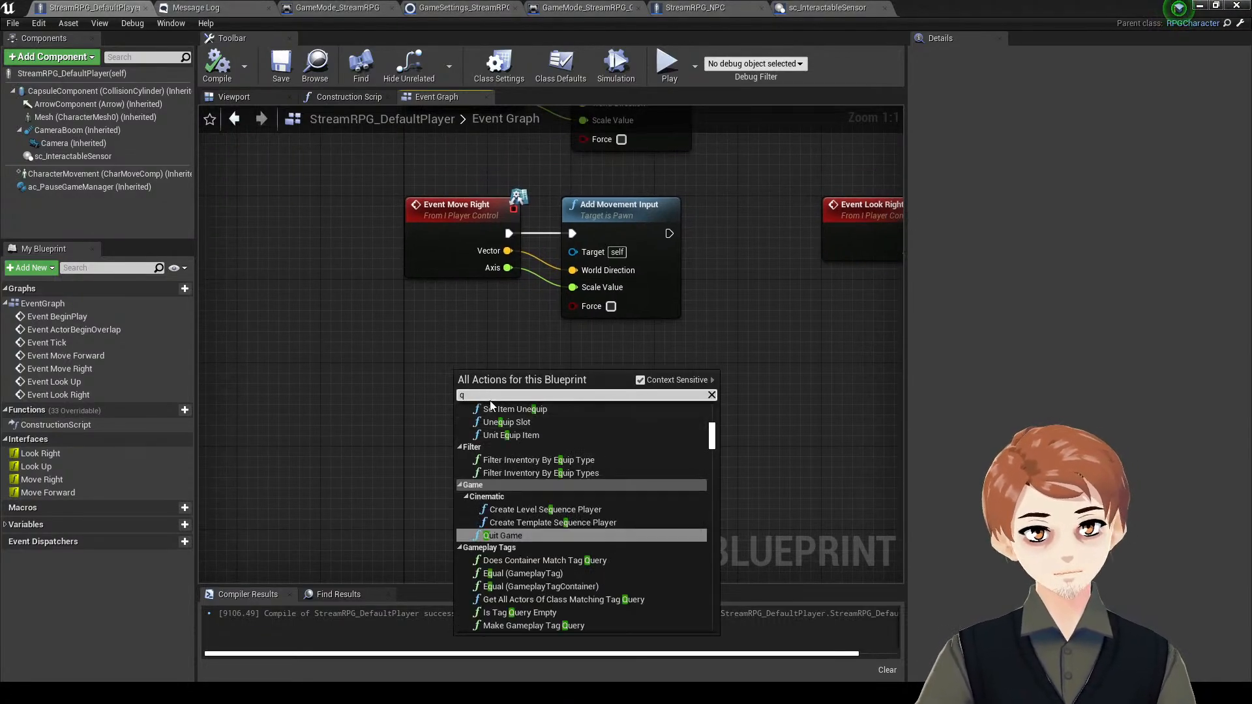
{"action": "key", "text": "BackSpace"}
{"action": "type", "text": "o"}
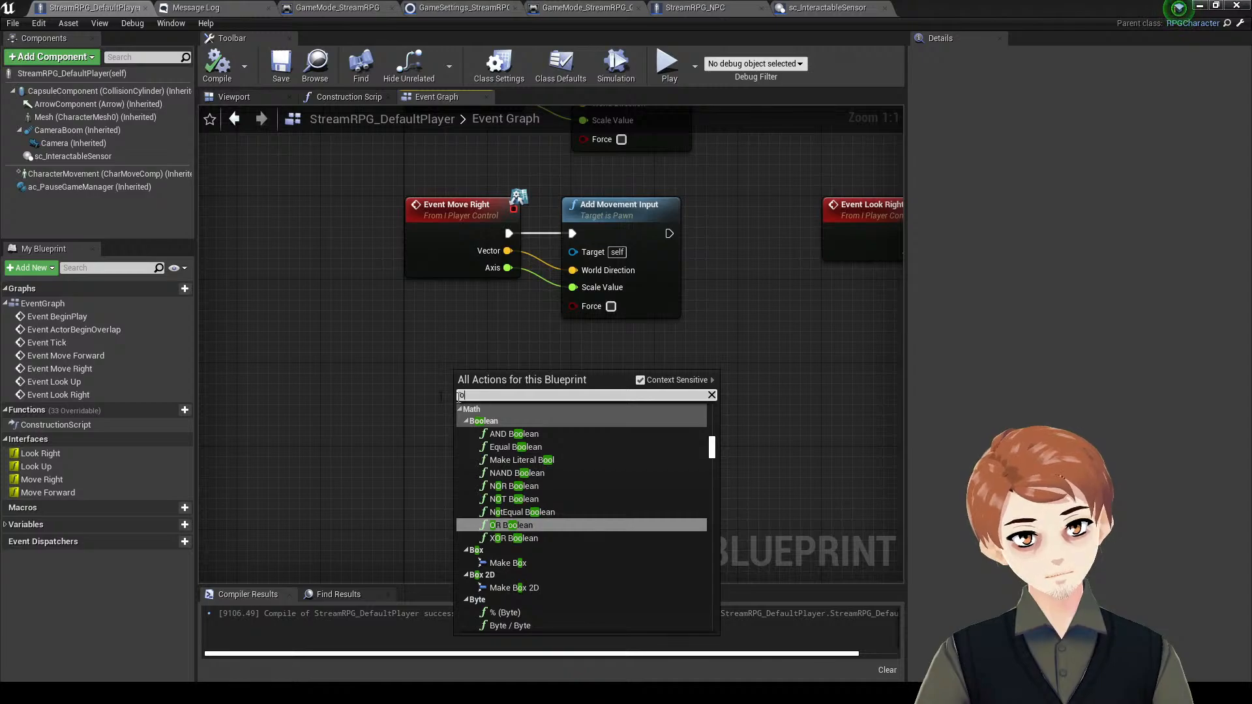
{"action": "key", "text": "BackSpace"}
{"action": "type", "text": "up"}
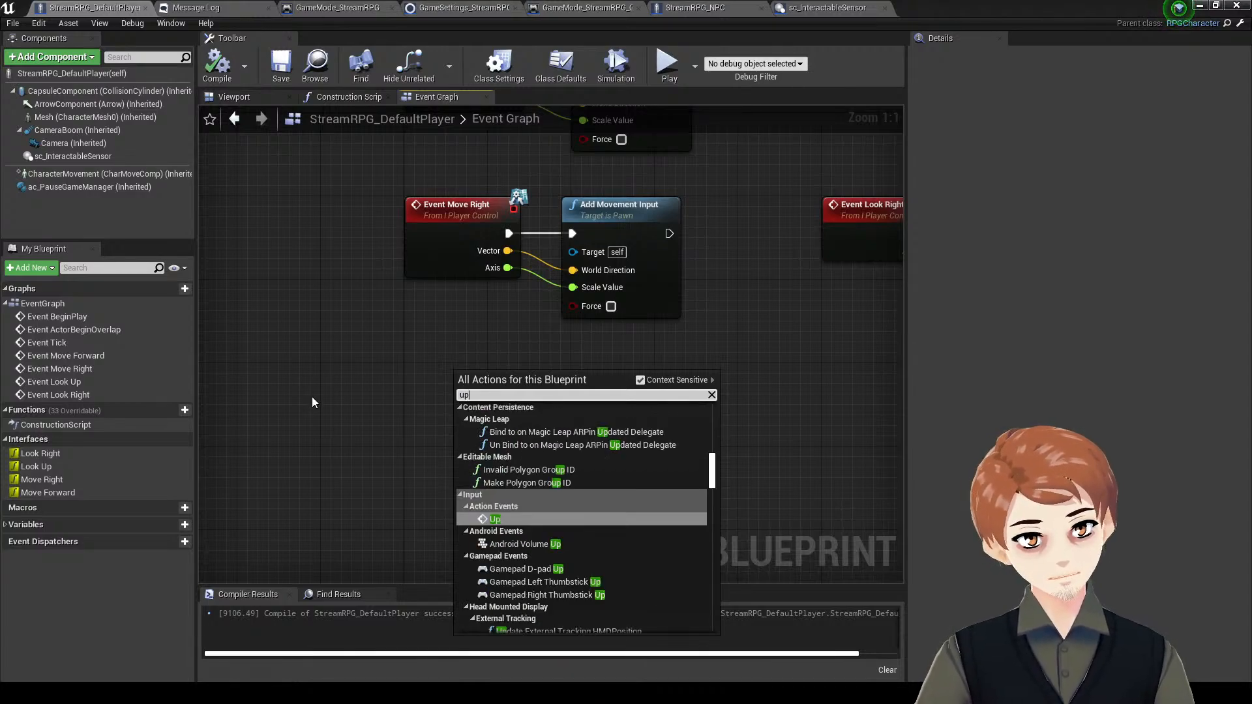
{"action": "key", "text": "Return"}
{"action": "key", "text": "Delete"}
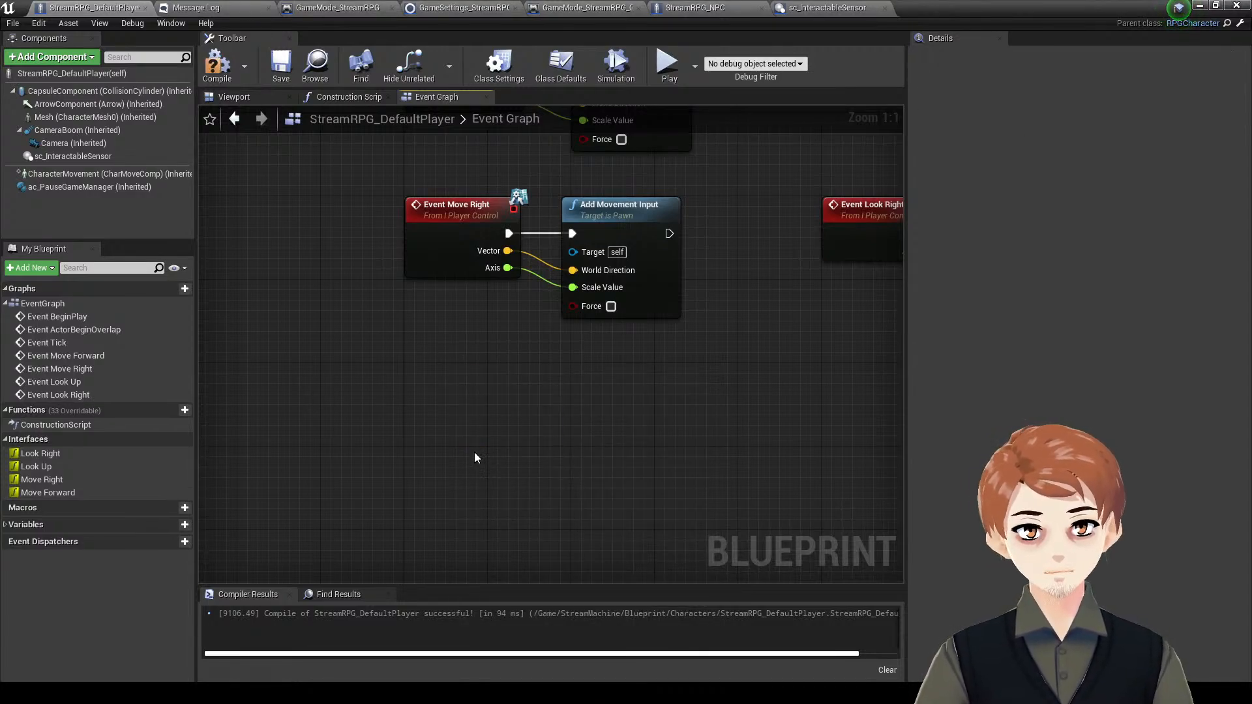
- Add a gamepad input key event to the empty area below Event Move Right
{"action": "right_click", "coordinate": [475, 452]}
{"action": "type", "text": "q"}
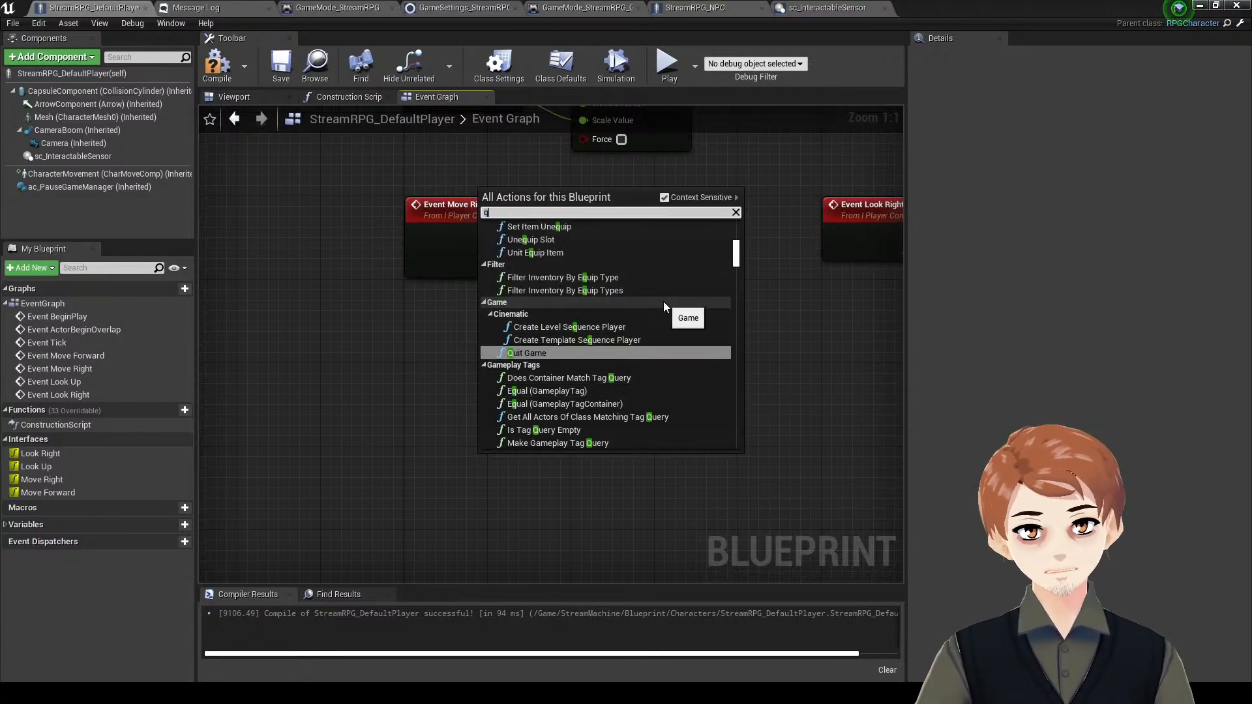
{"action": "key", "text": "BackSpace"}
{"action": "type", "text": "g"}
{"action": "key", "text": "BackSpace"}
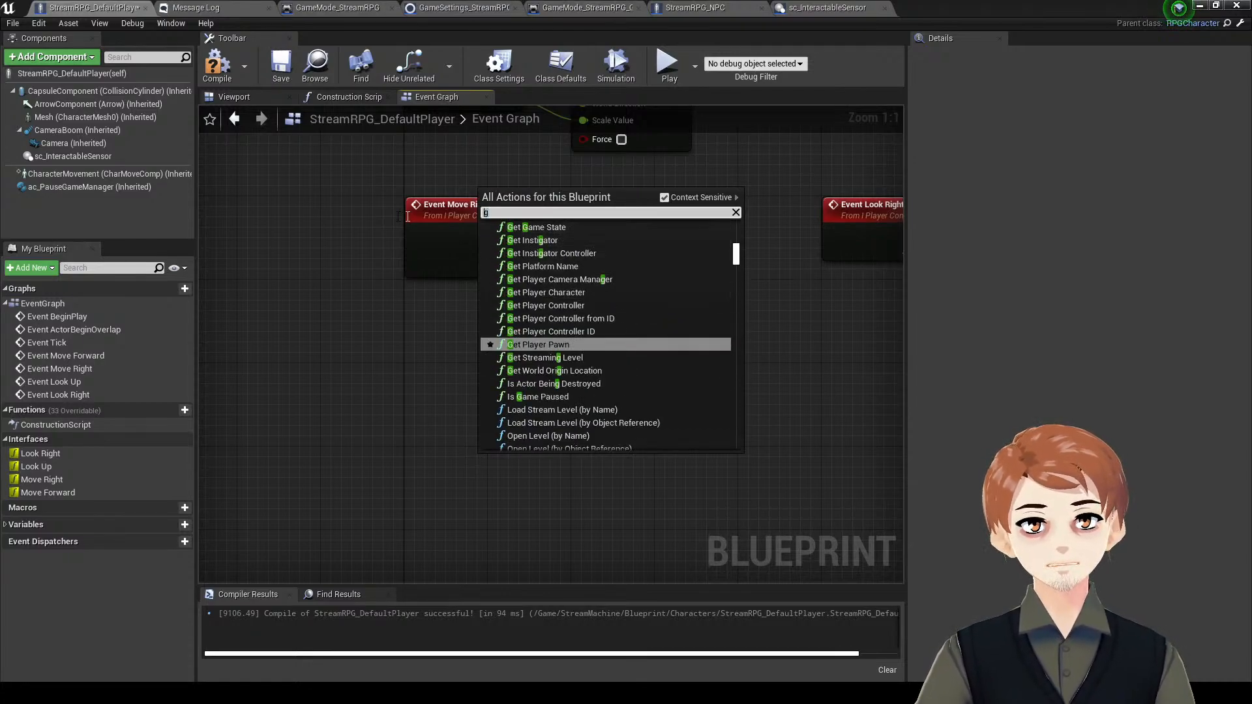
{"action": "type", "text": "f"}
{"action": "key", "text": "BackSpace"}
{"action": "type", "text": "a"}
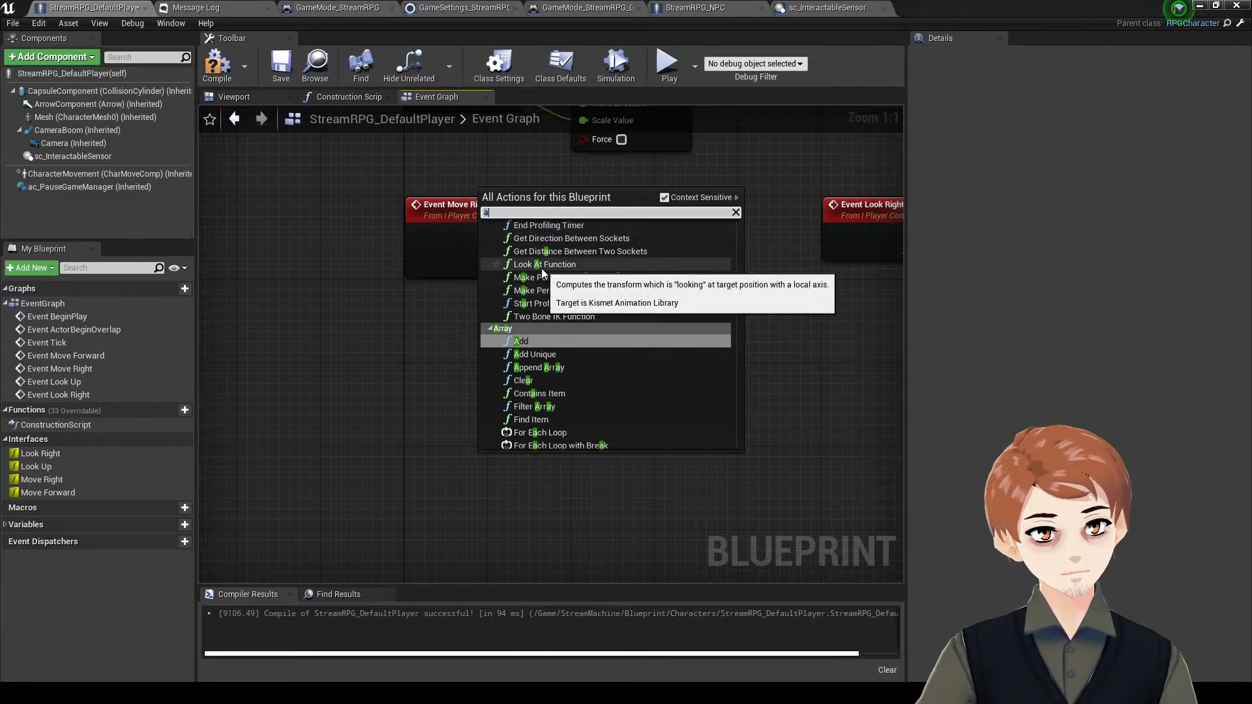
{"action": "key", "text": "BackSpace"}
{"action": "type", "text": "gamepad"}
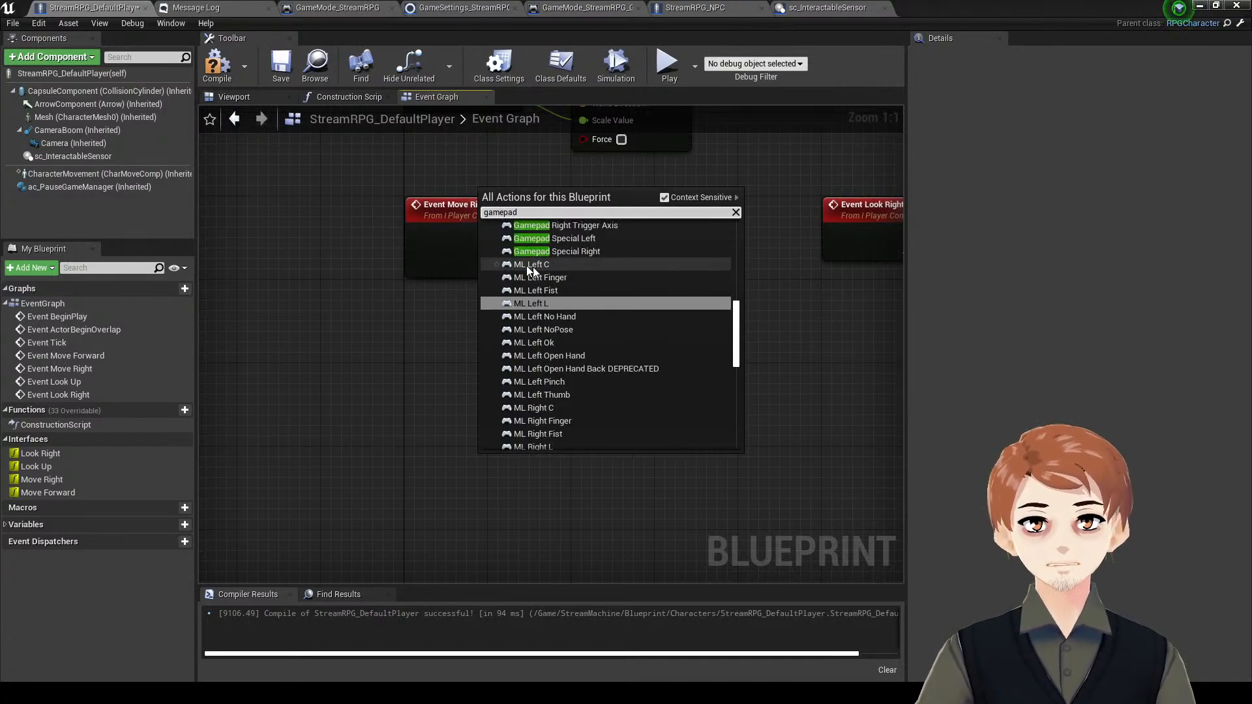
{"action": "key", "text": "Return"}
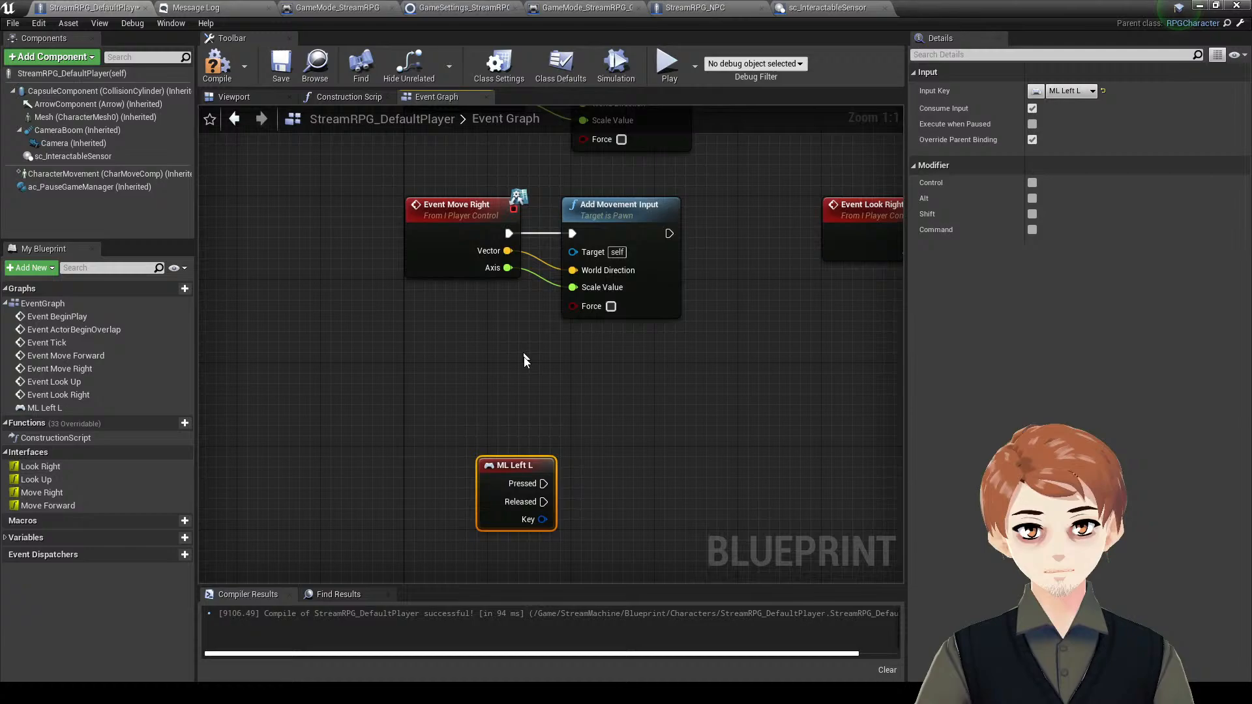
- Set the new event's input key to E and align the node under Event Move Right
{"action": "left_click", "coordinate": [1033, 97]}
{"action": "key", "text": "e"}
{"action": "left_click_drag", "start_coordinate": [490, 486], "coordinate": [427, 478]}
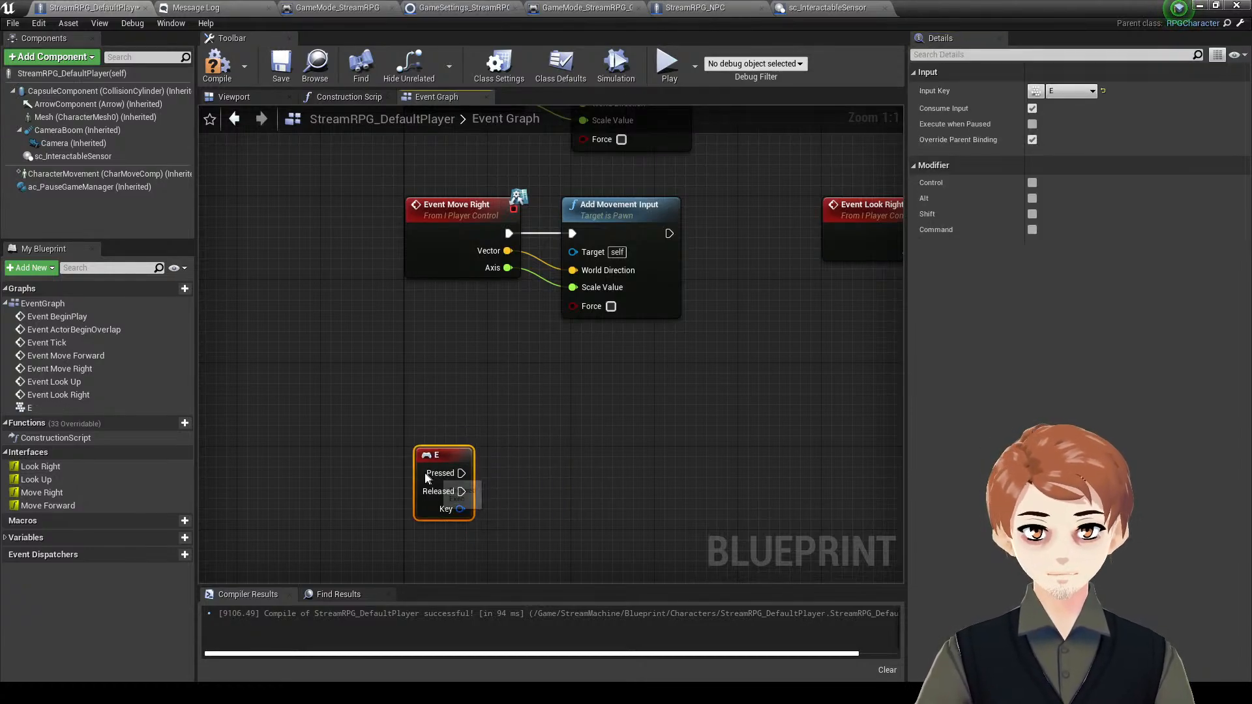
- Add an sc_InteractableSensor reference and call Attempt Interact on it when the E event is pressed
{"action": "left_click_drag", "start_coordinate": [134, 156], "coordinate": [461, 475]}
{"action": "type", "text": "attemp"}
{"action": "key", "text": "Return"}
{"action": "left_click_drag", "start_coordinate": [441, 458], "coordinate": [431, 458]}
{"action": "left_click_drag", "start_coordinate": [608, 479], "coordinate": [605, 467]}
{"action": "right_click_drag", "start_coordinate": [595, 421], "coordinate": [564, 353]}
- Compile and save StreamRPG_DefaultPlayer with the new interact event
{"action": "left_click_drag", "start_coordinate": [971, 3], "coordinate": [872, 144]}
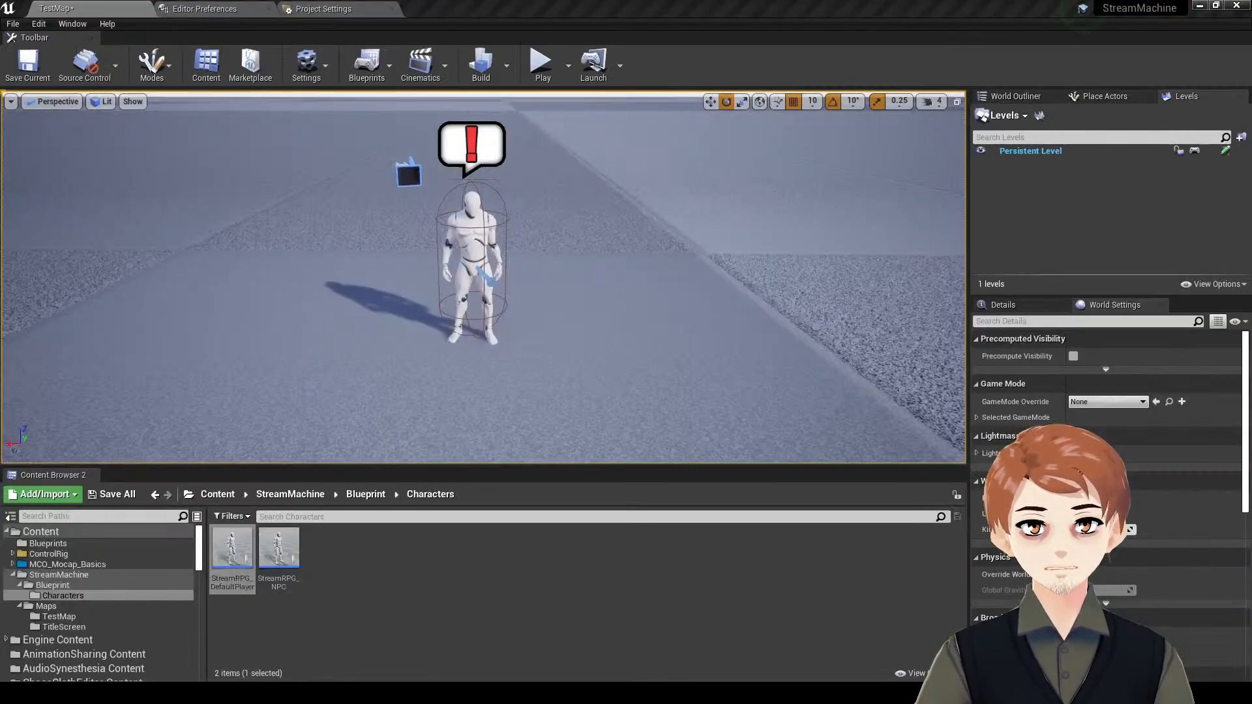
{"action": "left_click_drag", "start_coordinate": [710, 6], "coordinate": [709, 3]}
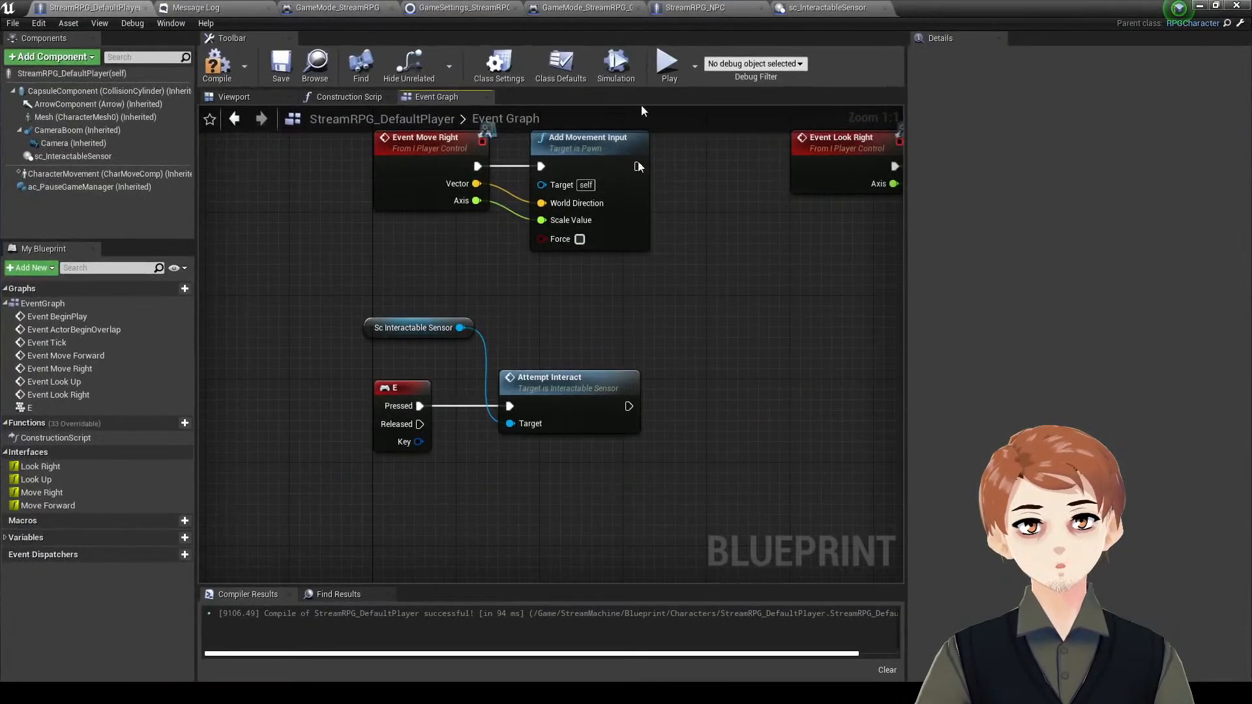
{"action": "left_click", "coordinate": [224, 70]}
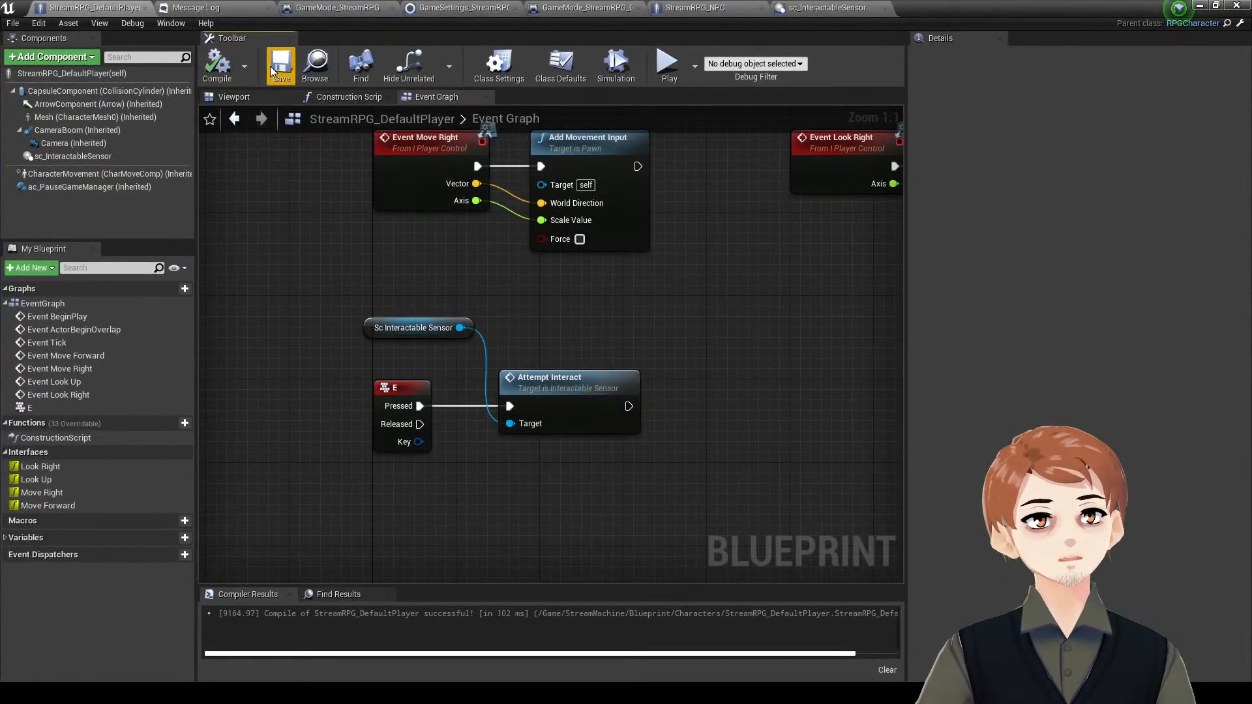
{"action": "left_click", "coordinate": [281, 68]}
- Open the sensor's Attempt Interact function and examine its nodes and the Registered Interactables variable
{"action": "right_click_drag", "start_coordinate": [422, 293], "coordinate": [438, 302]}
{"action": "right_click_drag", "start_coordinate": [594, 301], "coordinate": [609, 330]}
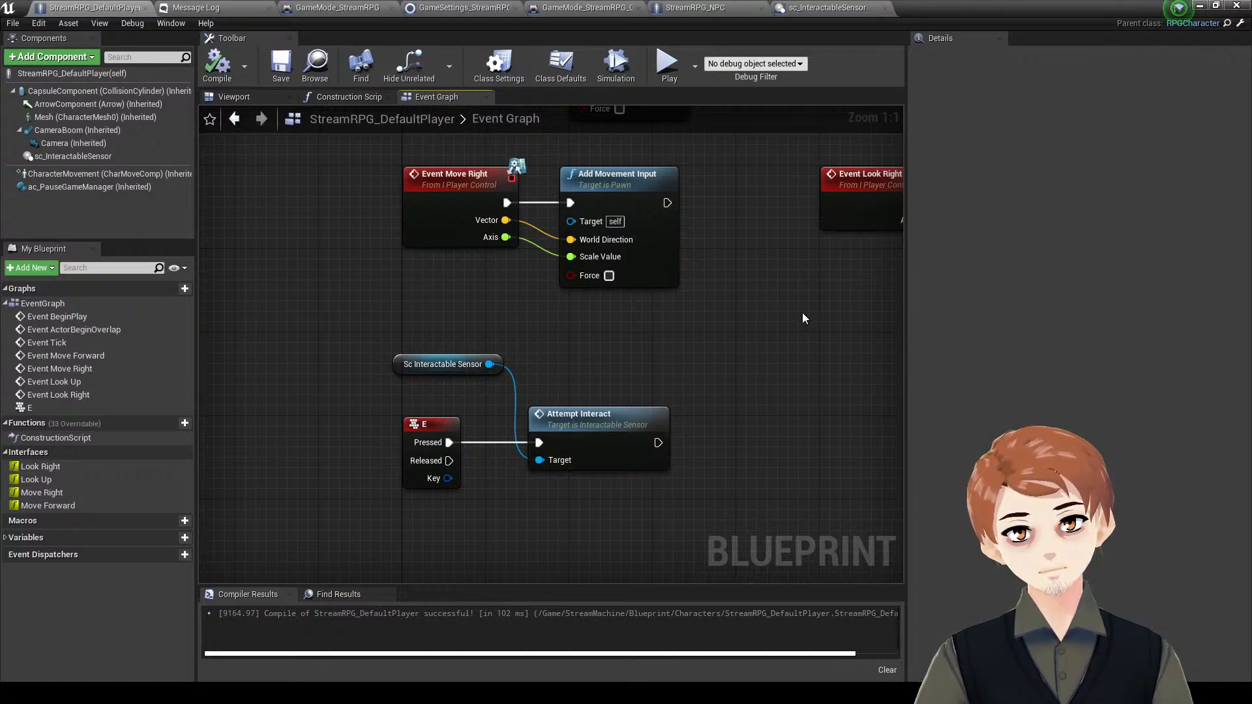
{"action": "double_click", "coordinate": [595, 442]}
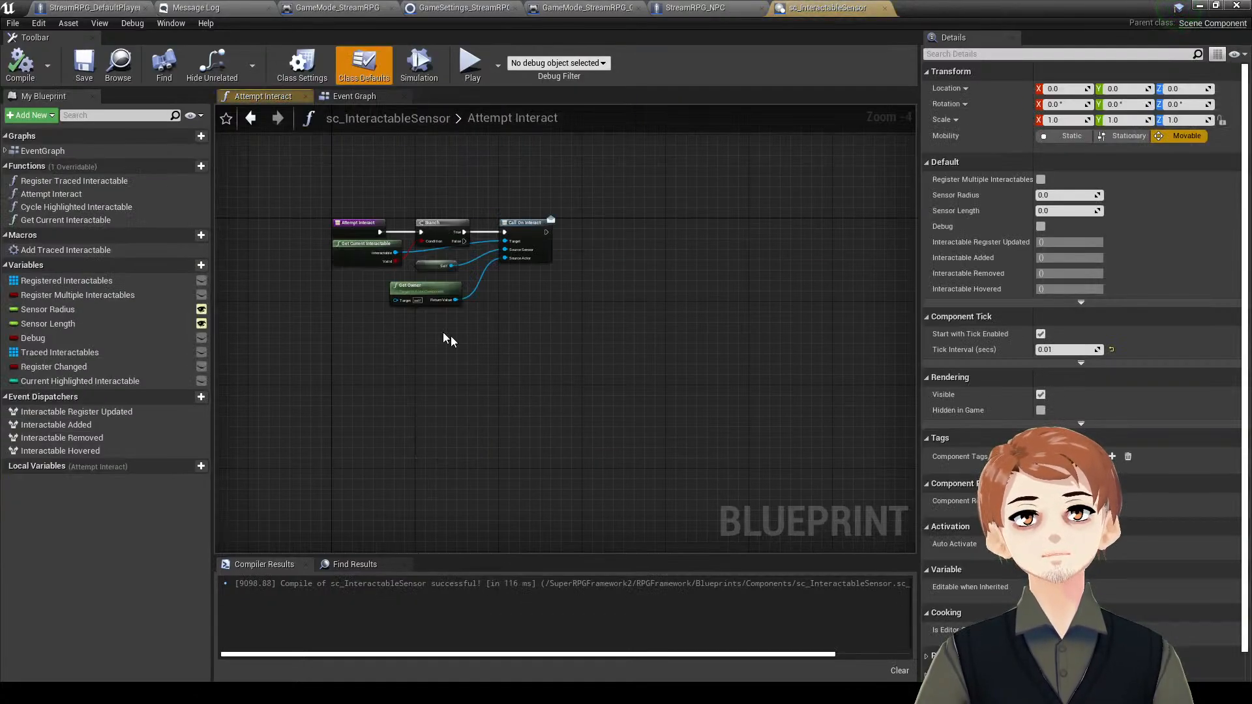
{"action": "scroll", "coordinate": [457, 369], "scroll_direction": "up", "scroll_amount": 4}
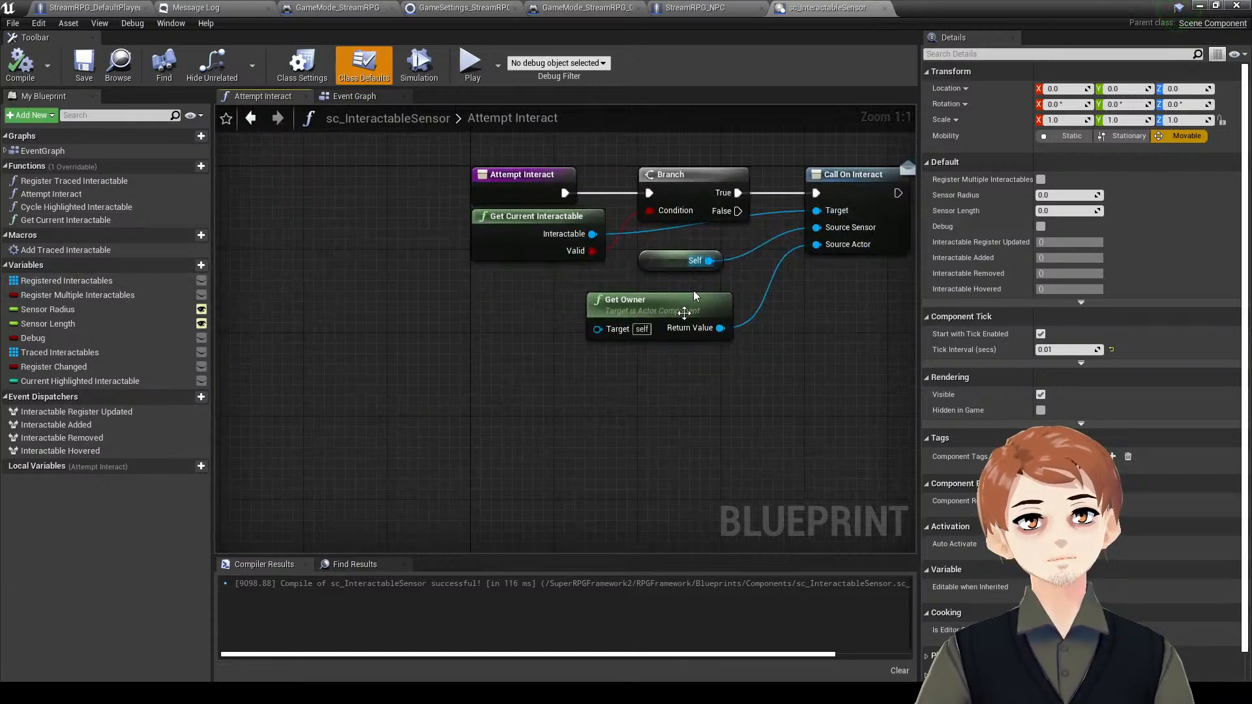
{"action": "left_click", "coordinate": [83, 282]}
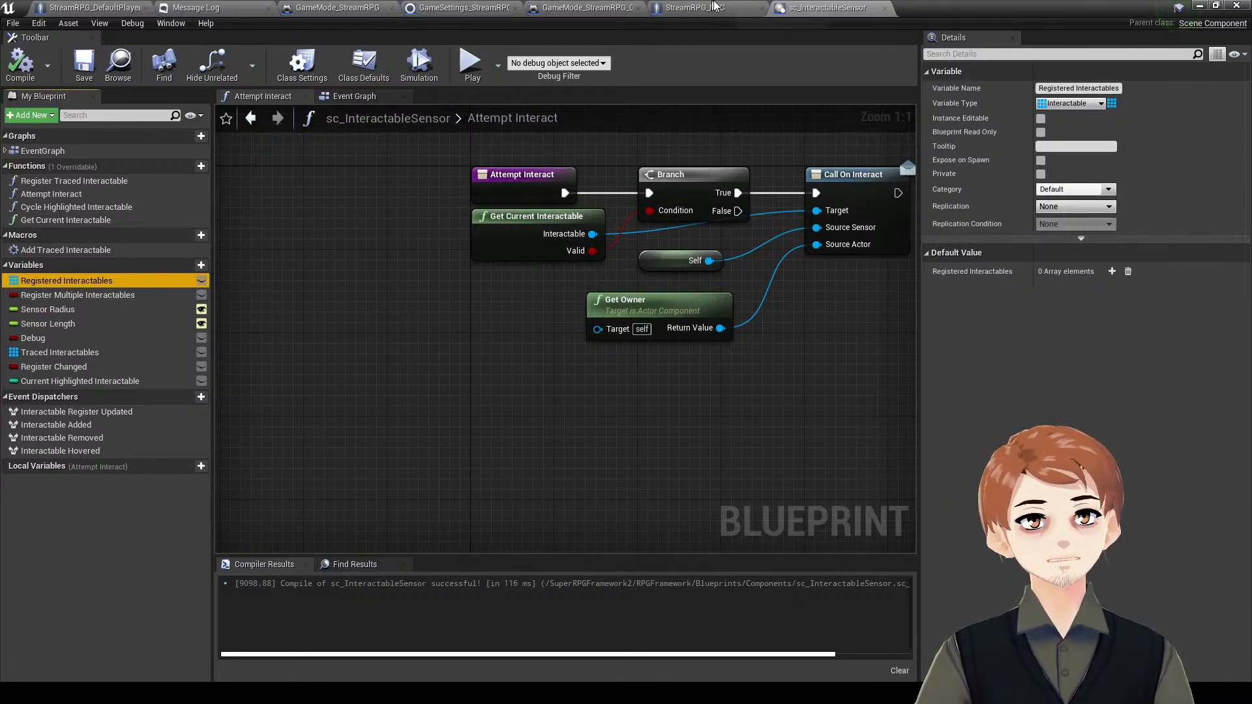
- Return to StreamRPG_DefaultPlayer's Event Graph and reopen the Attempt Interact function to review how it calls On Interact
{"action": "left_click", "coordinate": [695, 7]}
{"action": "left_click", "coordinate": [615, 7]}
{"action": "left_click", "coordinate": [450, 7]}
{"action": "left_click", "coordinate": [85, 7]}
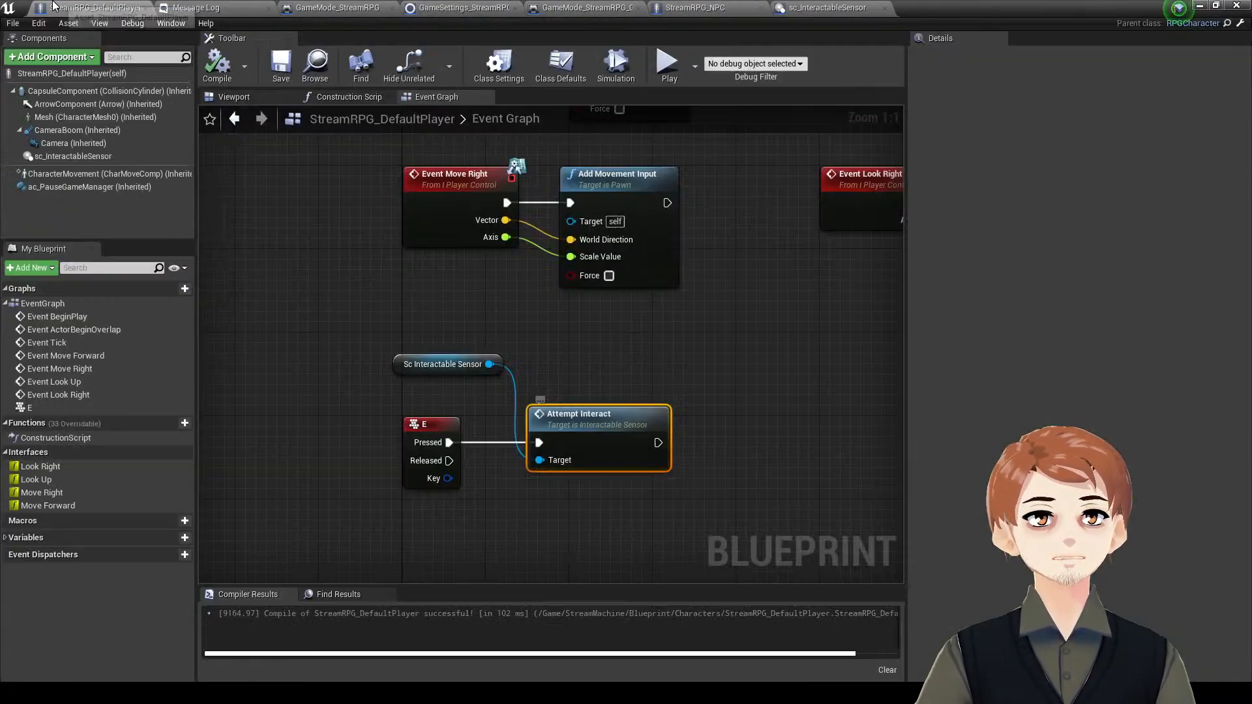
{"action": "right_click_drag", "start_coordinate": [638, 411], "coordinate": [630, 350]}
{"action": "left_click_drag", "start_coordinate": [609, 363], "coordinate": [604, 366]}
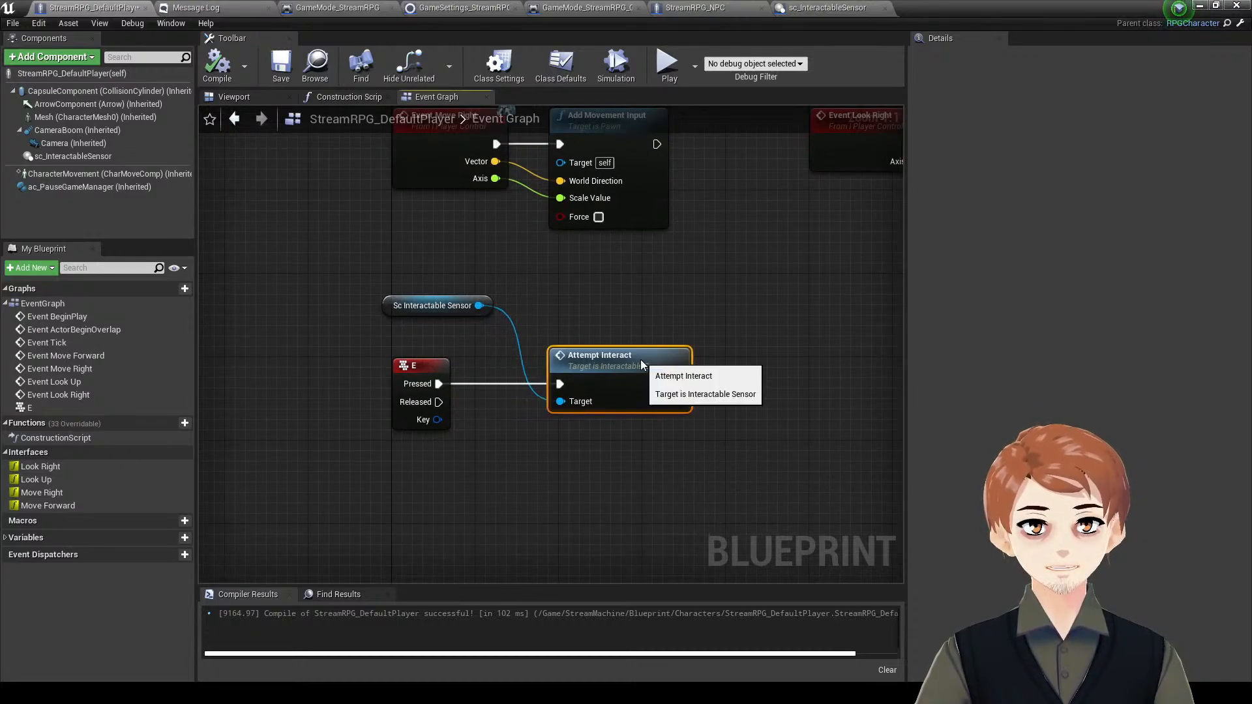
{"action": "double_click", "coordinate": [603, 360]}
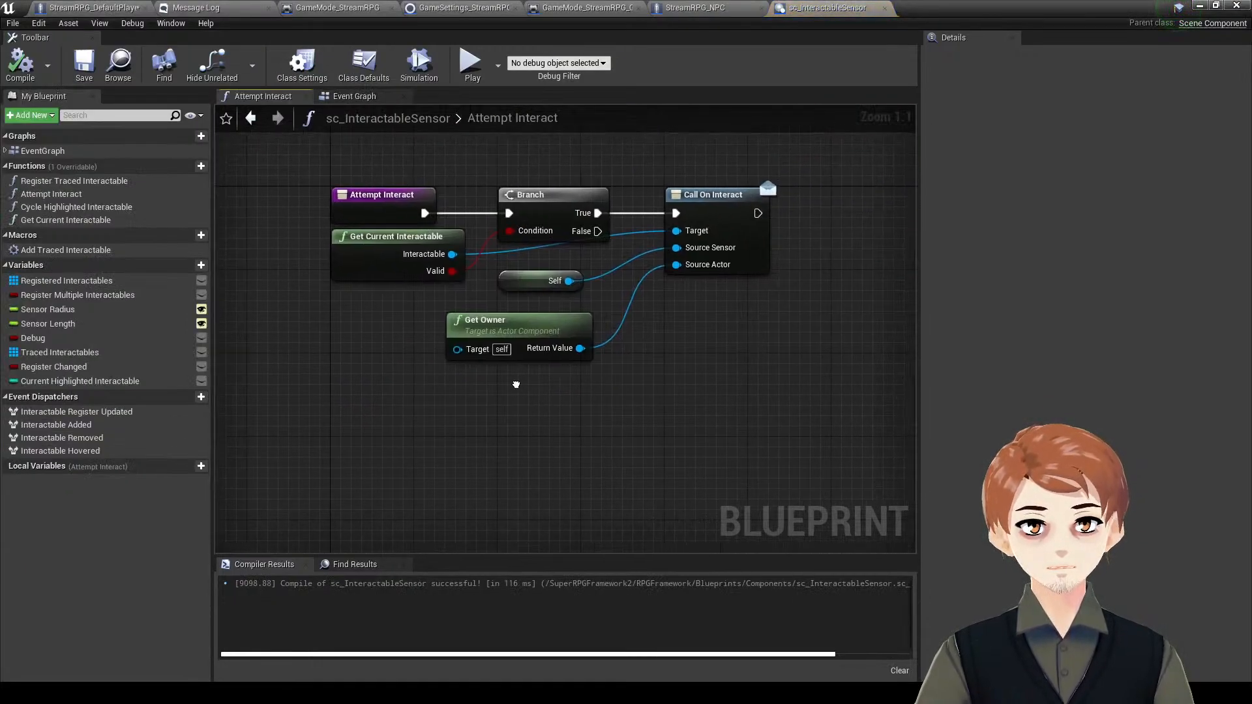
- Go back to StreamRPG_DefaultPlayer and search the actions available from the Sc Interactable Sensor reference for "first"
{"action": "left_click", "coordinate": [585, 8]}
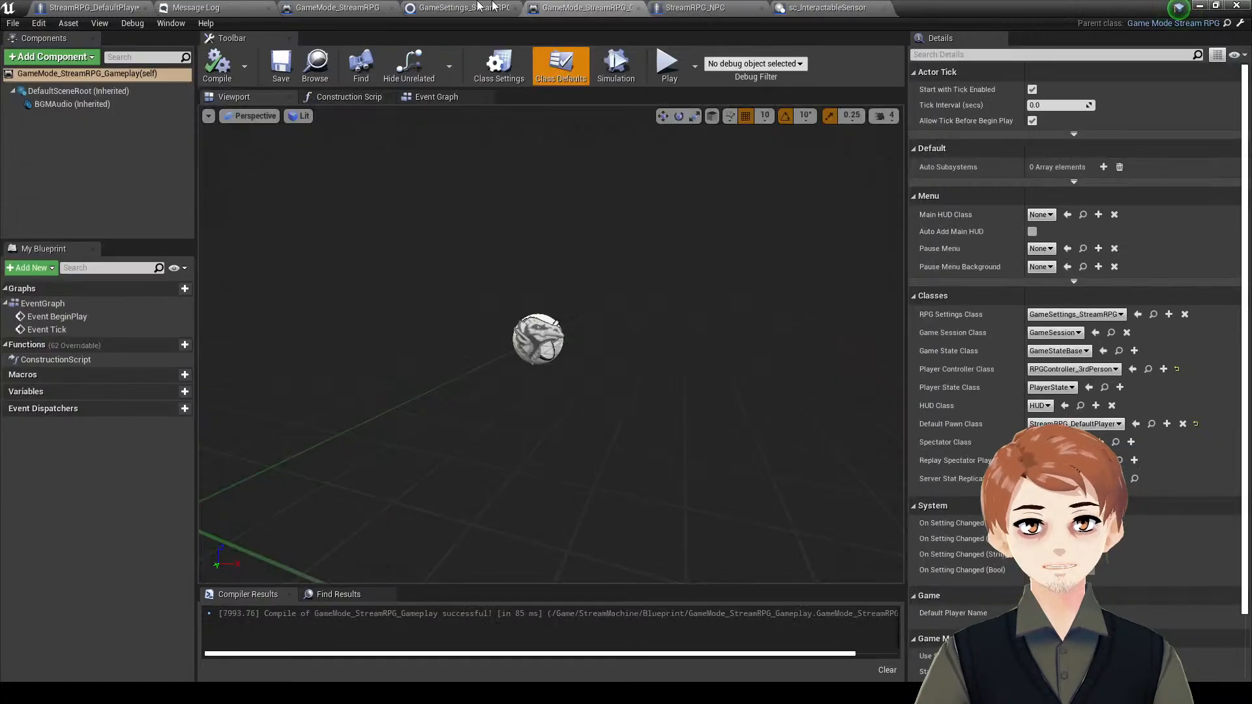
{"action": "left_click", "coordinate": [479, 7]}
{"action": "left_click", "coordinate": [340, 7]}
{"action": "left_click", "coordinate": [94, 7]}
{"action": "left_click_drag", "start_coordinate": [478, 306], "coordinate": [624, 300]}
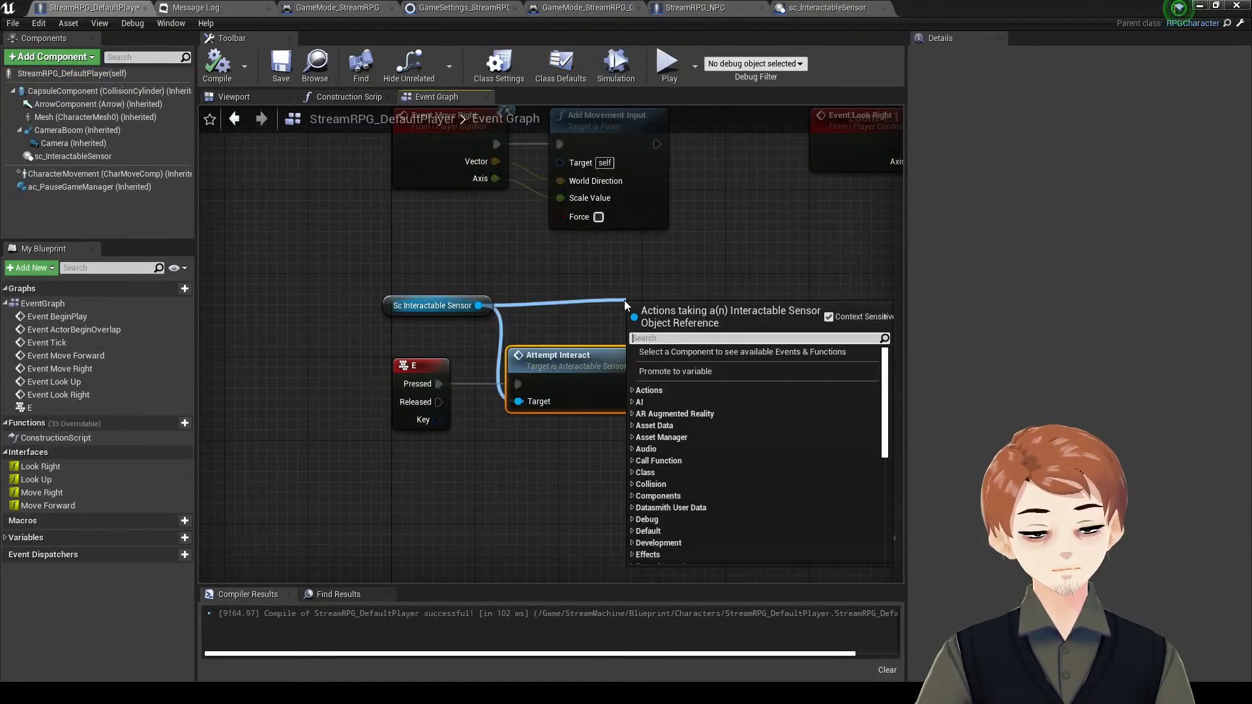
{"action": "type", "text": "first"}
{"action": "left_click", "coordinate": [531, 302]}
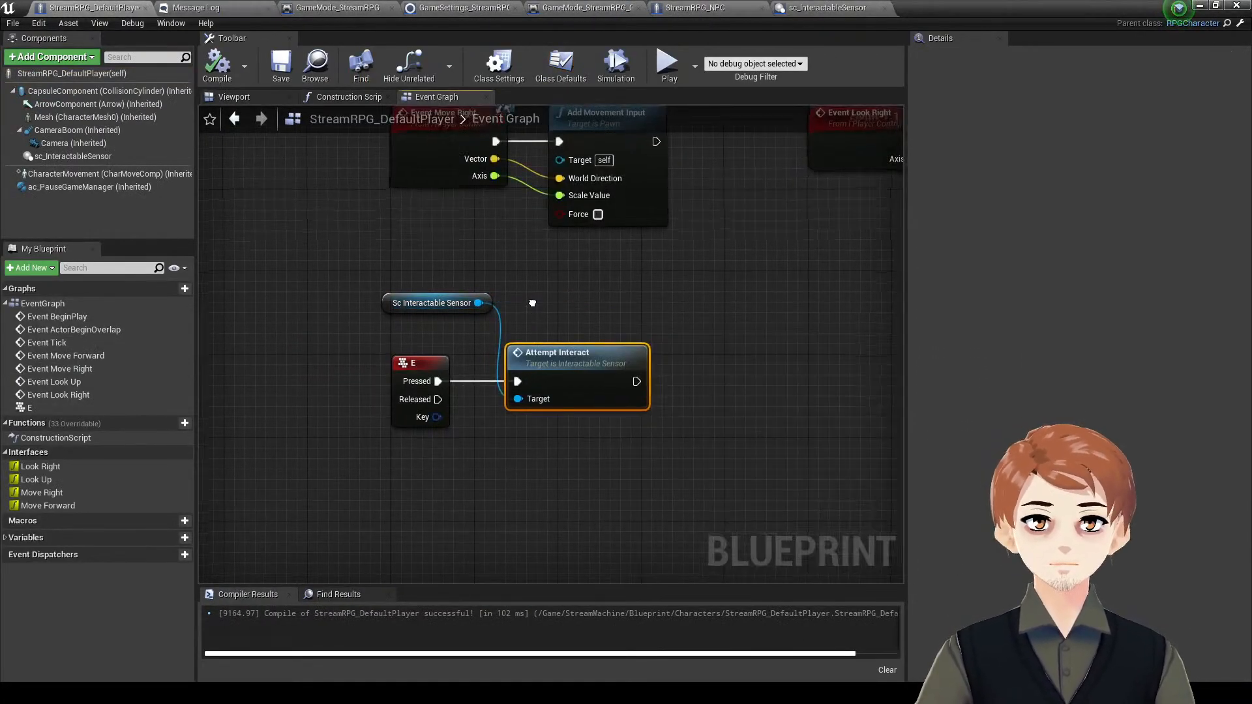
- Tidy the interact nodes by placing Sc Interactable Sensor above the E event and Attempt Interact beside it
{"action": "right_click_drag", "start_coordinate": [531, 302], "coordinate": [530, 289]}
{"action": "left_click_drag", "start_coordinate": [562, 365], "coordinate": [606, 363]}
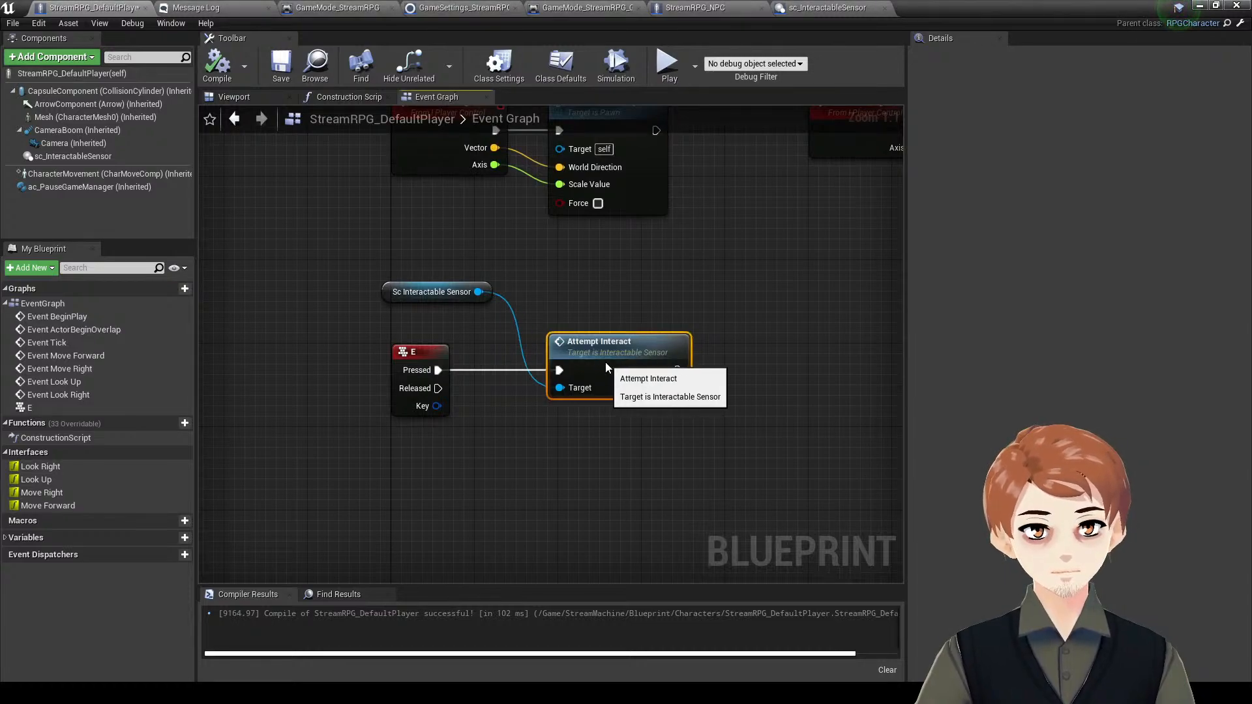
{"action": "left_click", "coordinate": [405, 300]}
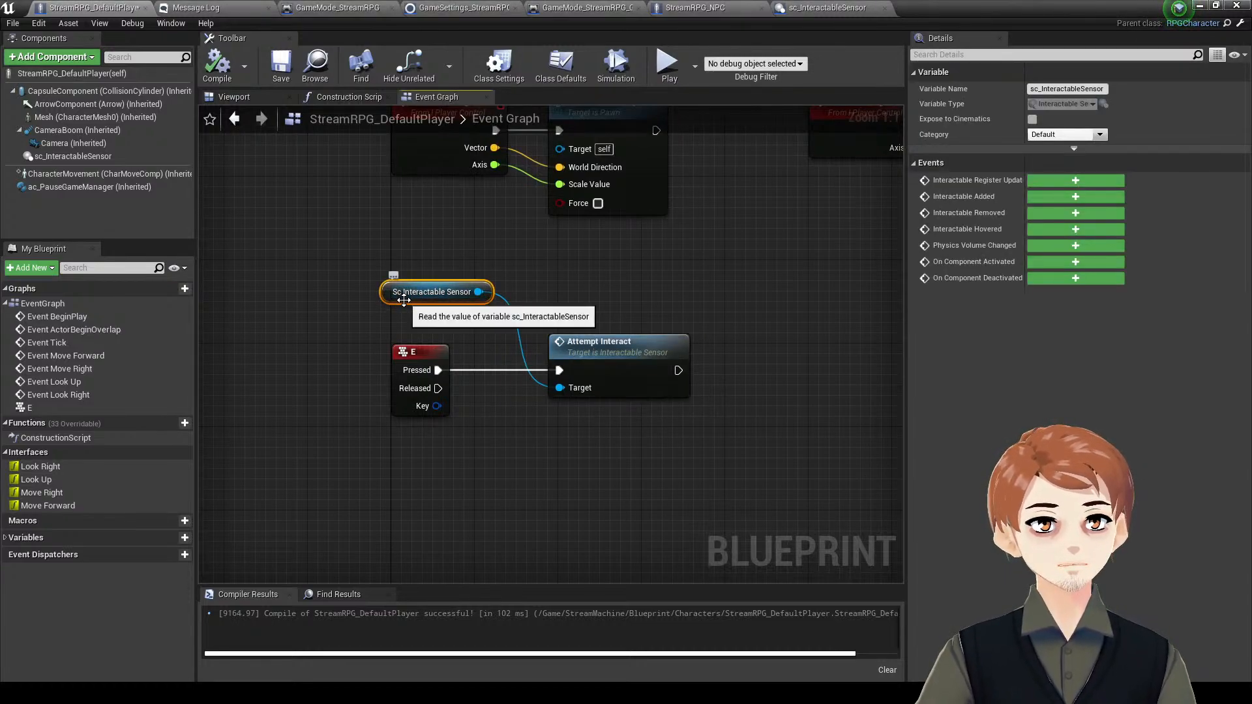
{"action": "left_click_drag", "start_coordinate": [405, 300], "coordinate": [426, 321]}
{"action": "left_click", "coordinate": [630, 359]}
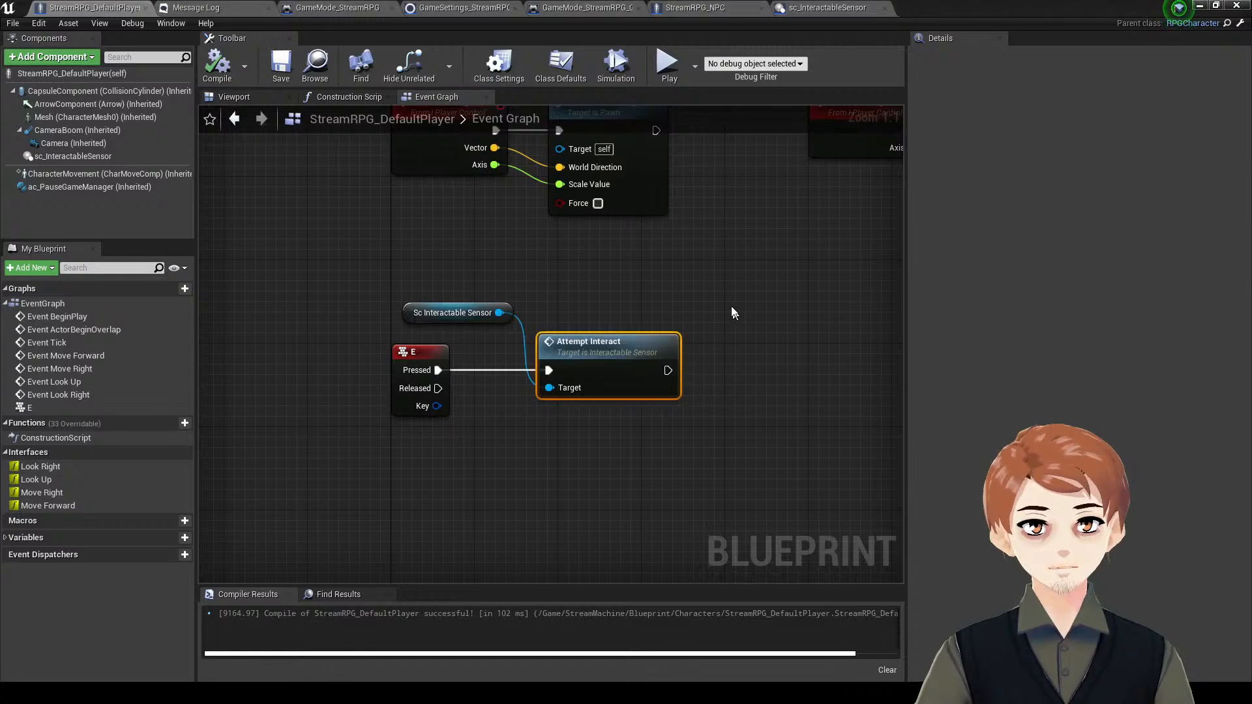
- Playtest the level full screen, running up to the NPC and interacting with it using E, and save the level
{"action": "left_click", "coordinate": [1199, 5]}
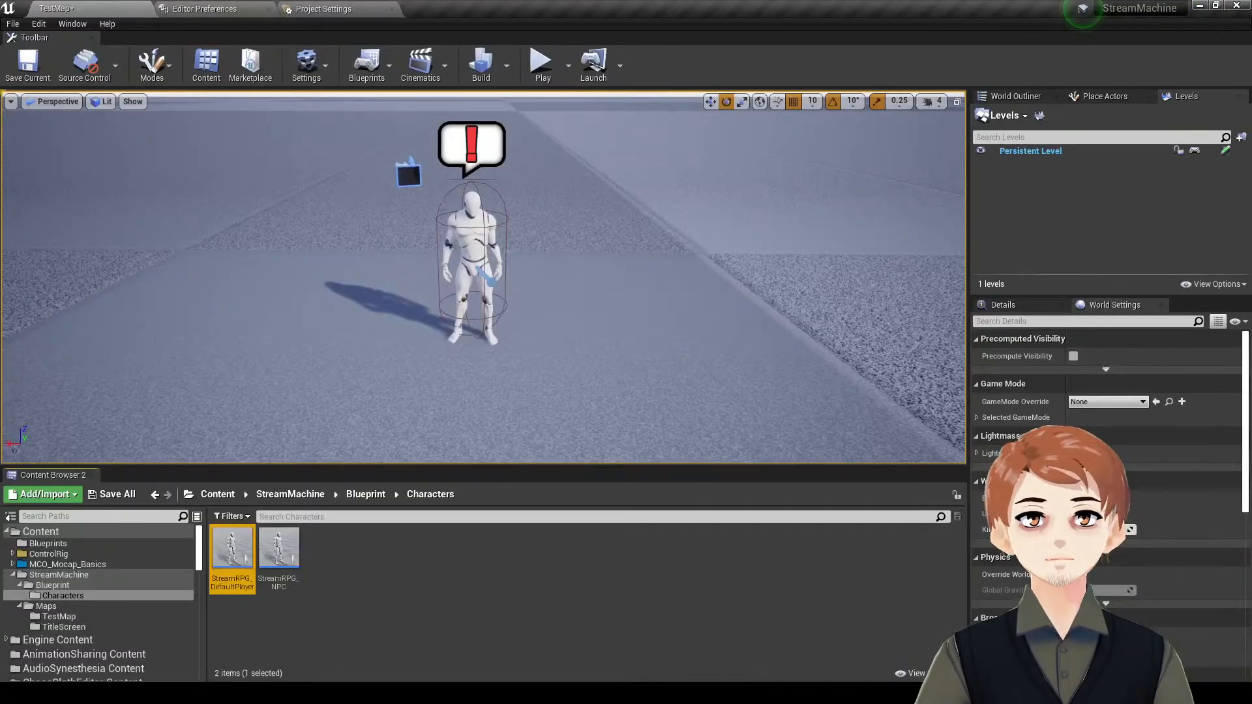
{"action": "key", "text": "alt+p"}
{"action": "key", "text": "F11"}
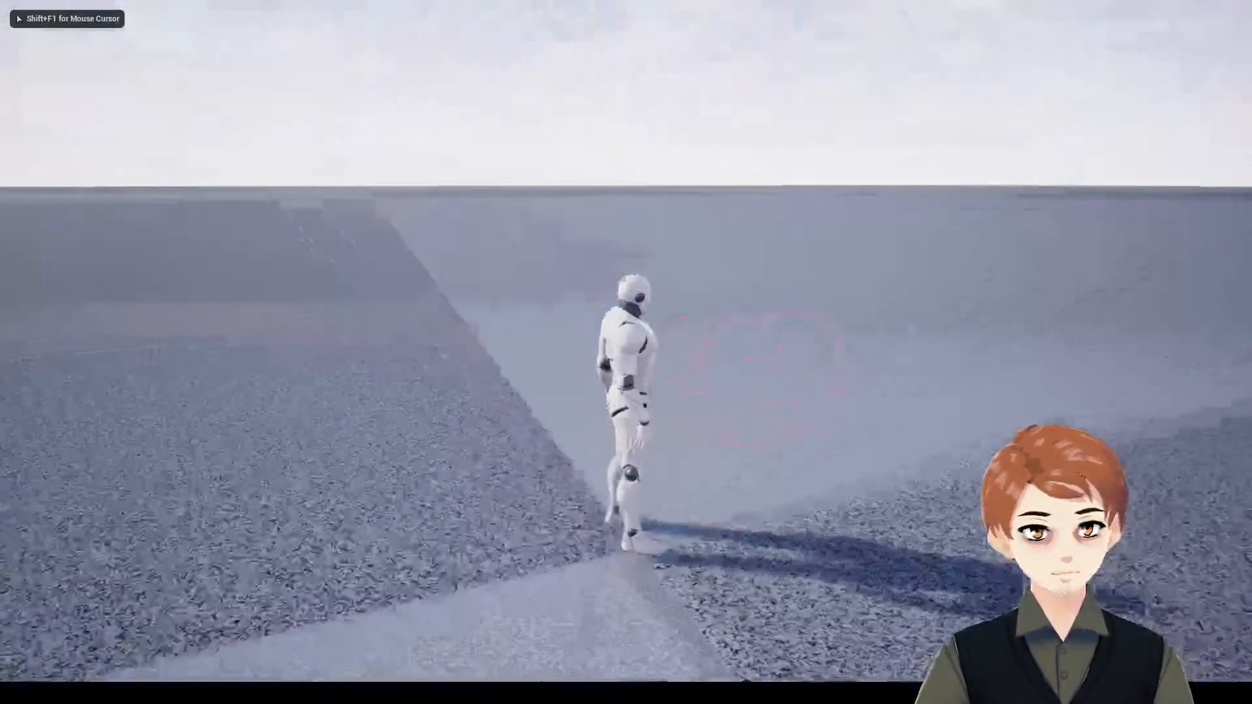
{"action": "key", "text": "w"}
{"action": "key", "text": "w"}
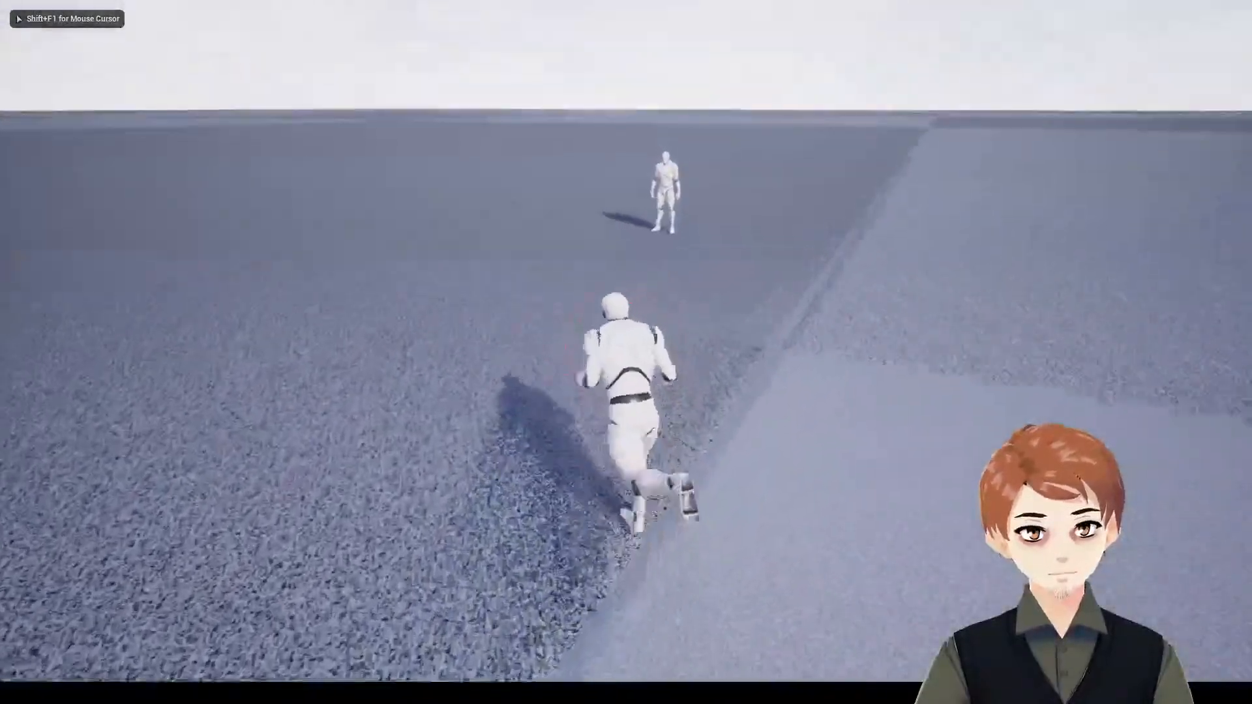
{"action": "key", "text": "e"}
{"action": "key", "text": "e"}
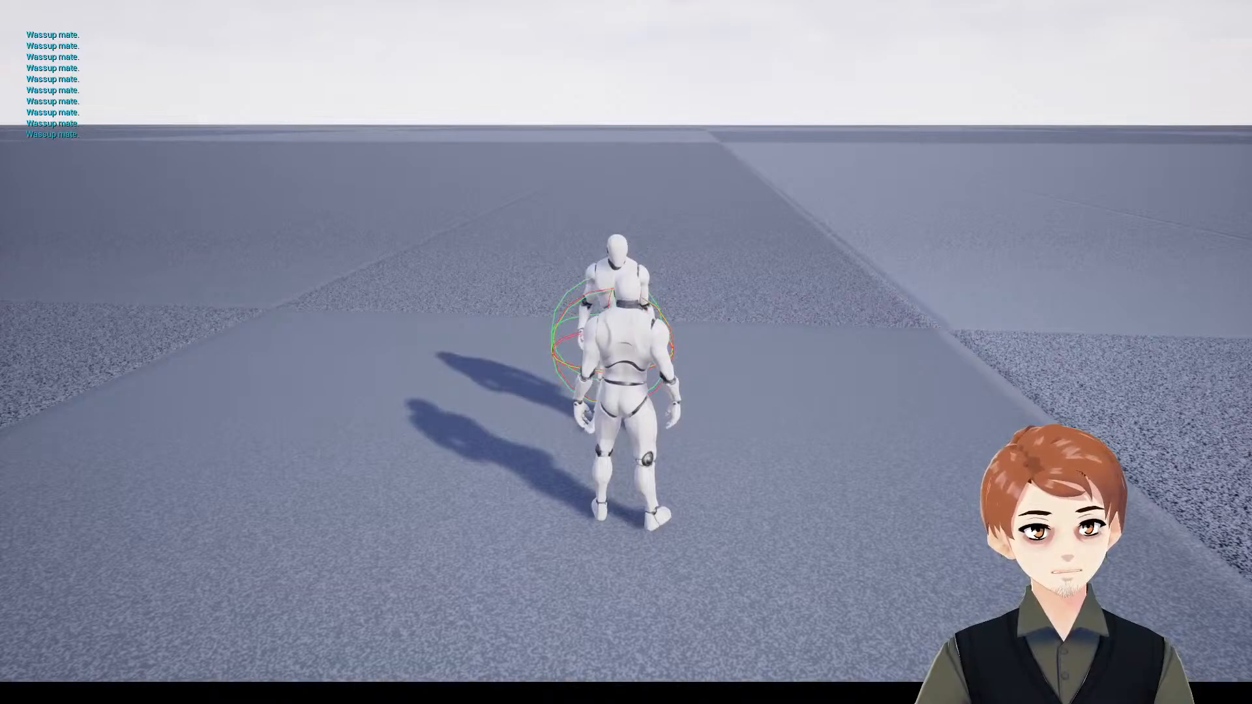
{"action": "key", "text": "Escape"}
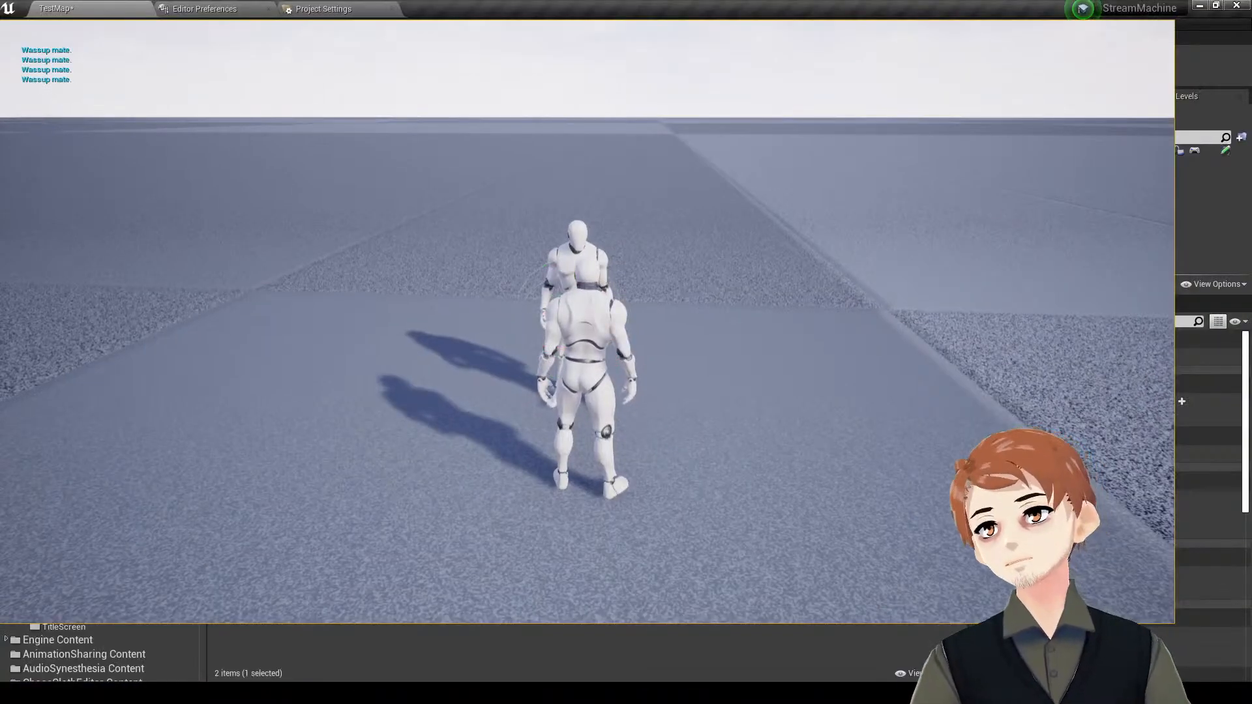
{"action": "key", "text": "ctrl+s"}
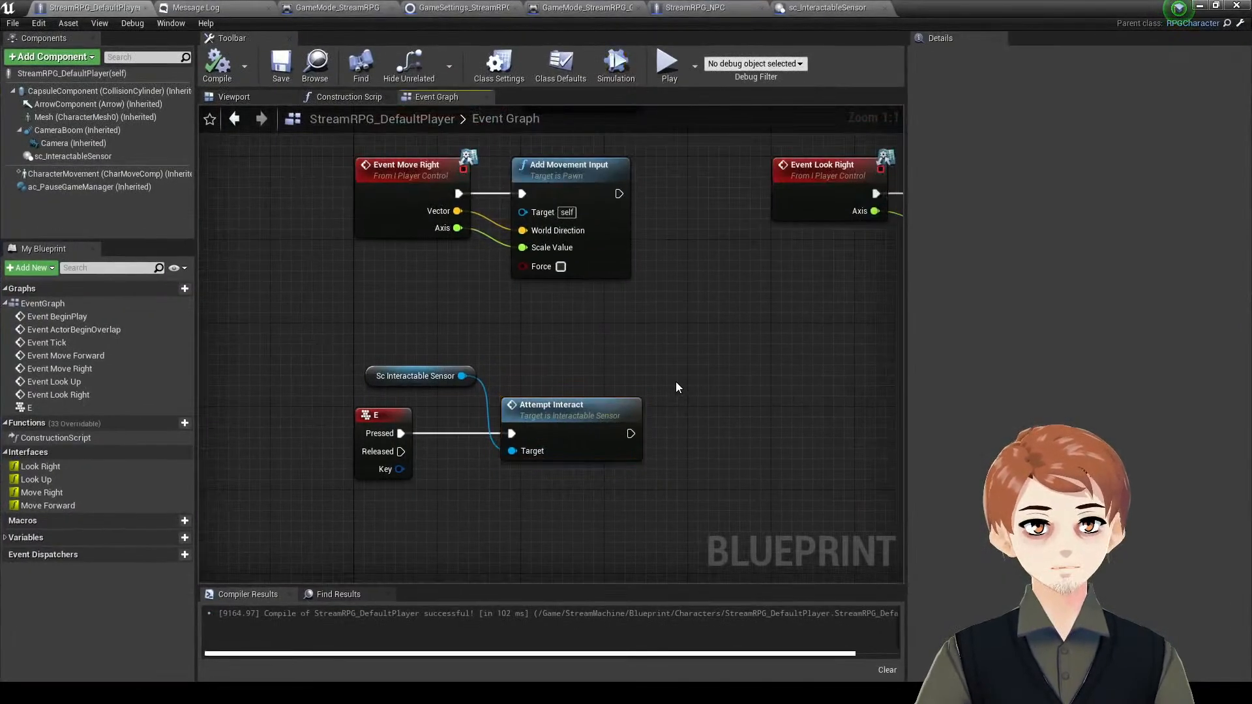
- Select the CameraBoom in StreamRPG_DefaultPlayer's viewport to inspect its settings
{"action": "left_click", "coordinate": [269, 95]}
{"action": "right_click_drag", "start_coordinate": [570, 252], "coordinate": [542, 233]}
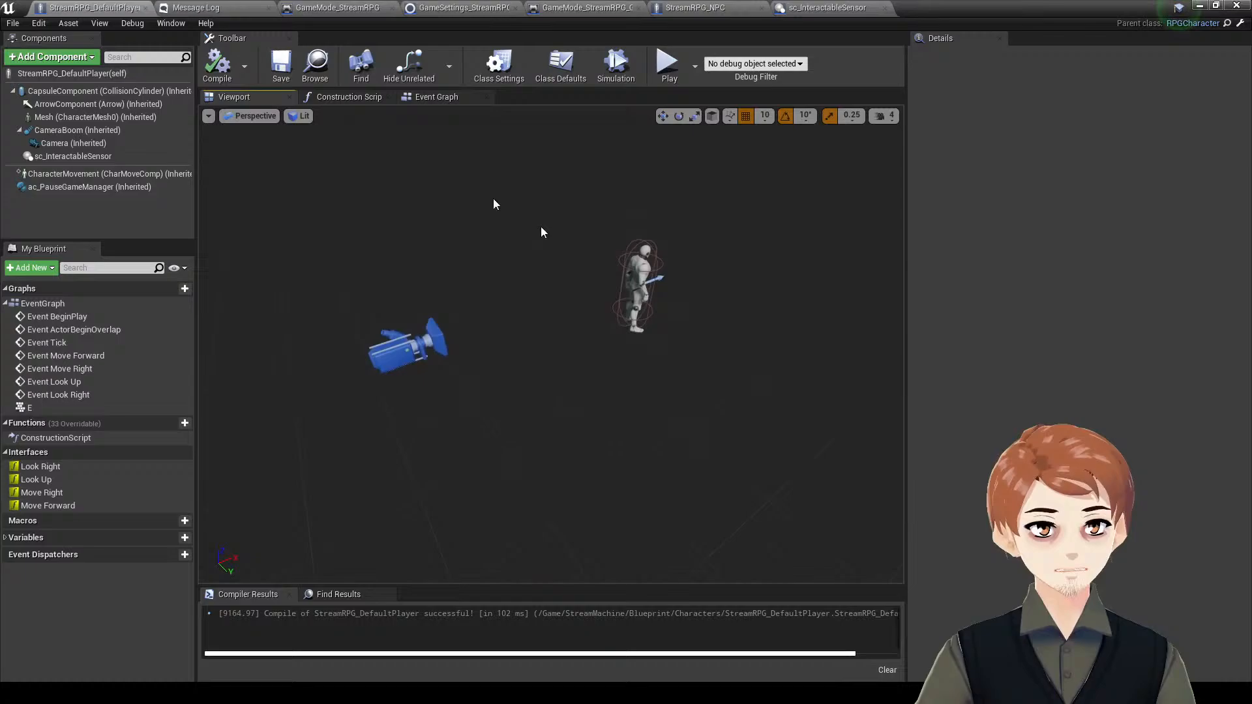
{"action": "left_click", "coordinate": [118, 131]}
{"action": "mouse_move", "coordinate": [659, 193]}
{"action": "right_mouse_down"}
{"action": "mouse_move", "coordinate": [642, 196]}
{"action": "mouse_move", "coordinate": [659, 194]}
{"action": "right_mouse_up"}
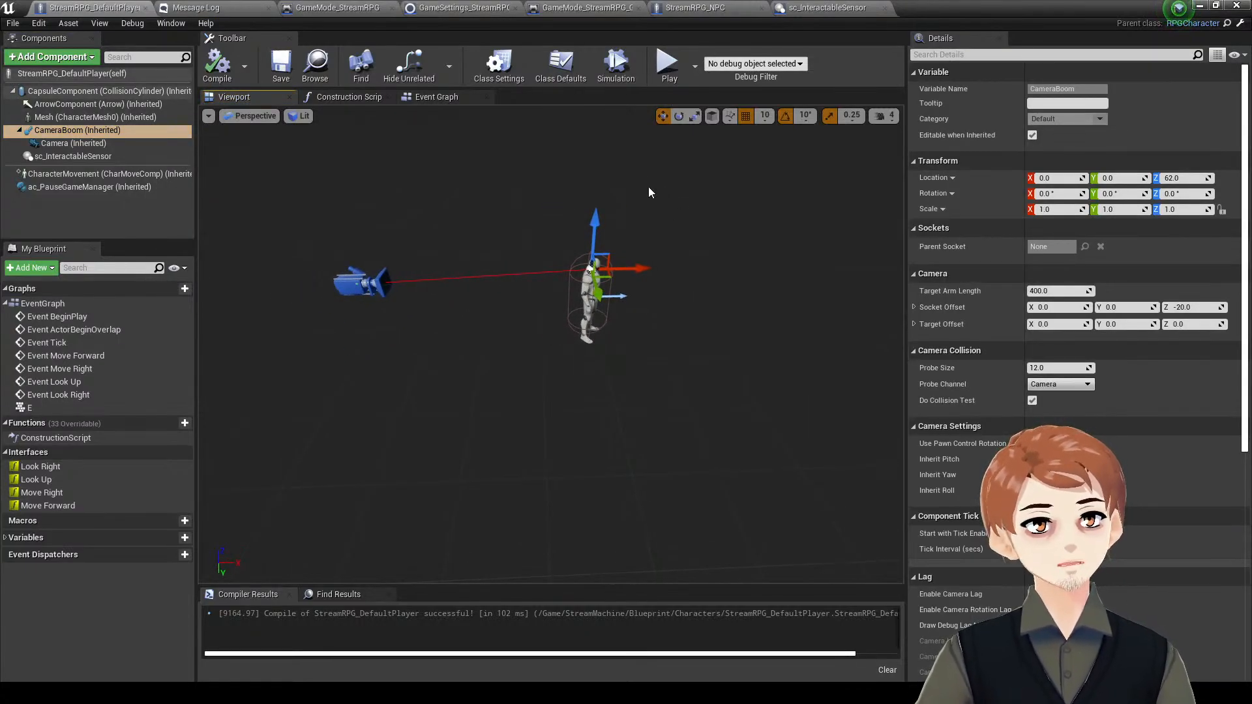
- Disconnect the execution of Event Look Up and Event Look Right from their controller pitch and yaw nodes, and compile and save
{"action": "left_click", "coordinate": [437, 96]}
{"action": "scroll", "coordinate": [607, 398], "scroll_direction": "up", "scroll_amount": 2}
{"action": "right_click_drag", "start_coordinate": [607, 397], "coordinate": [520, 455]}
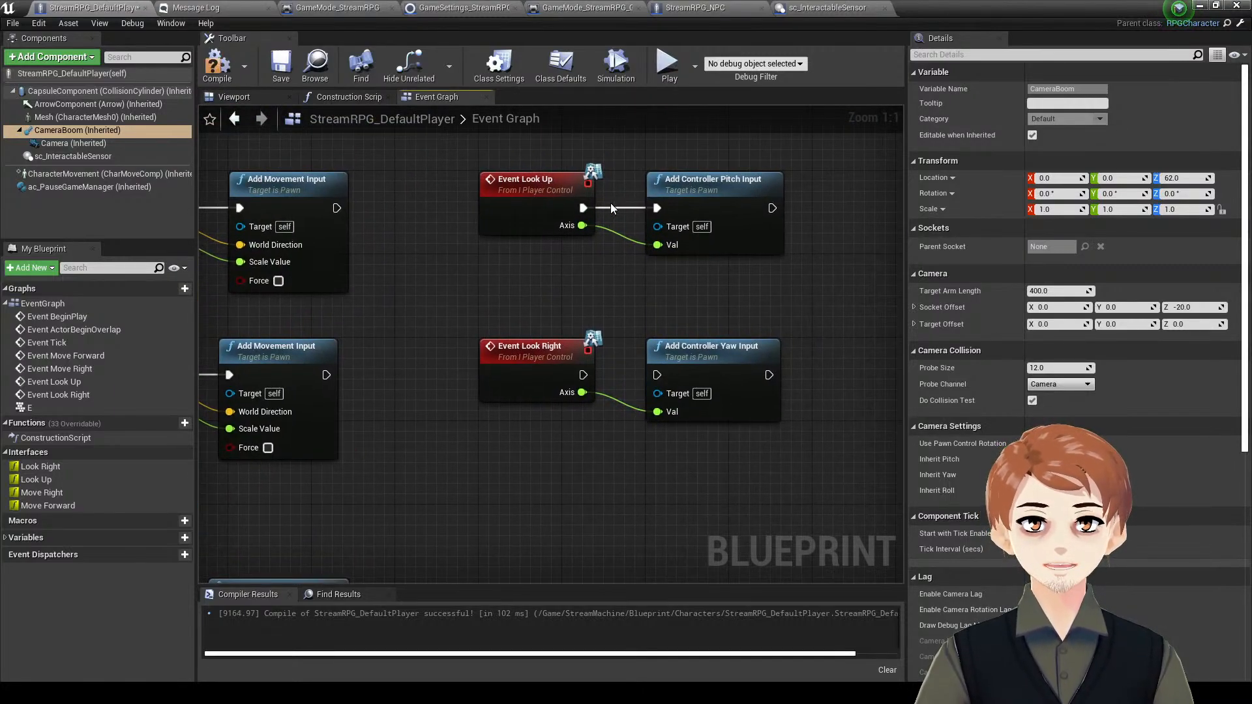
{"action": "left_click", "coordinate": [217, 65]}
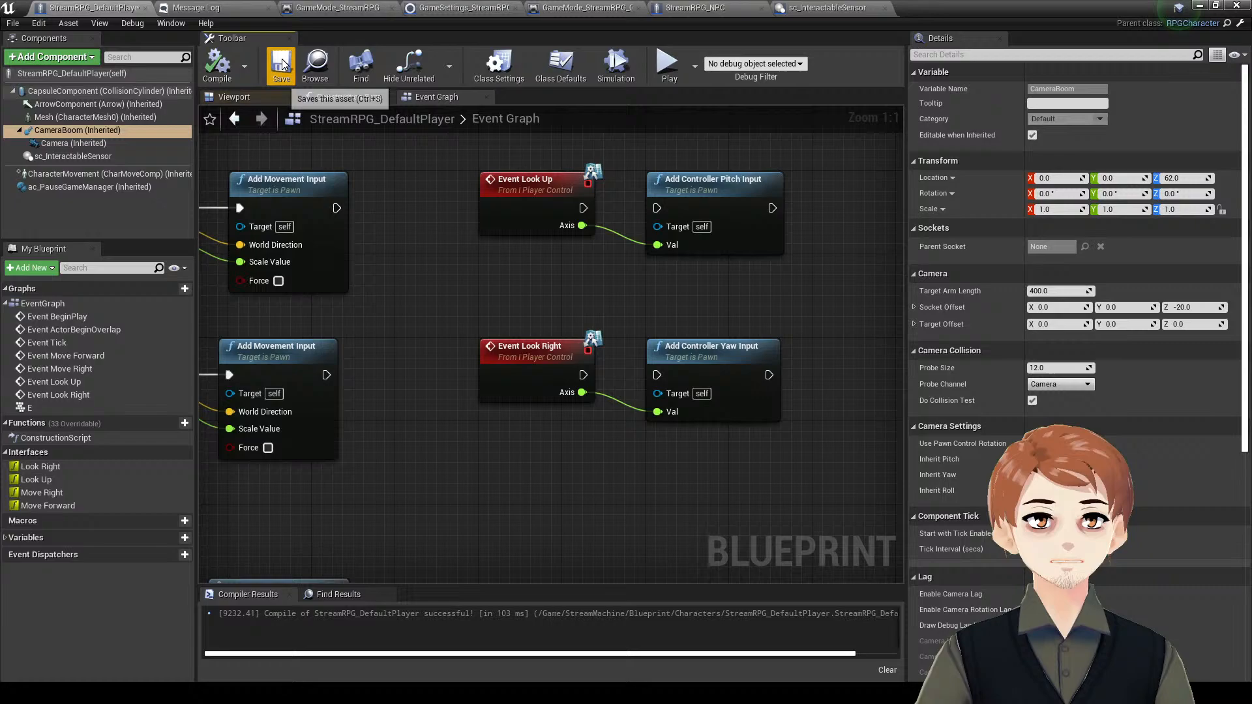
- Rotate the CameraBoom to -50° on Y, lower it to about Z -16, lengthen its target arm to about 1681, and compile and save
{"action": "left_click", "coordinate": [234, 96]}
{"action": "right_click_drag", "start_coordinate": [666, 268], "coordinate": [667, 248]}
{"action": "key", "text": "e"}
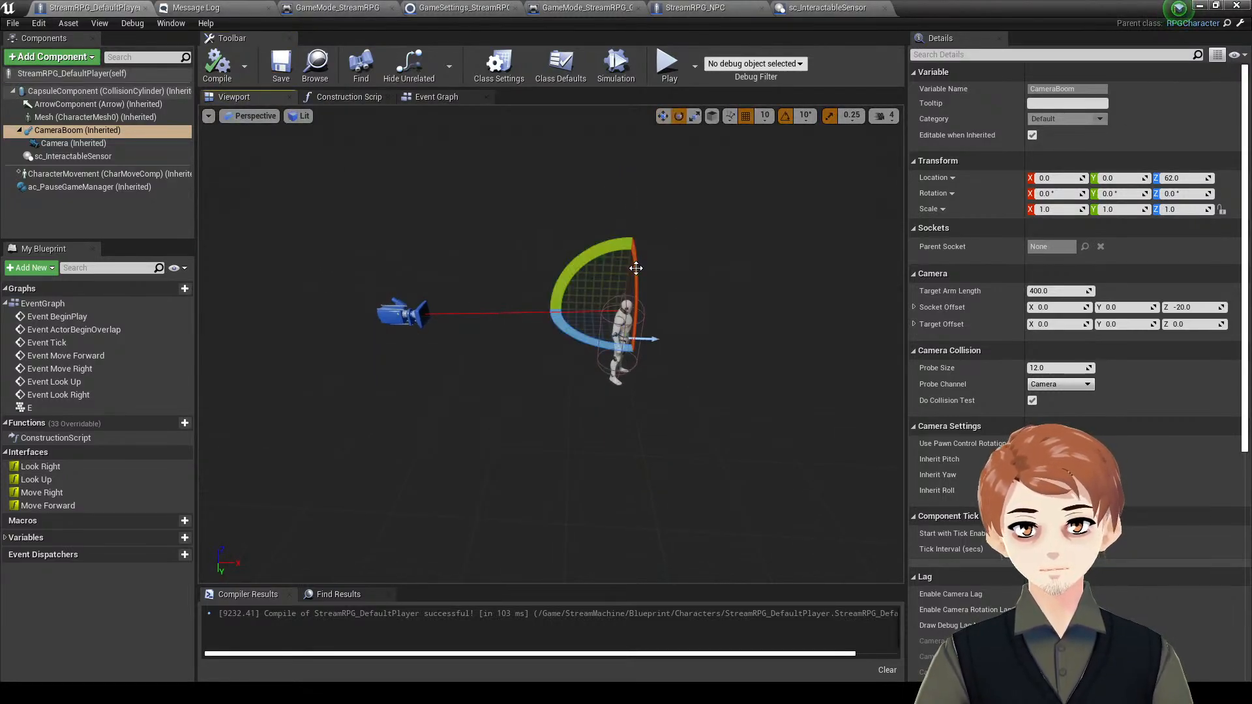
{"action": "left_click_drag", "start_coordinate": [619, 264], "coordinate": [624, 299]}
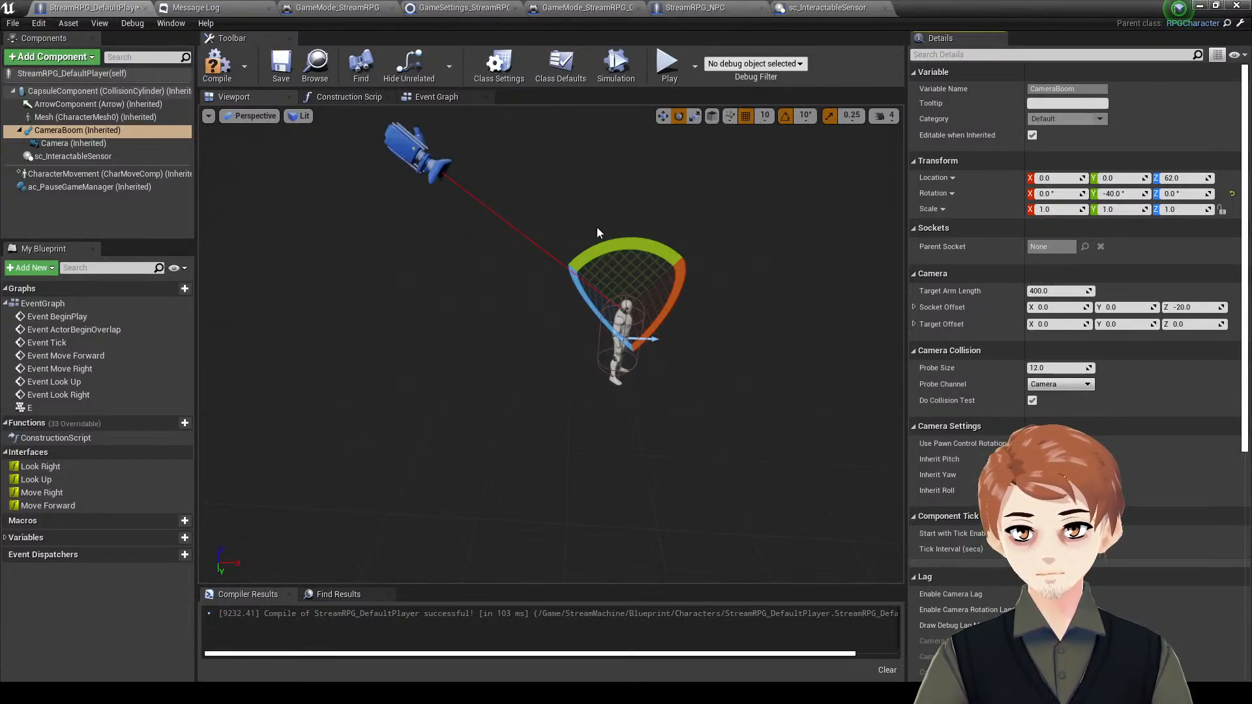
{"action": "left_click_drag", "start_coordinate": [597, 234], "coordinate": [600, 248]}
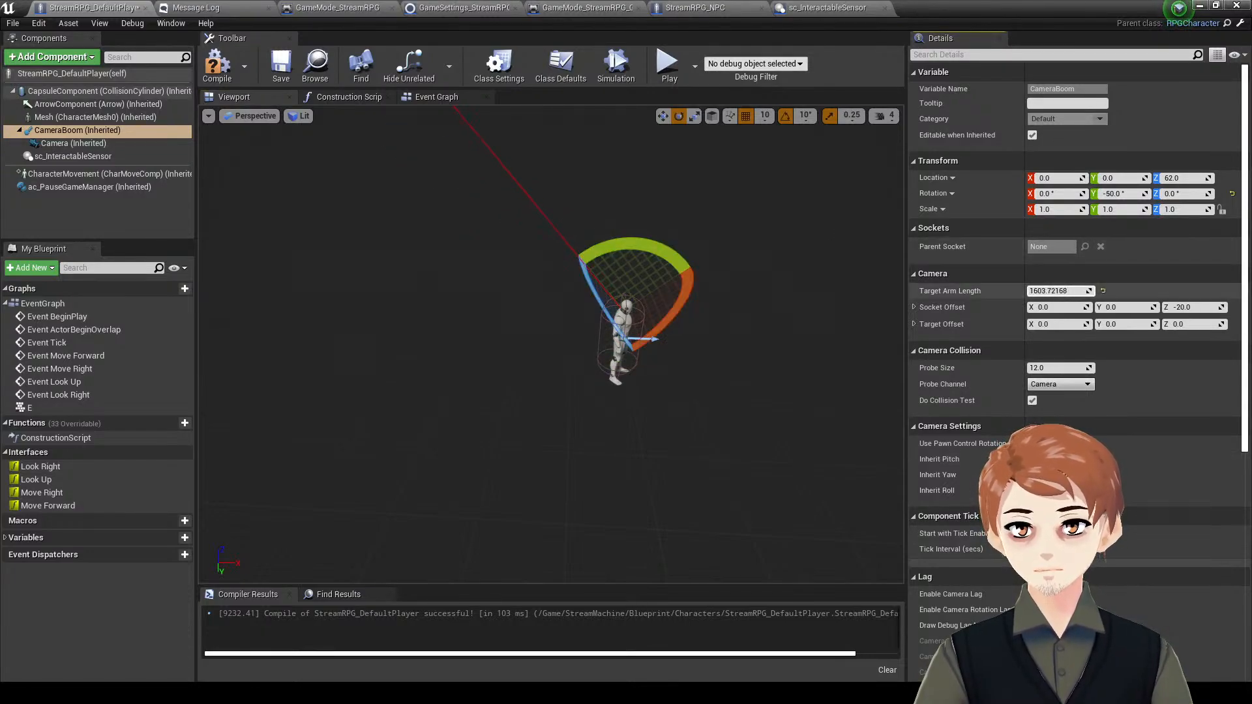
{"action": "key", "text": "w"}
{"action": "left_click_drag", "start_coordinate": [617, 360], "coordinate": [628, 375]}
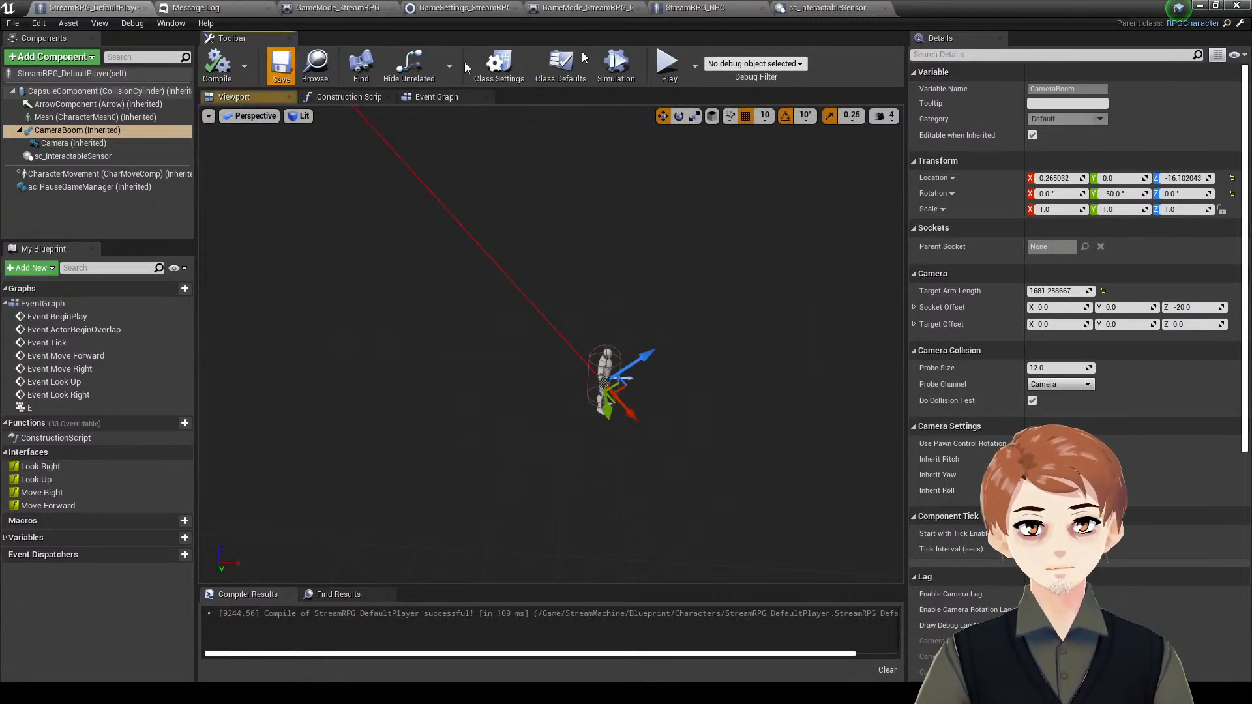
- Playtest the level with the new high-angle camera
{"action": "left_click", "coordinate": [667, 63]}
{"action": "left_click", "coordinate": [636, 324]}
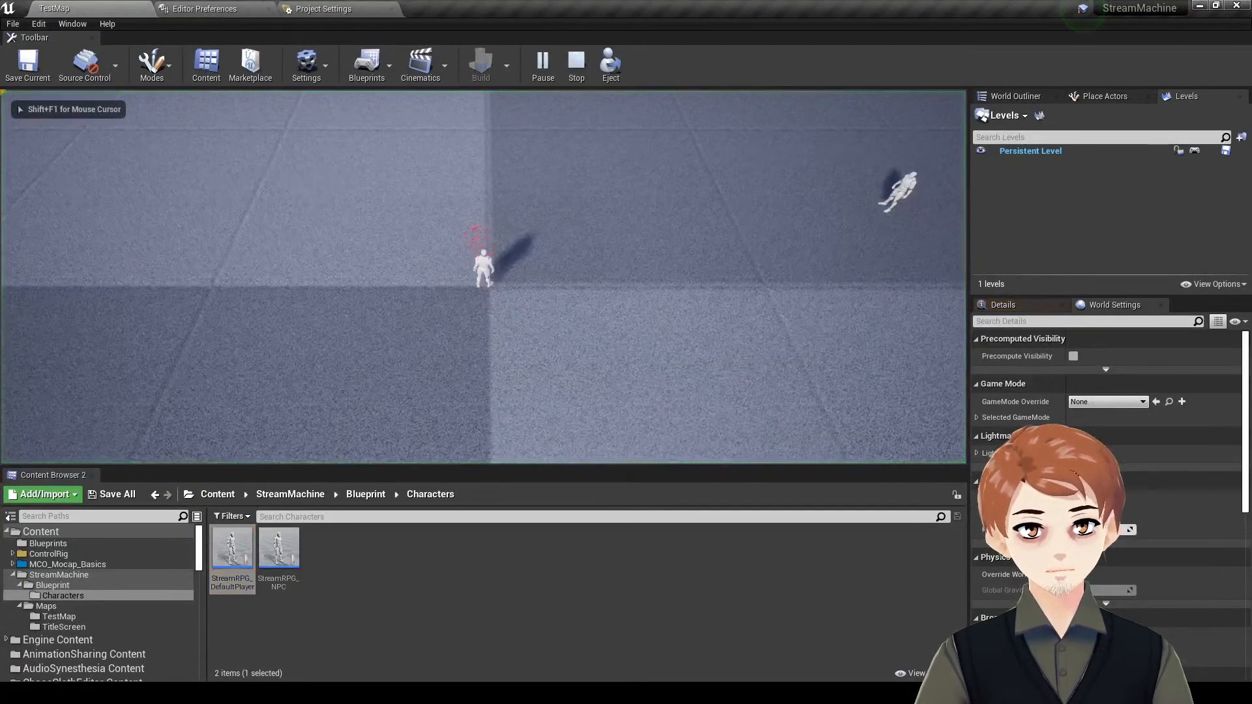
- Play-test the level in full screen, running the character around and towards the NPC, then end the session
{"action": "key", "text": "a"}
{"action": "key", "text": "s"}
{"action": "key", "text": "d"}
{"action": "key", "text": "w"}
{"action": "key", "text": "F11"}
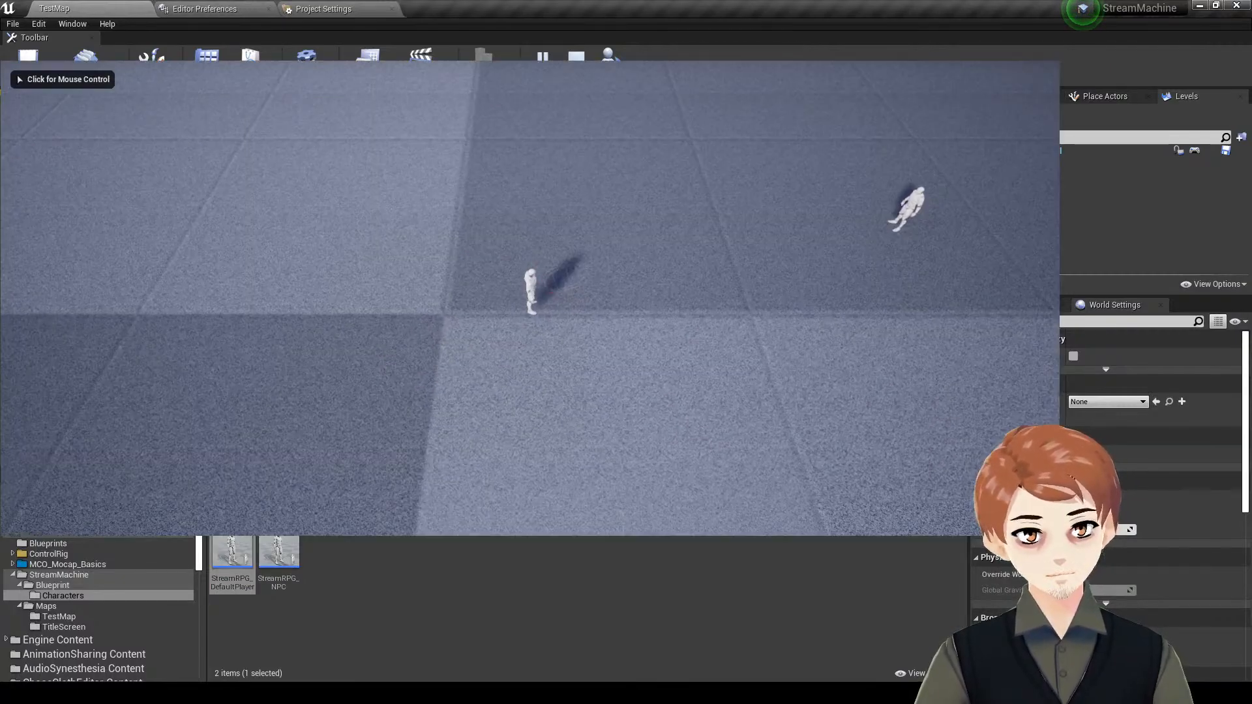
{"action": "key", "text": "d"}
{"action": "key", "text": "w"}
{"action": "key", "text": "a"}
{"action": "key", "text": "s"}
{"action": "key", "text": "d"}
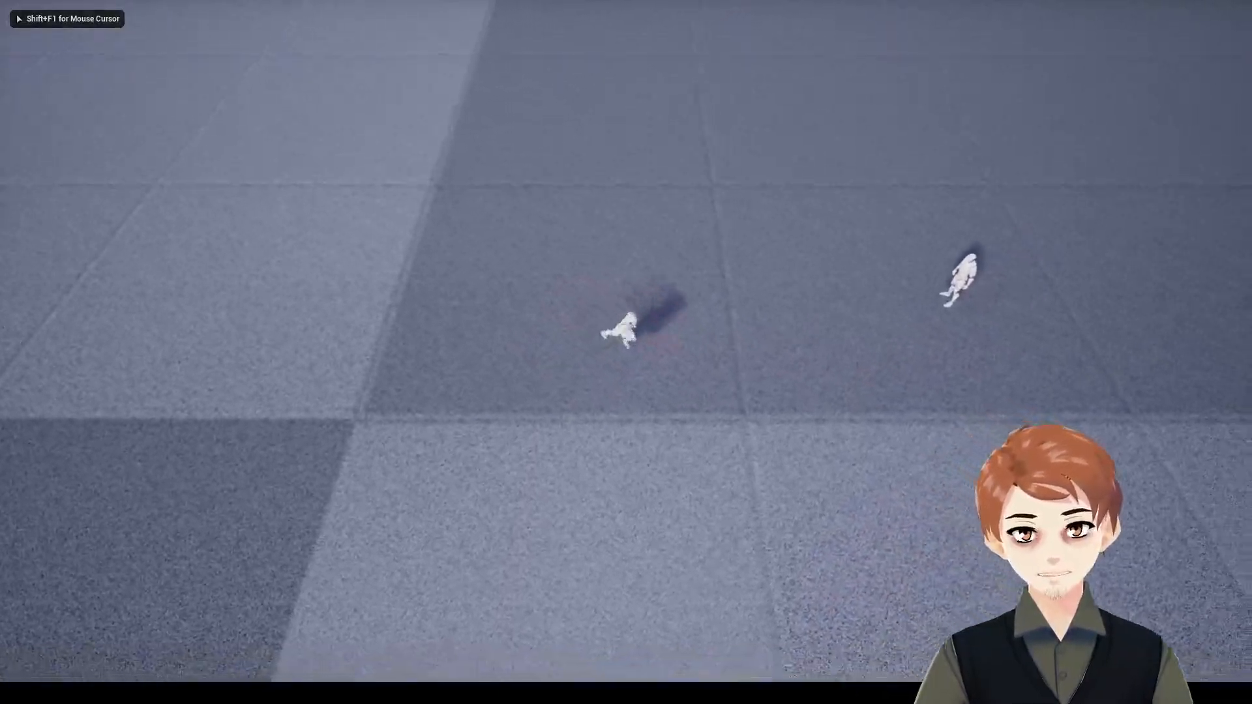
{"action": "key", "text": "super"}
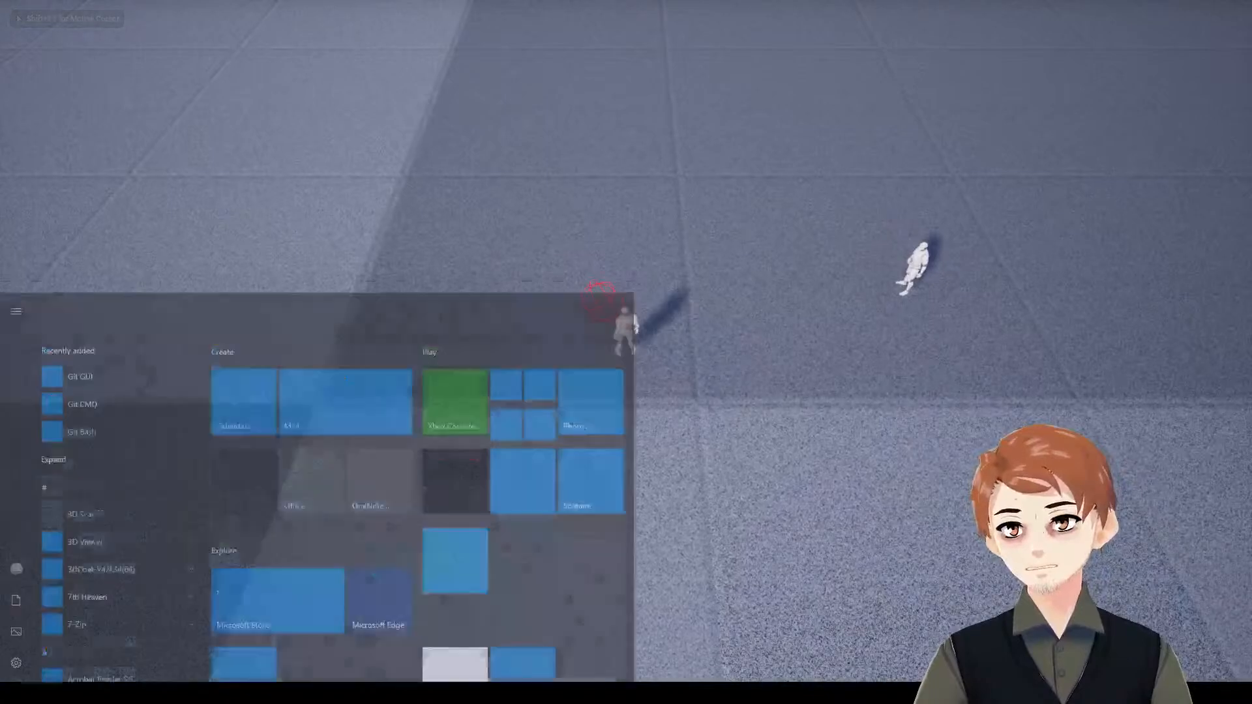
{"action": "key", "text": "super"}
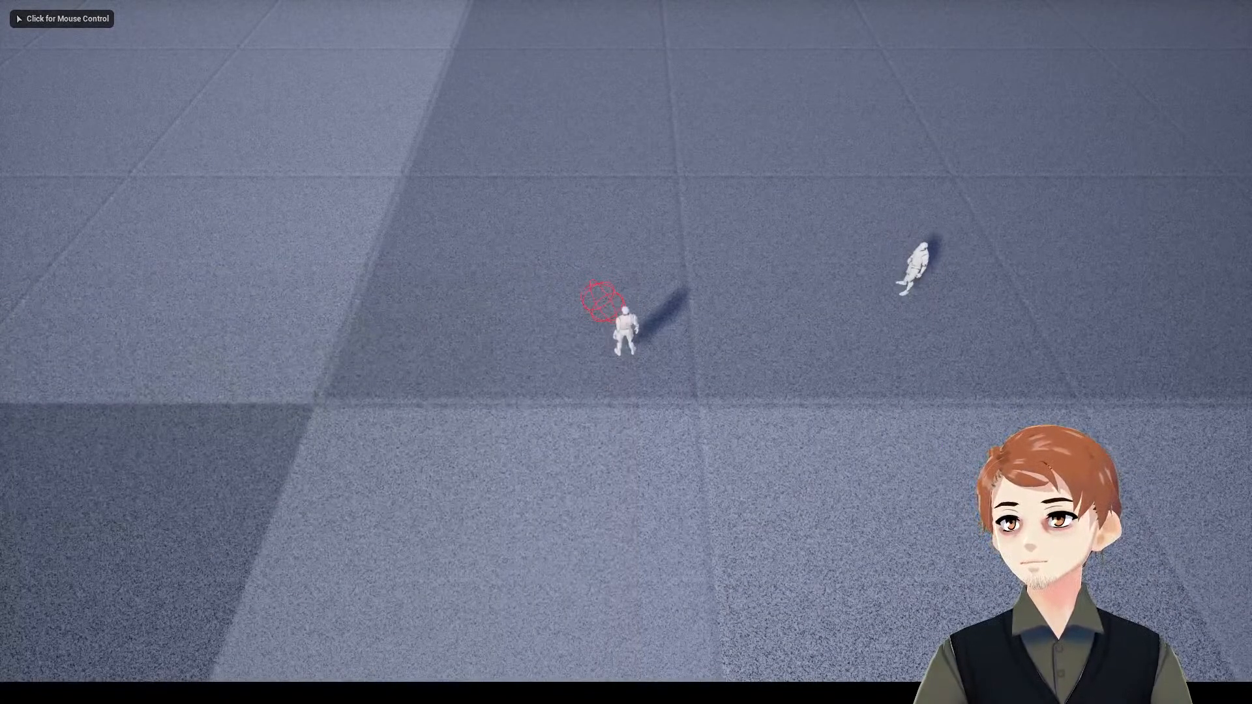
{"action": "left_click", "coordinate": [914, 241]}
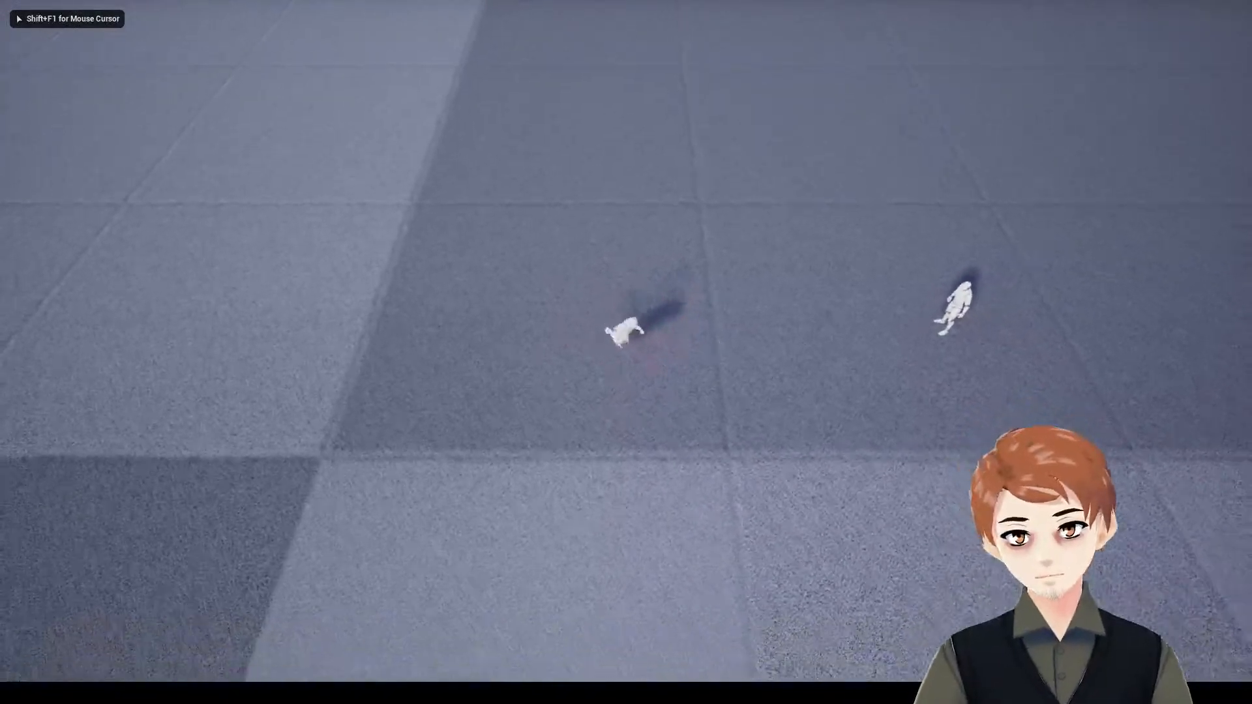
{"action": "key", "text": "w"}
{"action": "key", "text": "s"}
{"action": "key", "text": "a"}
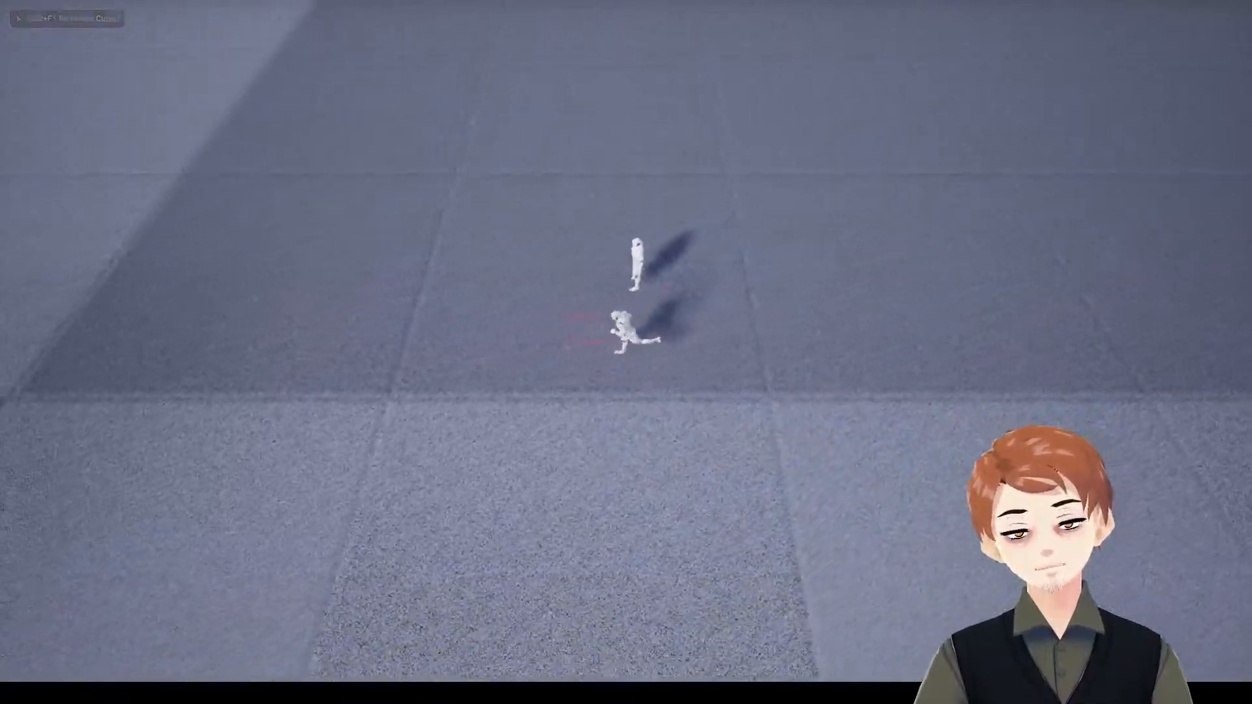
{"action": "key", "text": "w"}
{"action": "key", "text": "Escape"}
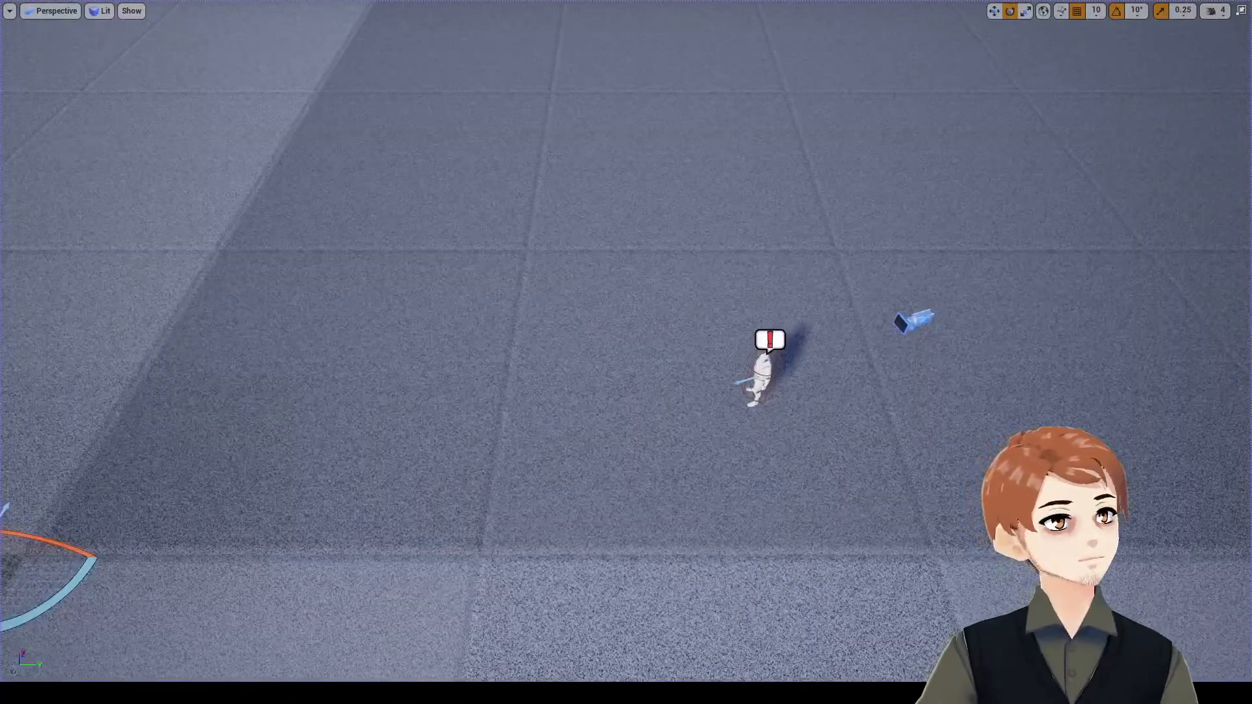
- Set the player's CameraBoom target arm length to 800 in the StreamRPG_DefaultPlayer blueprint and briefly play-test the level
{"action": "key", "text": "alt+Tab"}
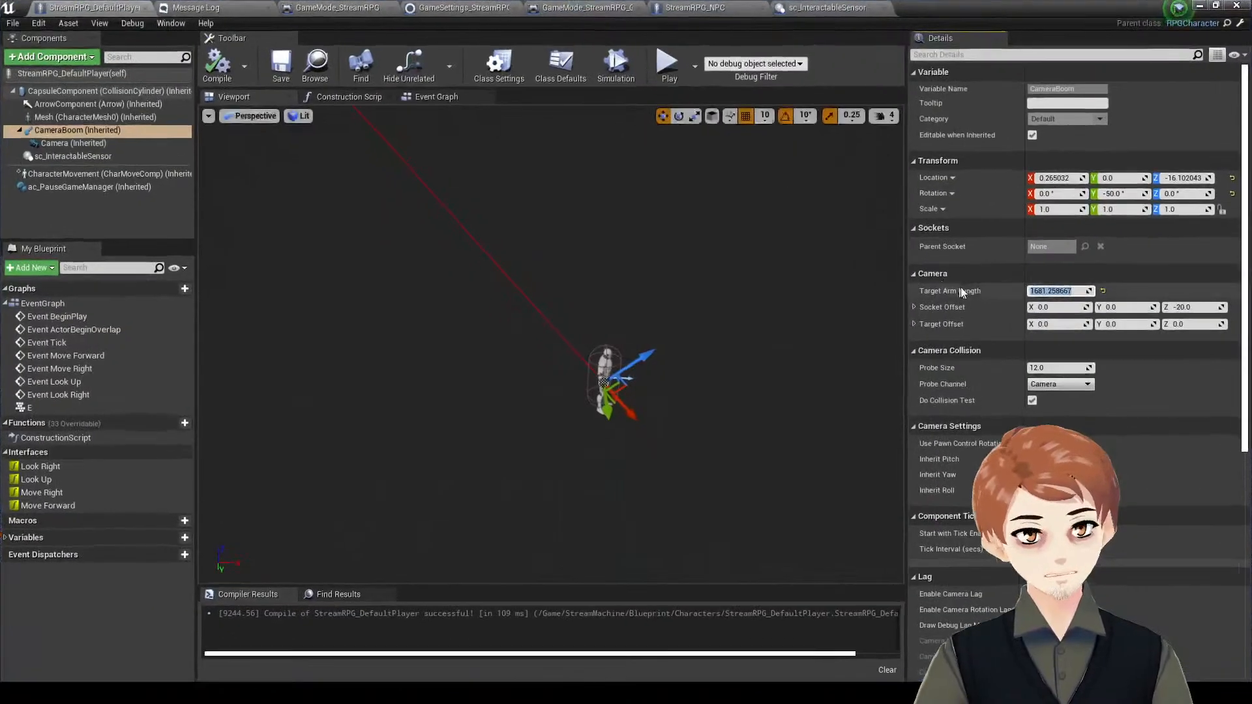
{"action": "type", "text": "900"}
{"action": "key", "text": "Return"}
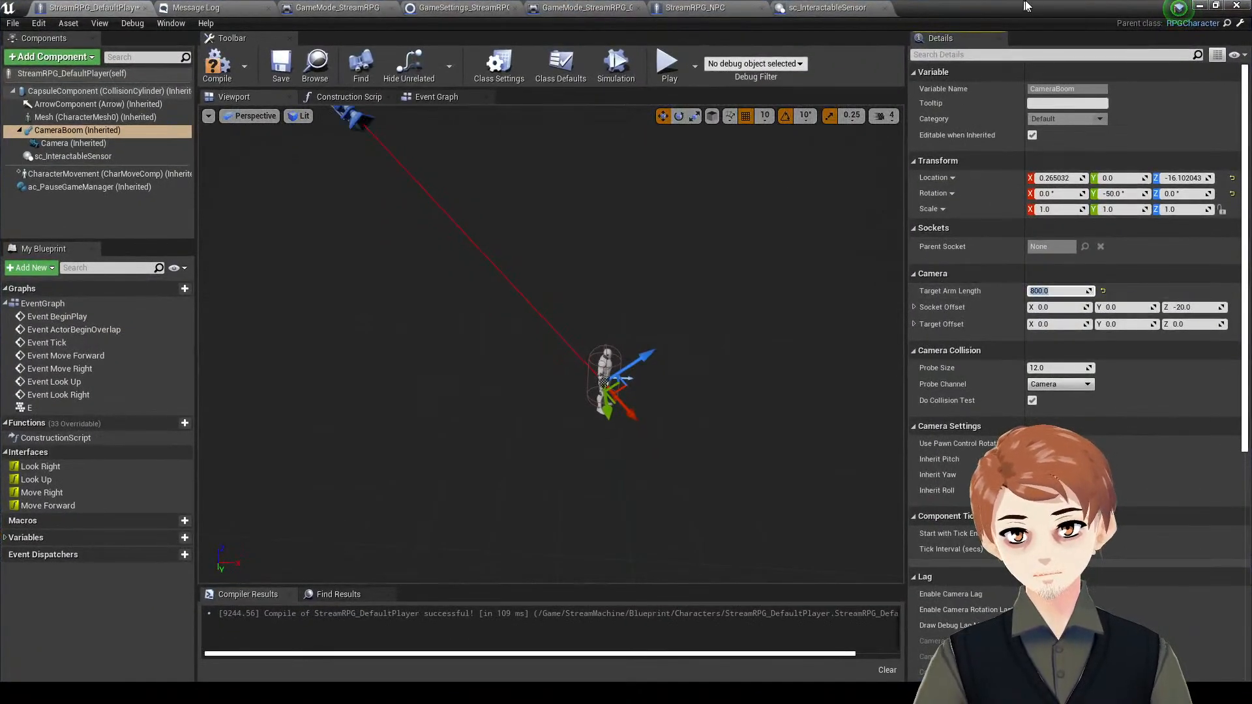
{"action": "key", "text": "alt+Tab"}
{"action": "key", "text": "alt+p"}
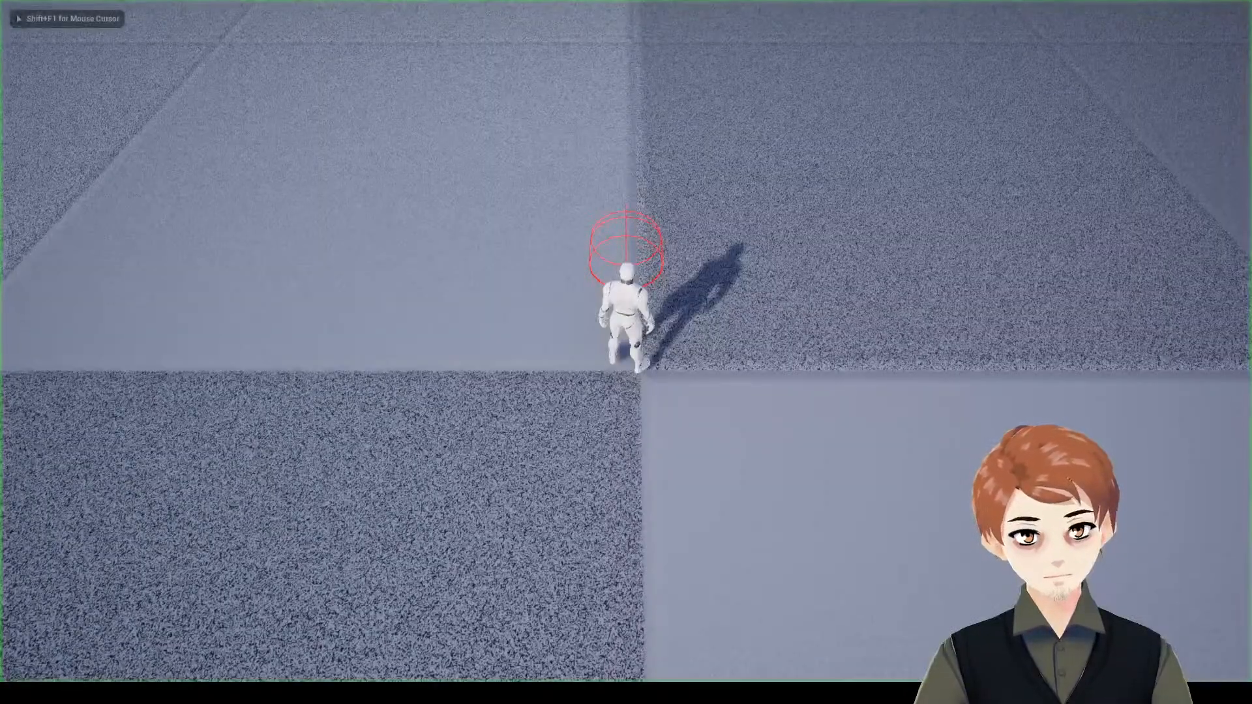
{"action": "key", "text": "Escape"}
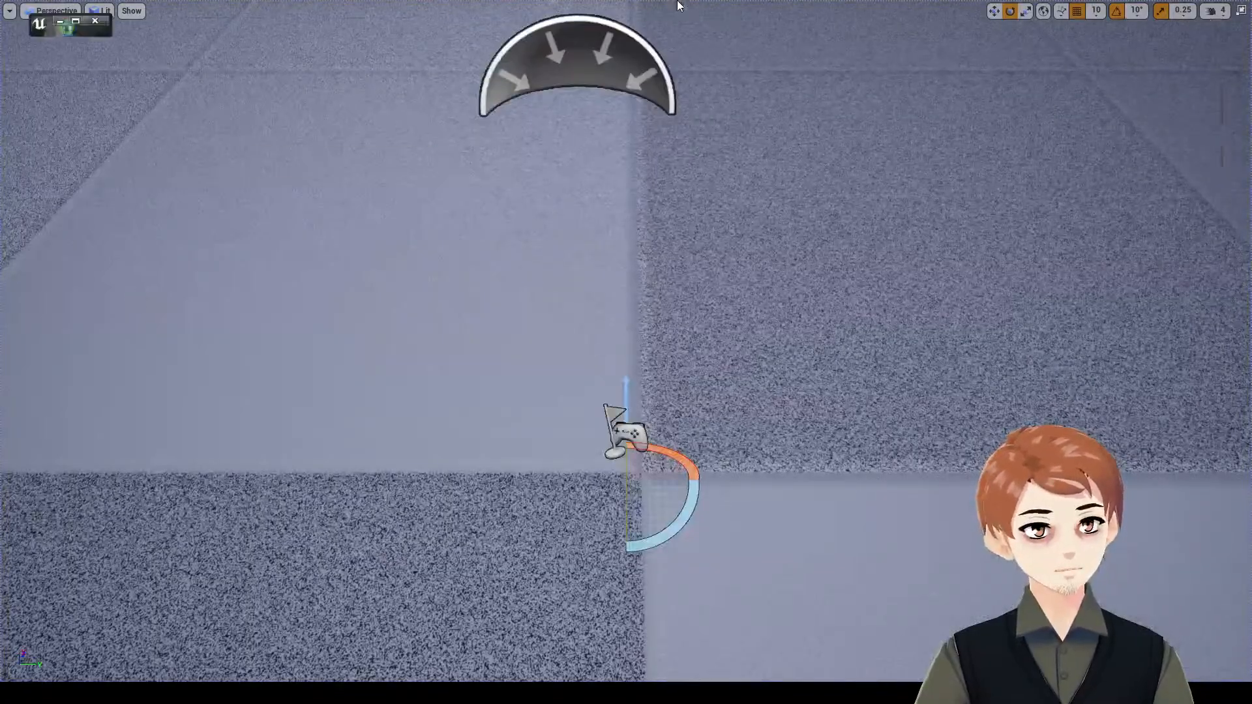
- Rotate the player's CameraBoom to a pitch of -40° and check the view with a short play-test
{"action": "key", "text": "alt+Tab"}
{"action": "right_click_drag", "start_coordinate": [679, 487], "coordinate": [698, 425]}
{"action": "key", "text": "e"}
{"action": "left_click_drag", "start_coordinate": [638, 405], "coordinate": [619, 394]}
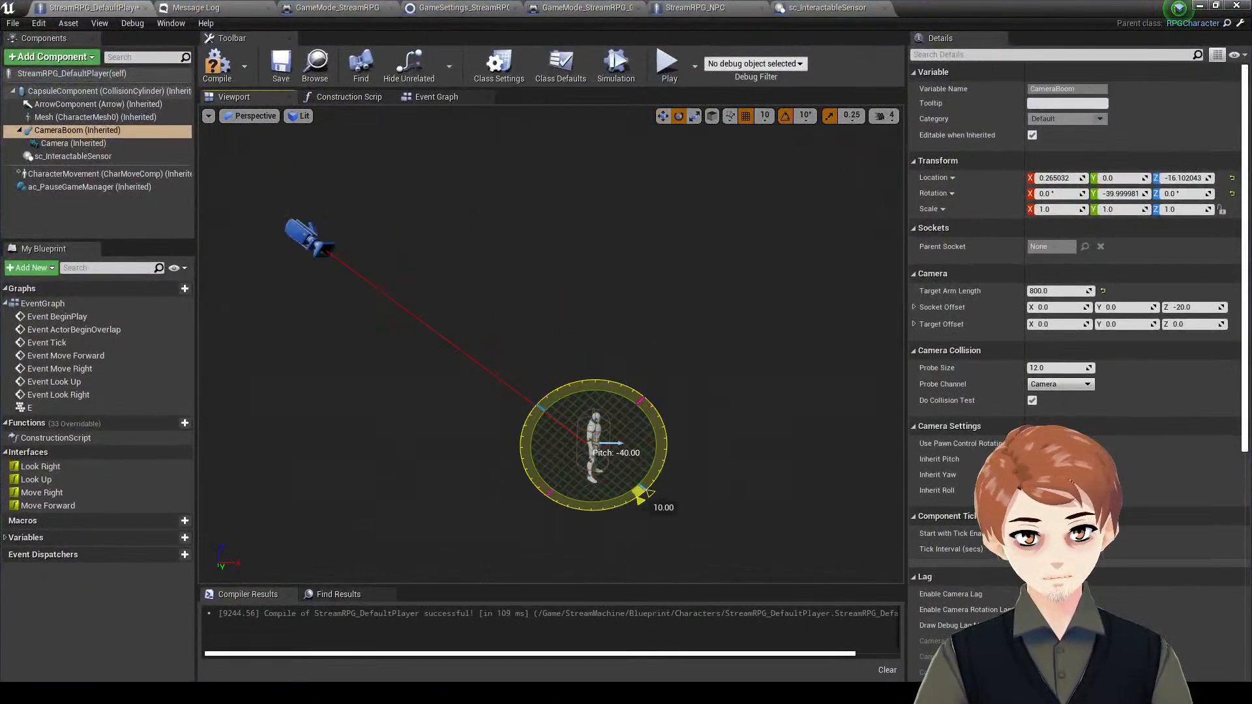
{"action": "key", "text": "alt+Tab"}
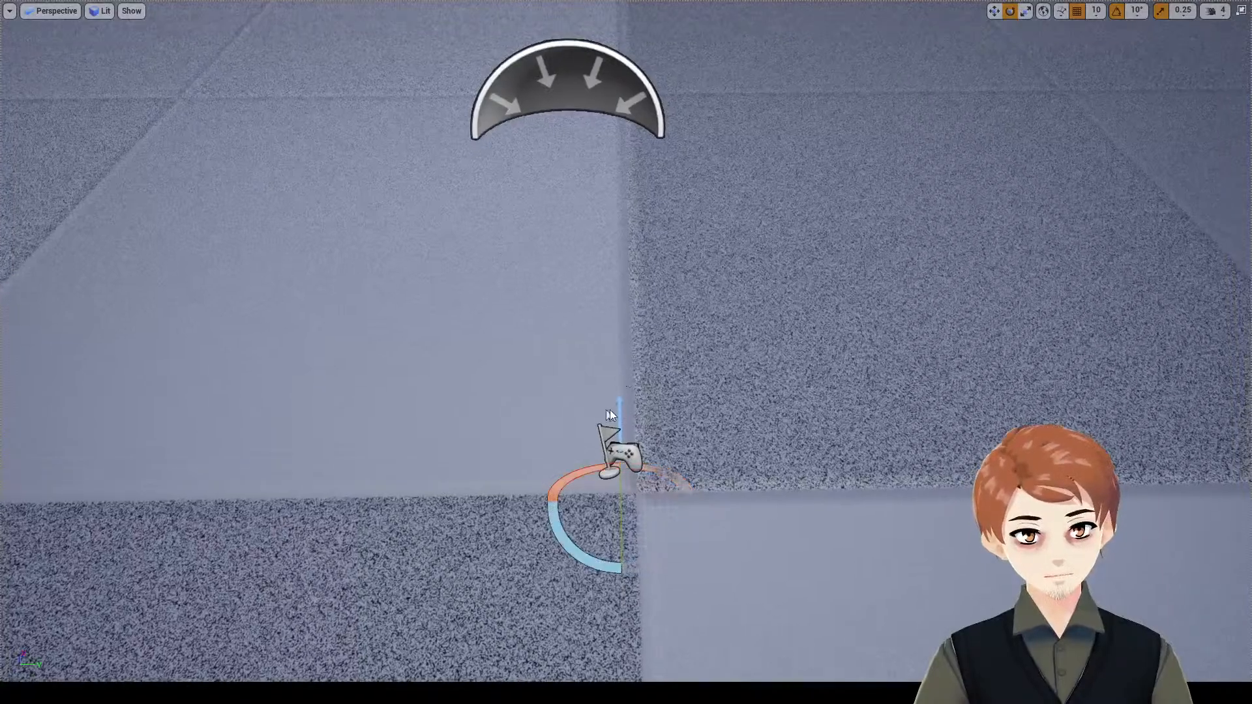
{"action": "key", "text": "alt+p"}
{"action": "key", "text": "d"}
{"action": "key", "text": "Escape"}
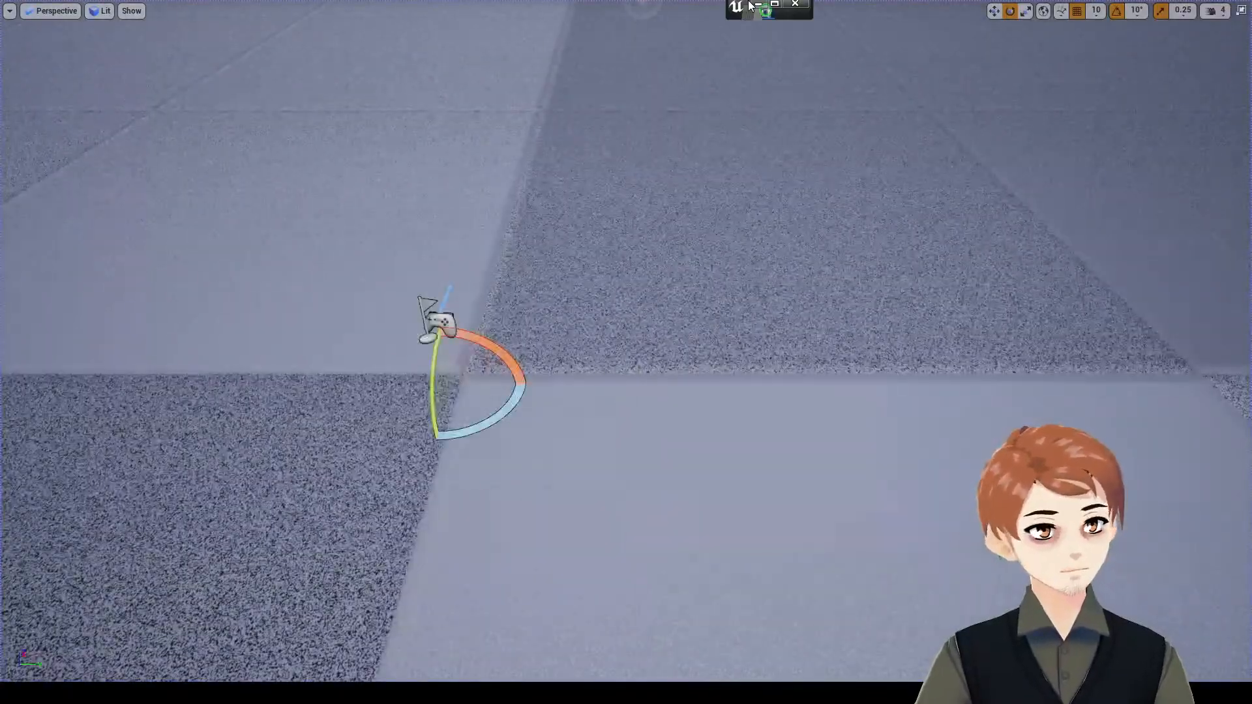
- Rotate the CameraBoom to a pitch of -30° and reposition it at about X 7.9, Z 37.2
{"action": "left_click", "coordinate": [754, 4]}
{"action": "right_click_drag", "start_coordinate": [725, 297], "coordinate": [708, 277]}
{"action": "left_click_drag", "start_coordinate": [638, 421], "coordinate": [643, 453]}
{"action": "key", "text": "w"}
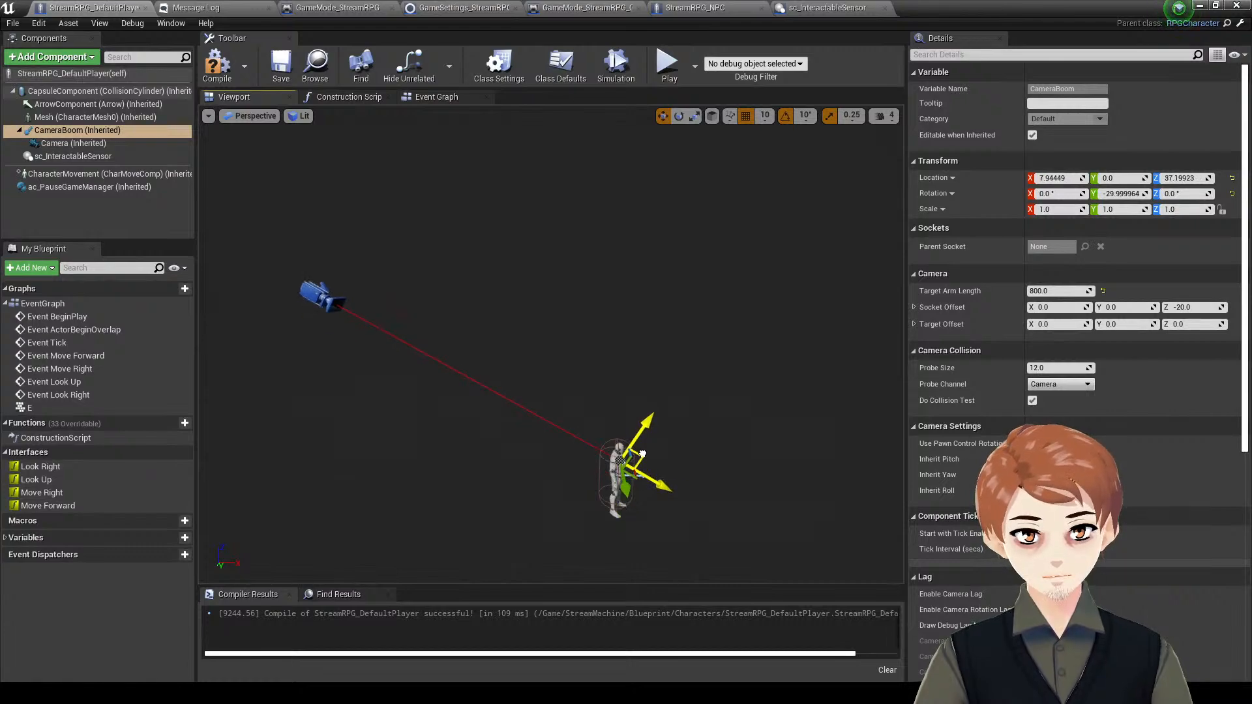
- Play-test the level with the new camera, running the character to the NPC and interacting with it, then return to the player blueprint
{"action": "left_click", "coordinate": [1200, 5]}
{"action": "key", "text": "alt+p"}
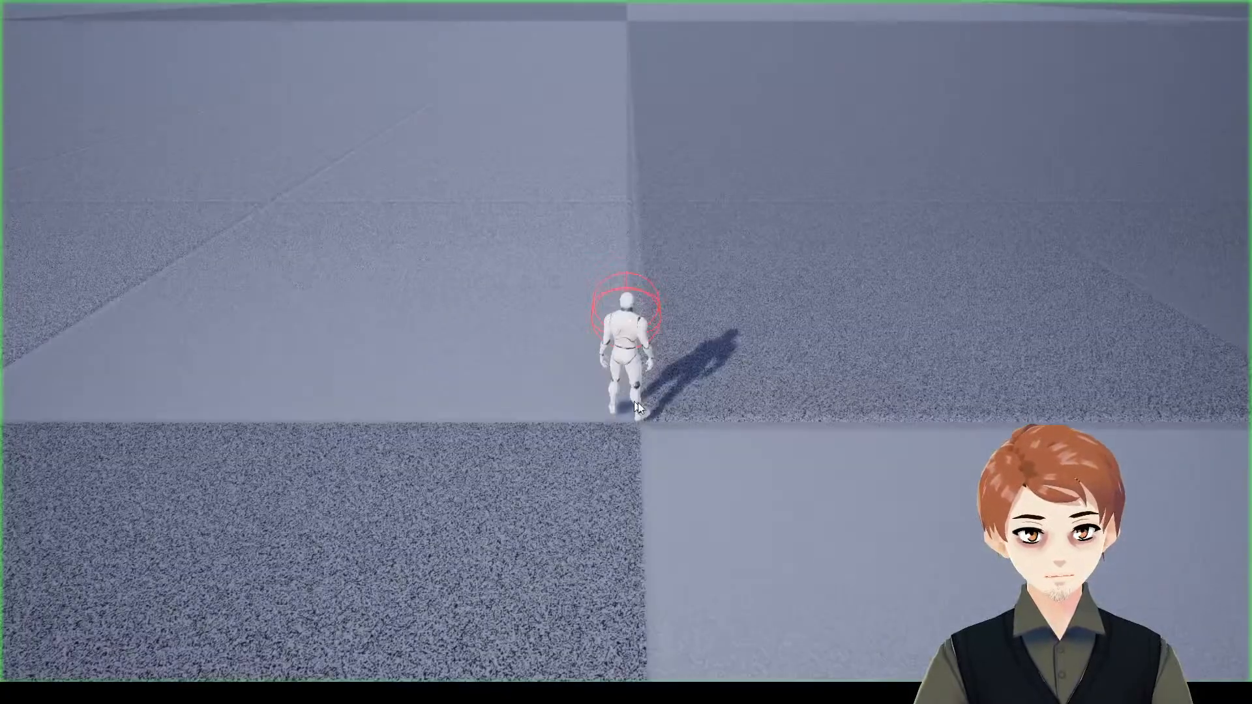
{"action": "key", "text": "d"}
{"action": "key", "text": "s"}
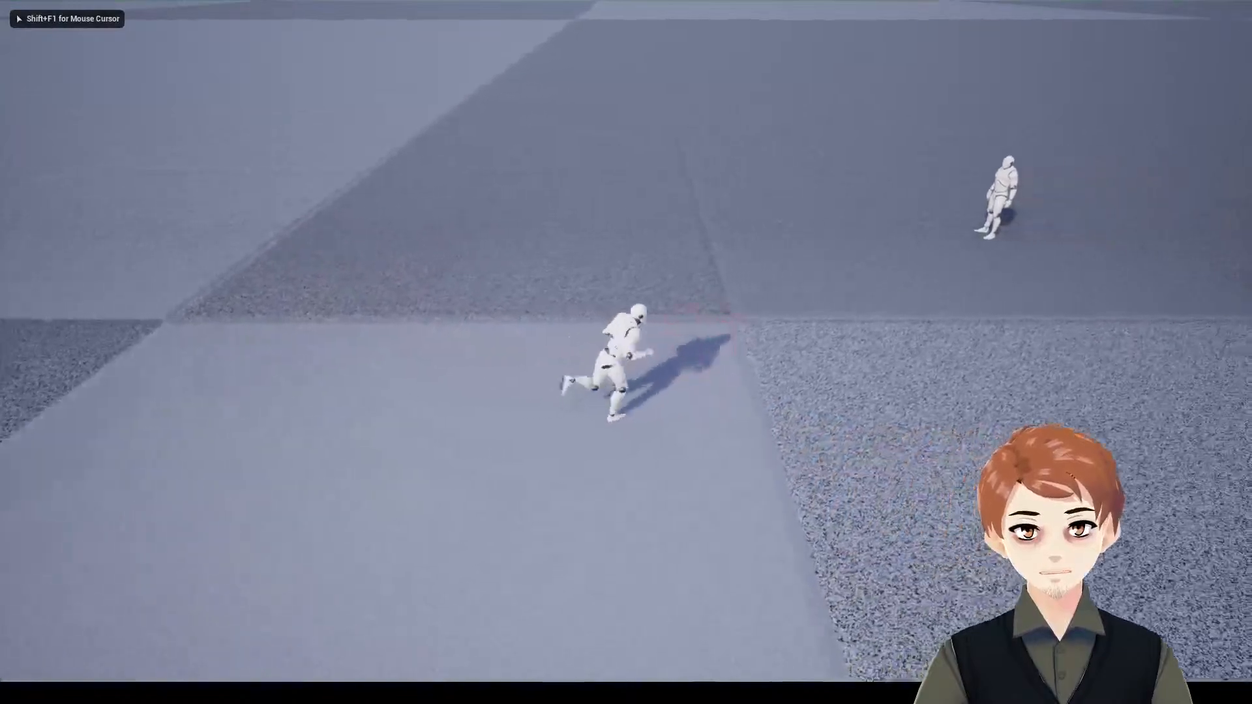
{"action": "key", "text": "w"}
{"action": "key", "text": "a"}
{"action": "key", "text": "d"}
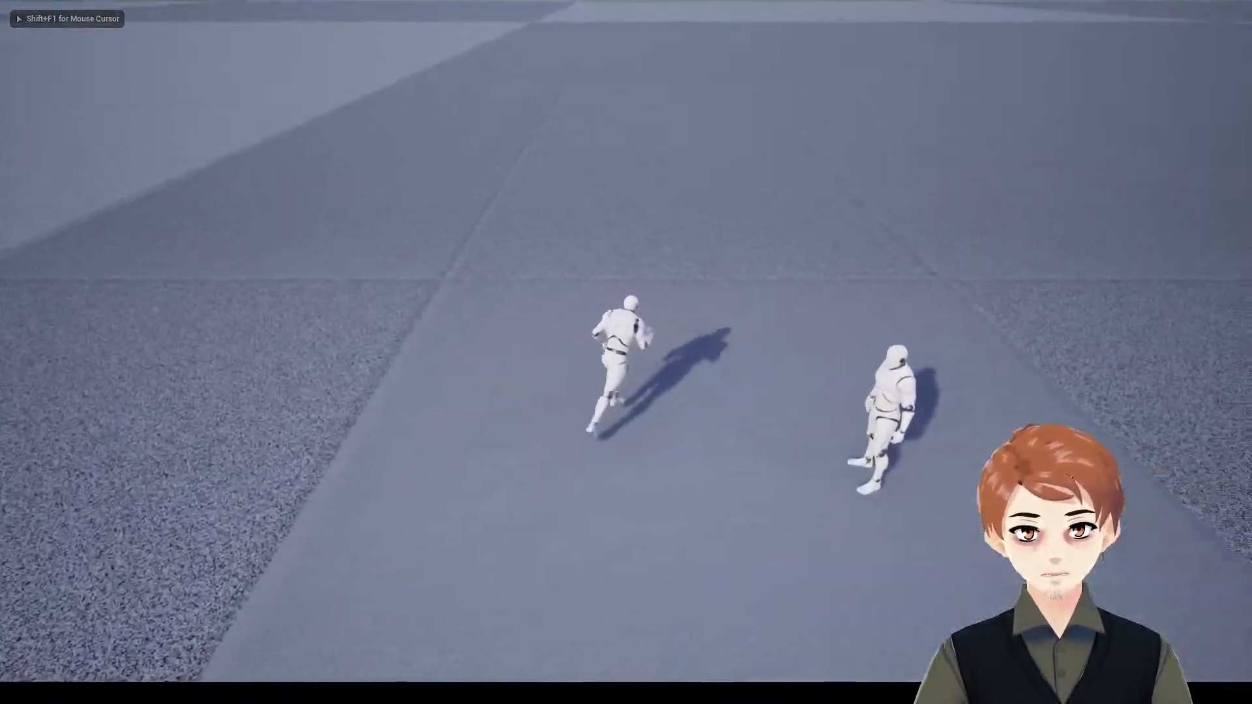
{"action": "key", "text": "s"}
{"action": "key", "text": "a"}
{"action": "key", "text": "w"}
{"action": "key", "text": "a"}
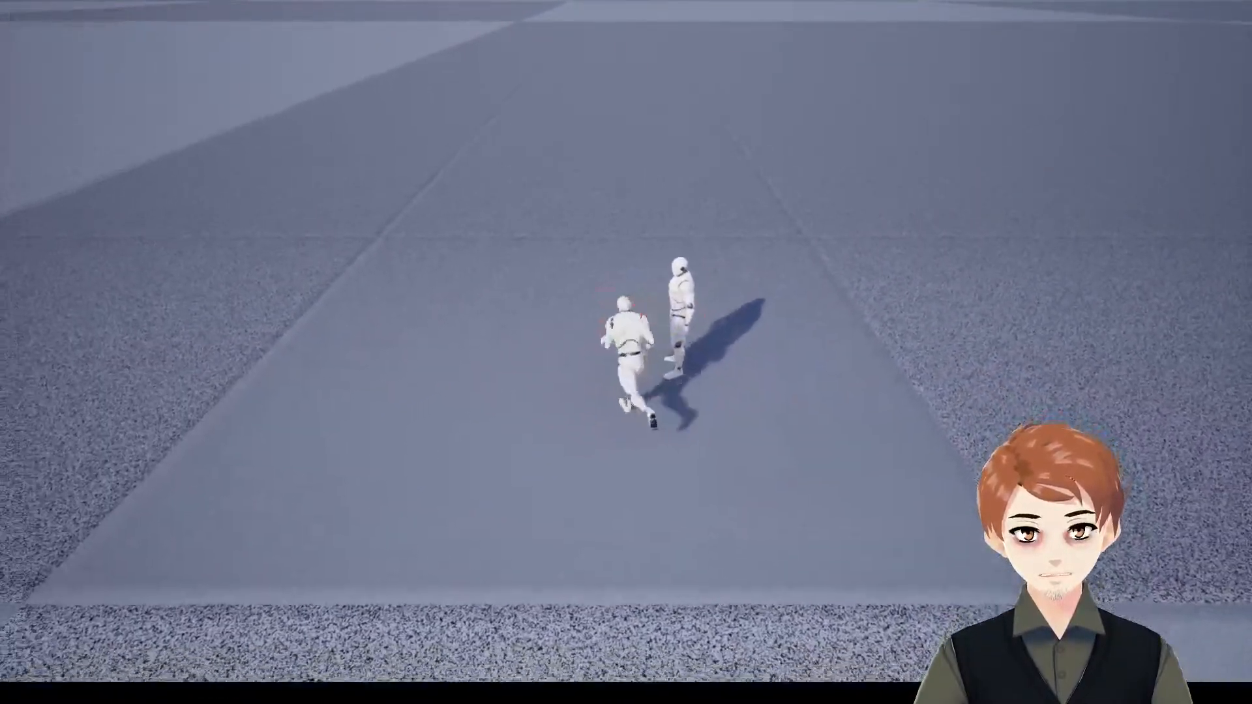
{"action": "key", "text": "s"}
{"action": "key", "text": "d"}
{"action": "key", "text": "w"}
{"action": "key", "text": "d"}
{"action": "key", "text": "e"}
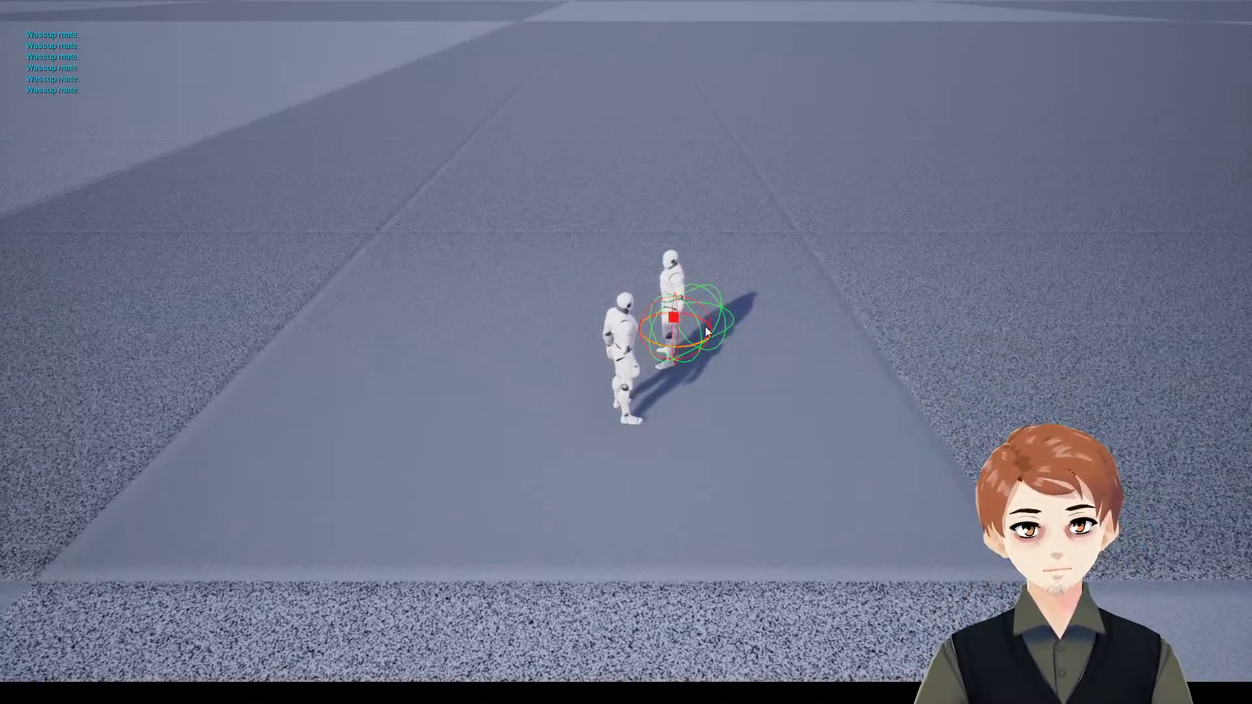
{"action": "key", "text": "Escape"}
{"action": "key", "text": "alt+Tab"}
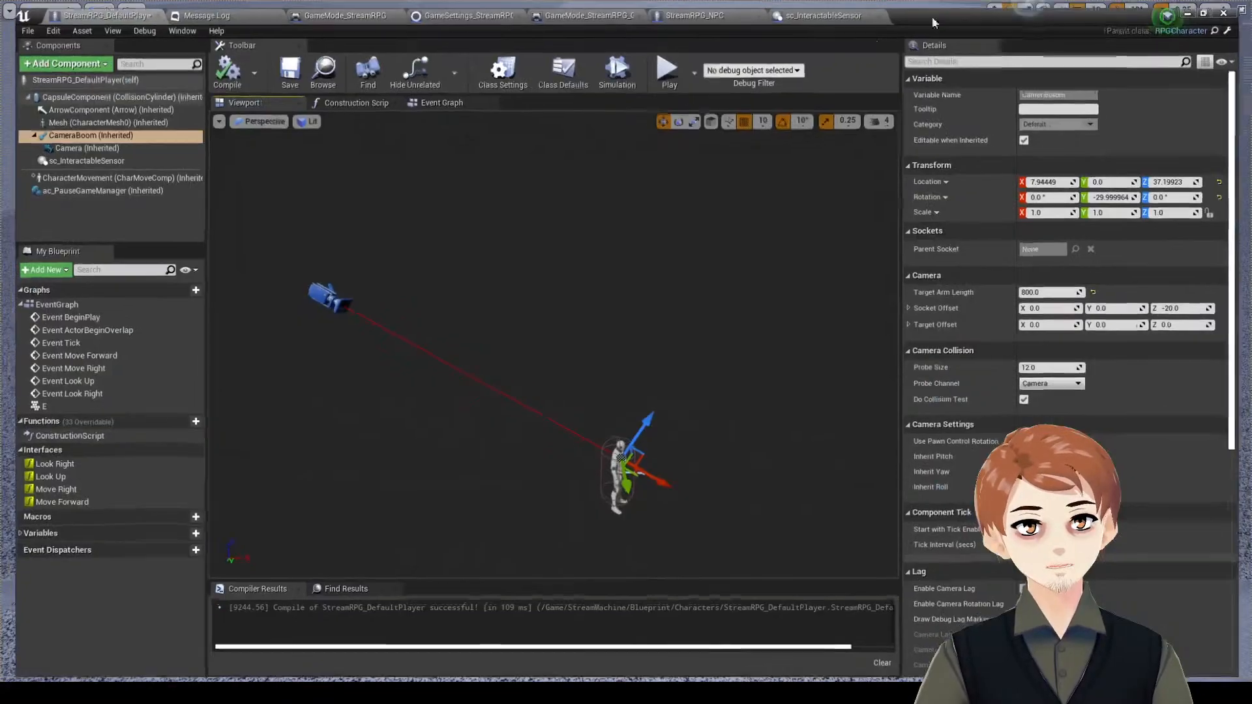
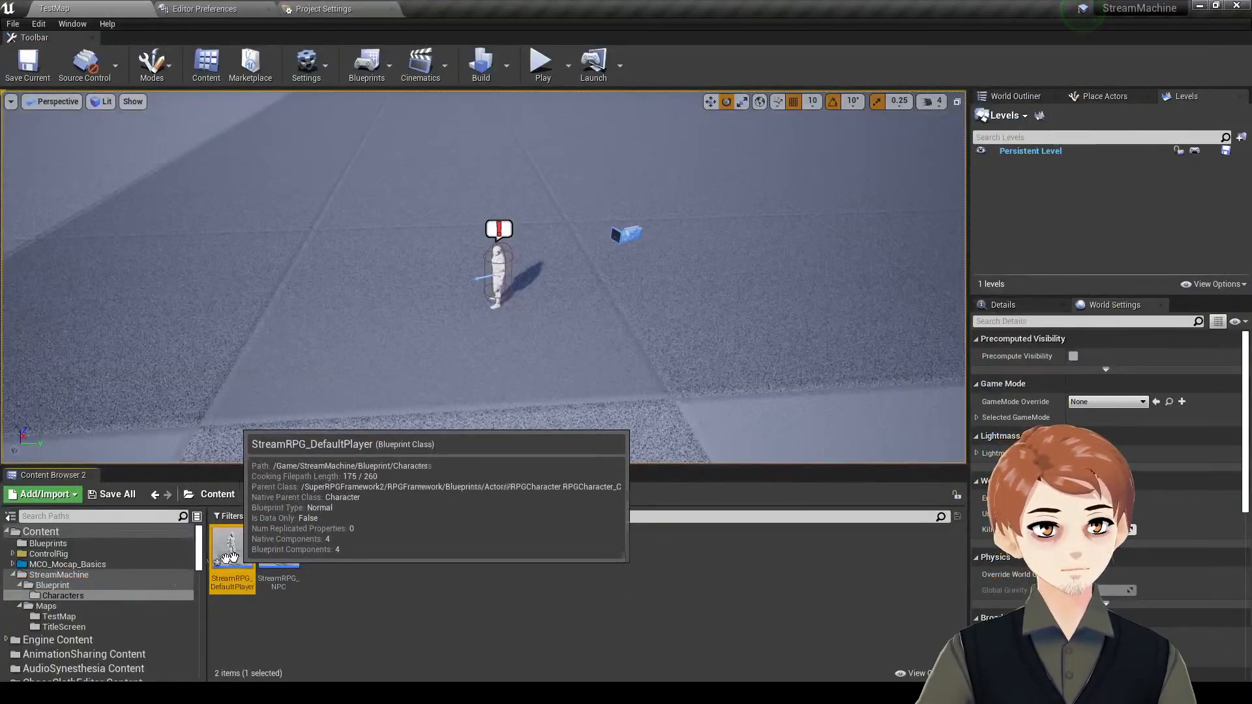
- Create a folder named Menus in the StreamMachine content folder and open it
{"action": "double_click", "coordinate": [103, 577]}
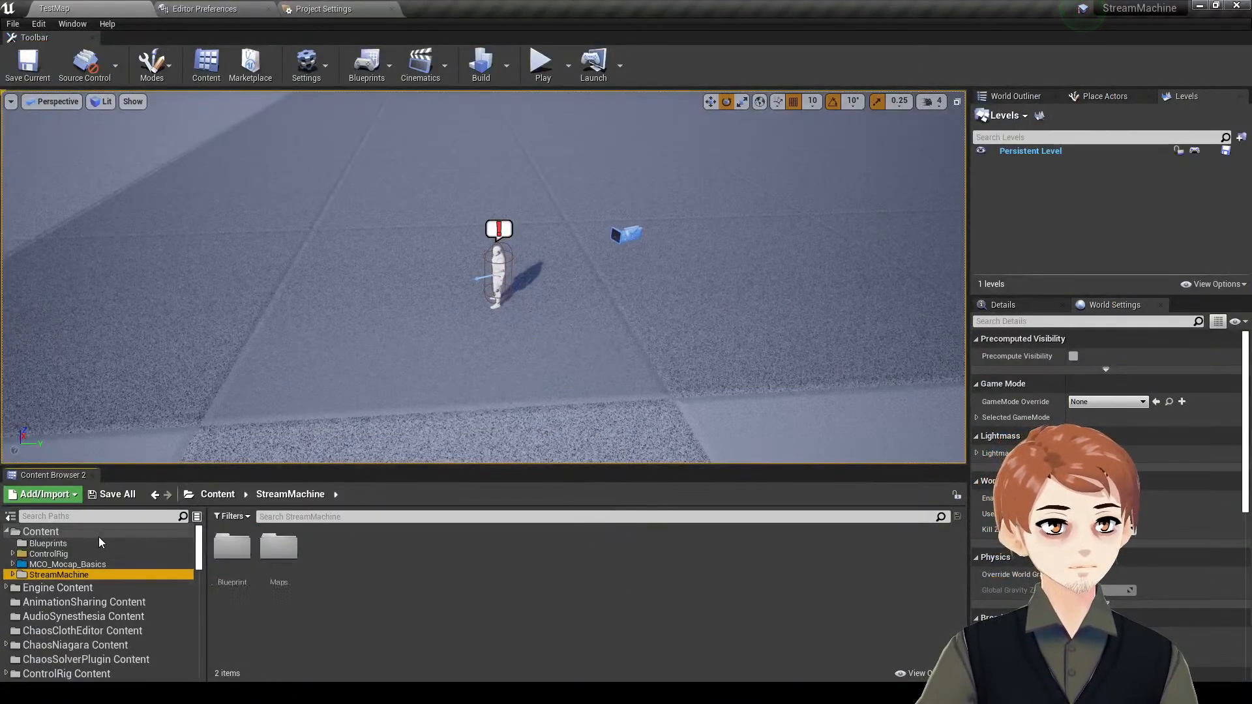
{"action": "left_click", "coordinate": [99, 533]}
{"action": "left_click", "coordinate": [105, 577]}
{"action": "left_click", "coordinate": [375, 573]}
{"action": "right_click", "coordinate": [375, 573]}
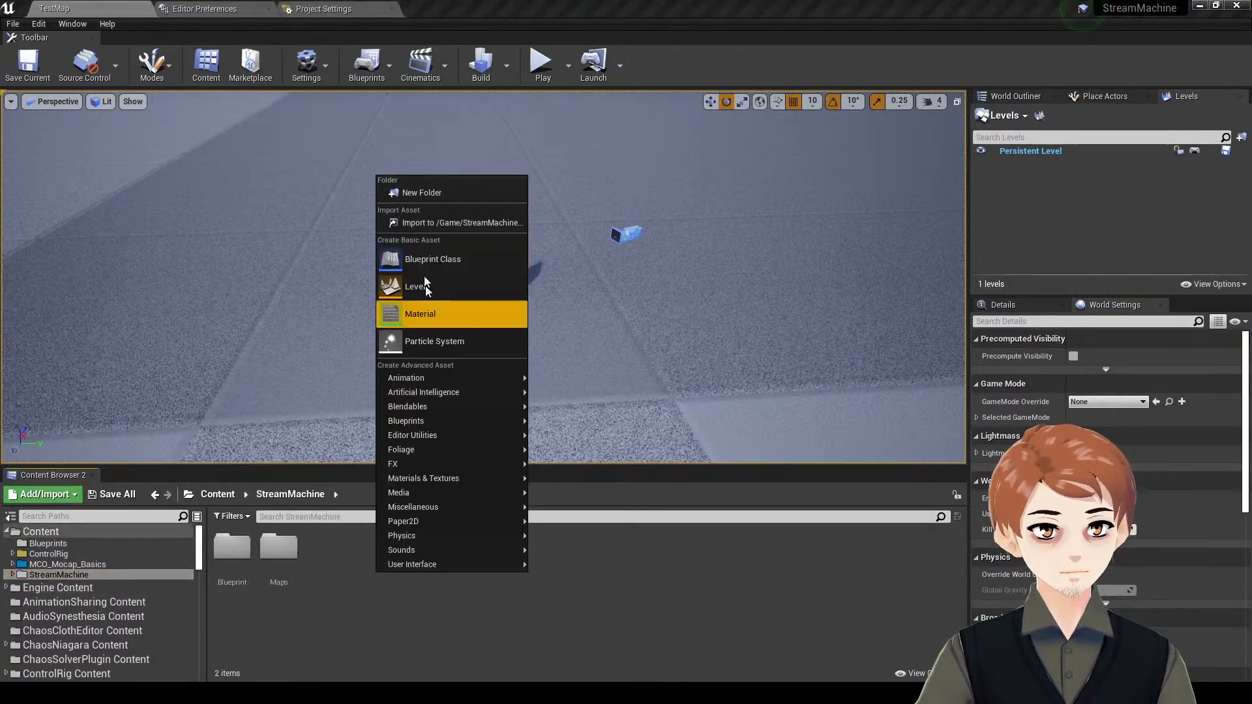
{"action": "left_click", "coordinate": [422, 193]}
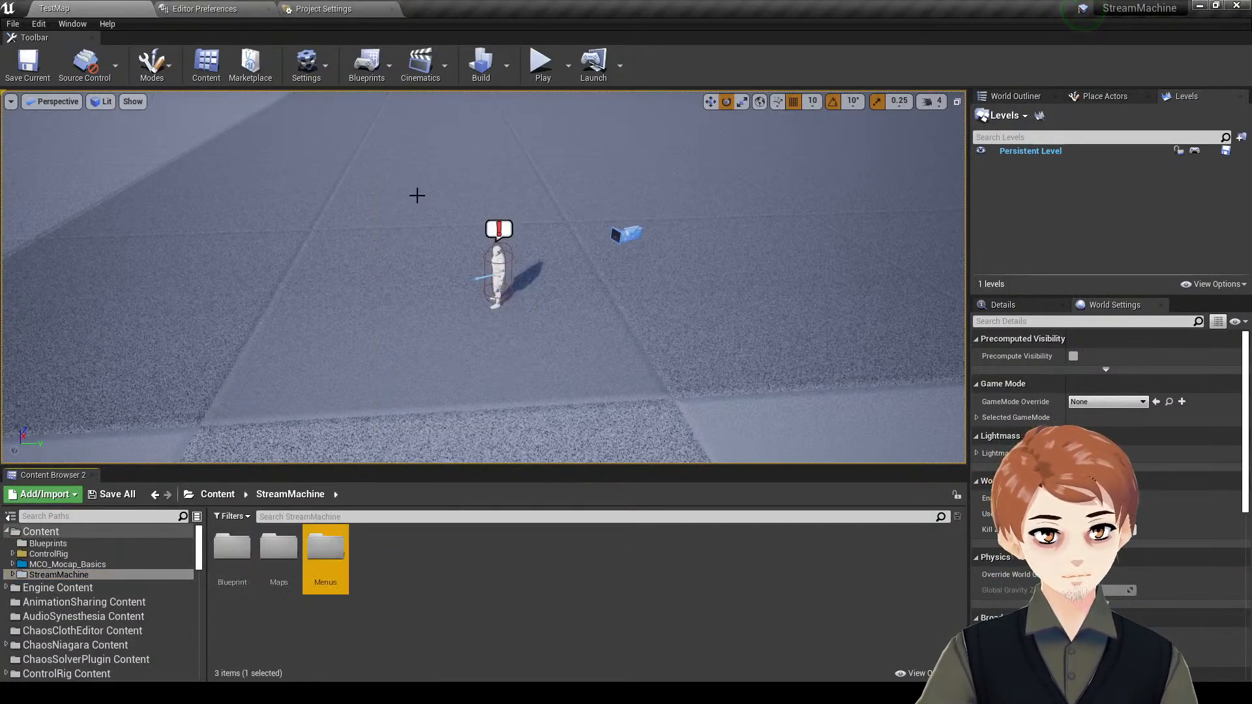
{"action": "double_click", "coordinate": [308, 551]}
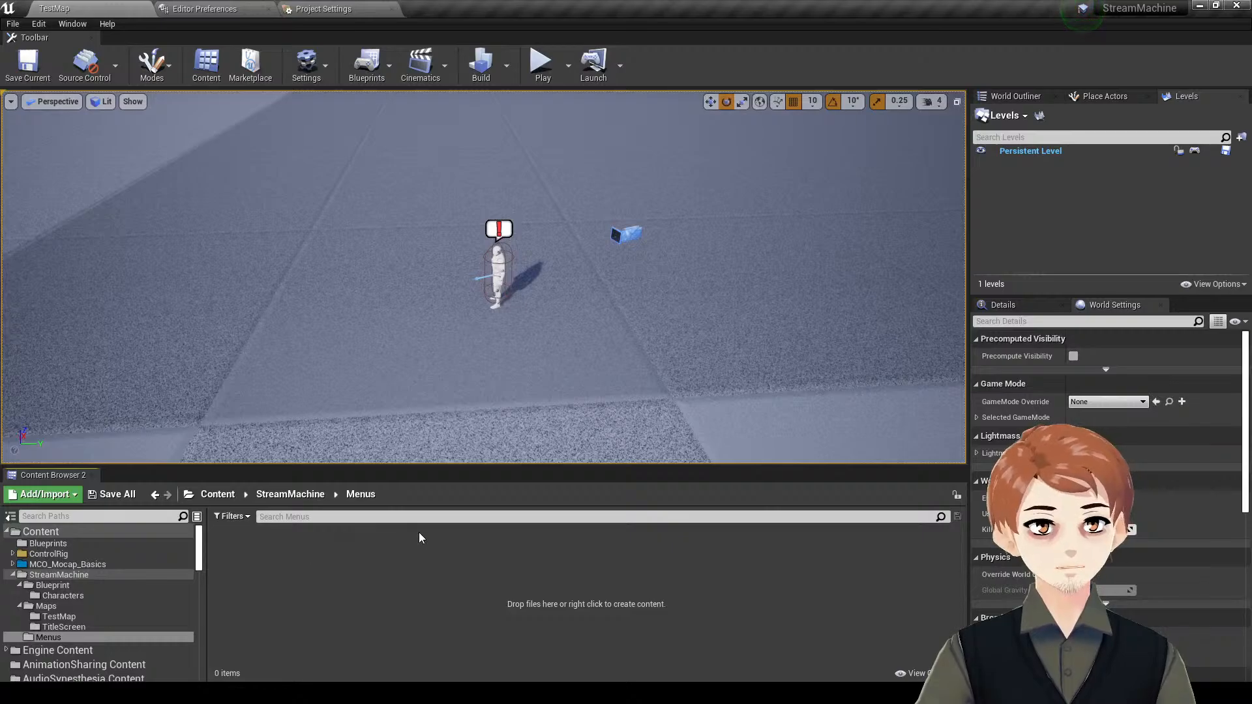
- Create a blueprint class in the Menus folder with Menu as its parent class and name it Menu_Camp
{"action": "right_click", "coordinate": [431, 561]}
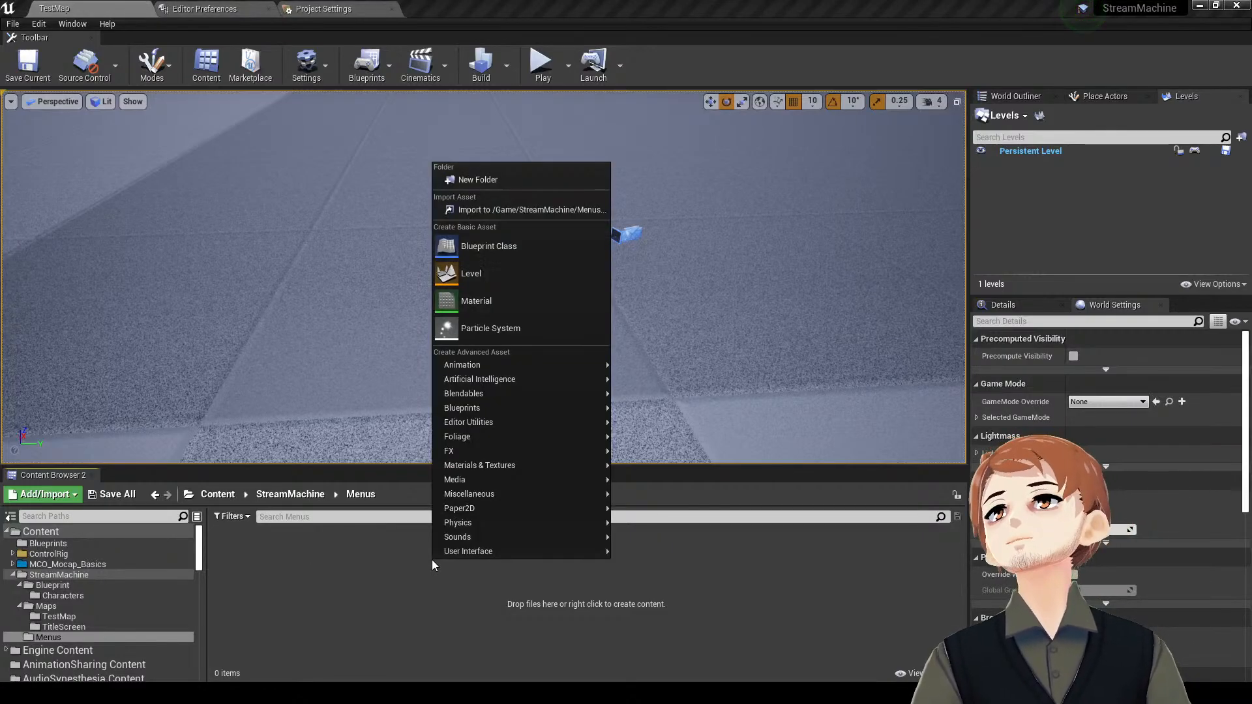
{"action": "left_click", "coordinate": [495, 248]}
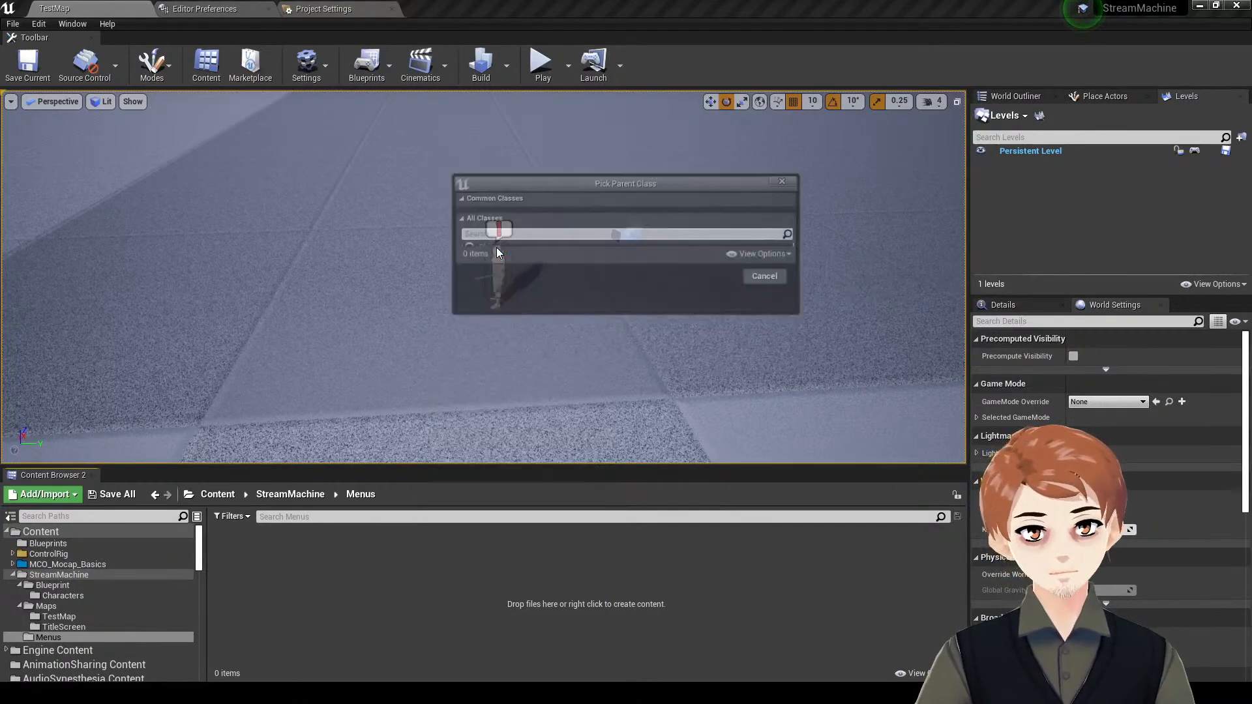
{"action": "type", "text": "menu"}
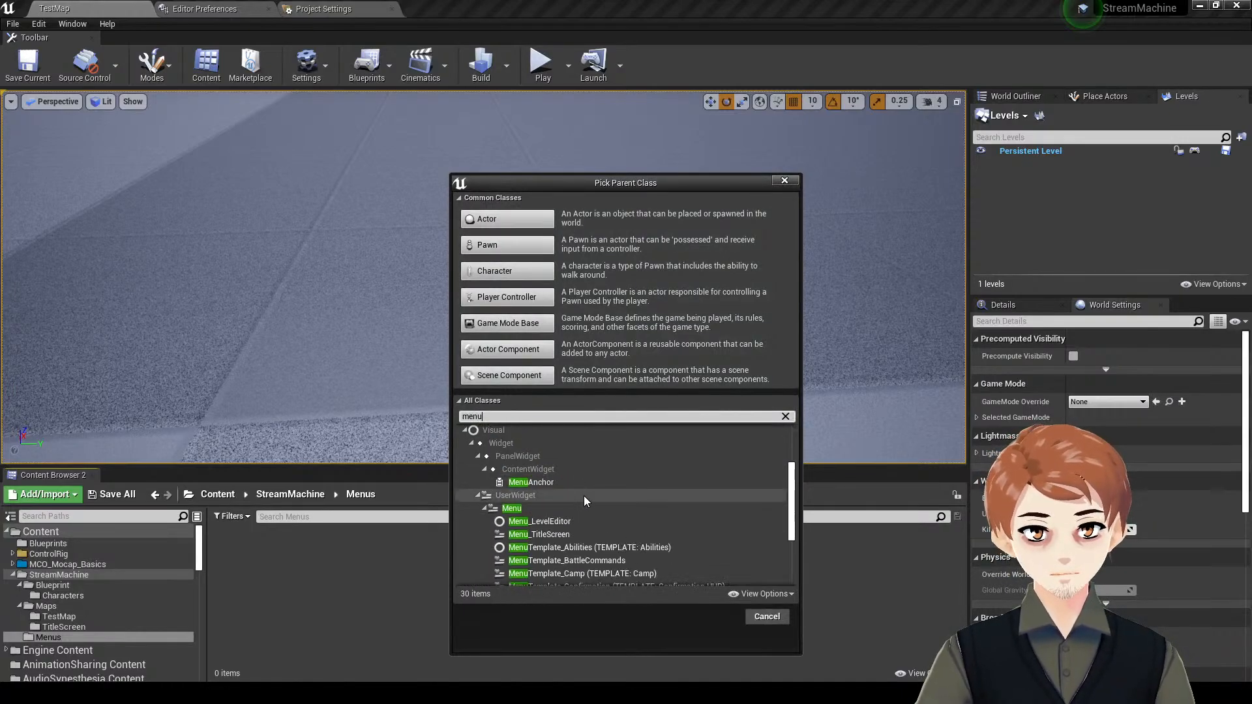
{"action": "left_click", "coordinate": [576, 508]}
{"action": "left_click", "coordinate": [709, 616]}
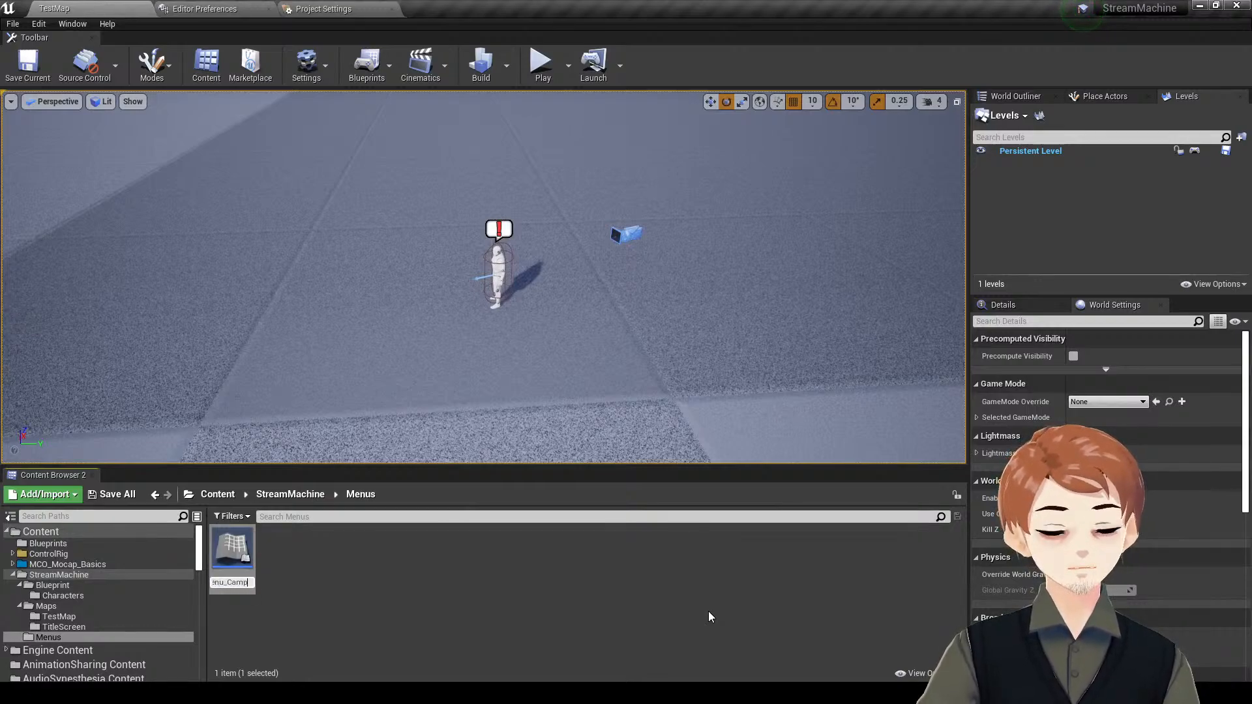
{"action": "type", "text": "Menu_Camp"}
{"action": "key", "text": "Return"}
- Open Menu_Camp in the widget designer and add a Canvas Panel as its root widget
{"action": "double_click", "coordinate": [234, 559]}
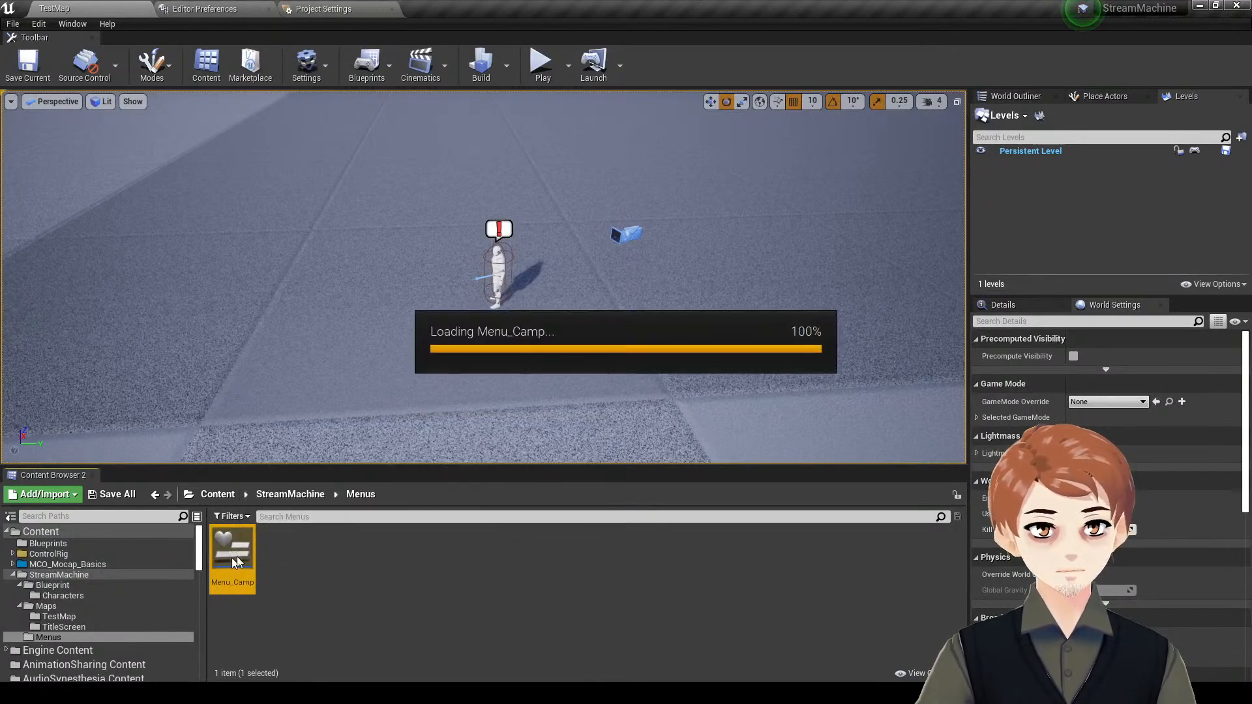
{"action": "left_click", "coordinate": [169, 115]}
{"action": "type", "text": "ca"}
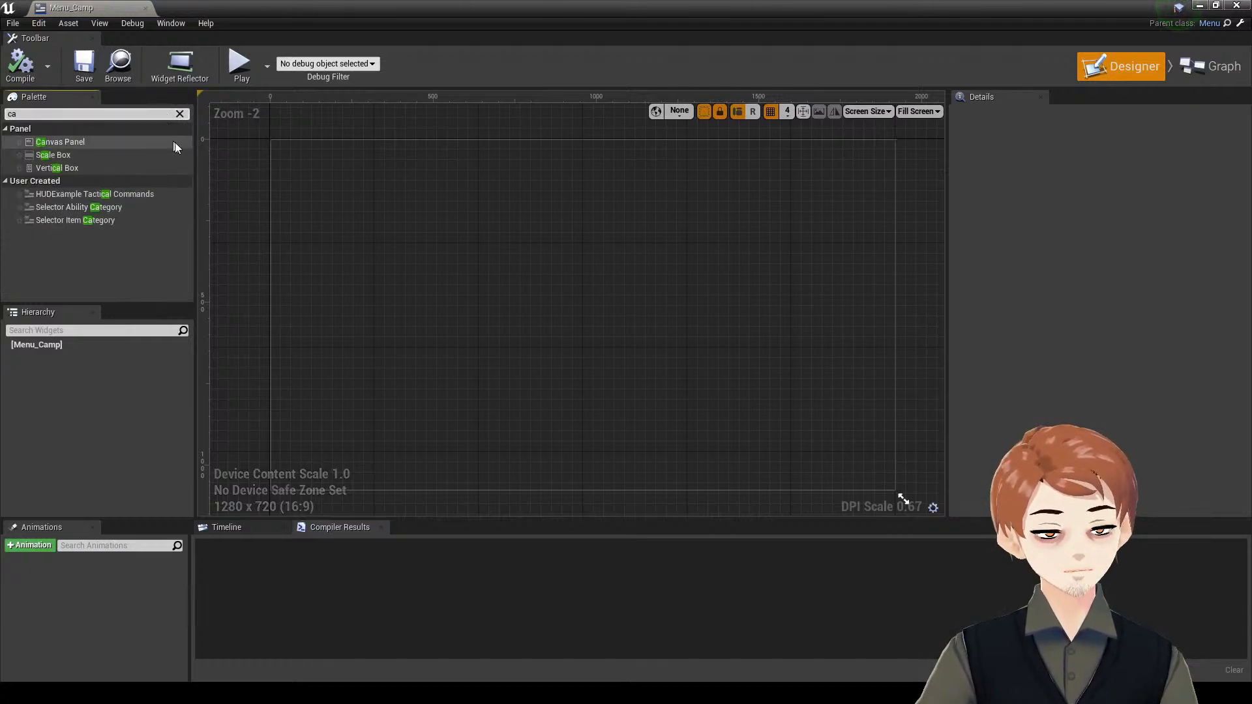
{"action": "type", "text": "n"}
{"action": "left_click_drag", "start_coordinate": [390, 194], "coordinate": [385, 192]}
{"action": "left_click", "coordinate": [228, 179]}
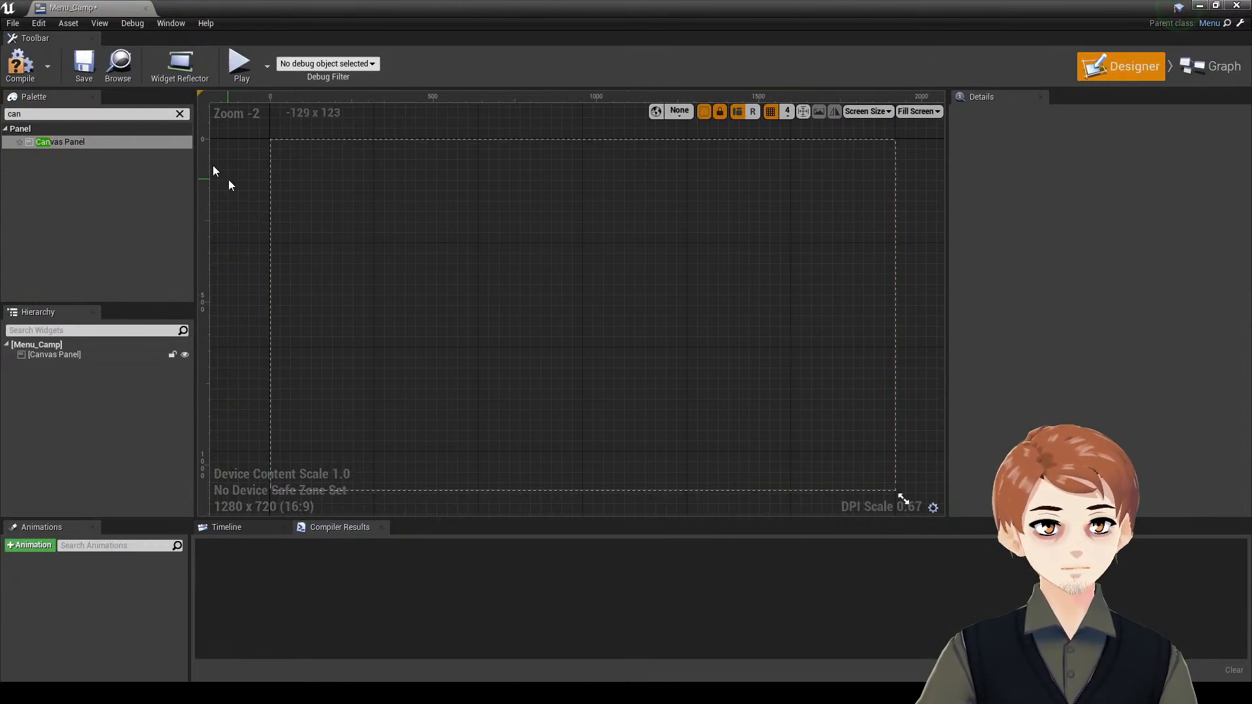
- Add a Selector: Option List widget to the canvas and anchor it to the canvas's left edge, stretched vertically
{"action": "left_click", "coordinate": [149, 114]}
{"action": "type", "text": "opo"}
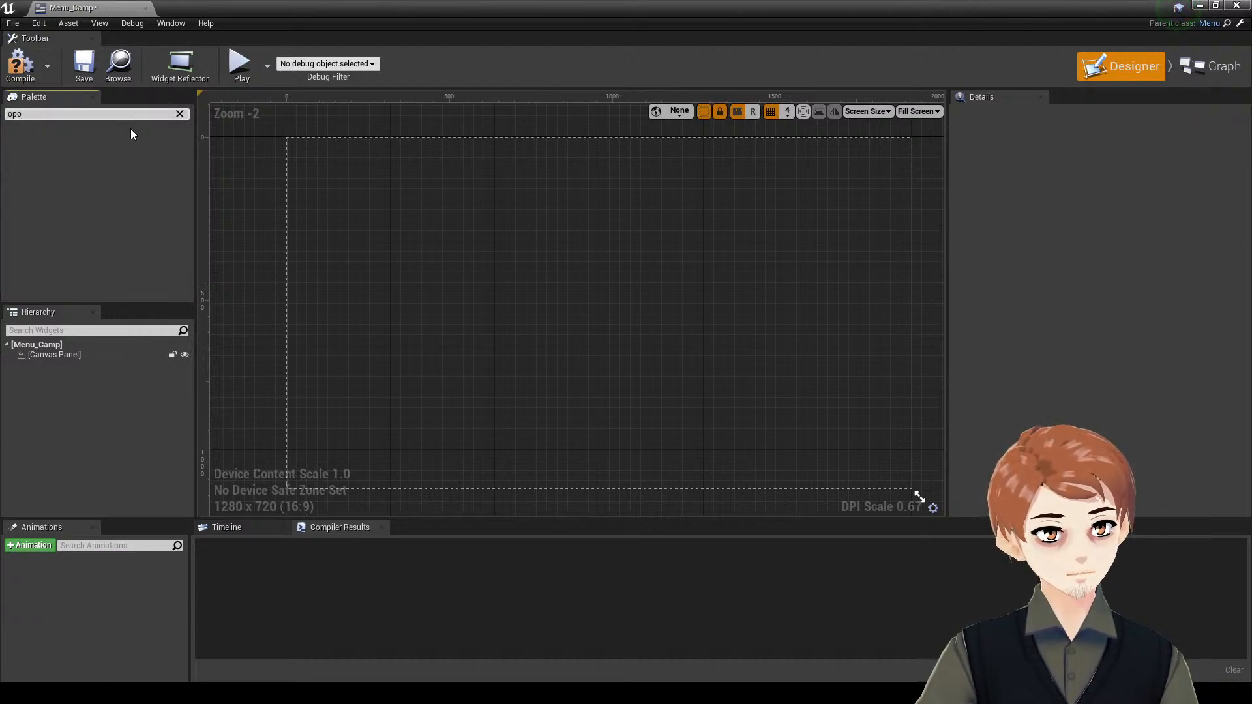
{"action": "key", "text": "BackSpace"}
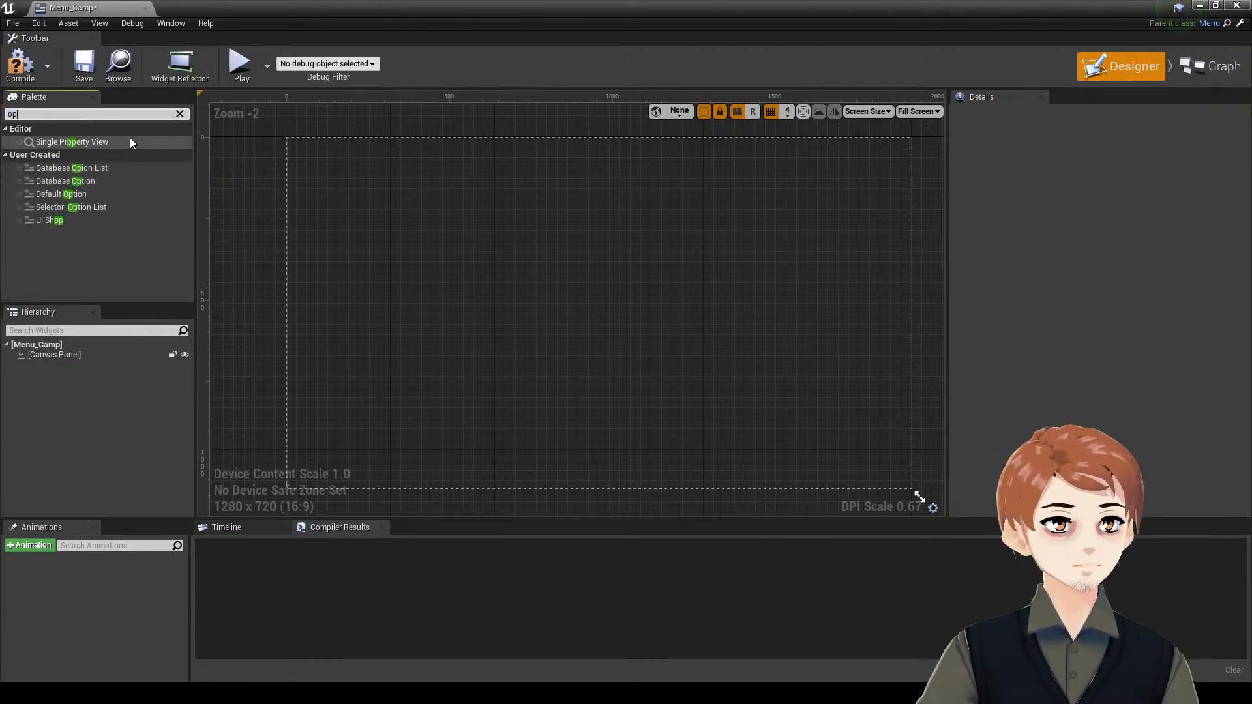
{"action": "left_click_drag", "start_coordinate": [122, 205], "coordinate": [313, 154]}
{"action": "left_click", "coordinate": [1086, 174]}
{"action": "left_click", "coordinate": [1094, 335]}
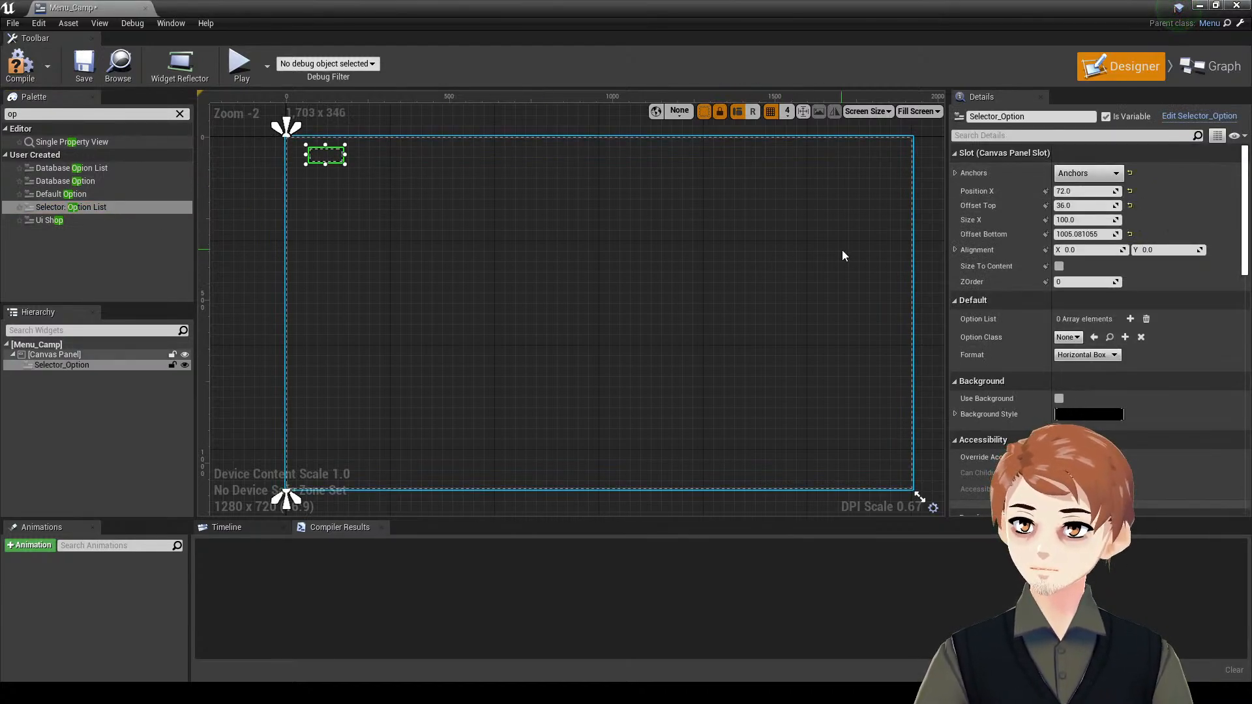
- Zero the option list's Offset Bottom, Size X, Offset Top and Position X
{"action": "left_click", "coordinate": [1077, 234]}
{"action": "type", "text": "0"}
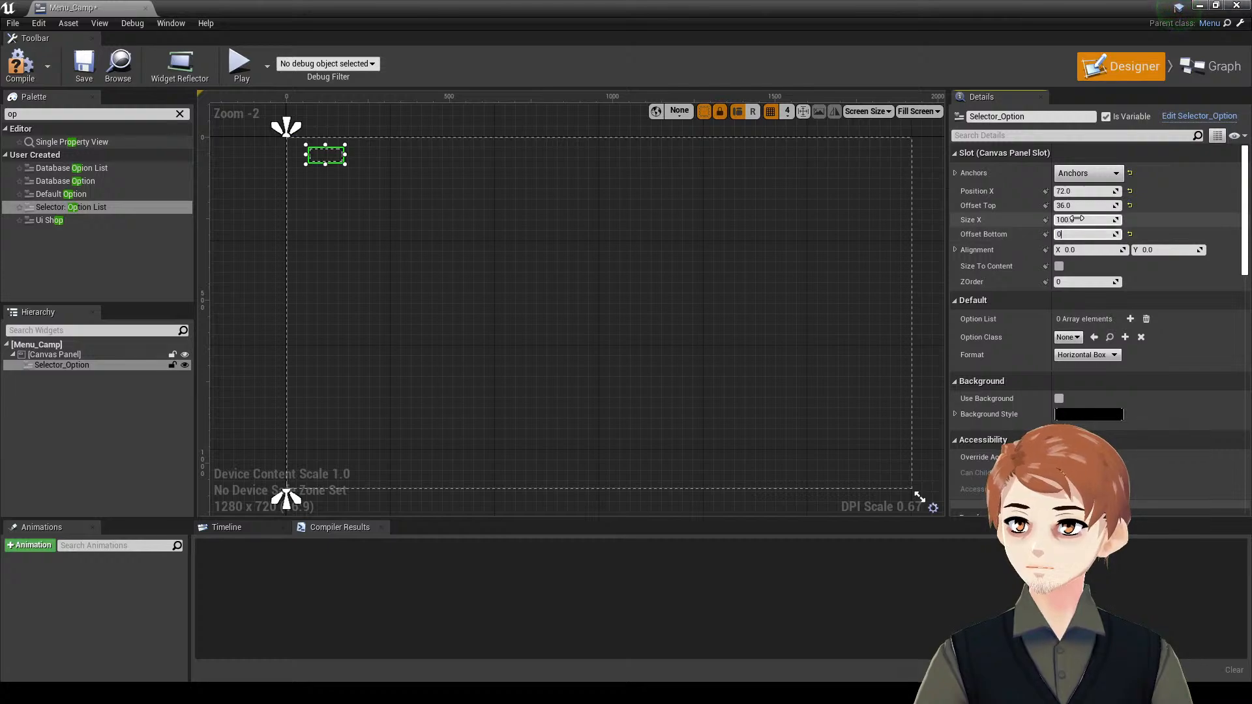
{"action": "left_click", "coordinate": [1076, 220]}
{"action": "type", "text": "0"}
{"action": "left_click", "coordinate": [1075, 206]}
{"action": "type", "text": "0"}
{"action": "left_click", "coordinate": [1073, 191]}
{"action": "type", "text": "0"}
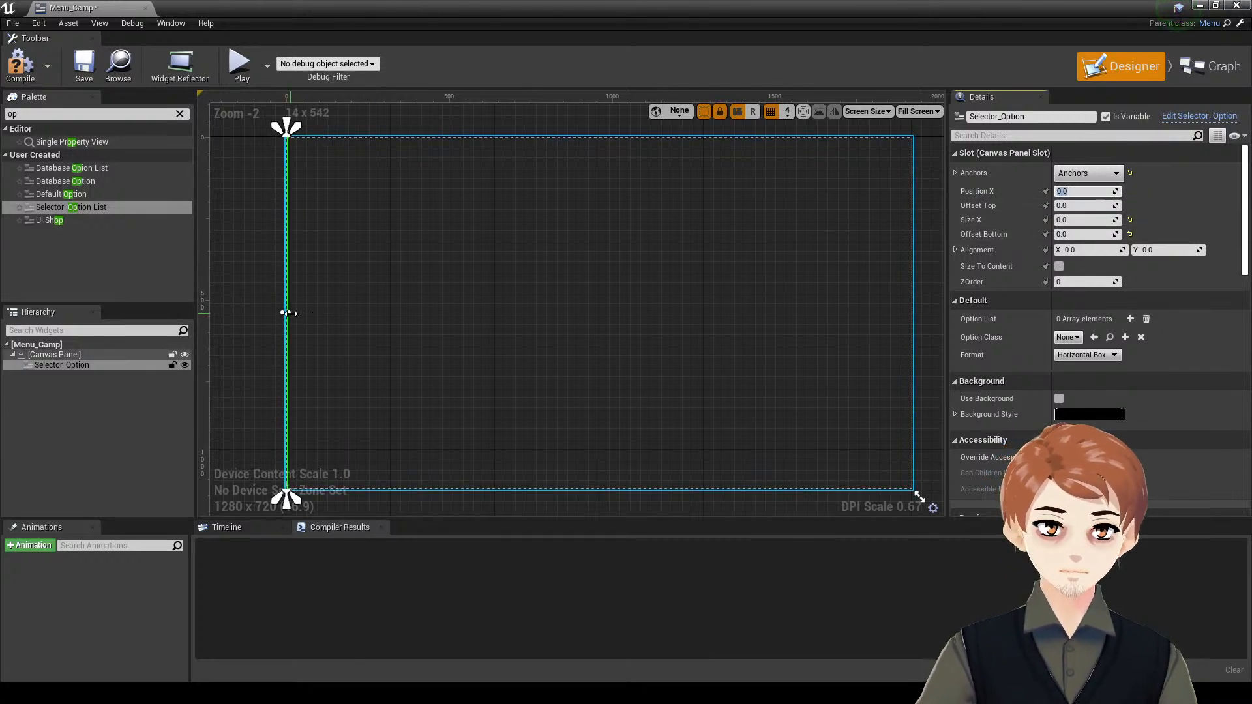
- Set the option list's Size X to 300 and its Position X to 65
{"action": "mouse_move", "coordinate": [293, 315]}
{"action": "left_mouse_down"}
{"action": "mouse_move", "coordinate": [329, 316]}
{"action": "mouse_move", "coordinate": [304, 313]}
{"action": "left_mouse_up"}
{"action": "left_click", "coordinate": [1063, 220]}
{"action": "type", "text": "300"}
{"action": "key", "text": "Return"}
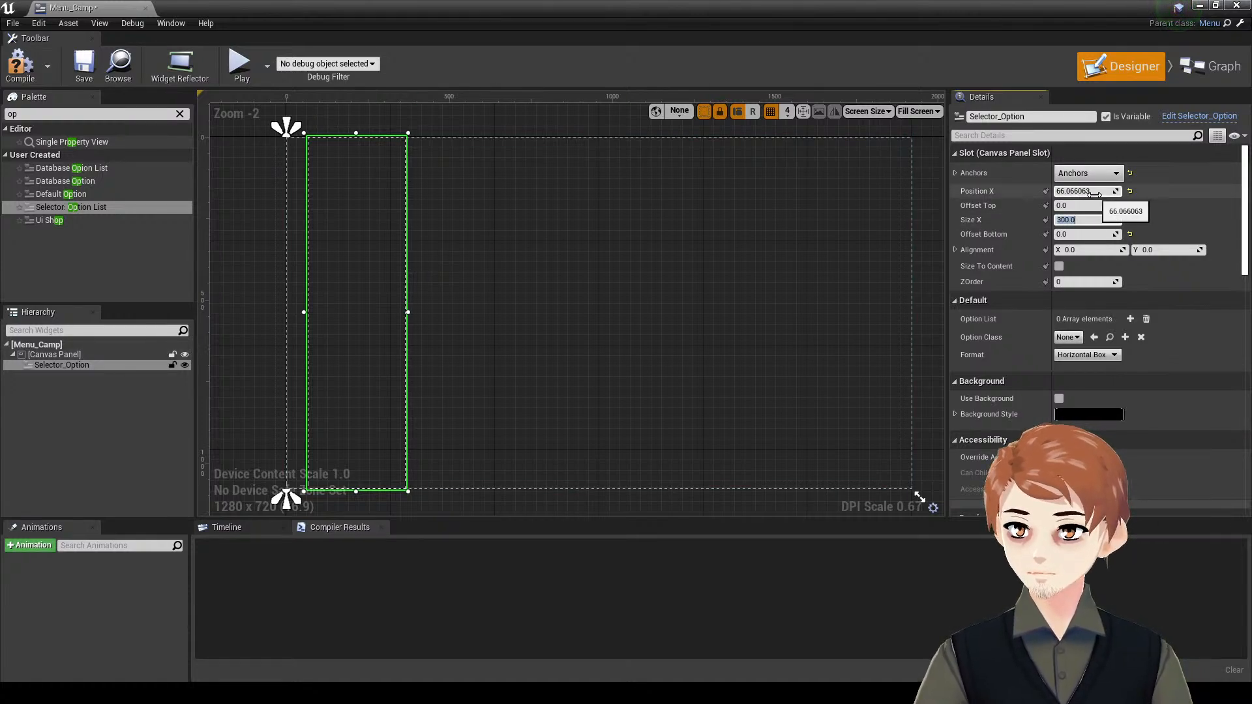
{"action": "type", "text": "65"}
{"action": "key", "text": "Return"}
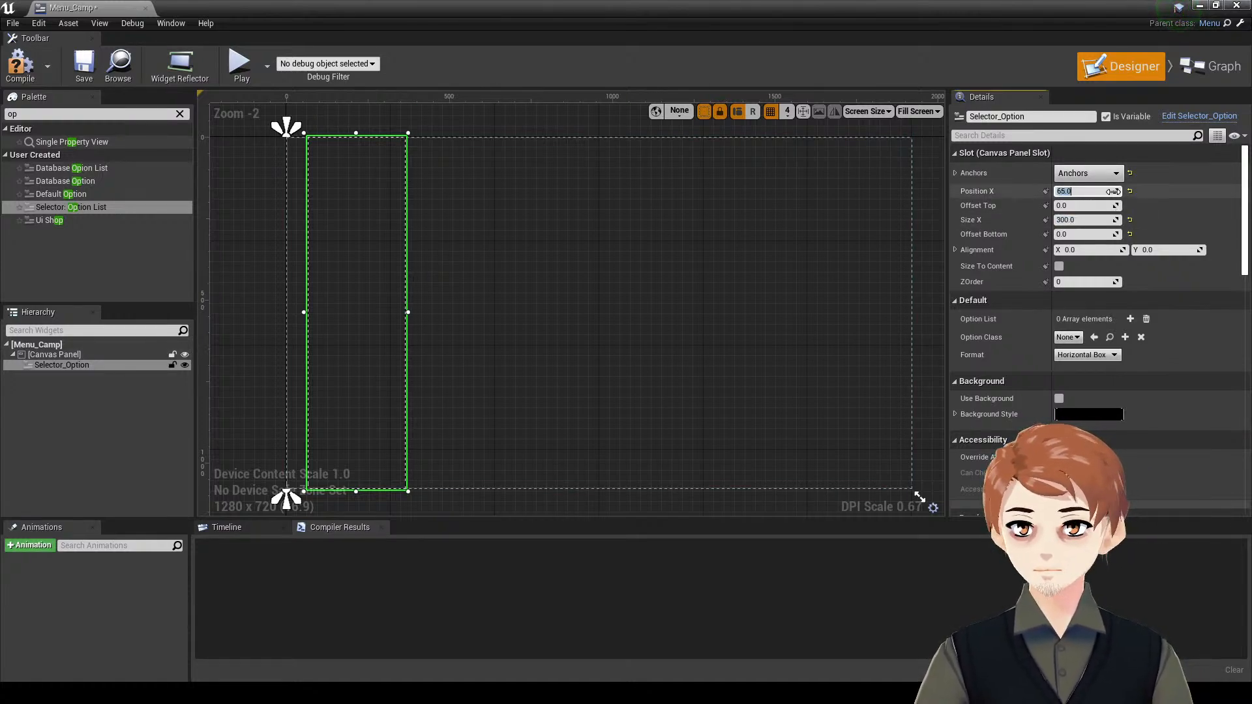
- Widen the option list to a Size X of 400
{"action": "mouse_move", "coordinate": [1117, 220]}
{"action": "left_mouse_down"}
{"action": "mouse_move", "coordinate": [1148, 221]}
{"action": "mouse_move", "coordinate": [1135, 221]}
{"action": "left_mouse_up"}
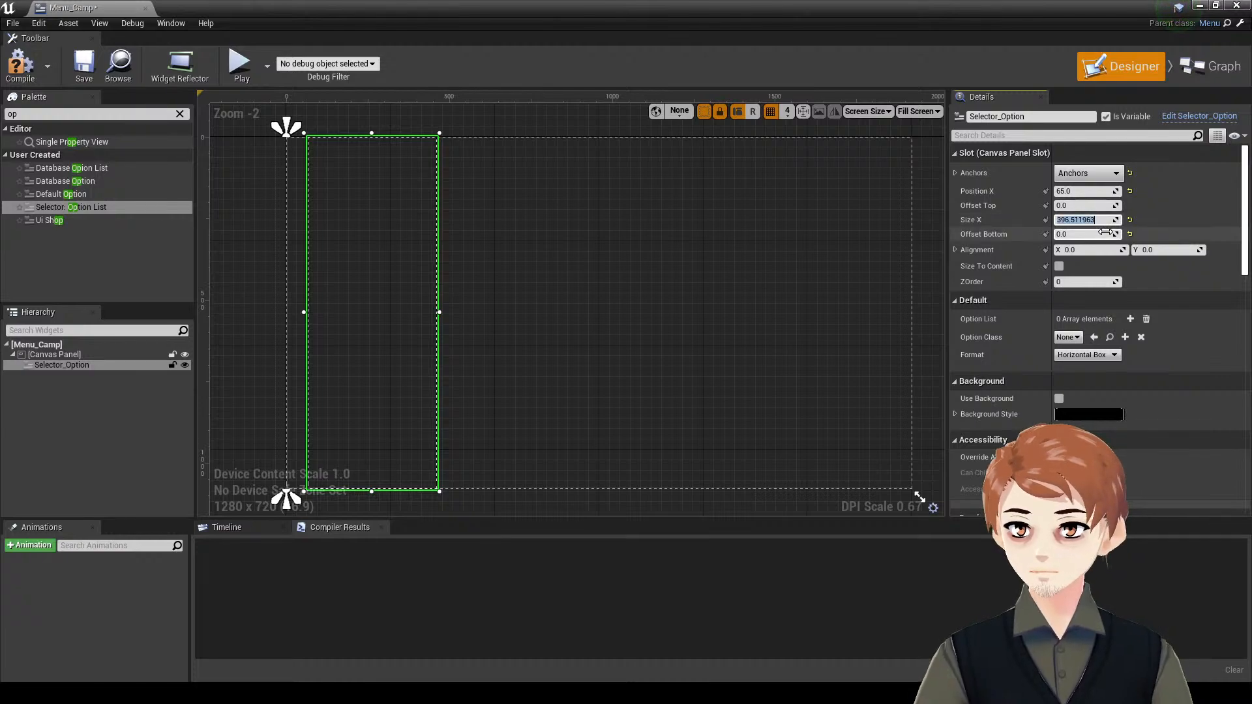
{"action": "type", "text": "4"}
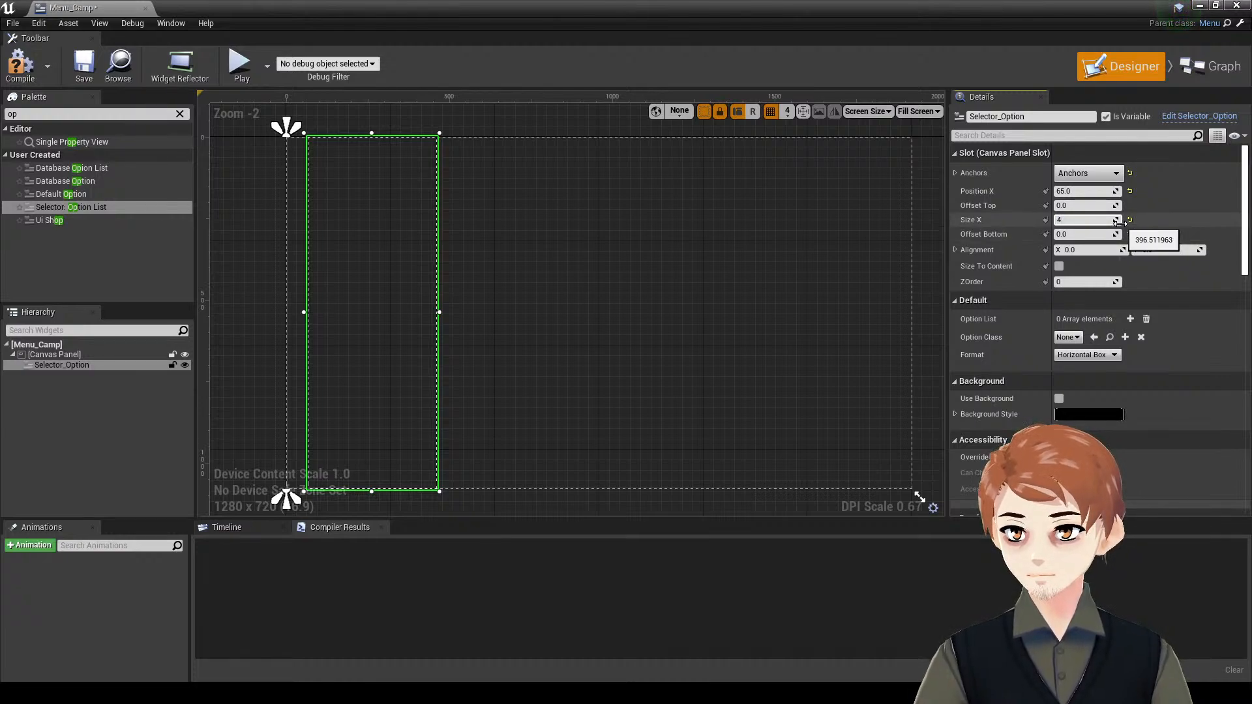
{"action": "type", "text": "00"}
{"action": "key", "text": "Return"}
- Add two elements to the Option List array and set the Option Class to DefaultOption
{"action": "left_click", "coordinate": [1130, 319]}
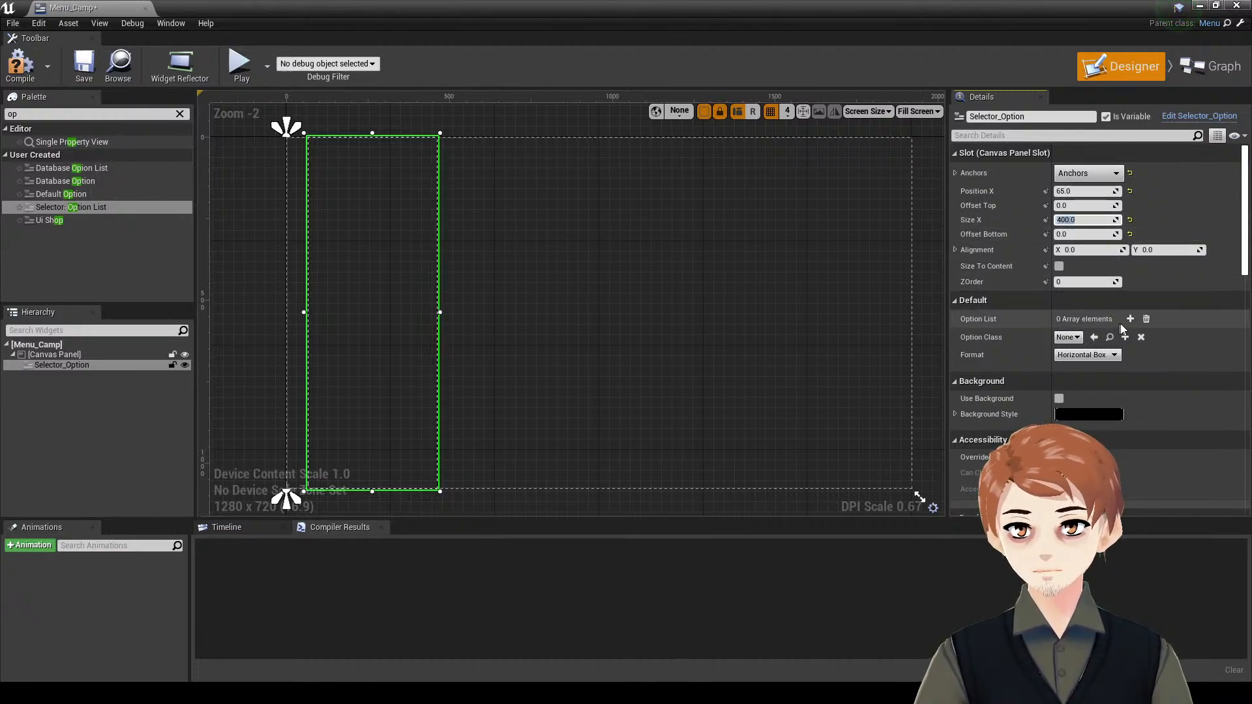
{"action": "left_click", "coordinate": [1130, 319]}
{"action": "left_click", "coordinate": [1067, 369]}
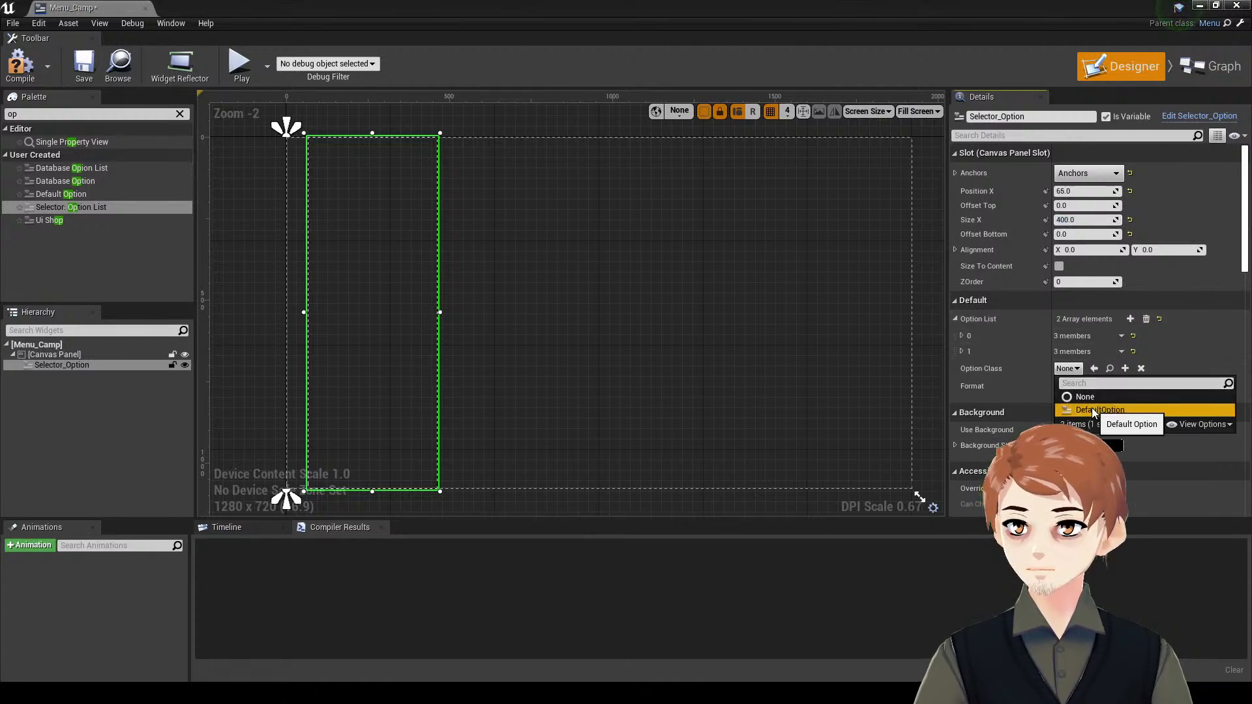
{"action": "left_click", "coordinate": [1083, 409]}
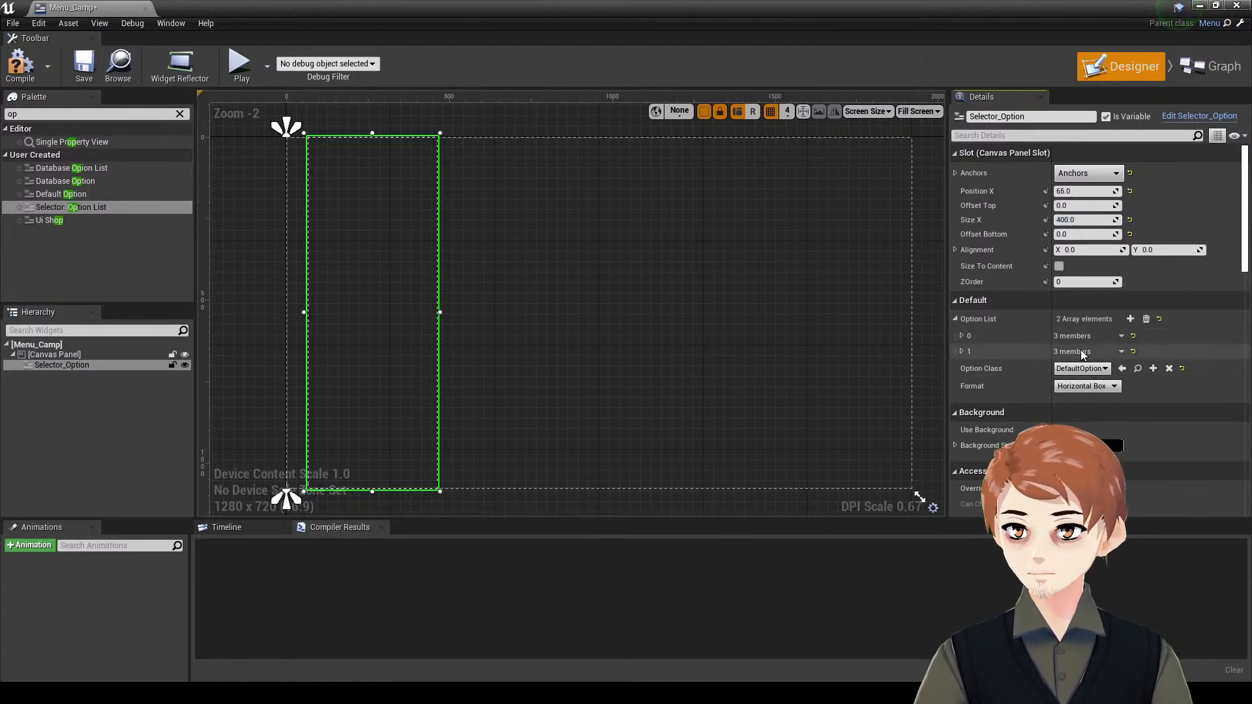
- Expand both Option List entries and set the selector's Format to Scroll Box
{"action": "double_click", "coordinate": [1082, 351]}
{"action": "double_click", "coordinate": [1080, 341]}
{"action": "left_click", "coordinate": [1094, 356]}
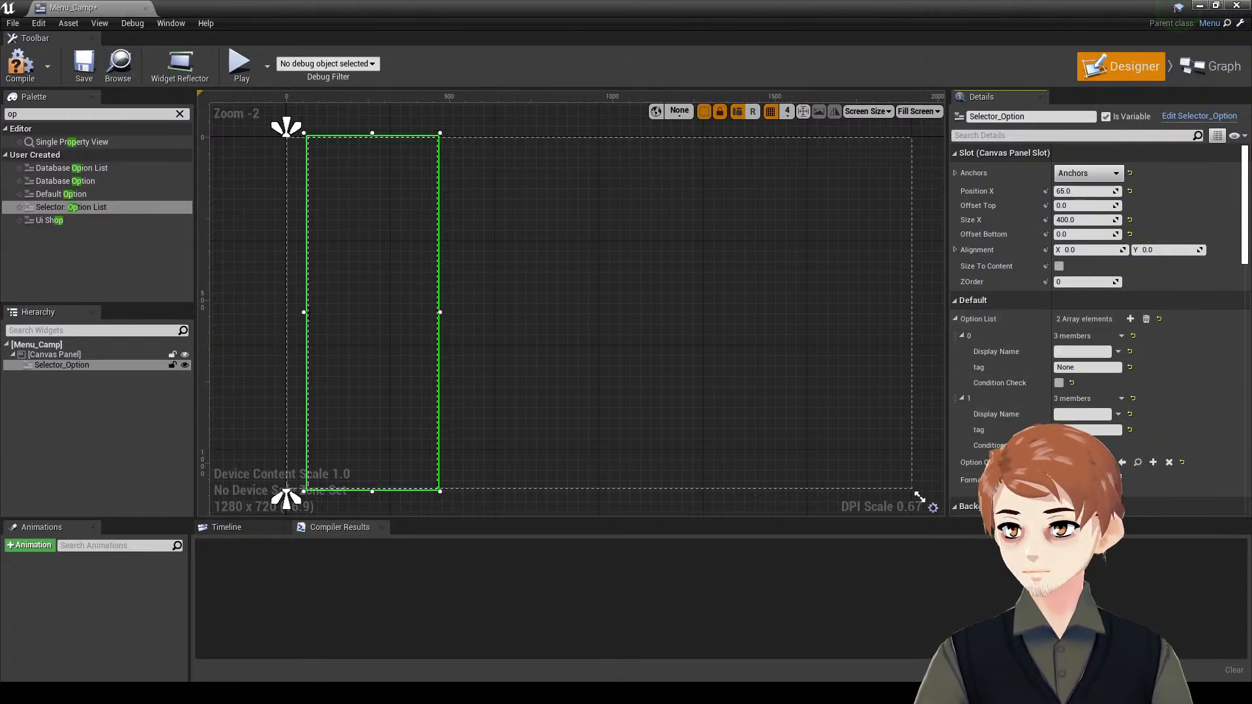
{"action": "scroll", "coordinate": [795, 372], "scroll_direction": "down", "scroll_amount": 2}
{"action": "right_click_drag", "start_coordinate": [796, 372], "coordinate": [714, 274]}
{"action": "scroll", "coordinate": [715, 274], "scroll_direction": "up", "scroll_amount": 3}
{"action": "right_click_drag", "start_coordinate": [730, 390], "coordinate": [970, 490]}
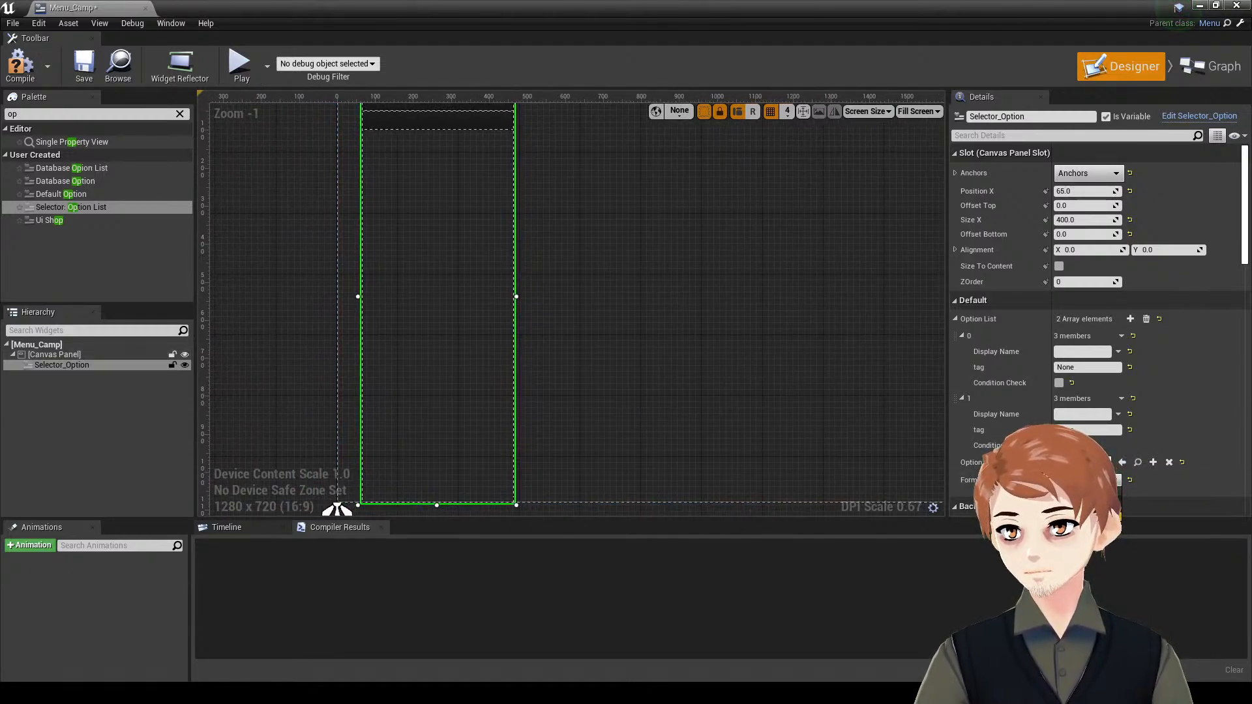
{"action": "right_click_drag", "start_coordinate": [779, 367], "coordinate": [801, 443]}
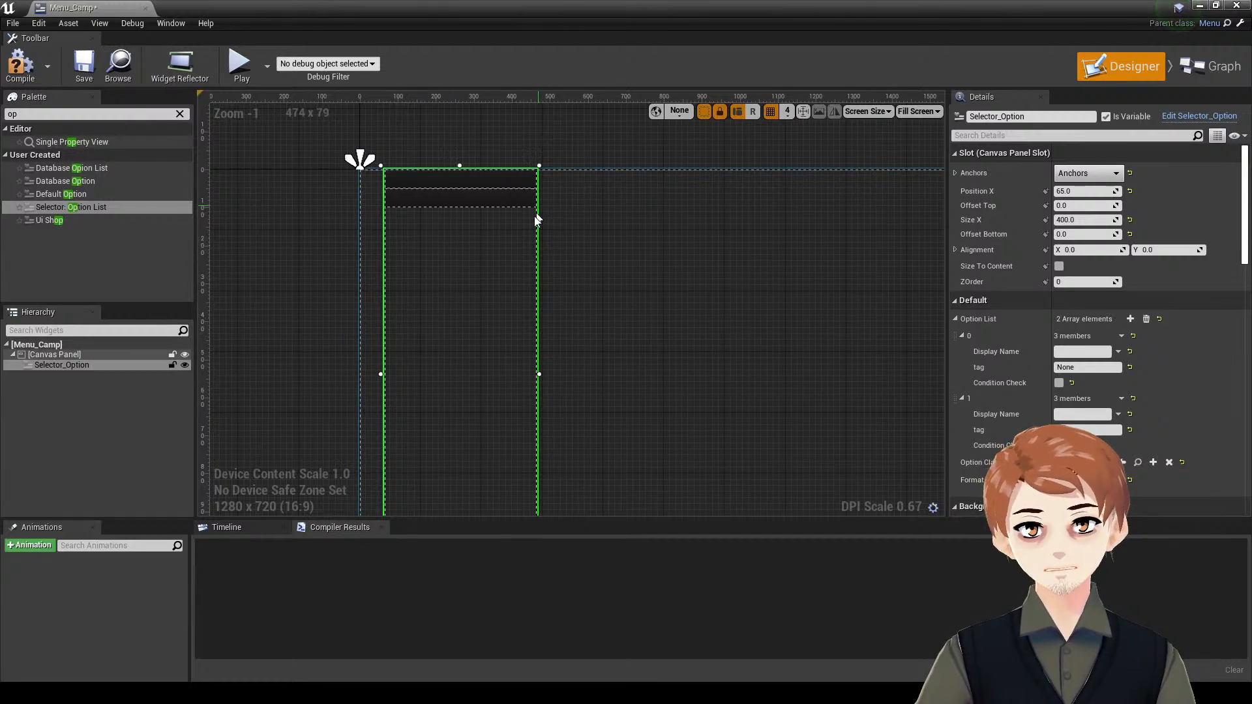
{"action": "left_click", "coordinate": [1103, 481]}
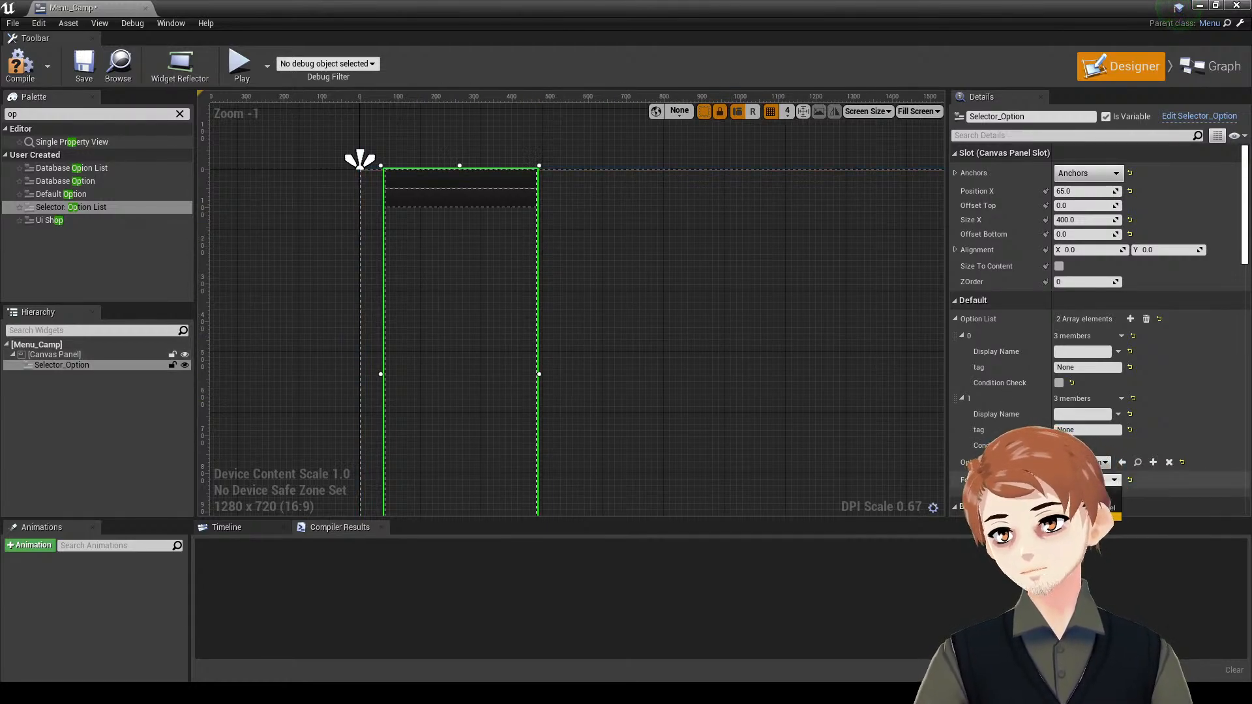
{"action": "left_click", "coordinate": [1102, 481]}
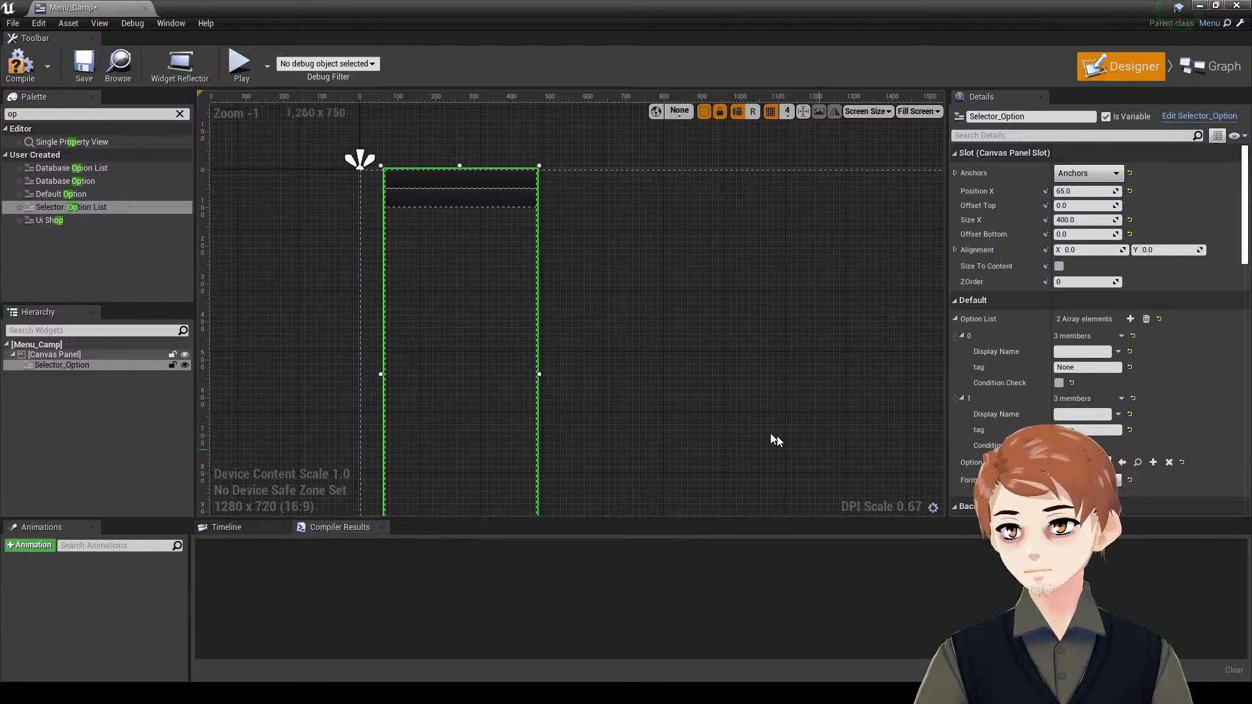
{"action": "right_click_drag", "start_coordinate": [674, 369], "coordinate": [673, 335]}
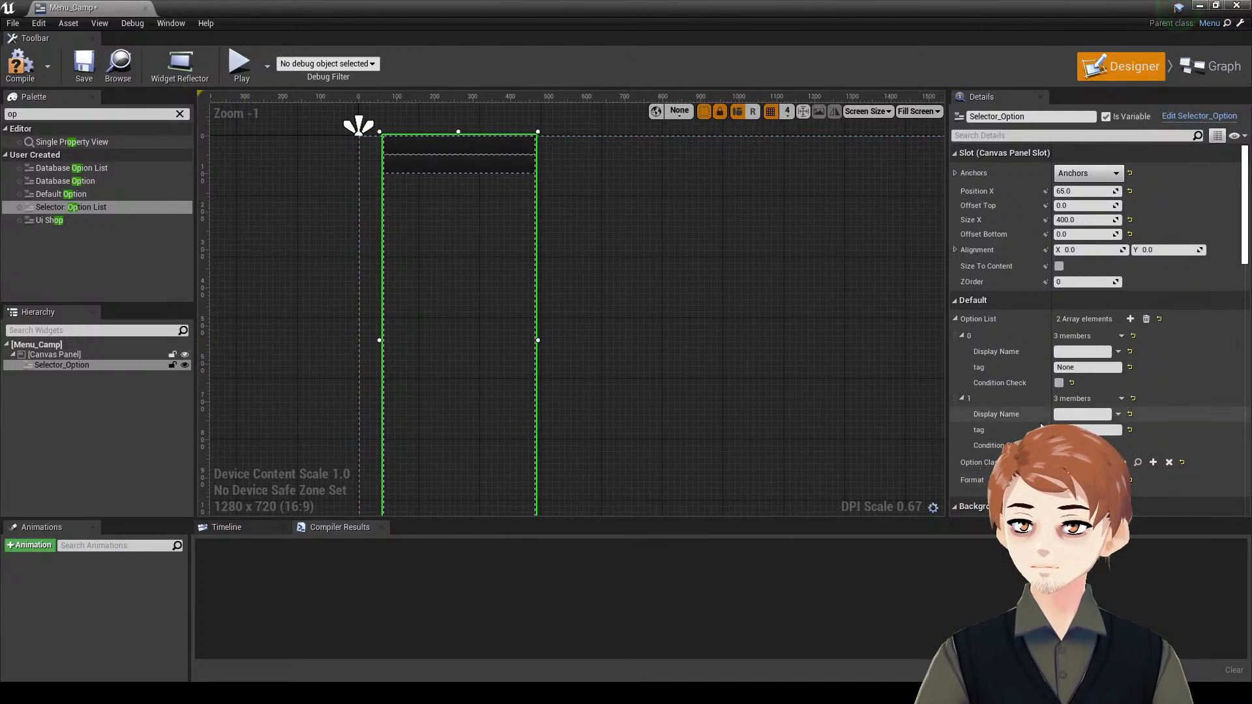
{"action": "left_click", "coordinate": [1088, 505]}
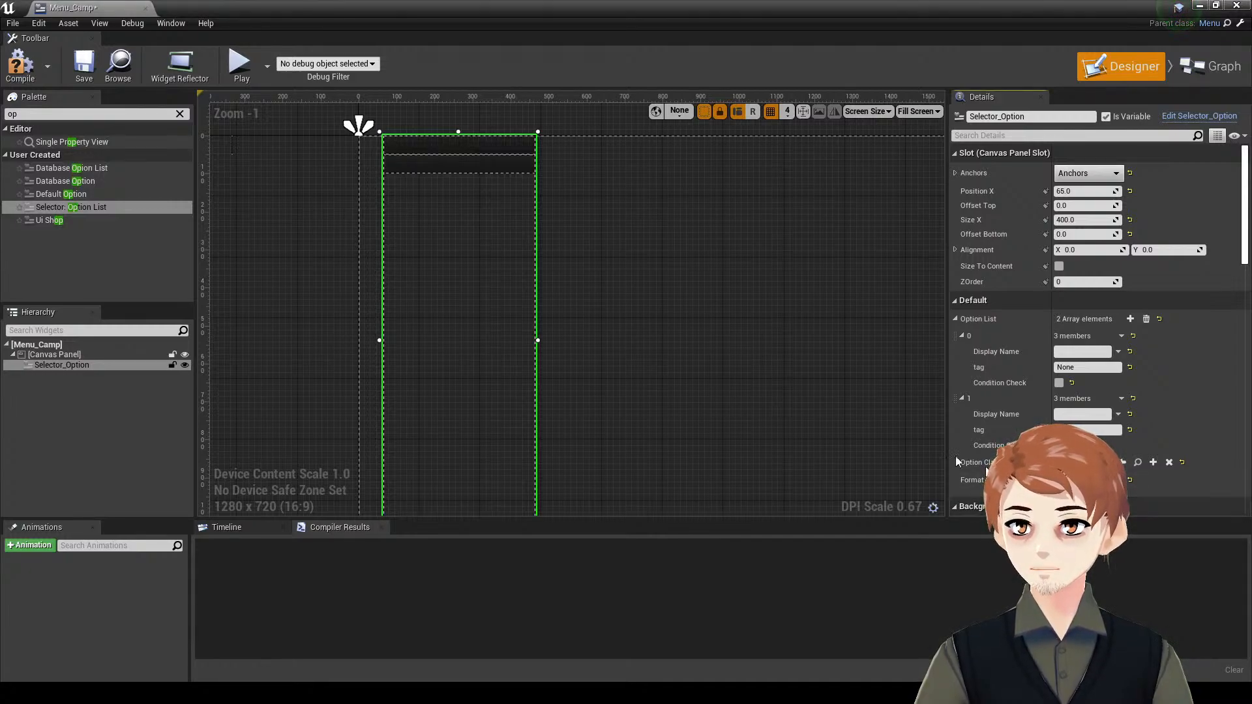
- Set the display name of the first option, index 0, to Equipment
{"action": "left_click", "coordinate": [1082, 352]}
{"action": "type", "text": "Equipm"}
{"action": "key", "text": "BackSpace"}
{"action": "key", "text": "BackSpace"}
{"action": "key", "text": "BackSpace"}
{"action": "key", "text": "BackSpace"}
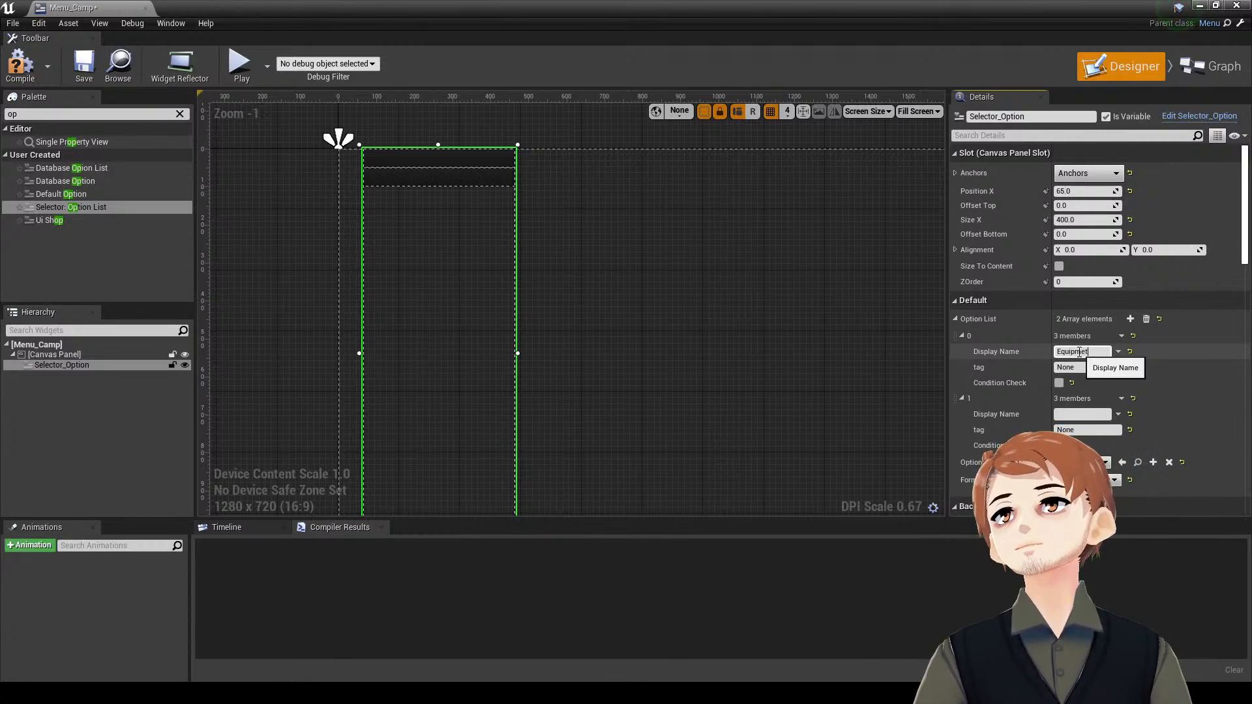
{"action": "type", "text": "uip"}
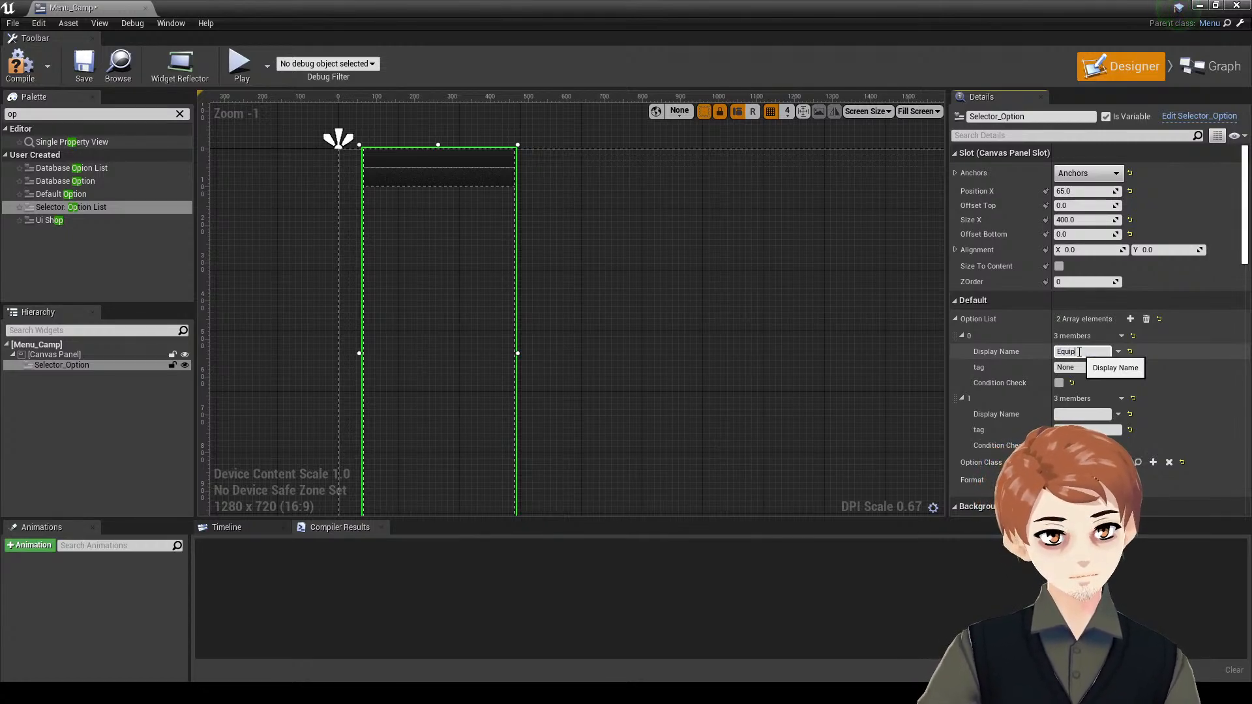
{"action": "type", "text": "ment"}
{"action": "key", "text": "Return"}
- Set the display name of the second option, index 1, to Items
{"action": "left_click", "coordinate": [1074, 415]}
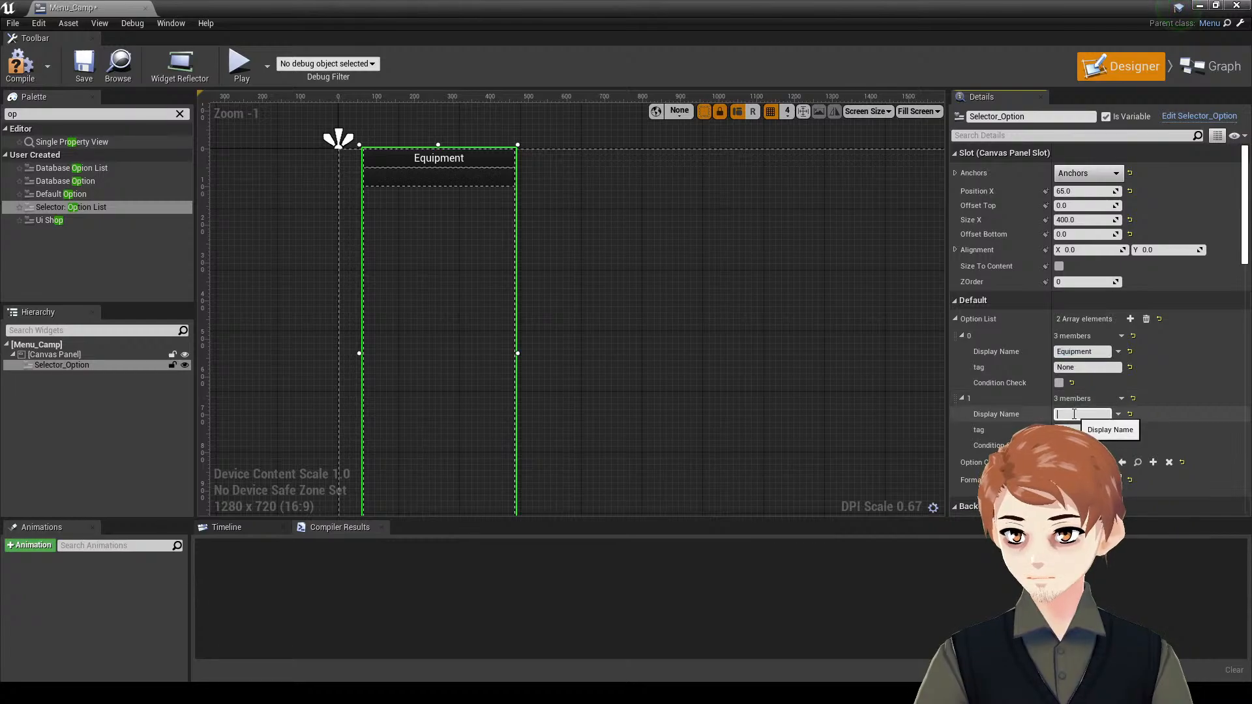
{"action": "type", "text": "Items"}
{"action": "key", "text": "Return"}
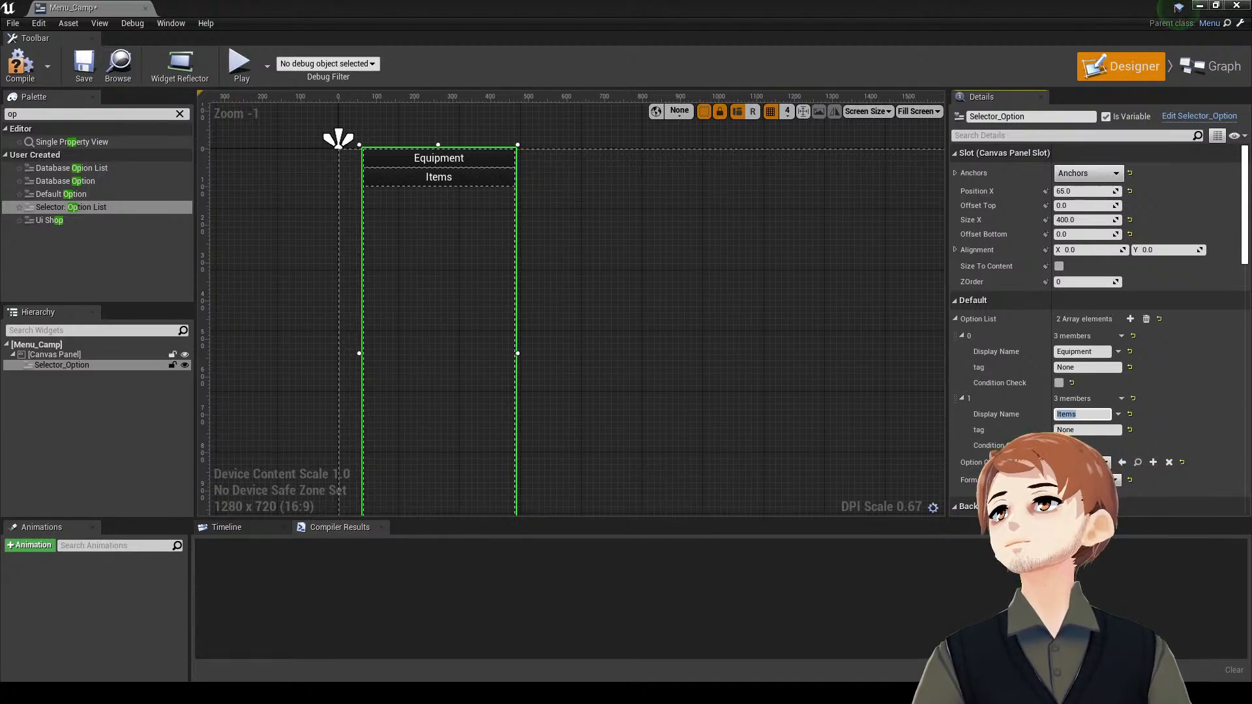
- Switch to the browser, search images for "final fatnasy 9 menu", examine the main-menu entries in the first two results, and return to the Menu_Camp designer
{"action": "left_click_drag", "start_coordinate": [965, 703], "coordinate": [609, 2]}
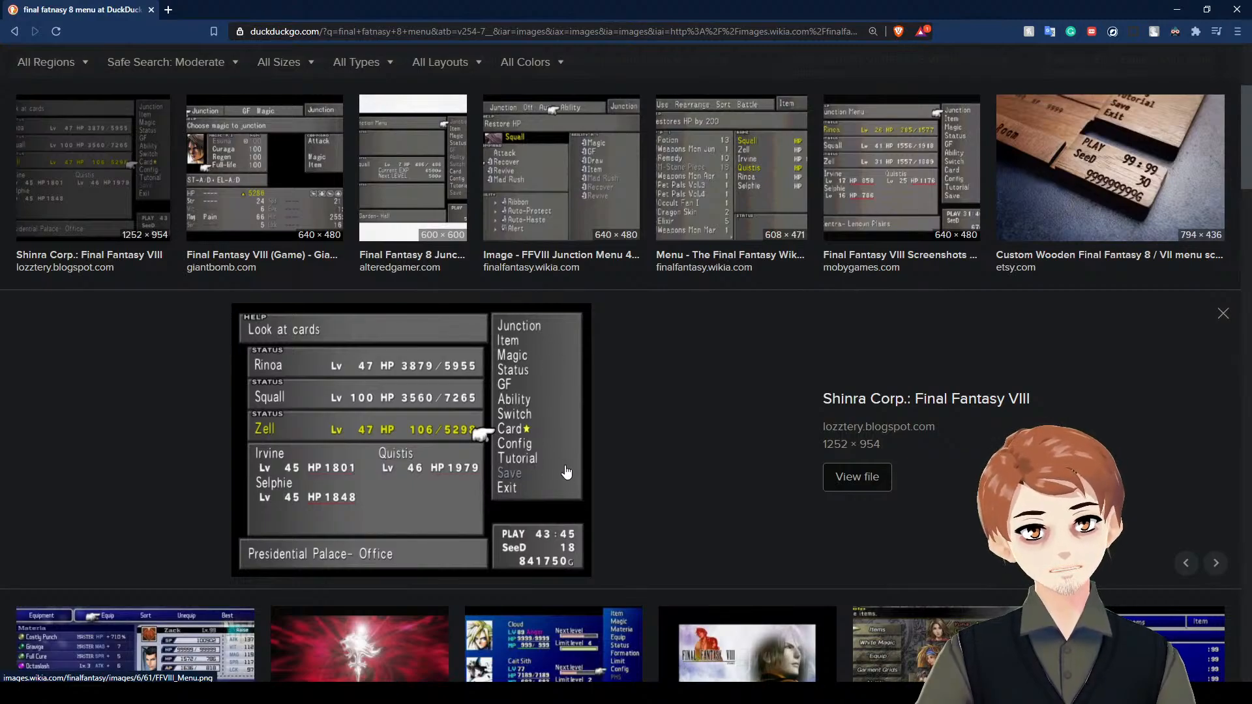
{"action": "scroll", "coordinate": [671, 465], "scroll_direction": "up", "scroll_amount": 4}
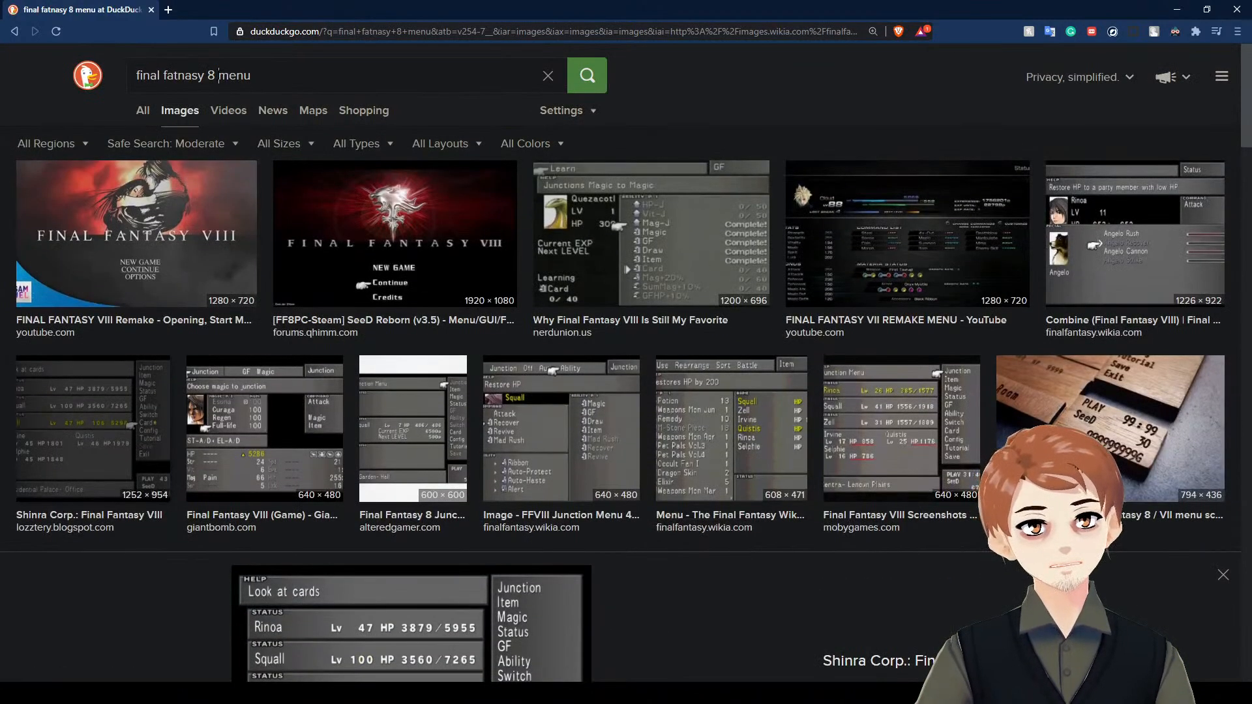
{"action": "type", "text": "9"}
{"action": "key", "text": "Return"}
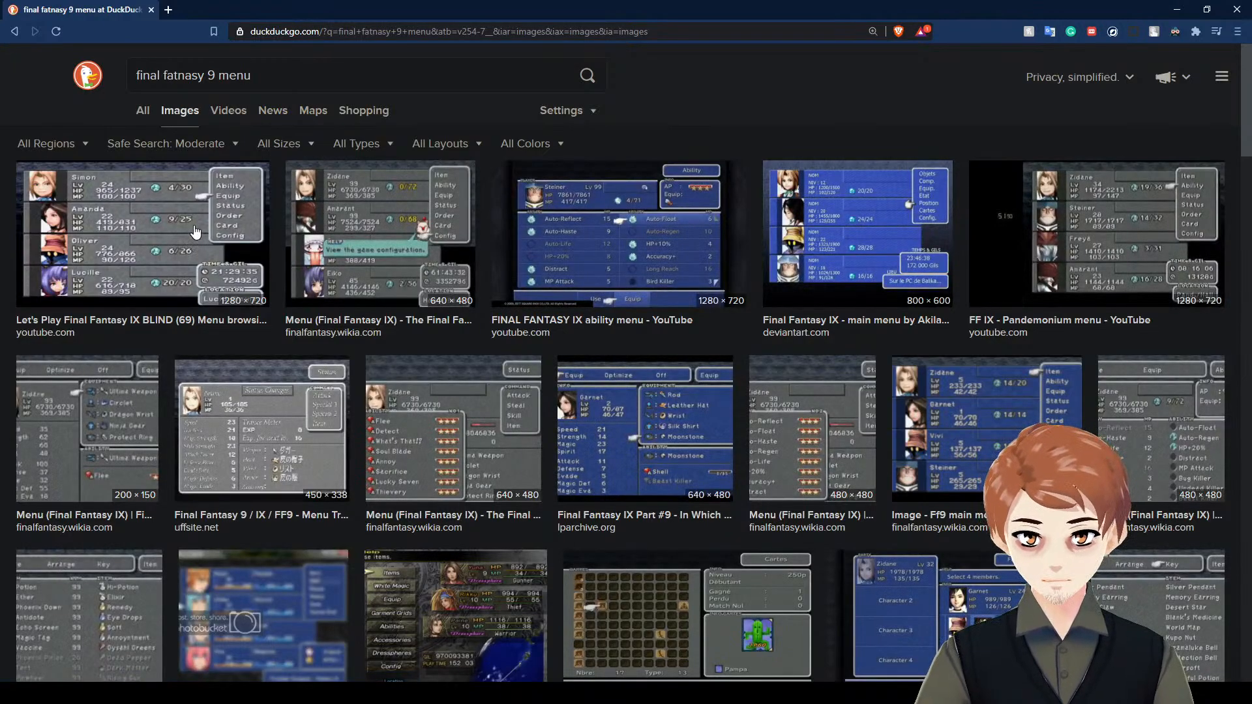
{"action": "left_click", "coordinate": [196, 232]}
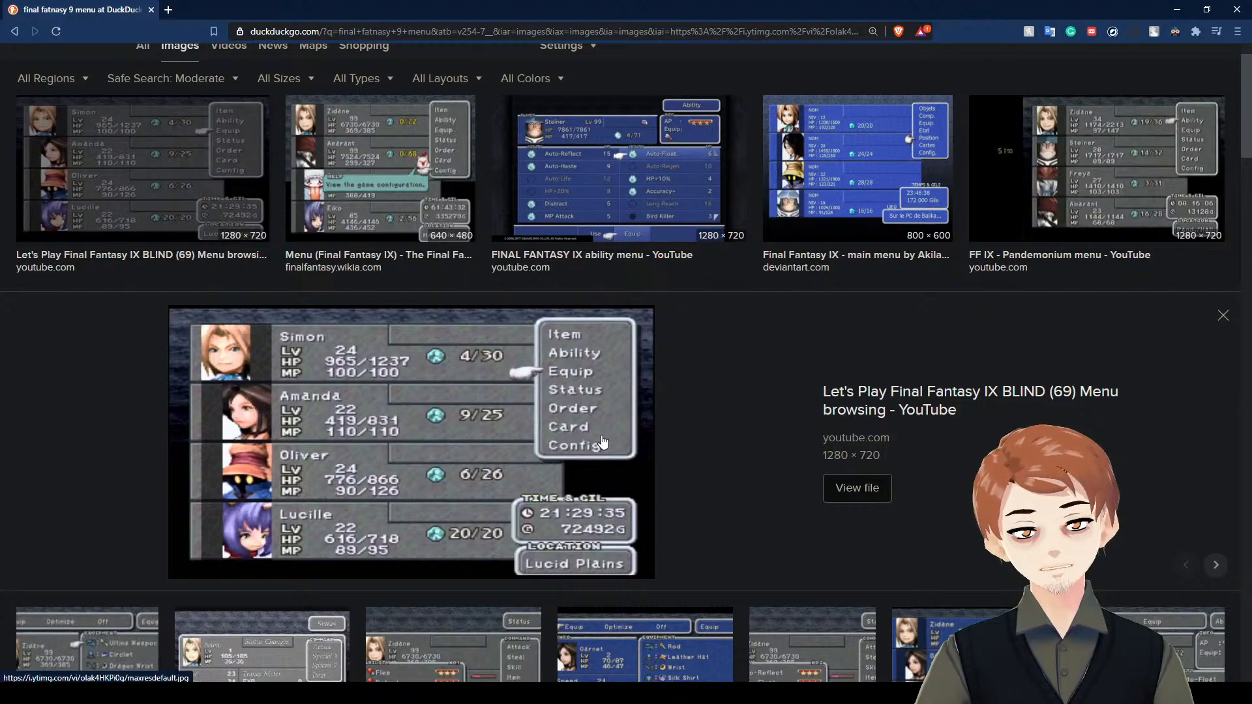
{"action": "left_click", "coordinate": [411, 159]}
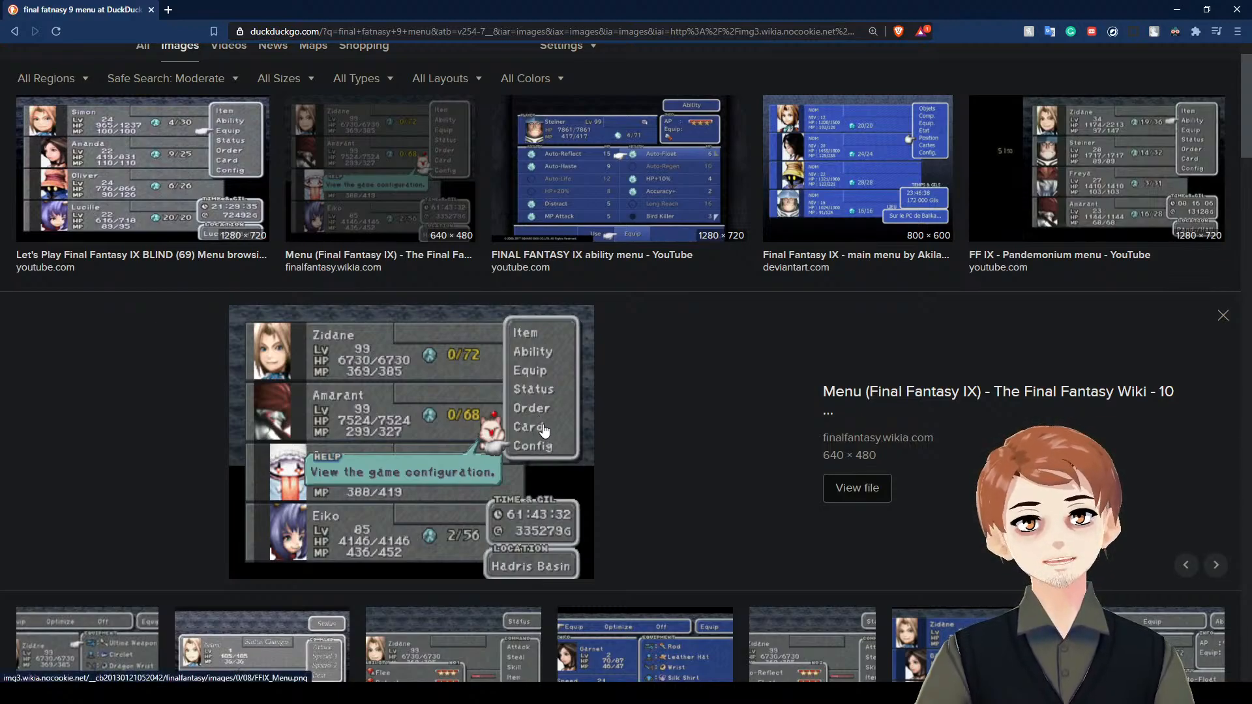
{"action": "left_click_drag", "start_coordinate": [613, 6], "coordinate": [1251, 40]}
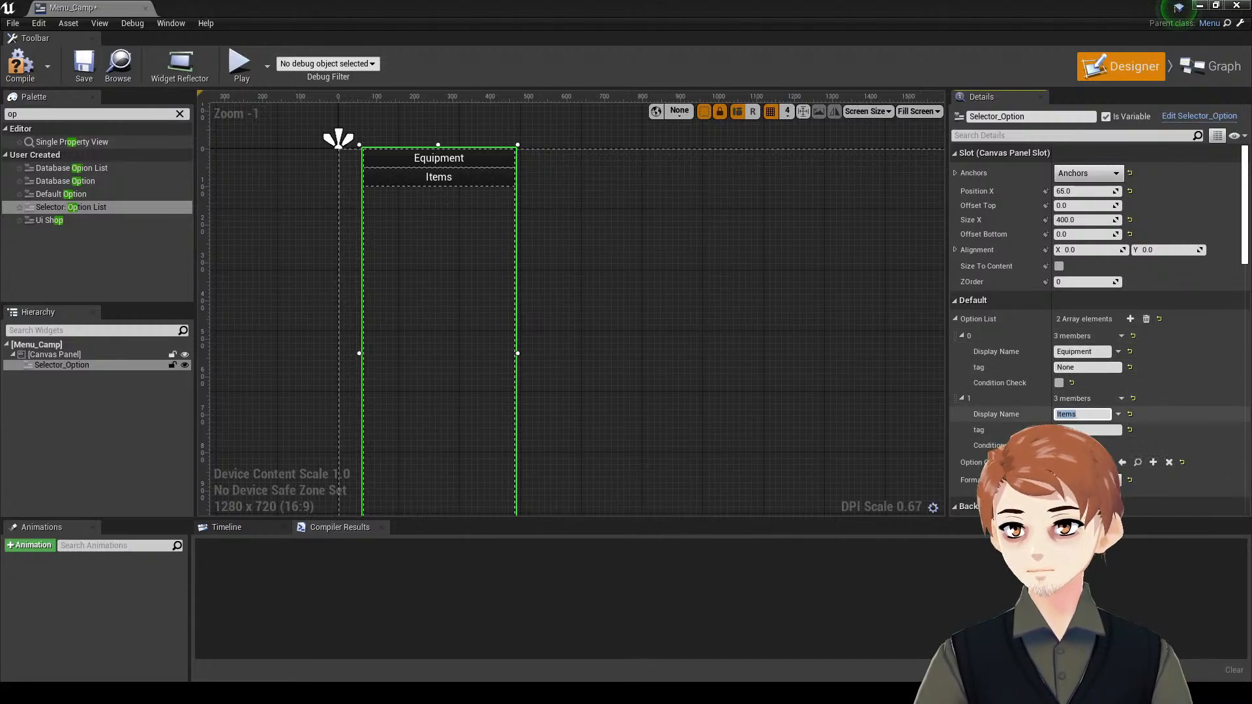
- Add three more elements to the Option List array
{"action": "scroll", "coordinate": [1076, 326], "scroll_direction": "down", "scroll_amount": 2}
{"action": "left_click", "coordinate": [1130, 261]}
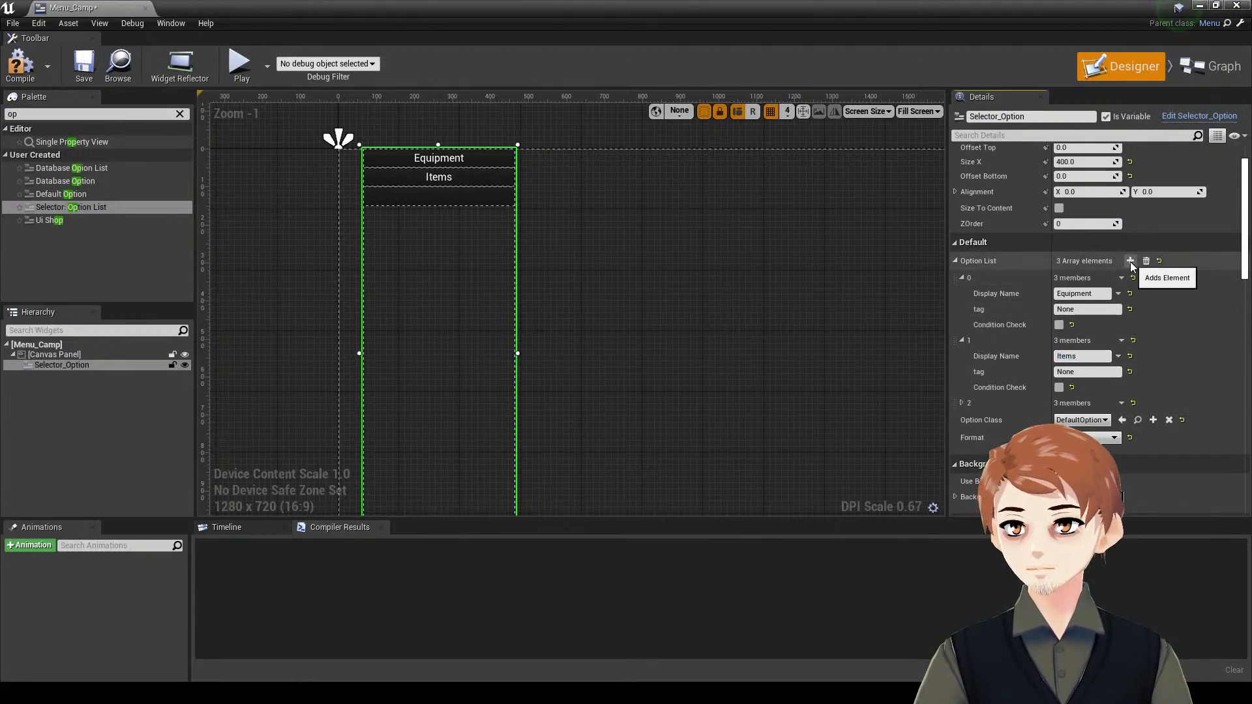
{"action": "left_click", "coordinate": [1130, 261]}
{"action": "left_click", "coordinate": [1131, 261]}
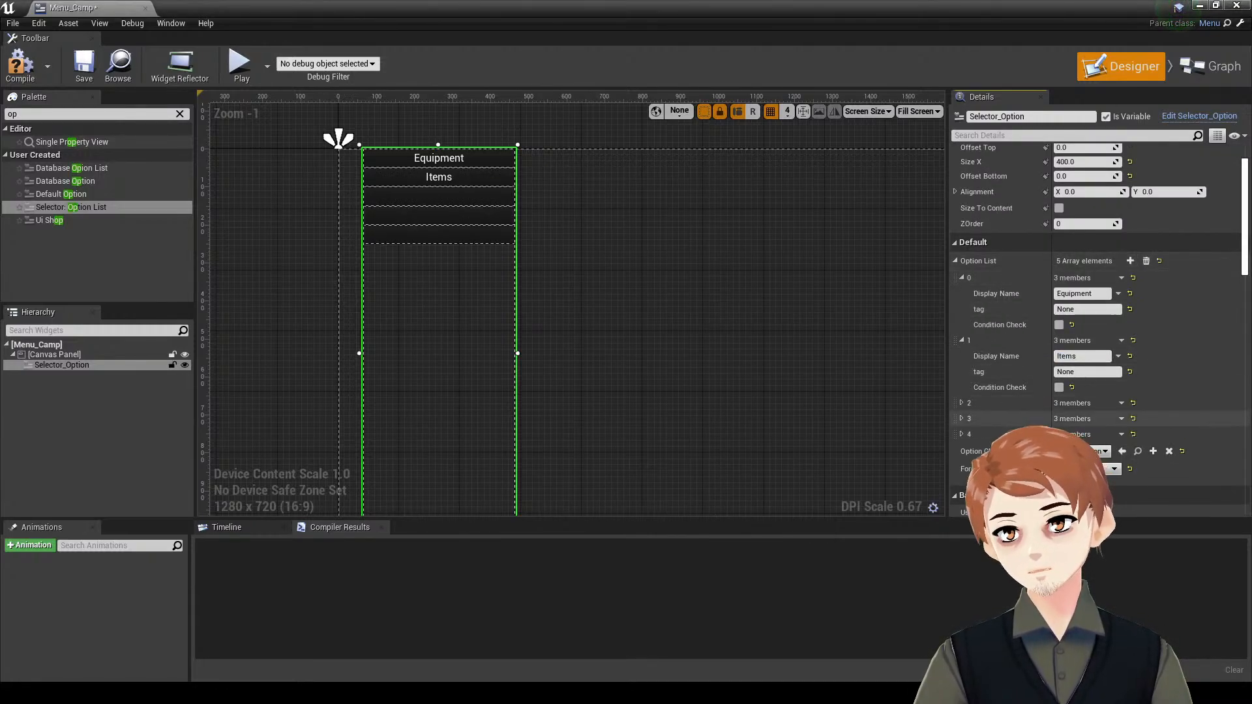
- Set the display name of the third option, index 2, to Abilities
{"action": "left_click", "coordinate": [1015, 404]}
{"action": "left_click", "coordinate": [1082, 419]}
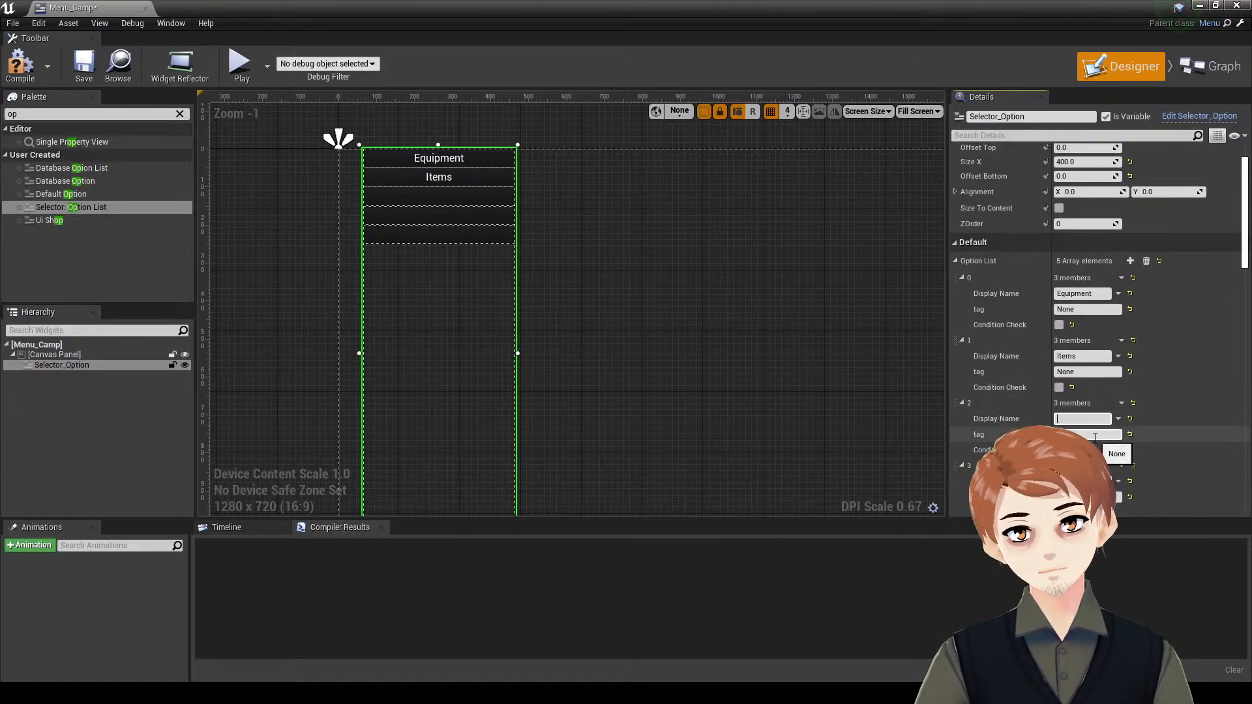
{"action": "left_click_drag", "start_coordinate": [962, 340], "coordinate": [956, 299]}
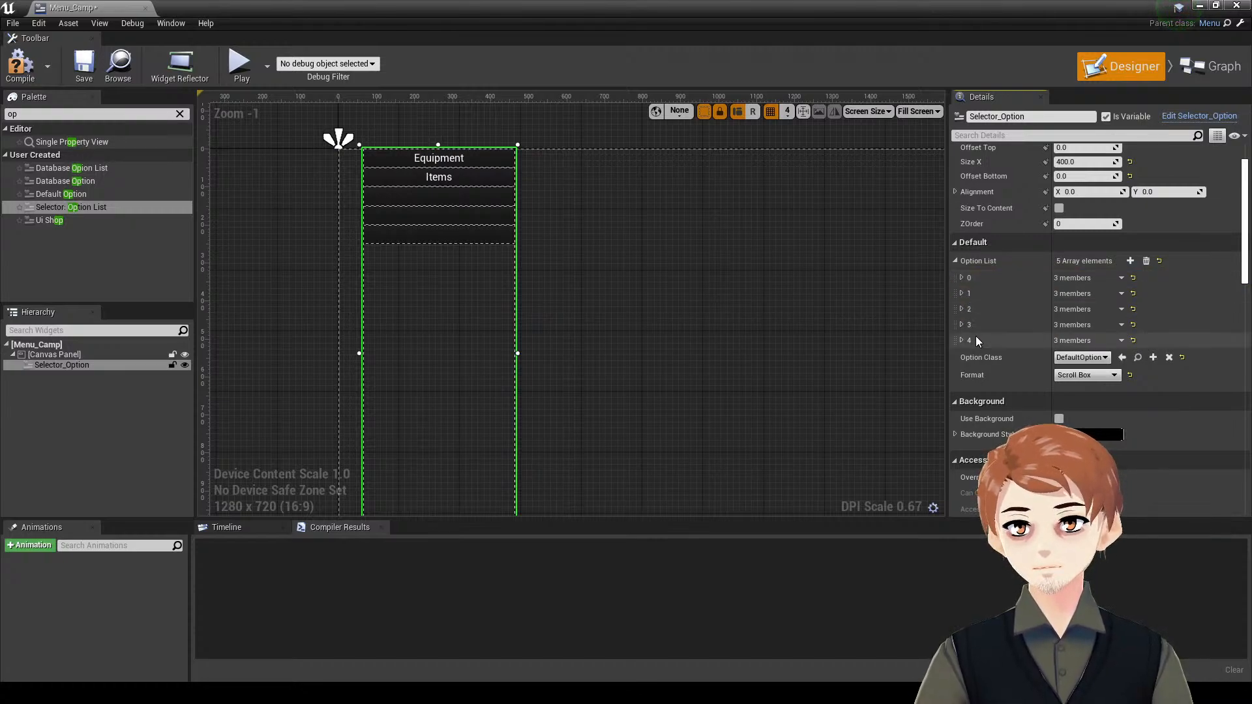
{"action": "left_click", "coordinate": [963, 308]}
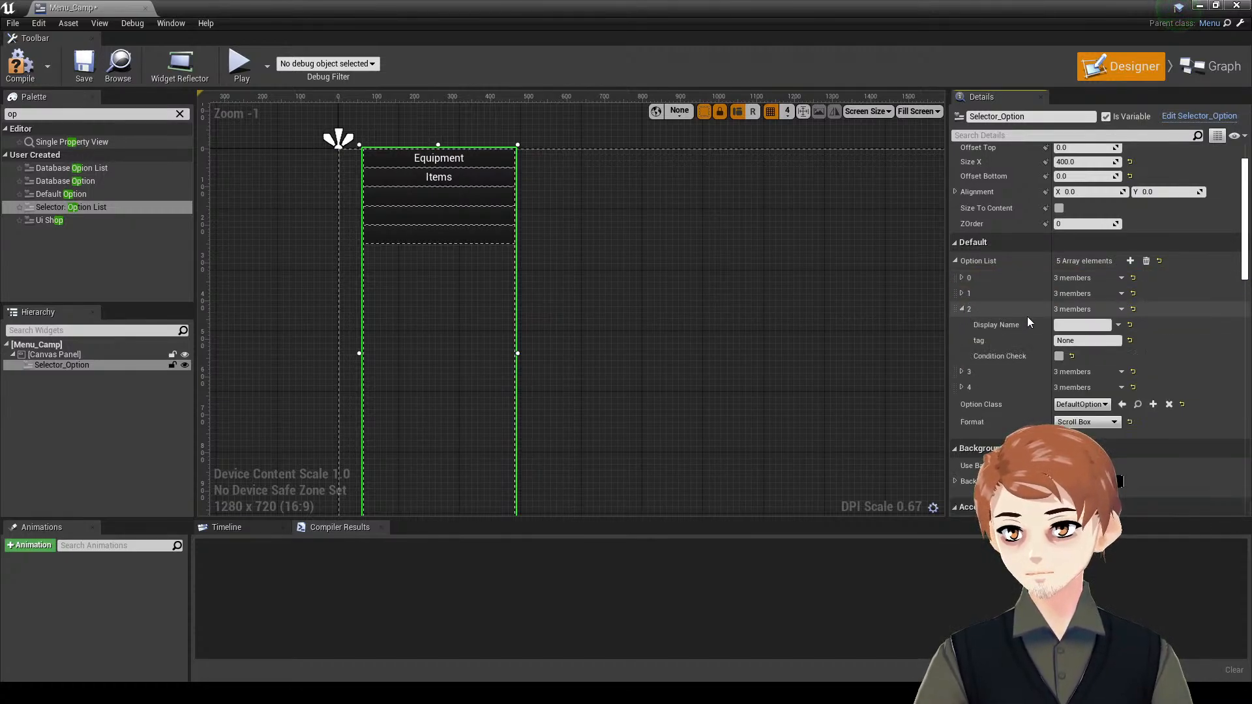
{"action": "left_click", "coordinate": [1083, 325]}
{"action": "type", "text": "Abilitei"}
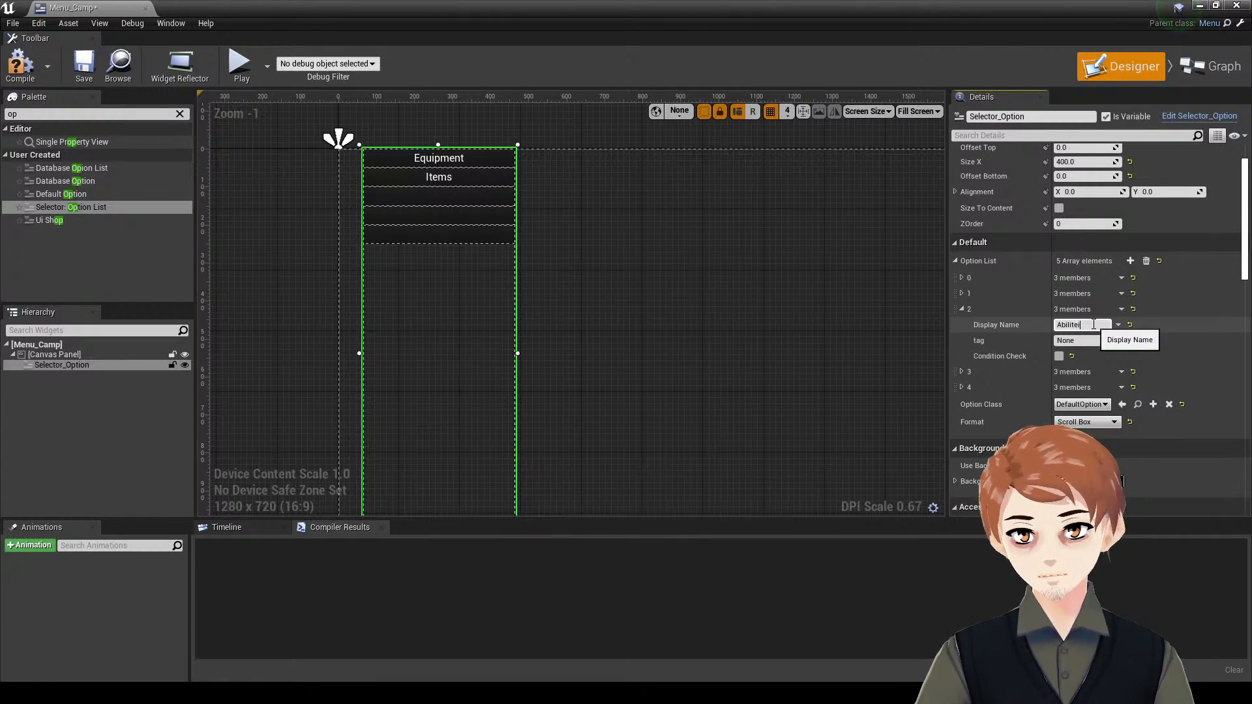
{"action": "key", "text": "BackSpace"}
{"action": "key", "text": "BackSpace"}
{"action": "key", "text": "BackSpace"}
{"action": "key", "text": "BackSpace"}
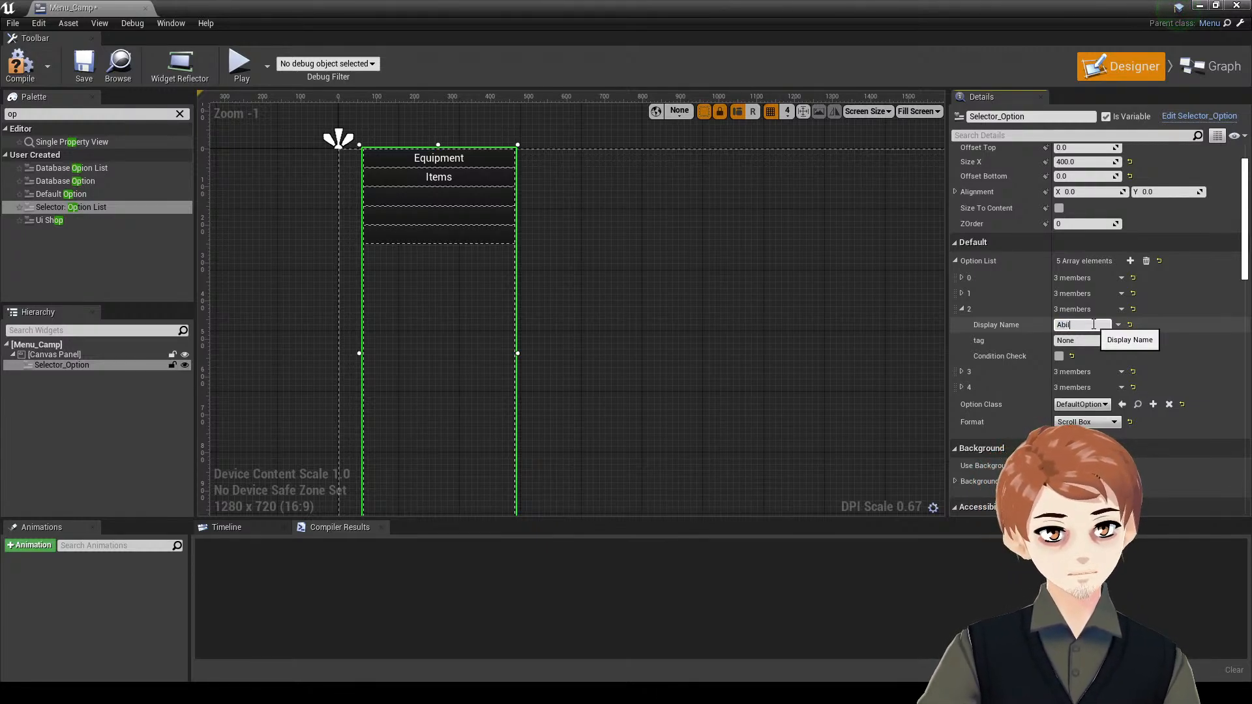
{"action": "type", "text": "ities"}
{"action": "key", "text": "Return"}
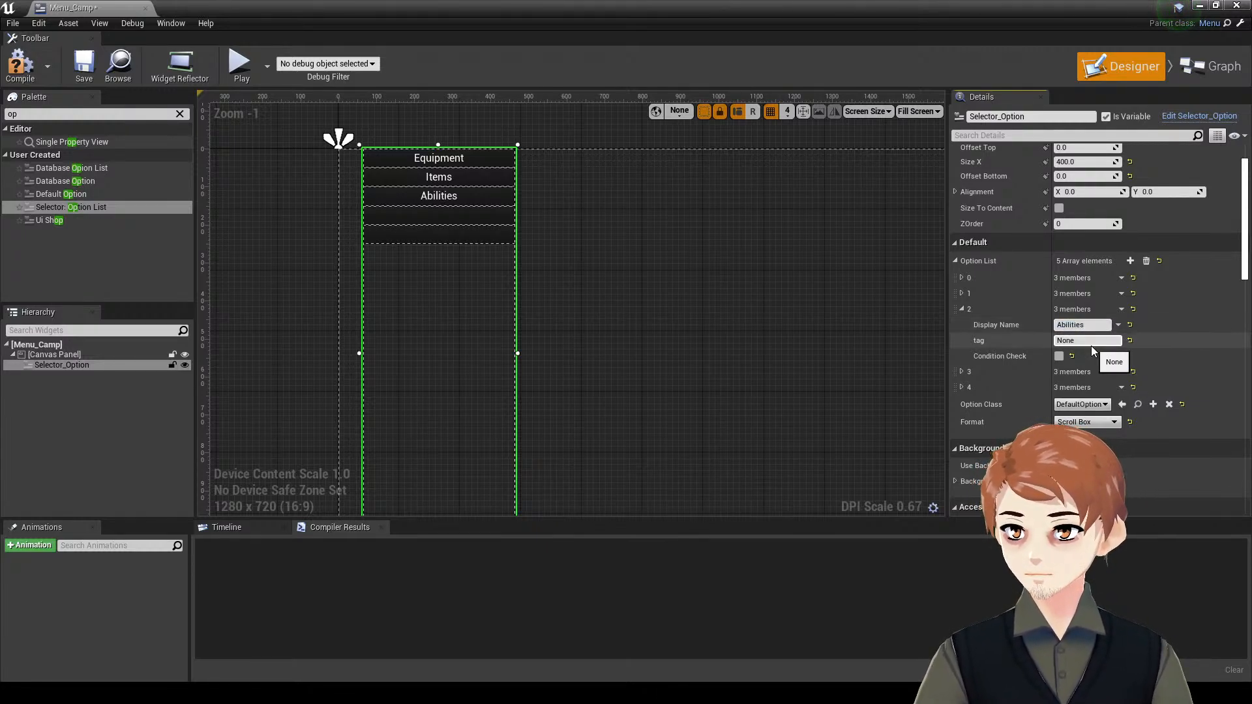
- Set the tag of the Abilities option, index 2, to Abilities and the tag of the Items option, index 1, to Items
{"action": "left_click", "coordinate": [1092, 342]}
{"action": "type", "text": "Abilities"}
{"action": "double_click", "coordinate": [1086, 296]}
{"action": "left_click", "coordinate": [1087, 325]}
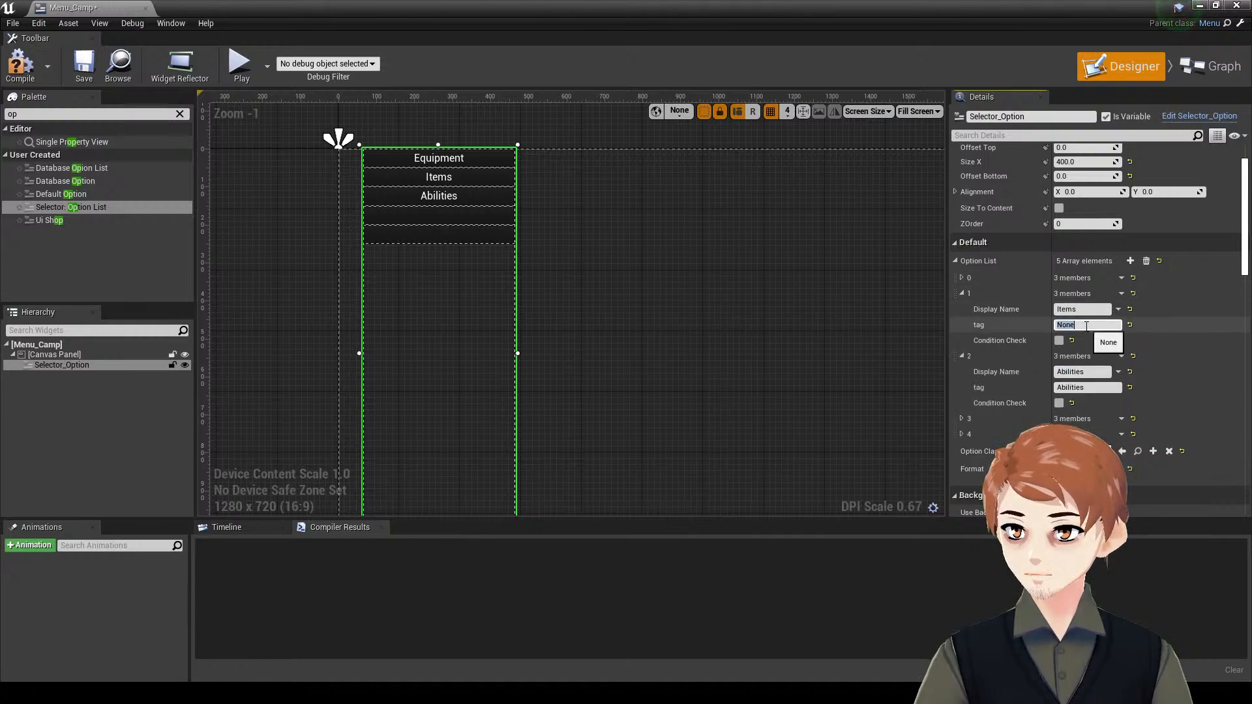
{"action": "type", "text": "Items"}
{"action": "key", "text": "Return"}
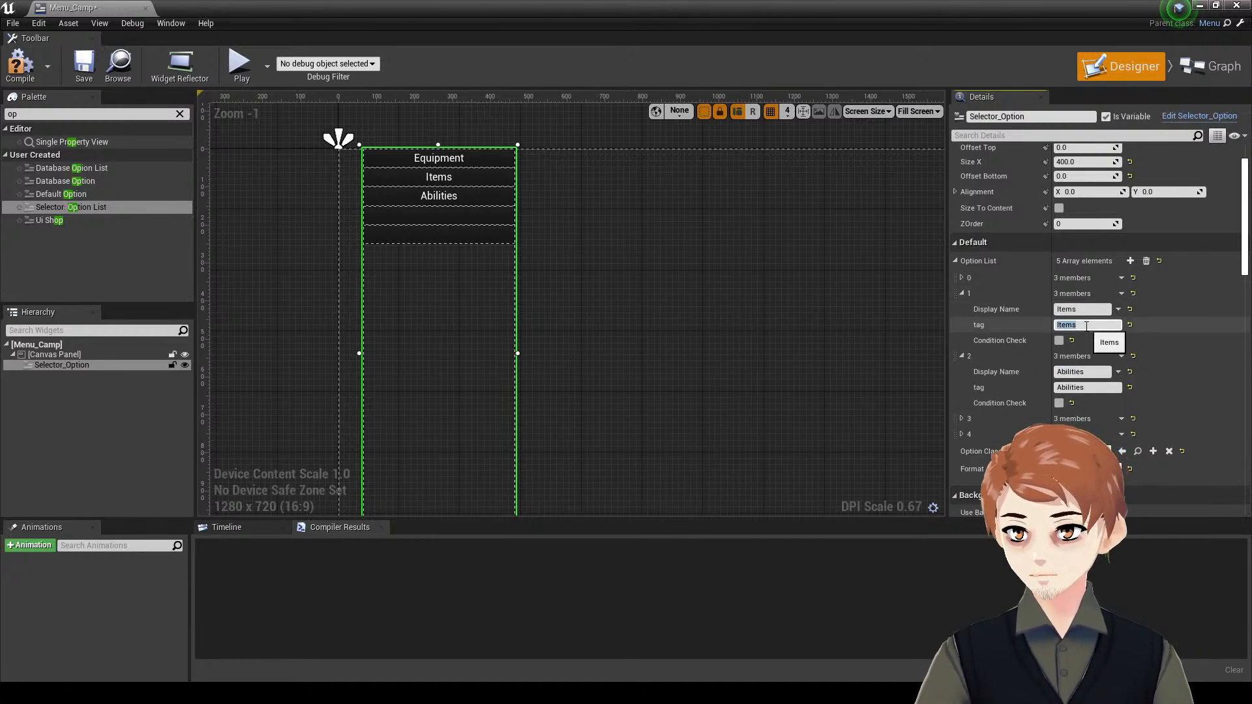
- Set the tag of the Equipment option, index 0, to Equip
{"action": "double_click", "coordinate": [1071, 280]}
{"action": "left_click", "coordinate": [1077, 309]}
{"action": "type", "text": "Eq"}
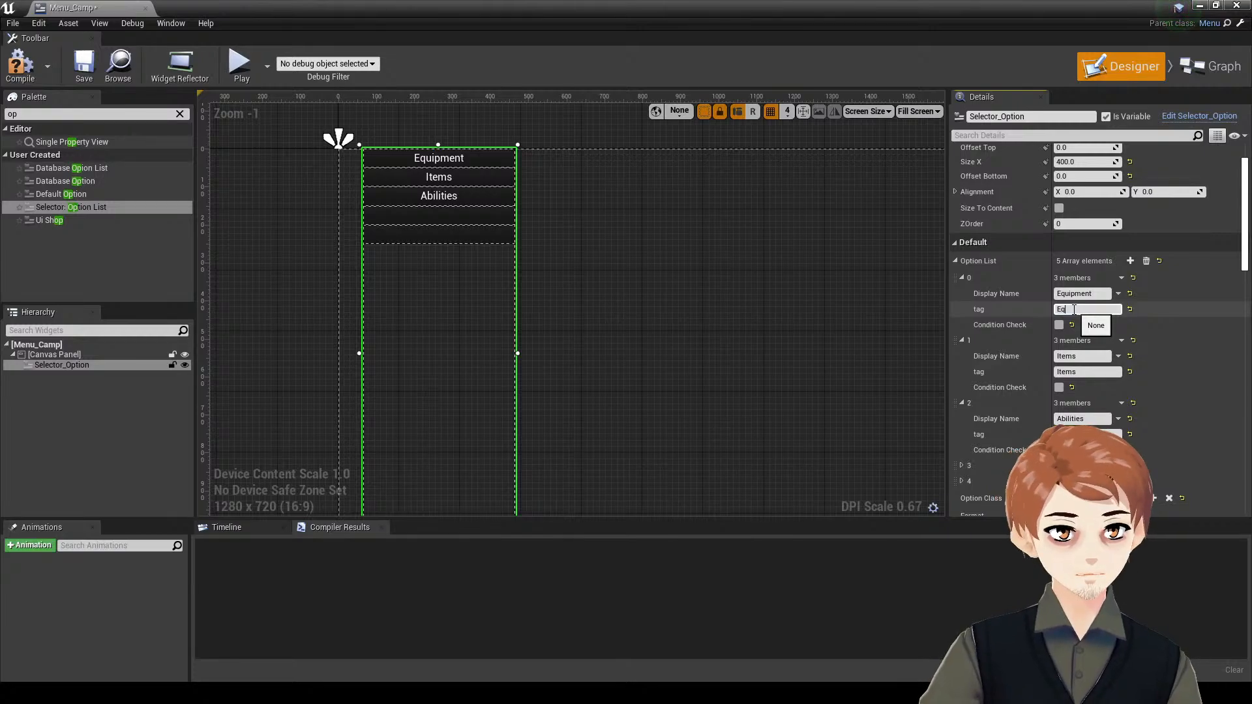
{"action": "type", "text": "uip"}
{"action": "key", "text": "Return"}
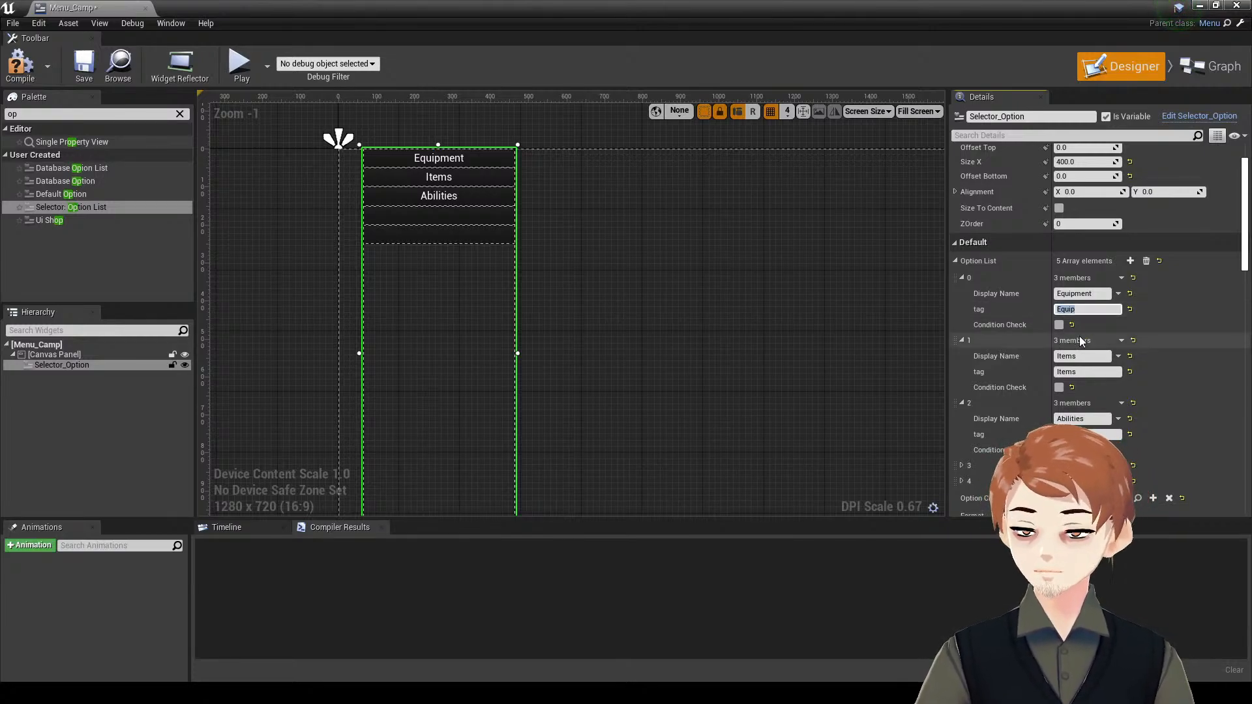
- Expand the last two options and set the display name of the fourth option, index 3, to Status
{"action": "scroll", "coordinate": [1081, 342], "scroll_direction": "down", "scroll_amount": 4}
{"action": "double_click", "coordinate": [1098, 389]}
{"action": "scroll", "coordinate": [1090, 408], "scroll_direction": "down", "scroll_amount": 1}
{"action": "double_click", "coordinate": [1085, 420]}
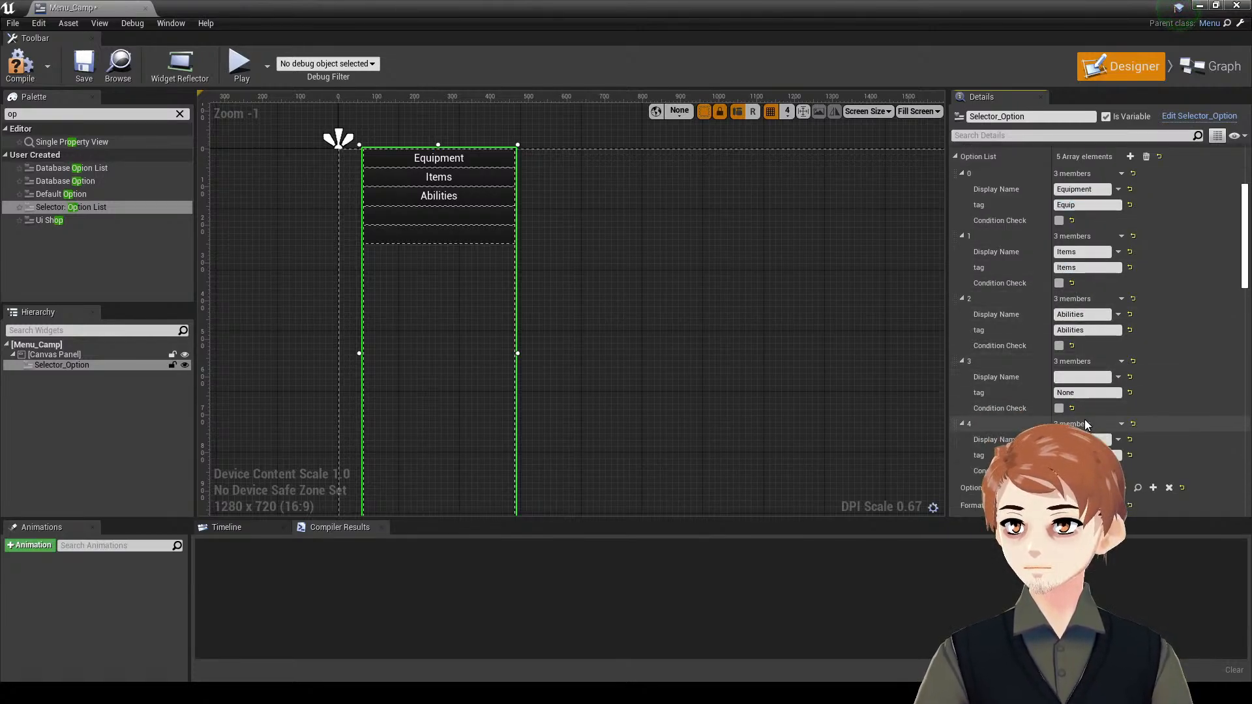
{"action": "left_click", "coordinate": [1088, 393]}
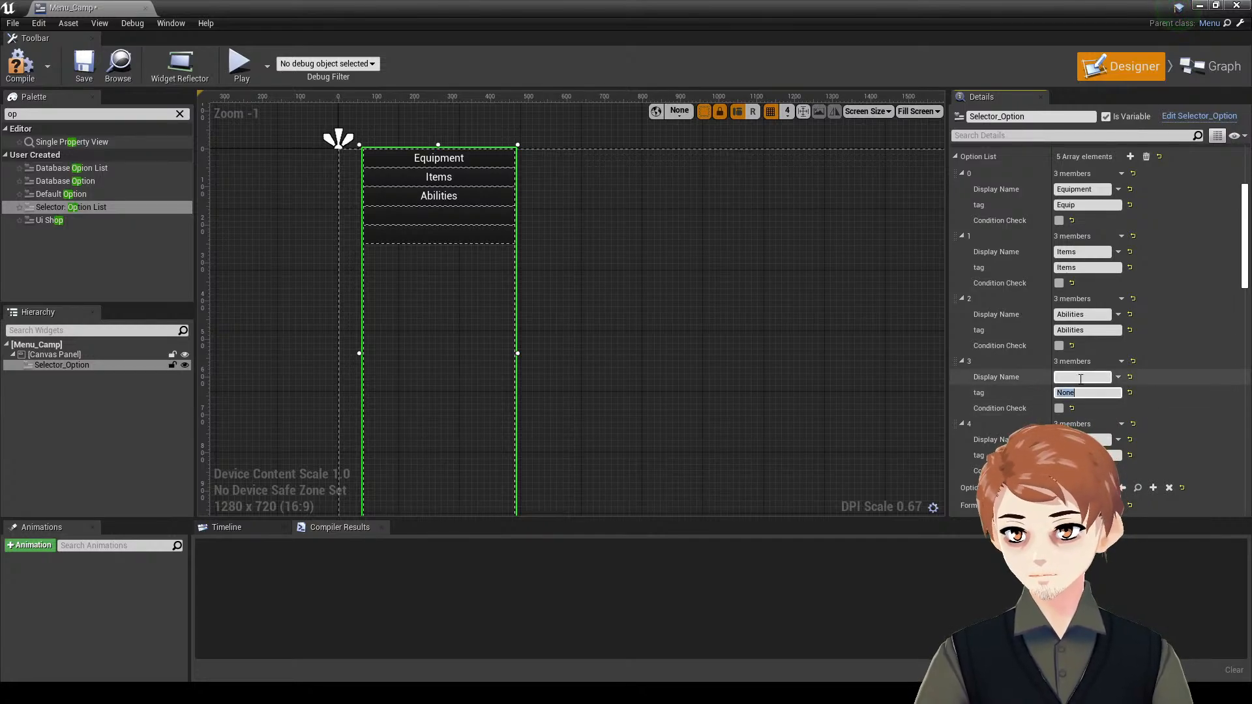
{"action": "left_click", "coordinate": [1081, 378]}
{"action": "type", "text": "Status"}
{"action": "key", "text": "Return"}
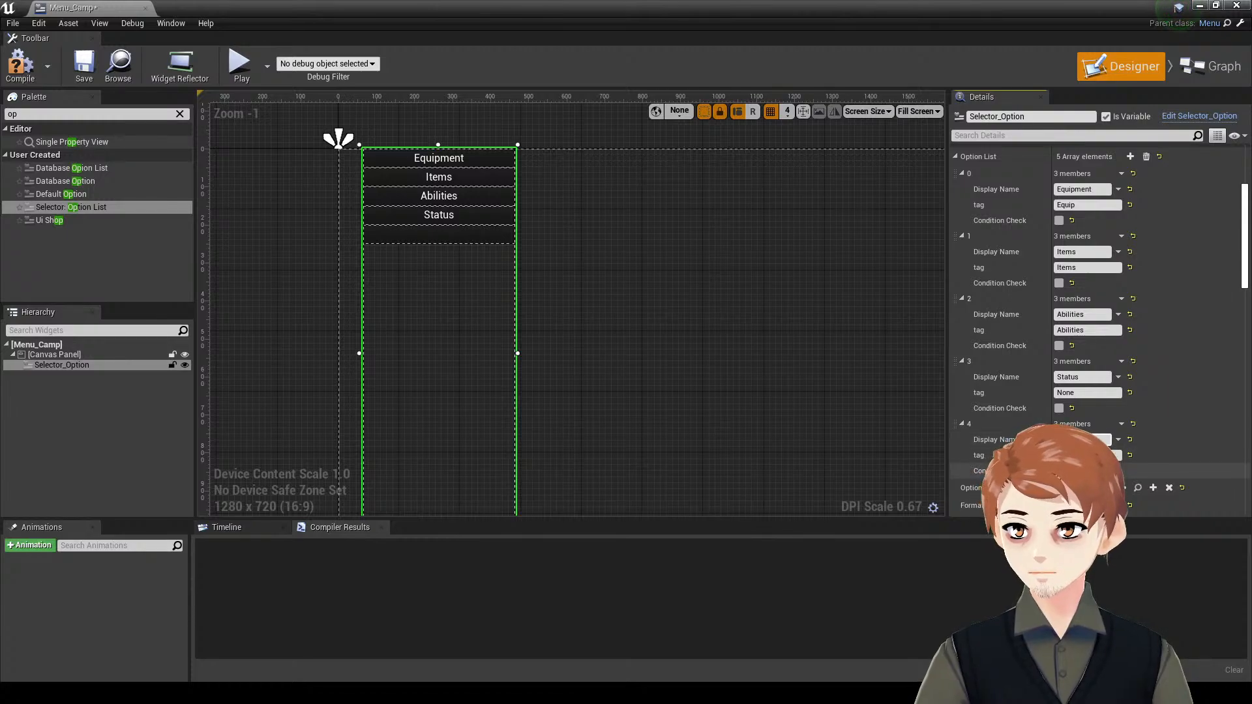
- Set the display name and tag of the fifth option, index 4, to Party and save the widget
{"action": "left_click", "coordinate": [1094, 457]}
{"action": "type", "text": "Party"}
{"action": "key", "text": "Return"}
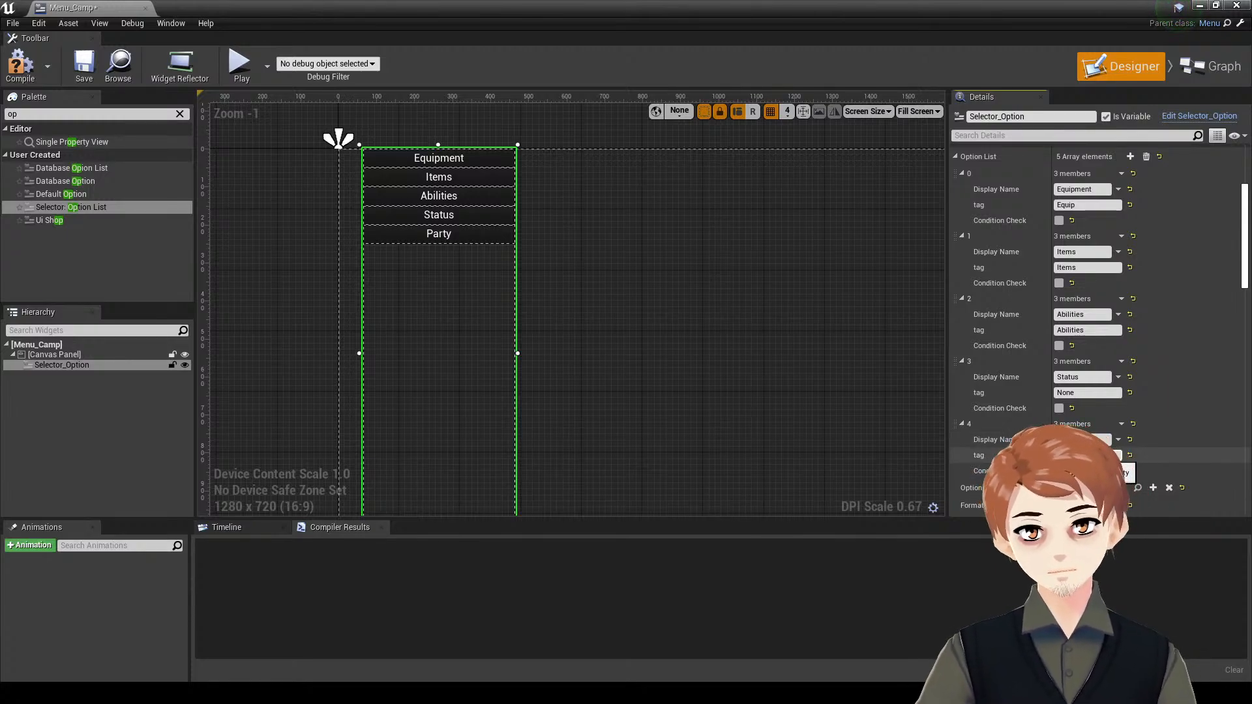
{"action": "left_click", "coordinate": [1079, 394]}
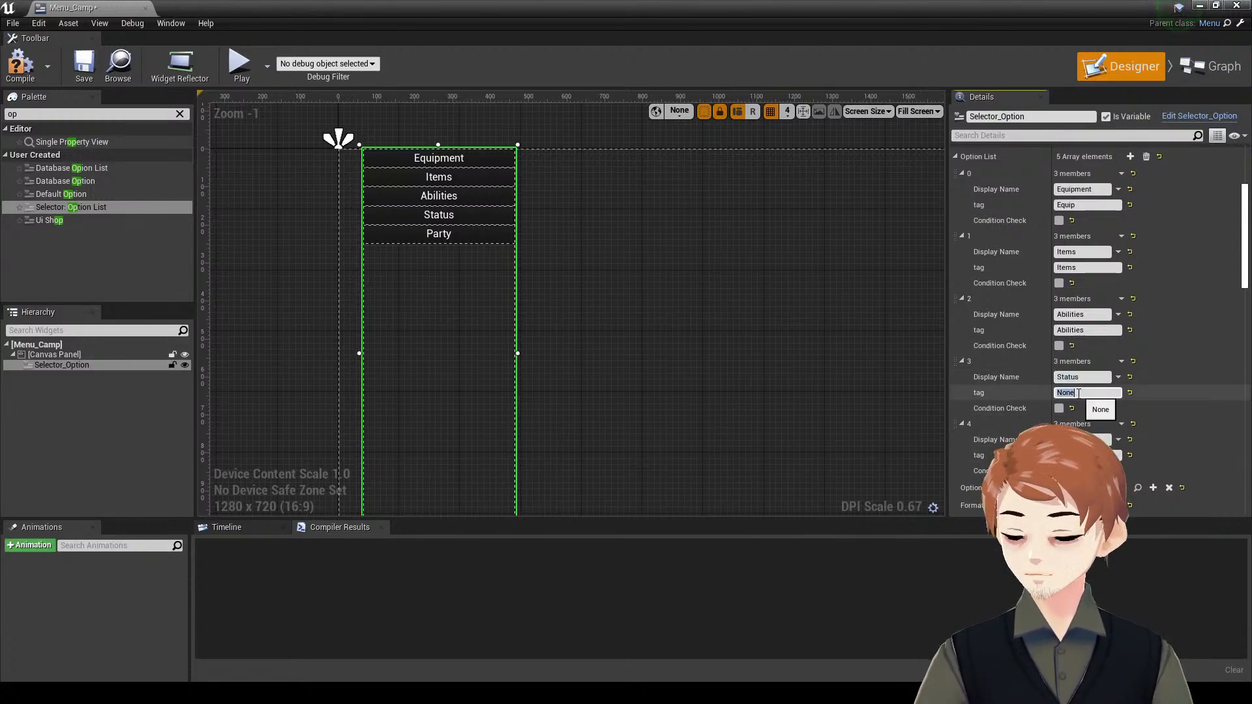
{"action": "left_click", "coordinate": [887, 395]}
{"action": "key", "text": "ctrl+s"}
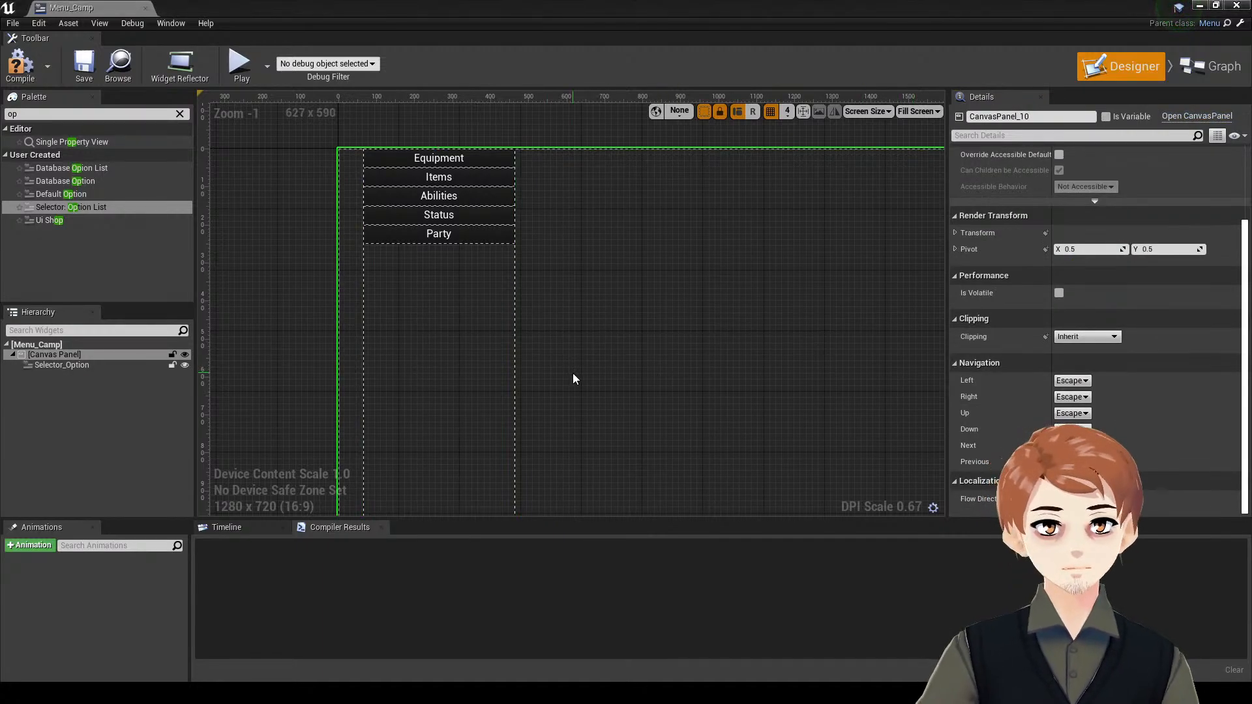
- Collapse the Option List array of Selector_Option and lower the list's upper edge to a top offset of about 62
{"action": "left_click", "coordinate": [512, 363]}
{"action": "scroll", "coordinate": [1089, 268], "scroll_direction": "up", "scroll_amount": 2}
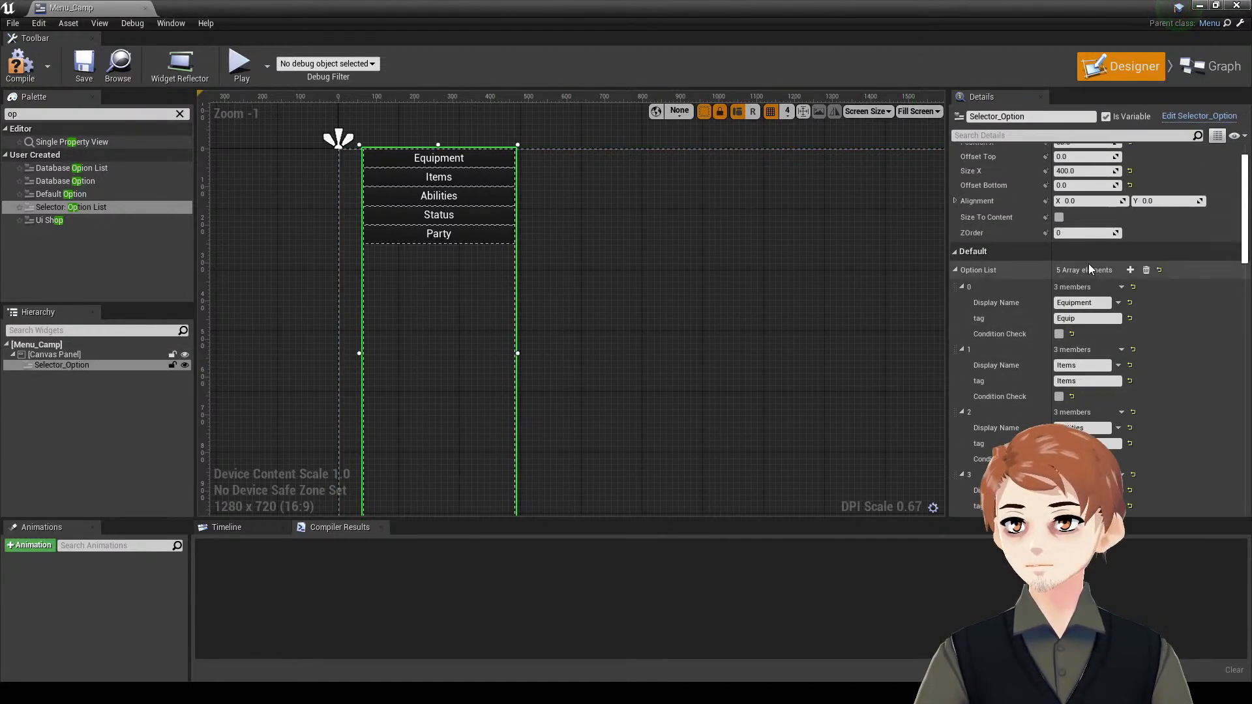
{"action": "double_click", "coordinate": [1089, 269]}
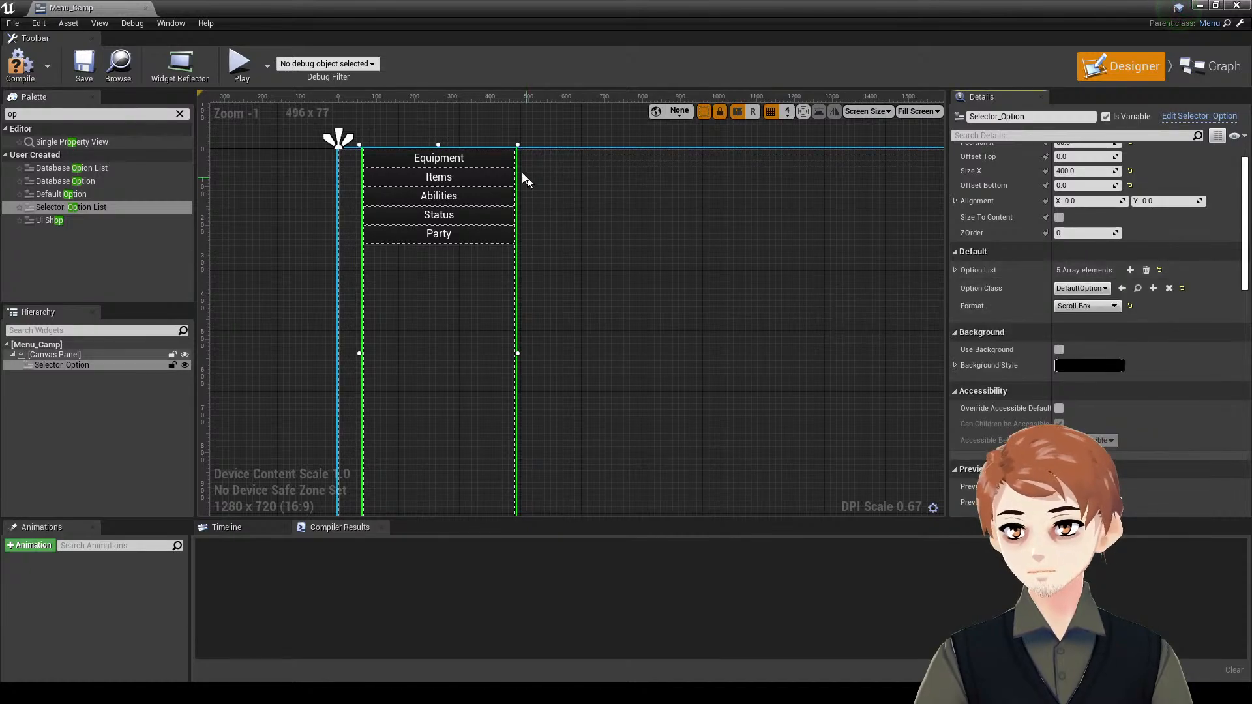
{"action": "left_click_drag", "start_coordinate": [442, 145], "coordinate": [441, 169]}
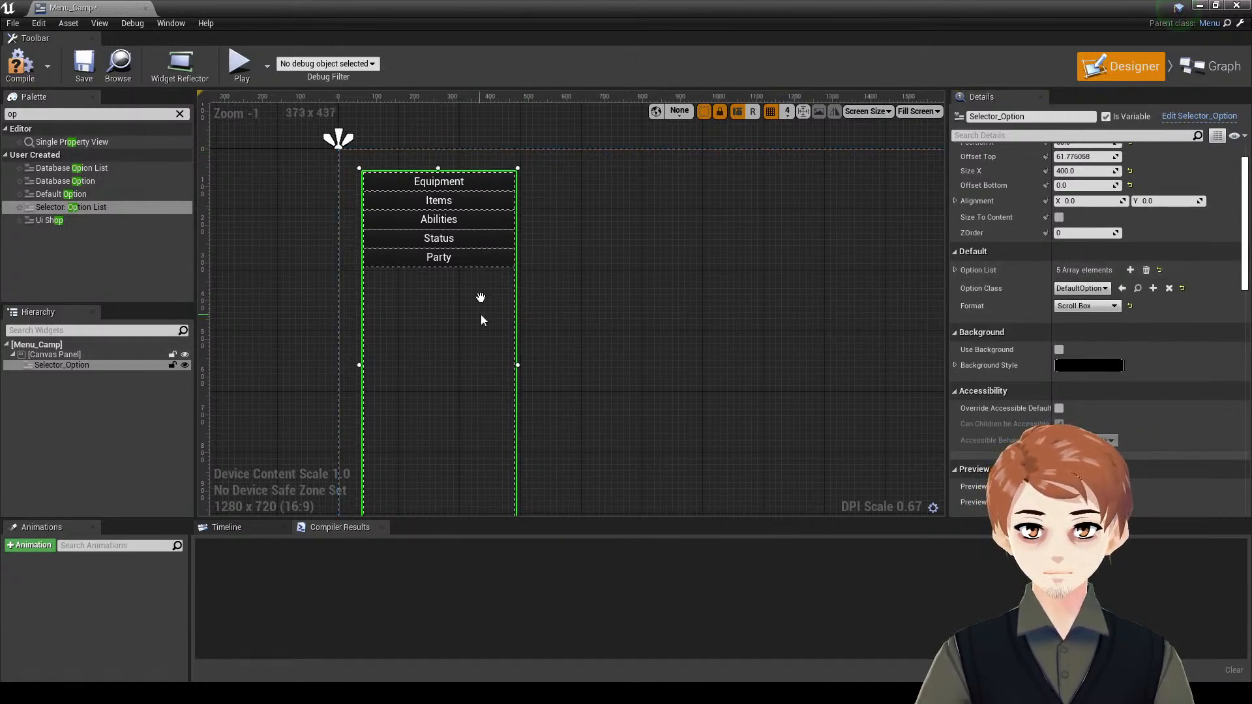
- Raise the lower edge of Selector_Option to a bottom offset of about 106, and compile and save the widget
{"action": "right_click_drag", "start_coordinate": [481, 313], "coordinate": [497, 143]}
{"action": "left_click_drag", "start_coordinate": [456, 394], "coordinate": [456, 366]}
{"action": "right_click_drag", "start_coordinate": [456, 366], "coordinate": [425, 484]}
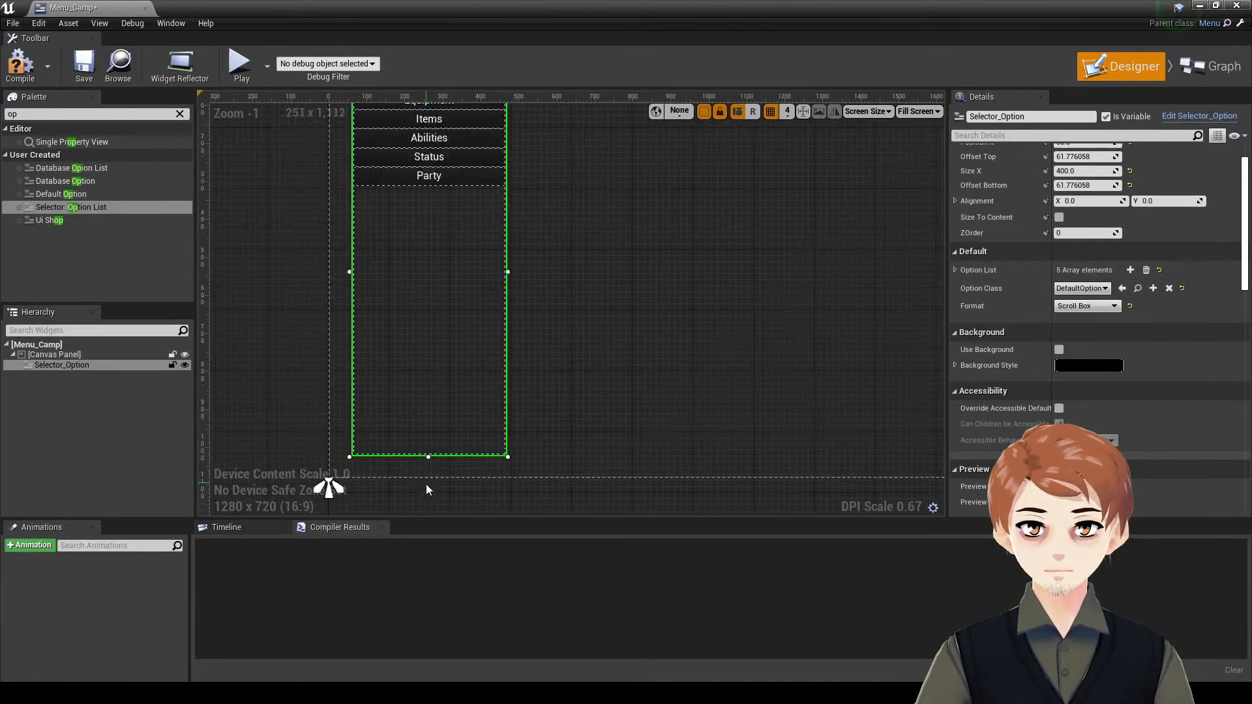
{"action": "scroll", "coordinate": [445, 463], "scroll_direction": "down", "scroll_amount": 3}
{"action": "scroll", "coordinate": [462, 396], "scroll_direction": "up", "scroll_amount": 2}
{"action": "left_click_drag", "start_coordinate": [444, 431], "coordinate": [444, 416]}
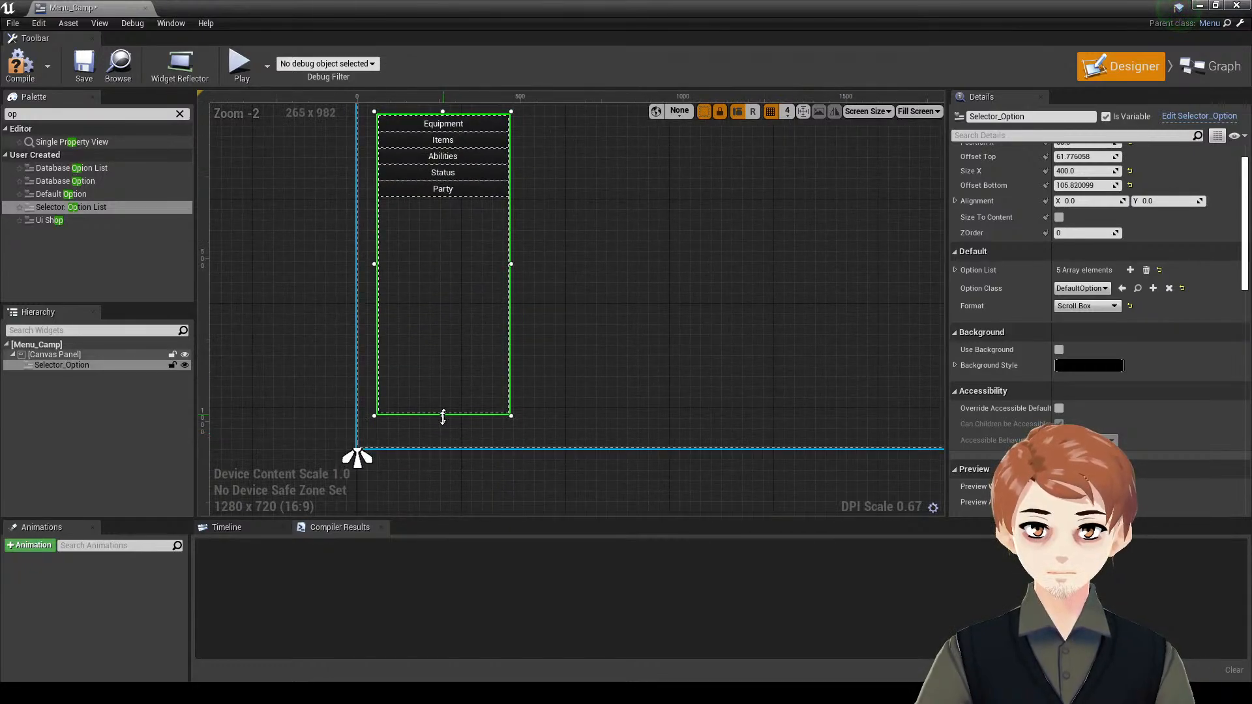
{"action": "left_click", "coordinate": [21, 62]}
{"action": "left_click", "coordinate": [81, 67]}
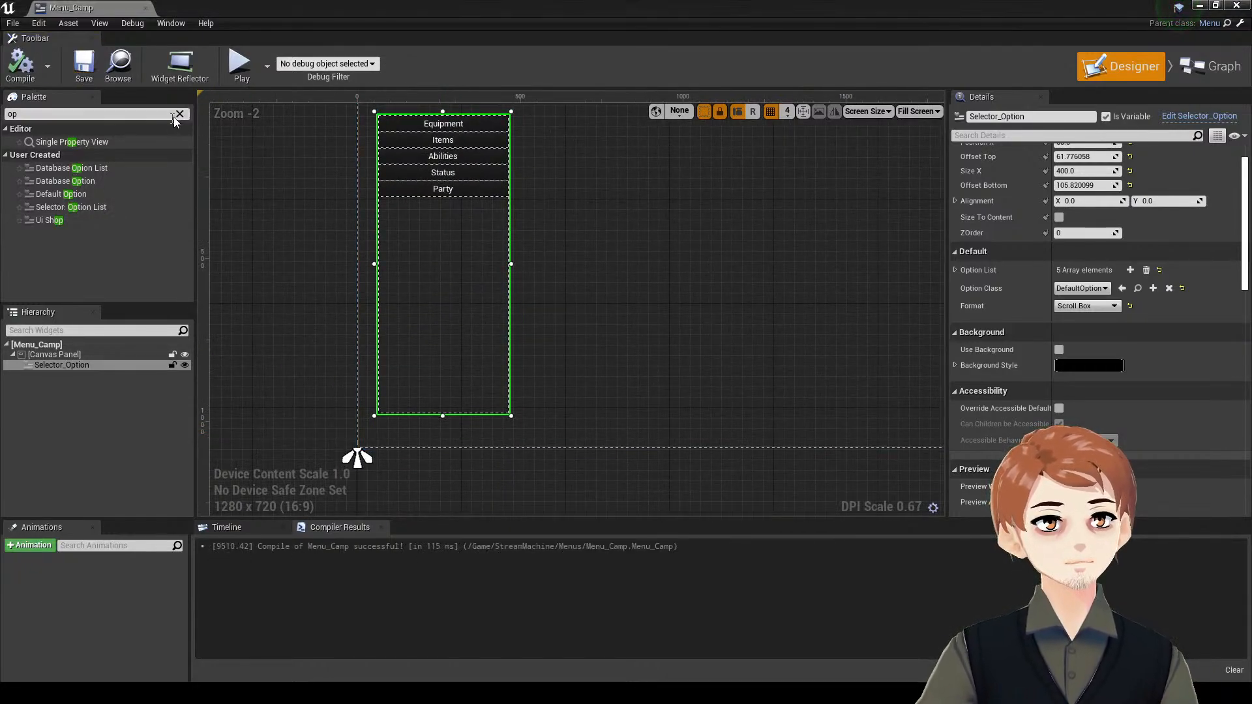
- Add a Horizontal Box to the canvas panel and anchor it to stretch along the bottom edge
{"action": "left_click", "coordinate": [136, 115]}
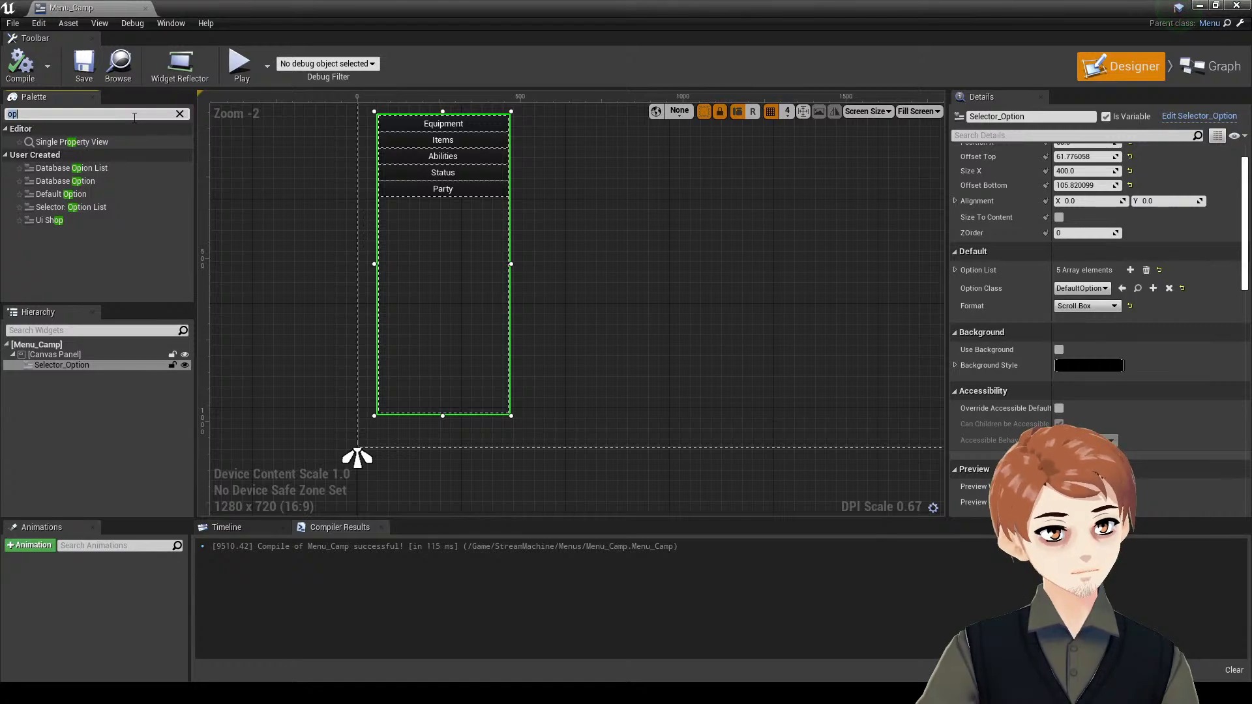
{"action": "type", "text": "hor"}
{"action": "left_click_drag", "start_coordinate": [62, 141], "coordinate": [592, 408]}
{"action": "left_click", "coordinate": [1088, 173]}
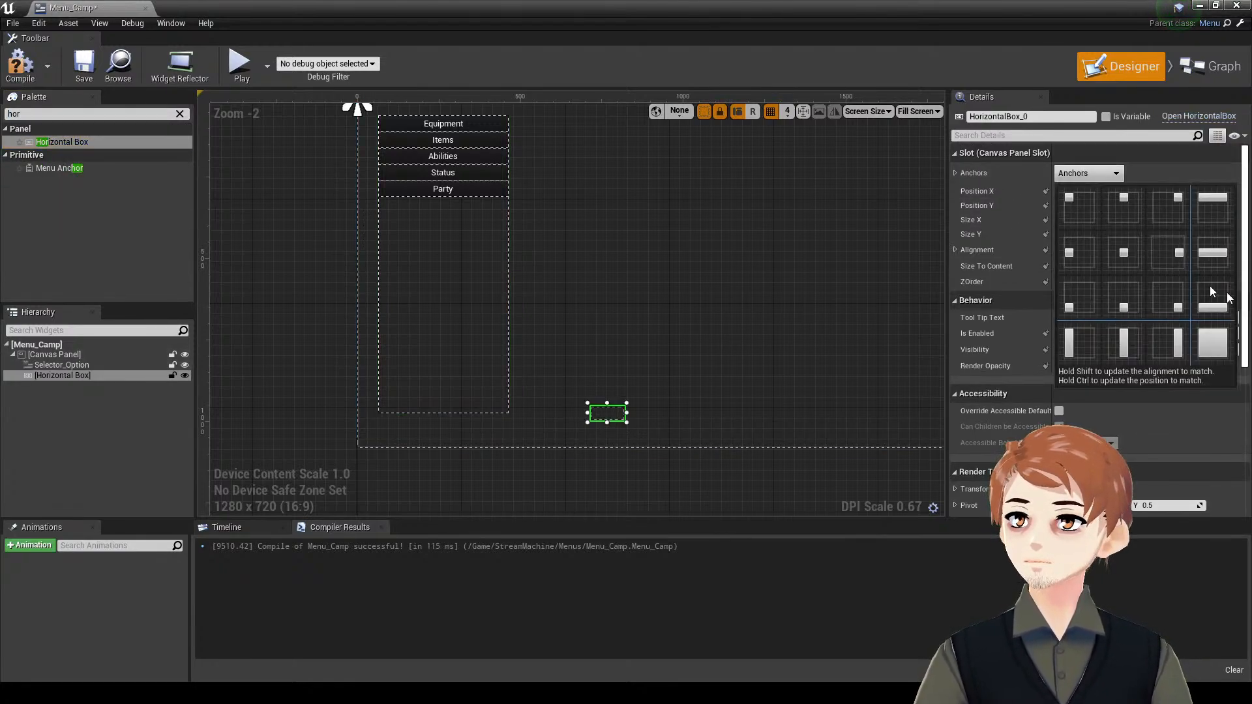
{"action": "left_click", "coordinate": [1220, 299]}
- Set the horizontal box's right and left offsets to 0
{"action": "left_click", "coordinate": [1089, 221]}
{"action": "type", "text": "0"}
{"action": "key", "text": "Return"}
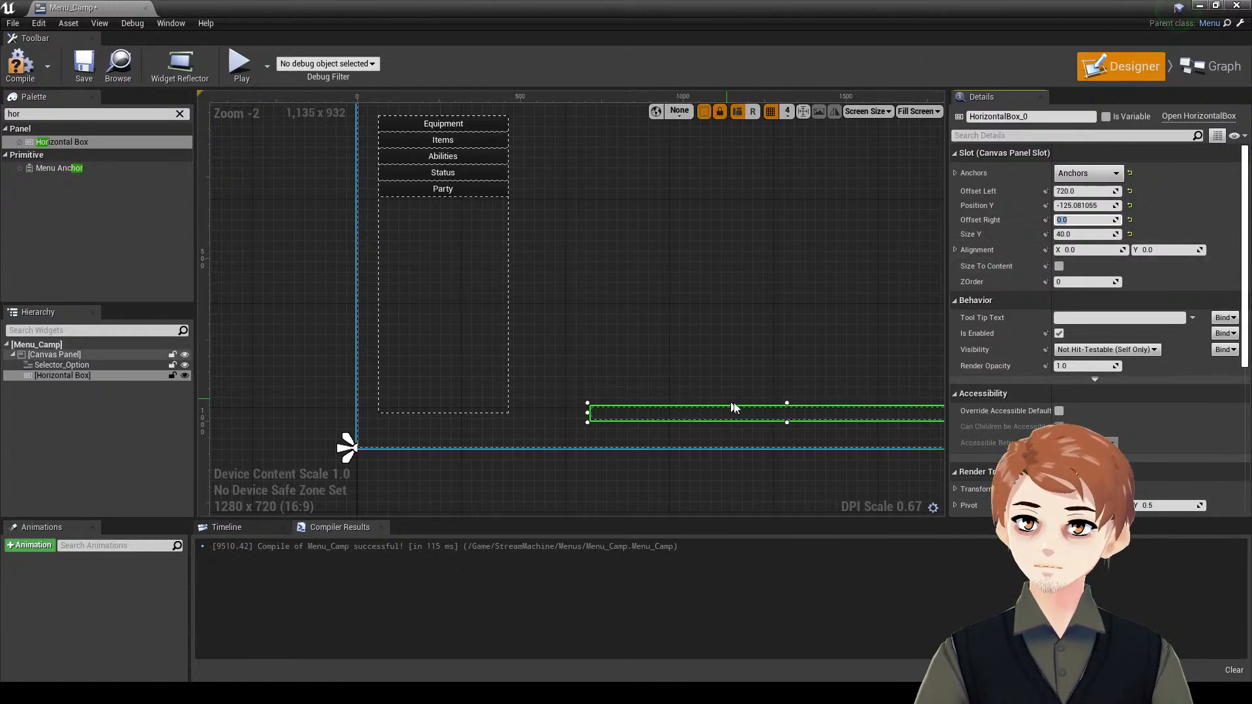
{"action": "left_click", "coordinate": [1087, 192]}
{"action": "type", "text": "0"}
{"action": "key", "text": "Return"}
- Move the horizontal box down to the canvas's bottom edge at about Y -85 and enlarge its height to about 80
{"action": "left_click", "coordinate": [1093, 207]}
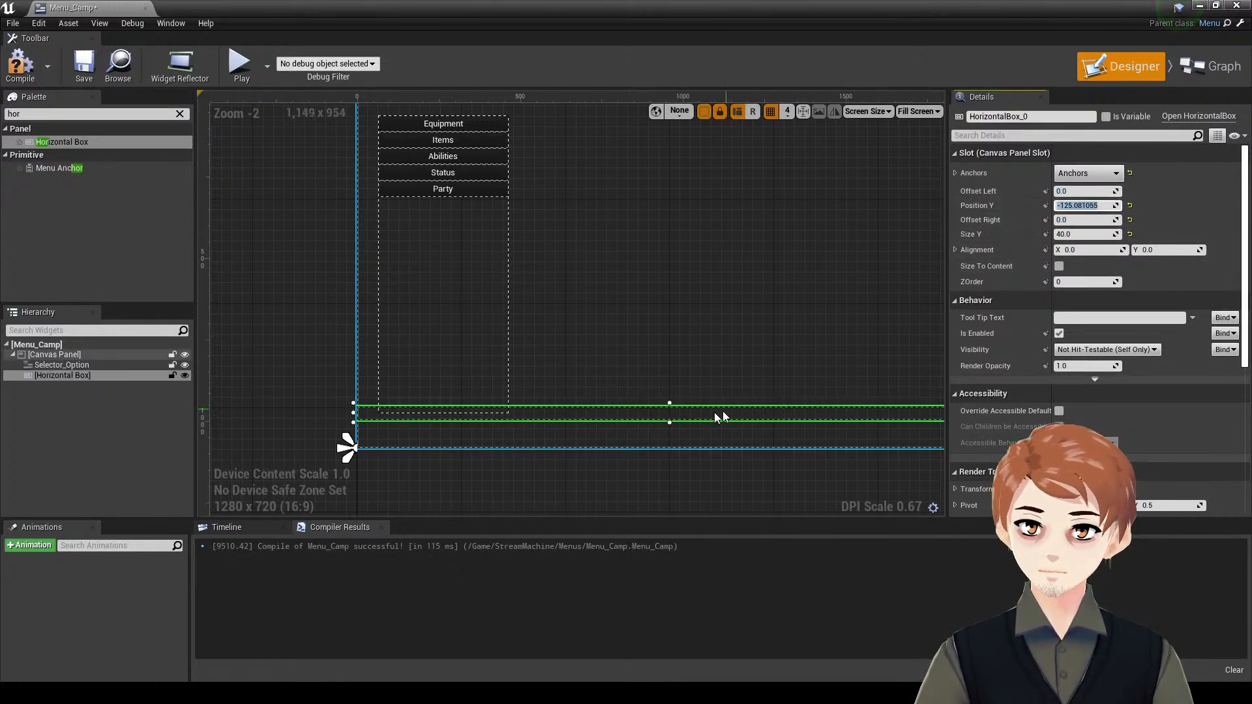
{"action": "left_click_drag", "start_coordinate": [701, 413], "coordinate": [670, 450]}
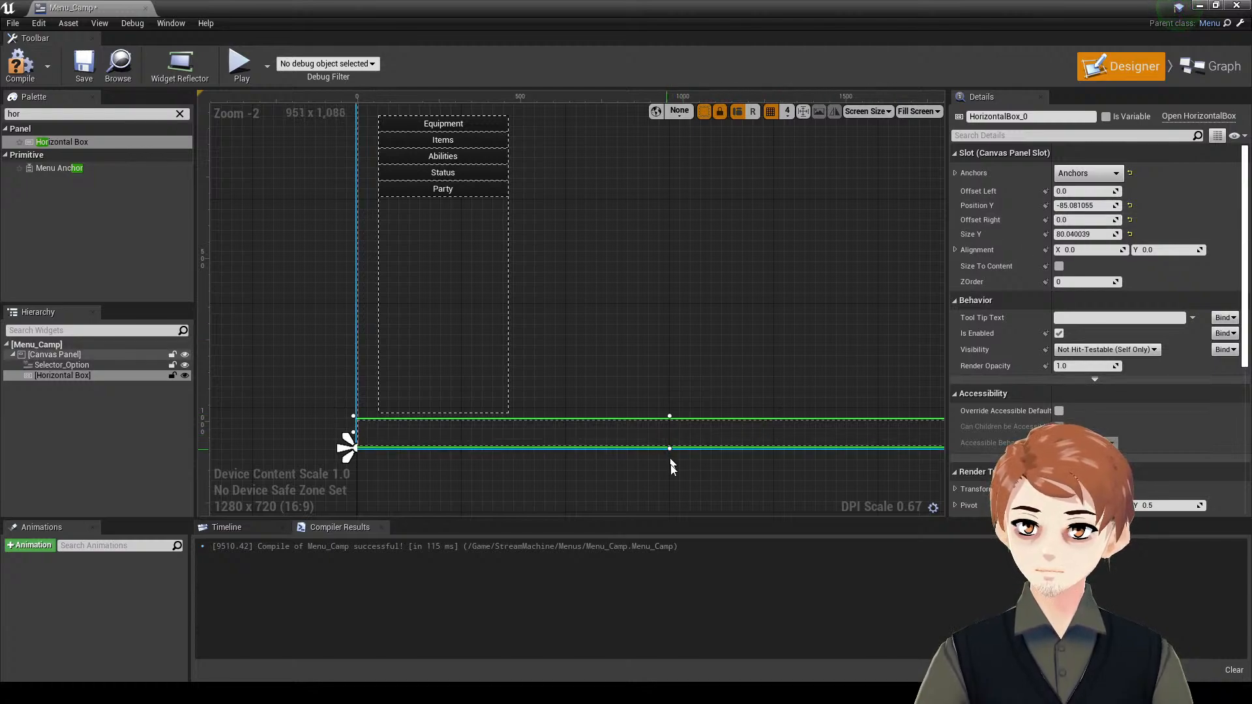
{"action": "left_click", "coordinate": [672, 467]}
{"action": "left_click", "coordinate": [96, 114]}
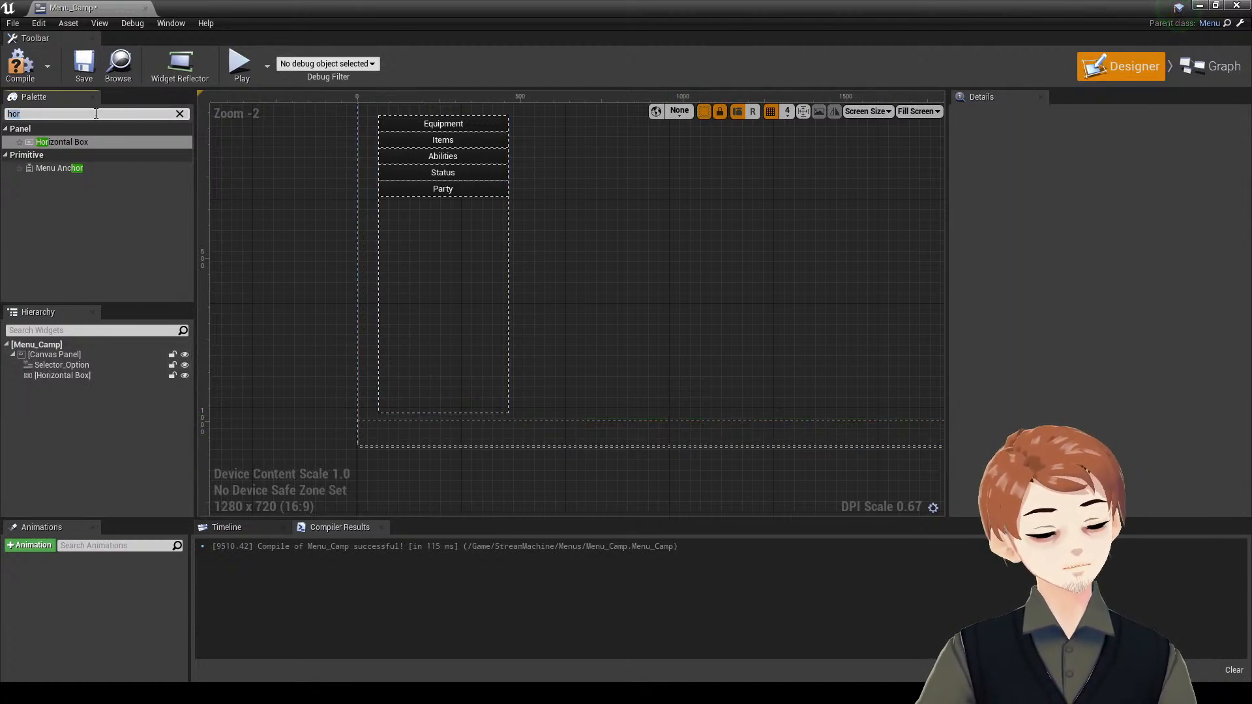
{"action": "type", "text": "elke"}
{"action": "key", "text": "BackSpace"}
{"action": "key", "text": "BackSpace"}
{"action": "key", "text": "BackSpace"}
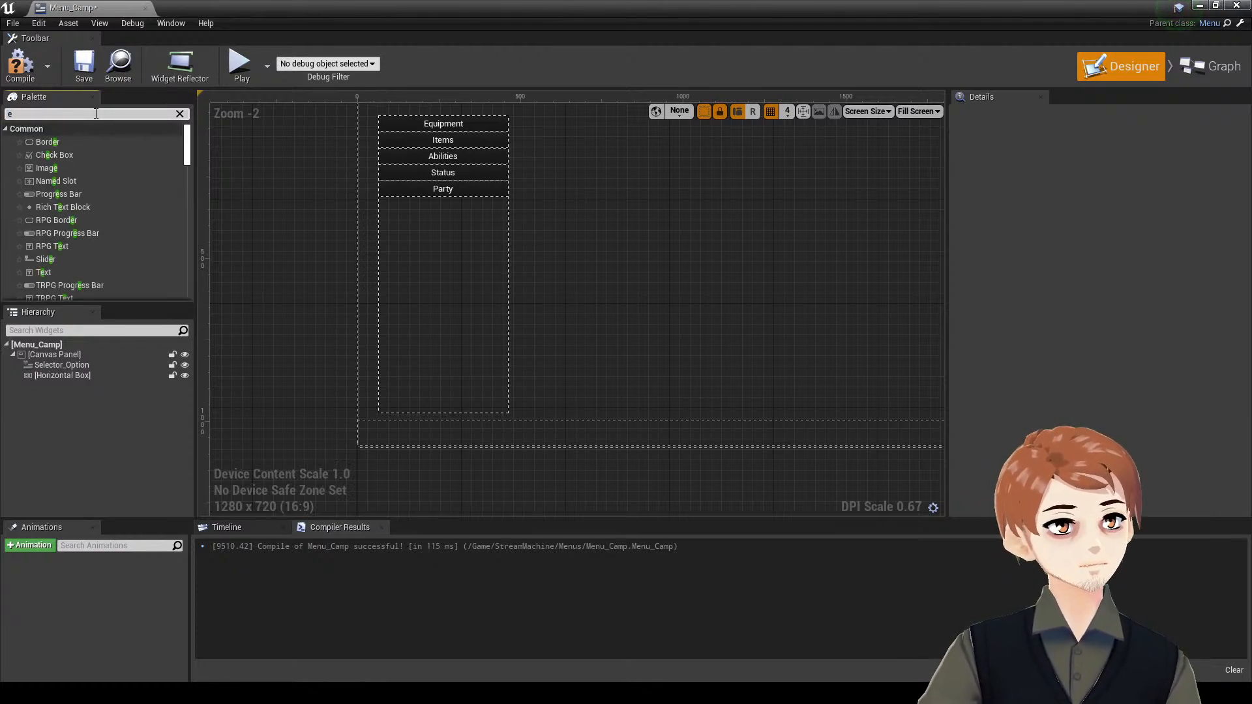
{"action": "key", "text": "BackSpace"}
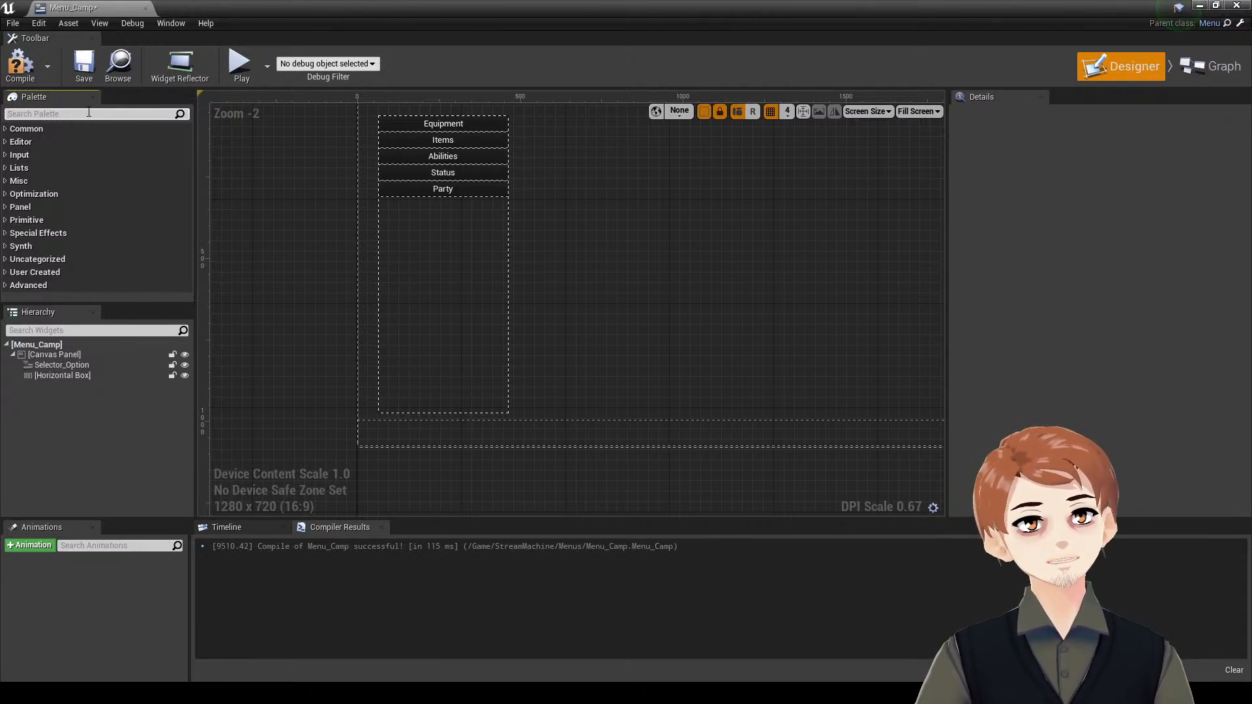
{"action": "right_click_drag", "start_coordinate": [587, 230], "coordinate": [532, 302]}
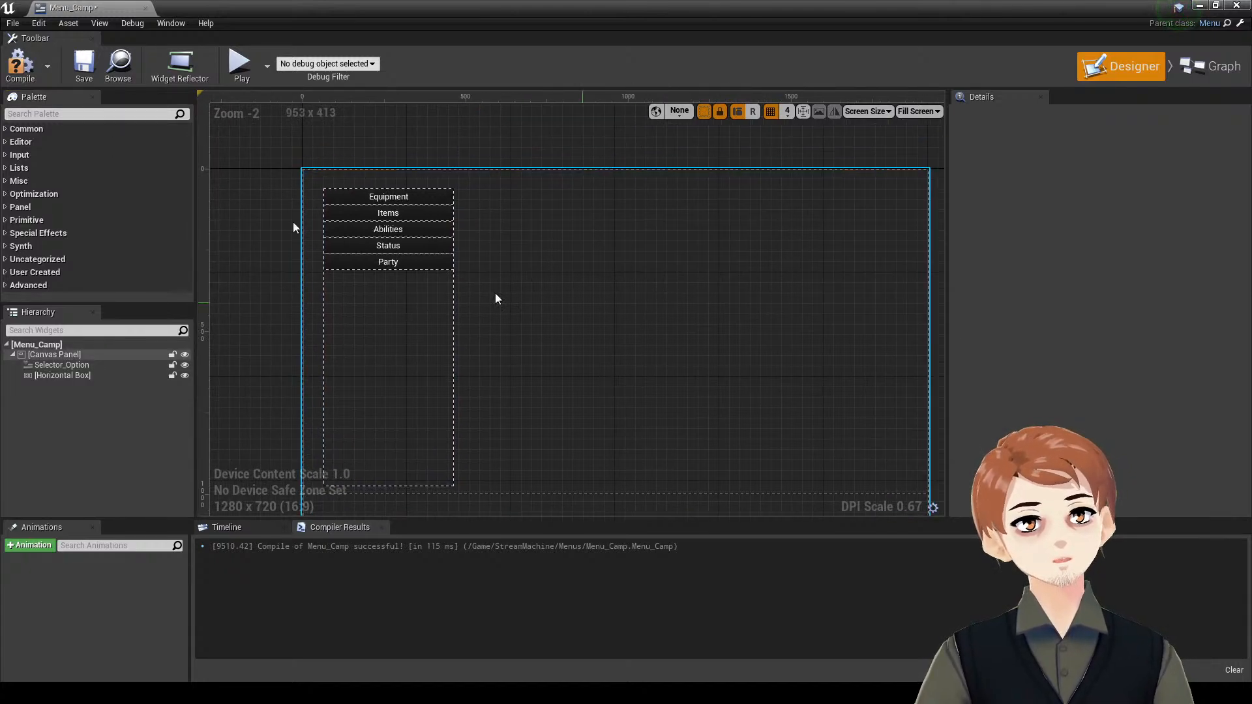
{"action": "right_click_drag", "start_coordinate": [529, 351], "coordinate": [489, 274]}
{"action": "scroll", "coordinate": [556, 300], "scroll_direction": "down", "scroll_amount": 1}
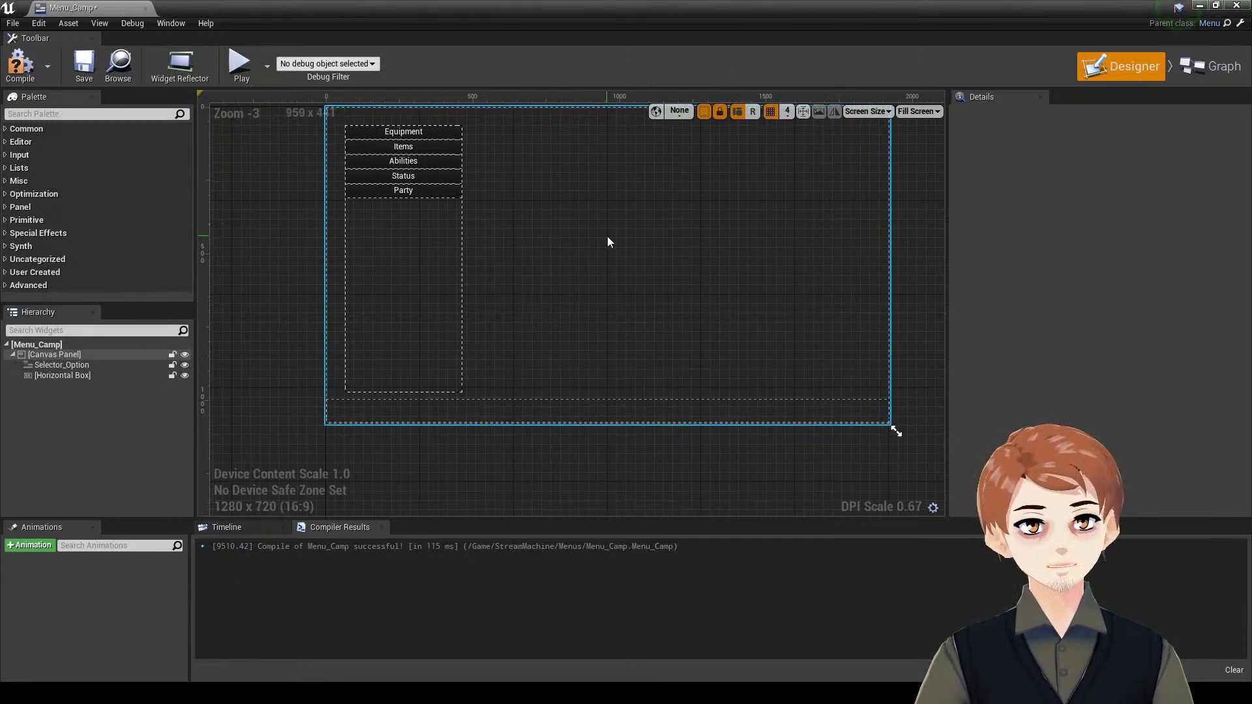
{"action": "right_click_drag", "start_coordinate": [641, 219], "coordinate": [646, 229]}
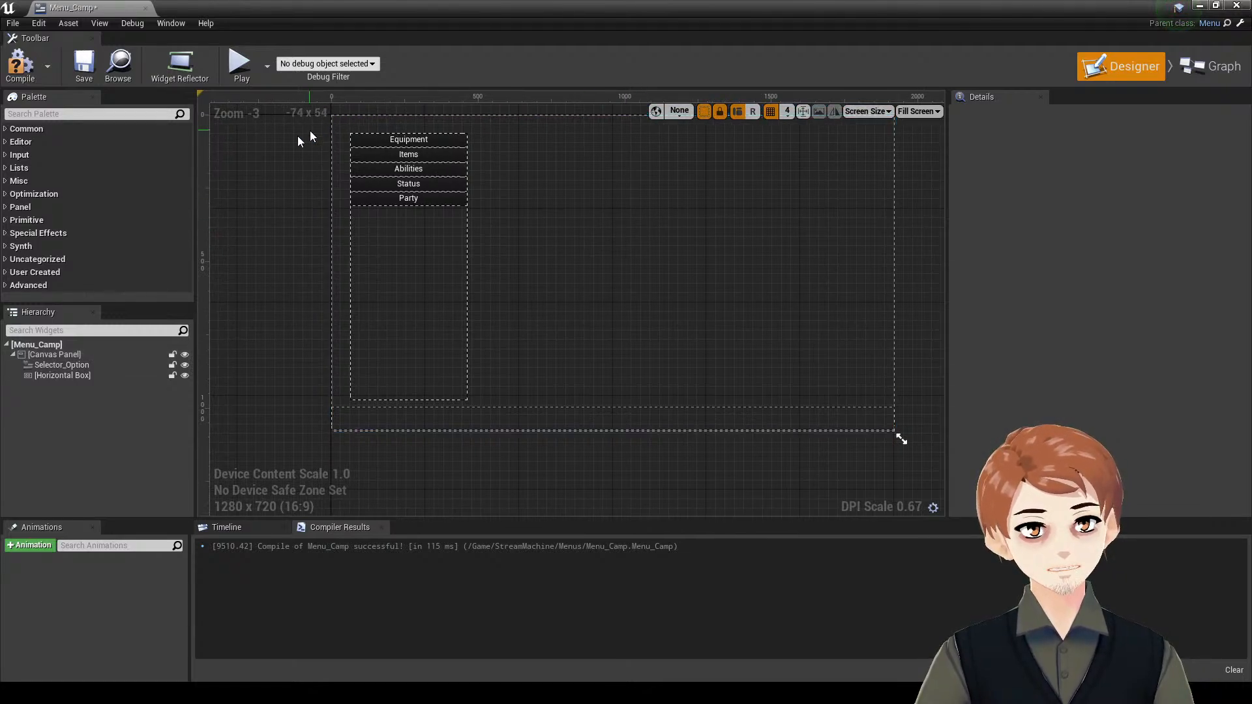
{"action": "right_click_drag", "start_coordinate": [320, 210], "coordinate": [283, 204]}
{"action": "left_click", "coordinate": [337, 327]}
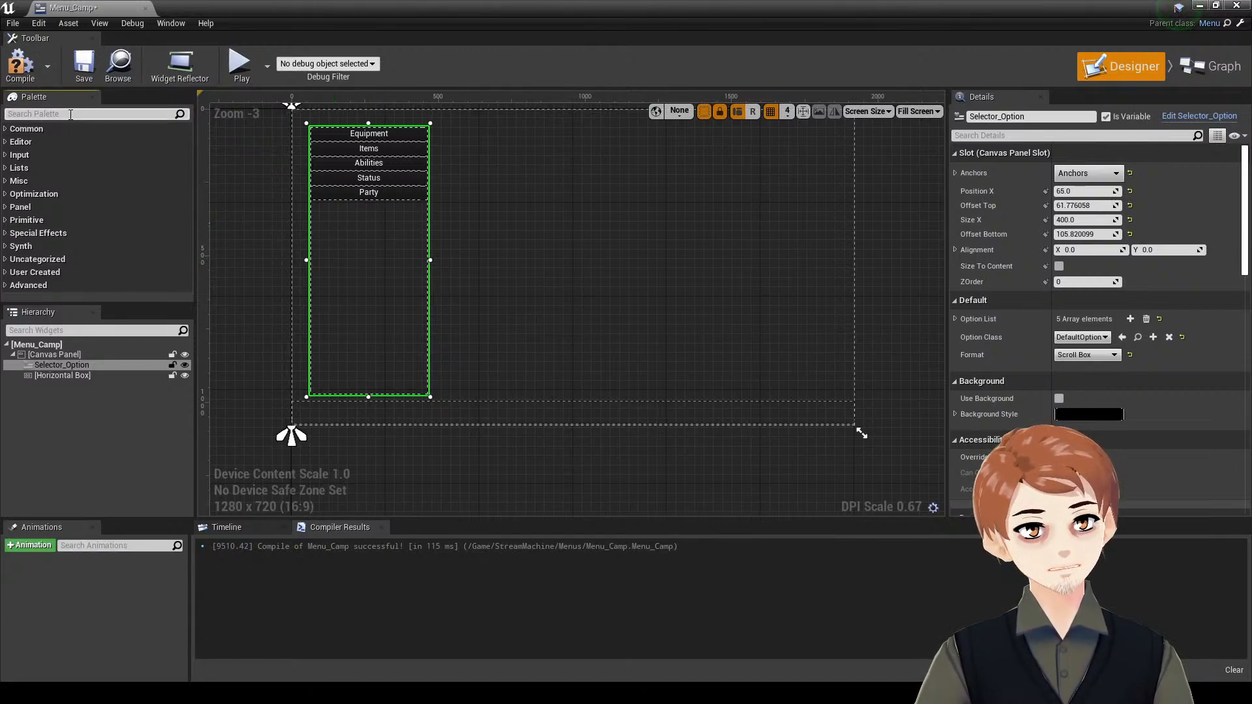
- Filter the widget palette by "element"
{"action": "type", "text": "e"}
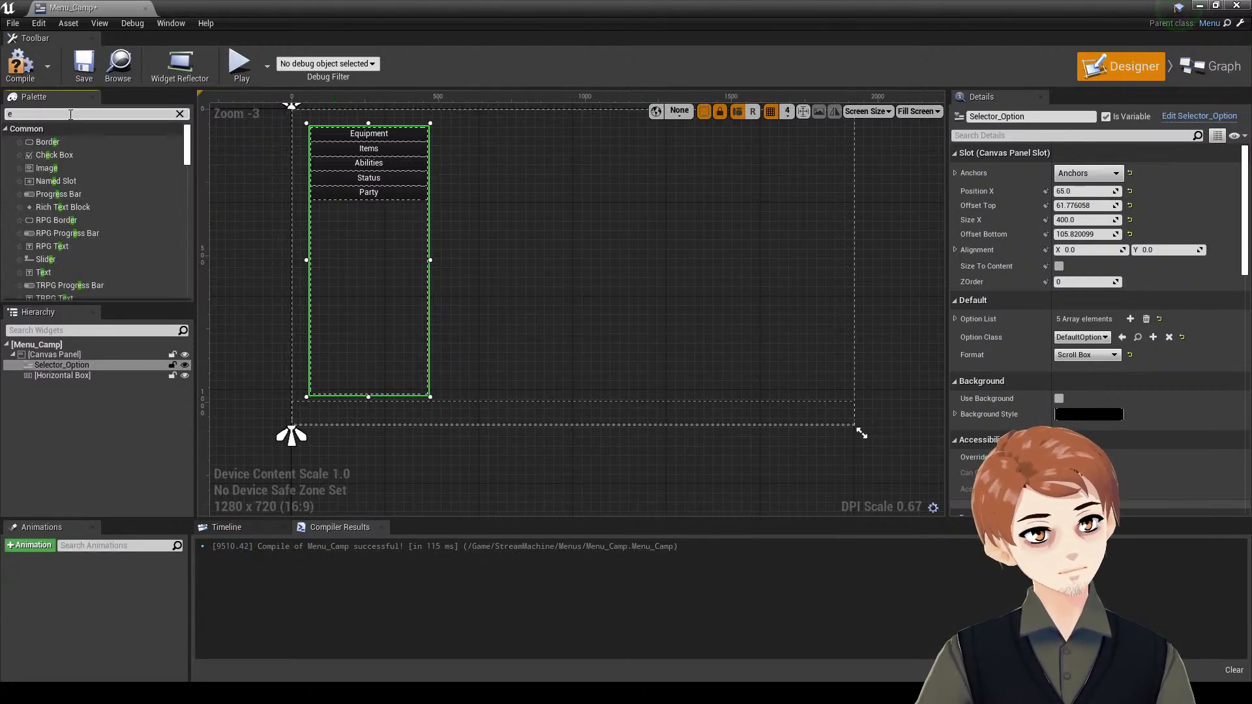
{"action": "type", "text": "nt"}
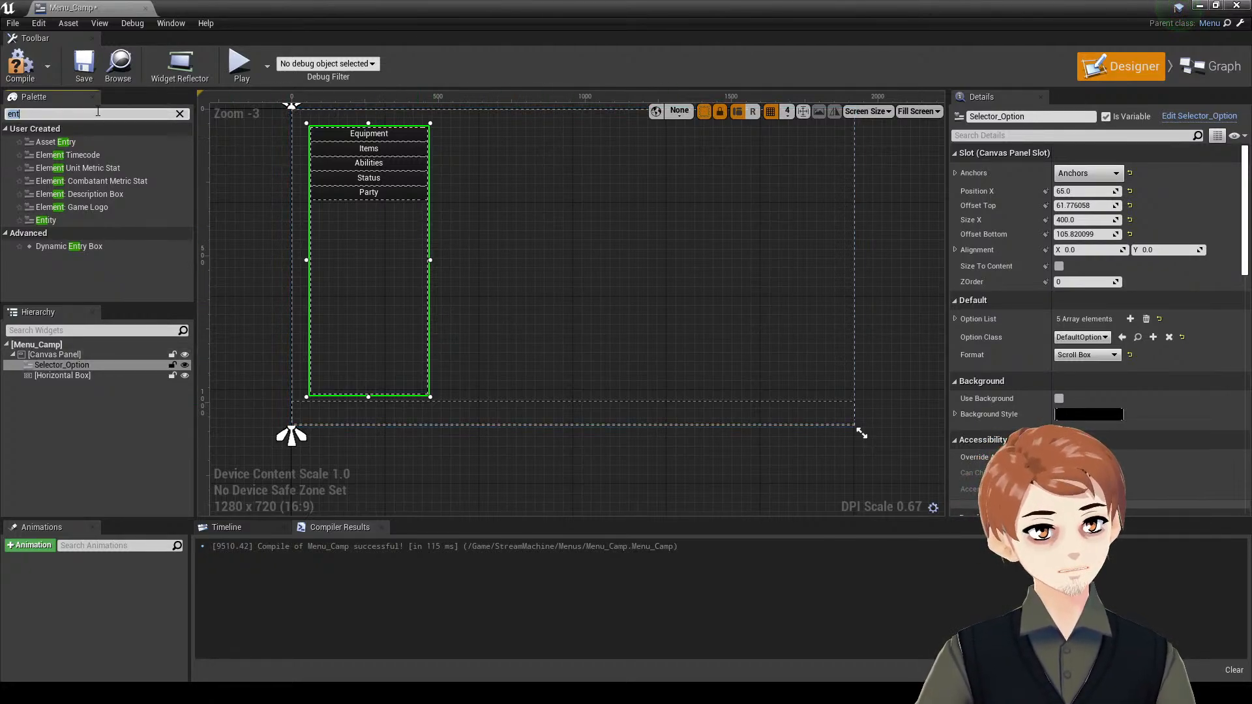
{"action": "key", "text": "BackSpace"}
{"action": "key", "text": "BackSpace"}
{"action": "key", "text": "BackSpace"}
{"action": "type", "text": "elemen"}
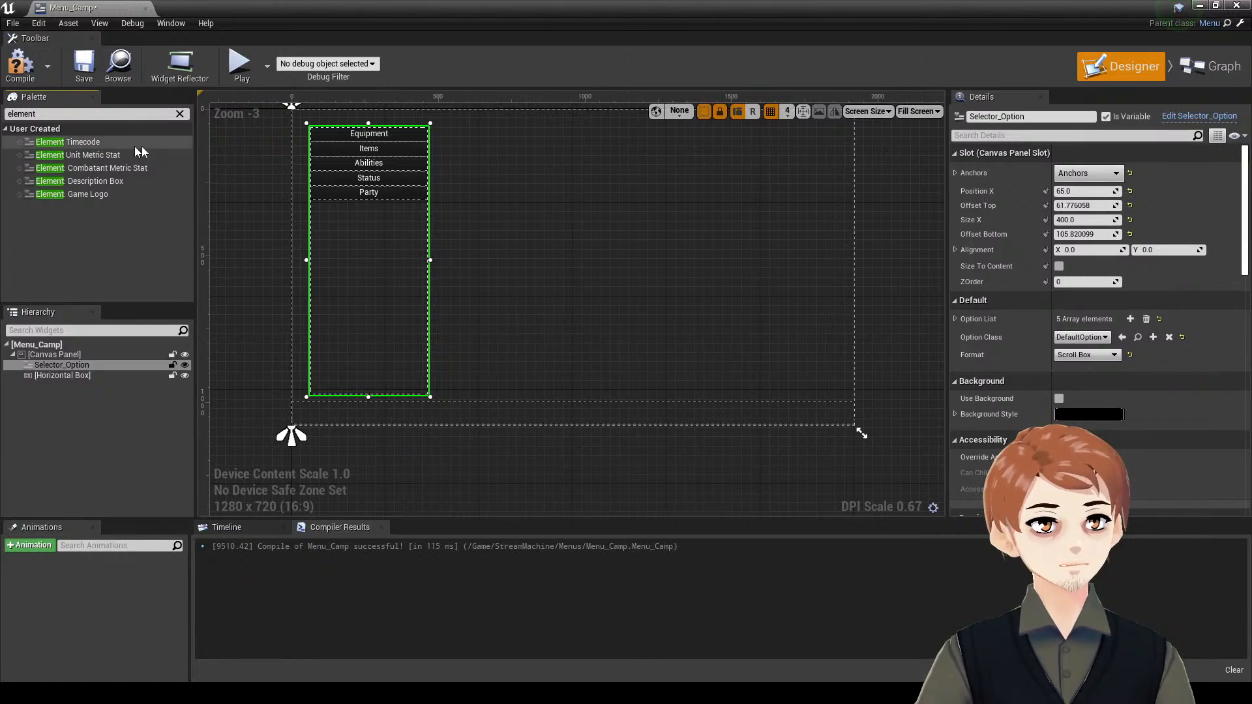
- Try the Description Box, Unit Metric Stat and Combatant Metric Stat elements on the canvas one after another, deleting each
{"action": "left_click_drag", "start_coordinate": [97, 181], "coordinate": [809, 290]}
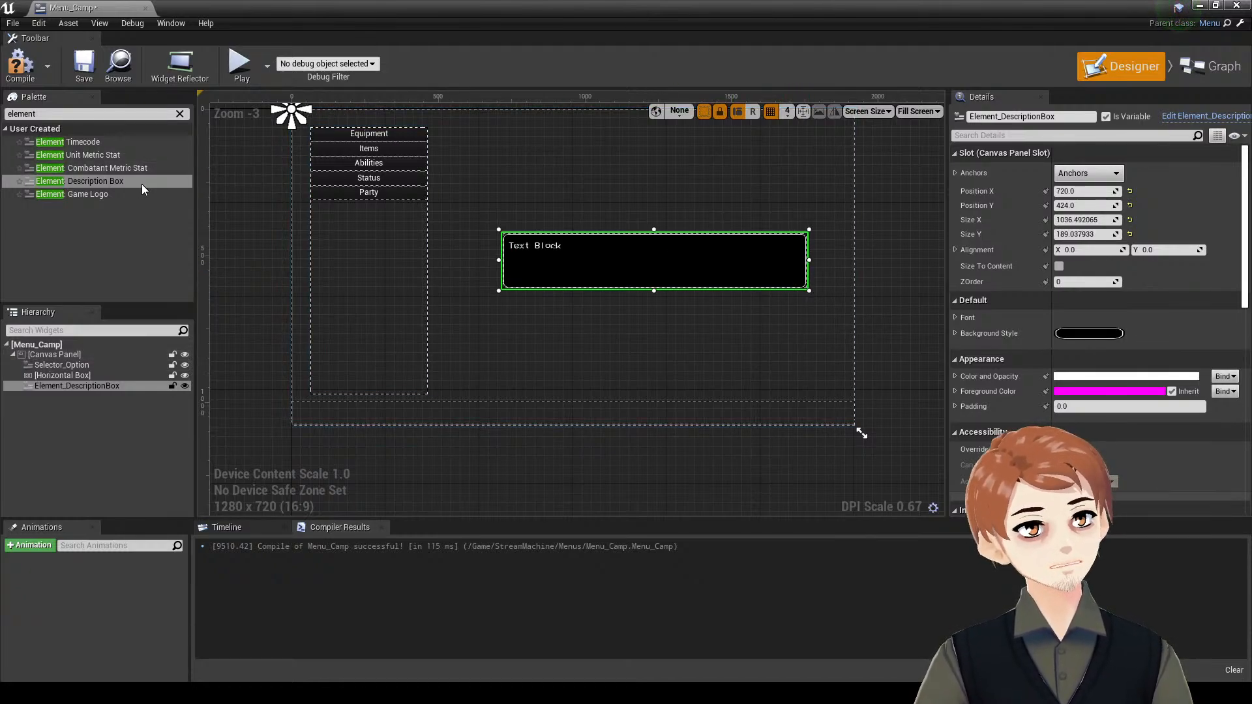
{"action": "key", "text": "Delete"}
{"action": "left_click_drag", "start_coordinate": [116, 153], "coordinate": [731, 276]}
{"action": "left_click_drag", "start_coordinate": [586, 286], "coordinate": [585, 253]}
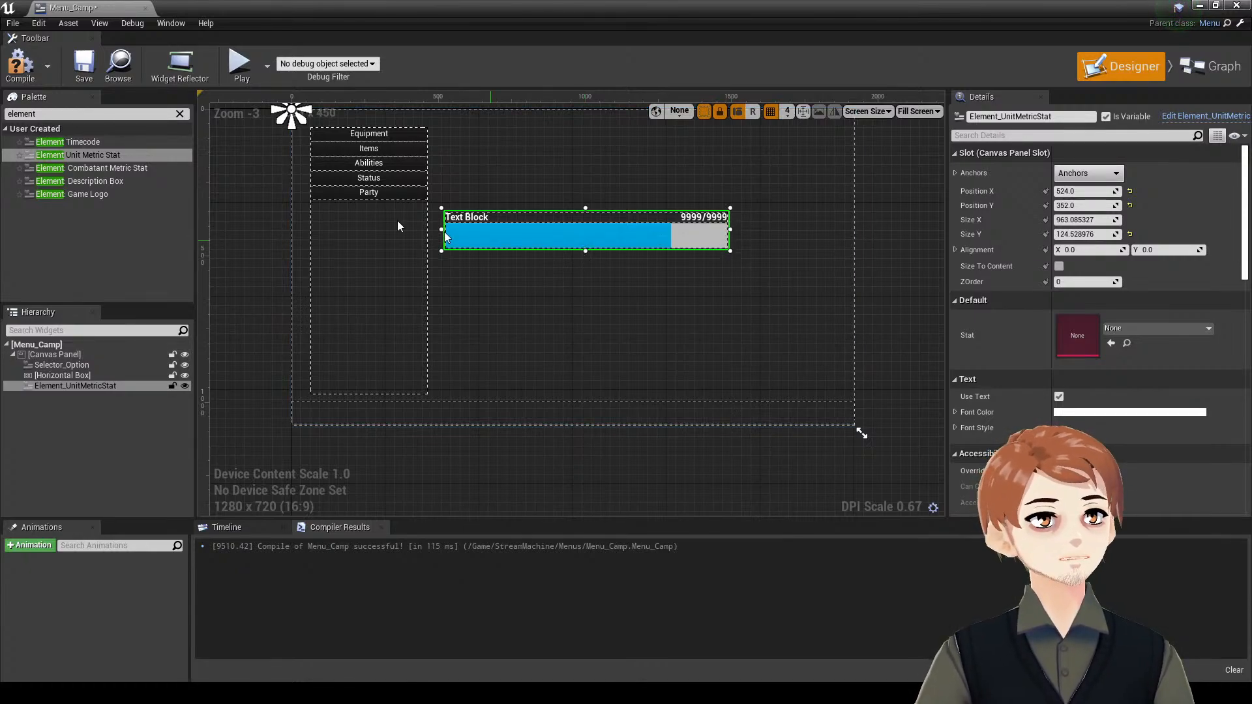
{"action": "key", "text": "Delete"}
{"action": "left_click_drag", "start_coordinate": [97, 167], "coordinate": [561, 218]}
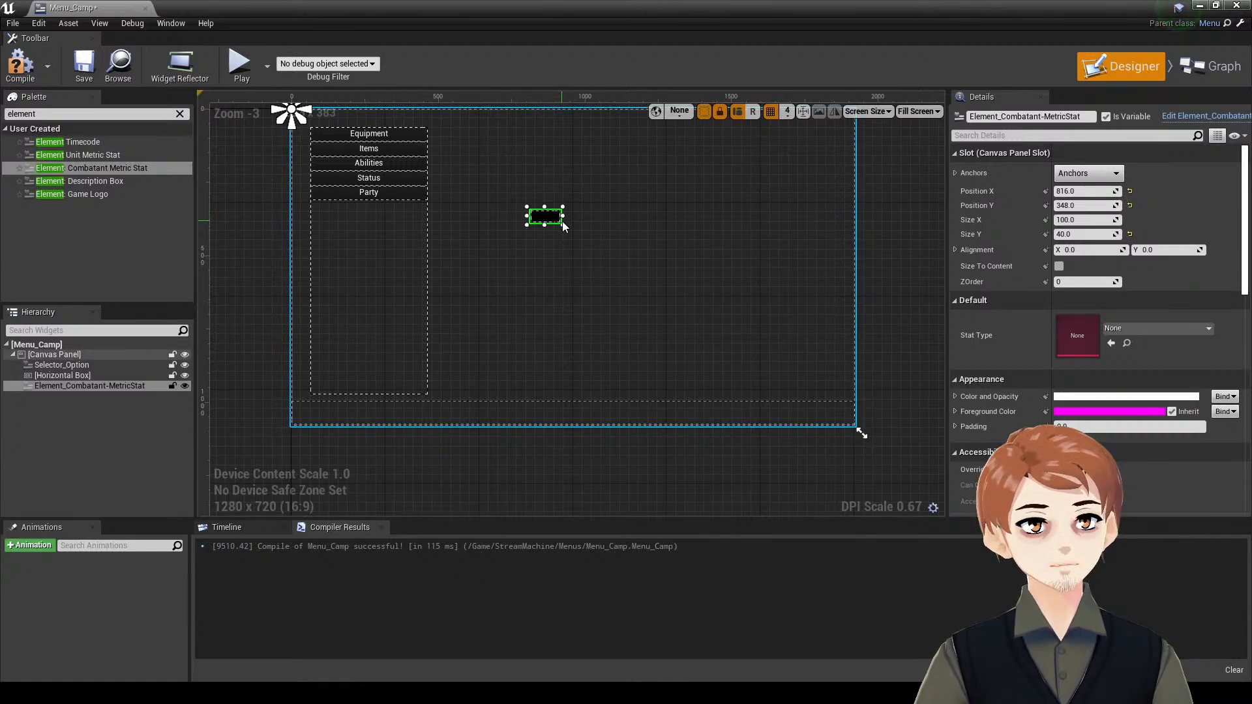
{"action": "key", "text": "Delete"}
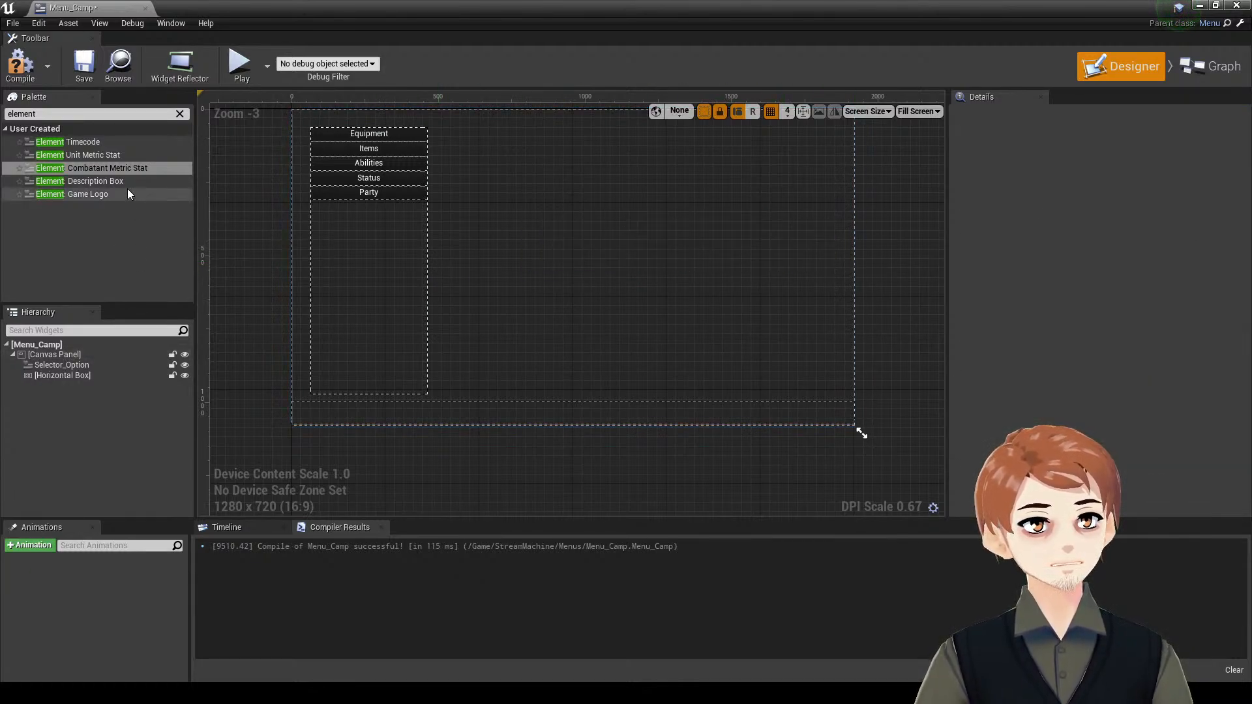
- Add an Element Timecode to the horizontal box, set its size to Fill, enable Current Gametime, and compile and save the widget
{"action": "left_click_drag", "start_coordinate": [96, 143], "coordinate": [391, 414]}
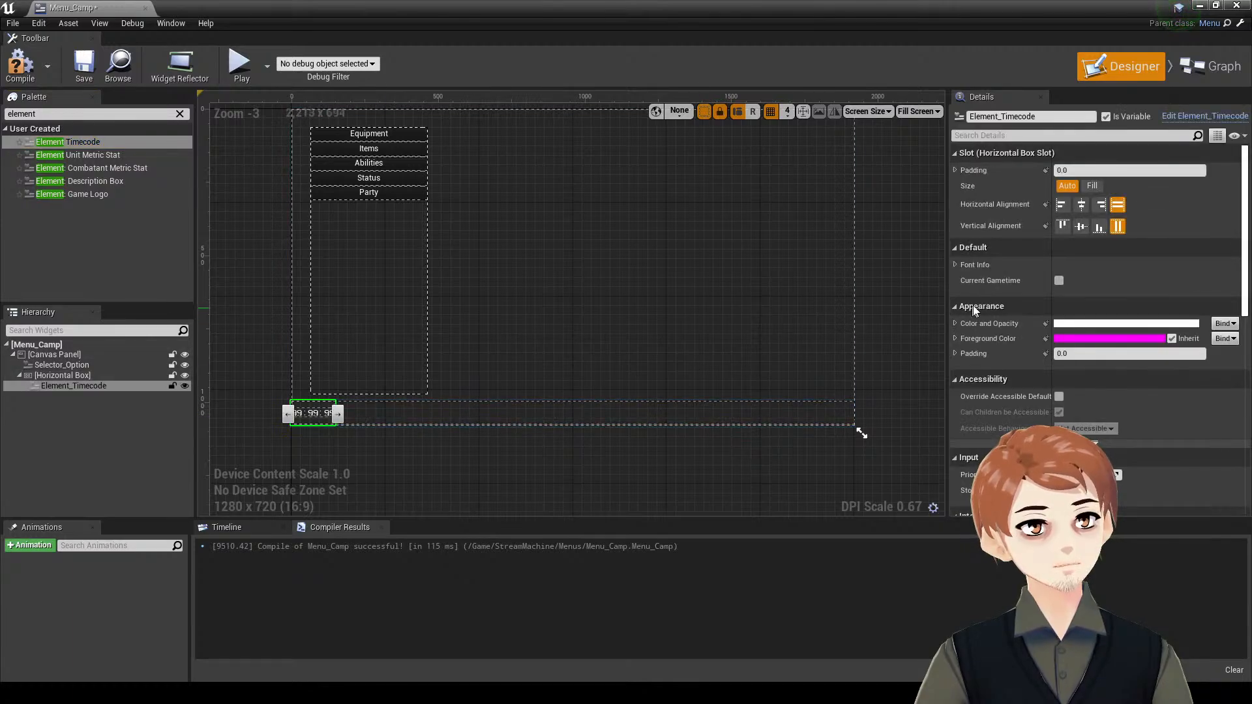
{"action": "left_click", "coordinate": [1093, 187]}
{"action": "left_click", "coordinate": [1046, 117]}
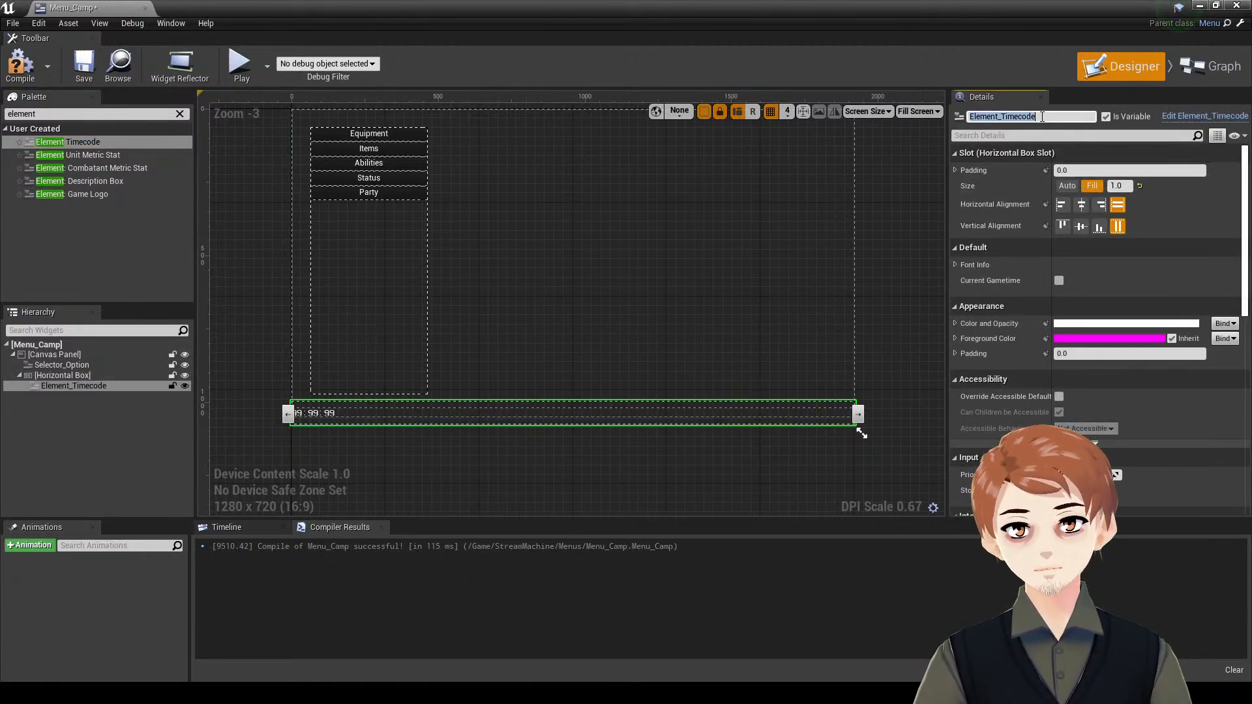
{"action": "left_click", "coordinate": [1059, 282]}
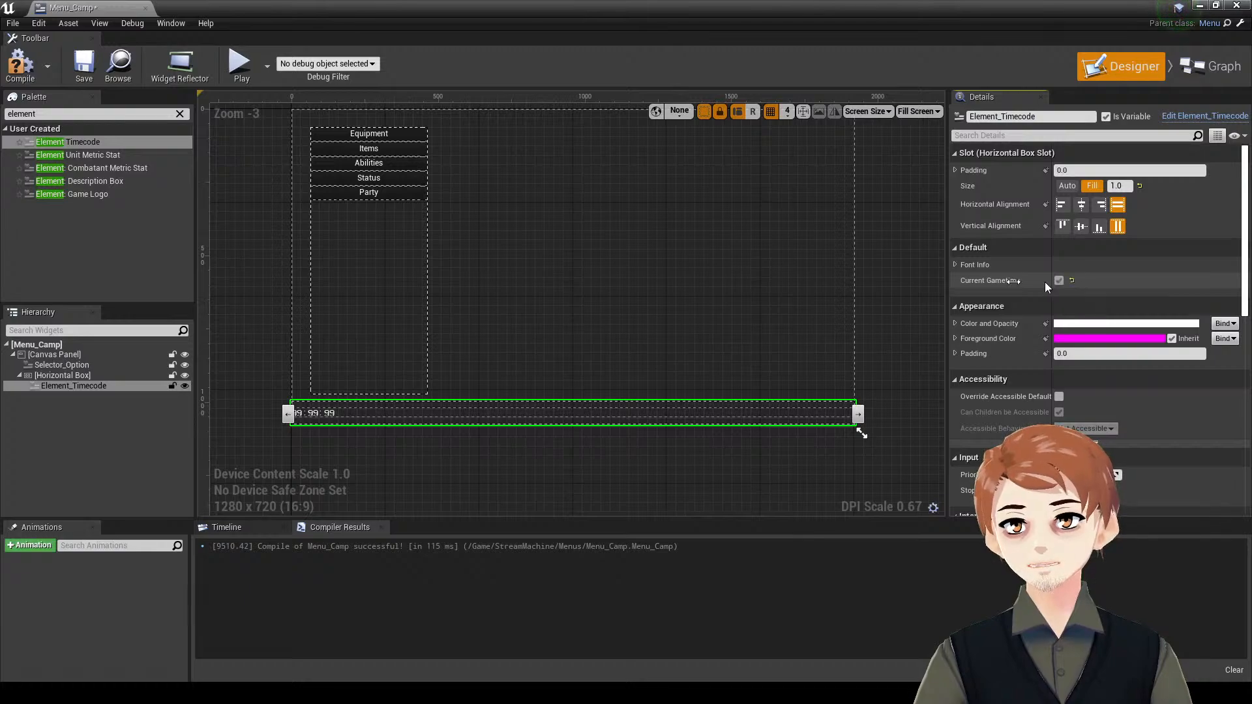
{"action": "left_click", "coordinate": [80, 73]}
{"action": "right_click_drag", "start_coordinate": [253, 346], "coordinate": [263, 332]}
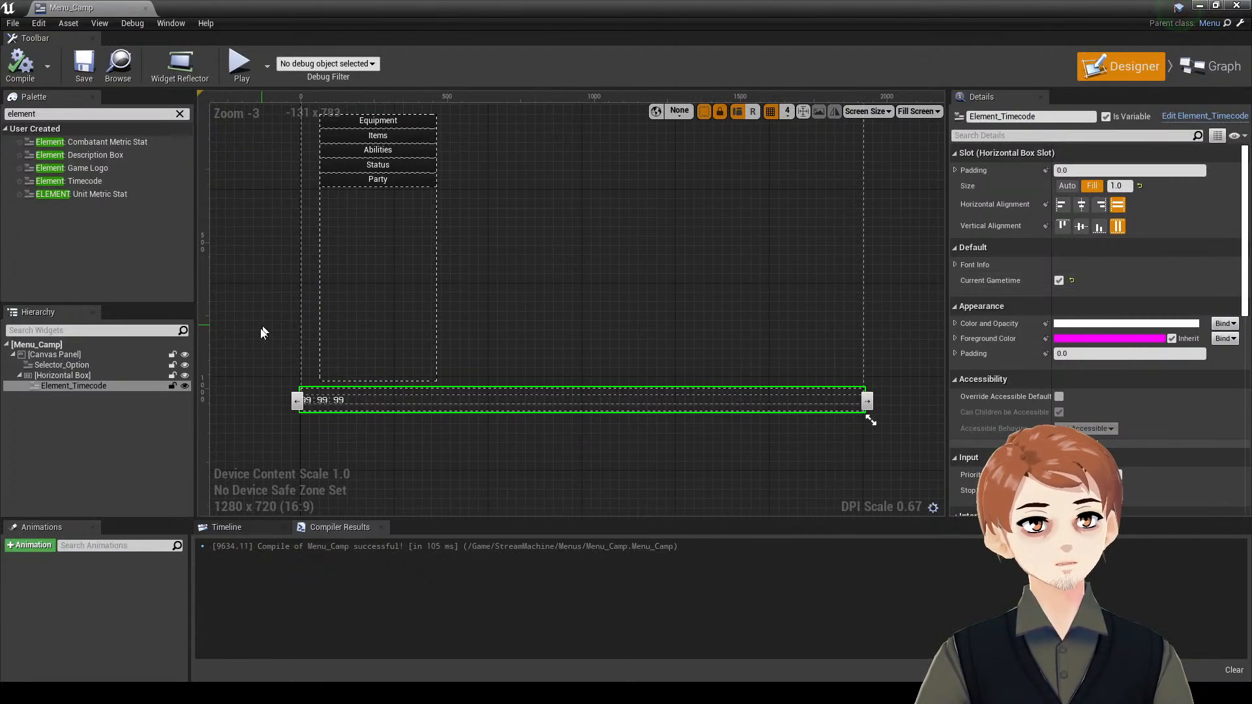
{"action": "left_click", "coordinate": [339, 420]}
{"action": "left_click", "coordinate": [347, 410]}
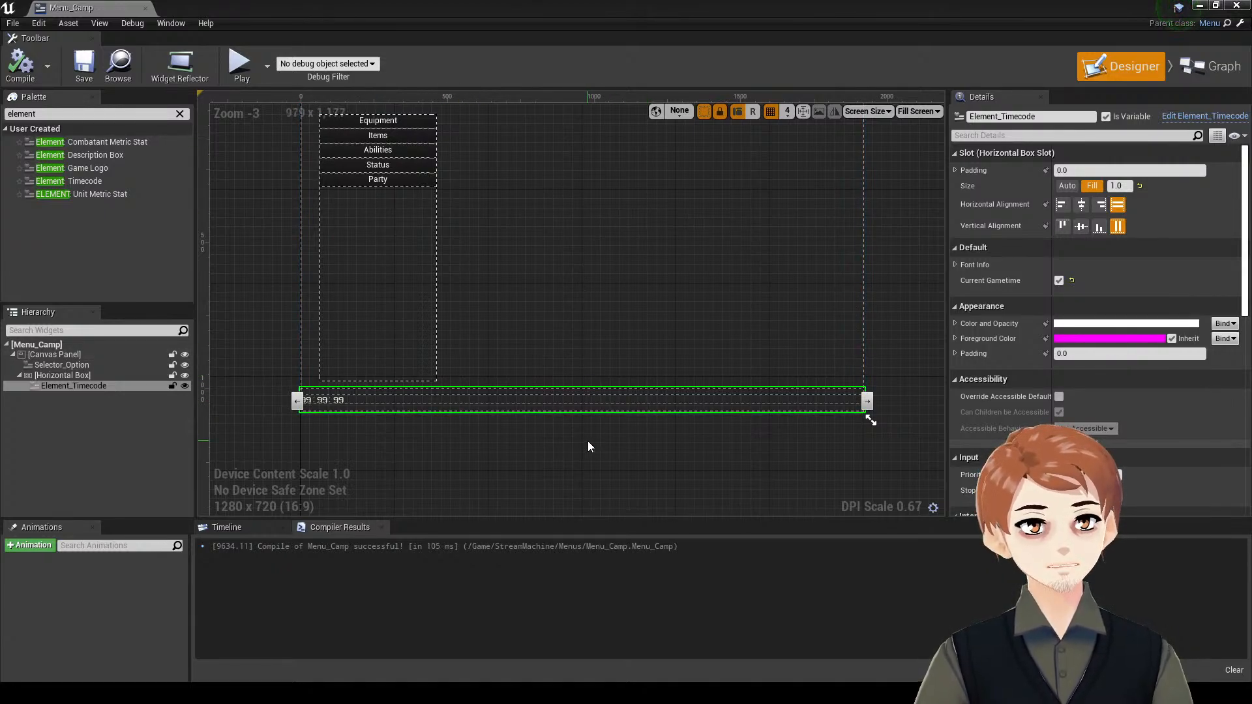
- Open the GameMode_StreamRPG blueprint from the StreamMachine project's Blueprint folder
{"action": "left_click", "coordinate": [1200, 6]}
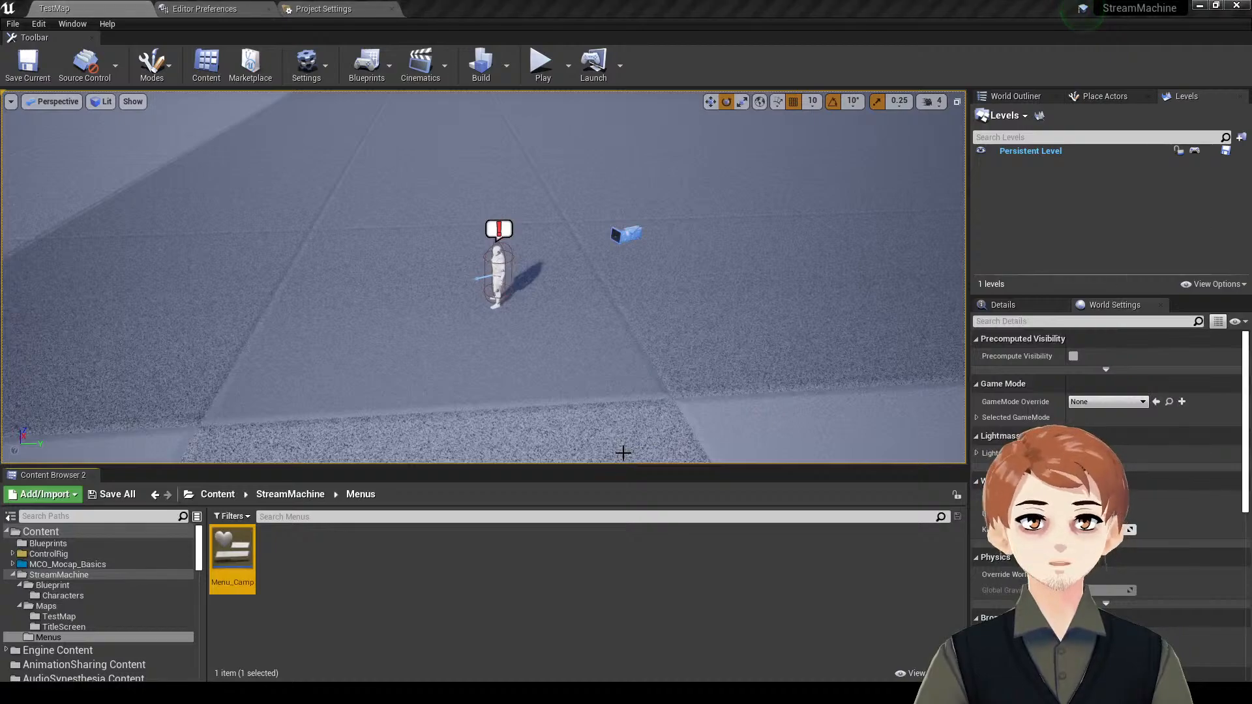
{"action": "left_click", "coordinate": [130, 575]}
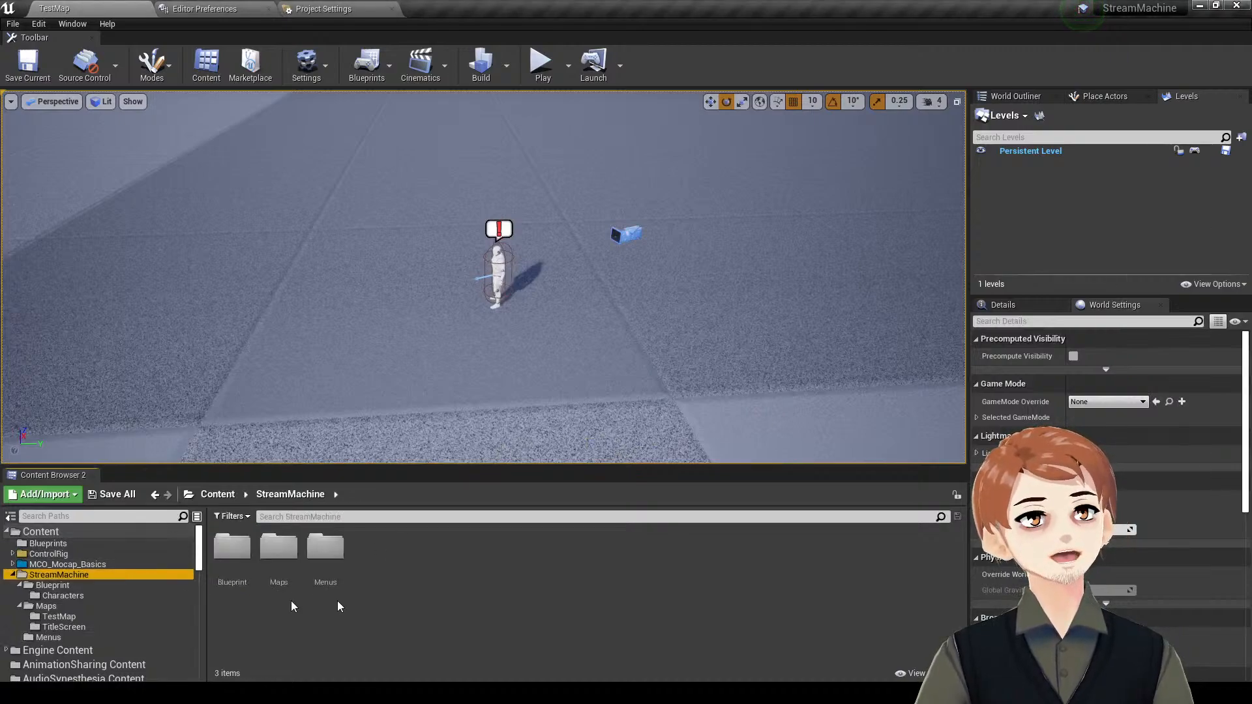
{"action": "right_click", "coordinate": [396, 601]}
{"action": "left_click", "coordinate": [235, 597]}
{"action": "double_click", "coordinate": [233, 561]}
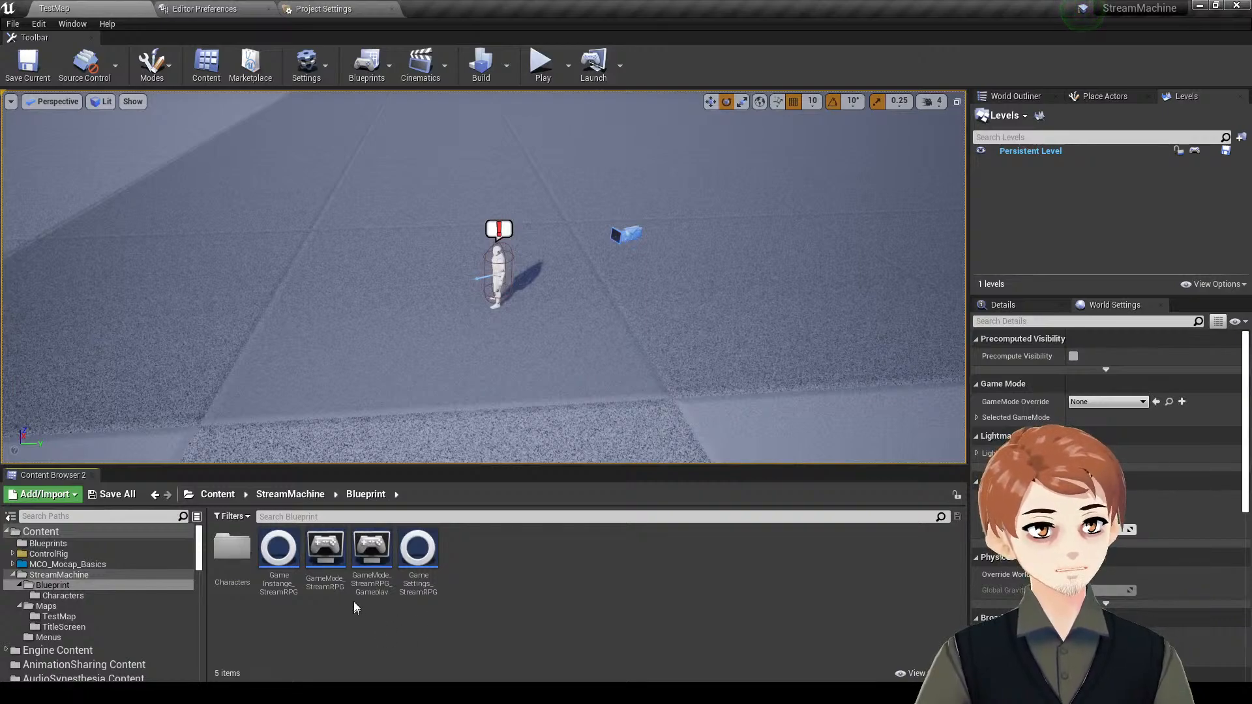
{"action": "double_click", "coordinate": [326, 567]}
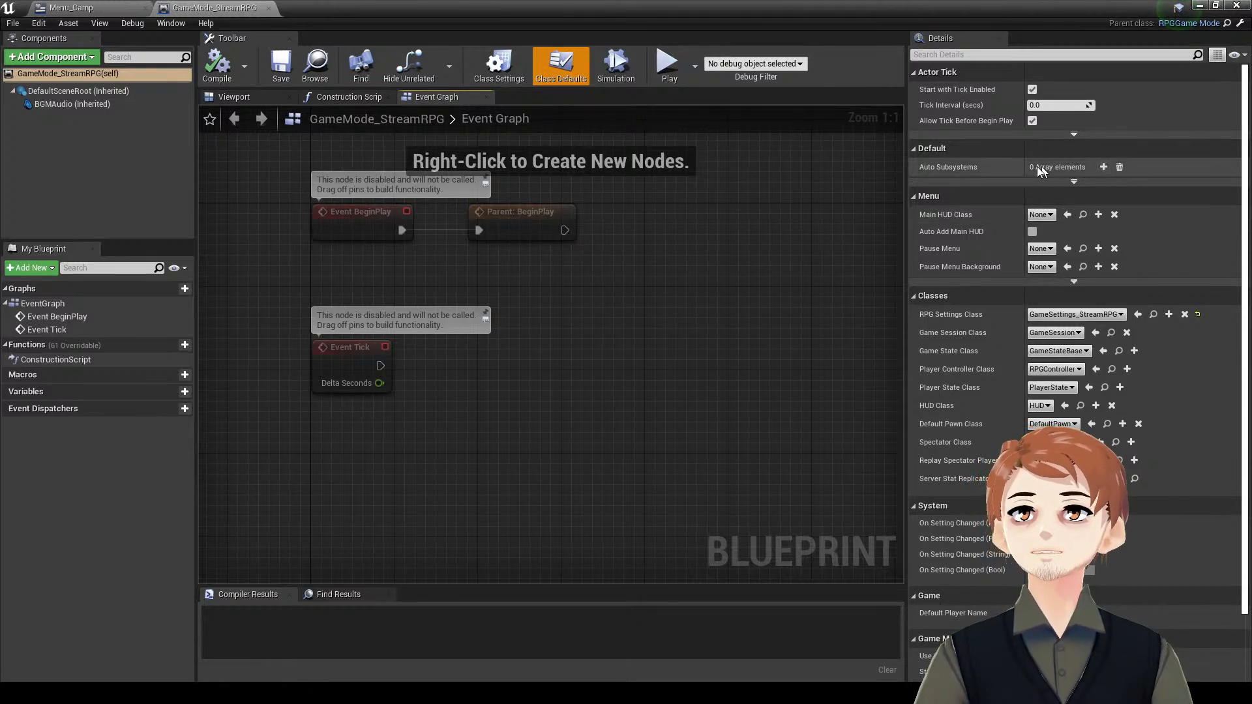
- Add Subsystem_GameTimer to the game mode's Auto Subsystems array, and compile and save the blueprint
{"action": "left_click", "coordinate": [1103, 167]}
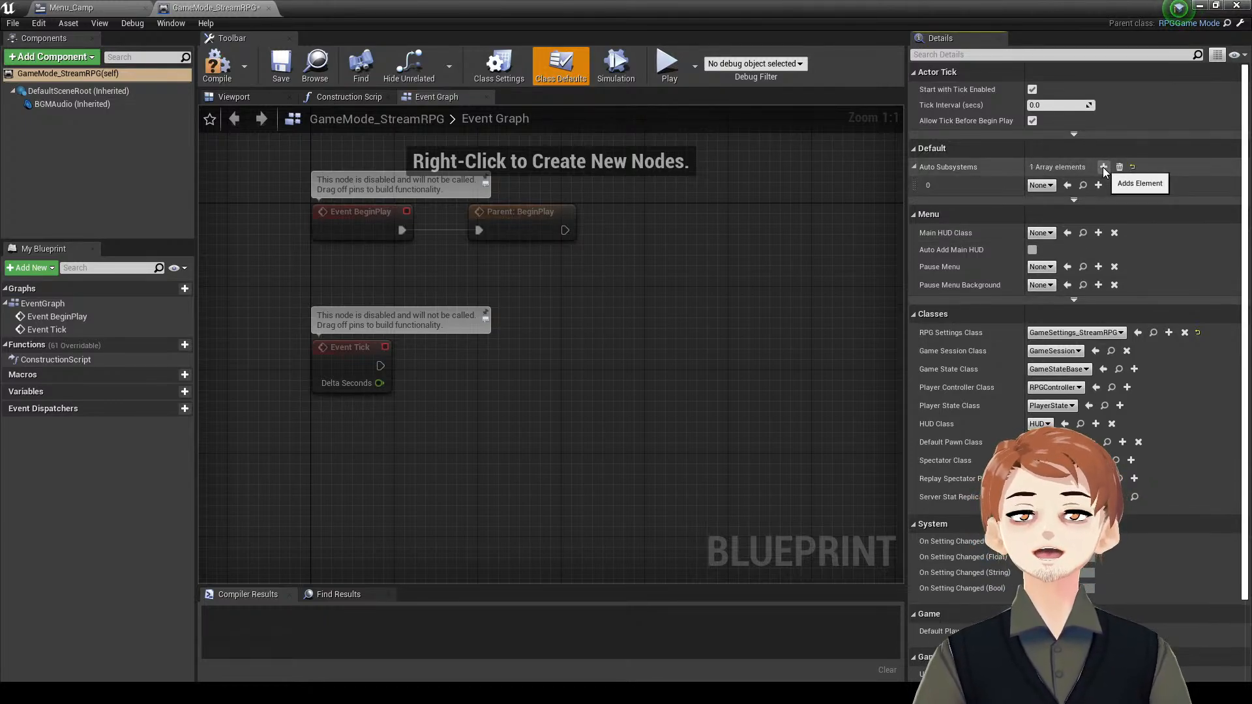
{"action": "left_click", "coordinate": [1042, 186]}
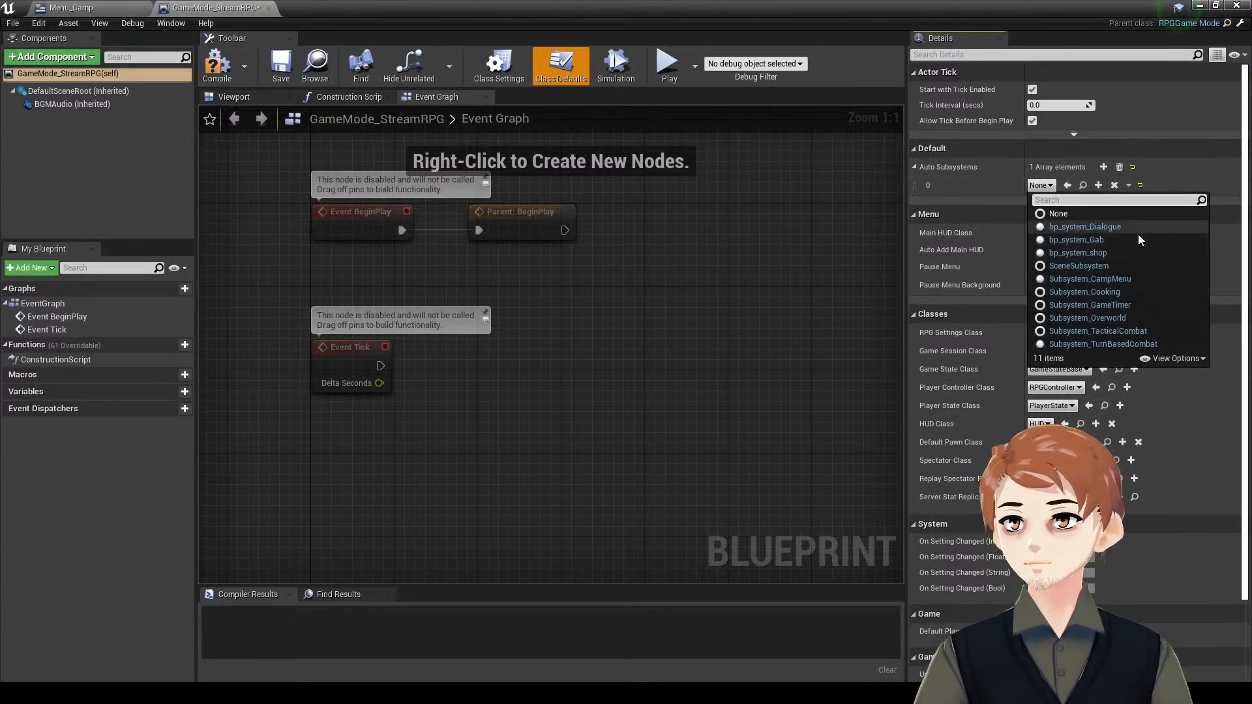
{"action": "left_click", "coordinate": [1141, 306]}
{"action": "left_click", "coordinate": [218, 77]}
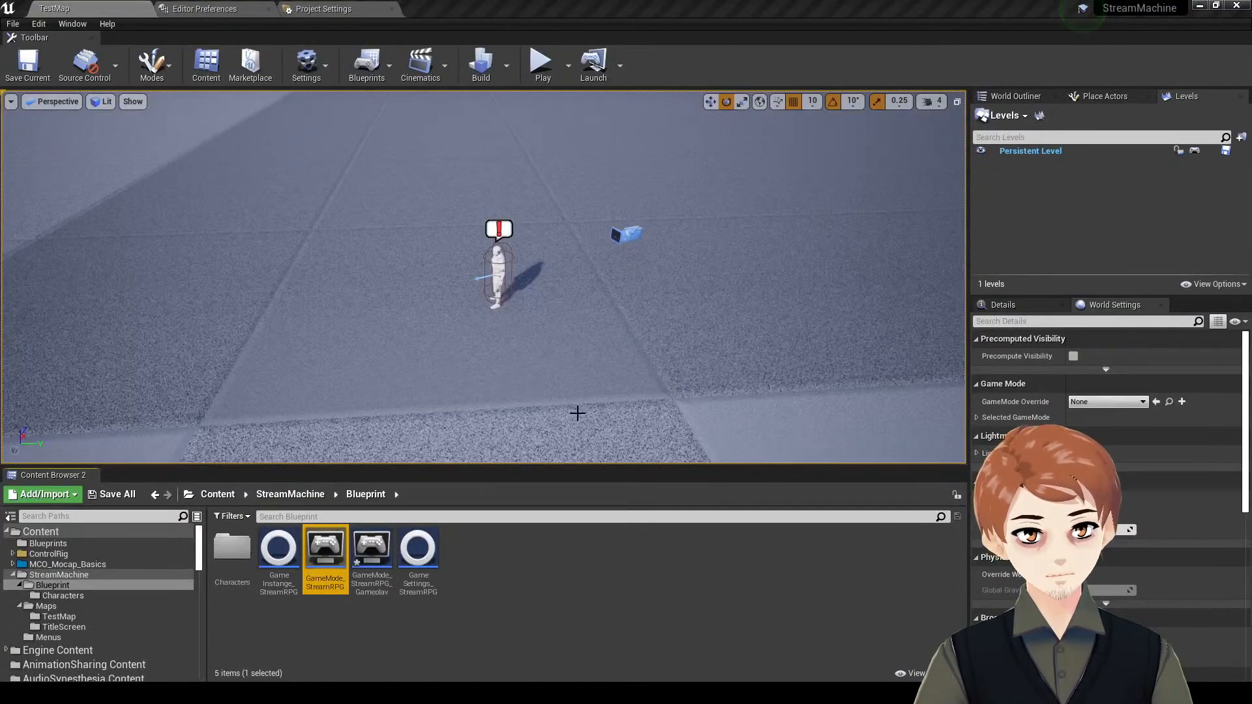
- Return to the Menu_Camp widget, clear the palette filter and review the layout of the option list and timecode bar
{"action": "left_click", "coordinate": [372, 555]}
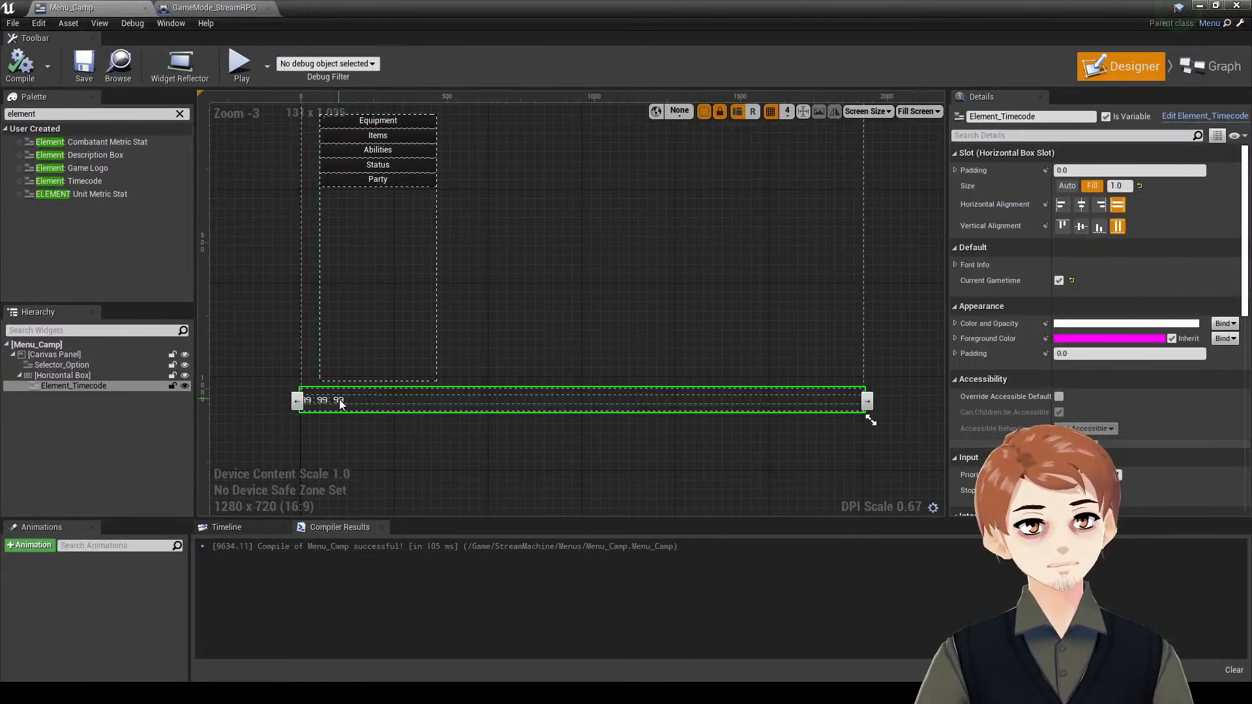
{"action": "right_click_drag", "start_coordinate": [360, 395], "coordinate": [360, 414]}
{"action": "right_click_drag", "start_coordinate": [357, 303], "coordinate": [365, 326]}
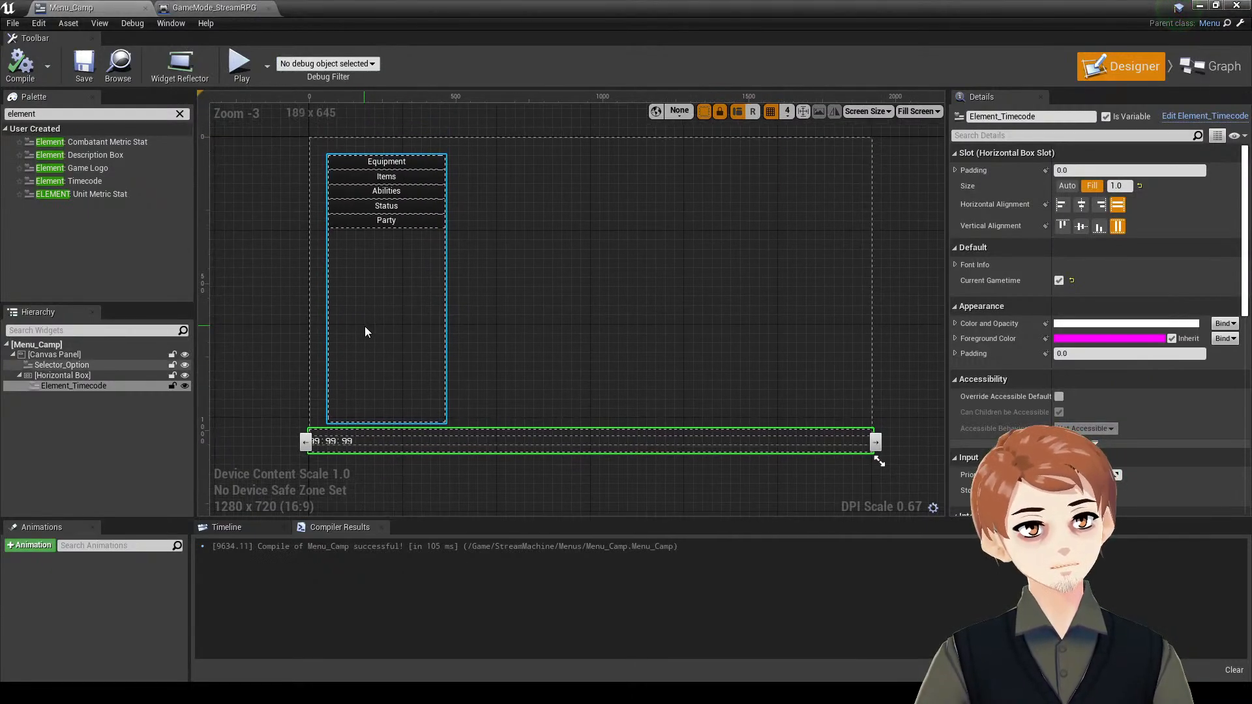
{"action": "left_click", "coordinate": [267, 322]}
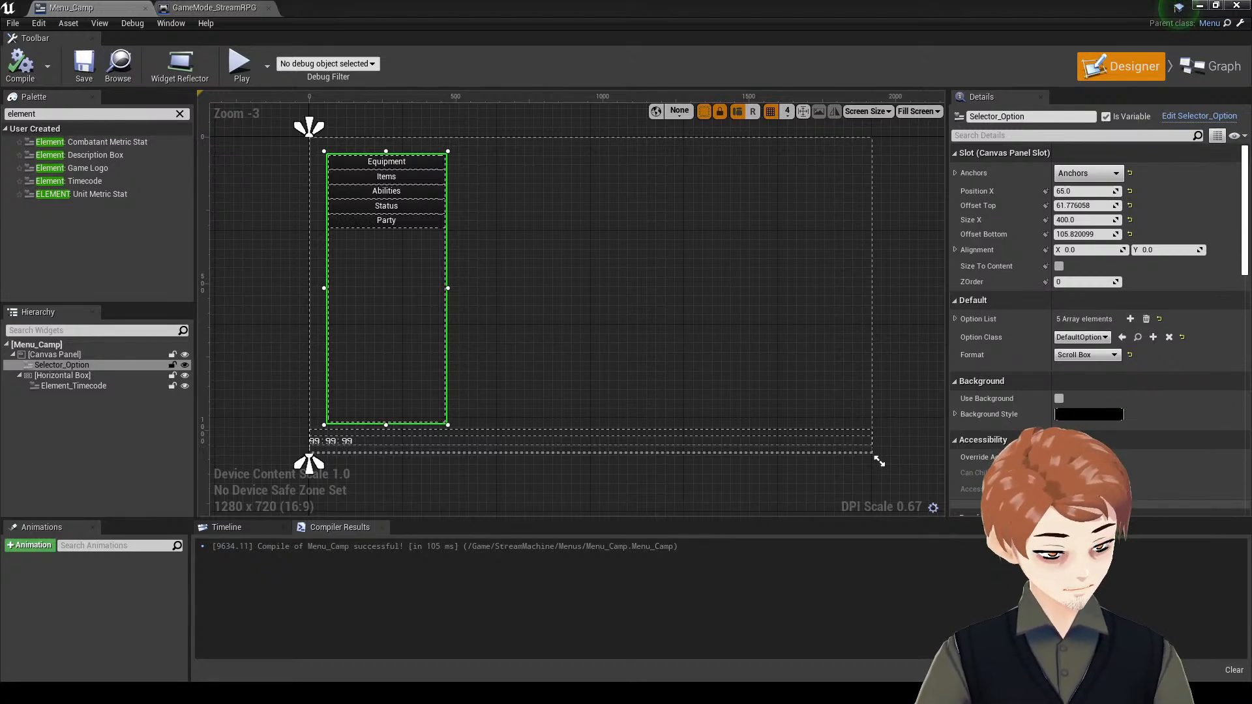
{"action": "right_click_drag", "start_coordinate": [249, 282], "coordinate": [347, 282]}
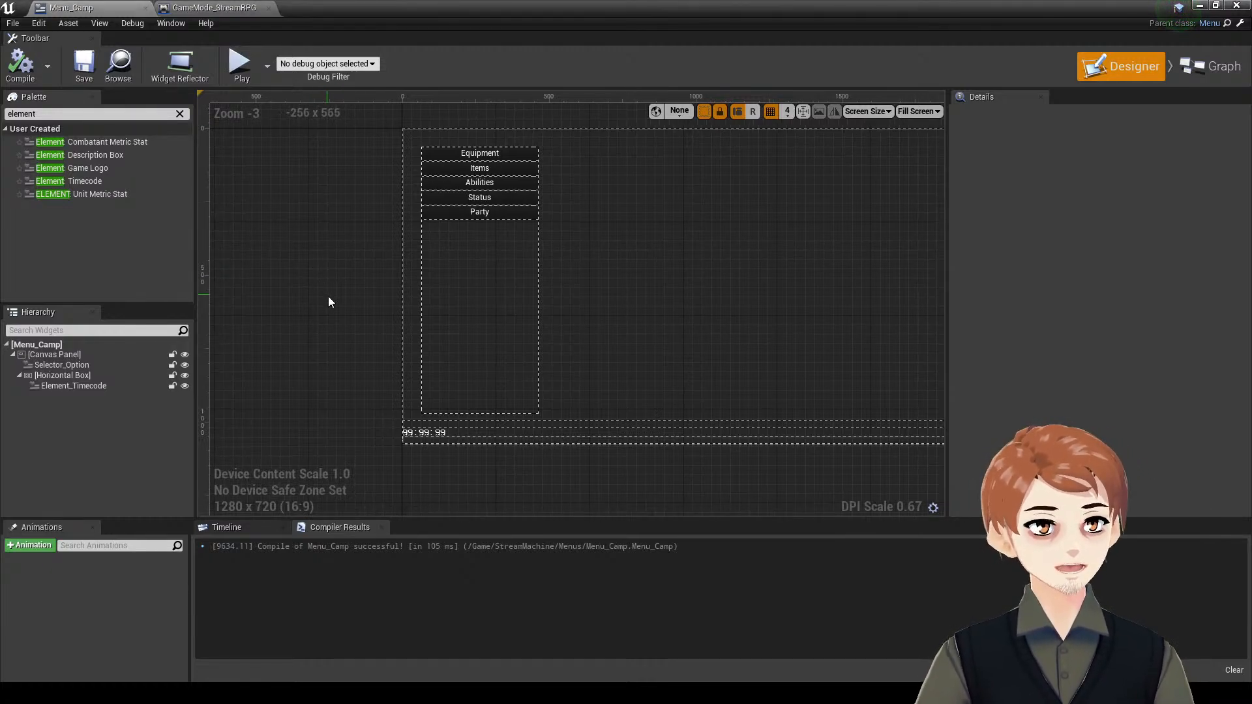
{"action": "left_click", "coordinate": [179, 115]}
{"action": "right_click_drag", "start_coordinate": [279, 168], "coordinate": [283, 213]}
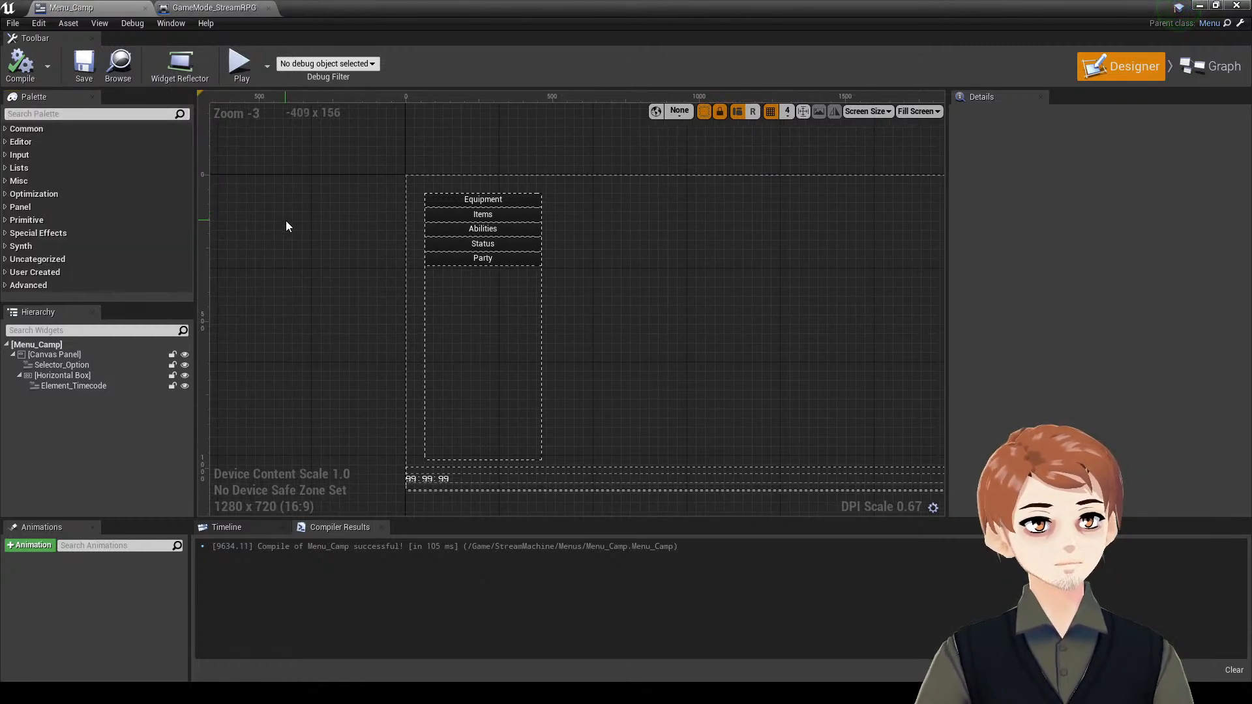
{"action": "right_click_drag", "start_coordinate": [395, 291], "coordinate": [400, 268]}
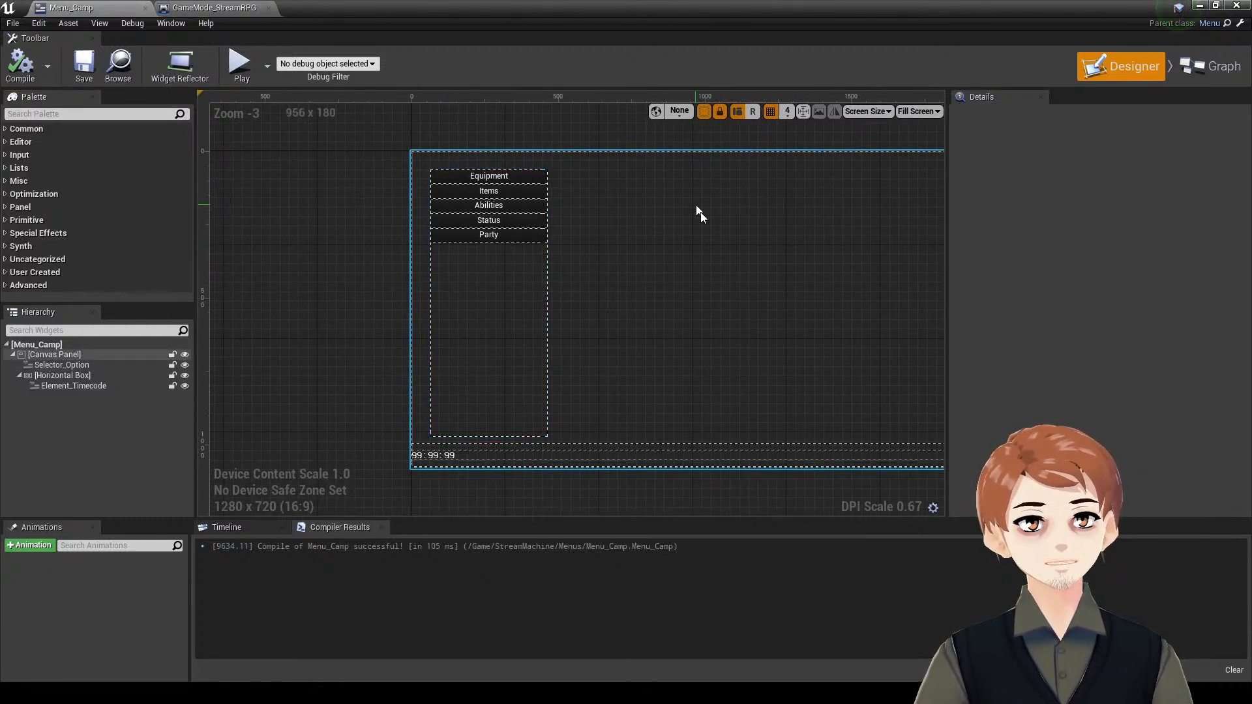
{"action": "right_click_drag", "start_coordinate": [859, 282], "coordinate": [792, 265]}
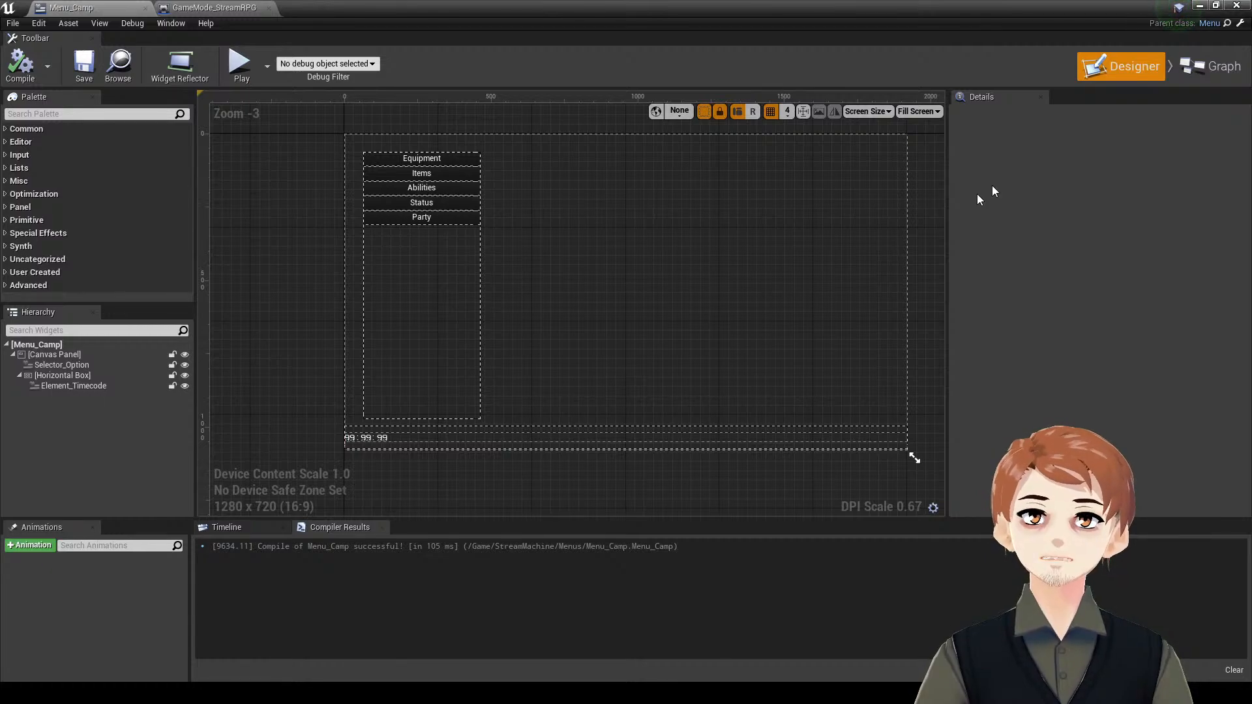
{"action": "right_click_drag", "start_coordinate": [925, 227], "coordinate": [898, 225]}
{"action": "left_click", "coordinate": [912, 247]}
{"action": "left_click", "coordinate": [904, 229]}
- Open the engine Input section of the Project Settings
{"action": "left_click", "coordinate": [215, 8]}
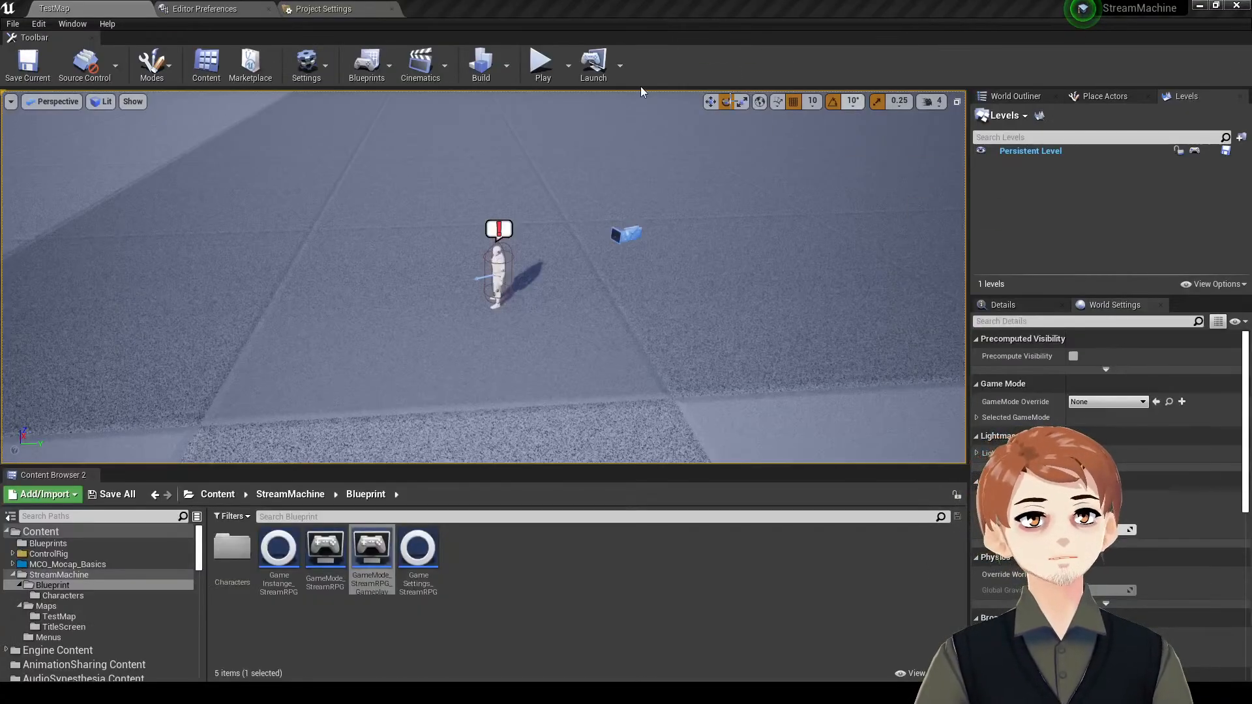
{"action": "left_click", "coordinate": [308, 8]}
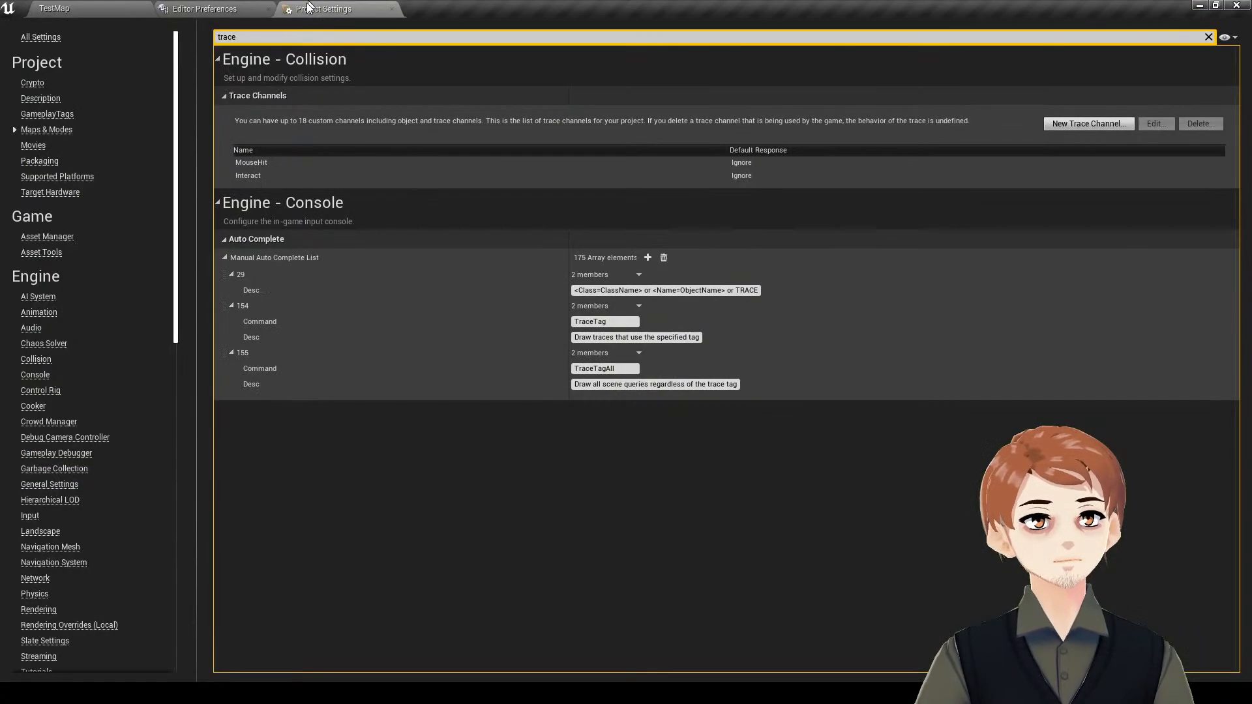
{"action": "scroll", "coordinate": [40, 593], "scroll_direction": "down", "scroll_amount": 3}
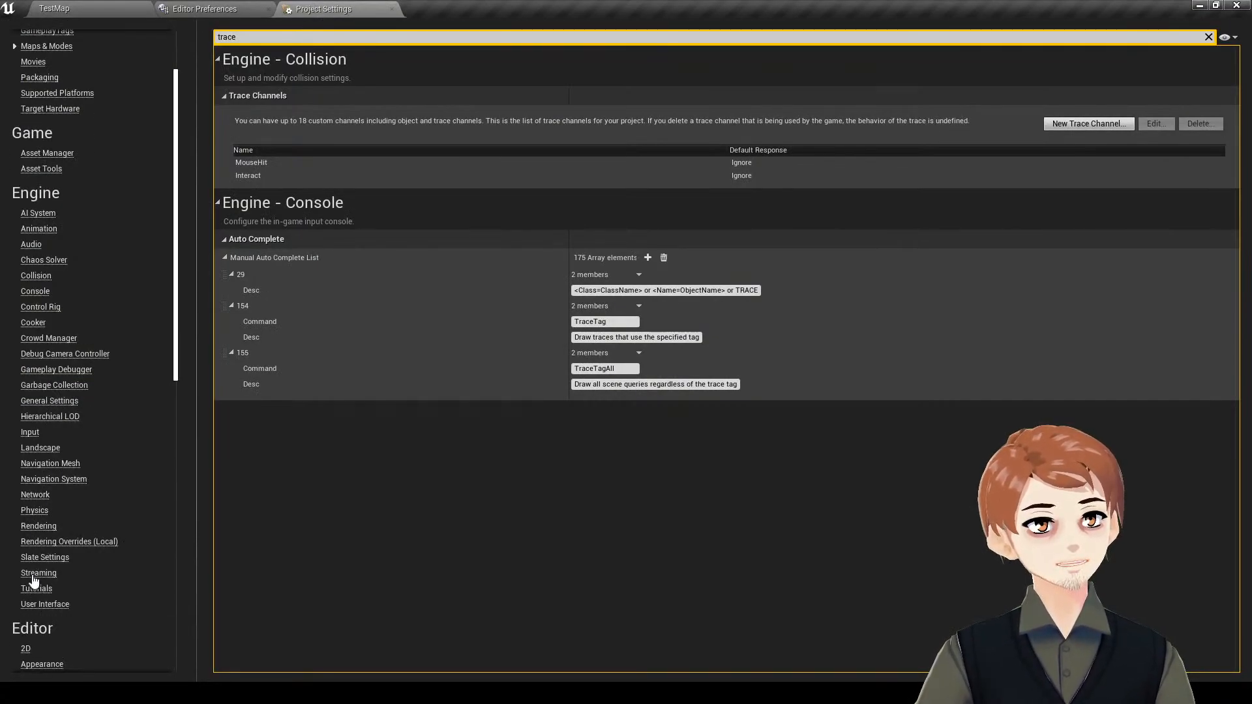
{"action": "left_click", "coordinate": [31, 433]}
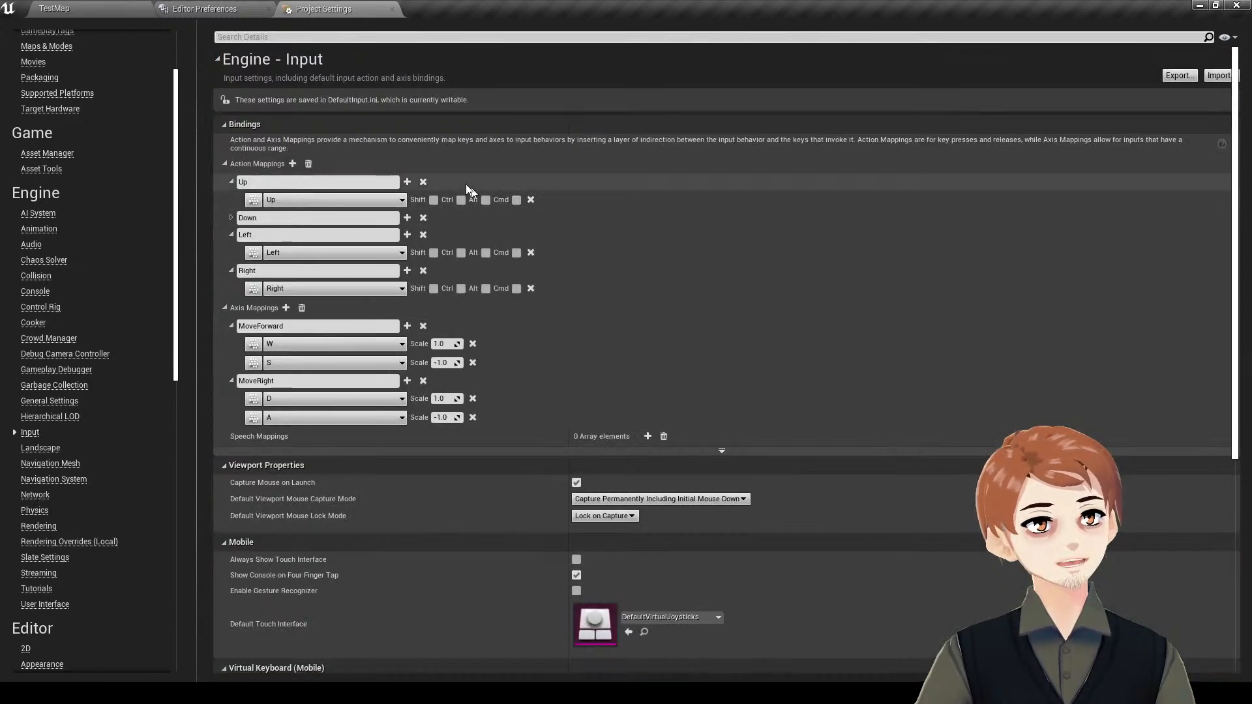
- Add two action mappings named Confirm and Cancel
{"action": "left_click", "coordinate": [291, 167]}
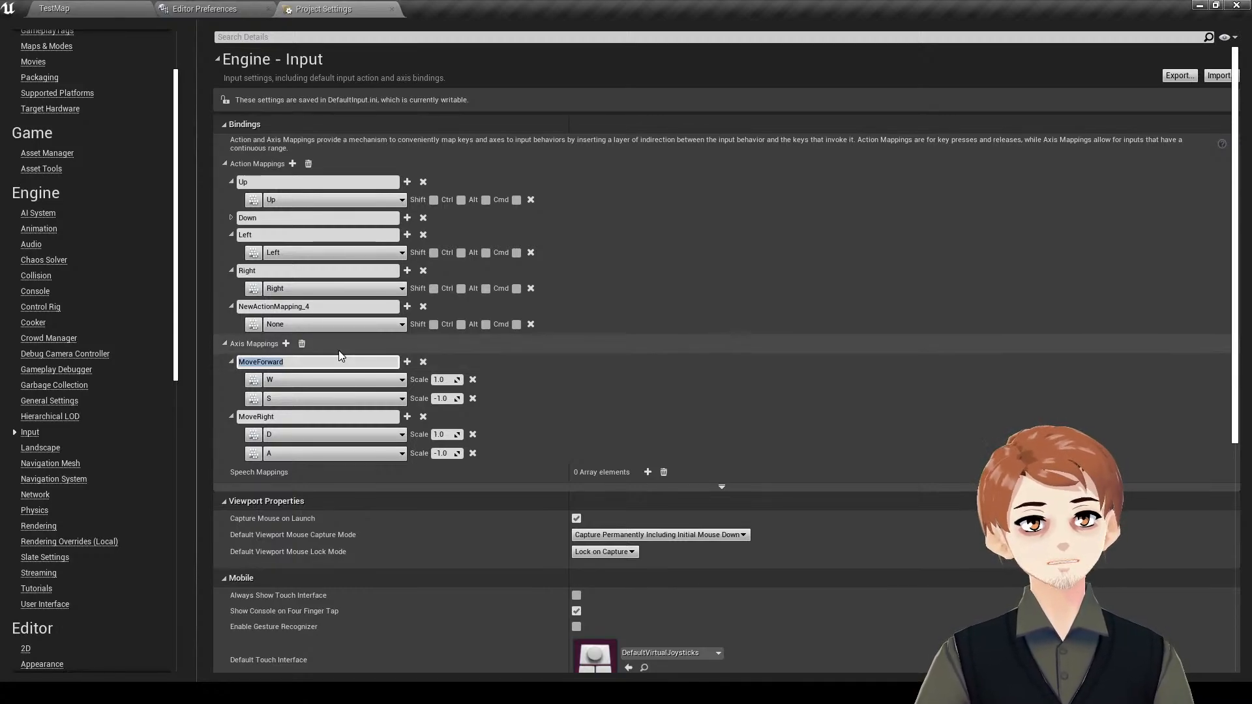
{"action": "left_click", "coordinate": [318, 308]}
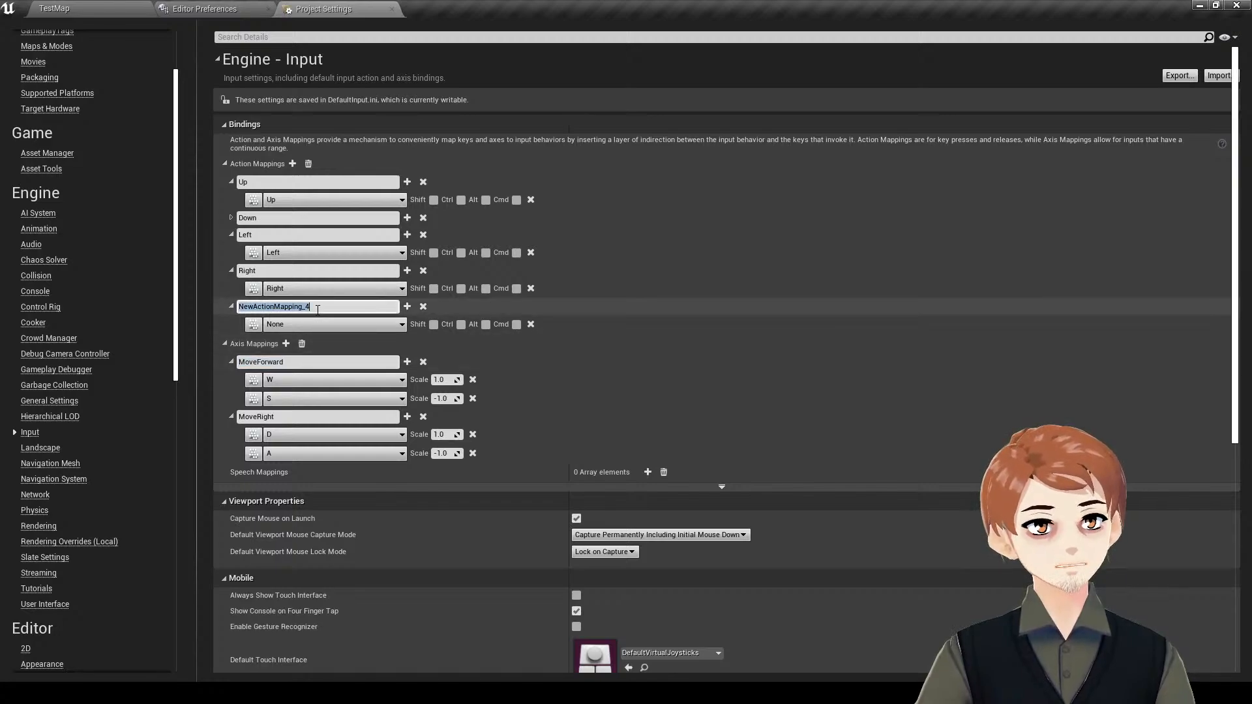
{"action": "type", "text": "Confirm"}
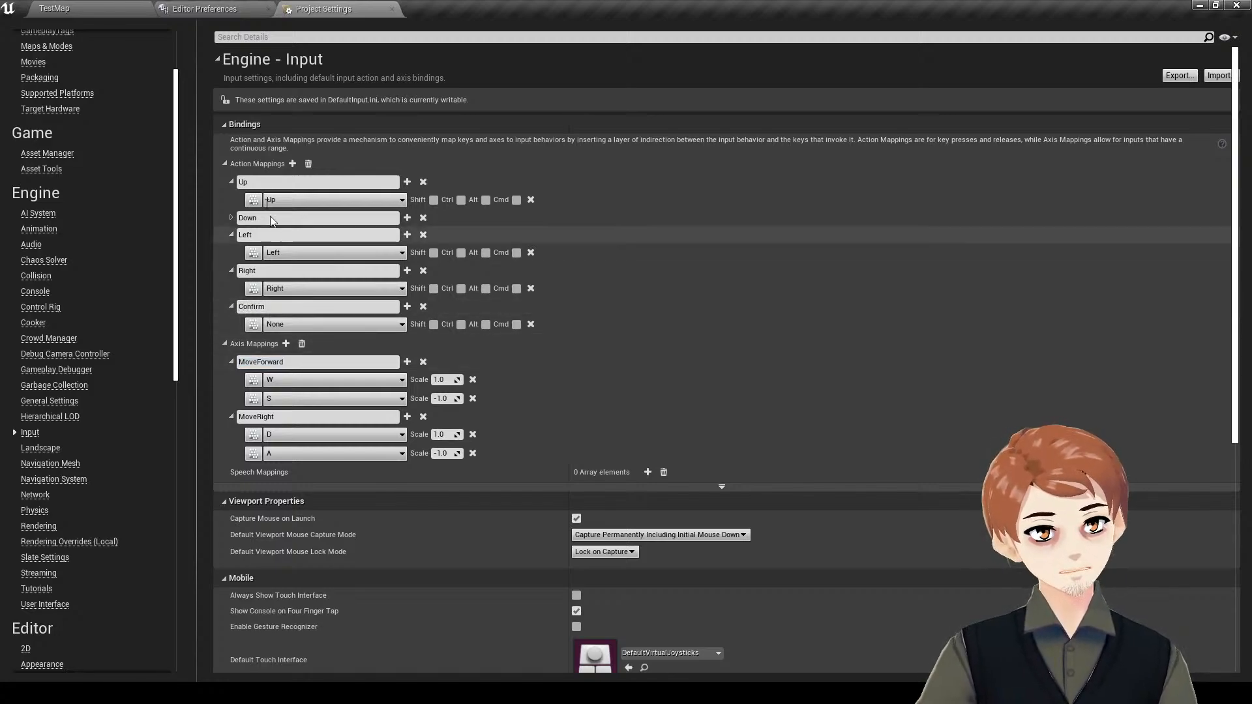
{"action": "left_click", "coordinate": [292, 163]}
{"action": "left_click", "coordinate": [308, 329]}
{"action": "left_click", "coordinate": [307, 343]}
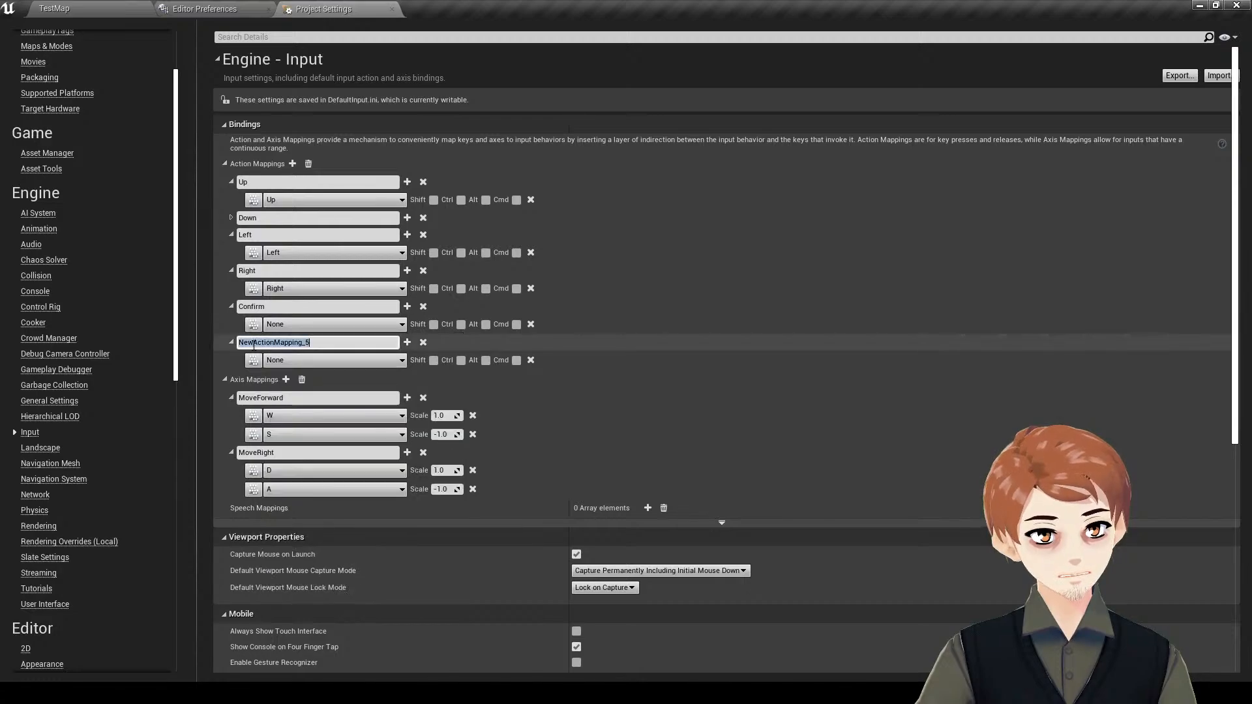
{"action": "type", "text": "Cancel"}
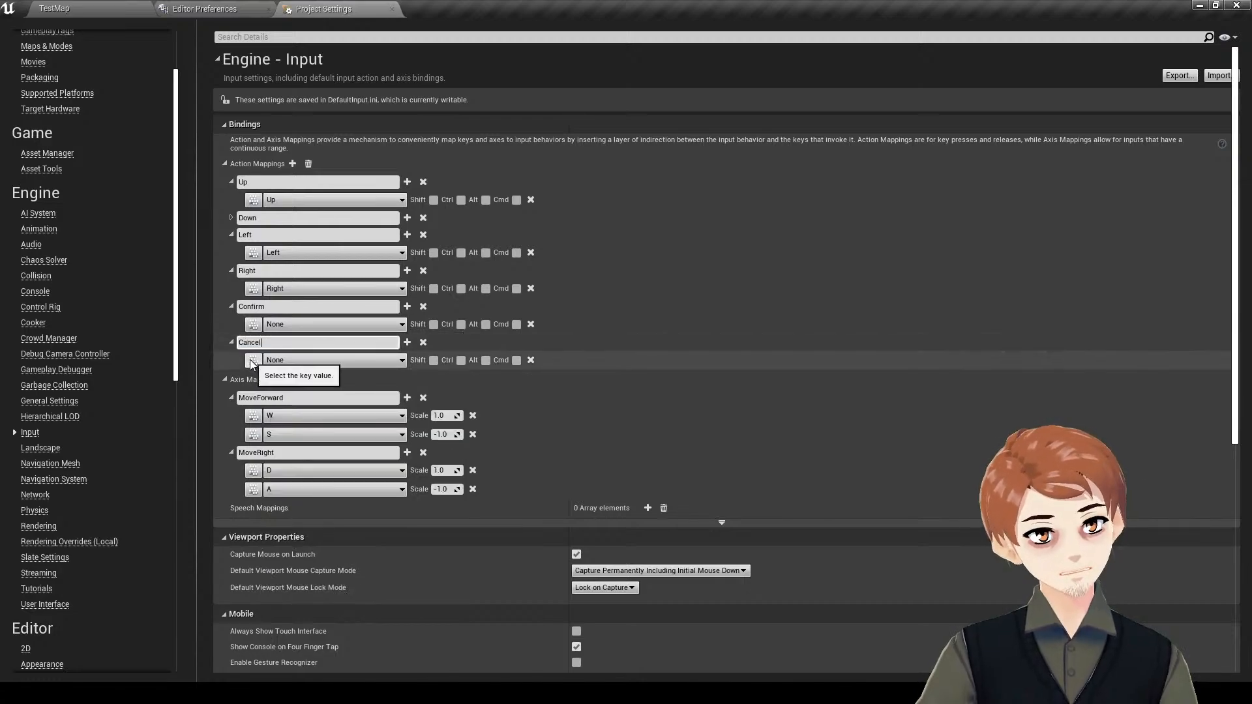
- Bind the Cancel action mapping to Backspace and the Confirm action mapping to Space Bar
{"action": "left_click", "coordinate": [307, 360]}
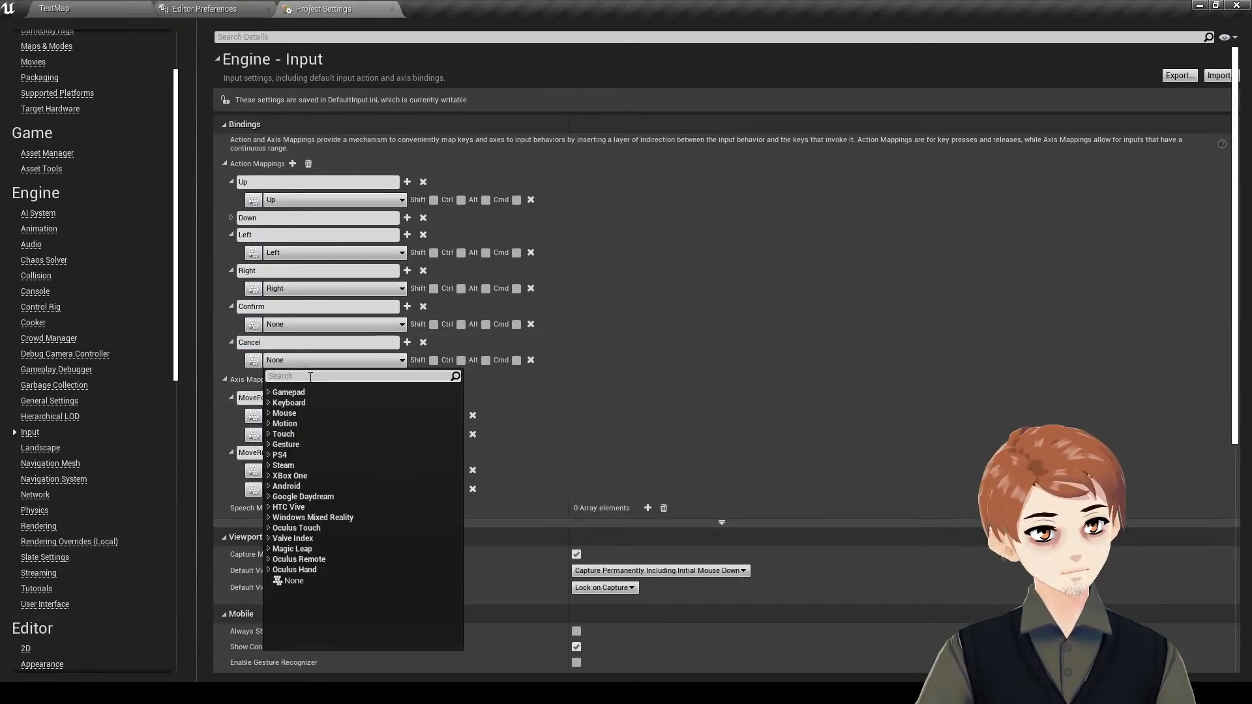
{"action": "type", "text": "back"}
{"action": "left_click", "coordinate": [255, 362]}
{"action": "key", "text": "BackSpace"}
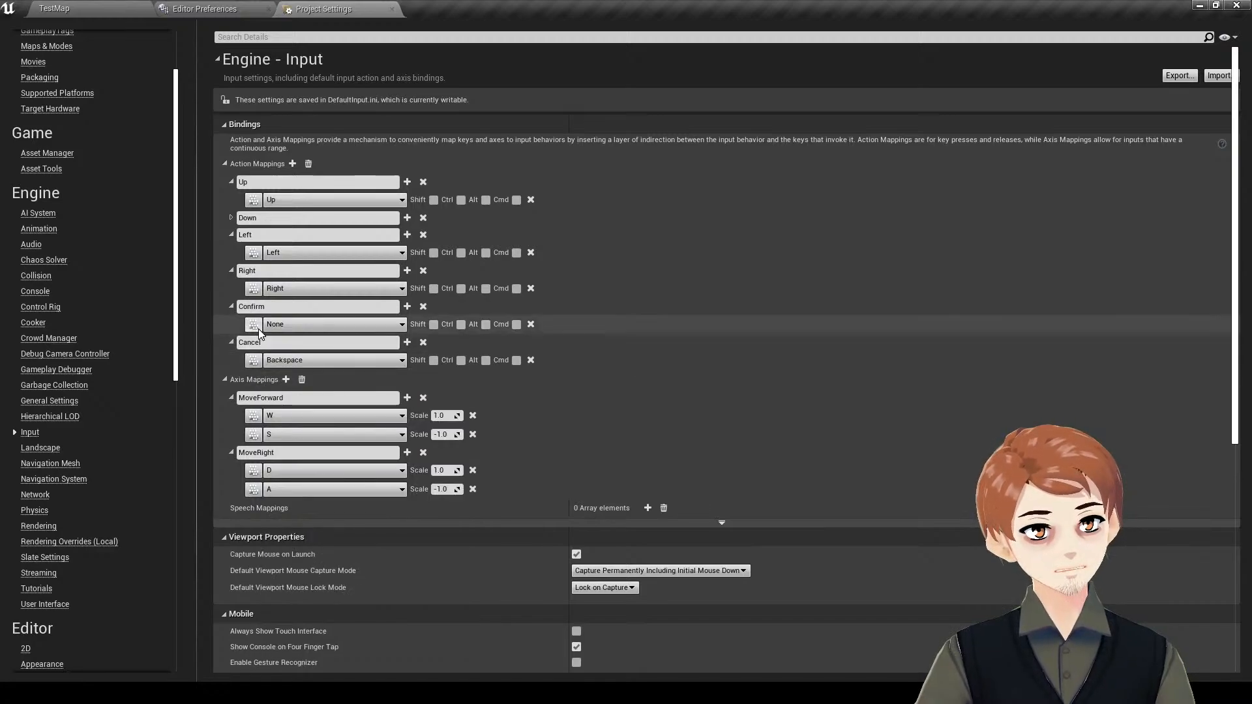
{"action": "left_click", "coordinate": [255, 327]}
{"action": "key", "text": "space"}
- Locate the RPGController class used by the game mode in the framework's Controllers folder and open its blueprint
{"action": "left_click", "coordinate": [72, 5]}
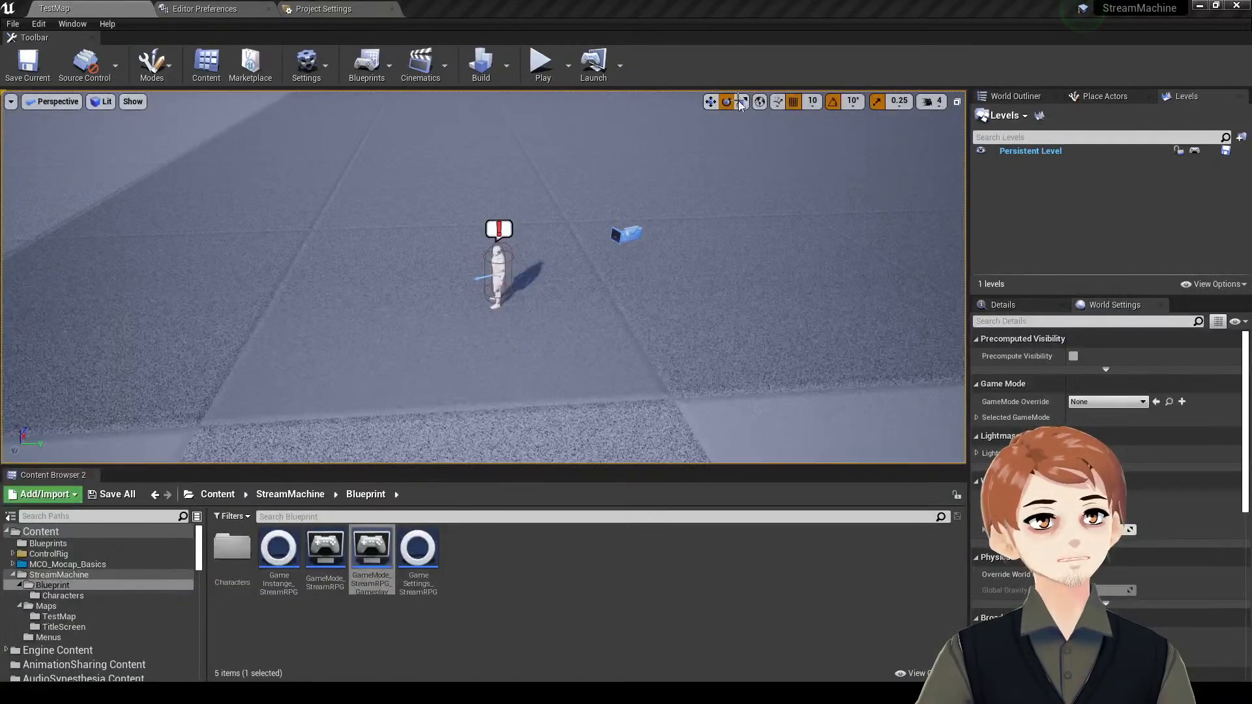
{"action": "left_click", "coordinate": [466, 2]}
{"action": "right_click_drag", "start_coordinate": [651, 253], "coordinate": [672, 323]}
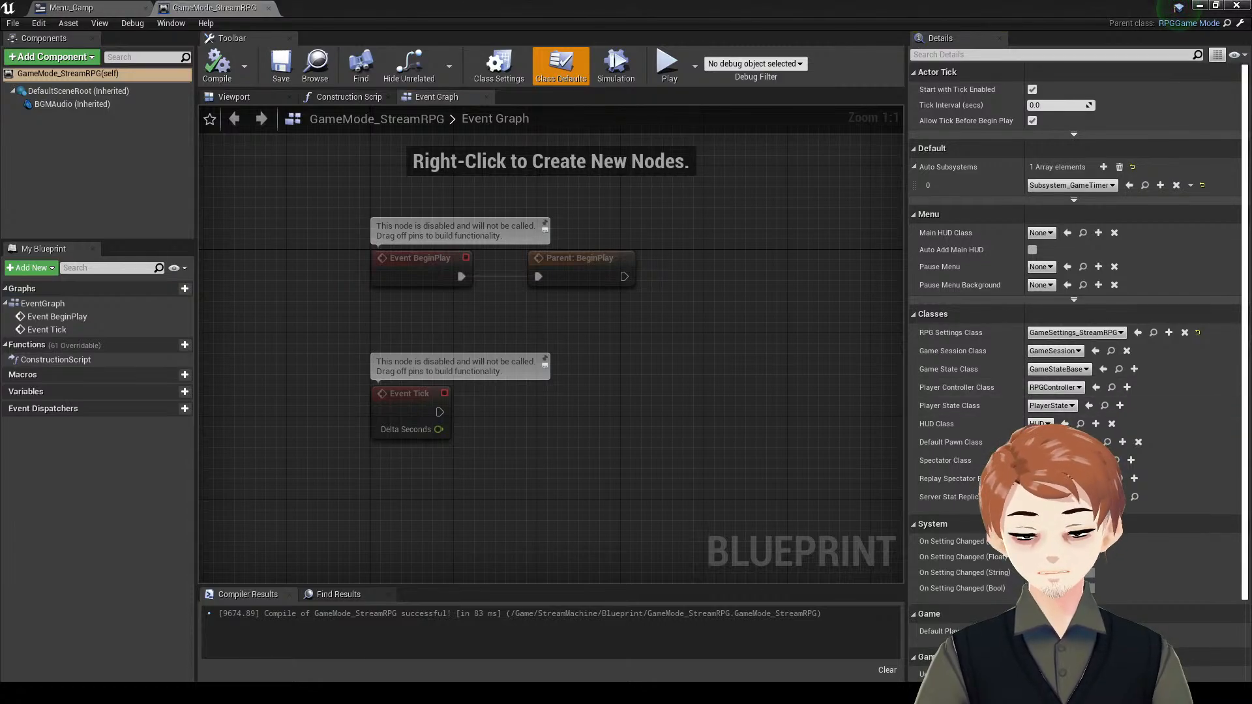
{"action": "left_click", "coordinate": [1200, 6]}
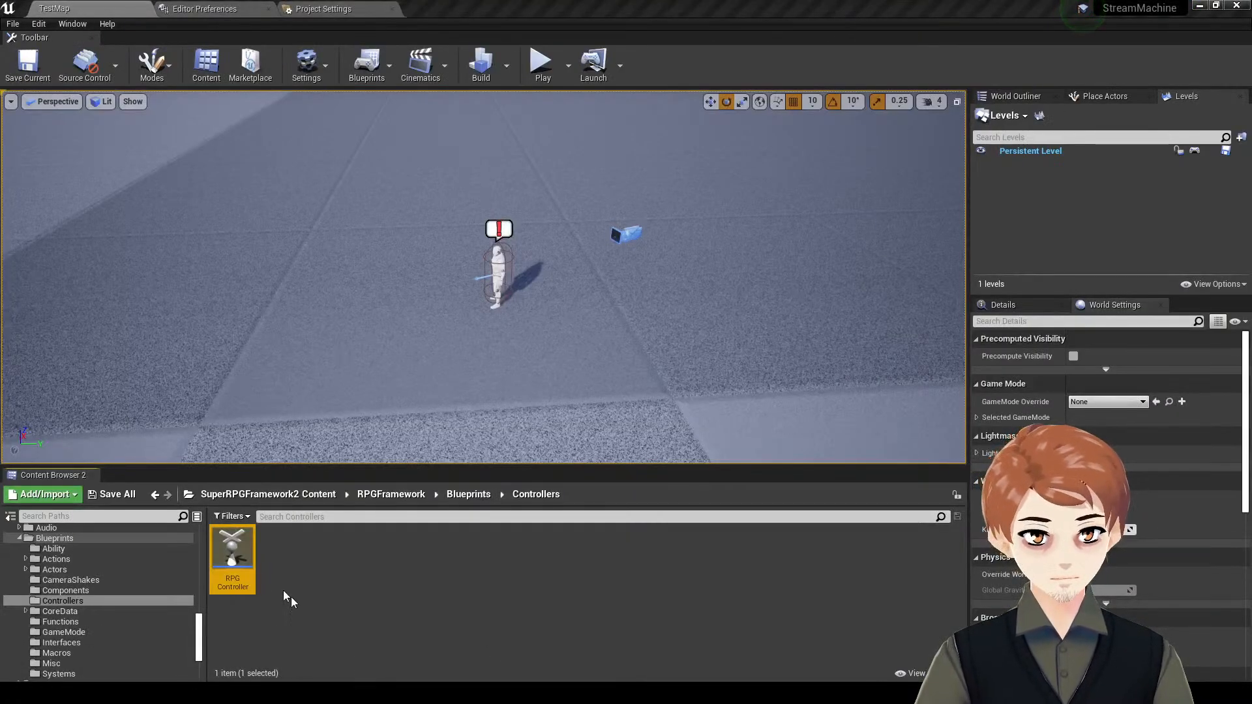
{"action": "double_click", "coordinate": [234, 545]}
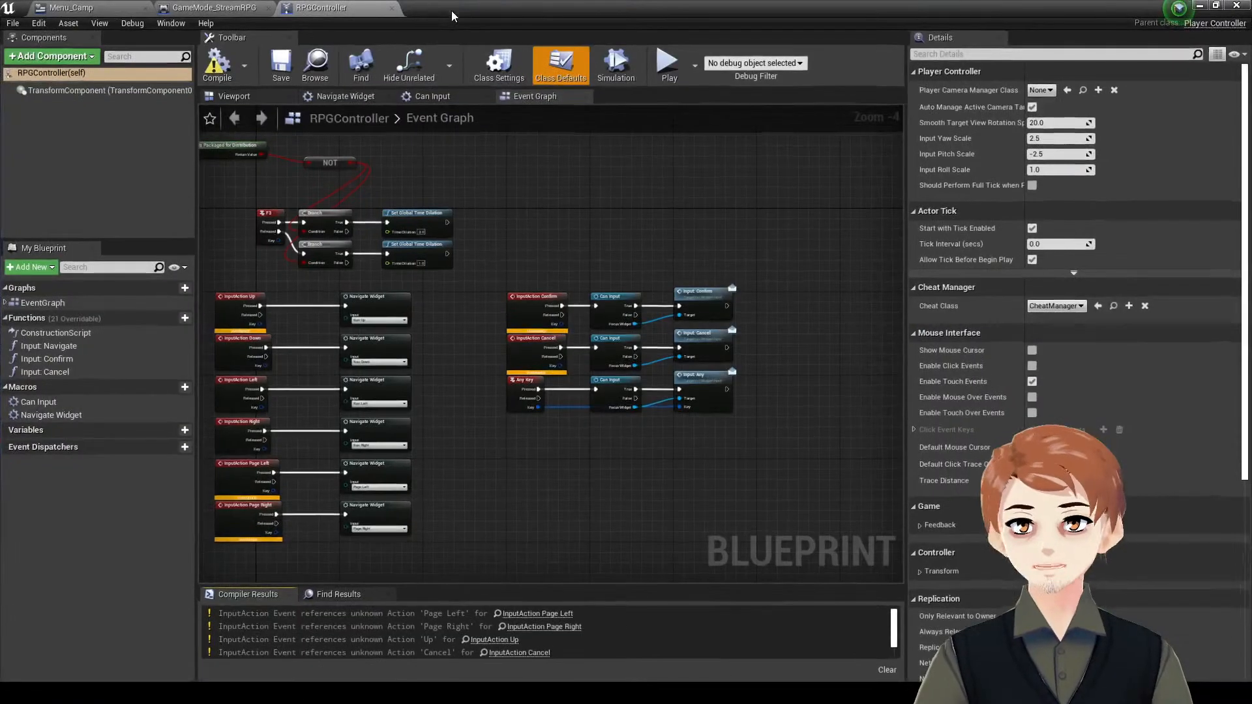
- Recompile the RPGController blueprint and check which input action events in its event graph lack a matching mapping
{"action": "left_click", "coordinate": [279, 70]}
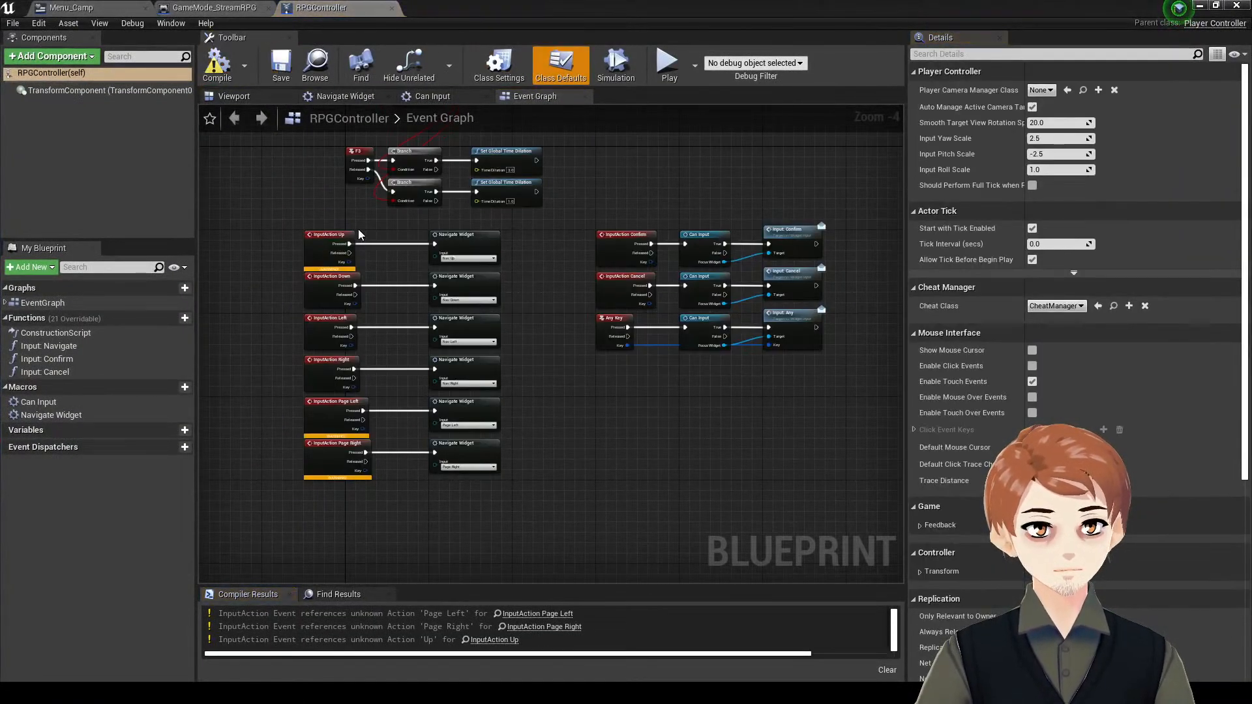
{"action": "scroll", "coordinate": [359, 231], "scroll_direction": "up", "scroll_amount": 2}
{"action": "left_click", "coordinate": [285, 252]}
{"action": "left_click", "coordinate": [98, 8]}
{"action": "left_click", "coordinate": [209, 7]}
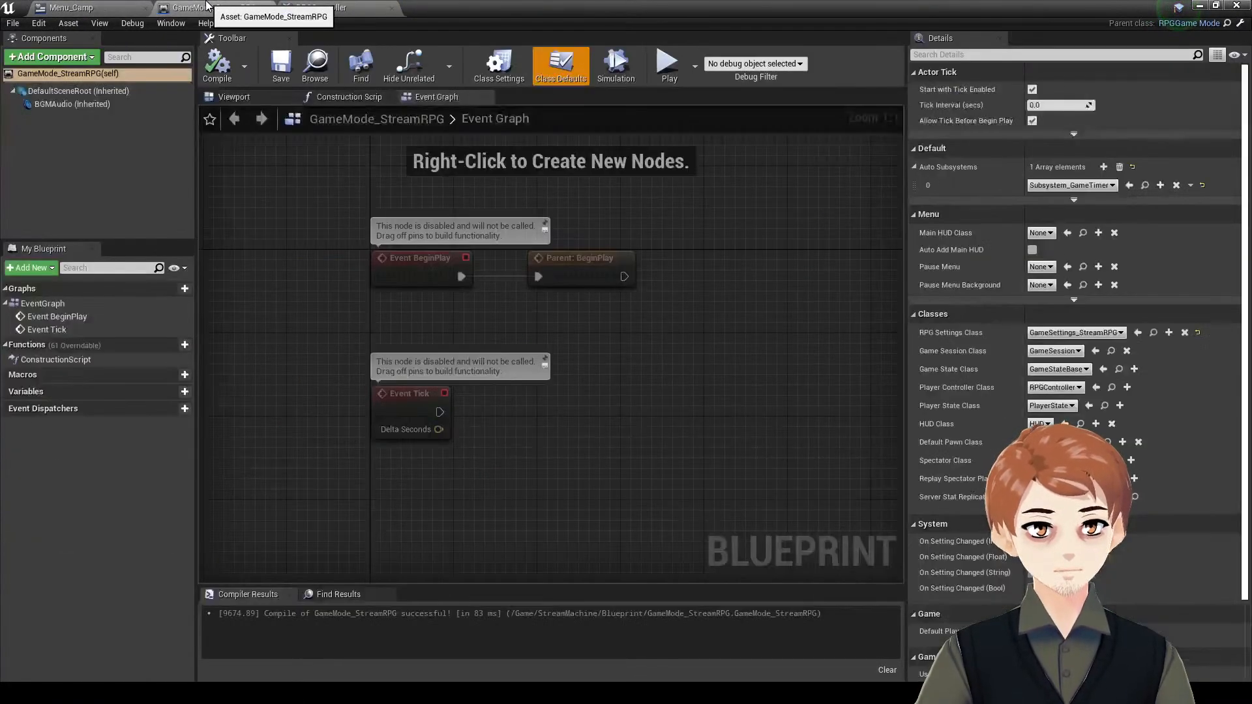
{"action": "left_click", "coordinate": [319, 8]}
{"action": "right_click_drag", "start_coordinate": [395, 279], "coordinate": [443, 210]}
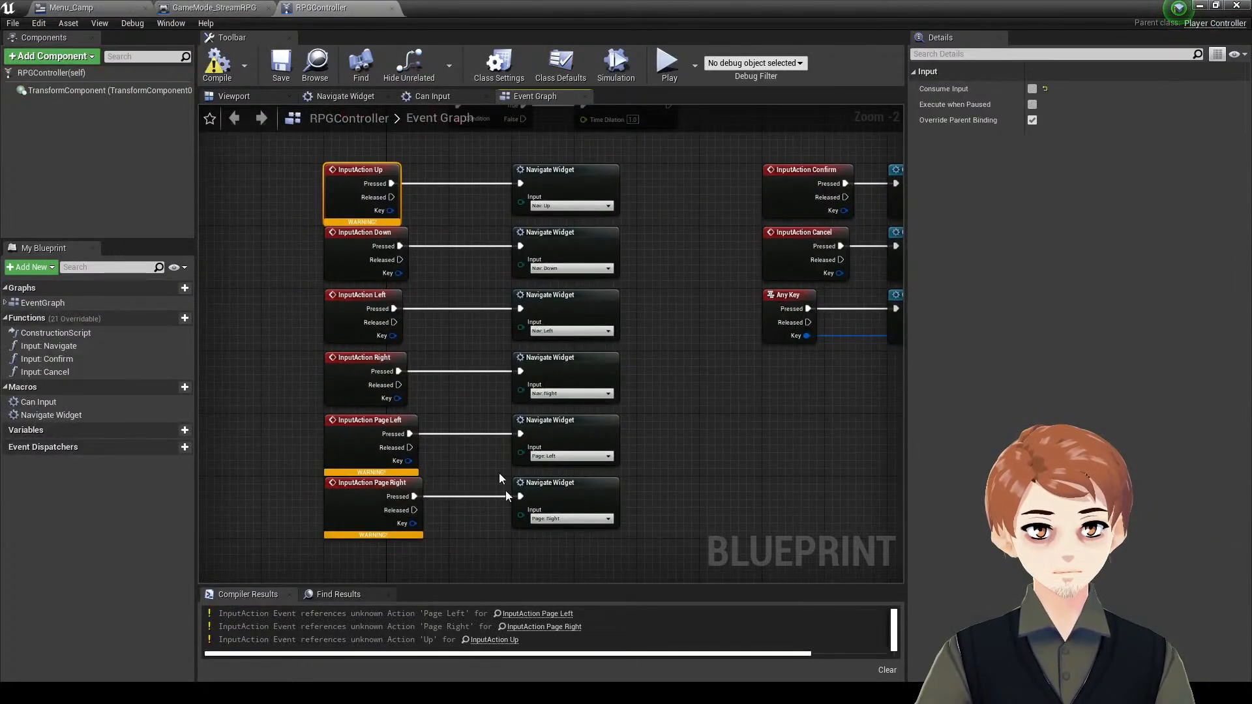
{"action": "left_click", "coordinate": [553, 613]}
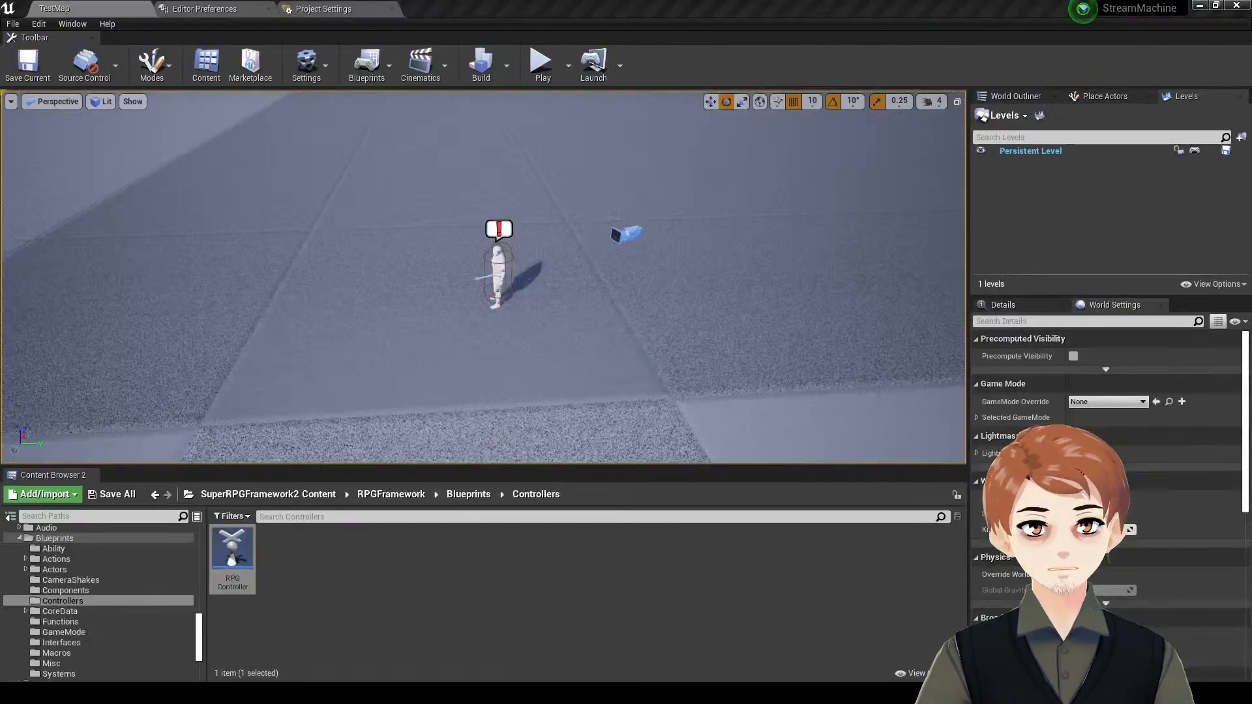
- Return to the project's Input settings, expand the Down mapping and recommit the first action mapping's name as Up
{"action": "left_click", "coordinate": [333, 13]}
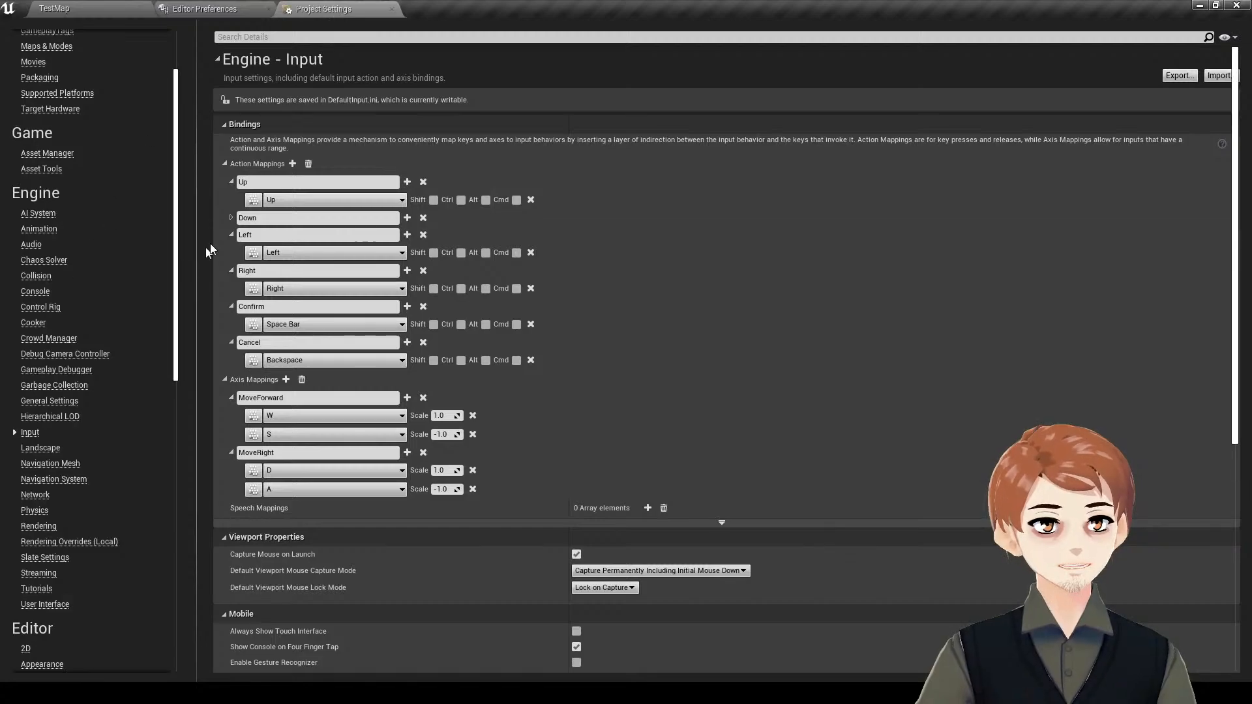
{"action": "left_click", "coordinate": [230, 217]}
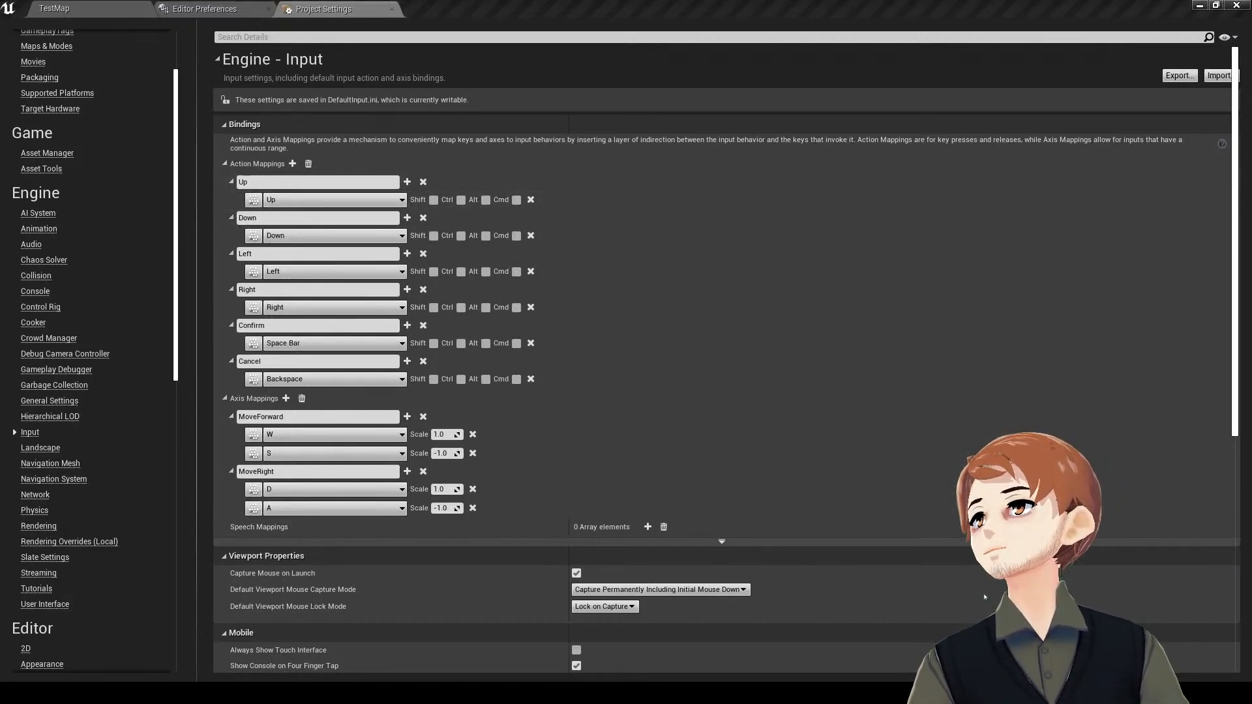
{"action": "left_click", "coordinate": [316, 180]}
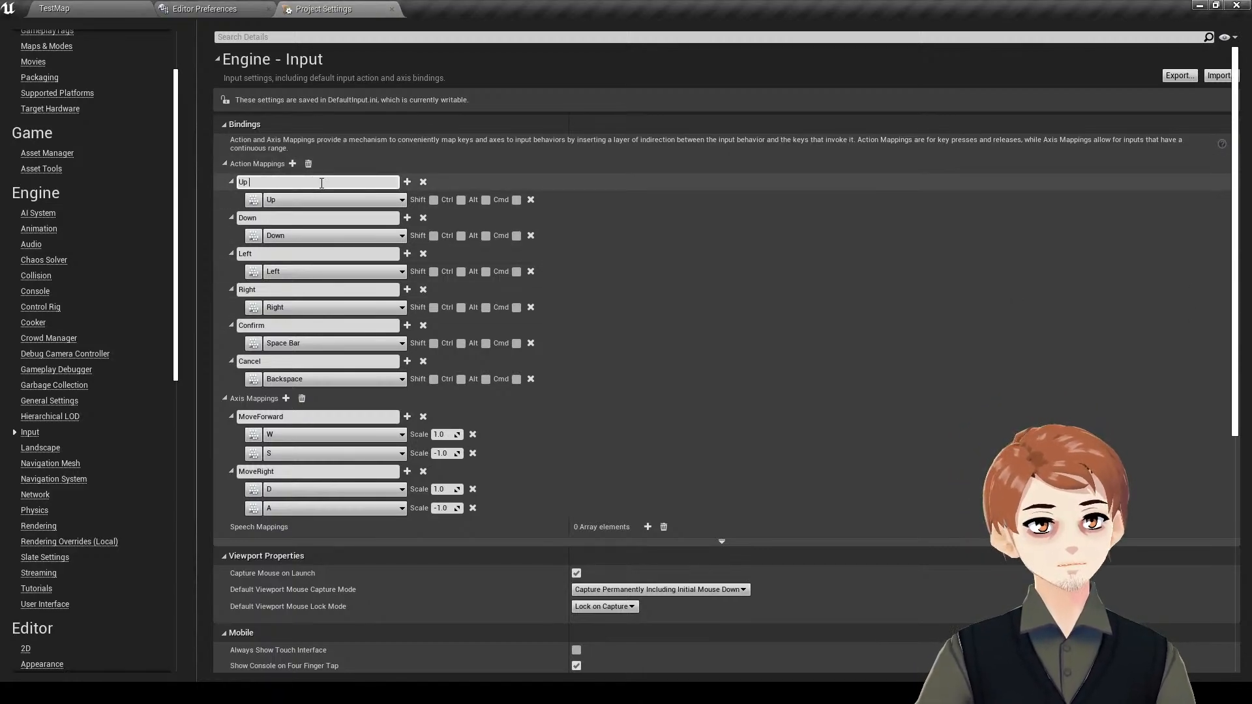
{"action": "left_click", "coordinate": [460, 162]}
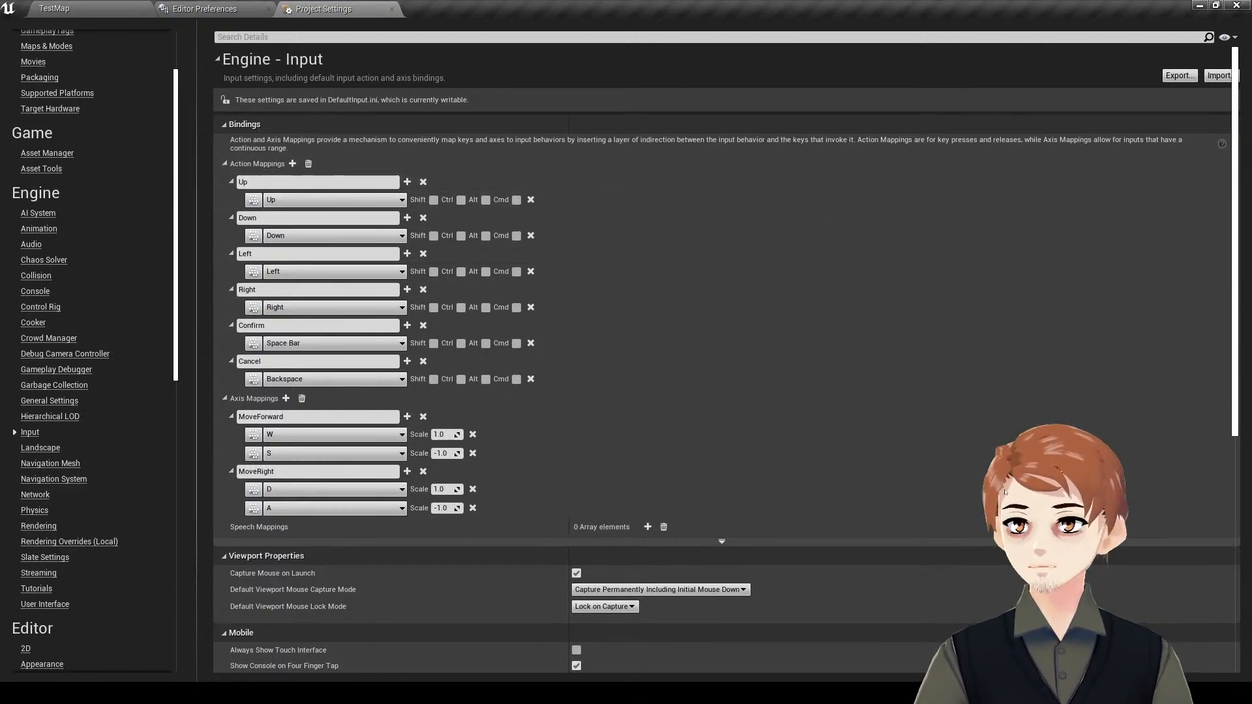
- Add two more action mappings named Page Right and Page Left
{"action": "left_click", "coordinate": [293, 164]}
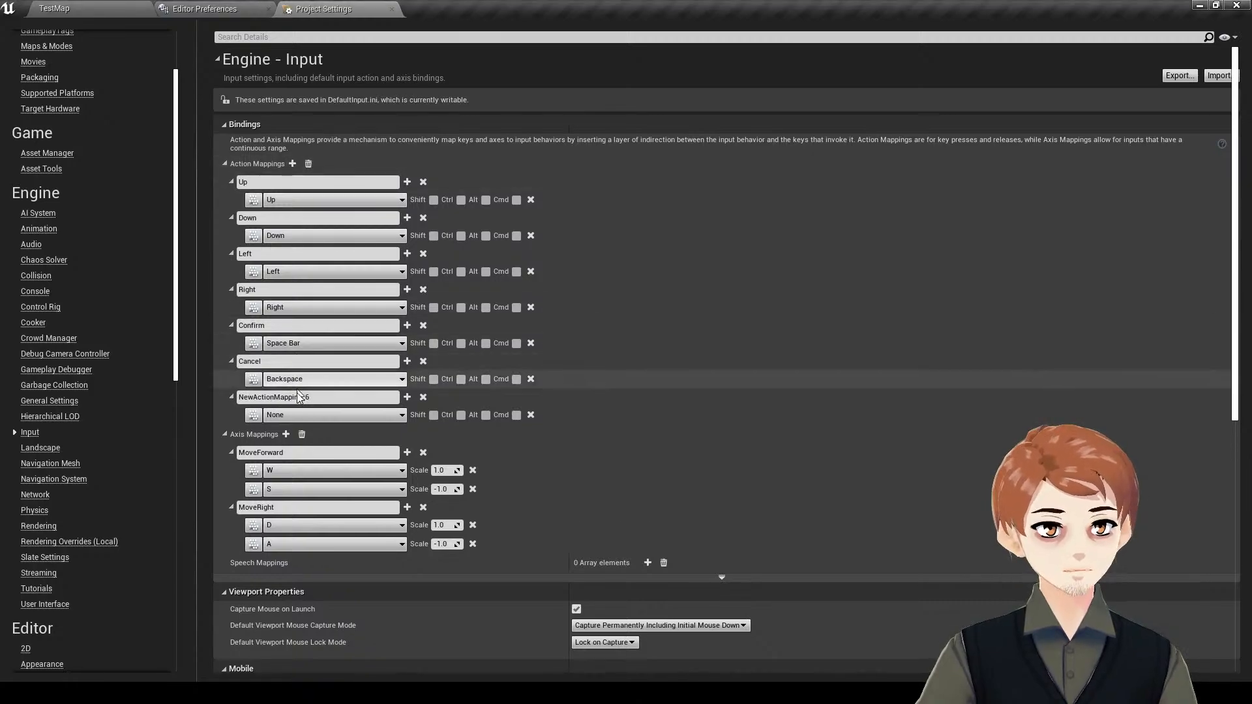
{"action": "double_click", "coordinate": [289, 398]}
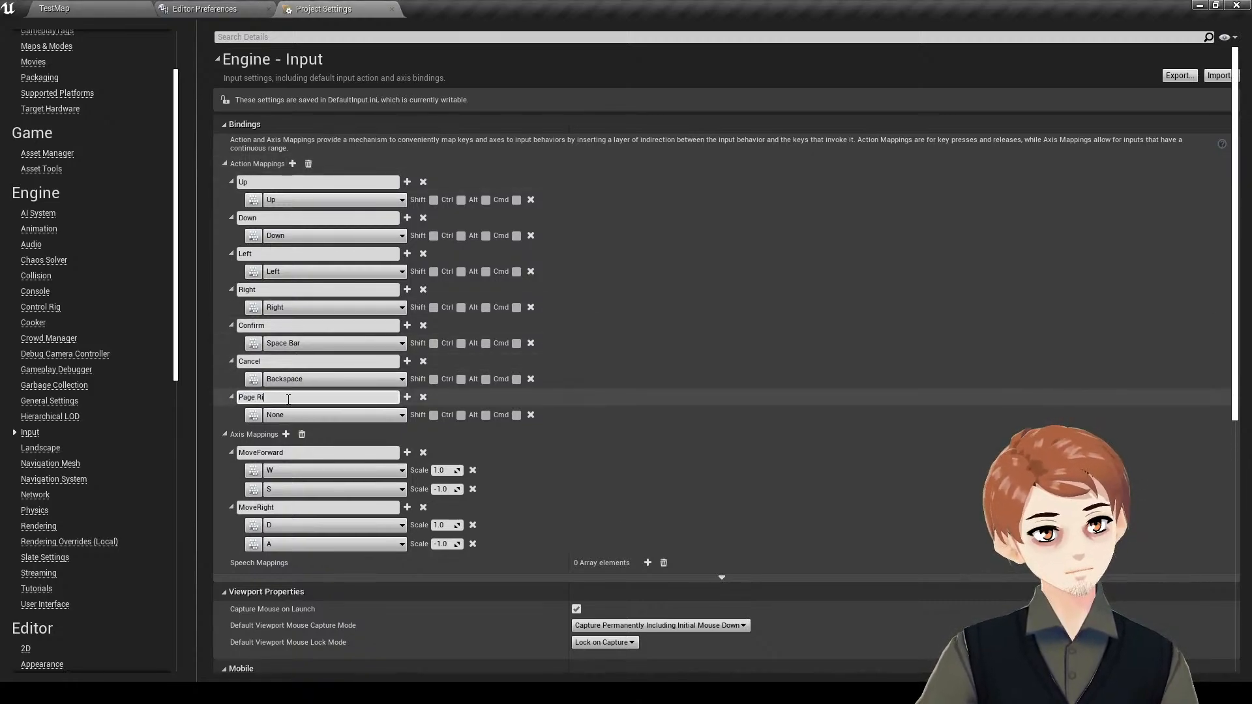
{"action": "key", "text": "Return"}
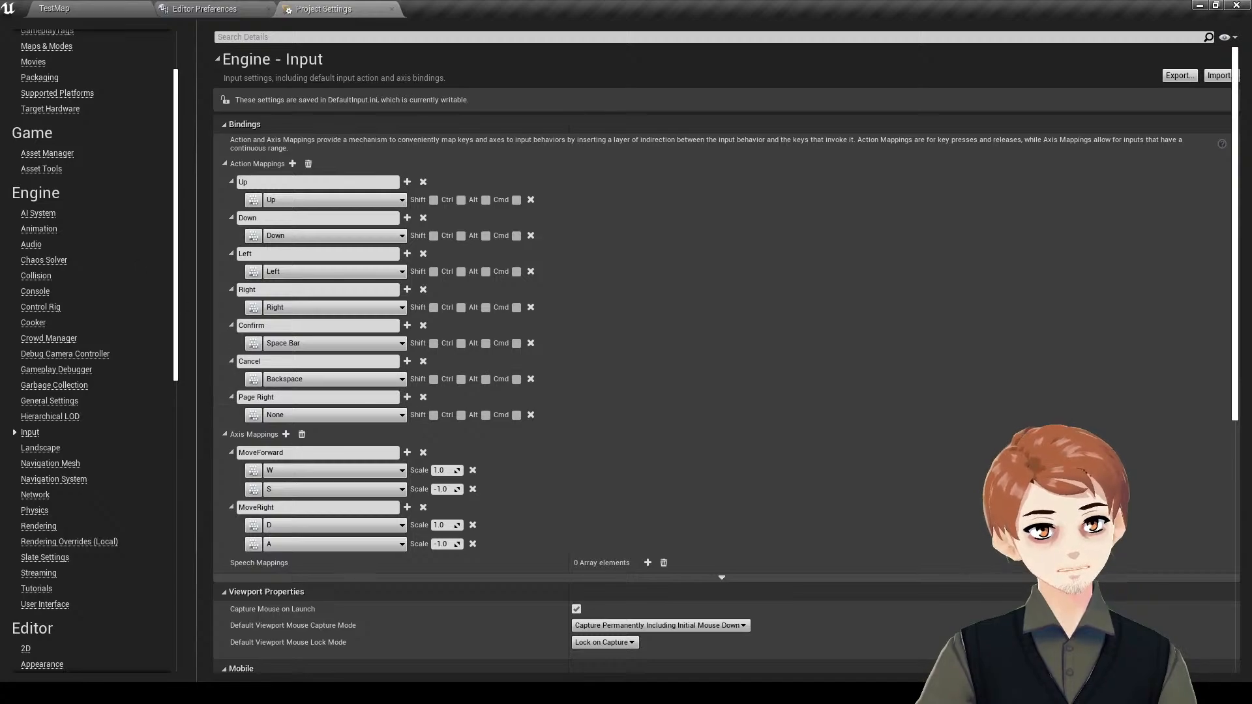
{"action": "left_click", "coordinate": [293, 163]}
{"action": "double_click", "coordinate": [316, 433]}
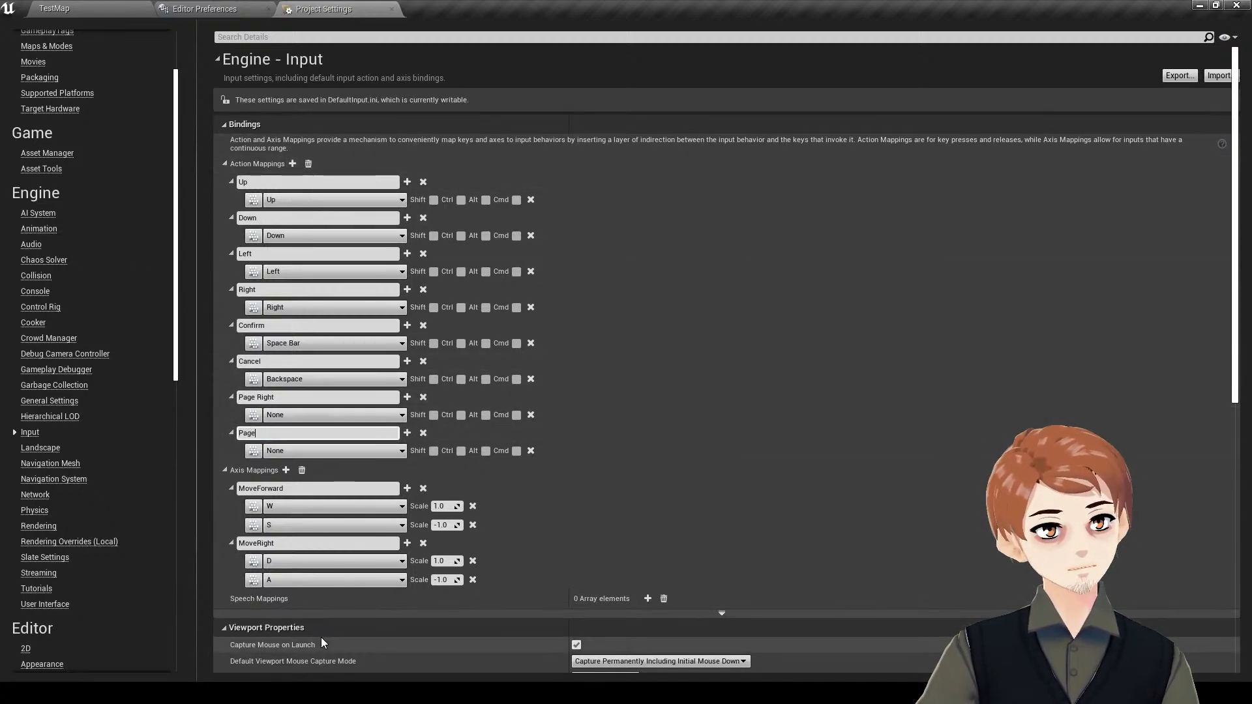
{"action": "type", "text": "Page Left"}
{"action": "key", "text": "Return"}
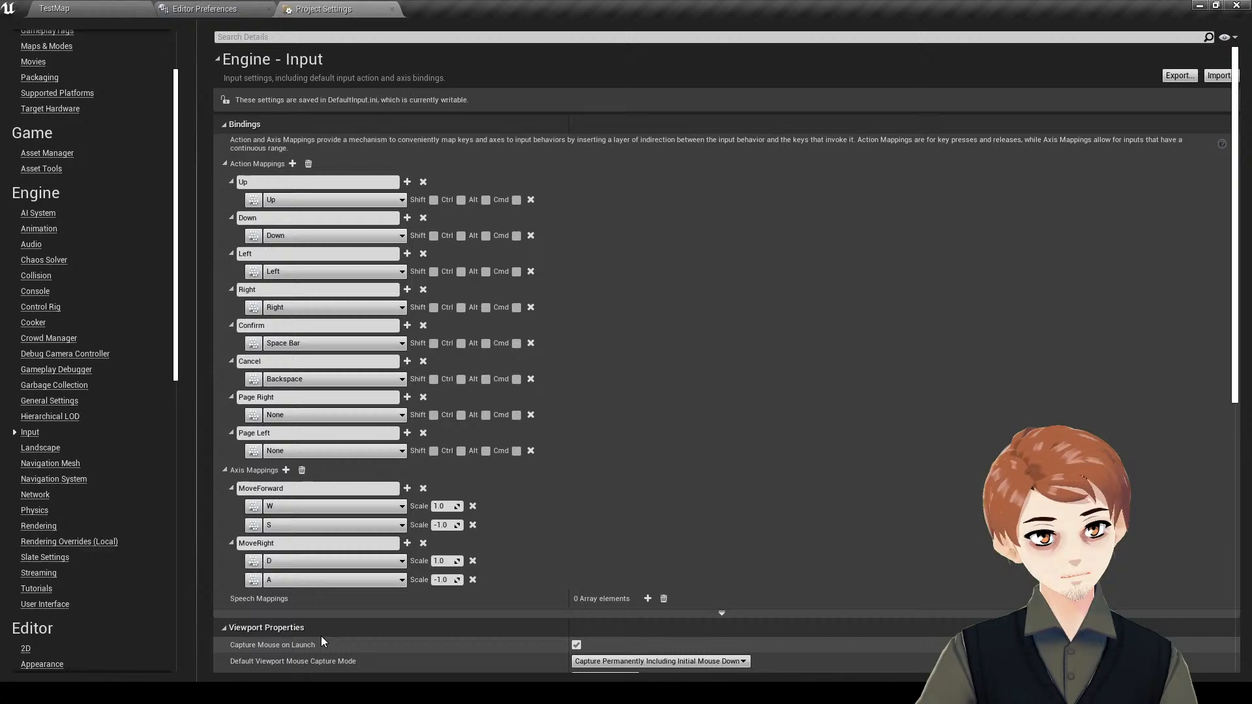
- Bind the Page Right mapping to Mouse Wheel Up and the Page Left mapping to Mouse Wheel Down
{"action": "left_click", "coordinate": [323, 415]}
{"action": "type", "text": "scr"}
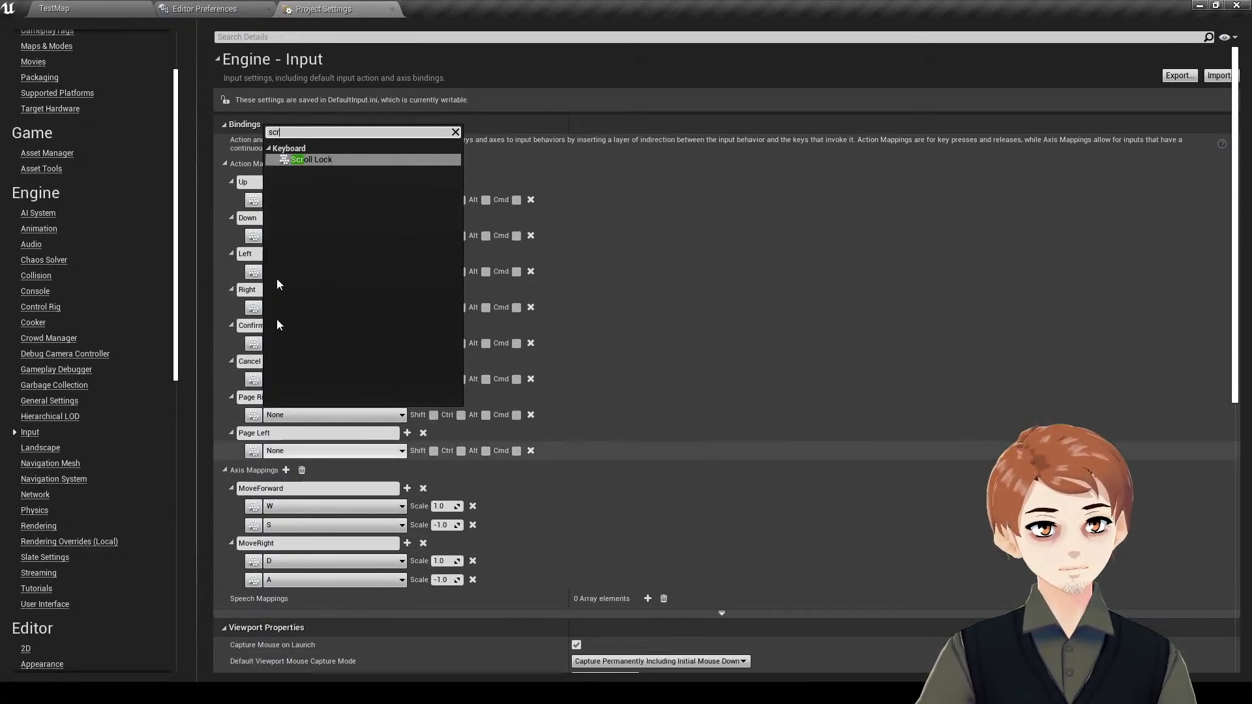
{"action": "double_click", "coordinate": [336, 131]}
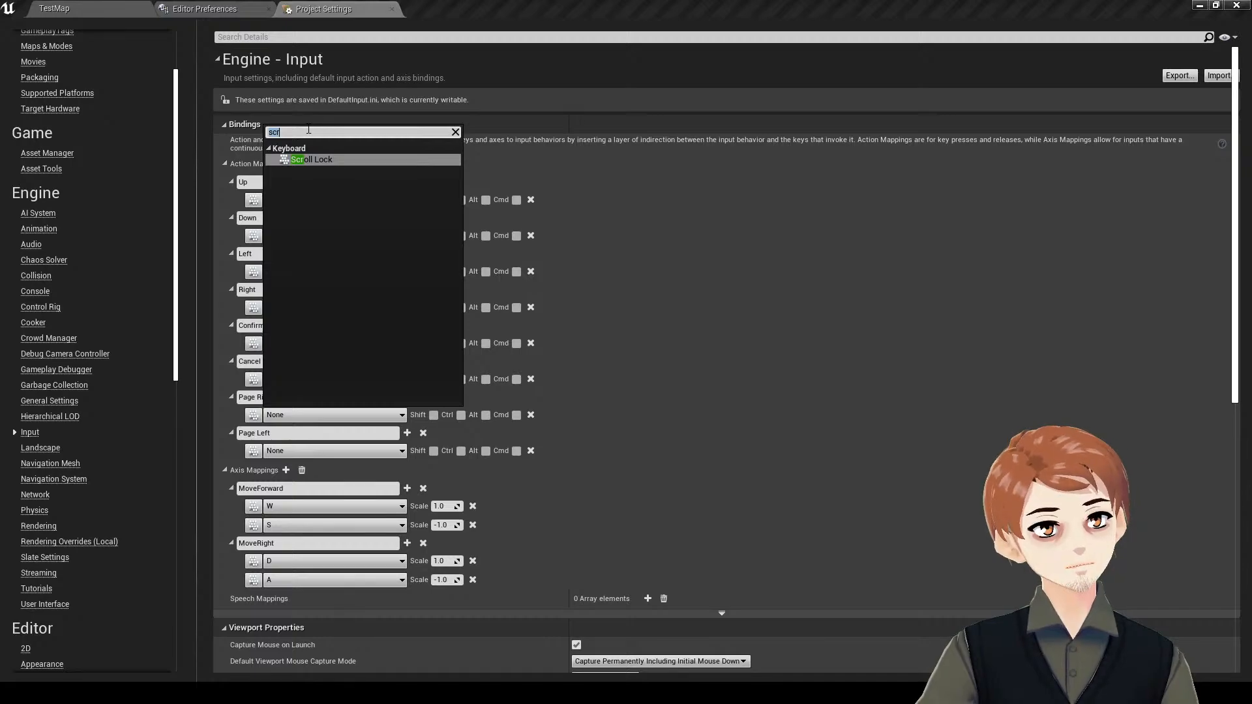
{"action": "type", "text": "mouse w"}
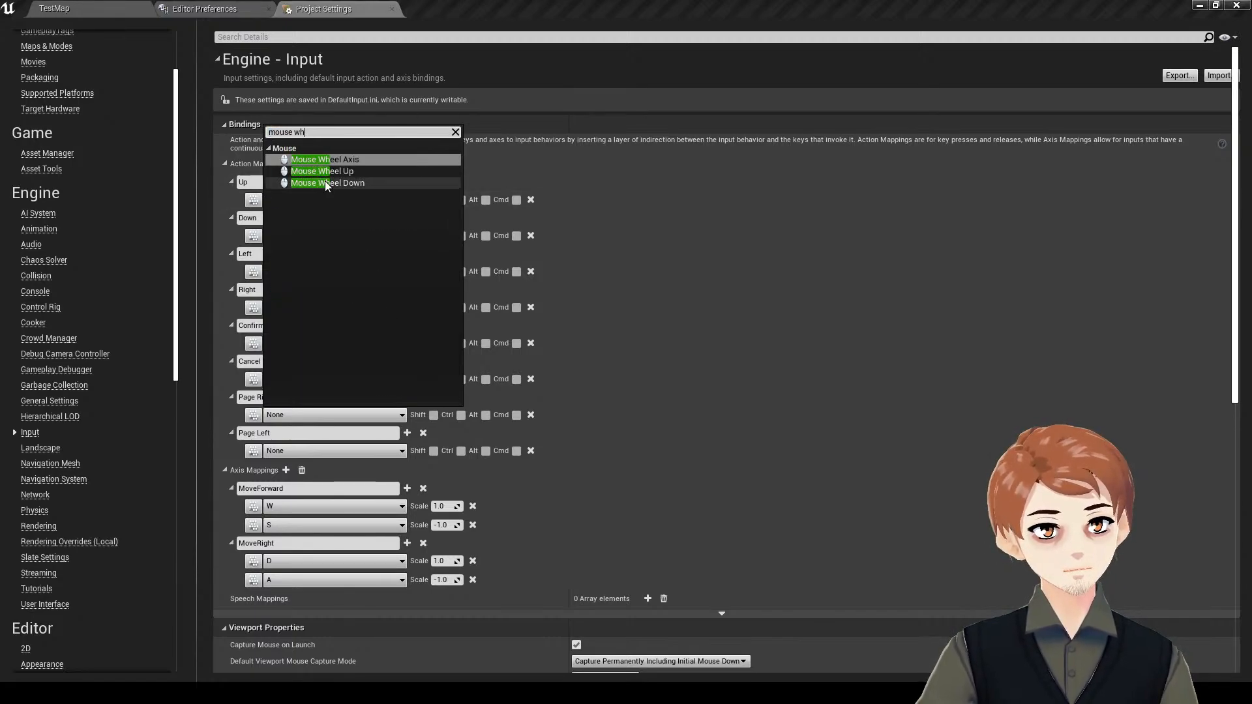
{"action": "type", "text": "h"}
{"action": "left_click", "coordinate": [322, 172]}
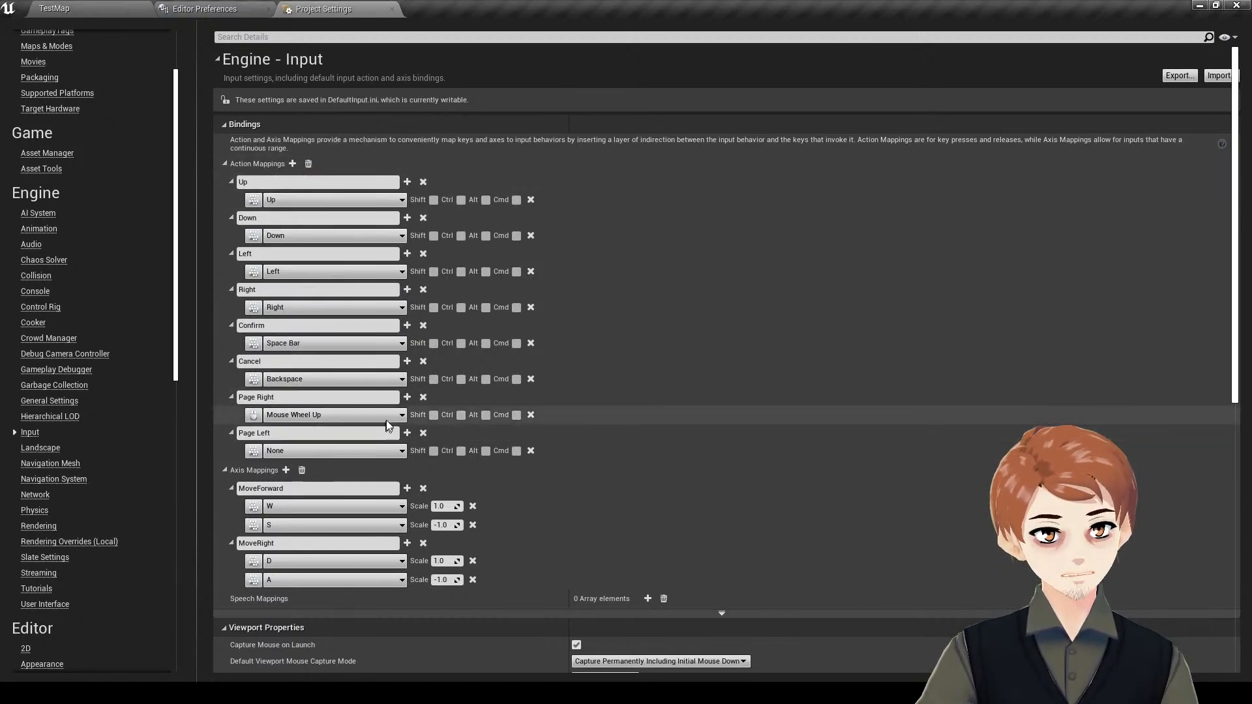
{"action": "left_click", "coordinate": [362, 453]}
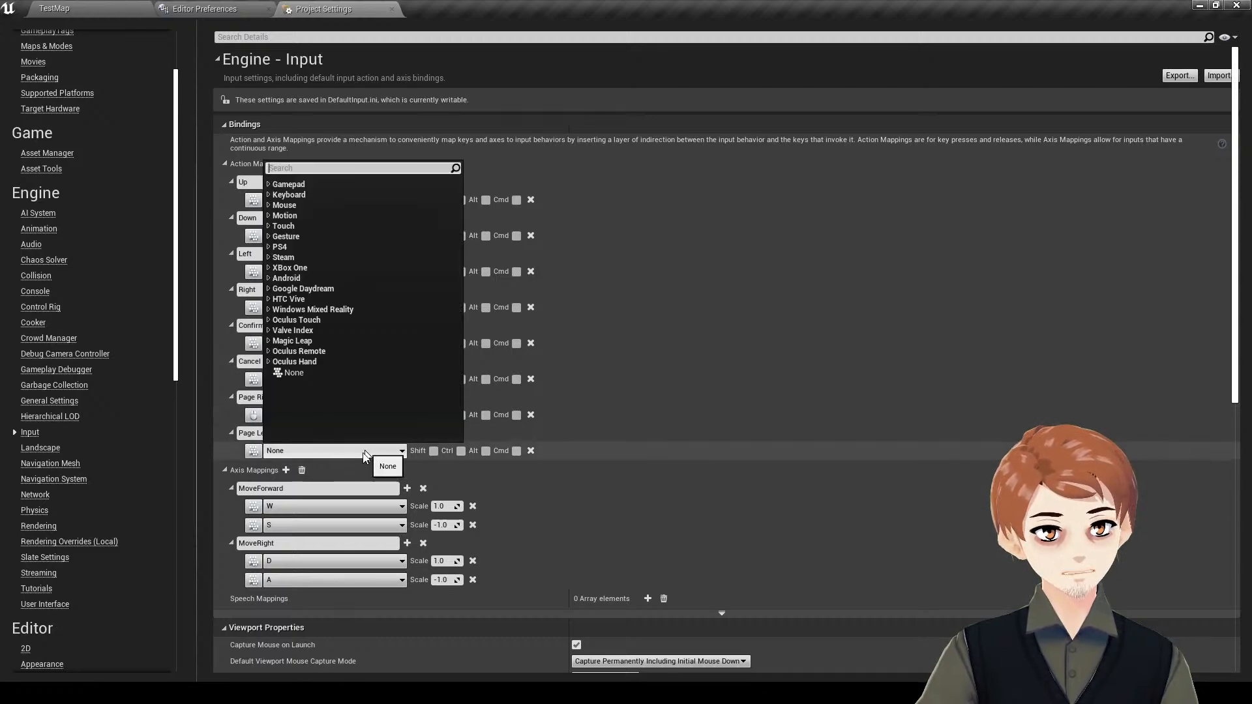
{"action": "type", "text": "mouse"}
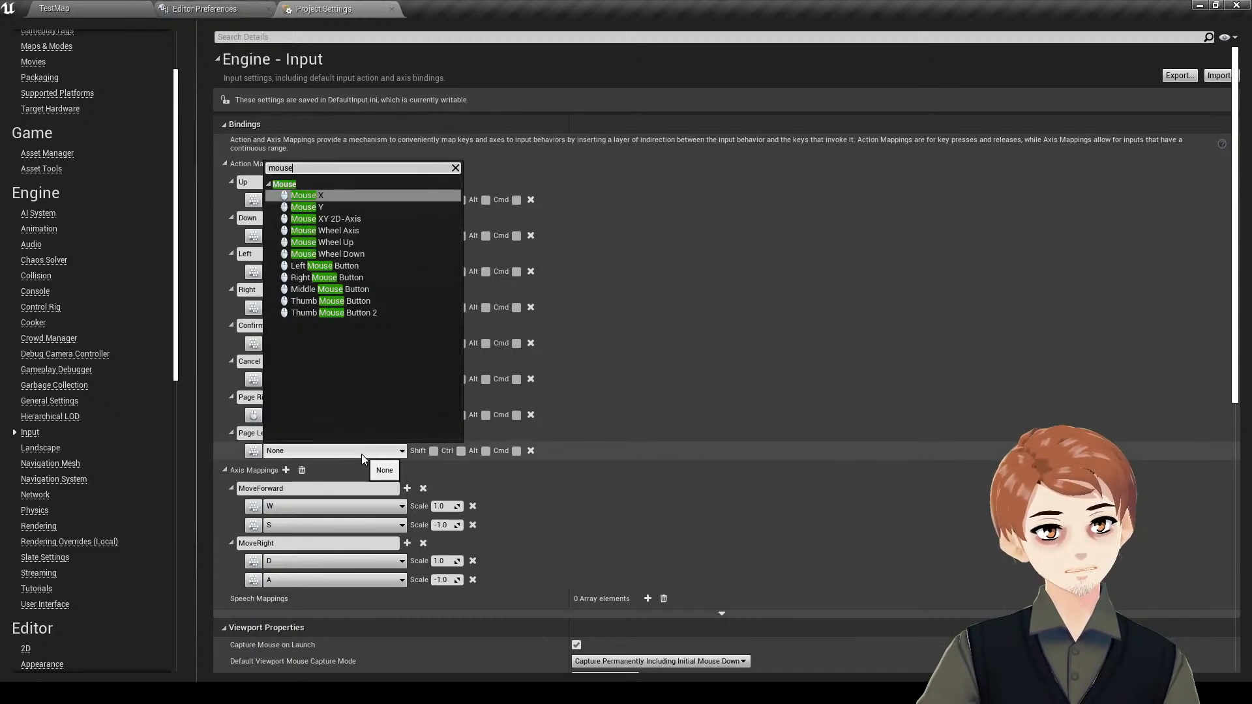
{"action": "left_click", "coordinate": [381, 253]}
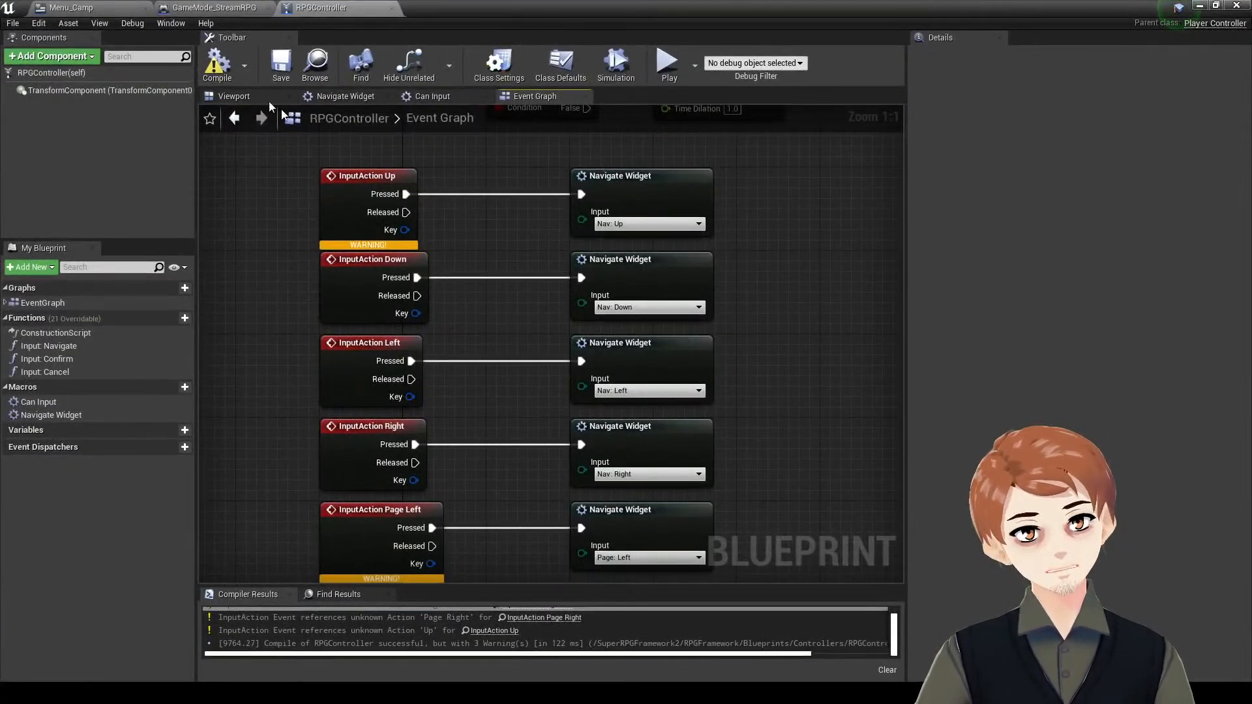
- Recompile RPGController with the new mappings and review its Up, Down, Left, Right, Page Left and Page Right input events
{"action": "left_click", "coordinate": [217, 65]}
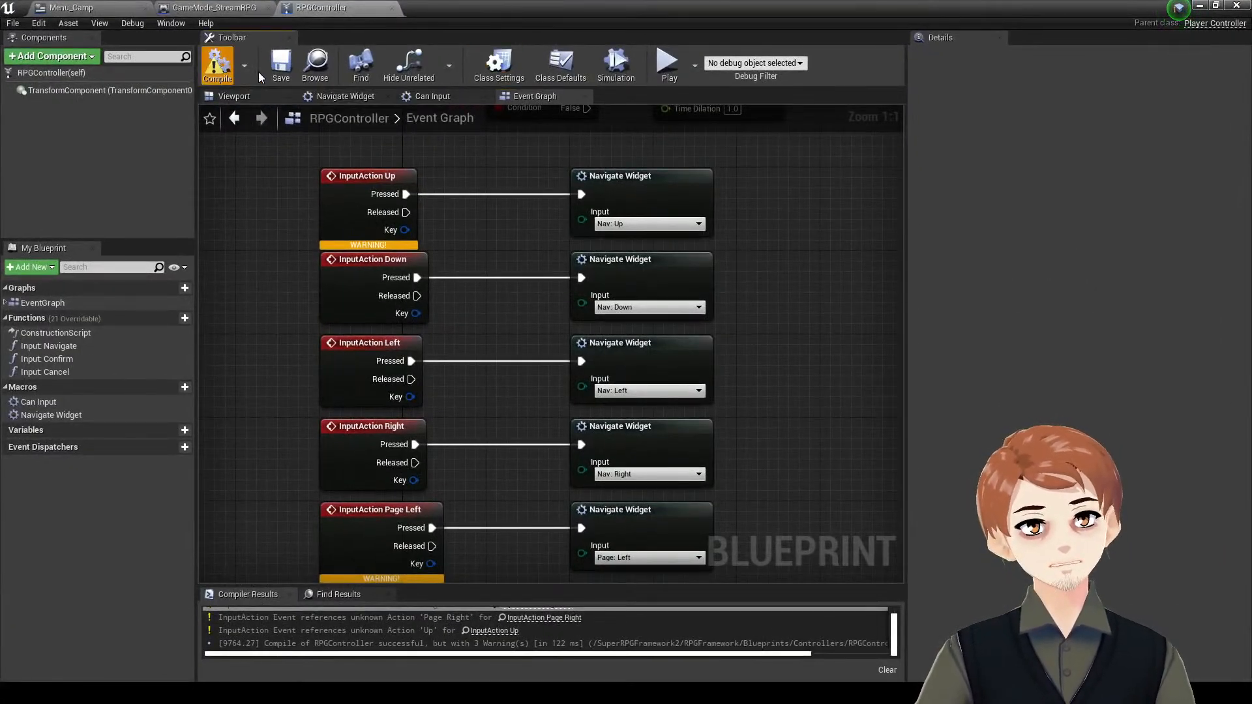
{"action": "scroll", "coordinate": [495, 207], "scroll_direction": "down", "scroll_amount": 2}
{"action": "right_click_drag", "start_coordinate": [664, 180], "coordinate": [664, 238]}
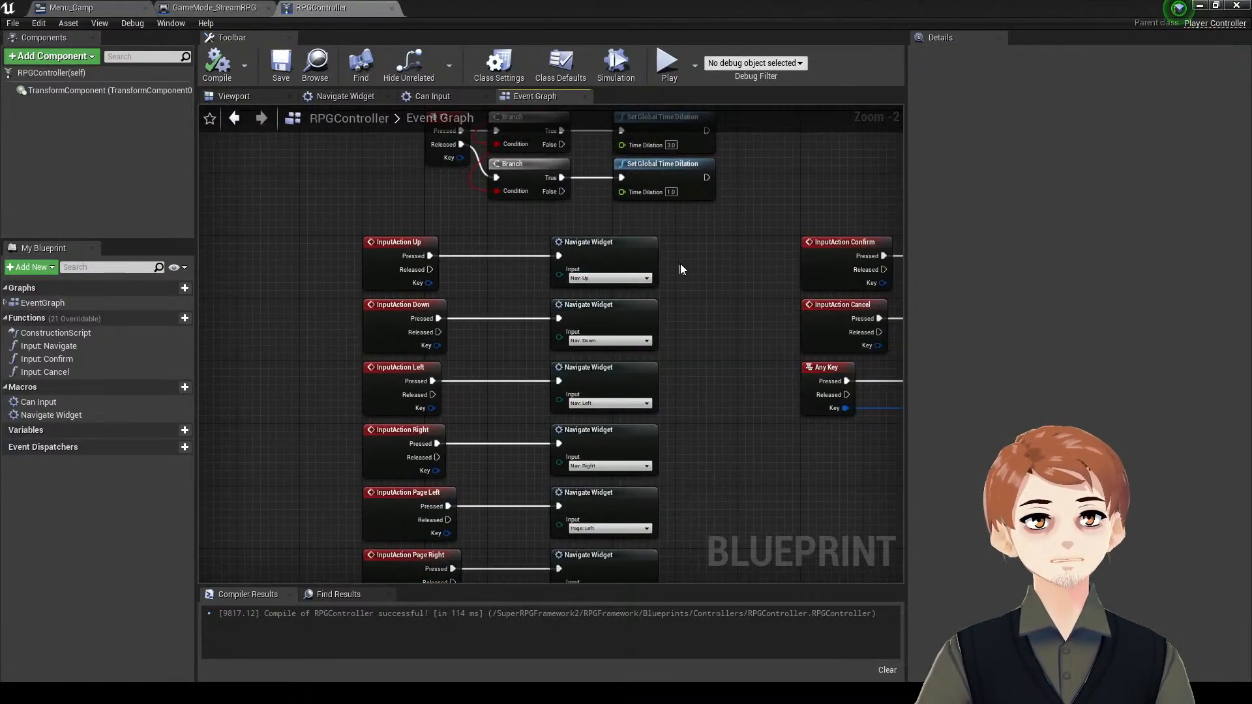
{"action": "right_click_drag", "start_coordinate": [491, 291], "coordinate": [487, 268]}
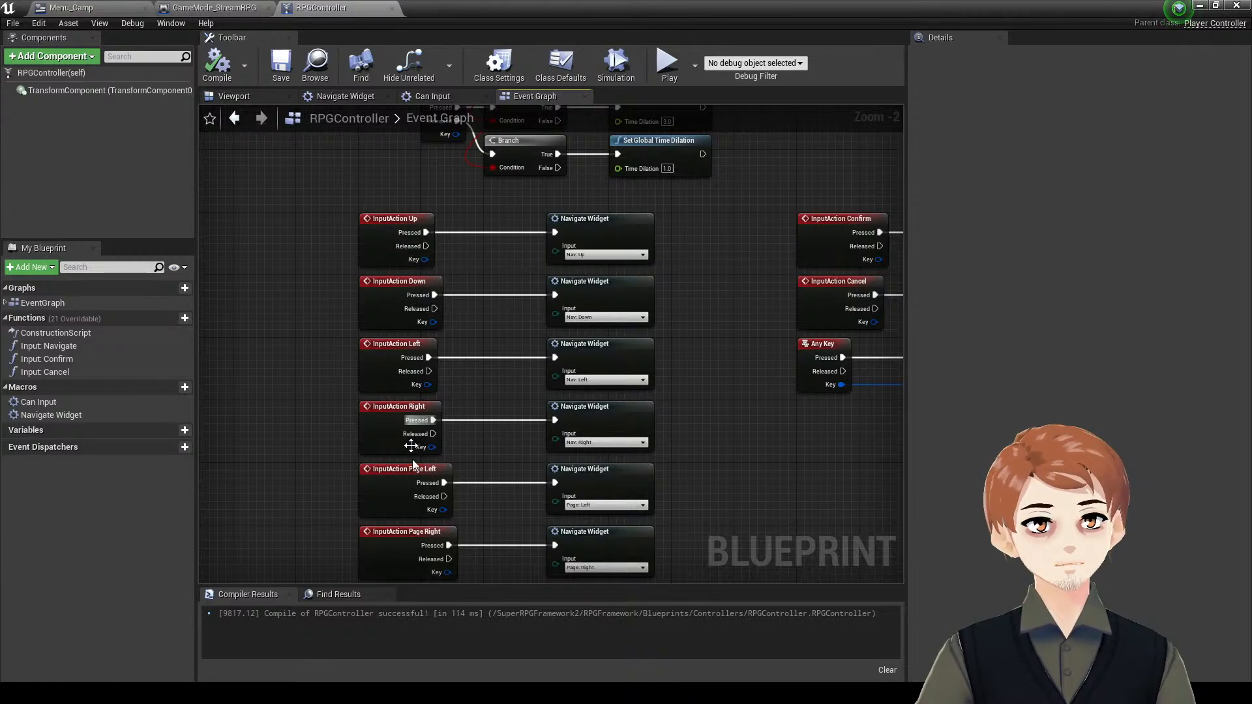
{"action": "right_click_drag", "start_coordinate": [511, 512], "coordinate": [426, 383]}
{"action": "left_click_drag", "start_coordinate": [380, 508], "coordinate": [287, 119]}
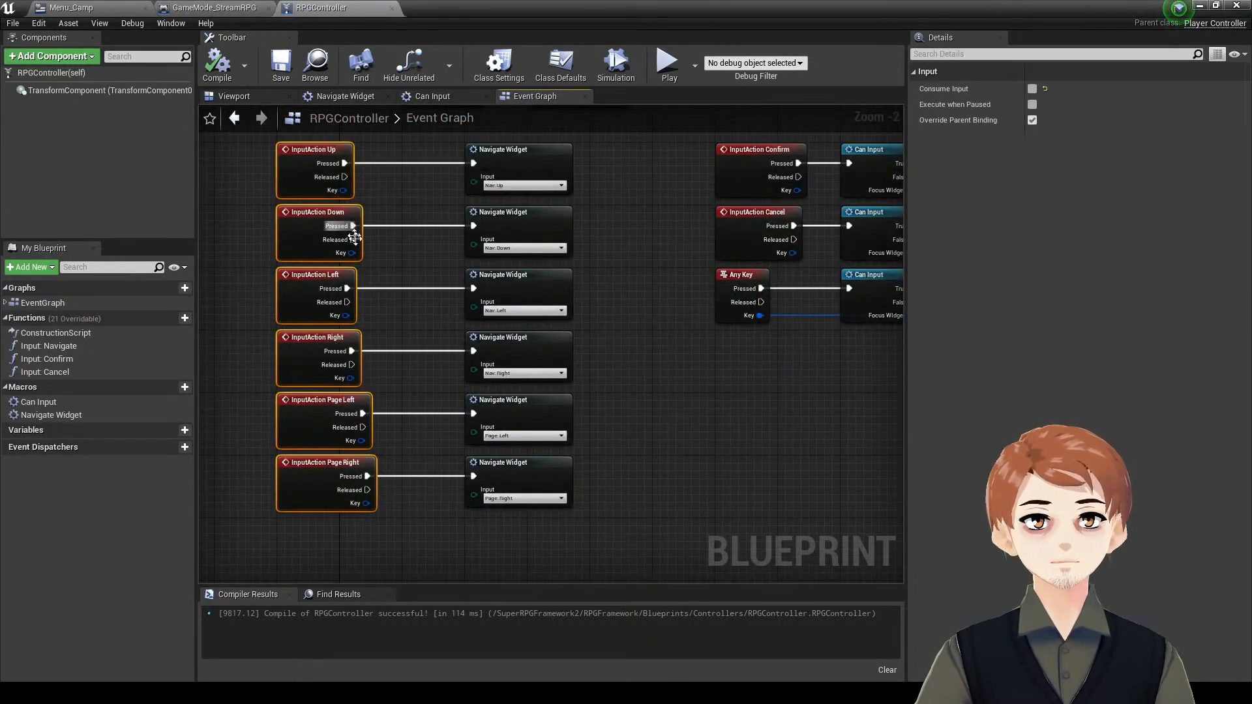
- Examine the input values of the Navigate Widget nodes and look inside the Navigate Widget macro
{"action": "right_click_drag", "start_coordinate": [785, 259], "coordinate": [623, 299]}
{"action": "left_click", "coordinate": [465, 289]}
{"action": "right_click_drag", "start_coordinate": [465, 289], "coordinate": [561, 296]}
{"action": "scroll", "coordinate": [454, 209], "scroll_direction": "up", "scroll_amount": 2}
{"action": "left_click", "coordinate": [447, 247]}
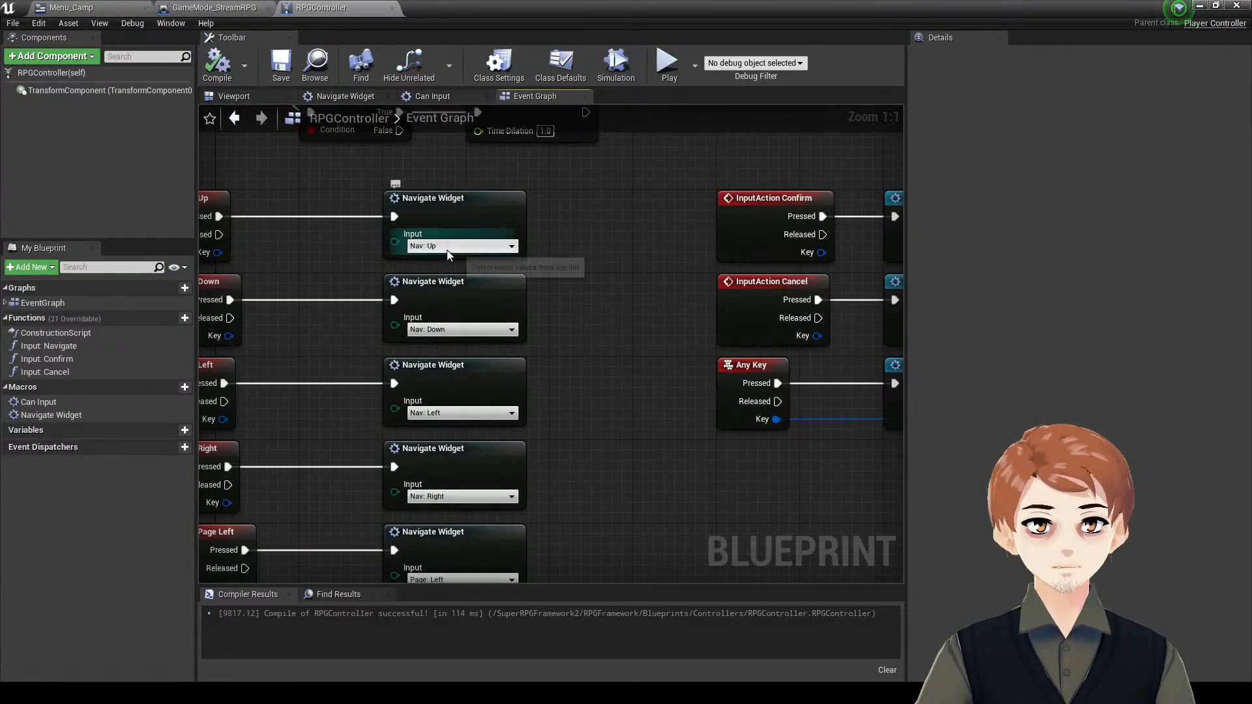
{"action": "right_click_drag", "start_coordinate": [603, 277], "coordinate": [713, 308]}
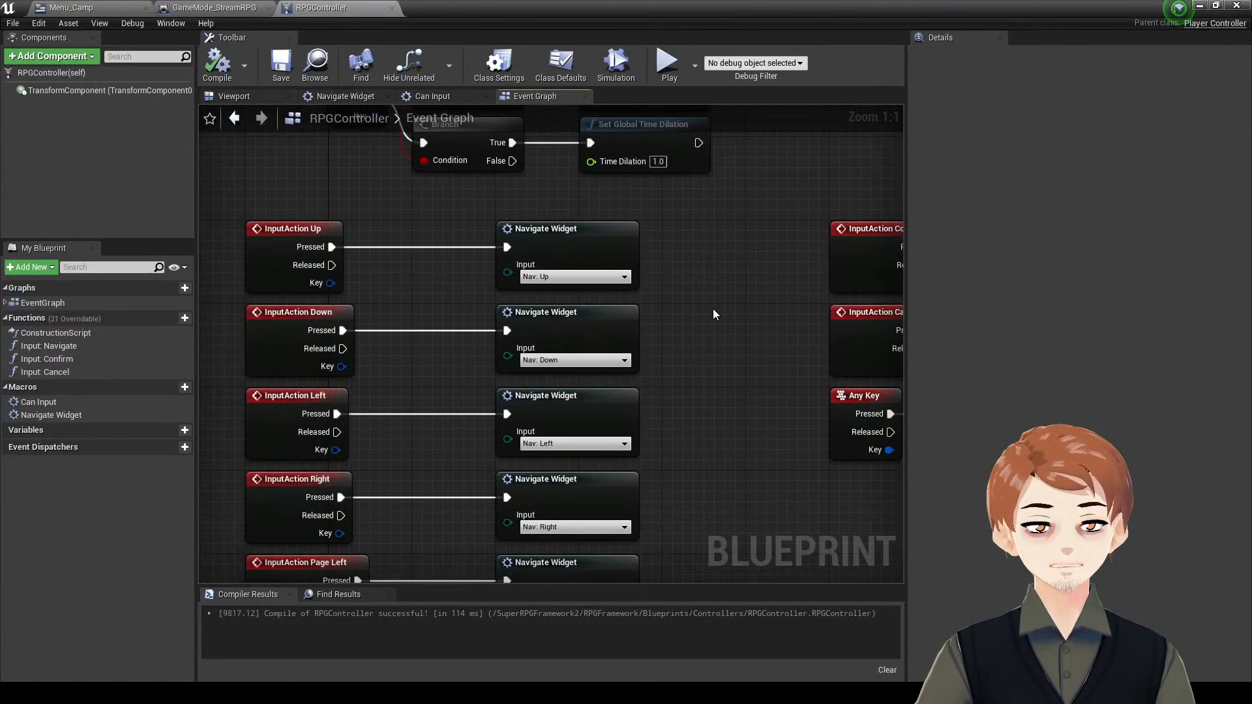
{"action": "double_click", "coordinate": [566, 252]}
{"action": "left_click_drag", "start_coordinate": [593, 497], "coordinate": [509, 279]}
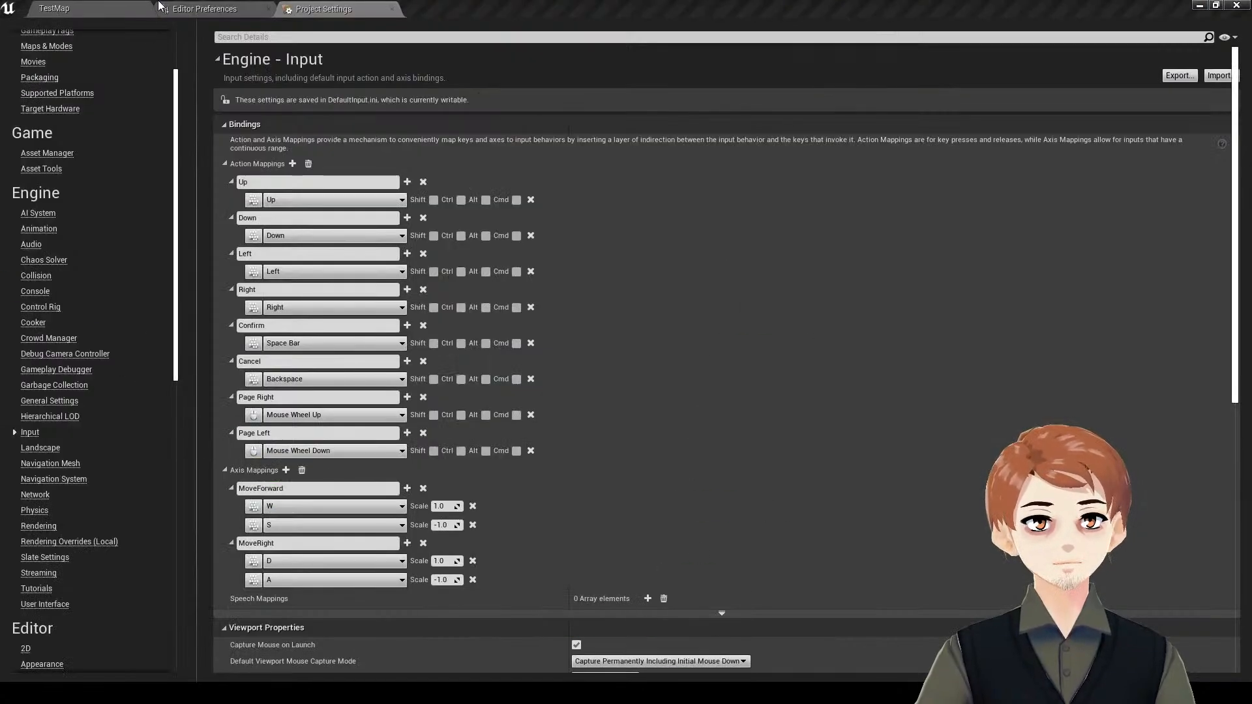
- Add an Open Menu node beside Event BeginPlay in the TestMap level blueprint
{"action": "left_click", "coordinate": [154, 7]}
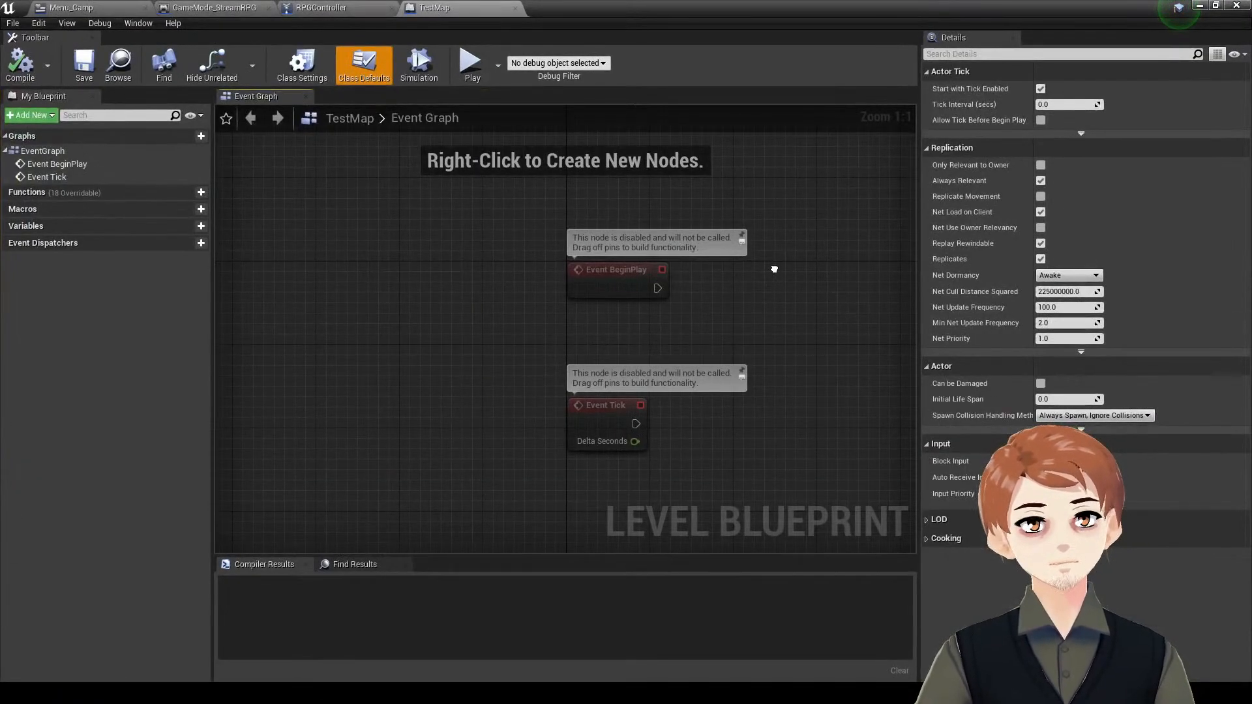
{"action": "right_click", "coordinate": [774, 268]}
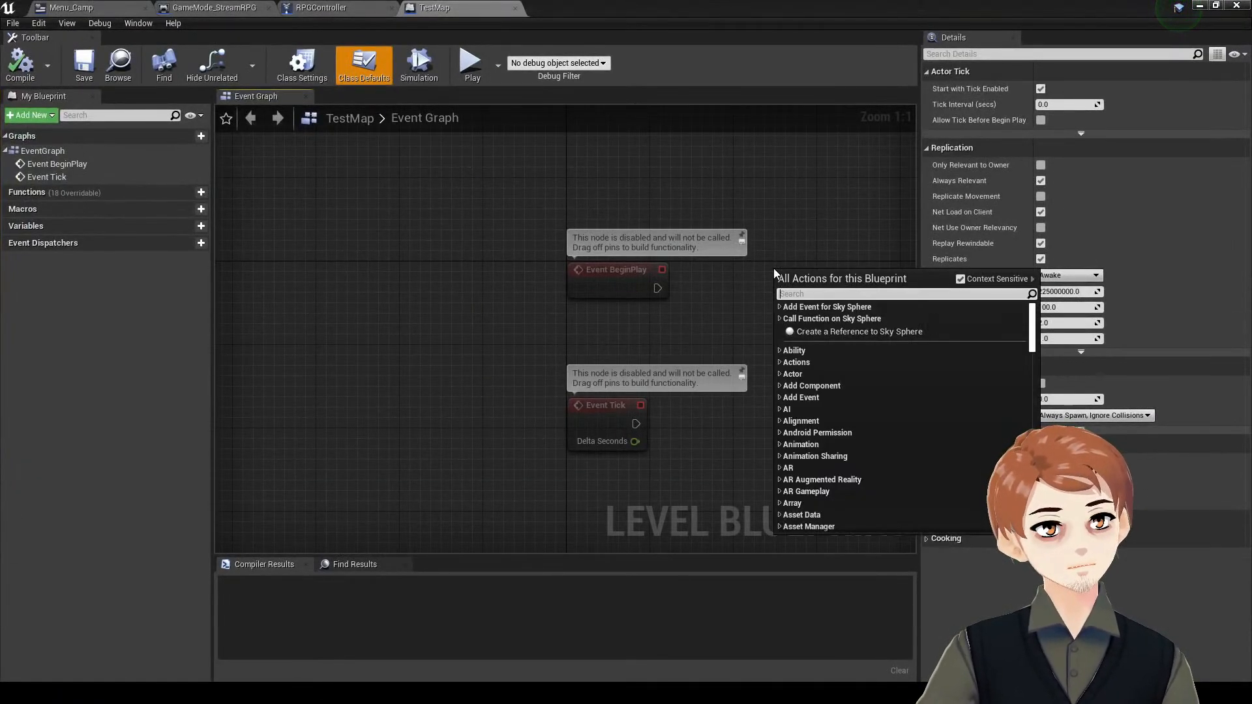
{"action": "type", "text": "open menu"}
{"action": "left_click", "coordinate": [859, 343]}
{"action": "right_click_drag", "start_coordinate": [856, 337], "coordinate": [601, 326]}
{"action": "right_click_drag", "start_coordinate": [665, 298], "coordinate": [521, 309]}
{"action": "left_click_drag", "start_coordinate": [526, 310], "coordinate": [618, 263]}
- Add a Set Input Mode node after Open Menu and set its Selection to Interface
{"action": "right_click", "coordinate": [618, 265]}
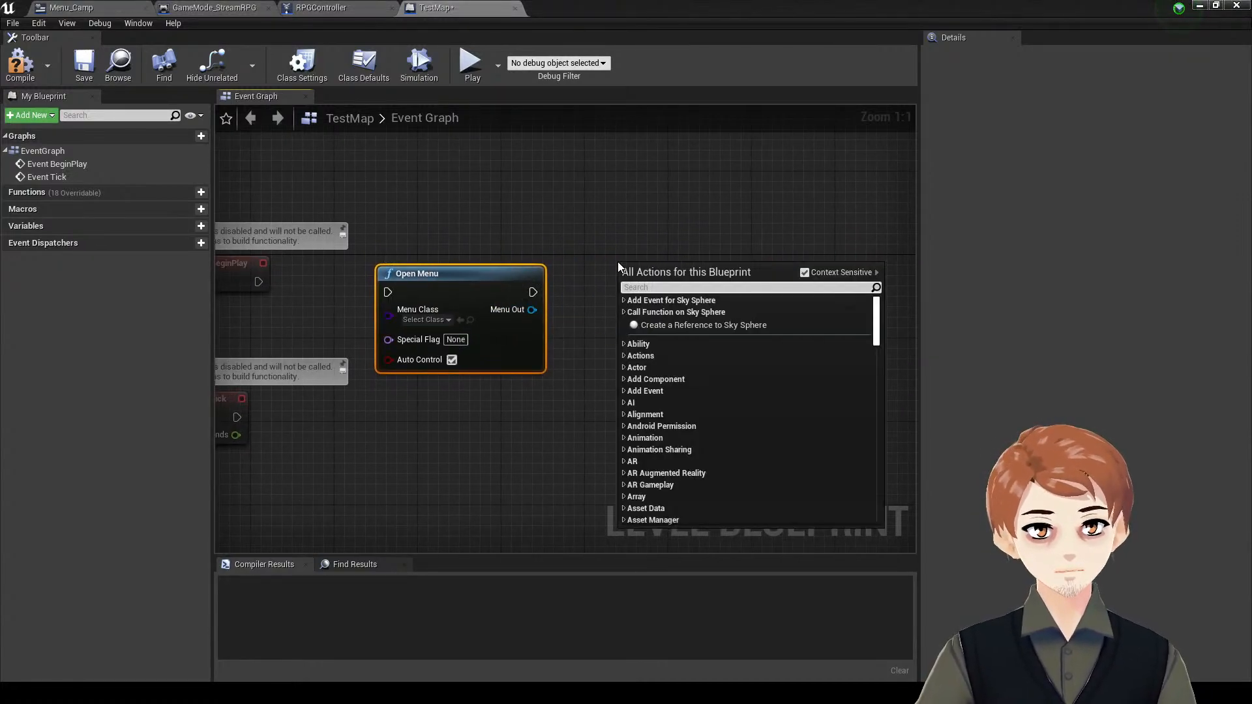
{"action": "type", "text": "input mode"}
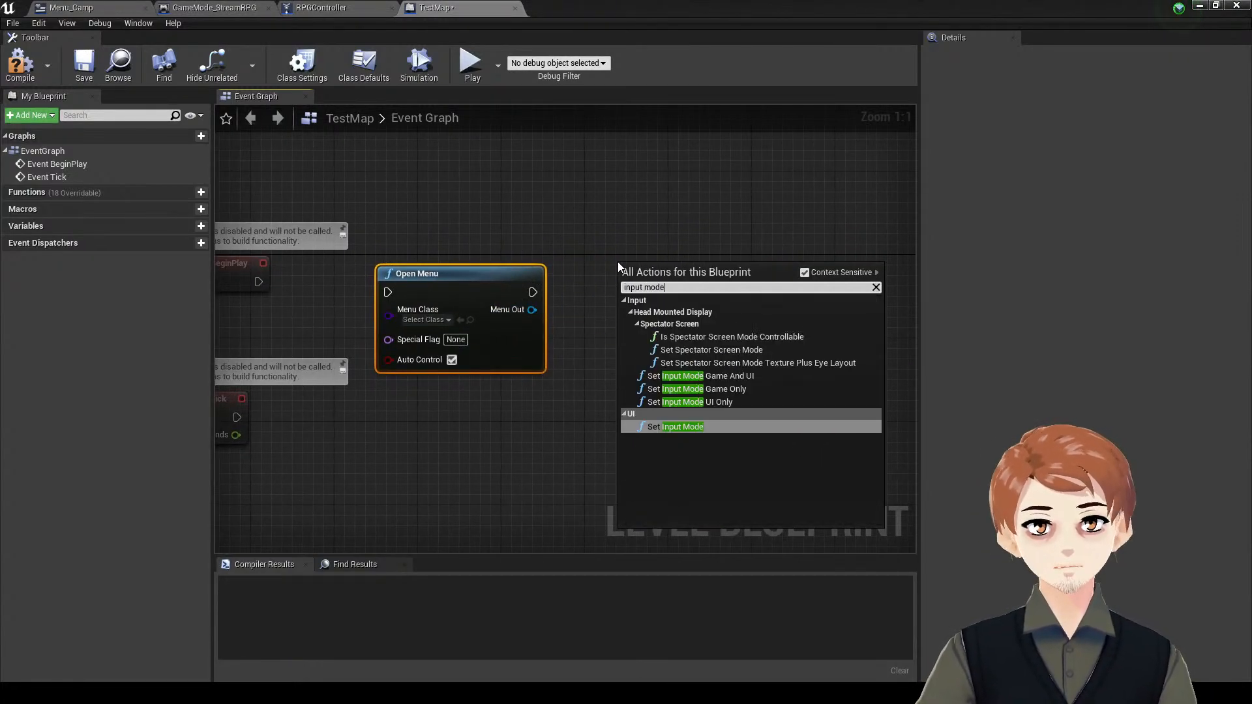
{"action": "key", "text": "Return"}
{"action": "left_click", "coordinate": [698, 321]}
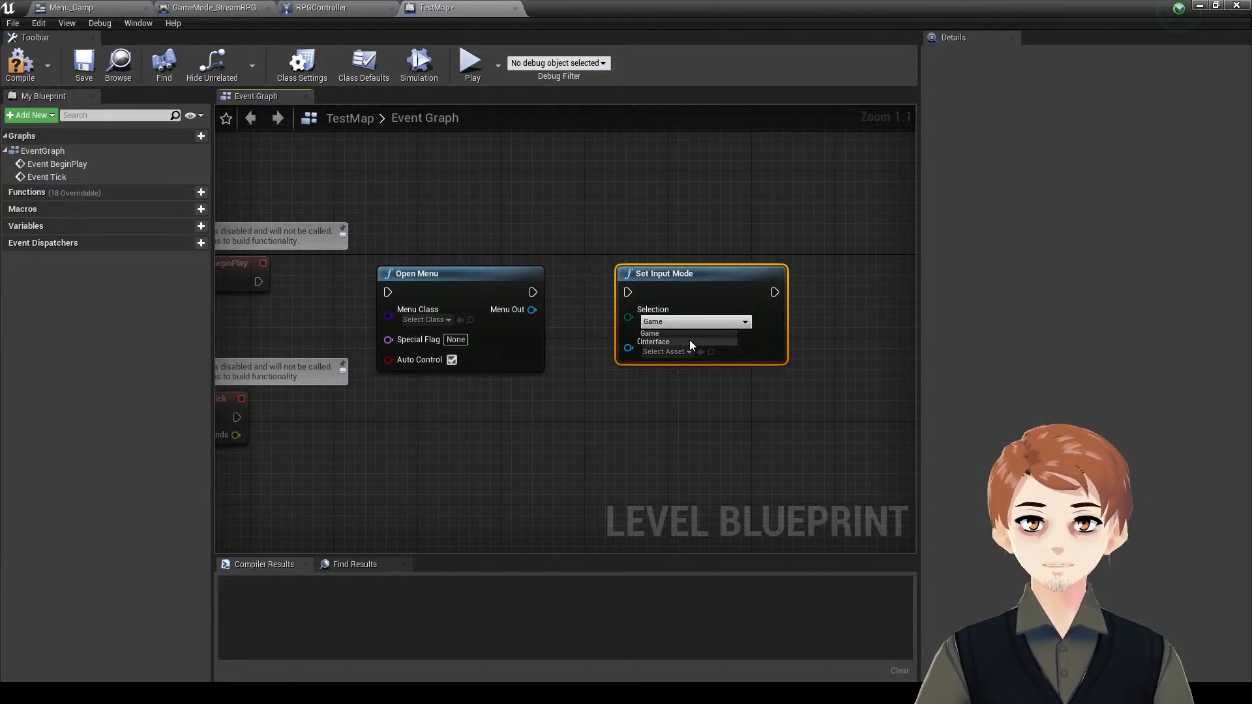
{"action": "left_click", "coordinate": [691, 342]}
- Examine how RPGController's Navigate Widget macro and its nested Can Input macro pass input to the focused widget
{"action": "left_click", "coordinate": [385, 8]}
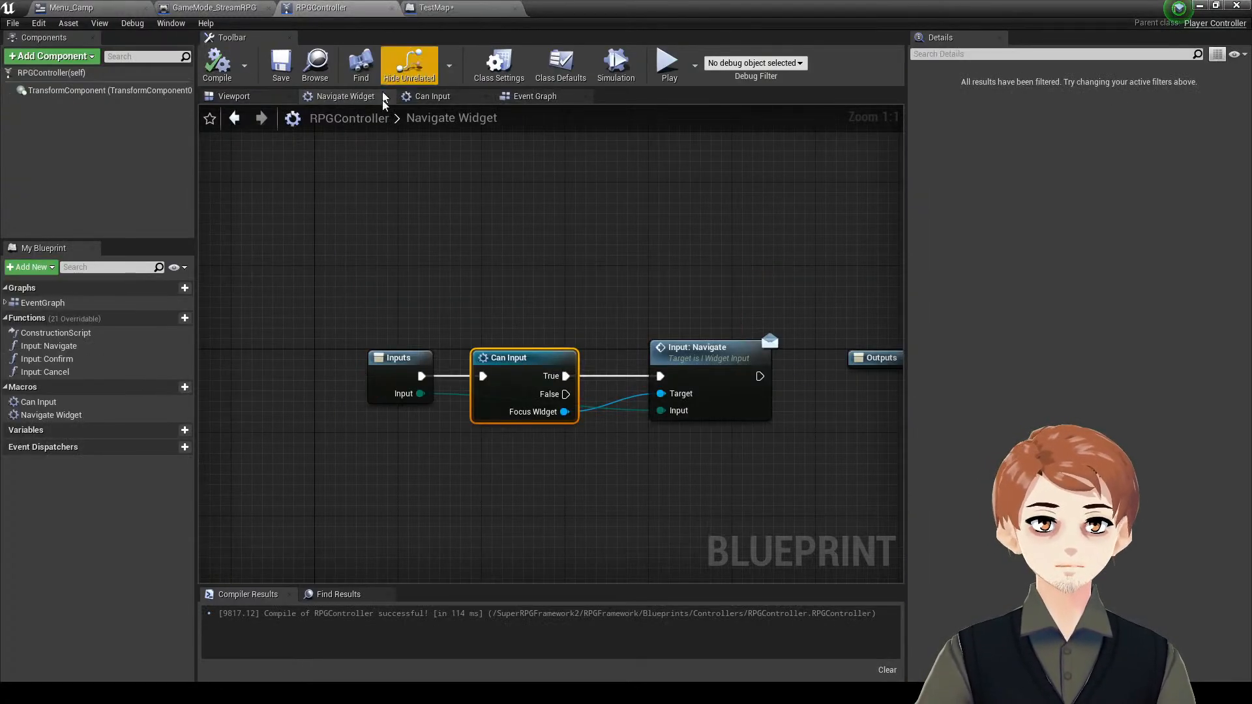
{"action": "mouse_move", "coordinate": [499, 403]}
{"action": "left_mouse_down"}
{"action": "mouse_move", "coordinate": [512, 415]}
{"action": "mouse_move", "coordinate": [515, 402]}
{"action": "left_mouse_up"}
{"action": "right_click_drag", "start_coordinate": [546, 299], "coordinate": [576, 255]}
{"action": "right_click_drag", "start_coordinate": [567, 361], "coordinate": [511, 389]}
{"action": "double_click", "coordinate": [511, 389]}
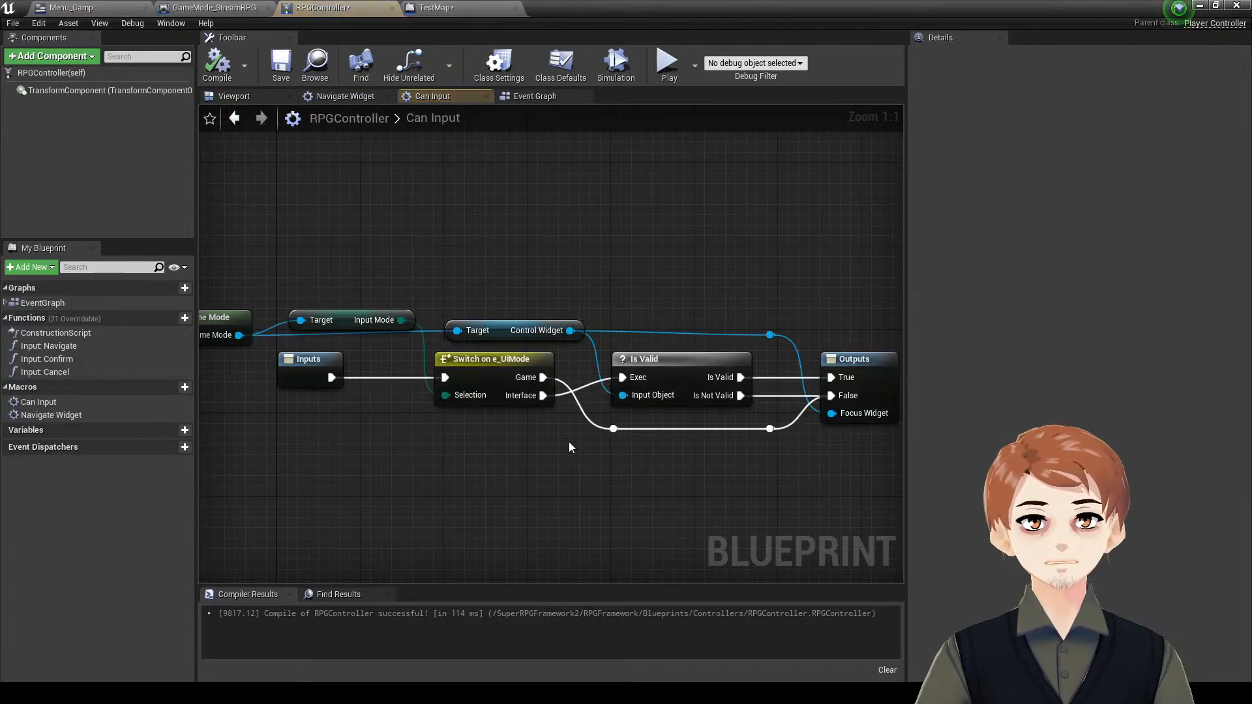
{"action": "right_click_drag", "start_coordinate": [570, 447], "coordinate": [484, 418]}
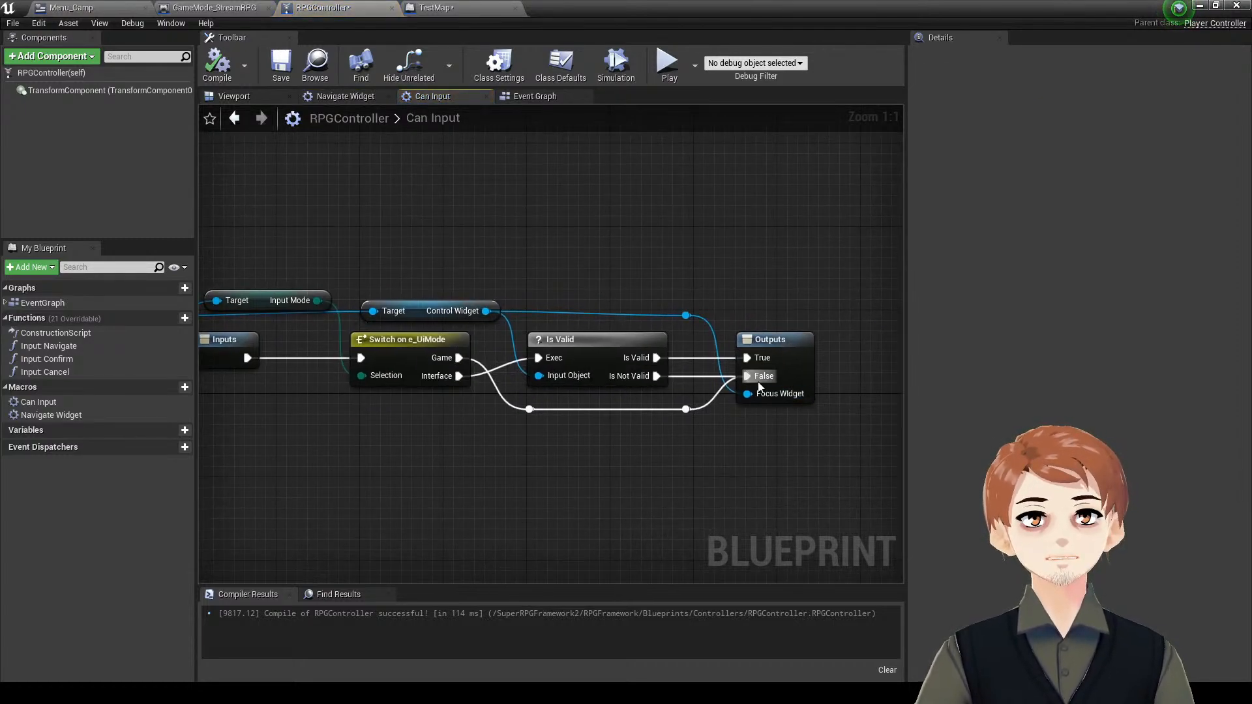
{"action": "left_click", "coordinate": [456, 310]}
{"action": "left_click", "coordinate": [350, 96]}
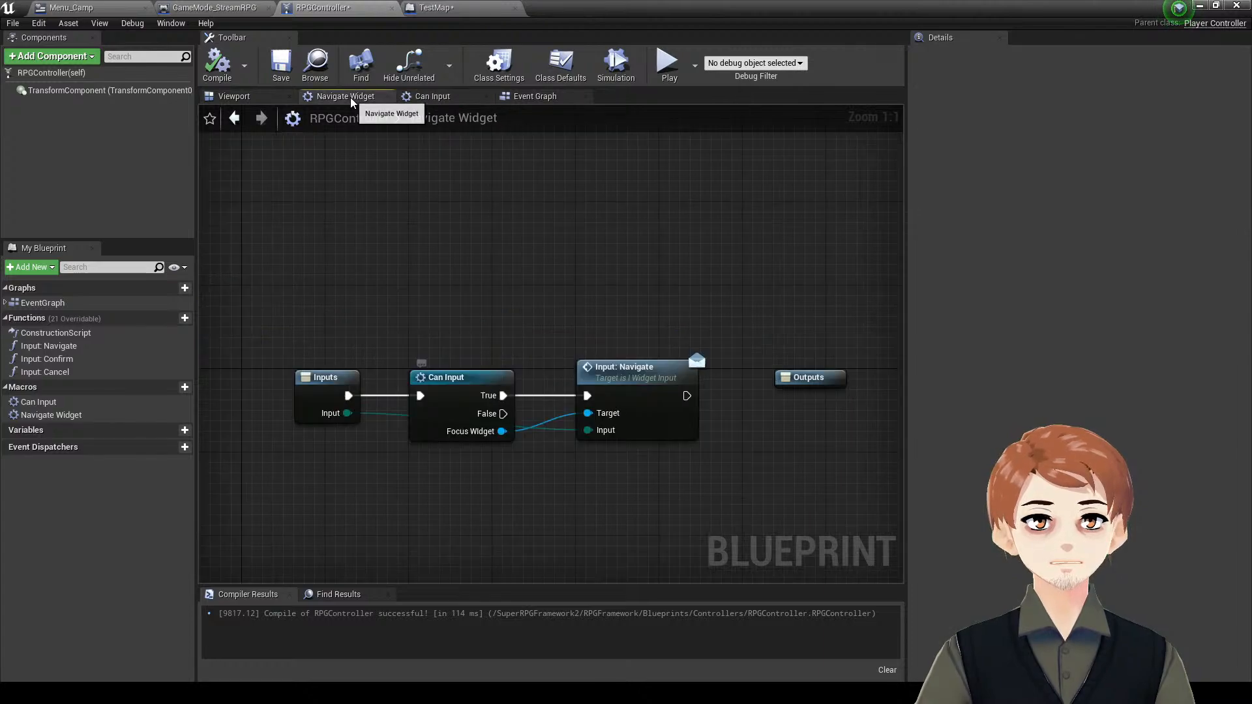
{"action": "right_click_drag", "start_coordinate": [677, 253], "coordinate": [614, 226]}
{"action": "left_click", "coordinate": [584, 355]}
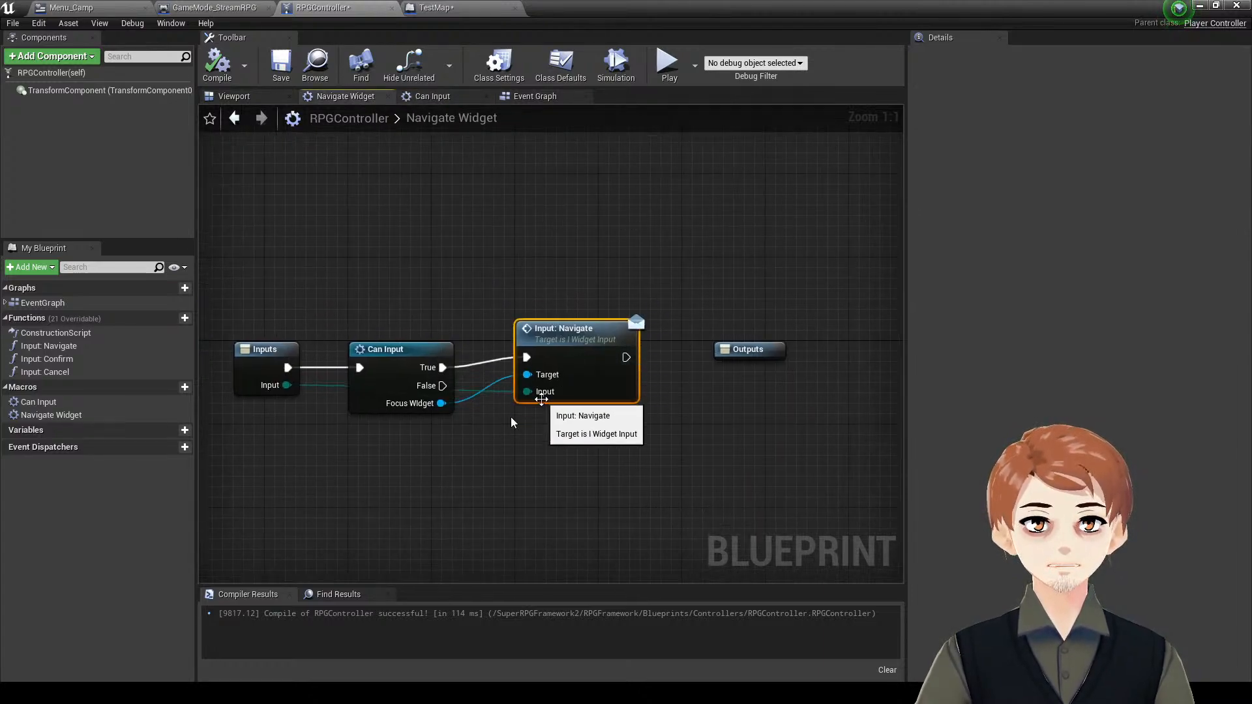
- Save RPGController and the modified TestMap level blueprint
{"action": "key", "text": "ctrl+s"}
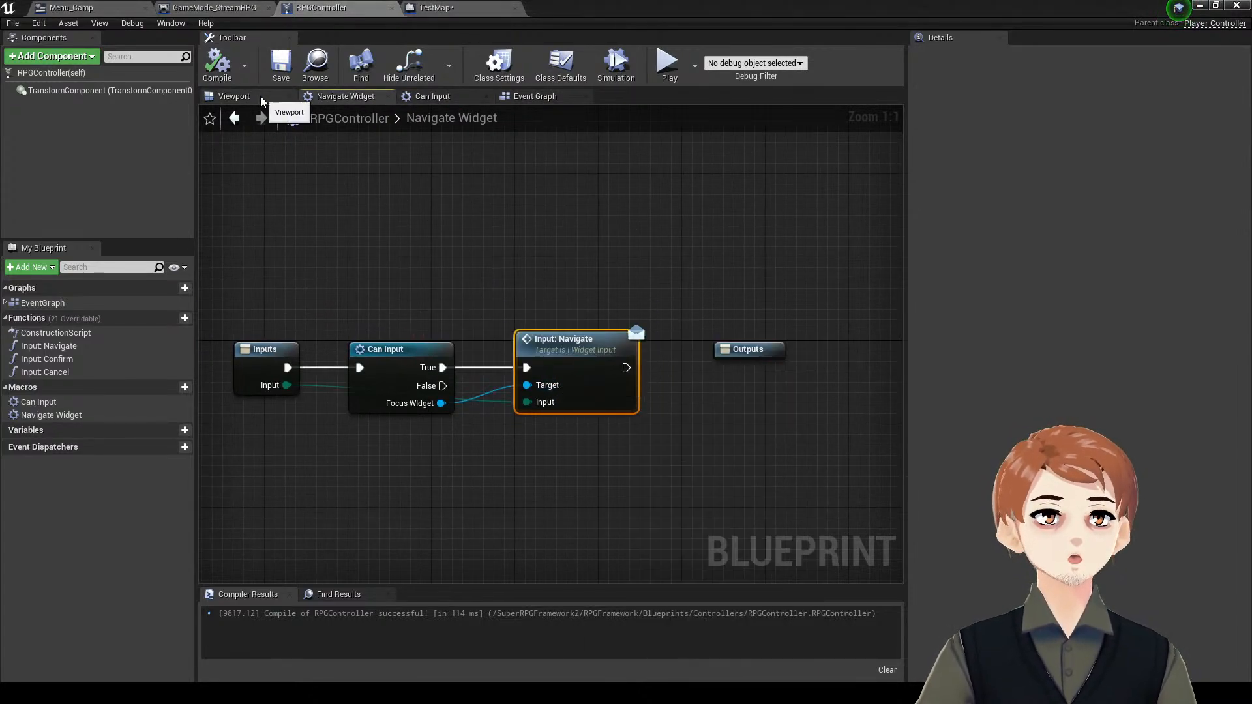
{"action": "left_click_drag", "start_coordinate": [263, 99], "coordinate": [332, 93]}
{"action": "left_click", "coordinate": [25, 28]}
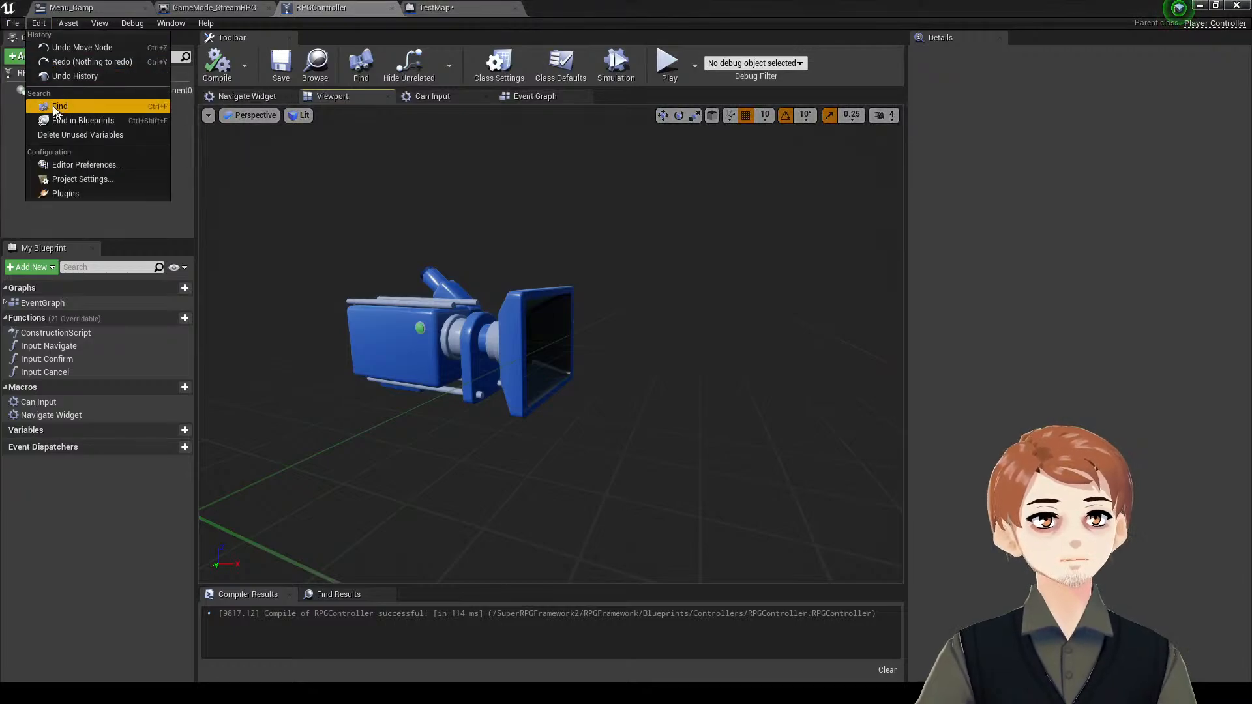
{"action": "mouse_move", "coordinate": [12, 23]}
{"action": "left_click", "coordinate": [40, 96]}
- Open the Menu_Camp event graph and look over its Any and Navigate widget input interface functions
{"action": "left_click", "coordinate": [72, 7]}
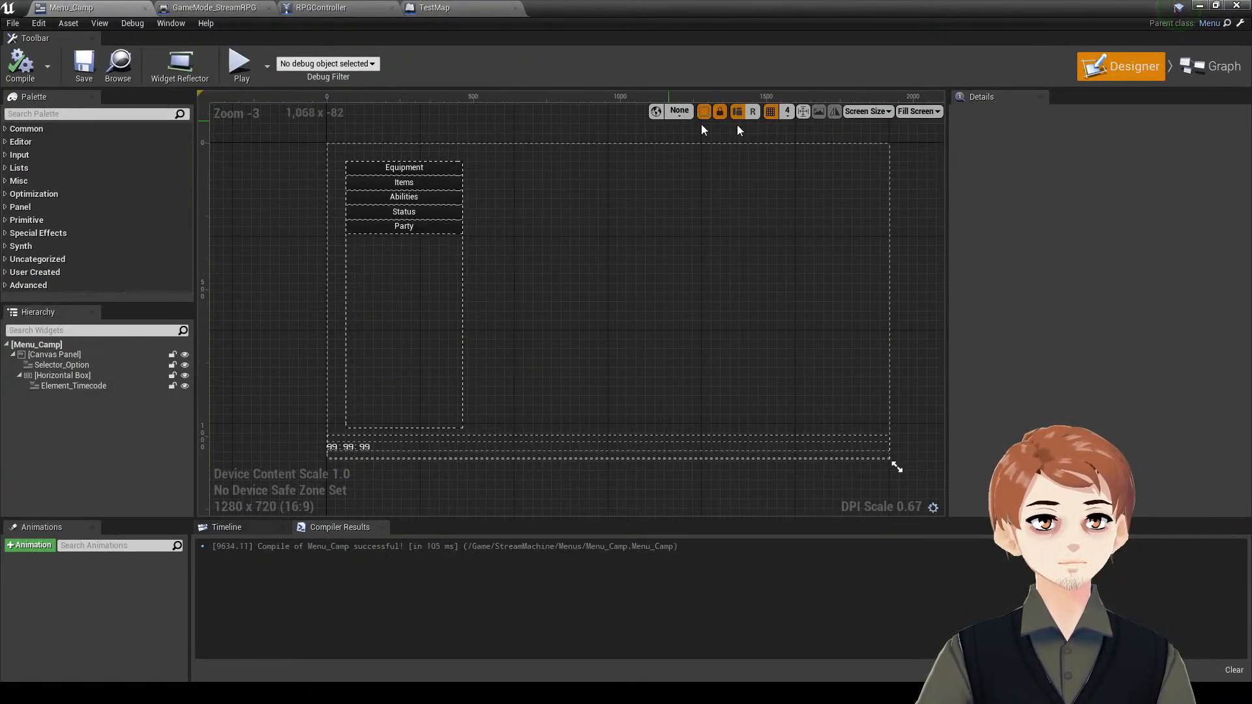
{"action": "left_click", "coordinate": [1211, 66]}
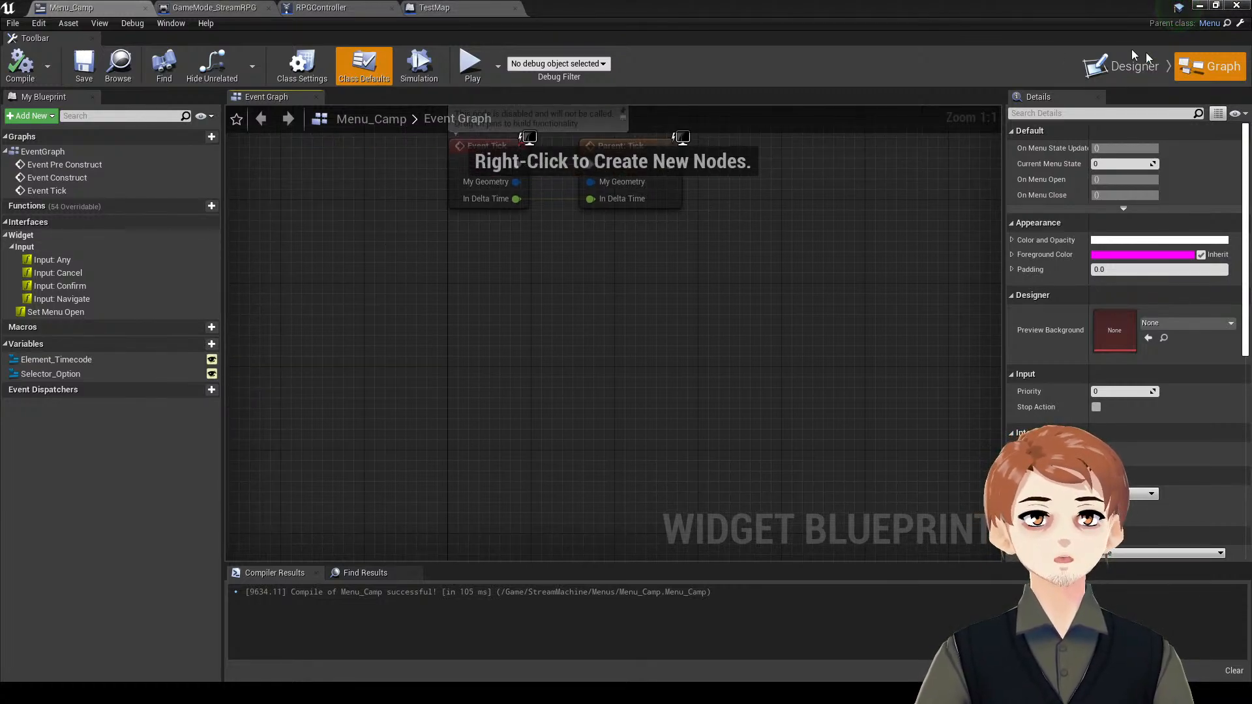
{"action": "left_click", "coordinate": [146, 260]}
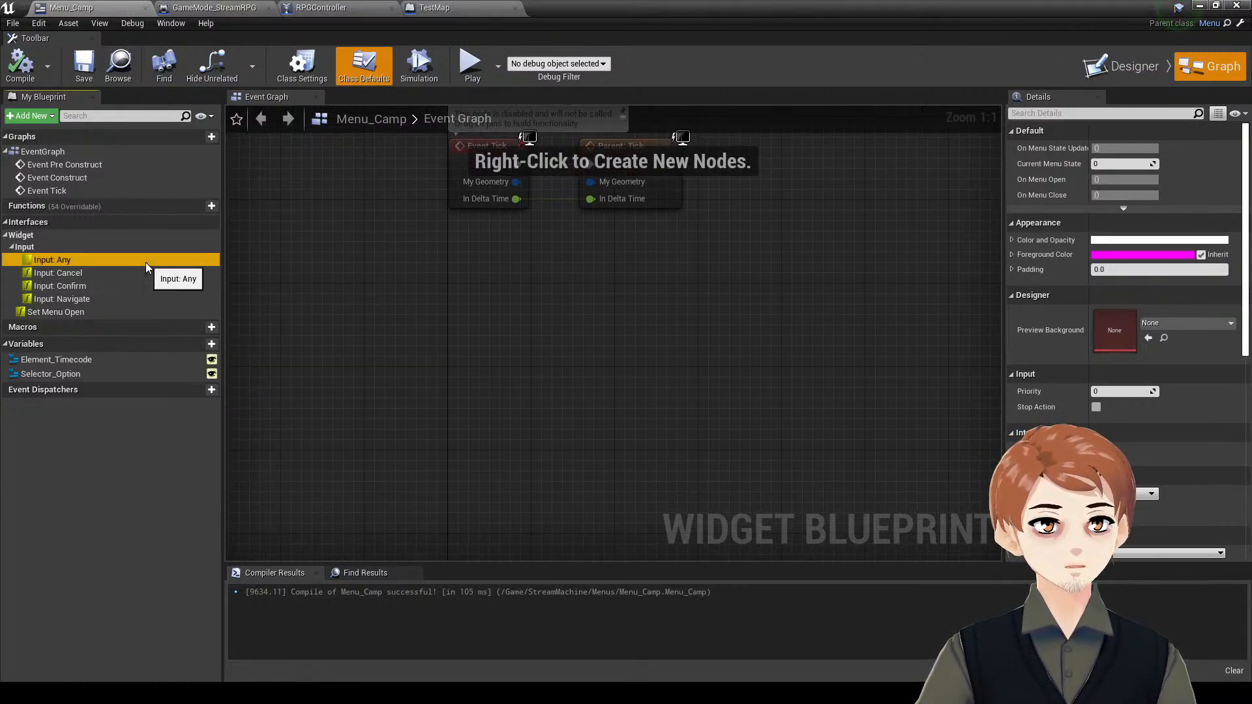
{"action": "left_click", "coordinate": [144, 299]}
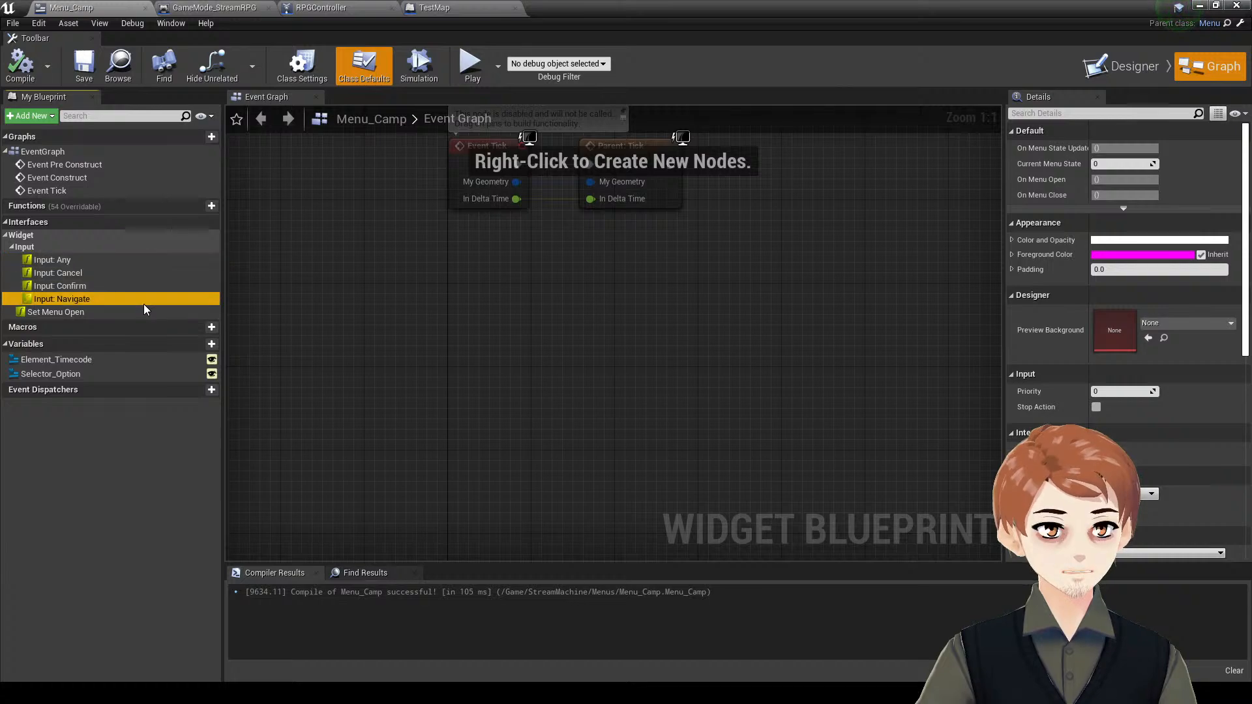
- Try implementing the Input: Navigate event in Menu_Camp, delete it, and recompile and save the widget
{"action": "right_click", "coordinate": [144, 304]}
{"action": "left_click", "coordinate": [209, 329]}
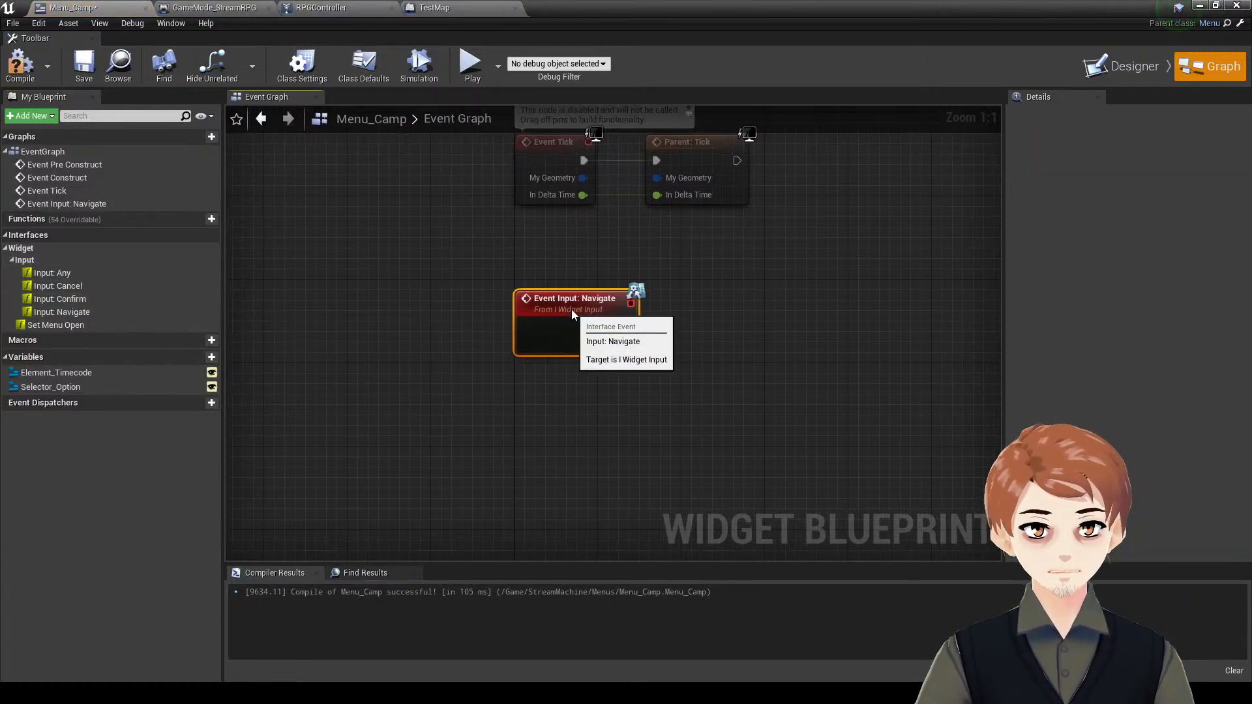
{"action": "right_click_drag", "start_coordinate": [598, 328], "coordinate": [516, 307]}
{"action": "left_click_drag", "start_coordinate": [543, 324], "coordinate": [609, 324]}
{"action": "left_click", "coordinate": [658, 295]}
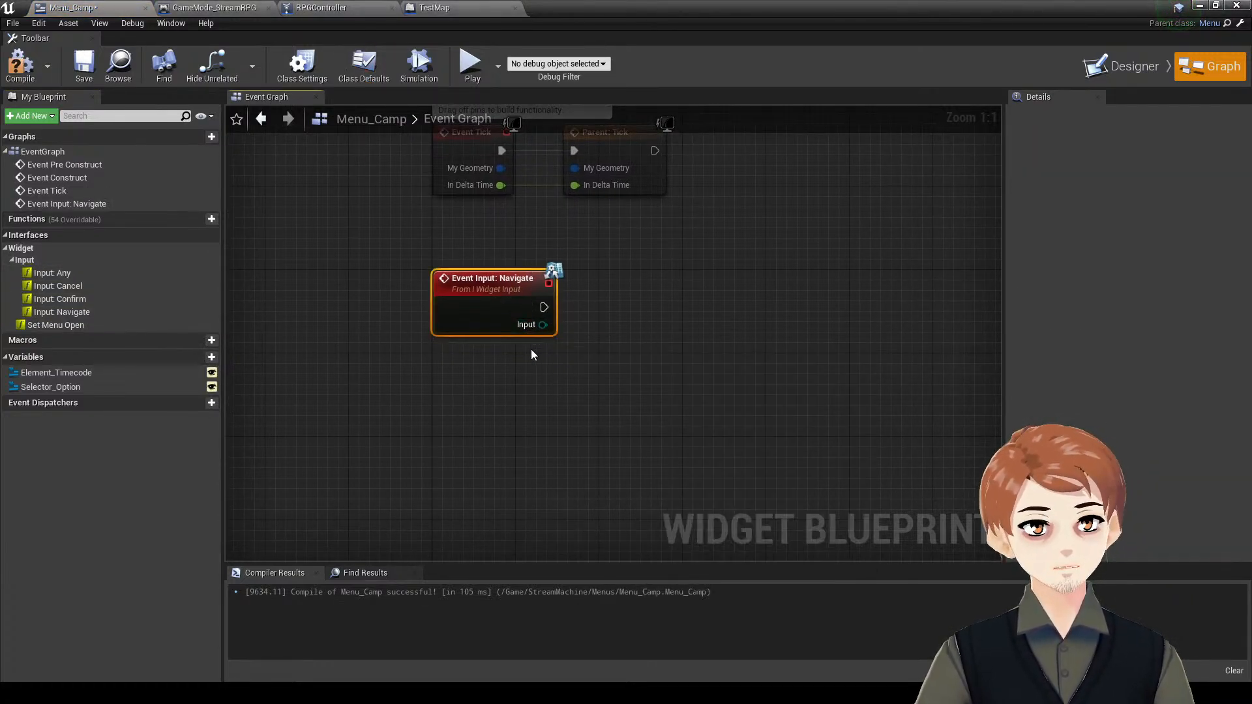
{"action": "key", "text": "Delete"}
{"action": "left_click", "coordinate": [83, 64]}
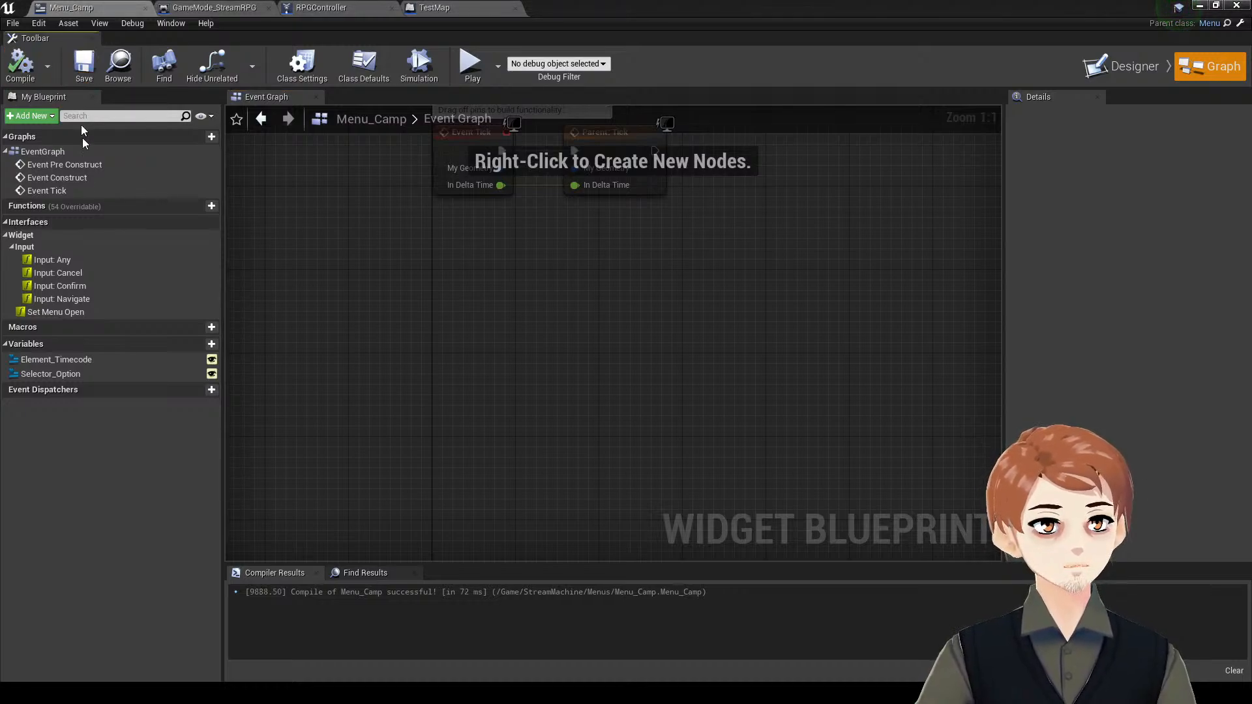
- Try out an Input: Navigate event feeding a Switch on e_UIInput node in Menu_Camp, and delete both nodes
{"action": "left_click", "coordinate": [108, 285]}
{"action": "left_click", "coordinate": [108, 264]}
{"action": "double_click", "coordinate": [112, 300]}
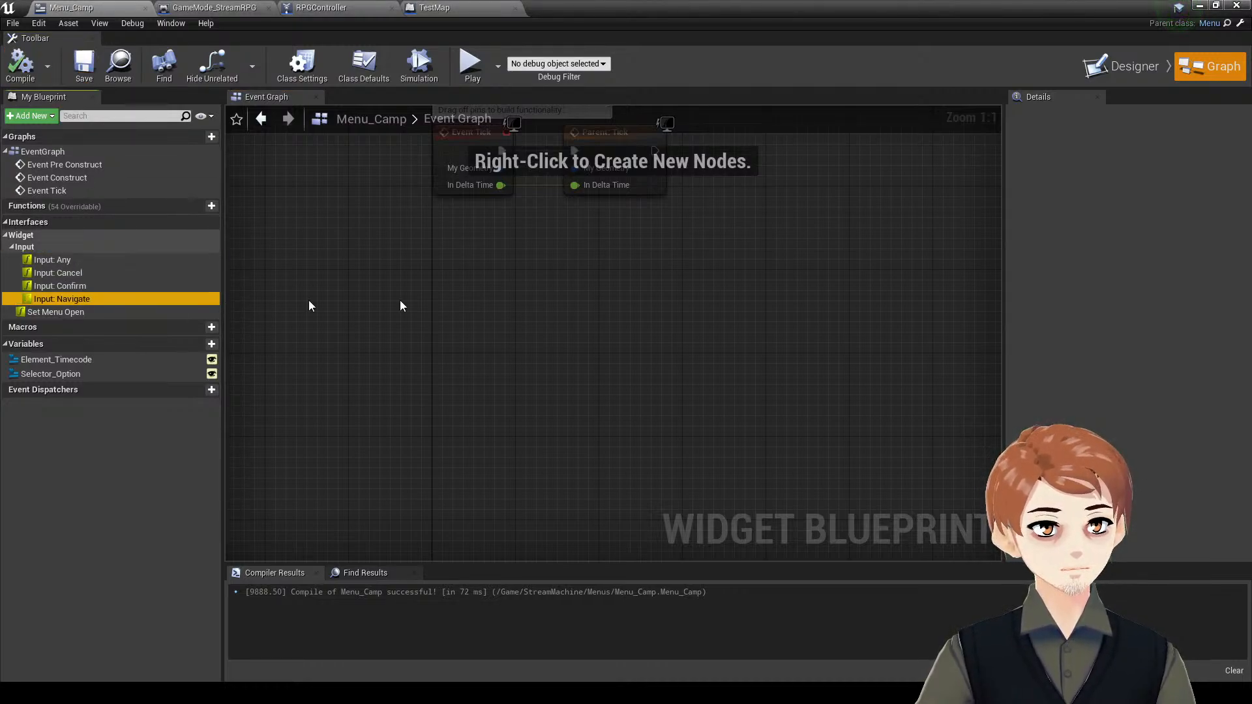
{"action": "left_click_drag", "start_coordinate": [543, 324], "coordinate": [617, 324]}
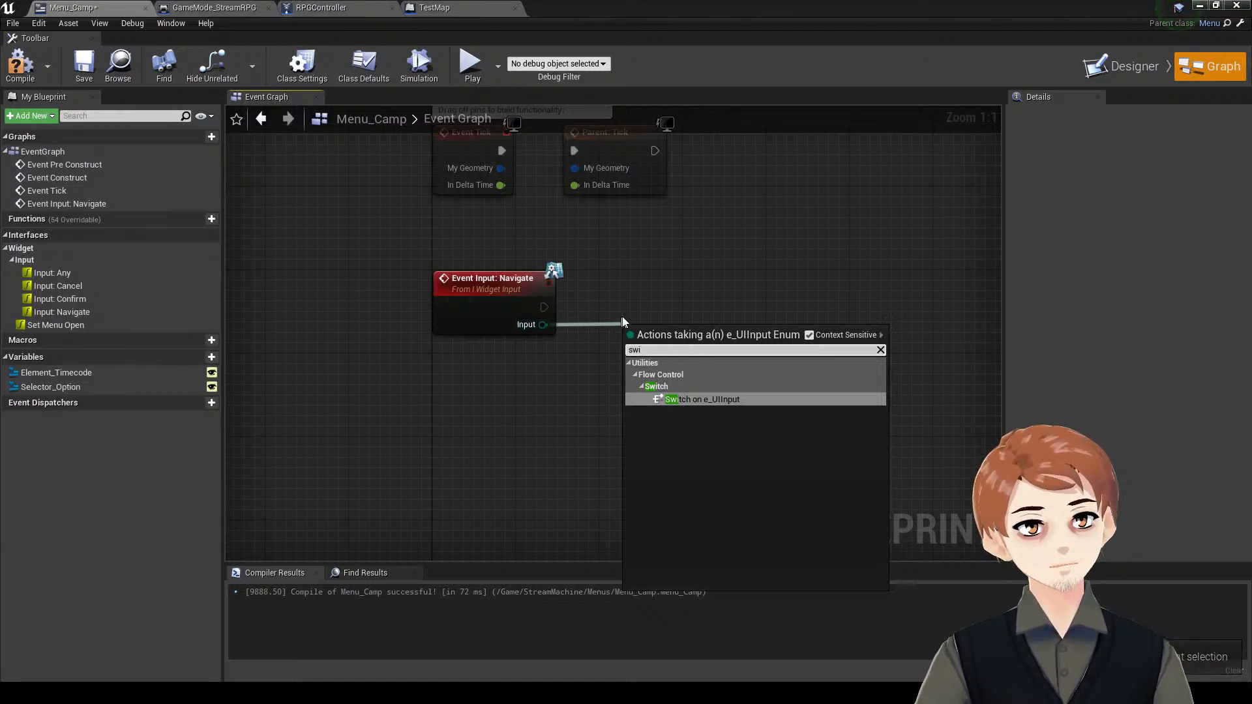
{"action": "key", "text": "Return"}
{"action": "left_click", "coordinate": [680, 360]}
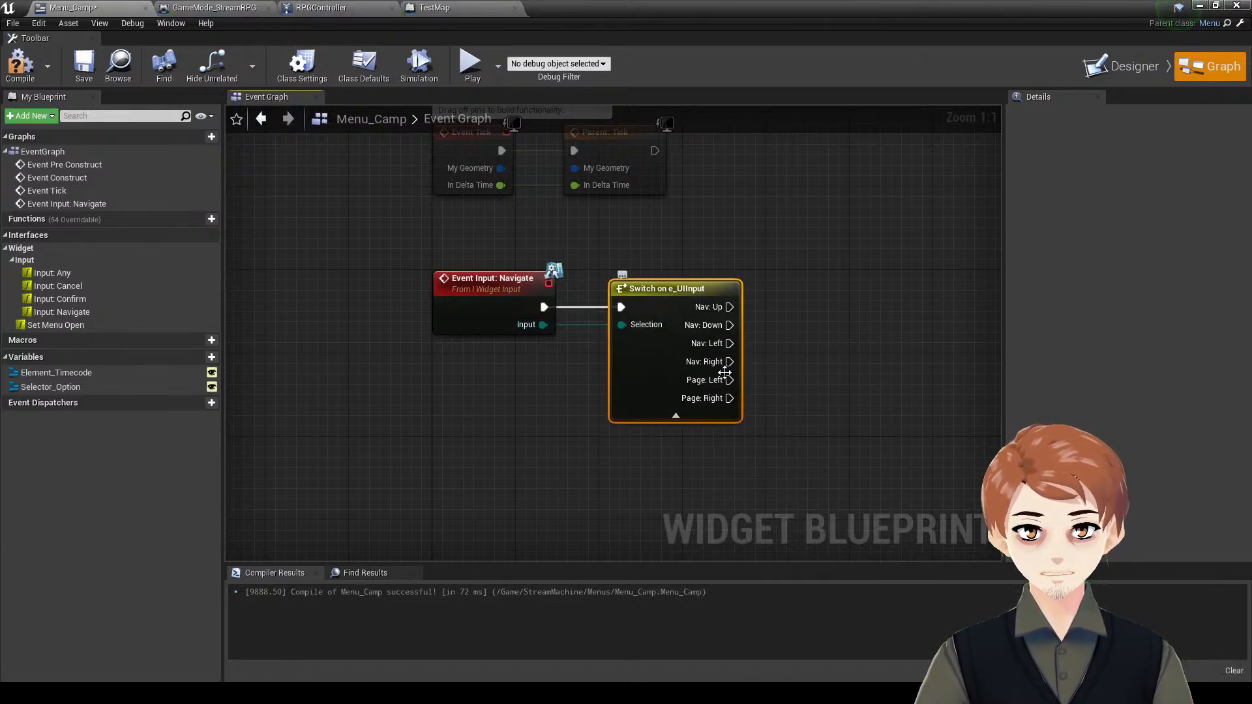
{"action": "left_click", "coordinate": [712, 414]}
{"action": "left_click_drag", "start_coordinate": [807, 413], "coordinate": [471, 285]}
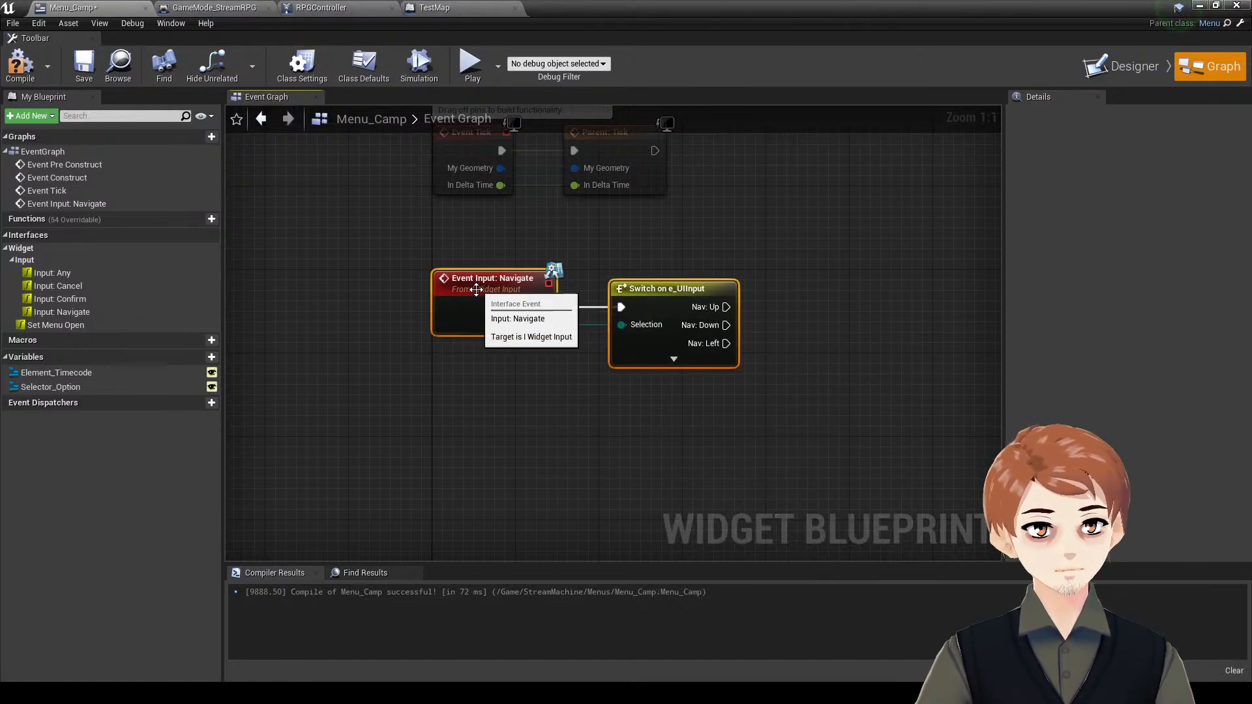
{"action": "key", "text": "Delete"}
- Implement the Input: Cancel interface event in the Menu_Camp graph, and compile and save the widget
{"action": "left_click", "coordinate": [150, 272]}
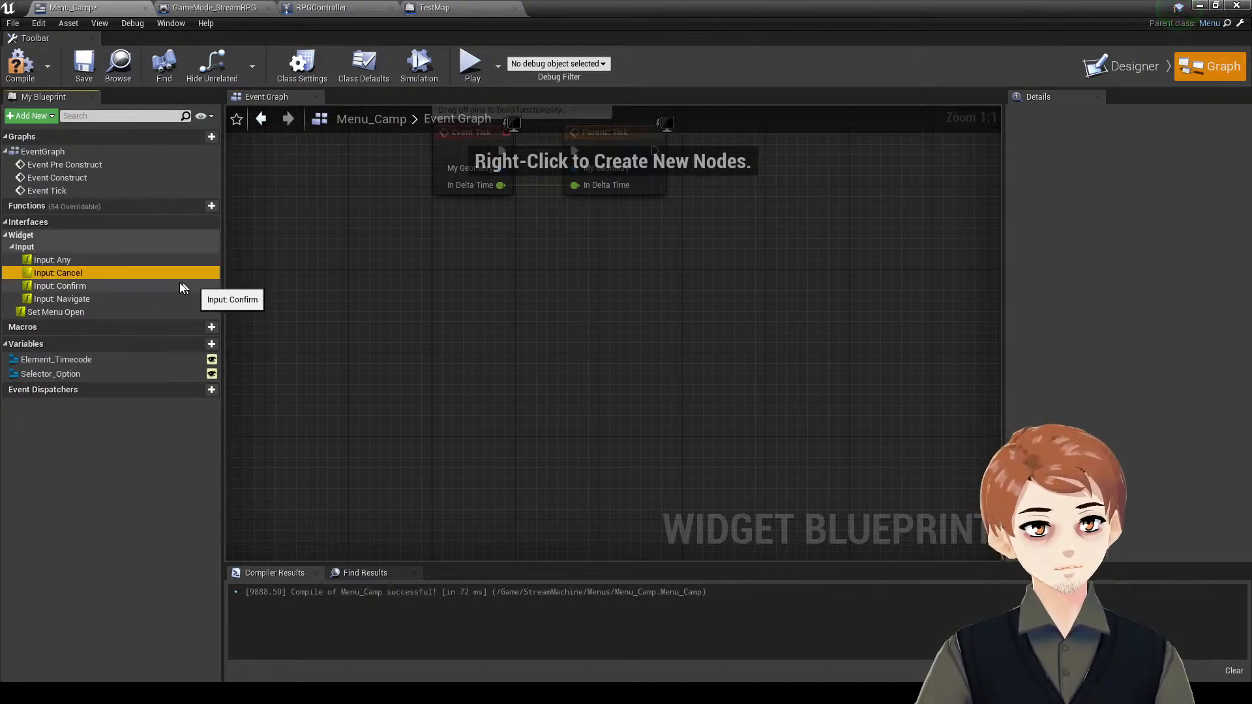
{"action": "right_click", "coordinate": [160, 280]}
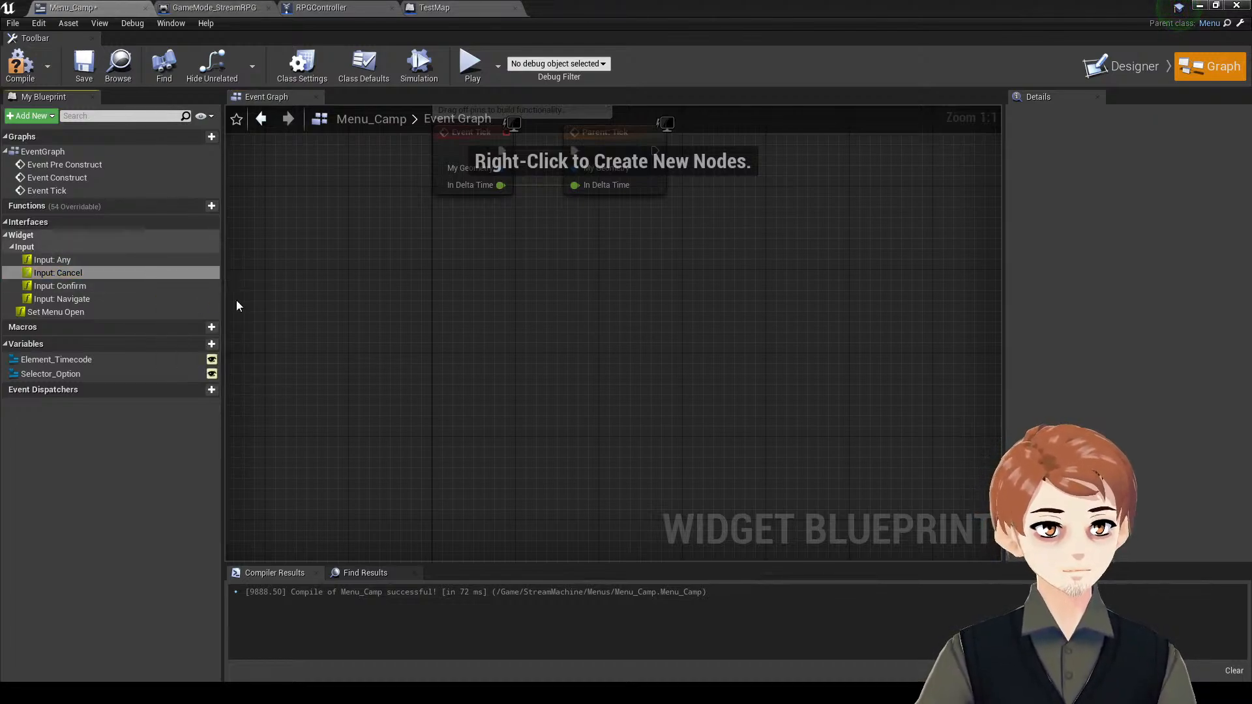
{"action": "left_click", "coordinate": [236, 300]}
{"action": "left_click", "coordinate": [626, 296]}
{"action": "right_click_drag", "start_coordinate": [626, 296], "coordinate": [542, 299]}
{"action": "left_click", "coordinate": [24, 67]}
{"action": "left_click", "coordinate": [90, 72]}
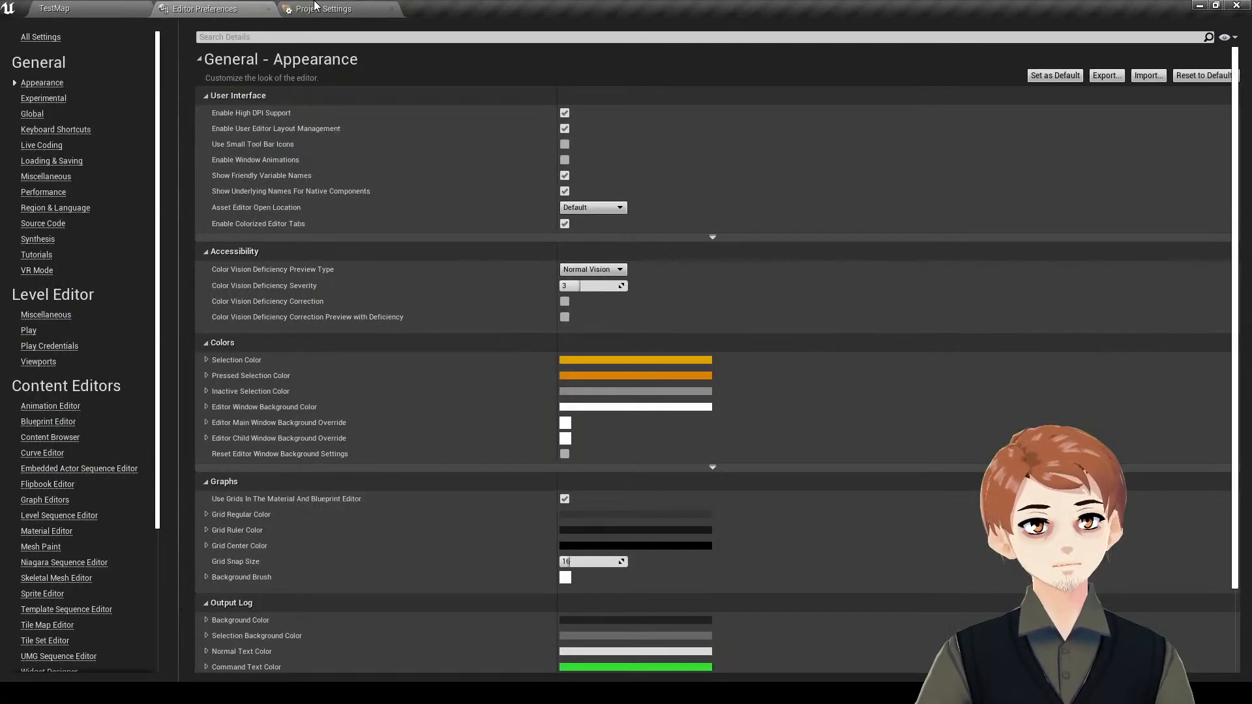
{"action": "left_click", "coordinate": [315, 8]}
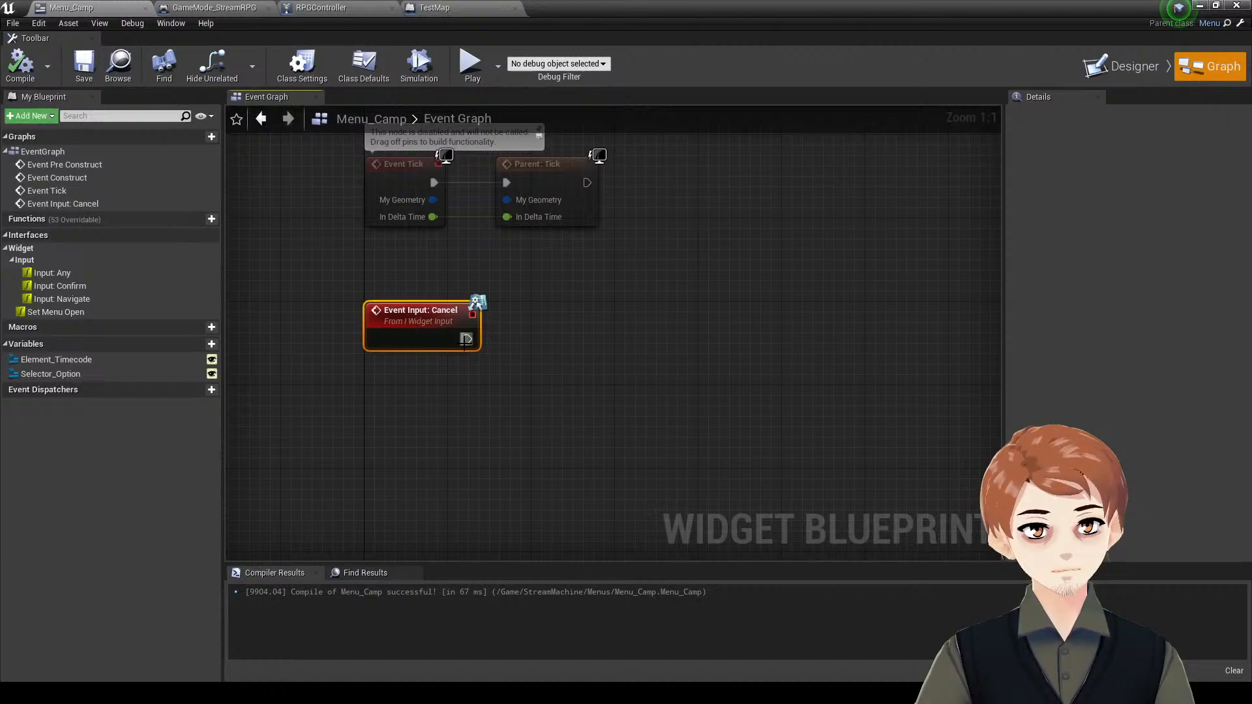
- Connect a Close node to the Input: Cancel event in Menu_Camp, and save the widget
{"action": "left_click_drag", "start_coordinate": [466, 339], "coordinate": [567, 312]}
{"action": "type", "text": "close"}
{"action": "key", "text": "Return"}
{"action": "left_click", "coordinate": [626, 288]}
{"action": "left_click", "coordinate": [84, 65]}
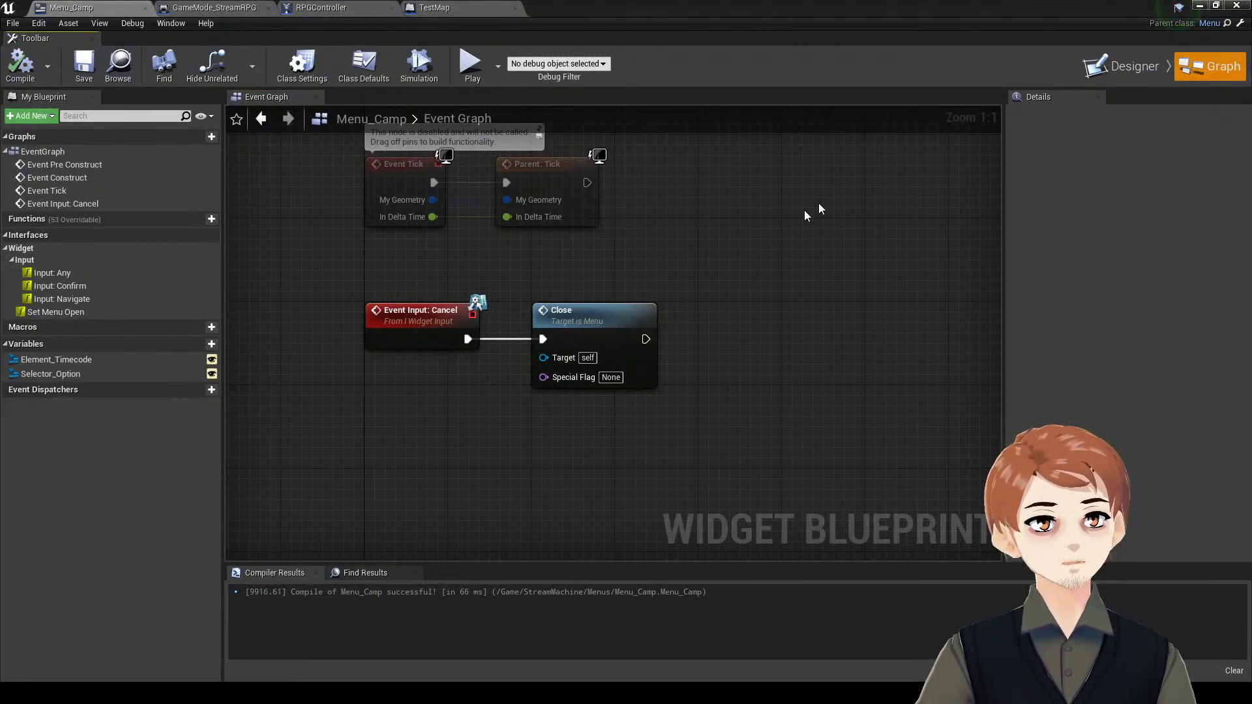
{"action": "left_click", "coordinate": [1121, 66]}
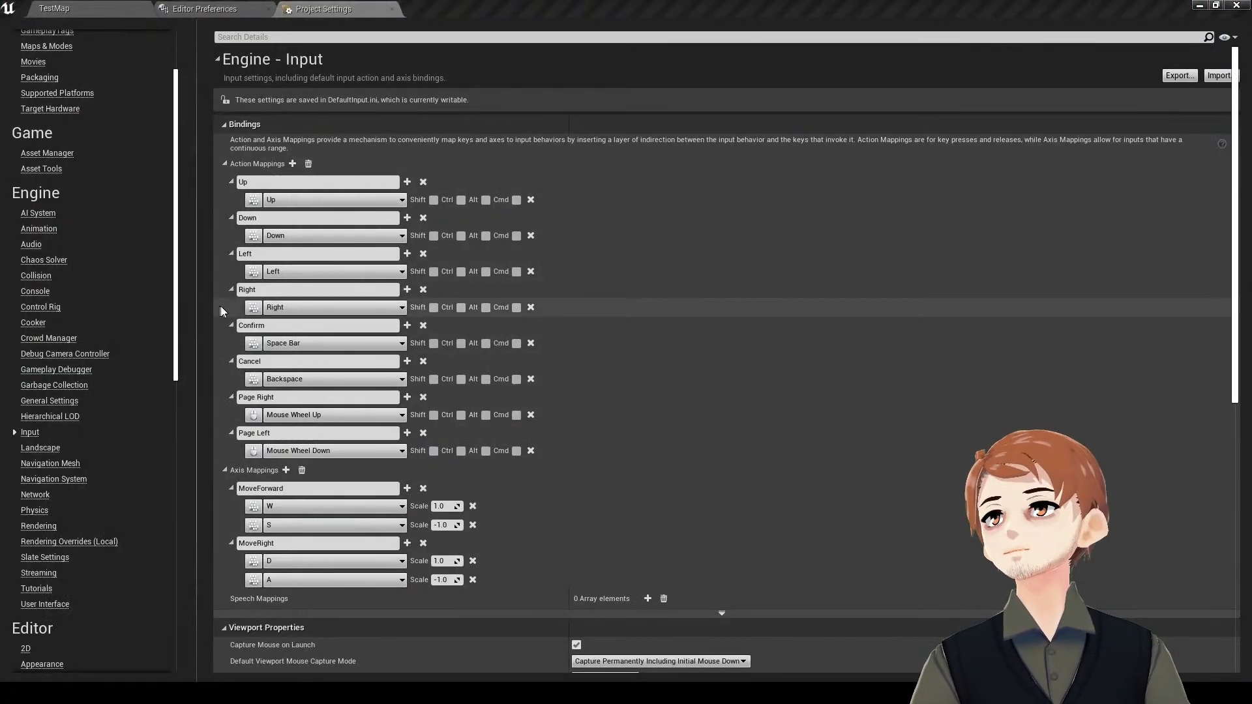
- Open the GameMode_StreamRPG_Gameplay blueprint from StreamMachine's Blueprint folder and set its Pause Menu to Menu_Camp
{"action": "left_click", "coordinate": [39, 9]}
{"action": "right_click_drag", "start_coordinate": [375, 409], "coordinate": [425, 451]}
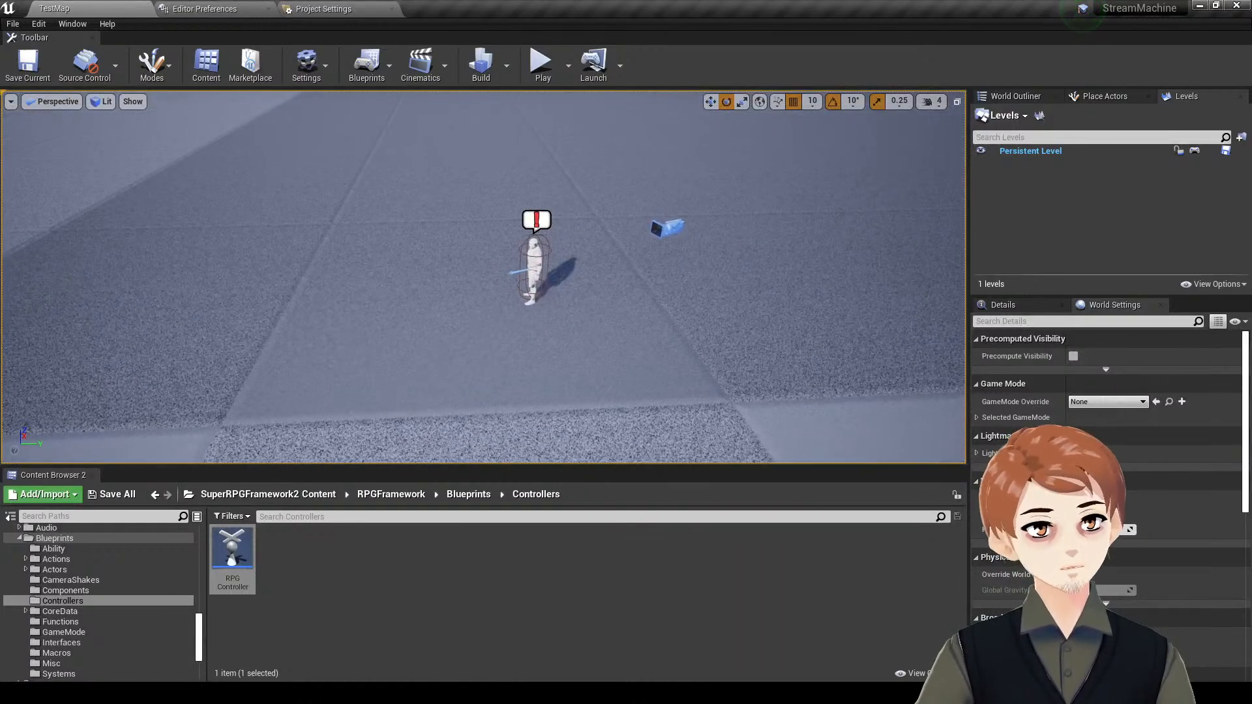
{"action": "key", "text": "ctrl+b"}
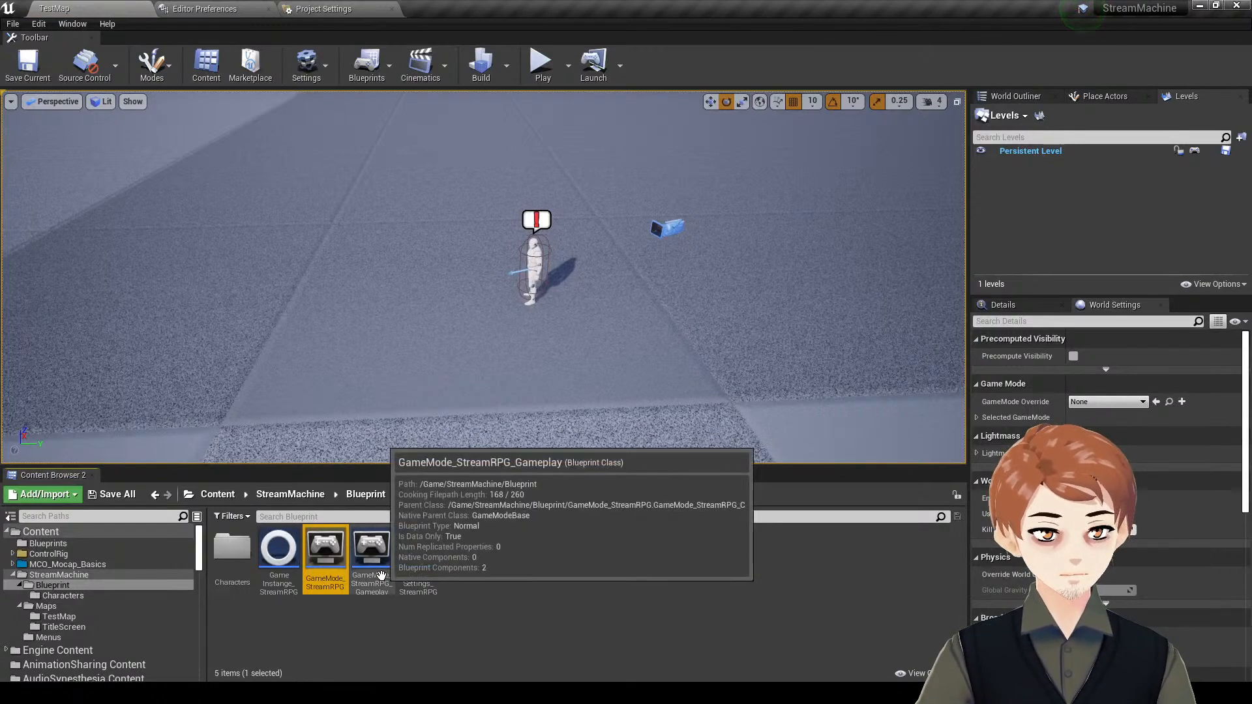
{"action": "double_click", "coordinate": [372, 551]}
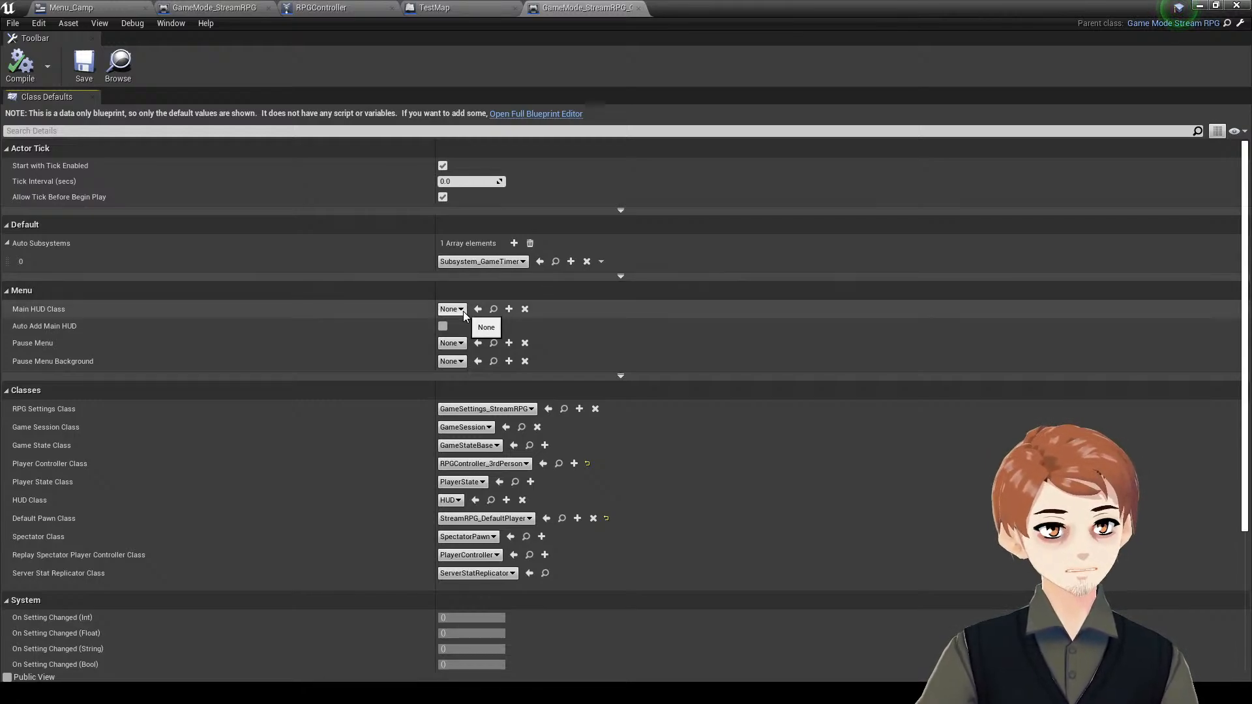
{"action": "left_click", "coordinate": [455, 344]}
{"action": "left_click", "coordinate": [507, 406]}
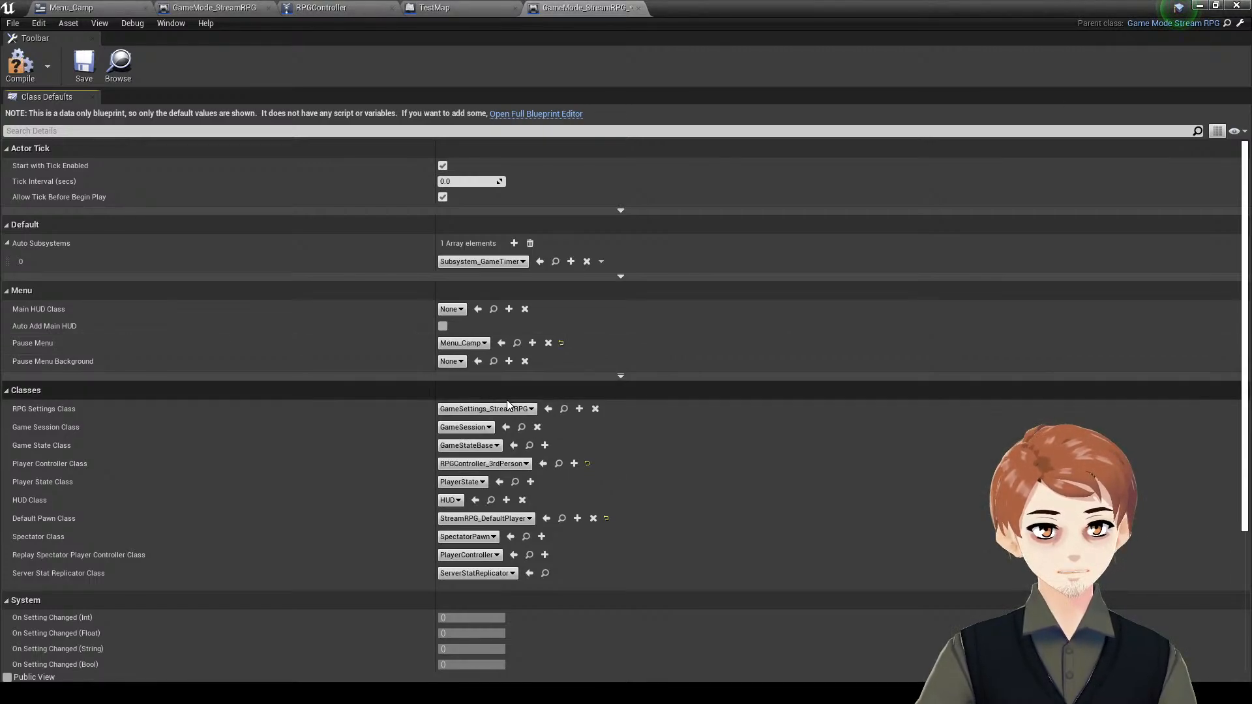
{"action": "left_click", "coordinate": [444, 362]}
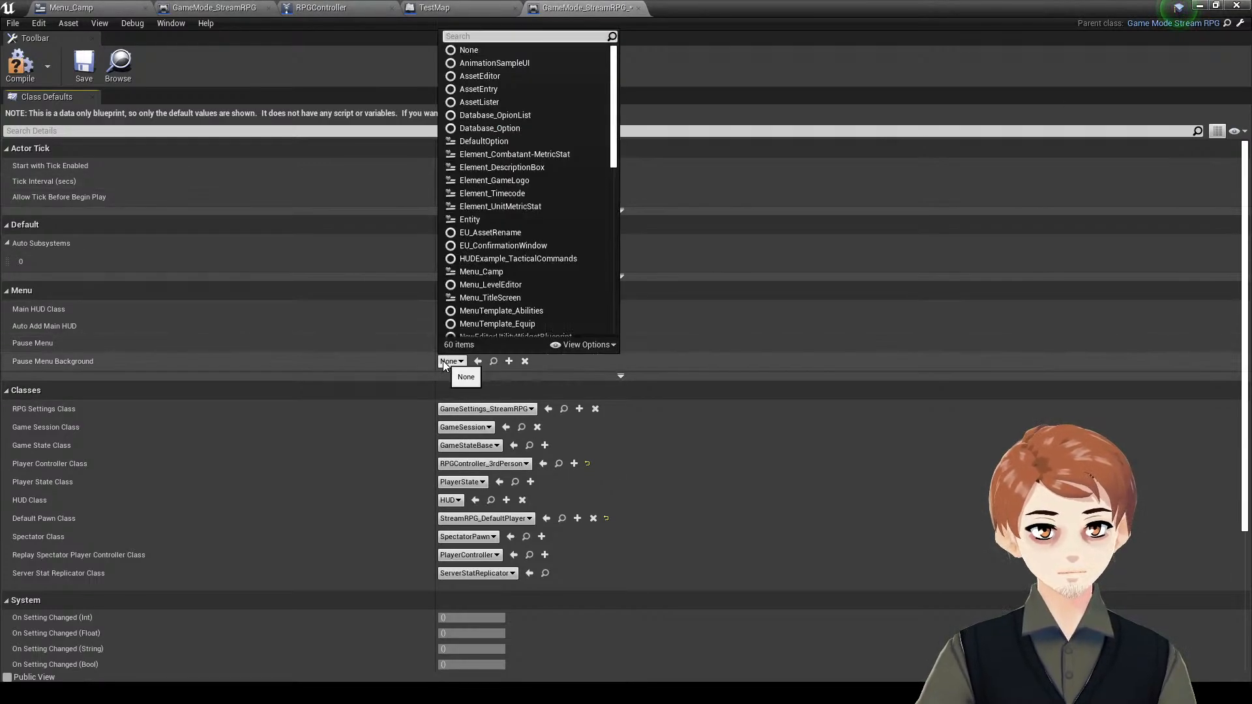
{"action": "type", "text": "bac"}
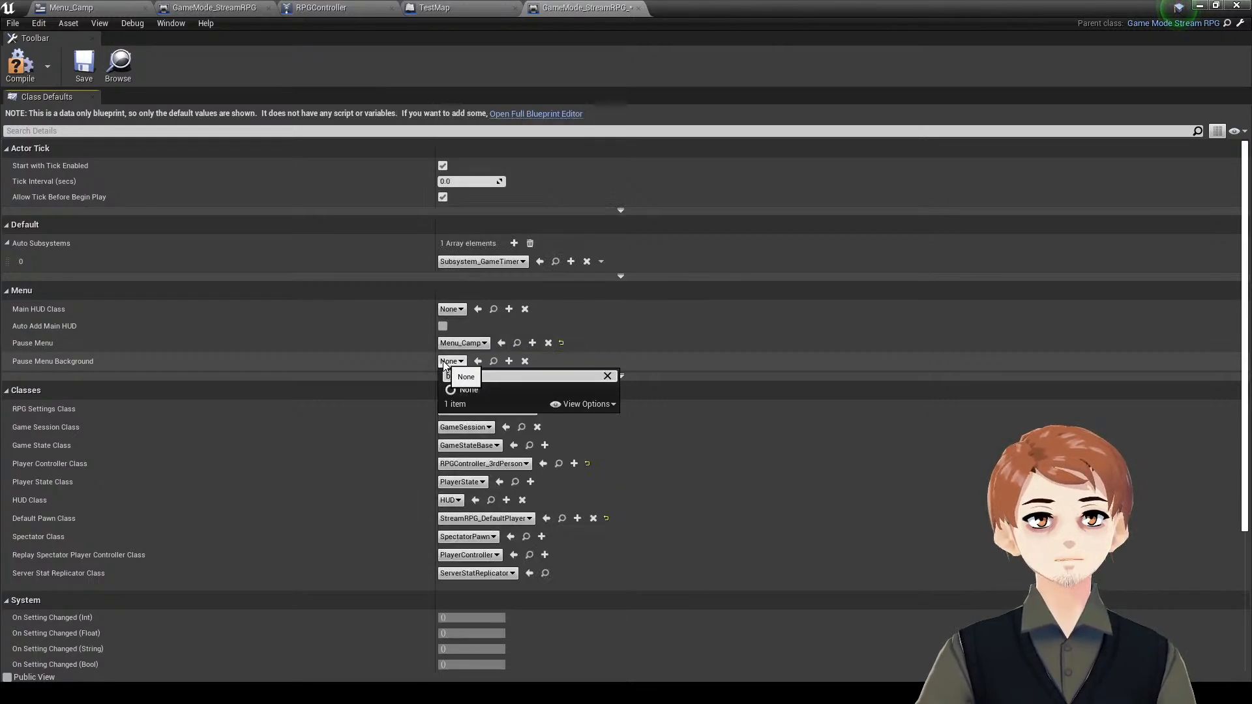
{"action": "left_click", "coordinate": [659, 358]}
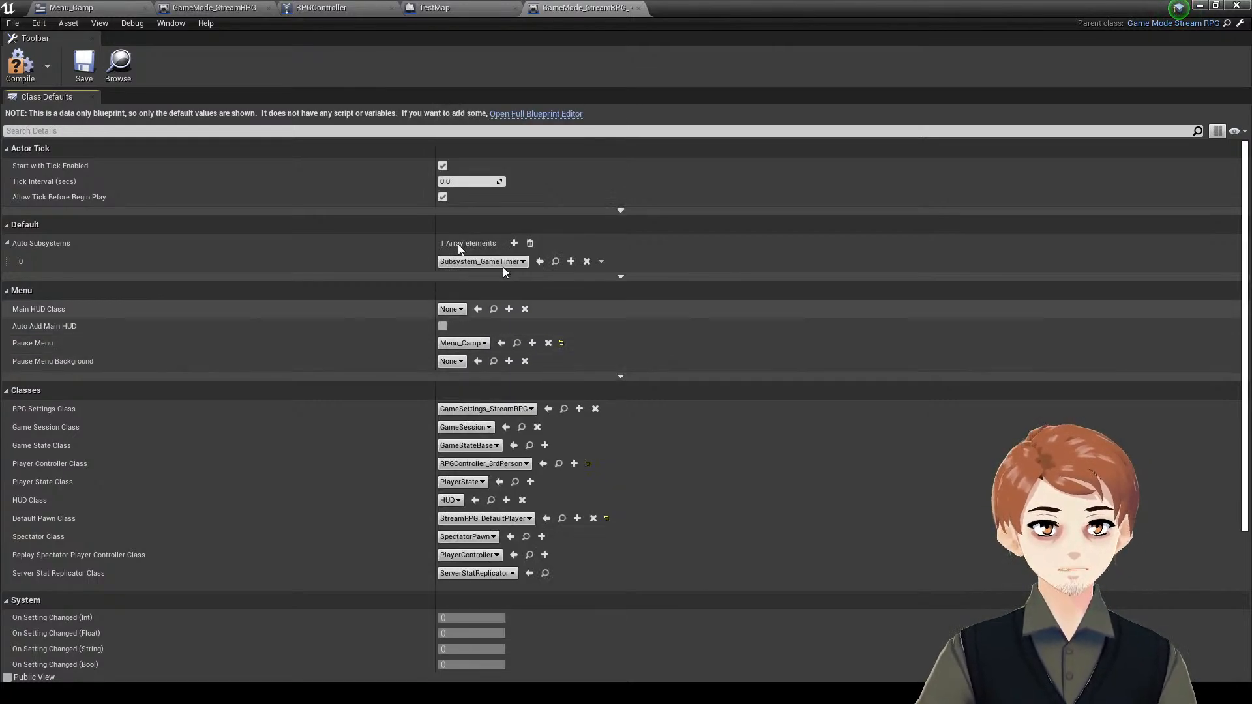
- Compile and save the GameMode_StreamRPG_Gameplay blueprint
{"action": "left_click", "coordinate": [24, 67]}
{"action": "left_click", "coordinate": [83, 68]}
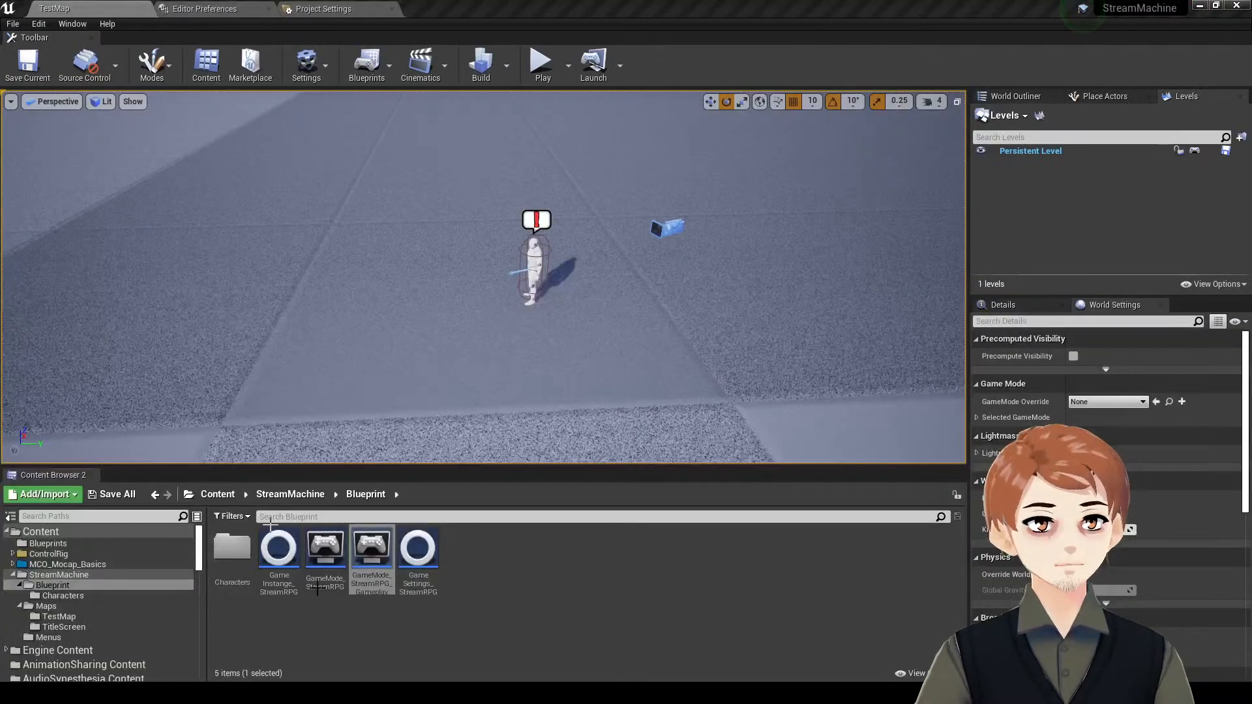
- Create a folder named Widget inside the StreamMachine content folder and open it
{"action": "left_click", "coordinate": [410, 628]}
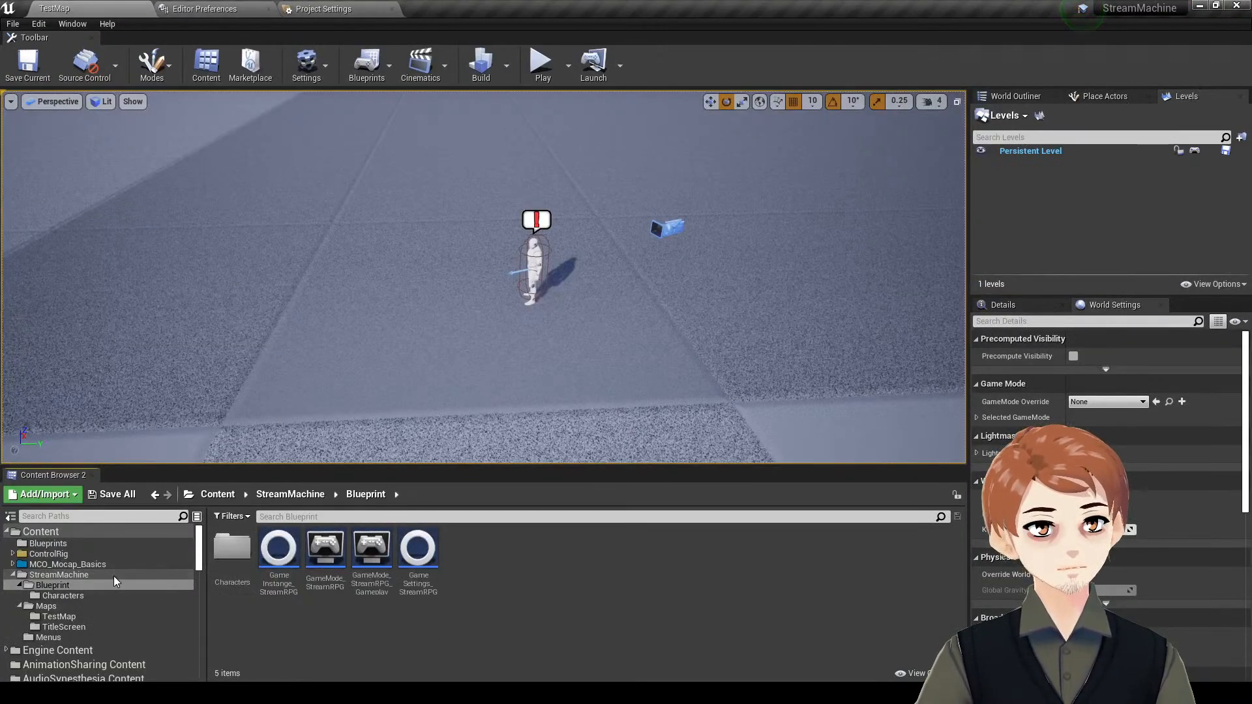
{"action": "left_click", "coordinate": [65, 574]}
{"action": "right_click", "coordinate": [514, 589]}
{"action": "left_click", "coordinate": [558, 204]}
{"action": "type", "text": "W"}
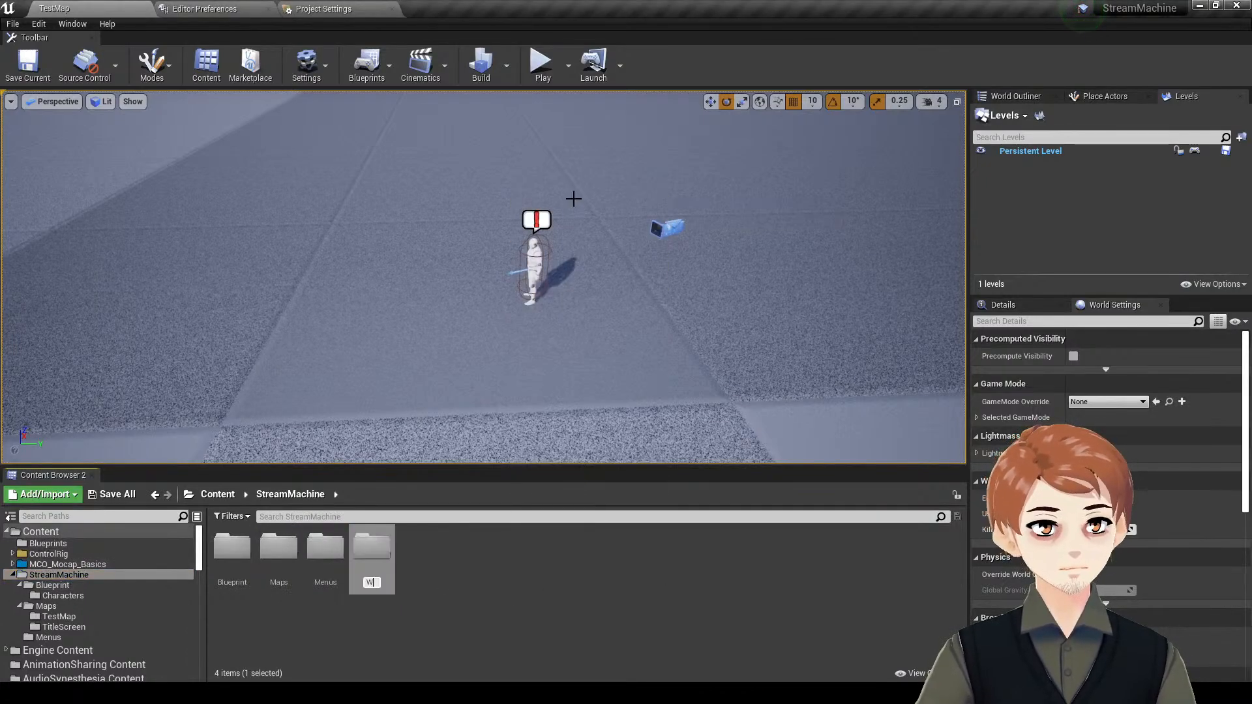
{"action": "type", "text": "idget"}
{"action": "key", "text": "Return"}
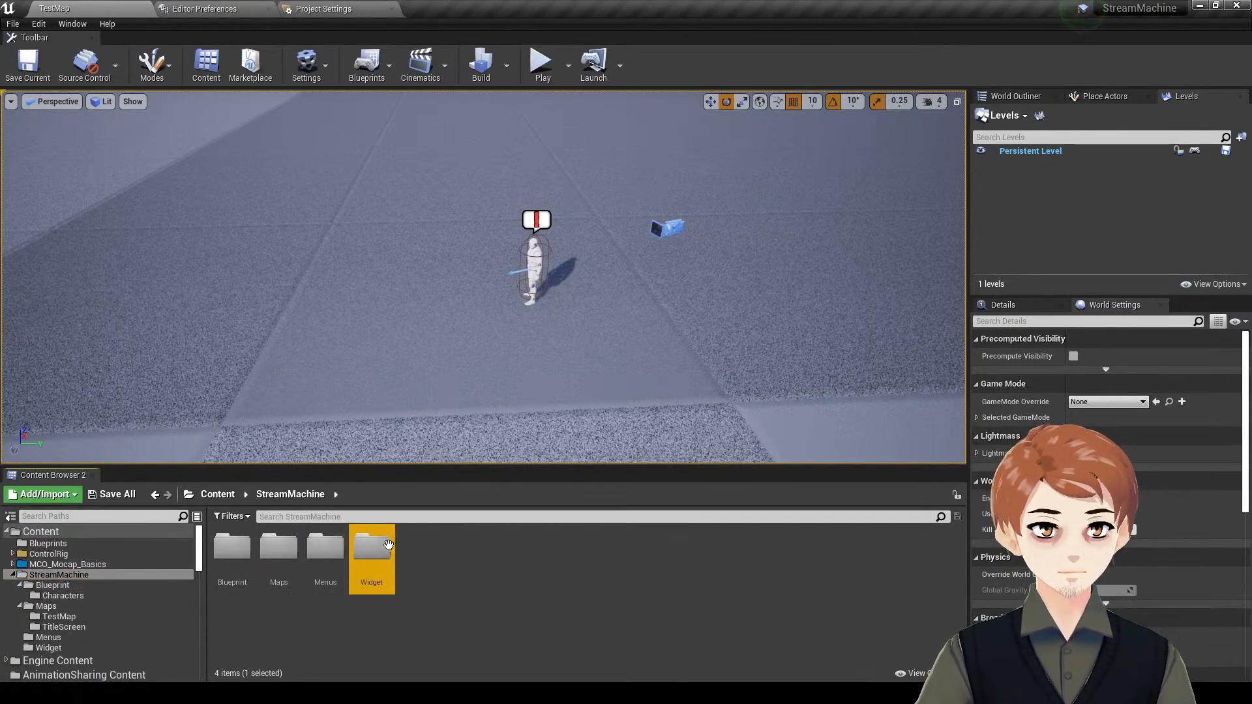
{"action": "double_click", "coordinate": [355, 551]}
{"action": "right_click", "coordinate": [384, 551]}
{"action": "left_click", "coordinate": [474, 233]}
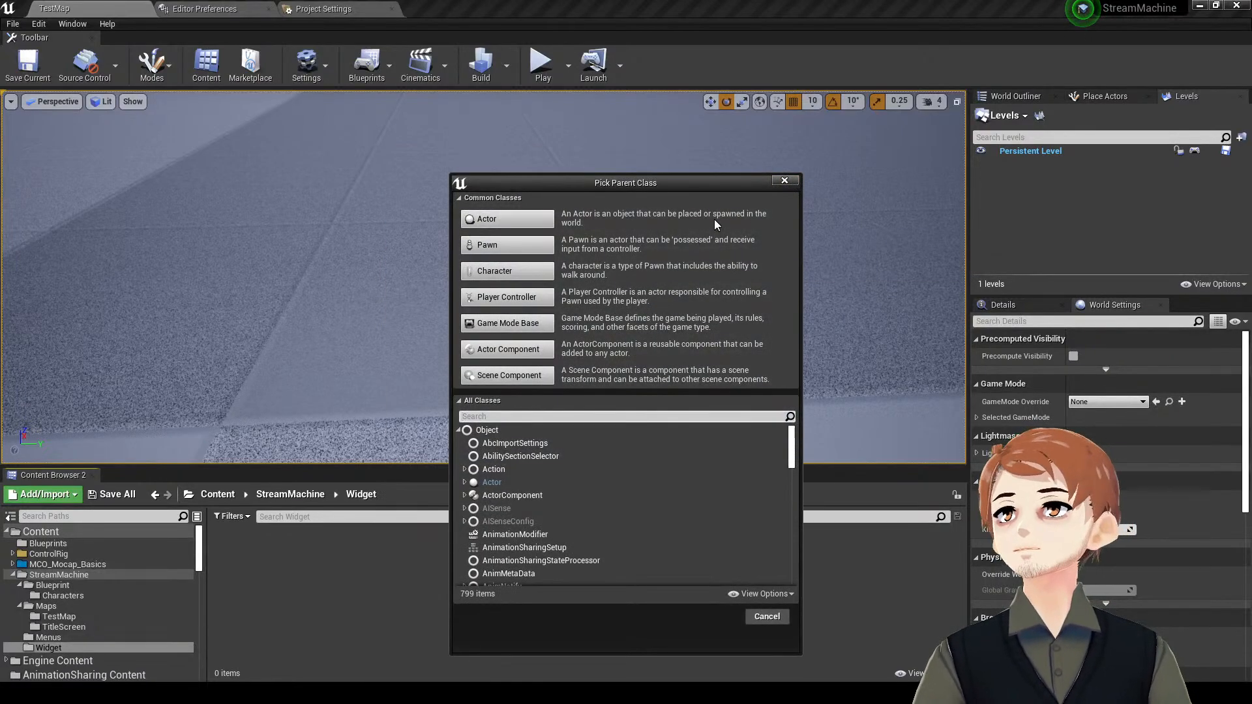
{"action": "left_click", "coordinate": [783, 181]}
{"action": "right_click", "coordinate": [359, 545]}
{"action": "mouse_move", "coordinate": [423, 536]}
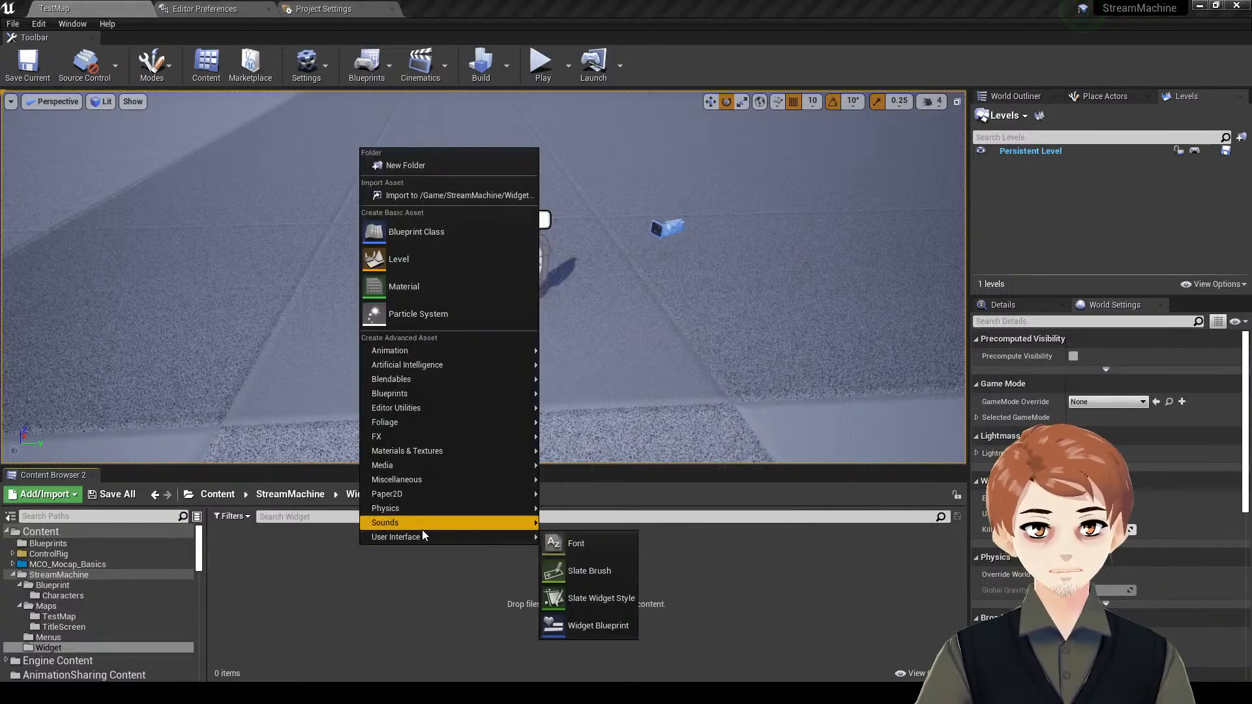
{"action": "left_click", "coordinate": [482, 554]}
- Create a Widget Blueprint named PauseMenuBackground in the Widget folder and open it for editing
{"action": "right_click", "coordinate": [461, 546]}
{"action": "mouse_move", "coordinate": [497, 539]}
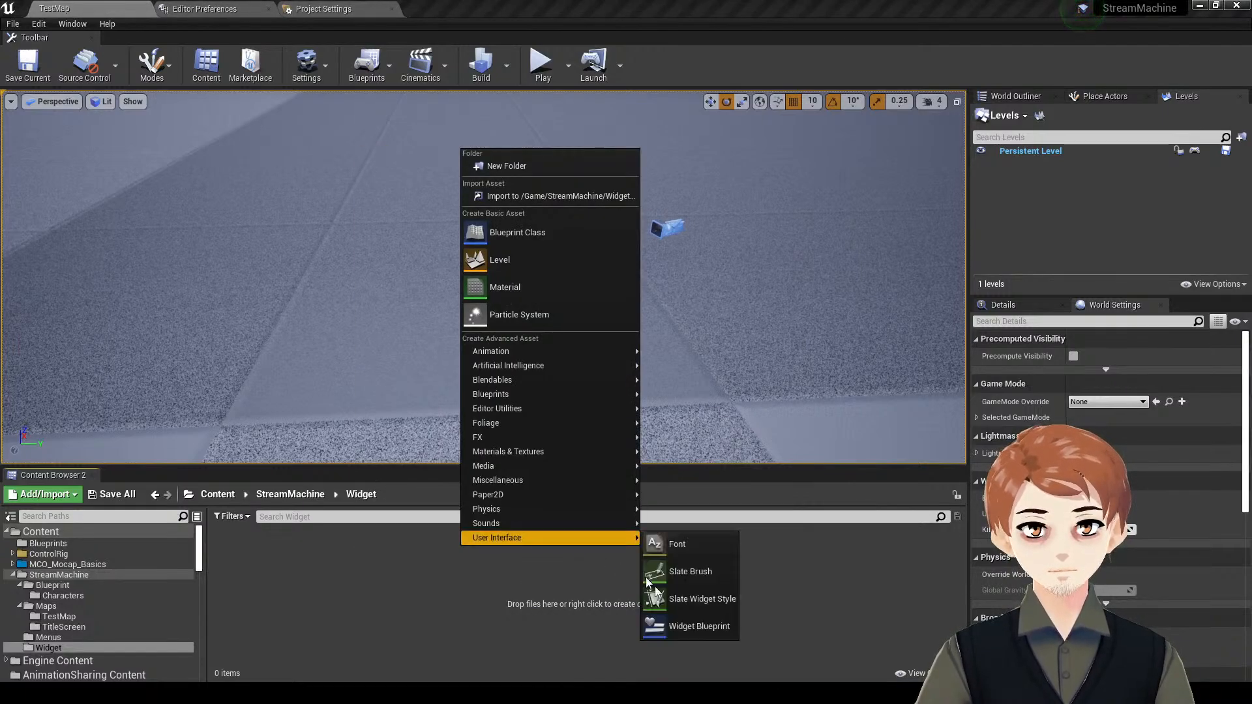
{"action": "left_click", "coordinate": [668, 628]}
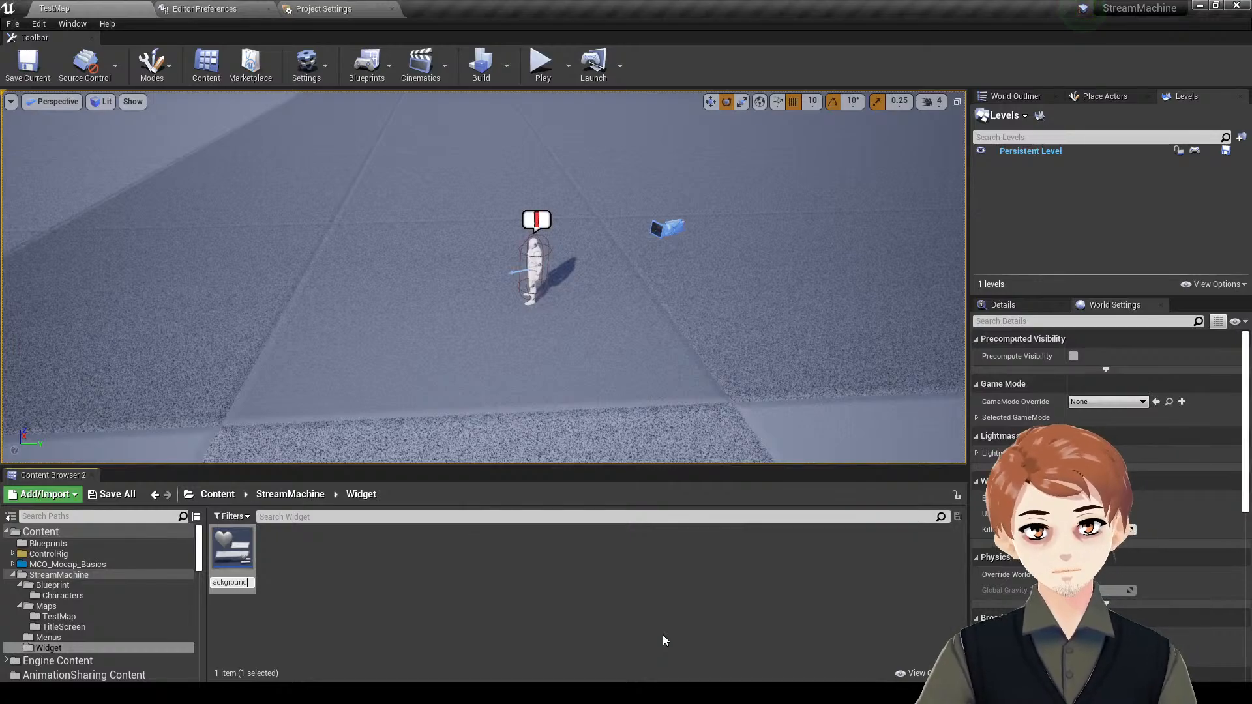
{"action": "double_click", "coordinate": [253, 545]}
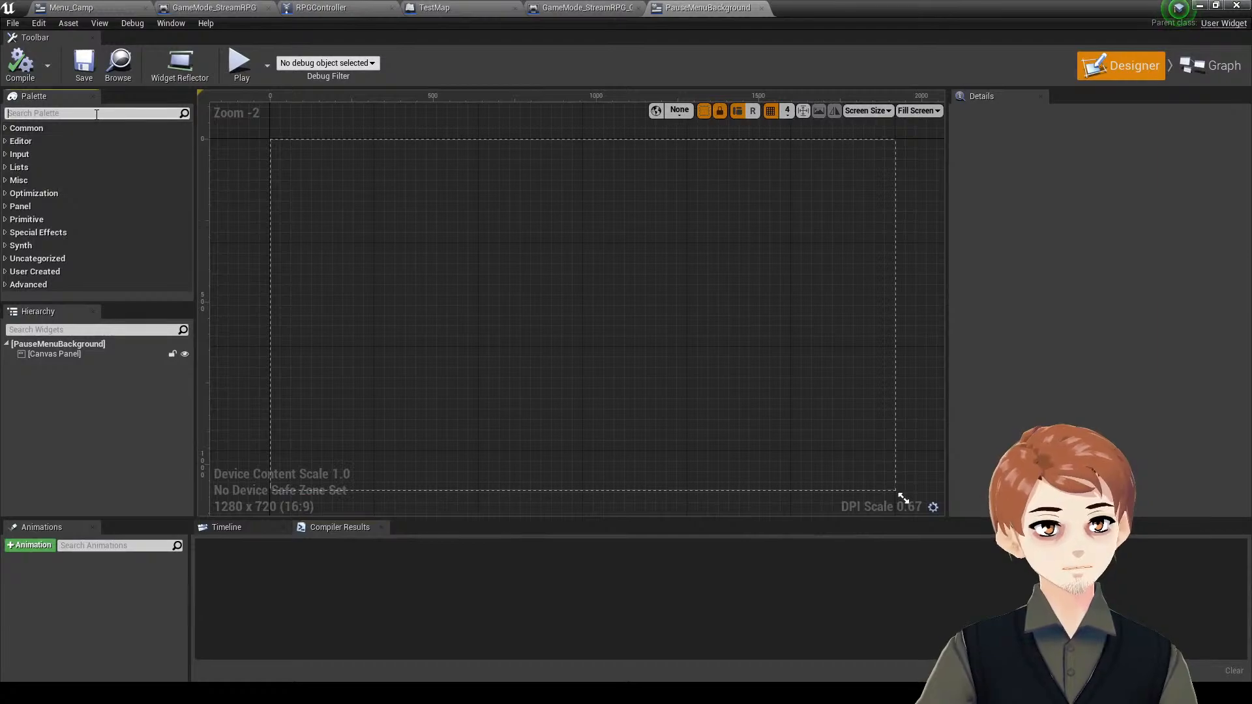
- Add a Background Blur widget to the canvas panel of PauseMenuBackground
{"action": "left_click", "coordinate": [96, 112]}
{"action": "type", "text": "blue"}
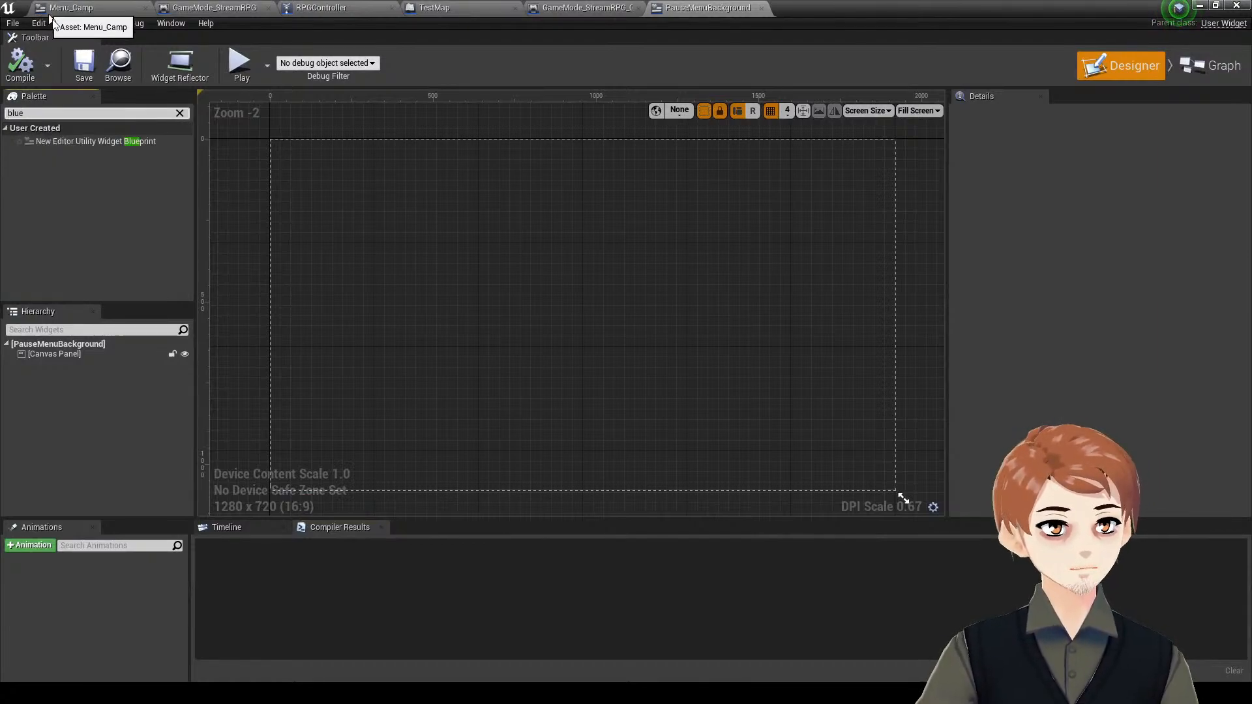
{"action": "key", "text": "BackSpace"}
{"action": "left_click_drag", "start_coordinate": [66, 141], "coordinate": [409, 207]}
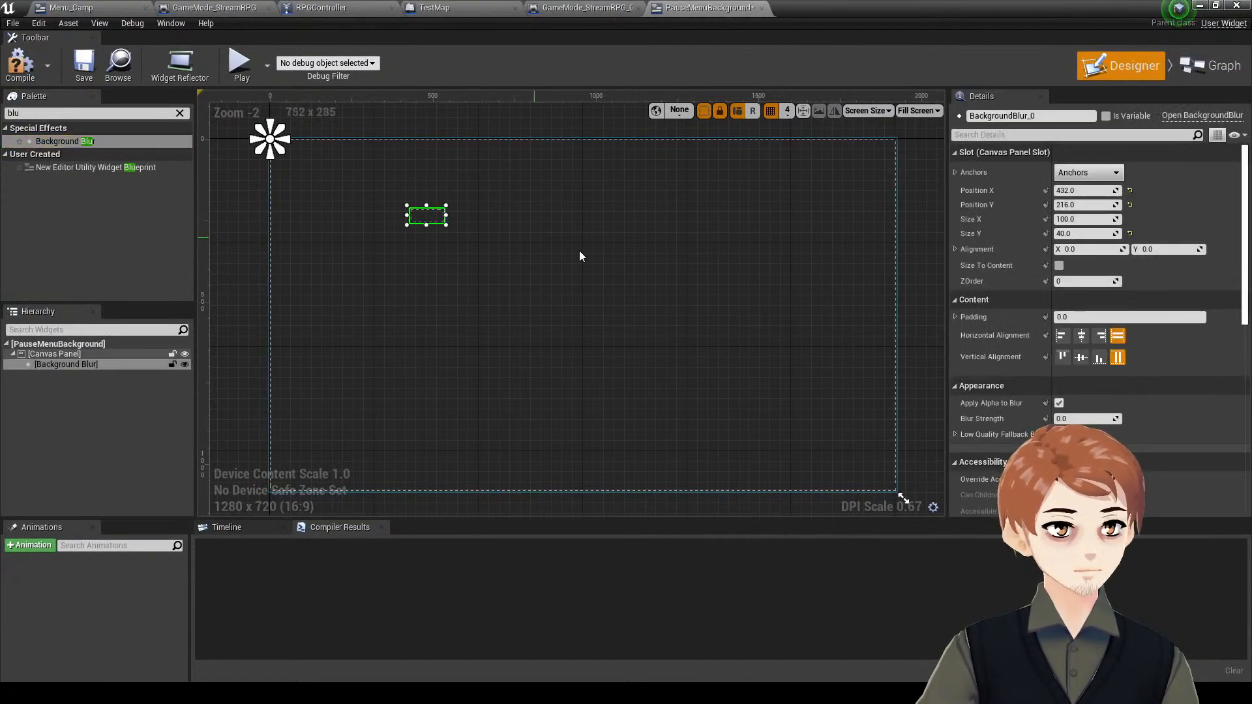
- Anchor the Background Blur to stretch across the whole canvas and set its left, top, right and bottom offsets to 0
{"action": "left_click", "coordinate": [1110, 176]}
{"action": "left_click", "coordinate": [1210, 343]}
{"action": "left_click", "coordinate": [1098, 233]}
{"action": "type", "text": "0"}
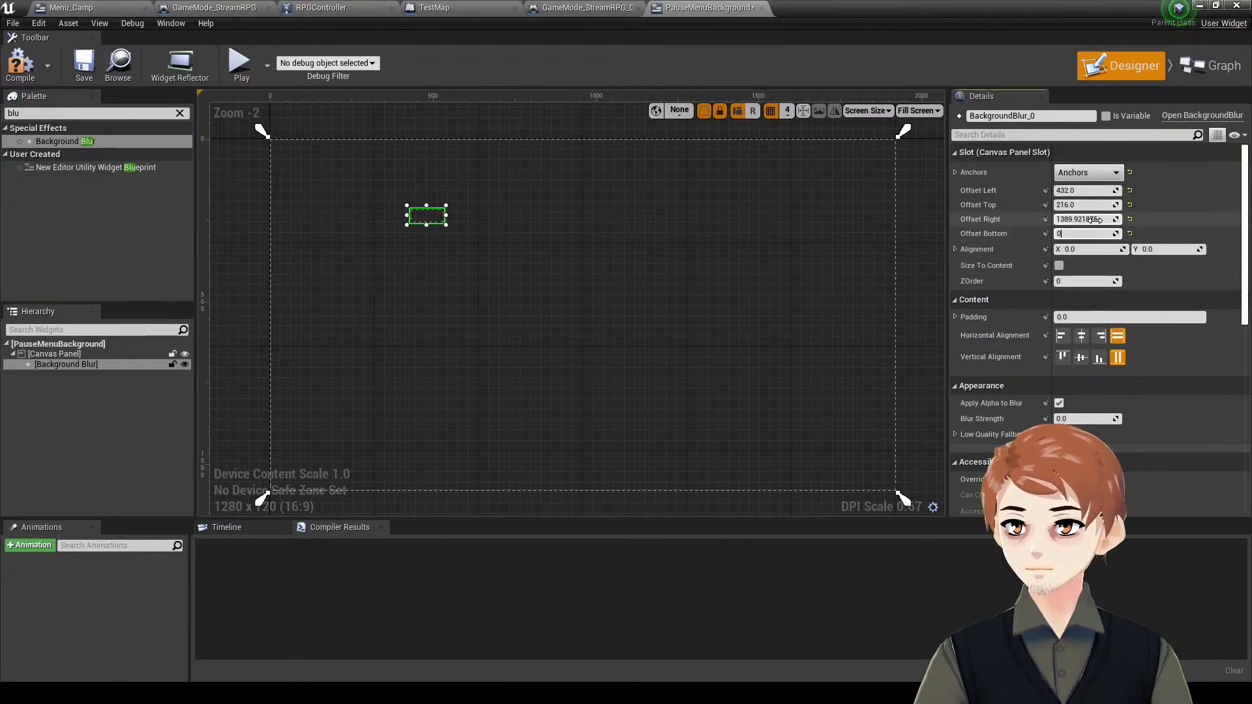
{"action": "key", "text": "shift+Tab"}
{"action": "type", "text": "0"}
{"action": "key", "text": "shift+Tab"}
{"action": "type", "text": "0"}
{"action": "key", "text": "shift+Tab"}
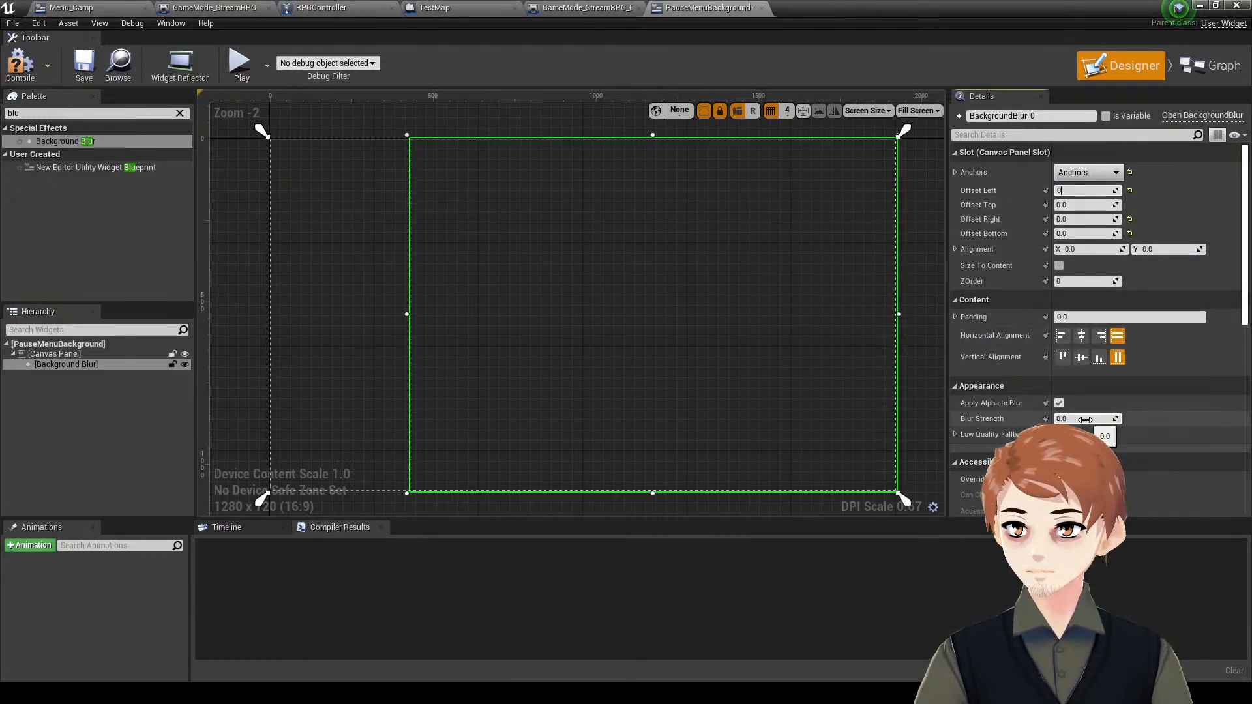
{"action": "type", "text": "0"}
- Set the Background Blur's Blur Strength to 2.0, and compile and save the PauseMenuBackground widget
{"action": "left_click", "coordinate": [1085, 419]}
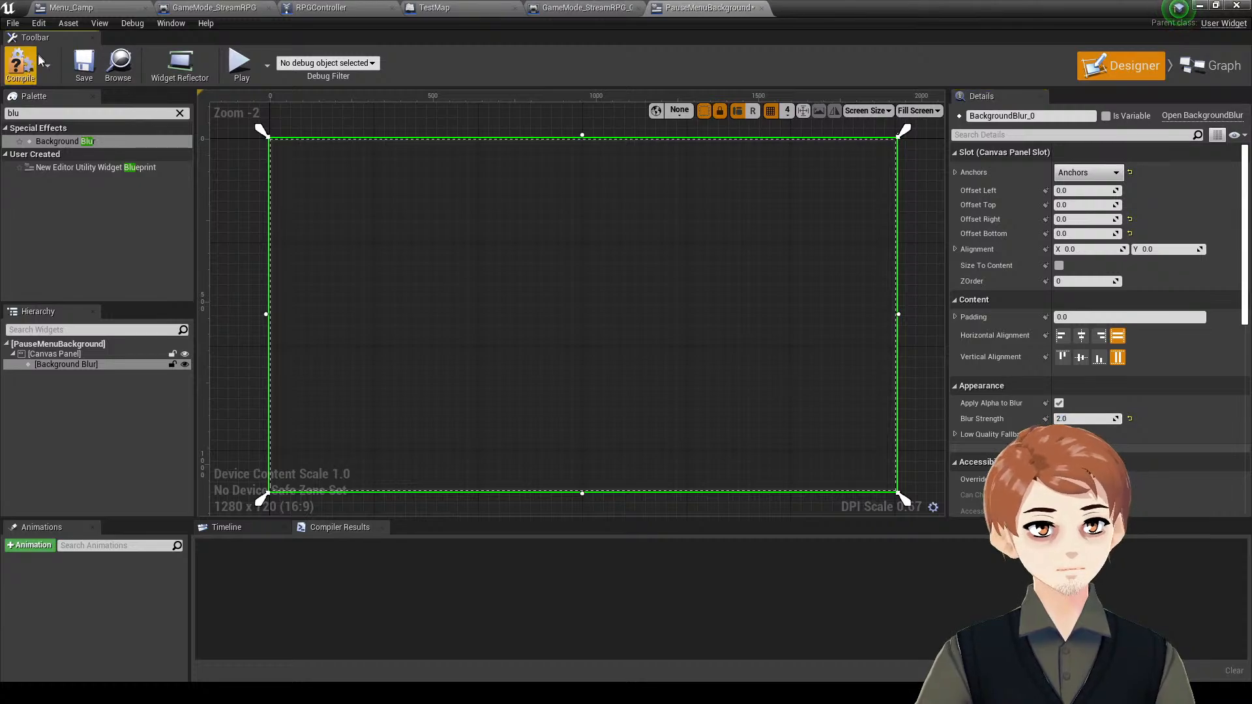
{"action": "left_click", "coordinate": [20, 64]}
{"action": "left_click", "coordinate": [85, 65]}
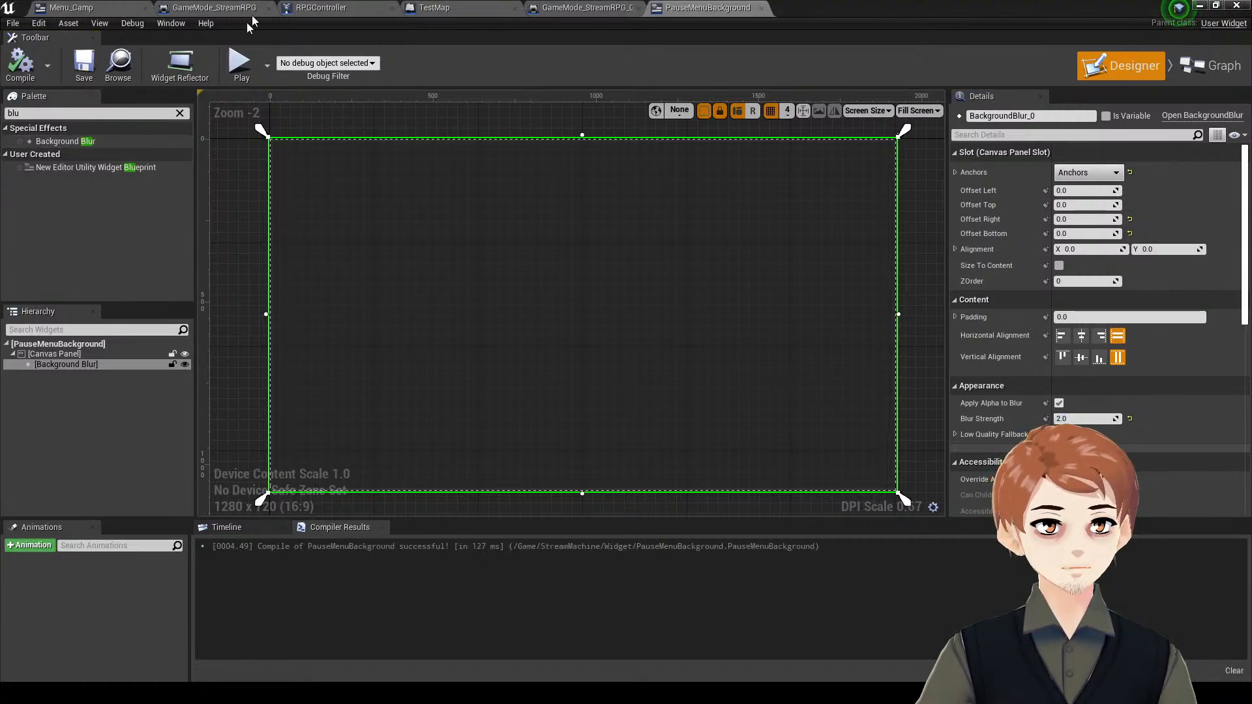
- Set the Pause Menu Background of the gameplay game mode to PauseMenuBackground
{"action": "left_click", "coordinate": [574, 7]}
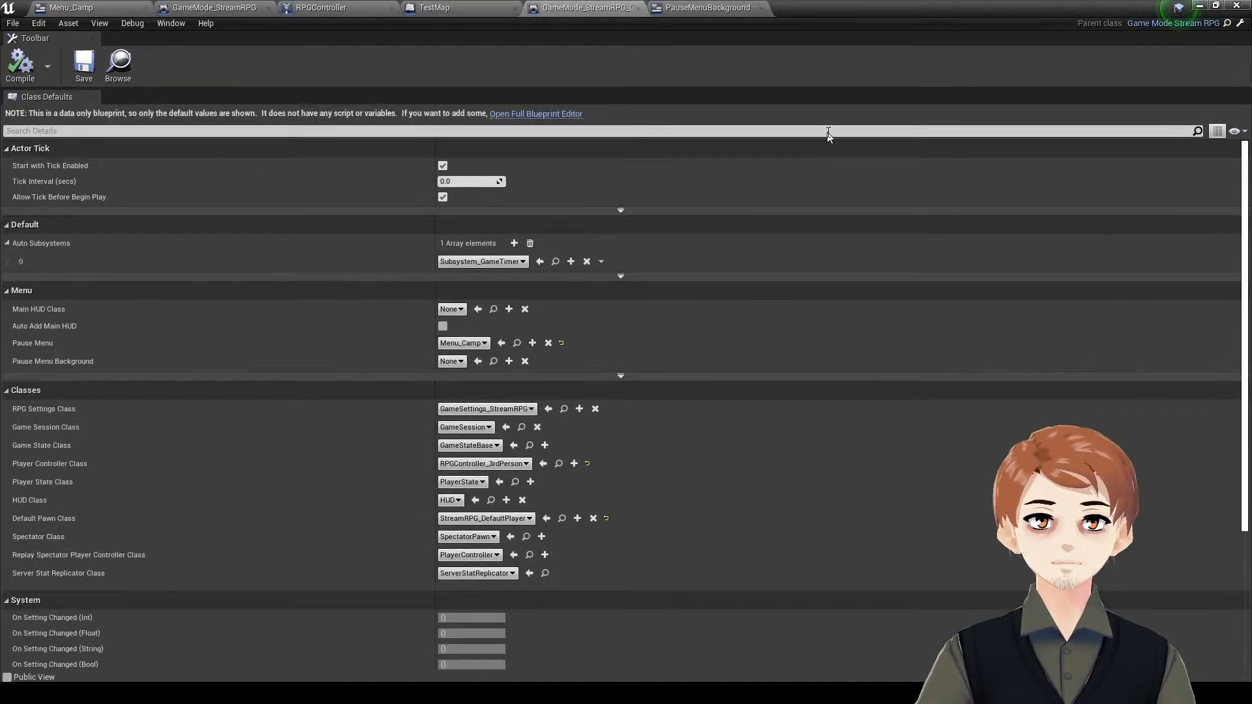
{"action": "left_click", "coordinate": [449, 361]}
{"action": "type", "text": "pause"}
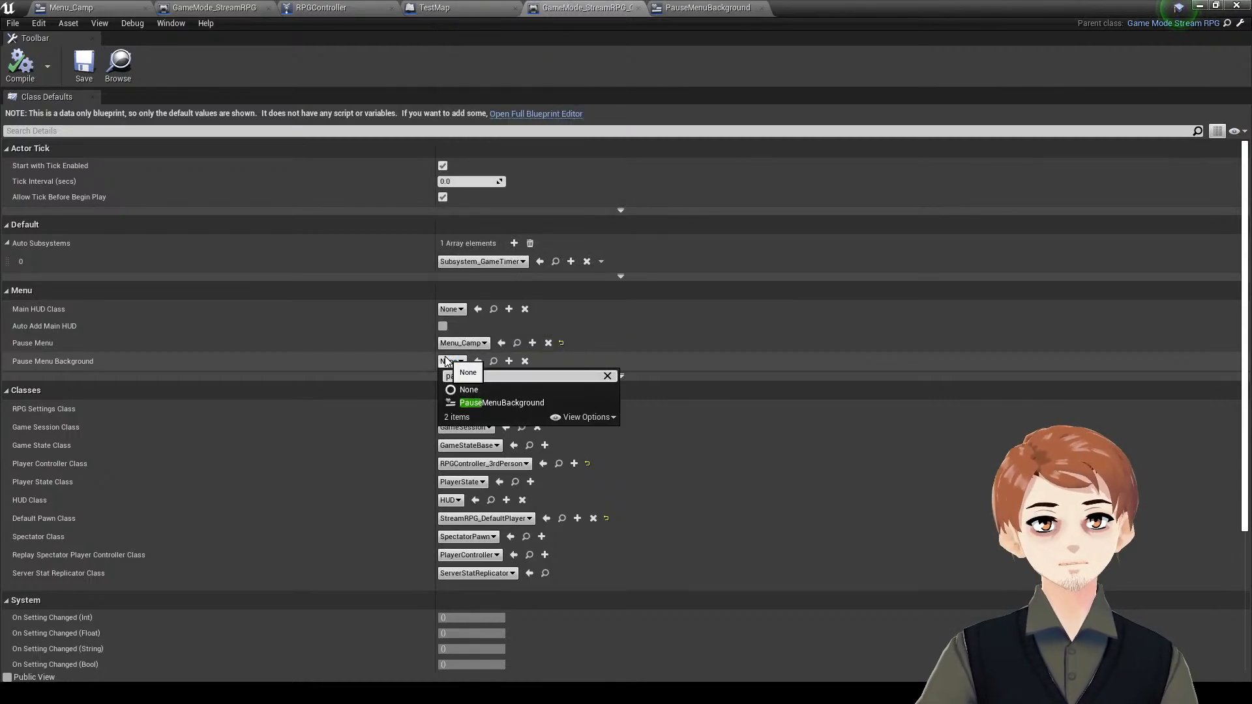
{"action": "left_click", "coordinate": [518, 402]}
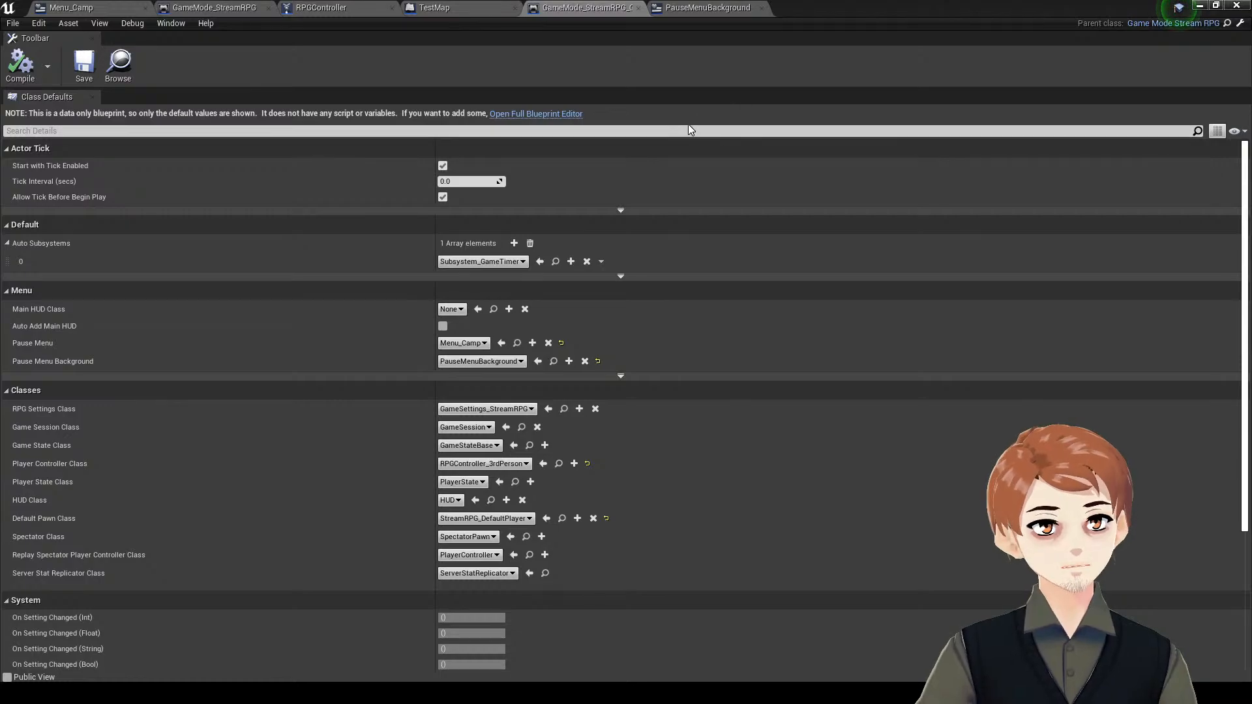
- Compile and save the TestMap level blueprint
{"action": "left_click", "coordinate": [460, 7]}
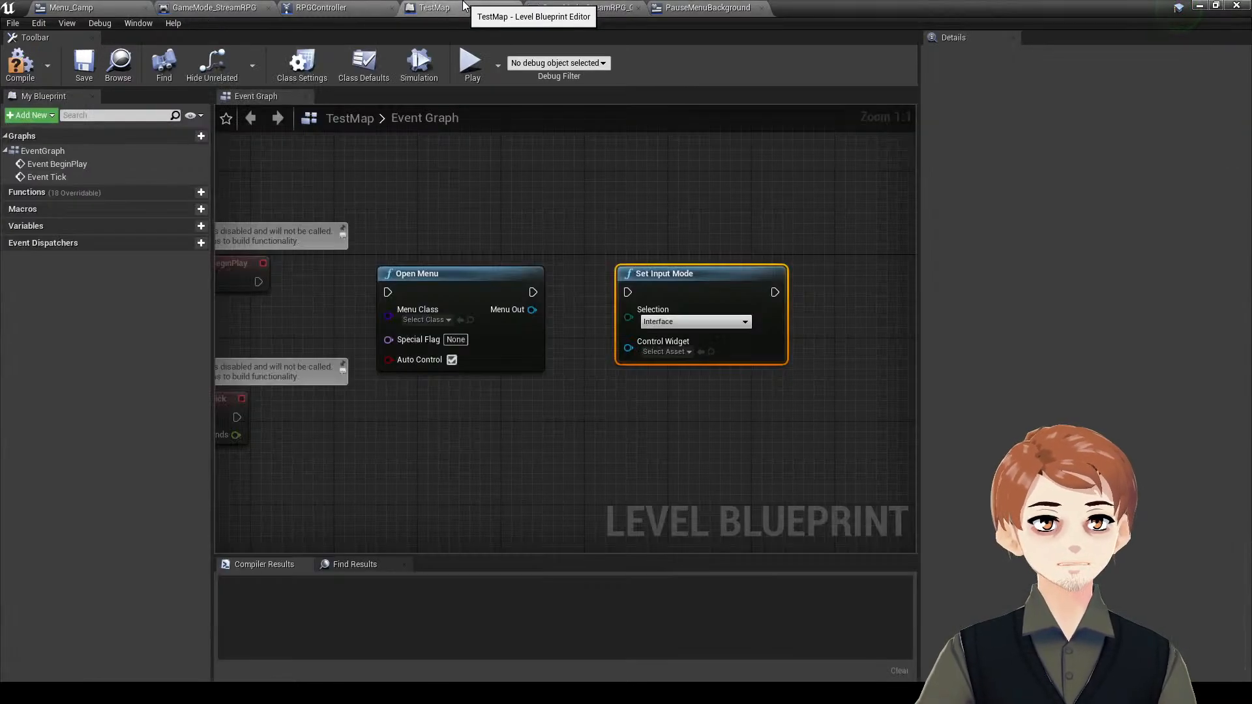
{"action": "left_click", "coordinate": [20, 64]}
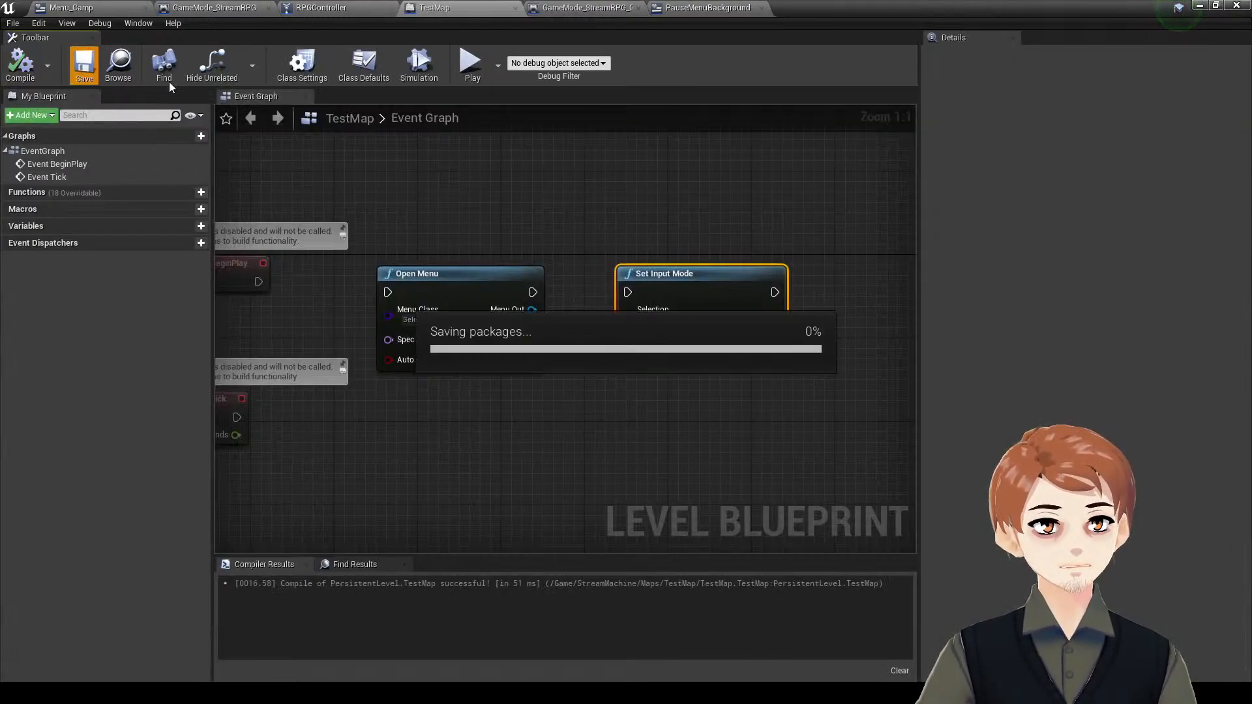
{"action": "left_click", "coordinate": [316, 7]}
{"action": "left_click", "coordinate": [194, 7]}
{"action": "left_click", "coordinate": [111, 8]}
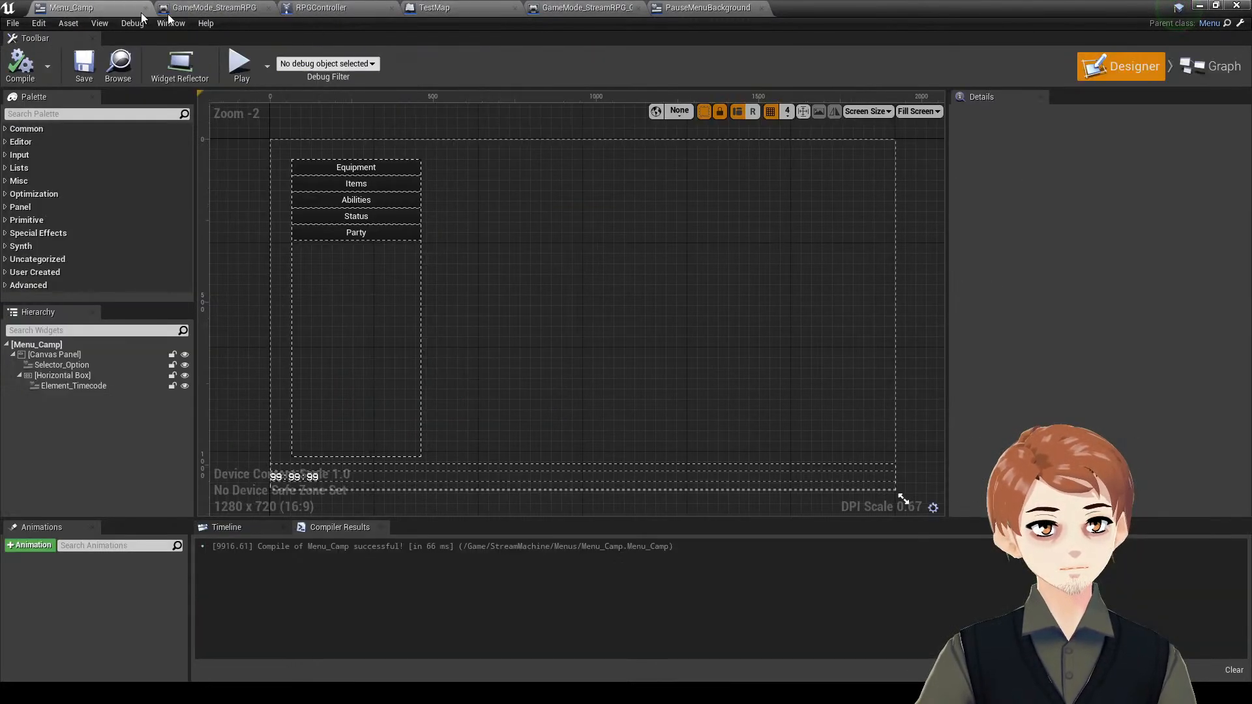
{"action": "left_click", "coordinate": [320, 7]}
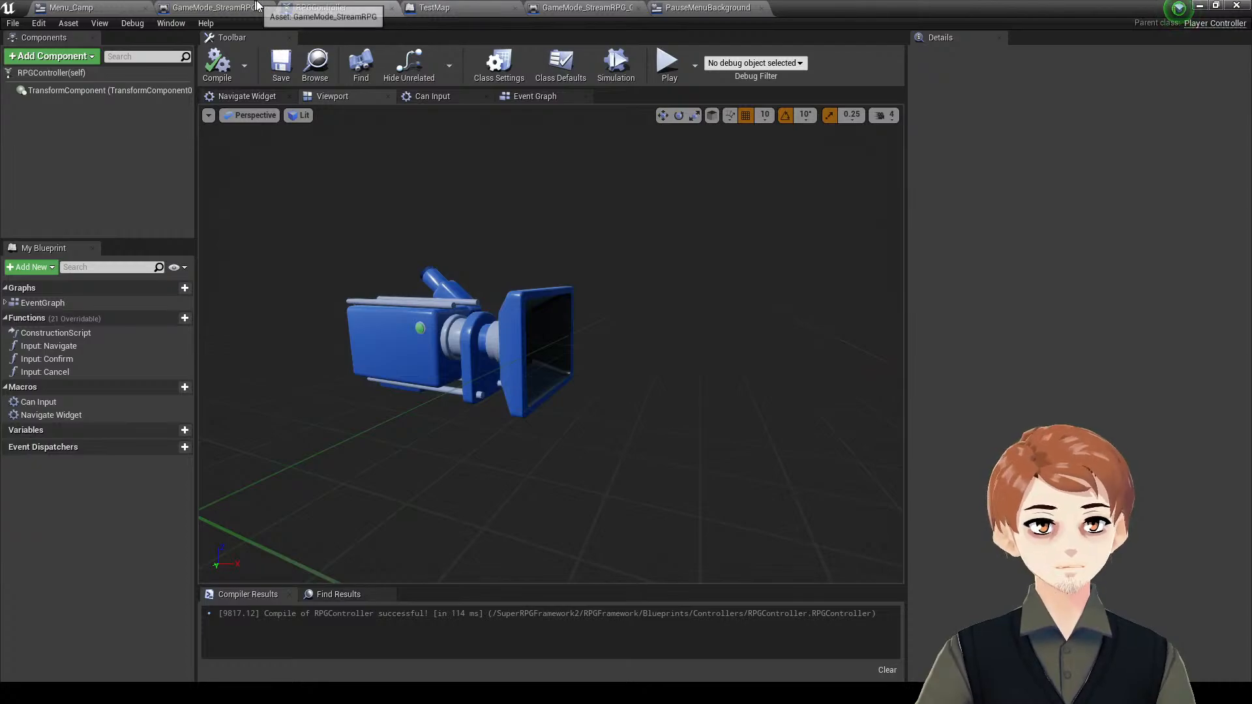
- Open the StreamRPG_DefaultPlayer blueprint from StreamMachine's Blueprint/Characters folder
{"action": "left_click", "coordinate": [1199, 6]}
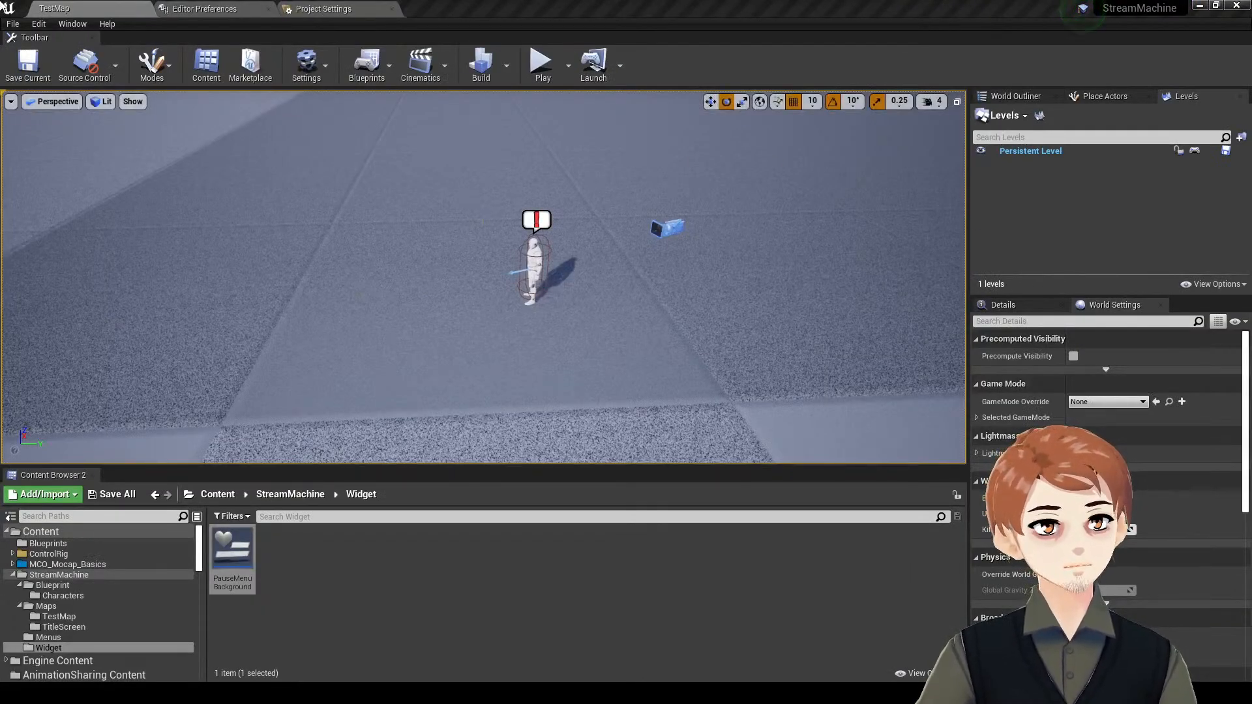
{"action": "left_click", "coordinate": [92, 577]}
{"action": "left_click", "coordinate": [52, 585]}
{"action": "left_click", "coordinate": [62, 596]}
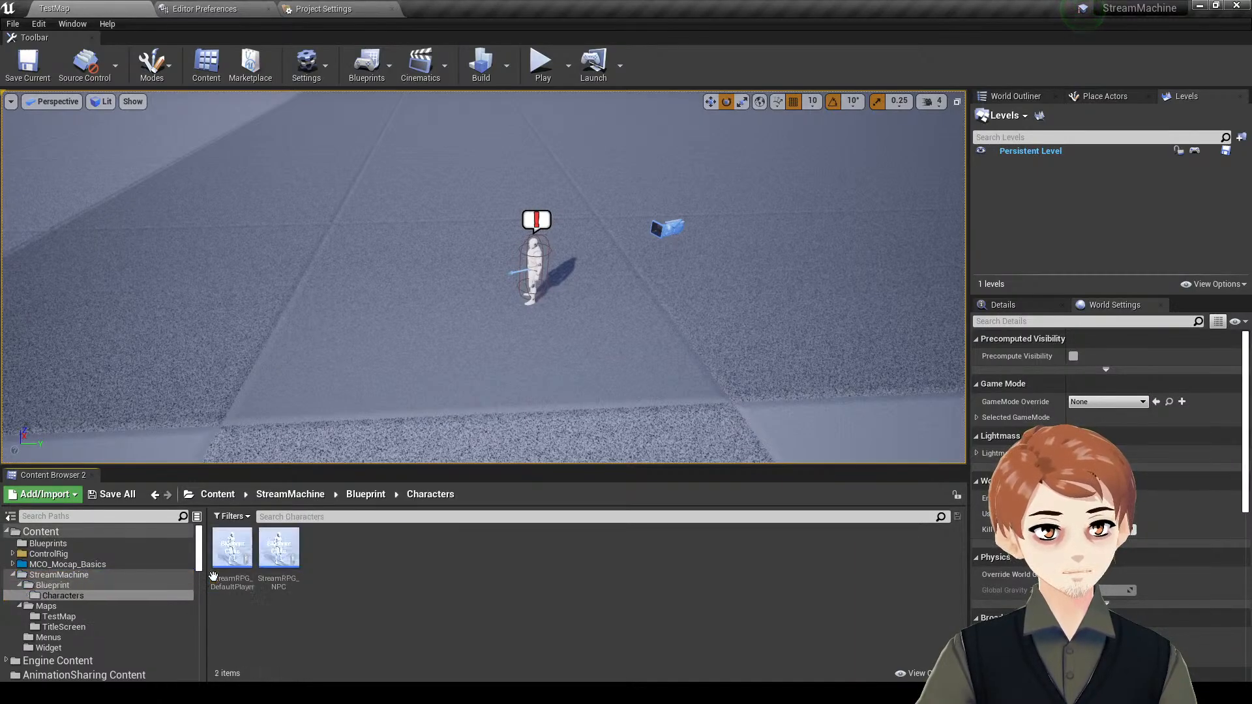
{"action": "double_click", "coordinate": [231, 556]}
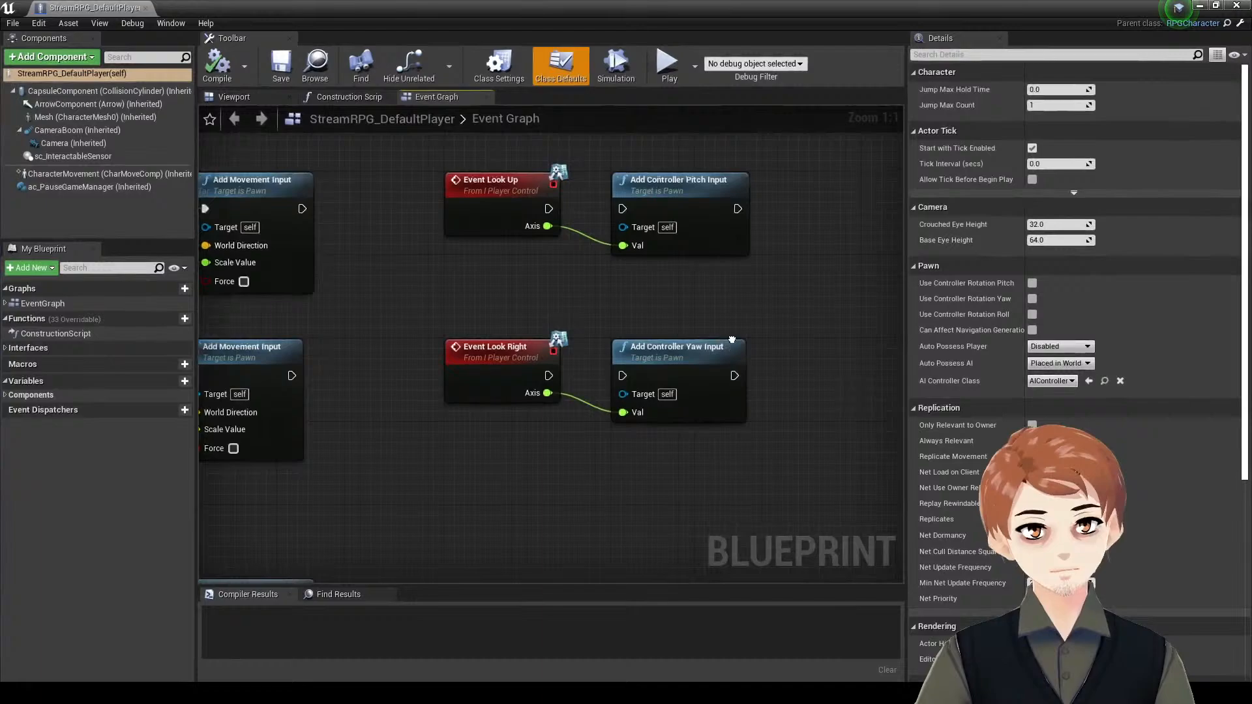
- Add a Tab key event to an empty area of the StreamRPG_DefaultPlayer event graph, below the Look Right nodes
{"action": "right_click_drag", "start_coordinate": [732, 339], "coordinate": [689, 387]}
{"action": "scroll", "coordinate": [678, 378], "scroll_direction": "down", "scroll_amount": 2}
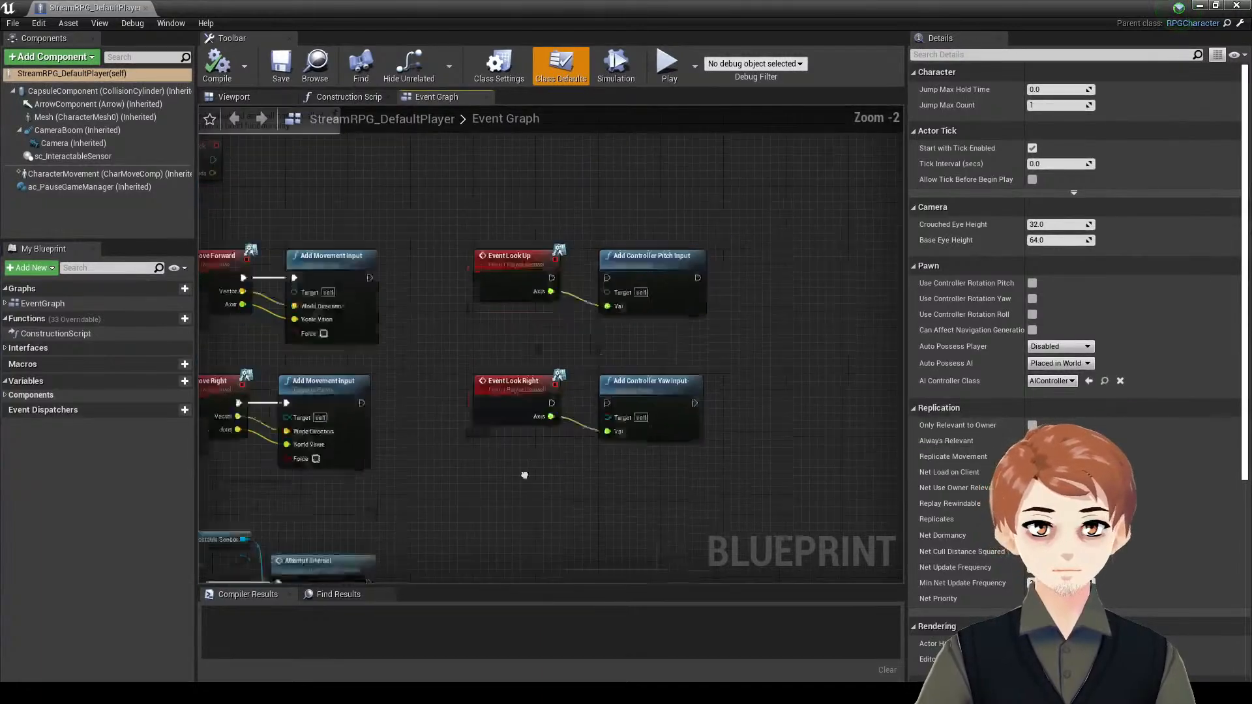
{"action": "right_click_drag", "start_coordinate": [470, 530], "coordinate": [599, 339]}
{"action": "scroll", "coordinate": [630, 331], "scroll_direction": "up", "scroll_amount": 2}
{"action": "right_click", "coordinate": [614, 339]}
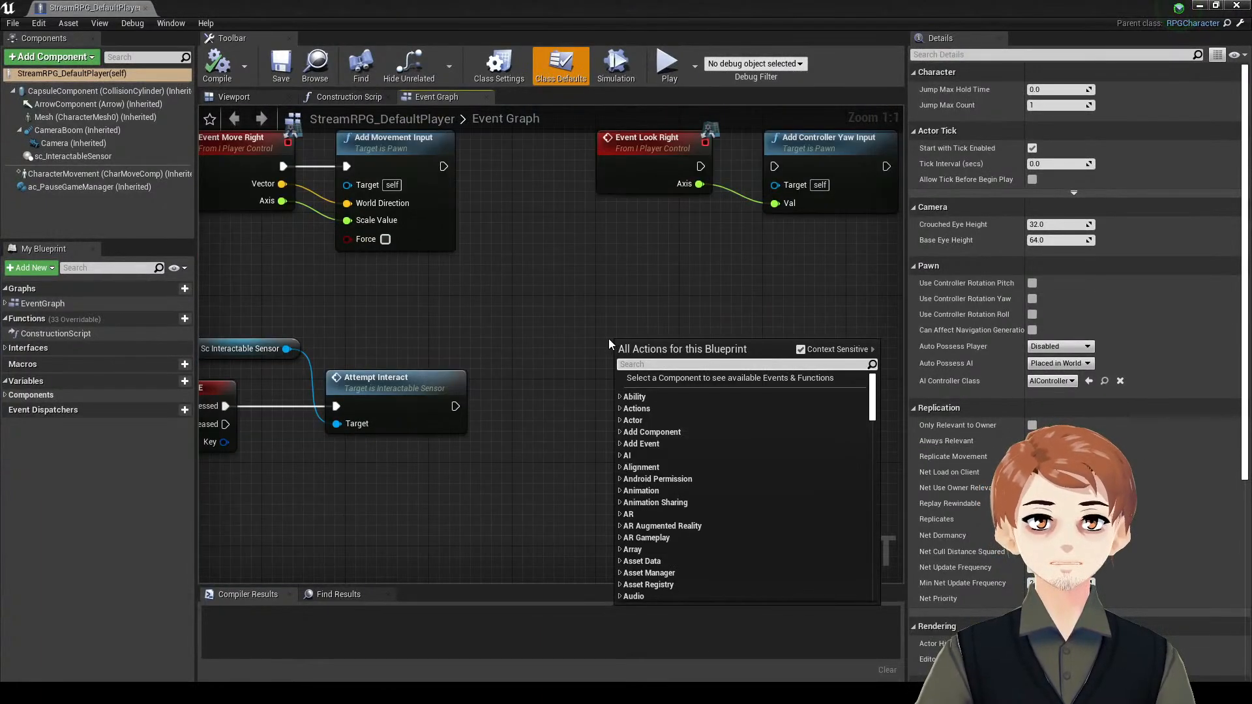
{"action": "type", "text": "tab"}
{"action": "key", "text": "Return"}
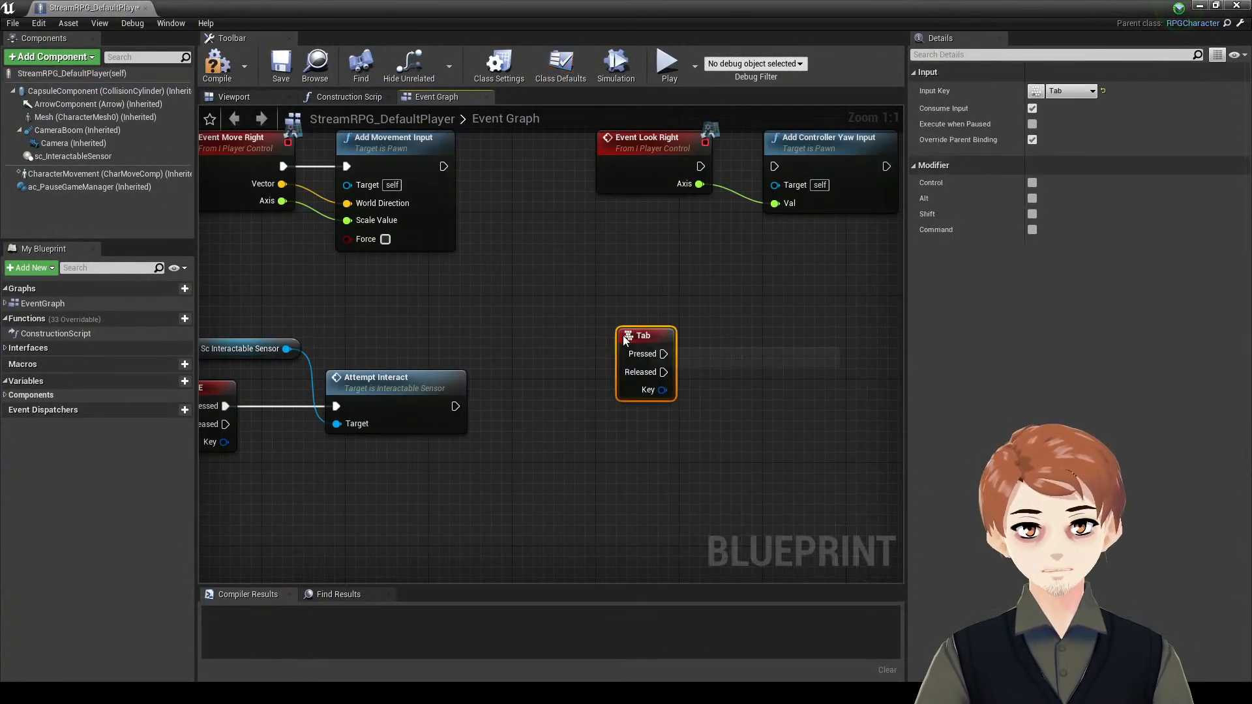
- Add a Get RPG Subsystem node and place it just above the Tab key event
{"action": "right_click_drag", "start_coordinate": [669, 321], "coordinate": [519, 337]}
{"action": "left_click_drag", "start_coordinate": [494, 339], "coordinate": [449, 275]}
{"action": "type", "text": "get"}
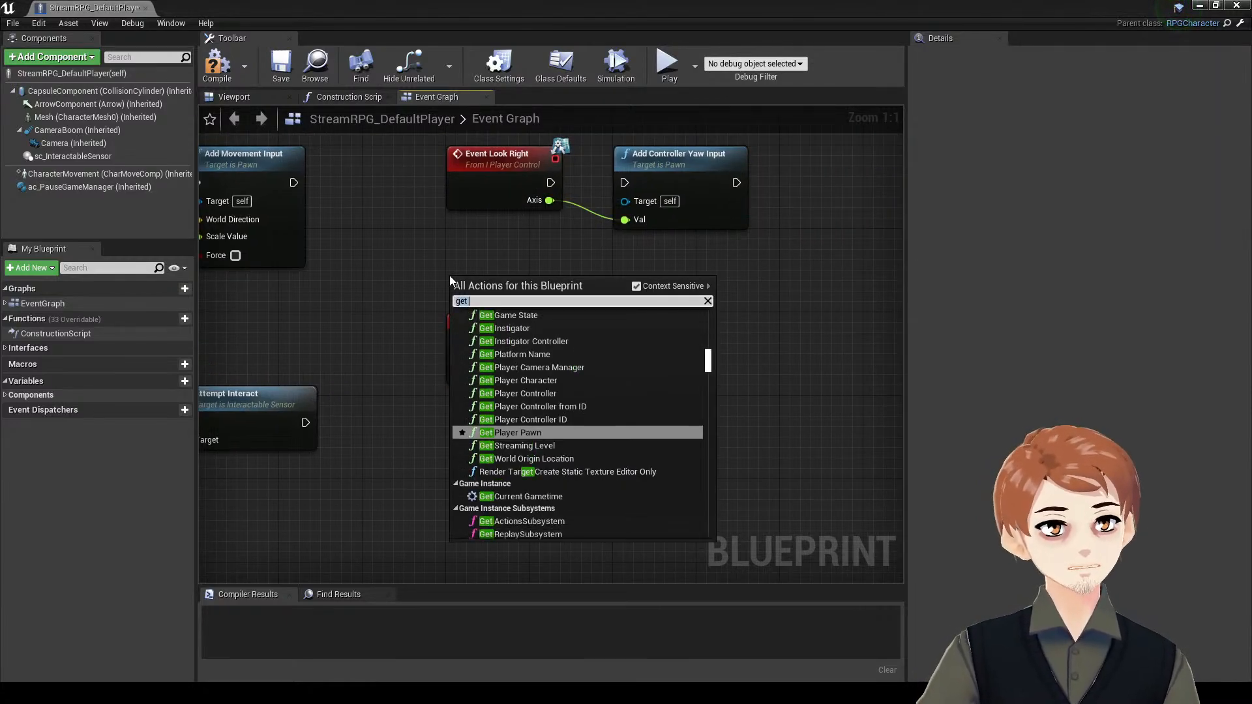
{"action": "key", "text": "BackSpace"}
{"action": "key", "text": "BackSpace"}
{"action": "key", "text": "BackSpace"}
{"action": "type", "text": "subsystem"}
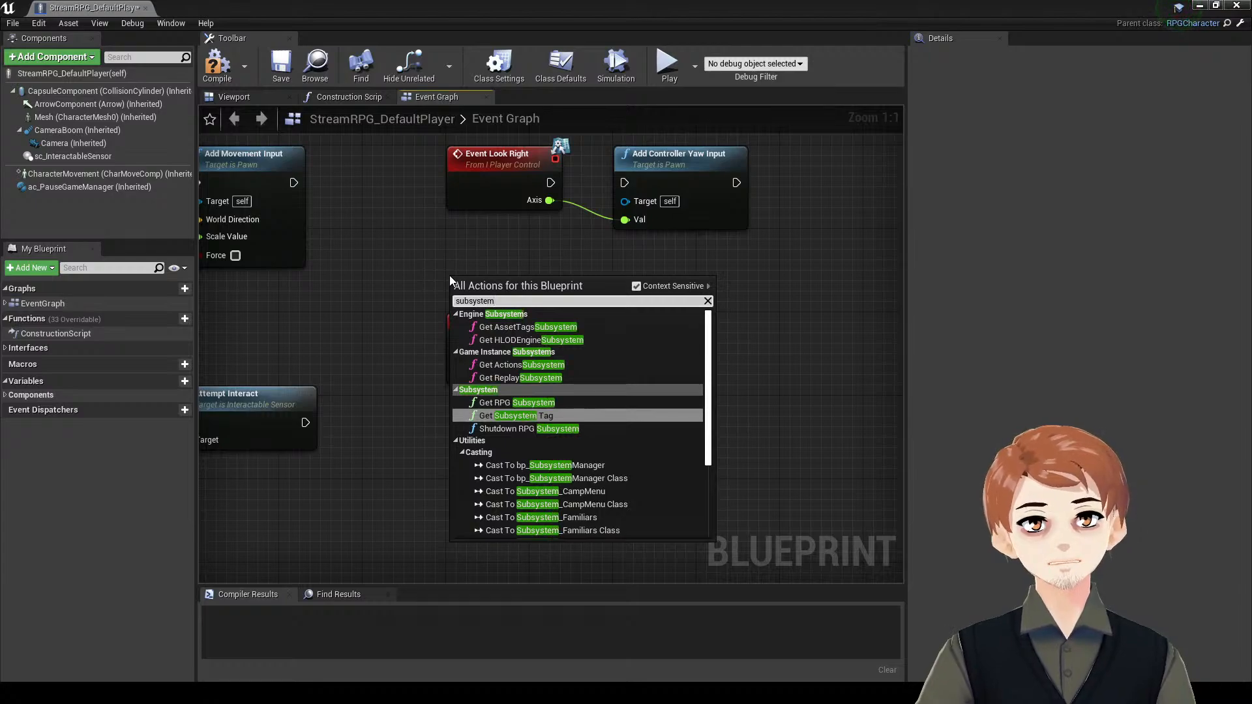
{"action": "key", "text": "Up"}
{"action": "key", "text": "Return"}
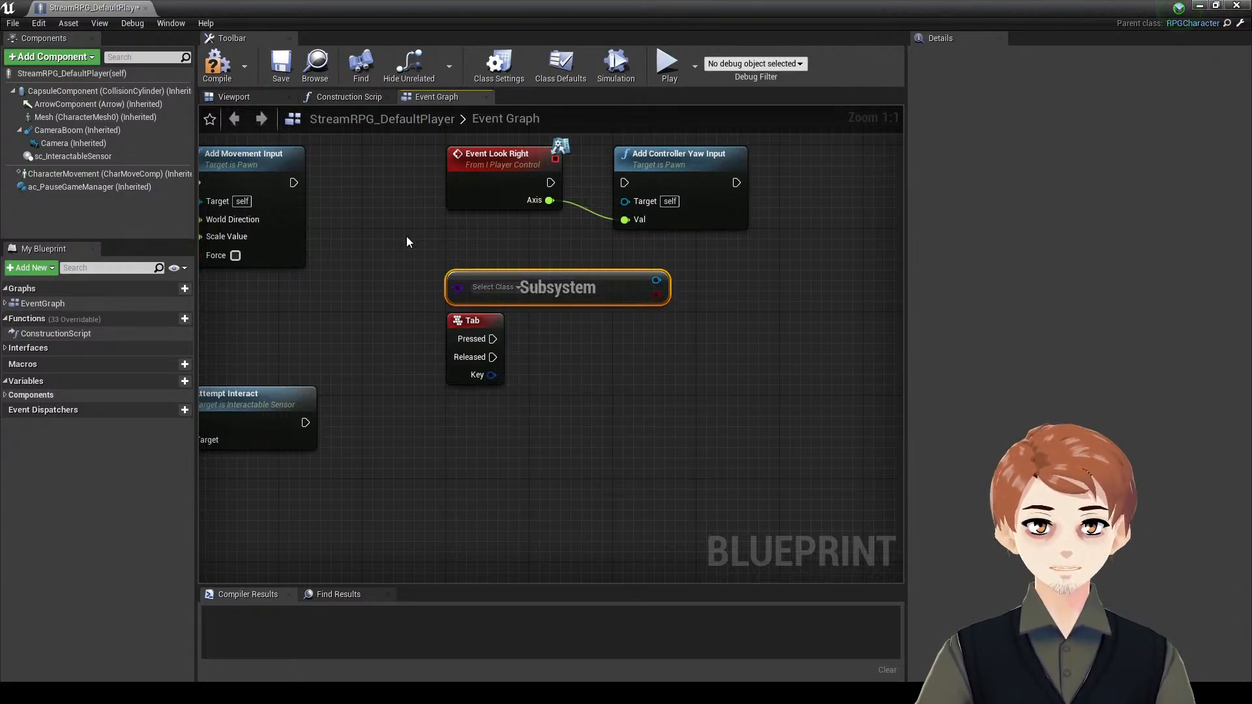
{"action": "mouse_move", "coordinate": [568, 287]}
{"action": "left_mouse_down"}
{"action": "mouse_move", "coordinate": [506, 271]}
{"action": "mouse_move", "coordinate": [569, 277]}
{"action": "left_mouse_up"}
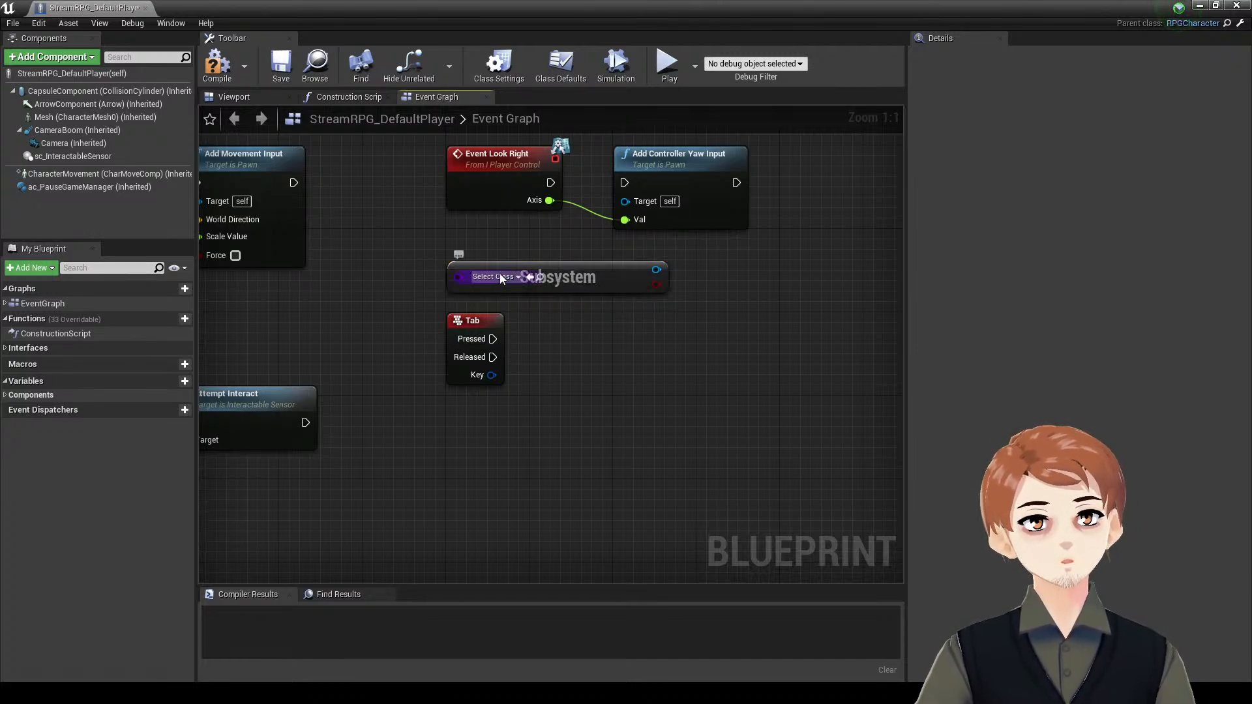
- Set the class of the Get RPG Subsystem node to Subsystem_CampMenu
{"action": "left_click", "coordinate": [501, 277]}
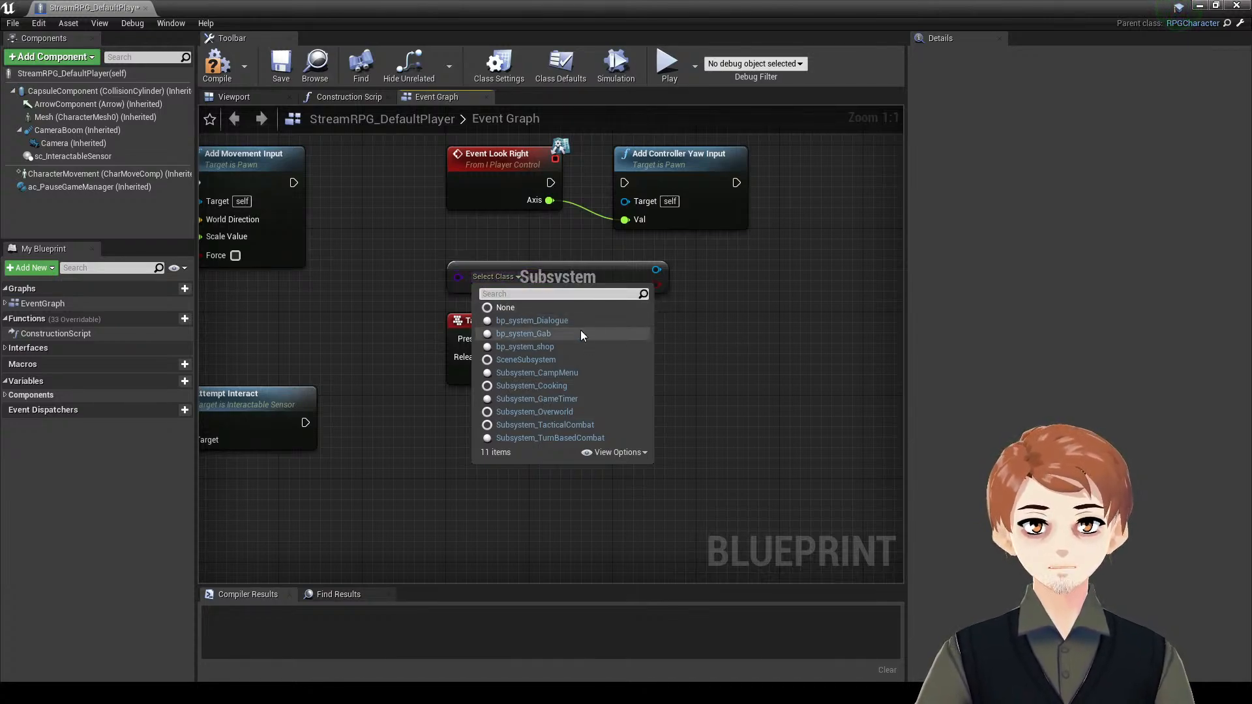
{"action": "left_click", "coordinate": [582, 361]}
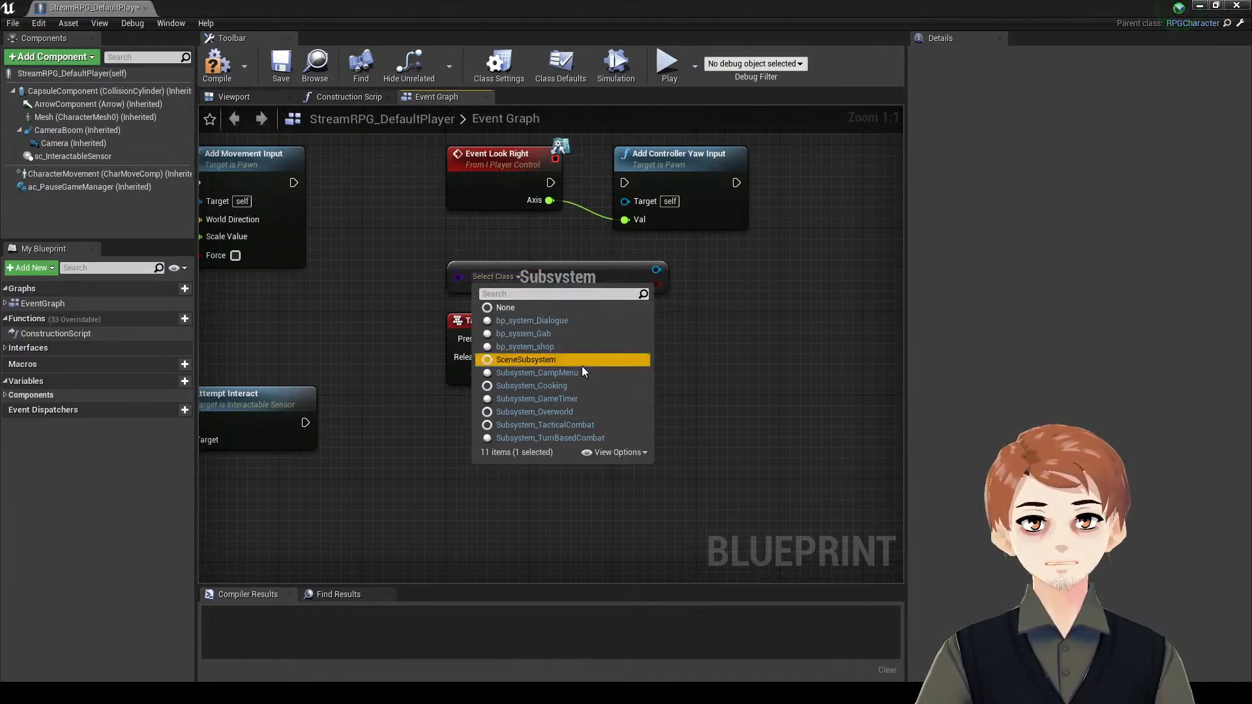
{"action": "left_click", "coordinate": [516, 278]}
{"action": "left_click", "coordinate": [571, 371]}
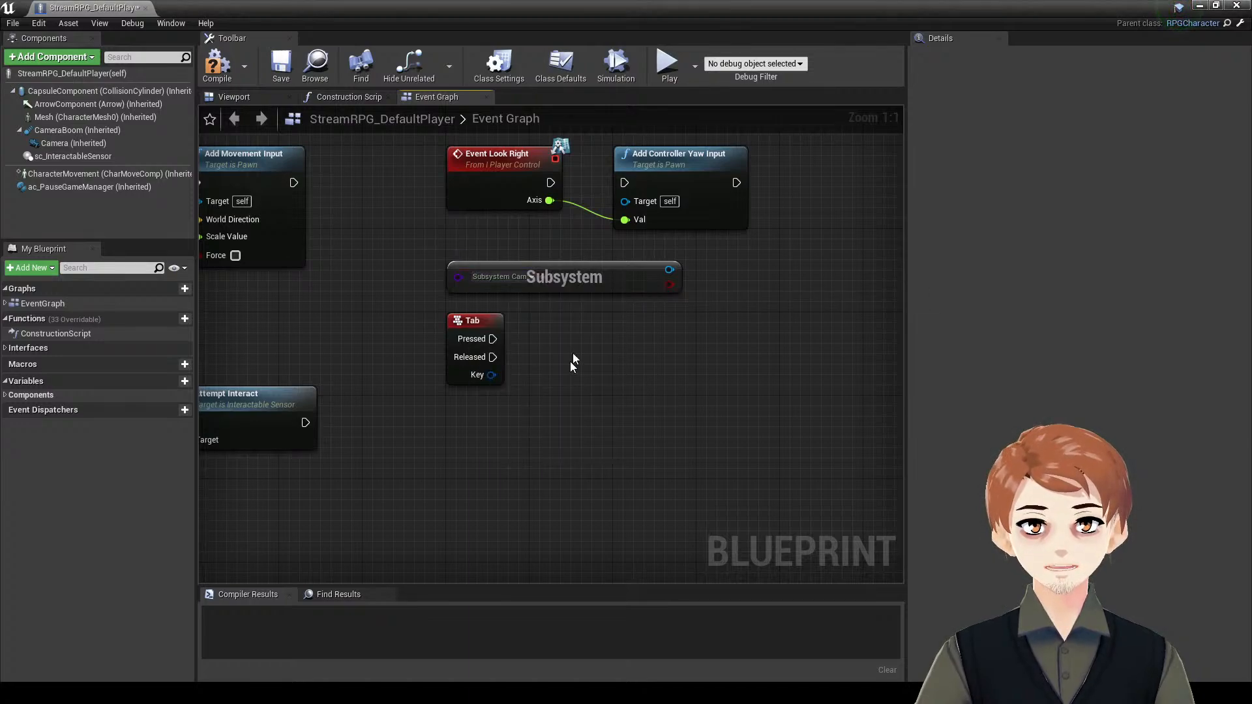
- Shift the Subsystem node over and add a Cast To Subsystem_CampMenu node from its object output
{"action": "left_click_drag", "start_coordinate": [593, 265], "coordinate": [661, 279]}
{"action": "type", "text": "cast"}
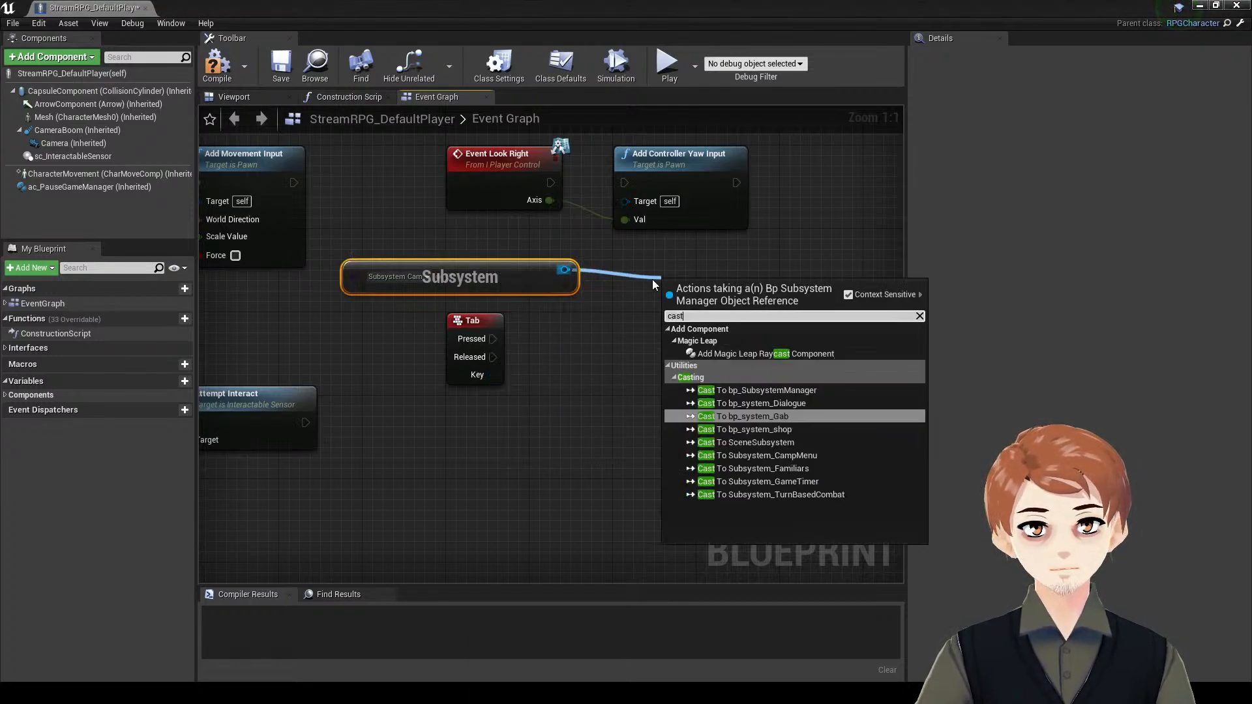
{"action": "type", "text": " camp"}
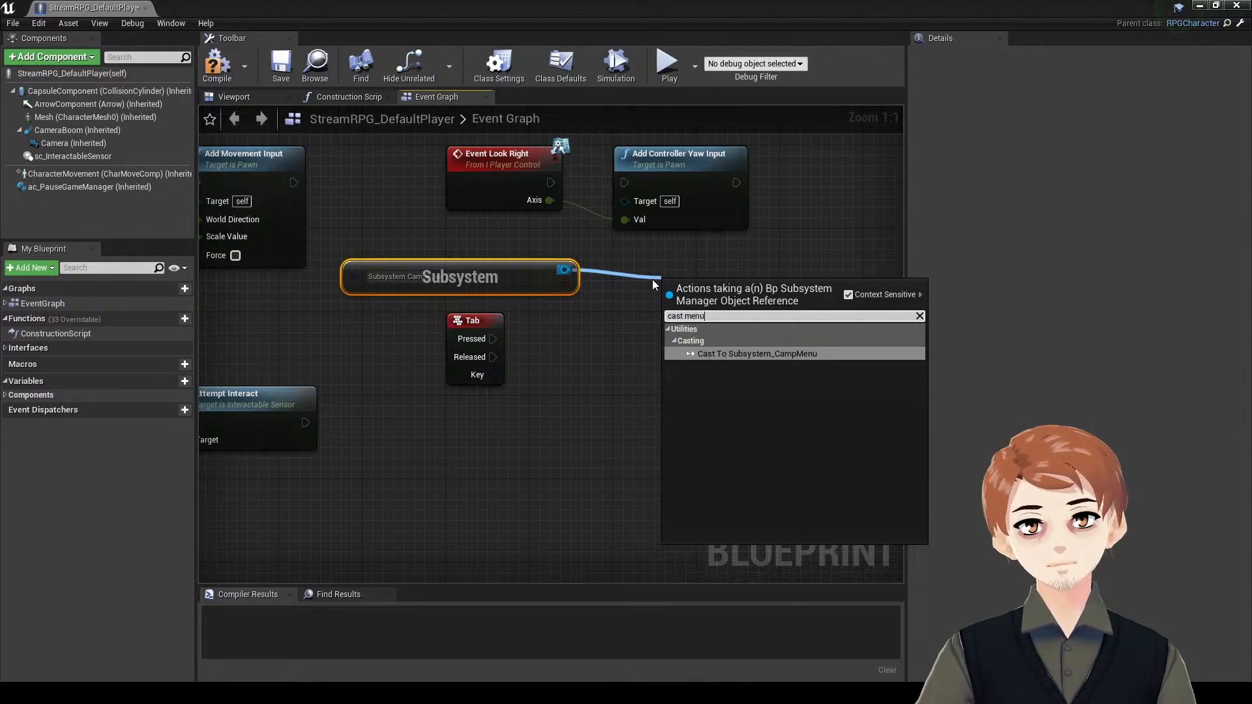
{"action": "key", "text": "Return"}
{"action": "left_click_drag", "start_coordinate": [675, 293], "coordinate": [717, 262]}
{"action": "left_click", "coordinate": [631, 320]}
{"action": "right_click_drag", "start_coordinate": [631, 320], "coordinate": [596, 324]}
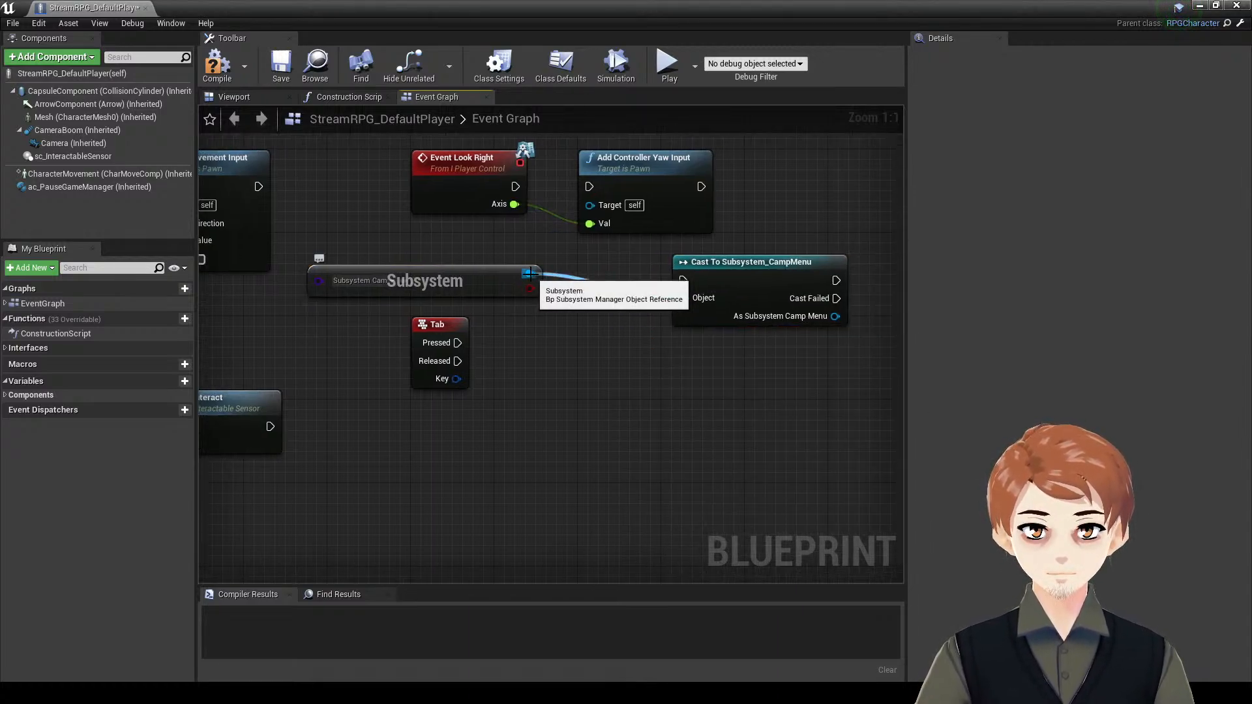
{"action": "left_click_drag", "start_coordinate": [529, 274], "coordinate": [561, 339]}
{"action": "type", "text": "s"}
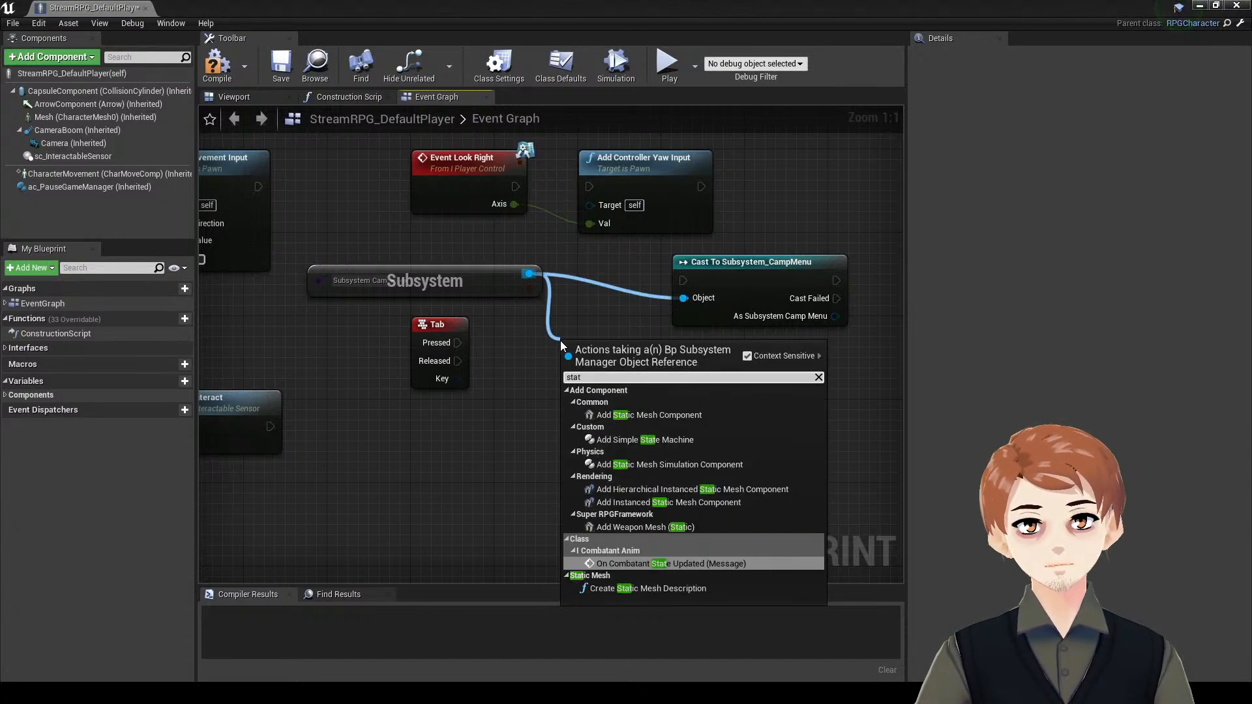
{"action": "type", "text": "tat"}
{"action": "left_click", "coordinate": [551, 334]}
{"action": "left_click_drag", "start_coordinate": [444, 275], "coordinate": [552, 257]}
- Add a Get RPG Game Mode node to the empty area below the Tab key event
{"action": "right_click_drag", "start_coordinate": [499, 430], "coordinate": [484, 401]}
{"action": "right_click", "coordinate": [483, 400]}
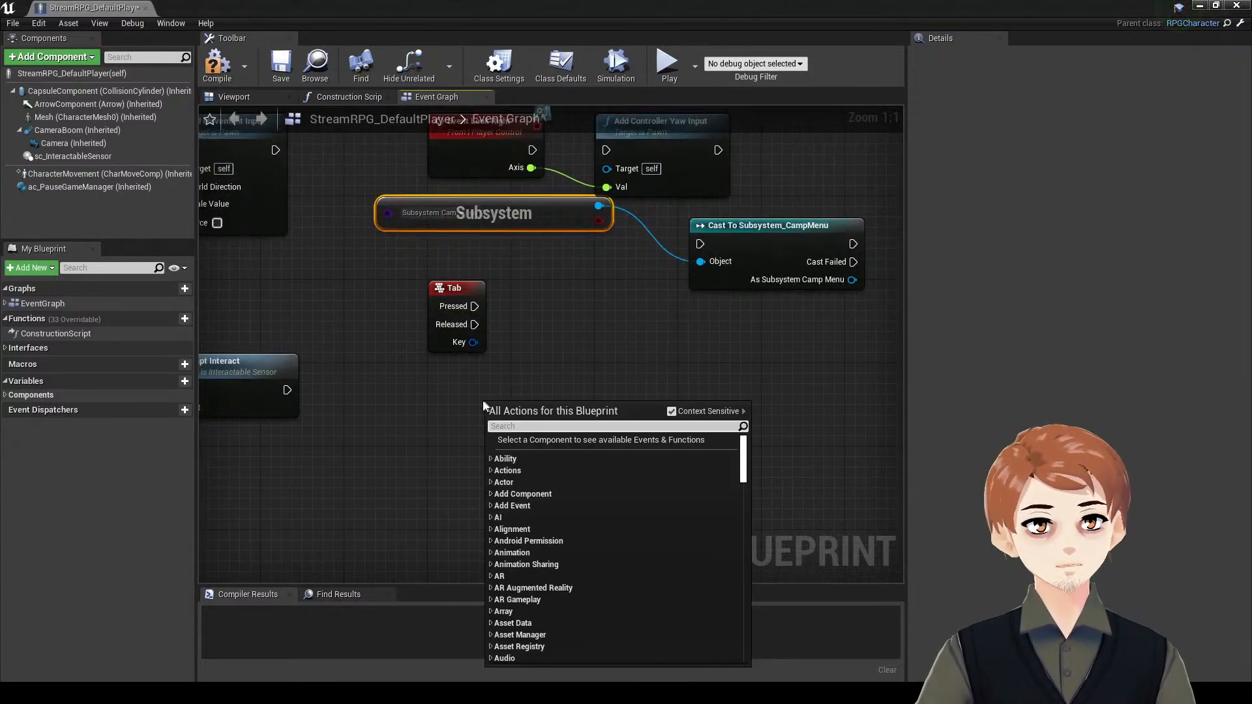
{"action": "type", "text": "get rp"}
{"action": "type", "text": "g m"}
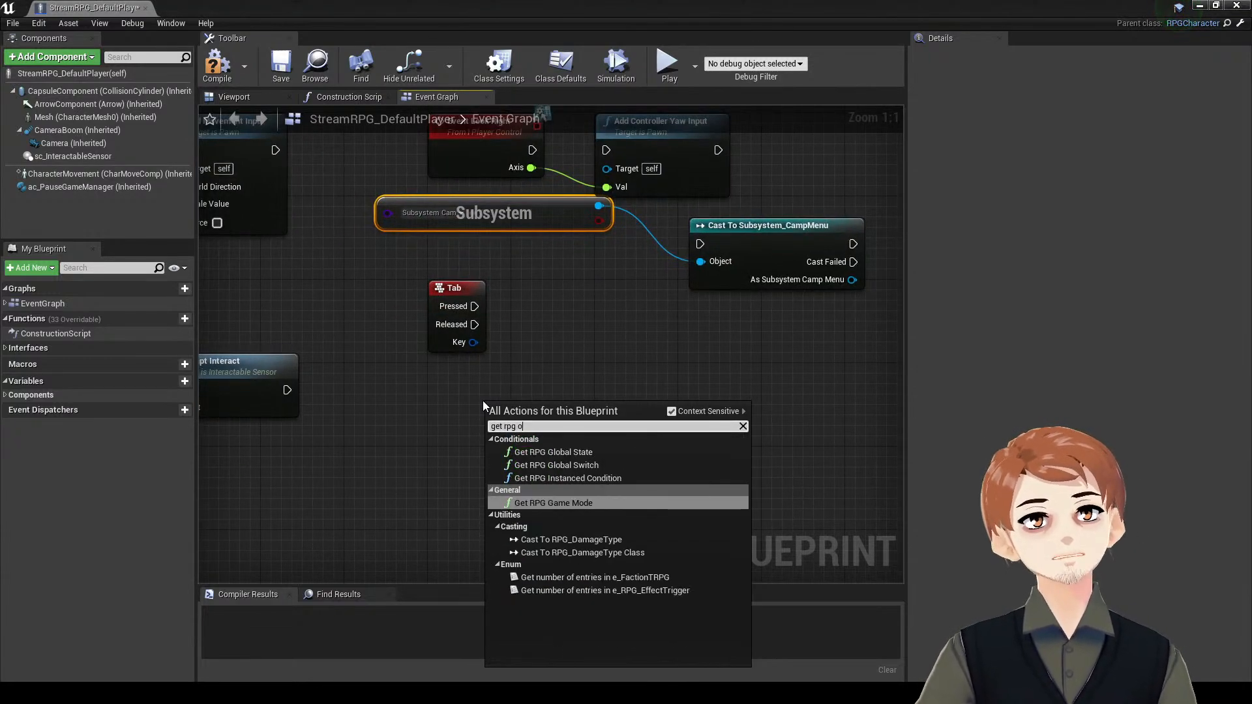
{"action": "key", "text": "Return"}
- Add a Generate Gameplay Subsystem node from the Game Mode output and run it from the Tab event's Pressed output
{"action": "left_click_drag", "start_coordinate": [552, 414], "coordinate": [553, 366]}
{"action": "type", "text": "subsys"}
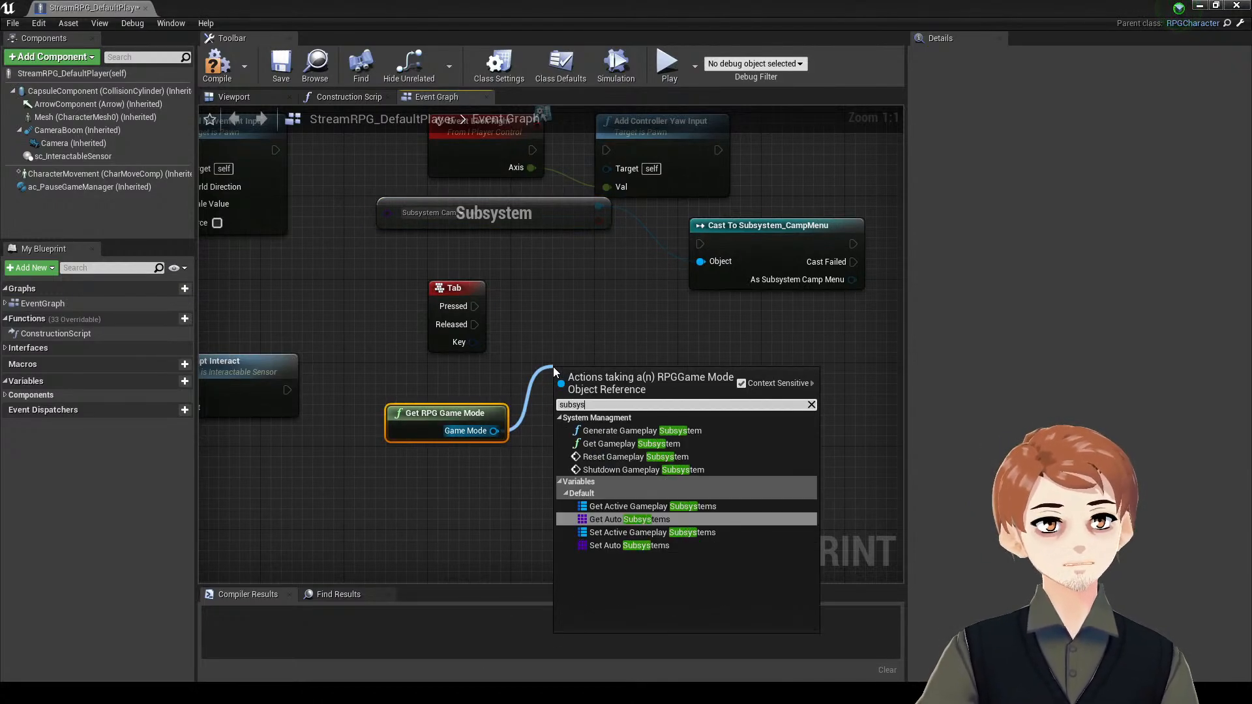
{"action": "key", "text": "Up"}
{"action": "key", "text": "Up"}
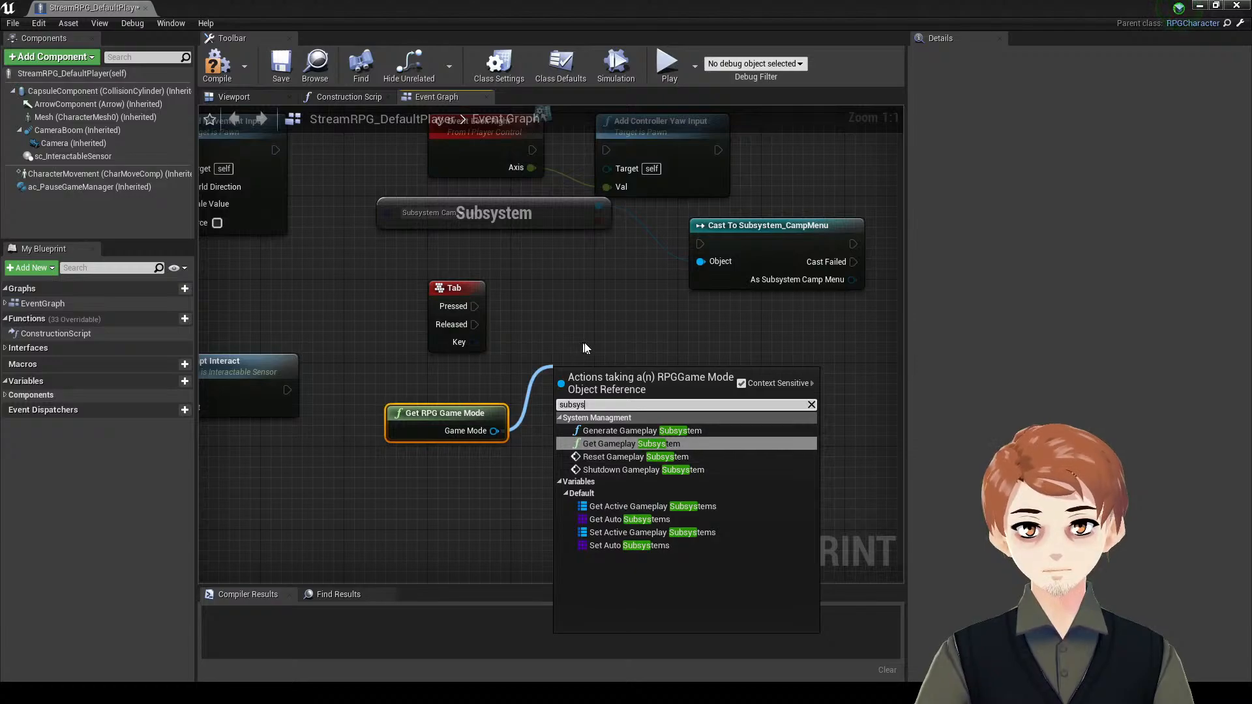
{"action": "key", "text": "Return"}
{"action": "left_click_drag", "start_coordinate": [565, 338], "coordinate": [474, 306]}
{"action": "left_click_drag", "start_coordinate": [652, 362], "coordinate": [642, 331]}
- Set the Generate node's class to Subsystem_CampMenu and connect its object output to the cast's Object input
{"action": "left_click_drag", "start_coordinate": [744, 263], "coordinate": [764, 242]}
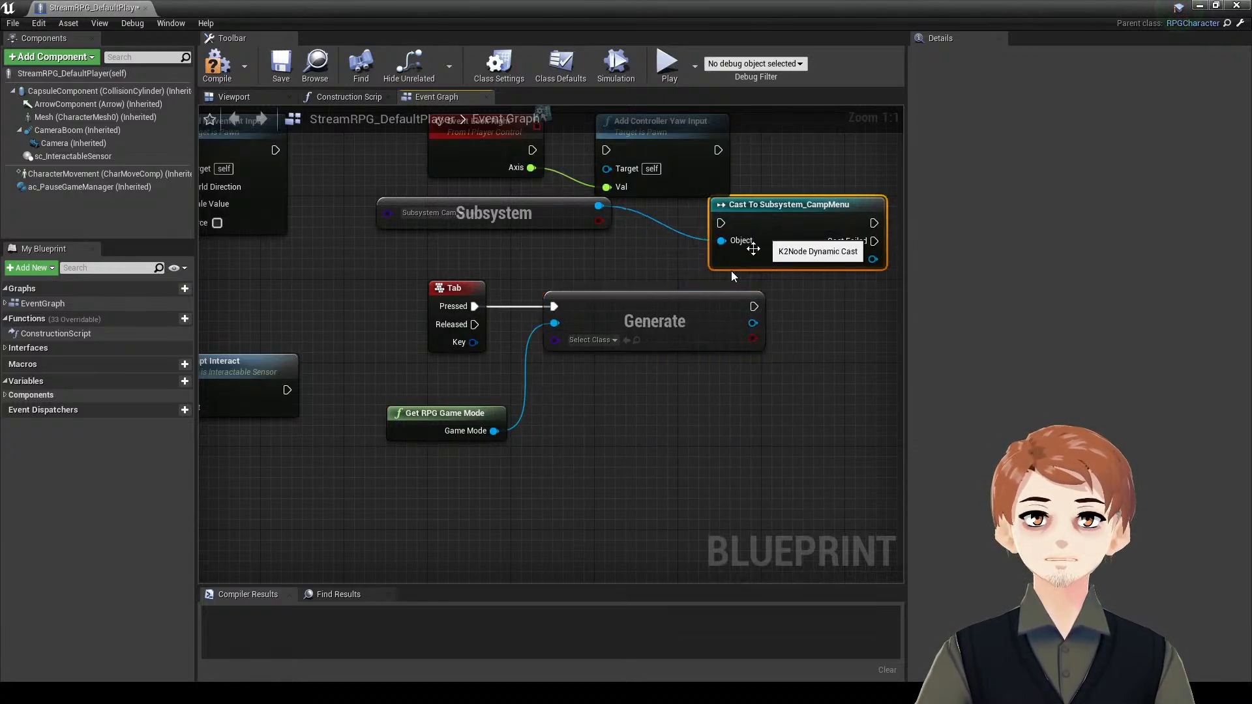
{"action": "left_click", "coordinate": [595, 340]}
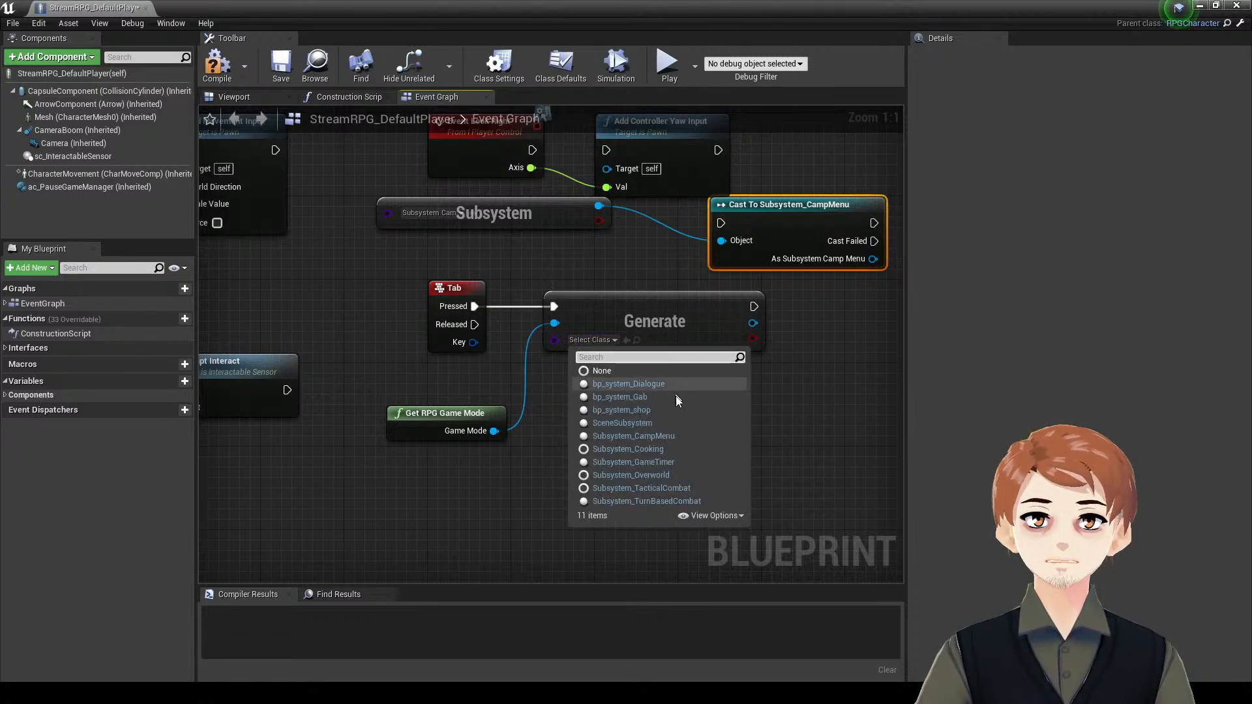
{"action": "left_click", "coordinate": [685, 436]}
{"action": "left_click_drag", "start_coordinate": [767, 323], "coordinate": [720, 245]}
- Delete the unused Get RPG Subsystem node above the Tab key event
{"action": "left_click", "coordinate": [551, 213]}
{"action": "right_click_drag", "start_coordinate": [627, 254], "coordinate": [476, 265]}
{"action": "key", "text": "Delete"}
- Connect the Generate node's execution output to Cast To Subsystem_CampMenu and align the cast beside it
{"action": "left_click_drag", "start_coordinate": [649, 234], "coordinate": [732, 285]}
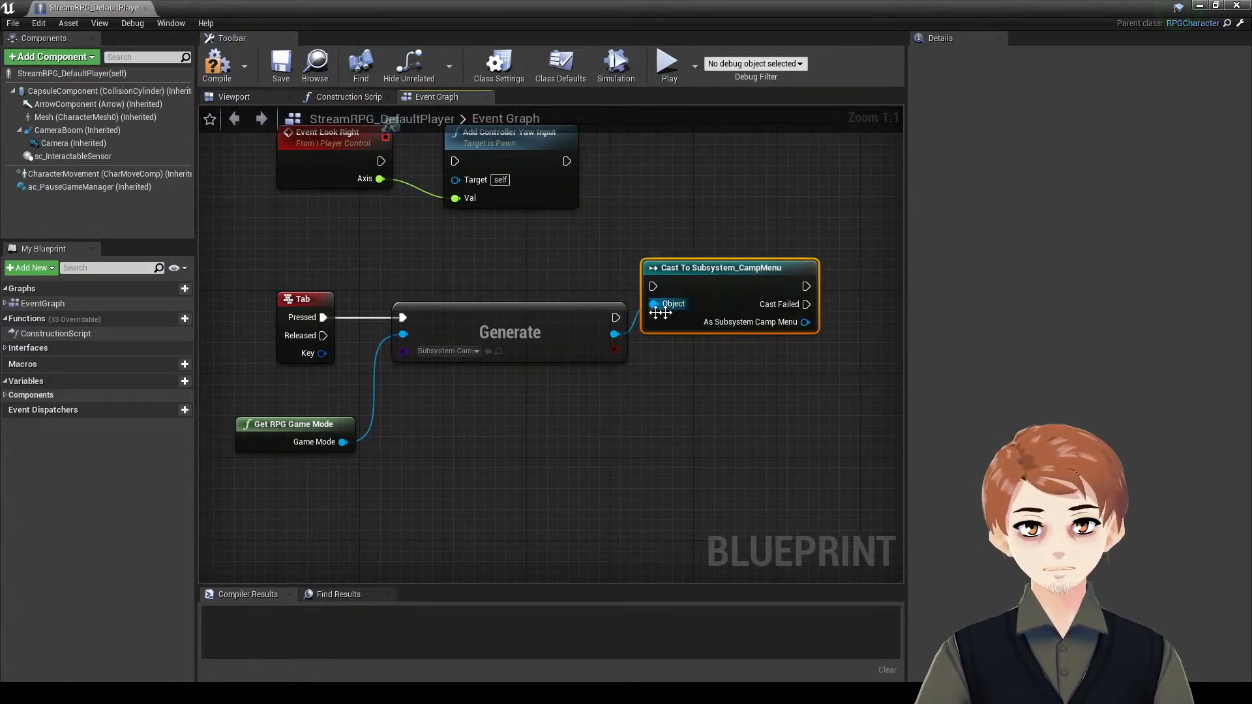
{"action": "left_click_drag", "start_coordinate": [653, 286], "coordinate": [616, 318]}
{"action": "left_click_drag", "start_coordinate": [717, 283], "coordinate": [737, 314]}
{"action": "right_click_drag", "start_coordinate": [739, 314], "coordinate": [548, 319]}
{"action": "left_click", "coordinate": [686, 342]}
{"action": "scroll", "coordinate": [718, 346], "scroll_direction": "down", "scroll_amount": 1}
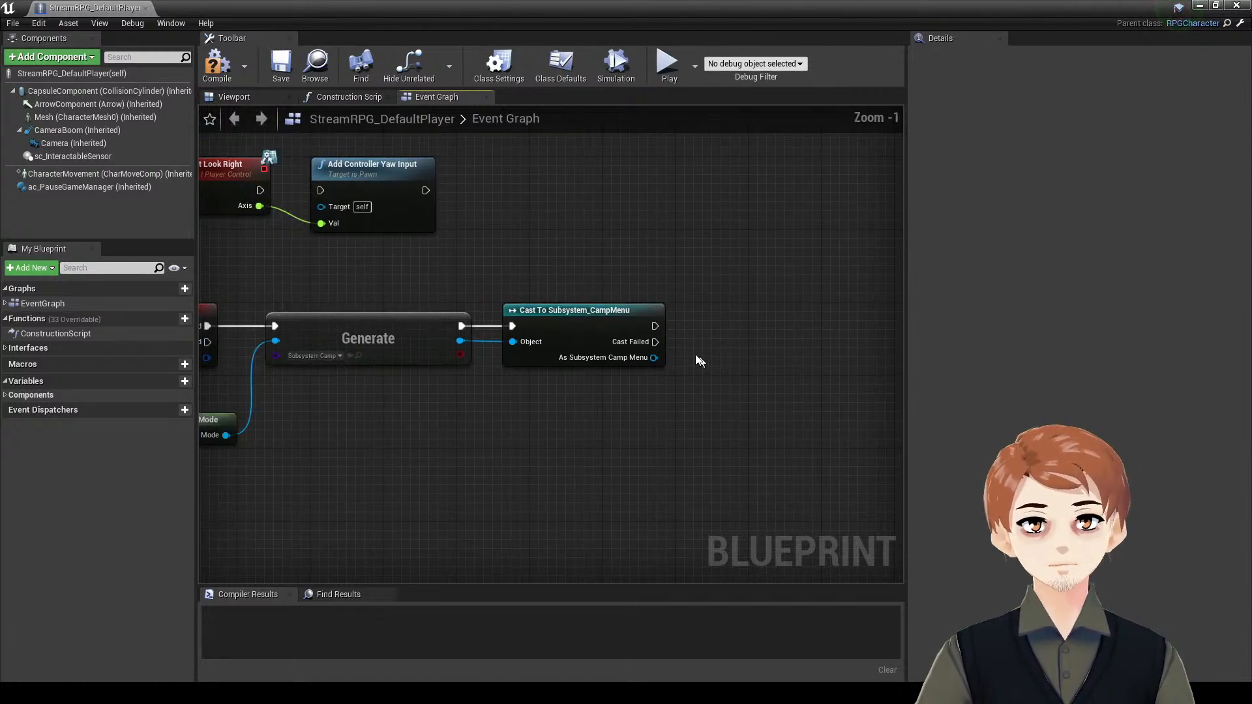
- Compile and save the StreamRPG_DefaultPlayer blueprint, and return to the TestMap level editor
{"action": "scroll", "coordinate": [696, 357], "scroll_direction": "up", "scroll_amount": 1}
{"action": "mouse_move", "coordinate": [636, 359]}
{"action": "left_mouse_down"}
{"action": "mouse_move", "coordinate": [737, 367]}
{"action": "mouse_move", "coordinate": [641, 360]}
{"action": "left_mouse_up"}
{"action": "right_click_drag", "start_coordinate": [649, 377], "coordinate": [784, 365]}
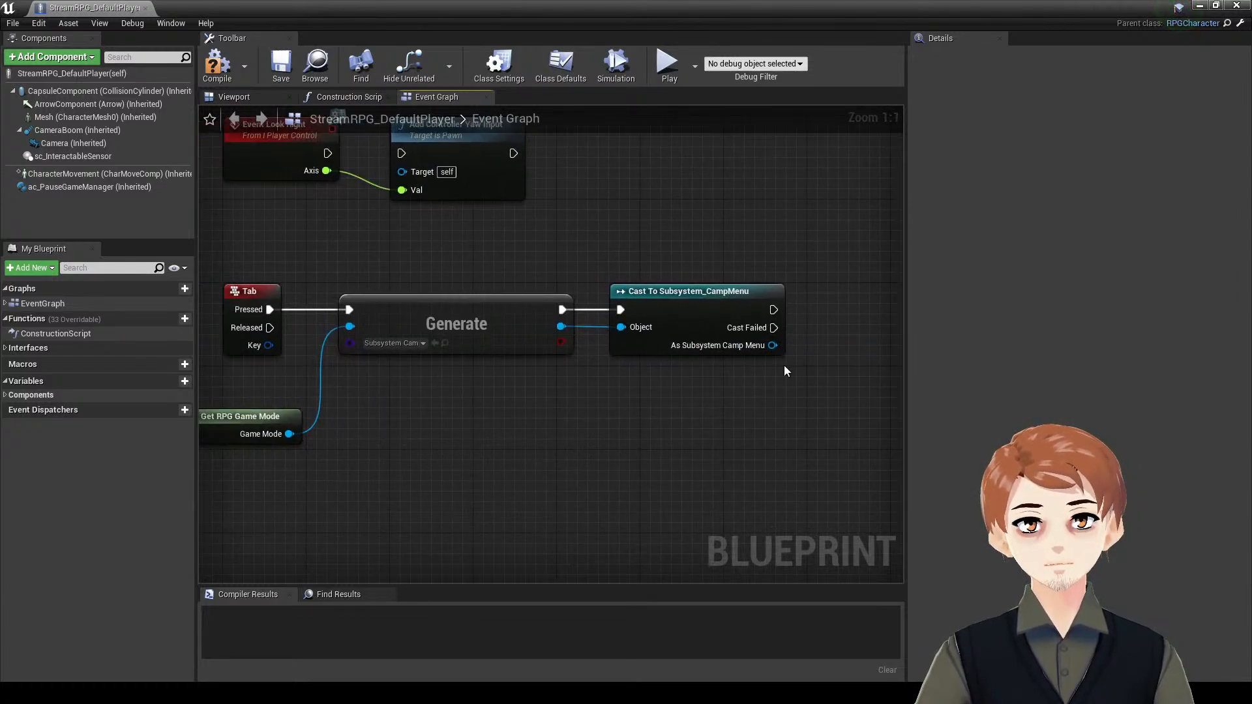
{"action": "left_click", "coordinate": [217, 64]}
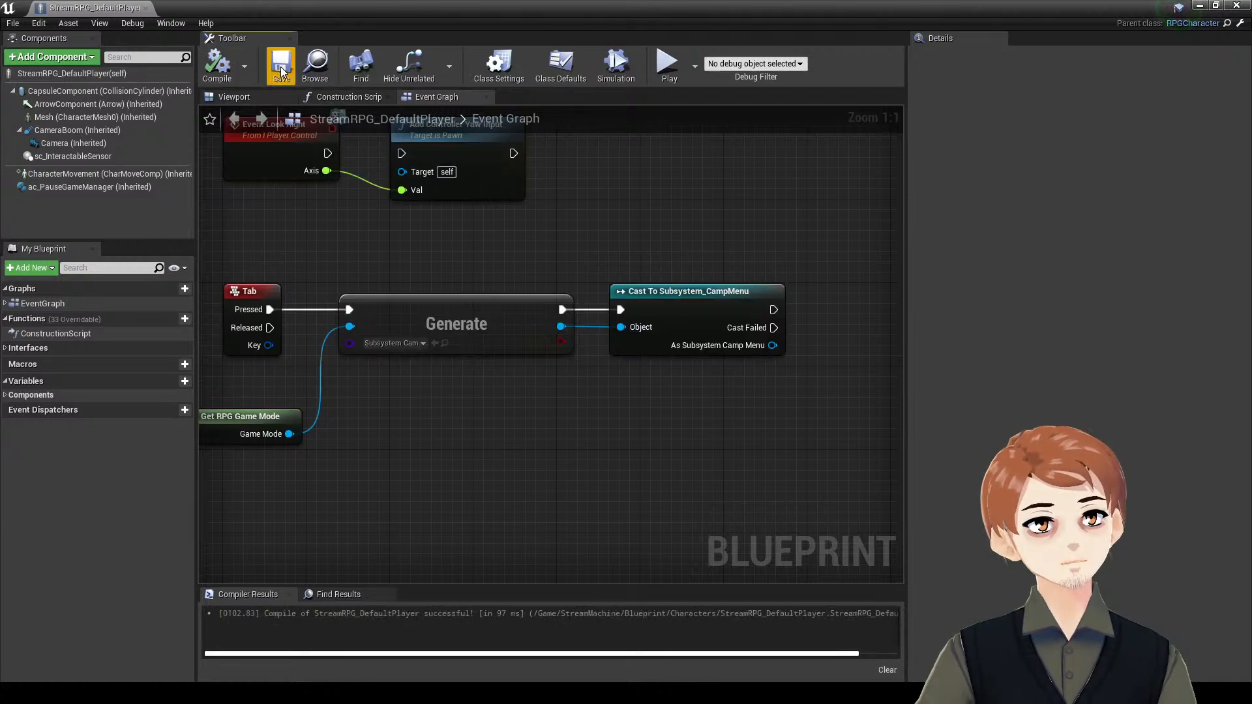
{"action": "key", "text": "alt+Tab"}
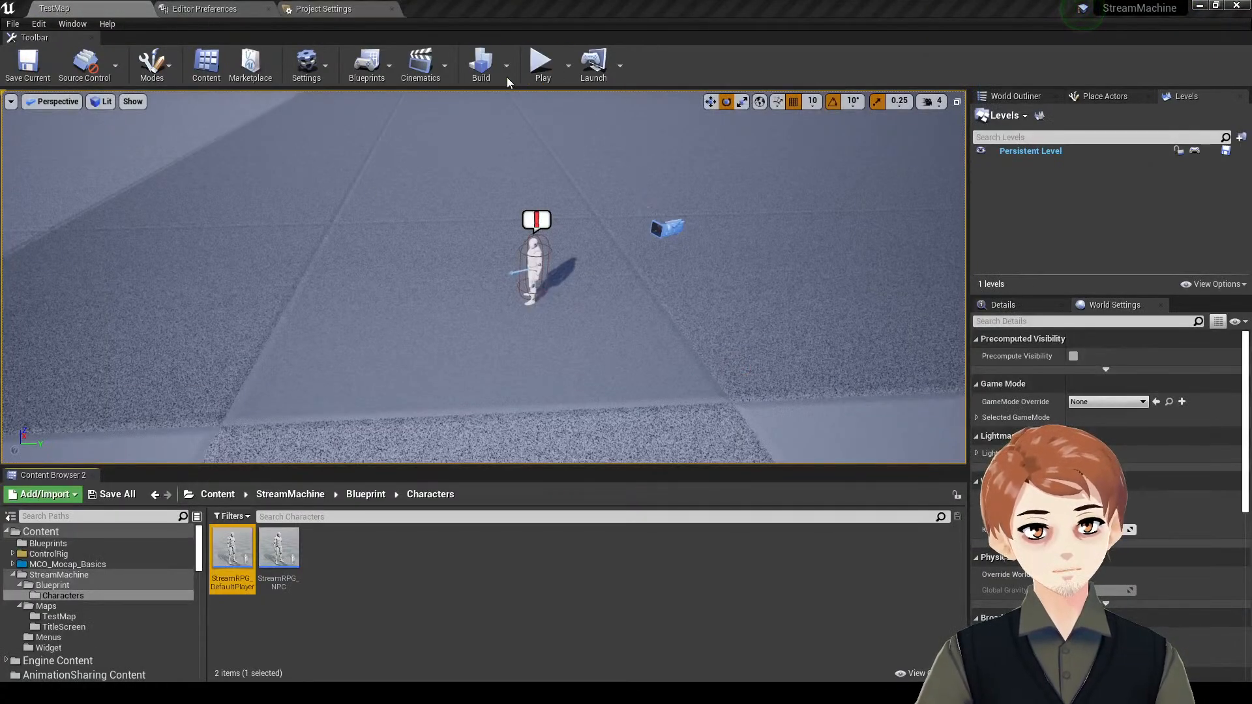
- Play-test TestMap full screen, opening and closing the camp menu, and stop the session
{"action": "left_click", "coordinate": [543, 62]}
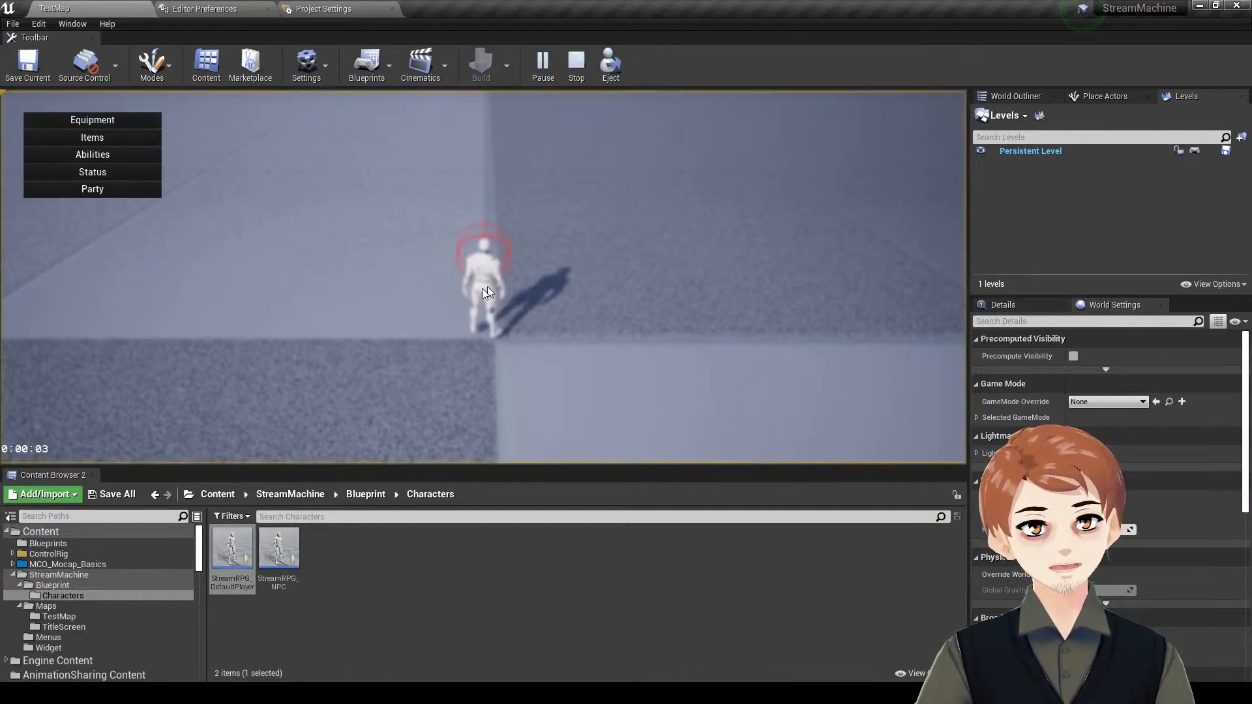
{"action": "key", "text": "F11"}
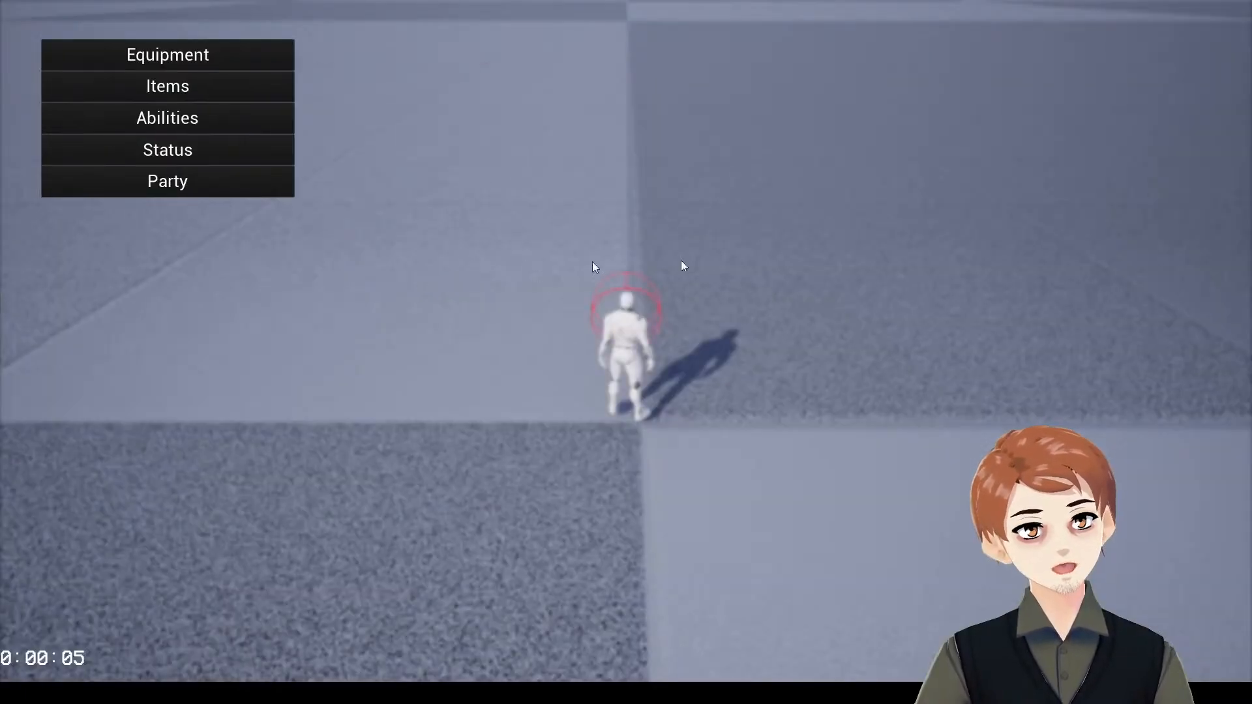
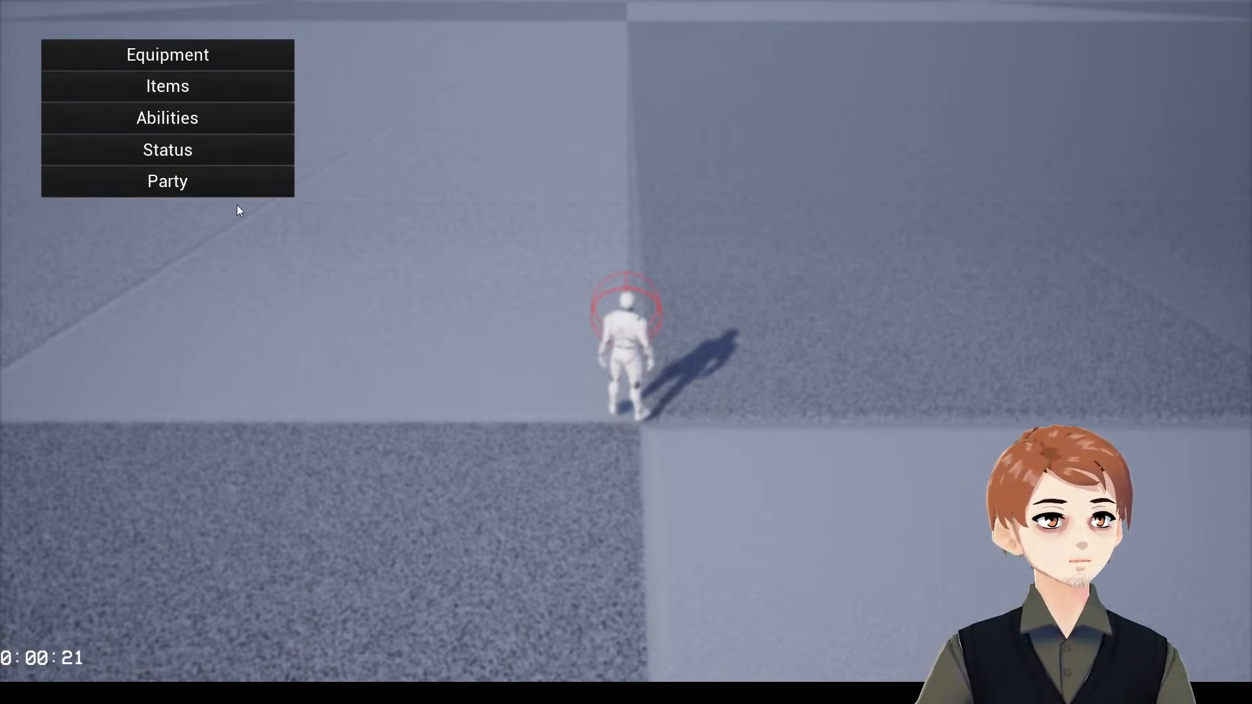
{"action": "key", "text": "m"}
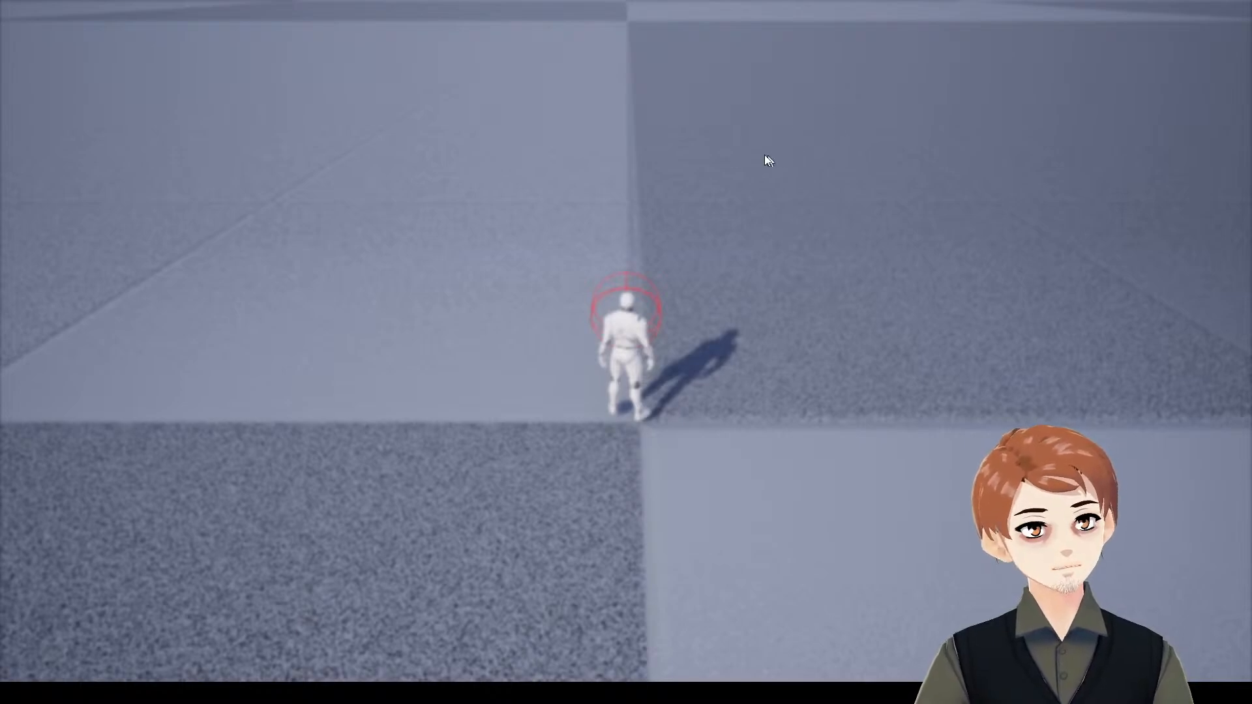
{"action": "key", "text": "grave"}
{"action": "key", "text": "Escape"}
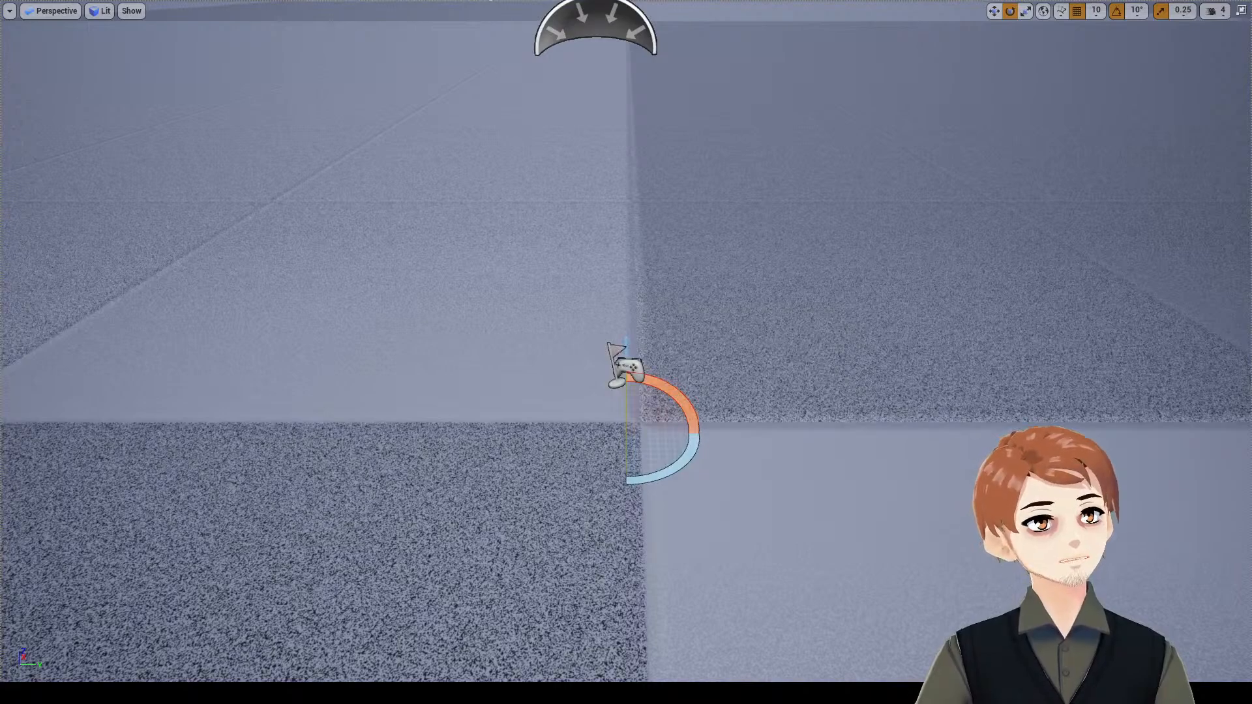
- Return to the StreamRPG_DefaultPlayer event graph and nudge the Get RPG Game Mode and Generate nodes slightly left
{"action": "left_click_drag", "start_coordinate": [477, 282], "coordinate": [604, 4]}
{"action": "right_click_drag", "start_coordinate": [683, 214], "coordinate": [707, 216]}
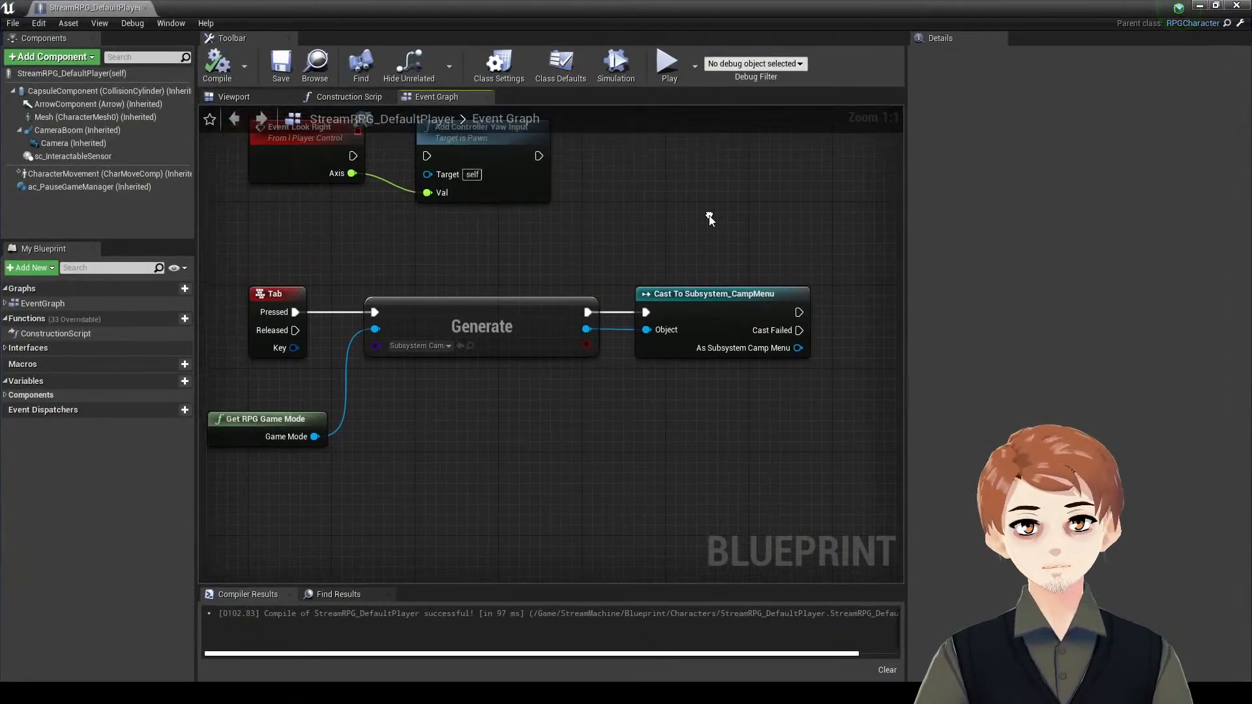
{"action": "right_click_drag", "start_coordinate": [513, 325], "coordinate": [599, 314]}
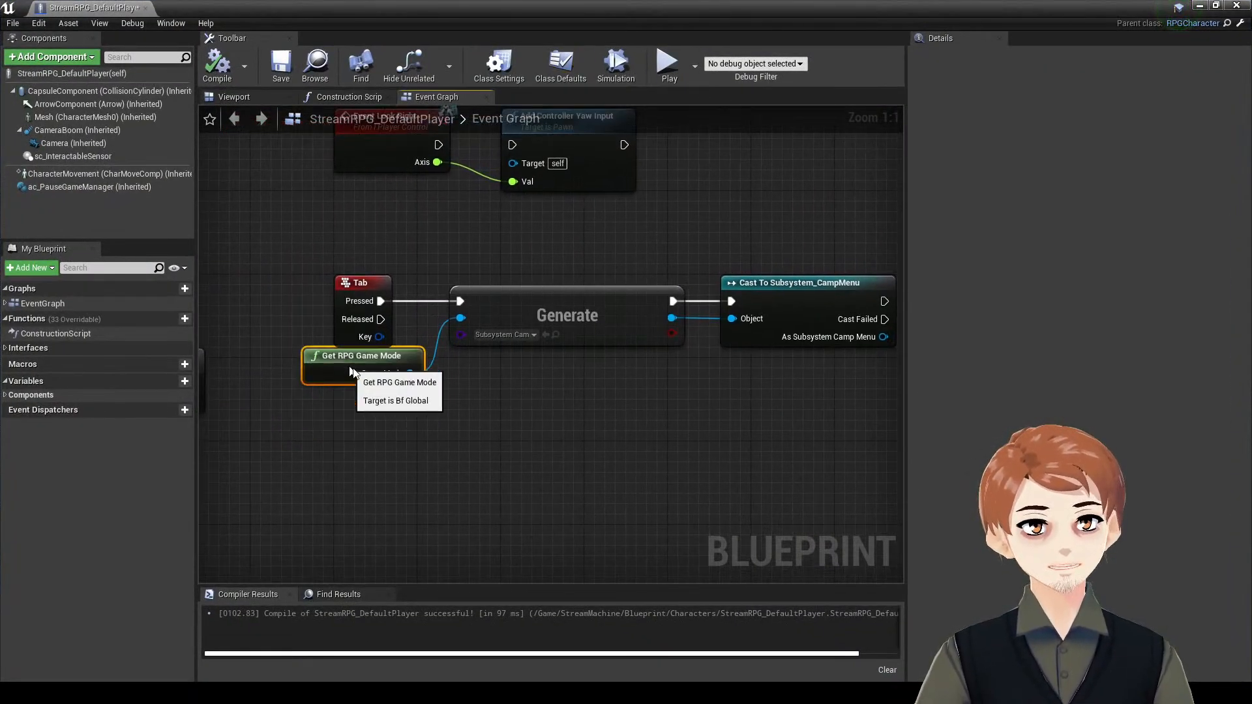
{"action": "left_click_drag", "start_coordinate": [352, 408], "coordinate": [342, 397]}
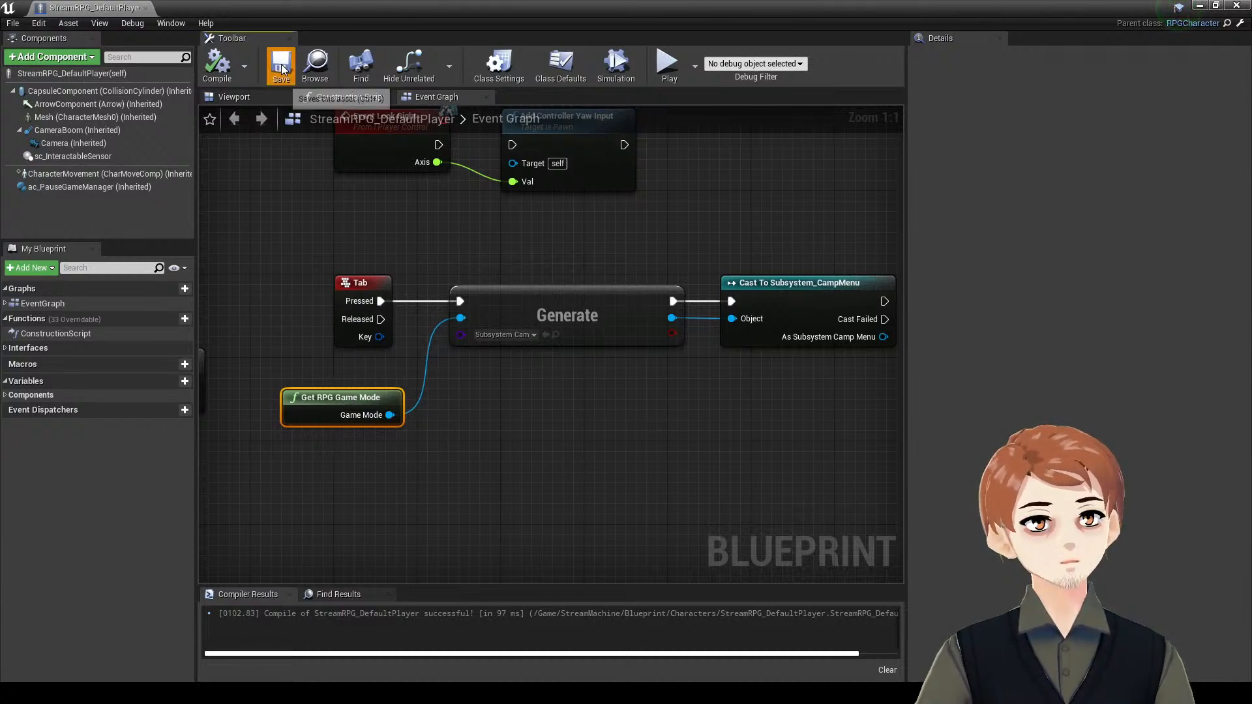
{"action": "mouse_move", "coordinate": [600, 319]}
{"action": "left_mouse_down"}
{"action": "mouse_move", "coordinate": [588, 308]}
{"action": "mouse_move", "coordinate": [587, 327]}
{"action": "mouse_move", "coordinate": [586, 313]}
{"action": "left_mouse_up"}
{"action": "left_click_drag", "start_coordinate": [568, 469], "coordinate": [529, 280]}
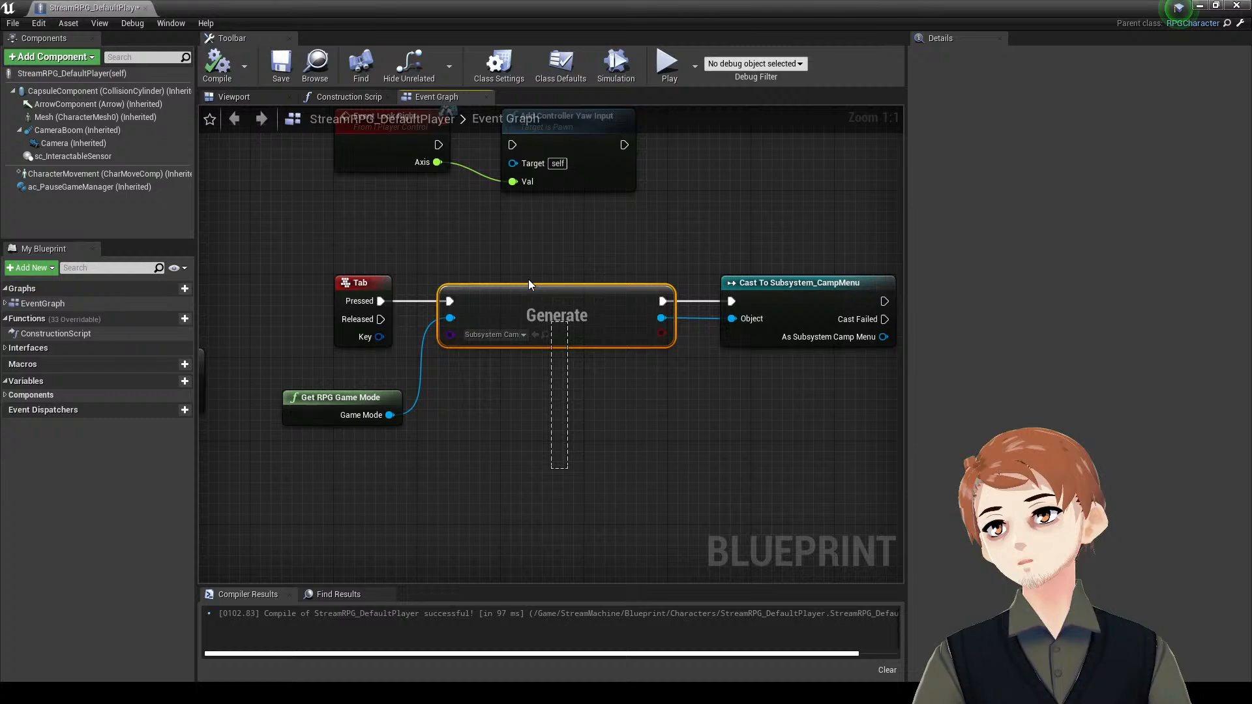
{"action": "left_click", "coordinate": [521, 372]}
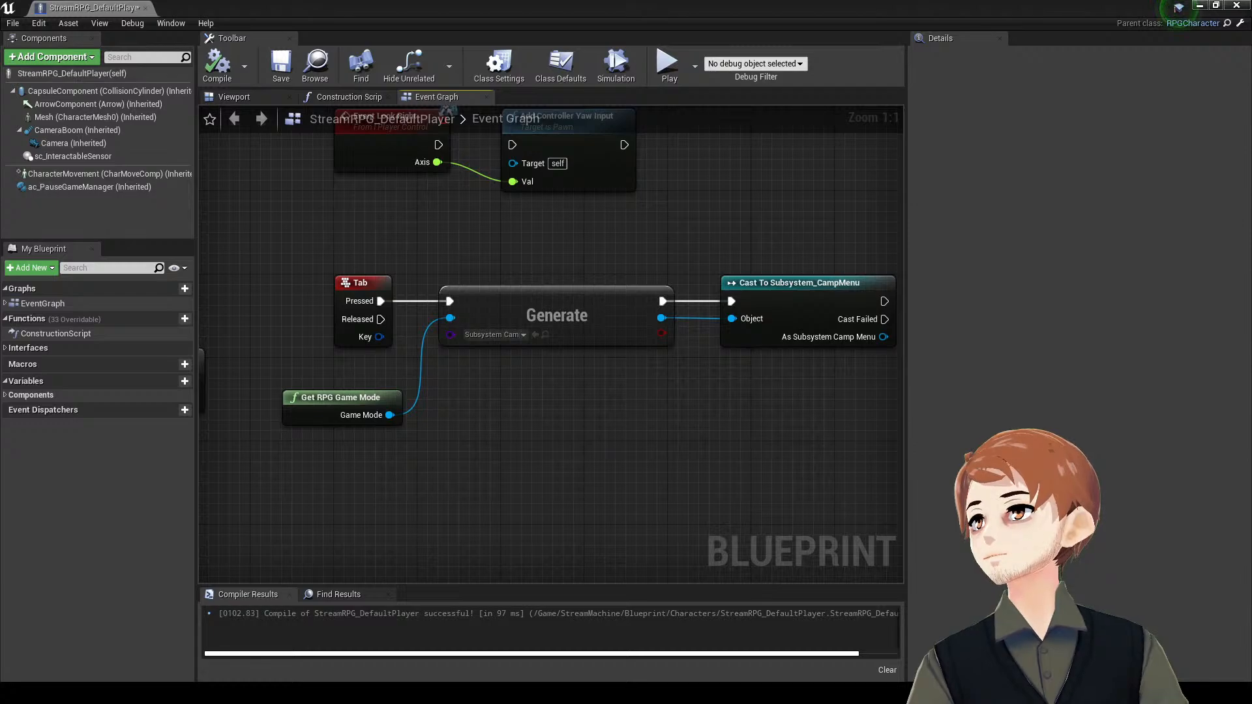
- Open the Menu_Camp widget blueprint and examine its event graph, including the cancel input event and its Close node
{"action": "right_click_drag", "start_coordinate": [577, 419], "coordinate": [603, 414]}
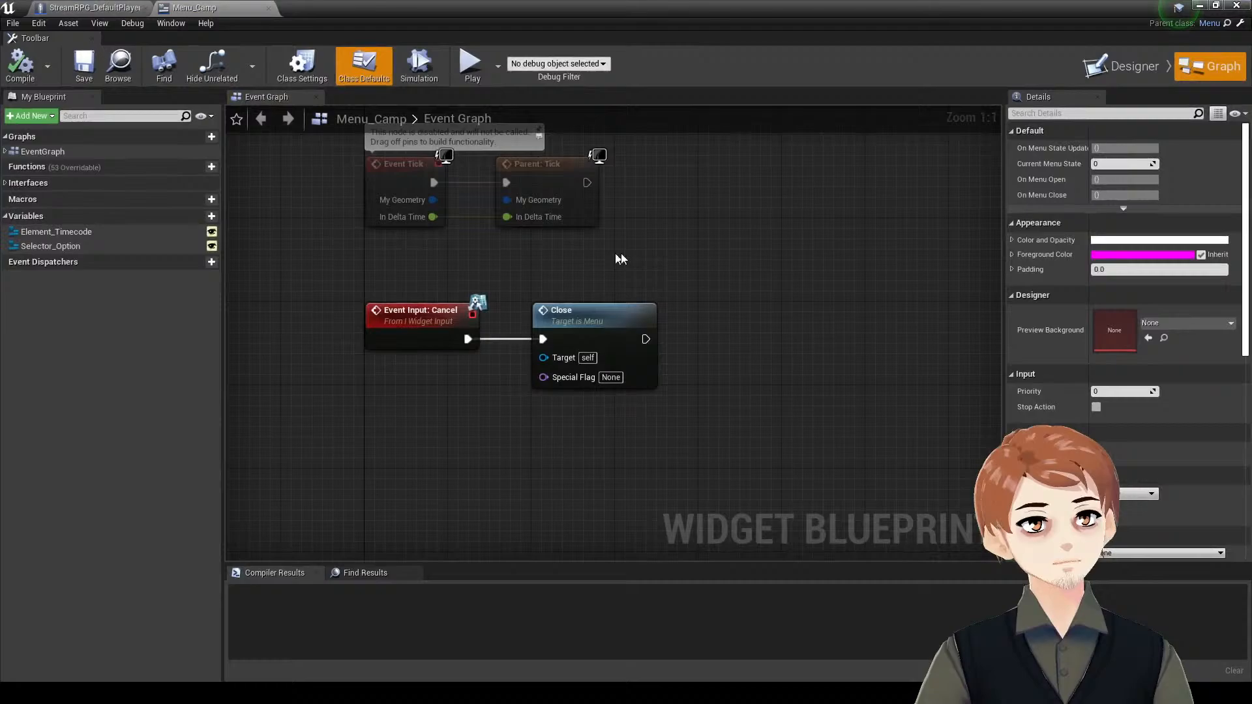
{"action": "scroll", "coordinate": [621, 253], "scroll_direction": "down", "scroll_amount": 3}
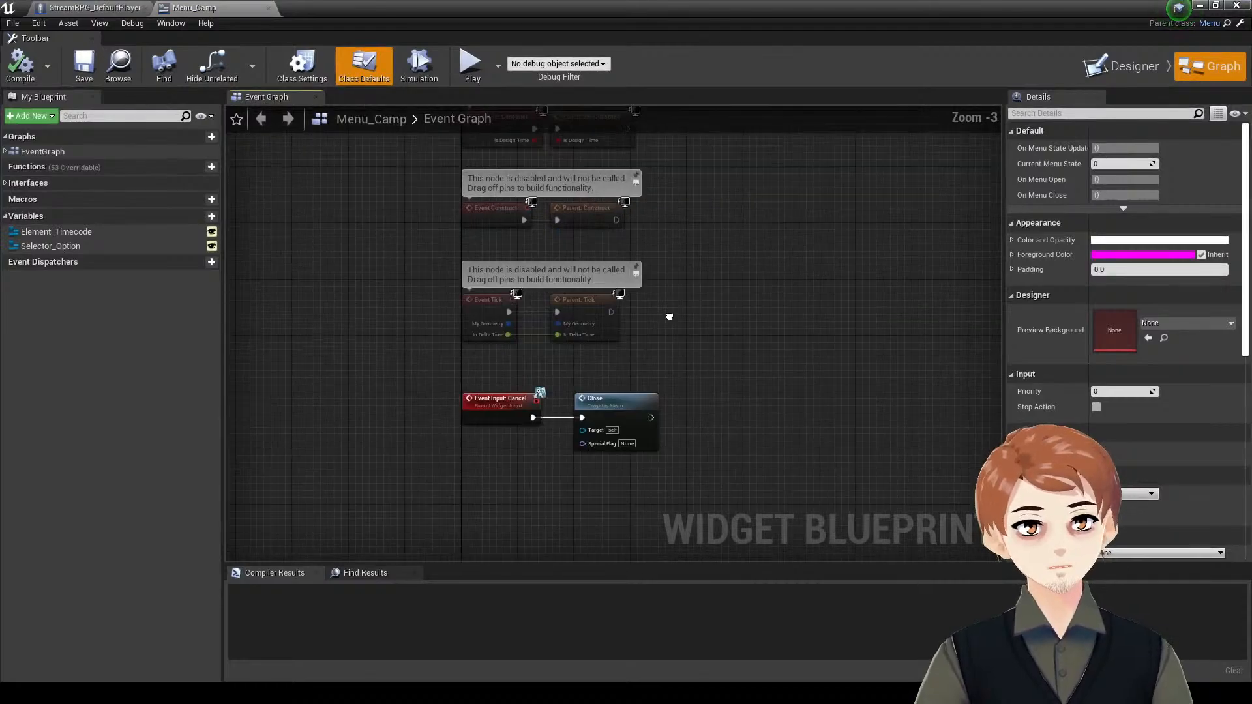
{"action": "right_click_drag", "start_coordinate": [720, 244], "coordinate": [700, 379]}
{"action": "scroll", "coordinate": [699, 379], "scroll_direction": "down", "scroll_amount": 2}
{"action": "scroll", "coordinate": [701, 407], "scroll_direction": "up", "scroll_amount": 3}
{"action": "right_click_drag", "start_coordinate": [702, 424], "coordinate": [782, 360]}
{"action": "left_click_drag", "start_coordinate": [785, 358], "coordinate": [499, 140]}
{"action": "left_click", "coordinate": [786, 265]}
{"action": "right_click_drag", "start_coordinate": [850, 264], "coordinate": [787, 213]}
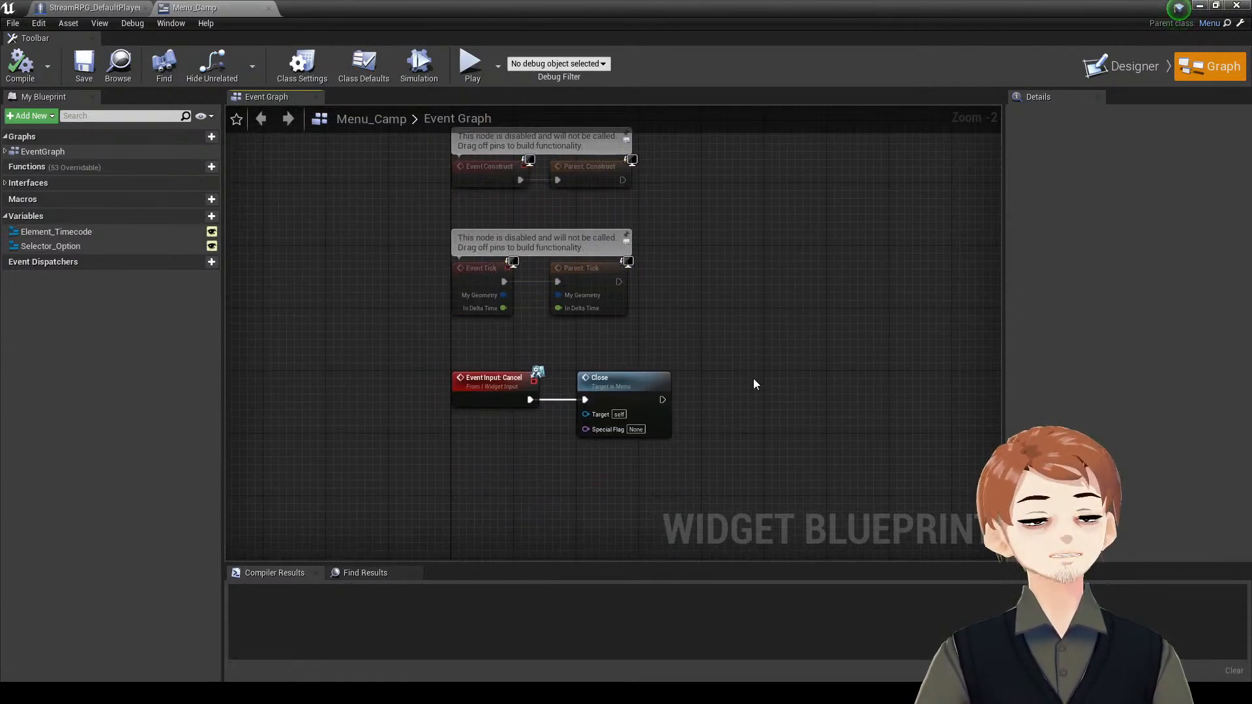
{"action": "right_click_drag", "start_coordinate": [754, 384], "coordinate": [721, 461]}
- Inspect the Selector_Option list in the Menu_Camp designer, along with its details and available events
{"action": "left_click", "coordinate": [1135, 66]}
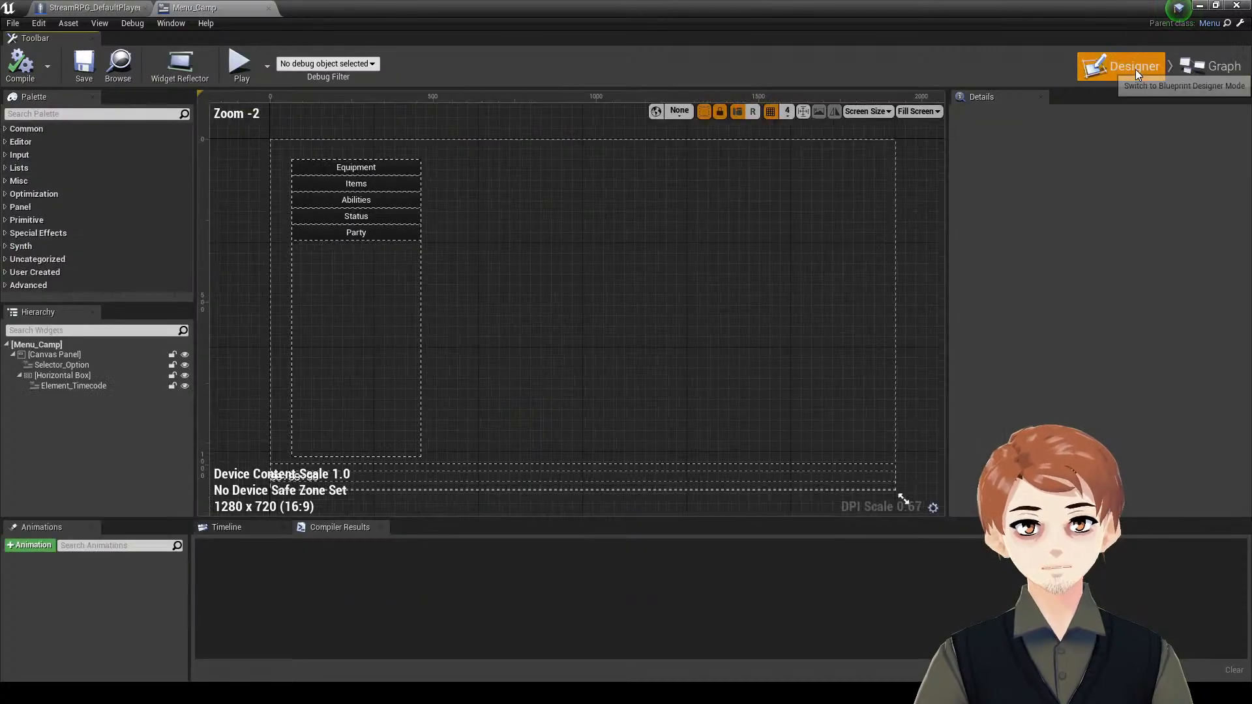
{"action": "left_click", "coordinate": [354, 182]}
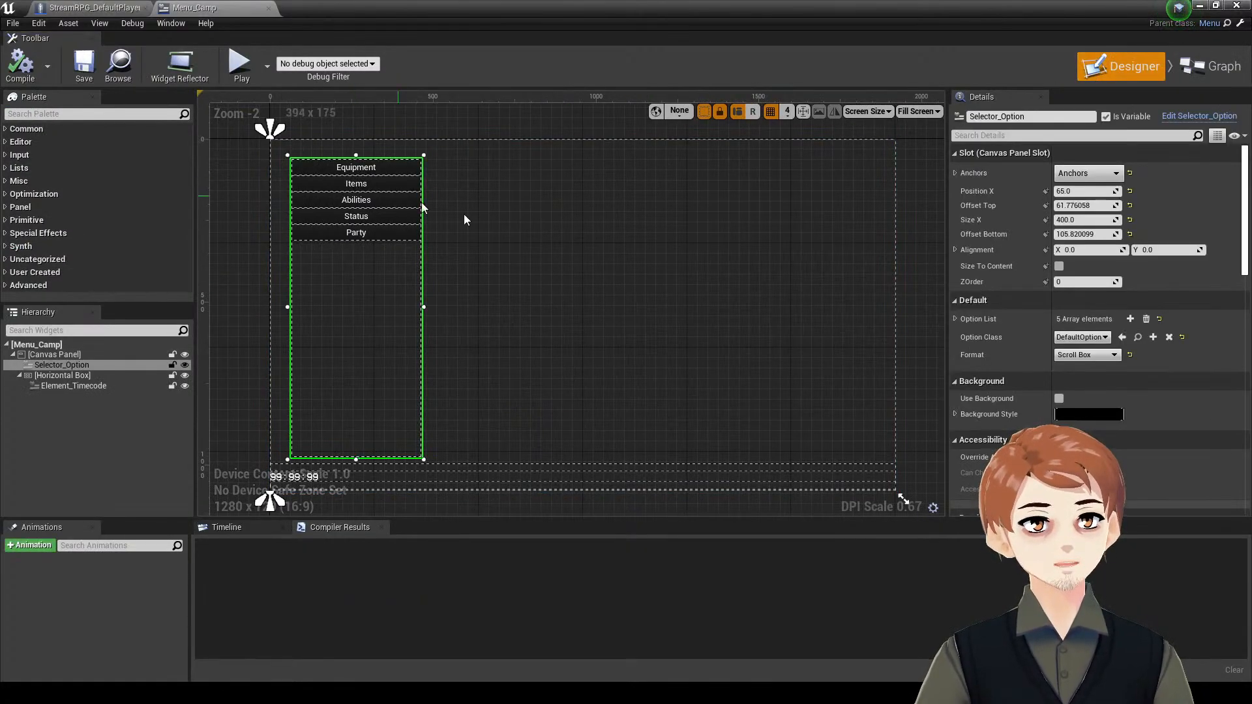
{"action": "left_click", "coordinate": [464, 215]}
{"action": "left_click", "coordinate": [390, 200]}
{"action": "left_click", "coordinate": [1211, 76]}
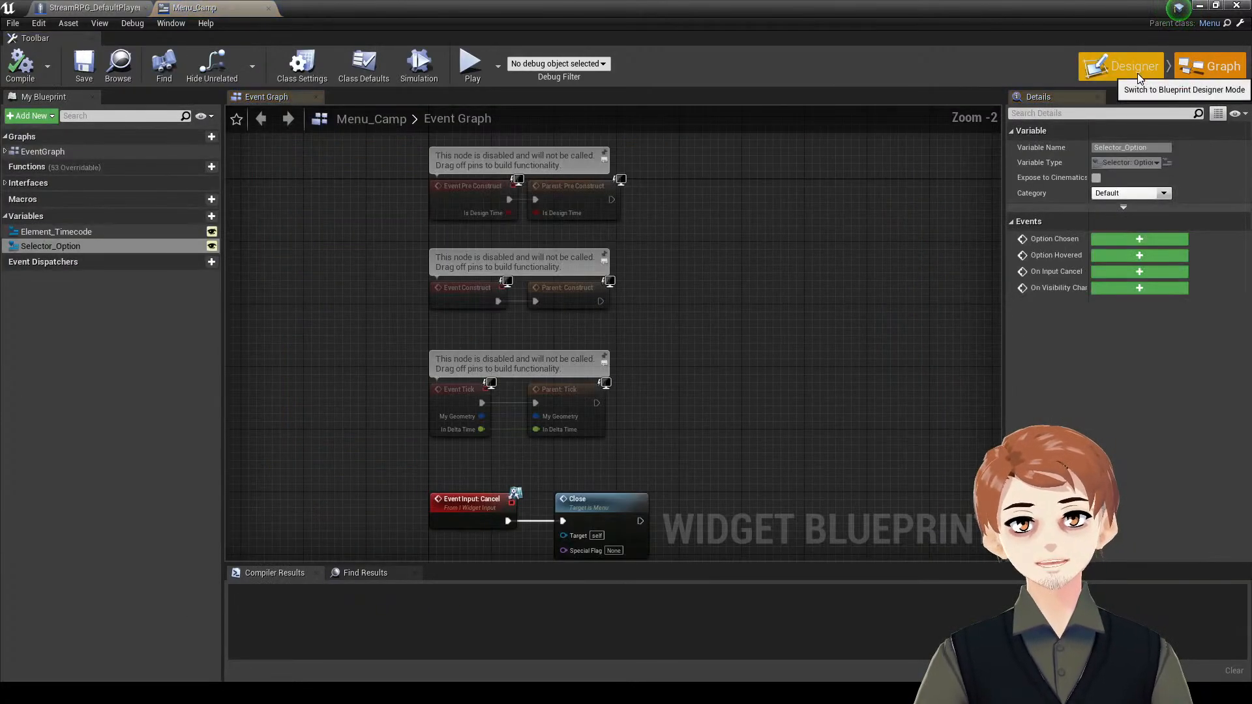
{"action": "left_click", "coordinate": [1135, 66]}
{"action": "right_click_drag", "start_coordinate": [308, 326], "coordinate": [383, 346]}
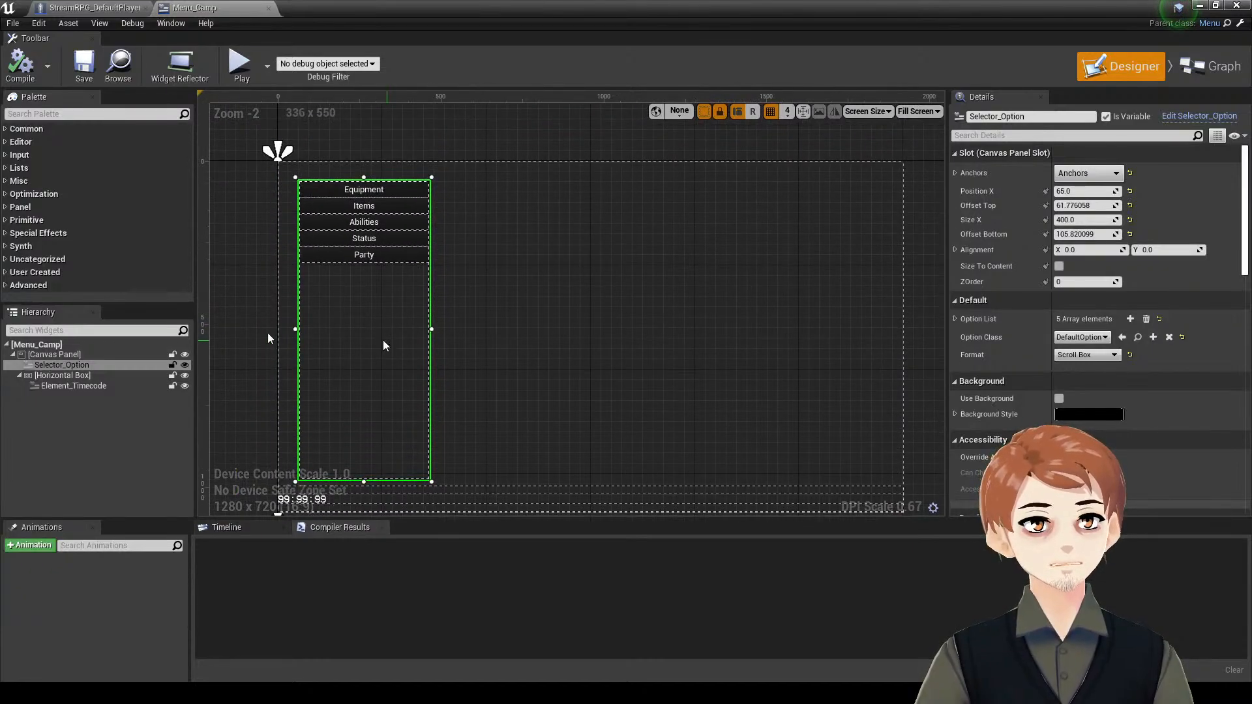
- Review the Selector_Option and Element_Timecode widgets and the event graph of Menu_Camp, and return to the StreamRPG_DefaultPlayer event graph
{"action": "left_click", "coordinate": [135, 366]}
{"action": "left_click", "coordinate": [113, 383]}
{"action": "left_click", "coordinate": [111, 365]}
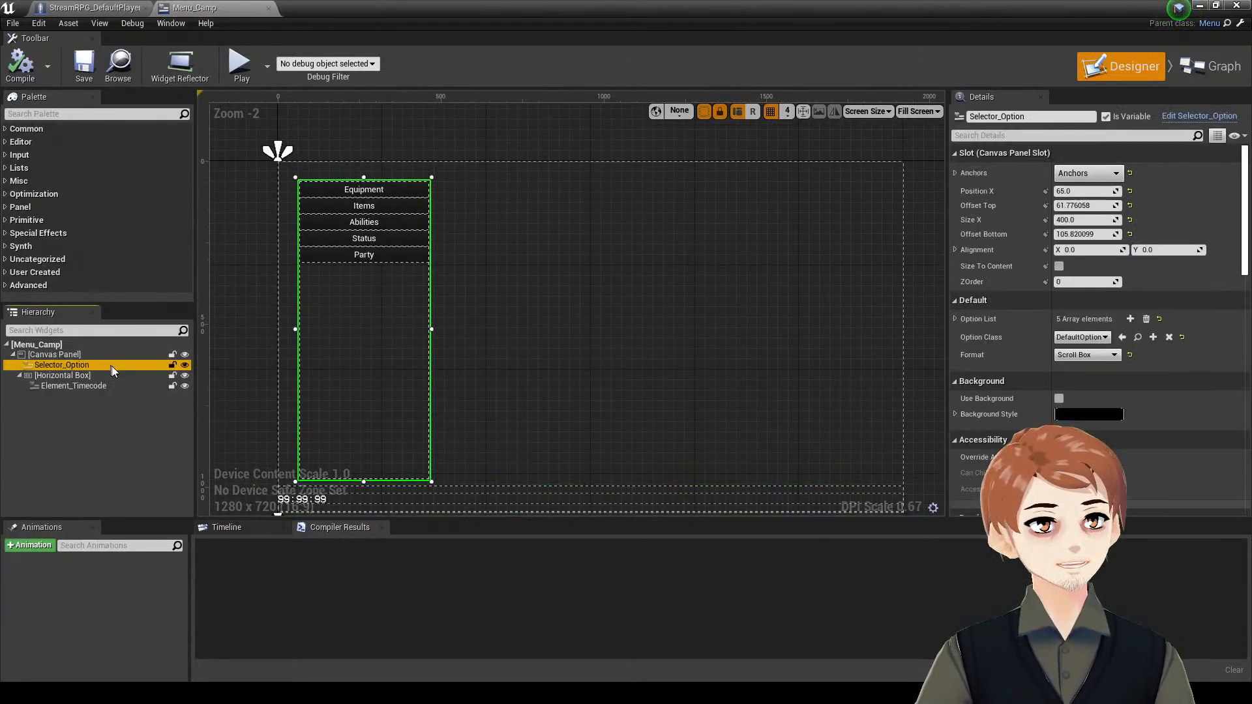
{"action": "right_click_drag", "start_coordinate": [338, 325], "coordinate": [345, 269]}
{"action": "left_click", "coordinate": [421, 448]}
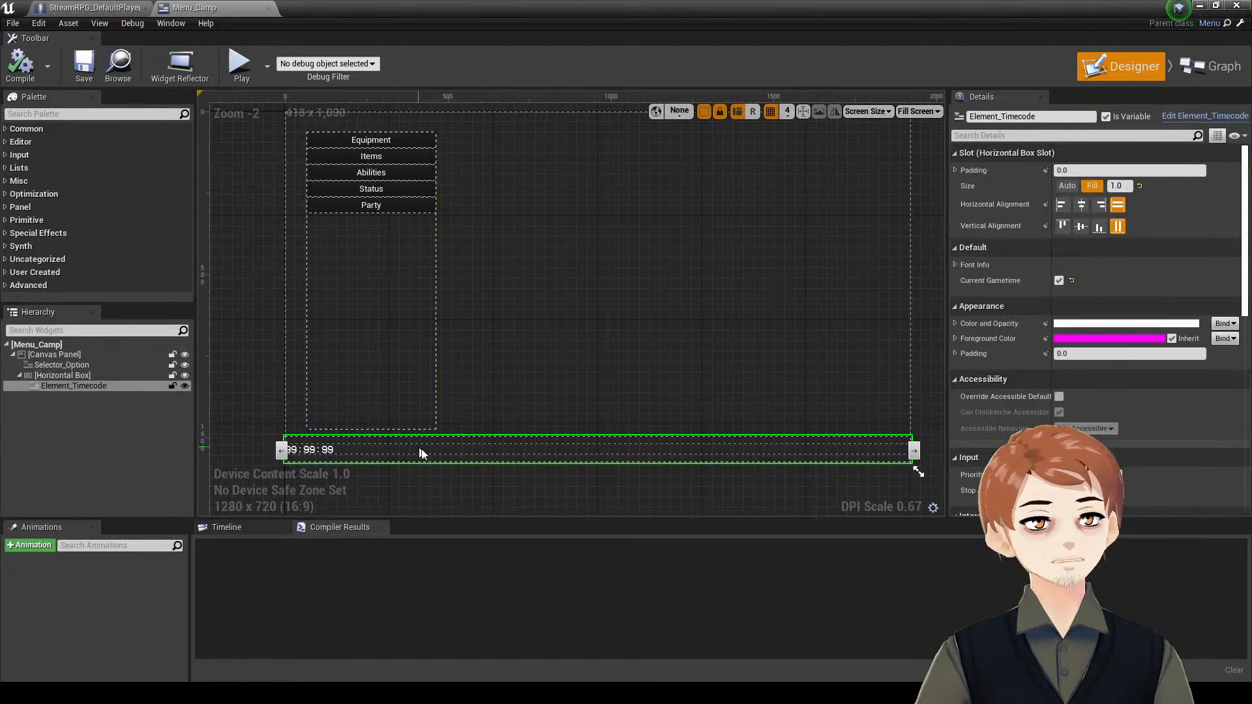
{"action": "left_click", "coordinate": [1180, 71]}
{"action": "scroll", "coordinate": [738, 179], "scroll_direction": "down", "scroll_amount": 1}
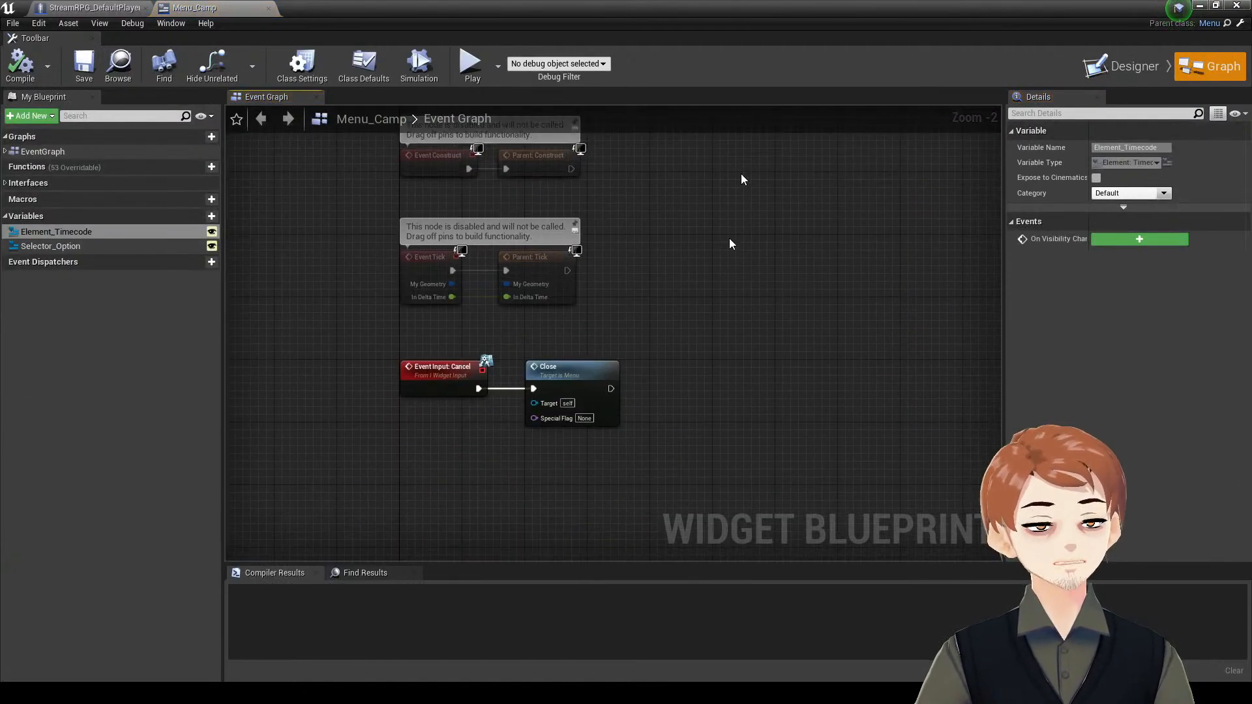
{"action": "left_click", "coordinate": [574, 391]}
{"action": "scroll", "coordinate": [576, 389], "scroll_direction": "down", "scroll_amount": 2}
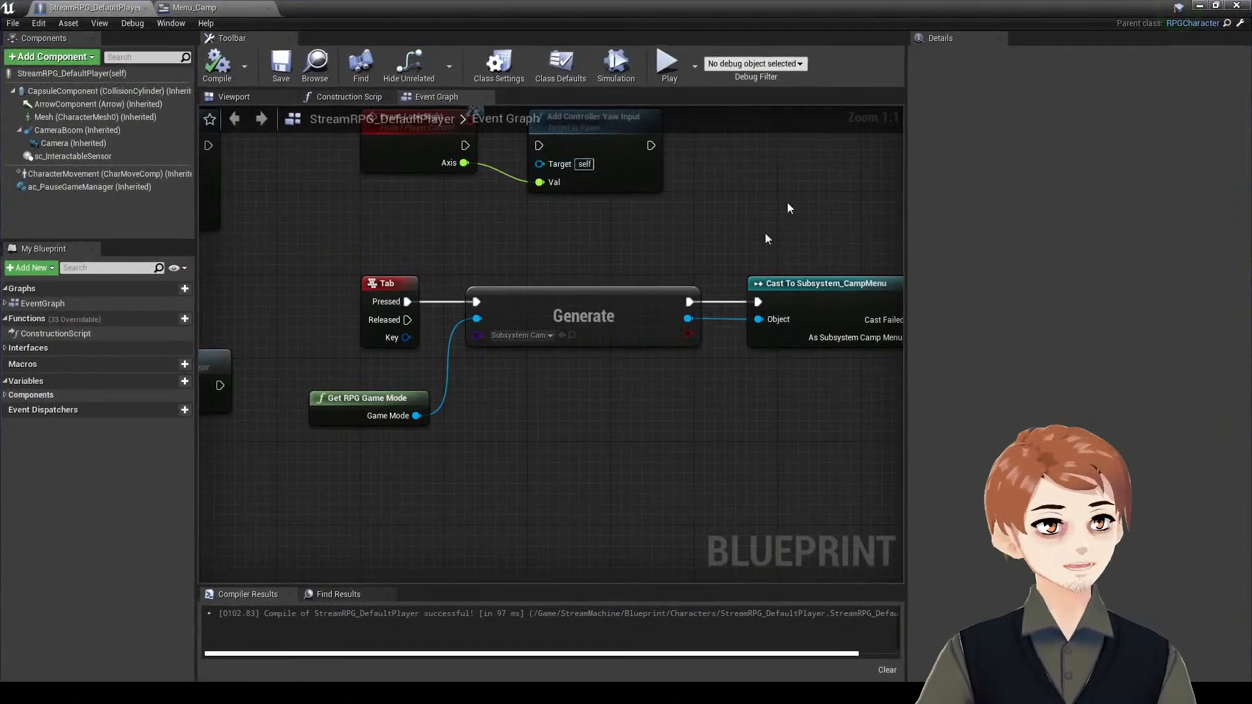
- Delete the Cast To Subsystem_CampMenu node after Generate in the player's event graph and compile the blueprint
{"action": "scroll", "coordinate": [765, 233], "scroll_direction": "down", "scroll_amount": 4}
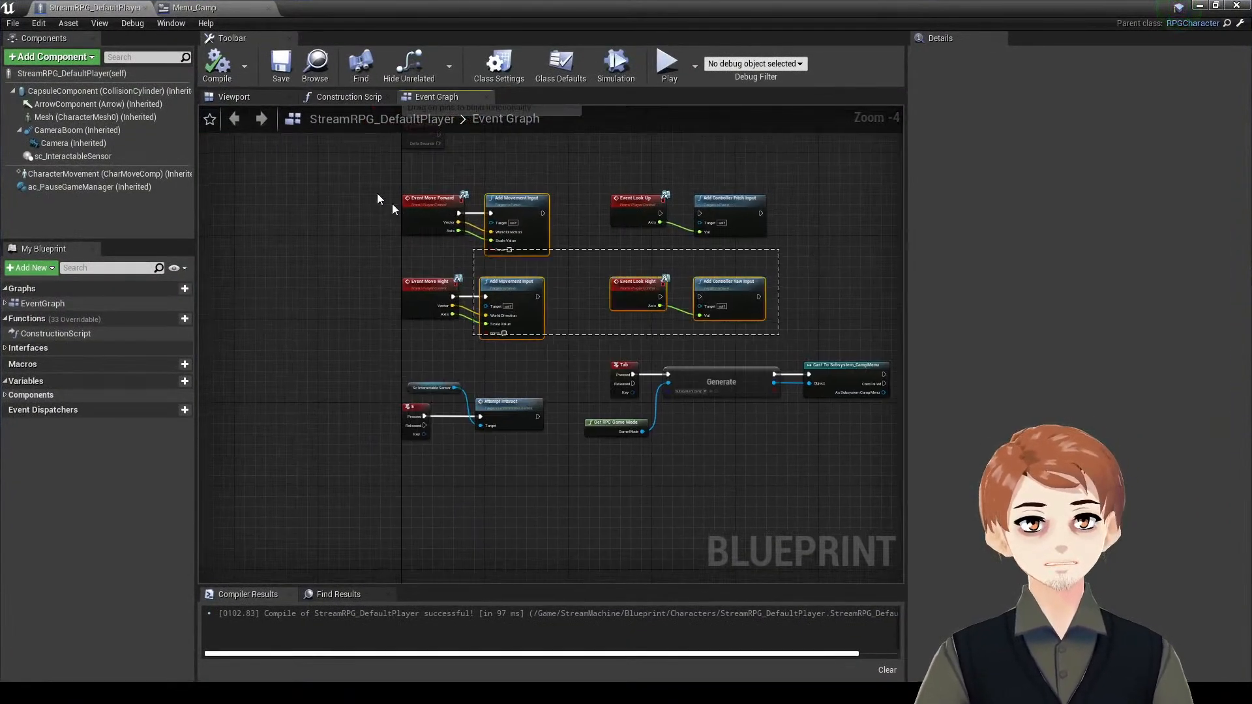
{"action": "left_click_drag", "start_coordinate": [377, 194], "coordinate": [389, 189]}
{"action": "right_click_drag", "start_coordinate": [532, 371], "coordinate": [520, 344]}
{"action": "left_click_drag", "start_coordinate": [552, 430], "coordinate": [385, 352]}
{"action": "right_click_drag", "start_coordinate": [718, 472], "coordinate": [609, 480]}
{"action": "left_click_drag", "start_coordinate": [854, 476], "coordinate": [497, 357]}
{"action": "left_click_drag", "start_coordinate": [830, 361], "coordinate": [699, 440]}
{"action": "key", "text": "Delete"}
{"action": "right_click_drag", "start_coordinate": [667, 398], "coordinate": [695, 430]}
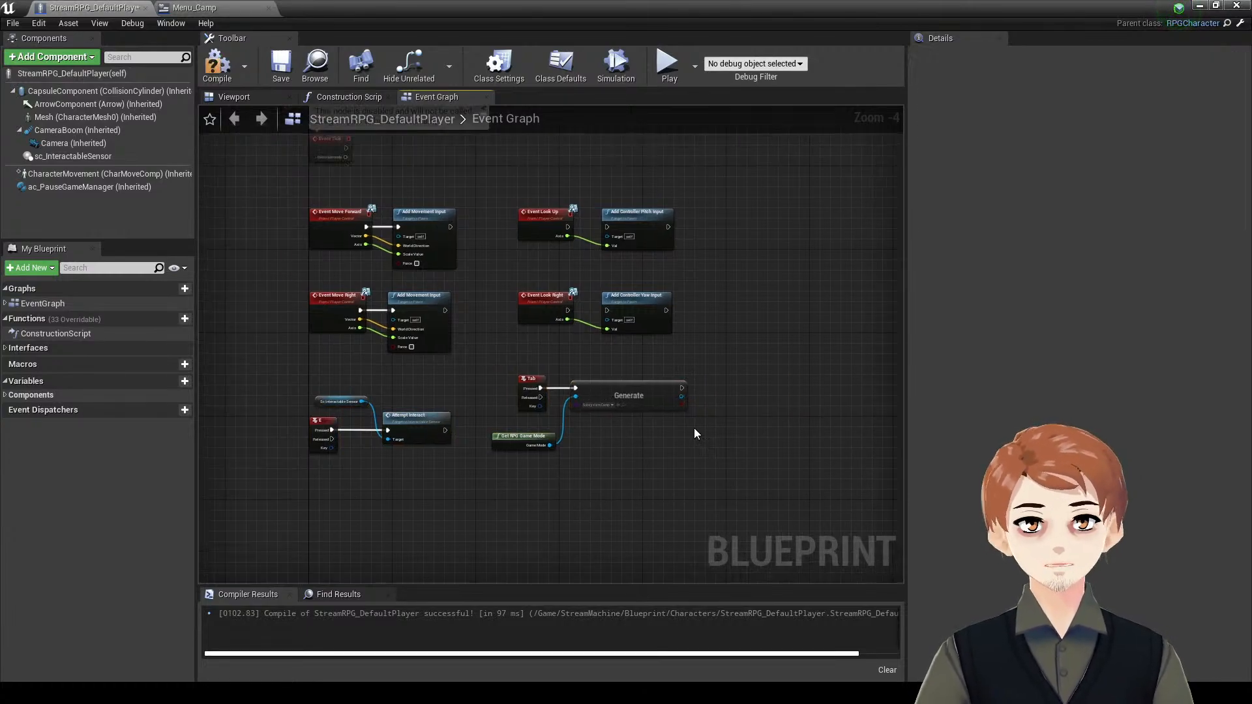
{"action": "left_click", "coordinate": [218, 65]}
- Look over the movement, look, interact and Tab node groups in the StreamRPG_DefaultPlayer event graph
{"action": "right_click_drag", "start_coordinate": [495, 192], "coordinate": [555, 273]}
{"action": "mouse_move", "coordinate": [648, 232]}
{"action": "right_mouse_down"}
{"action": "mouse_move", "coordinate": [700, 220]}
{"action": "mouse_move", "coordinate": [638, 217]}
{"action": "right_mouse_up"}
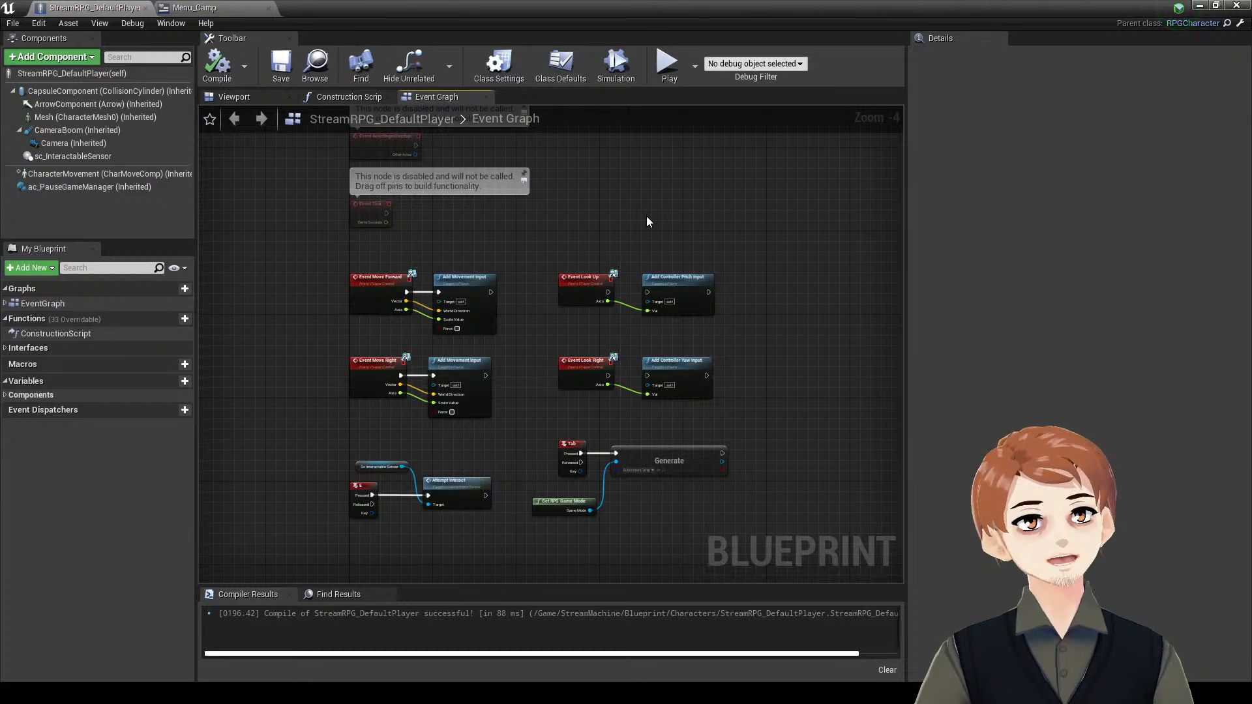
{"action": "right_click_drag", "start_coordinate": [650, 236], "coordinate": [597, 373]}
{"action": "scroll", "coordinate": [598, 376], "scroll_direction": "down", "scroll_amount": 6}
{"action": "scroll", "coordinate": [663, 427], "scroll_direction": "up", "scroll_amount": 4}
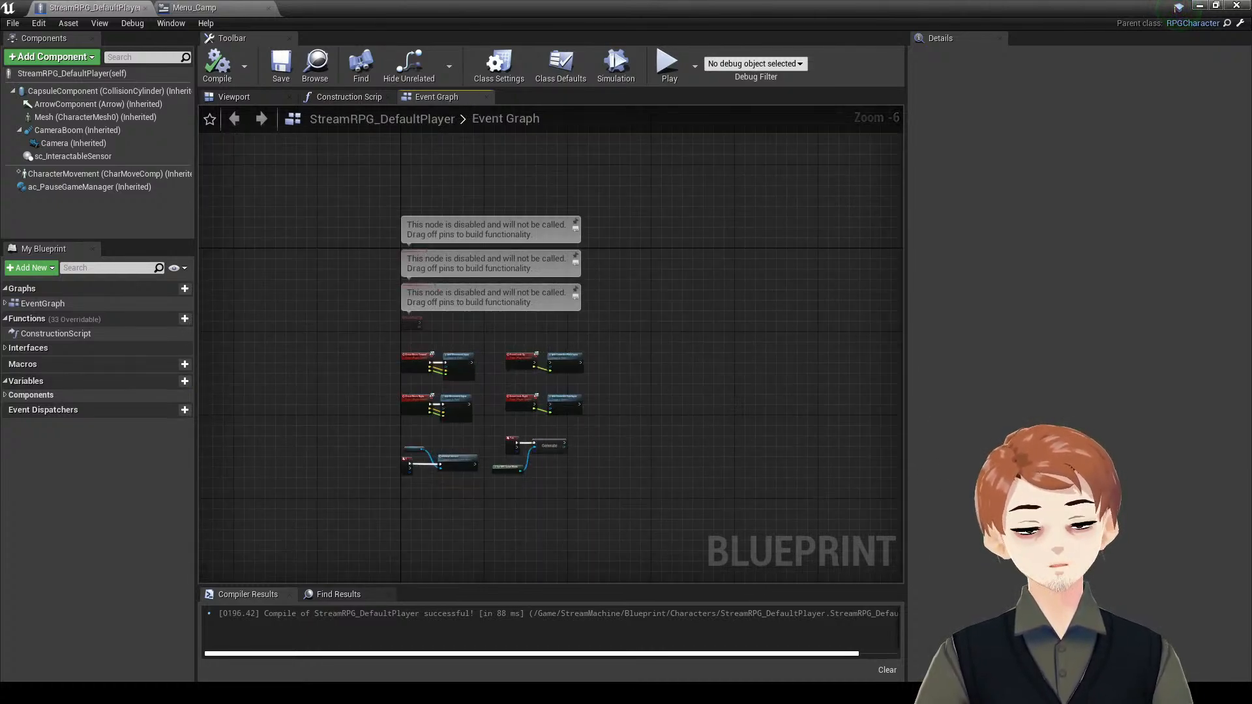
{"action": "right_click_drag", "start_coordinate": [527, 423], "coordinate": [534, 313]}
{"action": "scroll", "coordinate": [617, 316], "scroll_direction": "up", "scroll_amount": 4}
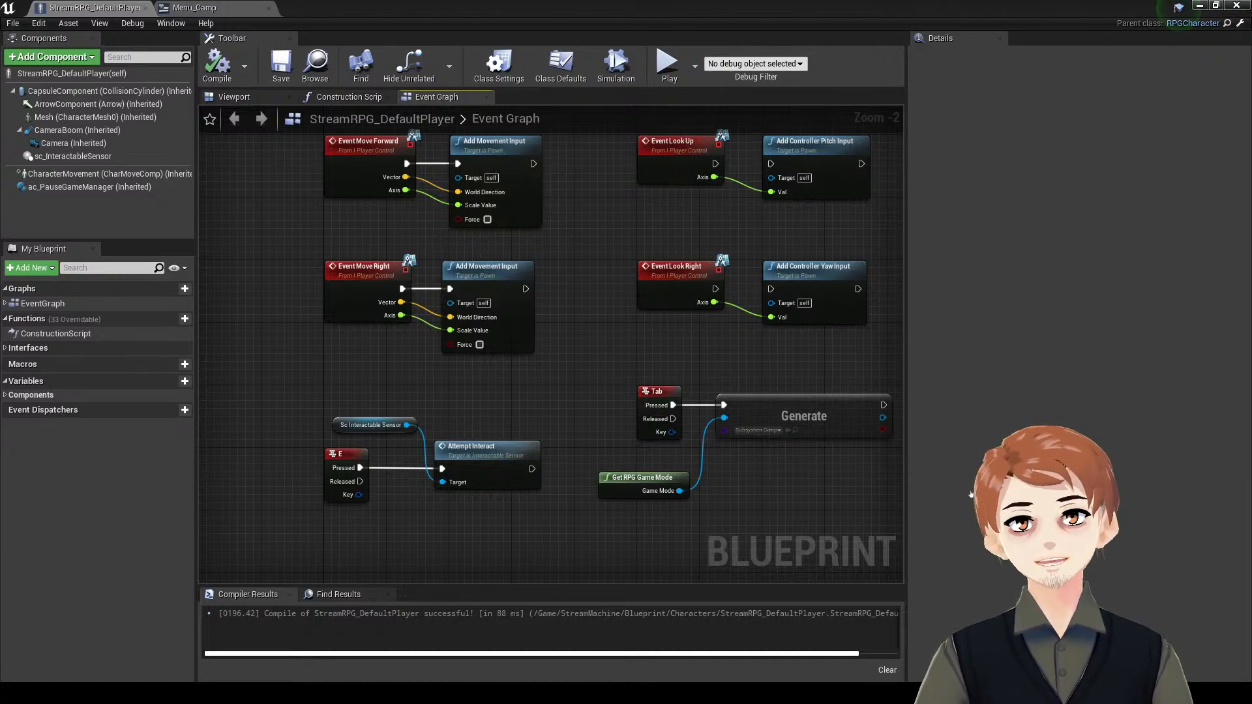
- Switch to the browser with the Actions Extension marketplace page and read through the plugin's description and features
{"action": "left_click_drag", "start_coordinate": [450, 1], "coordinate": [493, 8]}
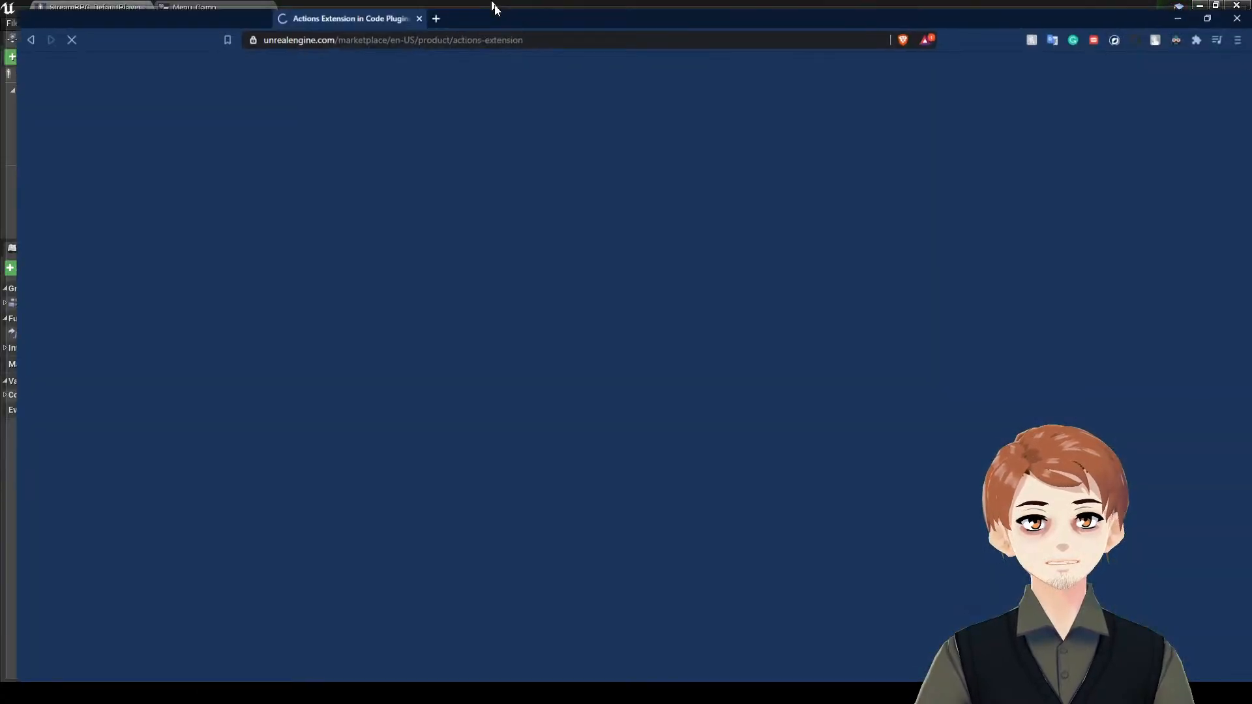
{"action": "scroll", "coordinate": [692, 314], "scroll_direction": "down", "scroll_amount": 3}
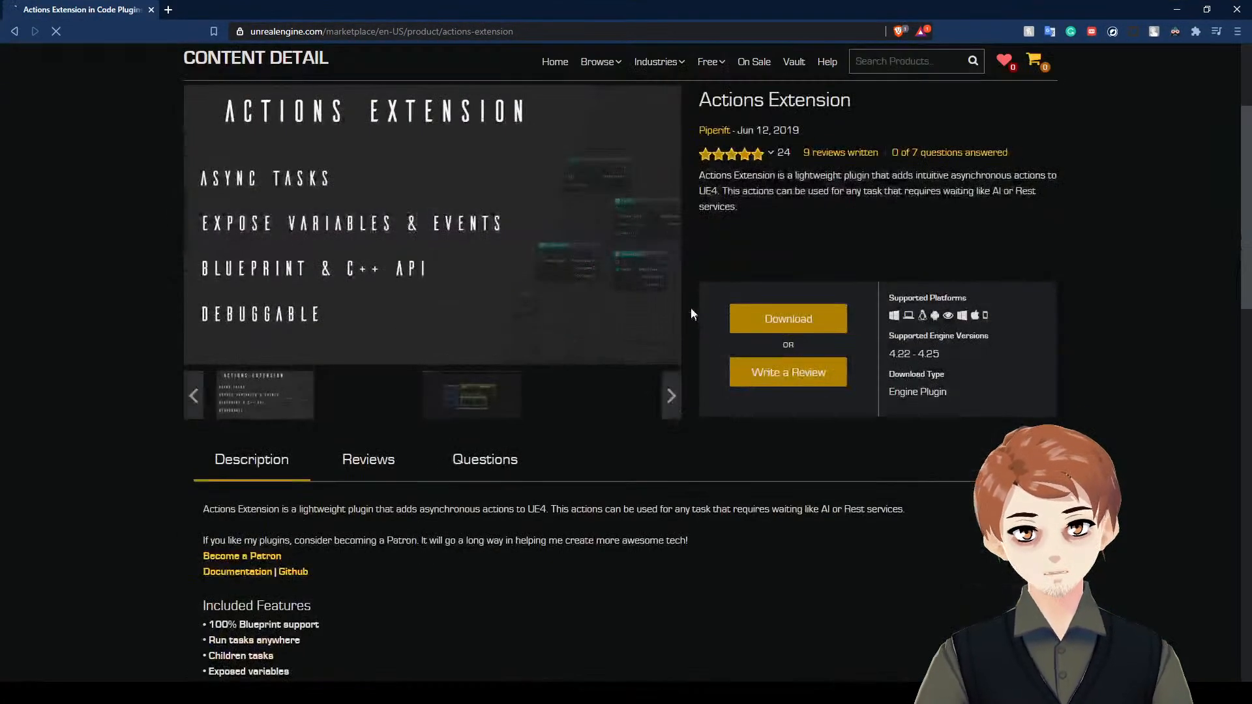
{"action": "scroll", "coordinate": [701, 245], "scroll_direction": "down", "scroll_amount": 4}
{"action": "scroll", "coordinate": [708, 302], "scroll_direction": "up", "scroll_amount": 6}
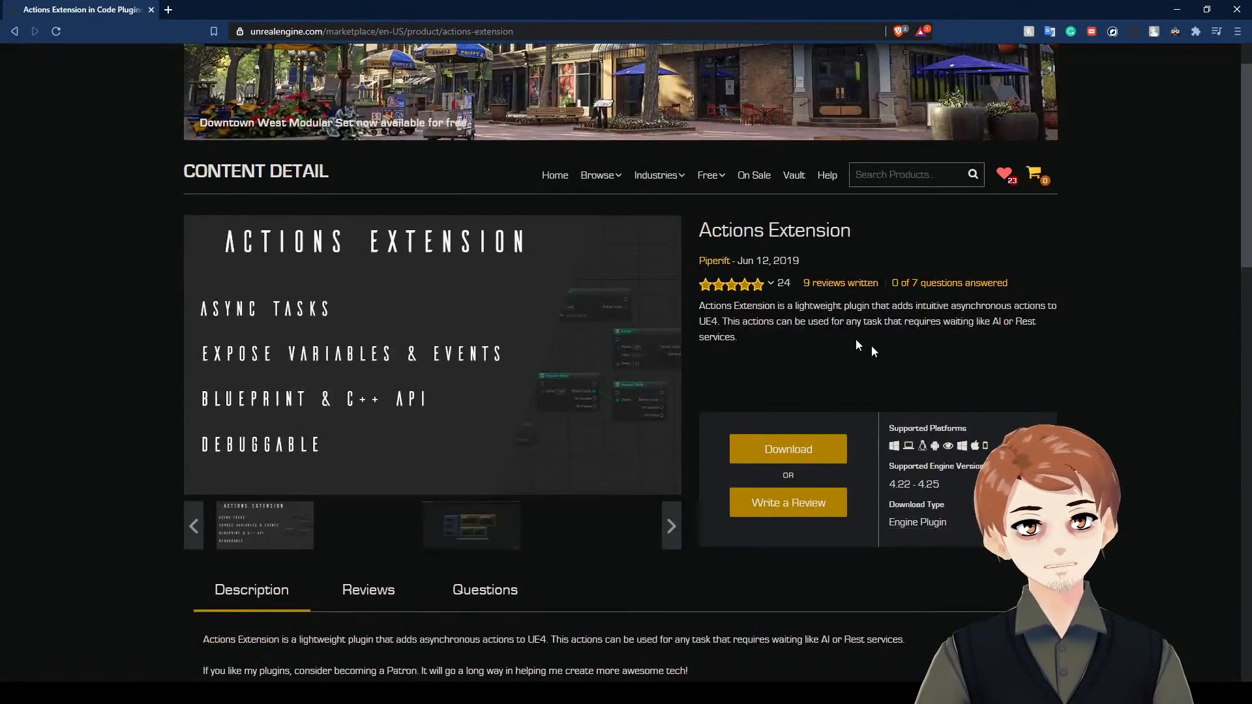
{"action": "left_click_drag", "start_coordinate": [856, 345], "coordinate": [699, 225]}
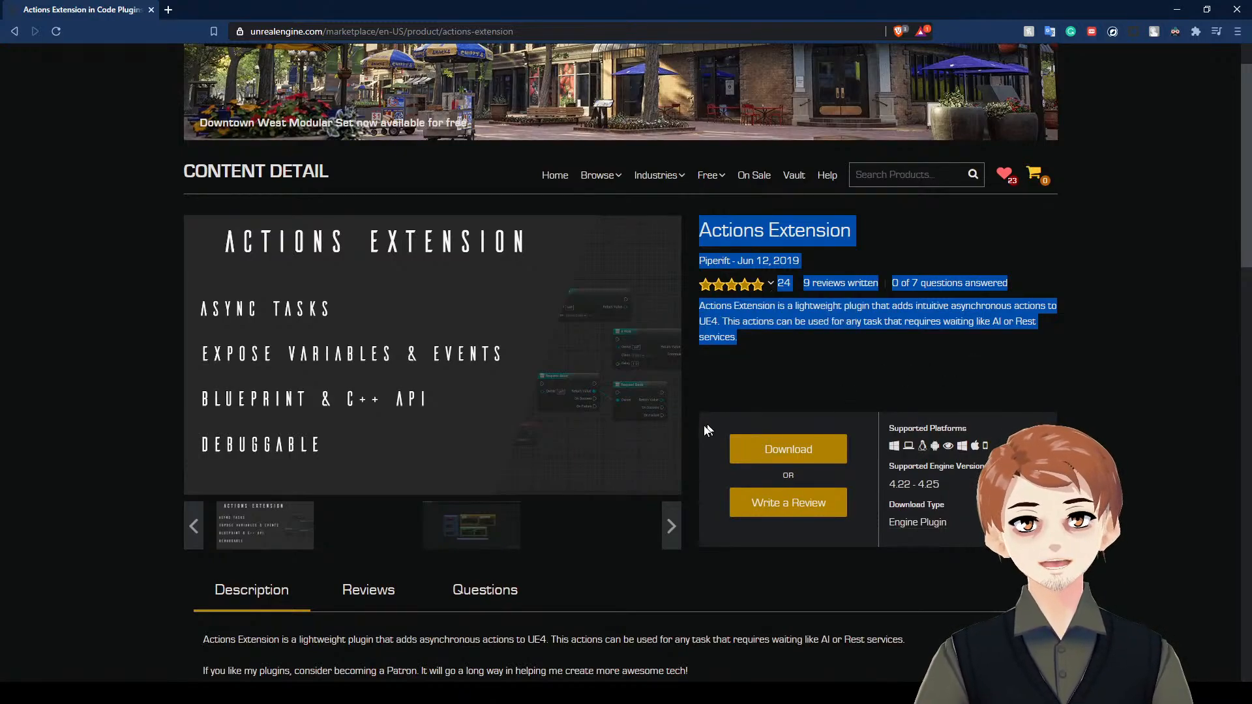
{"action": "left_click", "coordinate": [768, 384]}
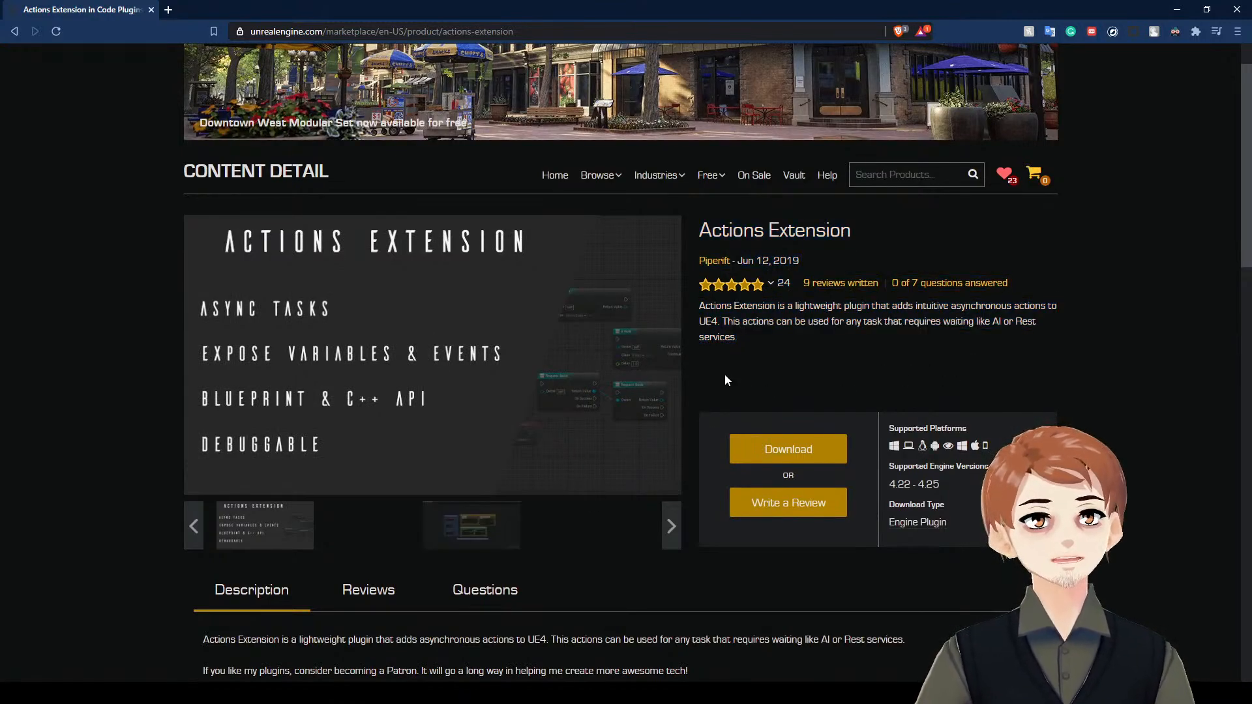
{"action": "scroll", "coordinate": [628, 431], "scroll_direction": "down", "scroll_amount": 10}
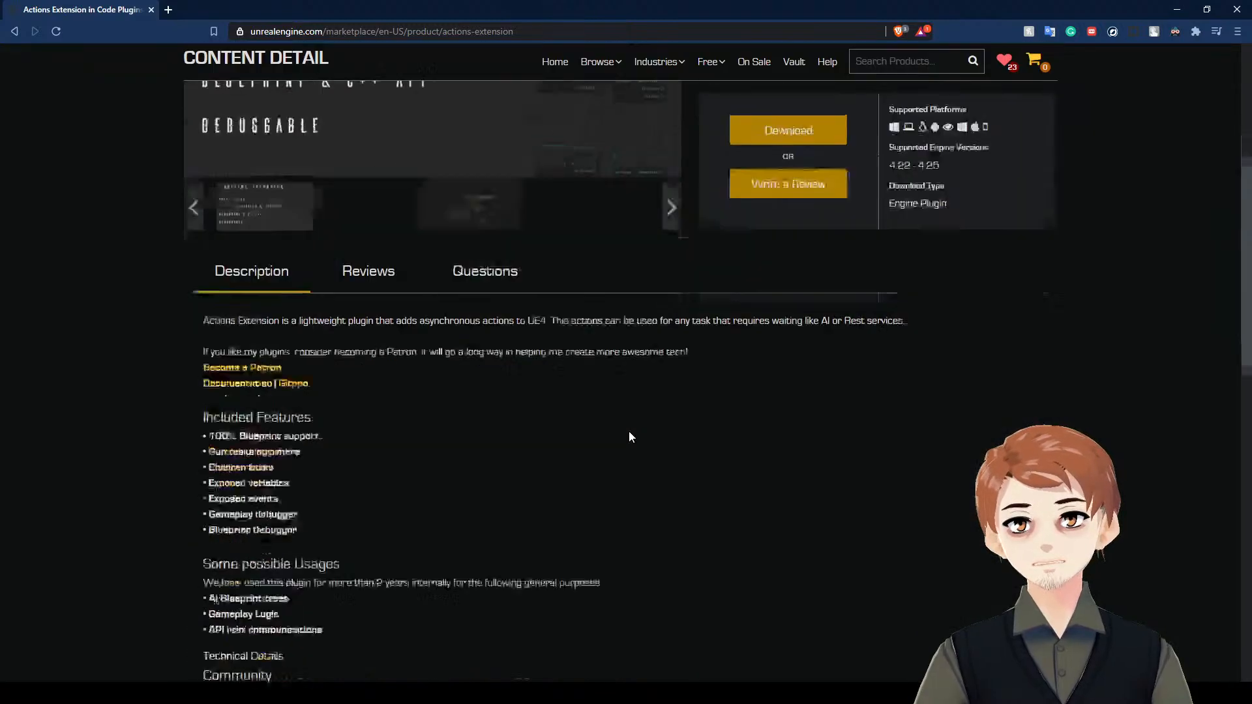
{"action": "scroll", "coordinate": [623, 428], "scroll_direction": "down", "scroll_amount": 5}
{"action": "scroll", "coordinate": [646, 420], "scroll_direction": "up", "scroll_amount": 15}
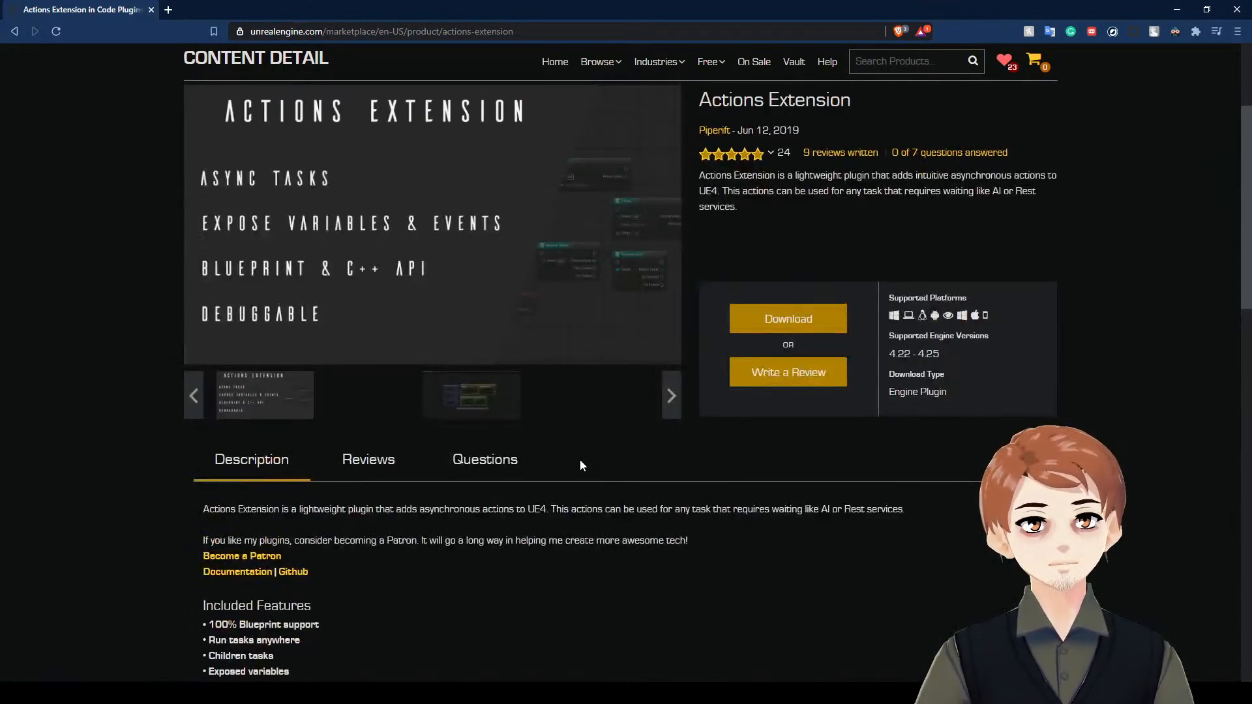
- View the blueprint screenshot and summary of the Actions Extension plugin, and return to the Unreal editor
{"action": "left_click", "coordinate": [505, 403]}
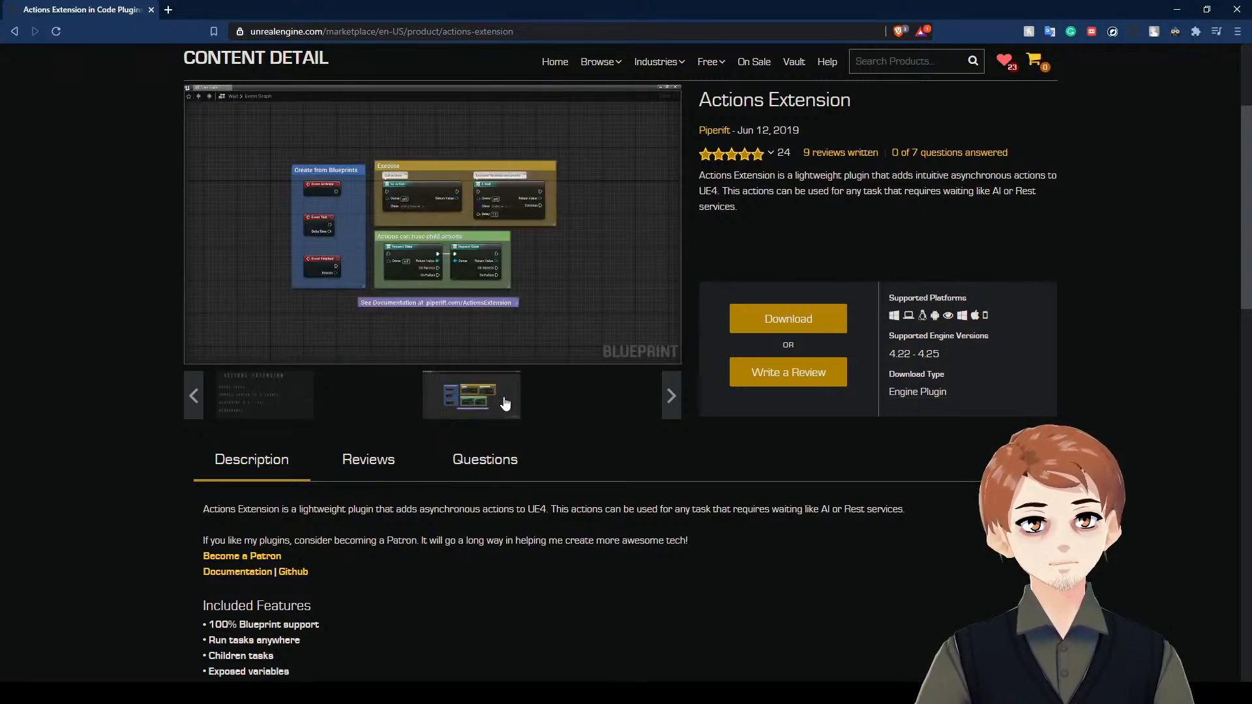
{"action": "scroll", "coordinate": [652, 444], "scroll_direction": "up", "scroll_amount": 3}
{"action": "left_click_drag", "start_coordinate": [809, 483], "coordinate": [704, 240]}
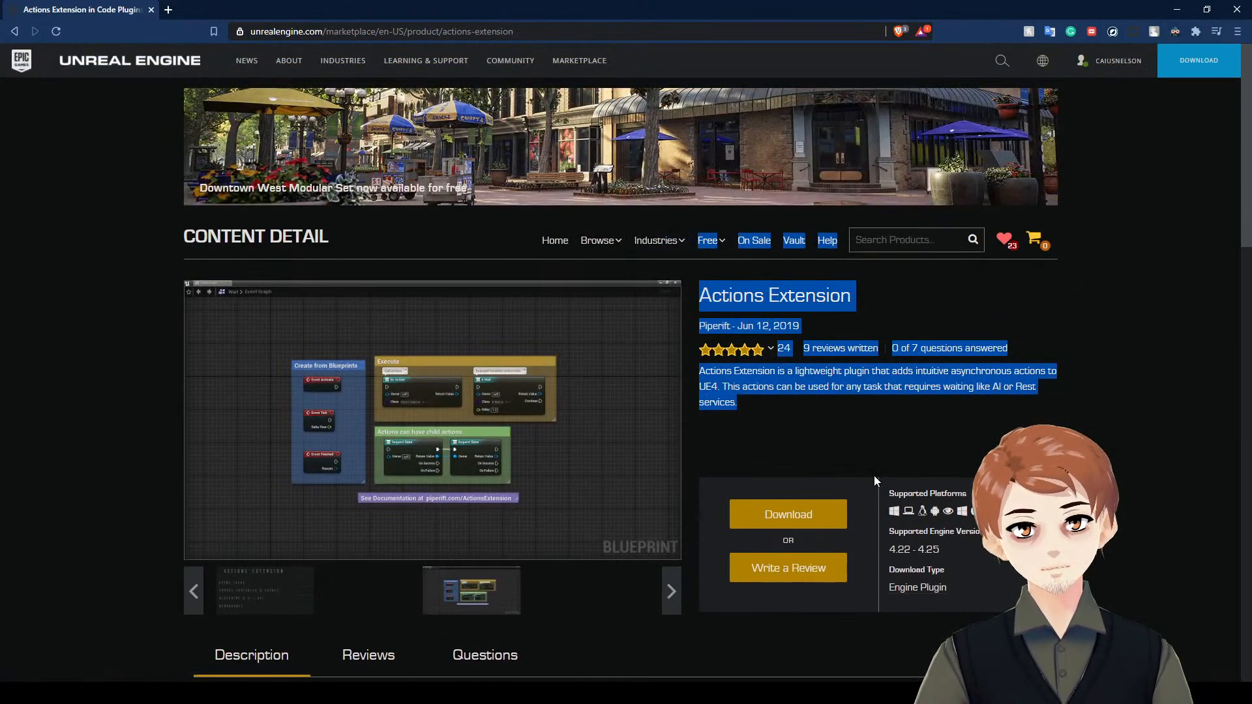
{"action": "scroll", "coordinate": [874, 478], "scroll_direction": "down", "scroll_amount": 2}
{"action": "left_click_drag", "start_coordinate": [906, 574], "coordinate": [68, 162]}
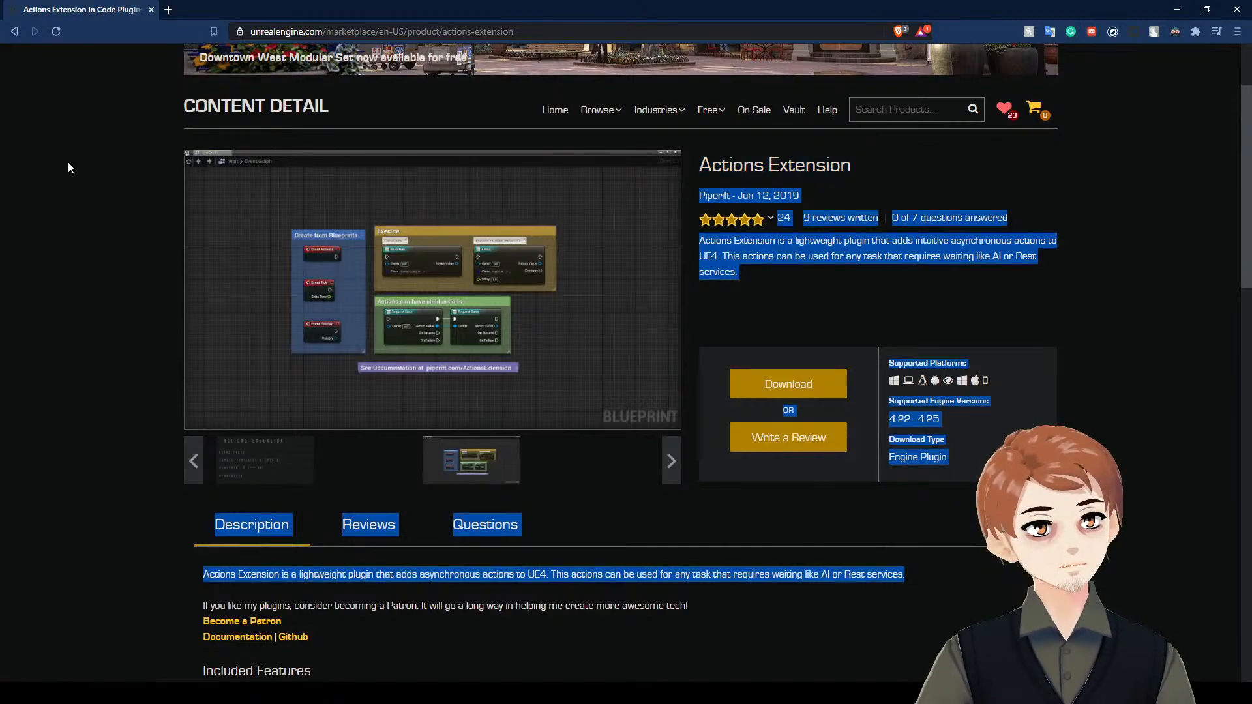
{"action": "left_click", "coordinate": [875, 295]}
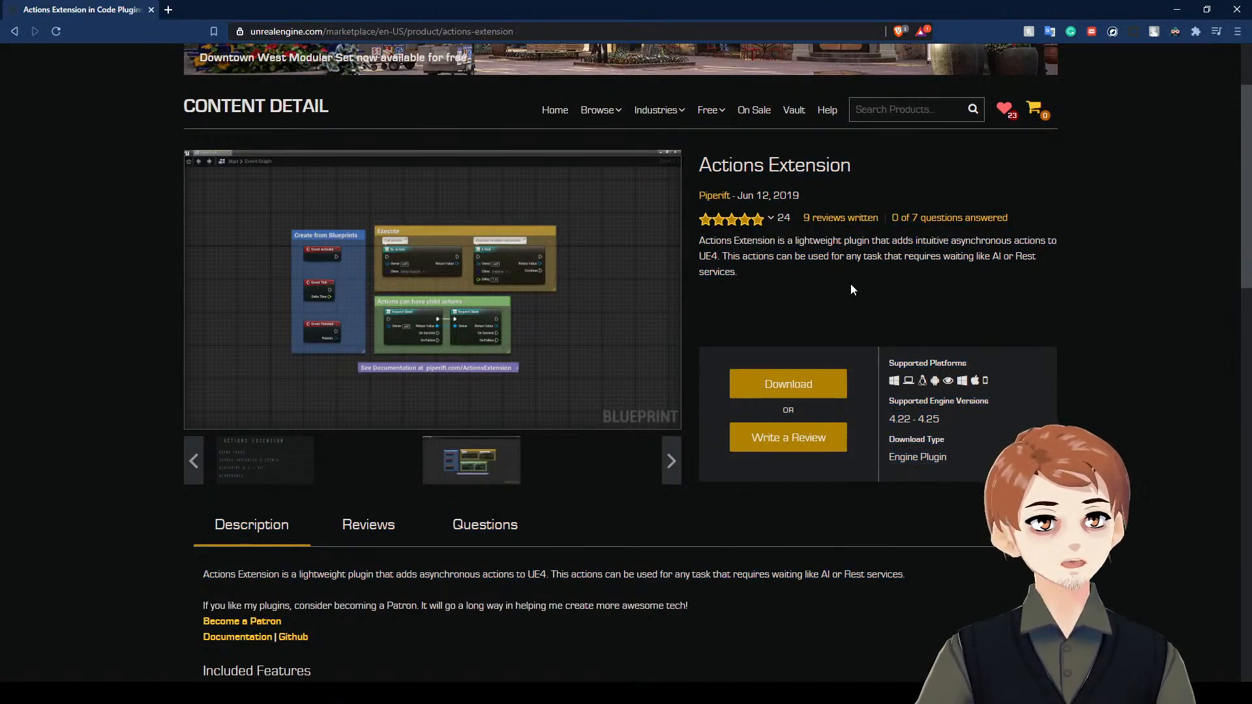
{"action": "left_click_drag", "start_coordinate": [781, 5], "coordinate": [1251, 9]}
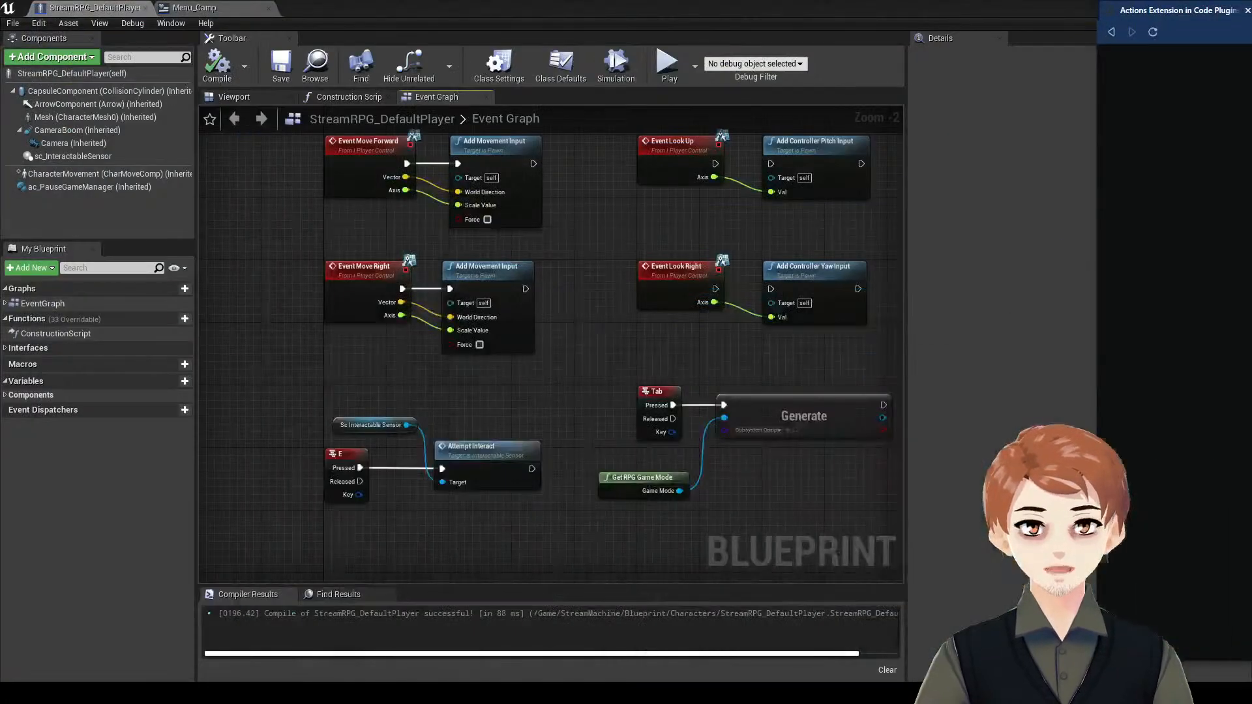
- Add the Combatant category's Use Item node in the empty area below the Generate node
{"action": "right_click_drag", "start_coordinate": [856, 570], "coordinate": [640, 337]}
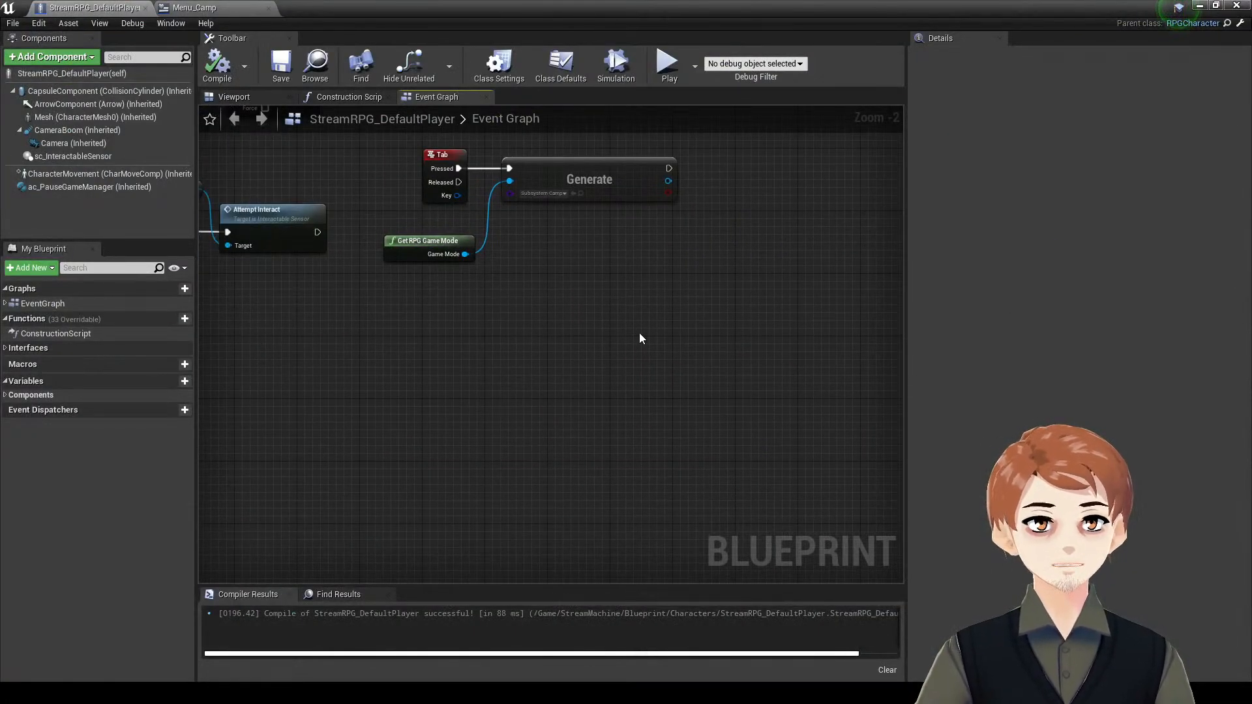
{"action": "right_click", "coordinate": [639, 339]}
{"action": "scroll", "coordinate": [577, 416], "scroll_direction": "up", "scroll_amount": 2}
{"action": "right_click", "coordinate": [529, 365]}
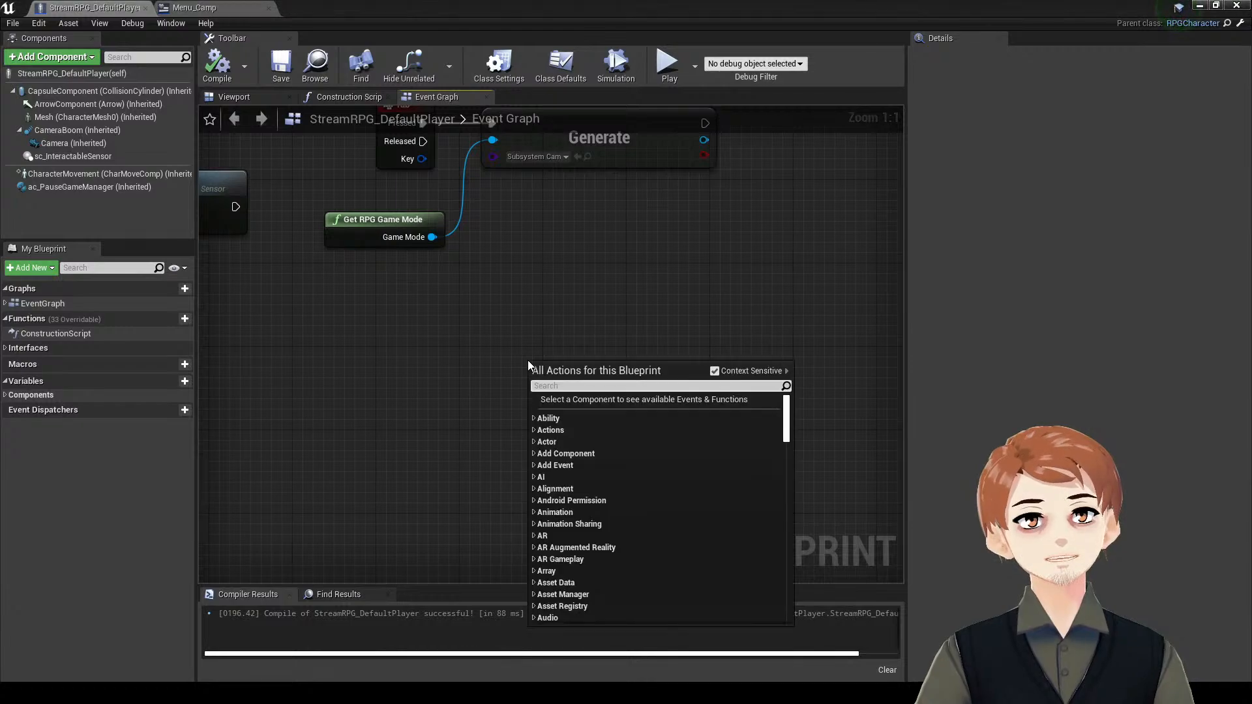
{"action": "type", "text": "use item"}
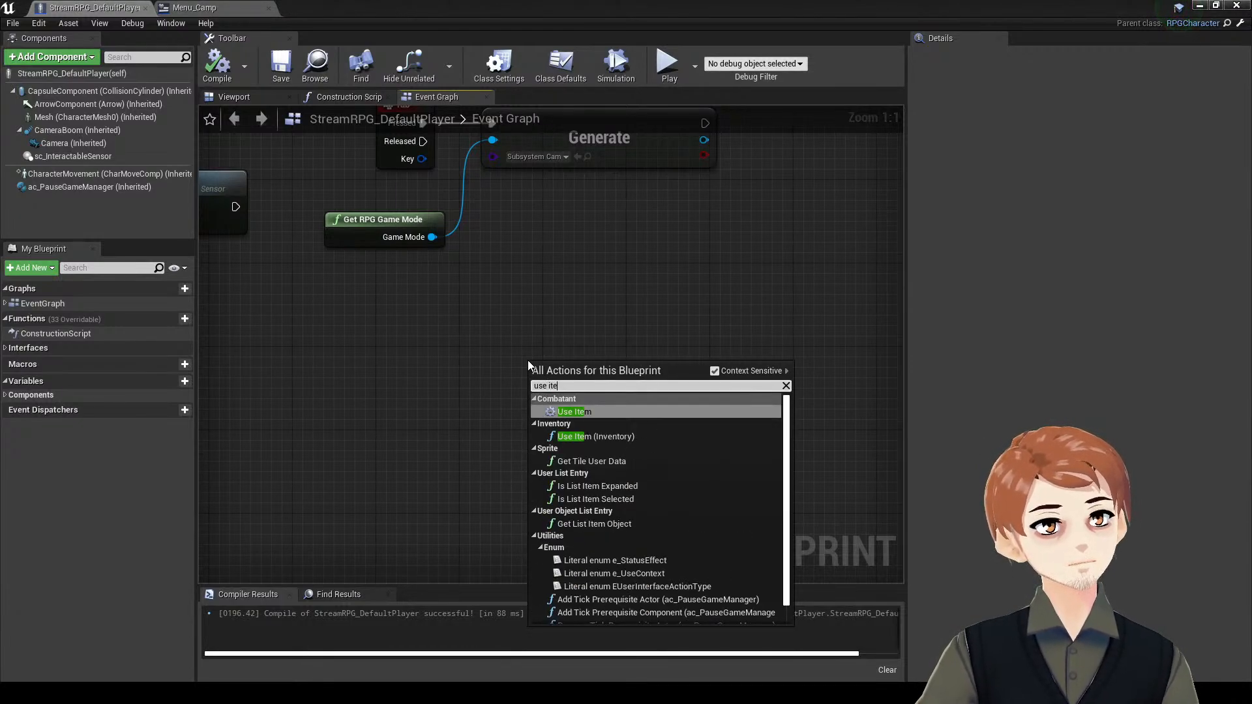
{"action": "key", "text": "Return"}
{"action": "left_click_drag", "start_coordinate": [635, 374], "coordinate": [568, 364]}
{"action": "left_click", "coordinate": [698, 372]}
- Examine the Use Item node's pins and the assets available for its Item input
{"action": "right_click_drag", "start_coordinate": [697, 373], "coordinate": [636, 288]}
{"action": "left_click", "coordinate": [521, 387]}
{"action": "right_click_drag", "start_coordinate": [503, 434], "coordinate": [526, 472]}
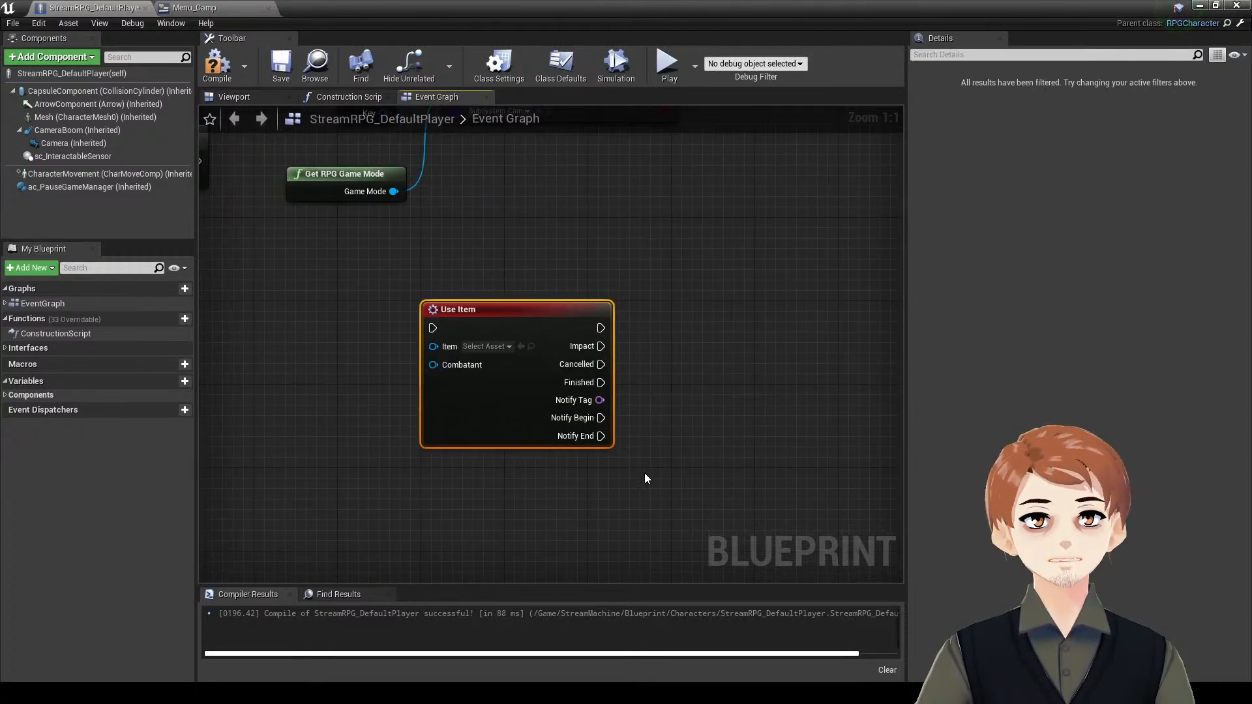
{"action": "left_click", "coordinate": [645, 472]}
{"action": "right_click_drag", "start_coordinate": [644, 472], "coordinate": [687, 431]}
{"action": "mouse_move", "coordinate": [522, 407]}
{"action": "left_mouse_down"}
{"action": "mouse_move", "coordinate": [554, 435]}
{"action": "mouse_move", "coordinate": [542, 410]}
{"action": "mouse_move", "coordinate": [521, 407]}
{"action": "left_mouse_up"}
{"action": "right_click_drag", "start_coordinate": [412, 426], "coordinate": [475, 426]}
{"action": "left_click", "coordinate": [475, 425]}
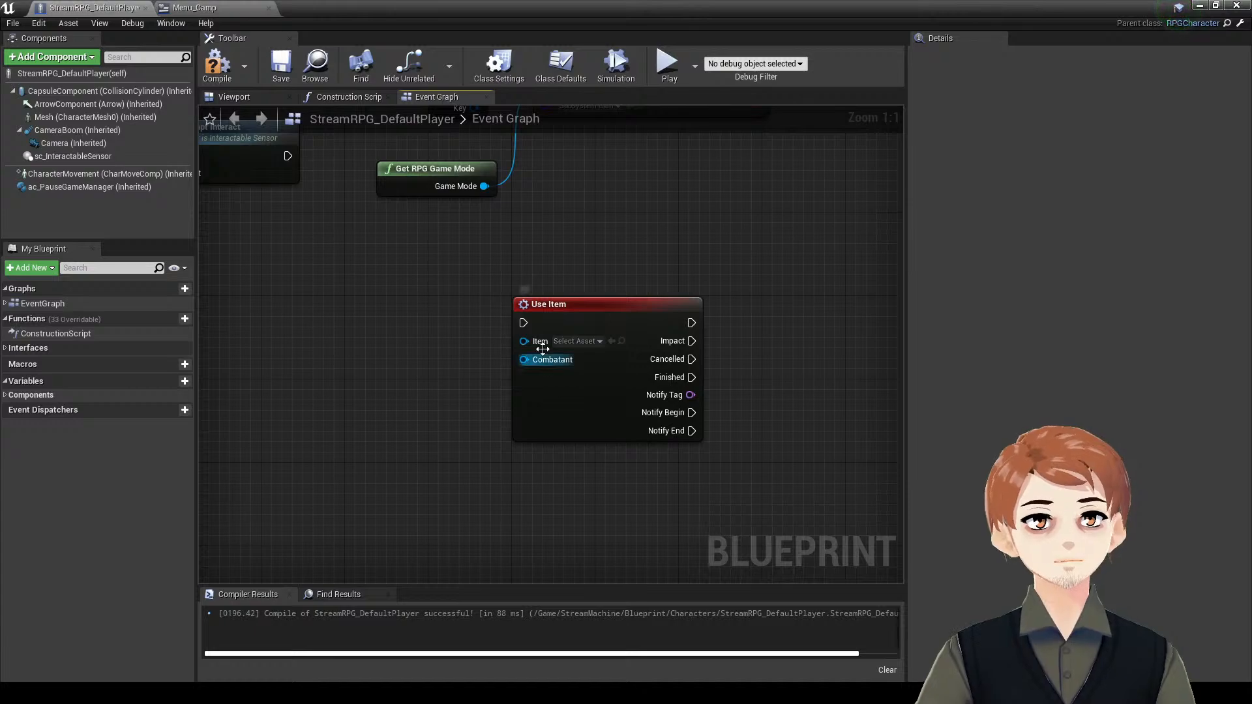
{"action": "left_click_drag", "start_coordinate": [524, 341], "coordinate": [511, 302]}
{"action": "key", "text": "Escape"}
{"action": "left_click", "coordinate": [575, 341]}
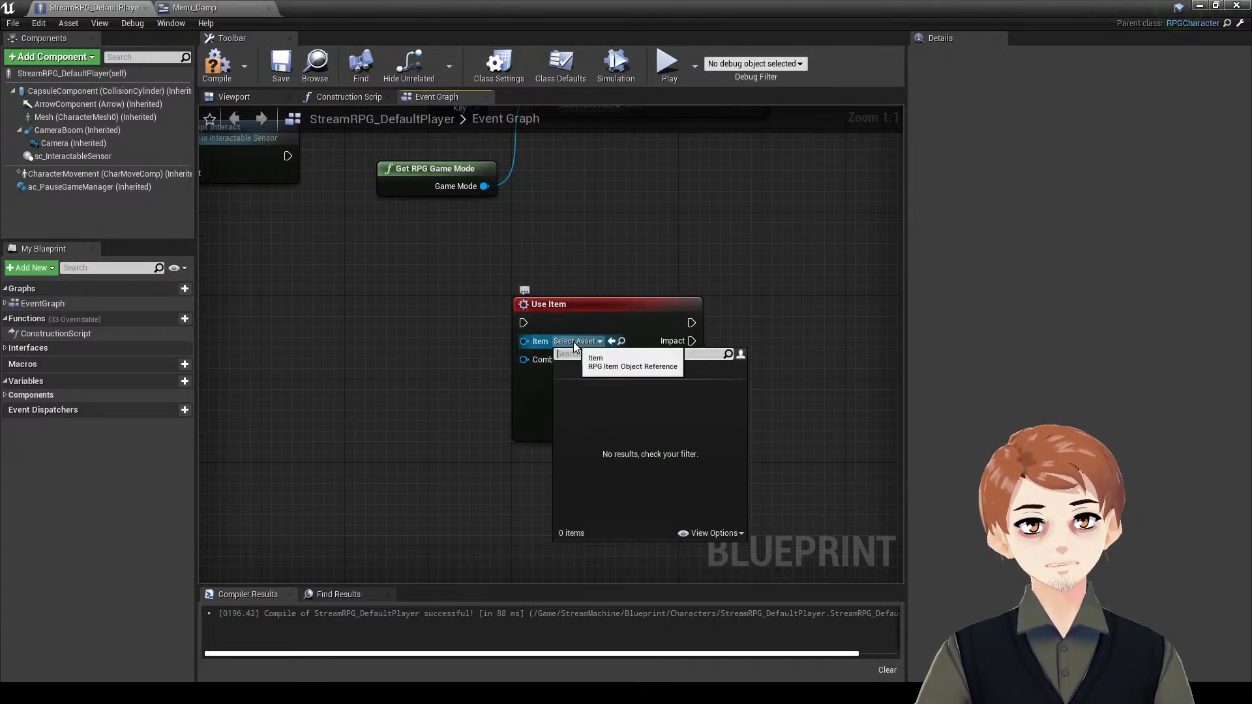
{"action": "left_click", "coordinate": [399, 347]}
{"action": "left_click", "coordinate": [574, 341]}
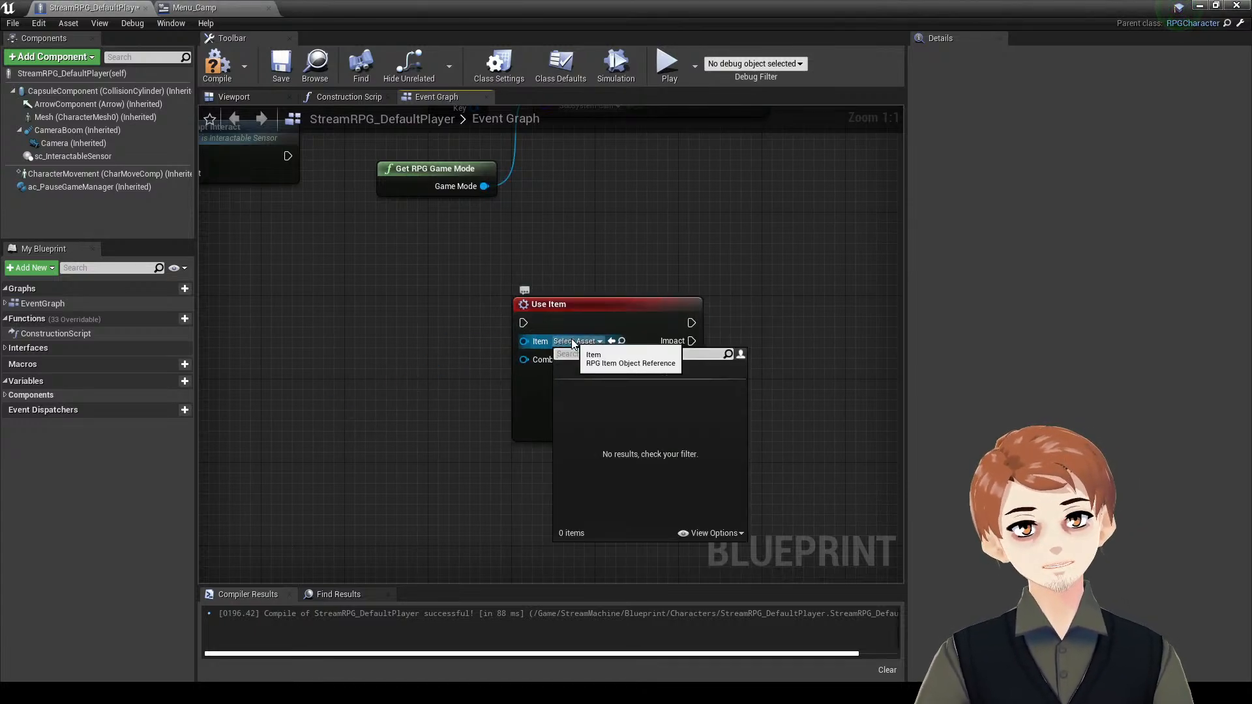
{"action": "left_click", "coordinate": [603, 240]}
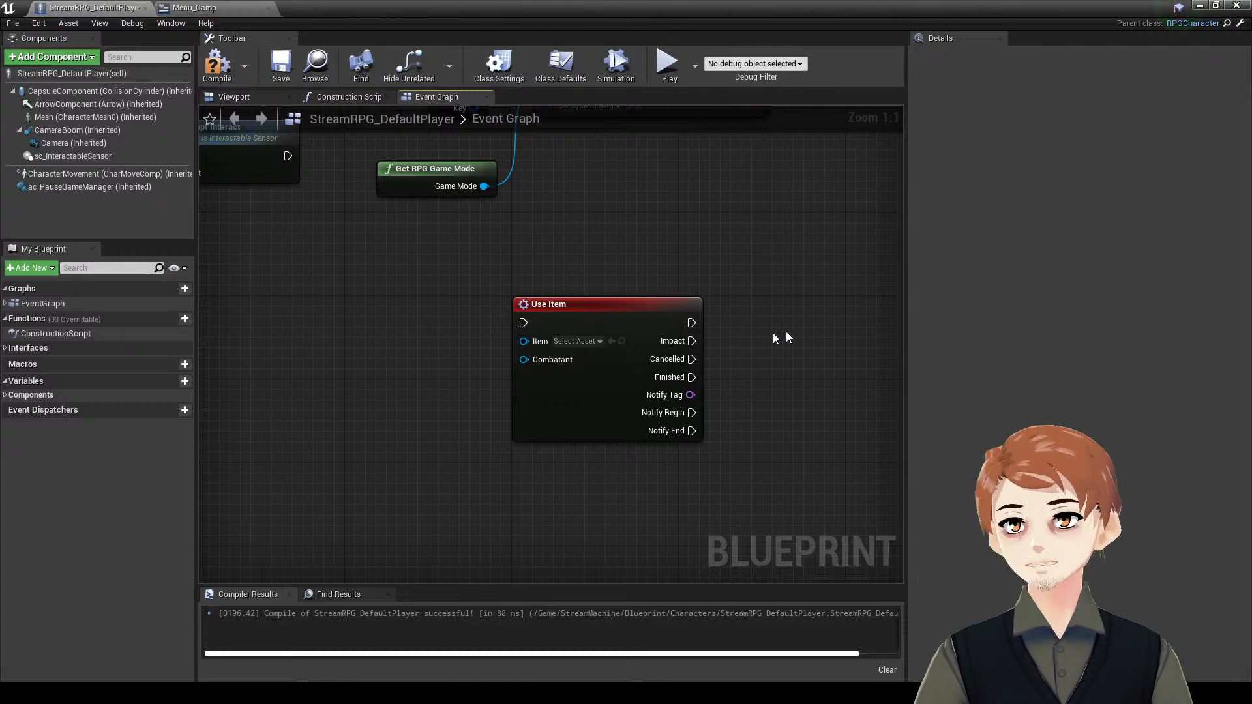
- Nudge the Use Item node slightly upward and point out its Cancelled output
{"action": "left_click", "coordinate": [603, 336]}
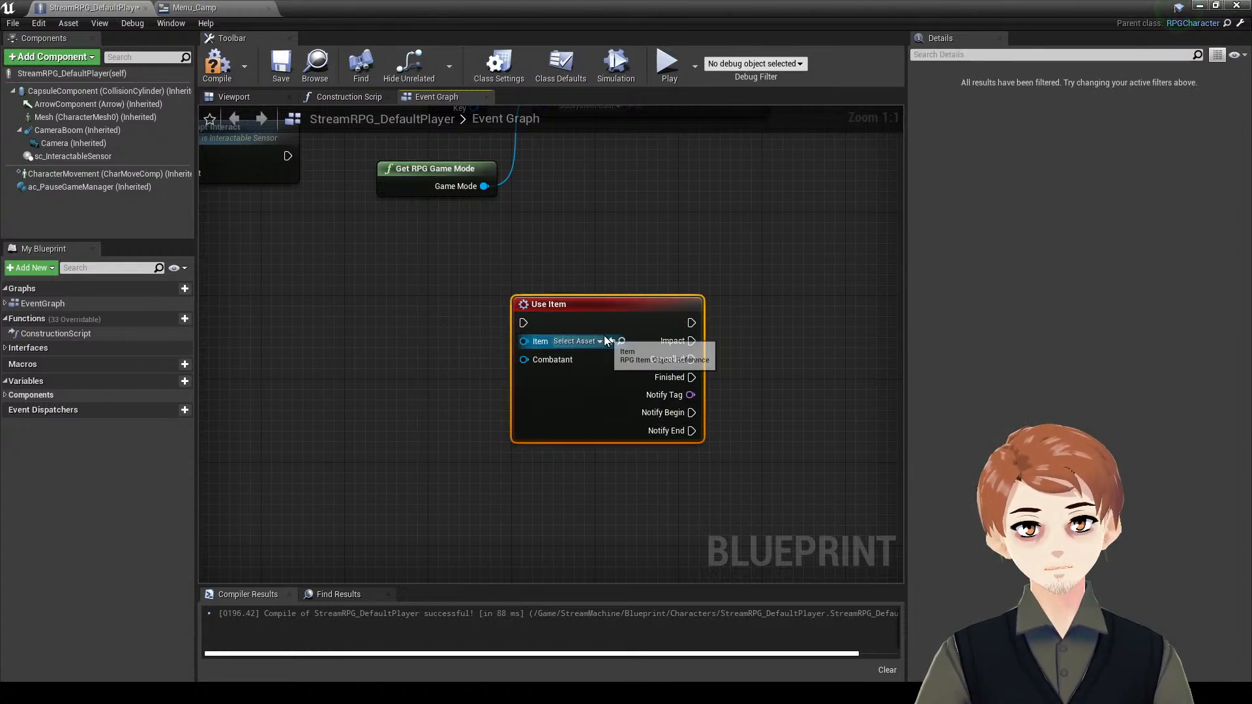
{"action": "mouse_move", "coordinate": [555, 395]}
{"action": "left_mouse_down"}
{"action": "mouse_move", "coordinate": [513, 390]}
{"action": "mouse_move", "coordinate": [558, 391]}
{"action": "left_mouse_up"}
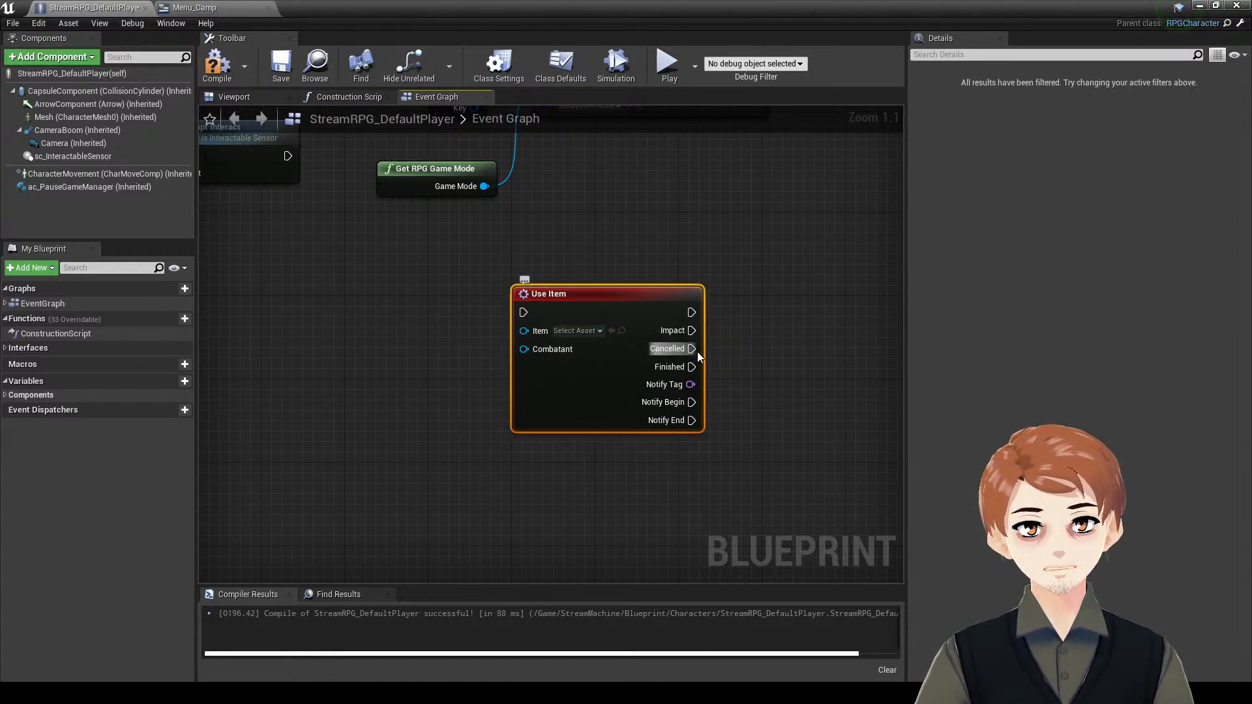
{"action": "left_click_drag", "start_coordinate": [696, 351], "coordinate": [824, 249]}
- Add a Lerp Over Time node beside the lower part of the Use Item node
{"action": "right_click_drag", "start_coordinate": [762, 388], "coordinate": [707, 366]}
{"action": "right_click", "coordinate": [733, 375]}
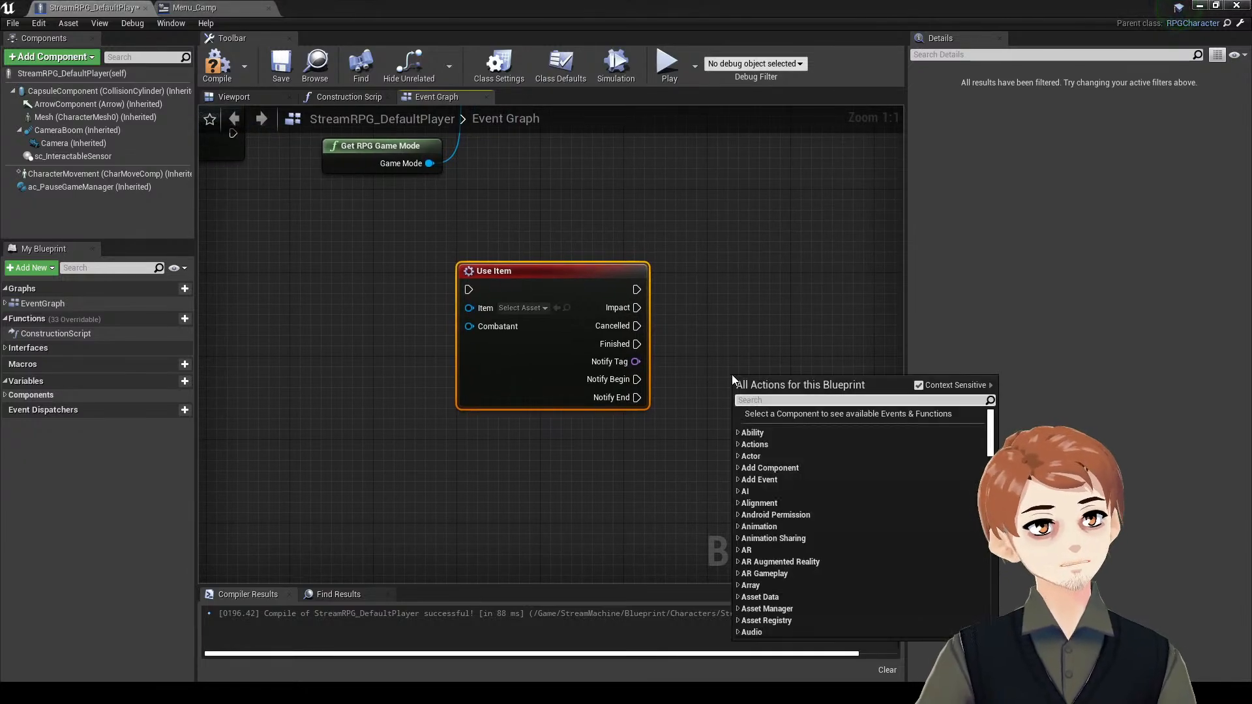
{"action": "type", "text": "lerp"}
{"action": "key", "text": "Up"}
{"action": "key", "text": "Up"}
{"action": "key", "text": "Up"}
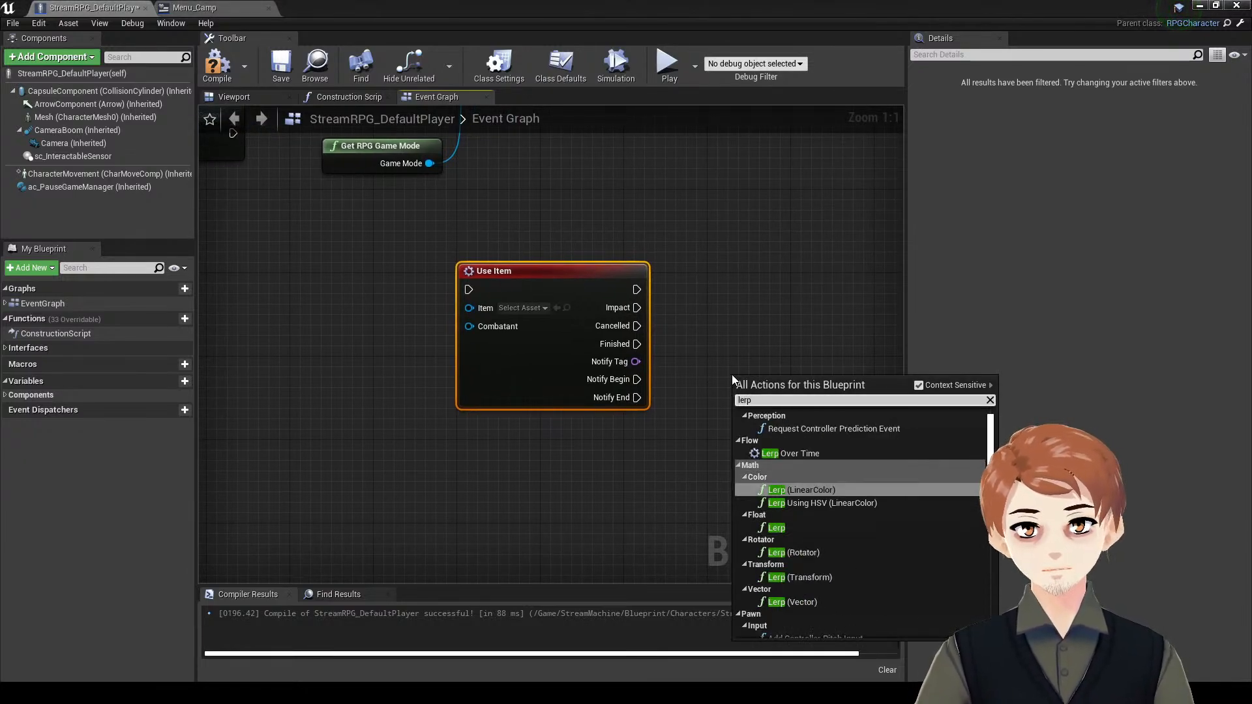
{"action": "key", "text": "Up"}
{"action": "key", "text": "Return"}
- Add a Play Sequence node and place it above the Lerp Over Time node
{"action": "right_click", "coordinate": [750, 268]}
{"action": "type", "text": "play"}
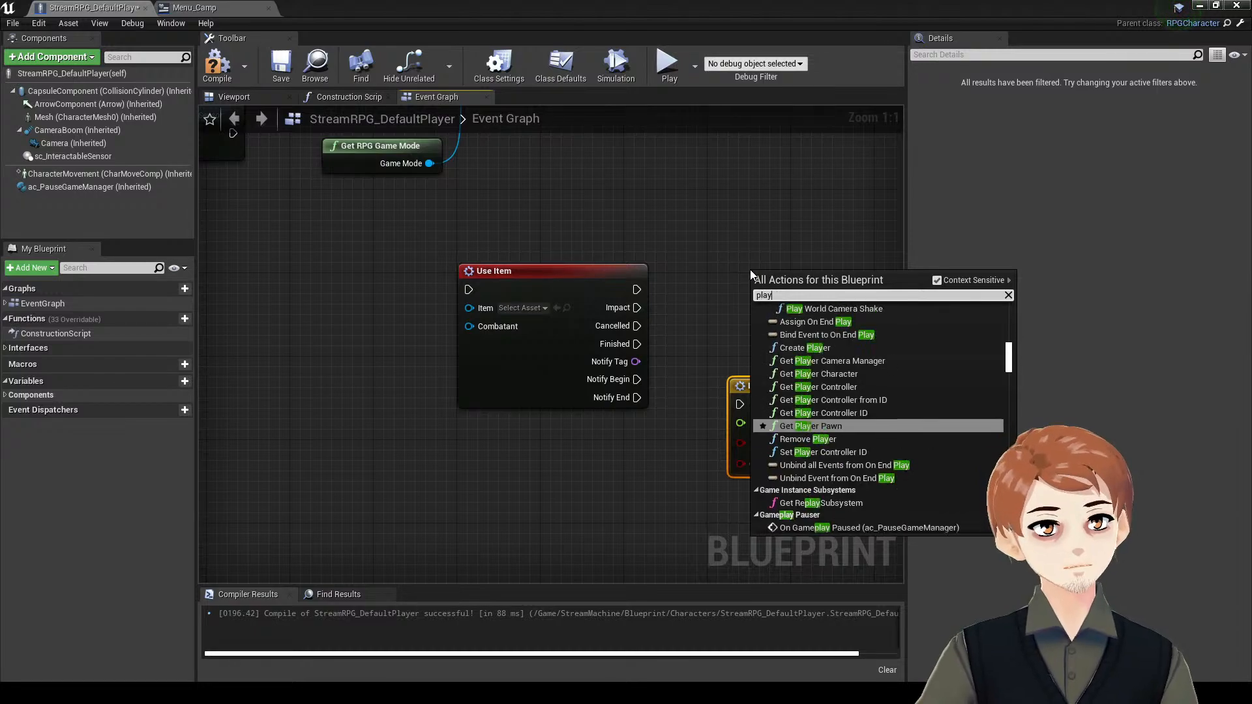
{"action": "type", "text": " seq"}
{"action": "key", "text": "Return"}
{"action": "left_click_drag", "start_coordinate": [808, 280], "coordinate": [767, 209]}
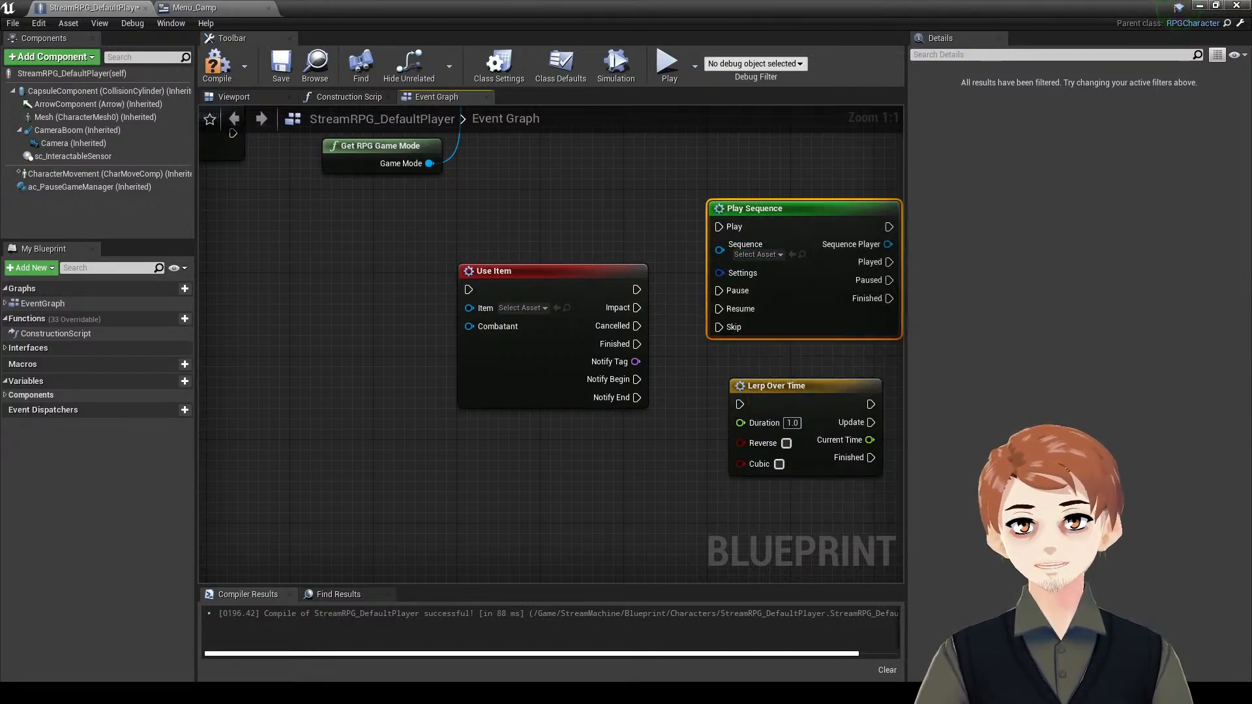
- Move the Play Sequence node into open space, farther away from the Lerp Over Time node
{"action": "mouse_move", "coordinate": [737, 216]}
{"action": "right_mouse_down"}
{"action": "mouse_move", "coordinate": [590, 248]}
{"action": "mouse_move", "coordinate": [590, 229]}
{"action": "mouse_move", "coordinate": [501, 223]}
{"action": "right_mouse_up"}
{"action": "right_click", "coordinate": [589, 230]}
{"action": "left_click", "coordinate": [505, 239]}
{"action": "mouse_move", "coordinate": [529, 268]}
{"action": "left_mouse_down"}
{"action": "mouse_move", "coordinate": [886, 242]}
{"action": "mouse_move", "coordinate": [871, 242]}
{"action": "left_mouse_up"}
{"action": "right_click_drag", "start_coordinate": [785, 221], "coordinate": [748, 214]}
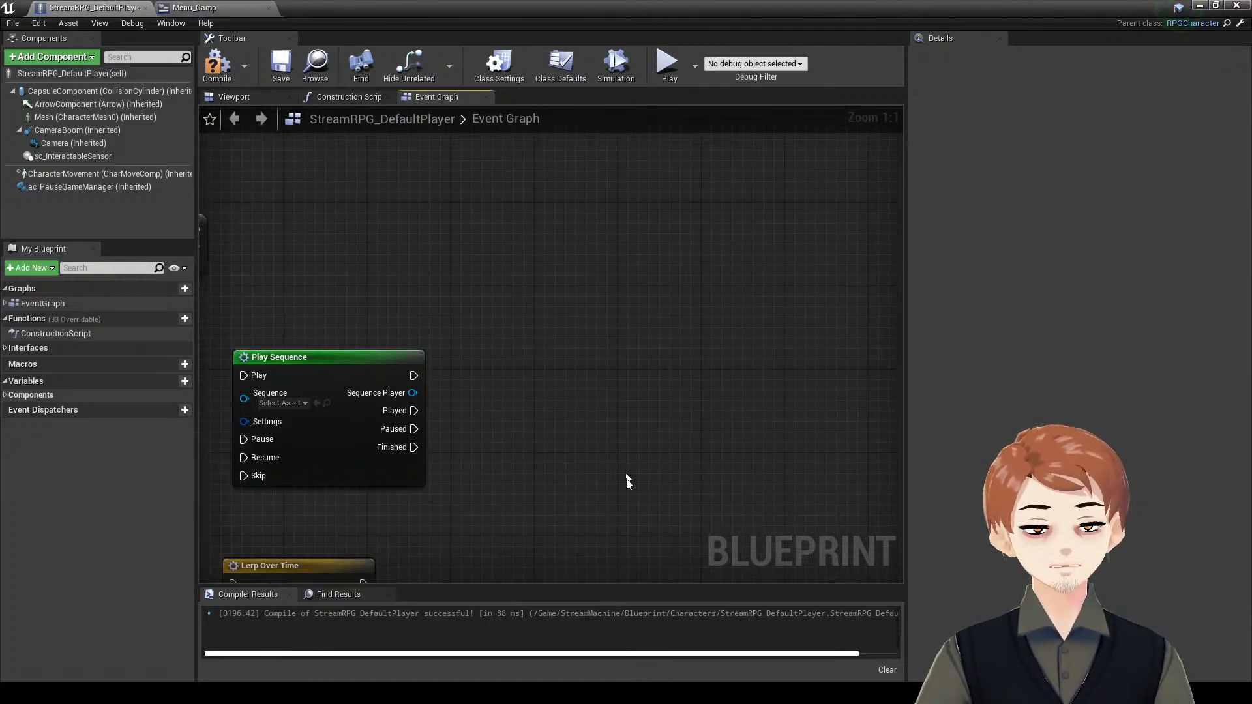
{"action": "right_click_drag", "start_coordinate": [629, 480], "coordinate": [691, 516]}
{"action": "left_click_drag", "start_coordinate": [406, 484], "coordinate": [546, 433]}
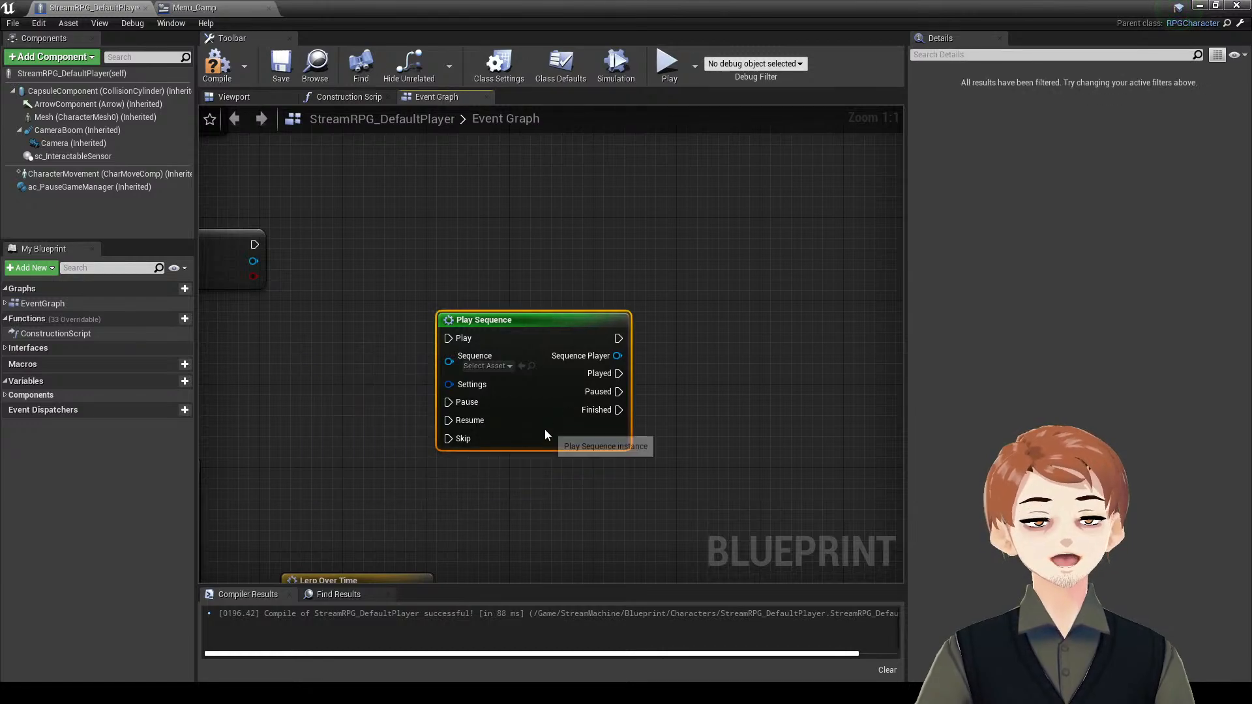
{"action": "right_click_drag", "start_coordinate": [558, 425], "coordinate": [425, 440]}
{"action": "left_click", "coordinate": [595, 438]}
{"action": "right_click_drag", "start_coordinate": [690, 201], "coordinate": [596, 324]}
{"action": "right_click_drag", "start_coordinate": [559, 427], "coordinate": [646, 276]}
{"action": "right_click_drag", "start_coordinate": [595, 454], "coordinate": [595, 471]}
{"action": "right_click_drag", "start_coordinate": [534, 418], "coordinate": [712, 345]}
{"action": "left_click_drag", "start_coordinate": [598, 367], "coordinate": [686, 365]}
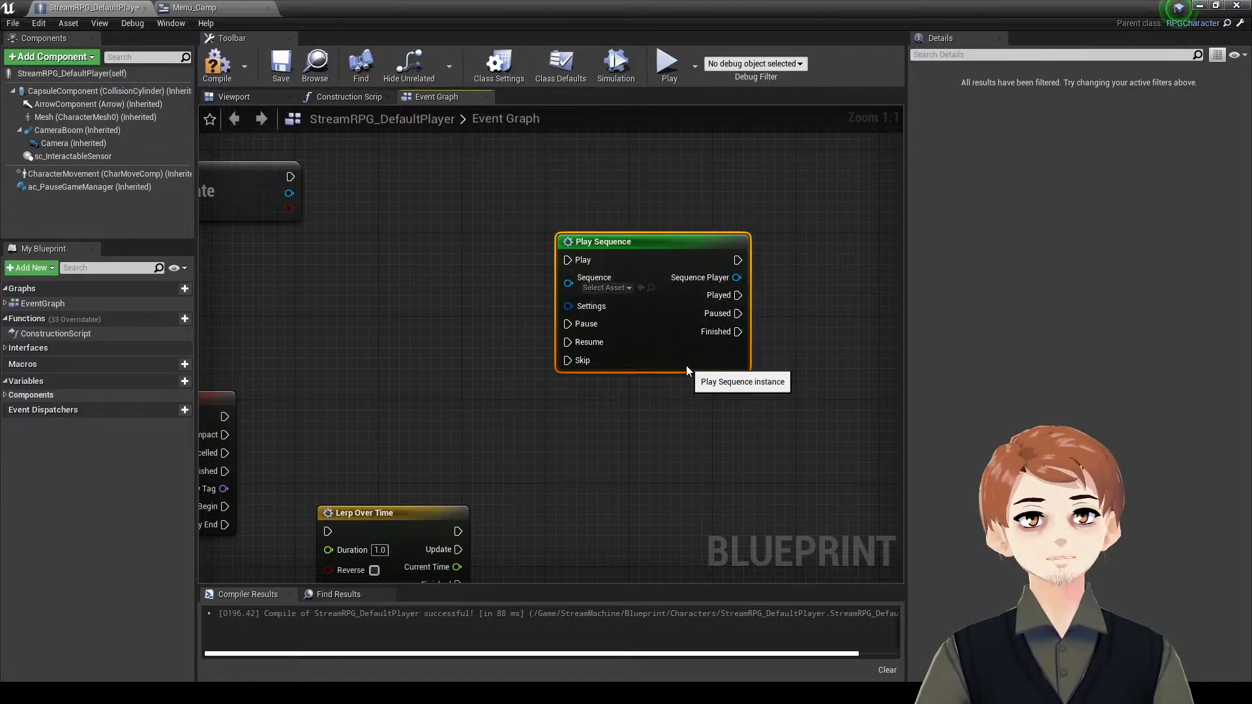
- Examine the Play Sequence node's Finished output and its execution inputs by pulling trial wires from them
{"action": "left_click", "coordinate": [609, 288]}
{"action": "left_click", "coordinate": [780, 275]}
{"action": "right_click_drag", "start_coordinate": [786, 257], "coordinate": [699, 304]}
{"action": "left_click_drag", "start_coordinate": [652, 343], "coordinate": [718, 343]}
{"action": "left_click", "coordinate": [568, 460]}
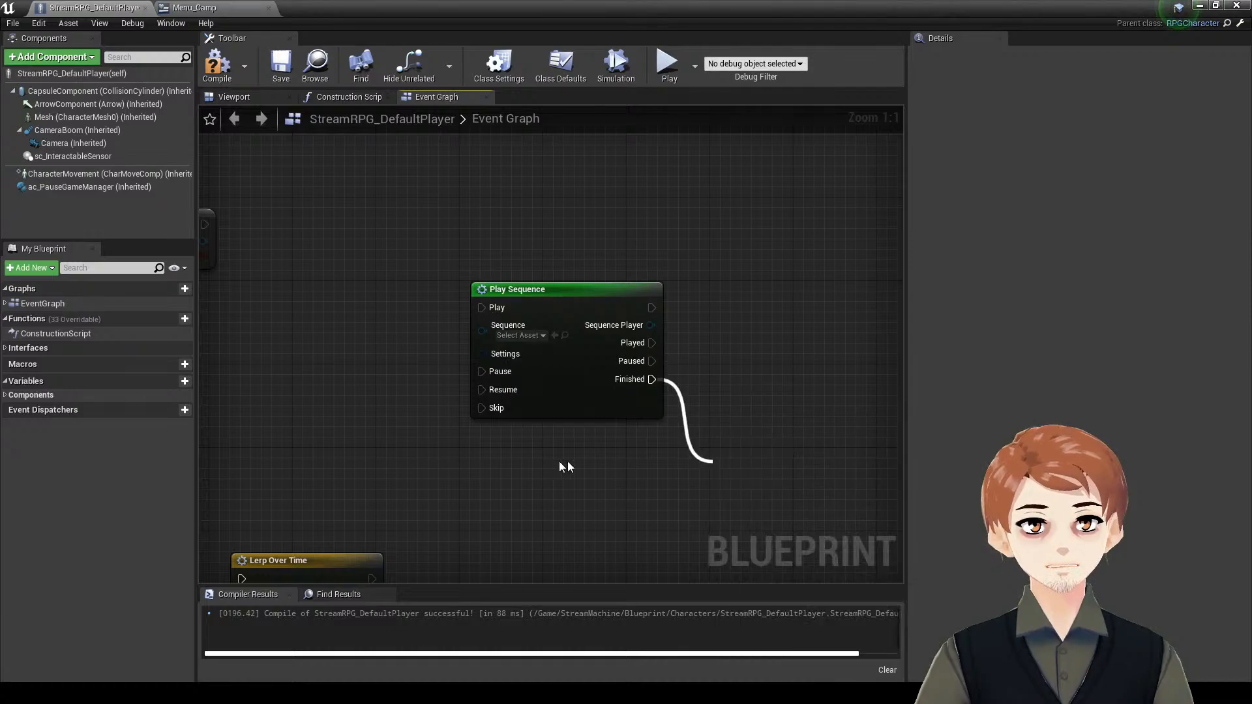
{"action": "right_click_drag", "start_coordinate": [567, 461], "coordinate": [657, 401]}
{"action": "left_click_drag", "start_coordinate": [599, 353], "coordinate": [473, 441]}
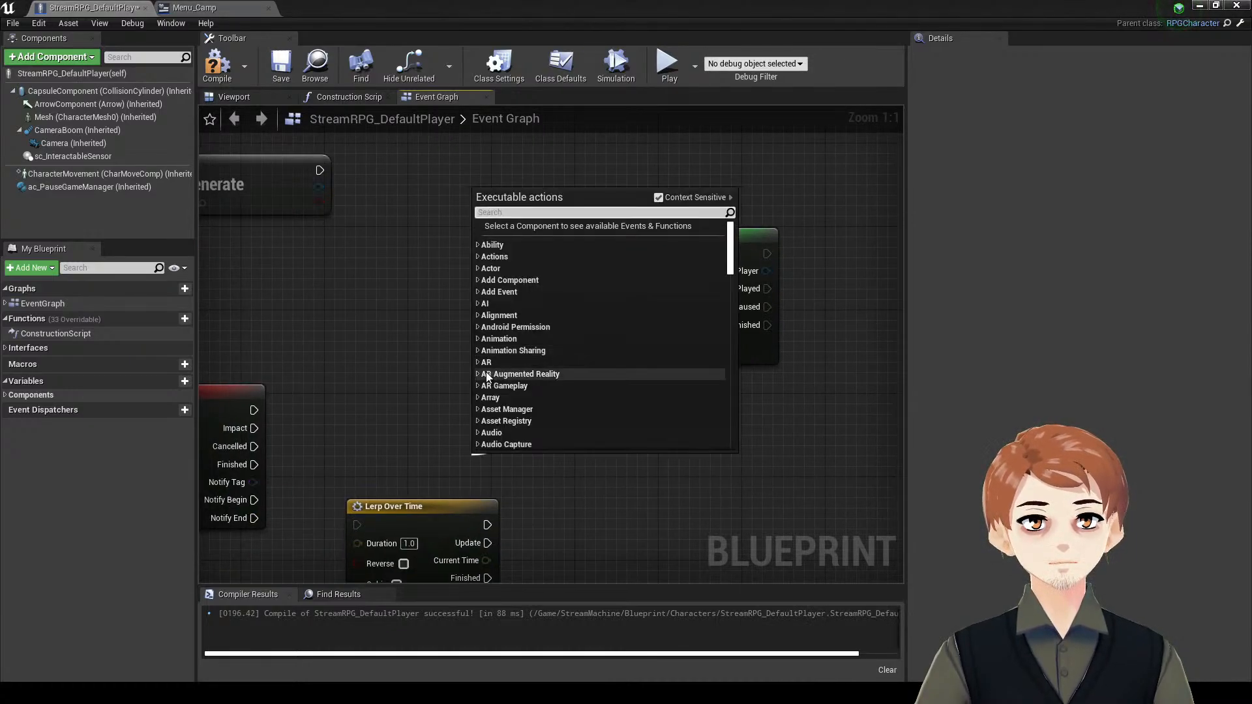
{"action": "left_click", "coordinate": [399, 383]}
{"action": "left_click", "coordinate": [632, 283]}
{"action": "scroll", "coordinate": [632, 283], "scroll_direction": "down", "scroll_amount": 4}
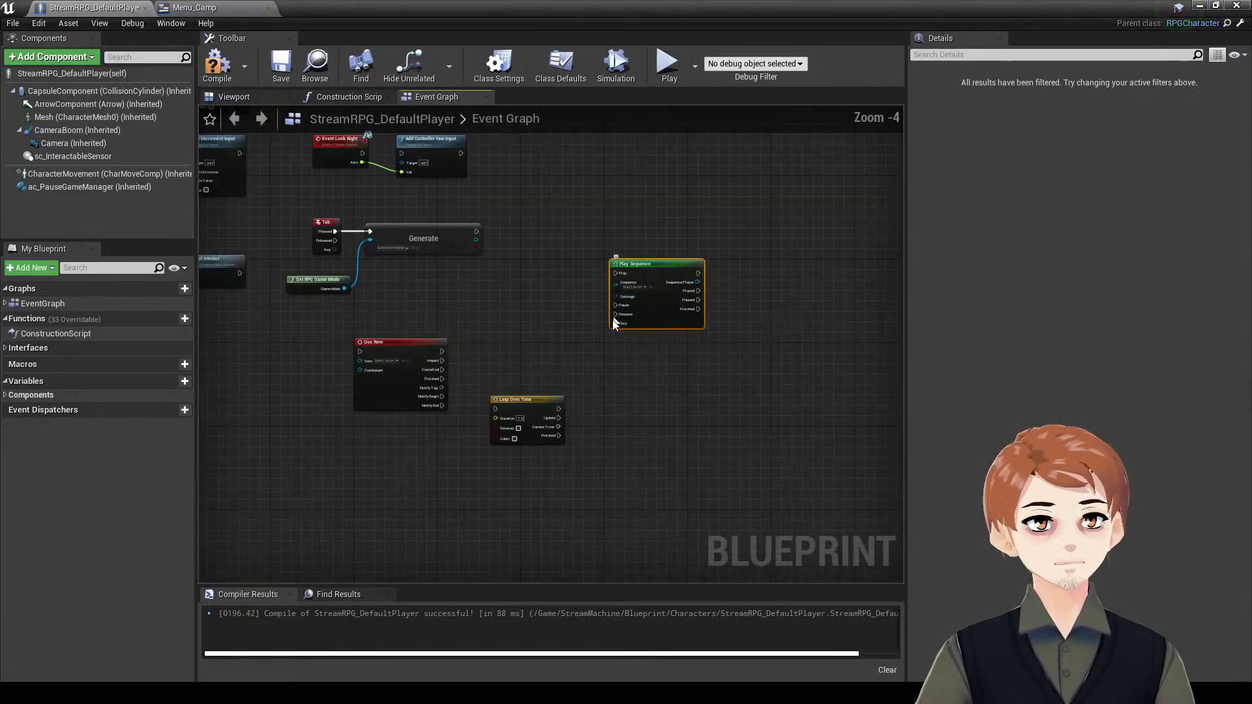
{"action": "scroll", "coordinate": [588, 353], "scroll_direction": "up", "scroll_amount": 3}
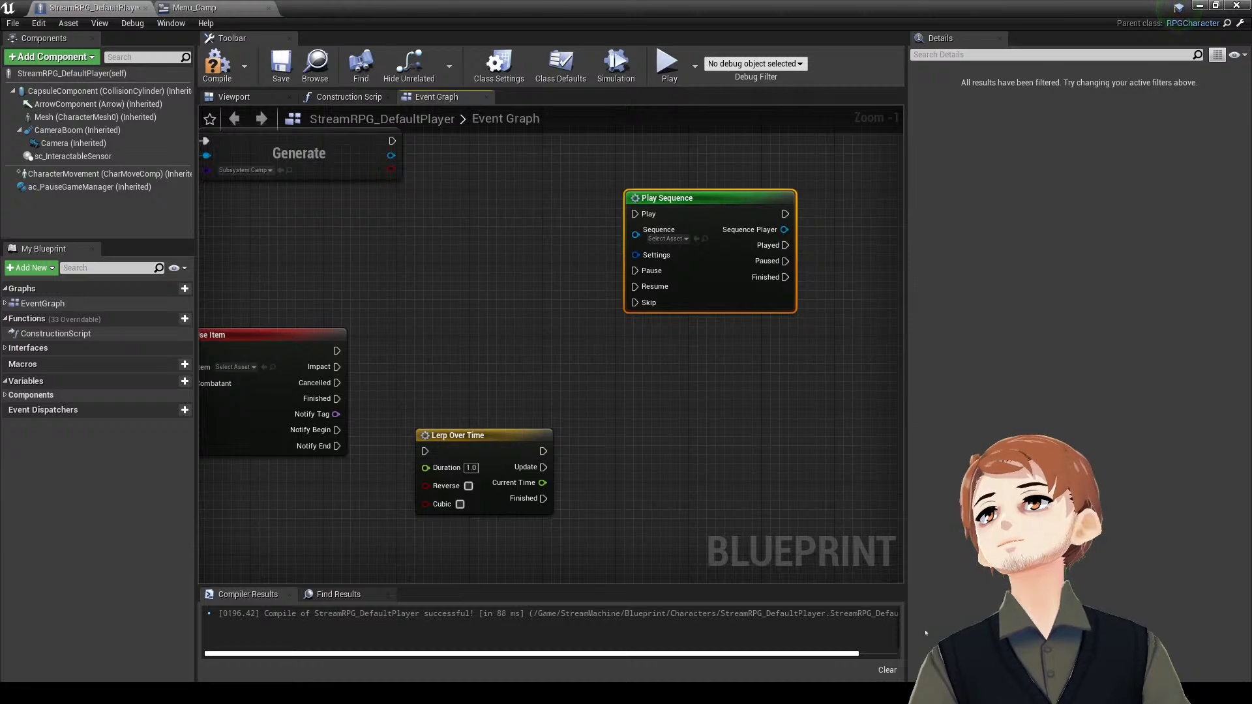
{"action": "left_click", "coordinate": [656, 357]}
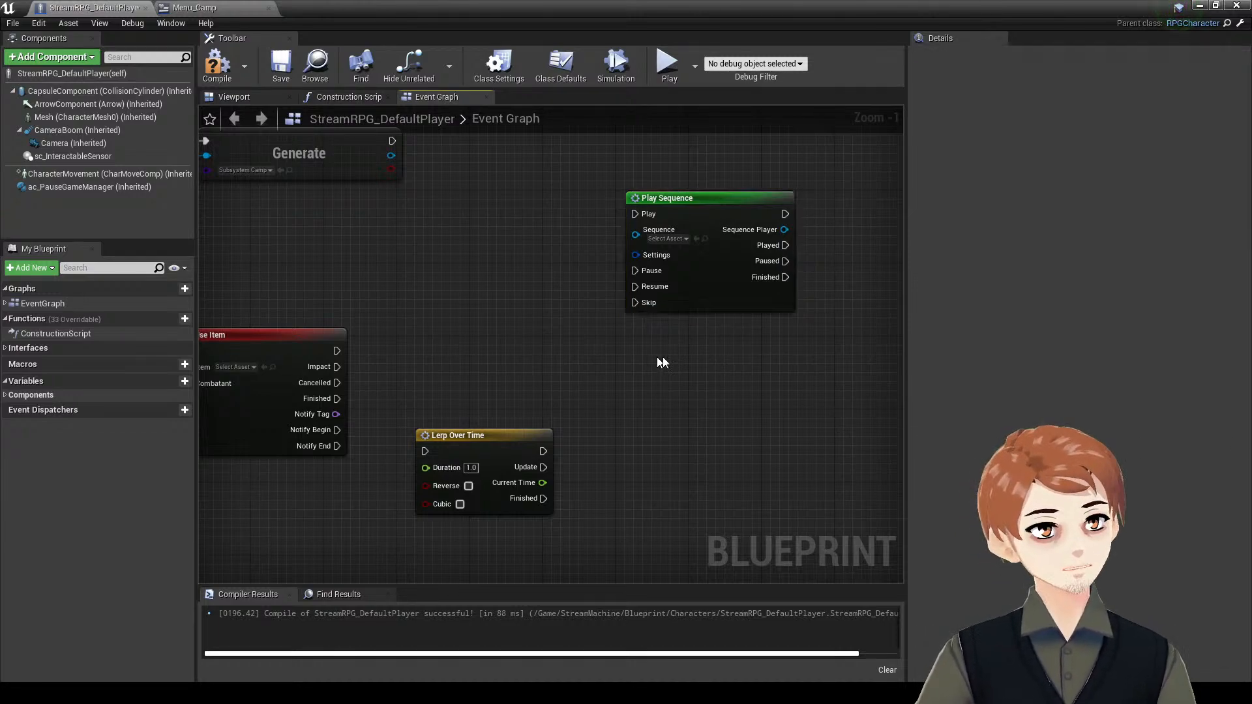
{"action": "key", "text": "super+d"}
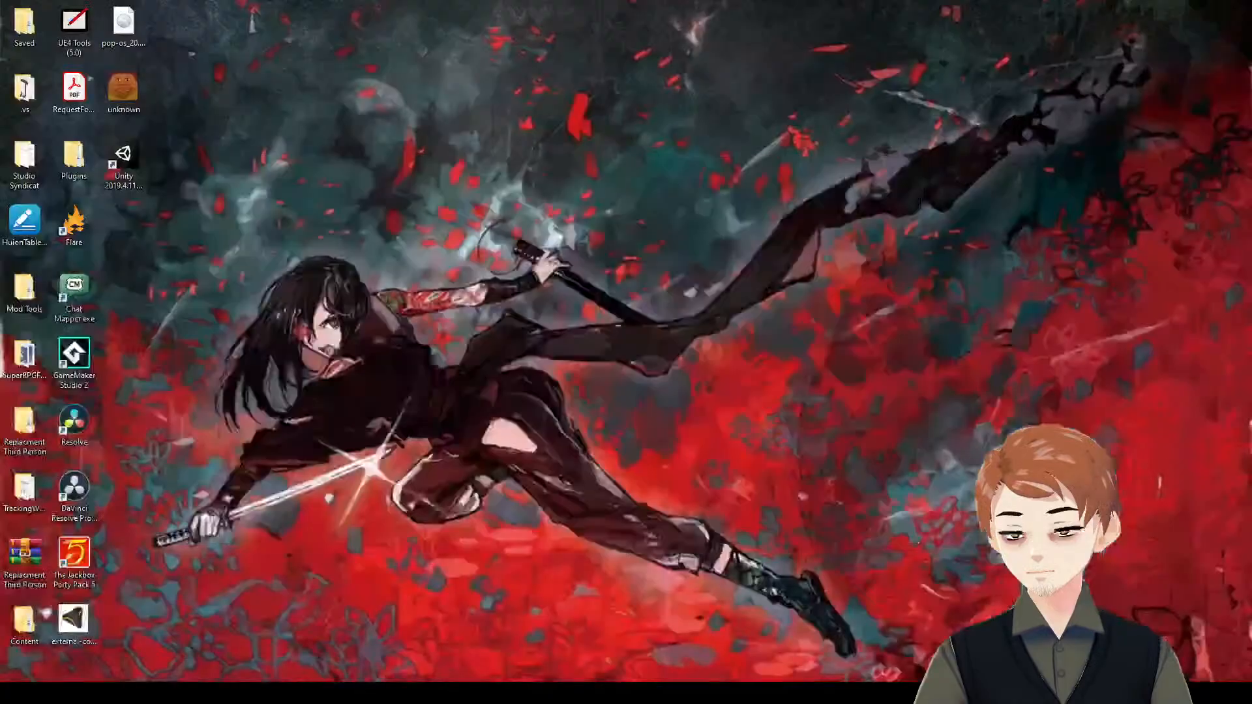
{"action": "left_click_drag", "start_coordinate": [967, 318], "coordinate": [743, 500]}
{"action": "key", "text": "super+d"}
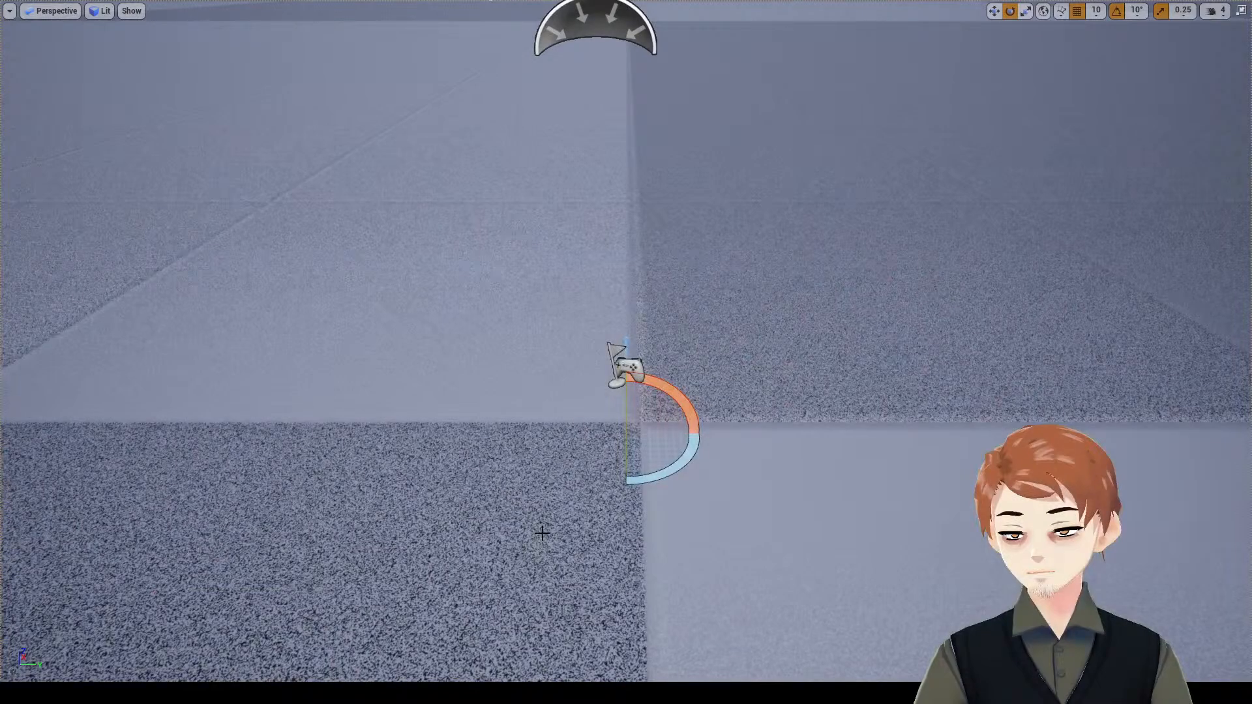
{"action": "right_click_drag", "start_coordinate": [542, 533], "coordinate": [553, 511]}
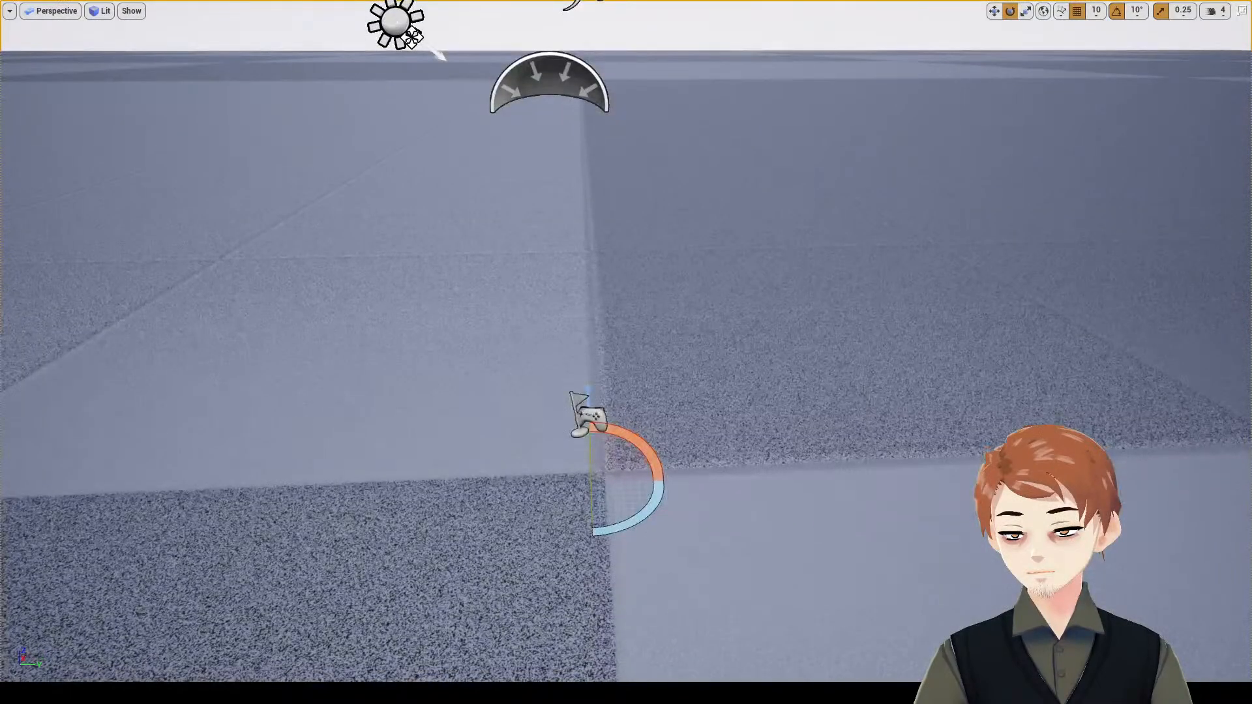
{"action": "mouse_move", "coordinate": [663, 375]}
{"action": "right_mouse_down"}
{"action": "mouse_move", "coordinate": [678, 355]}
{"action": "mouse_move", "coordinate": [658, 364]}
{"action": "right_mouse_up"}
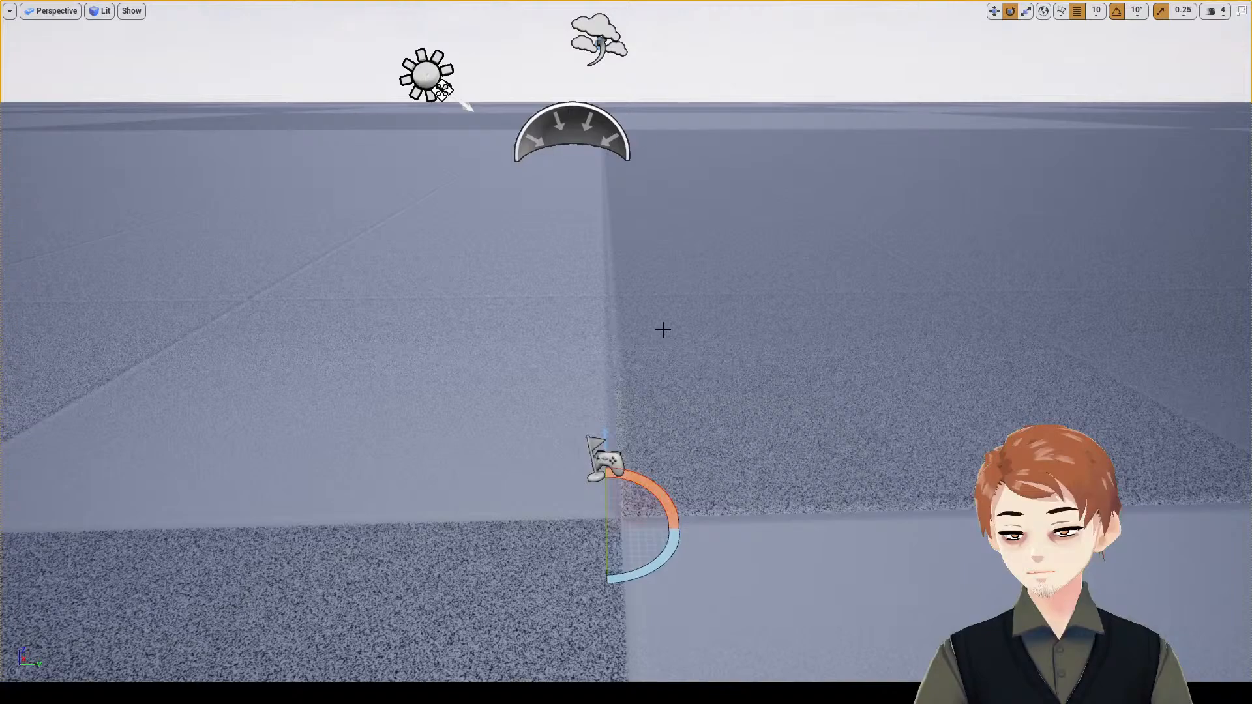
{"action": "right_click_drag", "start_coordinate": [663, 330], "coordinate": [635, 310]}
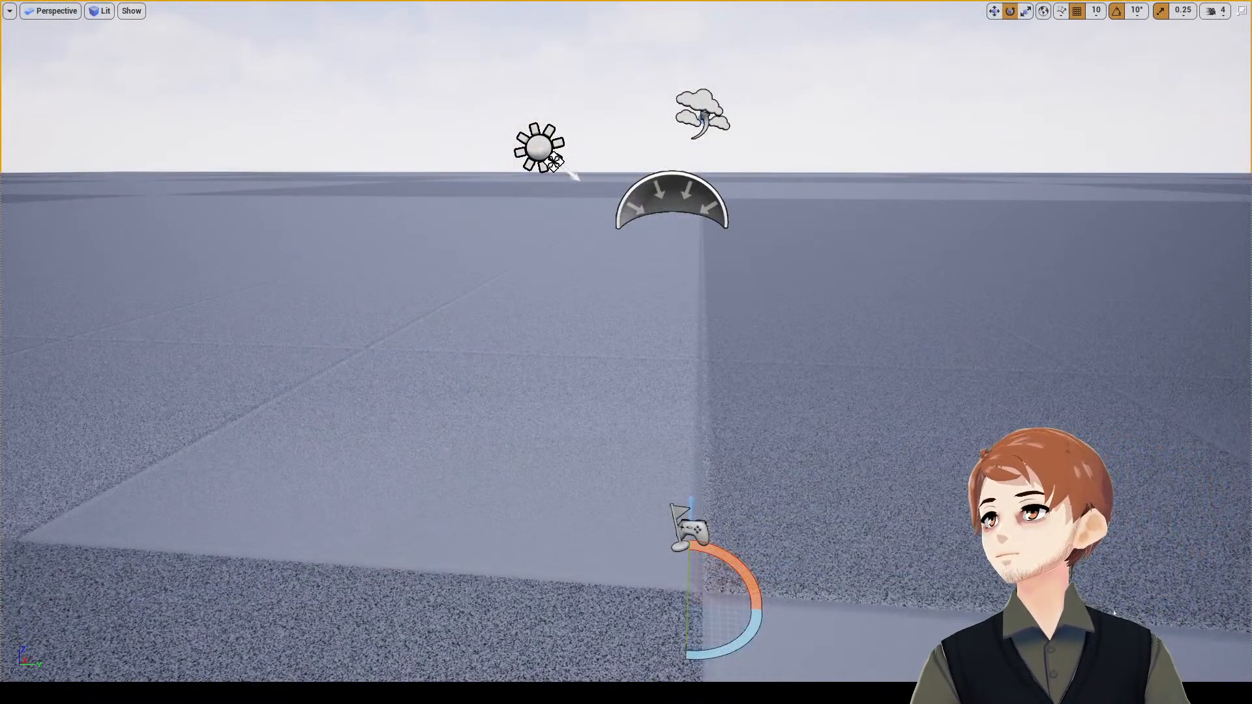
{"action": "right_click_drag", "start_coordinate": [753, 393], "coordinate": [758, 382]}
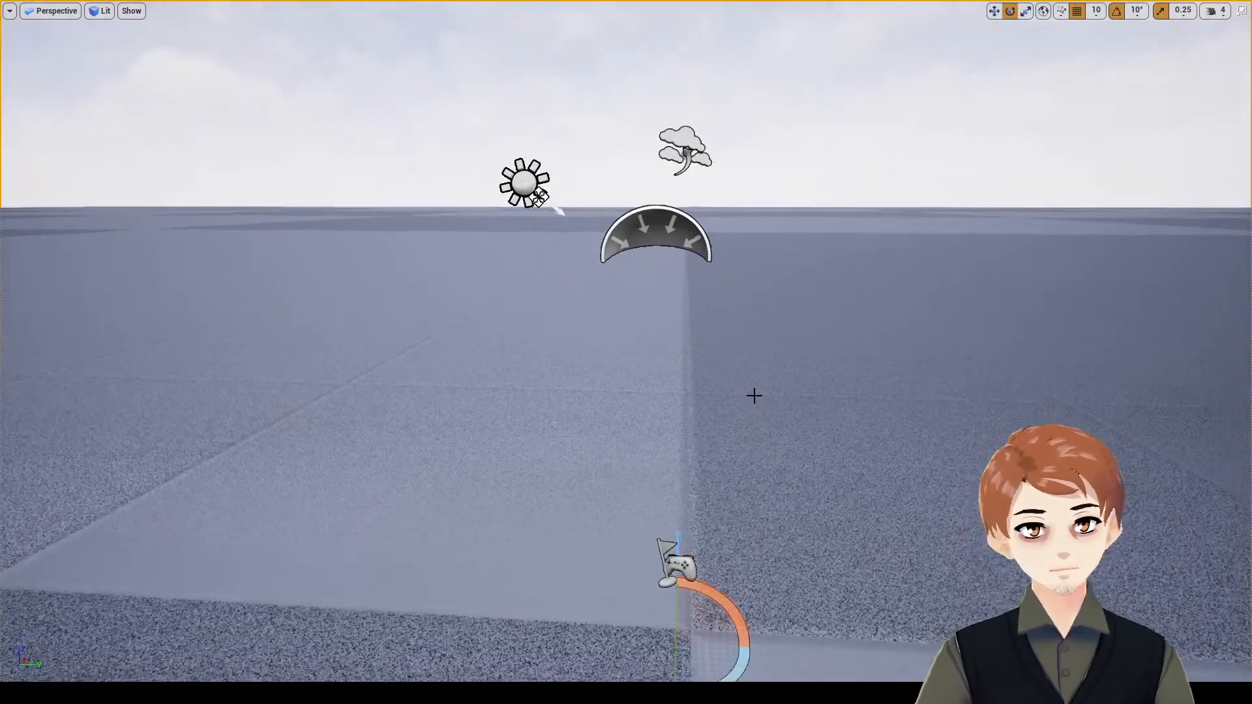
{"action": "key", "text": "F11"}
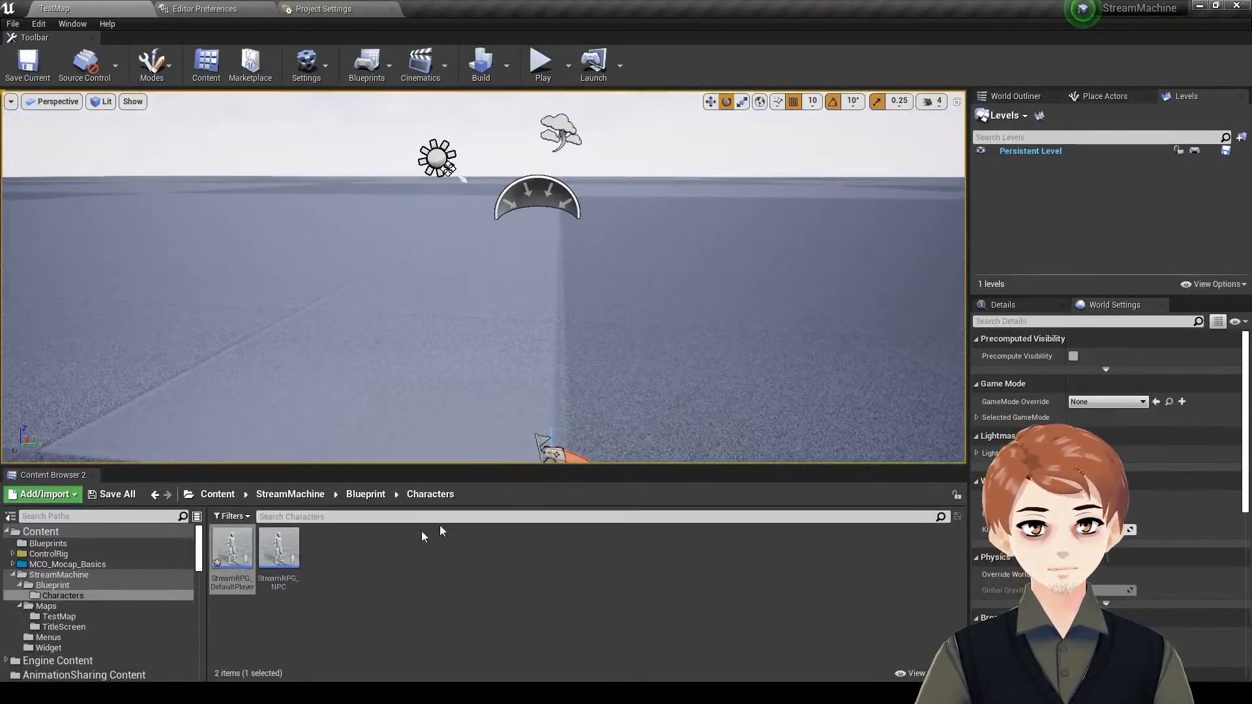
{"action": "left_click", "coordinate": [232, 551]}
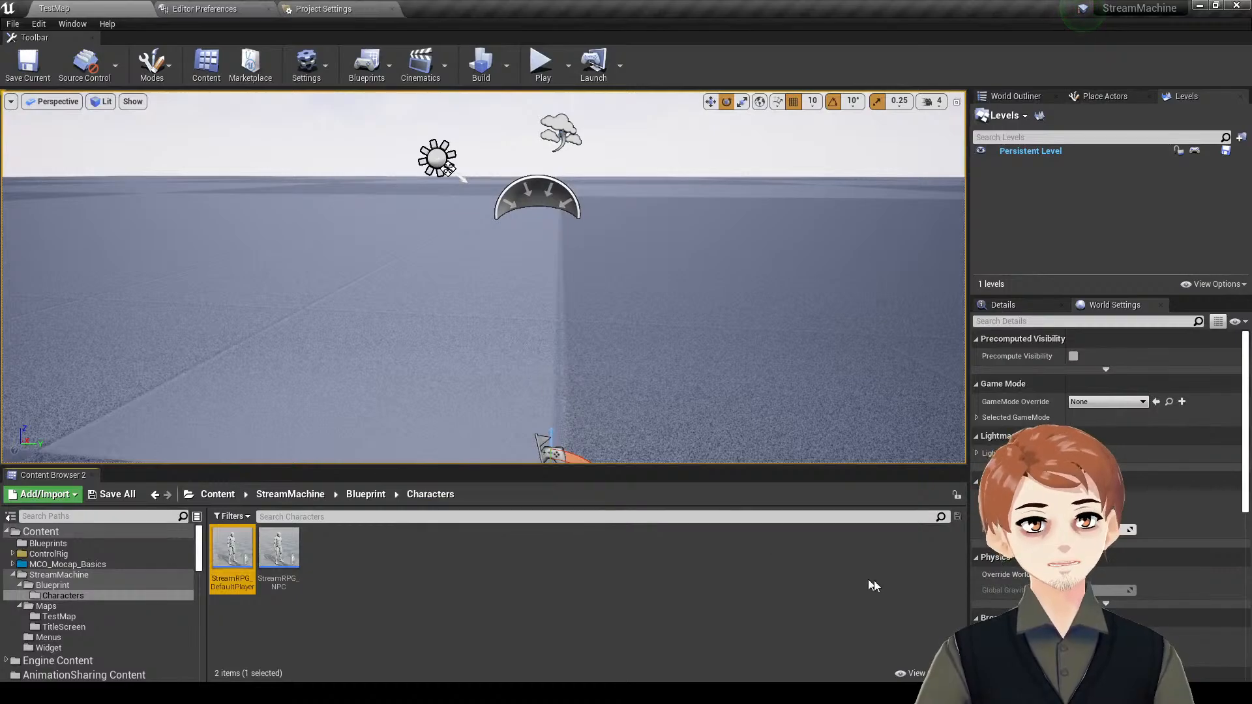
{"action": "left_click", "coordinate": [920, 693]}
{"action": "left_click", "coordinate": [905, 645]}
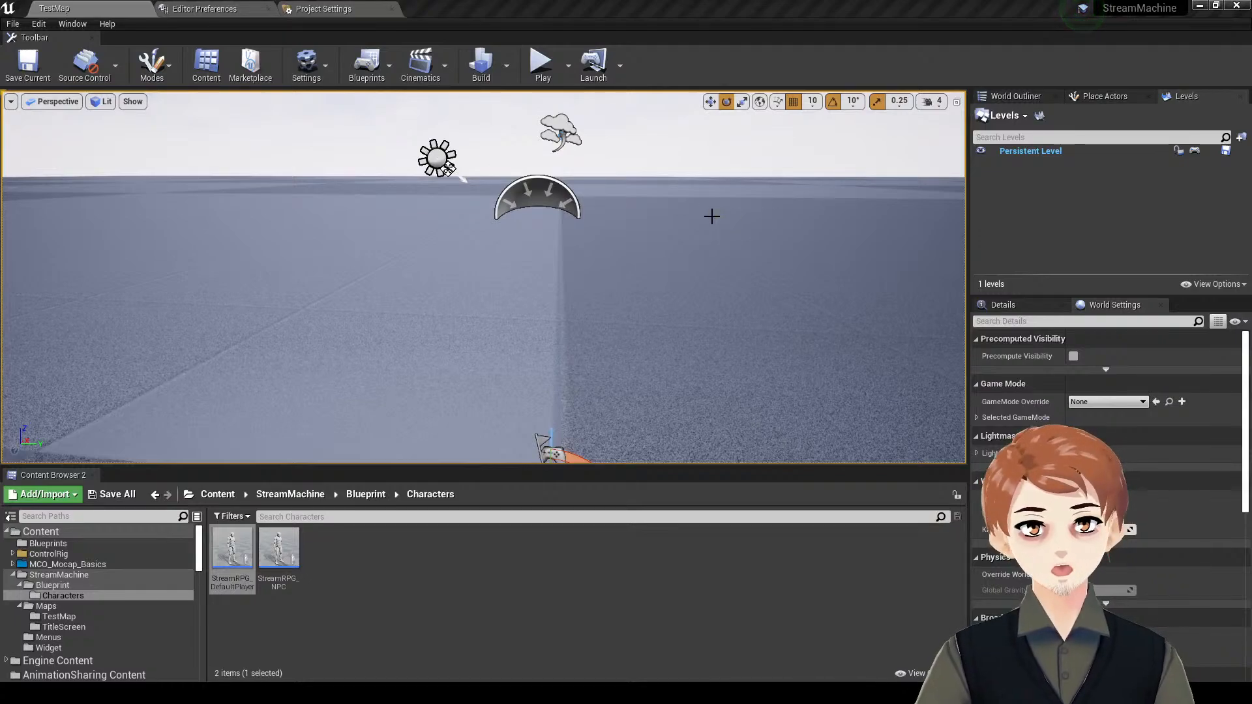
{"action": "key", "text": "alt+Tab"}
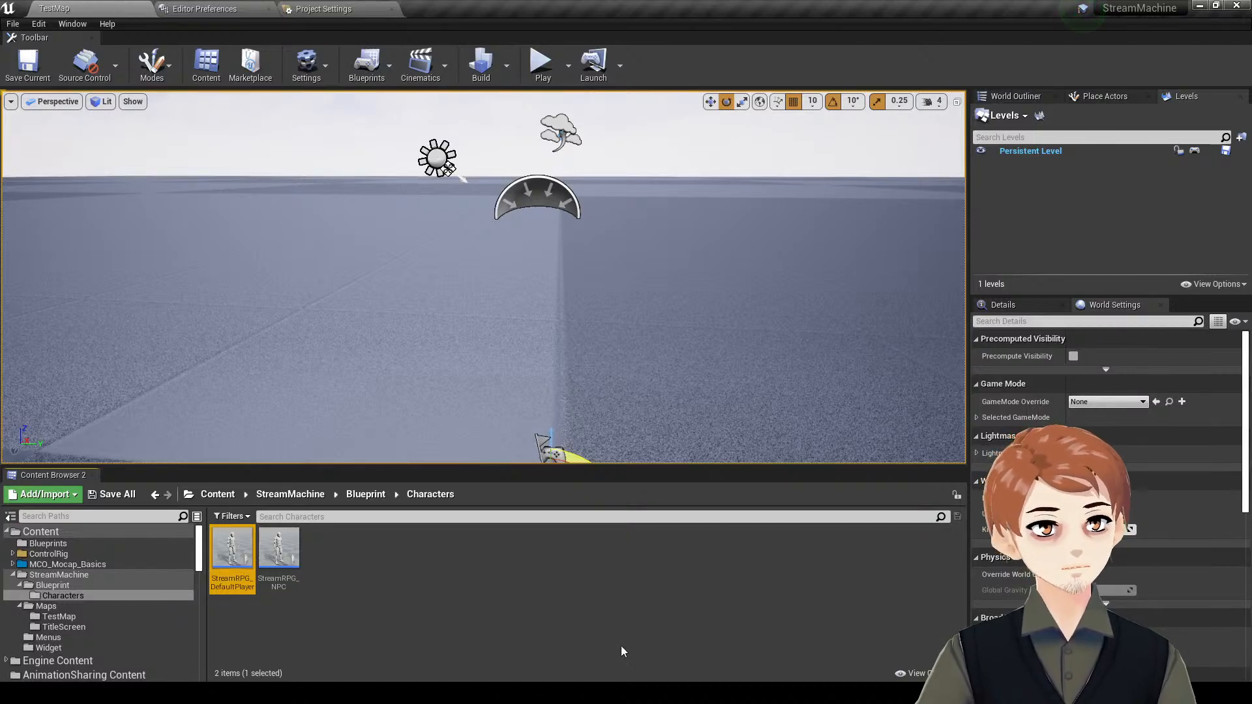
{"action": "key", "text": "alt+Tab"}
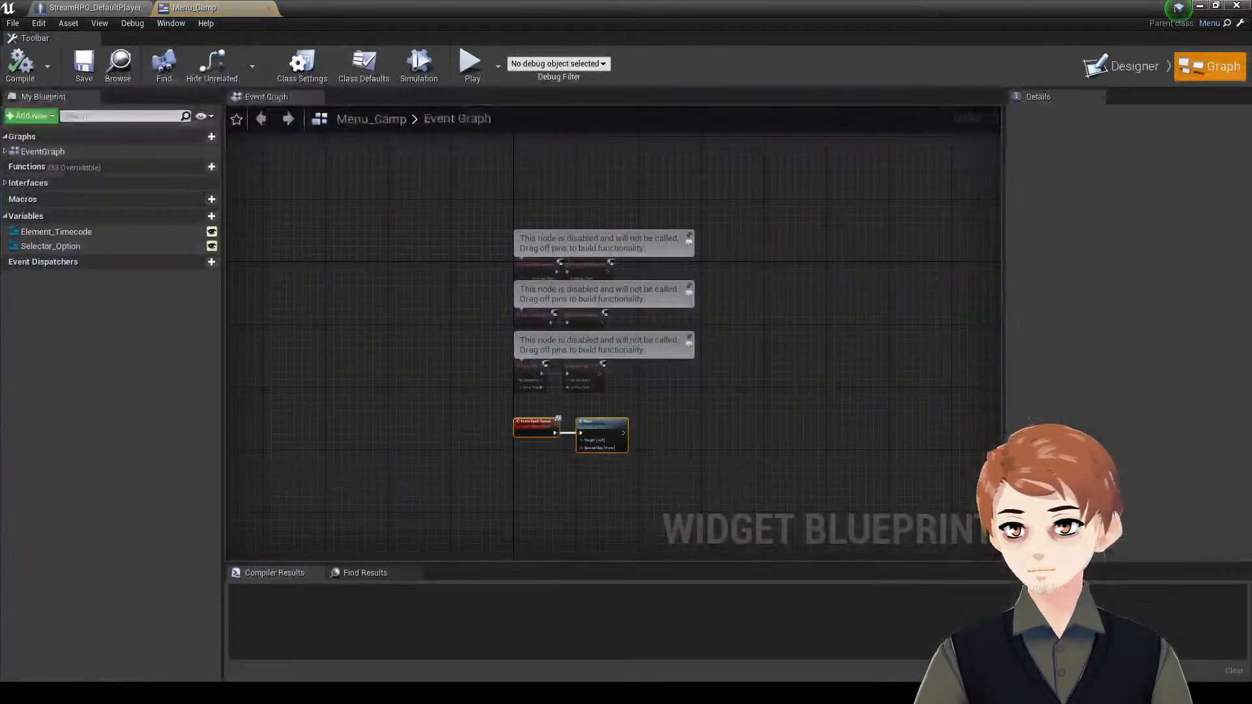
{"action": "left_click", "coordinate": [838, 362]}
{"action": "right_click_drag", "start_coordinate": [837, 364], "coordinate": [864, 286]}
{"action": "left_click_drag", "start_coordinate": [857, 378], "coordinate": [489, 360]}
{"action": "right_click_drag", "start_coordinate": [523, 406], "coordinate": [532, 437]}
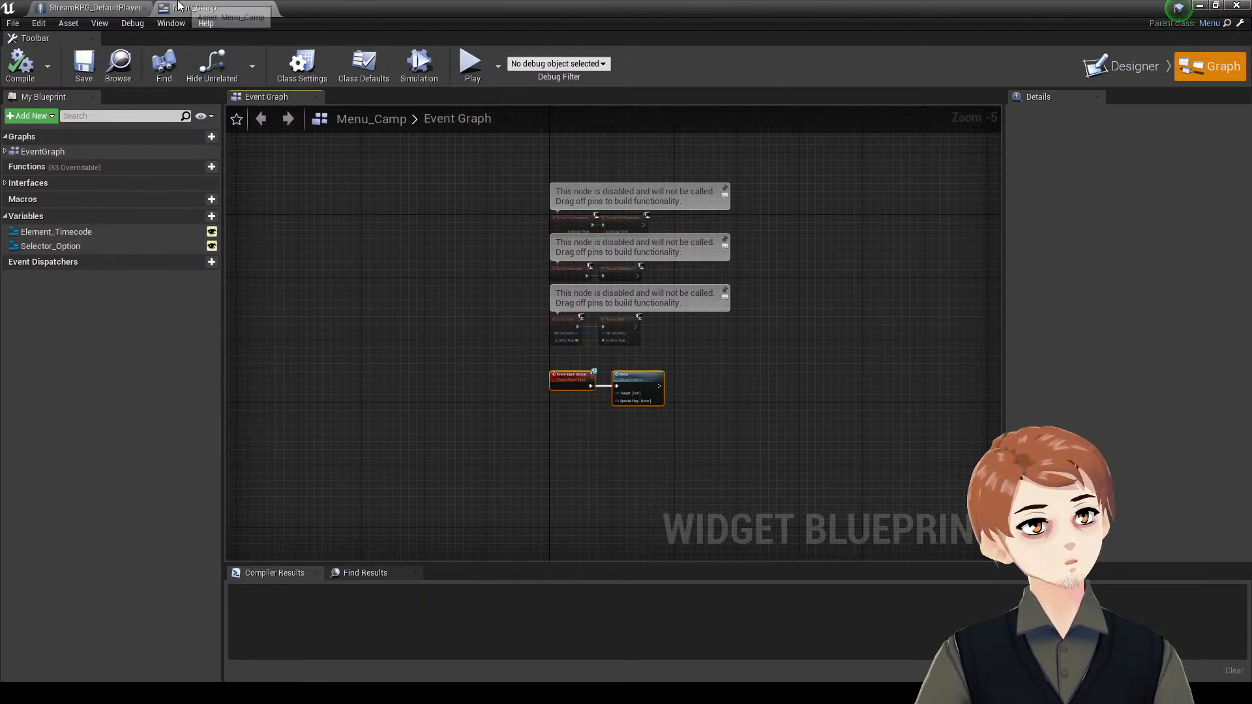
- Delete the Use Item, Lerp Over Time and Play Sequence nodes from the StreamRPG_DefaultPlayer event graph
{"action": "left_click", "coordinate": [97, 7]}
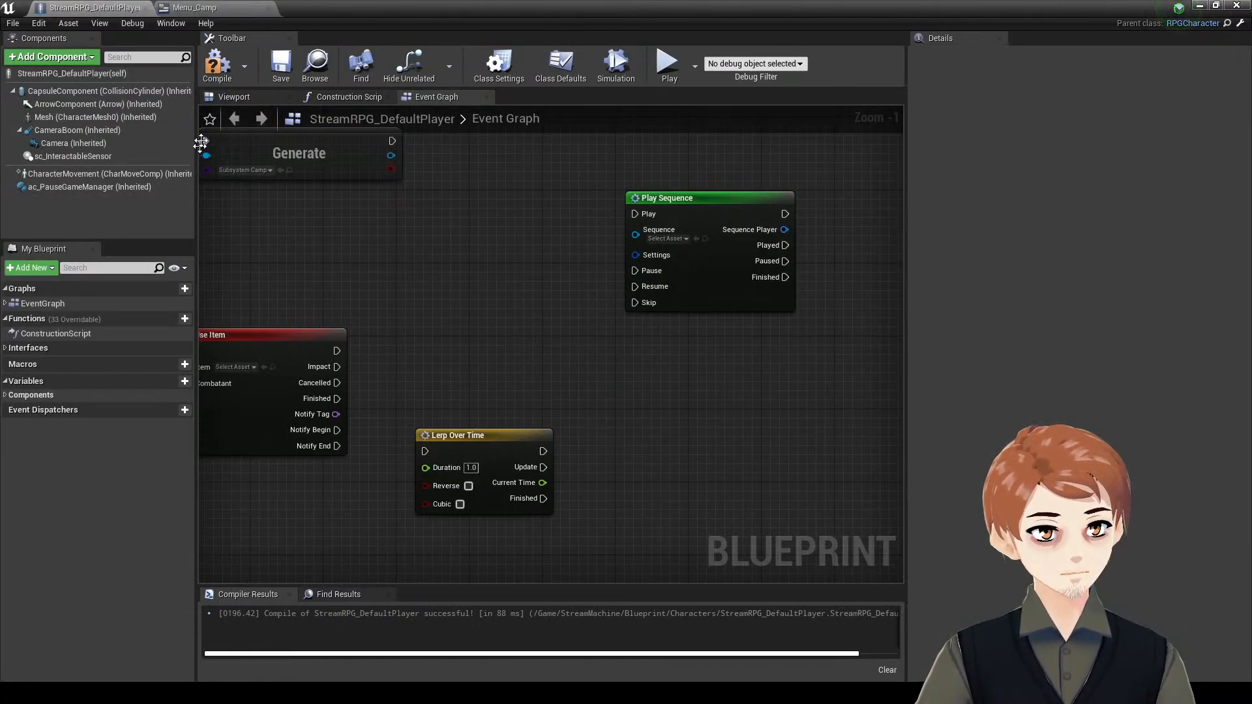
{"action": "left_click_drag", "start_coordinate": [805, 493], "coordinate": [456, 291]}
{"action": "key", "text": "Delete"}
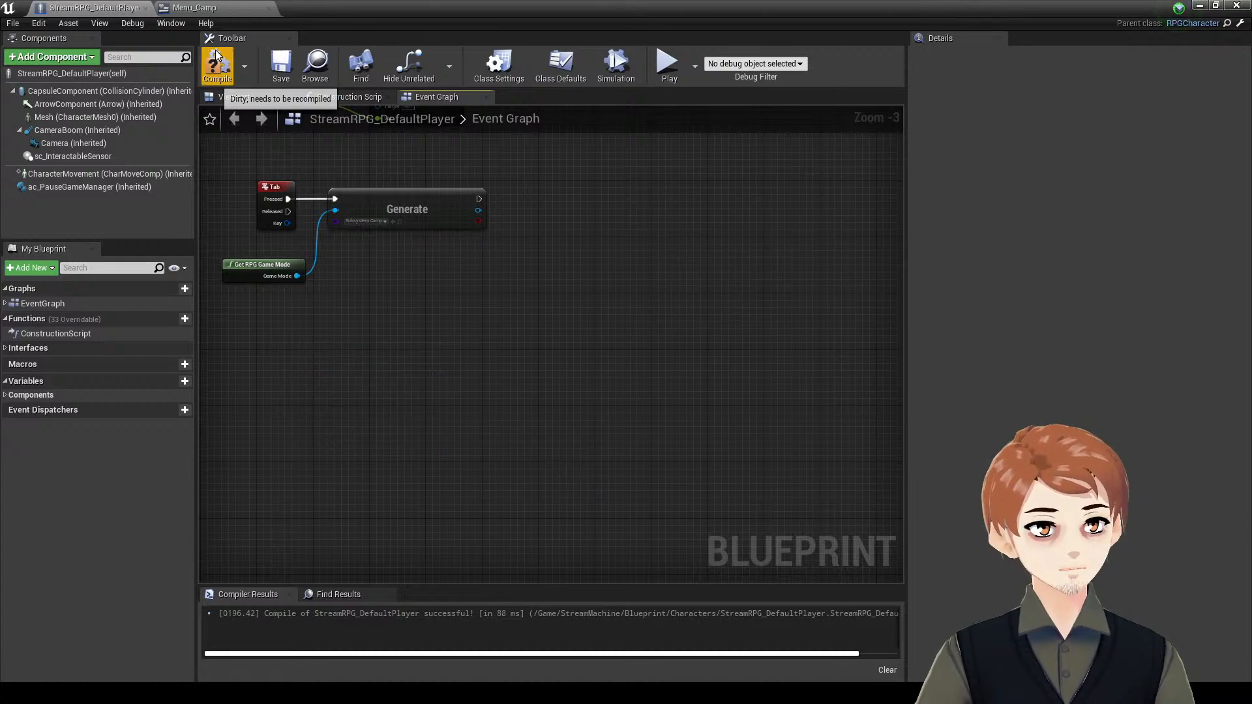
- Return to Menu_Camp's event graph and examine the Event Input: Cancel event and its connected Close node
{"action": "left_click", "coordinate": [194, 7]}
{"action": "scroll", "coordinate": [587, 407], "scroll_direction": "up", "scroll_amount": 3}
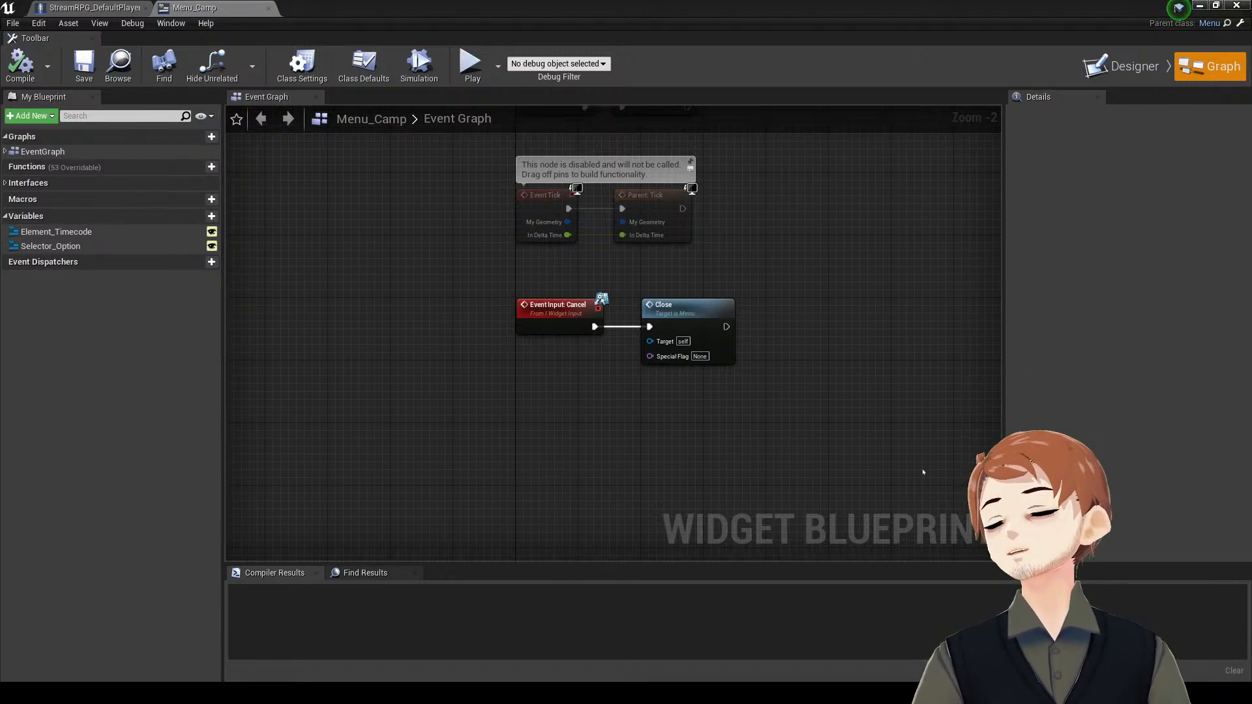
{"action": "right_click_drag", "start_coordinate": [779, 419], "coordinate": [813, 425]}
{"action": "scroll", "coordinate": [791, 366], "scroll_direction": "down", "scroll_amount": 2}
{"action": "scroll", "coordinate": [794, 366], "scroll_direction": "up", "scroll_amount": 4}
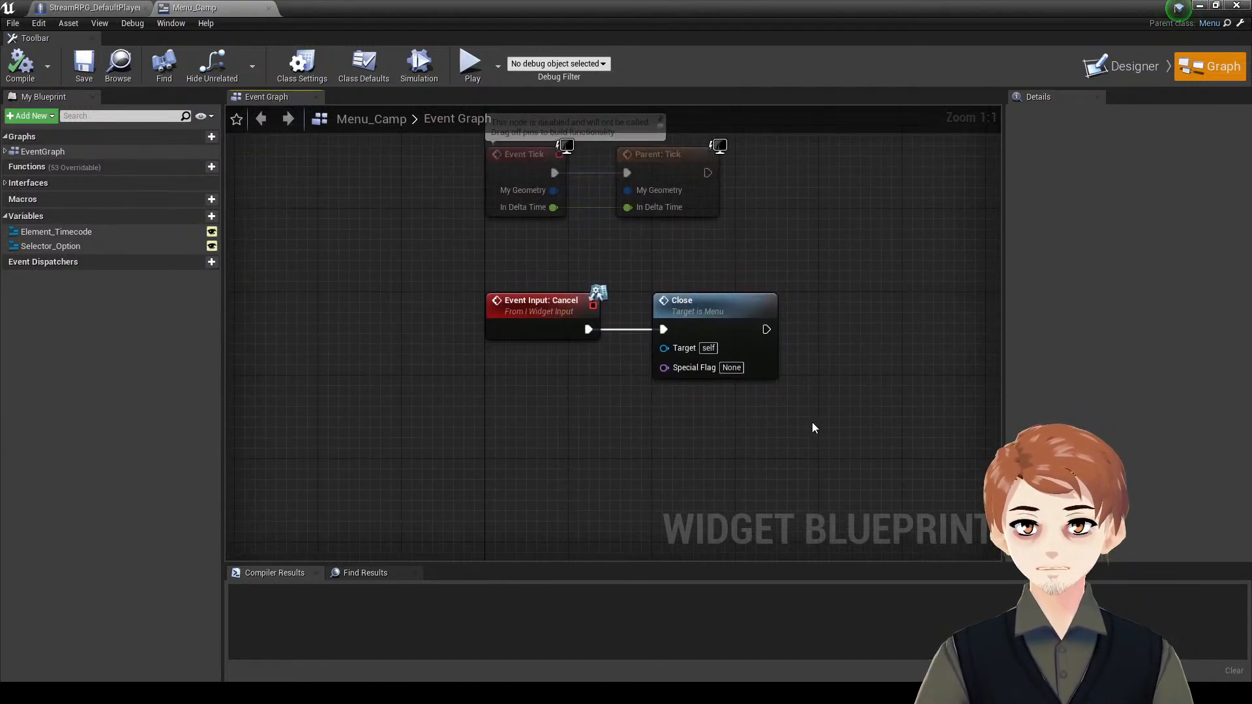
{"action": "left_click_drag", "start_coordinate": [813, 425], "coordinate": [517, 321]}
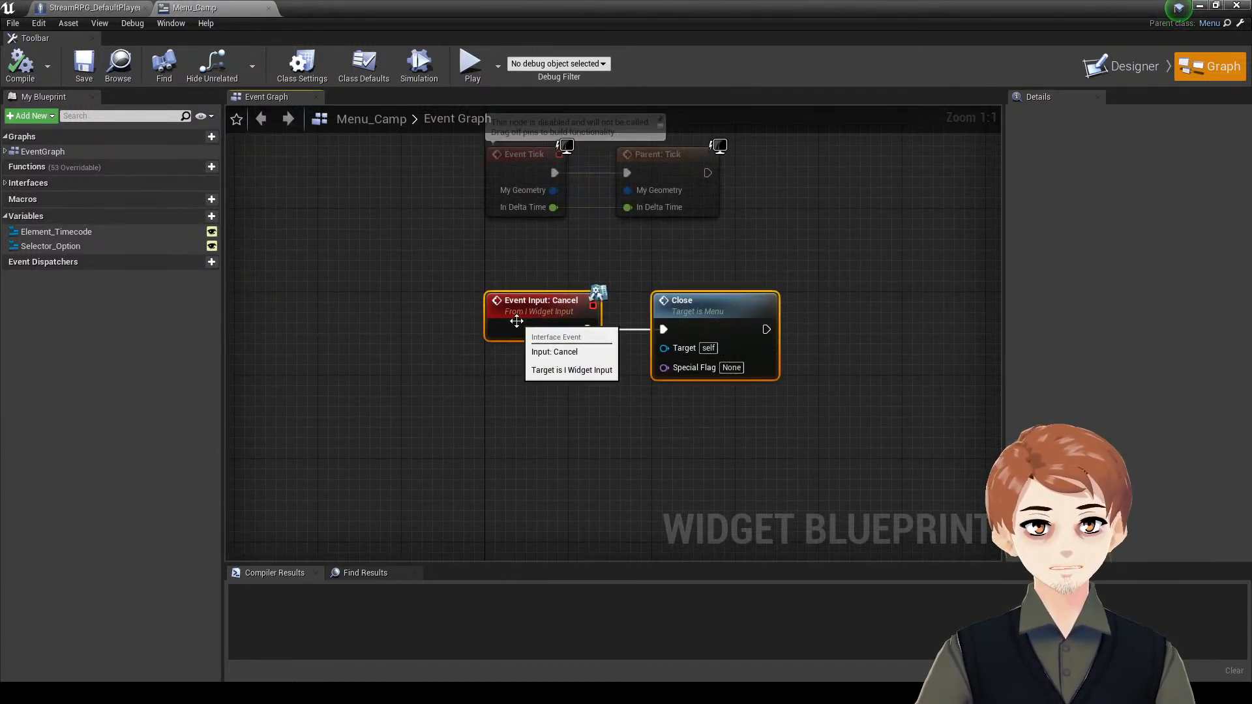
{"action": "left_click", "coordinate": [599, 436]}
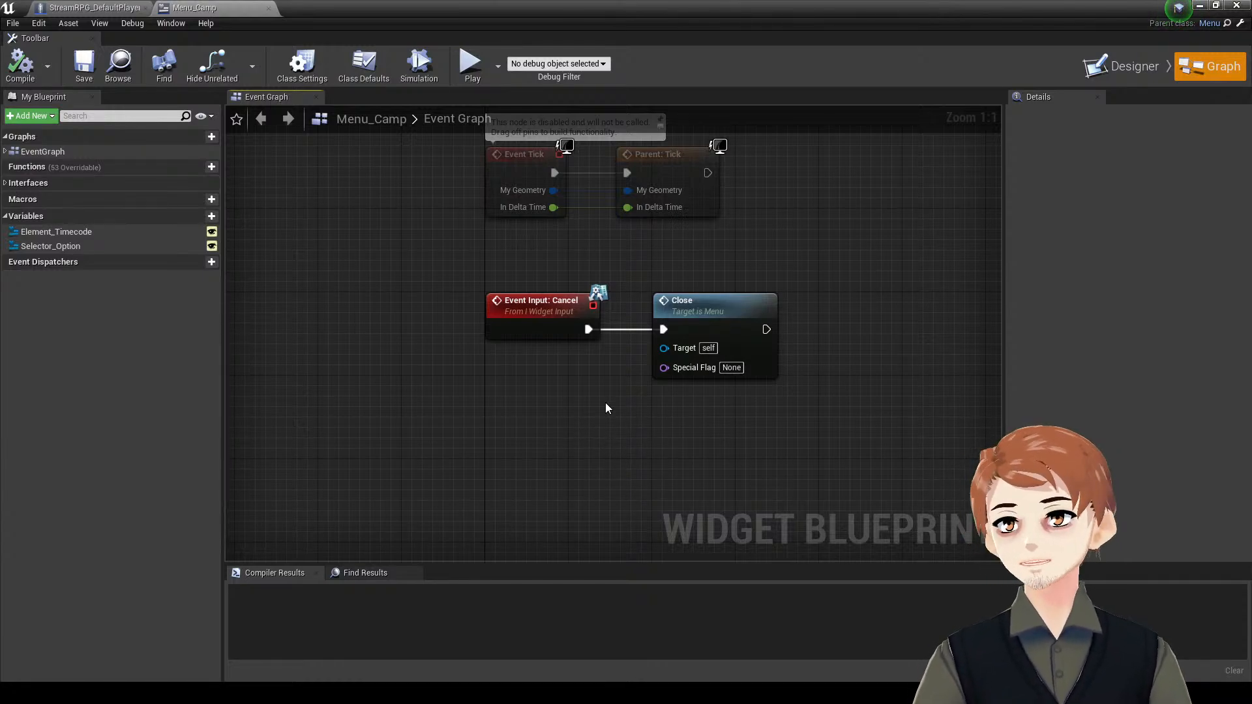
- Add a Get RPG Subsystem node below the Cancel event and set its class to Subsystem Camp
{"action": "right_click_drag", "start_coordinate": [605, 402], "coordinate": [524, 374]}
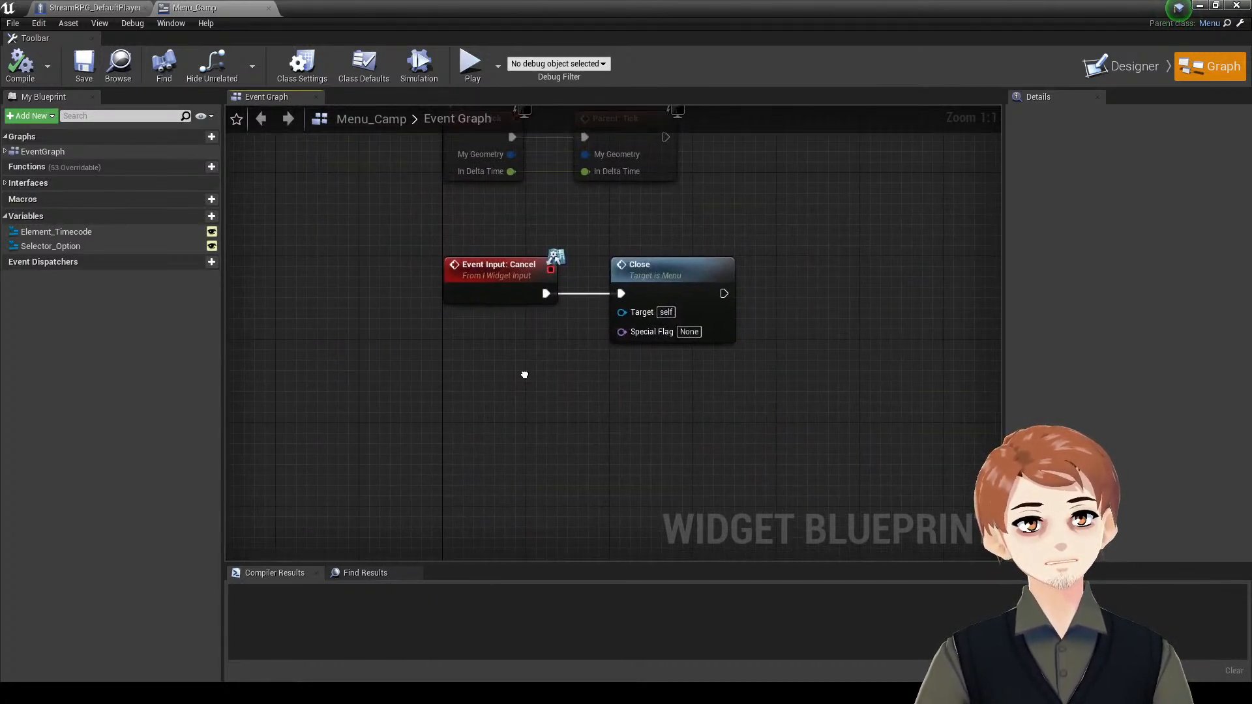
{"action": "right_click", "coordinate": [479, 371]}
{"action": "type", "text": "get rpg su"}
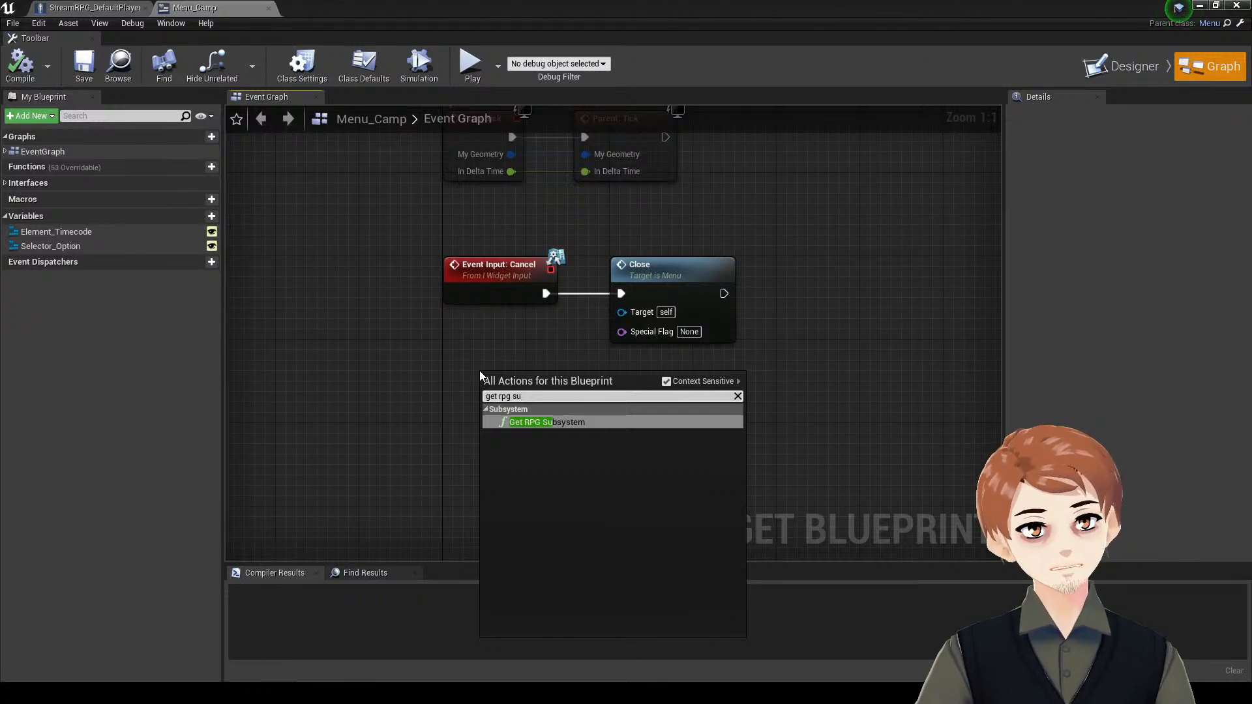
{"action": "key", "text": "Return"}
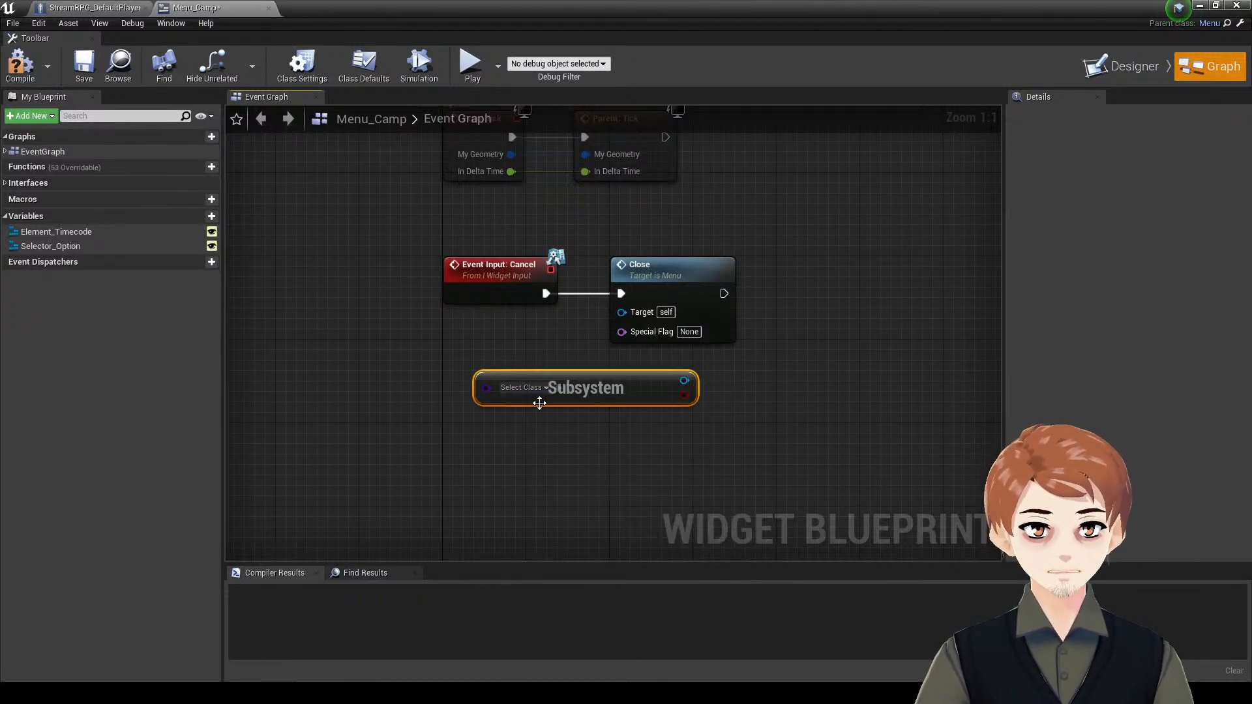
{"action": "left_click", "coordinate": [524, 387]}
{"action": "left_click", "coordinate": [565, 483]}
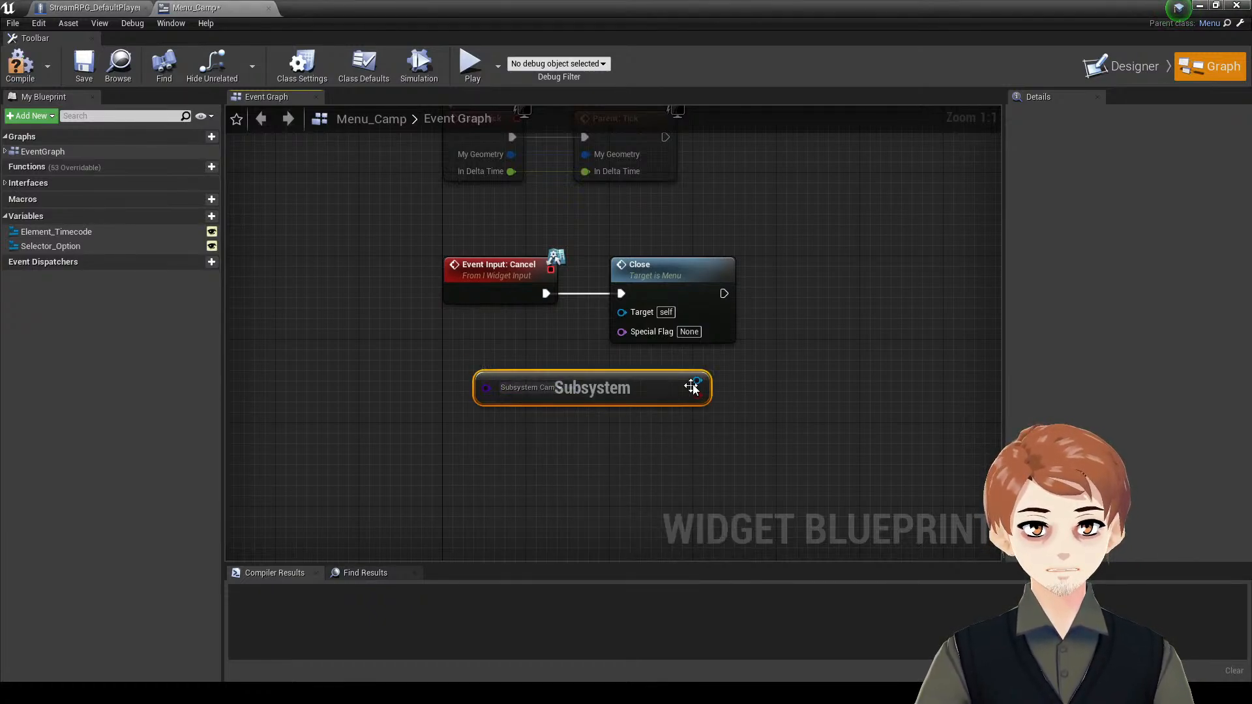
- Replace the Close node with a Shutdown call on the camp subsystem, triggered by Event Input: Cancel
{"action": "left_click_drag", "start_coordinate": [697, 380], "coordinate": [911, 346]}
{"action": "type", "text": "shutdown"}
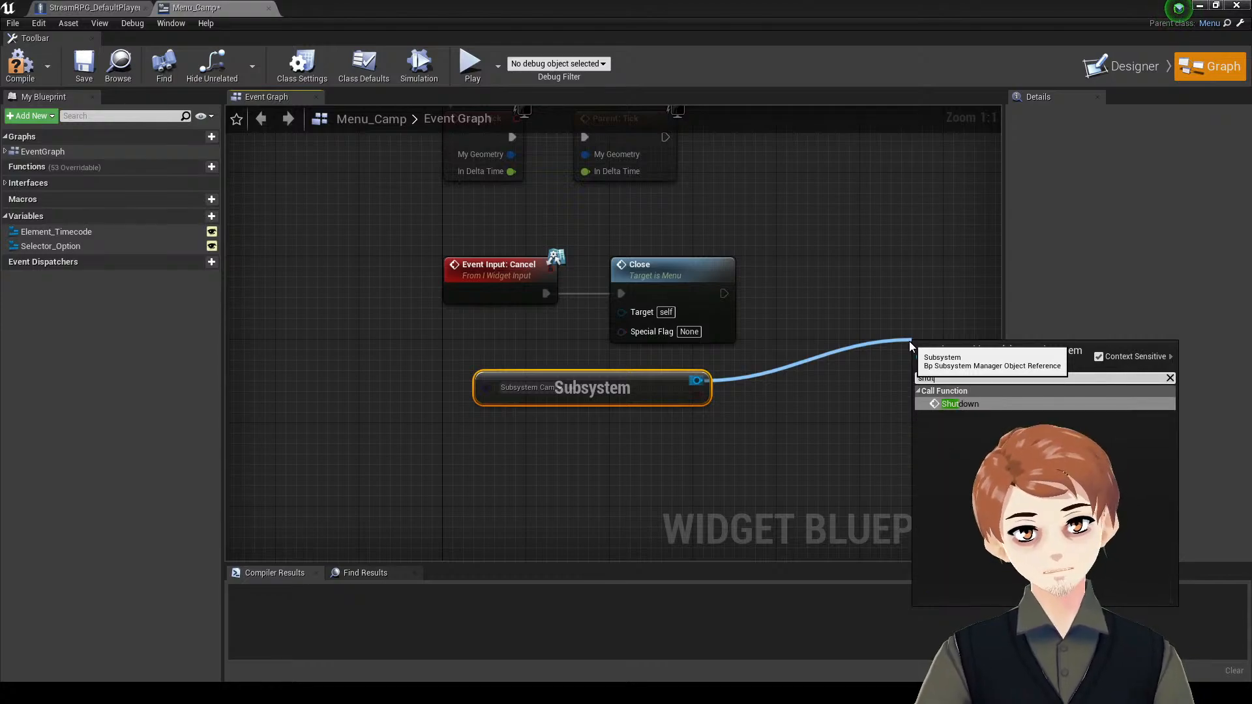
{"action": "key", "text": "Return"}
{"action": "left_click_drag", "start_coordinate": [924, 377], "coordinate": [546, 293]}
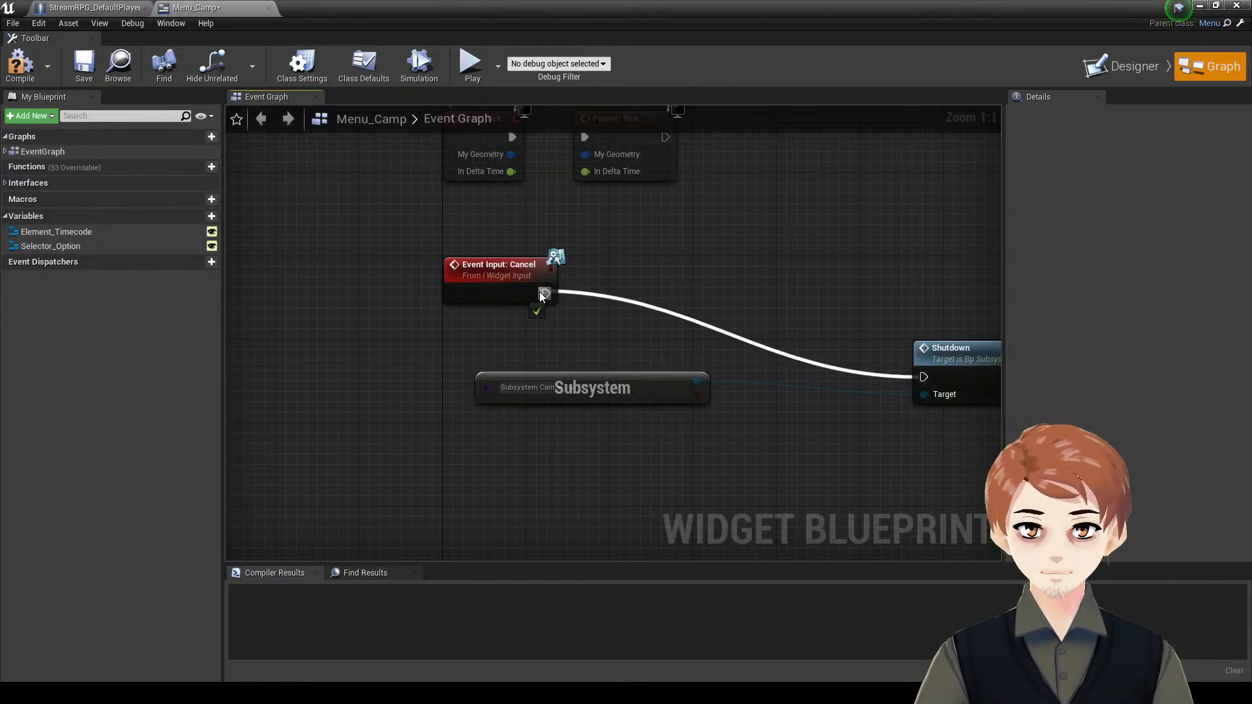
{"action": "left_click_drag", "start_coordinate": [941, 361], "coordinate": [682, 279]}
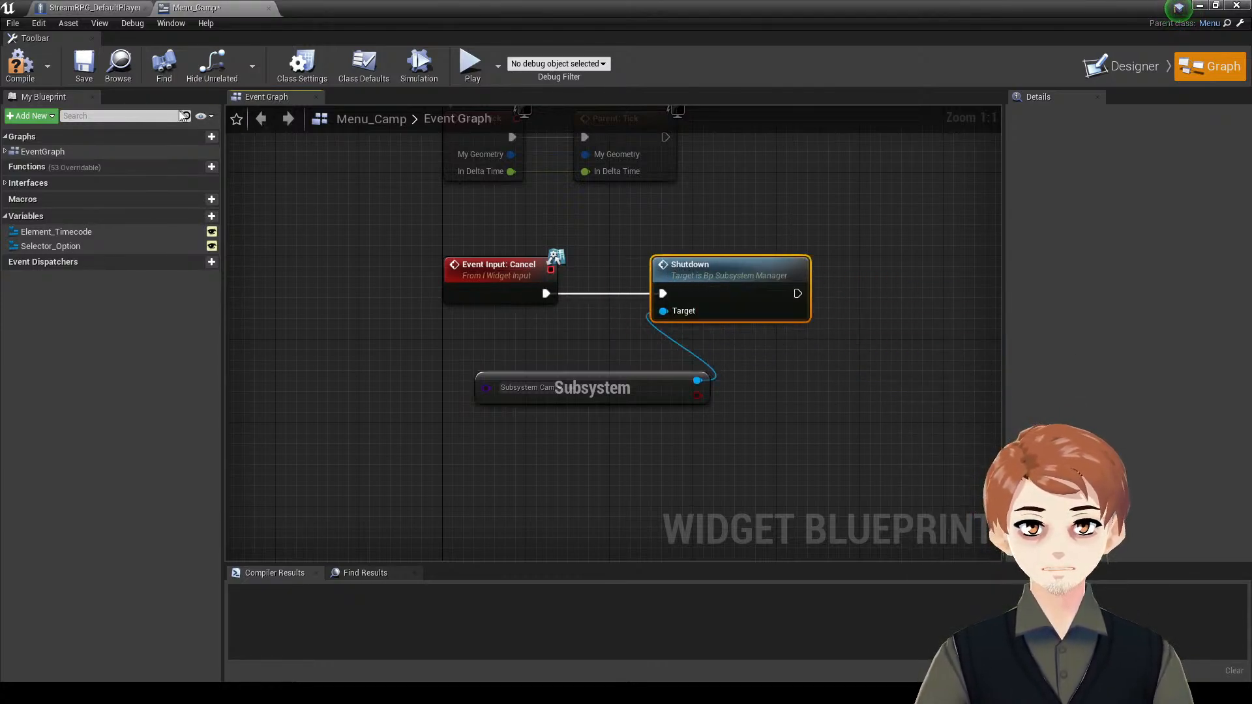
- Compile and save the Menu_Camp widget blueprint
{"action": "left_click", "coordinate": [19, 65]}
{"action": "left_click", "coordinate": [84, 66]}
{"action": "left_click", "coordinate": [122, 69]}
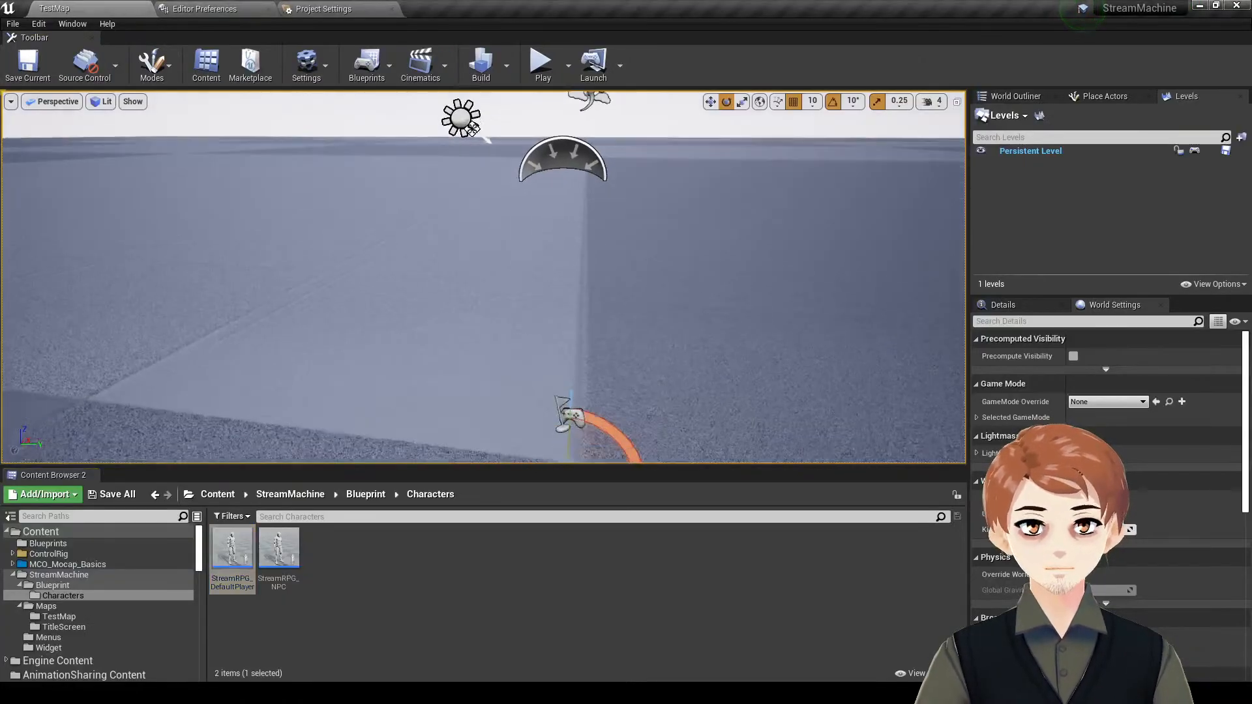
- Play the level in full screen, then open and close the camp menu once
{"action": "key", "text": "F11"}
{"action": "key", "text": "alt+p"}
{"action": "left_click", "coordinate": [723, 315]}
{"action": "key", "text": "w"}
{"action": "key", "text": "a"}
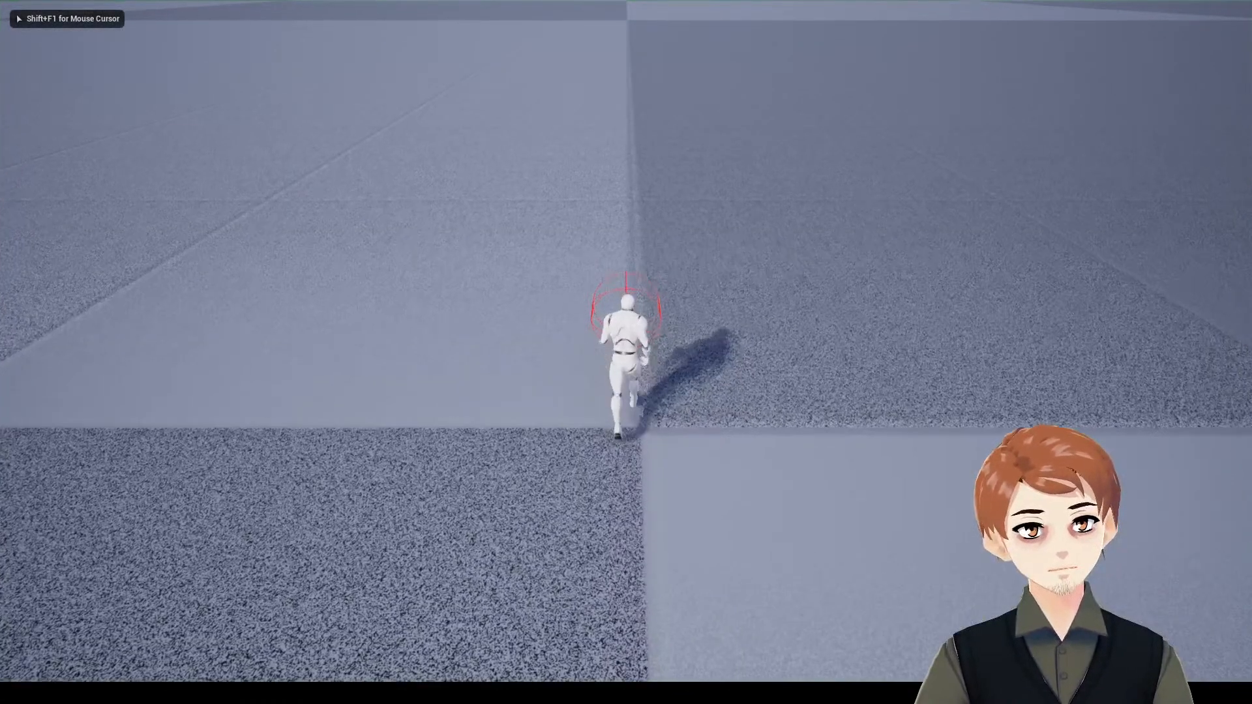
{"action": "key", "text": "m"}
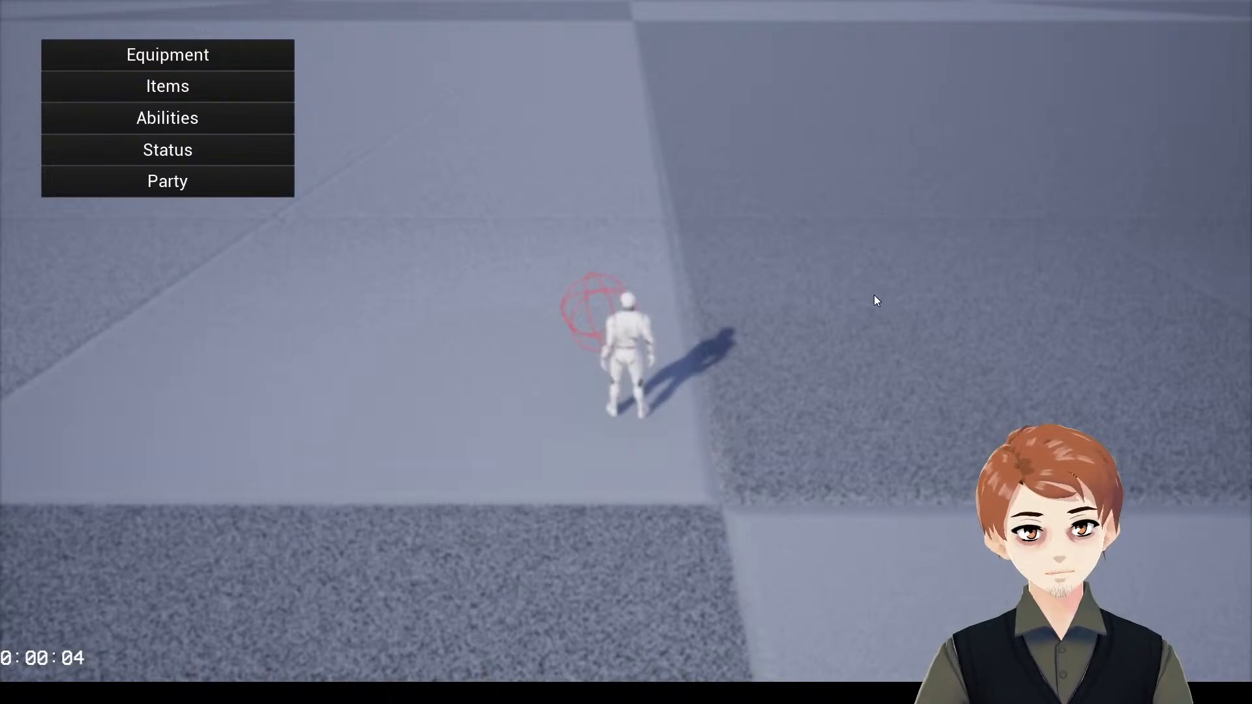
{"action": "key", "text": "m"}
- Test running the character in every direction after closing the camp menu, and leave full screen
{"action": "key", "text": "s"}
{"action": "key", "text": "a"}
{"action": "key", "text": "w"}
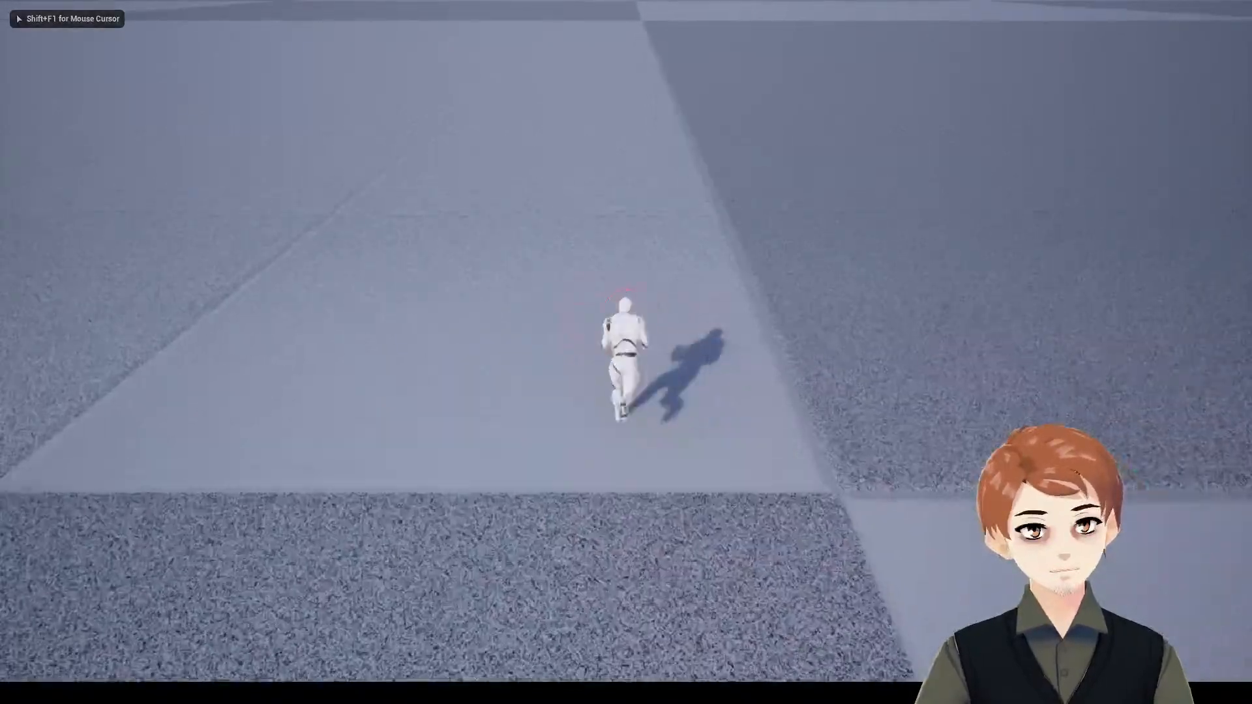
{"action": "key", "text": "d"}
{"action": "key", "text": "w"}
{"action": "key", "text": "a"}
{"action": "key", "text": "s"}
{"action": "key", "text": "d"}
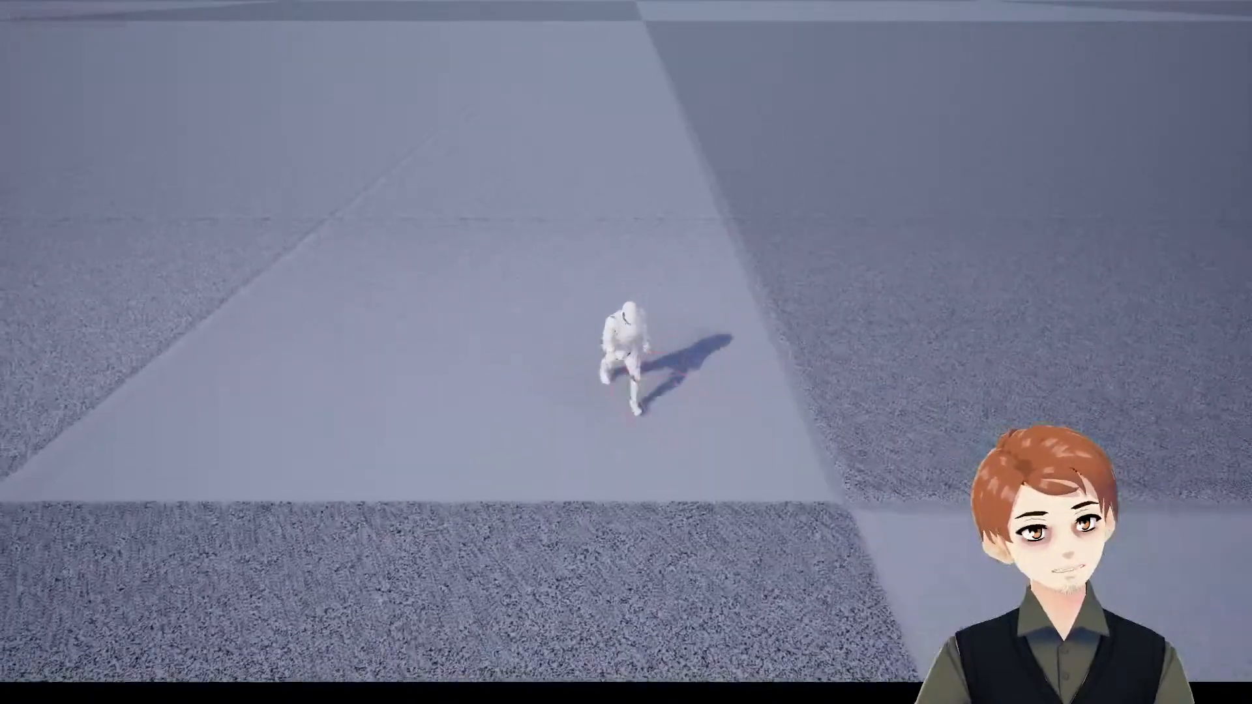
{"action": "key", "text": "F11"}
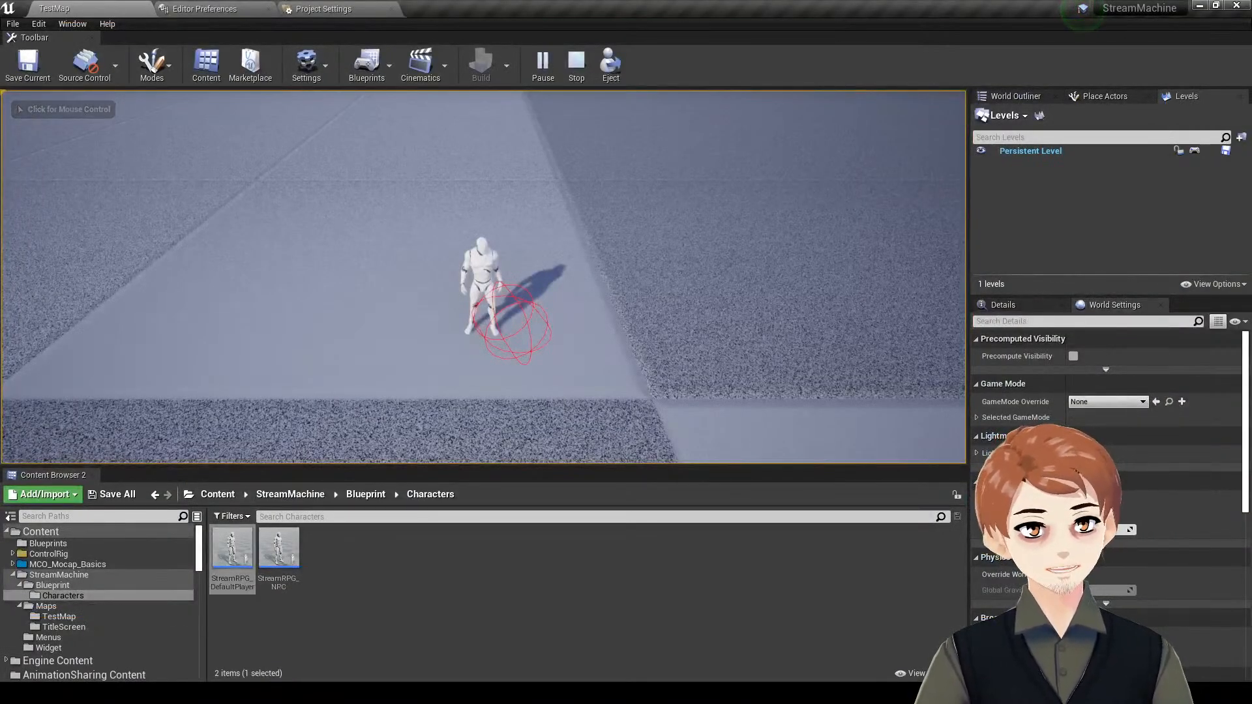
- Run the character around the level in the regular editor viewport
{"action": "key", "text": "w"}
{"action": "key", "text": "a"}
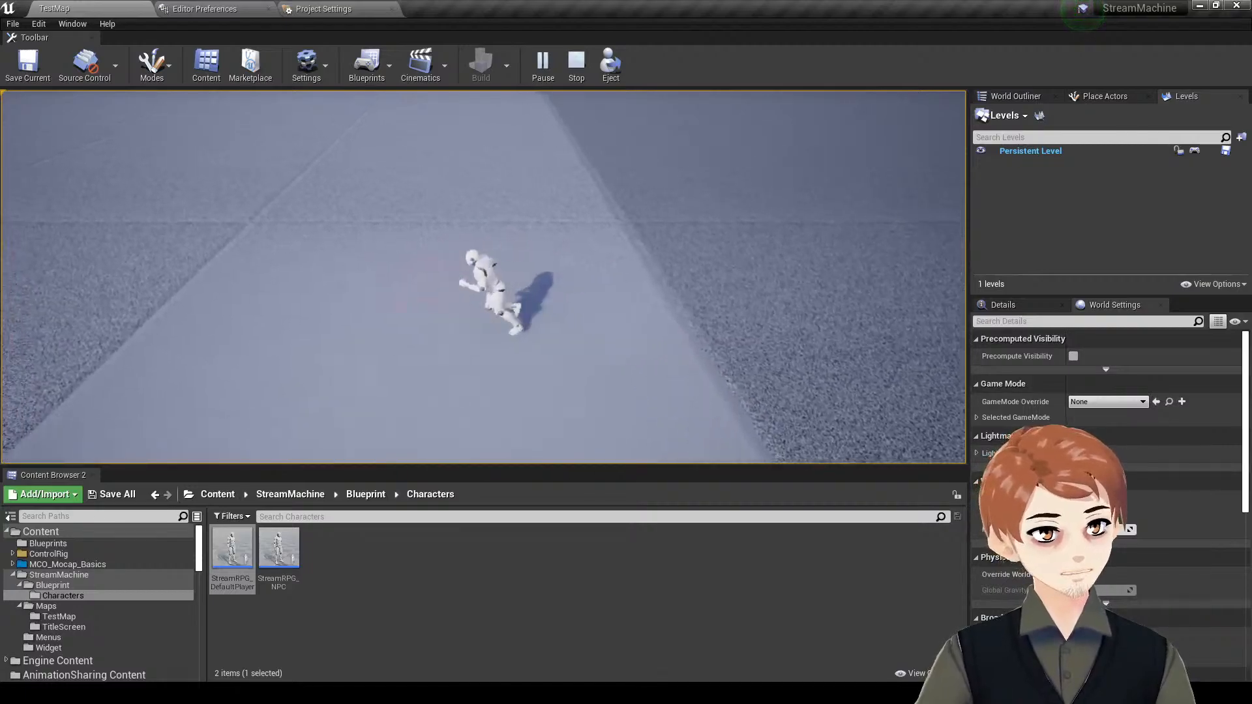
{"action": "key", "text": "s"}
{"action": "key", "text": "d"}
{"action": "key", "text": "w"}
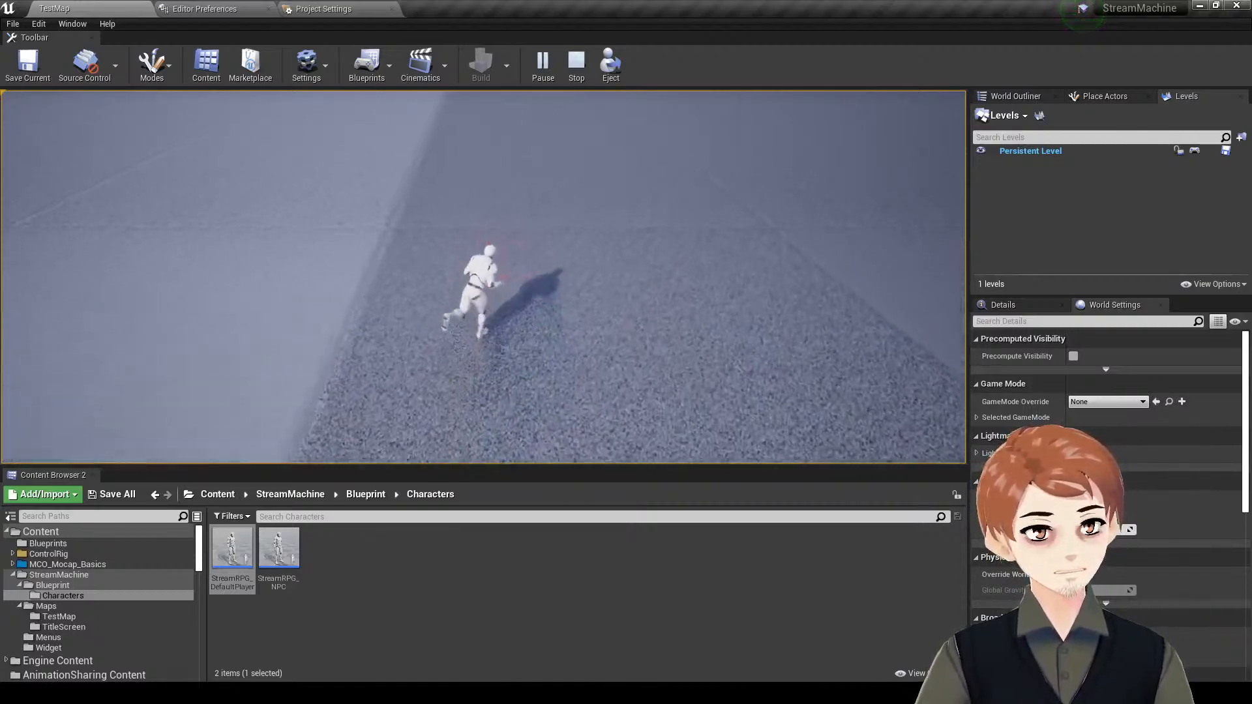
{"action": "key", "text": "d"}
{"action": "key", "text": "a"}
{"action": "key", "text": "w"}
{"action": "key", "text": "d"}
- Open and close the camp menu repeatedly between character movements, and stop the play session
{"action": "key", "text": "e"}
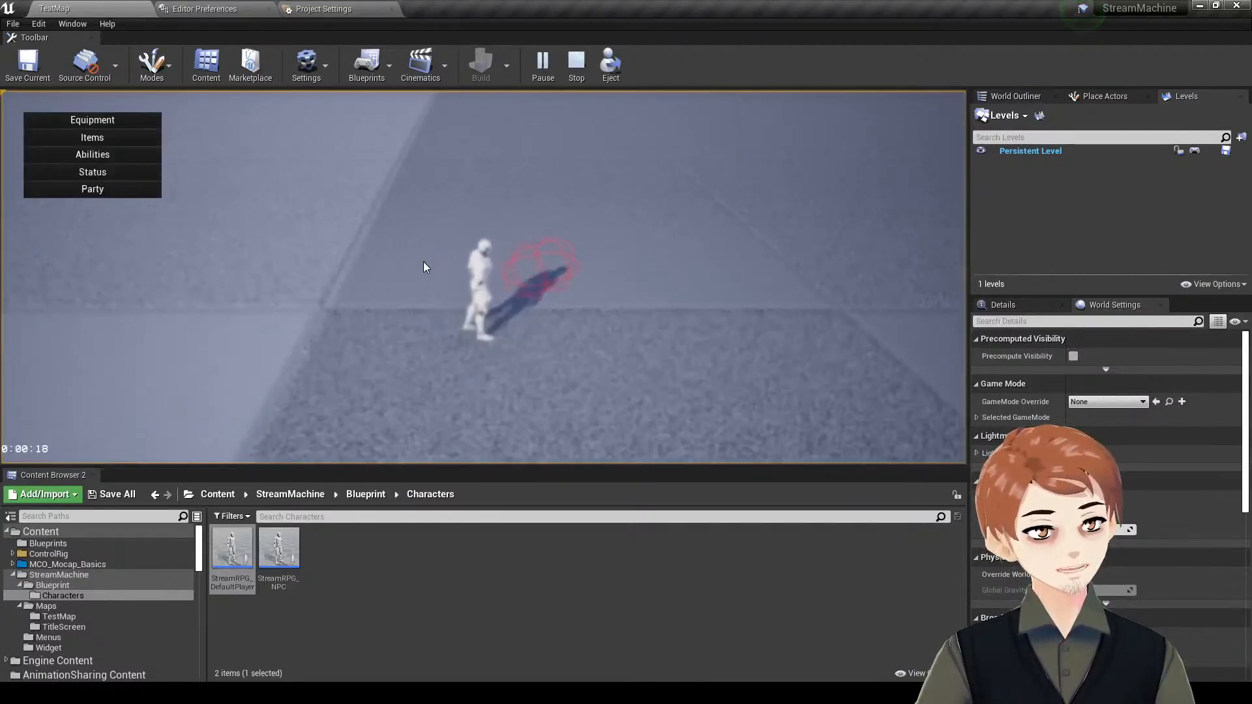
{"action": "key", "text": "e"}
{"action": "key", "text": "a"}
{"action": "key", "text": "e"}
{"action": "key", "text": "s"}
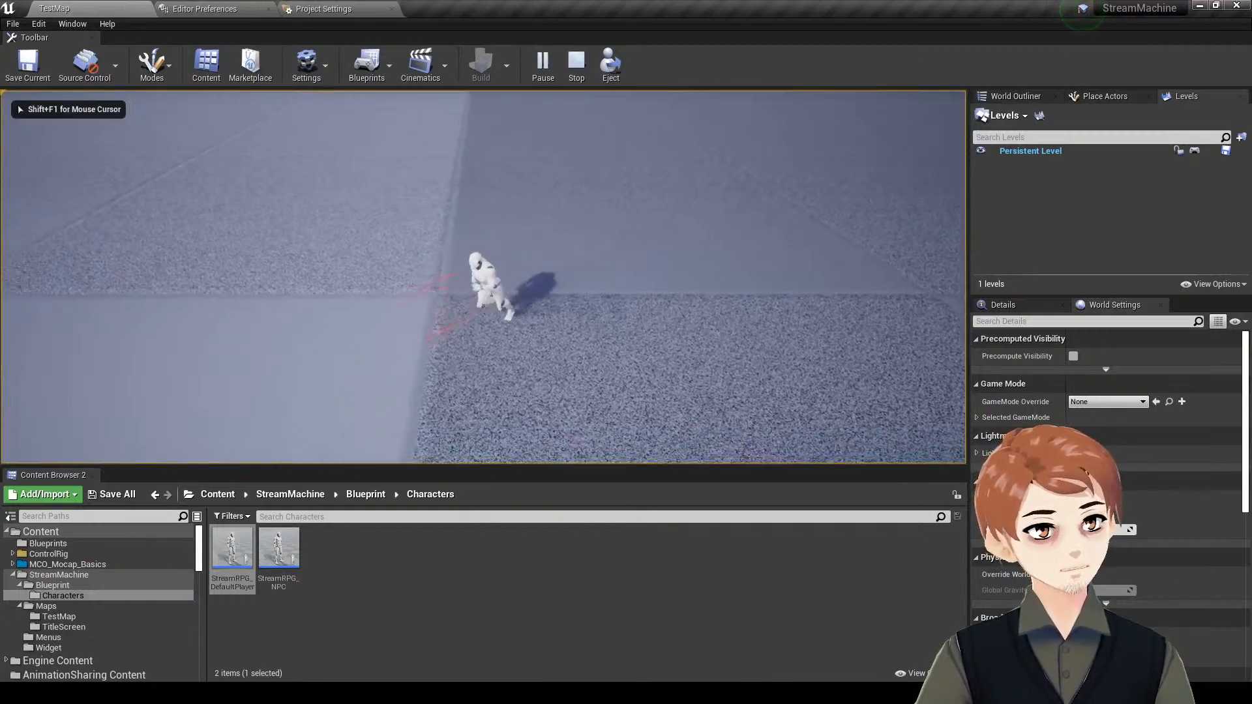
{"action": "key", "text": "a"}
{"action": "key", "text": "w"}
{"action": "key", "text": "e"}
{"action": "key", "text": "Escape"}
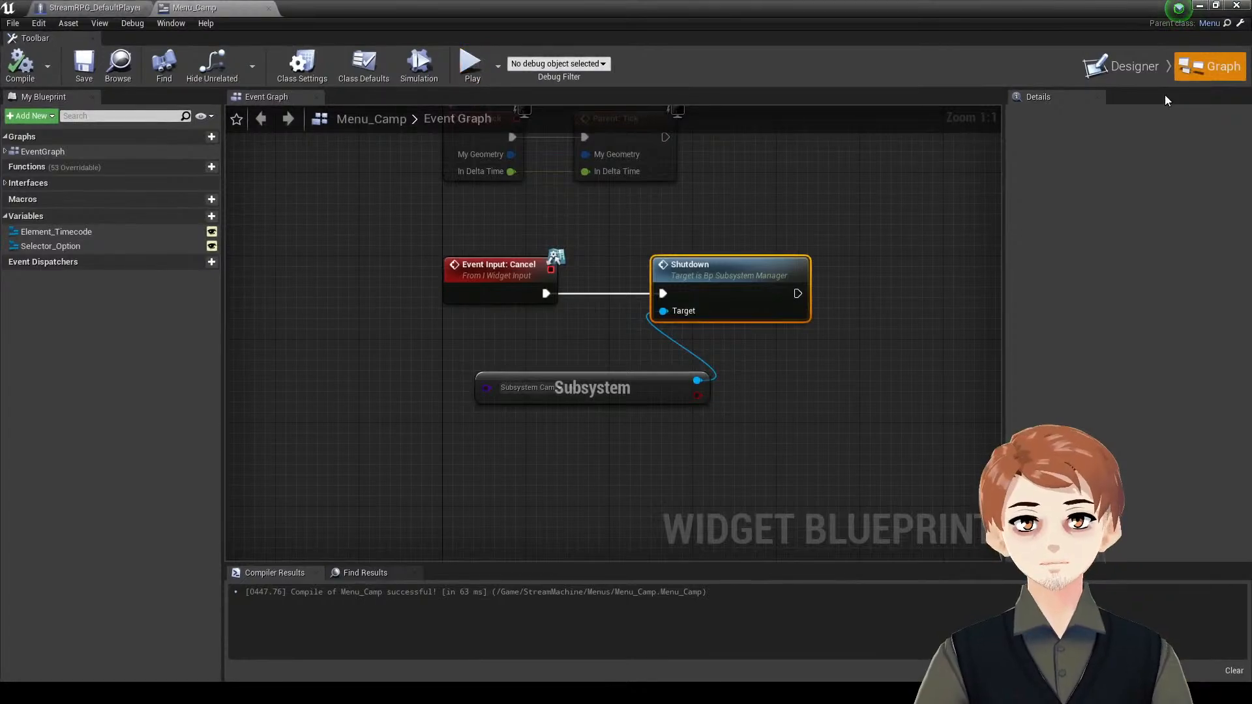
- Review the Menu_Camp designer and event graph, and the event graph of StreamRPG_DefaultPlayer
{"action": "left_click", "coordinate": [1153, 64]}
{"action": "left_click", "coordinate": [1228, 70]}
{"action": "left_click_drag", "start_coordinate": [747, 416], "coordinate": [623, 166]}
{"action": "left_click", "coordinate": [765, 230]}
{"action": "left_click", "coordinate": [136, 3]}
{"action": "right_click_drag", "start_coordinate": [393, 257], "coordinate": [600, 370]}
{"action": "scroll", "coordinate": [636, 426], "scroll_direction": "down", "scroll_amount": 2}
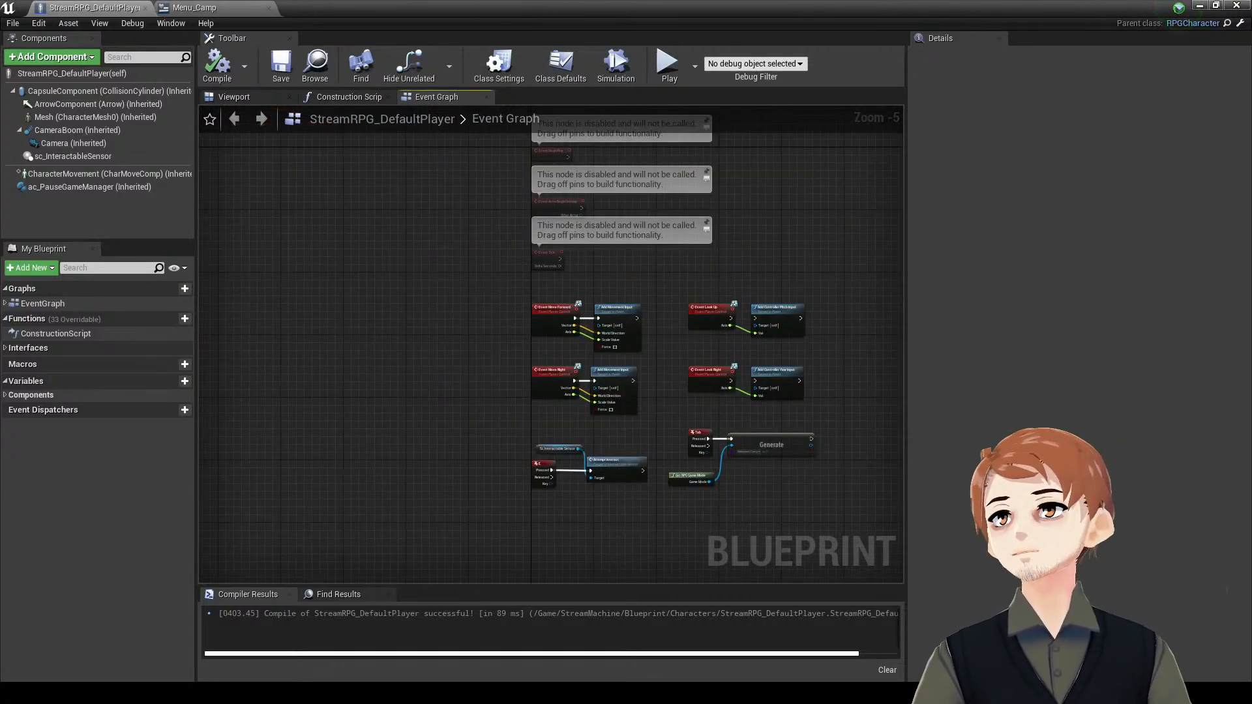
{"action": "left_click_drag", "start_coordinate": [679, 6], "coordinate": [271, 207]}
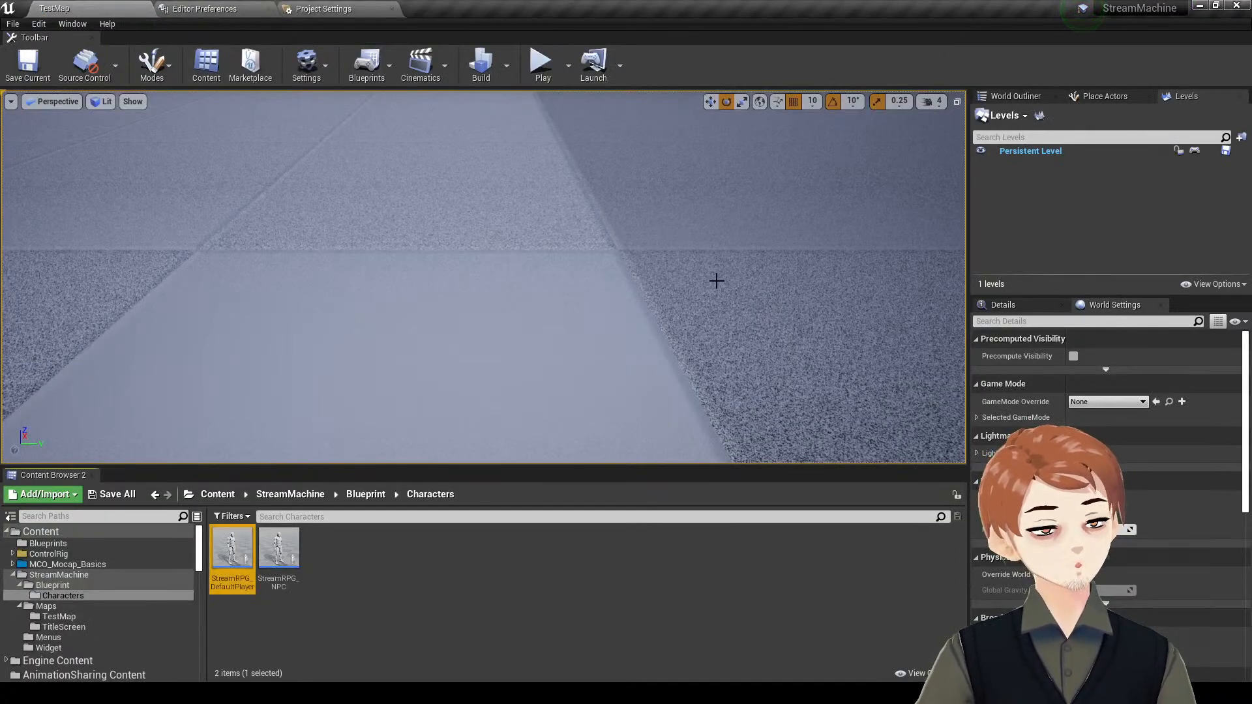
{"action": "right_click_drag", "start_coordinate": [545, 264], "coordinate": [545, 104]}
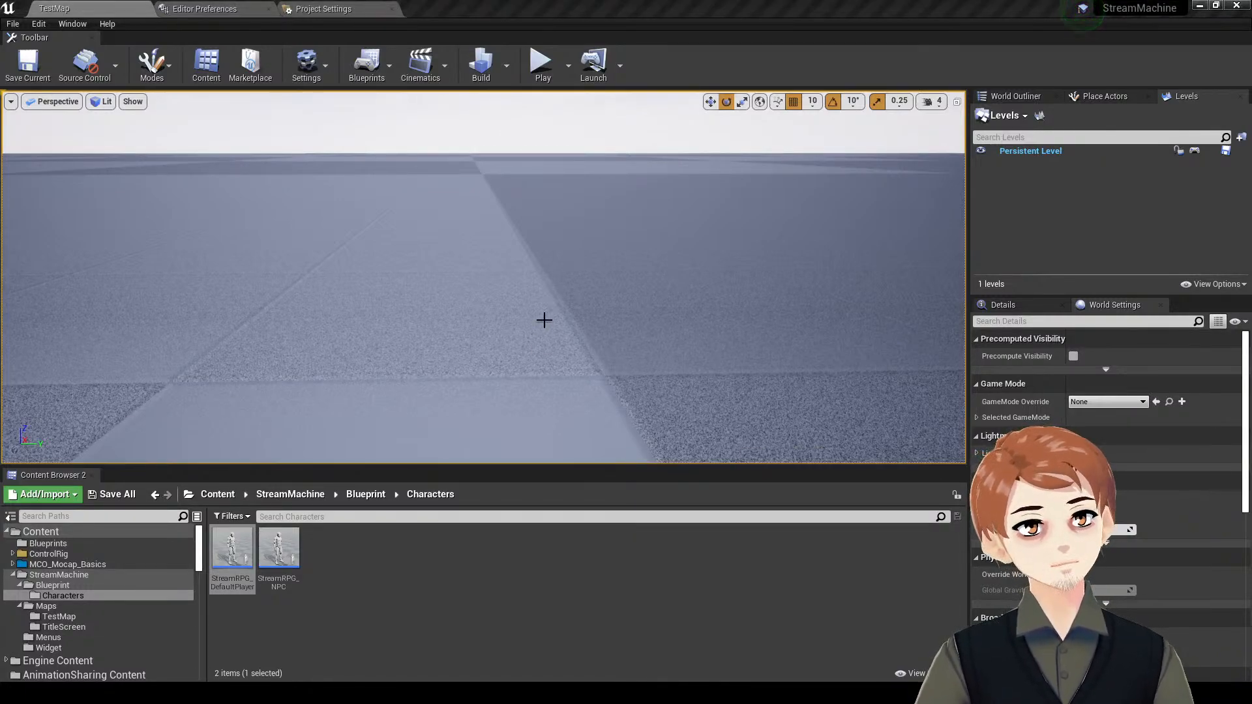
{"action": "right_click_drag", "start_coordinate": [545, 320], "coordinate": [545, 267]}
{"action": "key", "text": "a"}
{"action": "key", "text": "d"}
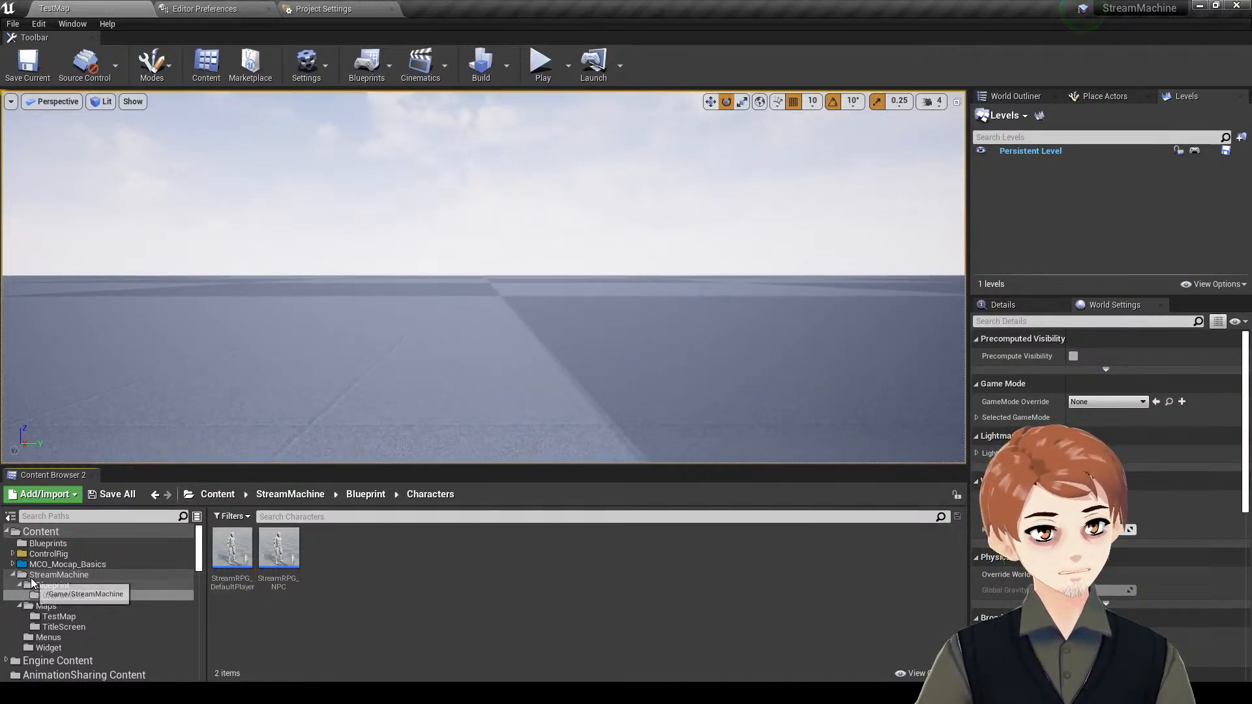
- Create a DataAssets folder inside the StreamMachine content folder
{"action": "left_click", "coordinate": [52, 575]}
{"action": "right_click", "coordinate": [444, 575]}
{"action": "left_click", "coordinate": [503, 187]}
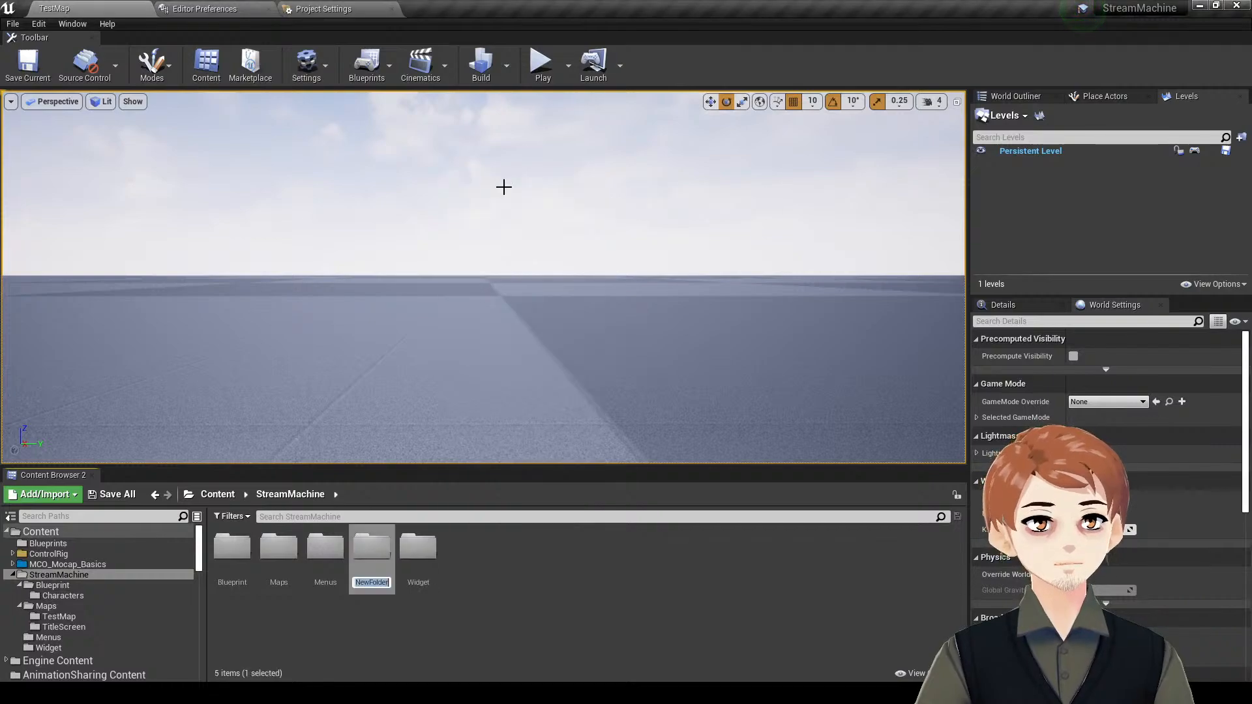
{"action": "type", "text": "DataAsset"}
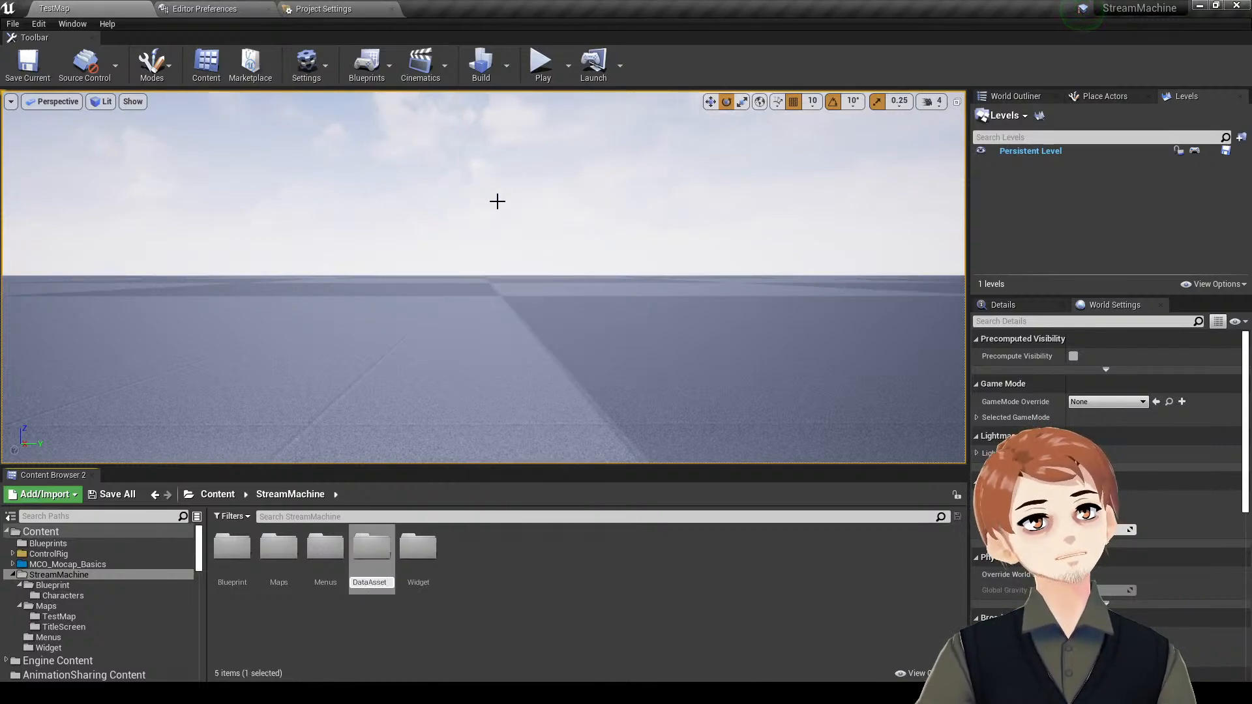
{"action": "type", "text": "s"}
{"action": "key", "text": "Return"}
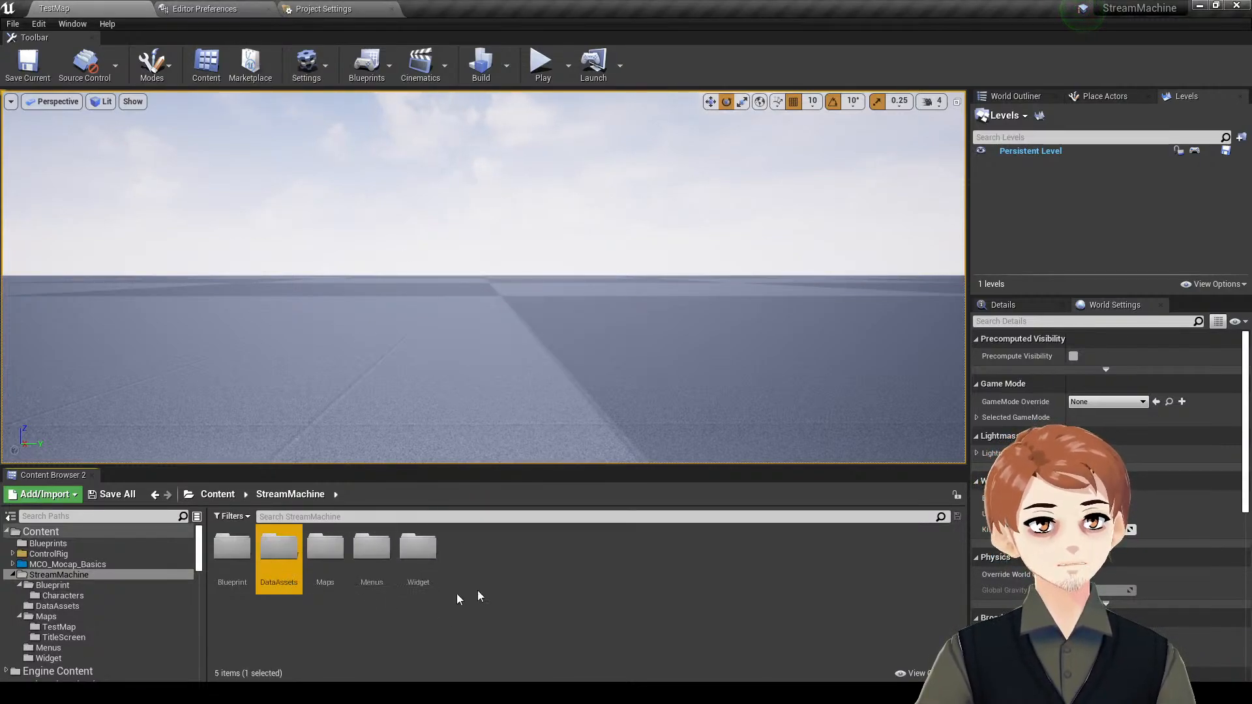
{"action": "double_click", "coordinate": [281, 578]}
{"action": "right_click", "coordinate": [282, 569]}
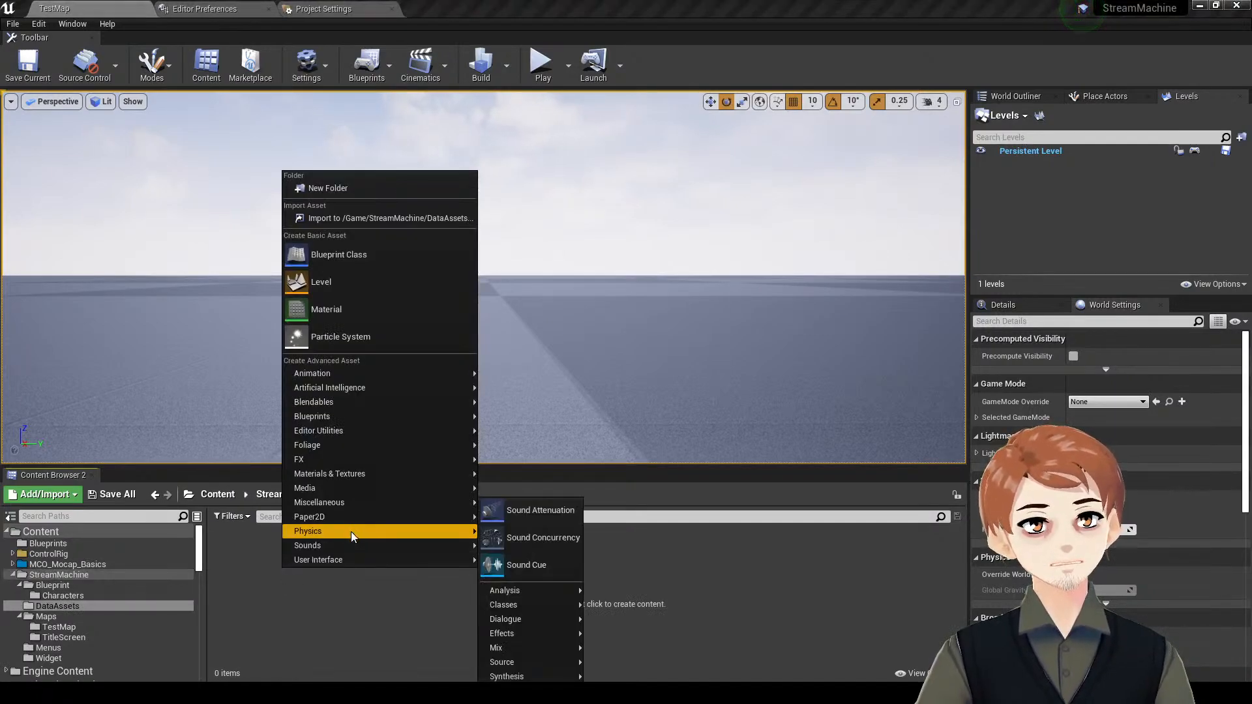
{"action": "mouse_move", "coordinate": [358, 504]}
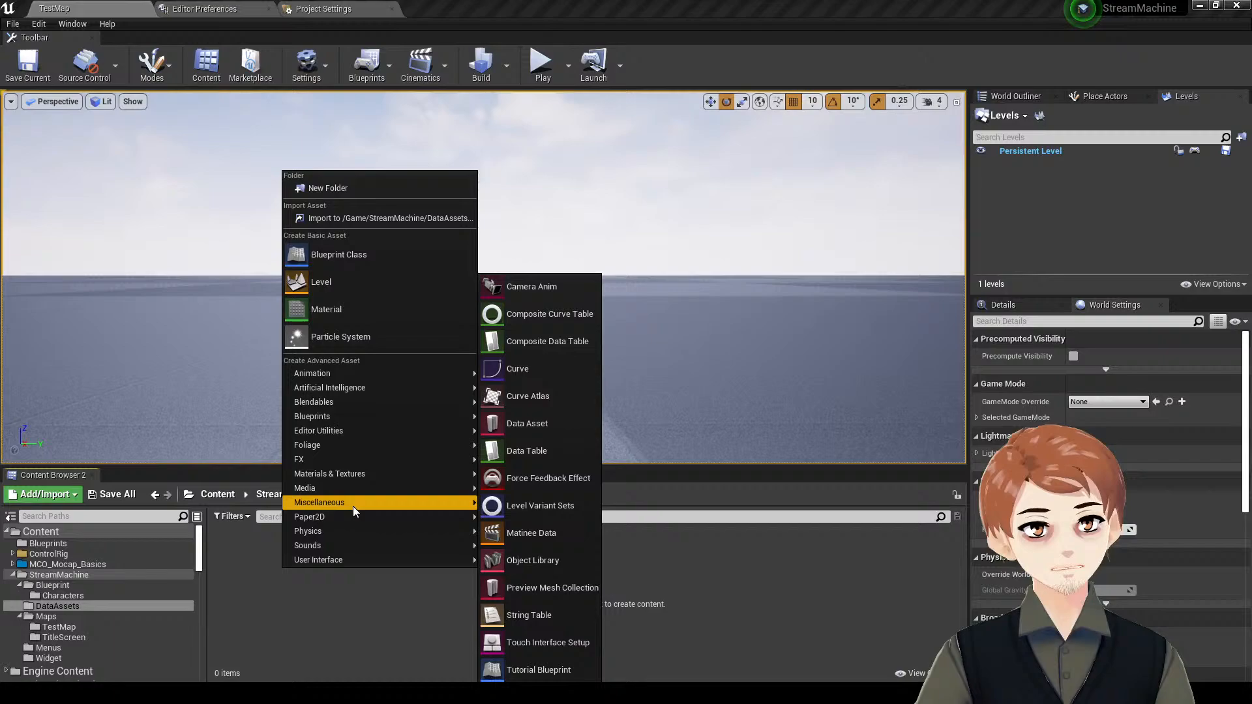
{"action": "left_click", "coordinate": [554, 424]}
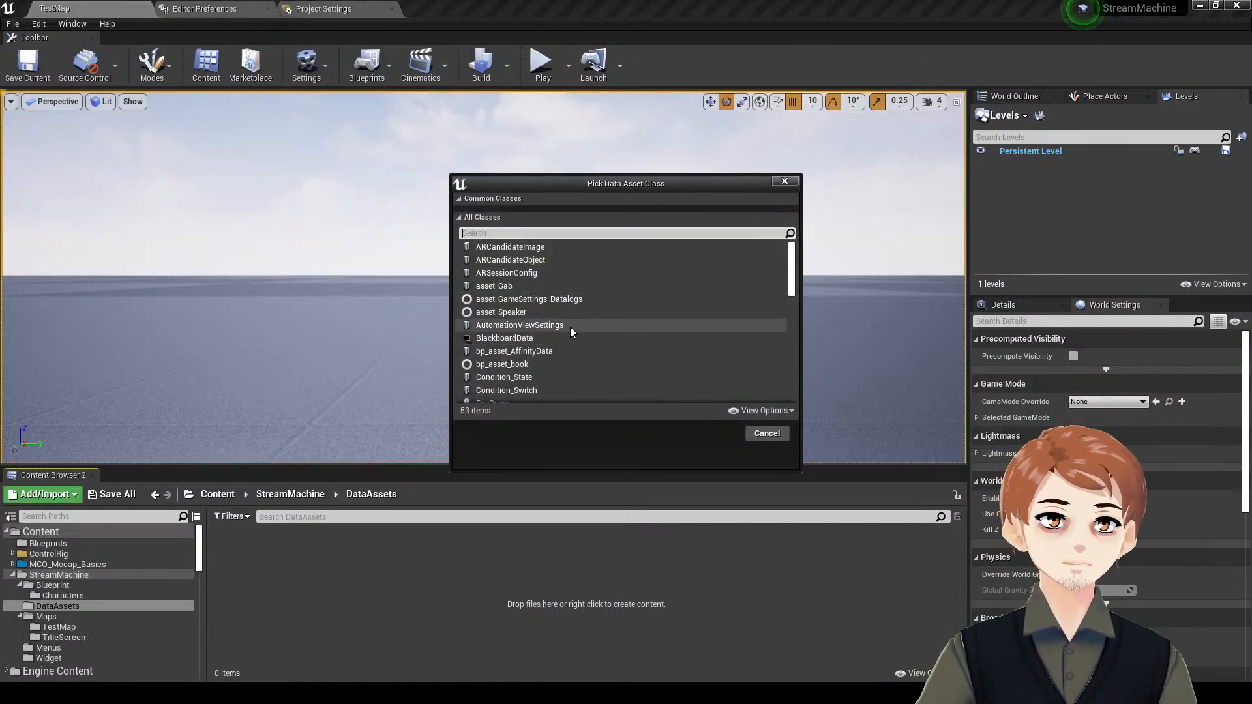
{"action": "scroll", "coordinate": [572, 326], "scroll_direction": "down", "scroll_amount": 3}
{"action": "scroll", "coordinate": [578, 328], "scroll_direction": "down", "scroll_amount": 6}
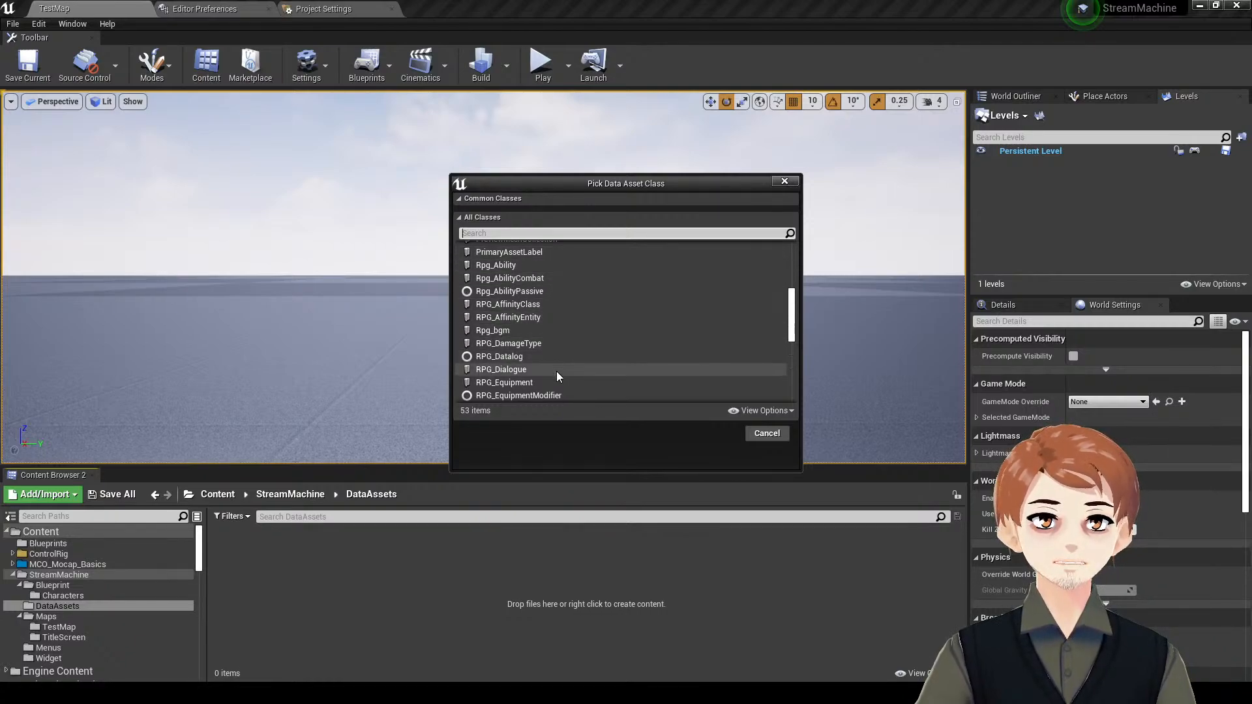
{"action": "scroll", "coordinate": [555, 374], "scroll_direction": "down", "scroll_amount": 2}
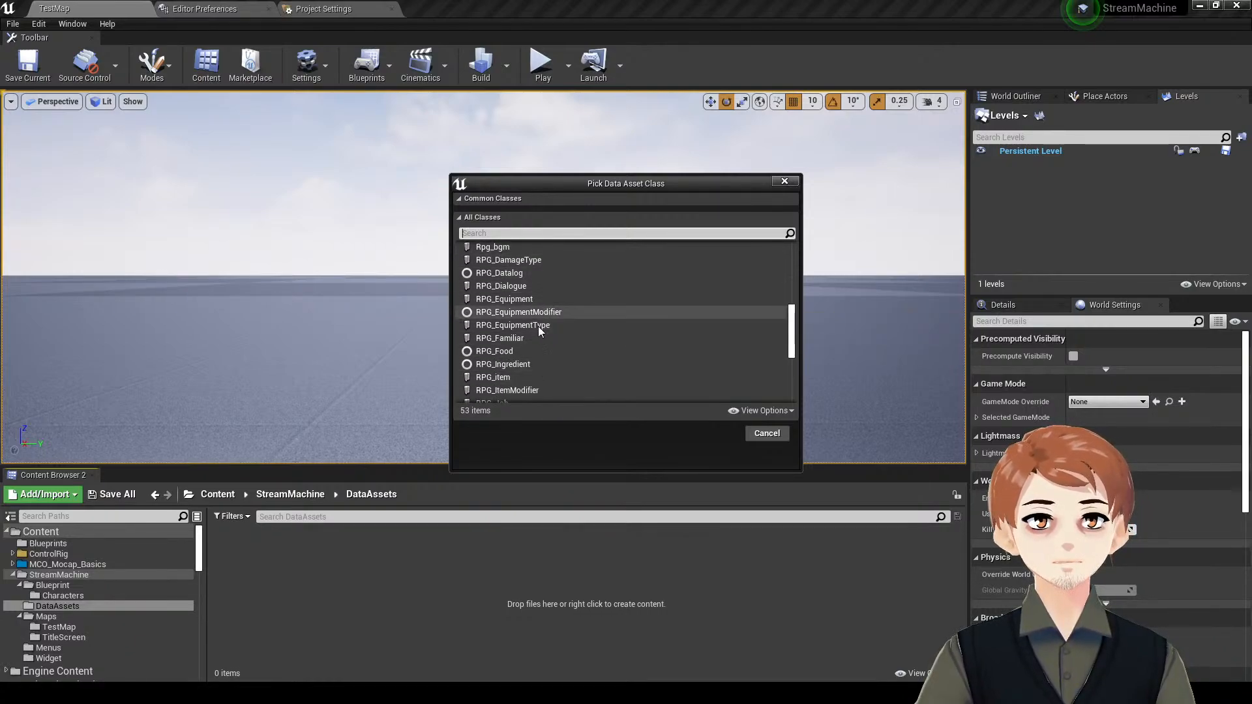
{"action": "scroll", "coordinate": [541, 331], "scroll_direction": "down", "scroll_amount": 6}
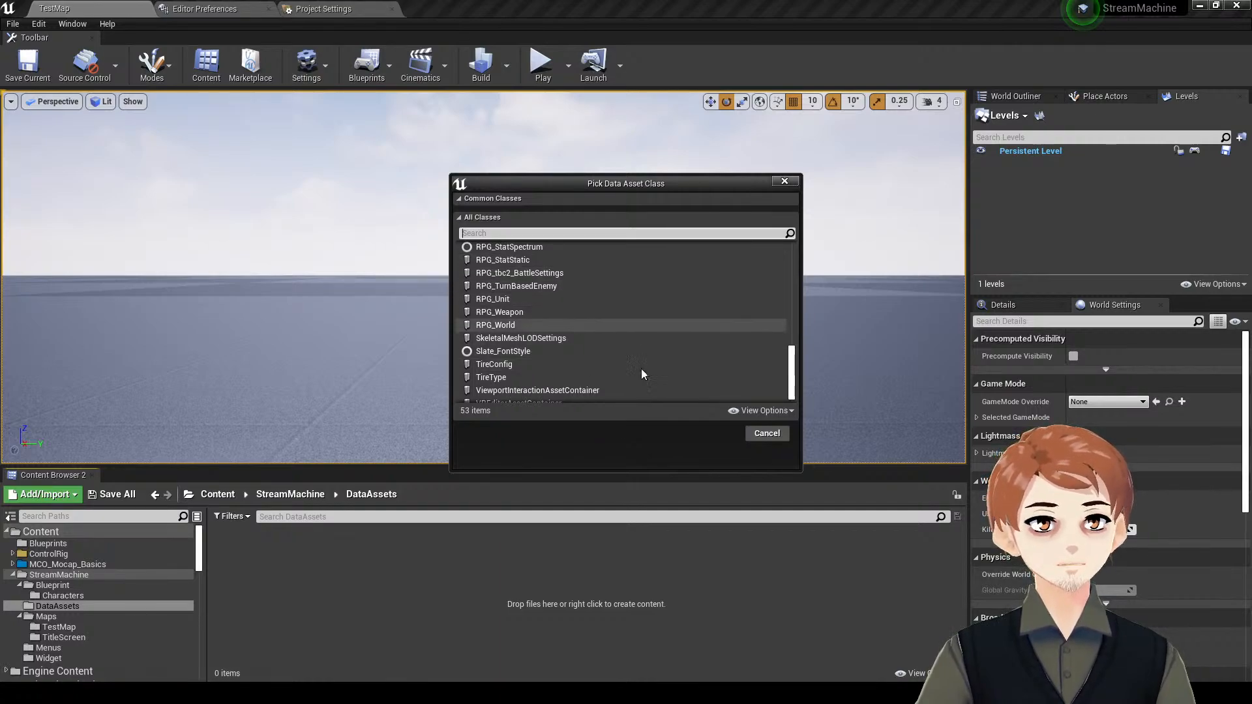
{"action": "left_click", "coordinate": [754, 436]}
- Create a CoreData folder inside StreamMachine's Blueprint folder
{"action": "left_click", "coordinate": [135, 587]}
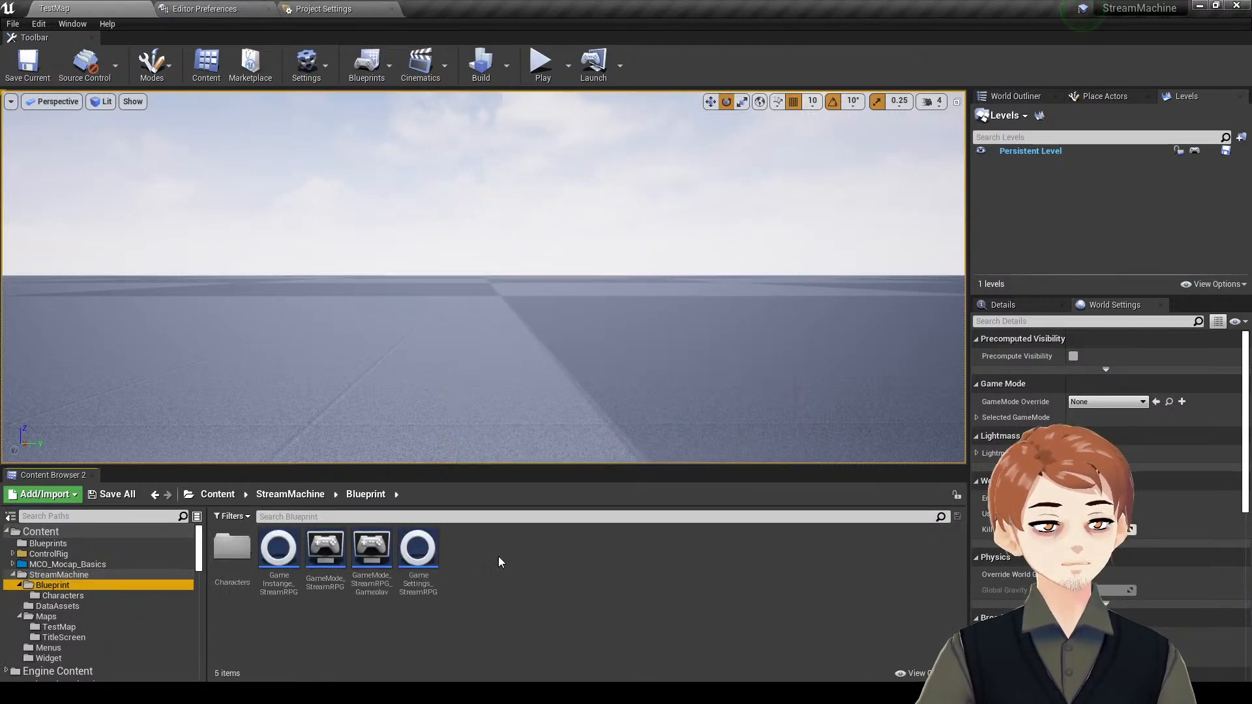
{"action": "right_click", "coordinate": [500, 562]}
{"action": "left_click", "coordinate": [597, 177]}
{"action": "type", "text": "Cor"}
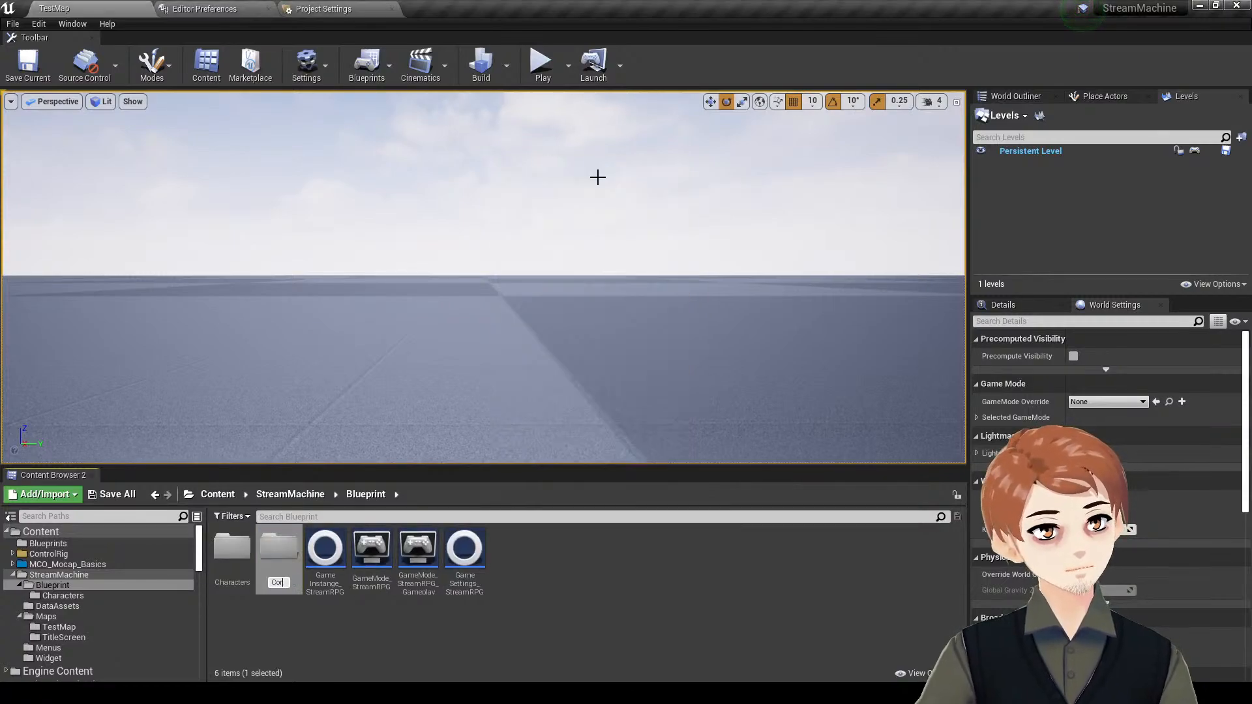
{"action": "type", "text": "eData"}
{"action": "key", "text": "Return"}
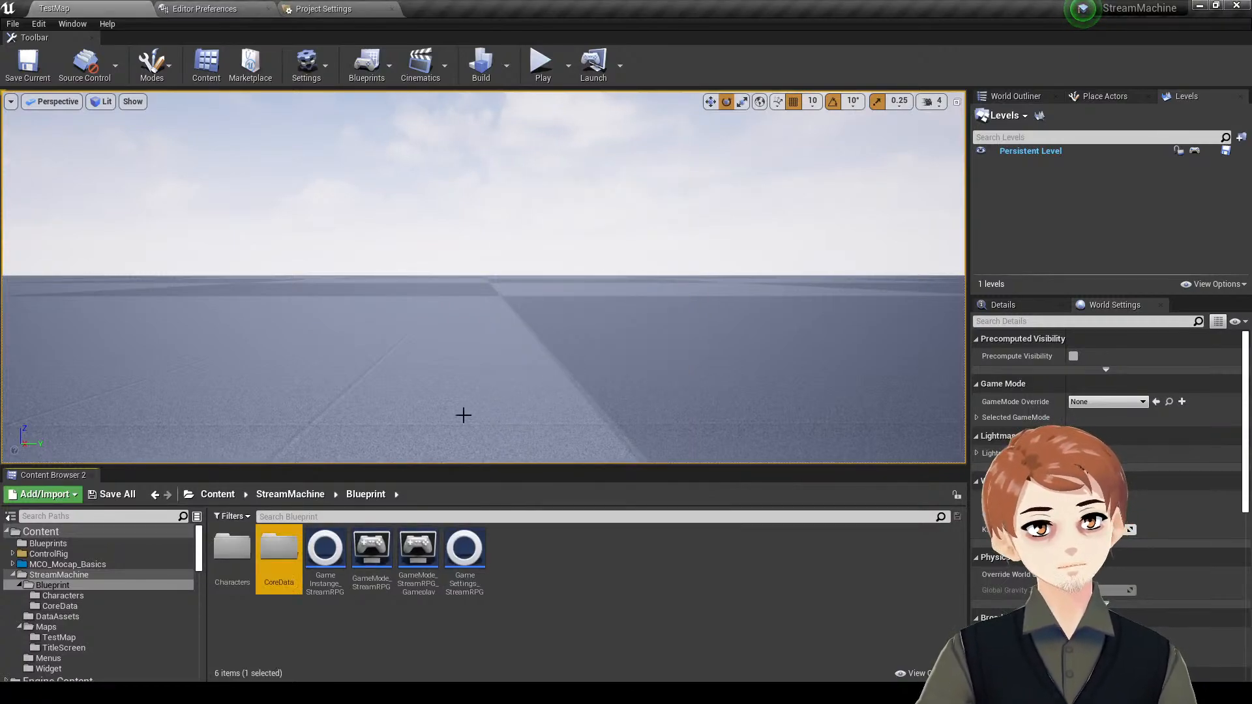
- Create a data asset of class RPG_item in the CoreData folder and name it potion
{"action": "double_click", "coordinate": [279, 555]}
{"action": "right_click", "coordinate": [348, 539]}
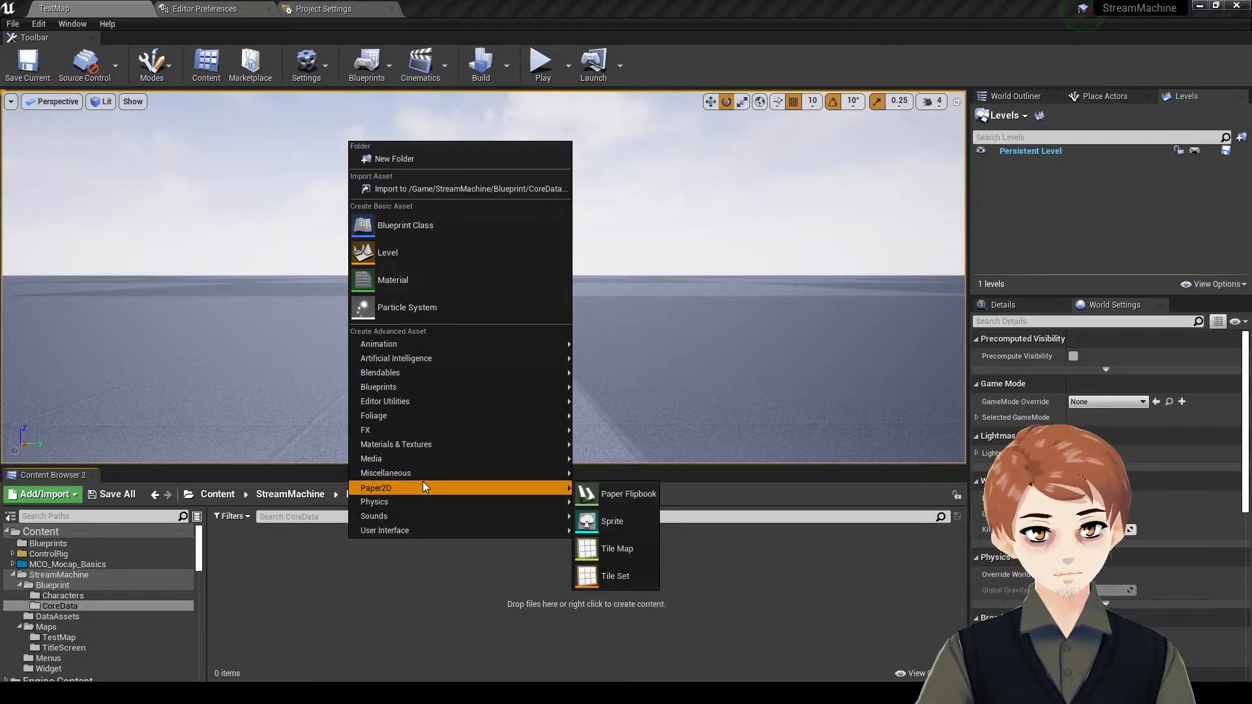
{"action": "mouse_move", "coordinate": [432, 474]}
{"action": "left_click", "coordinate": [641, 424]}
{"action": "scroll", "coordinate": [519, 349], "scroll_direction": "down", "scroll_amount": 8}
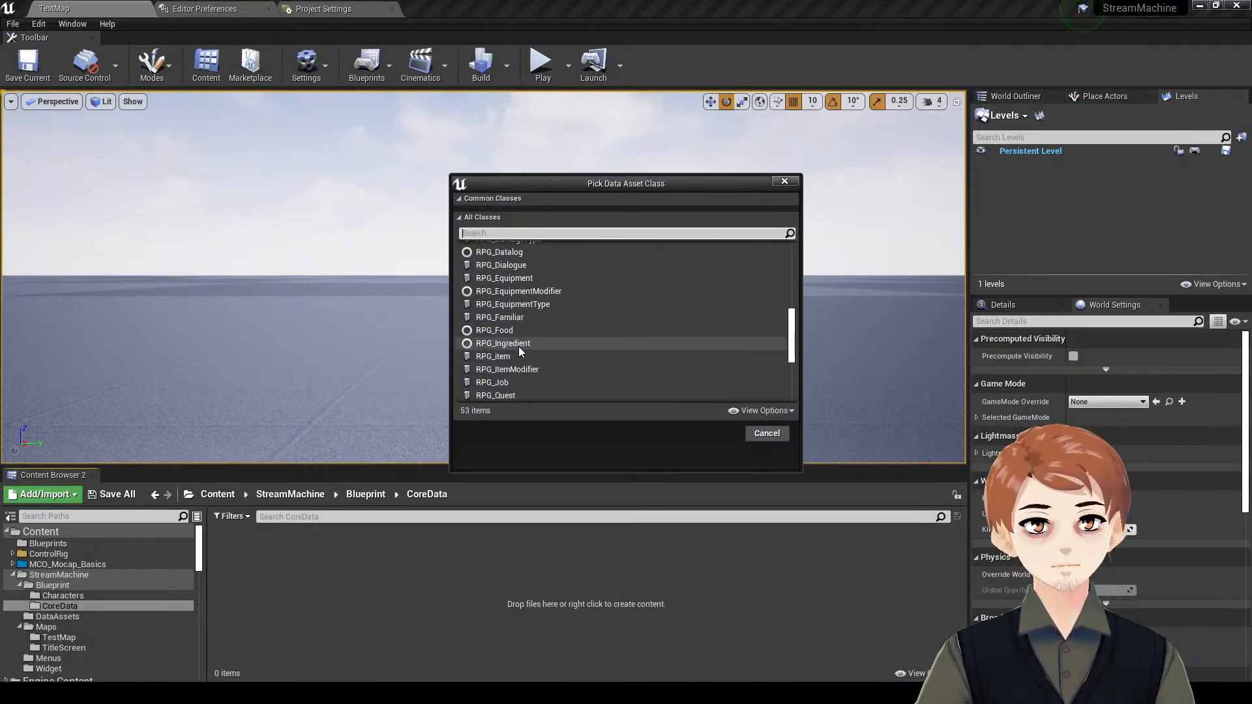
{"action": "scroll", "coordinate": [546, 326], "scroll_direction": "down", "scroll_amount": 2}
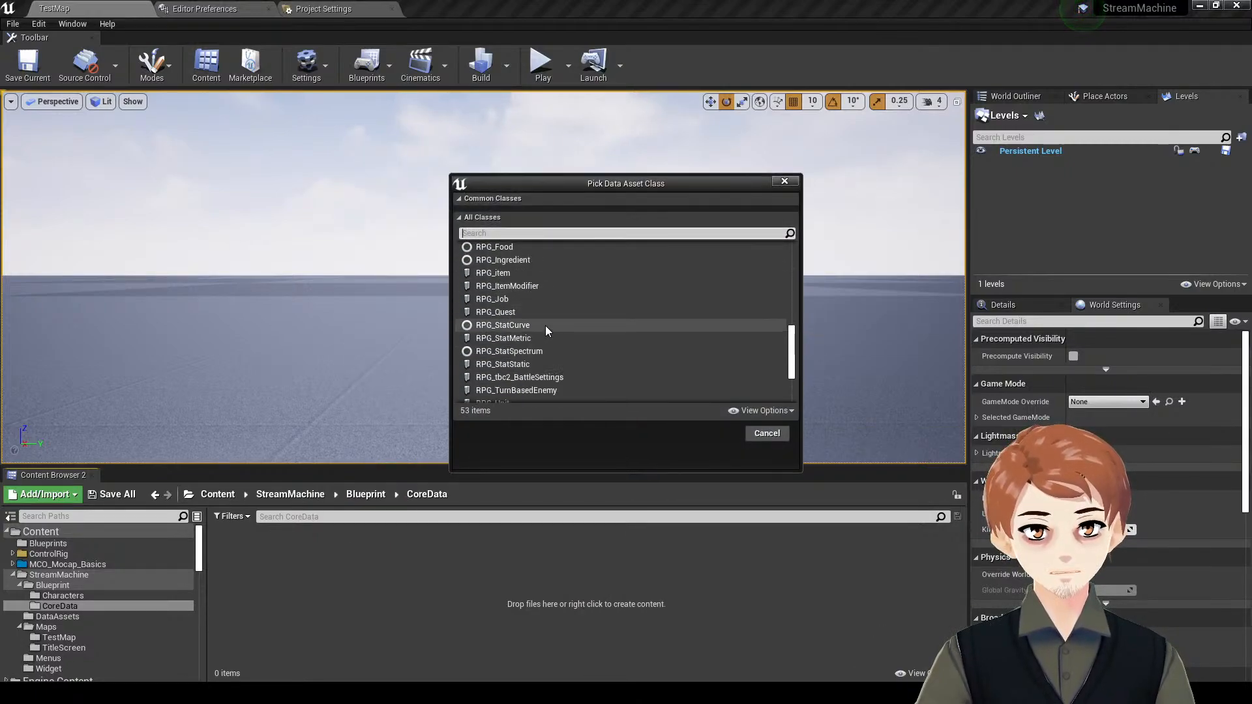
{"action": "left_click", "coordinate": [535, 273]}
{"action": "left_click", "coordinate": [715, 433]}
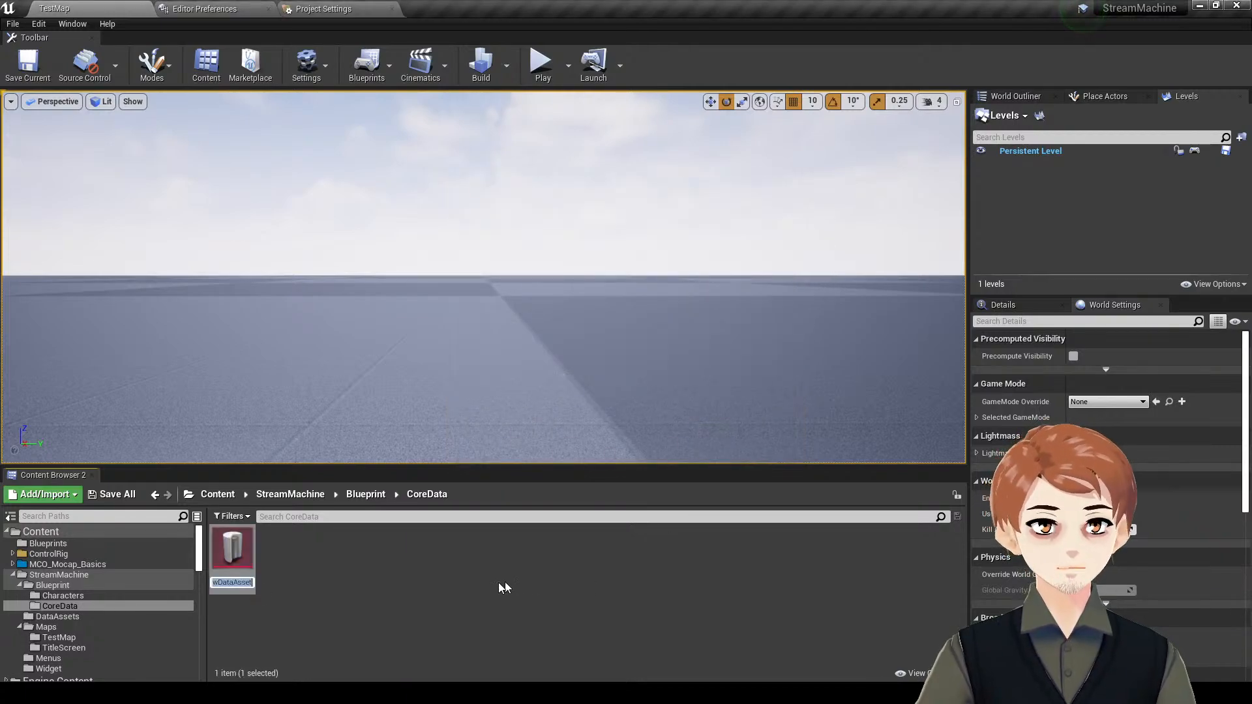
{"action": "type", "text": "potion"}
{"action": "key", "text": "Return"}
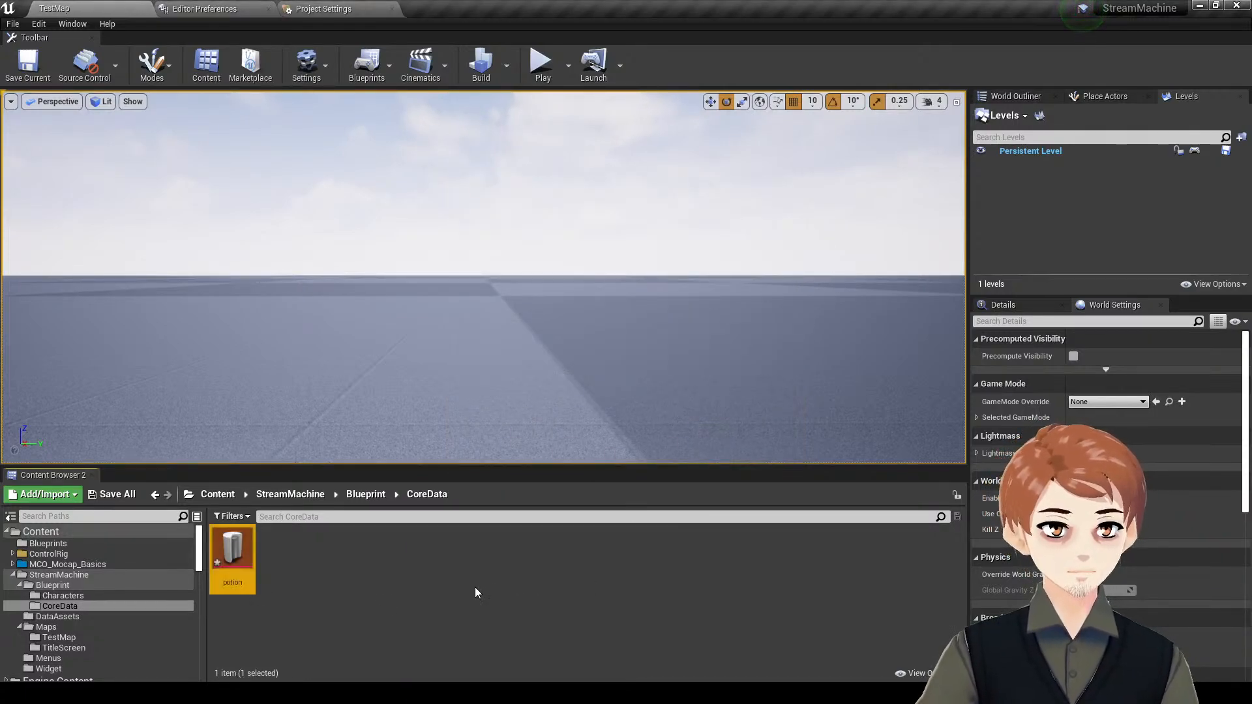
- Open the potion data asset, mark it as Consumable and expand its Use Action settings
{"action": "double_click", "coordinate": [243, 574]}
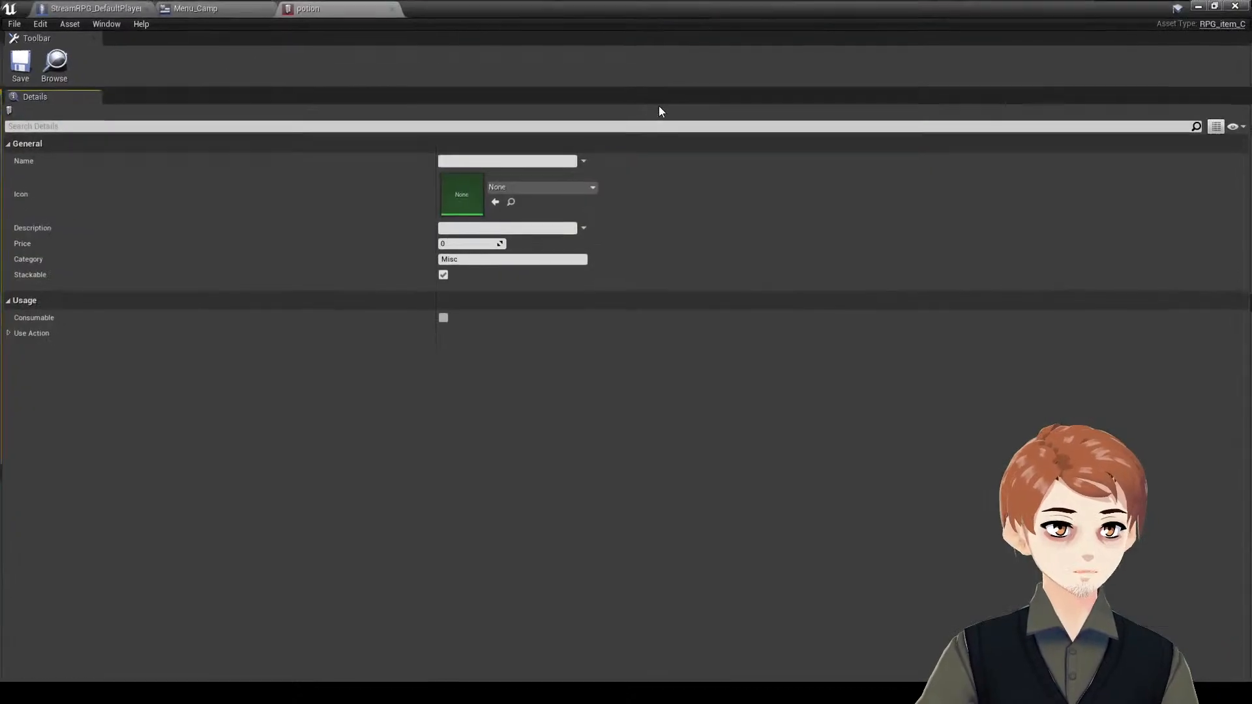
{"action": "left_click", "coordinate": [546, 187]}
{"action": "left_click", "coordinate": [546, 186]}
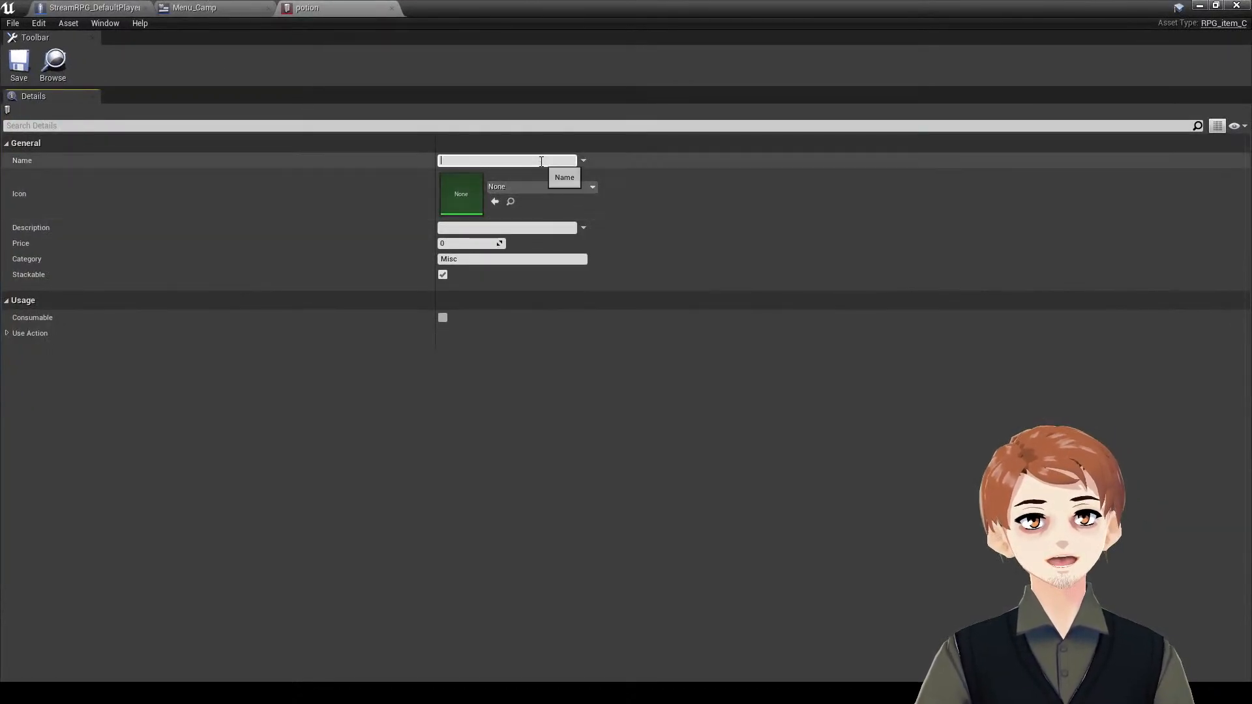
{"action": "left_click", "coordinate": [409, 333]}
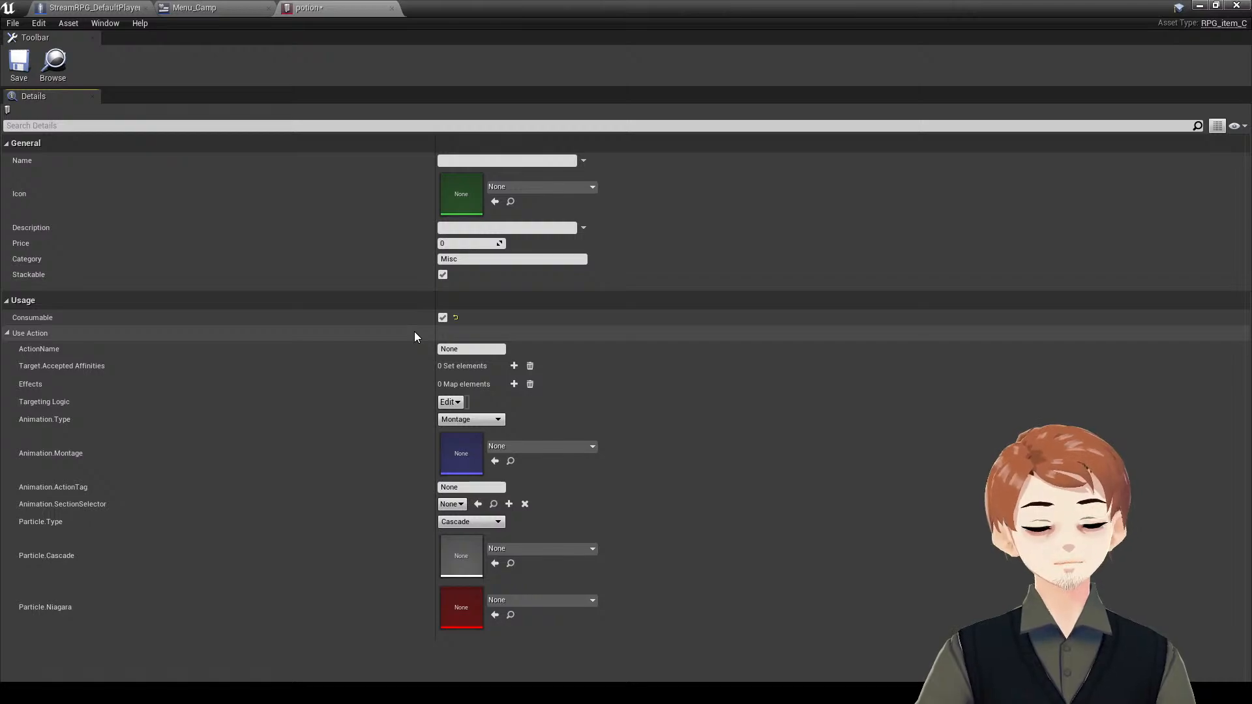
- Try adding a Friendly element to the use action's Target Accepted Affinities, and remove it again
{"action": "left_click", "coordinate": [471, 349]}
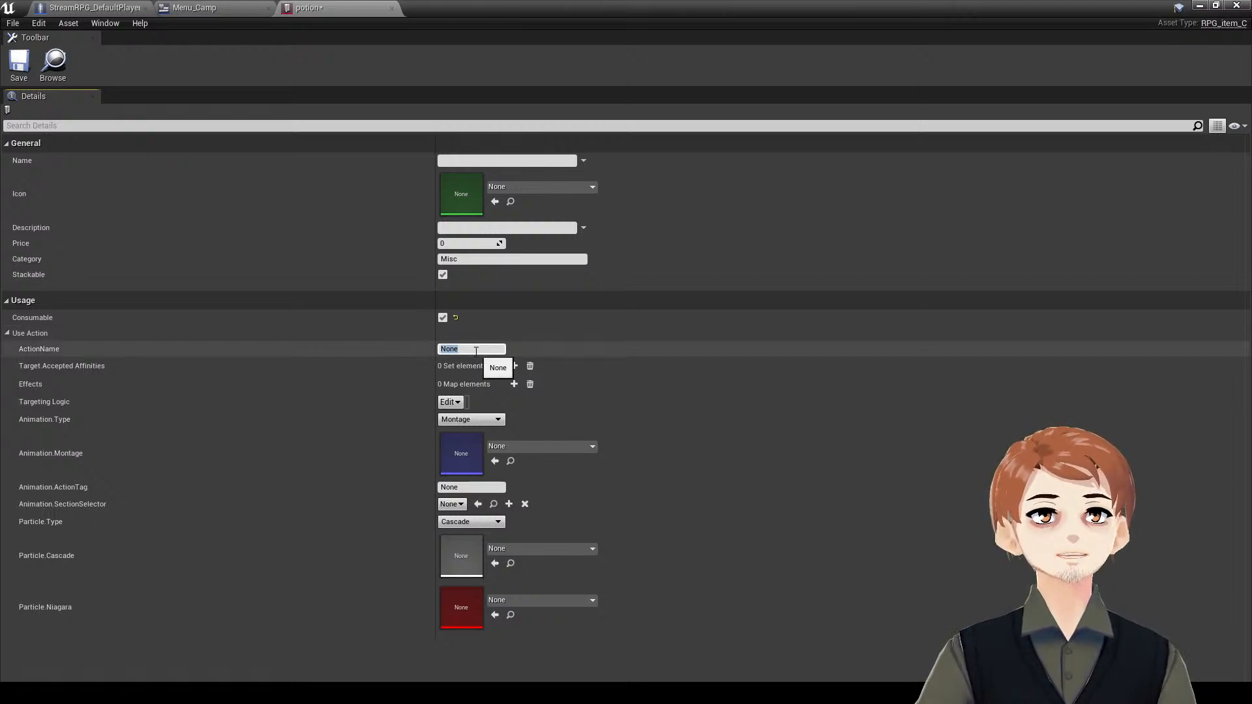
{"action": "left_click", "coordinate": [513, 366]}
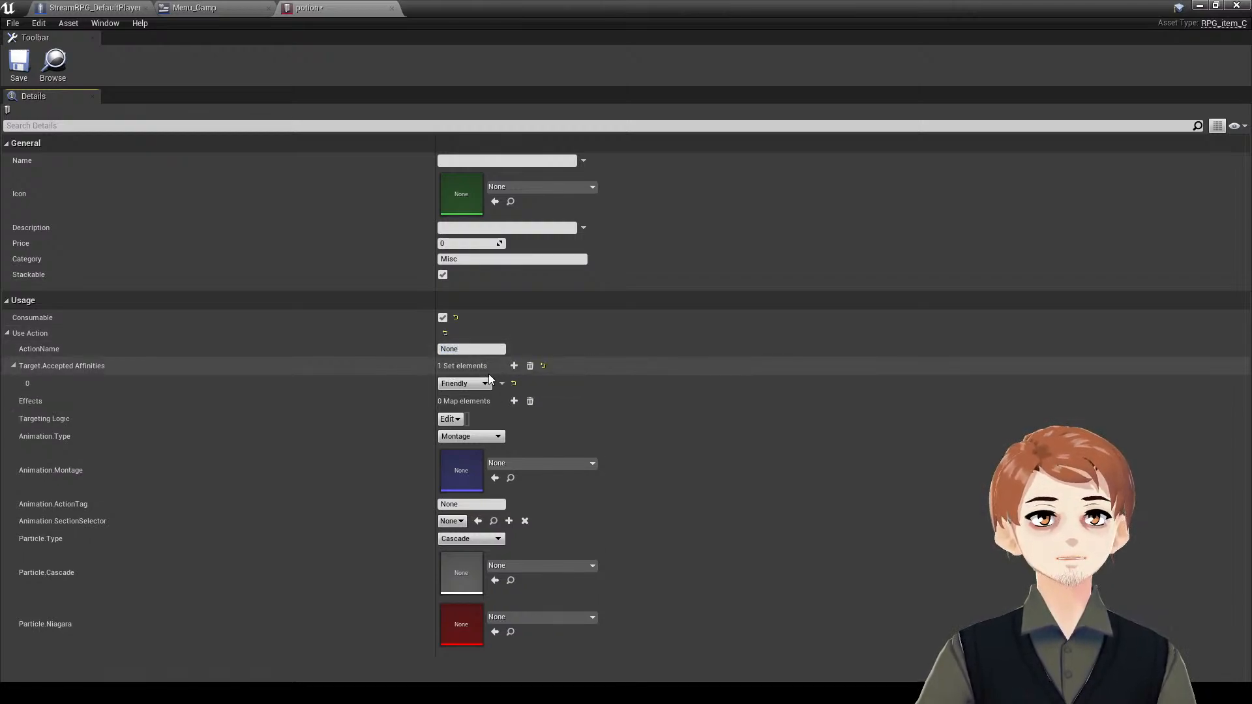
{"action": "left_click", "coordinate": [479, 384]}
{"action": "left_click", "coordinate": [530, 366]}
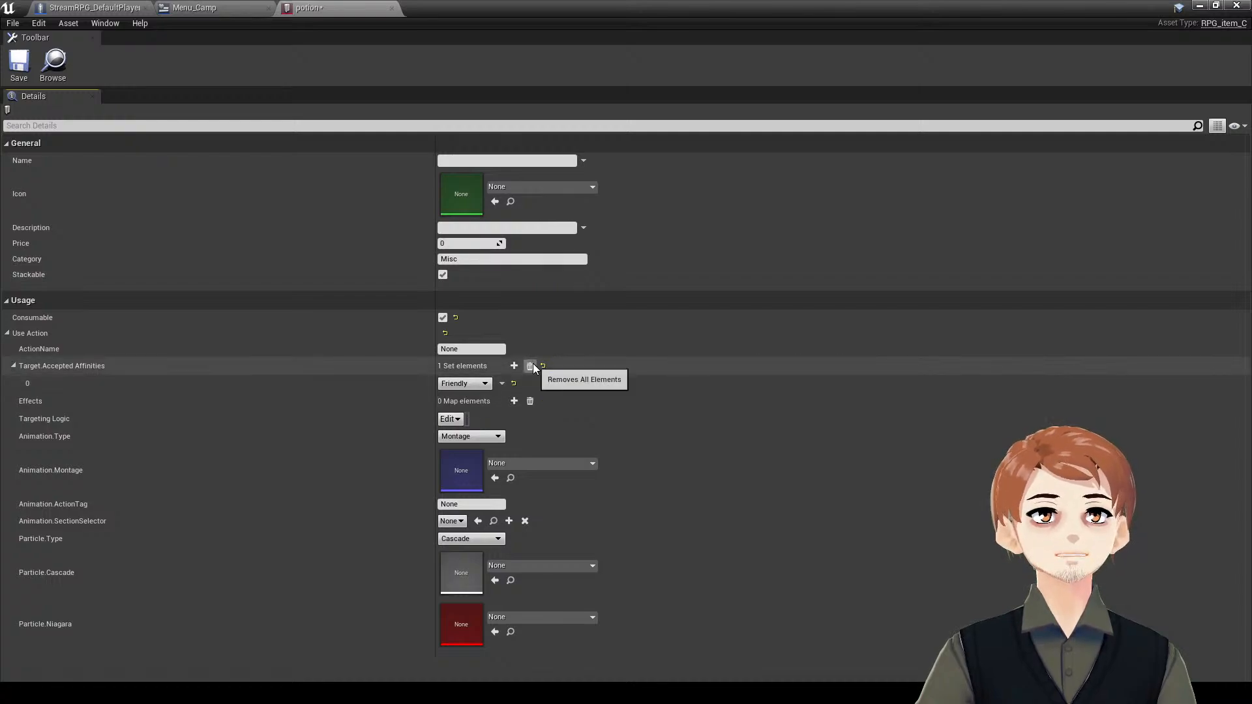
{"action": "left_click", "coordinate": [529, 366]}
- Add an entry to the use action's Effects map, check the available effect classes, and remove the entry
{"action": "left_click", "coordinate": [514, 384]}
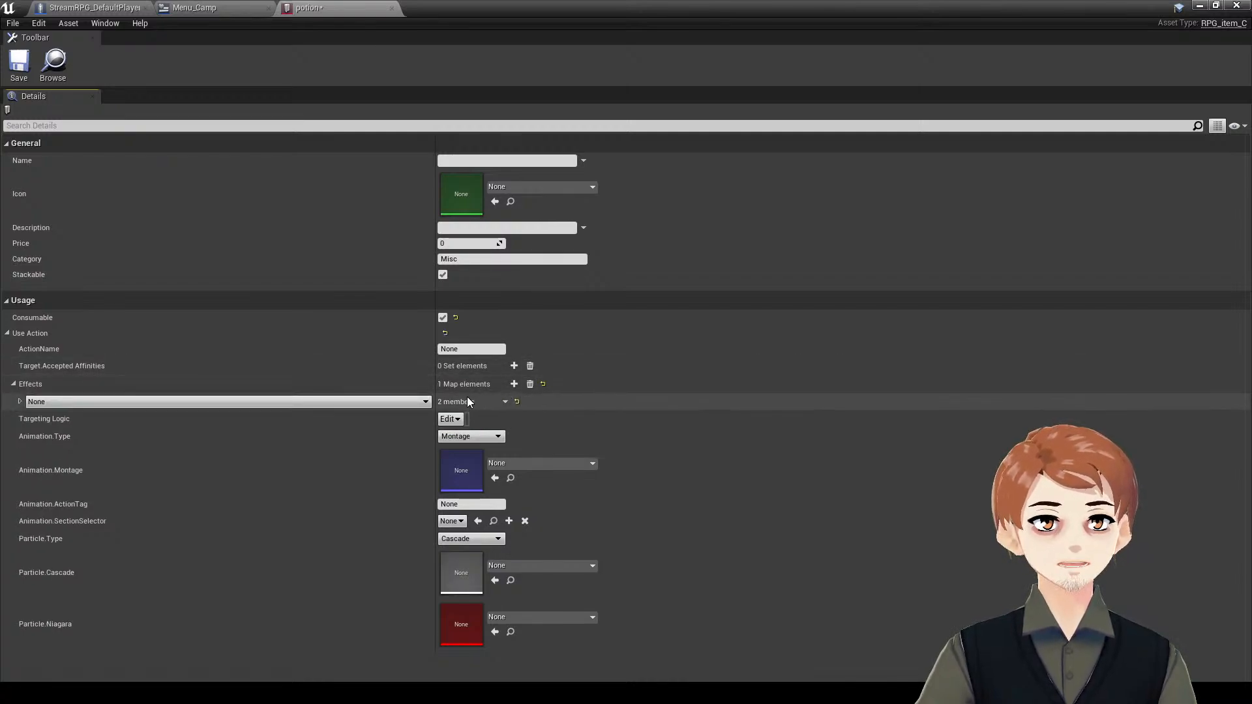
{"action": "left_click", "coordinate": [362, 402]}
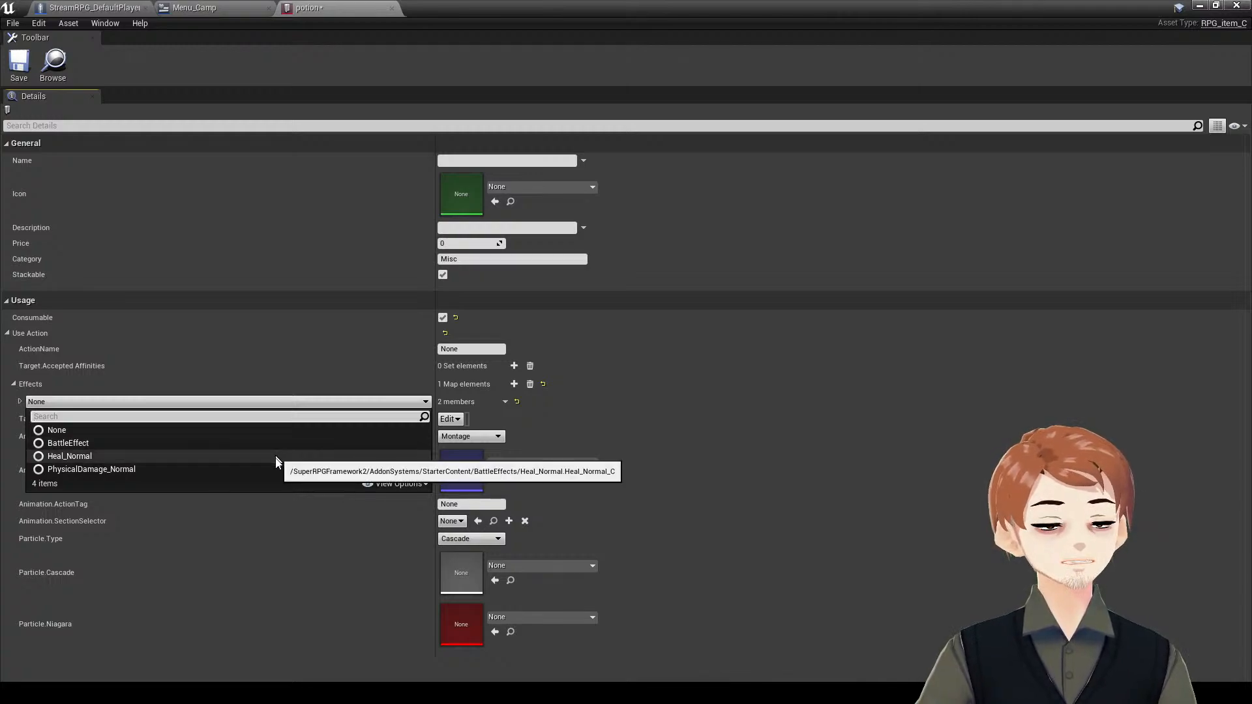
{"action": "left_click", "coordinate": [365, 569]}
{"action": "left_click", "coordinate": [530, 385]}
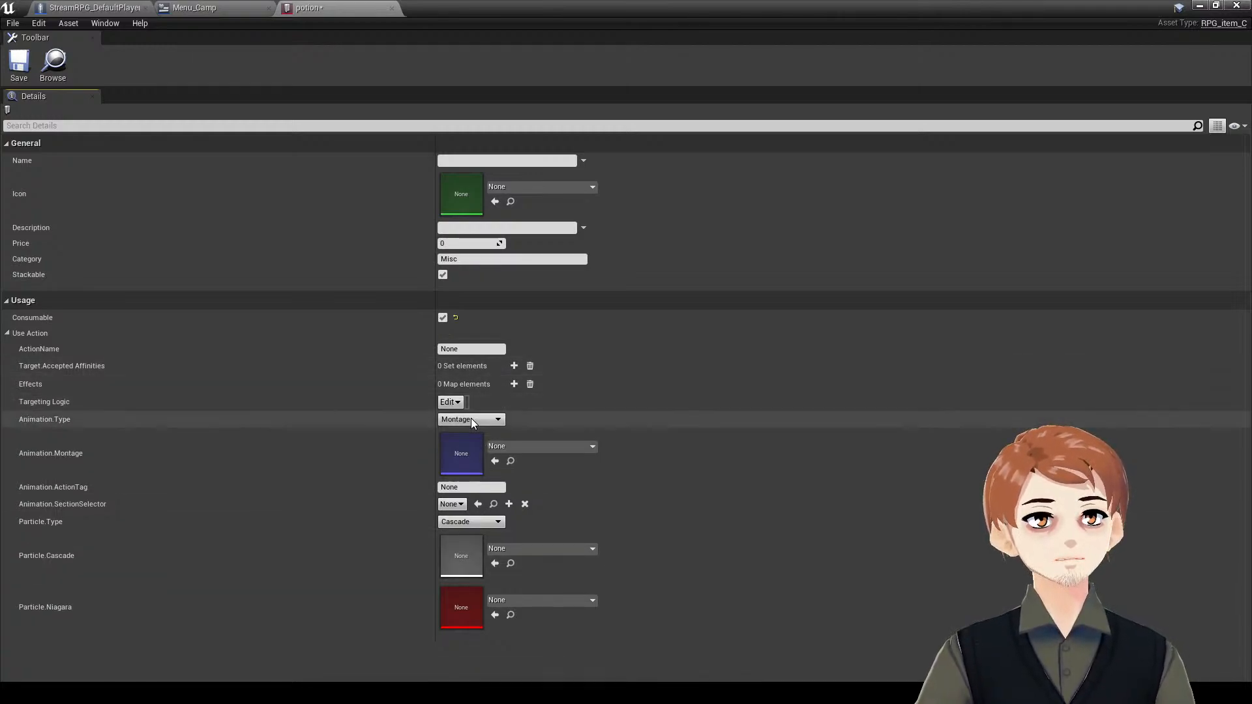
- Examine the choices for the use action's animation type, montage, action tag and section selector
{"action": "left_click", "coordinate": [471, 420]}
{"action": "left_click", "coordinate": [470, 420]}
{"action": "left_click", "coordinate": [471, 420]}
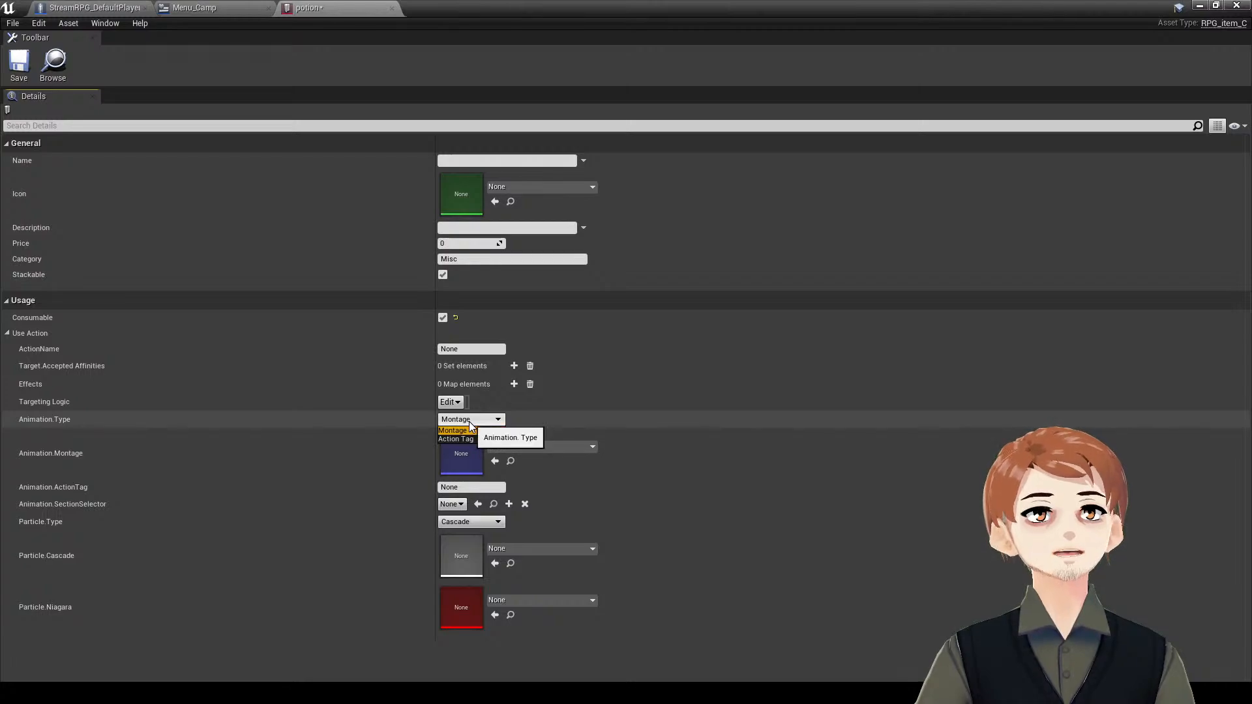
{"action": "left_click", "coordinate": [525, 448]}
{"action": "left_click", "coordinate": [525, 449]}
{"action": "left_click", "coordinate": [526, 449]}
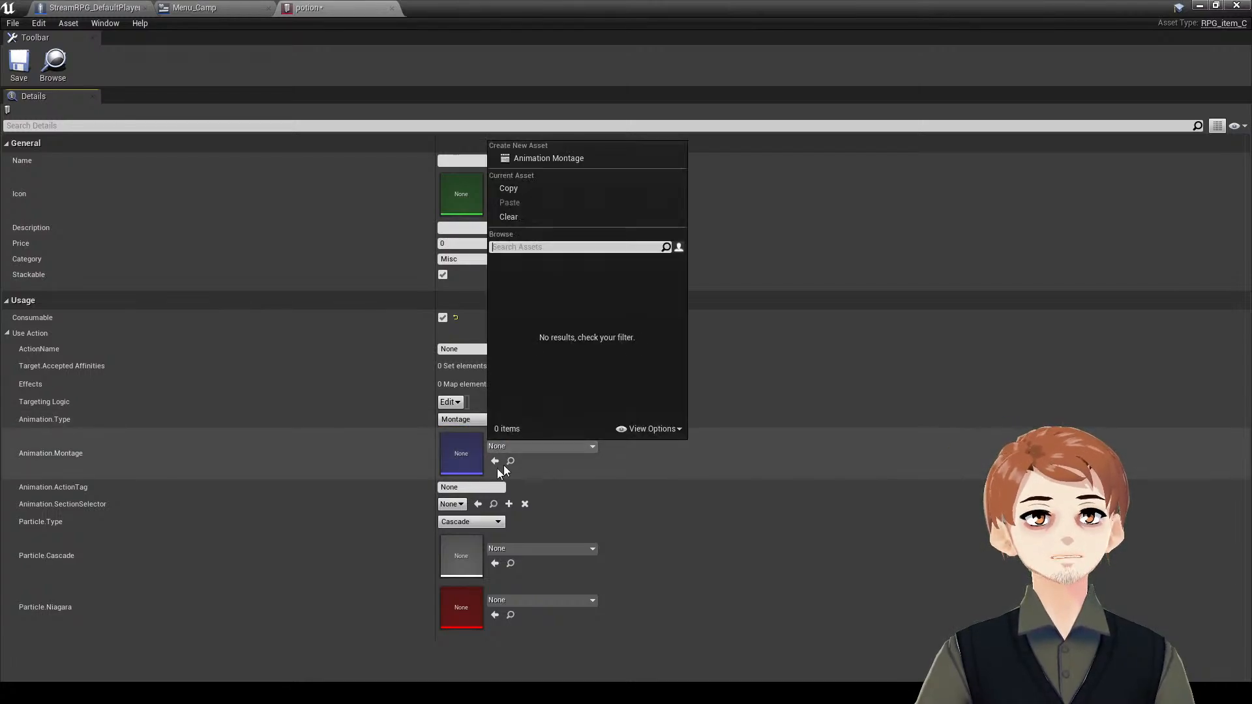
{"action": "left_click", "coordinate": [456, 488]}
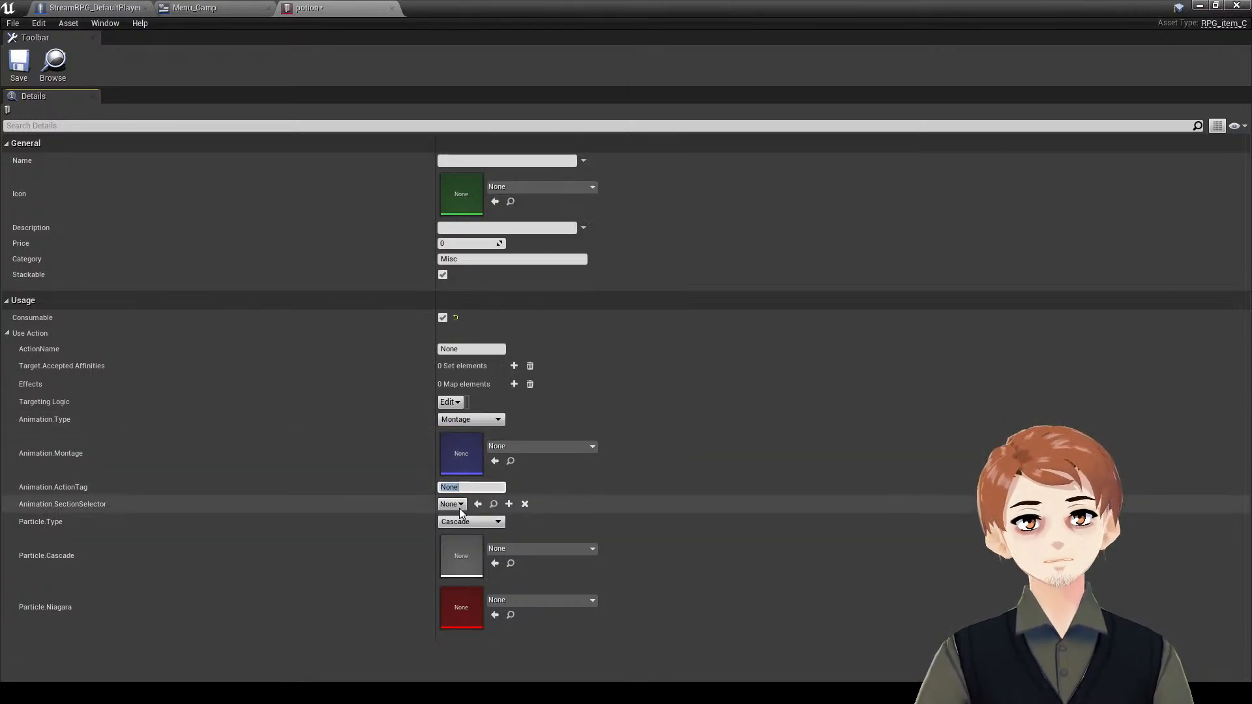
{"action": "left_click", "coordinate": [452, 504]}
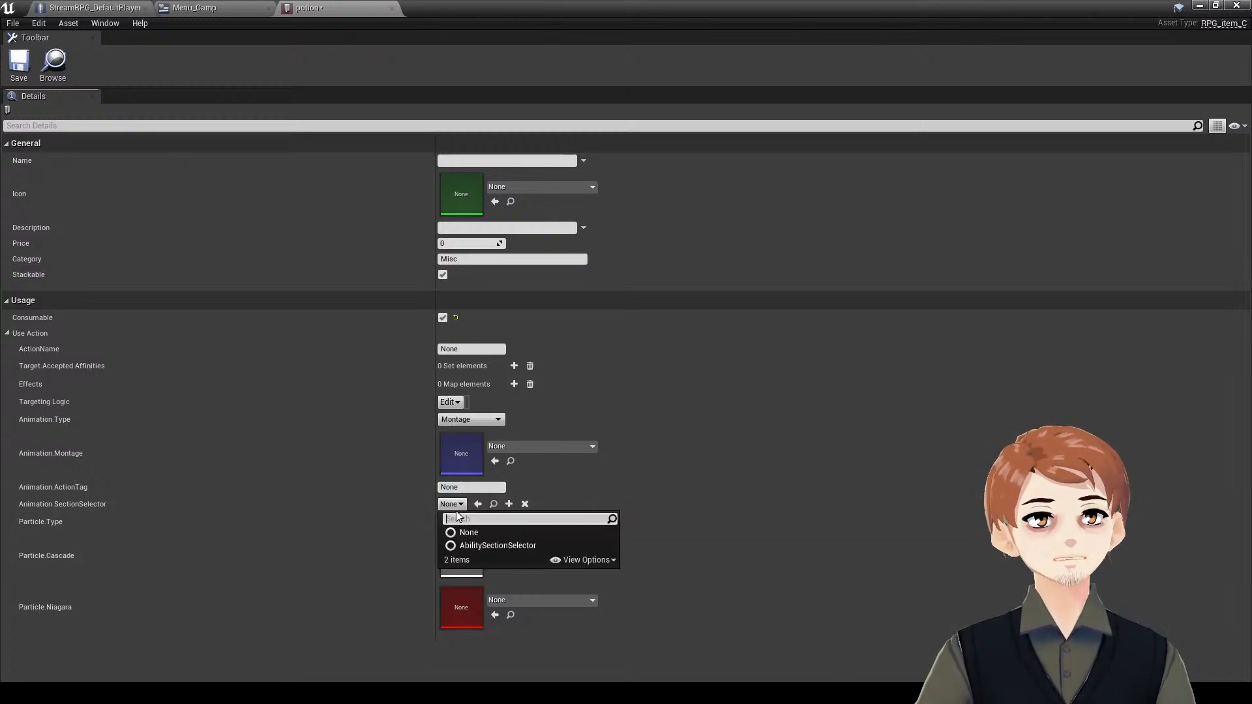
{"action": "left_click", "coordinate": [452, 505]}
- Save the potion asset and return to the CoreData folder in the level editor
{"action": "key", "text": "ctrl+s"}
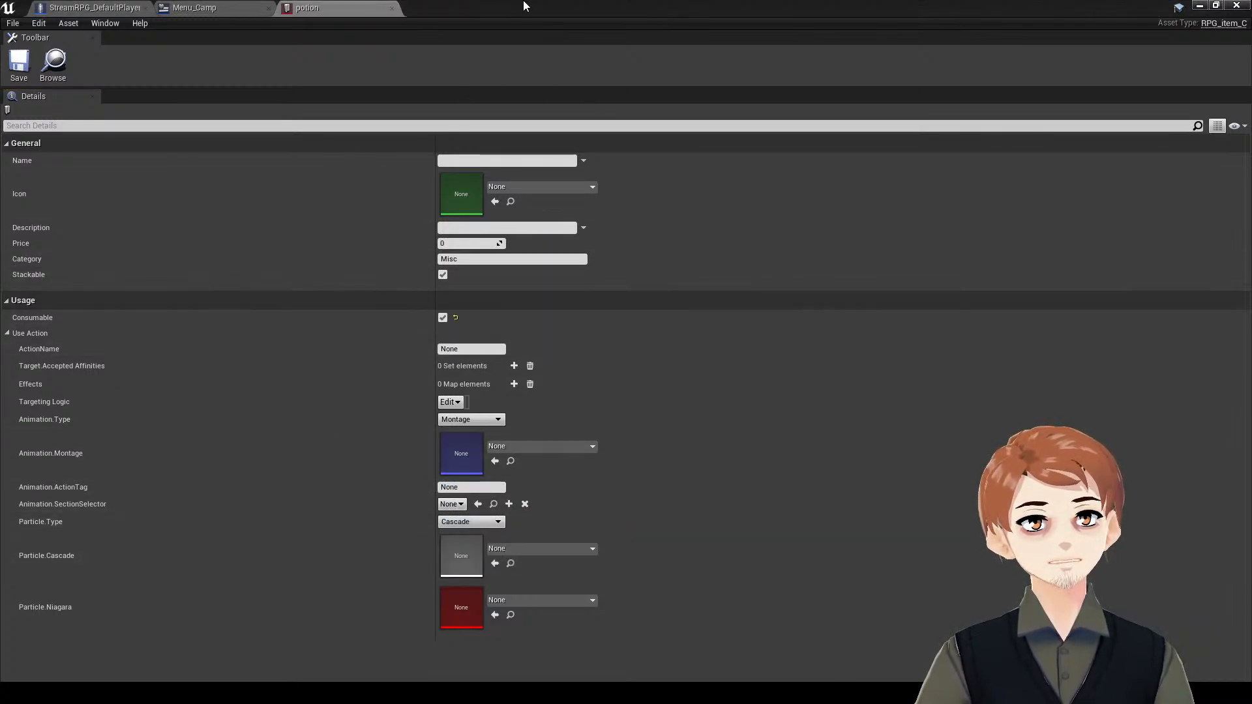
{"action": "left_click", "coordinate": [1199, 5]}
{"action": "left_click", "coordinate": [350, 582]}
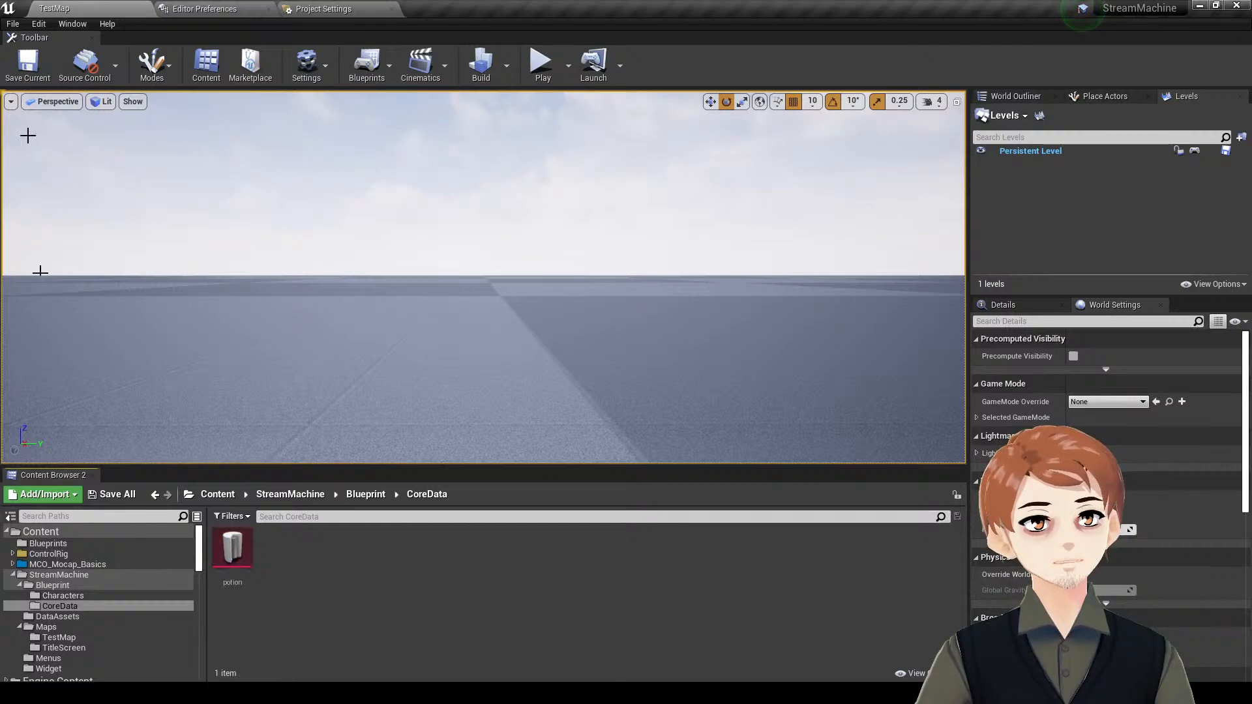
- Create a data asset of class RPG_Unit in the CoreData folder and name it Bruh
{"action": "right_click", "coordinate": [296, 527]}
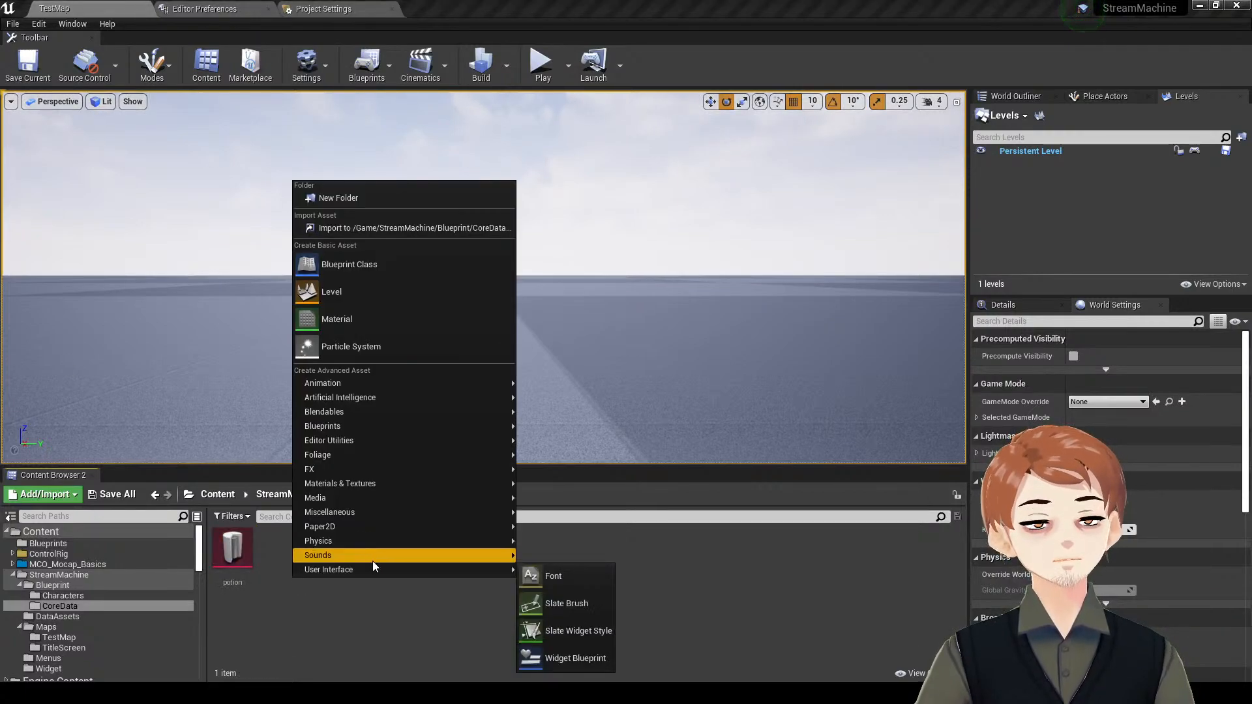
{"action": "left_click", "coordinate": [364, 511]}
{"action": "right_click", "coordinate": [344, 562]}
{"action": "mouse_move", "coordinate": [452, 499]}
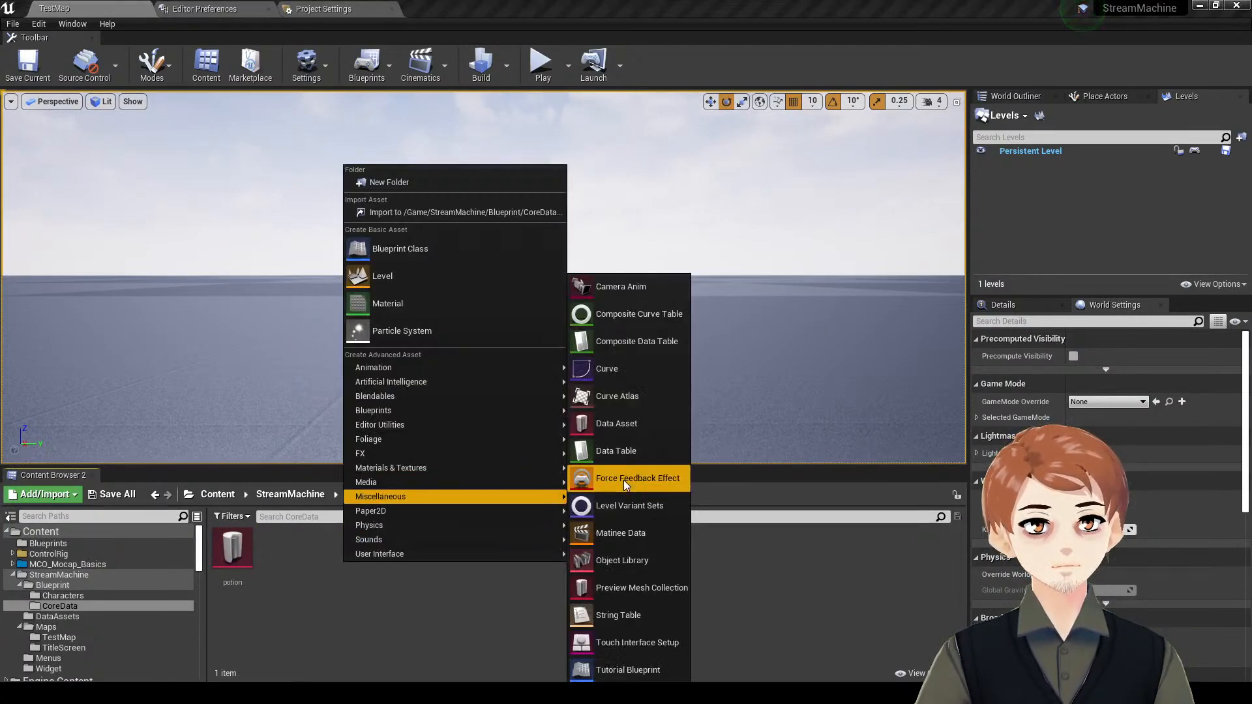
{"action": "left_click", "coordinate": [637, 421]}
{"action": "type", "text": "unit"}
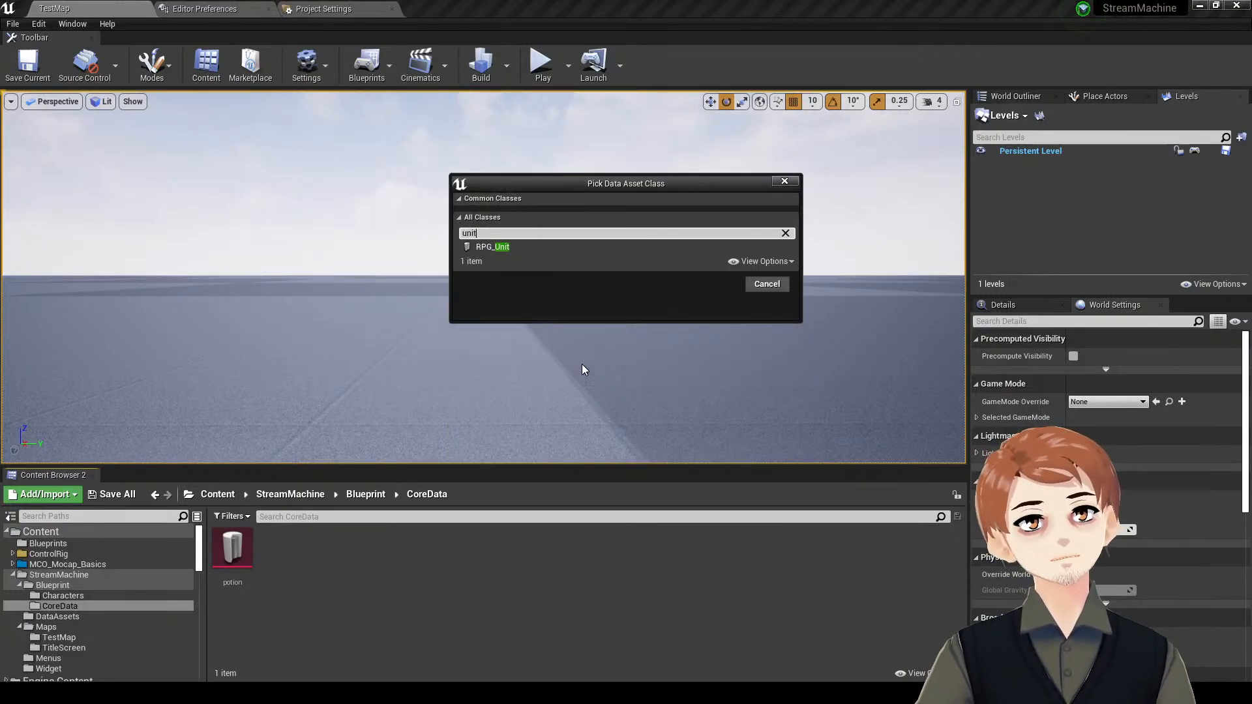
{"action": "left_click", "coordinate": [601, 246]}
{"action": "left_click", "coordinate": [709, 283]}
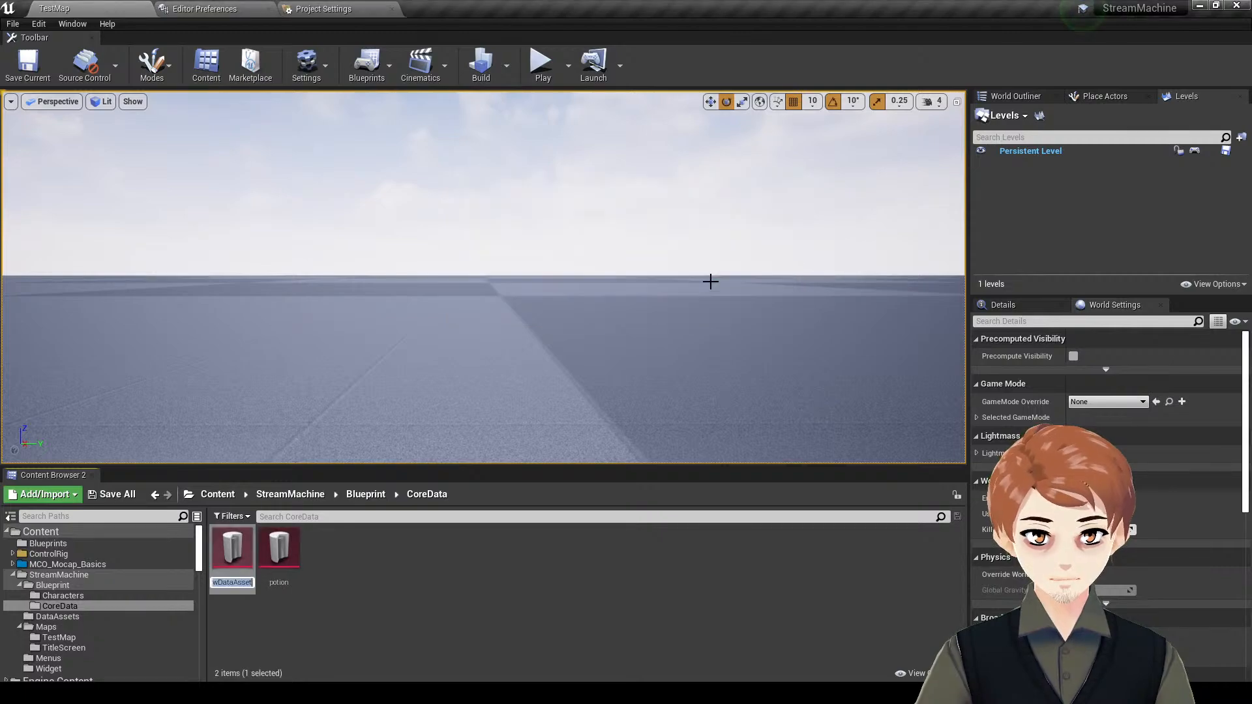
{"action": "type", "text": "Bruh"}
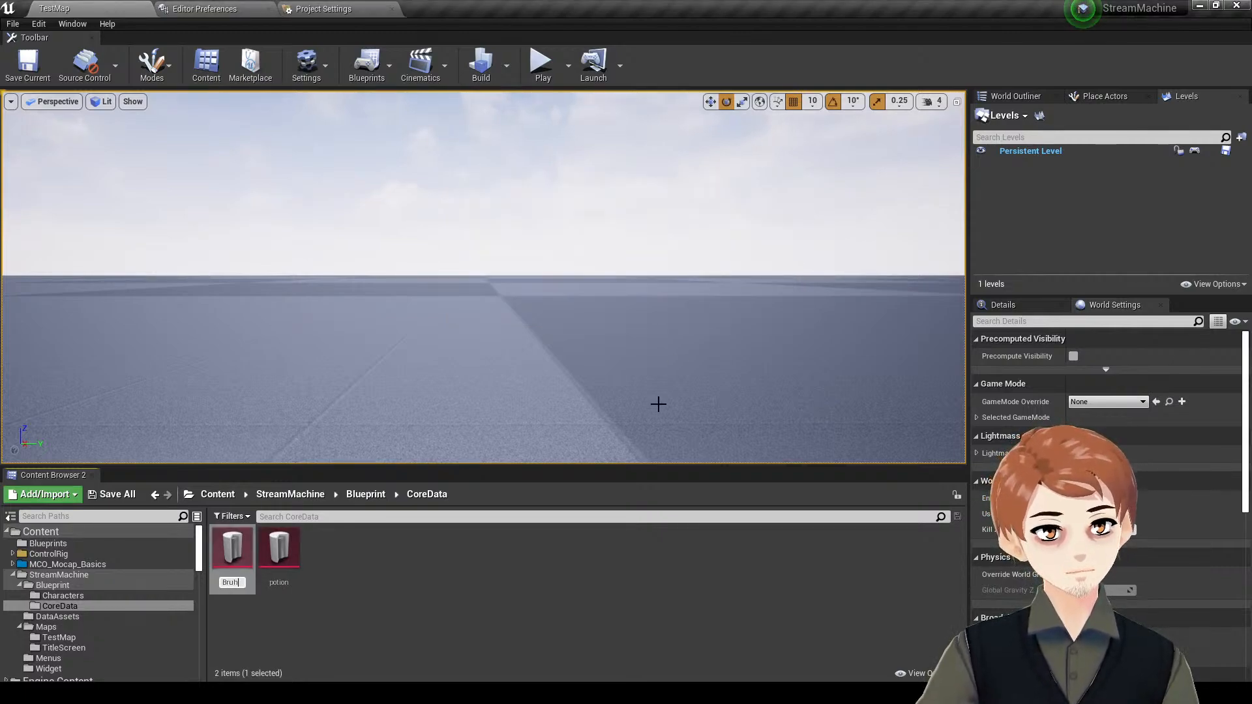
{"action": "key", "text": "Return"}
- Open the Bruh asset, try adding a portrait entry, then clear the Portraits map and save the asset
{"action": "left_click", "coordinate": [261, 566]}
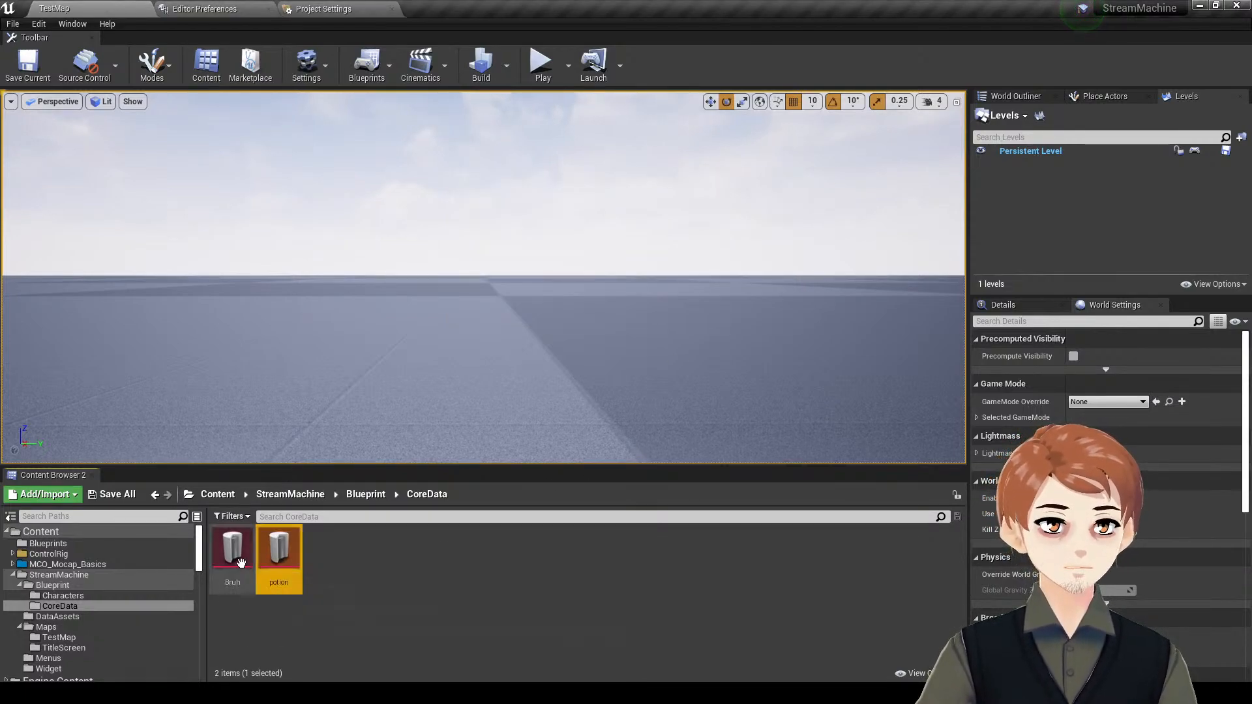
{"action": "double_click", "coordinate": [243, 562]}
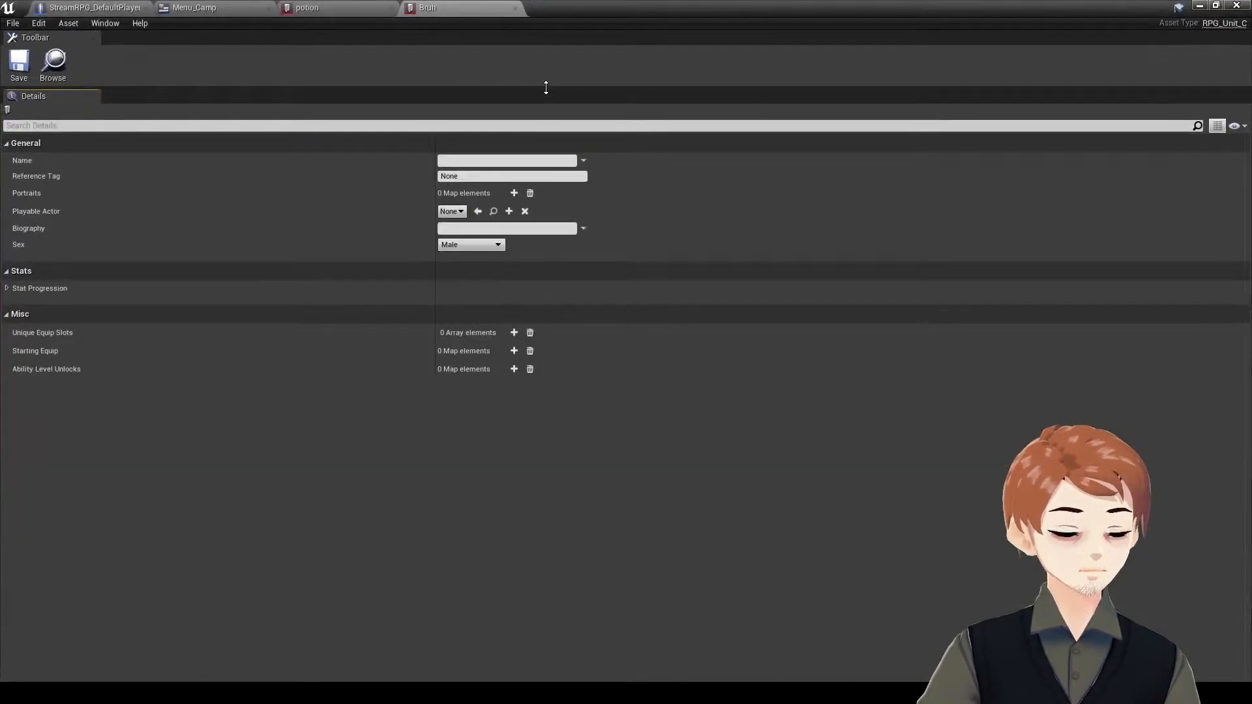
{"action": "left_click", "coordinate": [488, 162]}
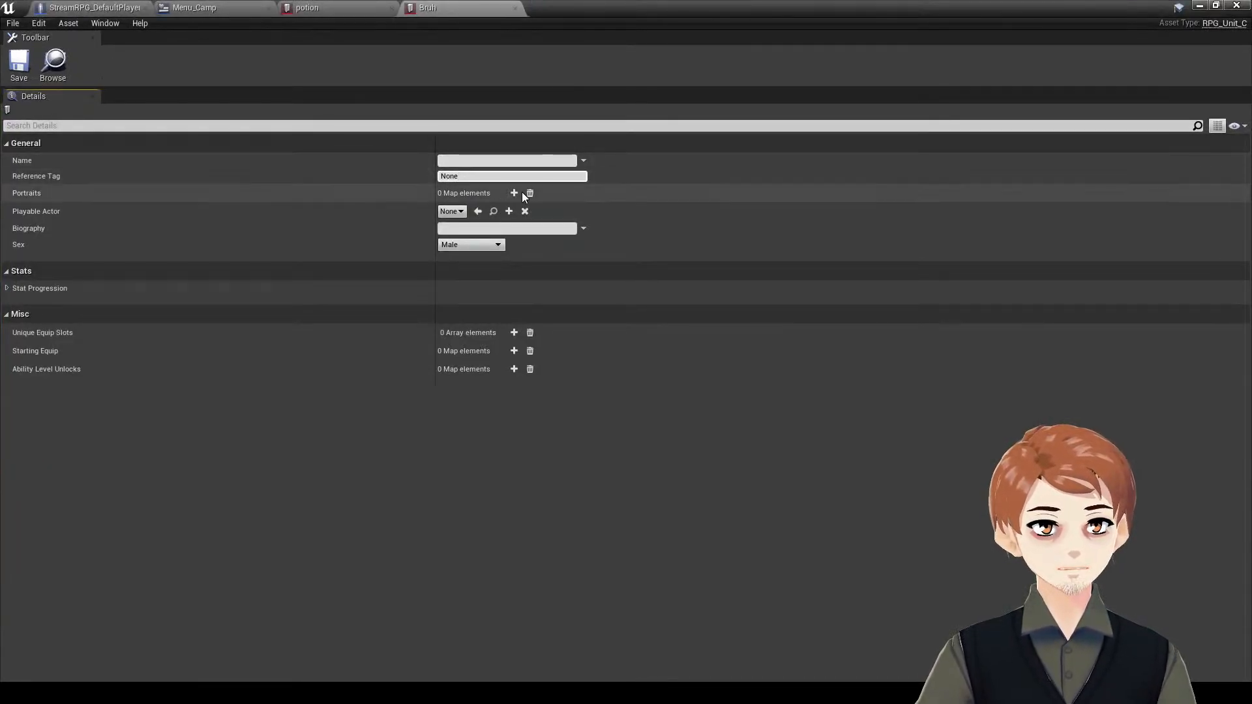
{"action": "left_click", "coordinate": [515, 192]}
{"action": "left_click", "coordinate": [530, 258]}
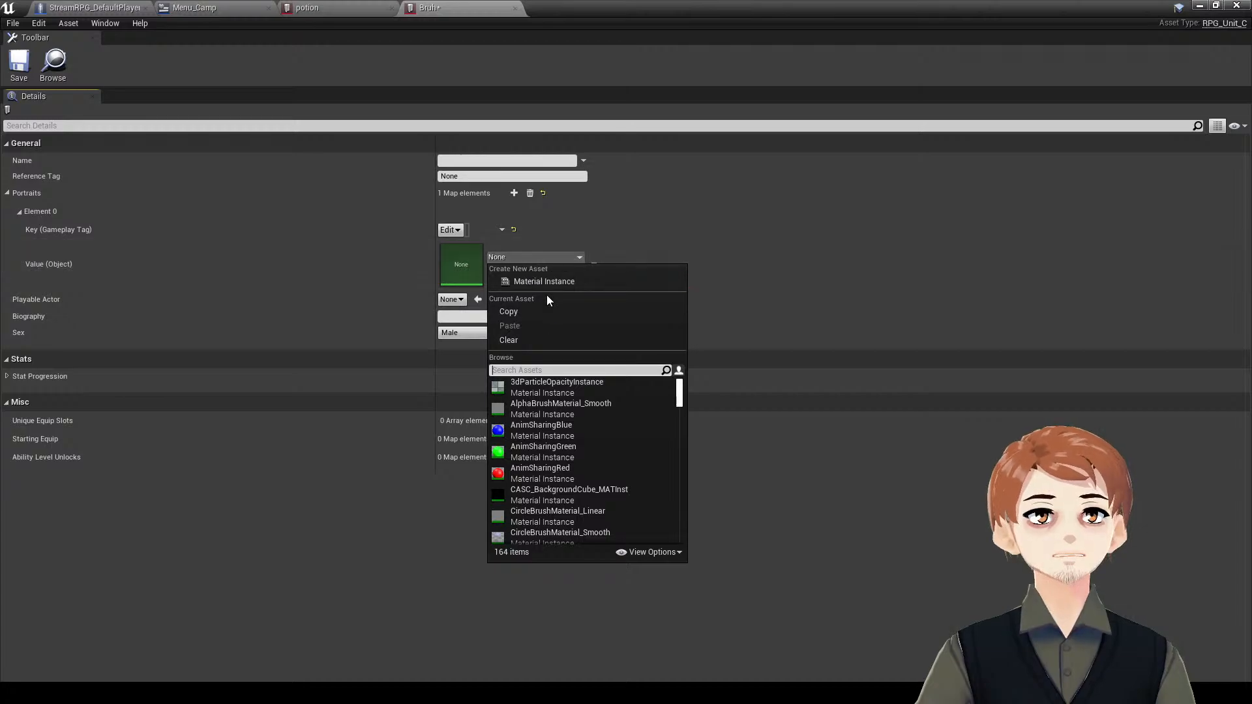
{"action": "type", "text": "p"}
{"action": "key", "text": "Escape"}
{"action": "key", "text": "Escape"}
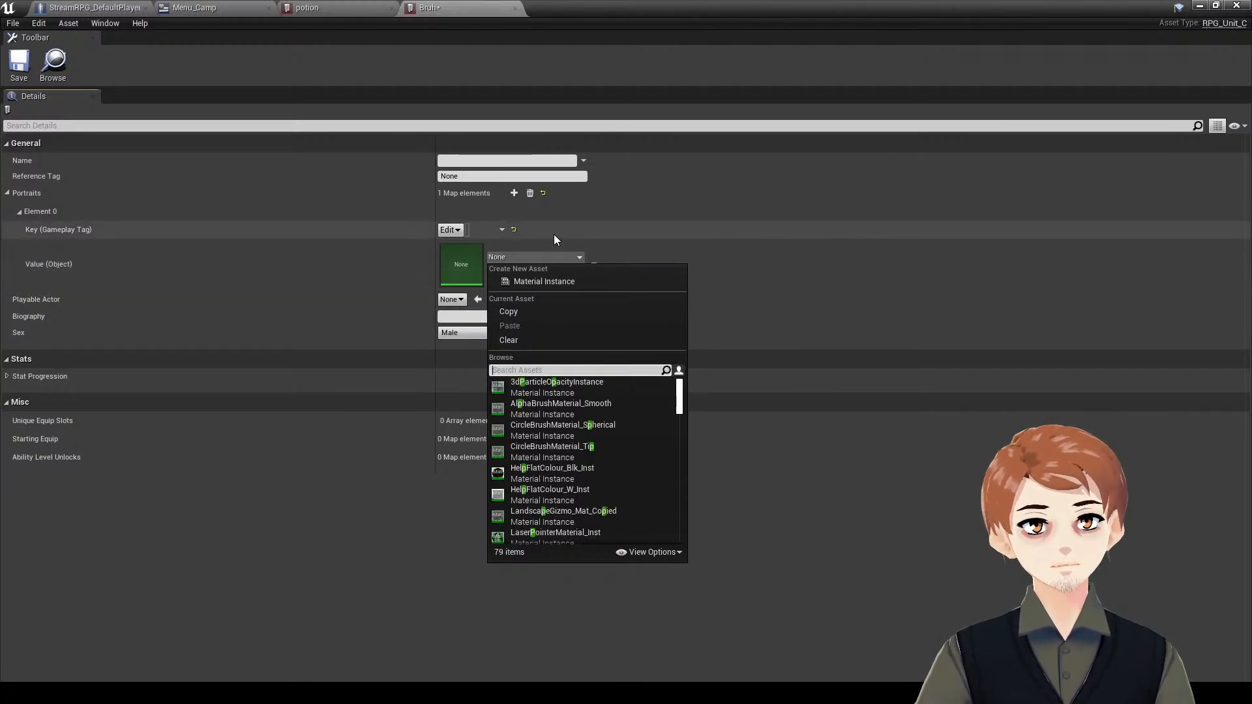
{"action": "left_click", "coordinate": [530, 194]}
{"action": "key", "text": "ctrl+s"}
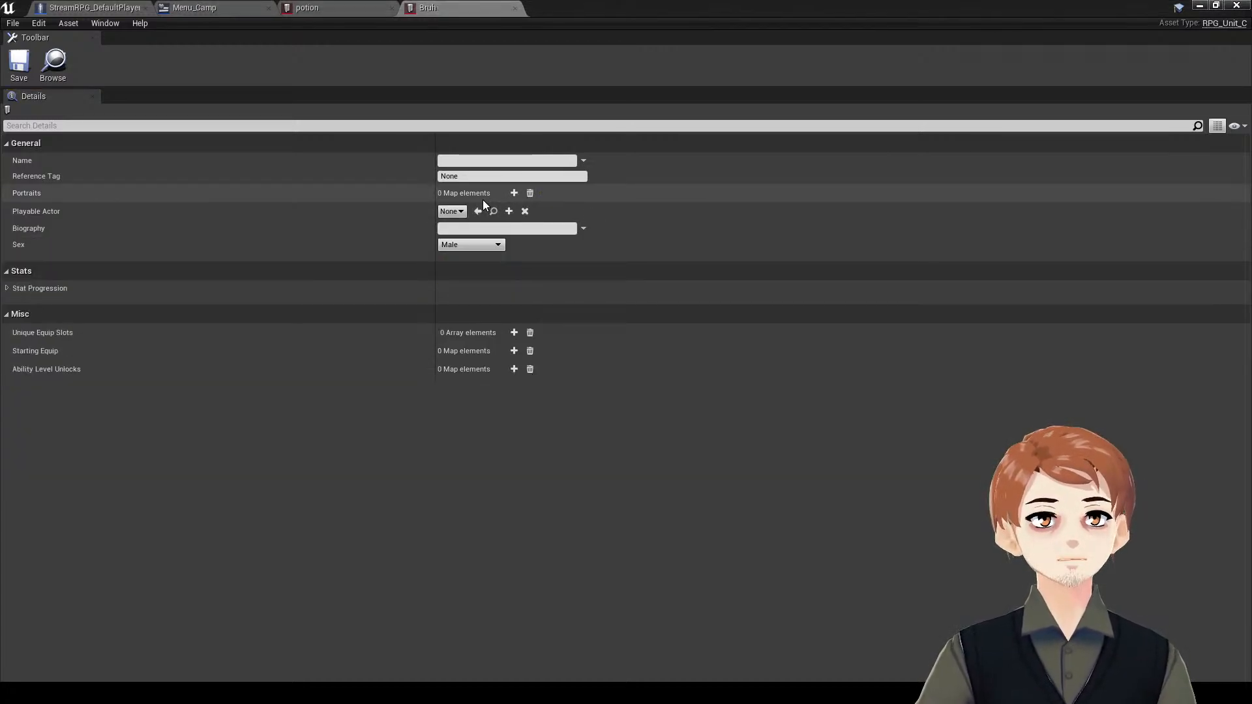
- Examine the Bruh asset's Playable Actor and Sex options and its metric and static stat progression entries
{"action": "left_click", "coordinate": [453, 211]}
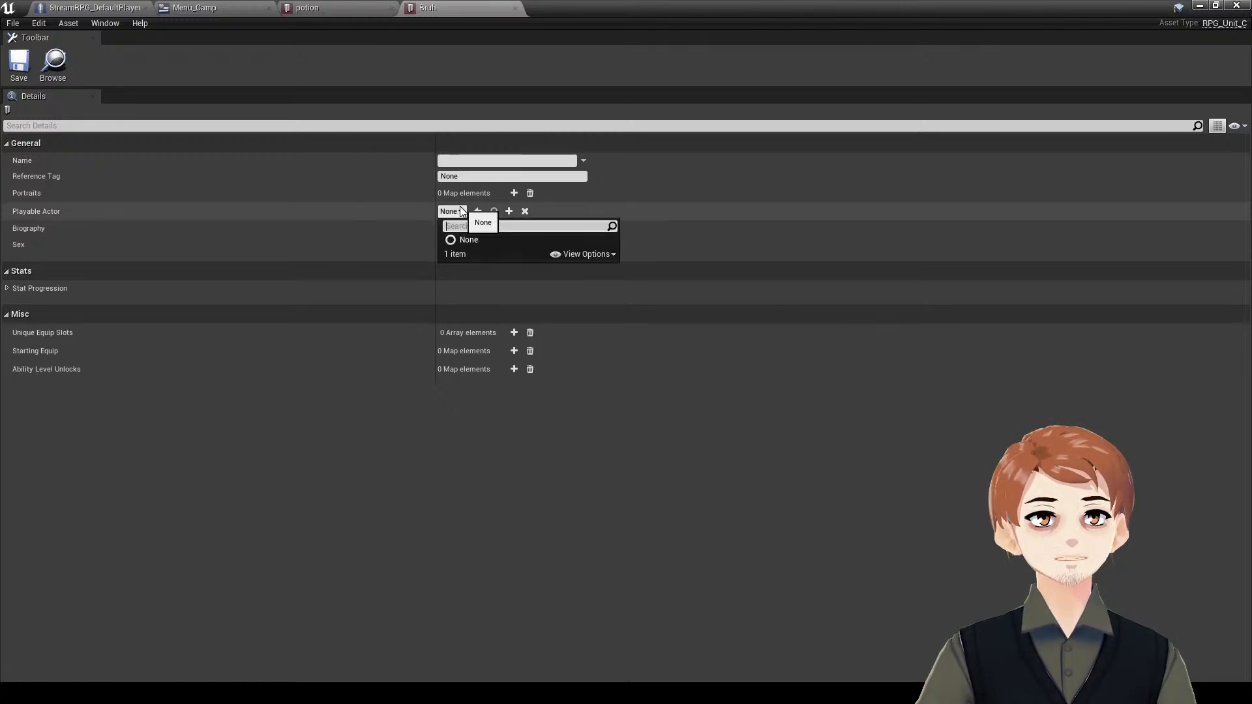
{"action": "left_click", "coordinate": [460, 212]}
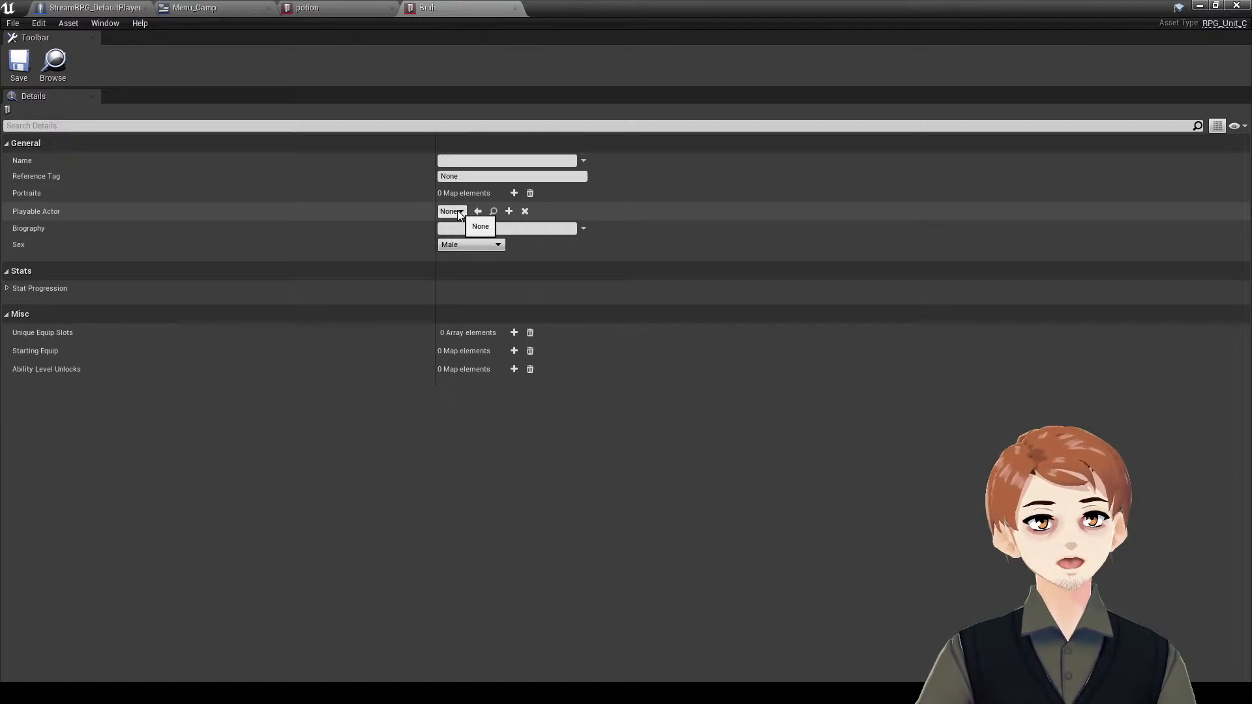
{"action": "left_click", "coordinate": [472, 246]}
{"action": "left_click", "coordinate": [473, 254]}
{"action": "left_click", "coordinate": [447, 292]}
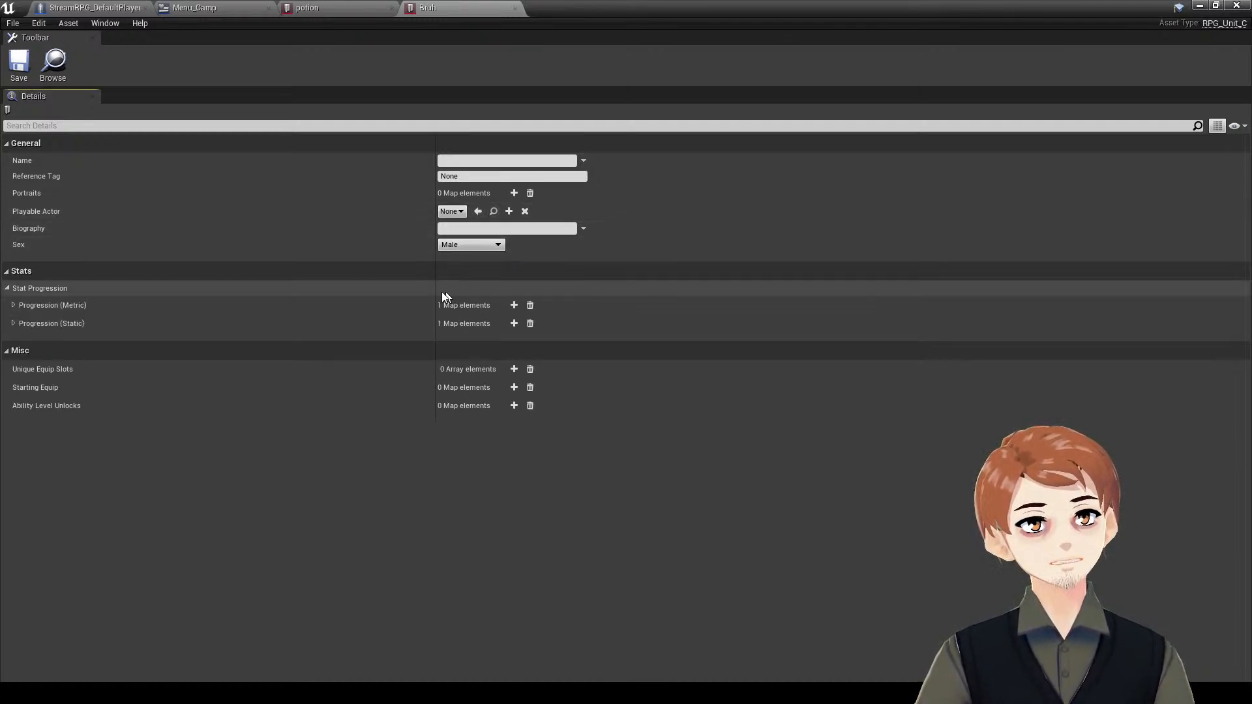
{"action": "left_click", "coordinate": [399, 305]}
{"action": "left_click", "coordinate": [402, 376]}
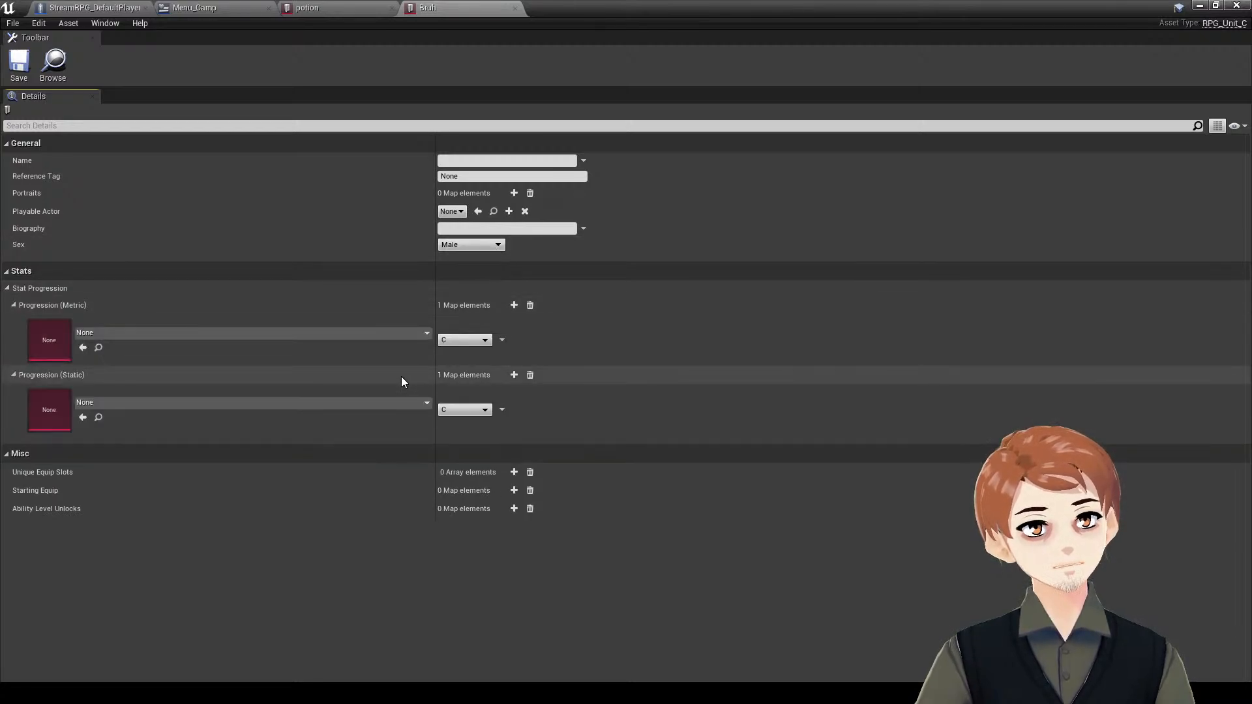
{"action": "left_click", "coordinate": [376, 334]}
{"action": "left_click", "coordinate": [376, 334]}
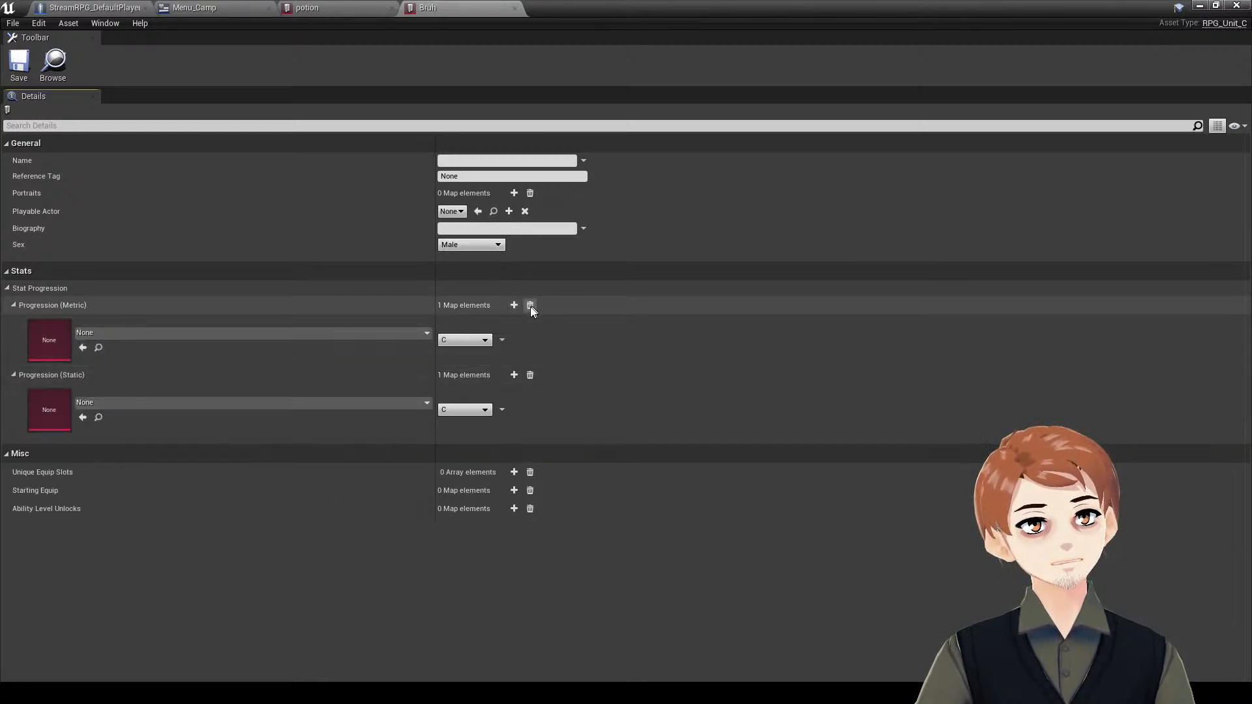
{"action": "left_click", "coordinate": [395, 305]}
{"action": "left_click", "coordinate": [394, 300]}
{"action": "left_click", "coordinate": [394, 300]}
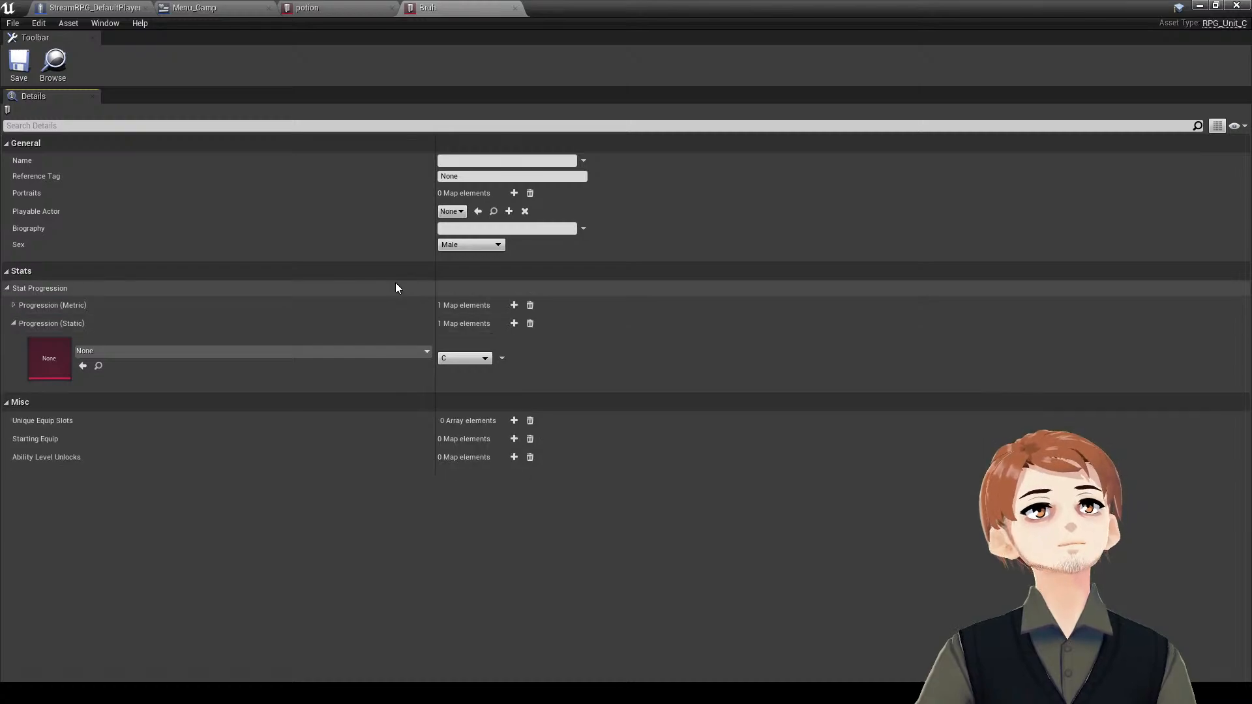
{"action": "left_click", "coordinate": [395, 286]}
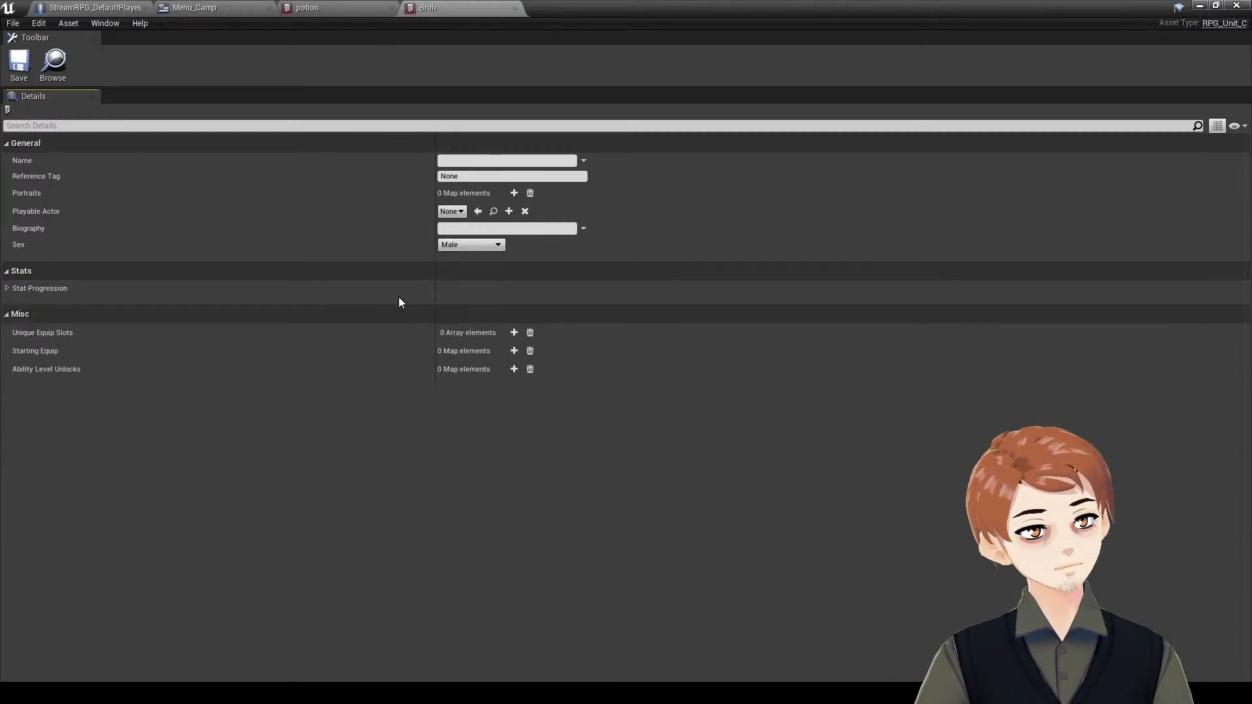
- Return to the level editor and delete the Bruh and potion data assets from the CoreData folder
{"action": "left_click_drag", "start_coordinate": [715, 5], "coordinate": [0, 3]}
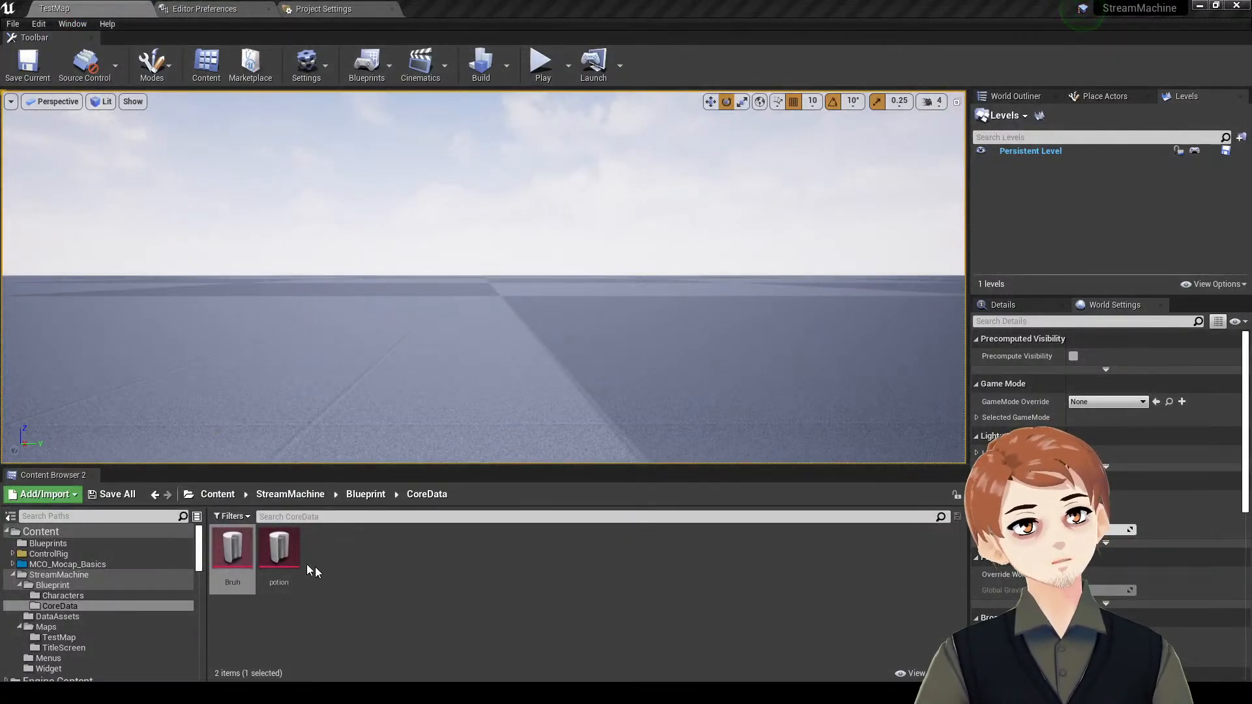
{"action": "left_click", "coordinate": [279, 551], "text": "ctrl"}
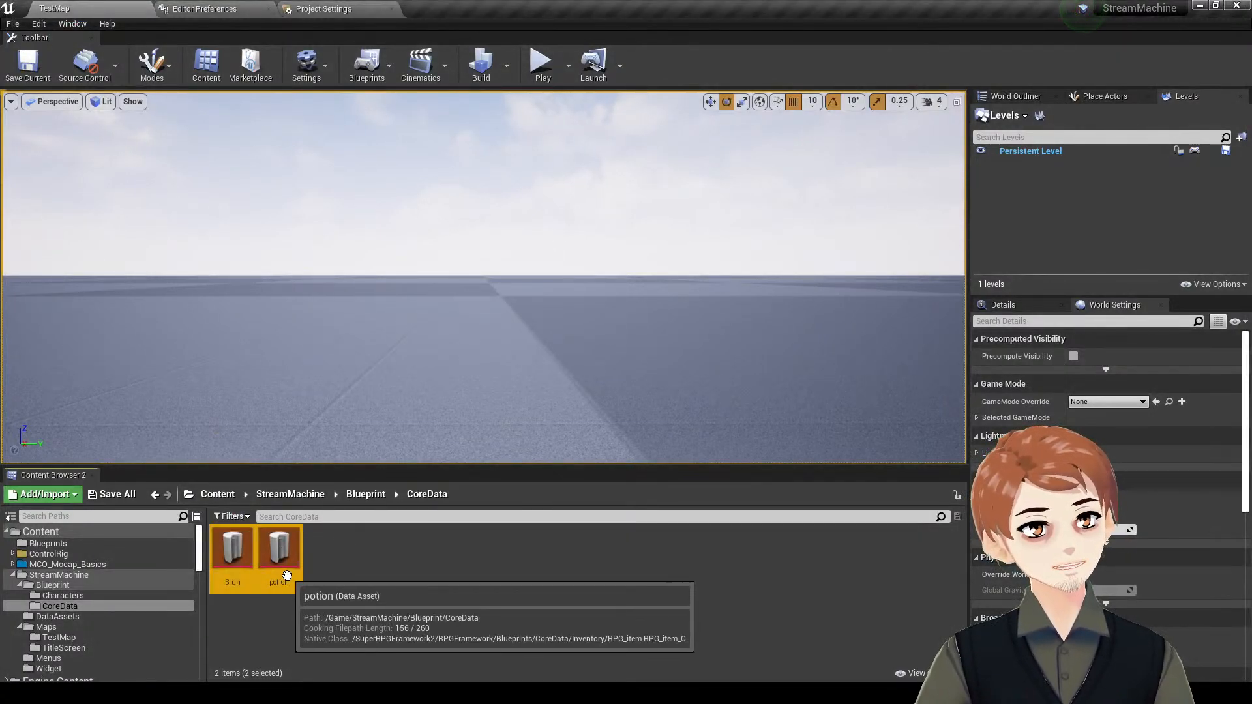
{"action": "key", "text": "Delete"}
{"action": "left_click", "coordinate": [515, 553]}
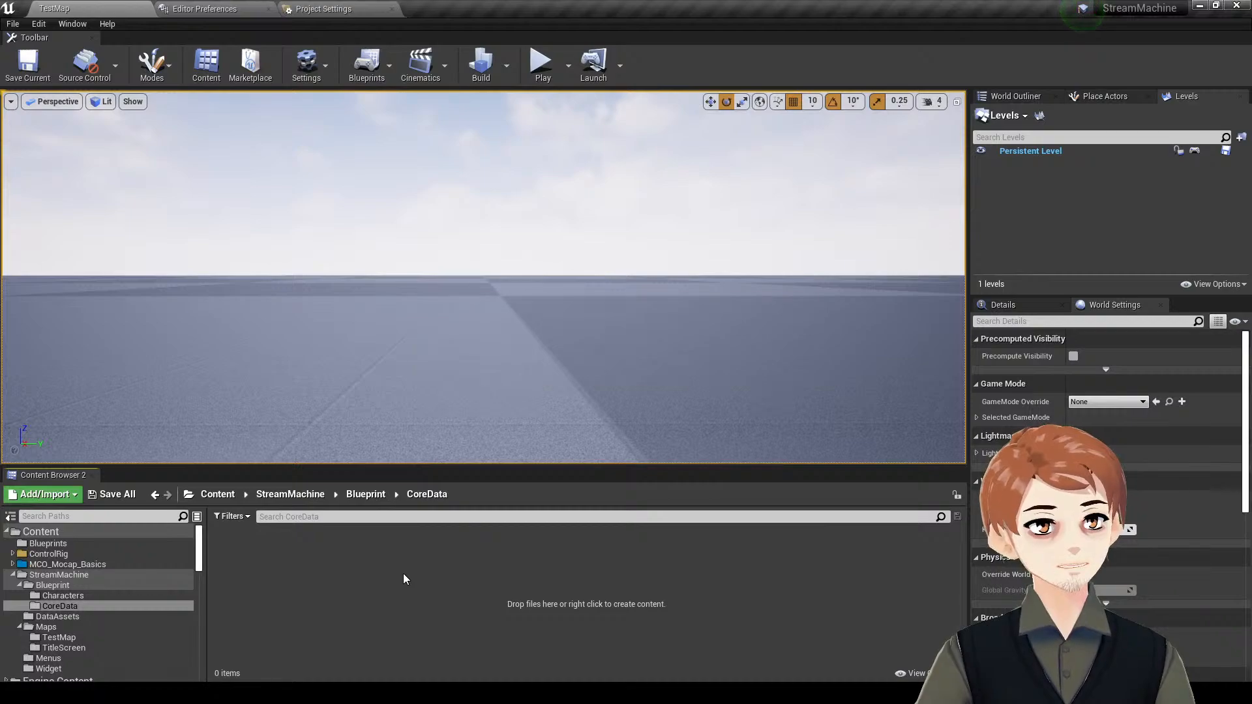
- Create a Blueprint class in the CoreData folder with RPG_Unit as its parent and name it StreamRPG_Unit
{"action": "right_click", "coordinate": [408, 576]}
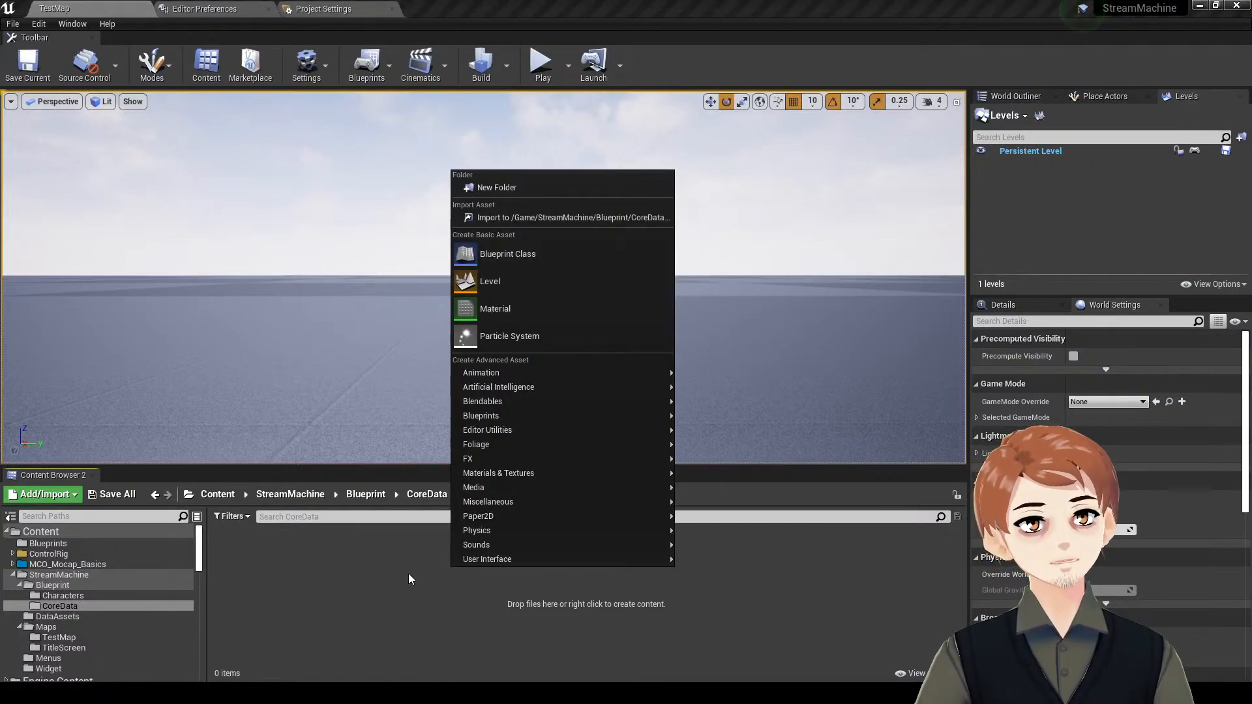
{"action": "left_click", "coordinate": [408, 577]}
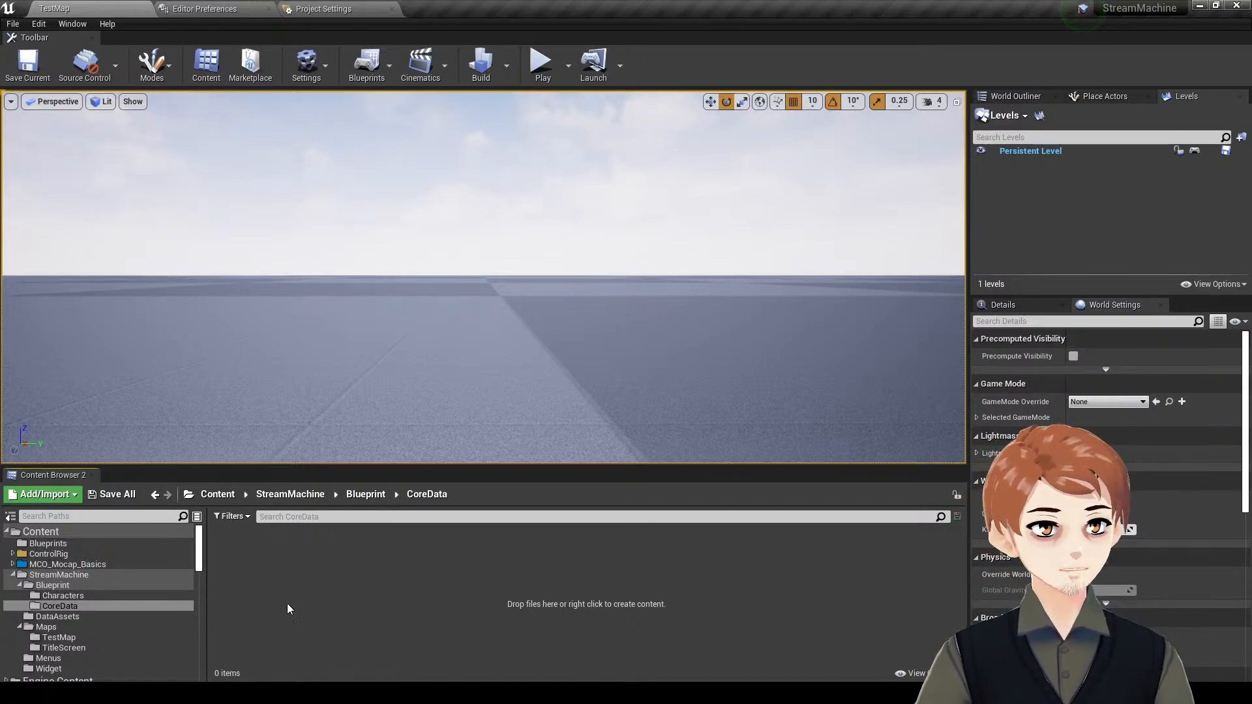
{"action": "right_click", "coordinate": [239, 562]}
{"action": "left_click", "coordinate": [320, 252]}
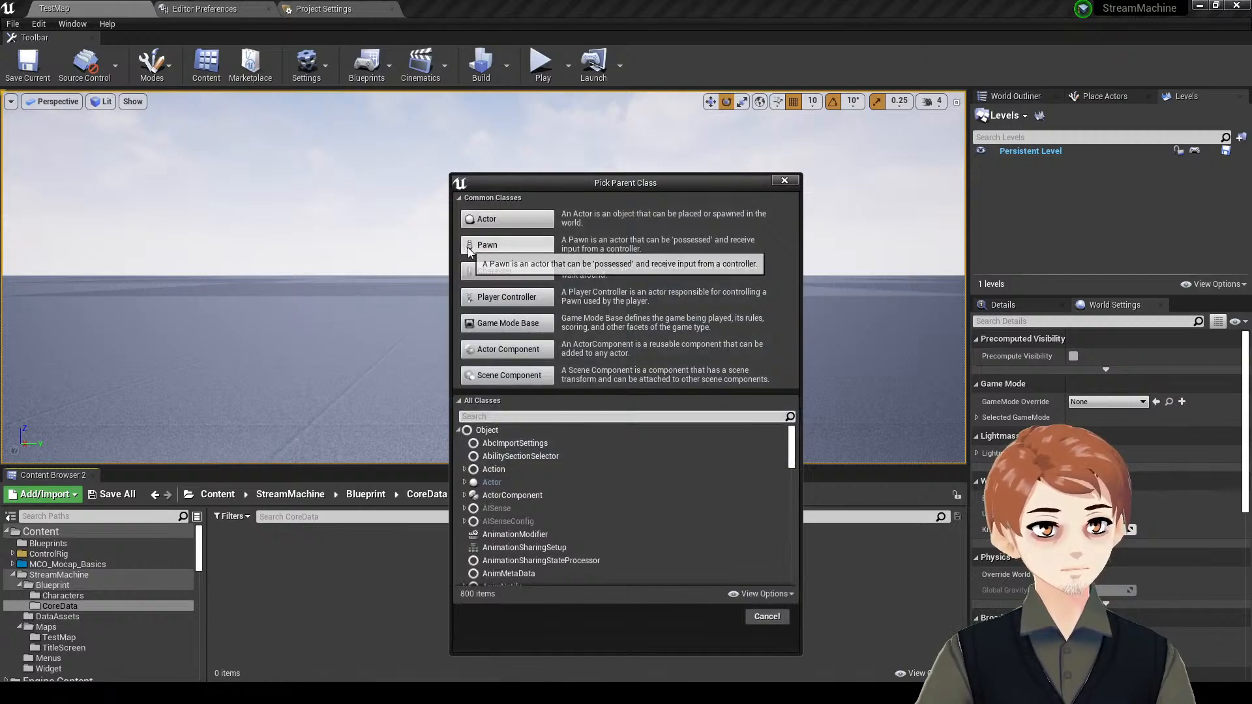
{"action": "type", "text": "unit"}
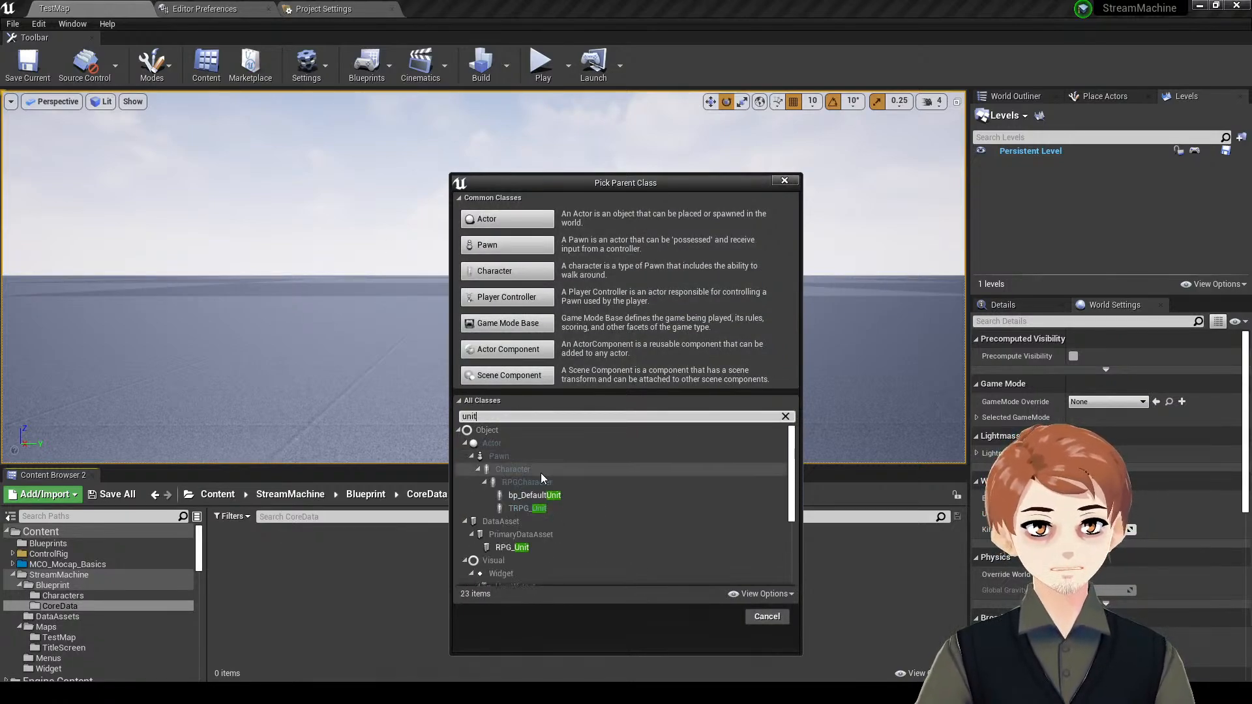
{"action": "scroll", "coordinate": [541, 472], "scroll_direction": "down", "scroll_amount": 2}
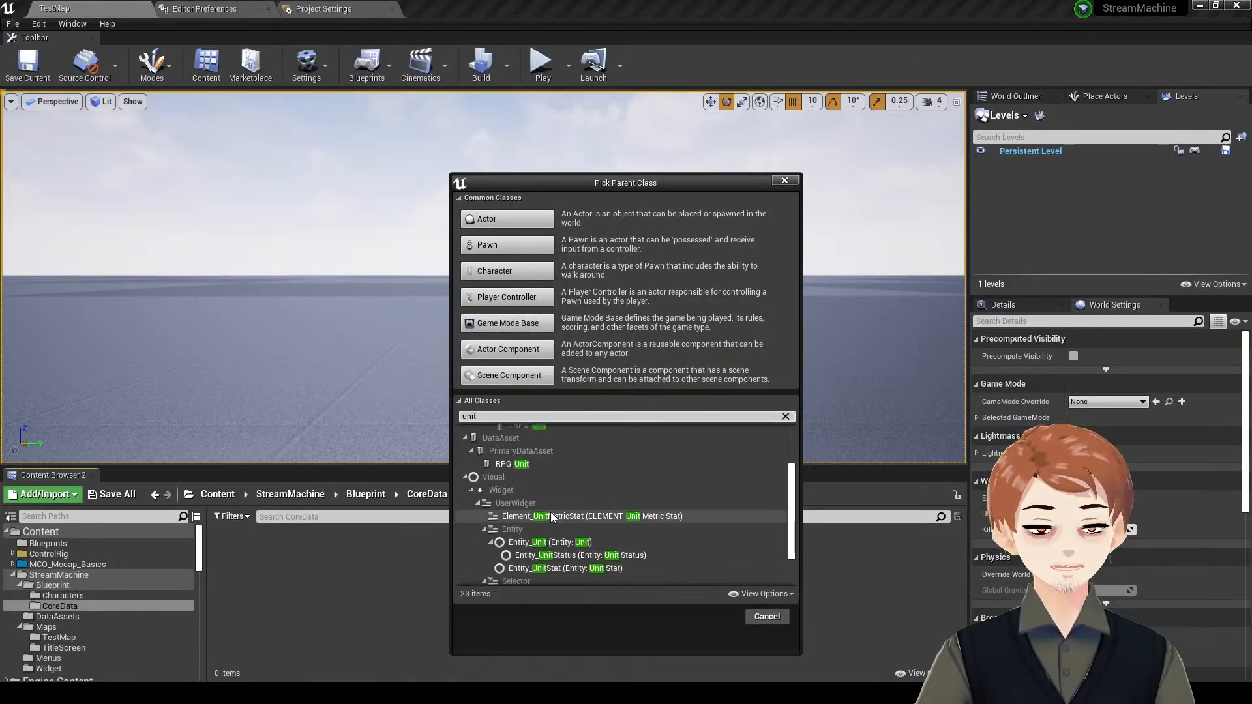
{"action": "left_click", "coordinate": [515, 464]}
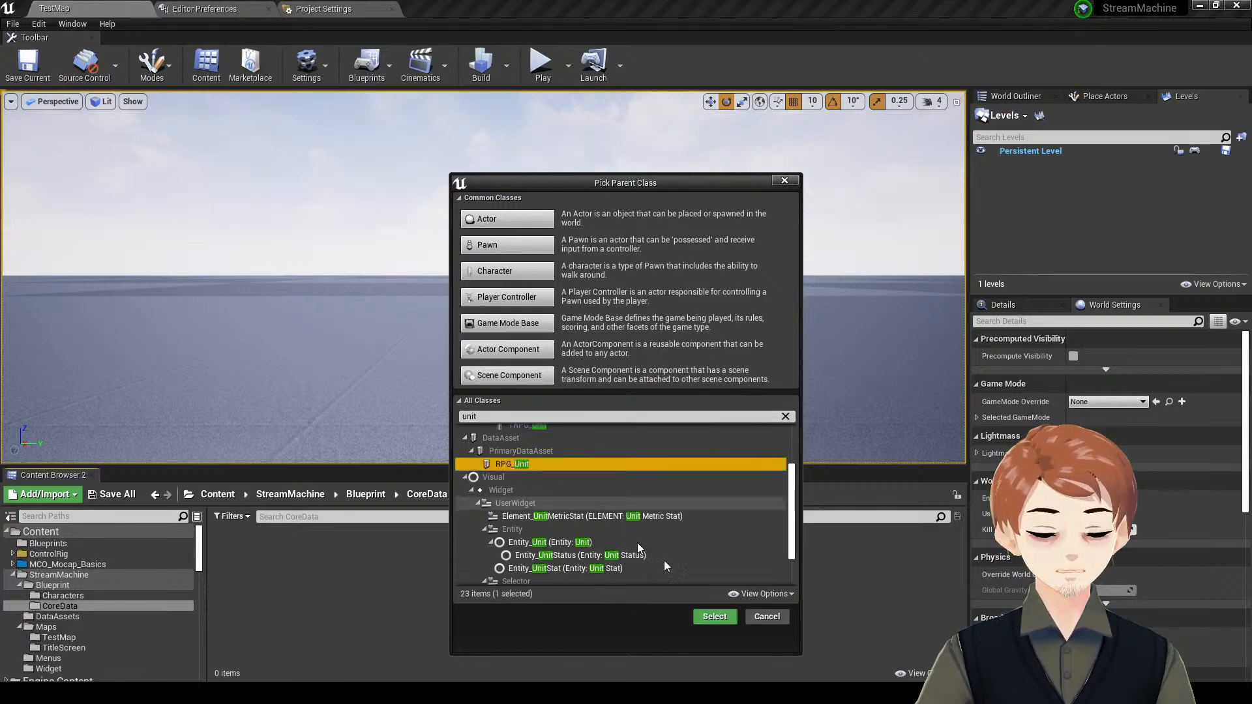
{"action": "left_click", "coordinate": [718, 617]}
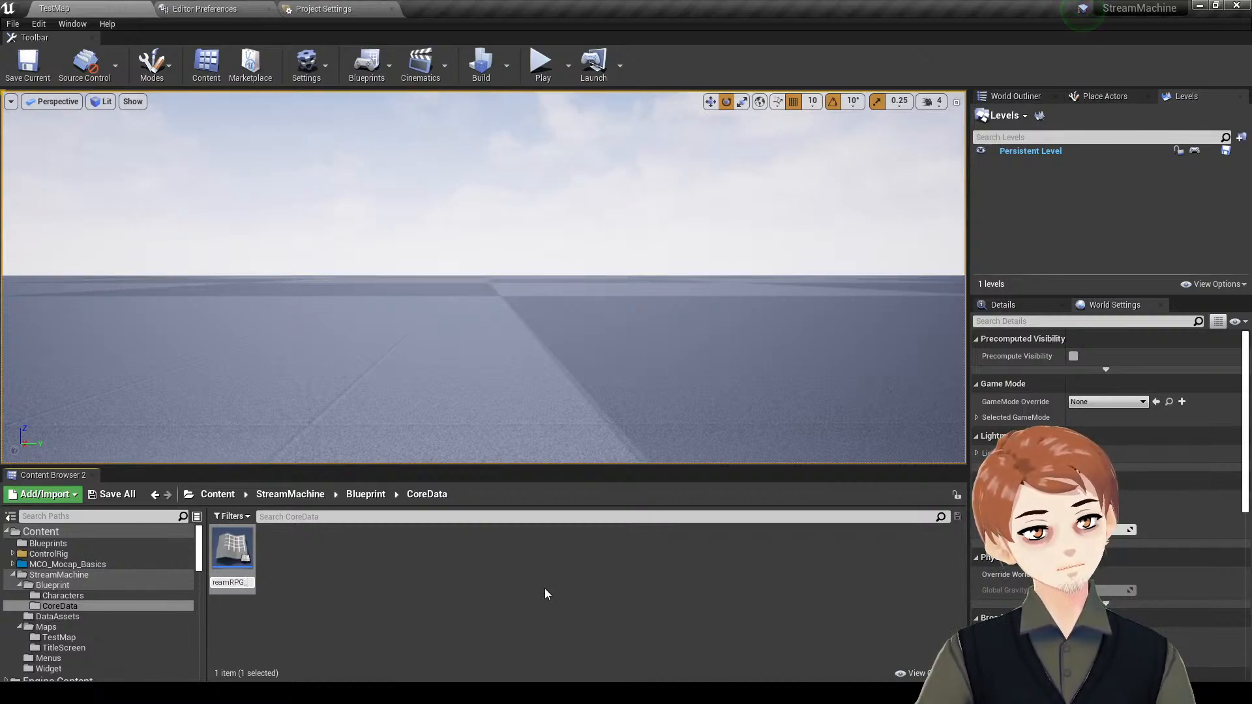
{"action": "type", "text": "t"}
{"action": "key", "text": "Return"}
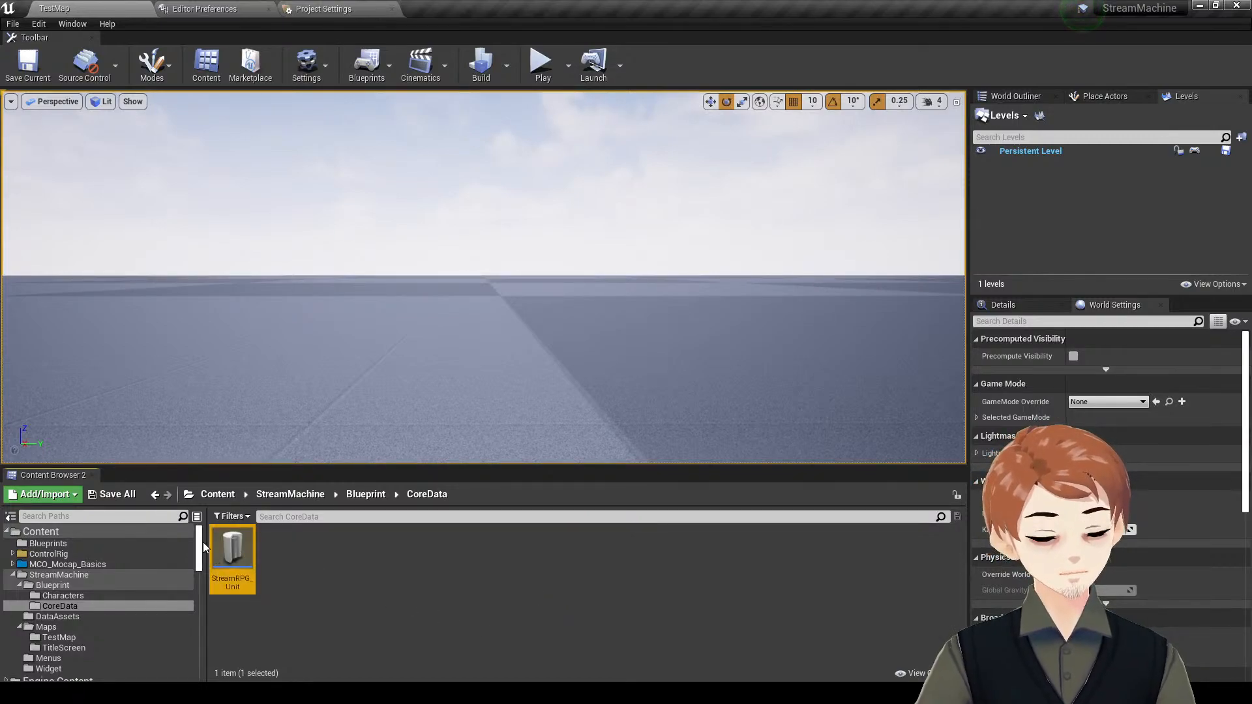
- Open the StreamRPG_Unit blueprint in a maximised editor and add a Float variable named Alighnment
{"action": "double_click", "coordinate": [232, 553]}
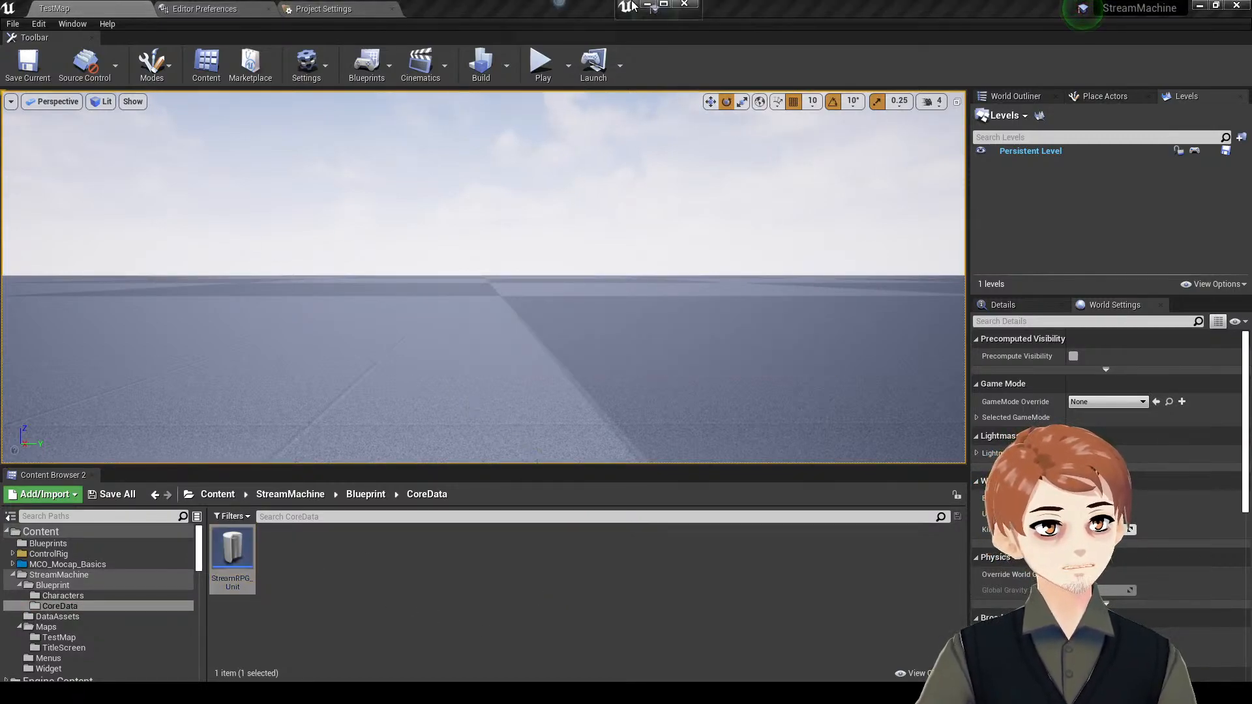
{"action": "double_click", "coordinate": [631, 5]}
{"action": "left_click", "coordinate": [201, 200]}
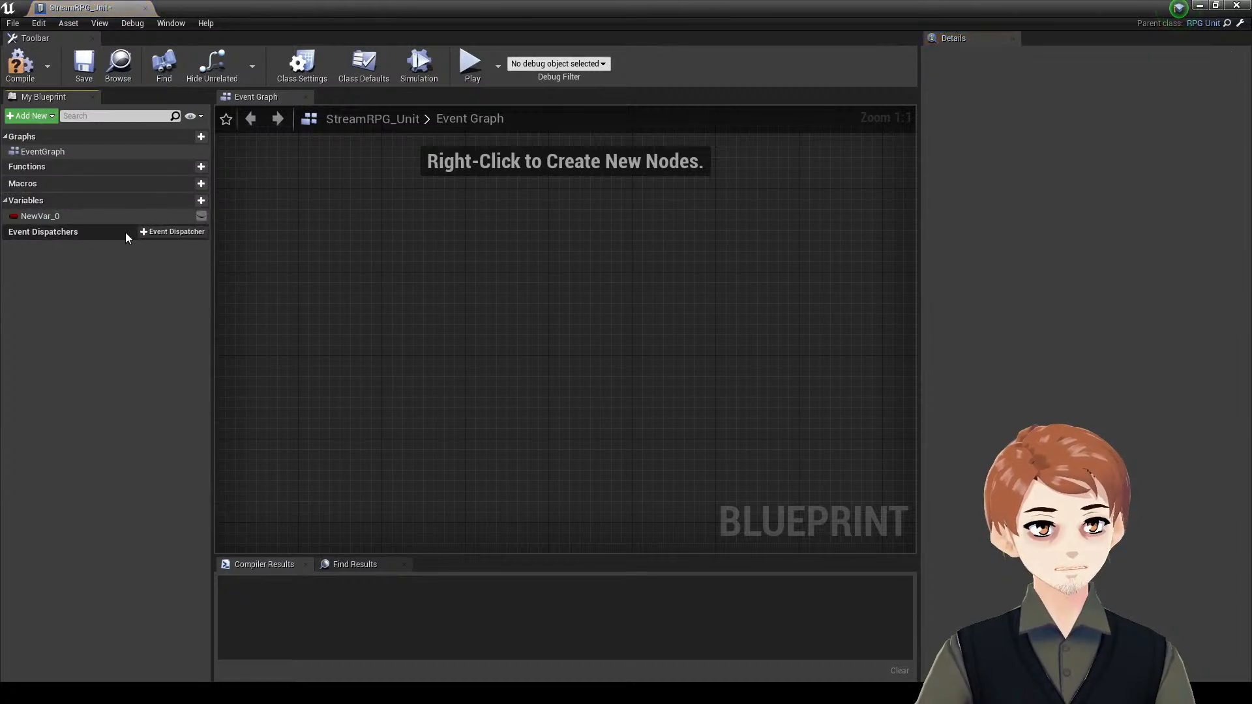
{"action": "left_click", "coordinate": [128, 216]}
{"action": "left_click", "coordinate": [1069, 105]}
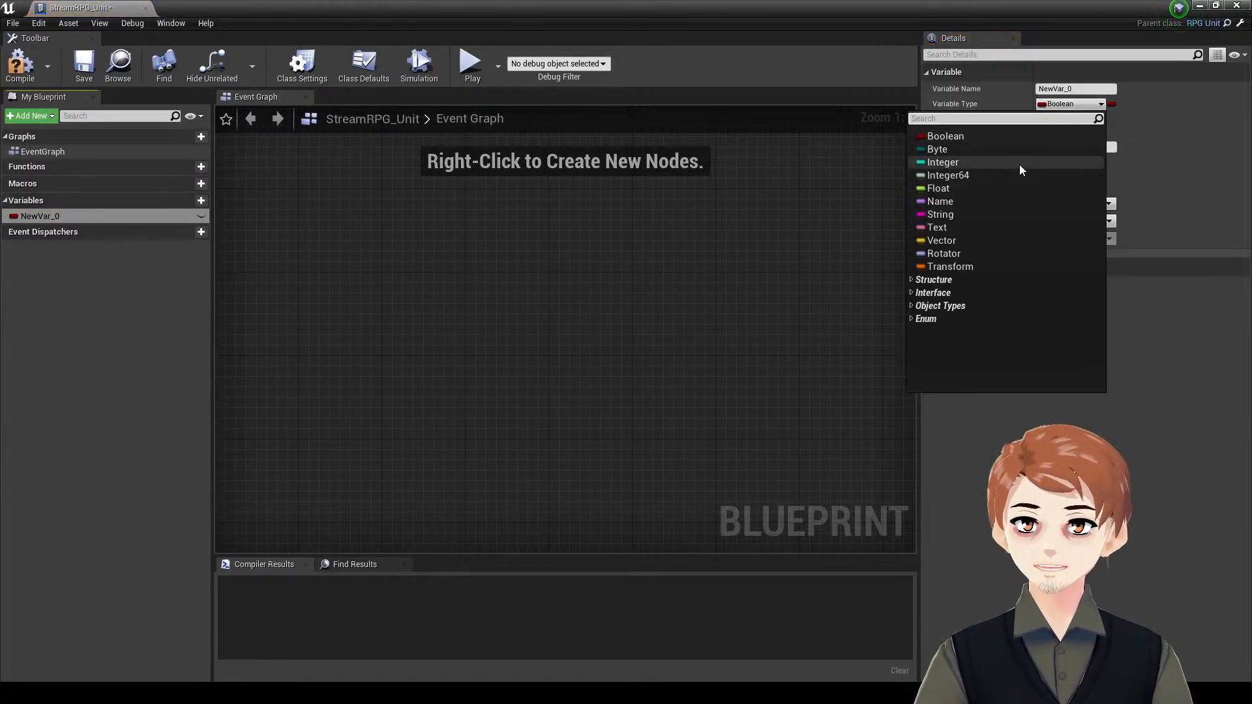
{"action": "left_click", "coordinate": [1011, 188]}
{"action": "left_click", "coordinate": [1077, 89]}
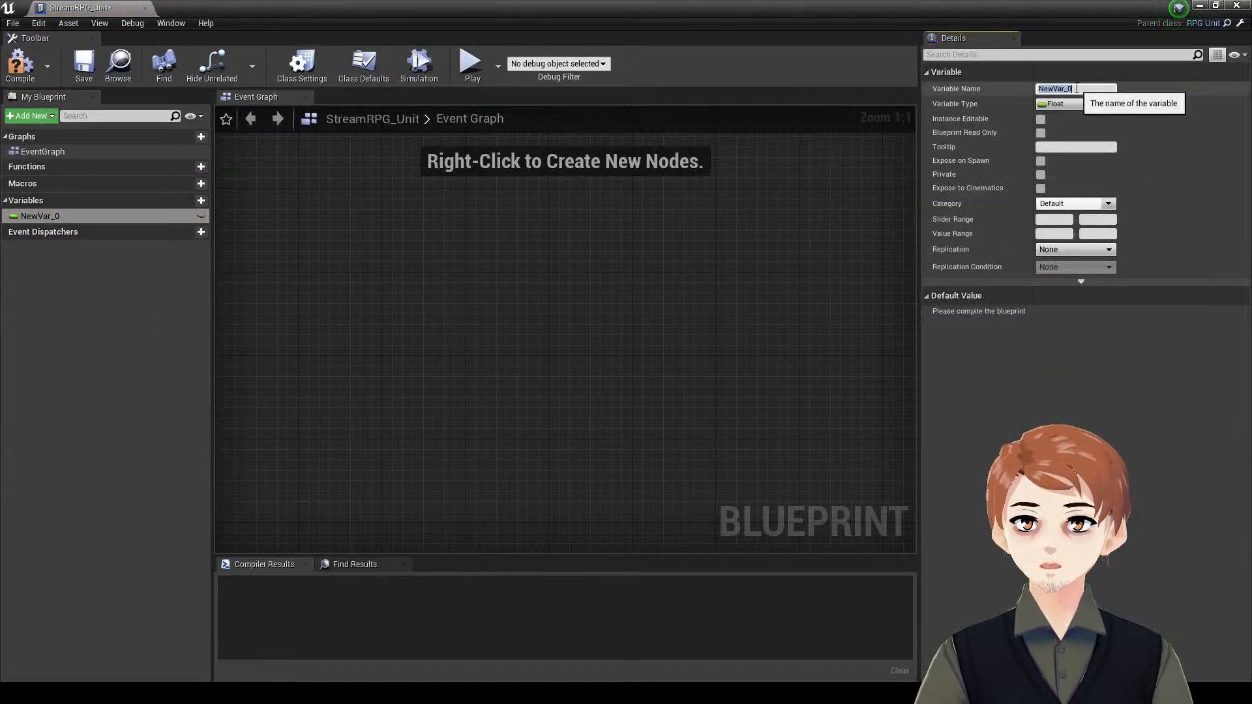
{"action": "type", "text": "Alighment"}
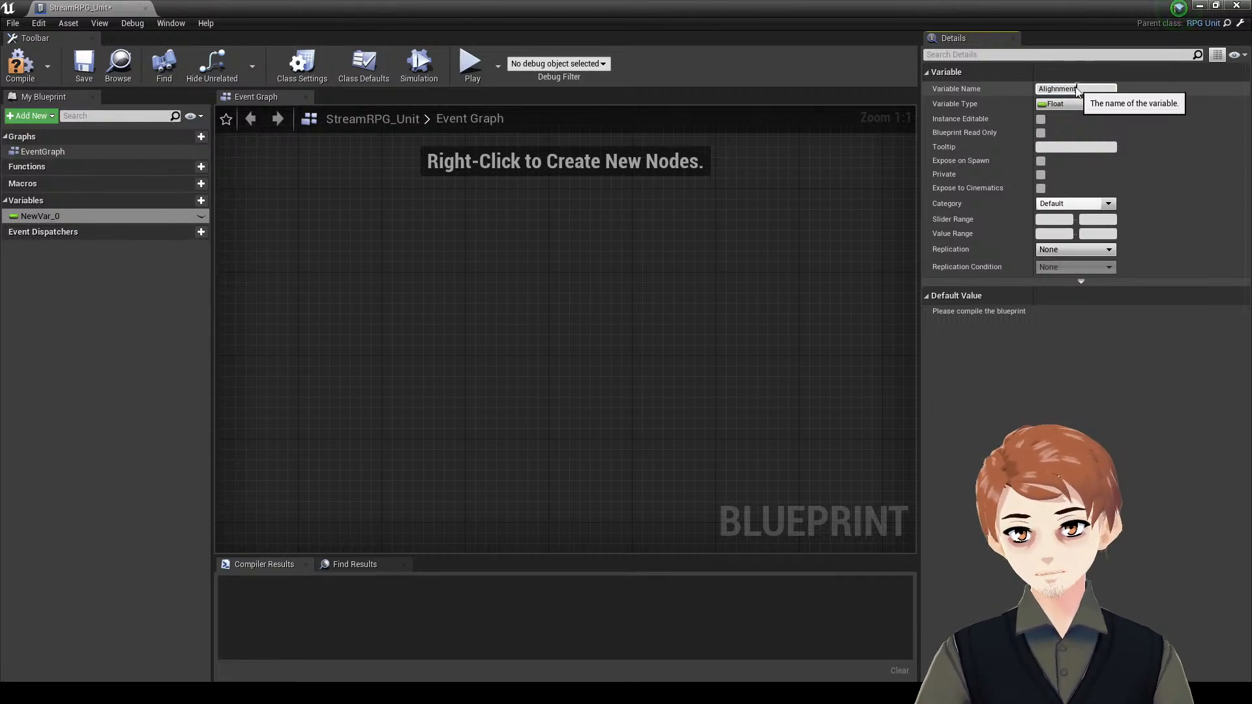
{"action": "key", "text": "Return"}
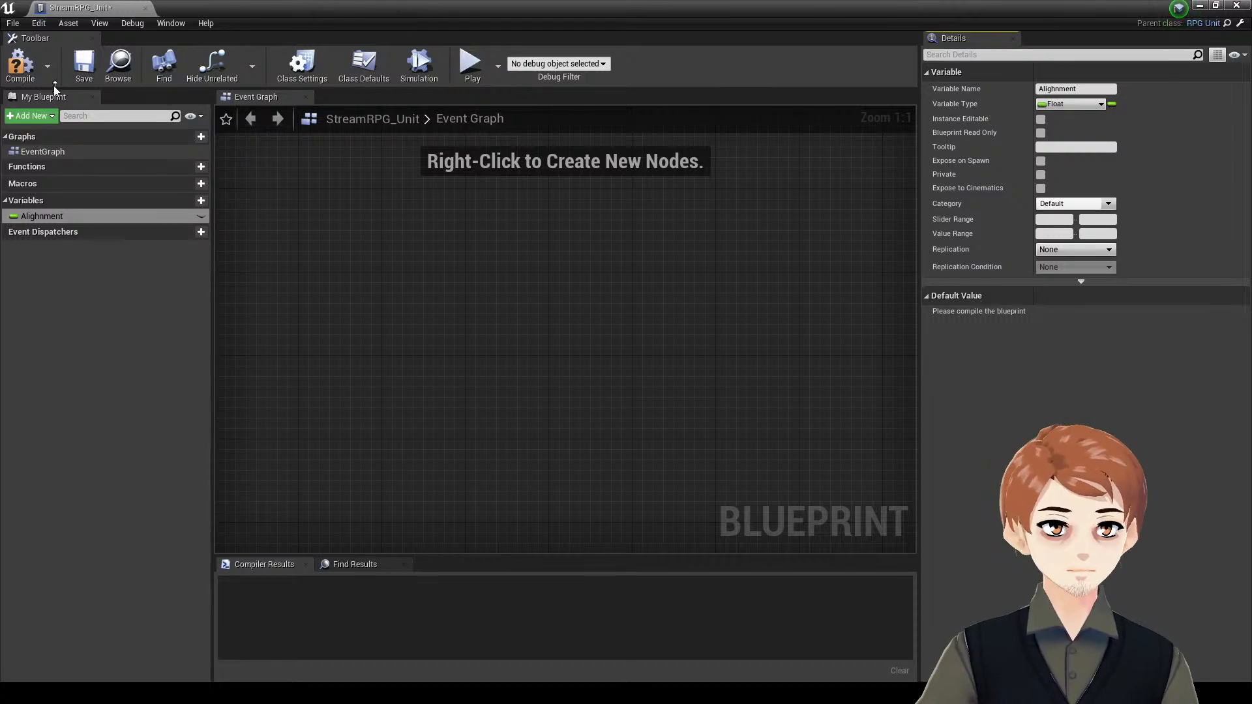
- Compile and save the StreamRPG_Unit blueprint and bring up its class defaults
{"action": "left_click", "coordinate": [19, 65]}
{"action": "left_click", "coordinate": [83, 65]}
{"action": "left_click", "coordinate": [363, 65]}
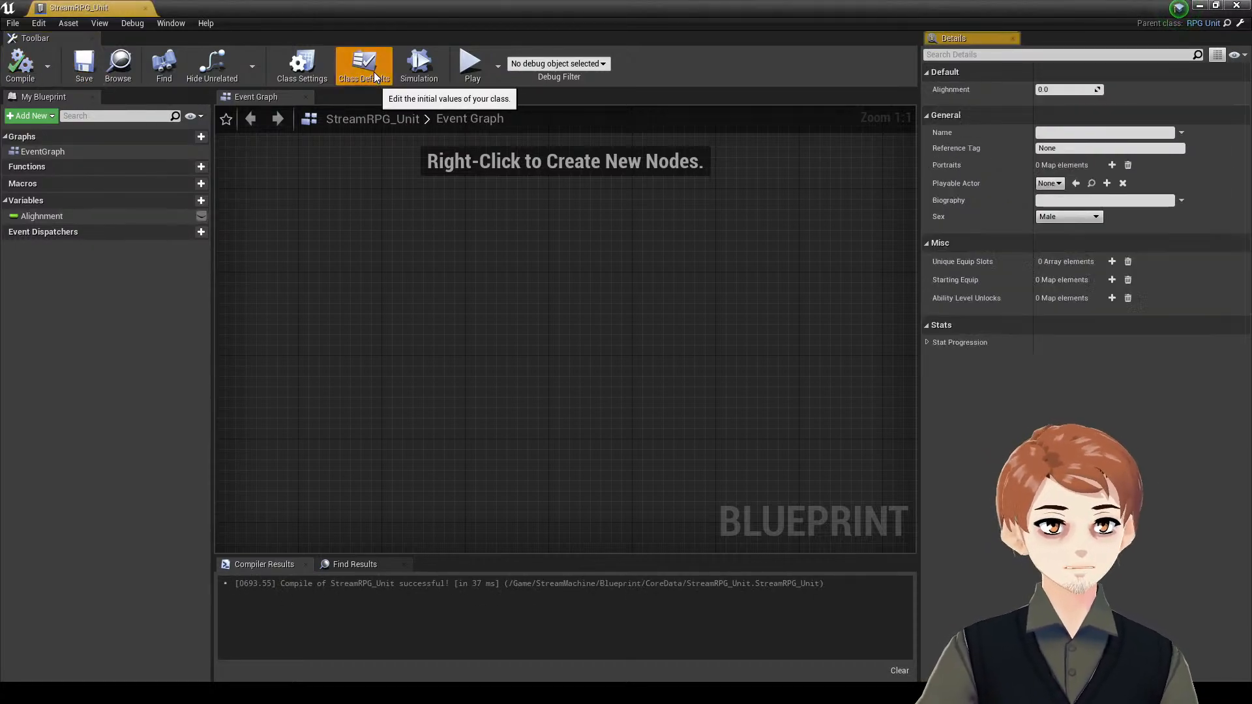
- Set the Alighnment default value to 0, then compile, save and close the StreamRPG_Unit blueprint
{"action": "left_click_drag", "start_coordinate": [1063, 90], "coordinate": [1072, 89]}
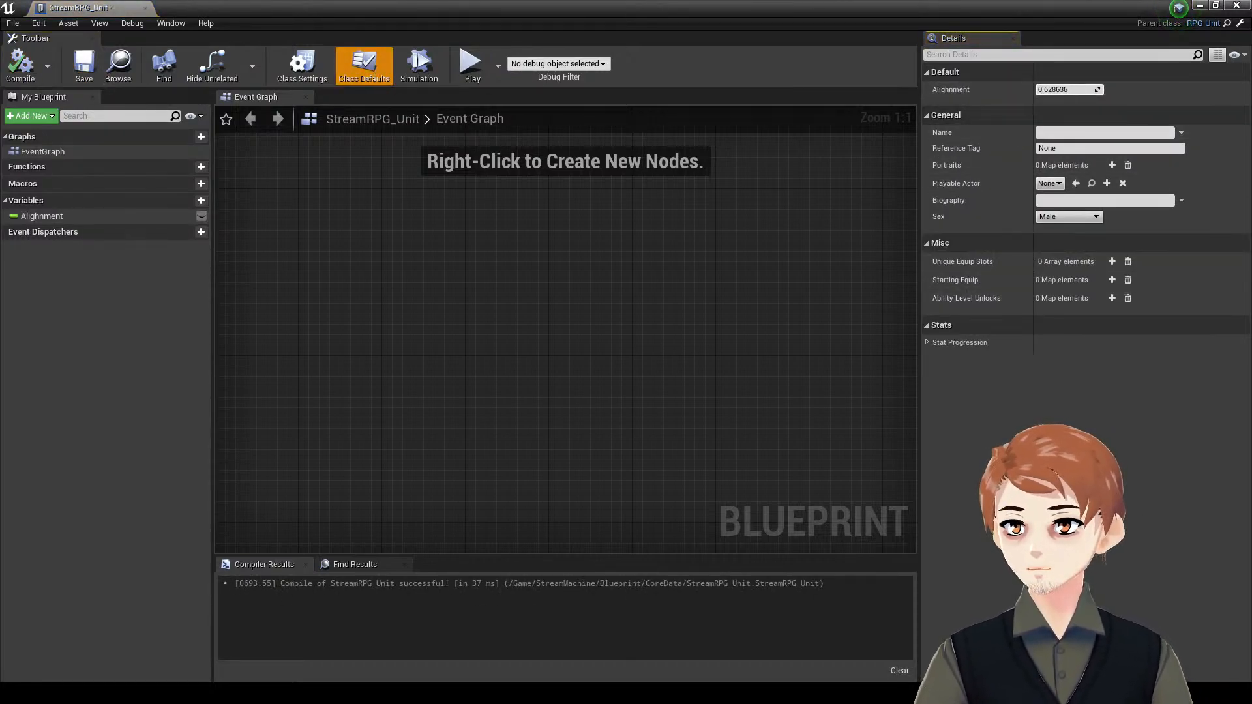
{"action": "left_click", "coordinate": [1076, 90]}
{"action": "type", "text": "0"}
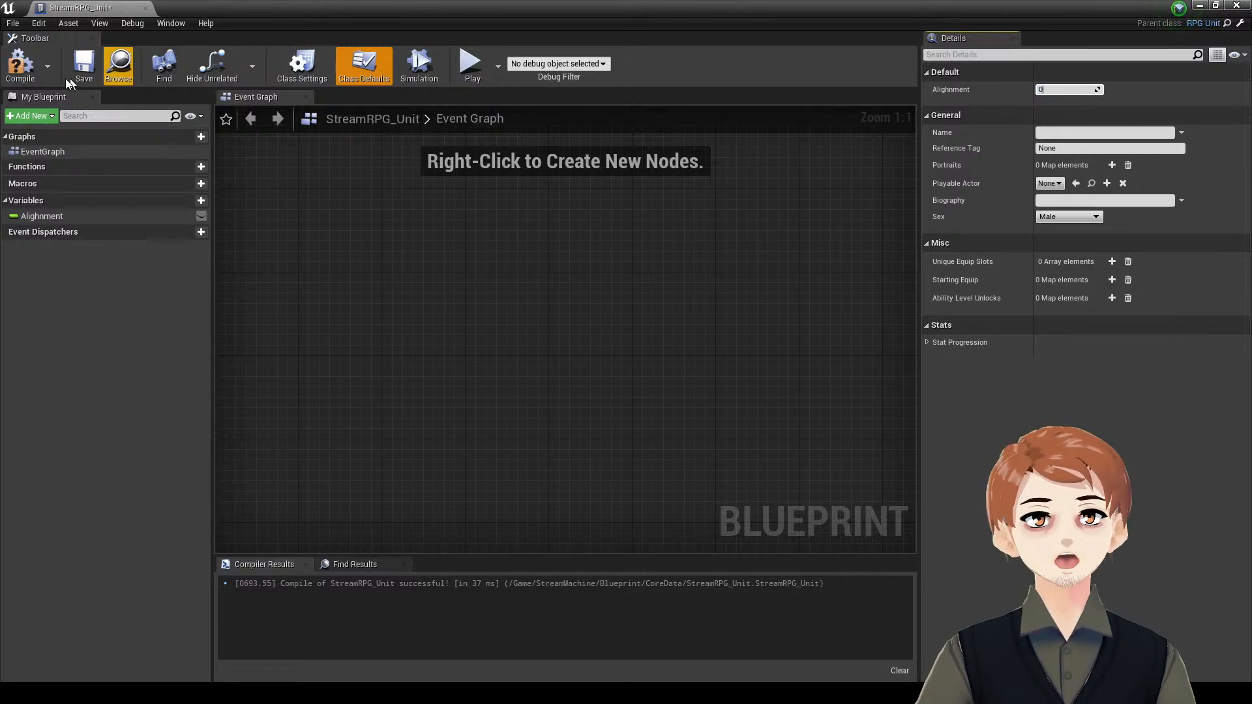
{"action": "key", "text": "Return"}
{"action": "left_click", "coordinate": [9, 68]}
{"action": "left_click", "coordinate": [80, 70]}
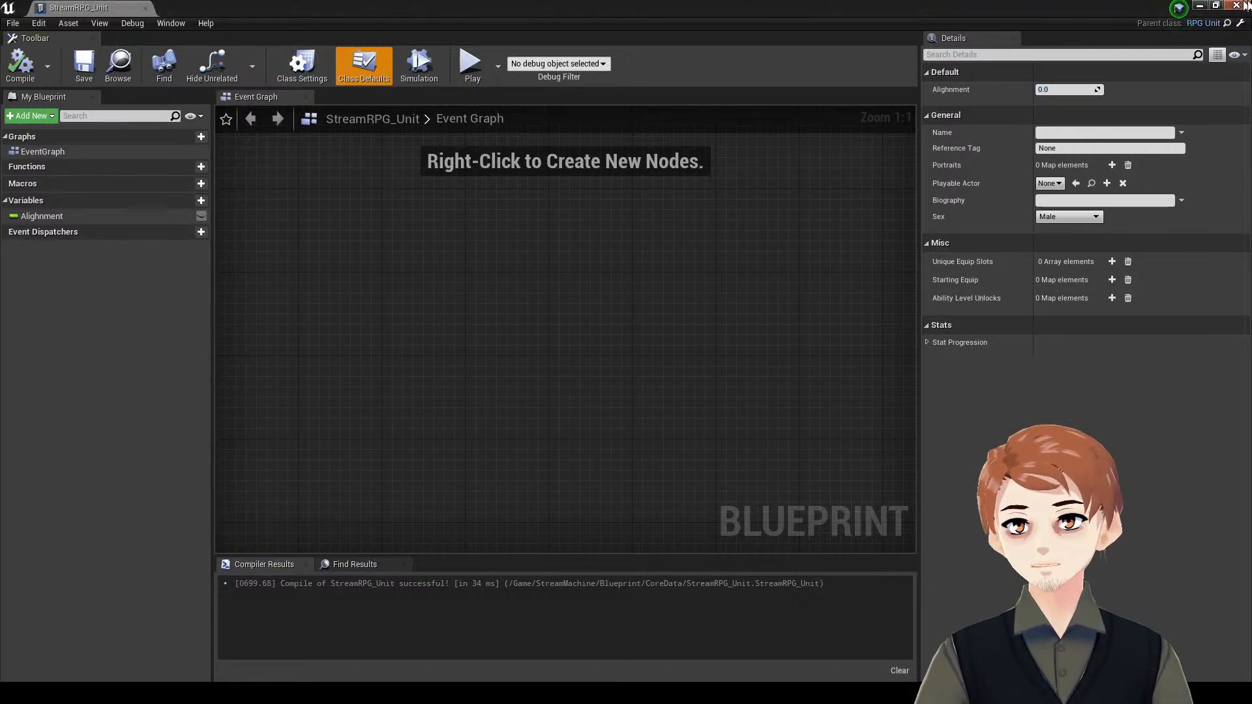
{"action": "left_click", "coordinate": [1237, 6]}
- Create a Blueprint class in the CoreData folder with RPG_item as its parent and name it RPG
{"action": "left_click", "coordinate": [350, 558]}
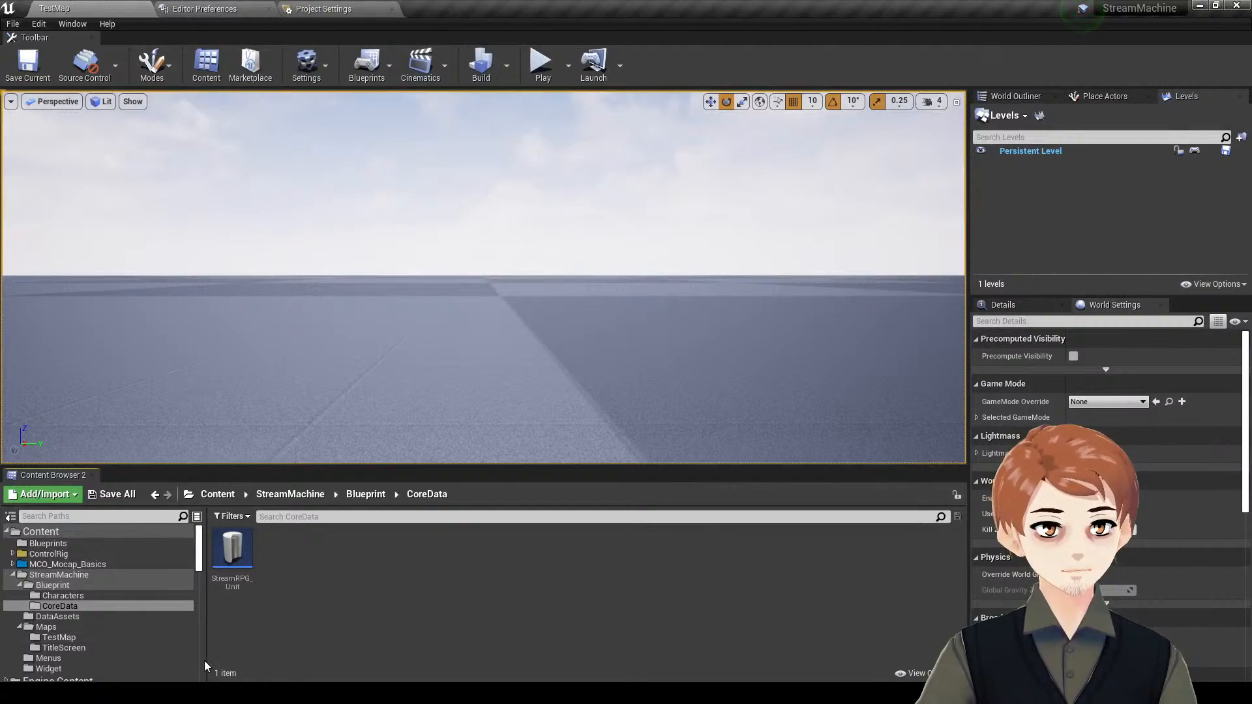
{"action": "right_click", "coordinate": [322, 551]}
{"action": "left_click", "coordinate": [363, 236]}
{"action": "type", "text": "ite"}
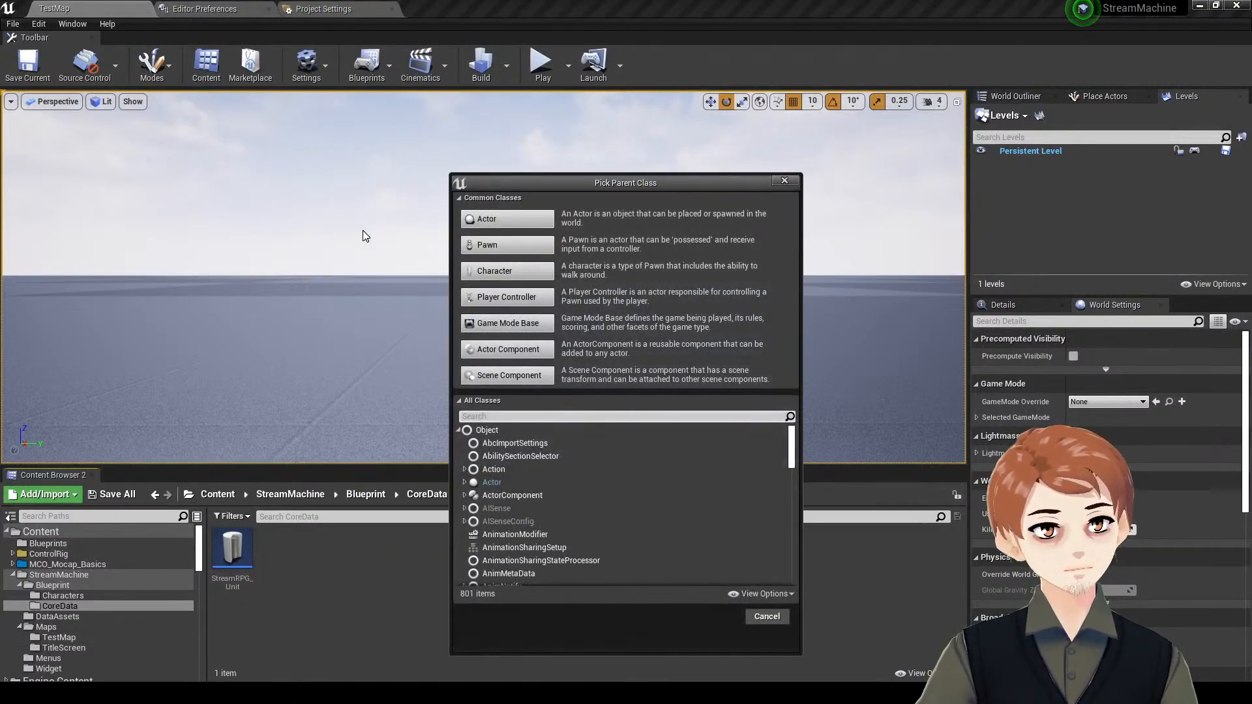
{"action": "type", "text": "m"}
{"action": "left_click", "coordinate": [569, 495]}
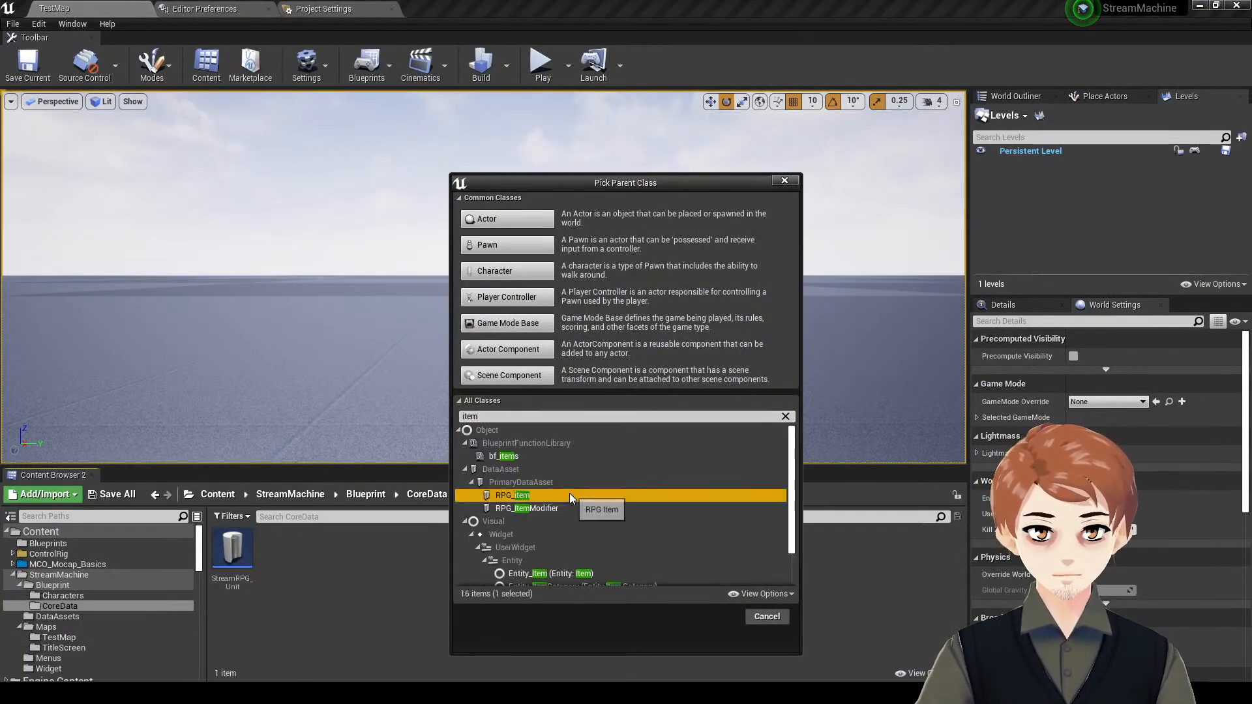
{"action": "left_click", "coordinate": [715, 618]}
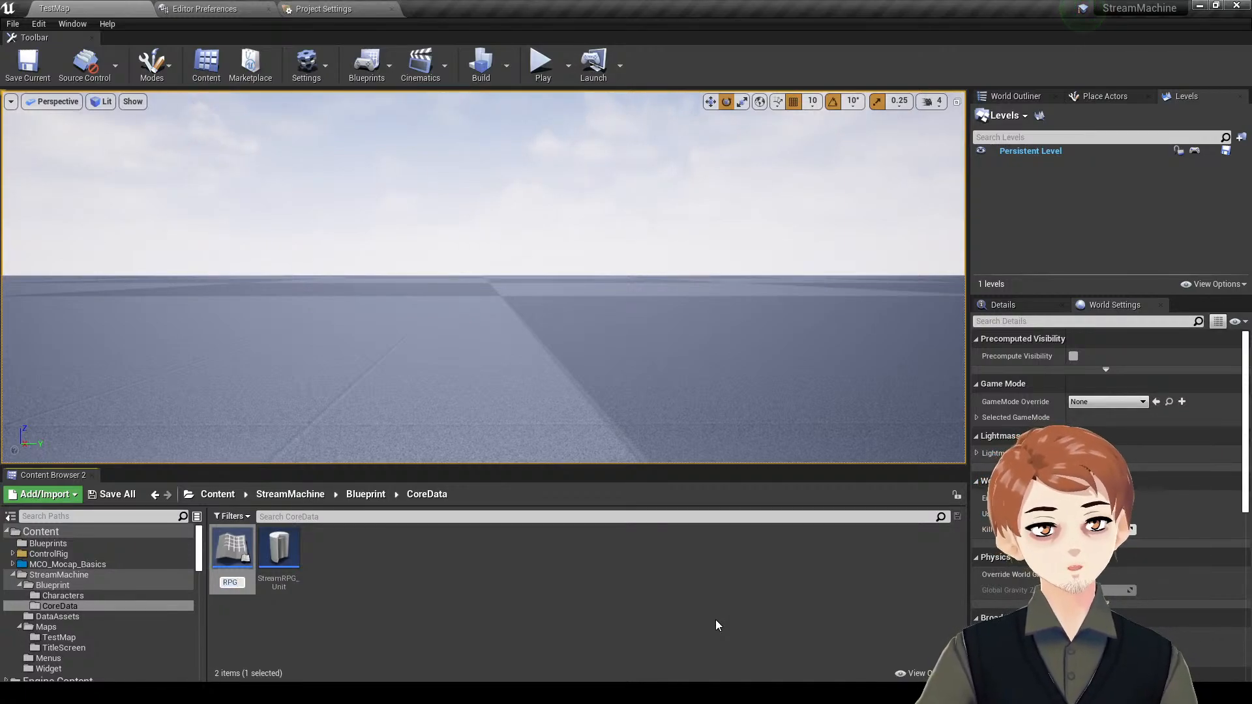
{"action": "left_click", "coordinate": [715, 619]}
{"action": "right_click", "coordinate": [475, 572]}
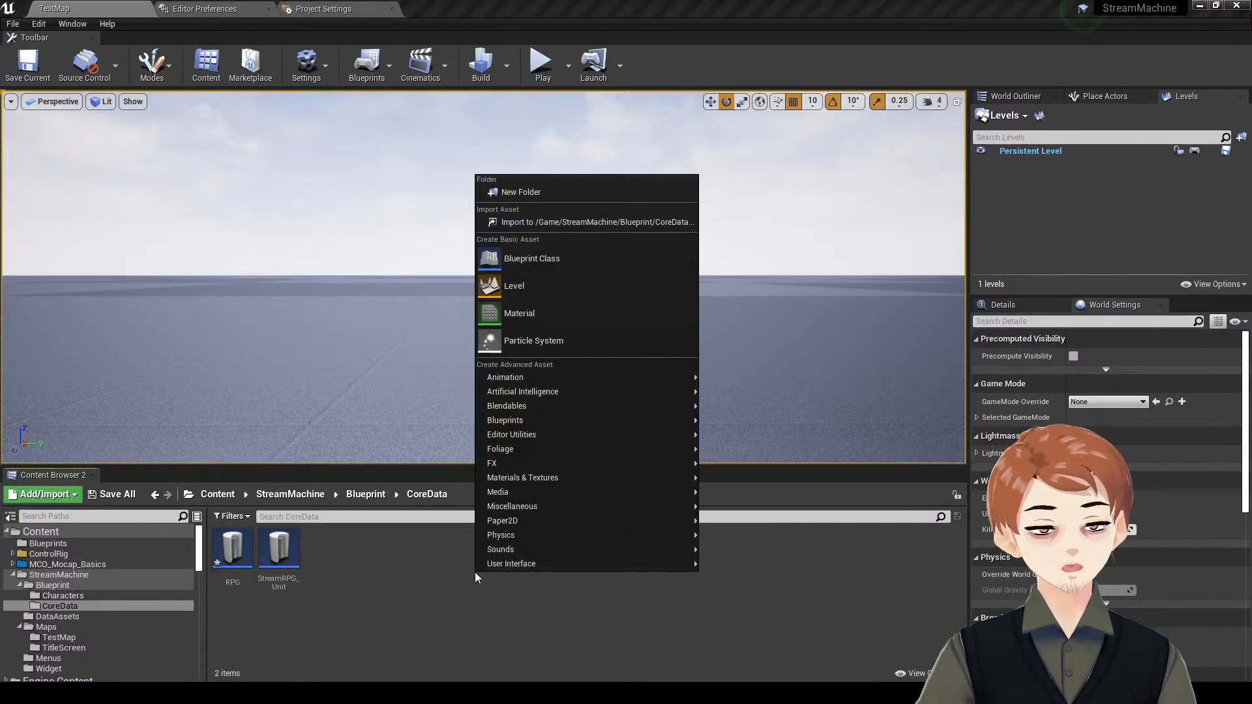
{"action": "left_click", "coordinate": [565, 265]}
{"action": "type", "text": "ite"}
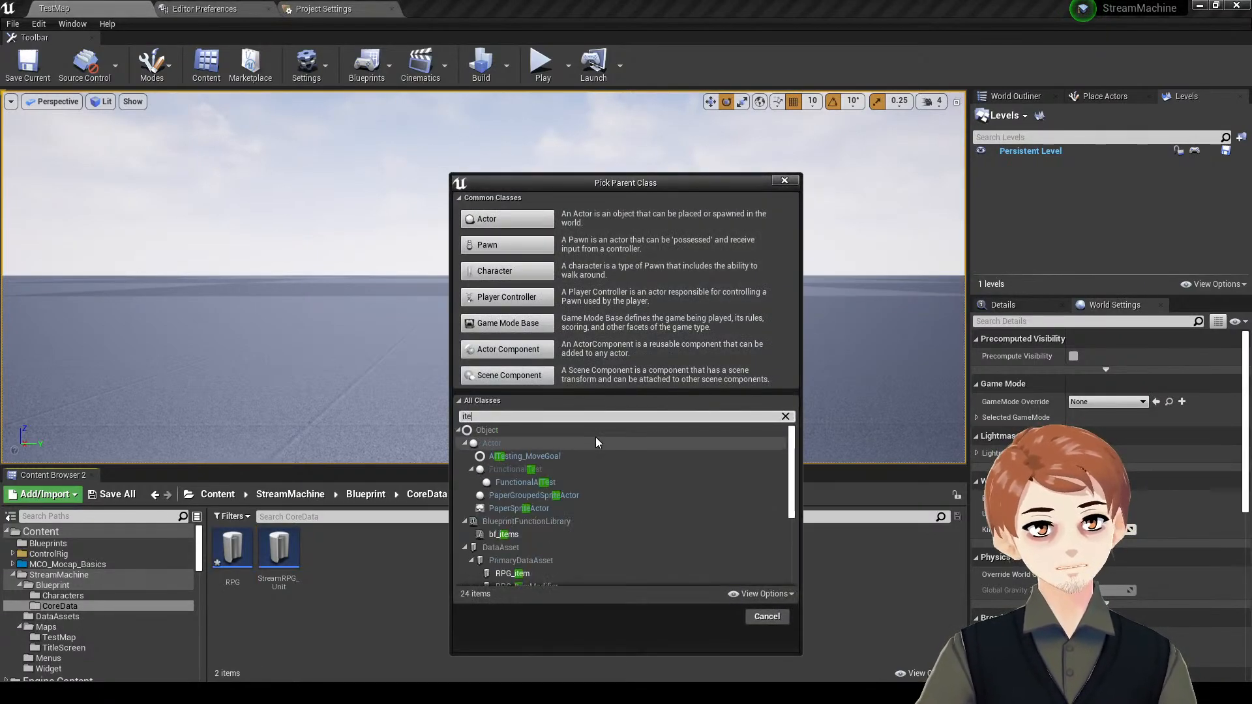
{"action": "key", "text": "BackSpace"}
{"action": "key", "text": "BackSpace"}
{"action": "key", "text": "BackSpace"}
{"action": "type", "text": "eq"}
{"action": "scroll", "coordinate": [603, 497], "scroll_direction": "down", "scroll_amount": 1}
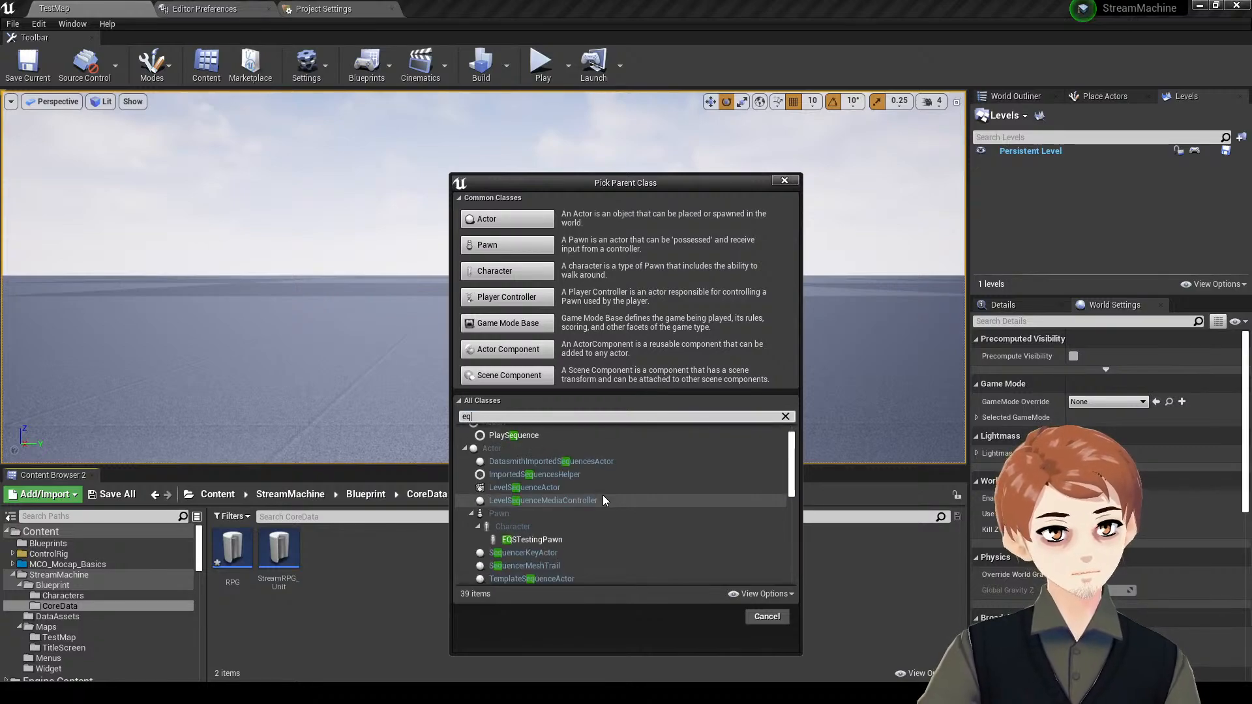
{"action": "type", "text": "uip"}
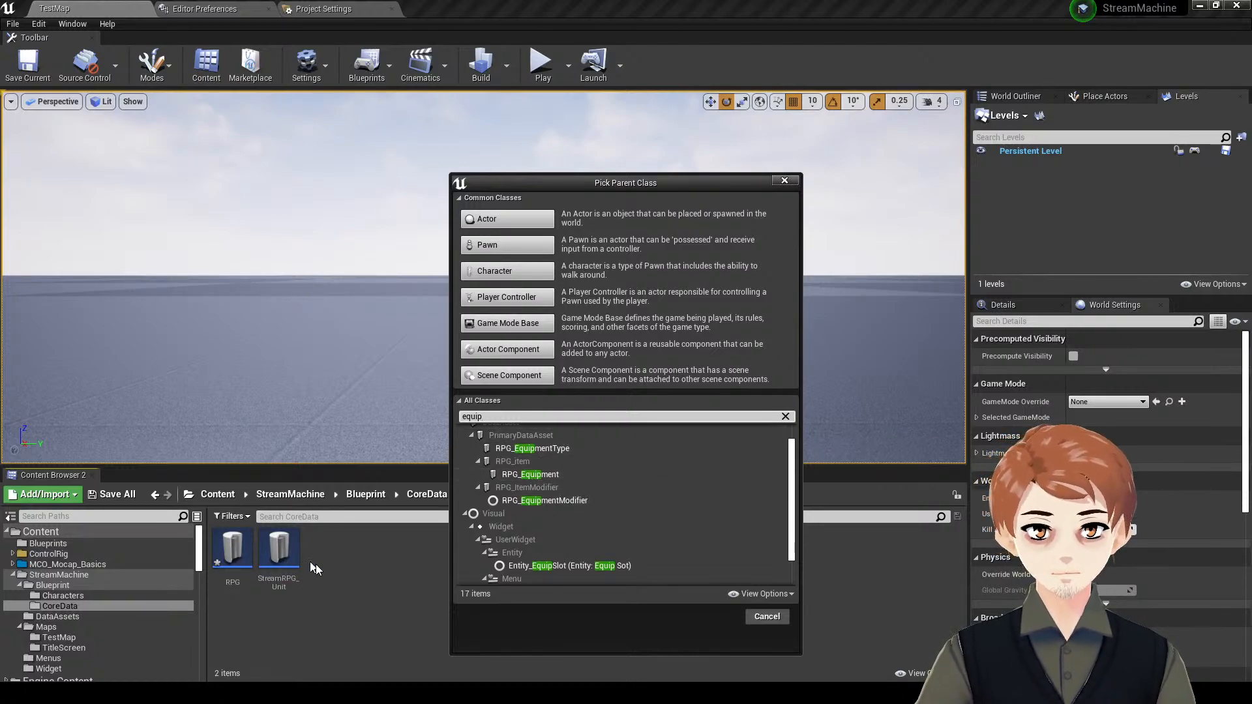
{"action": "left_click", "coordinate": [787, 180]}
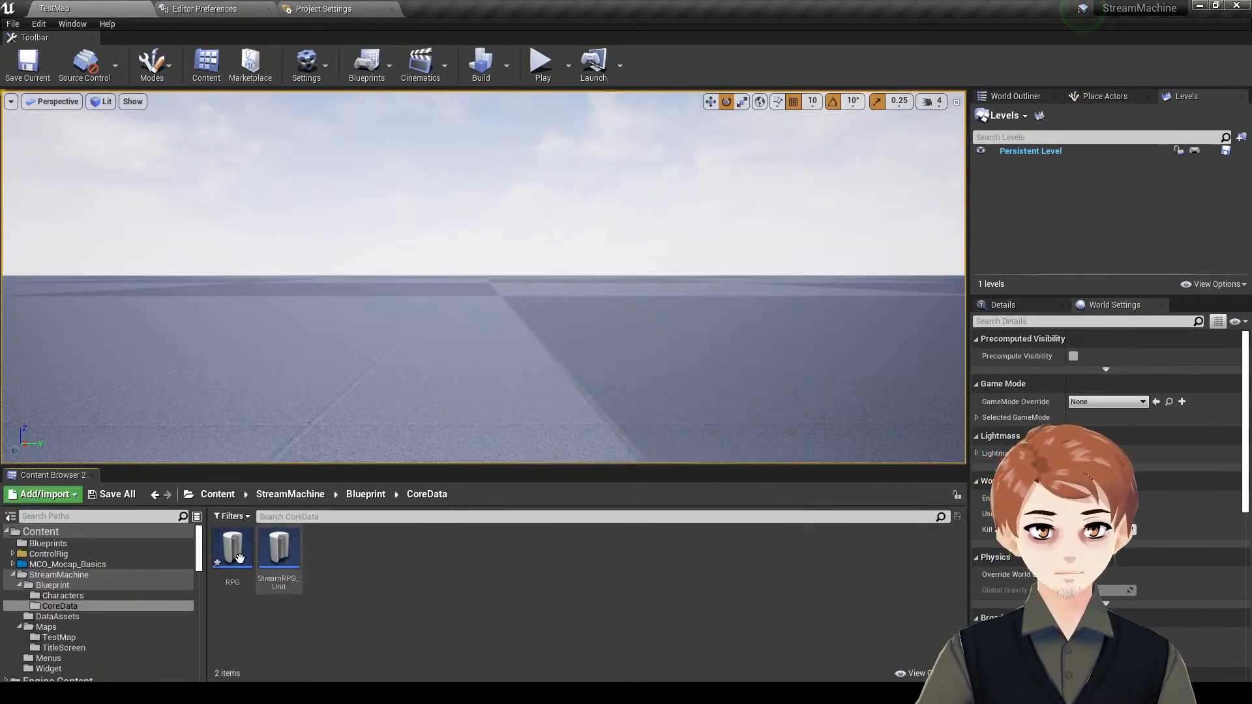
- Rename the RPG blueprint in the CoreData folder as StreamRPG_Item
{"action": "right_click", "coordinate": [236, 554]}
{"action": "left_click", "coordinate": [304, 294]}
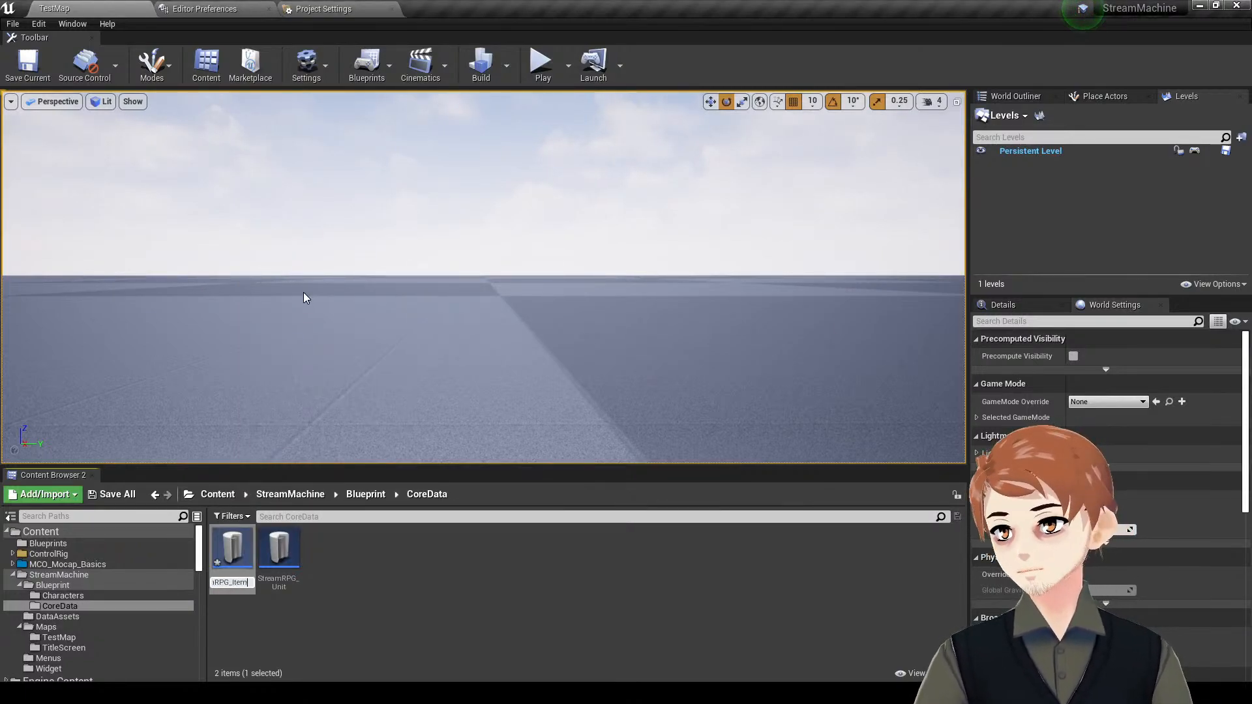
{"action": "key", "text": "Return"}
{"action": "left_click", "coordinate": [400, 590]}
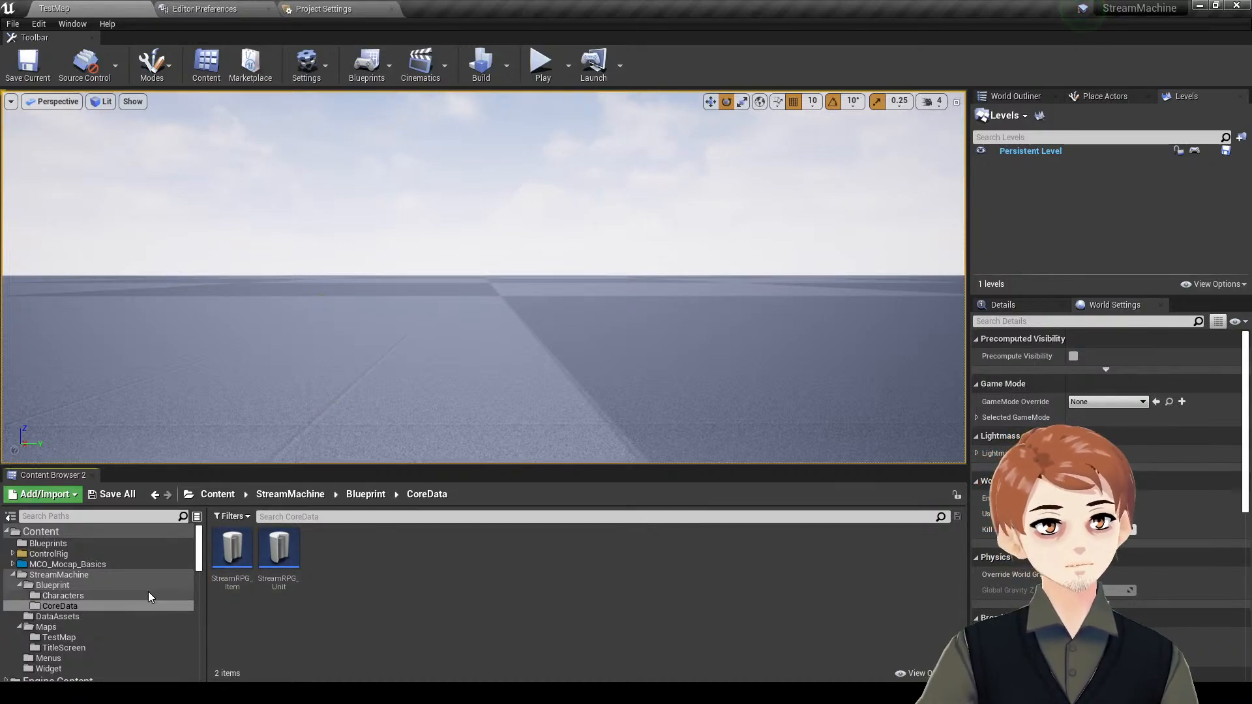
- Open the DataAssets folder inside the StreamMachine folder
{"action": "double_click", "coordinate": [141, 576]}
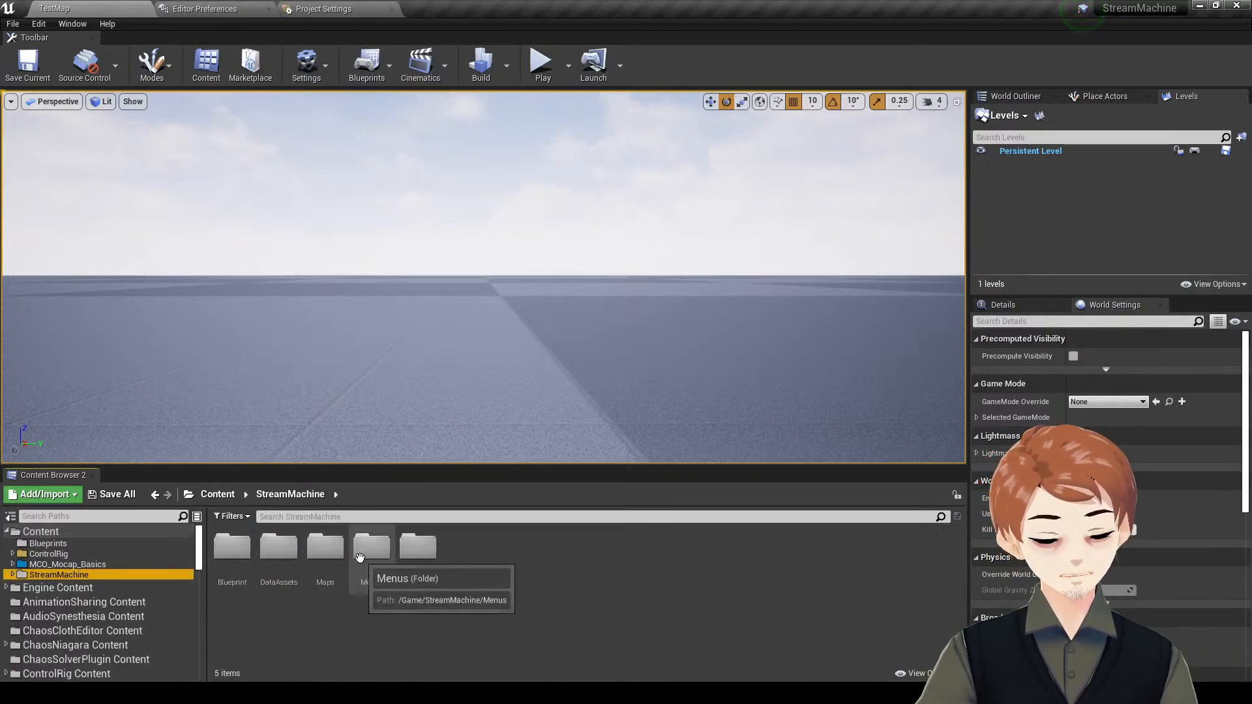
{"action": "double_click", "coordinate": [278, 548]}
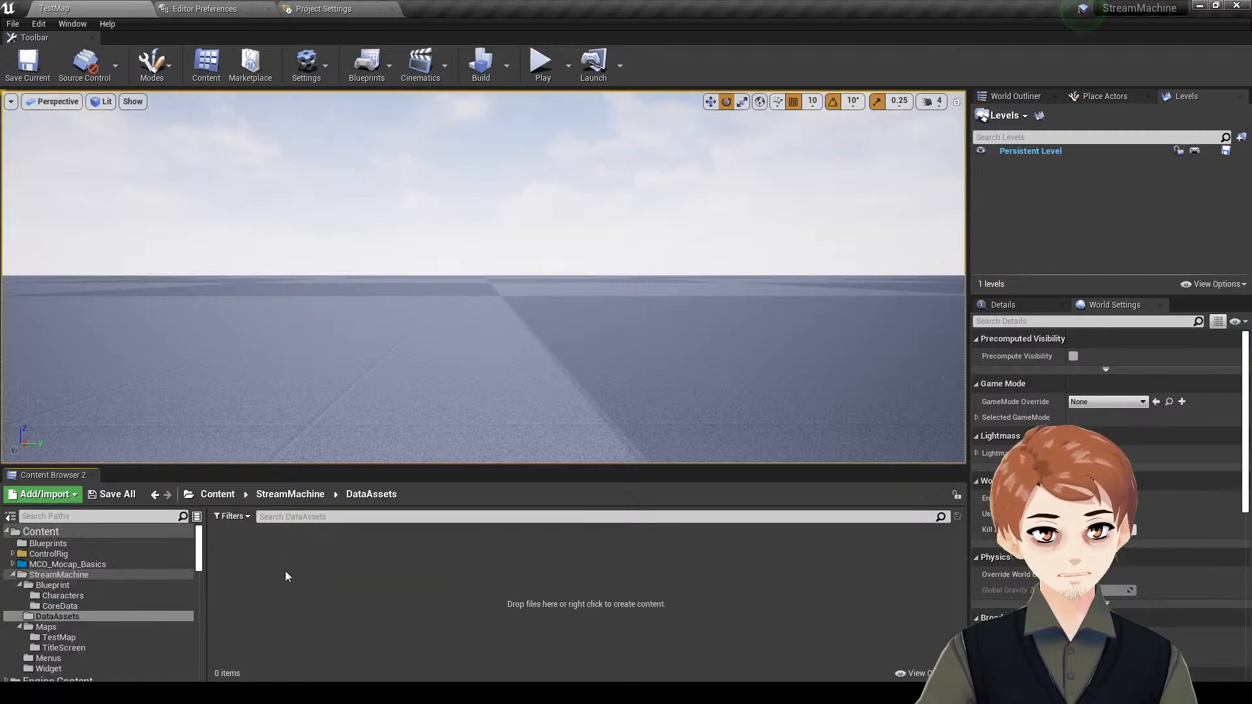
- Create a folder named Items inside the DataAssets folder
{"action": "right_click", "coordinate": [285, 577]}
{"action": "left_click", "coordinate": [354, 190]}
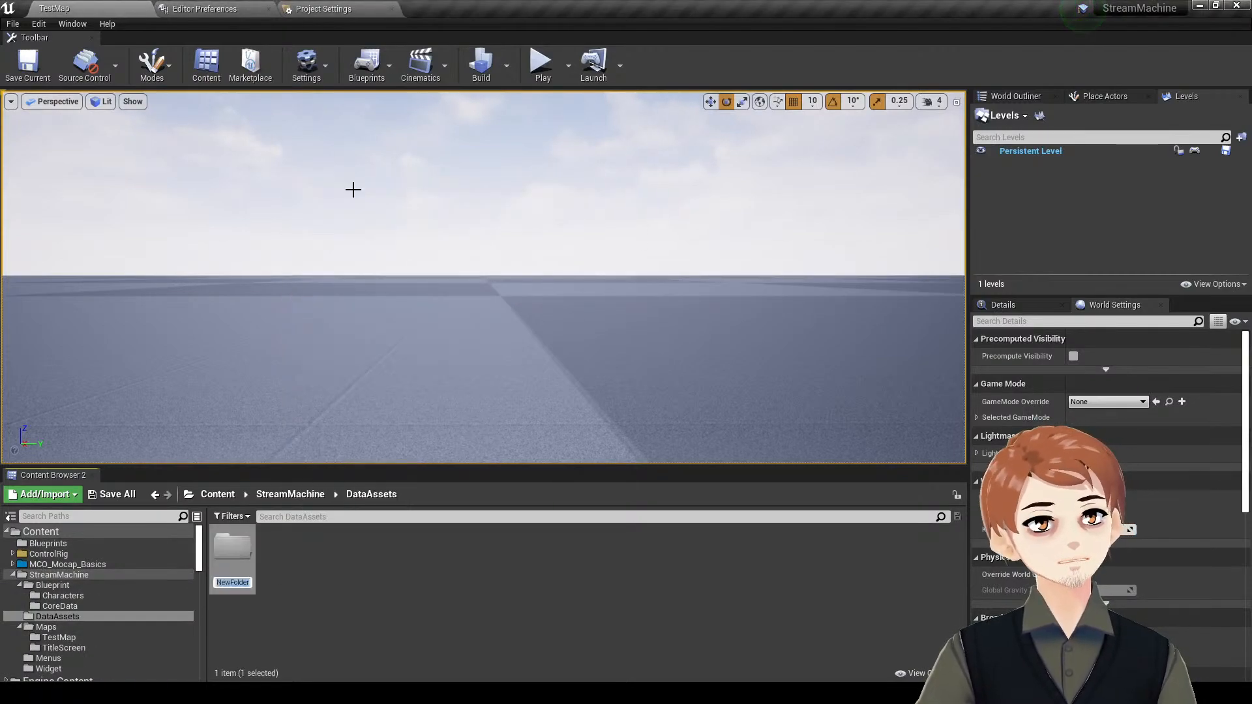
{"action": "type", "text": "Items"}
{"action": "key", "text": "Return"}
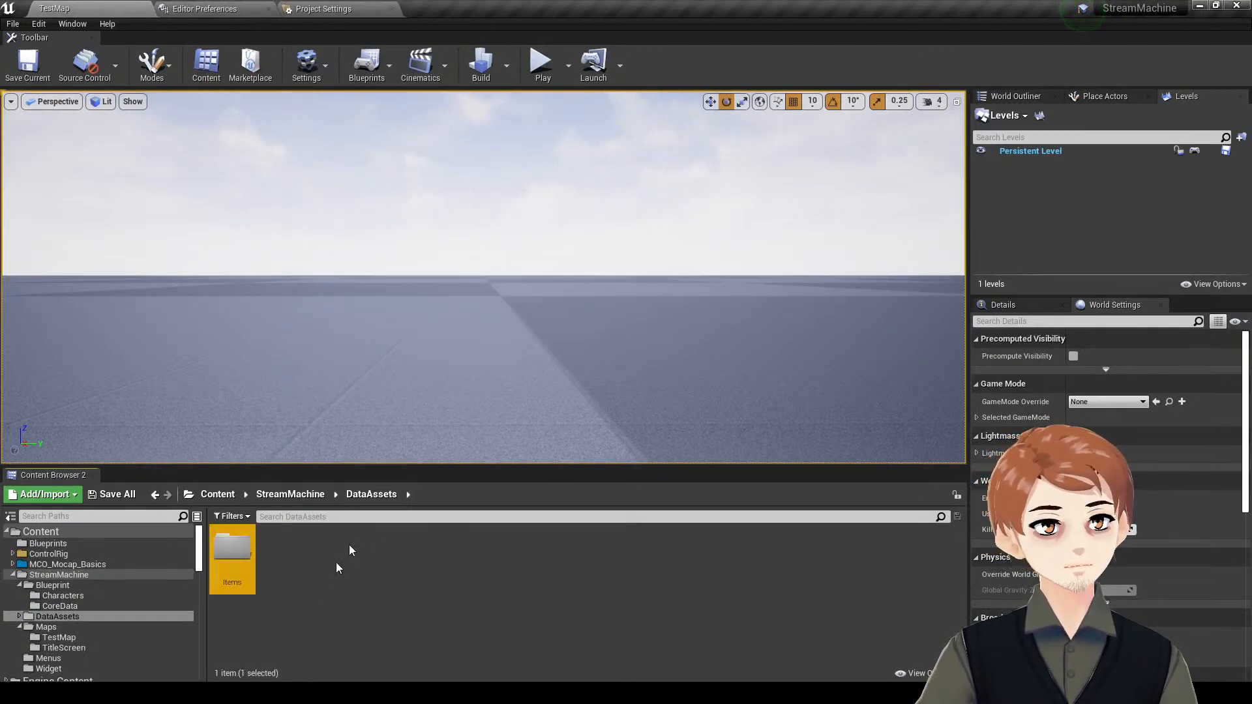
- Delete the Items folder from the DataAssets folder
{"action": "right_click", "coordinate": [302, 555]}
{"action": "left_click", "coordinate": [259, 572]}
{"action": "left_click", "coordinate": [249, 563]}
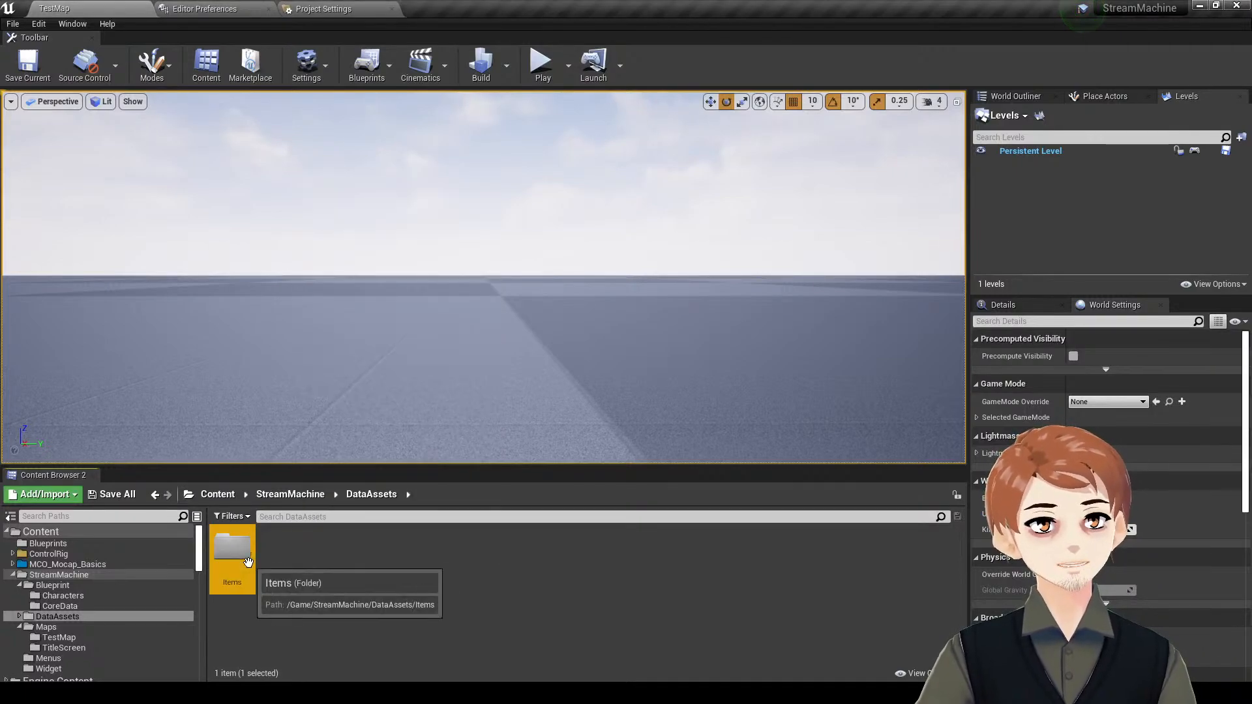
{"action": "key", "text": "Delete"}
{"action": "left_click", "coordinate": [280, 586]}
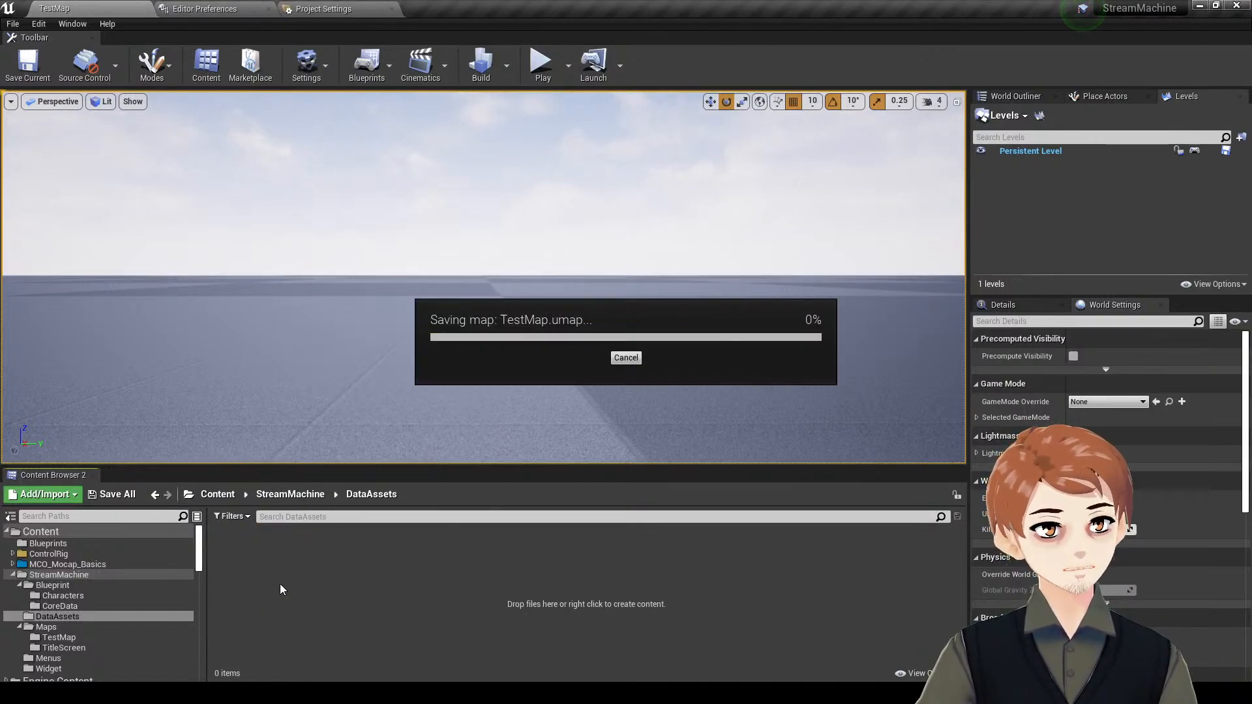
{"action": "right_click", "coordinate": [380, 582]}
{"action": "left_click", "coordinate": [355, 584]}
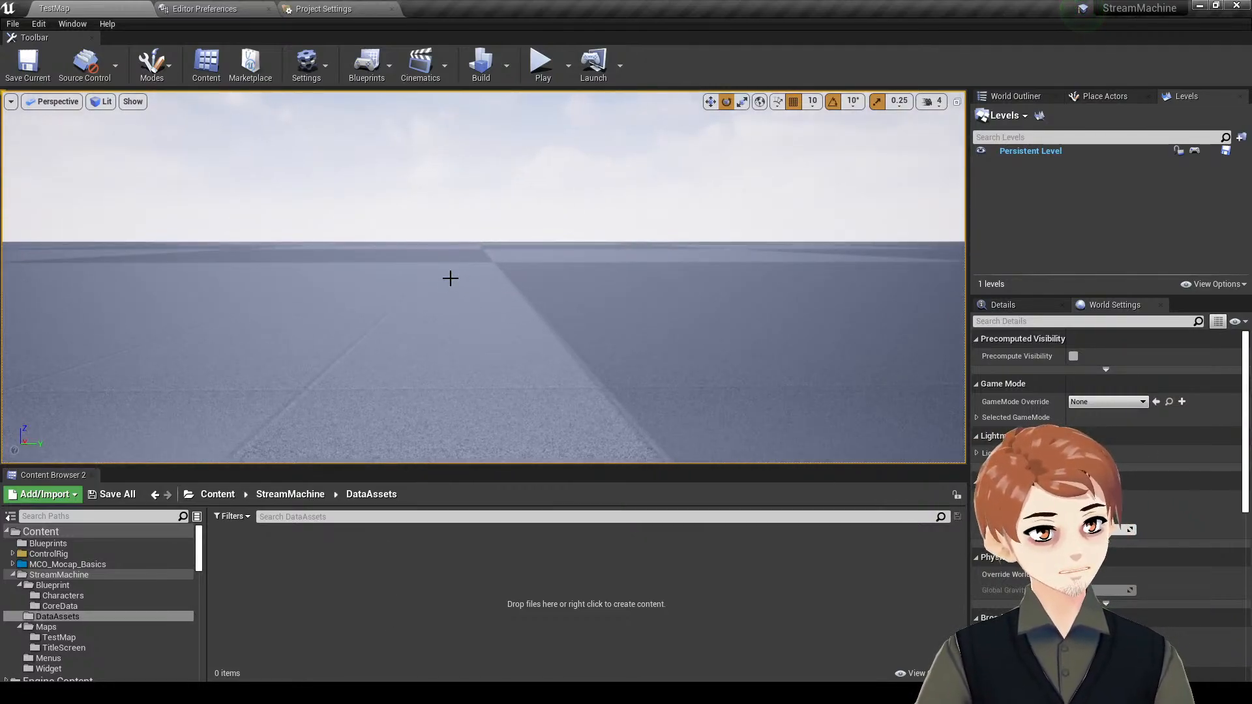
- Play the TestMap level in the editor viewport and stop the play session
{"action": "key", "text": "alt+p"}
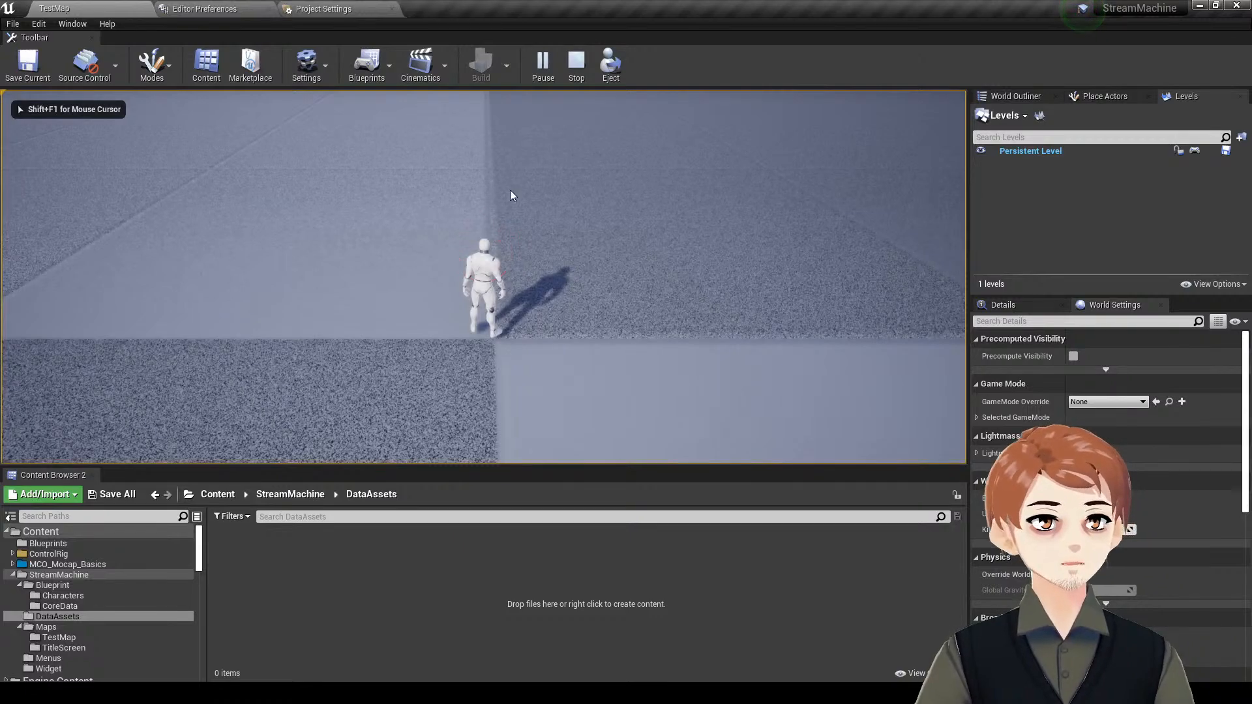
{"action": "key", "text": "Escape"}
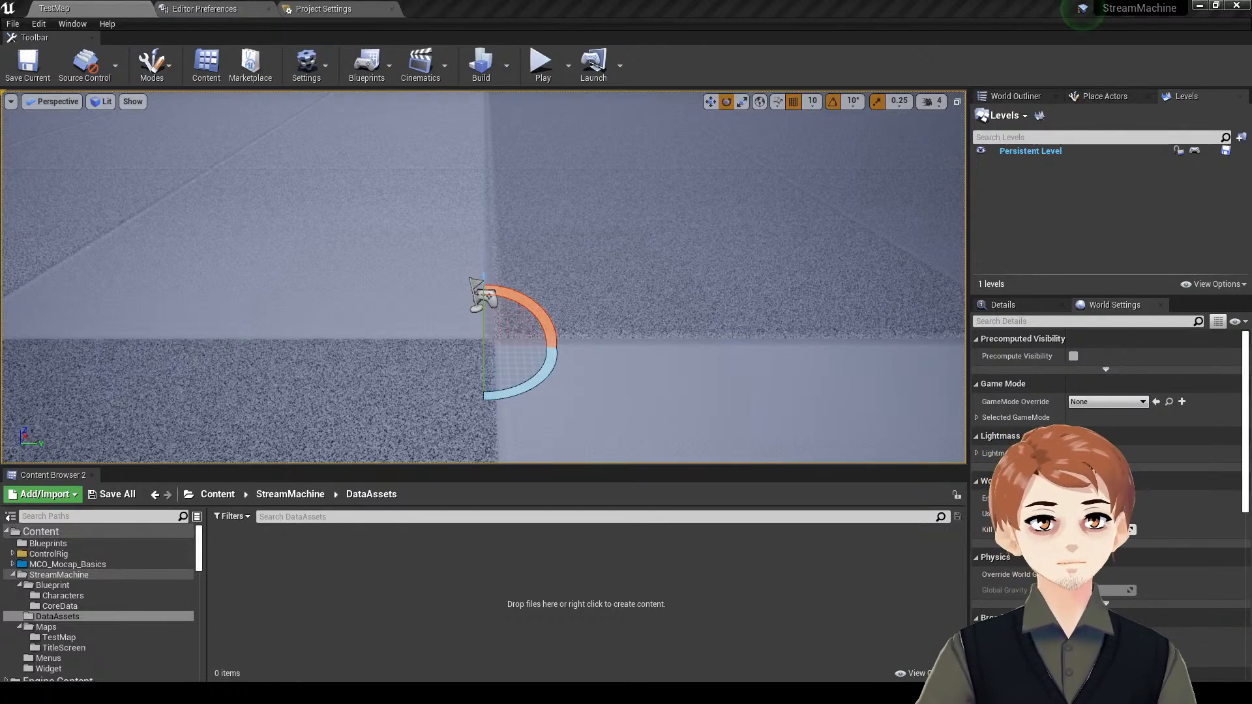
- Switch to the web browser, examine Final Fantasy IX and XIII equipment menu images on DuckDuckGo, and return to the Unreal Editor
{"action": "left_click_drag", "start_coordinate": [535, 0], "coordinate": [535, 1]}
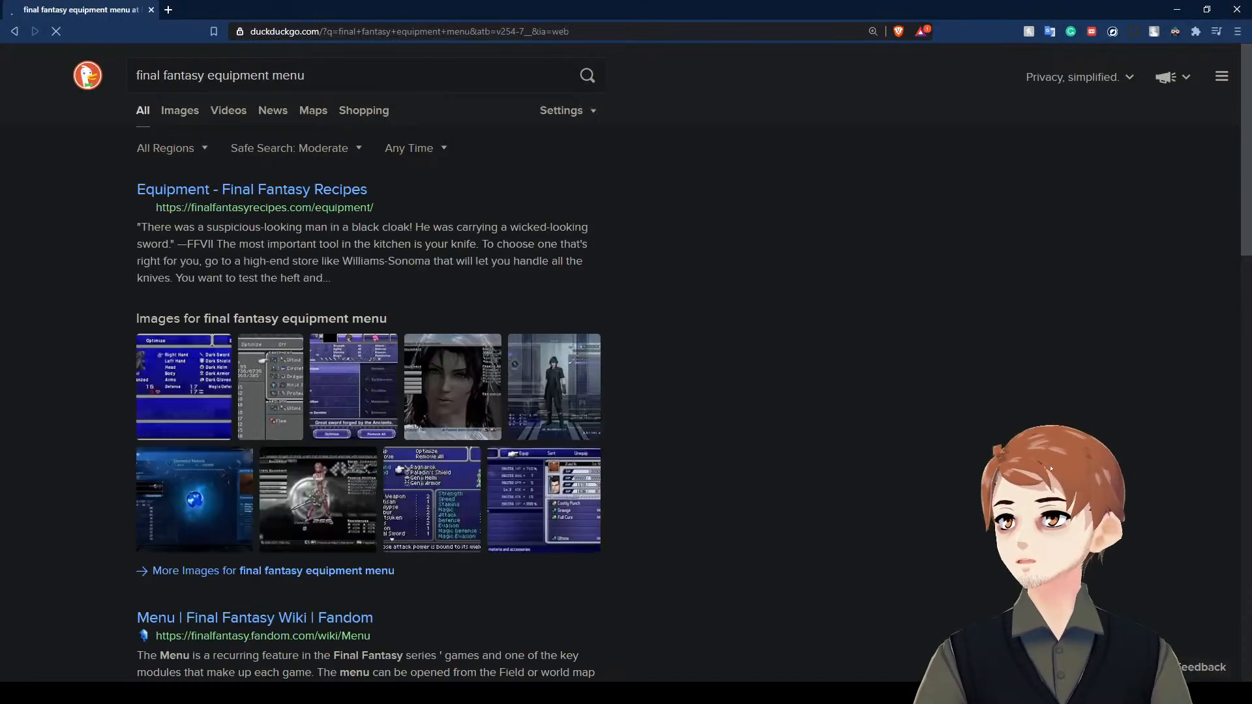
{"action": "left_click", "coordinate": [180, 110]}
{"action": "left_click", "coordinate": [363, 249]}
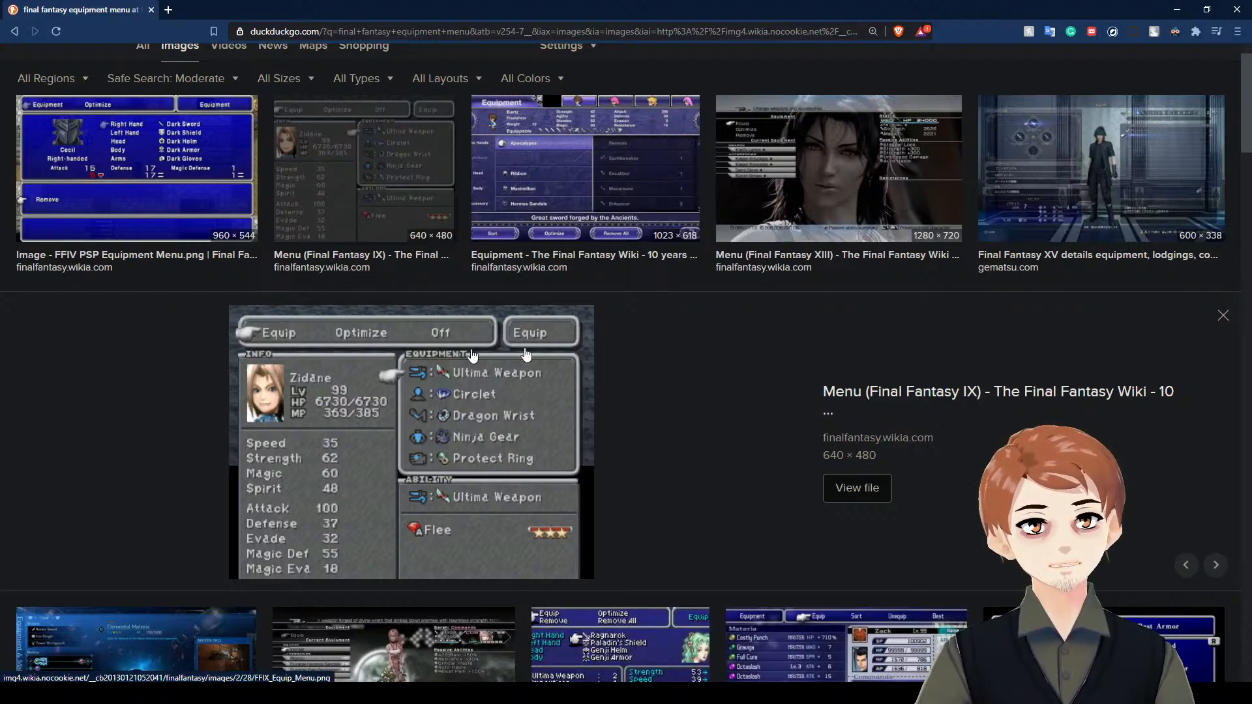
{"action": "left_click", "coordinate": [663, 166]}
{"action": "left_click", "coordinate": [789, 173]}
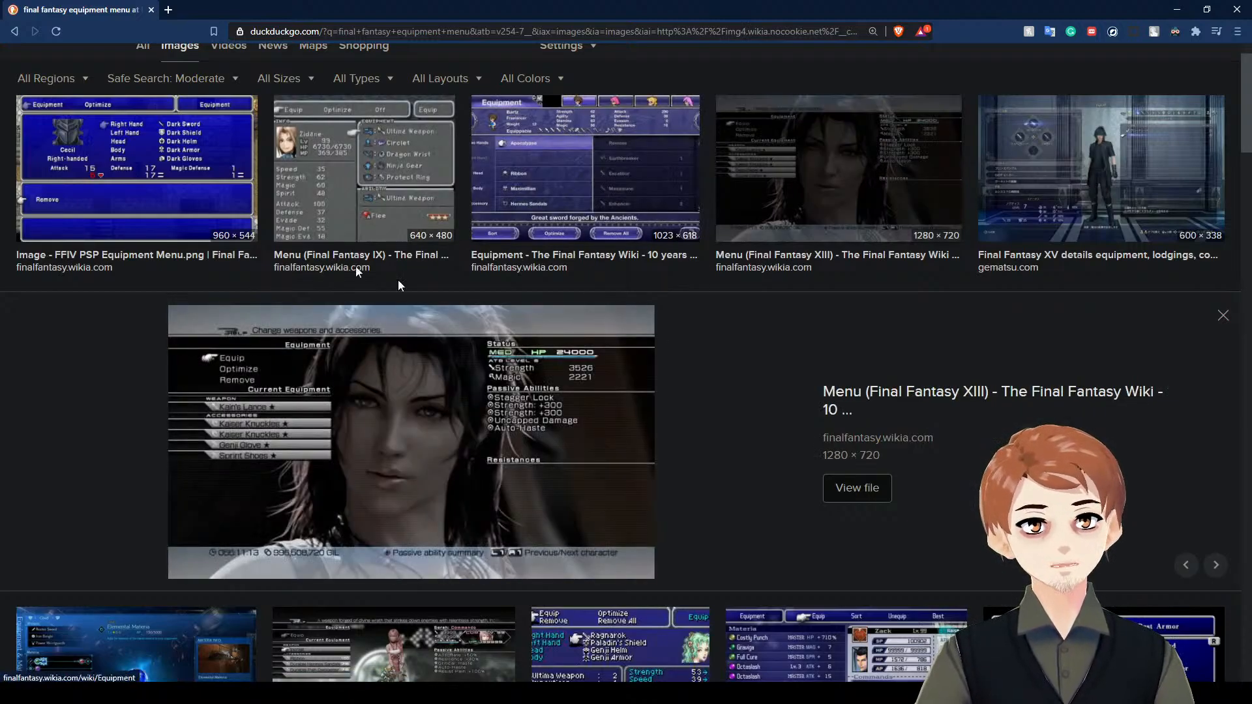
{"action": "left_click", "coordinate": [397, 180]}
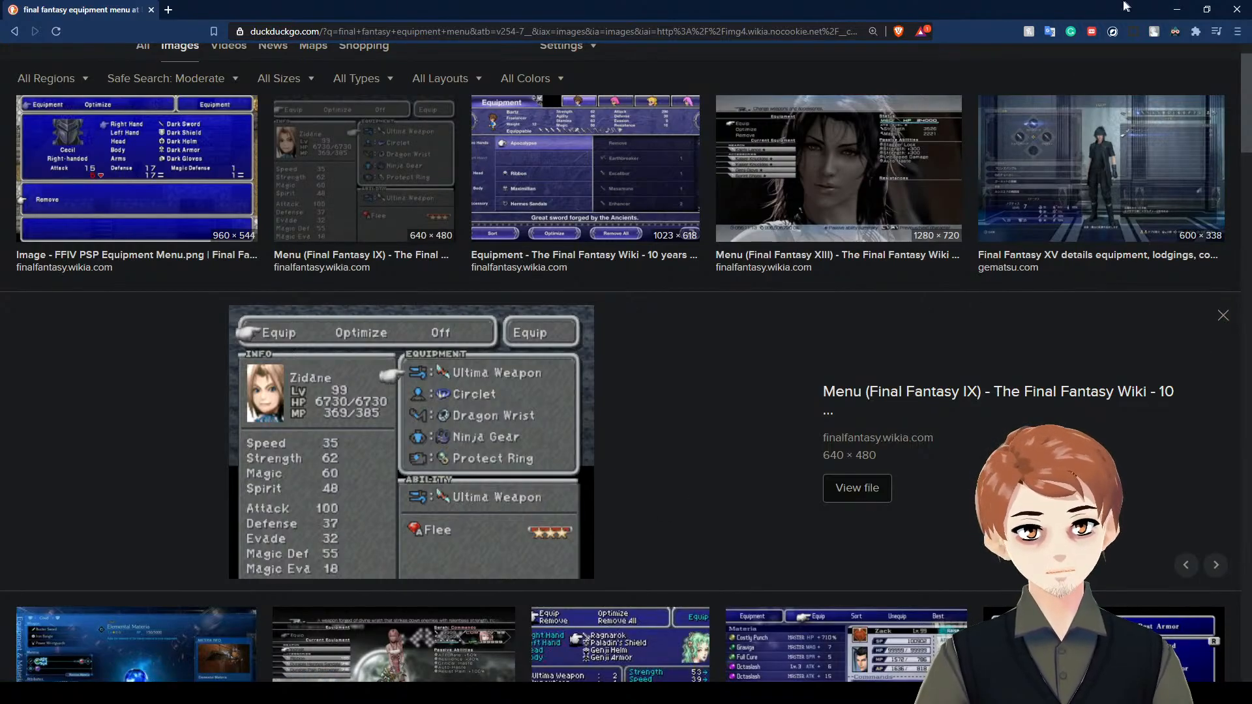
{"action": "left_click", "coordinate": [1237, 9]}
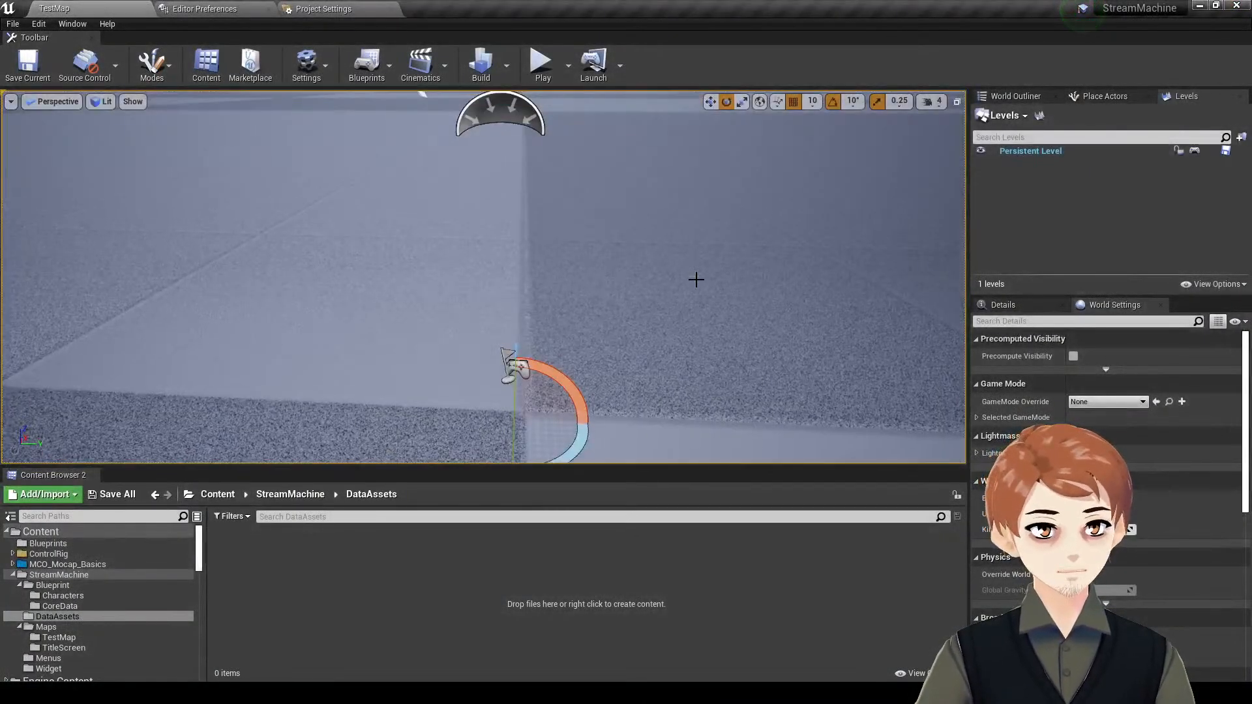
- Save the TestMap level
{"action": "key", "text": "ctrl+s"}
{"action": "right_click_drag", "start_coordinate": [699, 282], "coordinate": [641, 262]}
{"action": "key", "text": "ctrl+s"}
{"action": "key", "text": "ctrl+s"}
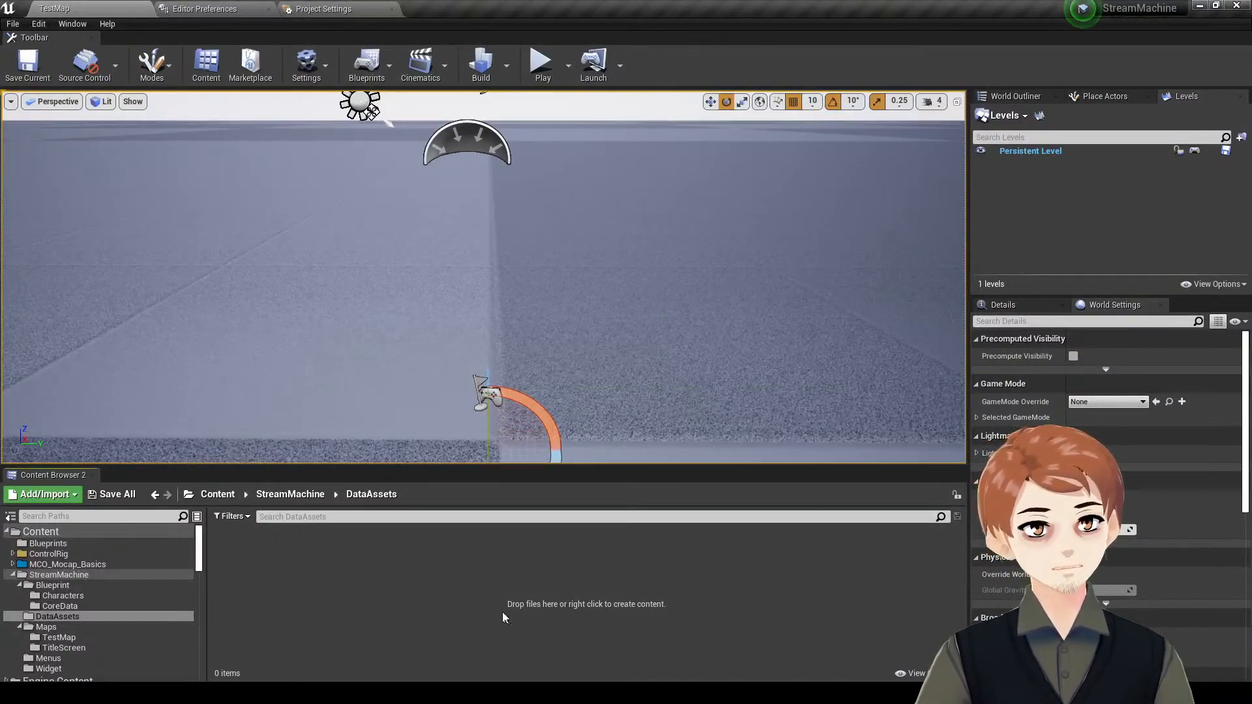
- Create a folder named Party inside the DataAssets folder and open it
{"action": "right_click", "coordinate": [228, 546]}
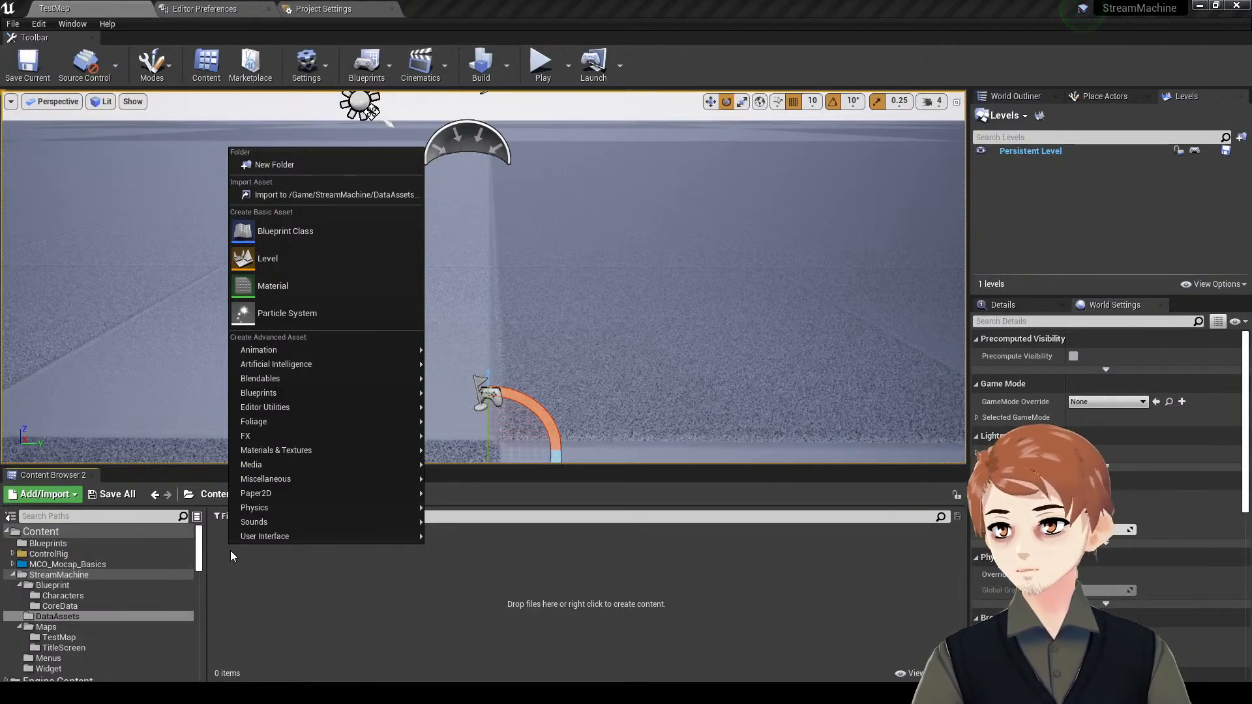
{"action": "left_click", "coordinate": [310, 576]}
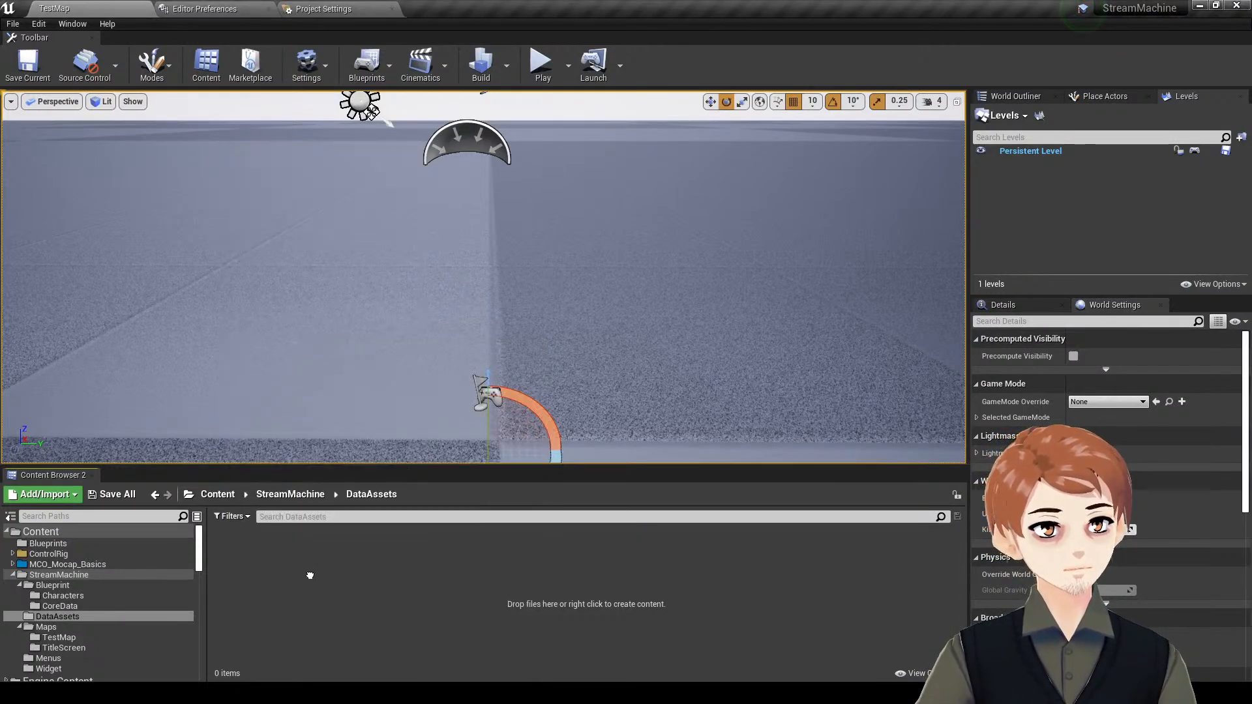
{"action": "right_click", "coordinate": [319, 584]}
{"action": "left_click", "coordinate": [396, 199]}
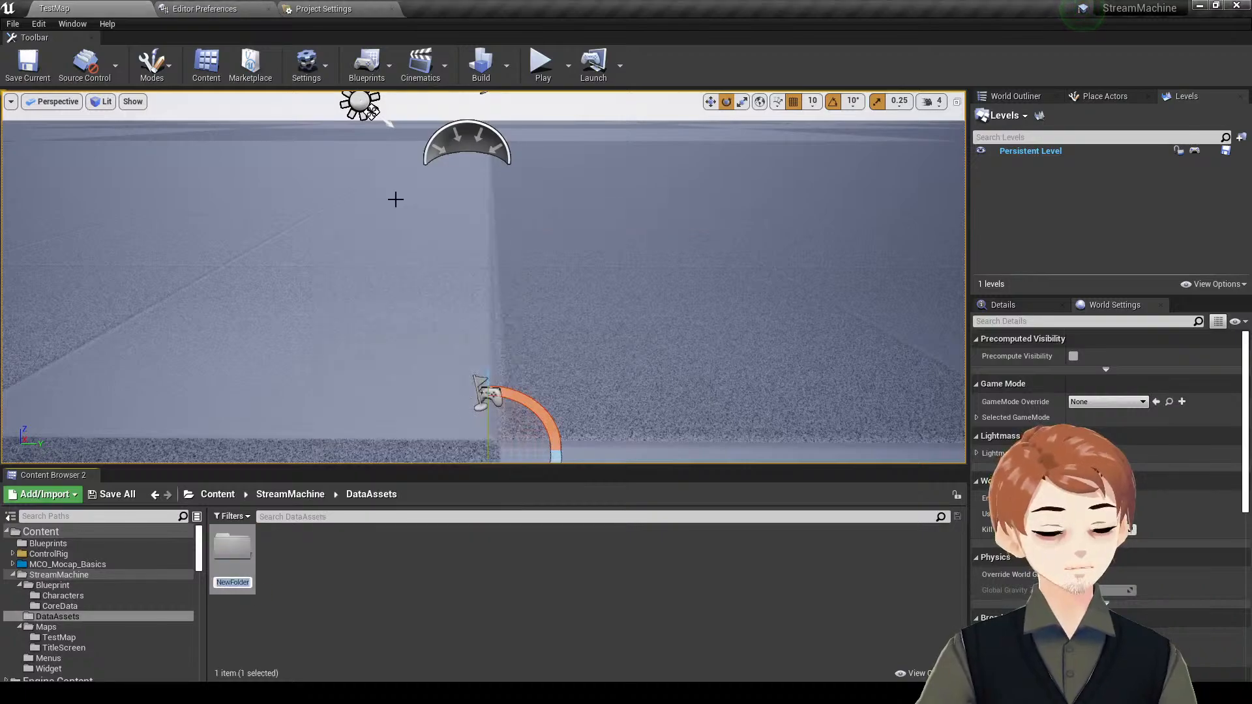
{"action": "type", "text": "Party"}
{"action": "key", "text": "Return"}
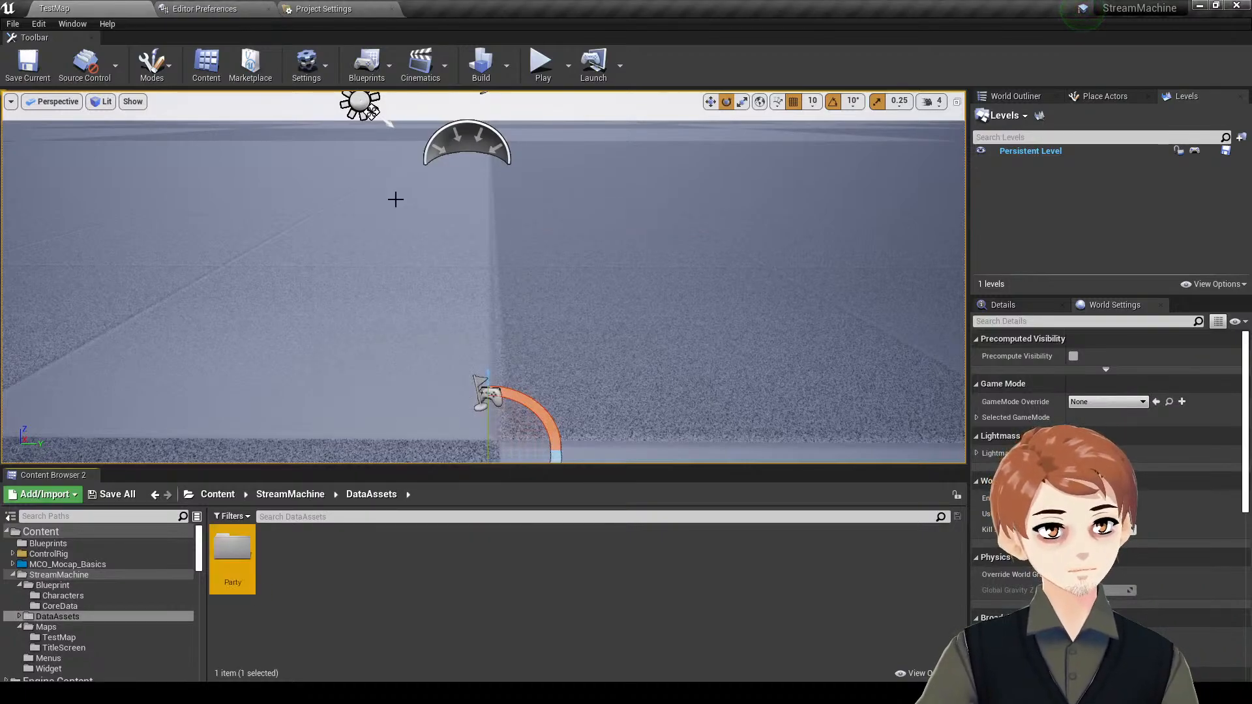
{"action": "right_click", "coordinate": [231, 553]}
{"action": "double_click", "coordinate": [230, 554]}
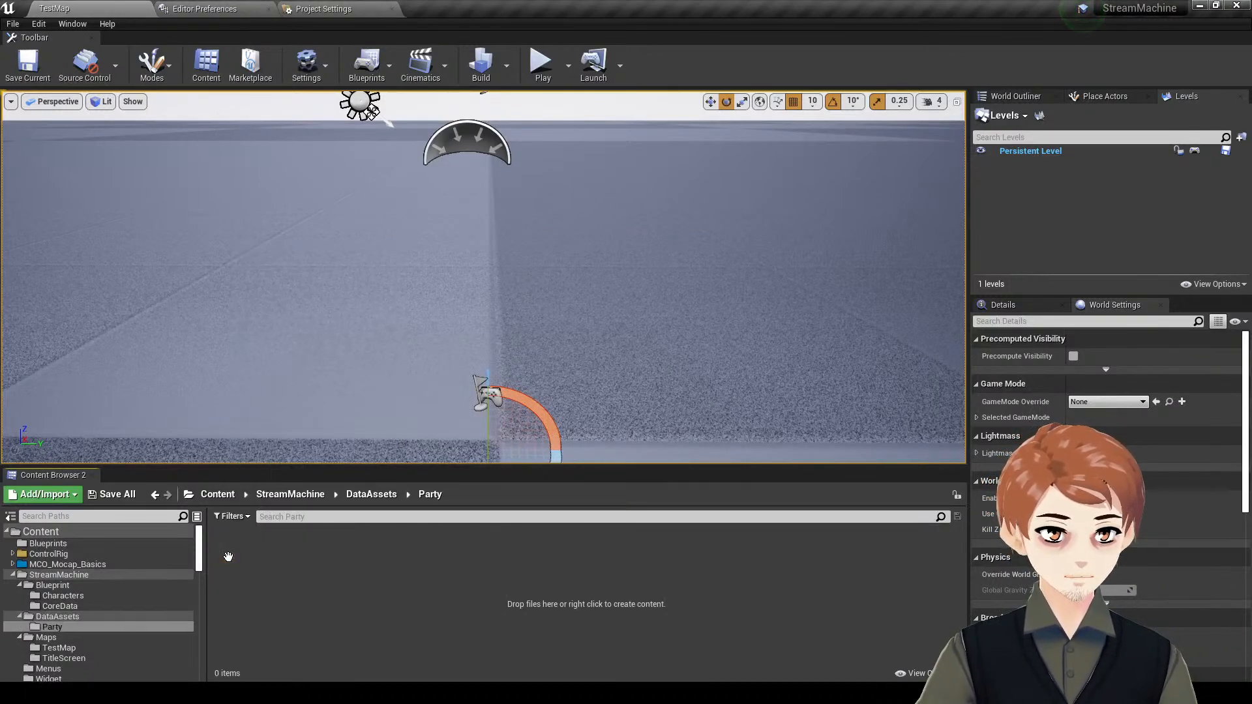
- Create a data asset of class RPG_Unit in the Party folder and name it pm_blue
{"action": "right_click", "coordinate": [299, 548]}
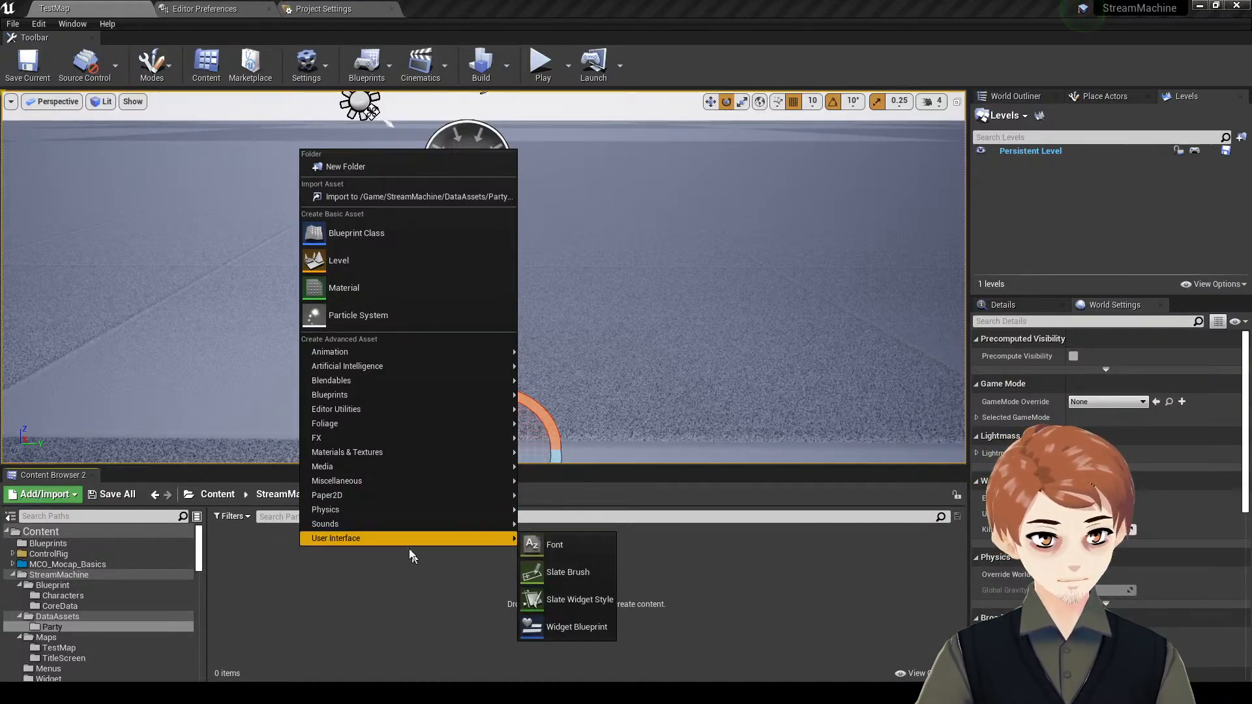
{"action": "mouse_move", "coordinate": [386, 486]}
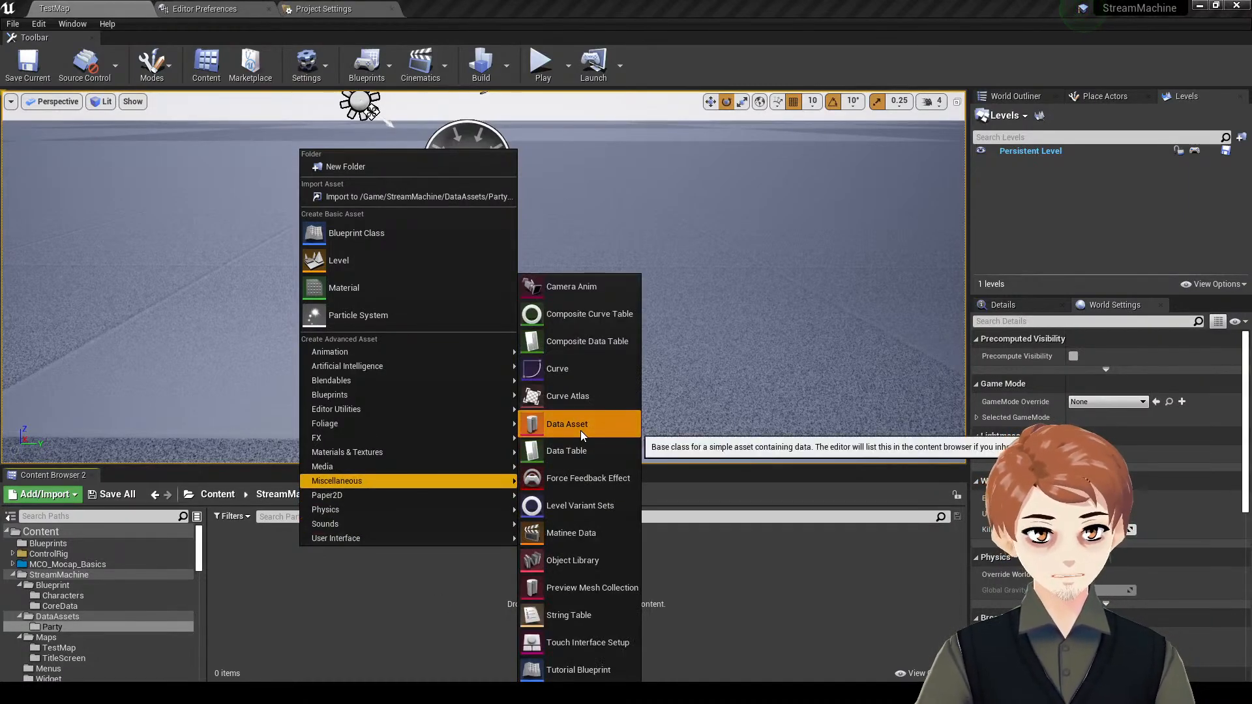
{"action": "left_click", "coordinate": [581, 430]}
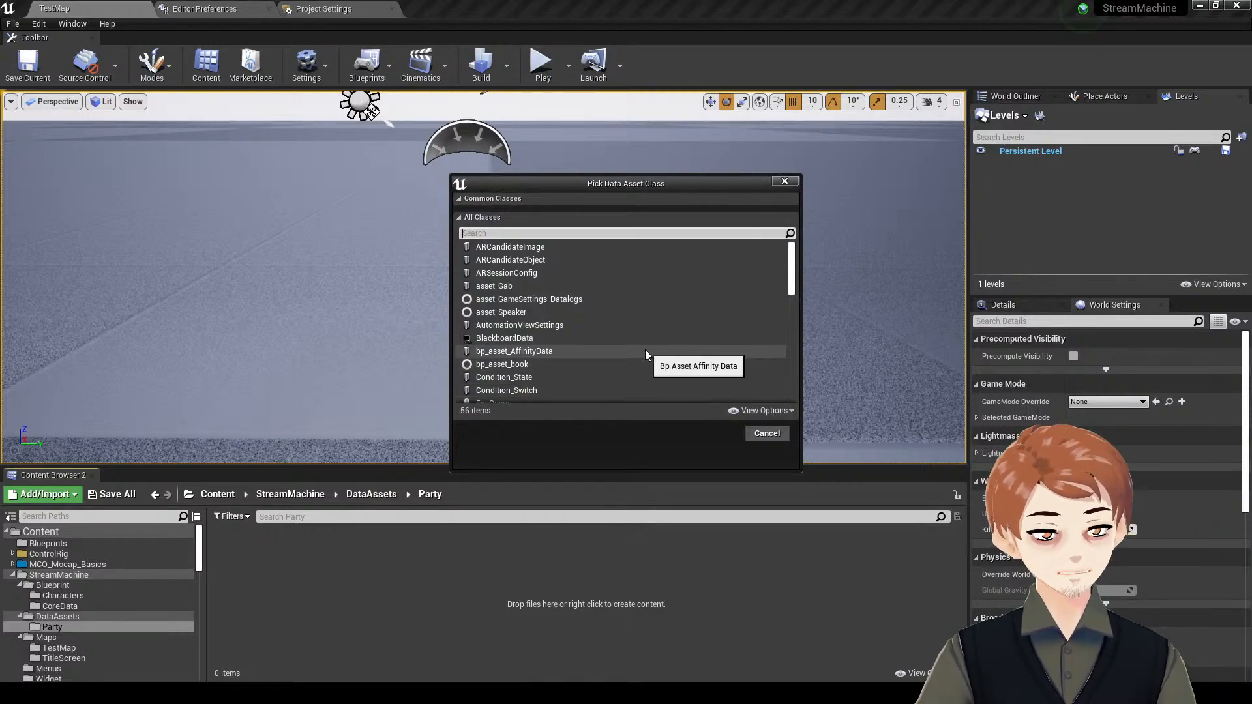
{"action": "scroll", "coordinate": [659, 326], "scroll_direction": "down", "scroll_amount": 8}
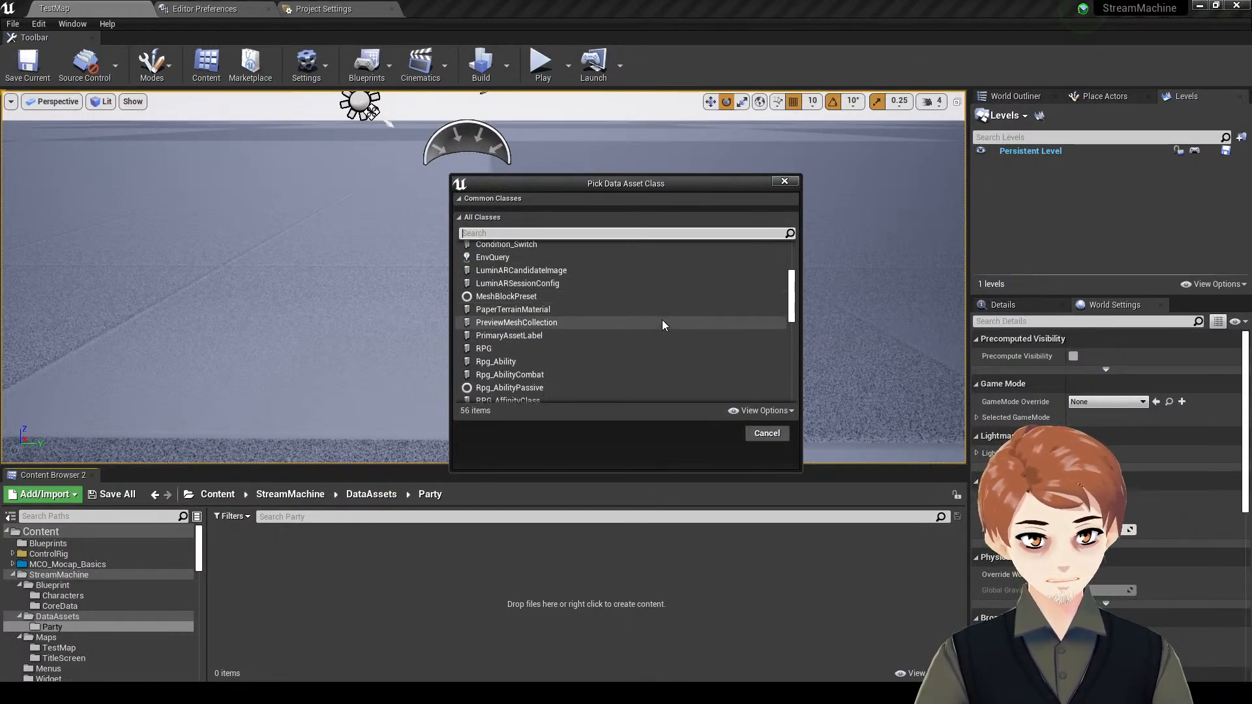
{"action": "scroll", "coordinate": [656, 324], "scroll_direction": "down", "scroll_amount": 8}
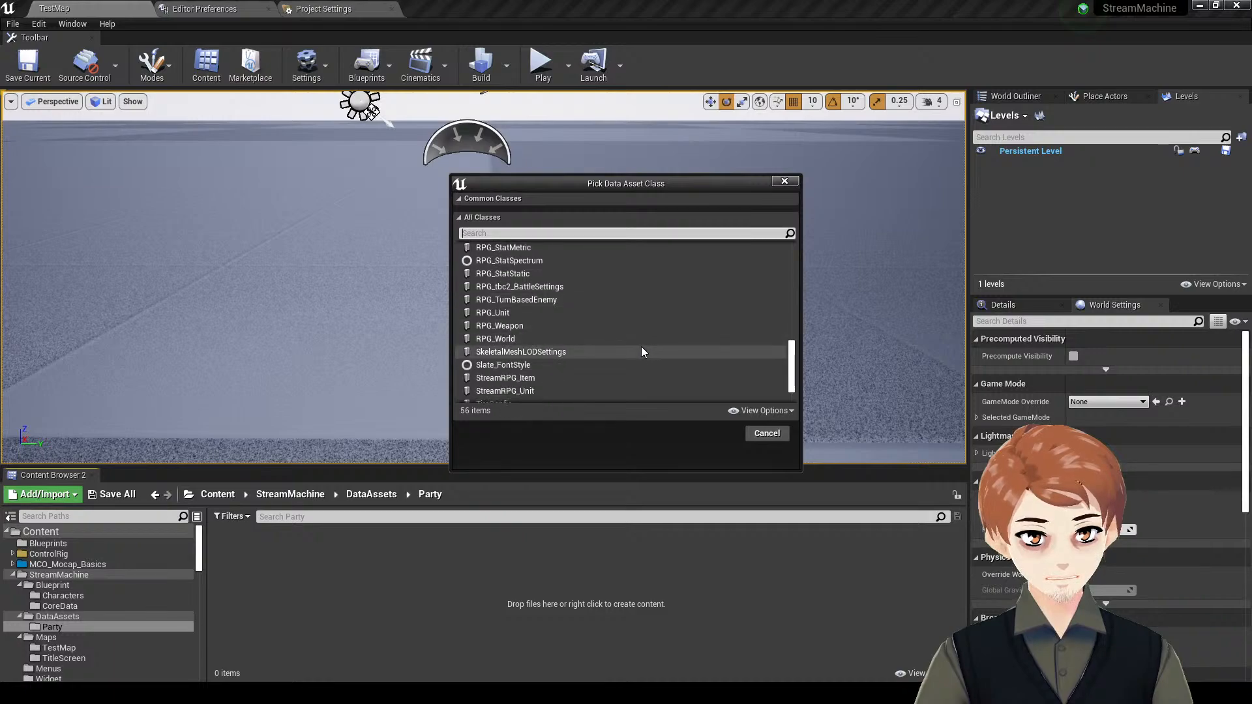
{"action": "left_click", "coordinate": [638, 313]}
{"action": "left_click", "coordinate": [714, 434]}
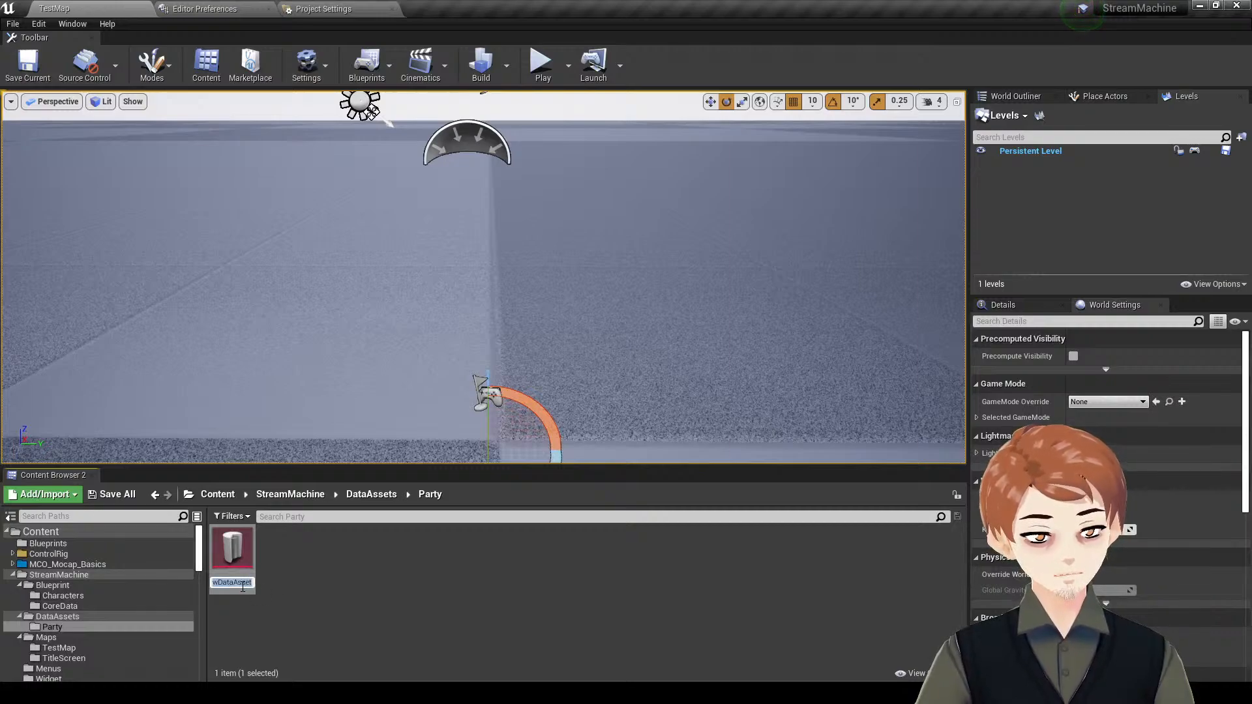
{"action": "type", "text": "pm_"}
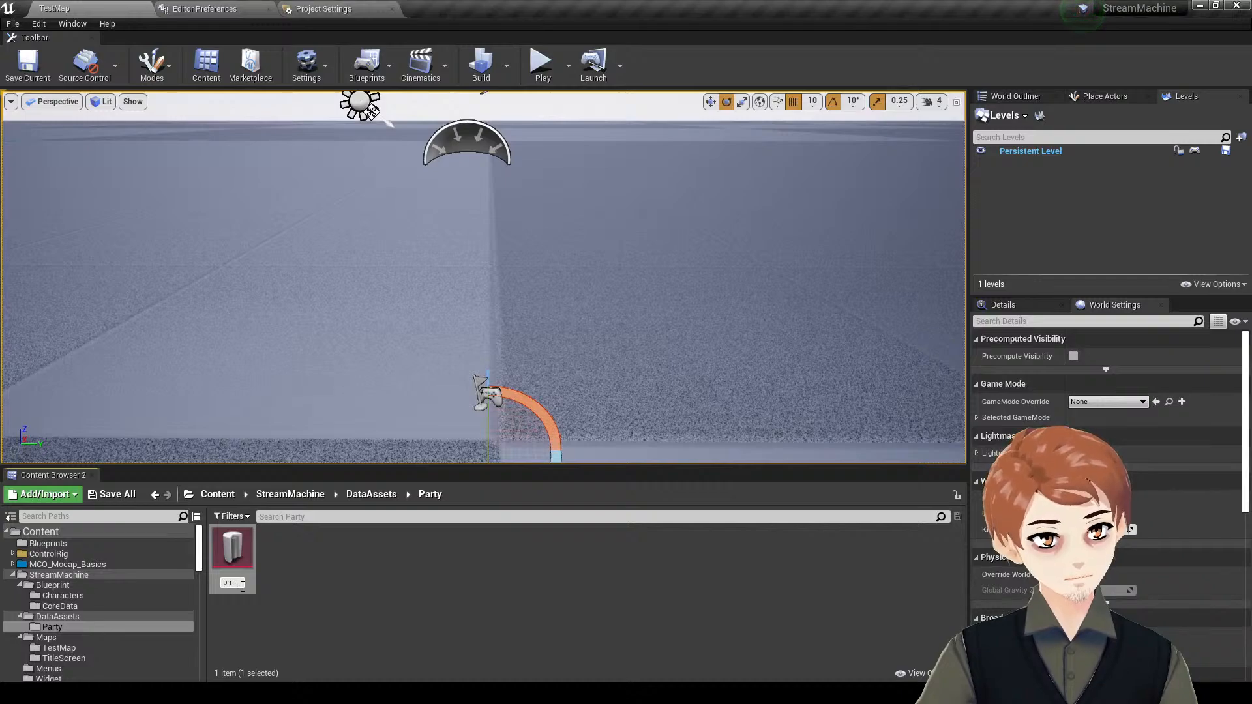
{"action": "type", "text": "bob"}
{"action": "key", "text": "Return"}
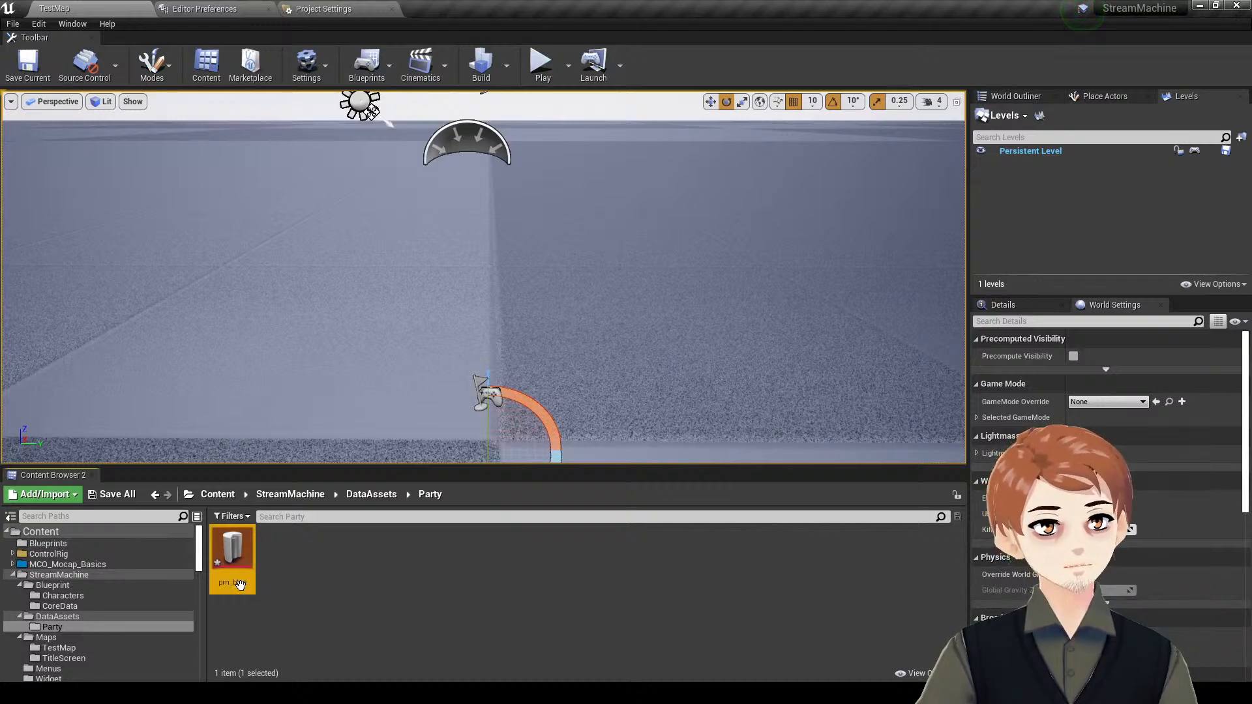
- Open the pm_blue asset, set its Name to "Harlod", save it and close the asset editor
{"action": "double_click", "coordinate": [235, 560]}
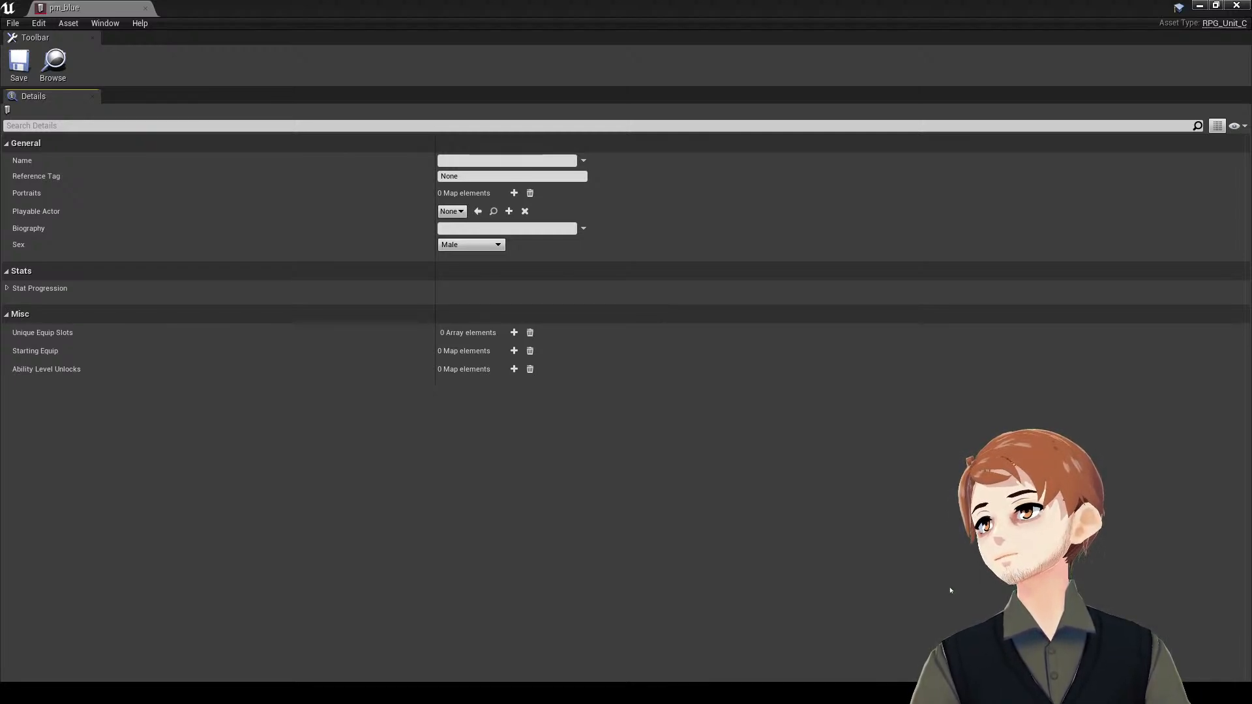
{"action": "left_click", "coordinate": [458, 161]}
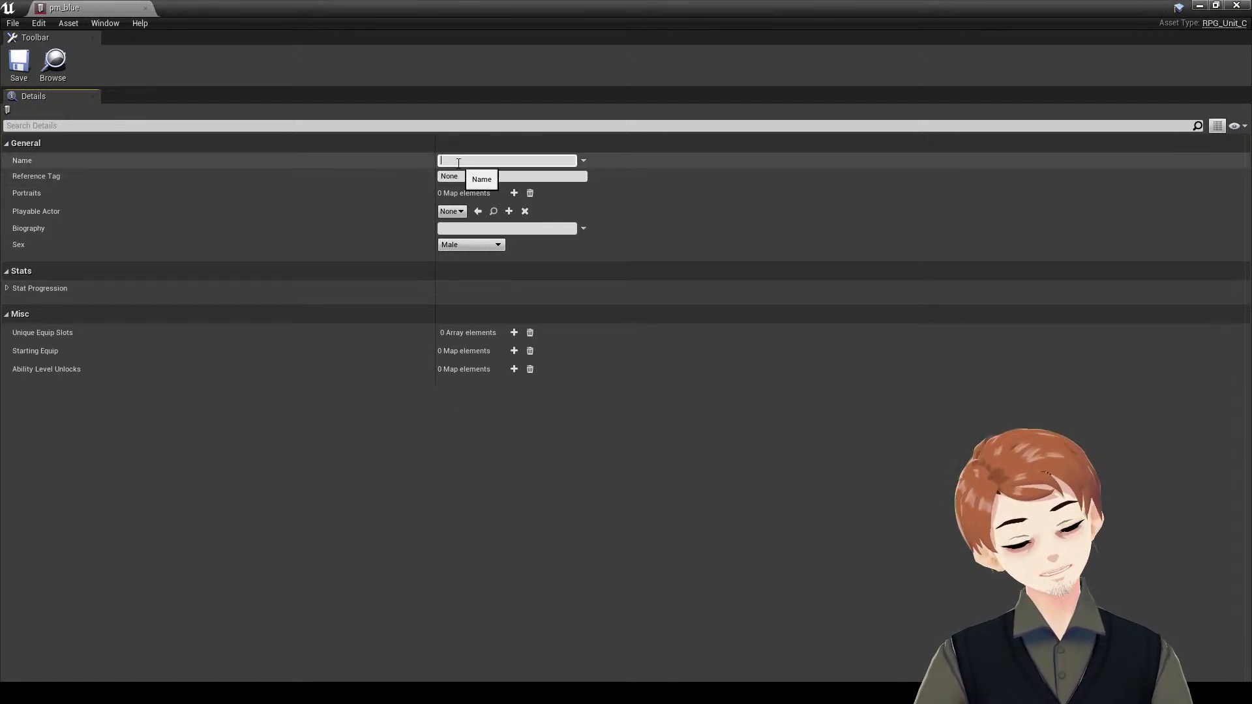
{"action": "key", "text": "Return"}
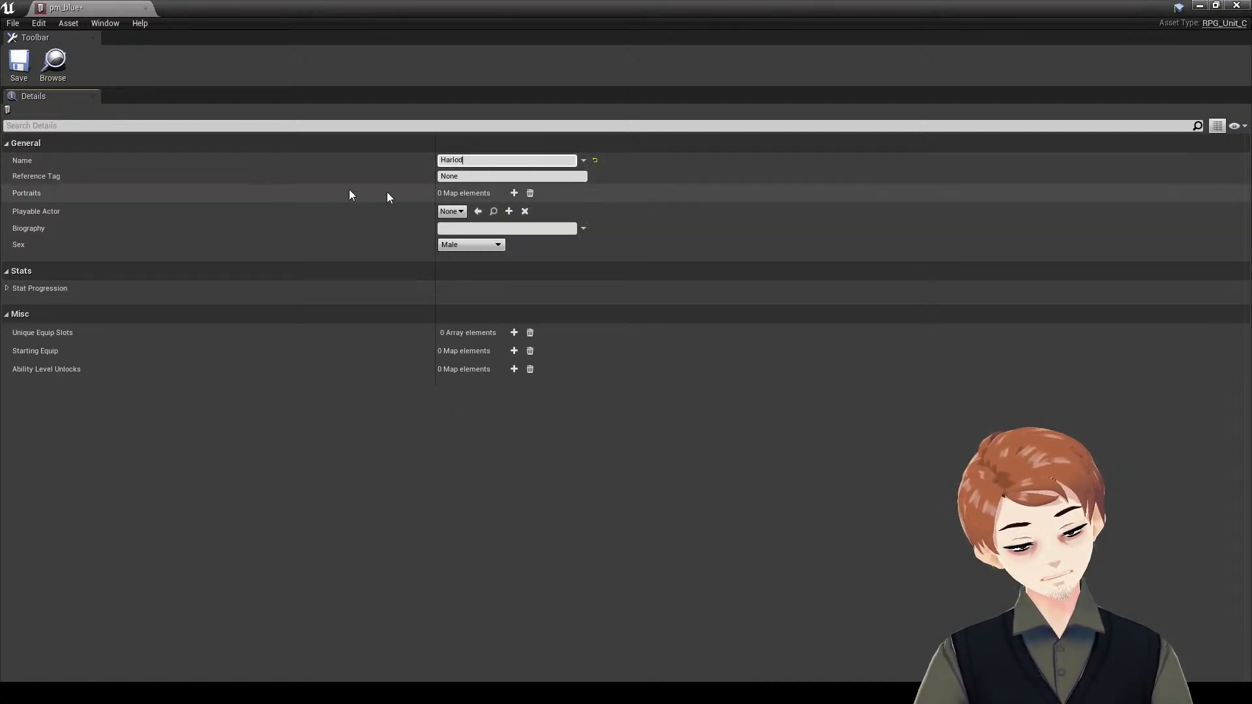
{"action": "left_click", "coordinate": [17, 70]}
{"action": "left_click", "coordinate": [1236, 6]}
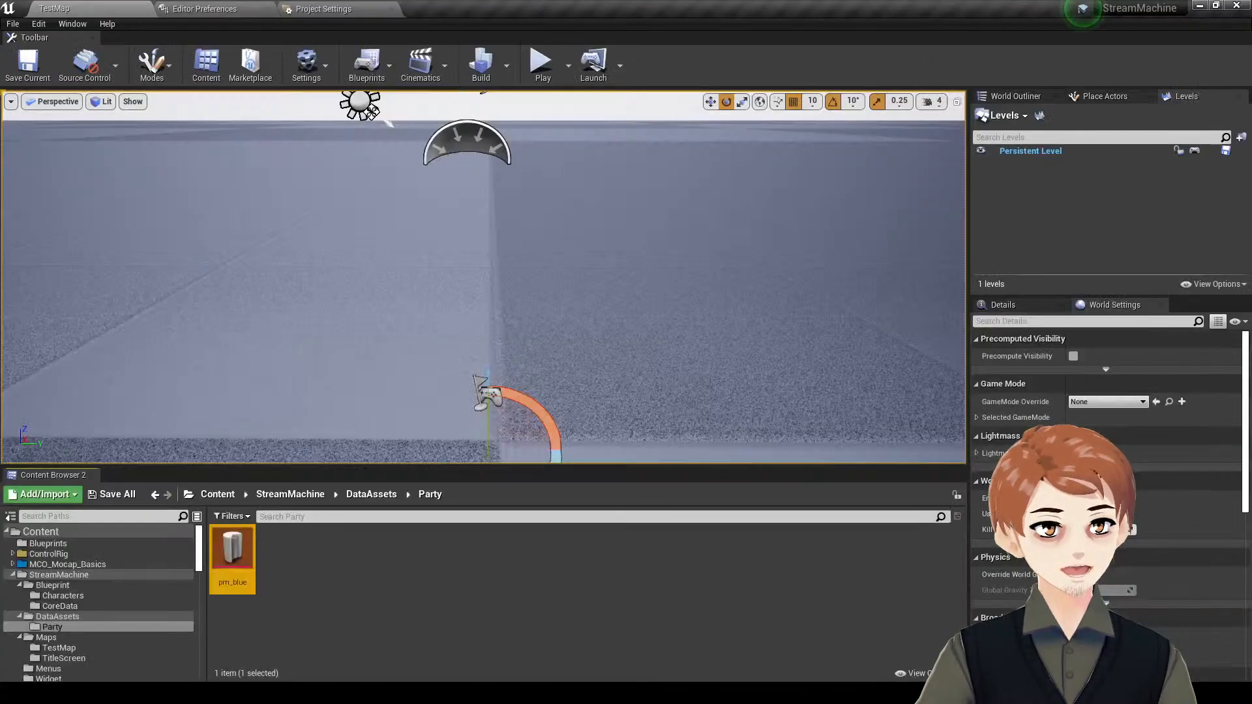
- Rename the pm_blue data asset as pm_harold
{"action": "right_click", "coordinate": [228, 563]}
{"action": "left_click", "coordinate": [295, 320]}
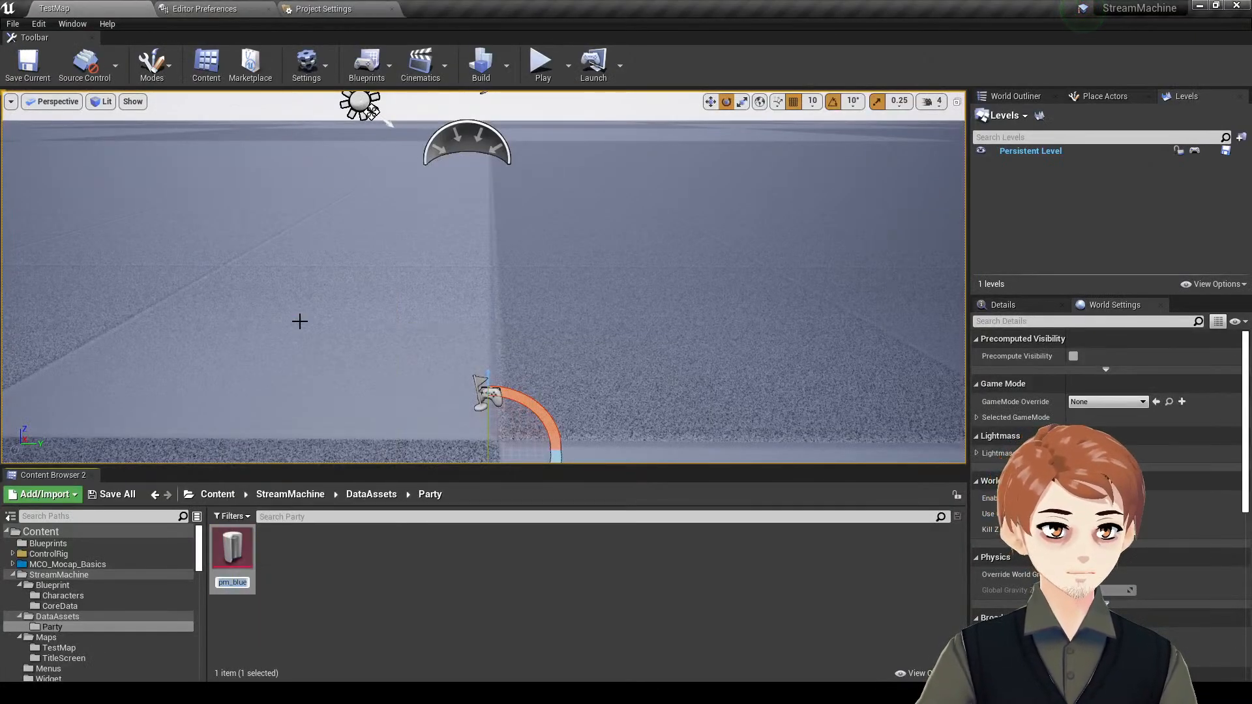
{"action": "type", "text": "pm_harlo"}
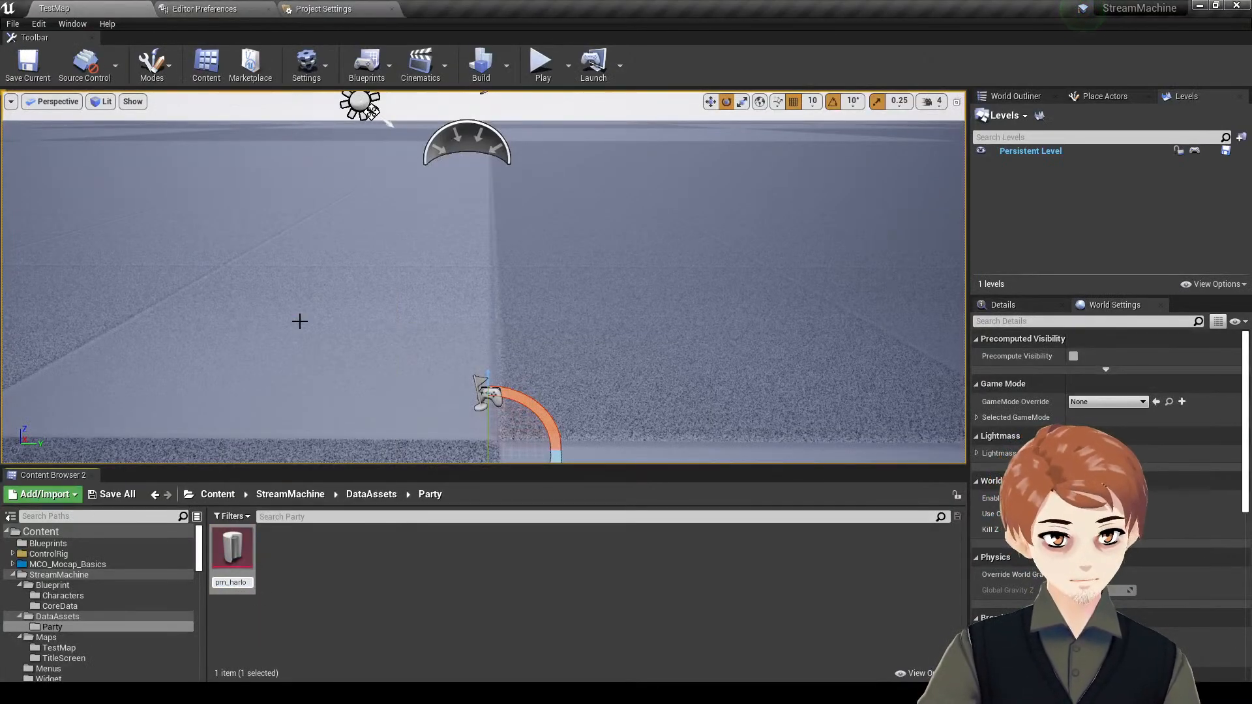
{"action": "key", "text": "BackSpace"}
{"action": "key", "text": "BackSpace"}
{"action": "type", "text": "old"}
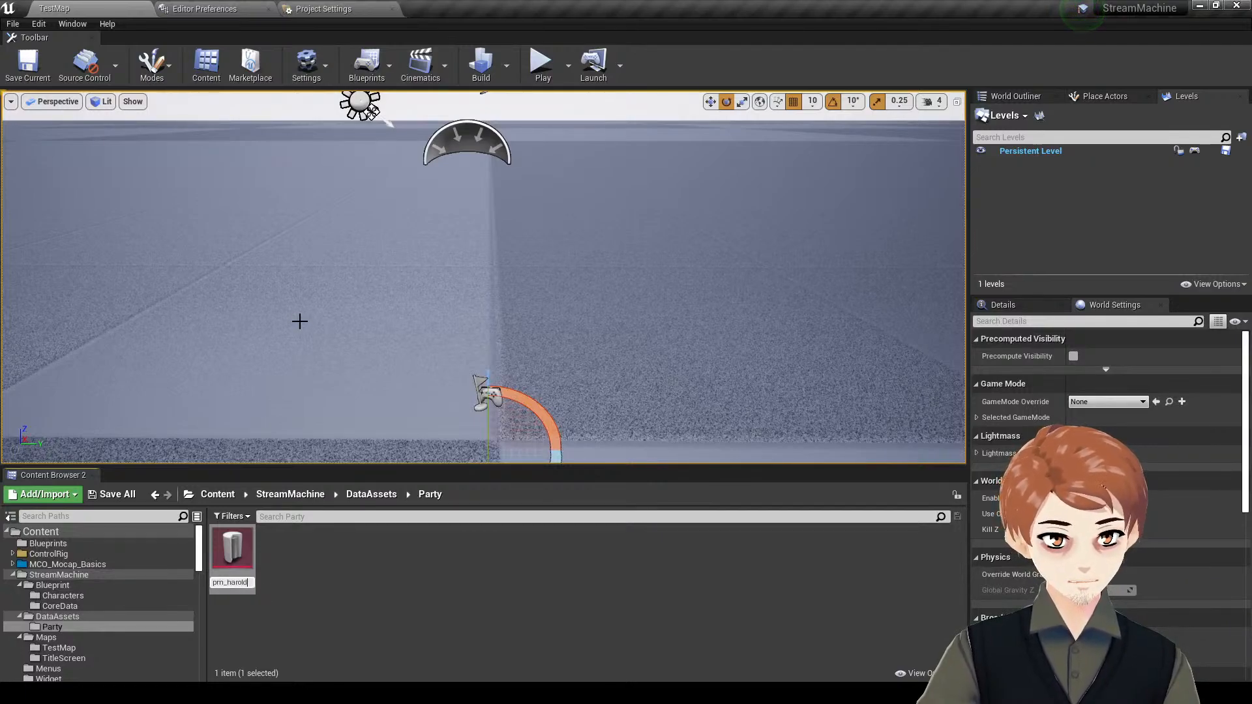
{"action": "key", "text": "Return"}
- Create a folder named Equipment inside the DataAssets folder
{"action": "right_click", "coordinate": [388, 620]}
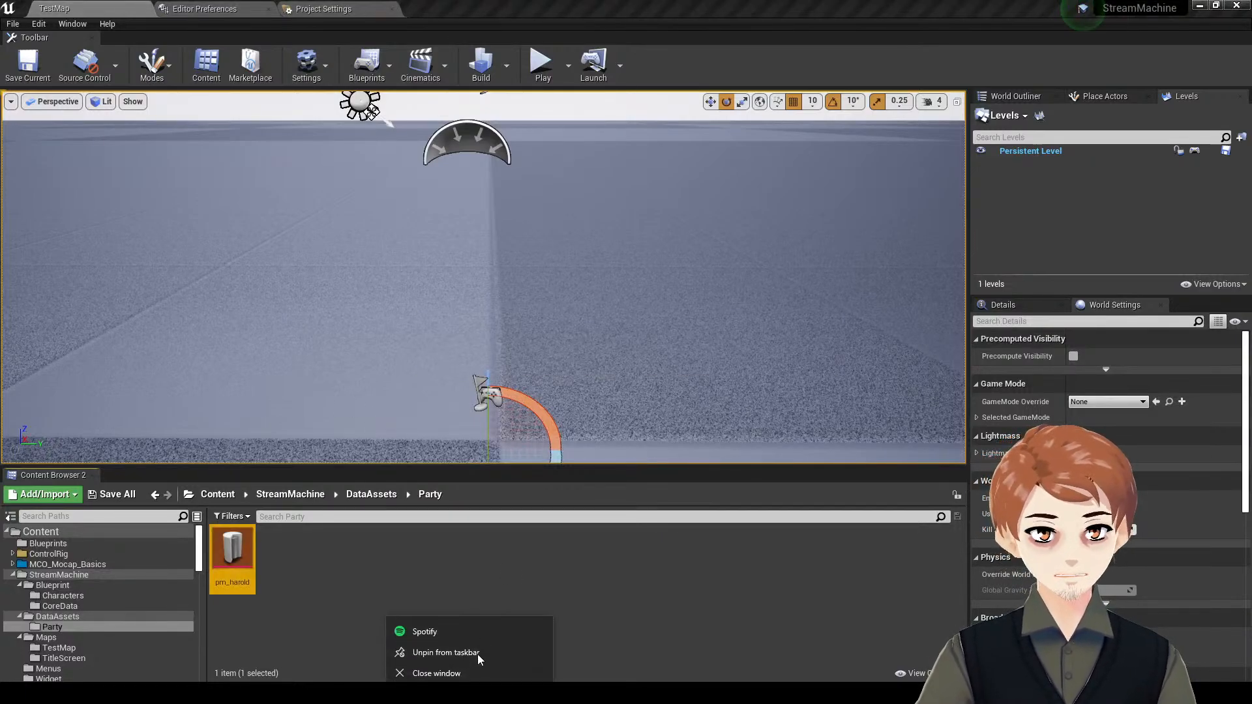
{"action": "left_click", "coordinate": [331, 563]}
{"action": "left_click", "coordinate": [124, 615]}
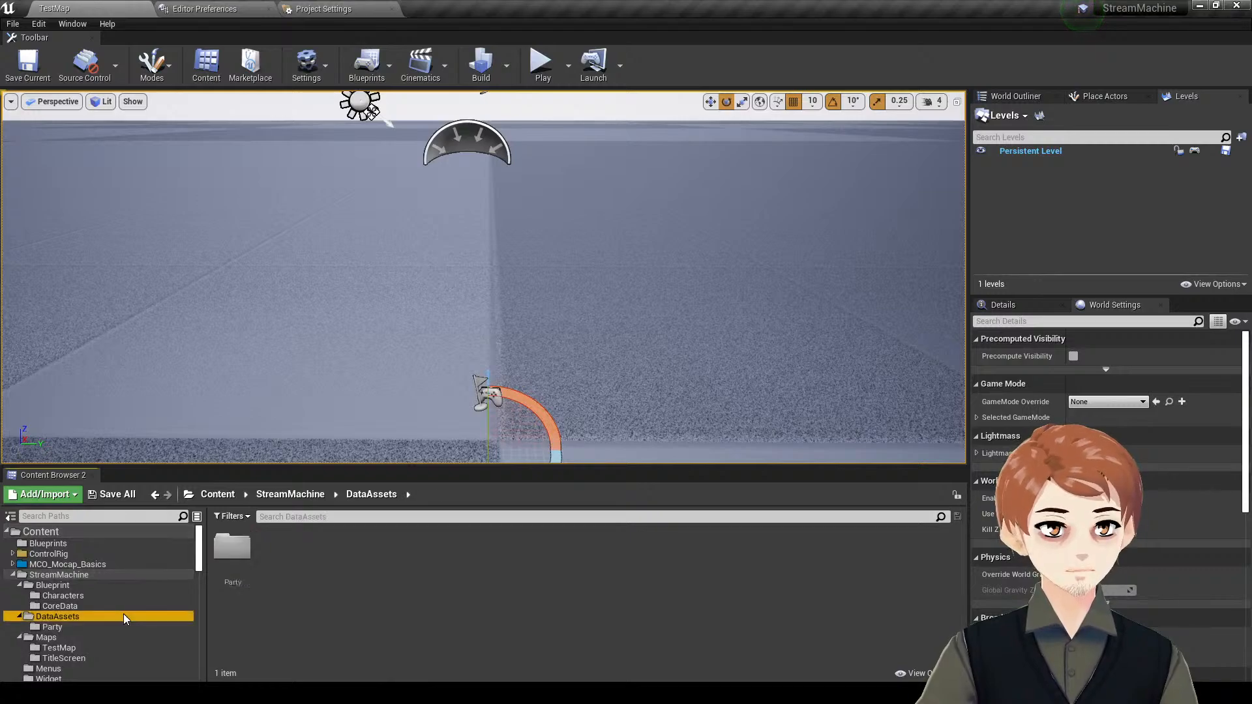
{"action": "right_click", "coordinate": [318, 565]}
{"action": "left_click", "coordinate": [405, 184]}
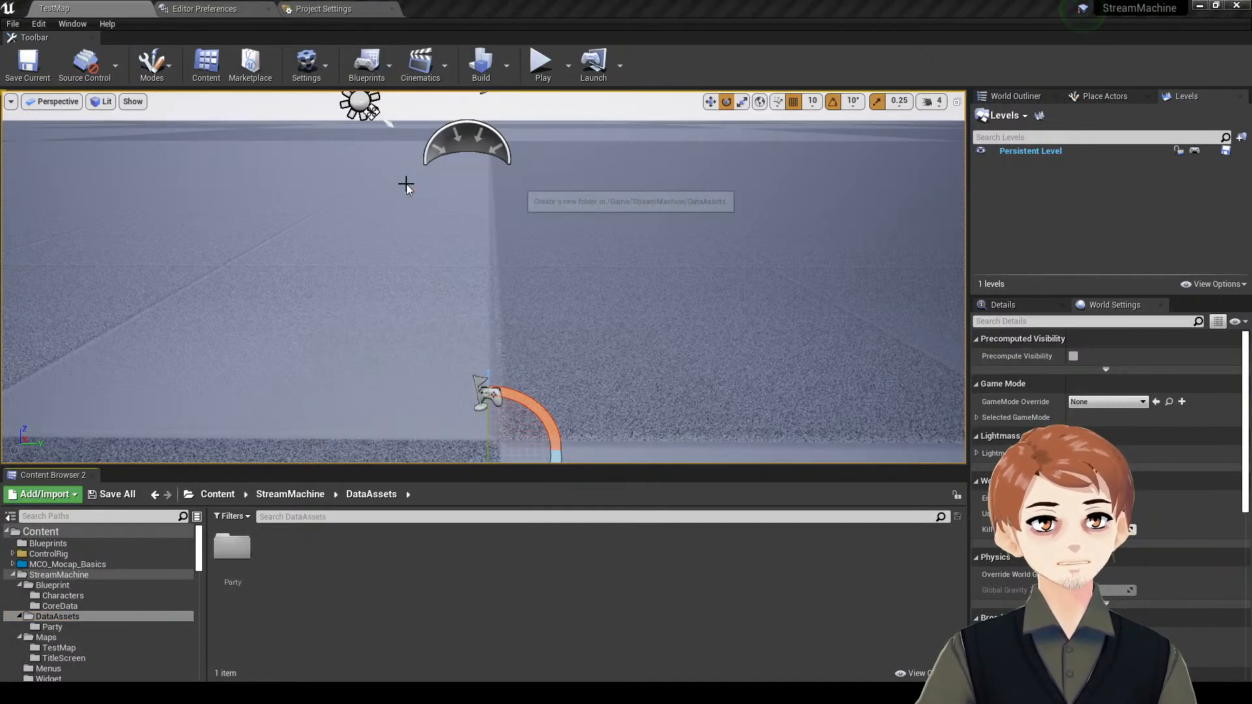
{"action": "type", "text": "Uni"}
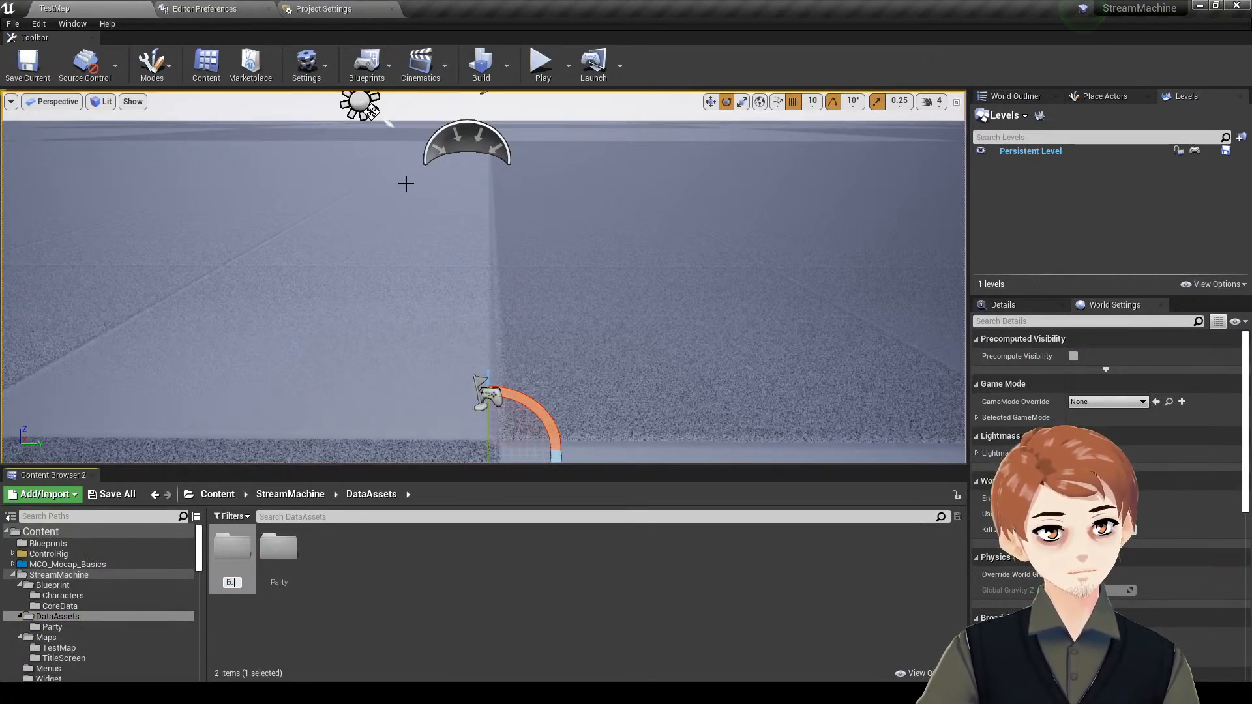
{"action": "type", "text": "uipment"}
{"action": "key", "text": "Return"}
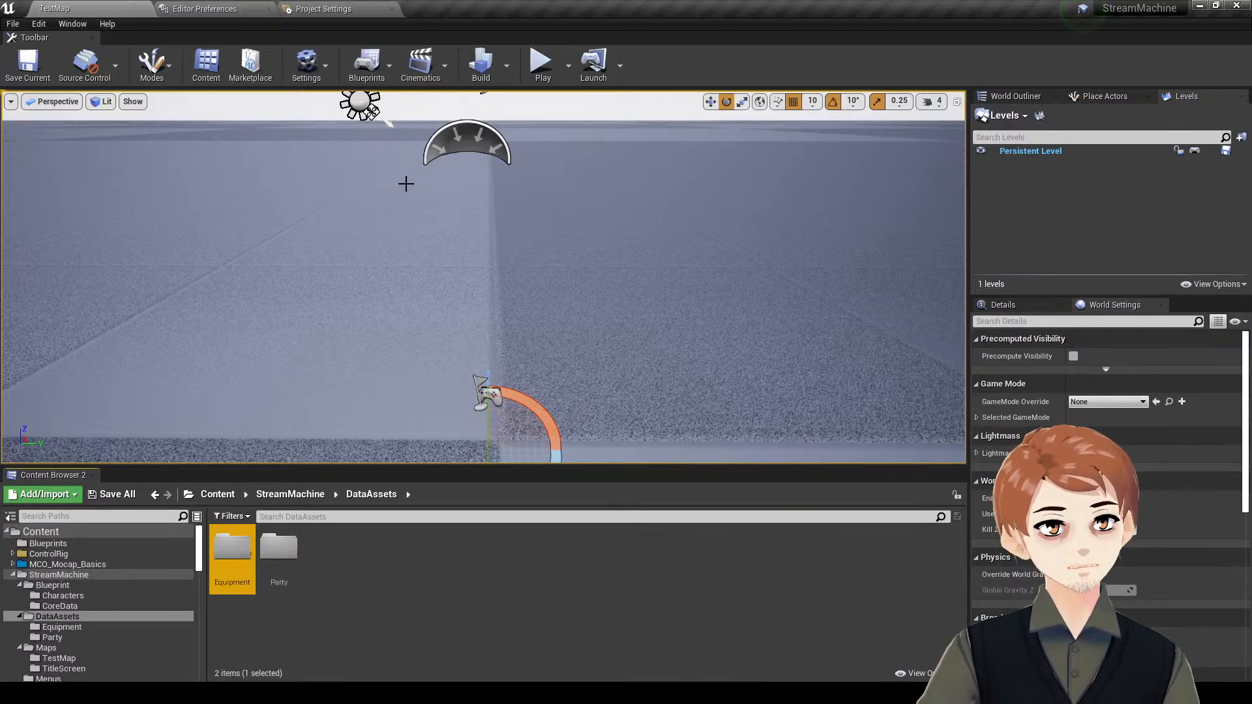
- Create a folder named Item inside the DataAssets folder
{"action": "right_click", "coordinate": [405, 593]}
{"action": "left_click", "coordinate": [471, 214]}
{"action": "type", "text": "Item"}
{"action": "key", "text": "Return"}
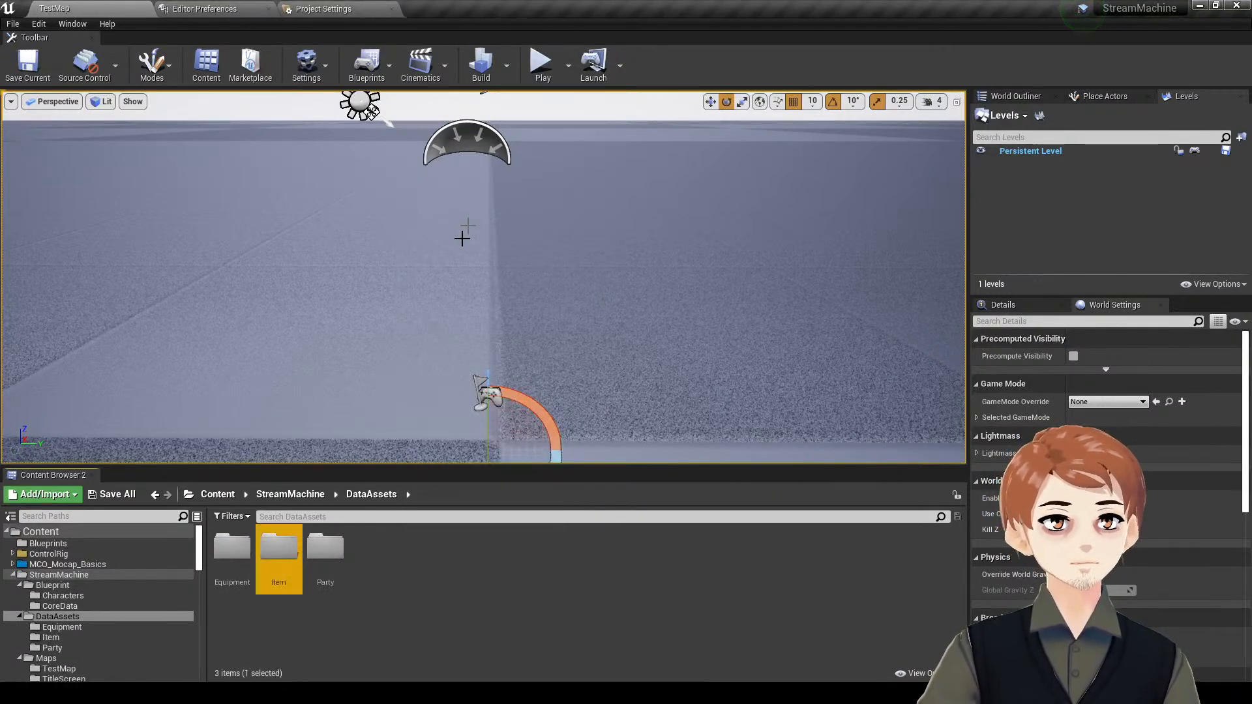
- Move the Equipment folder into the Item folder and open the moved folder
{"action": "left_click_drag", "start_coordinate": [229, 548], "coordinate": [288, 557]}
{"action": "left_click", "coordinate": [294, 567]}
{"action": "double_click", "coordinate": [274, 547]}
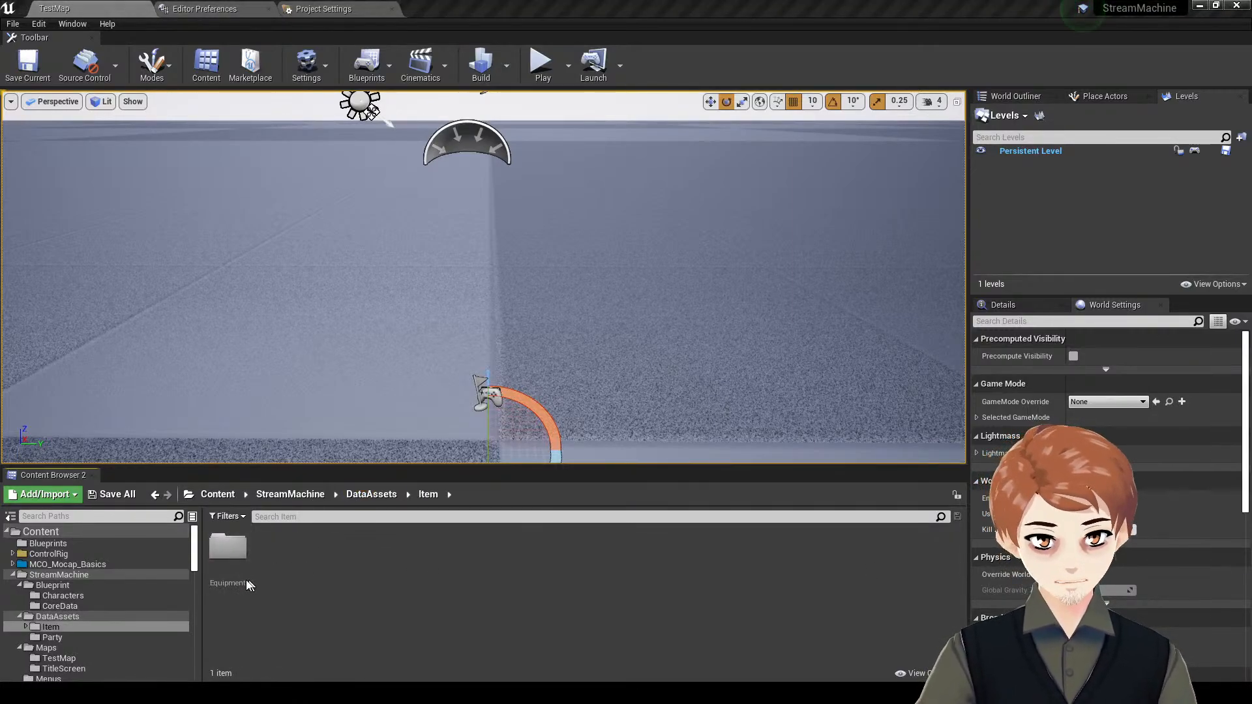
{"action": "double_click", "coordinate": [228, 549]}
- Create a data asset of class RPG_Equipment in the Equipment folder and name it eq_sword
{"action": "right_click", "coordinate": [268, 569]}
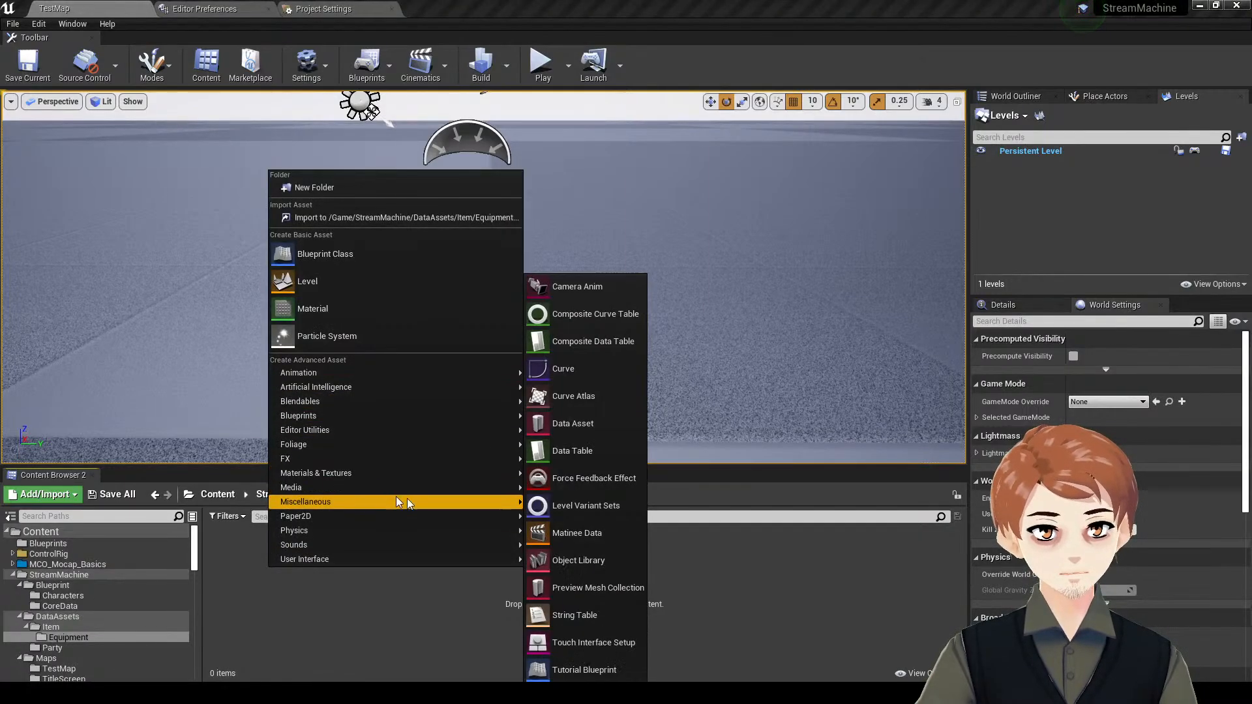
{"action": "left_click", "coordinate": [571, 422]}
{"action": "type", "text": "equip"}
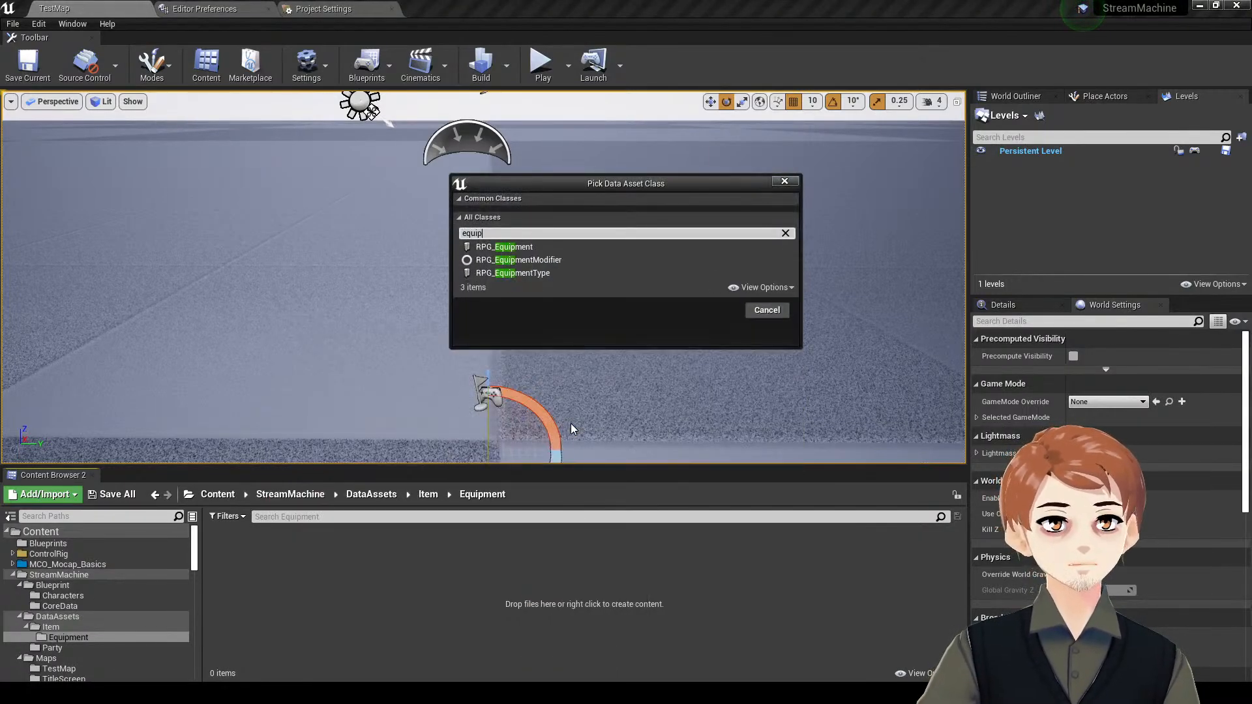
{"action": "key", "text": "Down"}
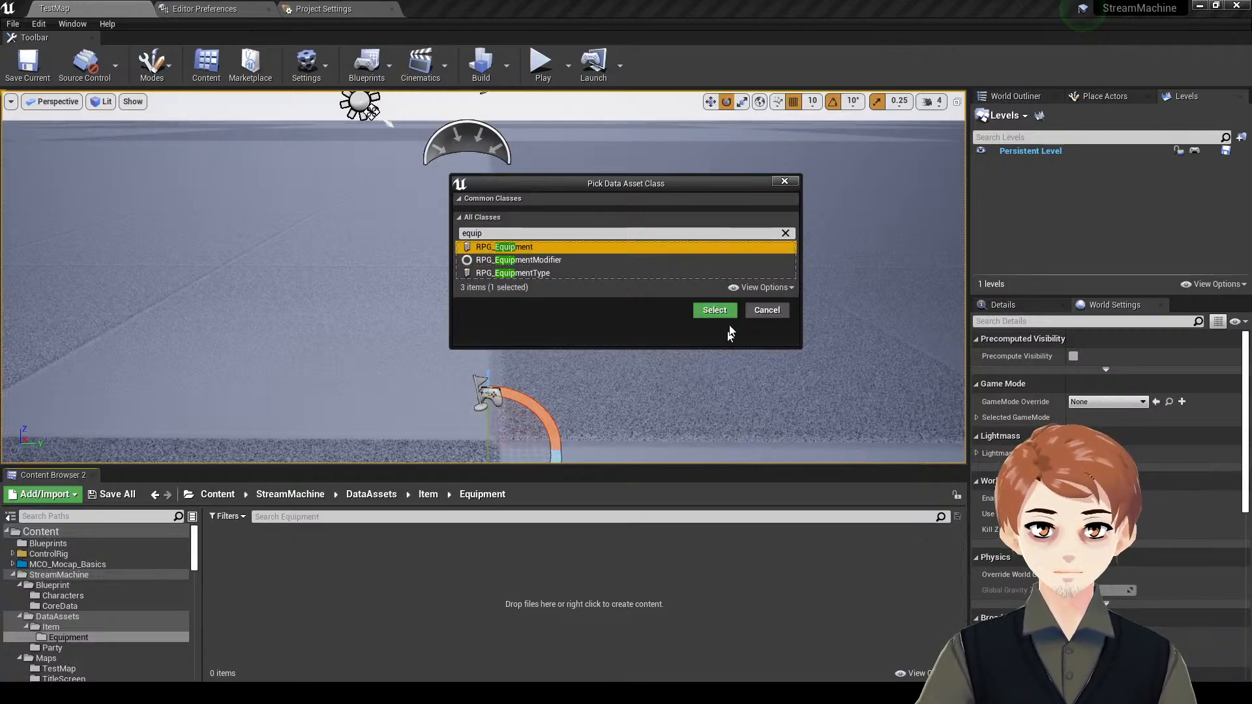
{"action": "left_click", "coordinate": [716, 311]}
{"action": "type", "text": "ie"}
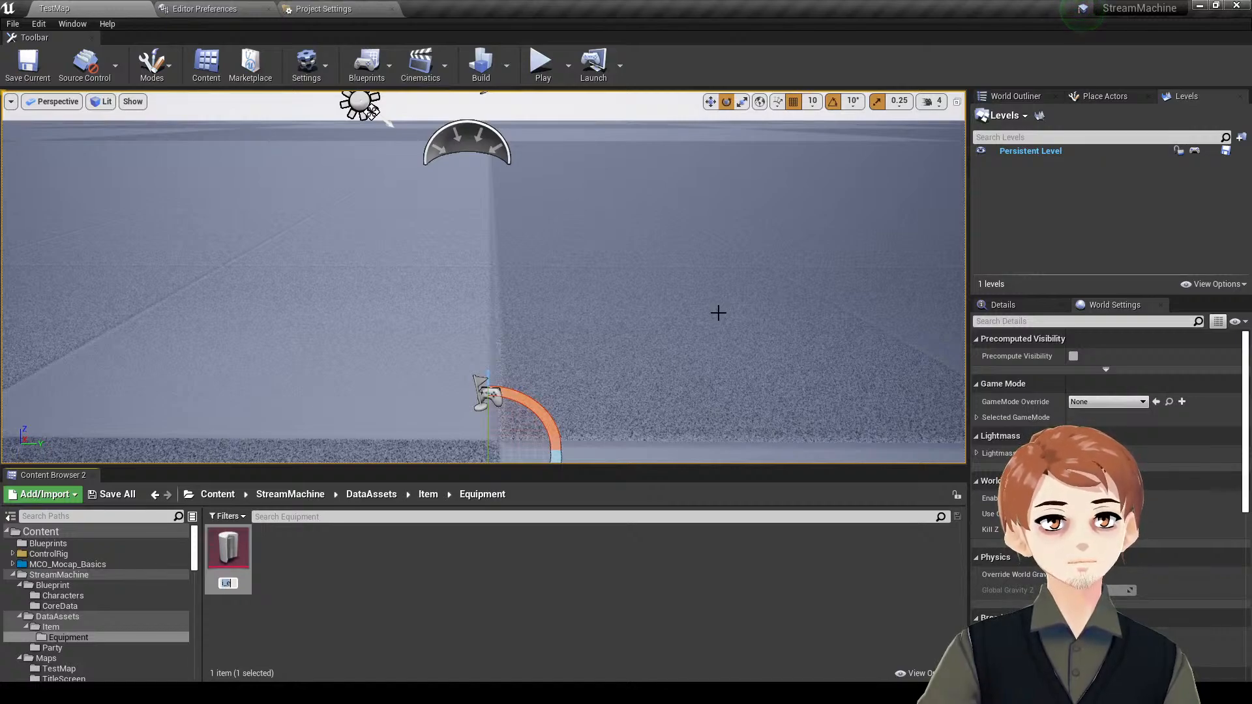
{"action": "type", "text": "_s"}
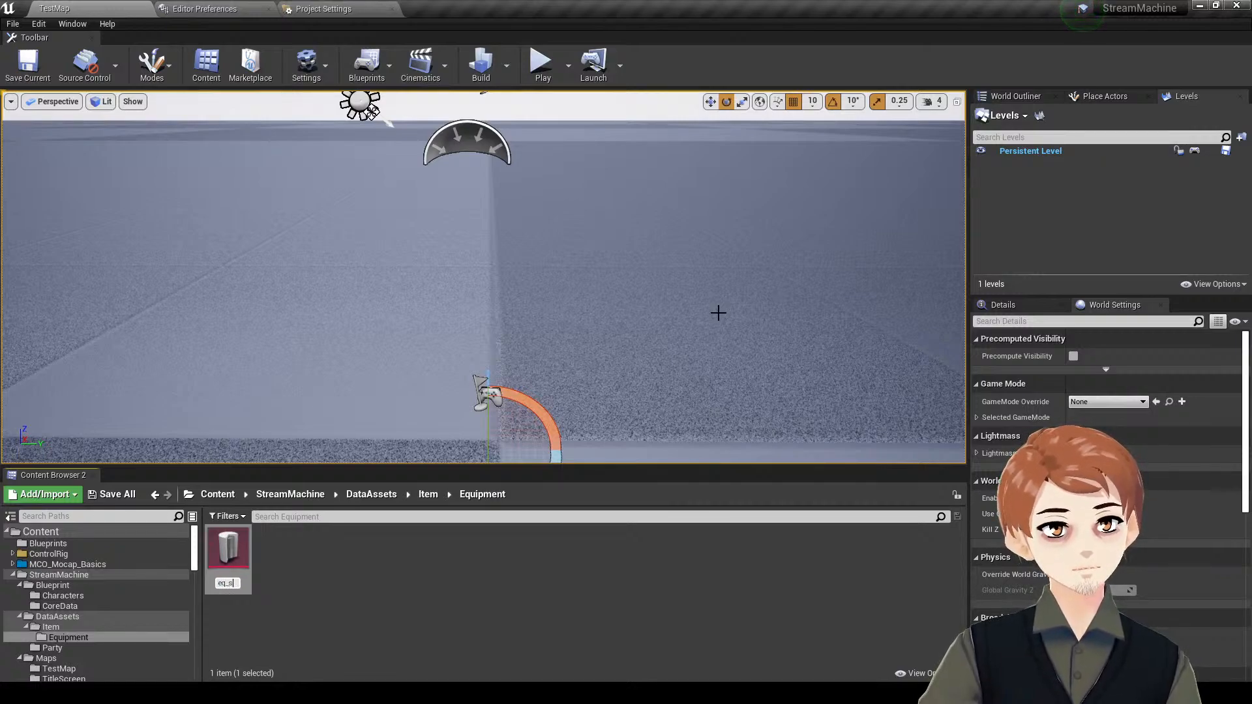
{"action": "type", "text": "word"}
{"action": "key", "text": "Return"}
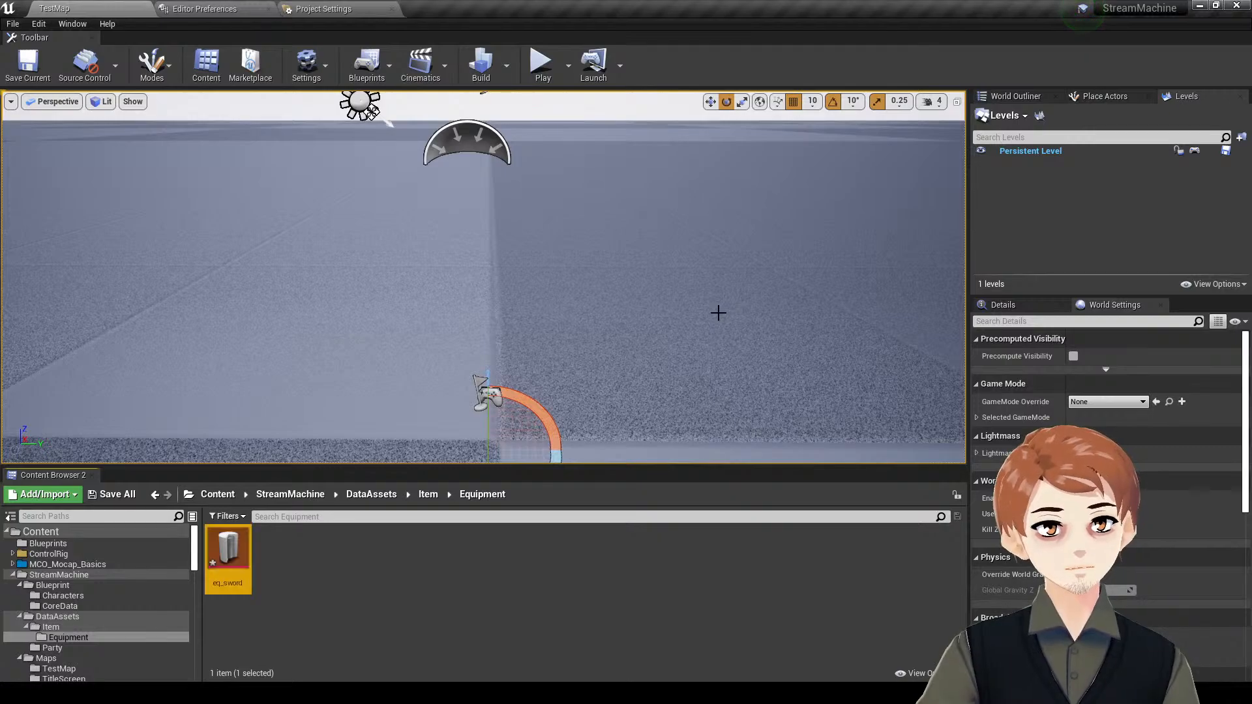
- Open the eq_sword asset, set its Name to "Harold's Trusty Sword" and save it
{"action": "double_click", "coordinate": [233, 569]}
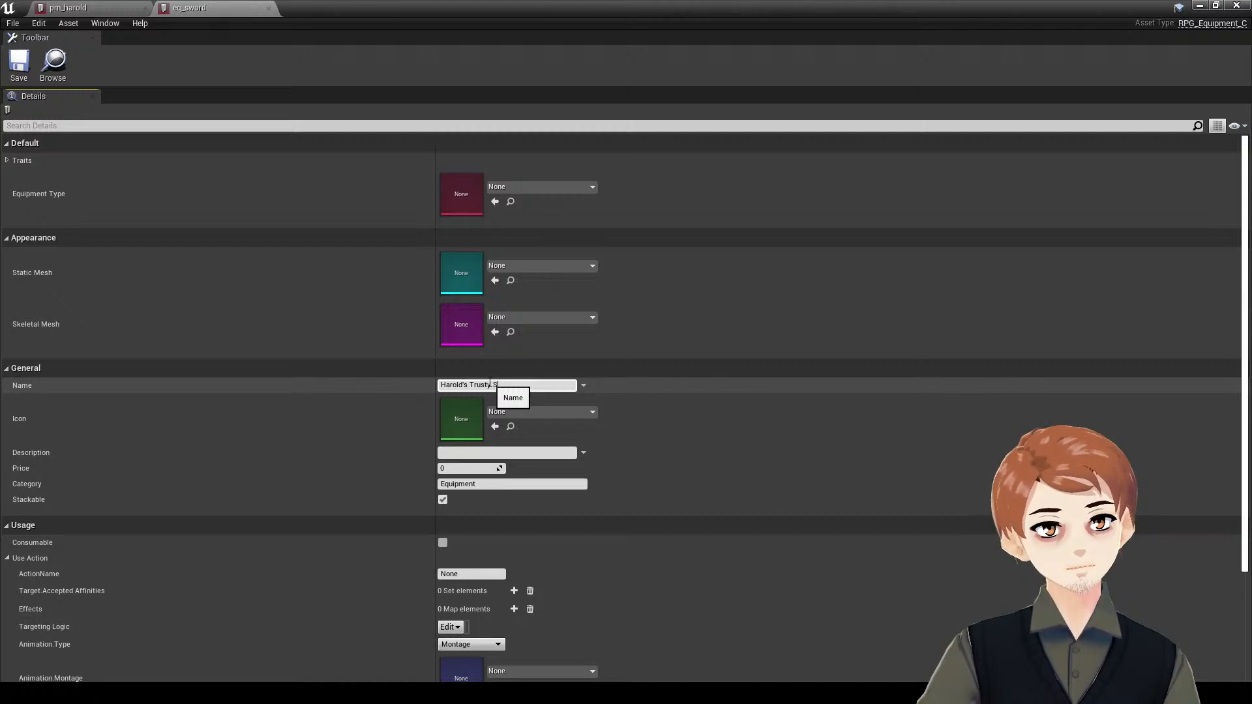
{"action": "key", "text": "Return"}
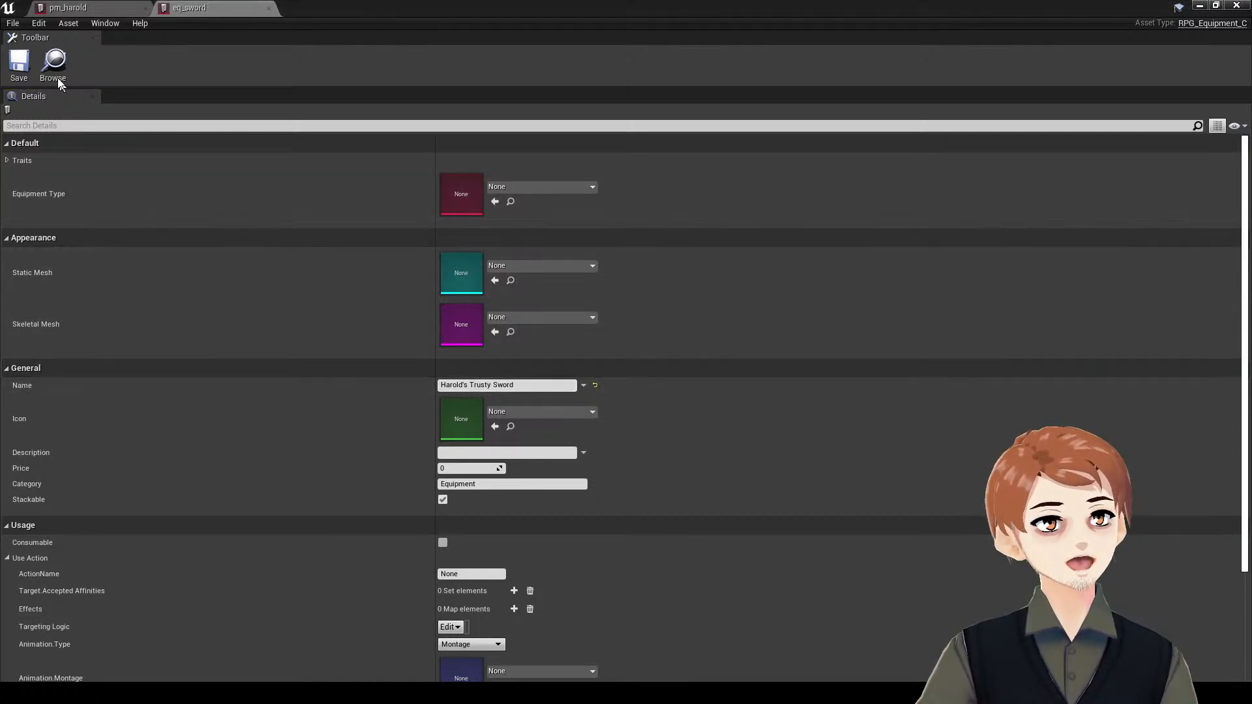
{"action": "left_click", "coordinate": [19, 64]}
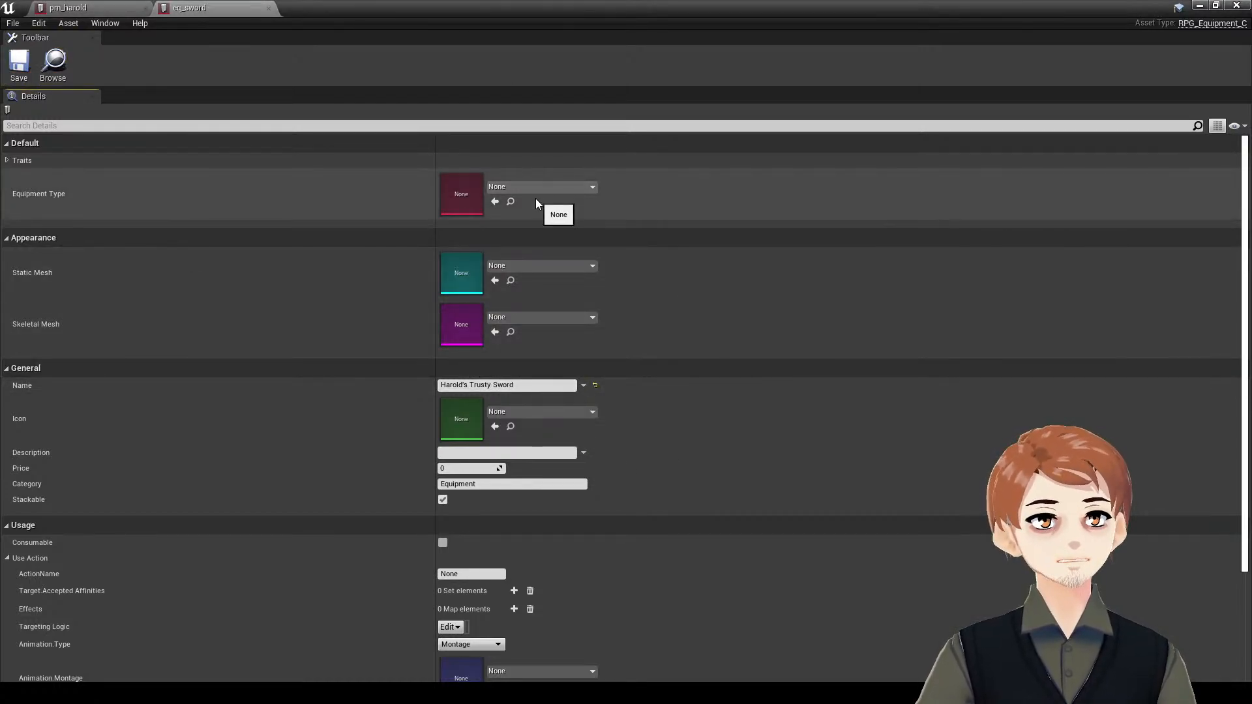
- Examine the sword's Equipment Type choices, expand its Traits and review the remaining general and usage properties
{"action": "left_click", "coordinate": [549, 186]}
{"action": "left_click", "coordinate": [210, 151]}
{"action": "left_click", "coordinate": [214, 149]}
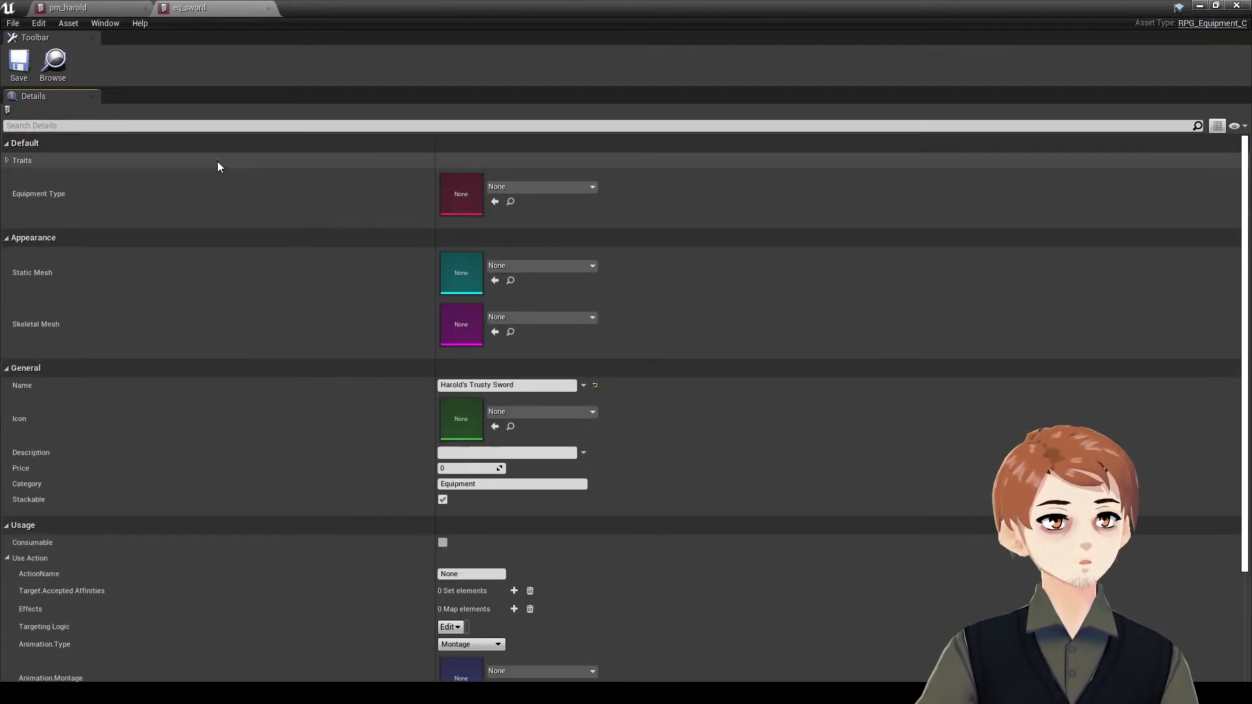
{"action": "double_click", "coordinate": [218, 161]}
{"action": "scroll", "coordinate": [280, 274], "scroll_direction": "down", "scroll_amount": 4}
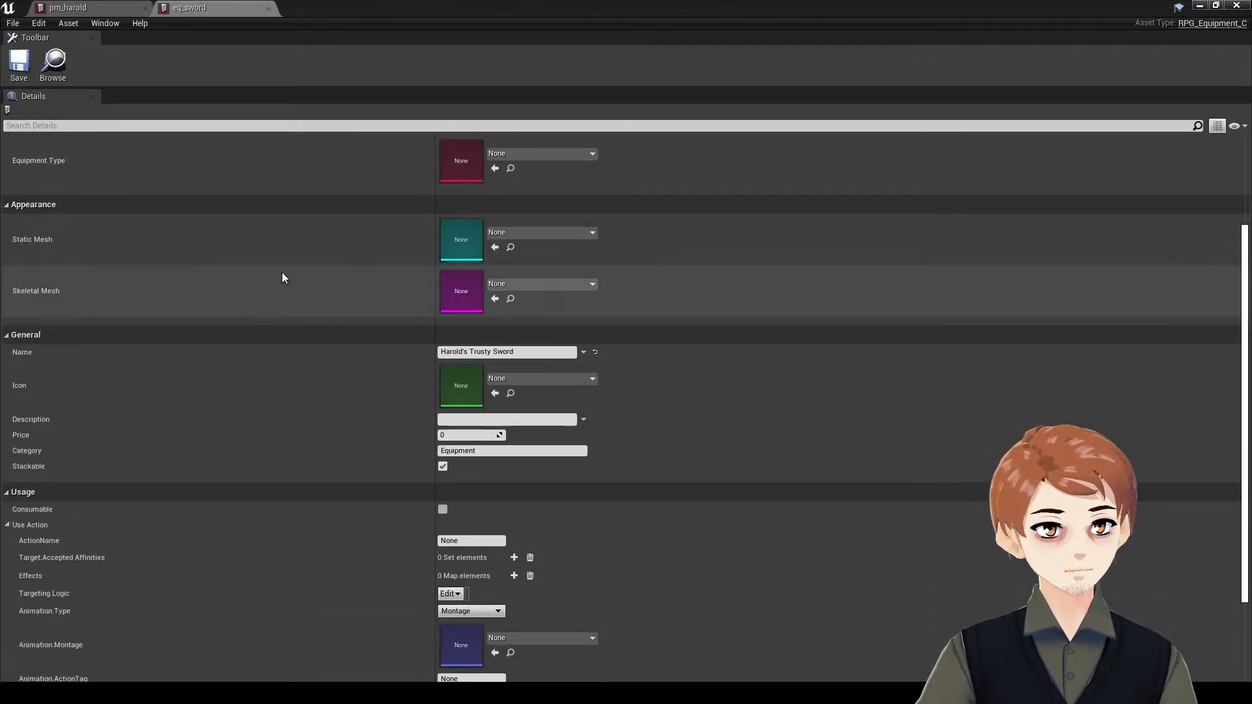
{"action": "scroll", "coordinate": [282, 273], "scroll_direction": "down", "scroll_amount": 1}
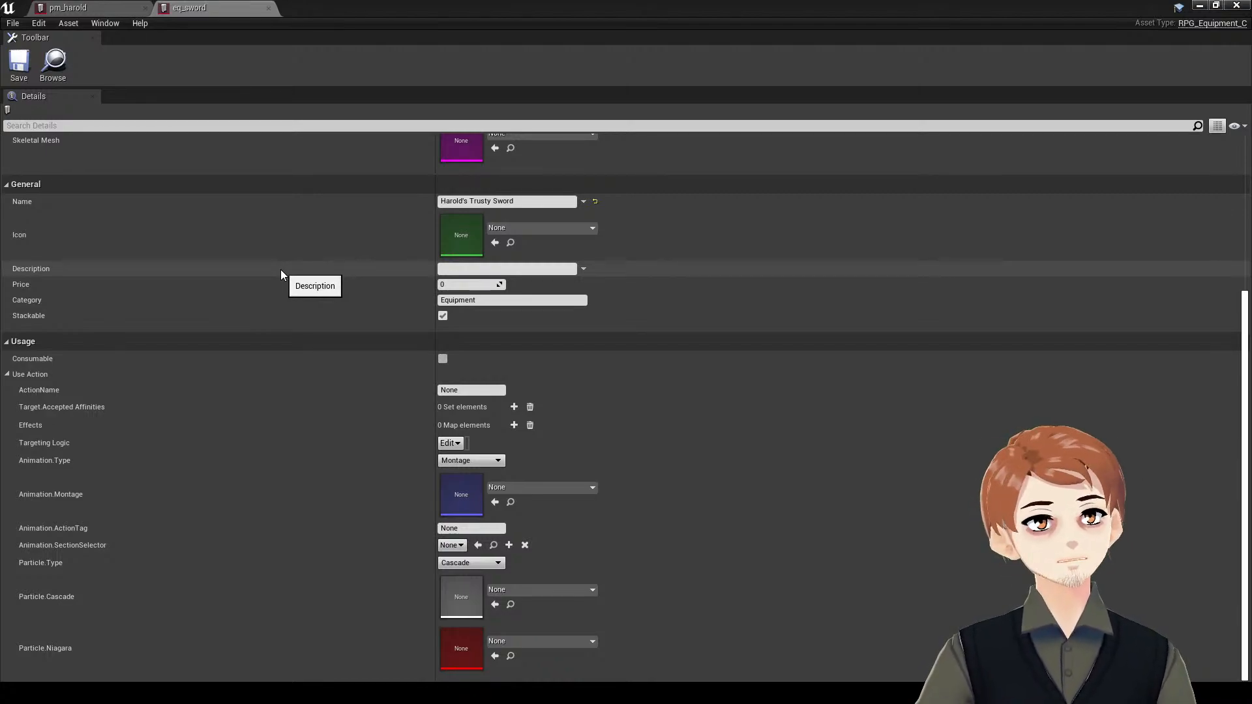
{"action": "scroll", "coordinate": [325, 261], "scroll_direction": "up", "scroll_amount": 3}
{"action": "scroll", "coordinate": [322, 259], "scroll_direction": "up", "scroll_amount": 2}
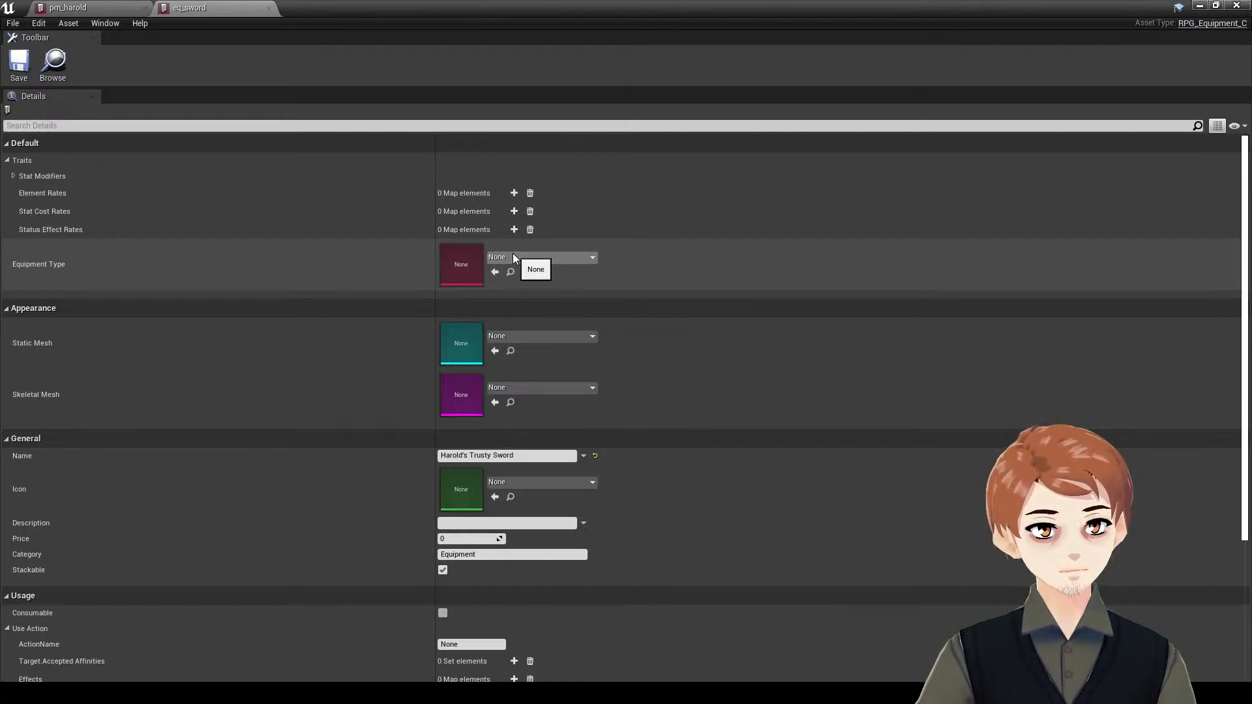
- Create a folder named Stats in the DataAssets folder and open it
{"action": "scroll", "coordinate": [456, 429], "scroll_direction": "down", "scroll_amount": 3}
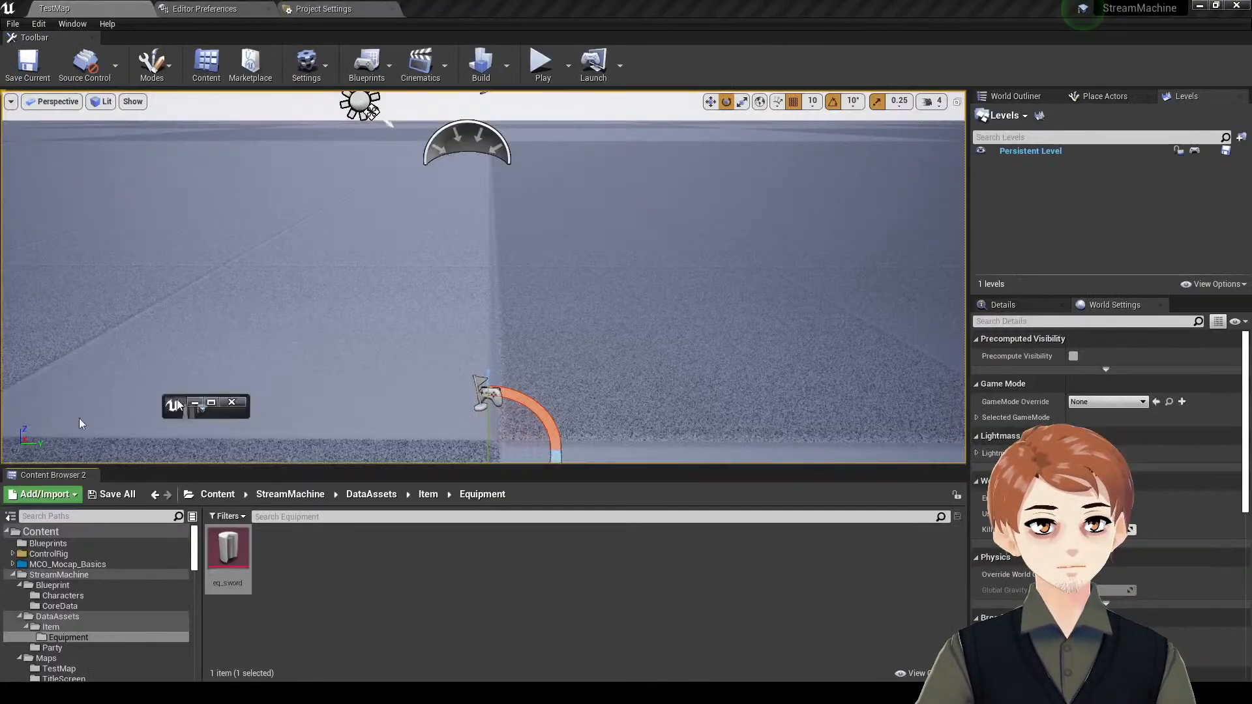
{"action": "left_click", "coordinate": [100, 618]}
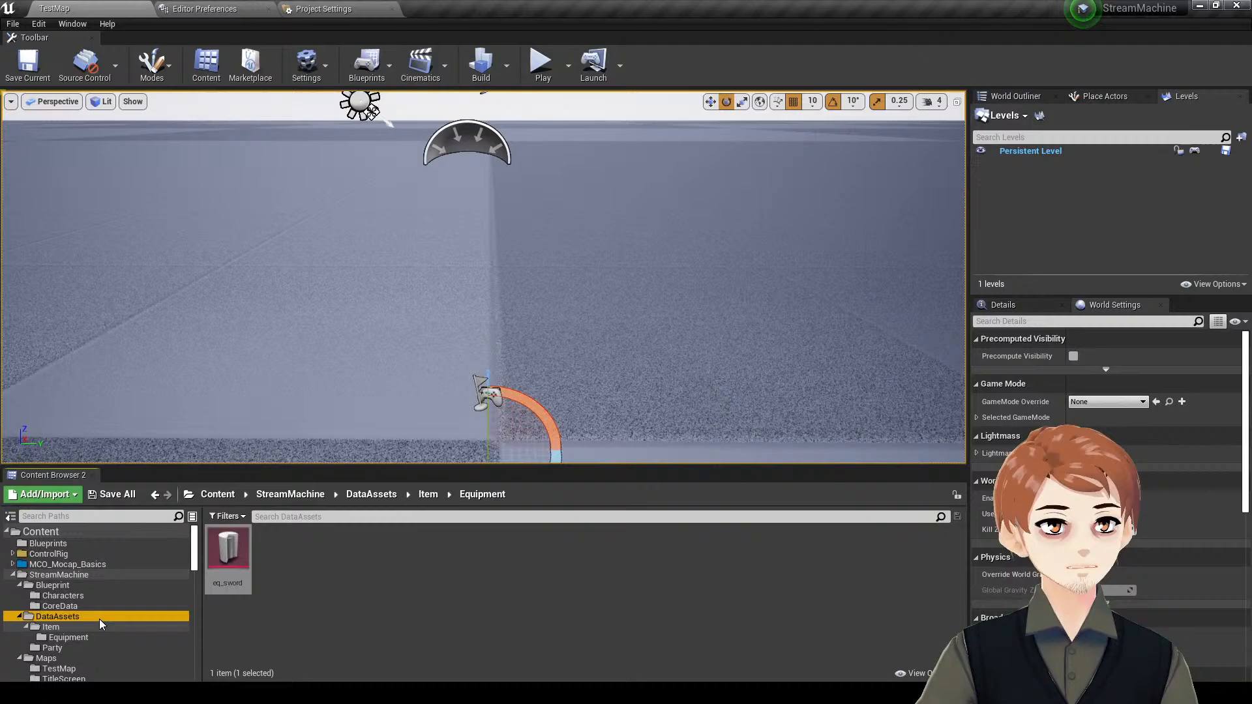
{"action": "right_click", "coordinate": [439, 595]}
{"action": "left_click", "coordinate": [501, 210]}
{"action": "type", "text": "Stats"}
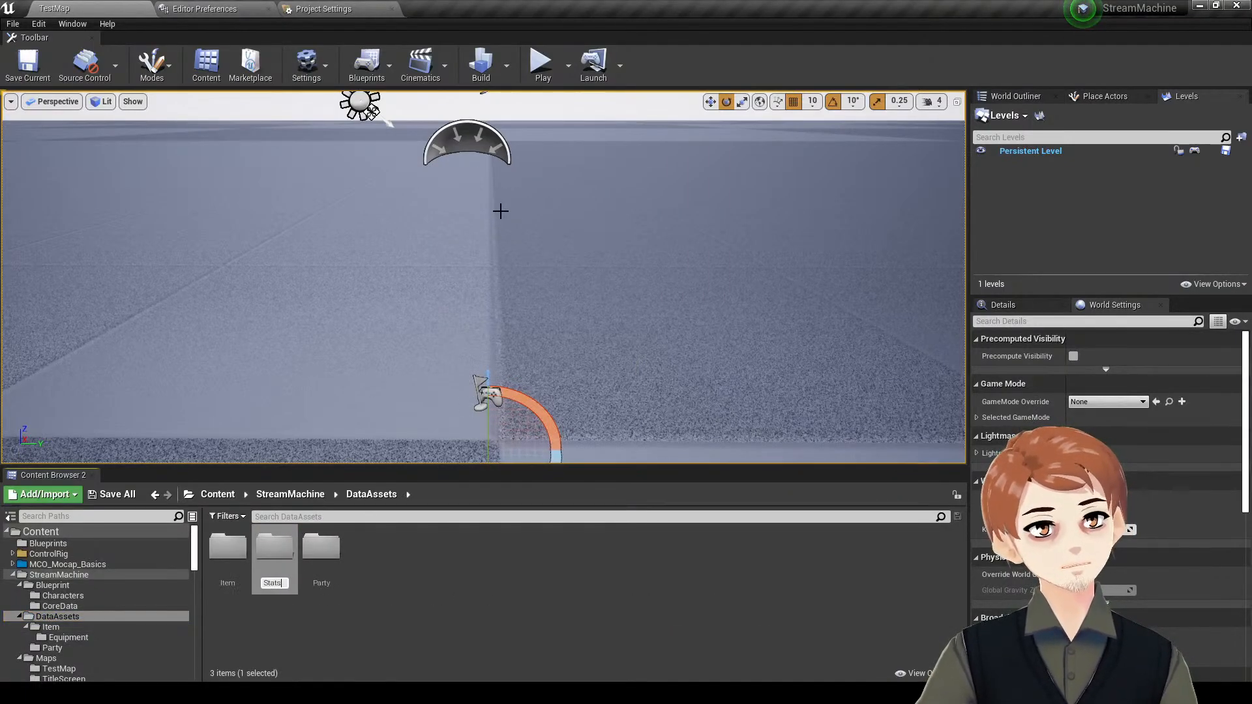
{"action": "key", "text": "Return"}
{"action": "double_click", "coordinate": [340, 574]}
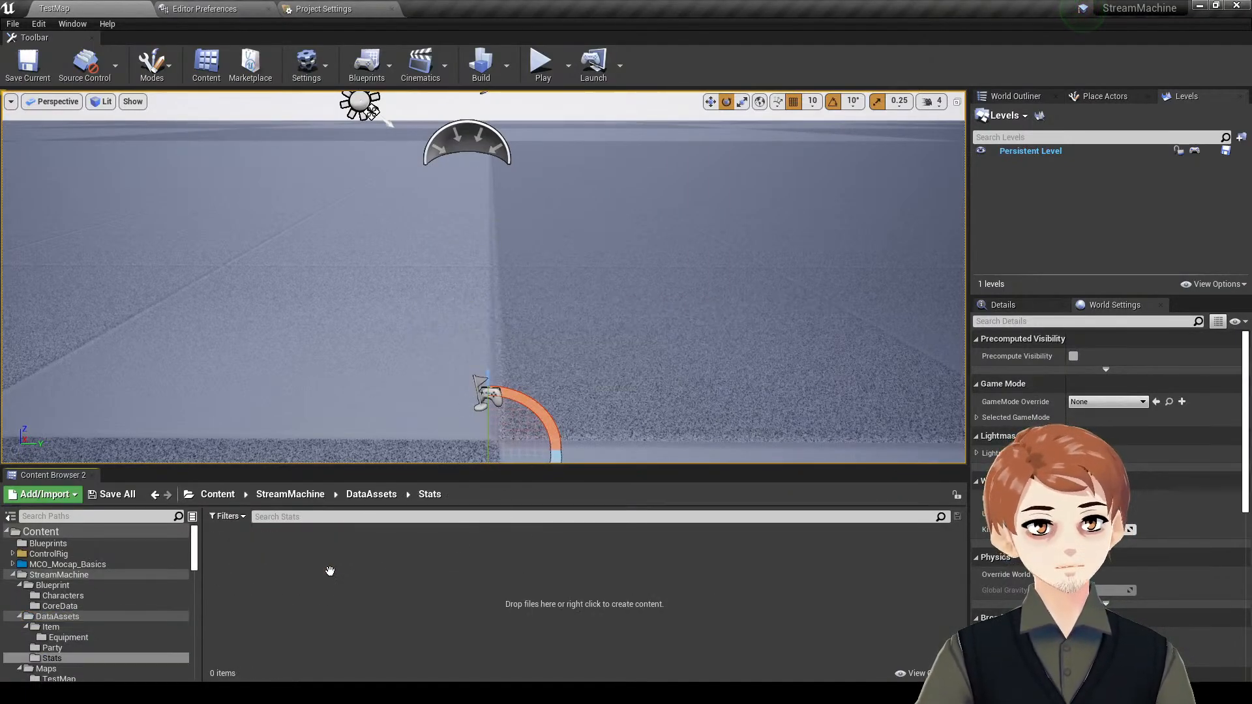
- Create a data asset of class RPG_StatMetric in the Stats folder and name it HP
{"action": "right_click", "coordinate": [331, 570]}
{"action": "mouse_move", "coordinate": [406, 508]}
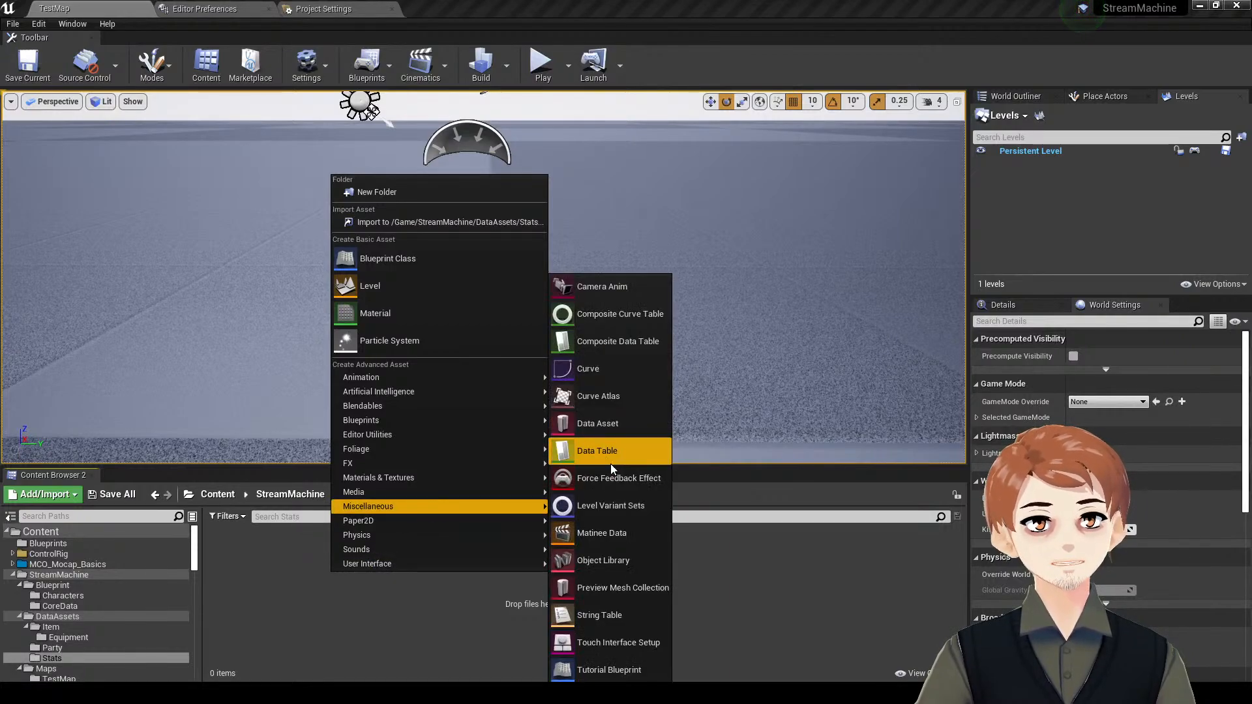
{"action": "left_click", "coordinate": [600, 433]}
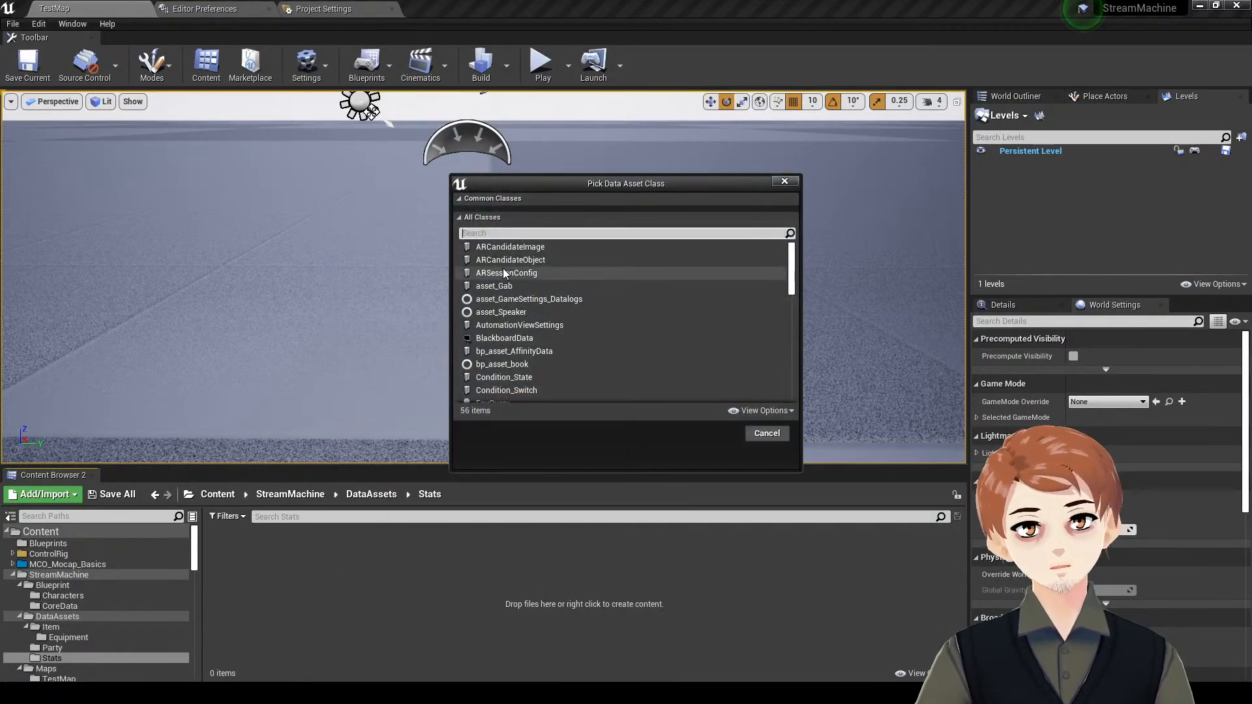
{"action": "type", "text": "stat"}
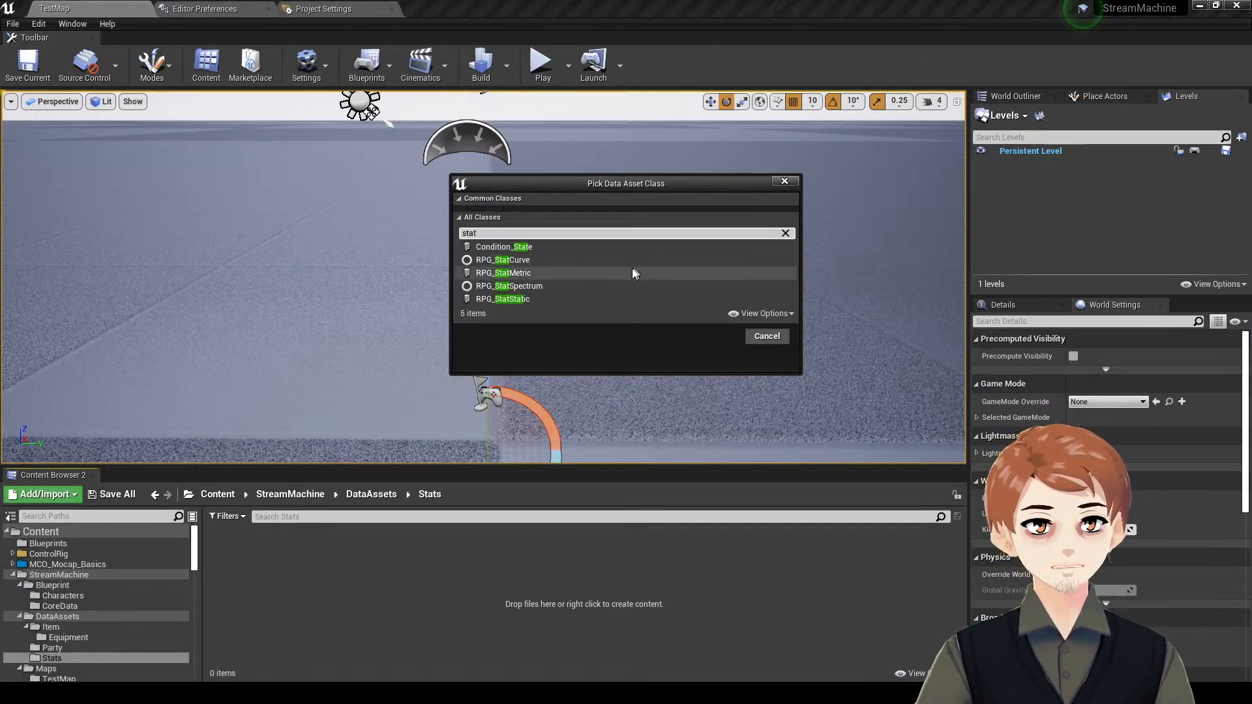
{"action": "left_click", "coordinate": [539, 286]}
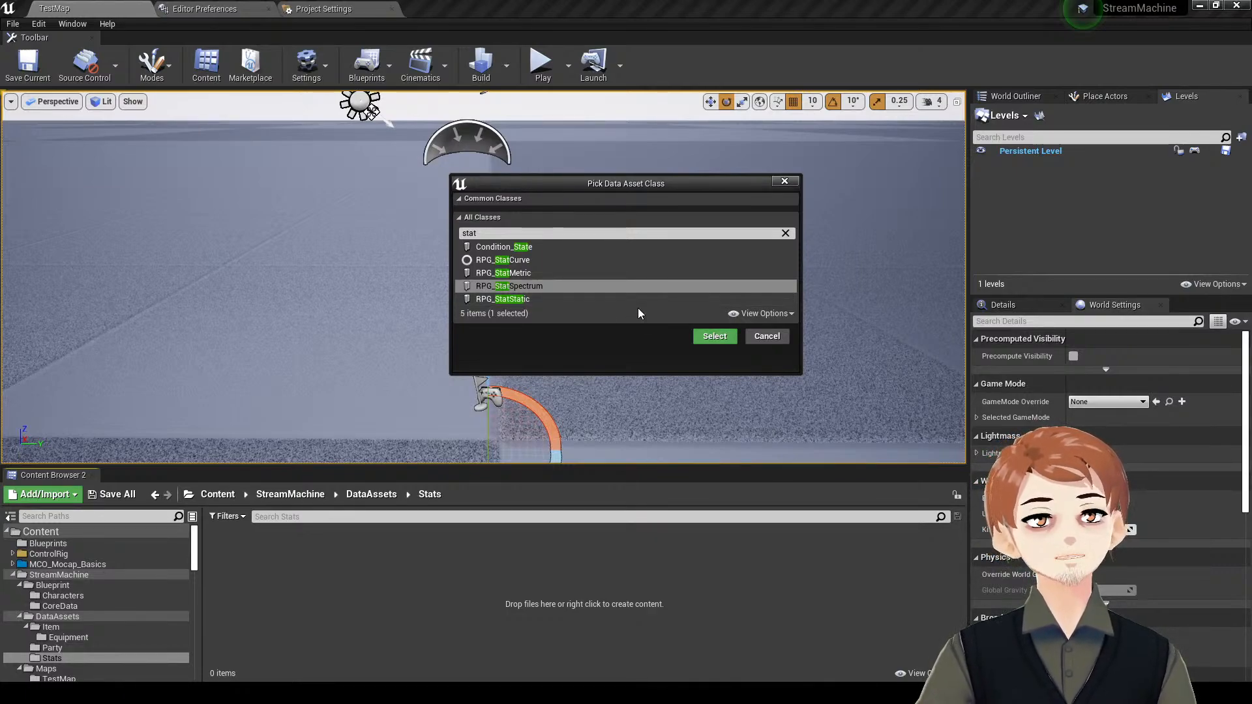
{"action": "left_click", "coordinate": [556, 273]}
{"action": "left_click", "coordinate": [551, 303]}
{"action": "left_click", "coordinate": [559, 274]}
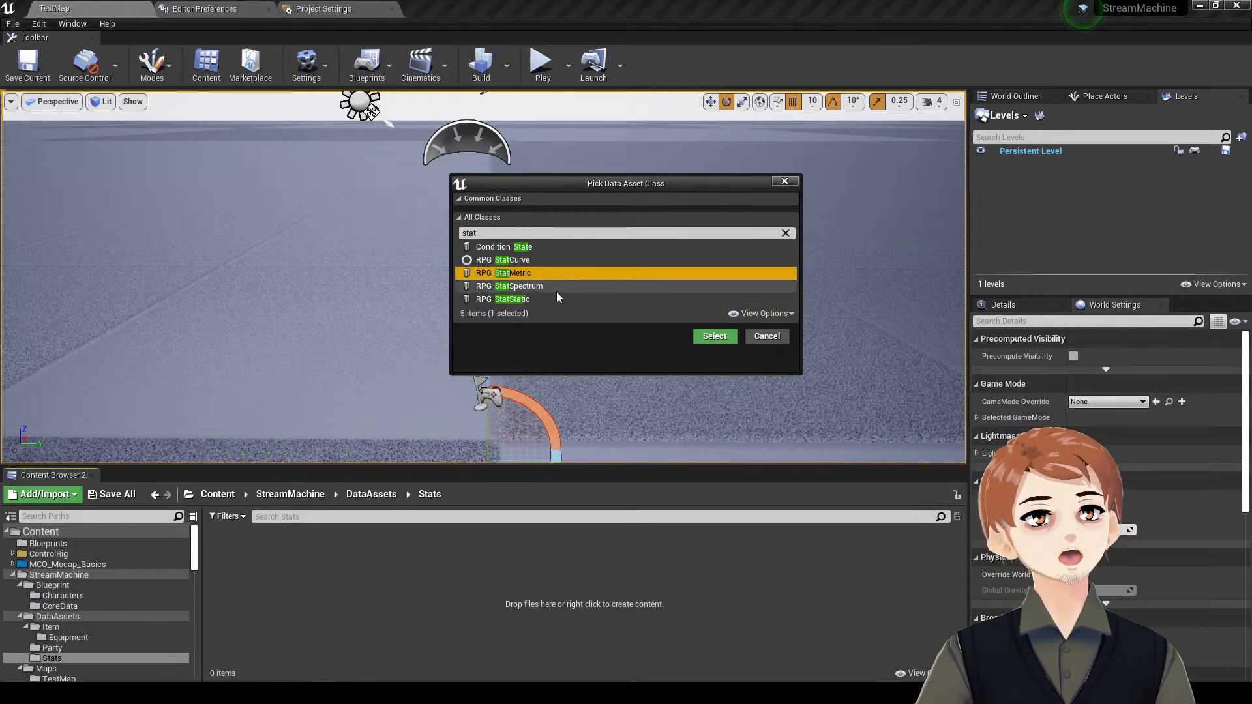
{"action": "left_click", "coordinate": [555, 294]}
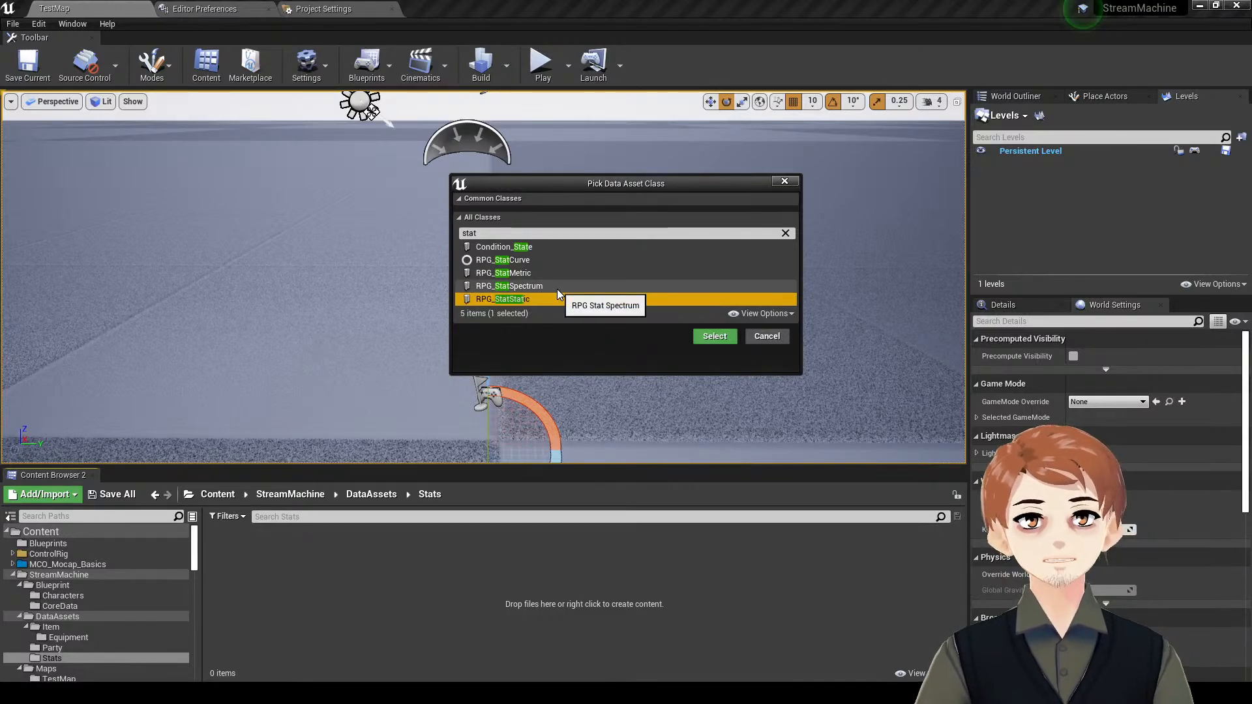
{"action": "left_click", "coordinate": [570, 274]}
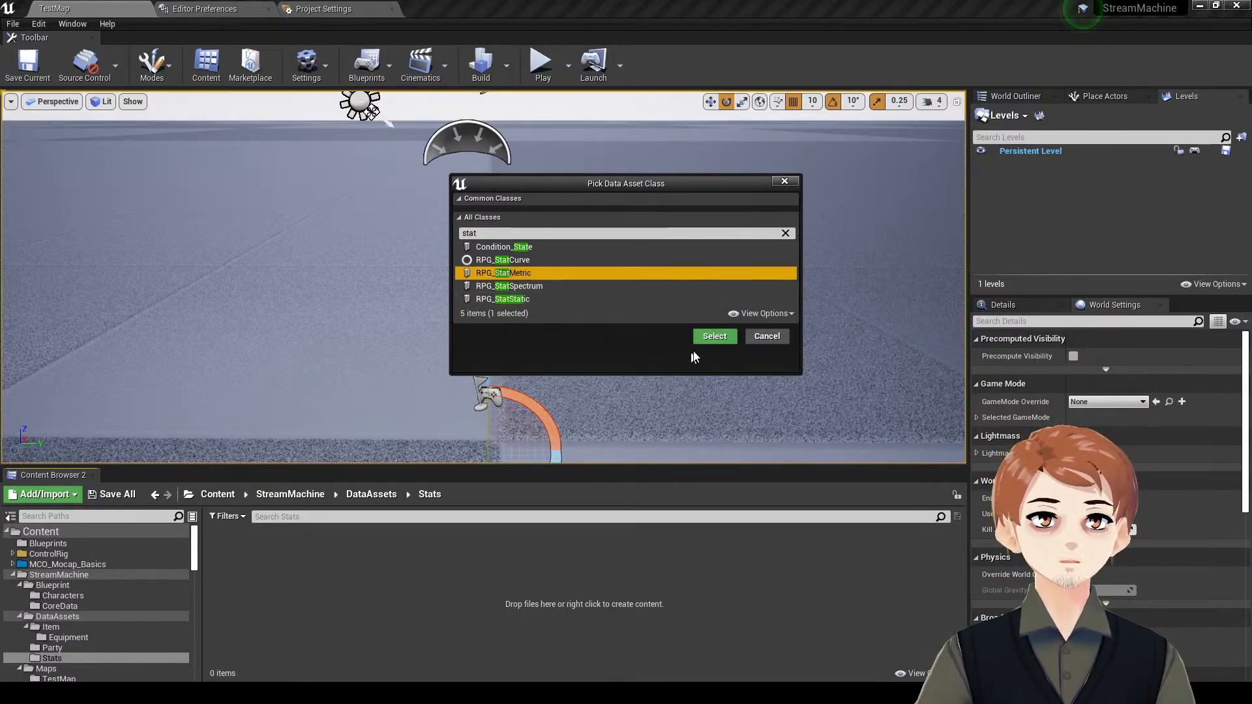
{"action": "left_click", "coordinate": [710, 336]}
{"action": "type", "text": "P"}
{"action": "key", "text": "Return"}
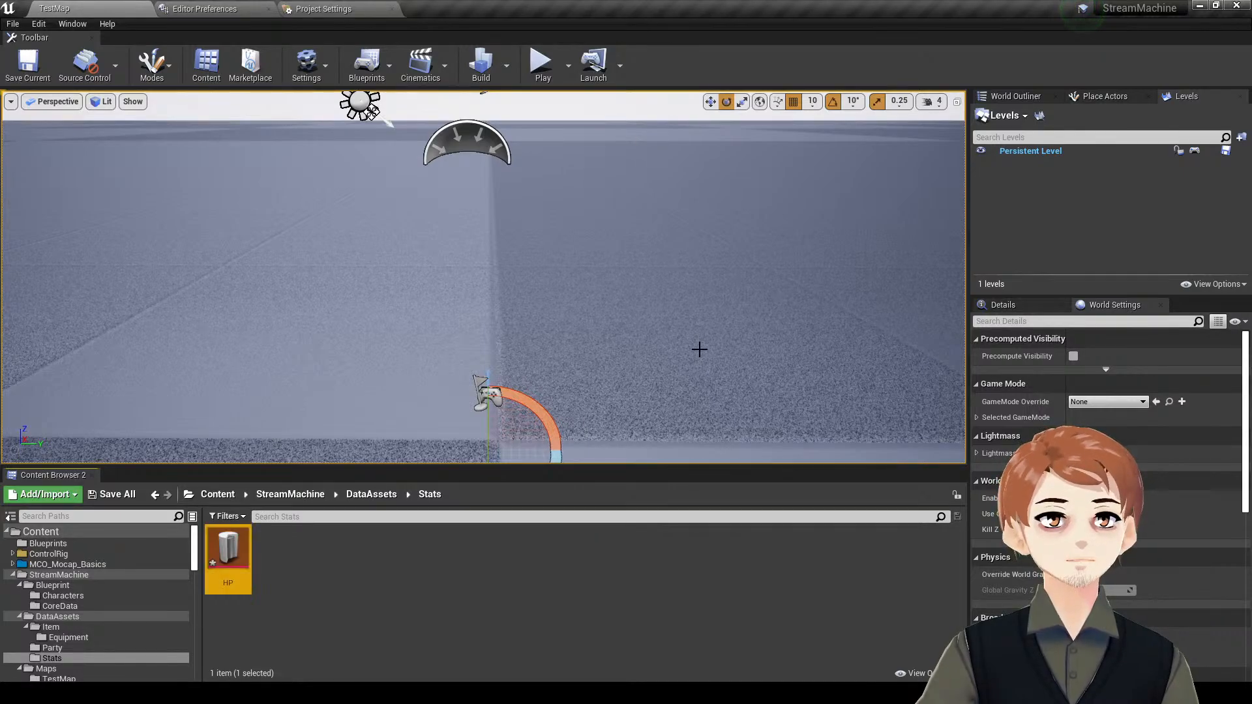
- Create a Metric folder inside Stats and move the HP asset into it
{"action": "right_click", "coordinate": [310, 567]}
{"action": "left_click", "coordinate": [385, 176]}
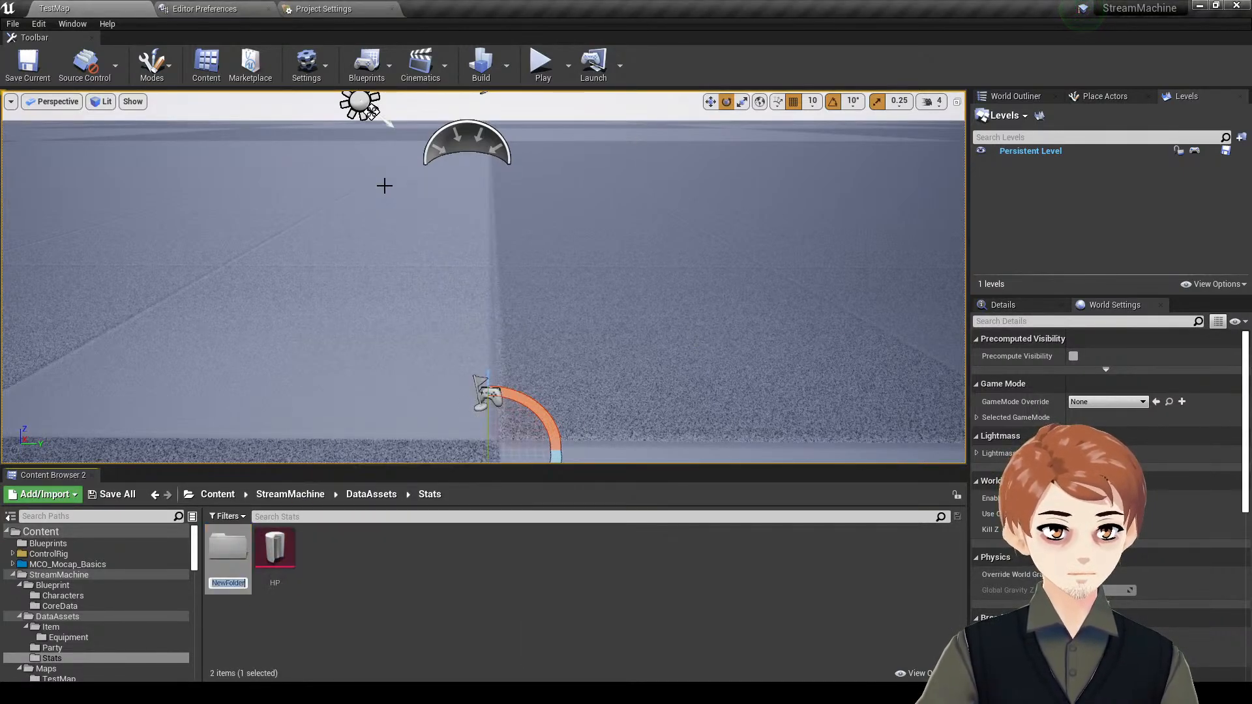
{"action": "type", "text": "Mete"}
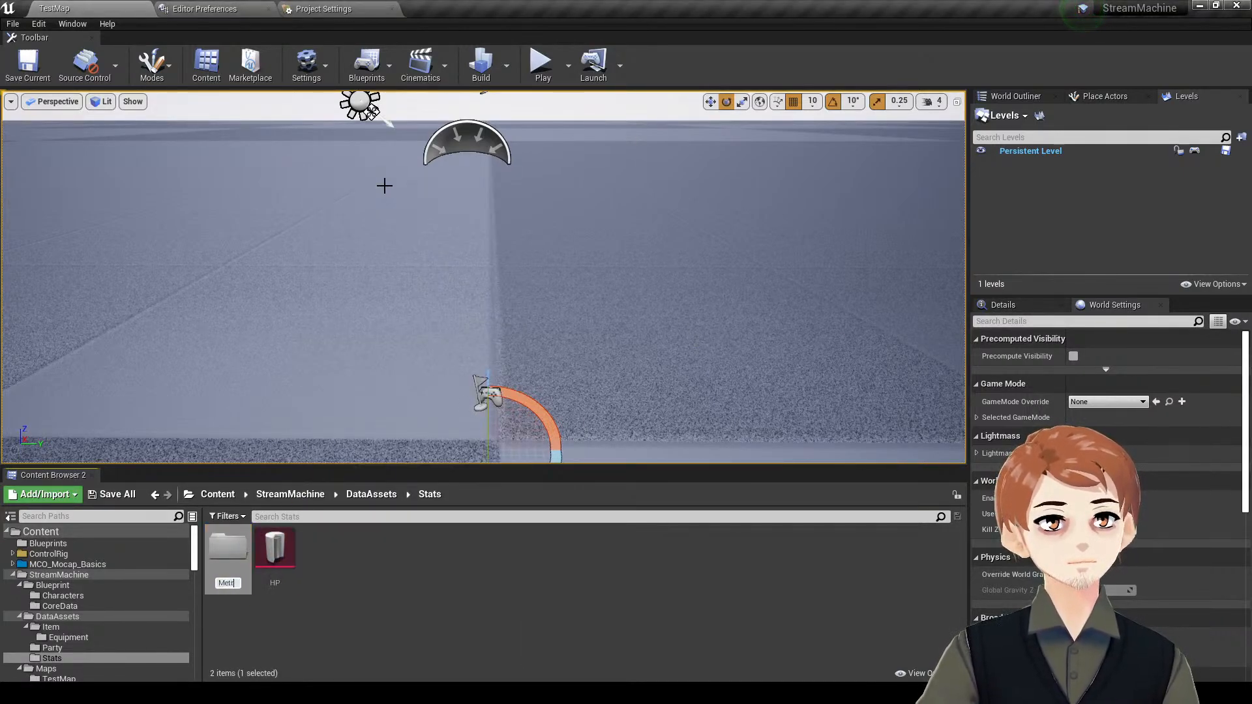
{"action": "type", "text": "ic"}
{"action": "key", "text": "Return"}
{"action": "left_click_drag", "start_coordinate": [275, 551], "coordinate": [242, 549]}
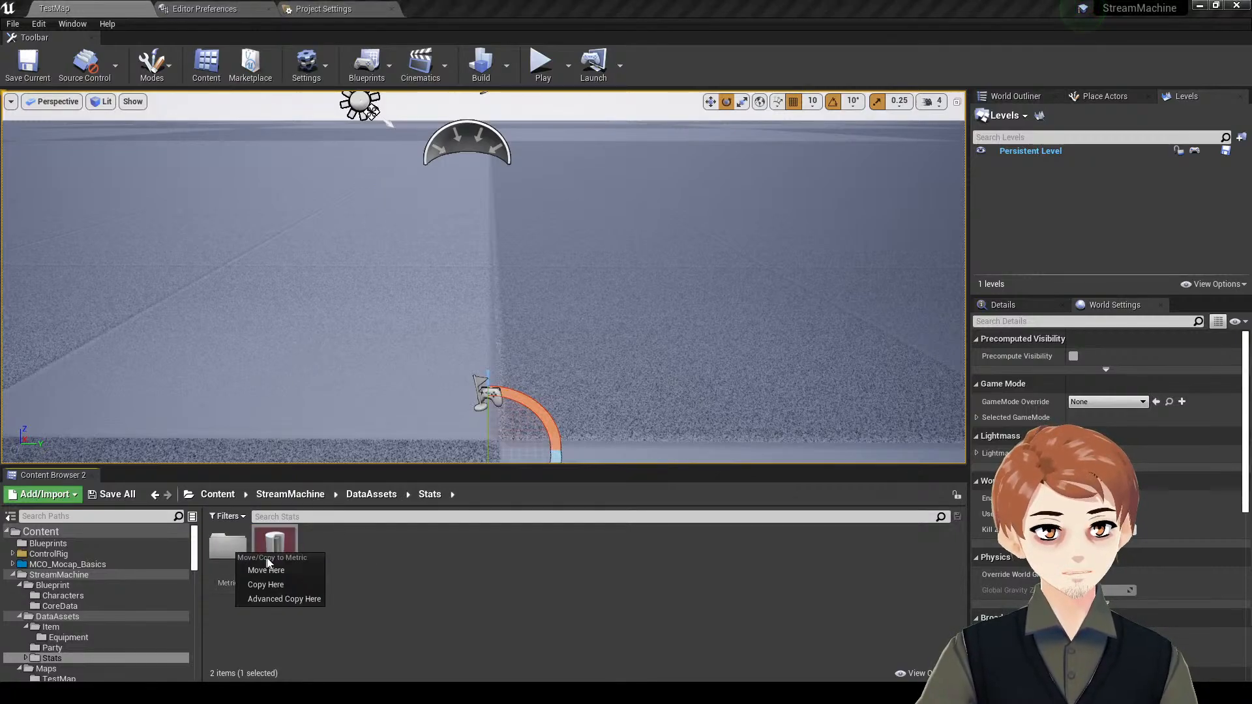
{"action": "left_click", "coordinate": [269, 565]}
- Create a folder named Static inside Stats and open it
{"action": "right_click", "coordinate": [298, 558]}
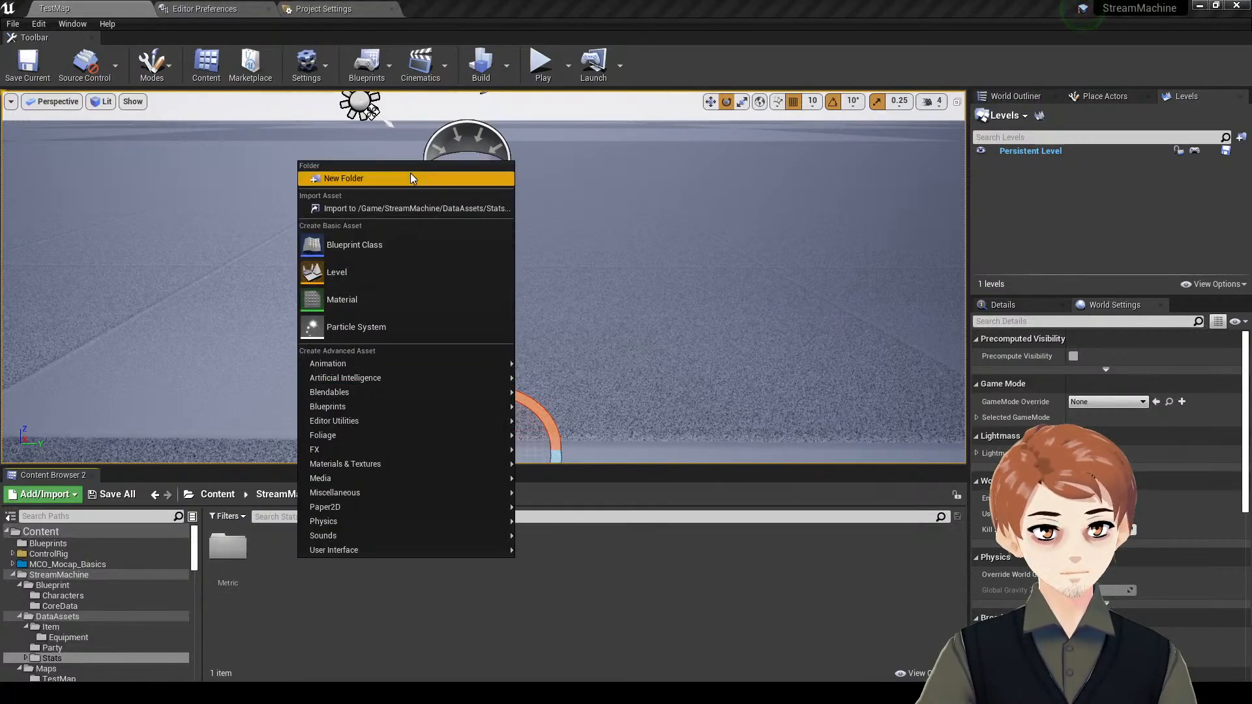
{"action": "left_click", "coordinate": [410, 173]}
{"action": "type", "text": "Static"}
{"action": "key", "text": "Return"}
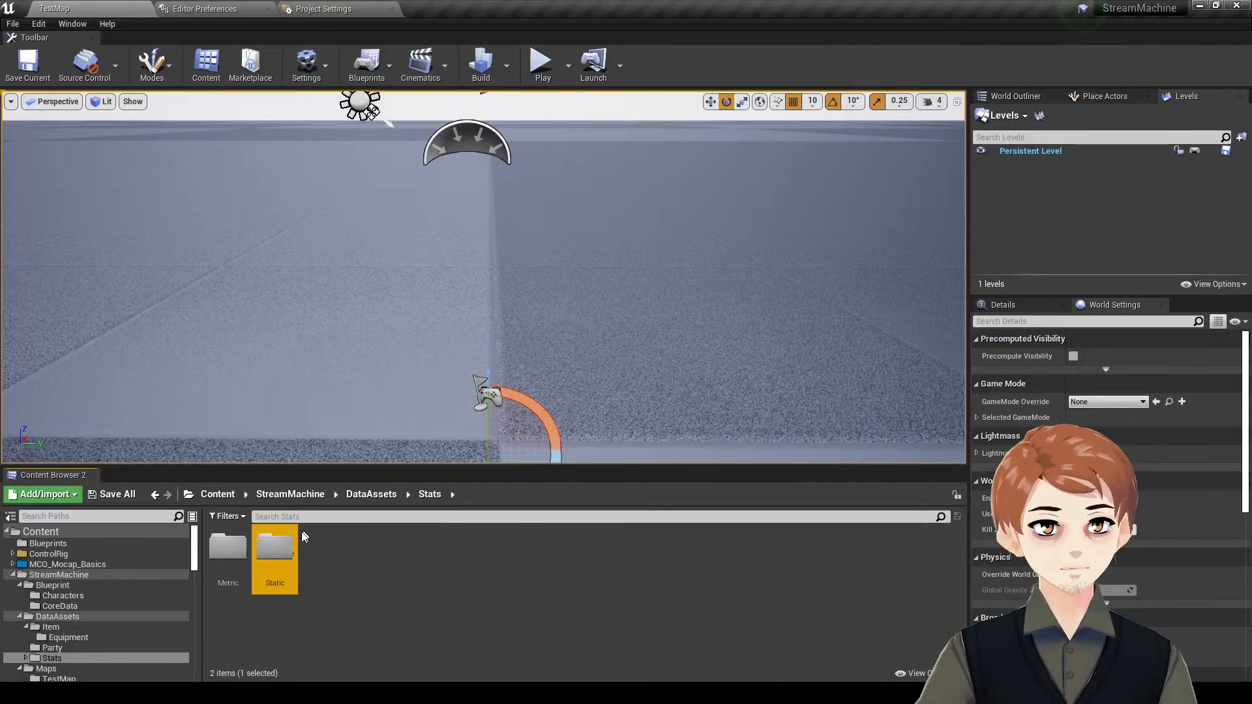
{"action": "double_click", "coordinate": [287, 544]}
- Create a data asset of class RPG_StatStatic in the Static folder and name it P_Atk
{"action": "right_click", "coordinate": [288, 542]}
{"action": "mouse_move", "coordinate": [416, 477]}
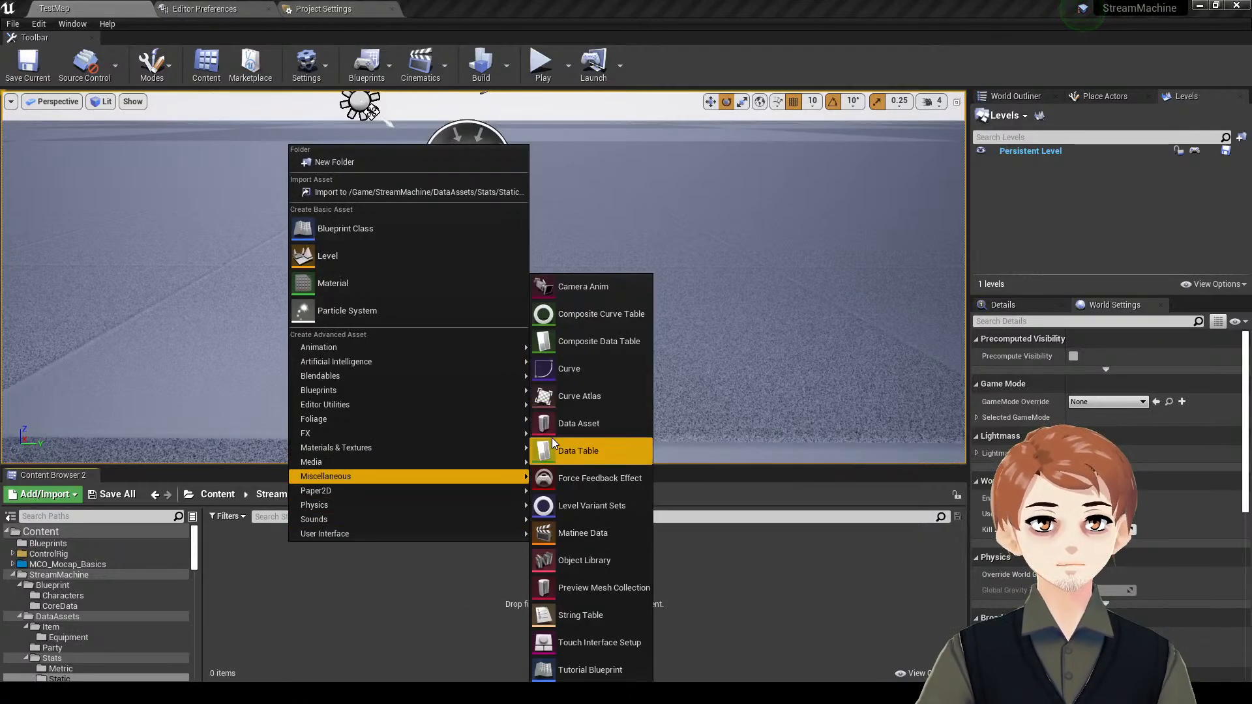
{"action": "left_click", "coordinate": [560, 429]}
{"action": "type", "text": "static"}
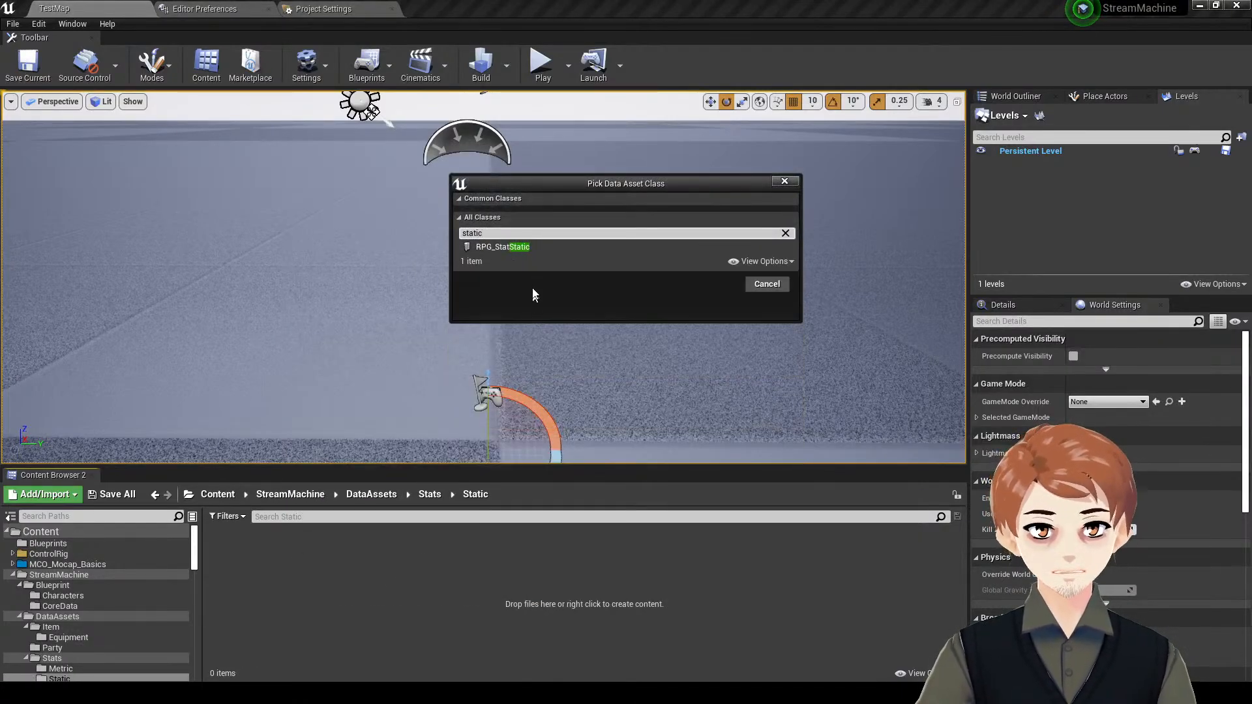
{"action": "left_click", "coordinate": [558, 248]}
{"action": "left_click", "coordinate": [720, 283]}
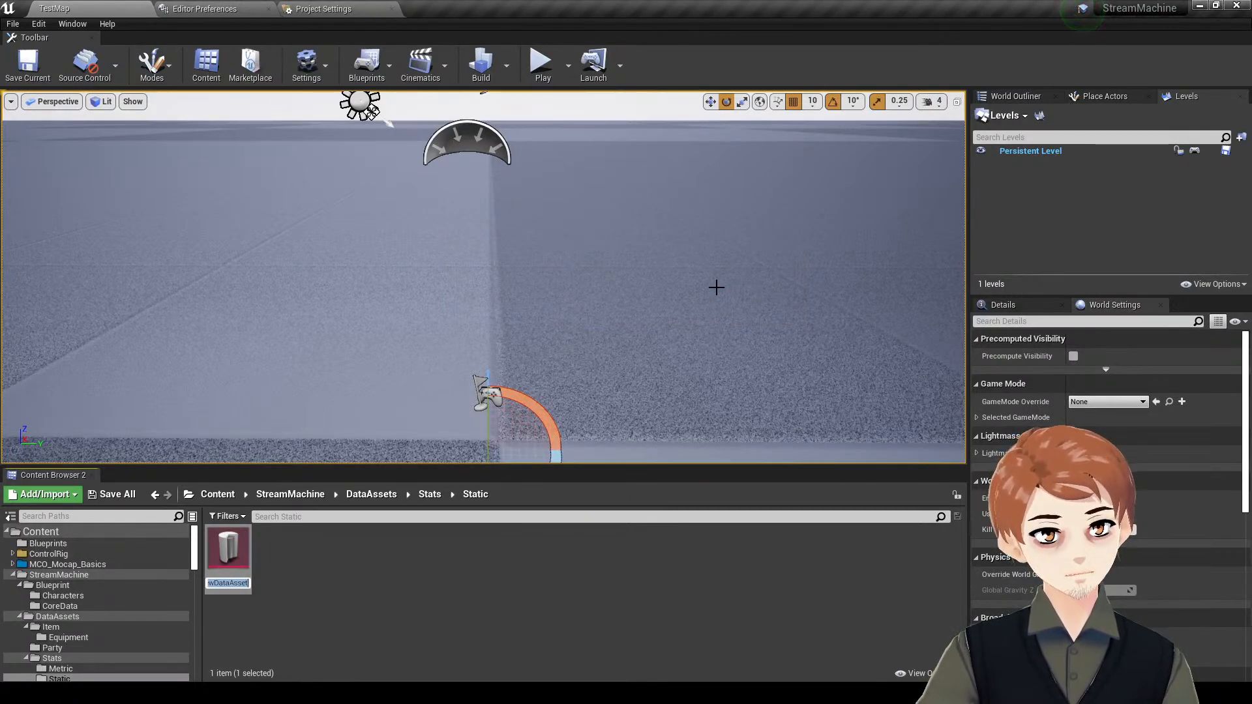
{"action": "type", "text": "P_Atk"}
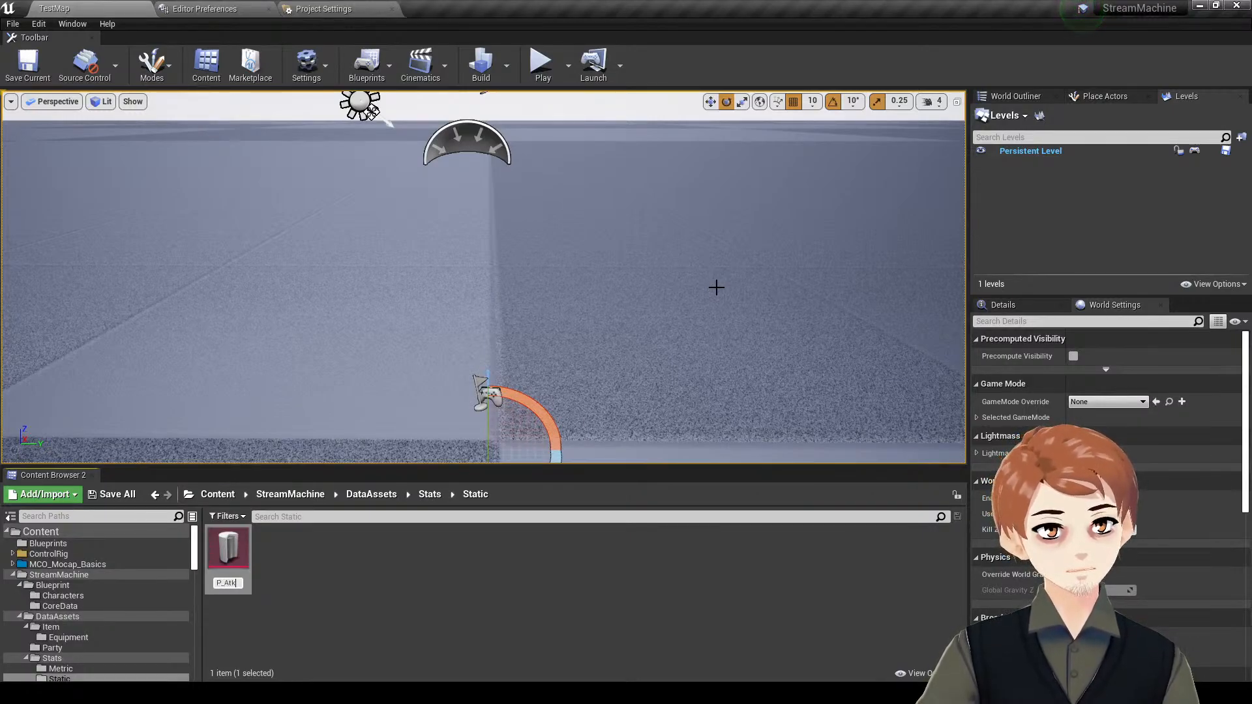
{"action": "key", "text": "Return"}
- Duplicate the P_Atk asset and name the copy P_Def
{"action": "key", "text": "ctrl+w"}
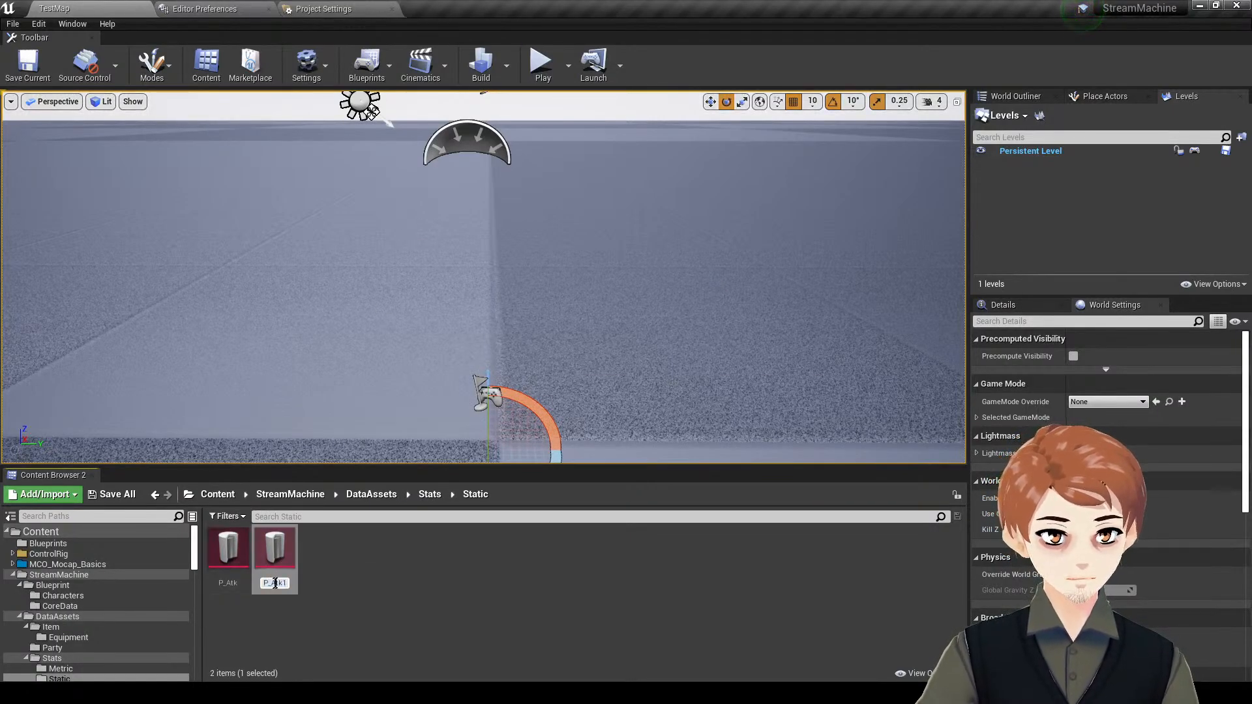
{"action": "type", "text": "P_Def"}
{"action": "key", "text": "Return"}
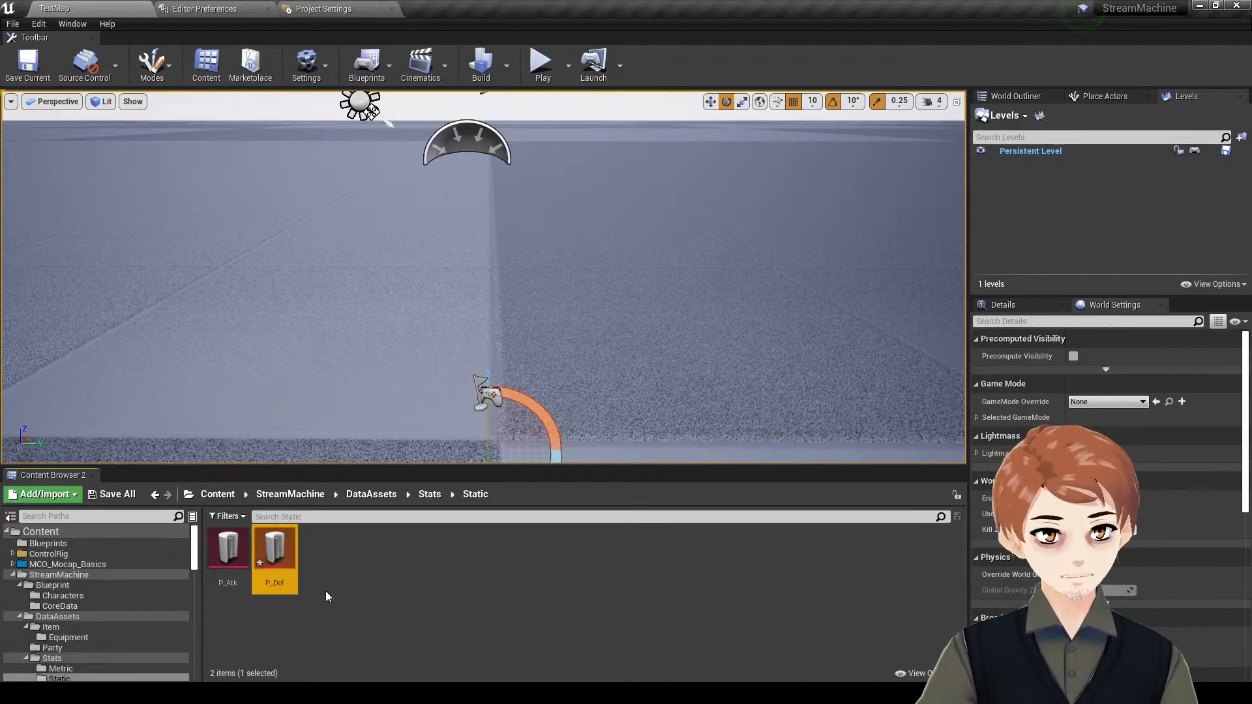
- Open the P_Def asset and examine its Progression Curve entries alongside the other open assets
{"action": "double_click", "coordinate": [260, 555]}
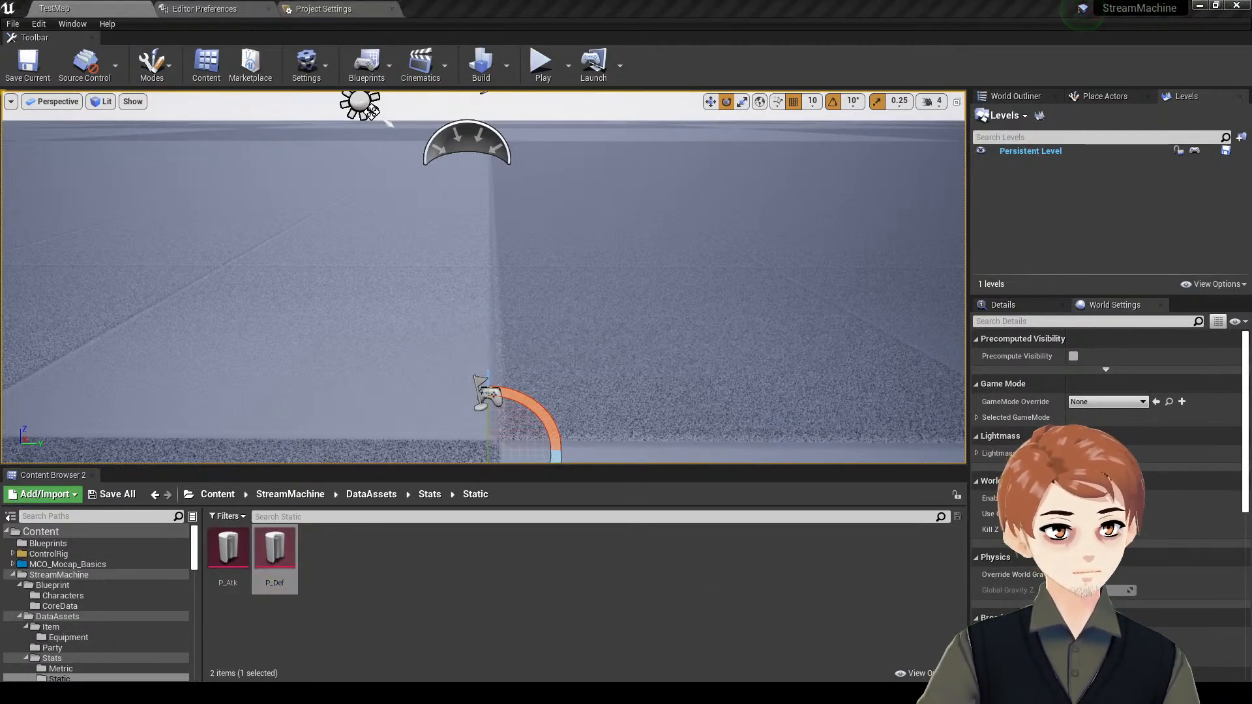
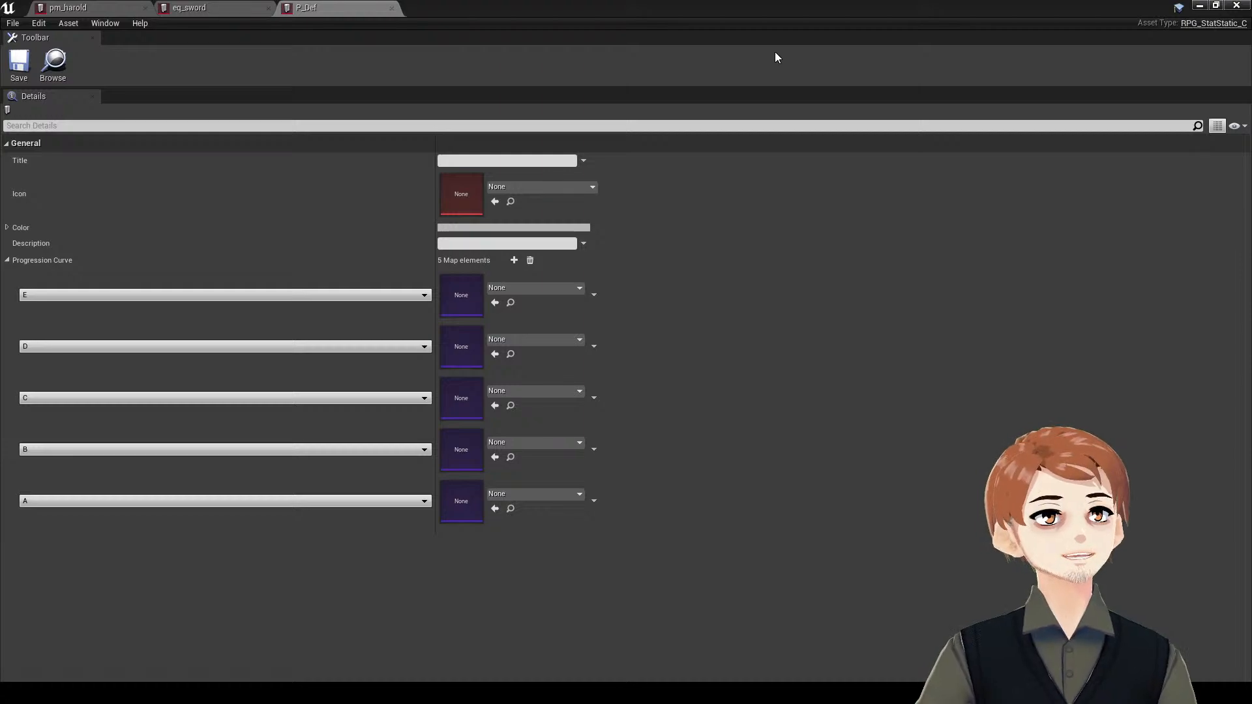
{"action": "left_click", "coordinate": [569, 288]}
{"action": "left_click", "coordinate": [566, 287]}
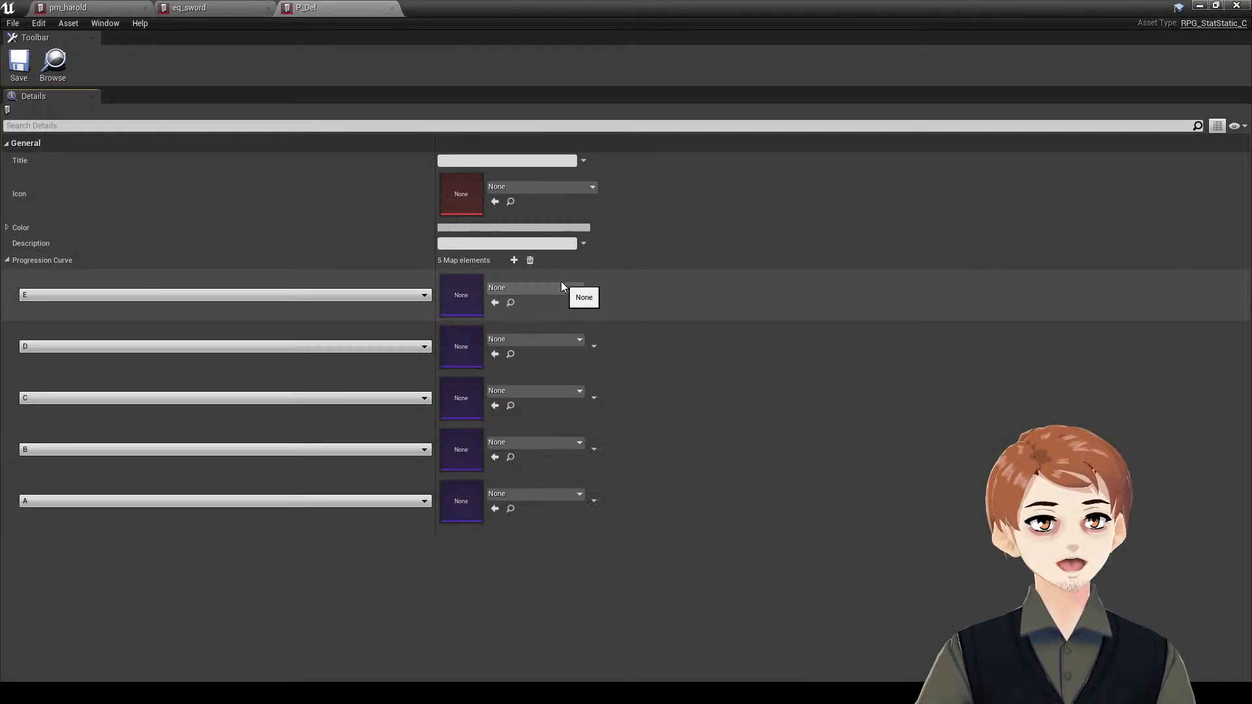
{"action": "left_click", "coordinate": [167, 8]}
{"action": "left_click", "coordinate": [120, 8]}
{"action": "left_click", "coordinate": [350, 7]}
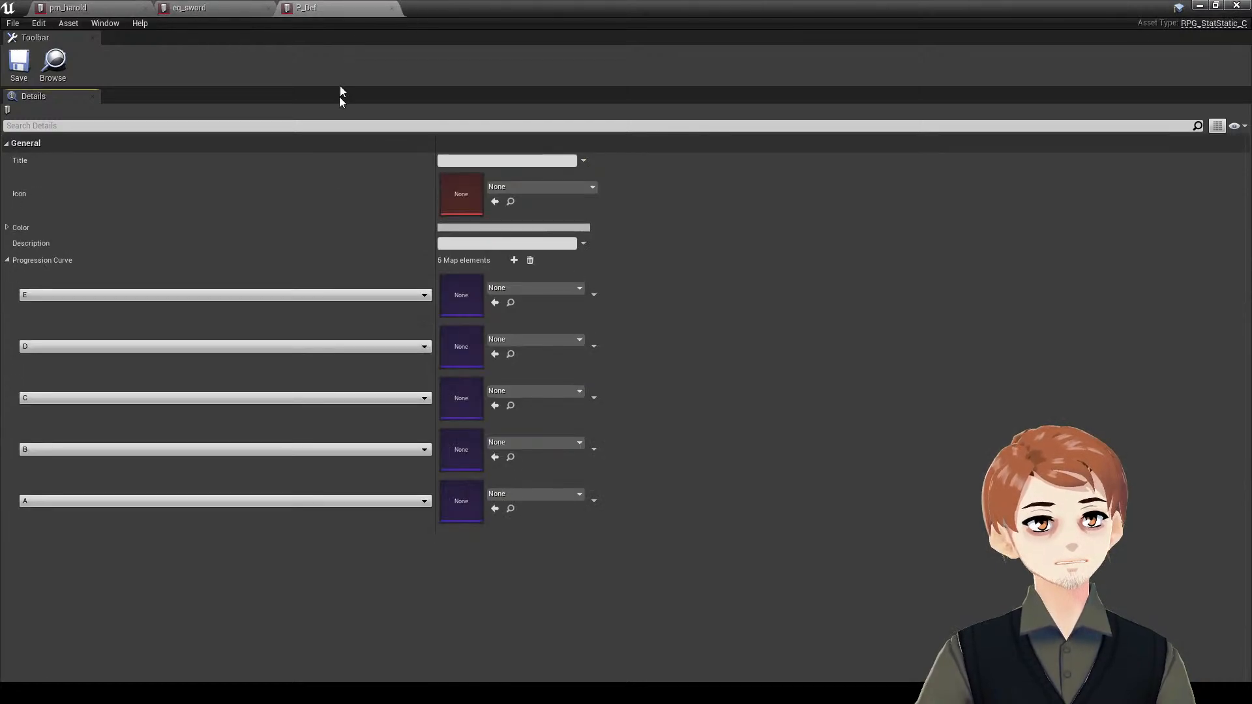
{"action": "left_click", "coordinate": [340, 260]}
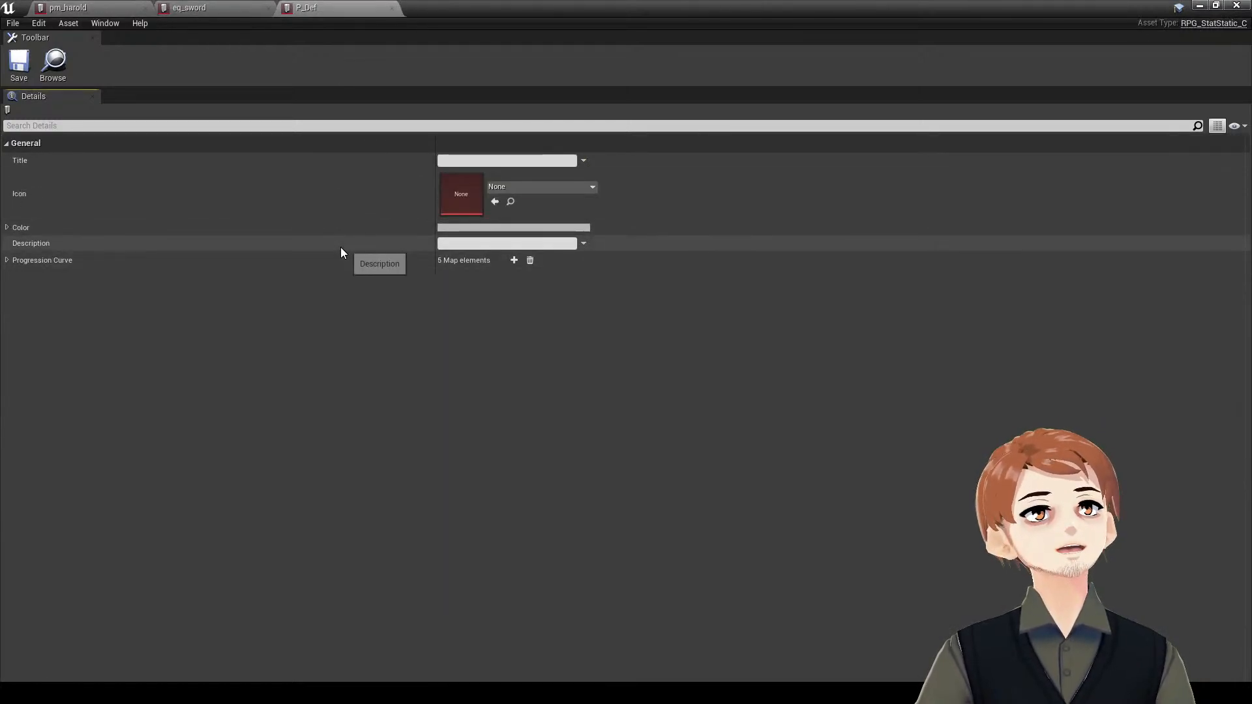
{"action": "left_click", "coordinate": [340, 259]}
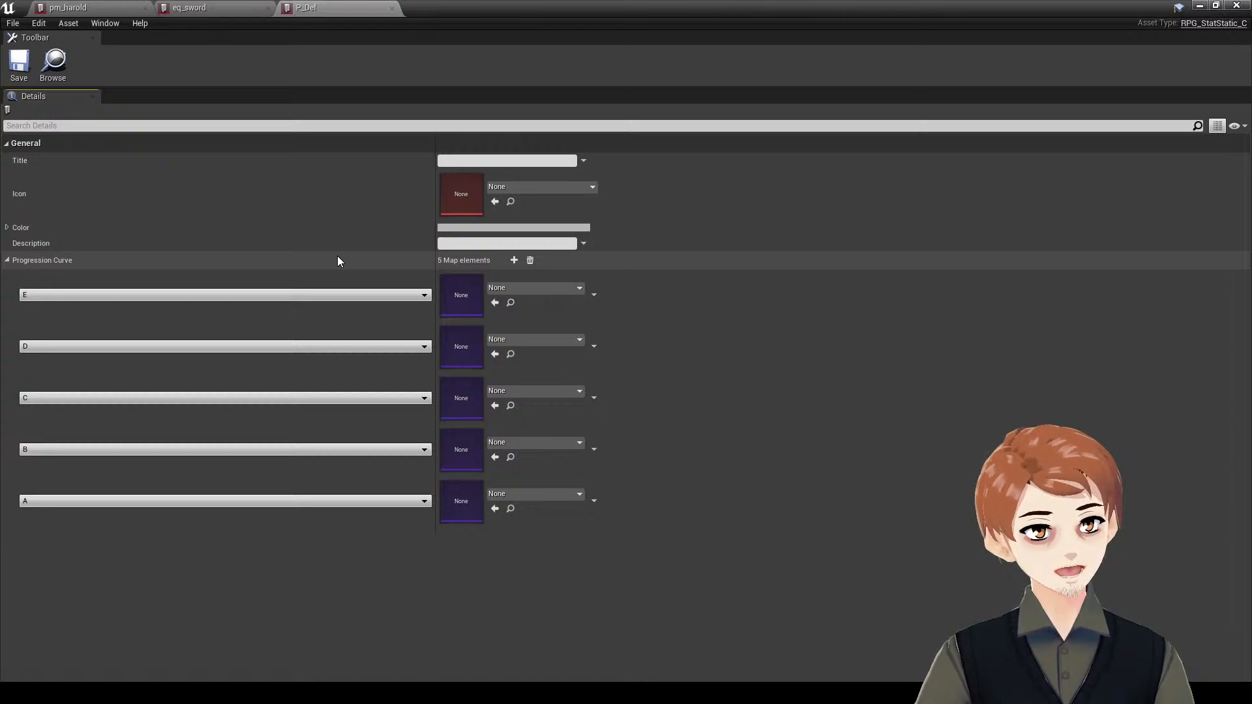
{"action": "left_click", "coordinate": [1199, 5]}
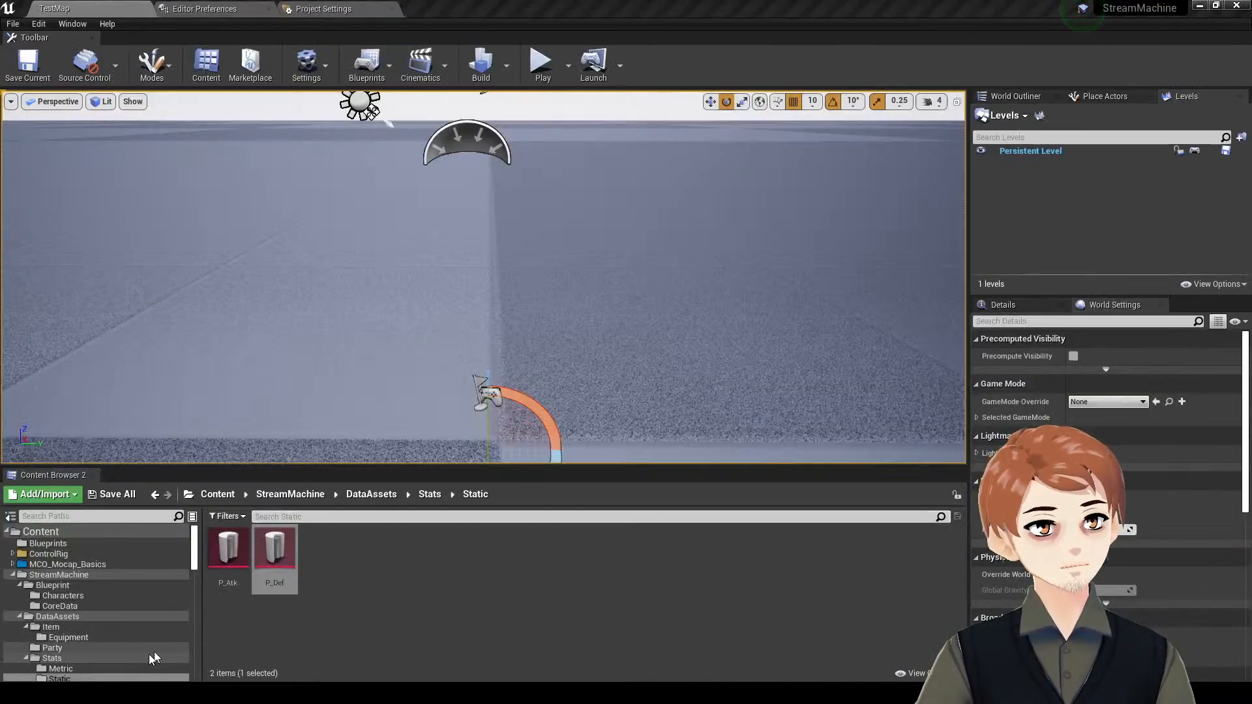
- Open the pm_harold asset from the Party folder and assign HP as its Progression (Metric) stat
{"action": "left_click", "coordinate": [133, 647]}
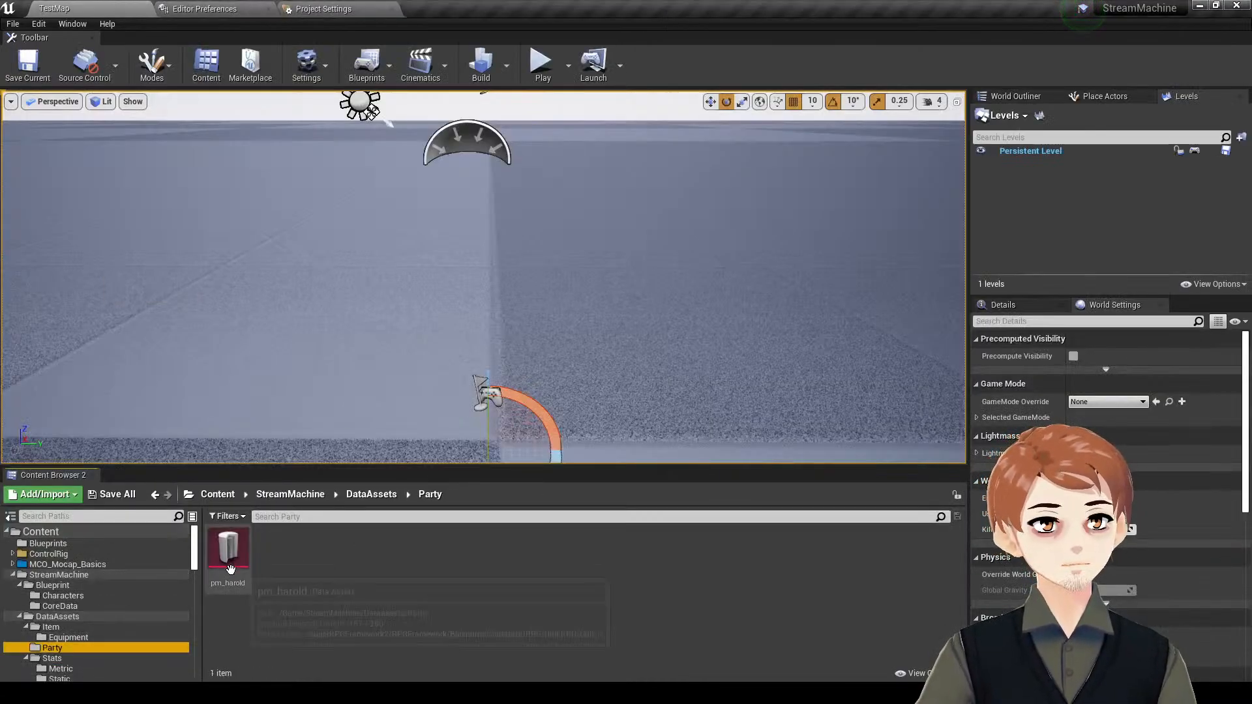
{"action": "double_click", "coordinate": [228, 555]}
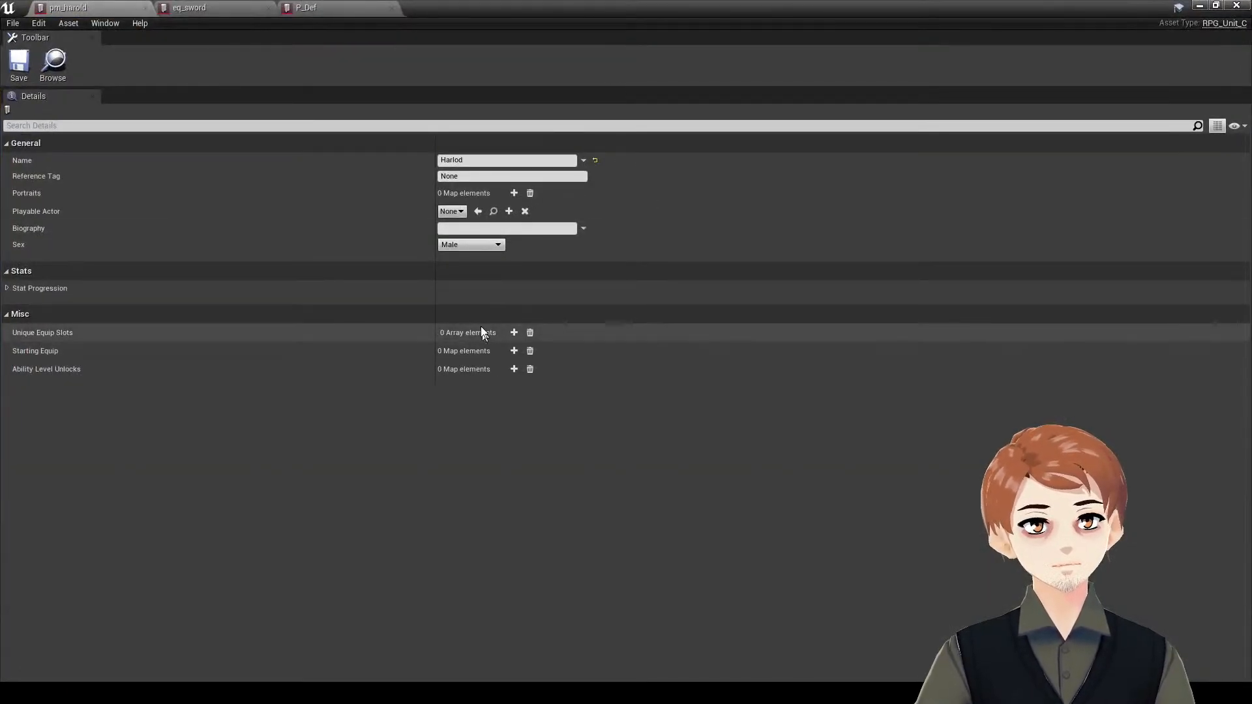
{"action": "left_click", "coordinate": [418, 295]}
{"action": "left_click", "coordinate": [418, 305]}
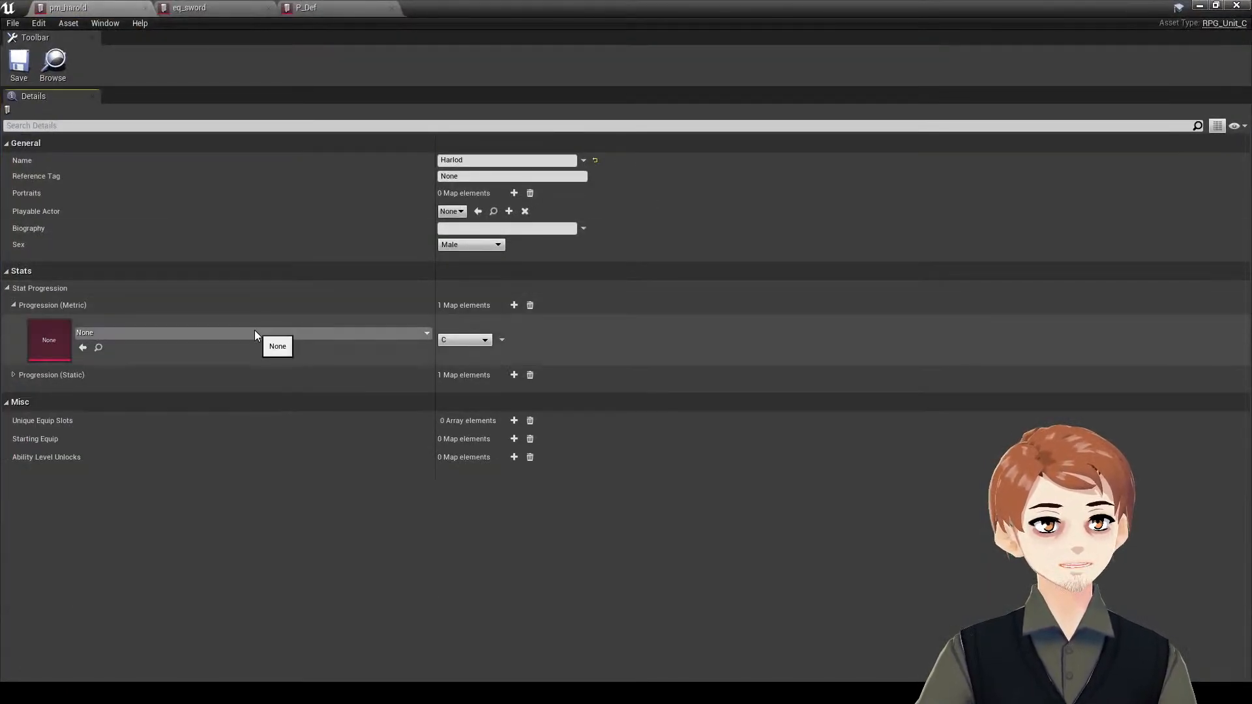
{"action": "left_click", "coordinate": [255, 332]}
{"action": "left_click", "coordinate": [163, 433]}
- Assign P_Atk as pm_harold's first Progression (Static) stat and add a second entry to that map
{"action": "left_click", "coordinate": [203, 375]}
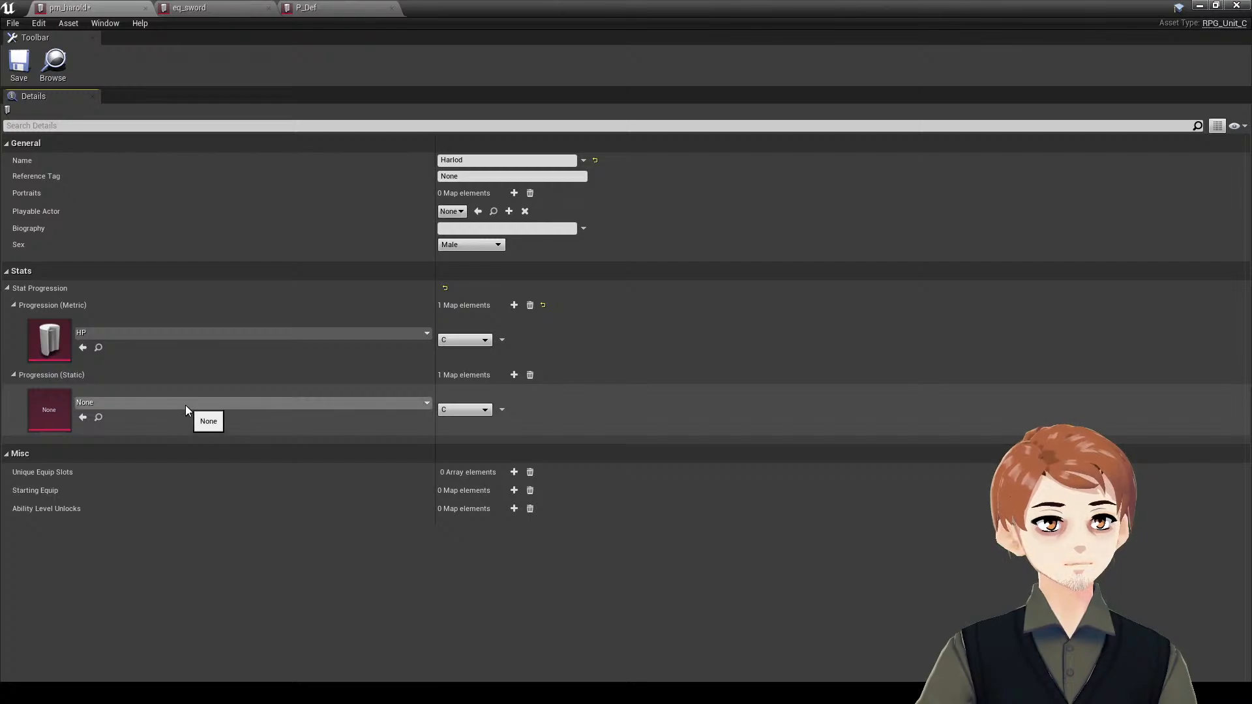
{"action": "left_click", "coordinate": [186, 402]}
{"action": "left_click", "coordinate": [163, 506]}
{"action": "left_click", "coordinate": [514, 375]}
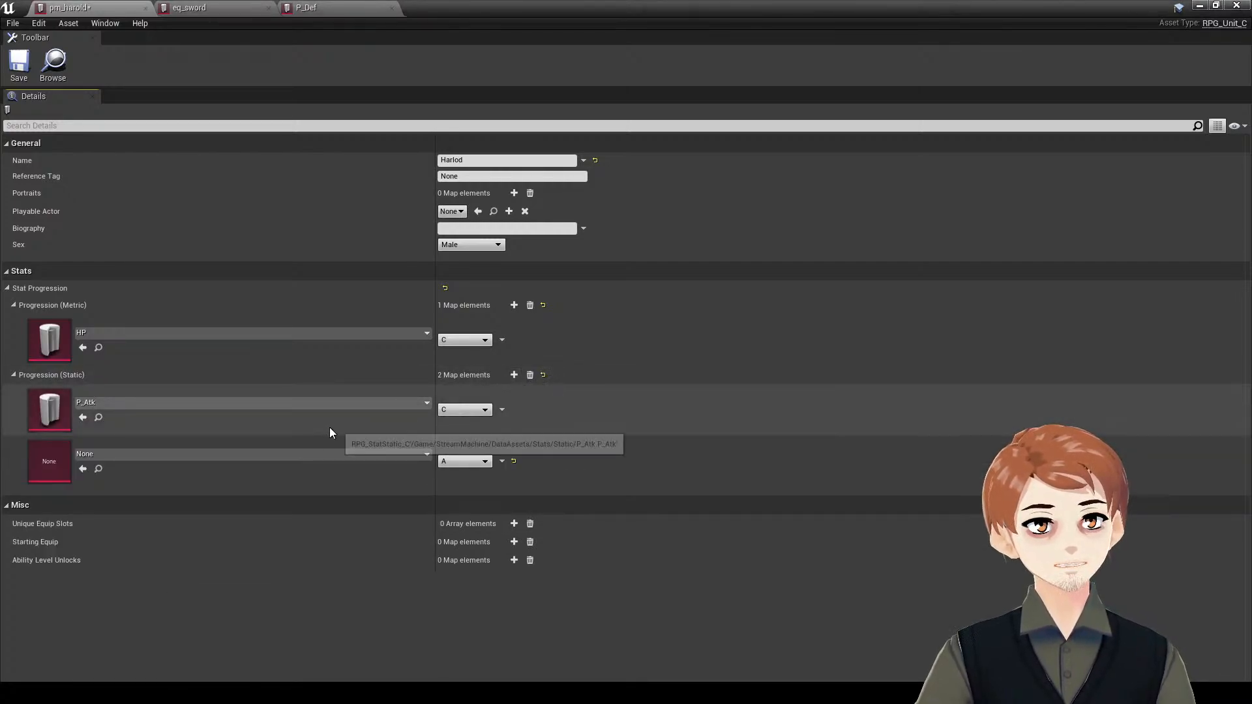
- Assign P_Def as pm_harold's second Progression (Static) stat with grade C and keep HP's grade at C
{"action": "left_click", "coordinate": [293, 454]}
{"action": "left_click", "coordinate": [230, 292]}
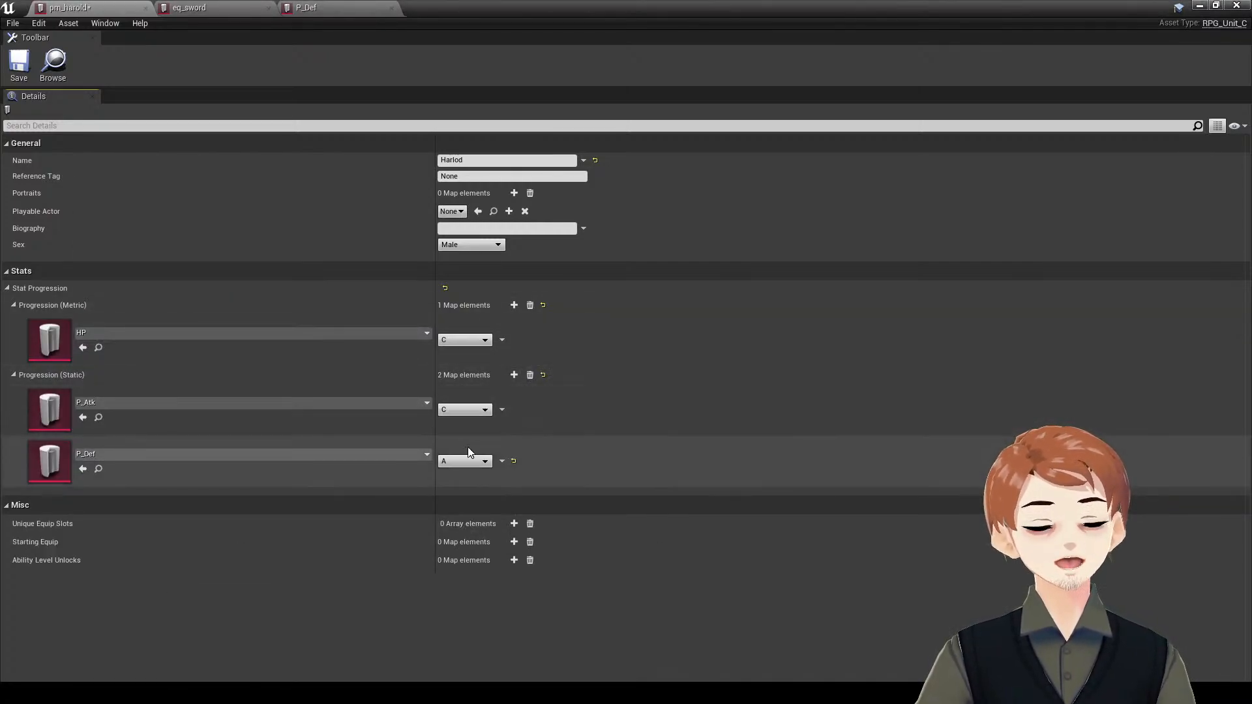
{"action": "left_click", "coordinate": [464, 461]}
{"action": "left_click", "coordinate": [465, 490]}
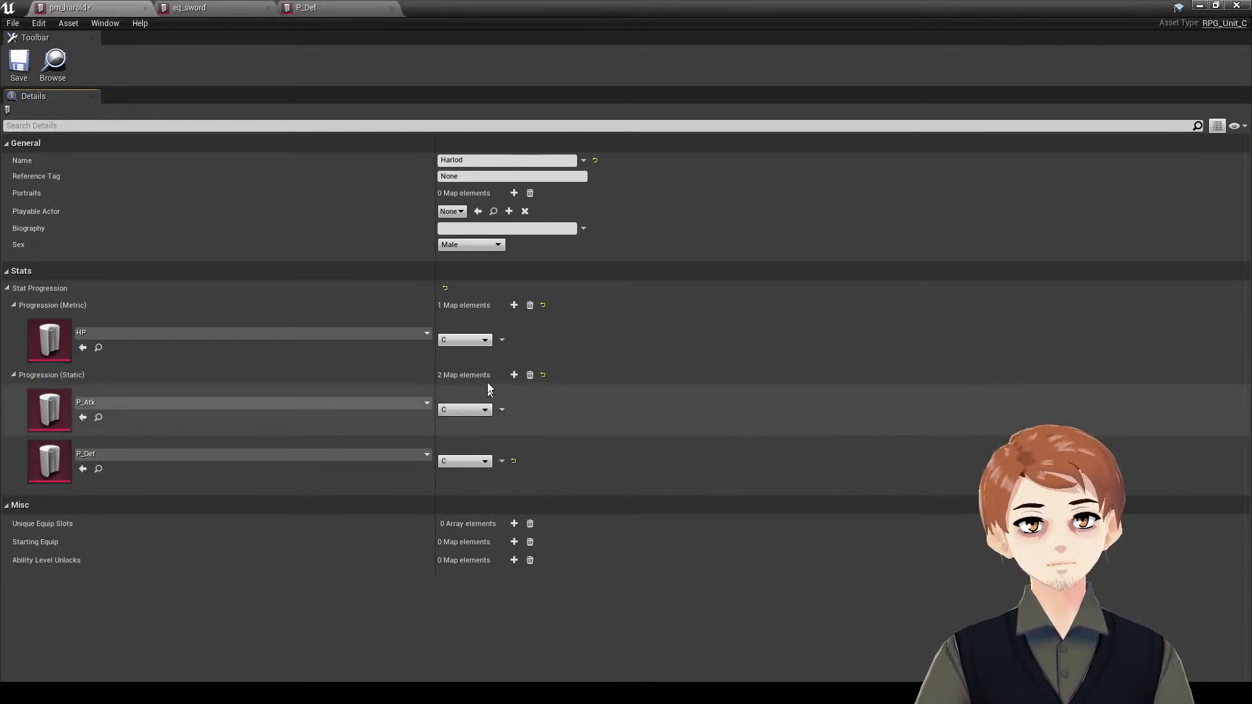
{"action": "left_click", "coordinate": [482, 340]}
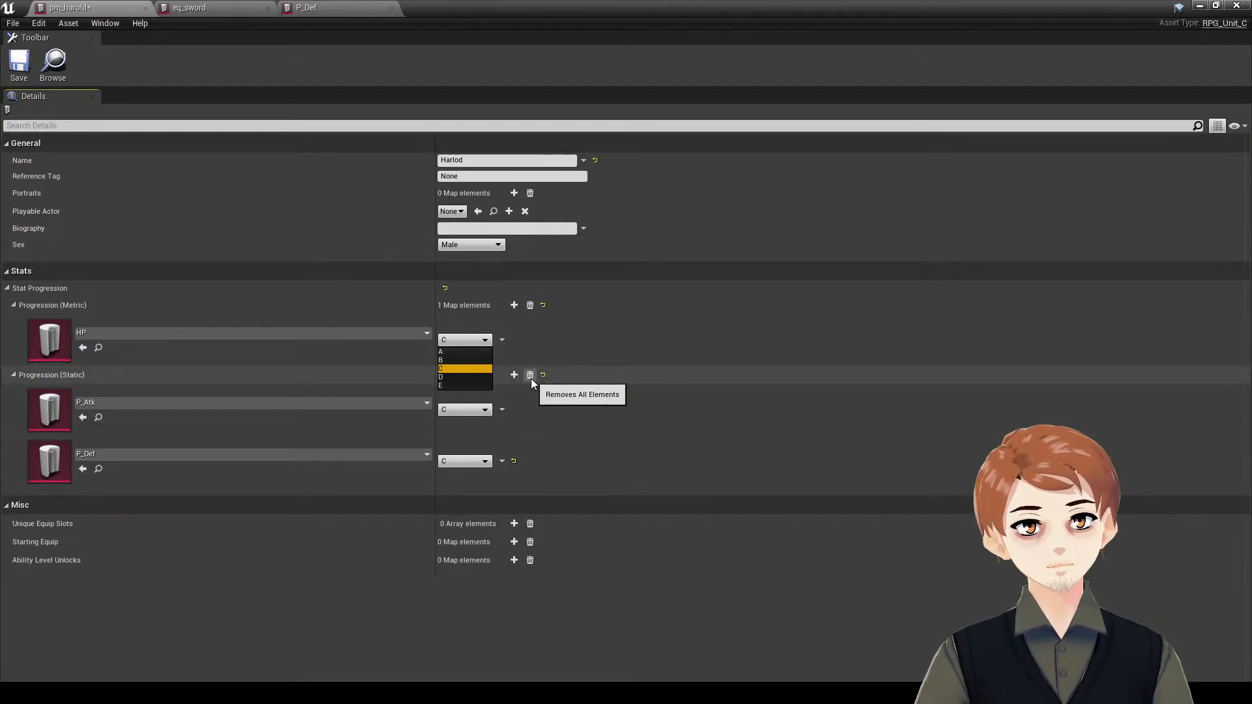
{"action": "left_click", "coordinate": [482, 370]}
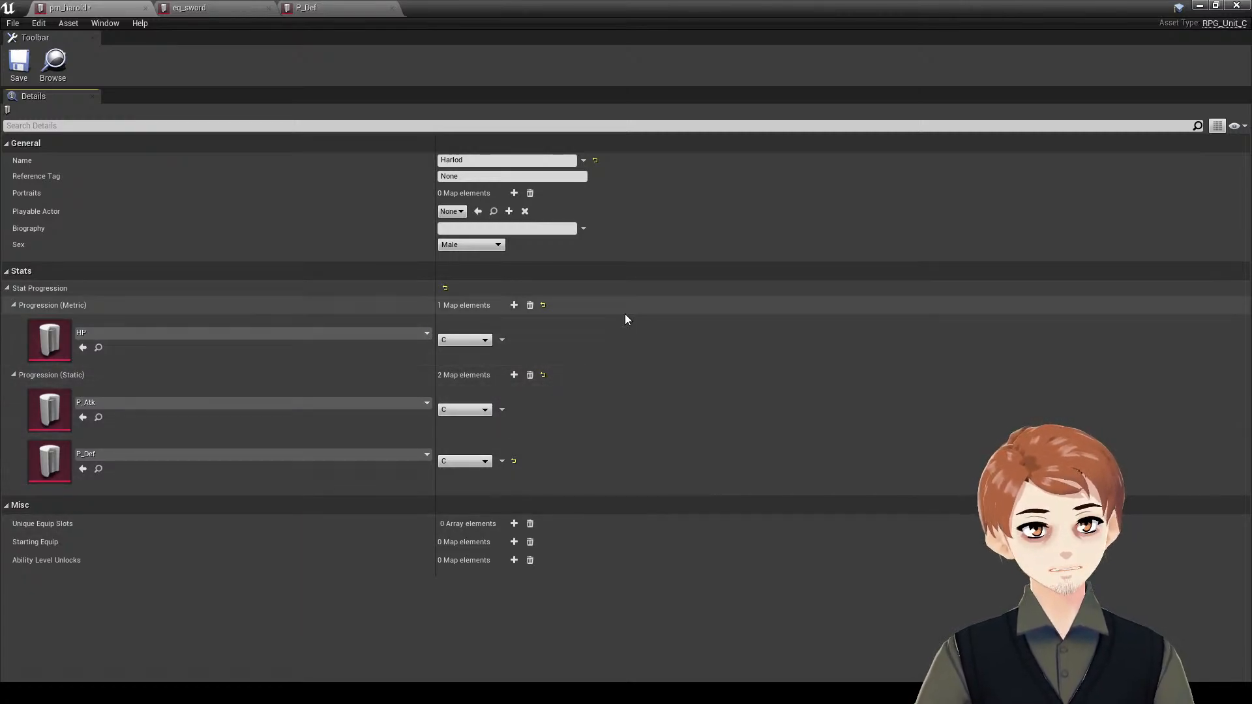
- Switch to the P_Def asset and look through the float curves available for its E Progression Curve entry
{"action": "left_click", "coordinate": [257, 8]}
{"action": "left_click", "coordinate": [307, 8]}
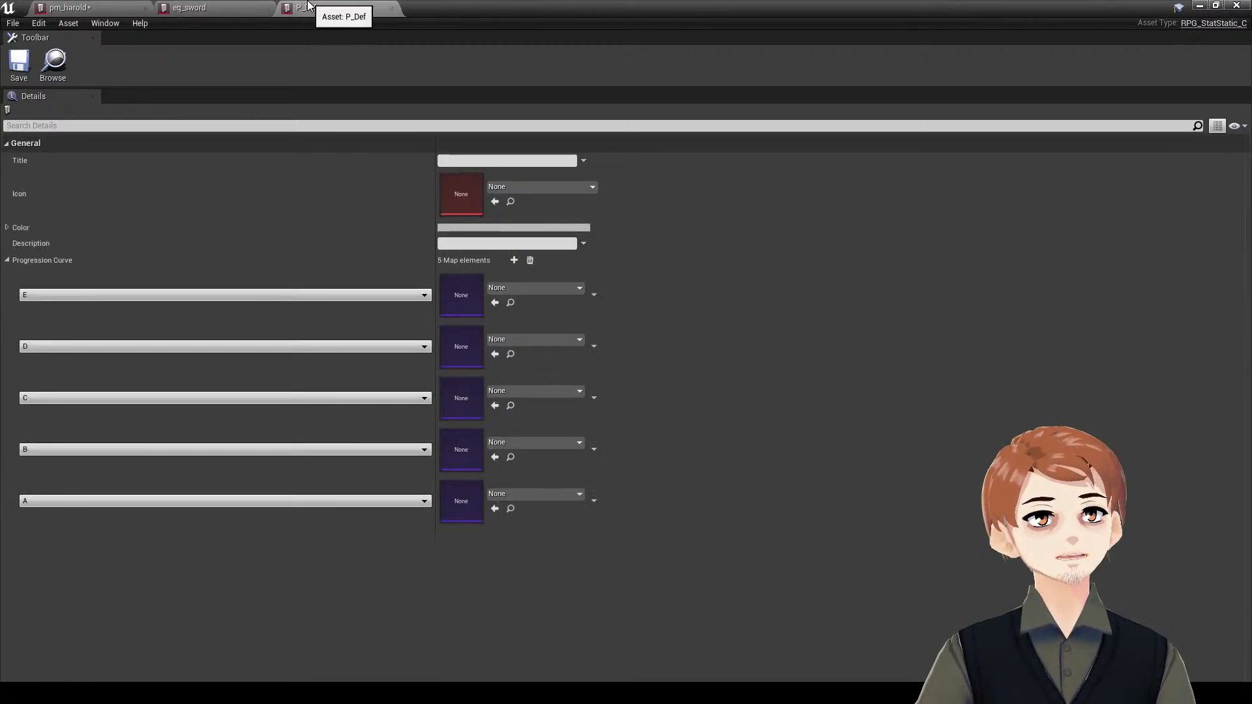
{"action": "left_click", "coordinate": [518, 287]}
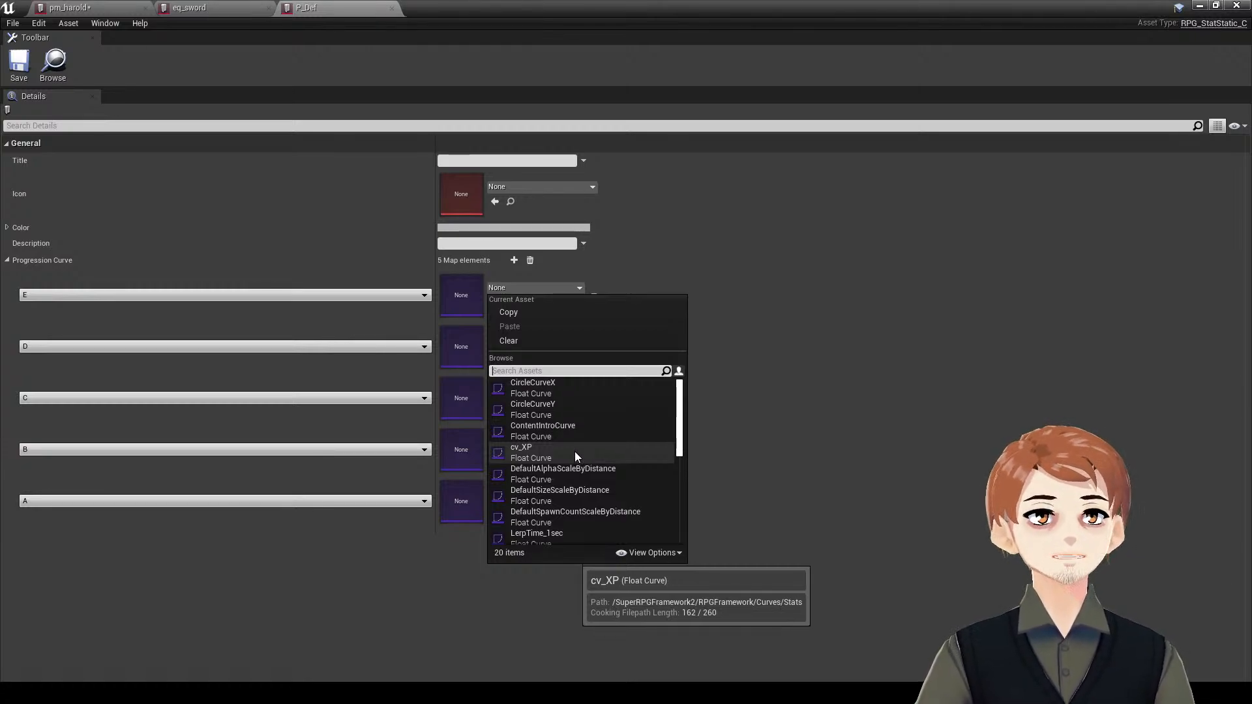
{"action": "scroll", "coordinate": [634, 451], "scroll_direction": "down", "scroll_amount": 3}
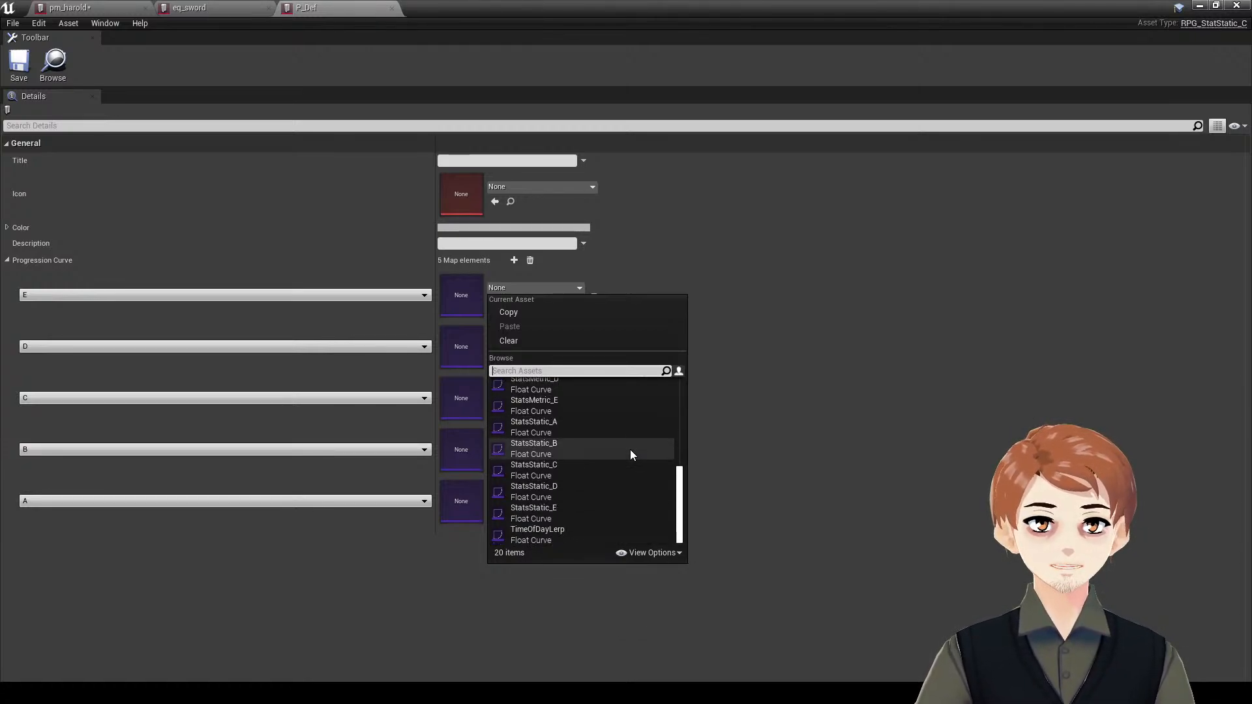
{"action": "scroll", "coordinate": [630, 449], "scroll_direction": "down", "scroll_amount": 3}
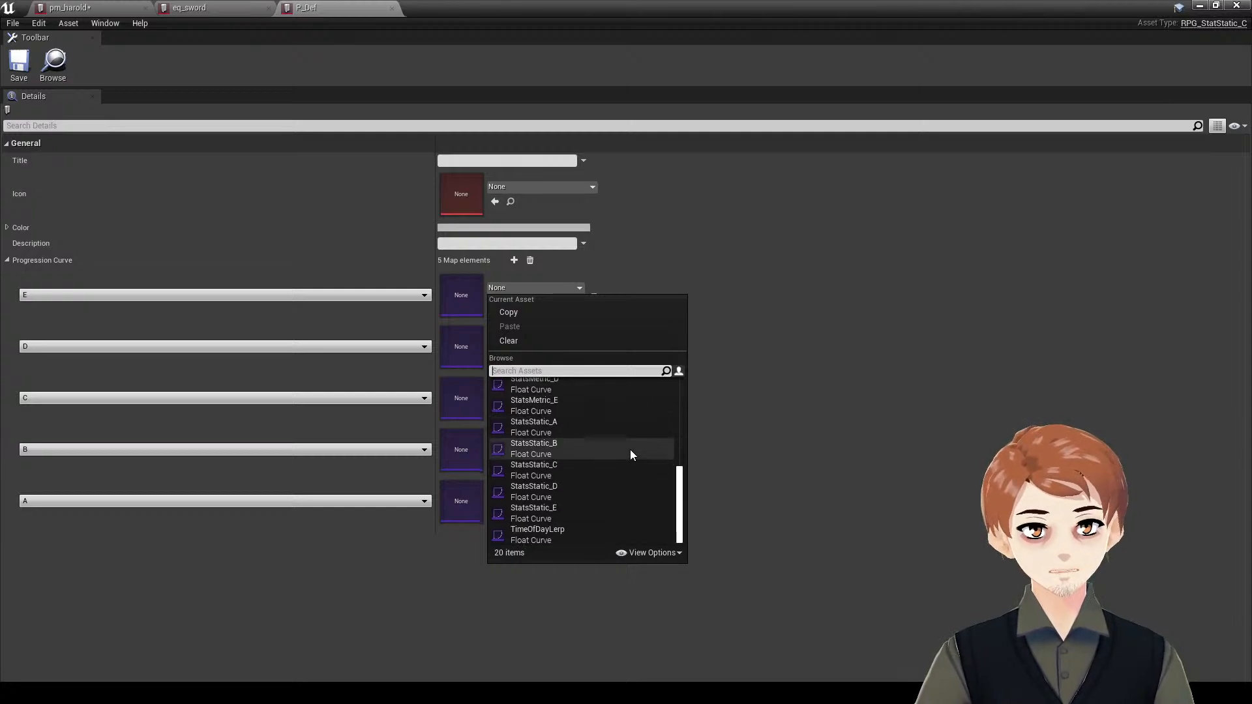
{"action": "left_click", "coordinate": [778, 374]}
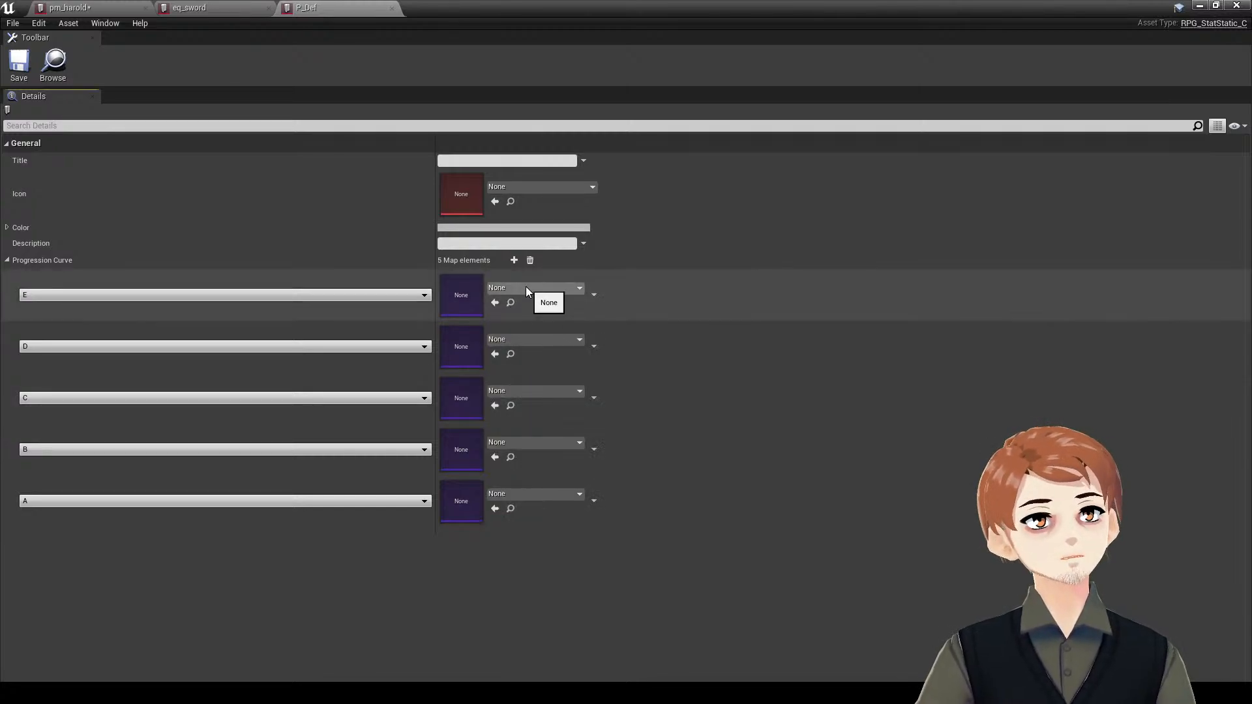
- Try StatsMetric_E as the curve for P_Def's E Progression Curve entry
{"action": "left_click", "coordinate": [526, 287]}
{"action": "scroll", "coordinate": [590, 490], "scroll_direction": "down", "scroll_amount": 6}
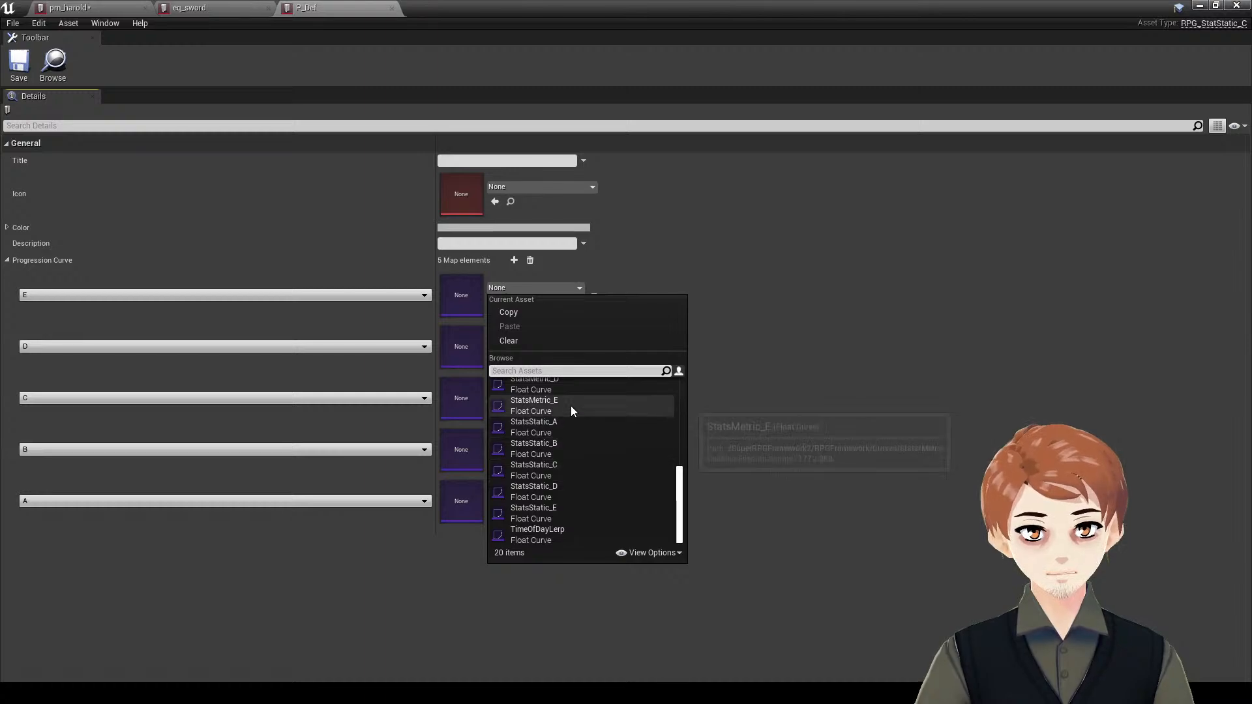
{"action": "left_click", "coordinate": [570, 405]}
{"action": "left_click", "coordinate": [535, 339]}
{"action": "scroll", "coordinate": [583, 515], "scroll_direction": "down", "scroll_amount": 3}
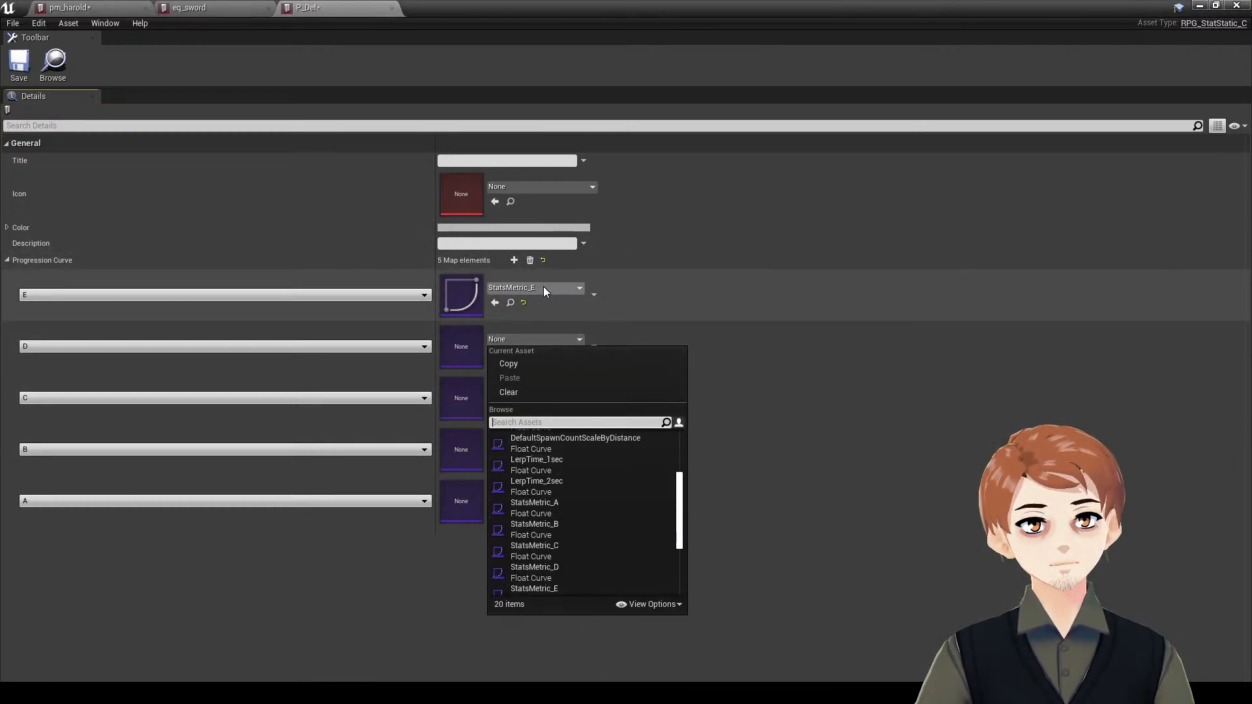
- Assign the StatsStatic_E curve to P_Def's E Progression Curve entry
{"action": "left_click", "coordinate": [543, 288]}
{"action": "scroll", "coordinate": [597, 522], "scroll_direction": "down", "scroll_amount": 3}
{"action": "left_click", "coordinate": [589, 537]}
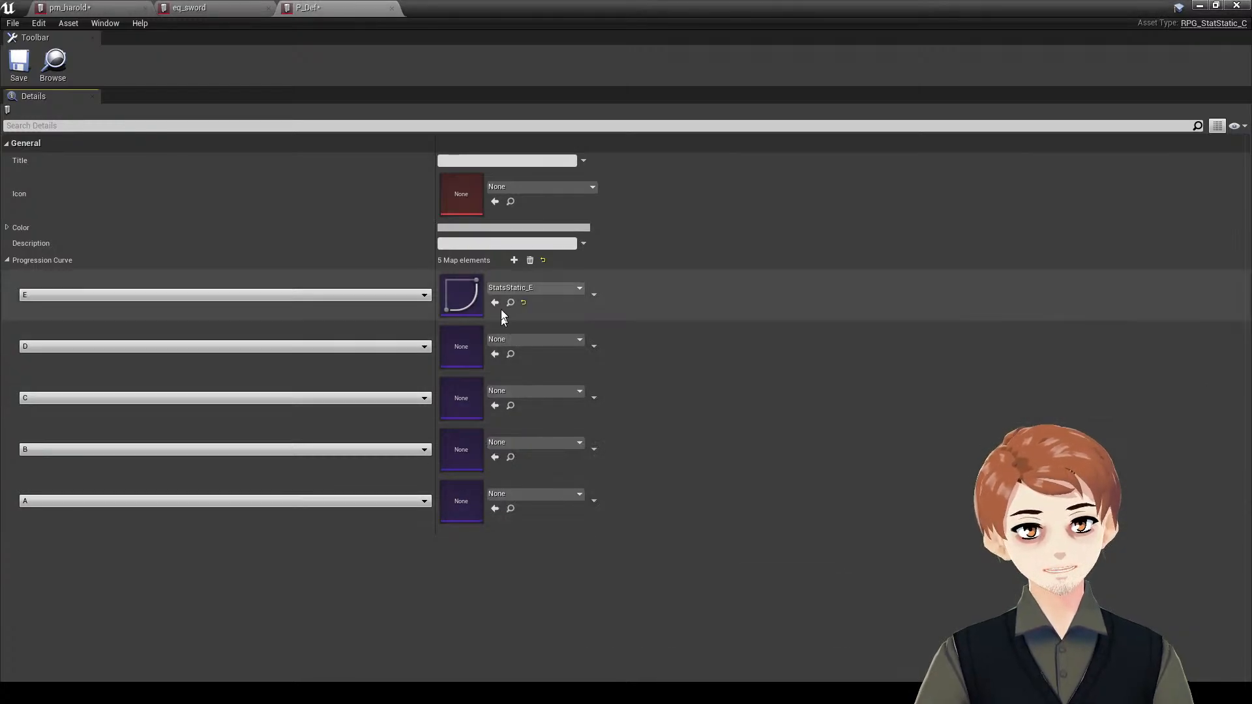
- Shrink and reposition the asset editor window so the Content Browser's static curves stay reachable, and save all modified assets
{"action": "left_click_drag", "start_coordinate": [601, 7], "coordinate": [554, 159]}
{"action": "double_click", "coordinate": [553, 159]}
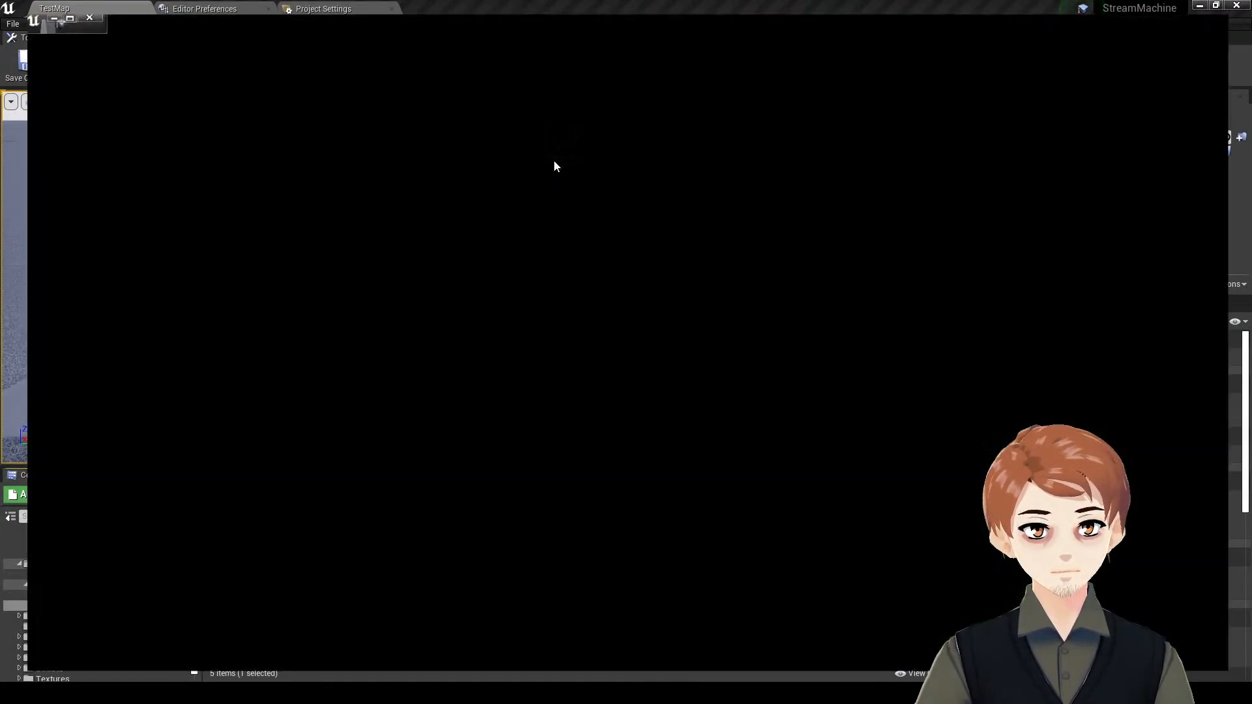
{"action": "left_click_drag", "start_coordinate": [606, 6], "coordinate": [1146, 358]}
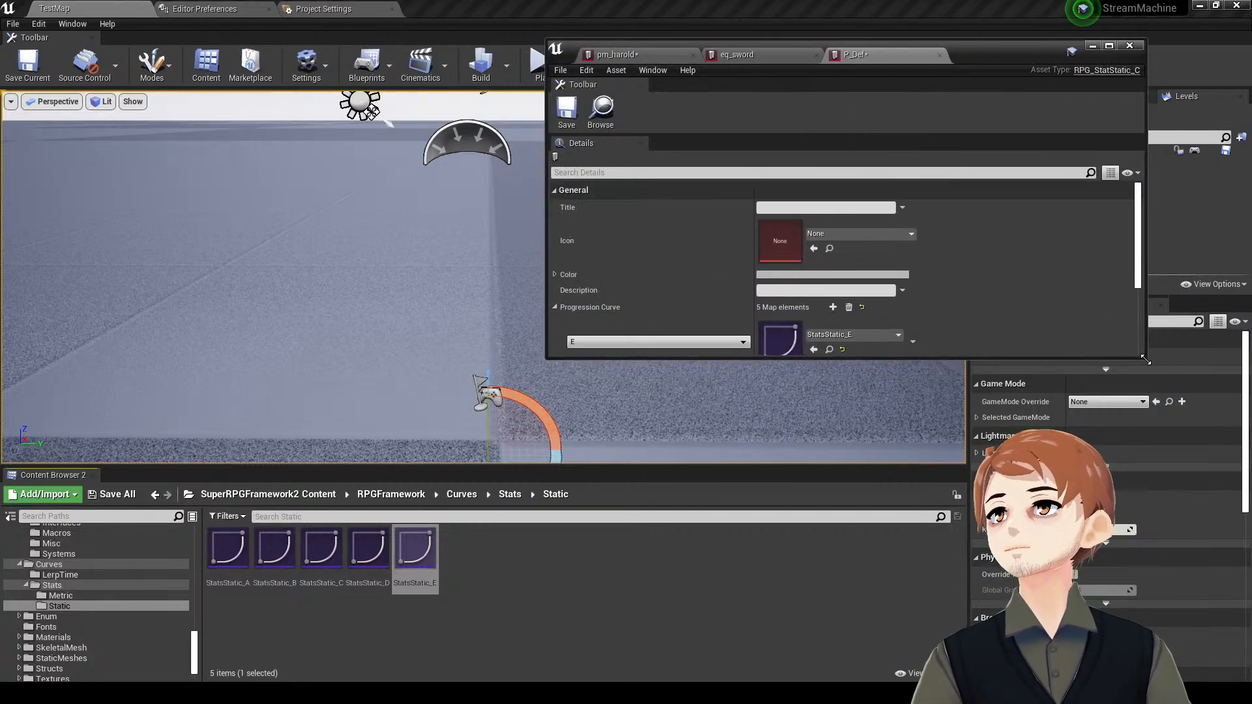
{"action": "left_click_drag", "start_coordinate": [544, 144], "coordinate": [170, 144]}
{"action": "left_click_drag", "start_coordinate": [775, 59], "coordinate": [657, 56]}
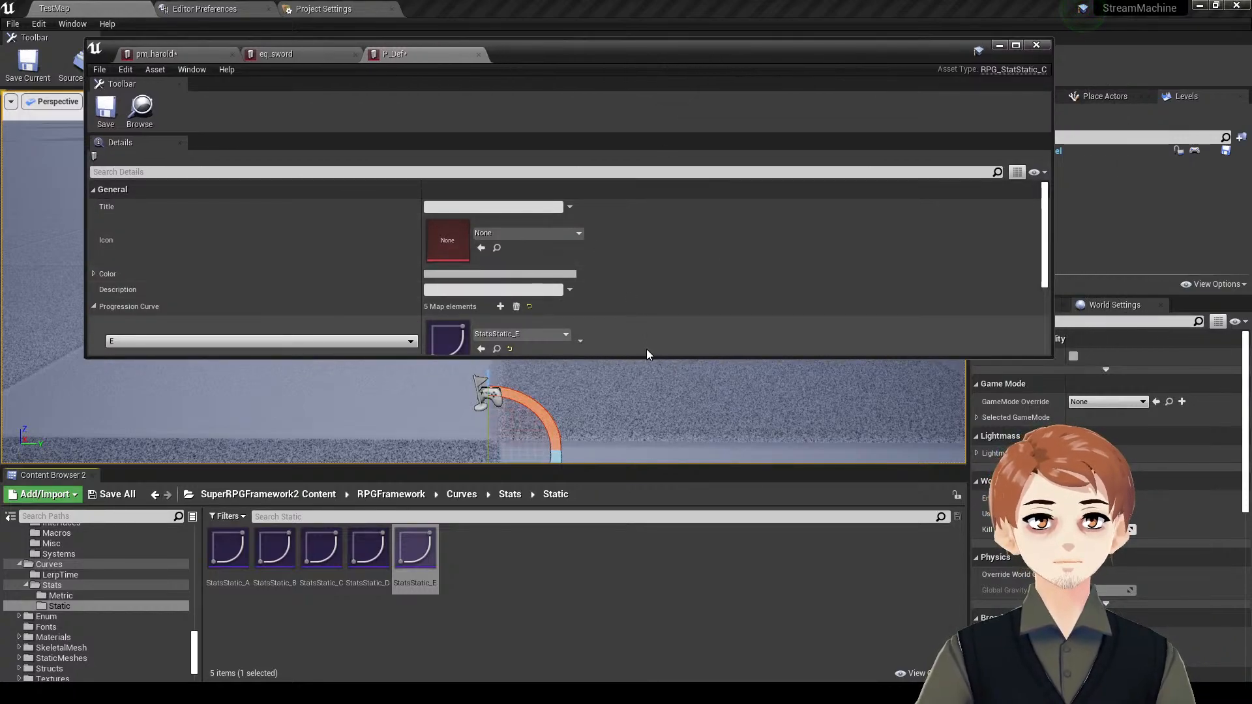
{"action": "left_click_drag", "start_coordinate": [647, 357], "coordinate": [646, 437]}
{"action": "left_click", "coordinate": [99, 69]}
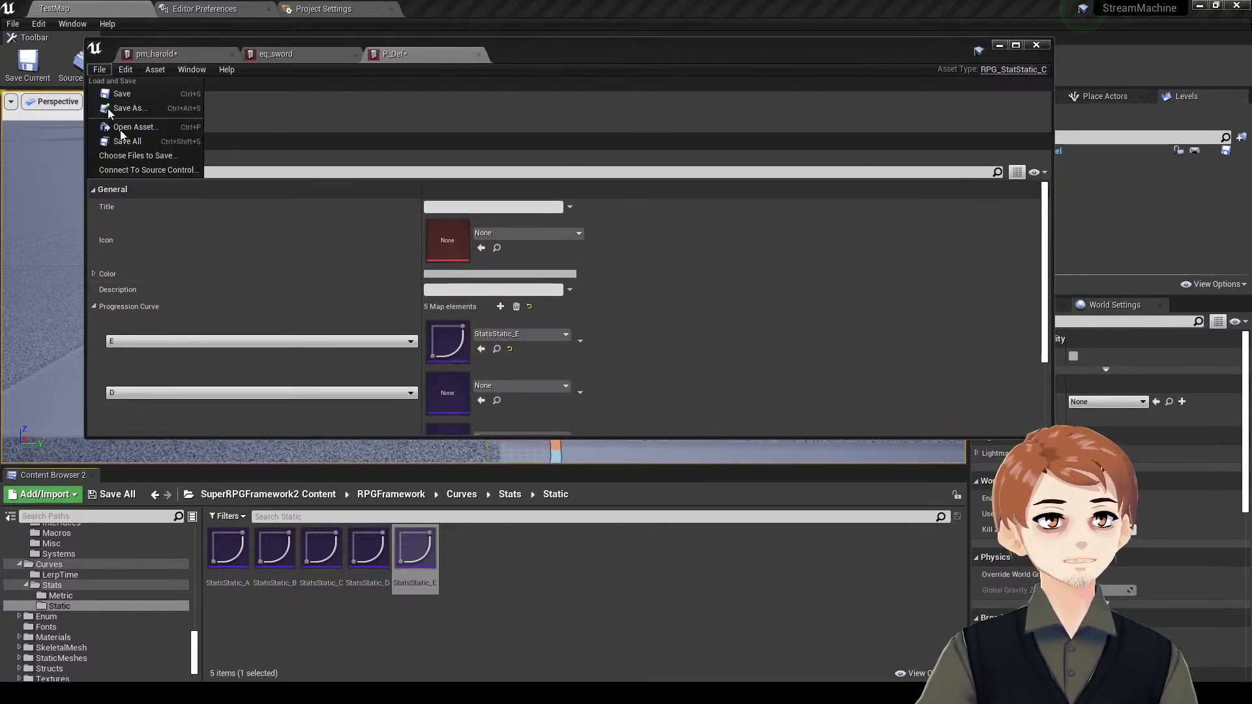
{"action": "left_click", "coordinate": [135, 141]}
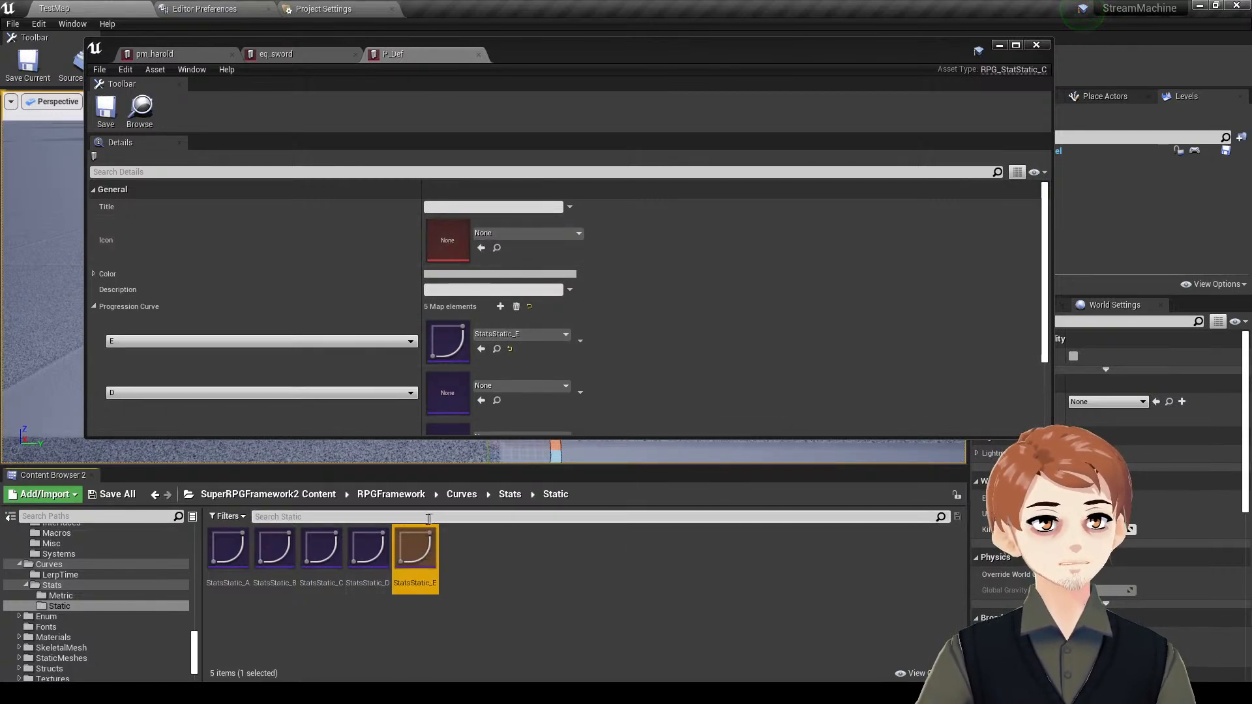
- Assign StatsStatic_D, StatsStatic_C, StatsStatic_B and StatsStatic_A to P_Def's matching D, C, B and A Progression Curve entries and save the asset
{"action": "left_click", "coordinate": [368, 551]}
{"action": "left_click_drag", "start_coordinate": [368, 553], "coordinate": [456, 393]}
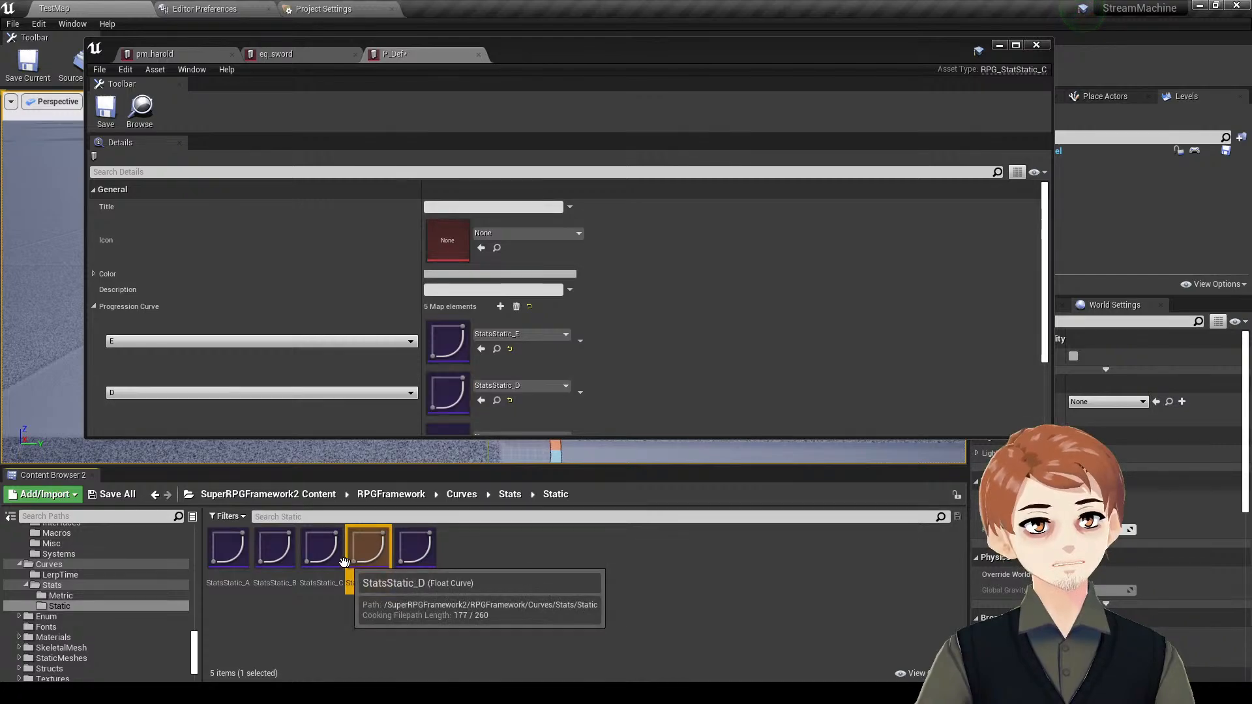
{"action": "scroll", "coordinate": [389, 424], "scroll_direction": "down", "scroll_amount": 2}
{"action": "left_click", "coordinate": [321, 552]}
{"action": "left_click_drag", "start_coordinate": [321, 553], "coordinate": [447, 393]}
{"action": "scroll", "coordinate": [447, 393], "scroll_direction": "down", "scroll_amount": 1}
{"action": "left_click", "coordinate": [274, 551]}
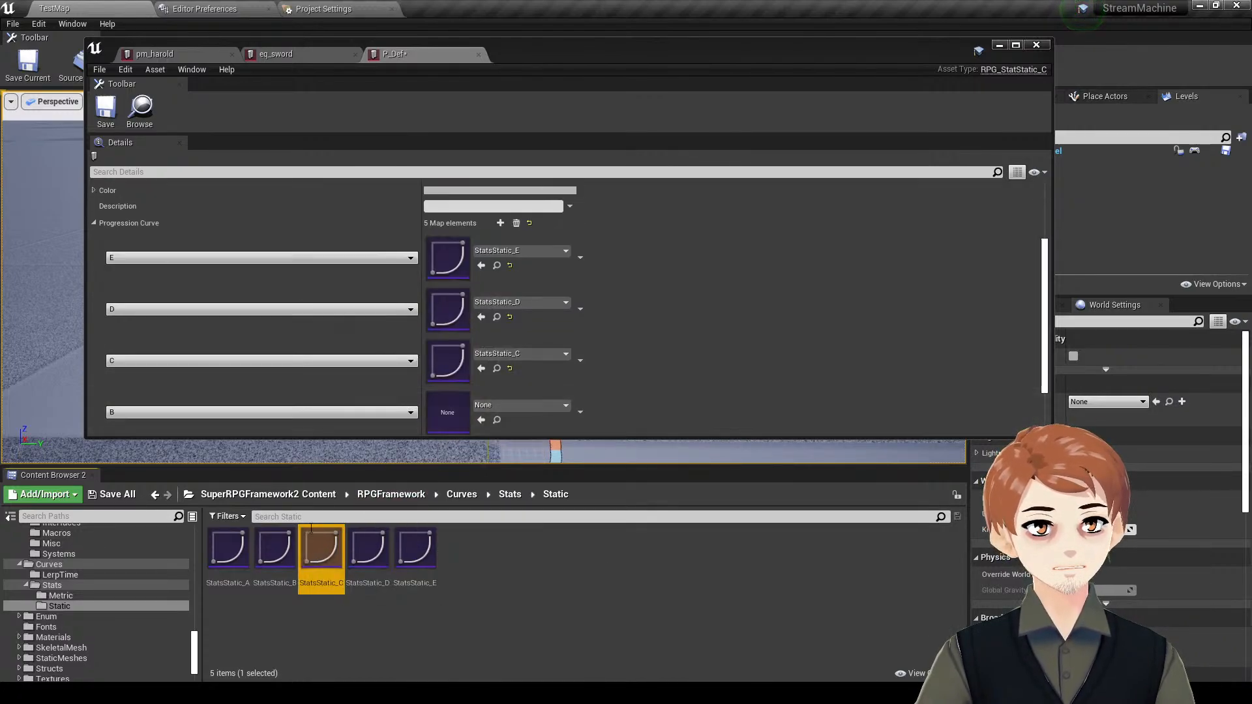
{"action": "left_click_drag", "start_coordinate": [274, 553], "coordinate": [447, 412]}
{"action": "scroll", "coordinate": [509, 413], "scroll_direction": "down", "scroll_amount": 1}
{"action": "left_click_drag", "start_coordinate": [228, 555], "coordinate": [448, 400]}
{"action": "left_click", "coordinate": [105, 112]}
{"action": "key", "text": "ctrl+a"}
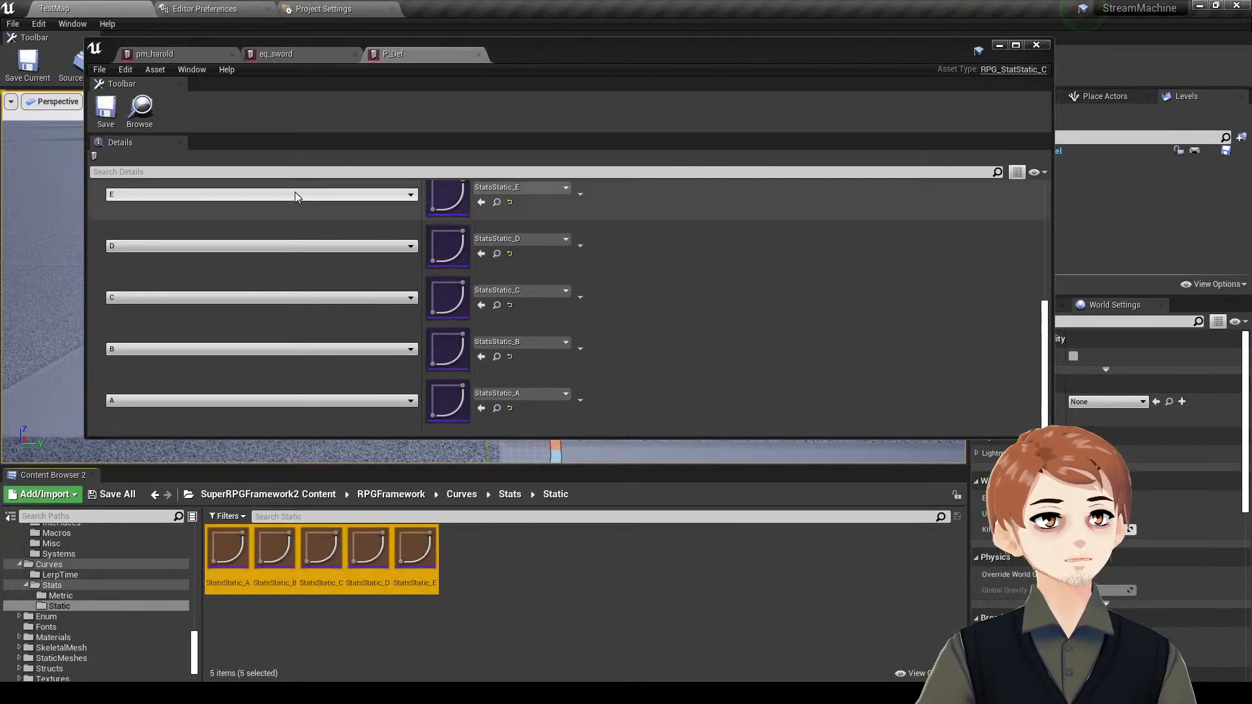
- Copy P_Def's Progression Curve map into the P_Atk asset's Progression Curve and save P_Atk
{"action": "scroll", "coordinate": [685, 278], "scroll_direction": "up", "scroll_amount": 3}
{"action": "scroll", "coordinate": [698, 279], "scroll_direction": "up", "scroll_amount": 1}
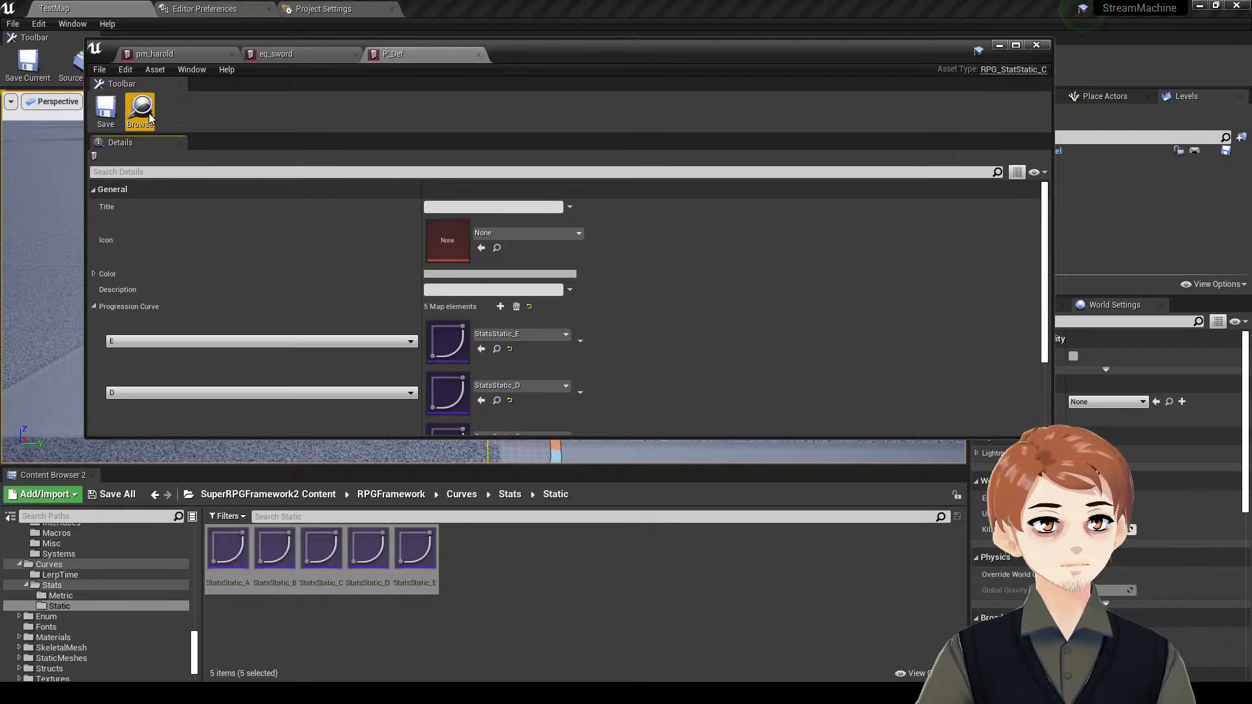
{"action": "right_click", "coordinate": [232, 313]}
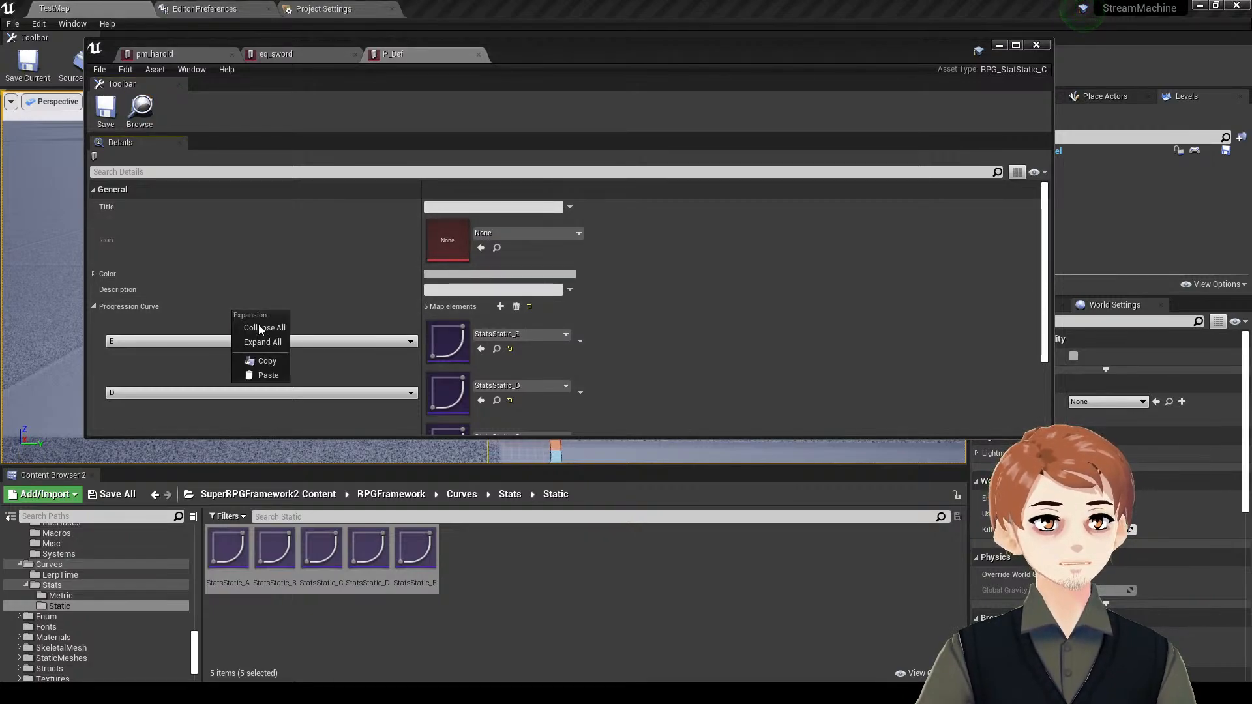
{"action": "left_click", "coordinate": [268, 362]}
{"action": "left_click", "coordinate": [139, 111]}
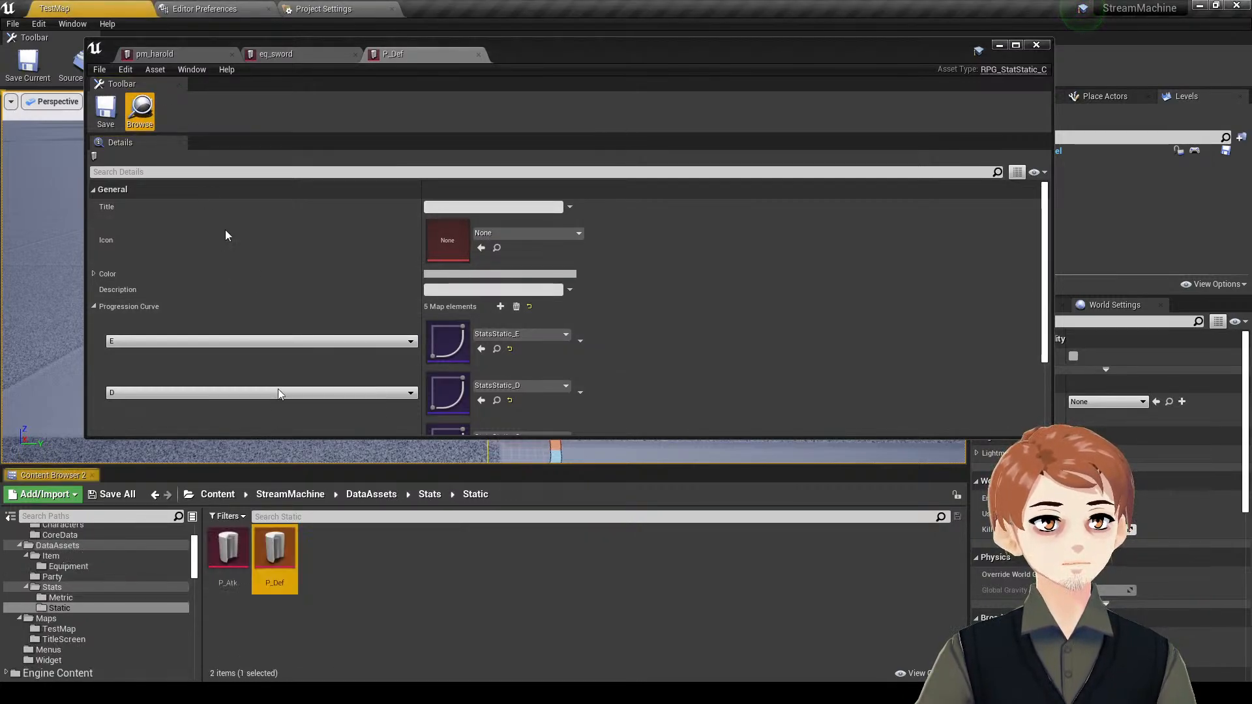
{"action": "double_click", "coordinate": [229, 553]}
{"action": "right_click", "coordinate": [428, 305]}
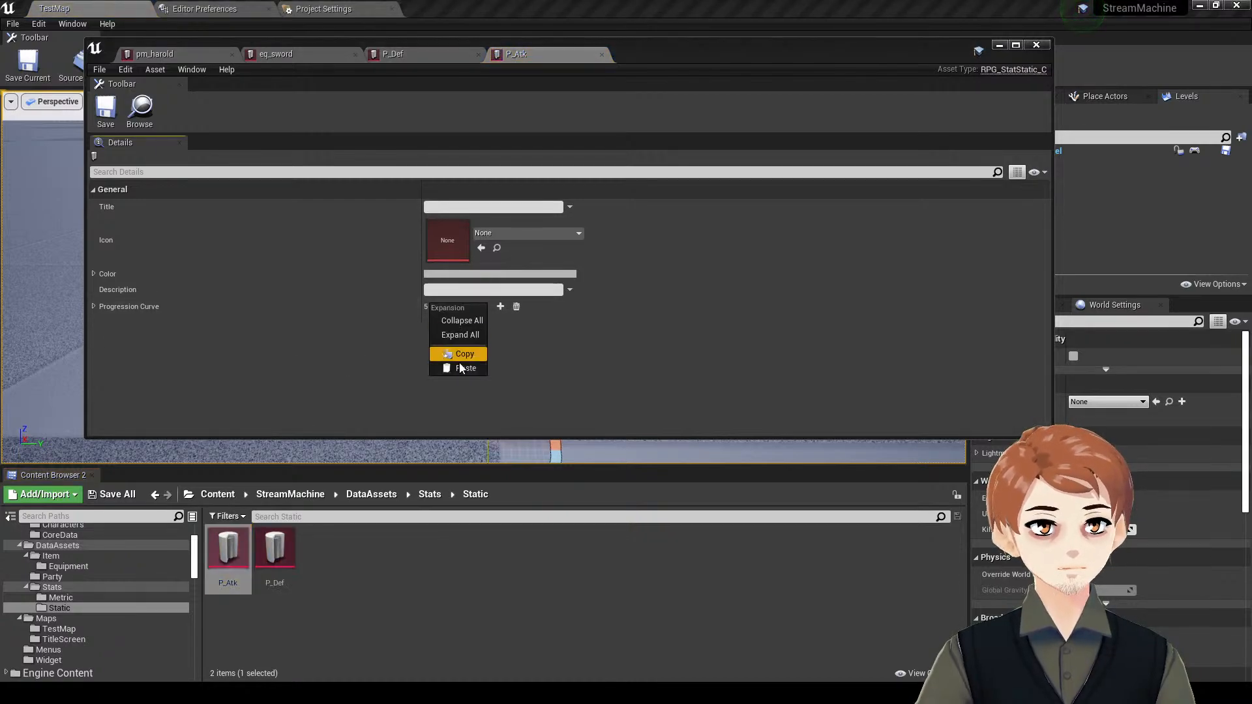
{"action": "left_click", "coordinate": [461, 368]}
{"action": "left_click", "coordinate": [111, 120]}
- Open the HP asset from the Stats/Metric folder, expand its Progression Curve and browse the curves for the E entry
{"action": "left_click", "coordinate": [140, 598]}
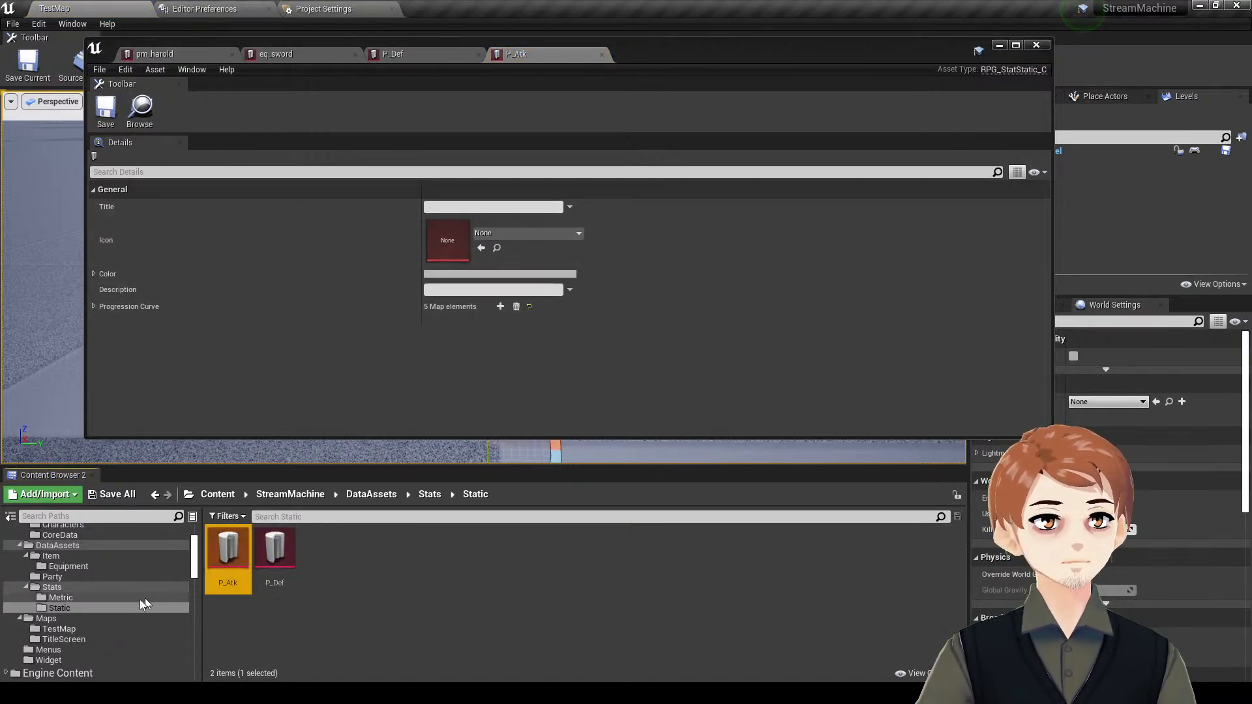
{"action": "double_click", "coordinate": [229, 553]}
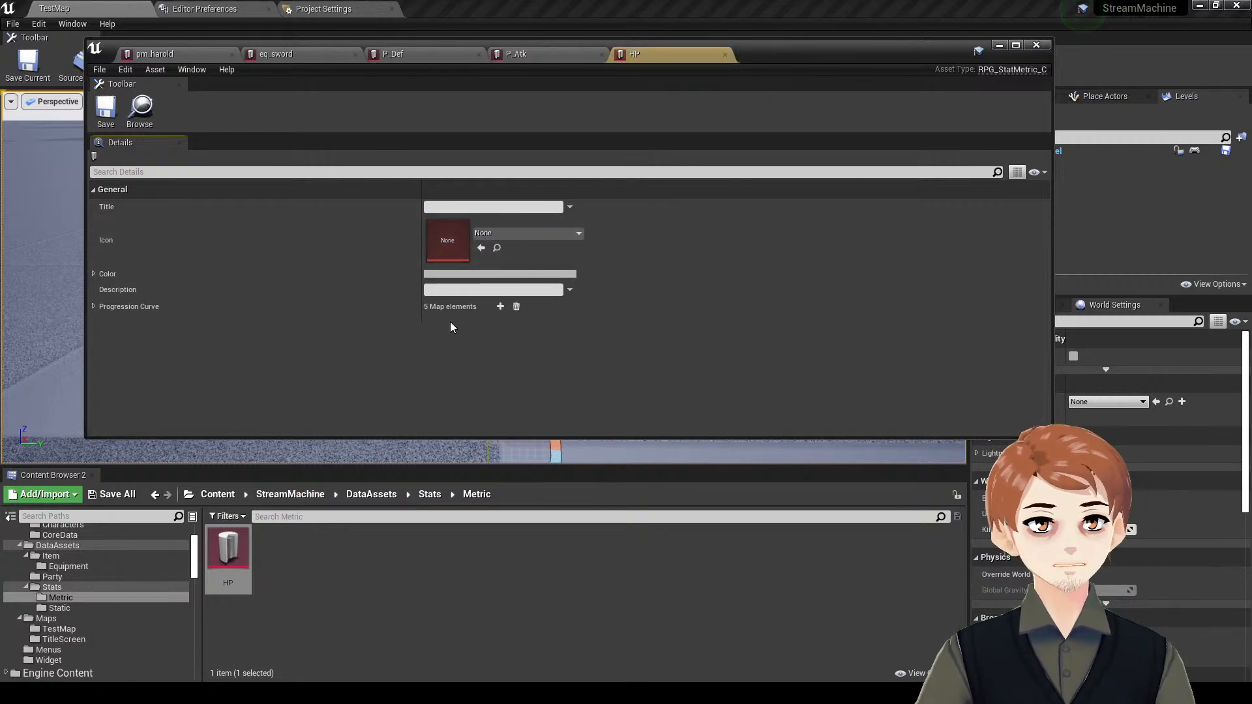
{"action": "double_click", "coordinate": [453, 304]}
{"action": "left_click", "coordinate": [502, 335]}
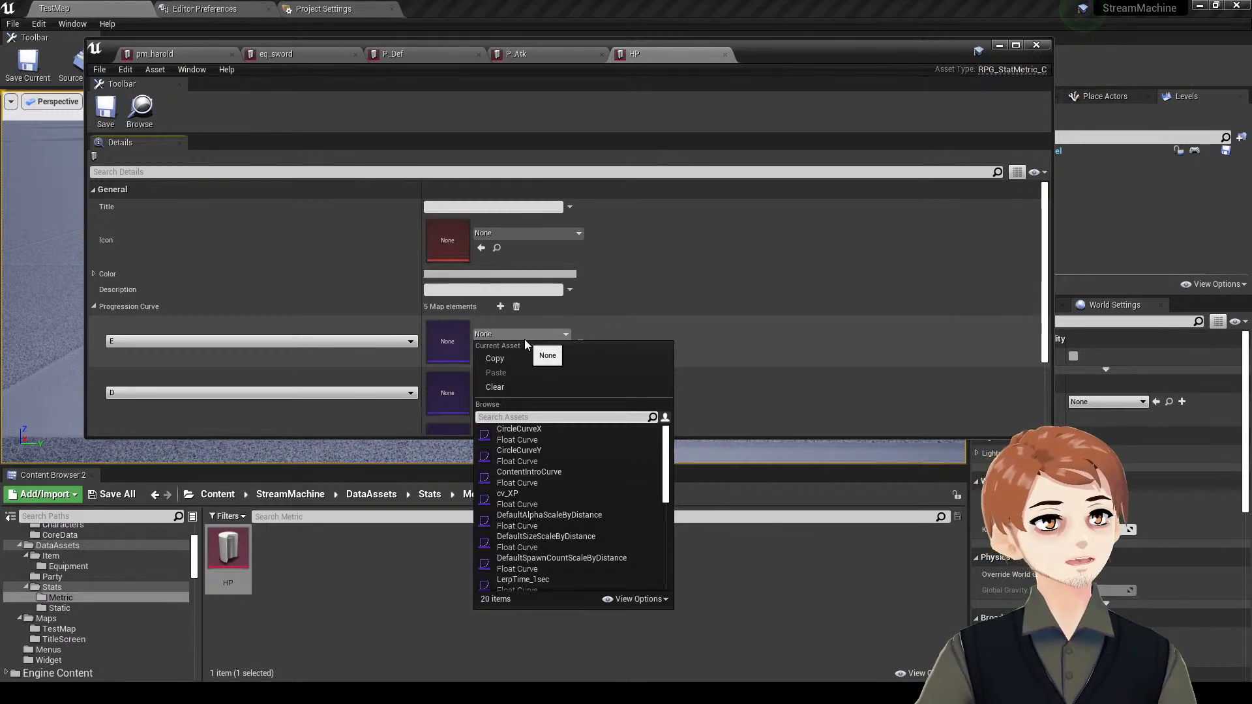
{"action": "scroll", "coordinate": [606, 506], "scroll_direction": "down", "scroll_amount": 5}
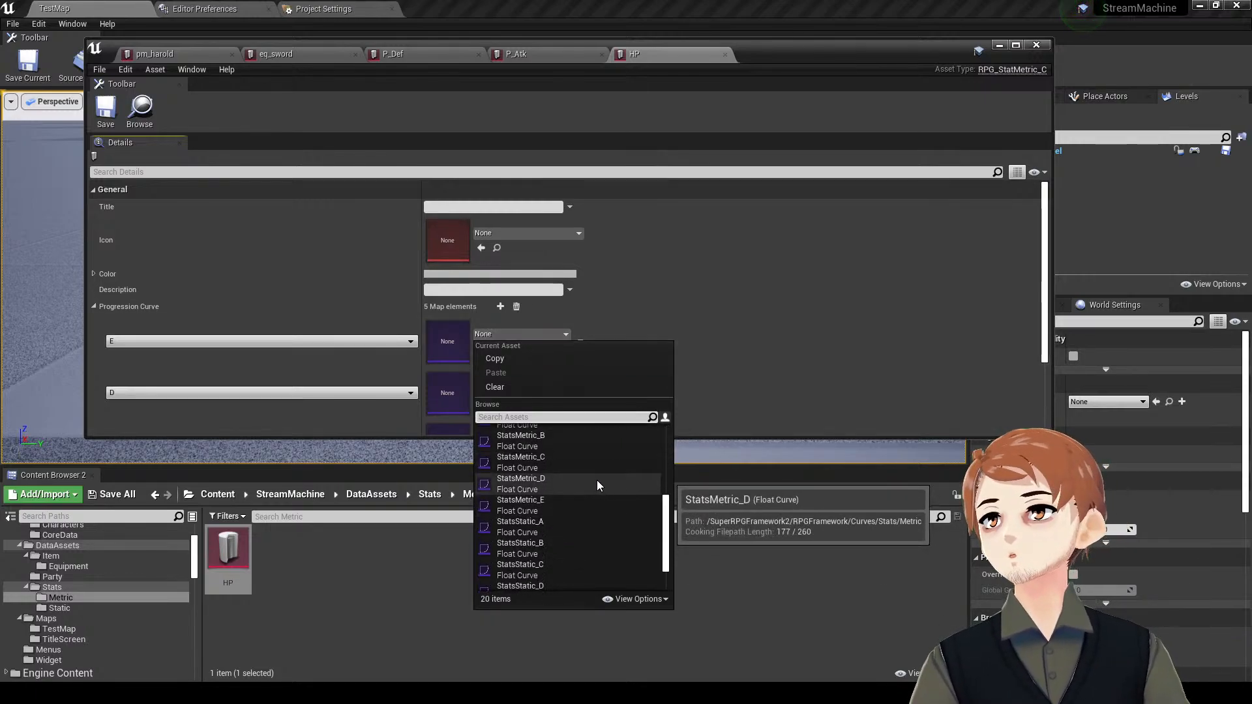
- Try Vigor as the Title of the P_Atk asset and clear it again
{"action": "left_click", "coordinate": [523, 50]}
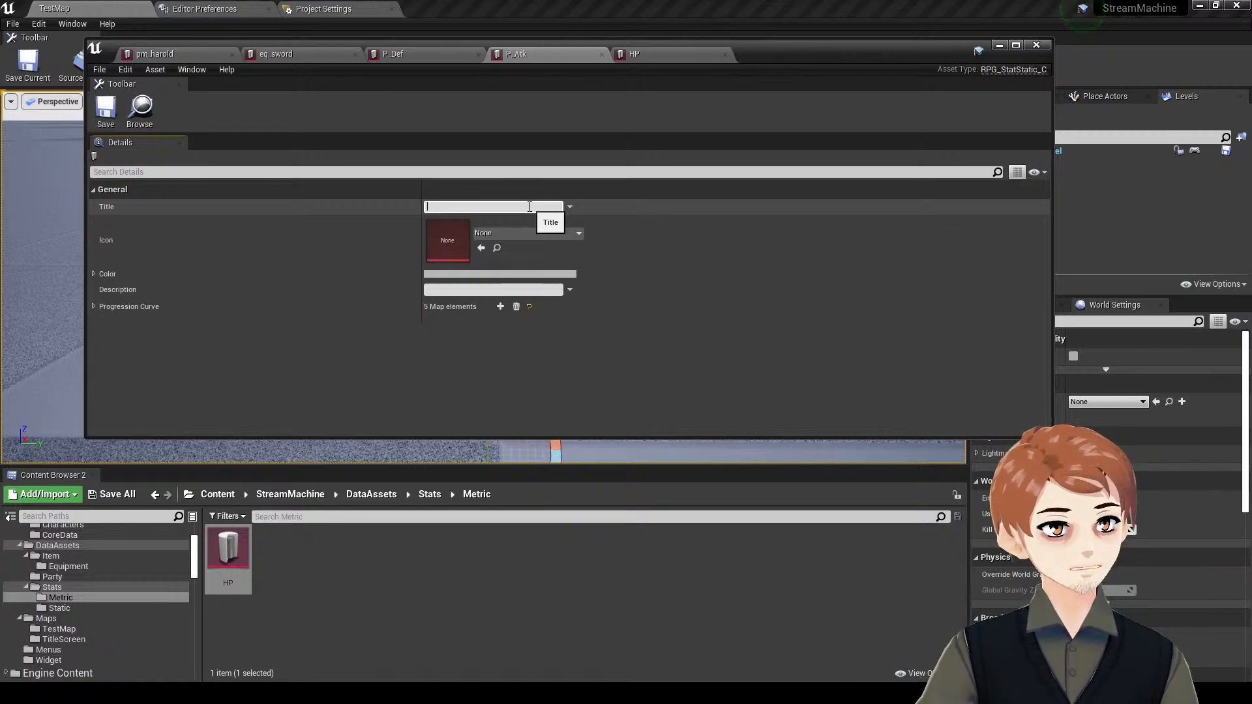
{"action": "type", "text": "Vigor"}
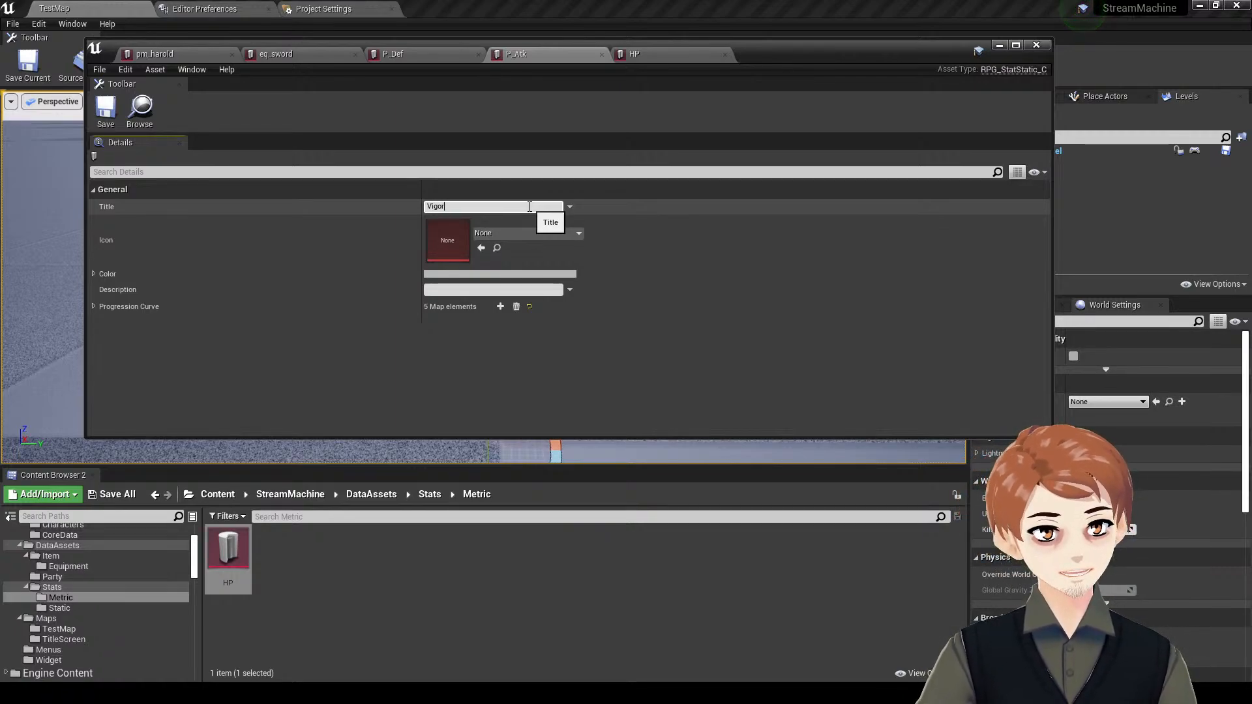
{"action": "key", "text": "Return"}
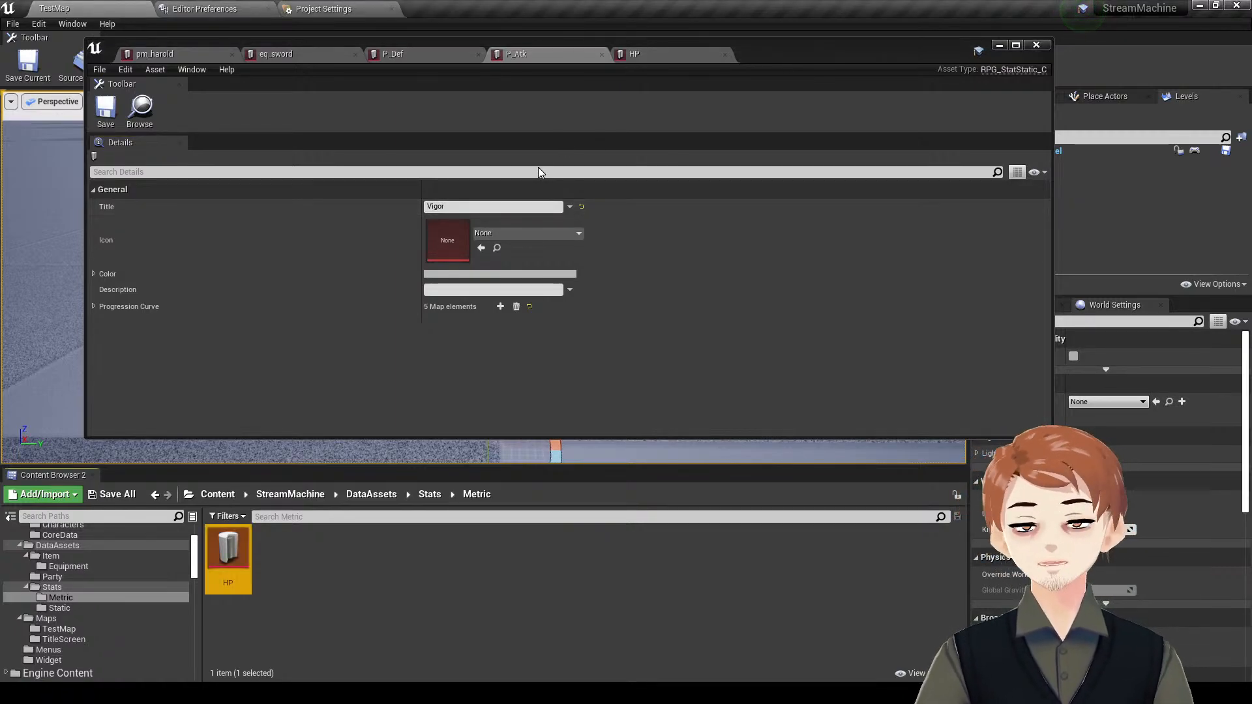
{"action": "left_click", "coordinate": [486, 195]}
{"action": "left_click", "coordinate": [470, 196]}
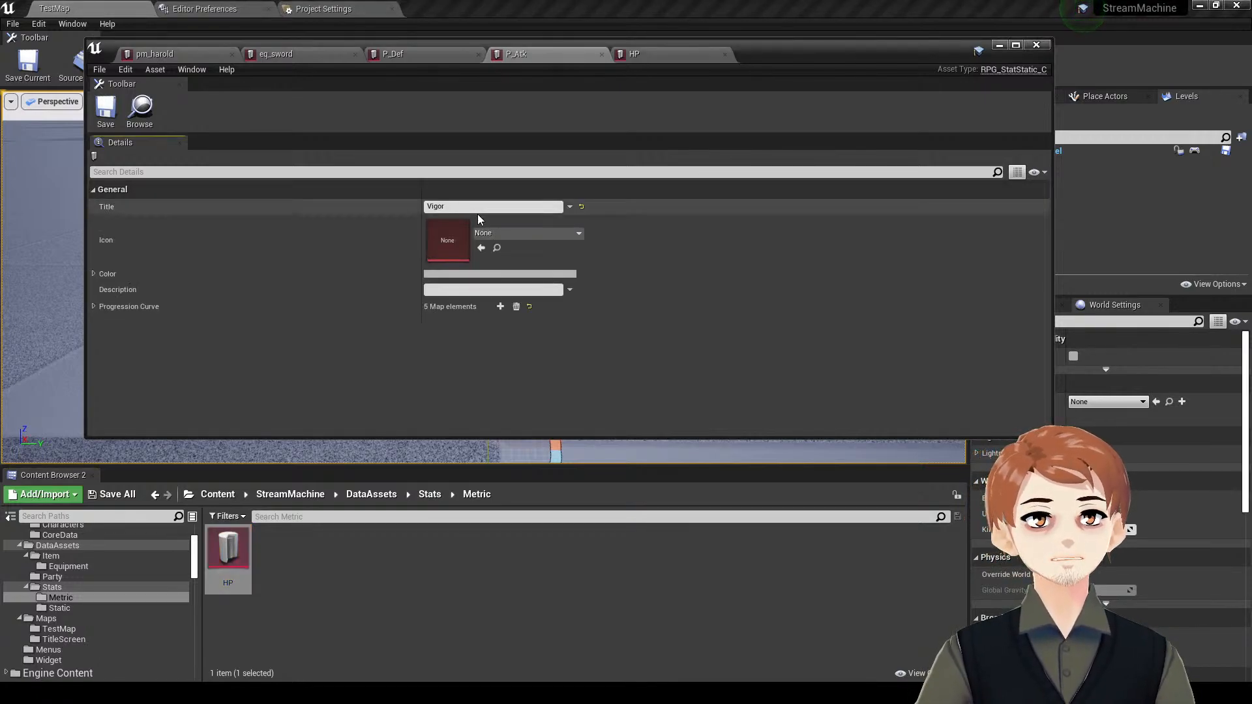
{"action": "left_click_drag", "start_coordinate": [475, 208], "coordinate": [405, 170]}
{"action": "key", "text": "BackSpace"}
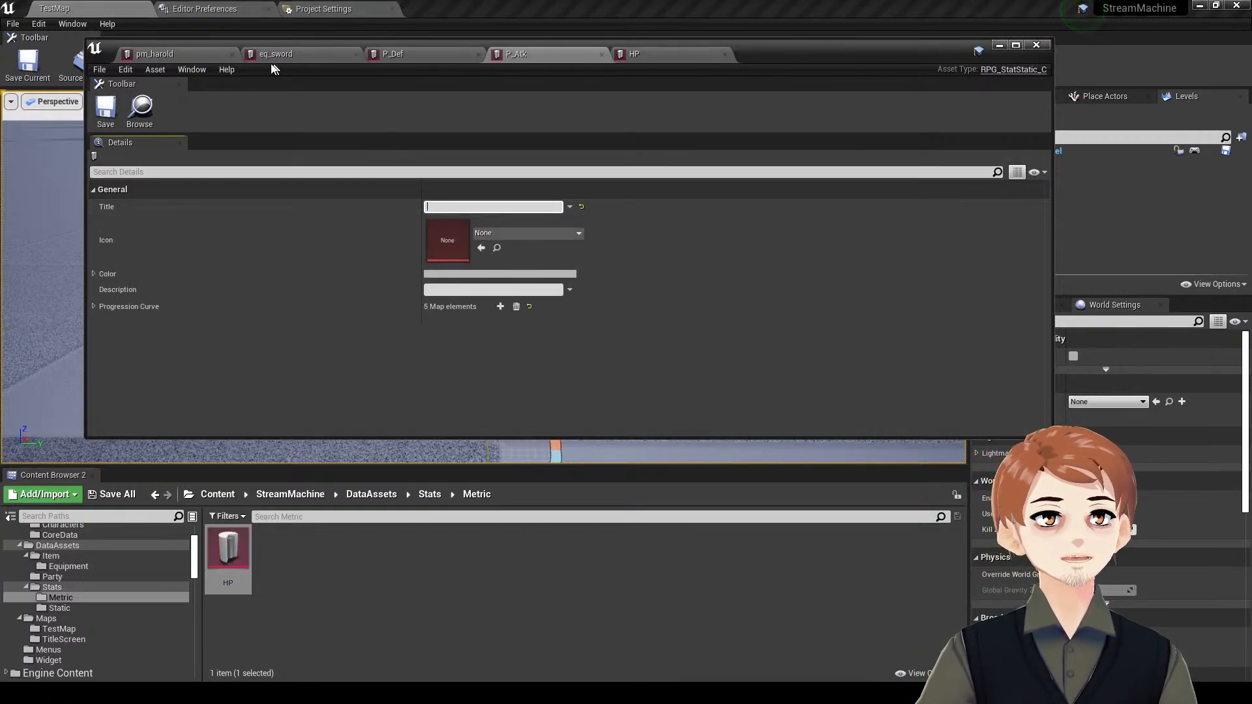
- Set the HP asset's Title to Vigor and save the asset
{"action": "left_click", "coordinate": [684, 53]}
{"action": "left_click", "coordinate": [508, 206]}
{"action": "type", "text": "Vigor"}
{"action": "key", "text": "ctrl+s"}
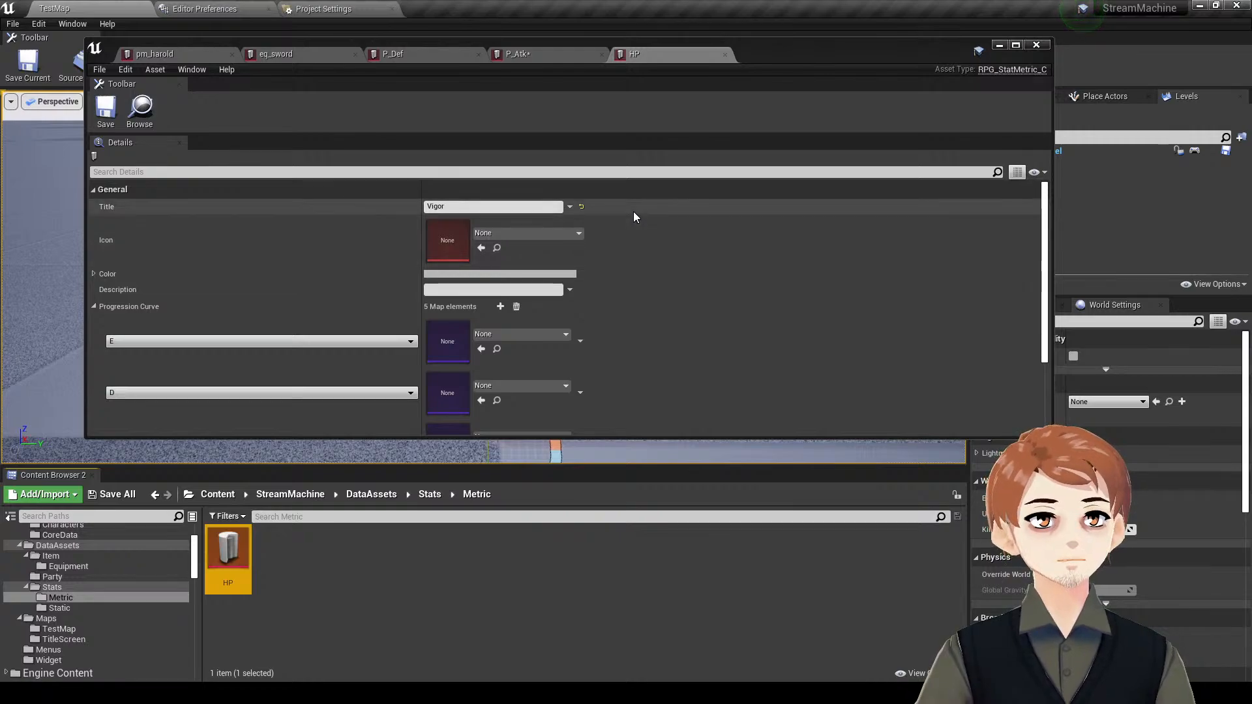
{"action": "right_click", "coordinate": [691, 241]}
{"action": "left_click", "coordinate": [662, 226]}
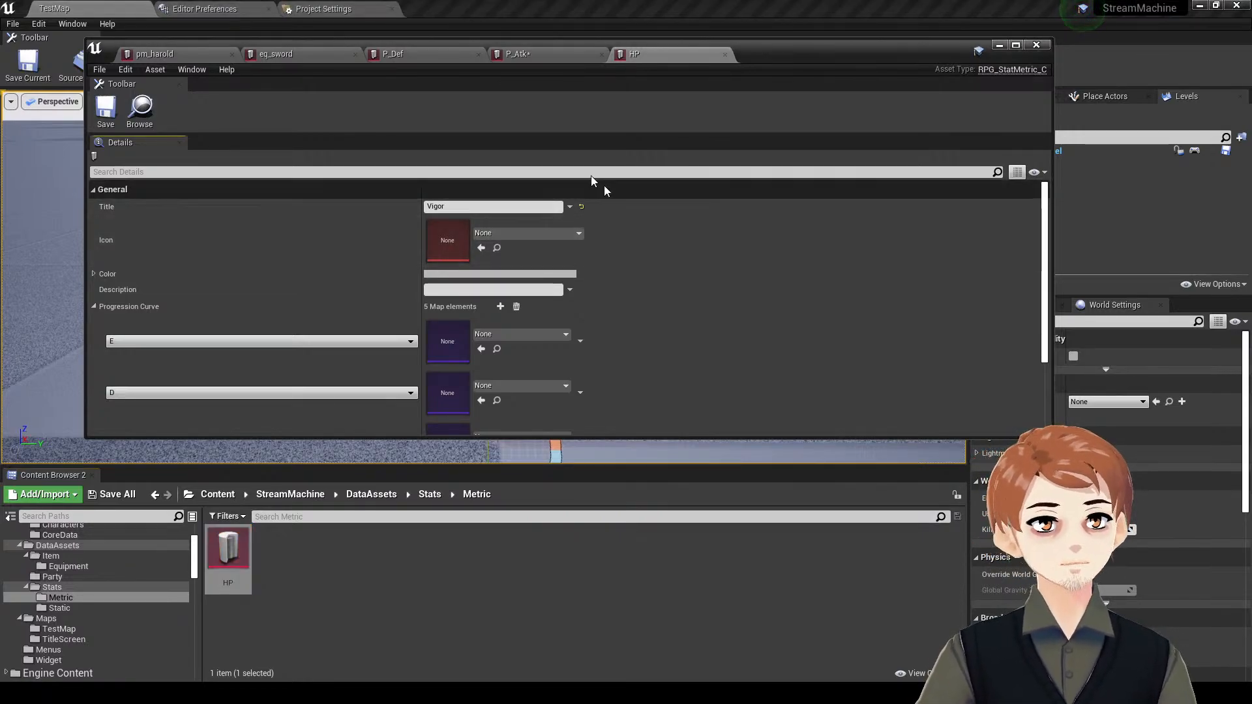
- Save the P_Atk asset and look over the other open stat and equipment assets
{"action": "left_click", "coordinate": [541, 52]}
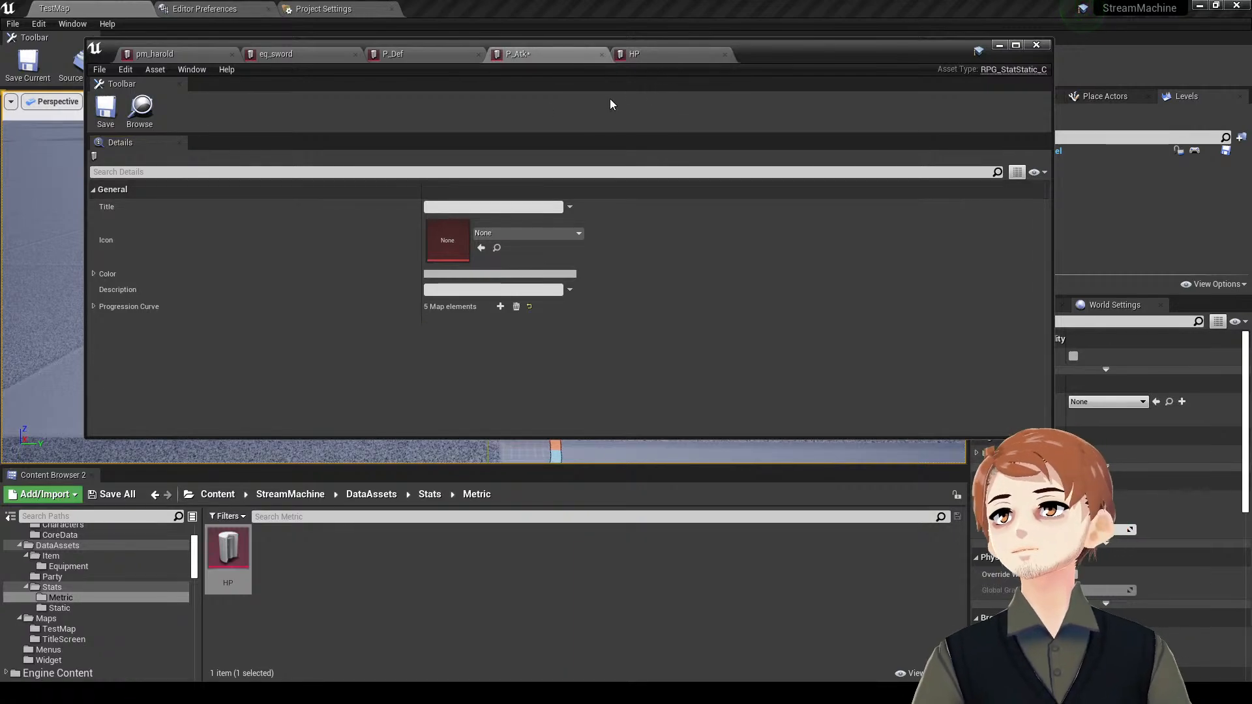
{"action": "key", "text": "ctrl+s"}
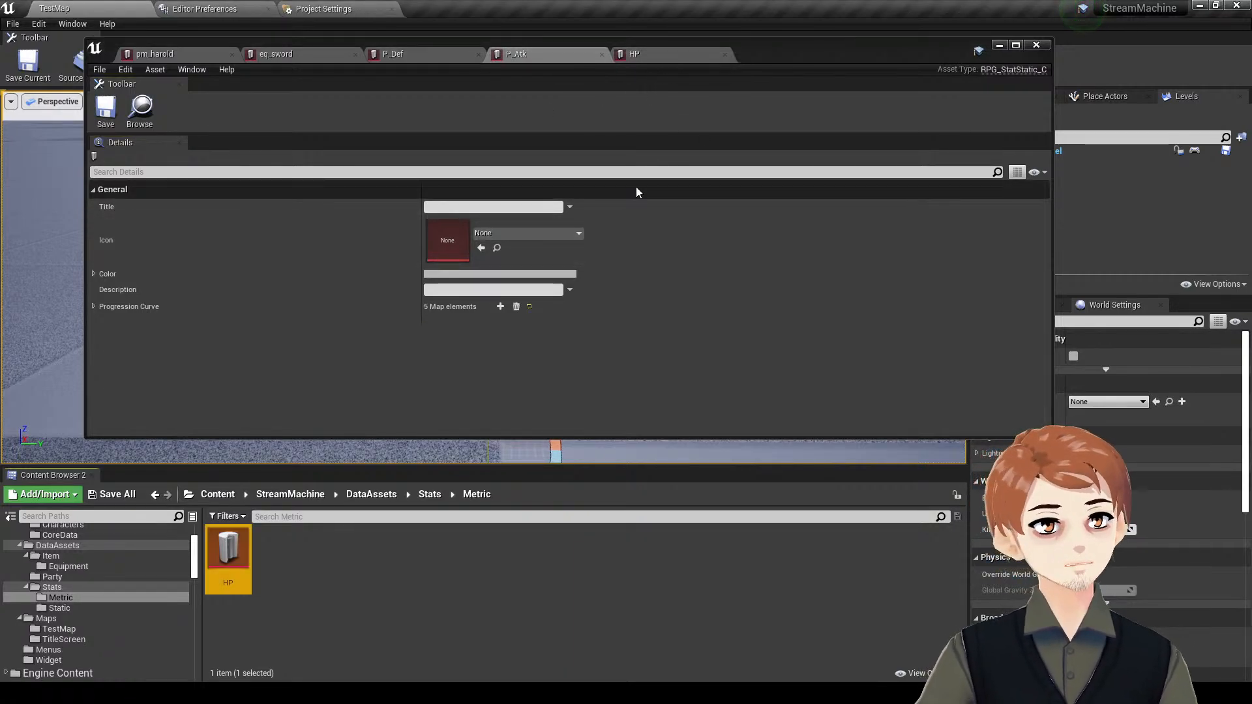
{"action": "left_click", "coordinate": [391, 55]}
{"action": "left_click", "coordinate": [291, 55]}
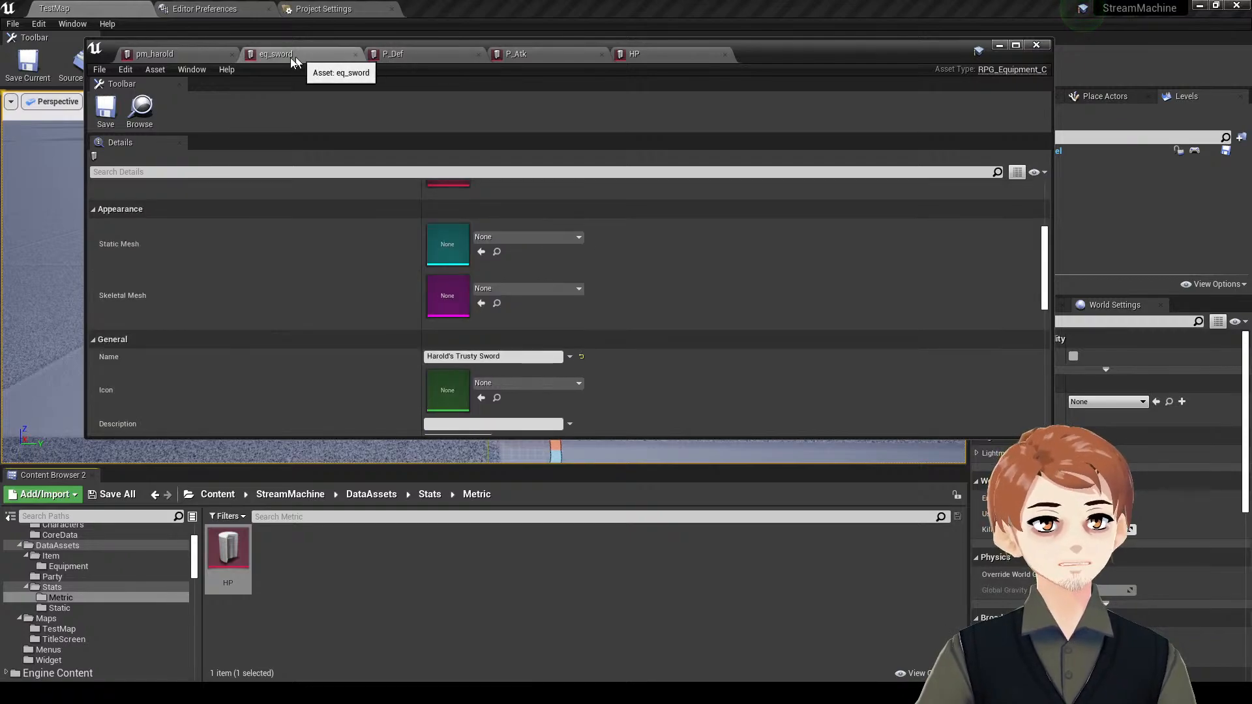
{"action": "left_click", "coordinate": [668, 52]}
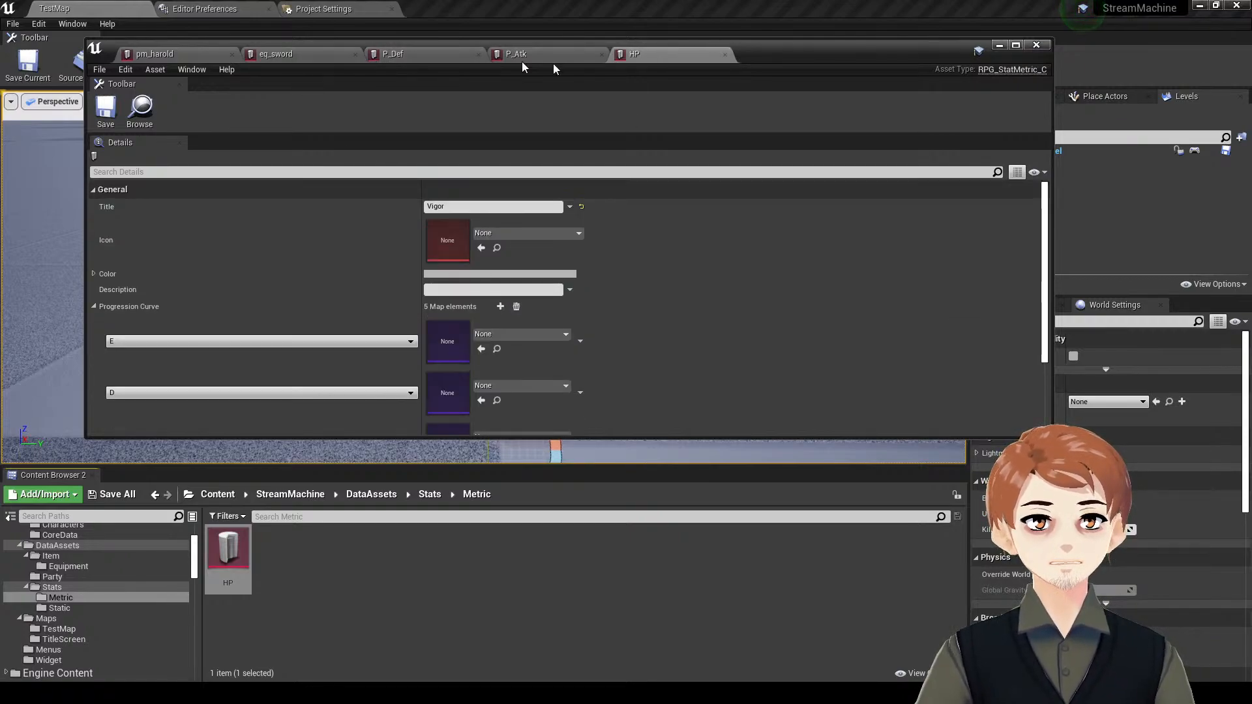
- Set the P_Atk asset's Color to orange
{"action": "left_click", "coordinate": [506, 53]}
{"action": "left_click", "coordinate": [523, 274]}
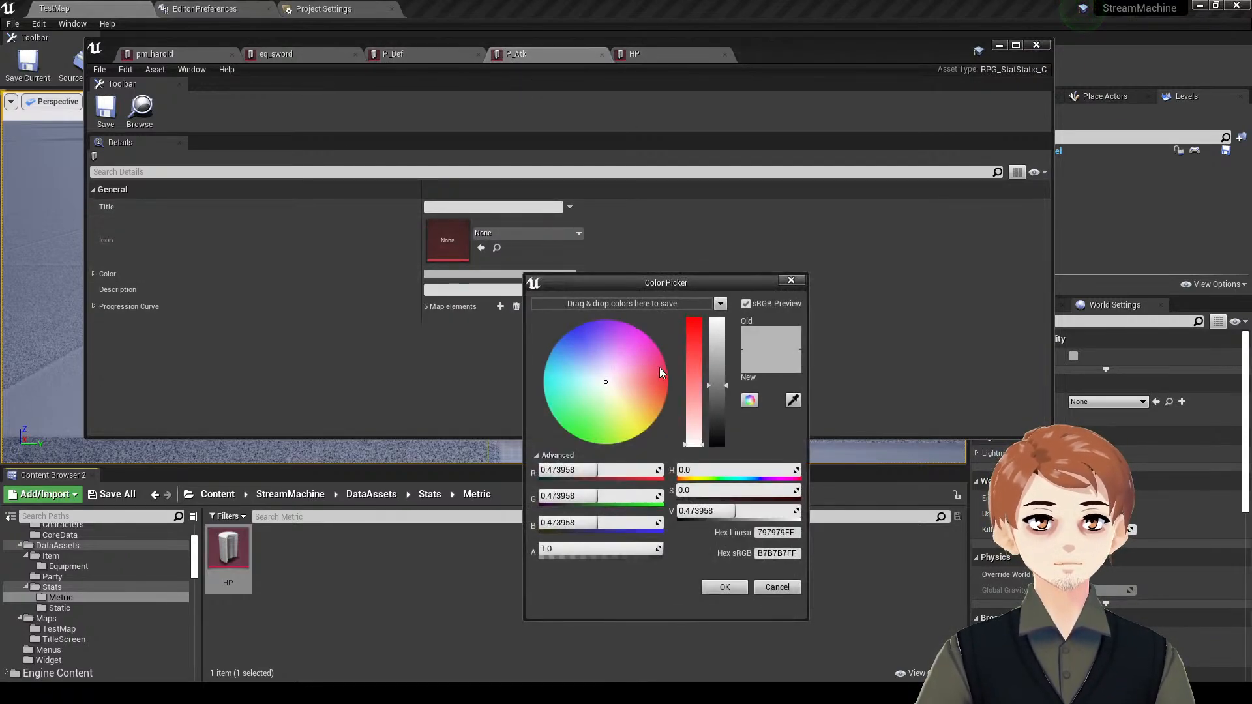
{"action": "left_click", "coordinate": [664, 392]}
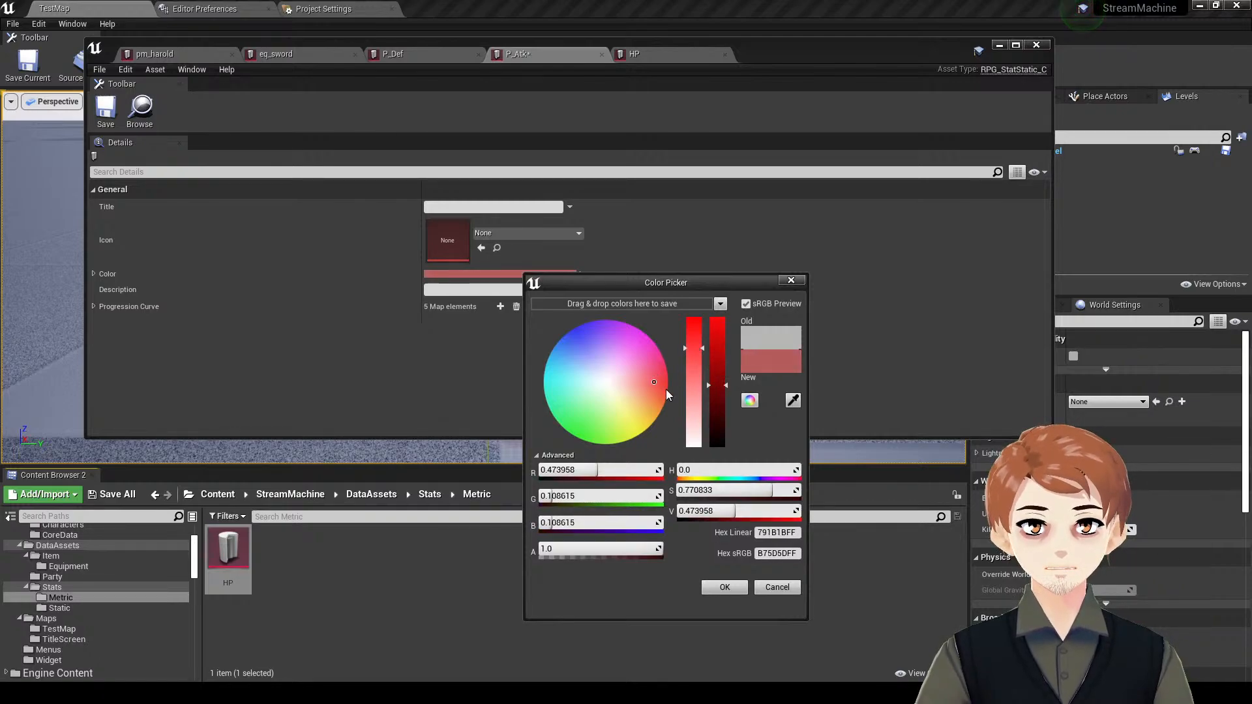
{"action": "left_click", "coordinate": [724, 587]}
- Set the HP asset's Color to a fully bright, saturated spring green and save the asset
{"action": "left_click", "coordinate": [667, 55]}
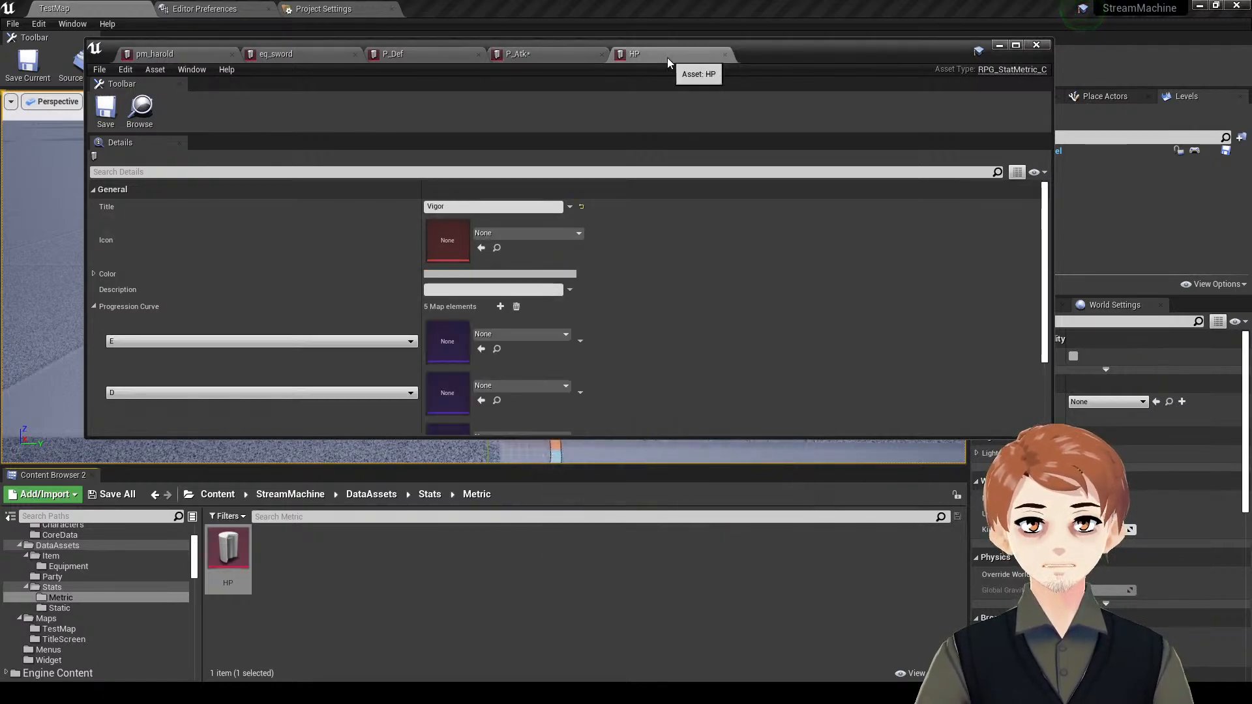
{"action": "left_click", "coordinate": [565, 274]}
{"action": "left_click_drag", "start_coordinate": [607, 420], "coordinate": [549, 499]}
{"action": "left_click_drag", "start_coordinate": [760, 346], "coordinate": [758, 300]}
{"action": "left_click_drag", "start_coordinate": [607, 431], "coordinate": [553, 450]}
{"action": "left_click", "coordinate": [766, 587]}
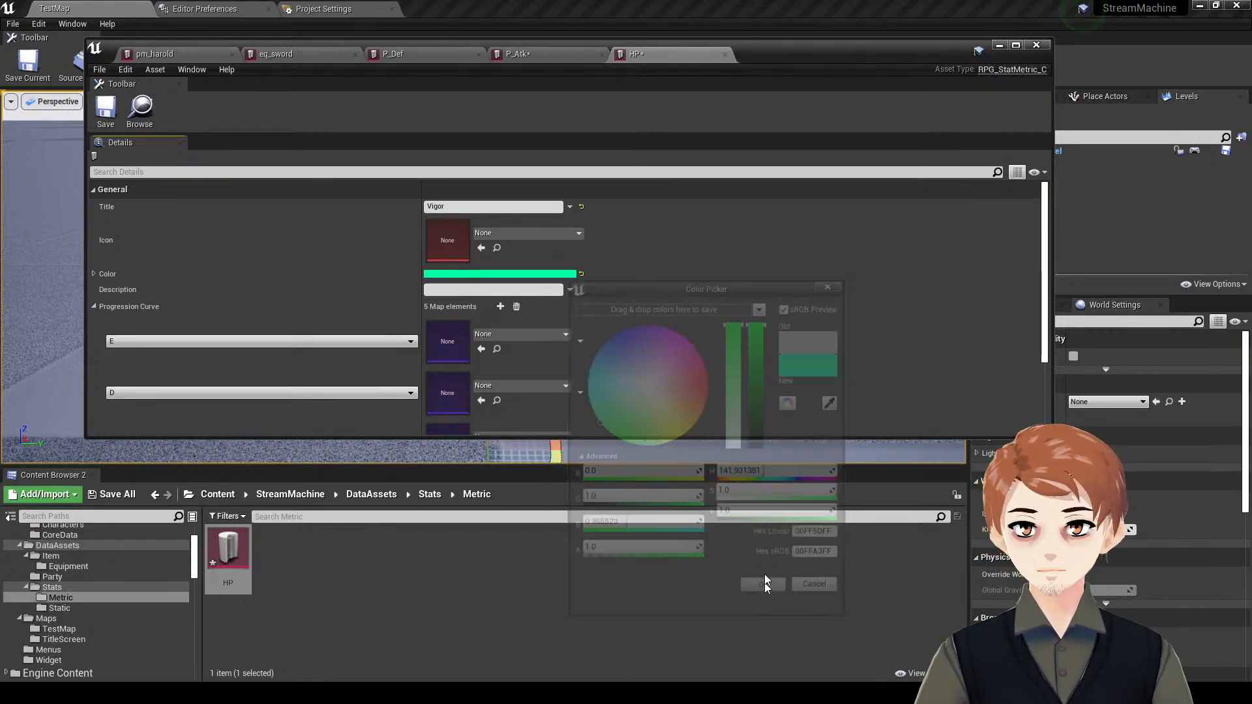
{"action": "key", "text": "ctrl+s"}
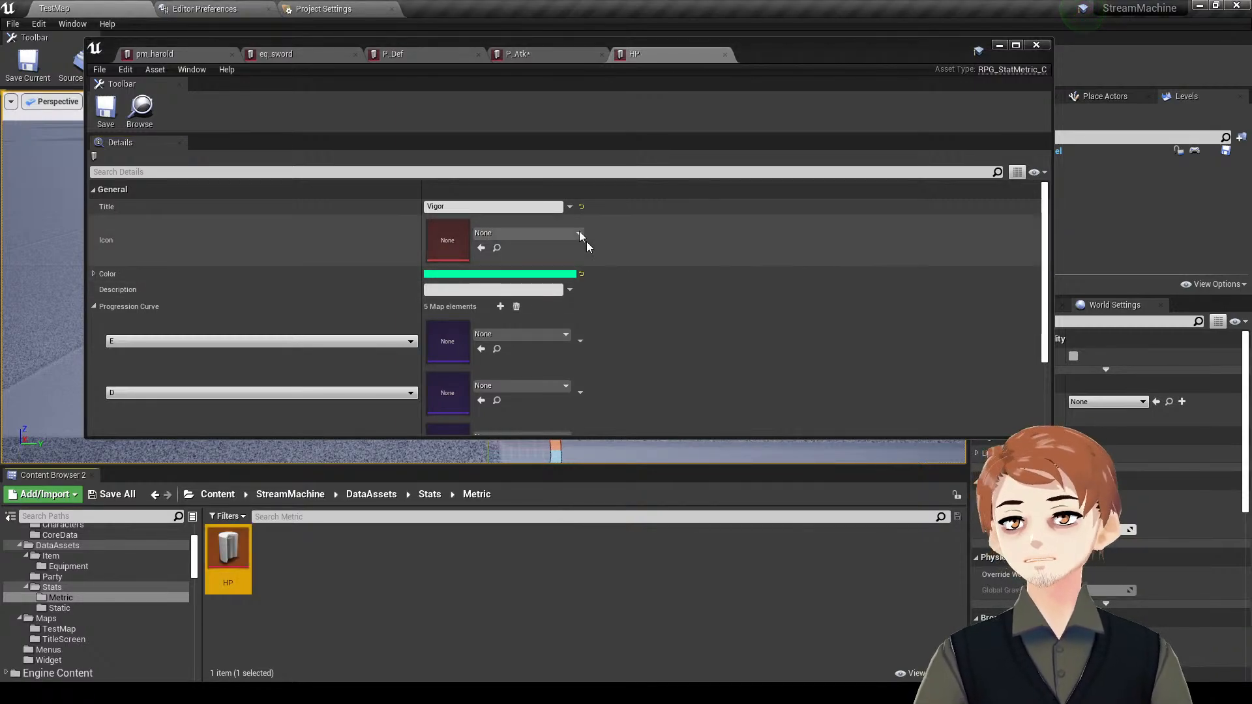
- Try Machoness as the Title of the P_Atk asset
{"action": "left_click", "coordinate": [495, 58]}
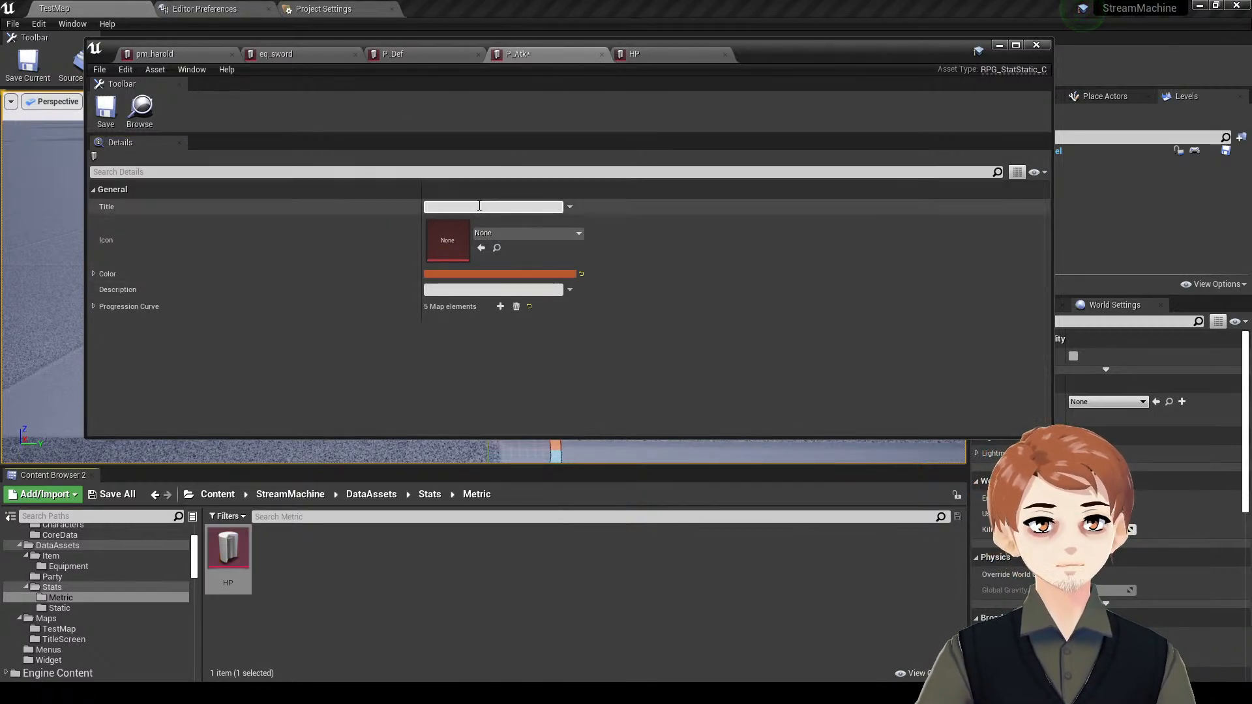
{"action": "left_click", "coordinate": [484, 206]}
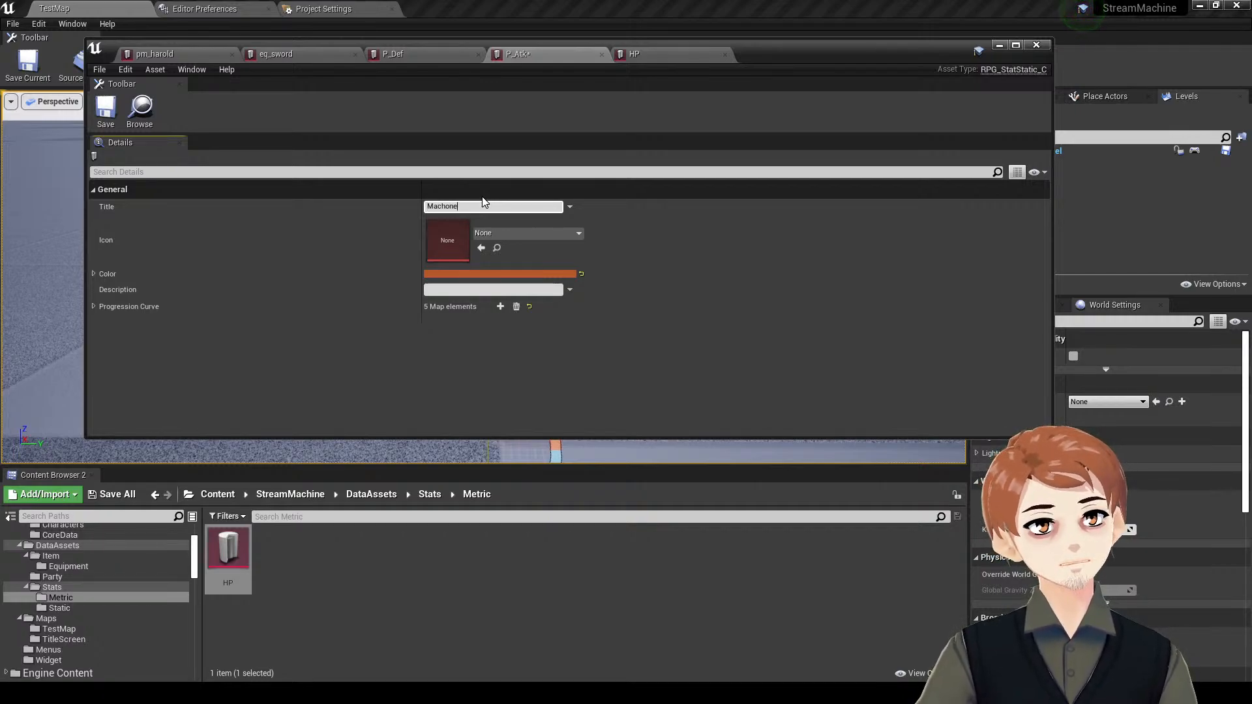
- Open the P_Def asset and search the web in the browser for "stubborn synonym" to find its title
{"action": "left_click", "coordinate": [397, 54]}
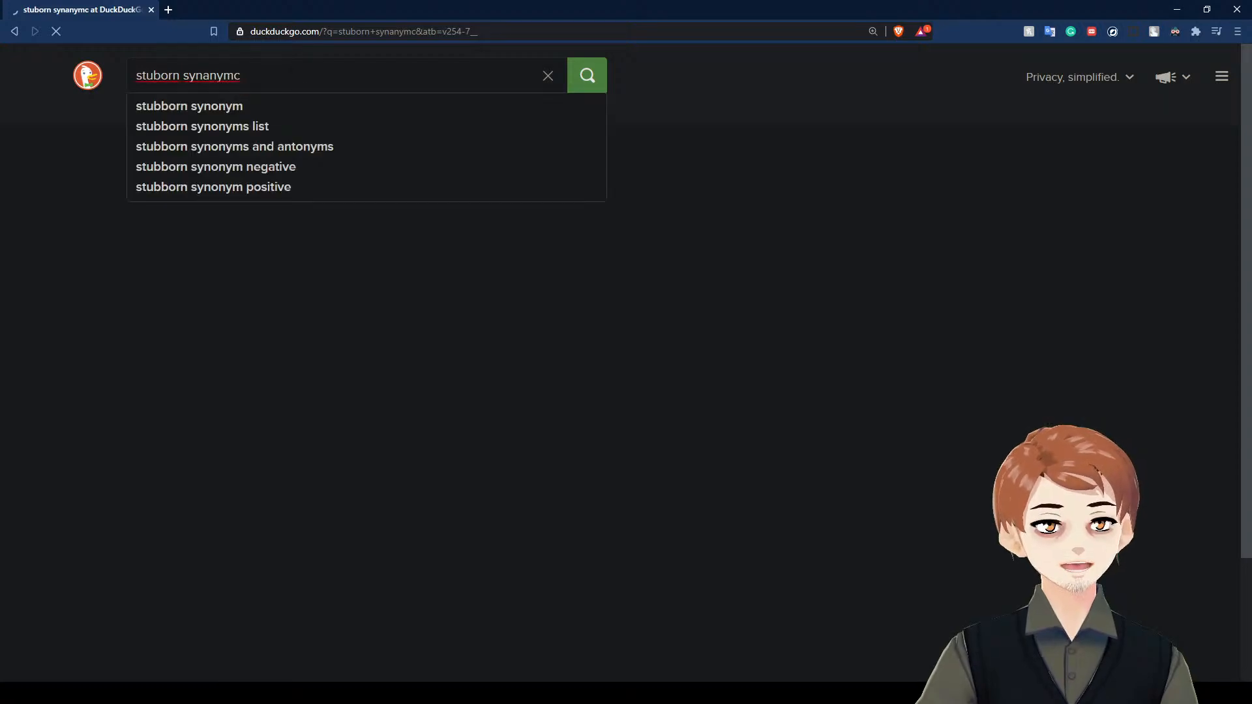
{"action": "left_click", "coordinate": [280, 106]}
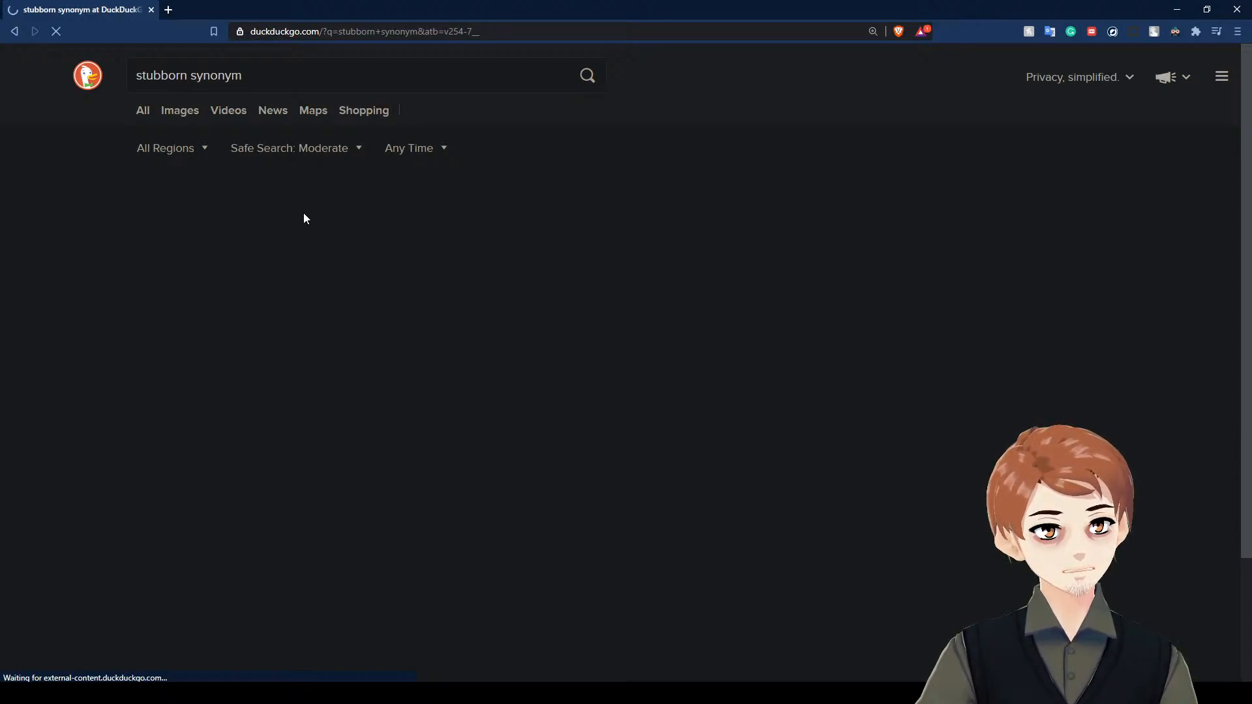
{"action": "left_click_drag", "start_coordinate": [450, 6], "coordinate": [0, 8]}
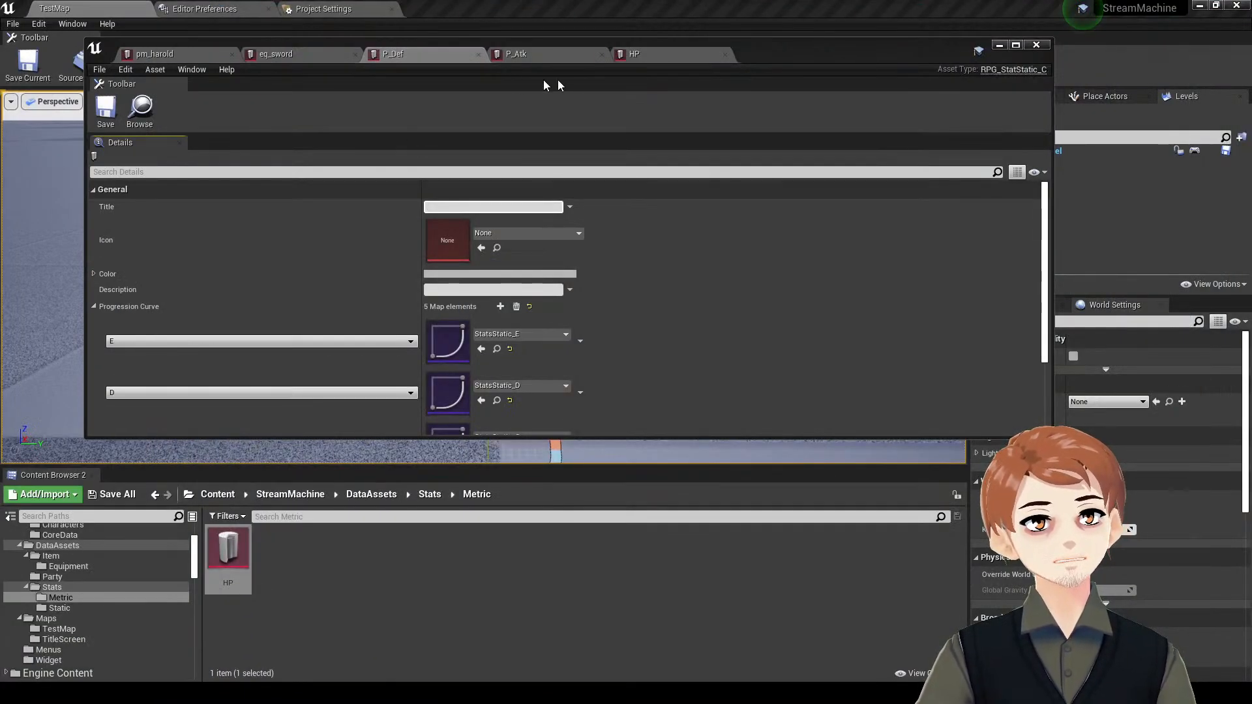
- Replace the P_Atk asset's Title with Muscle
{"action": "left_click", "coordinate": [516, 54]}
{"action": "left_click", "coordinate": [480, 207]}
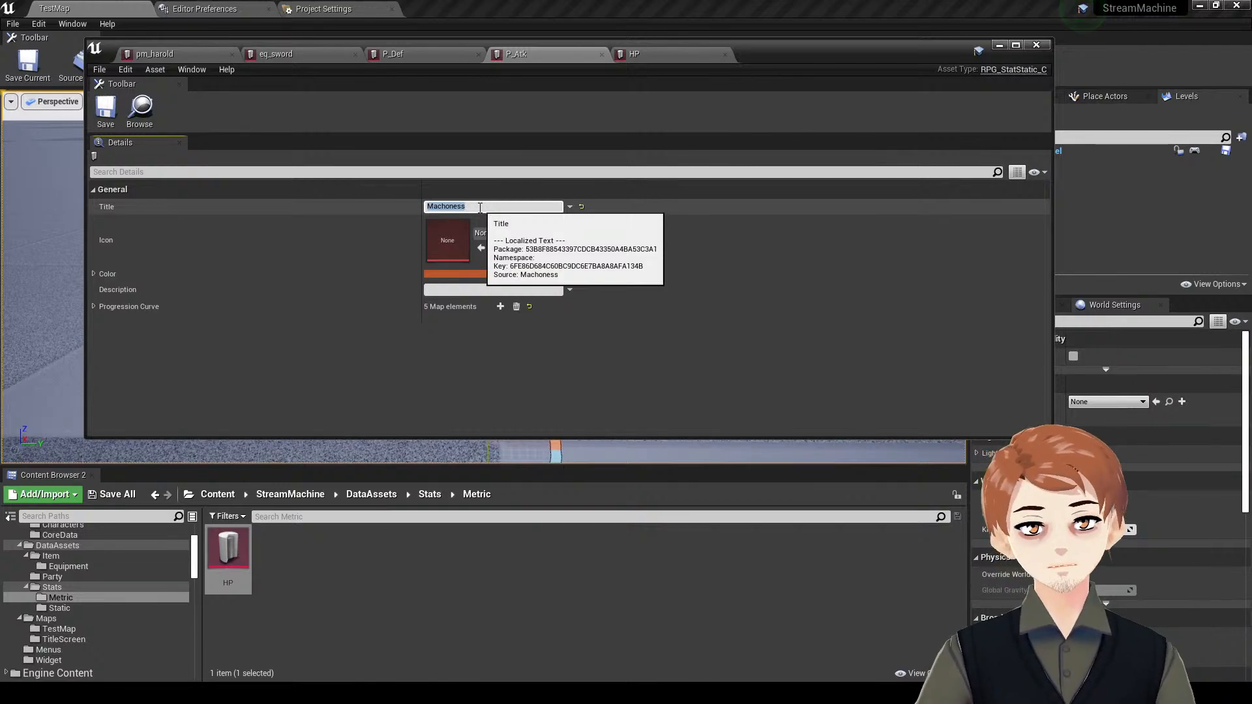
{"action": "type", "text": "Muscle"}
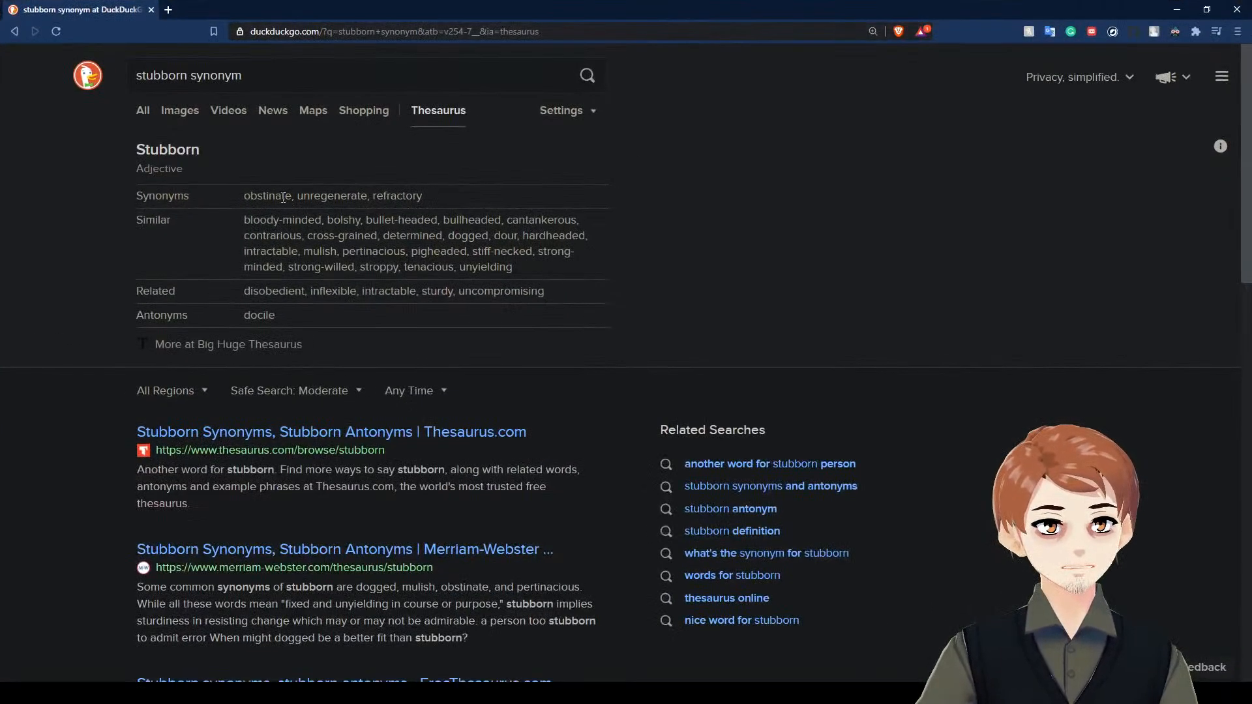
- Switch to the browser and examine the synonyms listed for stubborn in the search results' thesaurus box
{"action": "double_click", "coordinate": [283, 197]}
{"action": "double_click", "coordinate": [364, 196]}
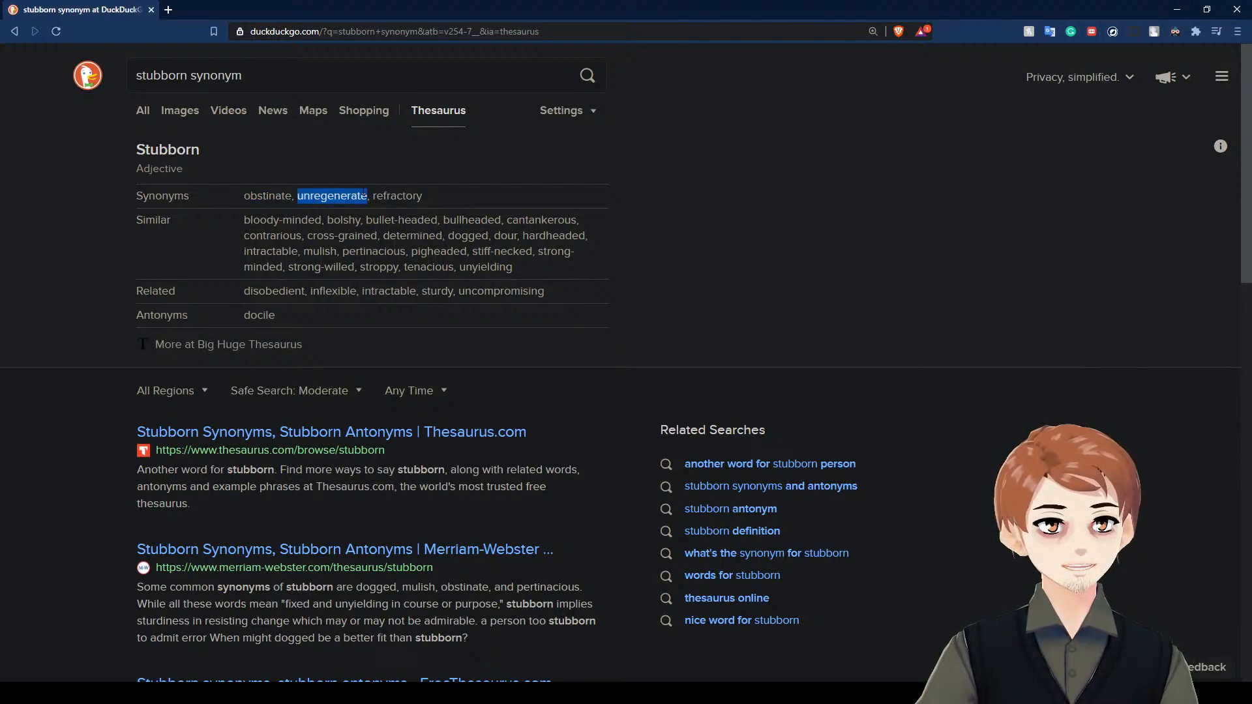
{"action": "left_click", "coordinate": [385, 196]}
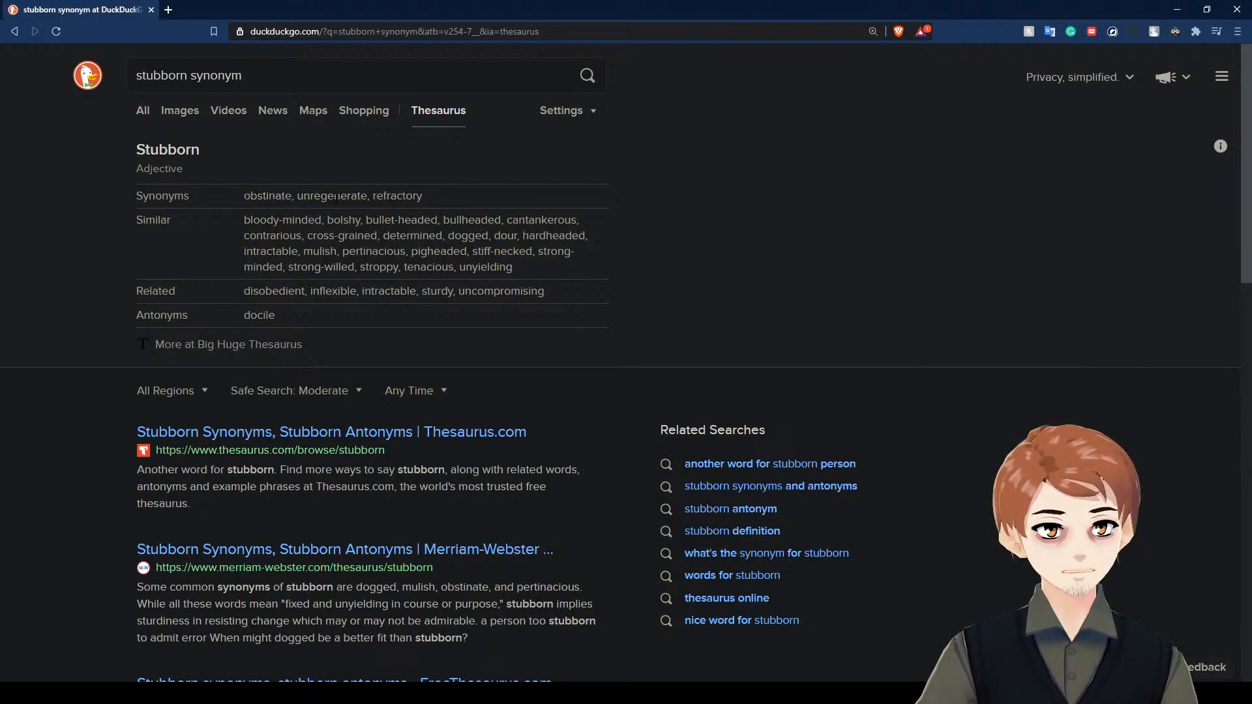
{"action": "double_click", "coordinate": [333, 196]}
{"action": "double_click", "coordinate": [406, 196]}
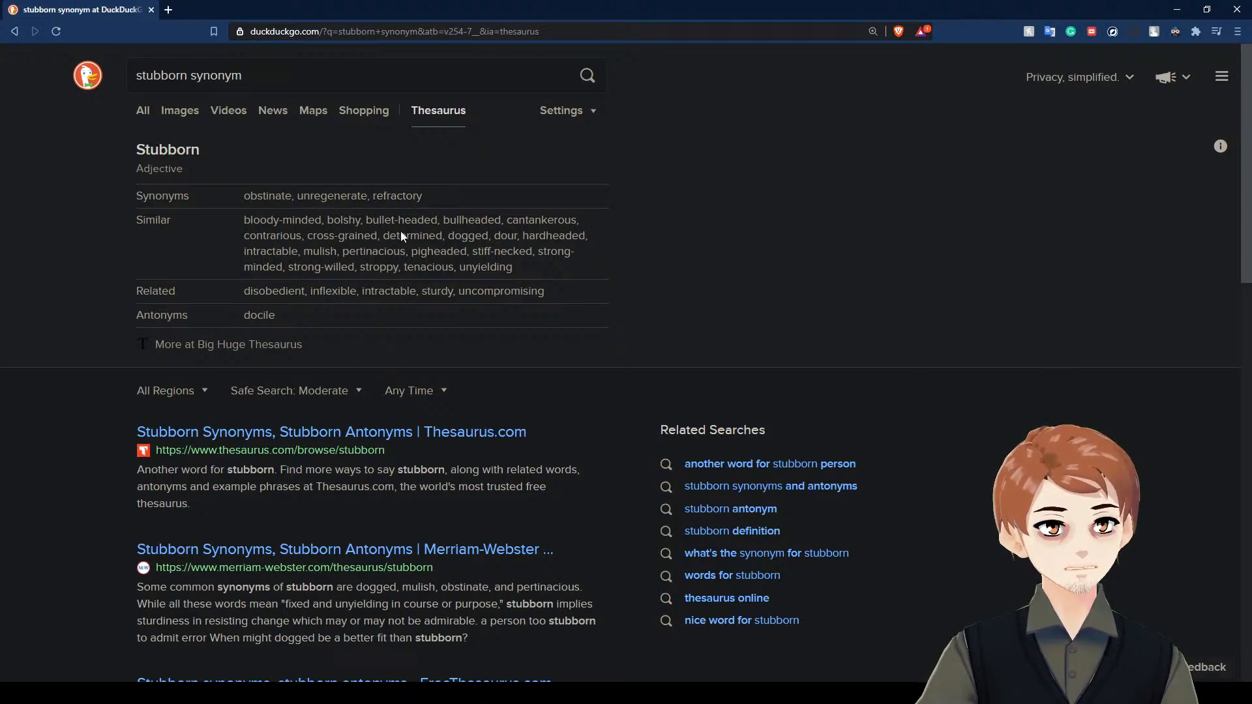
- Open the Thesaurus.com result for stubborn, examine its list of other words and highlight ornery
{"action": "left_click", "coordinate": [301, 434]}
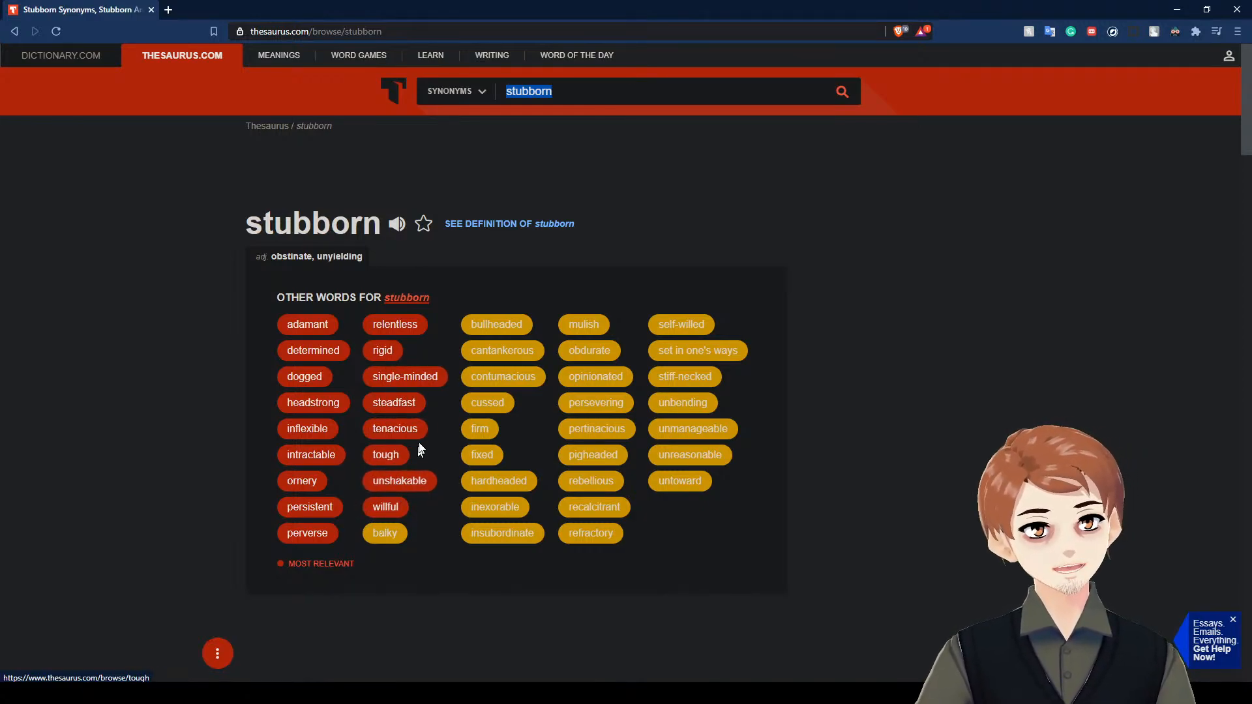
{"action": "left_click_drag", "start_coordinate": [336, 537], "coordinate": [290, 530]}
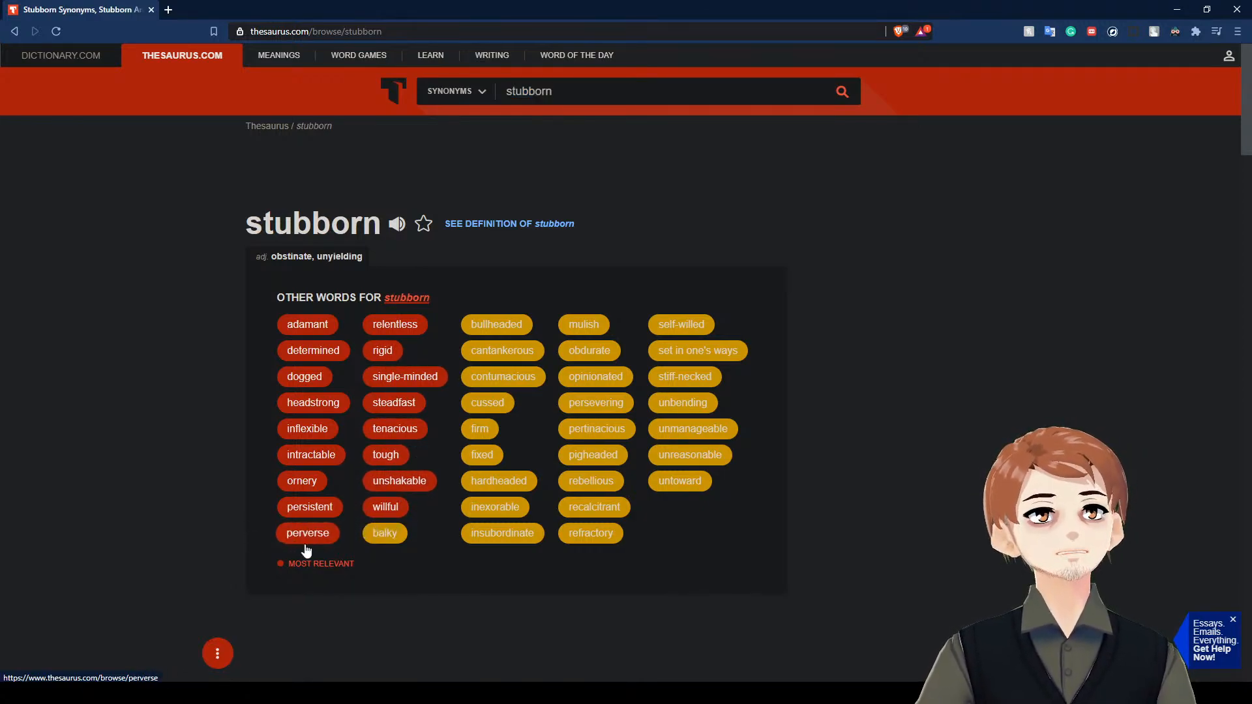
{"action": "left_click", "coordinate": [305, 536]}
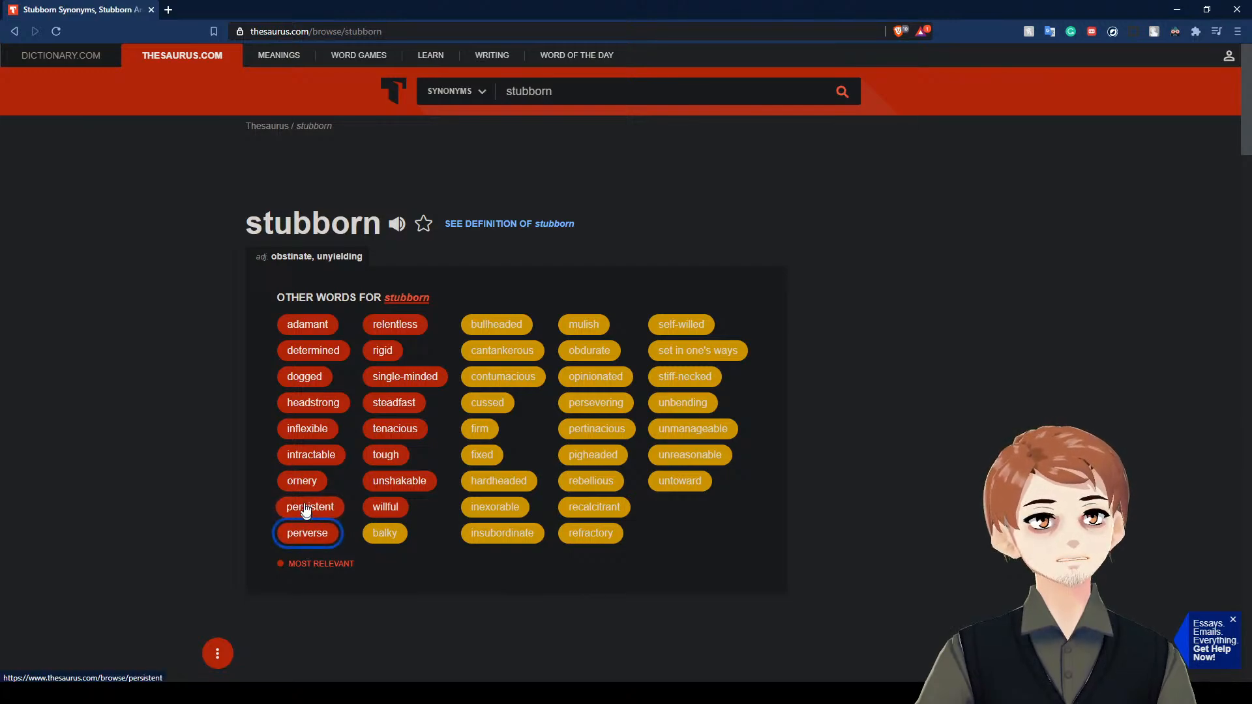
{"action": "left_click", "coordinate": [241, 409]}
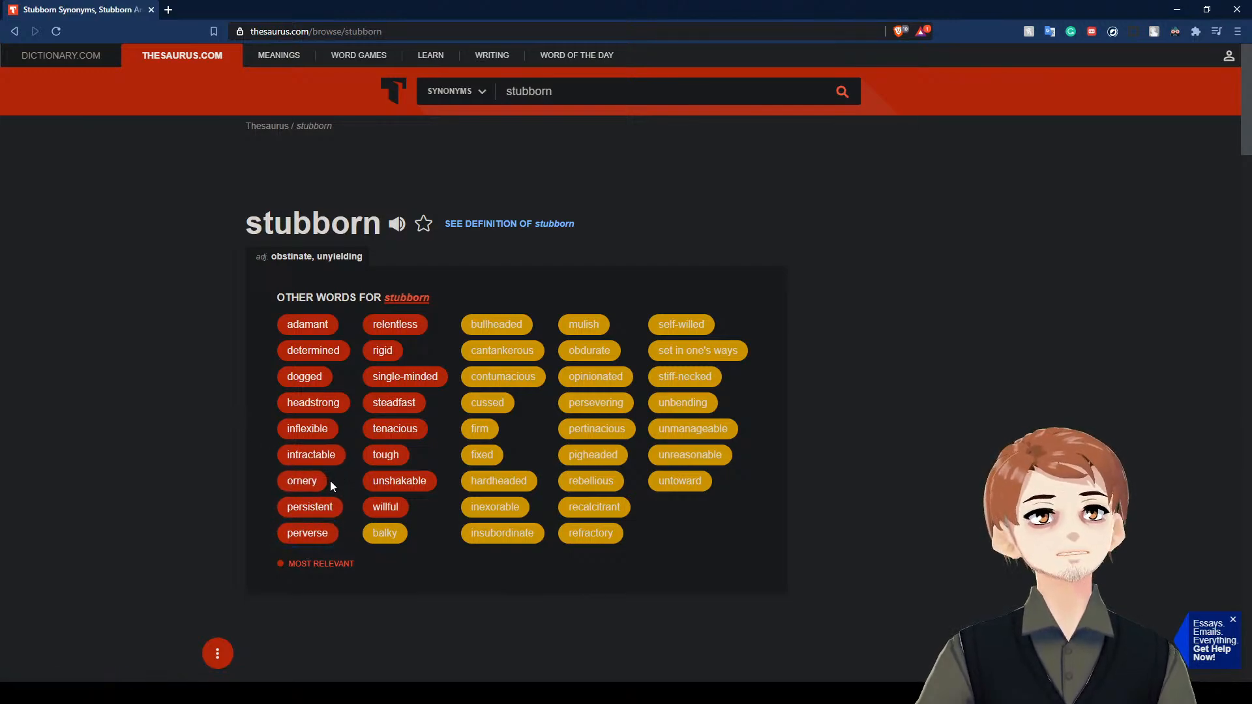
{"action": "left_click_drag", "start_coordinate": [330, 480], "coordinate": [289, 477]}
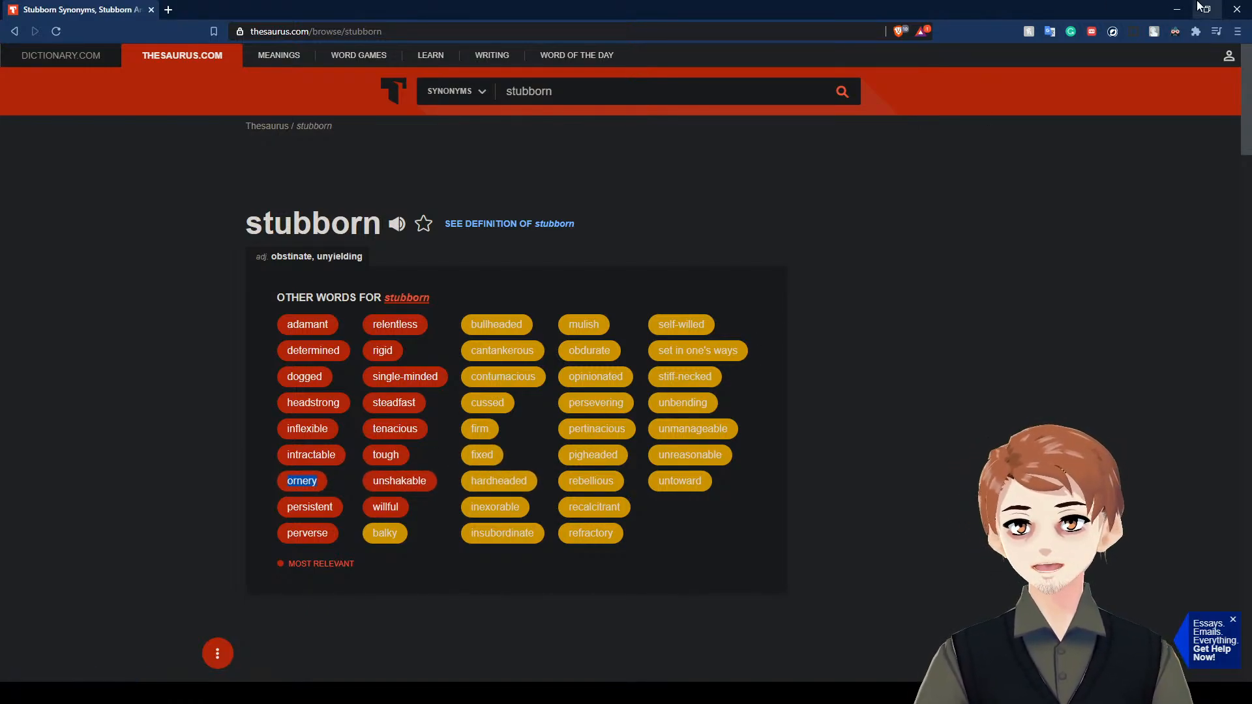
{"action": "left_click_drag", "start_coordinate": [771, 8], "coordinate": [0, 27]}
- Back in the Unreal Editor, set the P_Def asset's Title to Orneriness and save the asset
{"action": "left_click", "coordinate": [391, 54]}
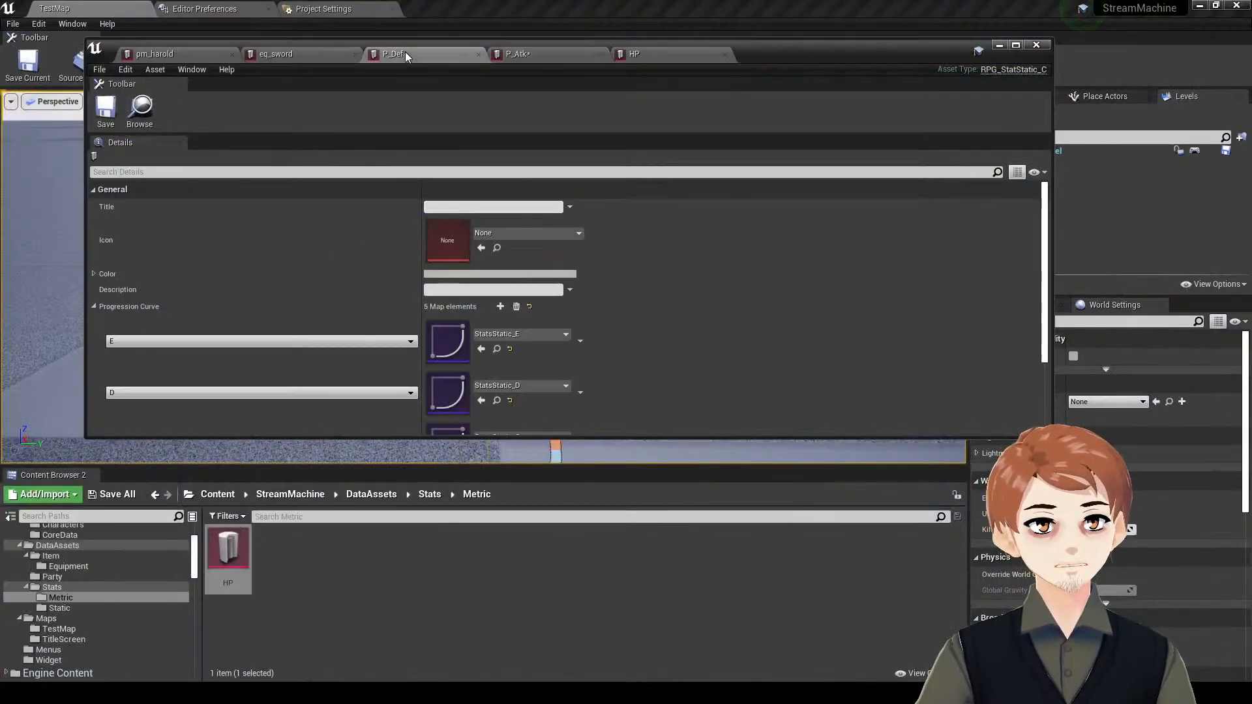
{"action": "left_click", "coordinate": [461, 206]}
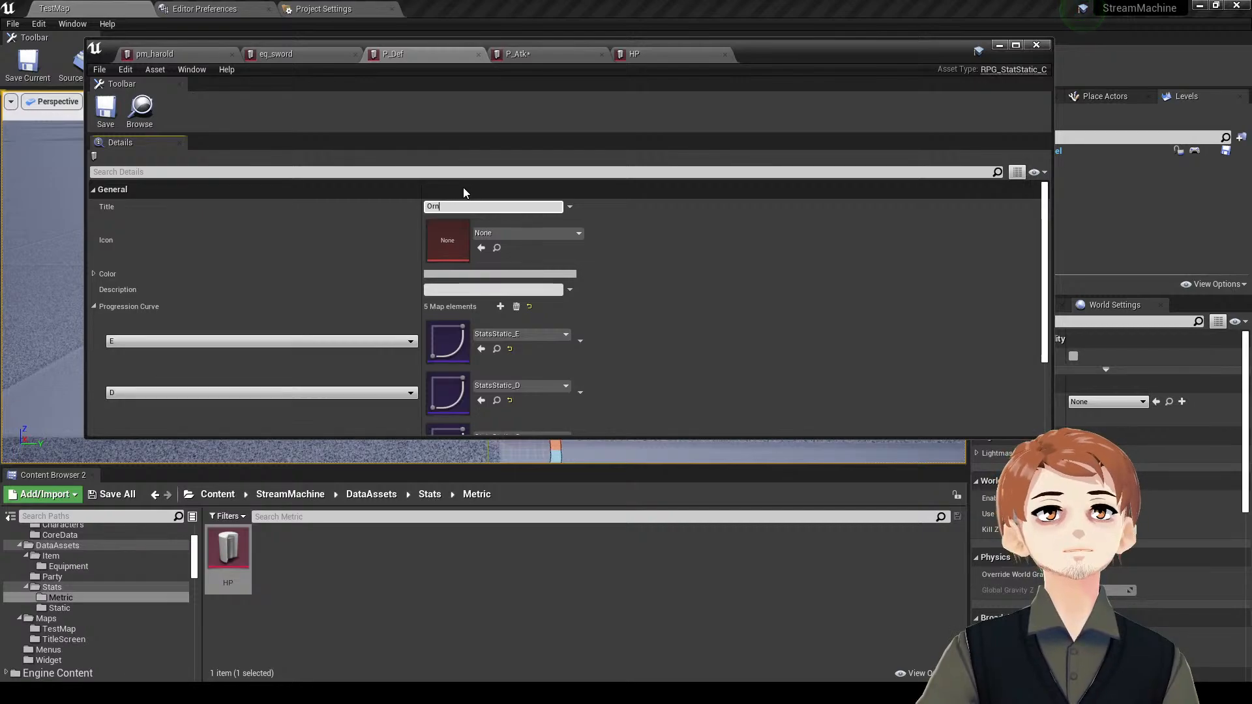
{"action": "type", "text": "Orneriness"}
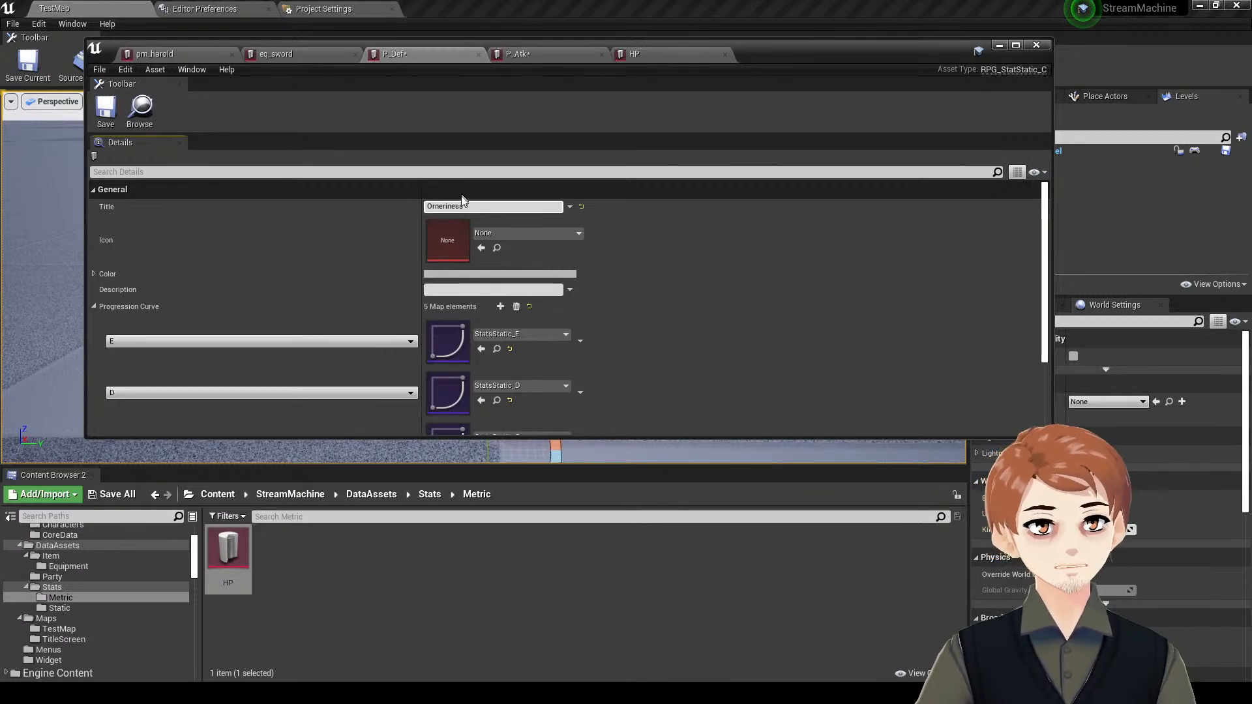
{"action": "key", "text": "Return"}
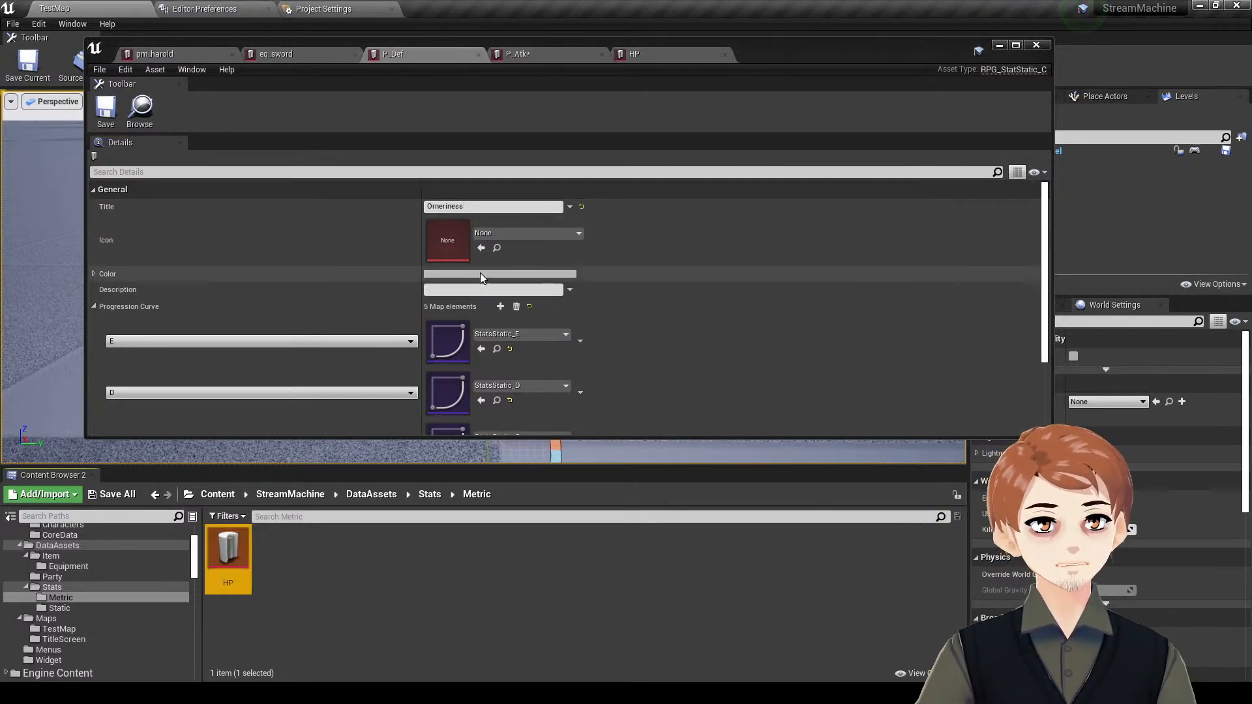
- Set the P_Def asset's Color to light blue and save the asset
{"action": "left_click", "coordinate": [480, 274]}
{"action": "left_click_drag", "start_coordinate": [547, 366], "coordinate": [536, 372]}
{"action": "left_click", "coordinate": [683, 586]}
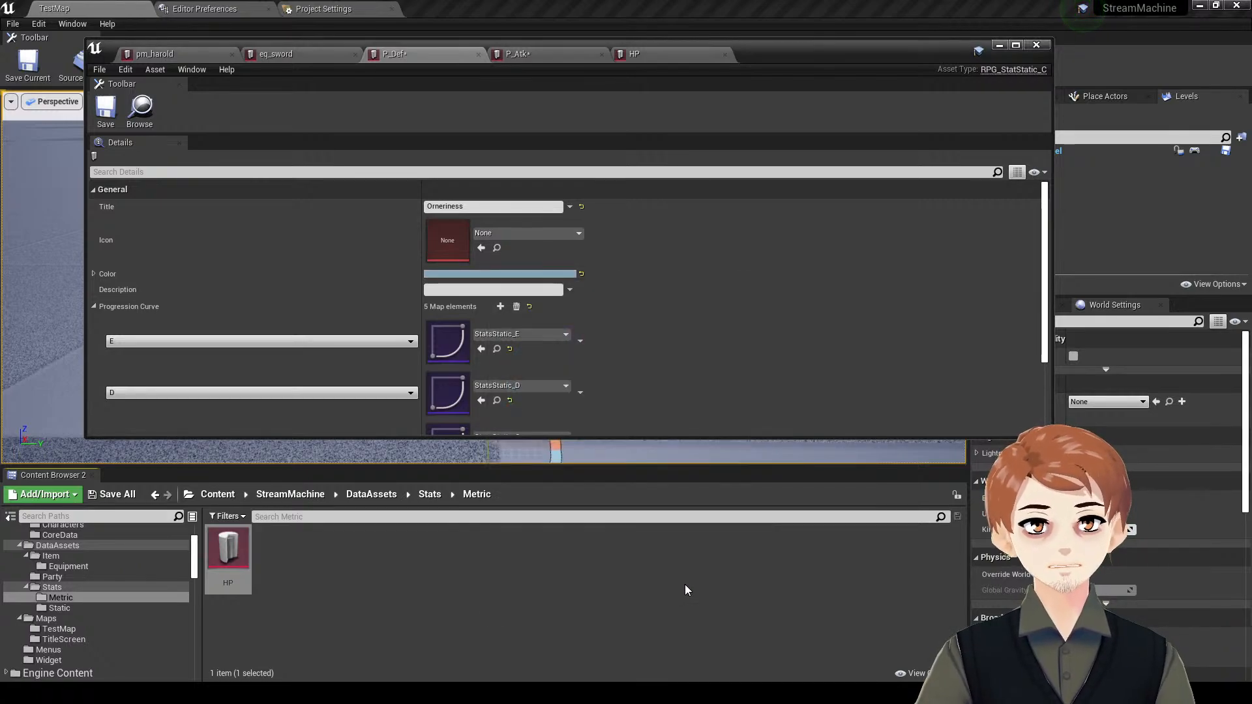
{"action": "left_click", "coordinate": [105, 108]}
- In the HP asset's Progression Curve, assign StatsMetric_E to the E entry and StatsMetric_D to the D entry
{"action": "left_click", "coordinate": [642, 54]}
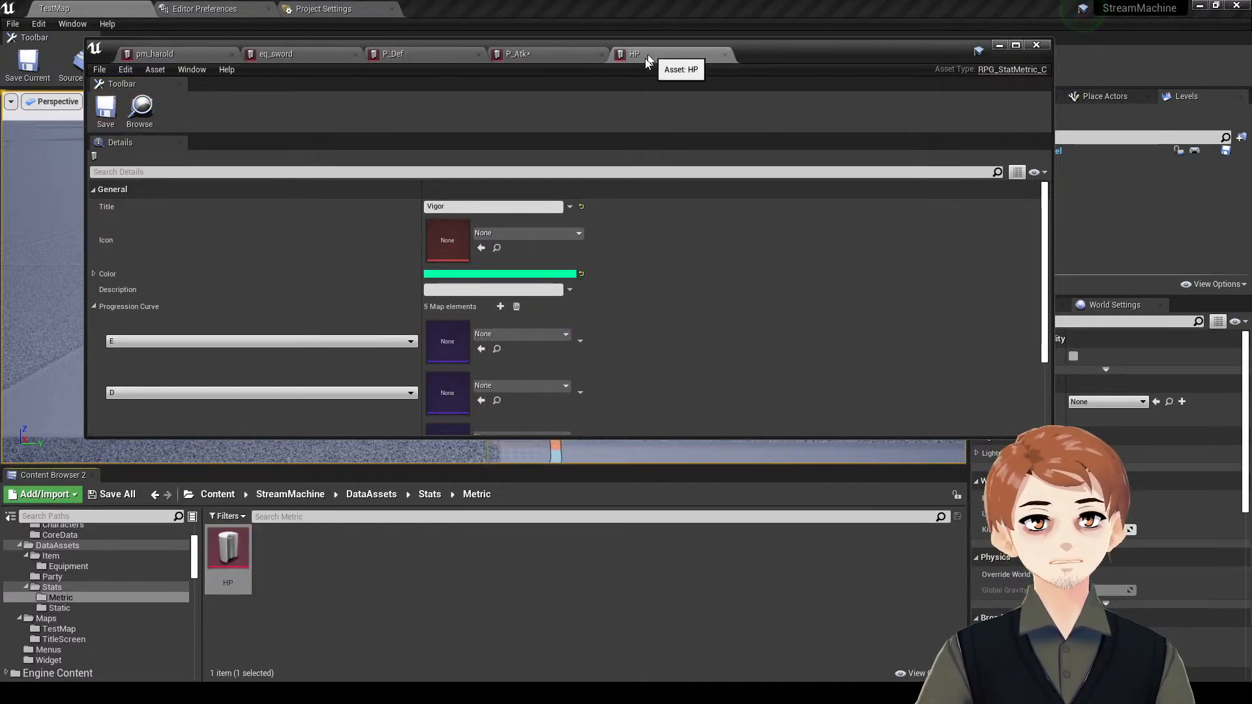
{"action": "scroll", "coordinate": [561, 253], "scroll_direction": "down", "scroll_amount": 2}
{"action": "left_click", "coordinate": [537, 272]}
{"action": "type", "text": "metric"}
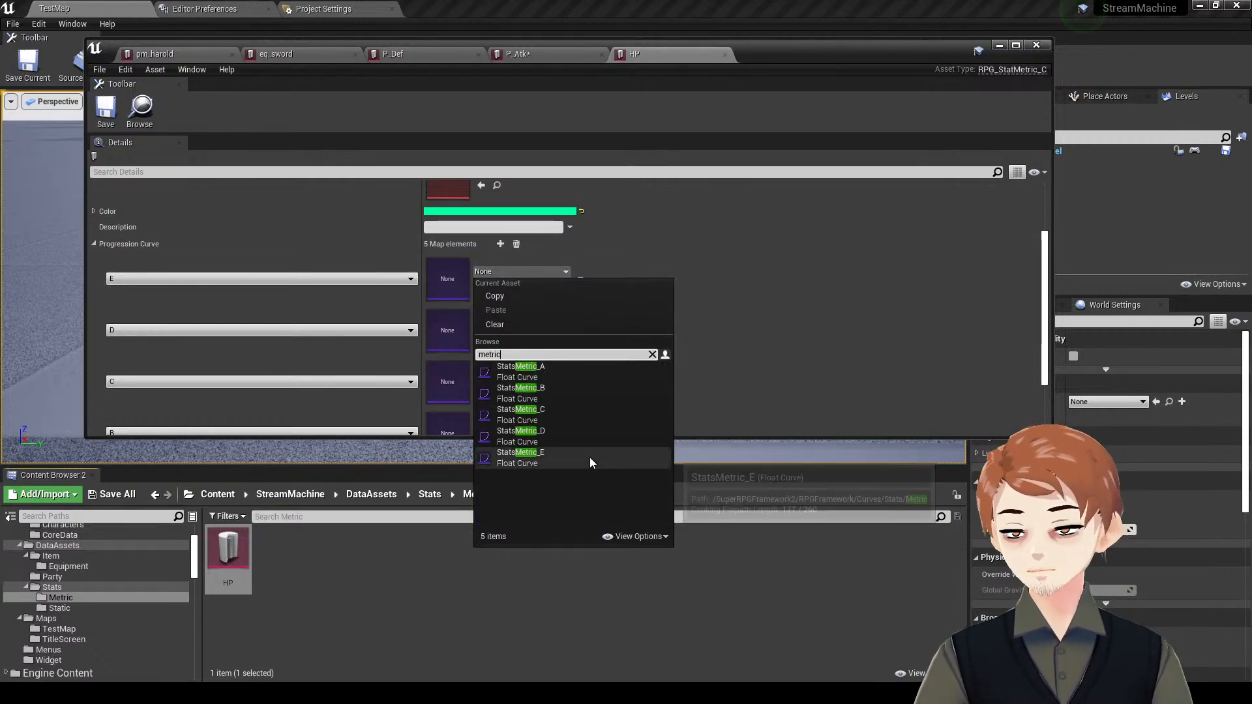
{"action": "left_click", "coordinate": [553, 458]}
{"action": "left_click", "coordinate": [510, 322]}
{"action": "scroll", "coordinate": [565, 460], "scroll_direction": "down", "scroll_amount": 5}
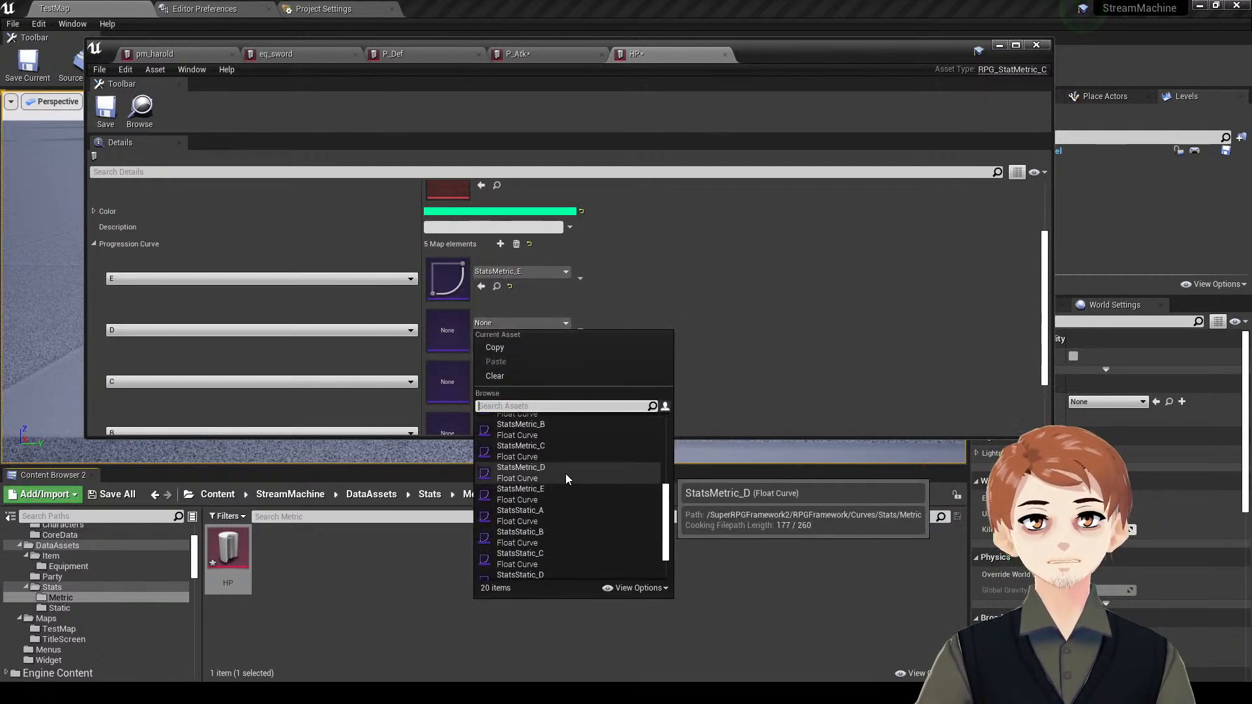
{"action": "left_click", "coordinate": [566, 474]}
- Assign StatsMetric_C to the C entry and StatsMetric_B to the B entry of HP's Progression Curve
{"action": "left_click", "coordinate": [522, 374]}
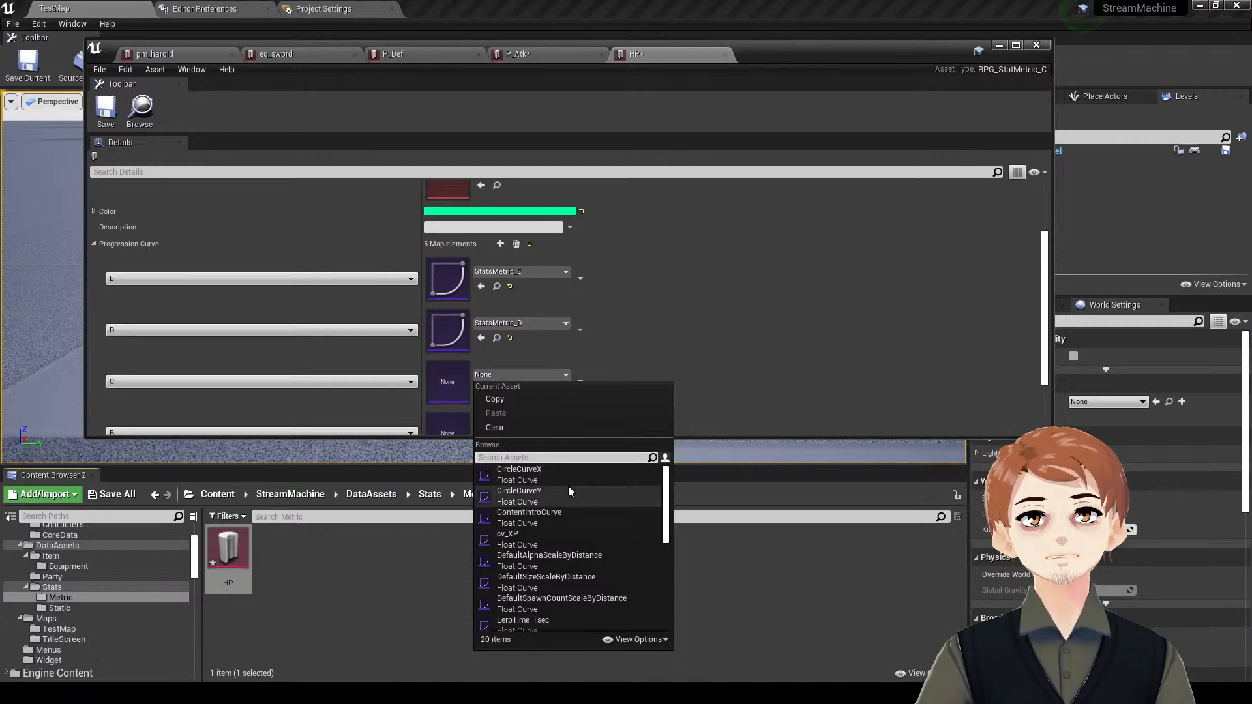
{"action": "scroll", "coordinate": [568, 487], "scroll_direction": "down", "scroll_amount": 5}
{"action": "left_click", "coordinate": [566, 576]}
{"action": "scroll", "coordinate": [510, 381], "scroll_direction": "down", "scroll_amount": 1}
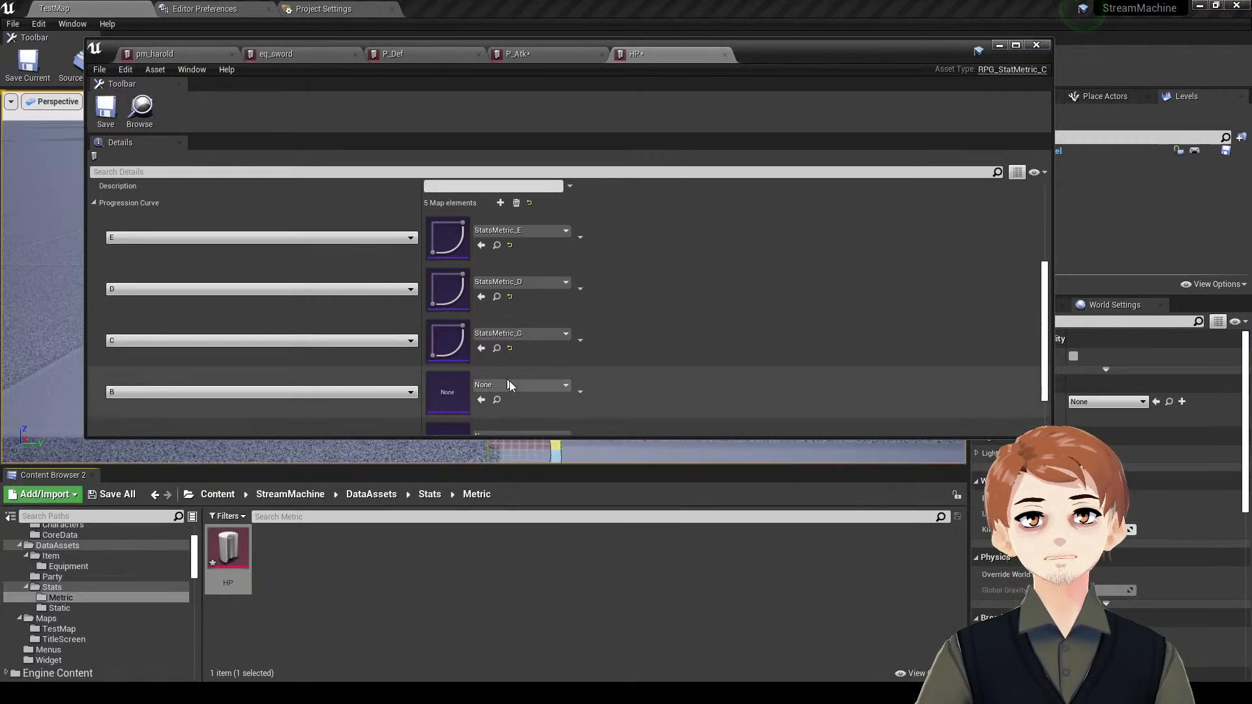
{"action": "left_click", "coordinate": [510, 385]}
{"action": "scroll", "coordinate": [554, 509], "scroll_direction": "down", "scroll_amount": 5}
{"action": "left_click", "coordinate": [558, 536]}
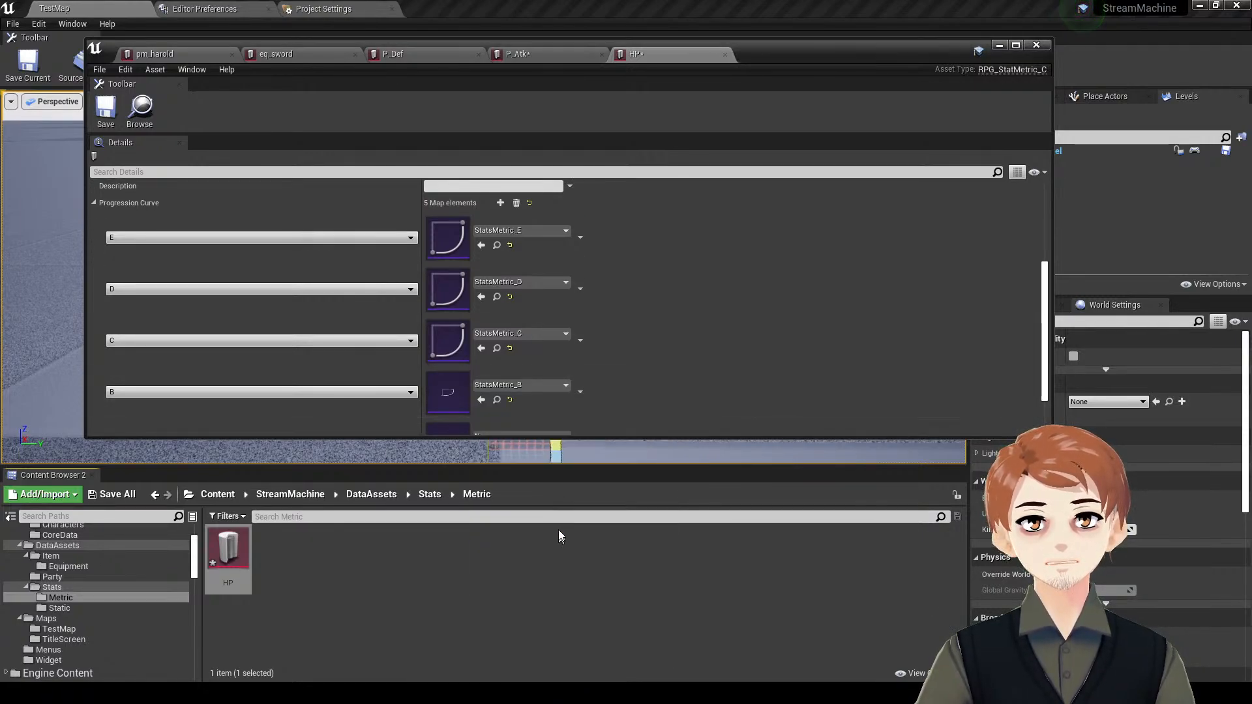
- Assign StatsMetric_A to the A entry of HP's Progression Curve and save all modified assets
{"action": "scroll", "coordinate": [523, 376], "scroll_direction": "down", "scroll_amount": 1}
{"action": "left_click", "coordinate": [522, 375]}
{"action": "scroll", "coordinate": [585, 518], "scroll_direction": "down", "scroll_amount": 5}
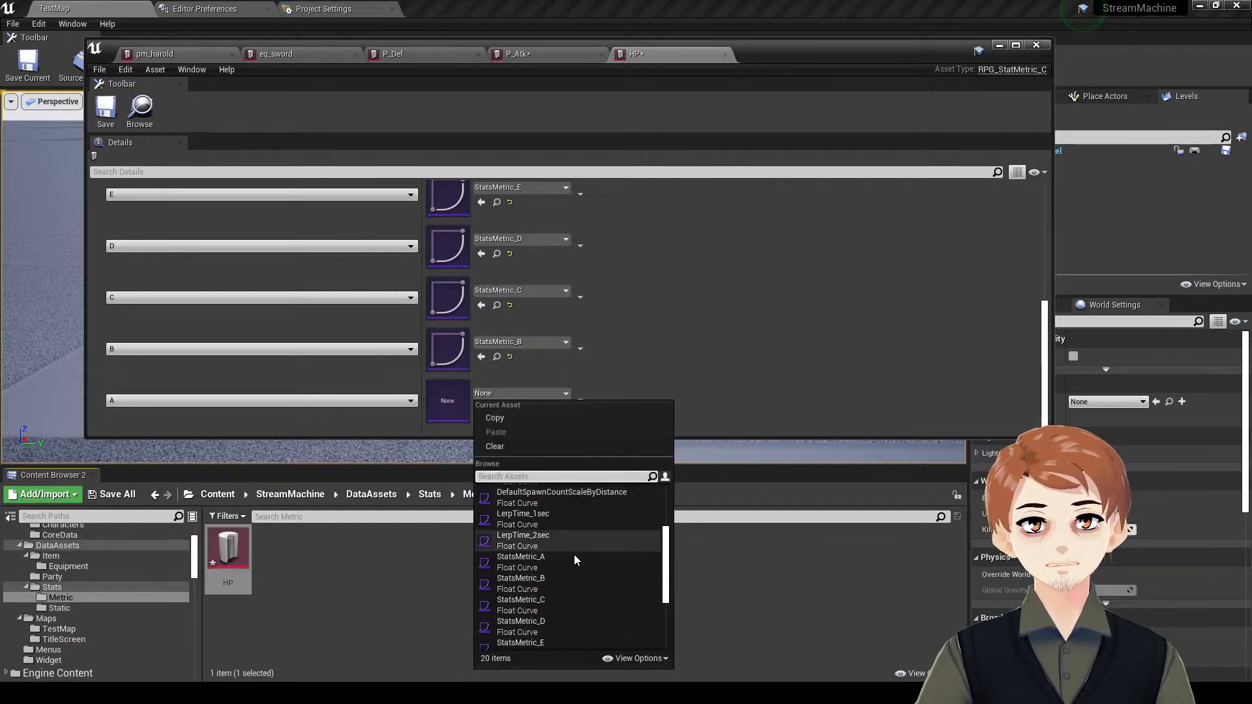
{"action": "left_click", "coordinate": [573, 560]}
{"action": "left_click", "coordinate": [103, 69]}
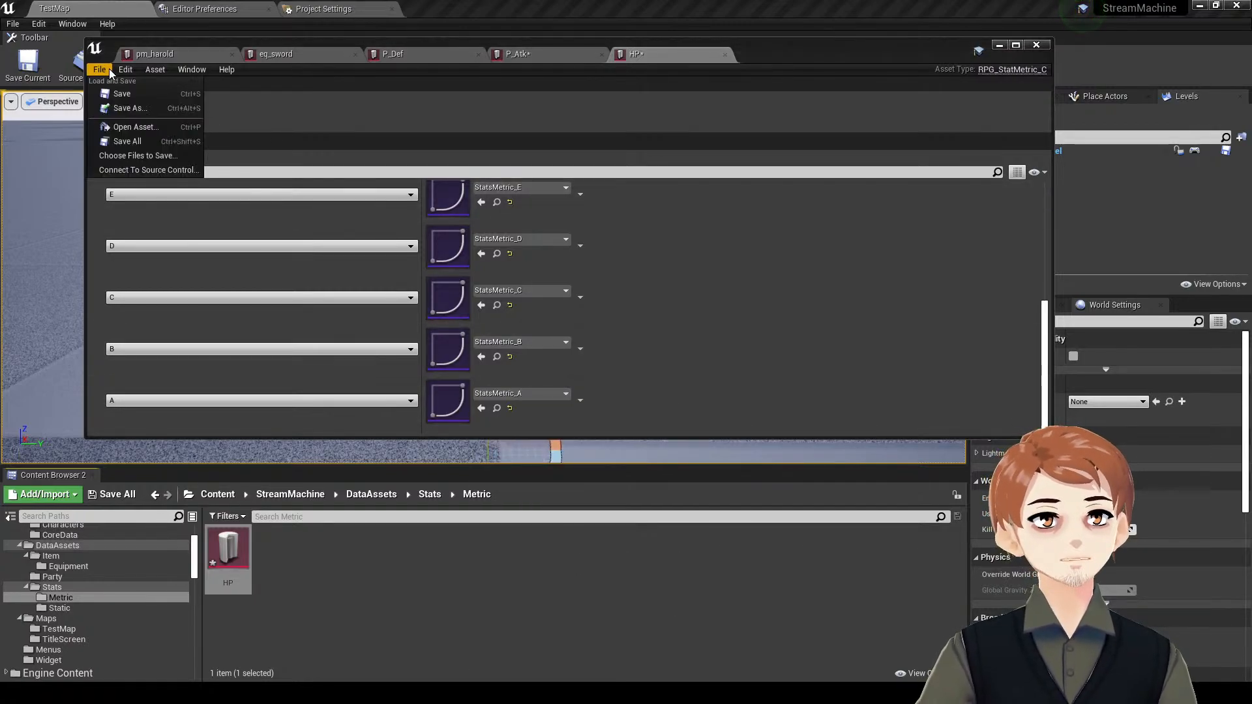
{"action": "left_click", "coordinate": [154, 139]}
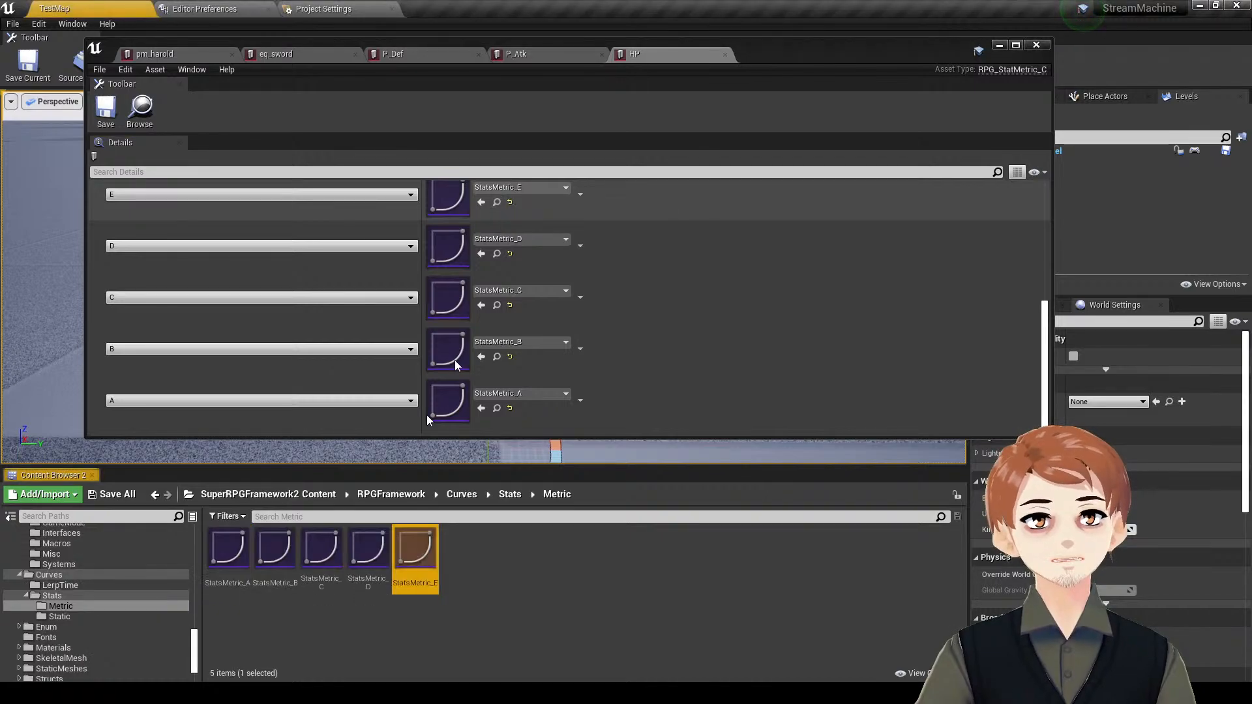
- Open the StatsMetric_E curve, examine the time and value of its first and last keys, and close the asset editors
{"action": "double_click", "coordinate": [415, 548]}
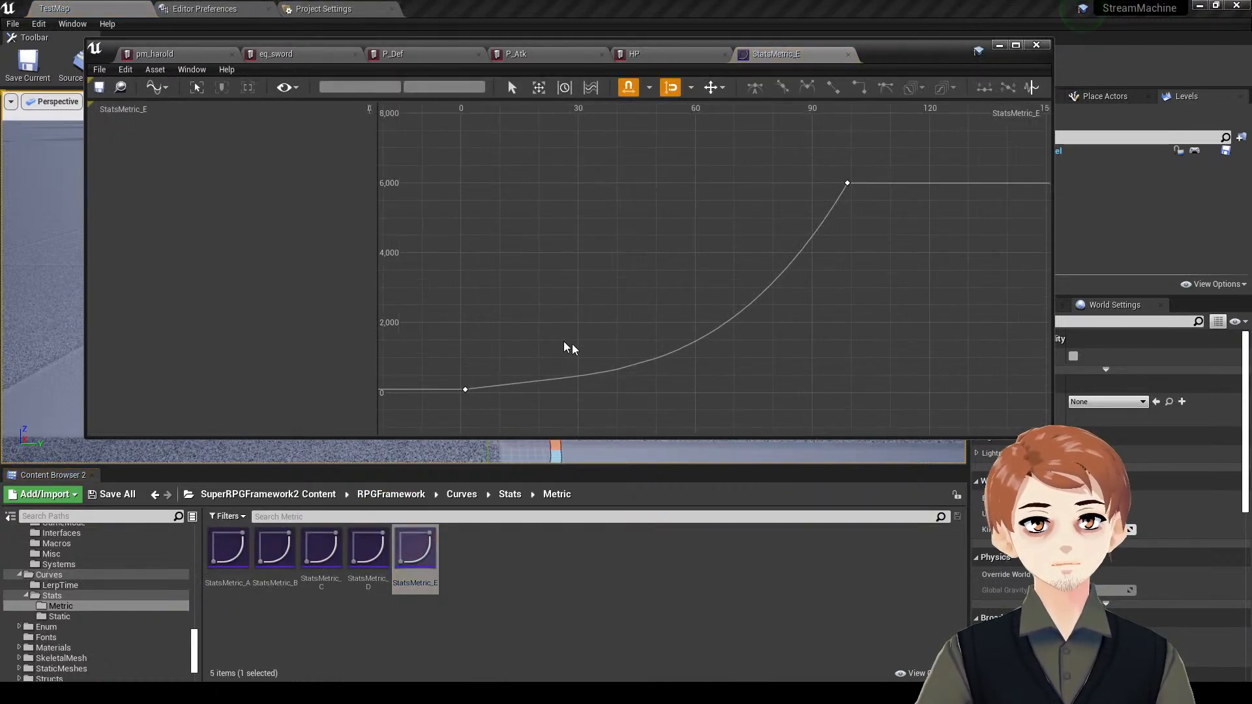
{"action": "left_click", "coordinate": [401, 386]}
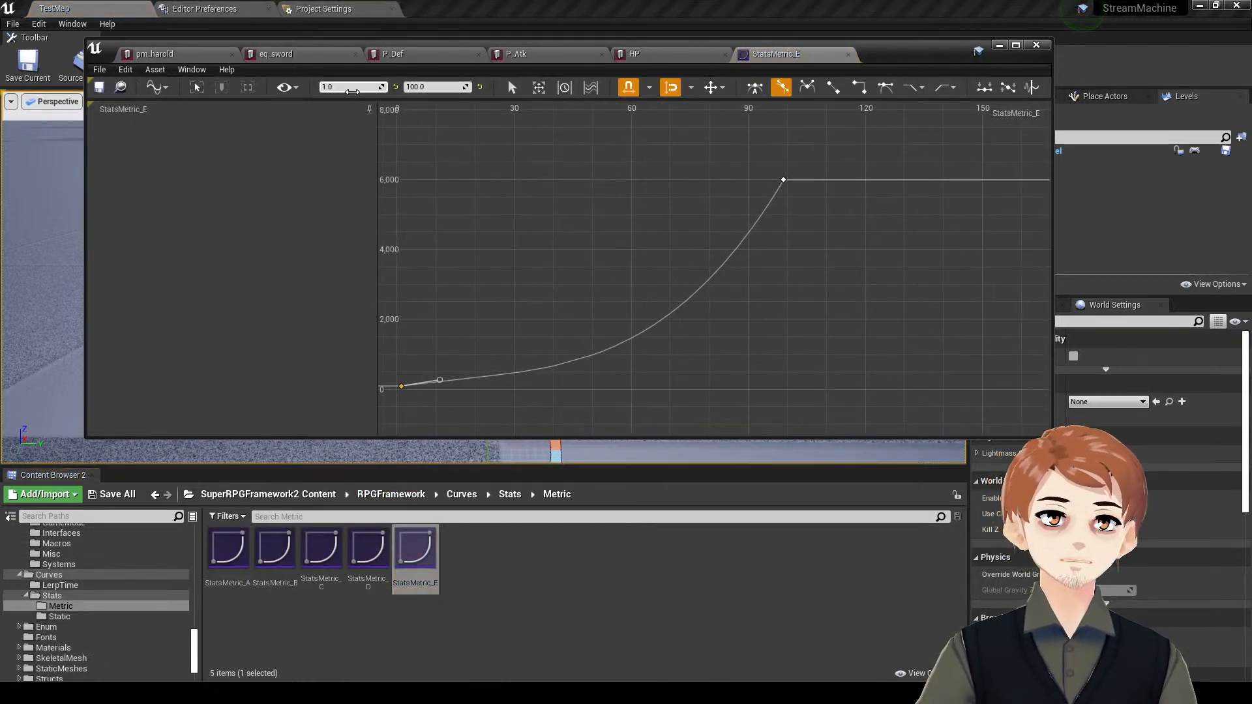
{"action": "left_click", "coordinate": [783, 180]}
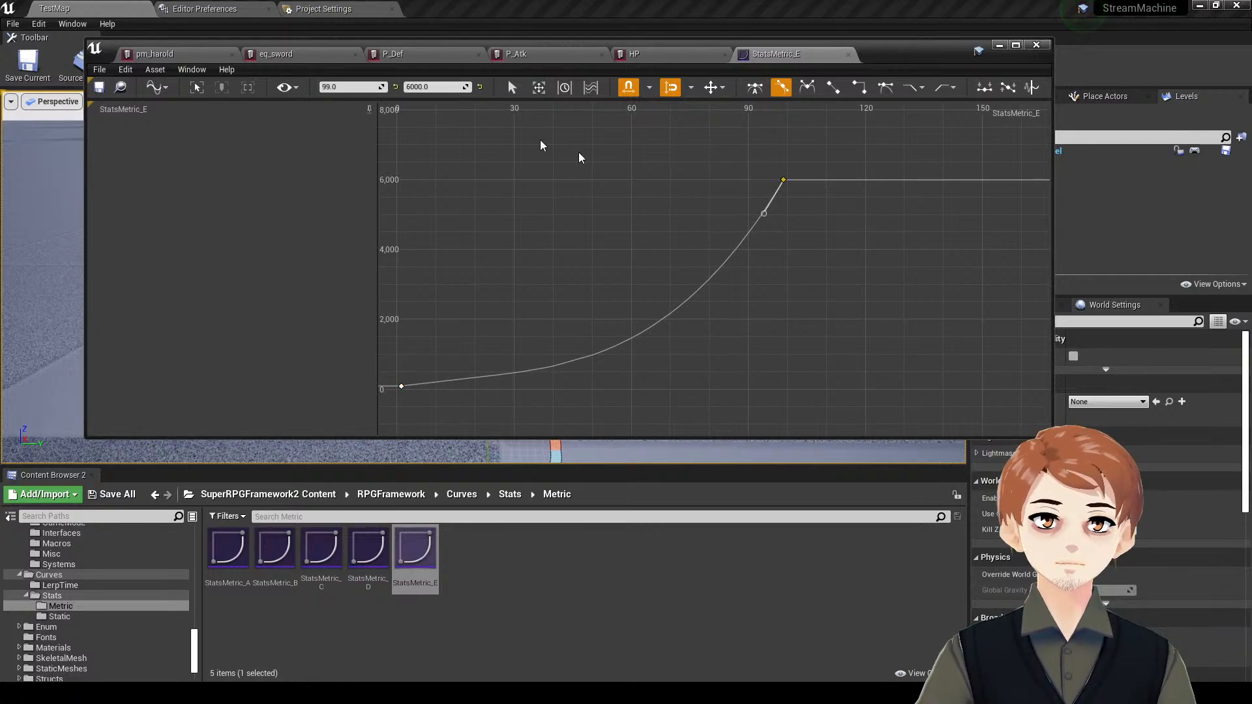
{"action": "left_click", "coordinate": [361, 85]}
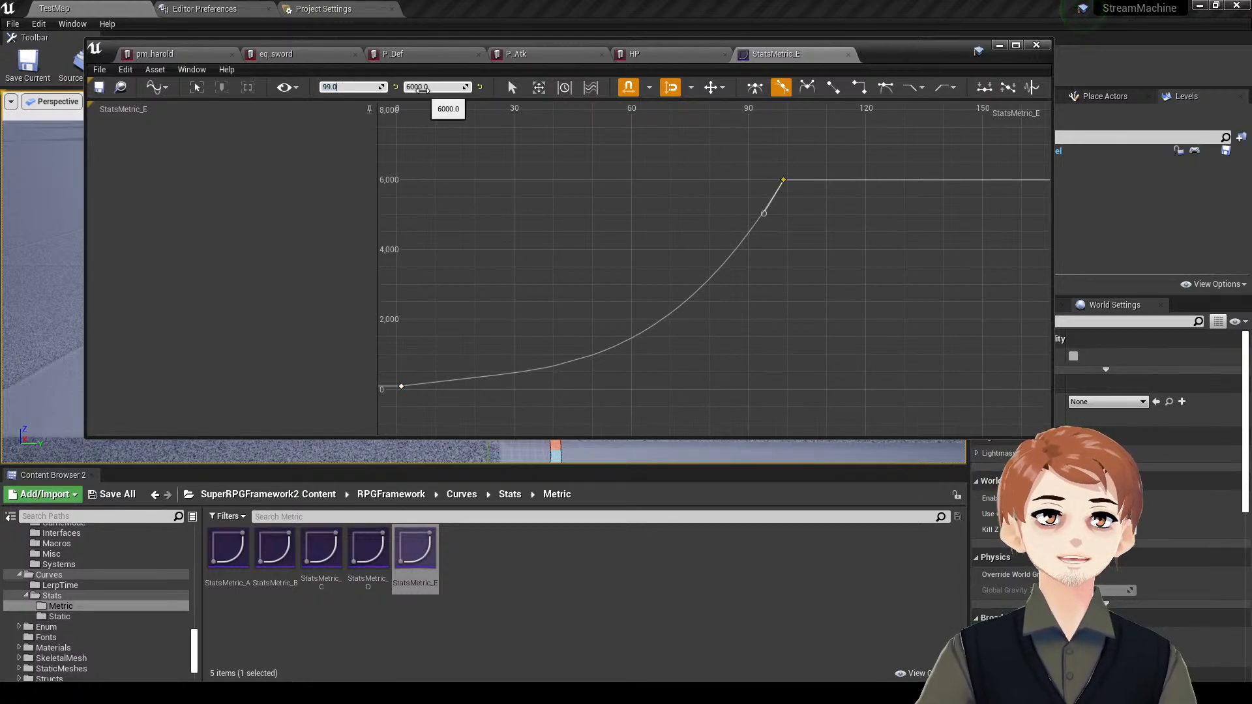
{"action": "left_click_drag", "start_coordinate": [400, 407], "coordinate": [457, 311]}
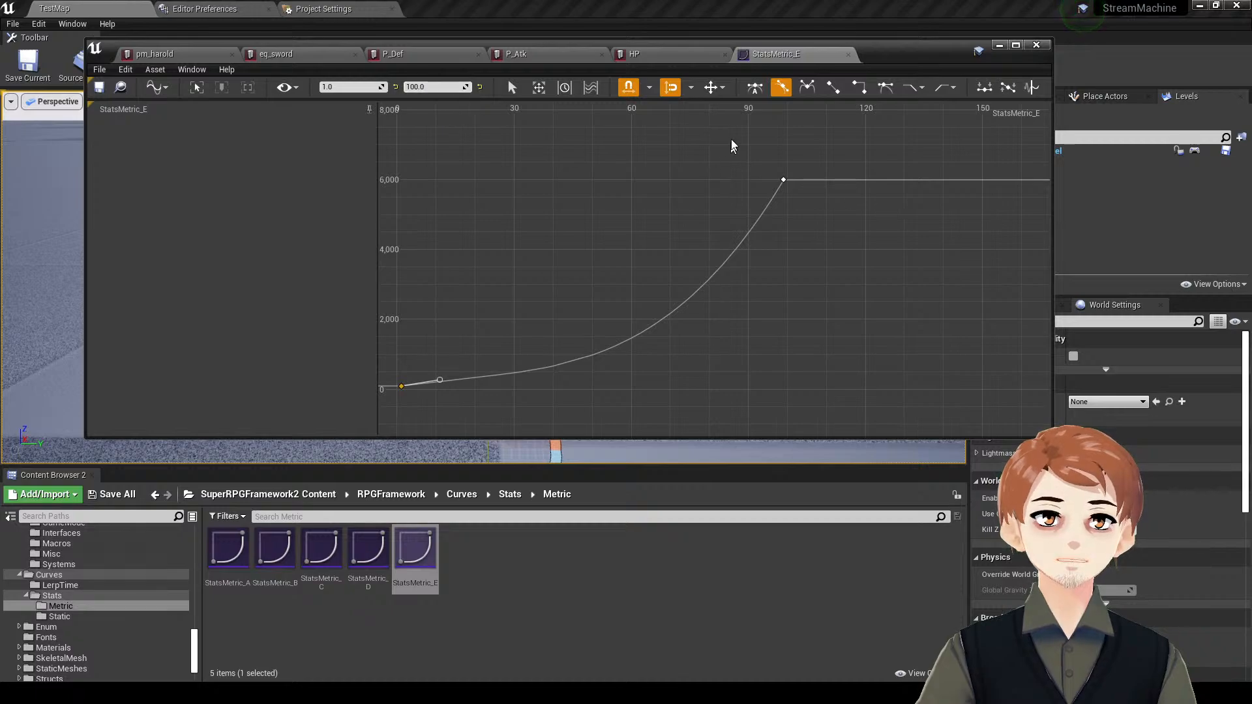
{"action": "left_click", "coordinate": [783, 179]}
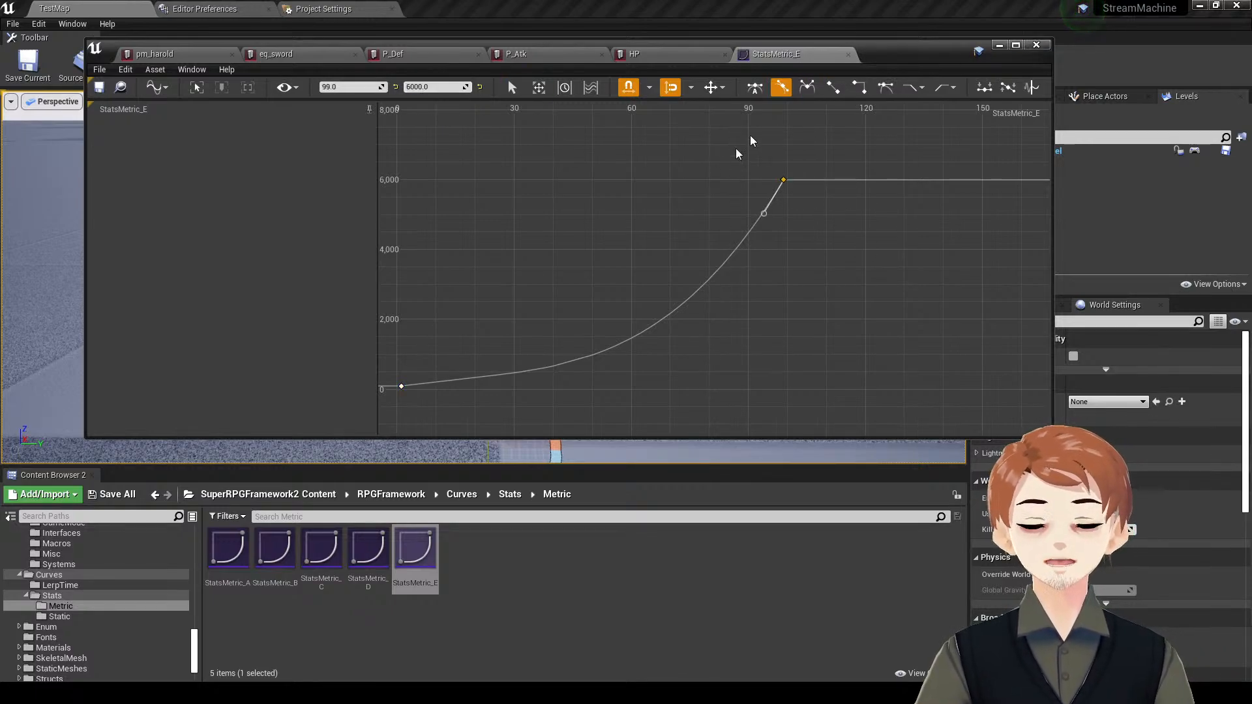
{"action": "left_click", "coordinate": [720, 165]}
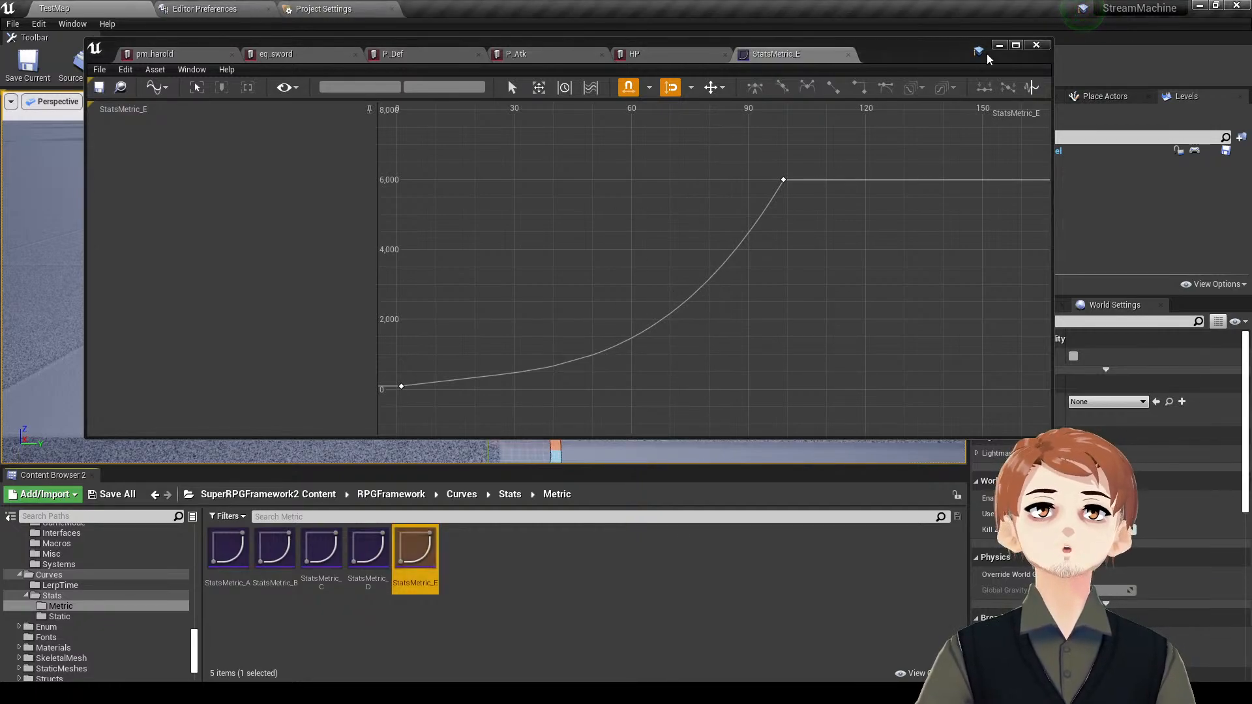
{"action": "left_click", "coordinate": [1037, 45]}
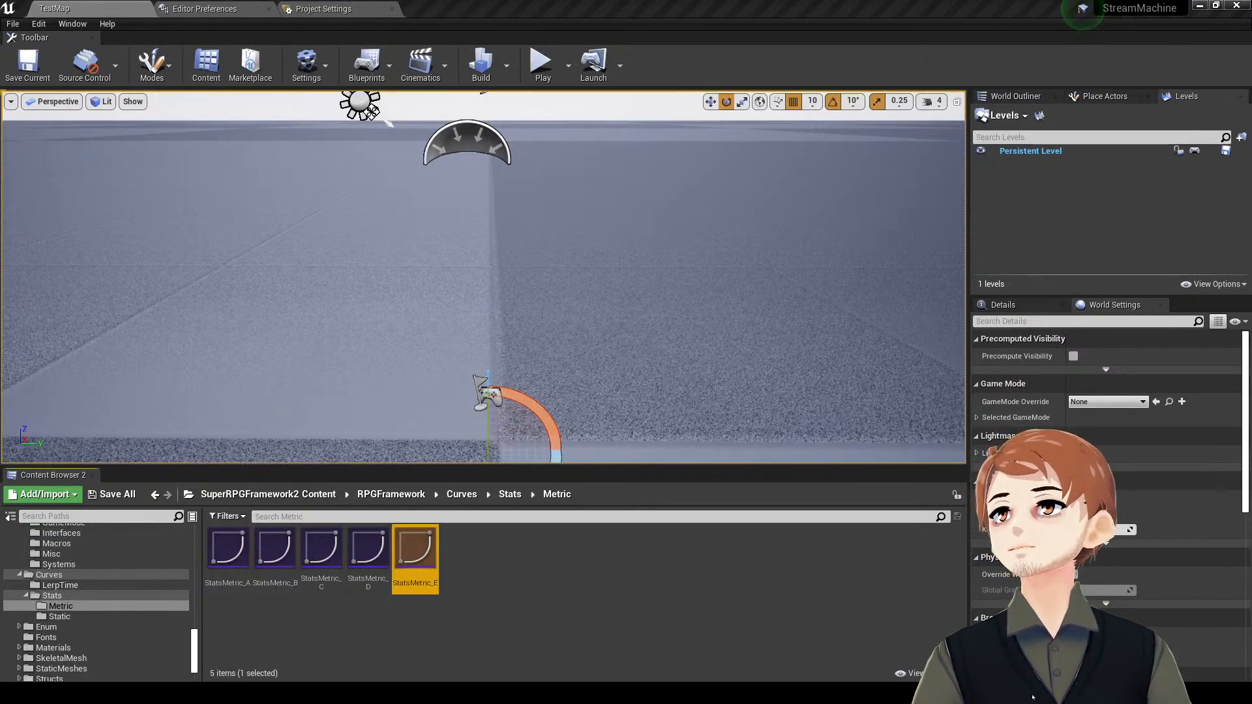
- Open the GameSettings_StreamRPG blueprint from StreamMachine's Blueprint folder in a maximized editor window
{"action": "left_click", "coordinate": [529, 561]}
{"action": "scroll", "coordinate": [49, 559], "scroll_direction": "up", "scroll_amount": 3}
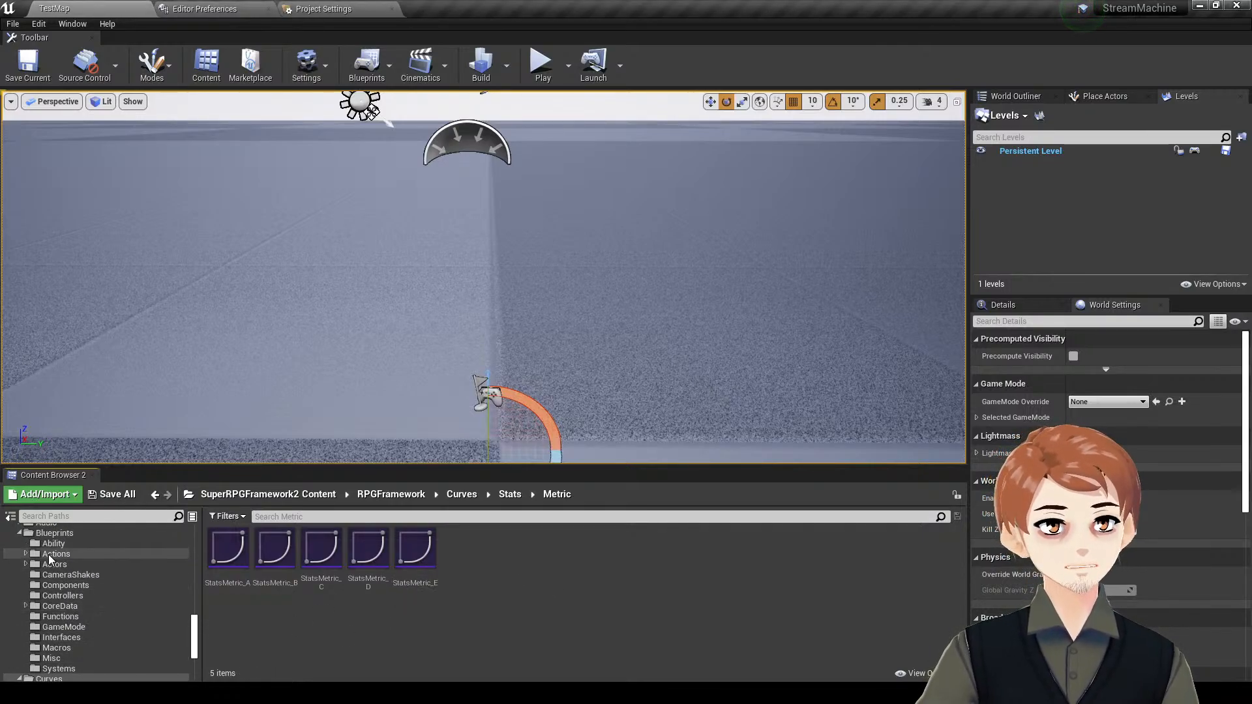
{"action": "scroll", "coordinate": [49, 559], "scroll_direction": "down", "scroll_amount": 10}
{"action": "scroll", "coordinate": [76, 559], "scroll_direction": "up", "scroll_amount": 5}
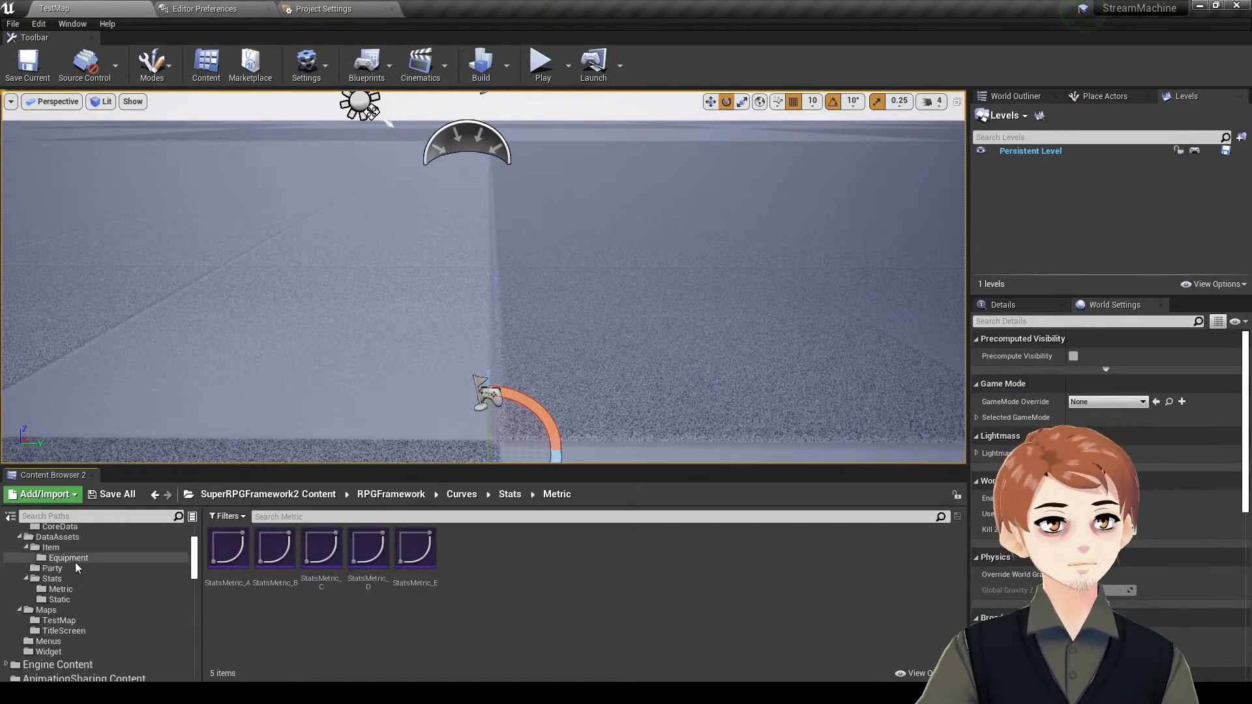
{"action": "scroll", "coordinate": [76, 563], "scroll_direction": "up", "scroll_amount": 3}
{"action": "left_click", "coordinate": [64, 543]}
{"action": "left_click", "coordinate": [59, 574]}
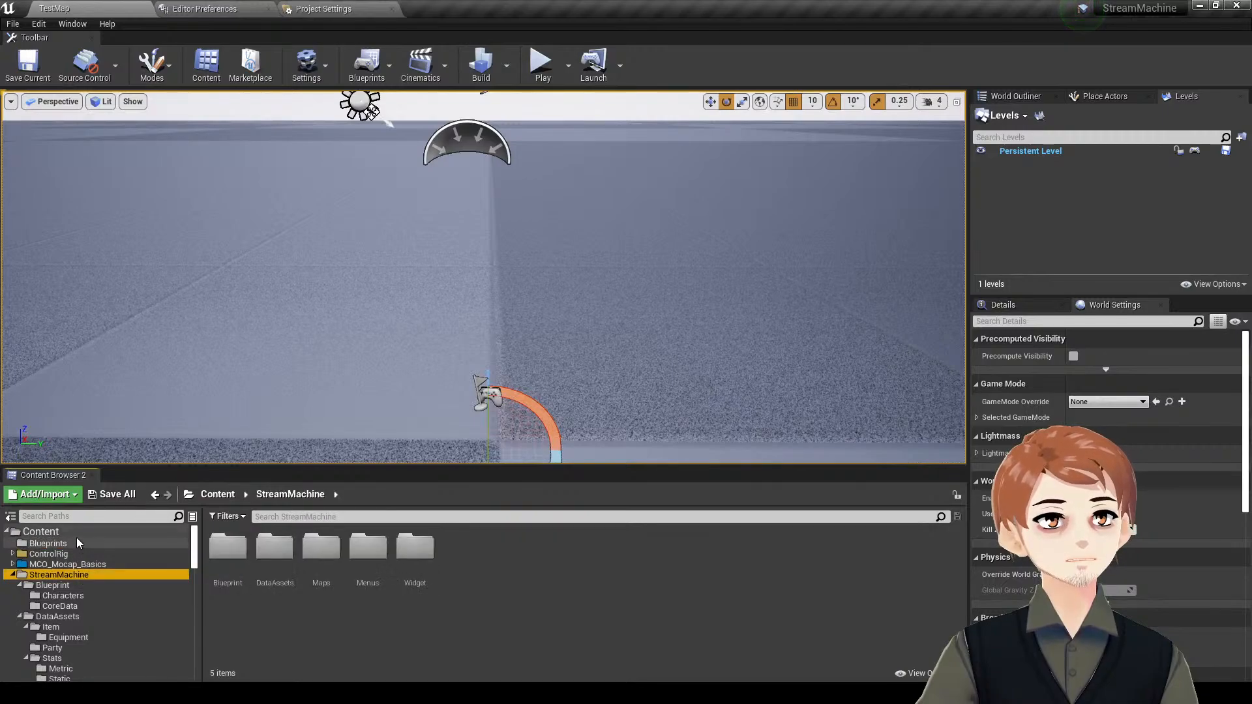
{"action": "double_click", "coordinate": [243, 574]}
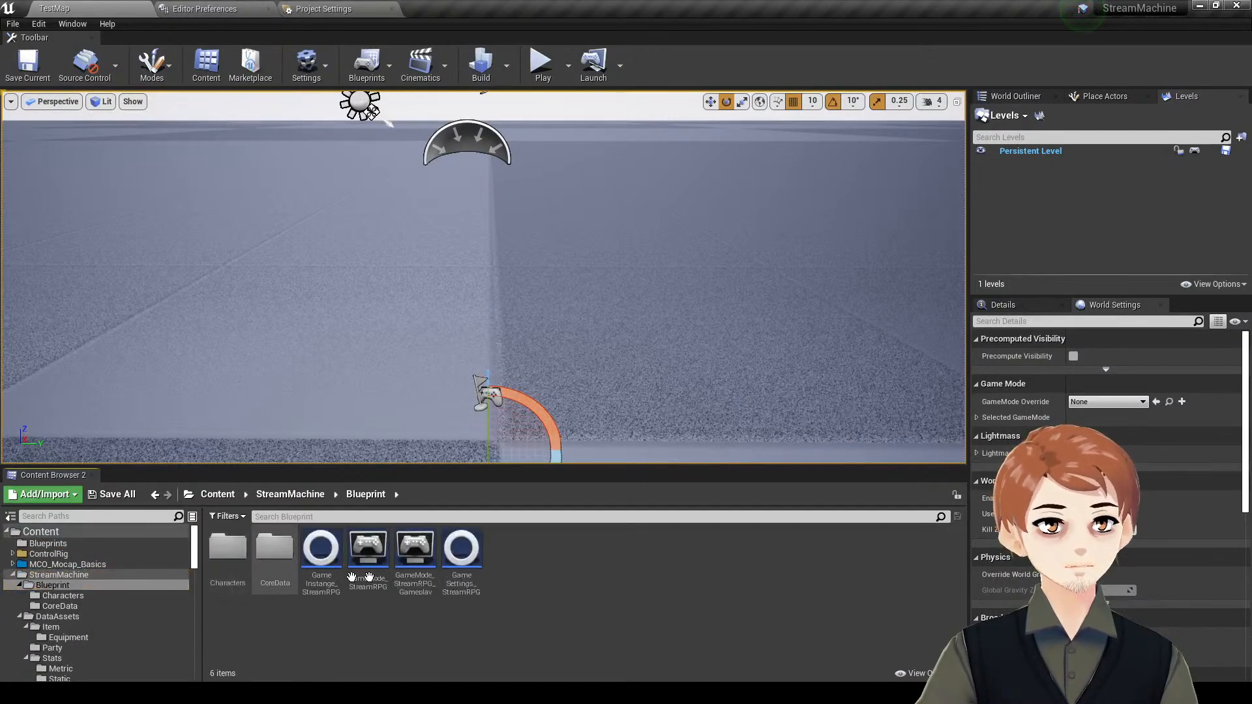
{"action": "double_click", "coordinate": [462, 555]}
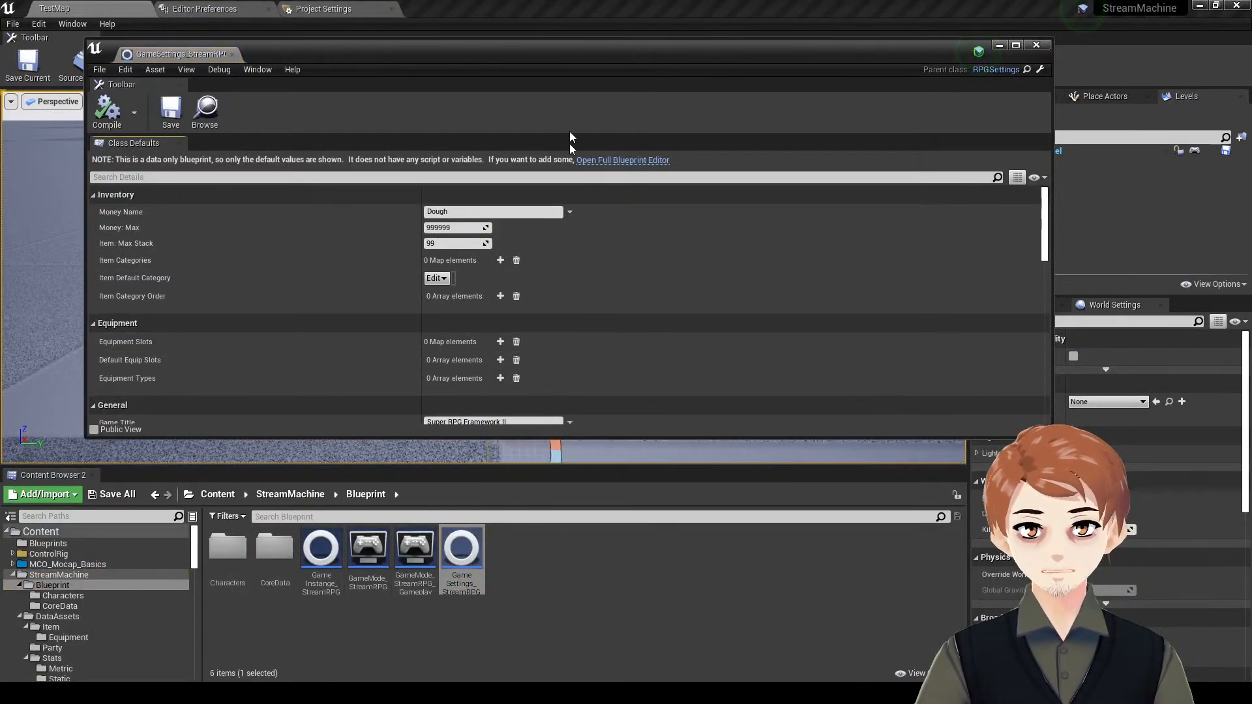
{"action": "left_click_drag", "start_coordinate": [568, 53], "coordinate": [565, 2]}
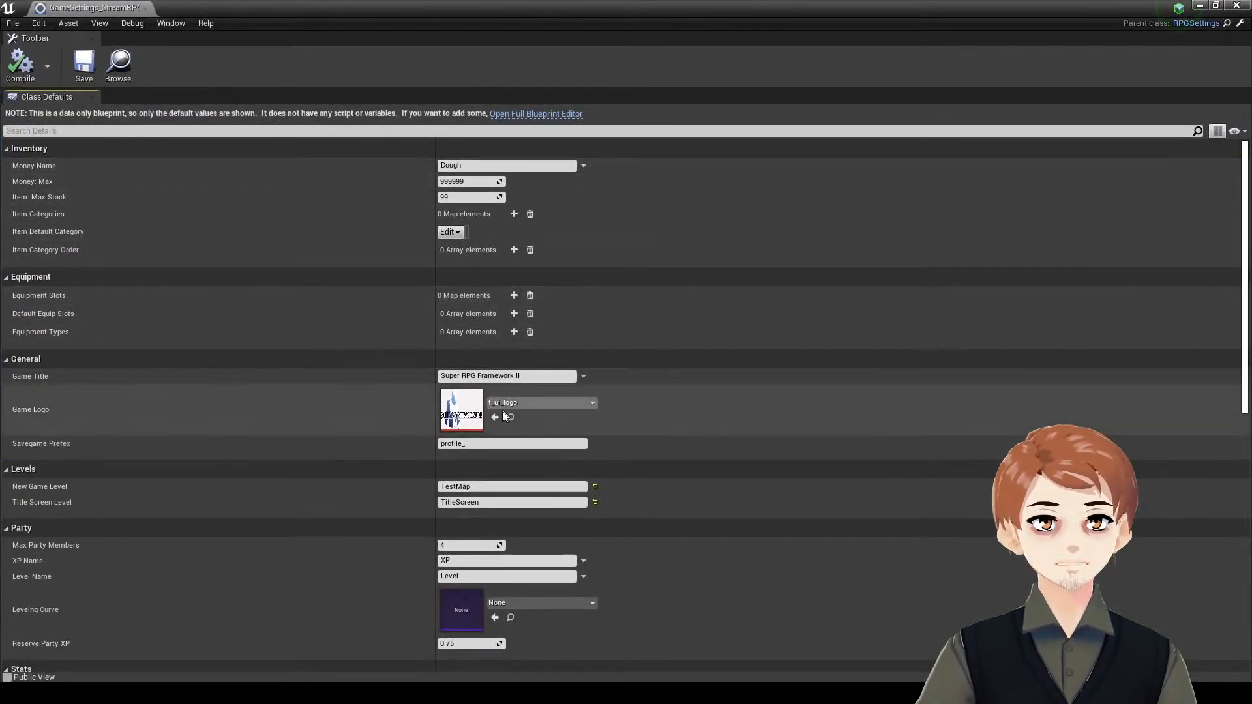
- Set the party's Level Name to Chadness in the game settings, compile and save the blueprint, and return to the level editor
{"action": "scroll", "coordinate": [308, 327], "scroll_direction": "down", "scroll_amount": 4}
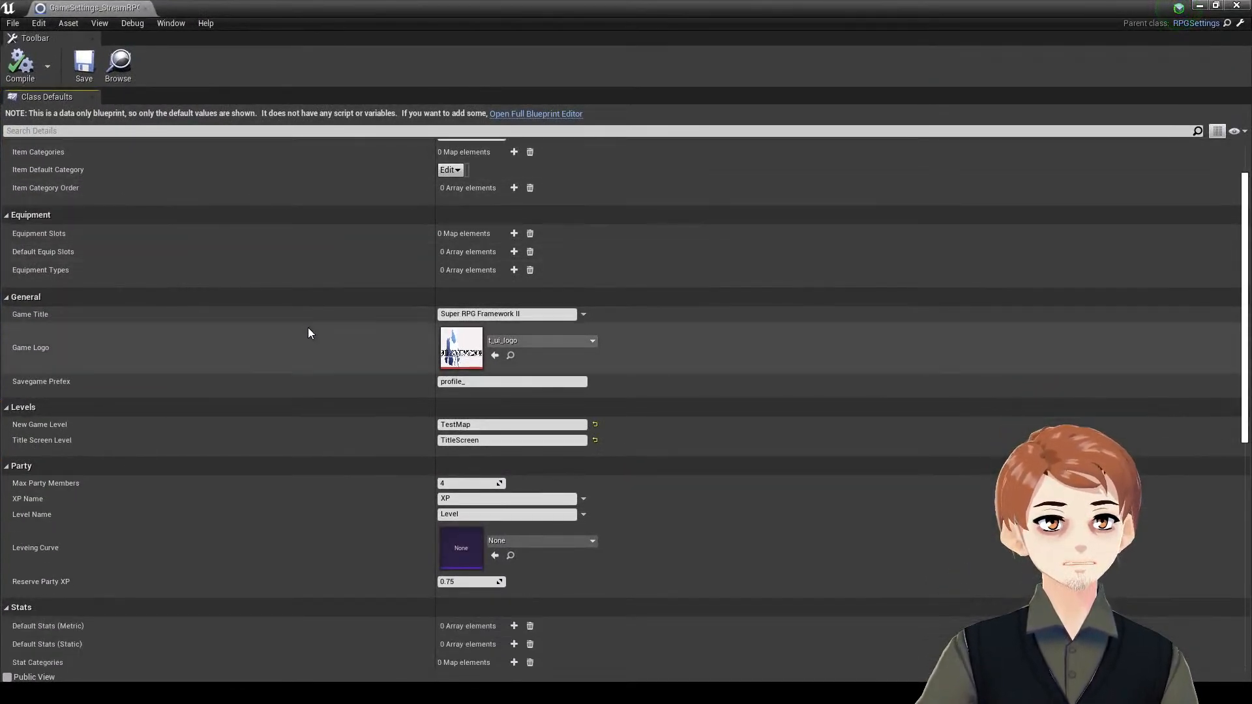
{"action": "left_click", "coordinate": [448, 450]}
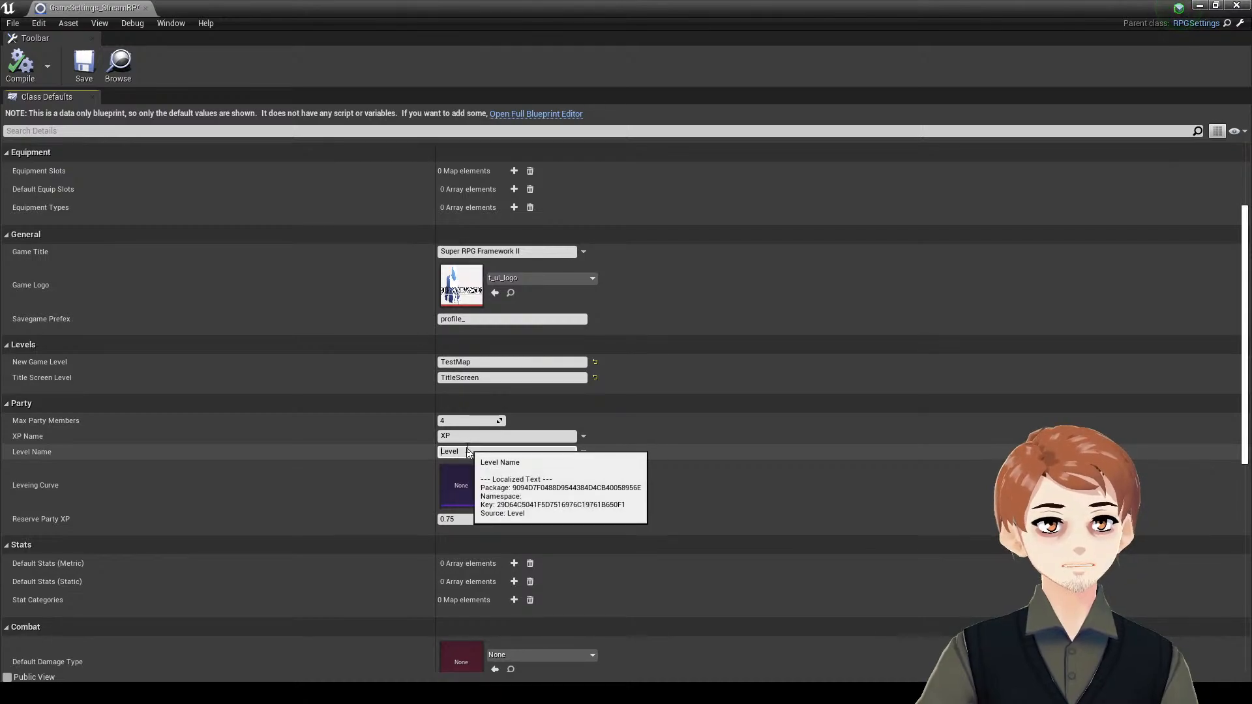
{"action": "type", "text": "Chadness"}
{"action": "key", "text": "Return"}
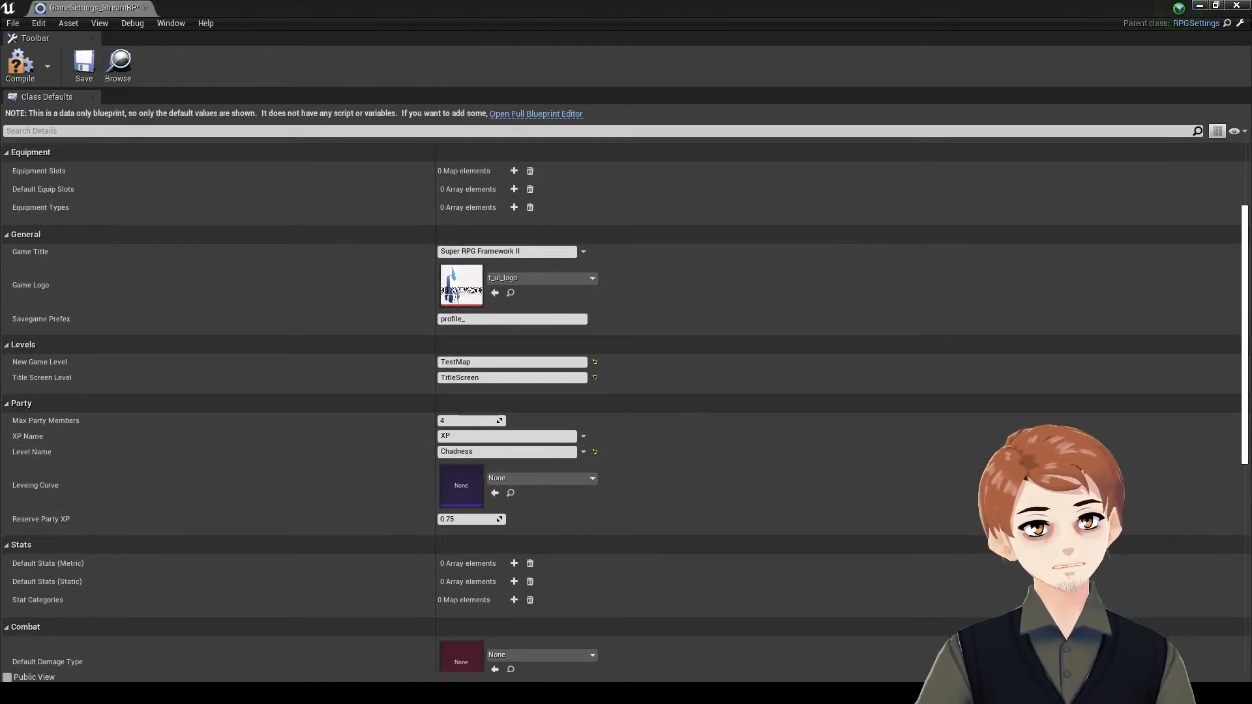
{"action": "left_click", "coordinate": [20, 64]}
{"action": "left_click", "coordinate": [74, 72]}
{"action": "left_click_drag", "start_coordinate": [630, 5], "coordinate": [0, 277]}
{"action": "left_click", "coordinate": [659, 590]}
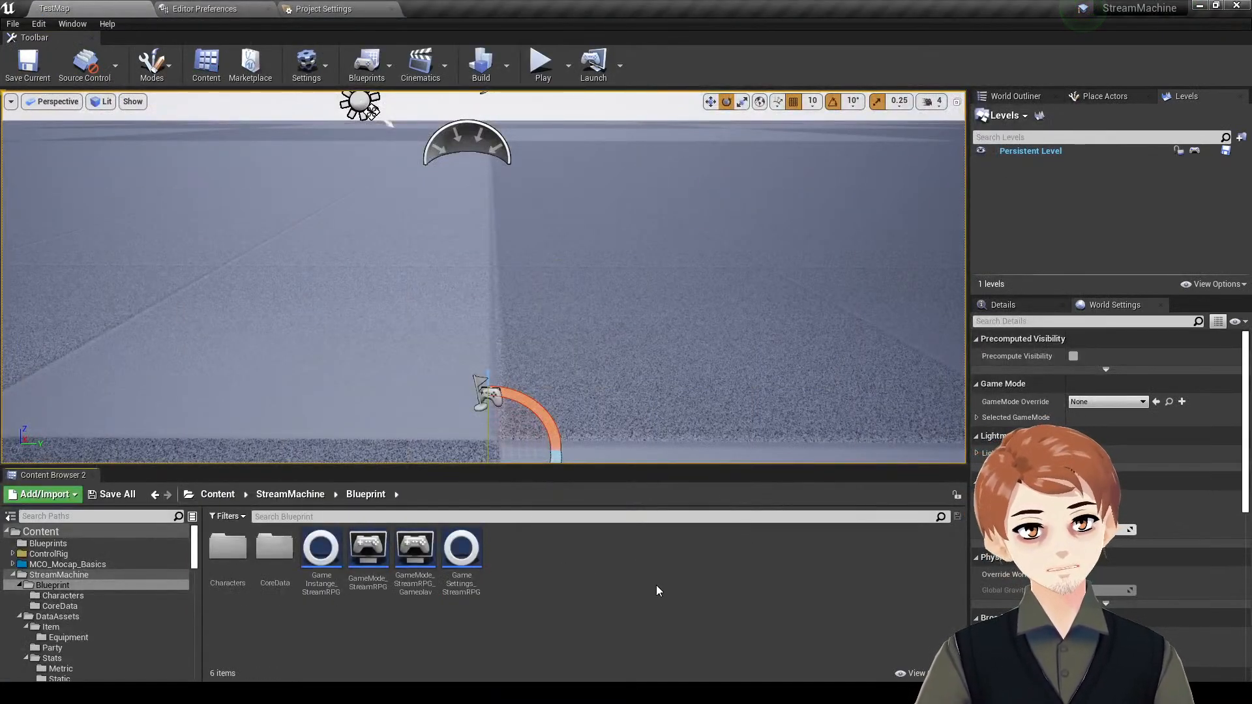
{"action": "key", "text": "ctrl+s"}
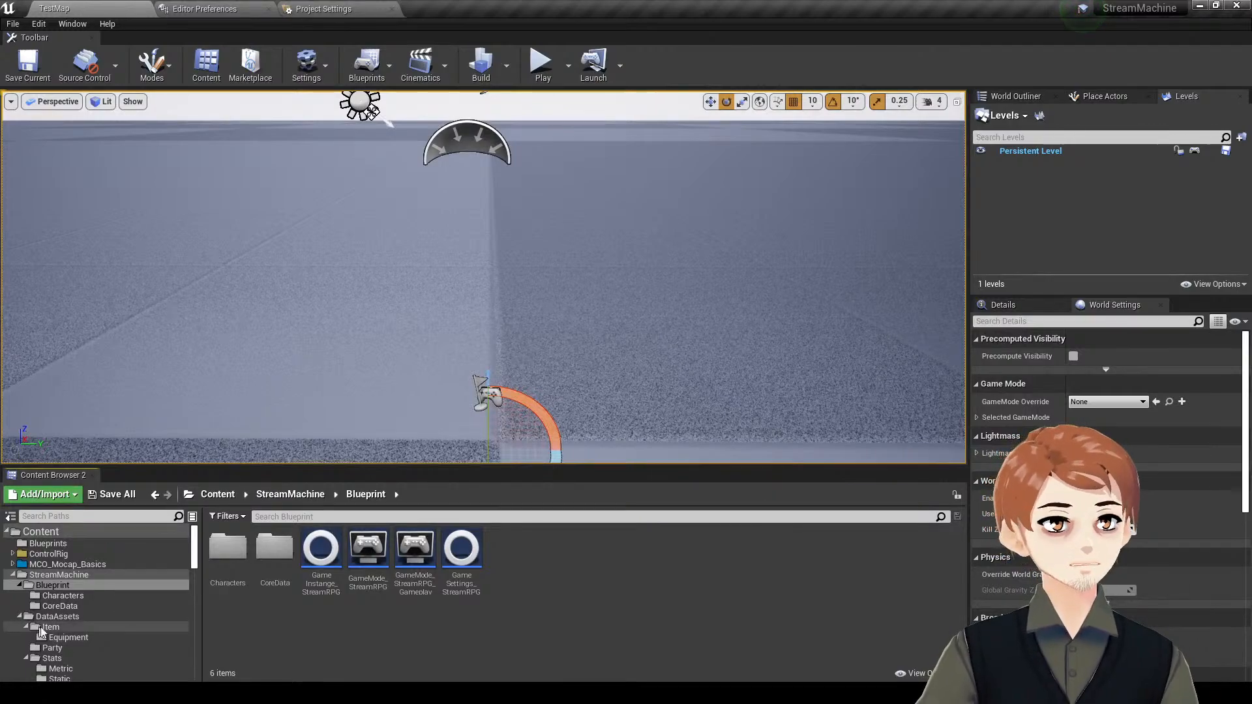
- Collapse StreamMachine's subfolders and create a folder named Equipment inside its Menus folder
{"action": "double_click", "coordinate": [85, 585]}
{"action": "double_click", "coordinate": [84, 596]}
{"action": "double_click", "coordinate": [86, 605]}
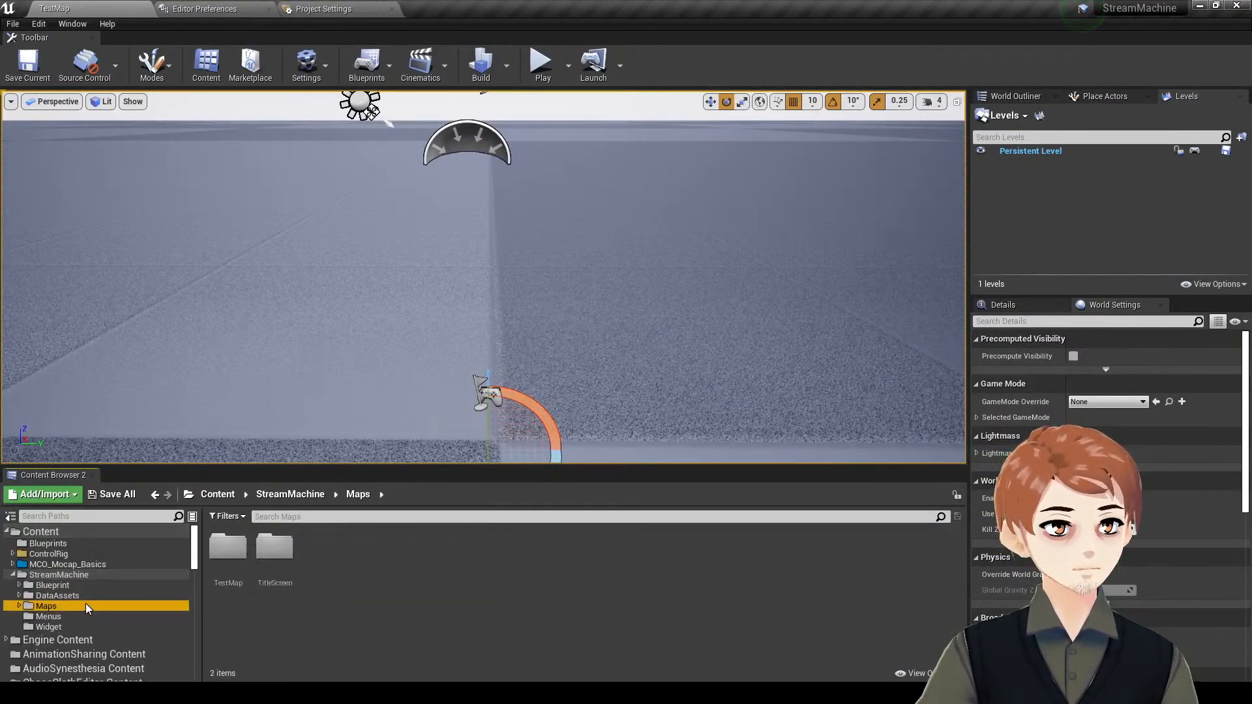
{"action": "left_click", "coordinate": [84, 617]}
{"action": "right_click", "coordinate": [318, 592]}
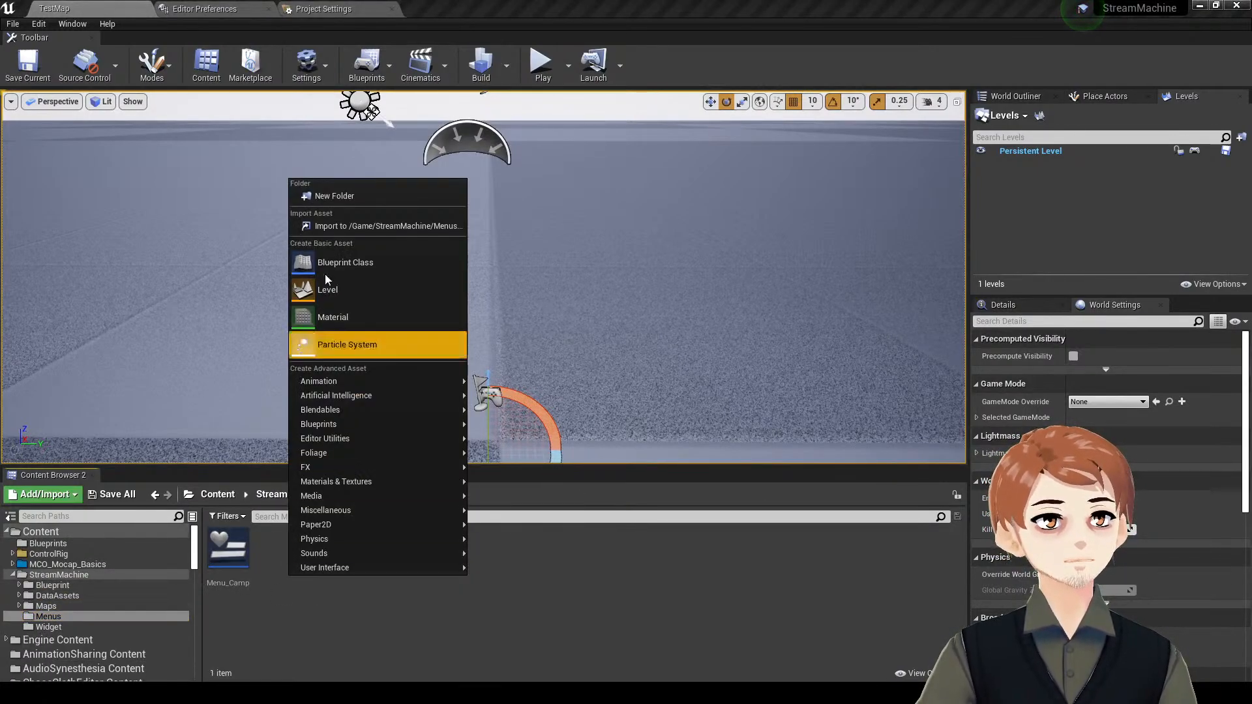
{"action": "left_click", "coordinate": [341, 196]}
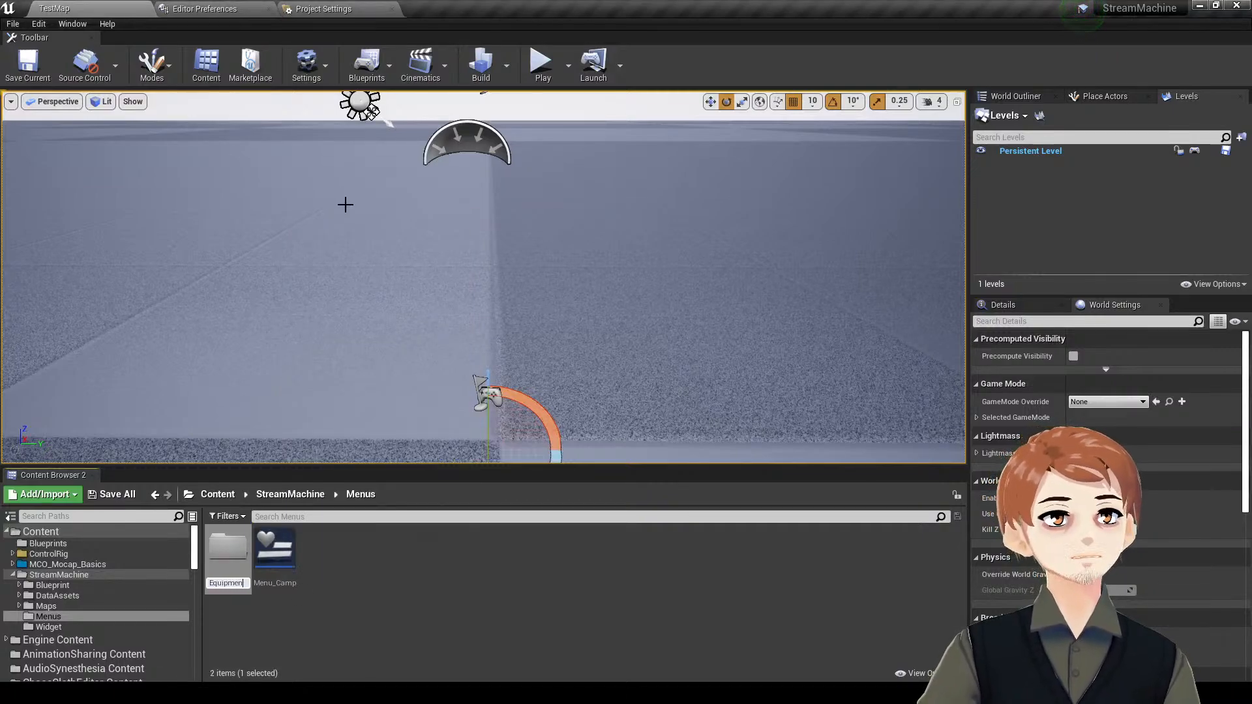
- Create a Widget Blueprint named Menu_Equip in the Menus/Equipment folder and open it
{"action": "double_click", "coordinate": [203, 565]}
{"action": "right_click", "coordinate": [223, 557]}
{"action": "mouse_move", "coordinate": [271, 551]}
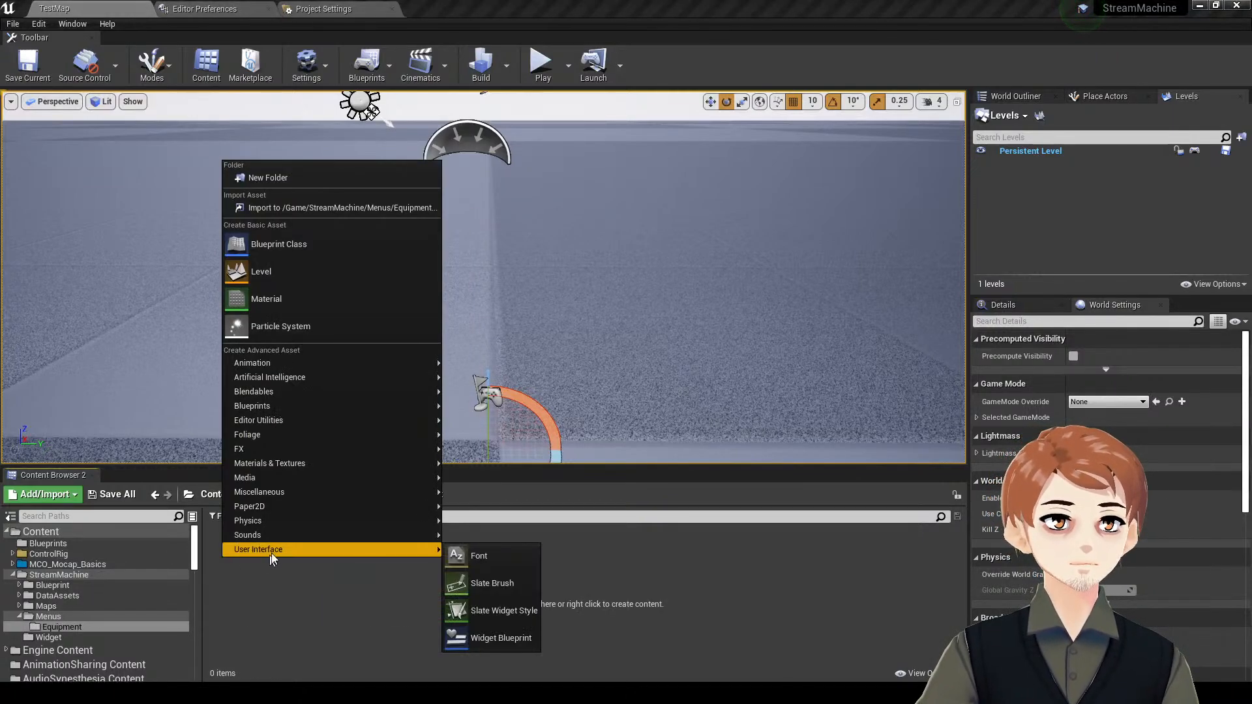
{"action": "left_click", "coordinate": [467, 632]}
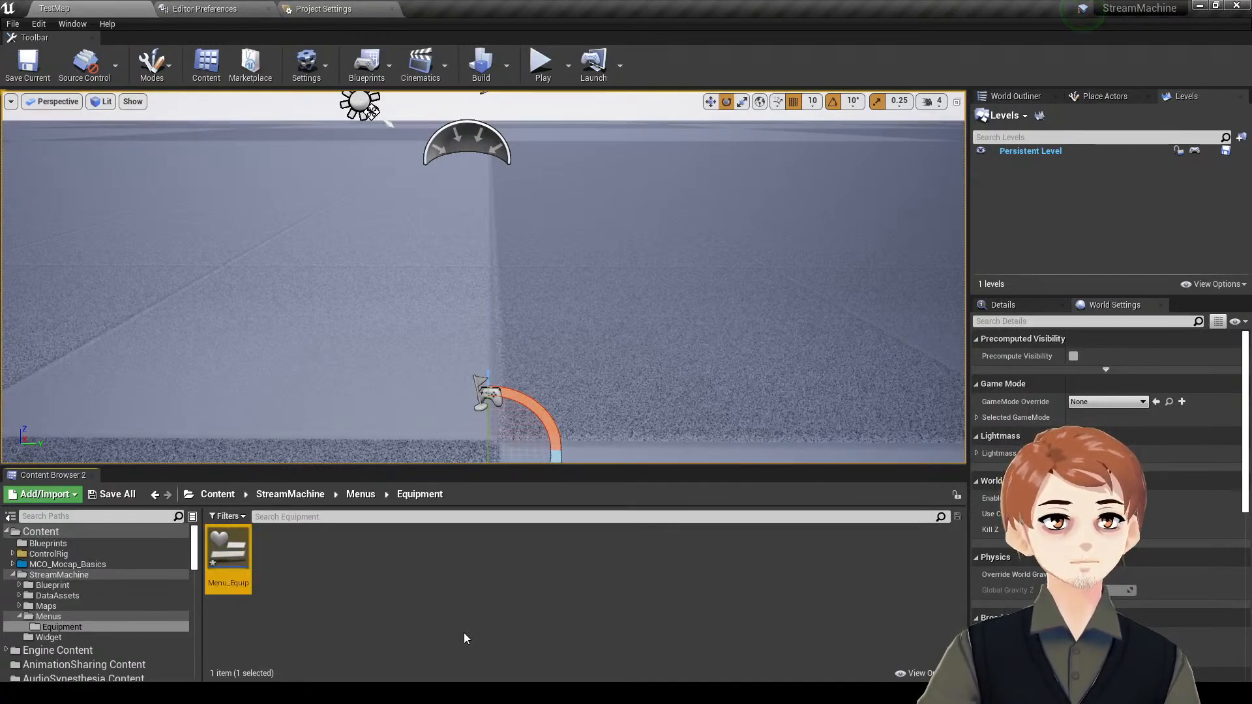
{"action": "double_click", "coordinate": [245, 561]}
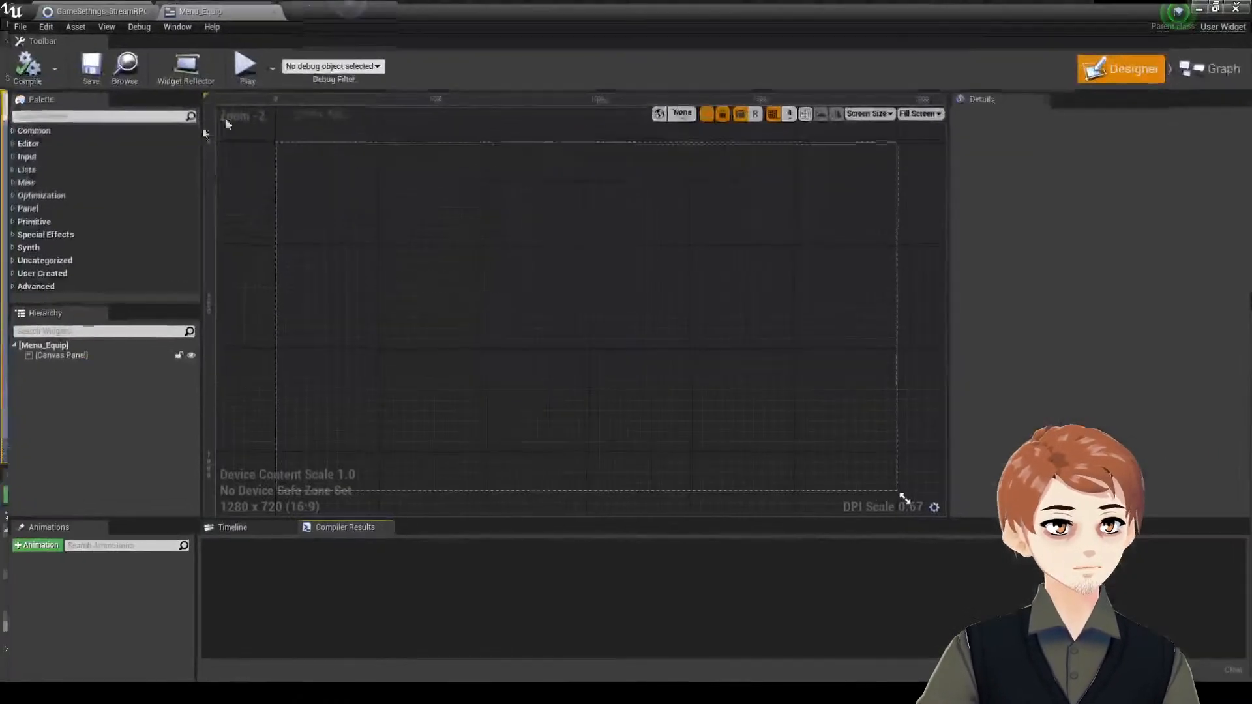
{"action": "left_click", "coordinate": [91, 113]}
{"action": "type", "text": "can"}
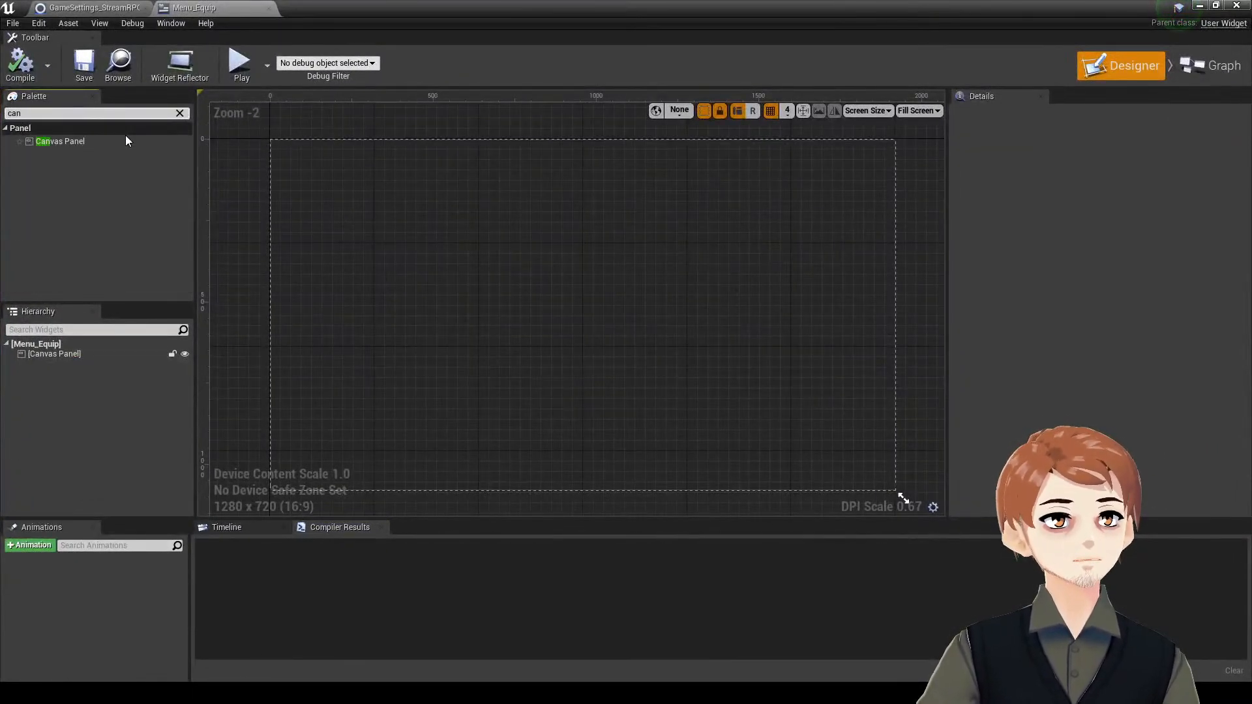
{"action": "left_click_drag", "start_coordinate": [127, 141], "coordinate": [343, 214]}
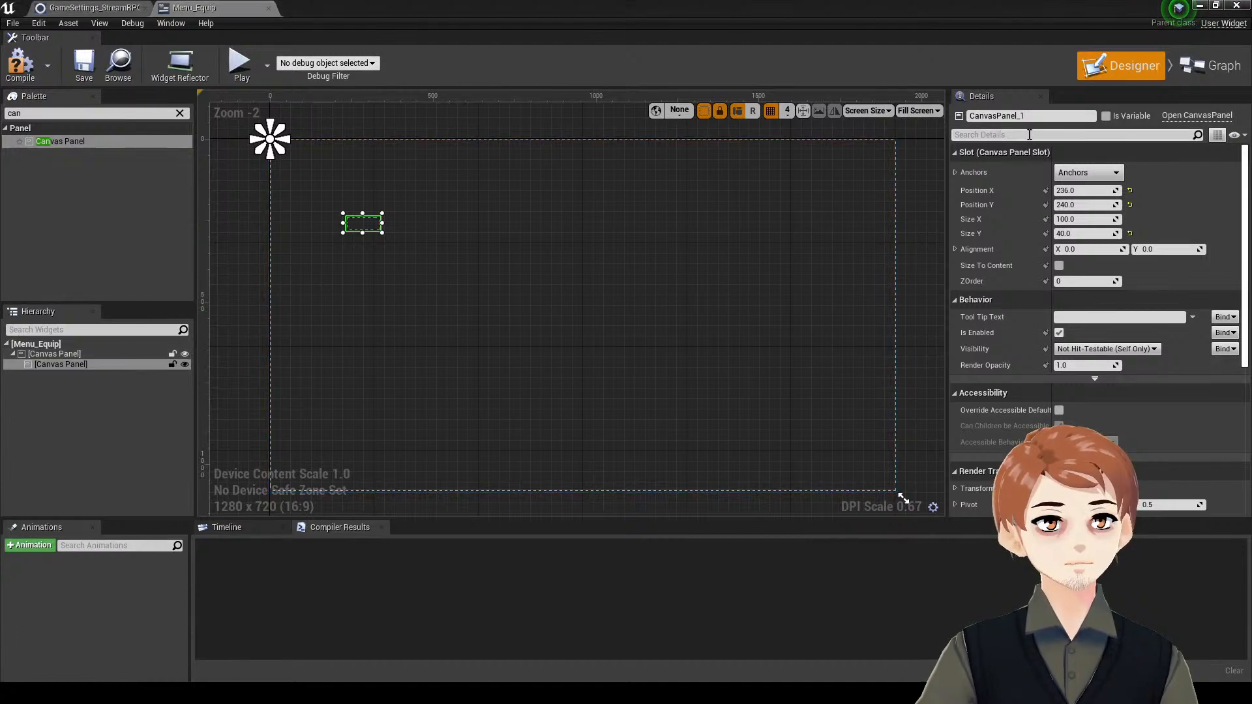
{"action": "key", "text": "Delete"}
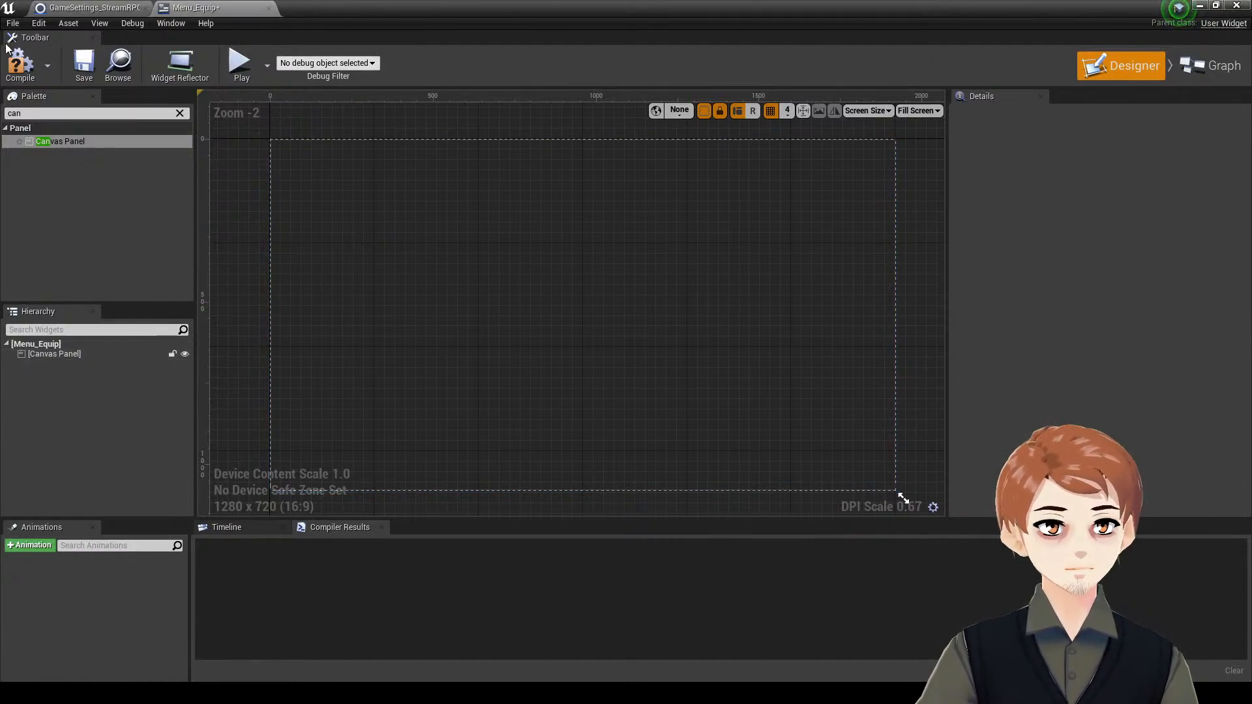
- Compile Menu_Equip and add a Selector Unit about 985 by 102 near the canvas's upper-left corner, at position 28, 24
{"action": "left_click", "coordinate": [20, 65]}
{"action": "left_click", "coordinate": [179, 112]}
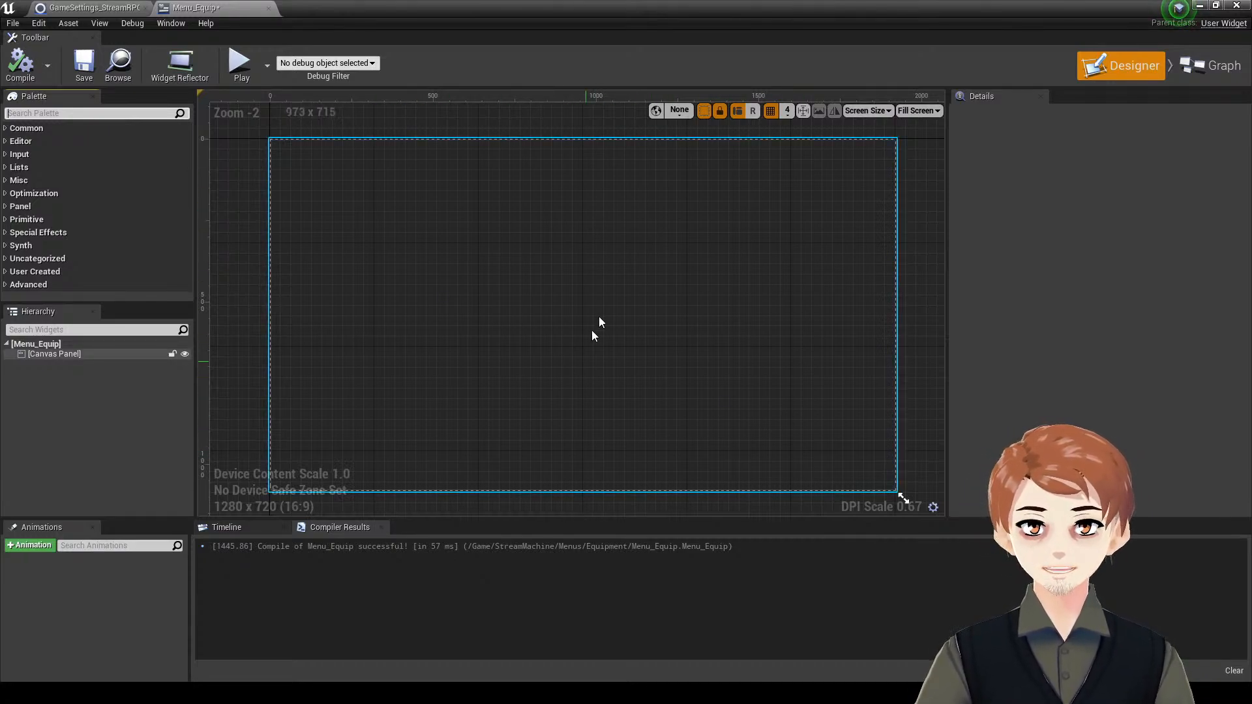
{"action": "right_click_drag", "start_coordinate": [911, 232], "coordinate": [909, 226]}
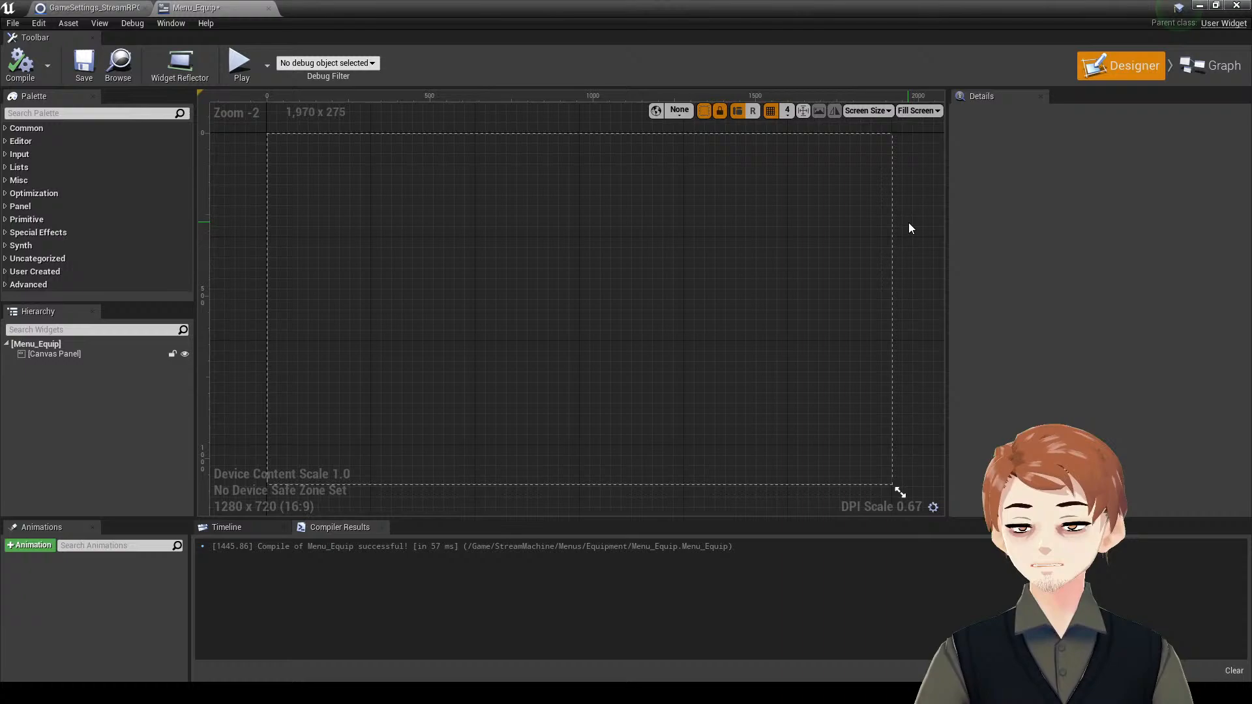
{"action": "left_click", "coordinate": [119, 113]}
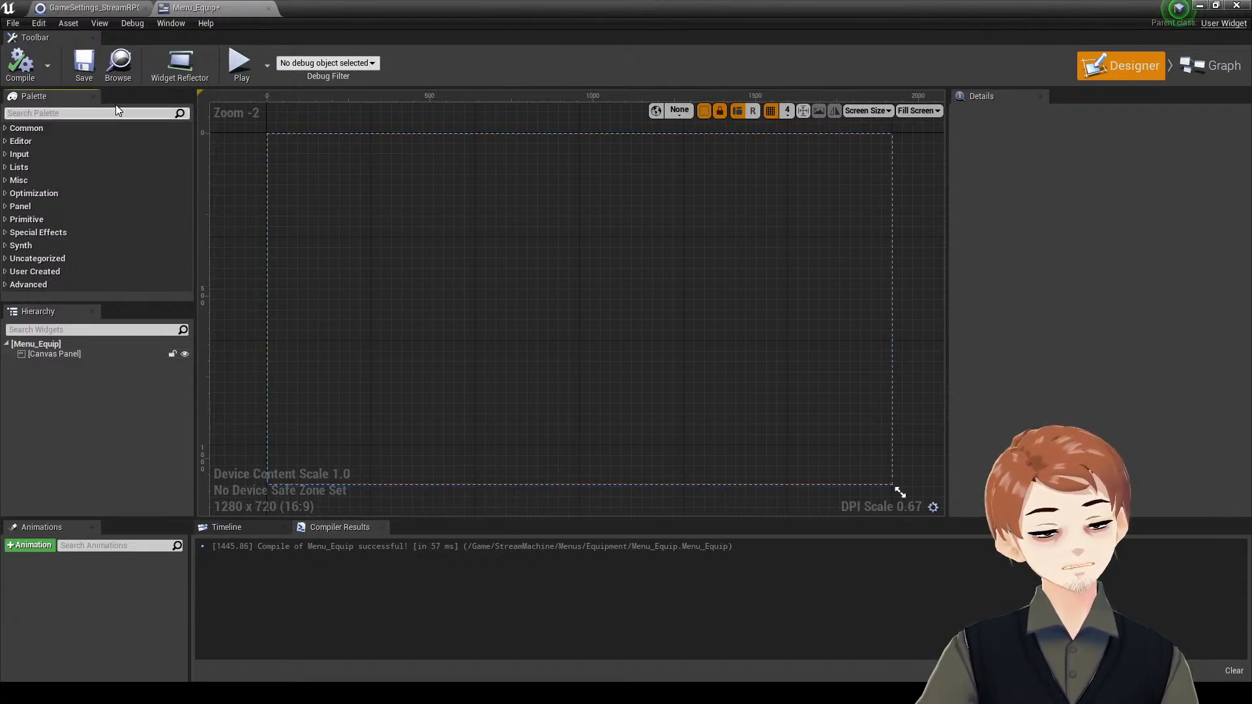
{"action": "type", "text": "selec"}
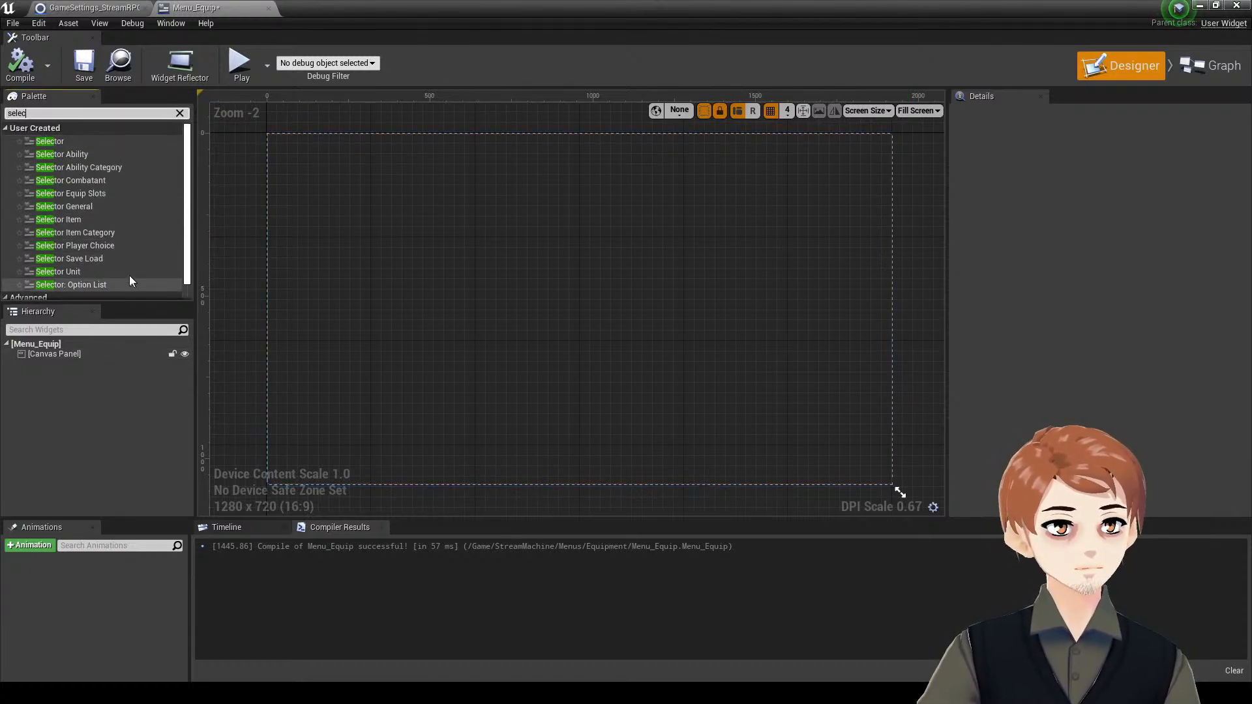
{"action": "left_click_drag", "start_coordinate": [127, 272], "coordinate": [594, 176]}
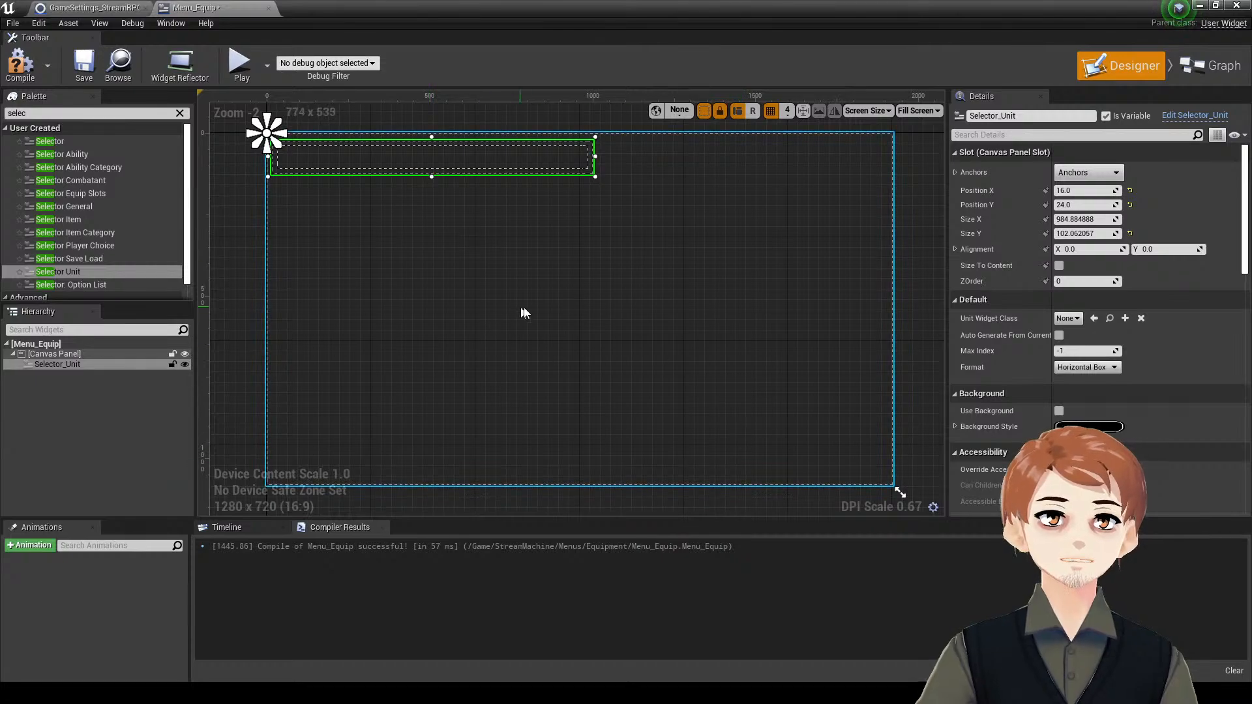
{"action": "key", "text": "Right"}
{"action": "key", "text": "Right"}
{"action": "key", "text": "Right"}
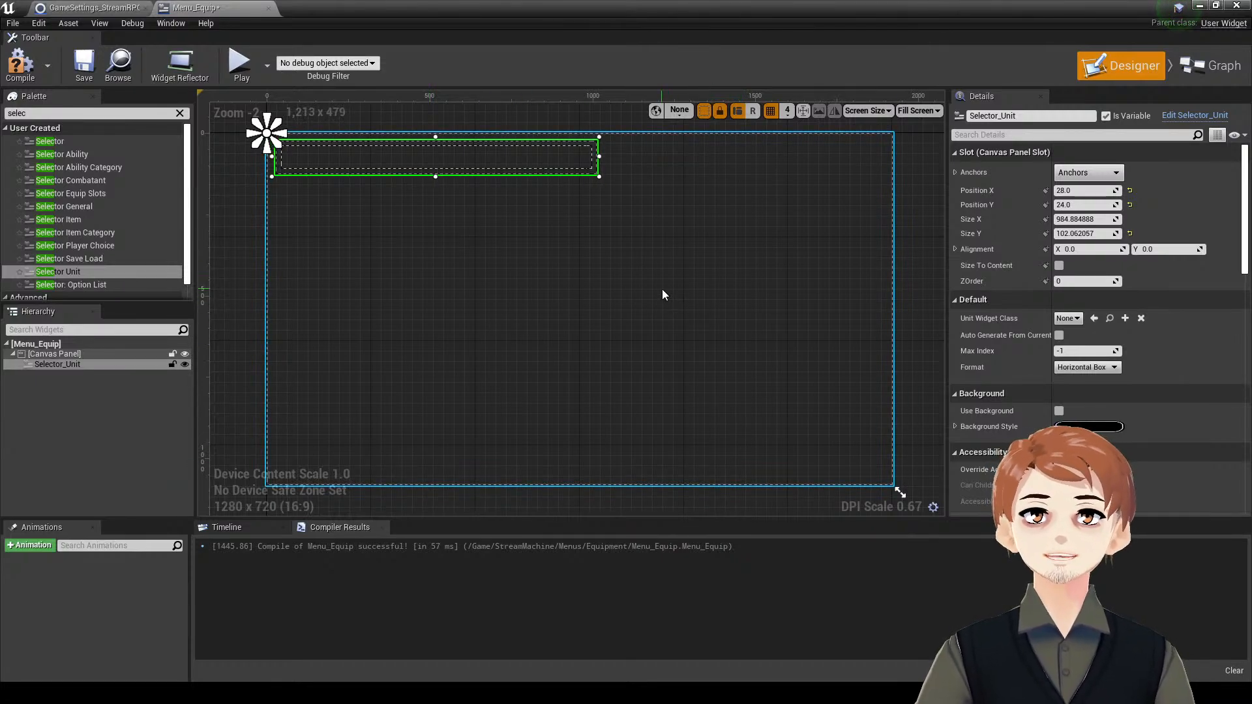
- Enable the background of the unit selector, then compile and save Menu_Equip
{"action": "left_click", "coordinate": [1060, 412]}
{"action": "right_click_drag", "start_coordinate": [481, 304], "coordinate": [514, 307]}
{"action": "left_click", "coordinate": [471, 306]}
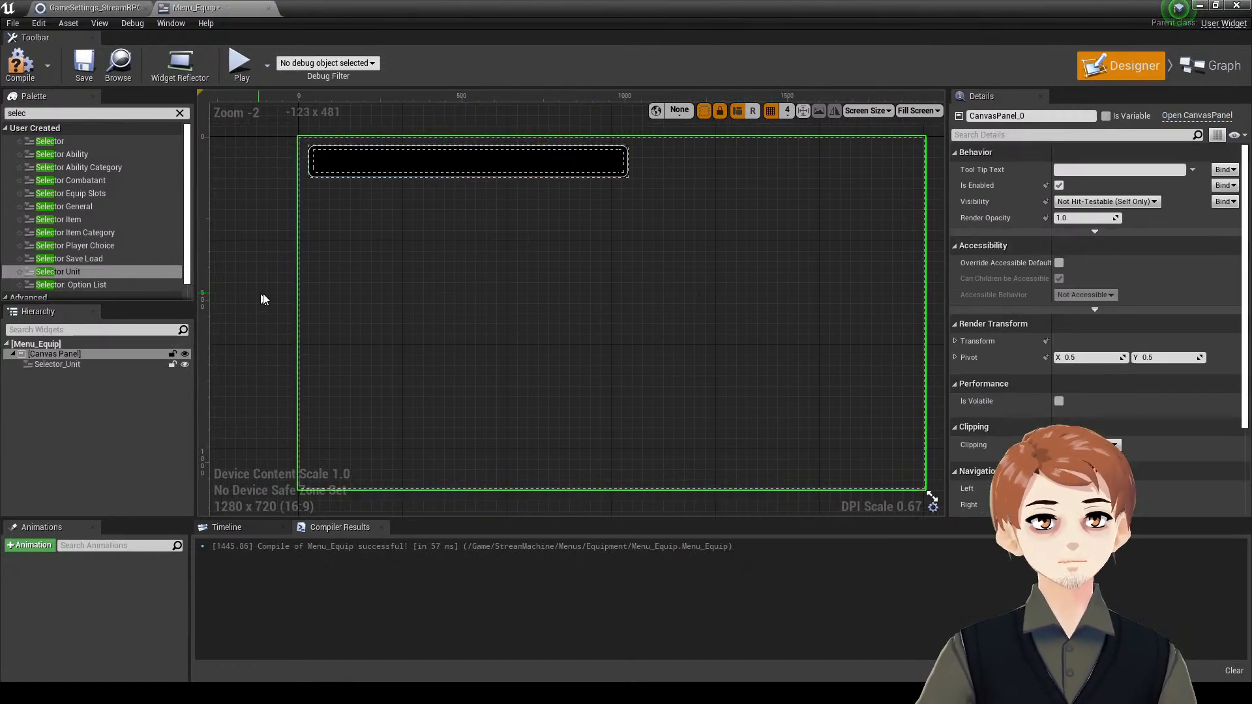
{"action": "left_click", "coordinate": [84, 65]}
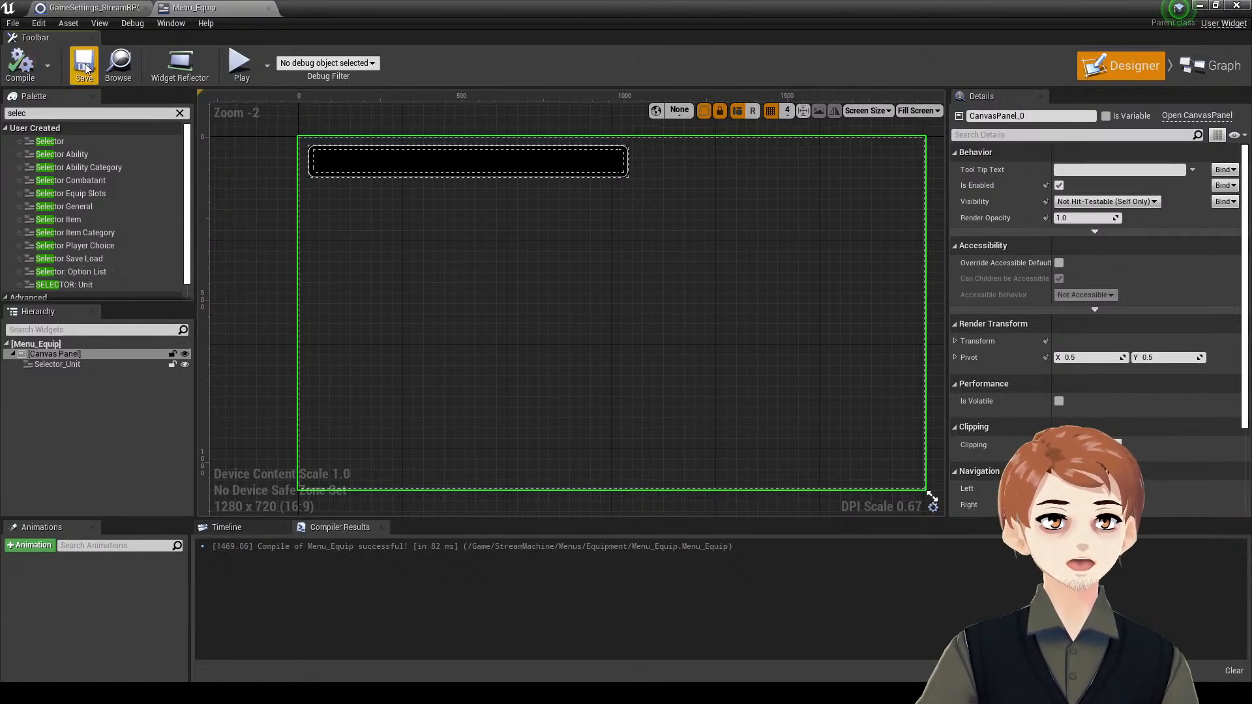
- Add a Selector Equip Slots widget near the middle of the canvas, sized about 578 by 472
{"action": "double_click", "coordinate": [165, 114]}
{"action": "type", "text": "equi"}
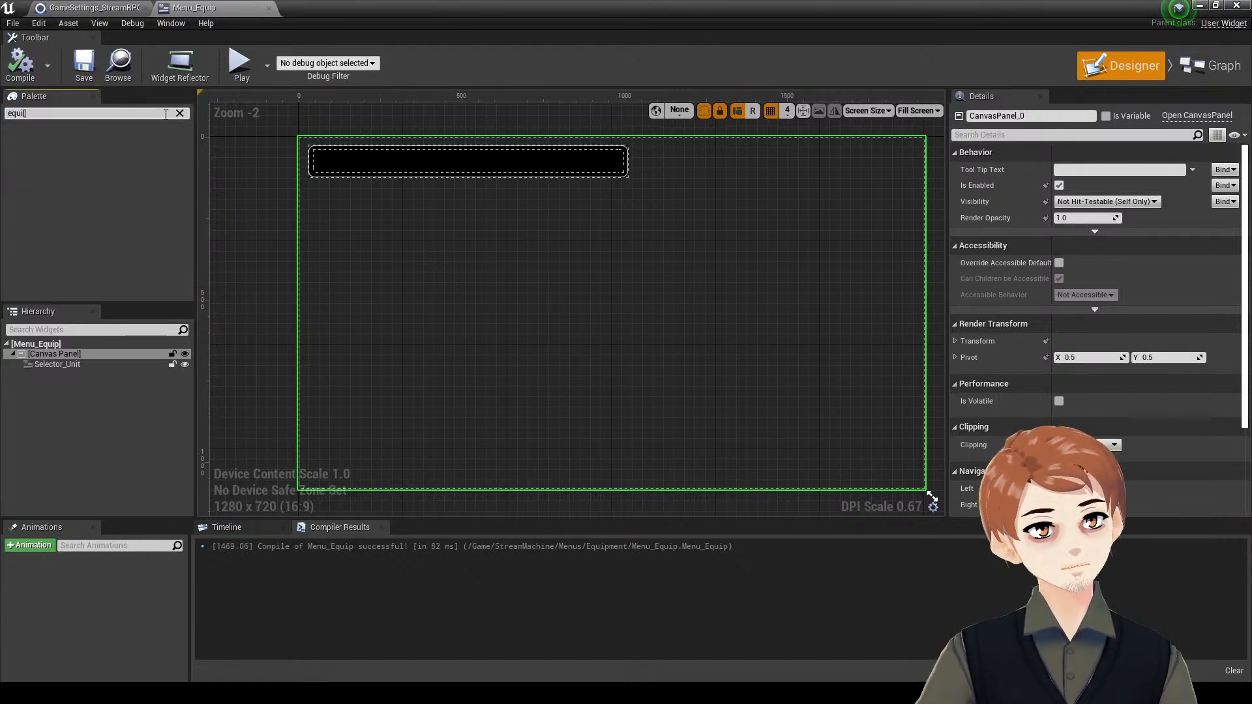
{"action": "key", "text": "BackSpace"}
{"action": "left_click_drag", "start_coordinate": [70, 154], "coordinate": [679, 358]}
{"action": "left_click", "coordinate": [526, 218]}
{"action": "left_click_drag", "start_coordinate": [628, 305], "coordinate": [678, 328]}
- Anchor the equip slots selector to the canvas centre, set its alignment to 0.5, 0.5 and reset its position
{"action": "left_click", "coordinate": [1090, 174]}
{"action": "left_click", "coordinate": [1120, 253]}
{"action": "left_click", "coordinate": [1148, 250]}
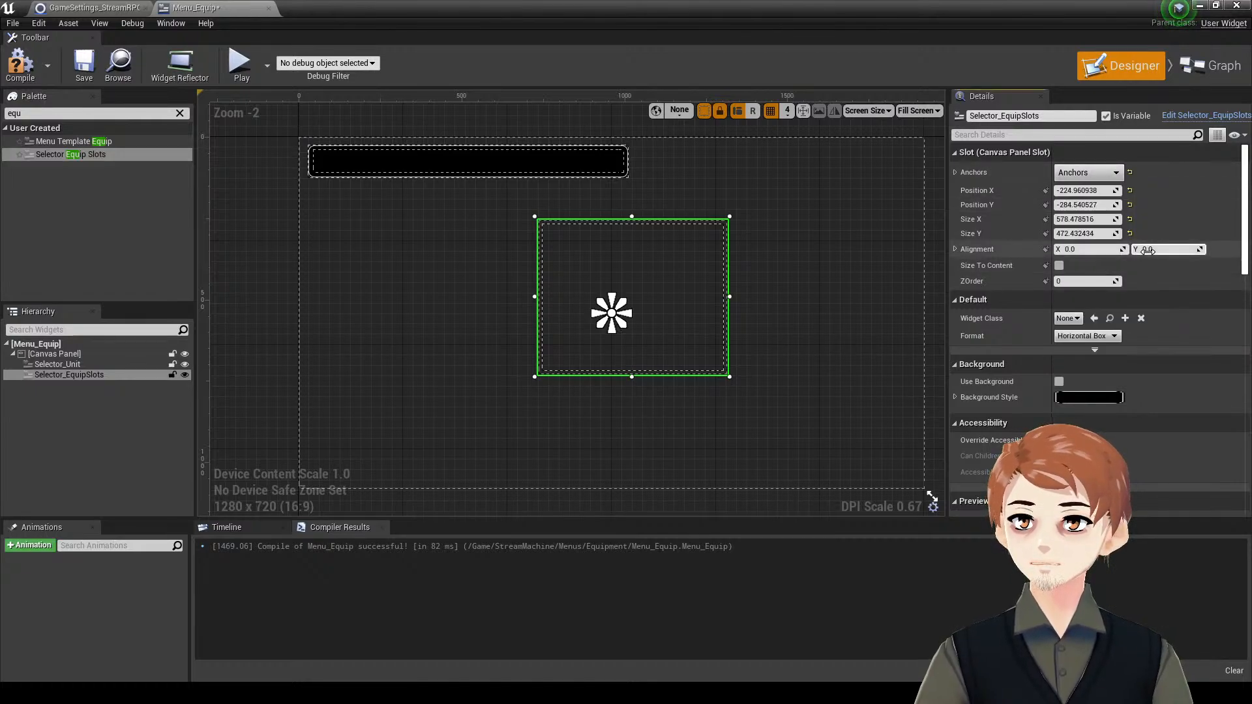
{"action": "type", "text": ".5"}
{"action": "left_click", "coordinate": [1098, 249]}
{"action": "type", "text": ".5"}
{"action": "key", "text": "Return"}
{"action": "left_click", "coordinate": [1130, 205]}
{"action": "left_click", "coordinate": [1130, 190]}
- Enlarge the equip slots selector to about 767 by 667, move it to Position Y -12, and compile and save
{"action": "left_click_drag", "start_coordinate": [1086, 219], "coordinate": [1135, 219]}
{"action": "left_click_drag", "start_coordinate": [1086, 234], "coordinate": [1137, 234]}
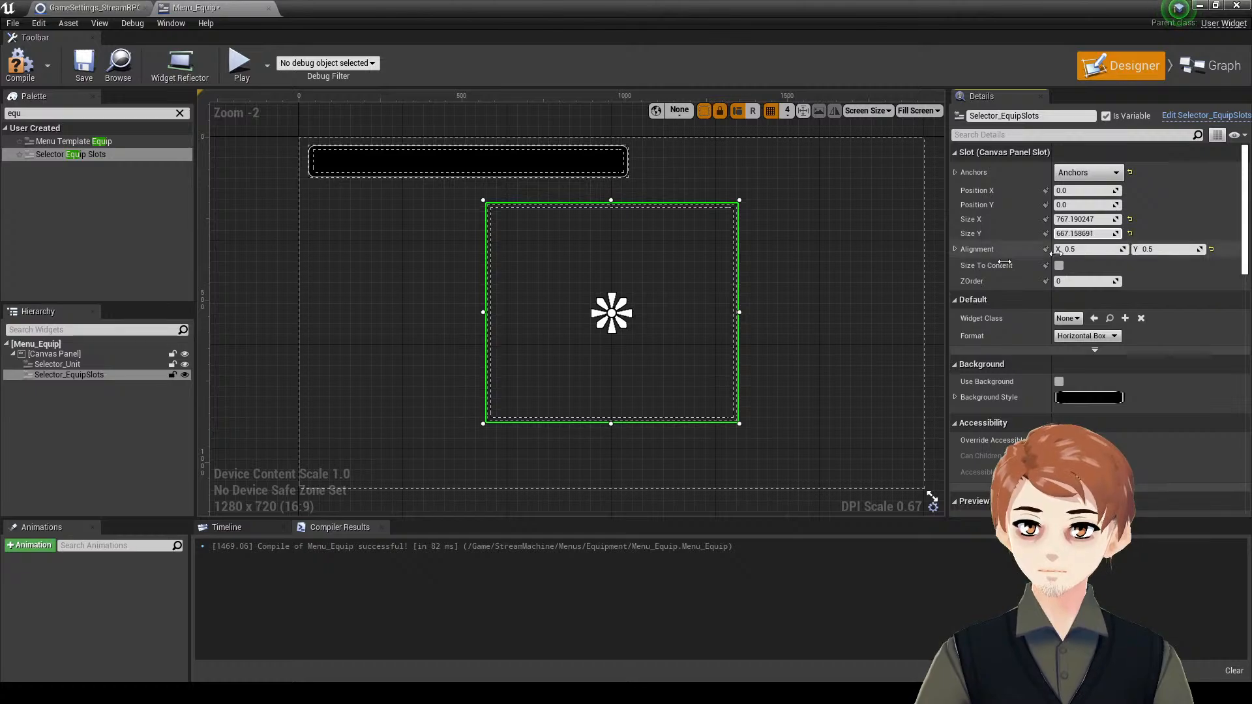
{"action": "left_click_drag", "start_coordinate": [643, 287], "coordinate": [643, 283]}
{"action": "left_click", "coordinate": [21, 65]}
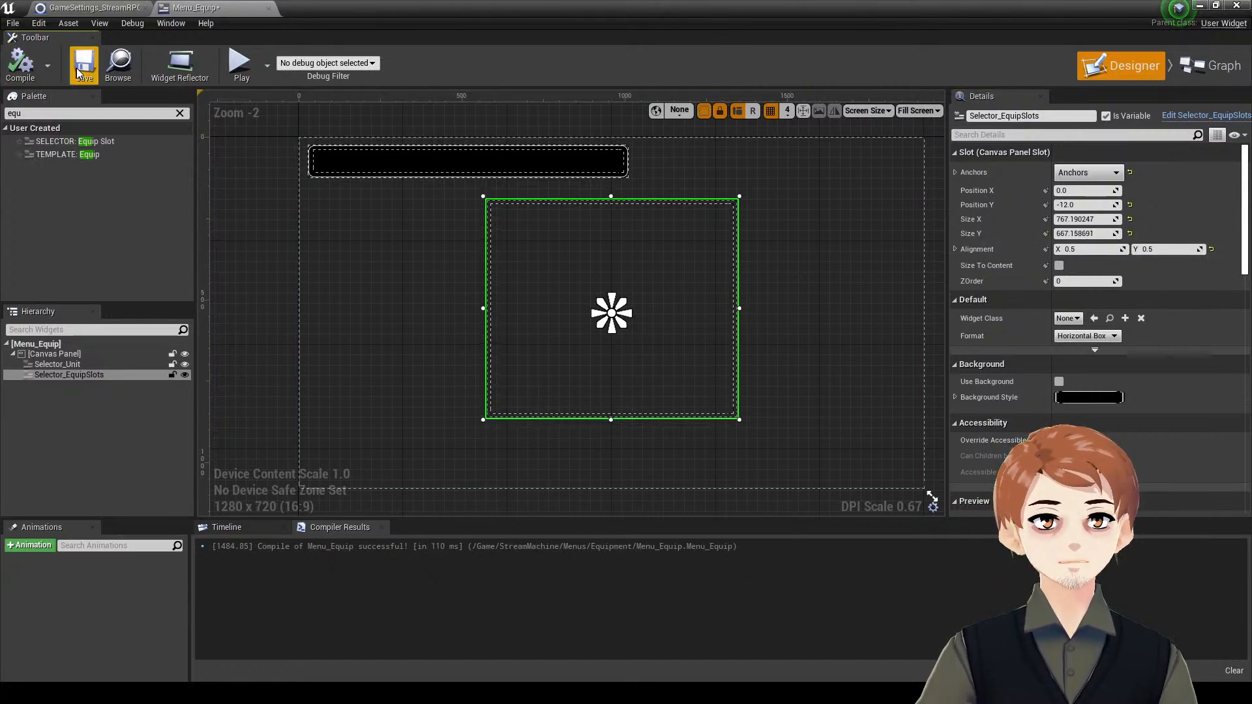
{"action": "left_click", "coordinate": [83, 66]}
- Enable the equip slots selector's background, compile and save, and narrow it to about 701 wide from its right edge
{"action": "left_click", "coordinate": [178, 114]}
{"action": "left_click", "coordinate": [1059, 382]}
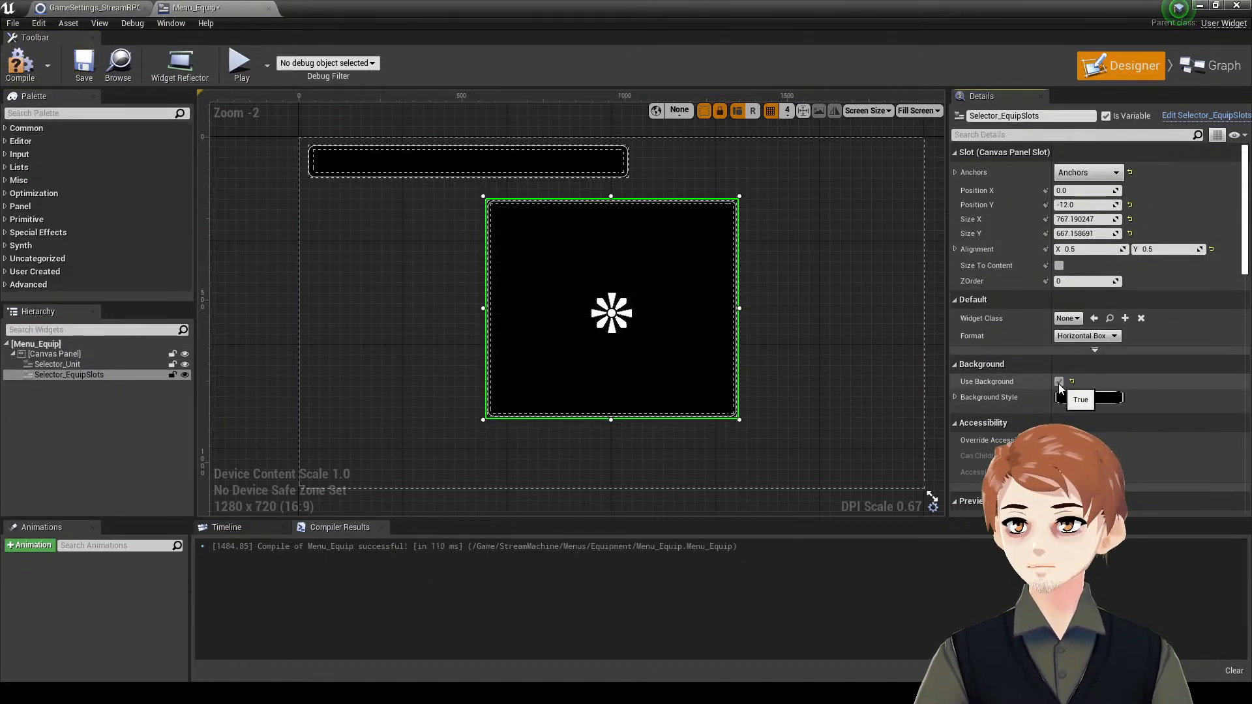
{"action": "left_click", "coordinate": [84, 70]}
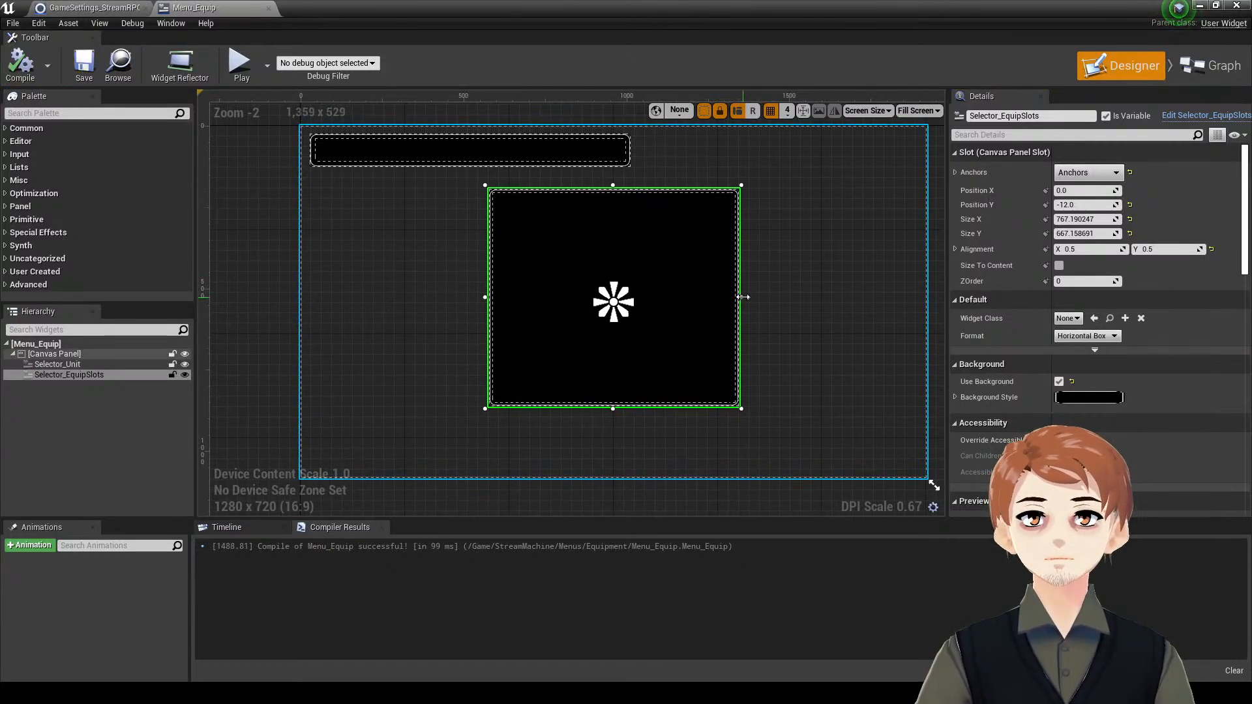
{"action": "mouse_move", "coordinate": [744, 298]}
{"action": "left_mouse_down"}
{"action": "mouse_move", "coordinate": [709, 297]}
{"action": "mouse_move", "coordinate": [720, 298]}
{"action": "left_mouse_up"}
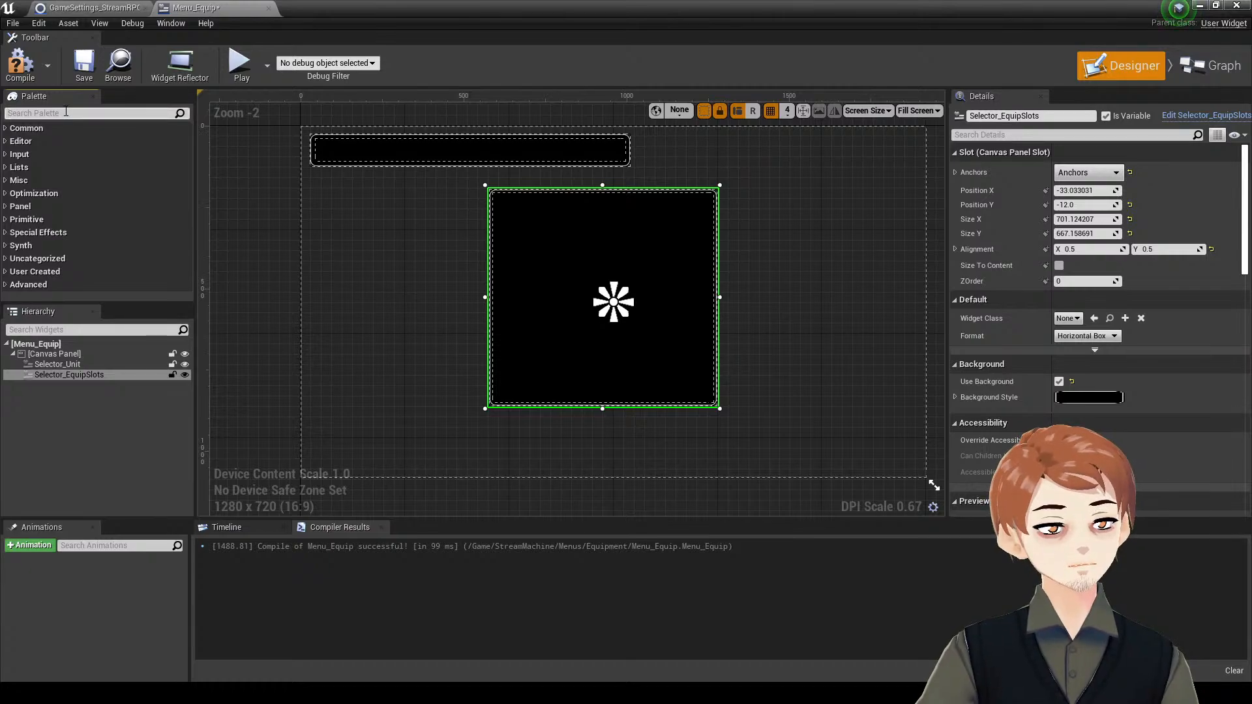
- Add a SELECTOR Item widget about 464 by 557 to the right of the equip slots selector
{"action": "left_click", "coordinate": [66, 112]}
{"action": "type", "text": "item"}
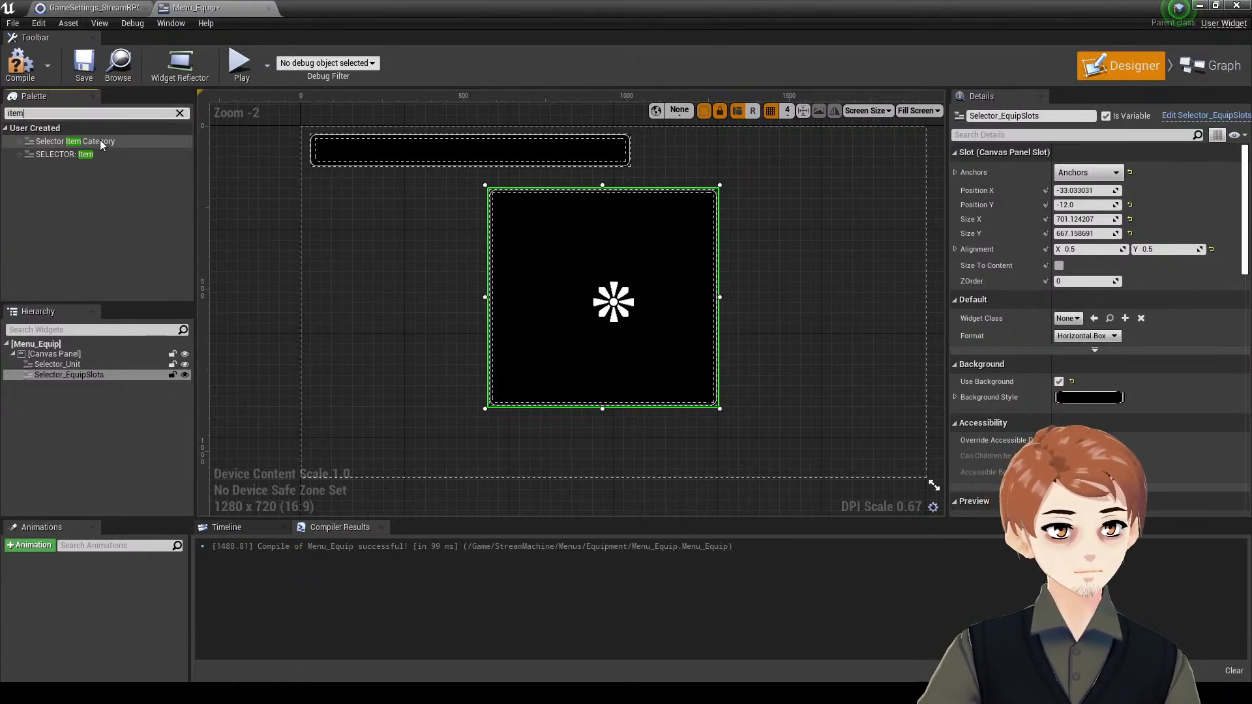
{"action": "left_click_drag", "start_coordinate": [79, 154], "coordinate": [892, 373]}
- Anchor the item selector to the canvas's right centre with alignment 1, 0.5 and position 0, 0
{"action": "left_click", "coordinate": [1087, 173]}
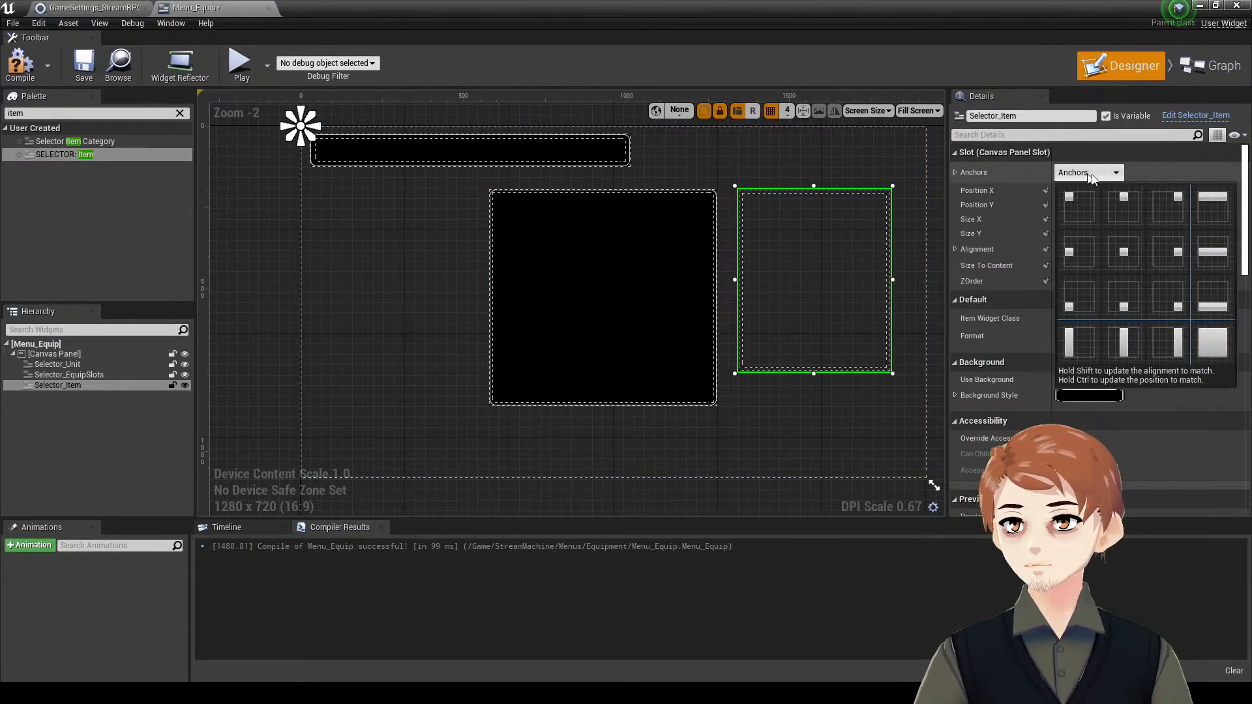
{"action": "left_click", "coordinate": [1173, 255]}
{"action": "left_click", "coordinate": [1174, 250]}
{"action": "type", "text": "0.5"}
{"action": "left_click", "coordinate": [1107, 249]}
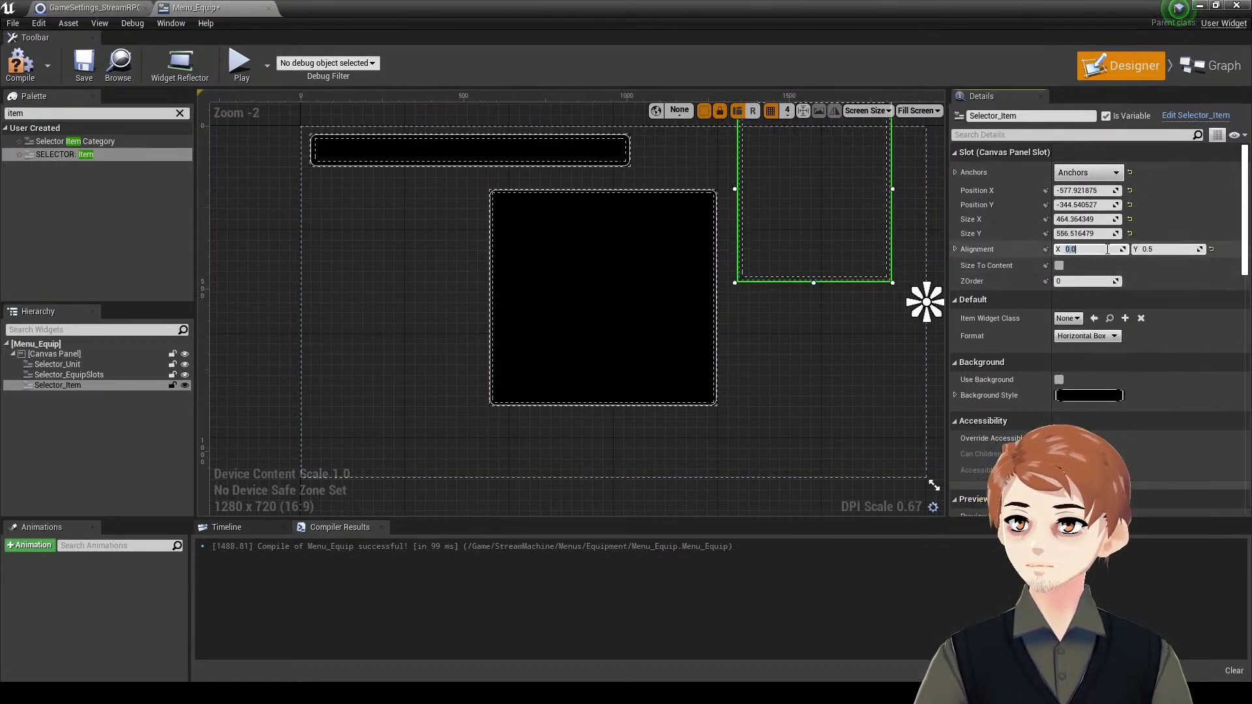
{"action": "type", "text": "1"}
{"action": "key", "text": "Return"}
{"action": "left_click", "coordinate": [1085, 205]}
{"action": "type", "text": "0"}
{"action": "left_click", "coordinate": [1085, 191]}
{"action": "type", "text": "0"}
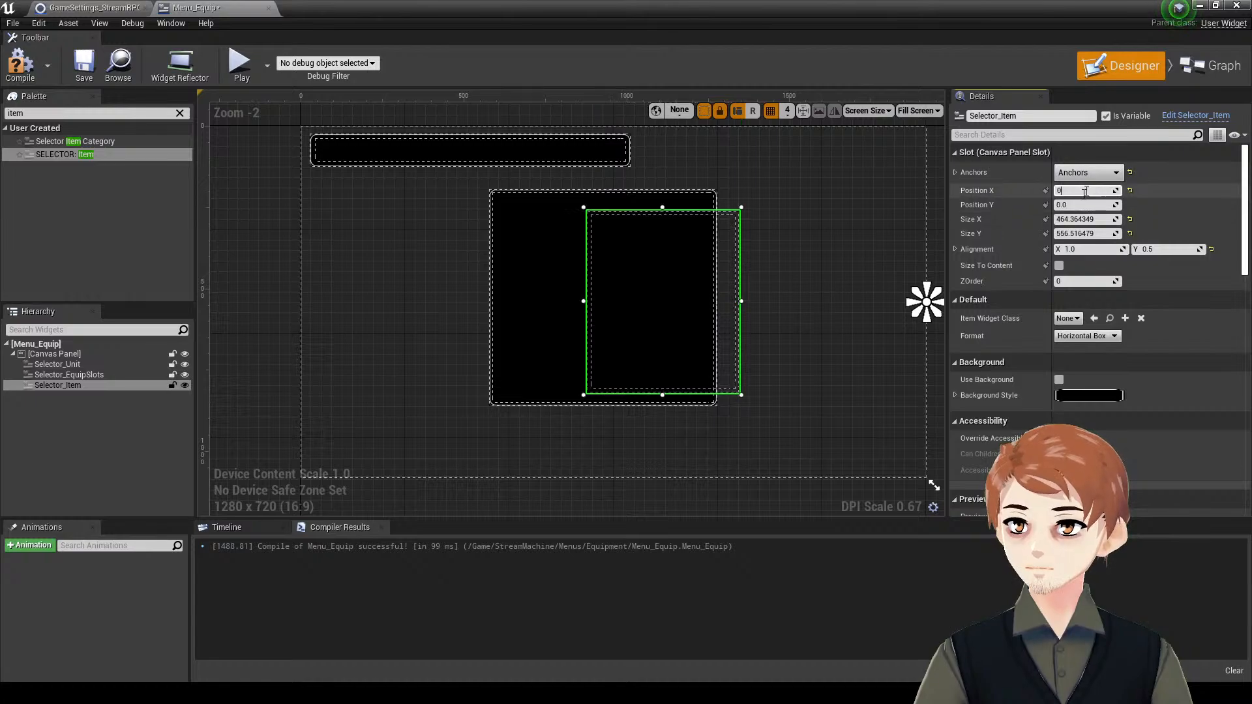
{"action": "key", "text": "Return"}
- Enlarge the item selector to about 620 by 659 and enable its background
{"action": "left_click_drag", "start_coordinate": [844, 213], "coordinate": [846, 189]}
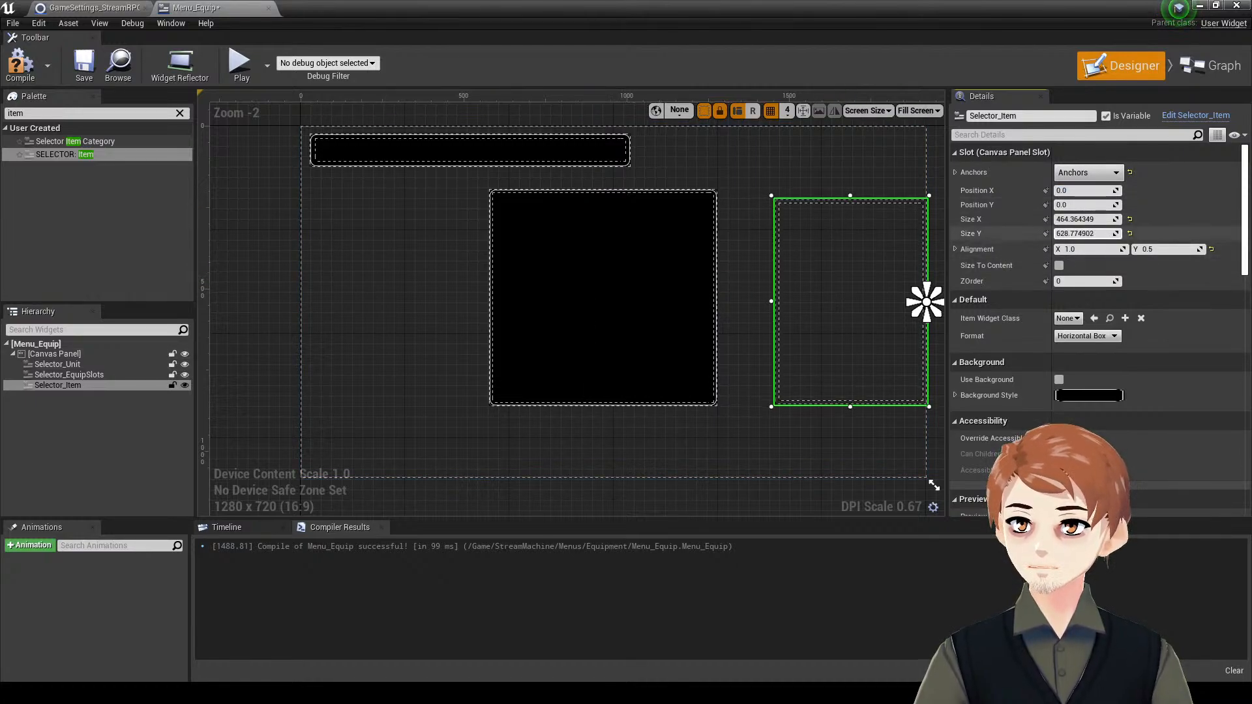
{"action": "mouse_move", "coordinate": [1104, 219]}
{"action": "left_mouse_down"}
{"action": "mouse_move", "coordinate": [1124, 219]}
{"action": "mouse_move", "coordinate": [1109, 219]}
{"action": "left_mouse_up"}
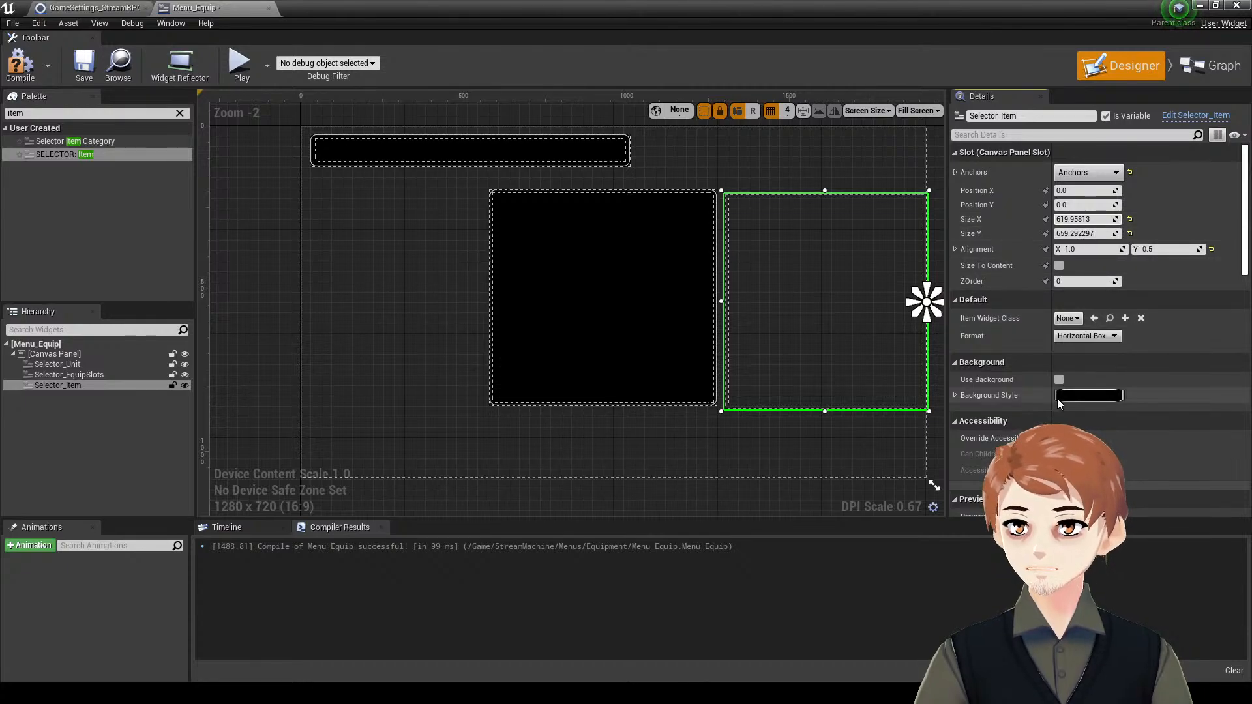
{"action": "left_click", "coordinate": [1060, 379]}
- Move the equip slots selector to Position Y -4 to line it up with the item selector, then compile and save
{"action": "left_click", "coordinate": [677, 343]}
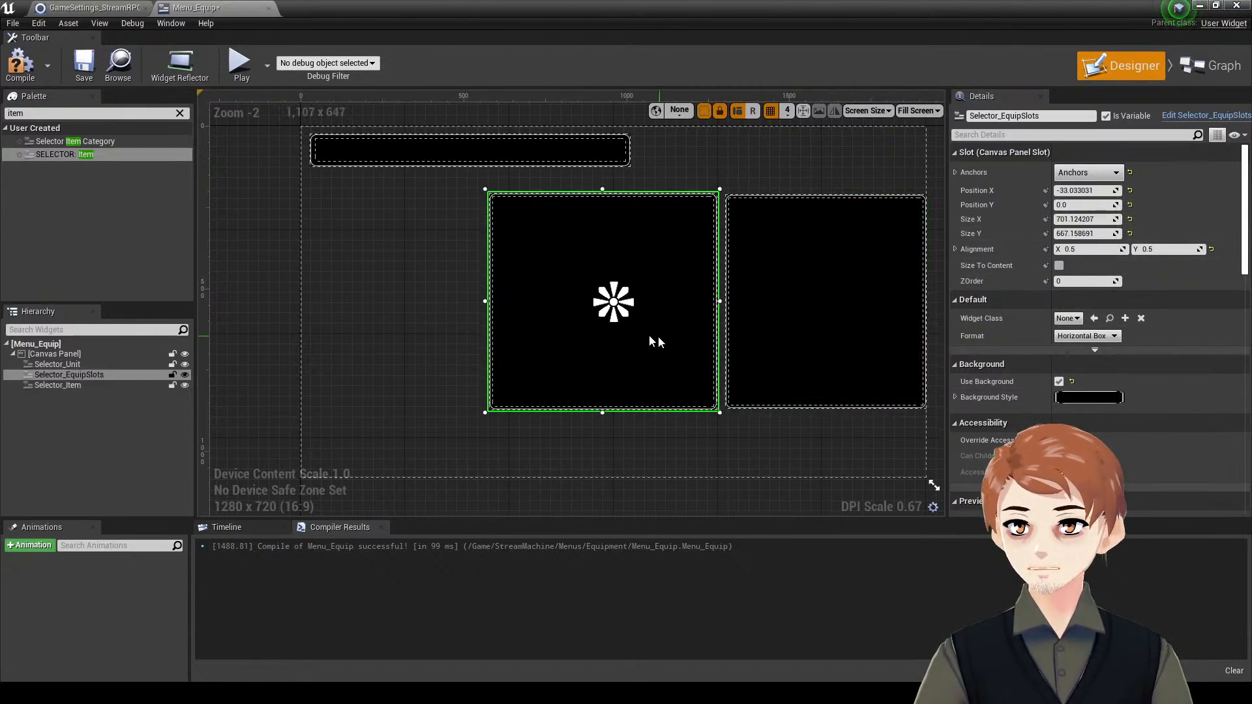
{"action": "key", "text": "Up"}
{"action": "left_click", "coordinate": [23, 67]}
{"action": "left_click", "coordinate": [84, 69]}
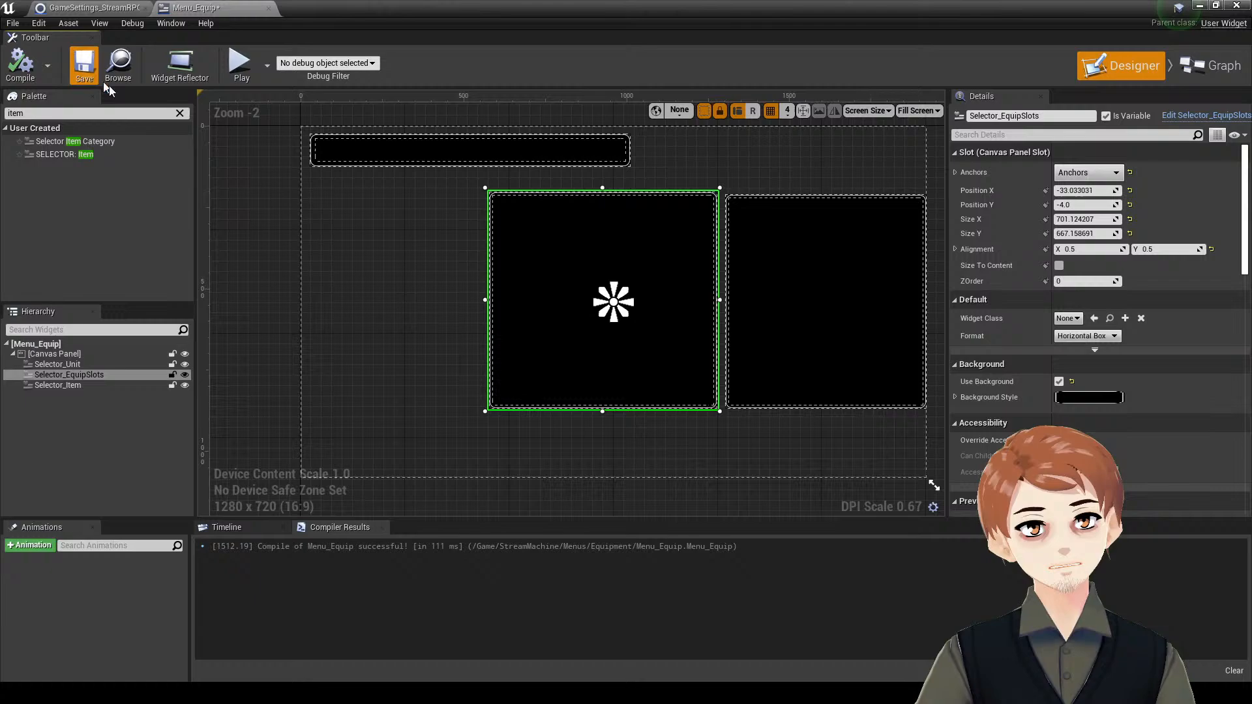
- Add an Element: Description Box below the equip slots and item selectors and stretch it leftward to about 815 wide
{"action": "left_click", "coordinate": [180, 113]}
{"action": "right_click_drag", "start_coordinate": [268, 283], "coordinate": [244, 264]}
{"action": "left_click", "coordinate": [244, 264]}
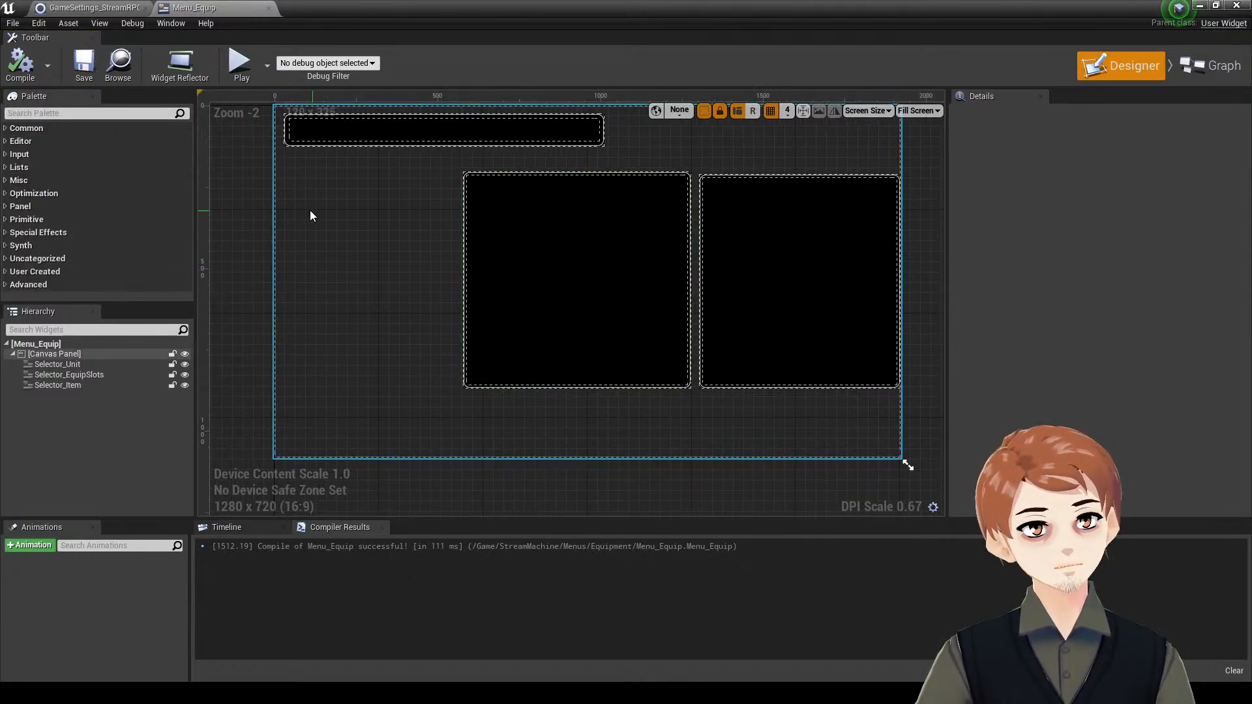
{"action": "type", "text": "desc"}
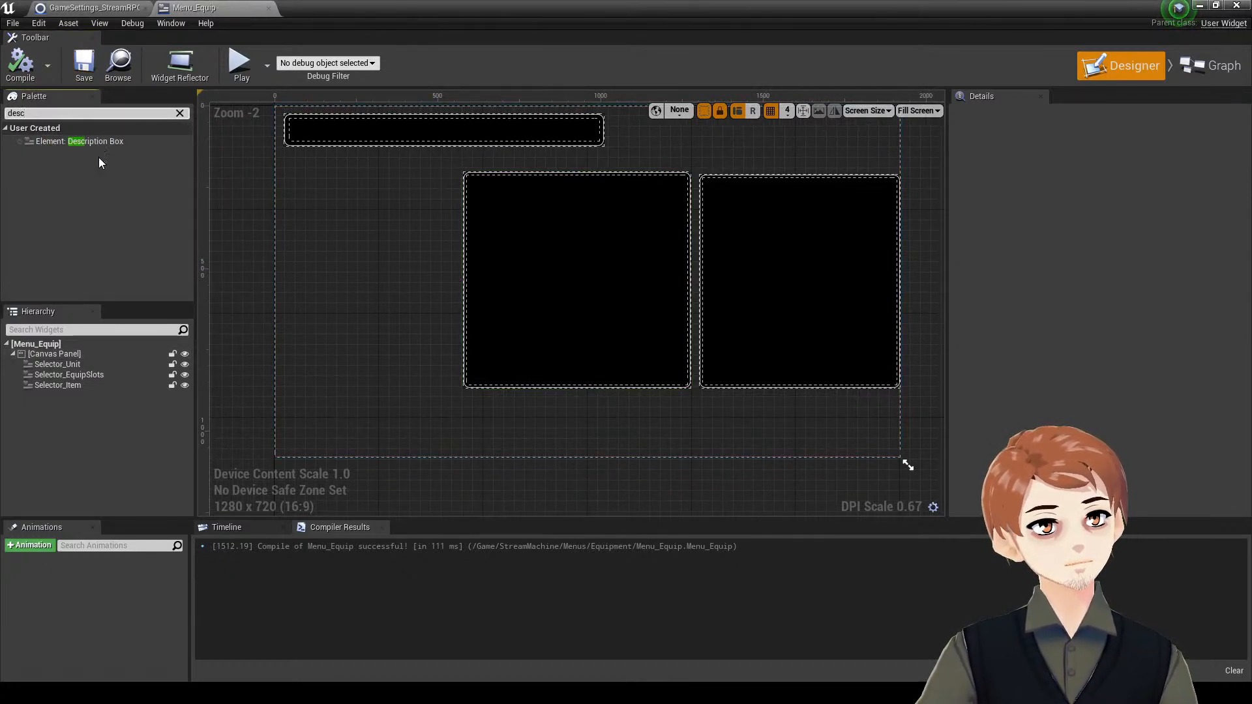
{"action": "left_click_drag", "start_coordinate": [91, 141], "coordinate": [517, 404]}
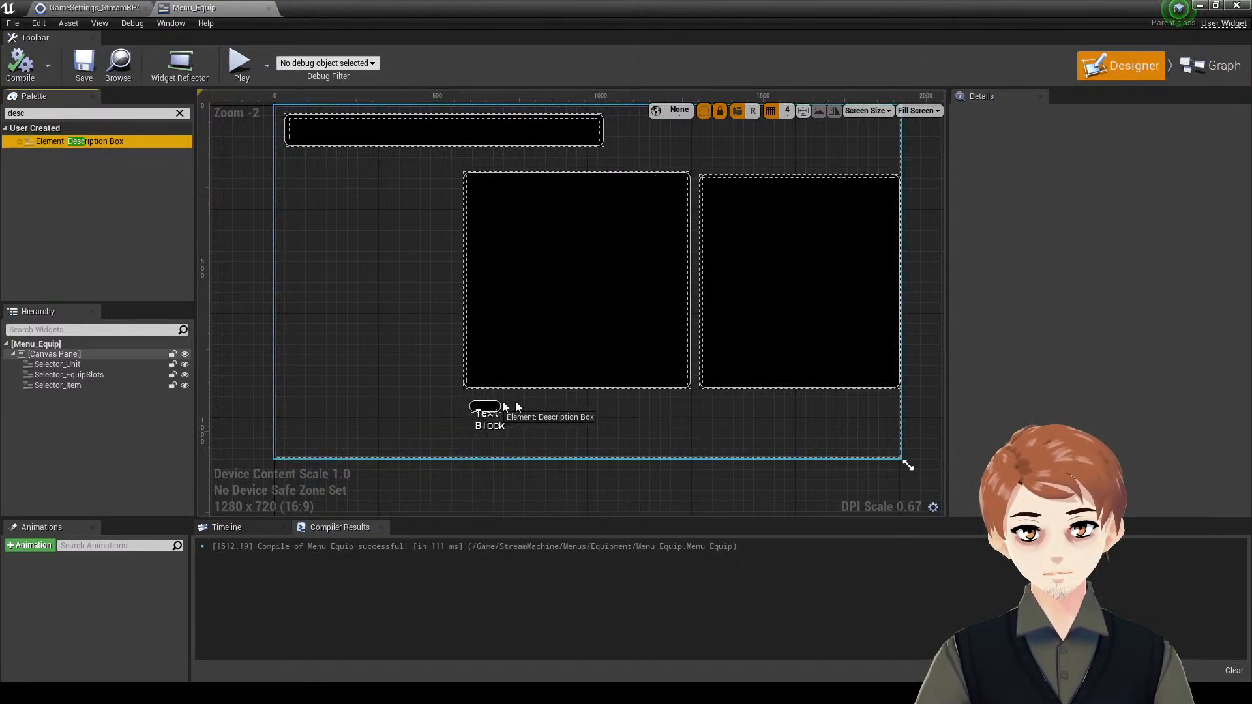
{"action": "left_click_drag", "start_coordinate": [709, 399], "coordinate": [710, 399]}
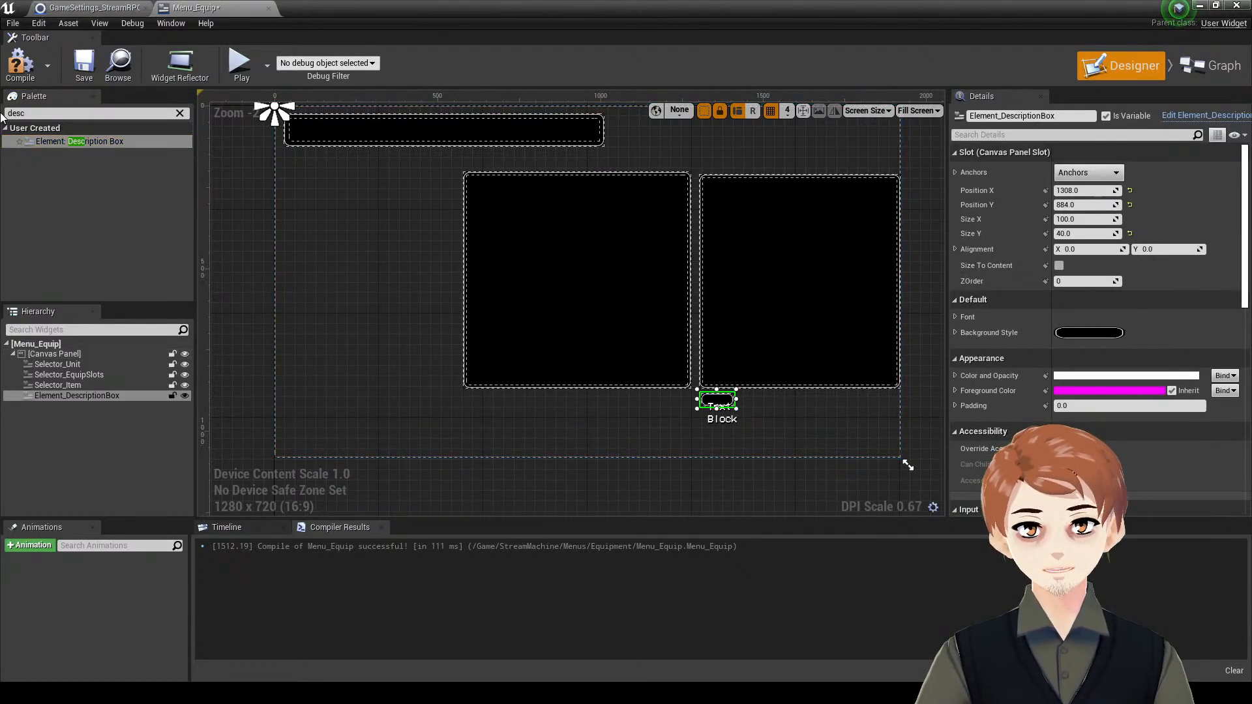
{"action": "key", "text": "BackSpace"}
{"action": "key", "text": "BackSpace"}
{"action": "key", "text": "BackSpace"}
{"action": "key", "text": "BackSpace"}
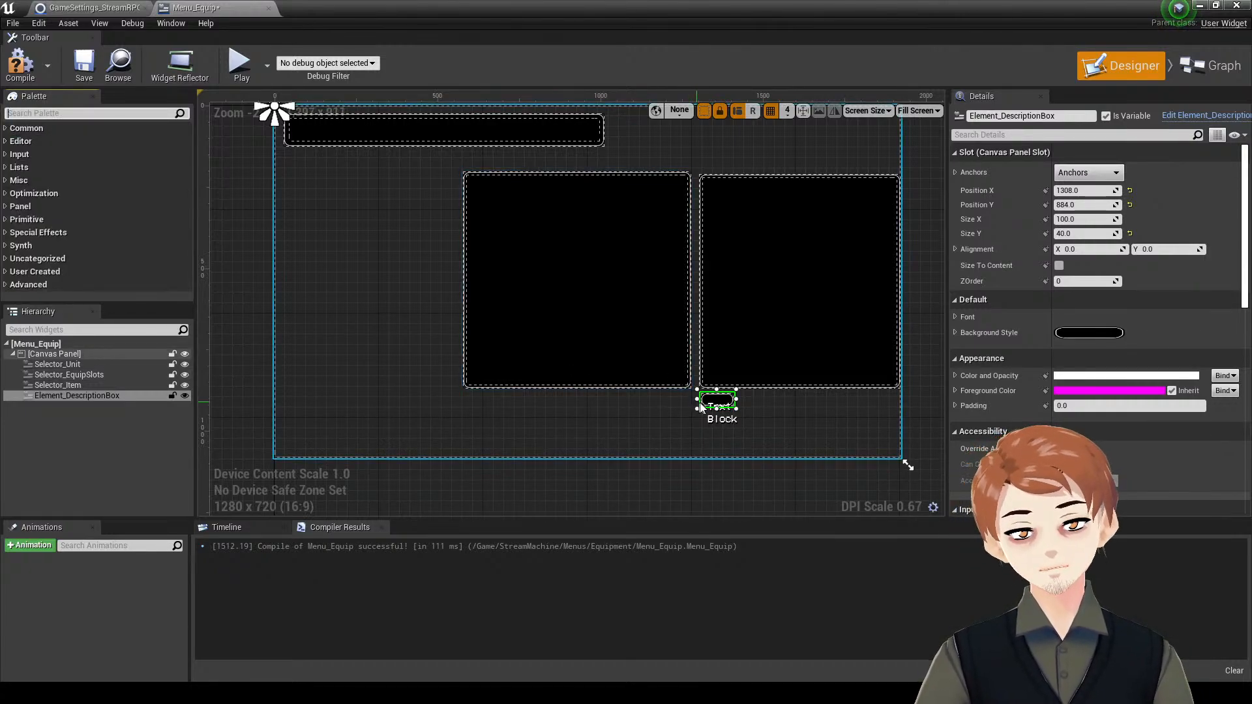
{"action": "left_click_drag", "start_coordinate": [695, 399], "coordinate": [512, 406]}
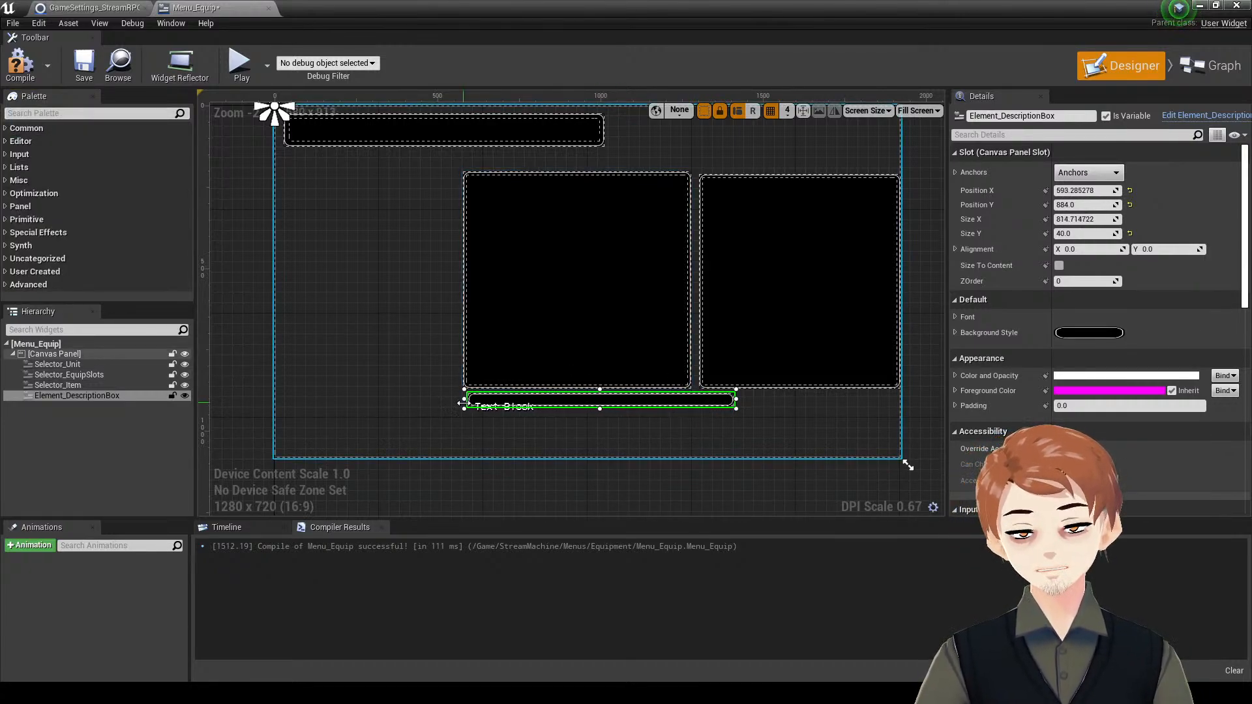
- Anchor the description box to the canvas's bottom-right corner and set its alignment to 1, 1
{"action": "left_click", "coordinate": [1088, 172]}
{"action": "left_click", "coordinate": [1164, 299]}
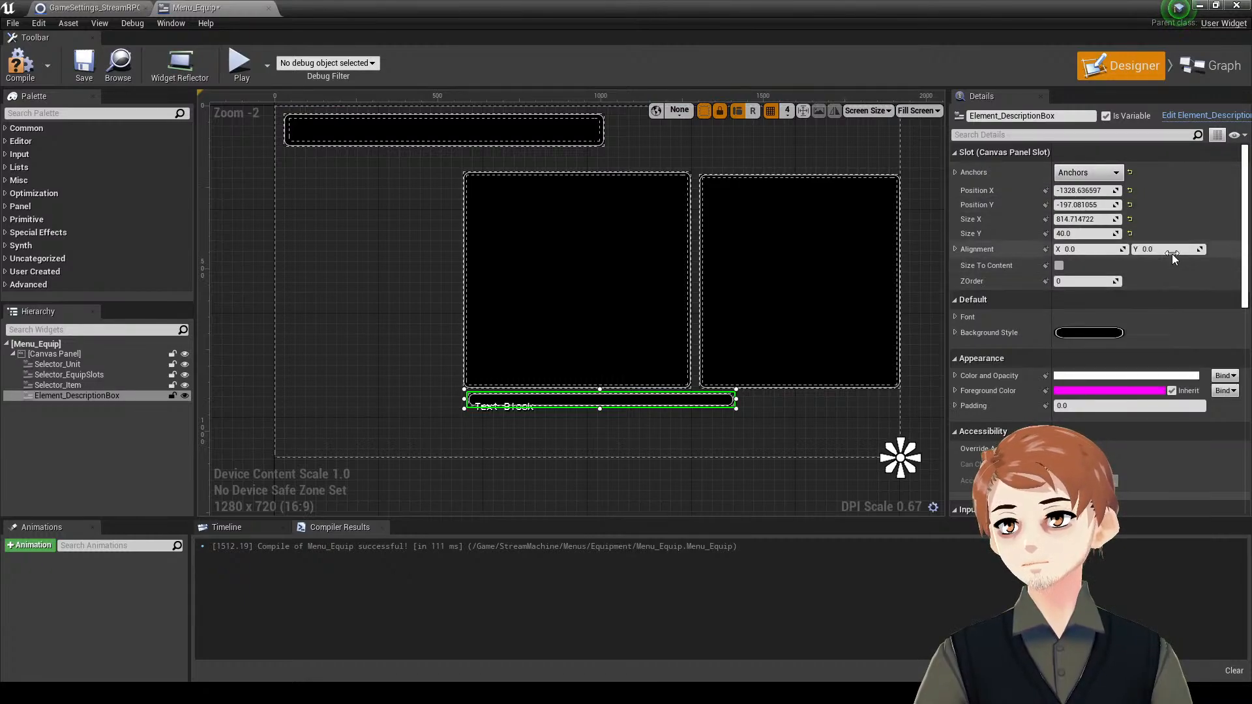
{"action": "left_click", "coordinate": [1172, 253]}
{"action": "type", "text": "1"}
{"action": "left_click", "coordinate": [1098, 253]}
{"action": "type", "text": "1"}
{"action": "key", "text": "Return"}
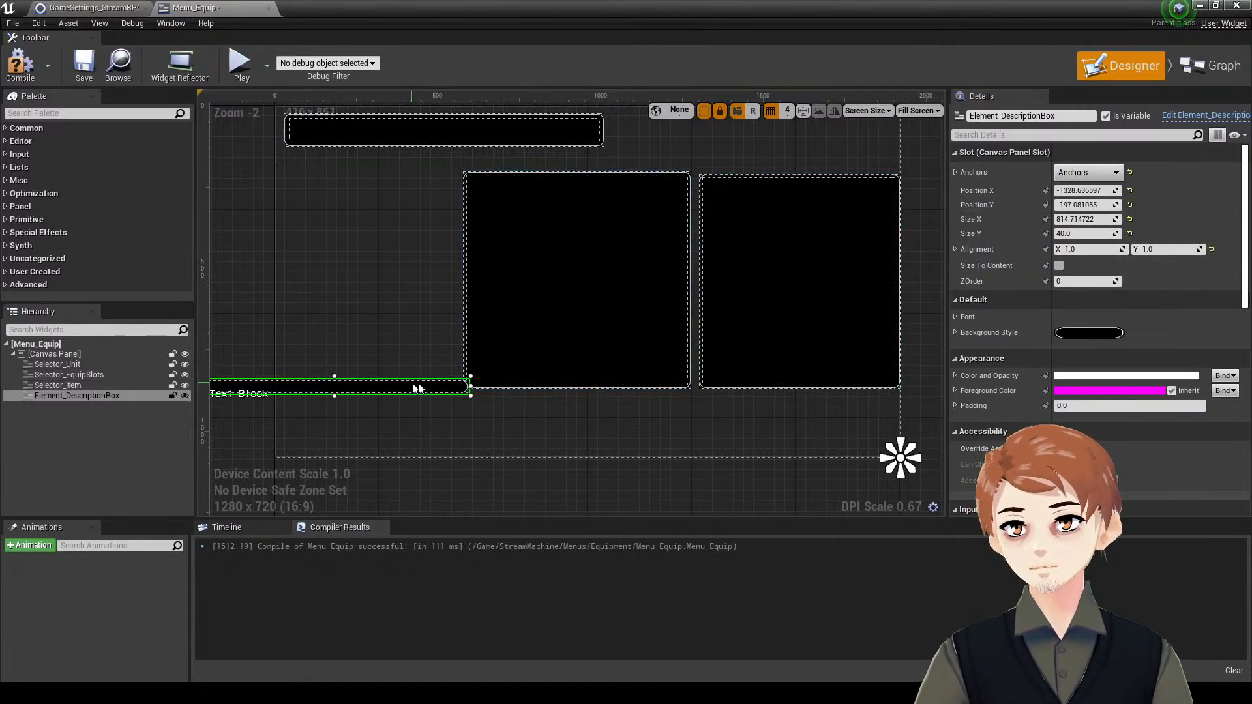
- Fit the description box beneath both selectors at about 1315 by 126, position -15, -60, then compile and save
{"action": "left_click_drag", "start_coordinate": [416, 387], "coordinate": [676, 408]}
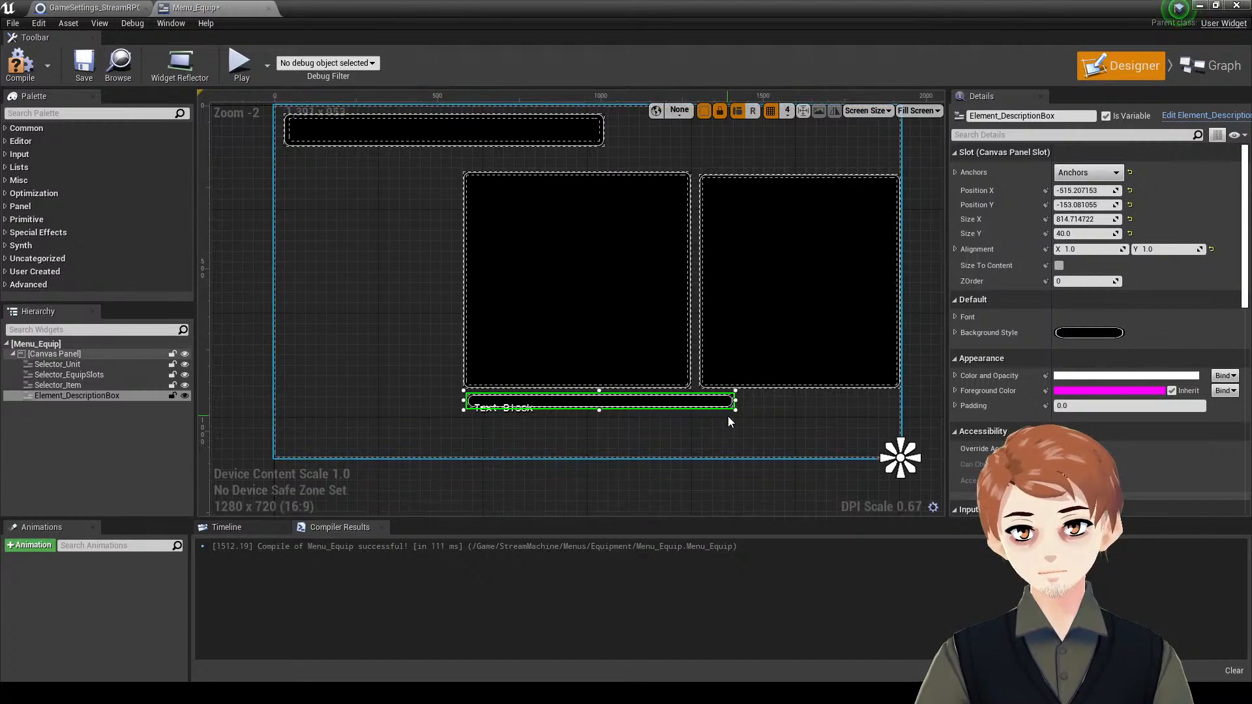
{"action": "left_click_drag", "start_coordinate": [751, 420], "coordinate": [915, 449]}
{"action": "left_click", "coordinate": [77, 68]}
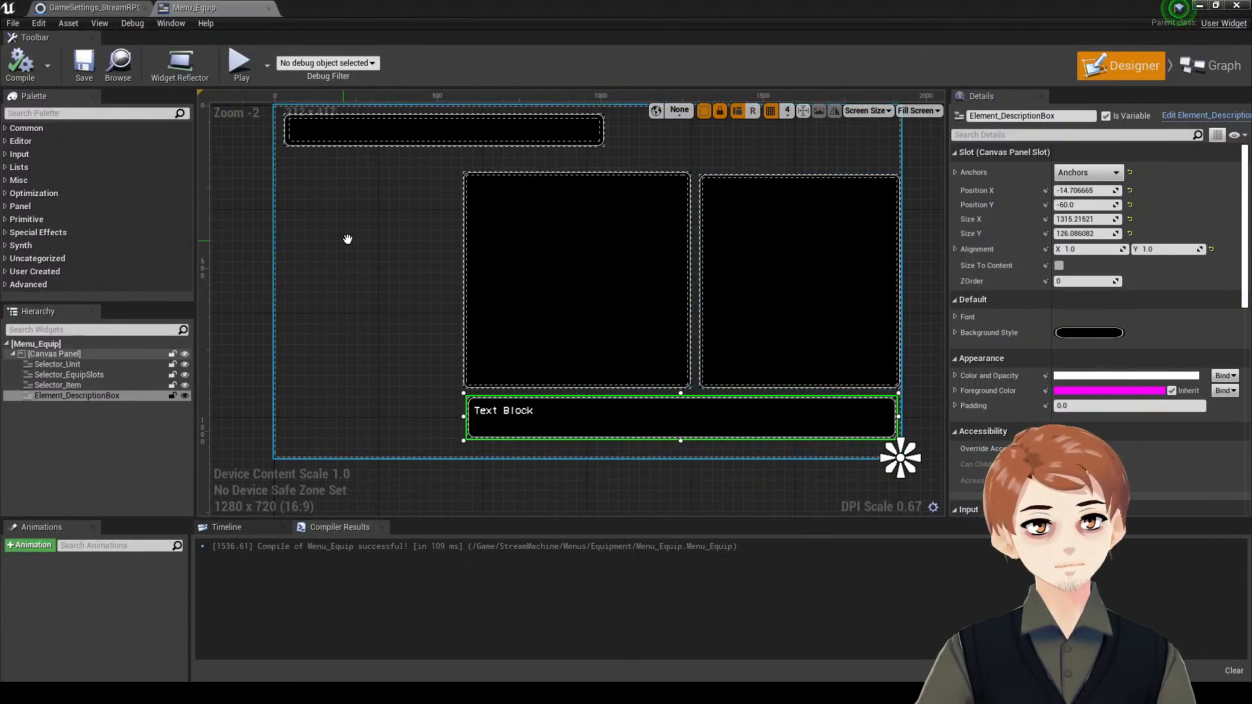
- Try out TBC: Party Stats and ELEMENT: Unit Metric Stat in the empty area beside the equip slots selector
{"action": "right_click_drag", "start_coordinate": [345, 237], "coordinate": [369, 262]}
{"action": "left_click", "coordinate": [369, 263]}
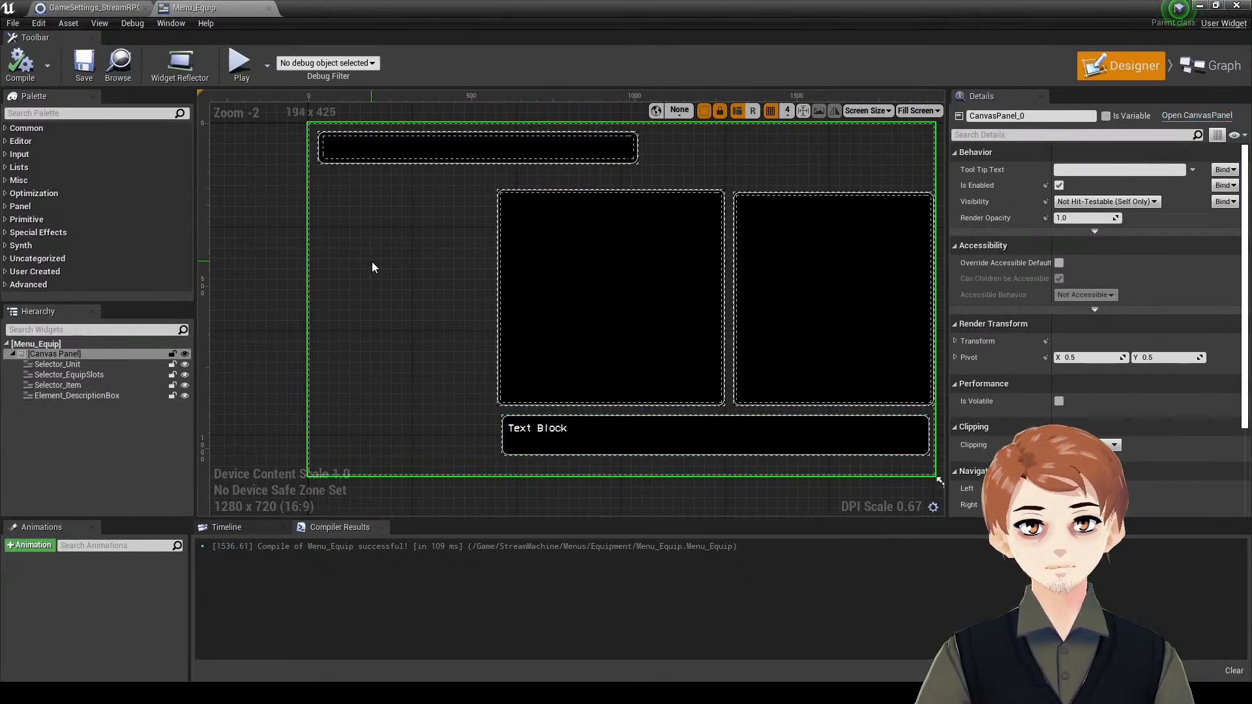
{"action": "left_click", "coordinate": [115, 111]}
{"action": "type", "text": "stat"}
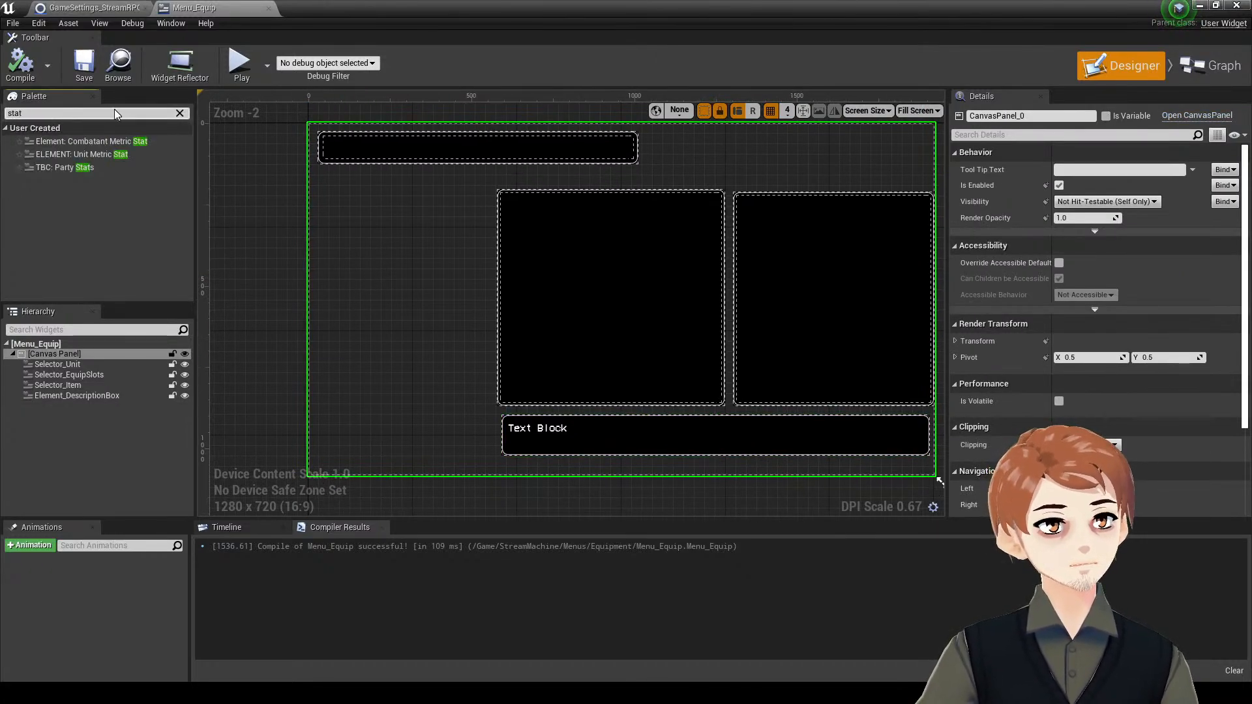
{"action": "left_click_drag", "start_coordinate": [115, 164], "coordinate": [322, 240]}
{"action": "key", "text": "Delete"}
{"action": "left_click_drag", "start_coordinate": [98, 154], "coordinate": [596, 195]}
{"action": "left_click_drag", "start_coordinate": [409, 189], "coordinate": [345, 201]}
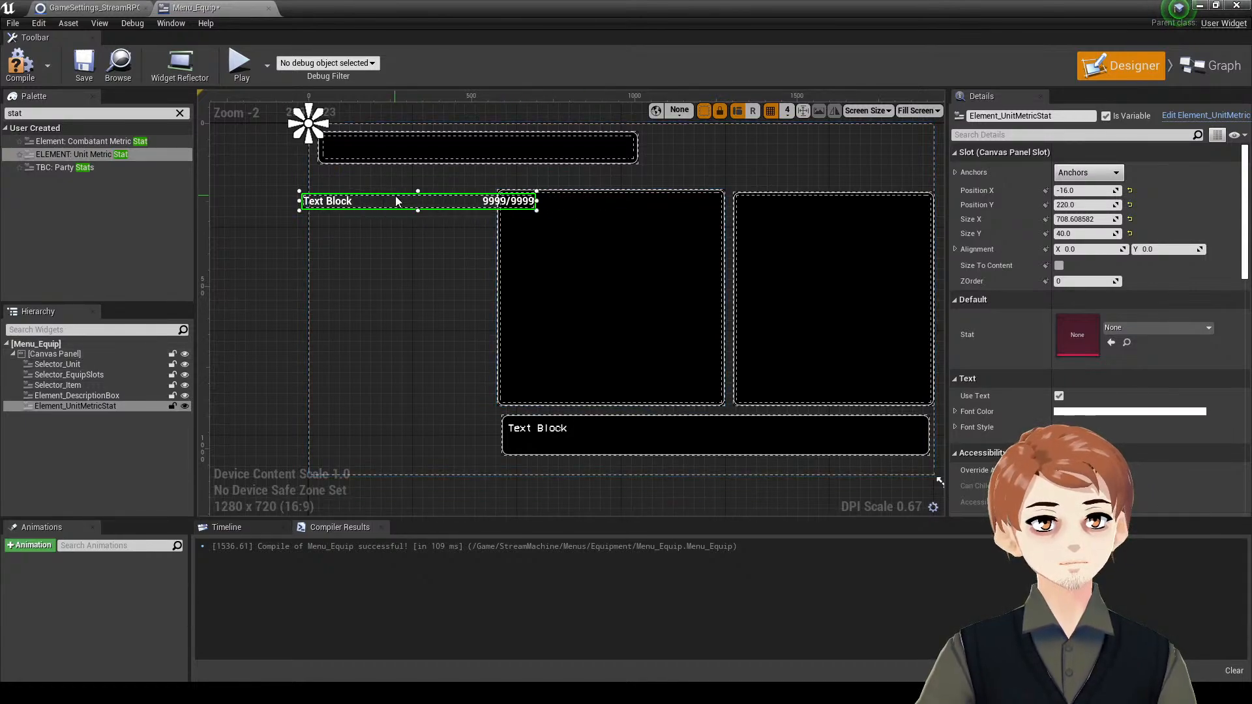
{"action": "key", "text": "Delete"}
{"action": "left_click", "coordinate": [180, 113]}
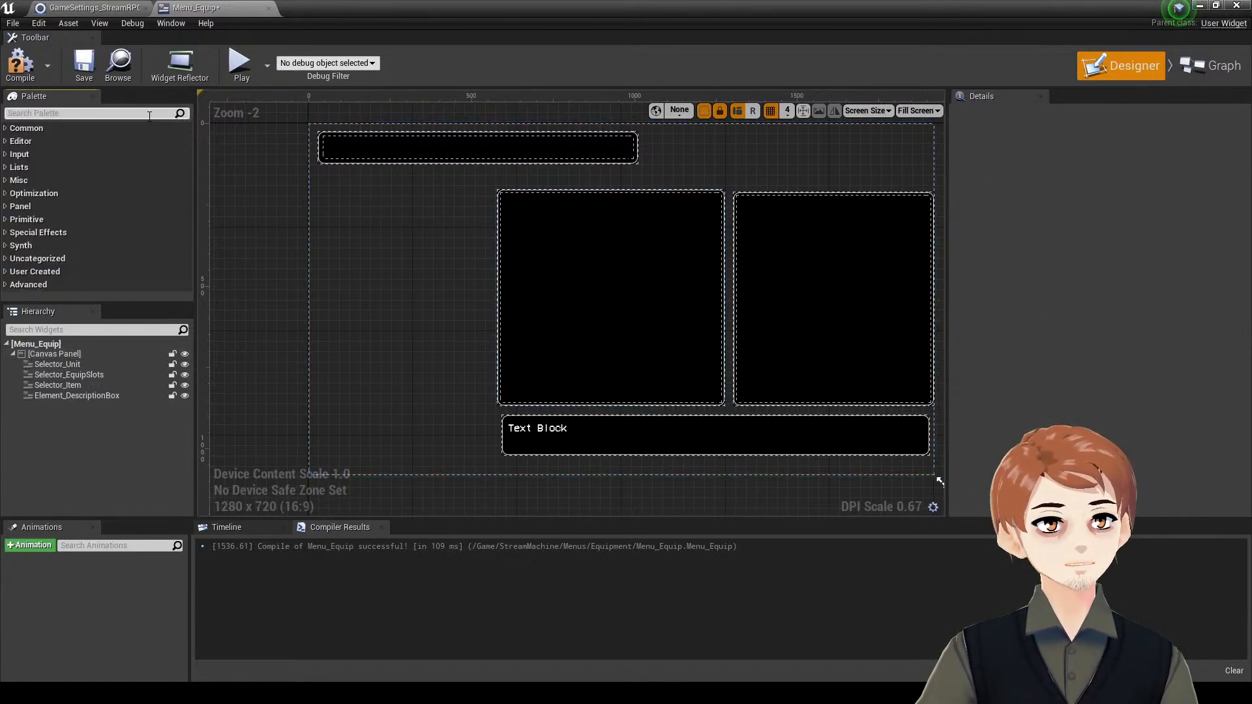
{"action": "type", "text": "unit"}
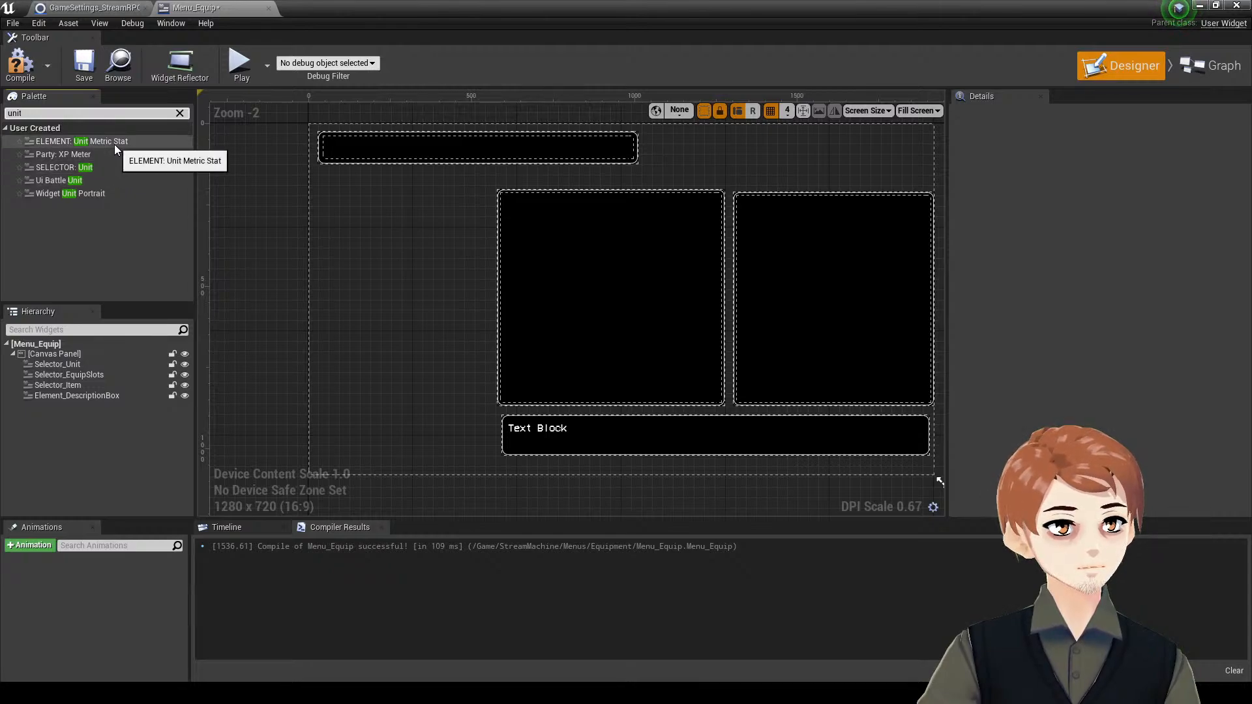
{"action": "left_click", "coordinate": [180, 113]}
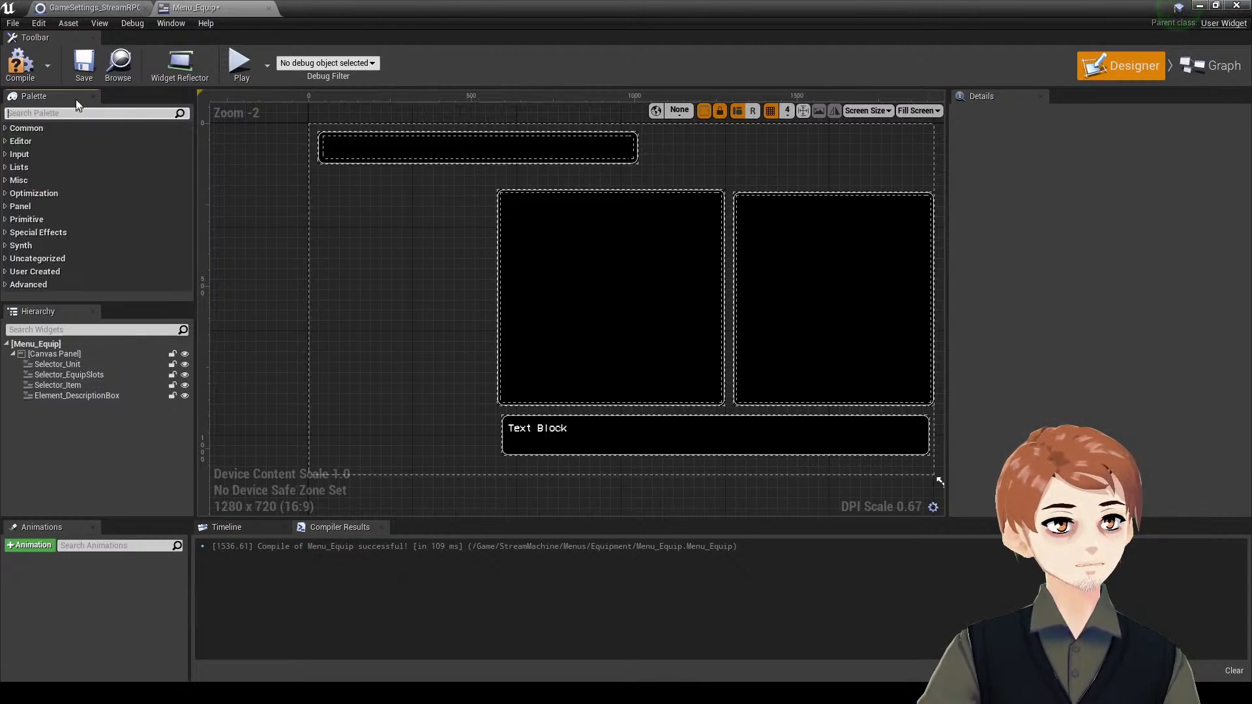
- Compile Menu_Equip, delete the default Pre Construct, Construct and Tick events from its event graph, and save
{"action": "left_click", "coordinate": [37, 74]}
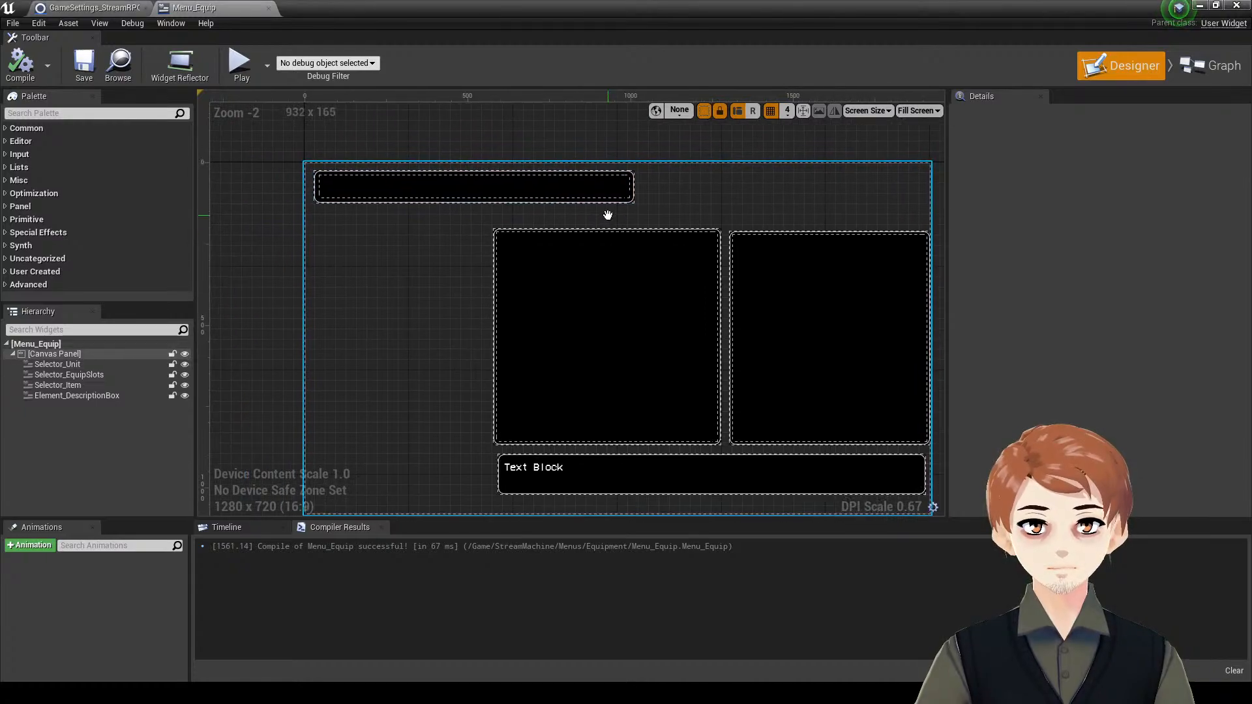
{"action": "left_click", "coordinate": [1211, 66]}
{"action": "right_click_drag", "start_coordinate": [893, 527], "coordinate": [909, 482]}
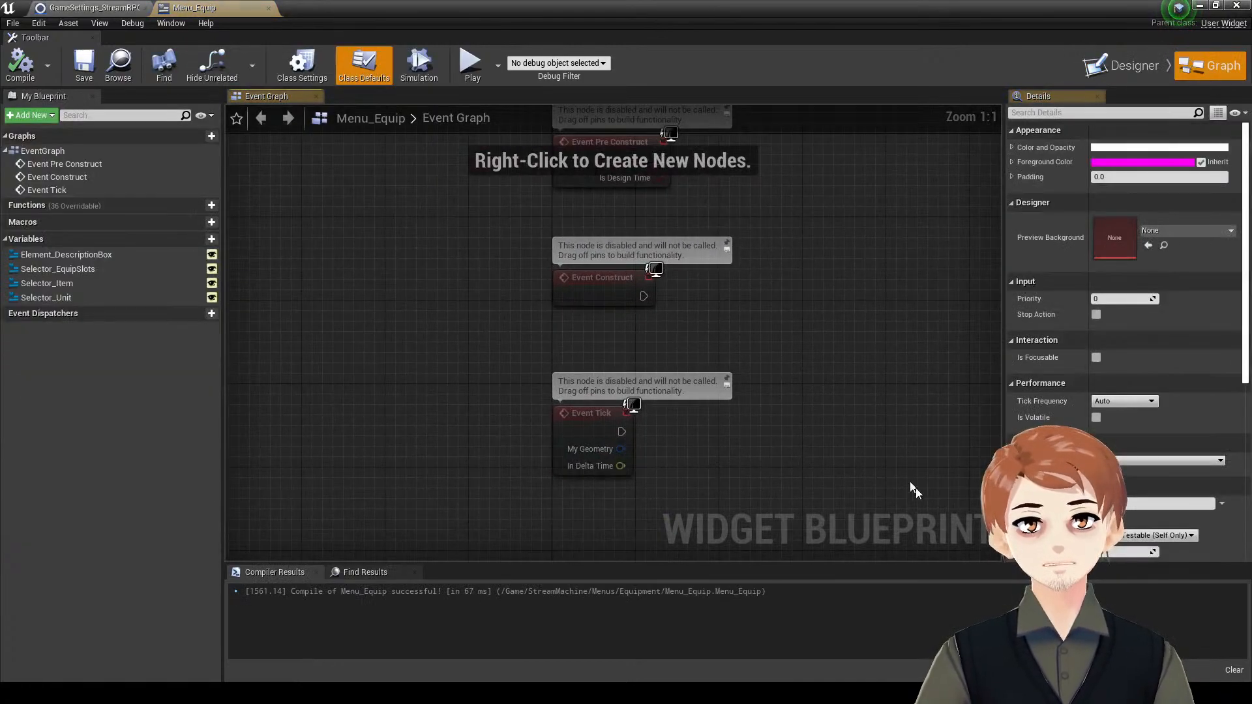
{"action": "left_click_drag", "start_coordinate": [891, 489], "coordinate": [579, 168]}
{"action": "right_click_drag", "start_coordinate": [579, 169], "coordinate": [527, 269]}
{"action": "key", "text": "Delete"}
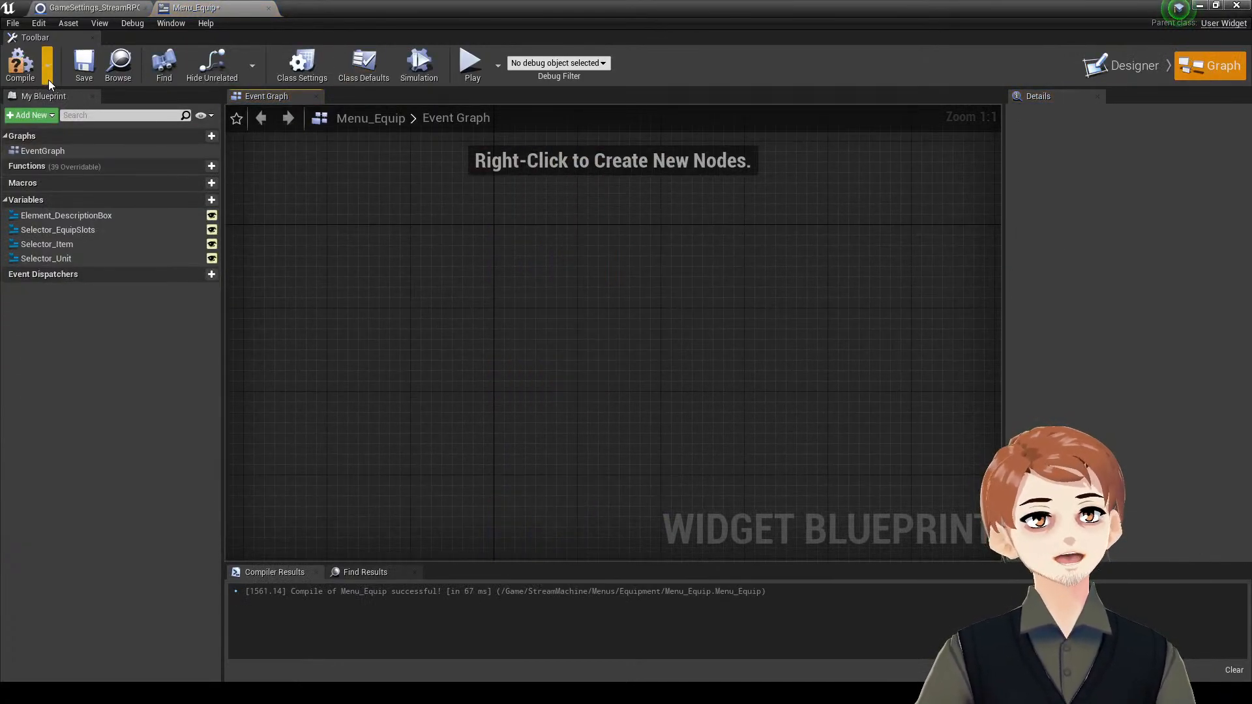
{"action": "left_click", "coordinate": [84, 68]}
{"action": "mouse_move", "coordinate": [351, 211]}
{"action": "right_mouse_down"}
{"action": "mouse_move", "coordinate": [361, 218]}
{"action": "mouse_move", "coordinate": [332, 198]}
{"action": "right_mouse_up"}
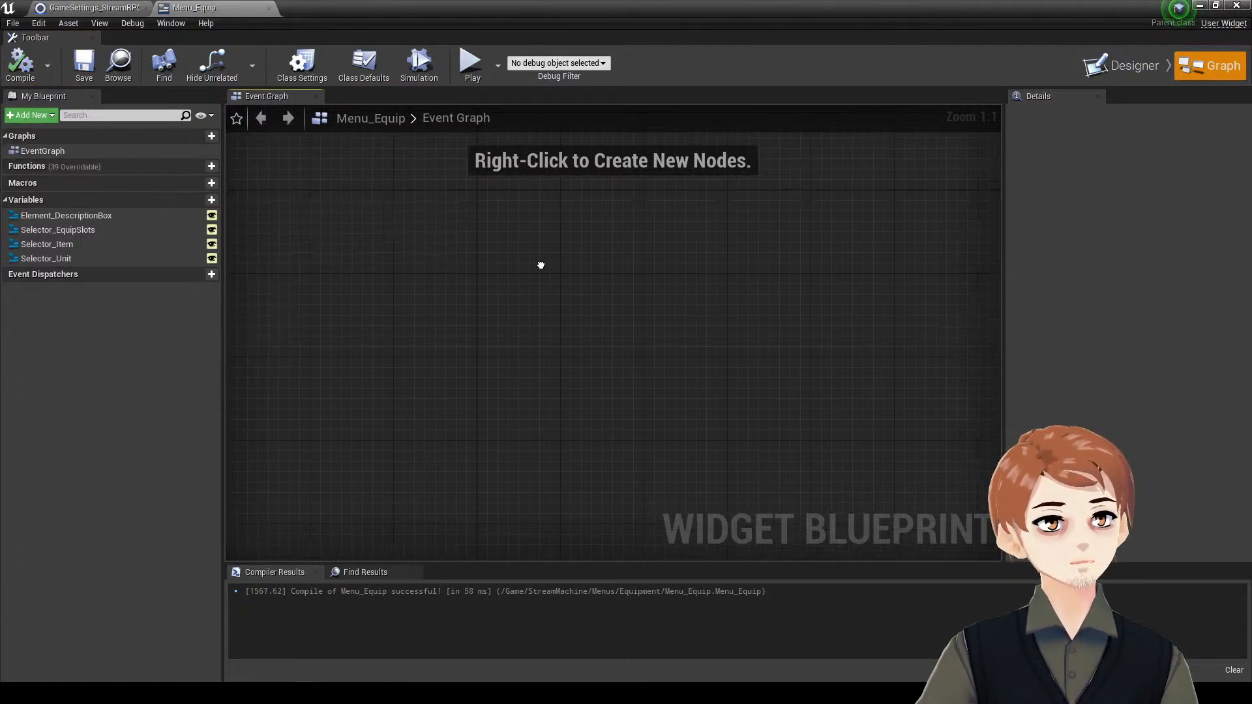
{"action": "right_click_drag", "start_coordinate": [539, 266], "coordinate": [527, 233]}
{"action": "left_click", "coordinate": [163, 167]}
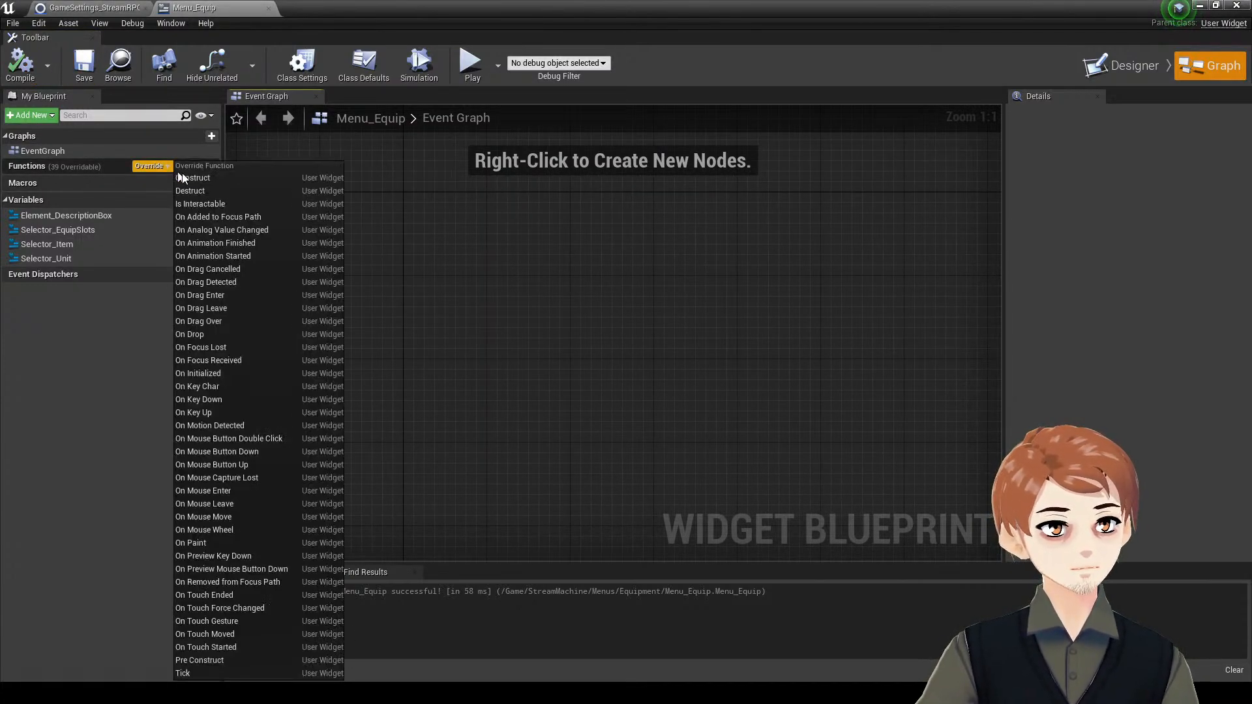
{"action": "type", "text": "open"}
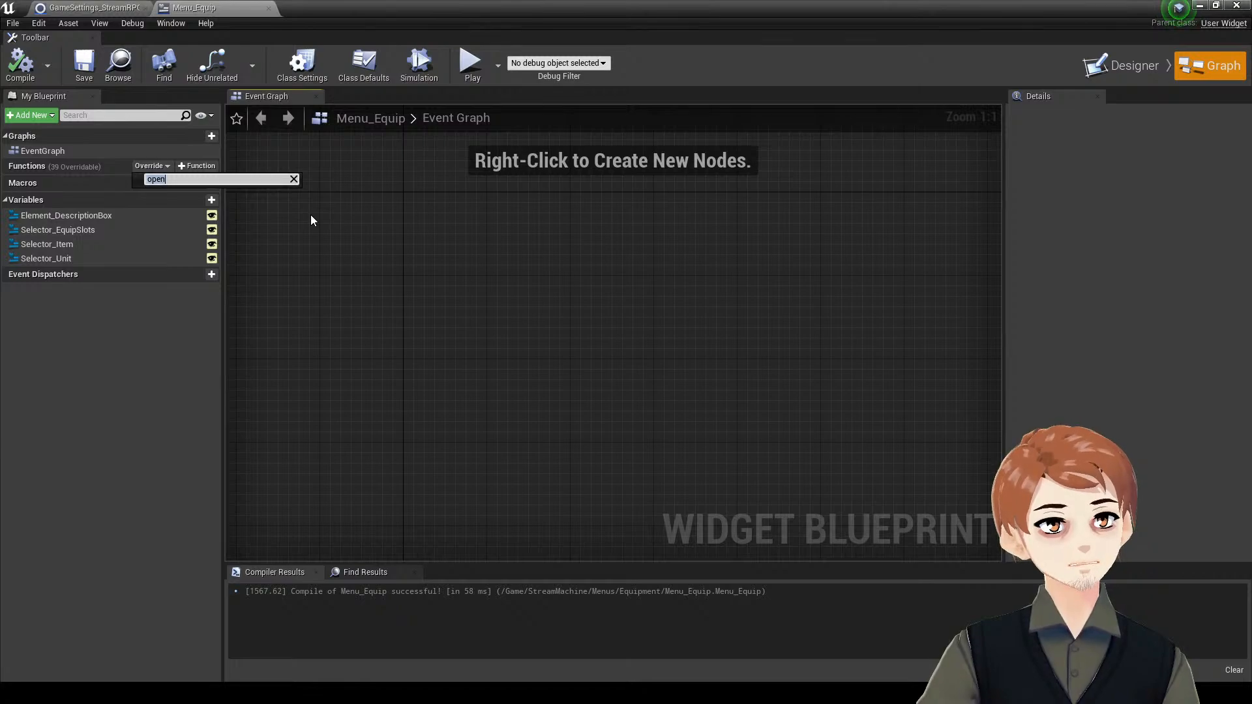
{"action": "key", "text": "BackSpace"}
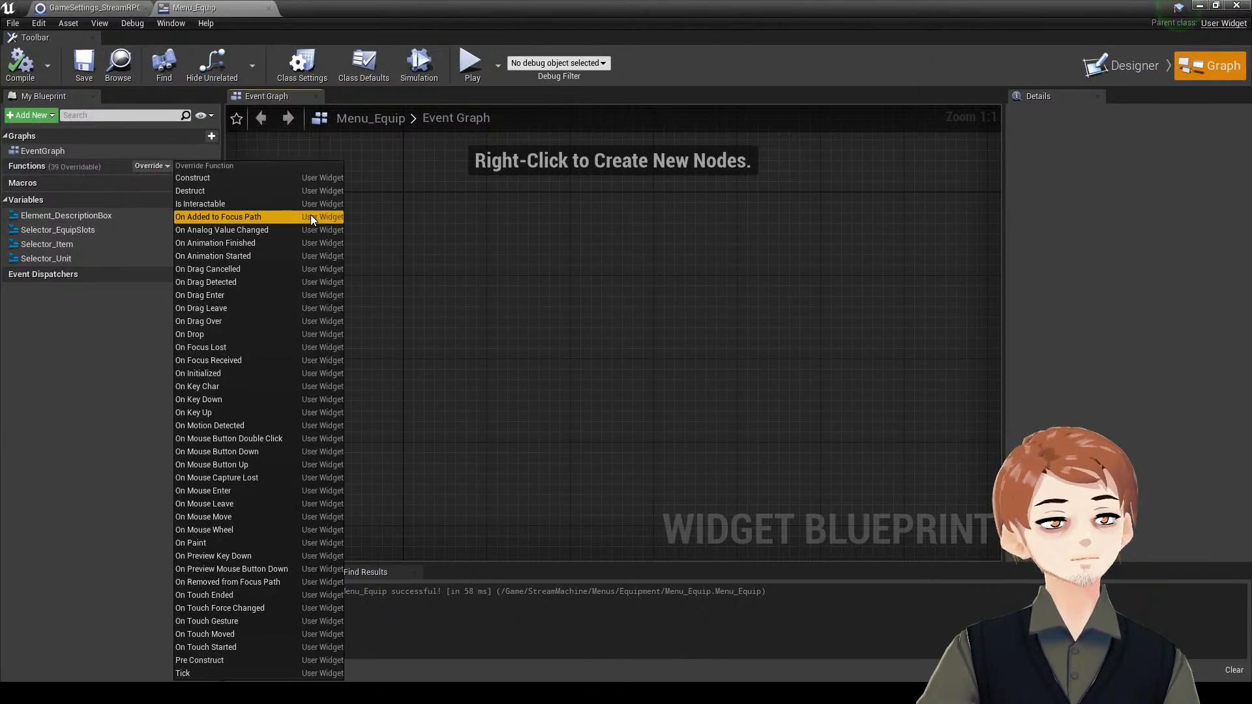
{"action": "left_click", "coordinate": [671, 288]}
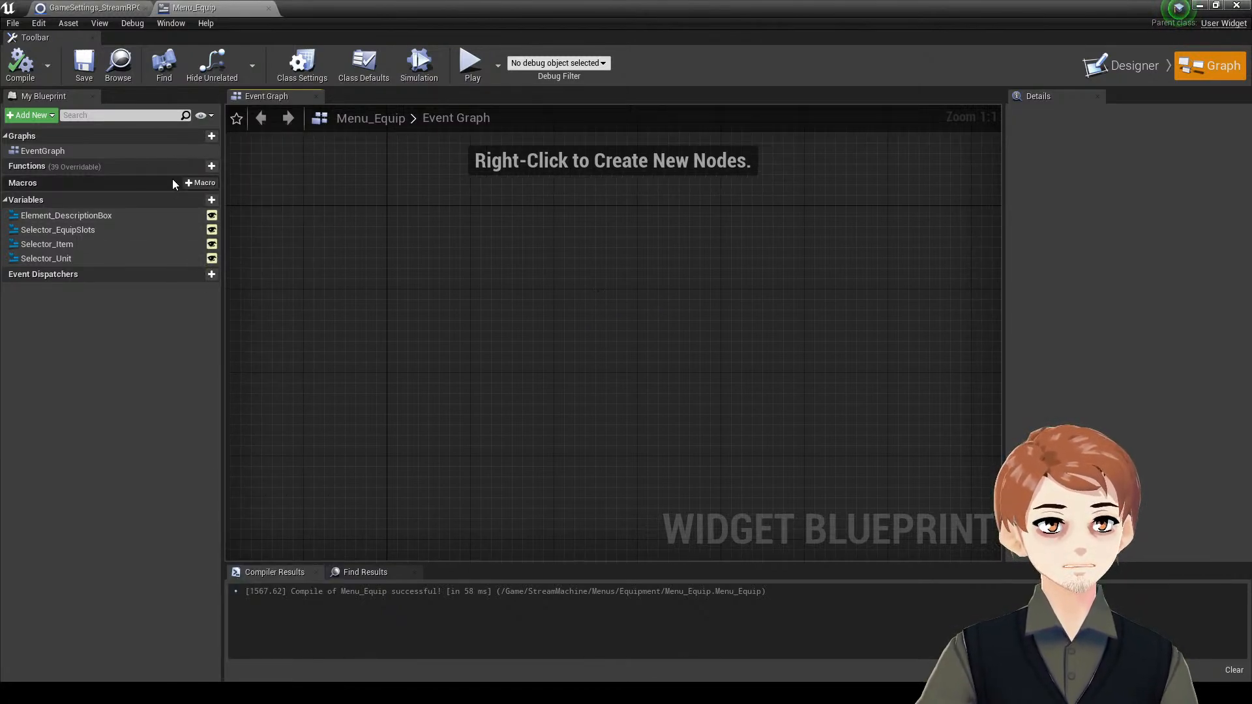
- Reparent the Menu_Equip blueprint from User Widget to the Menu class and compile it
{"action": "left_click", "coordinate": [302, 65]}
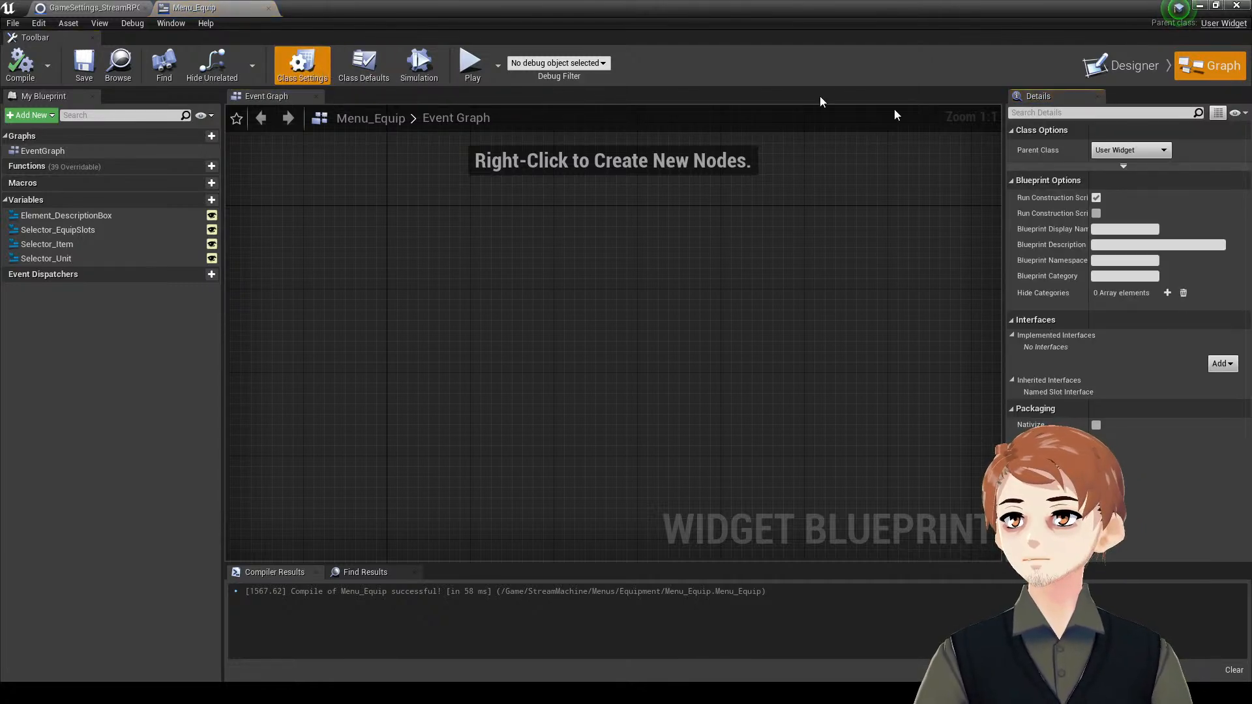
{"action": "left_click", "coordinate": [1156, 152]}
{"action": "type", "text": "menu"}
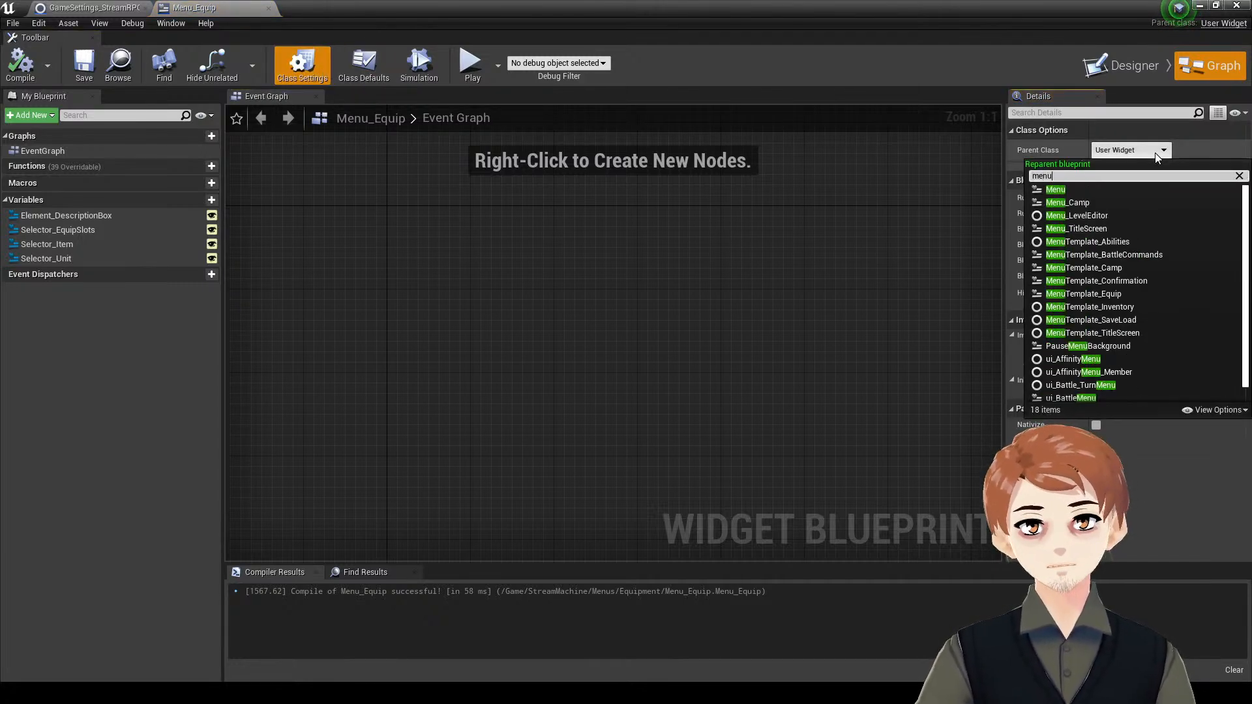
{"action": "left_click", "coordinate": [1144, 190]}
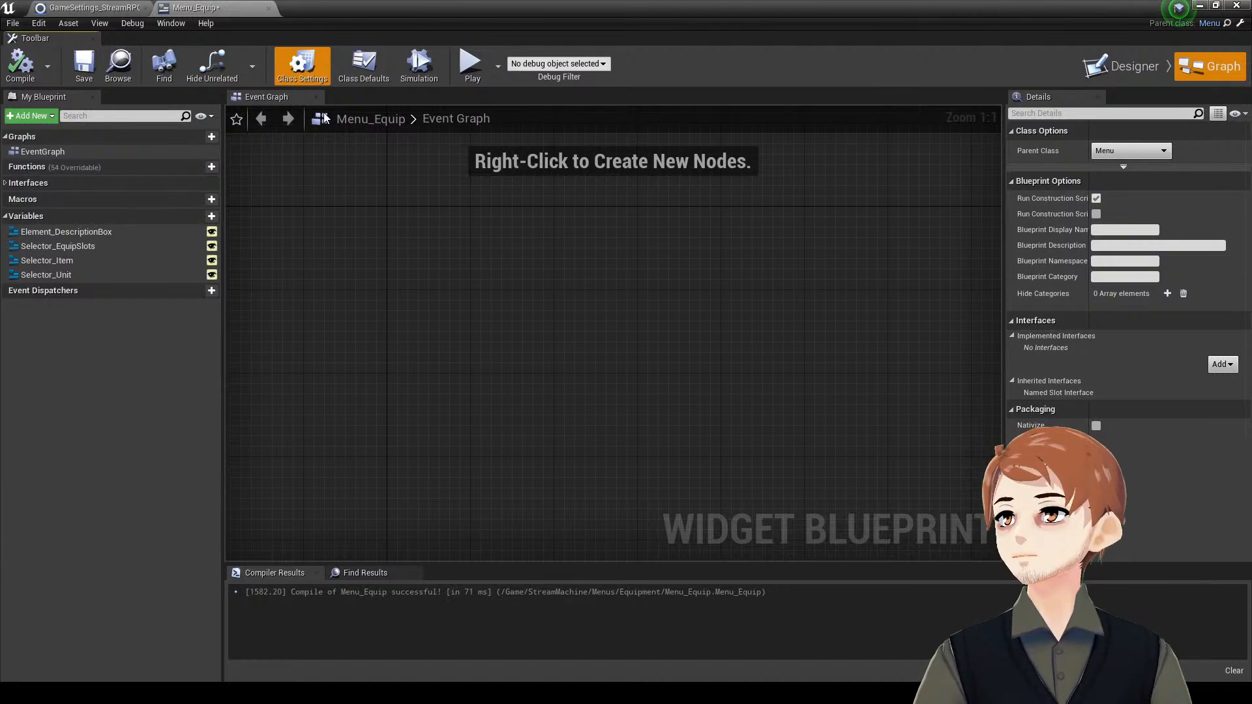
{"action": "left_click", "coordinate": [39, 67]}
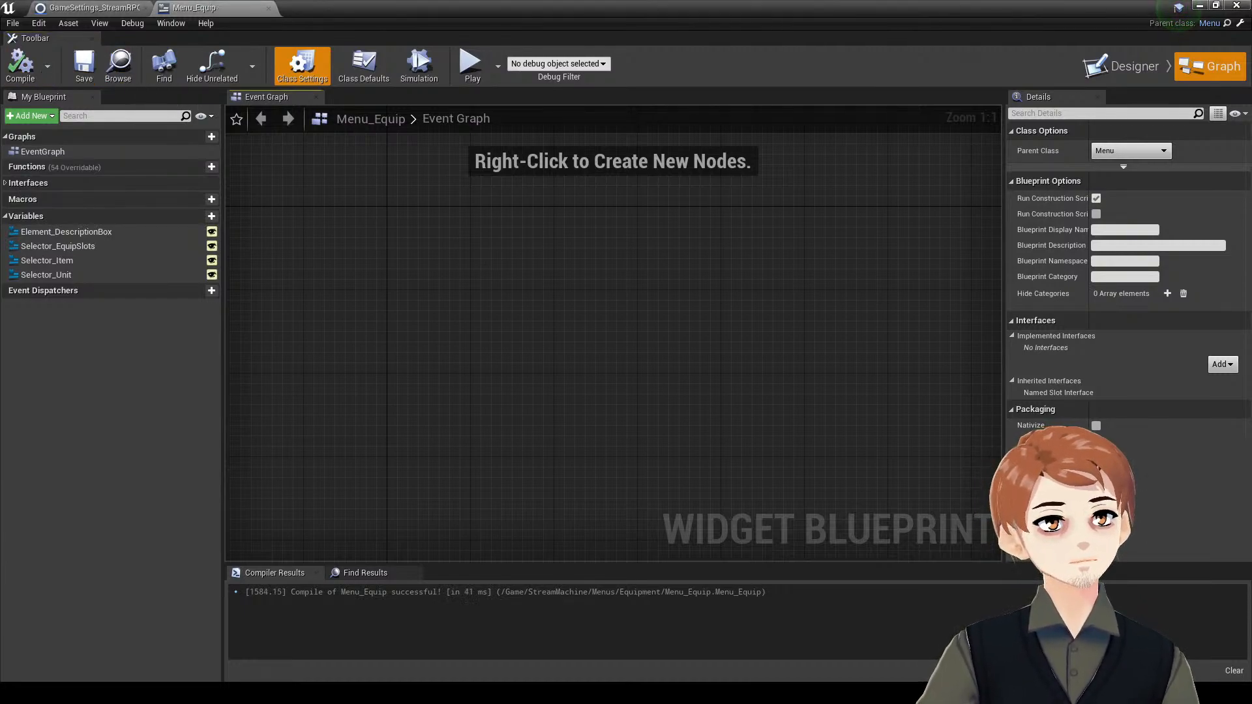
{"action": "right_click", "coordinate": [446, 215]}
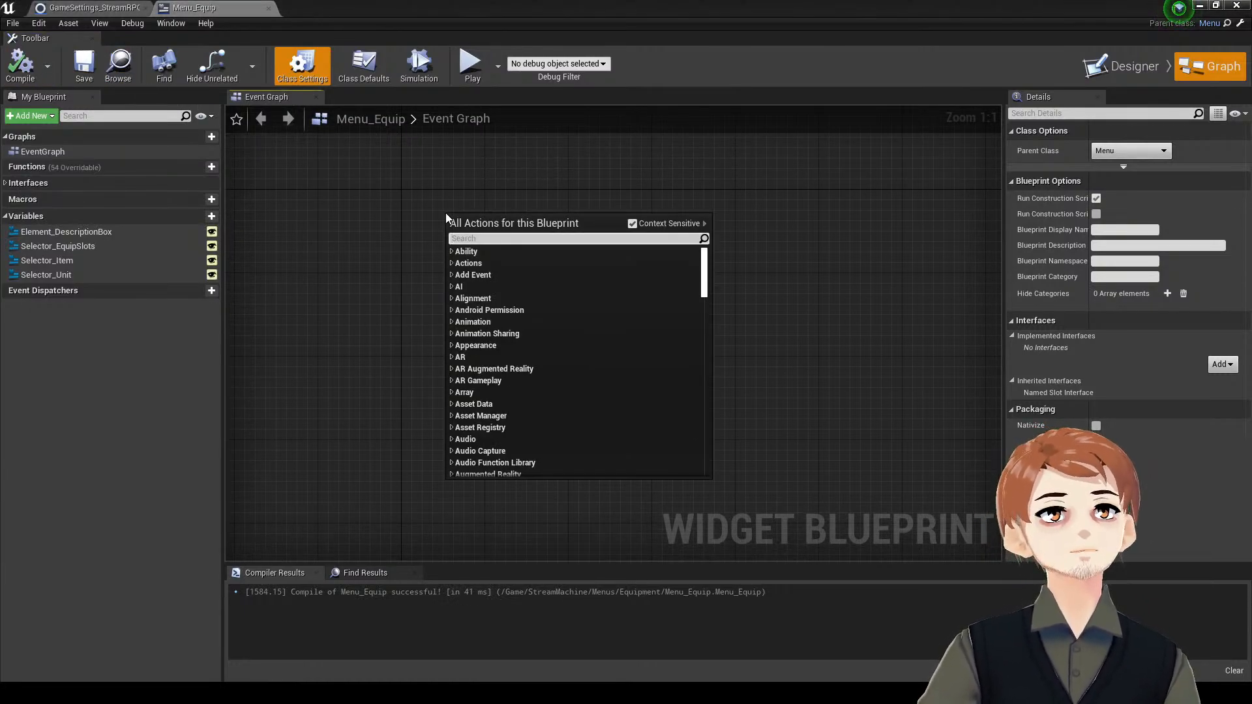
{"action": "type", "text": "on open"}
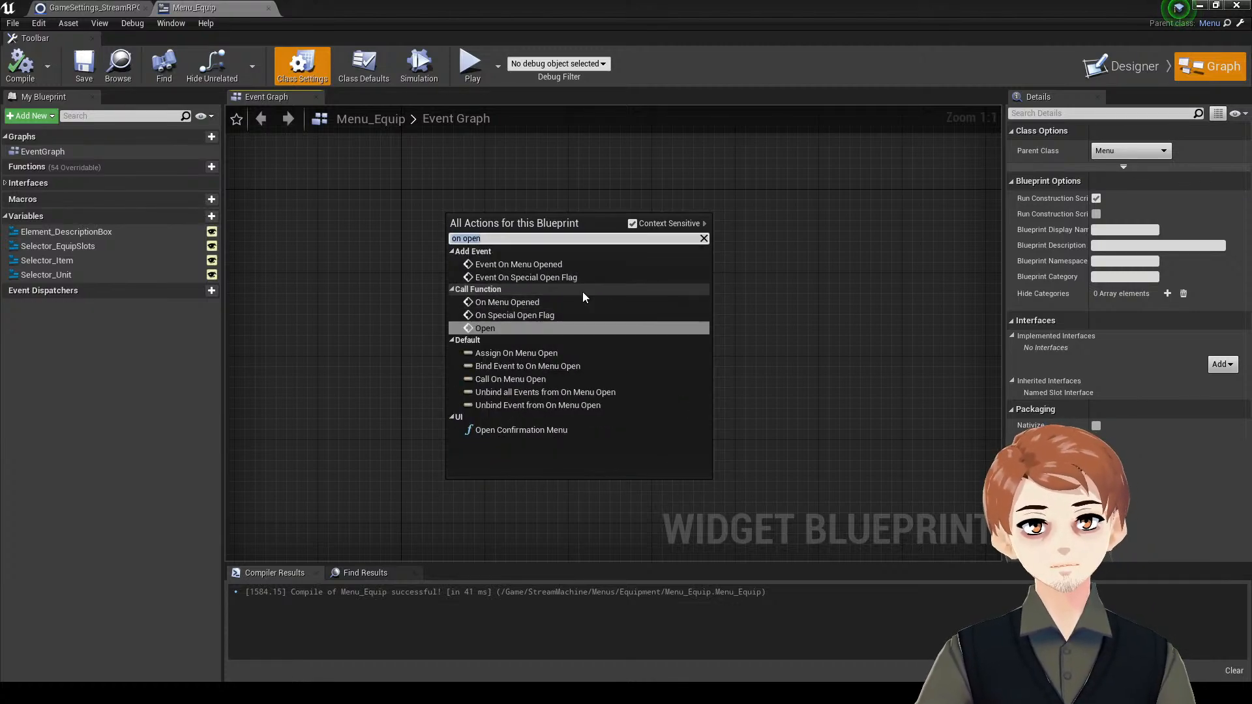
{"action": "key", "text": "ctrl+a"}
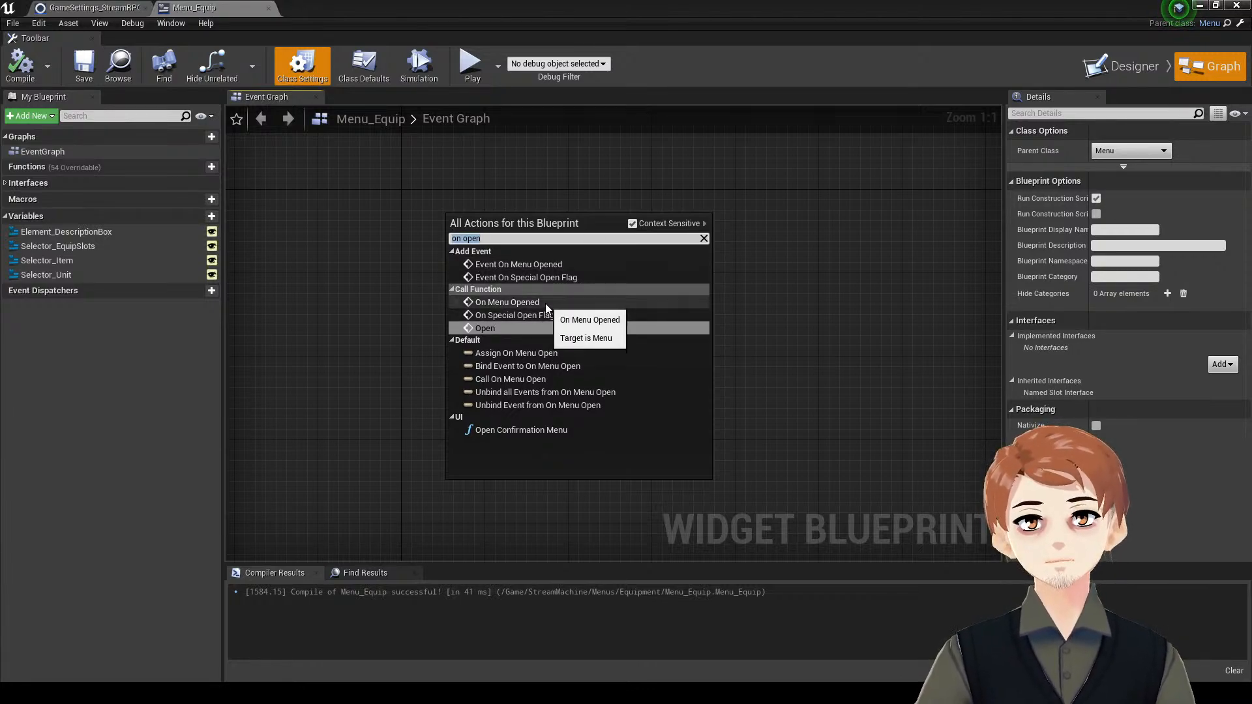
{"action": "right_click_drag", "start_coordinate": [797, 249], "coordinate": [777, 261]}
- Implement the Input: Cancel event from the Widget interface's Input category in Menu_Equip's event graph
{"action": "left_click", "coordinate": [142, 188]}
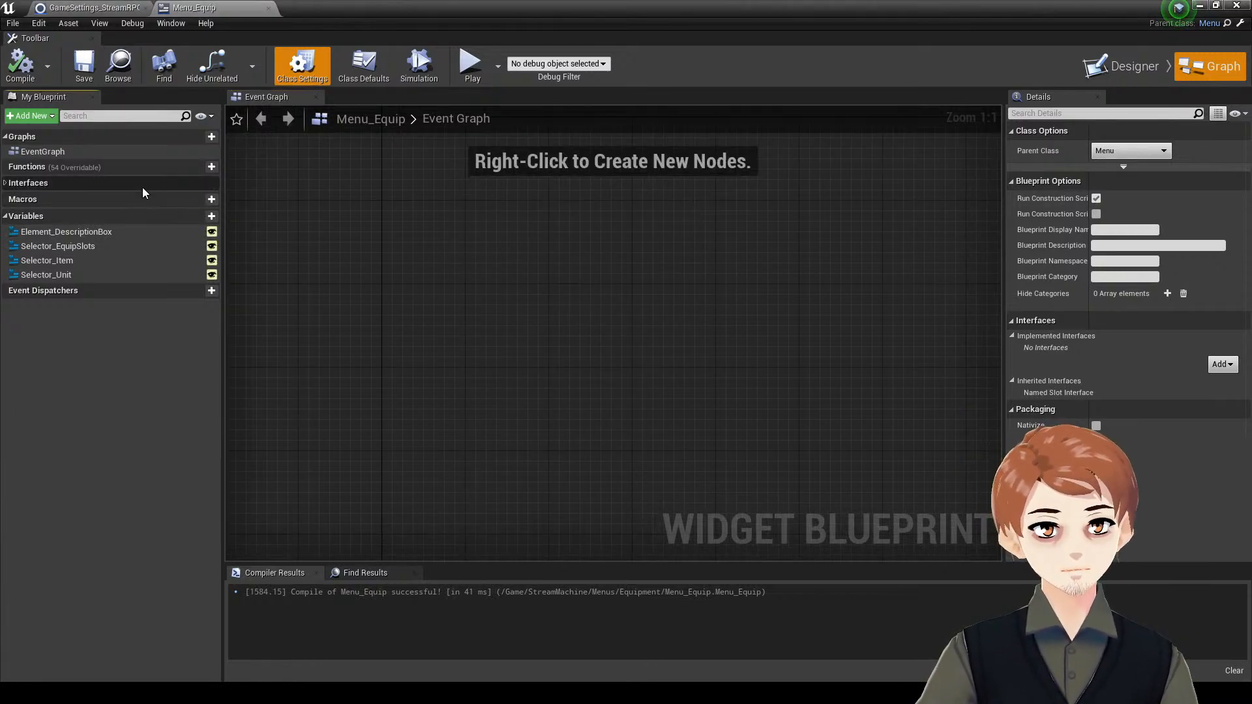
{"action": "left_click", "coordinate": [139, 185]}
{"action": "left_click", "coordinate": [137, 197]}
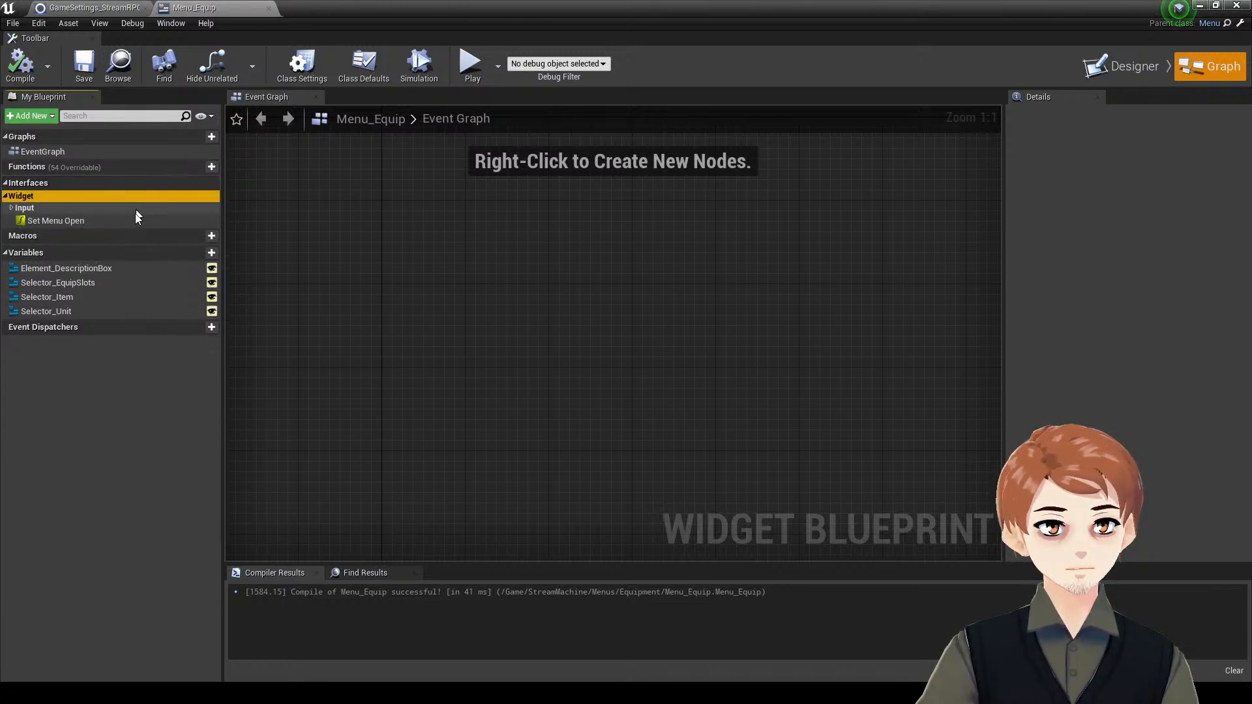
{"action": "left_click", "coordinate": [131, 209]}
{"action": "right_click", "coordinate": [121, 233]}
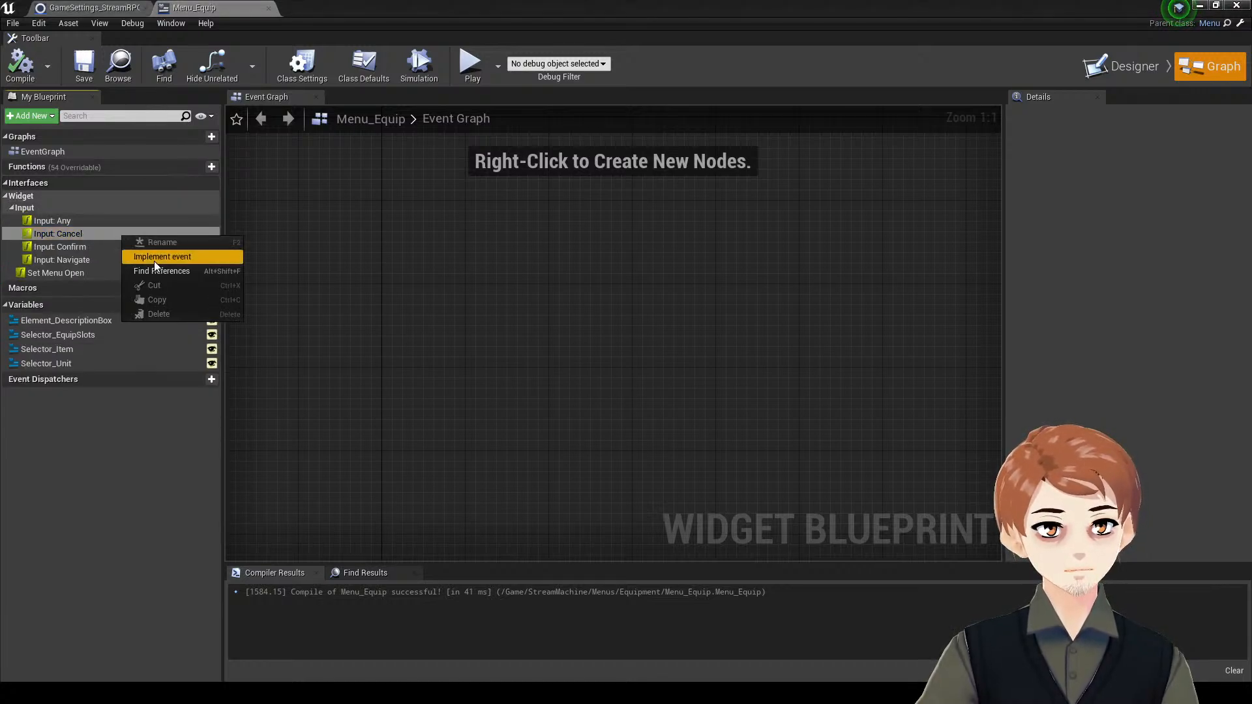
{"action": "left_click", "coordinate": [155, 257]}
- Call the Close function on self from Event Input: Cancel, then compile and save Menu_Equip
{"action": "left_click_drag", "start_coordinate": [538, 343], "coordinate": [633, 344]}
{"action": "type", "text": "close"}
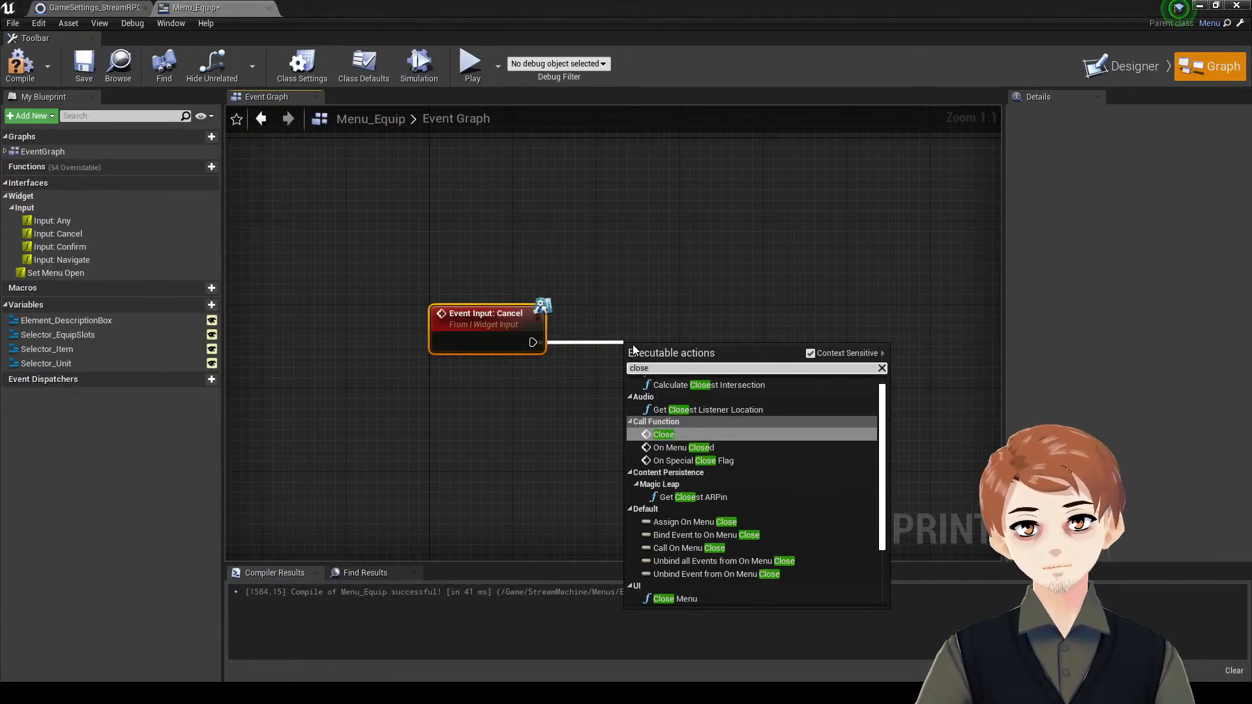
{"action": "key", "text": "Return"}
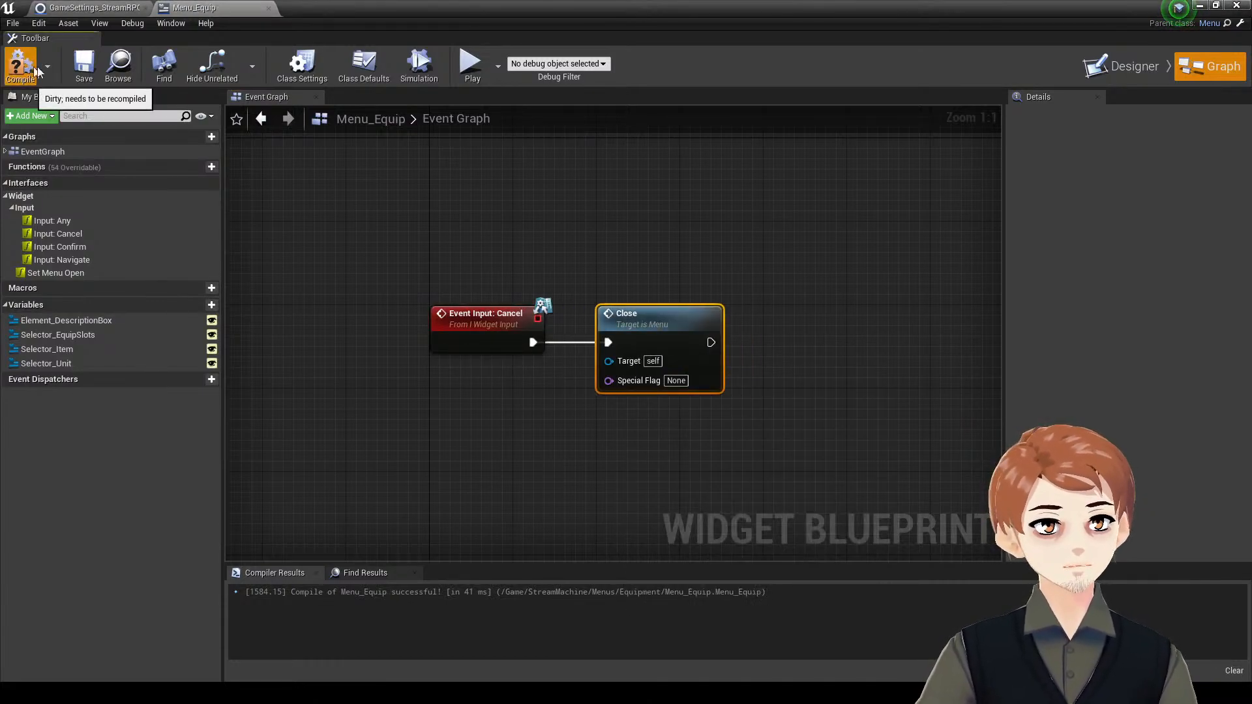
{"action": "left_click", "coordinate": [28, 74]}
{"action": "left_click", "coordinate": [82, 69]}
- Open Menu_Camp from the StreamMachine Menus folder and review the cancel logic in its event graph
{"action": "left_click_drag", "start_coordinate": [554, 10], "coordinate": [0, 313]}
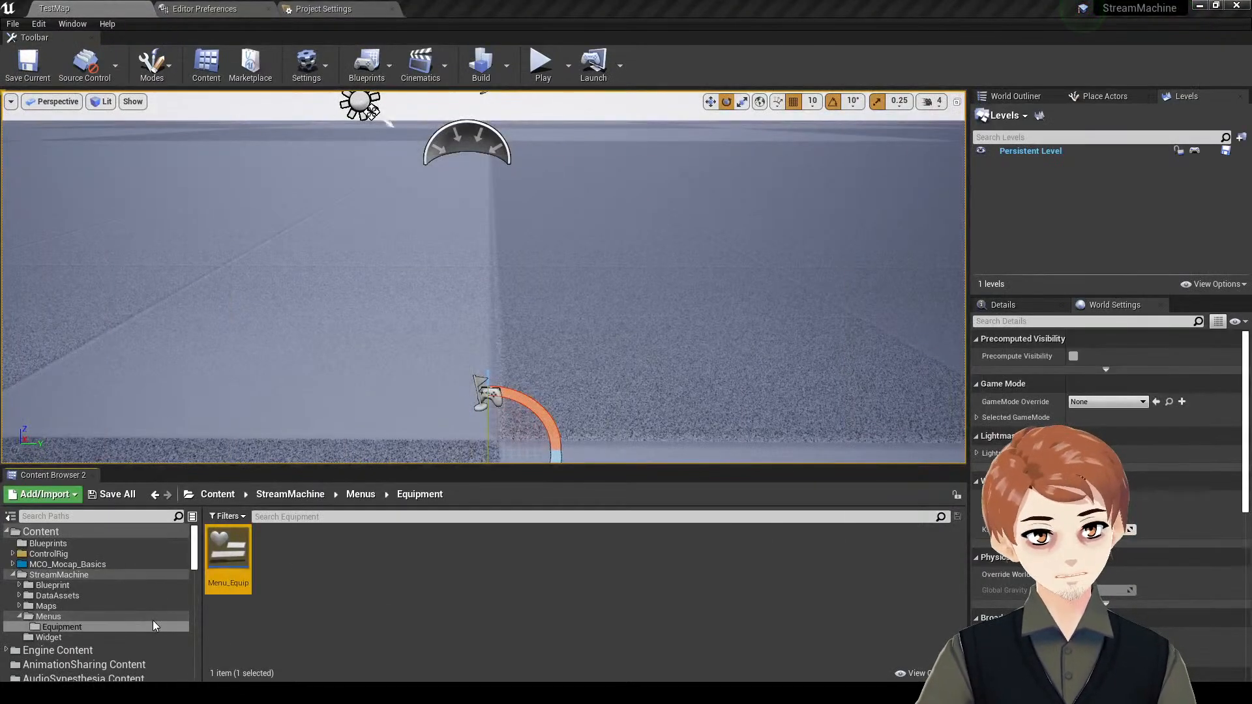
{"action": "left_click", "coordinate": [119, 616]}
{"action": "double_click", "coordinate": [273, 562]}
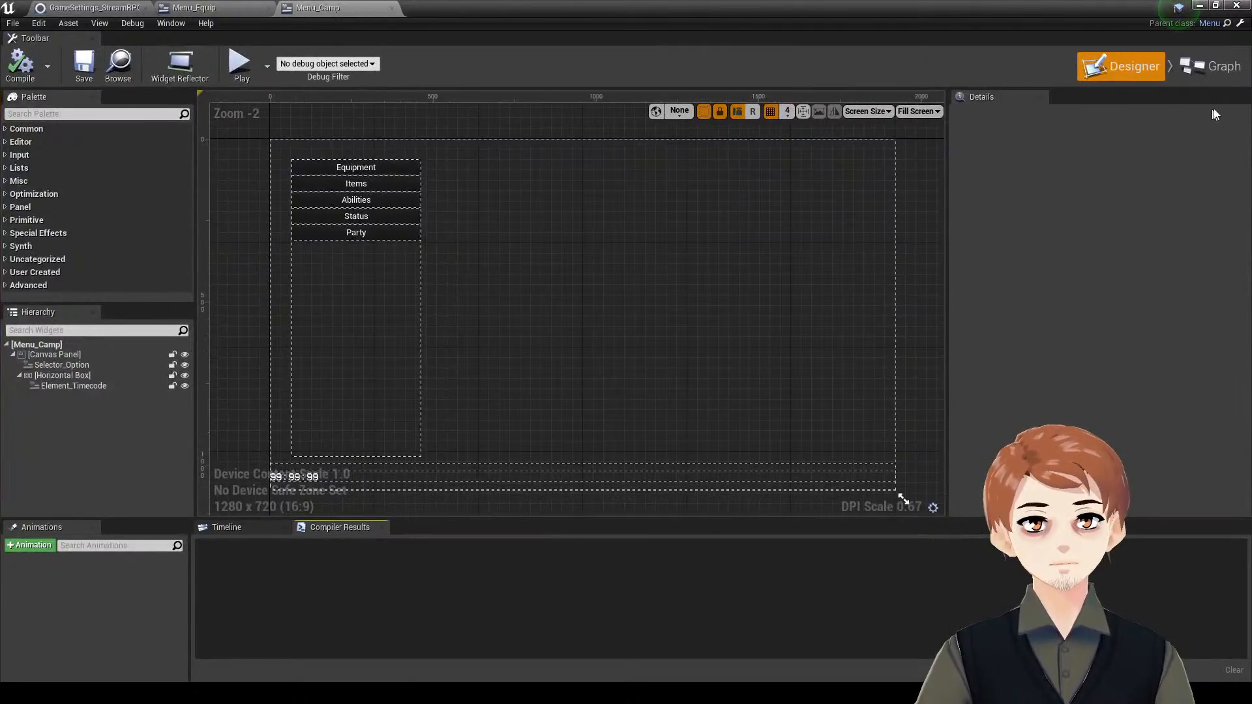
{"action": "left_click", "coordinate": [1211, 68]}
{"action": "right_click_drag", "start_coordinate": [857, 244], "coordinate": [708, 336]}
{"action": "scroll", "coordinate": [708, 335], "scroll_direction": "down", "scroll_amount": 2}
{"action": "right_click_drag", "start_coordinate": [651, 422], "coordinate": [720, 271]}
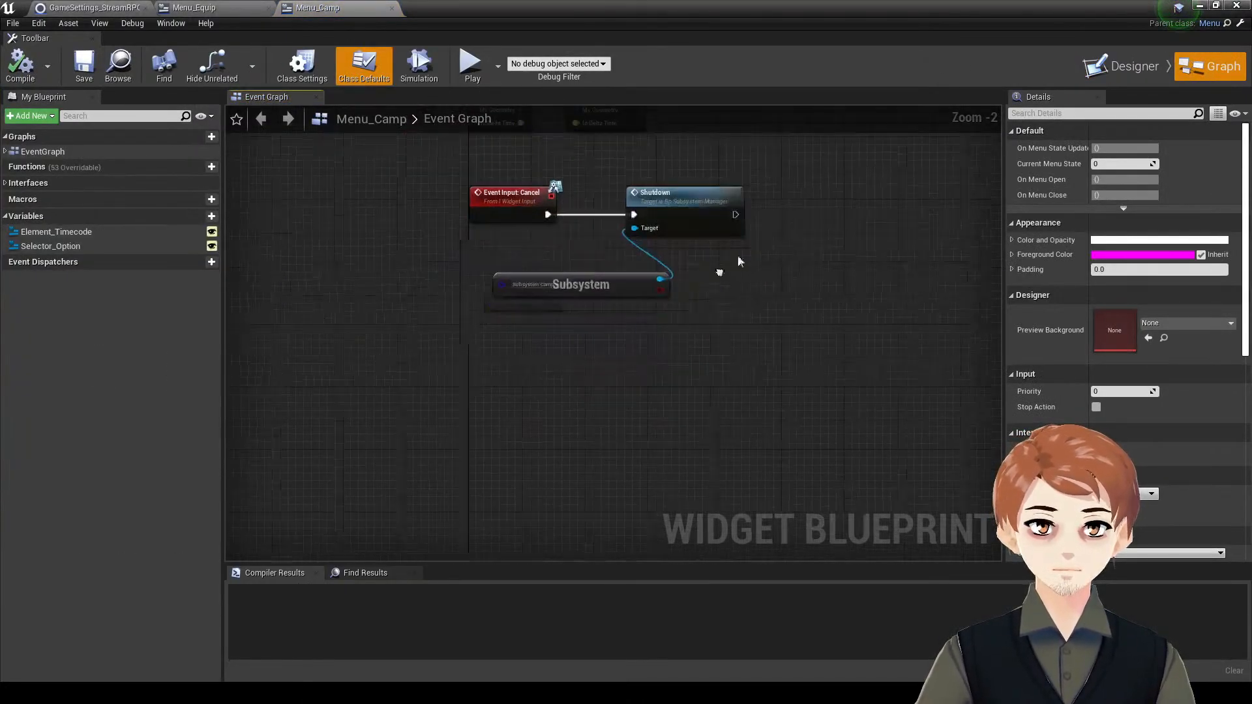
- Check the Equipment entry's tag in Selector_Option's option list, then add the selector's Option Chosen event to the graph
{"action": "left_click", "coordinate": [1123, 66]}
{"action": "left_click", "coordinate": [383, 213]}
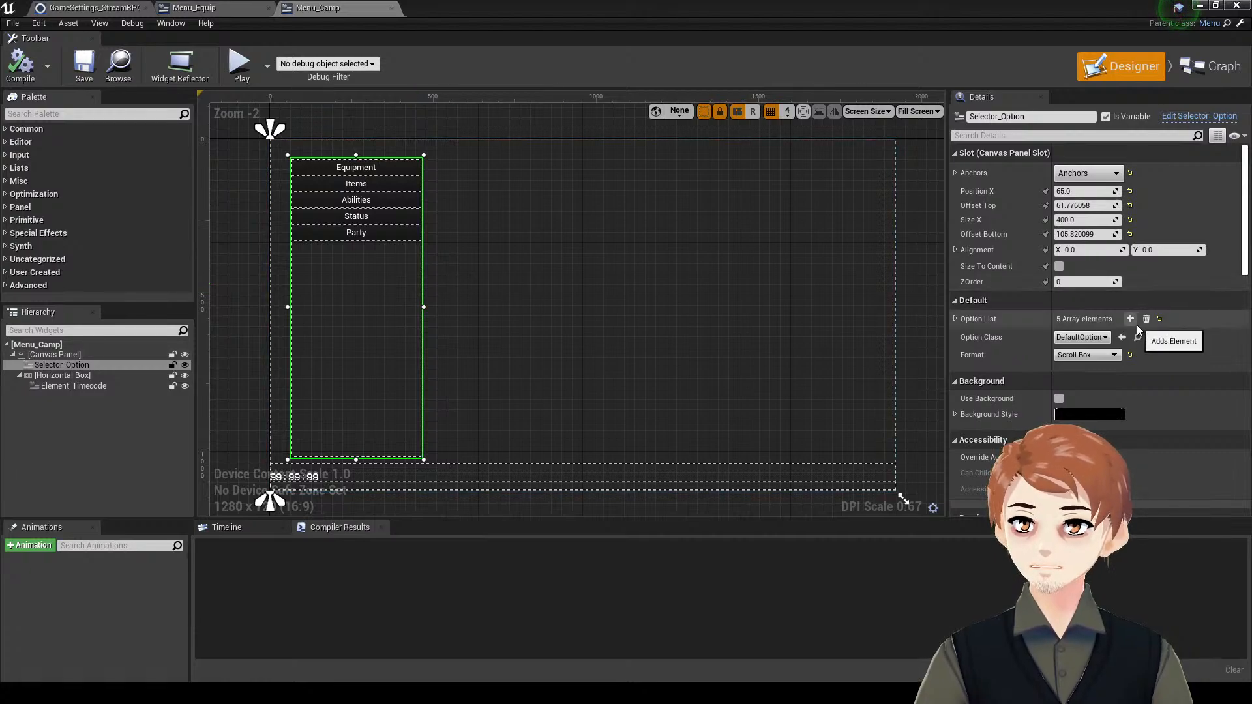
{"action": "left_click", "coordinate": [1042, 318]}
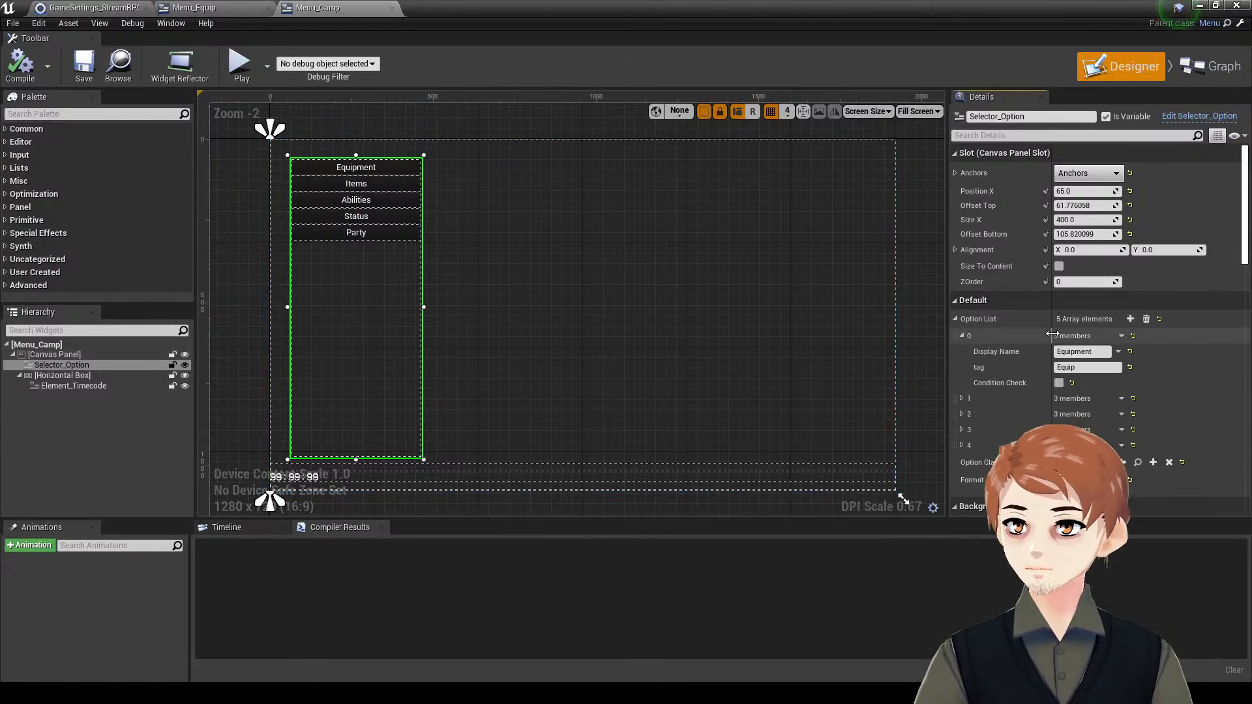
{"action": "left_click", "coordinate": [1205, 73]}
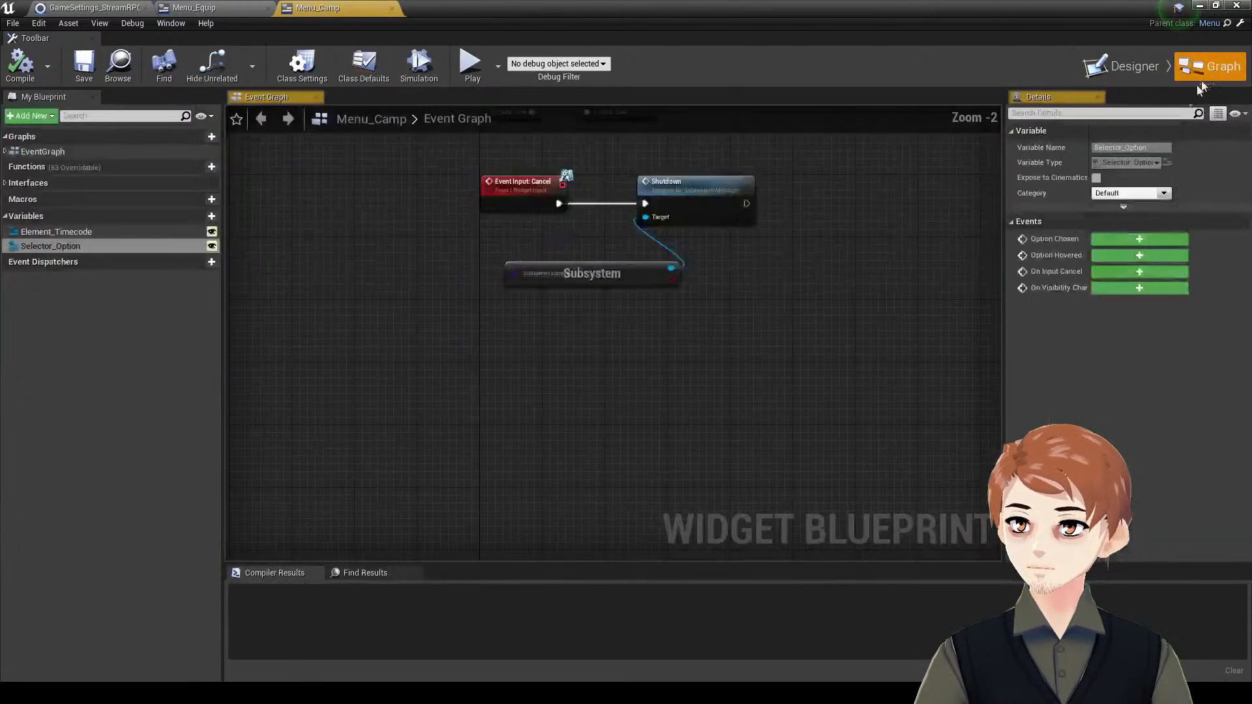
{"action": "left_click", "coordinate": [1166, 240]}
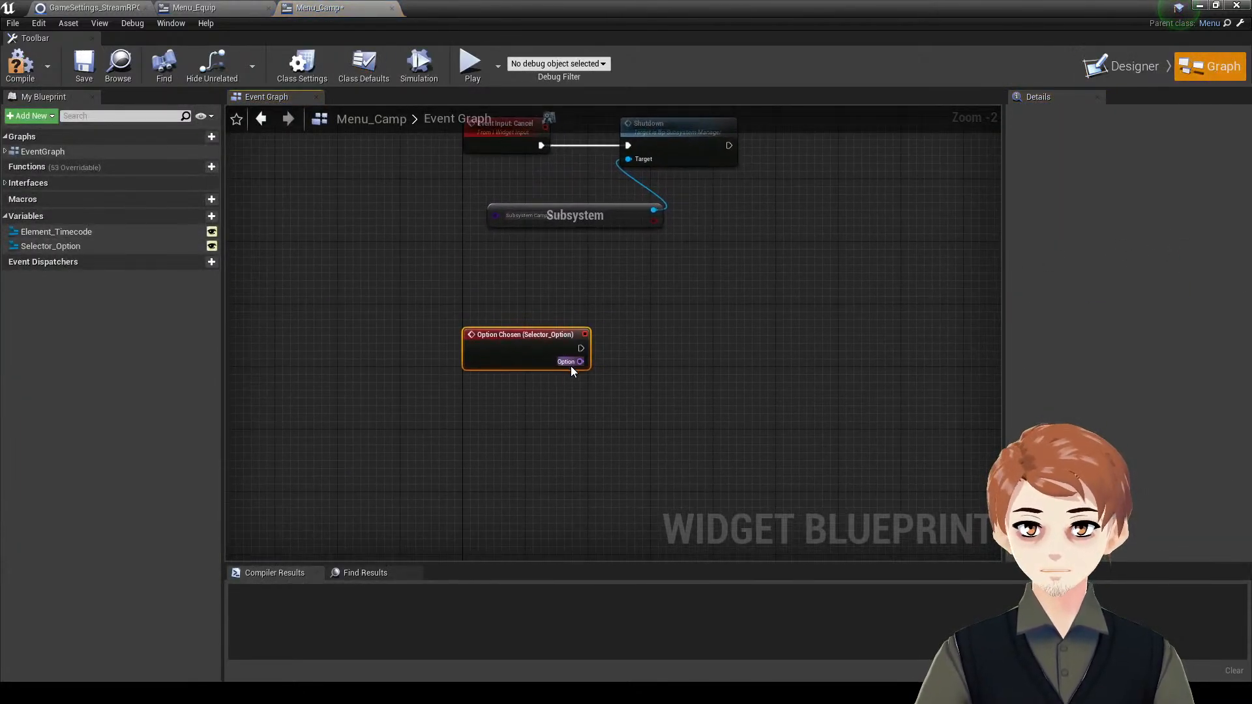
- Connect the Option Chosen event's Option output to a Switch on Name node and line up both nodes
{"action": "left_click_drag", "start_coordinate": [577, 363], "coordinate": [662, 341]}
{"action": "type", "text": "swi"}
{"action": "key", "text": "Return"}
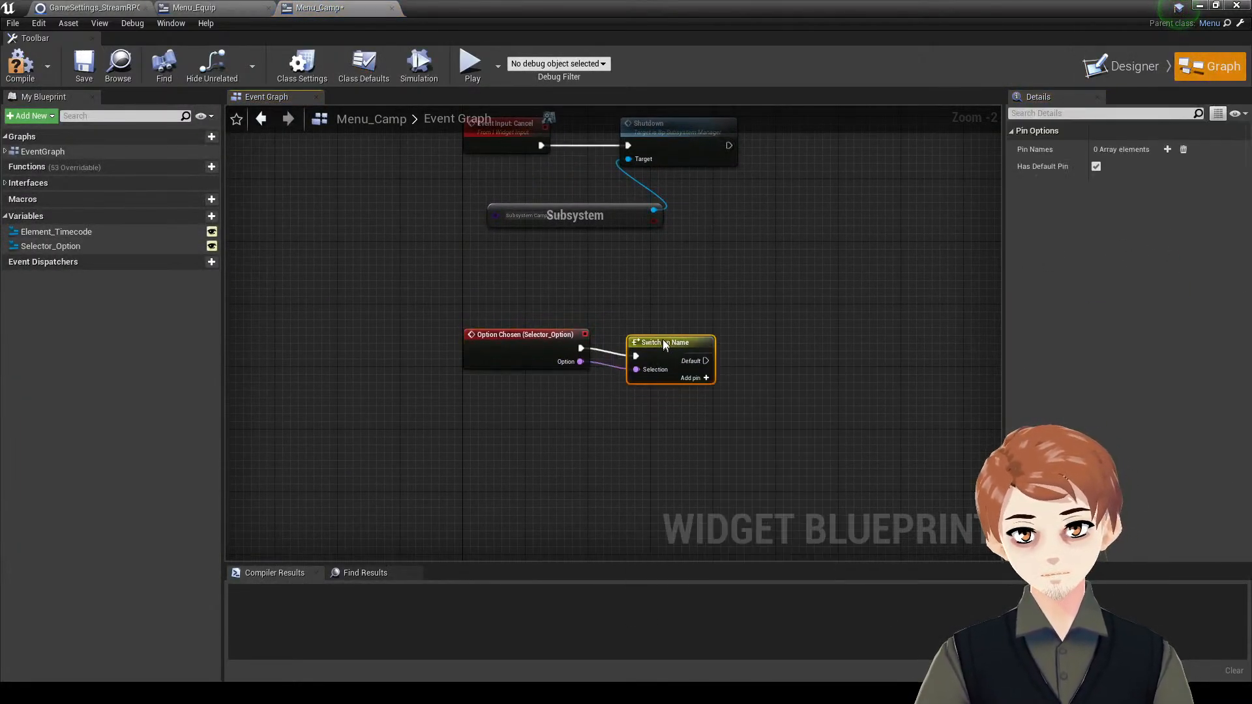
{"action": "left_click_drag", "start_coordinate": [541, 348], "coordinate": [546, 325]}
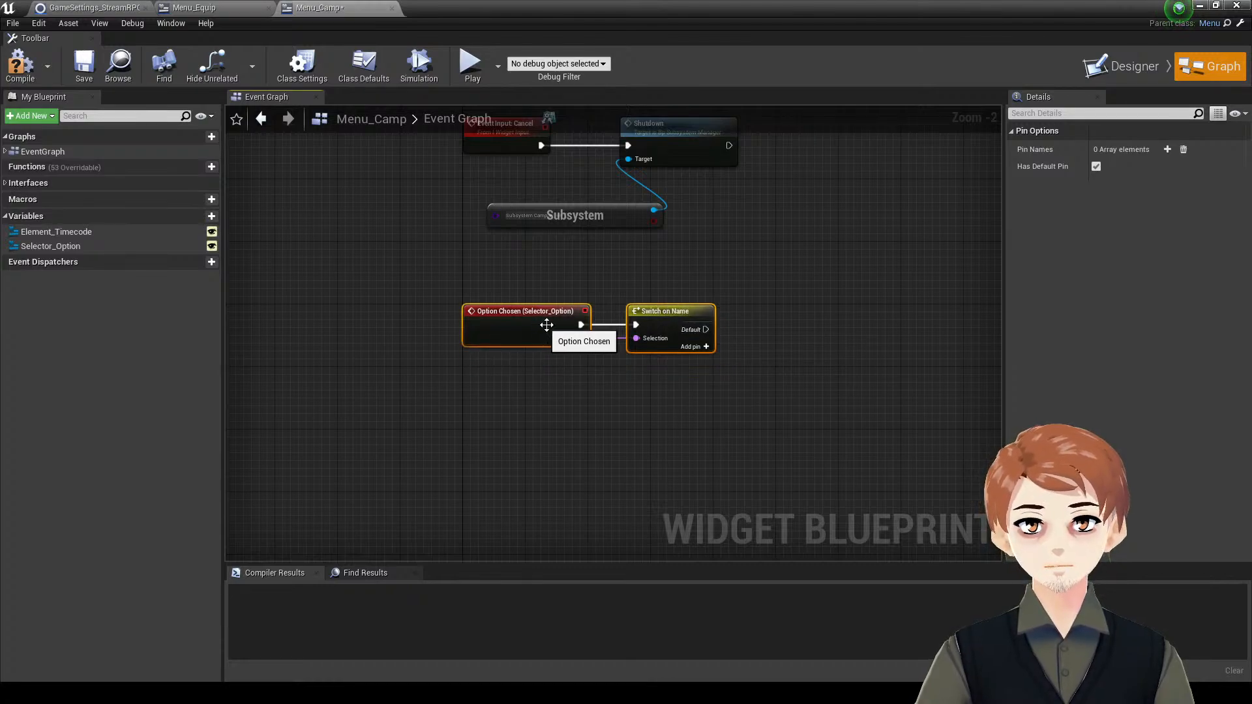
- Add a case pin named Equip to the Switch on Name node
{"action": "left_click", "coordinate": [687, 348]}
{"action": "scroll", "coordinate": [801, 312], "scroll_direction": "up", "scroll_amount": 2}
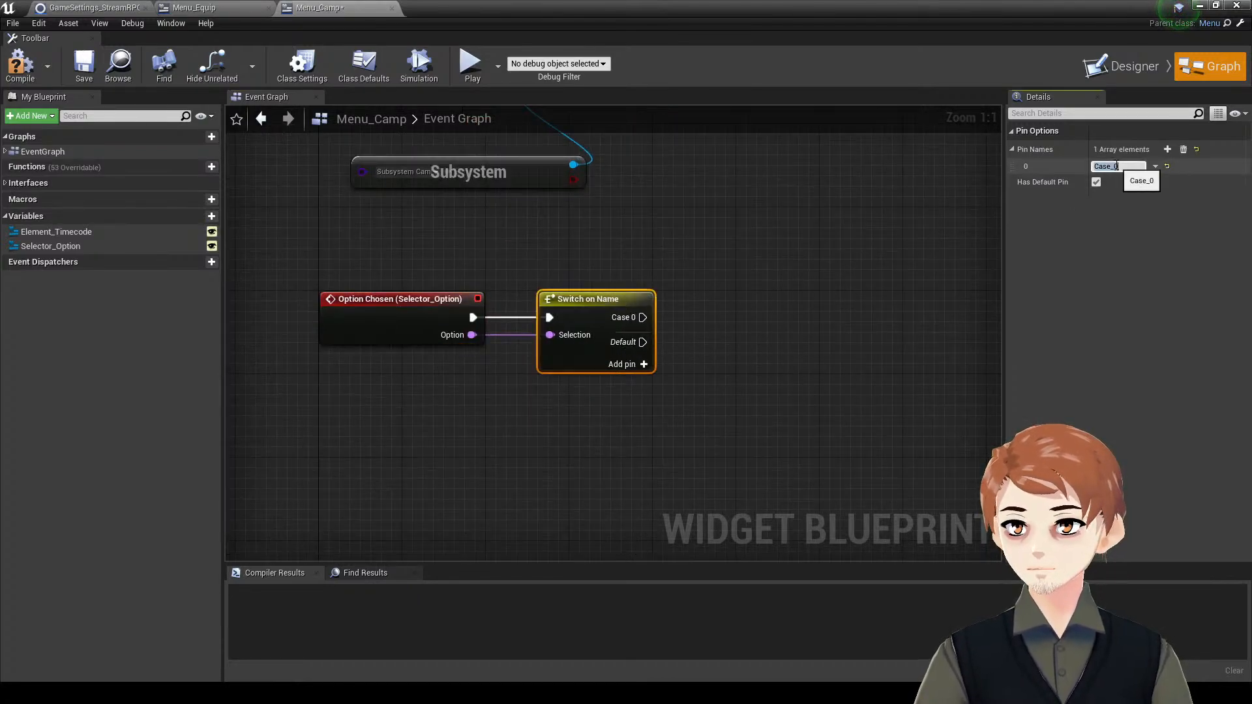
{"action": "right_click_drag", "start_coordinate": [885, 268], "coordinate": [760, 284]}
- Create a custom event named Open Submenu in empty space beyond the Switch on Name node
{"action": "right_click", "coordinate": [769, 284]}
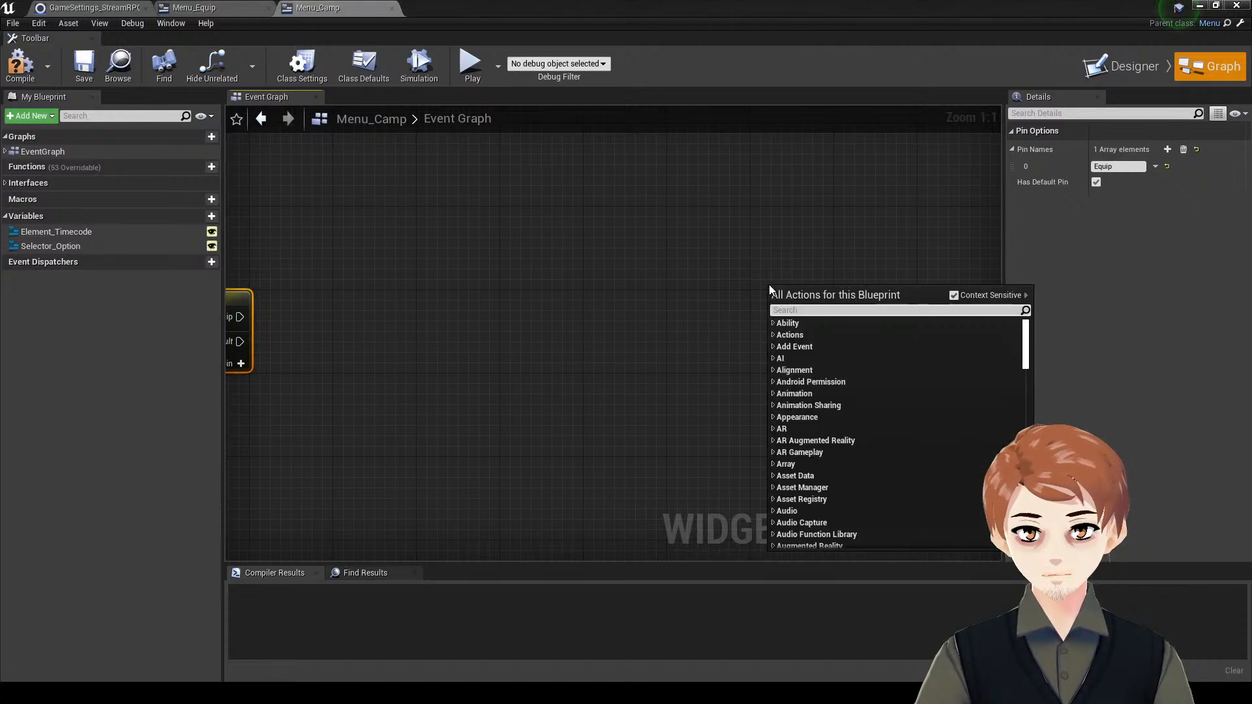
{"action": "type", "text": "custom event"}
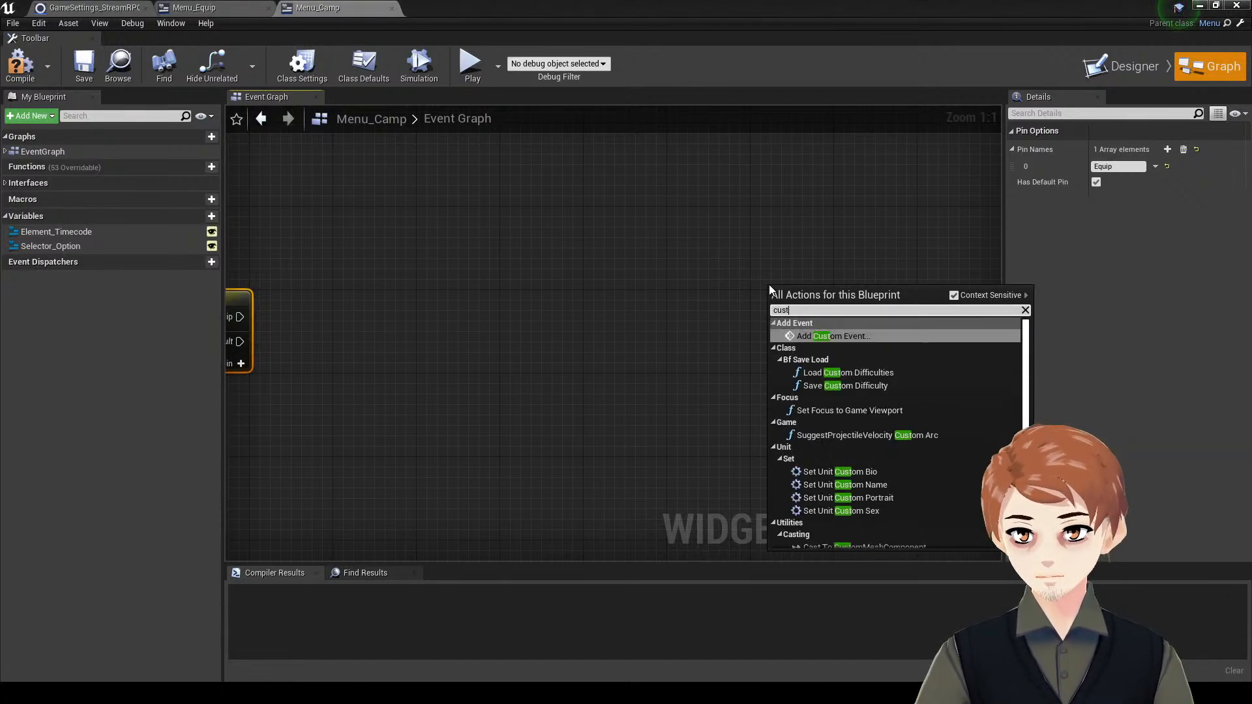
{"action": "key", "text": "Return"}
{"action": "type", "text": "Open Submenu"}
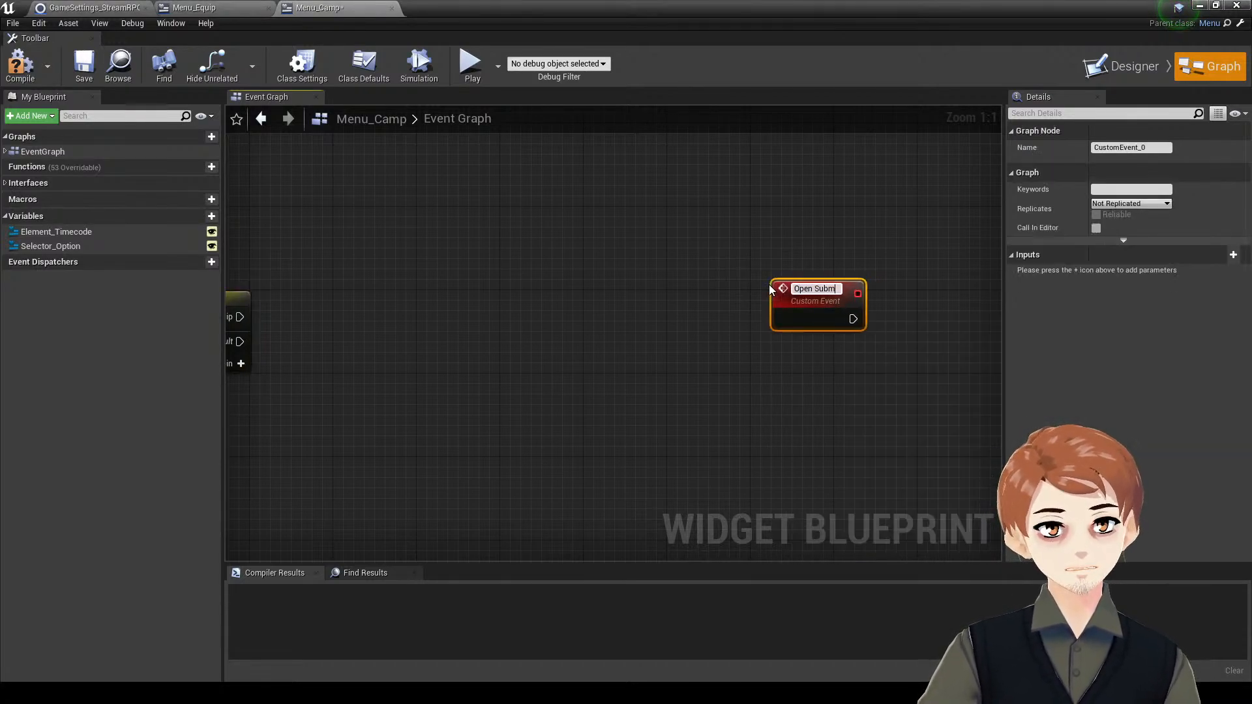
{"action": "key", "text": "Return"}
{"action": "left_click_drag", "start_coordinate": [799, 319], "coordinate": [788, 330]}
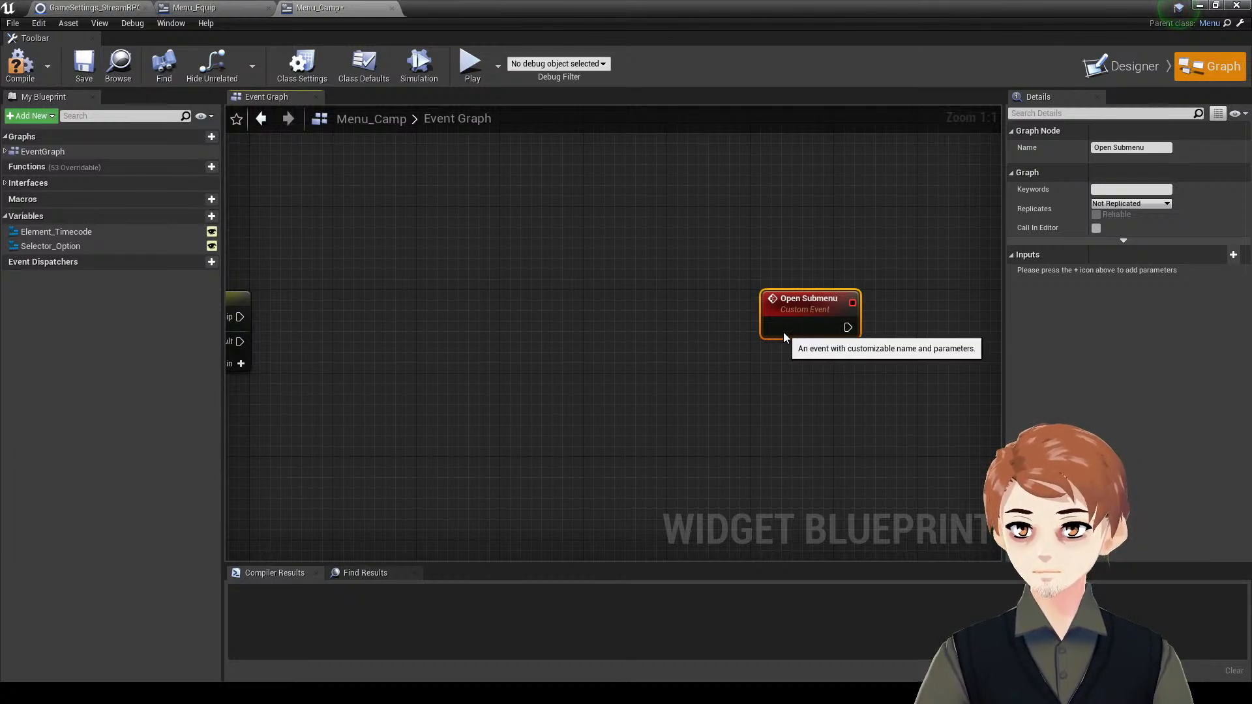
{"action": "left_click", "coordinate": [1234, 255]}
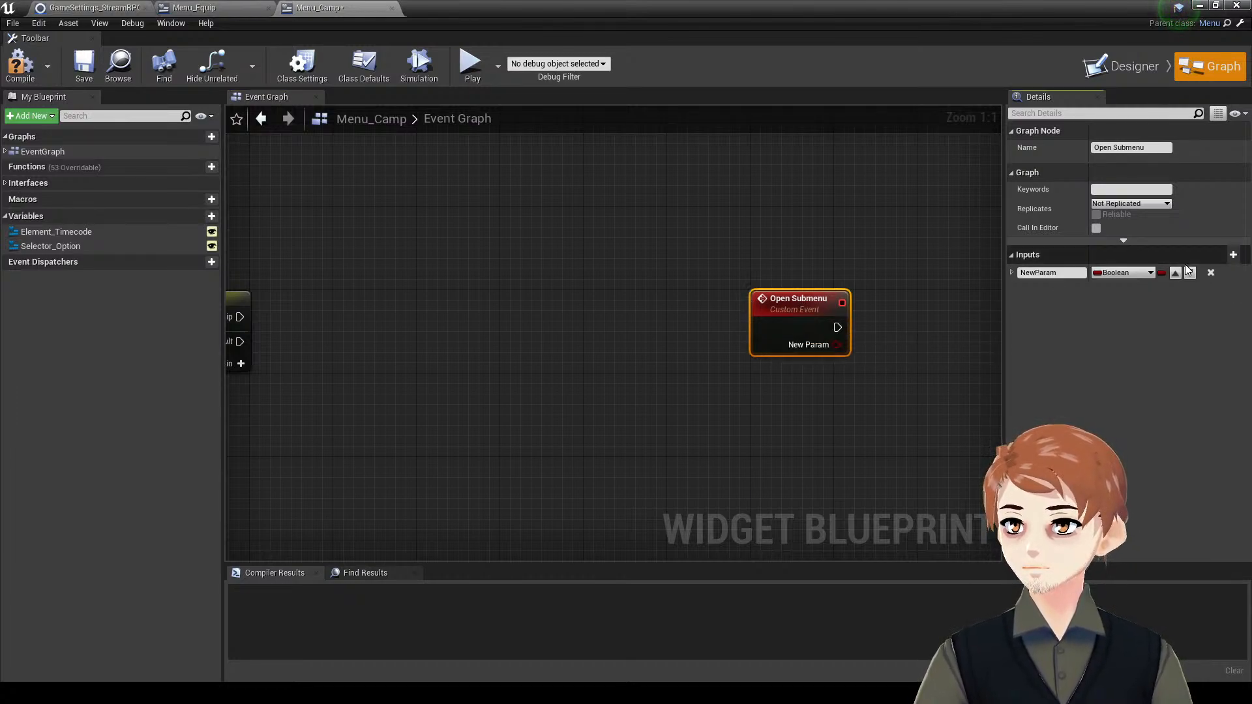
{"action": "right_click_drag", "start_coordinate": [972, 284], "coordinate": [803, 302]}
{"action": "key", "text": "ctrl+z"}
- Call Open Menu from the Open Submenu event, expose its Menu Class as an input on the event, and save
{"action": "left_click_drag", "start_coordinate": [679, 337], "coordinate": [774, 328]}
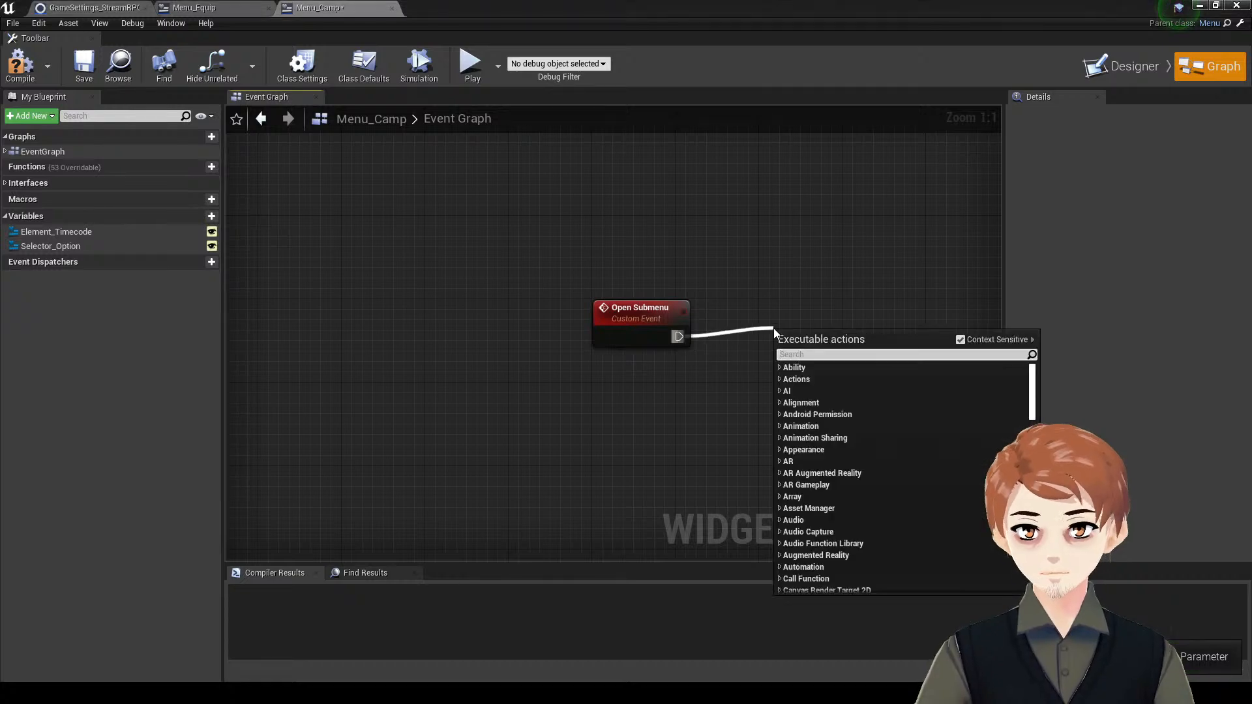
{"action": "type", "text": "open menu"}
{"action": "key", "text": "Return"}
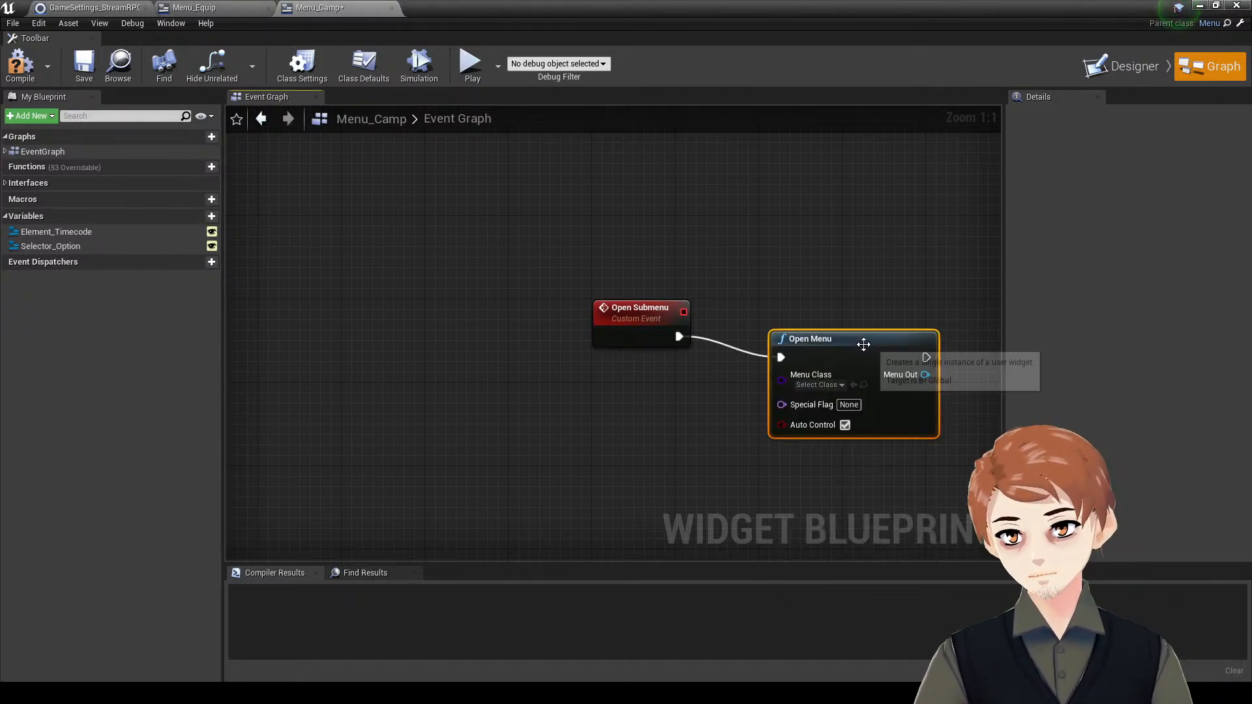
{"action": "left_click_drag", "start_coordinate": [863, 342], "coordinate": [850, 320]}
{"action": "left_click_drag", "start_coordinate": [776, 362], "coordinate": [646, 334]}
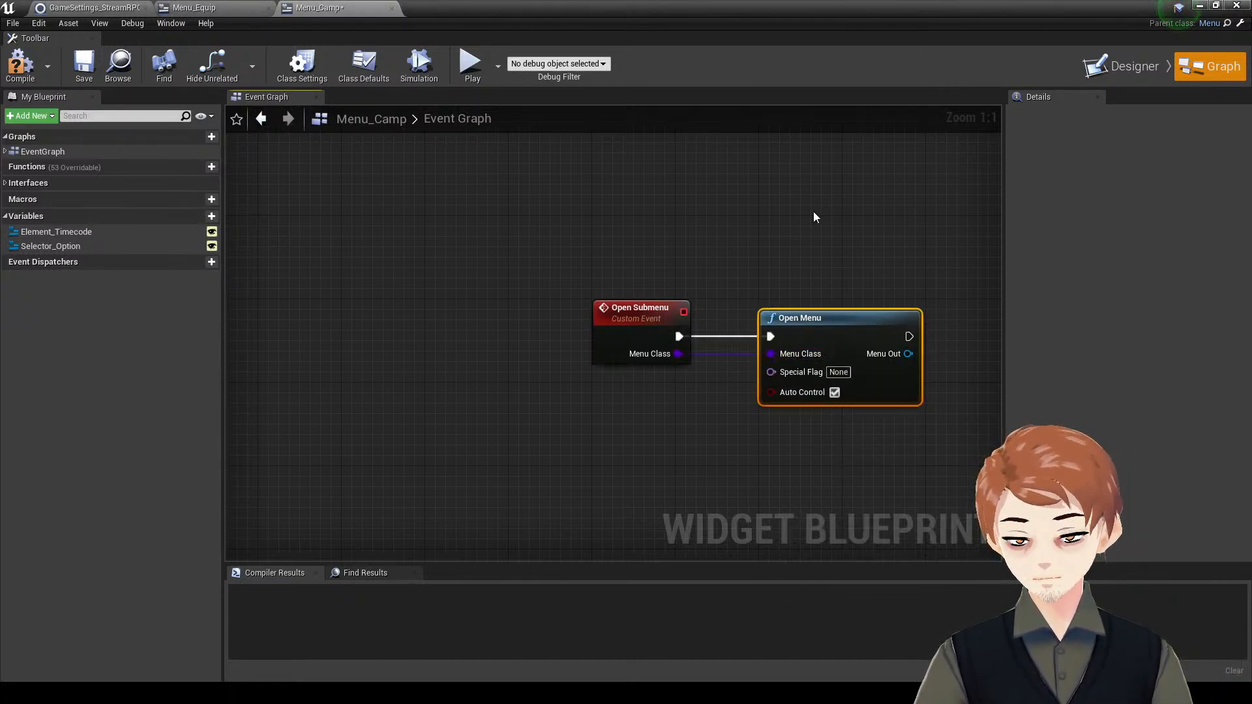
{"action": "right_click_drag", "start_coordinate": [751, 264], "coordinate": [620, 269]}
{"action": "right_click_drag", "start_coordinate": [542, 300], "coordinate": [813, 260]}
{"action": "right_click_drag", "start_coordinate": [995, 248], "coordinate": [620, 245]}
{"action": "left_click", "coordinate": [621, 246]}
{"action": "key", "text": "ctrl+s"}
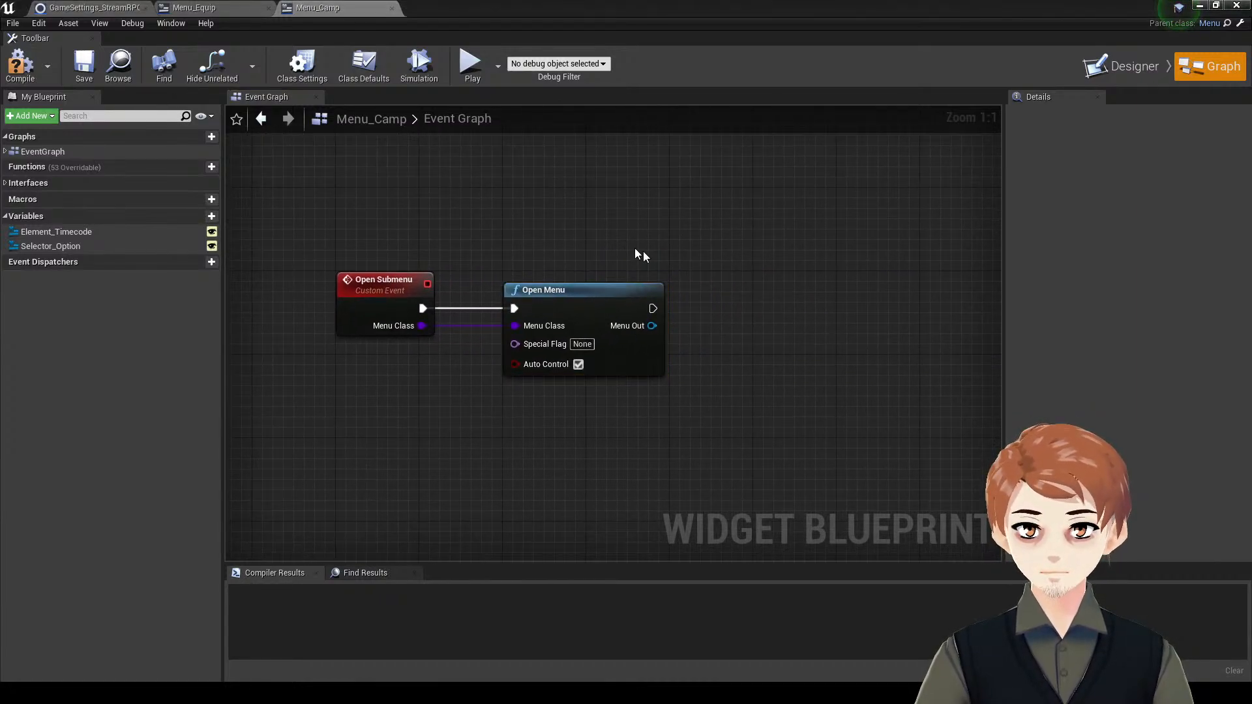
- Add a Set Input Mode node after Open Menu, using Menu Out as its Control Widget
{"action": "right_click_drag", "start_coordinate": [722, 270], "coordinate": [693, 281]}
{"action": "left_click_drag", "start_coordinate": [625, 330], "coordinate": [715, 332]}
{"action": "type", "text": "interfa"}
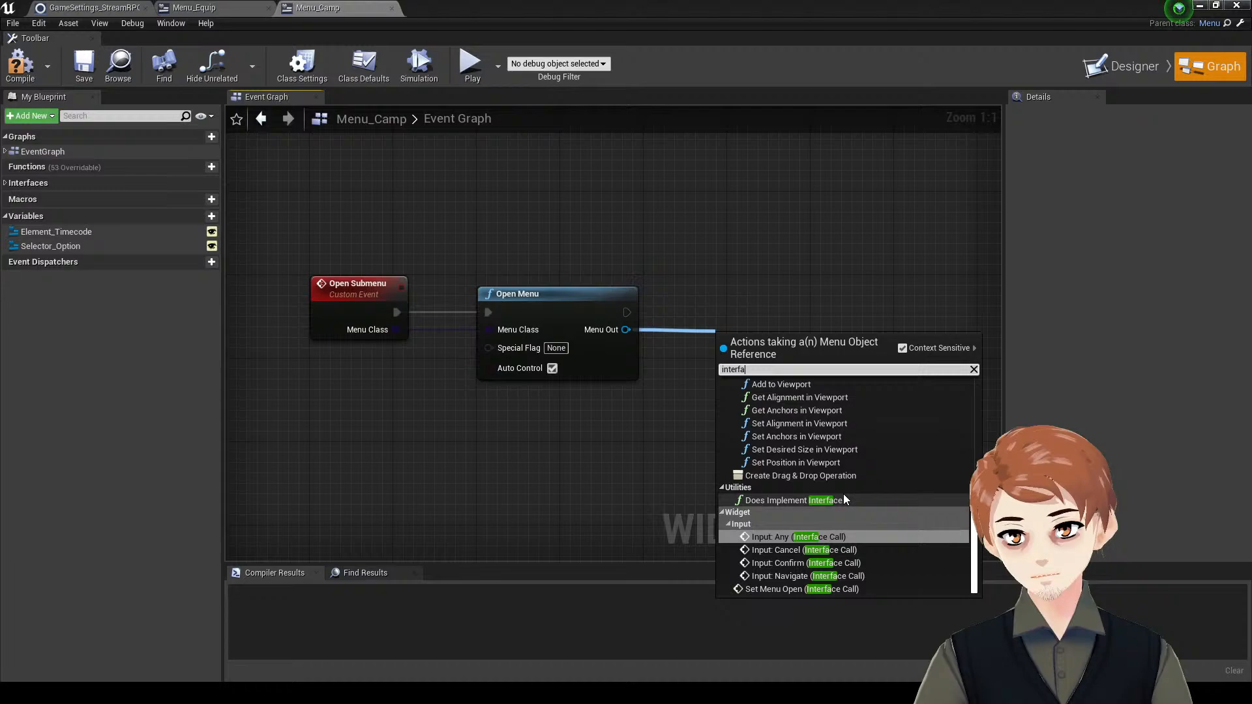
{"action": "scroll", "coordinate": [845, 488], "scroll_direction": "up", "scroll_amount": 10}
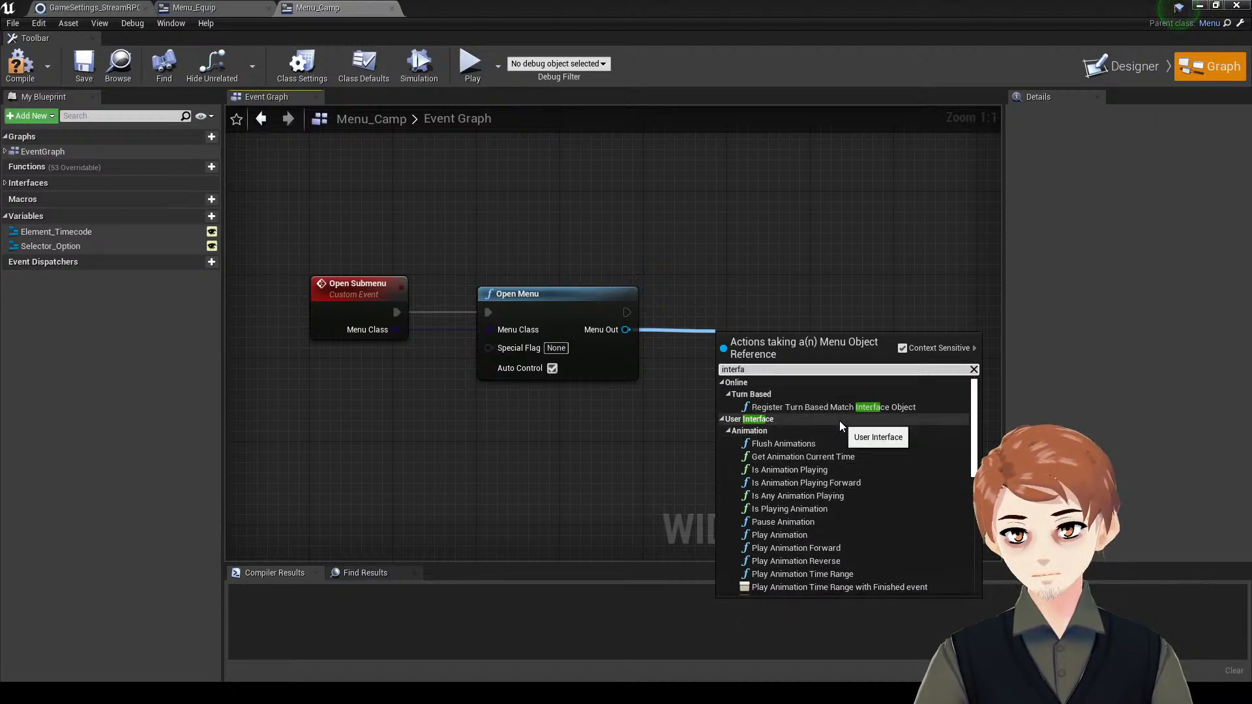
{"action": "key", "text": "BackSpace"}
{"action": "key", "text": "BackSpace"}
{"action": "key", "text": "BackSpace"}
{"action": "key", "text": "BackSpace"}
{"action": "key", "text": "BackSpace"}
{"action": "type", "text": "put mode"}
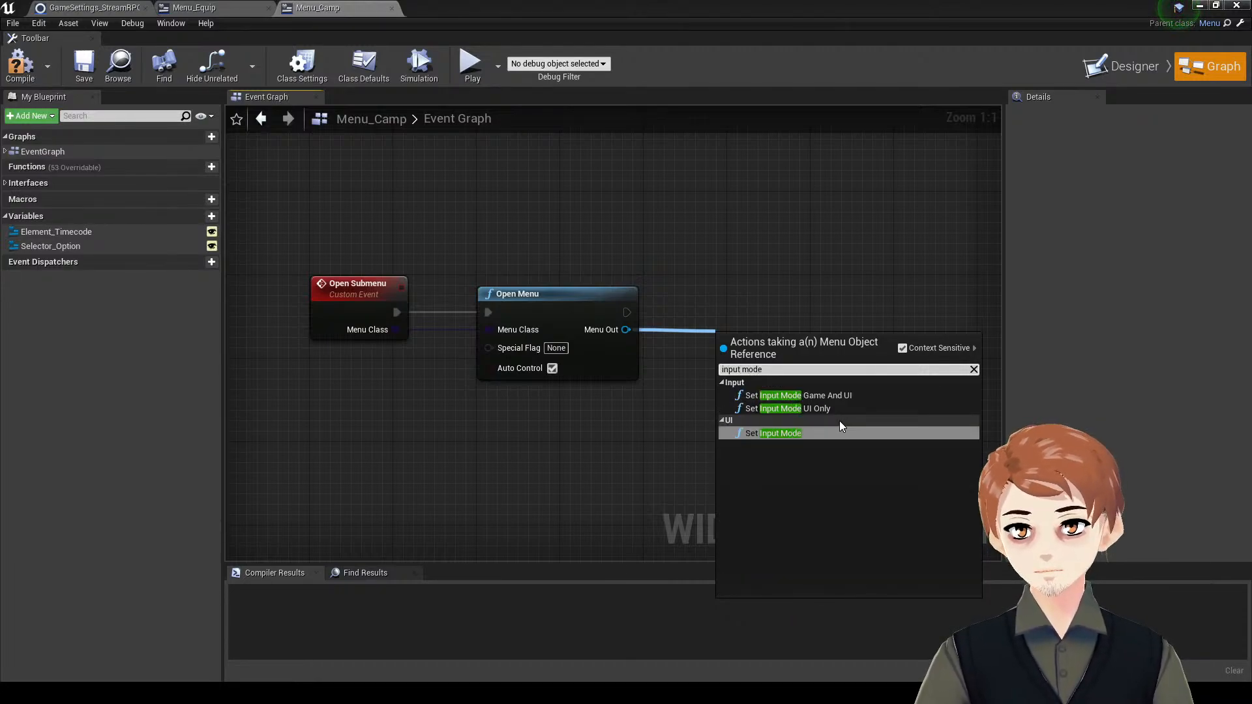
{"action": "key", "text": "Return"}
- Set the Set Input Mode selection to Interface, align the node with Open Menu, and save
{"action": "left_click", "coordinate": [815, 385]}
{"action": "left_click", "coordinate": [795, 405]}
{"action": "left_click_drag", "start_coordinate": [810, 338], "coordinate": [768, 297]}
{"action": "right_click_drag", "start_coordinate": [857, 304], "coordinate": [734, 328]}
{"action": "key", "text": "ctrl+s"}
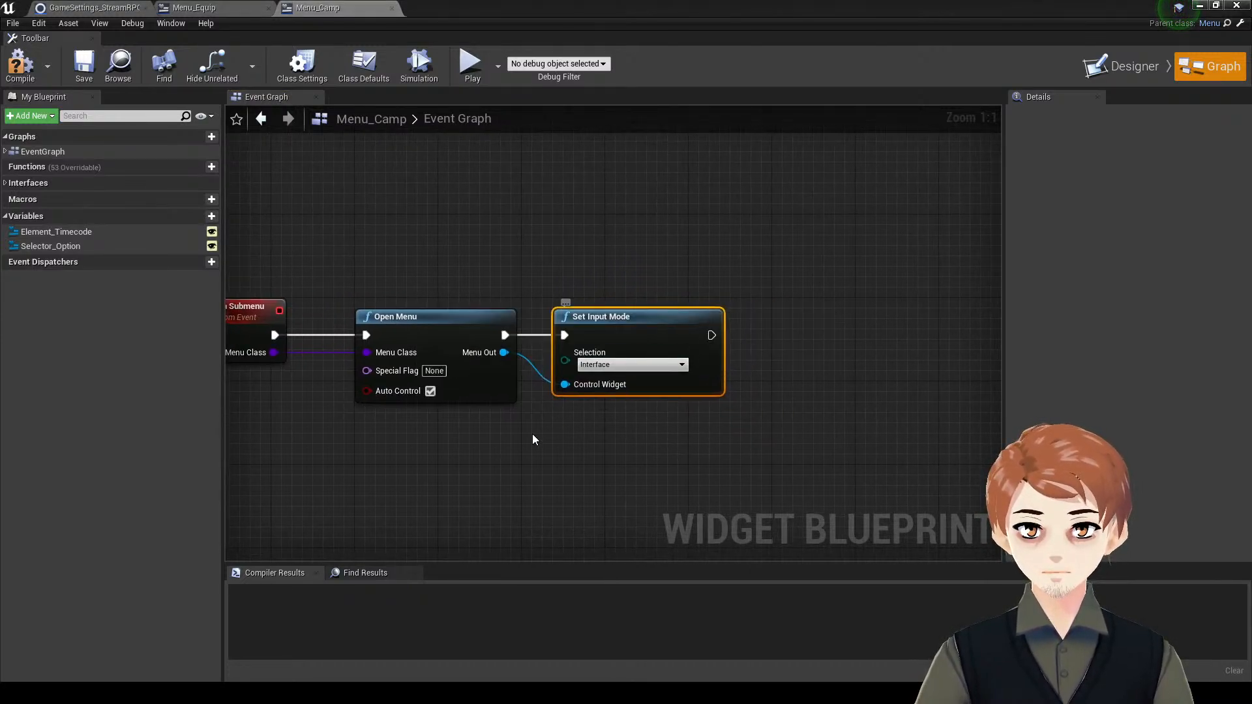
{"action": "left_click", "coordinate": [541, 433]}
{"action": "right_click_drag", "start_coordinate": [555, 433], "coordinate": [574, 393]}
{"action": "left_click_drag", "start_coordinate": [522, 314], "coordinate": [900, 420]}
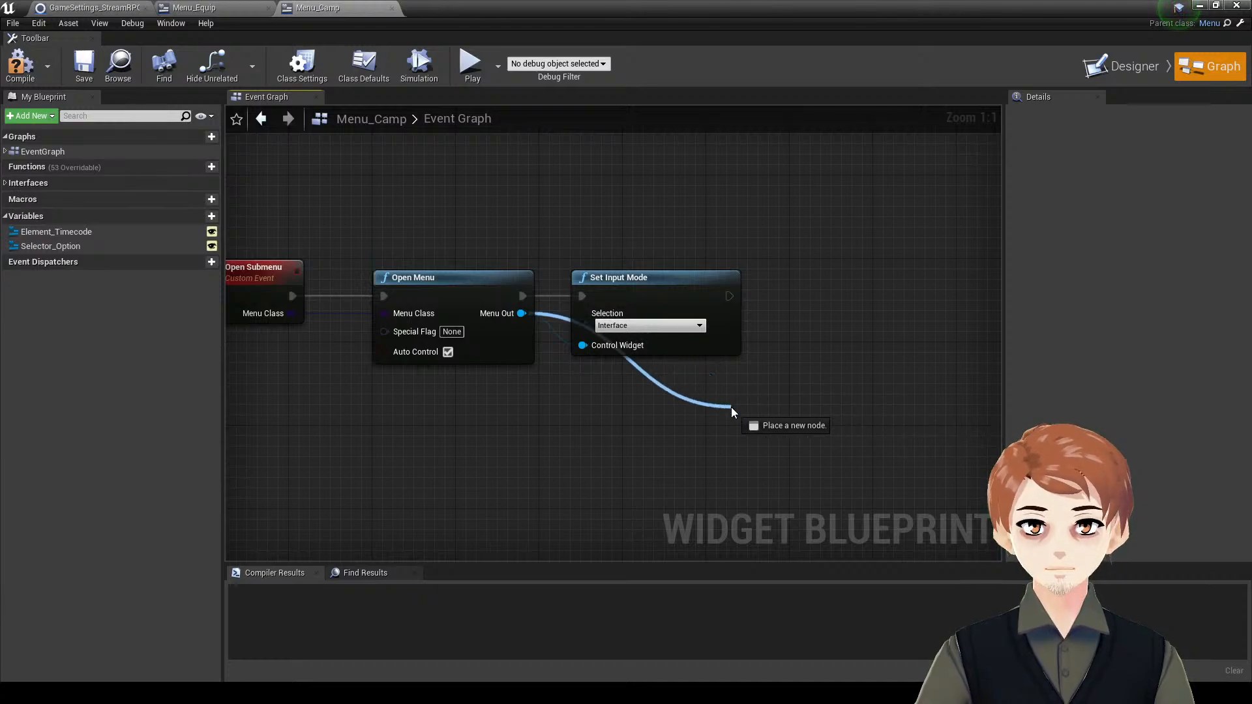
{"action": "left_click_drag", "start_coordinate": [731, 409], "coordinate": [731, 409]}
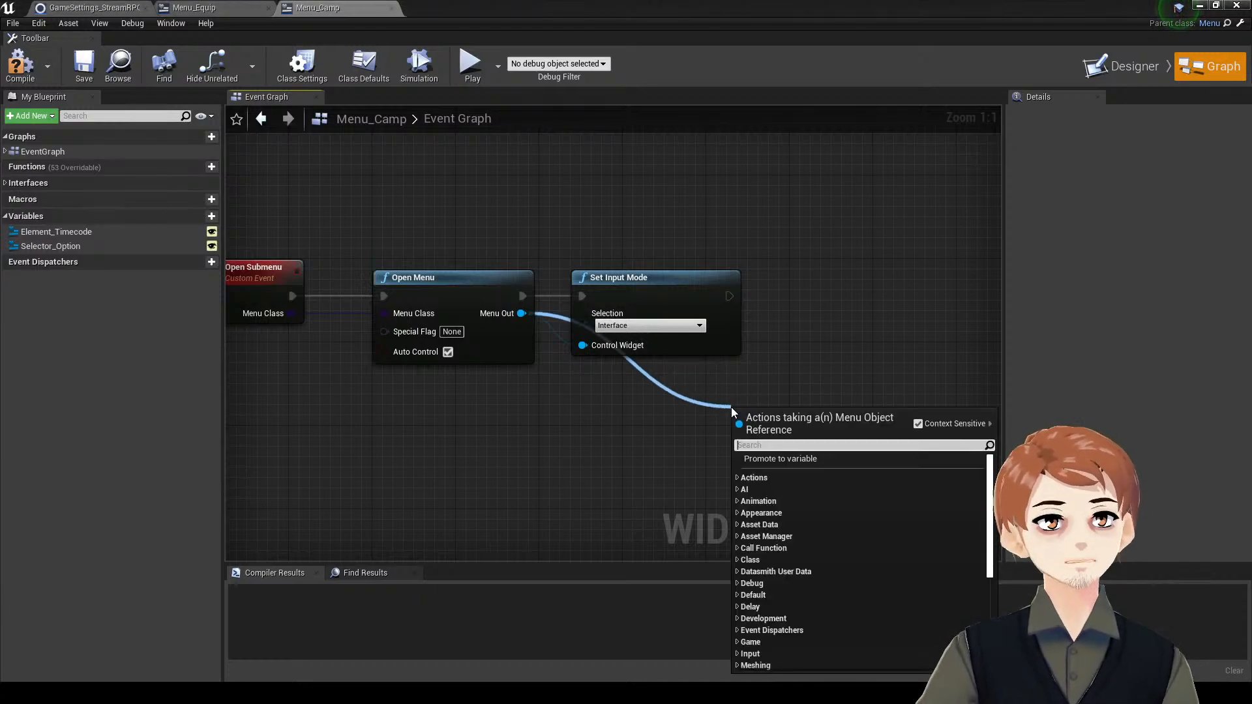
{"action": "type", "text": "on menu "}
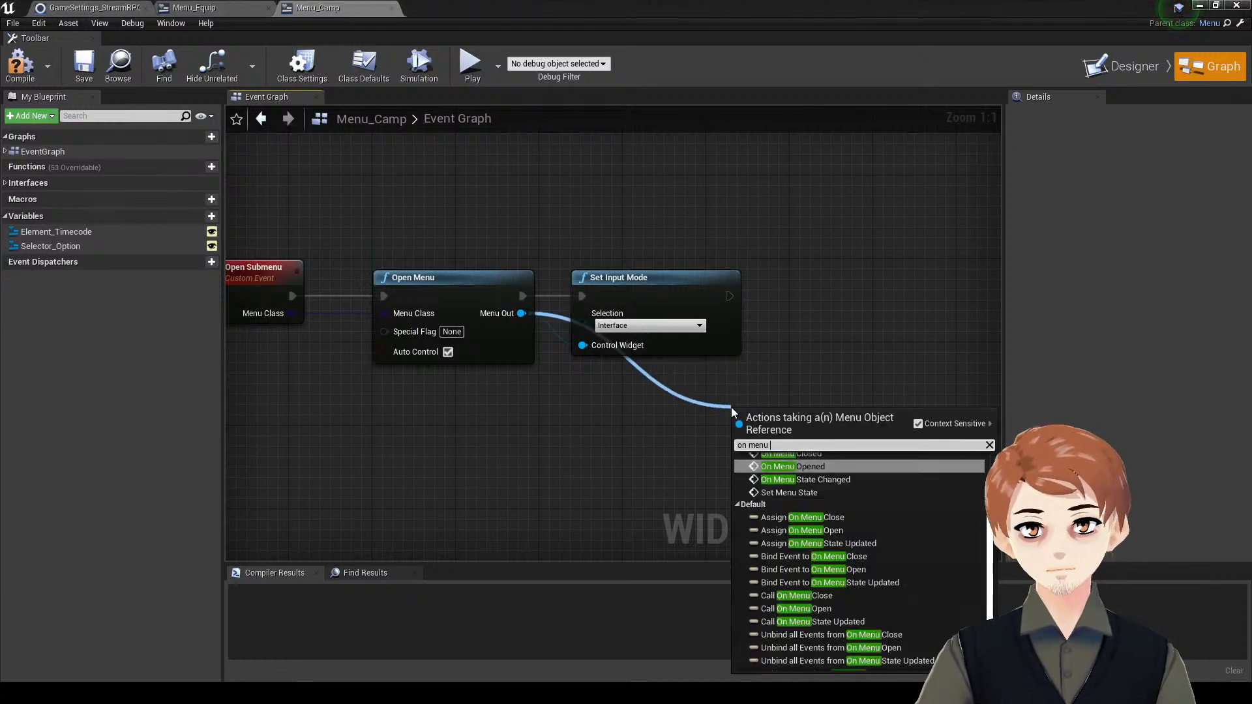
{"action": "type", "text": "cl"}
{"action": "key", "text": "Return"}
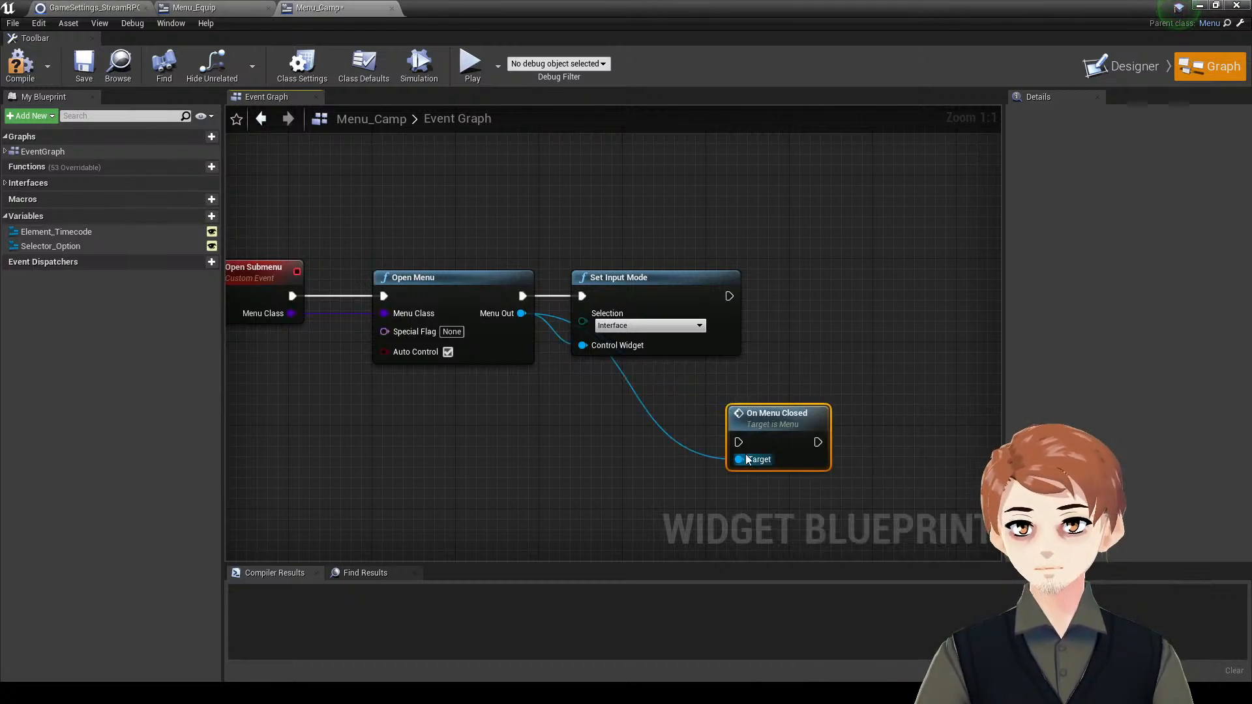
{"action": "key", "text": "Delete"}
- Assign an event to On Menu Close from Menu Out and connect the bind node after Set Input Mode
{"action": "left_click_drag", "start_coordinate": [521, 314], "coordinate": [604, 393]}
{"action": "type", "text": "menu "}
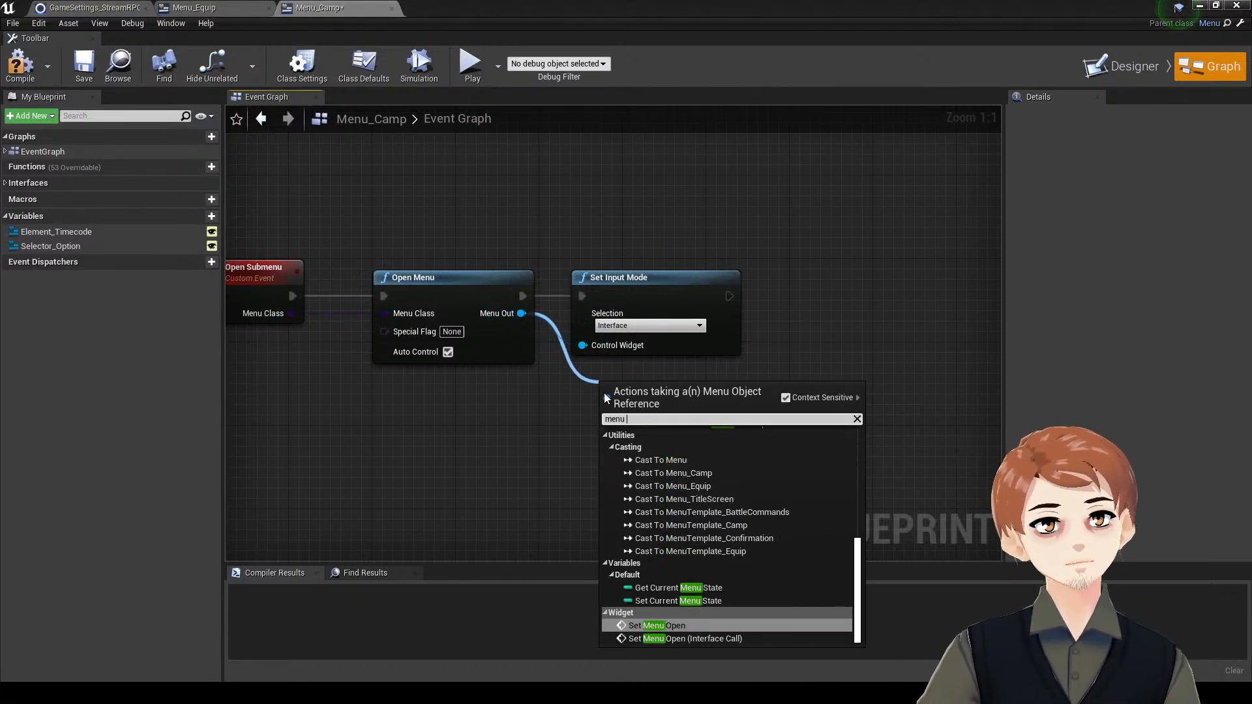
{"action": "type", "text": "close"}
{"action": "key", "text": "Down"}
{"action": "key", "text": "Return"}
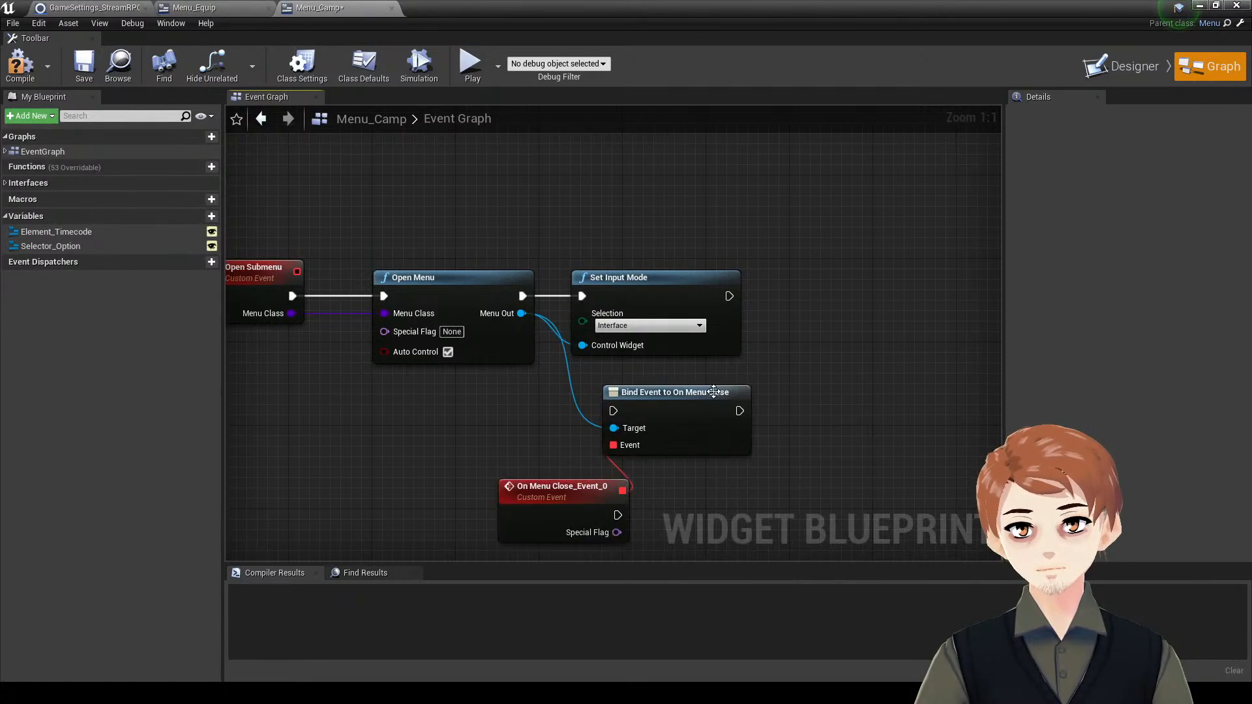
{"action": "left_click_drag", "start_coordinate": [714, 392], "coordinate": [879, 298]}
{"action": "left_click_drag", "start_coordinate": [751, 308], "coordinate": [729, 297]}
{"action": "left_click_drag", "start_coordinate": [853, 304], "coordinate": [874, 285]}
- Move the On Menu Close event below Open Submenu and call the Open function on self from it
{"action": "left_click", "coordinate": [237, 8]}
{"action": "left_click", "coordinate": [343, 7]}
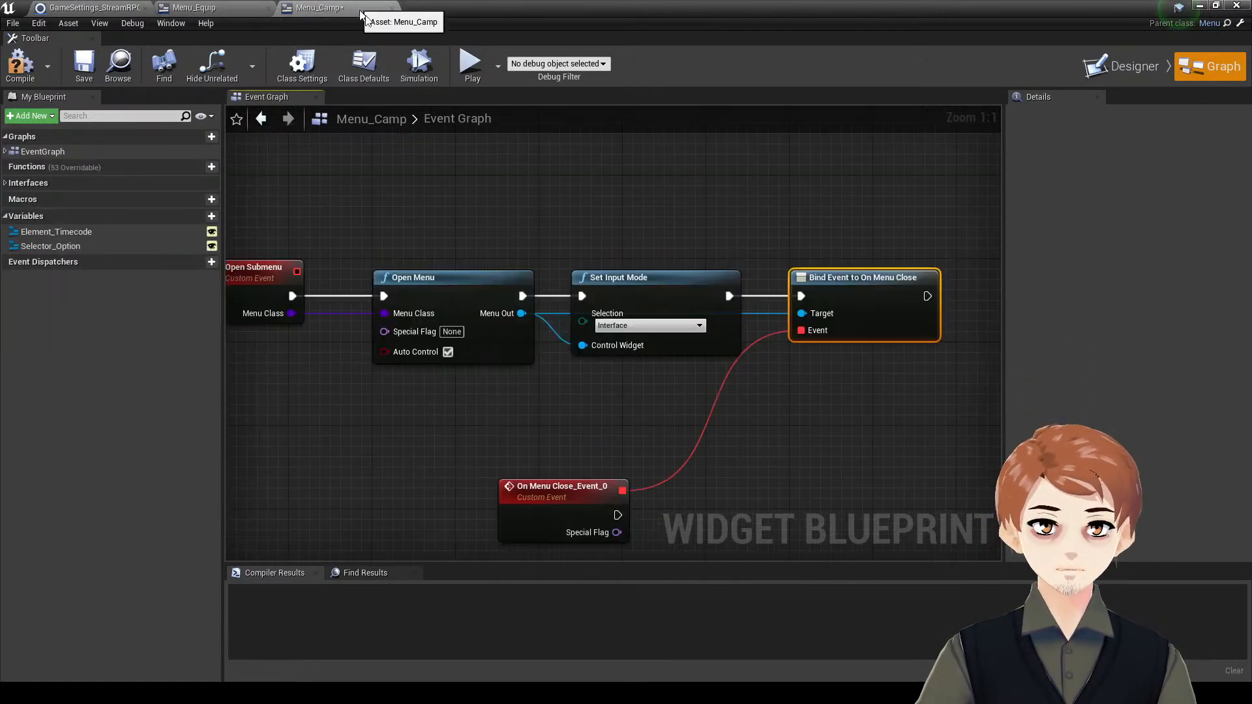
{"action": "right_click_drag", "start_coordinate": [584, 511], "coordinate": [646, 366]}
{"action": "left_click_drag", "start_coordinate": [646, 366], "coordinate": [354, 324]}
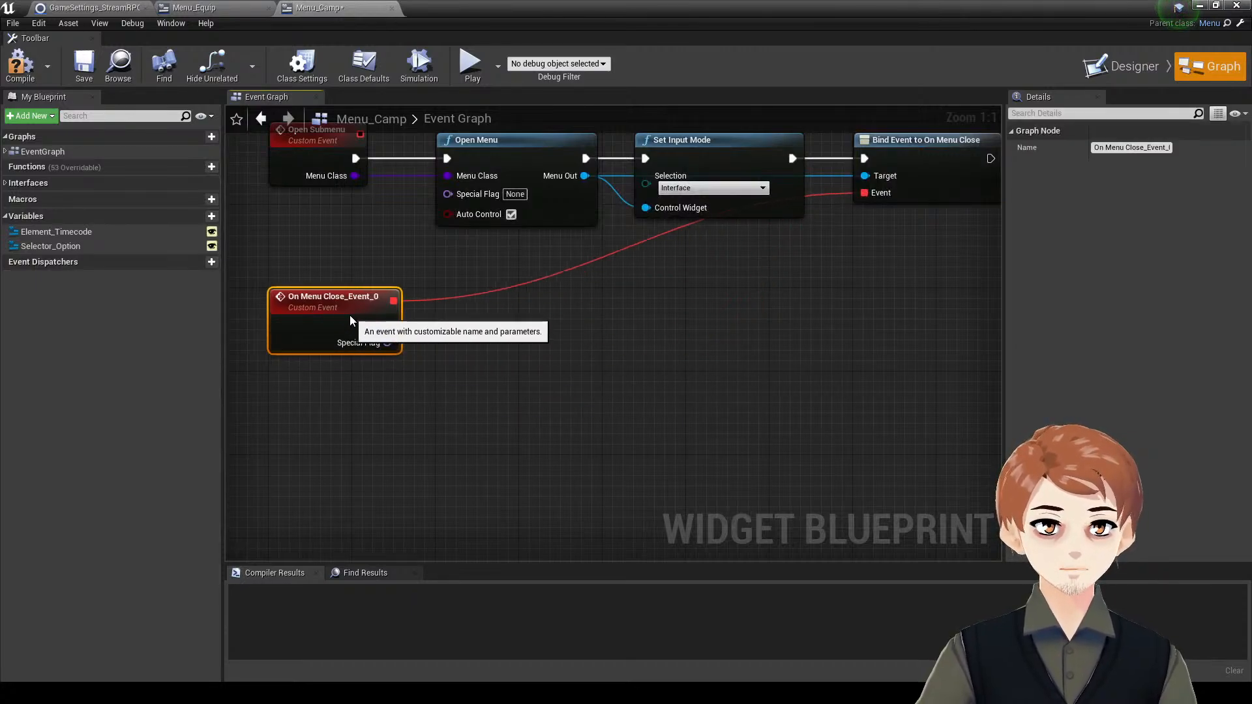
{"action": "left_click_drag", "start_coordinate": [438, 331], "coordinate": [438, 331]}
{"action": "type", "text": "open"}
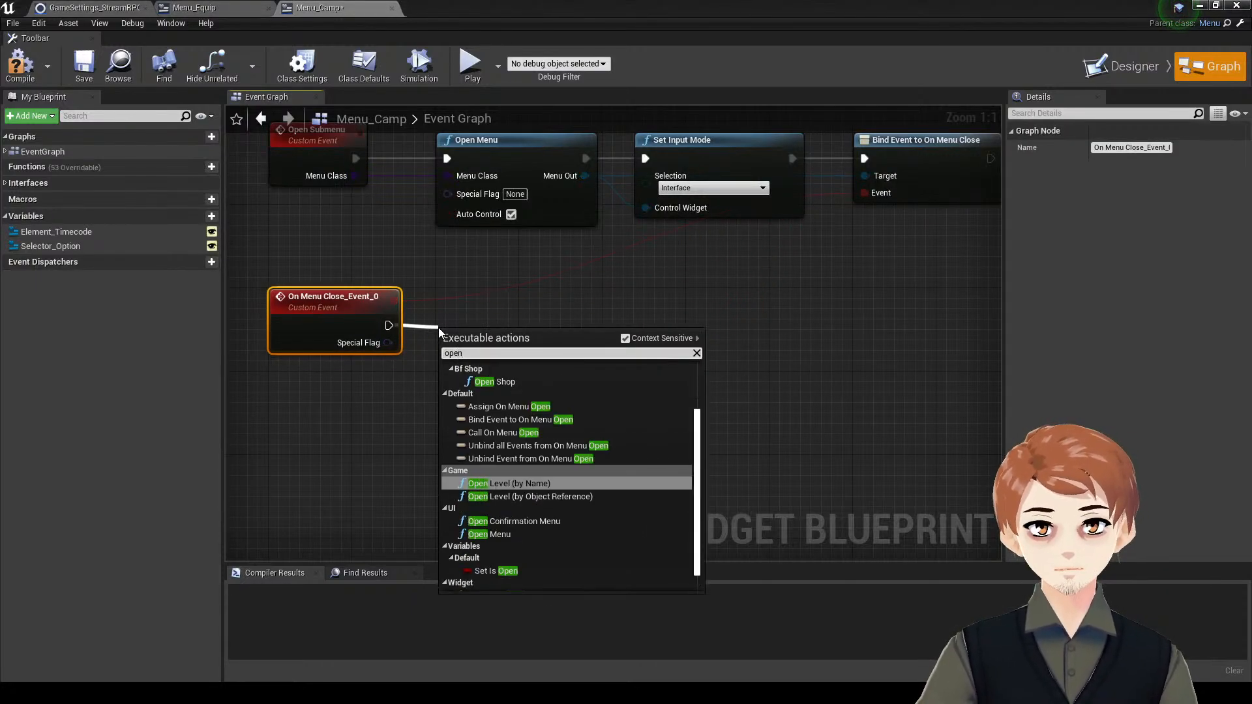
{"action": "scroll", "coordinate": [565, 456], "scroll_direction": "up", "scroll_amount": 3}
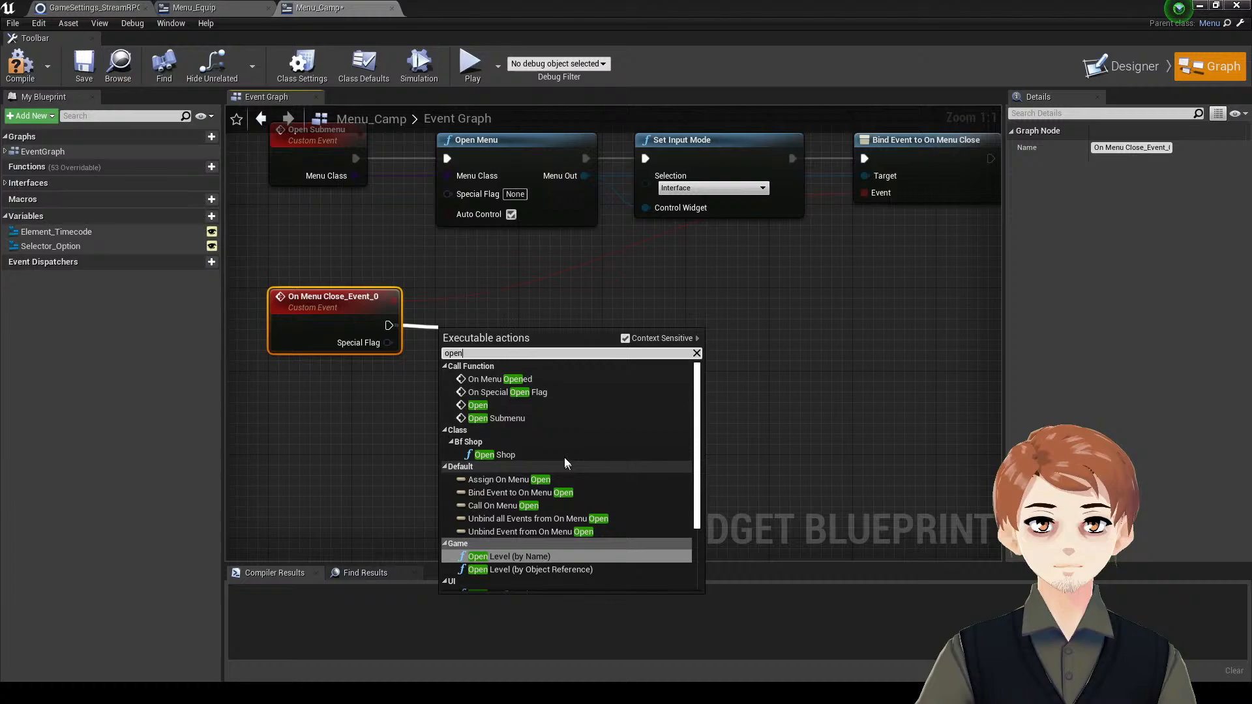
{"action": "left_click", "coordinate": [521, 393]}
{"action": "left_click_drag", "start_coordinate": [520, 348], "coordinate": [516, 297]}
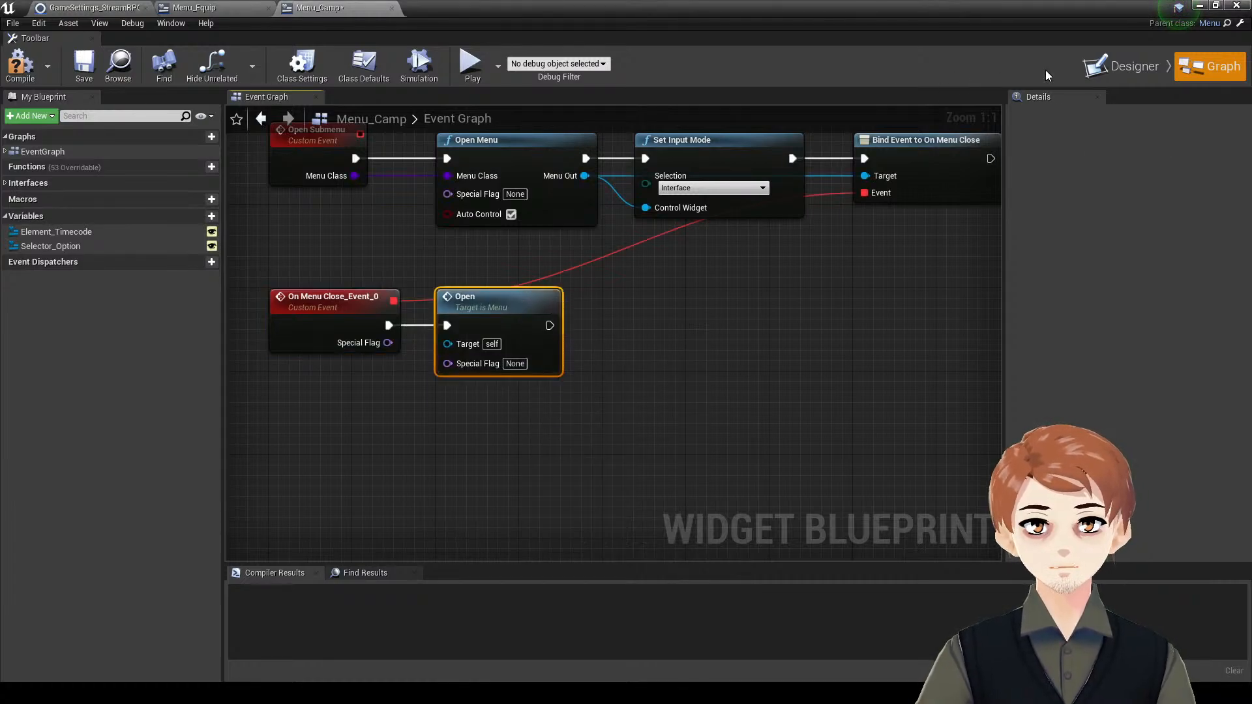
- Save and compile Menu_Camp with the new submenu logic
{"action": "left_click", "coordinate": [1123, 66]}
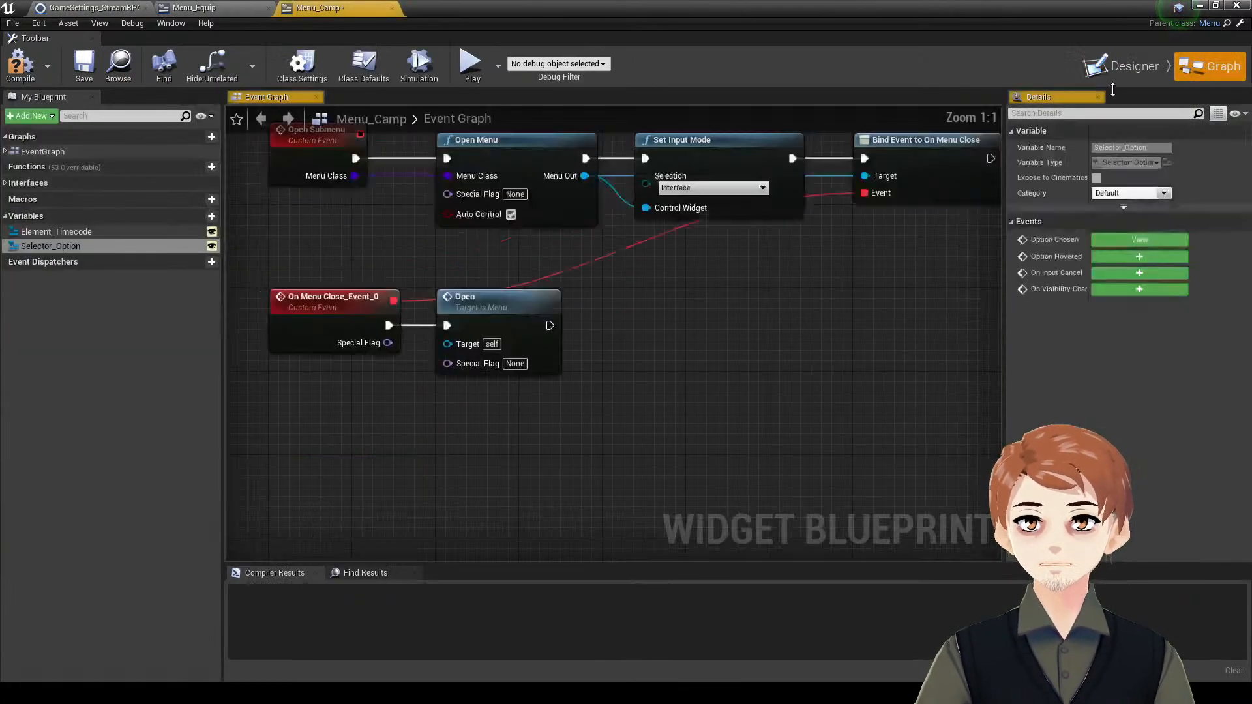
{"action": "right_click_drag", "start_coordinate": [866, 231], "coordinate": [870, 304]}
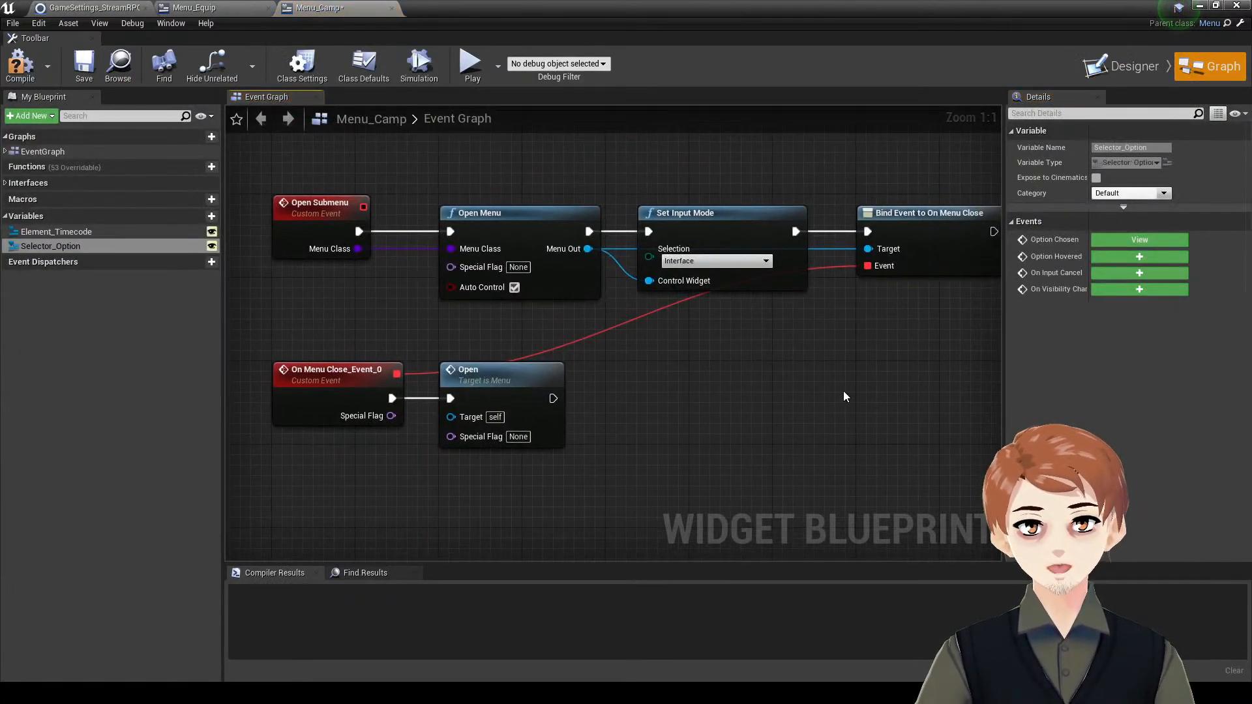
{"action": "key", "text": "ctrl+s"}
{"action": "right_click_drag", "start_coordinate": [843, 396], "coordinate": [716, 371]}
{"action": "left_click", "coordinate": [8, 64]}
{"action": "right_click_drag", "start_coordinate": [460, 321], "coordinate": [532, 297]}
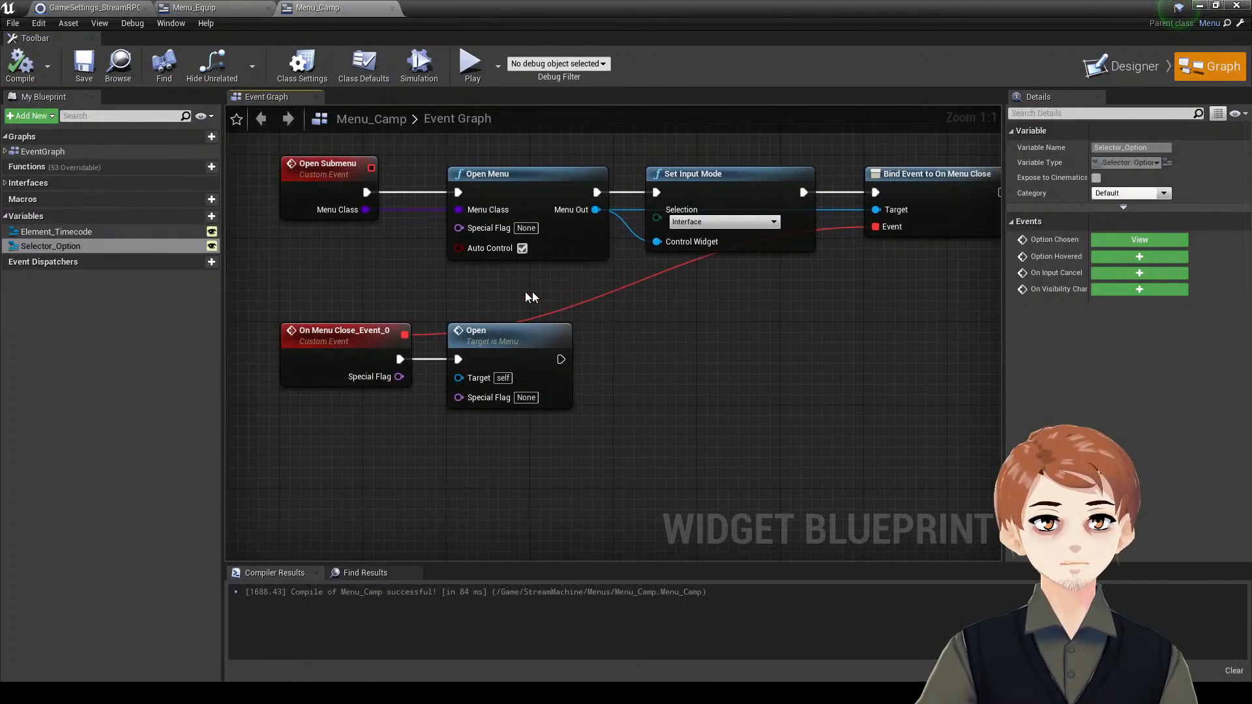
- Check Selector_Option's option list in the widget layout, then return to the event graph and save
{"action": "left_click", "coordinate": [1107, 76]}
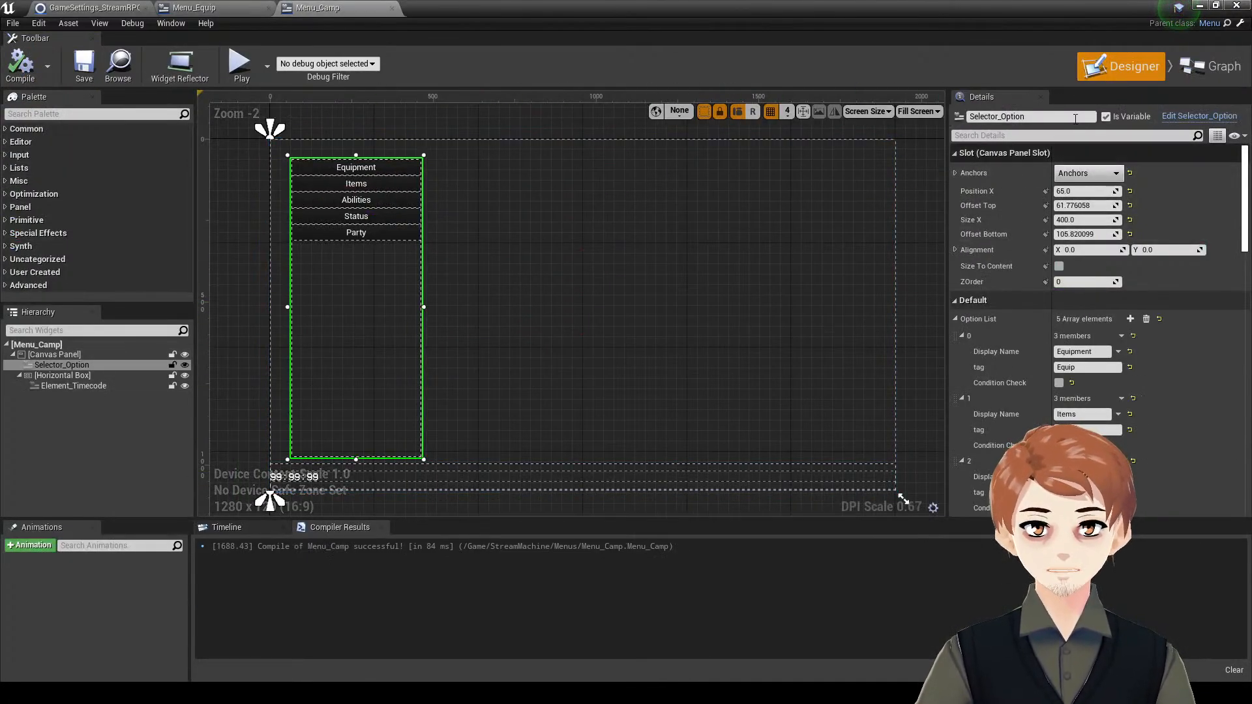
{"action": "left_click", "coordinate": [1193, 70]}
{"action": "right_click_drag", "start_coordinate": [584, 350], "coordinate": [699, 390]}
{"action": "key", "text": "ctrl+s"}
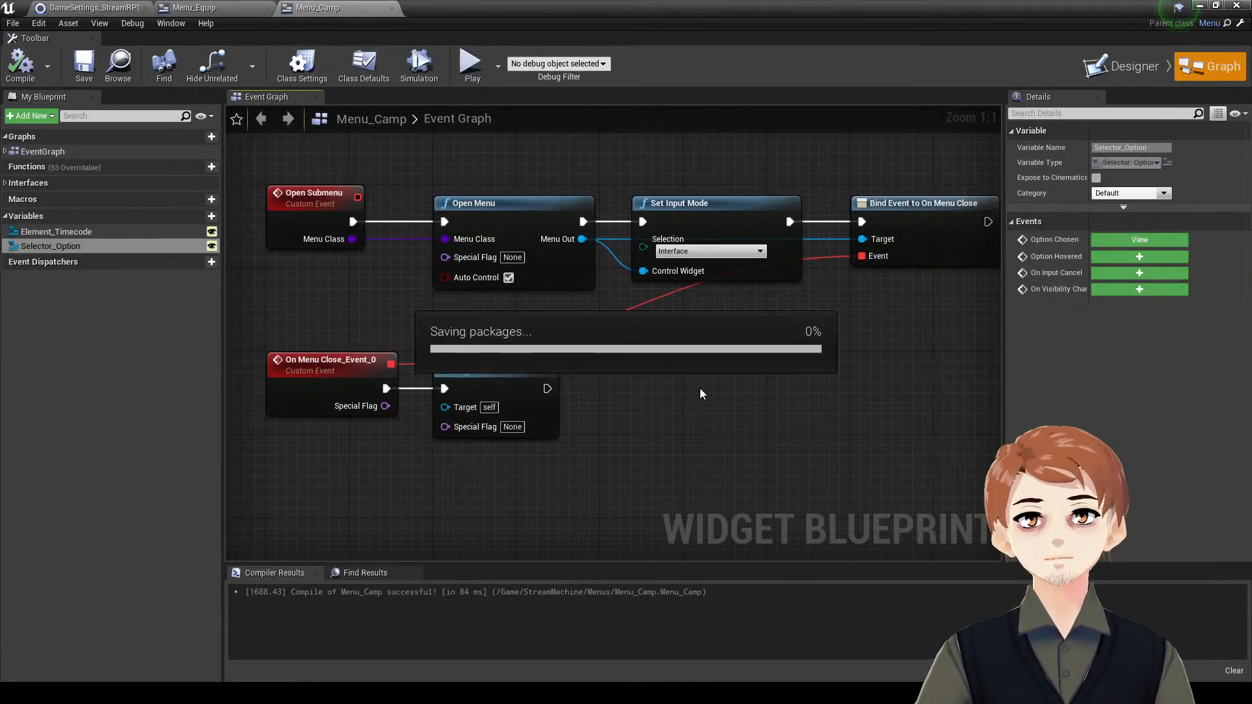
- Call the Close function on self after the Bind Event to On Menu Close node, then compile Menu_Camp
{"action": "right_click_drag", "start_coordinate": [654, 488], "coordinate": [625, 466]}
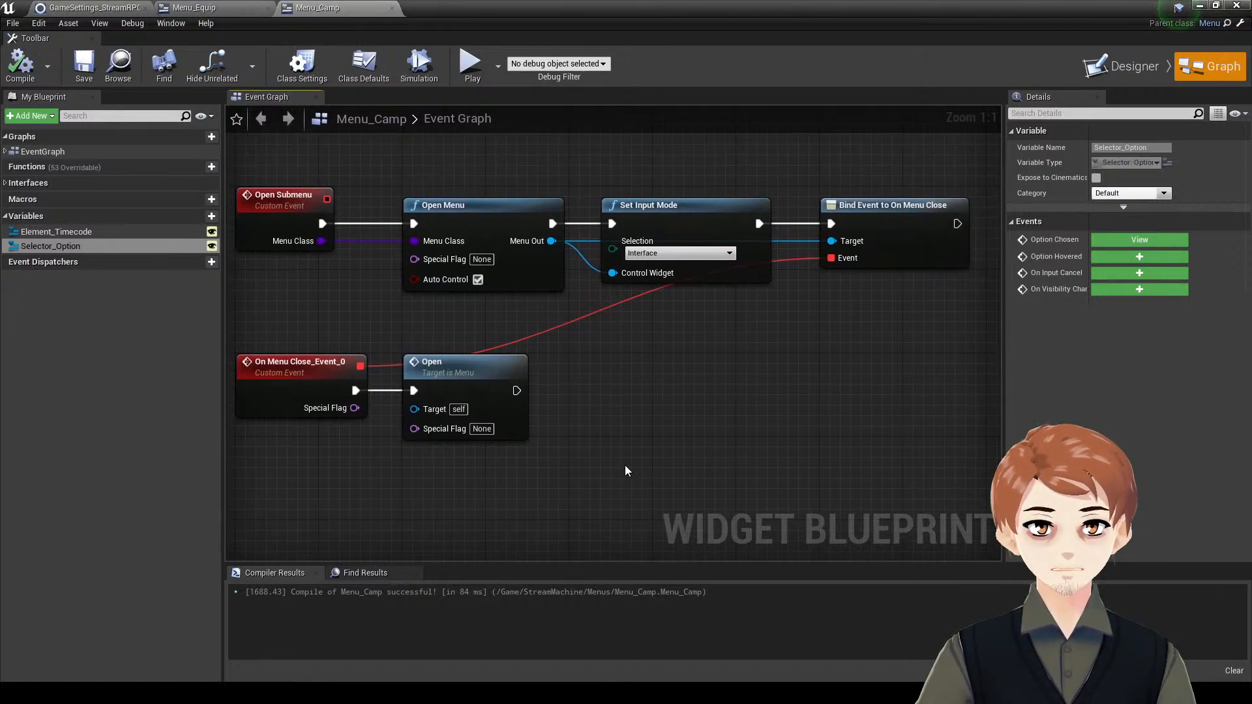
{"action": "right_click_drag", "start_coordinate": [722, 407], "coordinate": [503, 448]}
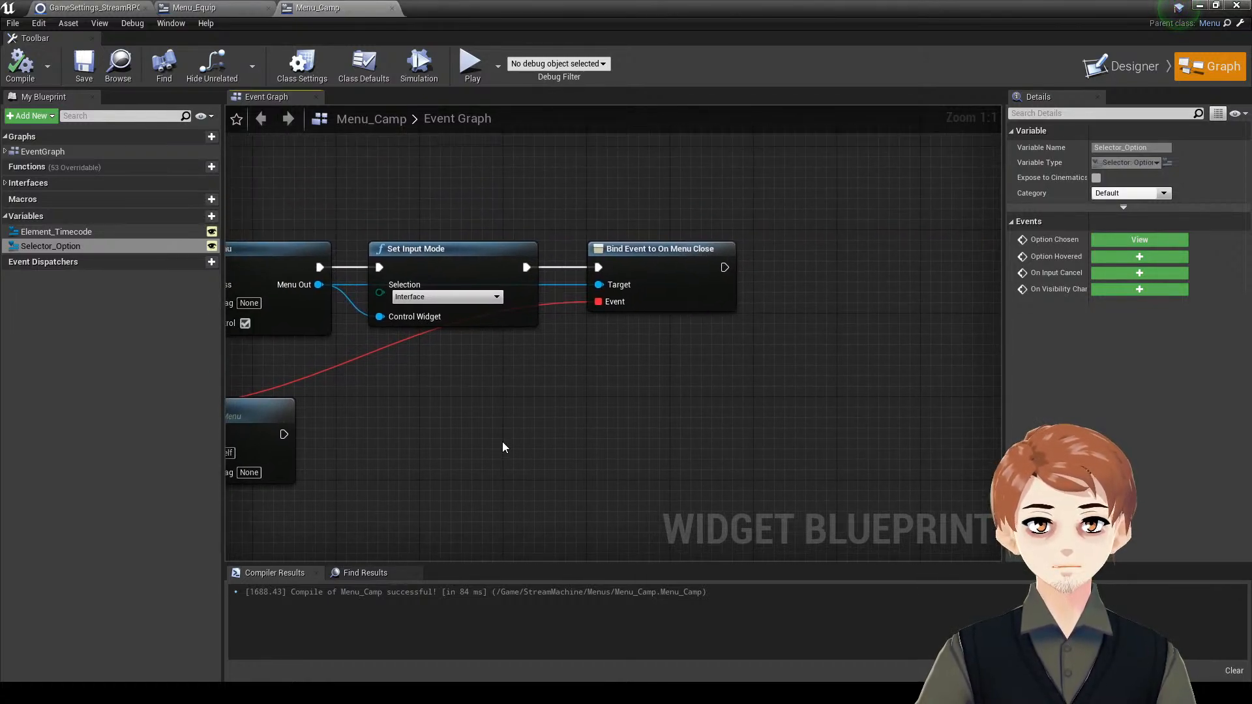
{"action": "left_click_drag", "start_coordinate": [725, 268], "coordinate": [805, 265]}
{"action": "type", "text": "close"}
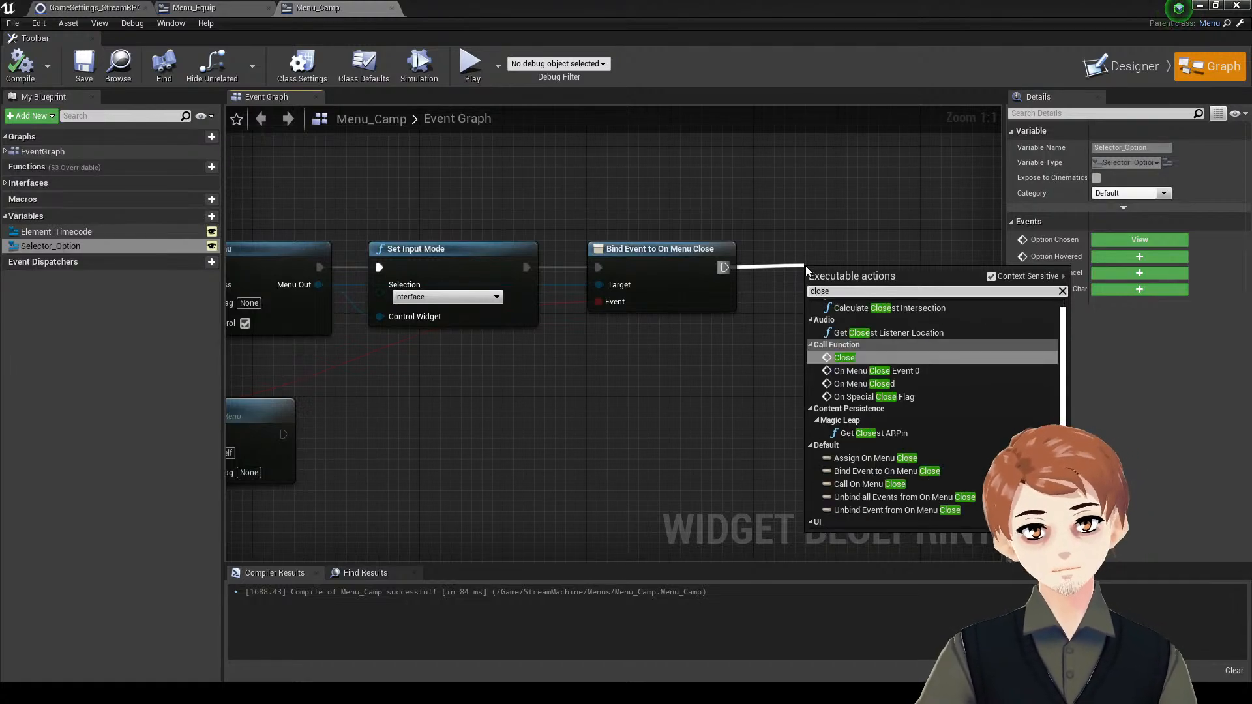
{"action": "key", "text": "Return"}
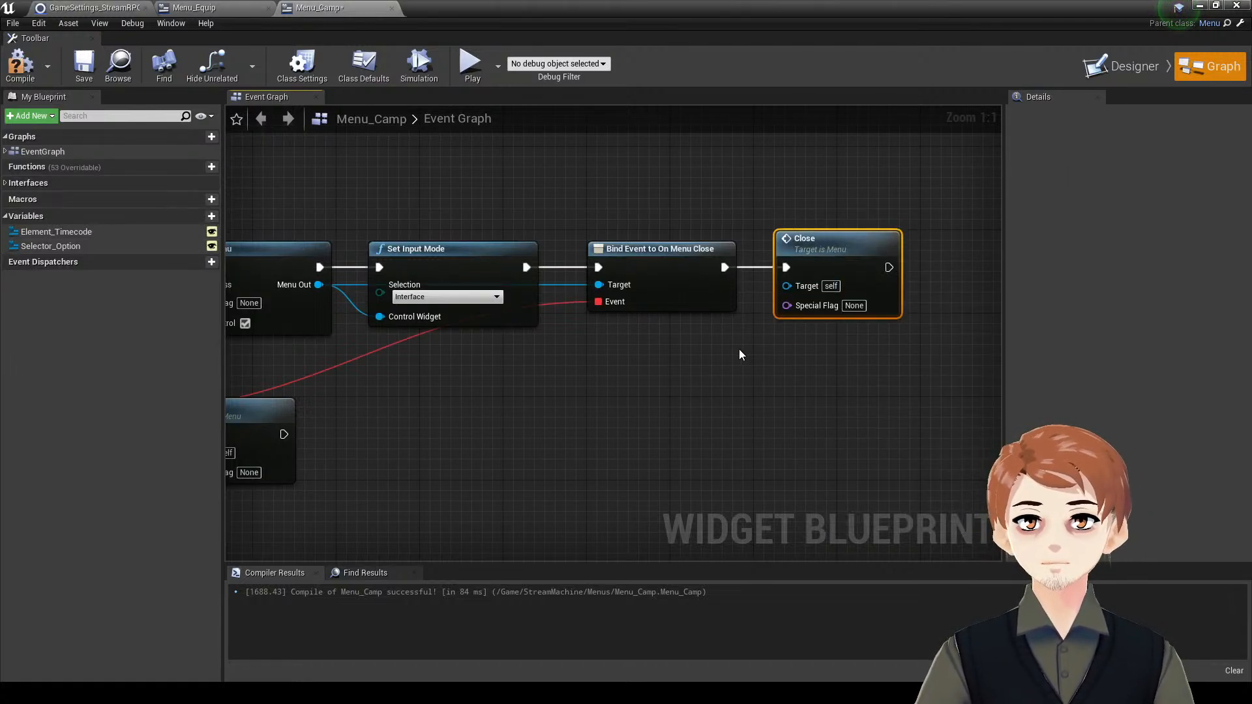
{"action": "key", "text": "Home"}
{"action": "left_click", "coordinate": [20, 66]}
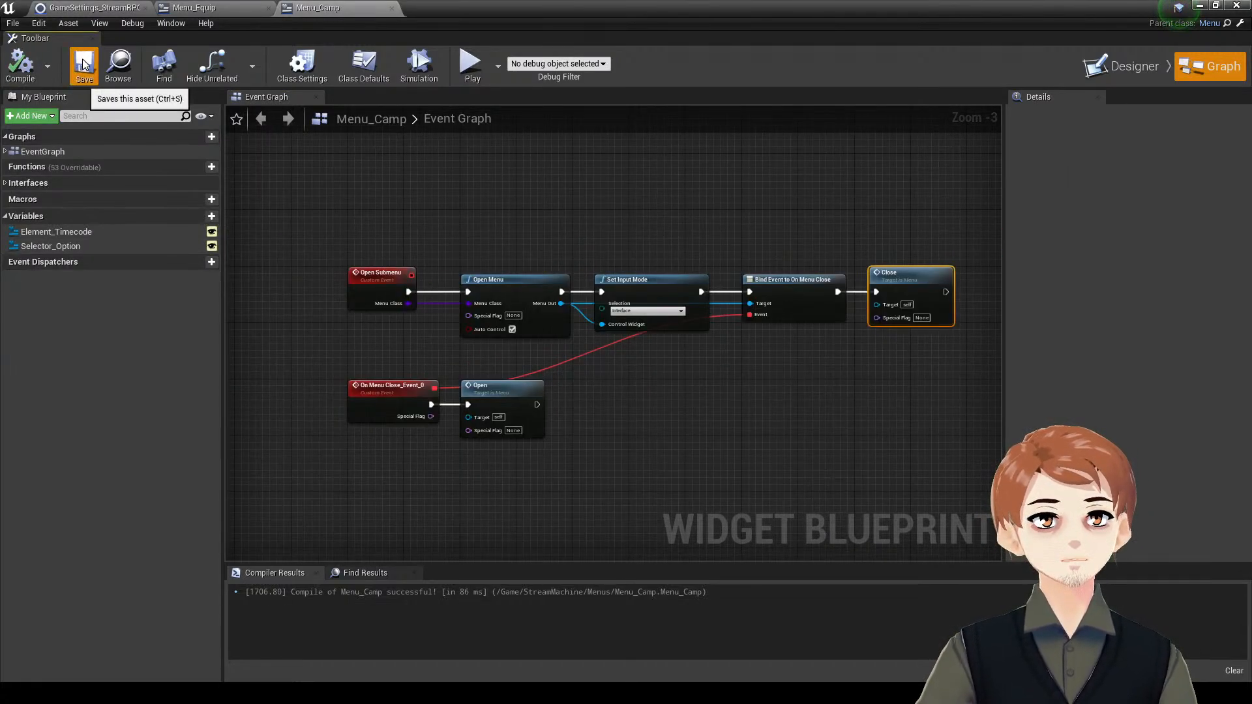
- Save Menu_Camp and call Open Submenu from Switch on Name's Equip output with Menu Class set to Menu_Equip
{"action": "left_click", "coordinate": [82, 58]}
{"action": "right_click_drag", "start_coordinate": [293, 216], "coordinate": [471, 198]}
{"action": "right_click_drag", "start_coordinate": [480, 246], "coordinate": [637, 257]}
{"action": "scroll", "coordinate": [710, 184], "scroll_direction": "down", "scroll_amount": 1}
{"action": "scroll", "coordinate": [571, 242], "scroll_direction": "up", "scroll_amount": 4}
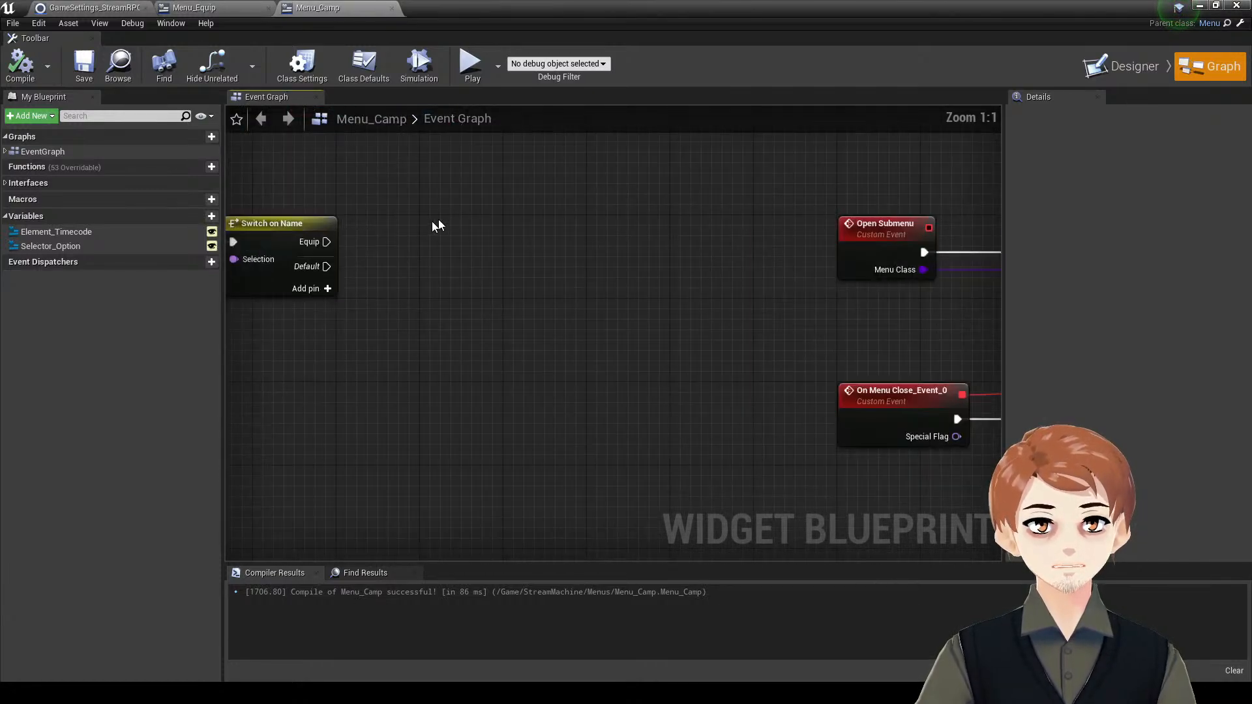
{"action": "left_click_drag", "start_coordinate": [538, 230], "coordinate": [420, 240]}
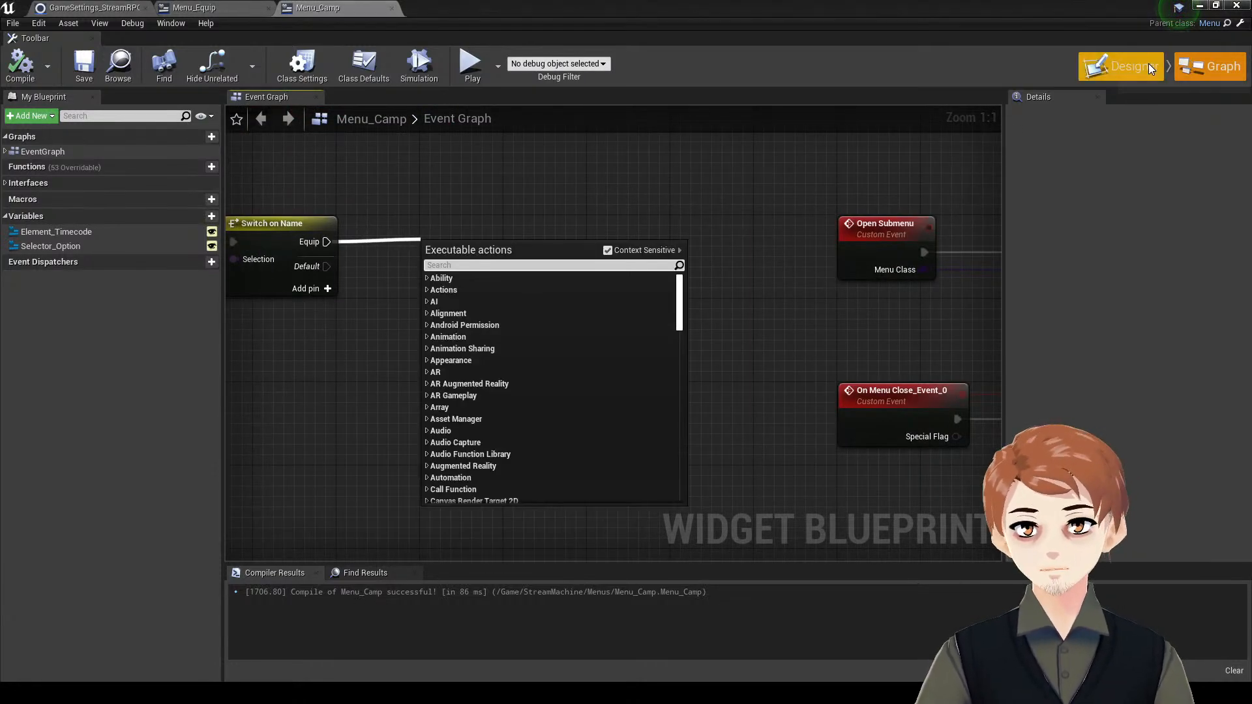
{"action": "left_click", "coordinate": [50, 246]}
{"action": "left_click_drag", "start_coordinate": [326, 241], "coordinate": [409, 258]}
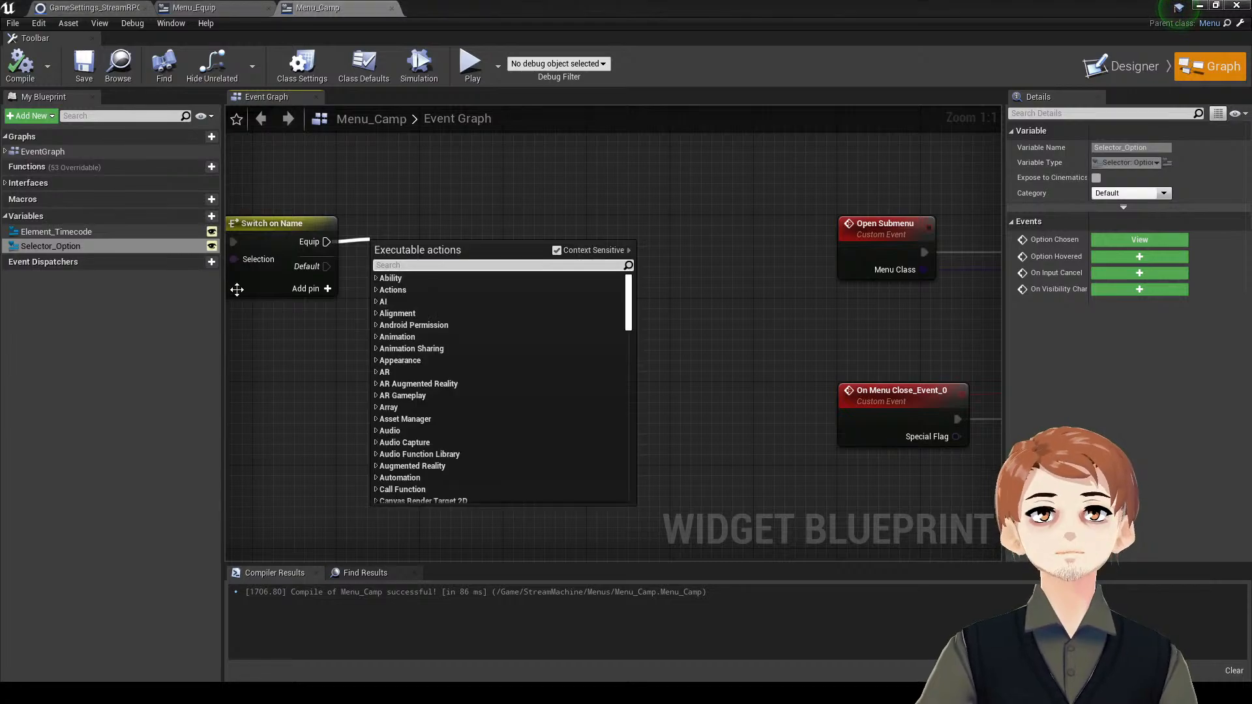
{"action": "type", "text": "opensub"}
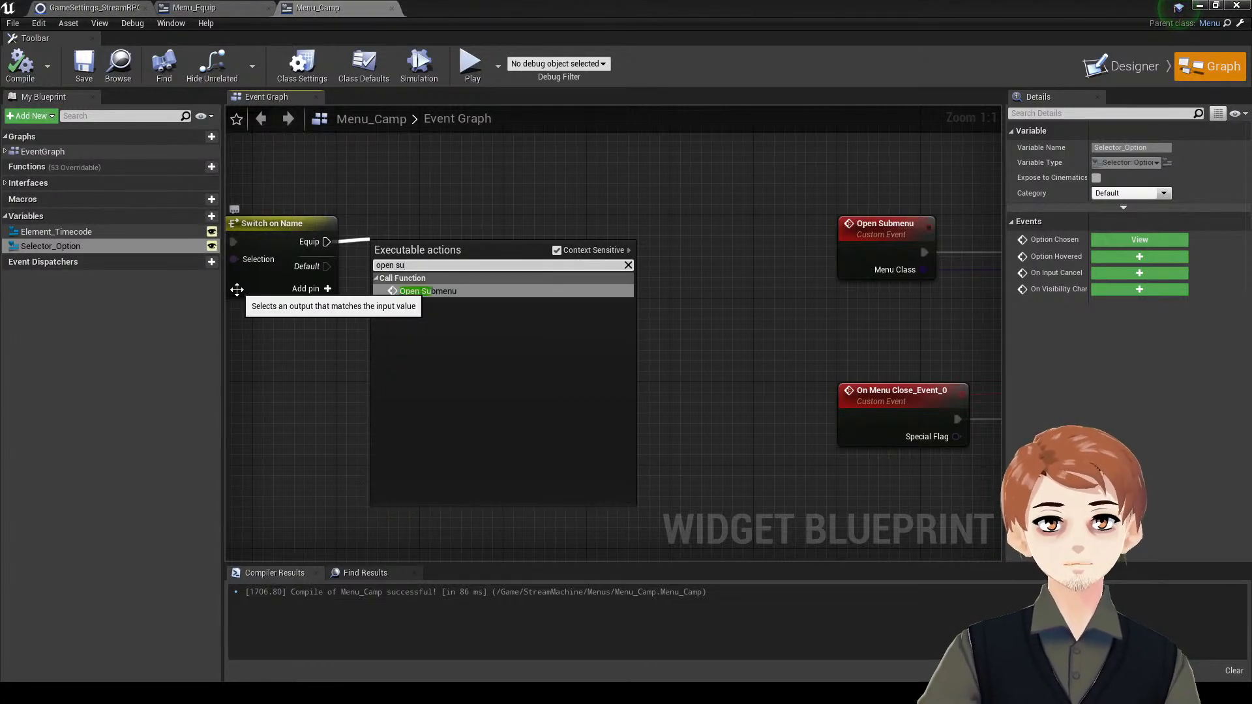
{"action": "key", "text": "Return"}
{"action": "left_click_drag", "start_coordinate": [458, 255], "coordinate": [510, 224]}
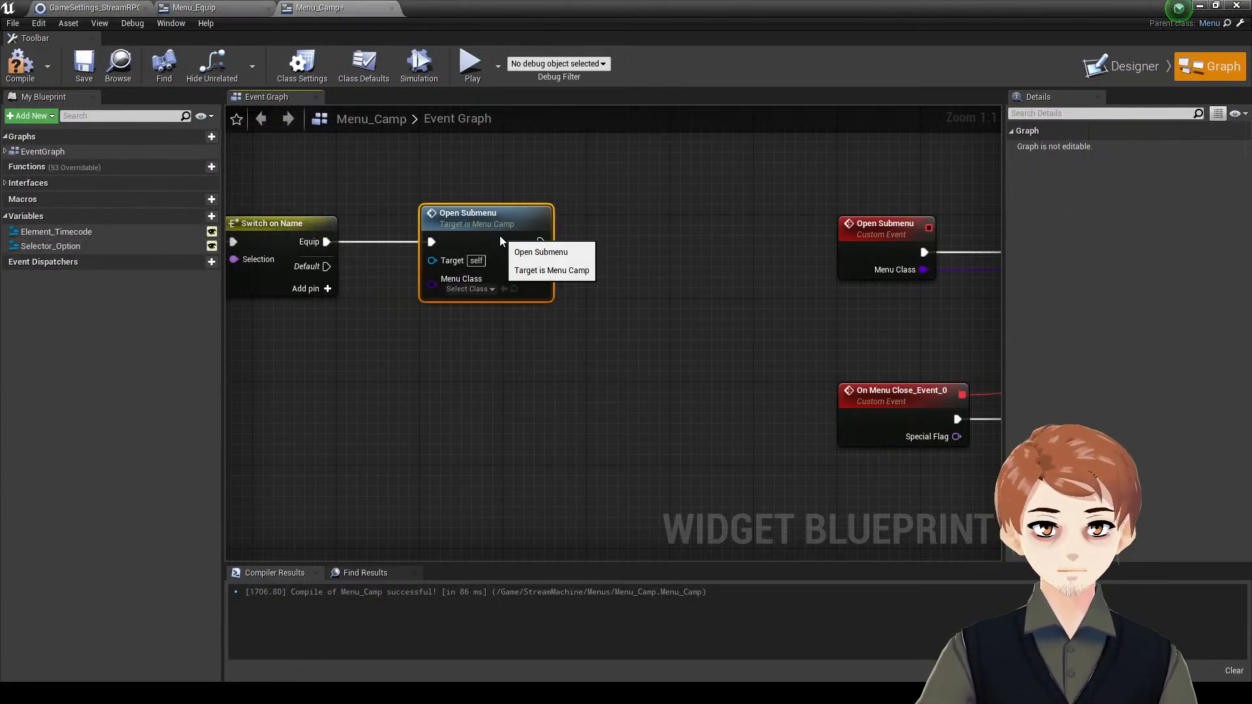
{"action": "left_click", "coordinate": [468, 289]}
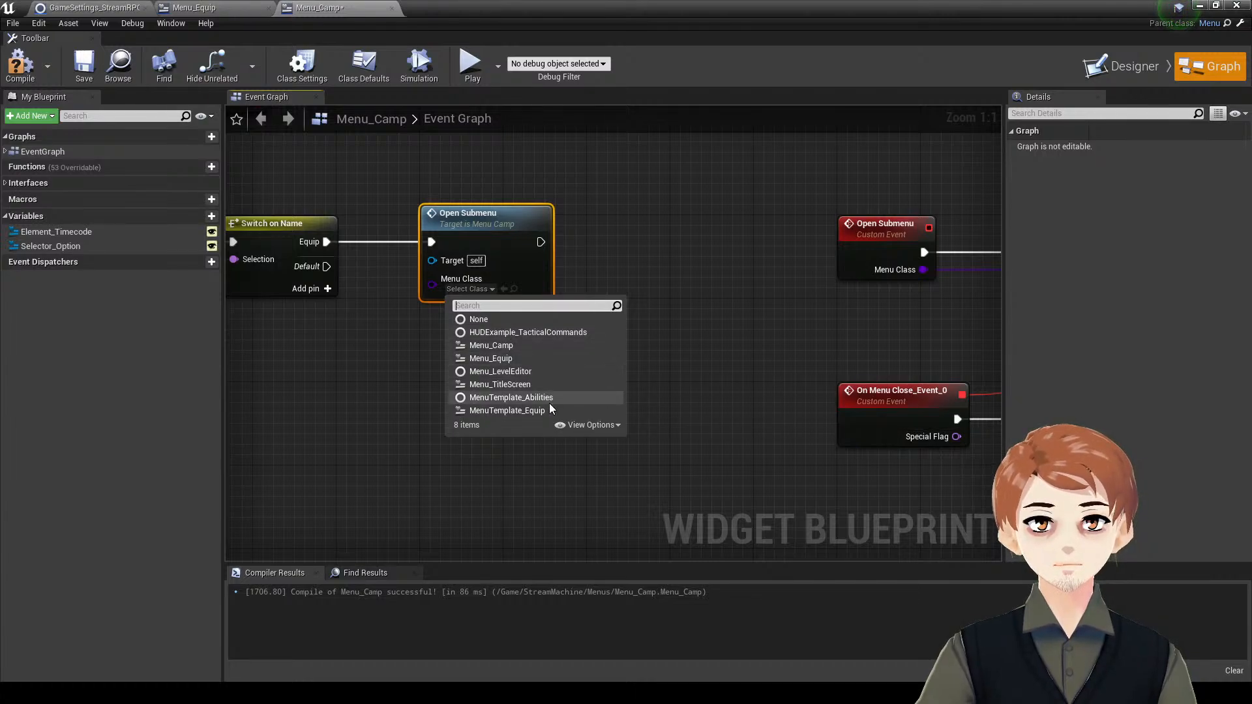
{"action": "left_click", "coordinate": [550, 357]}
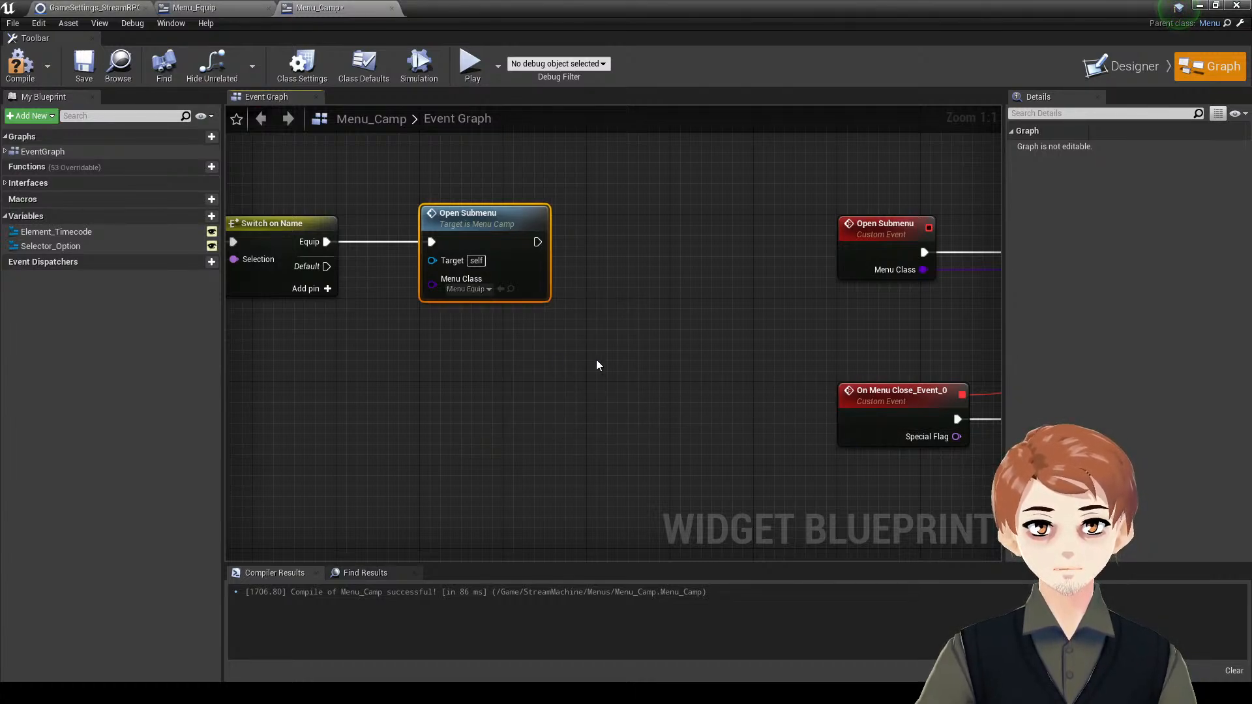
- Move the Open Submenu and On Menu Close event chains closer to the Option Chosen chain and save Menu_Camp
{"action": "scroll", "coordinate": [596, 362], "scroll_direction": "down", "scroll_amount": 5}
{"action": "left_click_drag", "start_coordinate": [910, 420], "coordinate": [630, 333]}
{"action": "left_click_drag", "start_coordinate": [630, 332], "coordinate": [570, 338]}
{"action": "left_click", "coordinate": [645, 304]}
{"action": "scroll", "coordinate": [554, 249], "scroll_direction": "up", "scroll_amount": 3}
{"action": "right_click_drag", "start_coordinate": [645, 303], "coordinate": [758, 276]}
{"action": "key", "text": "ctrl+s"}
{"action": "scroll", "coordinate": [522, 244], "scroll_direction": "down", "scroll_amount": 3}
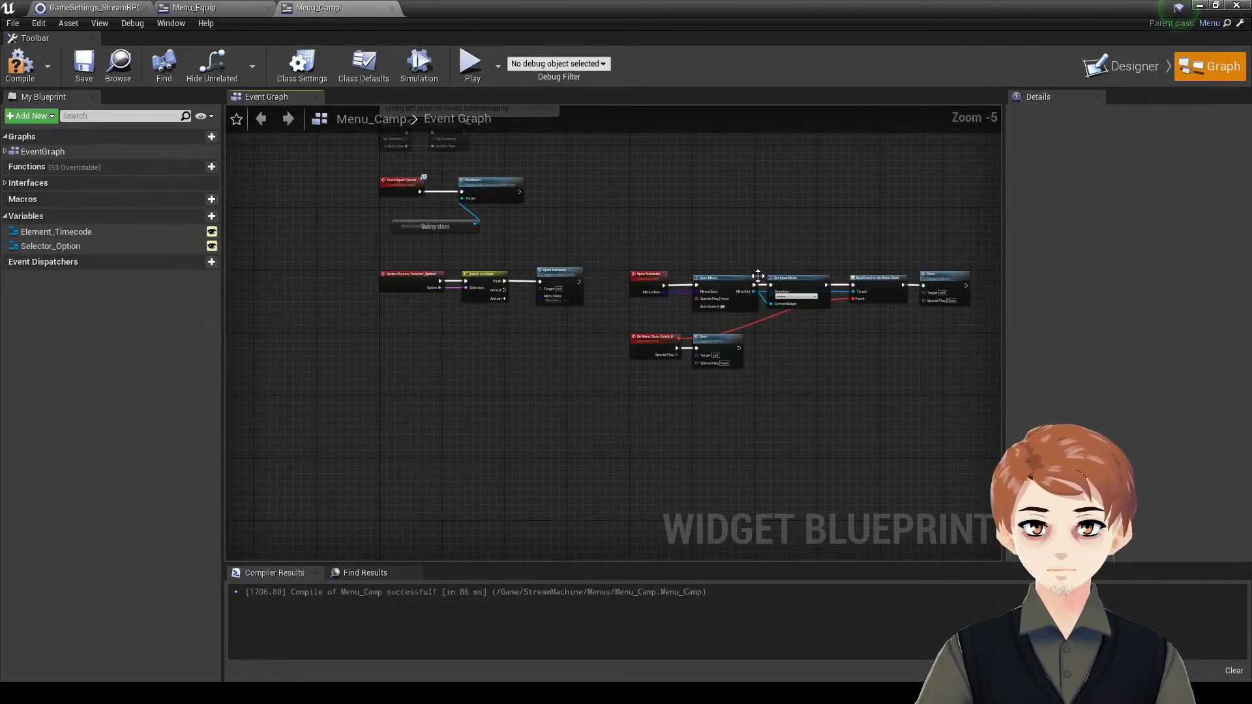
- Play-test the level by choosing Equipment in the camp menu, cancelling back to the camp menu, and stopping play
{"action": "left_click", "coordinate": [1200, 6]}
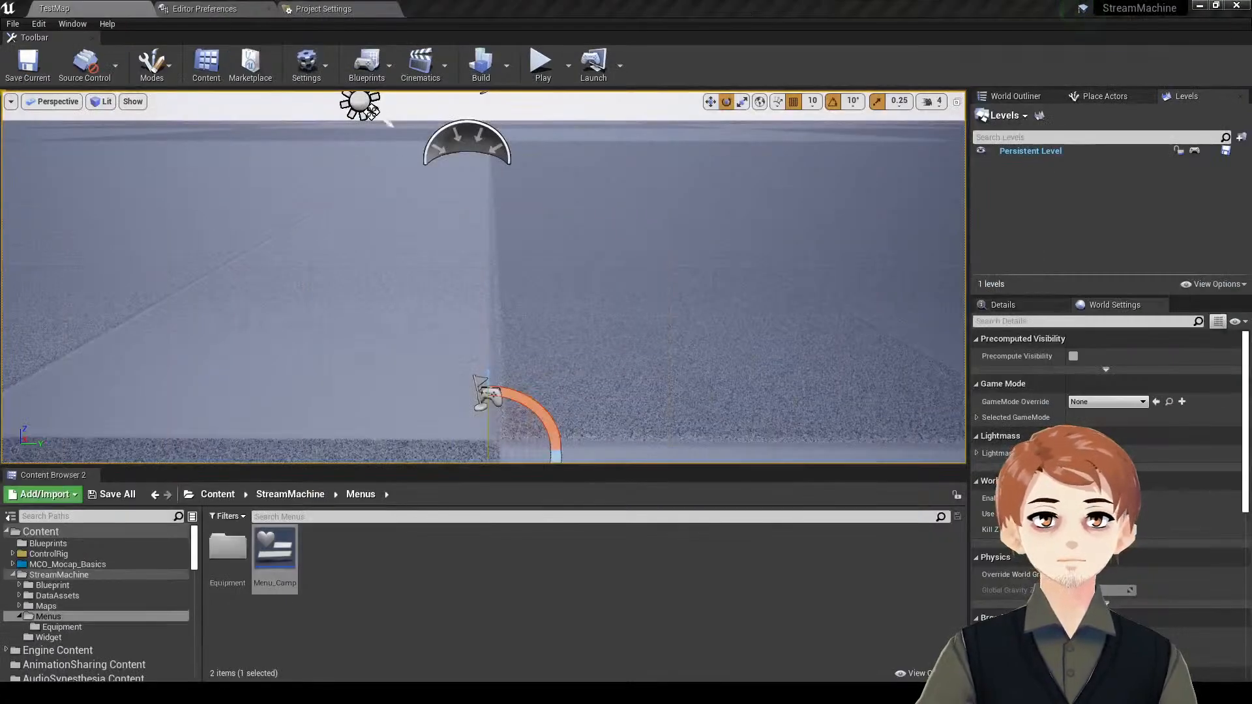
{"action": "left_click", "coordinate": [540, 73]}
{"action": "left_click", "coordinate": [74, 120]}
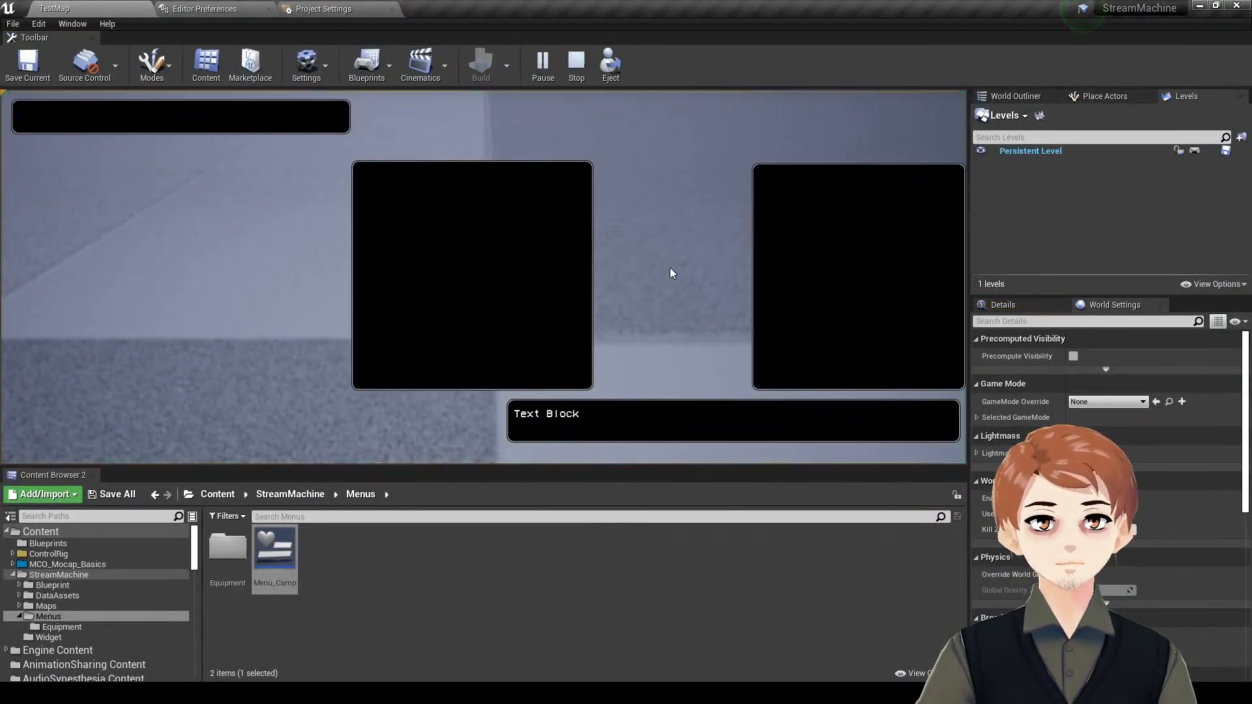
{"action": "key", "text": "Escape"}
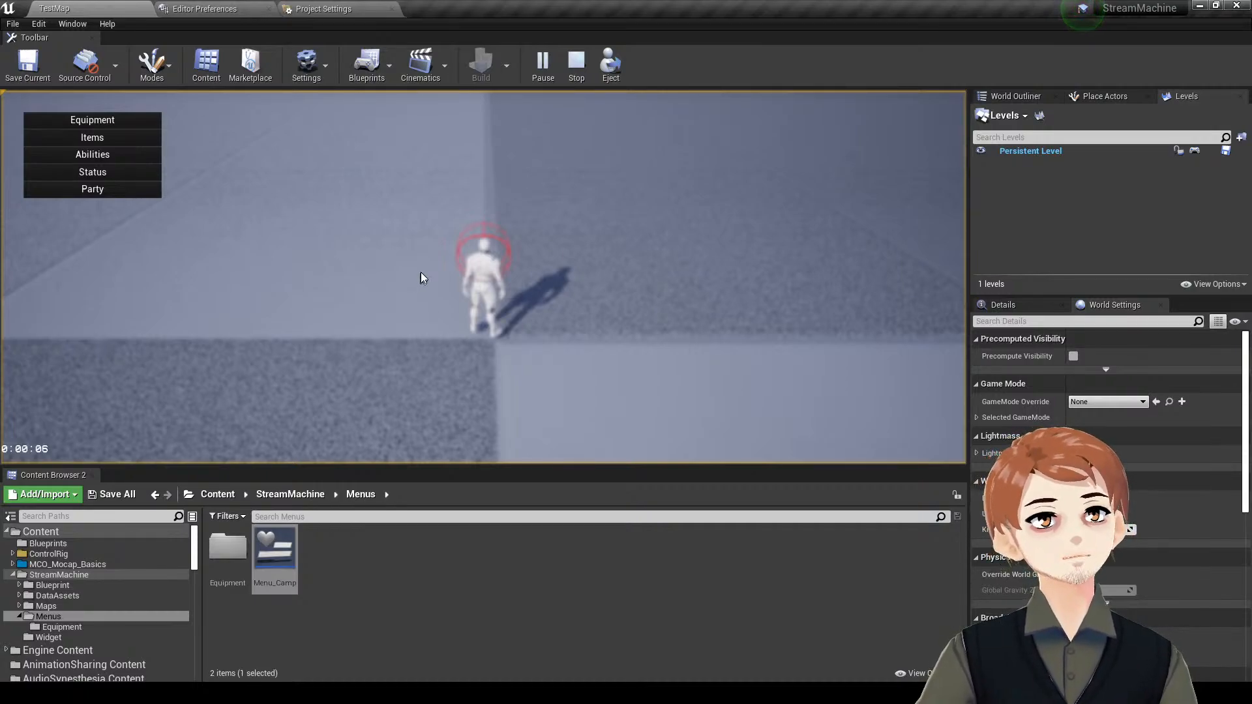
{"action": "key", "text": "Escape"}
- Duplicate Menu_Camp's Set Input Mode node with Selection set to Interface and chain the copy after the On Menu Close event's Open call
{"action": "double_click", "coordinate": [274, 552]}
{"action": "left_click_drag", "start_coordinate": [585, 3], "coordinate": [586, 1]}
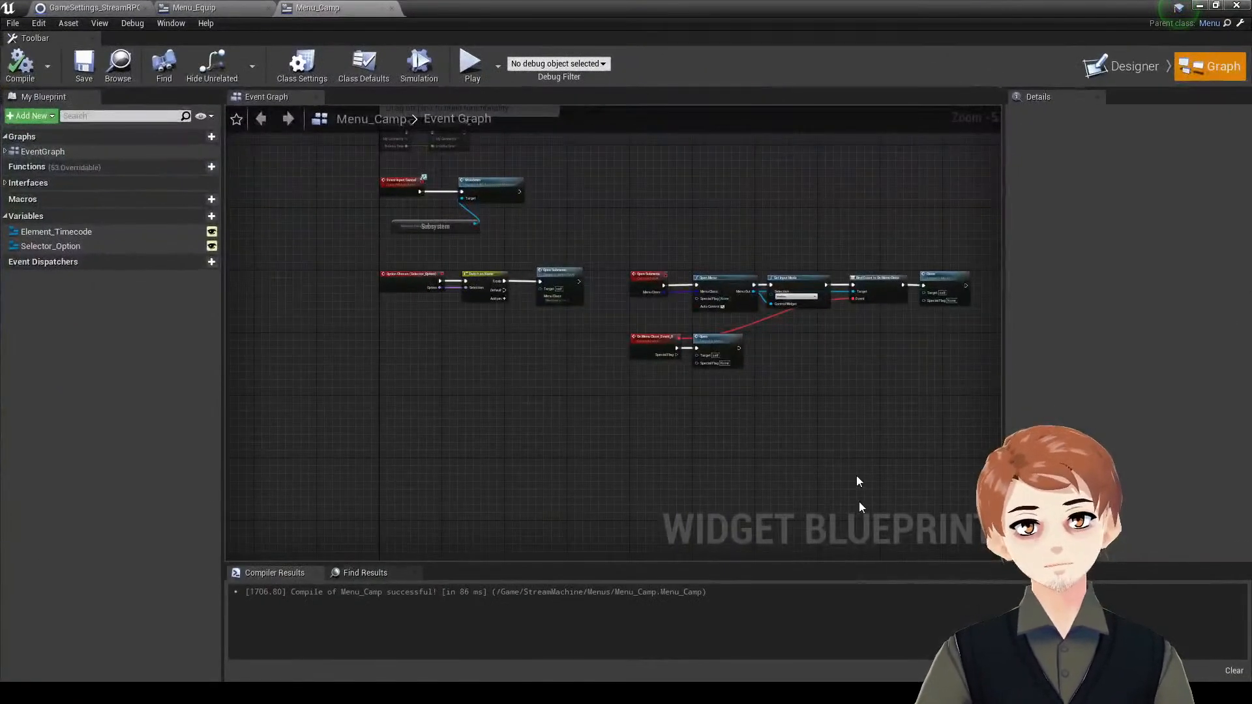
{"action": "scroll", "coordinate": [826, 319], "scroll_direction": "up", "scroll_amount": 4}
{"action": "left_click", "coordinate": [799, 277]}
{"action": "scroll", "coordinate": [741, 293], "scroll_direction": "up", "scroll_amount": 1}
{"action": "key", "text": "ctrl+c"}
{"action": "key", "text": "ctrl+v"}
{"action": "left_click_drag", "start_coordinate": [711, 367], "coordinate": [675, 385]}
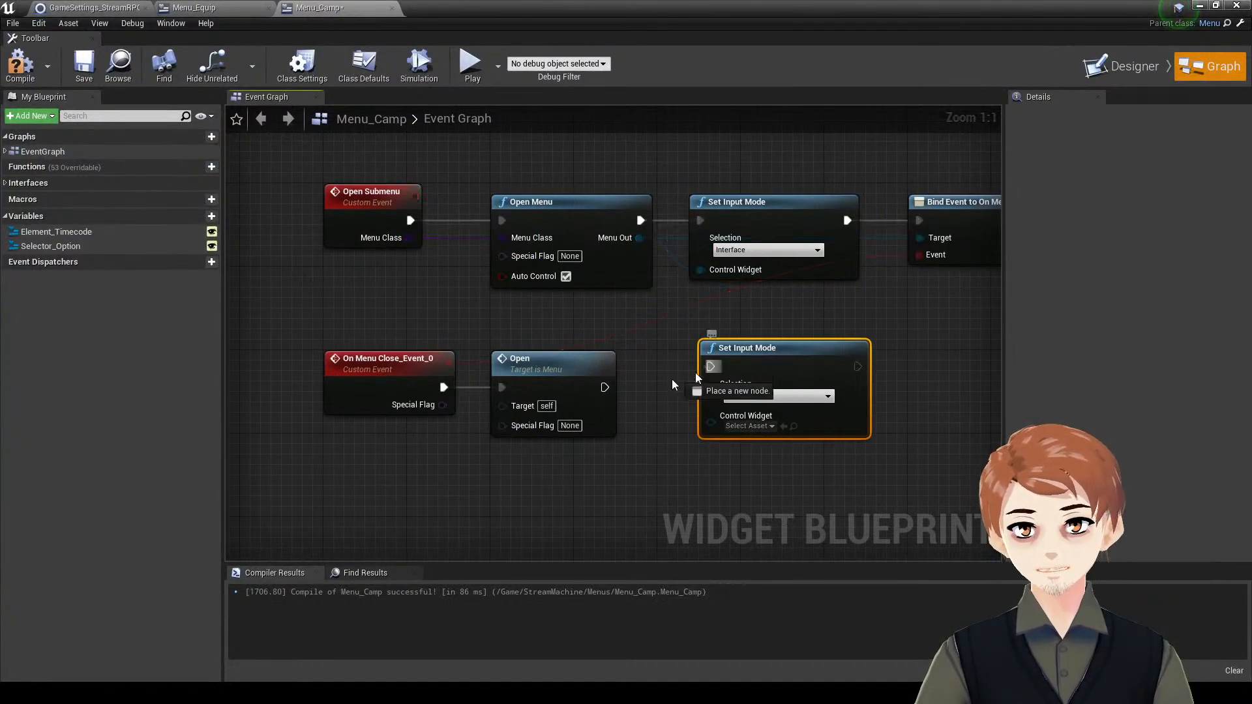
{"action": "left_click_drag", "start_coordinate": [768, 358], "coordinate": [741, 370]}
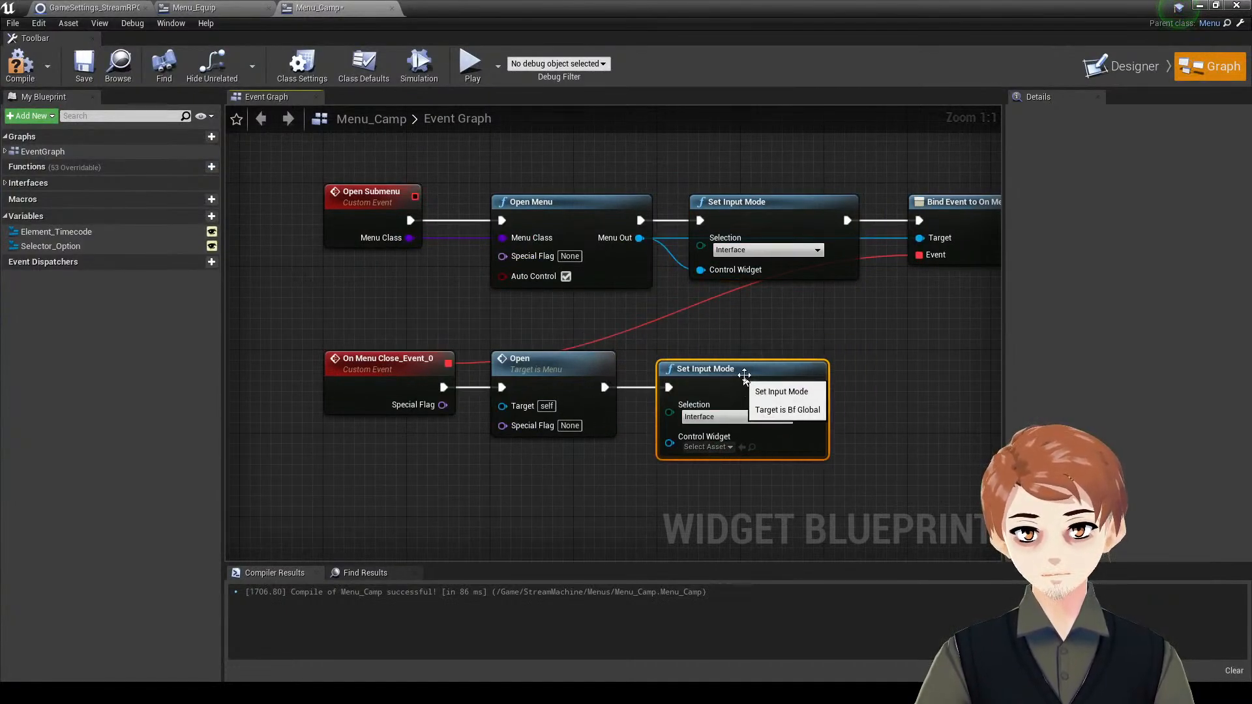
- Feed a reference to self into the Control Widget input of the copied Set Input Mode node
{"action": "left_click_drag", "start_coordinate": [684, 435], "coordinate": [571, 471]}
{"action": "type", "text": "self"}
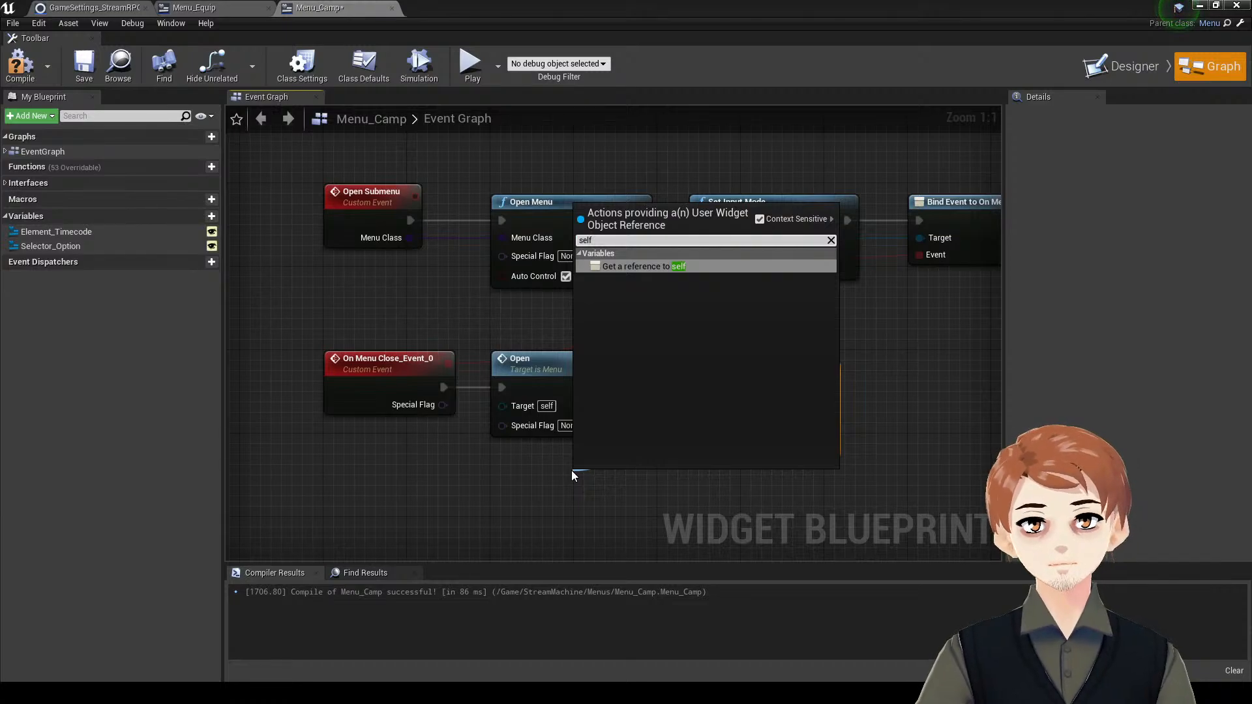
{"action": "key", "text": "Return"}
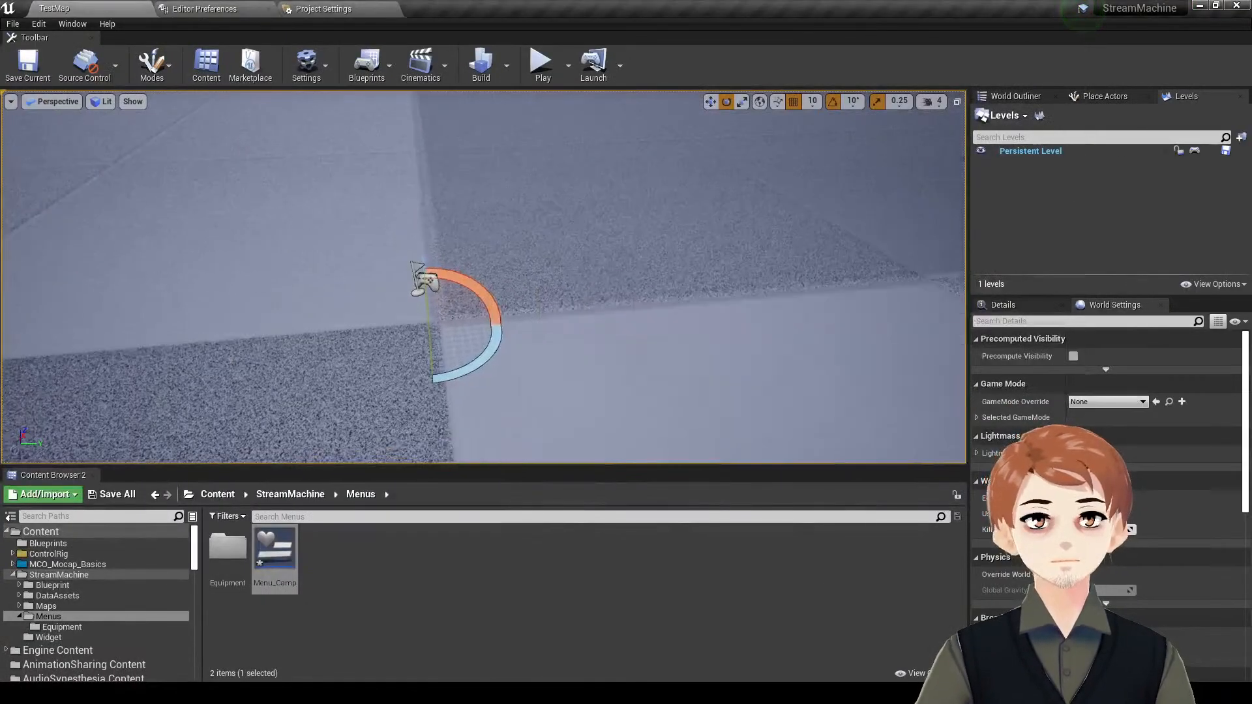
- Play-test opening Equipment from the camp menu, cancelling out of both menus, and moving the character, then stop play
{"action": "key", "text": "Tab"}
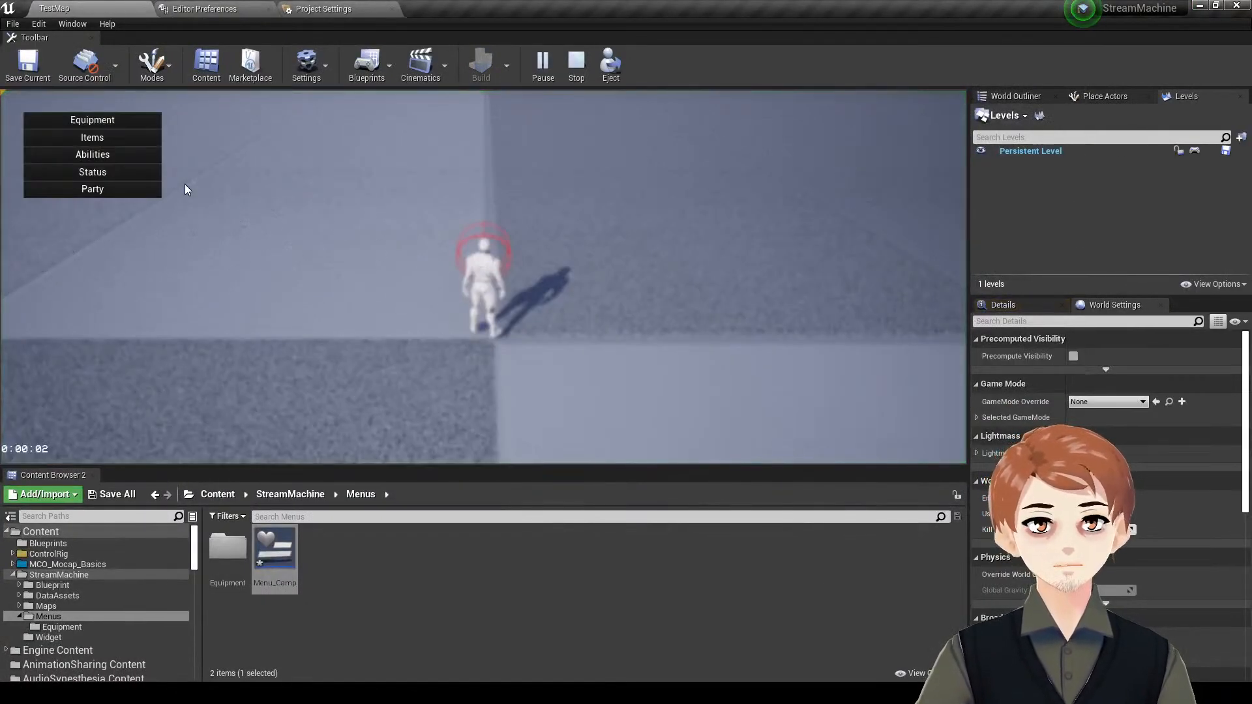
{"action": "left_click", "coordinate": [86, 119]}
{"action": "key", "text": "Tab"}
{"action": "key", "text": "Tab"}
{"action": "key", "text": "d"}
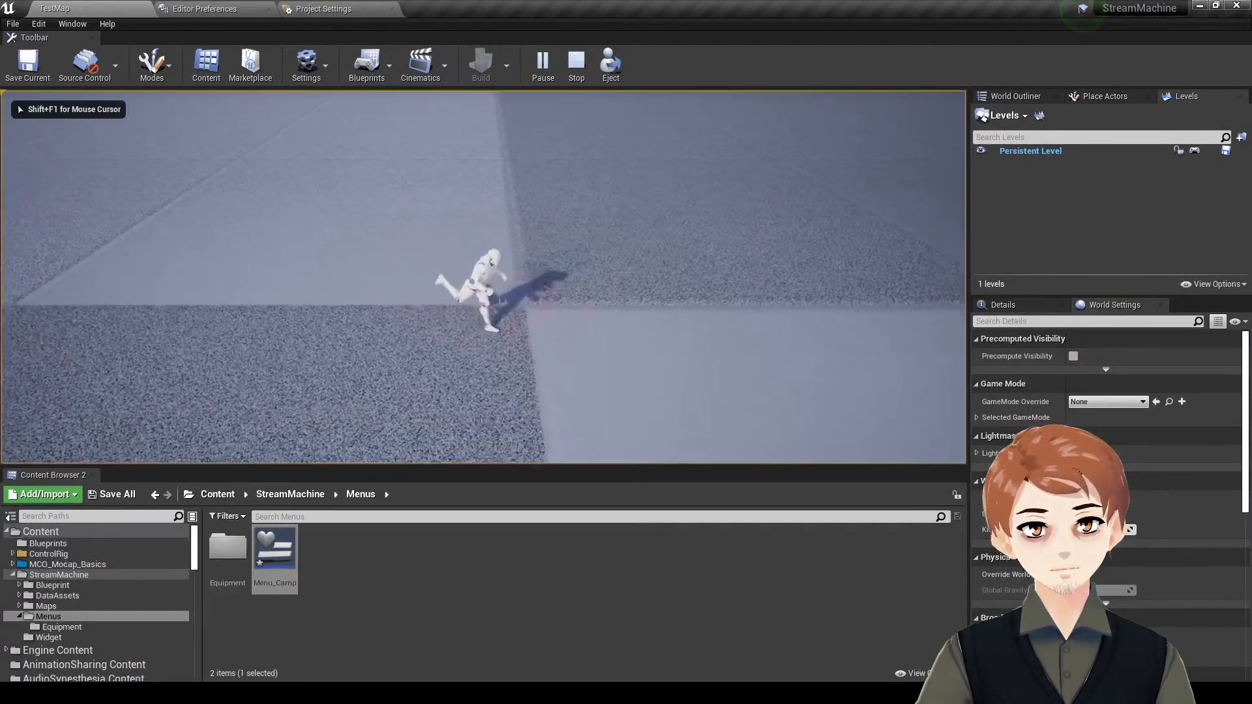
{"action": "key", "text": "Escape"}
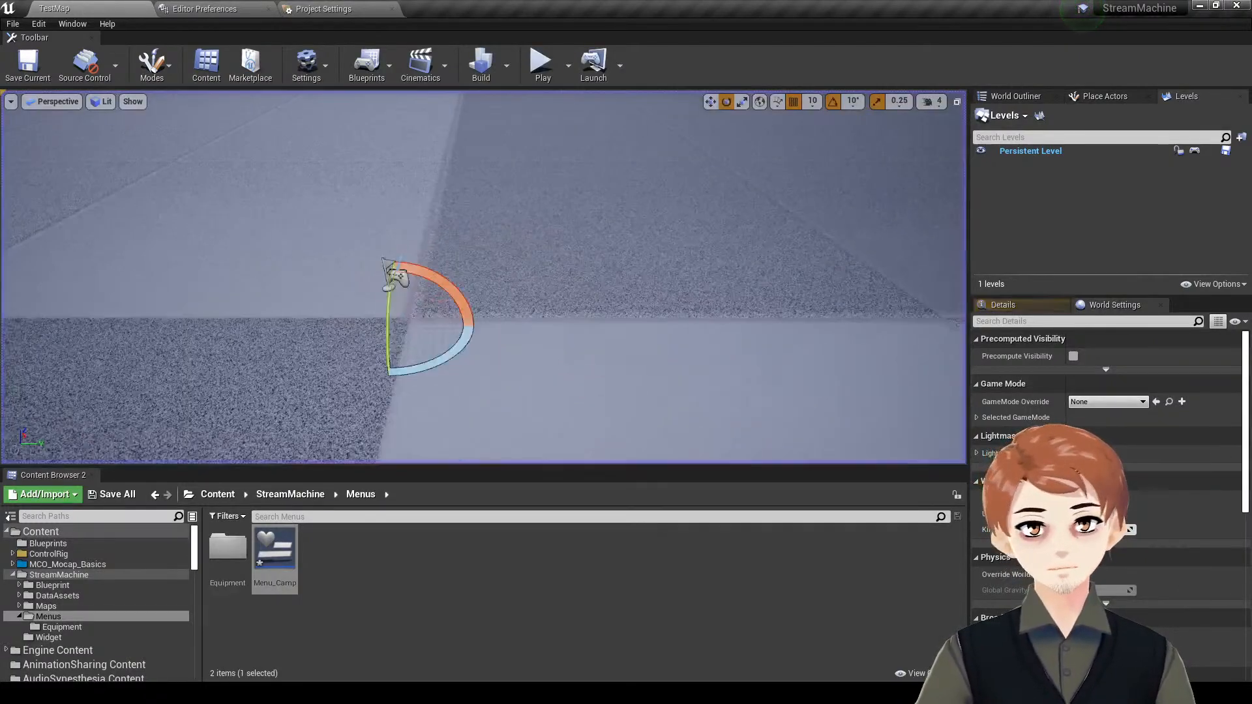
- Return to Menu_Camp's event graph and save the blueprint
{"action": "left_click_drag", "start_coordinate": [0, 59], "coordinate": [545, 3]}
{"action": "key", "text": "ctrl+s"}
{"action": "right_click_drag", "start_coordinate": [461, 283], "coordinate": [658, 306]}
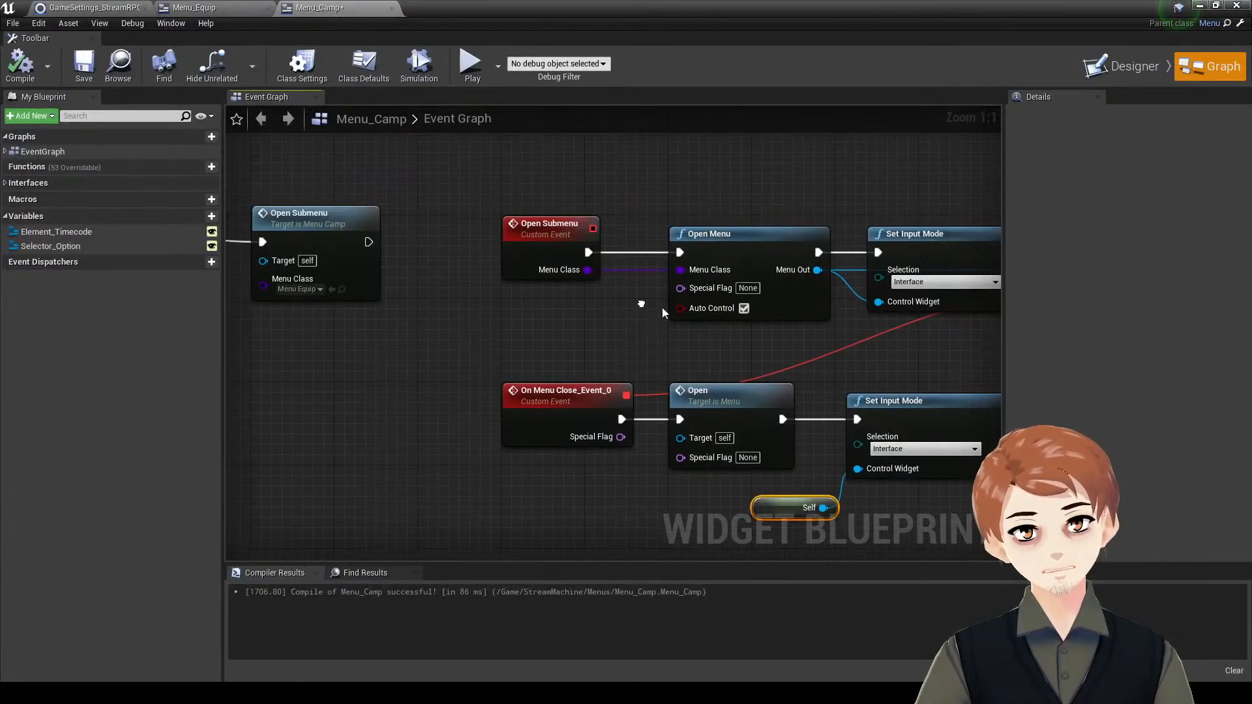
{"action": "scroll", "coordinate": [587, 363], "scroll_direction": "down", "scroll_amount": 3}
{"action": "key", "text": "ctrl+s"}
{"action": "right_click_drag", "start_coordinate": [521, 321], "coordinate": [604, 334]}
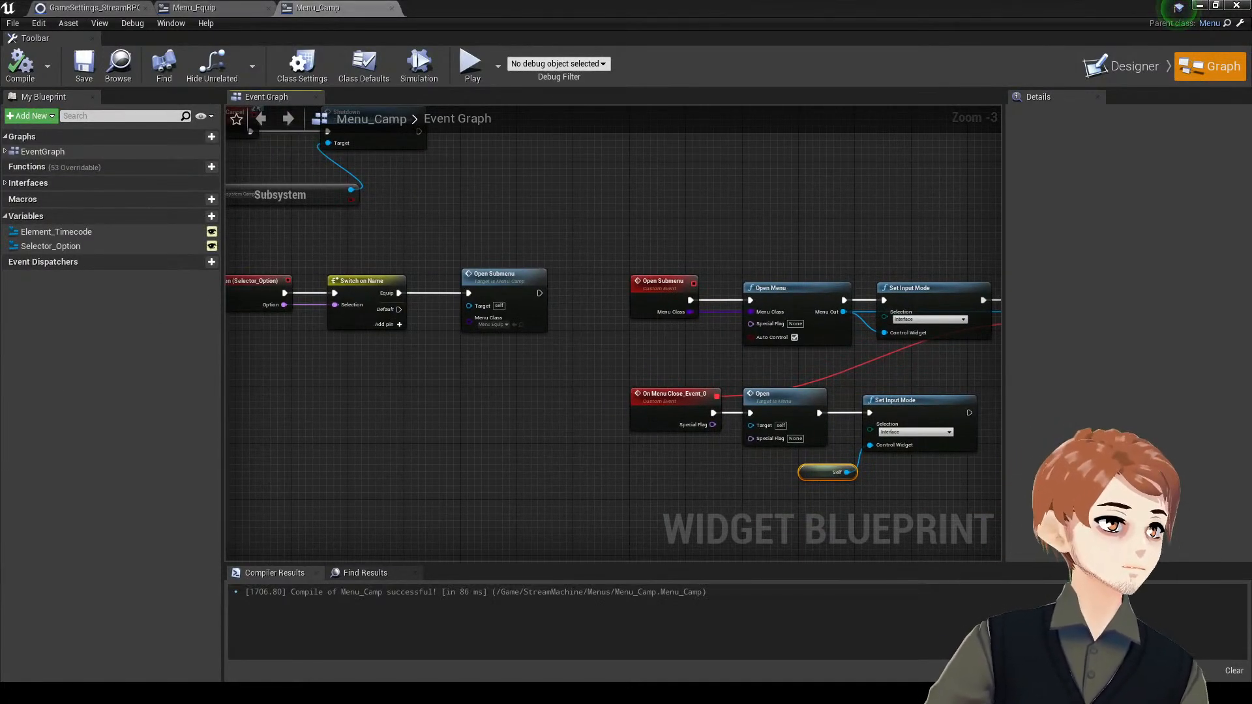
{"action": "right_click_drag", "start_coordinate": [518, 450], "coordinate": [541, 459]}
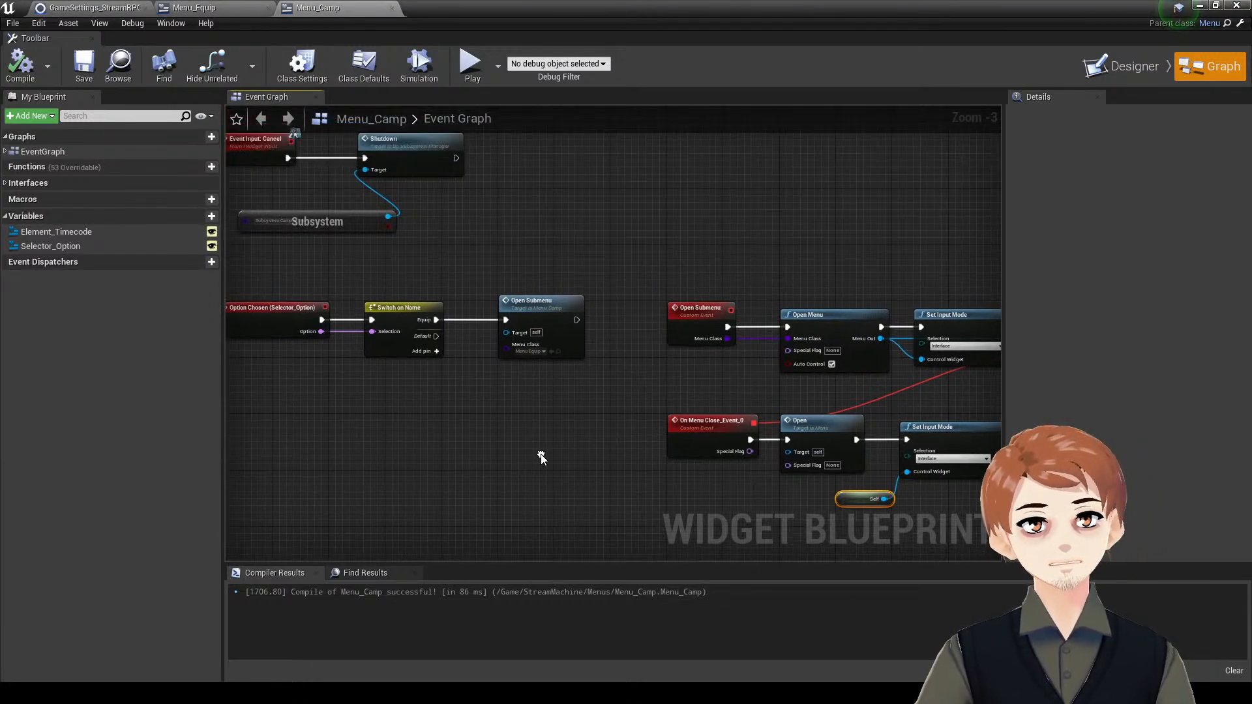
- Reposition the Event Input: Cancel and Close nodes together in Menu_Equip's event graph and save
{"action": "left_click", "coordinate": [261, 7]}
{"action": "scroll", "coordinate": [711, 208], "scroll_direction": "down", "scroll_amount": 3}
{"action": "right_click_drag", "start_coordinate": [704, 205], "coordinate": [644, 388]}
{"action": "left_click_drag", "start_coordinate": [644, 391], "coordinate": [508, 512]}
{"action": "left_click_drag", "start_coordinate": [497, 507], "coordinate": [496, 392]}
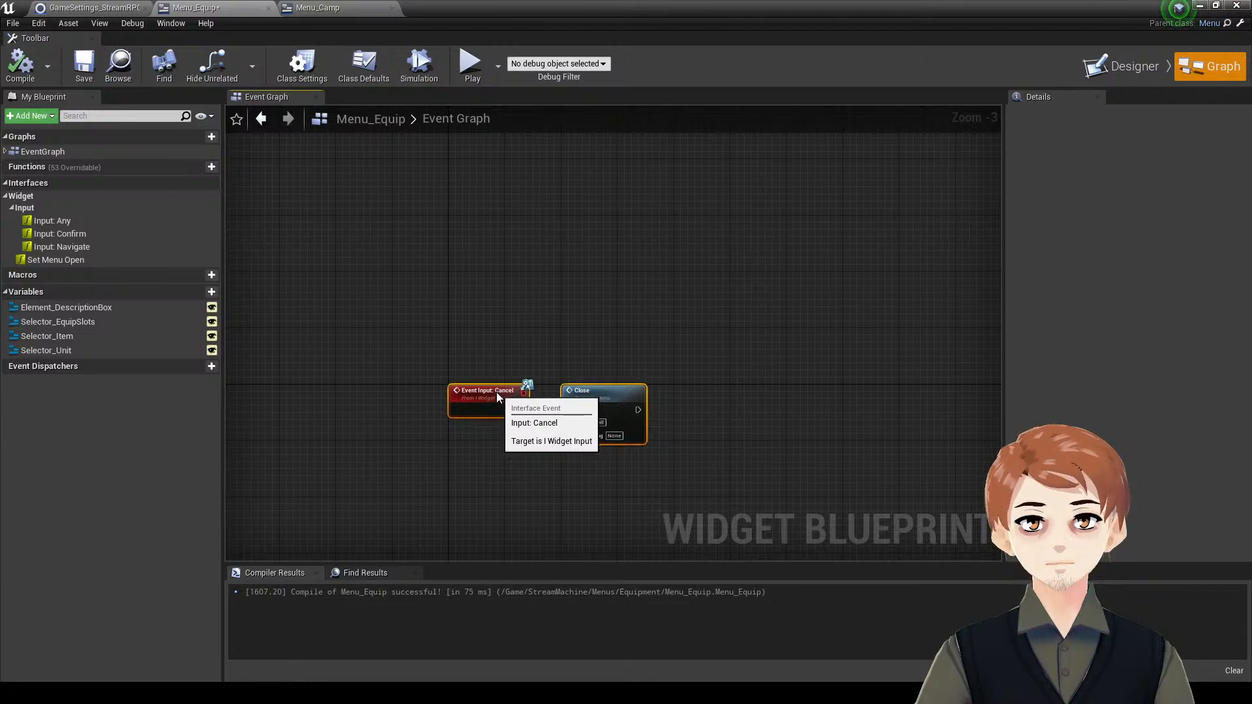
{"action": "right_click_drag", "start_coordinate": [535, 424], "coordinate": [543, 353]}
{"action": "key", "text": "ctrl+s"}
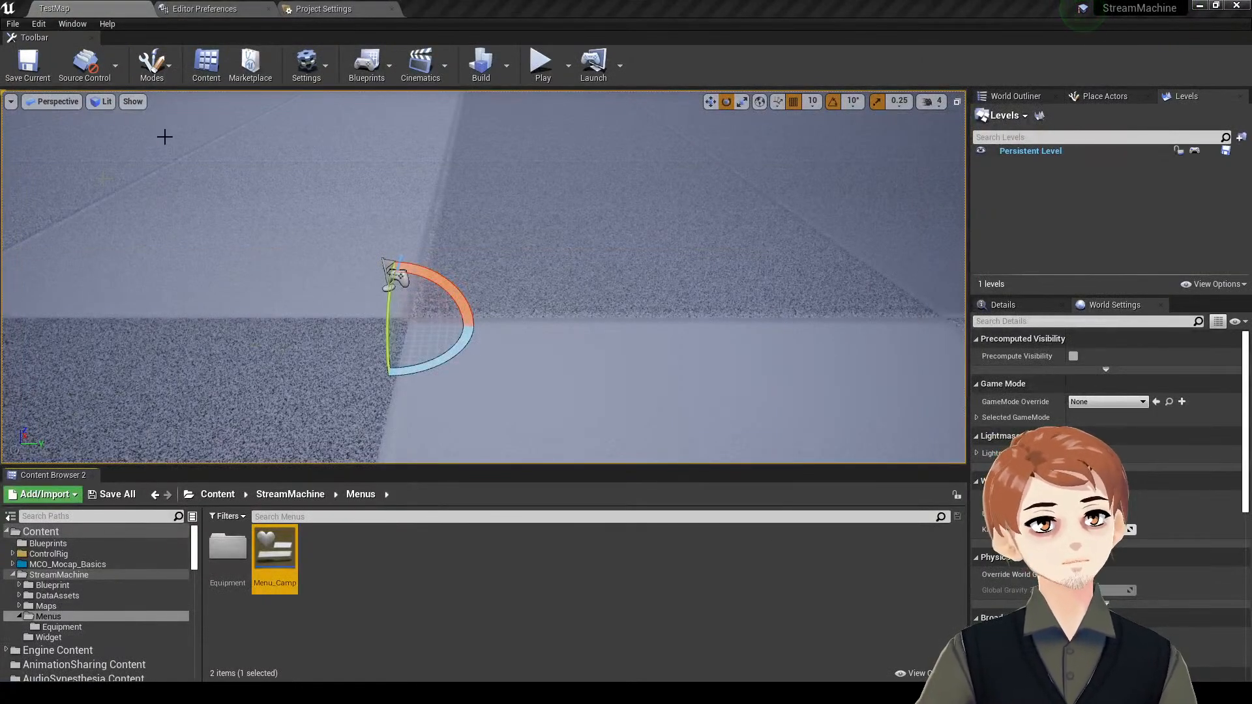
- Open GameInstange_StreamRPG from StreamMachine's Blueprint folder and expand its Current Game Data defaults
{"action": "left_click", "coordinate": [117, 585]}
{"action": "left_click", "coordinate": [124, 575]}
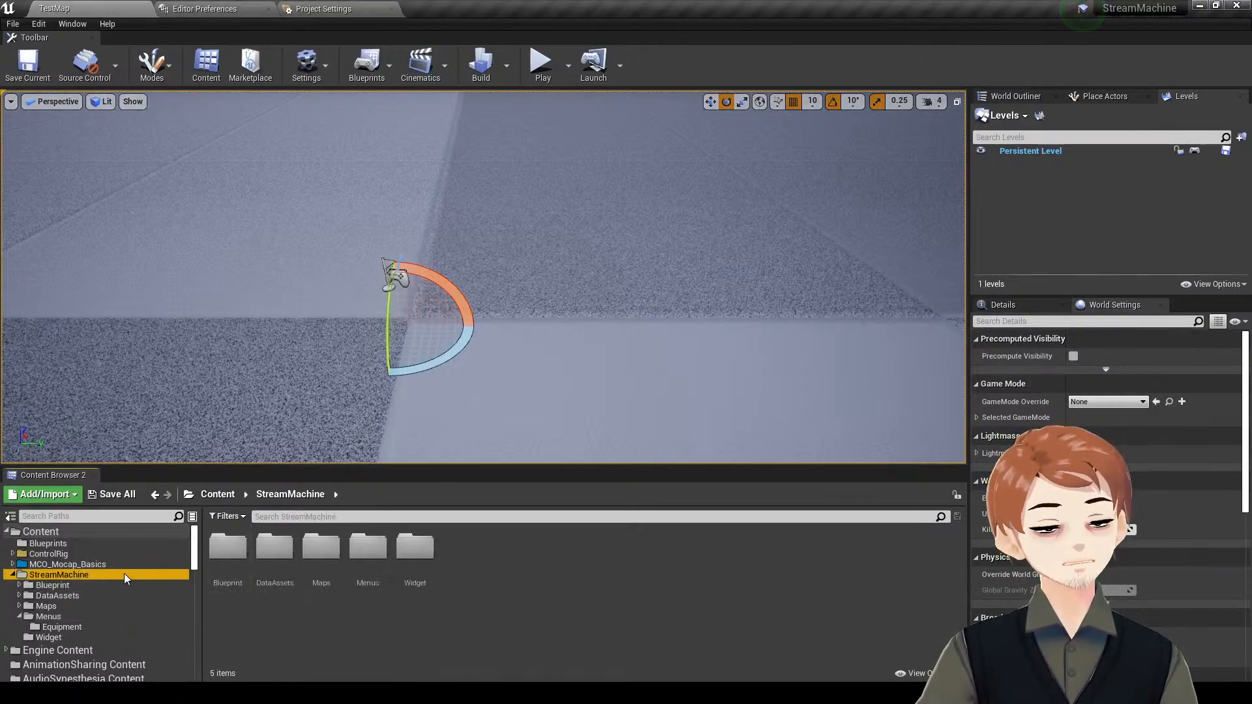
{"action": "left_click", "coordinate": [111, 585]}
{"action": "left_click", "coordinate": [319, 548]}
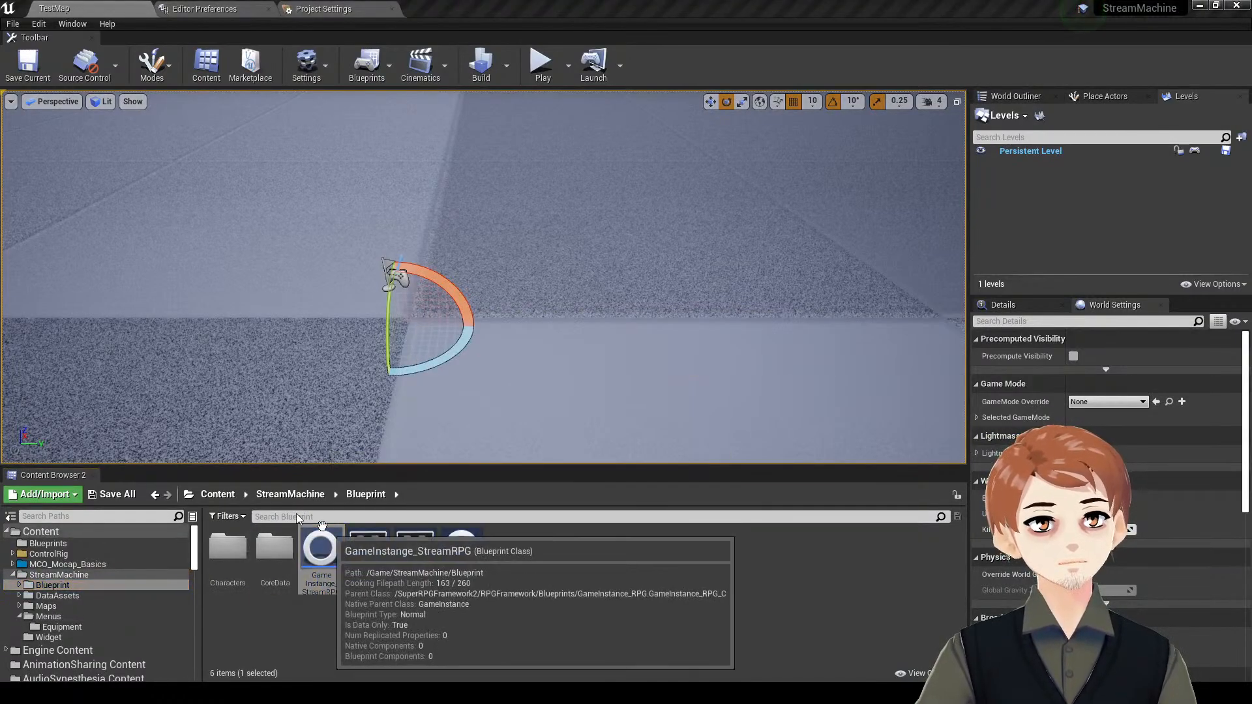
{"action": "double_click", "coordinate": [320, 548]}
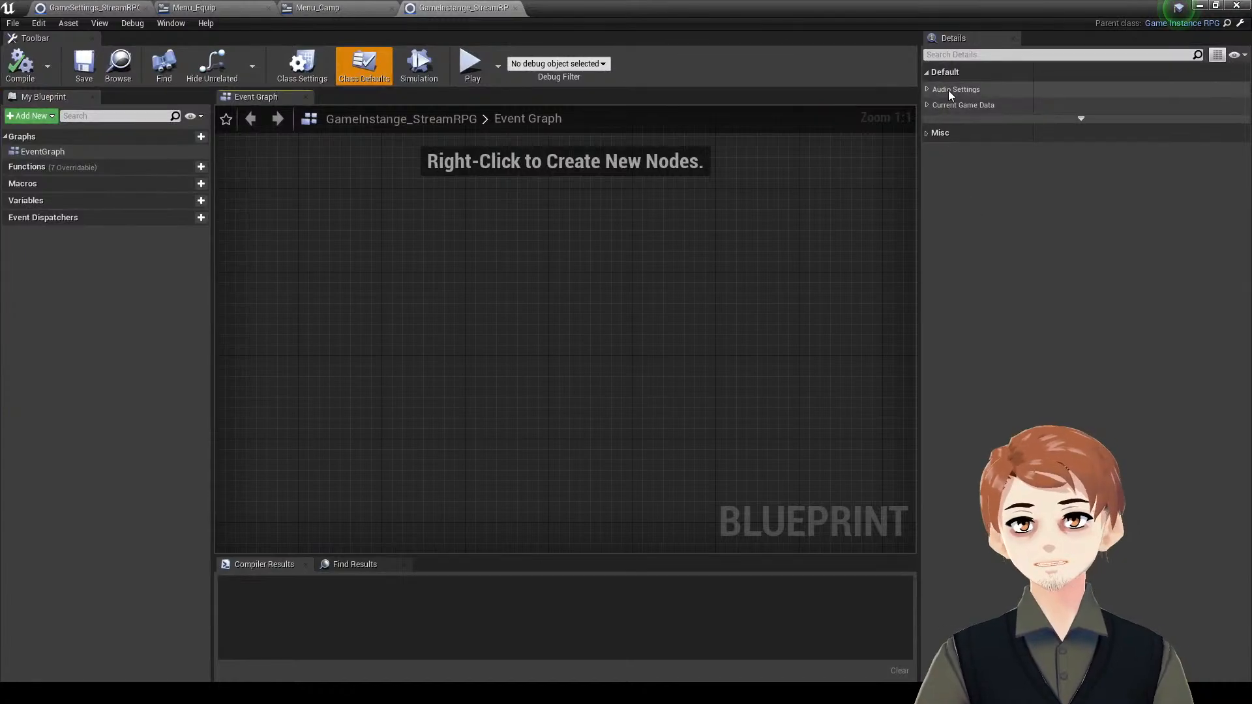
{"action": "left_click", "coordinate": [952, 105]}
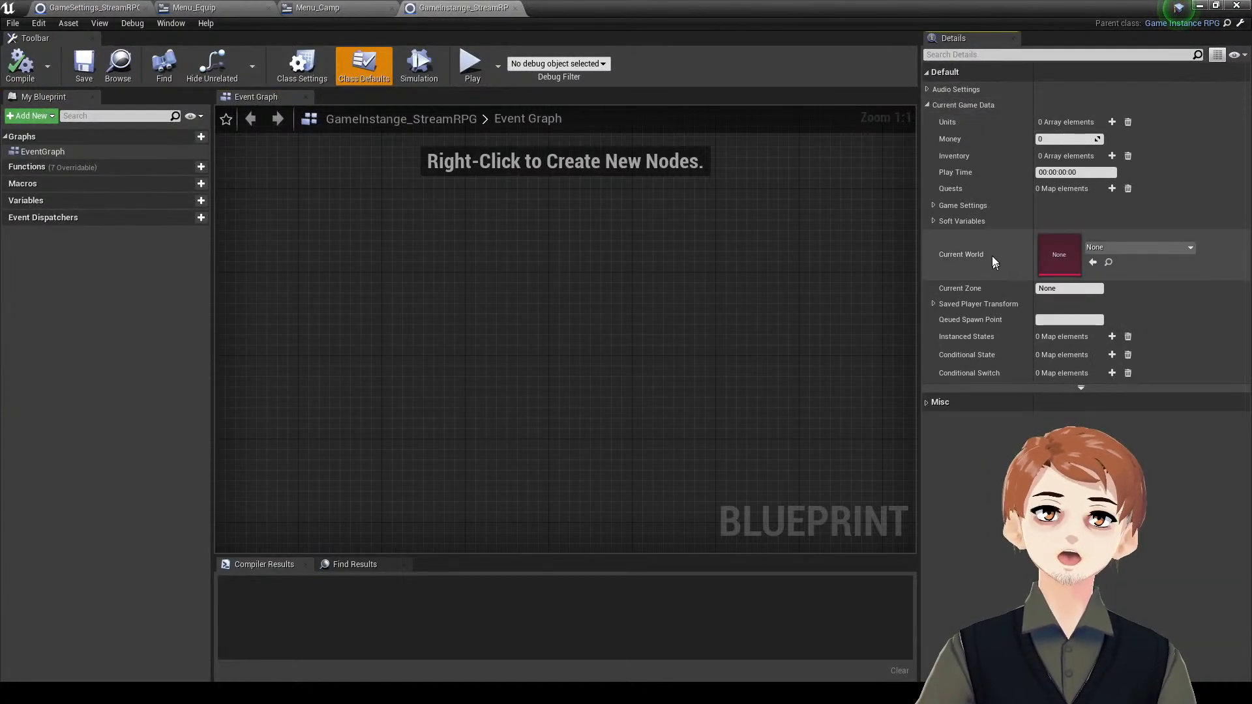
- Add an element to the Units array and set its Party Class to pm_harold
{"action": "left_click", "coordinate": [1112, 122]}
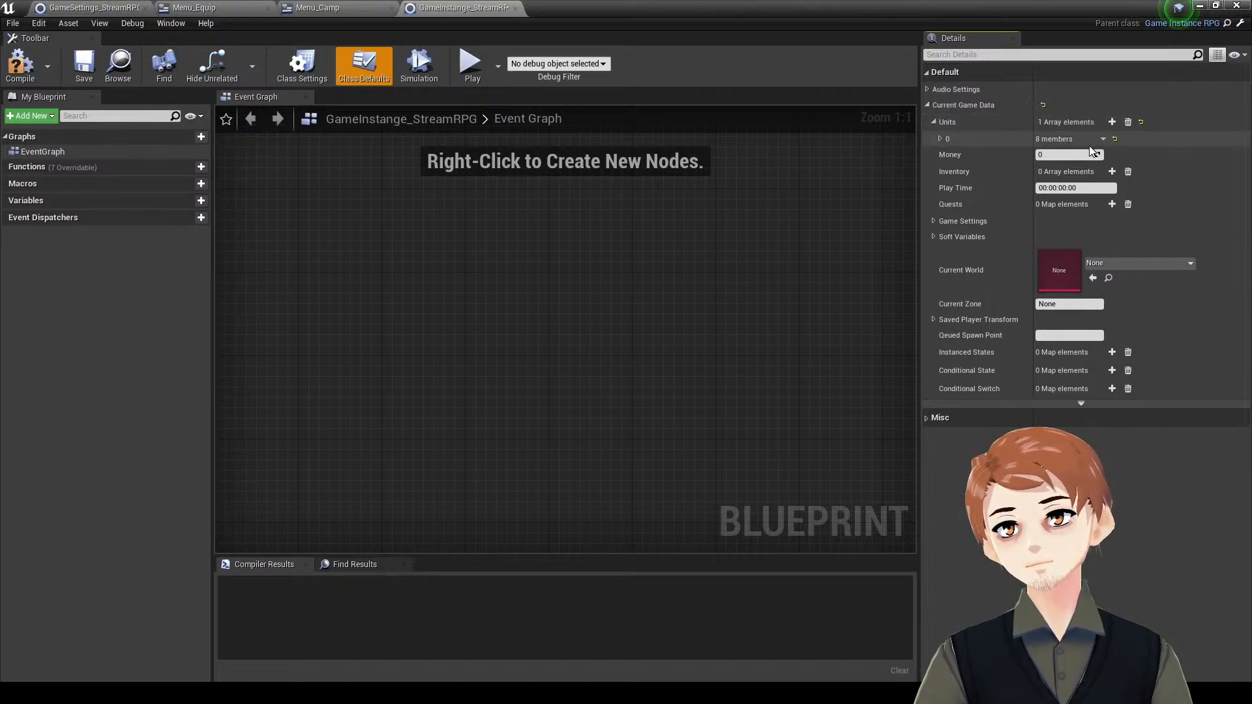
{"action": "left_click", "coordinate": [1090, 146]}
{"action": "left_click", "coordinate": [1093, 166]}
{"action": "left_click", "coordinate": [1102, 265]}
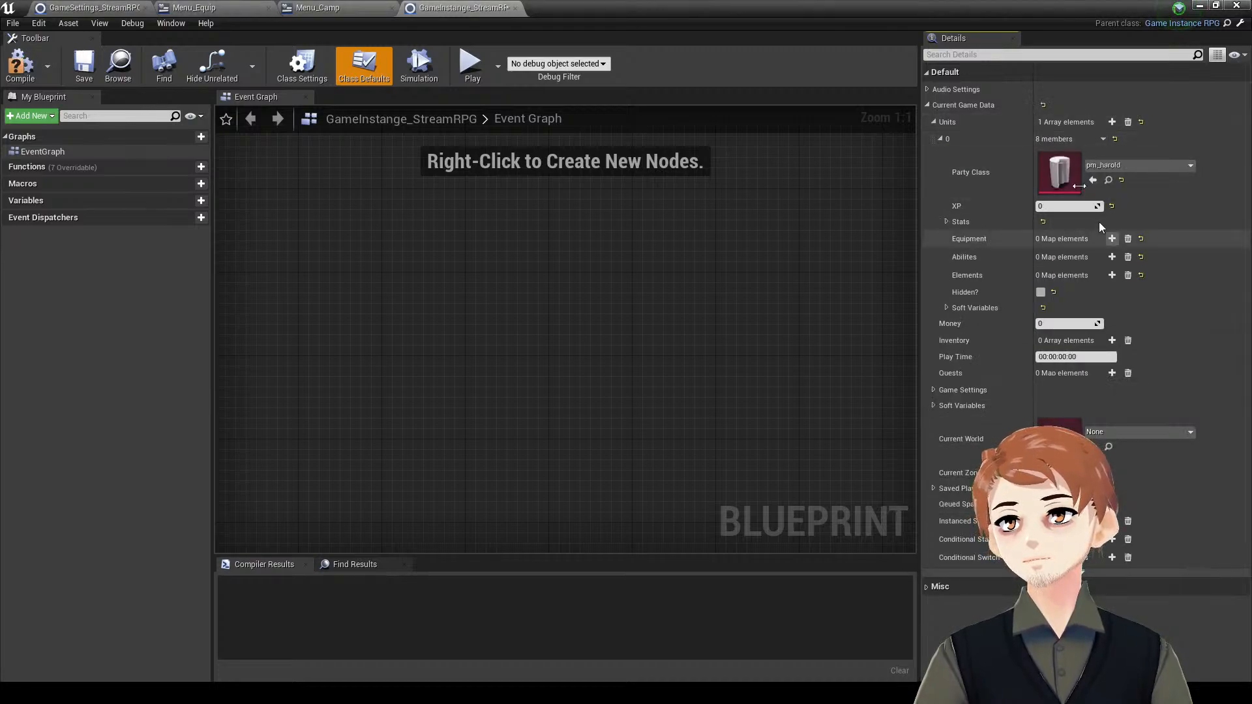
{"action": "left_click", "coordinate": [1077, 136]}
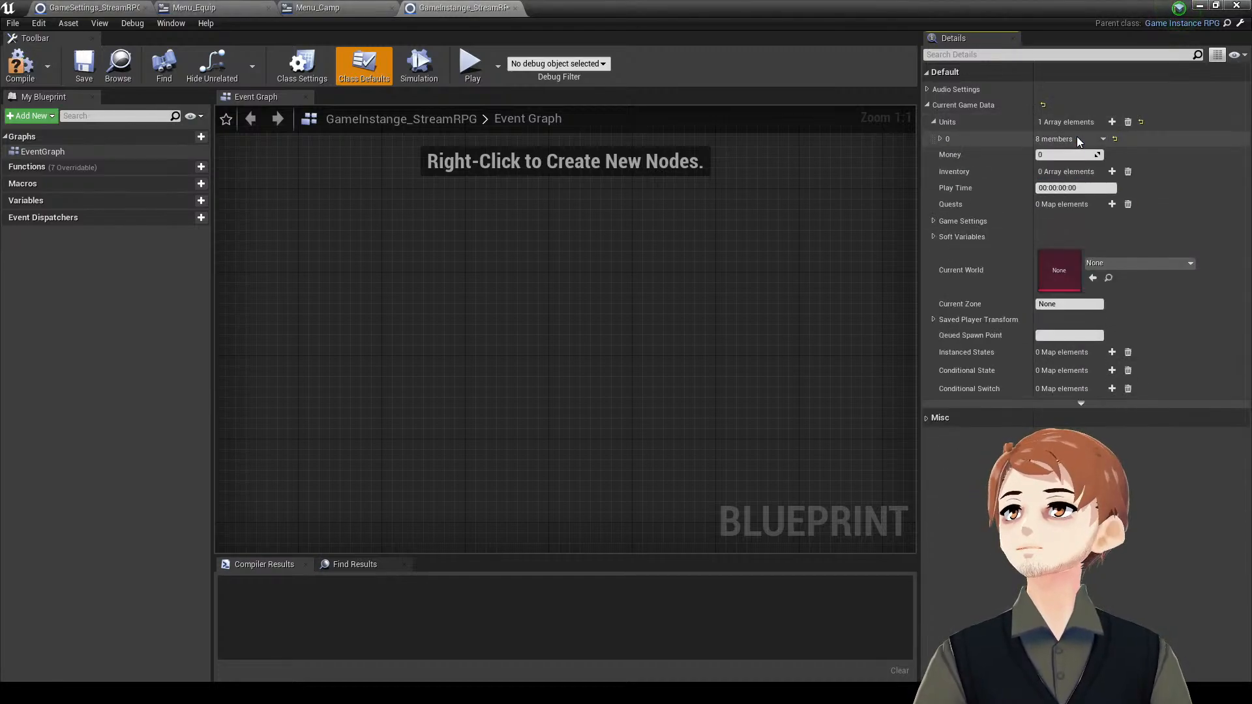
- Add an Inventory element with eq_sword as its Base Item, then compile and save the game instance
{"action": "left_click", "coordinate": [1112, 171]}
{"action": "left_click", "coordinate": [1090, 187]}
{"action": "left_click", "coordinate": [1103, 214]}
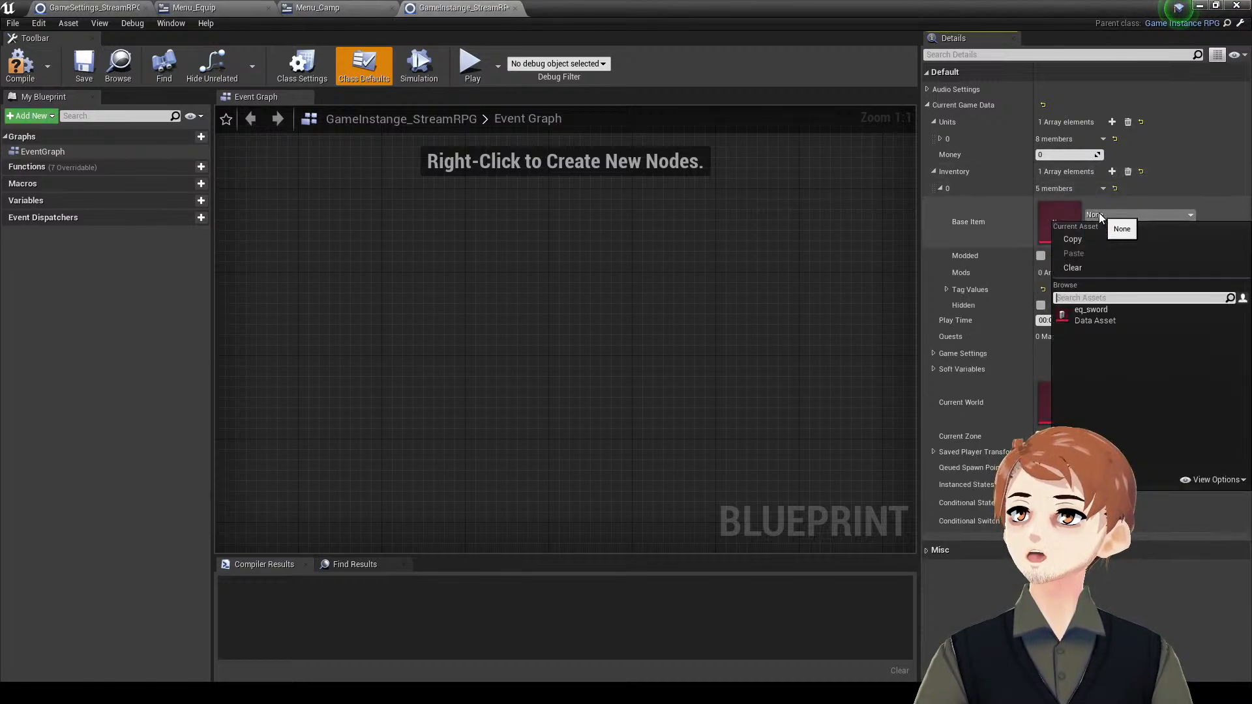
{"action": "left_click", "coordinate": [1116, 311]}
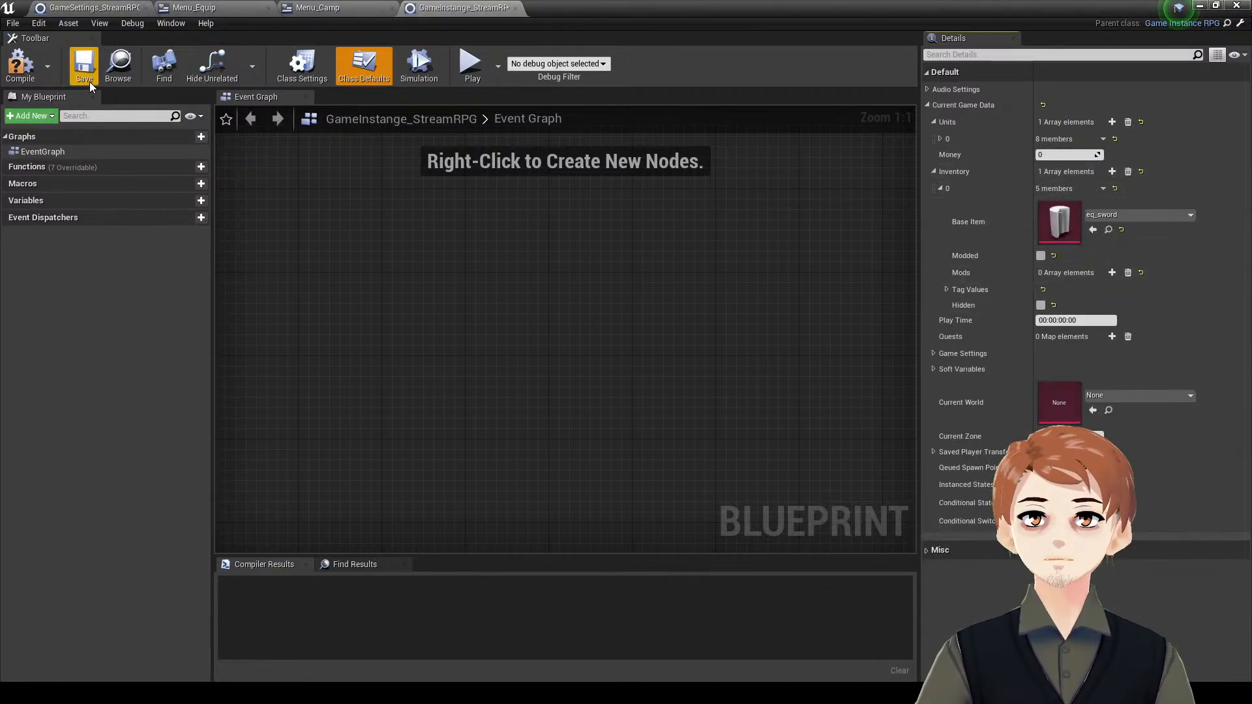
{"action": "left_click", "coordinate": [26, 76]}
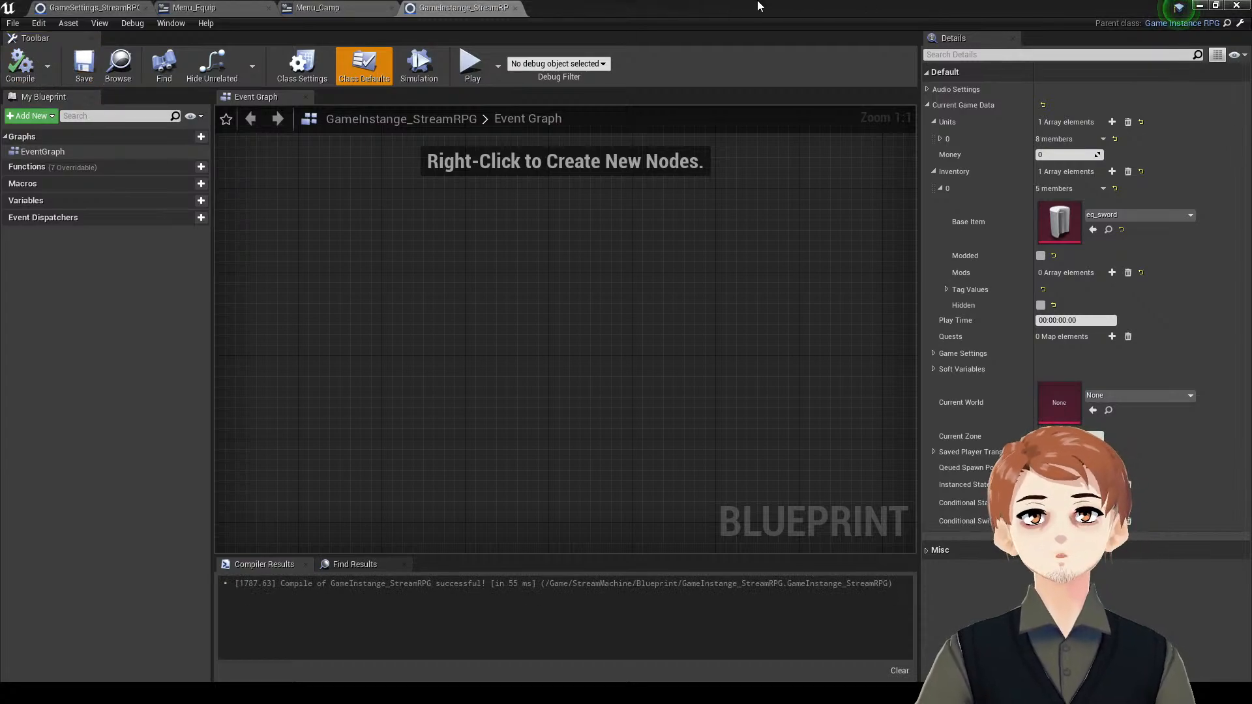
- Close the game instance blueprint and return to Menu_Equip's event graph
{"action": "left_click", "coordinate": [515, 9]}
{"action": "left_click_drag", "start_coordinate": [780, 16], "coordinate": [598, 1]}
{"action": "right_click_drag", "start_coordinate": [511, 394], "coordinate": [548, 459]}
{"action": "left_click", "coordinate": [241, 6]}
{"action": "scroll", "coordinate": [496, 336], "scroll_direction": "up", "scroll_amount": 4}
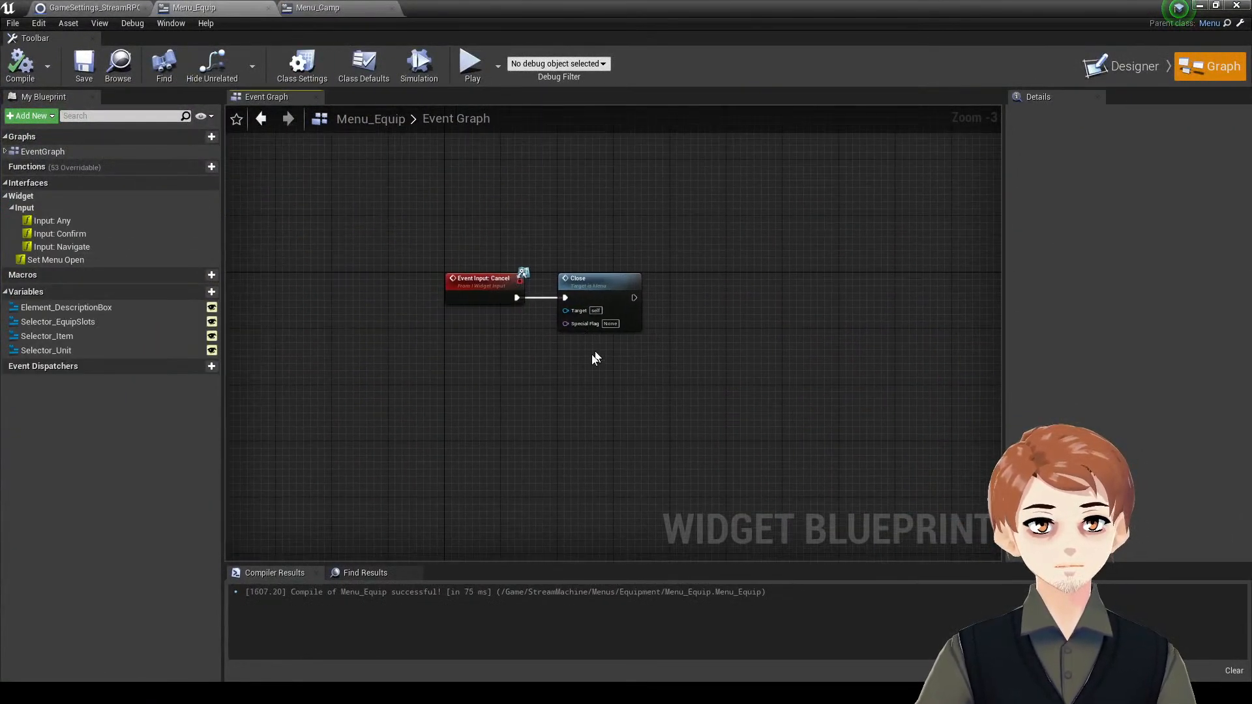
{"action": "right_click", "coordinate": [479, 333]}
{"action": "type", "text": "construct"}
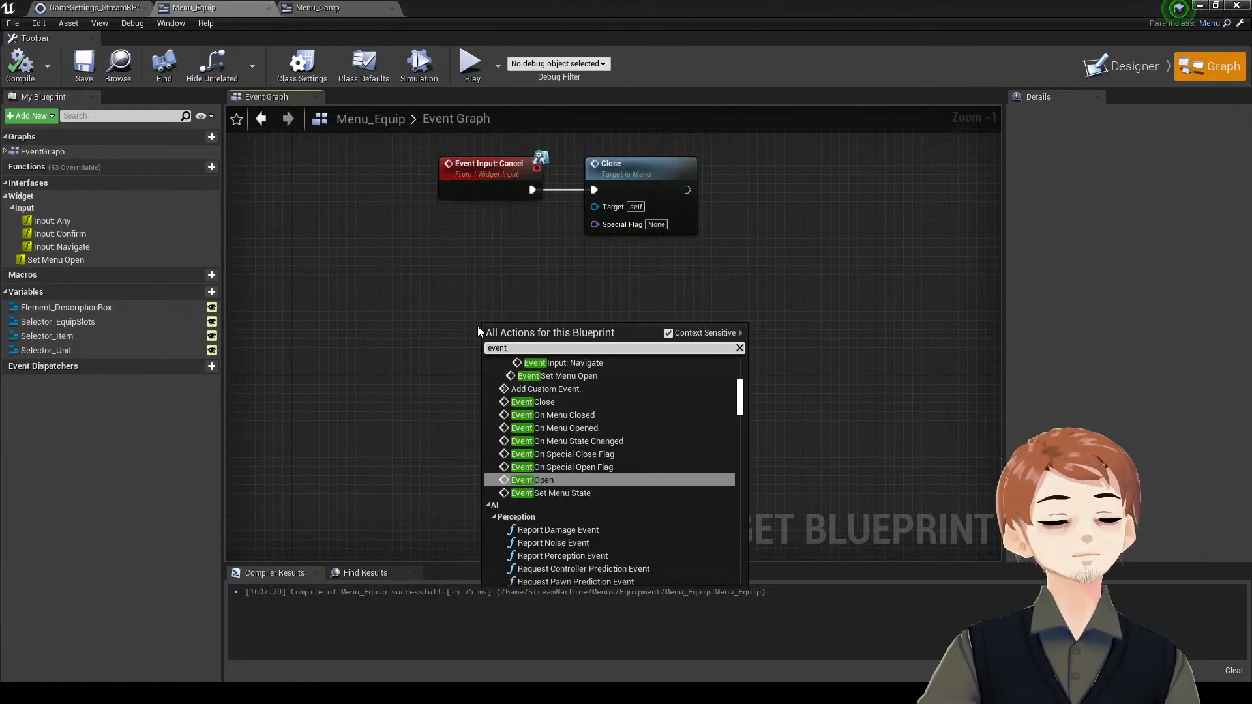
{"action": "key", "text": "Return"}
{"action": "key", "text": "Delete"}
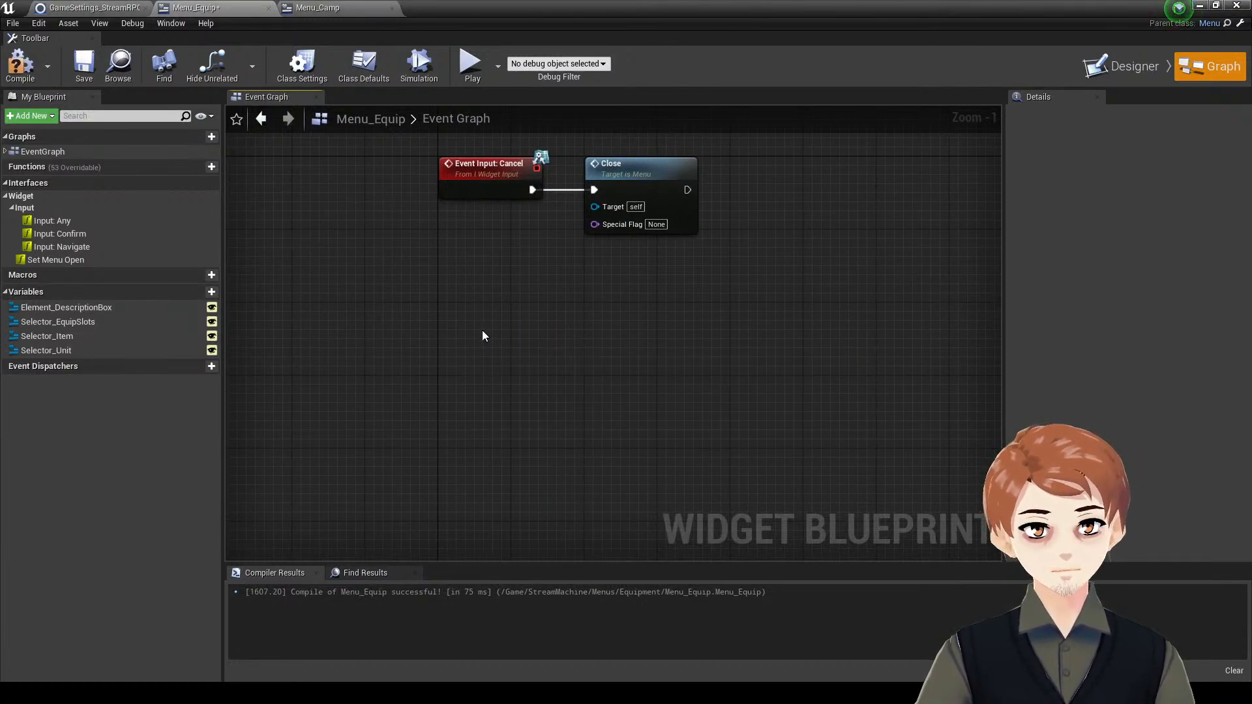
- Add an Event On Menu Opened node below the Input: Cancel event in Menu_Equip and save
{"action": "right_click", "coordinate": [482, 333]}
{"action": "type", "text": "on"}
{"action": "key", "text": "BackSpace"}
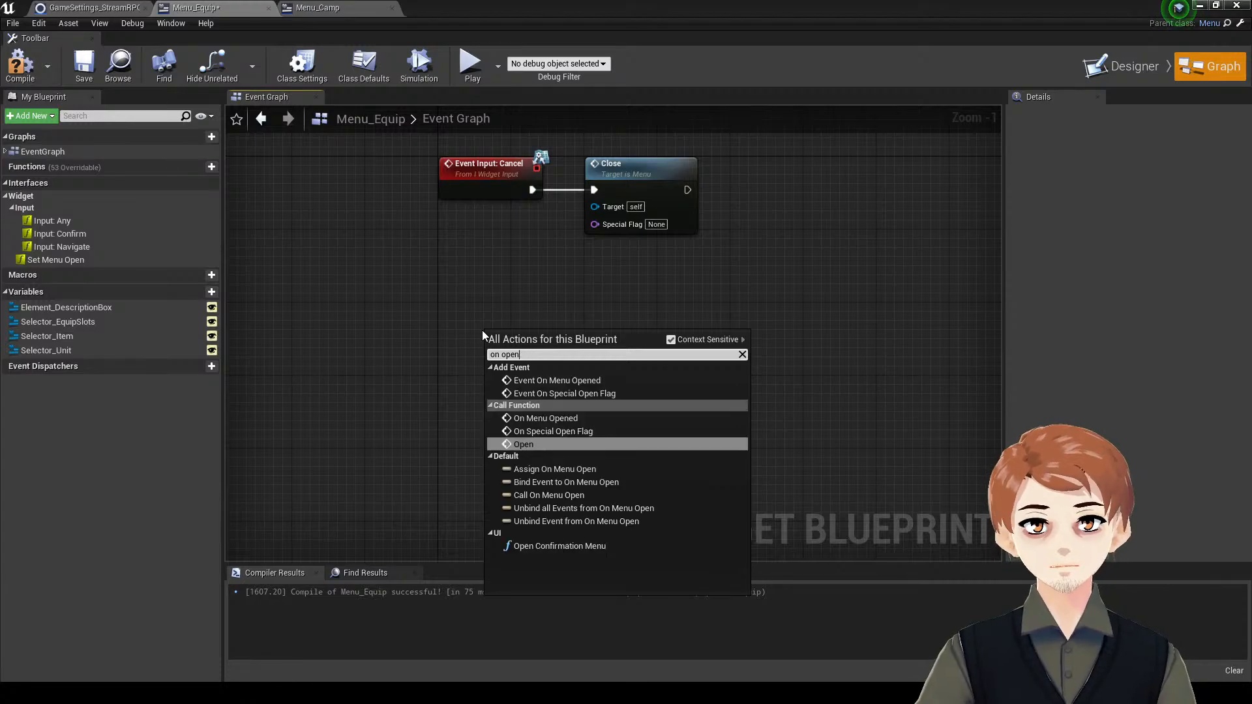
{"action": "left_click", "coordinate": [607, 380]}
{"action": "scroll", "coordinate": [608, 378], "scroll_direction": "up", "scroll_amount": 1}
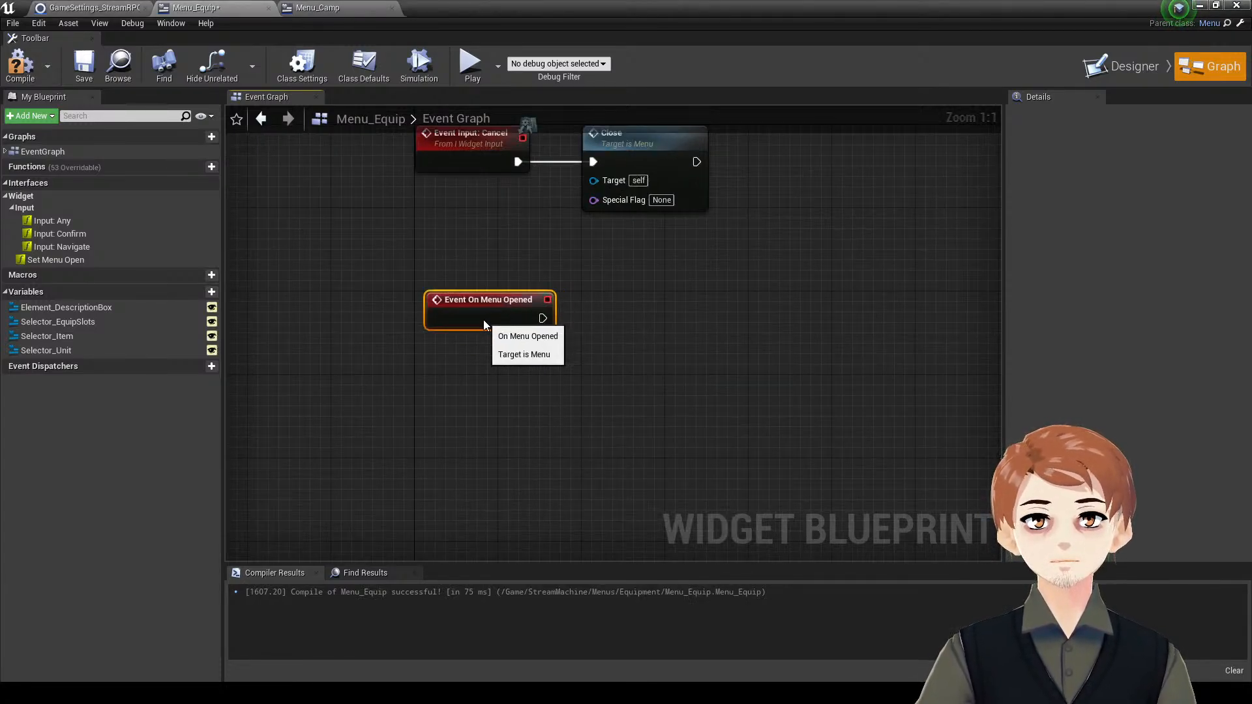
{"action": "left_click_drag", "start_coordinate": [483, 320], "coordinate": [478, 322]}
{"action": "right_click_drag", "start_coordinate": [534, 301], "coordinate": [444, 317]}
{"action": "key", "text": "ctrl+s"}
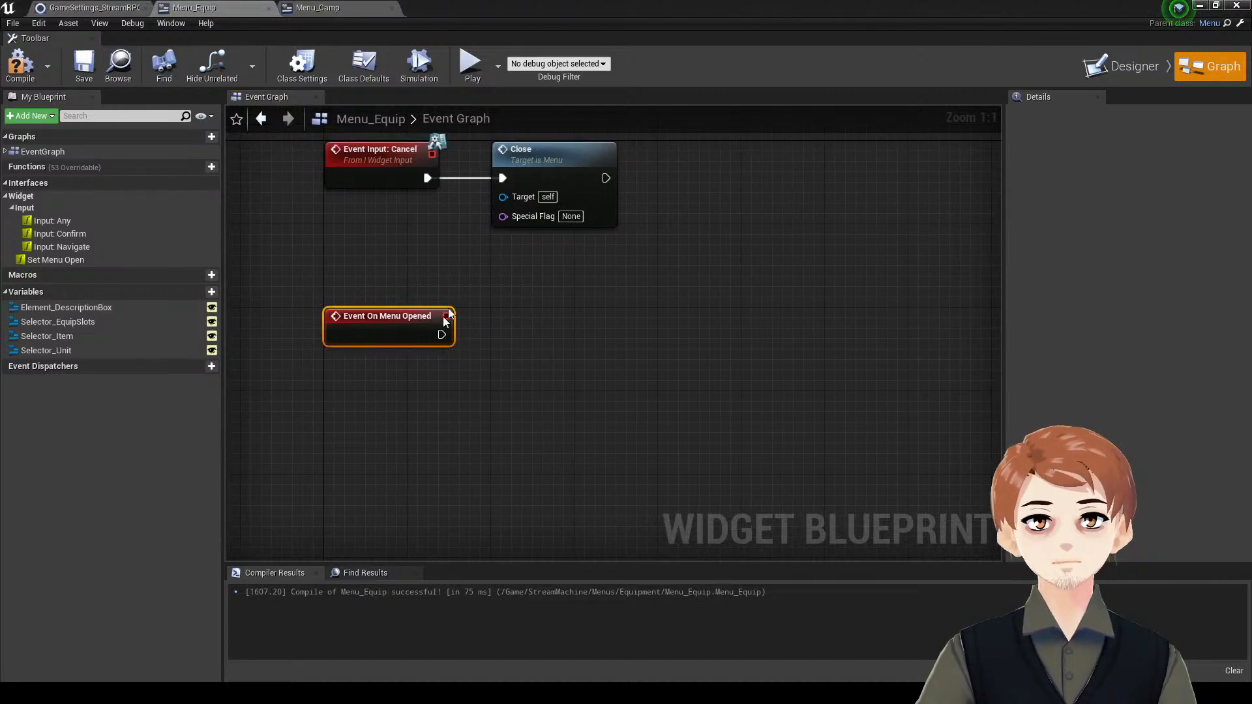
- Add a Get Player Unit List node above Event On Menu Opened in the event graph
{"action": "right_click", "coordinate": [398, 279]}
{"action": "type", "text": "get"}
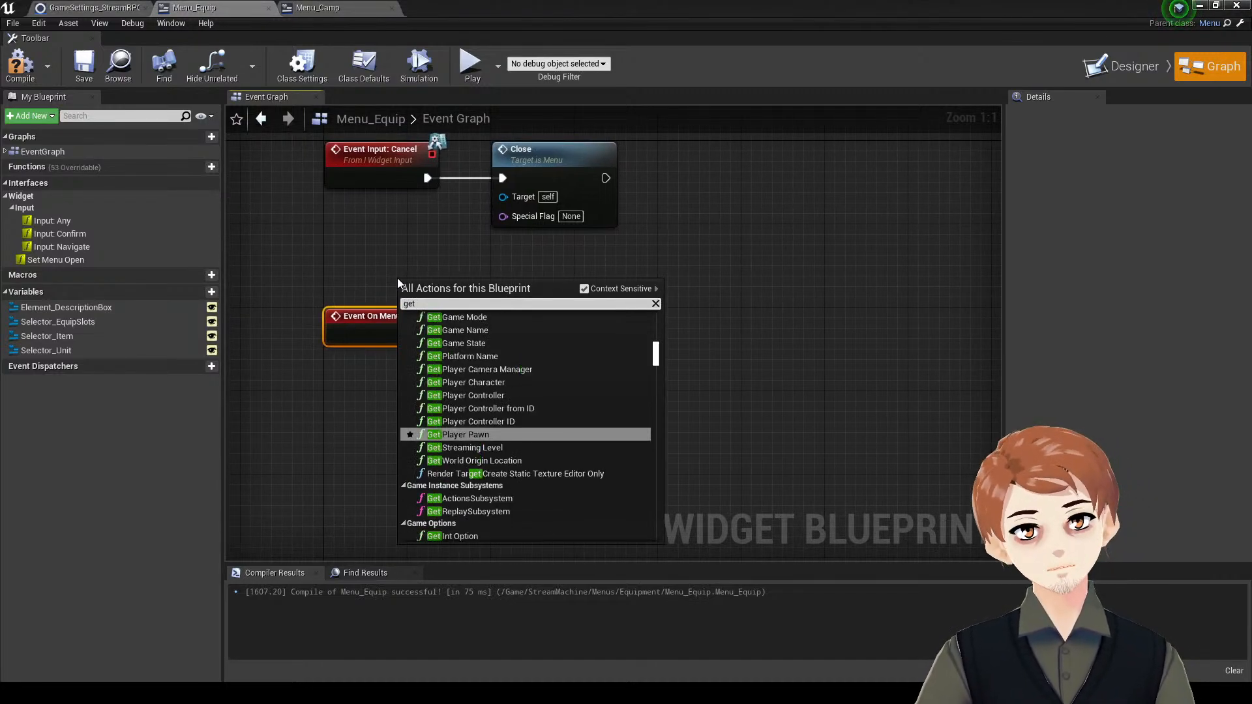
{"action": "type", "text": " player uni"}
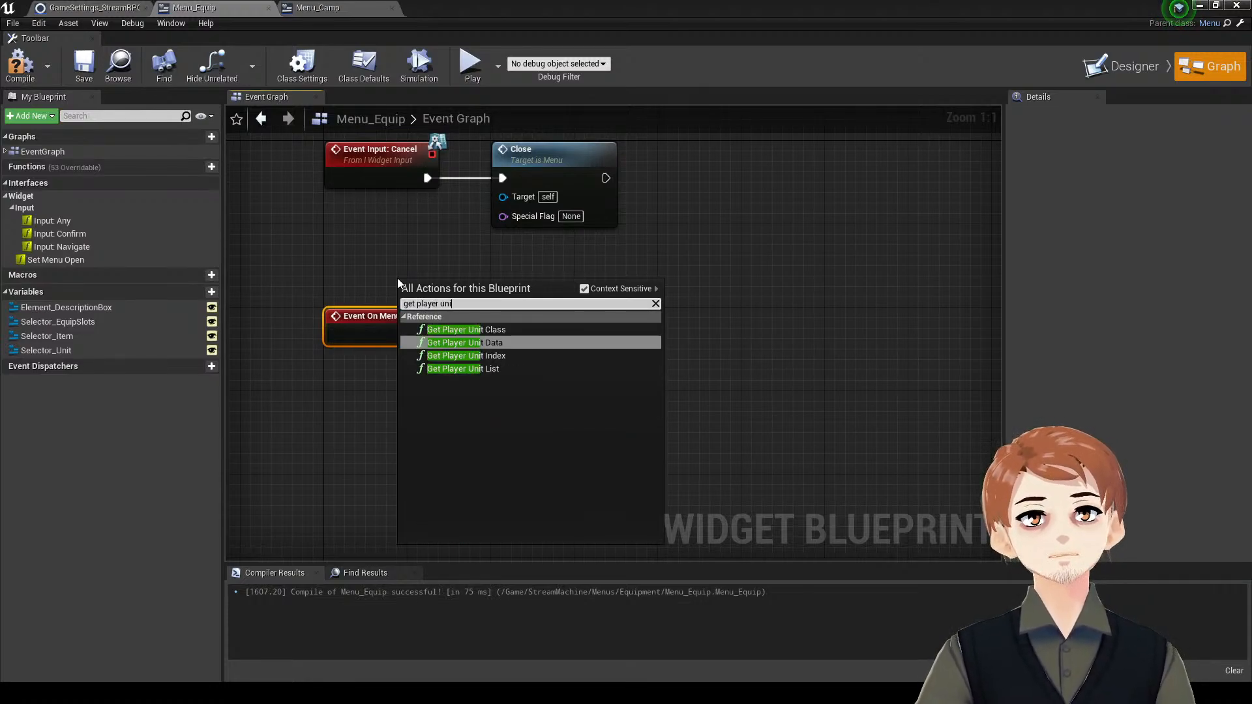
{"action": "key", "text": "Down"}
{"action": "key", "text": "Down"}
{"action": "key", "text": "Return"}
- Create a For Each Loop from the Units array and run it from Event On Menu Opened
{"action": "left_click_drag", "start_coordinate": [428, 289], "coordinate": [528, 334]}
{"action": "type", "text": "for"}
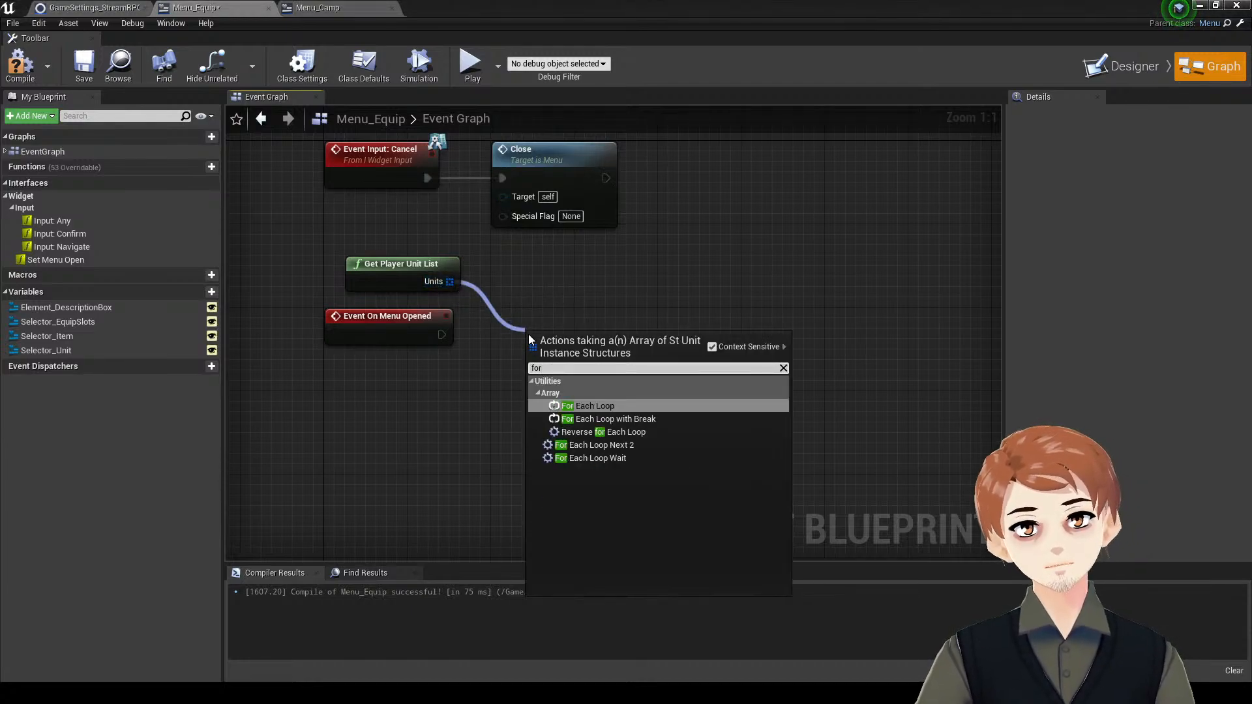
{"action": "key", "text": "Return"}
{"action": "left_click_drag", "start_coordinate": [441, 335], "coordinate": [552, 318]}
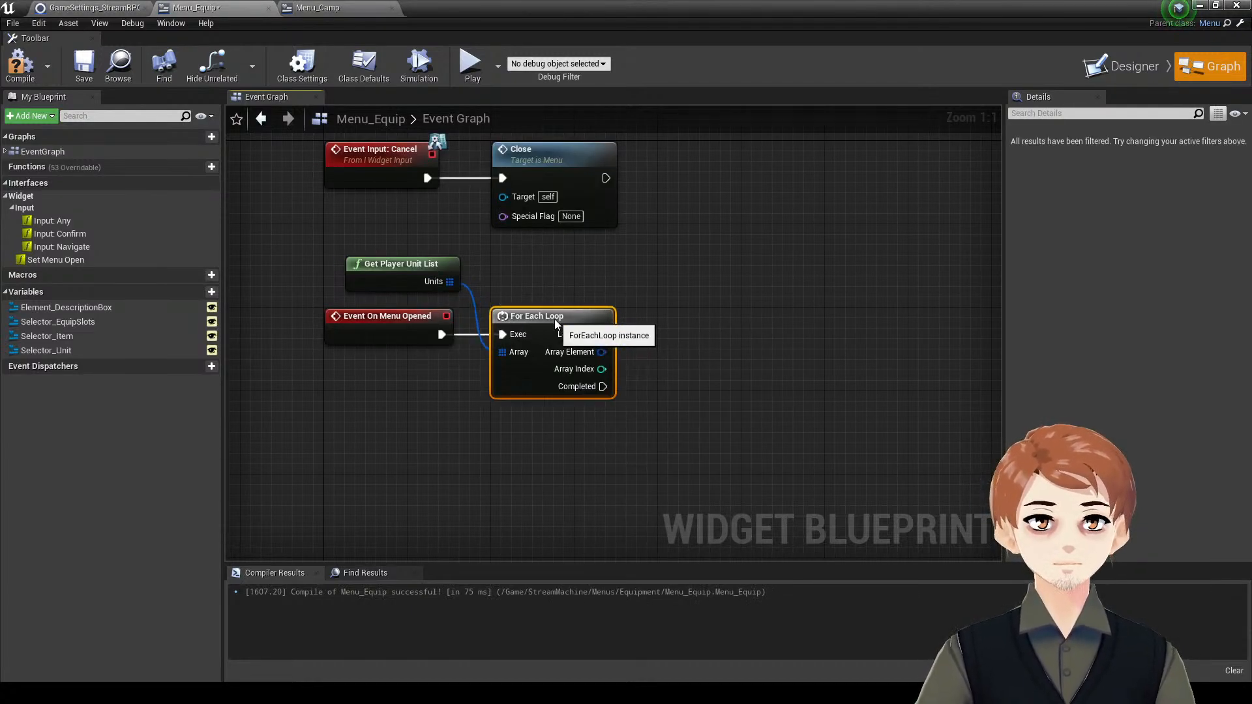
- Save the blueprint and place a getter for the Selector_Unit variable in the event graph
{"action": "right_click_drag", "start_coordinate": [629, 285], "coordinate": [548, 285]}
{"action": "left_click", "coordinate": [548, 285]}
{"action": "key", "text": "ctrl+s"}
{"action": "left_click_drag", "start_coordinate": [104, 353], "coordinate": [456, 274]}
{"action": "left_click", "coordinate": [489, 288]}
- Select the Selector_Unit widget in the Designer and start creating a new blueprint for its Unit Widget Class
{"action": "left_click", "coordinate": [1122, 66]}
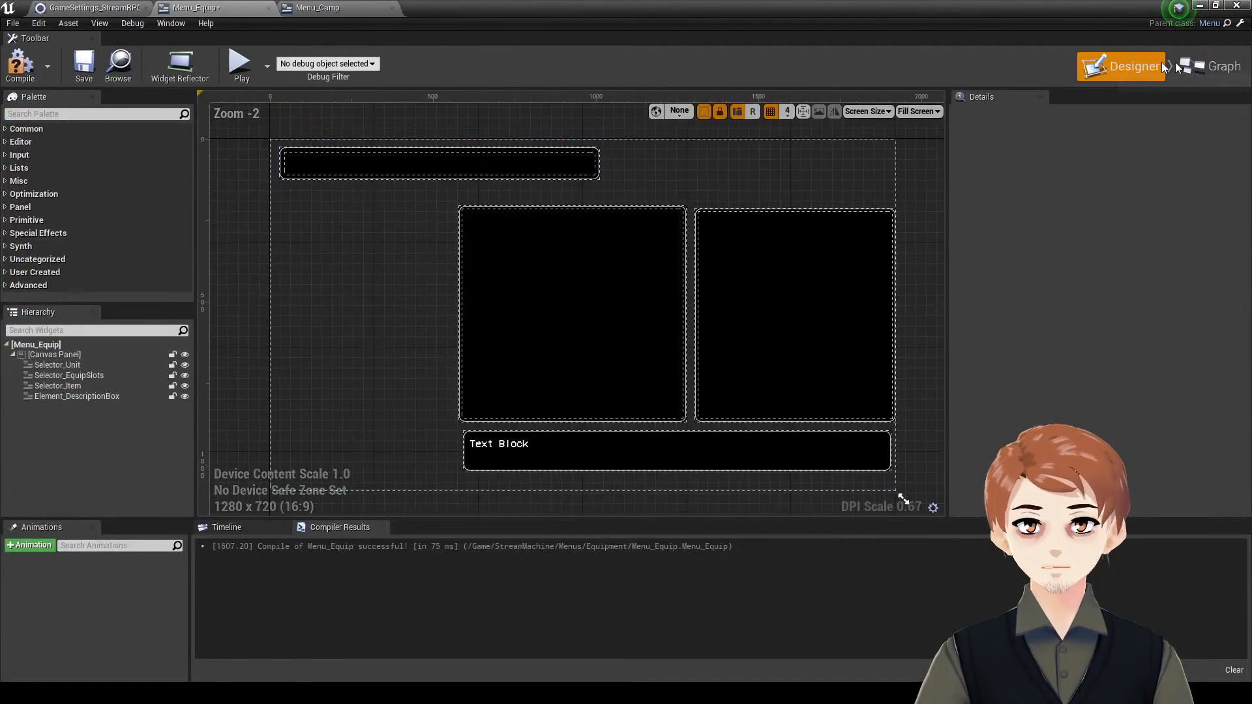
{"action": "left_click", "coordinate": [1212, 66]}
{"action": "left_click", "coordinate": [1143, 64]}
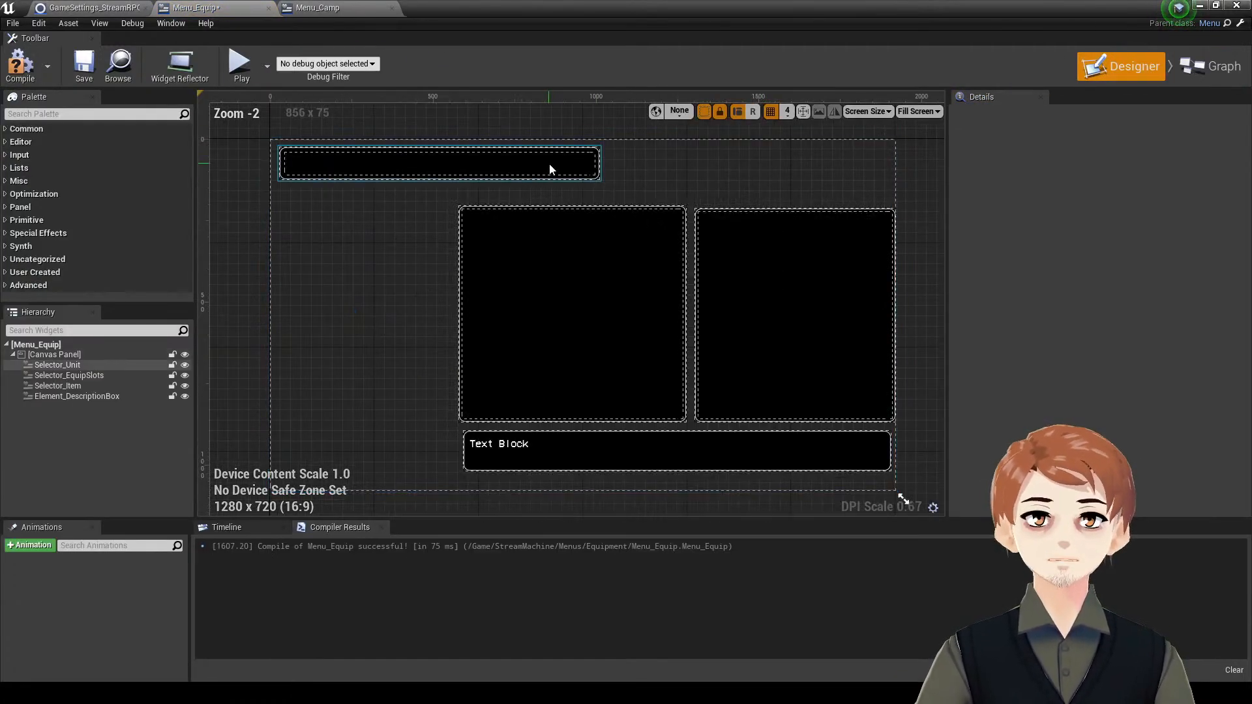
{"action": "left_click", "coordinate": [549, 165]}
{"action": "left_click", "coordinate": [1076, 318]}
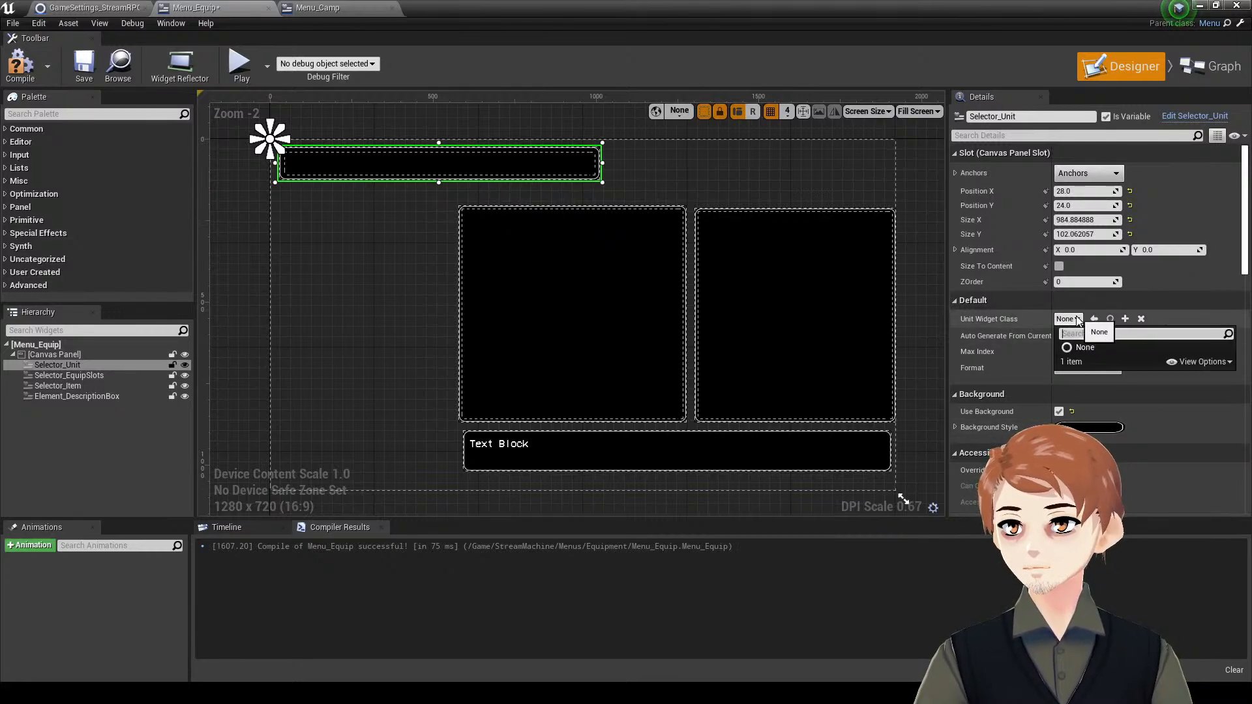
{"action": "left_click", "coordinate": [1114, 326]}
{"action": "left_click", "coordinate": [1125, 318]}
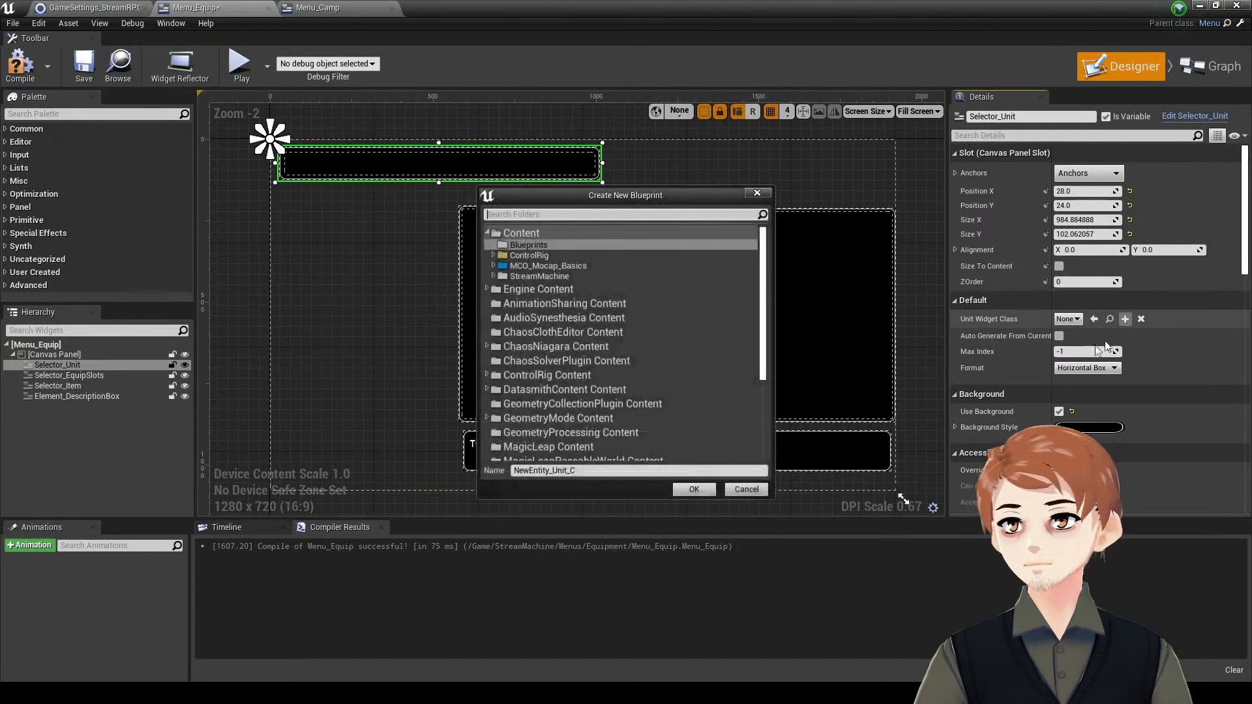
- Create a Units folder inside StreamMachine/Widget and create the new blueprint there as UnitEntity_Small
{"action": "double_click", "coordinate": [616, 275]}
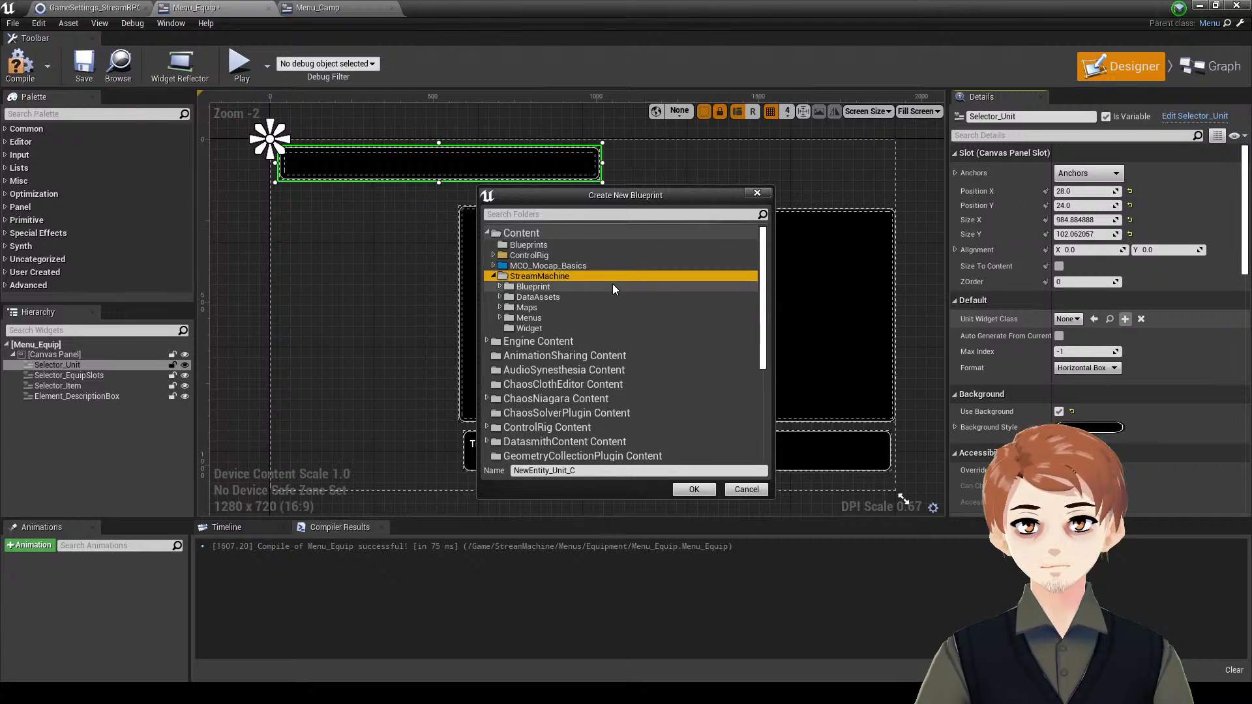
{"action": "right_click", "coordinate": [581, 328]}
{"action": "left_click", "coordinate": [617, 329]}
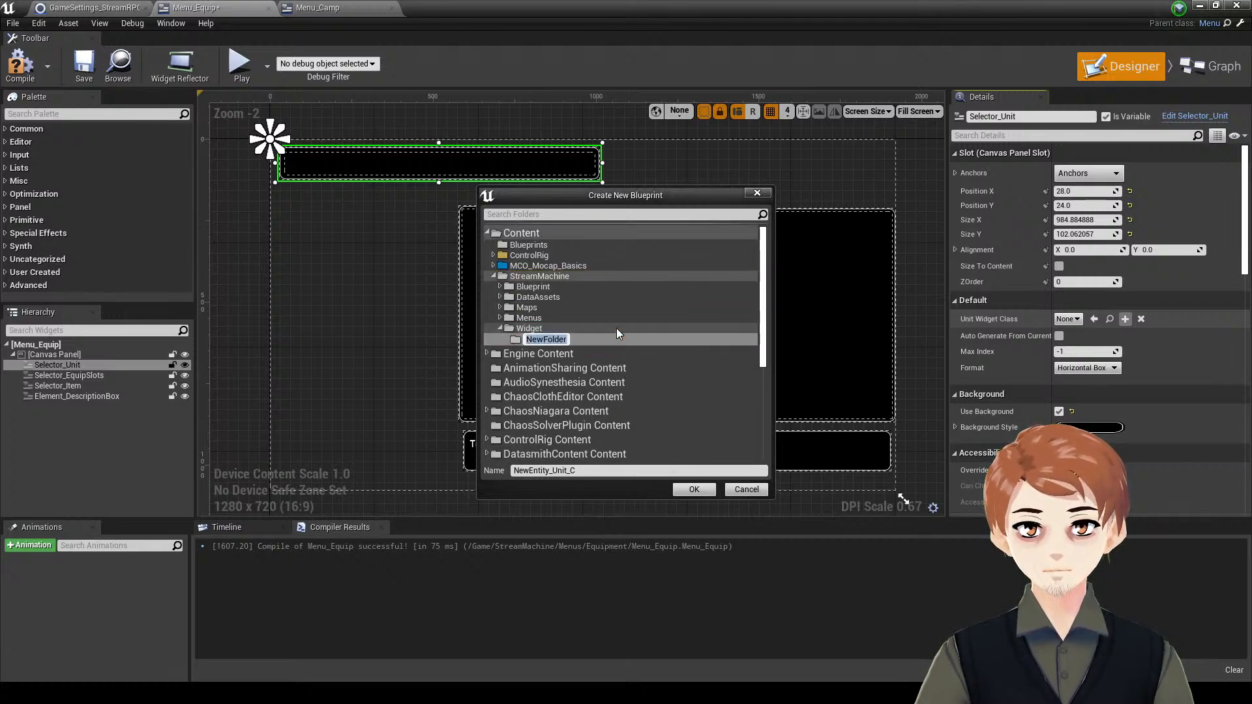
{"action": "type", "text": "Units"}
{"action": "key", "text": "Return"}
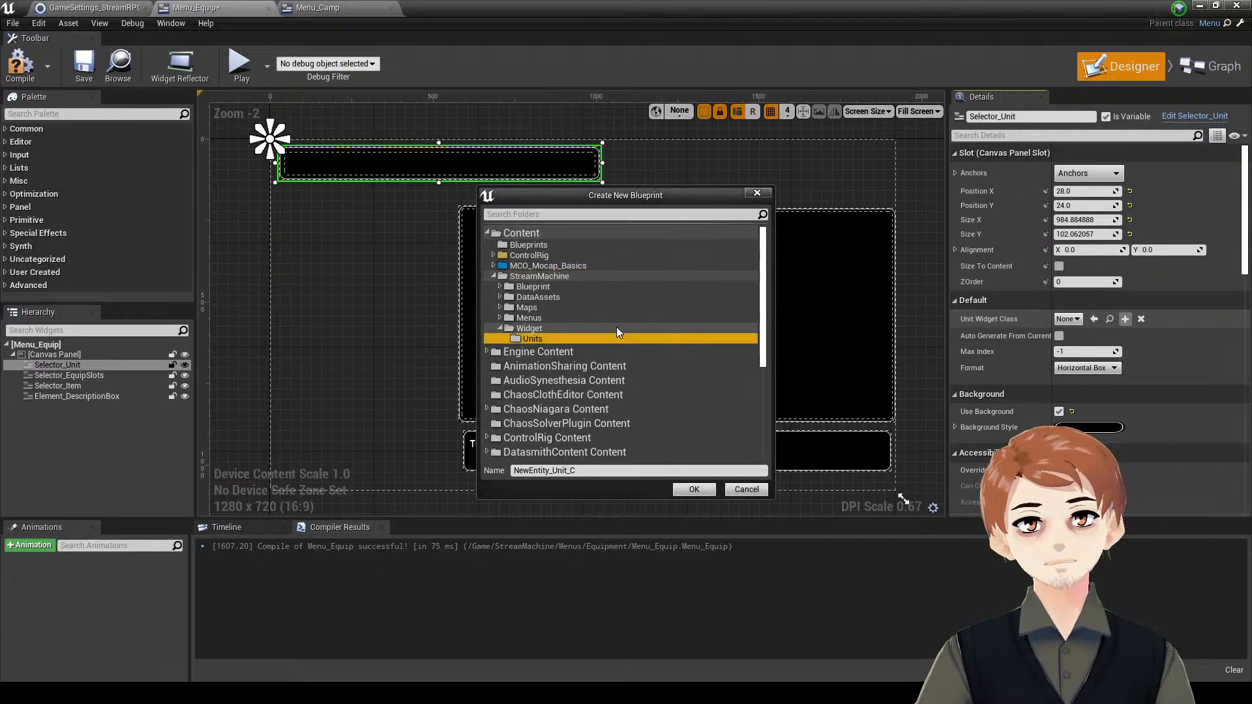
{"action": "left_click", "coordinate": [602, 471]}
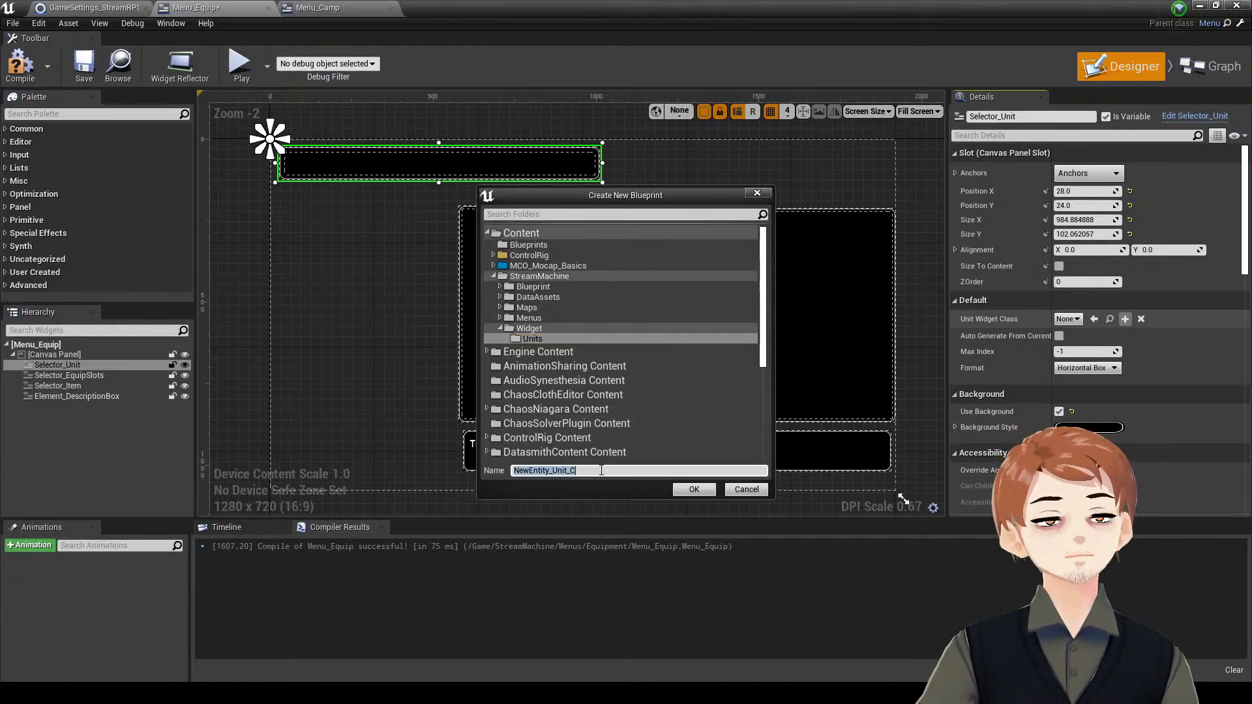
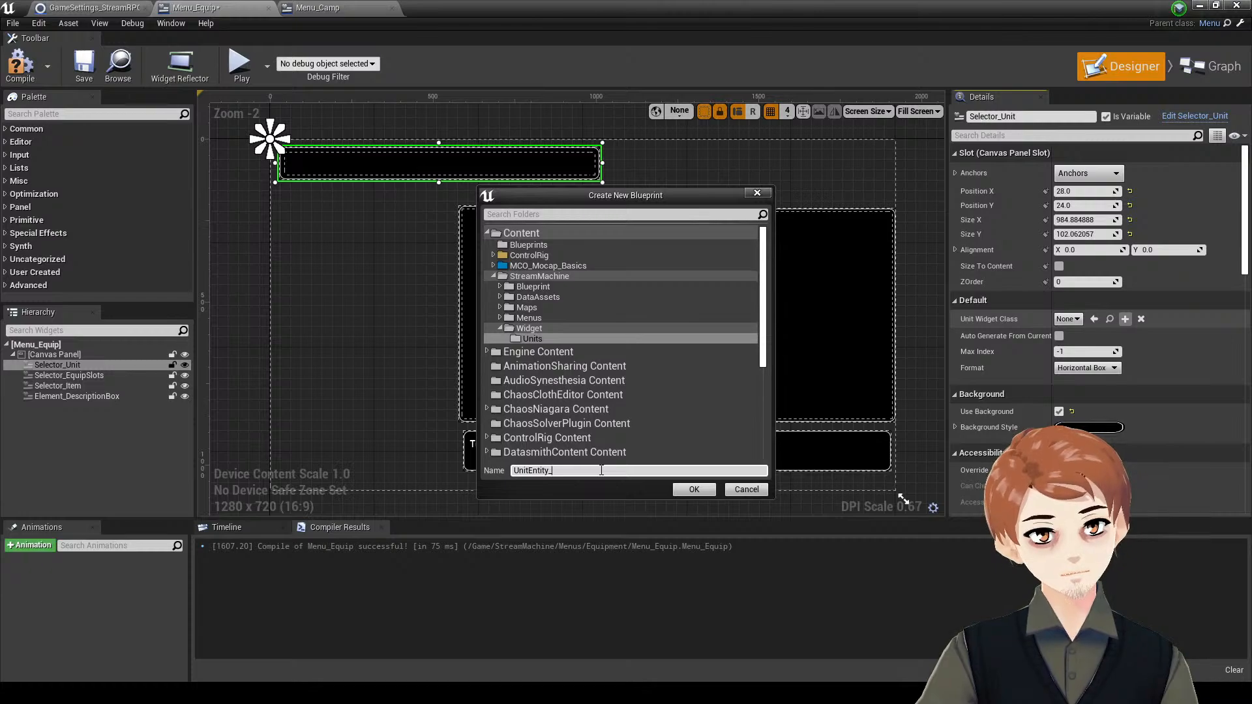
{"action": "left_click", "coordinate": [694, 490]}
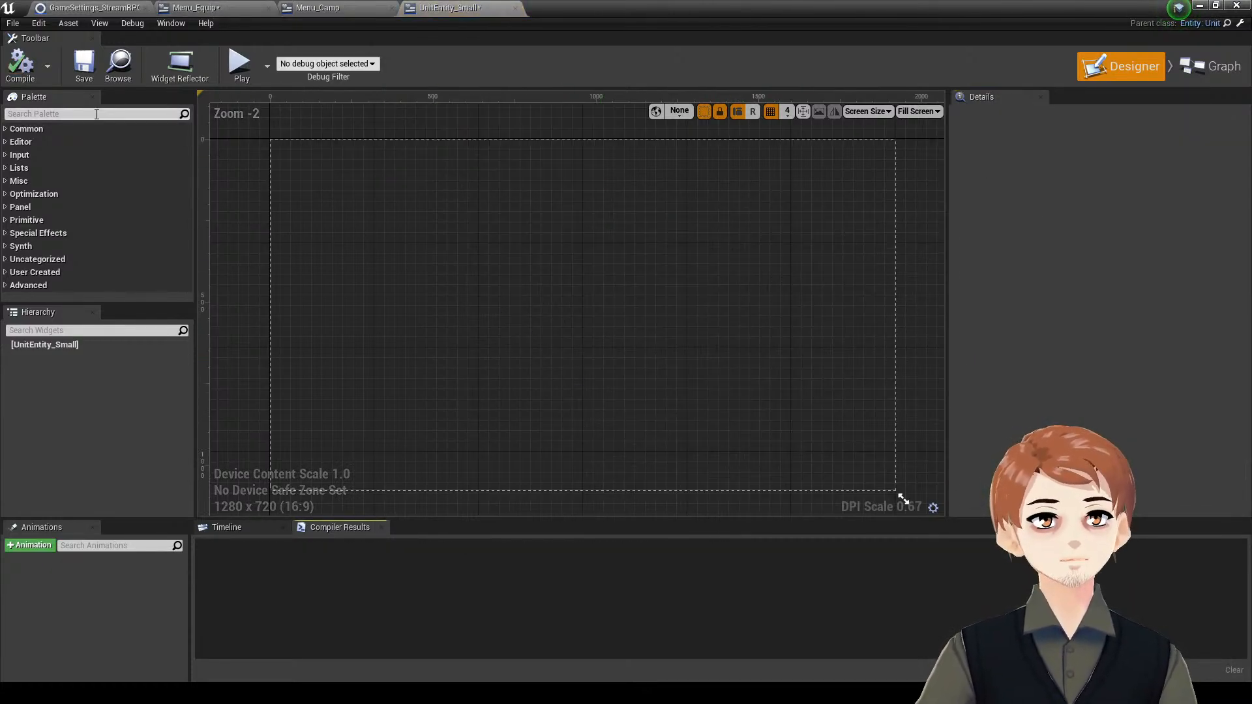
- Add a Canvas Panel as the root of UnitEntity_Small and place an RPG Button on it instead of the TRPG Button
{"action": "left_click", "coordinate": [95, 113]}
{"action": "type", "text": "ca"}
{"action": "double_click", "coordinate": [99, 143]}
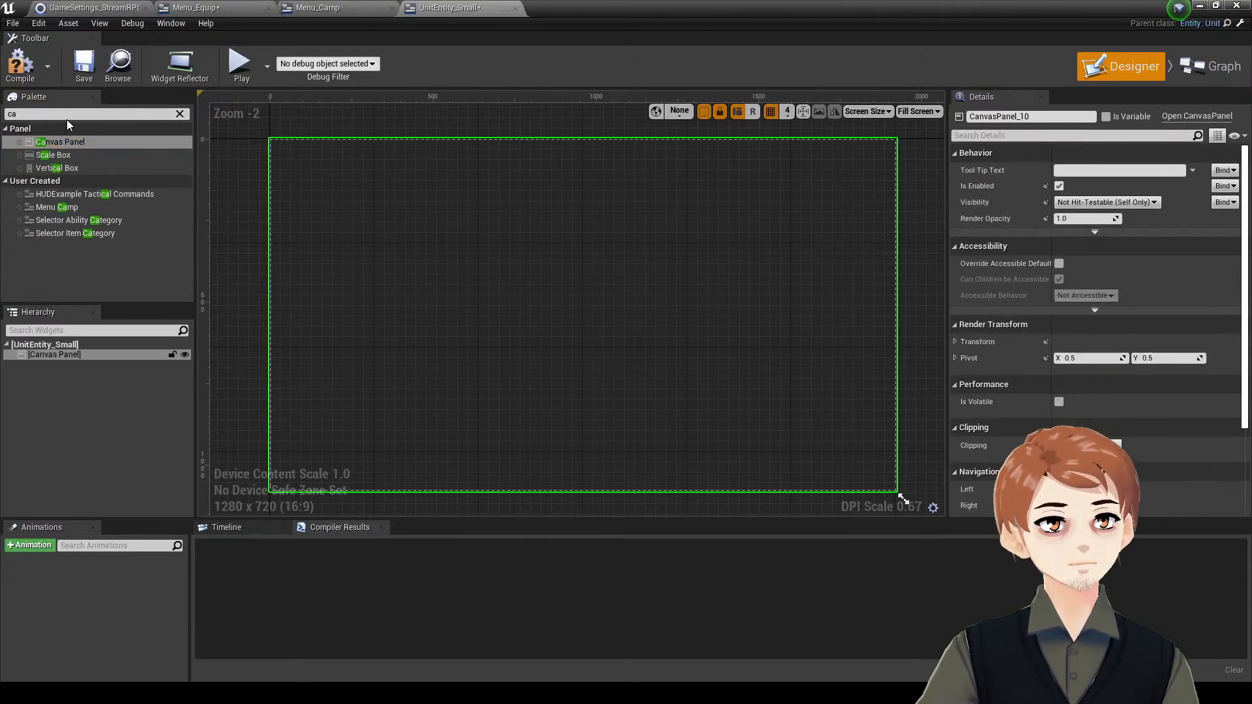
{"action": "key", "text": "BackSpace"}
{"action": "key", "text": "BackSpace"}
{"action": "type", "text": "butt"}
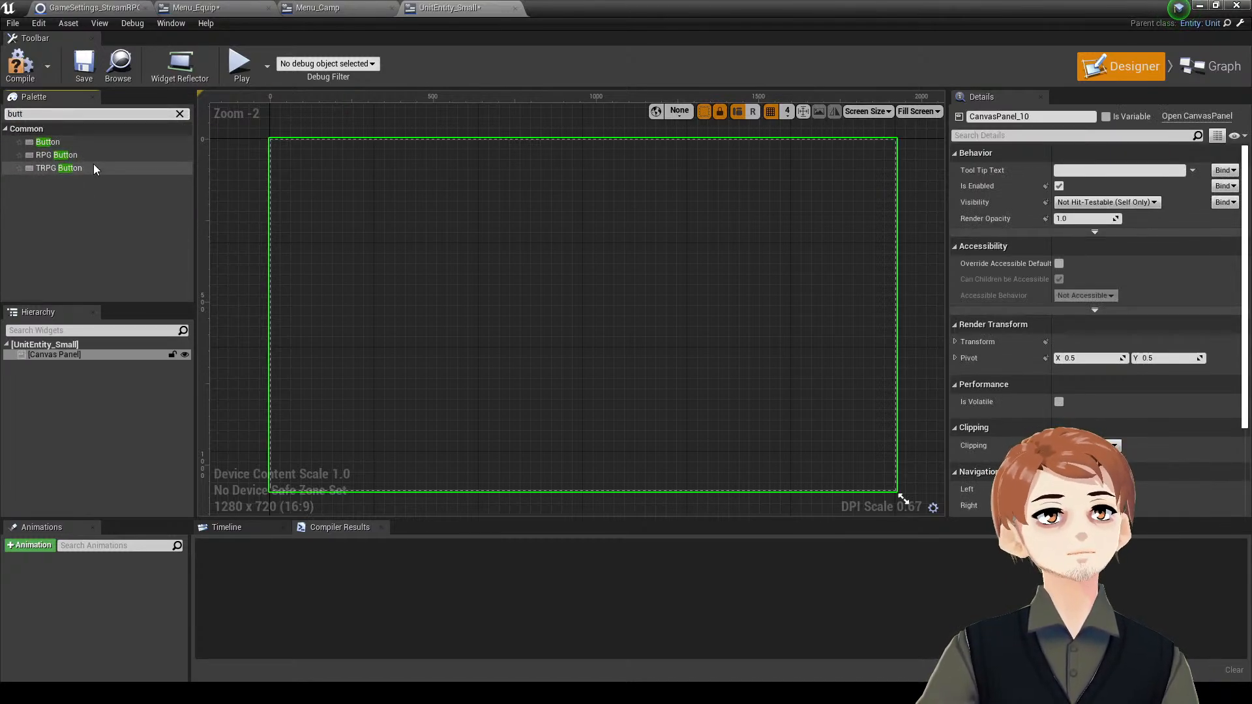
{"action": "left_click_drag", "start_coordinate": [92, 167], "coordinate": [541, 260]}
{"action": "key", "text": "Delete"}
- Anchor the button to the canvas centre, set its Y alignment to 0.5 and its position to 0, 0
{"action": "left_click", "coordinate": [1088, 173]}
{"action": "left_click", "coordinate": [1162, 250]}
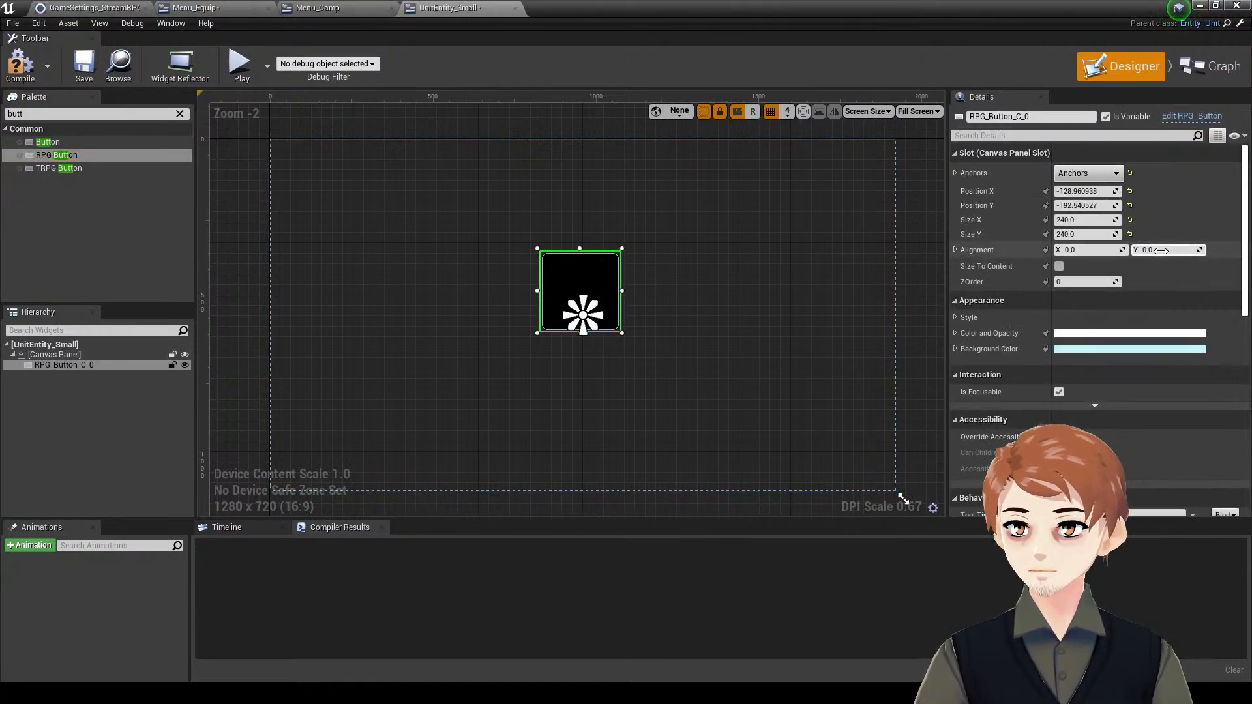
{"action": "left_click", "coordinate": [1077, 251]}
{"action": "type", "text": "5"}
{"action": "key", "text": "Return"}
{"action": "left_click", "coordinate": [1087, 206]}
{"action": "type", "text": "0"}
{"action": "left_click", "coordinate": [1088, 191]}
{"action": "type", "text": "0"}
{"action": "key", "text": "Return"}
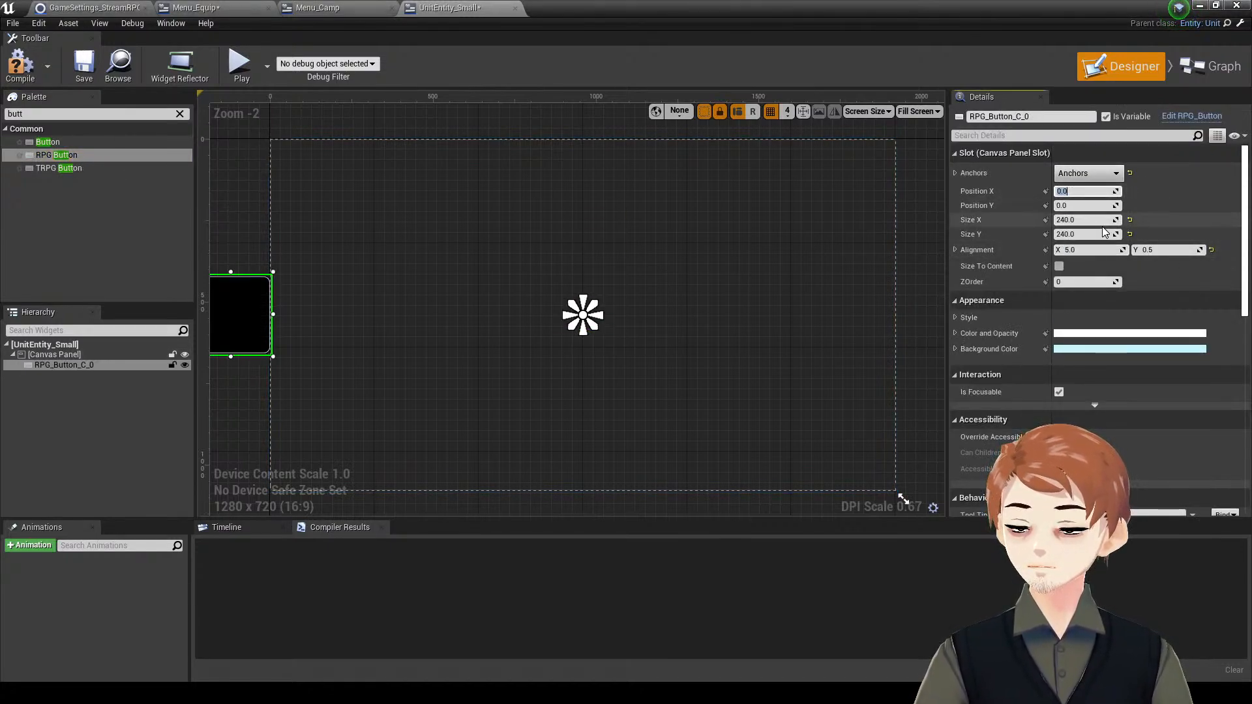
- Correct the button's X alignment to 0.5
{"action": "left_click", "coordinate": [1102, 174]}
{"action": "left_click", "coordinate": [1103, 177]}
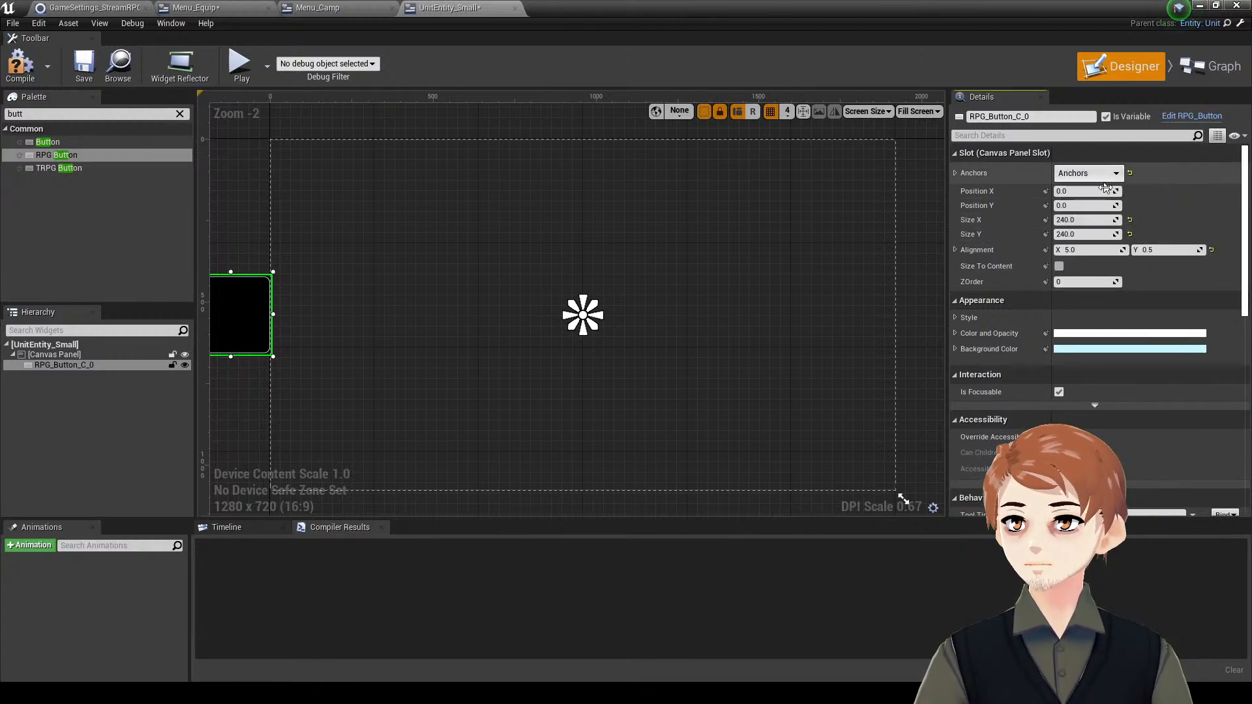
{"action": "left_click", "coordinate": [1101, 248]}
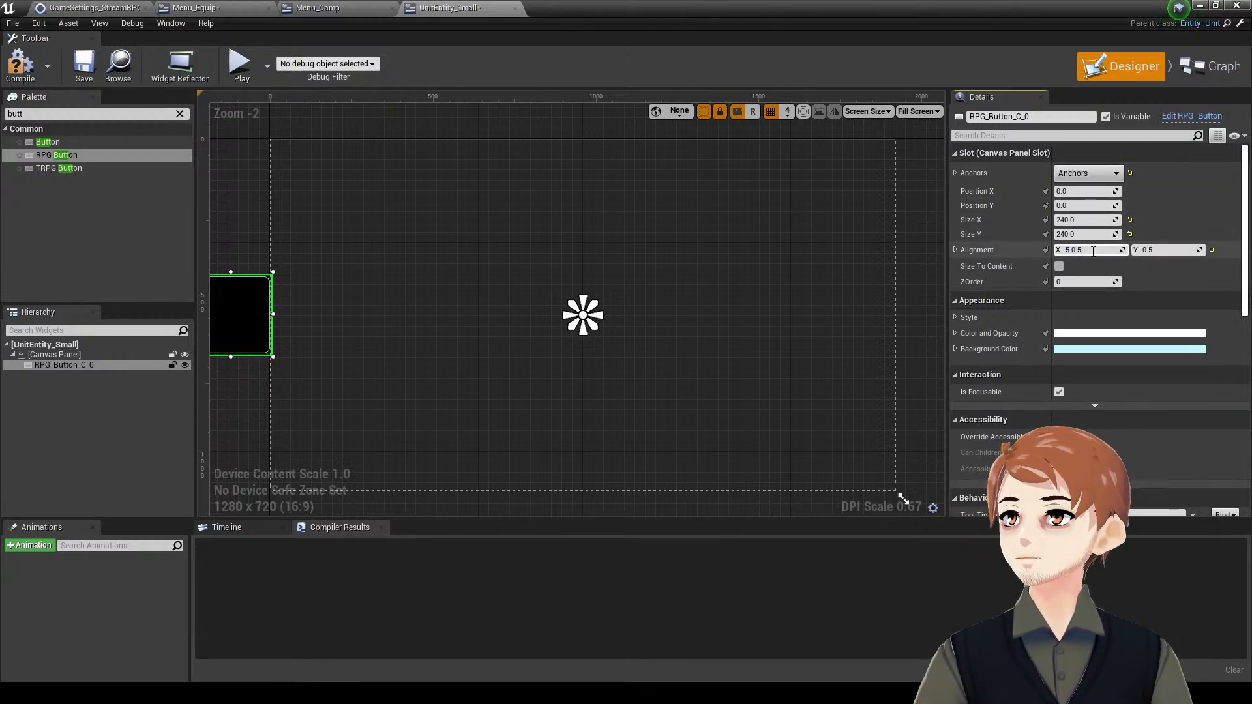
{"action": "key", "text": "Return"}
- Set the button's size to 100 by 100 and save the widget
{"action": "left_click", "coordinate": [1087, 238]}
{"action": "type", "text": "10"}
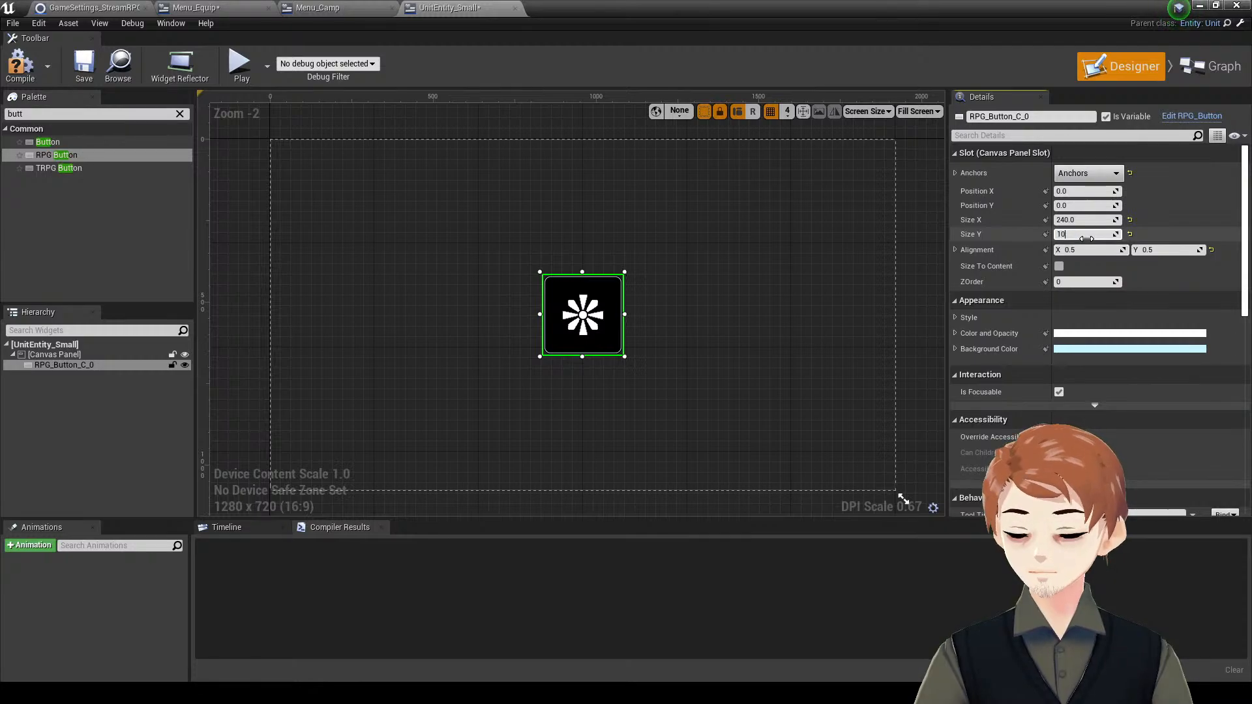
{"action": "type", "text": "0"}
{"action": "key", "text": "Return"}
{"action": "left_click", "coordinate": [1084, 219]}
{"action": "type", "text": "100"}
{"action": "key", "text": "Return"}
{"action": "scroll", "coordinate": [763, 359], "scroll_direction": "up", "scroll_amount": 4}
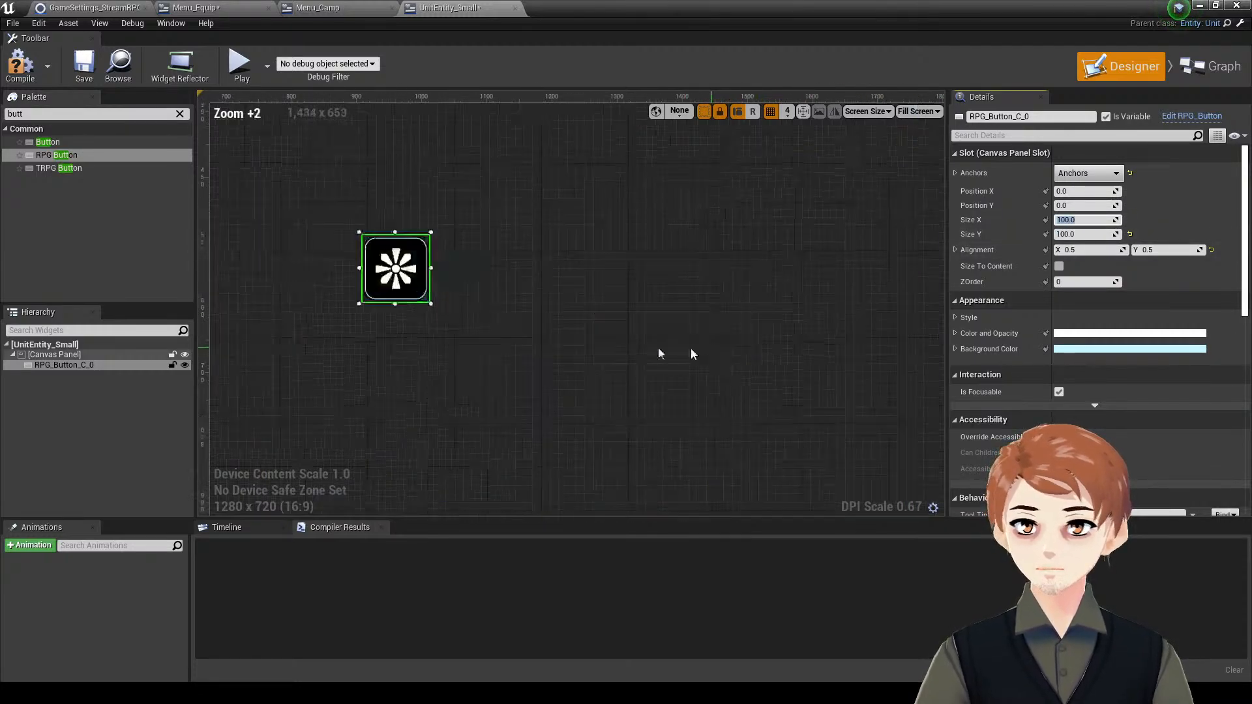
{"action": "scroll", "coordinate": [661, 349], "scroll_direction": "up", "scroll_amount": 4}
{"action": "right_click_drag", "start_coordinate": [503, 291], "coordinate": [906, 369]}
{"action": "key", "text": "ctrl+s"}
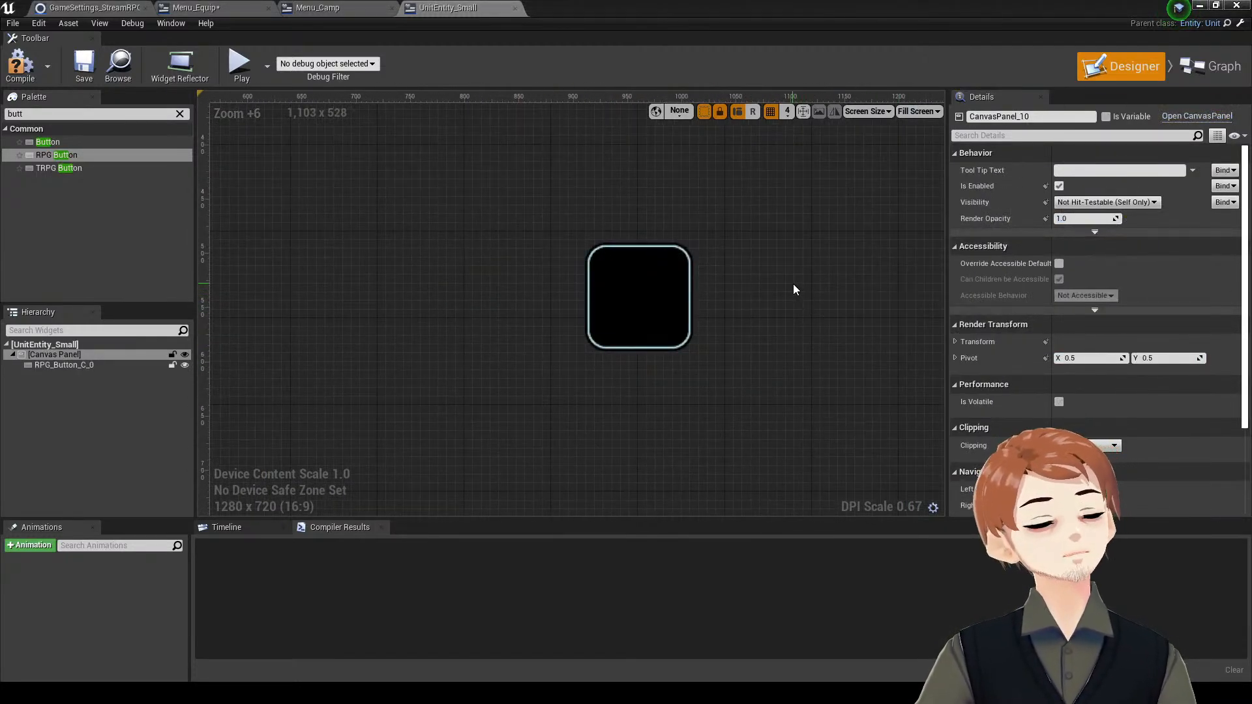
{"action": "scroll", "coordinate": [793, 287], "scroll_direction": "down", "scroll_amount": 7}
{"action": "right_click_drag", "start_coordinate": [776, 287], "coordinate": [705, 340]}
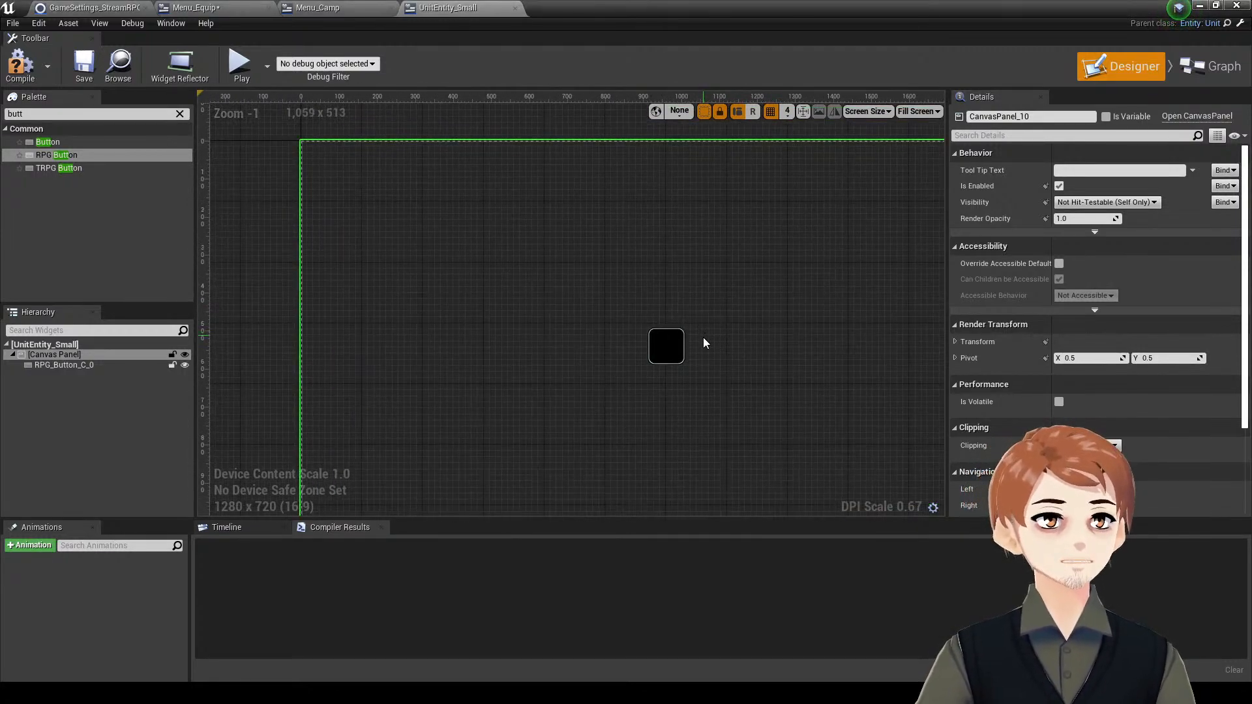
{"action": "scroll", "coordinate": [683, 358], "scroll_direction": "up", "scroll_amount": 4}
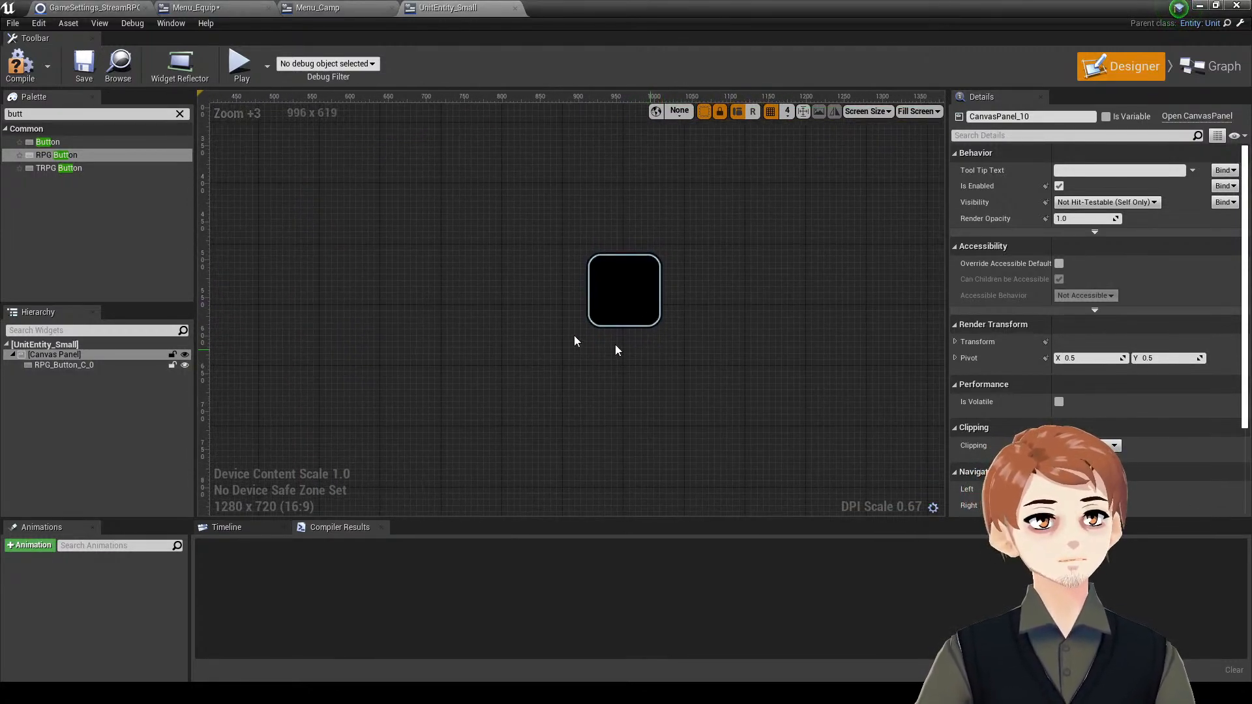
- Add a Text widget to the canvas and nest it inside the RPG Button
{"action": "left_click", "coordinate": [181, 115]}
{"action": "scroll", "coordinate": [714, 404], "scroll_direction": "down", "scroll_amount": 3}
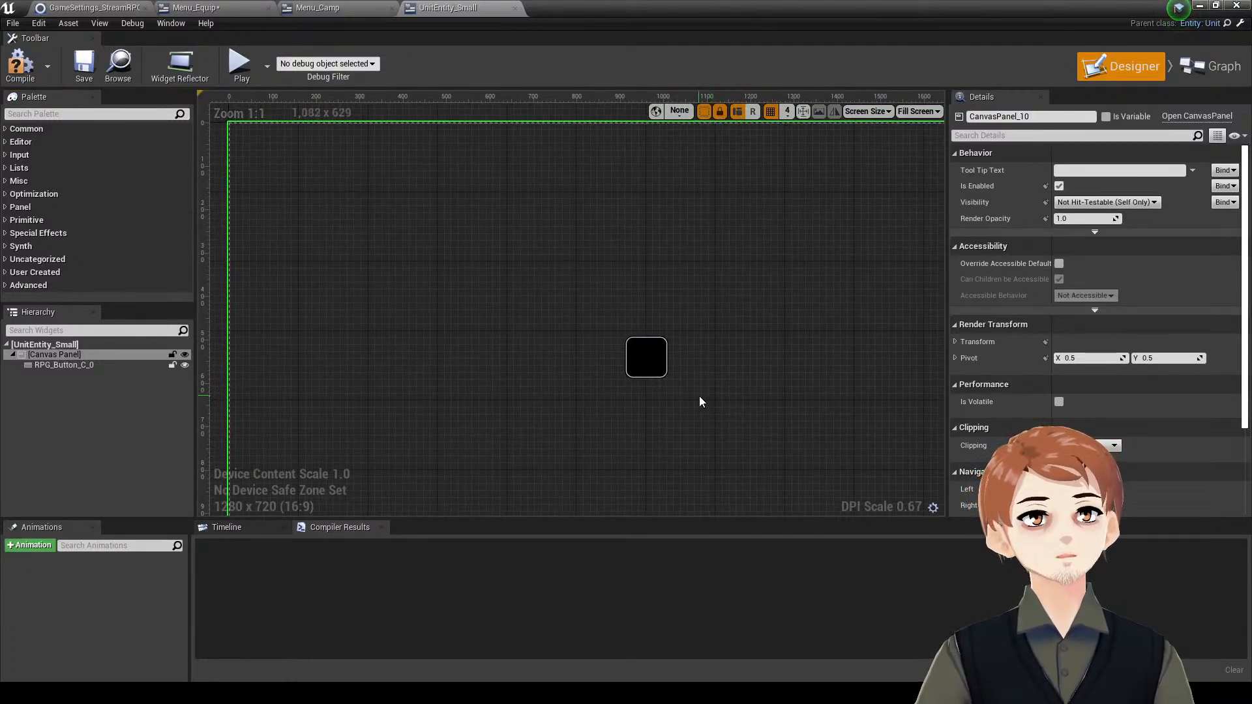
{"action": "right_click_drag", "start_coordinate": [646, 341], "coordinate": [639, 312]}
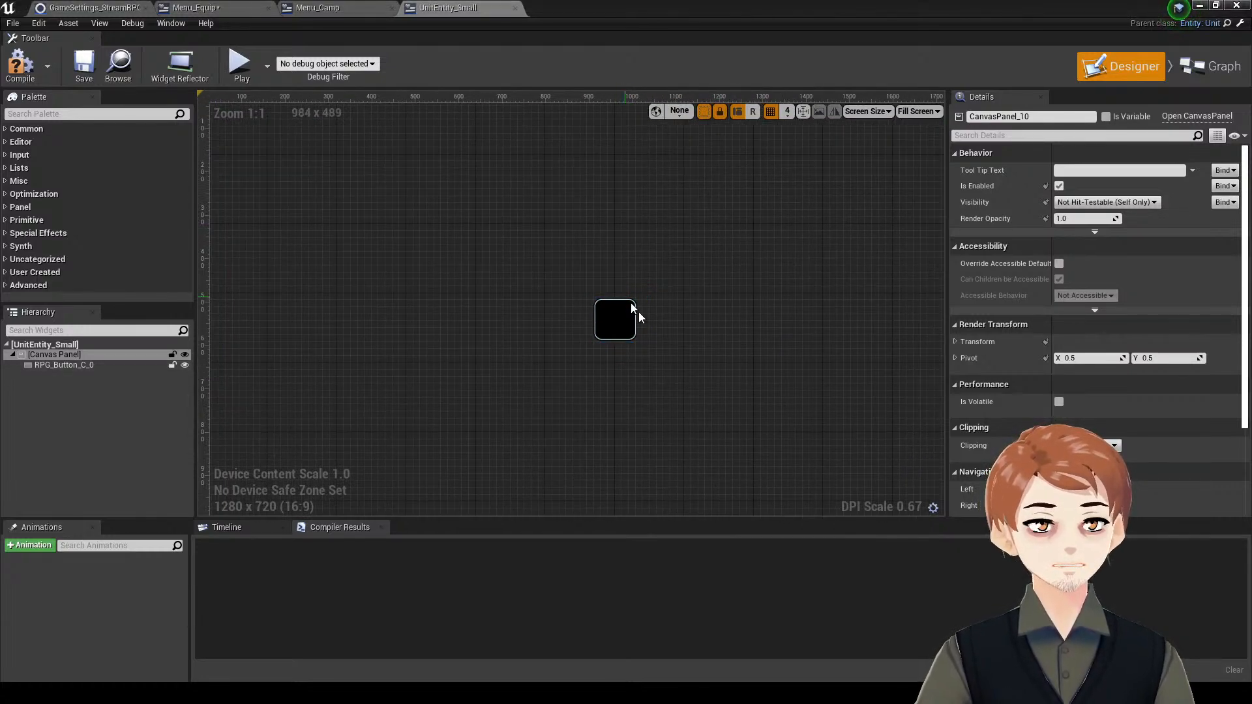
{"action": "scroll", "coordinate": [638, 326], "scroll_direction": "up", "scroll_amount": 3}
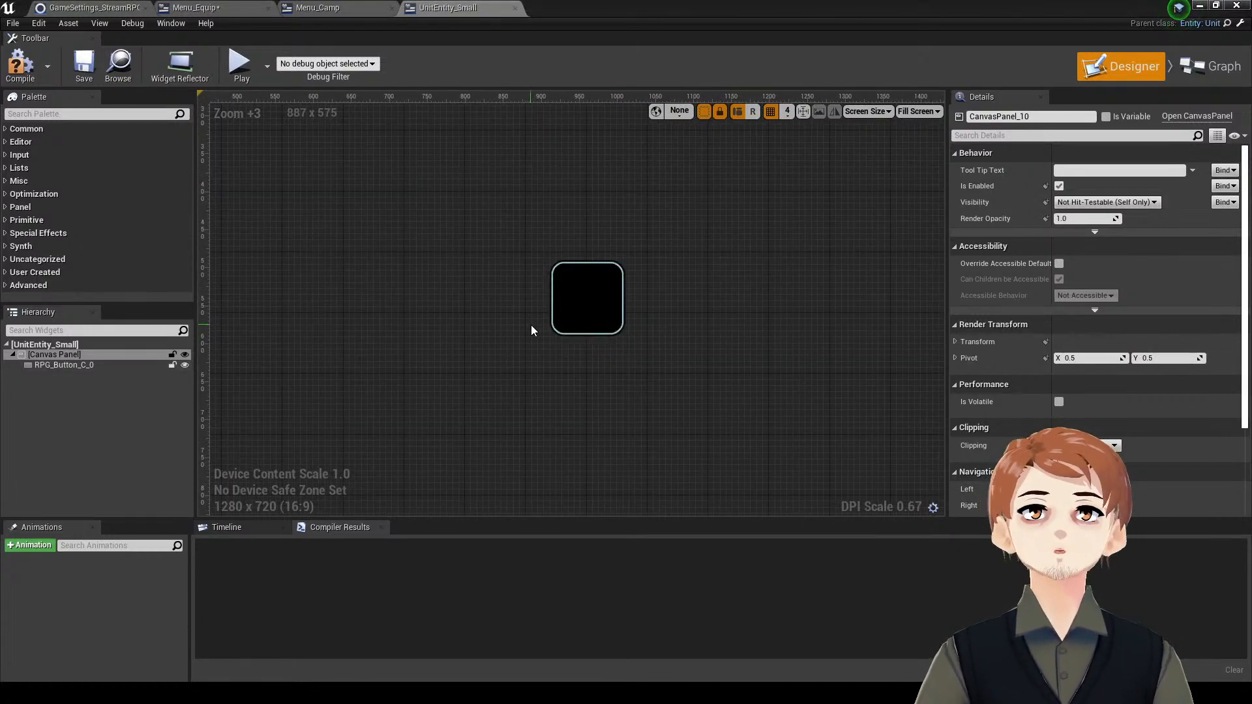
{"action": "left_click", "coordinate": [118, 117]}
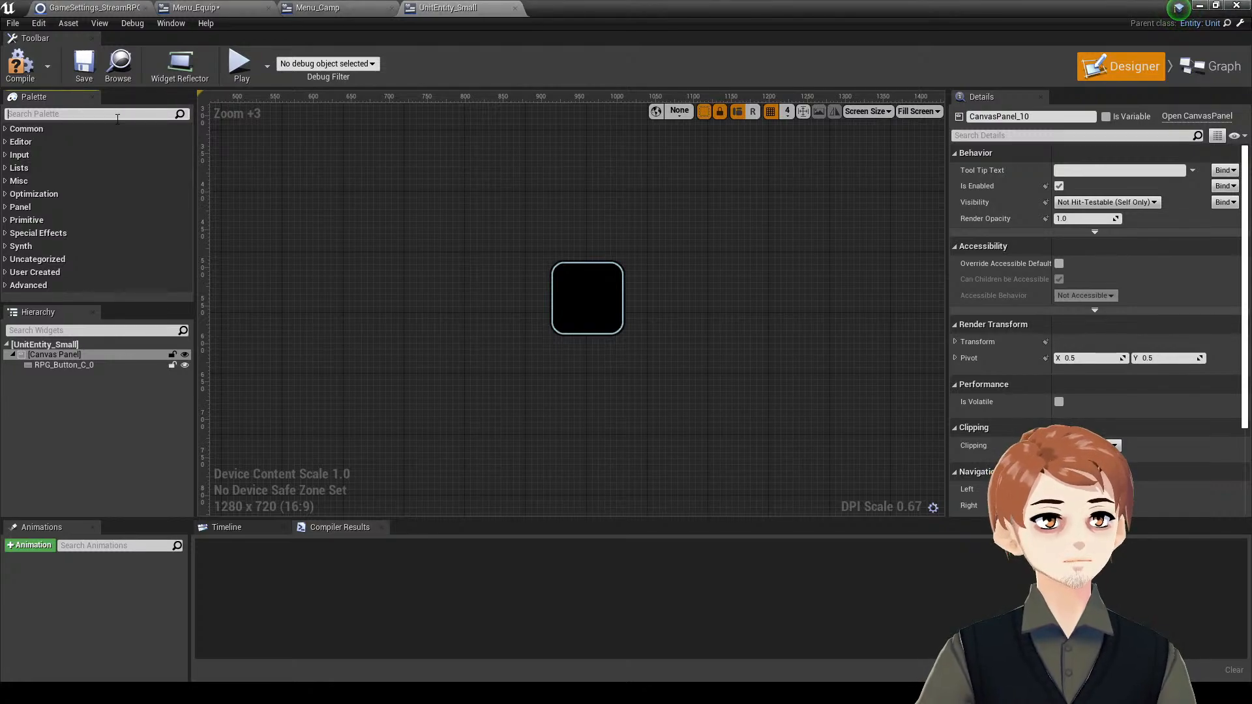
{"action": "type", "text": "text"}
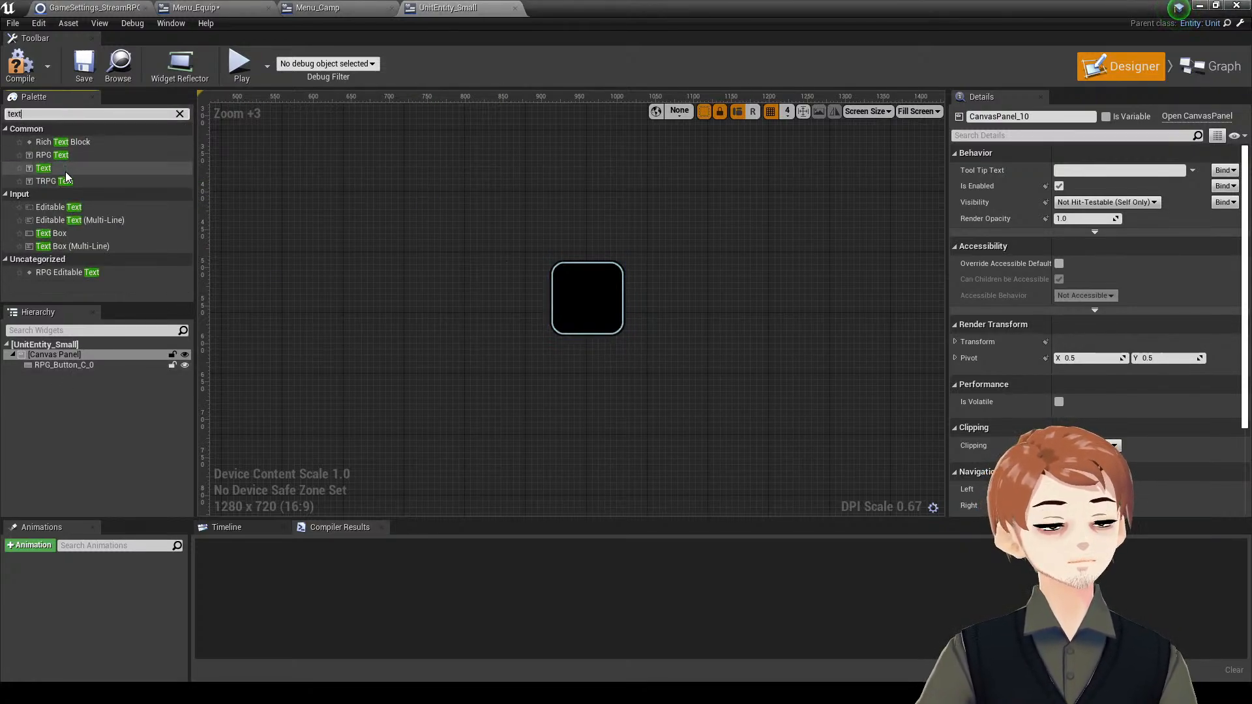
{"action": "left_click_drag", "start_coordinate": [66, 176], "coordinate": [538, 293]}
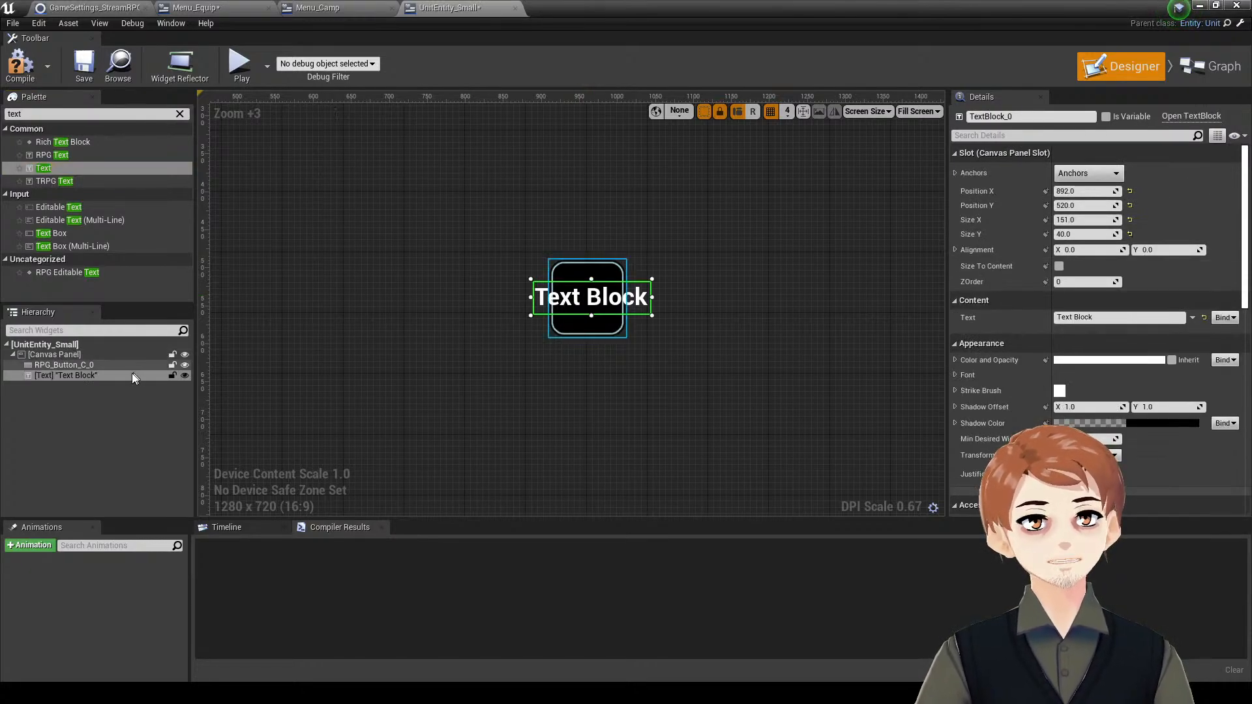
{"action": "left_click_drag", "start_coordinate": [132, 376], "coordinate": [128, 365]}
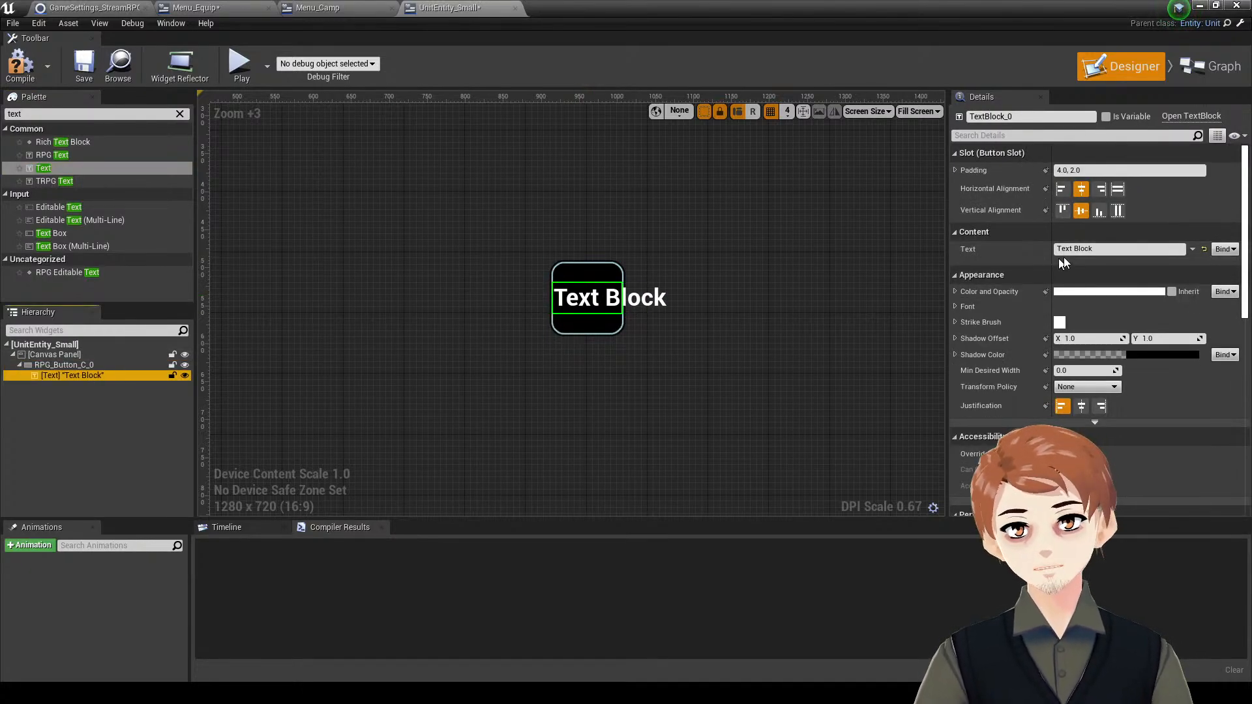
- Expand the text block's font settings and enlarge the RPG Button to 150 by 150
{"action": "left_click", "coordinate": [1017, 308]}
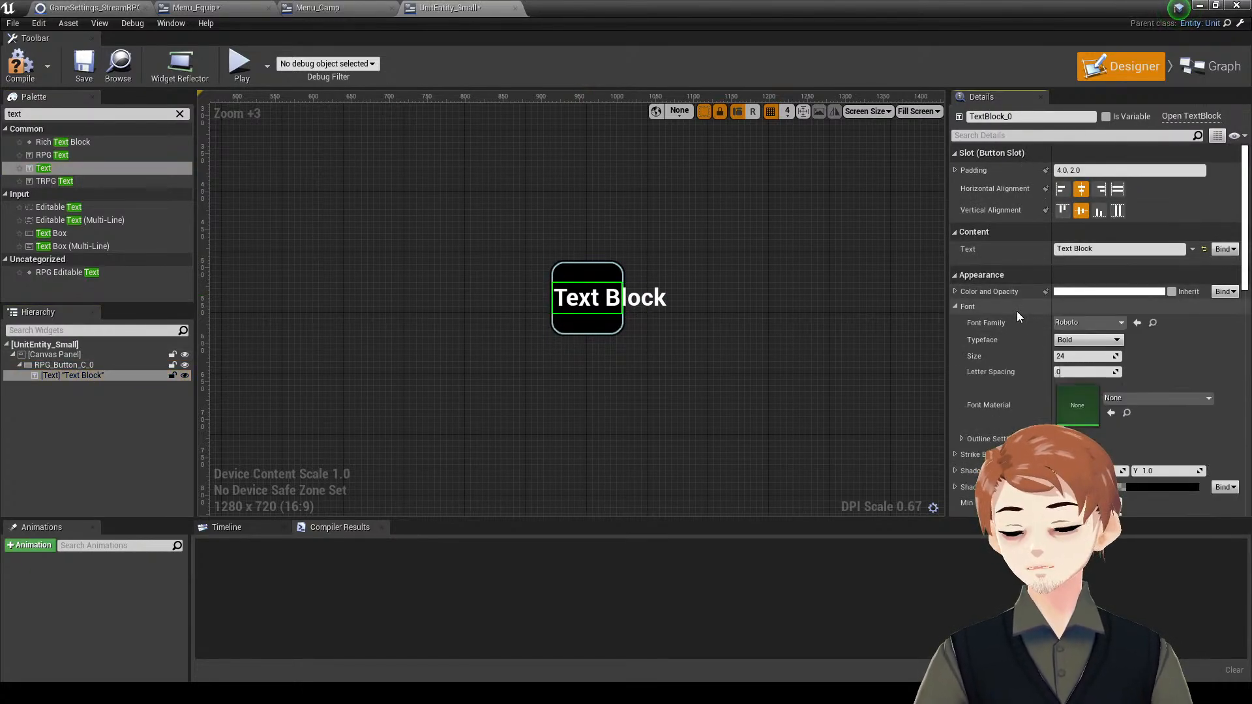
{"action": "left_click", "coordinate": [613, 333]}
{"action": "left_click", "coordinate": [1087, 236]}
{"action": "type", "text": "150"}
{"action": "left_click", "coordinate": [1087, 220]}
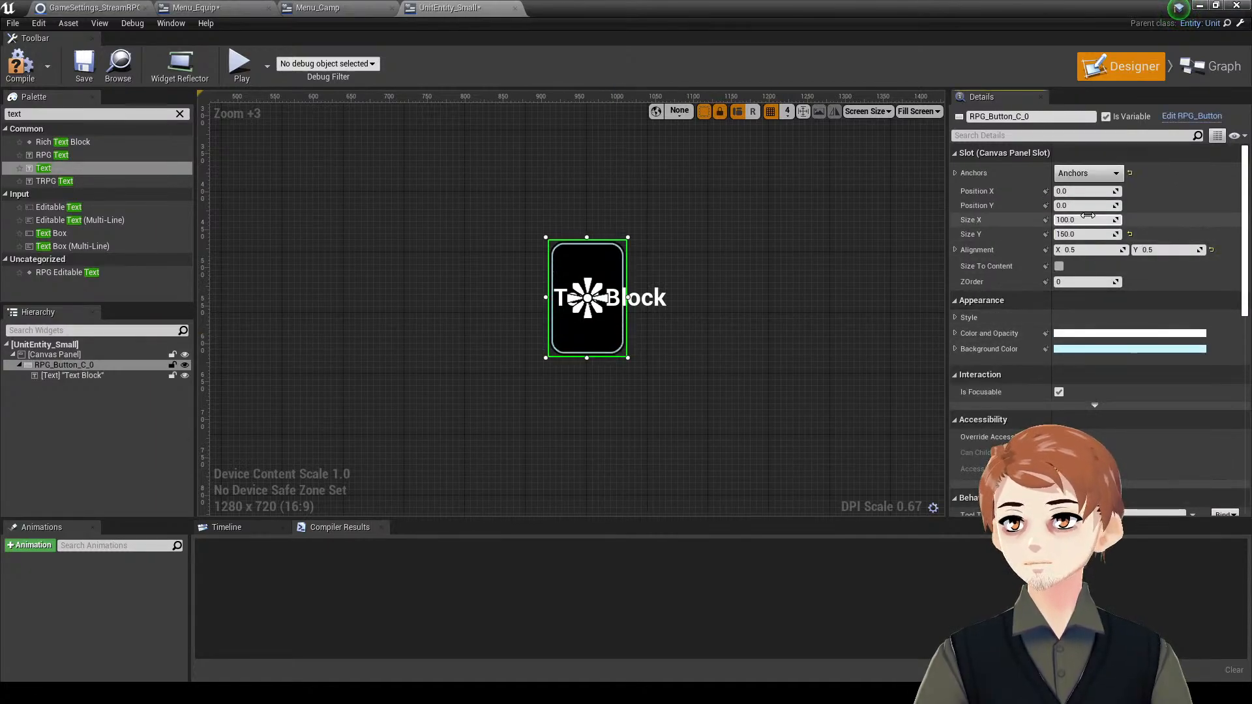
{"action": "type", "text": "150"}
{"action": "key", "text": "Return"}
- Set the text block's font size to 20
{"action": "left_click", "coordinate": [627, 297]}
{"action": "left_click", "coordinate": [1083, 356]}
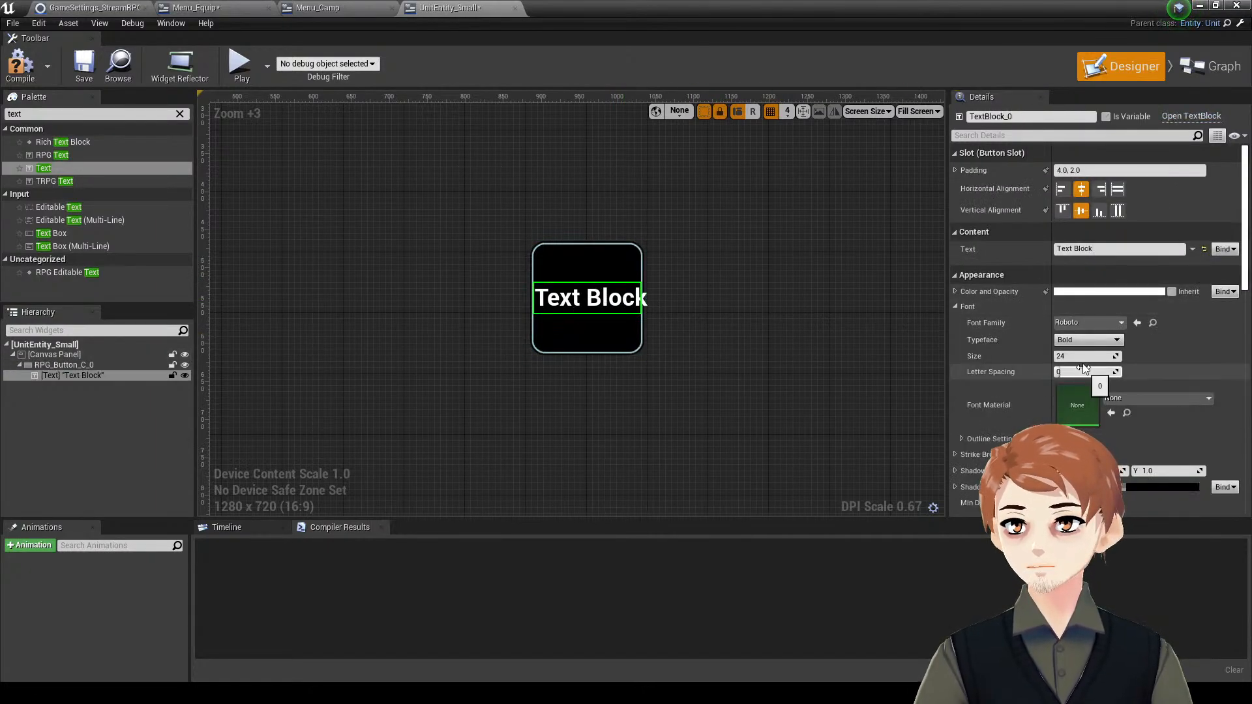
{"action": "type", "text": "20"}
{"action": "key", "text": "Return"}
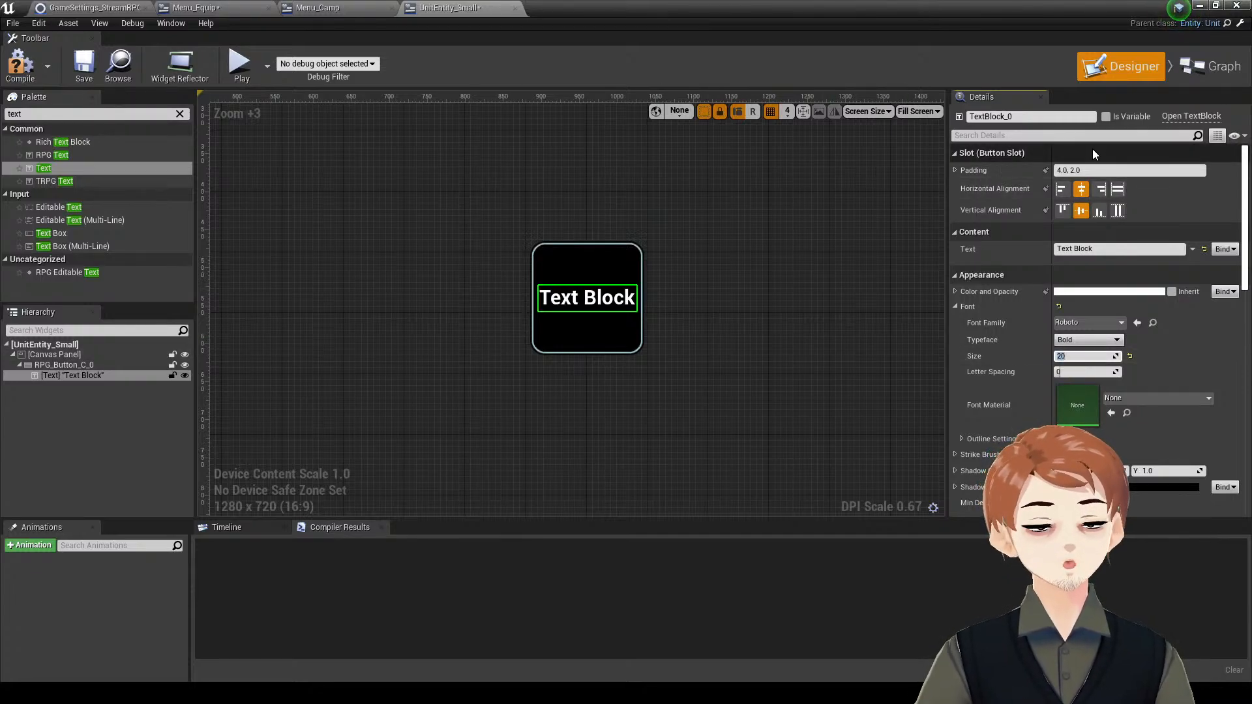
- Expose the text block as a variable and compile the UnitEntity_Small widget
{"action": "left_click", "coordinate": [1107, 117]}
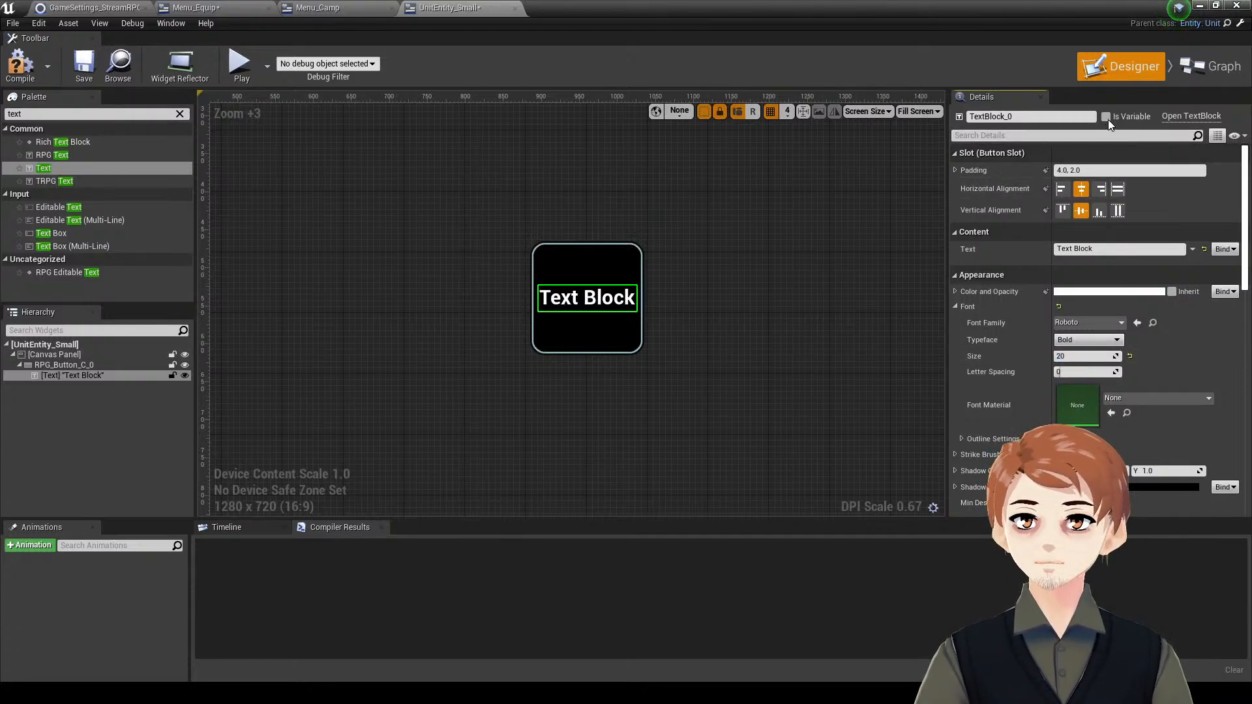
{"action": "left_click", "coordinate": [19, 66]}
{"action": "left_click", "coordinate": [642, 349]}
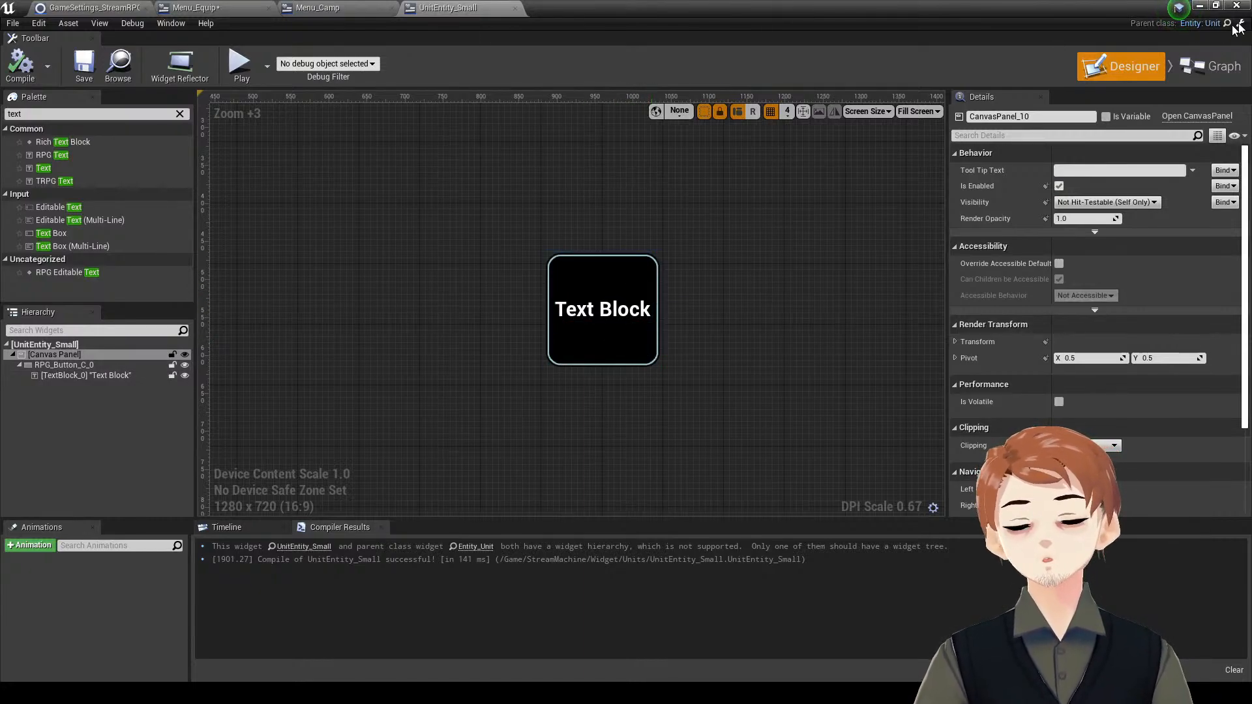
{"action": "right_click_drag", "start_coordinate": [584, 219], "coordinate": [569, 210]}
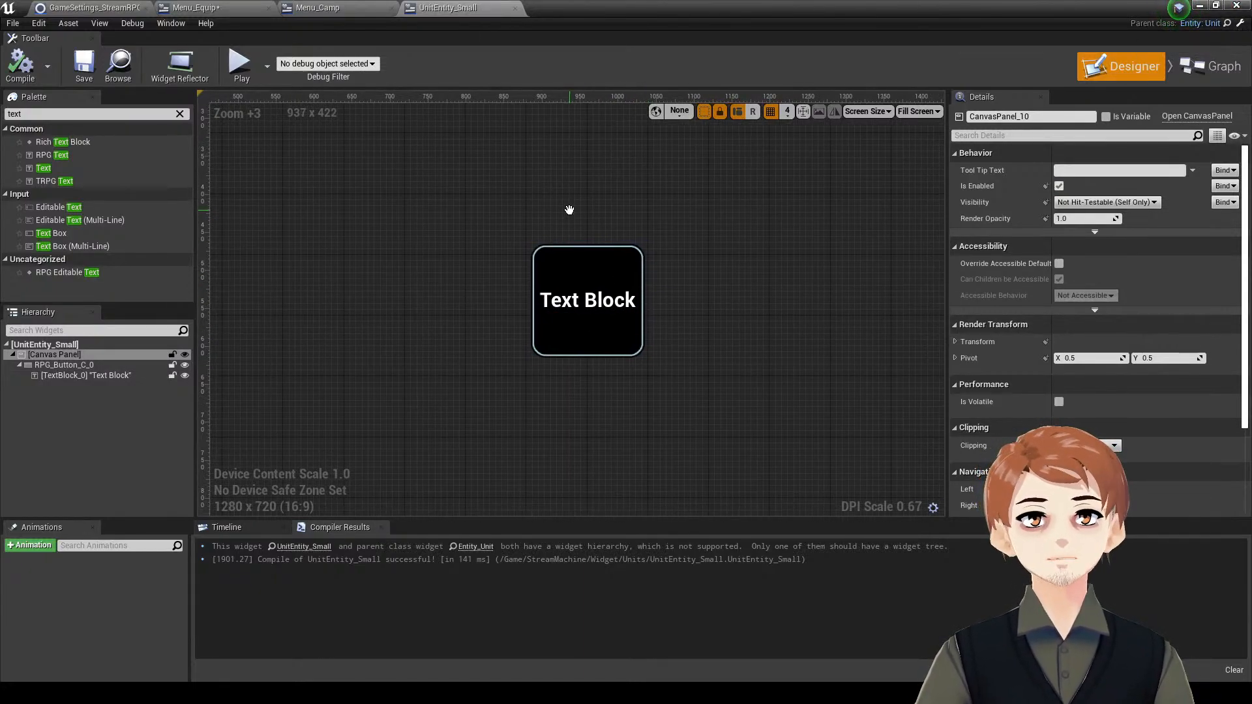
{"action": "right_click_drag", "start_coordinate": [852, 176], "coordinate": [870, 218]}
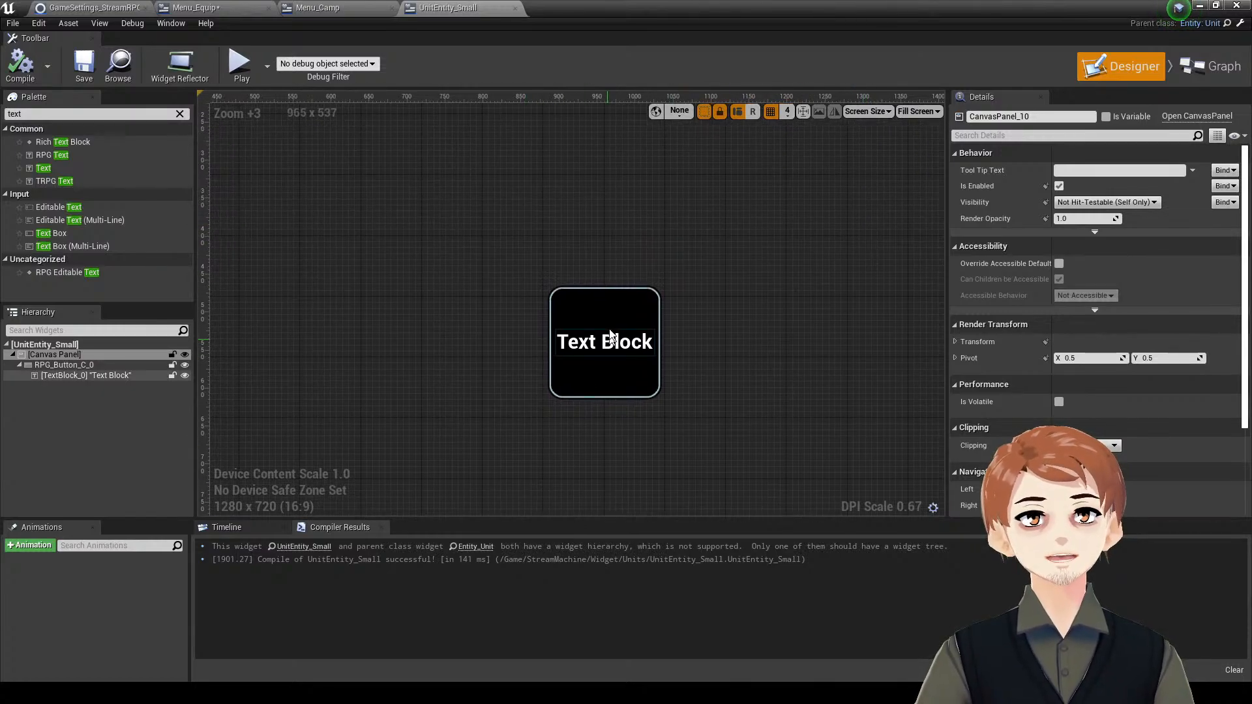
- Override the Get Entity Button function to return RPG_Button_C_0, removing the parent function call
{"action": "left_click", "coordinate": [1210, 67]}
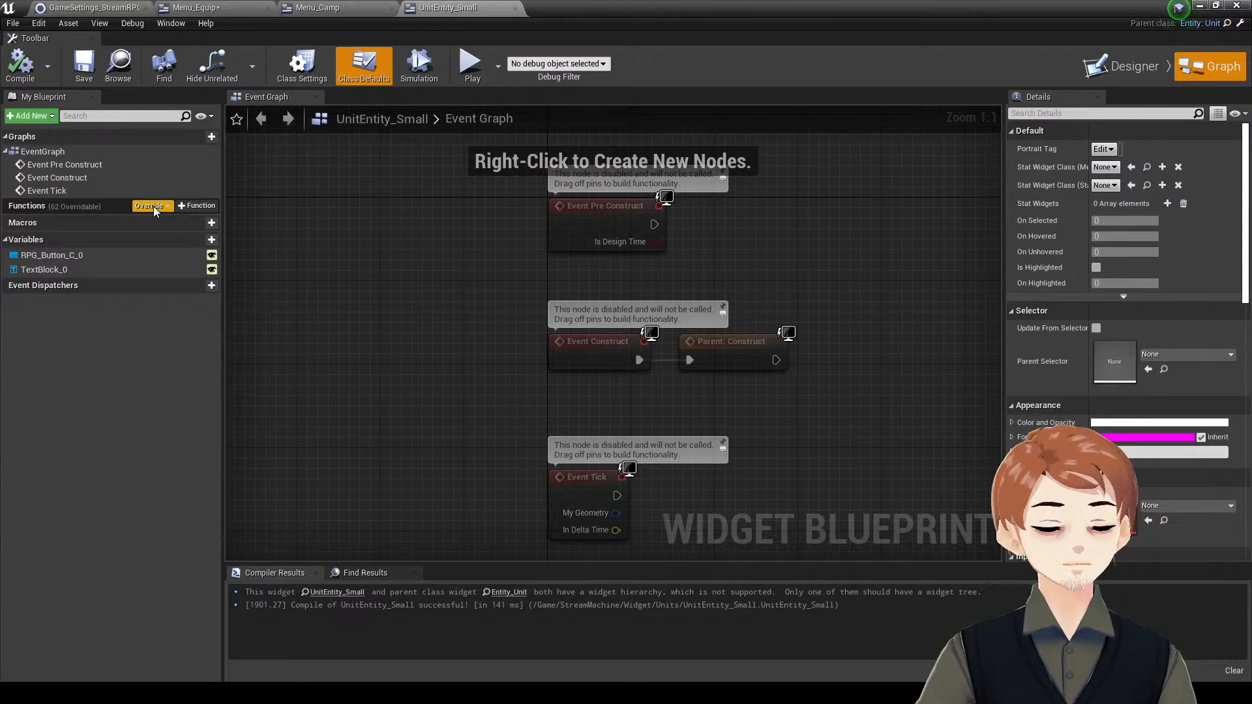
{"action": "left_click", "coordinate": [154, 206]}
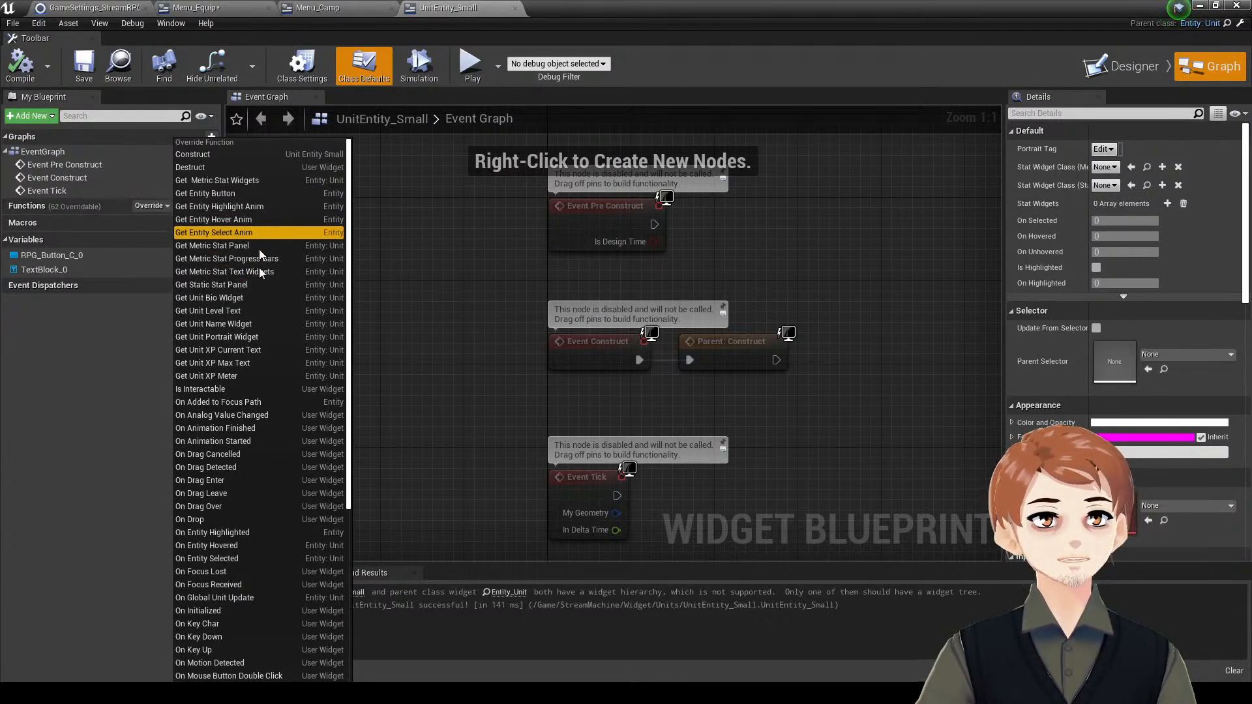
{"action": "left_click", "coordinate": [268, 193]}
{"action": "left_click_drag", "start_coordinate": [140, 268], "coordinate": [812, 370]}
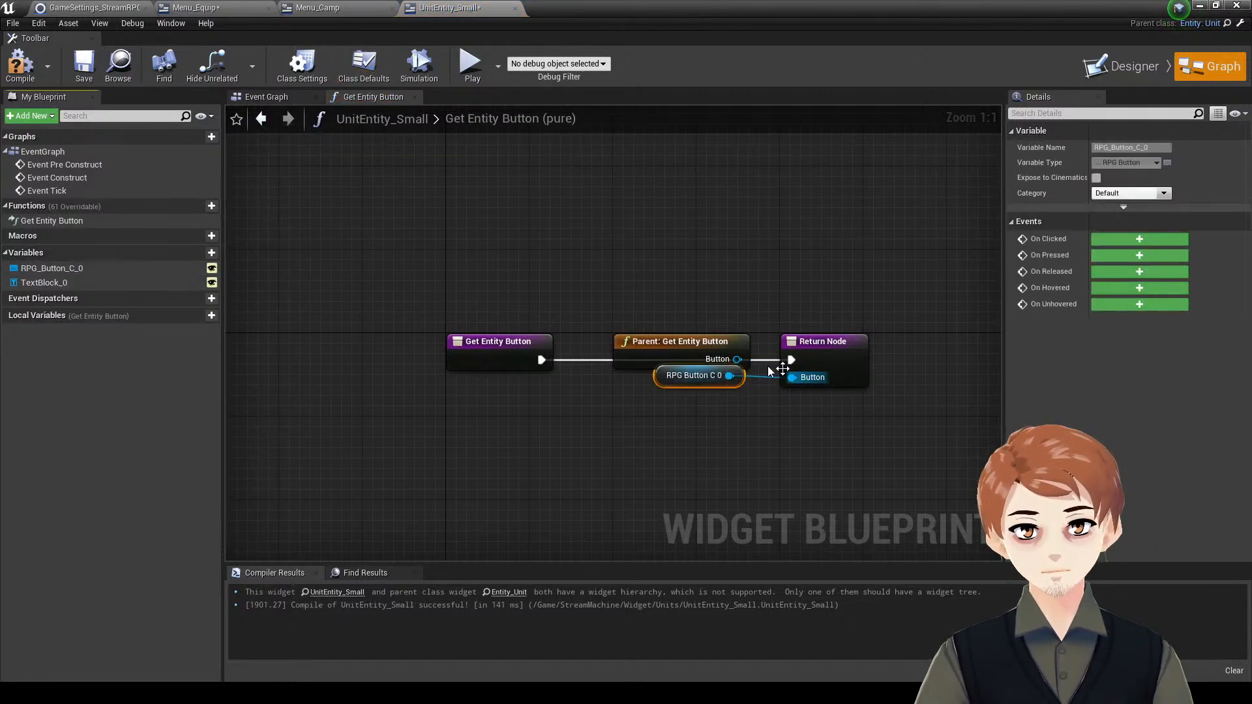
{"action": "left_click", "coordinate": [682, 345]}
{"action": "key", "text": "Delete"}
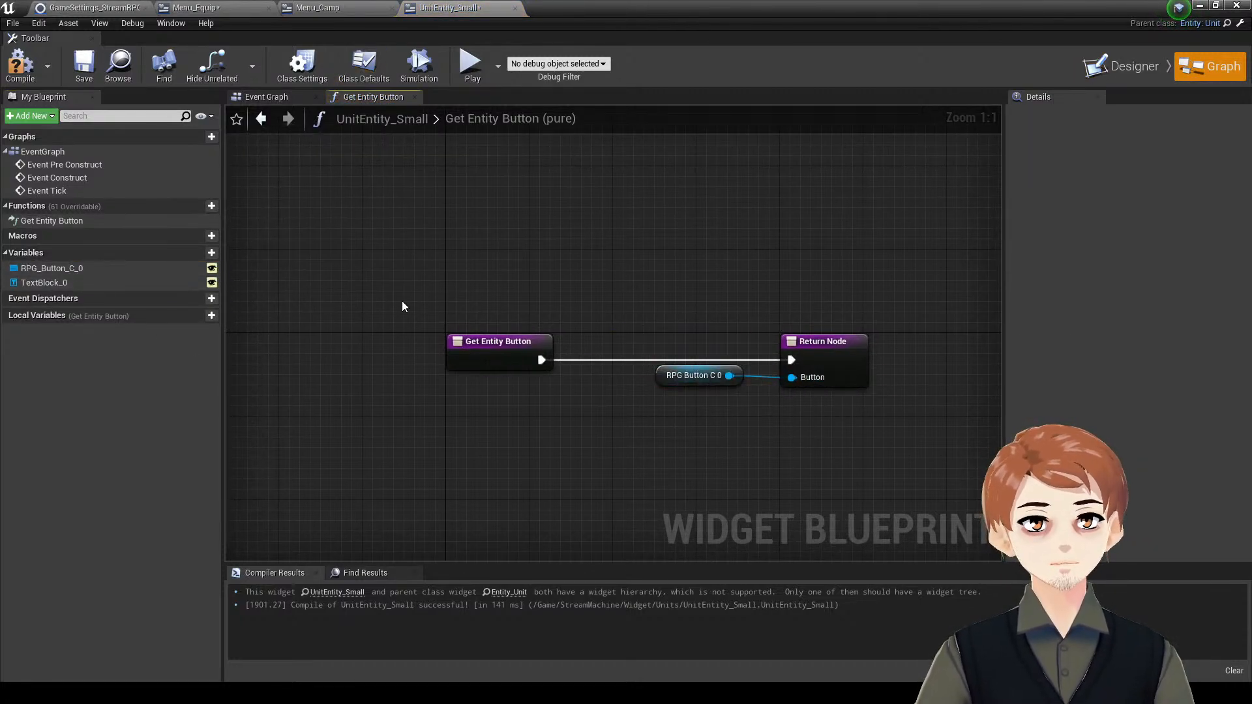
- Override the Get Unit Name Widget function to return TextBlock_0 without the parent call, and compile and save the widget
{"action": "left_click", "coordinate": [150, 206]}
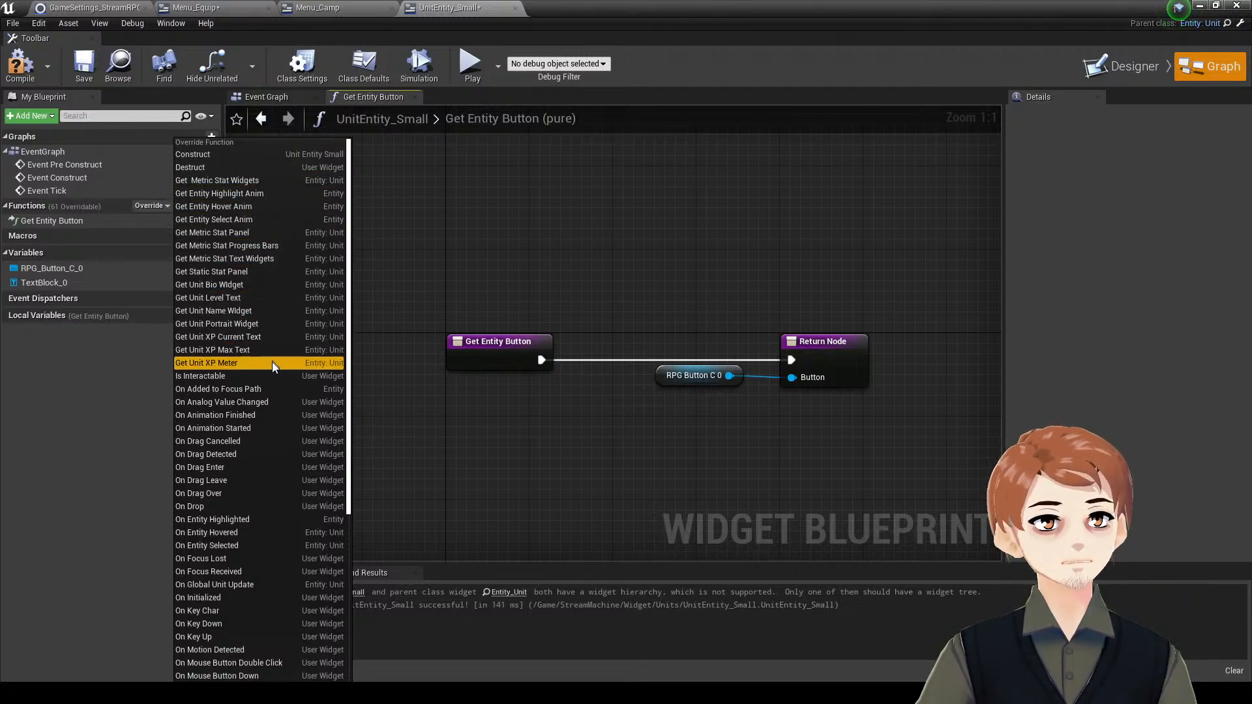
{"action": "left_click", "coordinate": [267, 310]}
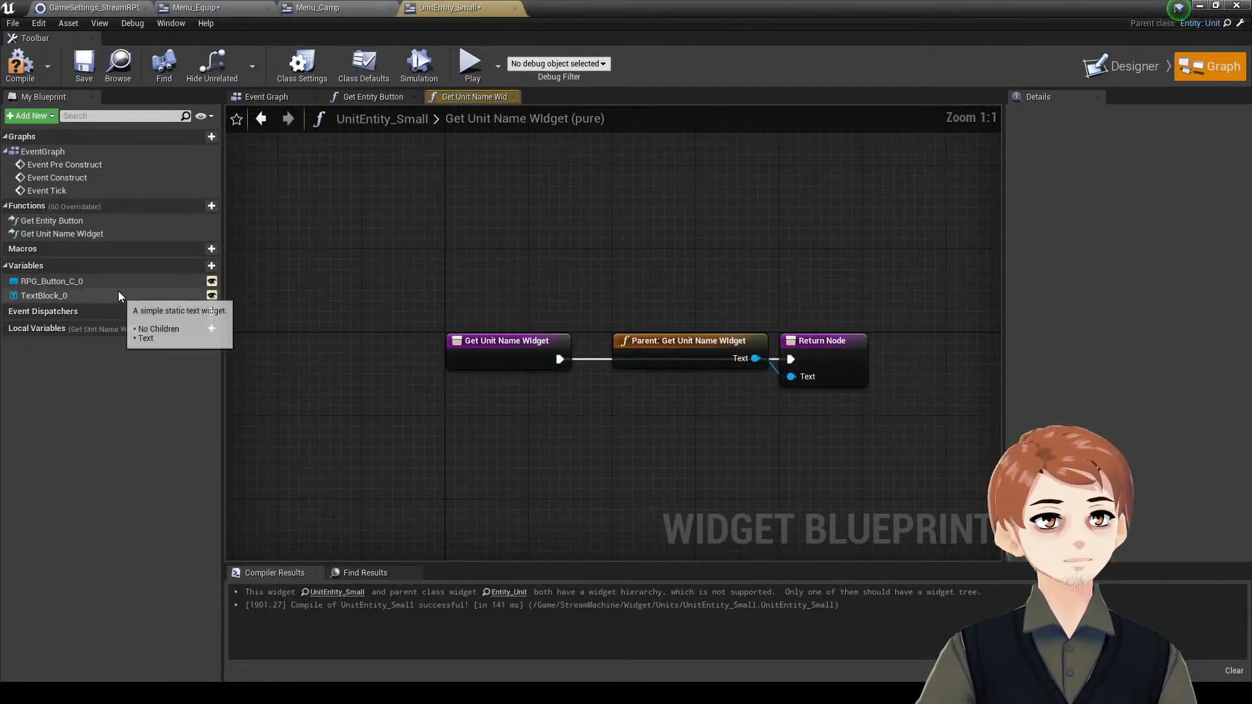
{"action": "left_click", "coordinate": [119, 295]}
{"action": "left_click_drag", "start_coordinate": [423, 281], "coordinate": [792, 377]}
{"action": "left_click", "coordinate": [689, 342]}
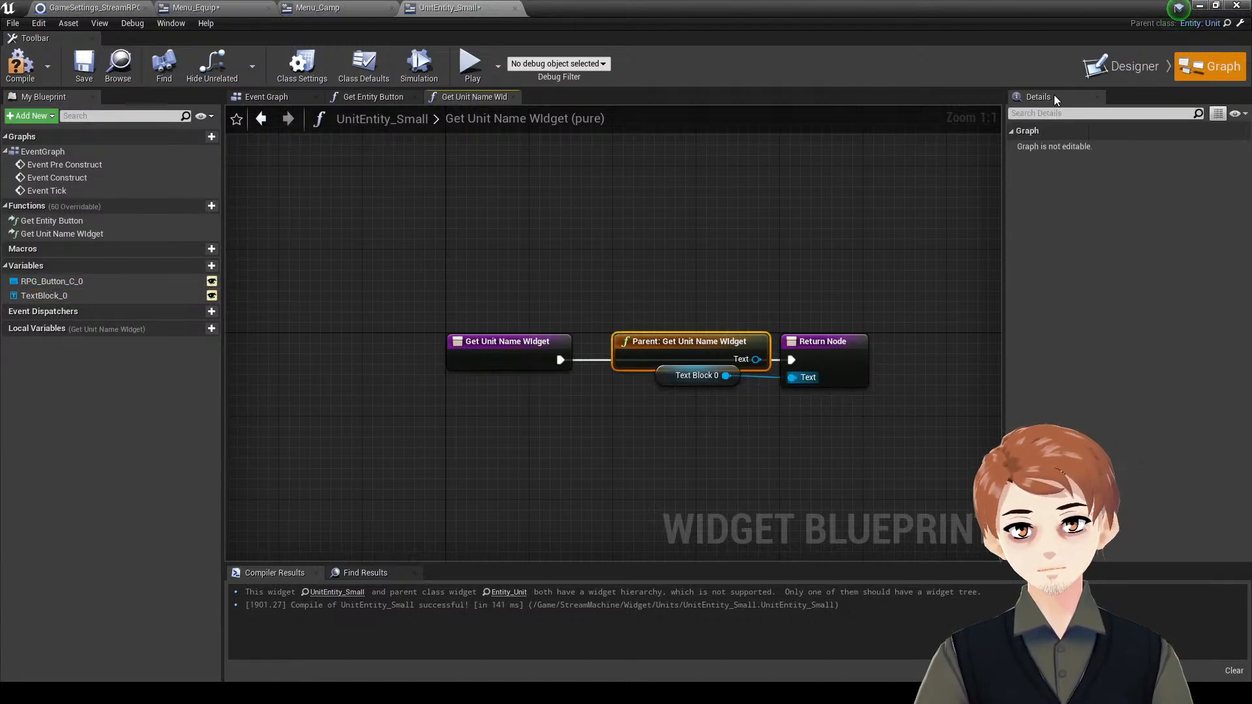
{"action": "key", "text": "Delete"}
{"action": "left_click", "coordinate": [23, 68]}
{"action": "left_click", "coordinate": [88, 69]}
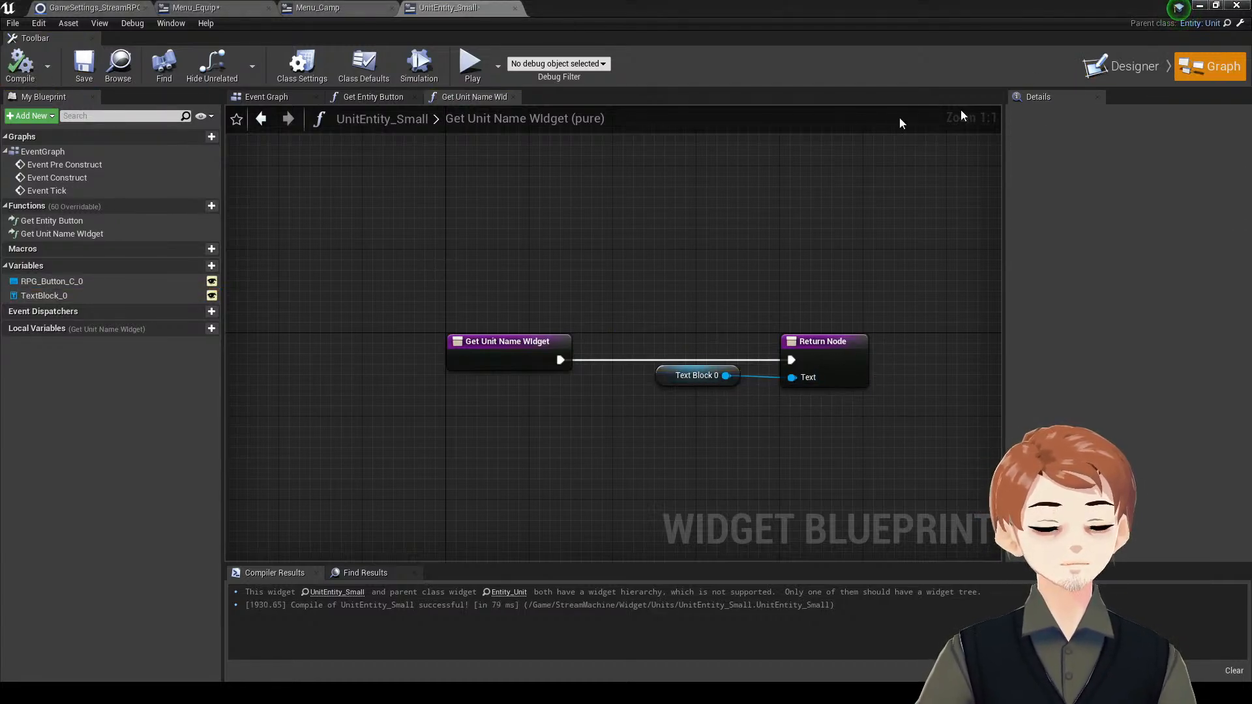
- In Menu_Equip, set Selector_Unit's preview amount so that it displays sample unit entries
{"action": "left_click", "coordinate": [1129, 73]}
{"action": "left_click", "coordinate": [318, 8]}
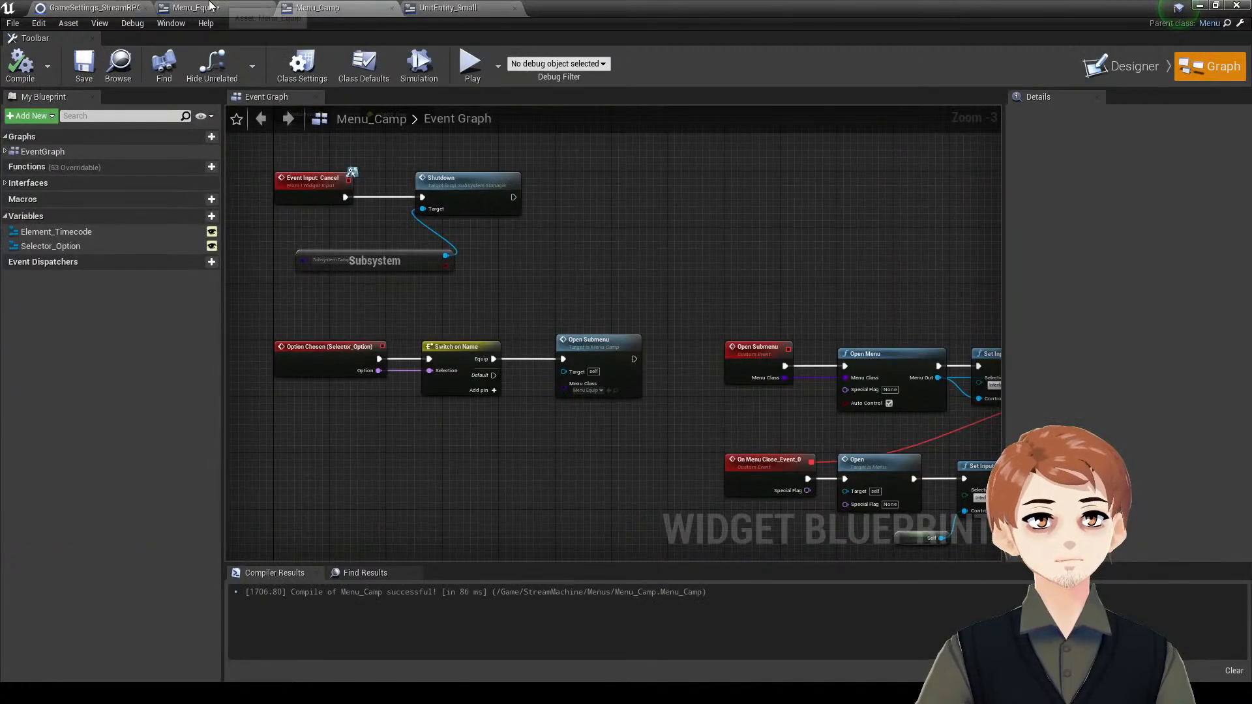
{"action": "left_click", "coordinate": [196, 7]}
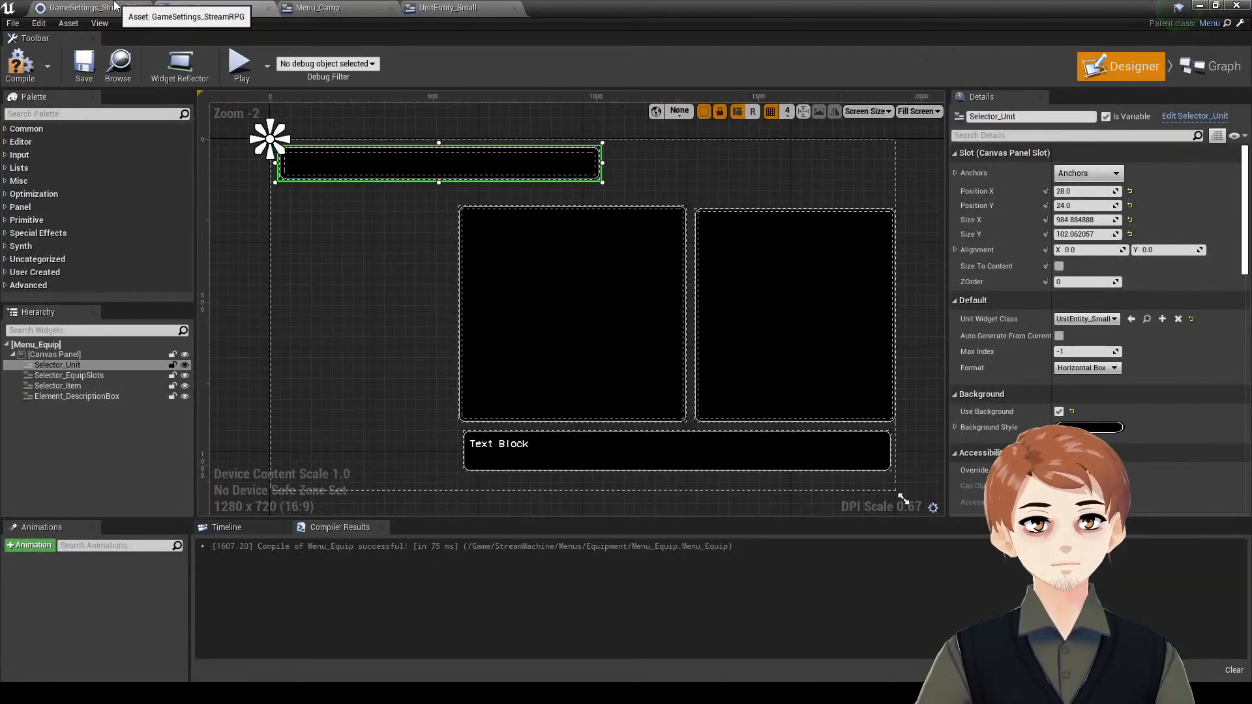
{"action": "left_click", "coordinate": [1102, 320]}
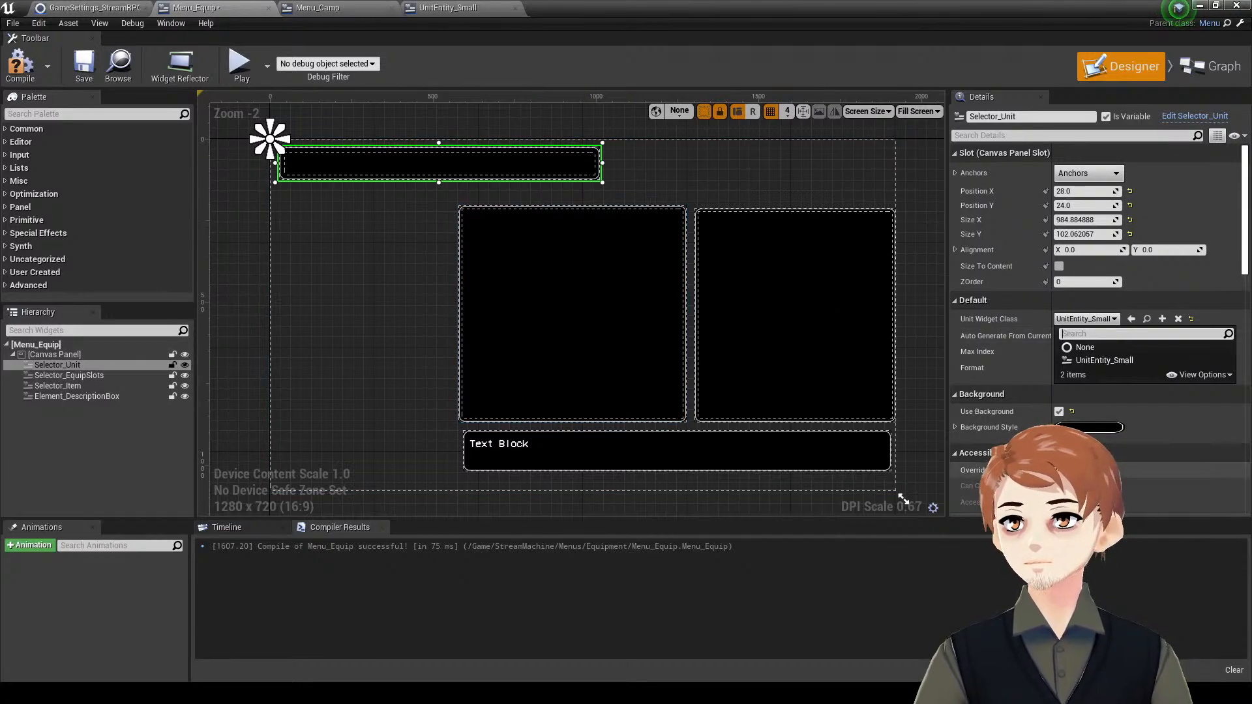
{"action": "left_click", "coordinate": [1057, 471]}
{"action": "scroll", "coordinate": [1057, 471], "scroll_direction": "down", "scroll_amount": 4}
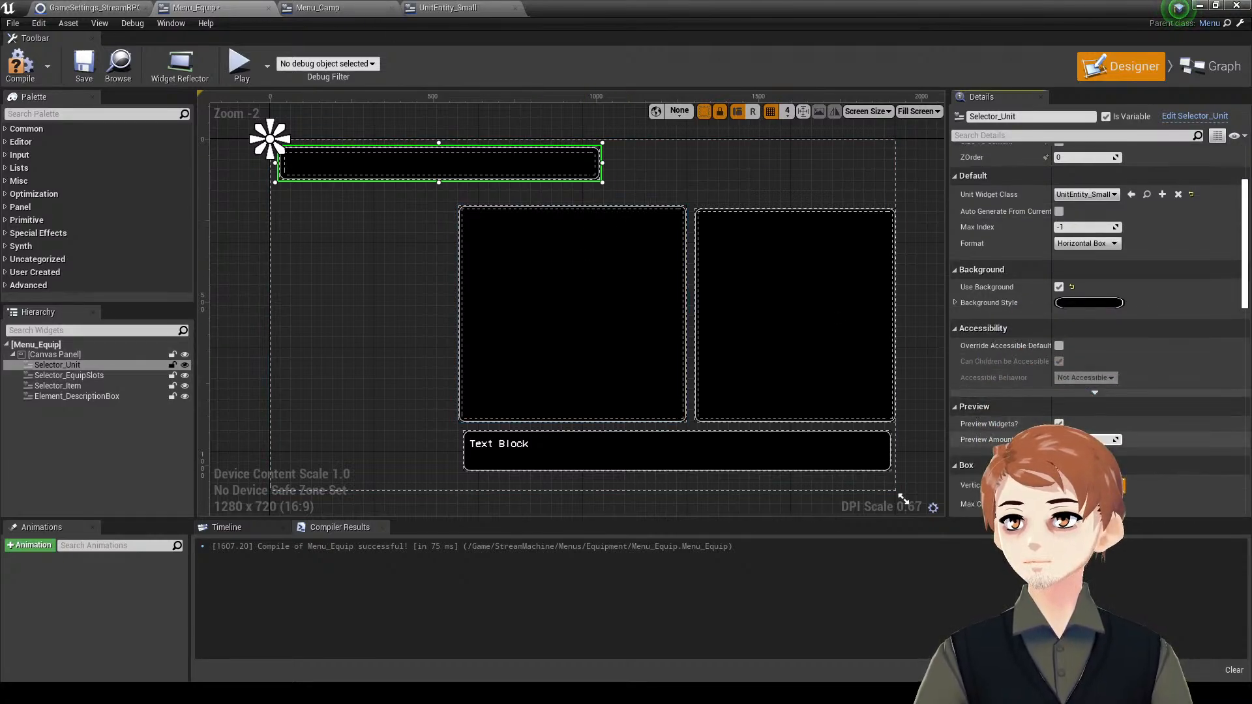
{"action": "key", "text": "Return"}
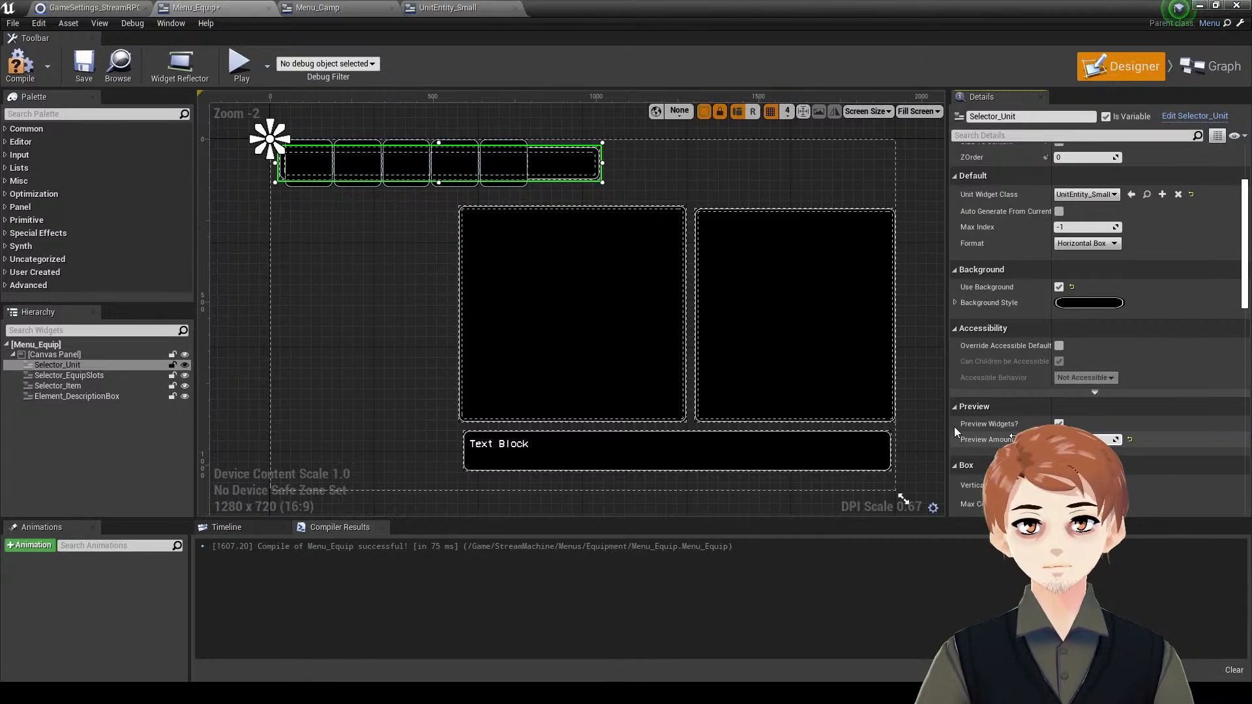
- In UnitEntity_Small, set the RPG Button's size to 100 by 100
{"action": "right_click_drag", "start_coordinate": [393, 286], "coordinate": [467, 316]}
{"action": "left_click", "coordinate": [309, 272]}
{"action": "scroll", "coordinate": [308, 271], "scroll_direction": "up", "scroll_amount": 4}
{"action": "right_click_drag", "start_coordinate": [399, 236], "coordinate": [266, 405]}
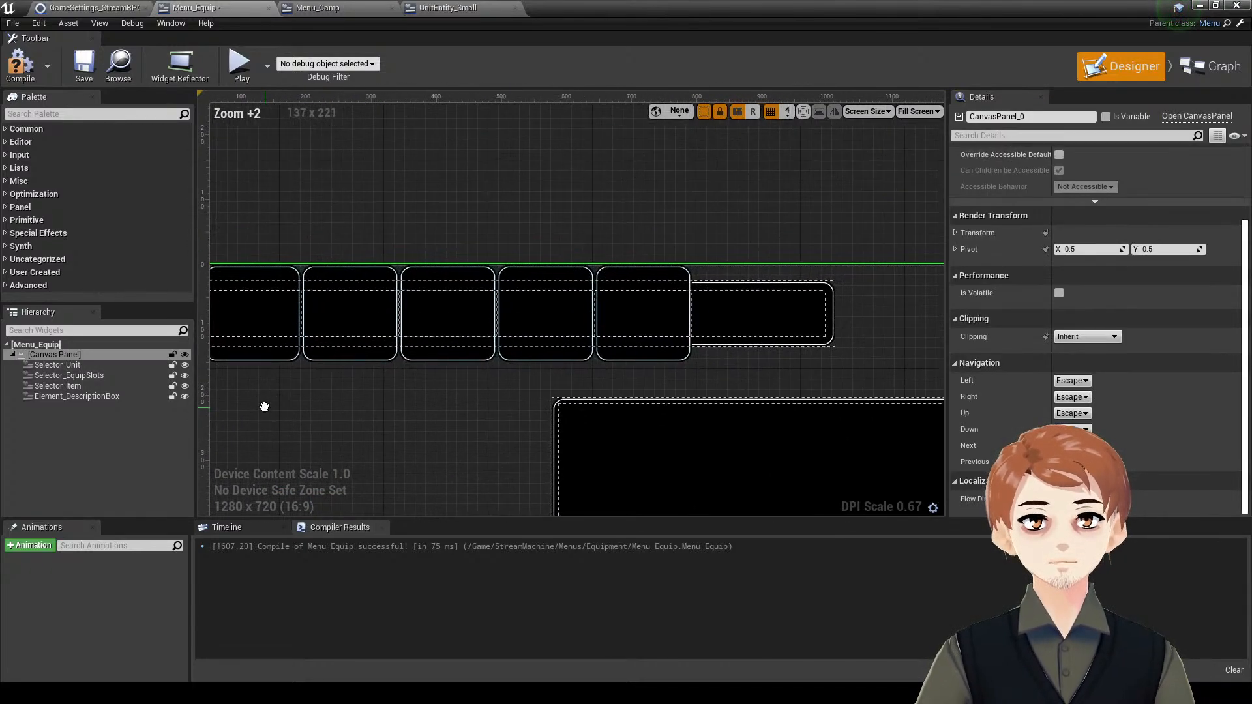
{"action": "left_click", "coordinate": [314, 339]}
{"action": "right_click_drag", "start_coordinate": [313, 338], "coordinate": [578, 267]}
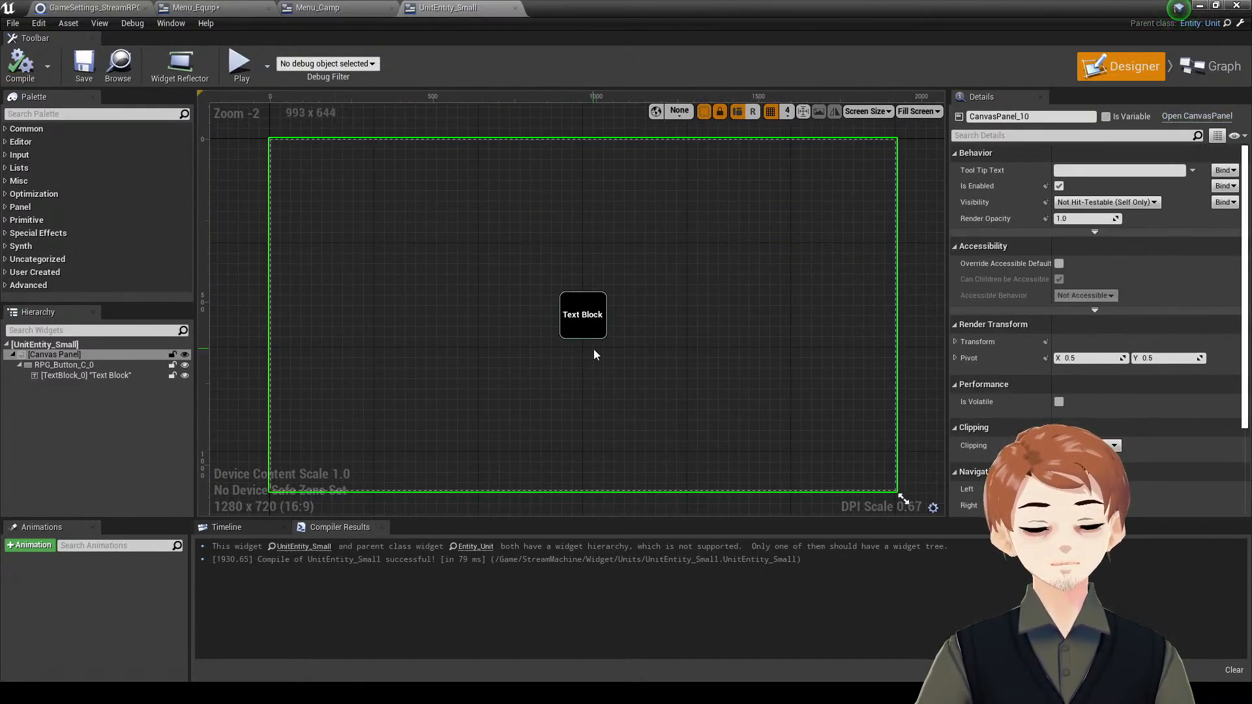
{"action": "left_click", "coordinate": [594, 355]}
{"action": "left_click", "coordinate": [1082, 234]}
{"action": "type", "text": "100.0"}
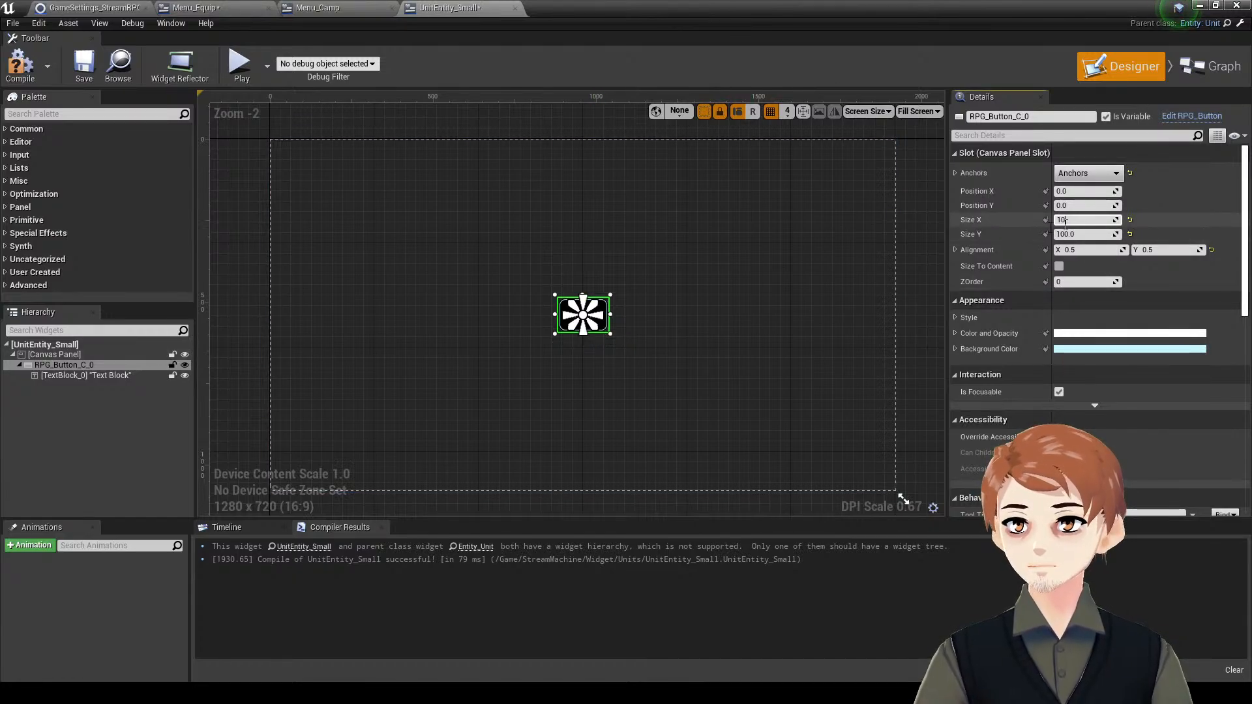
- Change the typeface of the button's text block to Italic
{"action": "scroll", "coordinate": [562, 310], "scroll_direction": "up", "scroll_amount": 5}
{"action": "left_click", "coordinate": [483, 298]}
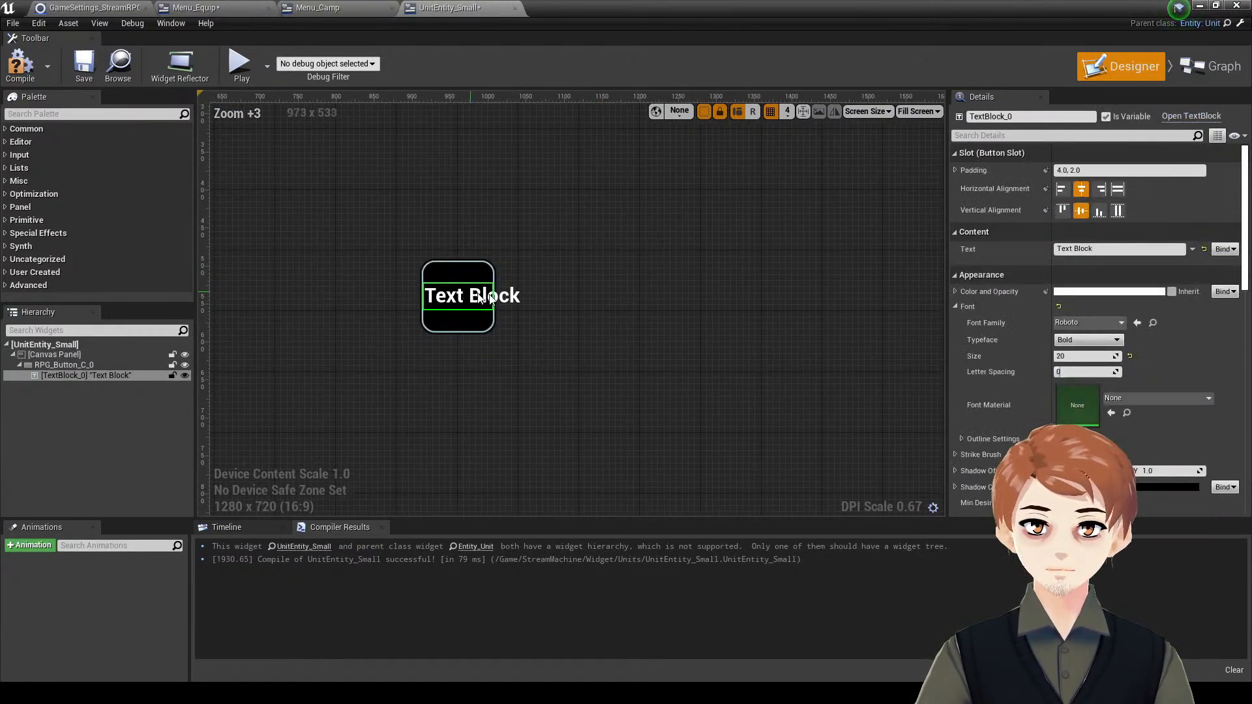
{"action": "left_click", "coordinate": [1098, 340]}
{"action": "left_click", "coordinate": [1093, 370]}
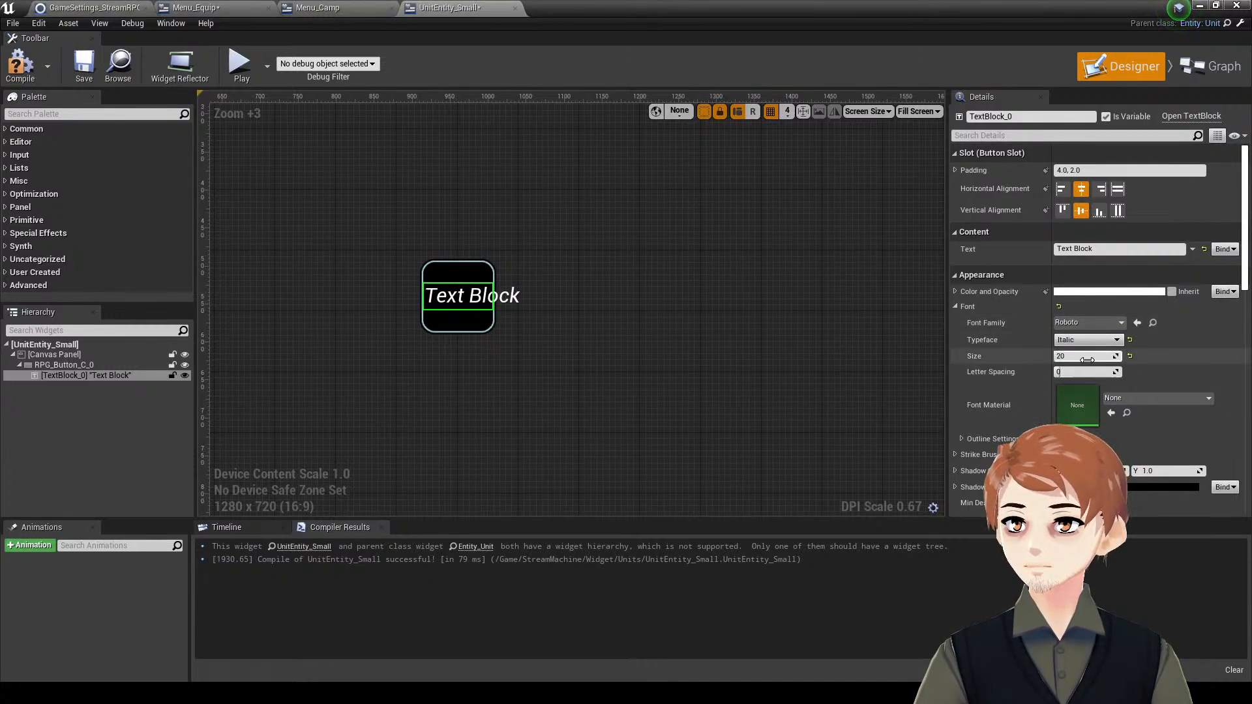
- Reduce the text block's font size to 12, trying 15 first, and compile and save the widget
{"action": "left_click", "coordinate": [1086, 361]}
{"action": "type", "text": "15"}
{"action": "key", "text": "Return"}
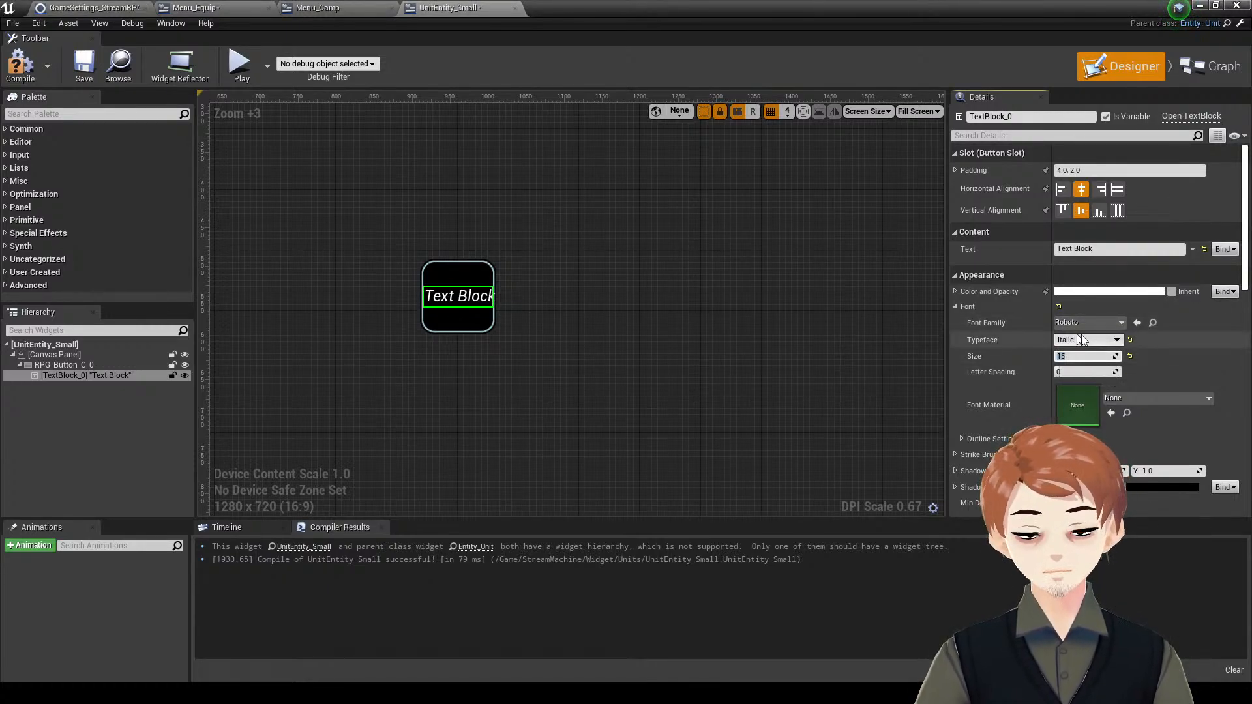
{"action": "type", "text": "12"}
{"action": "key", "text": "Return"}
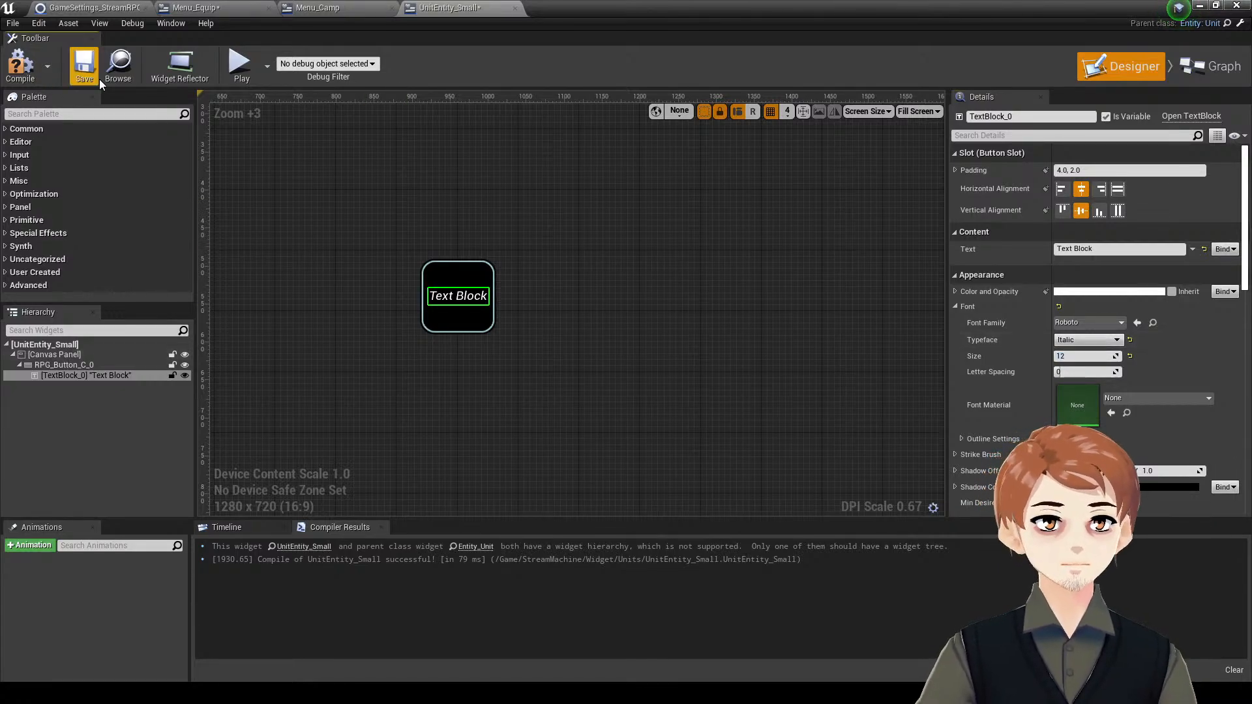
{"action": "left_click", "coordinate": [39, 68]}
- Compile and save Menu_Equip and open its Event Graph at the On Menu Opened logic
{"action": "left_click", "coordinate": [196, 8]}
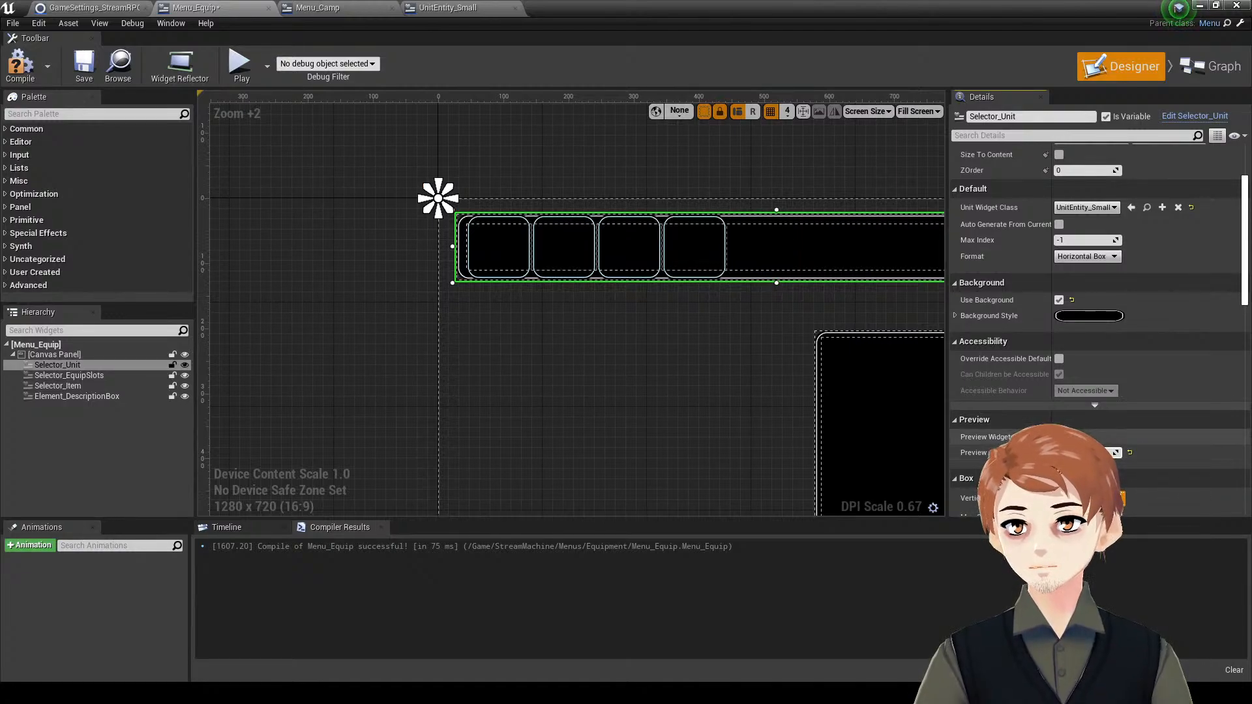
{"action": "key", "text": "ctrl+s"}
{"action": "scroll", "coordinate": [637, 355], "scroll_direction": "down", "scroll_amount": 1}
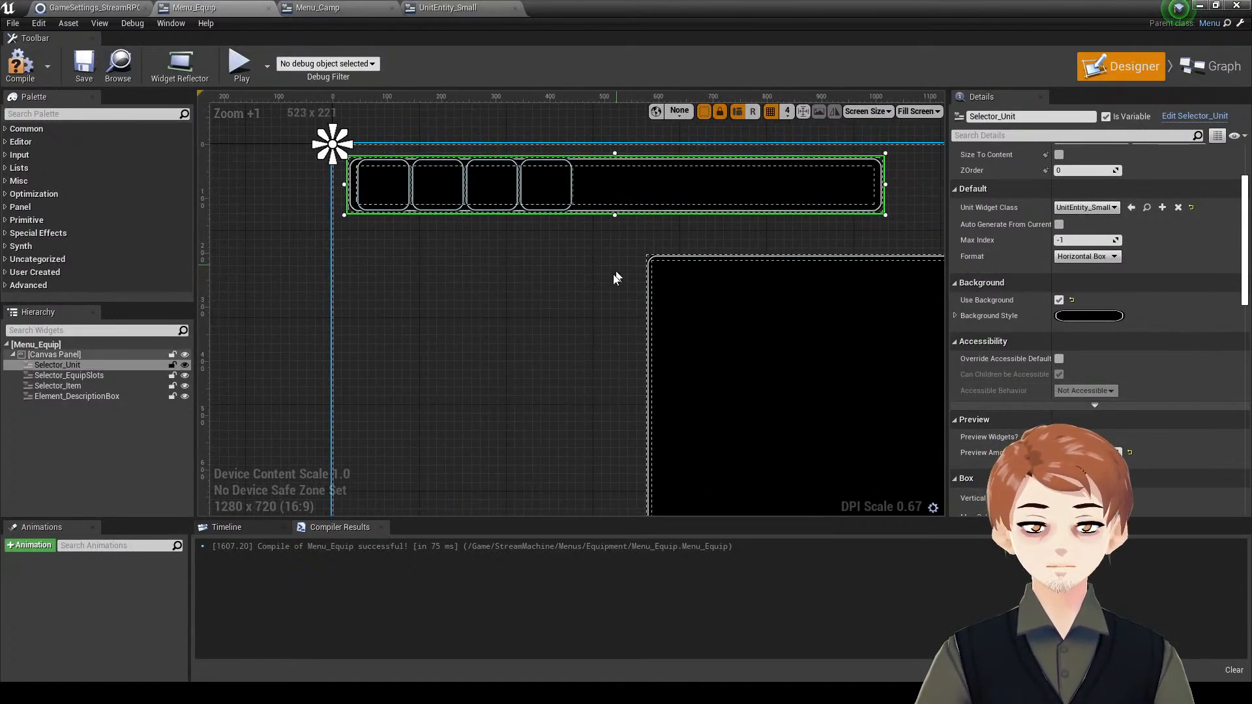
{"action": "right_click_drag", "start_coordinate": [618, 277], "coordinate": [693, 339]}
{"action": "left_click", "coordinate": [440, 295]}
{"action": "right_click_drag", "start_coordinate": [392, 292], "coordinate": [327, 254]}
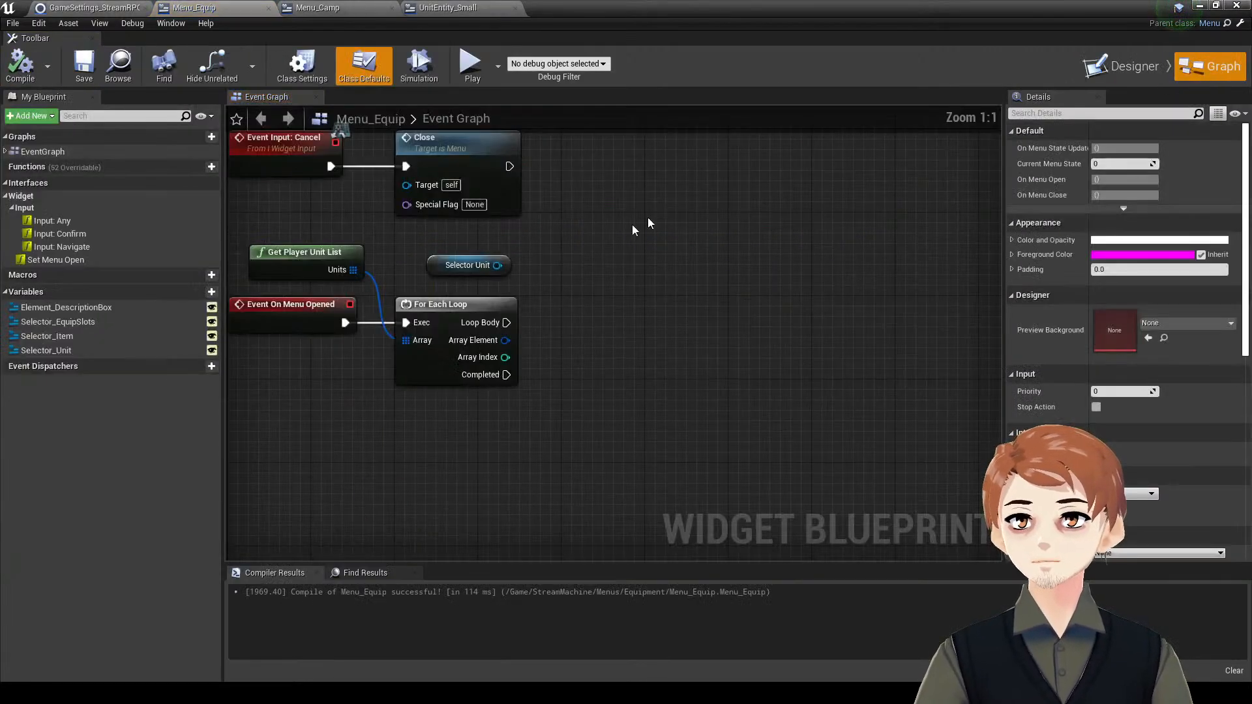
{"action": "right_click_drag", "start_coordinate": [633, 228], "coordinate": [692, 252]}
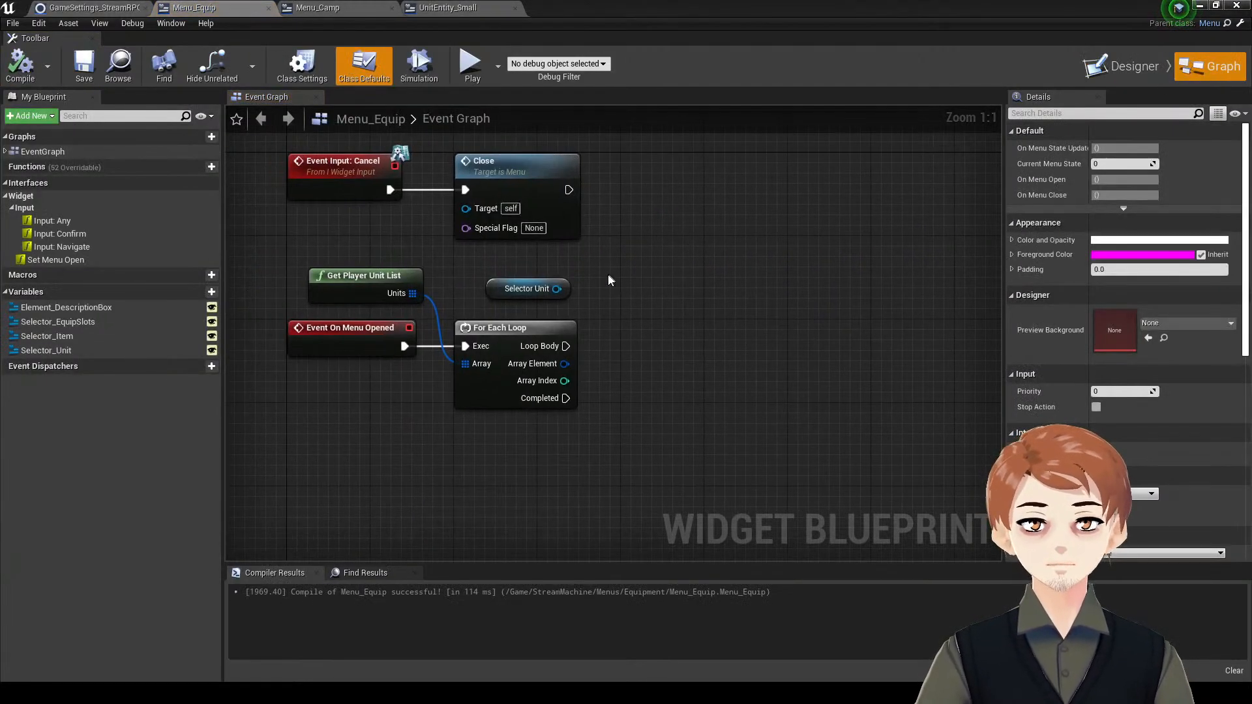
{"action": "left_click_drag", "start_coordinate": [557, 289], "coordinate": [716, 298]}
{"action": "left_click", "coordinate": [1136, 73]}
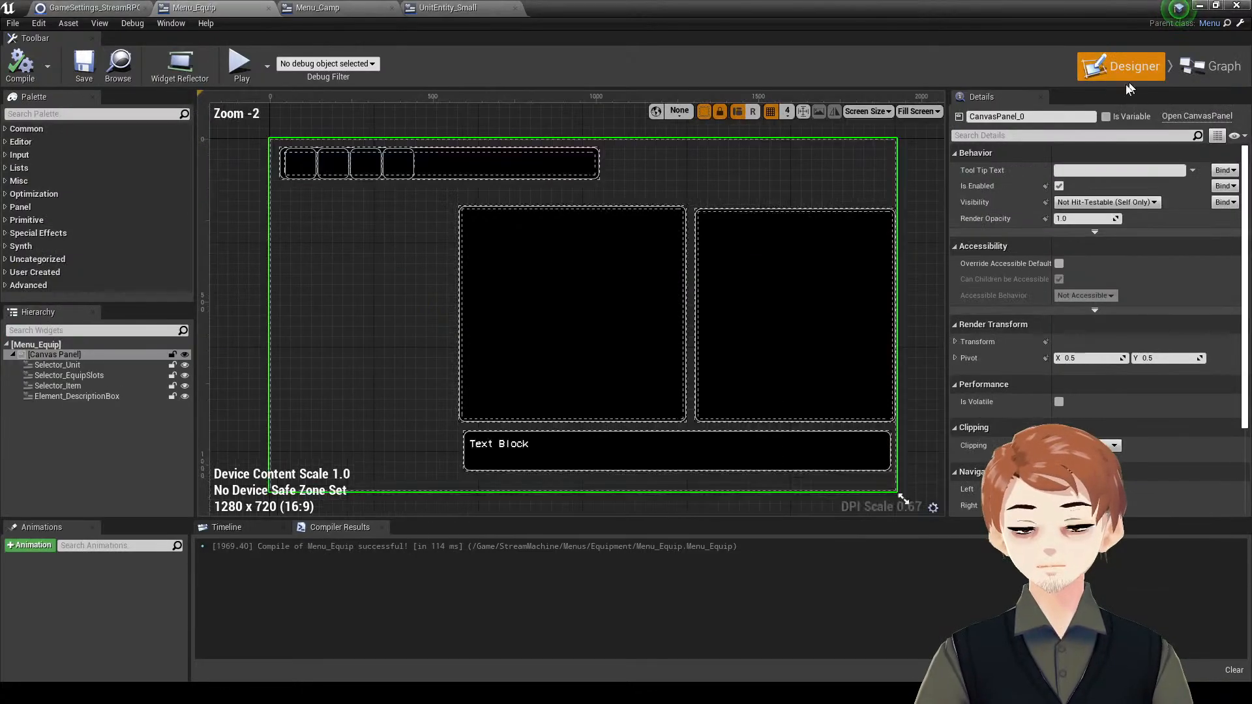
{"action": "left_click", "coordinate": [460, 174]}
{"action": "left_click", "coordinate": [1208, 60]}
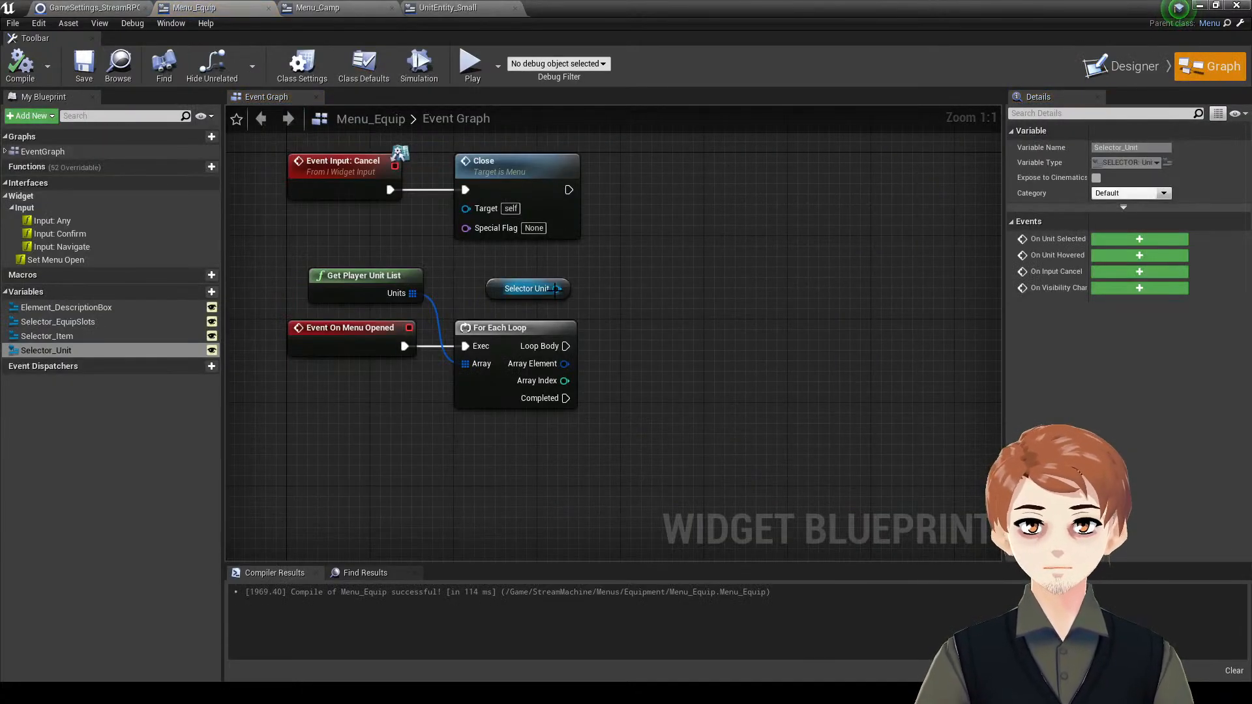
- Add a Clear List node that targets Selector Unit in Menu_Equip's Event Graph
{"action": "left_click_drag", "start_coordinate": [556, 289], "coordinate": [642, 361]}
{"action": "type", "text": "clear"}
{"action": "key", "text": "Return"}
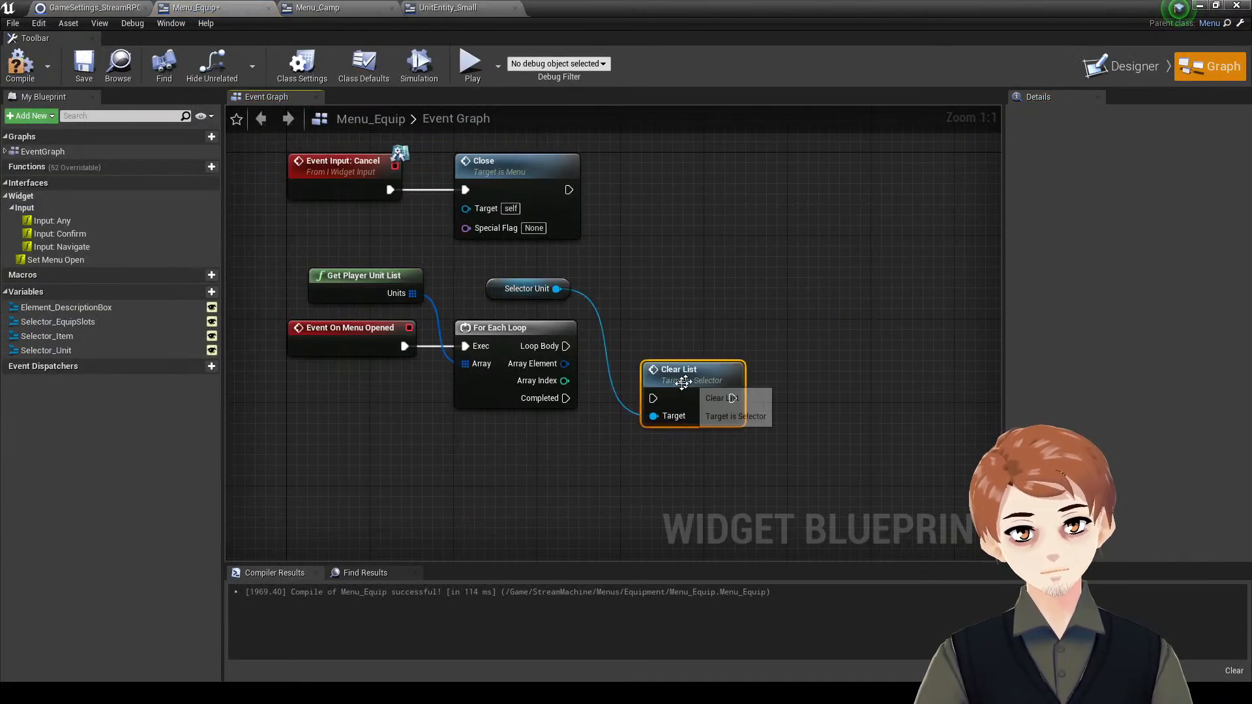
{"action": "left_click_drag", "start_coordinate": [653, 399], "coordinate": [483, 441]}
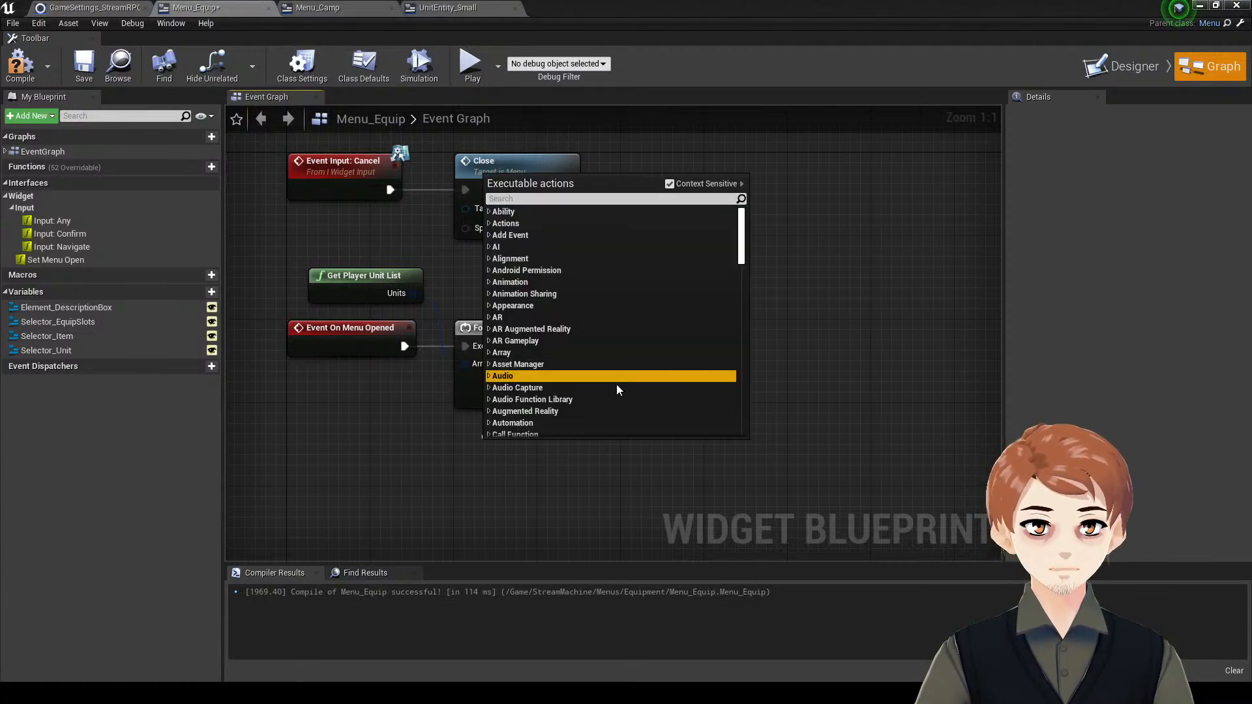
{"action": "left_click", "coordinate": [766, 425]}
{"action": "left_click_drag", "start_coordinate": [653, 398], "coordinate": [324, 452]}
{"action": "left_click", "coordinate": [320, 512]}
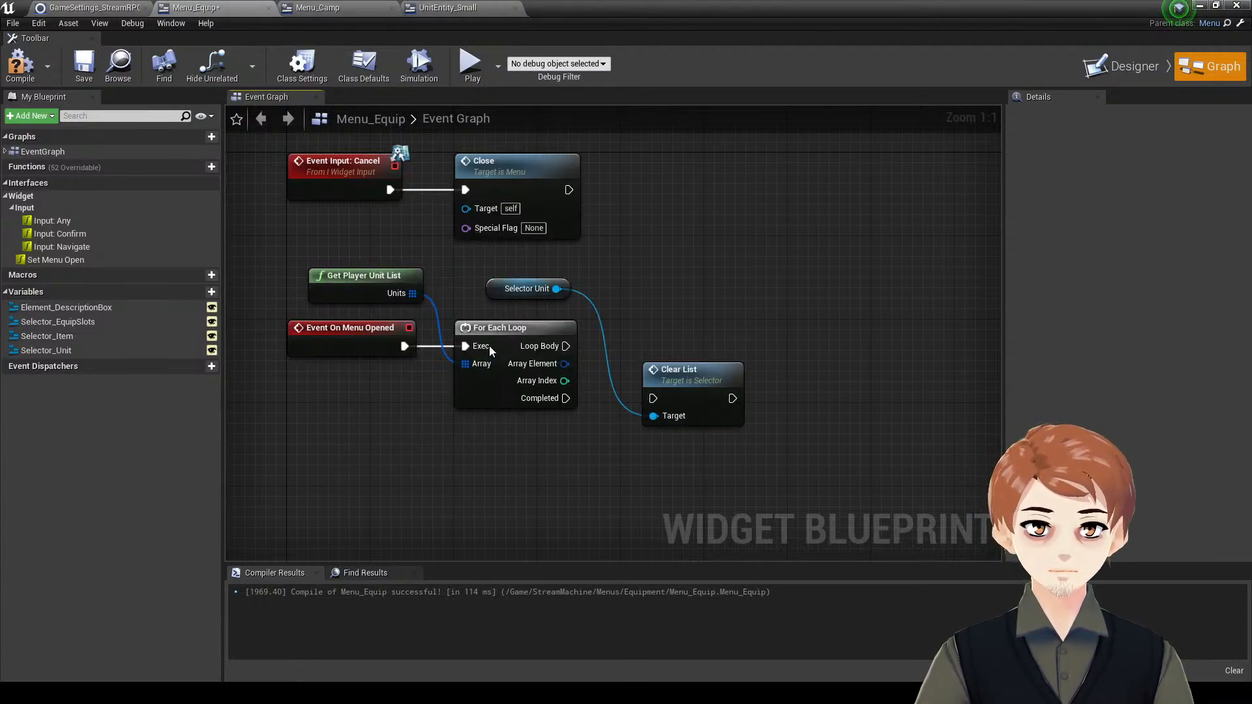
- Insert Clear List between Event On Menu Opened and the For Each Loop, chain their execution, and compile and save Menu_Equip
{"action": "left_click_drag", "start_coordinate": [651, 377], "coordinate": [651, 379]}
{"action": "left_click", "coordinate": [565, 478]}
{"action": "left_click_drag", "start_coordinate": [522, 407], "coordinate": [720, 417]}
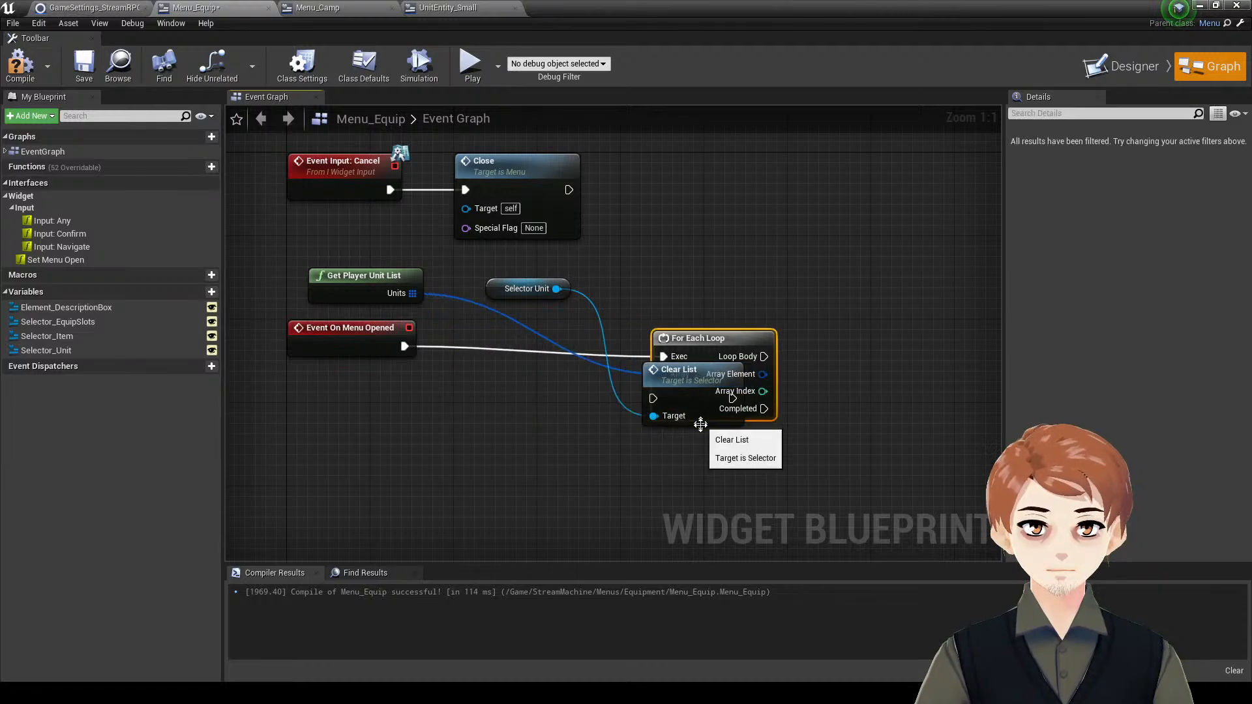
{"action": "left_click_drag", "start_coordinate": [623, 373], "coordinate": [482, 321]}
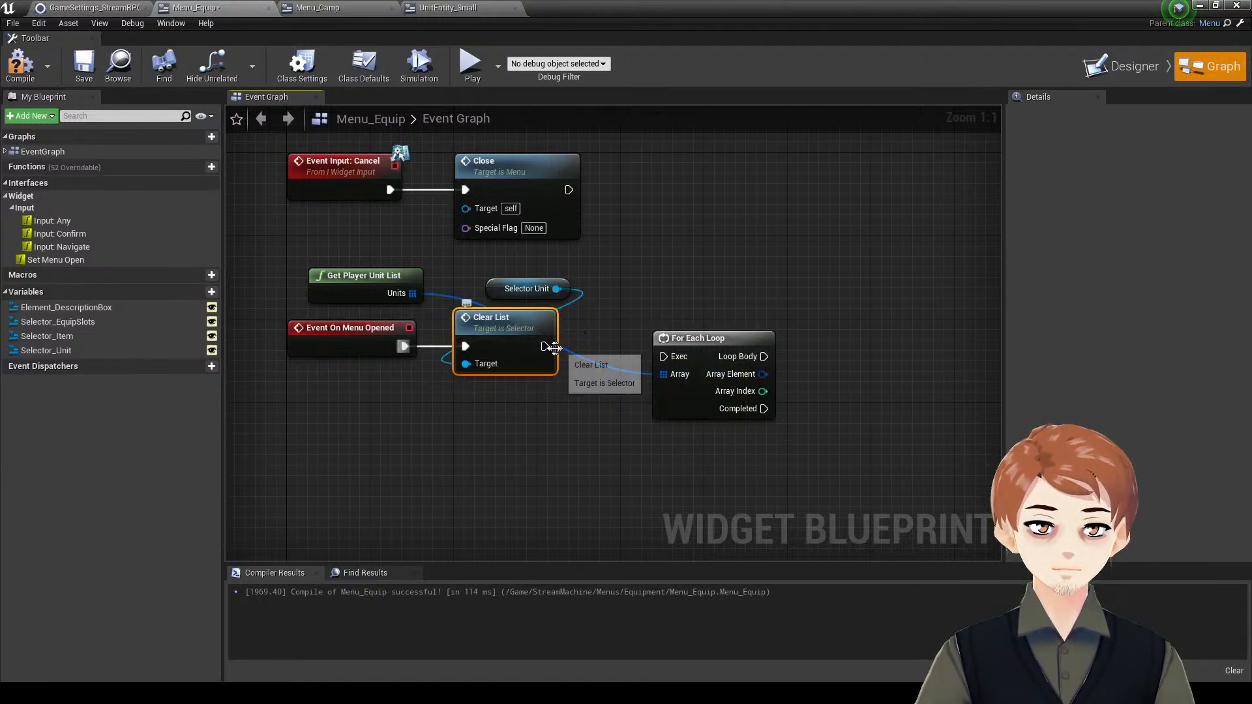
{"action": "left_click_drag", "start_coordinate": [678, 366], "coordinate": [678, 363]}
{"action": "left_click_drag", "start_coordinate": [711, 340], "coordinate": [680, 329]}
{"action": "key", "text": "ctrl+s"}
{"action": "right_click_drag", "start_coordinate": [703, 248], "coordinate": [641, 243]}
{"action": "left_click", "coordinate": [21, 65]}
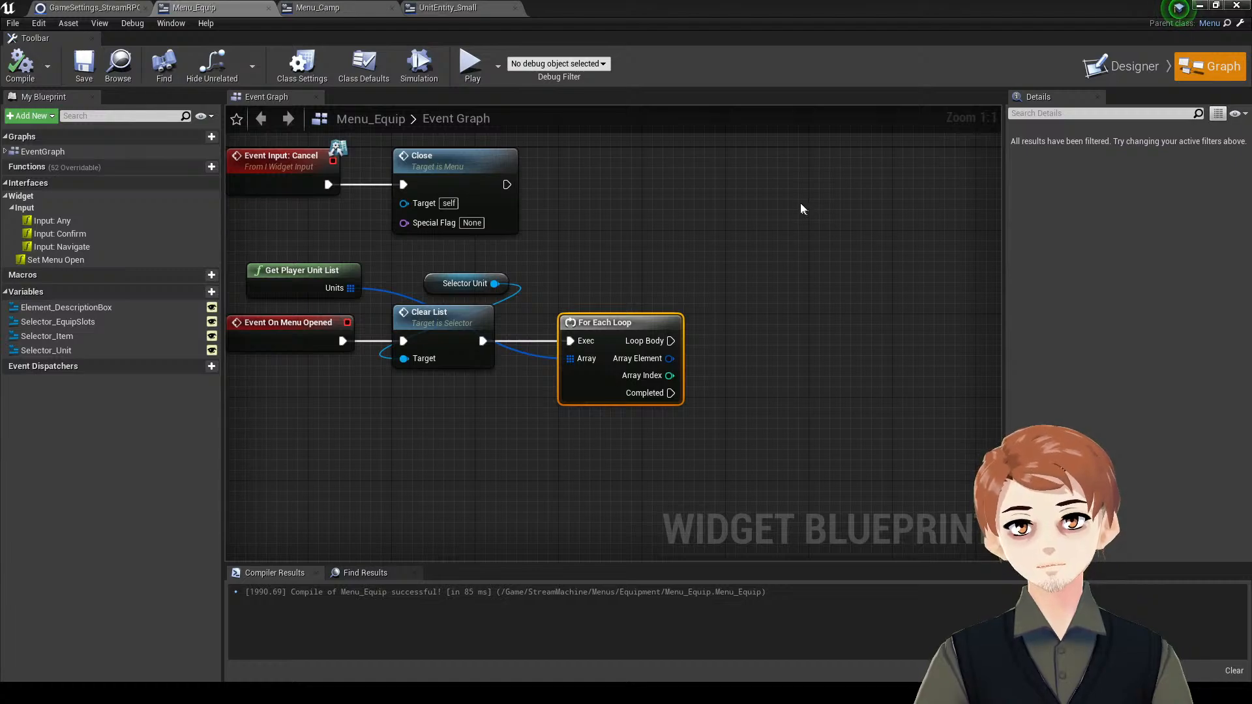
{"action": "key", "text": "ctrl+s"}
{"action": "right_click_drag", "start_coordinate": [796, 200], "coordinate": [764, 210]}
{"action": "left_click", "coordinate": [764, 210]}
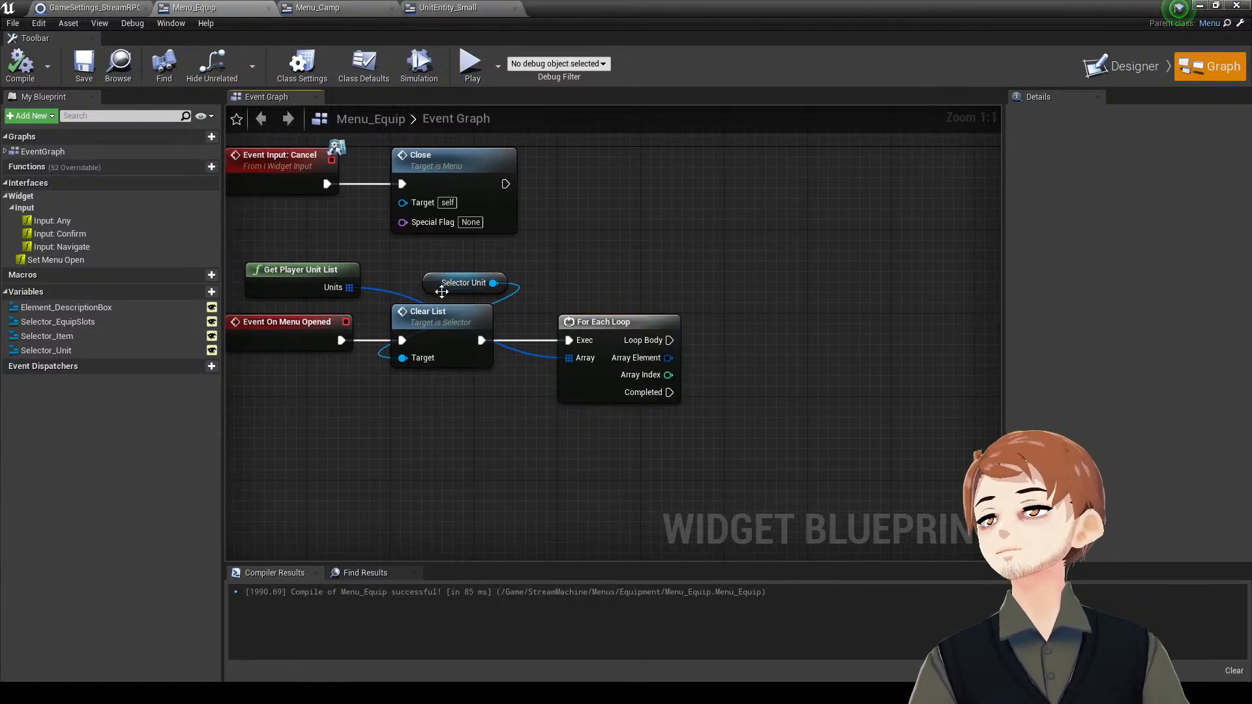
- Move Selector Unit below the event row and add an Add Unit To List node targeting it, executed from the Loop Body
{"action": "left_click_drag", "start_coordinate": [442, 292], "coordinate": [352, 367]}
{"action": "right_click_drag", "start_coordinate": [666, 248], "coordinate": [634, 242]}
{"action": "left_click", "coordinate": [656, 239]}
{"action": "left_click_drag", "start_coordinate": [336, 361], "coordinate": [748, 390]}
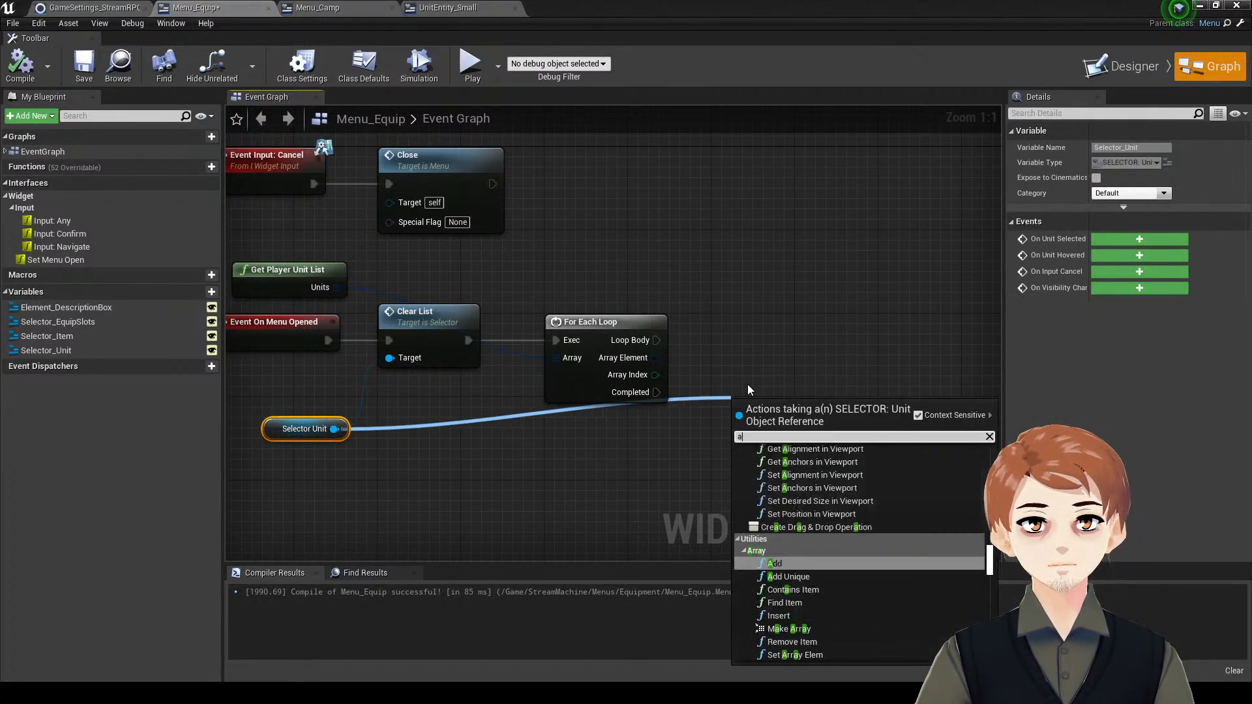
{"action": "type", "text": "add unit"}
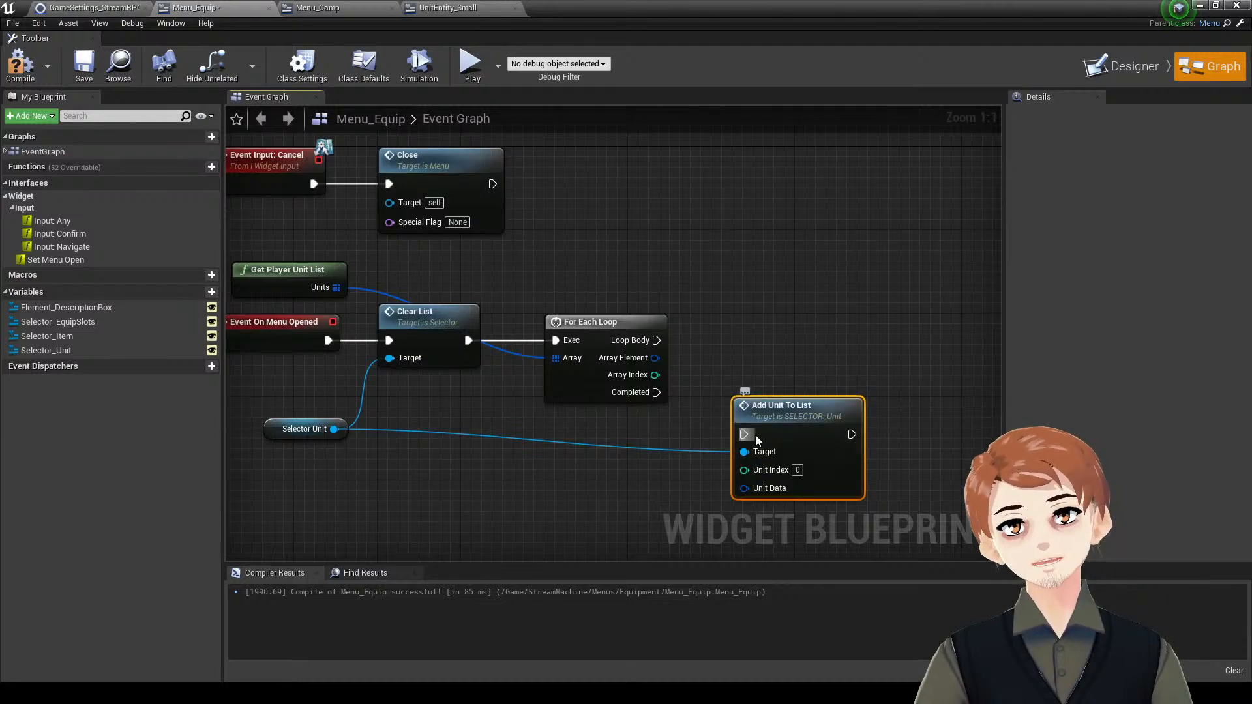
{"action": "left_click_drag", "start_coordinate": [745, 434], "coordinate": [658, 341]}
{"action": "left_click_drag", "start_coordinate": [798, 407], "coordinate": [818, 316]}
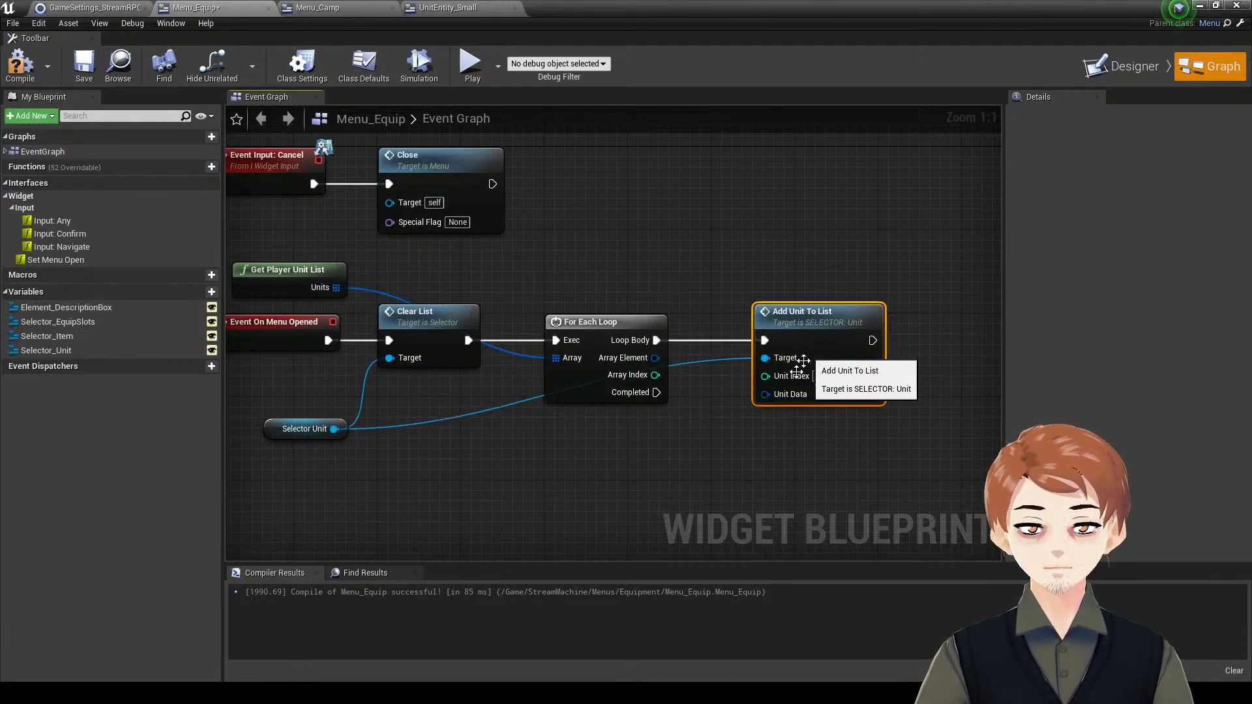
- Wire the loop's Array Element to Unit Data and Array Index to Unit Index on Add Unit To List, and compile and save
{"action": "mouse_move", "coordinate": [777, 396]}
{"action": "left_mouse_down"}
{"action": "mouse_move", "coordinate": [642, 360]}
{"action": "mouse_move", "coordinate": [659, 383]}
{"action": "mouse_move", "coordinate": [792, 379]}
{"action": "left_mouse_up"}
{"action": "right_click_drag", "start_coordinate": [808, 426], "coordinate": [761, 444]}
{"action": "key", "text": "ctrl+s"}
{"action": "scroll", "coordinate": [802, 484], "scroll_direction": "down", "scroll_amount": 2}
{"action": "right_click_drag", "start_coordinate": [803, 486], "coordinate": [851, 349]}
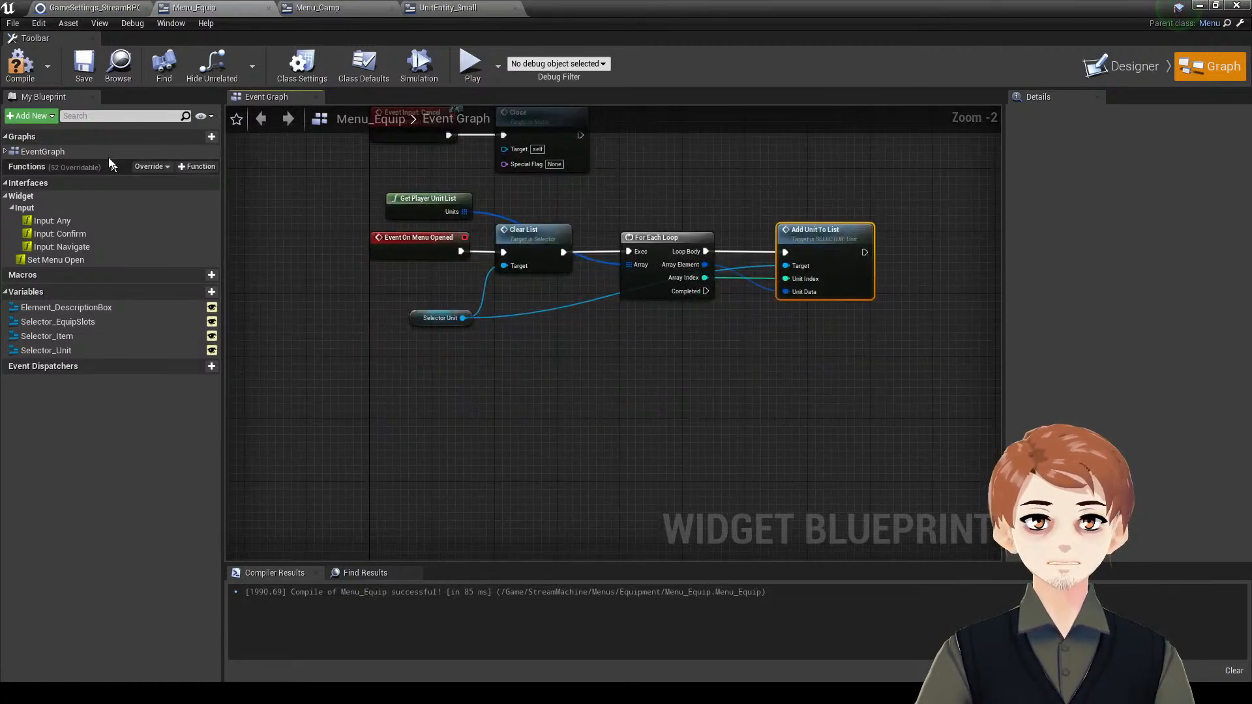
{"action": "left_click", "coordinate": [23, 68]}
{"action": "left_click", "coordinate": [84, 67]}
- Play TestMap, view the equipment menu's unit list in full screen, and end the play session
{"action": "key", "text": "super+Down"}
{"action": "key", "text": "super+Down"}
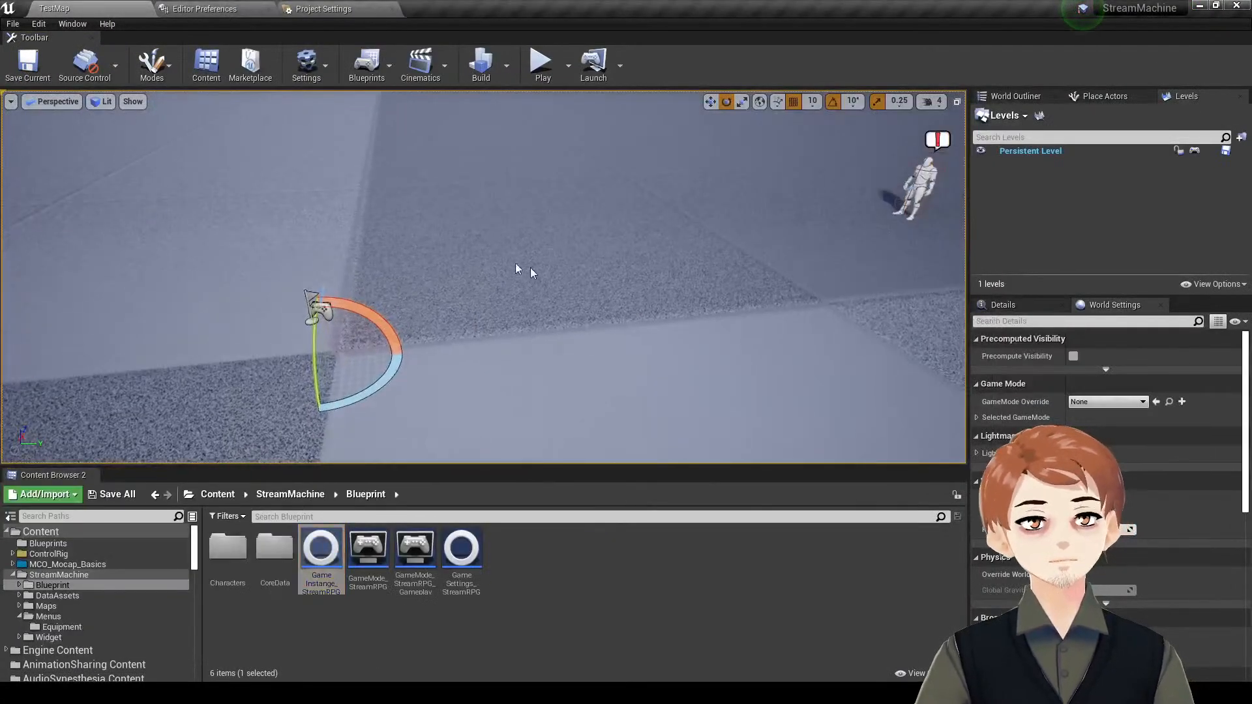
{"action": "left_click", "coordinate": [543, 62]}
{"action": "left_click", "coordinate": [95, 120]}
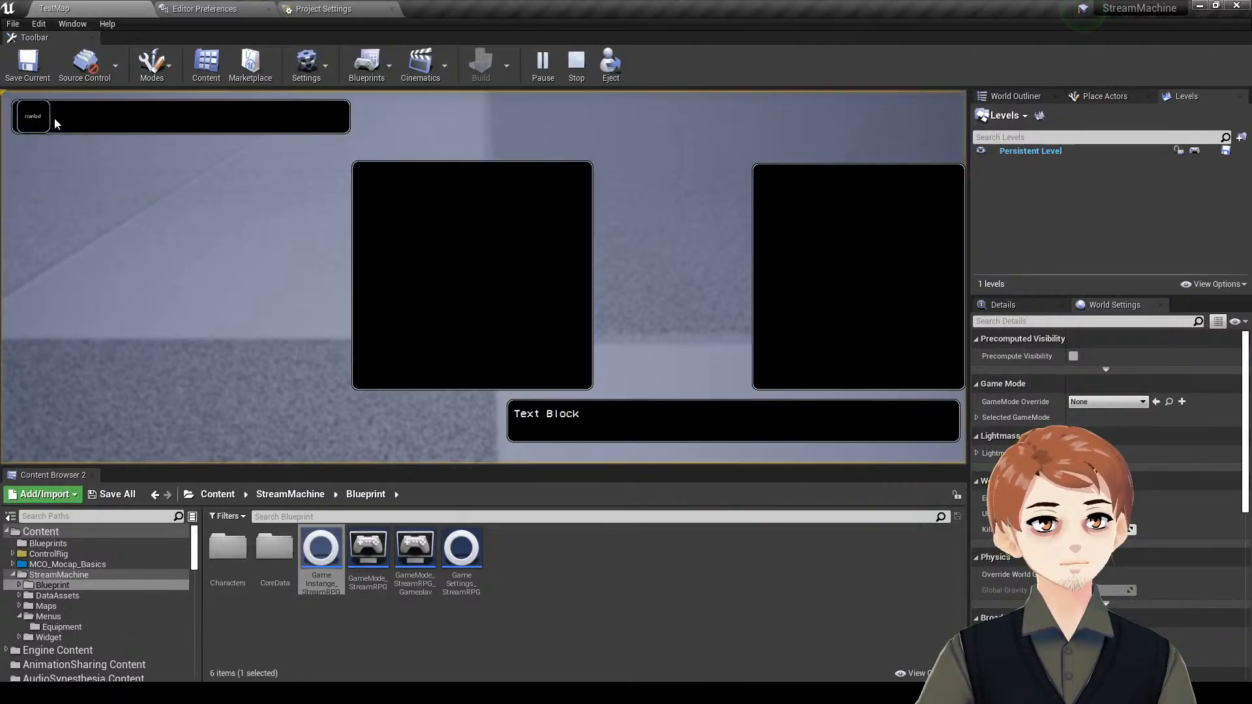
{"action": "key", "text": "F11"}
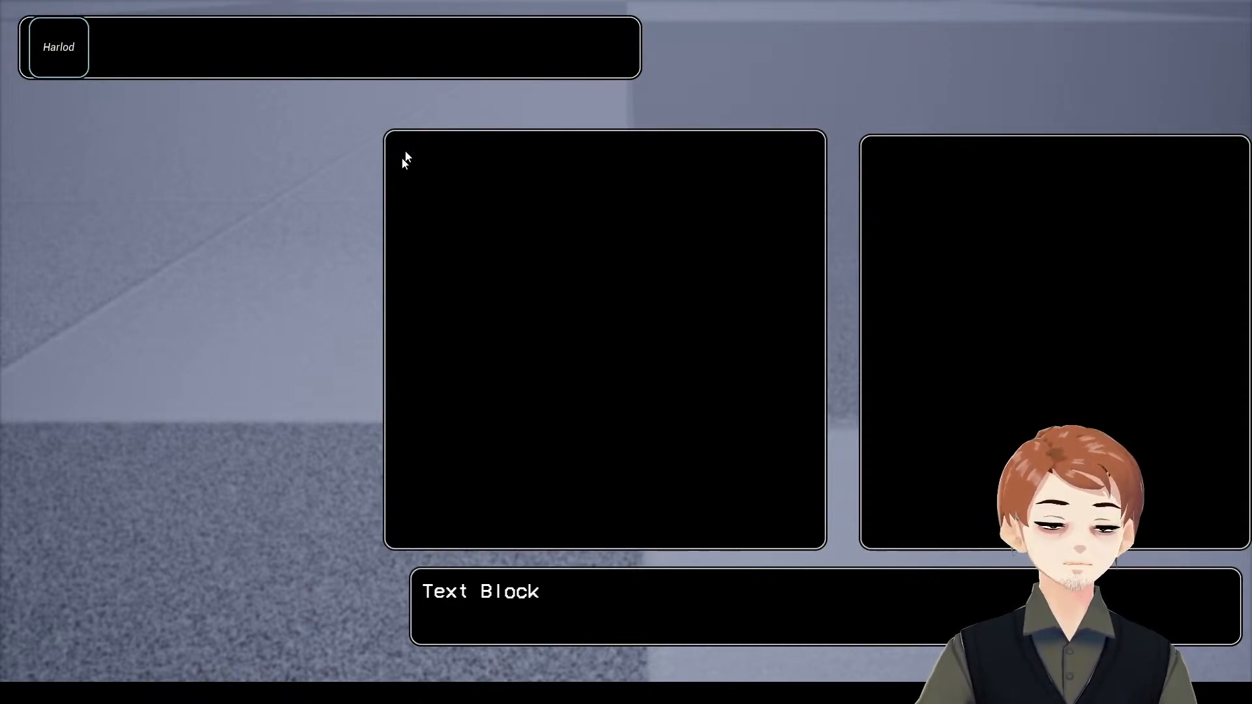
{"action": "key", "text": "F11"}
{"action": "key", "text": "Escape"}
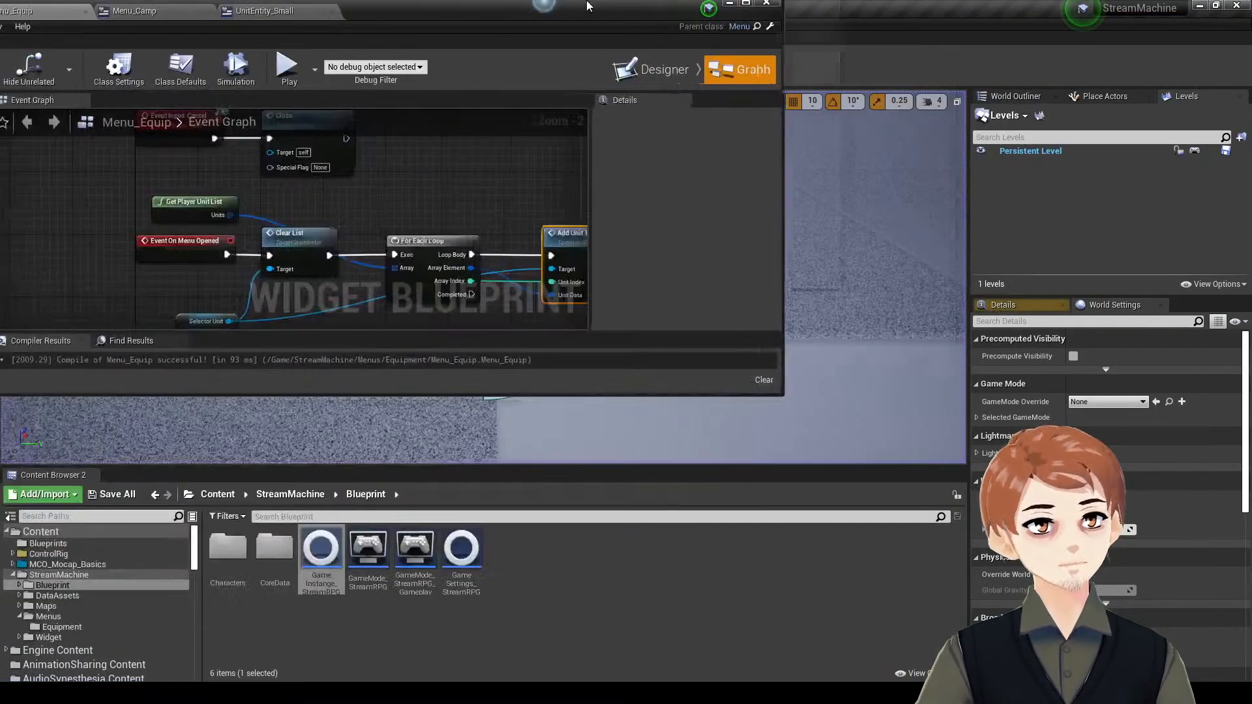
- Browse the StreamMachine content to the DataAssets/Party folder
{"action": "left_click_drag", "start_coordinate": [586, 5], "coordinate": [0, 171]}
{"action": "left_click", "coordinate": [103, 607]}
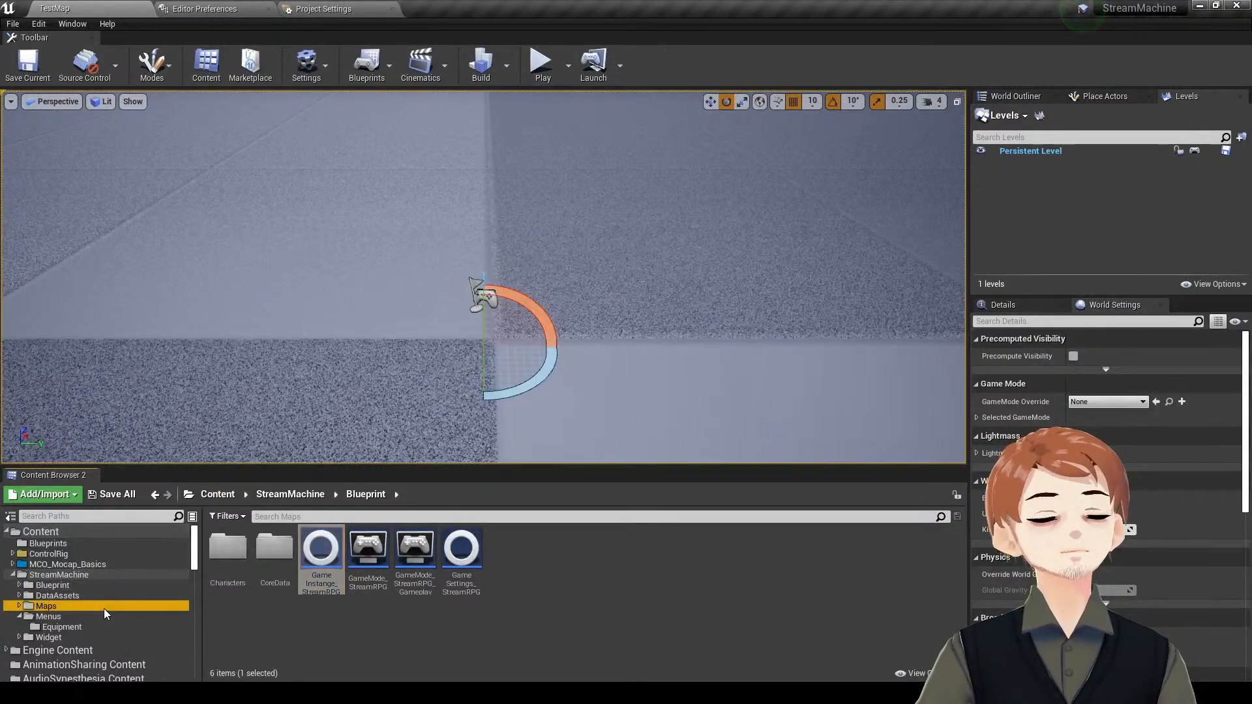
{"action": "left_click", "coordinate": [91, 617]}
{"action": "double_click", "coordinate": [89, 638]}
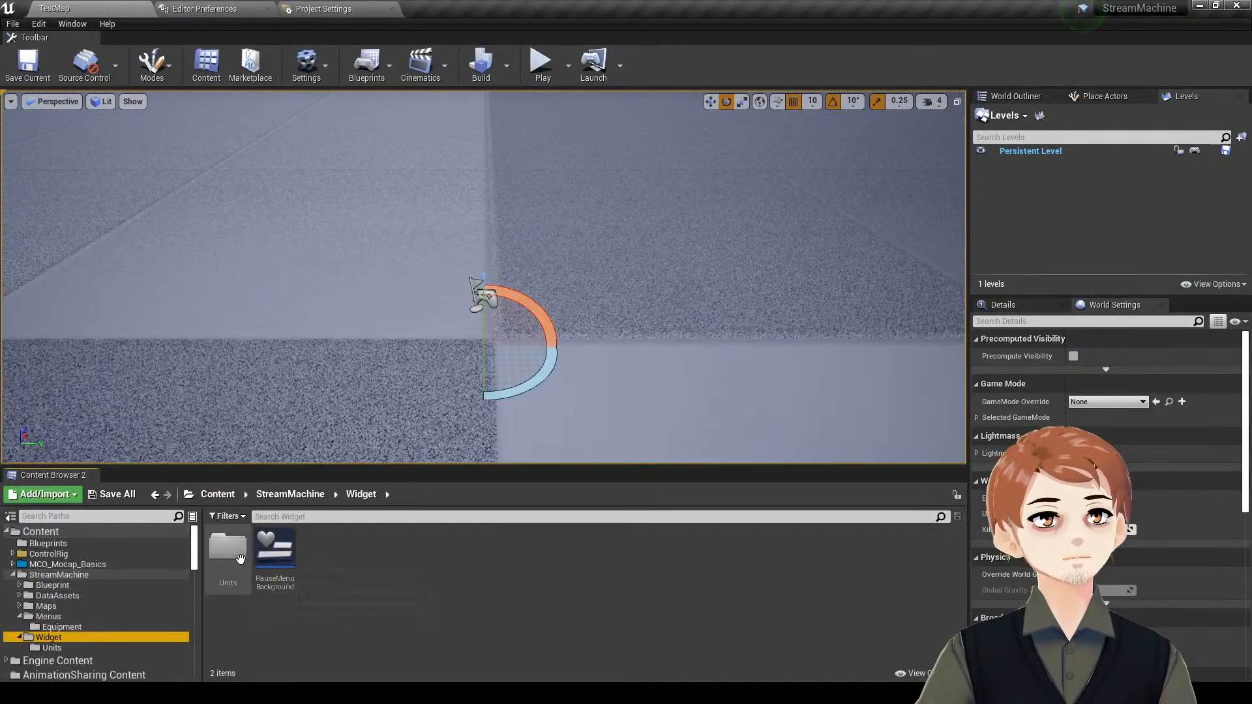
{"action": "left_click", "coordinate": [52, 648]}
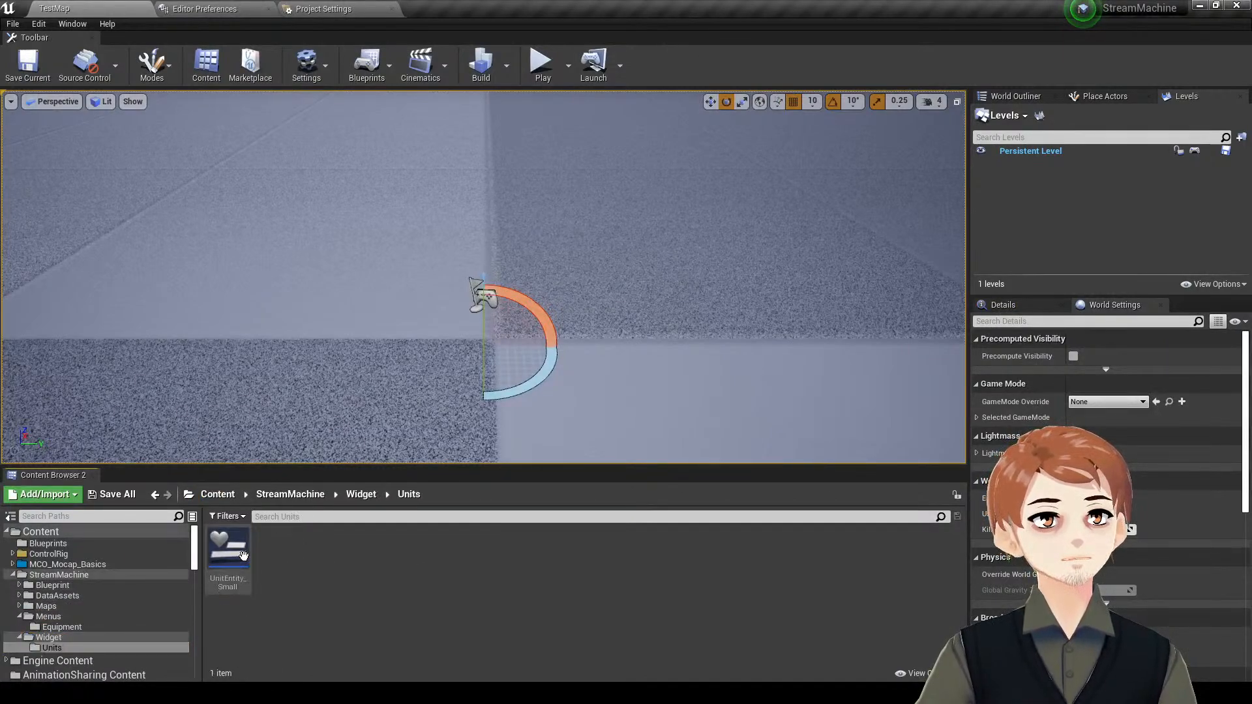
{"action": "left_click", "coordinate": [87, 574]}
{"action": "left_click", "coordinate": [84, 596]}
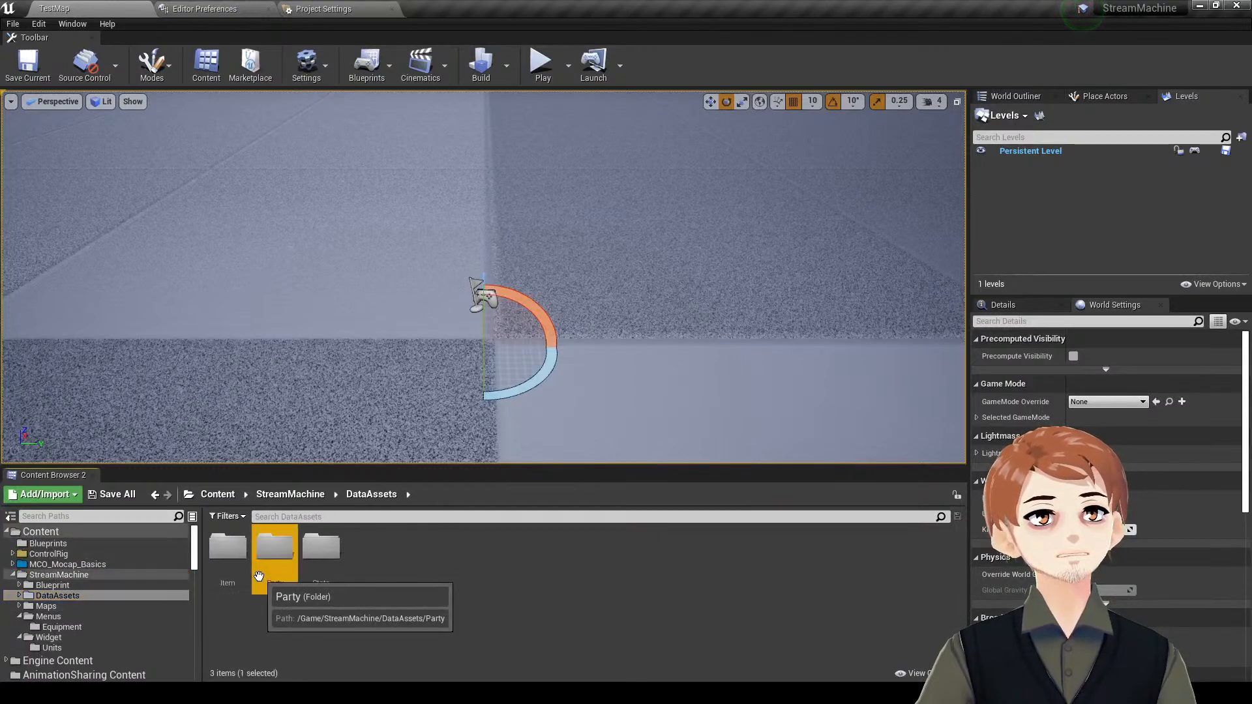
{"action": "double_click", "coordinate": [279, 549]}
- Duplicate the pm_harold data asset and name the copy pm_gerald
{"action": "left_click", "coordinate": [228, 551]}
{"action": "key", "text": "ctrl+w"}
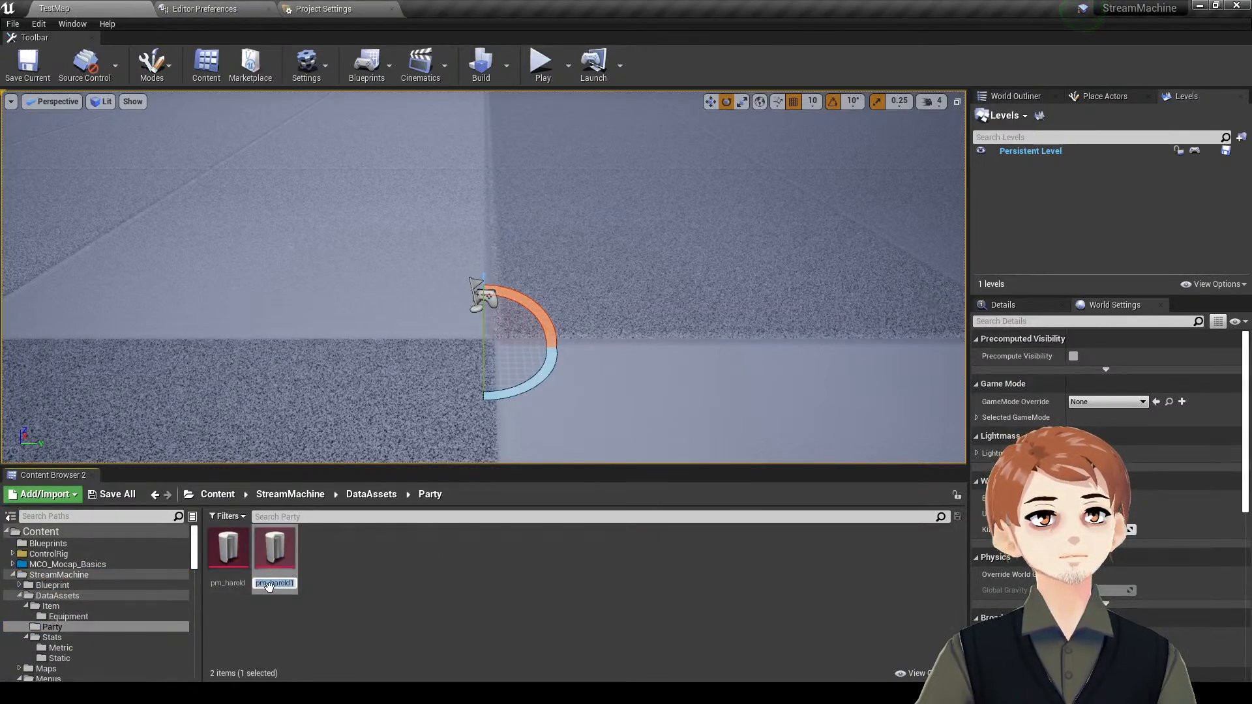
{"action": "key", "text": "shift+Left"}
{"action": "type", "text": "gerald"}
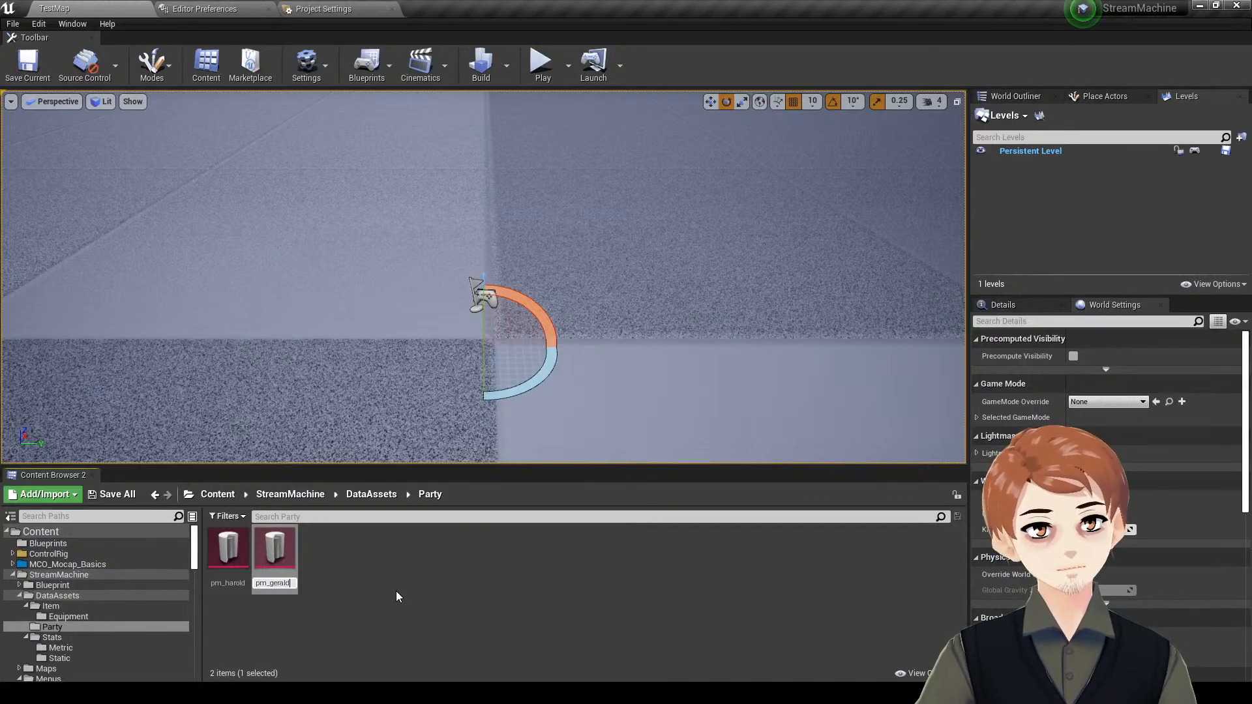
{"action": "key", "text": "Return"}
- Open the pm_gerald asset and set its Name to Gerald
{"action": "double_click", "coordinate": [228, 551]}
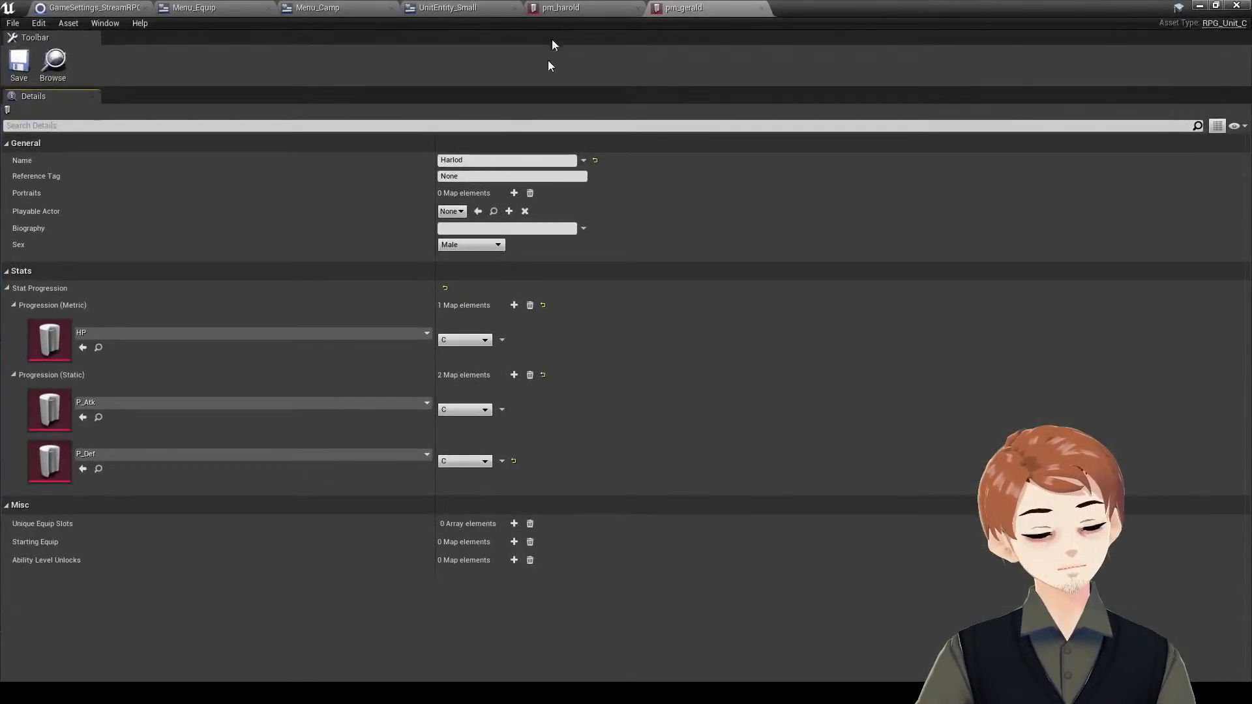
{"action": "left_click", "coordinate": [506, 157]}
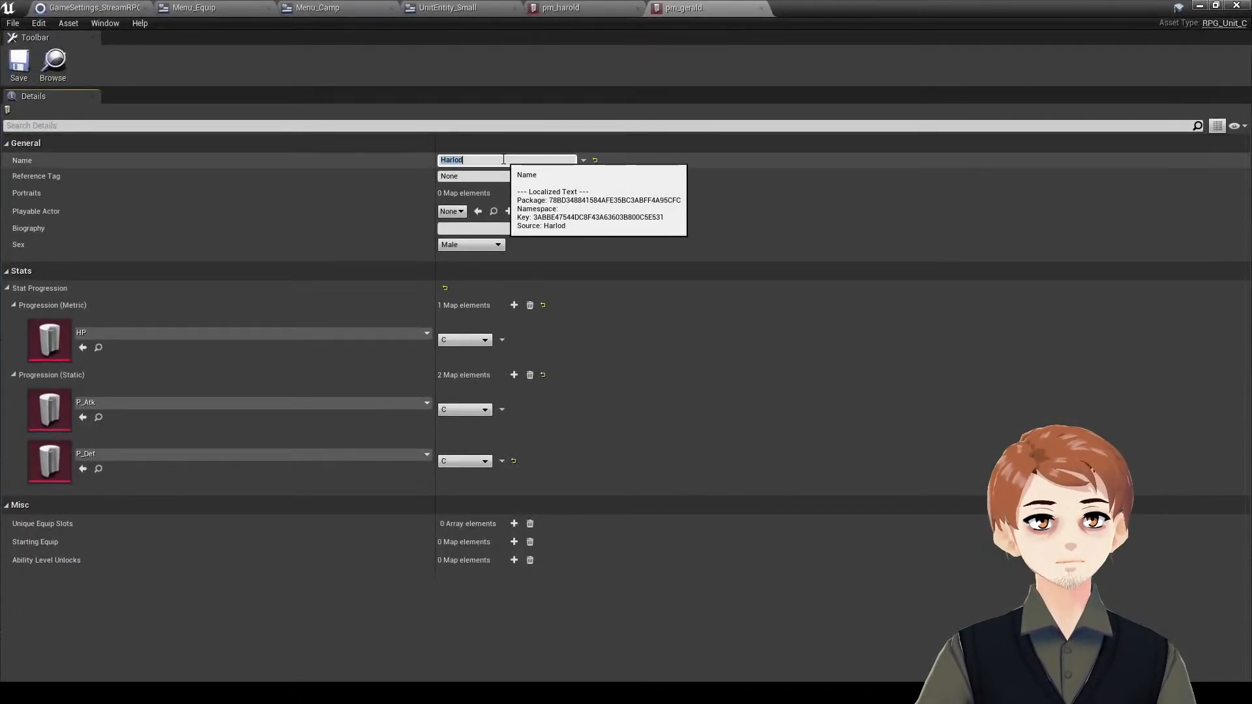
{"action": "type", "text": "Gerald"}
{"action": "key", "text": "Return"}
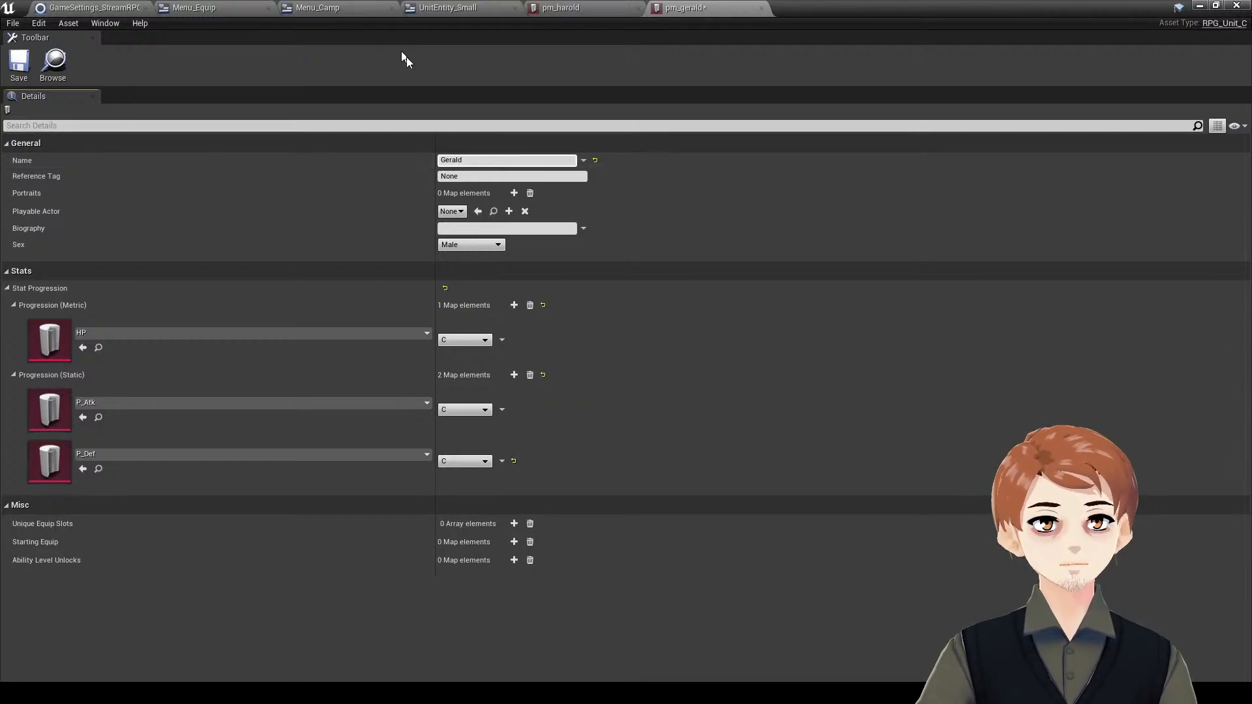
{"action": "left_click", "coordinate": [53, 6]}
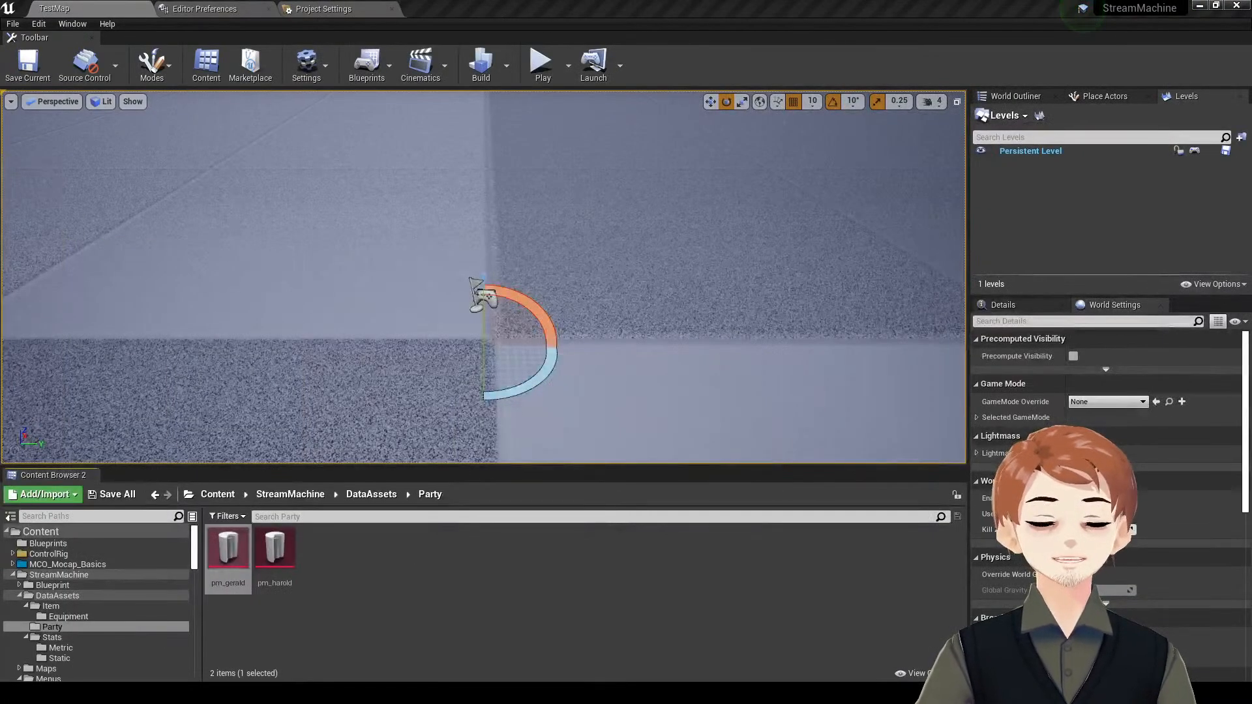
- Add a second Units element with Party Class pm_gerald in the StreamRPG game instance's defaults, and save the blueprint
{"action": "left_click", "coordinate": [130, 574]}
{"action": "double_click", "coordinate": [243, 578]}
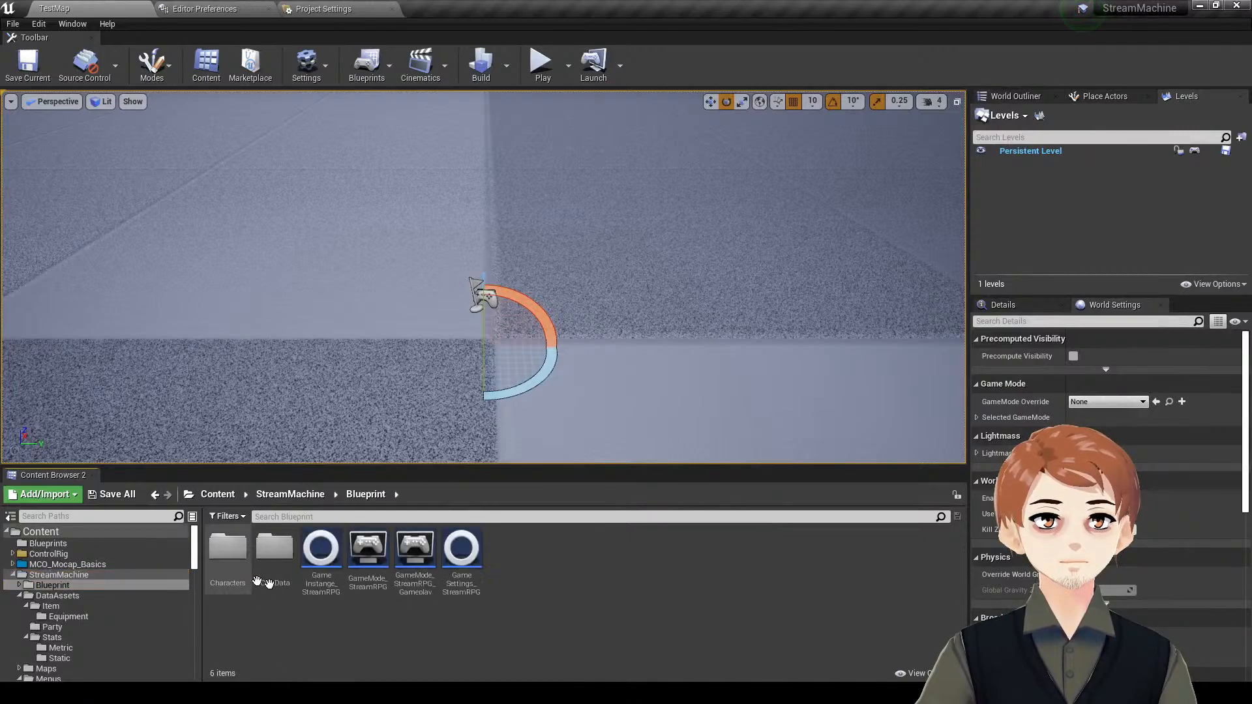
{"action": "double_click", "coordinate": [321, 553]}
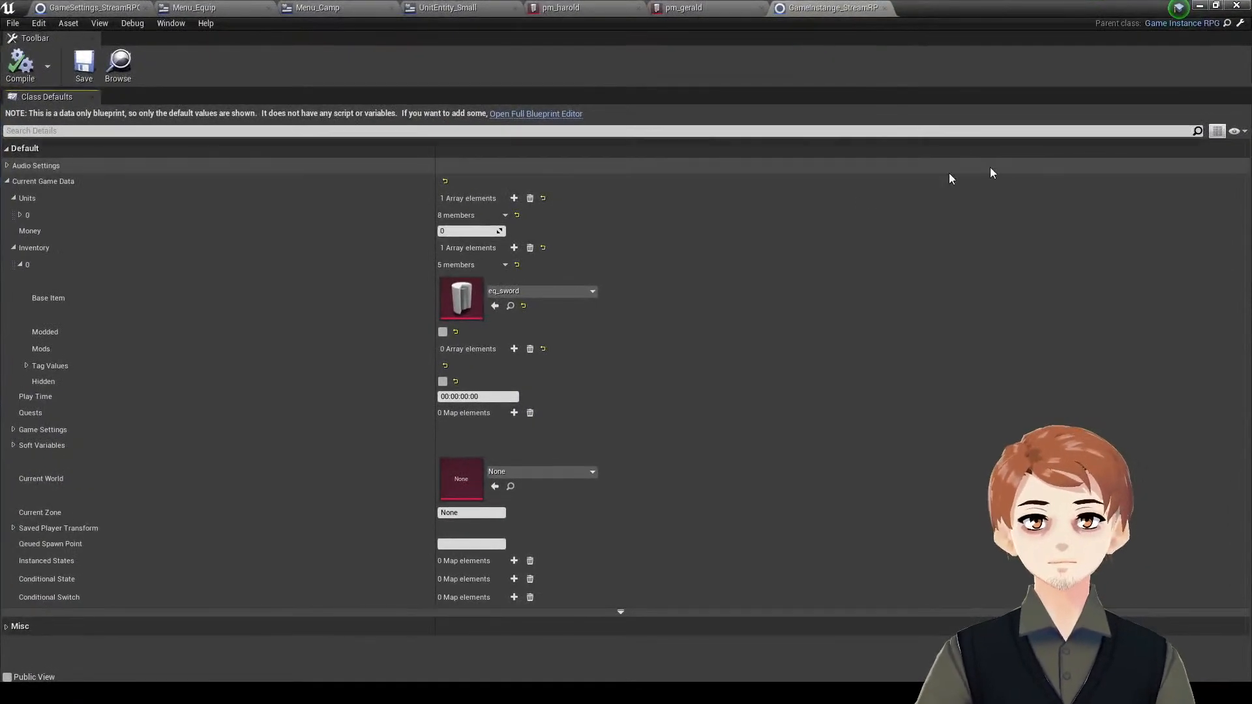
{"action": "left_click", "coordinate": [515, 198]}
{"action": "left_click", "coordinate": [483, 231]}
{"action": "left_click", "coordinate": [516, 257]}
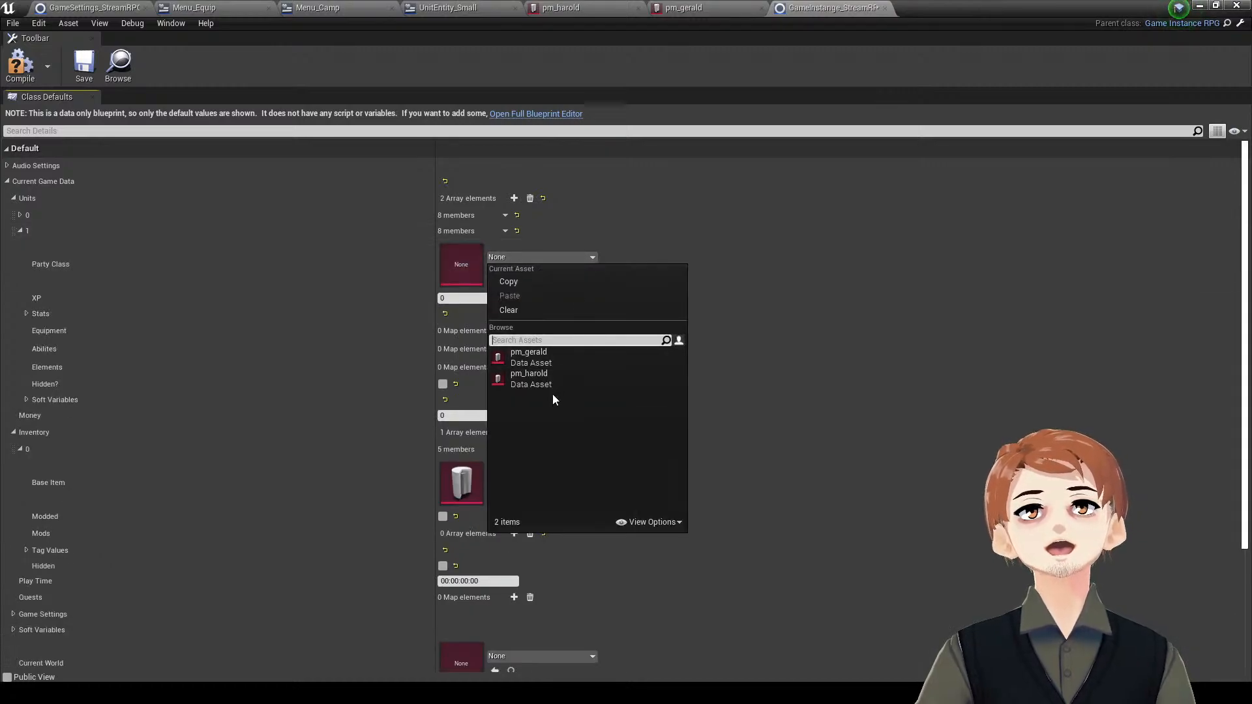
{"action": "left_click", "coordinate": [554, 360]}
{"action": "left_click", "coordinate": [84, 72]}
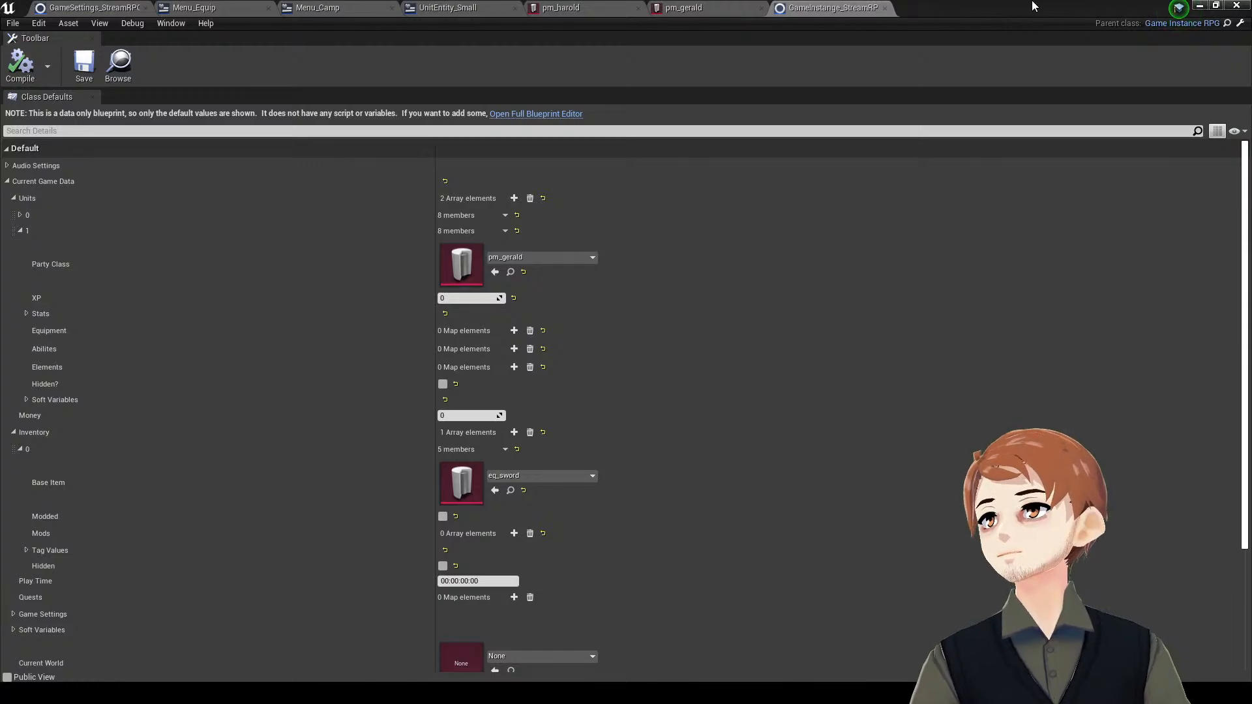
- Play TestMap in full screen, open Equipment from the game menu to check the unit list, and stop playing
{"action": "left_click", "coordinate": [1199, 6]}
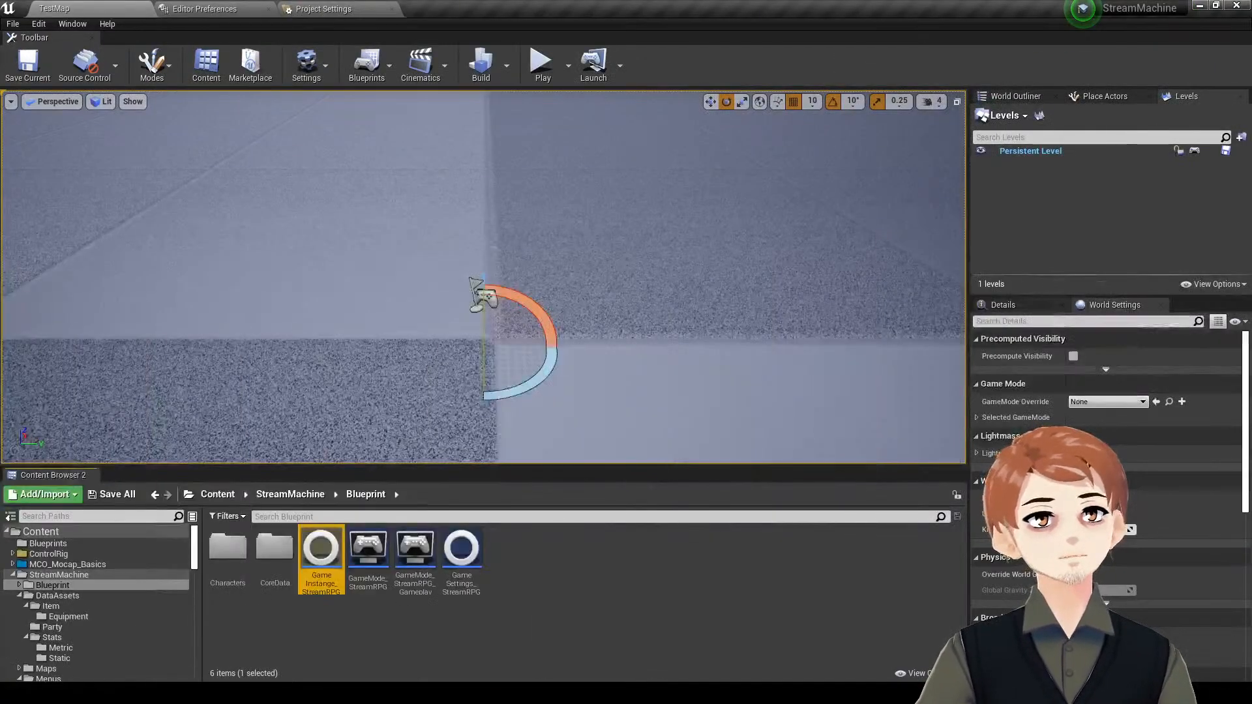
{"action": "left_click_drag", "start_coordinate": [0, 98], "coordinate": [521, 0]}
{"action": "left_click", "coordinate": [500, 6]}
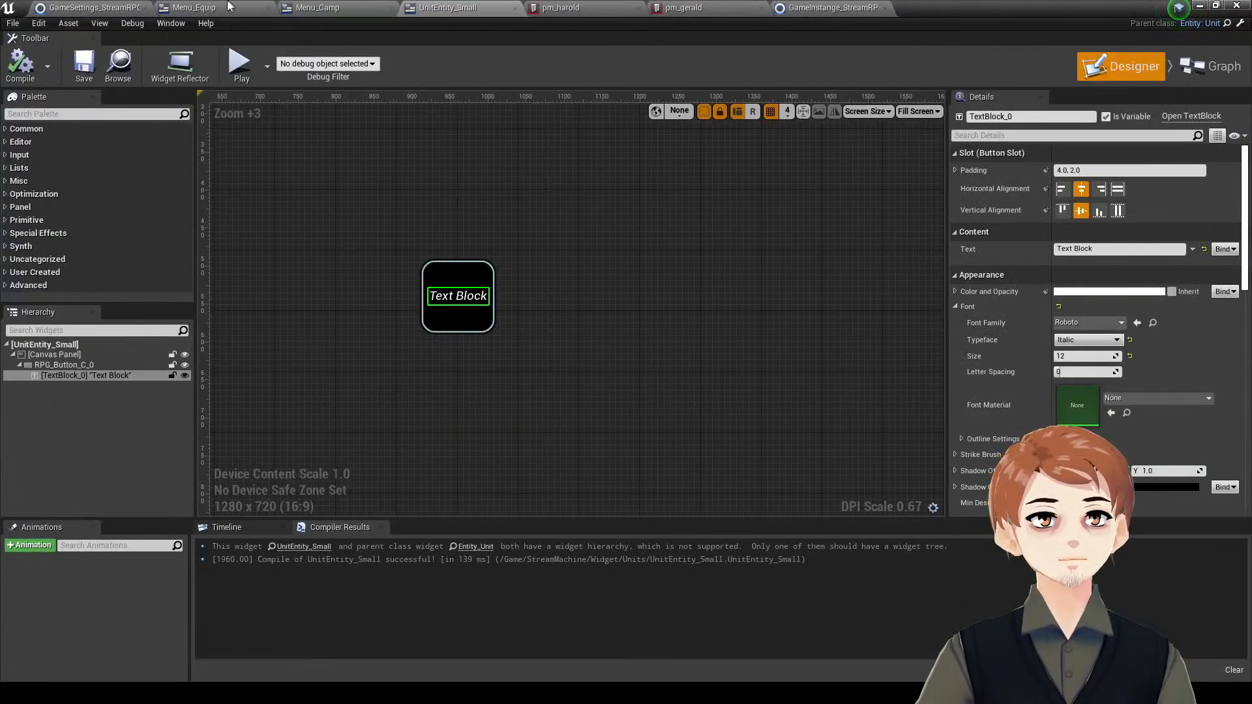
{"action": "left_click", "coordinate": [829, 6]}
{"action": "left_click_drag", "start_coordinate": [965, 6], "coordinate": [0, 202]}
{"action": "left_click", "coordinate": [540, 64]}
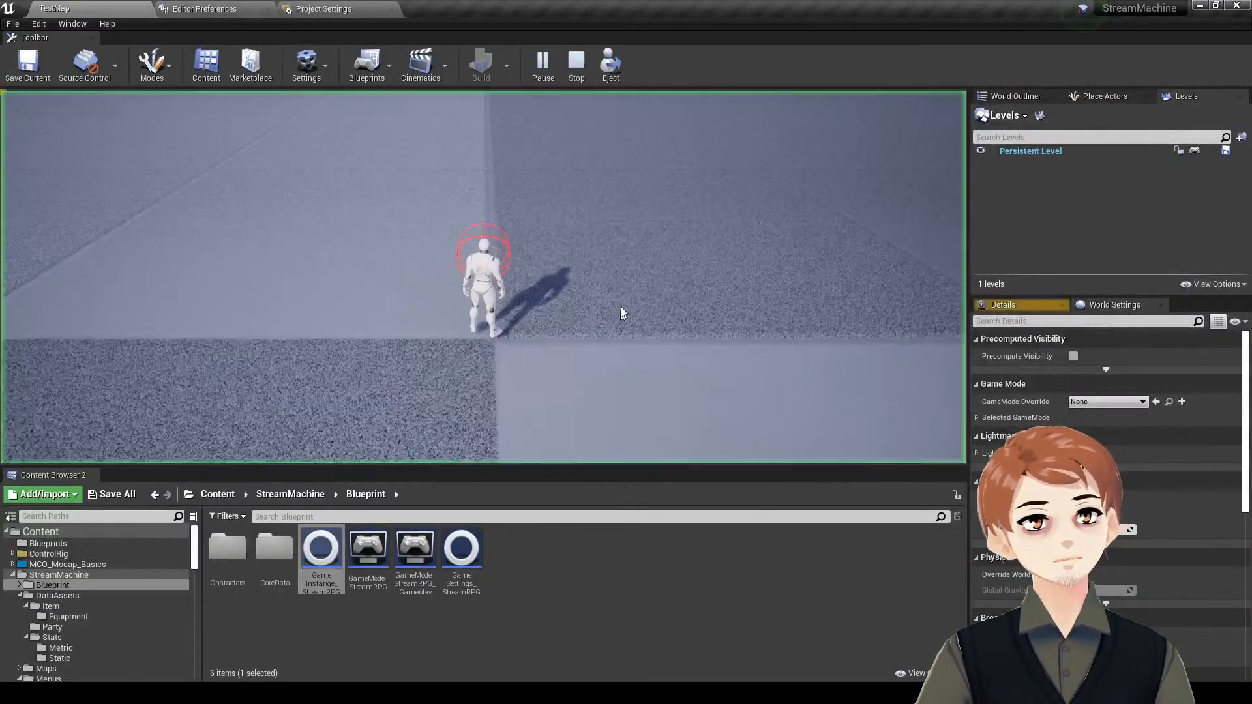
{"action": "left_click", "coordinate": [557, 305]}
{"action": "key", "text": "F11"}
{"action": "key", "text": "Tab"}
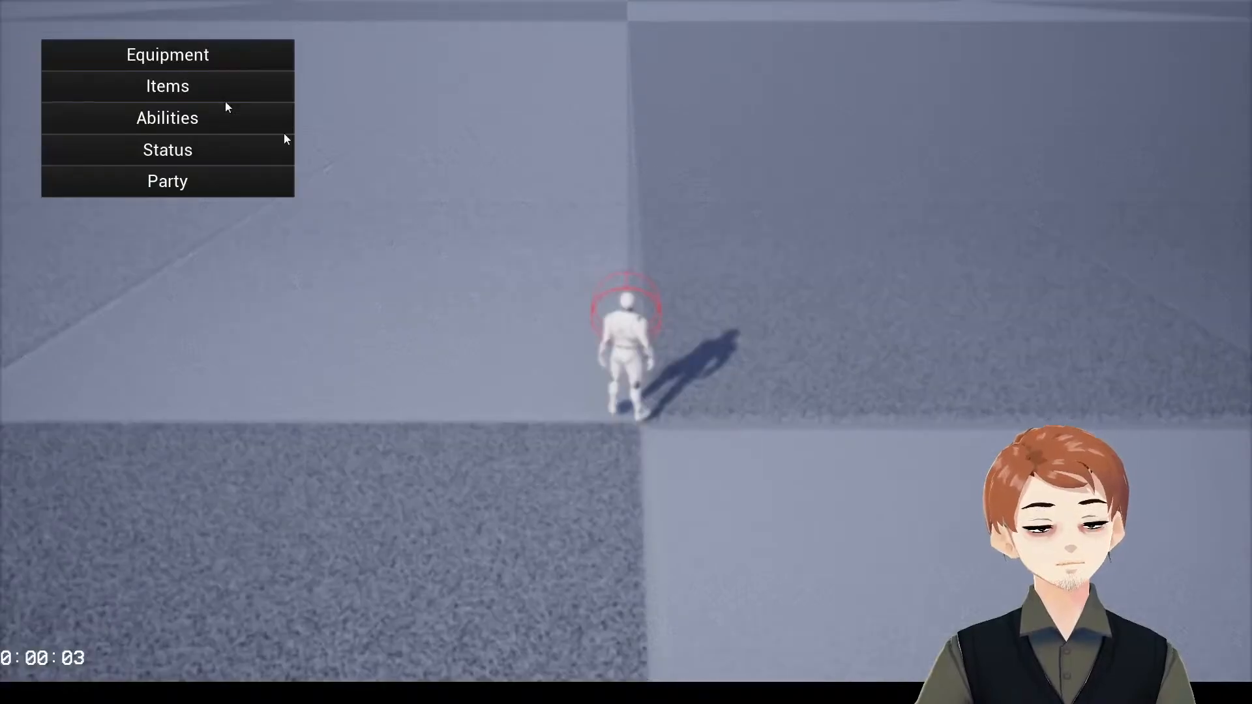
{"action": "left_click", "coordinate": [247, 62]}
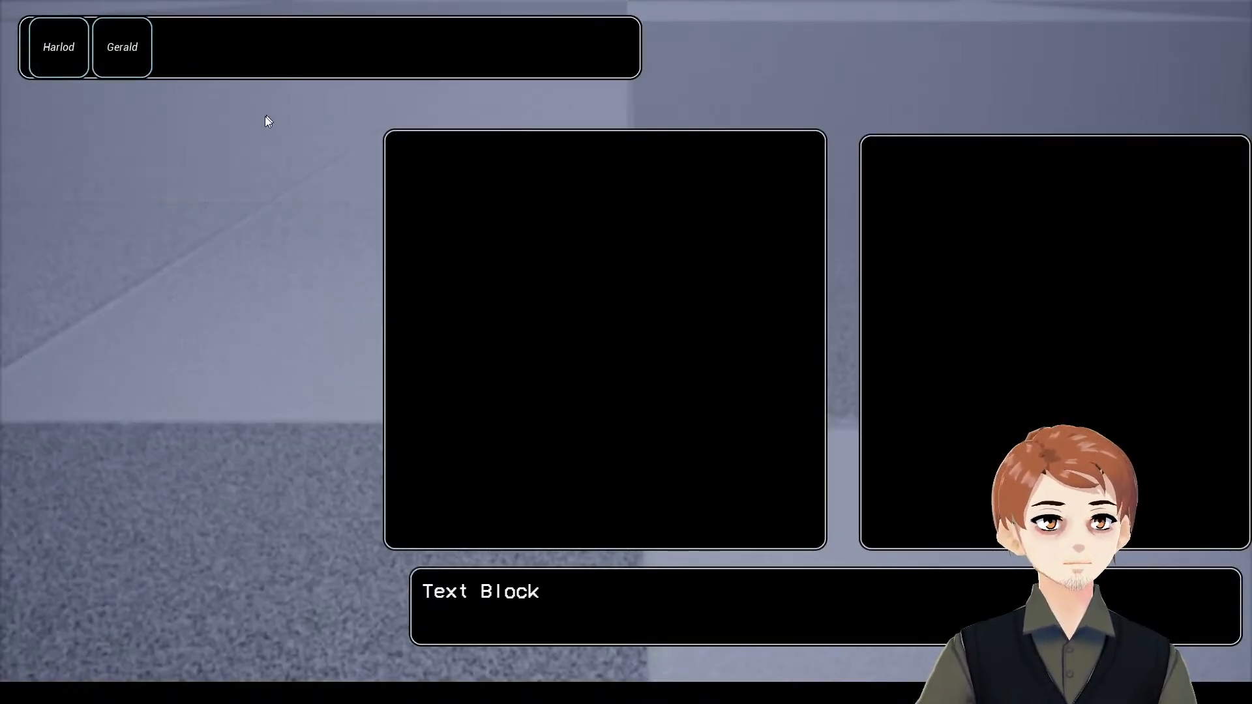
{"action": "key", "text": "Tab"}
{"action": "key", "text": "Escape"}
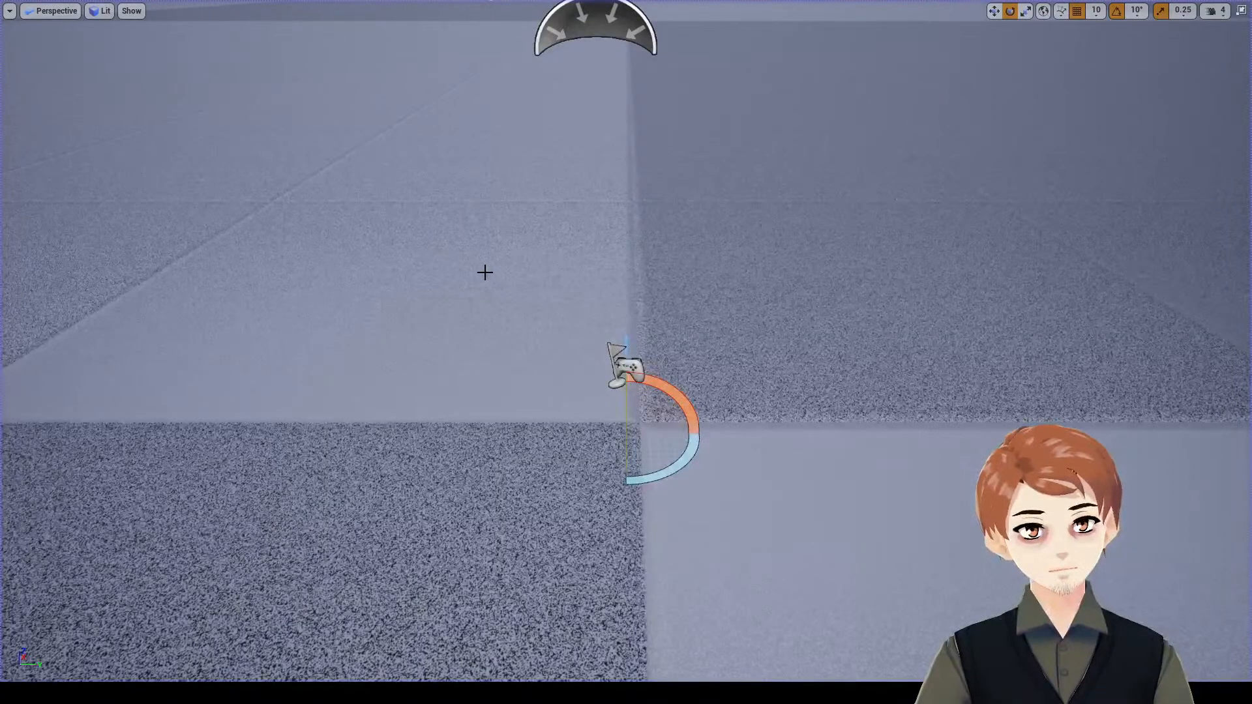
- Leave full screen and return to Menu_Equip's Event Graph at the On Menu Opened logic
{"action": "key", "text": "F11"}
{"action": "left_click_drag", "start_coordinate": [0, 118], "coordinate": [626, 1]}
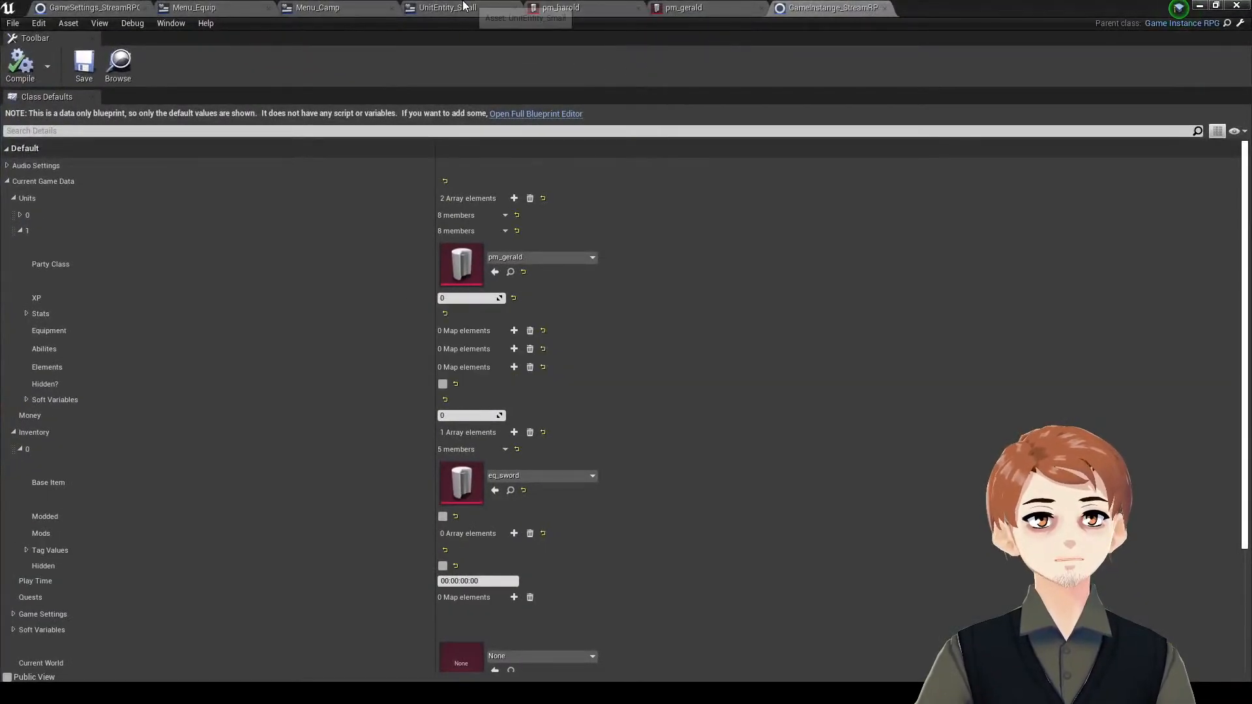
{"action": "left_click", "coordinate": [206, 7]}
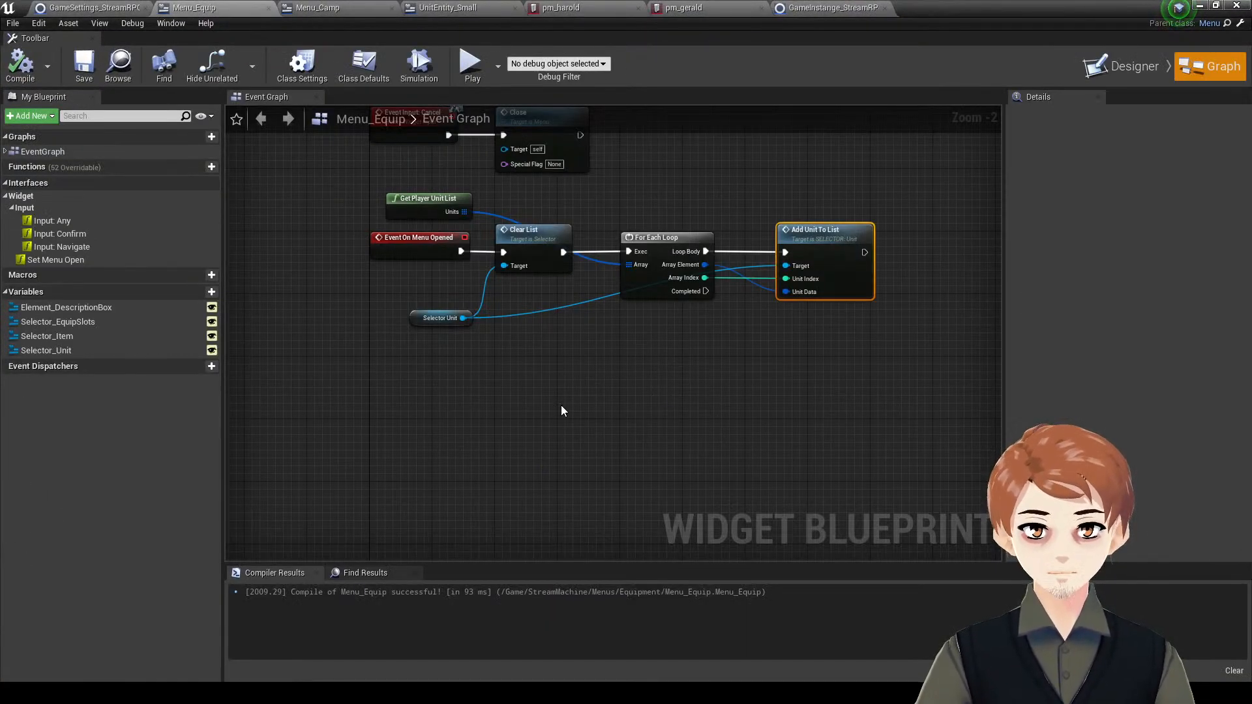
{"action": "scroll", "coordinate": [561, 408], "scroll_direction": "up", "scroll_amount": 2}
{"action": "right_click_drag", "start_coordinate": [548, 458], "coordinate": [708, 389]}
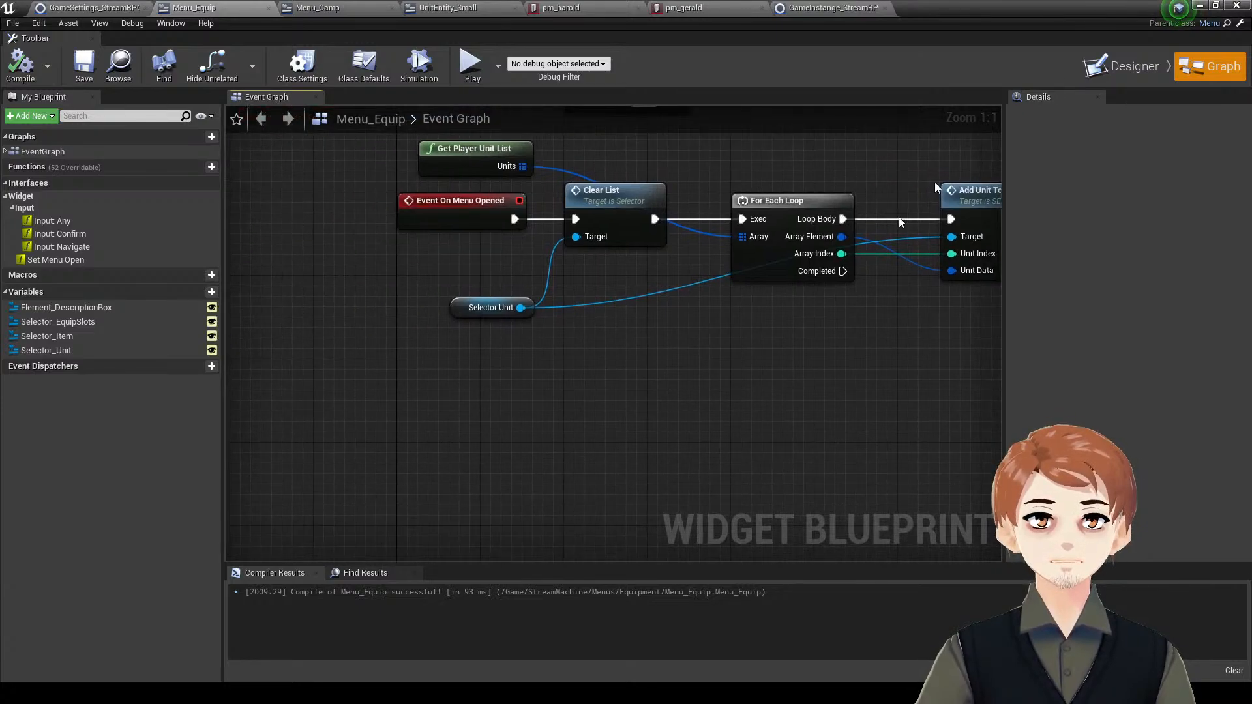
- Add an On Unit Selected event for Selector_Unit, place it below the On Menu Opened logic, and save Menu_Equip
{"action": "left_click", "coordinate": [1135, 66]}
{"action": "left_click", "coordinate": [398, 166]}
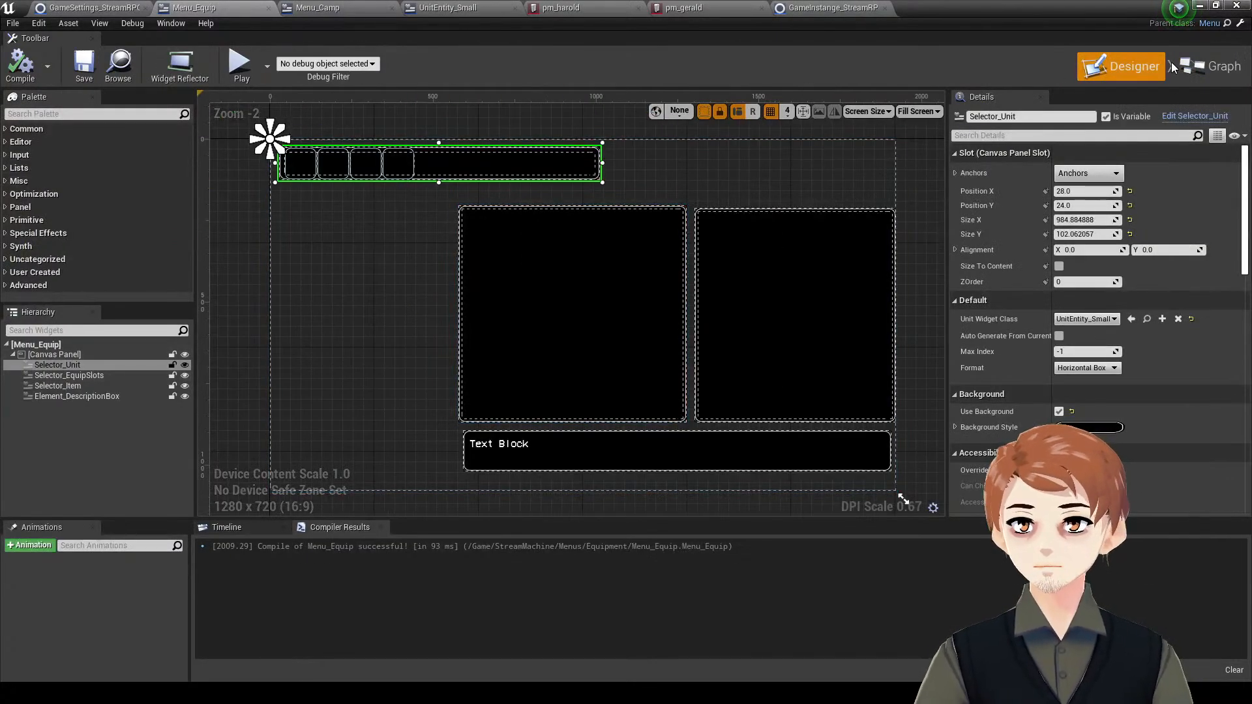
{"action": "left_click", "coordinate": [1210, 66]}
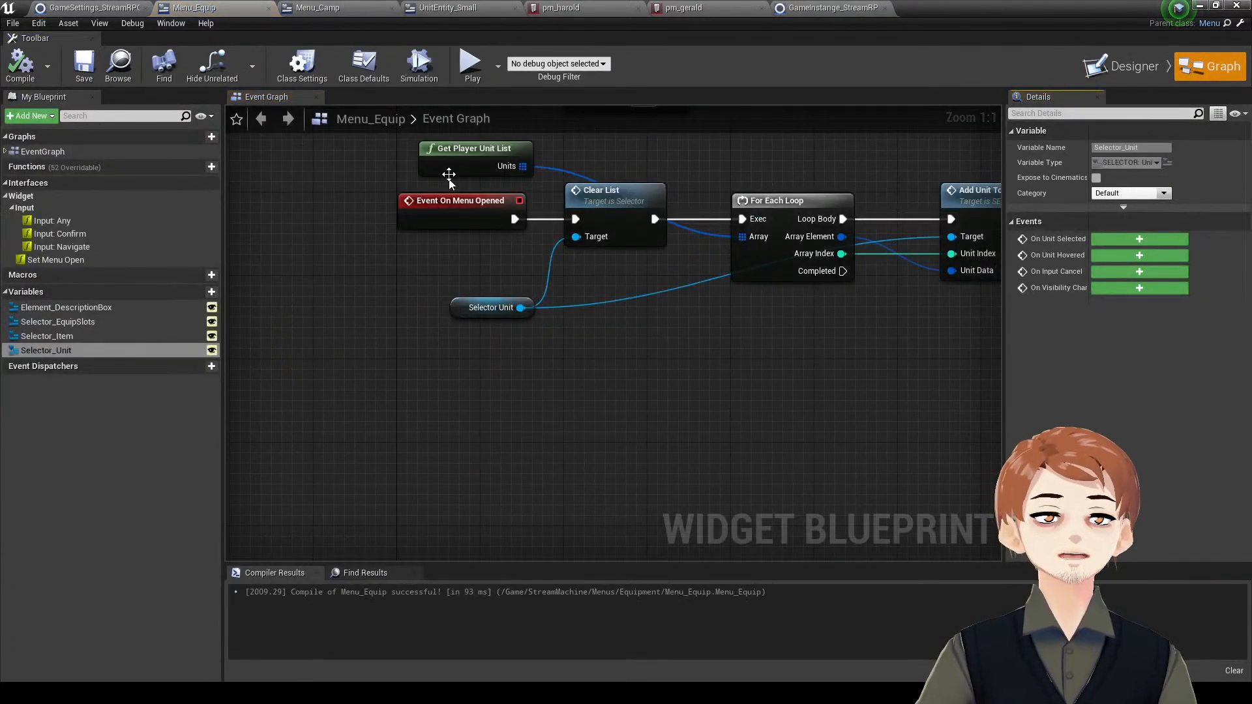
{"action": "left_click", "coordinate": [1140, 239]}
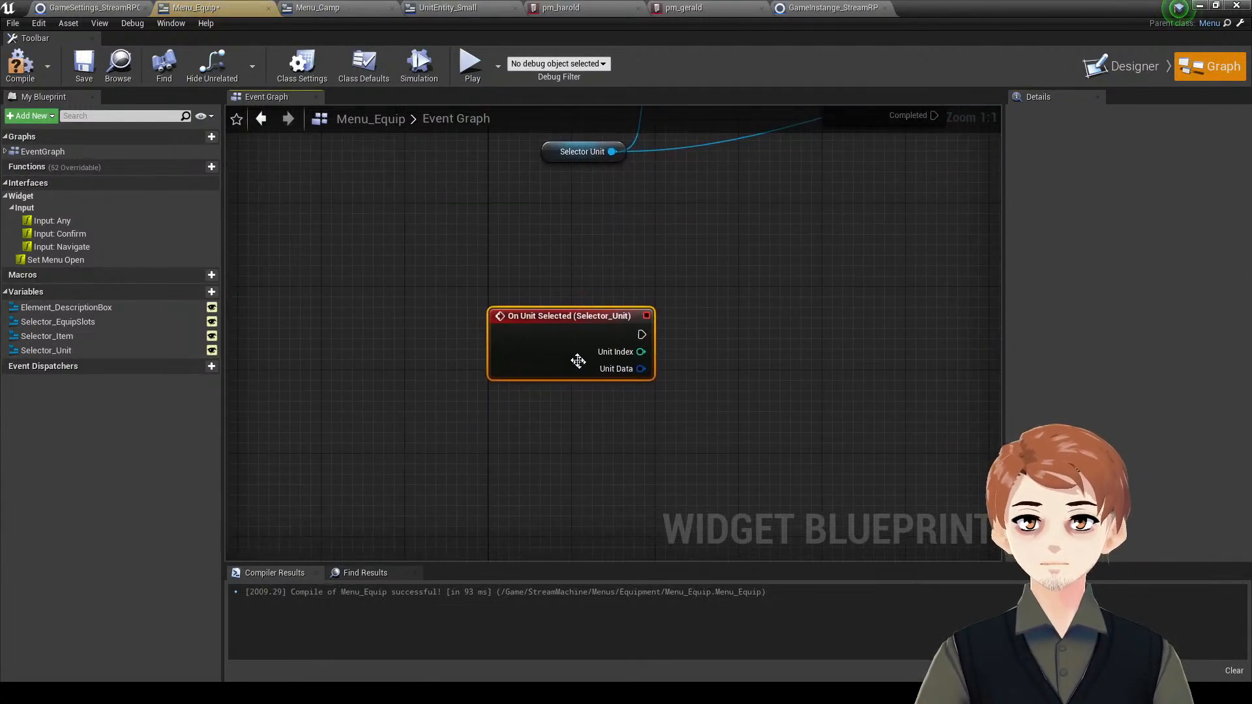
{"action": "left_click_drag", "start_coordinate": [577, 330], "coordinate": [577, 342]}
{"action": "left_click", "coordinate": [588, 350]}
{"action": "mouse_move", "coordinate": [682, 322]}
{"action": "right_mouse_down"}
{"action": "mouse_move", "coordinate": [587, 350]}
{"action": "mouse_move", "coordinate": [520, 350]}
{"action": "mouse_move", "coordinate": [561, 422]}
{"action": "right_mouse_up"}
{"action": "key", "text": "ctrl+s"}
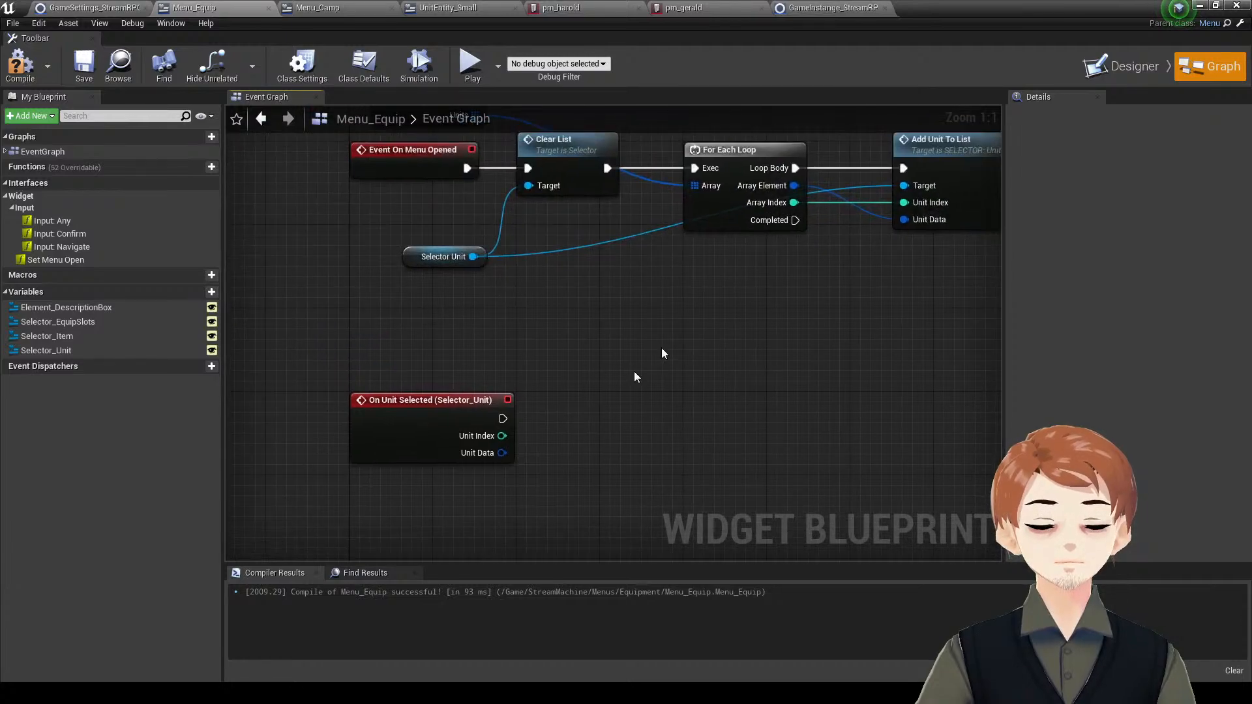
{"action": "left_click", "coordinate": [1102, 68]}
{"action": "left_click", "coordinate": [1210, 65]}
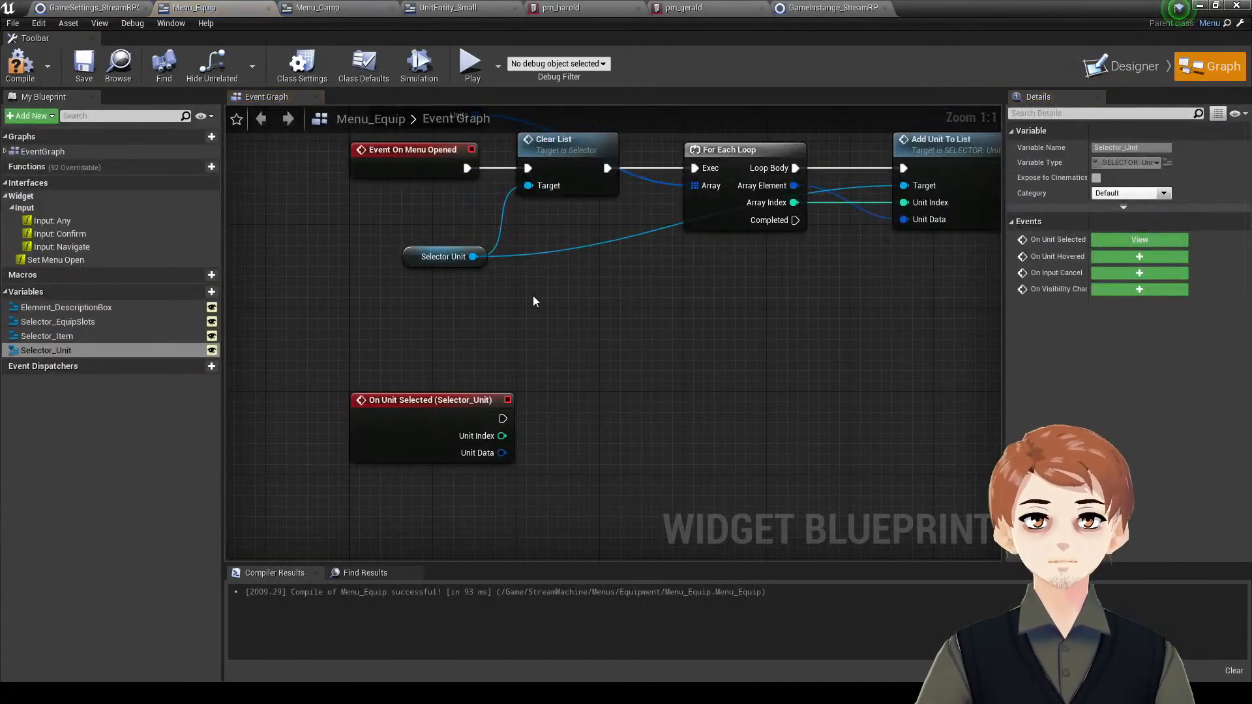
{"action": "right_click_drag", "start_coordinate": [528, 316], "coordinate": [420, 334]}
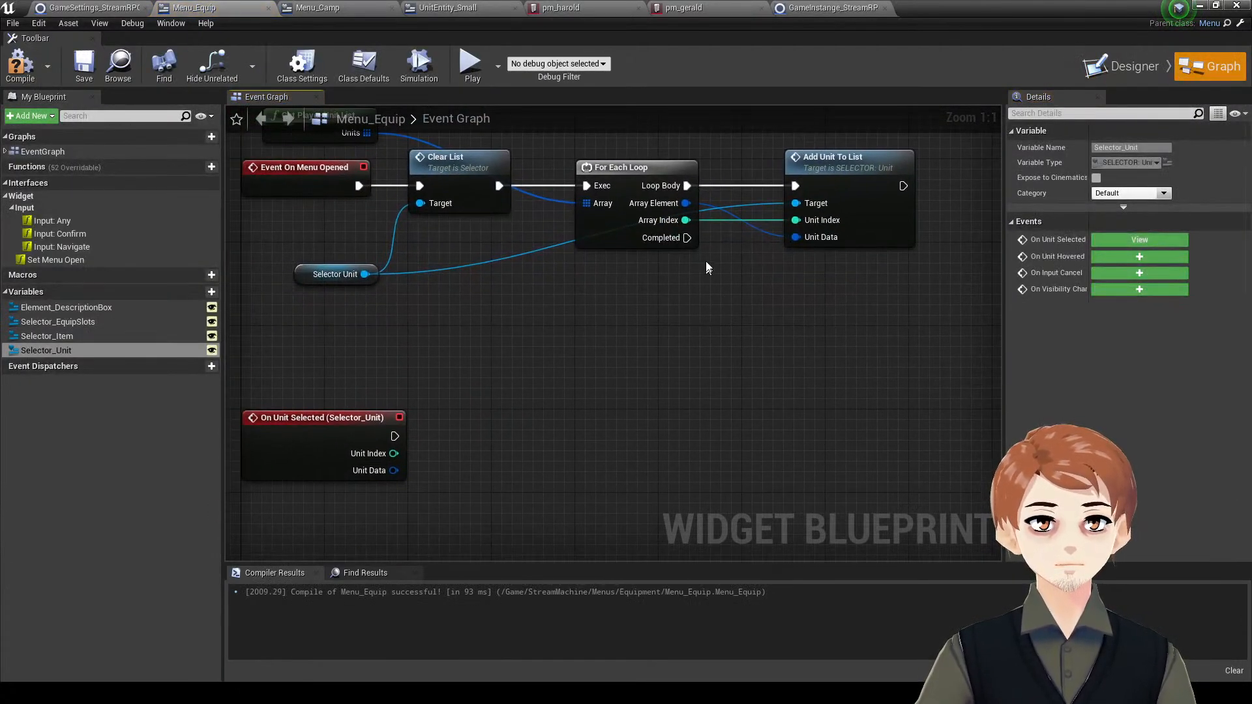
{"action": "left_click_drag", "start_coordinate": [686, 239], "coordinate": [759, 306]}
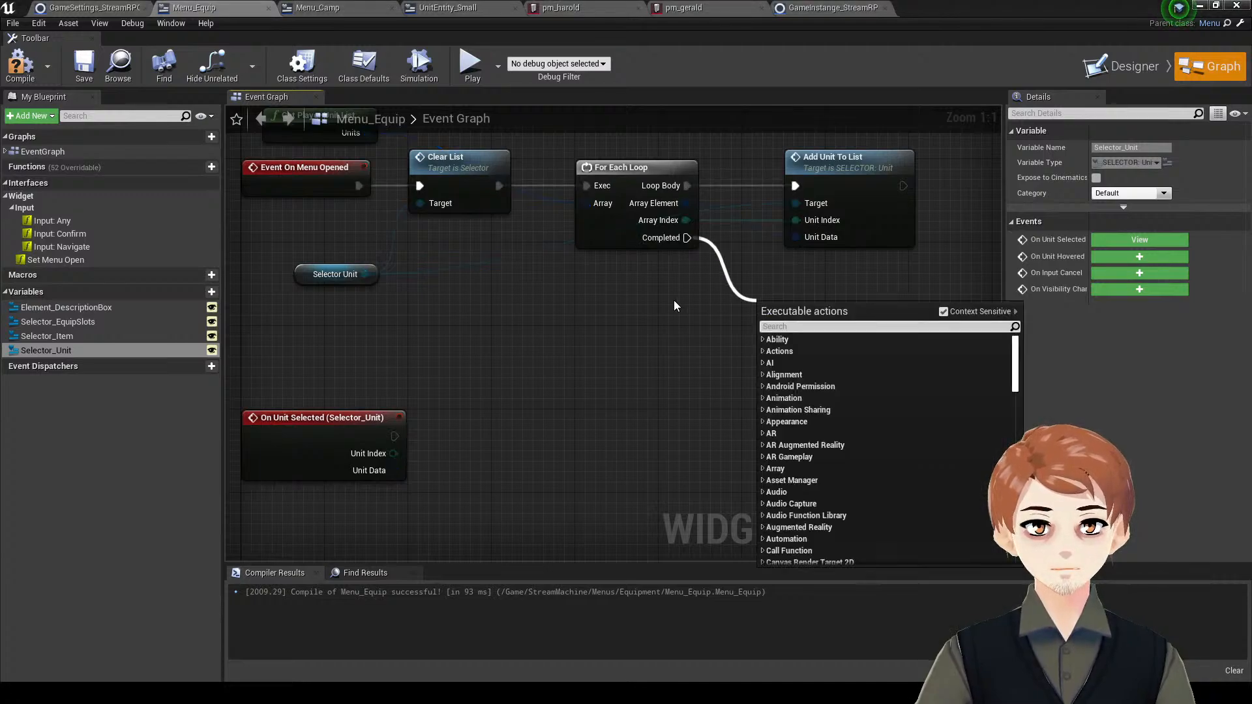
{"action": "right_click_drag", "start_coordinate": [412, 211], "coordinate": [358, 261]}
- Move Get Player Unit List closer to the For Each Loop, and call Select Entry on Selector Unit from the loop's Completed output
{"action": "left_click_drag", "start_coordinate": [291, 166], "coordinate": [468, 166]}
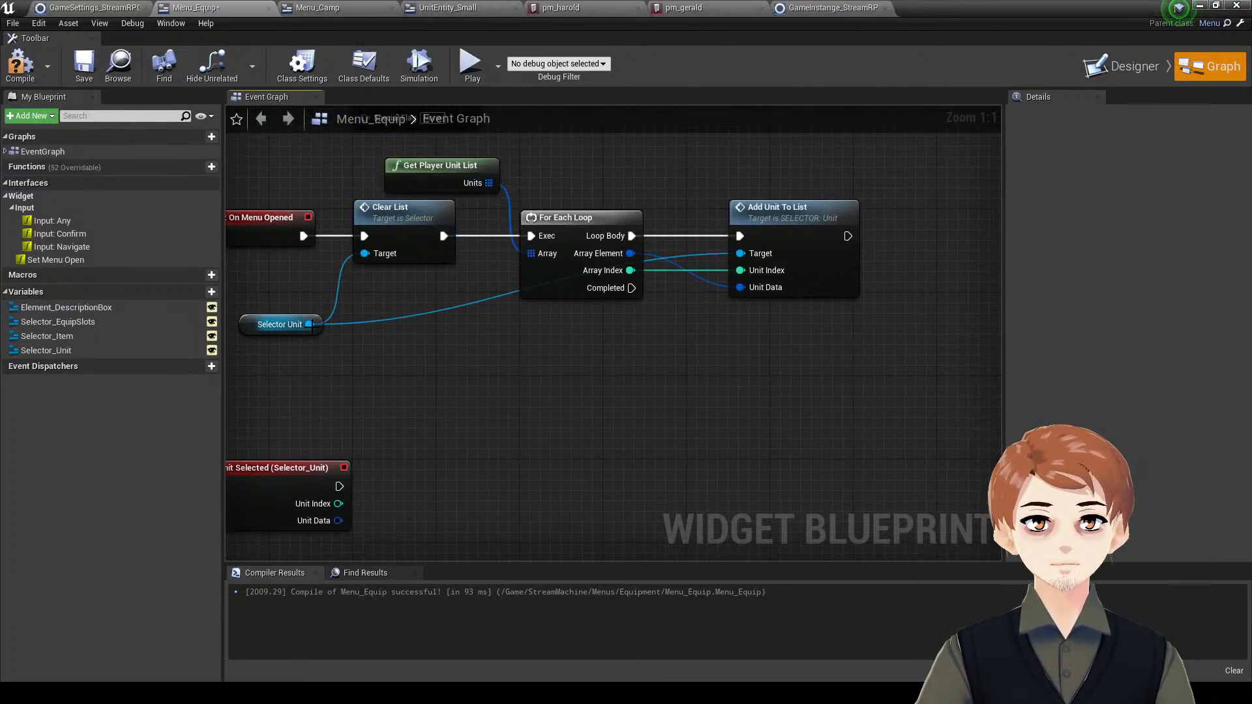
{"action": "left_click_drag", "start_coordinate": [309, 325], "coordinate": [573, 361]}
{"action": "type", "text": "select"}
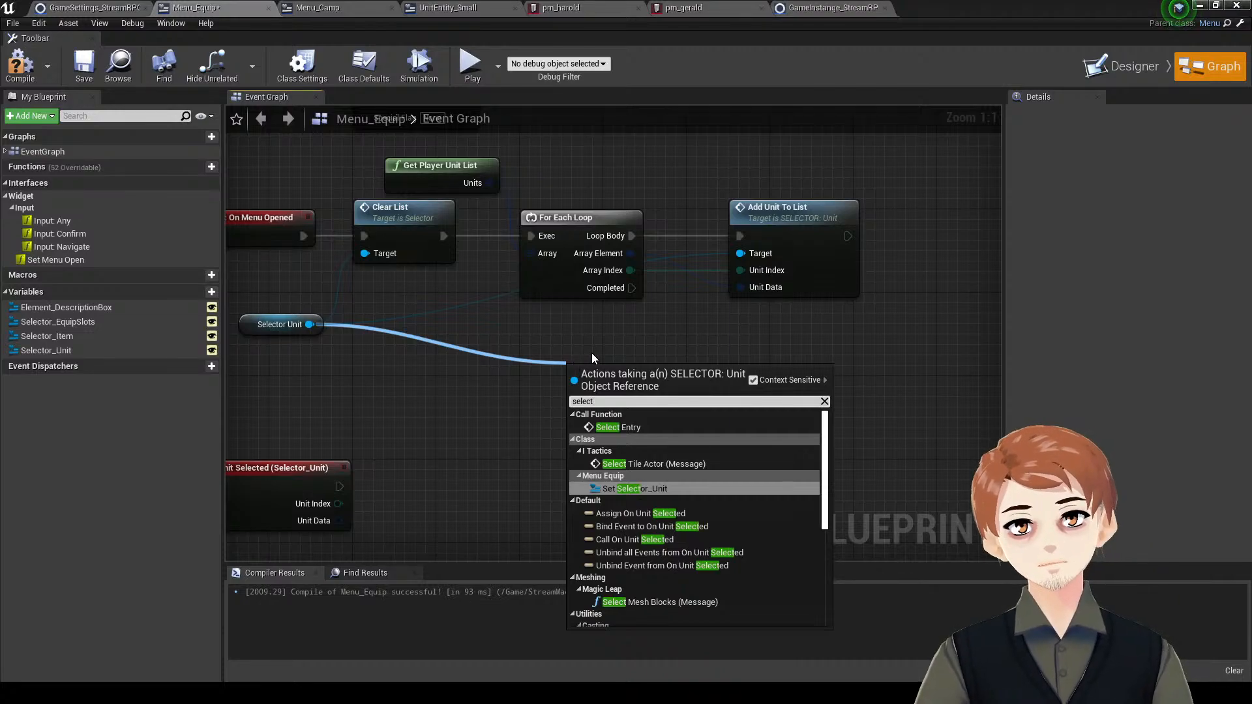
{"action": "key", "text": "Up"}
{"action": "key", "text": "Up"}
{"action": "key", "text": "Return"}
{"action": "left_click_drag", "start_coordinate": [625, 387], "coordinate": [631, 288]}
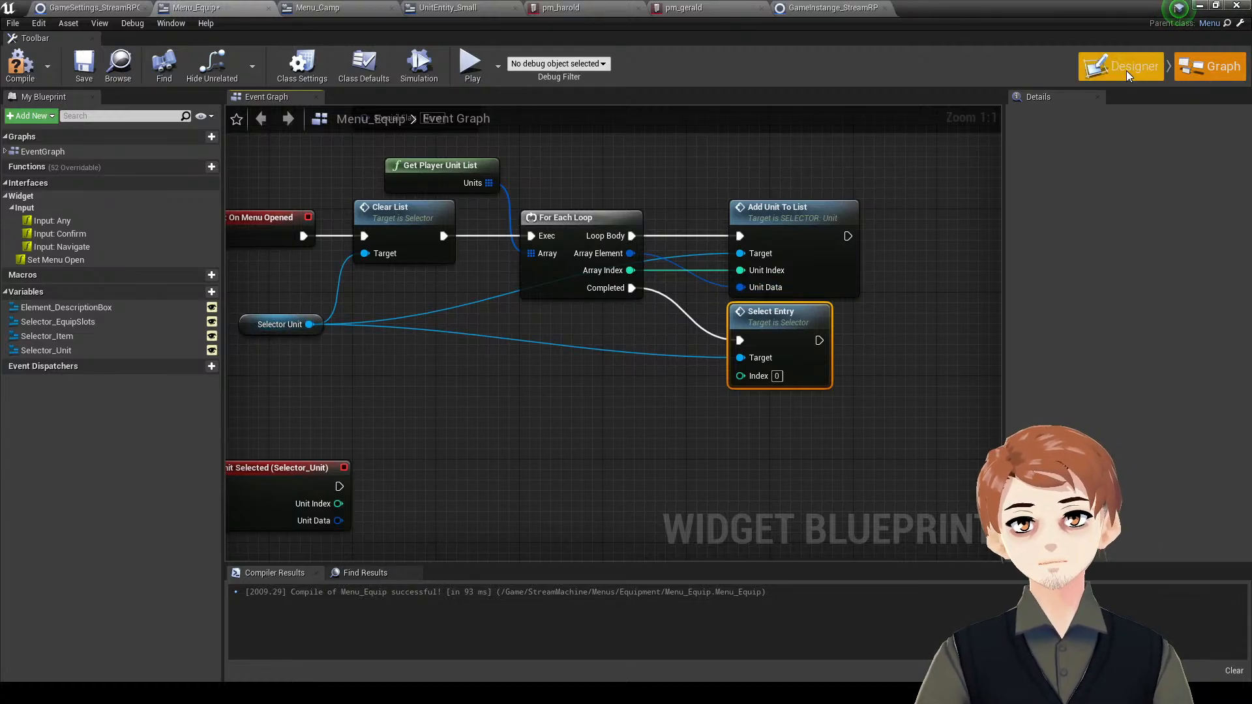
{"action": "left_click", "coordinate": [1102, 59]}
{"action": "left_click", "coordinate": [1209, 66]}
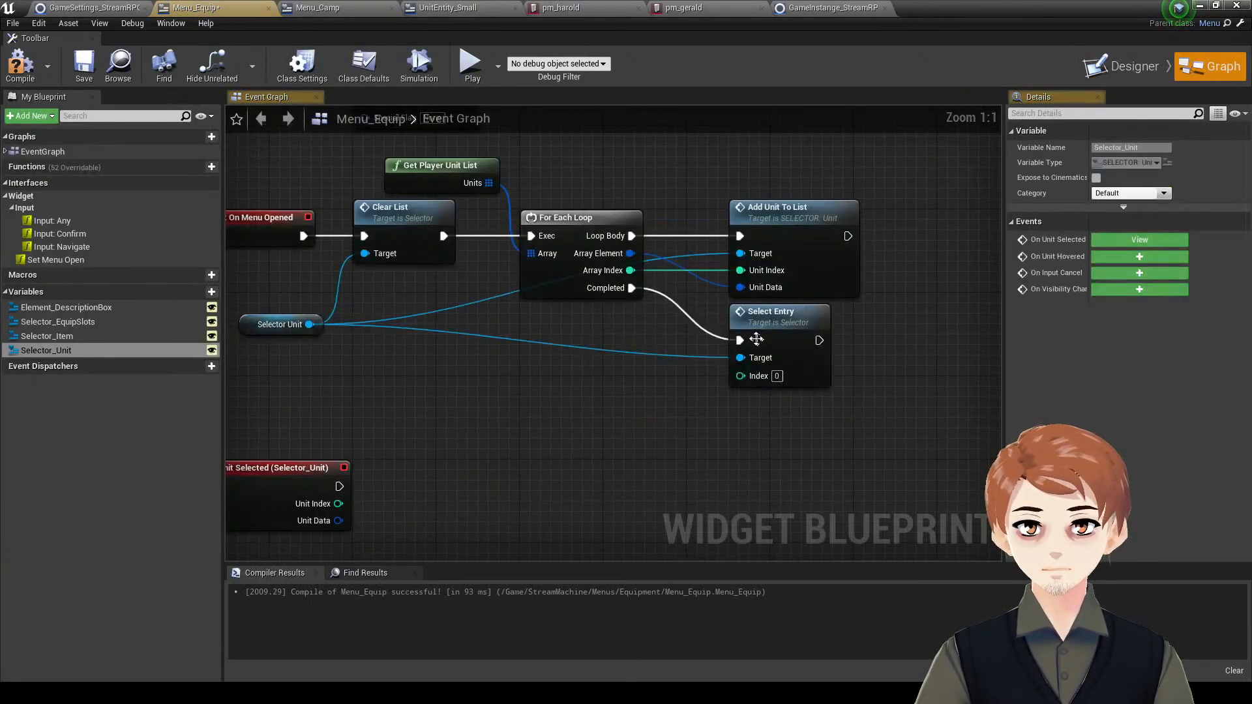
{"action": "left_click", "coordinate": [686, 399]}
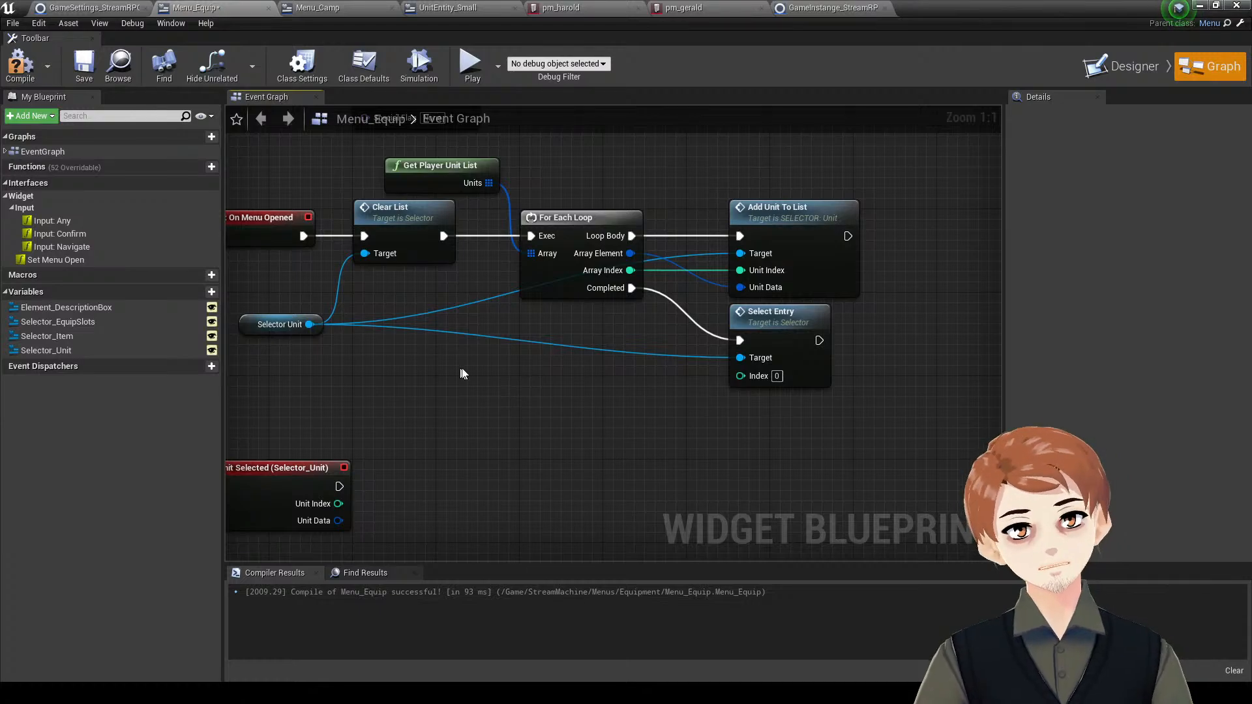
- Add a Clear List call targeting Selector_EquipSlots and run it from the On Unit Selected event
{"action": "right_click_drag", "start_coordinate": [427, 389], "coordinate": [560, 302]}
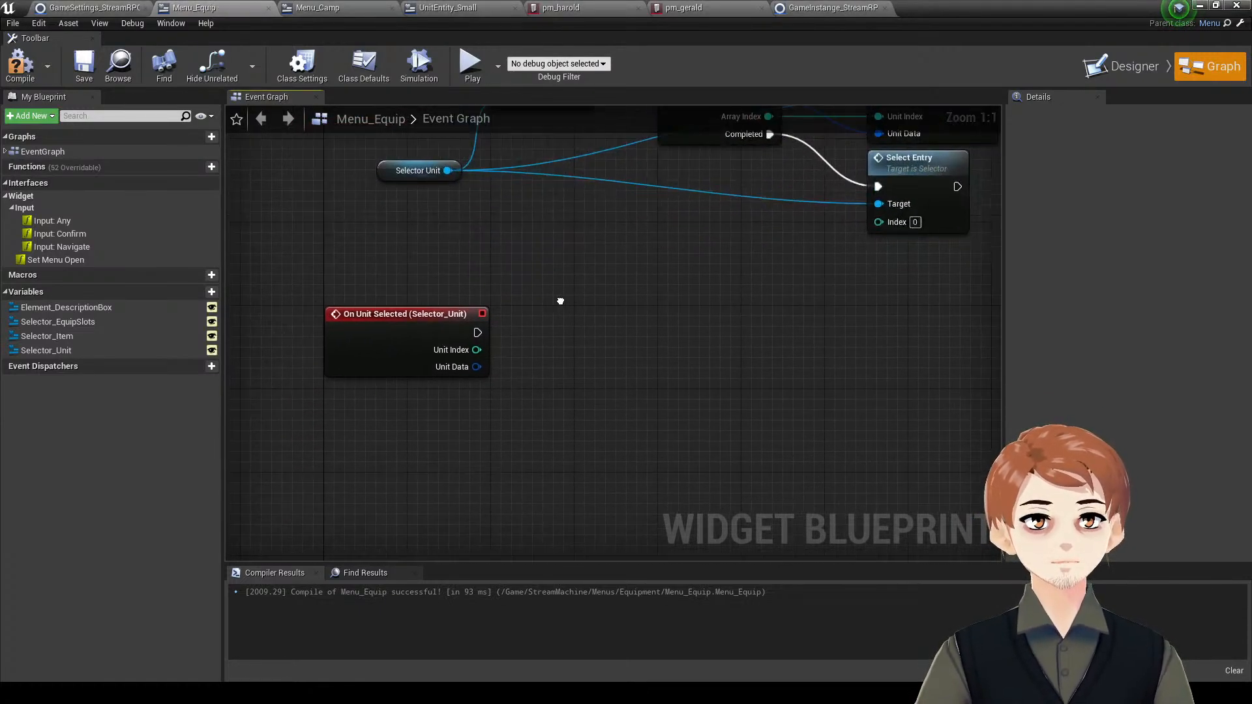
{"action": "left_click_drag", "start_coordinate": [66, 322], "coordinate": [586, 274], "text": "ctrl"}
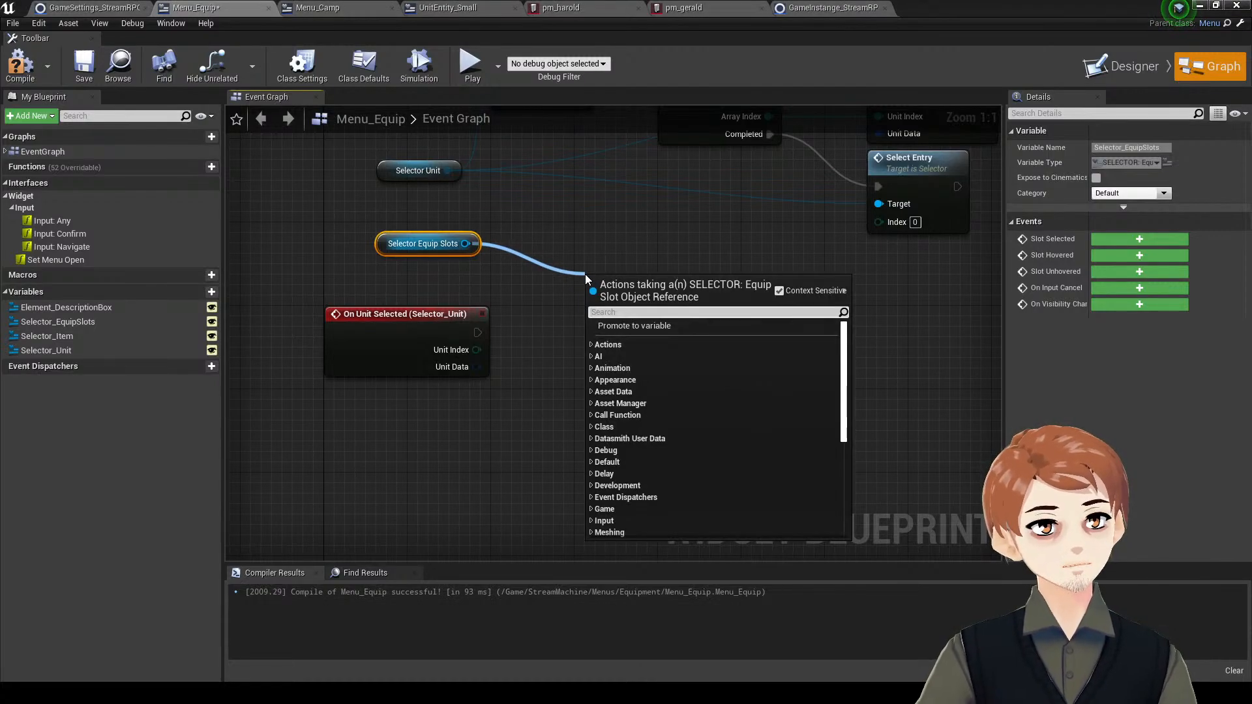
{"action": "type", "text": "clear"}
{"action": "key", "text": "Return"}
{"action": "left_click_drag", "start_coordinate": [477, 332], "coordinate": [597, 311]}
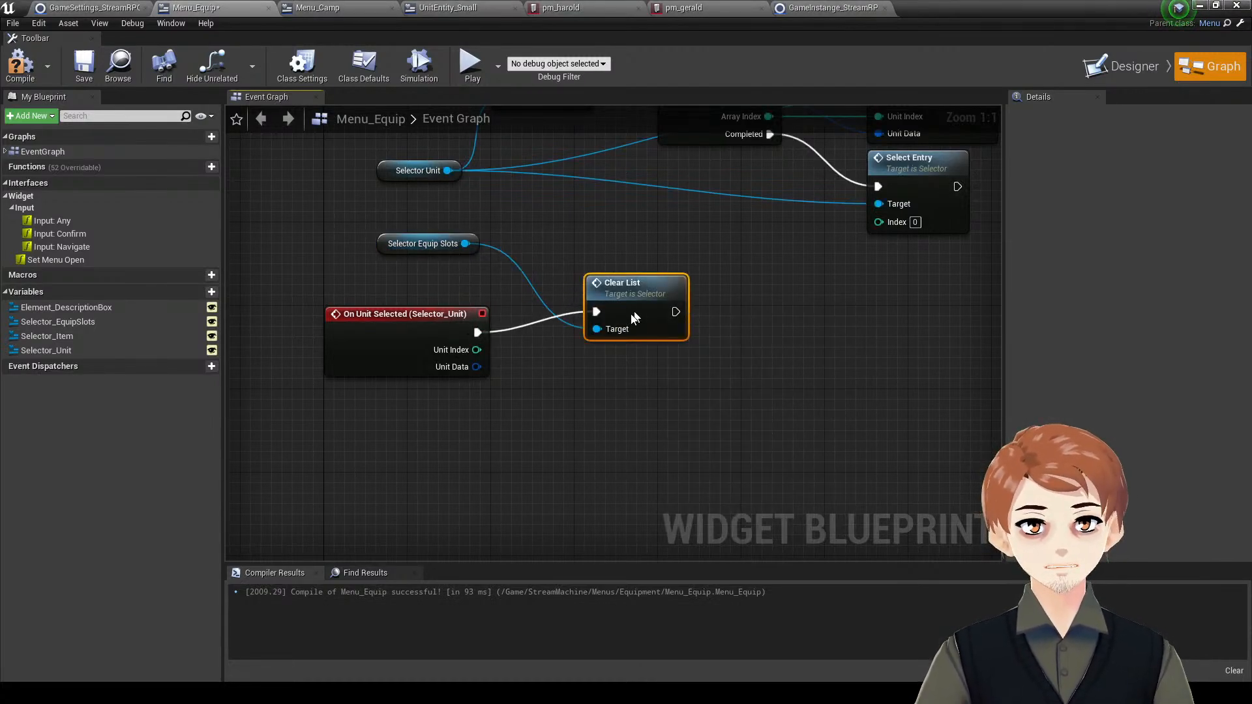
{"action": "right_click_drag", "start_coordinate": [630, 359], "coordinate": [597, 367]}
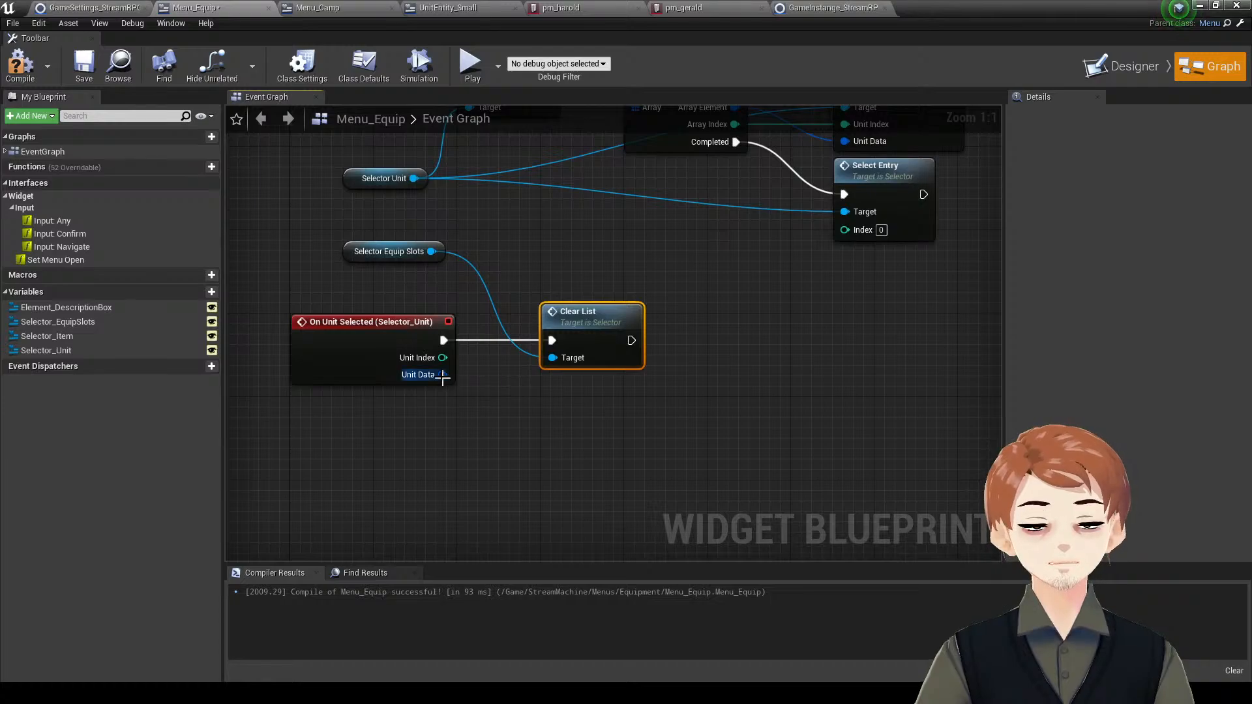
- Add a Get Unit Equipment Slots node fed by the On Unit Selected event's Unit Data, placed above Clear List
{"action": "left_click_drag", "start_coordinate": [443, 376], "coordinate": [582, 228]}
{"action": "left_click", "coordinate": [556, 226]}
{"action": "mouse_move", "coordinate": [444, 369]}
{"action": "left_mouse_down"}
{"action": "mouse_move", "coordinate": [581, 220]}
{"action": "mouse_move", "coordinate": [473, 366]}
{"action": "mouse_move", "coordinate": [447, 372]}
{"action": "left_mouse_up"}
{"action": "left_click_drag", "start_coordinate": [442, 375], "coordinate": [546, 242]}
{"action": "type", "text": "get"}
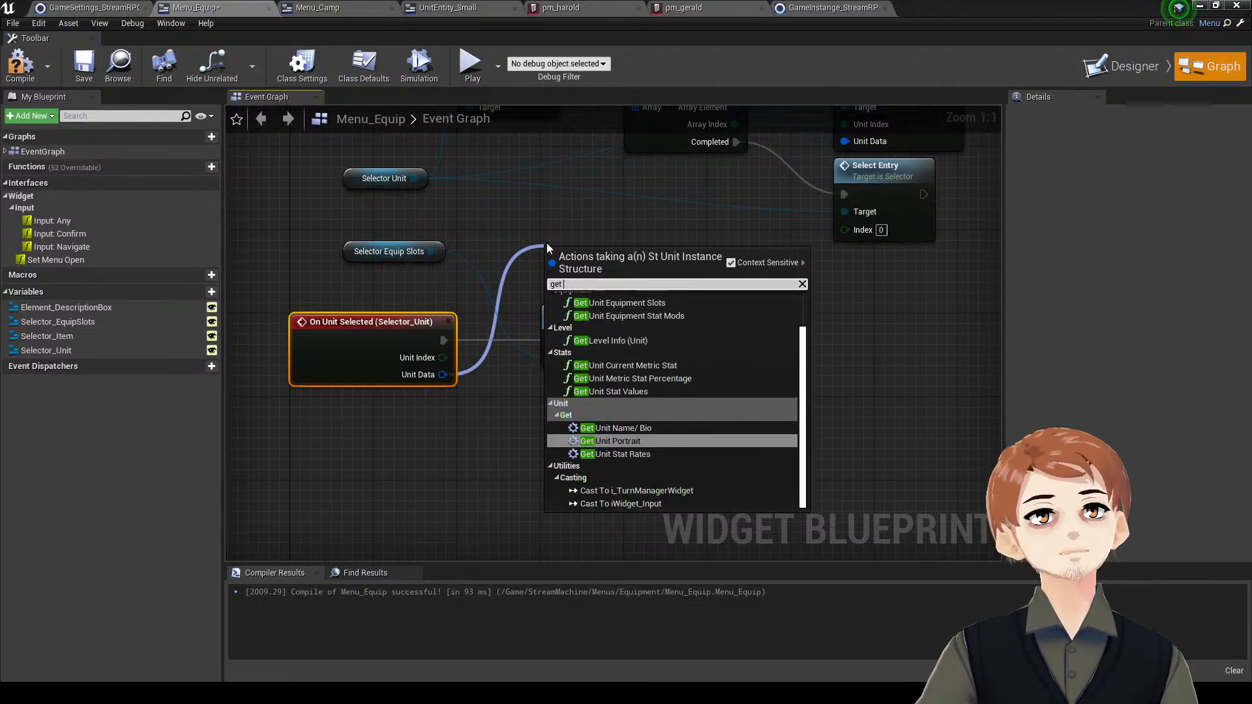
{"action": "type", "text": " equi"}
{"action": "key", "text": "Return"}
{"action": "left_click_drag", "start_coordinate": [612, 253], "coordinate": [600, 264]}
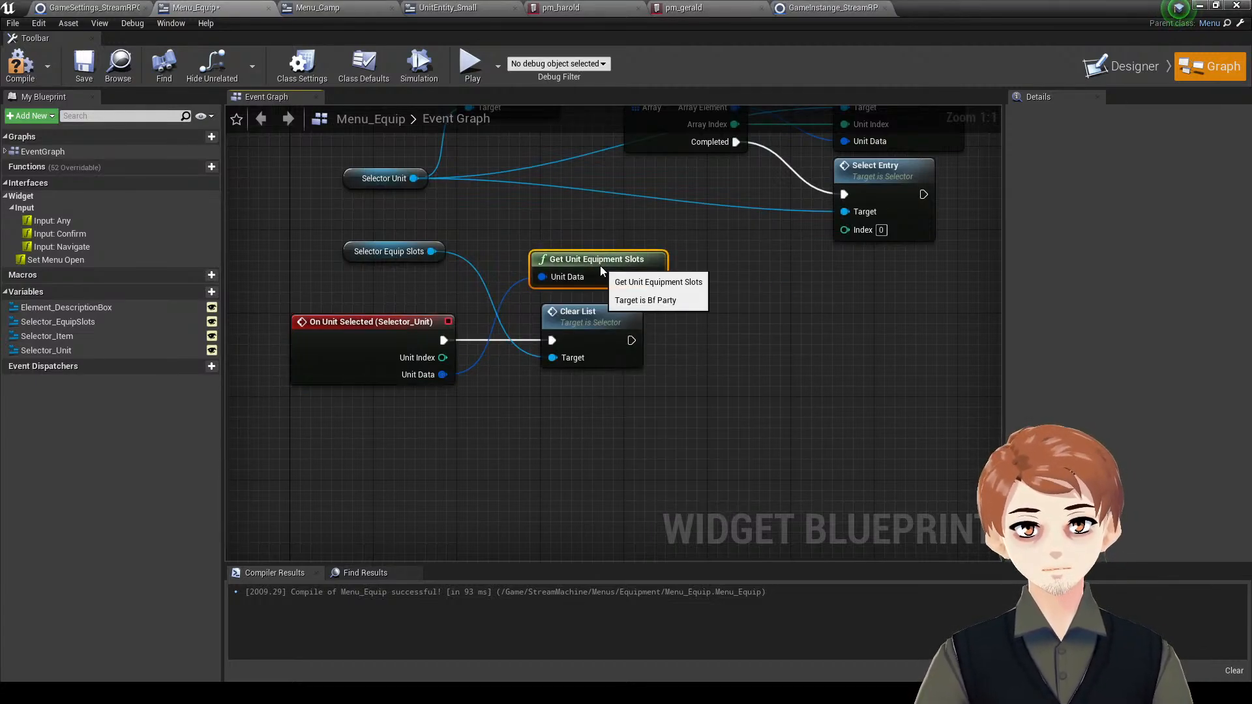
- Run a For Each Loop over the unit's equipment slots after Clear List, and save the blueprint
{"action": "left_click", "coordinate": [655, 349]}
{"action": "right_click_drag", "start_coordinate": [655, 349], "coordinate": [566, 343]}
{"action": "left_click_drag", "start_coordinate": [566, 271], "coordinate": [541, 335]}
{"action": "type", "text": "for"}
{"action": "key", "text": "Return"}
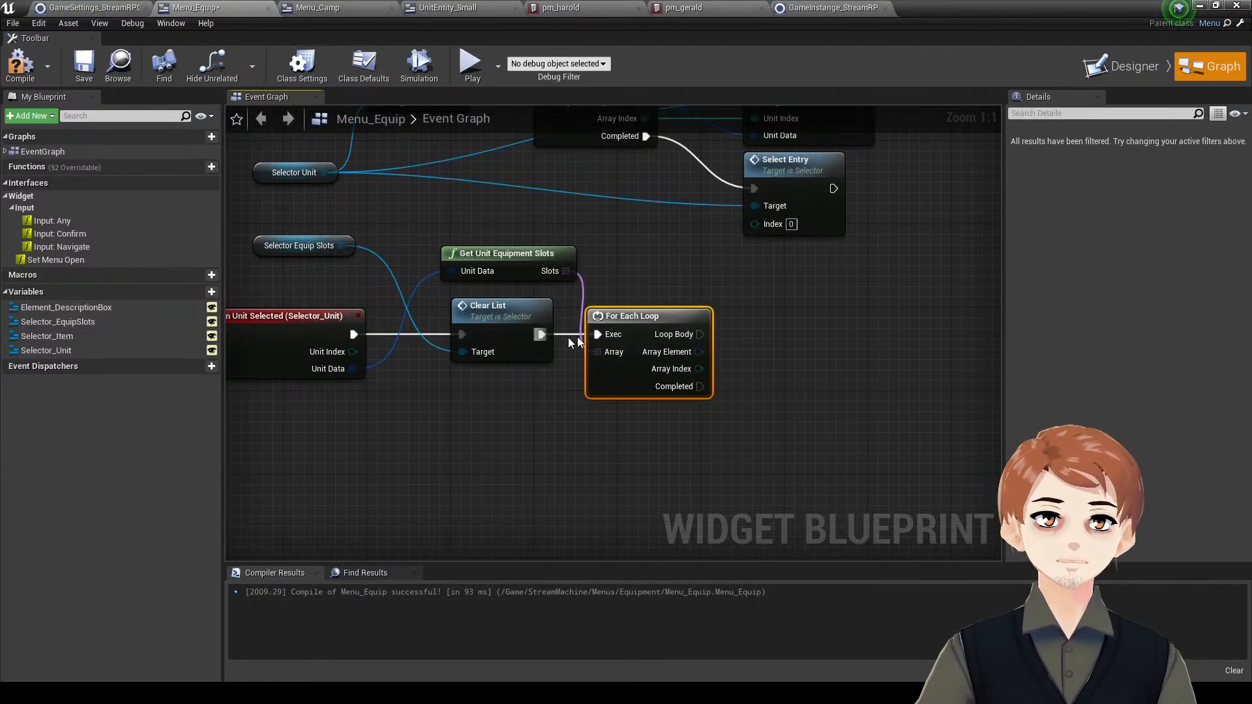
{"action": "left_click_drag", "start_coordinate": [668, 317], "coordinate": [690, 319]}
{"action": "key", "text": "ctrl+s"}
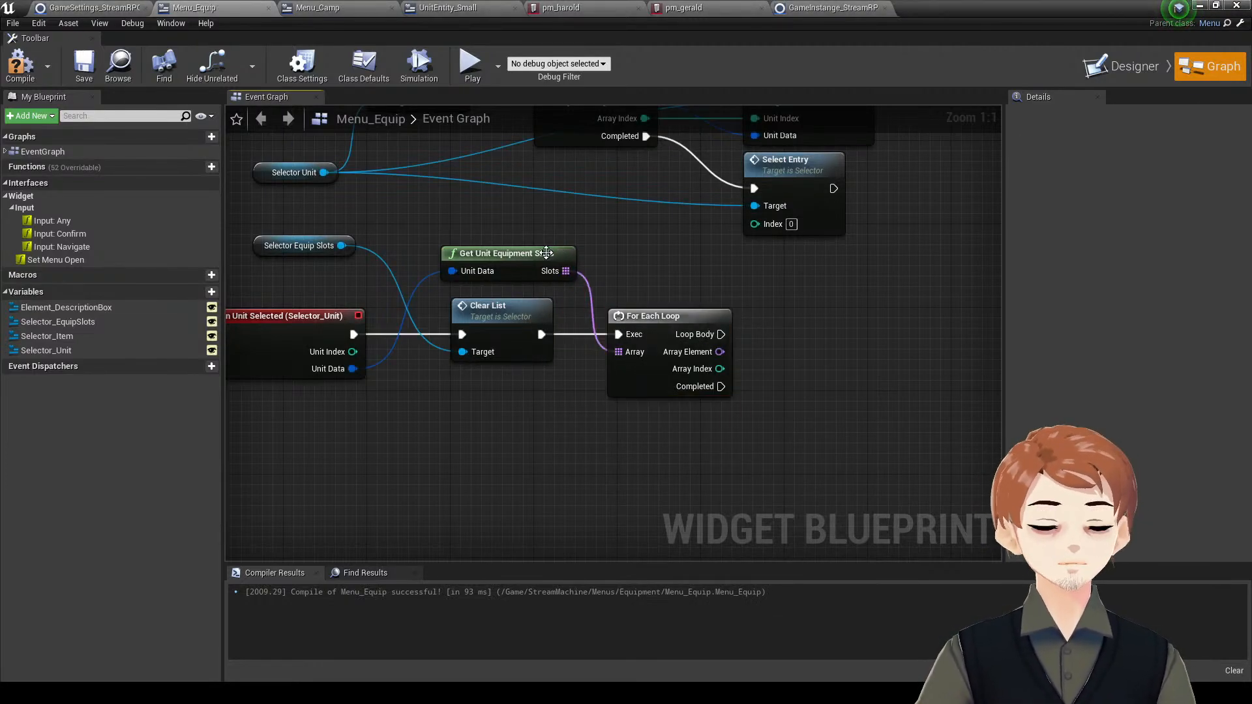
- Add Weapon and Armor entries to the Equipment Slots map in the StreamRPG game settings, and compile
{"action": "left_click", "coordinate": [105, 7]}
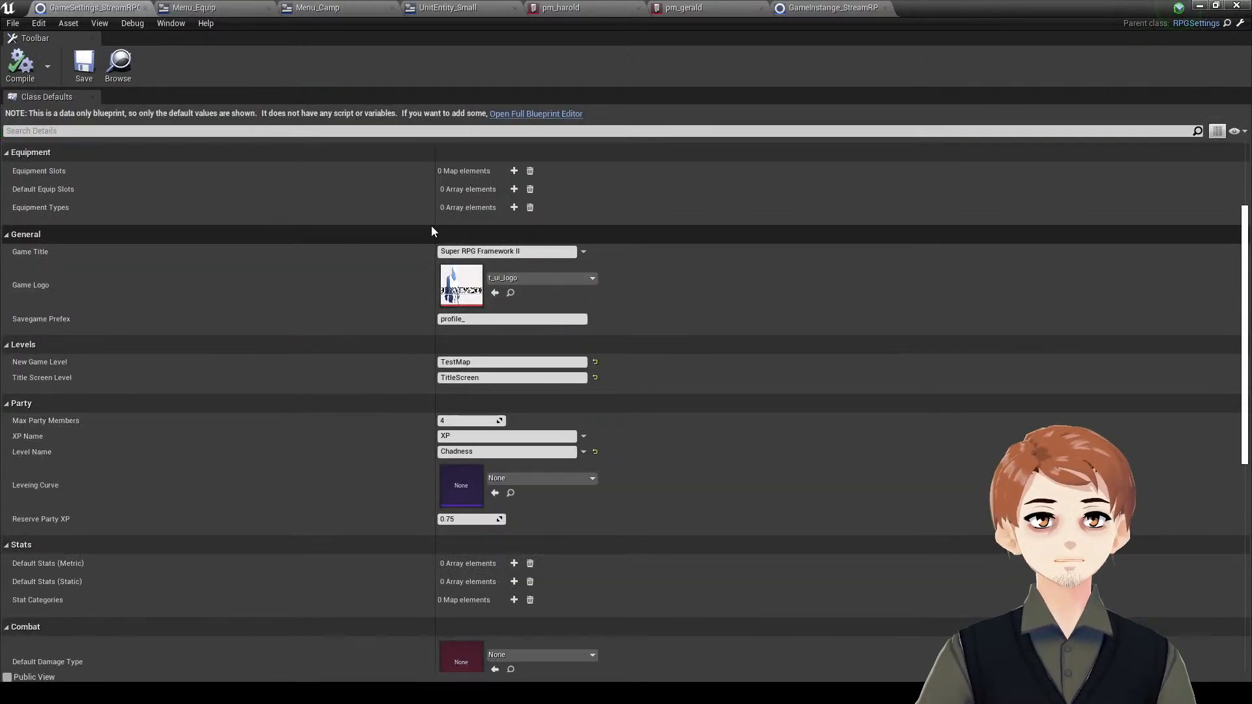
{"action": "scroll", "coordinate": [457, 215], "scroll_direction": "up", "scroll_amount": 2}
{"action": "left_click", "coordinate": [514, 233]}
{"action": "left_click", "coordinate": [514, 234]}
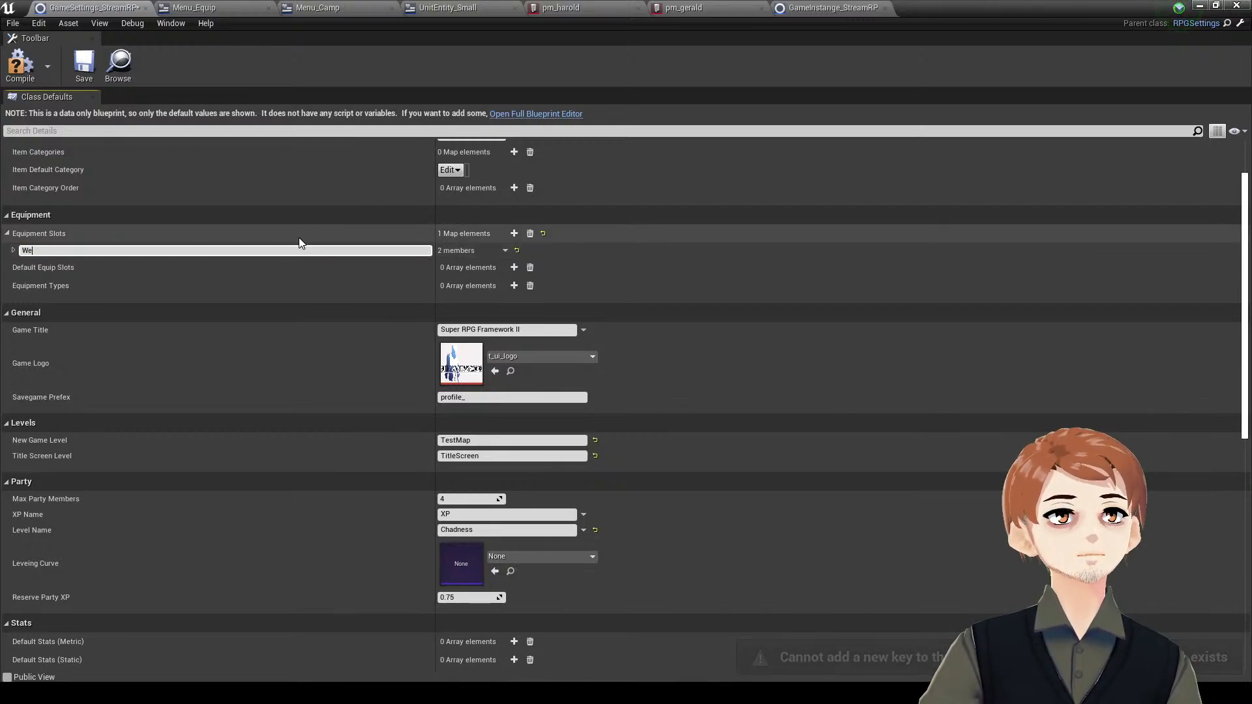
{"action": "left_click", "coordinate": [514, 233]}
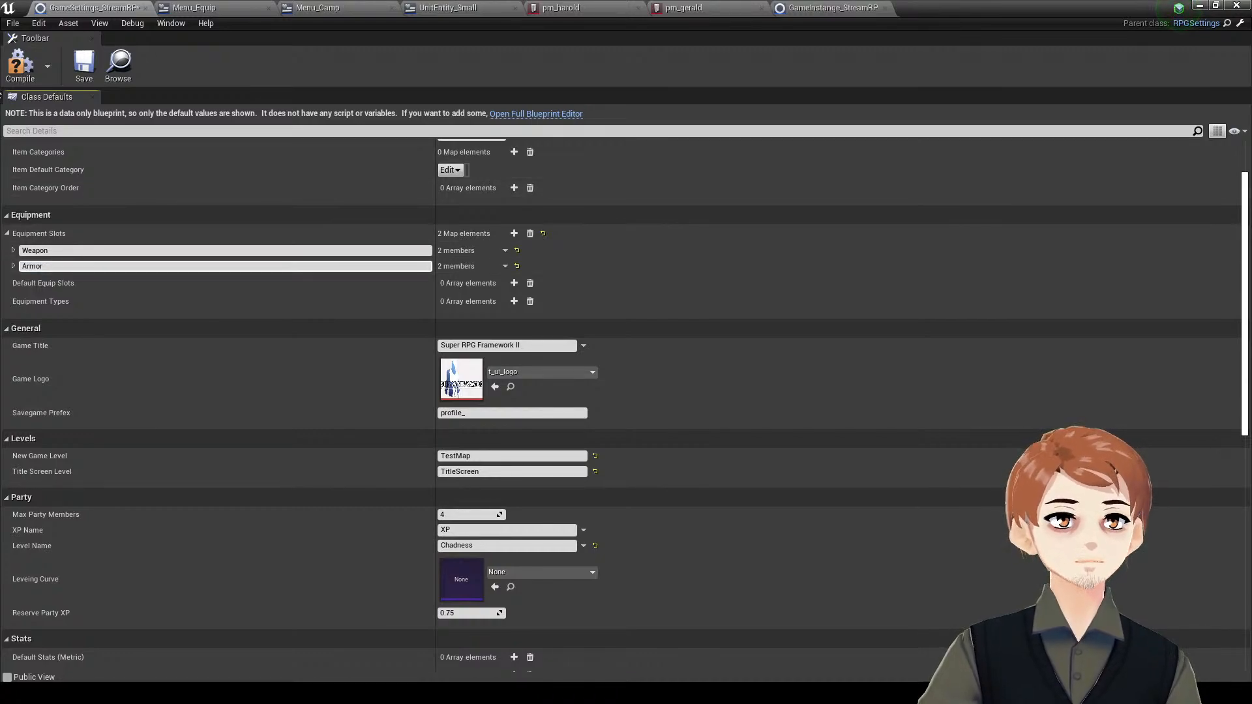
{"action": "left_click", "coordinate": [14, 74]}
- Expand the Weapon equipment slot and check the available EquipType choices
{"action": "left_click", "coordinate": [464, 253]}
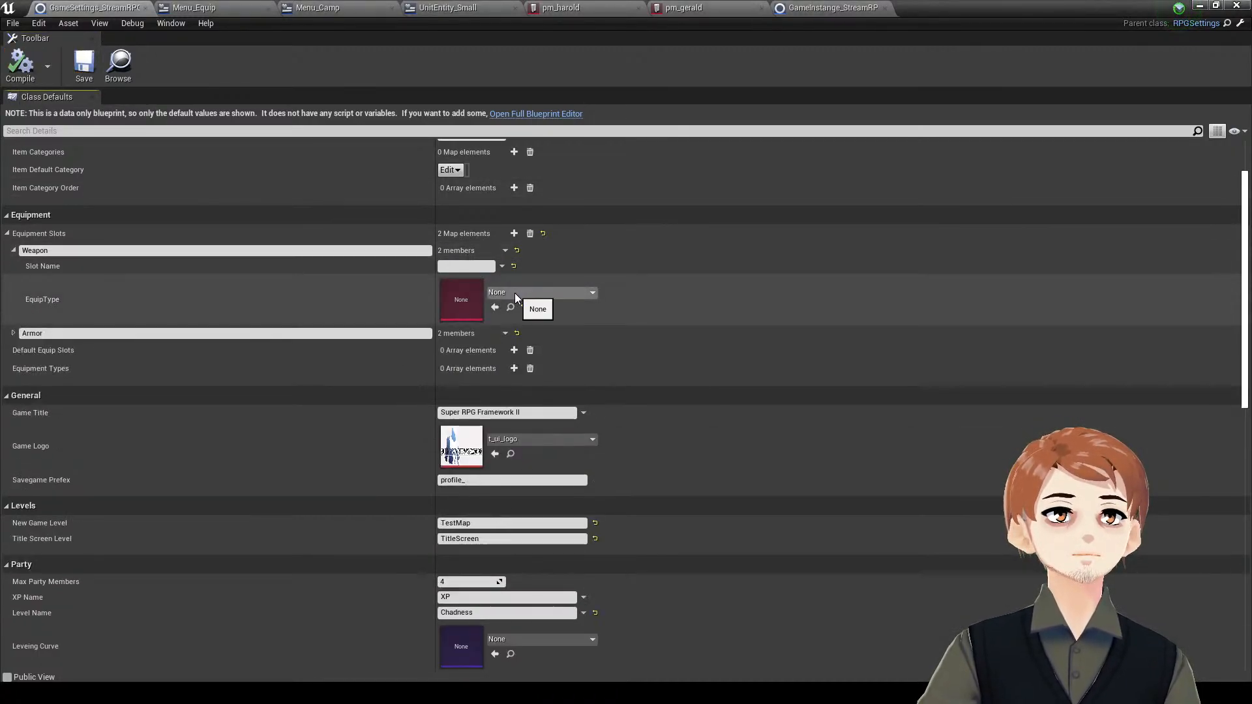
{"action": "left_click", "coordinate": [517, 291]}
{"action": "left_click", "coordinate": [517, 292]}
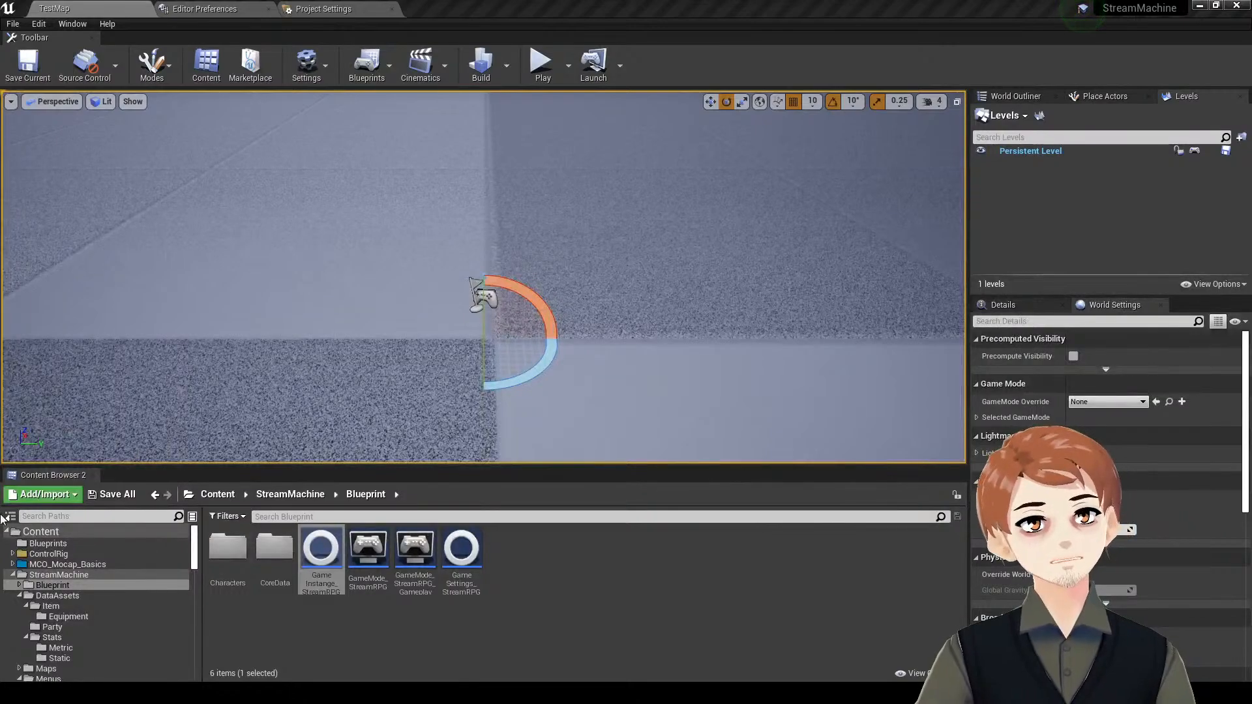
- Create a folder named Type inside StreamMachine's DataAssets folder in the level editor's content browser
{"action": "left_click", "coordinate": [55, 576]}
{"action": "double_click", "coordinate": [274, 548]}
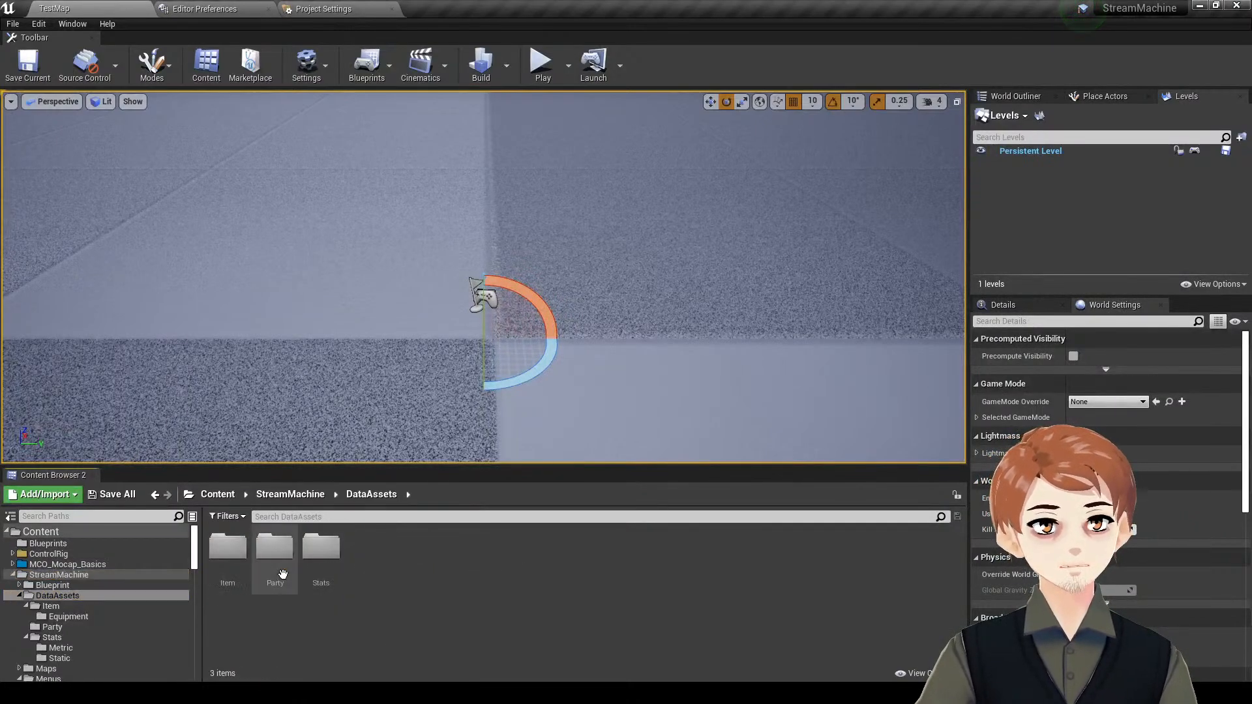
{"action": "right_click", "coordinate": [378, 566]}
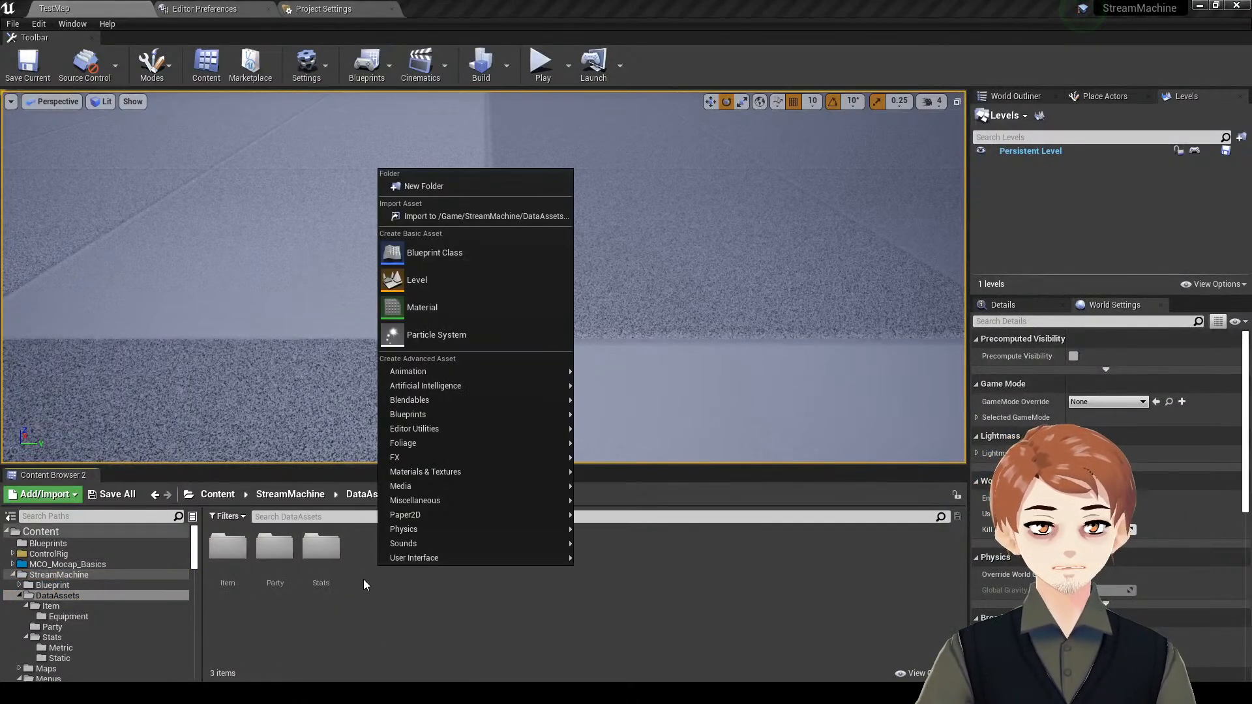
{"action": "left_click", "coordinate": [455, 184]}
{"action": "type", "text": "T"}
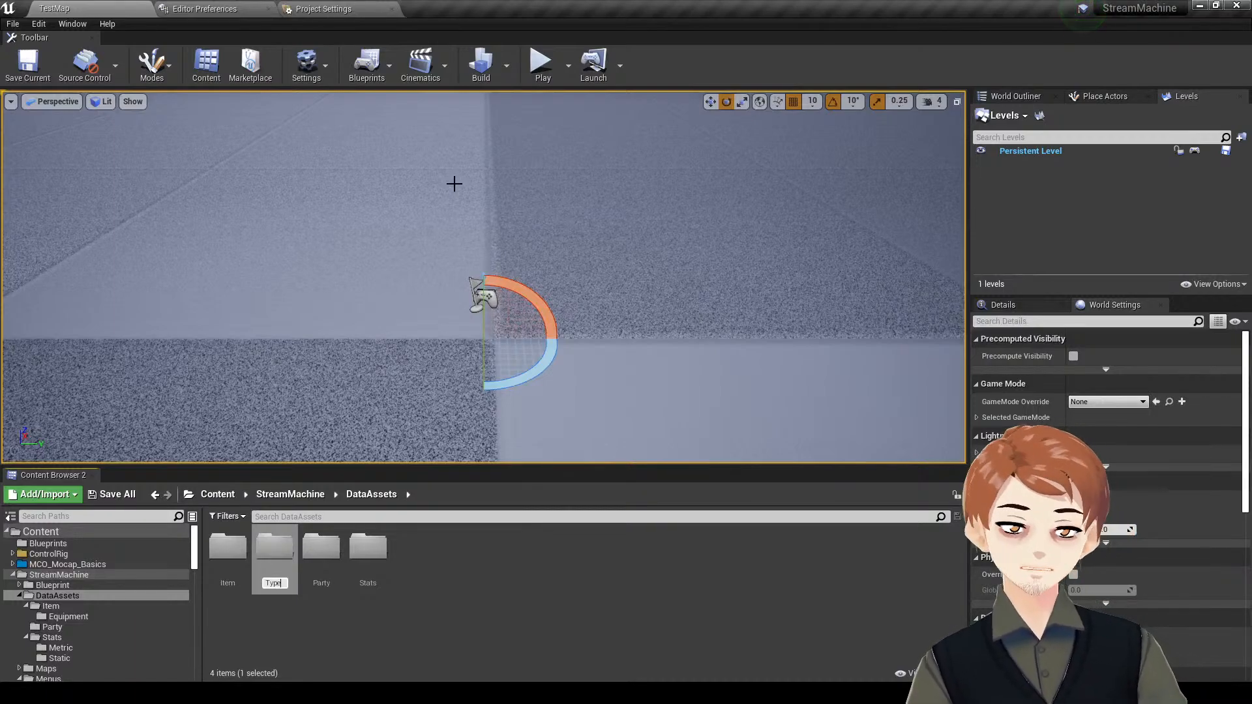
{"action": "type", "text": "ype"}
{"action": "key", "text": "Return"}
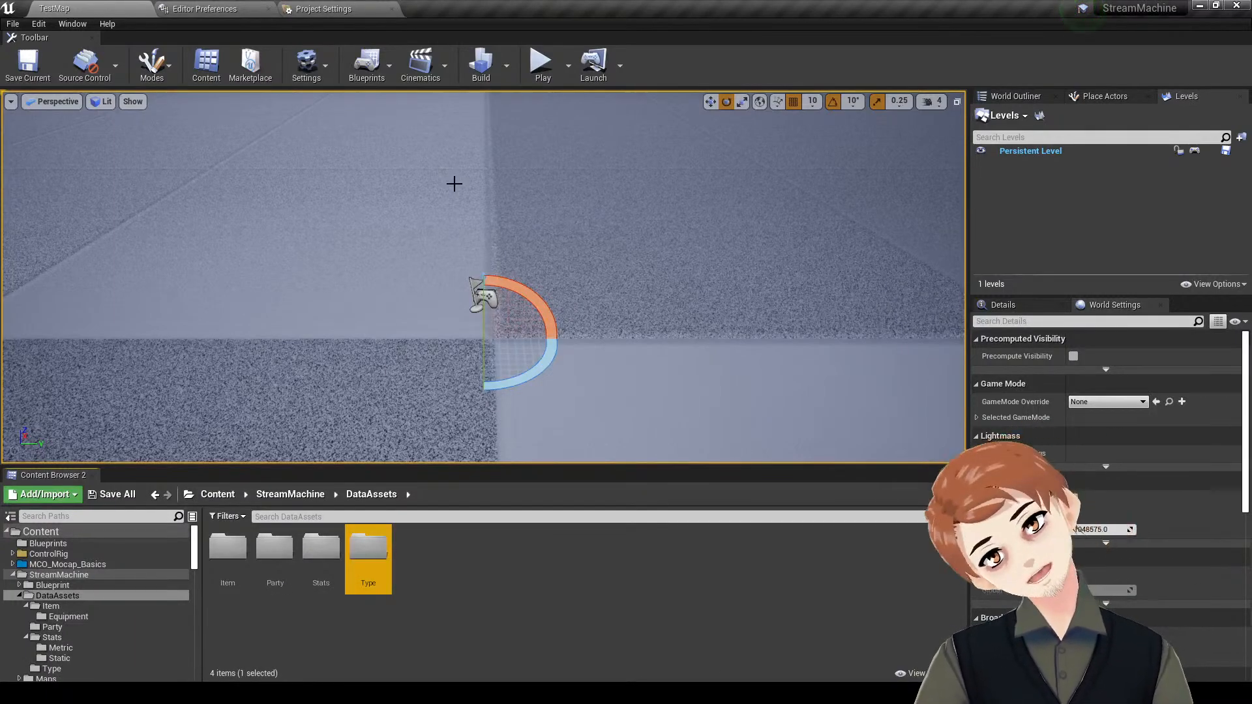
{"action": "right_click_drag", "start_coordinate": [603, 340], "coordinate": [642, 248]}
{"action": "right_click_drag", "start_coordinate": [558, 247], "coordinate": [547, 256]}
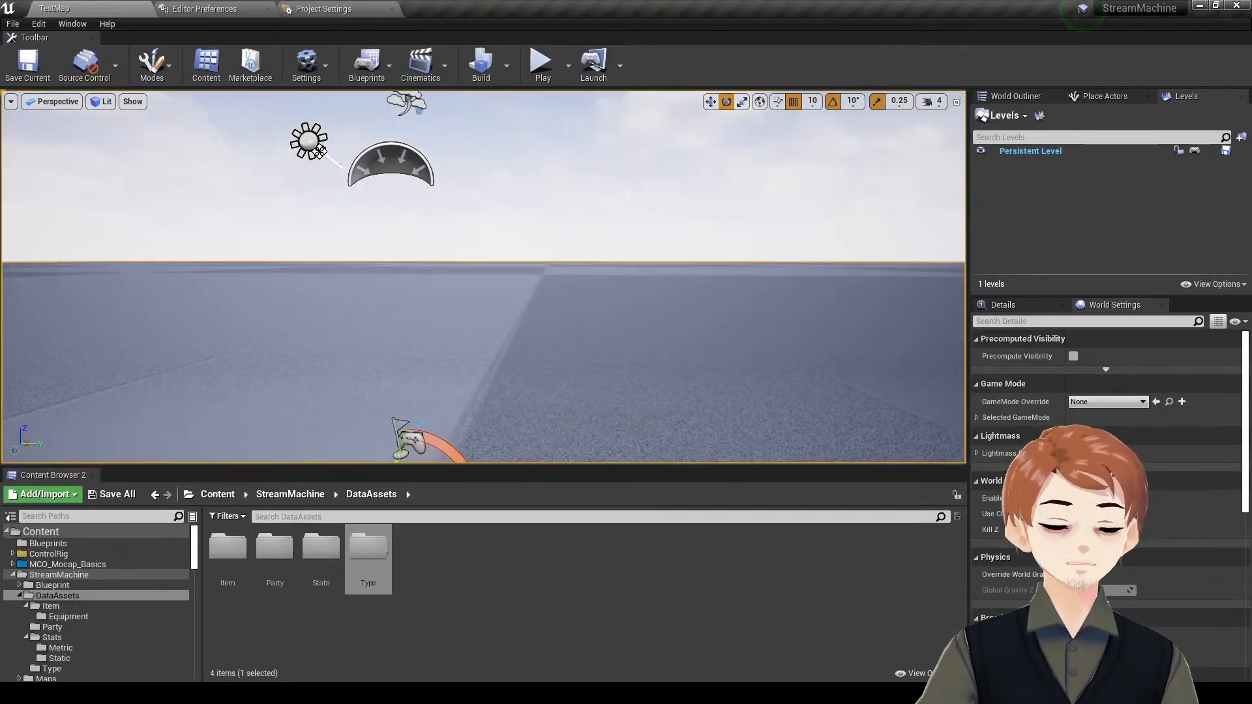
{"action": "left_click_drag", "start_coordinate": [0, 68], "coordinate": [939, 2]}
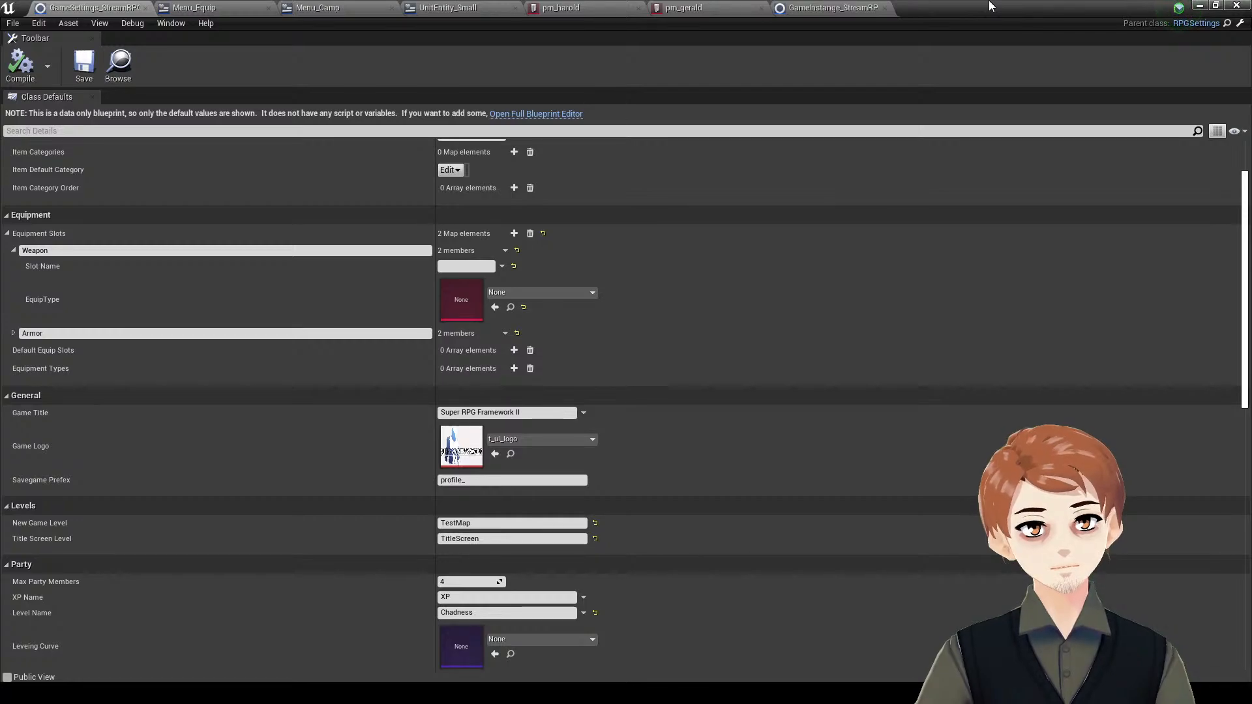
{"action": "key", "text": "ctrl+shift+s"}
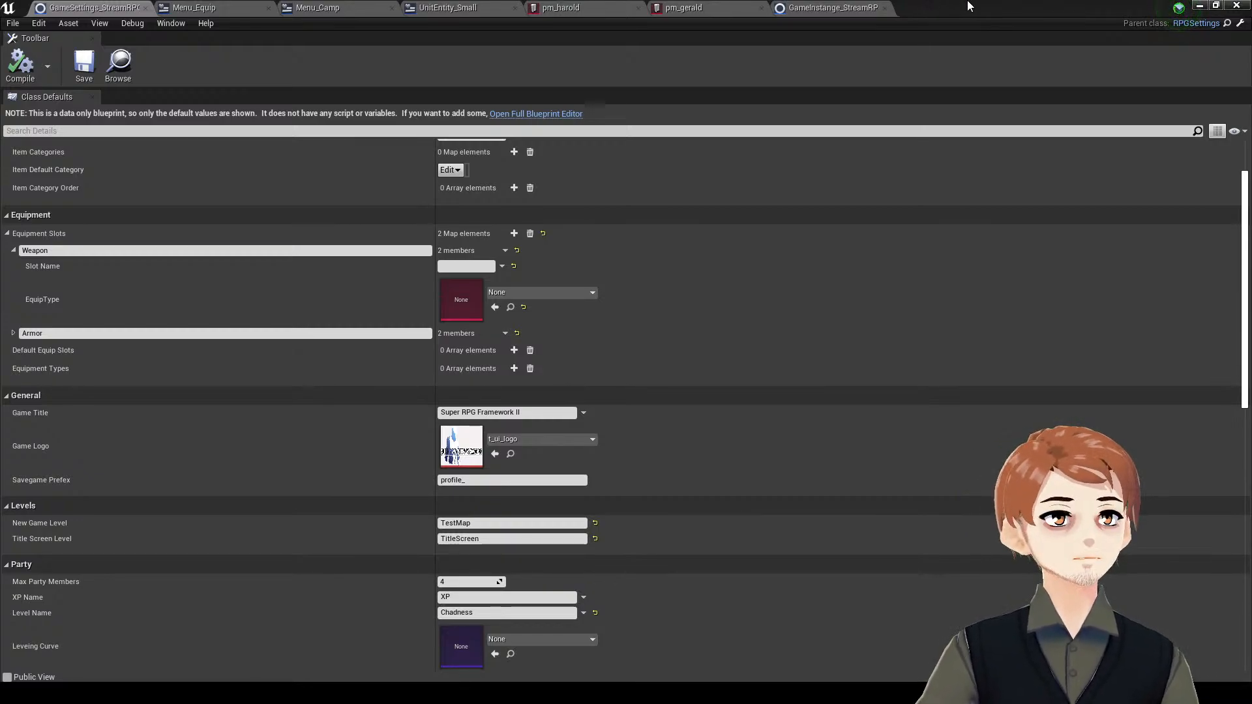
- Rename the Type folder in StreamMachine's DataAssets folder in the level editor to EquipType
{"action": "left_click_drag", "start_coordinate": [969, 6], "coordinate": [2, 294]}
{"action": "right_click", "coordinate": [376, 562]}
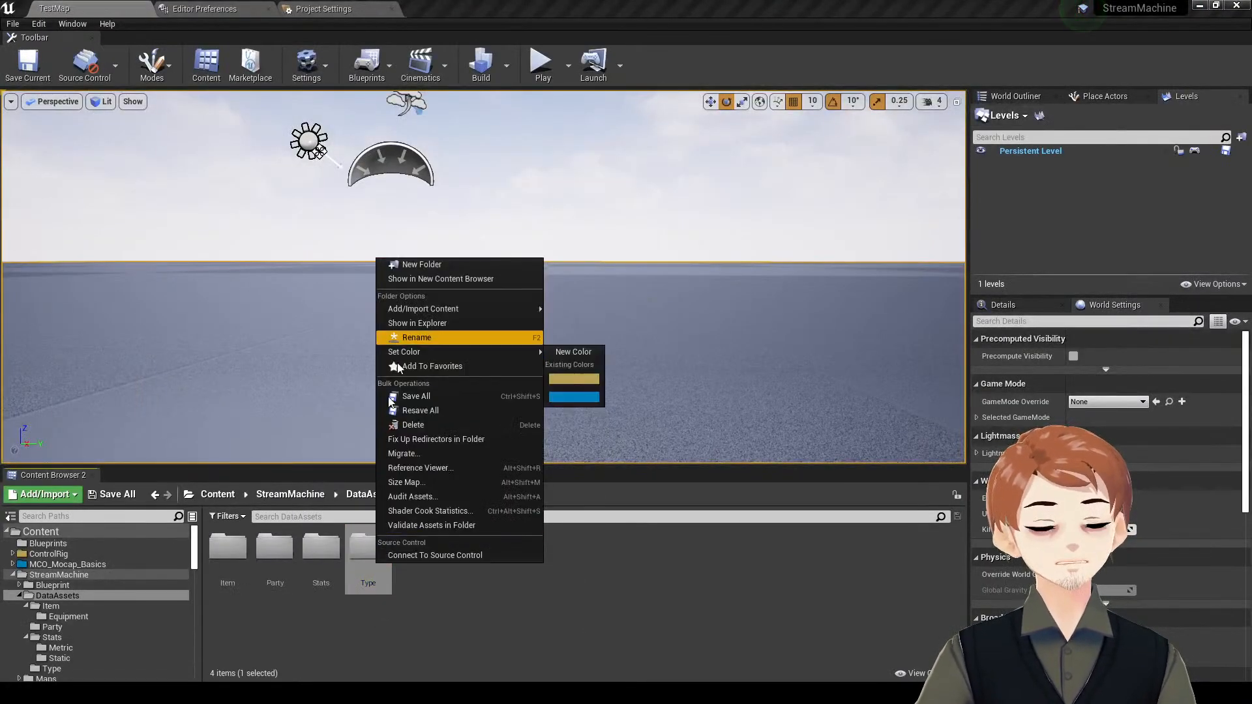
{"action": "right_click", "coordinate": [373, 578]}
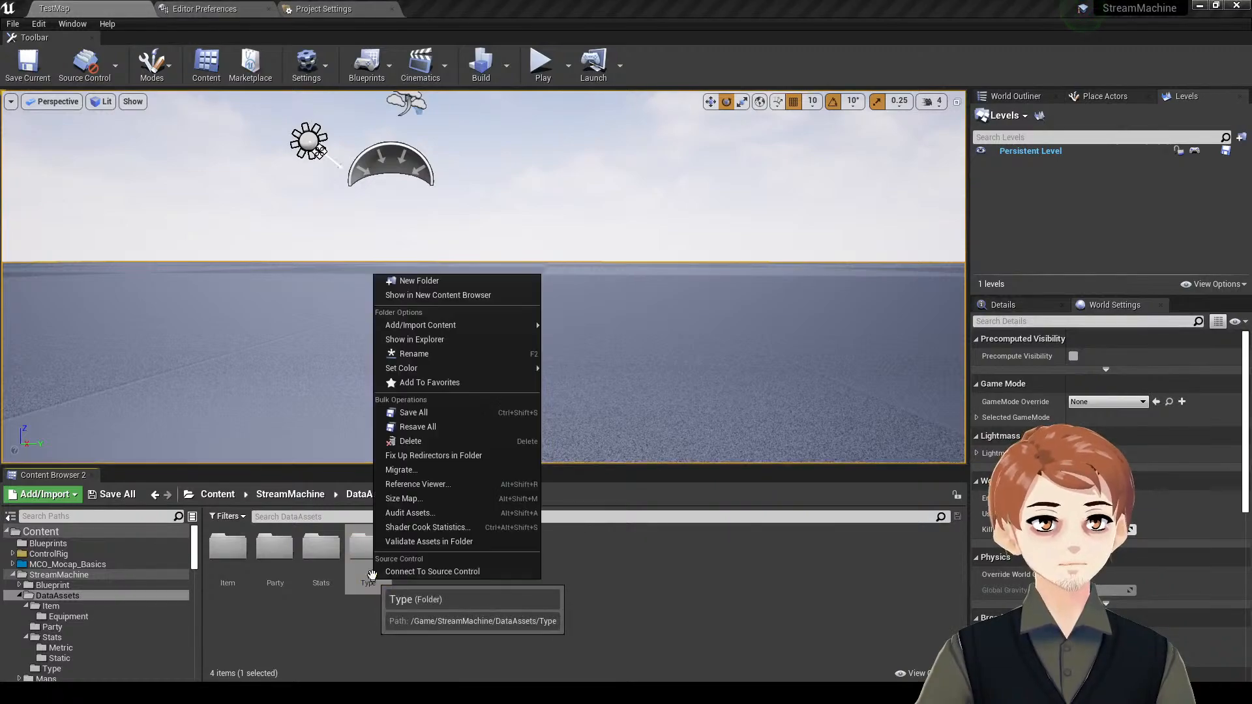
{"action": "left_click", "coordinate": [428, 355]}
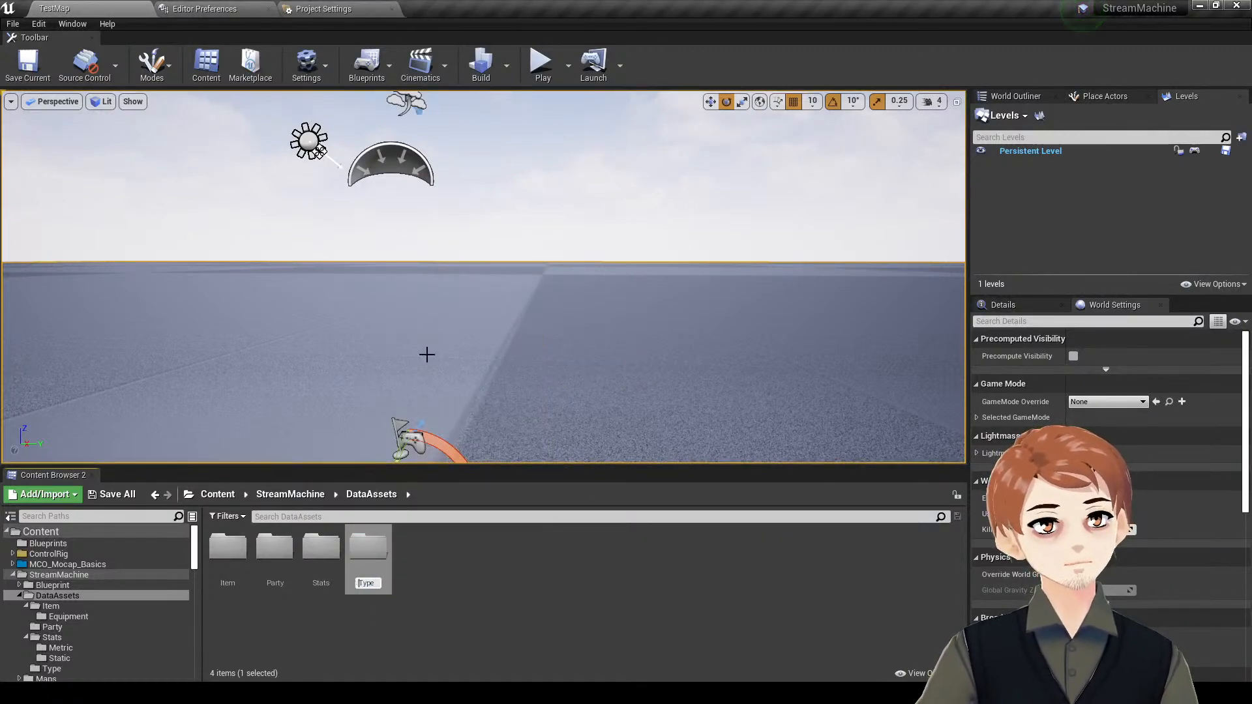
{"action": "type", "text": "Equip"}
{"action": "key", "text": "Return"}
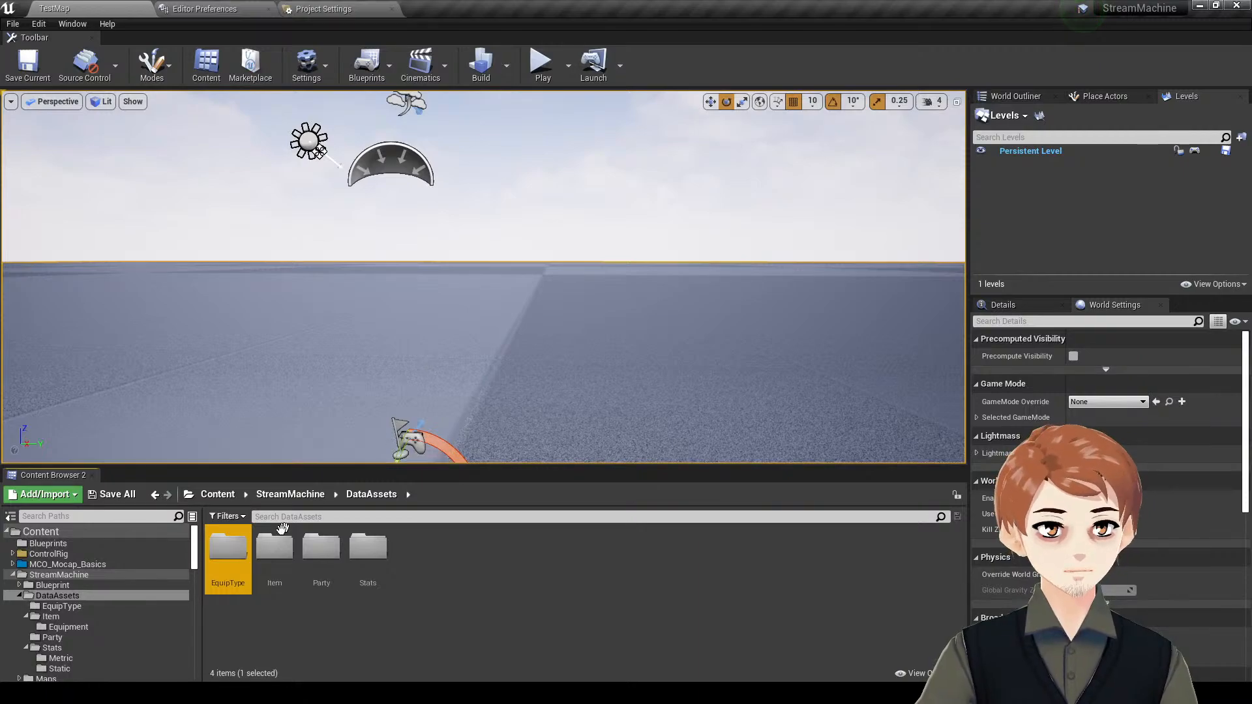
- Create a data asset of class RPG_EquipmentType inside the EquipType folder and name it Weapon
{"action": "double_click", "coordinate": [228, 551]}
{"action": "right_click", "coordinate": [310, 567]}
{"action": "mouse_move", "coordinate": [331, 499]}
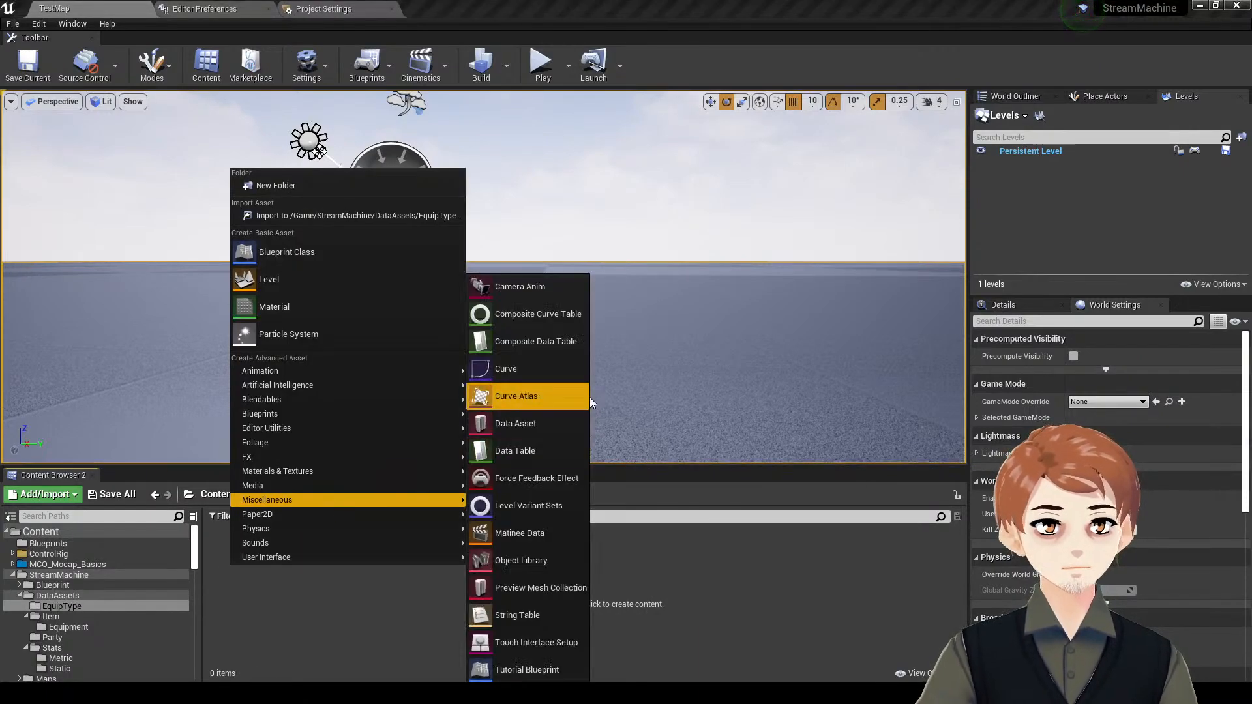
{"action": "left_click", "coordinate": [570, 418]}
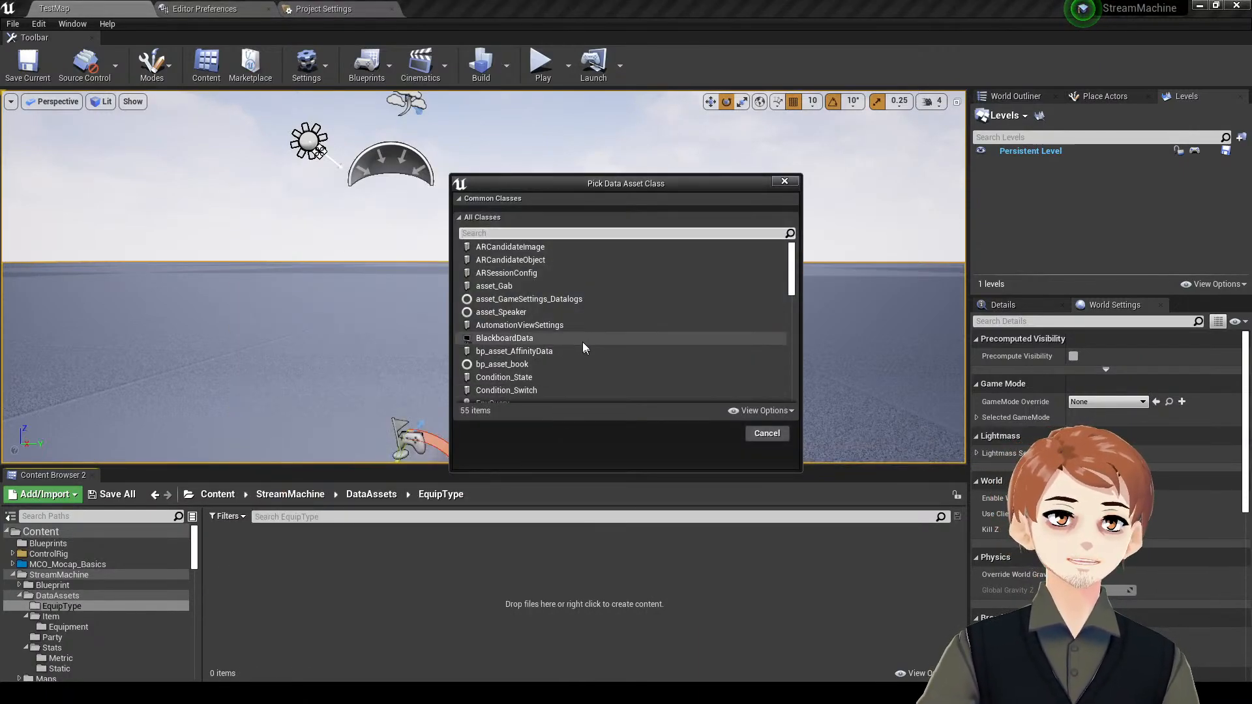
{"action": "scroll", "coordinate": [582, 339], "scroll_direction": "down", "scroll_amount": 3}
{"action": "scroll", "coordinate": [582, 332], "scroll_direction": "down", "scroll_amount": 3}
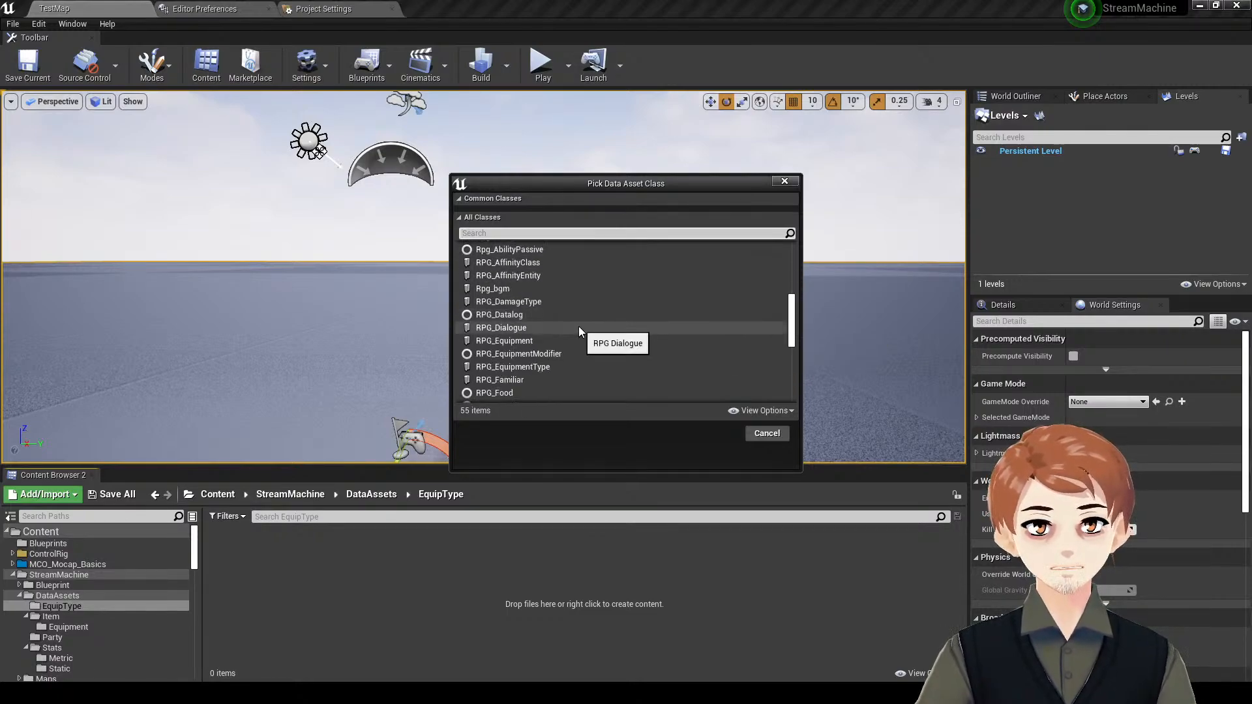
{"action": "scroll", "coordinate": [568, 323], "scroll_direction": "down", "scroll_amount": 3}
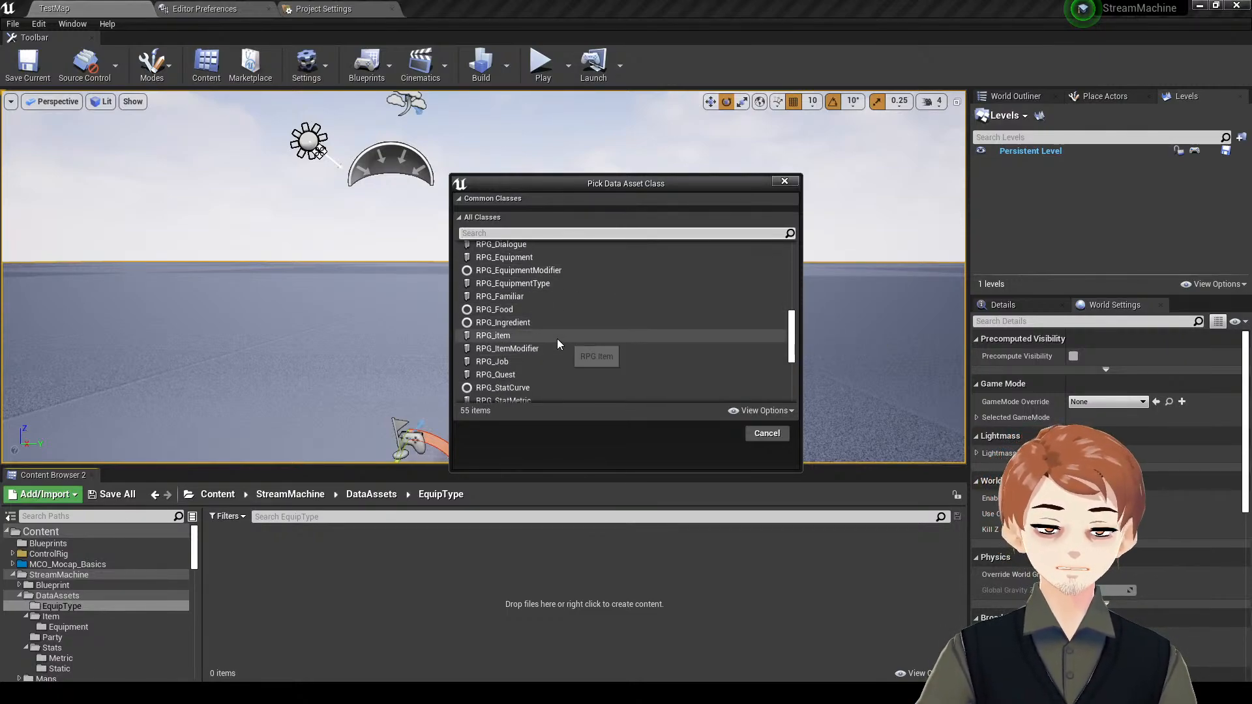
{"action": "scroll", "coordinate": [556, 335], "scroll_direction": "down", "scroll_amount": 3}
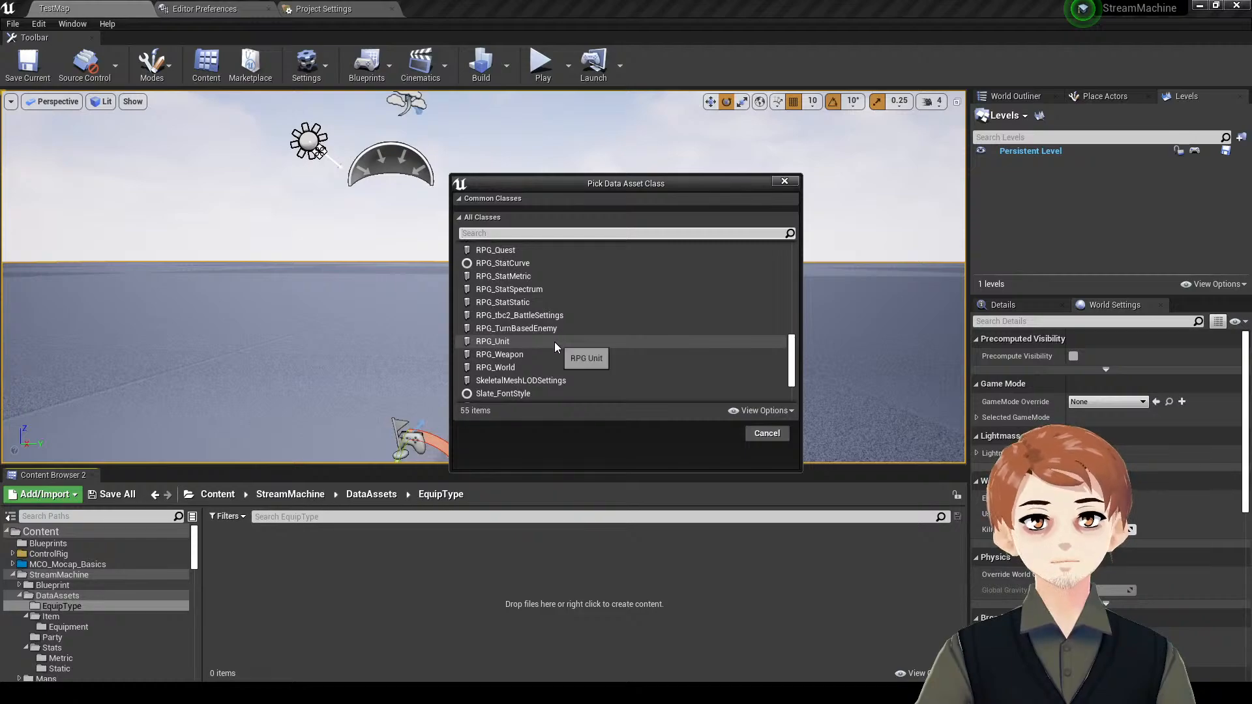
{"action": "type", "text": "eq"}
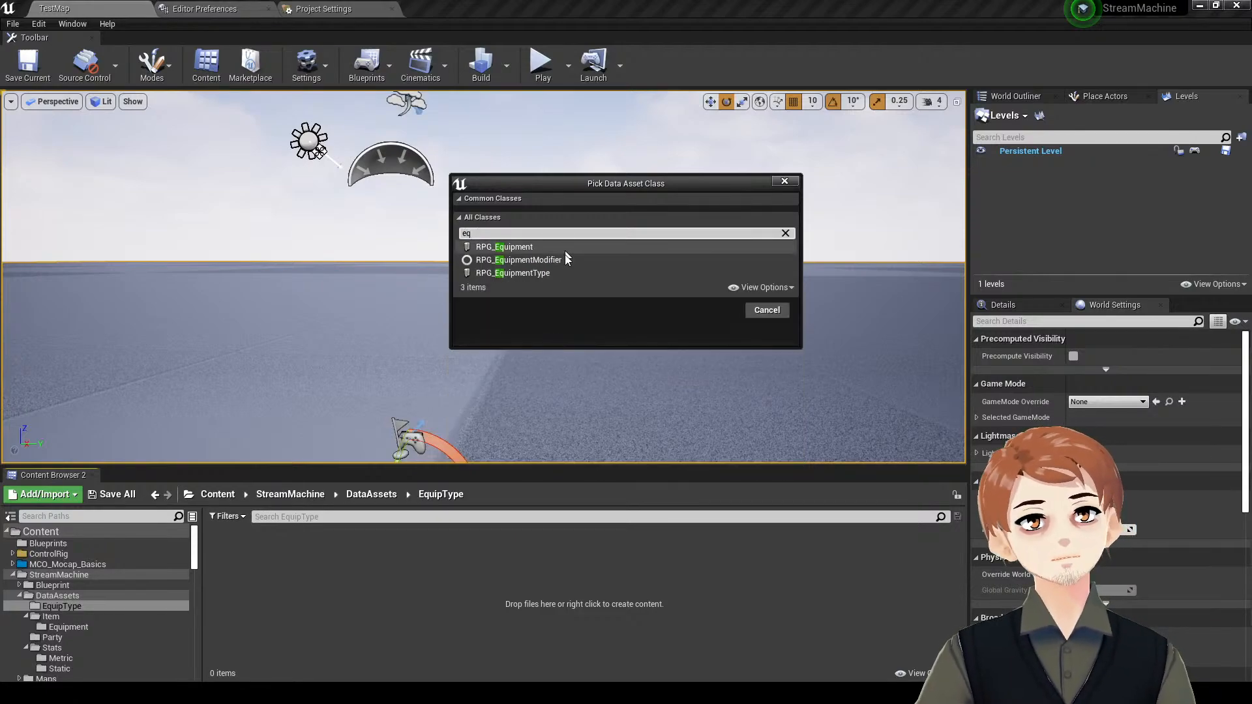
{"action": "left_click", "coordinate": [570, 277]}
{"action": "left_click", "coordinate": [717, 310]}
{"action": "type", "text": "Weap"}
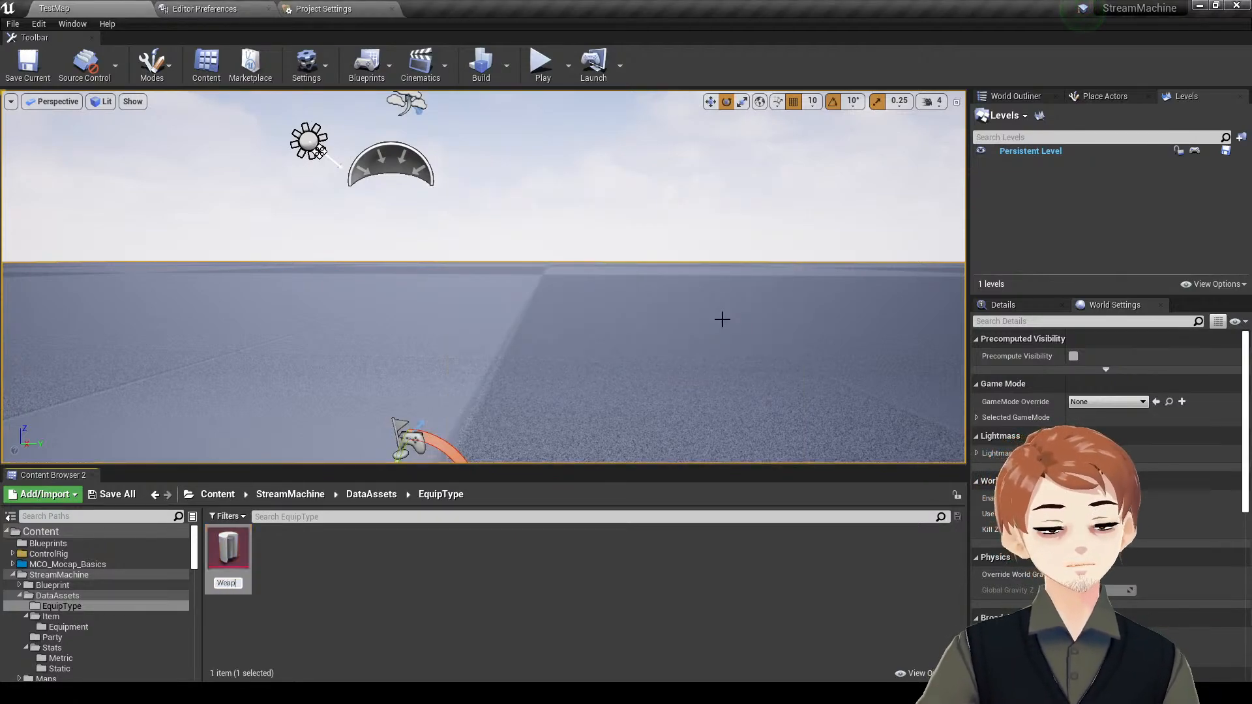
{"action": "type", "text": "on"}
{"action": "key", "text": "Return"}
- Duplicate the Weapon equipment type asset and name the copy Armor
{"action": "key", "text": "ctrl+w"}
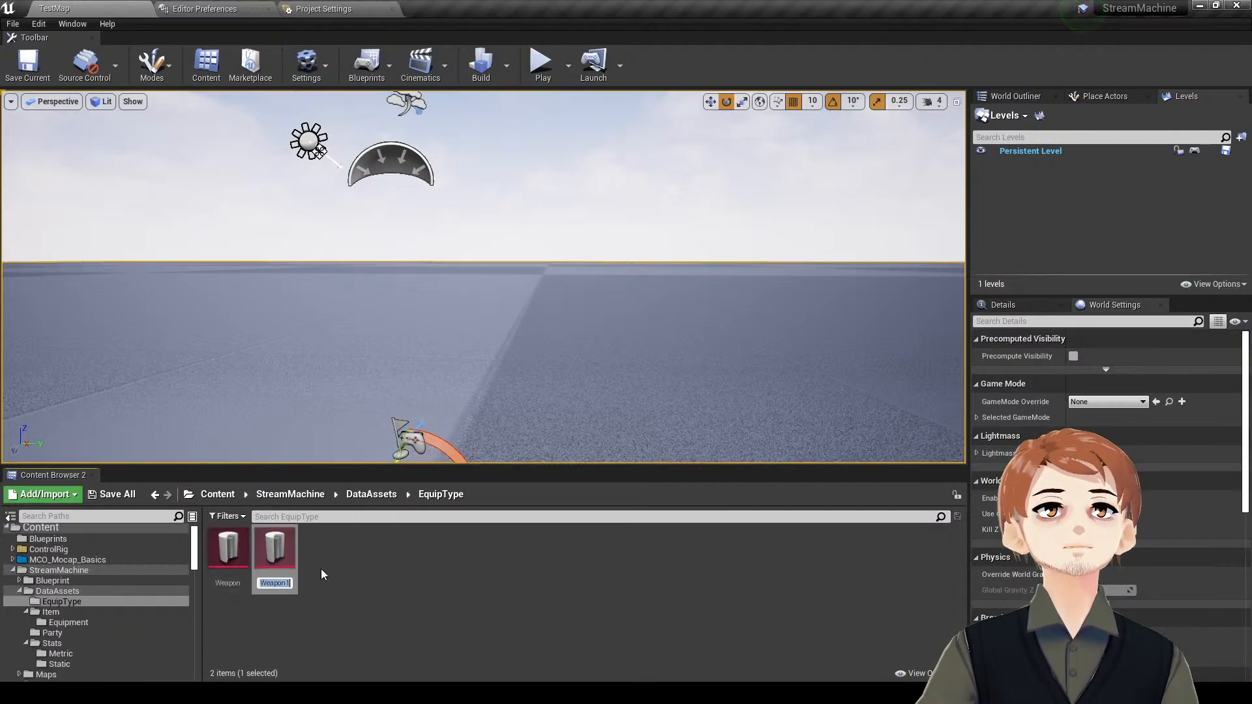
{"action": "type", "text": "Armor"}
{"action": "key", "text": "Return"}
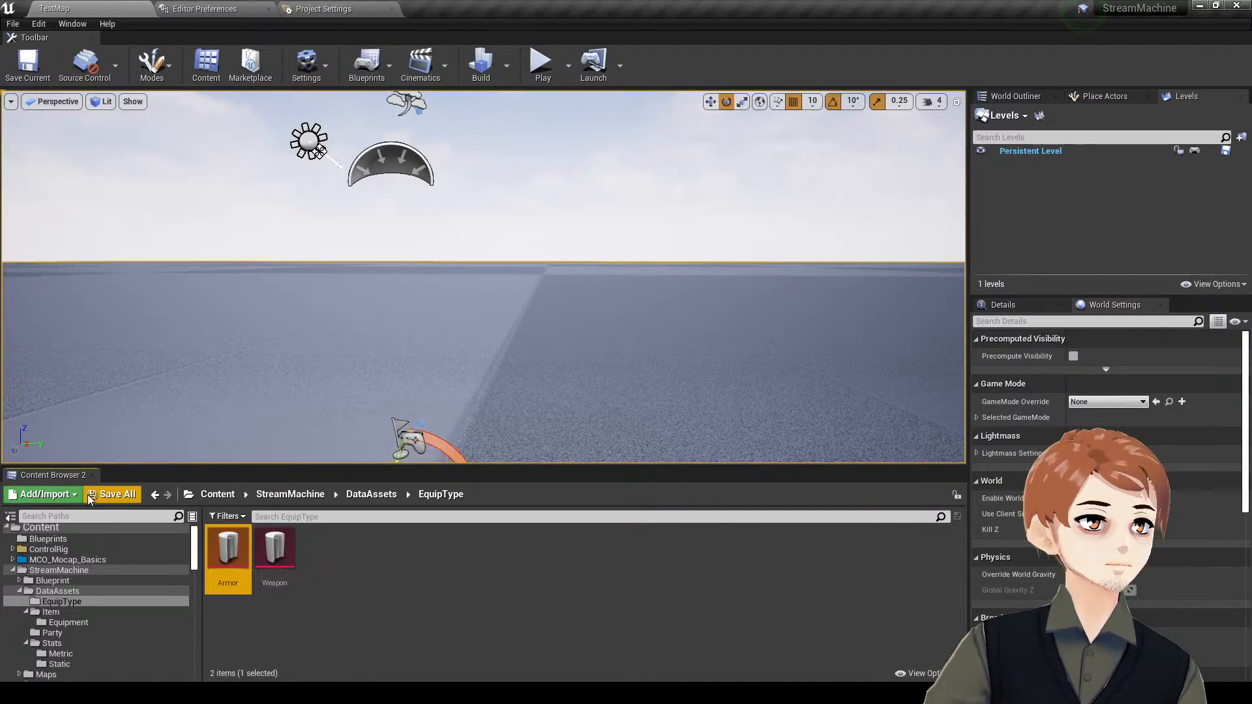
- Open the eq_sword asset from the Item/Equipment folder, set its Equipment Type to Weapon, and save it
{"action": "left_click", "coordinate": [68, 623]}
{"action": "double_click", "coordinate": [229, 551]}
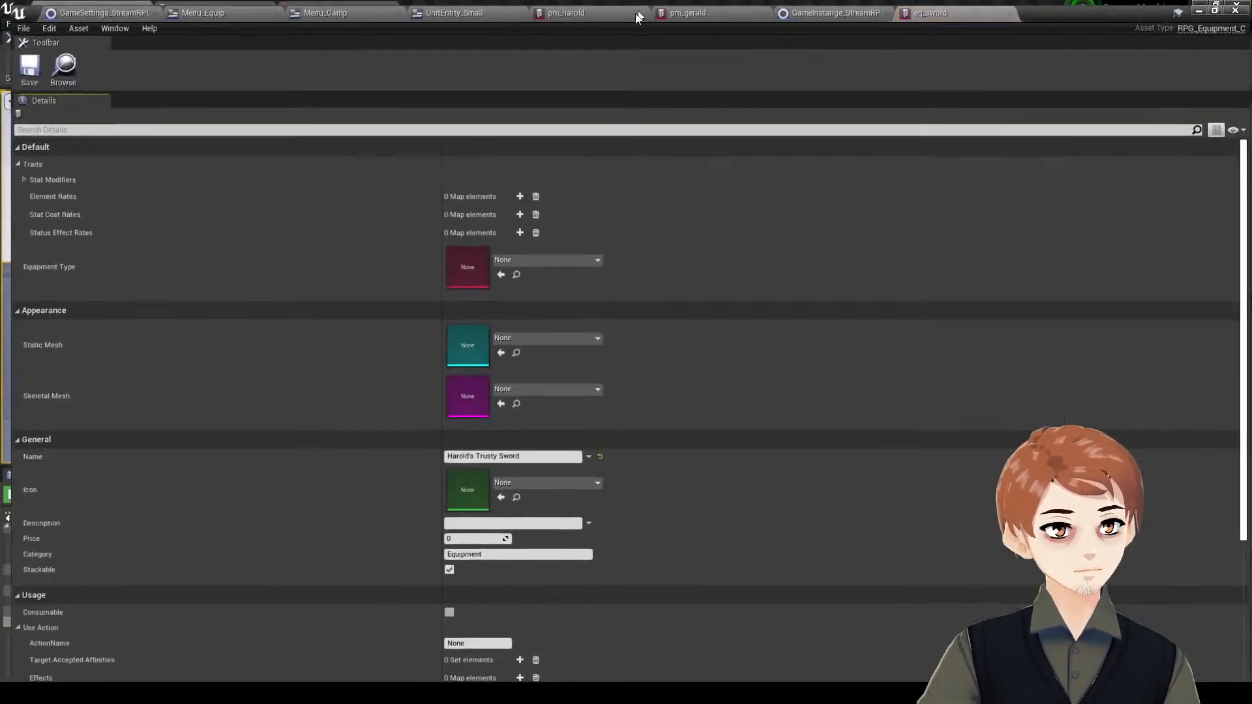
{"action": "left_click", "coordinate": [530, 259]}
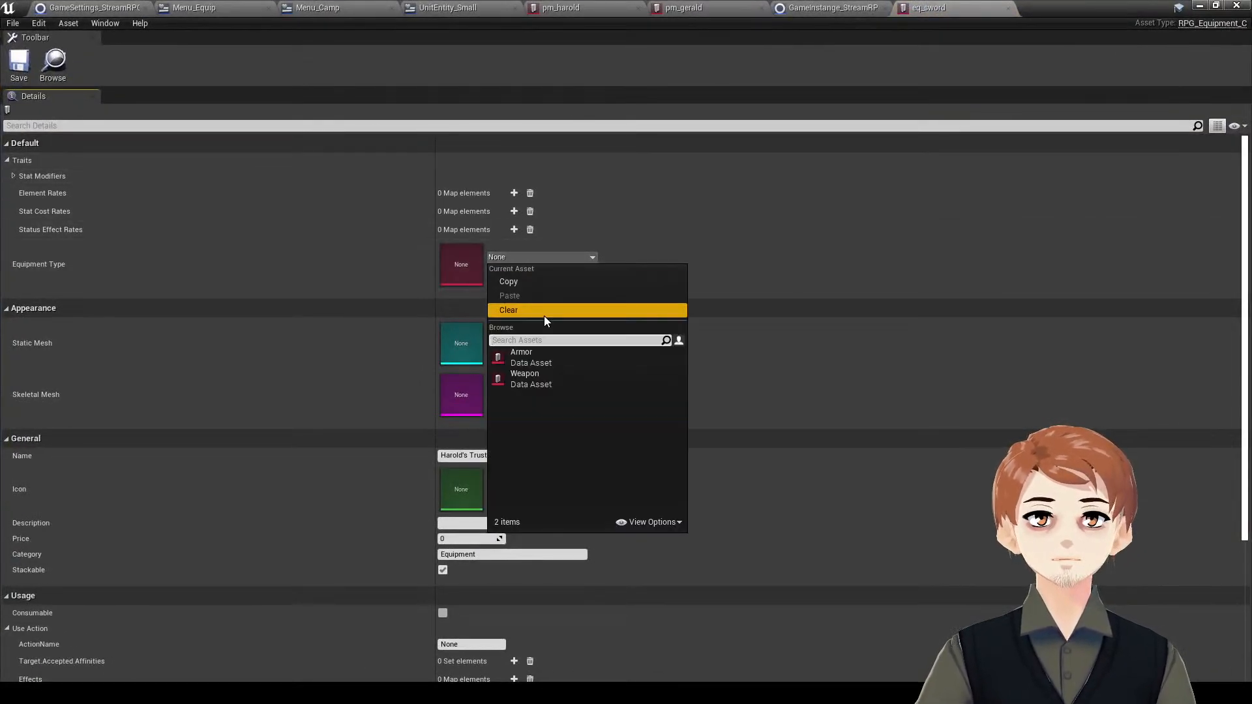
{"action": "left_click", "coordinate": [550, 371]}
{"action": "left_click", "coordinate": [19, 62]}
- Add an entry to the sword's Stat Mods (Static) map, leaving its Stat Mods (Metric) map empty
{"action": "left_click", "coordinate": [827, 8]}
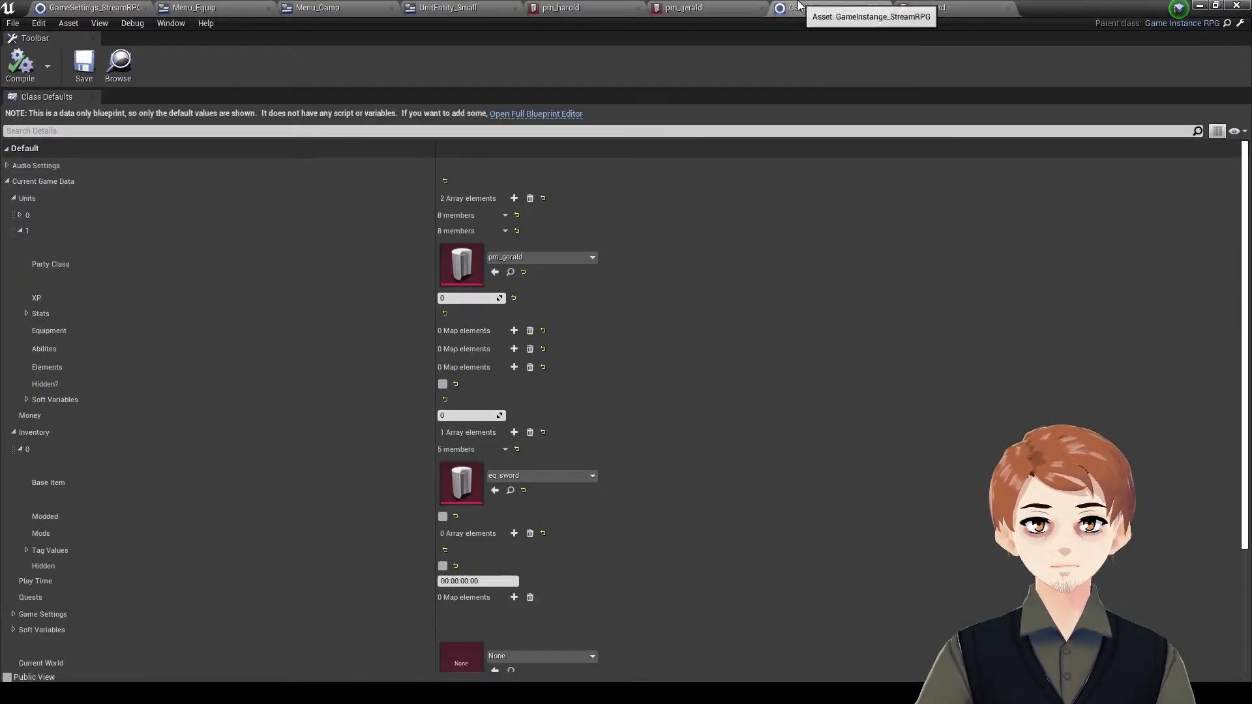
{"action": "left_click", "coordinate": [919, 8]}
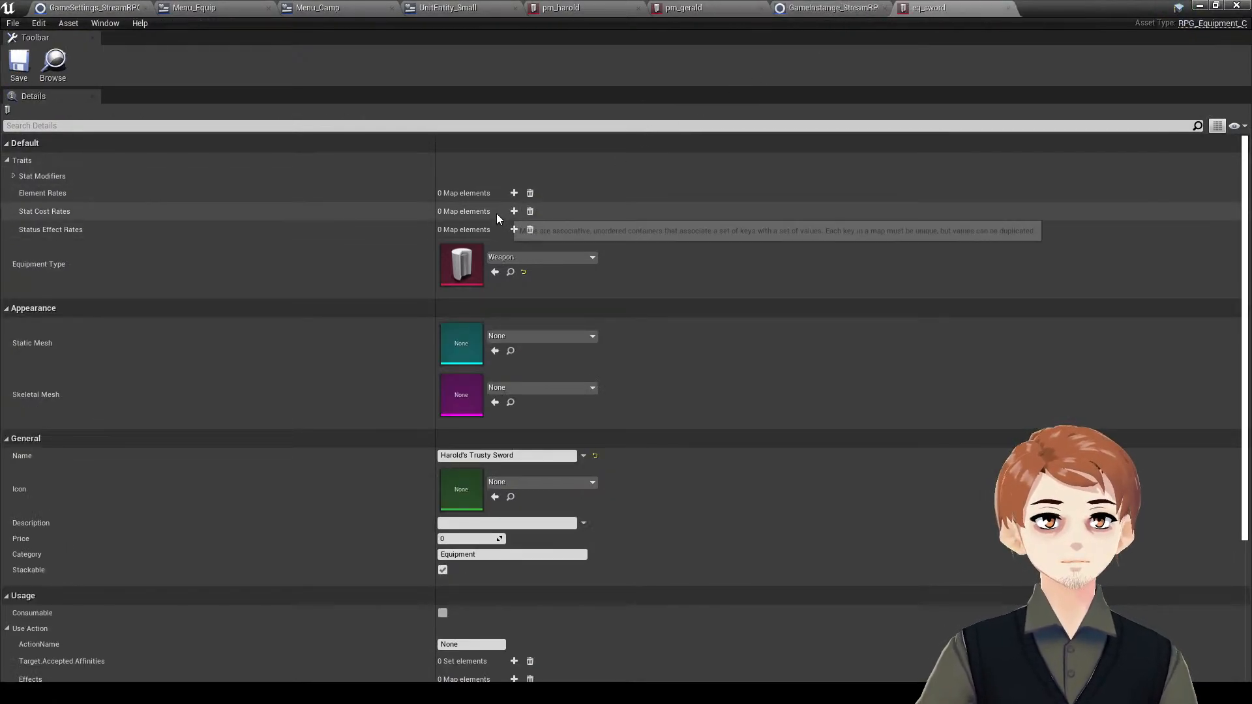
{"action": "left_click", "coordinate": [500, 181]}
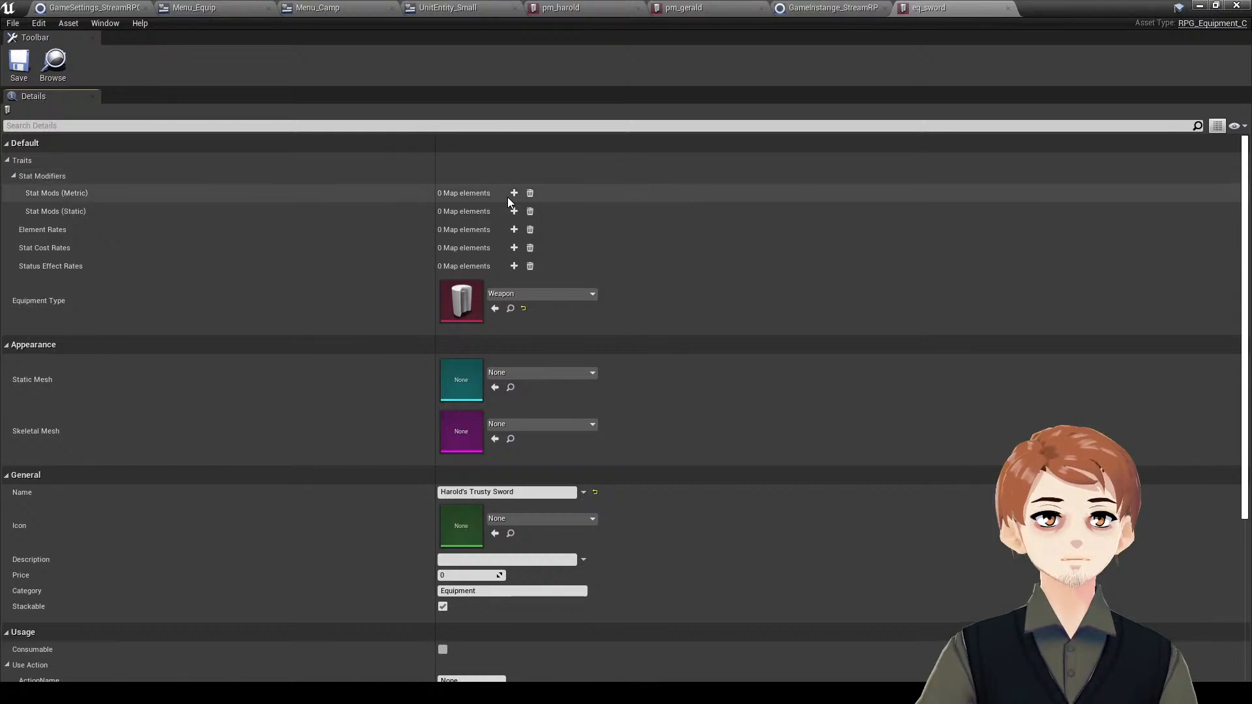
{"action": "left_click", "coordinate": [514, 193]}
{"action": "left_click", "coordinate": [387, 222]}
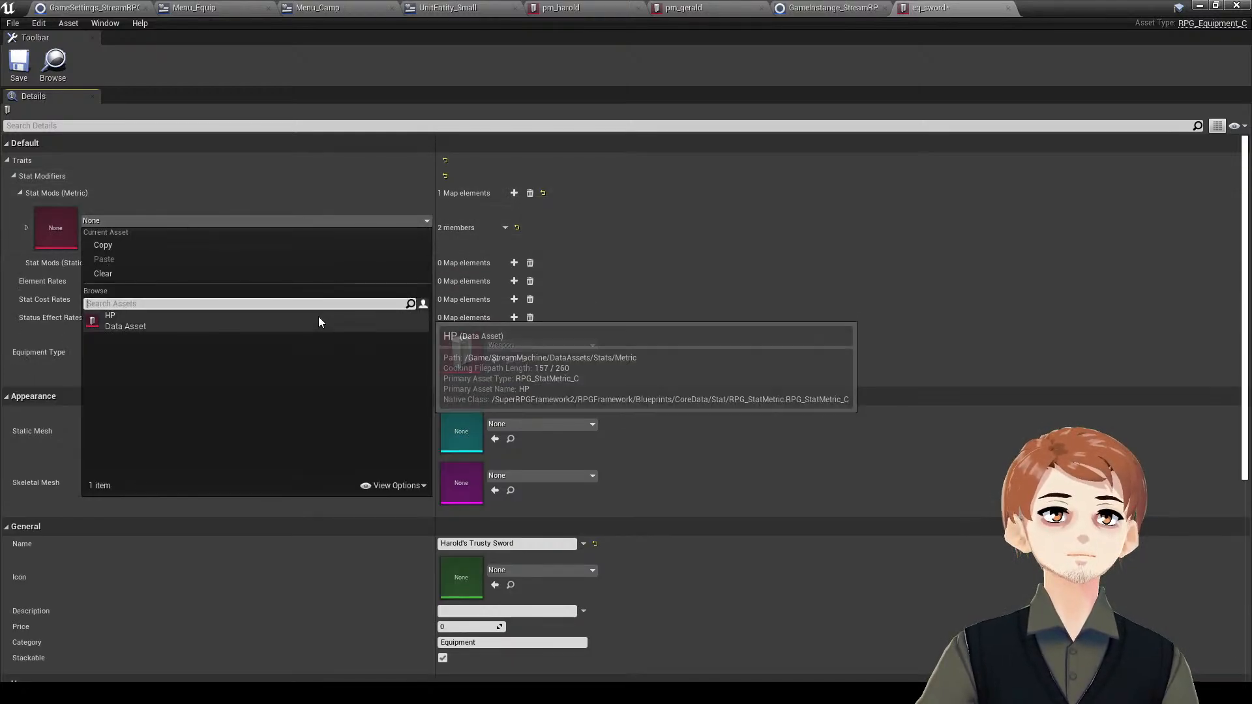
{"action": "left_click", "coordinate": [334, 195]}
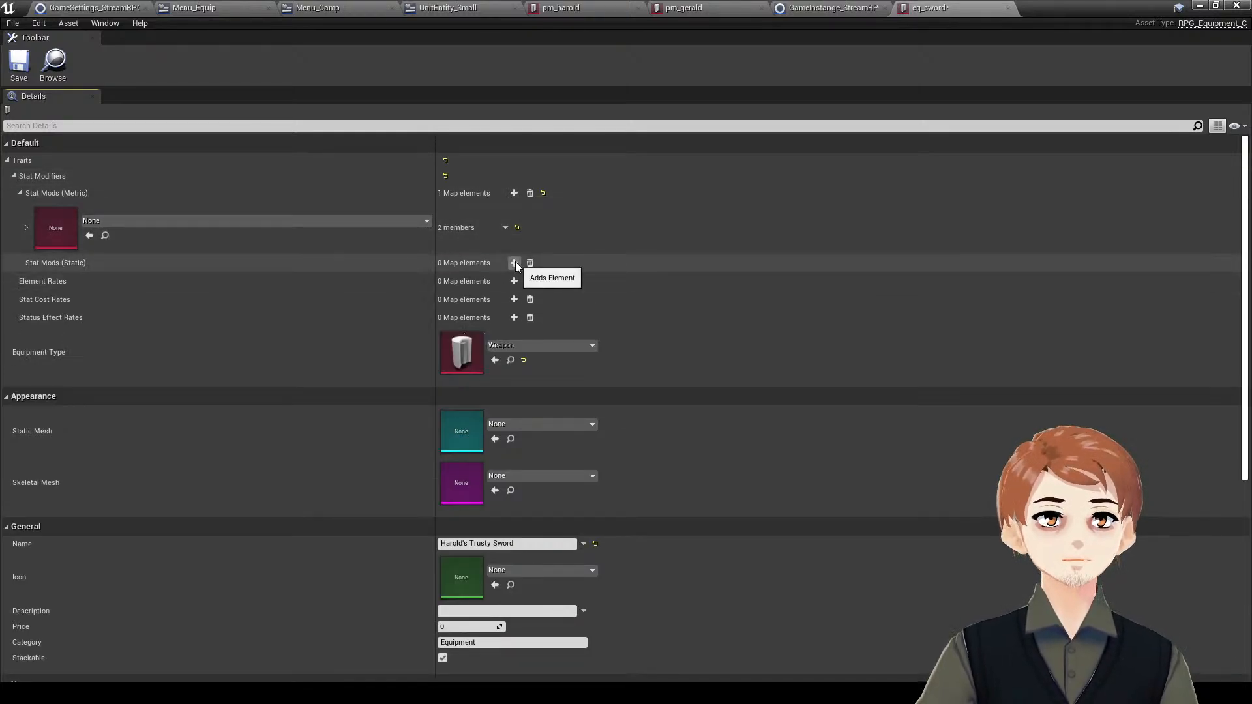
{"action": "left_click", "coordinate": [514, 263]}
{"action": "left_click", "coordinate": [529, 193]}
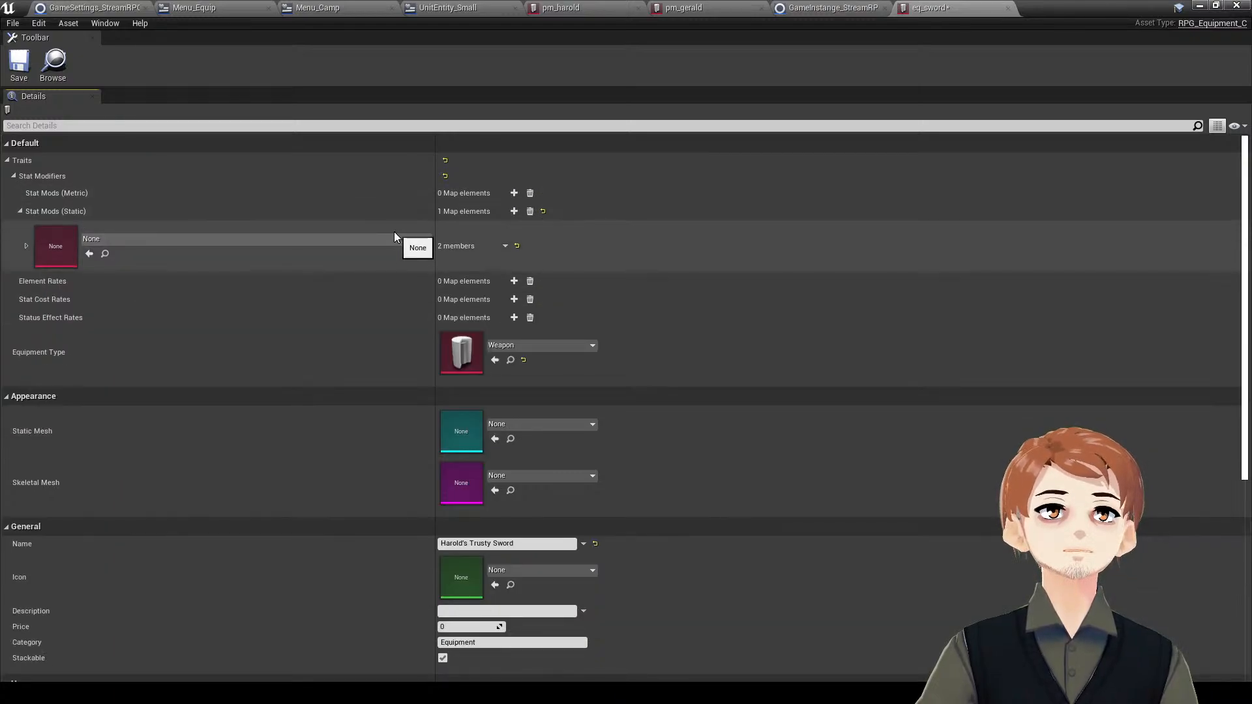
- Assign P_Atk to the sword's static stat modifier with an Amount of 10, and save the asset
{"action": "left_click", "coordinate": [369, 240]}
{"action": "left_click", "coordinate": [330, 334]}
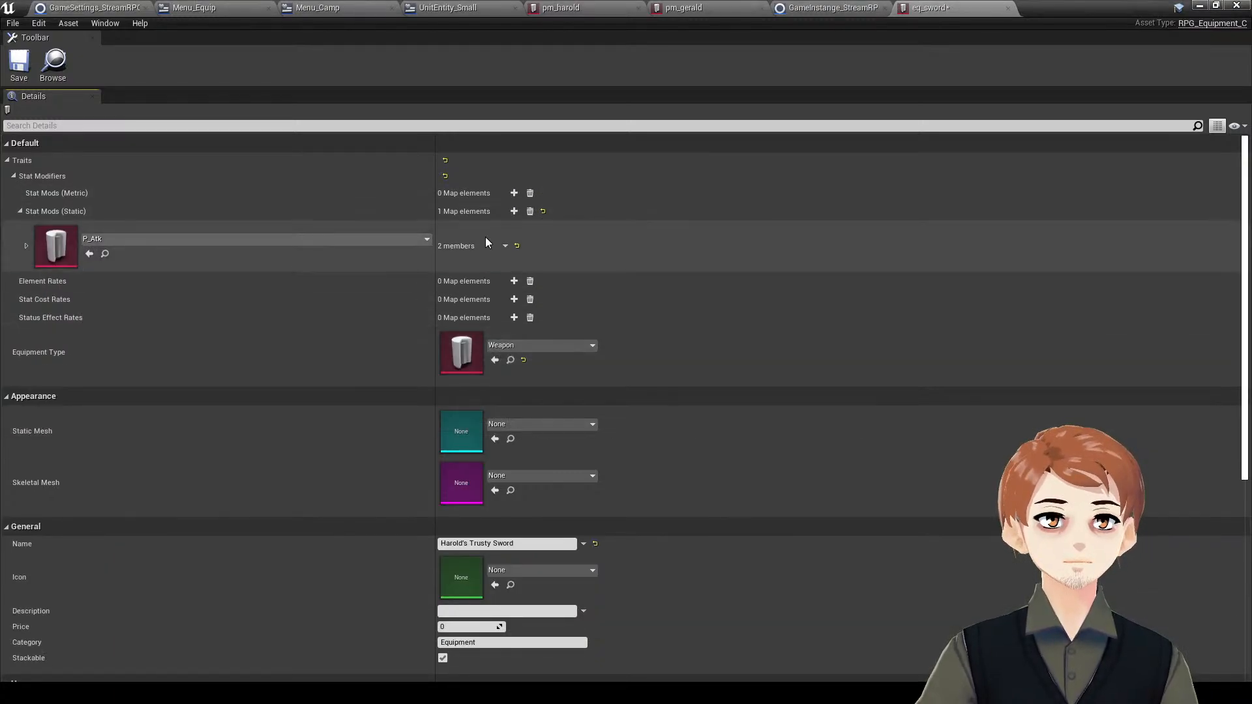
{"action": "left_click", "coordinate": [485, 238]}
{"action": "left_click", "coordinate": [460, 279]}
{"action": "type", "text": "10"}
{"action": "key", "text": "Return"}
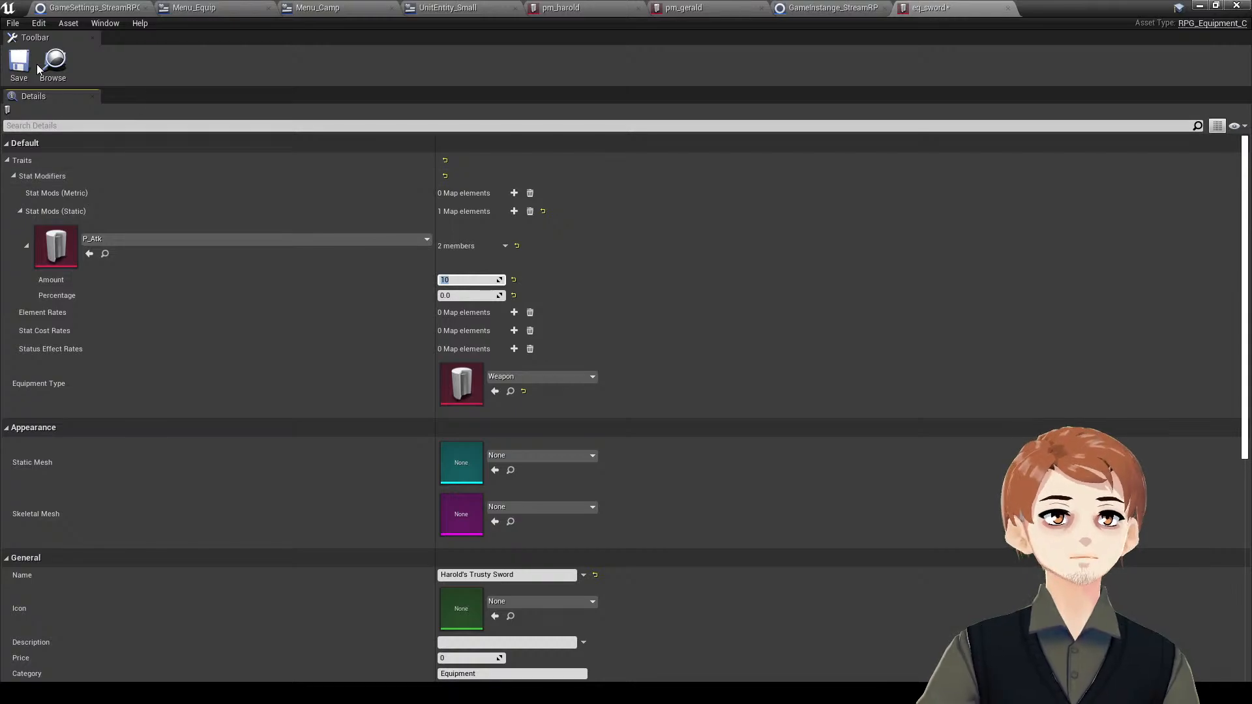
{"action": "left_click", "coordinate": [19, 64]}
- Close the pm_harold and pm_gerald assets and return to the Menu_Equip event graph
{"action": "left_click", "coordinate": [799, 8]}
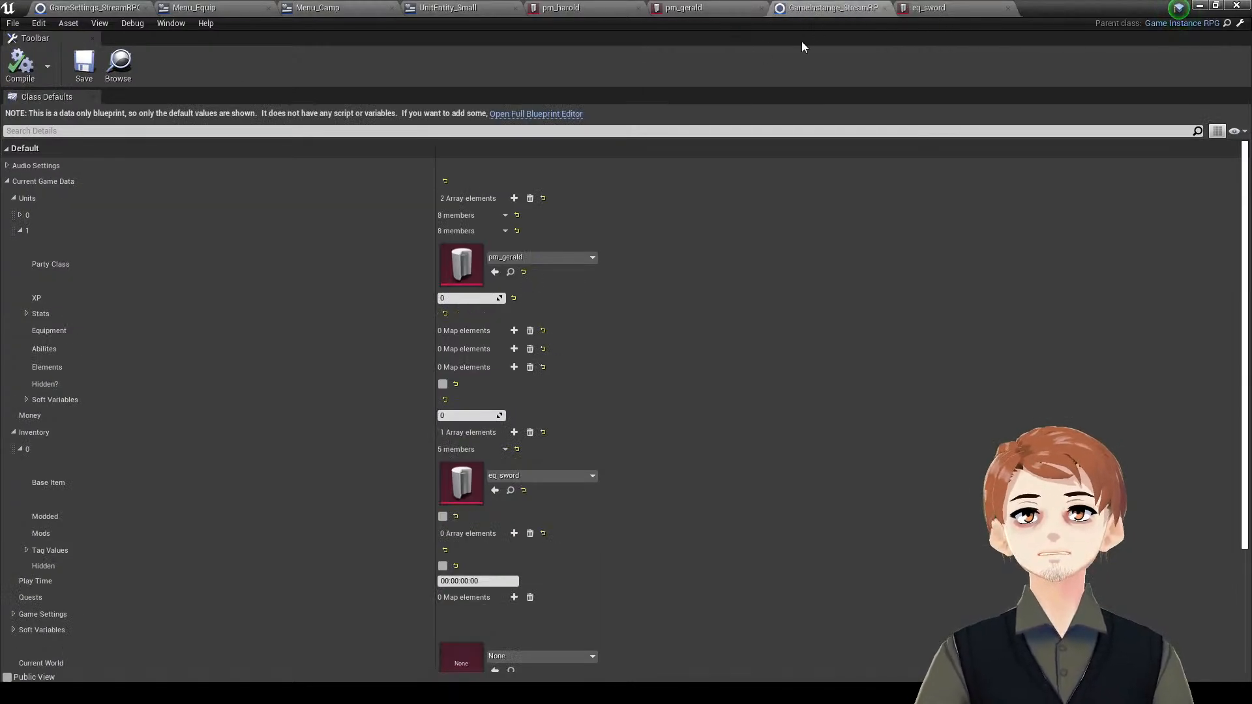
{"action": "left_click", "coordinate": [635, 7]}
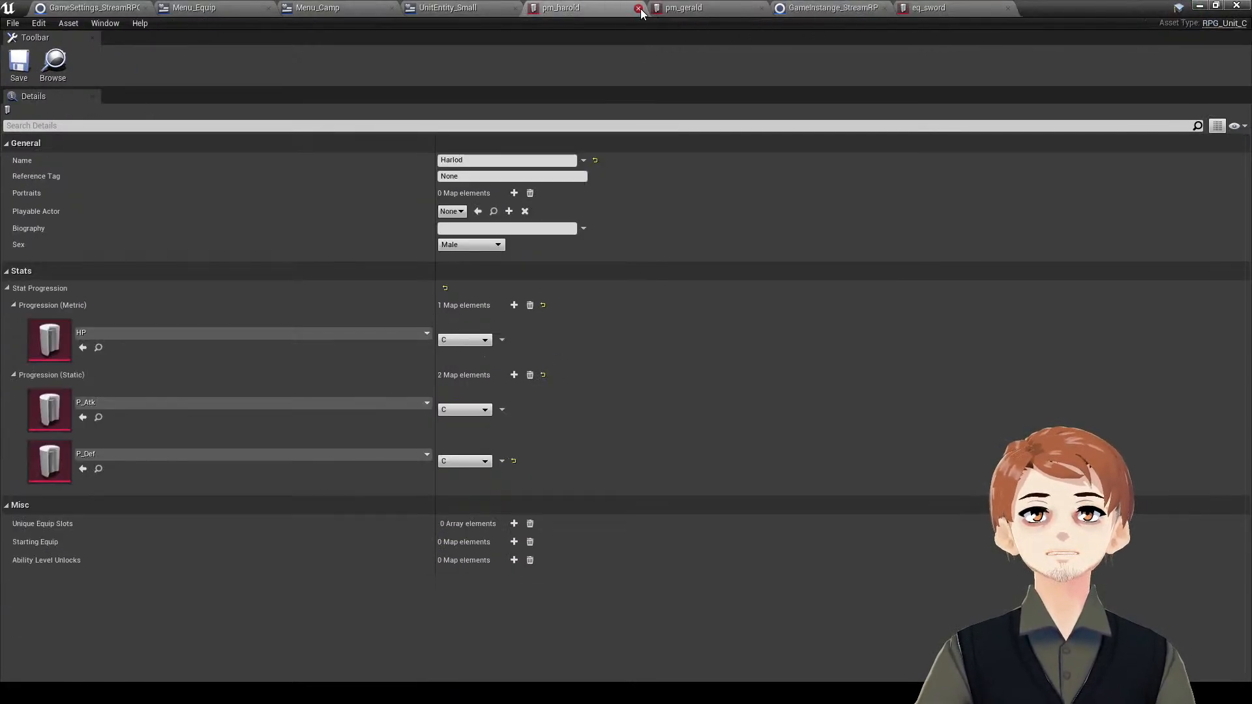
{"action": "left_click", "coordinate": [639, 8]}
{"action": "left_click", "coordinate": [340, 8]}
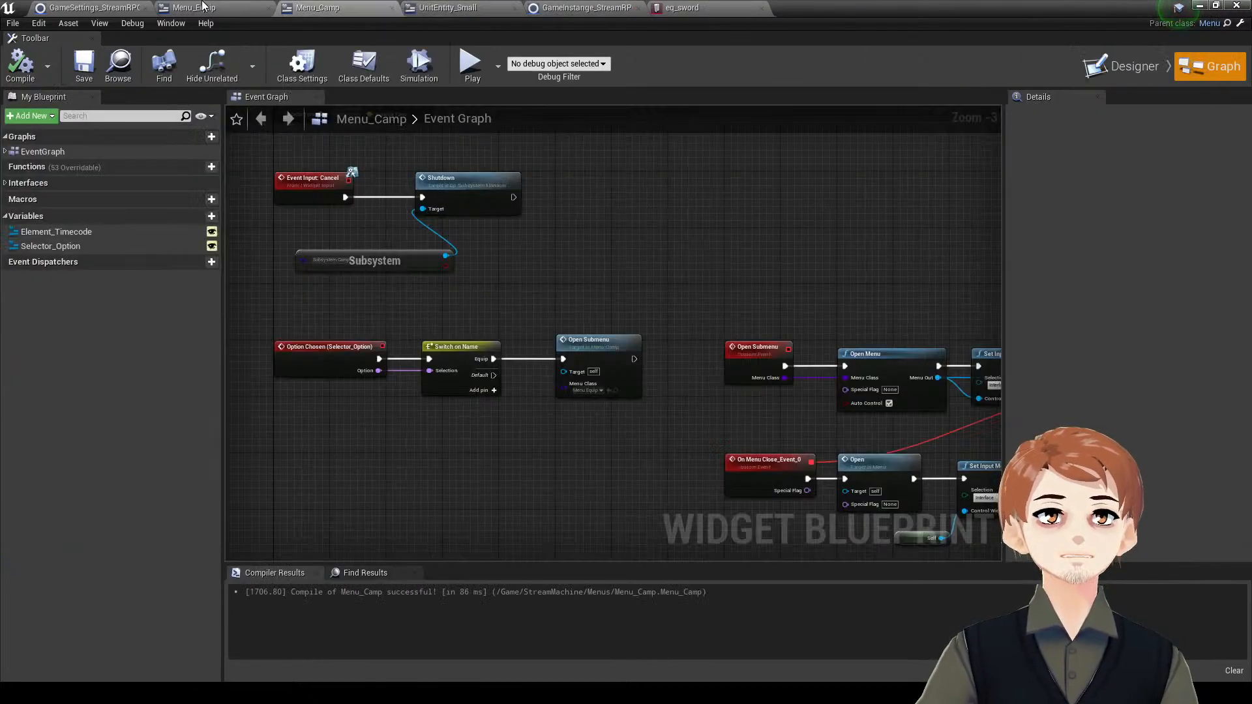
{"action": "left_click", "coordinate": [194, 7]}
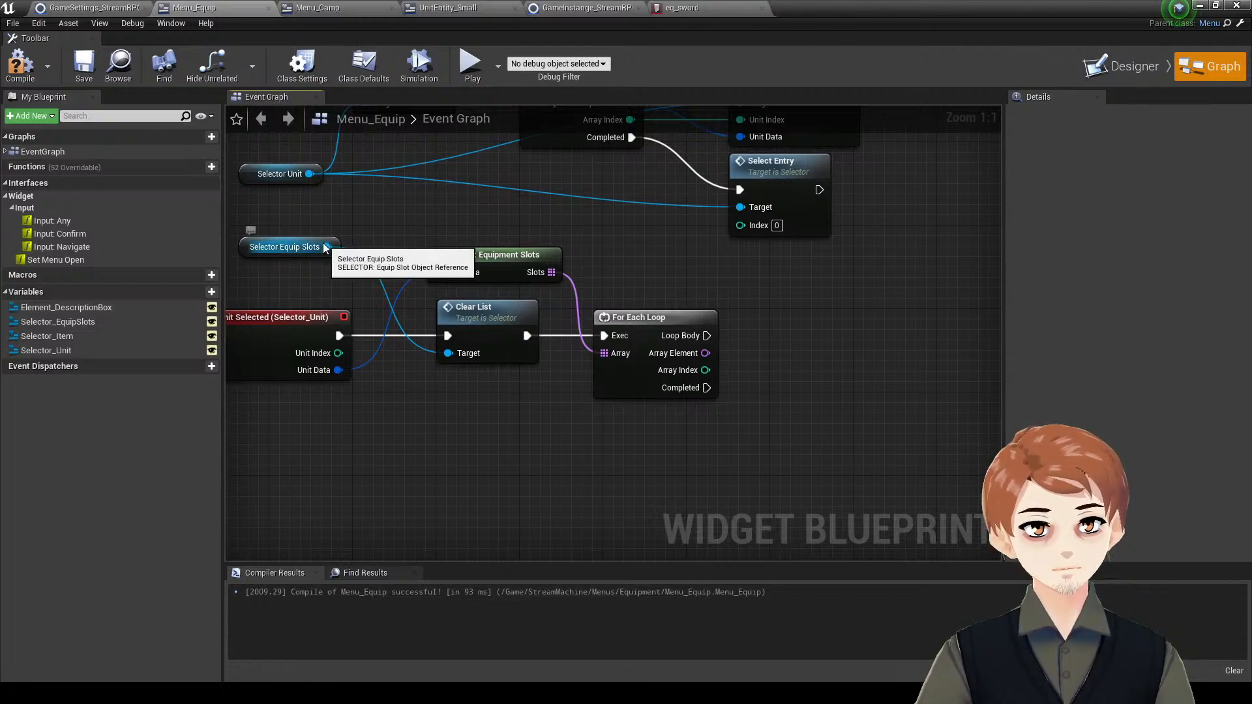
{"action": "left_click_drag", "start_coordinate": [327, 247], "coordinate": [788, 269]}
{"action": "type", "text": "slot"}
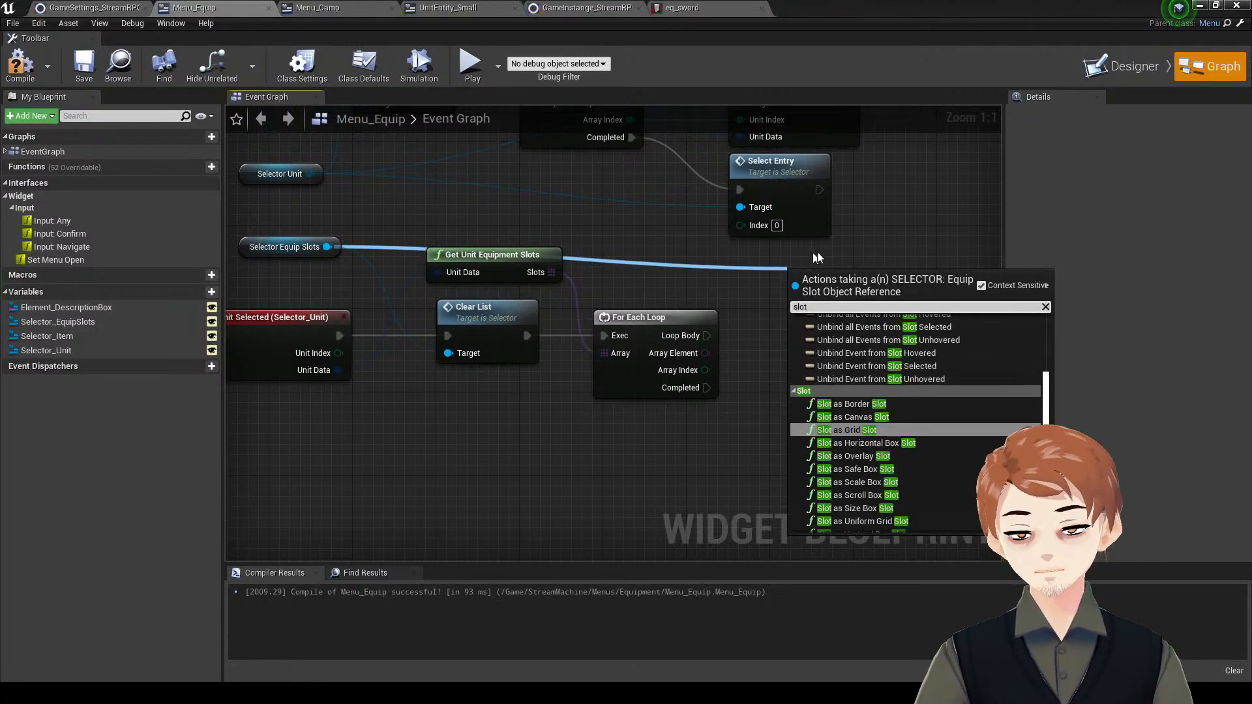
{"action": "key", "text": "ctrl+a"}
{"action": "type", "text": "add slot"}
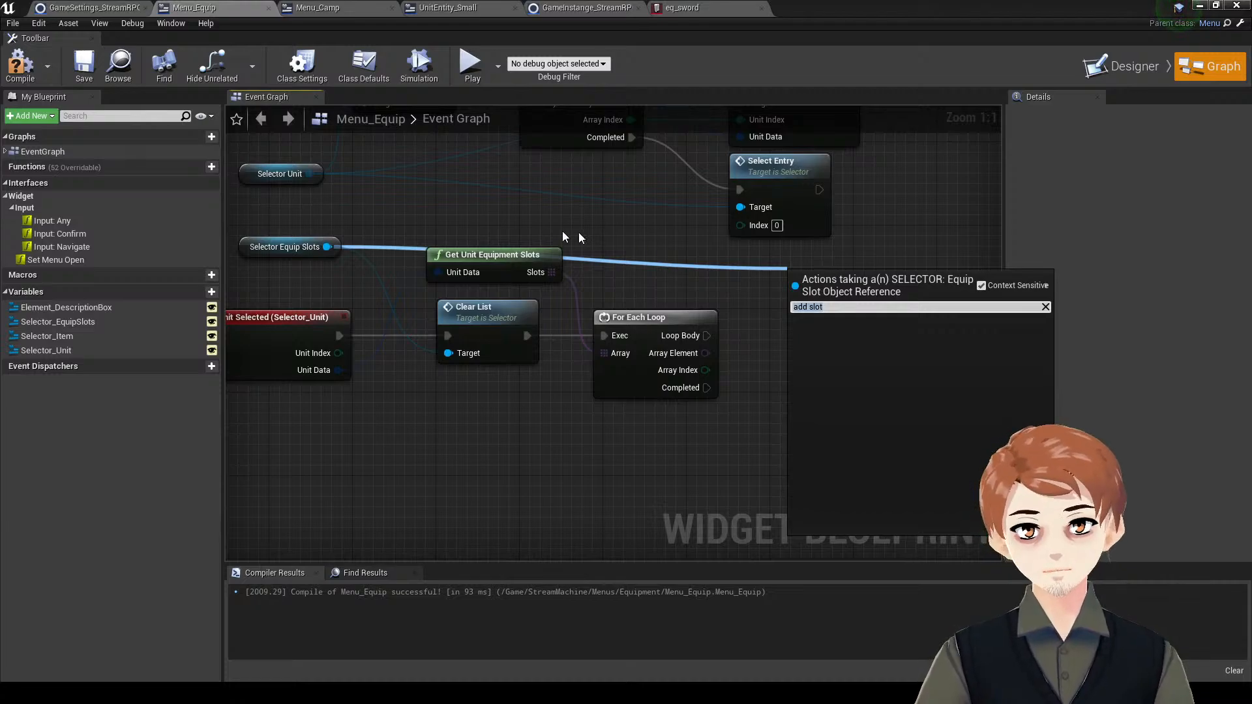
{"action": "left_click", "coordinate": [321, 248]}
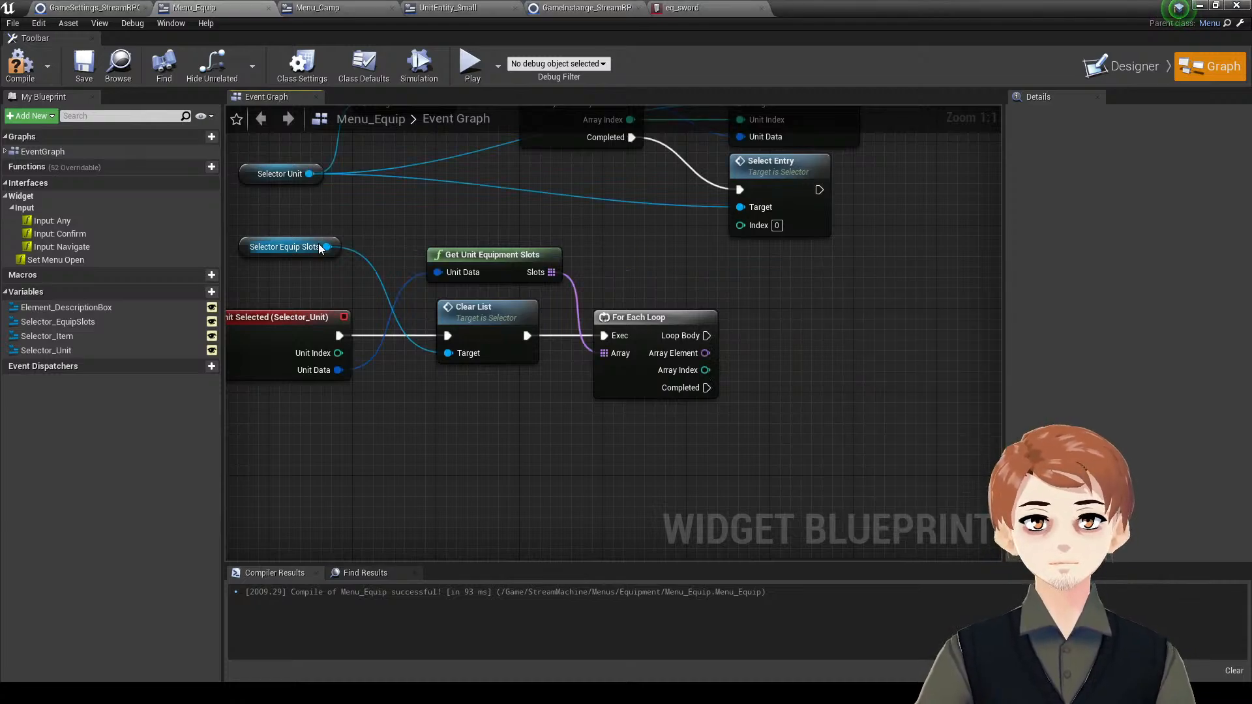
- Add a Create Slots From Unit node targeting Selector Equip Slots, and connect the selected unit's Unit Index to it
{"action": "left_click_drag", "start_coordinate": [326, 246], "coordinate": [803, 264]}
{"action": "type", "text": "create"}
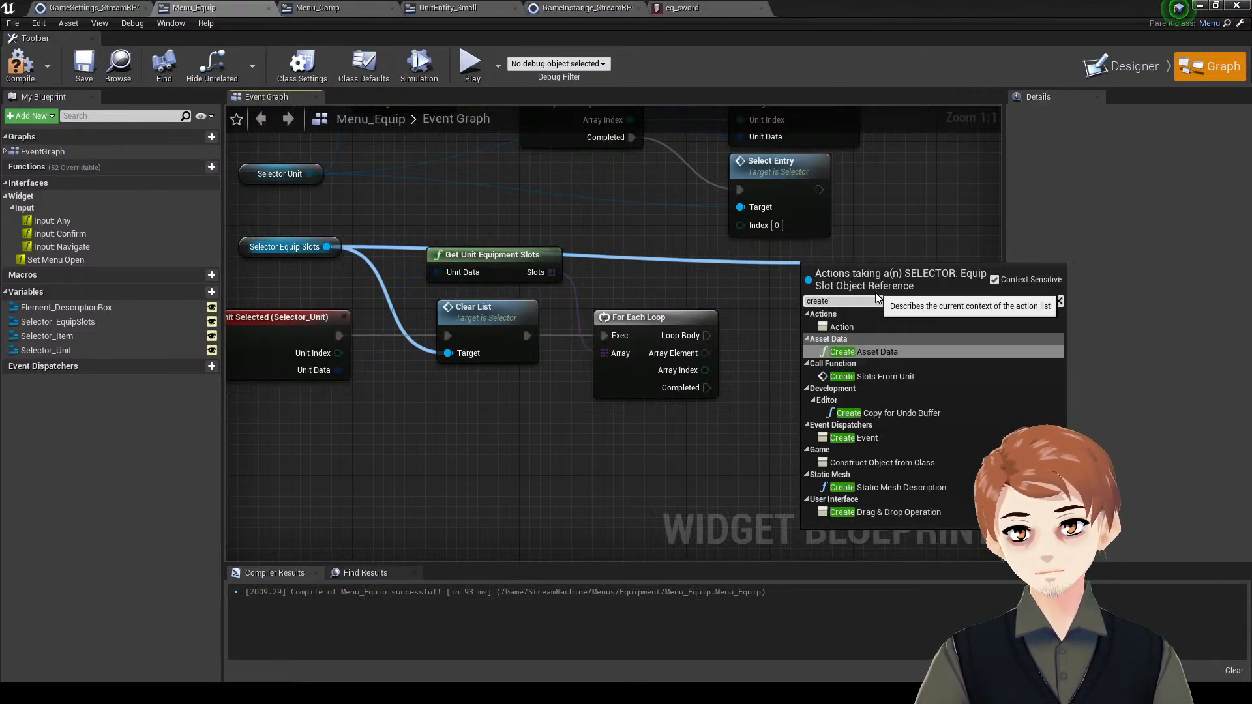
{"action": "left_click", "coordinate": [897, 376]}
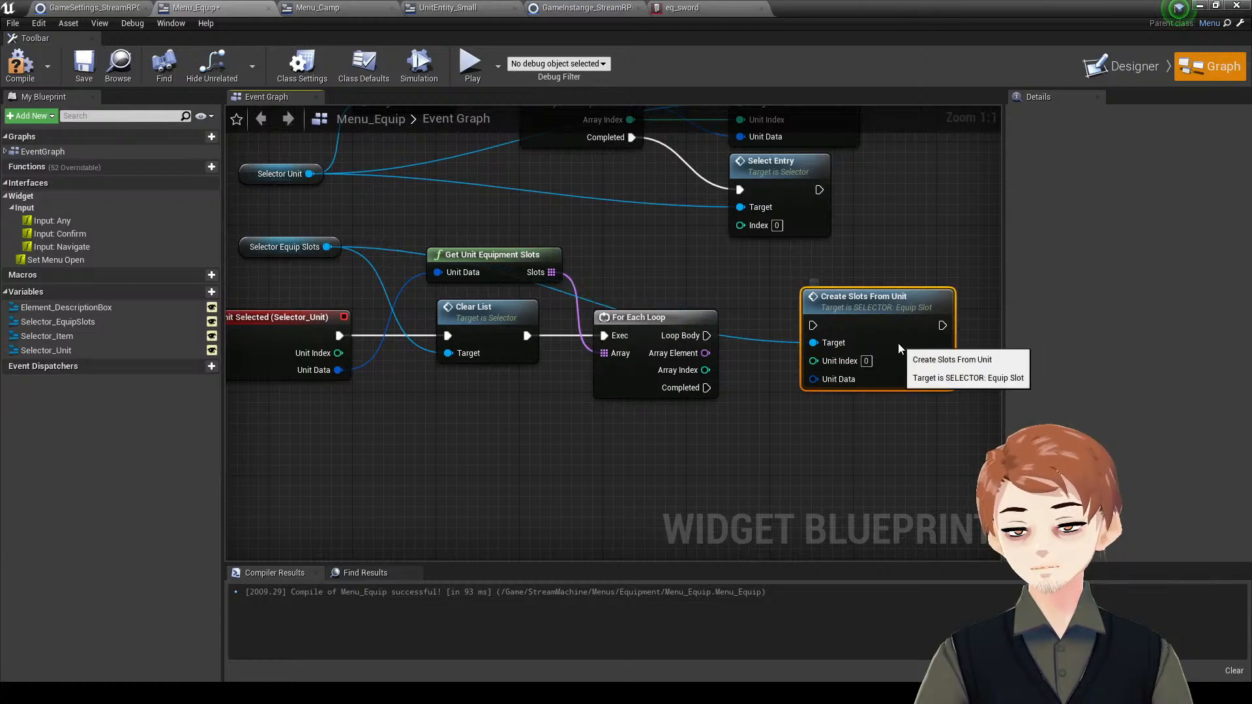
{"action": "left_click_drag", "start_coordinate": [814, 361], "coordinate": [852, 390]}
- Replace the For Each Loop and Get Unit Equipment Slots nodes with Create Slots From Unit after Clear List, connecting Unit Data from the event
{"action": "left_click", "coordinate": [604, 318]}
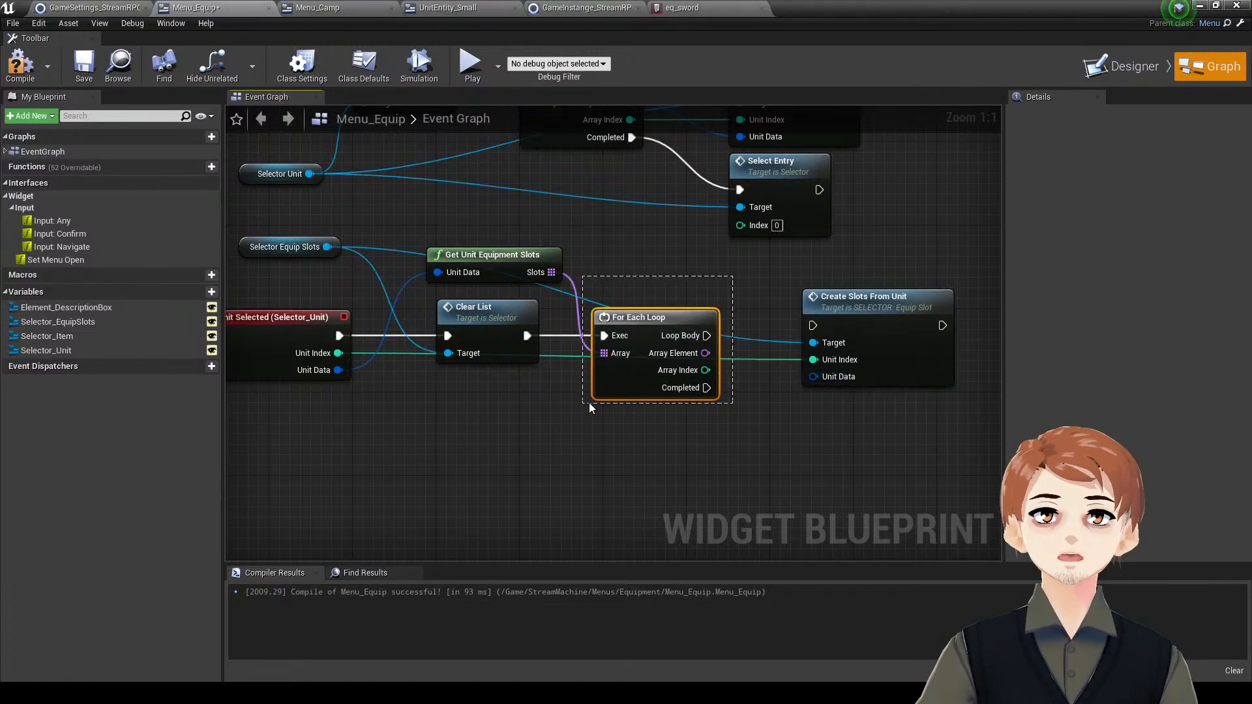
{"action": "key", "text": "Delete"}
{"action": "left_click_drag", "start_coordinate": [854, 306], "coordinate": [645, 317]}
{"action": "left_click_drag", "start_coordinate": [605, 387], "coordinate": [515, 387]}
{"action": "left_click_drag", "start_coordinate": [338, 375], "coordinate": [339, 373]}
{"action": "left_click", "coordinate": [489, 250]}
{"action": "key", "text": "Delete"}
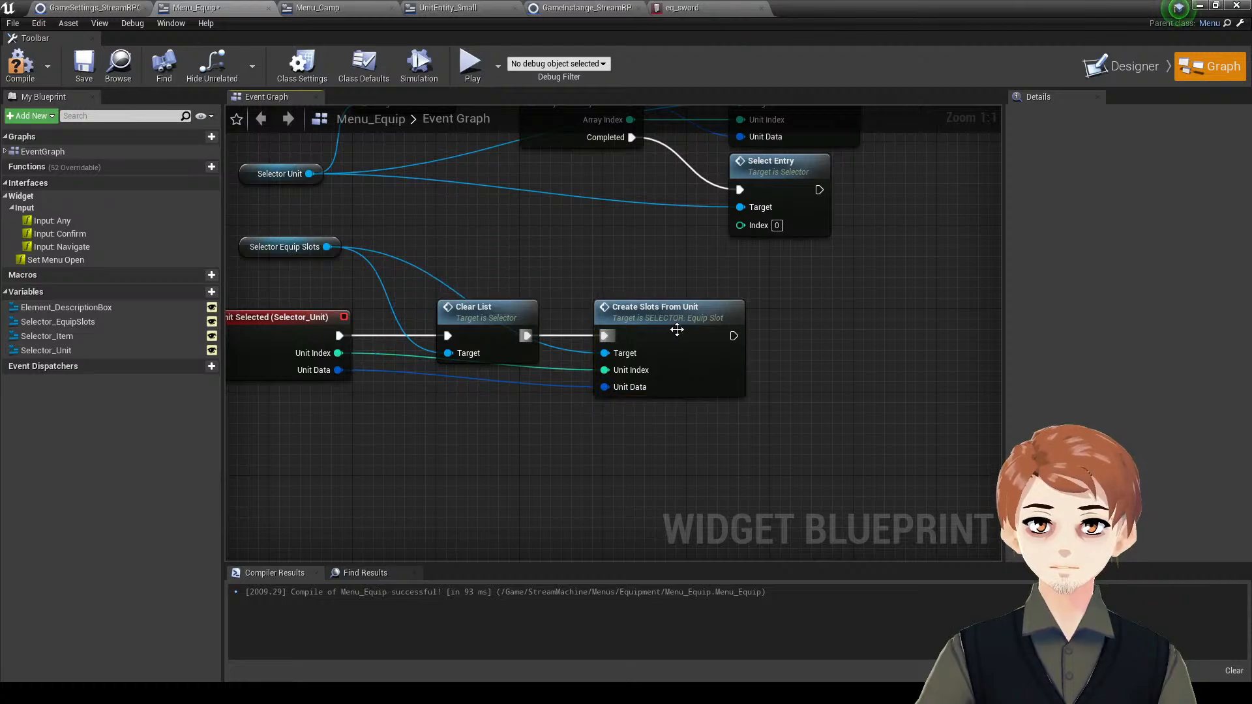
{"action": "left_click", "coordinate": [690, 321]}
{"action": "scroll", "coordinate": [685, 321], "scroll_direction": "down", "scroll_amount": 3}
{"action": "right_click_drag", "start_coordinate": [668, 314], "coordinate": [672, 358]}
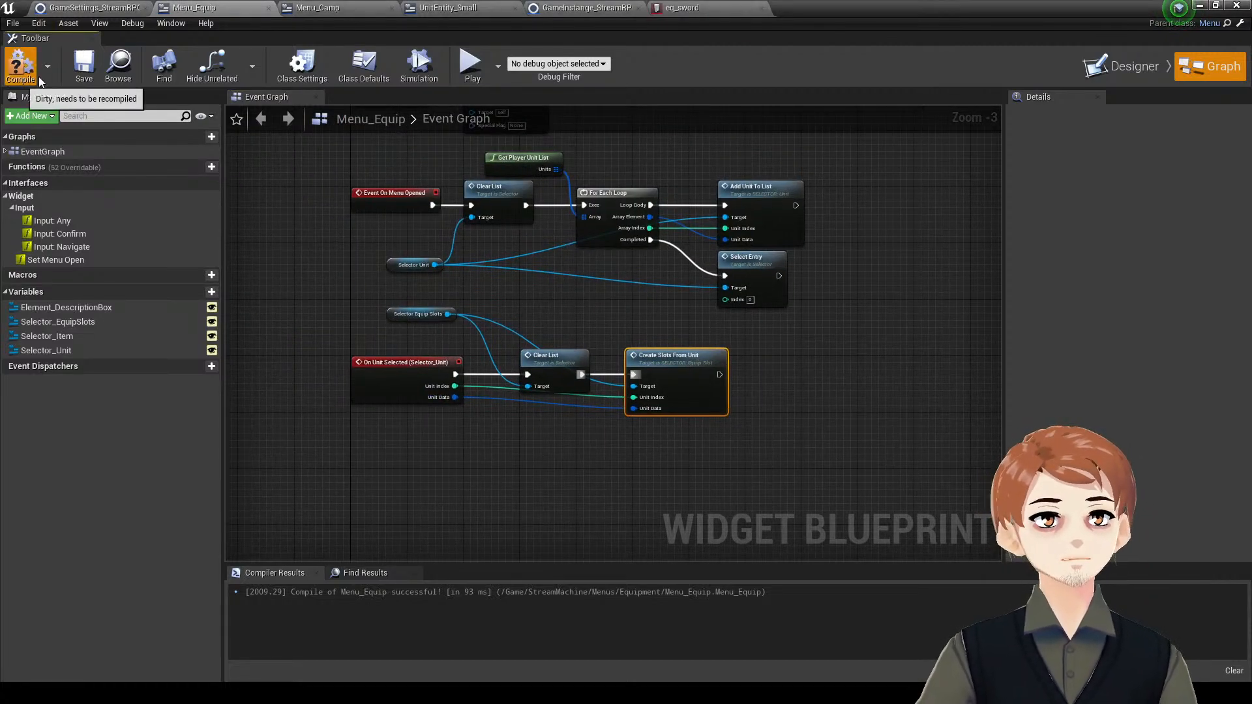
- Compile Menu_Equip and create the widget class Entity_EquipSlots for Selector_EquipSlots in a new Equipment folder under StreamMachine/Widget
{"action": "left_click", "coordinate": [19, 65]}
{"action": "left_click", "coordinate": [1127, 68]}
{"action": "left_click", "coordinate": [614, 261]}
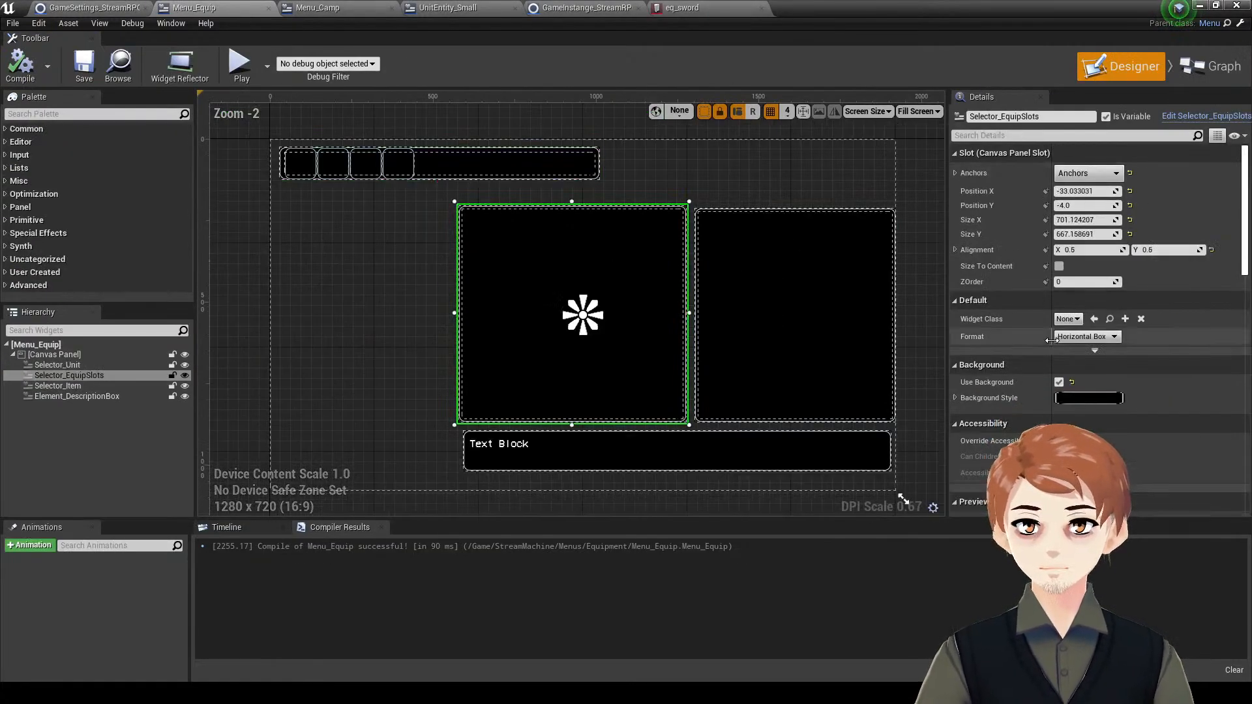
{"action": "left_click", "coordinate": [1126, 319]}
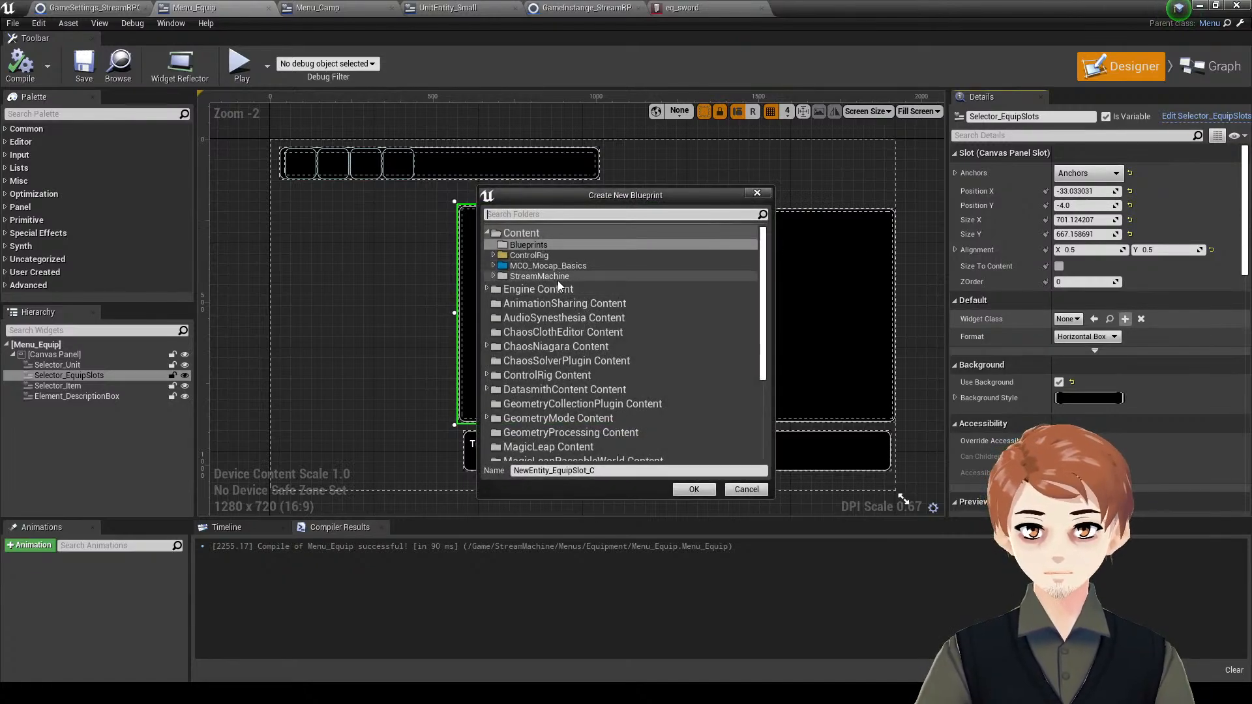
{"action": "double_click", "coordinate": [556, 277]}
{"action": "double_click", "coordinate": [545, 326]}
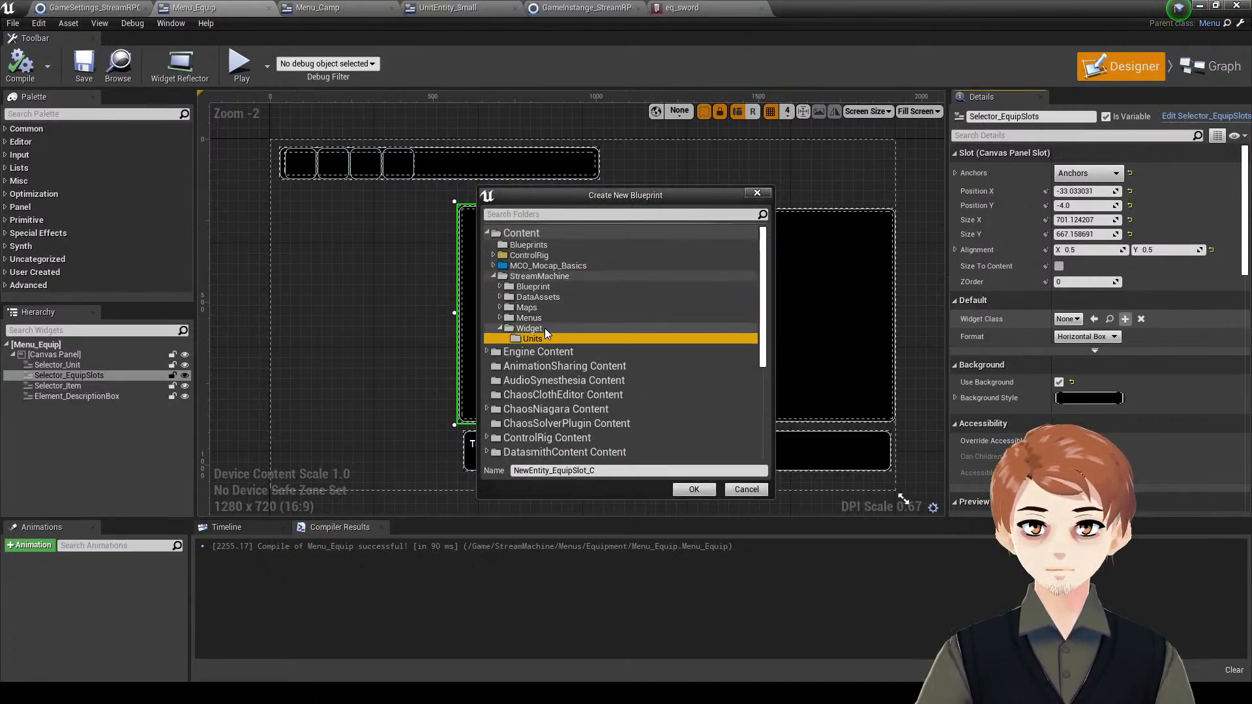
{"action": "right_click", "coordinate": [545, 328]}
{"action": "left_click", "coordinate": [576, 337]}
{"action": "type", "text": "Equipment"}
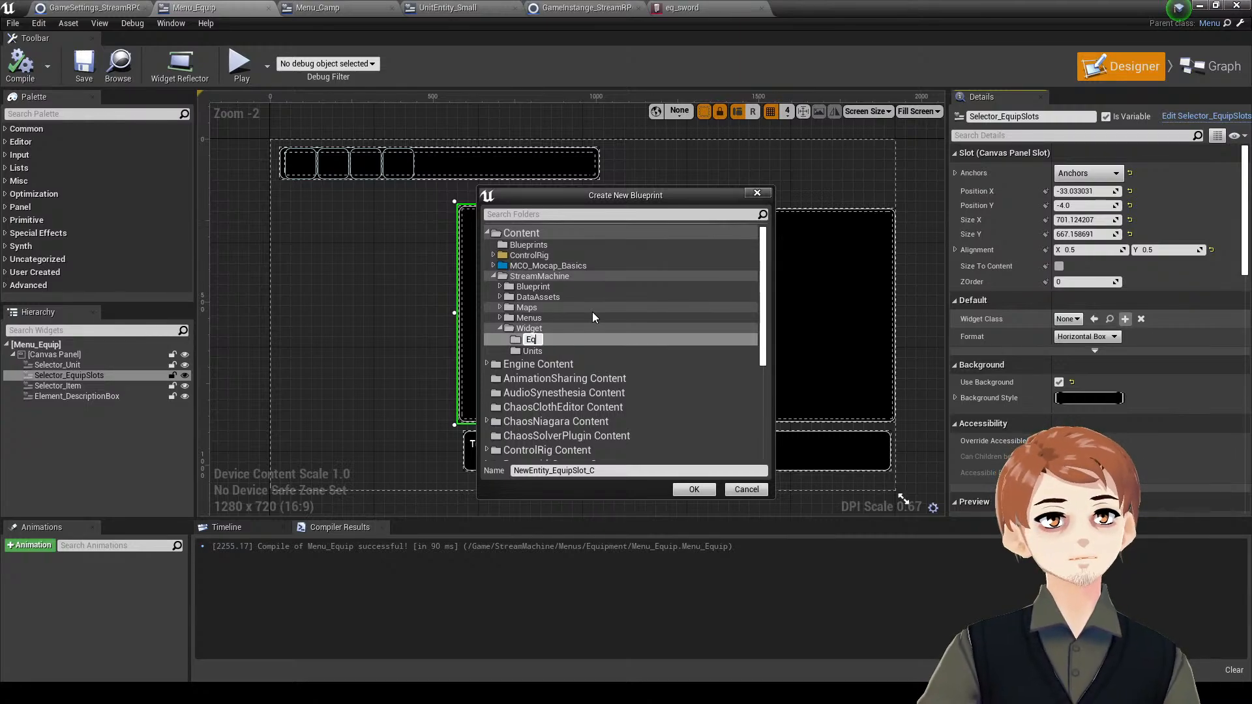
{"action": "key", "text": "Return"}
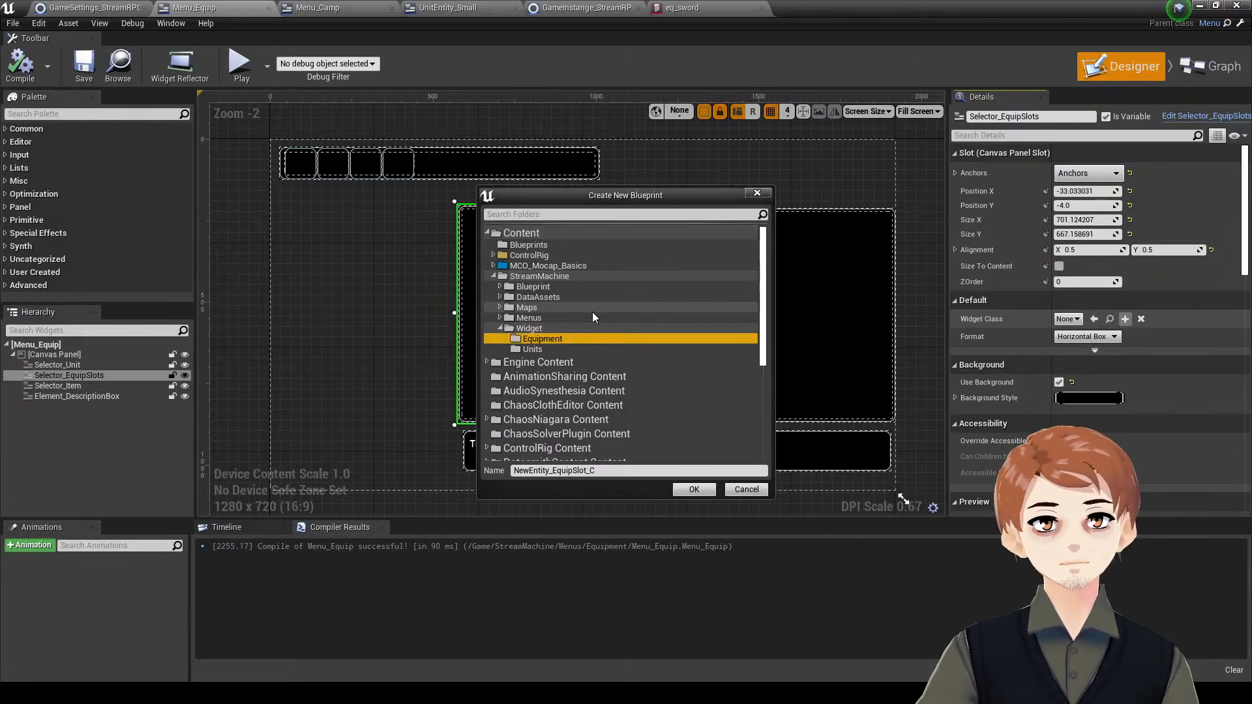
{"action": "left_click", "coordinate": [605, 471]}
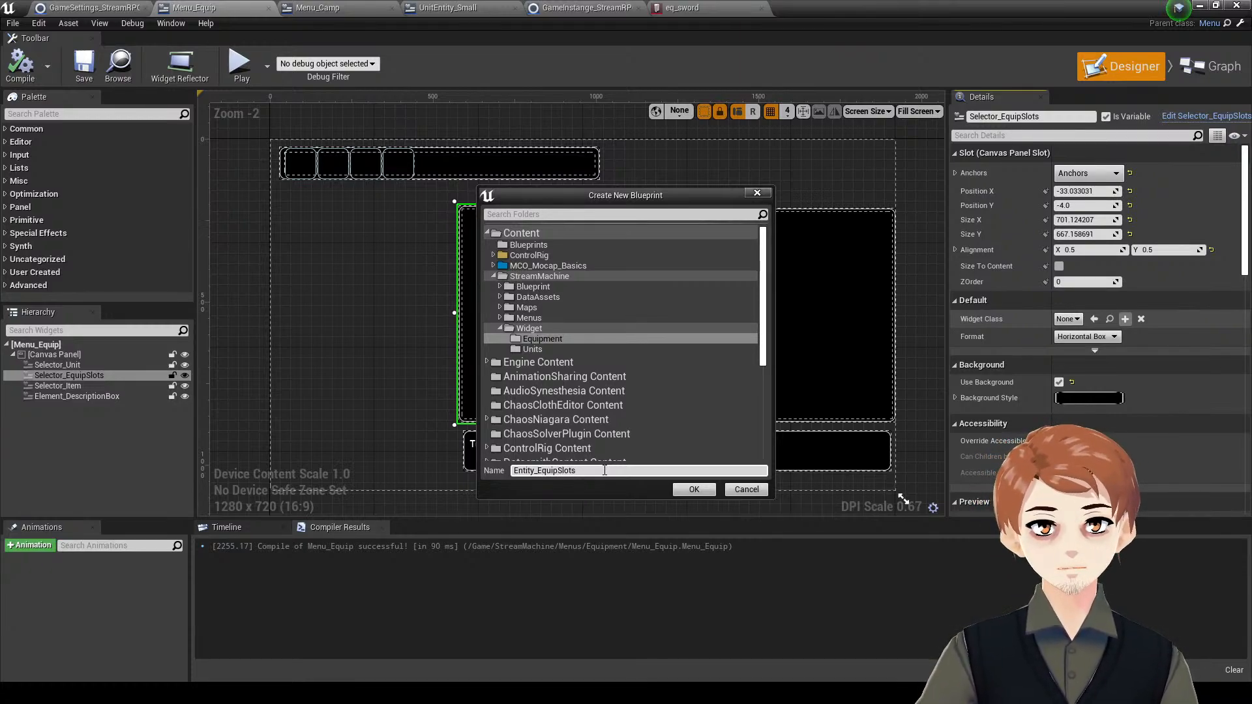
{"action": "left_click", "coordinate": [694, 489]}
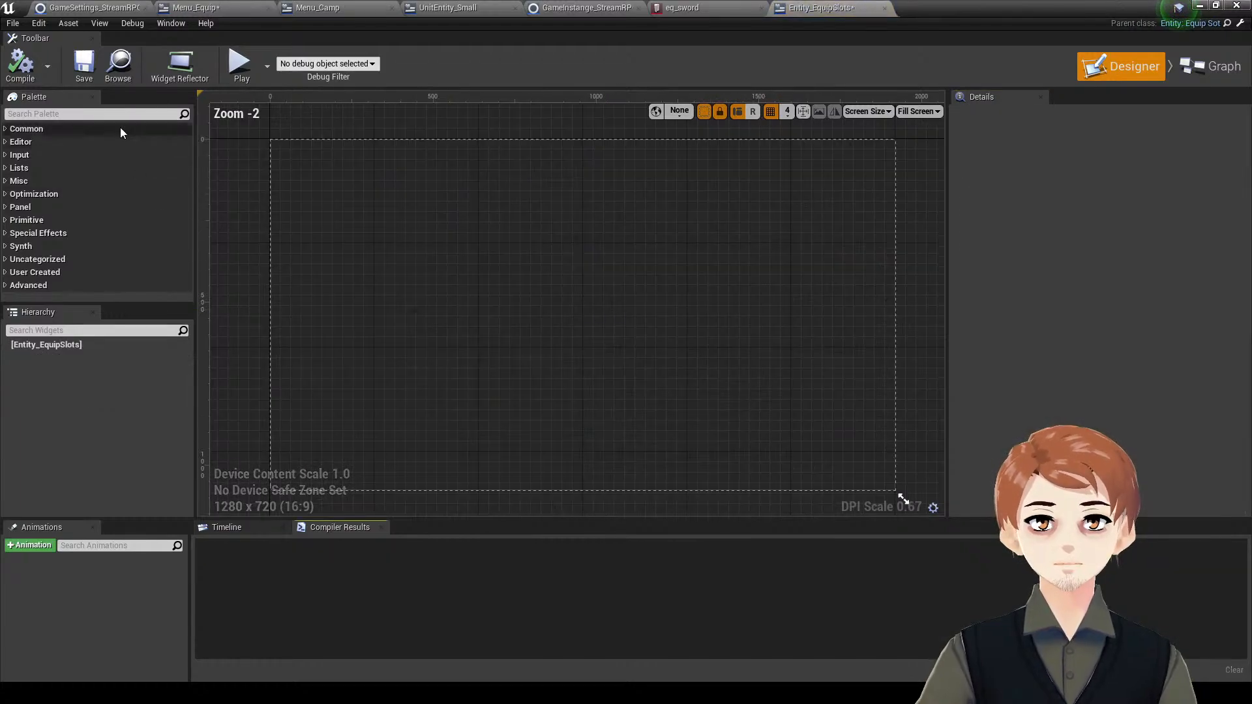
- Add a Canvas Panel as the root of the Entity_EquipSlots widget
{"action": "left_click", "coordinate": [109, 114]}
{"action": "type", "text": "av"}
{"action": "left_click", "coordinate": [101, 142]}
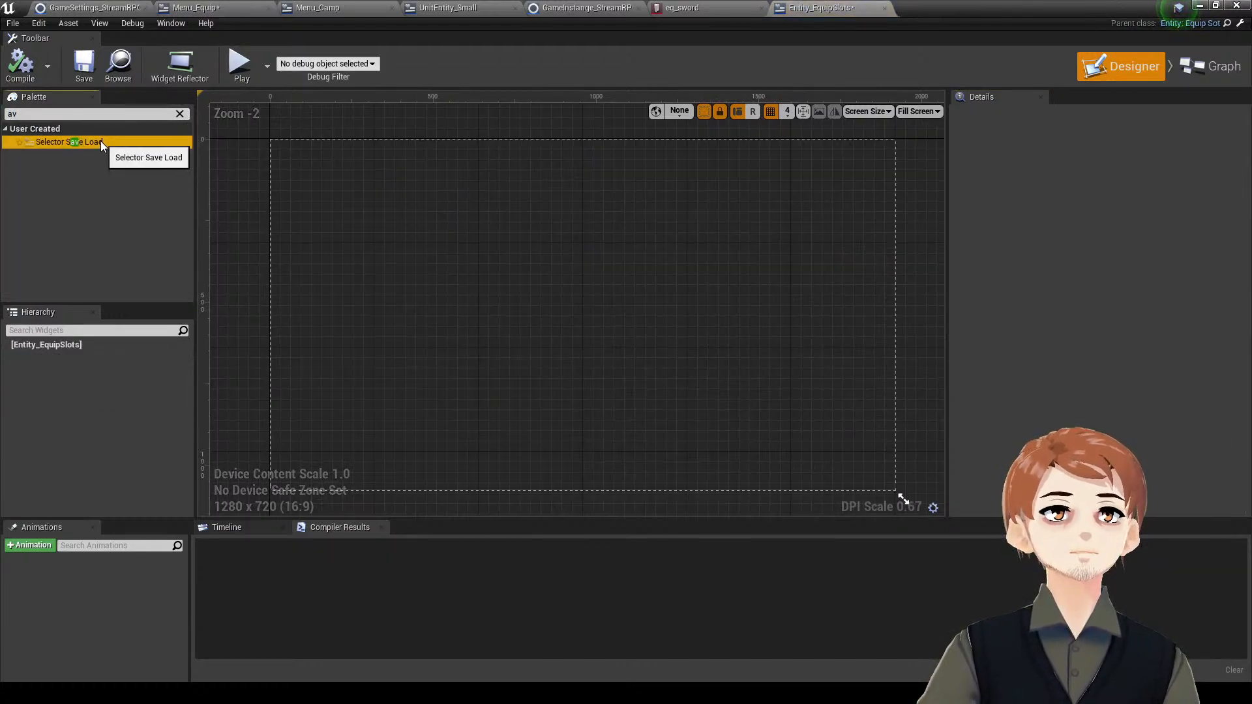
{"action": "key", "text": "BackSpace"}
{"action": "key", "text": "BackSpace"}
{"action": "type", "text": "can"}
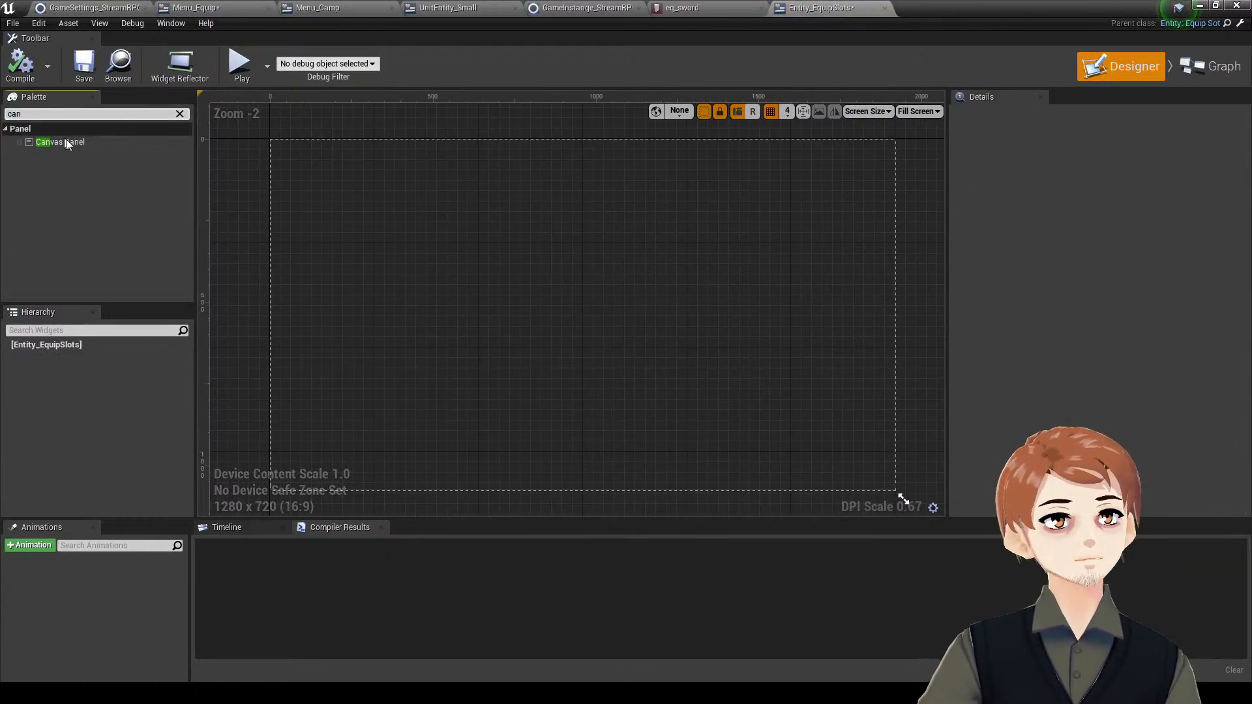
{"action": "left_click_drag", "start_coordinate": [60, 143], "coordinate": [453, 235]}
- Add a Horizontal Box to the canvas and anchor it to stretch horizontally across the vertical centre
{"action": "left_click", "coordinate": [120, 115]}
{"action": "type", "text": "horiz"}
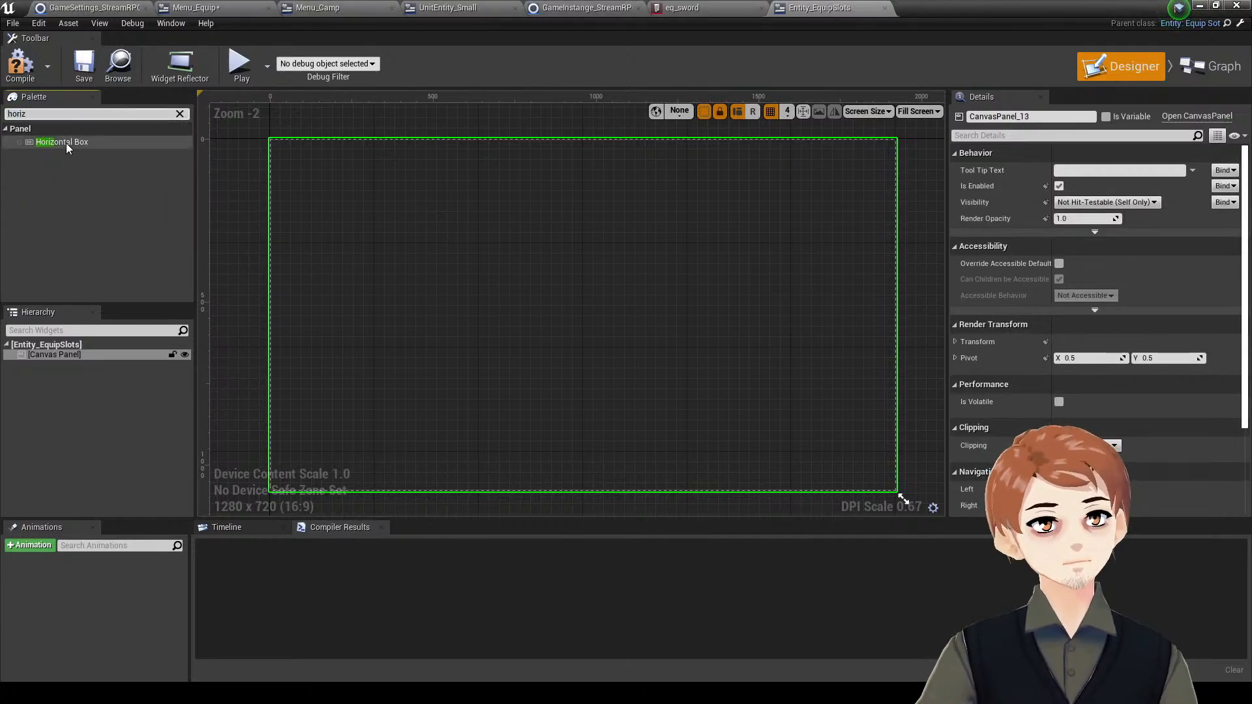
{"action": "left_click_drag", "start_coordinate": [67, 148], "coordinate": [607, 226]}
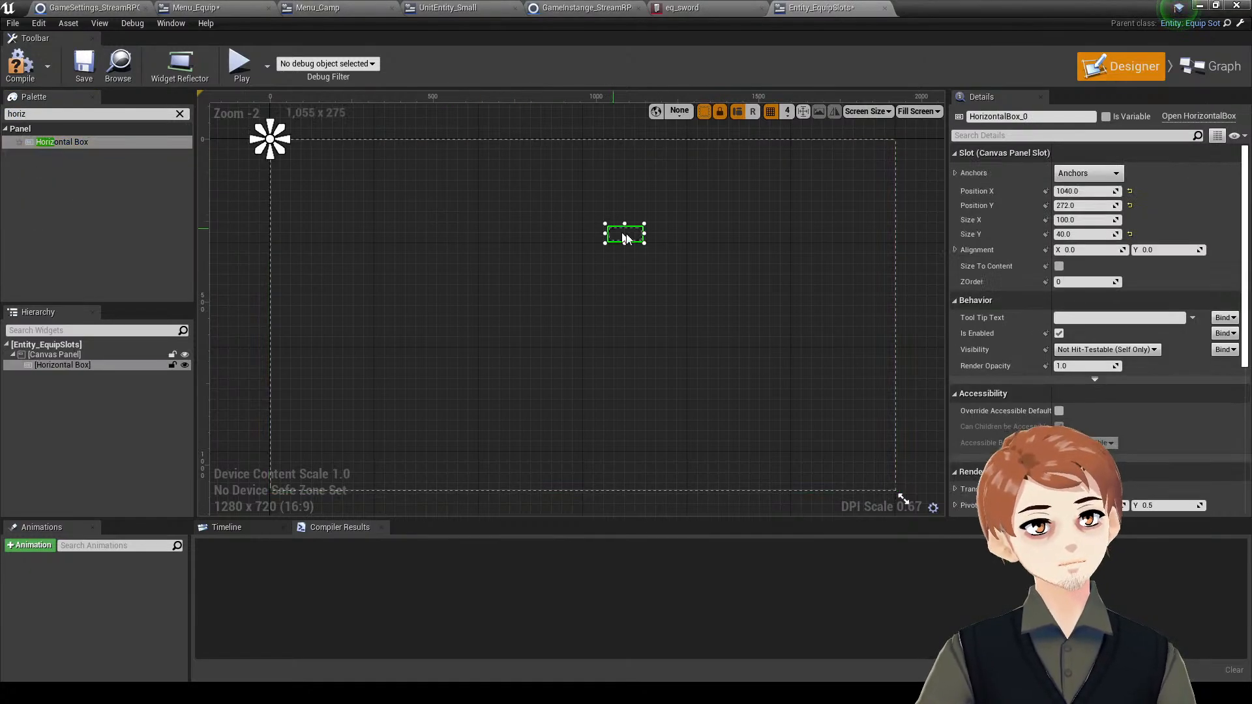
{"action": "left_click", "coordinate": [1094, 174]}
{"action": "left_click", "coordinate": [1217, 246]}
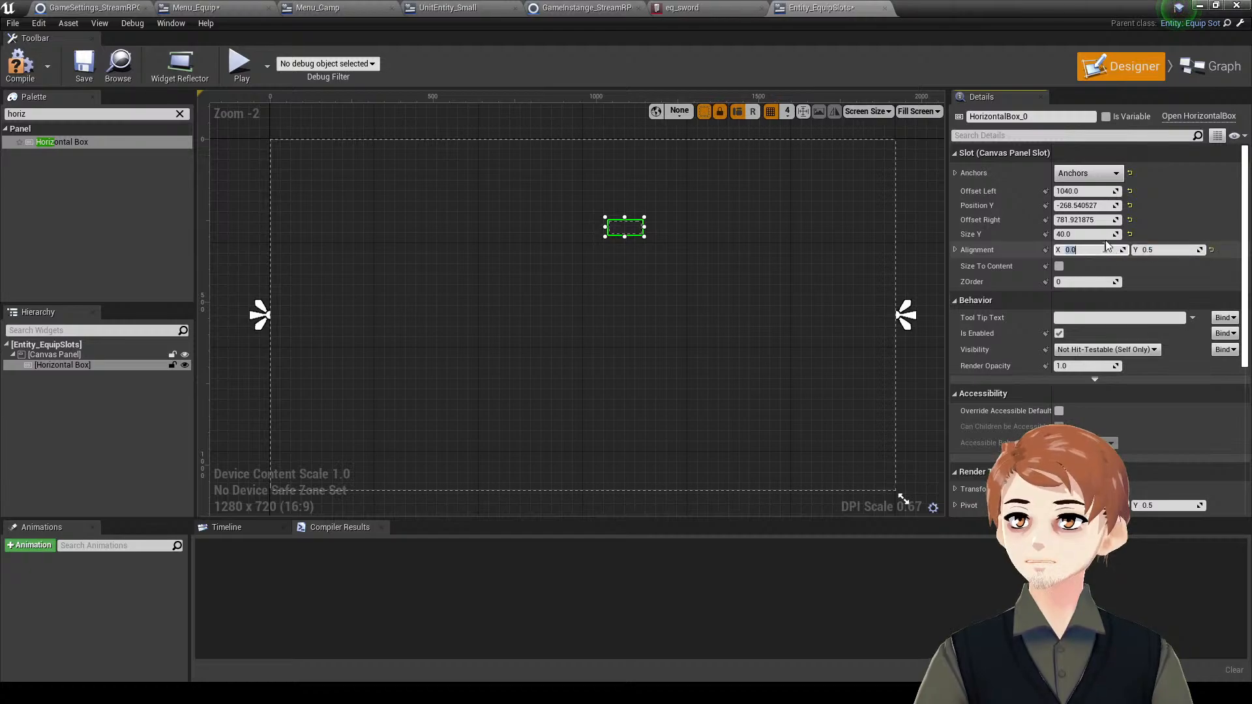
- Set the Horizontal Box's Alignment X to 5.0, Position Y to 0 and Offset Left to 0
{"action": "type", "text": "5"}
{"action": "left_click", "coordinate": [1102, 207]}
{"action": "type", "text": "0"}
{"action": "key", "text": "Return"}
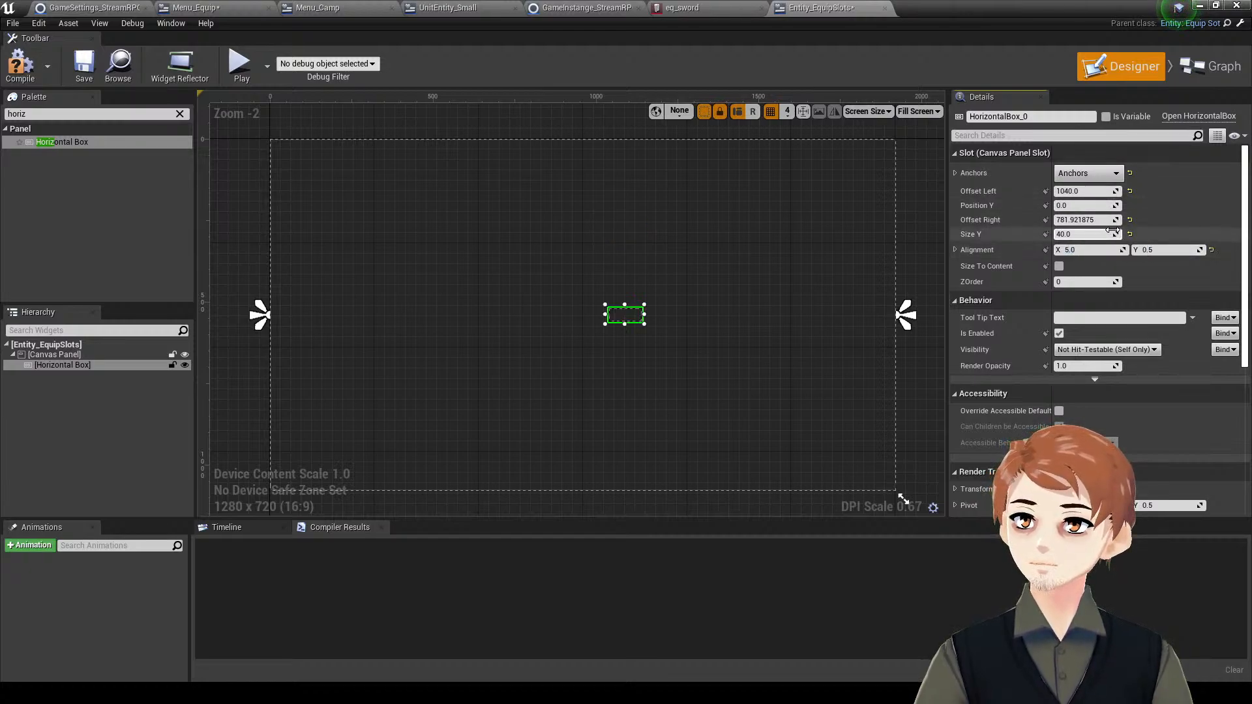
{"action": "left_click", "coordinate": [1084, 191]}
{"action": "type", "text": "0"}
{"action": "key", "text": "Return"}
- Set the Horizontal Box's Offset Right to 0 and its Size Y to 80
{"action": "left_click", "coordinate": [1084, 234]}
{"action": "type", "text": "0"}
{"action": "key", "text": "Return"}
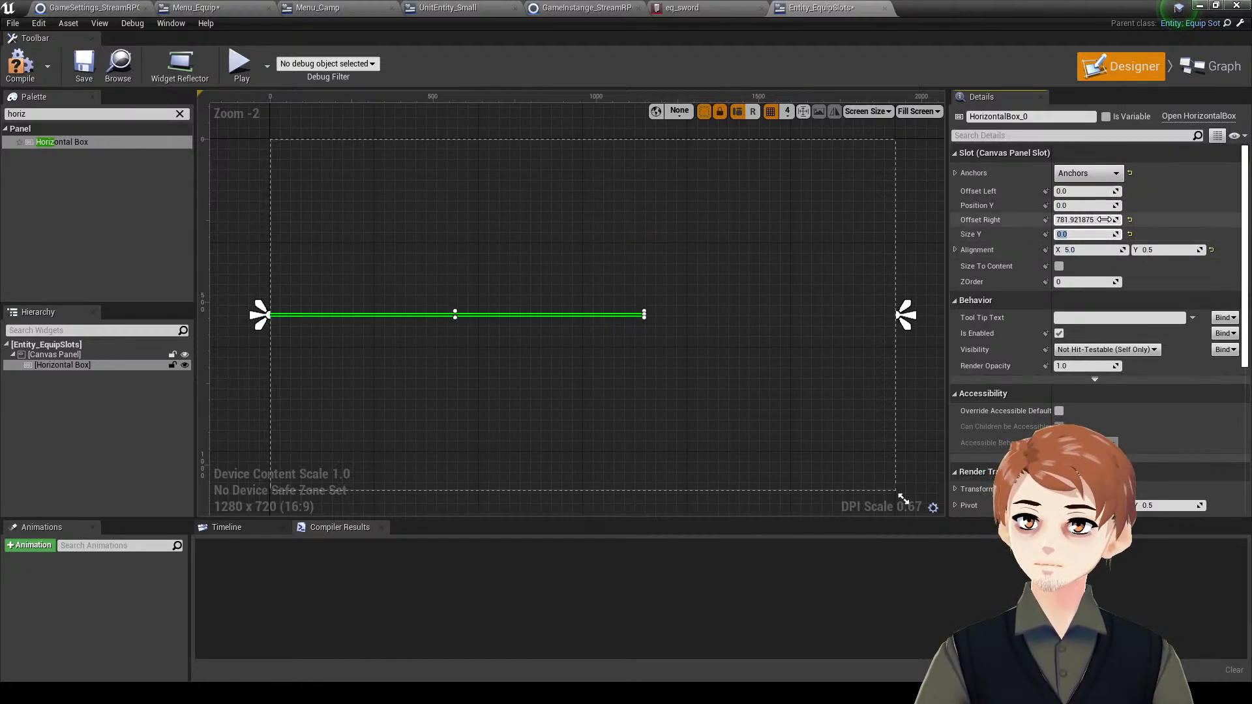
{"action": "left_click", "coordinate": [1104, 220]}
{"action": "type", "text": "0"}
{"action": "key", "text": "Return"}
{"action": "left_click_drag", "start_coordinate": [1109, 235], "coordinate": [1108, 235]}
{"action": "type", "text": "9"}
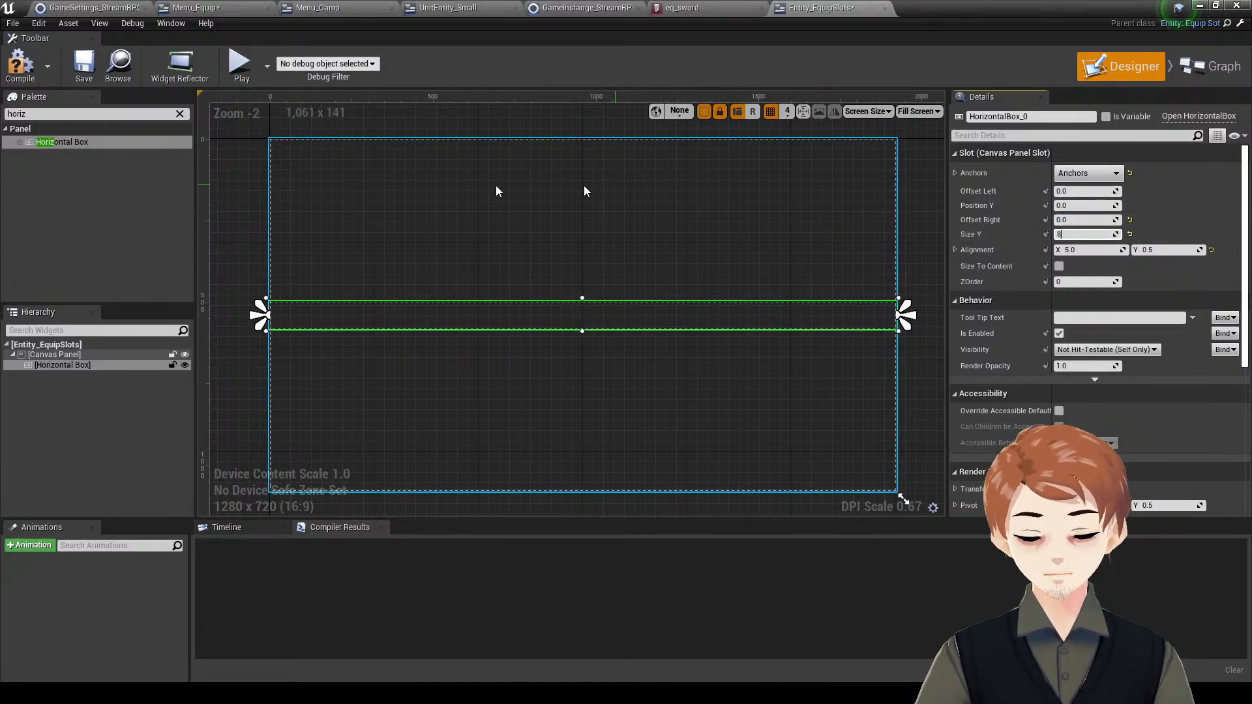
{"action": "type", "text": "0"}
- Add an RPG Button inside the Horizontal Box and set its Size to Fill
{"action": "left_click", "coordinate": [92, 114]}
{"action": "type", "text": "but"}
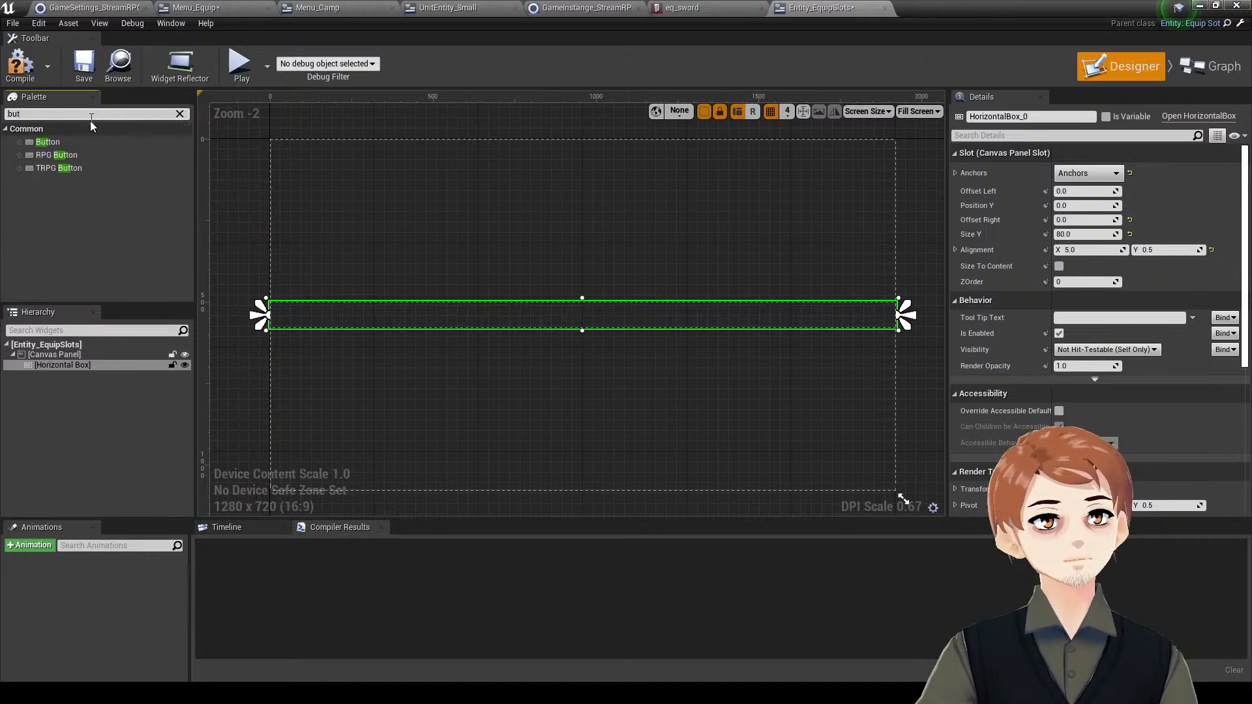
{"action": "left_click_drag", "start_coordinate": [92, 142], "coordinate": [139, 239]}
{"action": "left_click_drag", "start_coordinate": [83, 160], "coordinate": [479, 319]}
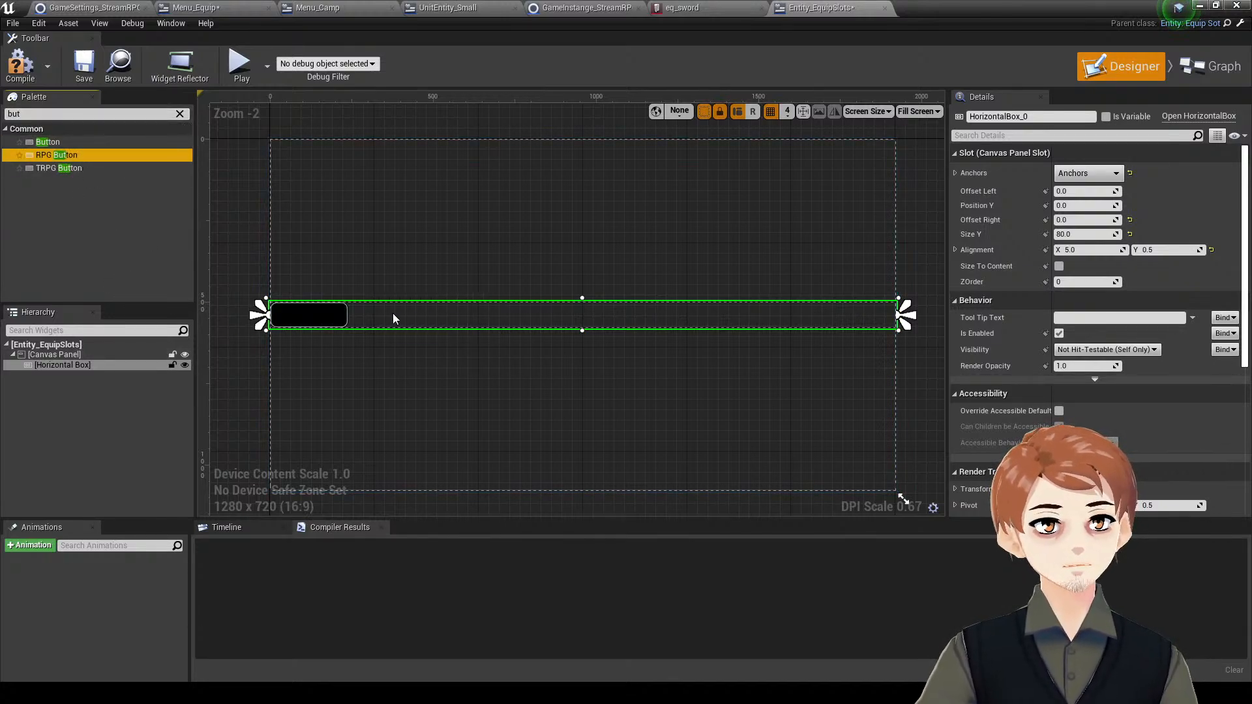
{"action": "left_click_drag", "start_coordinate": [393, 319], "coordinate": [392, 319]}
{"action": "left_click", "coordinate": [1092, 186]}
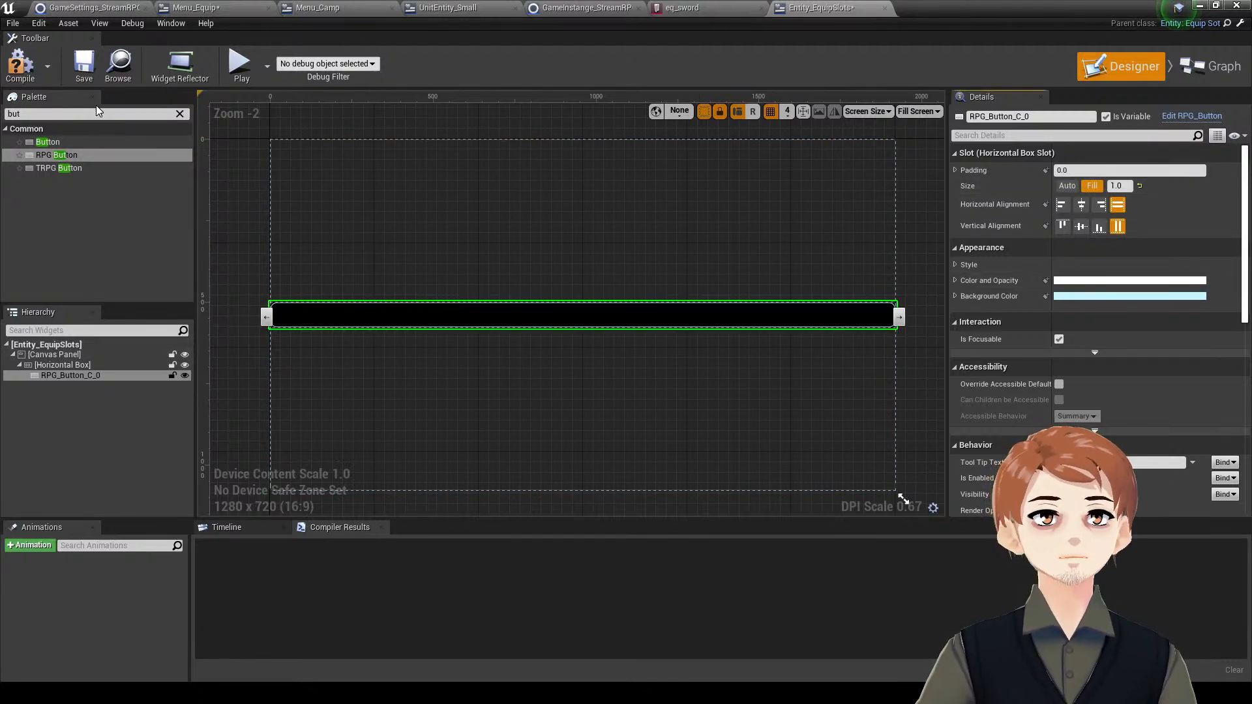
- Place a Text widget inside the RPG Button
{"action": "key", "text": "BackSpace"}
{"action": "key", "text": "BackSpace"}
{"action": "key", "text": "BackSpace"}
{"action": "type", "text": "tex"}
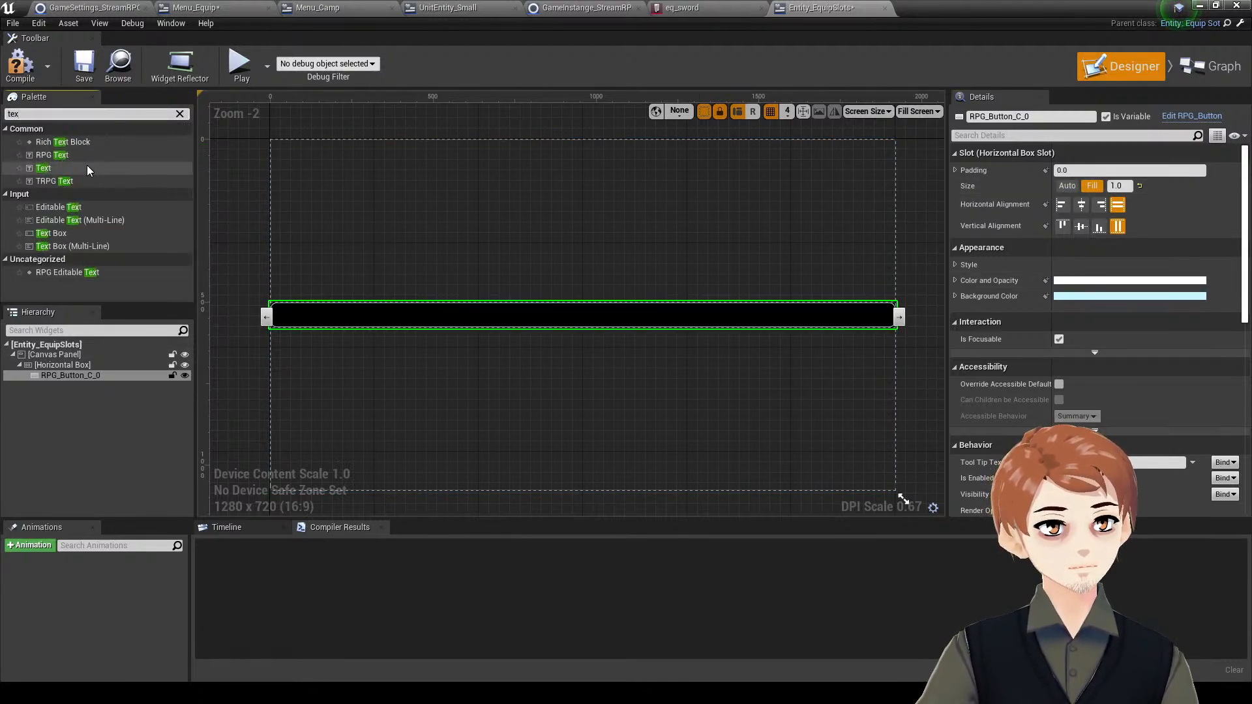
{"action": "left_click_drag", "start_coordinate": [43, 168], "coordinate": [512, 324]}
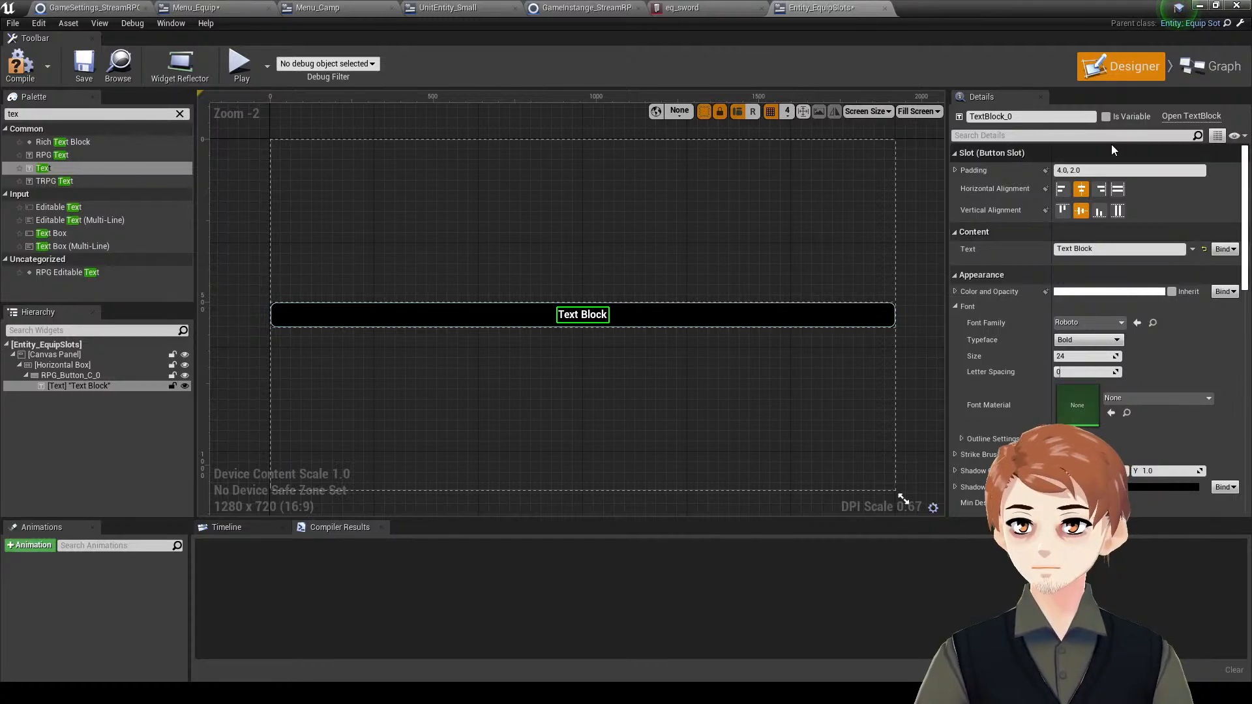
- Override the Get Entity Button function to return RPG_Button_C_0, and delete the parent call
{"action": "left_click", "coordinate": [1203, 66]}
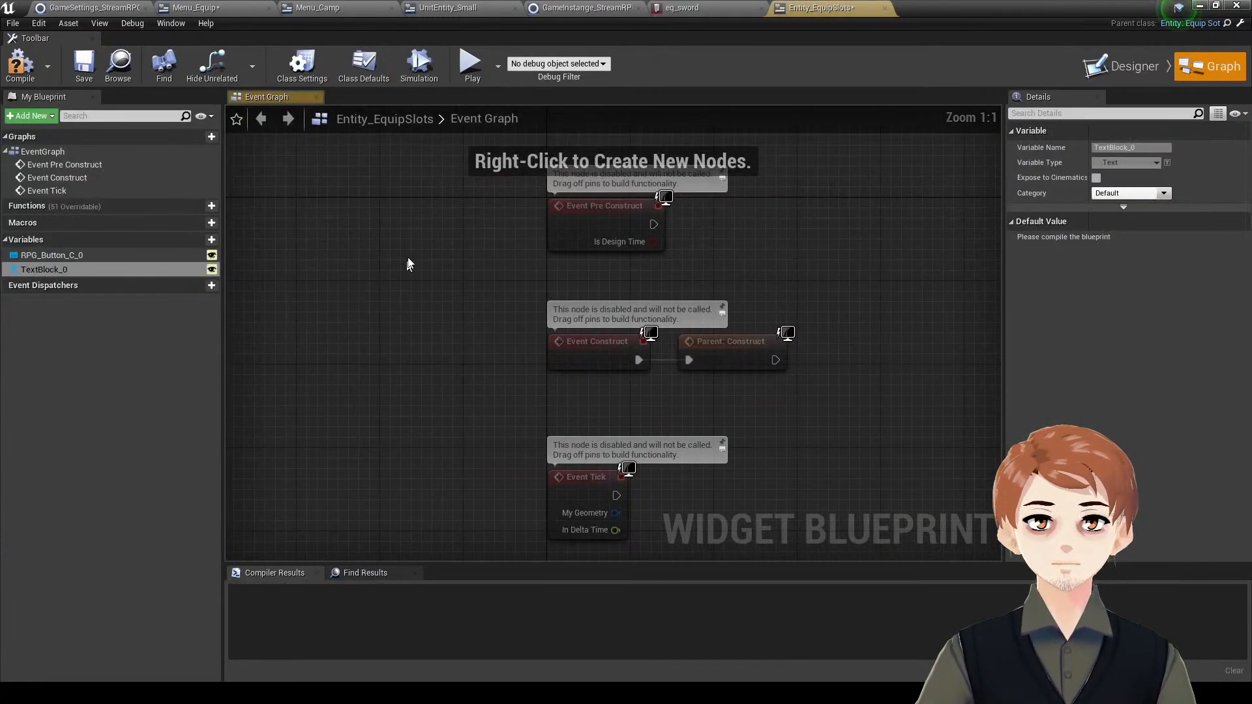
{"action": "left_click", "coordinate": [152, 206]}
{"action": "left_click", "coordinate": [248, 180]}
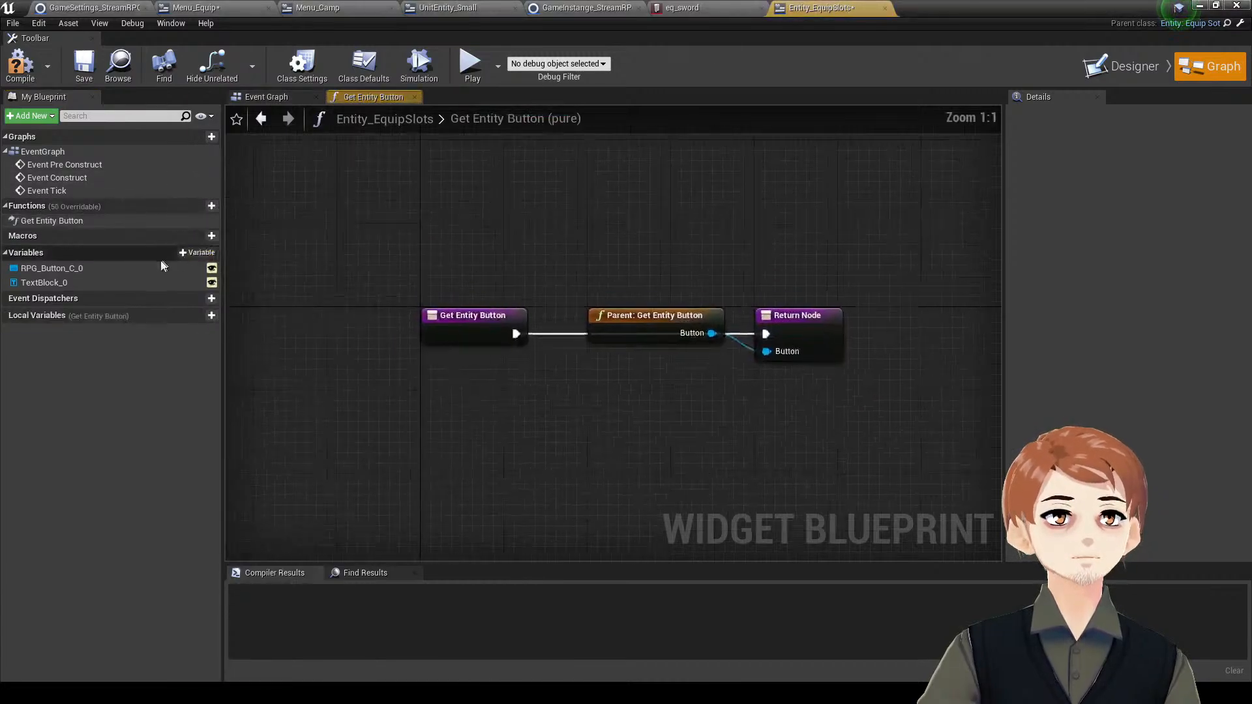
{"action": "left_click_drag", "start_coordinate": [161, 264], "coordinate": [900, 402]}
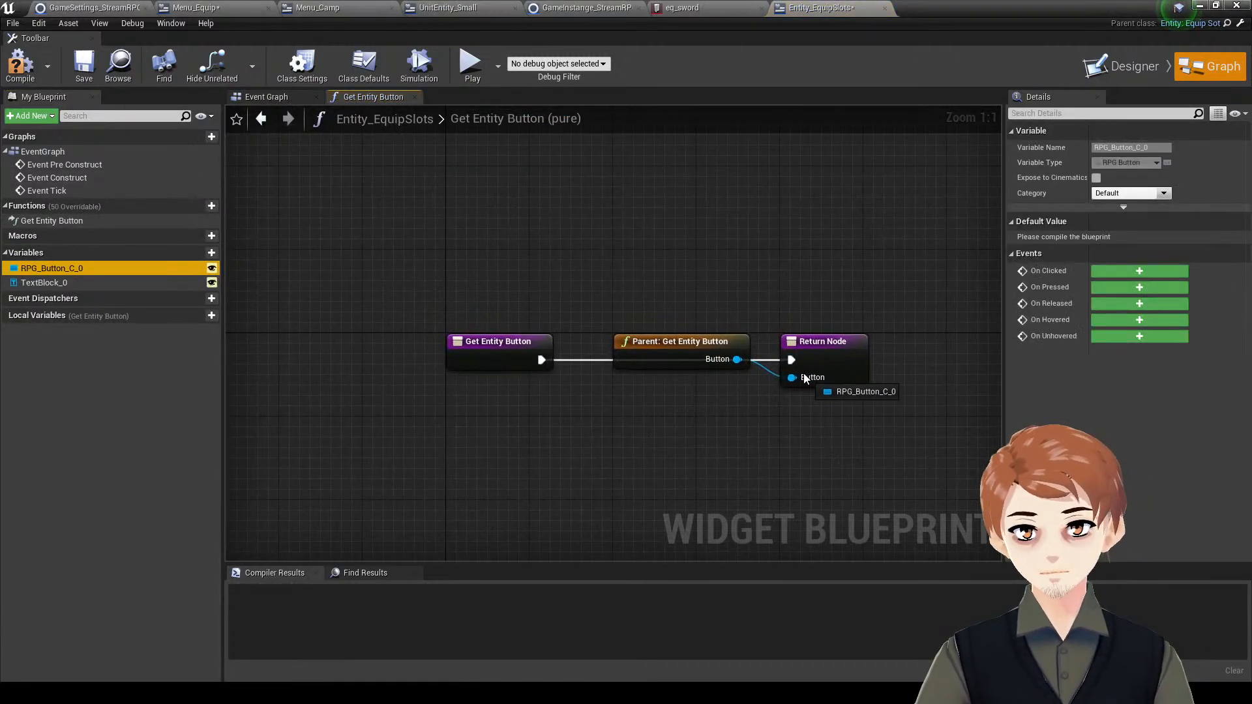
{"action": "left_click_drag", "start_coordinate": [804, 378], "coordinate": [803, 378]}
{"action": "left_click", "coordinate": [690, 347]}
{"action": "key", "text": "Delete"}
- Override Get Slot Name Text to return TextBlock_0 without the parent call, then compile and save Entity_EquipSlots
{"action": "left_click", "coordinate": [138, 206]}
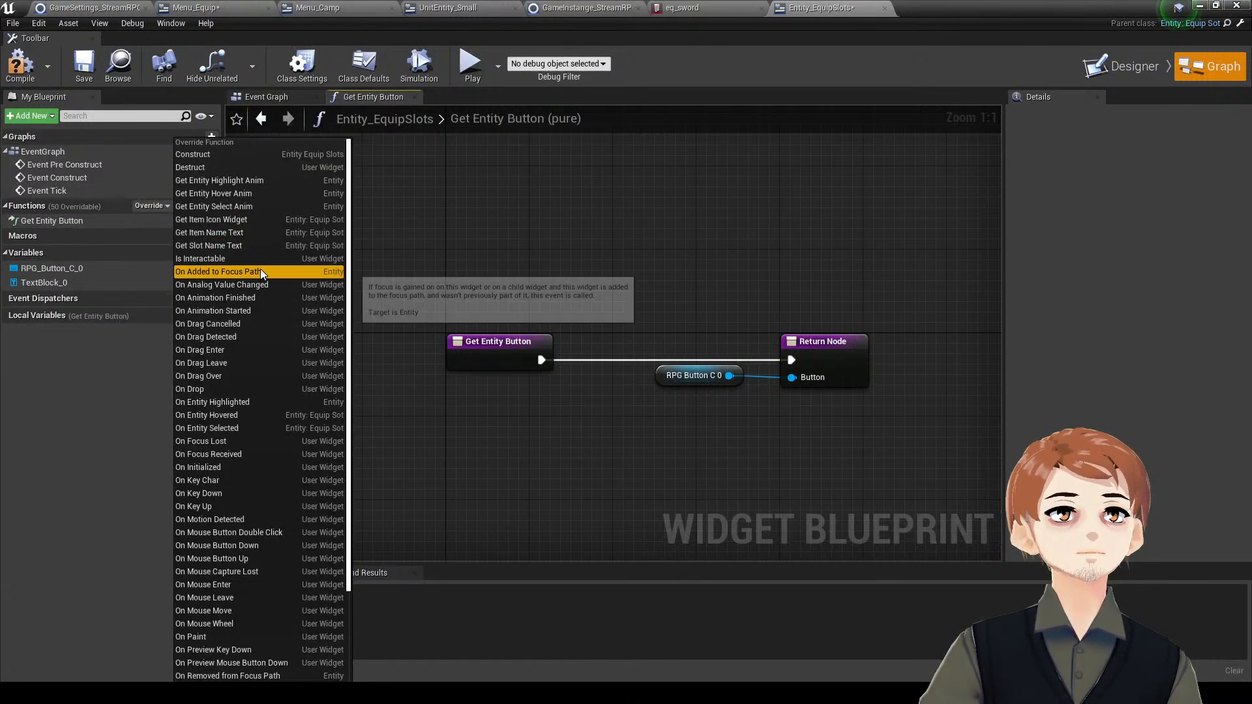
{"action": "left_click", "coordinate": [260, 245]}
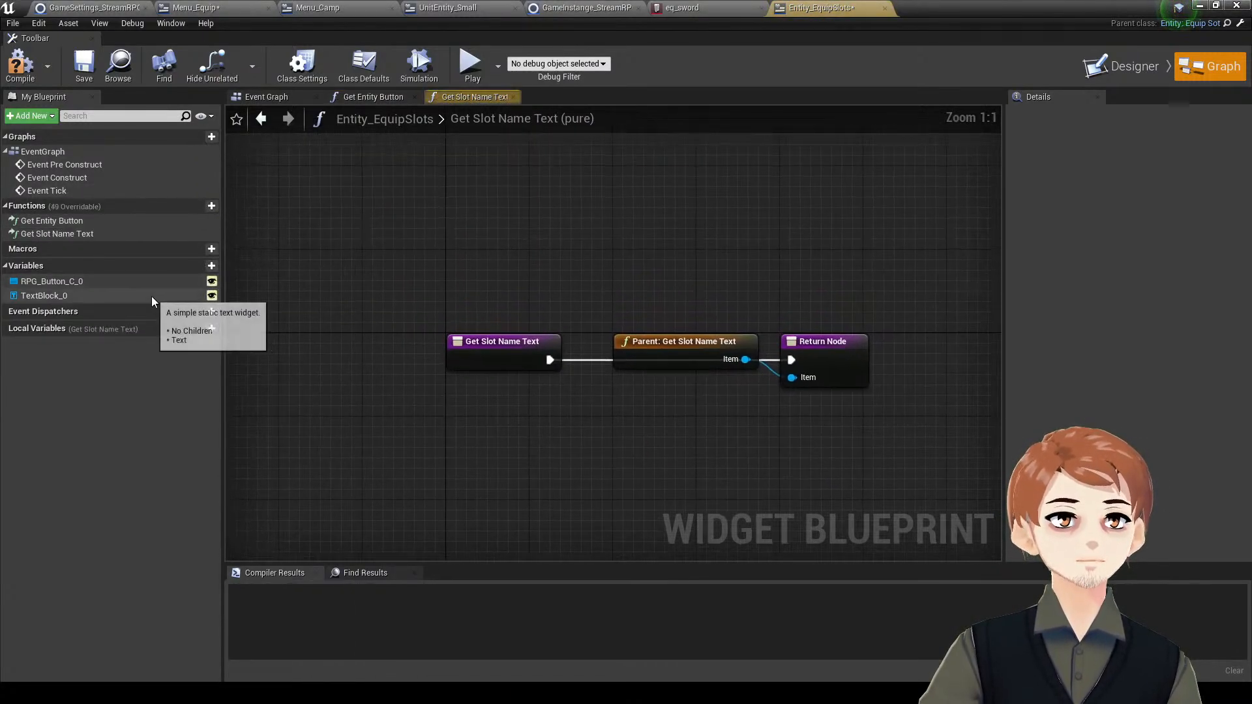
{"action": "left_click_drag", "start_coordinate": [151, 296], "coordinate": [698, 375]}
{"action": "key", "text": "Delete"}
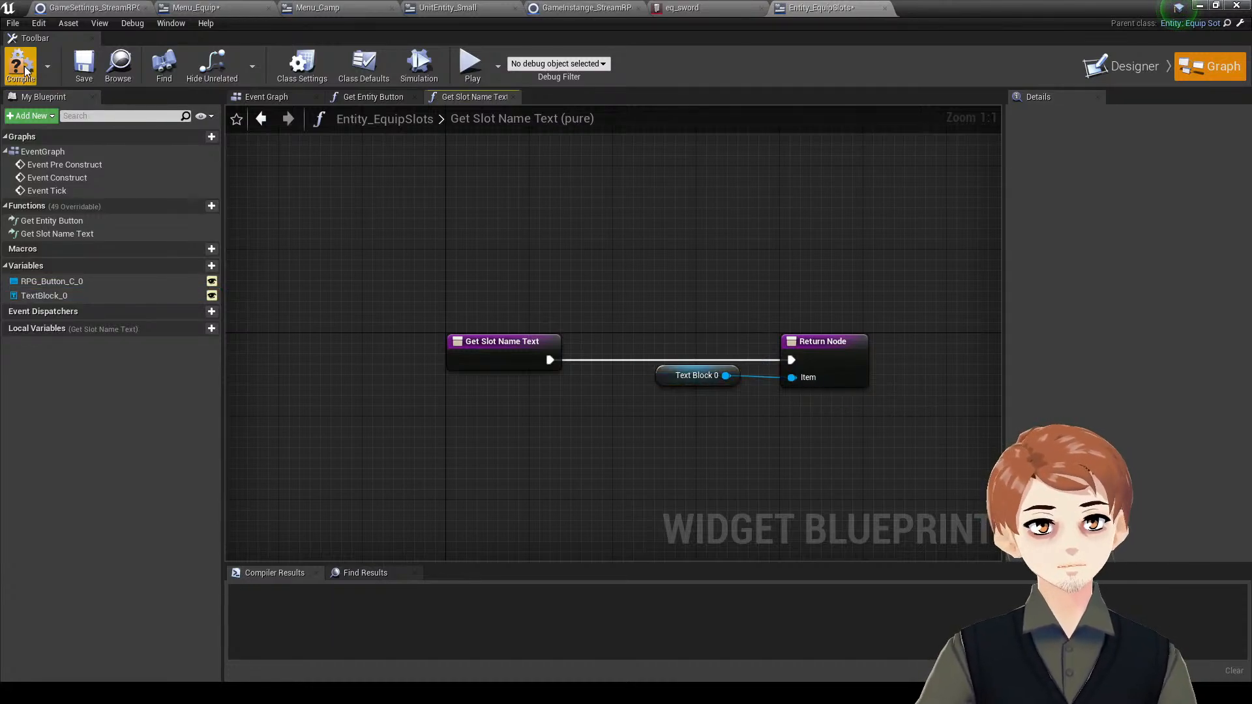
{"action": "left_click", "coordinate": [39, 77]}
{"action": "left_click", "coordinate": [85, 68]}
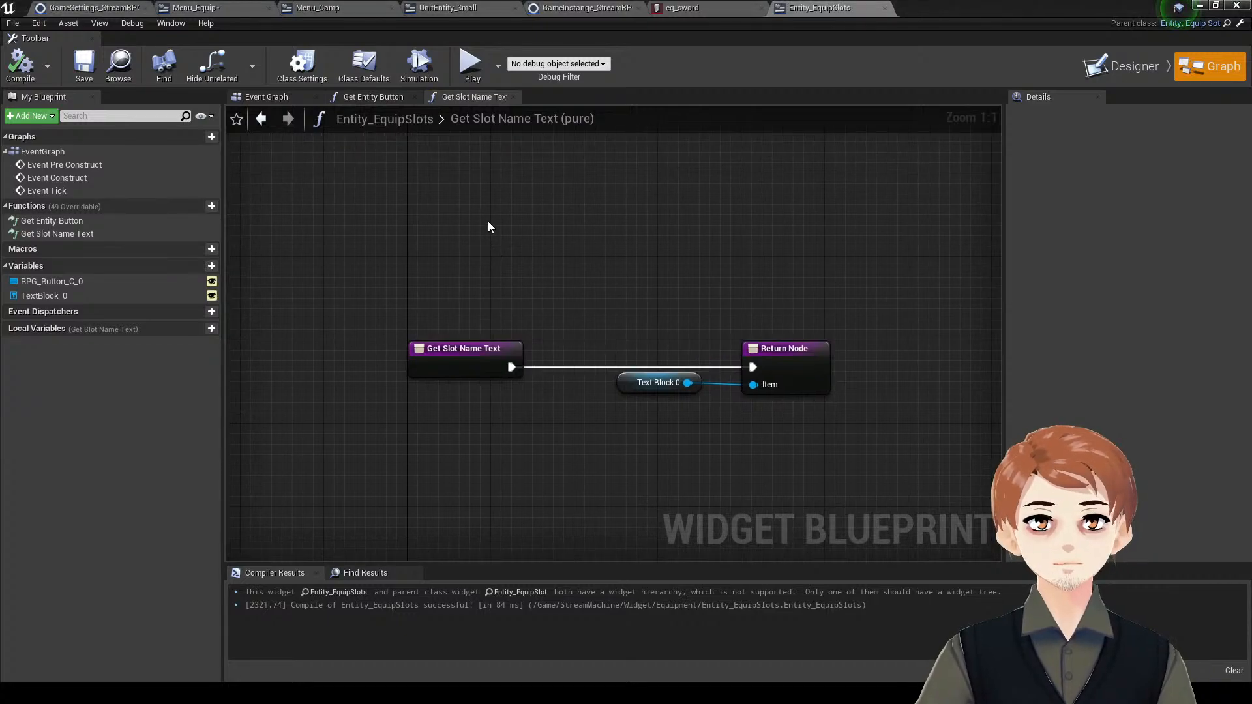
- In the GameSettings_StreamRPG defaults, give the Weapon equipment slot the EquipType Weapon and the Slot Name Weapon
{"action": "left_click", "coordinate": [679, 8]}
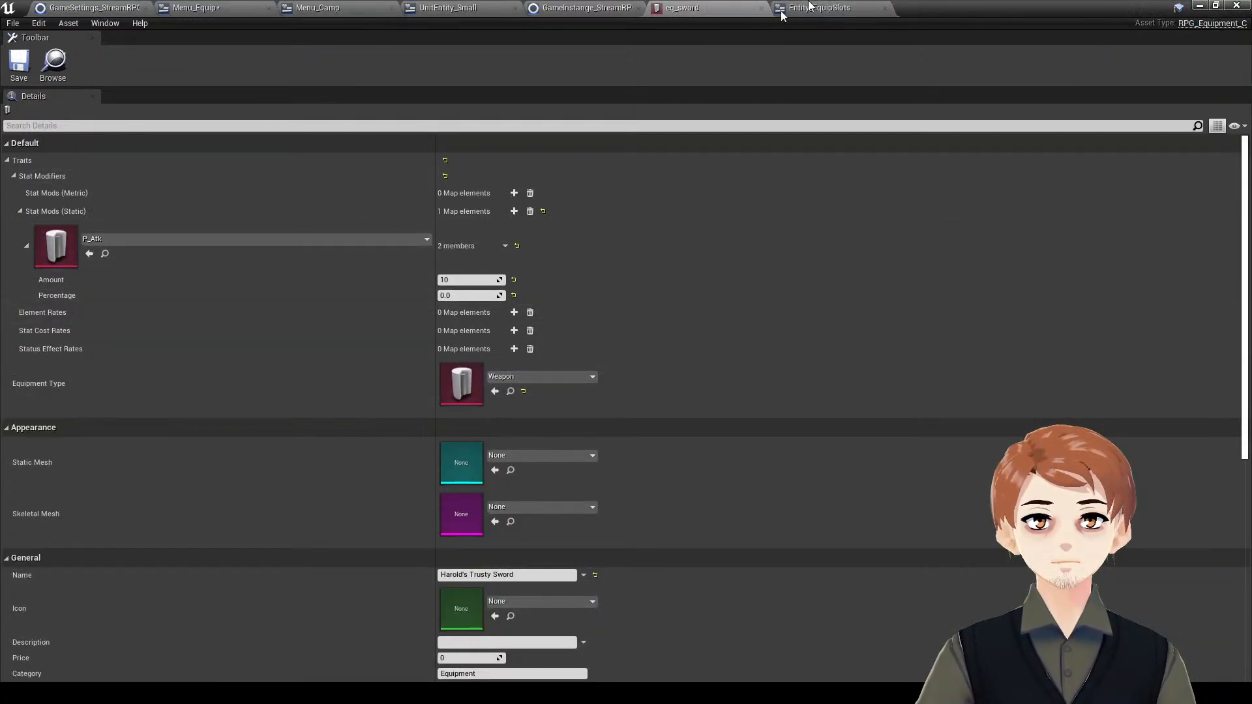
{"action": "left_click", "coordinate": [545, 6]}
{"action": "left_click", "coordinate": [124, 9]}
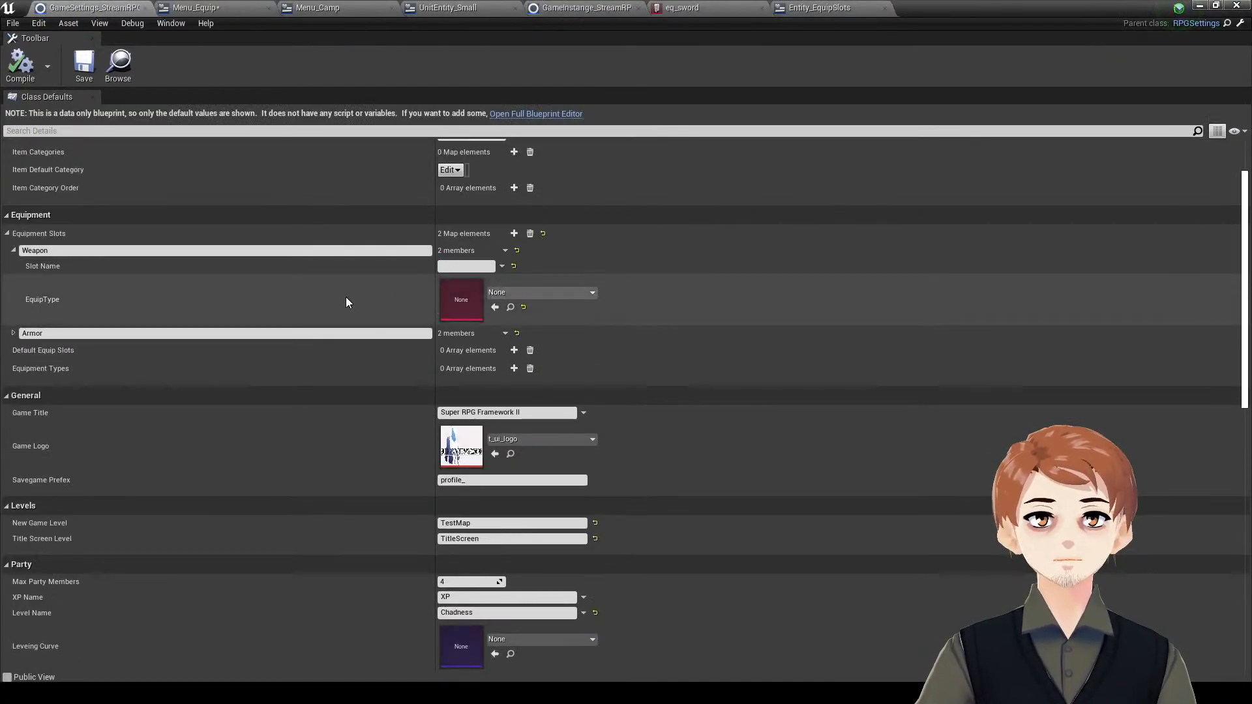
{"action": "left_click", "coordinate": [543, 293]}
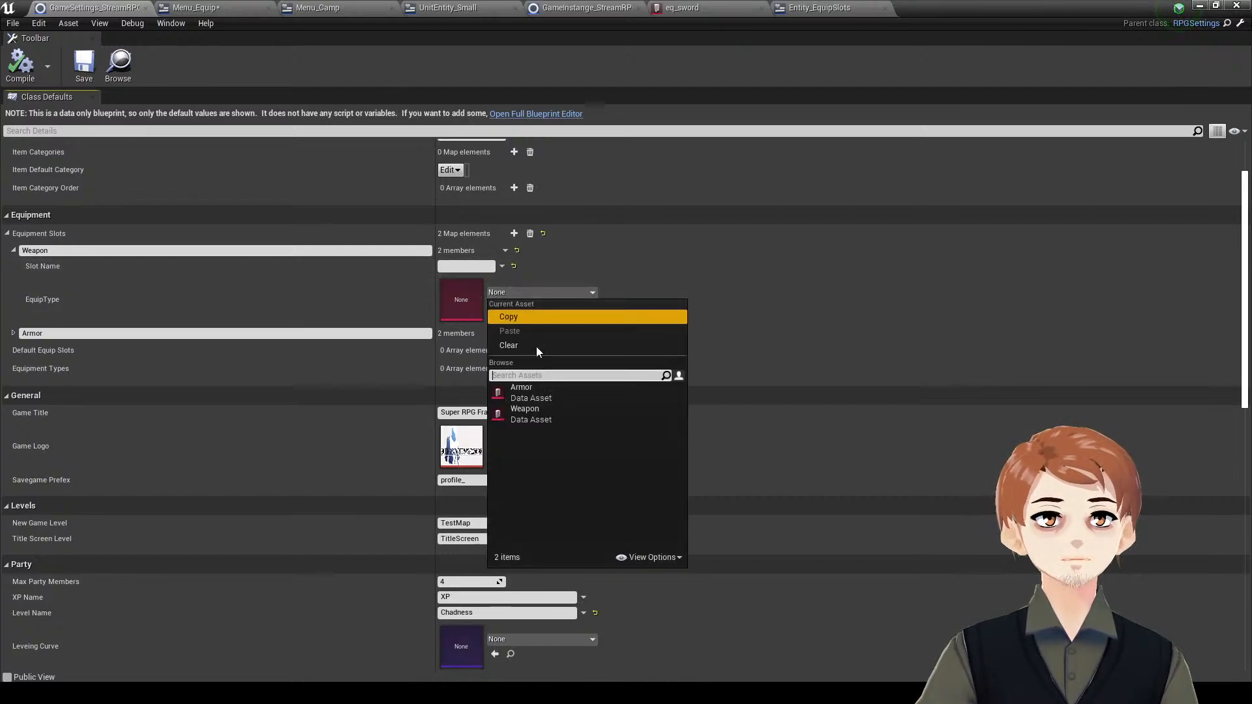
{"action": "left_click", "coordinate": [545, 408]}
{"action": "left_click", "coordinate": [477, 265]}
{"action": "type", "text": "Wea"}
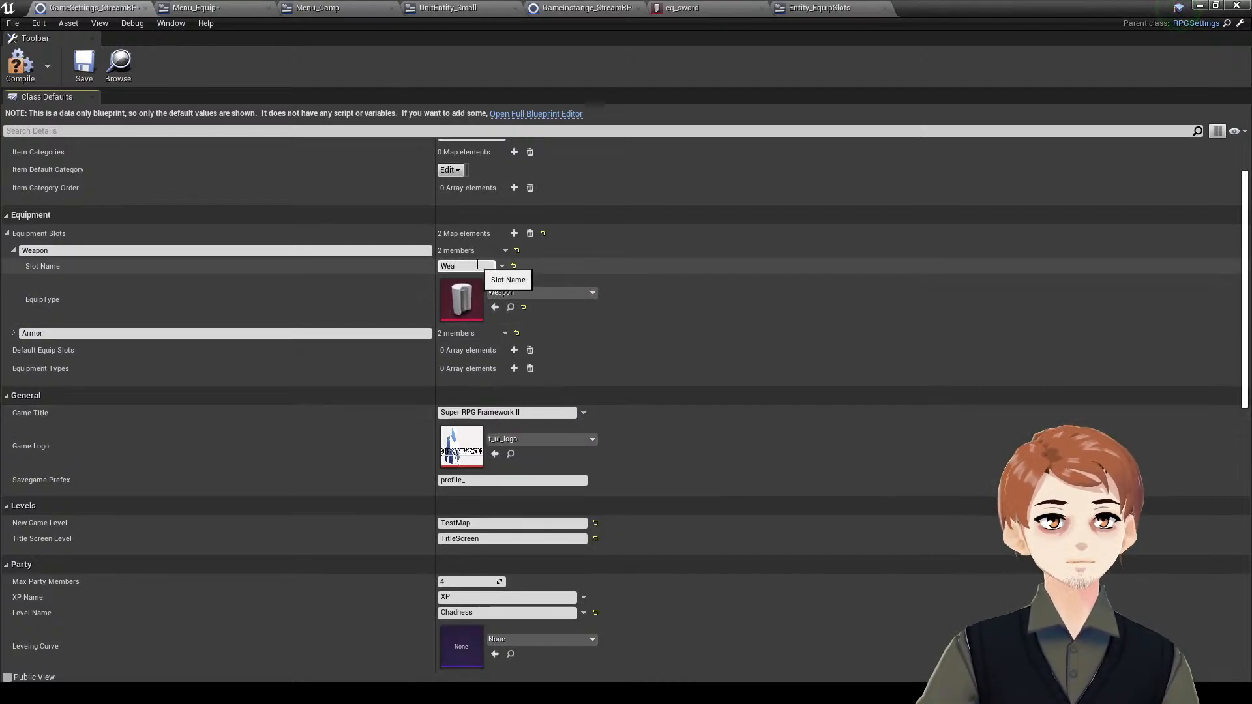
{"action": "type", "text": "pon"}
- Give the Armor equipment slot the EquipType Armor and the Slot Name Armor, then compile and save the game settings
{"action": "left_click", "coordinate": [482, 335]}
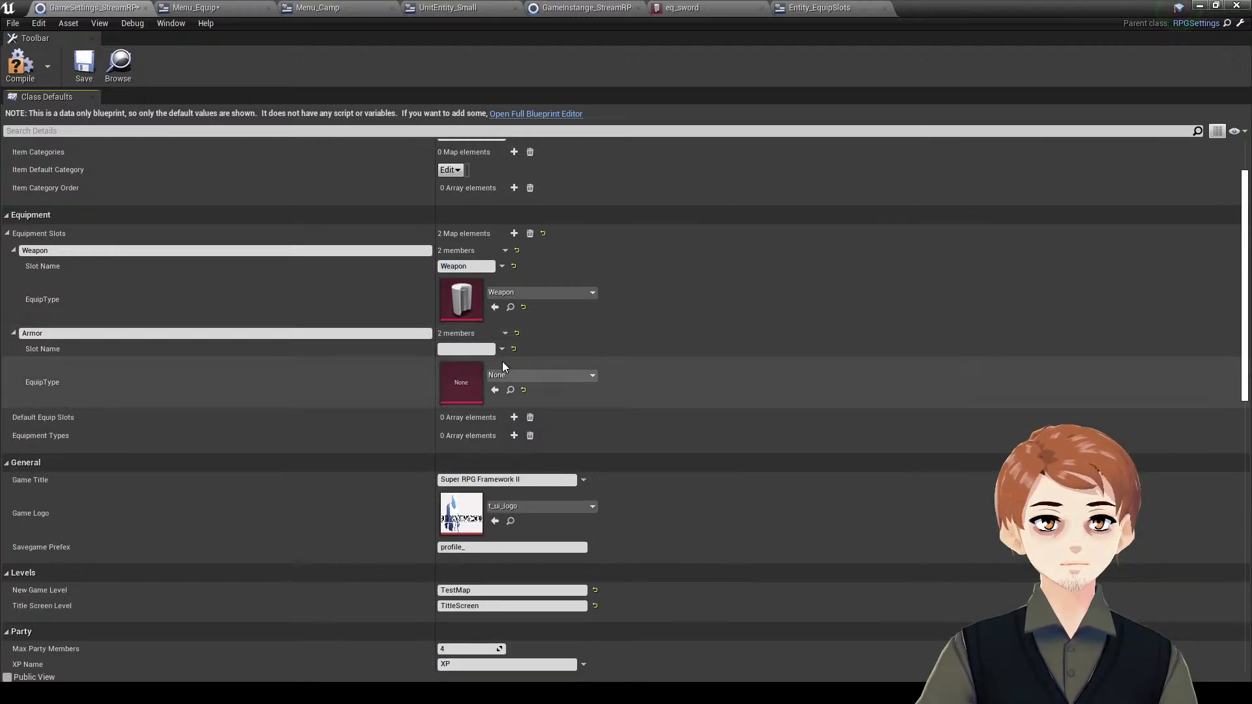
{"action": "left_click", "coordinate": [505, 374]}
{"action": "left_click", "coordinate": [553, 470]}
{"action": "left_click", "coordinate": [480, 348]}
{"action": "type", "text": "A"}
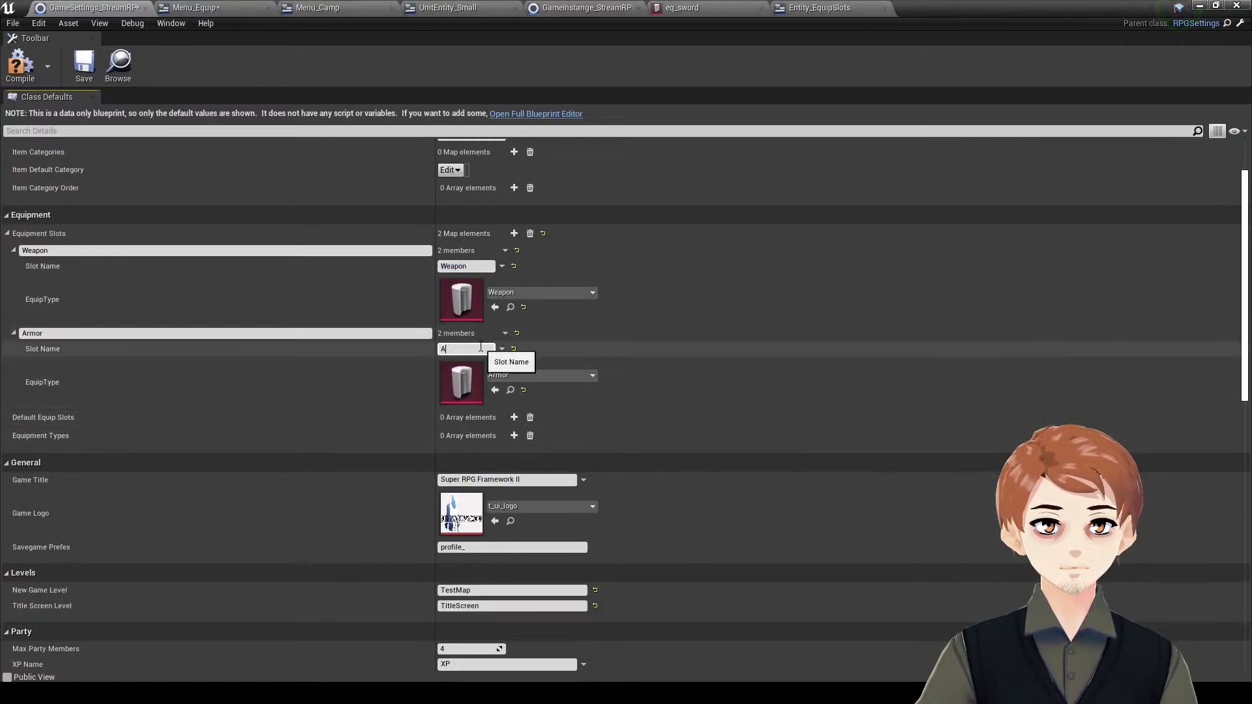
{"action": "type", "text": "rmor"}
{"action": "key", "text": "Return"}
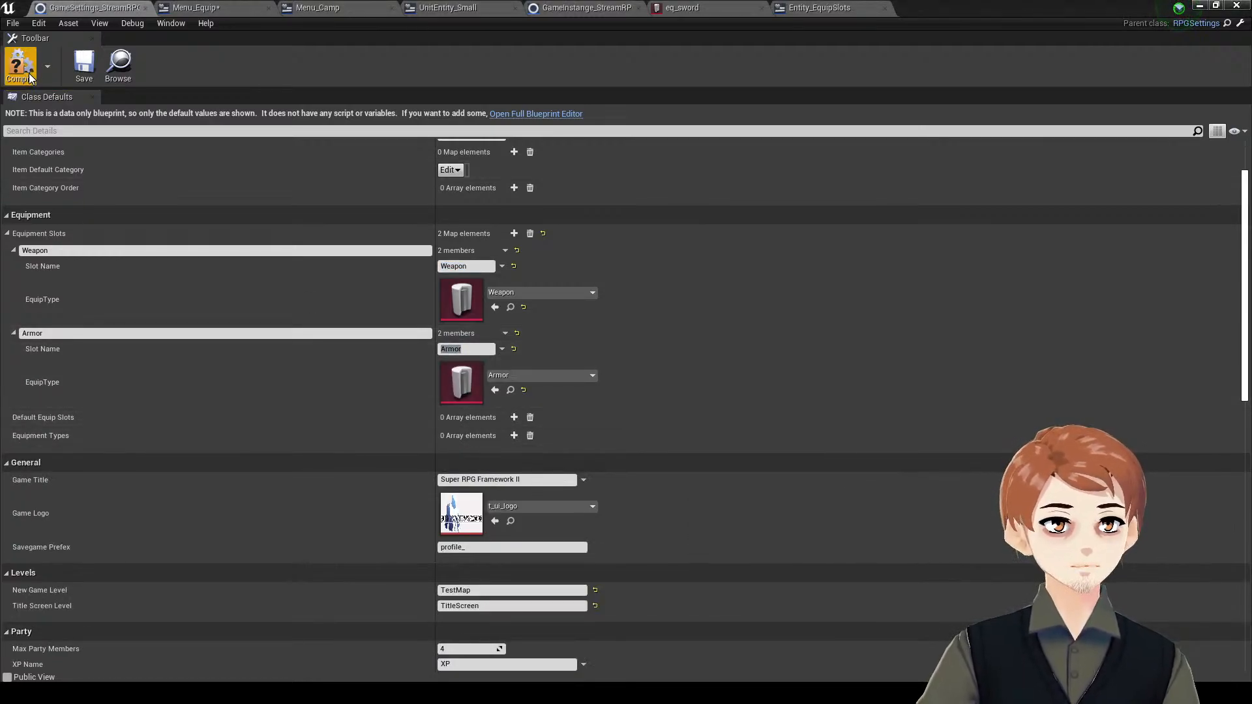
{"action": "left_click", "coordinate": [25, 68]}
{"action": "left_click", "coordinate": [85, 69]}
- Return to the Menu_Equip widget, and compile and save it
{"action": "scroll", "coordinate": [716, 265], "scroll_direction": "up", "scroll_amount": 1}
{"action": "left_click", "coordinate": [672, 7]}
{"action": "left_click", "coordinate": [581, 7]}
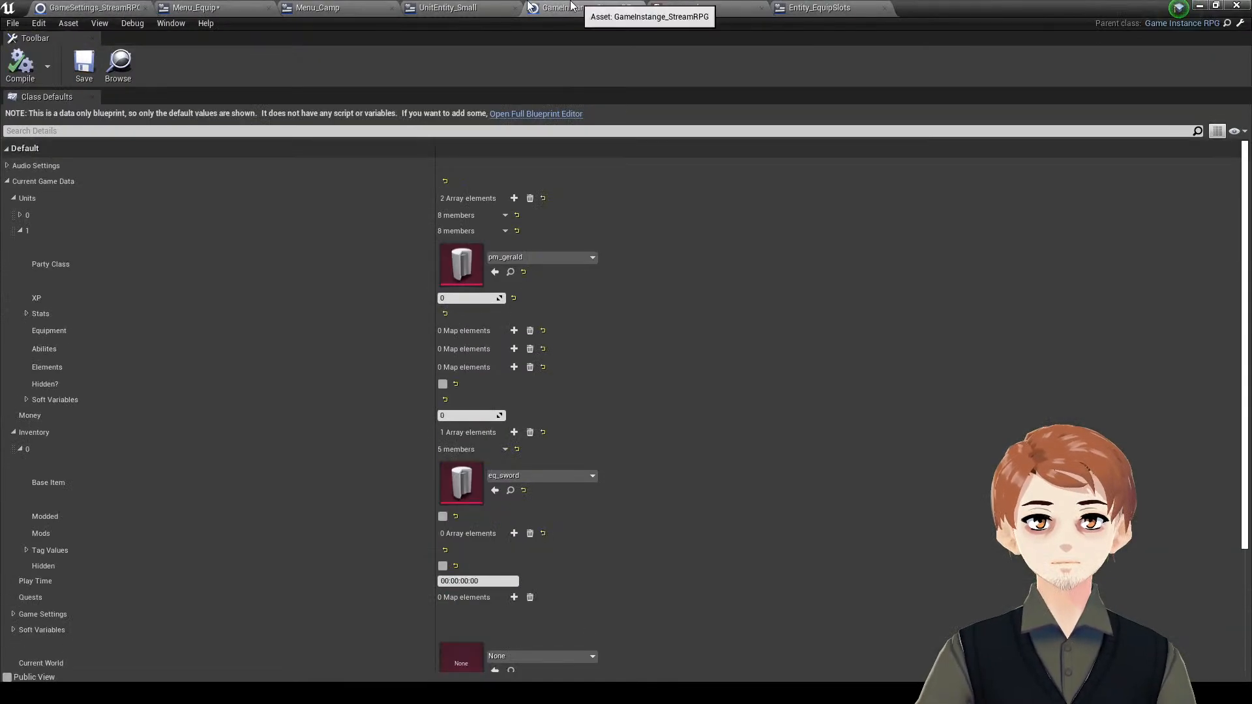
{"action": "left_click", "coordinate": [445, 7]}
{"action": "left_click", "coordinate": [234, 9]}
{"action": "left_click", "coordinate": [23, 66]}
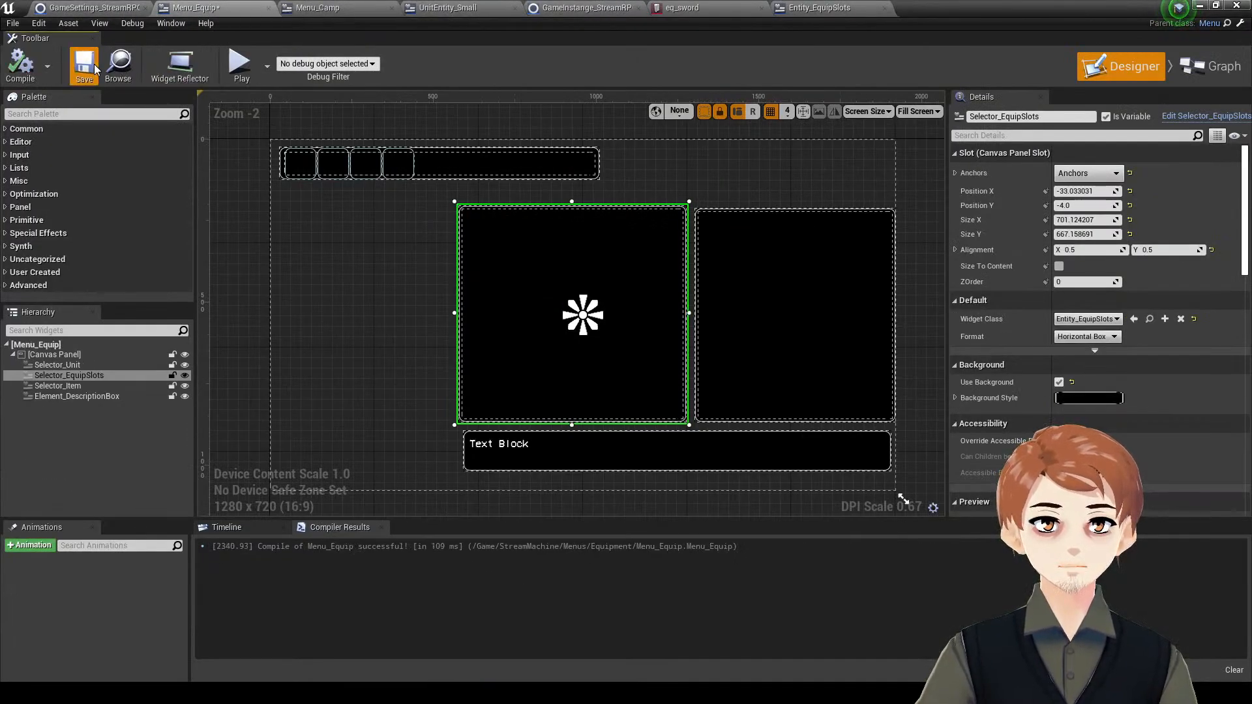
{"action": "left_click", "coordinate": [83, 66]}
- Review the On Unit Selected chain in Menu_Equip's event graph, and play-test the Equipment menu with the units in its list
{"action": "left_click", "coordinate": [1210, 66]}
{"action": "scroll", "coordinate": [683, 374], "scroll_direction": "up", "scroll_amount": 2}
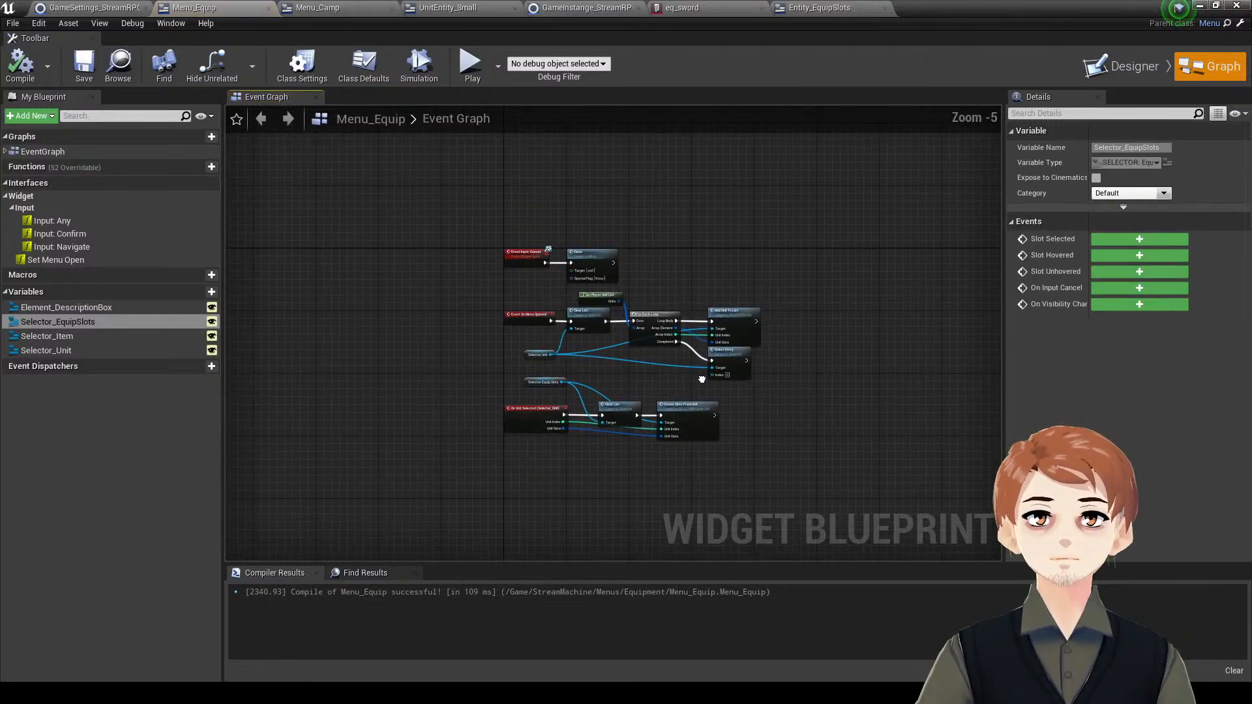
{"action": "left_click", "coordinate": [329, 462]}
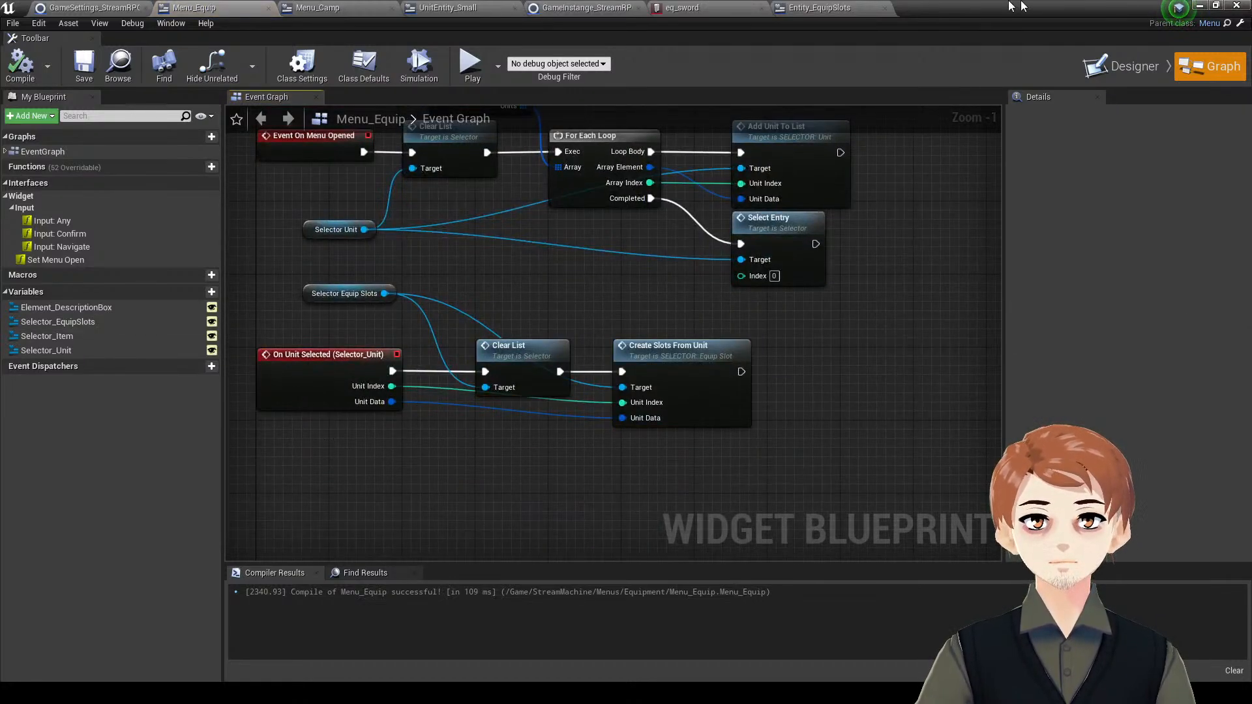
{"action": "left_click_drag", "start_coordinate": [1009, 5], "coordinate": [0, 8]}
{"action": "right_click_drag", "start_coordinate": [519, 216], "coordinate": [506, 227]}
{"action": "key", "text": "alt+p"}
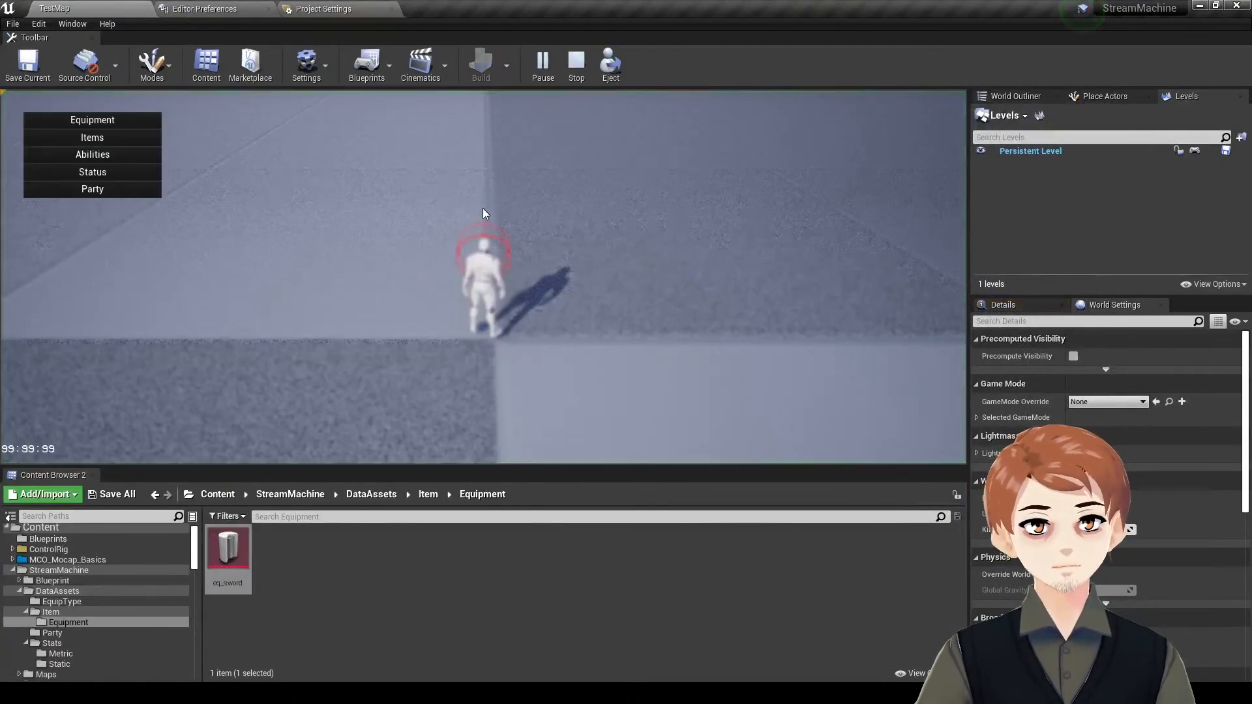
{"action": "left_click", "coordinate": [145, 118]}
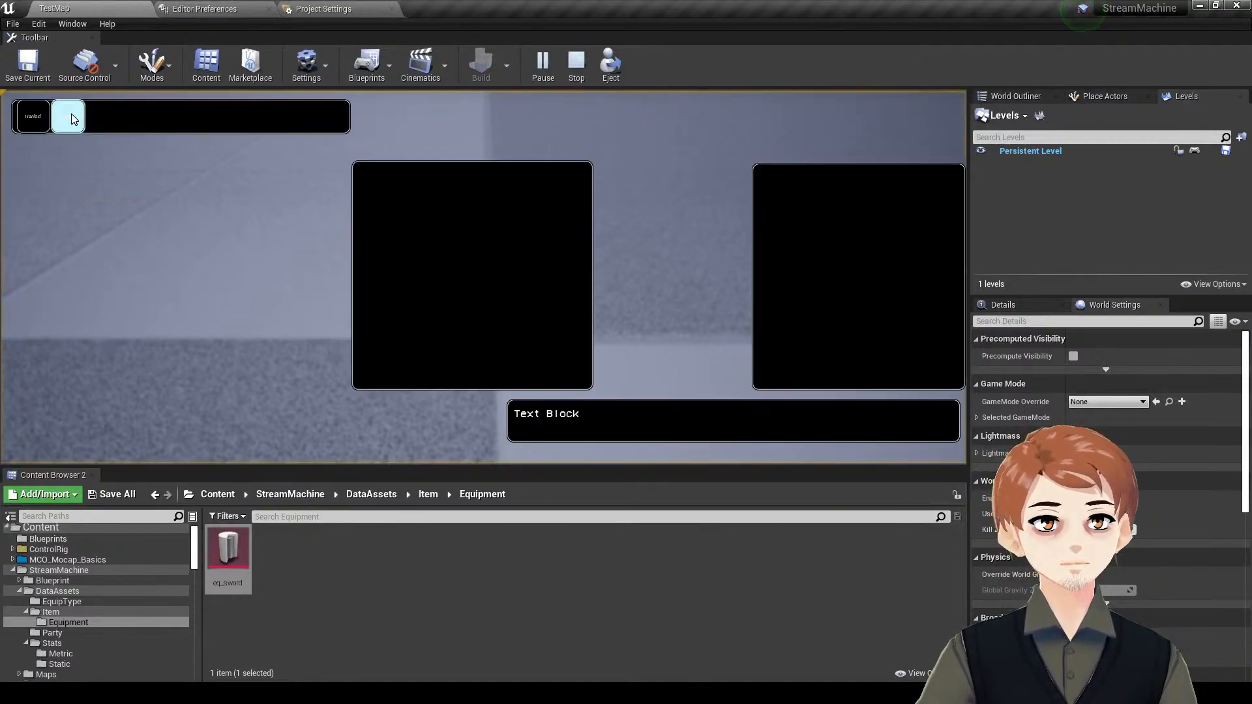
{"action": "key", "text": "Escape"}
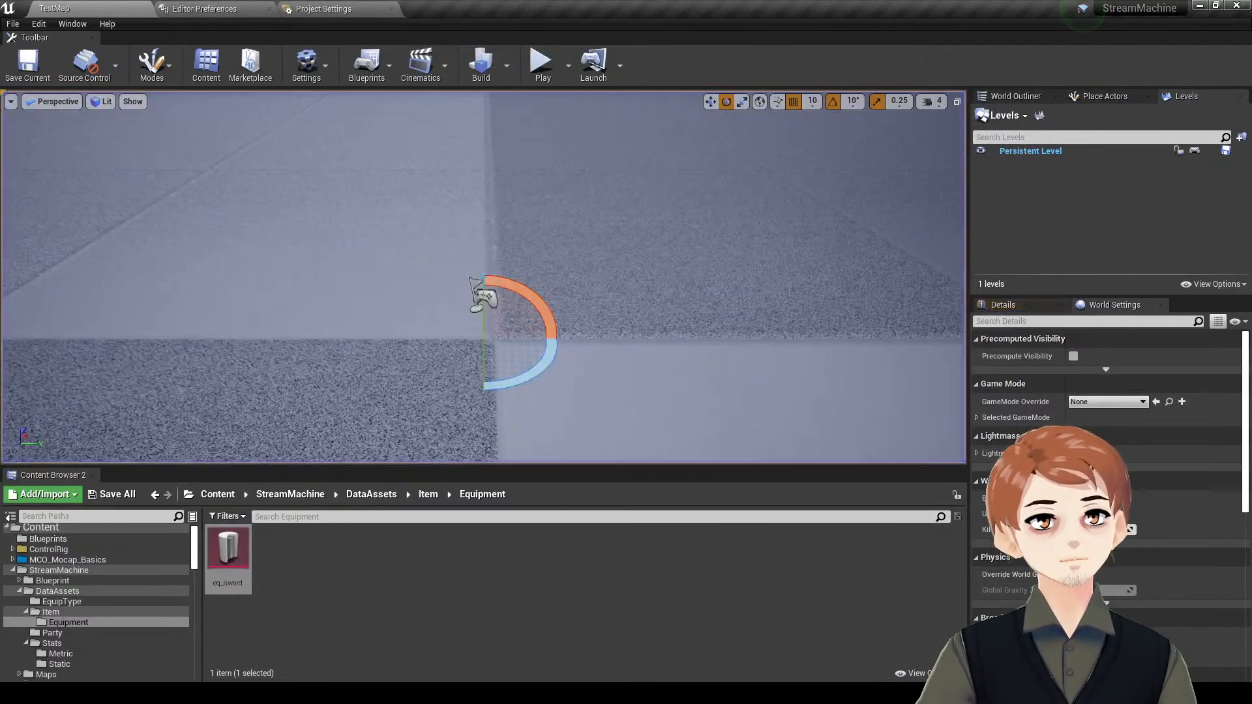
- Save everything, and set the Format of Selector_EquipSlots in the Menu_Equip layout to Scroll Box
{"action": "left_click_drag", "start_coordinate": [0, 8], "coordinate": [917, 0]}
{"action": "key", "text": "ctrl+shift+s"}
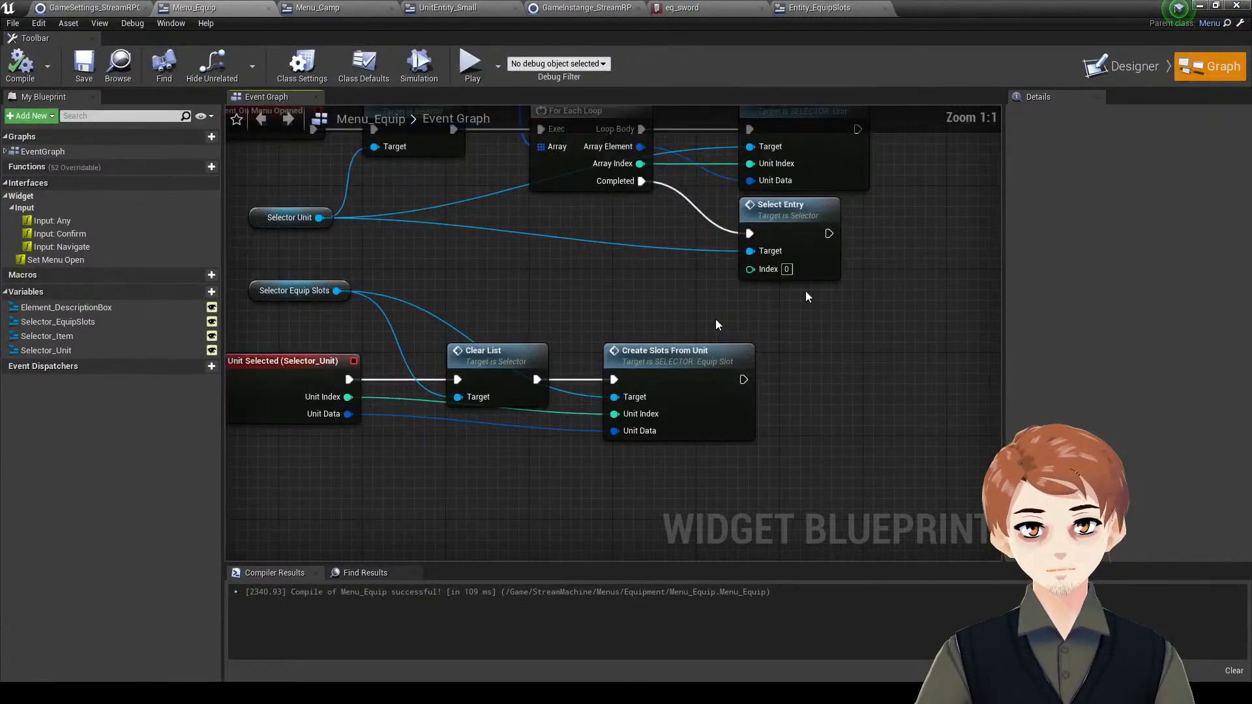
{"action": "left_click", "coordinate": [1129, 66]}
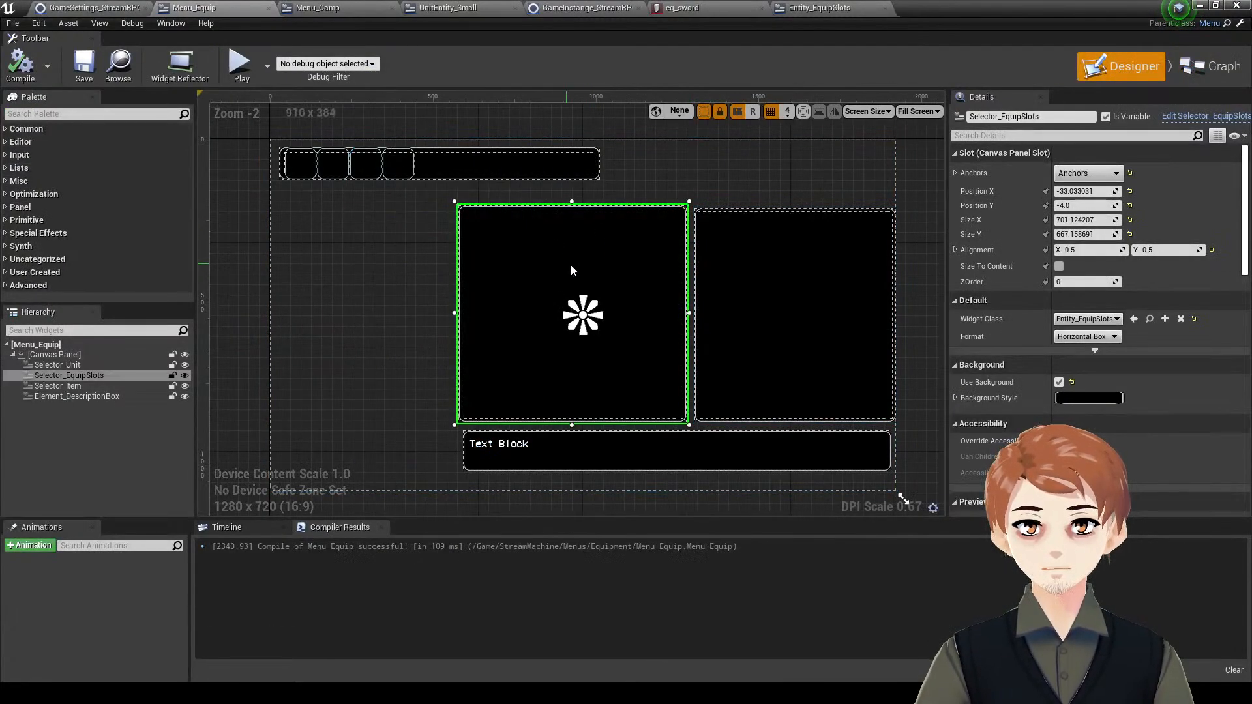
{"action": "scroll", "coordinate": [1074, 381], "scroll_direction": "down", "scroll_amount": 3}
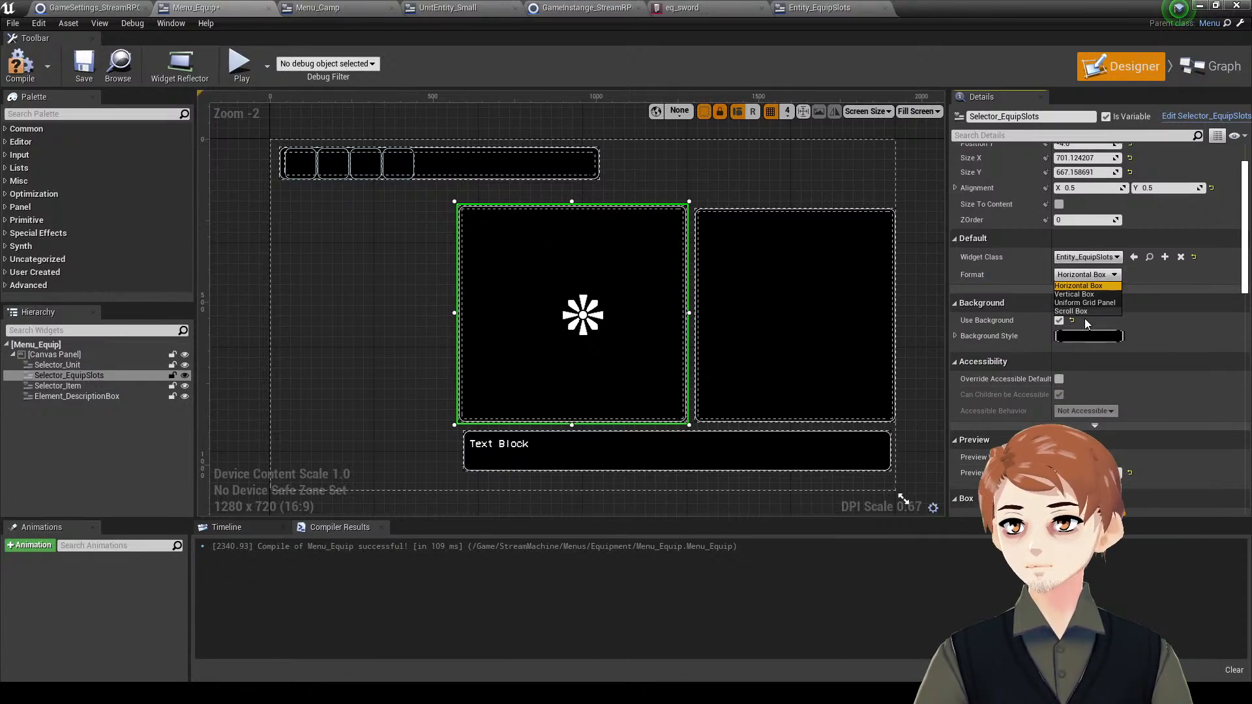
{"action": "left_click", "coordinate": [1084, 311]}
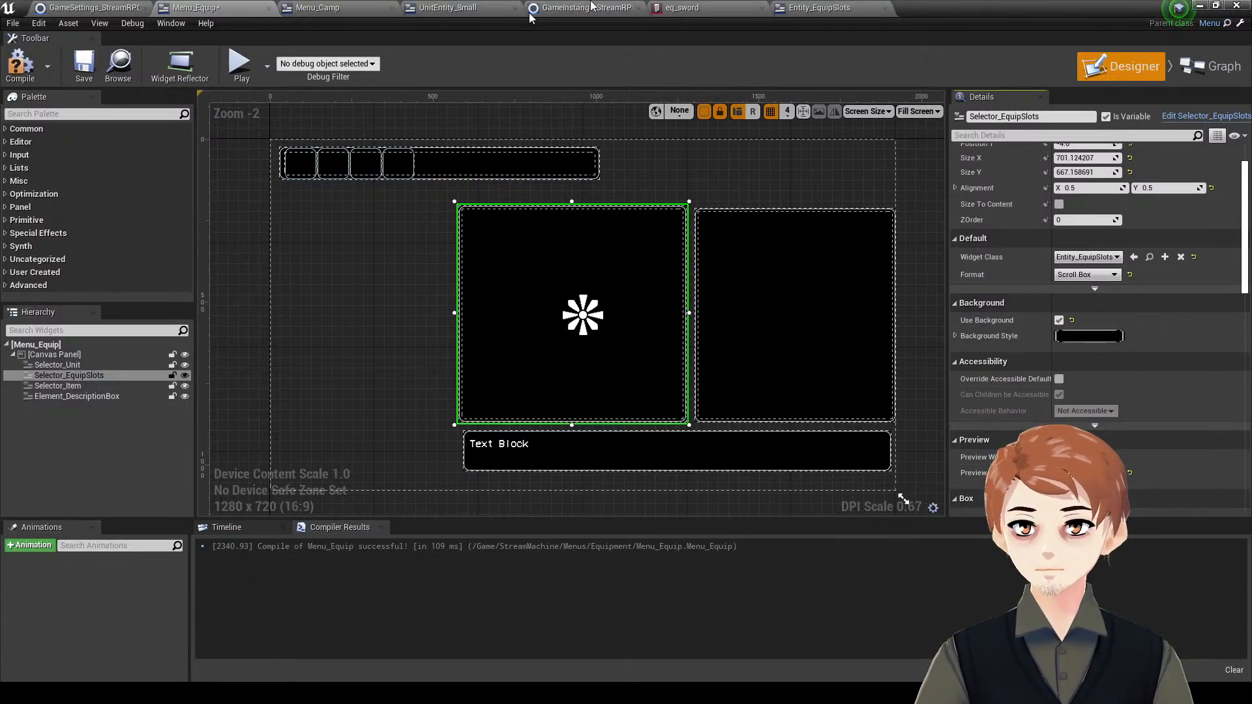
- Recompile the Entity_EquipSlots widget, and compile and save Menu_Equip
{"action": "left_click", "coordinate": [818, 8]}
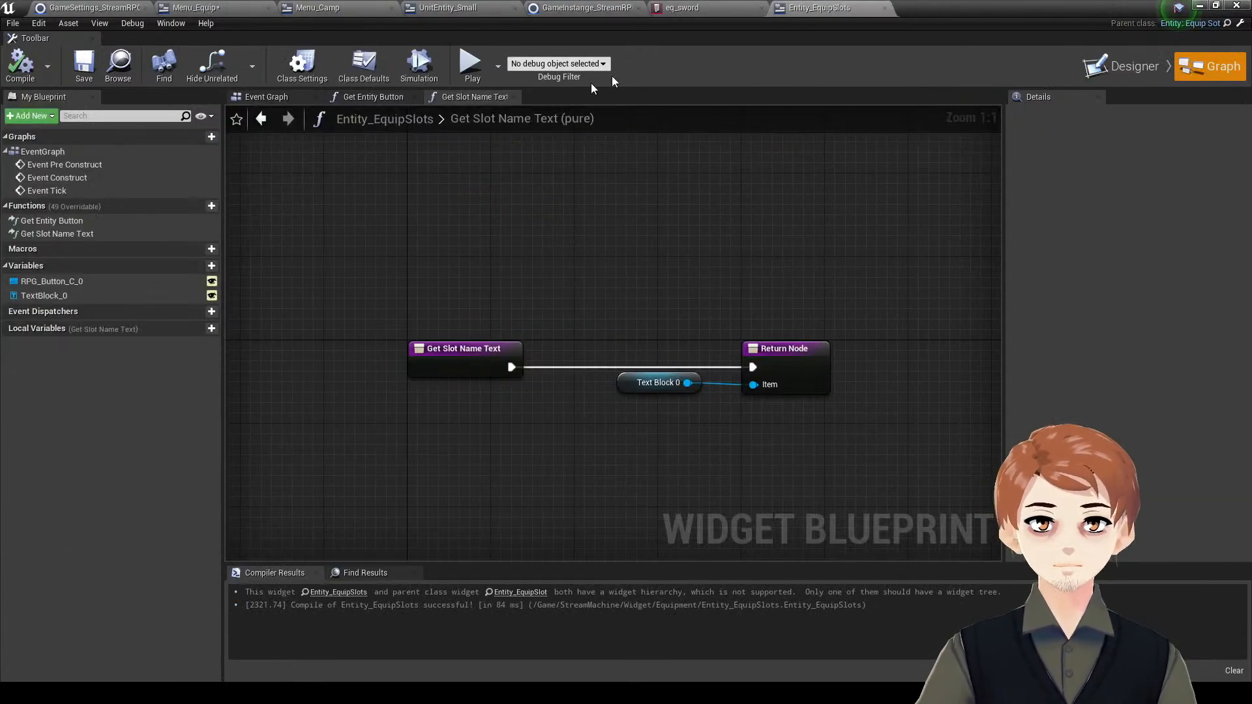
{"action": "left_click", "coordinate": [1098, 69]}
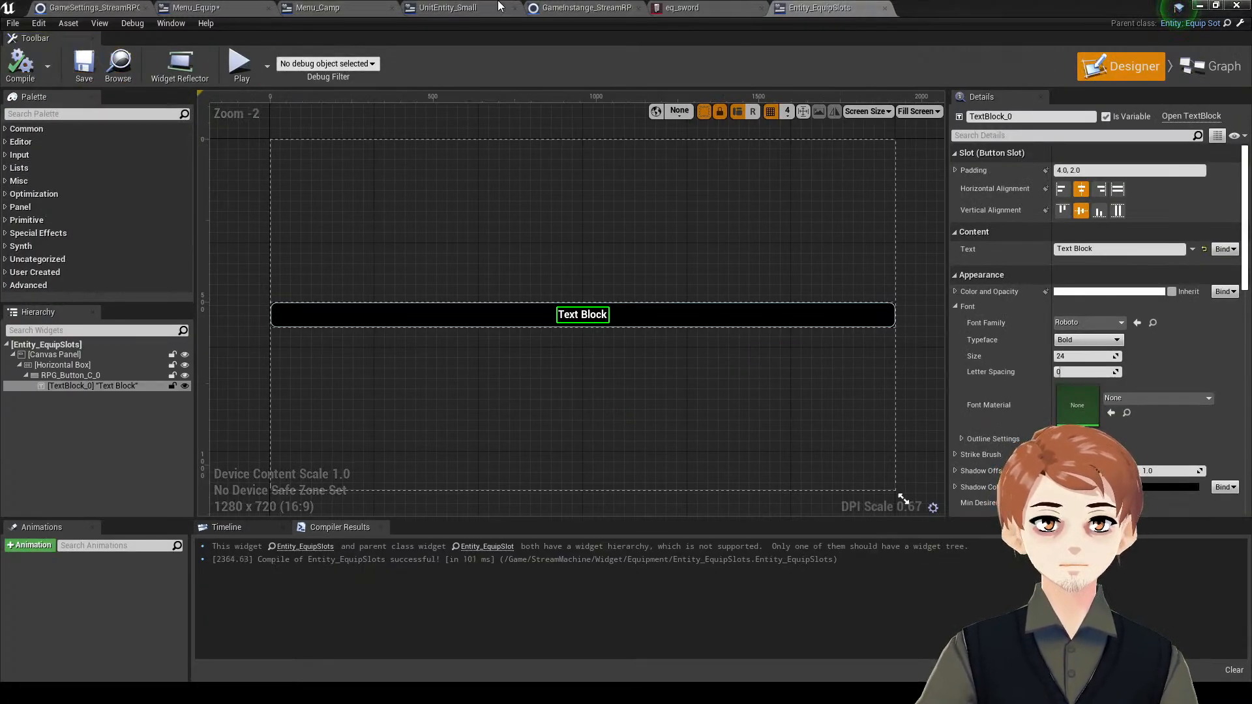
{"action": "left_click", "coordinate": [320, 8]}
{"action": "left_click", "coordinate": [610, 7]}
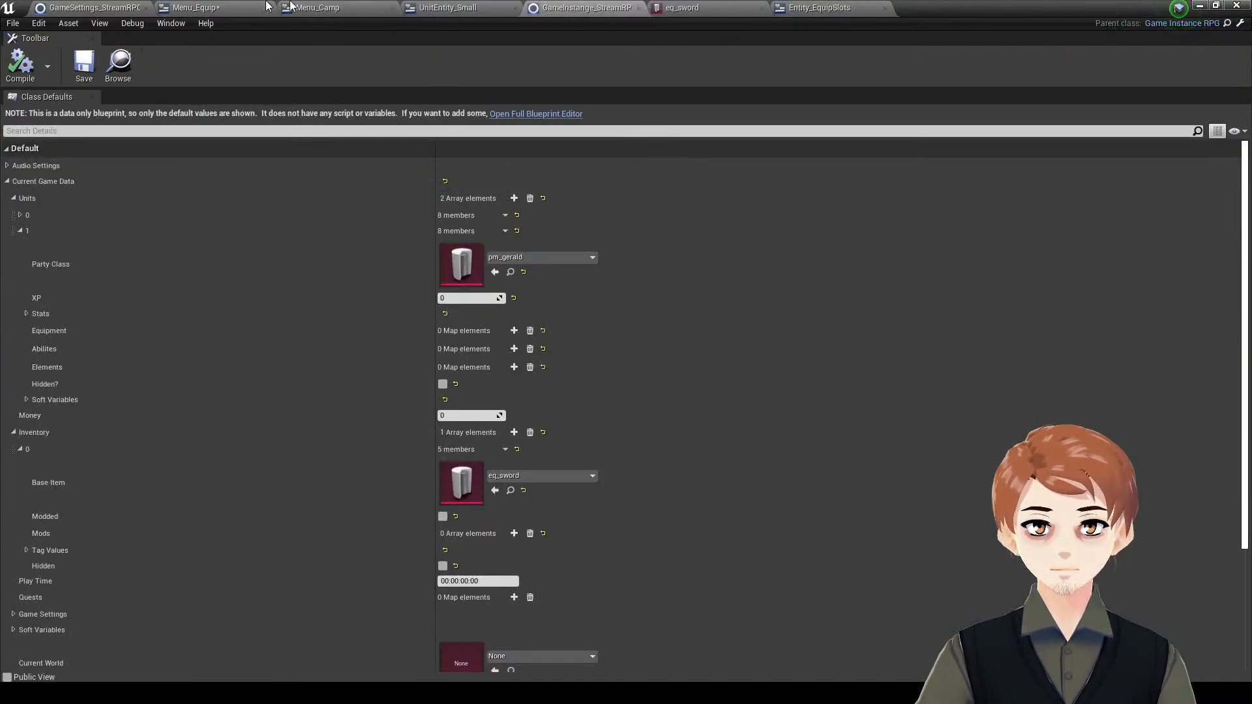
{"action": "left_click", "coordinate": [196, 8]}
{"action": "left_click", "coordinate": [77, 68]}
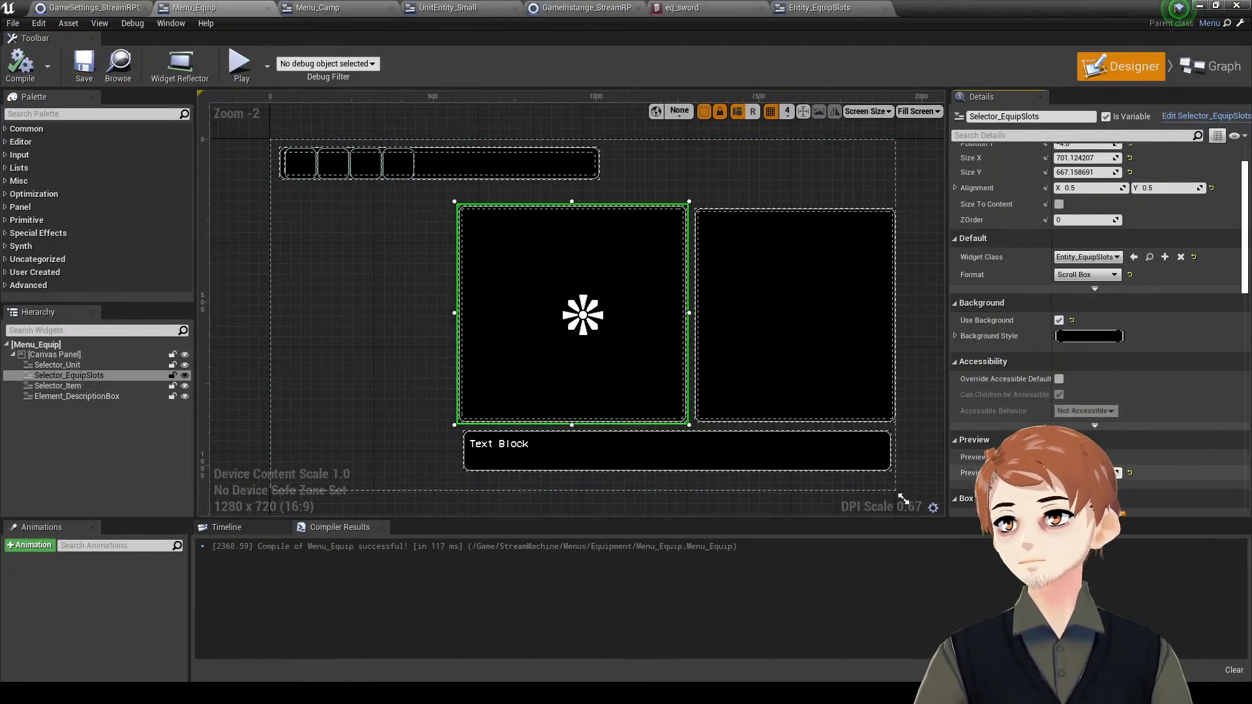
- Open the Selector_EquipSlots widget to inspect its border and widget switcher hierarchy, and return to Menu_Equip
{"action": "left_click", "coordinate": [1206, 117]}
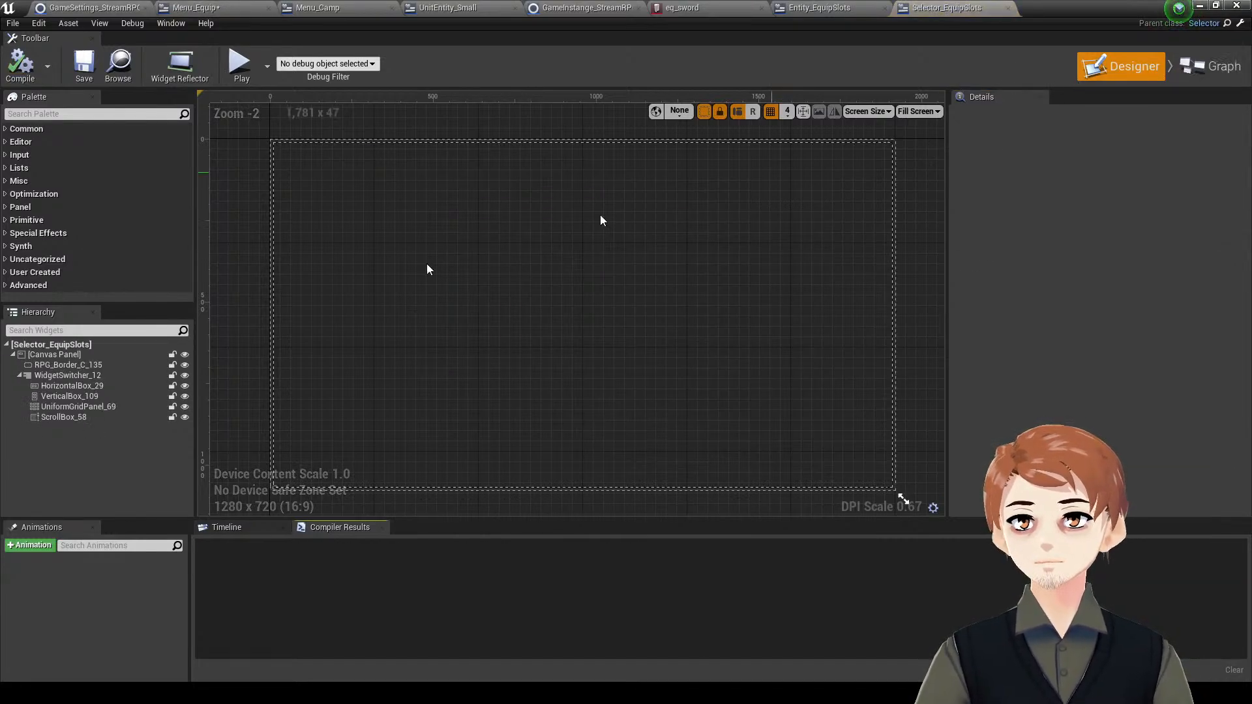
{"action": "double_click", "coordinate": [128, 377]}
{"action": "left_click", "coordinate": [121, 389]}
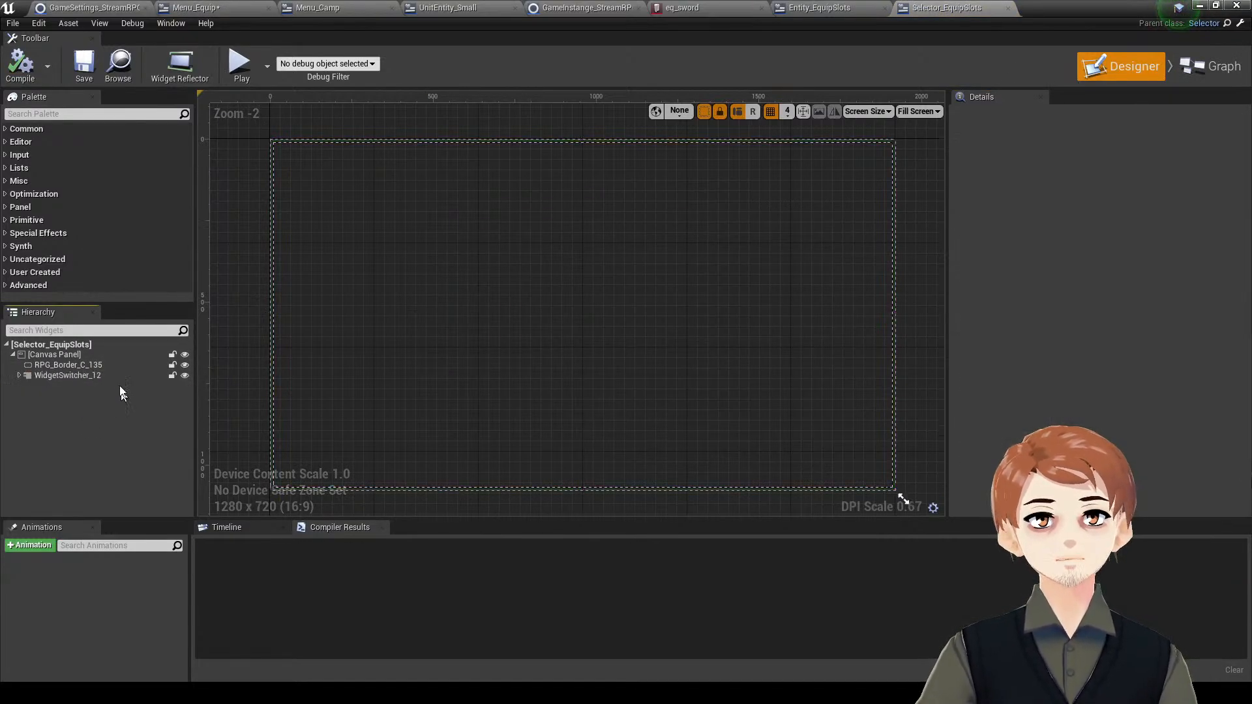
{"action": "left_click", "coordinate": [115, 366]}
{"action": "left_click", "coordinate": [115, 406]}
{"action": "left_click", "coordinate": [176, 5]}
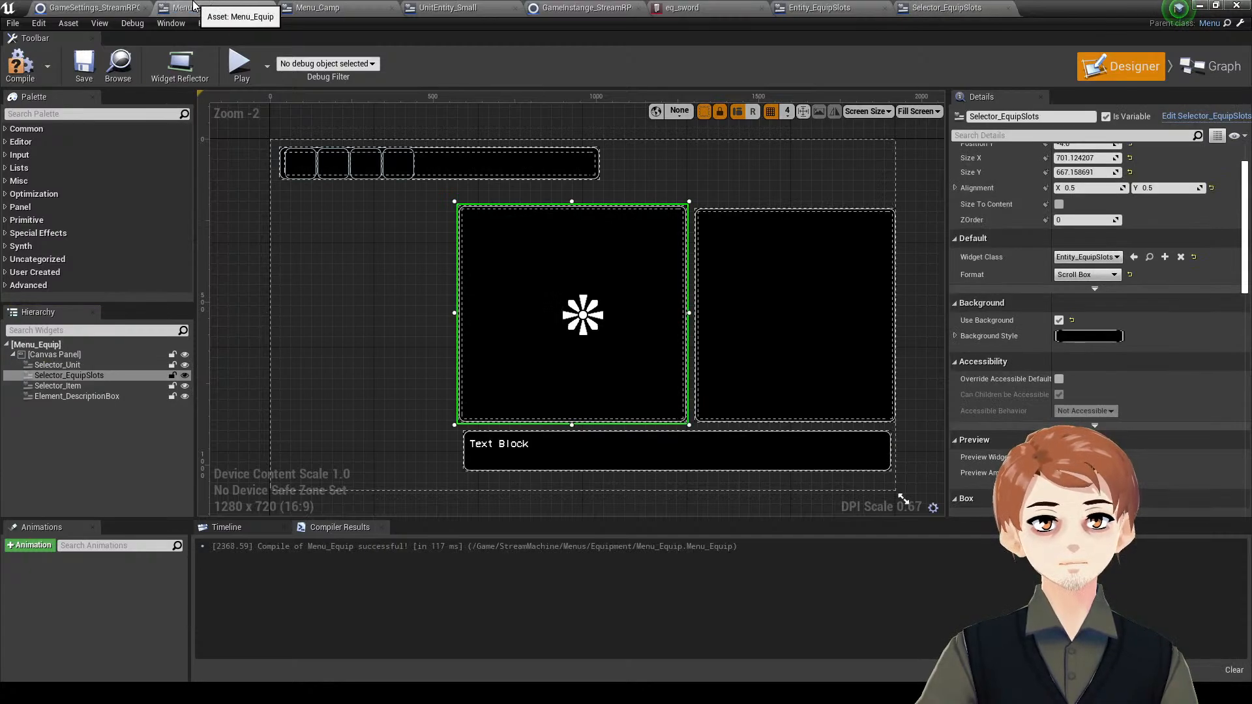
- Set the Format of Selector_EquipSlots to Vertical Box, and compile and save Menu_Equip
{"action": "scroll", "coordinate": [399, 324], "scroll_direction": "up", "scroll_amount": 2}
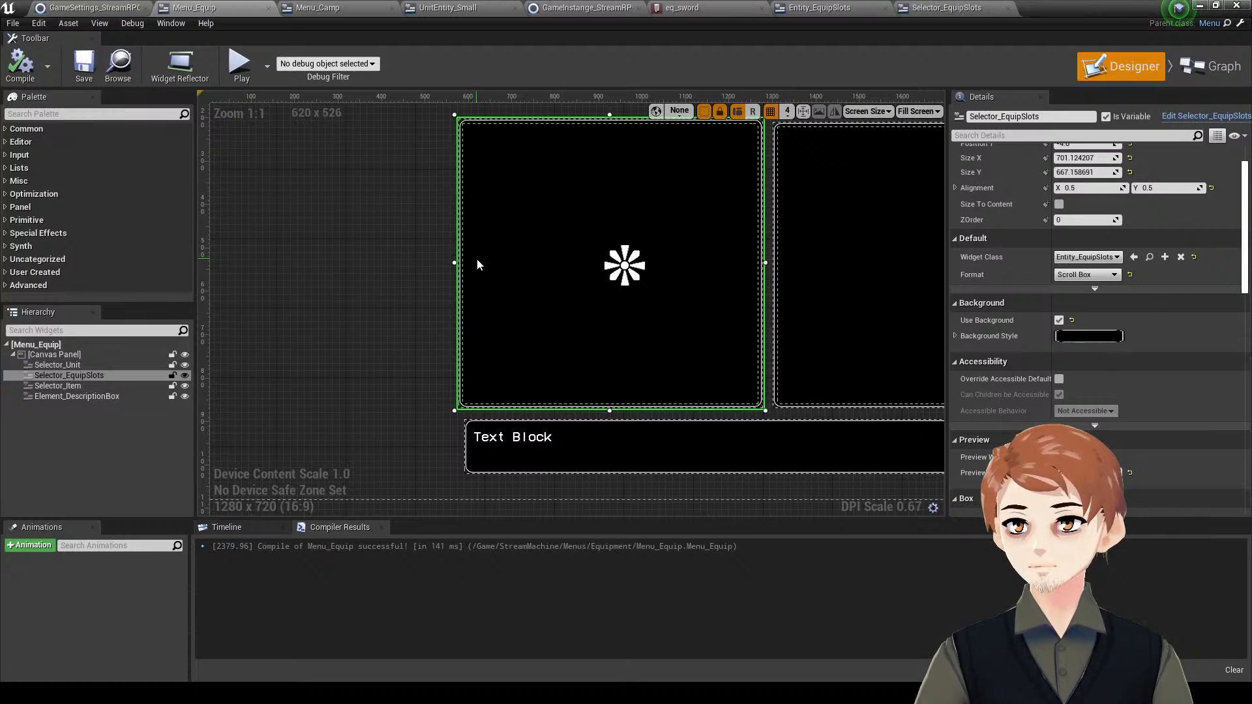
{"action": "scroll", "coordinate": [977, 432], "scroll_direction": "down", "scroll_amount": 1}
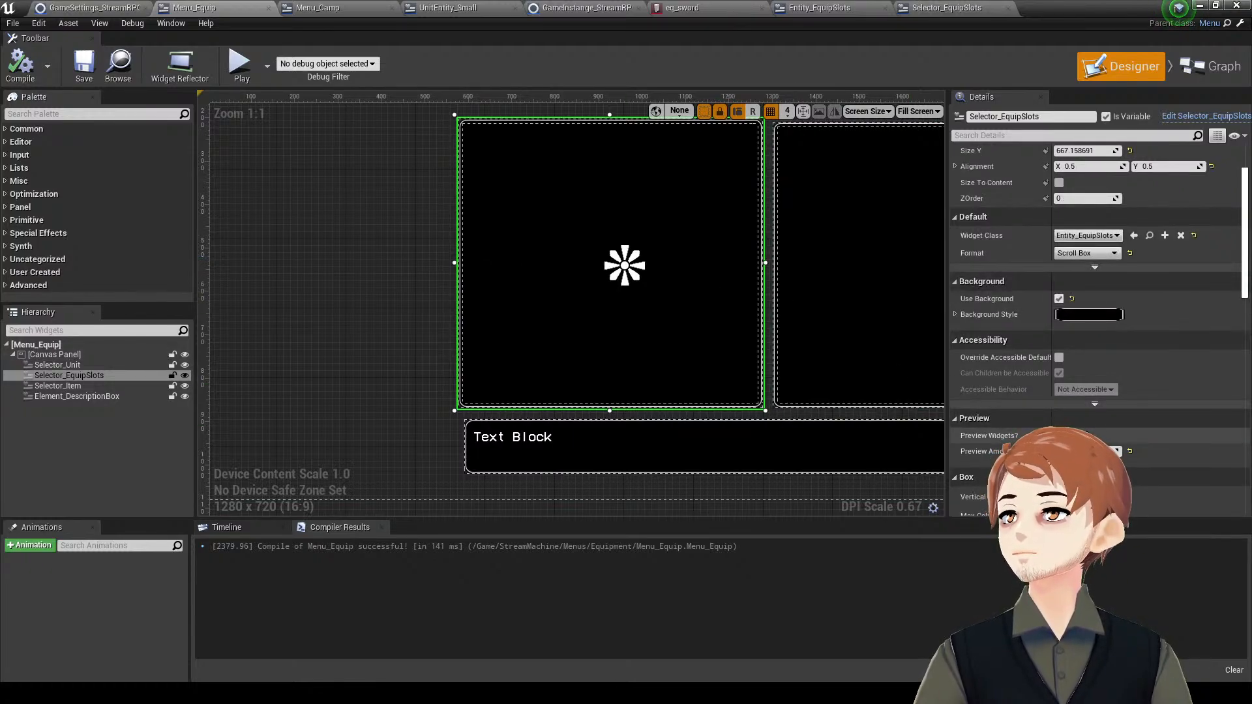
{"action": "left_click", "coordinate": [1108, 254]}
{"action": "right_click_drag", "start_coordinate": [595, 258], "coordinate": [503, 311]}
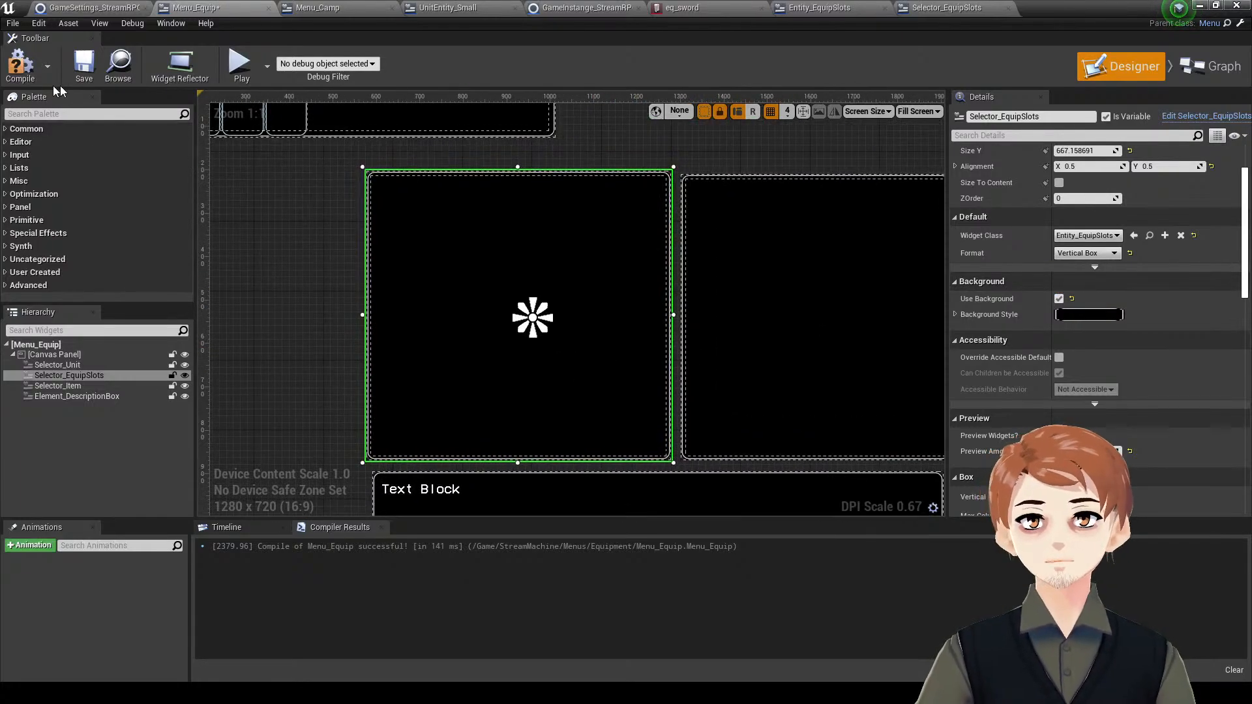
{"action": "left_click", "coordinate": [27, 70]}
{"action": "left_click", "coordinate": [86, 72]}
- Recompile Entity_EquipSlots and check its layout against the equipment slot selector in Menu_Equip
{"action": "left_click", "coordinate": [945, 8]}
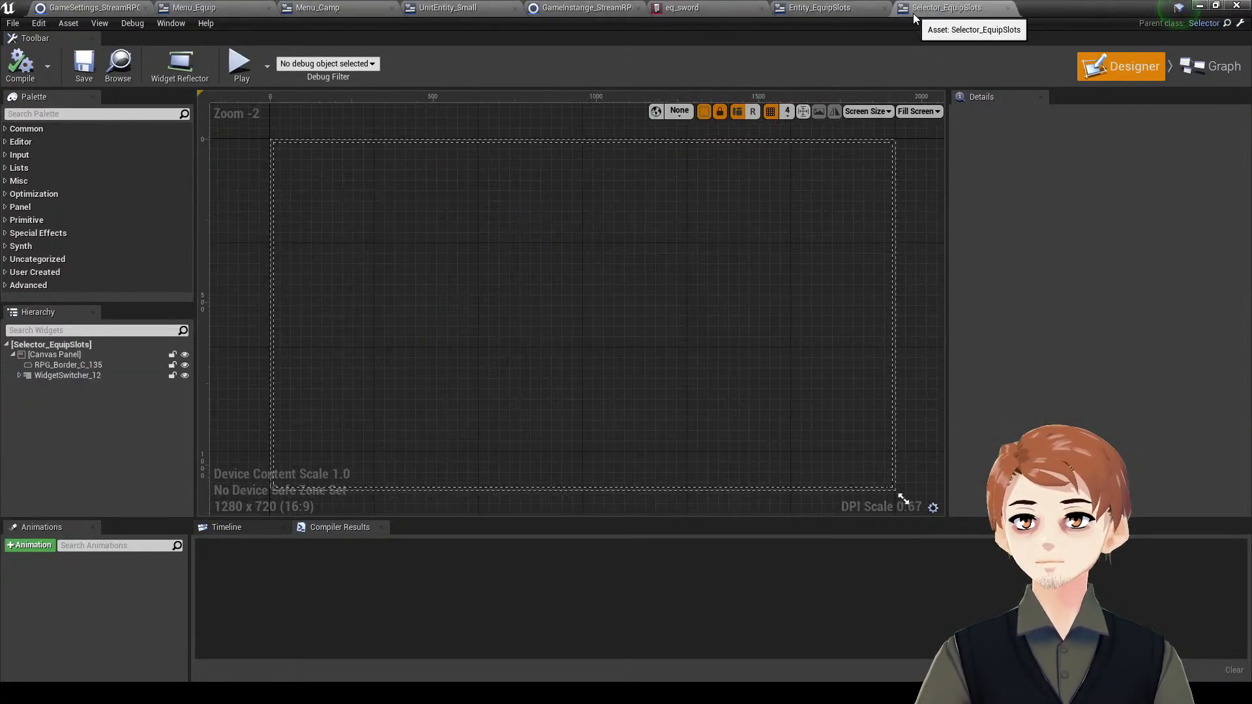
{"action": "left_click", "coordinate": [830, 8]}
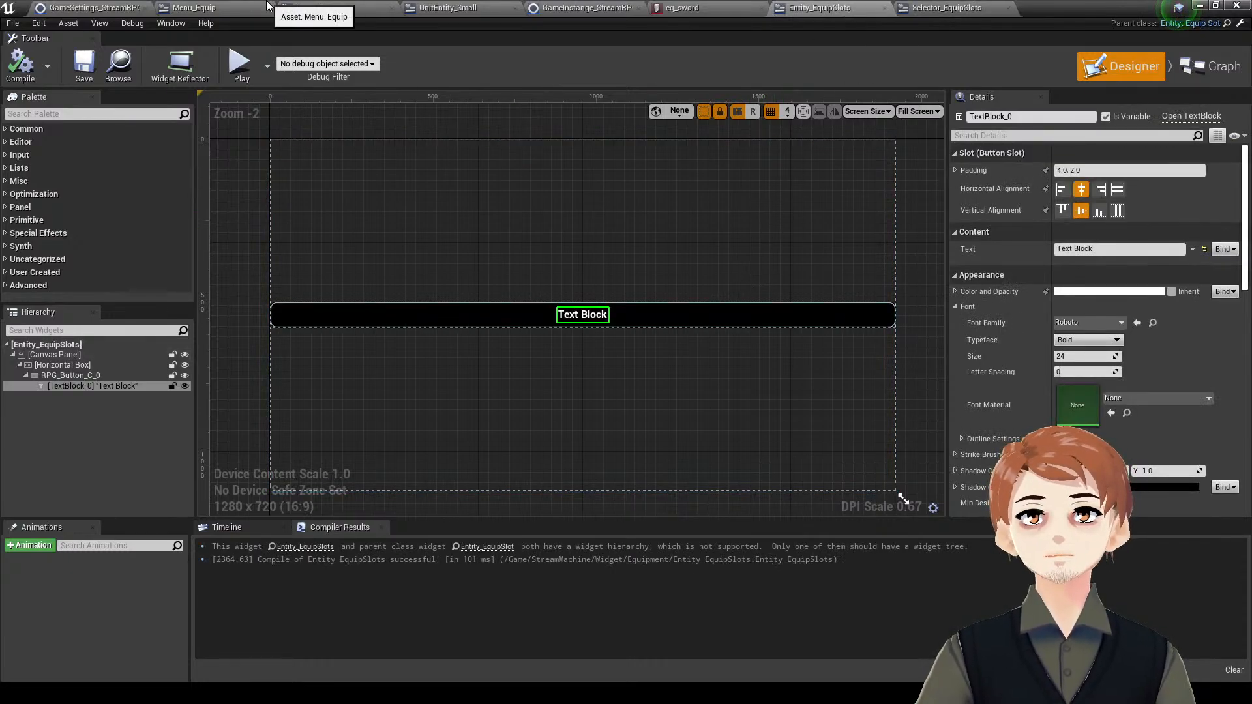
{"action": "left_click", "coordinate": [193, 8]}
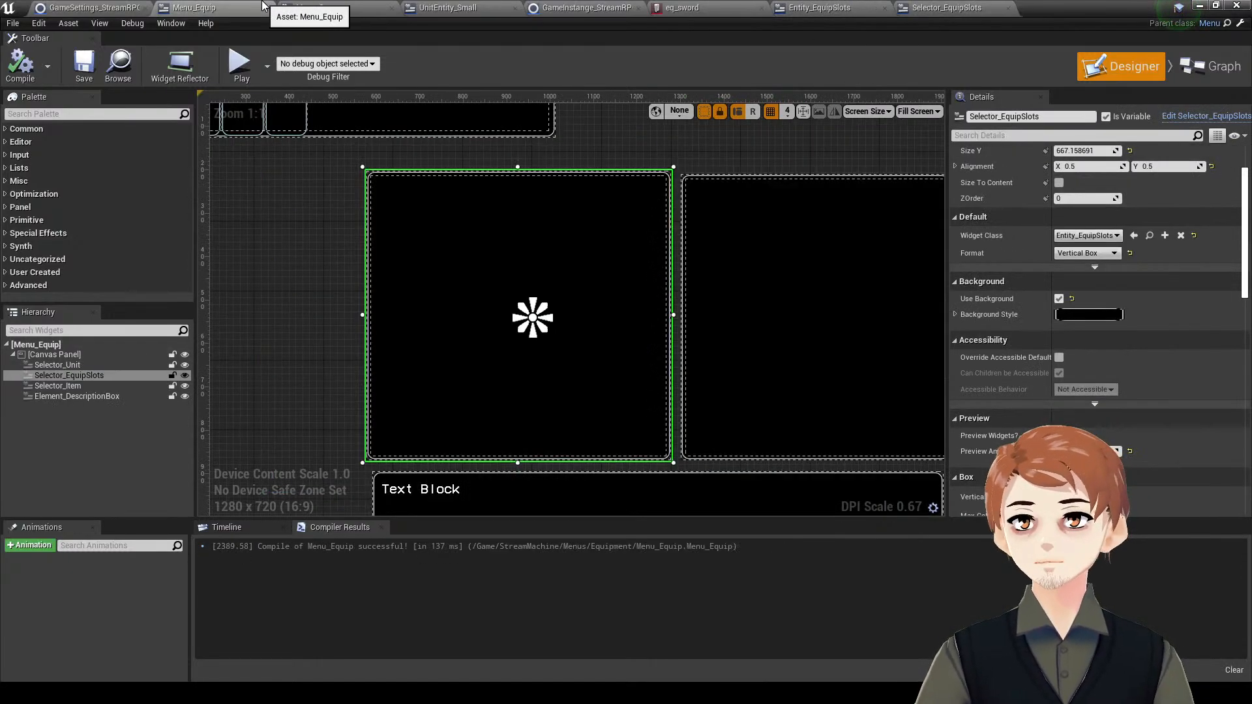
{"action": "left_click", "coordinate": [830, 9]}
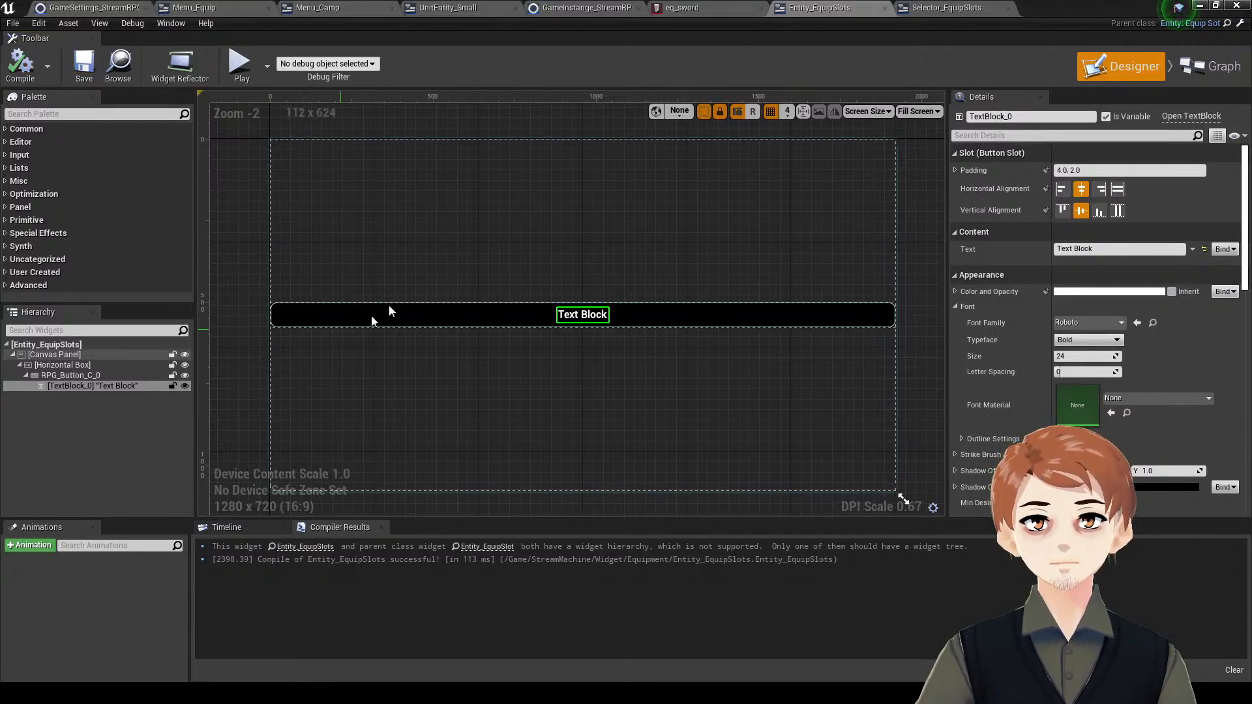
{"action": "left_click", "coordinate": [193, 7]}
{"action": "right_click_drag", "start_coordinate": [314, 284], "coordinate": [333, 297]}
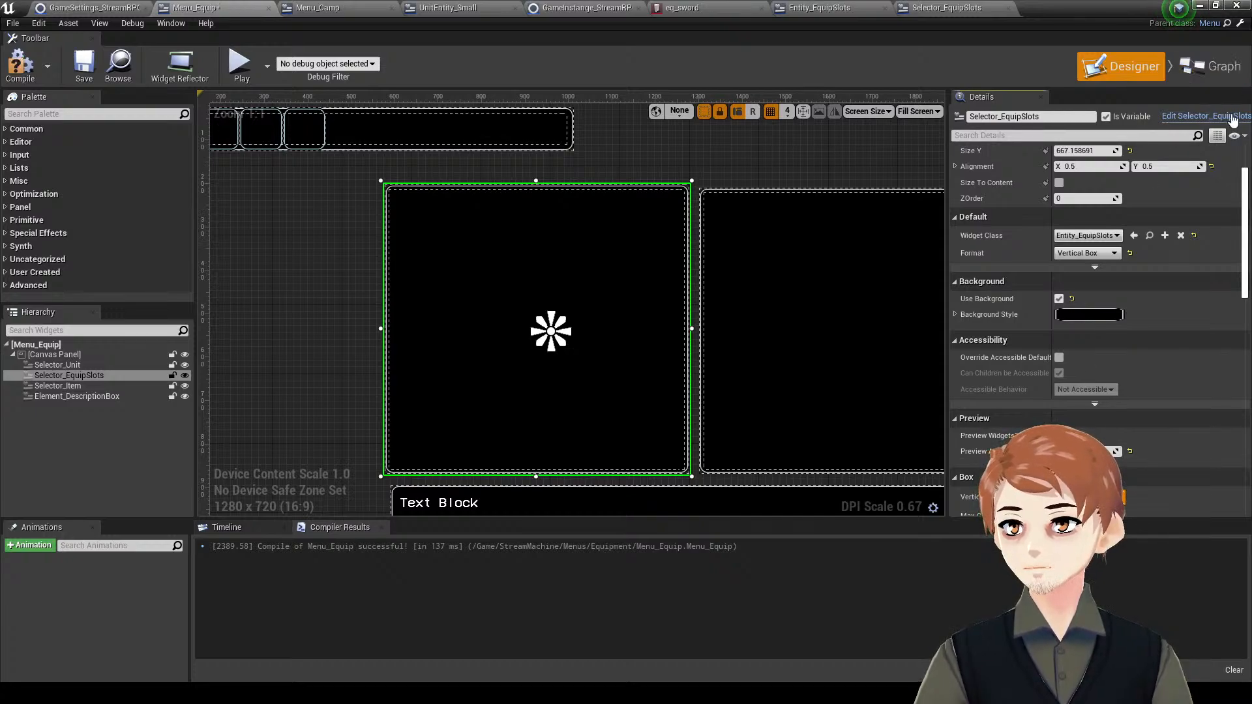
- Open the Selector_EquipSlots graph and examine how the Create Slots From Unit function builds its entries
{"action": "left_click", "coordinate": [1206, 116]}
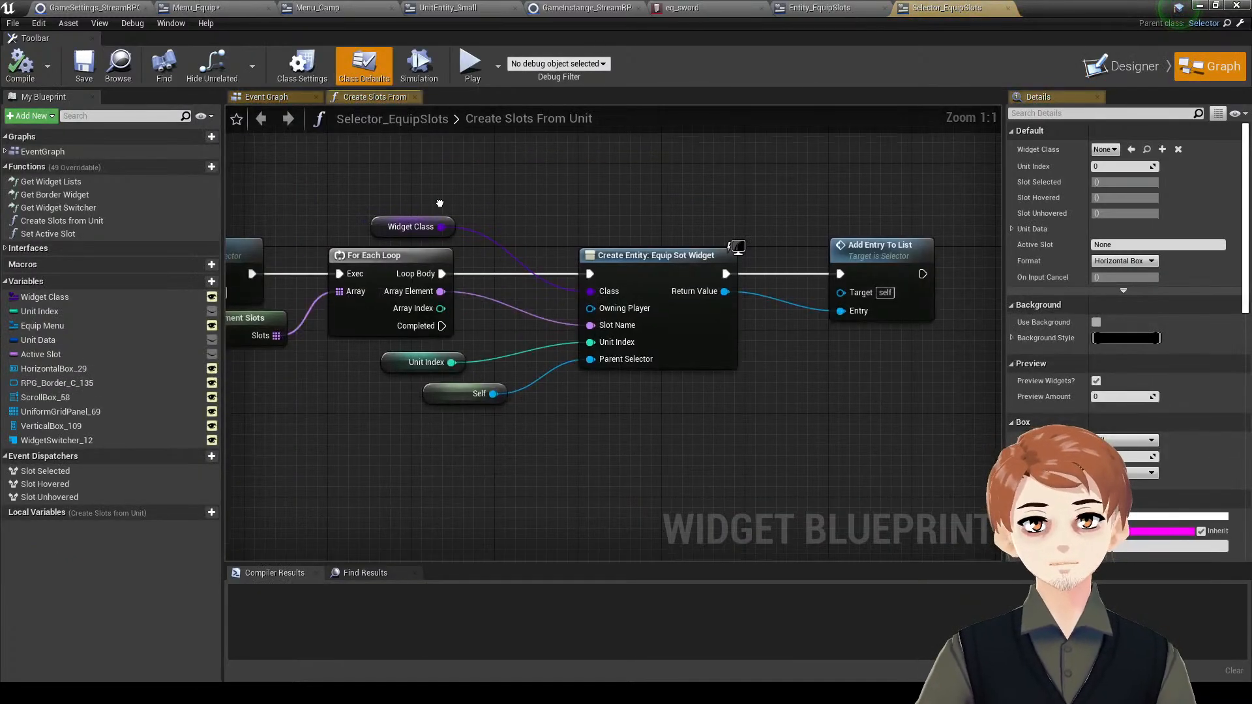
{"action": "left_click", "coordinate": [264, 100]}
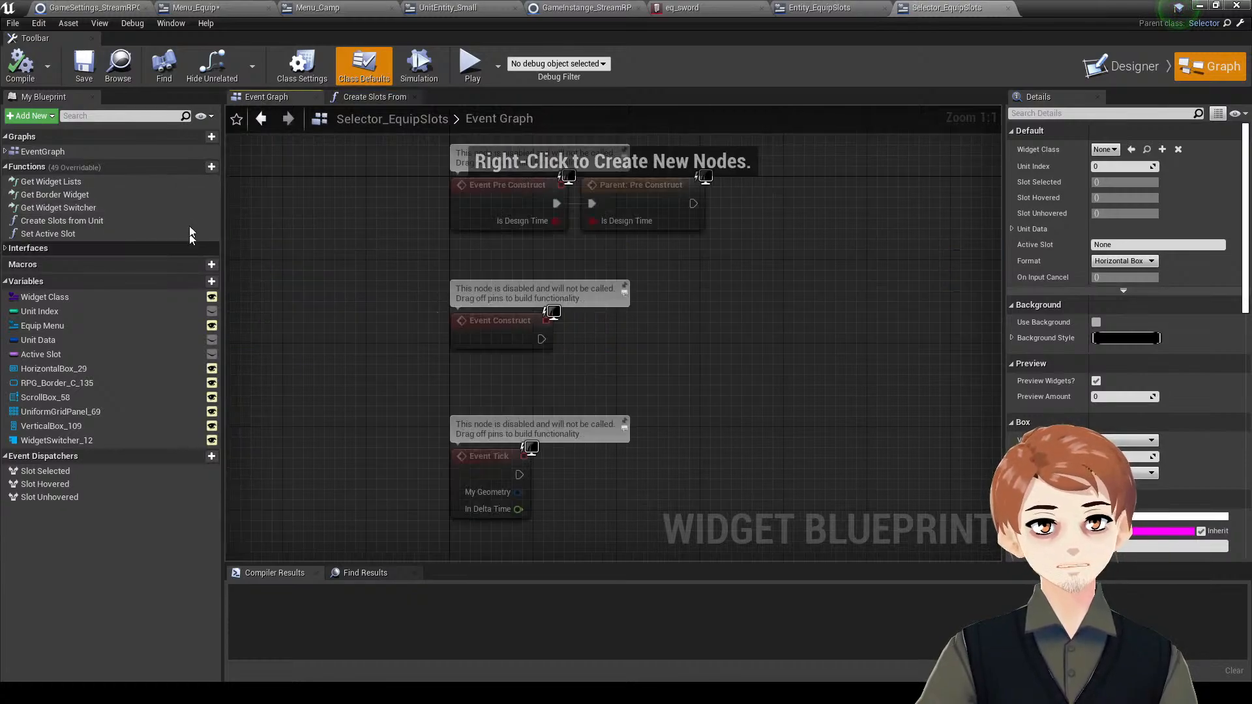
{"action": "left_click", "coordinate": [375, 97]}
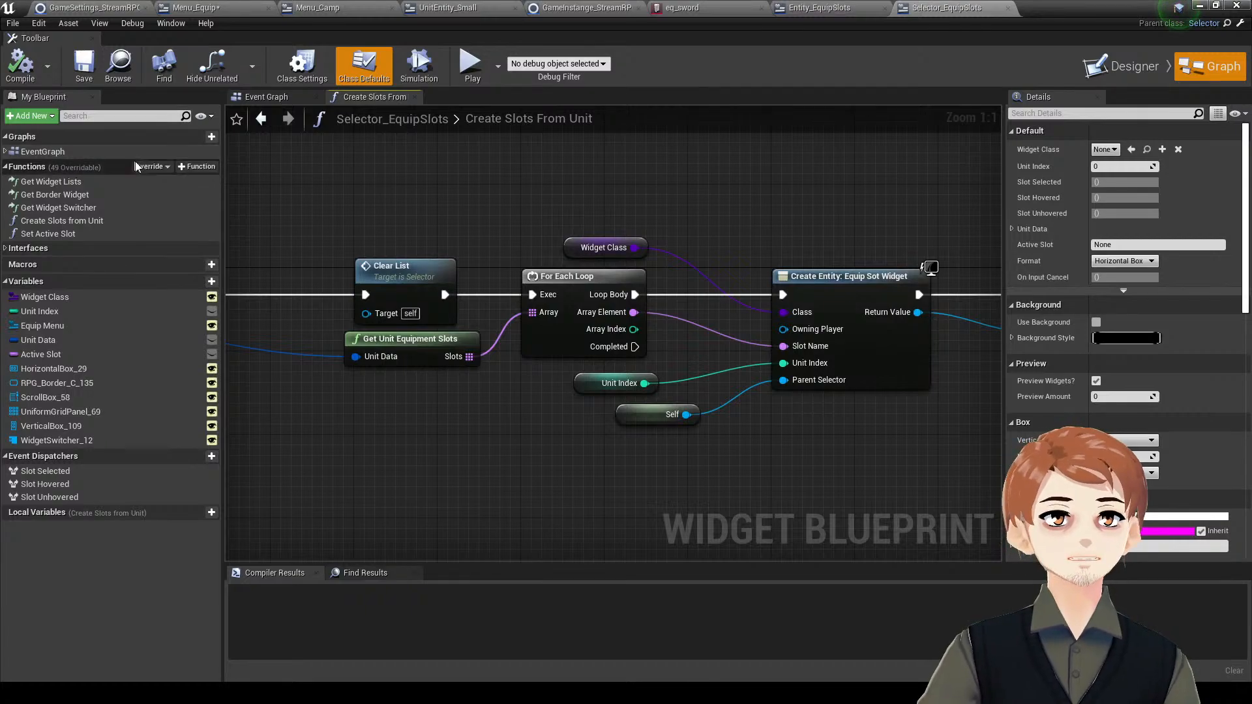
- Override the Add Preview Entry function in Selector_EquipSlots, delete its parent call and save the widget
{"action": "left_click", "coordinate": [150, 167]}
{"action": "left_click", "coordinate": [207, 167]}
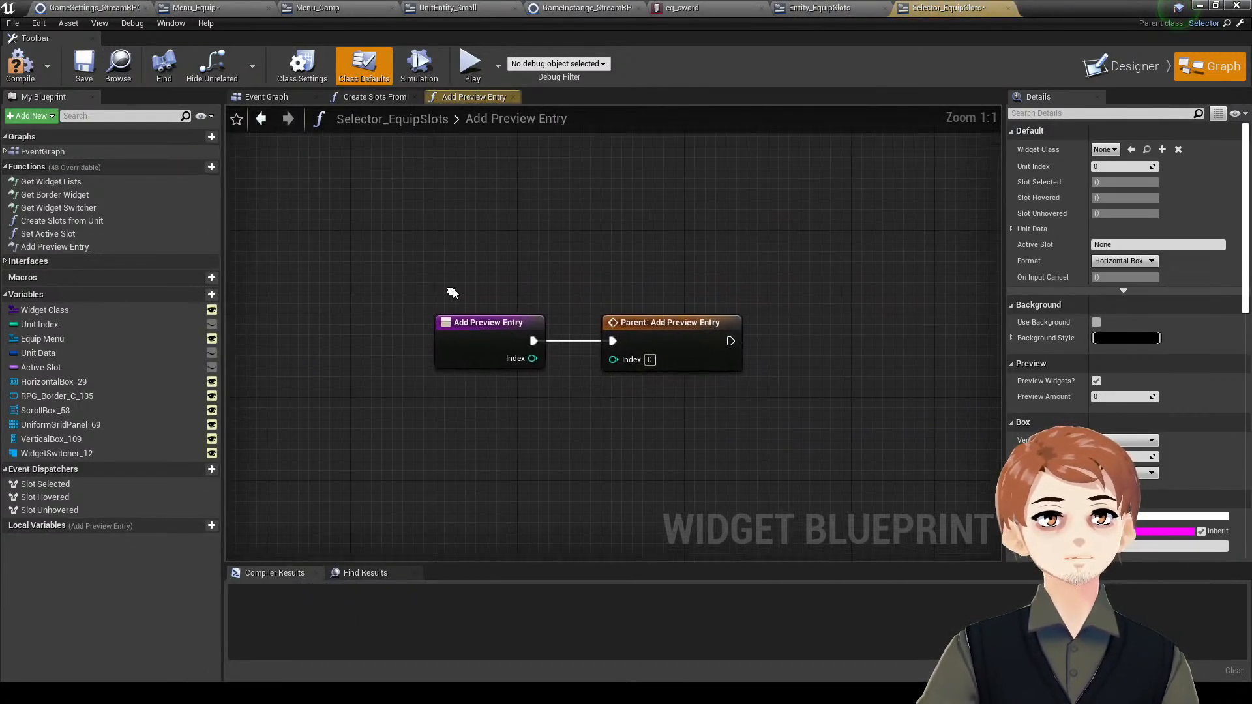
{"action": "left_click", "coordinate": [656, 356]}
{"action": "key", "text": "Delete"}
{"action": "right_click_drag", "start_coordinate": [375, 214], "coordinate": [321, 231]}
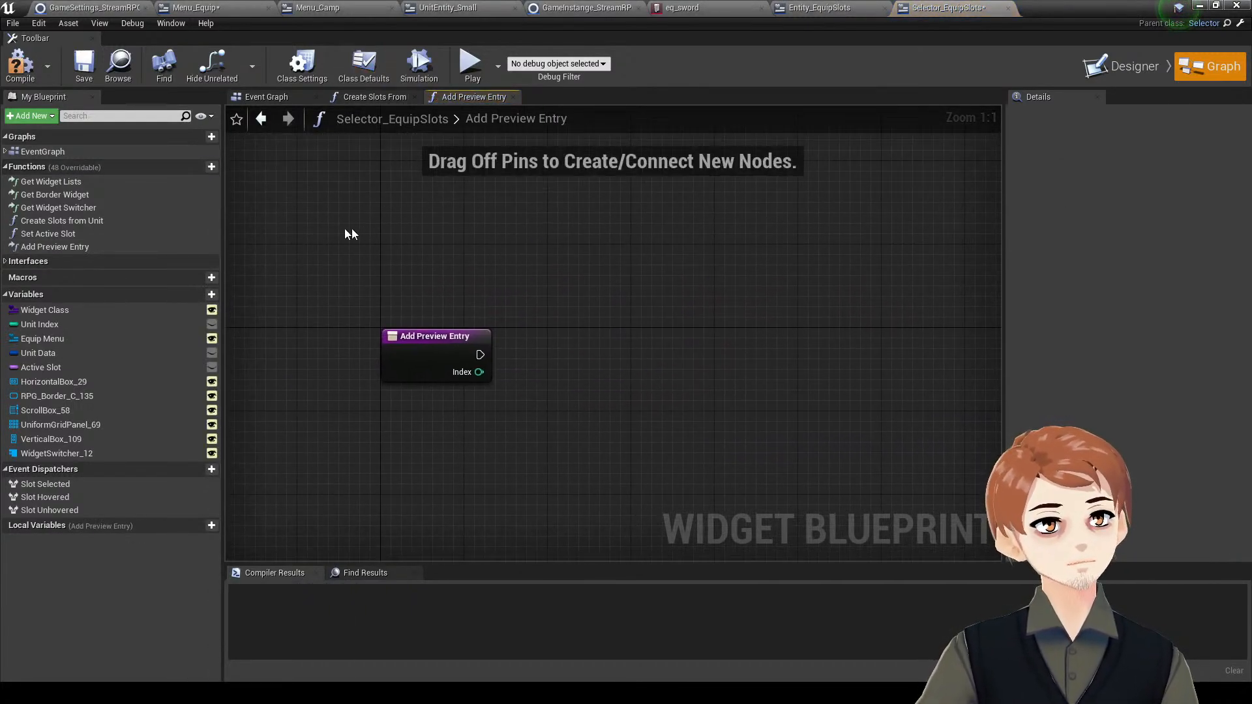
{"action": "key", "text": "ctrl+s"}
{"action": "right_click_drag", "start_coordinate": [490, 251], "coordinate": [524, 282]}
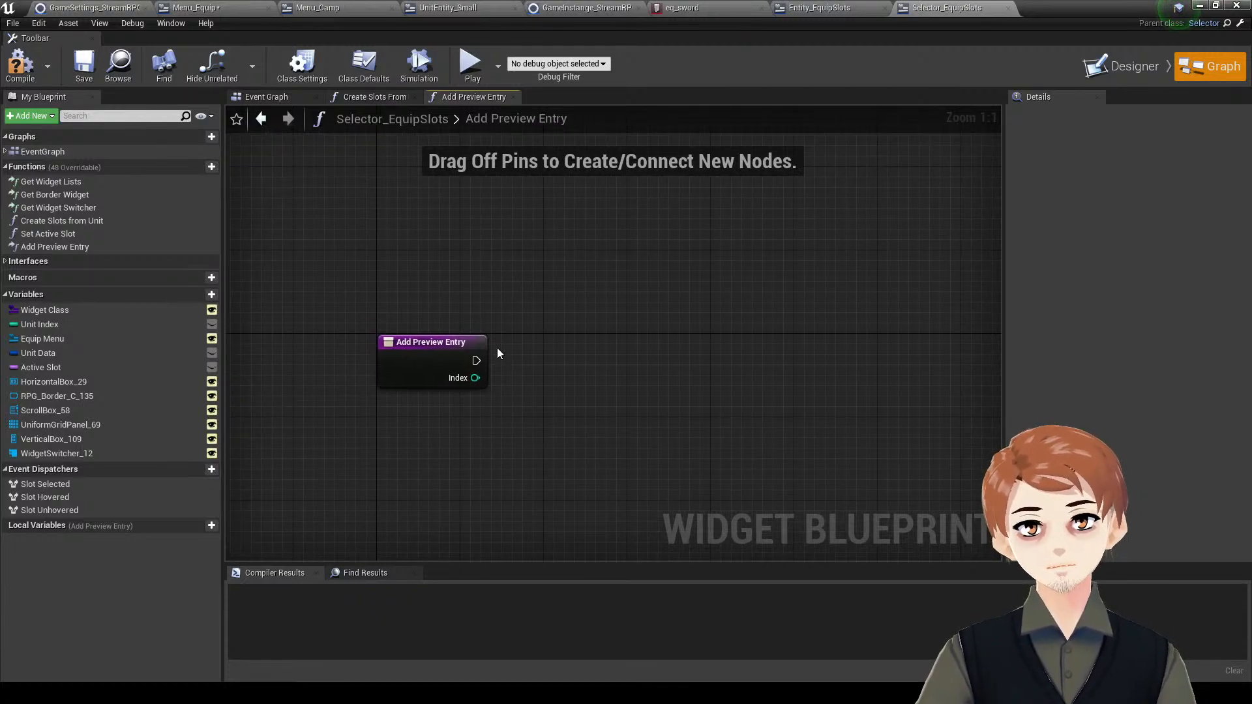
{"action": "right_click_drag", "start_coordinate": [497, 353], "coordinate": [512, 321]}
{"action": "left_click_drag", "start_coordinate": [491, 329], "coordinate": [562, 329]}
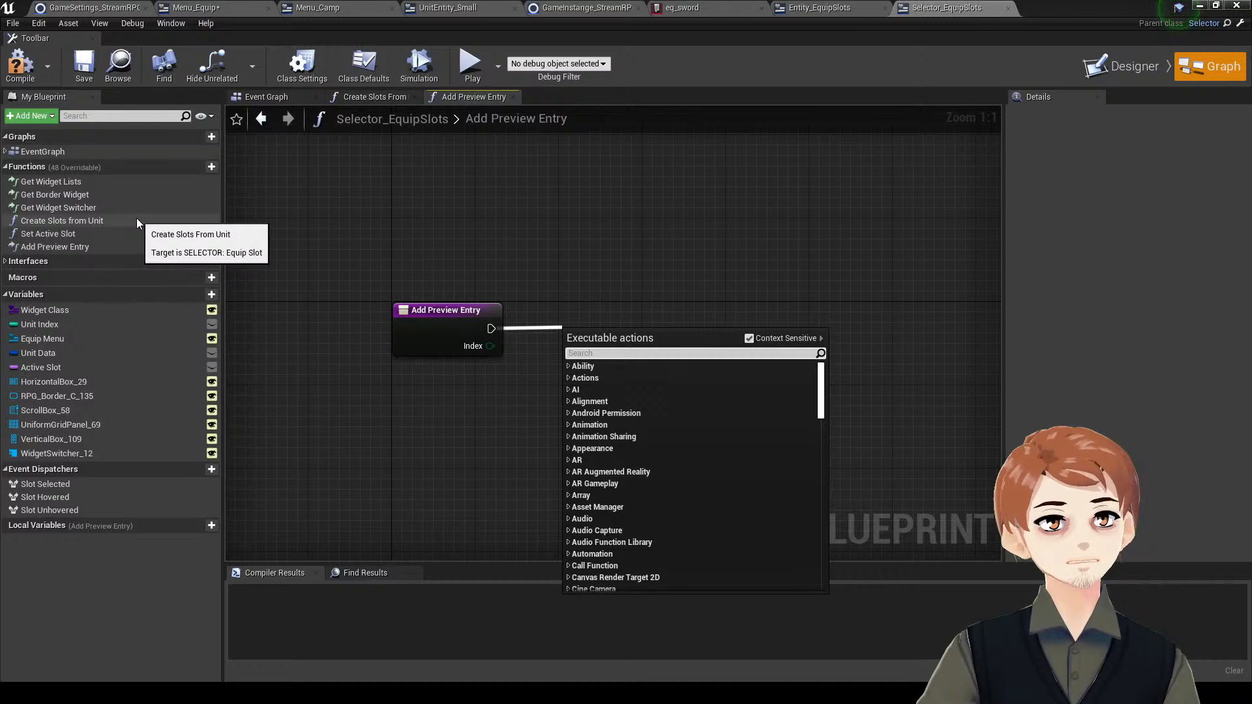
{"action": "left_click", "coordinate": [546, 238]}
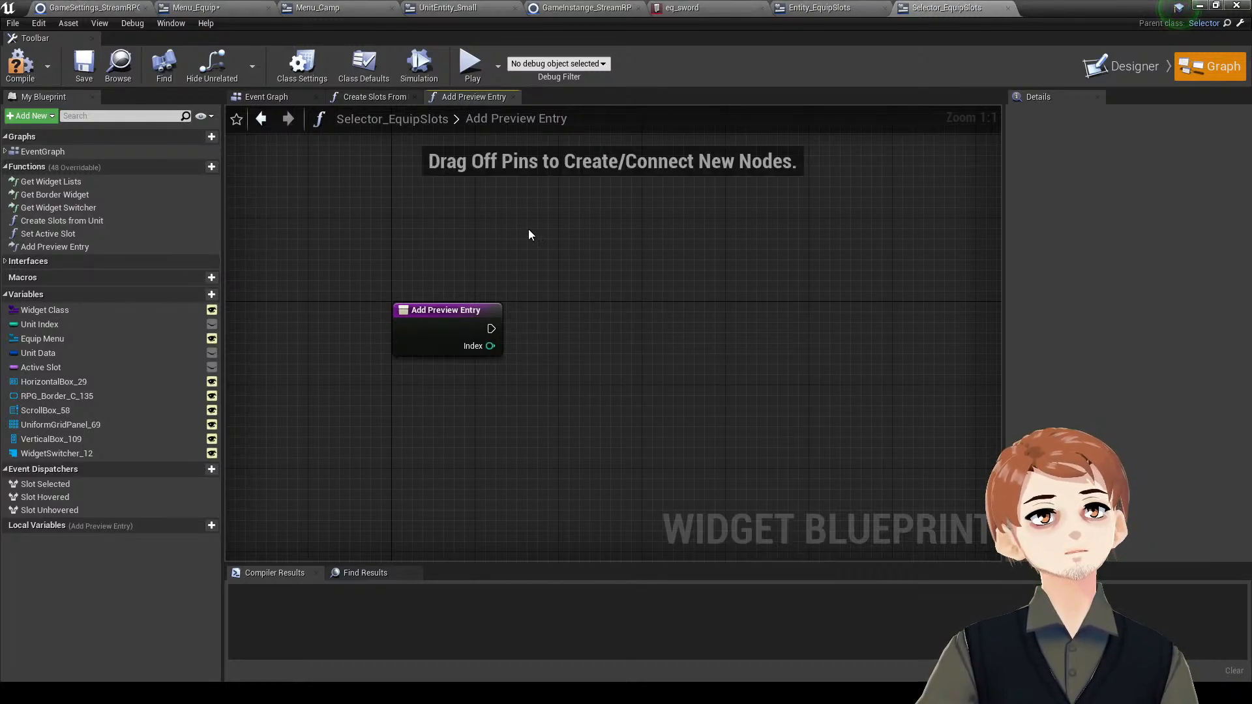
{"action": "right_click_drag", "start_coordinate": [529, 229], "coordinate": [527, 217]}
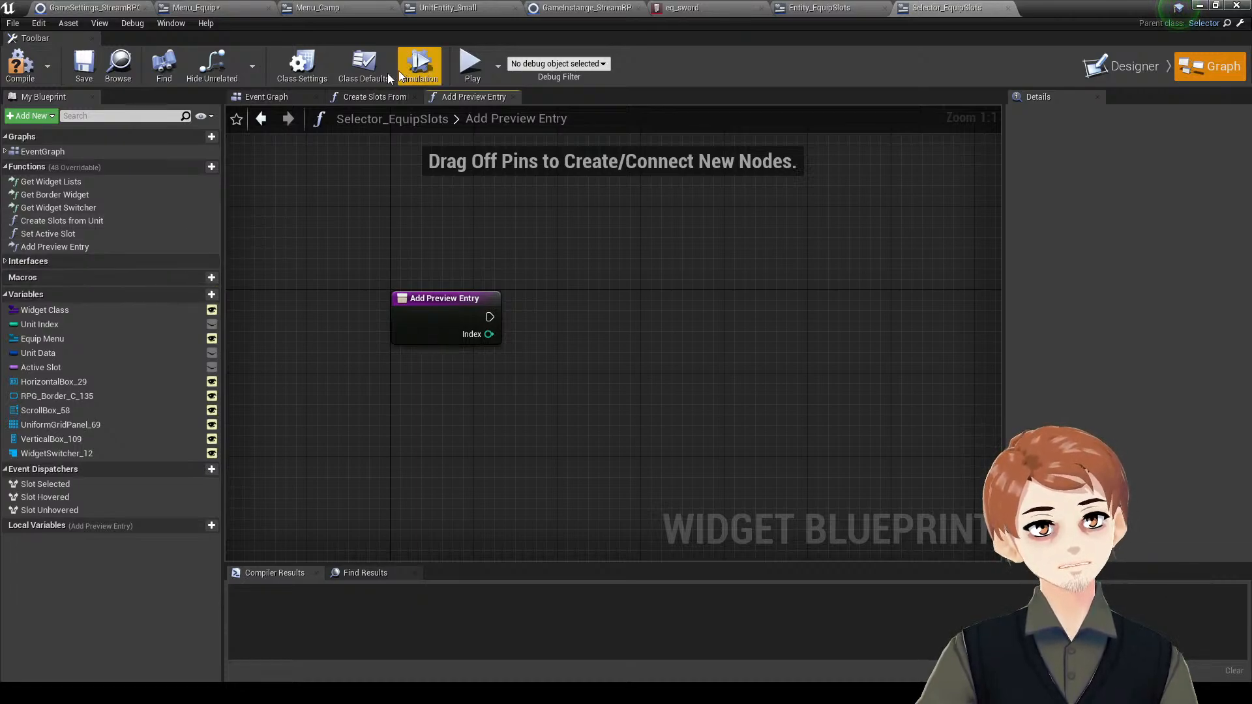
- Examine the start of the Create Slots From Unit function, where the unit index and unit data are stored and validated
{"action": "left_click", "coordinate": [364, 99]}
{"action": "right_click_drag", "start_coordinate": [696, 268], "coordinate": [970, 263]}
{"action": "right_click_drag", "start_coordinate": [707, 235], "coordinate": [994, 231]}
{"action": "right_click_drag", "start_coordinate": [880, 233], "coordinate": [832, 232]}
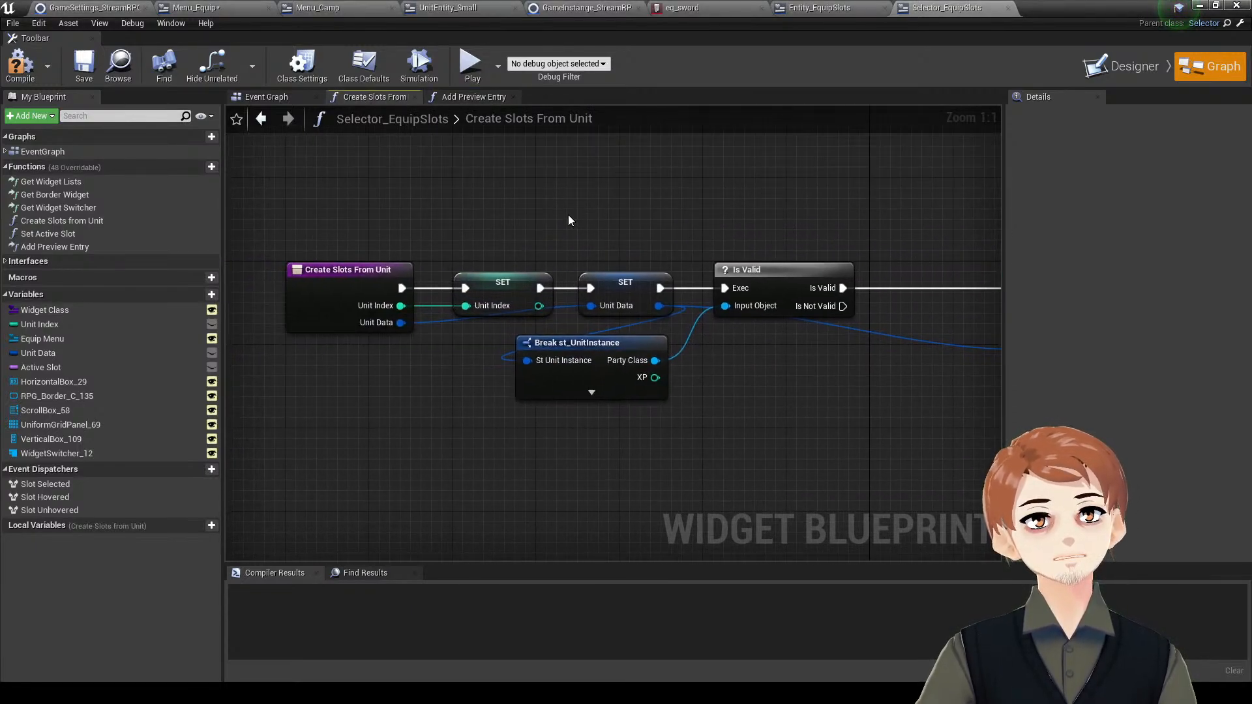
- Play the level, open the equipment menu to check its slot list, and stop the session
{"action": "left_click", "coordinate": [1199, 6]}
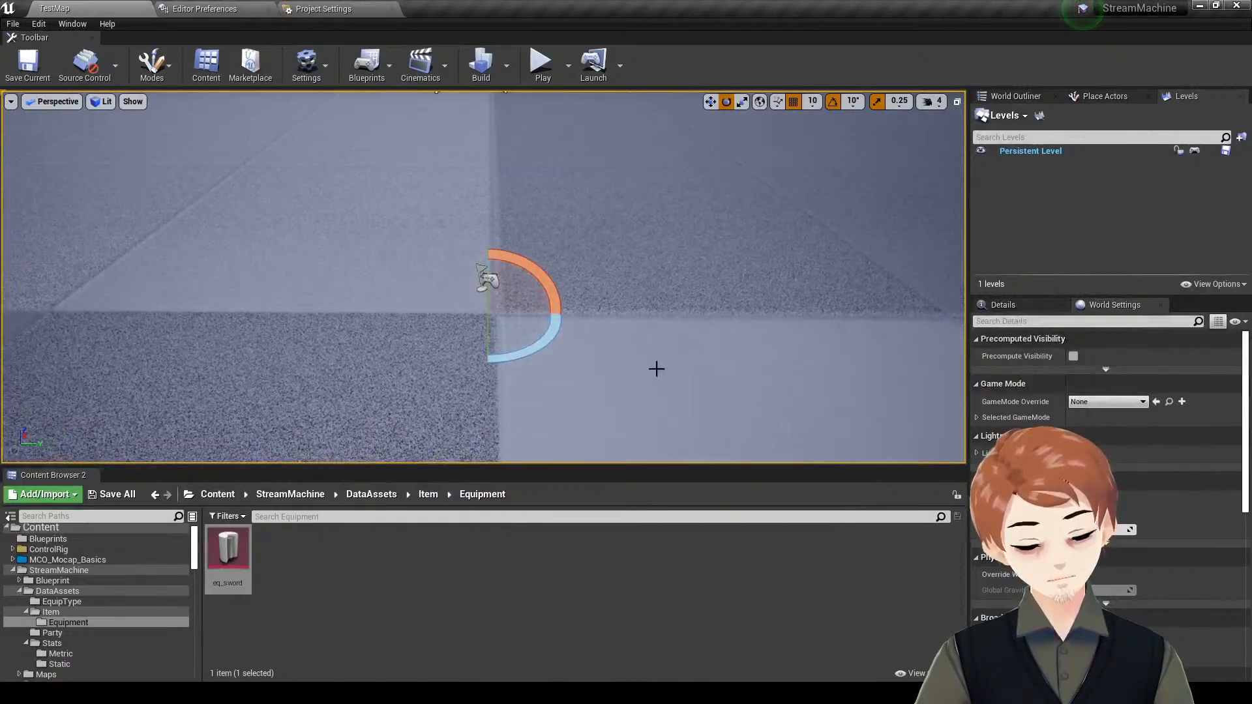
{"action": "key", "text": "alt+p"}
{"action": "key", "text": "Tab"}
{"action": "left_click", "coordinate": [122, 118]}
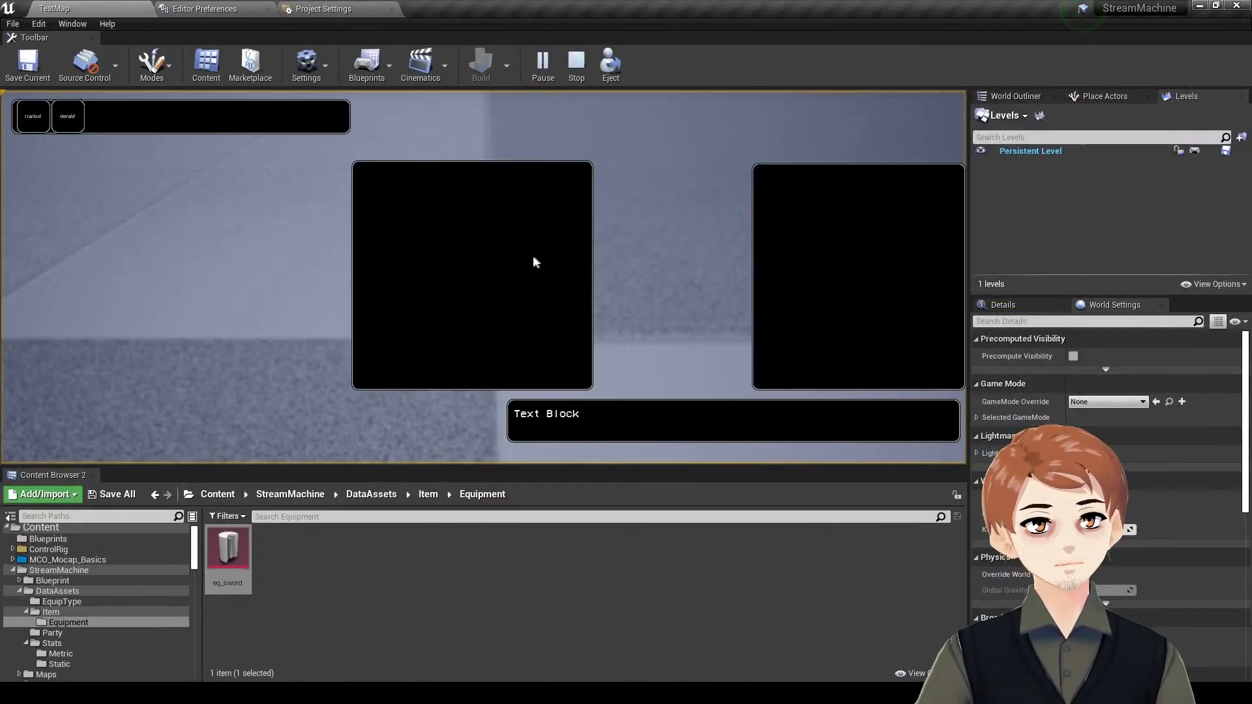
{"action": "key", "text": "Escape"}
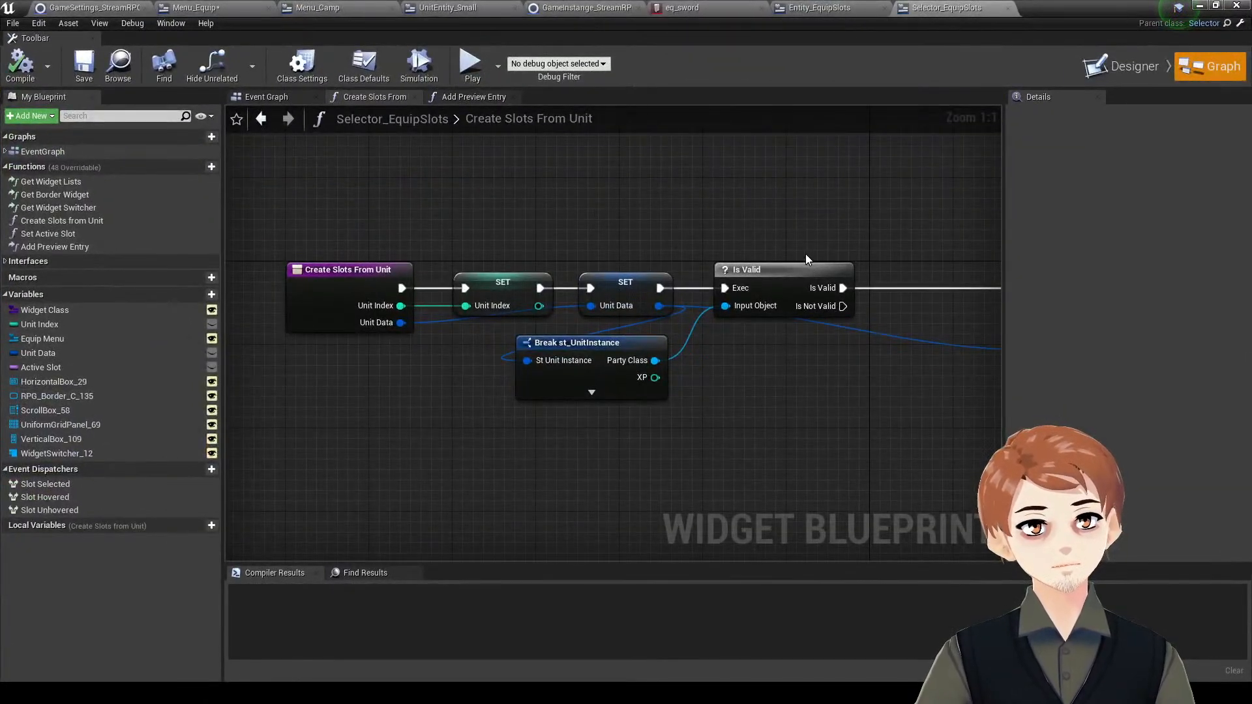
- Examine how Create Slots From Unit gets the unit's equipment slots and loops through them to add entries
{"action": "left_click", "coordinate": [149, 221]}
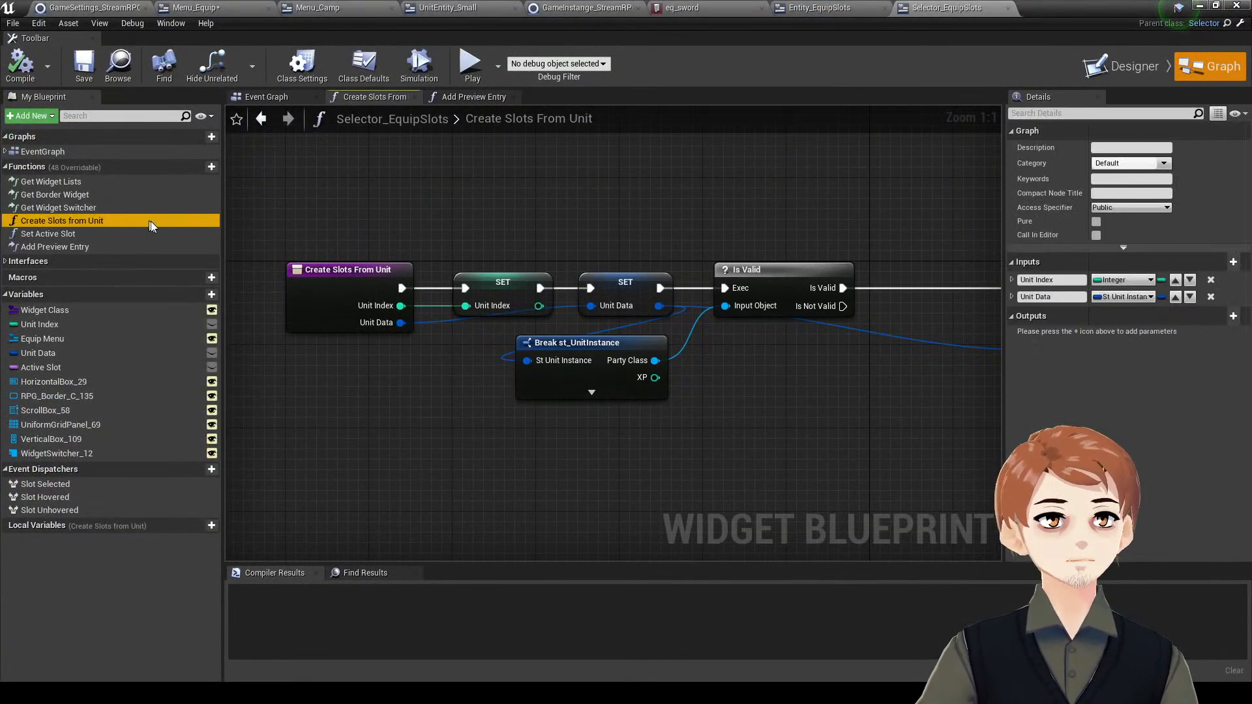
{"action": "right_click_drag", "start_coordinate": [784, 397], "coordinate": [396, 402]}
{"action": "scroll", "coordinate": [765, 409], "scroll_direction": "down", "scroll_amount": 2}
{"action": "left_click", "coordinate": [550, 353]}
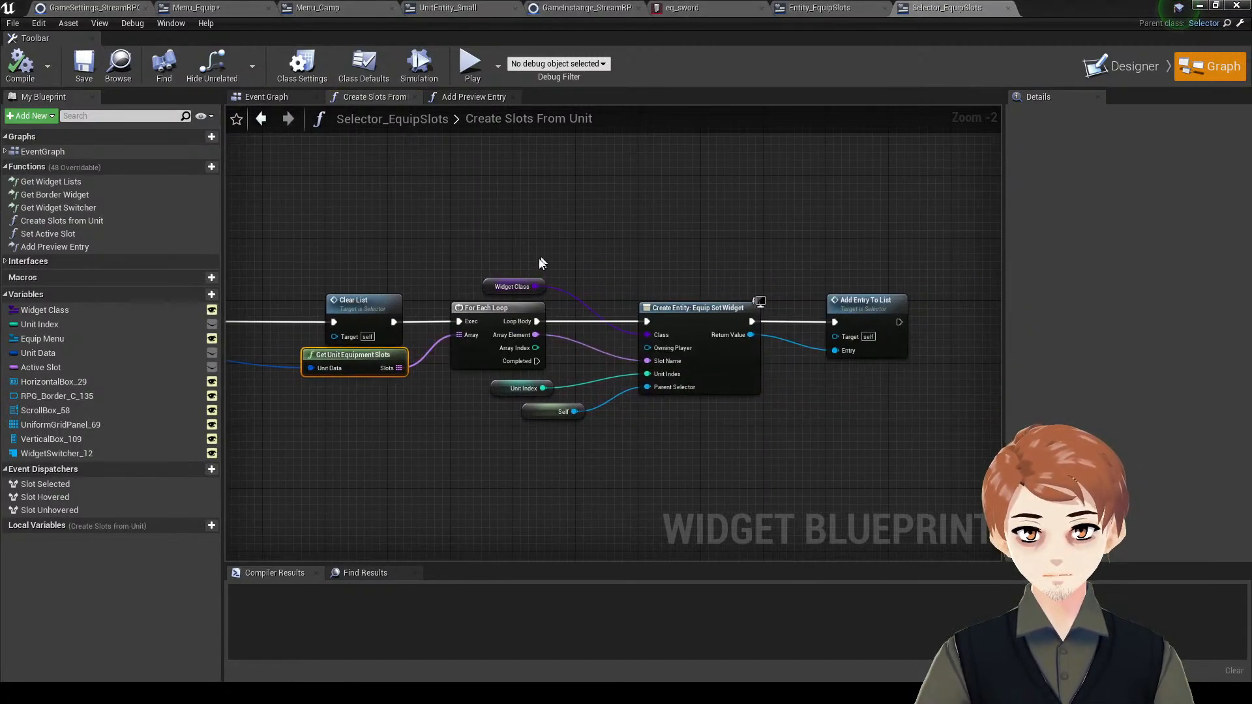
- Look through the open assets and examine how Menu_Equip's event graph creates slots when a unit is selected
{"action": "left_click", "coordinate": [779, 7]}
{"action": "left_click", "coordinate": [714, 7]}
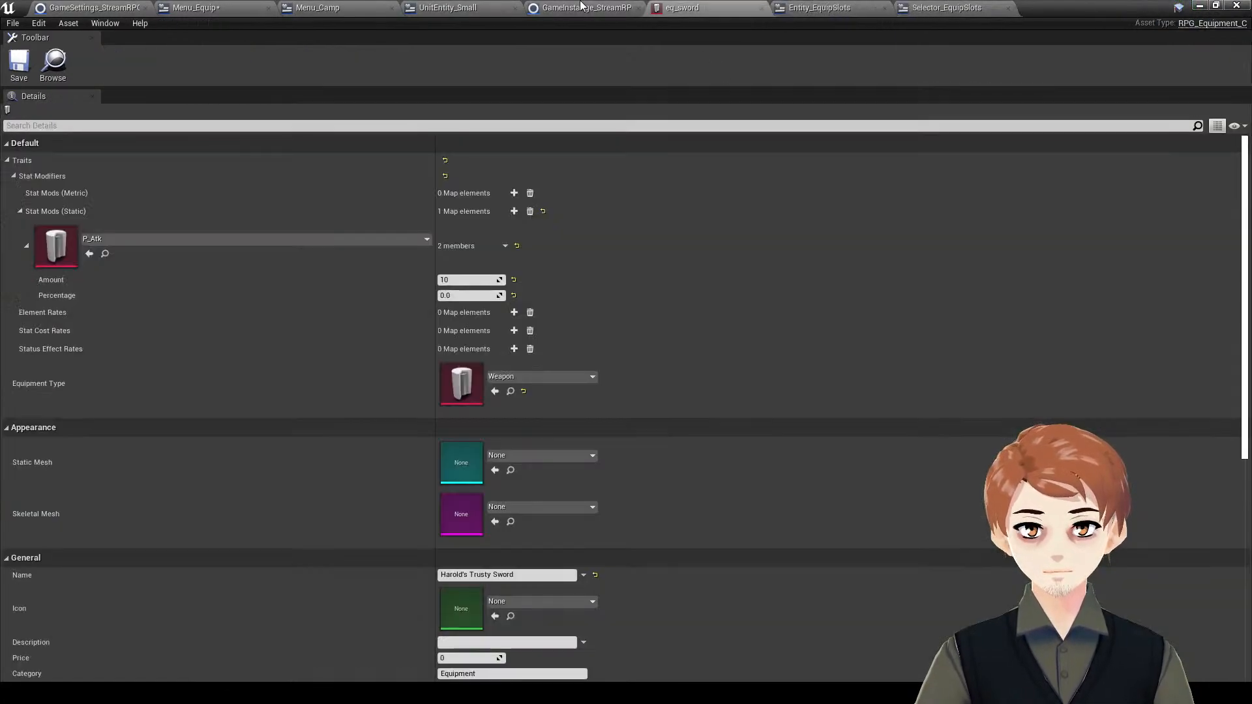
{"action": "left_click", "coordinate": [582, 8]}
{"action": "left_click", "coordinate": [460, 7]}
{"action": "left_click", "coordinate": [329, 7]}
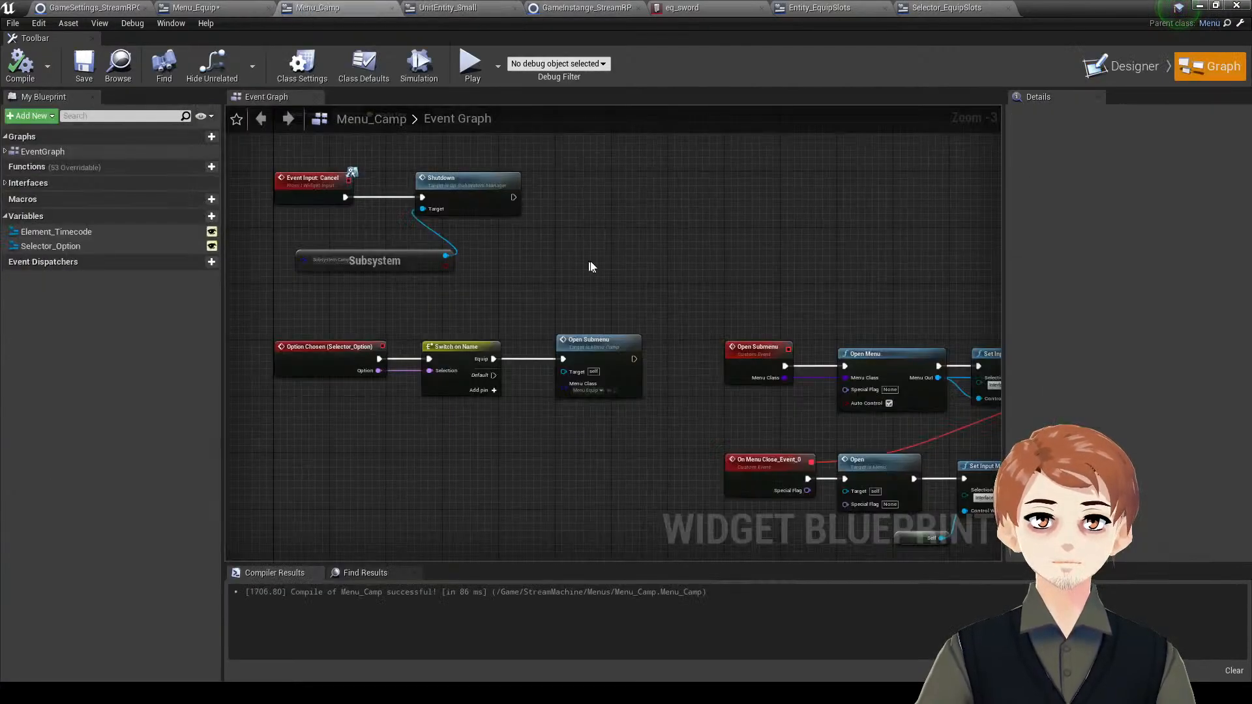
{"action": "left_click", "coordinate": [195, 7]}
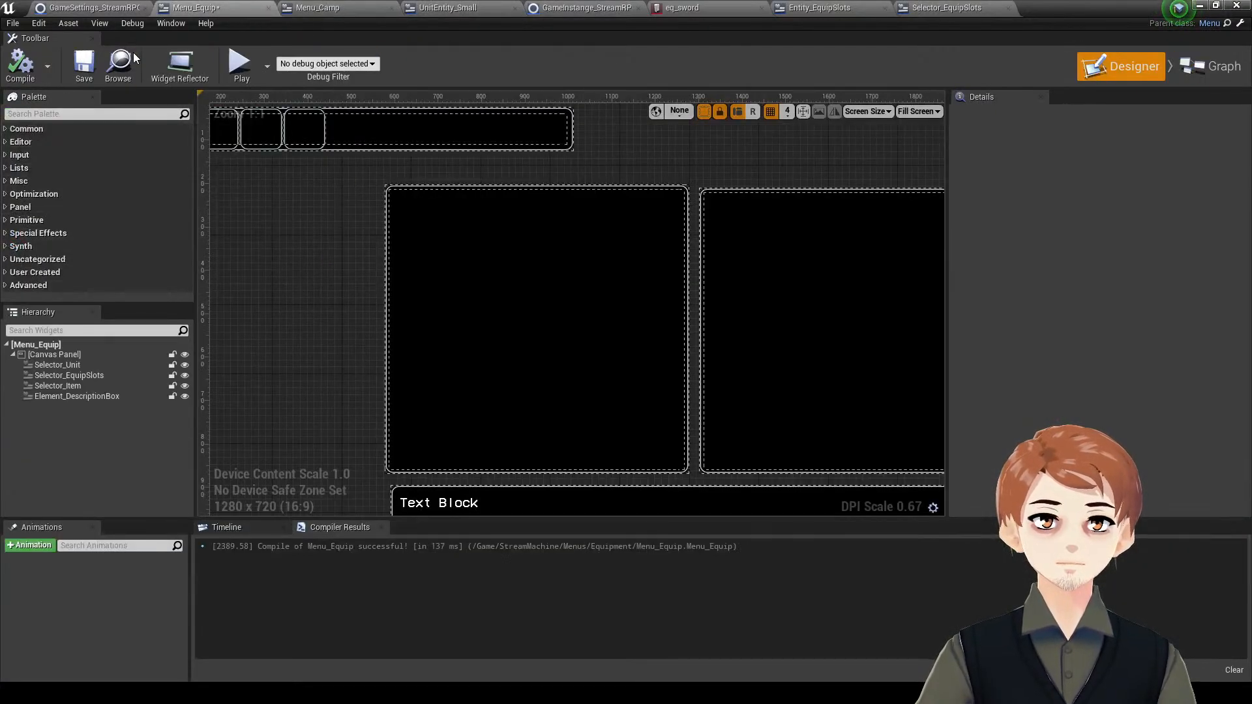
{"action": "left_click", "coordinate": [1196, 73]}
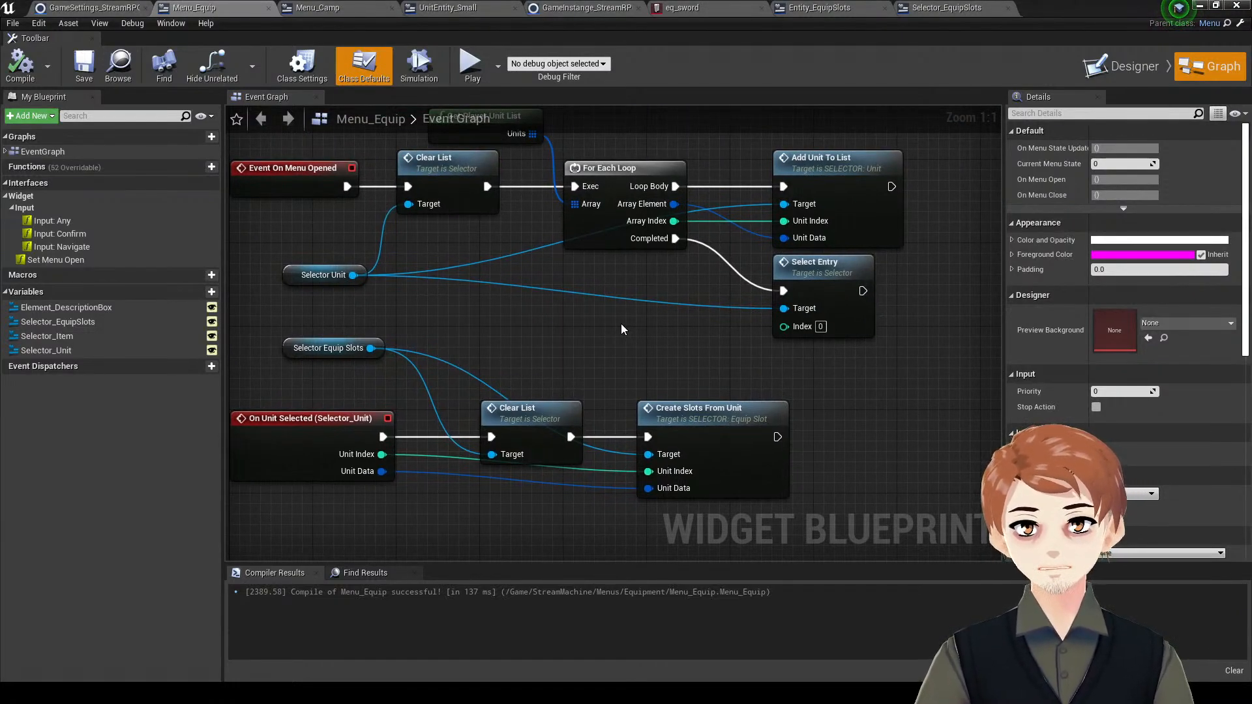
{"action": "right_click_drag", "start_coordinate": [621, 324], "coordinate": [585, 340]}
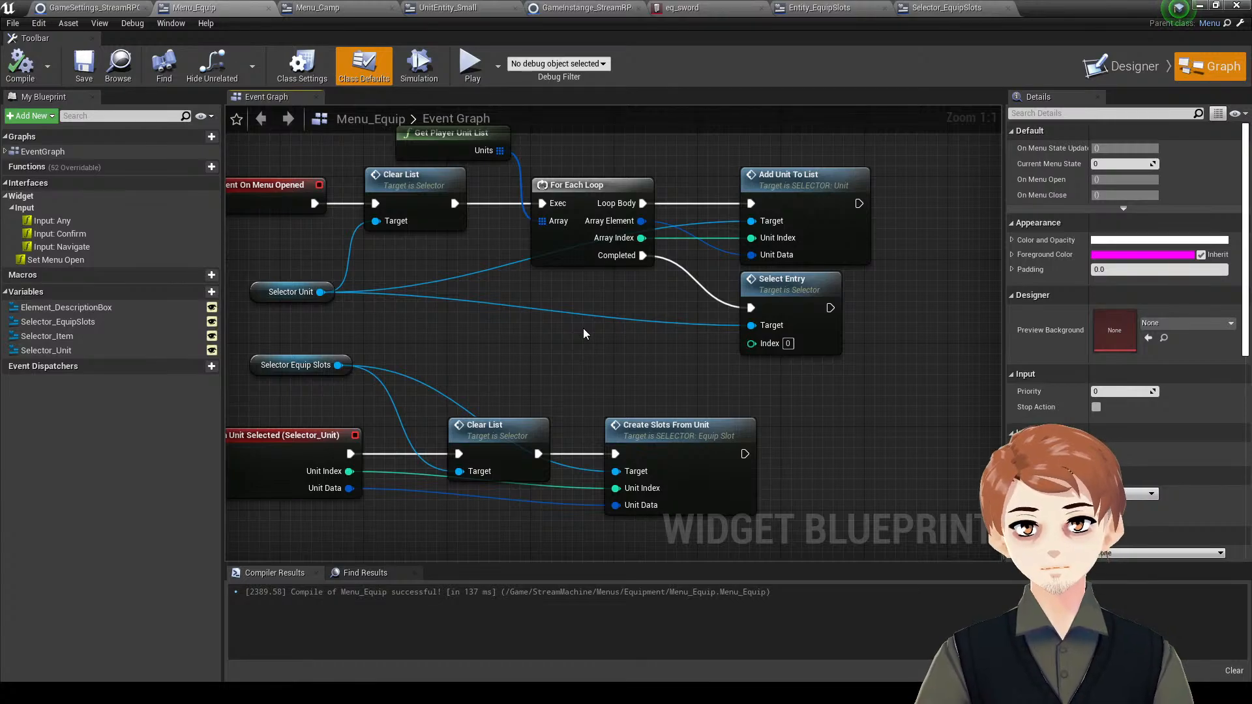
- Add one element to Default Equip Slots in the game settings, and collapse the Weapon and Armor entries under Equipment Slots
{"action": "left_click", "coordinate": [368, 8]}
{"action": "left_click", "coordinate": [571, 9]}
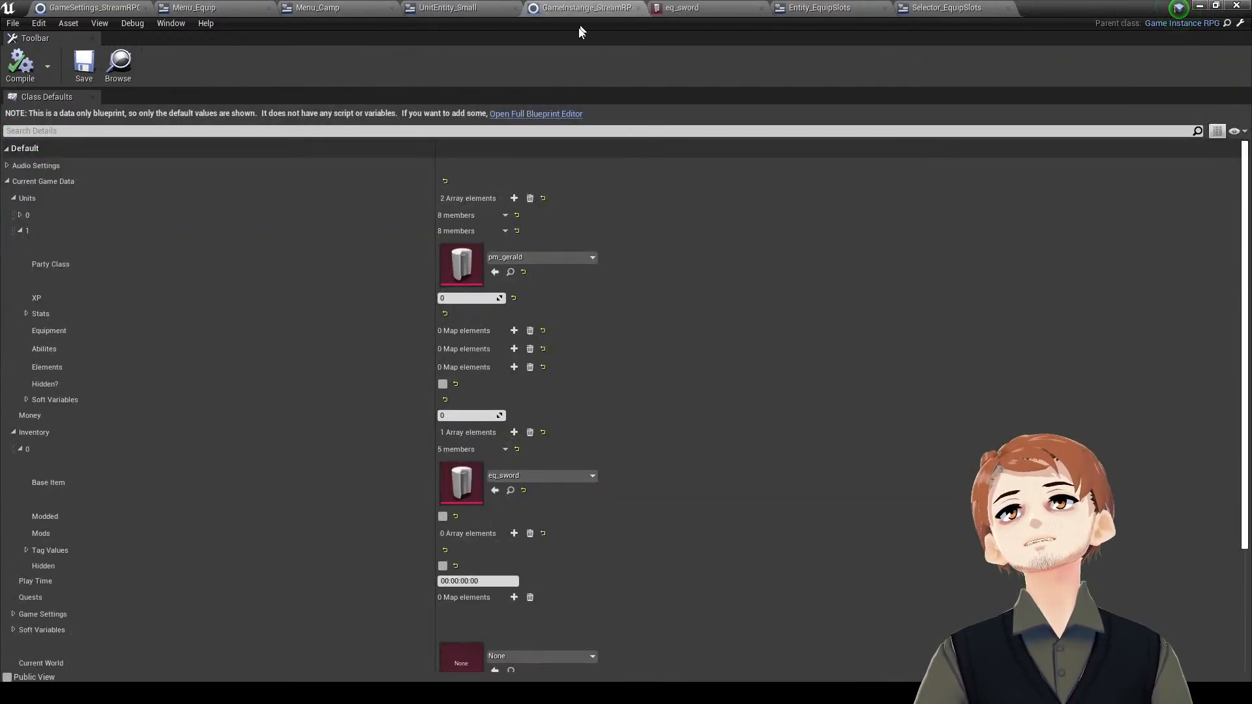
{"action": "left_click", "coordinate": [117, 8]}
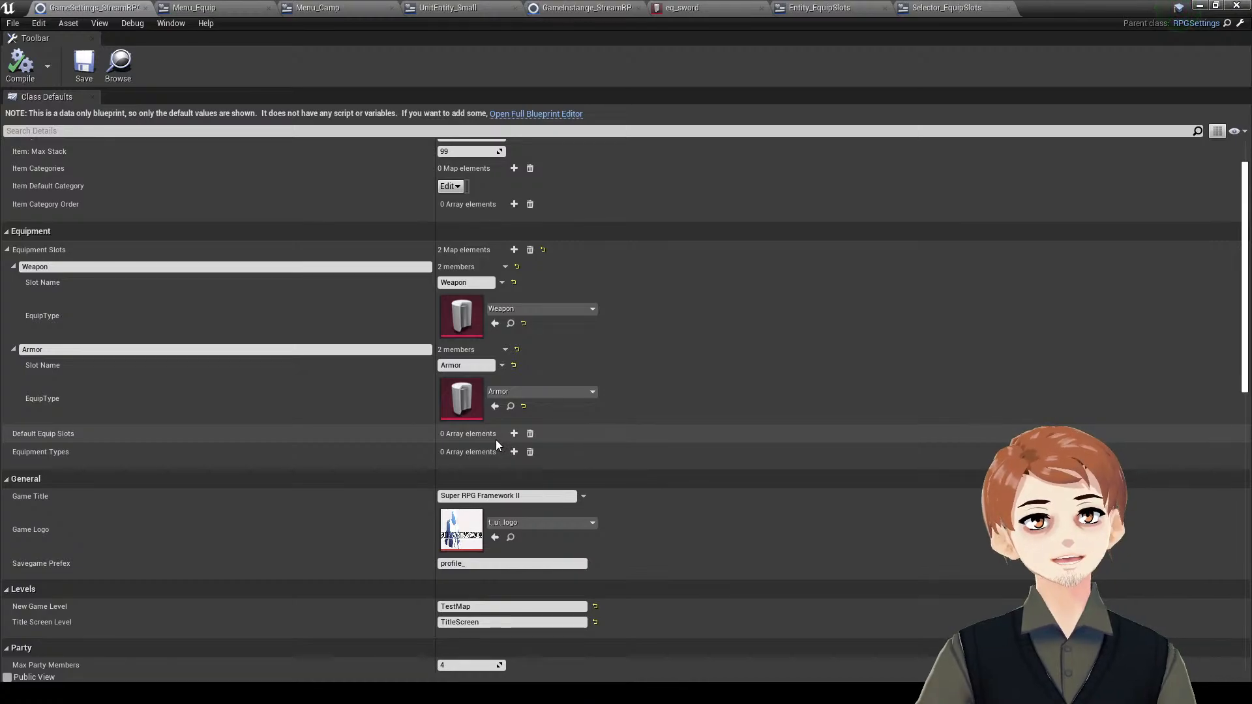
{"action": "left_click", "coordinate": [512, 434]}
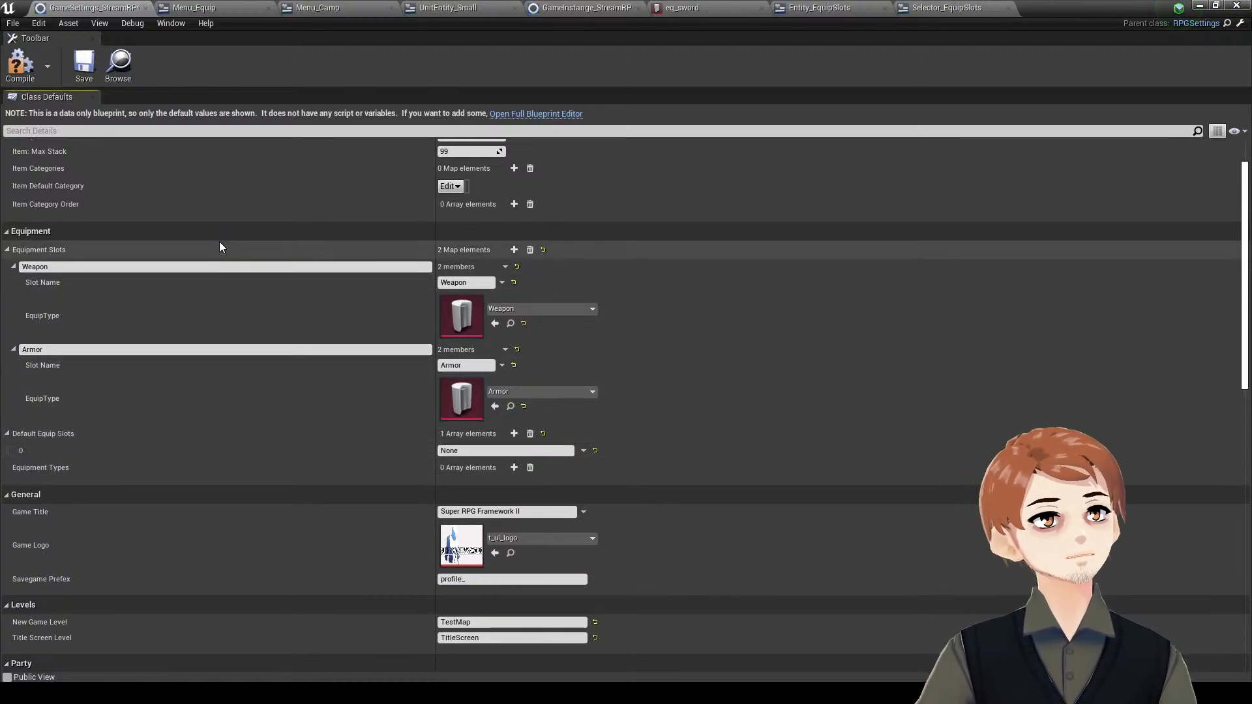
{"action": "left_click", "coordinate": [219, 247]}
{"action": "left_click", "coordinate": [219, 246]}
{"action": "left_click", "coordinate": [637, 266]}
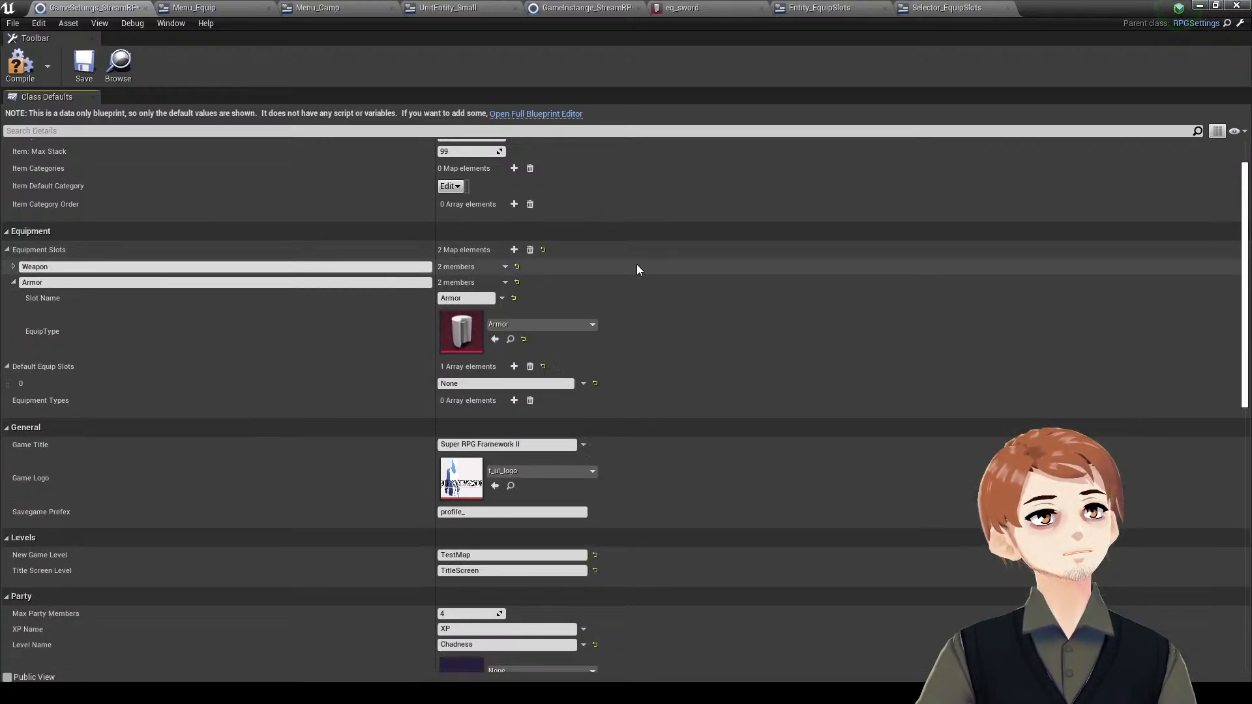
{"action": "left_click", "coordinate": [708, 278]}
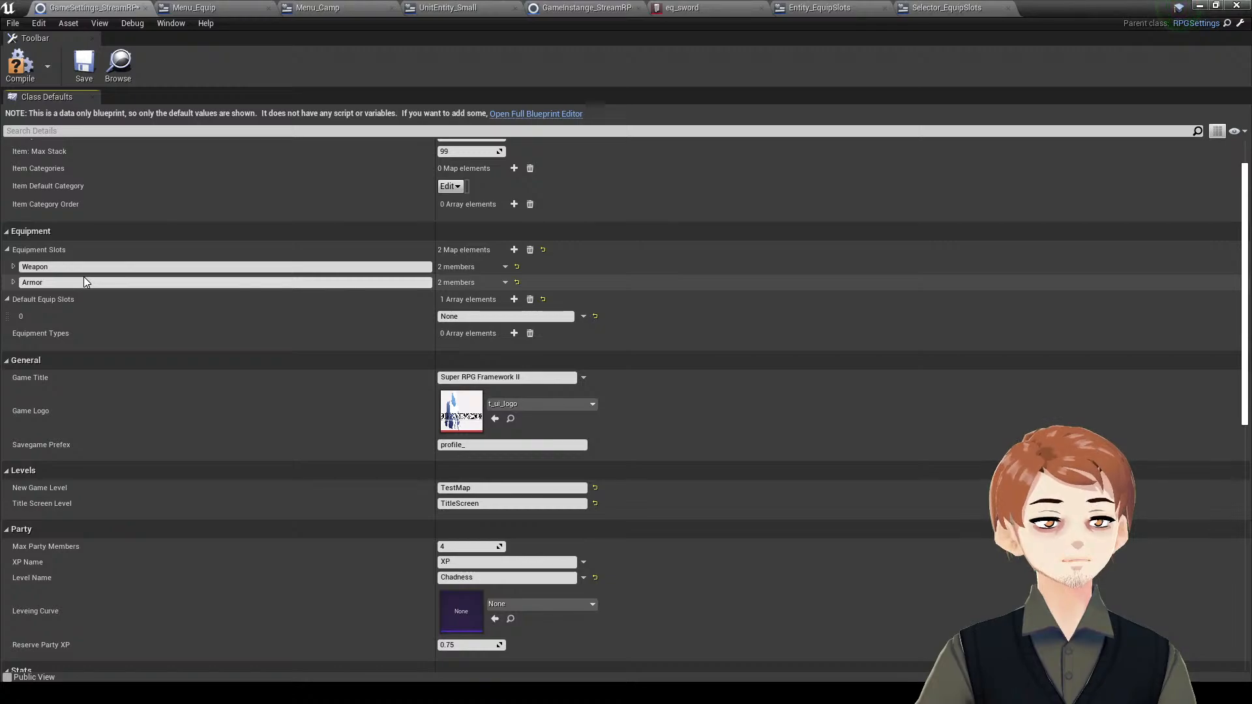
{"action": "scroll", "coordinate": [503, 363], "scroll_direction": "up", "scroll_amount": 2}
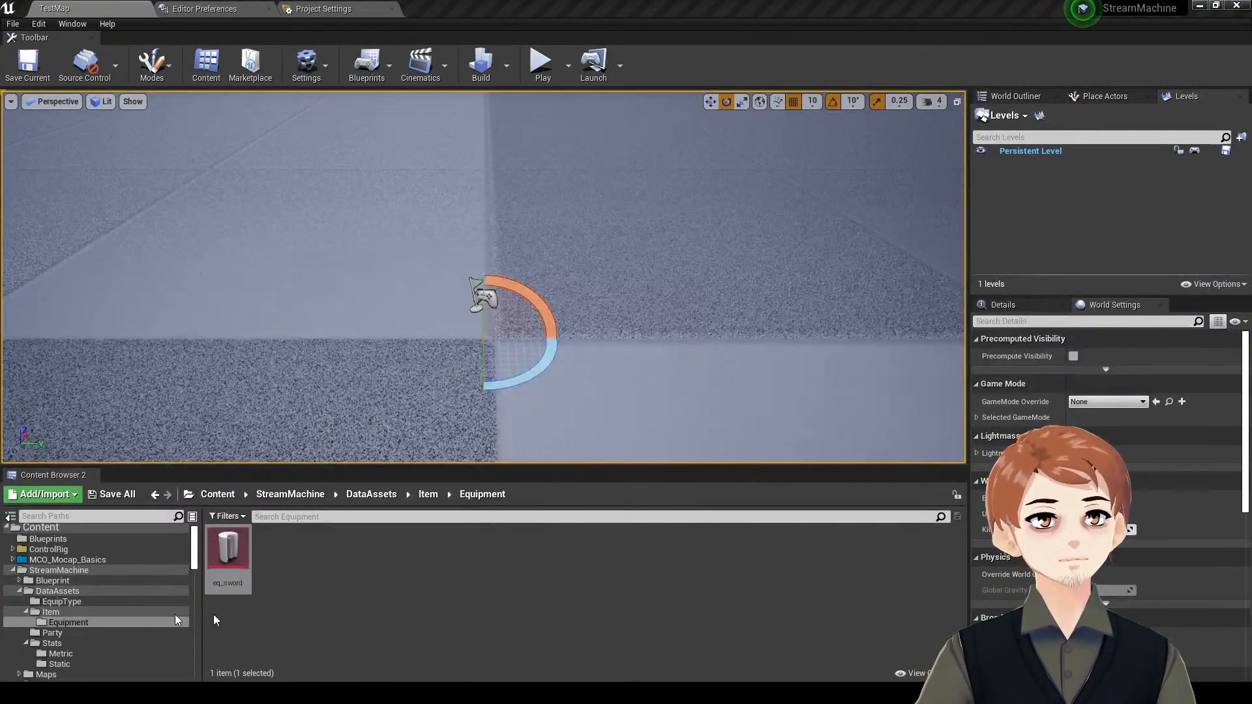
- Open the pm_gerald party asset, add Weapon1 and Weapon2 to its Unique Equip Slots, and save it
{"action": "left_click", "coordinate": [52, 632]}
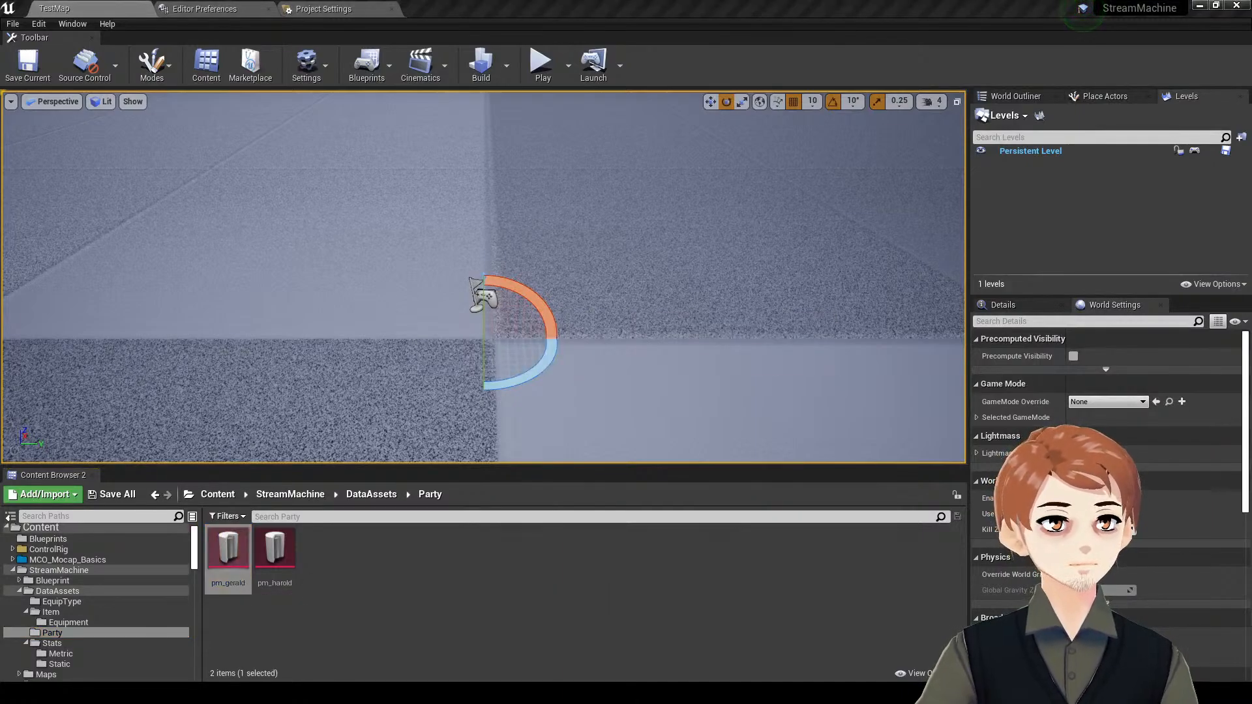
{"action": "double_click", "coordinate": [228, 552]}
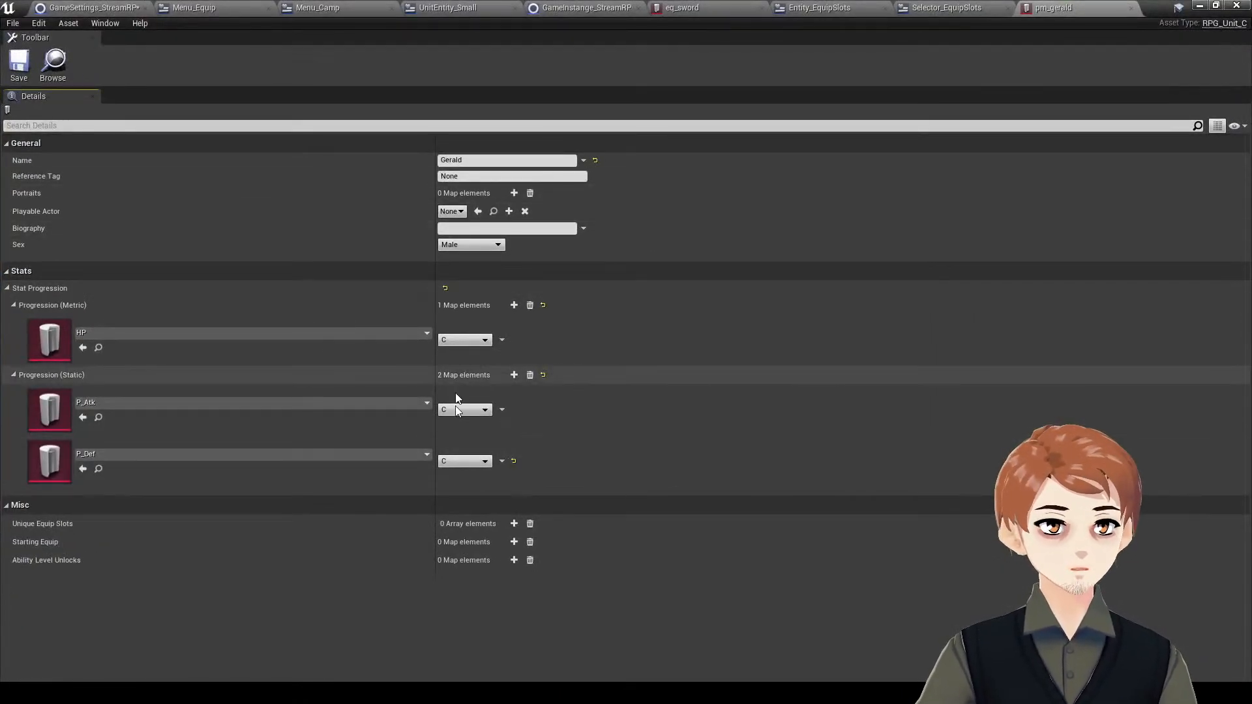
{"action": "left_click", "coordinate": [514, 524]}
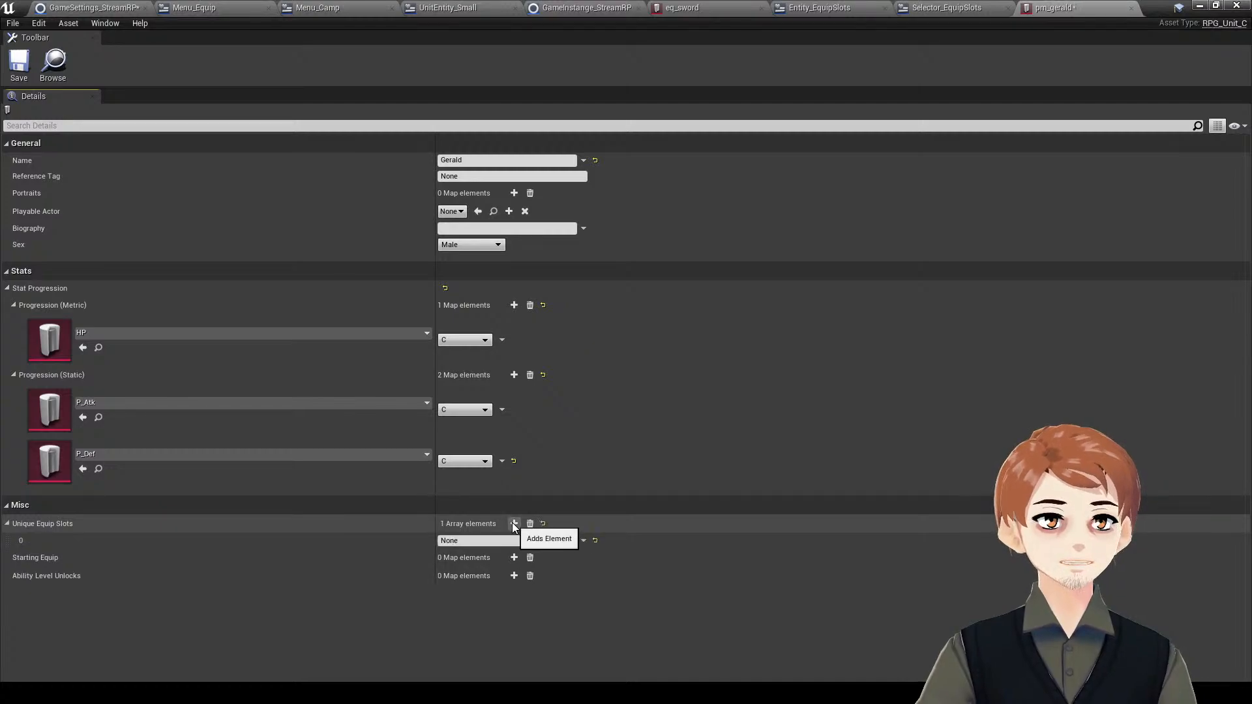
{"action": "left_click", "coordinate": [514, 524]}
{"action": "left_click", "coordinate": [497, 541]}
{"action": "type", "text": "Weapon1"}
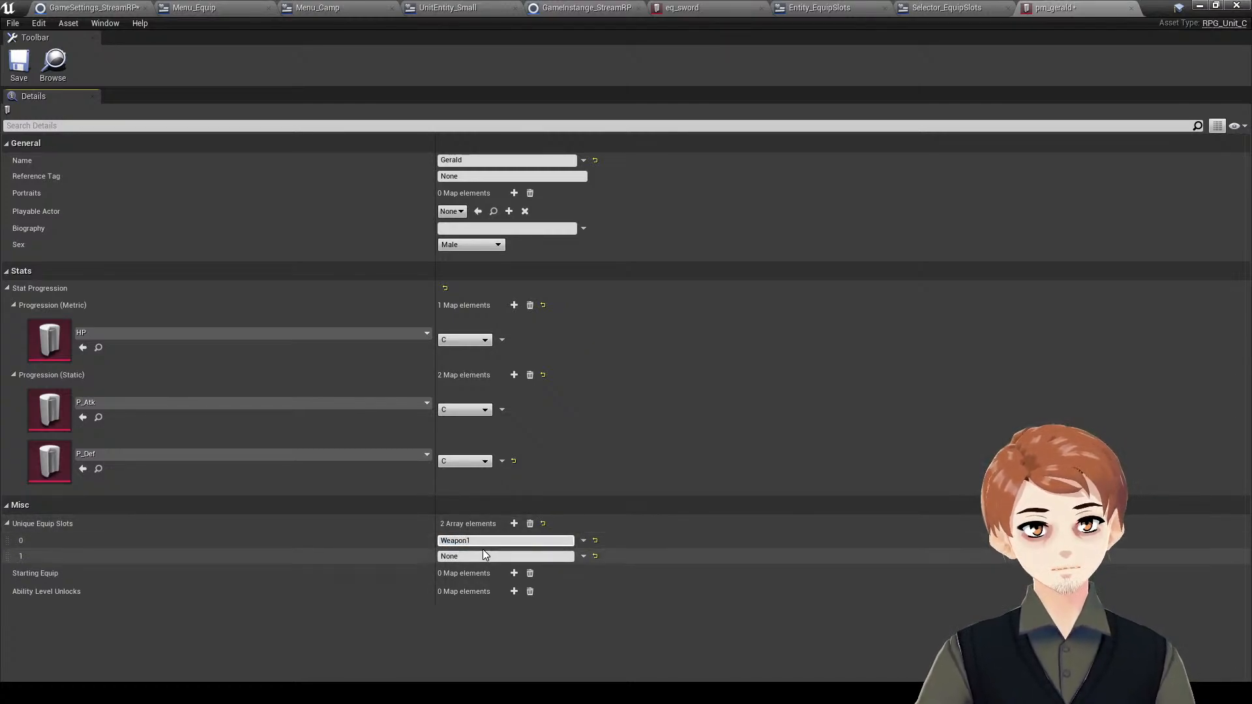
{"action": "left_click", "coordinate": [478, 557]}
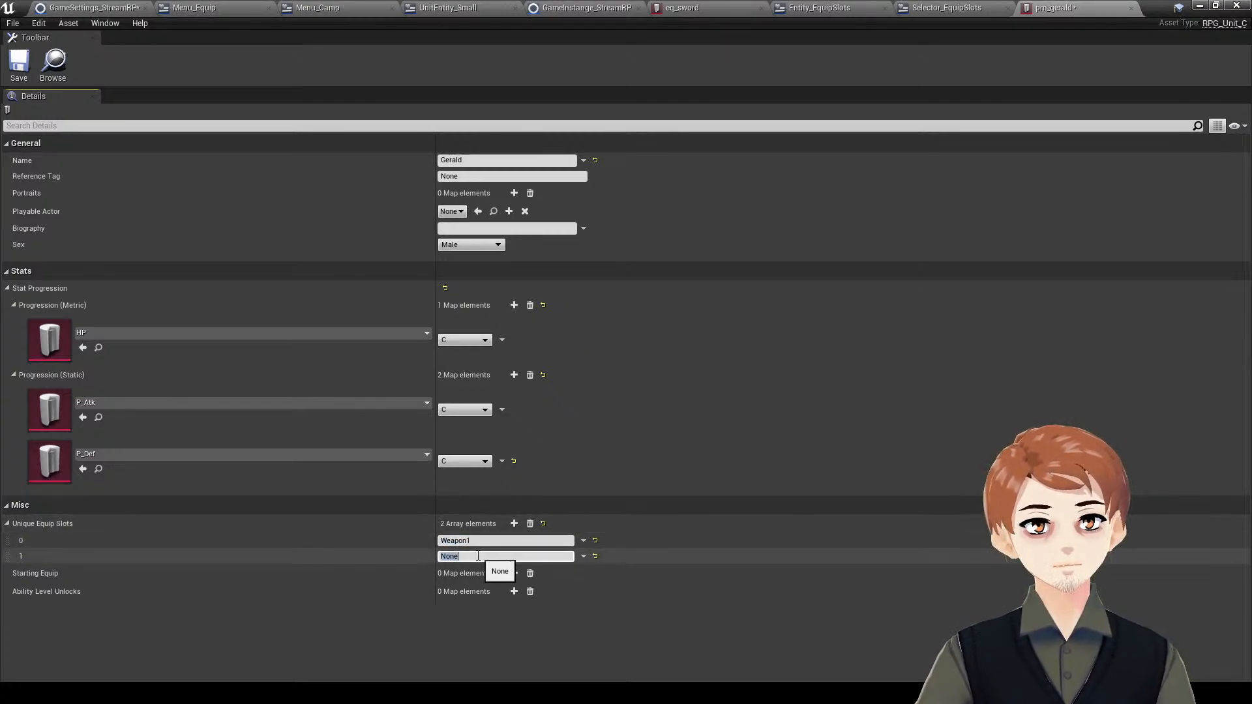
{"action": "type", "text": "Weapon2"}
{"action": "key", "text": "Return"}
{"action": "key", "text": "ctrl+s"}
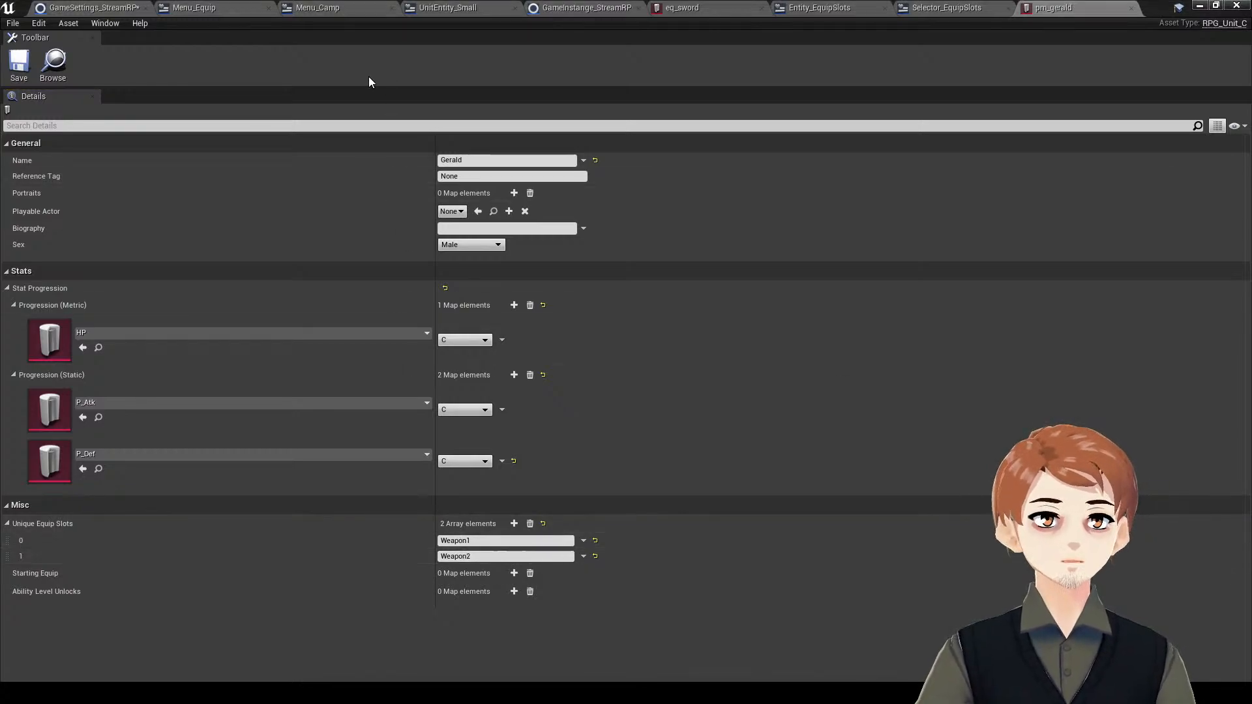
- Try to rename the Weapon key under Equipment Slots in the game settings to Weapon1
{"action": "left_click", "coordinate": [92, 8]}
{"action": "left_click", "coordinate": [174, 313]}
{"action": "type", "text": "1"}
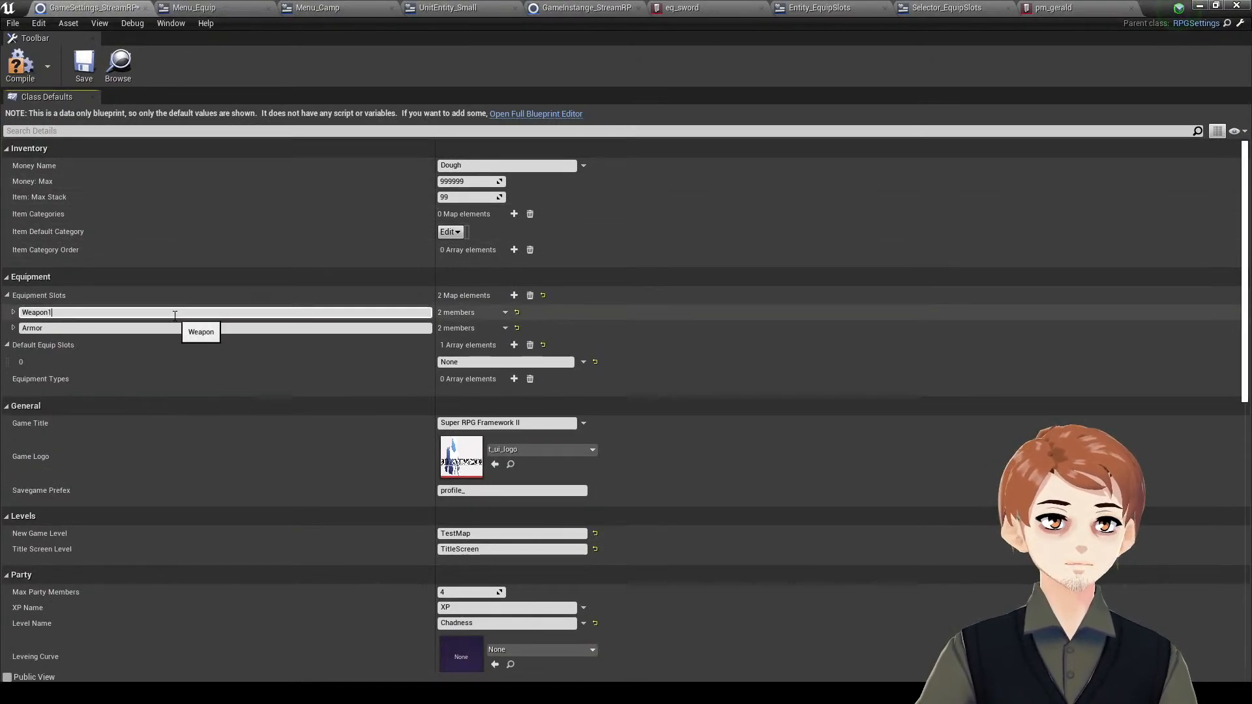
{"action": "key", "text": "Return"}
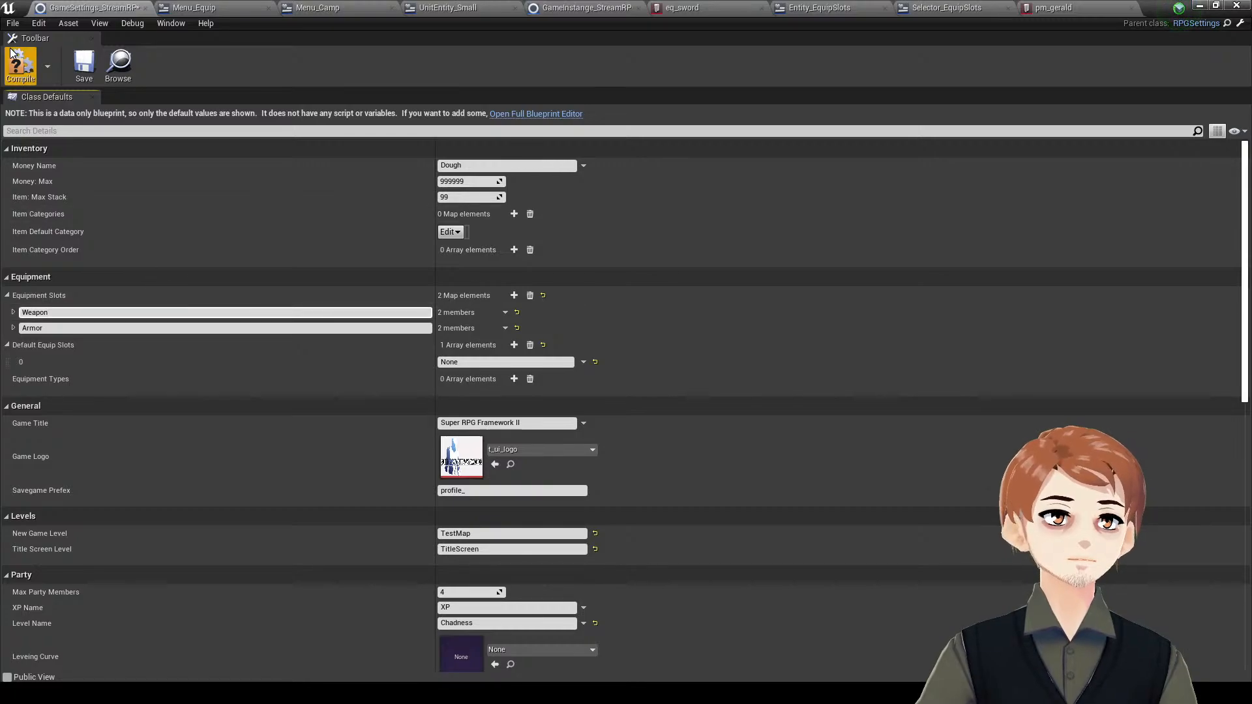
- Fill the game settings' Default Equip Slots with Weapon and Armor, adding a second element, and compile and save
{"action": "left_click", "coordinate": [472, 363]}
{"action": "type", "text": "Weapon"}
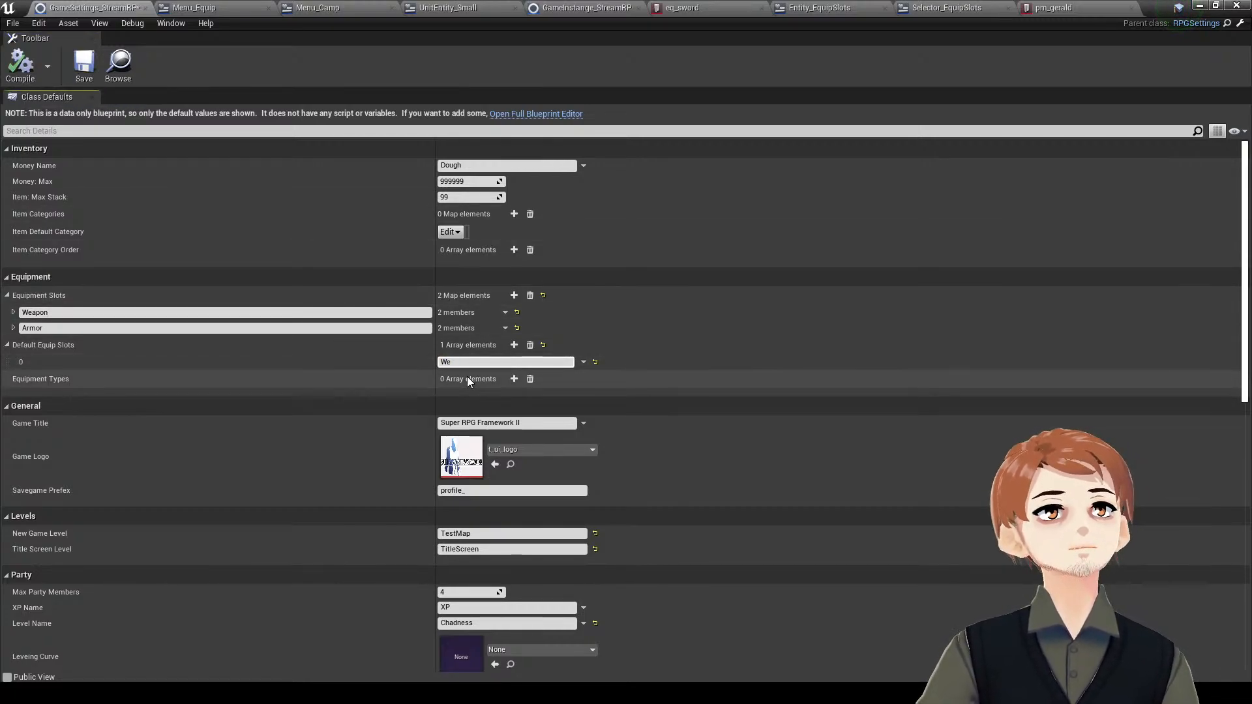
{"action": "key", "text": "Return"}
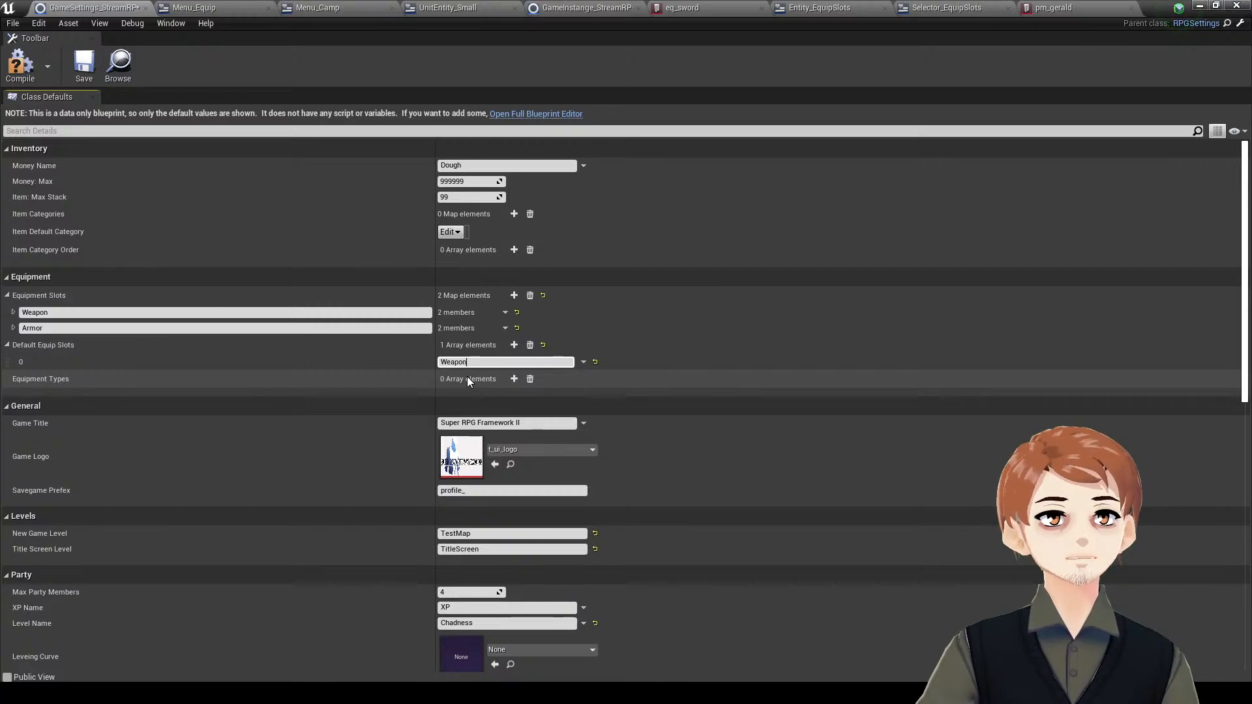
{"action": "left_click", "coordinate": [514, 345]}
{"action": "left_click", "coordinate": [502, 377]}
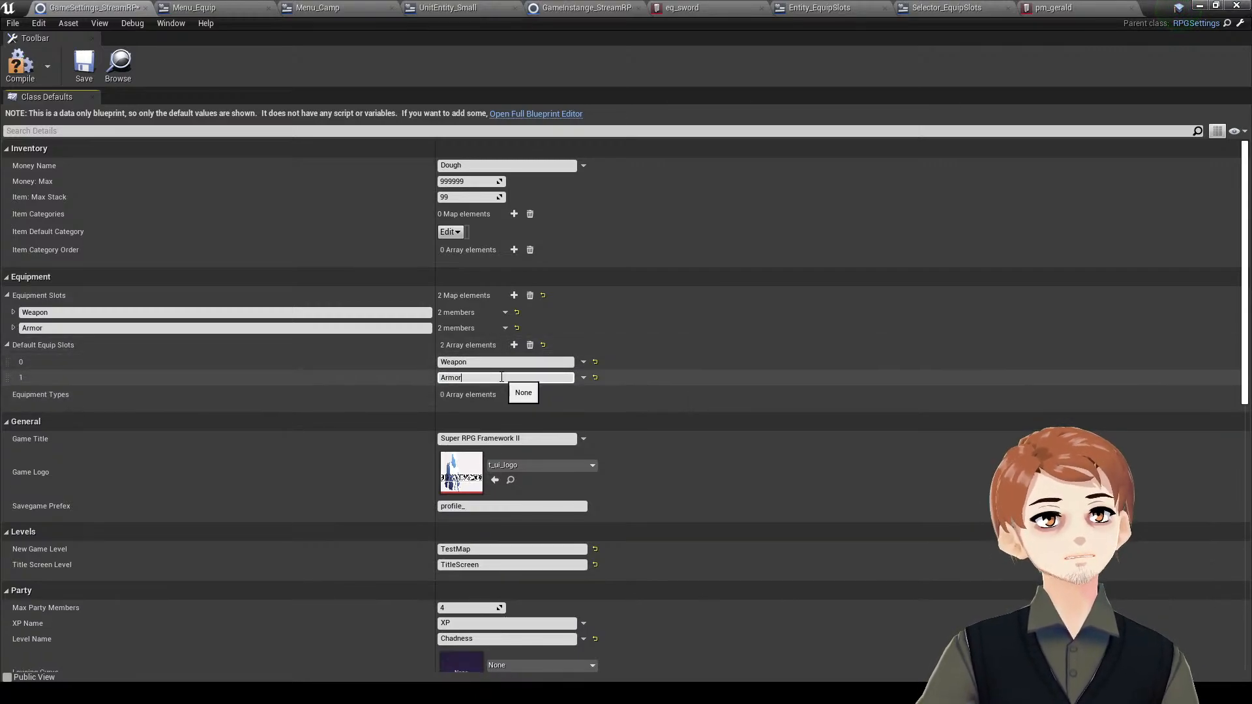
{"action": "type", "text": "Armor"}
{"action": "key", "text": "Return"}
{"action": "left_click", "coordinate": [20, 65]}
{"action": "left_click", "coordinate": [82, 66]}
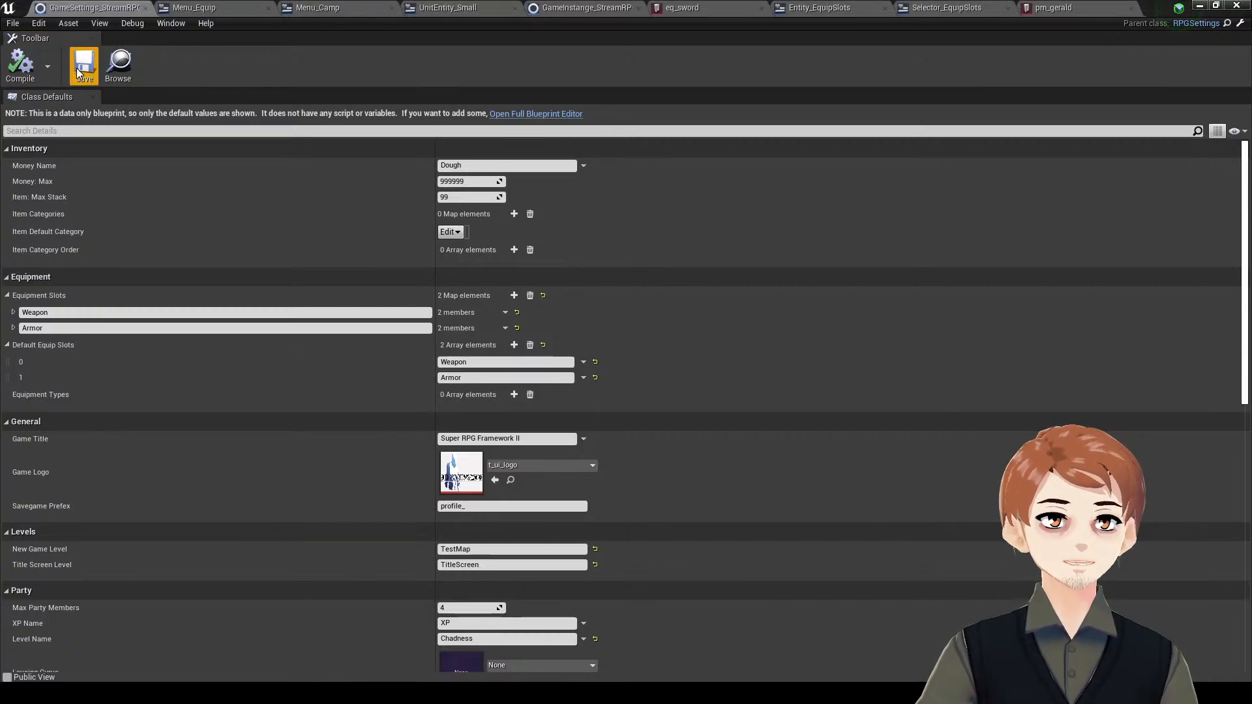
- Remove all Unique Equip Slots elements from pm_gerald and save
{"action": "left_click", "coordinate": [1054, 7]}
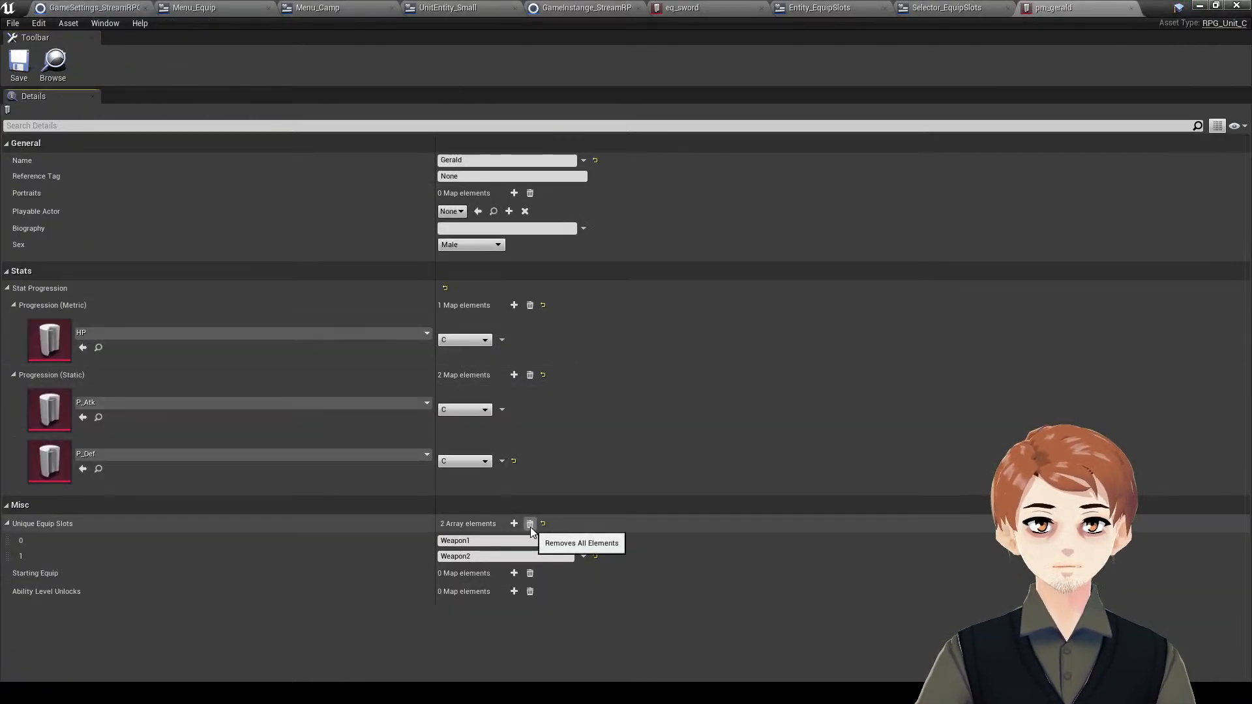
{"action": "left_click", "coordinate": [530, 525]}
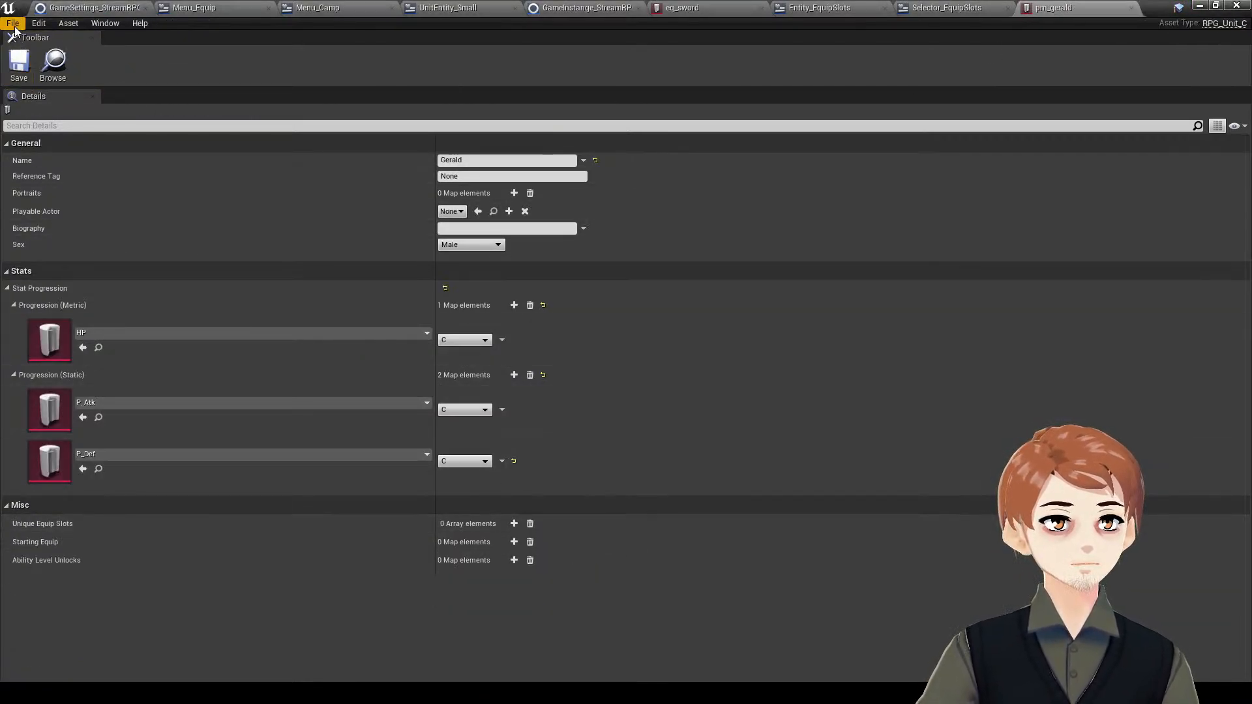
{"action": "left_click", "coordinate": [13, 23]}
{"action": "left_click", "coordinate": [46, 95]}
- Play the level, open the equipment menu, try its Weapon and Armor slots, and stop the session
{"action": "left_click", "coordinate": [1199, 6]}
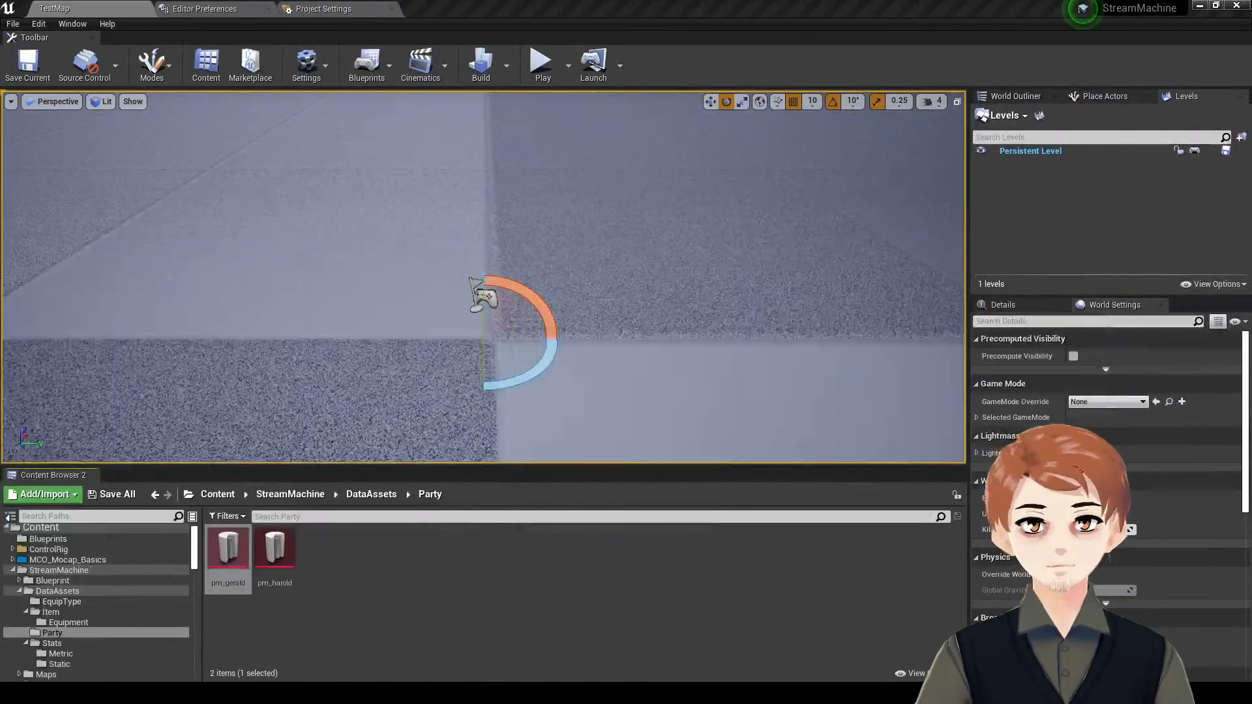
{"action": "left_click", "coordinate": [541, 63]}
{"action": "left_click", "coordinate": [120, 120]}
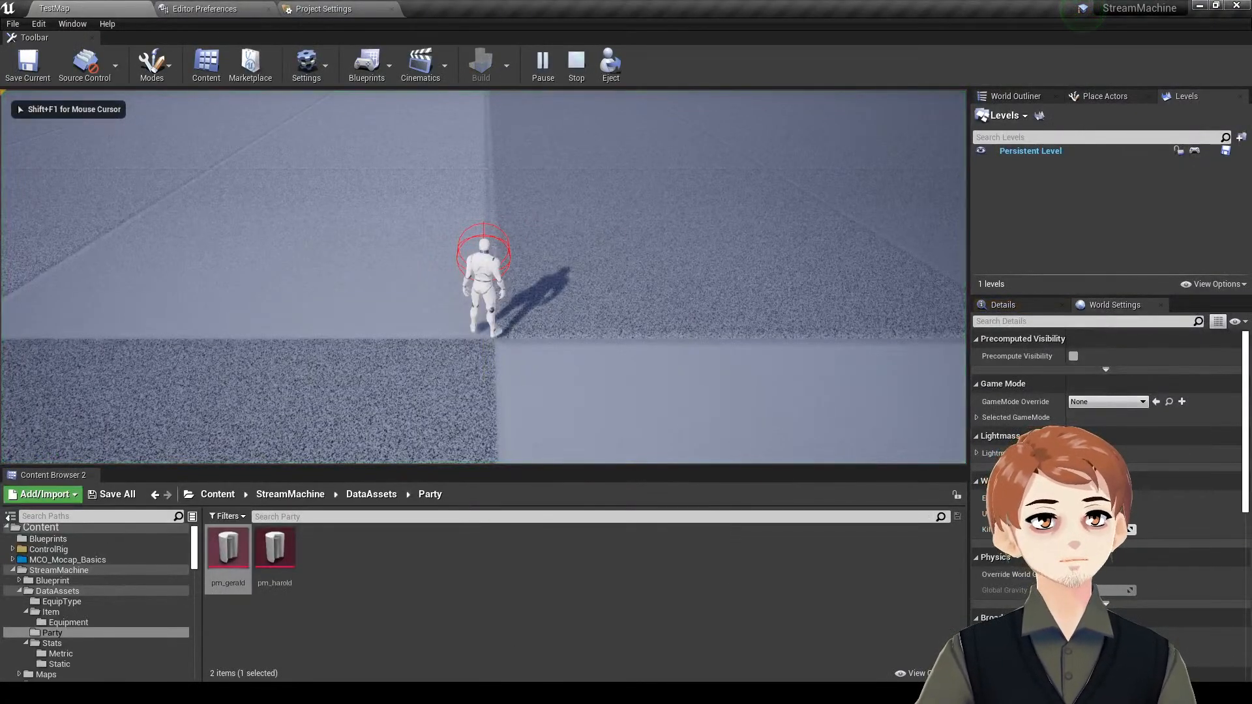
{"action": "key", "text": "Tab"}
{"action": "left_click", "coordinate": [82, 121]}
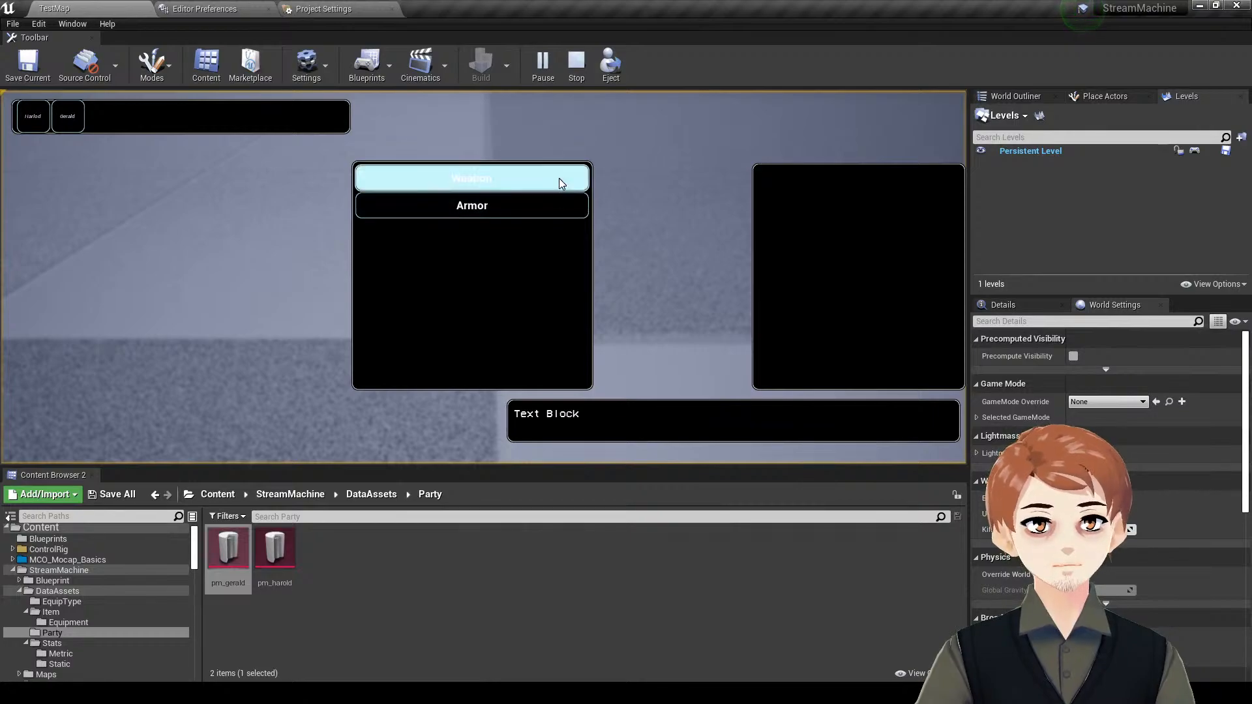
{"action": "left_click", "coordinate": [544, 210]}
{"action": "key", "text": "Escape"}
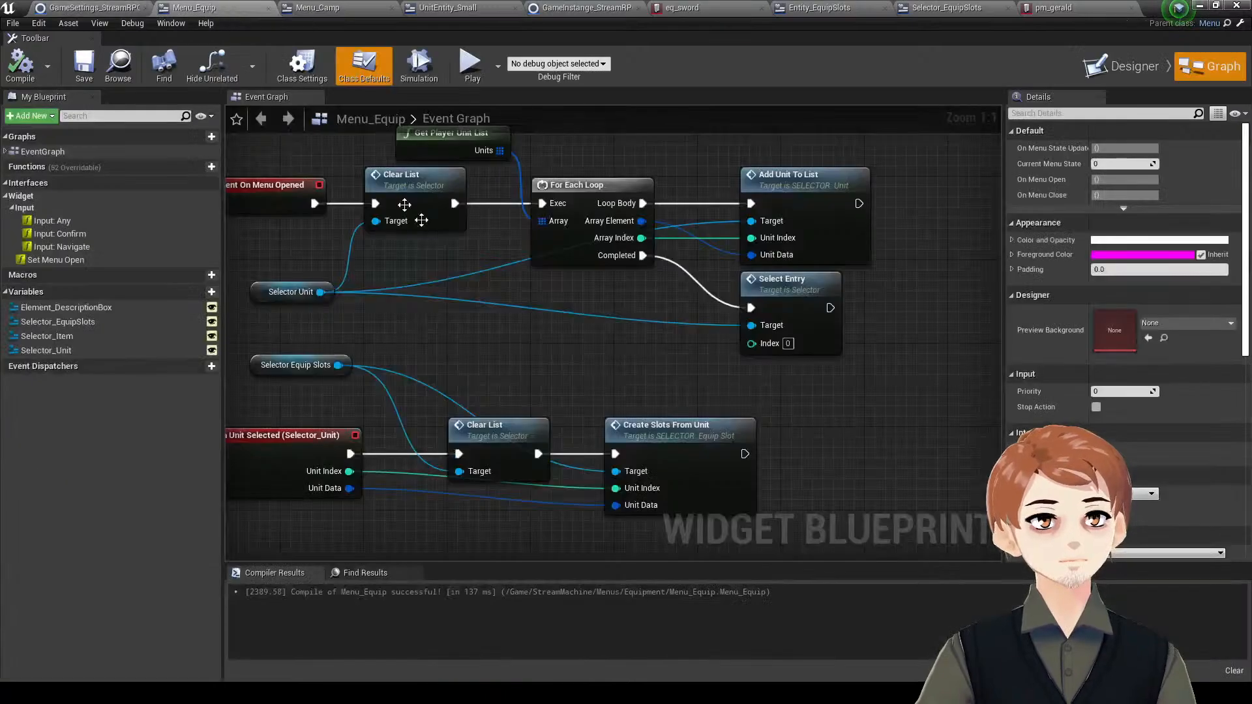
- Review Menu_Equip's event graph and the designer layout of its Selector_EquipSlots and Selector_Item boxes
{"action": "scroll", "coordinate": [496, 291], "scroll_direction": "down", "scroll_amount": 5}
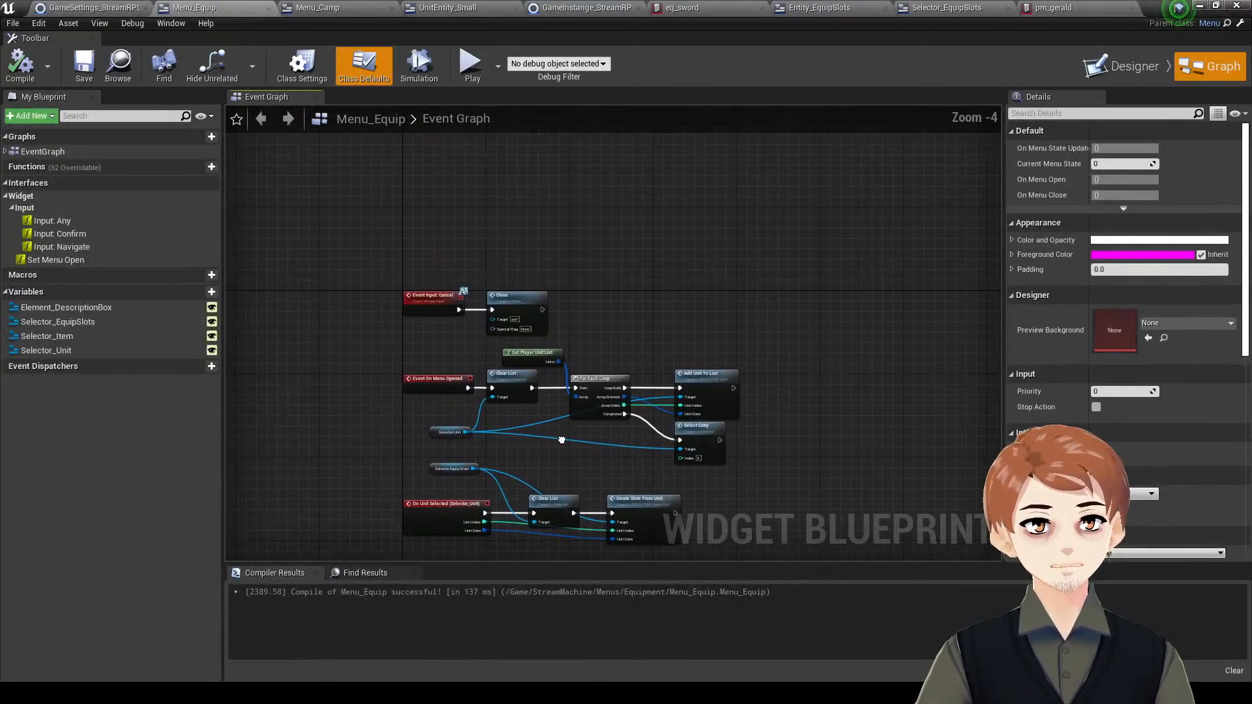
{"action": "left_click", "coordinate": [861, 399]}
{"action": "right_click_drag", "start_coordinate": [861, 399], "coordinate": [821, 450]}
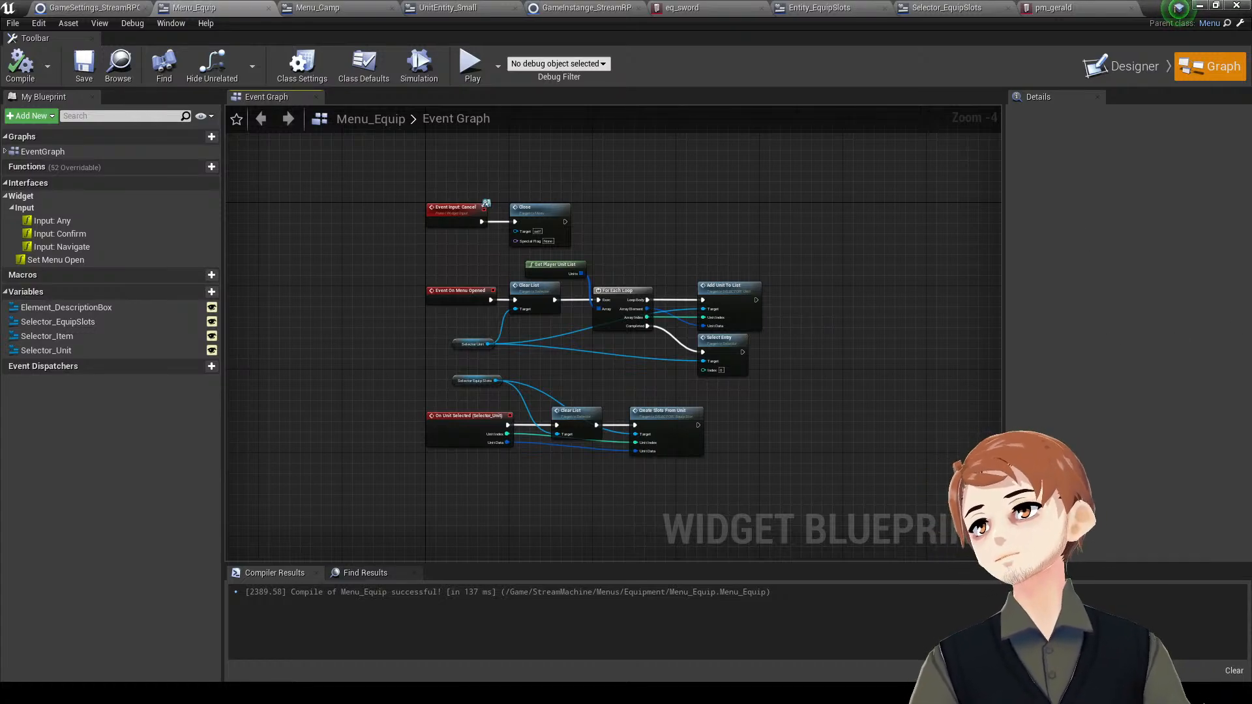
{"action": "right_click_drag", "start_coordinate": [766, 406], "coordinate": [783, 439]}
{"action": "scroll", "coordinate": [892, 396], "scroll_direction": "up", "scroll_amount": 1}
{"action": "left_click", "coordinate": [1123, 66]}
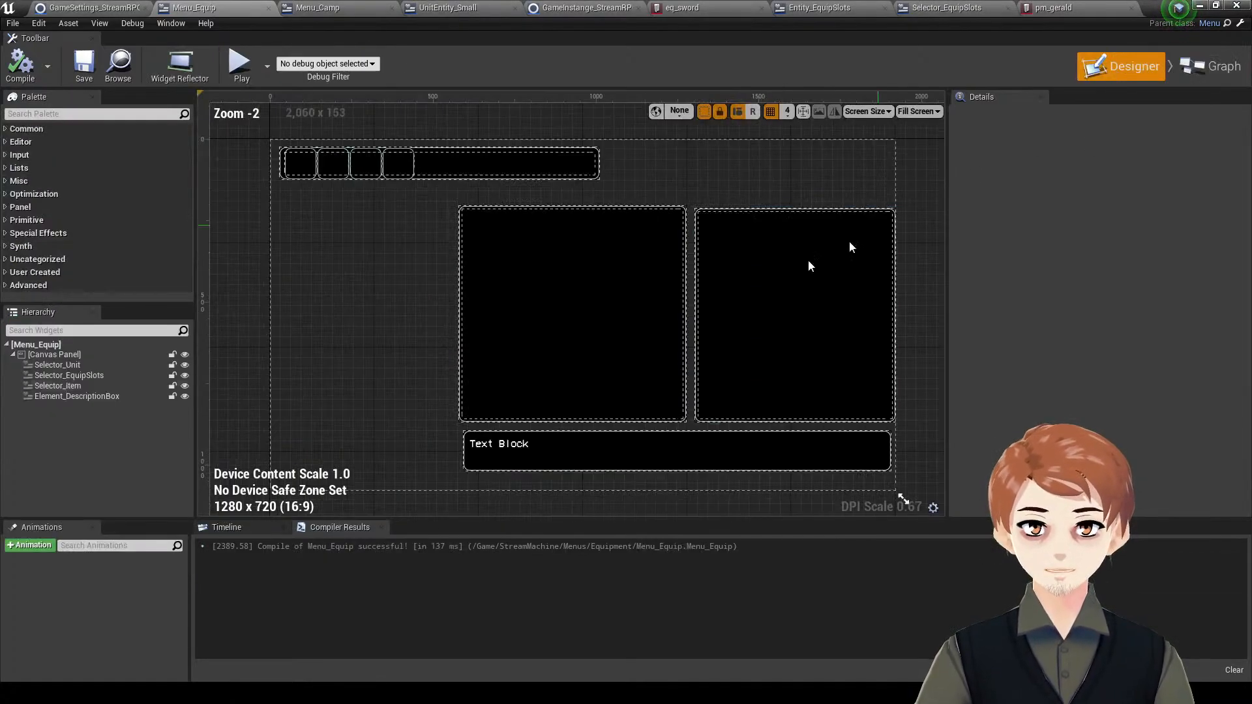
{"action": "right_click_drag", "start_coordinate": [817, 333], "coordinate": [611, 337]}
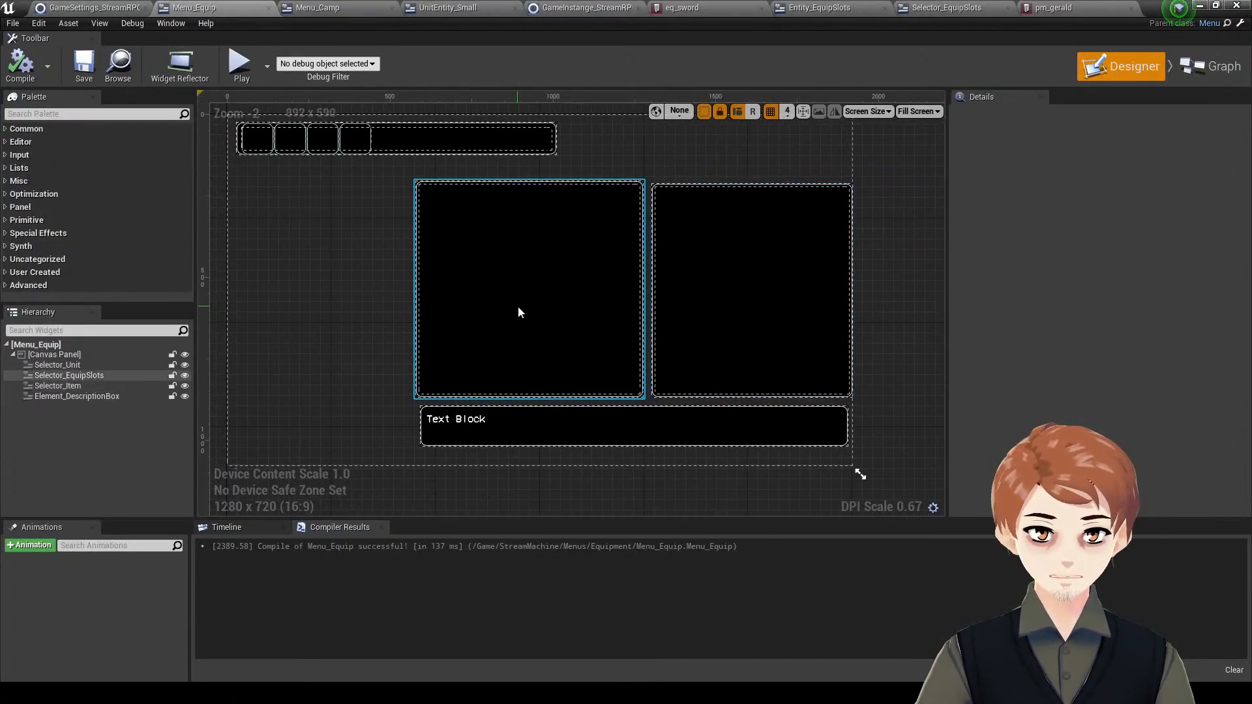
{"action": "left_click", "coordinate": [518, 307]}
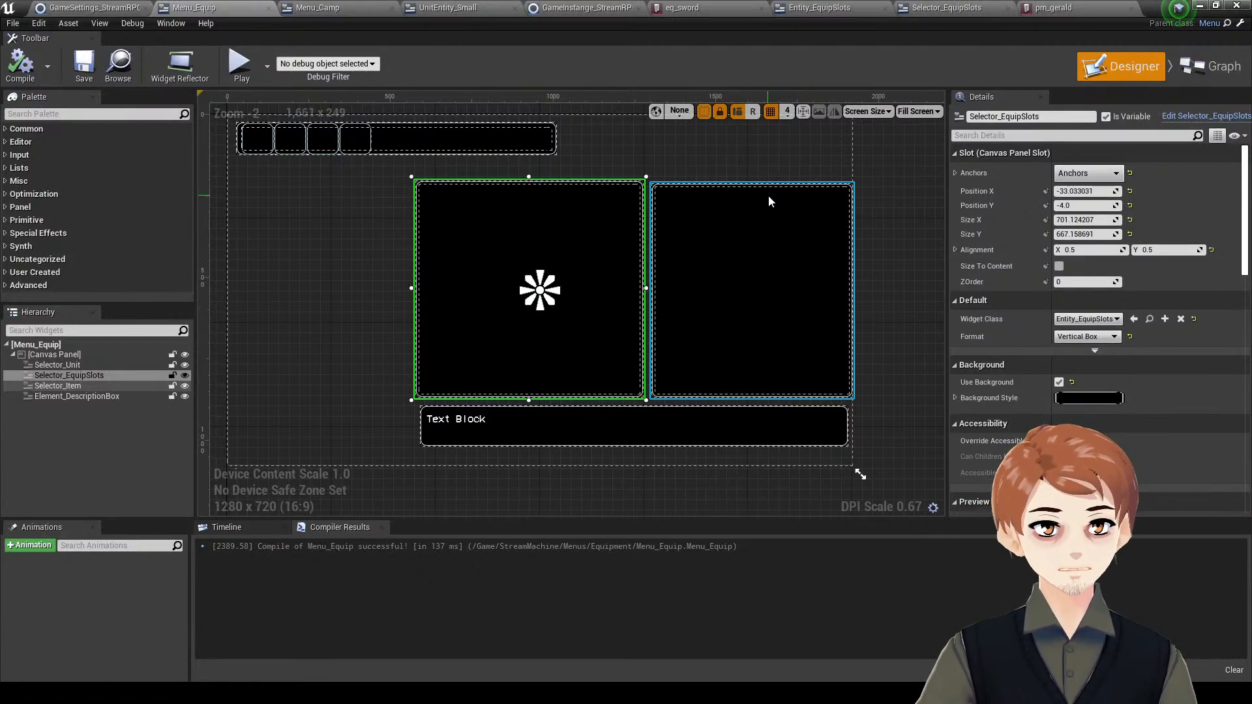
{"action": "left_click", "coordinate": [770, 196]}
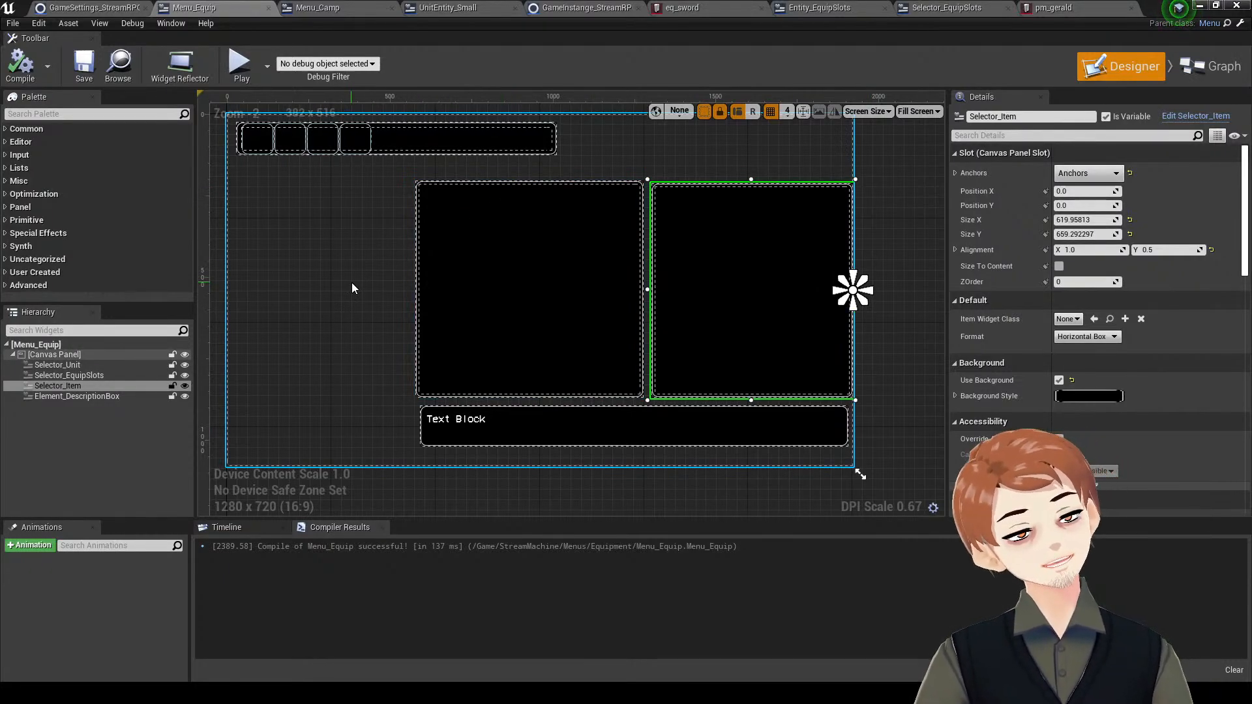
{"action": "right_click_drag", "start_coordinate": [350, 245], "coordinate": [488, 392]}
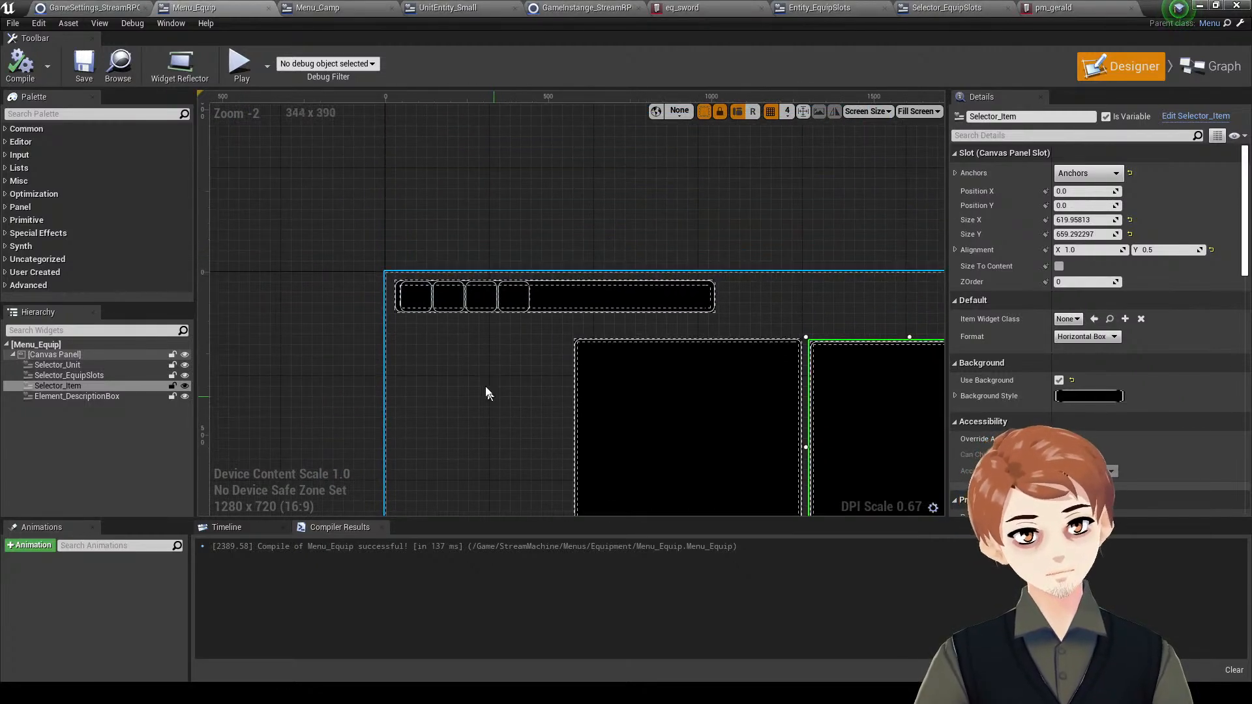
{"action": "right_click_drag", "start_coordinate": [457, 348], "coordinate": [455, 311]}
{"action": "right_click_drag", "start_coordinate": [336, 358], "coordinate": [311, 271]}
{"action": "right_click_drag", "start_coordinate": [548, 269], "coordinate": [463, 218]}
{"action": "right_click_drag", "start_coordinate": [276, 257], "coordinate": [307, 257]}
{"action": "left_click", "coordinate": [287, 258]}
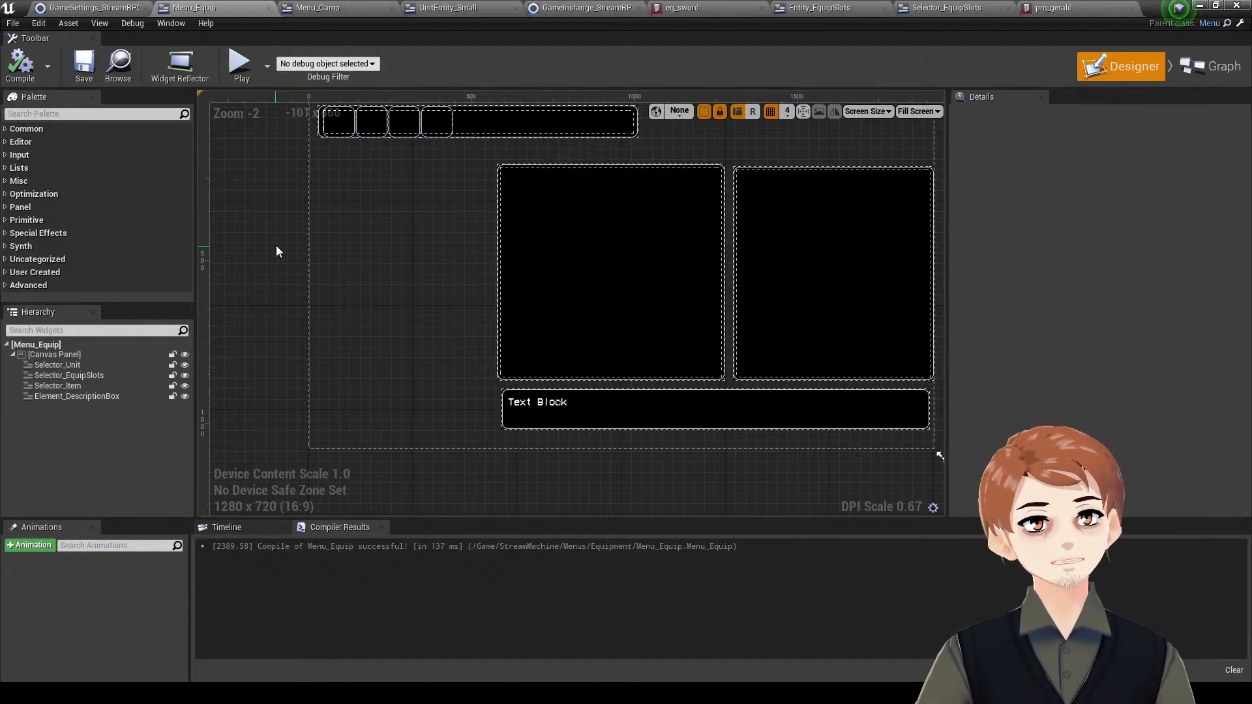
{"action": "right_click_drag", "start_coordinate": [276, 245], "coordinate": [260, 271]}
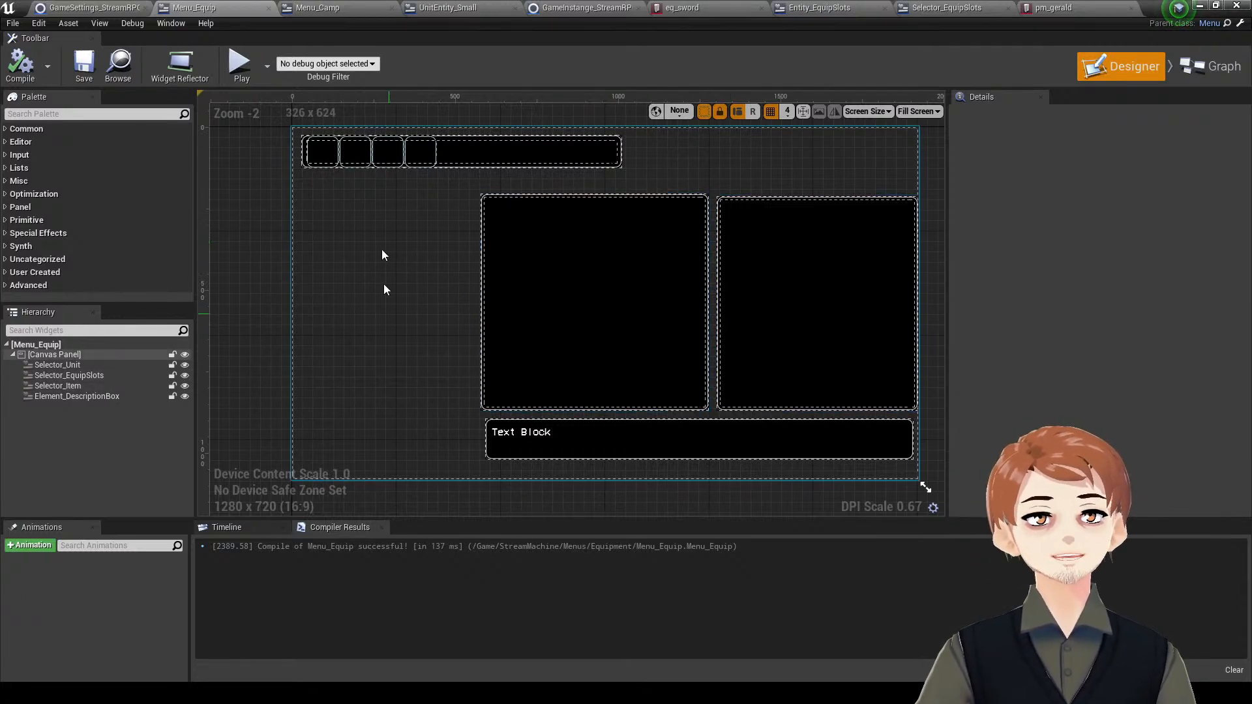
{"action": "right_click_drag", "start_coordinate": [746, 388], "coordinate": [640, 260]}
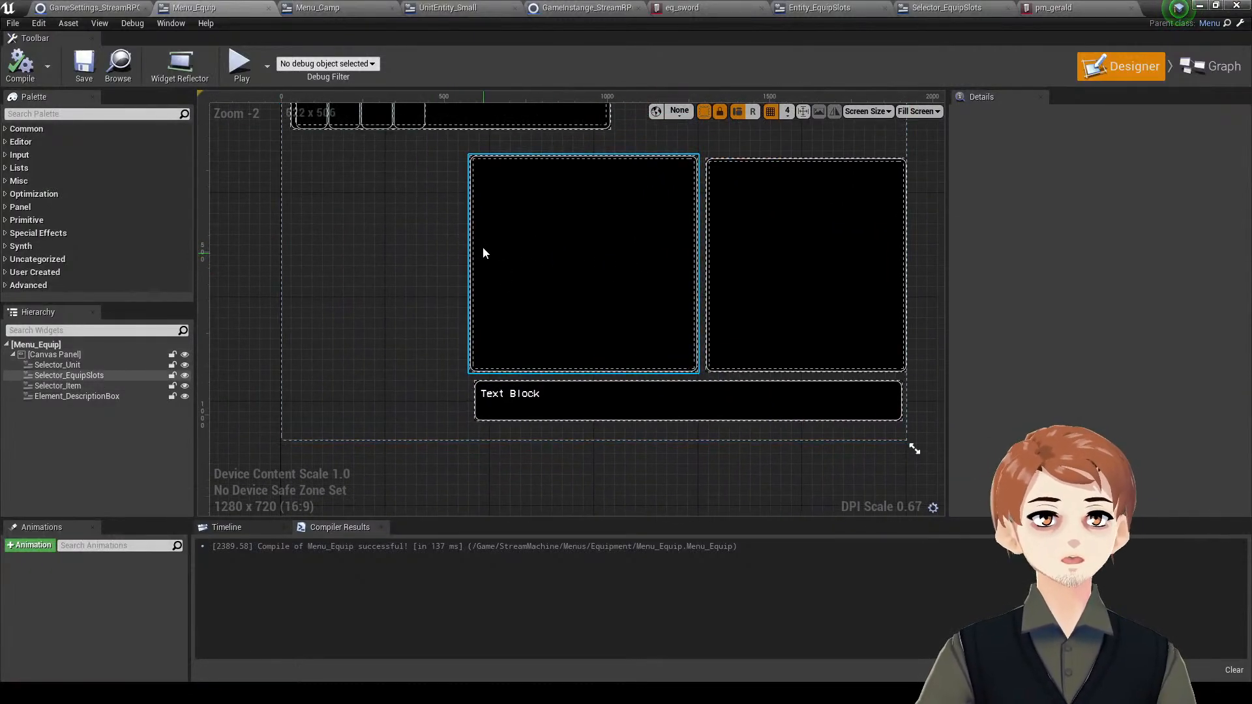
{"action": "right_click_drag", "start_coordinate": [425, 341], "coordinate": [409, 377]}
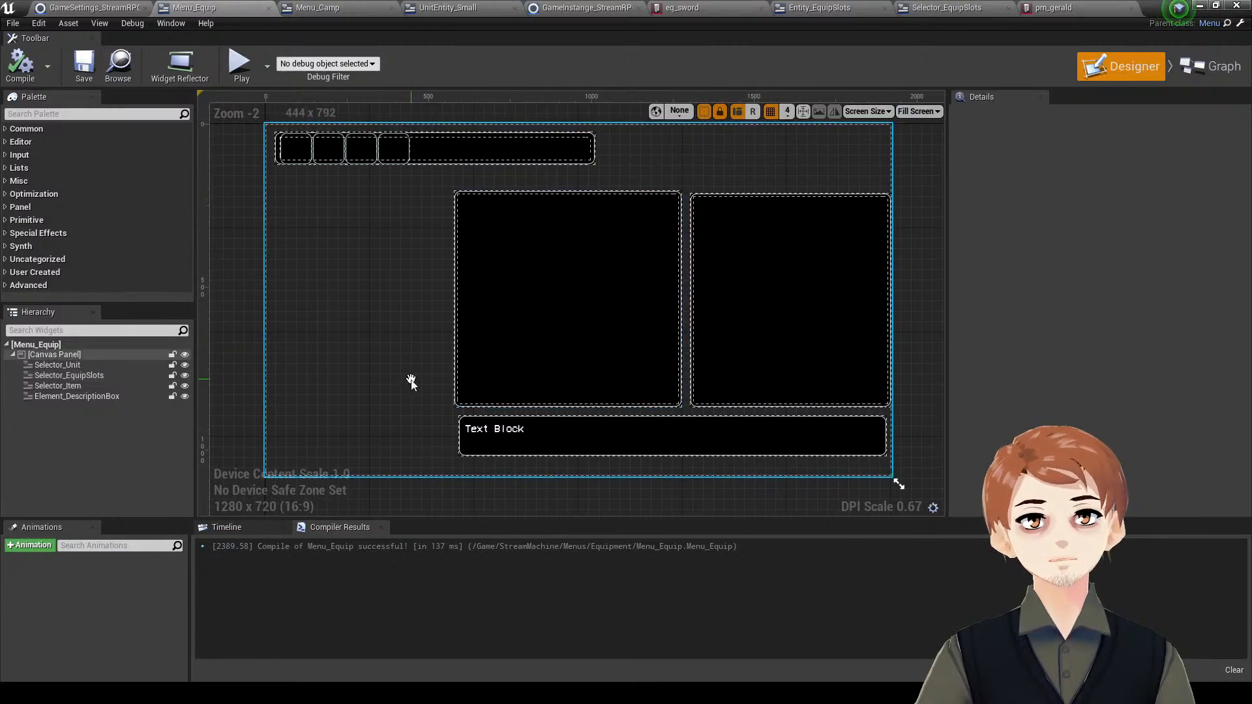
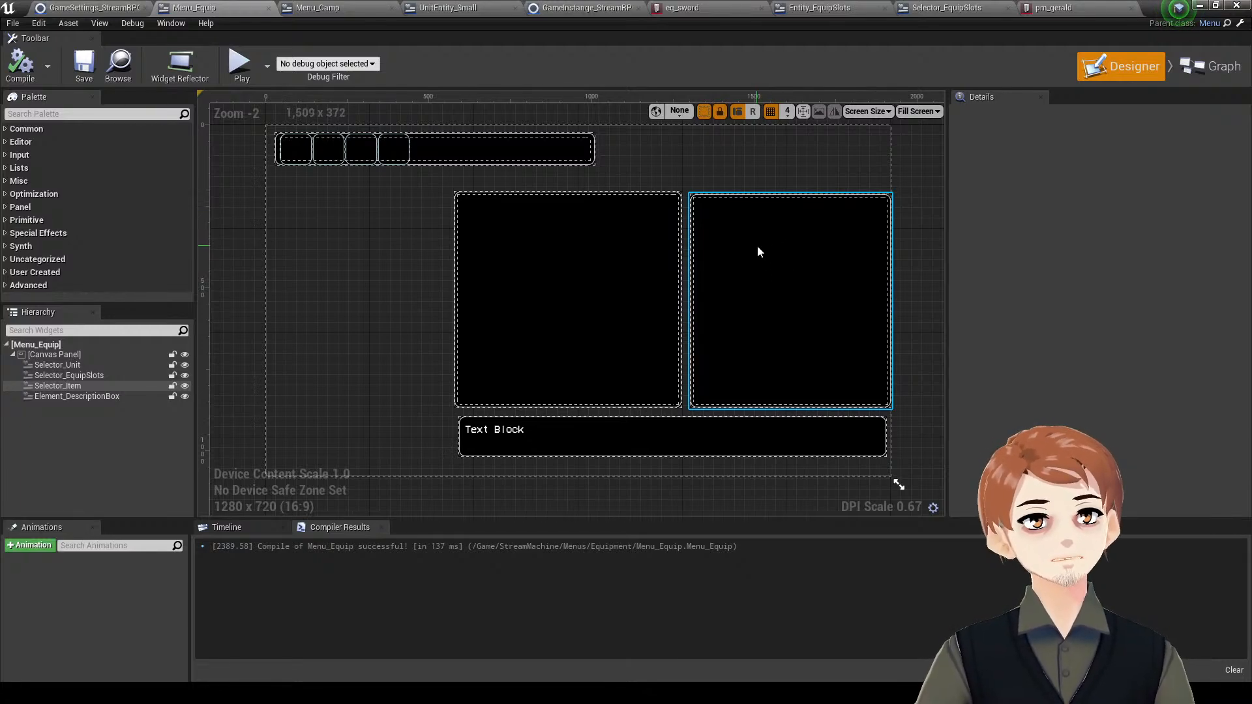
- Add a Widget Switcher about 1387 by 705 over the equip slot and item selectors on the canvas
{"action": "left_click", "coordinate": [622, 211]}
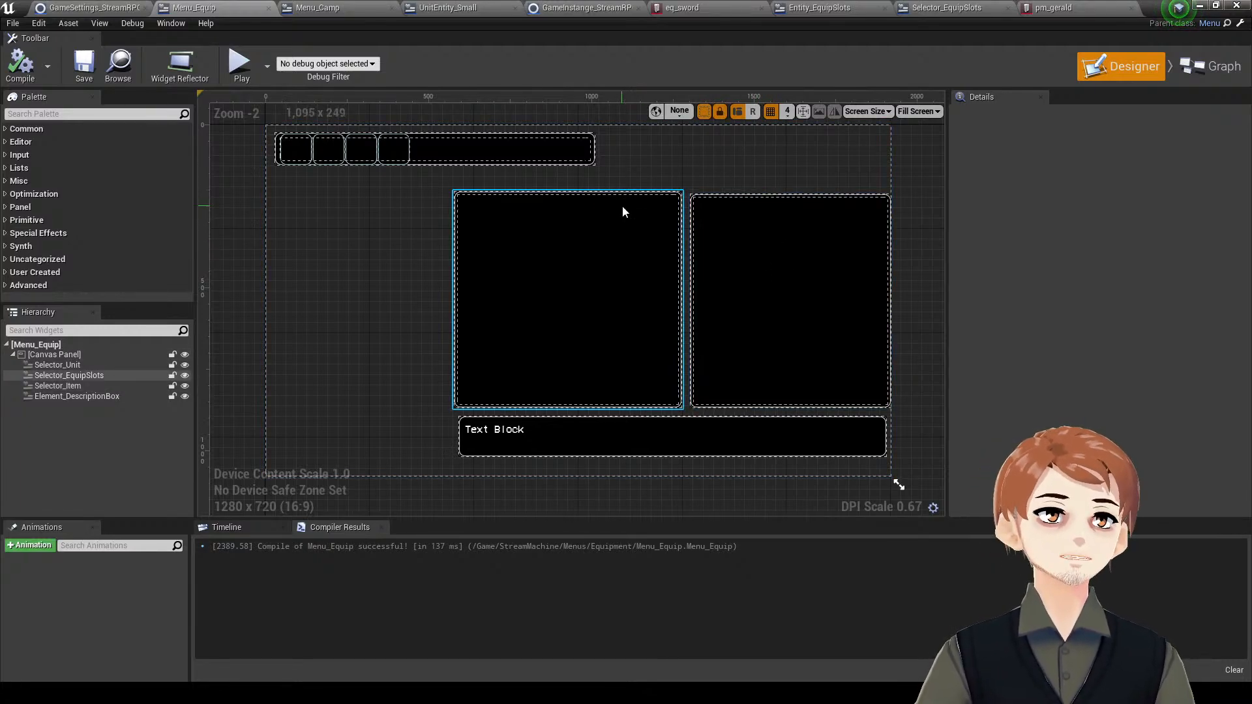
{"action": "left_click", "coordinate": [73, 114]}
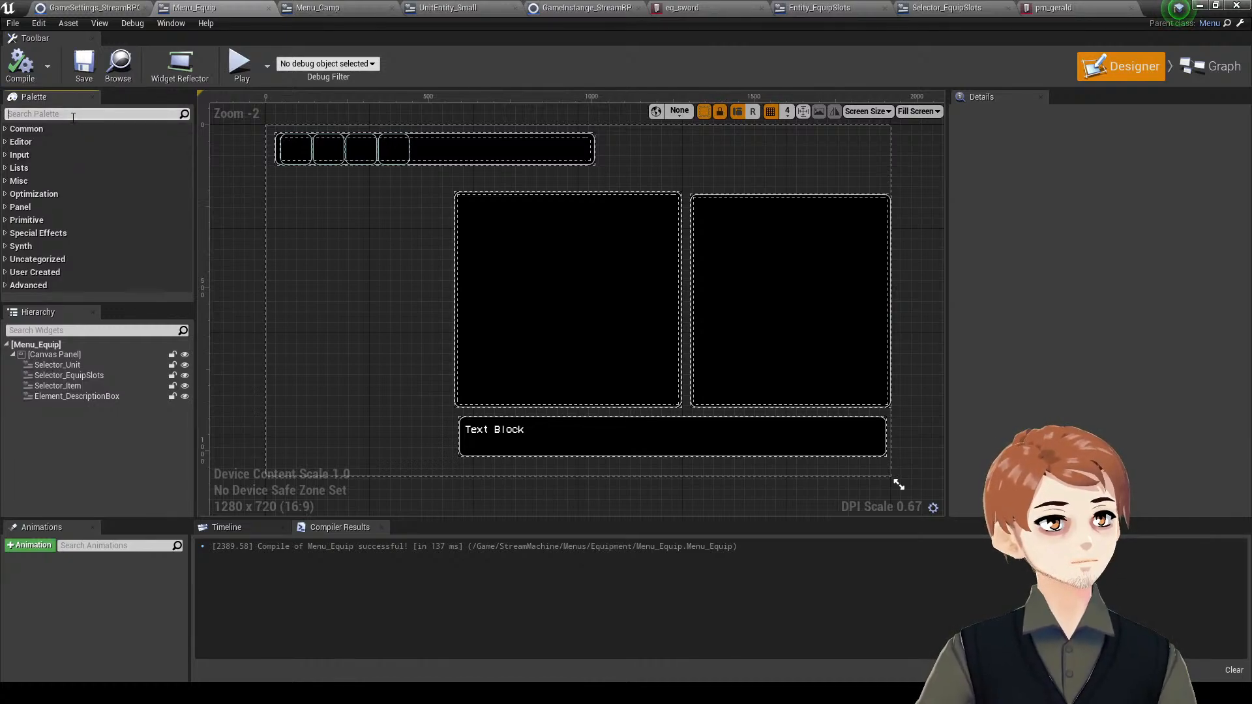
{"action": "type", "text": "widget"}
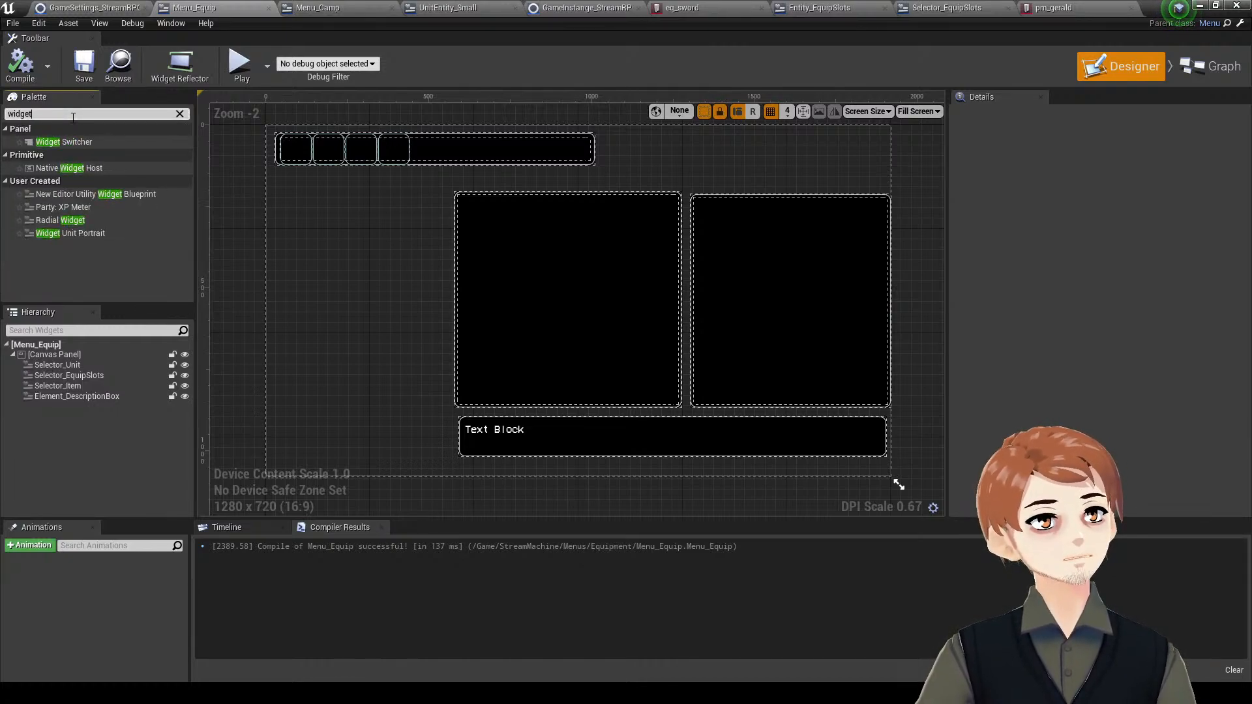
{"action": "left_click_drag", "start_coordinate": [64, 142], "coordinate": [890, 412]}
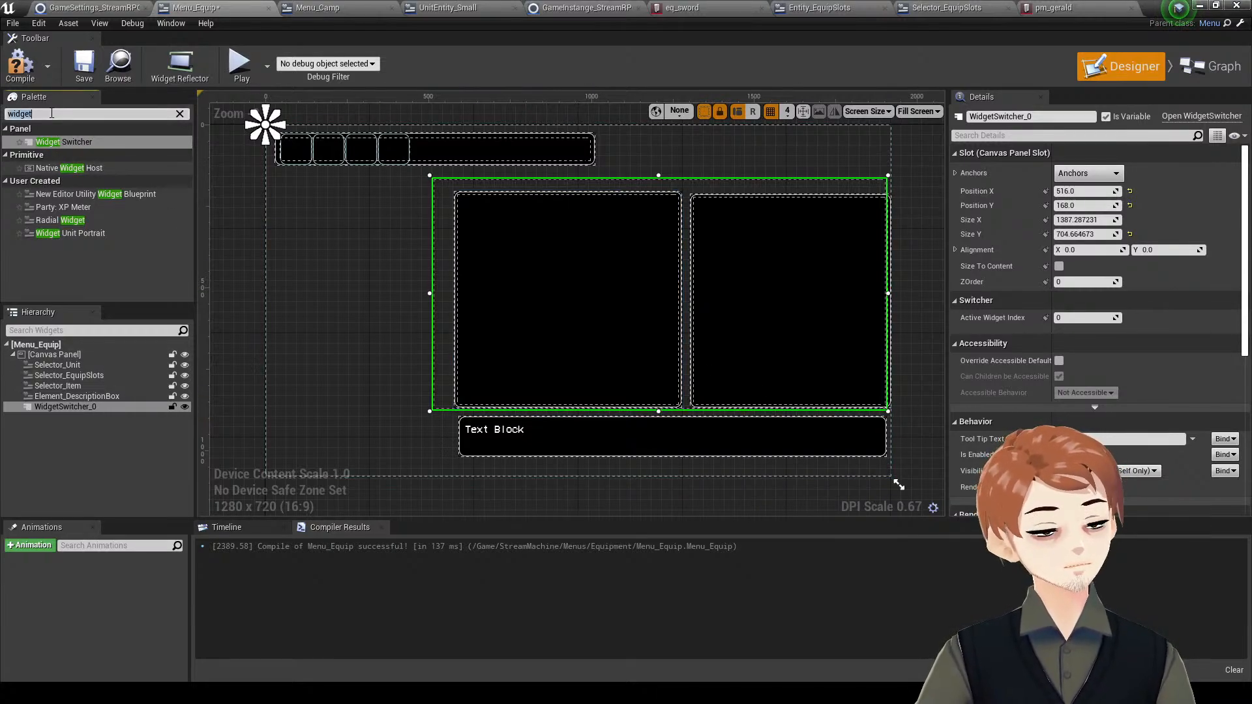
- Add a Horizontal Box inside WidgetSwitcher_0 and duplicate it there as a second page
{"action": "type", "text": "hor"}
{"action": "left_click_drag", "start_coordinate": [62, 142], "coordinate": [561, 240]}
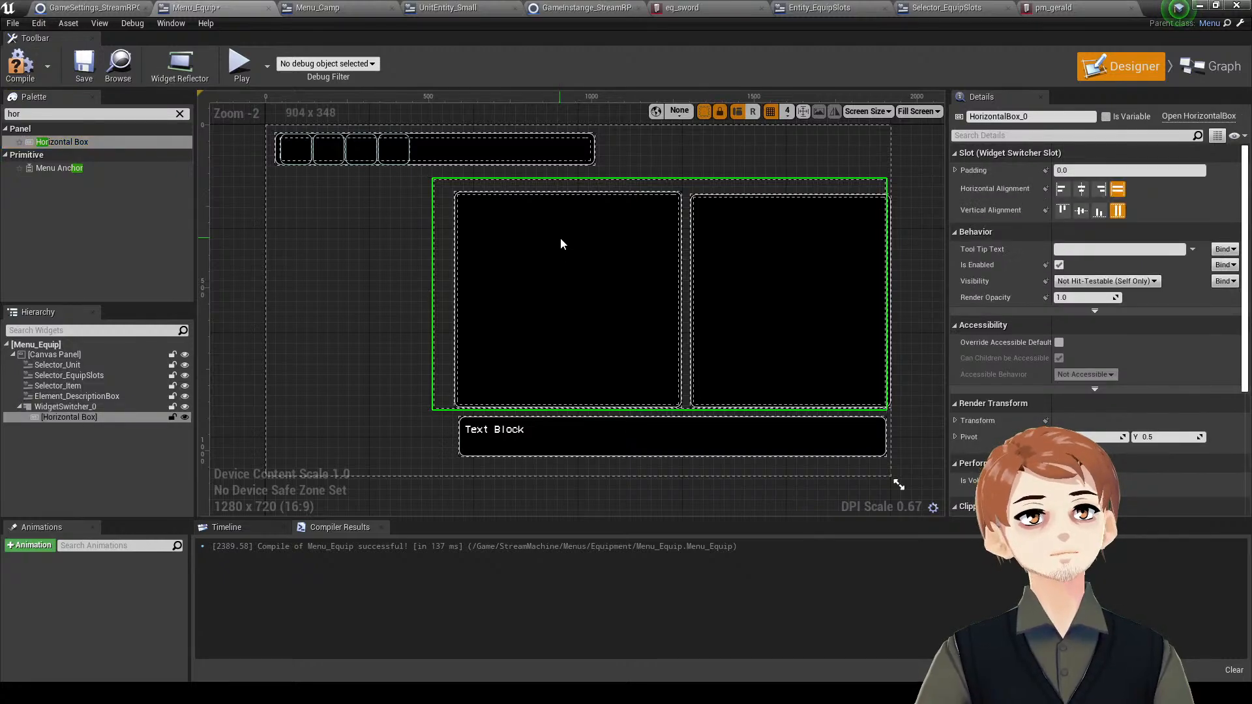
{"action": "left_click", "coordinate": [92, 430]}
{"action": "left_click", "coordinate": [89, 418]}
{"action": "key", "text": "ctrl+c"}
{"action": "left_click", "coordinate": [88, 406]}
{"action": "key", "text": "ctrl+v"}
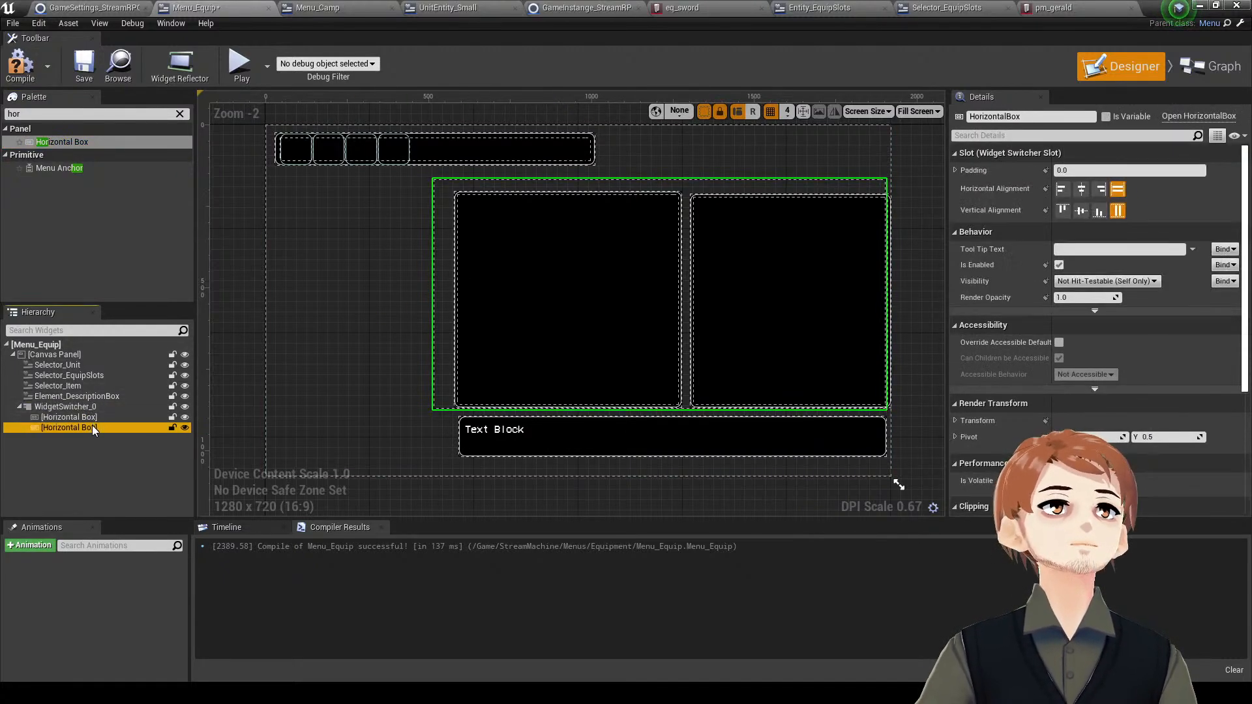
{"action": "left_click", "coordinate": [90, 435]}
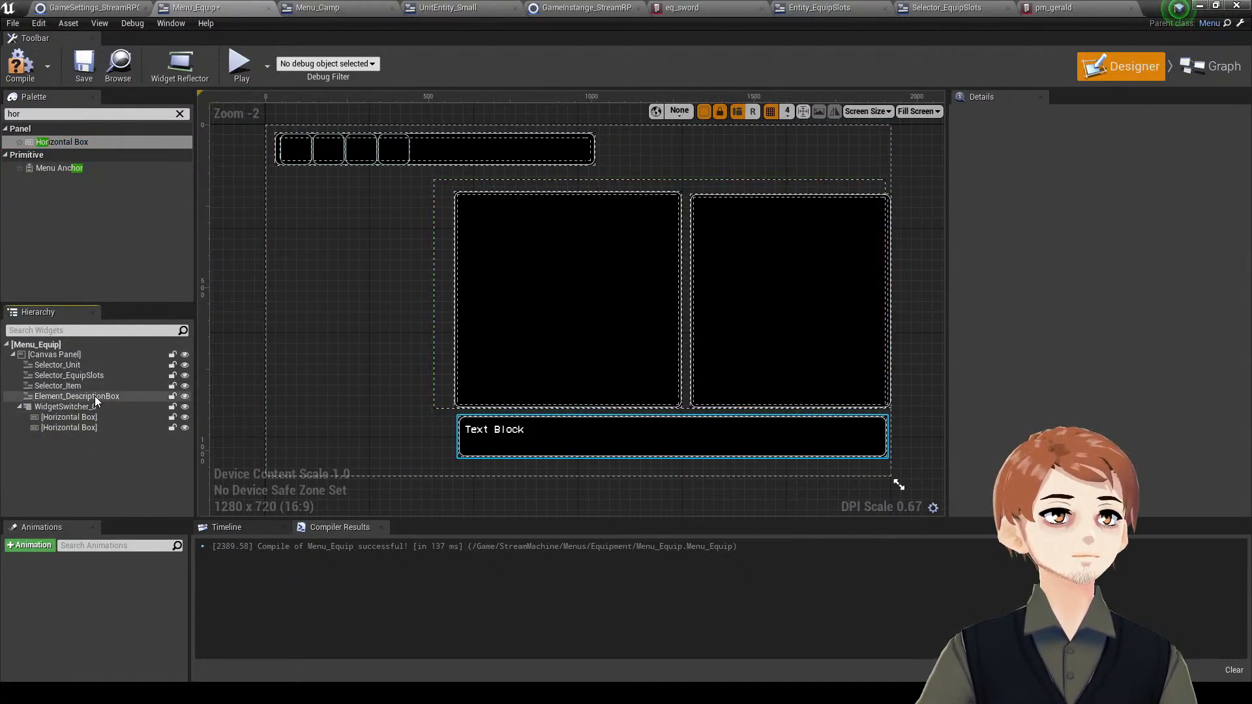
- Move Selector_EquipSlots into the switcher's first Horizontal Box and set its slot size to Fill
{"action": "left_click", "coordinate": [82, 376]}
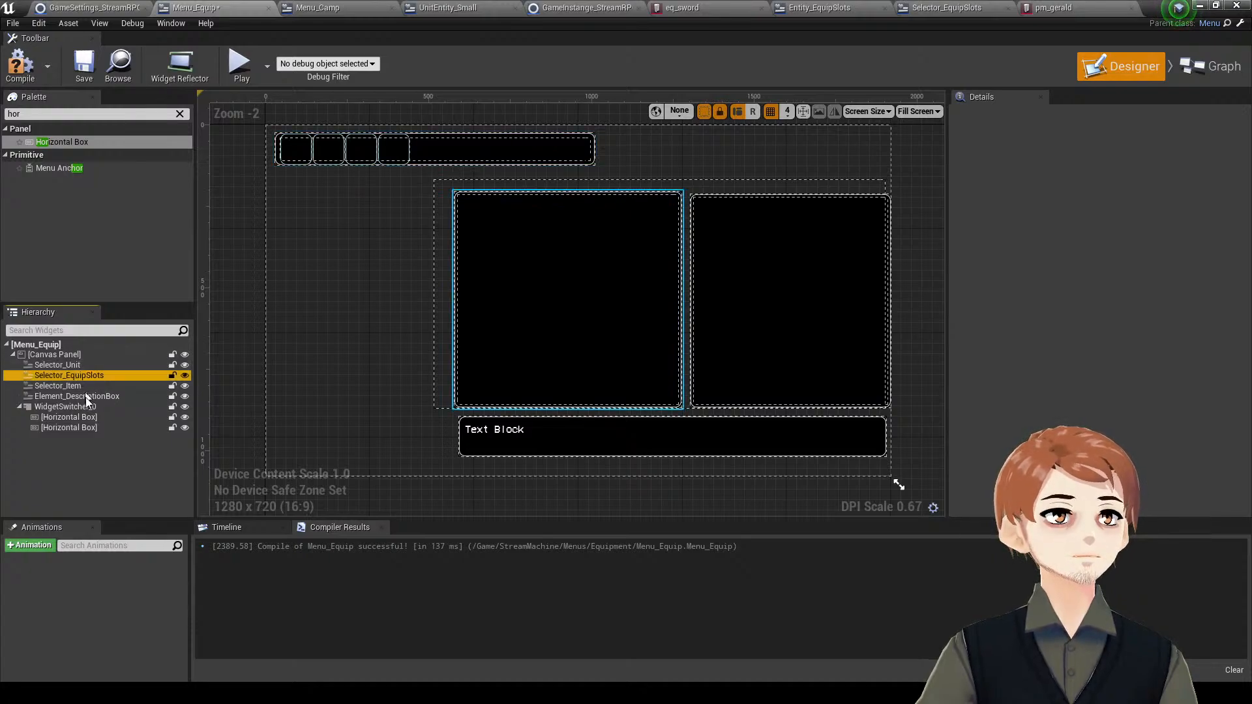
{"action": "left_click_drag", "start_coordinate": [86, 398], "coordinate": [91, 418]}
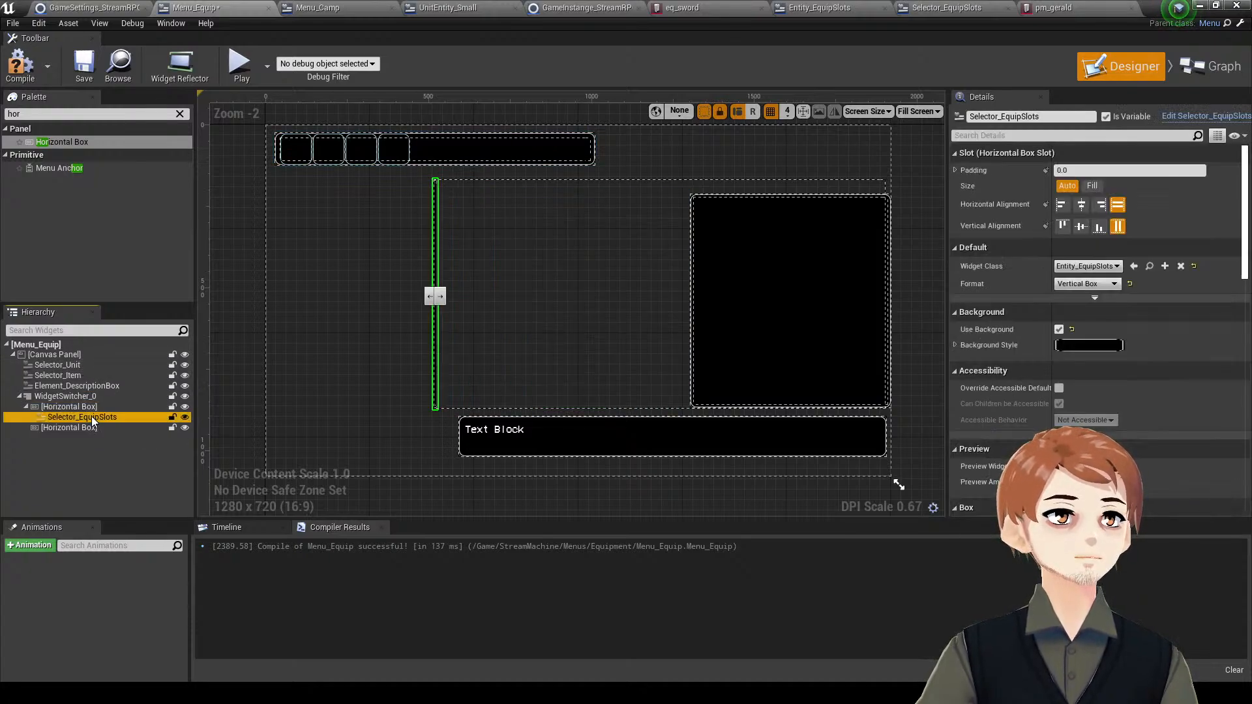
{"action": "left_click", "coordinate": [1091, 186]}
- Add a Canvas Panel after Selector_EquipSlots in the first Horizontal Box and set its size to Fill
{"action": "double_click", "coordinate": [79, 114]}
{"action": "type", "text": "c"}
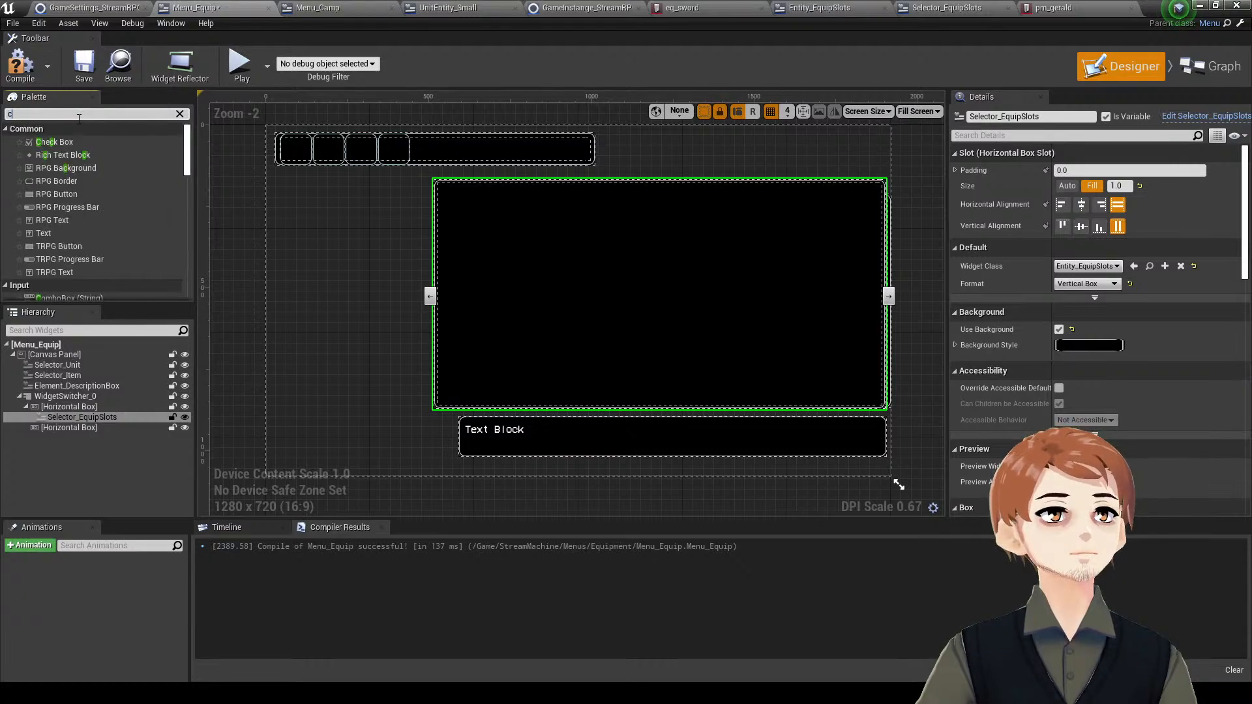
{"action": "type", "text": "a"}
{"action": "left_click_drag", "start_coordinate": [59, 142], "coordinate": [99, 425]}
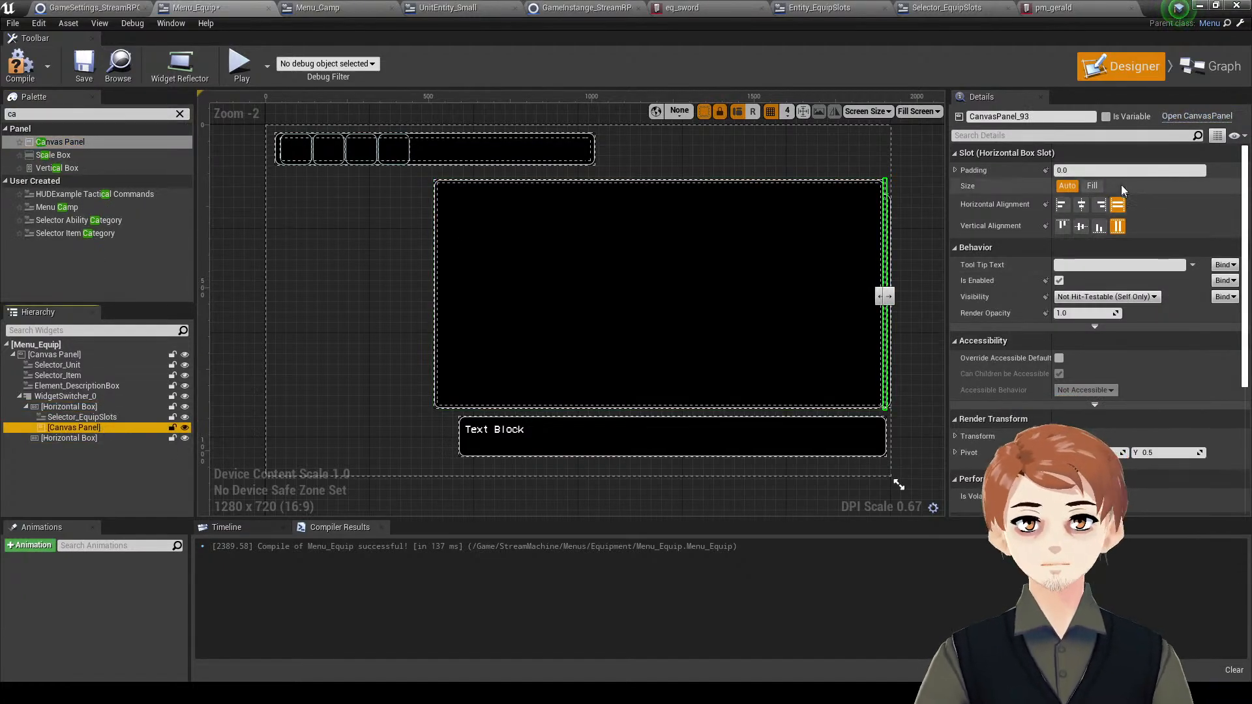
{"action": "left_click", "coordinate": [1092, 186]}
{"action": "left_click", "coordinate": [111, 455]}
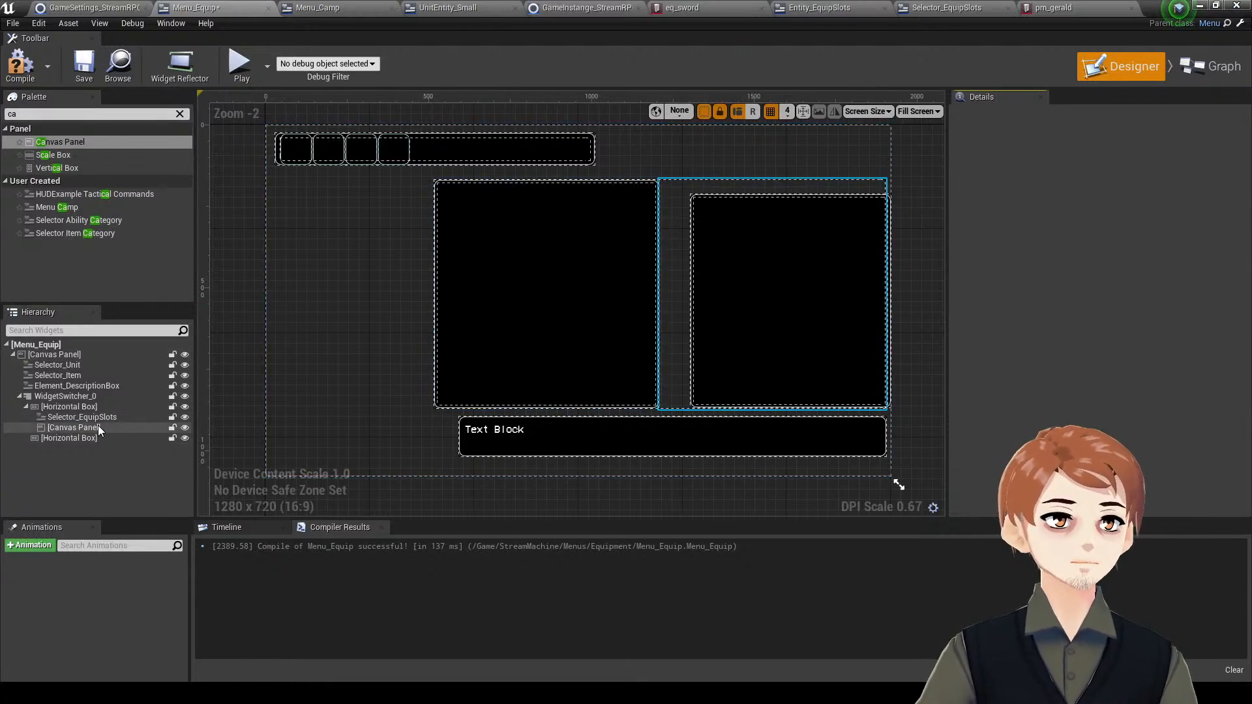
- Copy the Canvas Panel into the second Horizontal Box, then move Selector_Item after it with its size set to Fill
{"action": "left_click", "coordinate": [98, 428]}
{"action": "key", "text": "ctrl+c"}
{"action": "left_click", "coordinate": [92, 438]}
{"action": "key", "text": "ctrl+v"}
{"action": "left_click_drag", "start_coordinate": [87, 375], "coordinate": [101, 444]}
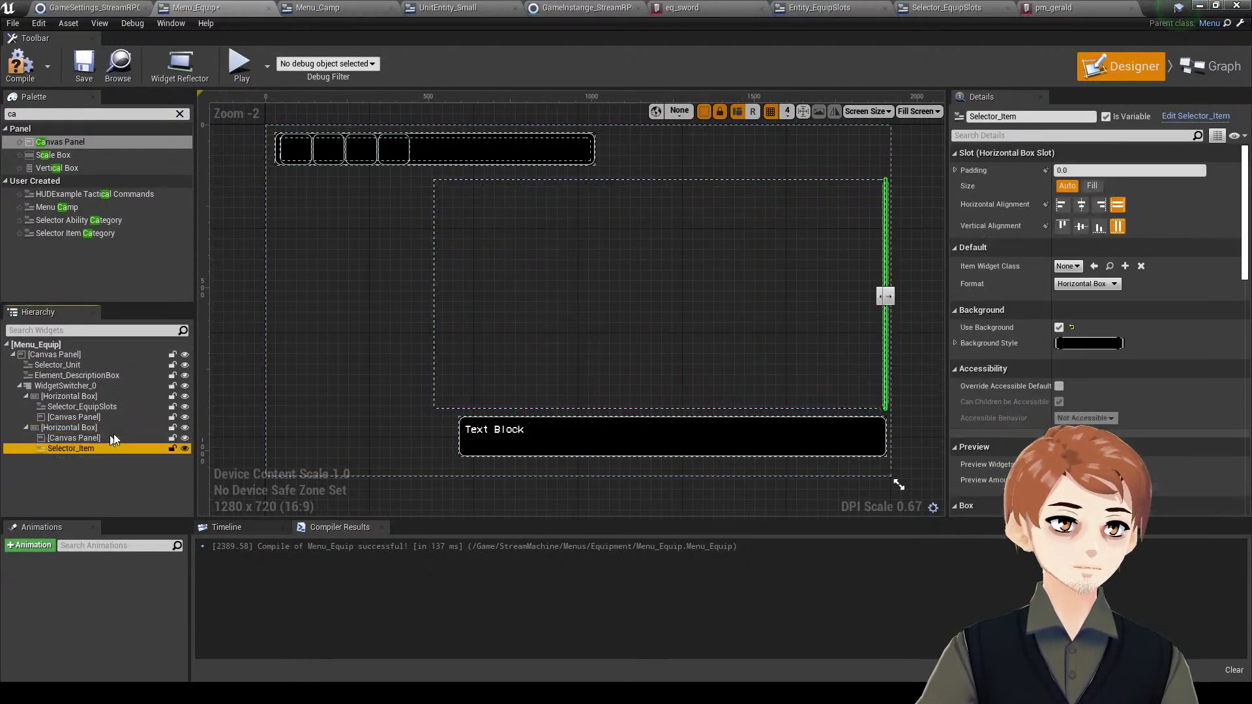
{"action": "left_click", "coordinate": [1092, 185]}
- Compare the two Horizontal Box pages of the widget switcher, then compile and save Menu_Equip
{"action": "left_click", "coordinate": [93, 398]}
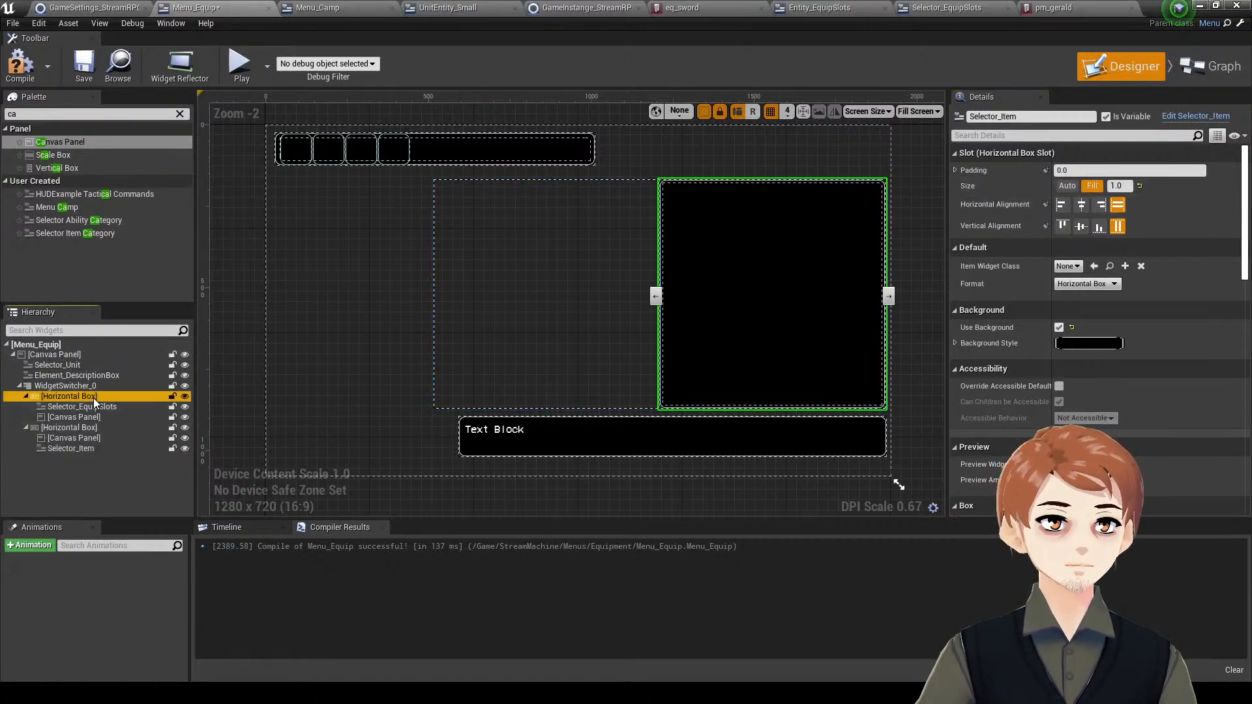
{"action": "left_click", "coordinate": [96, 429]}
{"action": "left_click", "coordinate": [92, 400]}
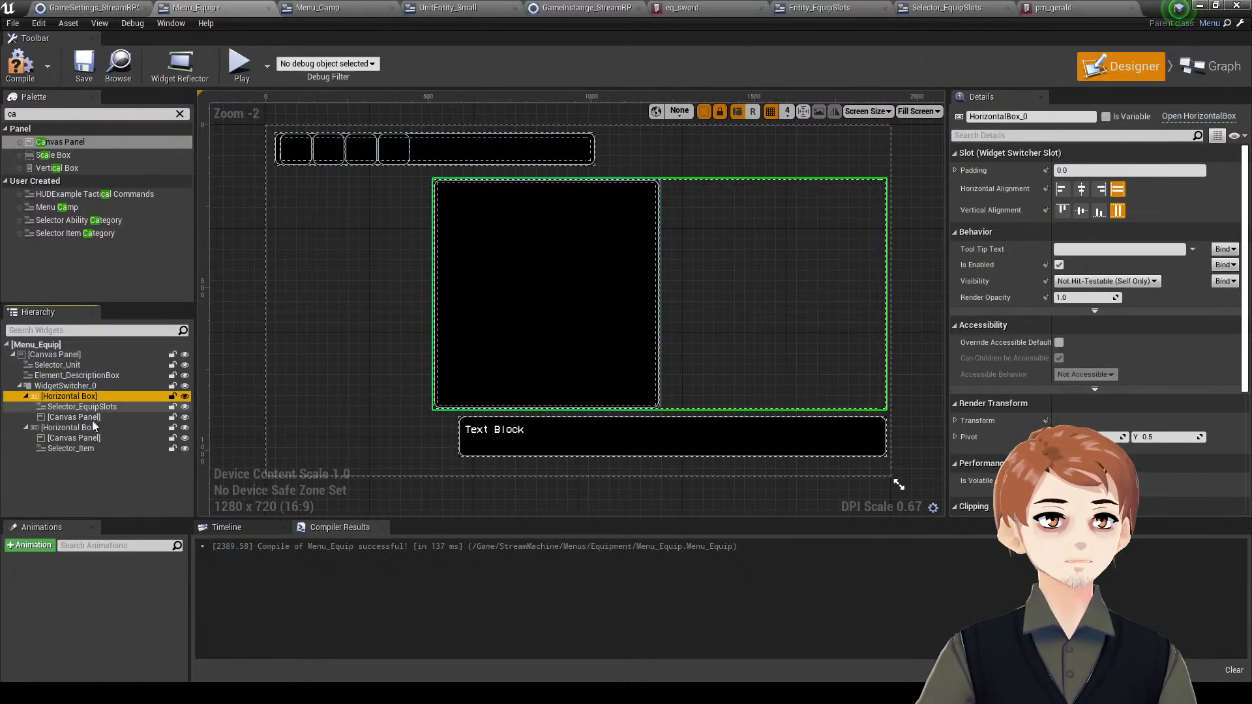
{"action": "left_click", "coordinate": [94, 428]}
{"action": "left_click", "coordinate": [107, 389]}
{"action": "left_click", "coordinate": [107, 395]}
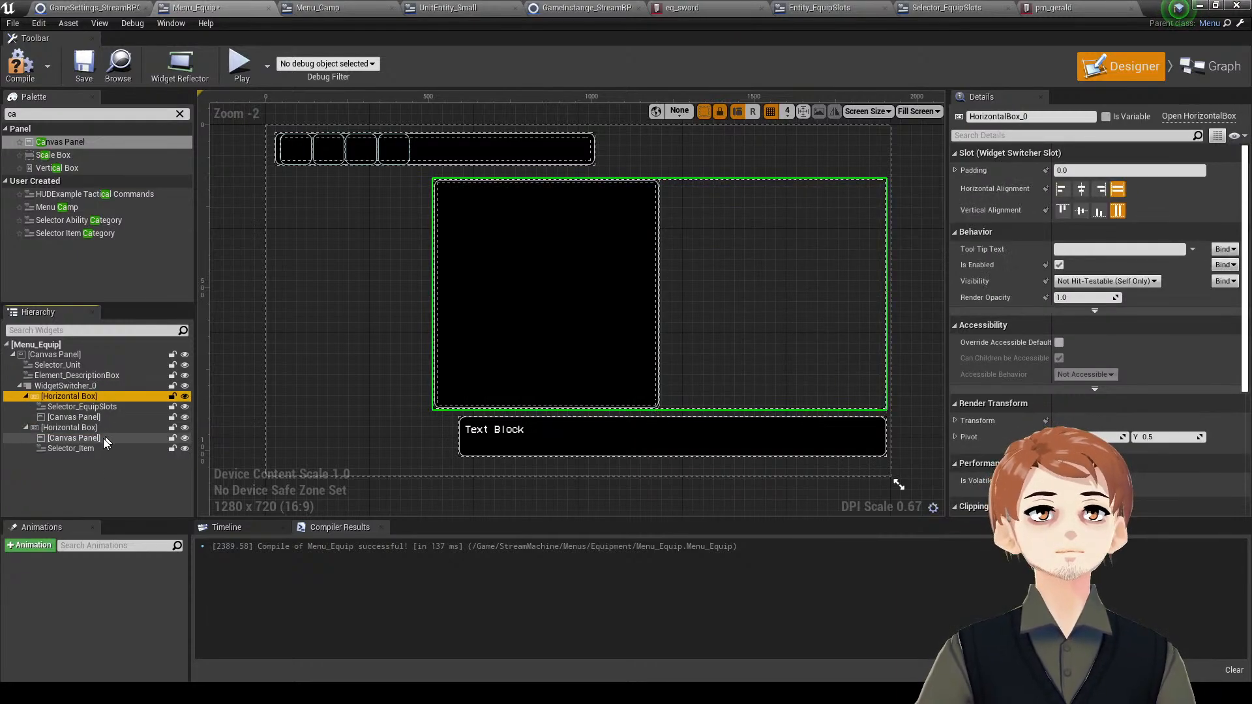
{"action": "left_click", "coordinate": [92, 475]}
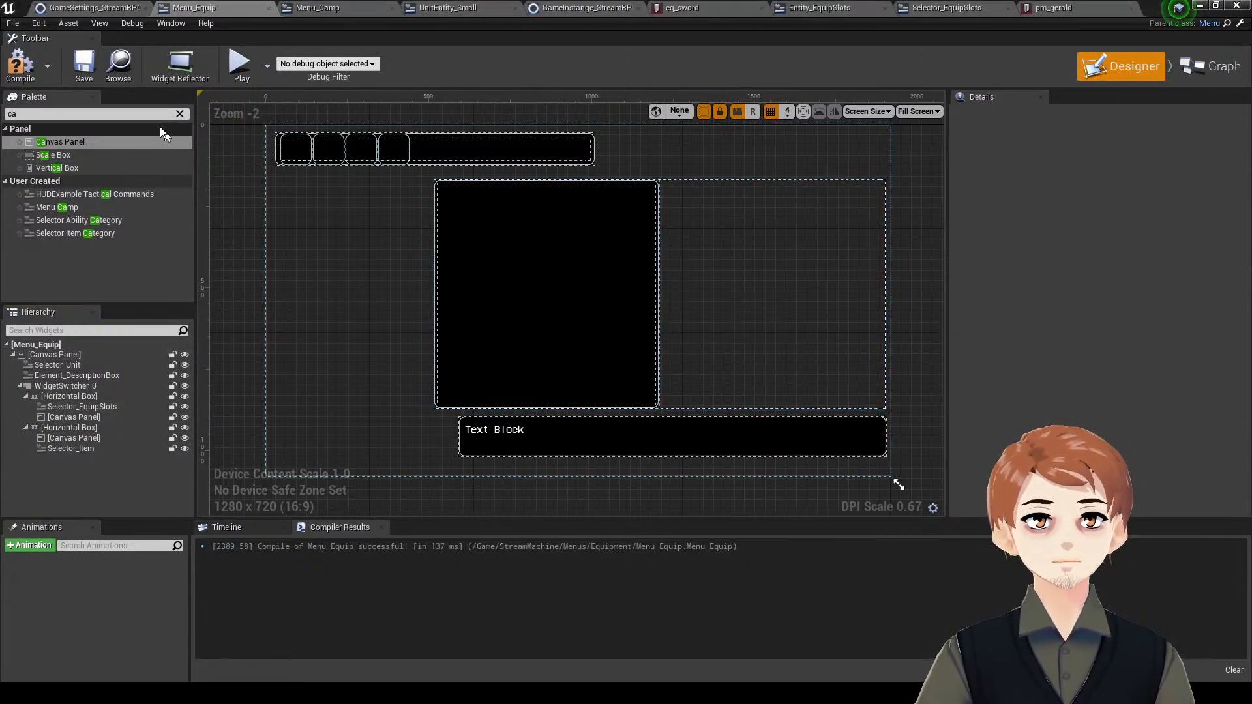
{"action": "key", "text": "ctrl+s"}
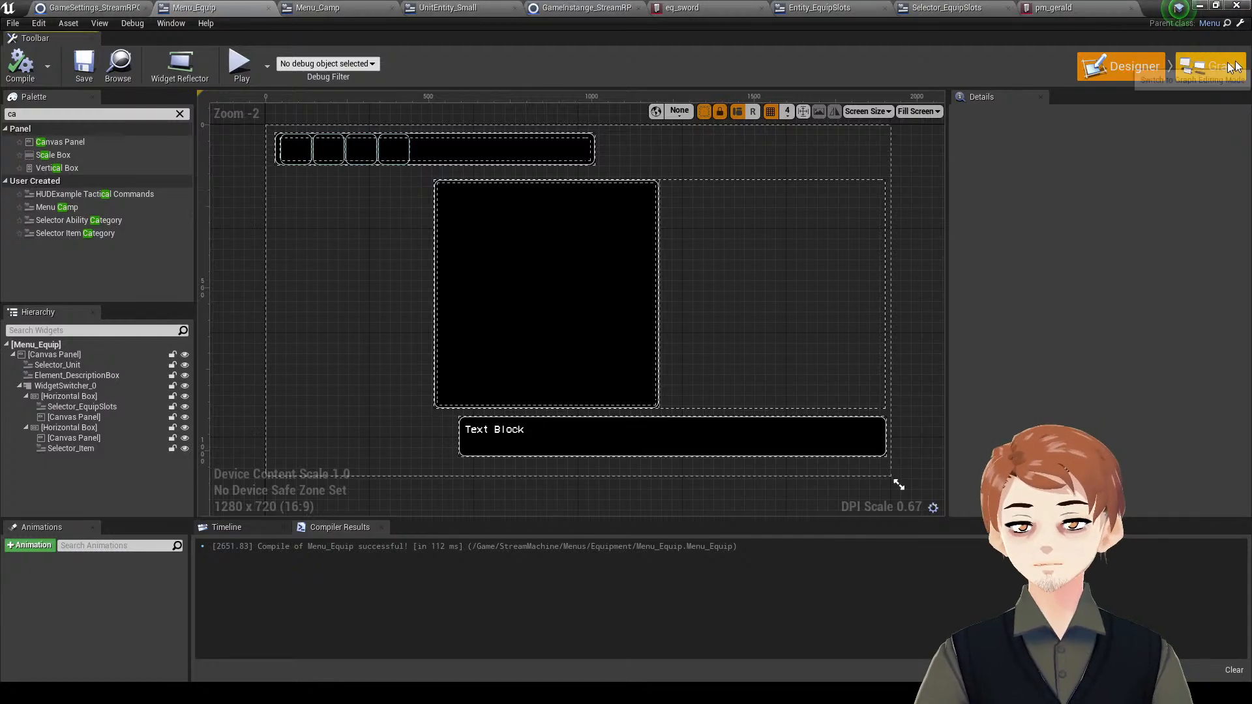
- Override Get Menu State Widget Switcher to return WidgetSwitcher_0, delete the parent call node, and compile and save
{"action": "left_click", "coordinate": [1193, 67]}
{"action": "left_click", "coordinate": [150, 167]}
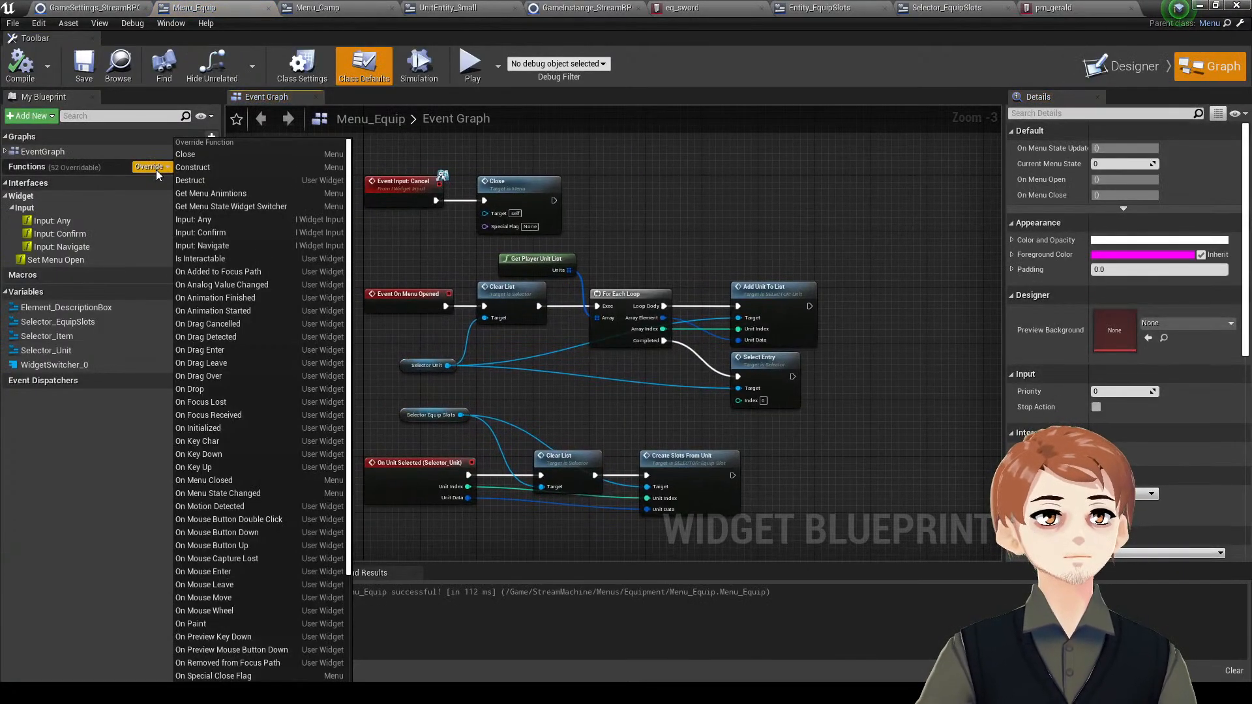
{"action": "left_click", "coordinate": [276, 205]}
{"action": "left_click_drag", "start_coordinate": [134, 365], "coordinate": [684, 346]}
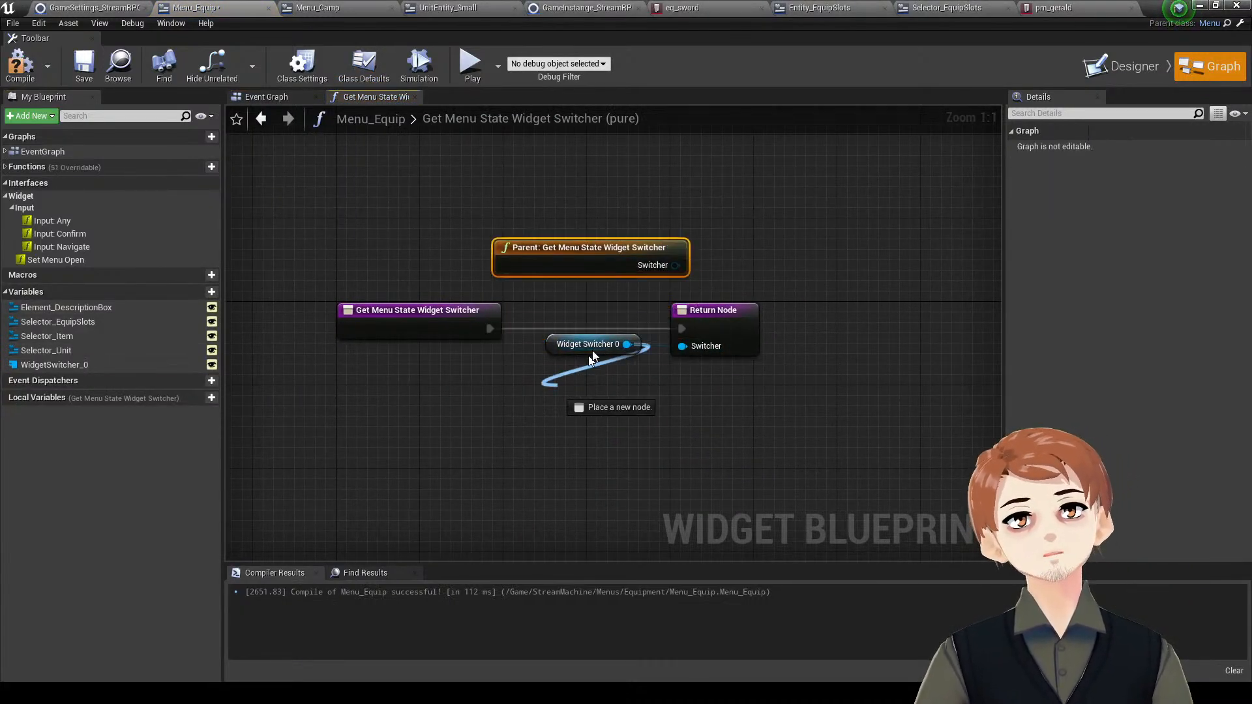
{"action": "key", "text": "Delete"}
{"action": "left_click", "coordinate": [1129, 68]}
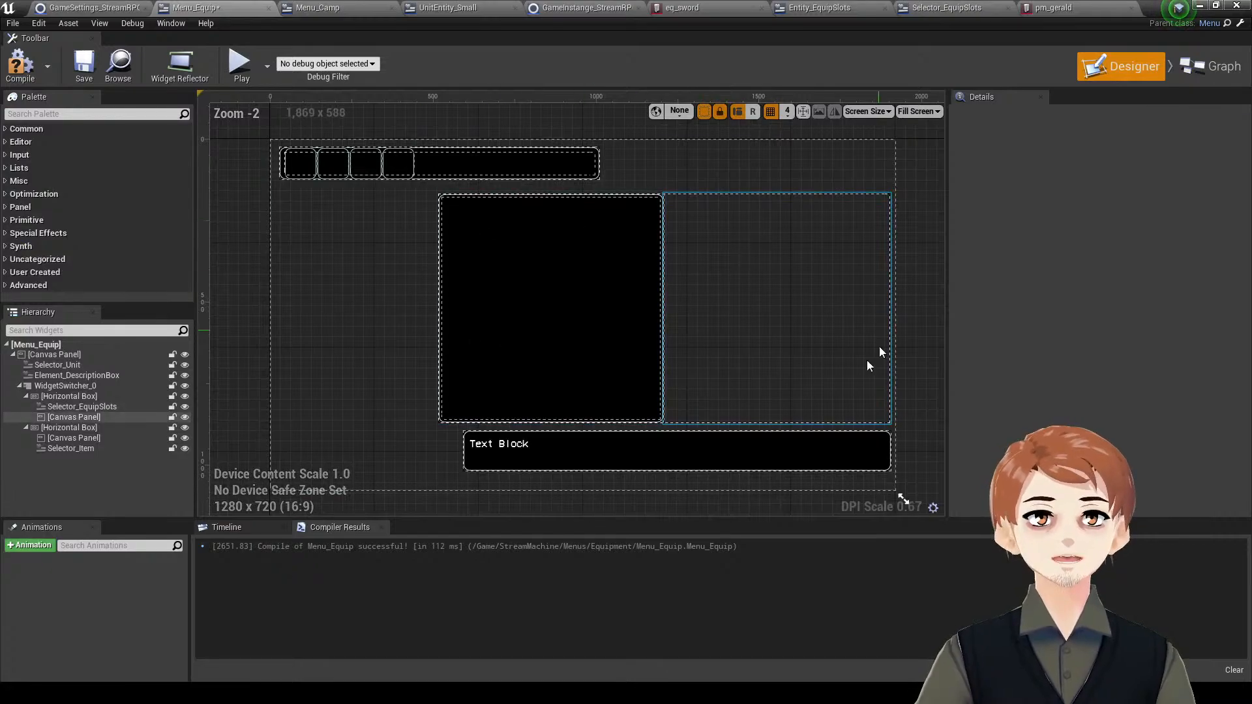
{"action": "left_click", "coordinate": [1210, 66]}
{"action": "left_click", "coordinate": [21, 66]}
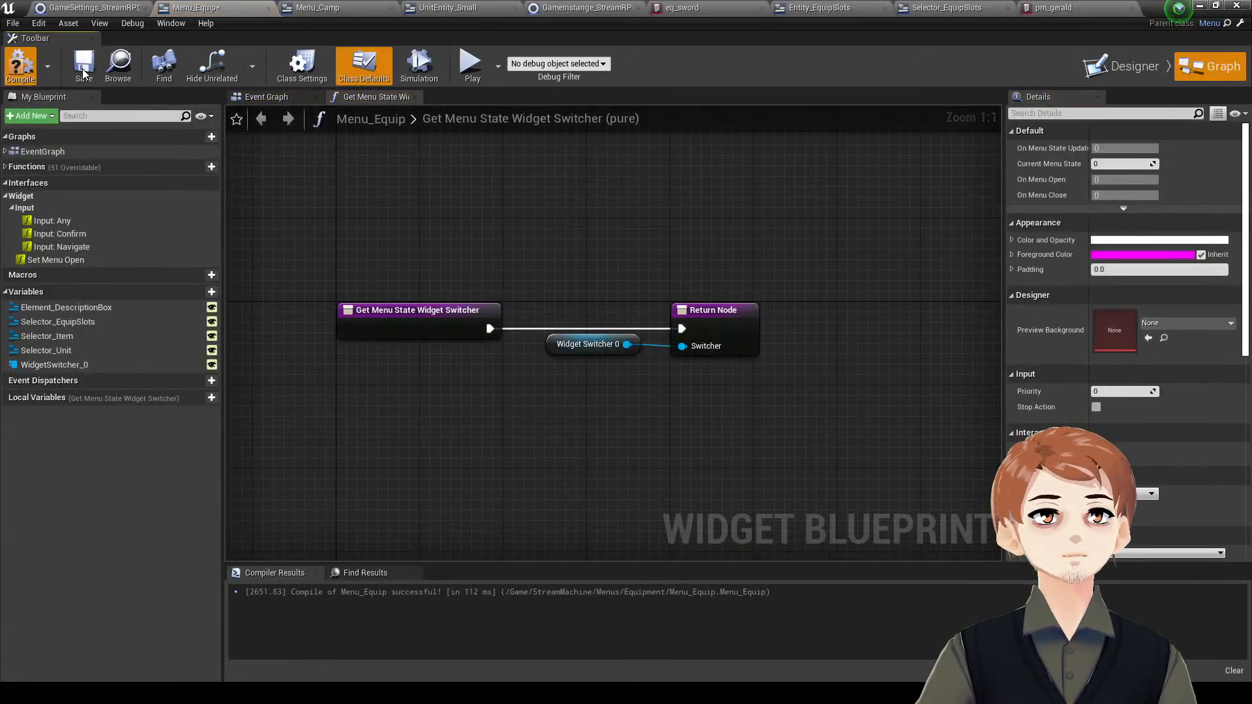
- Add the Slot Selected event of Selector_EquipSlots to Menu_Equip's Event Graph
{"action": "left_click", "coordinate": [268, 98]}
{"action": "right_click_drag", "start_coordinate": [541, 416], "coordinate": [546, 309]}
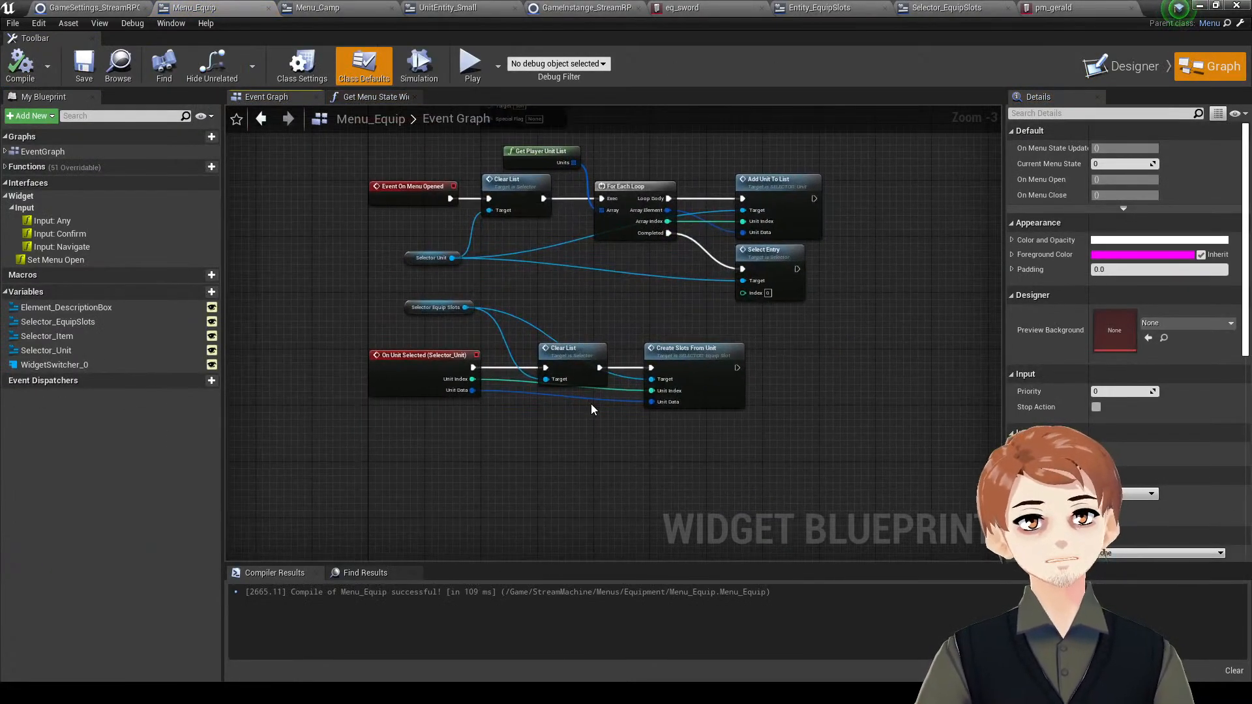
{"action": "scroll", "coordinate": [564, 394], "scroll_direction": "up", "scroll_amount": 2}
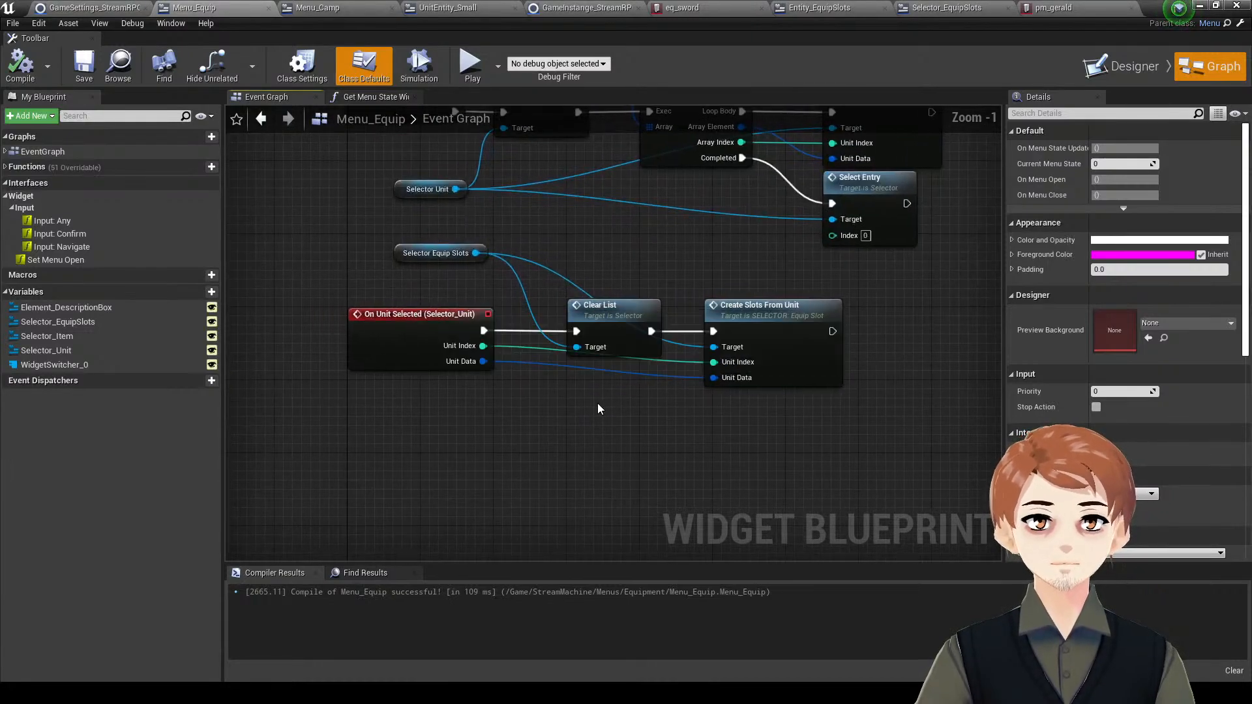
{"action": "right_click_drag", "start_coordinate": [597, 403], "coordinate": [547, 460]}
{"action": "scroll", "coordinate": [550, 462], "scroll_direction": "down", "scroll_amount": 2}
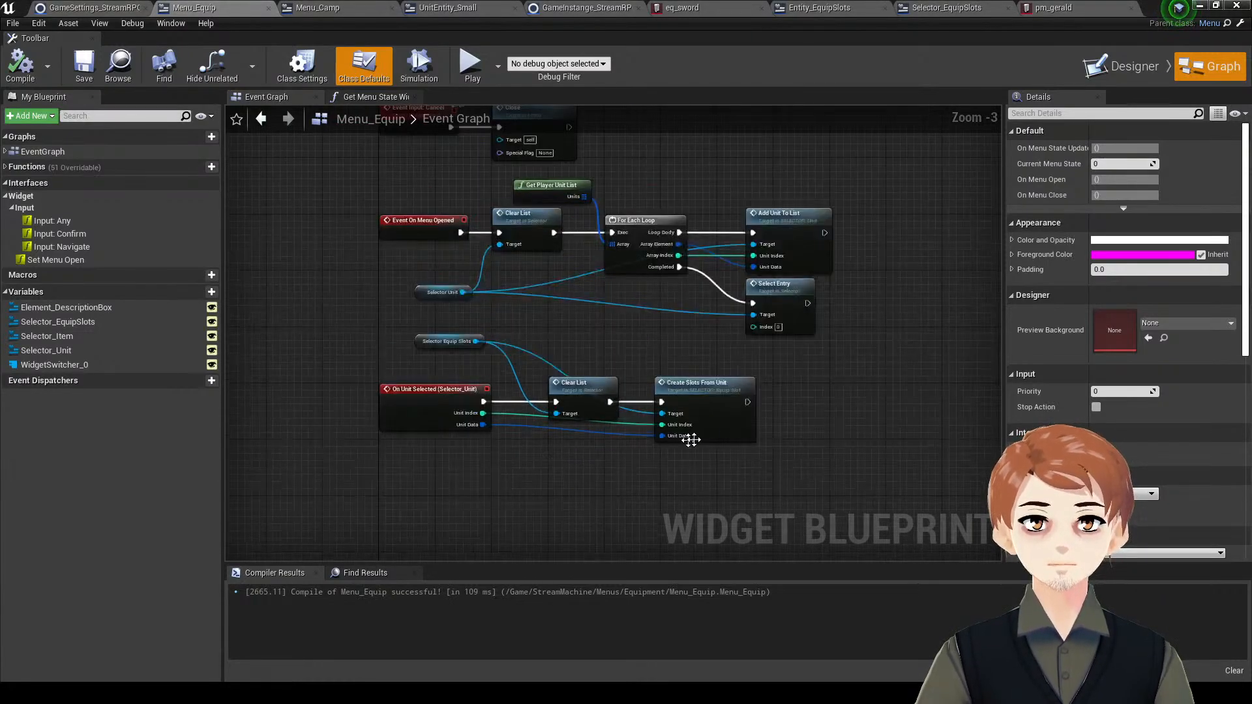
{"action": "scroll", "coordinate": [692, 440], "scroll_direction": "up", "scroll_amount": 2}
{"action": "scroll", "coordinate": [721, 421], "scroll_direction": "up", "scroll_amount": 1}
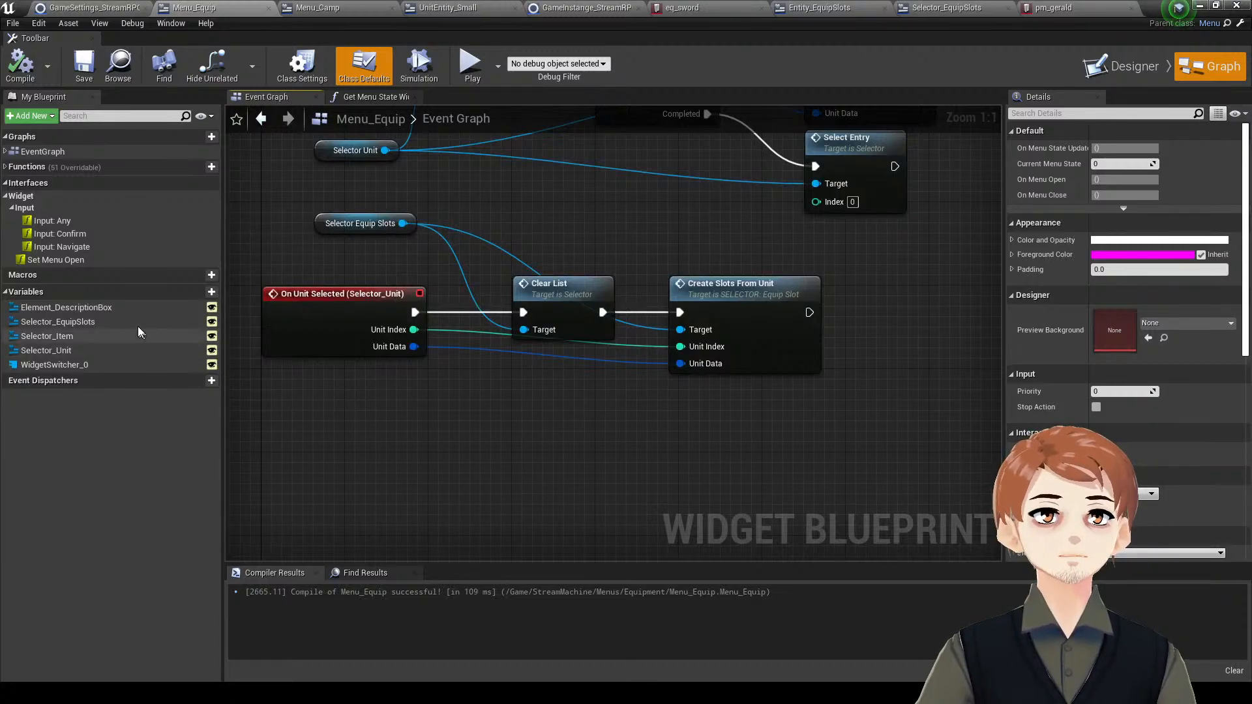
{"action": "left_click", "coordinate": [98, 321]}
{"action": "left_click", "coordinate": [1136, 244]}
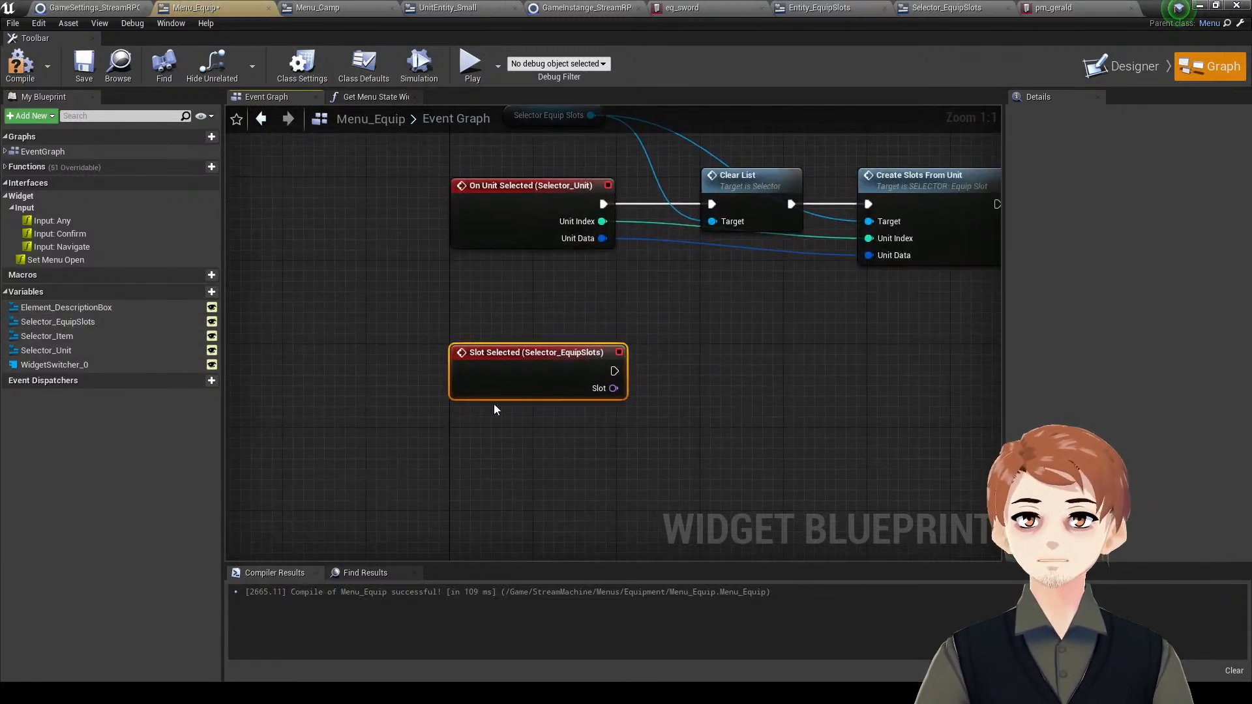
- Connect a Set Menu State node with State 1 to the Slot Selected event and align it
{"action": "right_click_drag", "start_coordinate": [611, 390], "coordinate": [505, 416]}
{"action": "left_click", "coordinate": [300, 364]}
{"action": "left_click_drag", "start_coordinate": [508, 396], "coordinate": [576, 395]}
{"action": "type", "text": "set menu state"}
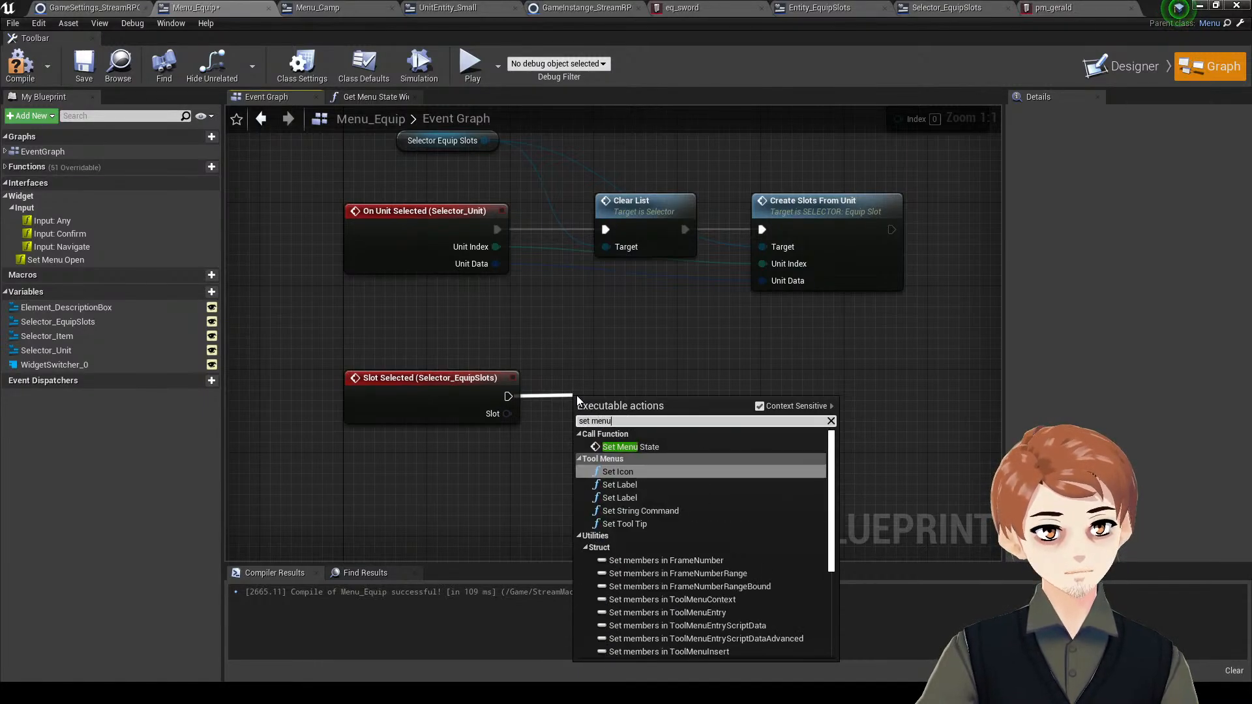
{"action": "key", "text": "Return"}
{"action": "left_click_drag", "start_coordinate": [583, 399], "coordinate": [604, 368]}
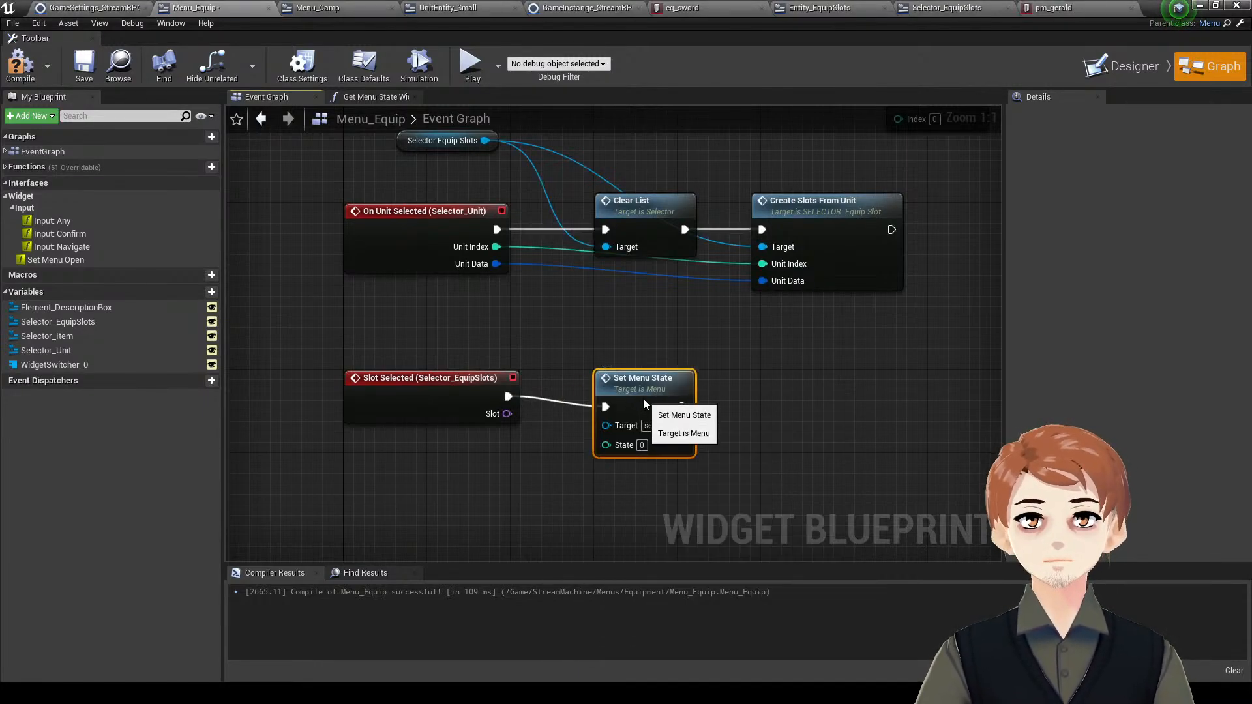
{"action": "type", "text": "1"}
{"action": "left_click", "coordinate": [978, 230]}
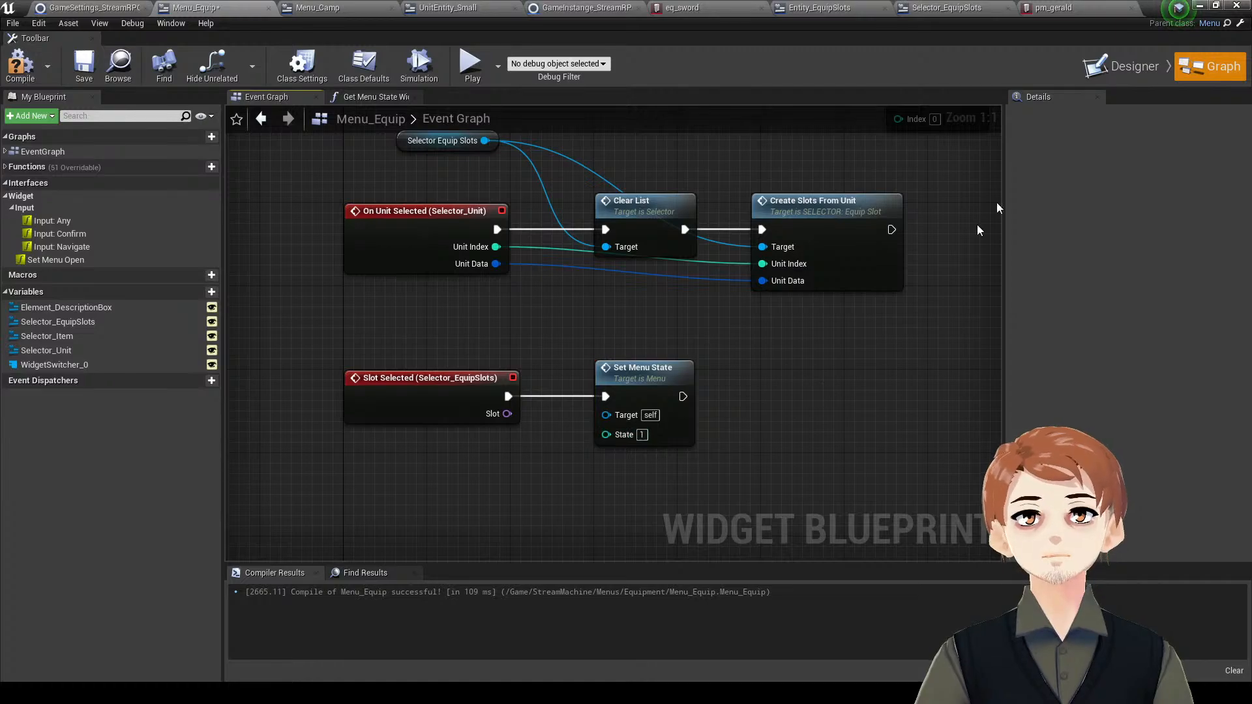
- Check the second Horizontal Box page in the widget layout, then compile and save Menu_Equip
{"action": "left_click", "coordinate": [1123, 65]}
{"action": "left_click", "coordinate": [875, 254]}
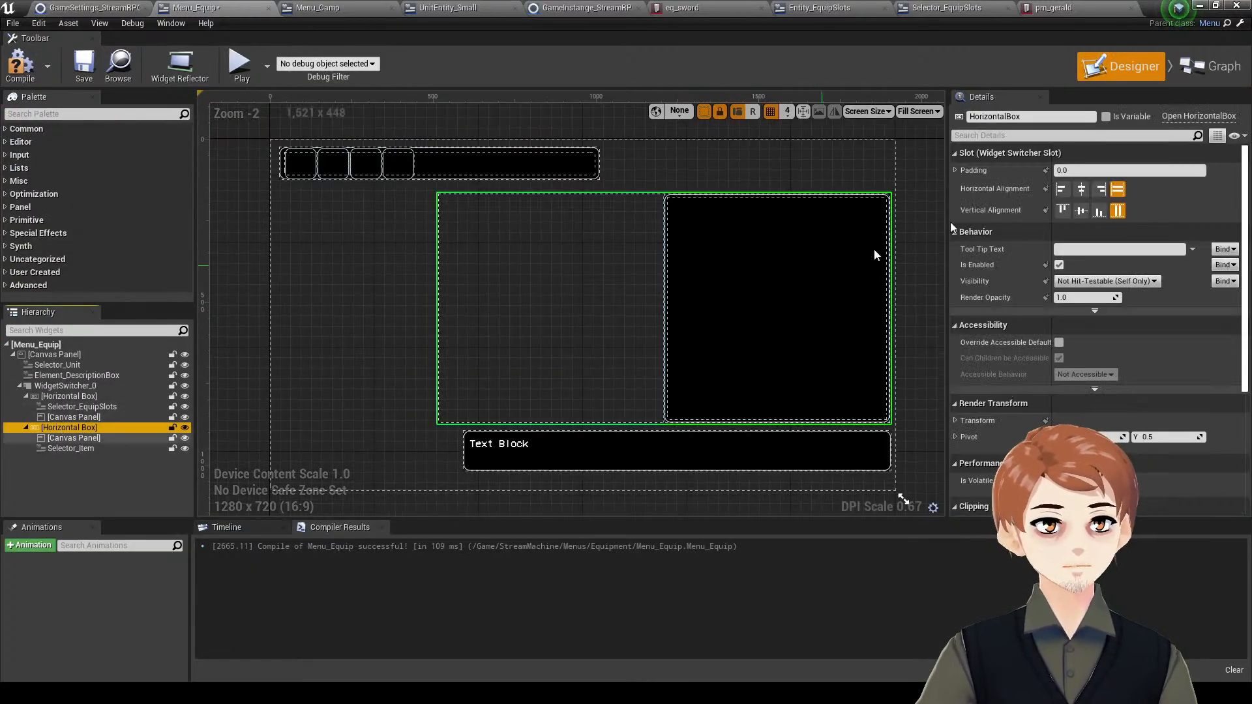
{"action": "left_click", "coordinate": [1200, 68]}
{"action": "key", "text": "ctrl+s"}
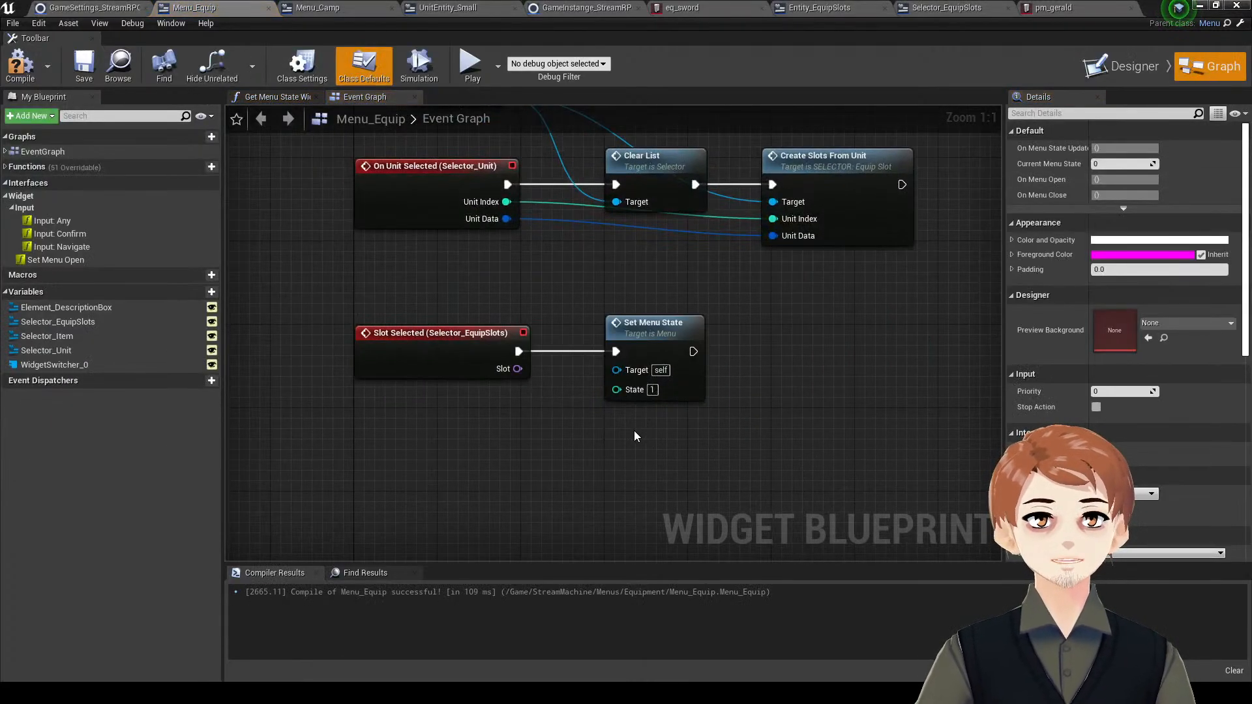
{"action": "right_click_drag", "start_coordinate": [697, 448], "coordinate": [714, 433]}
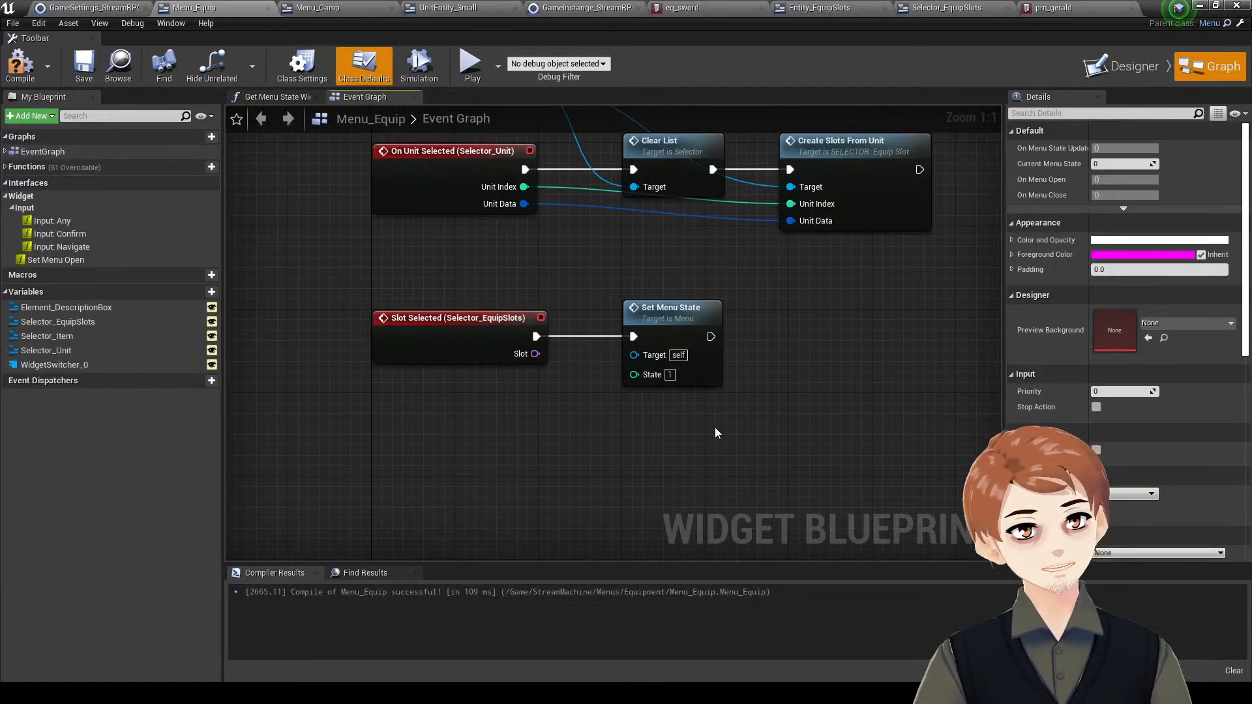
{"action": "left_click", "coordinate": [20, 65]}
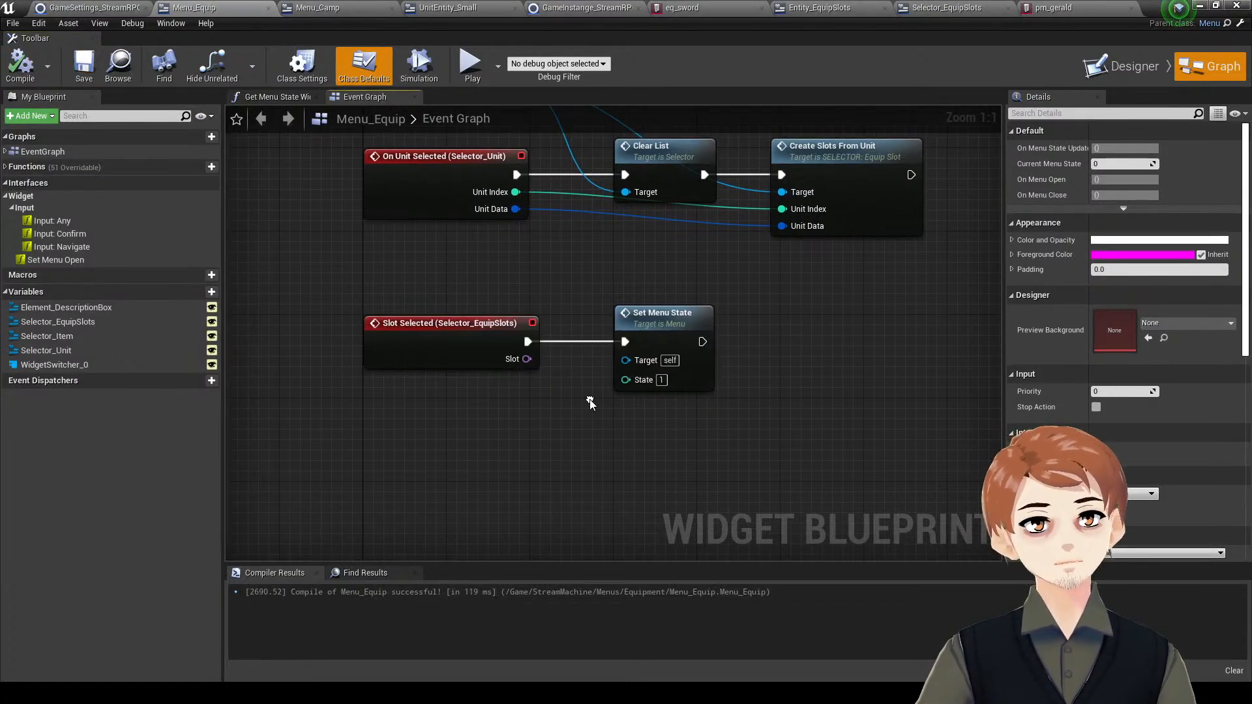
{"action": "right_click_drag", "start_coordinate": [603, 422], "coordinate": [685, 438]}
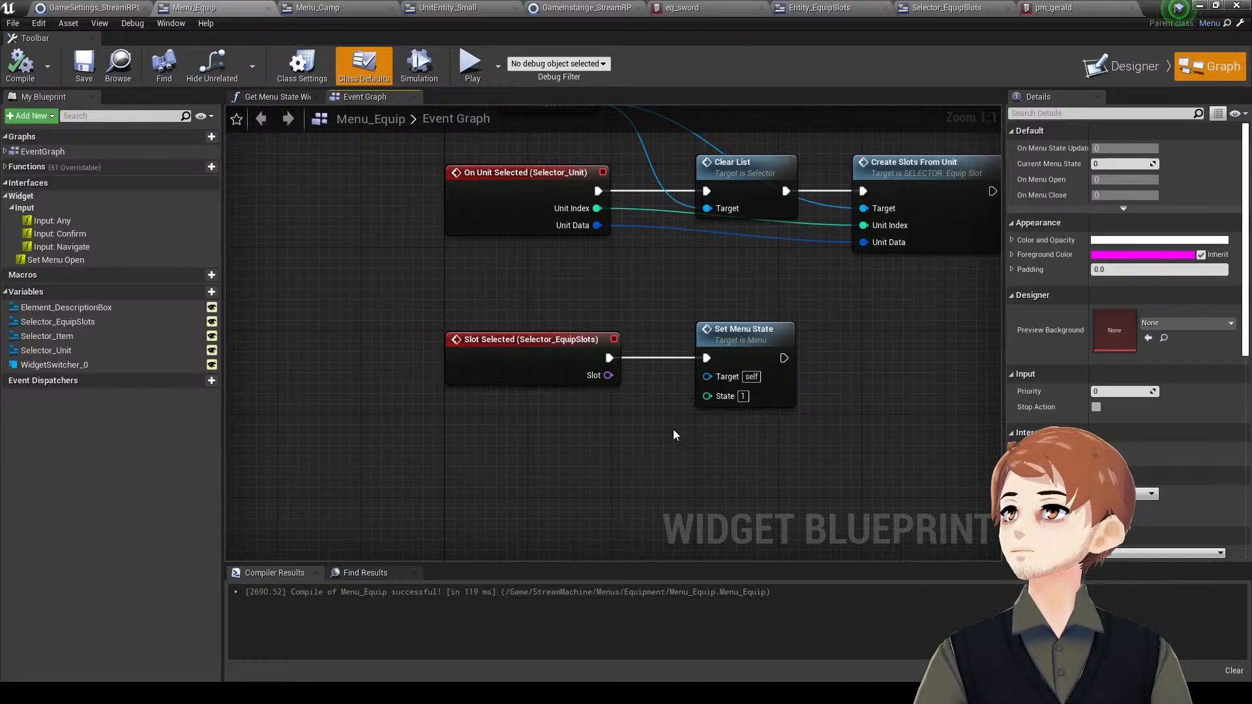
{"action": "right_click_drag", "start_coordinate": [538, 423], "coordinate": [556, 448]}
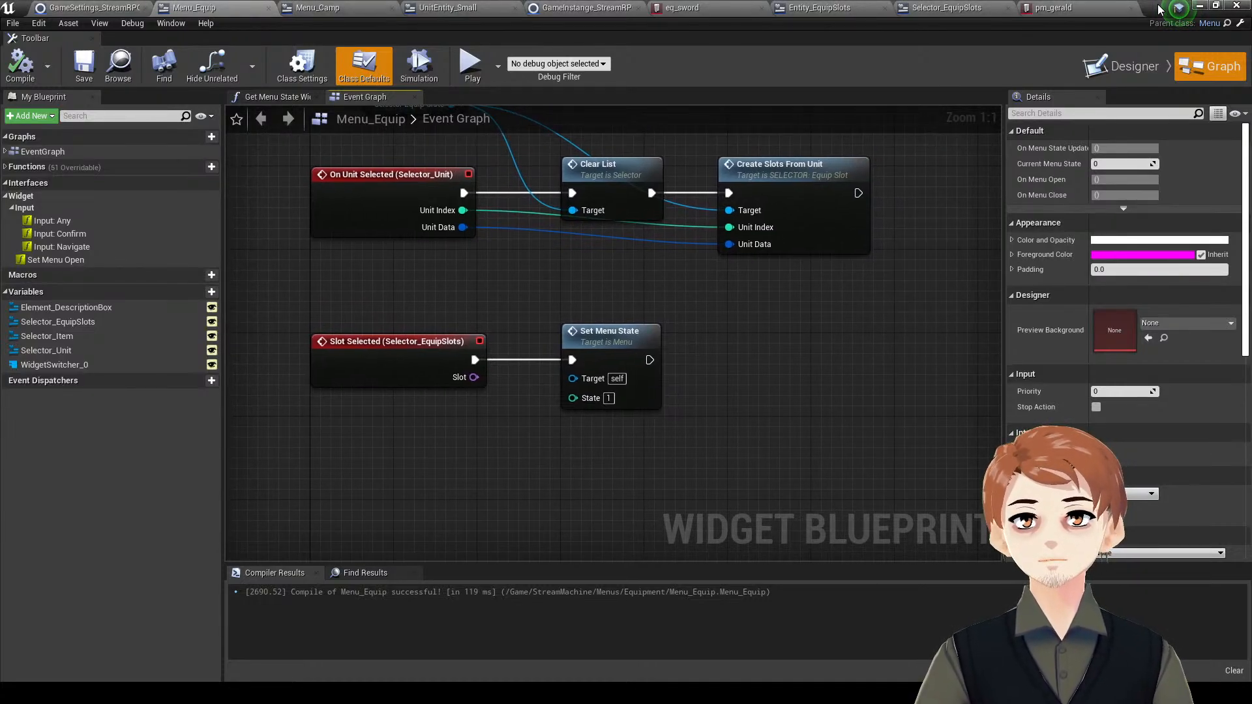
- Move the Event Input: Cancel and Close nodes below the Slot Selected event in the Event Graph
{"action": "scroll", "coordinate": [565, 437], "scroll_direction": "down", "scroll_amount": 4}
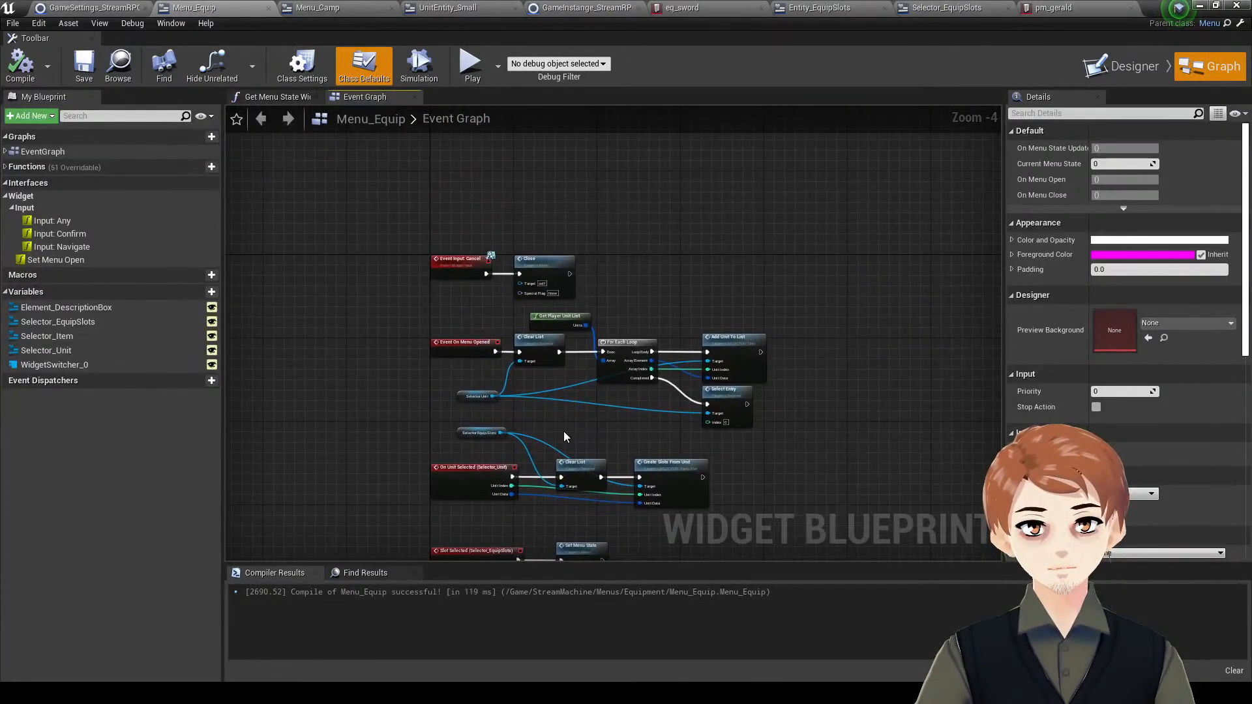
{"action": "left_click_drag", "start_coordinate": [614, 259], "coordinate": [352, 489]}
{"action": "right_click_drag", "start_coordinate": [351, 488], "coordinate": [415, 307]}
{"action": "left_click_drag", "start_coordinate": [416, 307], "coordinate": [519, 493]}
{"action": "right_click_drag", "start_coordinate": [519, 493], "coordinate": [519, 379]}
{"action": "scroll", "coordinate": [519, 379], "scroll_direction": "up", "scroll_amount": 3}
{"action": "left_click", "coordinate": [520, 360]}
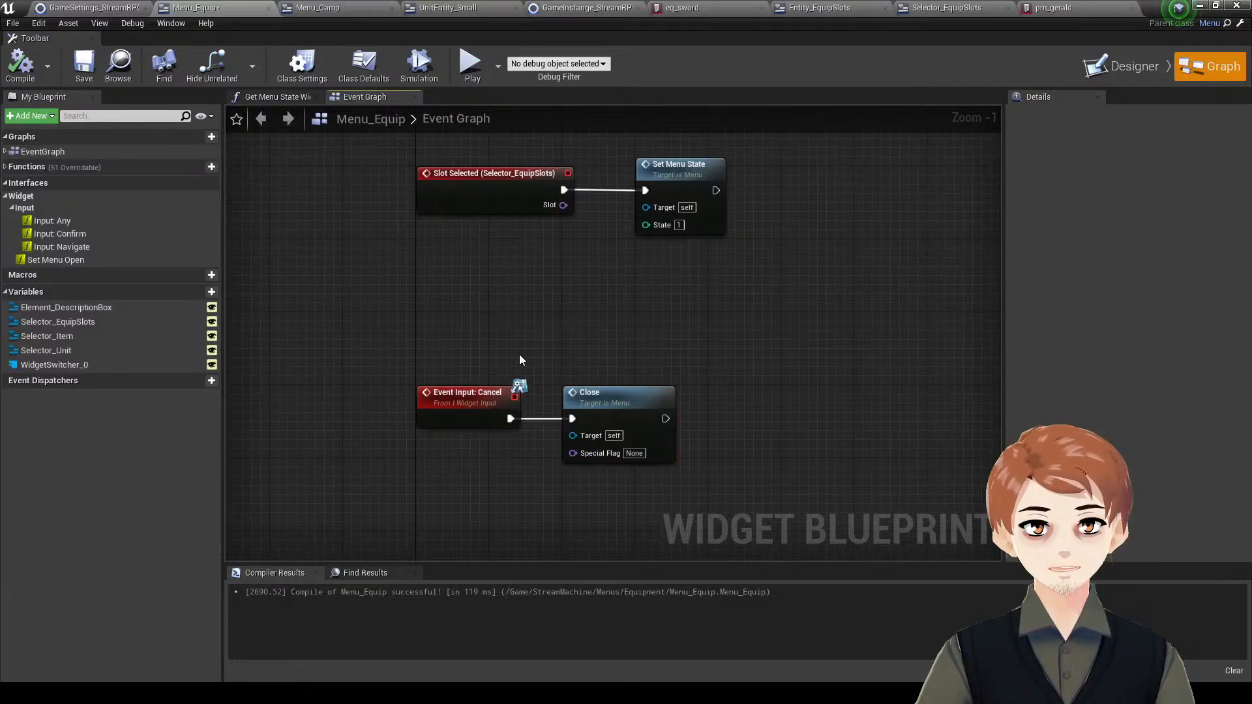
{"action": "left_click_drag", "start_coordinate": [520, 316], "coordinate": [551, 216]}
{"action": "right_click_drag", "start_coordinate": [553, 212], "coordinate": [531, 324]}
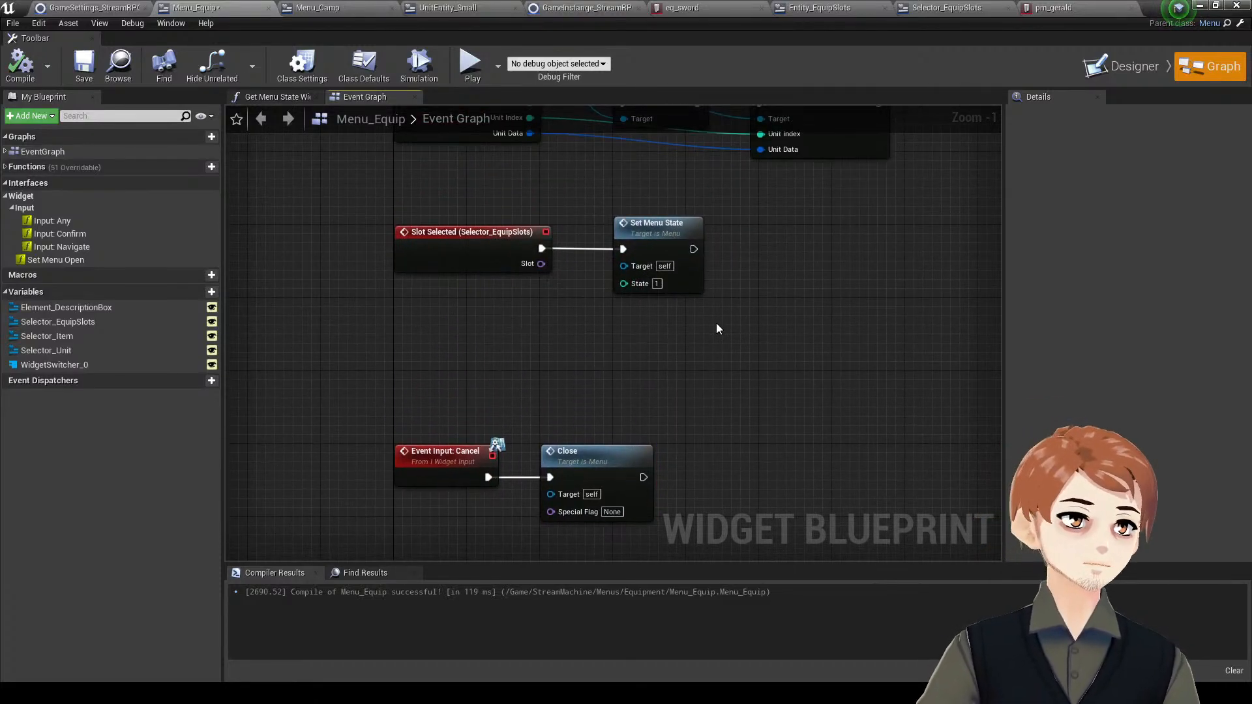
- Make room before Close and add a Switch on Int after Event Input: Cancel, with Current Menu State as its selection
{"action": "left_click", "coordinate": [686, 278]}
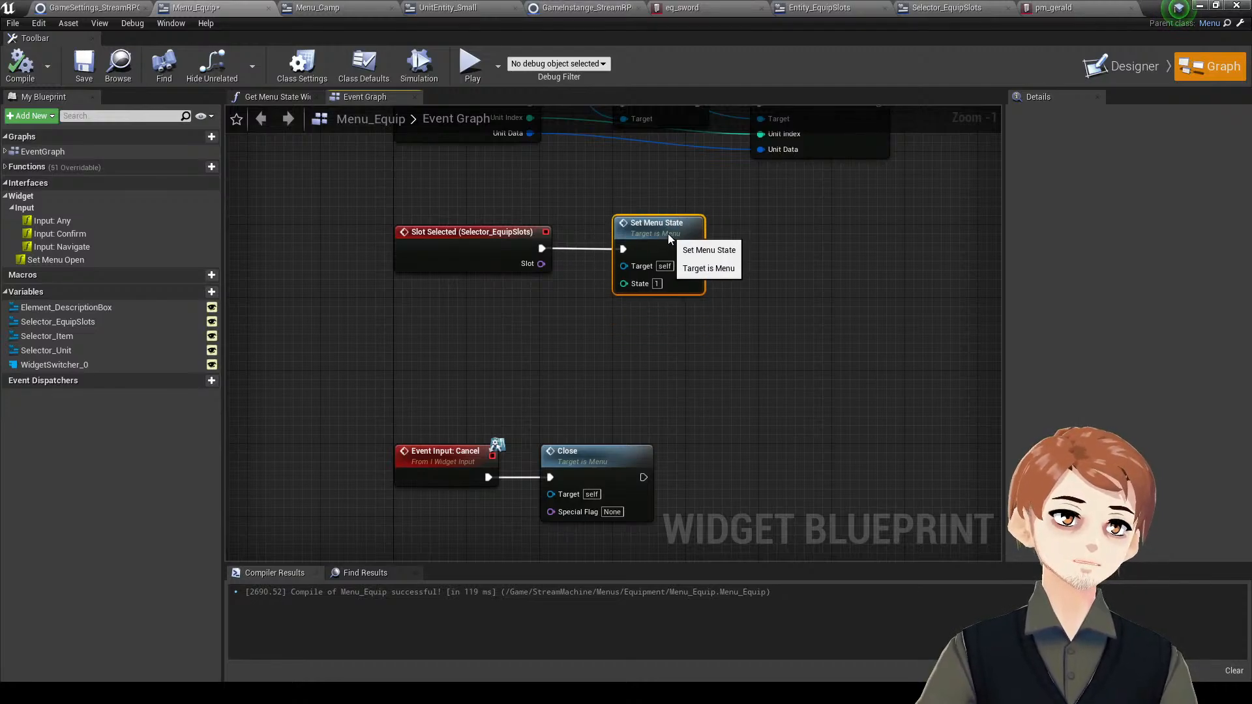
{"action": "left_click_drag", "start_coordinate": [631, 455], "coordinate": [779, 454]}
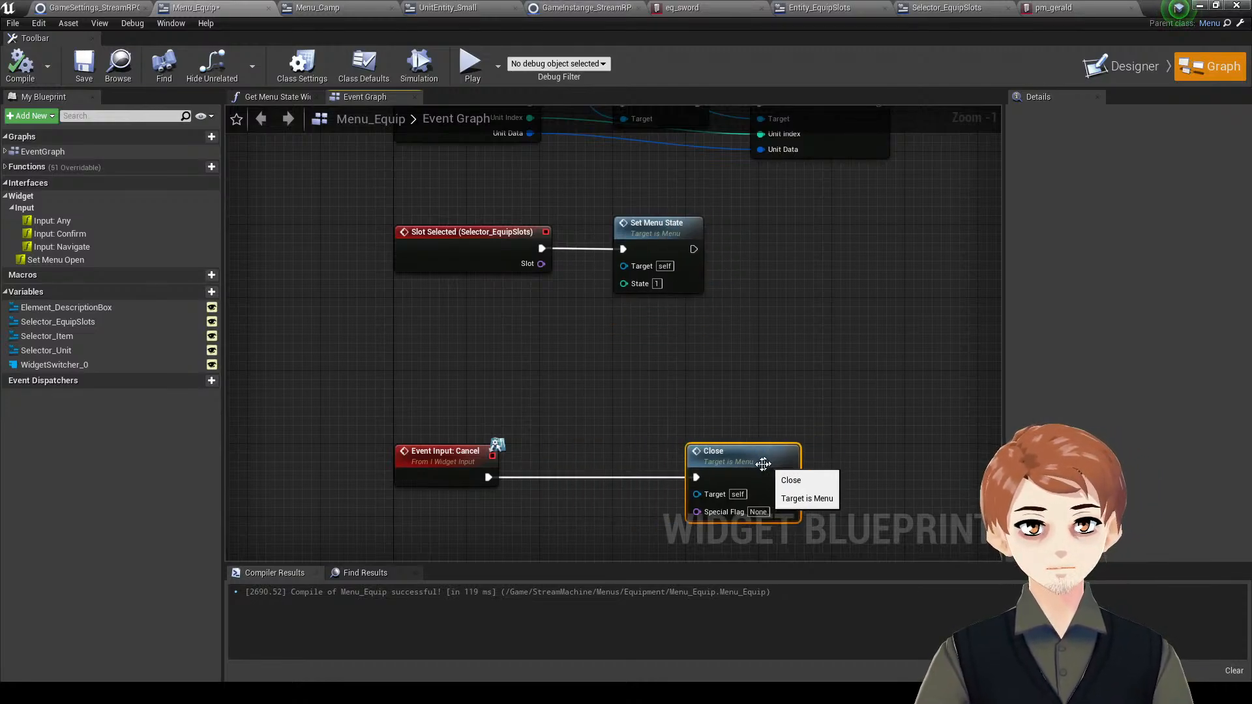
{"action": "right_click_drag", "start_coordinate": [468, 530], "coordinate": [508, 381]}
{"action": "right_click", "coordinate": [508, 378]}
{"action": "type", "text": "get menu"}
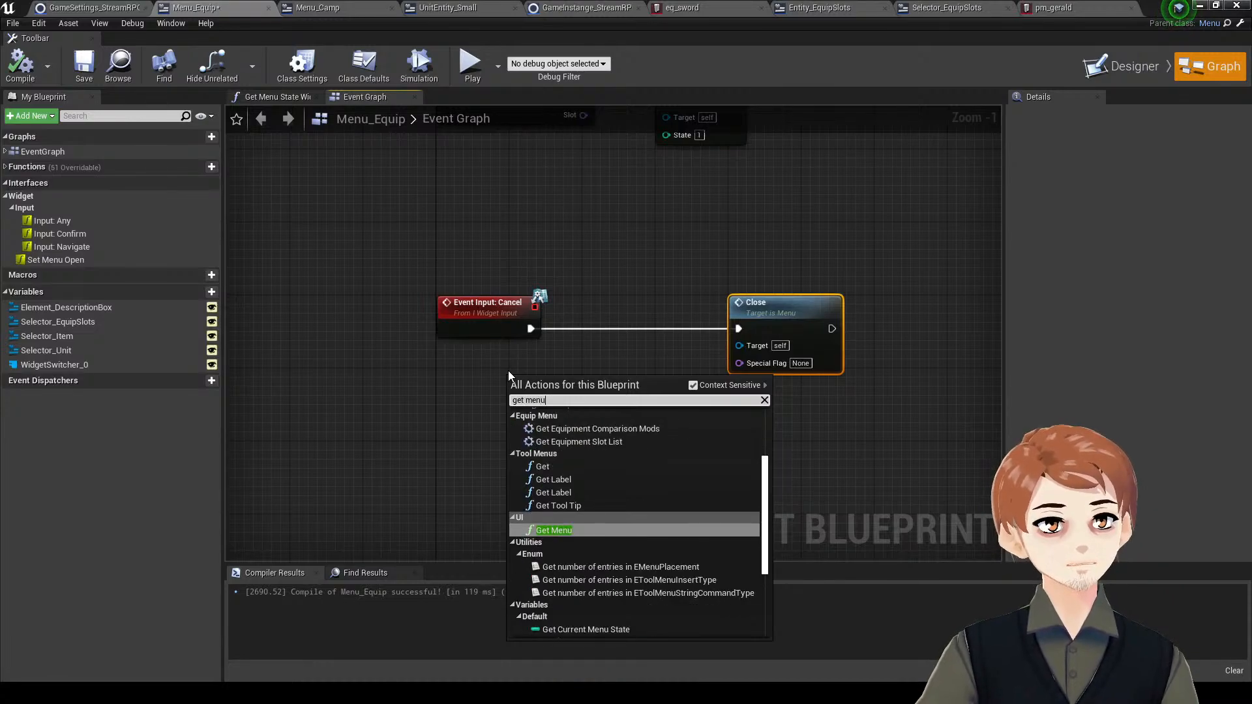
{"action": "type", "text": " state"}
{"action": "key", "text": "Return"}
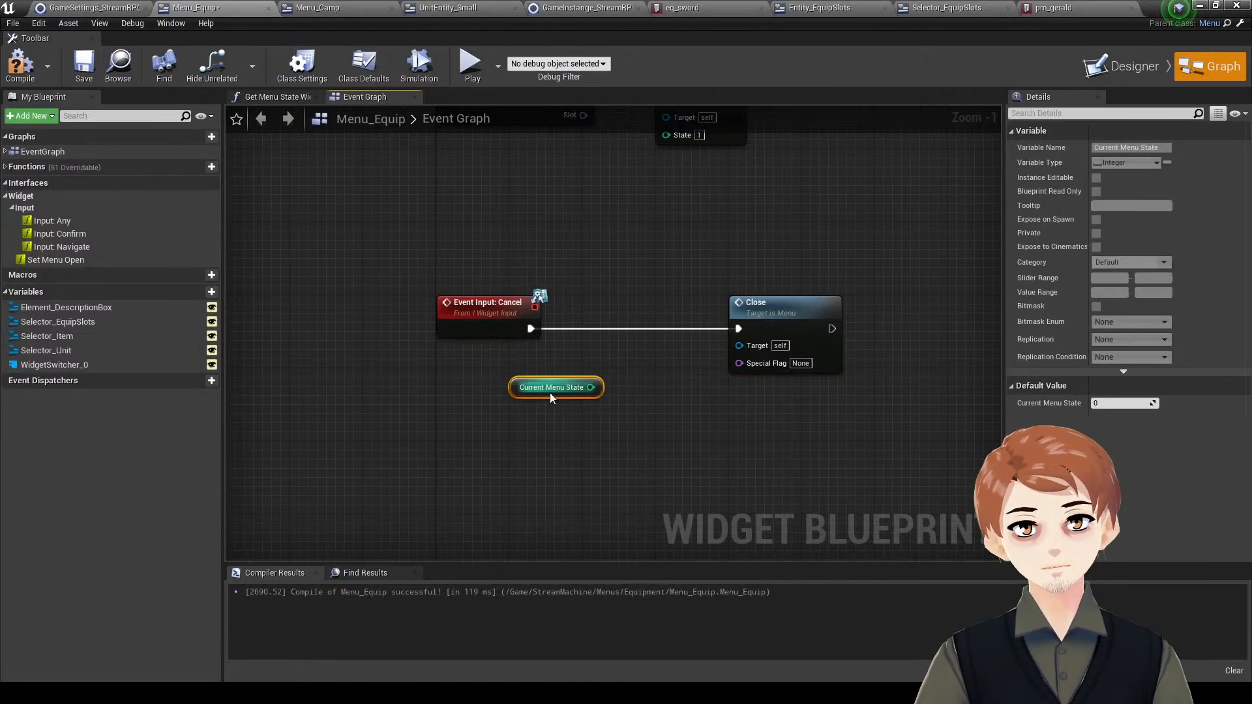
{"action": "left_click_drag", "start_coordinate": [550, 393], "coordinate": [530, 329]}
{"action": "type", "text": "swit"}
{"action": "key", "text": "Return"}
{"action": "left_click_drag", "start_coordinate": [686, 379], "coordinate": [632, 325]}
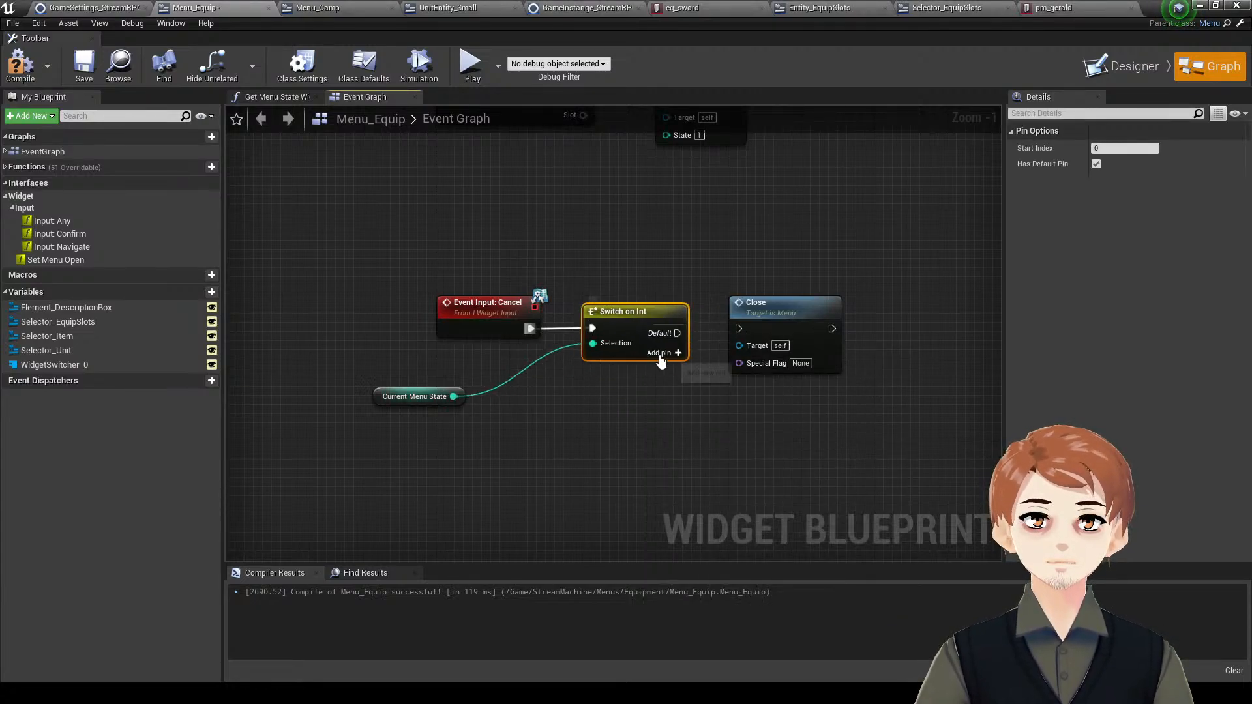
- Add outputs 0 and 1 to the Switch on Int and connect output 0 to Close
{"action": "left_click", "coordinate": [661, 357]}
{"action": "left_click", "coordinate": [674, 369]}
{"action": "right_click_drag", "start_coordinate": [679, 427], "coordinate": [635, 444]}
{"action": "left_click", "coordinate": [635, 443]}
{"action": "left_click_drag", "start_coordinate": [634, 345], "coordinate": [710, 347]}
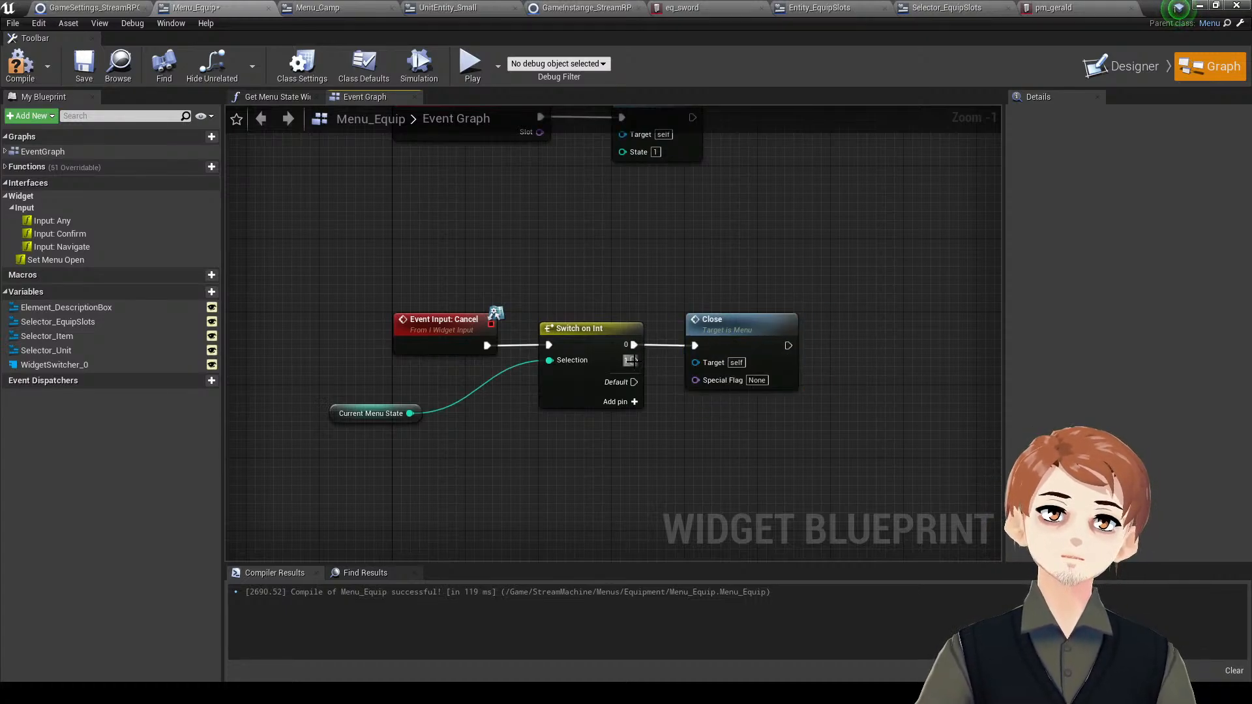
- Copy the Set Menu State node below Close, set its State to 0, and connect it to output 1 of the switch
{"action": "right_click_drag", "start_coordinate": [707, 220], "coordinate": [707, 322]}
{"action": "left_click", "coordinate": [686, 225]}
{"action": "key", "text": "ctrl+c"}
{"action": "right_click_drag", "start_coordinate": [709, 423], "coordinate": [696, 288]}
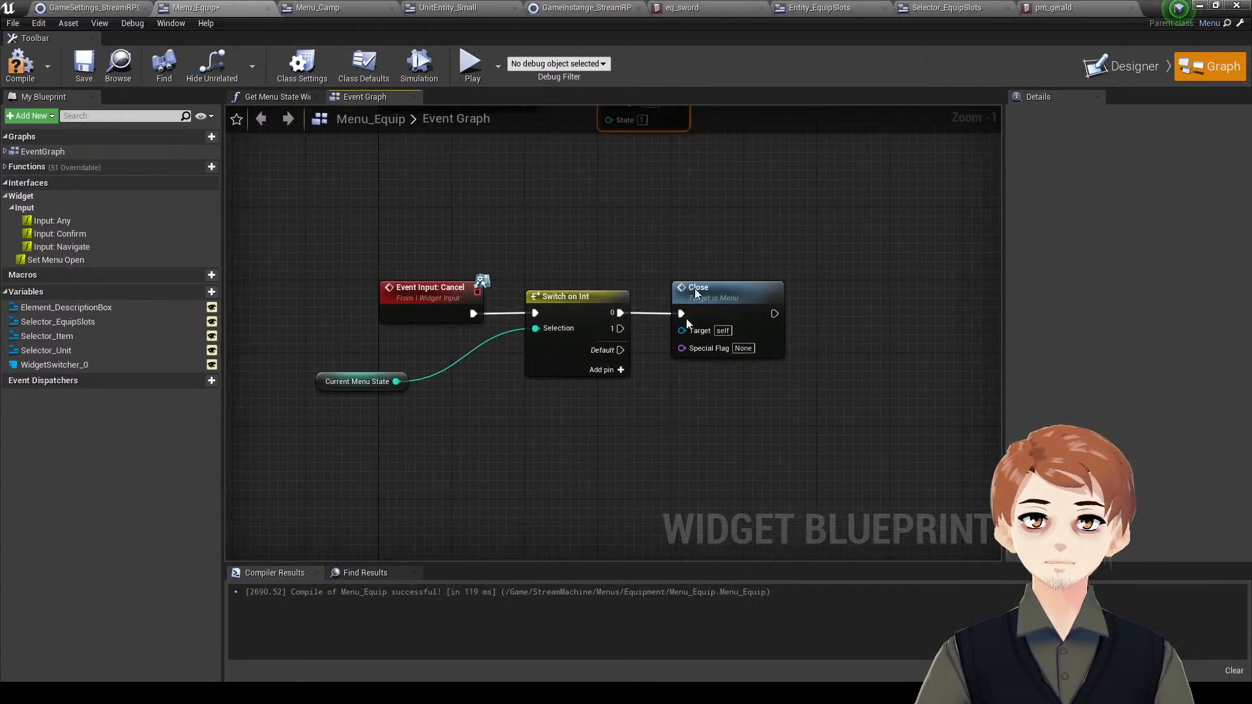
{"action": "key", "text": "ctrl+v"}
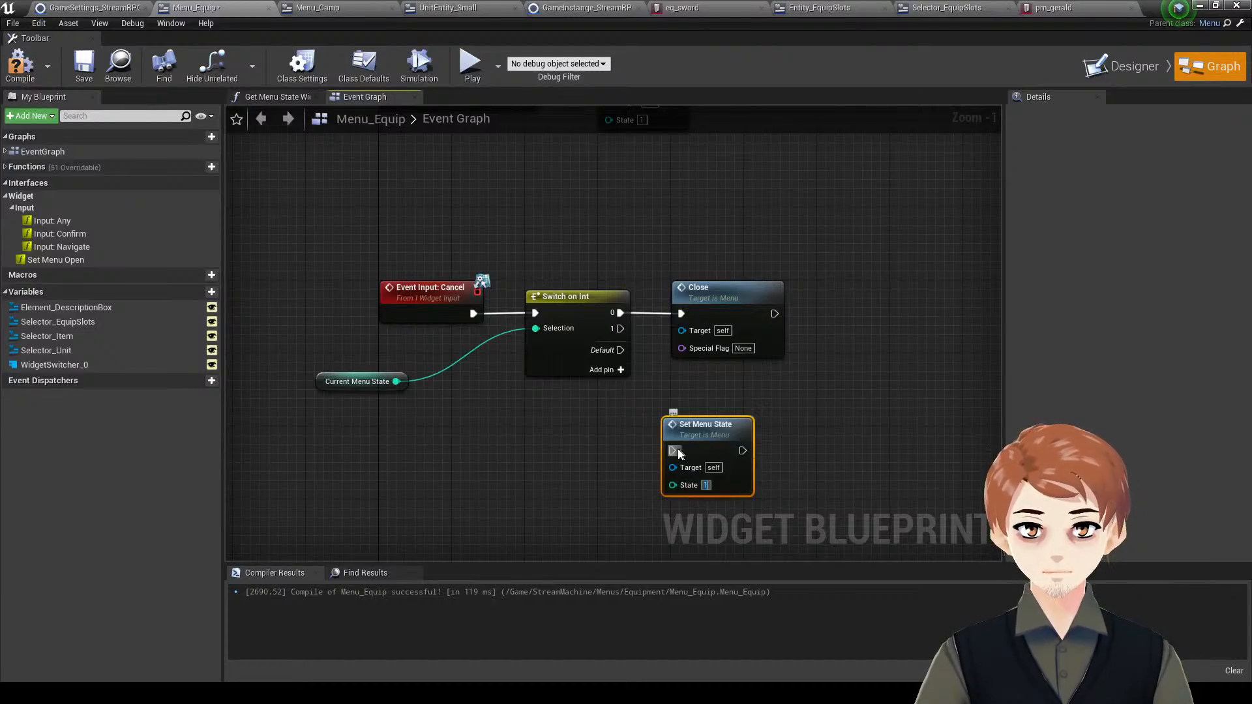
{"action": "left_click_drag", "start_coordinate": [674, 451], "coordinate": [620, 329]}
{"action": "left_click_drag", "start_coordinate": [729, 464], "coordinate": [739, 409]}
- Play the level full screen and test opening the Equipment menu and cancelling back out twice, then stop playing
{"action": "left_click", "coordinate": [1200, 5]}
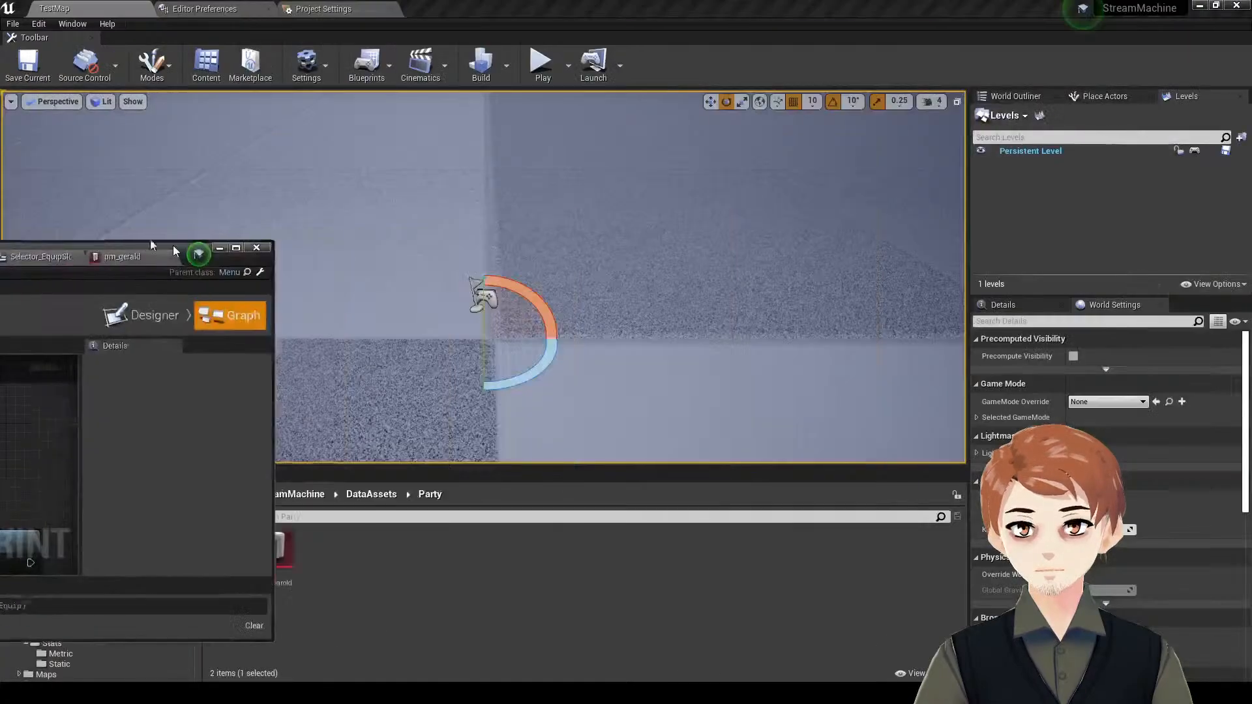
{"action": "key", "text": "alt+p"}
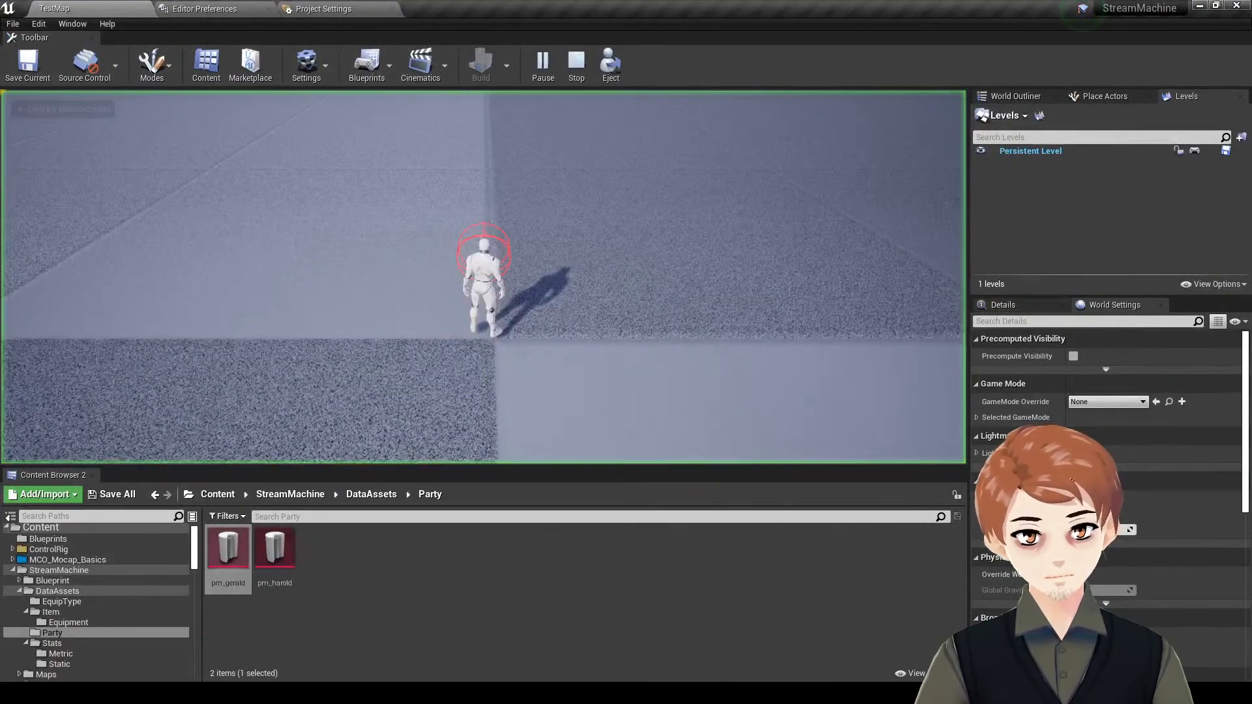
{"action": "key", "text": "F11"}
{"action": "key", "text": "m"}
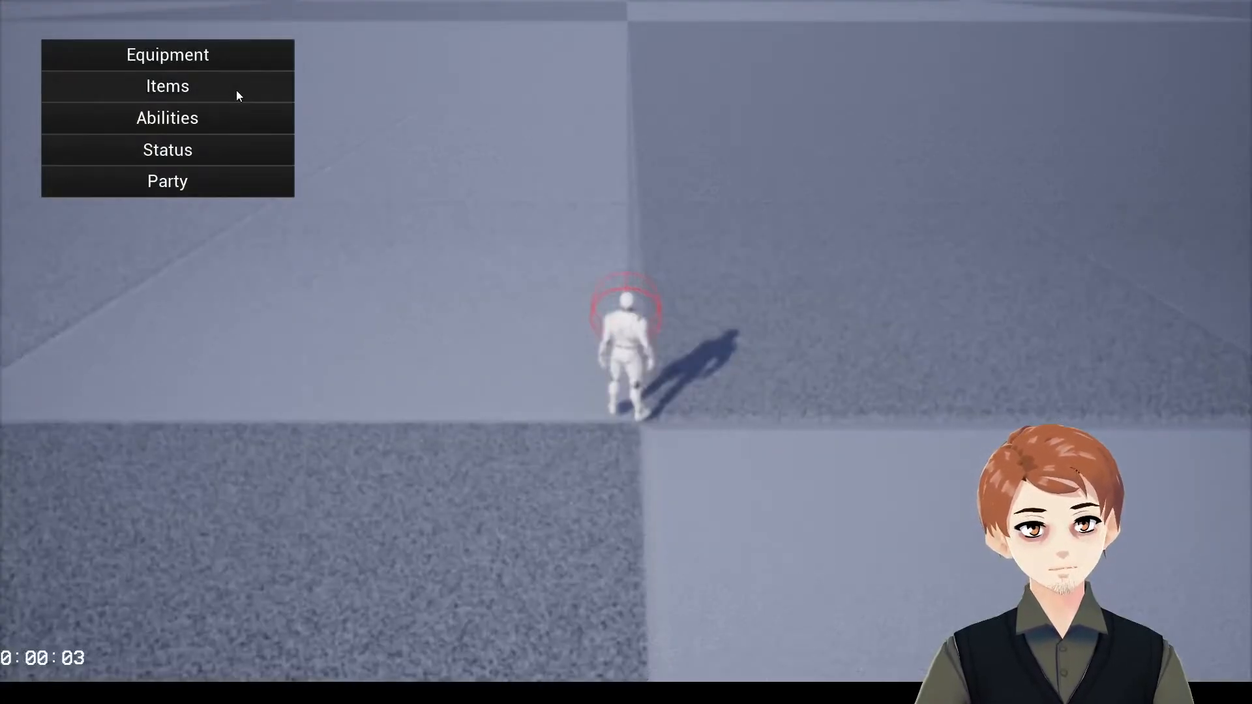
{"action": "left_click", "coordinate": [236, 49]}
{"action": "left_click", "coordinate": [662, 144]}
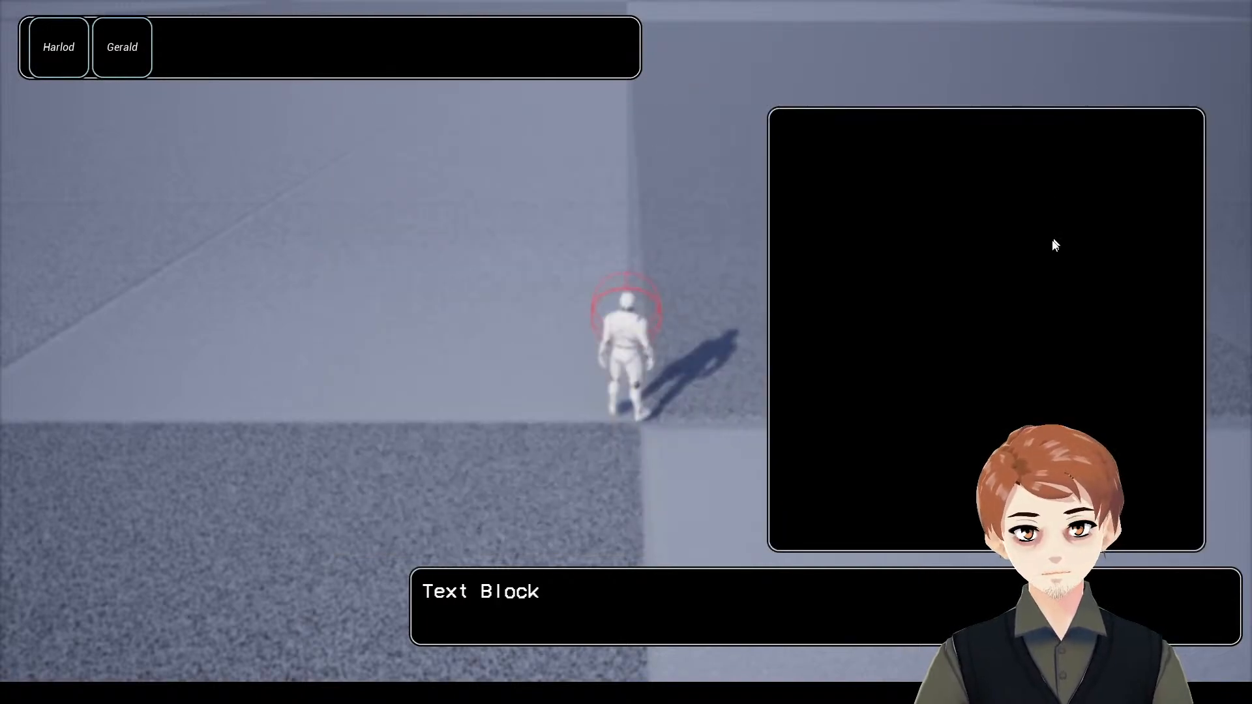
{"action": "key", "text": "BackSpace"}
{"action": "key", "text": "BackSpace"}
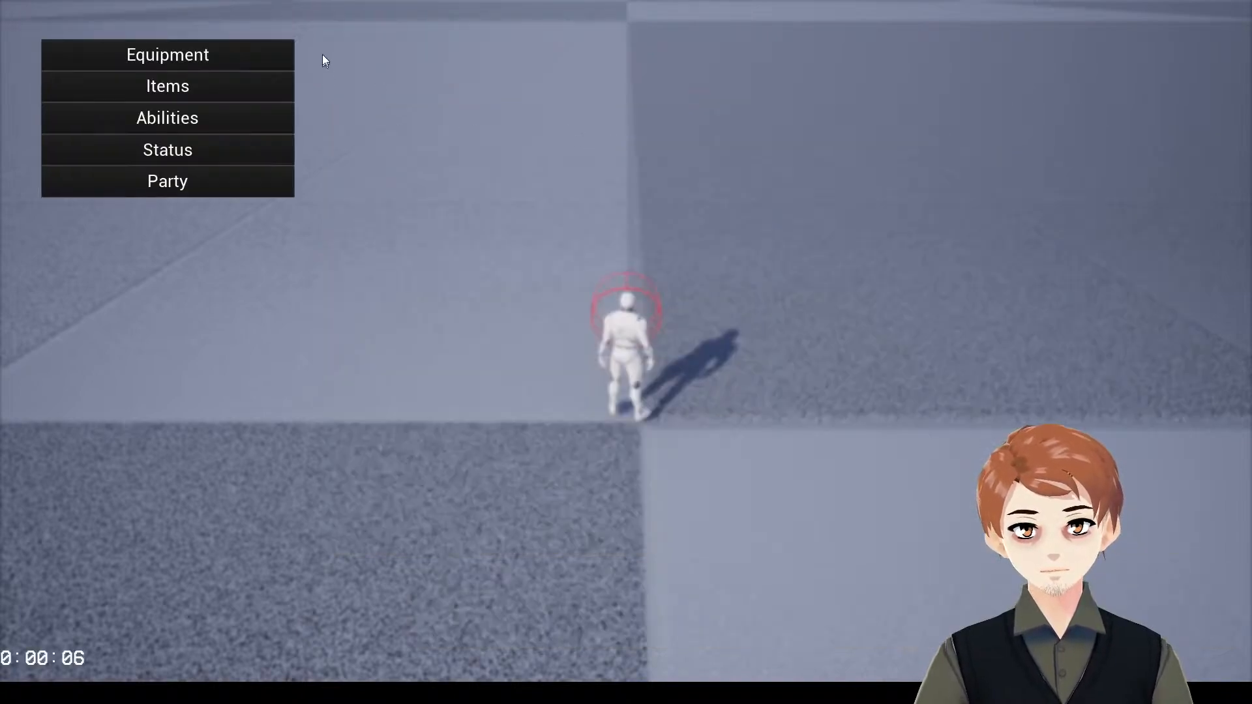
{"action": "left_click", "coordinate": [253, 50]}
{"action": "left_click", "coordinate": [634, 125]}
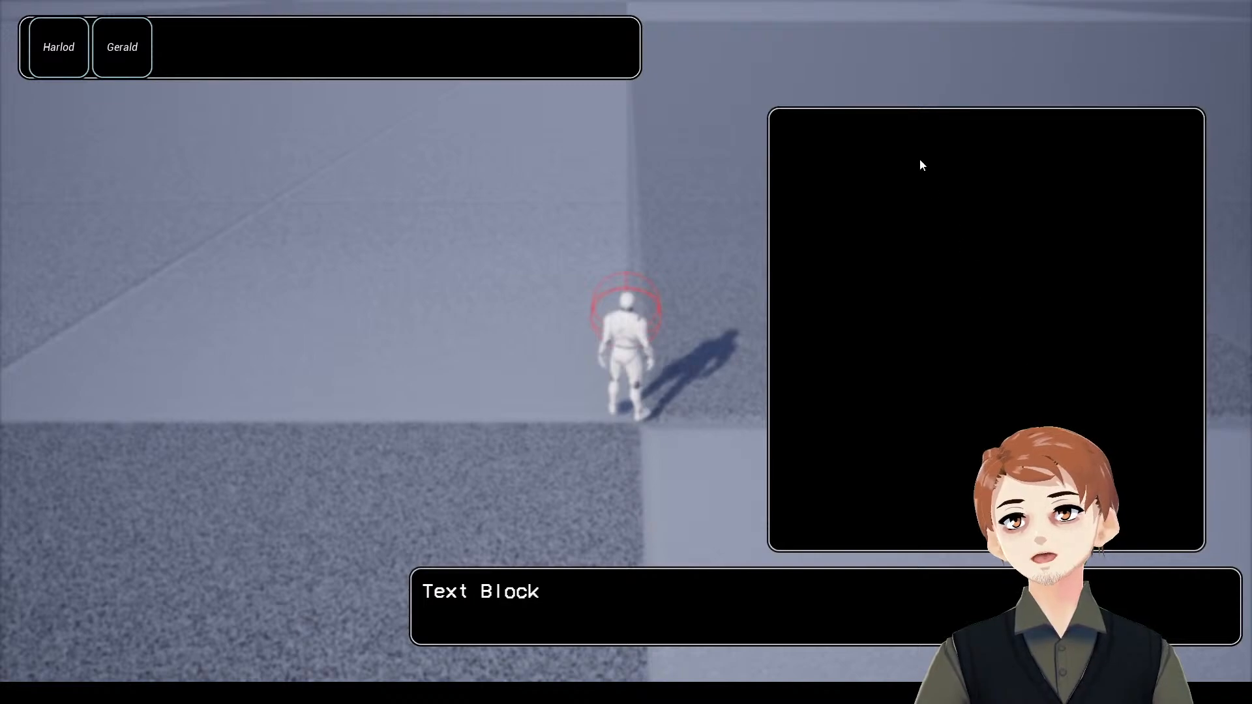
{"action": "key", "text": "BackSpace"}
{"action": "key", "text": "BackSpace"}
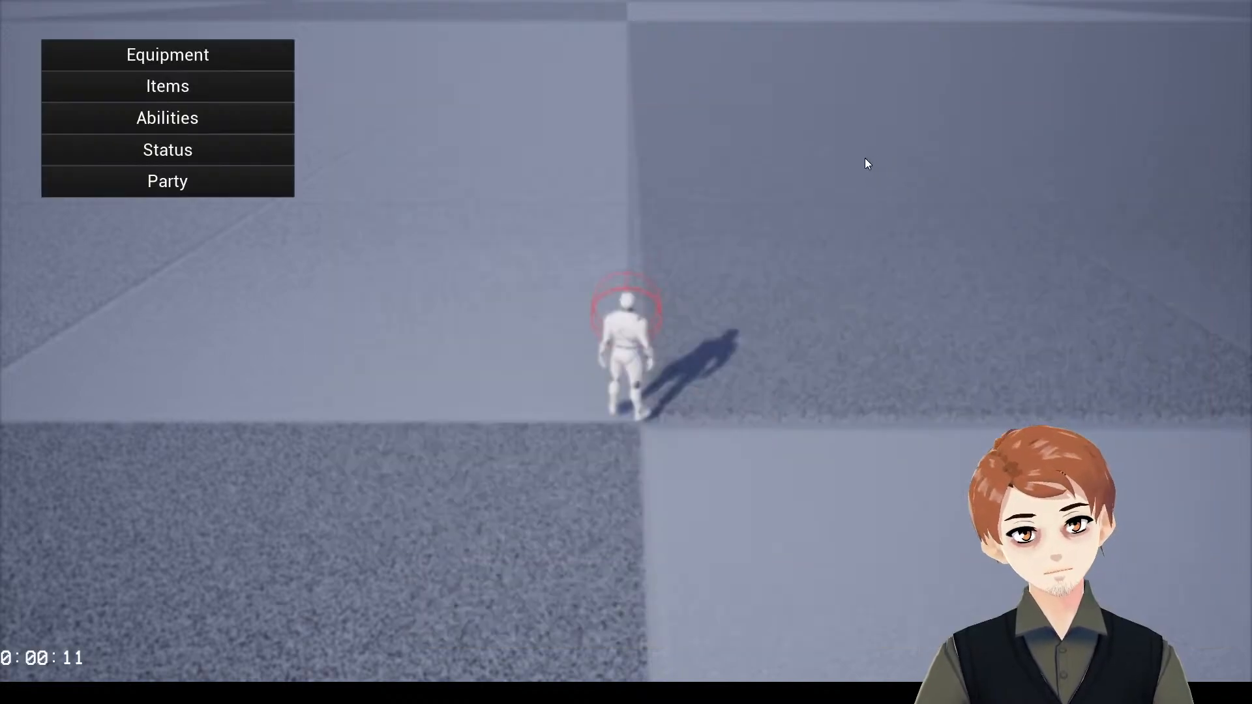
{"action": "key", "text": "Escape"}
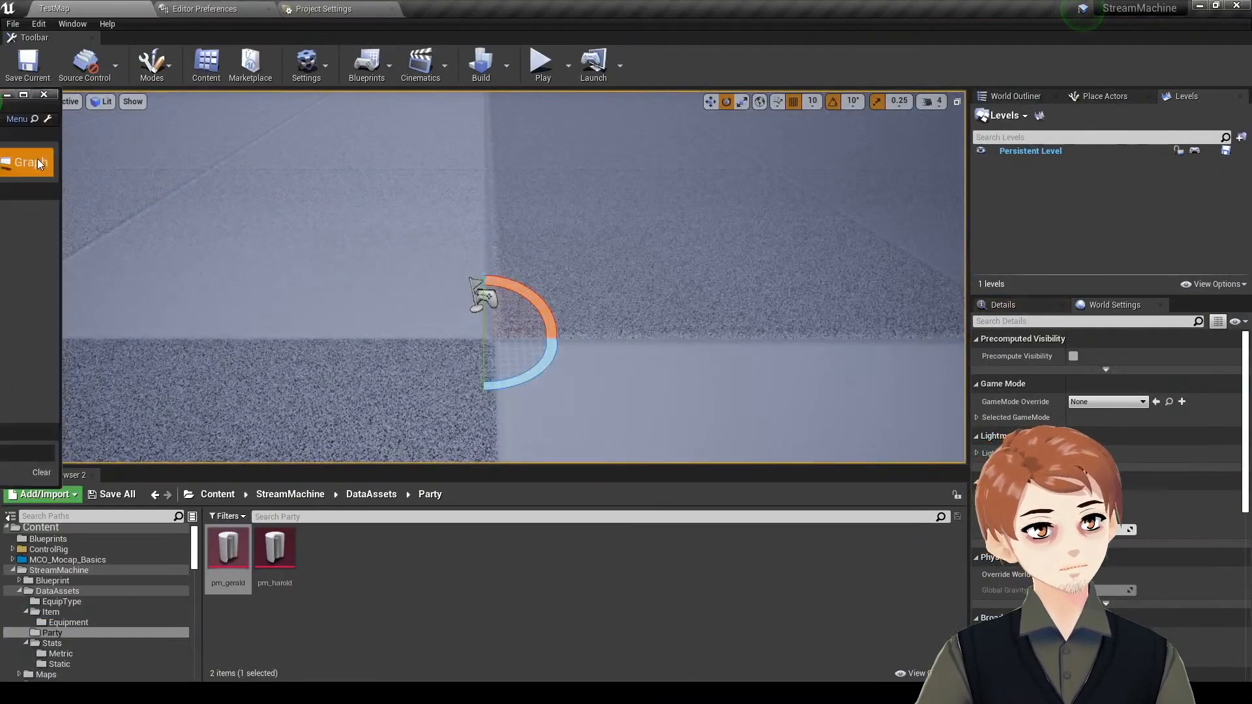
- Open the Entity_EquipSlots widget in the designer and filter the widget palette by "ver"
{"action": "left_click", "coordinate": [37, 164]}
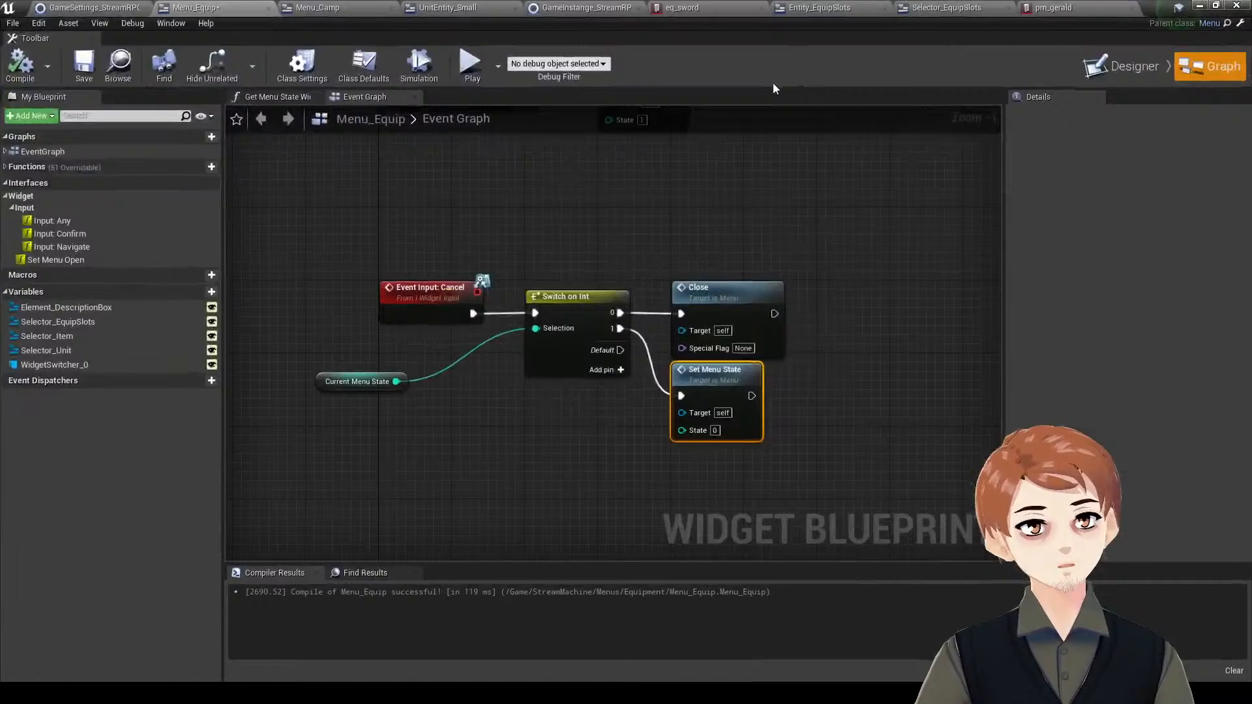
{"action": "left_click", "coordinate": [823, 7]}
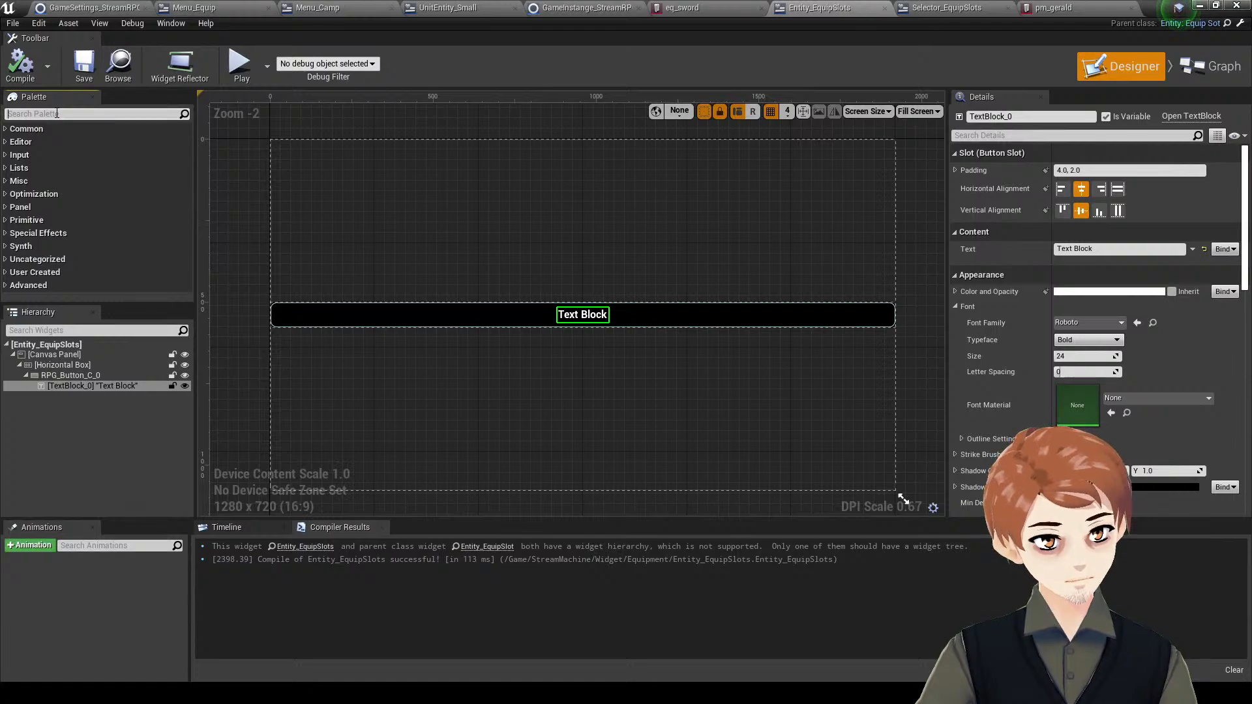
{"action": "type", "text": "ver"}
- Add an Overlay to the canvas, anchored to stretch horizontally across the middle, with X and Y alignment of 0.5
{"action": "left_click_drag", "start_coordinate": [49, 141], "coordinate": [520, 238]}
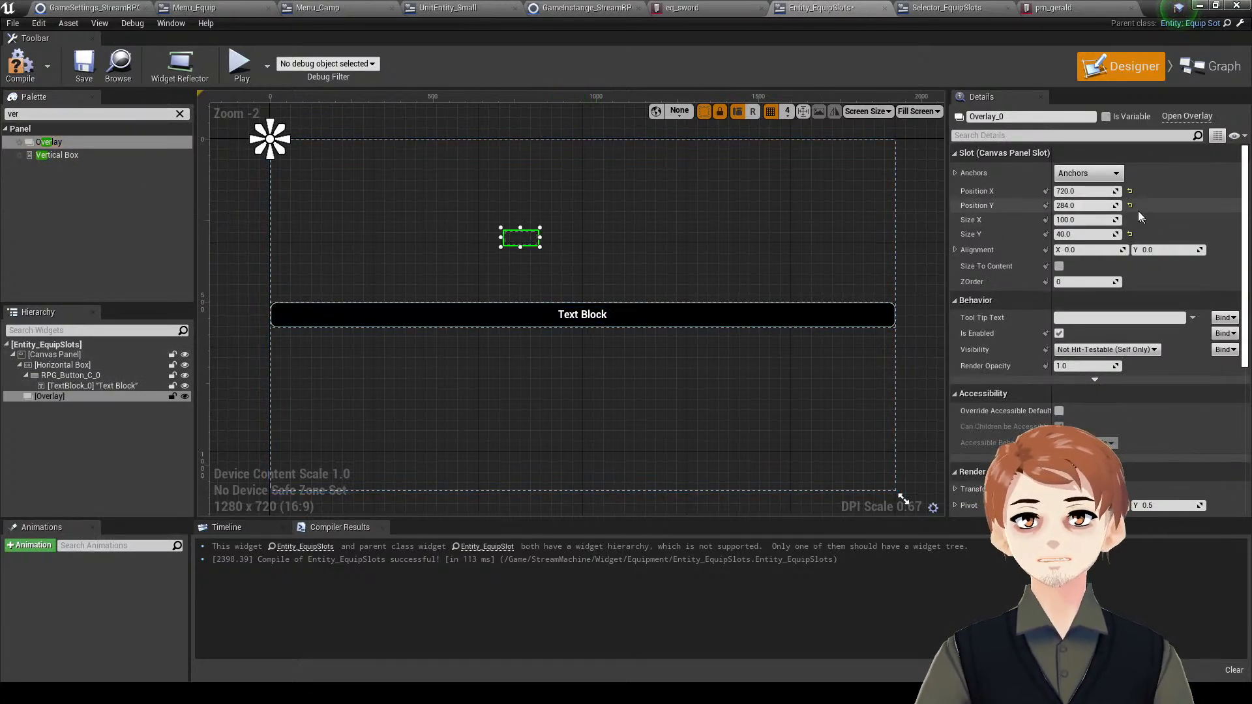
{"action": "left_click", "coordinate": [1083, 174]}
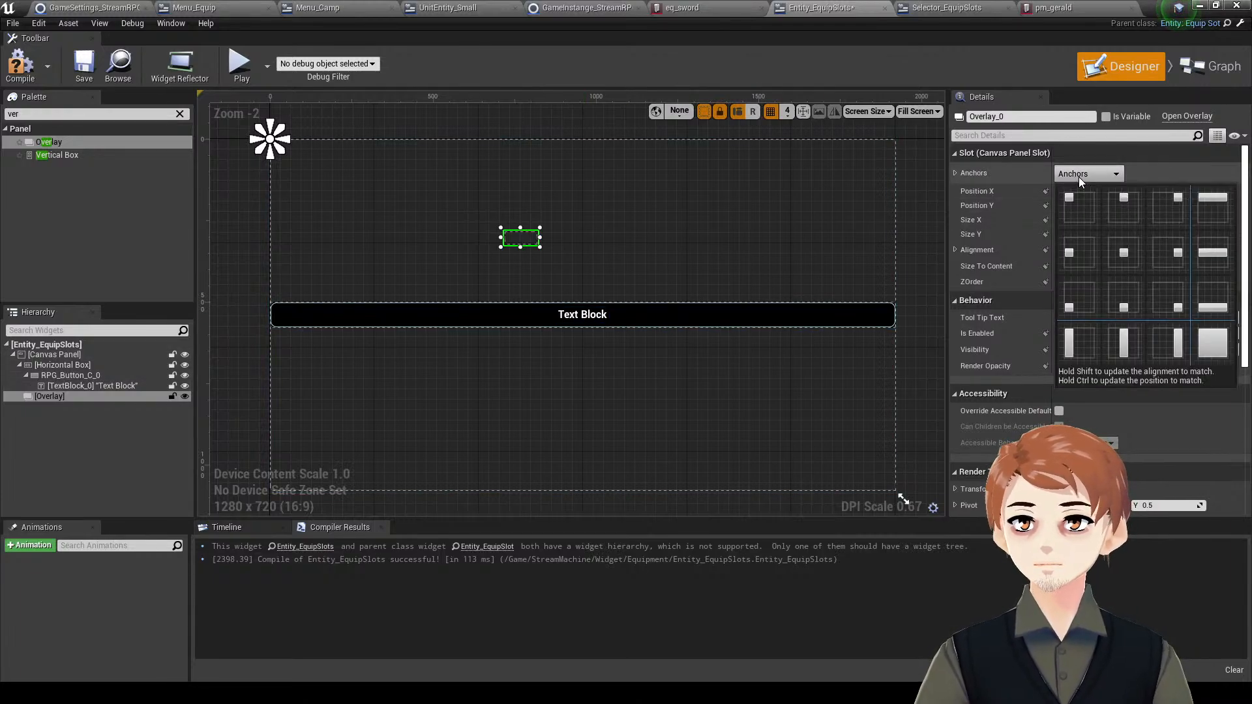
{"action": "left_click", "coordinate": [1165, 249]}
{"action": "type", "text": ".5"}
{"action": "left_click", "coordinate": [1104, 250]}
{"action": "type", "text": ".5"}
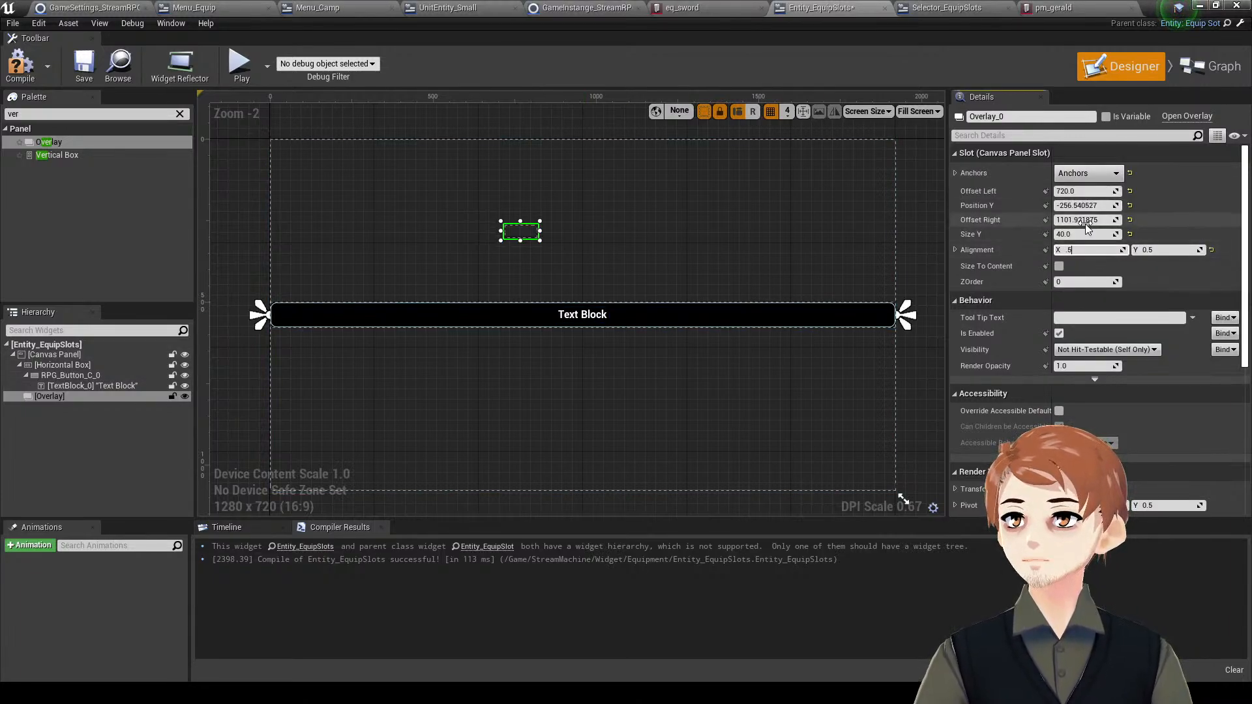
- Zero the Overlay's left and right offsets, Position Y and Size Y
{"action": "left_click", "coordinate": [1085, 234]}
{"action": "type", "text": "0"}
{"action": "left_click", "coordinate": [1085, 205]}
{"action": "type", "text": "0"}
{"action": "left_click", "coordinate": [1068, 191]}
{"action": "type", "text": "0"}
{"action": "key", "text": "Return"}
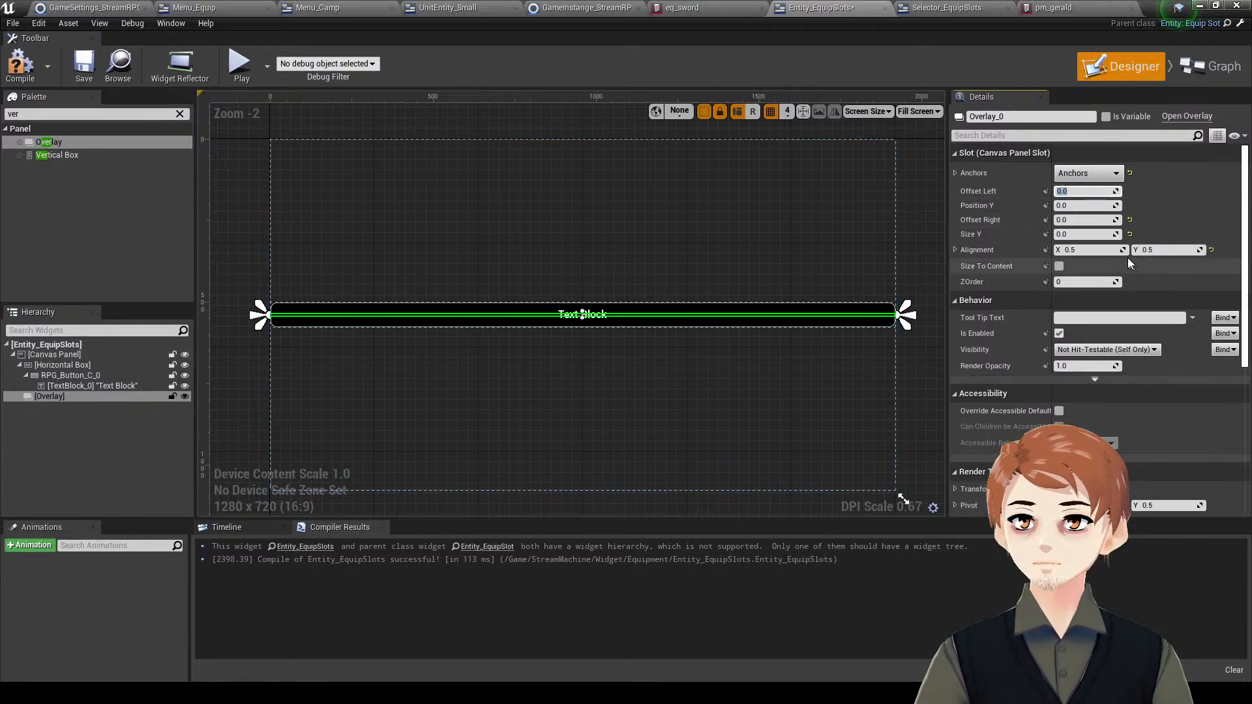
- Set the Overlay's Size Y to 115 and move RPG_Button_C_0 with its text block into it
{"action": "left_click_drag", "start_coordinate": [1086, 219], "coordinate": [1106, 234]}
{"action": "key", "text": "ctrl+z"}
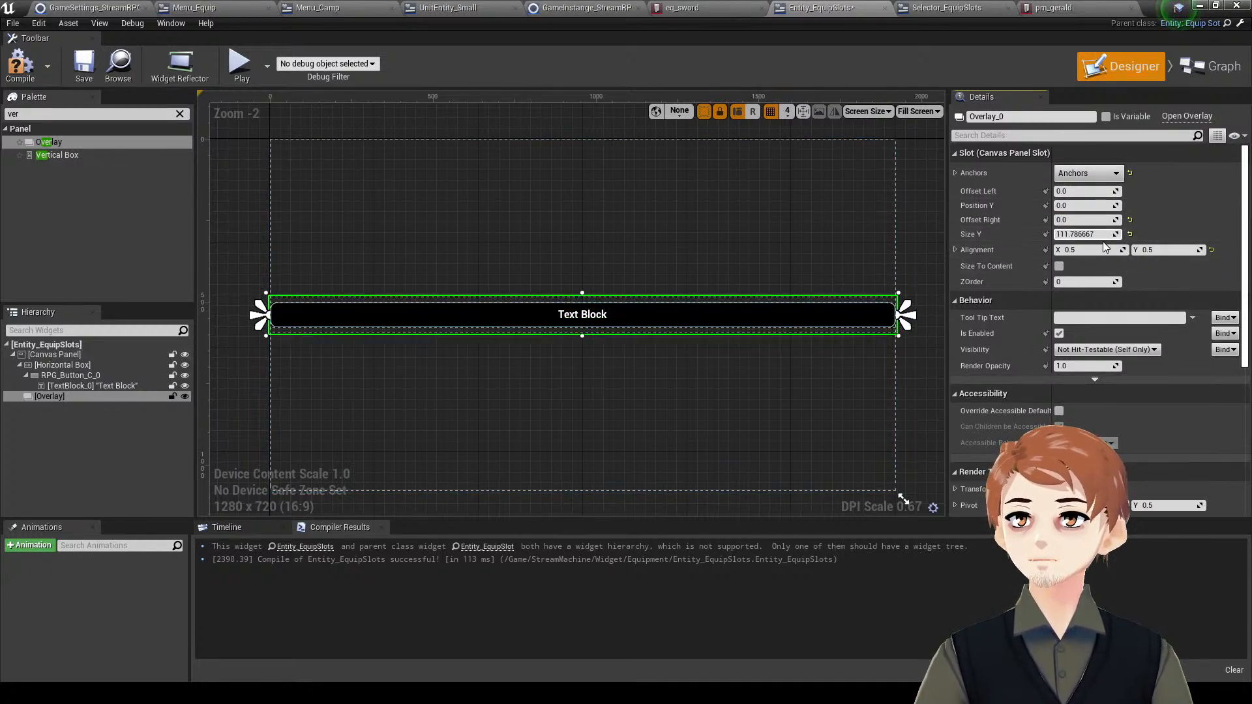
{"action": "left_click", "coordinate": [1083, 234]}
{"action": "type", "text": "110"}
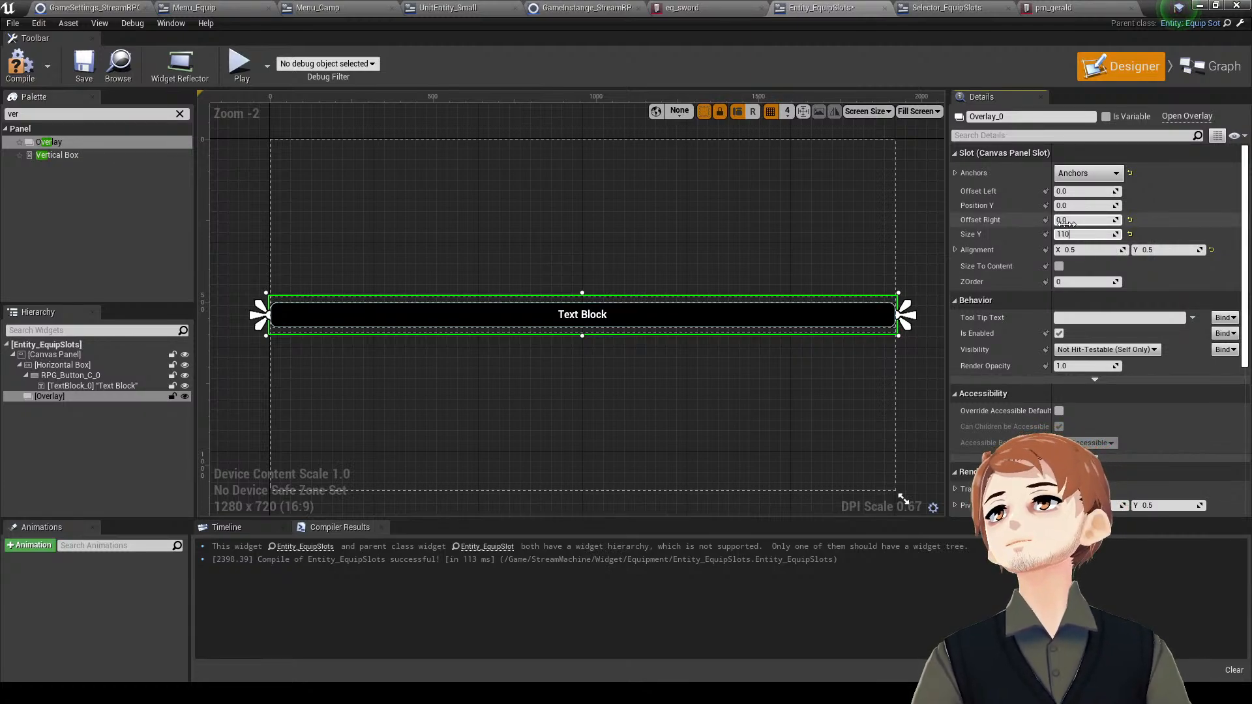
{"action": "key", "text": "Return"}
{"action": "type", "text": "1"}
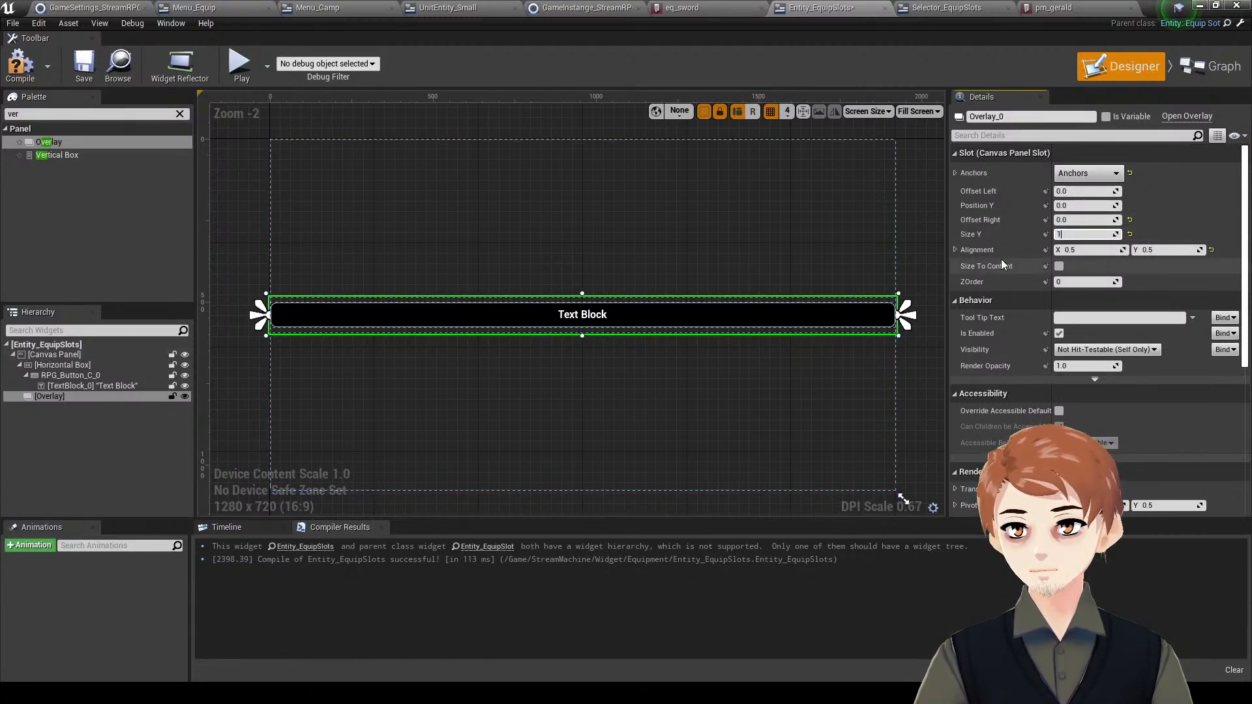
{"action": "type", "text": "15"}
{"action": "key", "text": "Return"}
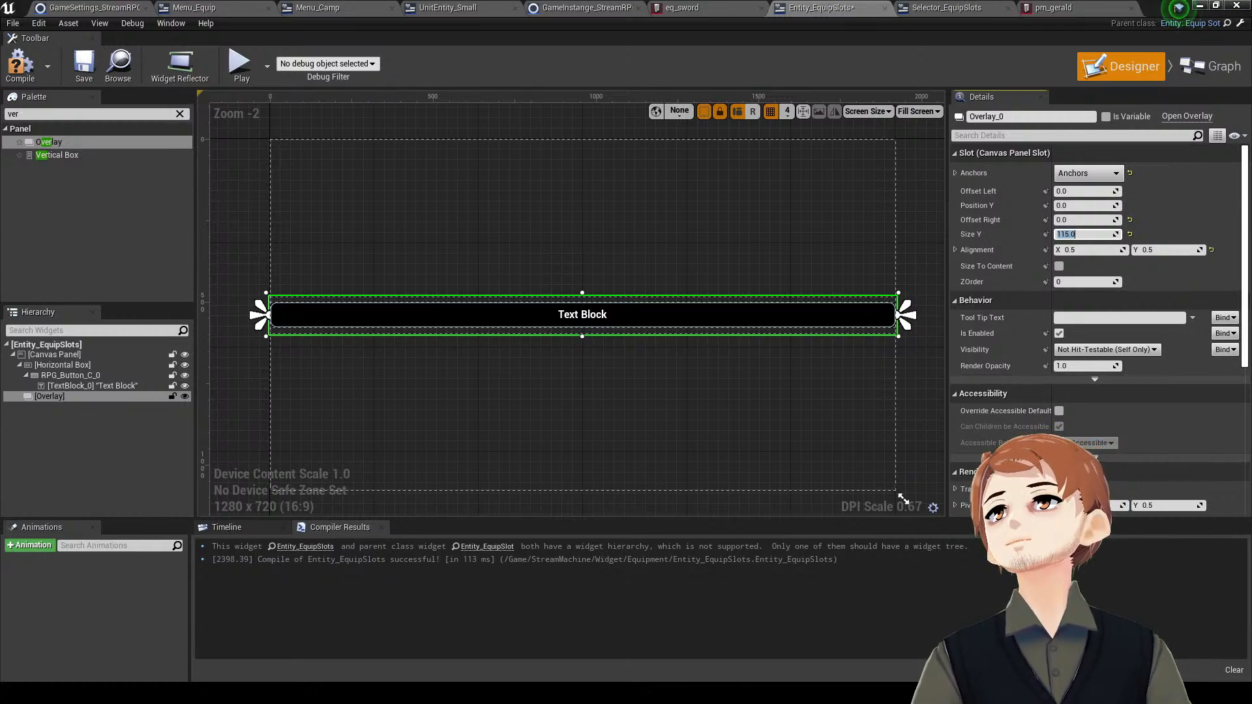
{"action": "key", "text": "Return"}
{"action": "left_click_drag", "start_coordinate": [75, 376], "coordinate": [67, 396]}
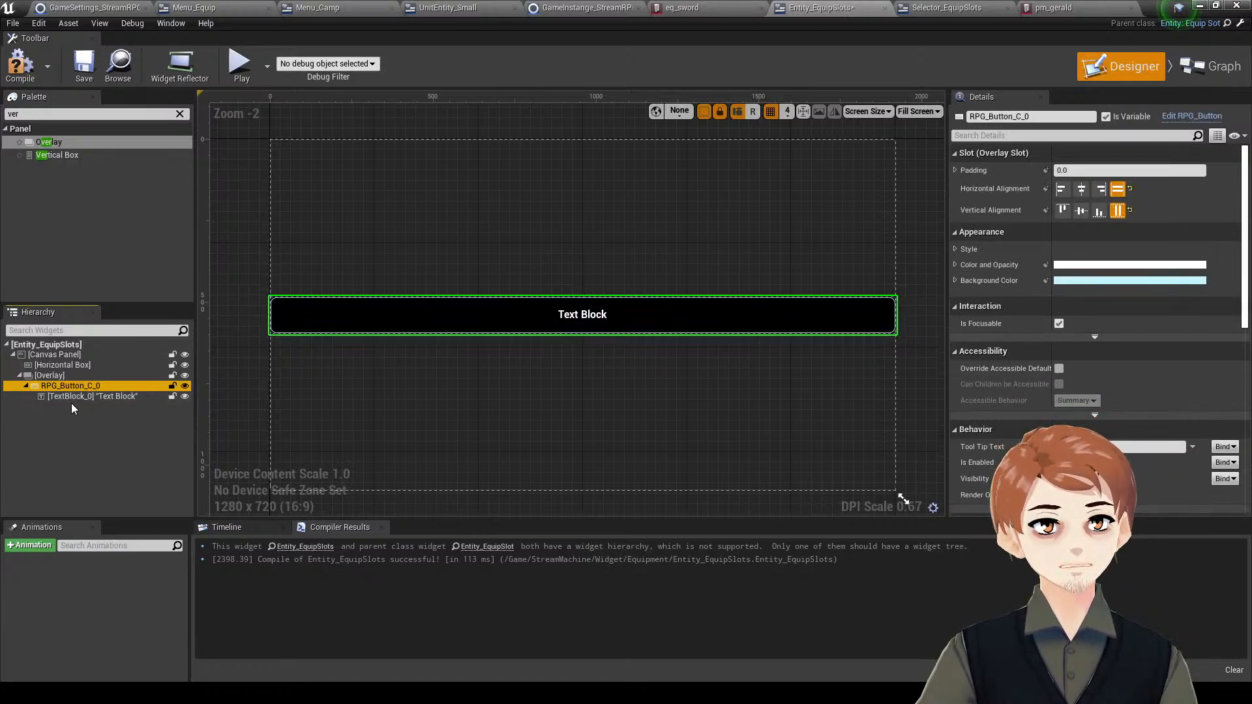
{"action": "left_click", "coordinate": [67, 375]}
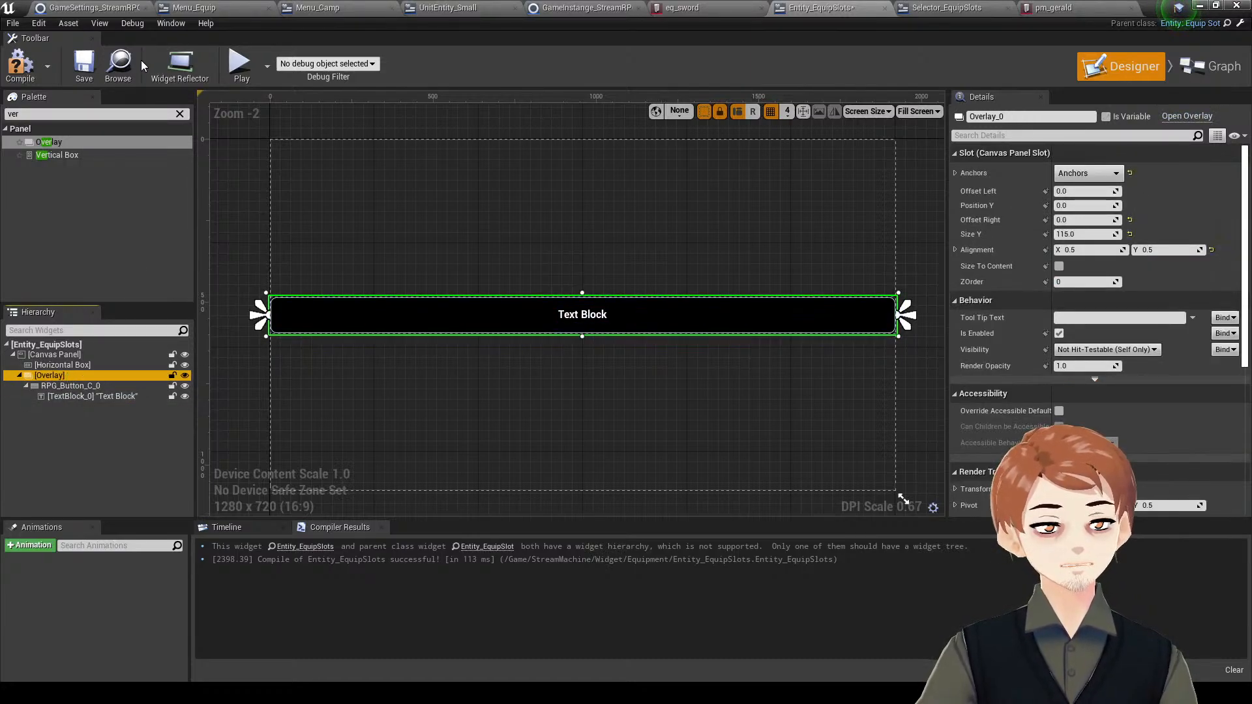
- Add a Vertical Box to the canvas, anchored to stretch horizontally across the middle, with X and Y alignment of 0.5
{"action": "left_click_drag", "start_coordinate": [57, 154], "coordinate": [411, 197]}
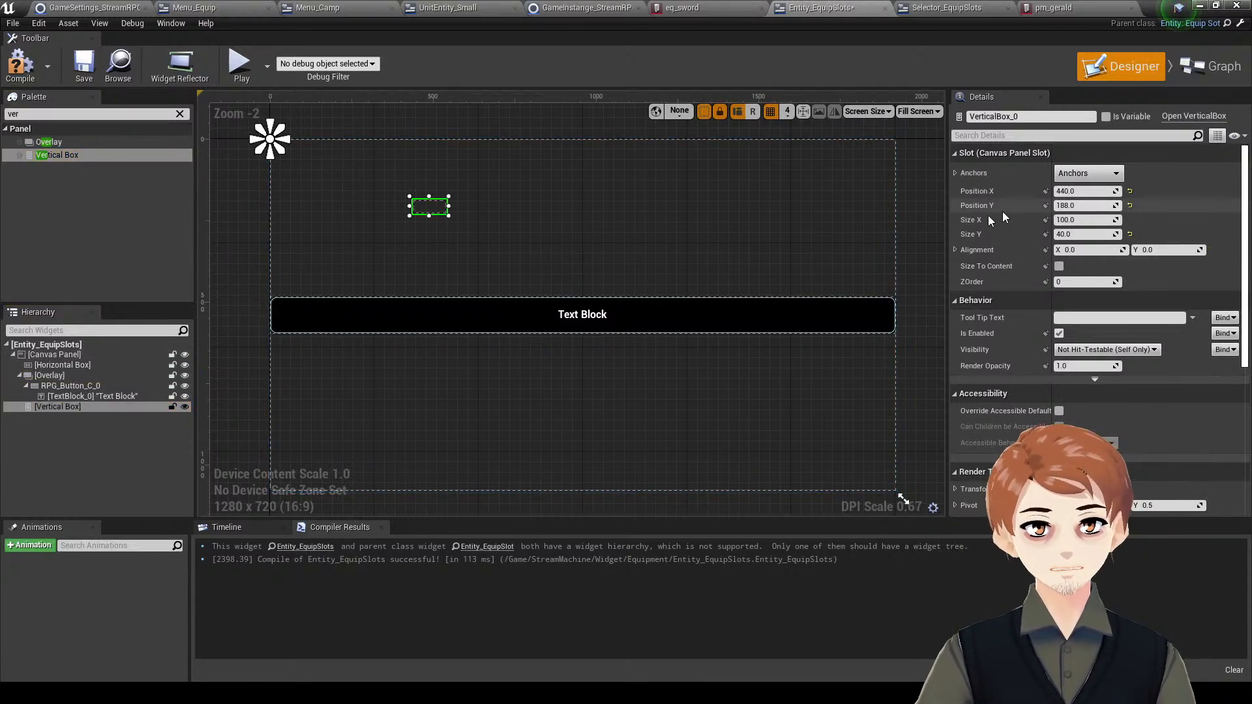
{"action": "left_click", "coordinate": [375, 334]}
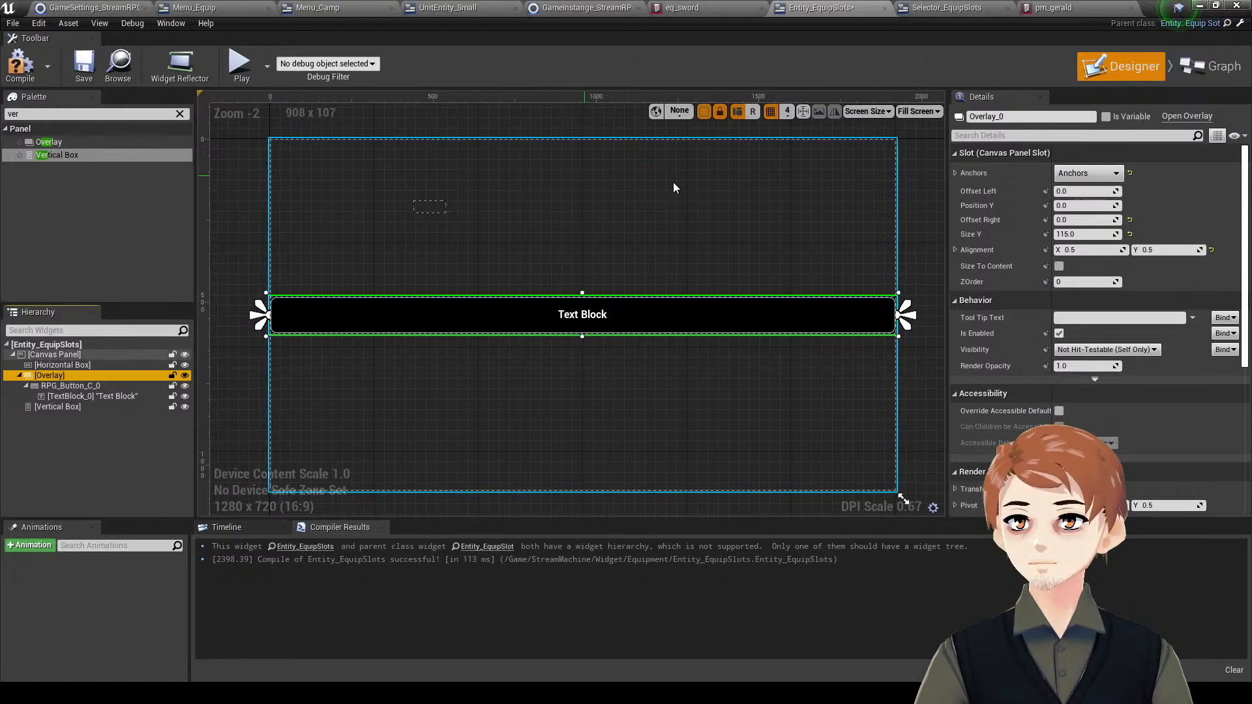
{"action": "left_click", "coordinate": [1001, 173]}
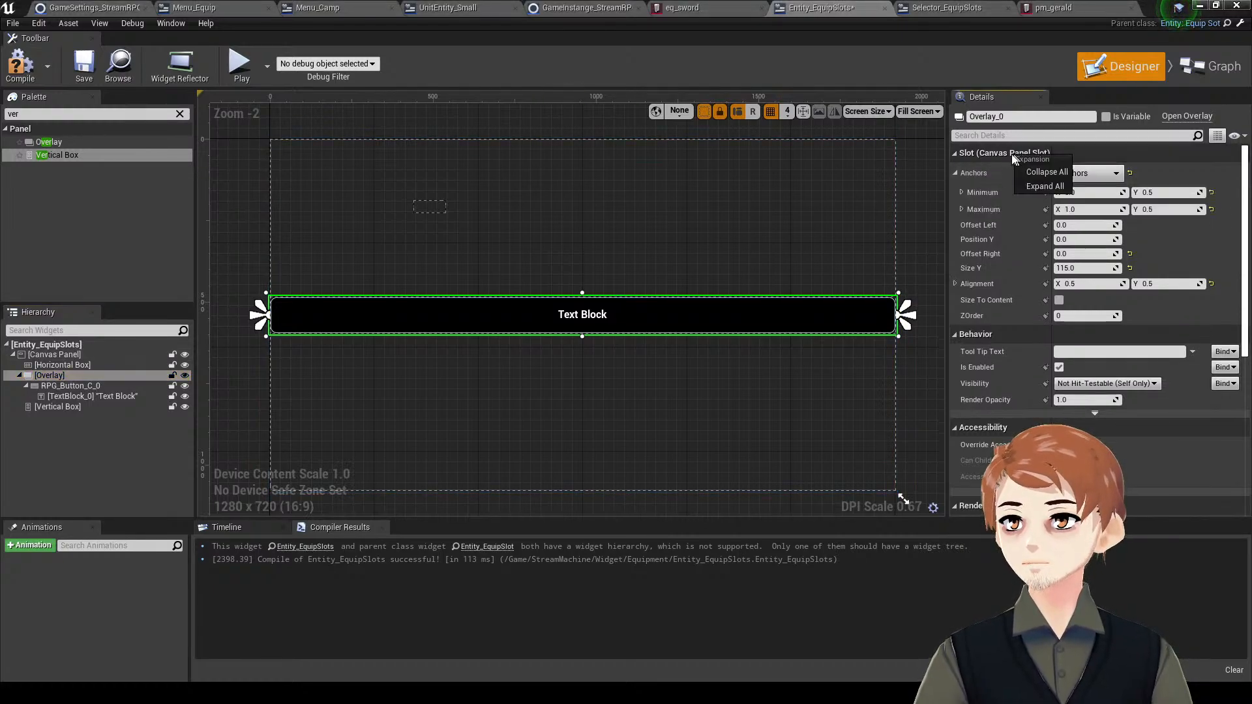
{"action": "left_click", "coordinate": [990, 168]}
{"action": "left_click", "coordinate": [430, 211]}
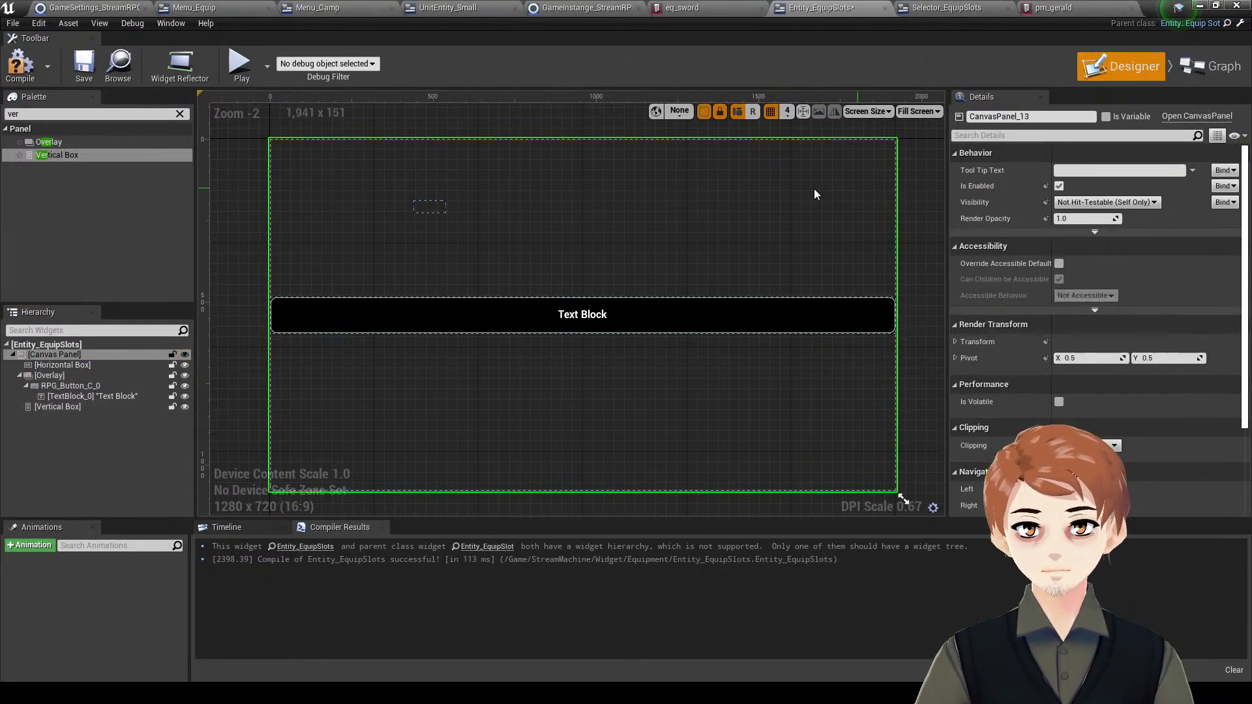
{"action": "left_click", "coordinate": [429, 207]}
{"action": "left_click", "coordinate": [1088, 173]}
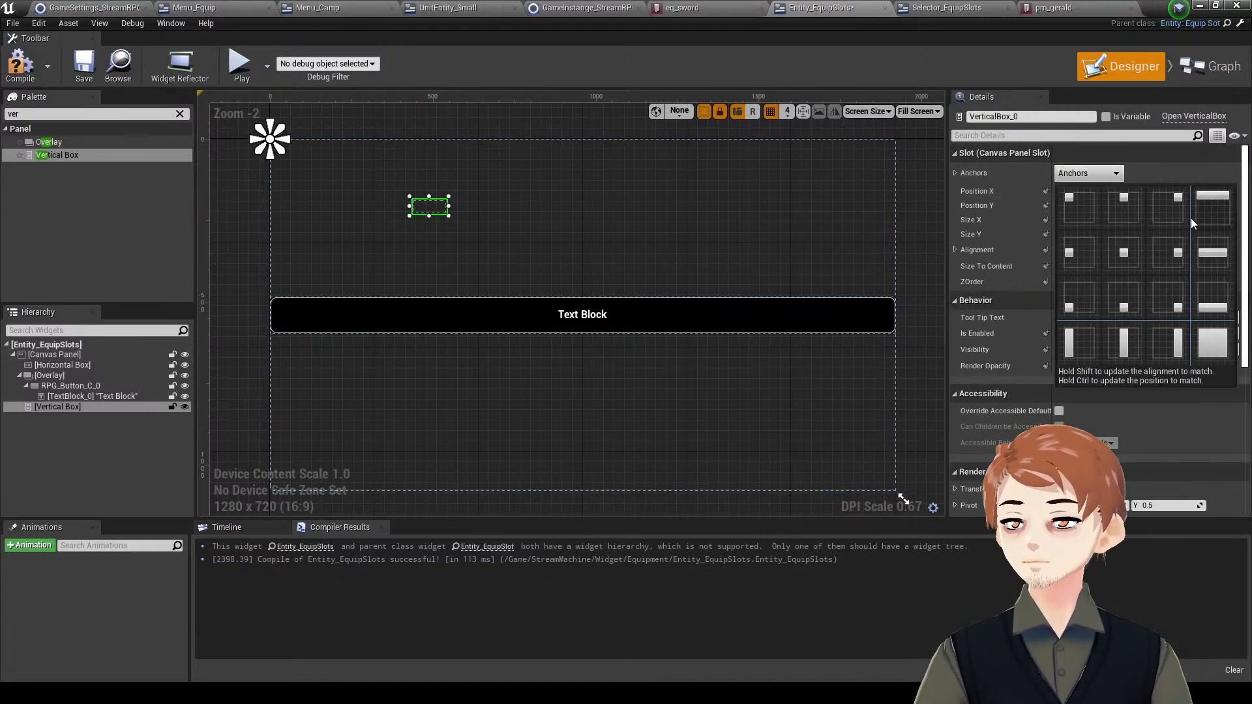
{"action": "left_click", "coordinate": [1189, 253]}
{"action": "left_click", "coordinate": [1080, 251]}
{"action": "type", "text": ".5"}
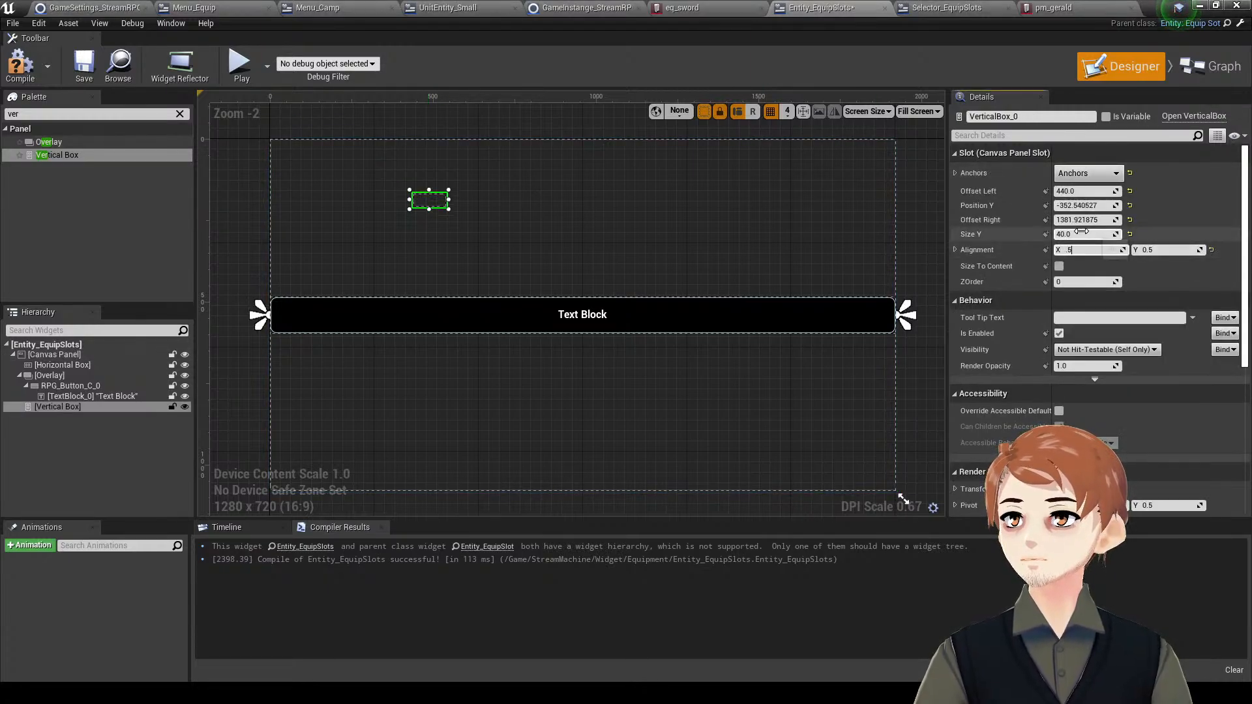
- Set the Vertical Box's left and right offsets and Position Y to 0, and its Size Y to 100
{"action": "left_click", "coordinate": [1083, 235]}
{"action": "type", "text": "0"}
{"action": "left_click", "coordinate": [1086, 221]}
{"action": "type", "text": "0"}
{"action": "left_click", "coordinate": [1088, 206]}
{"action": "type", "text": "0"}
{"action": "mouse_move", "coordinate": [1100, 224]}
{"action": "left_mouse_down"}
{"action": "mouse_move", "coordinate": [1085, 236]}
{"action": "mouse_move", "coordinate": [1099, 236]}
{"action": "left_mouse_up"}
{"action": "type", "text": "0"}
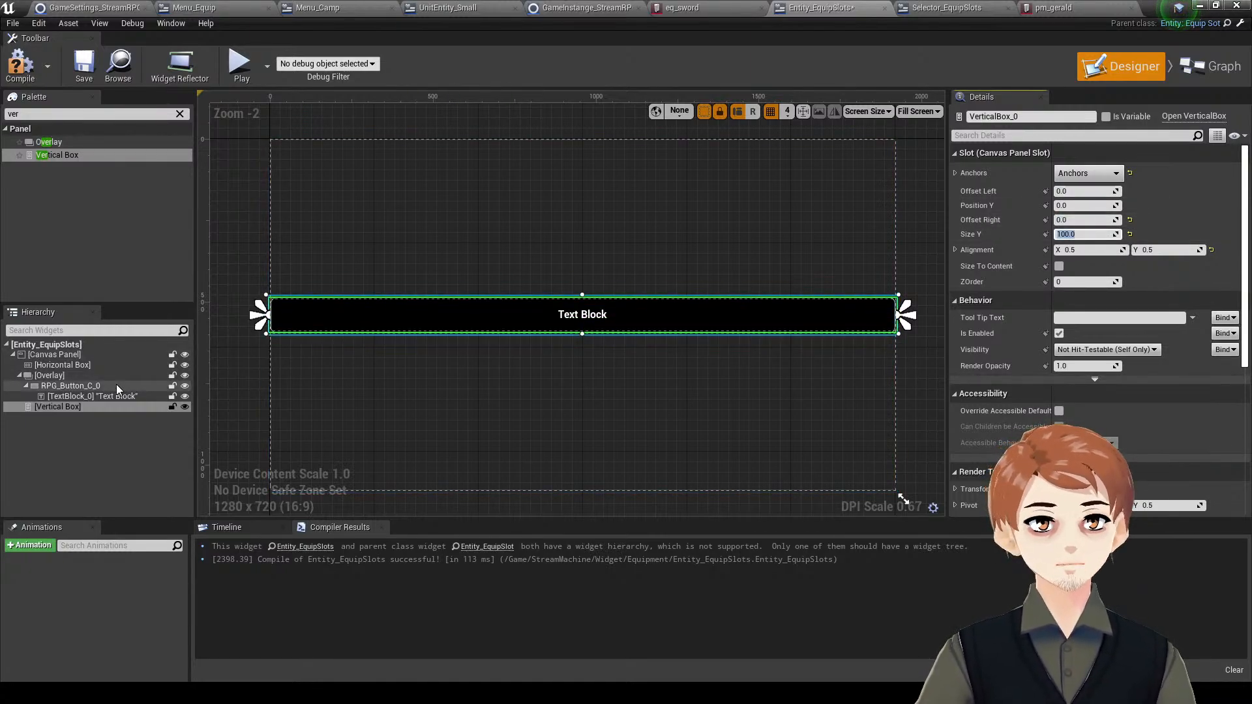
- Move RPG_Button_C_0 into the Vertical Box and place TextBlock_0 directly in that box above the button
{"action": "left_click_drag", "start_coordinate": [71, 385], "coordinate": [58, 407]}
{"action": "left_click", "coordinate": [91, 406]}
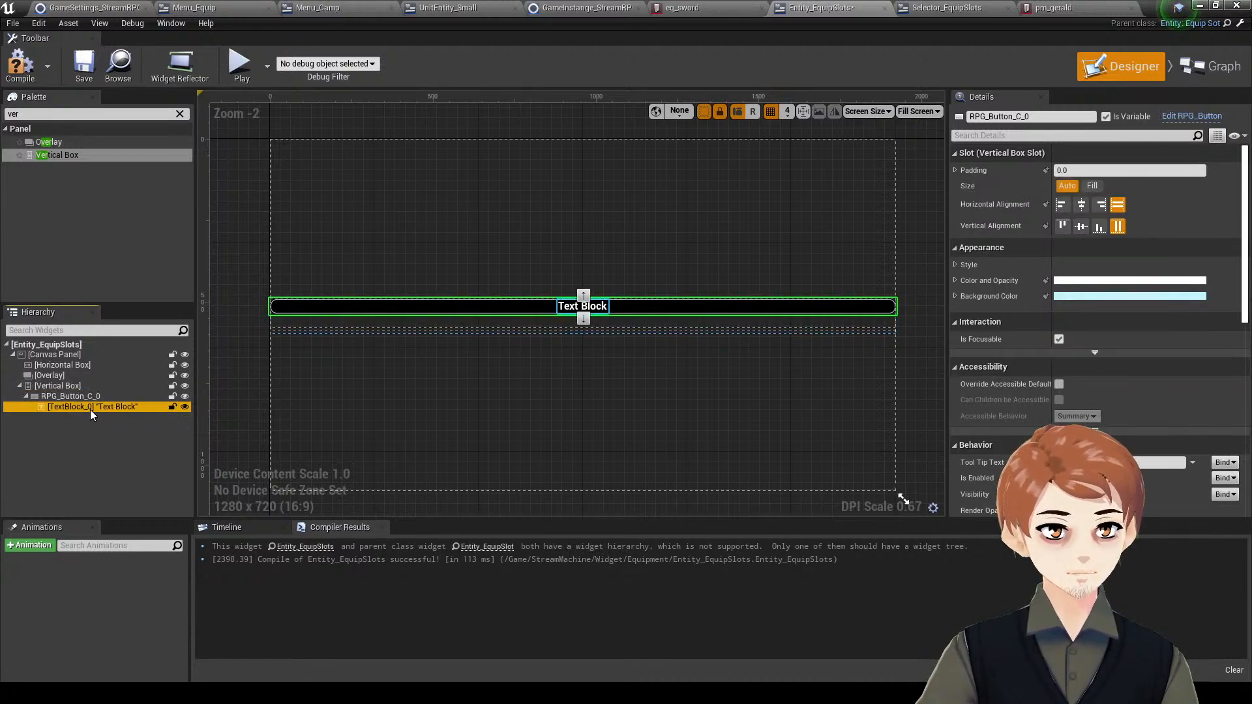
{"action": "left_click_drag", "start_coordinate": [71, 398], "coordinate": [74, 385]}
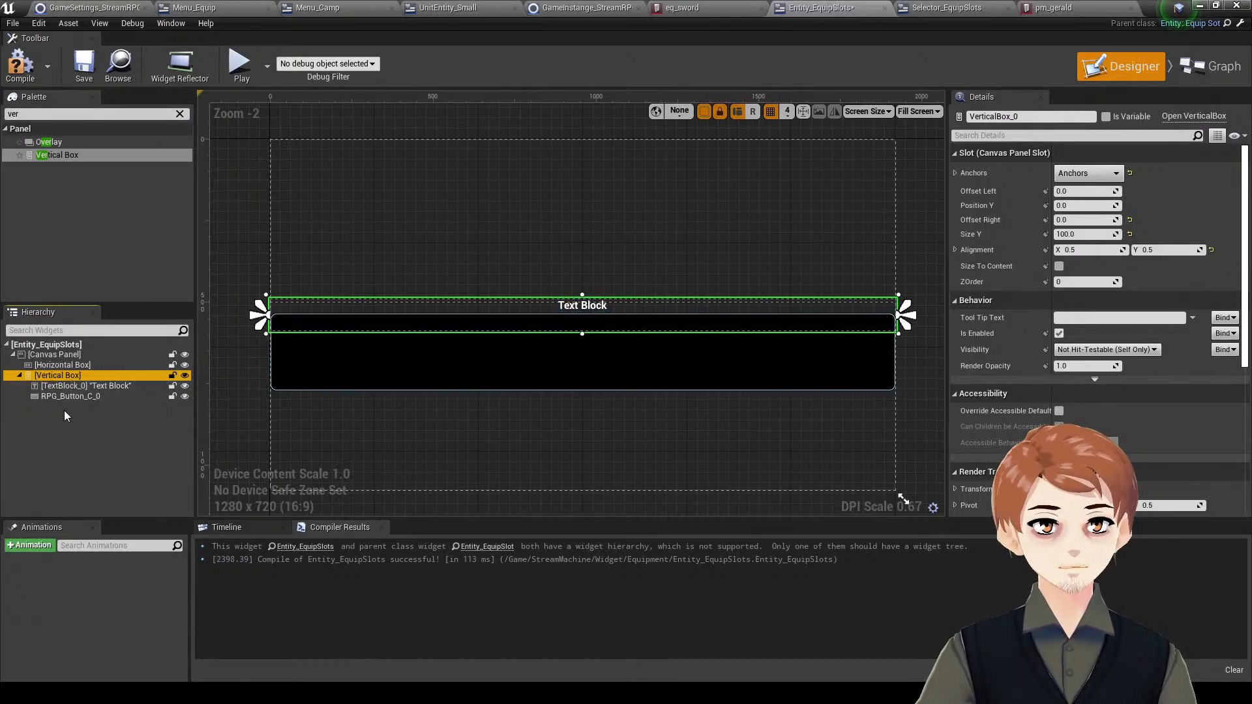
- Set RPG_Button_C_0's slot size to Fill and align TextBlock_0 horizontally to the left
{"action": "left_click", "coordinate": [70, 395]}
{"action": "left_click", "coordinate": [1092, 186]}
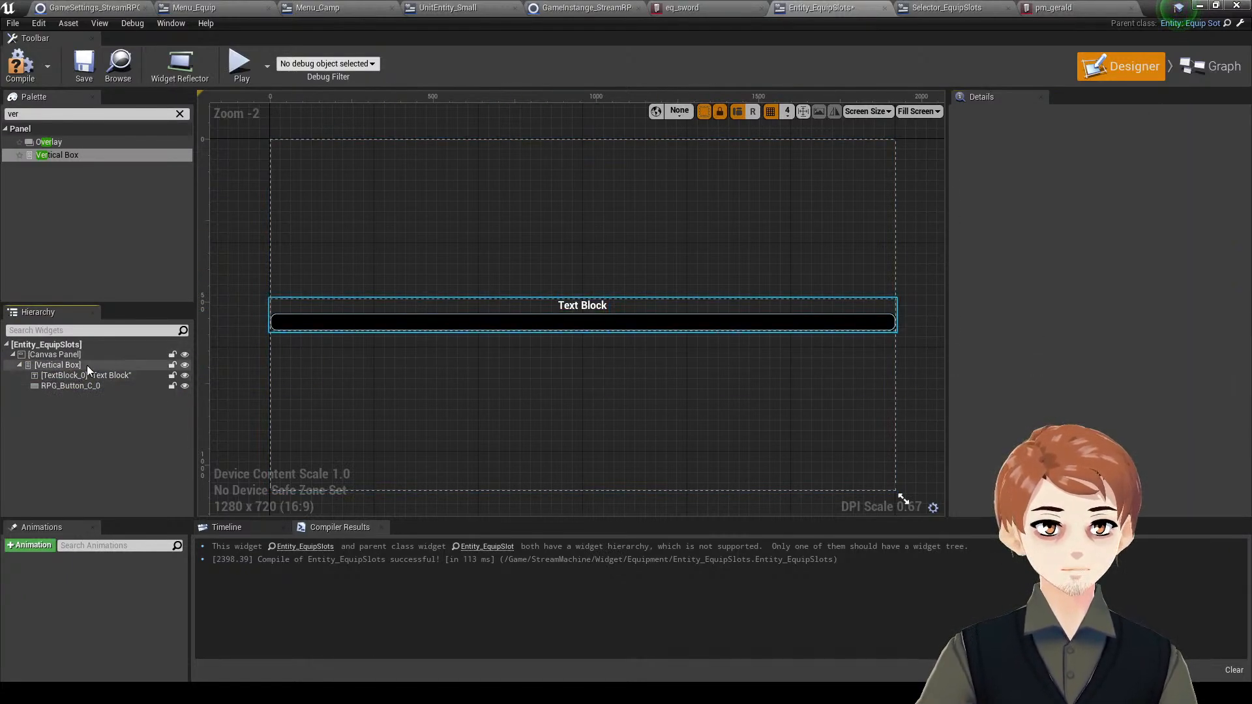
{"action": "left_click", "coordinate": [69, 375]}
{"action": "left_click", "coordinate": [1062, 204]}
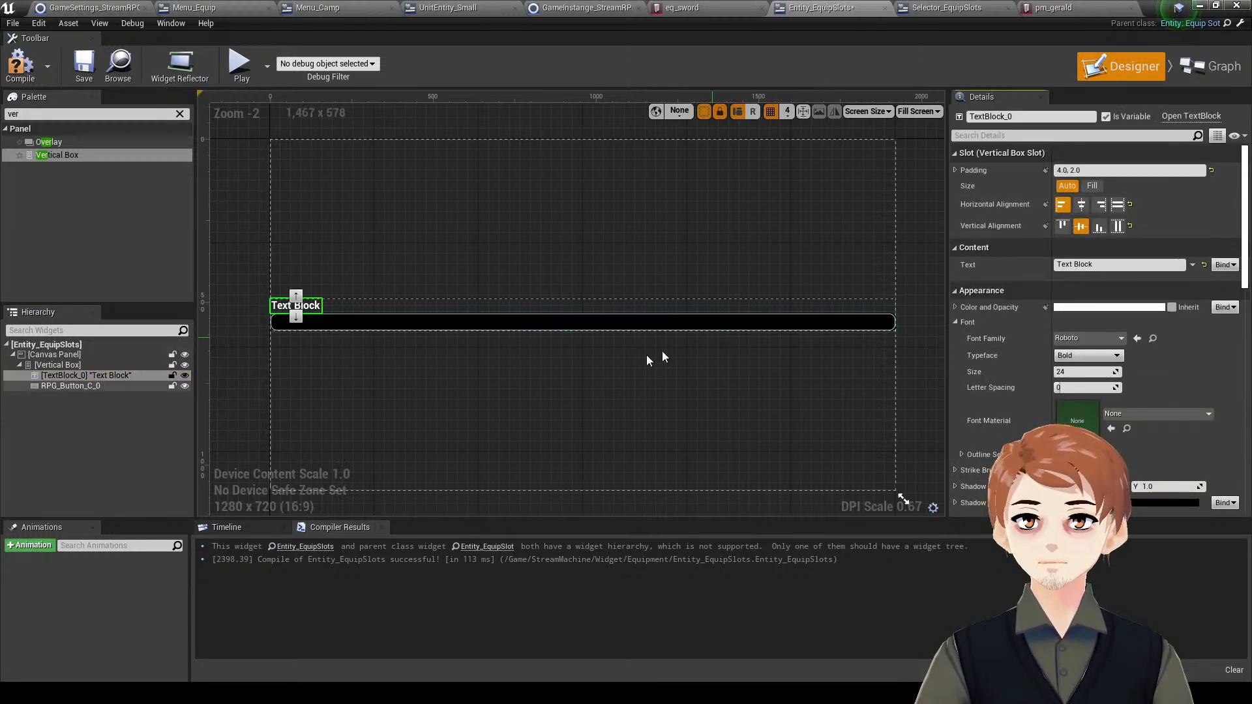
- Compile and save the Entity_EquipSlots widget
{"action": "left_click", "coordinate": [654, 358]}
{"action": "left_click", "coordinate": [25, 73]}
{"action": "left_click", "coordinate": [83, 66]}
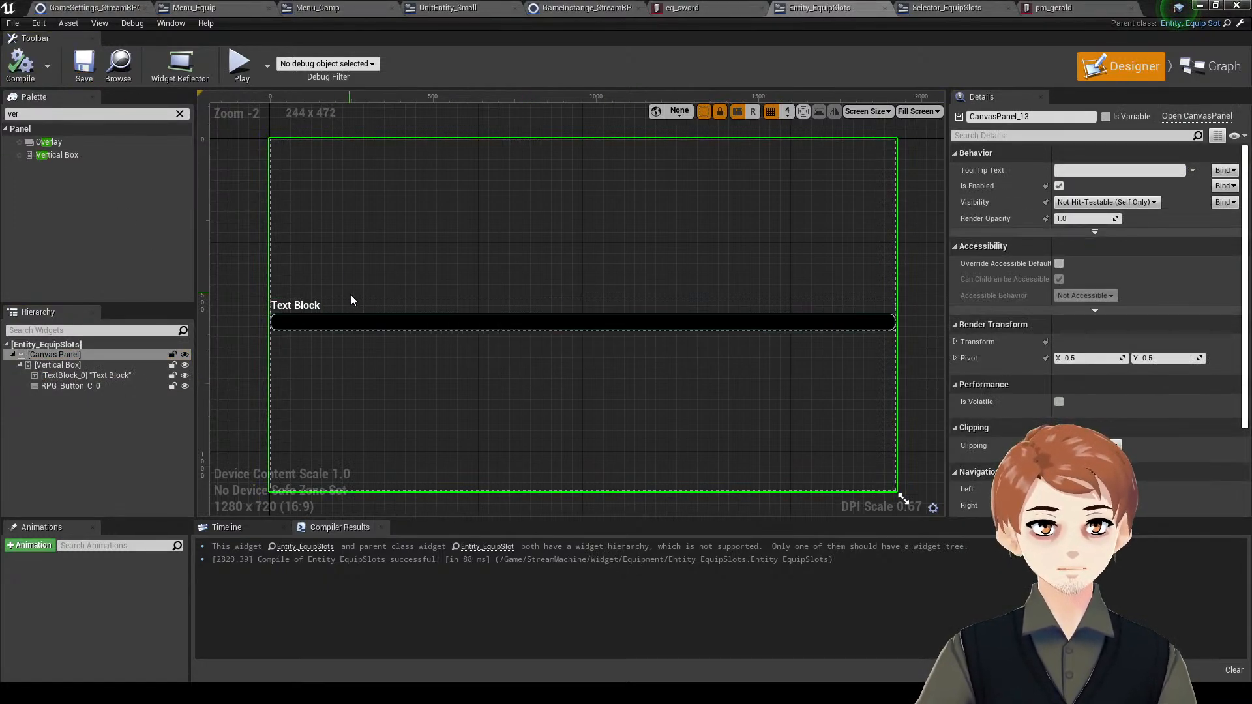
- Set the Vertical Box's Size Y to 120 and recompile the widget
{"action": "left_click", "coordinate": [124, 365]}
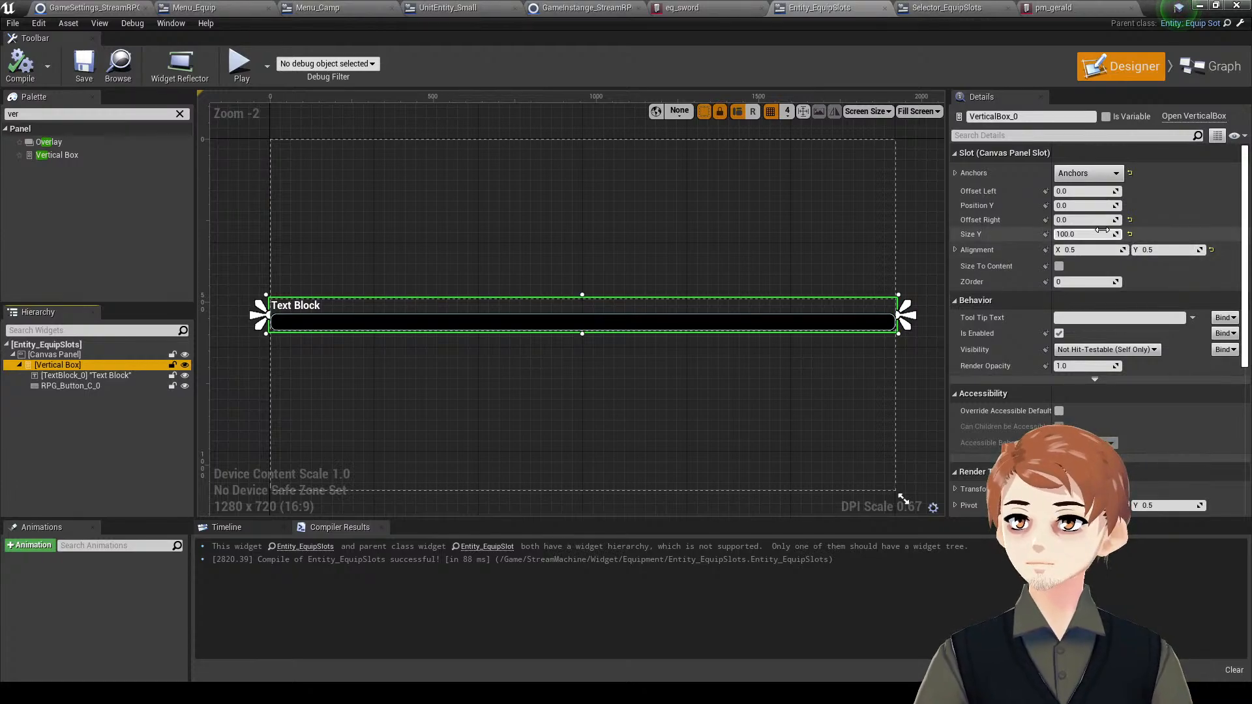
{"action": "left_click", "coordinate": [1103, 234]}
{"action": "type", "text": "120"}
{"action": "key", "text": "Return"}
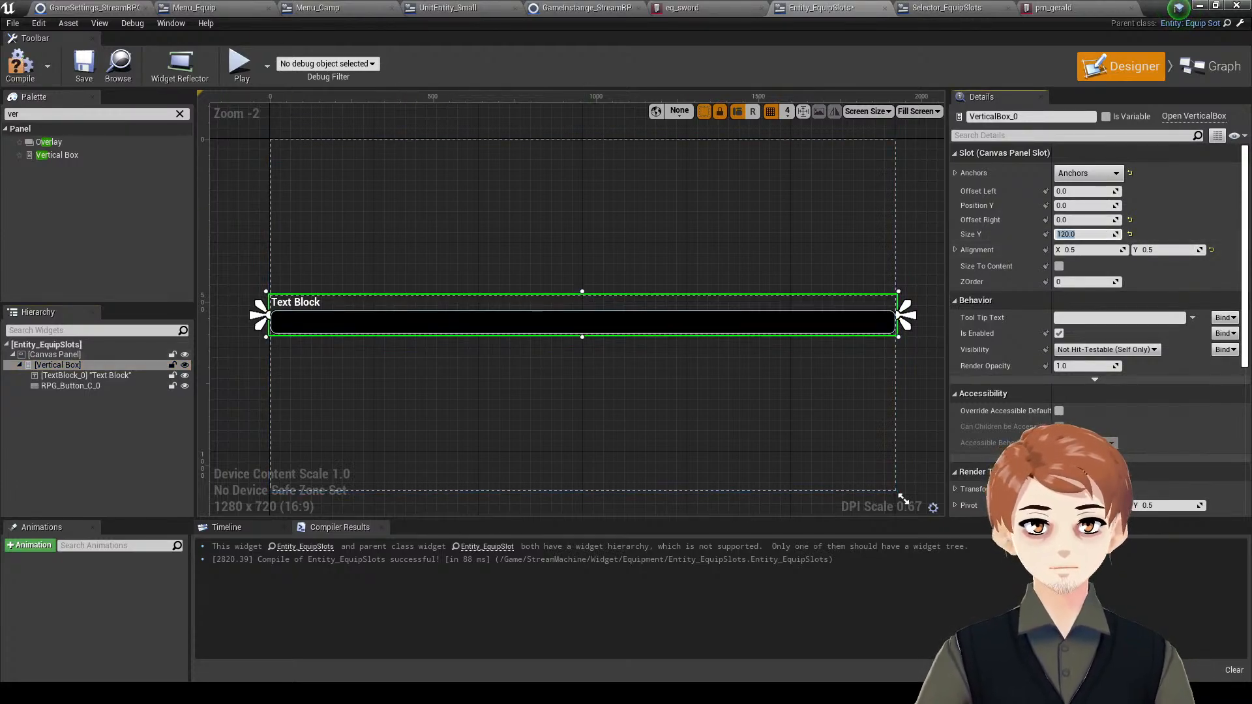
{"action": "left_click", "coordinate": [21, 66]}
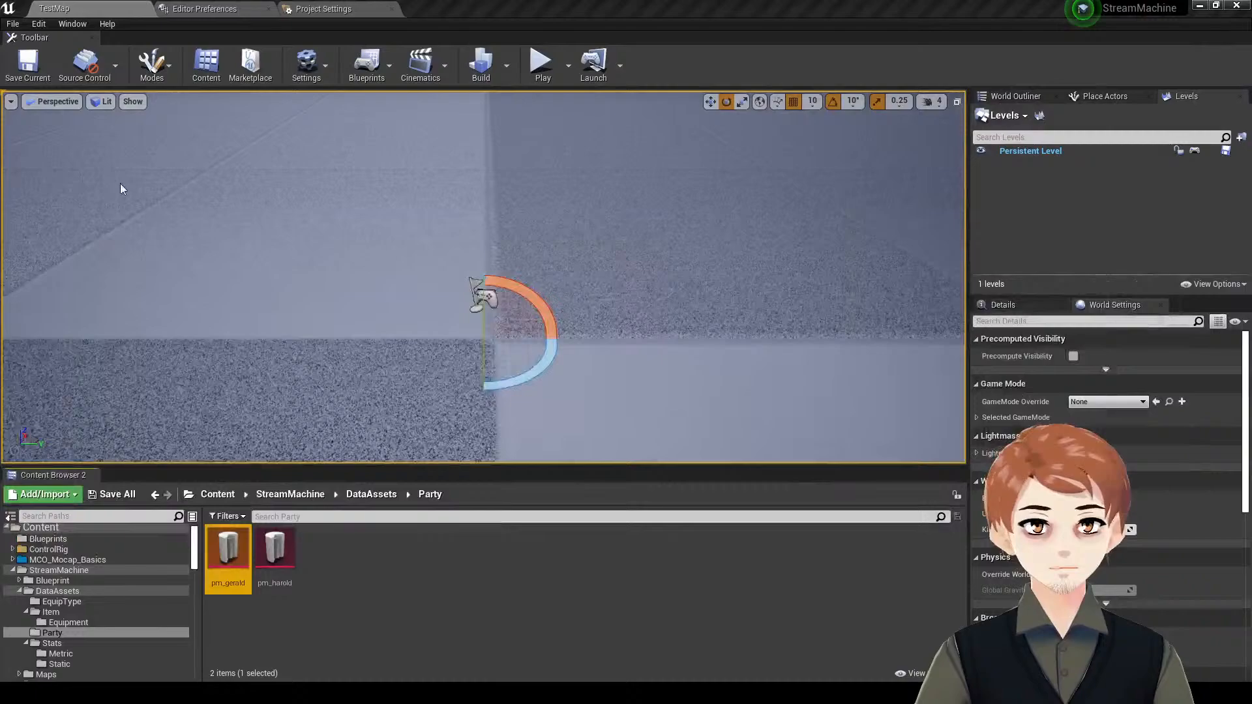
- Play the level, check the equip slots full screen in the Equipment menu, select the Weapon slot and cancel, then stop and save everything
{"action": "right_click", "coordinate": [696, 236]}
{"action": "key", "text": "alt+p"}
{"action": "key", "text": "Tab"}
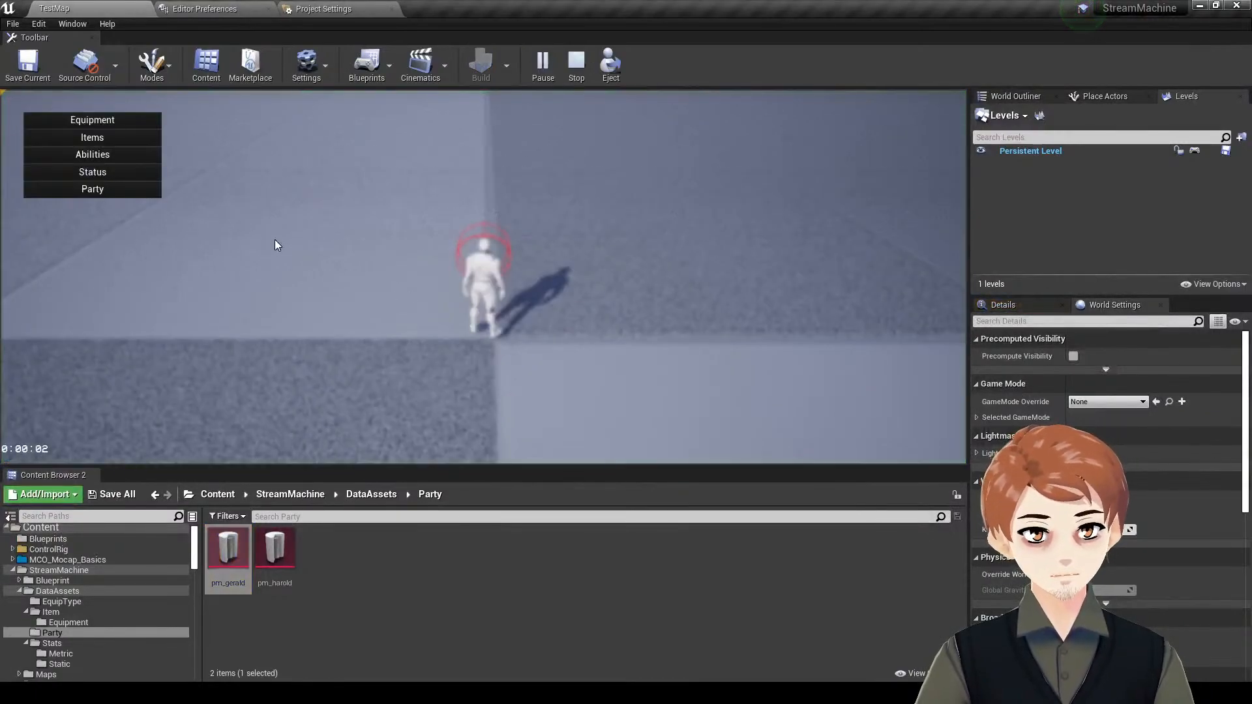
{"action": "left_click", "coordinate": [133, 123]}
{"action": "left_click", "coordinate": [358, 185]}
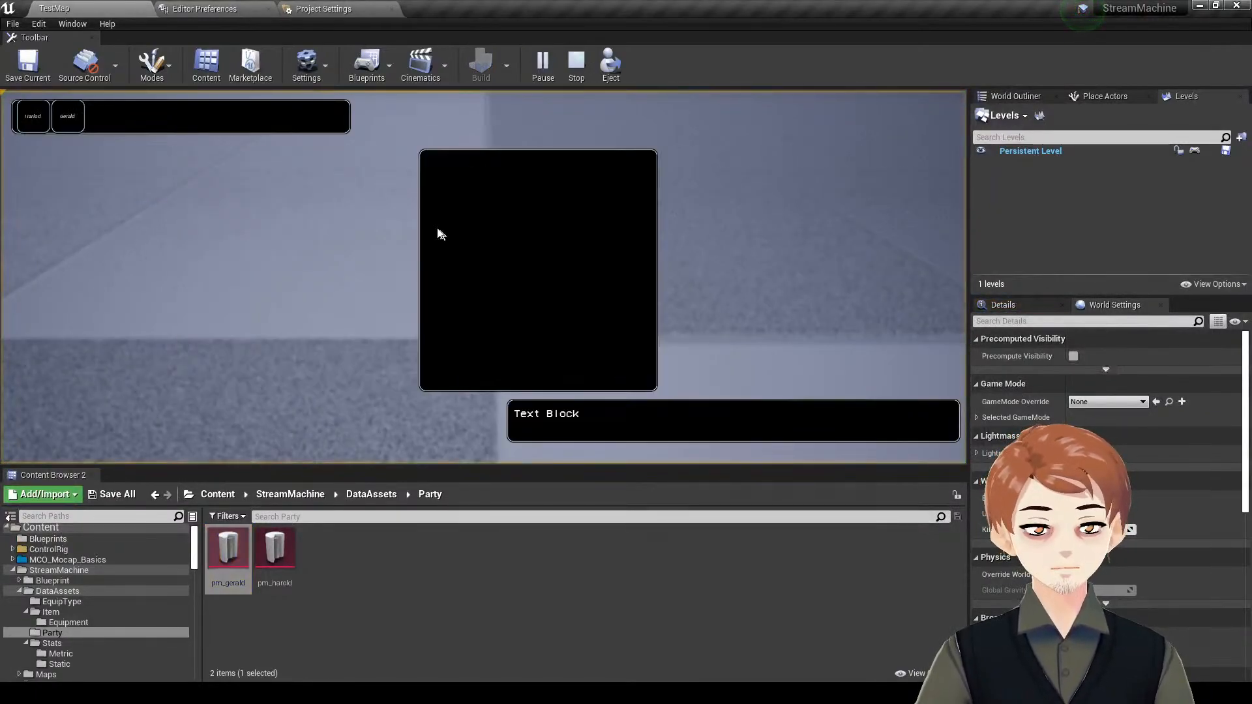
{"action": "key", "text": "Tab"}
{"action": "key", "text": "F11"}
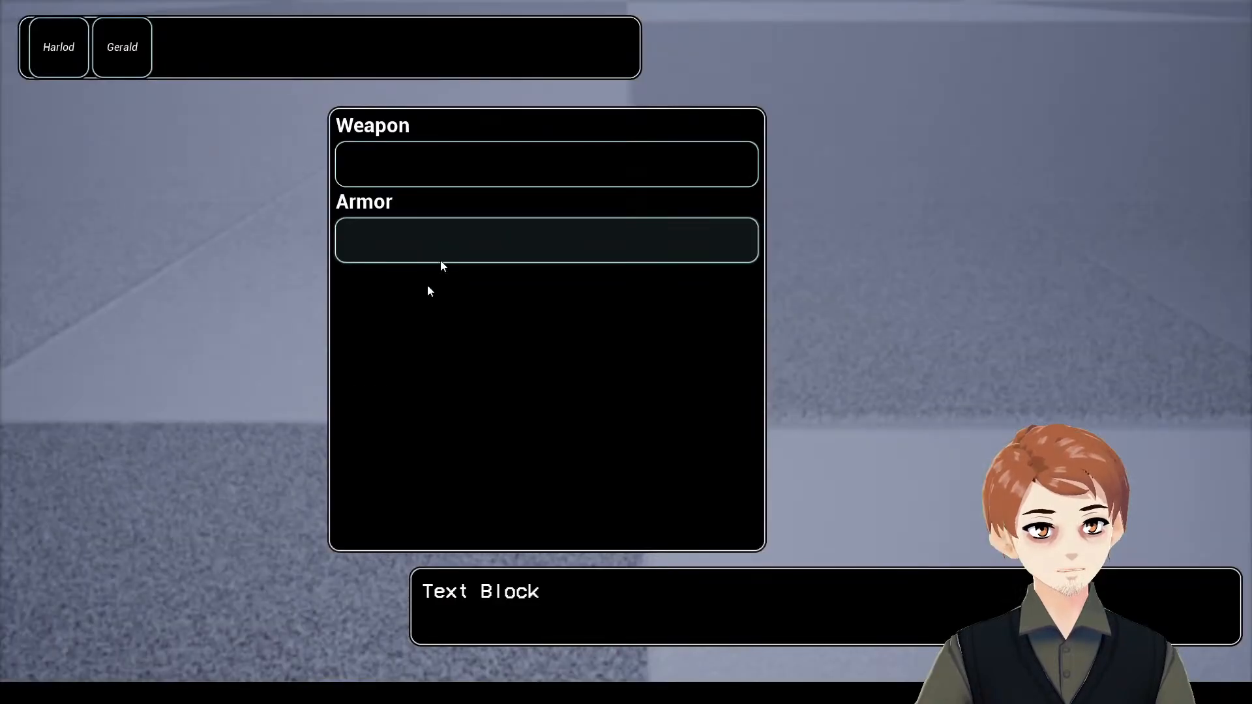
{"action": "left_click", "coordinate": [499, 163]}
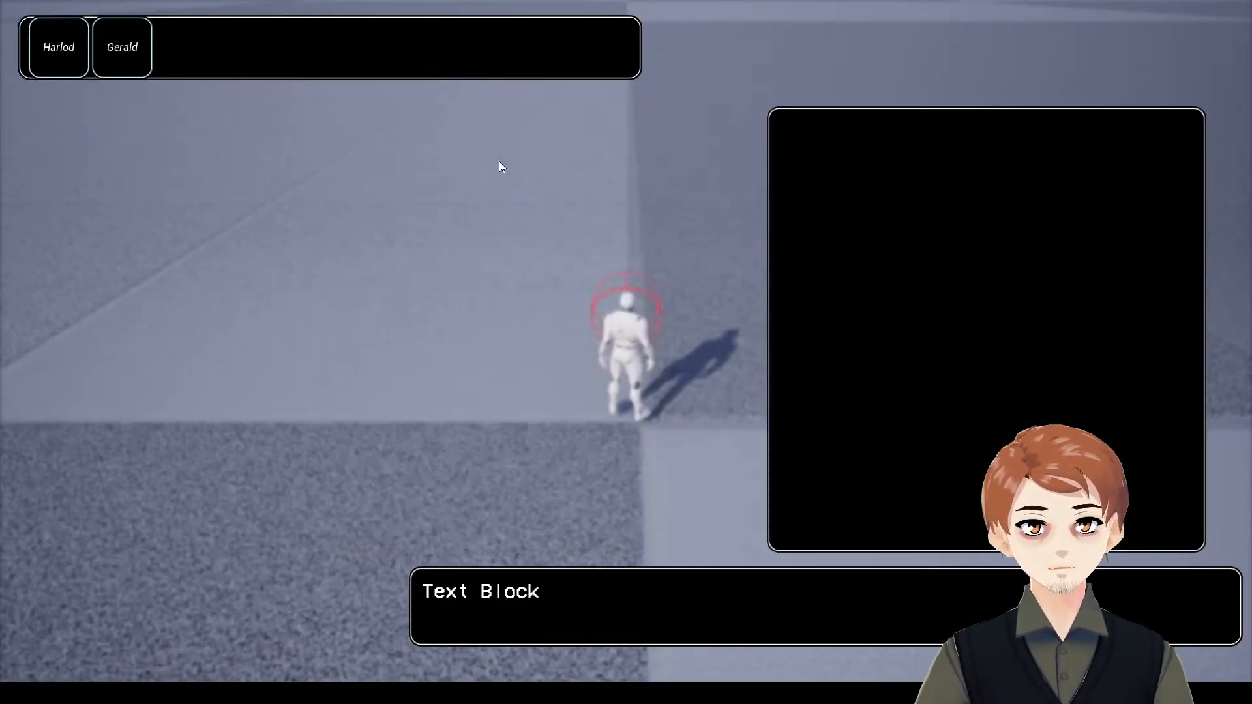
{"action": "key", "text": "Tab"}
{"action": "key", "text": "Escape"}
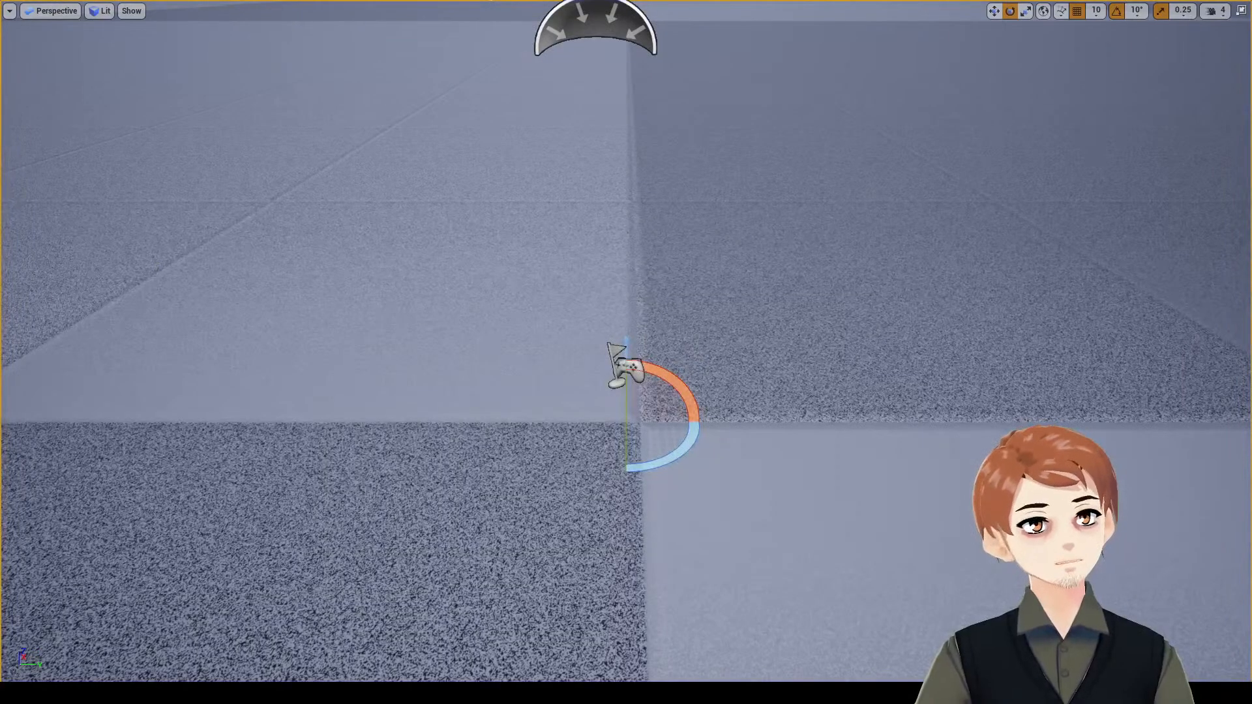
{"action": "left_click_drag", "start_coordinate": [0, 90], "coordinate": [732, 3]}
{"action": "key", "text": "ctrl+shift+s"}
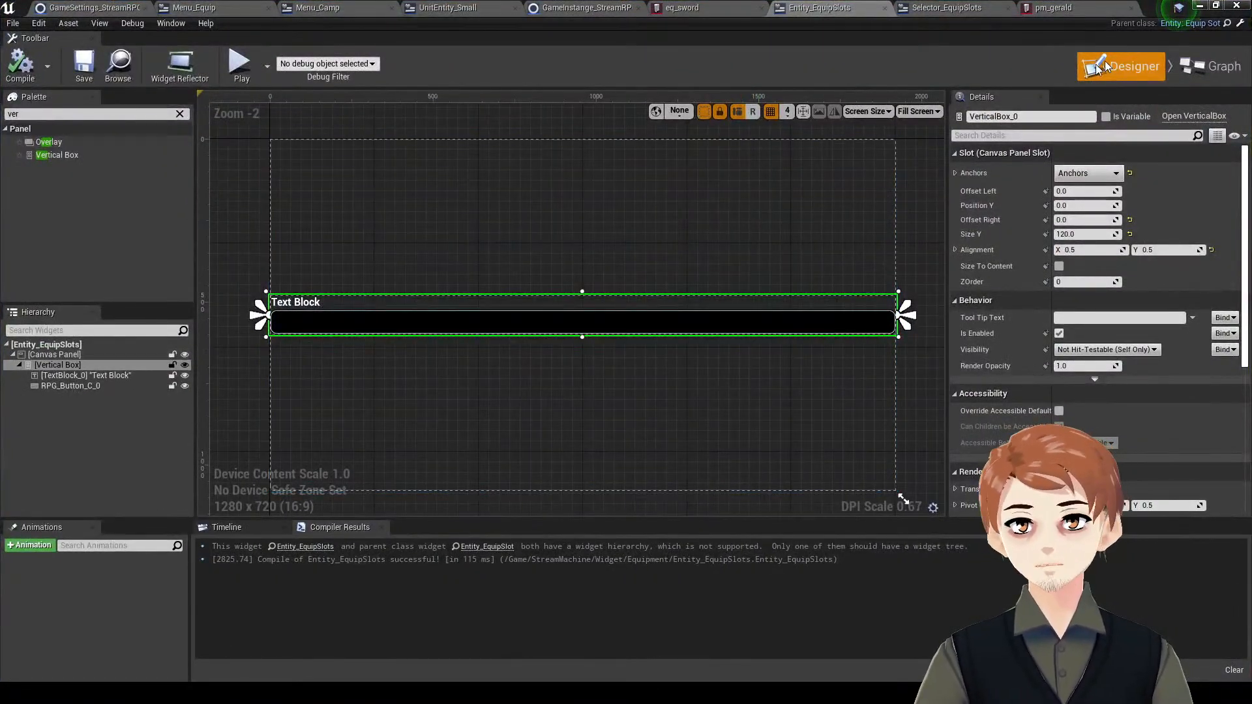
- Go to the Menu_Equip event graph and locate the Slot Selected (Selector_EquipSlots) event
{"action": "left_click", "coordinate": [1196, 57]}
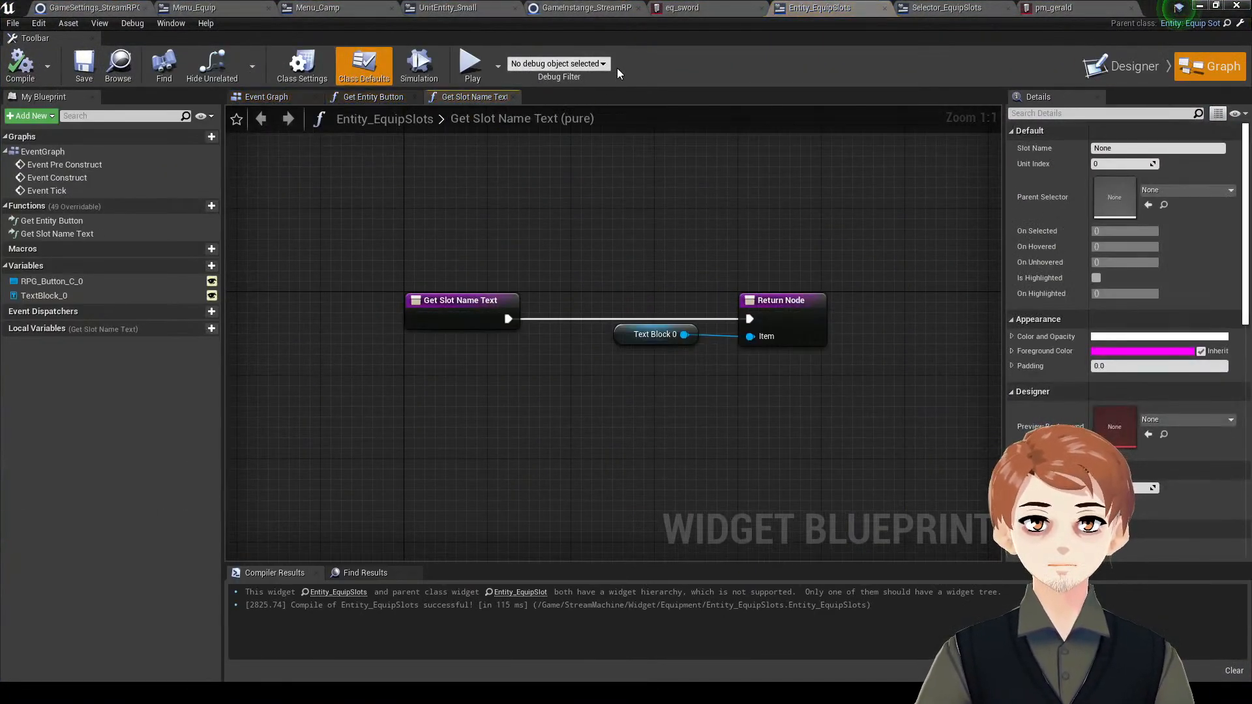
{"action": "left_click", "coordinate": [252, 6]}
{"action": "right_click_drag", "start_coordinate": [722, 244], "coordinate": [693, 445]}
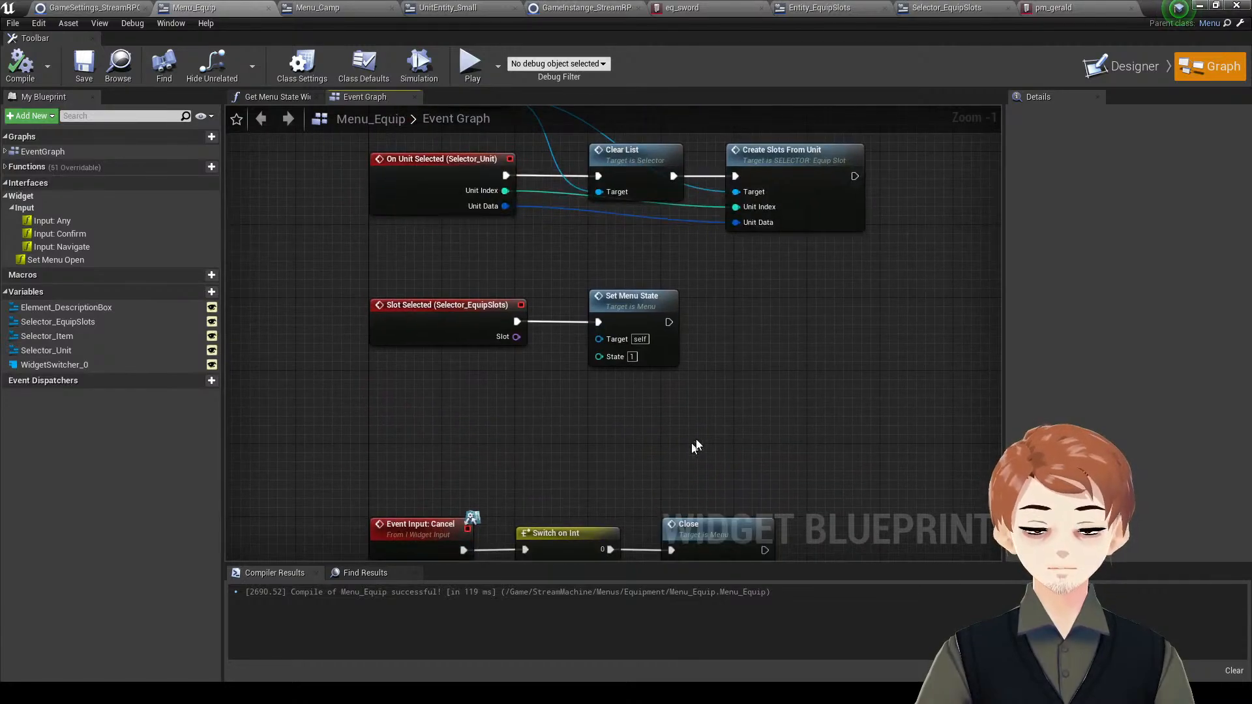
{"action": "left_click_drag", "start_coordinate": [694, 444], "coordinate": [335, 325]}
{"action": "left_click", "coordinate": [734, 382]}
{"action": "mouse_move", "coordinate": [734, 382]}
{"action": "right_mouse_down"}
{"action": "mouse_move", "coordinate": [706, 274]}
{"action": "mouse_move", "coordinate": [750, 365]}
{"action": "right_mouse_up"}
{"action": "right_click_drag", "start_coordinate": [721, 253], "coordinate": [641, 331]}
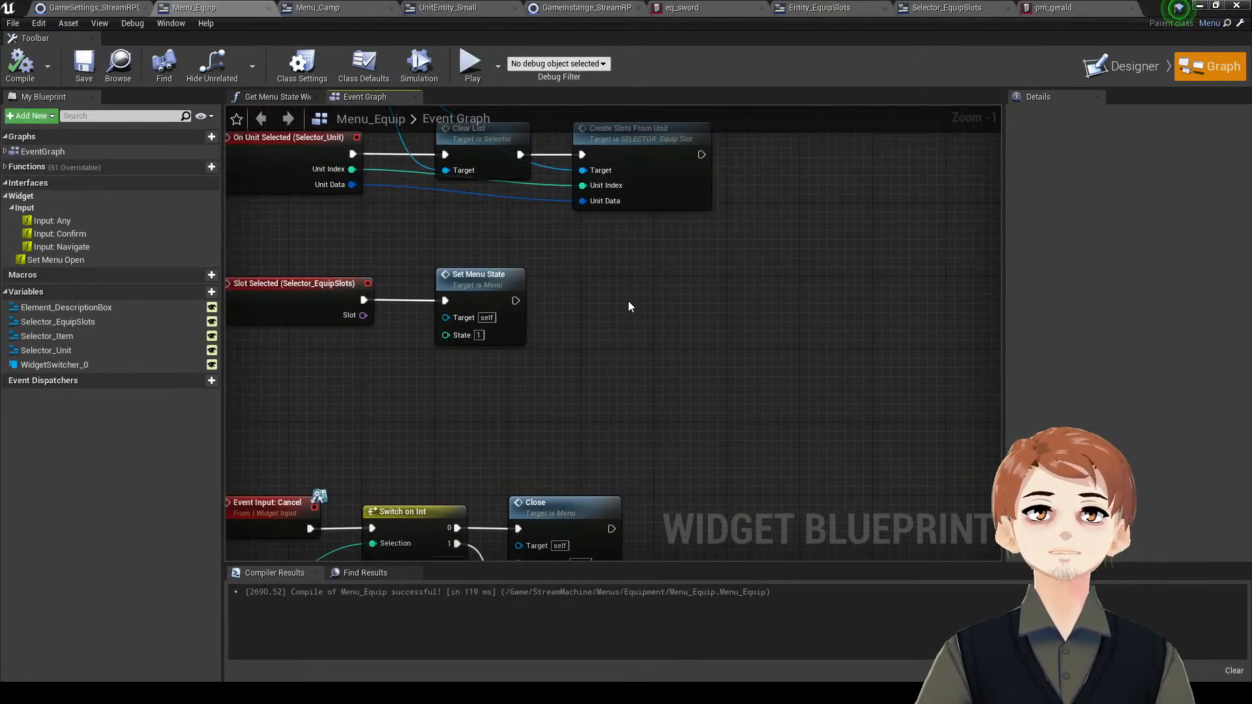
{"action": "scroll", "coordinate": [628, 300], "scroll_direction": "up", "scroll_amount": 1}
{"action": "right_click_drag", "start_coordinate": [586, 284], "coordinate": [612, 310]}
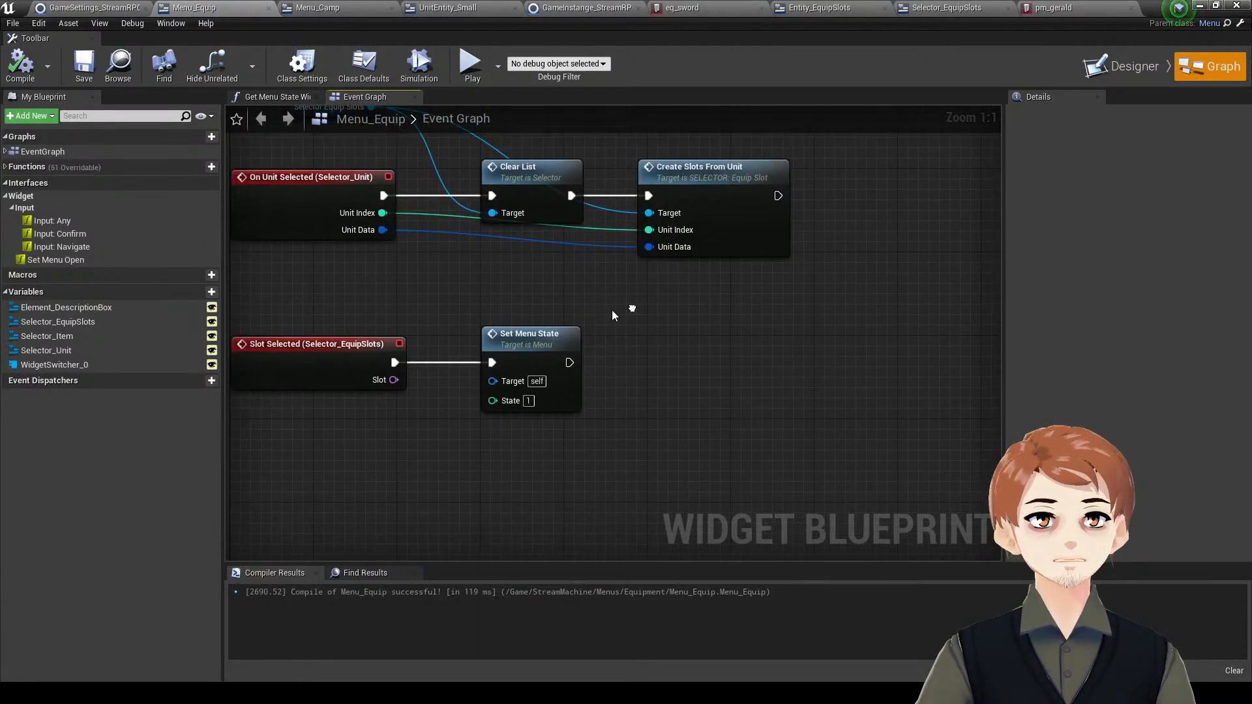
- Add a Selector_Item getter and call Clear List on it after the slot event's Set Menu State, aligning the new node in the chain
{"action": "left_click", "coordinate": [108, 337]}
{"action": "left_click_drag", "start_coordinate": [107, 345], "coordinate": [522, 275]}
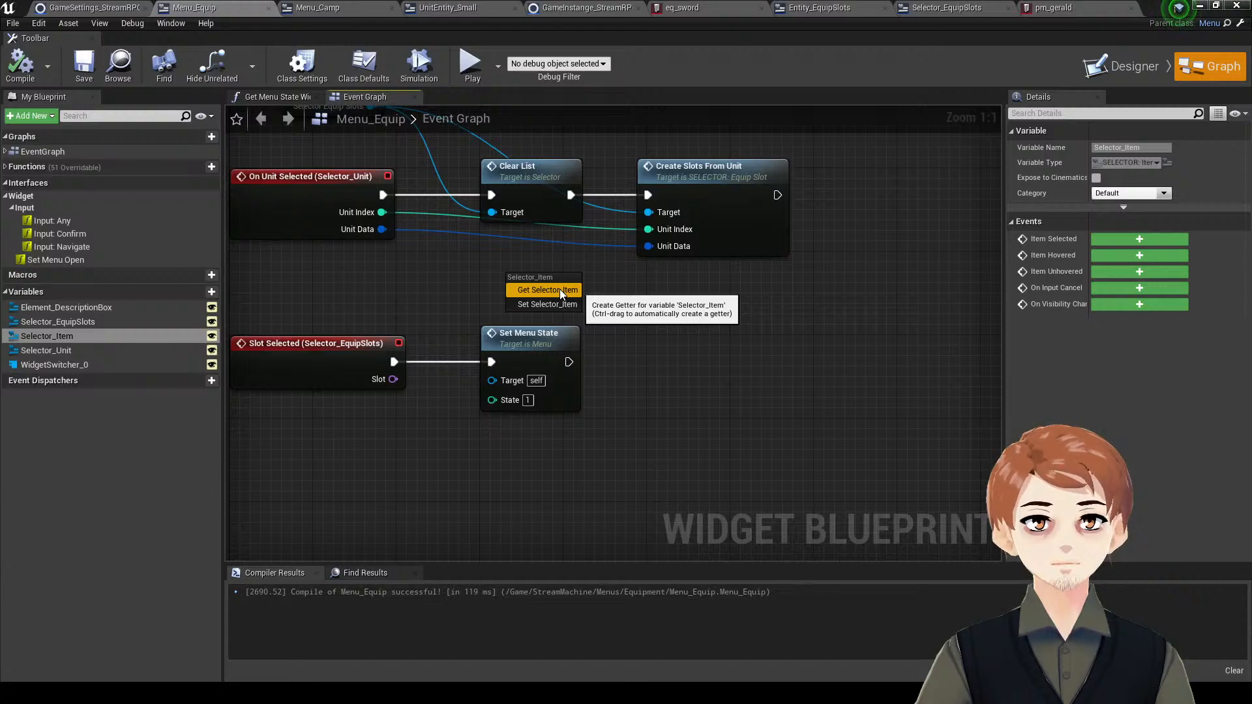
{"action": "left_click", "coordinate": [560, 288]}
{"action": "left_click_drag", "start_coordinate": [572, 283], "coordinate": [568, 362]}
{"action": "type", "text": "ce"}
{"action": "key", "text": "BackSpace"}
{"action": "type", "text": "lear"}
{"action": "key", "text": "Return"}
{"action": "left_click_drag", "start_coordinate": [712, 414], "coordinate": [660, 361]}
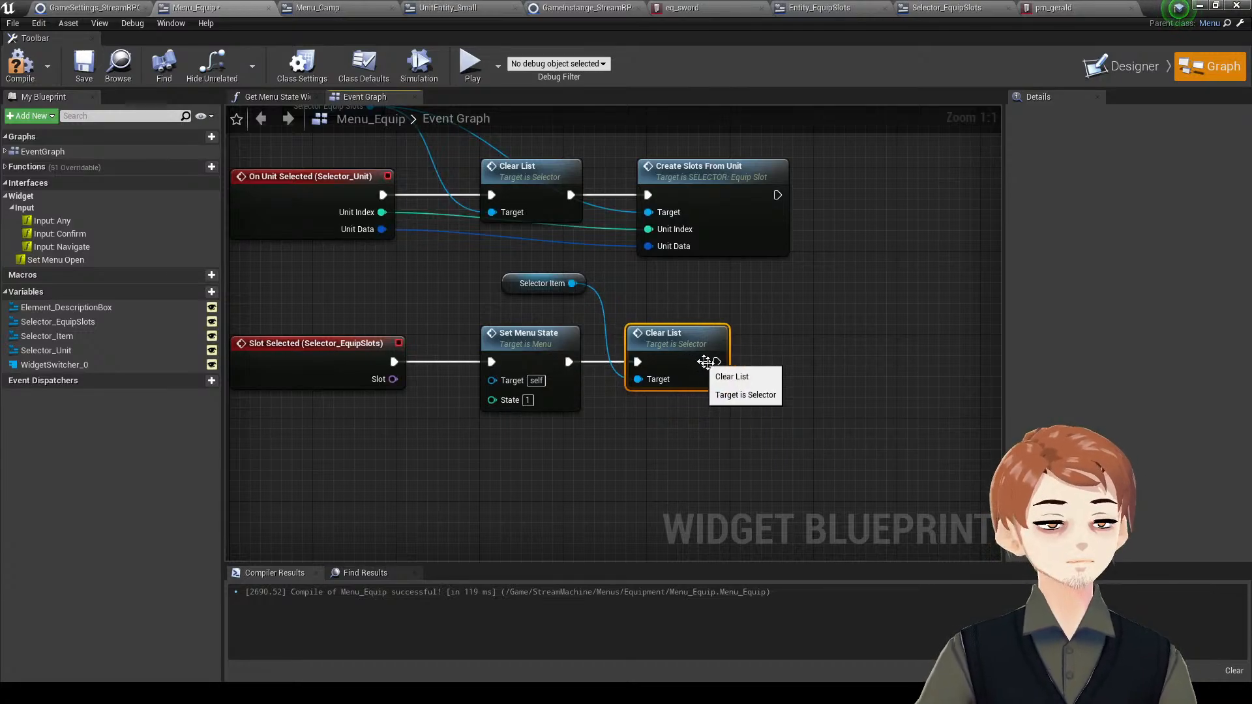
{"action": "right_click_drag", "start_coordinate": [768, 414], "coordinate": [718, 422]}
{"action": "left_click", "coordinate": [1200, 5]}
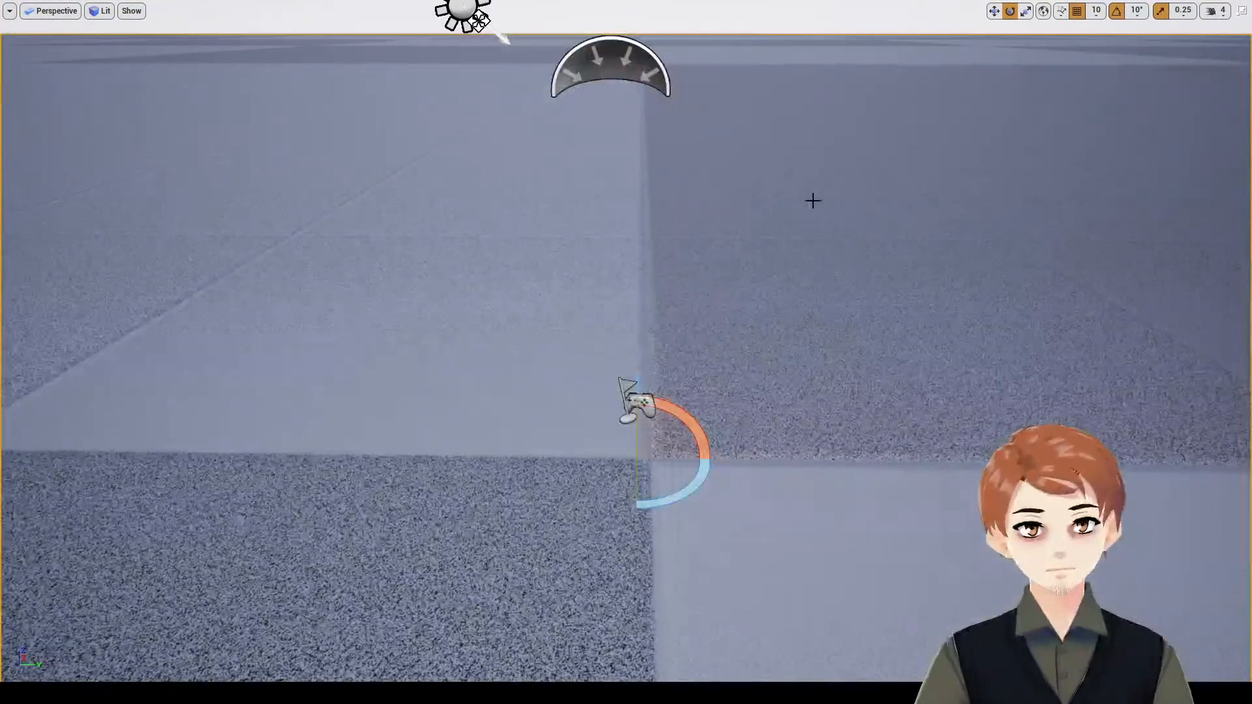
{"action": "key", "text": "F11"}
{"action": "left_click", "coordinate": [216, 8]}
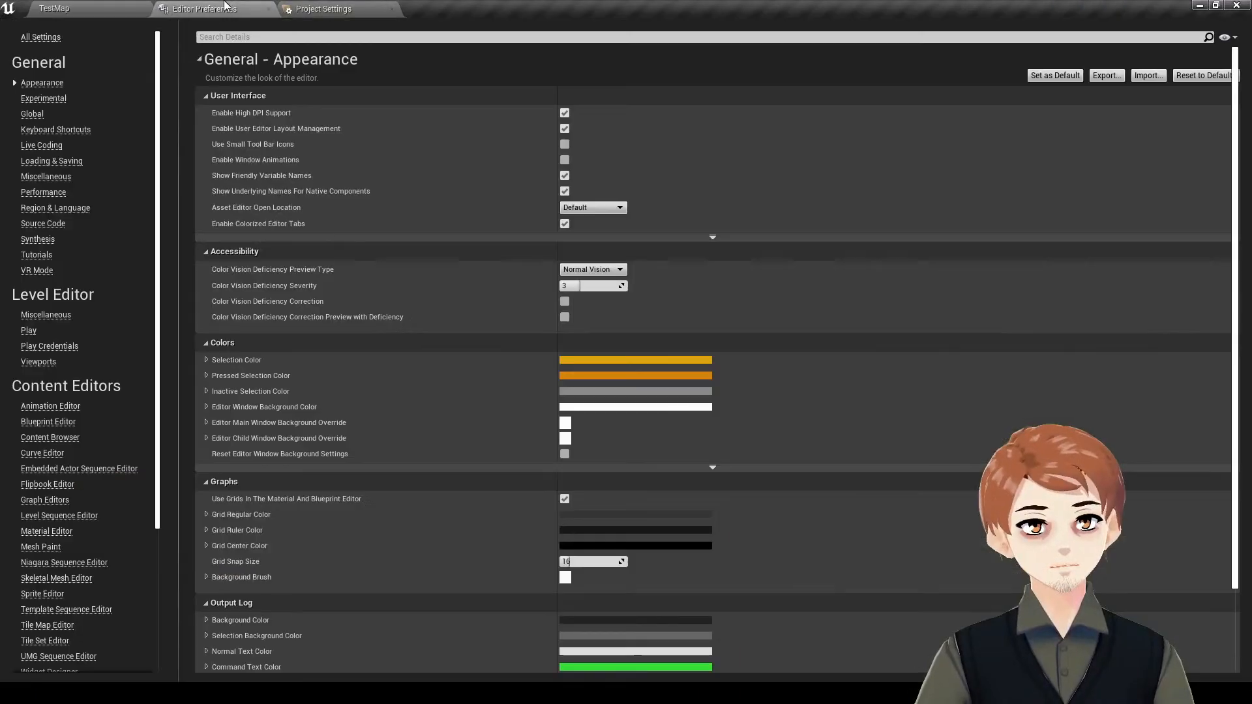
{"action": "key", "text": "alt+Tab"}
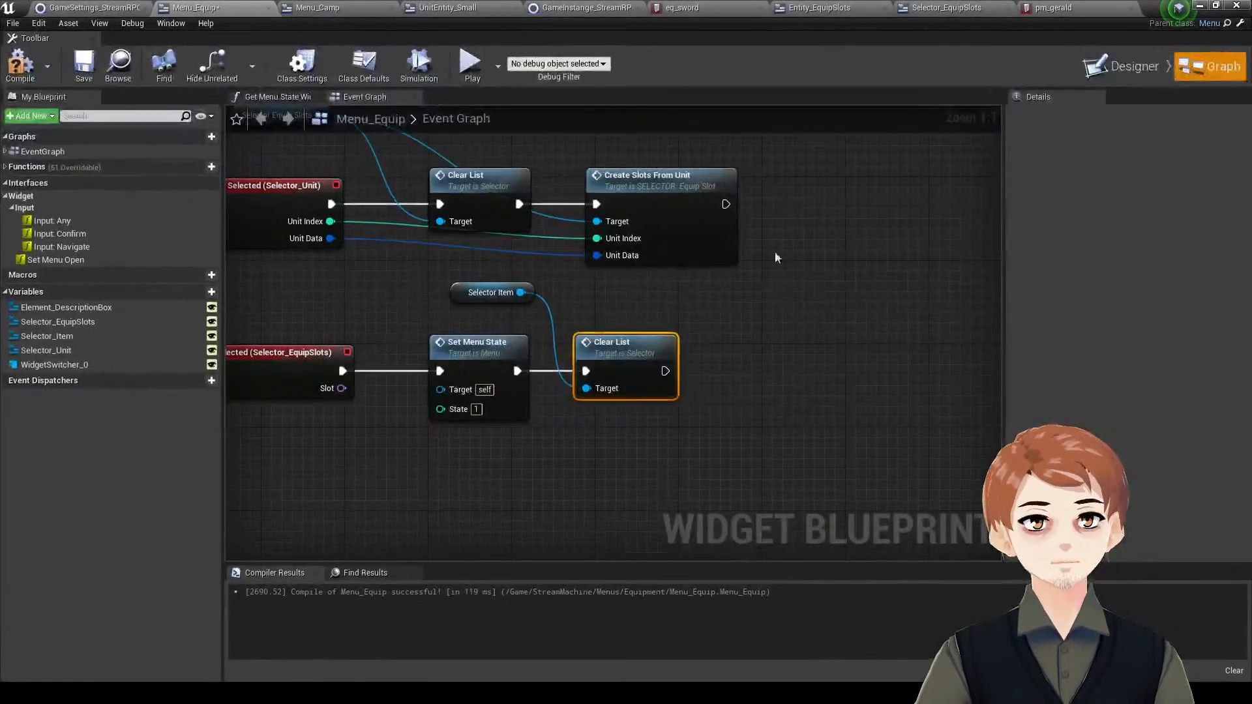
- Compile and save the Menu_Equip widget blueprint
{"action": "right_click_drag", "start_coordinate": [774, 254], "coordinate": [789, 253]}
{"action": "left_click", "coordinate": [791, 295]}
{"action": "right_click_drag", "start_coordinate": [775, 319], "coordinate": [664, 293]}
{"action": "left_click", "coordinate": [21, 67]}
{"action": "left_click", "coordinate": [75, 70]}
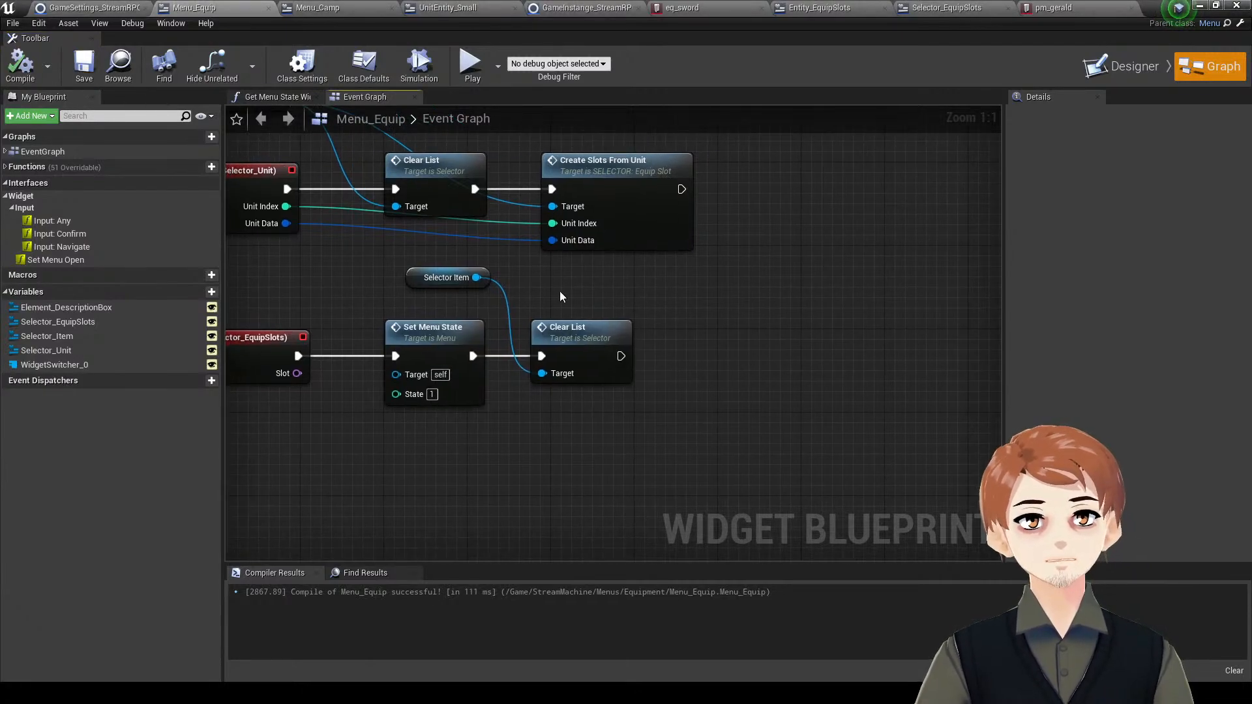
{"action": "left_click_drag", "start_coordinate": [477, 278], "coordinate": [835, 302]}
{"action": "right_click_drag", "start_coordinate": [731, 357], "coordinate": [694, 352]}
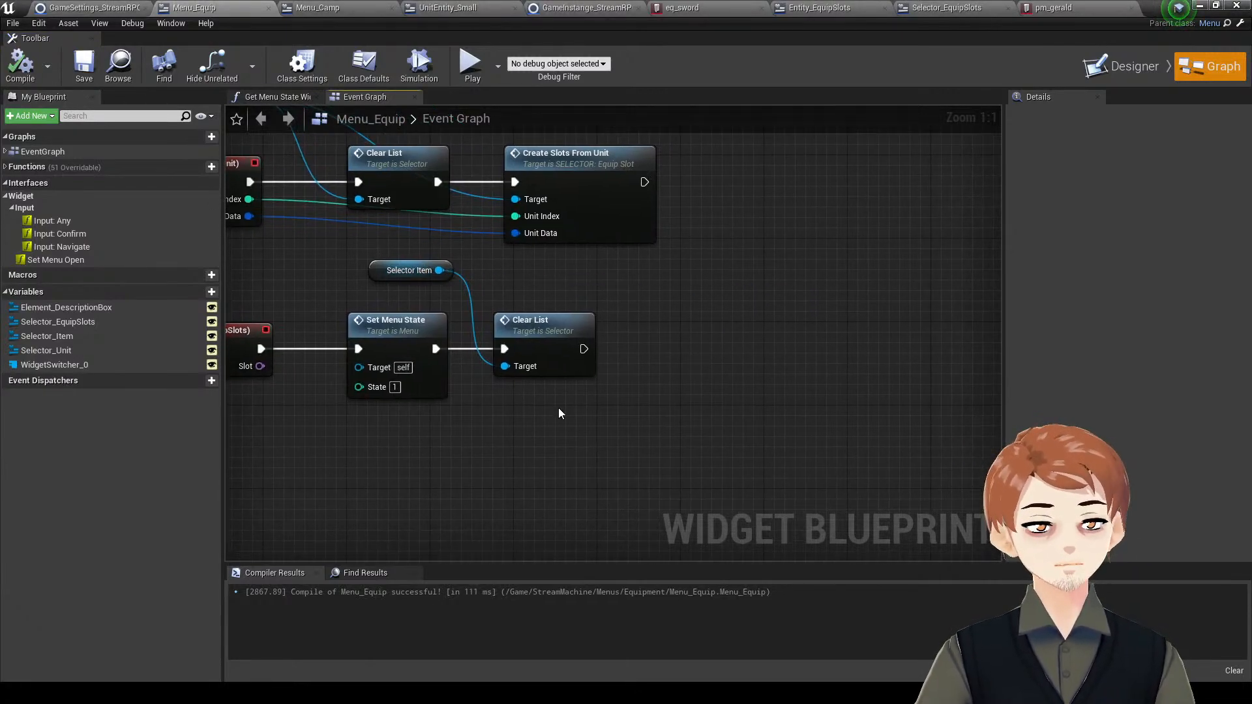
{"action": "right_click_drag", "start_coordinate": [560, 407], "coordinate": [656, 422]}
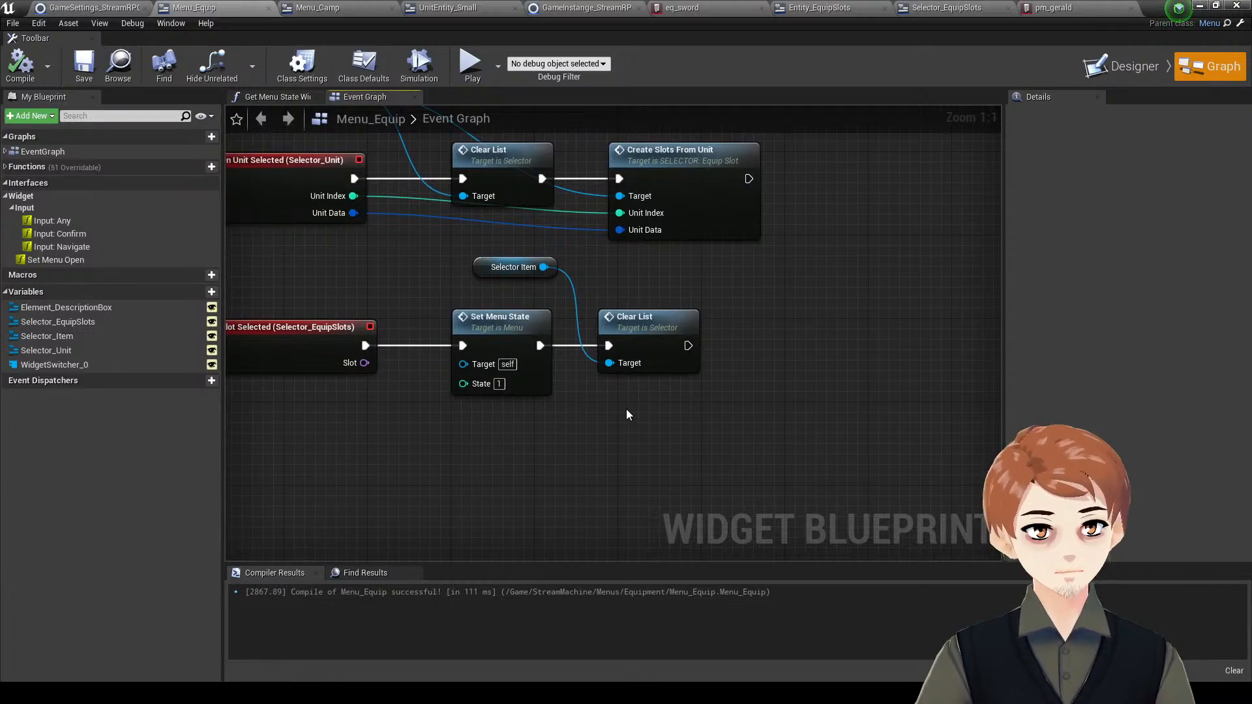
- Add a Get Player Raw Inventory node and place it below the Set Menu State node
{"action": "right_click", "coordinate": [626, 408]}
{"action": "type", "text": "get invent"}
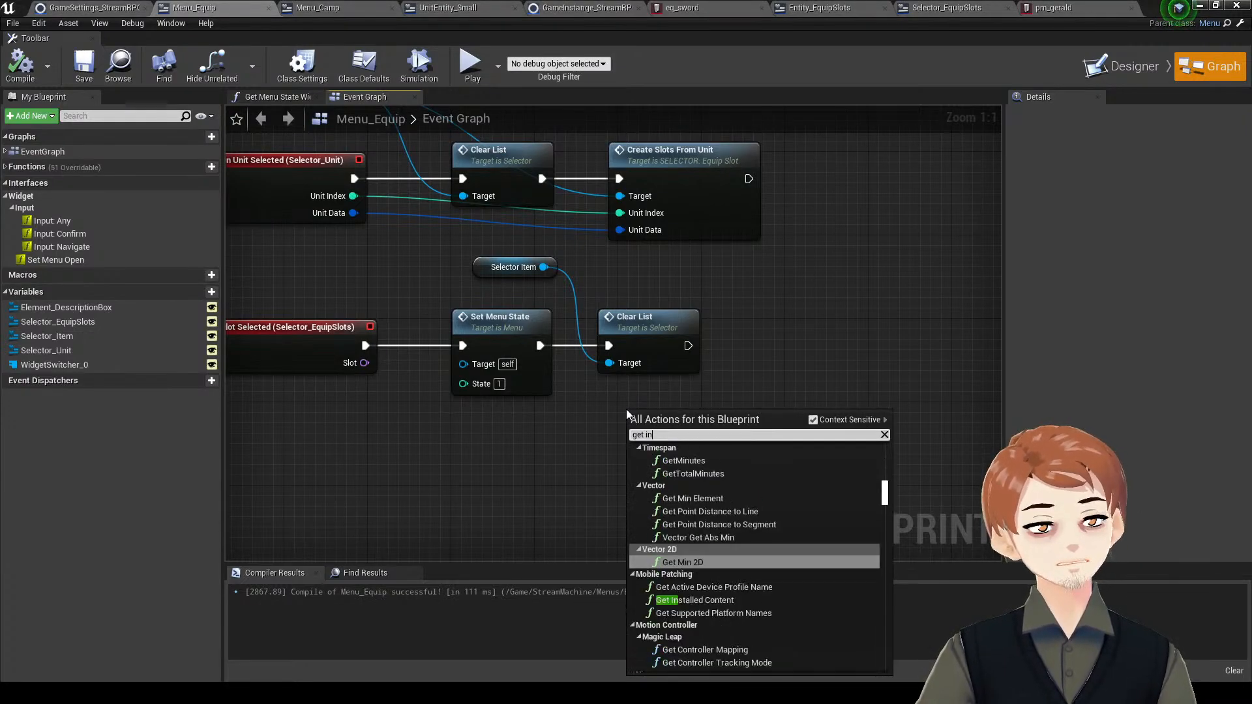
{"action": "key", "text": "Down"}
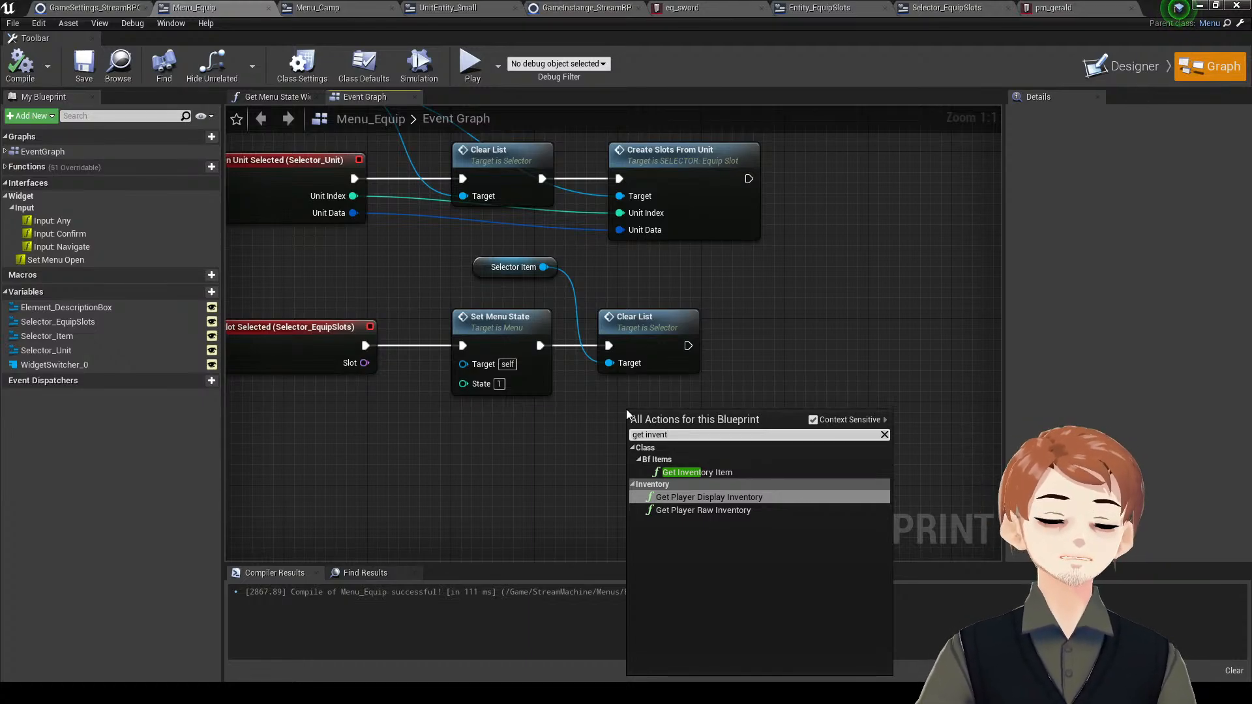
{"action": "key", "text": "Down"}
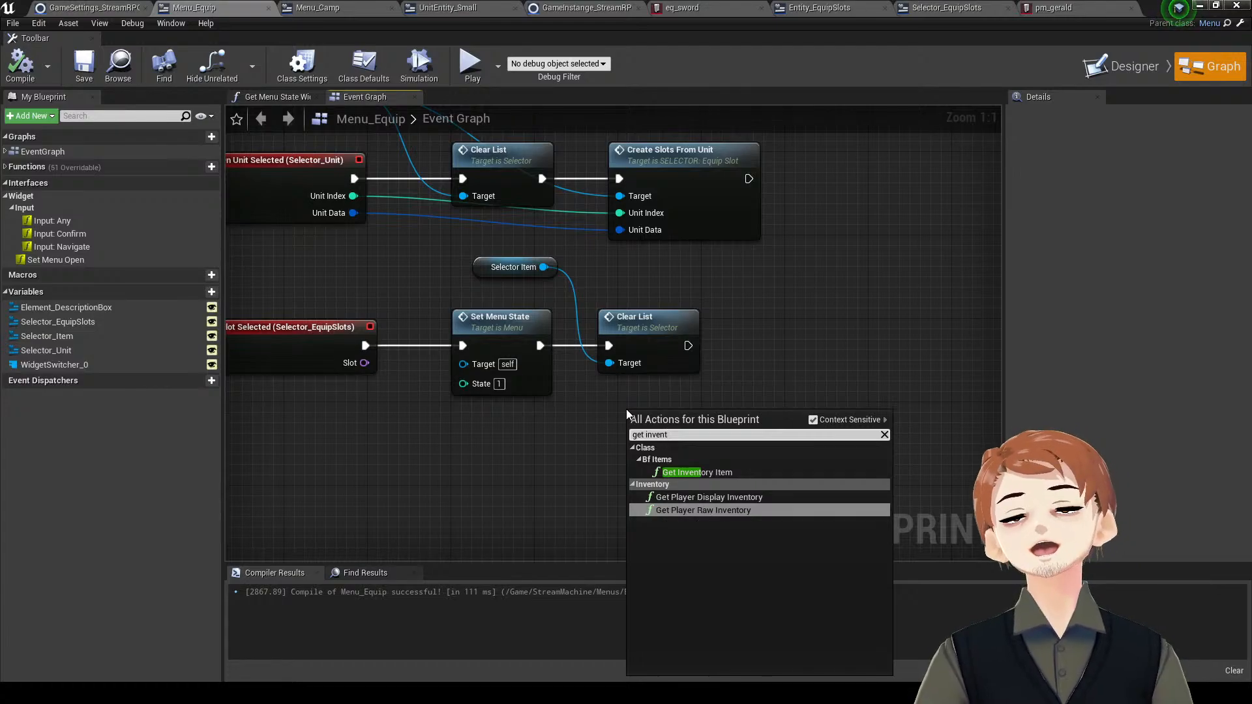
{"action": "key", "text": "Return"}
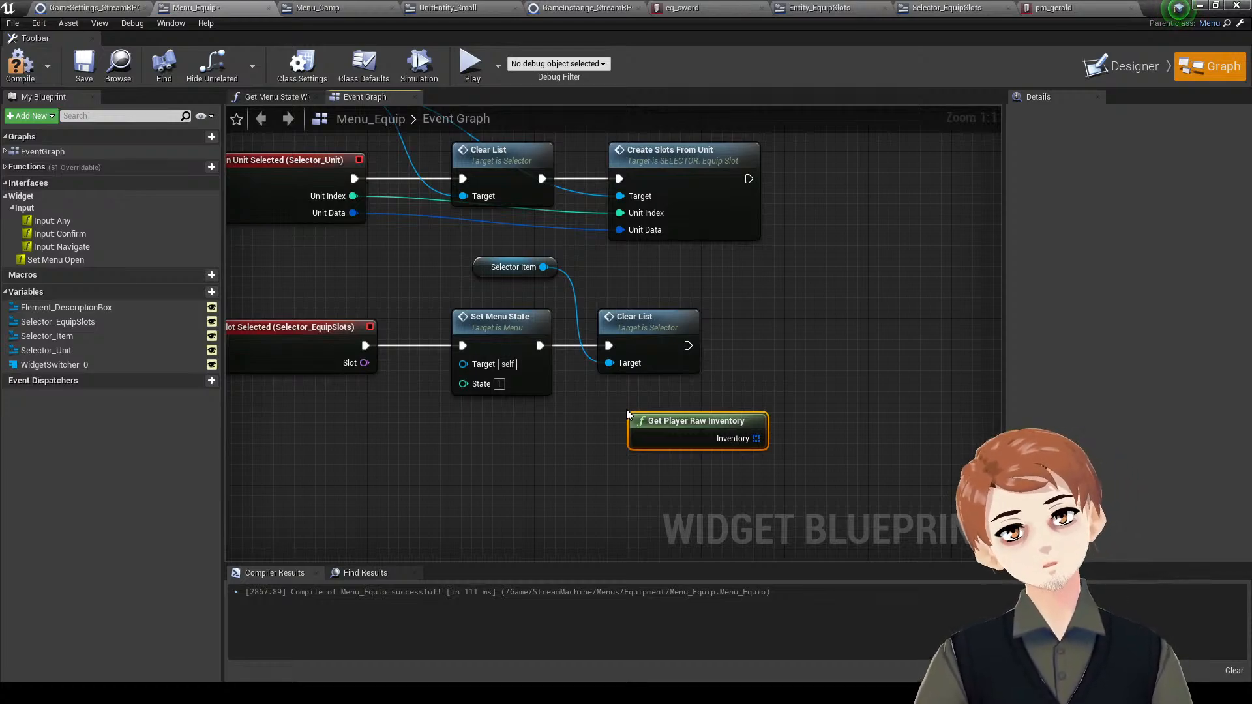
{"action": "left_click_drag", "start_coordinate": [658, 438], "coordinate": [399, 431]}
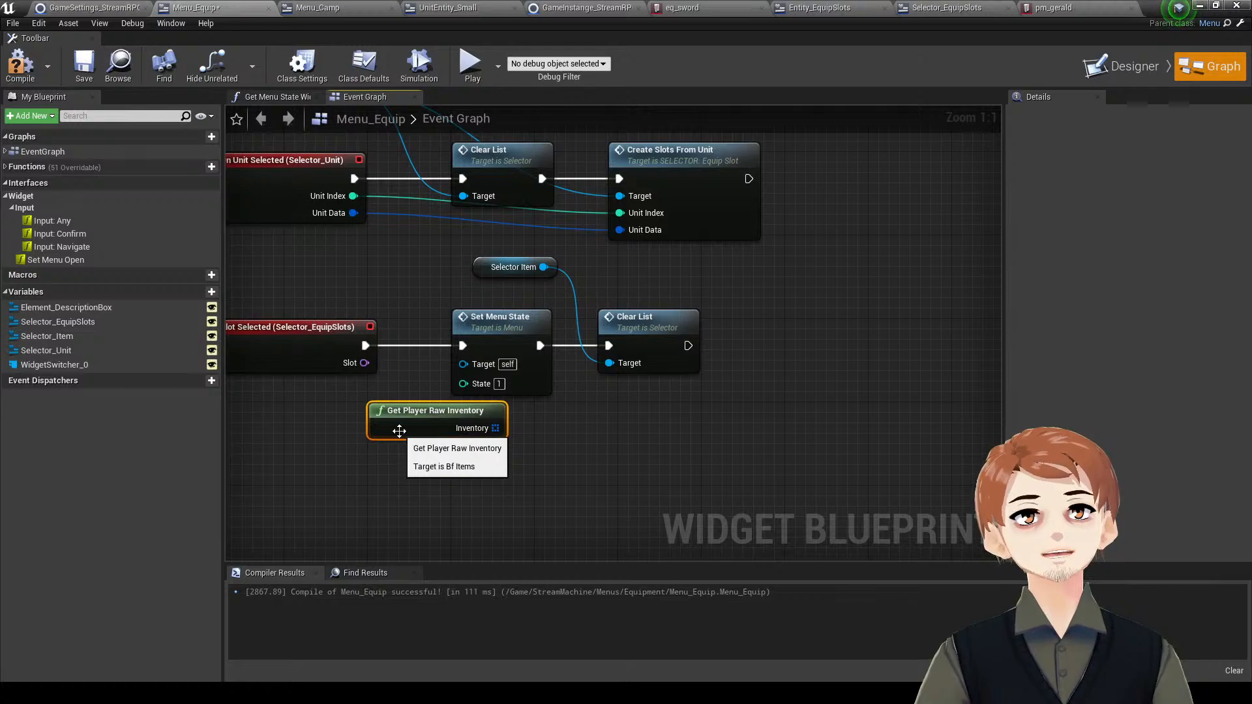
- Feed the Inventory output of Get Player Raw Inventory into a new Raw To Display Inventory node
{"action": "left_click_drag", "start_coordinate": [495, 427], "coordinate": [578, 462]}
{"action": "type", "text": "d"}
{"action": "key", "text": "Return"}
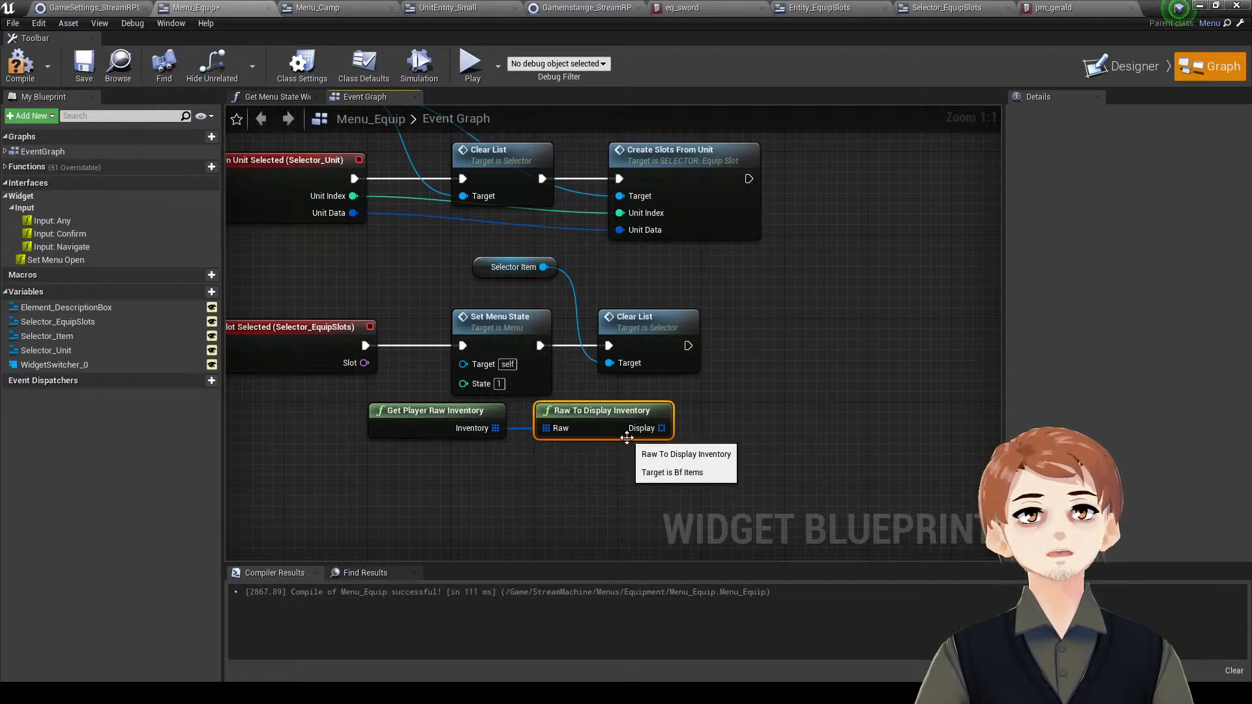
{"action": "left_click", "coordinate": [628, 468]}
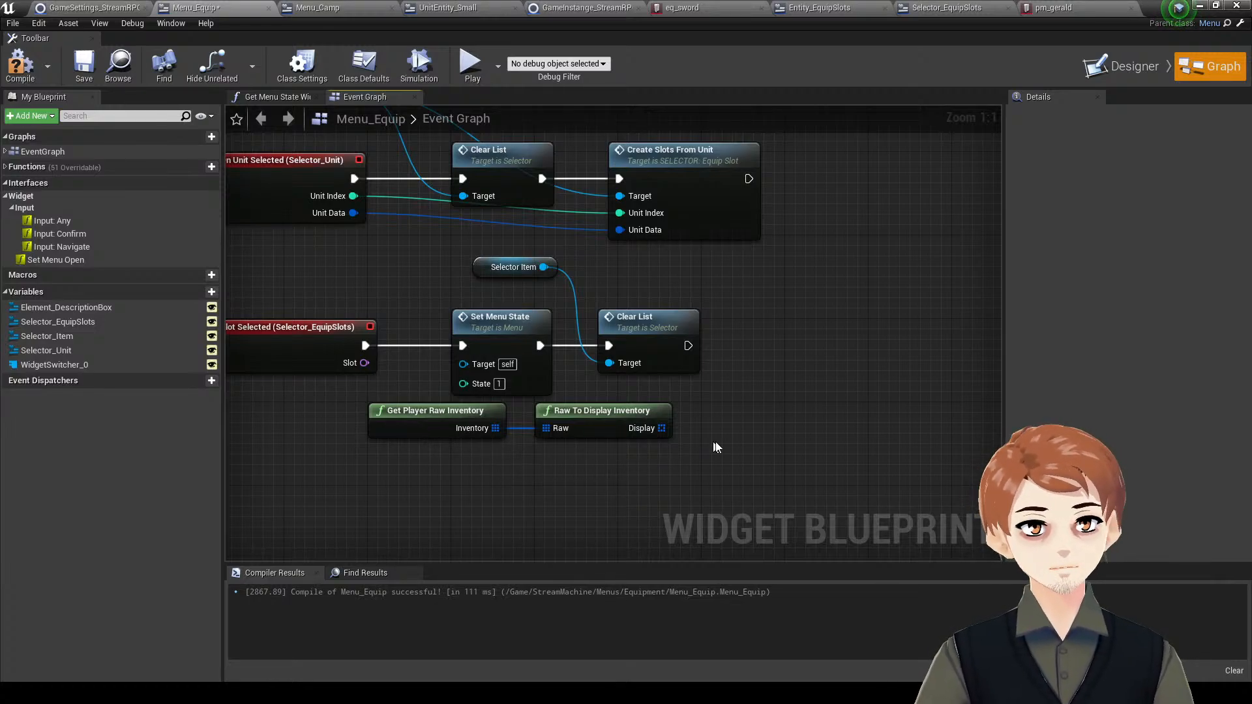
- Reposition the Get Player Raw Inventory and Raw To Display Inventory nodes in line beneath the Slot Selected chain and save the blueprint
{"action": "right_click_drag", "start_coordinate": [716, 457], "coordinate": [732, 443]}
{"action": "left_click_drag", "start_coordinate": [460, 423], "coordinate": [373, 414]}
{"action": "left_click_drag", "start_coordinate": [609, 406], "coordinate": [524, 406]}
{"action": "key", "text": "ctrl+s"}
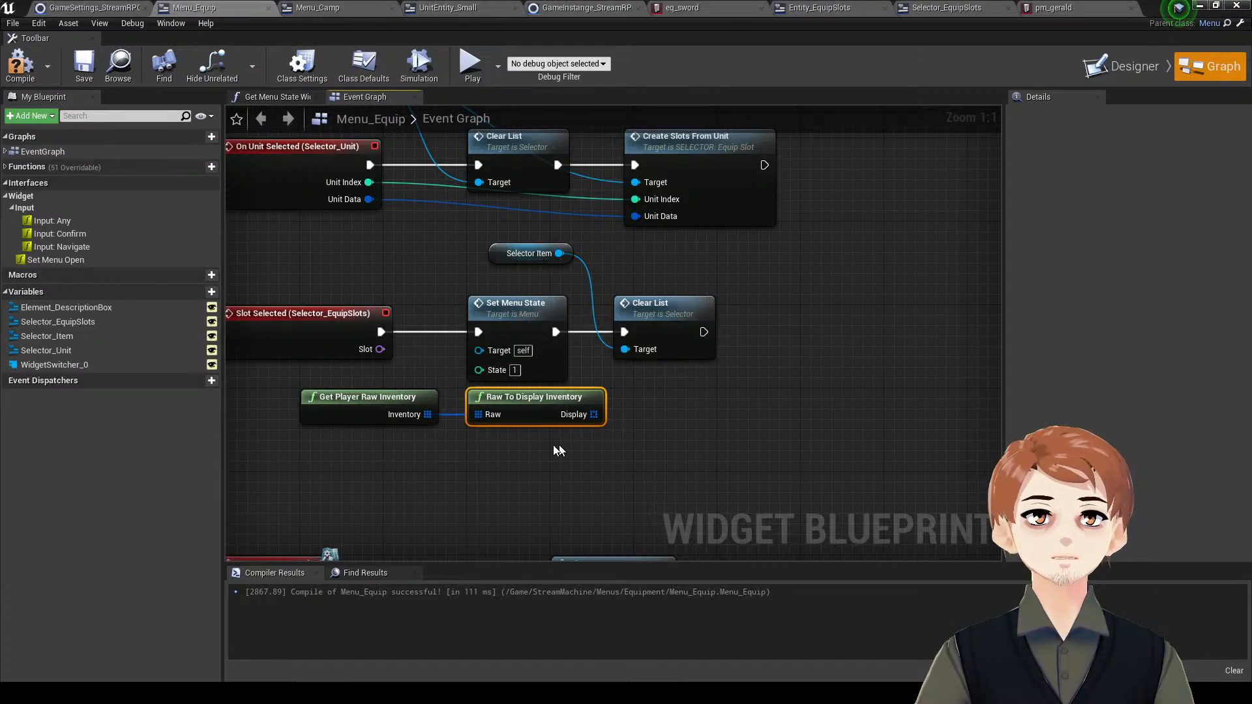
{"action": "left_click", "coordinate": [558, 450]}
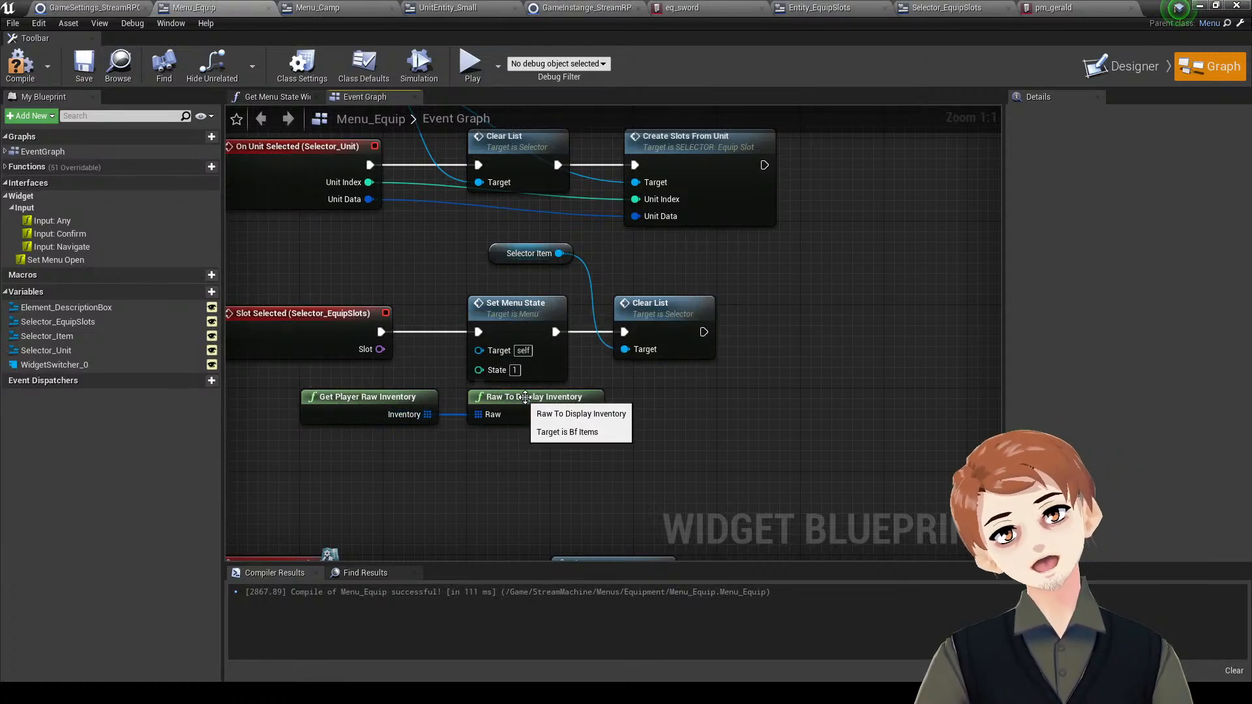
{"action": "right_click_drag", "start_coordinate": [661, 416], "coordinate": [671, 418]}
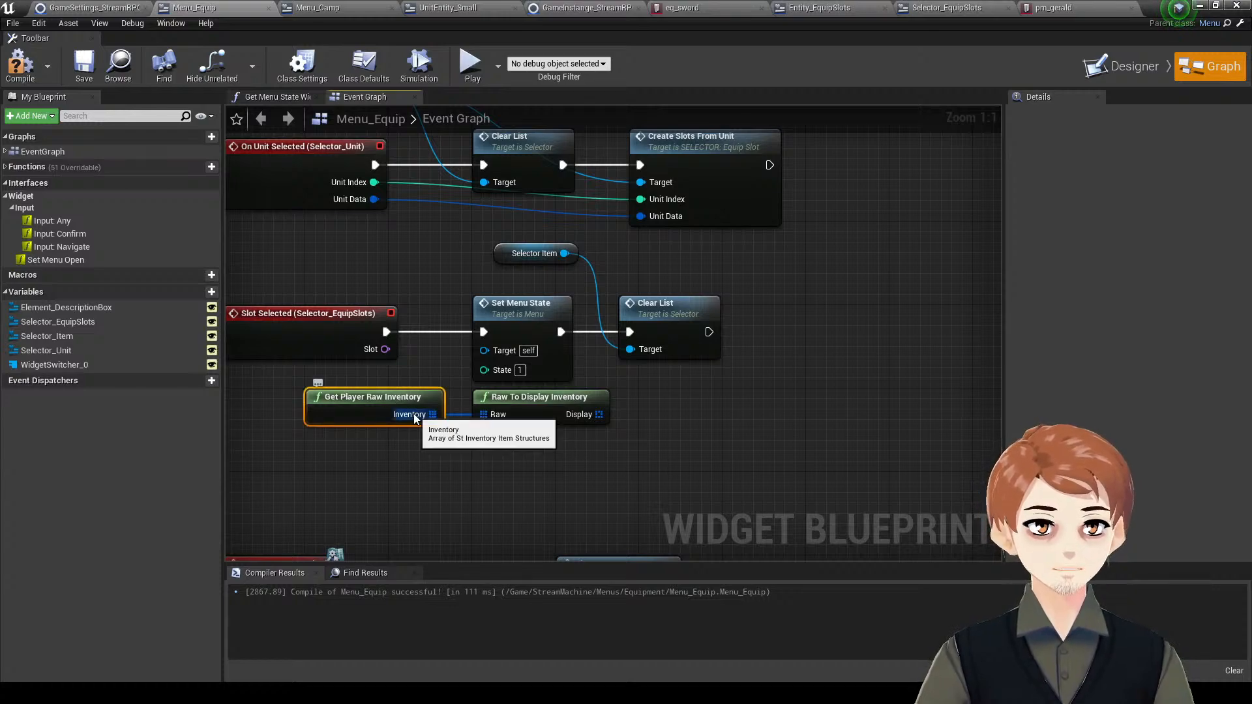
{"action": "left_click_drag", "start_coordinate": [537, 419], "coordinate": [536, 429]}
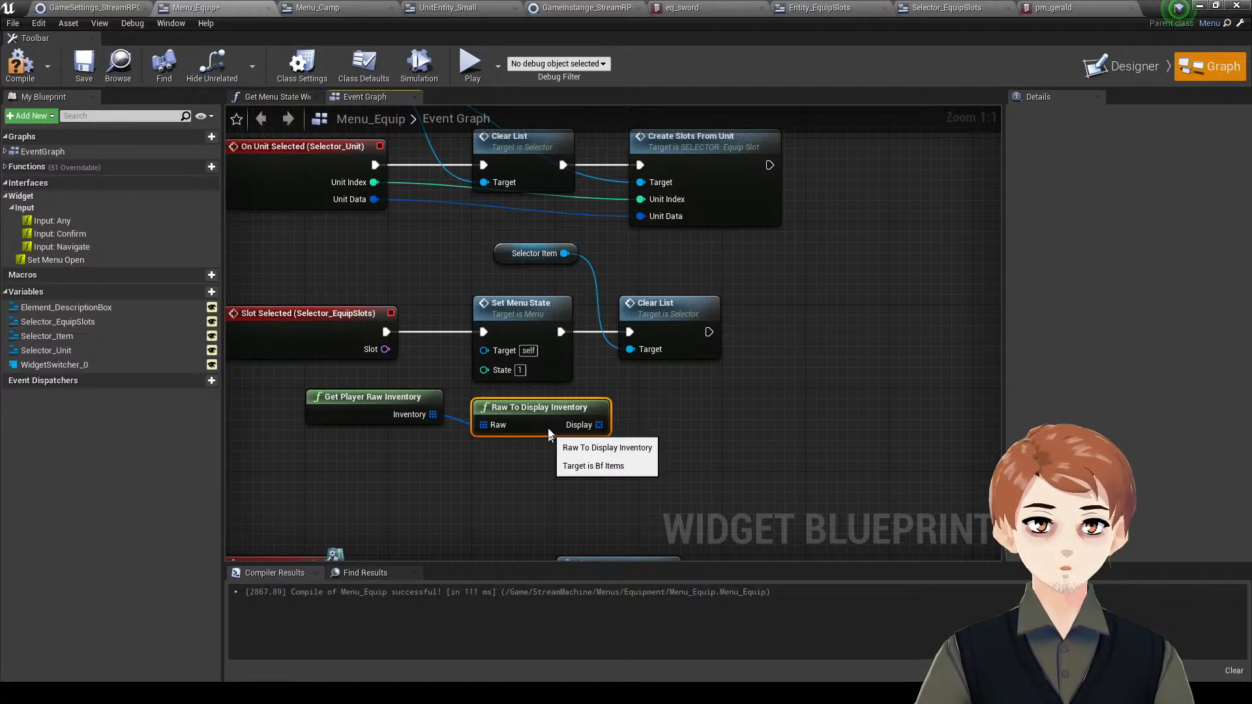
{"action": "left_click_drag", "start_coordinate": [549, 431], "coordinate": [548, 418]}
{"action": "left_click", "coordinate": [724, 421]}
{"action": "right_click_drag", "start_coordinate": [735, 417], "coordinate": [632, 424]}
{"action": "key", "text": "ctrl+s"}
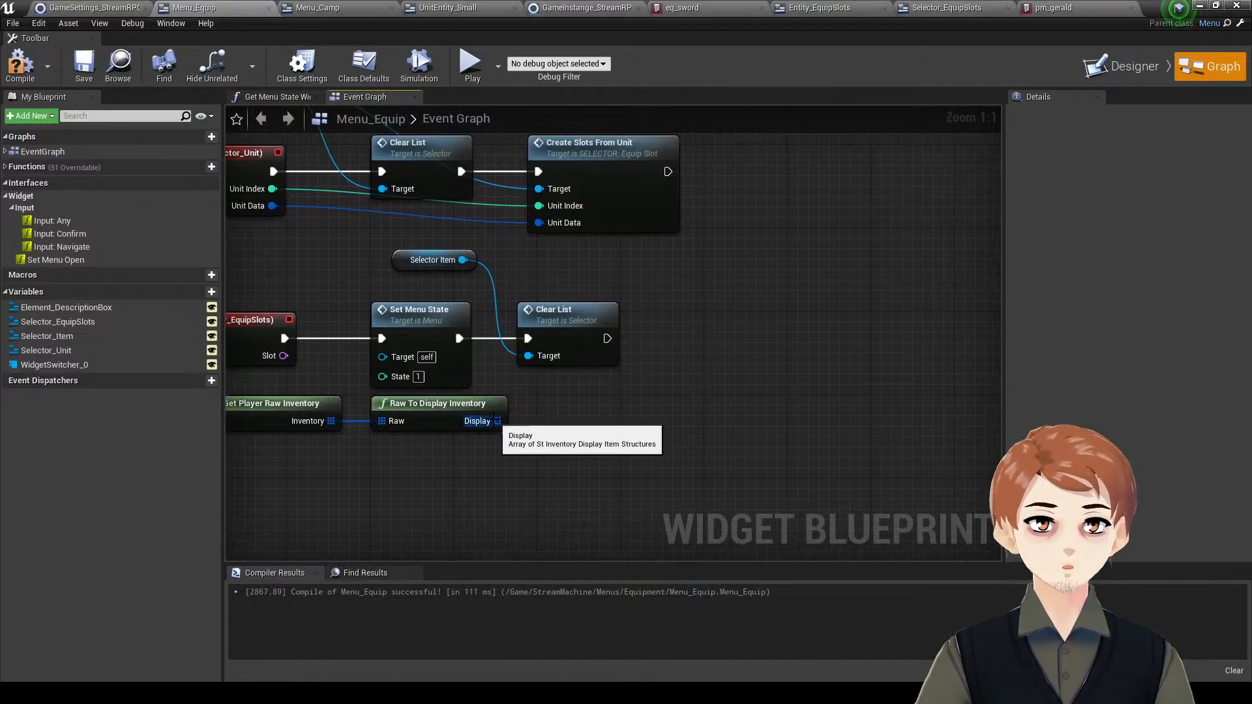
- Create a For Each Loop over the Display array, run it after Clear List and align it beside that node
{"action": "left_click_drag", "start_coordinate": [497, 421], "coordinate": [670, 388]}
{"action": "type", "text": "for"}
{"action": "key", "text": "Return"}
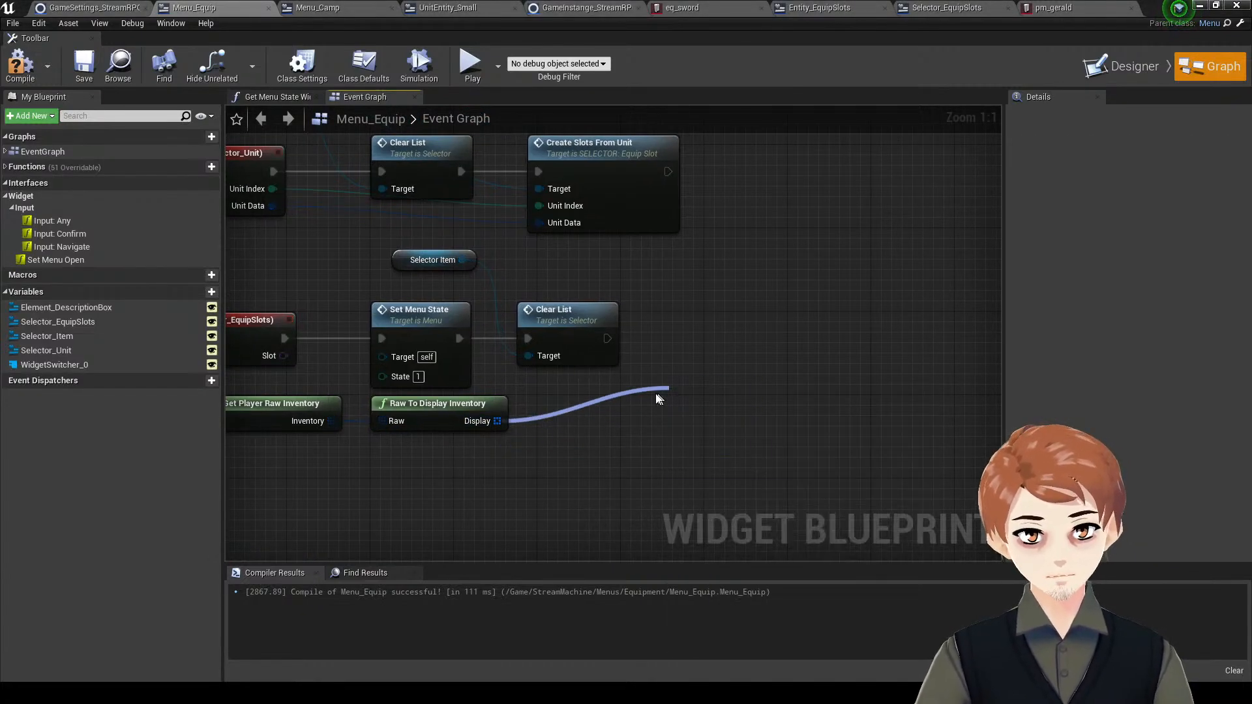
{"action": "left_click_drag", "start_coordinate": [607, 338], "coordinate": [684, 410]}
{"action": "left_click_drag", "start_coordinate": [786, 411], "coordinate": [733, 395]}
{"action": "left_click_drag", "start_coordinate": [733, 395], "coordinate": [723, 324]}
{"action": "right_click_drag", "start_coordinate": [789, 396], "coordinate": [728, 429]}
{"action": "right_click_drag", "start_coordinate": [801, 345], "coordinate": [757, 279]}
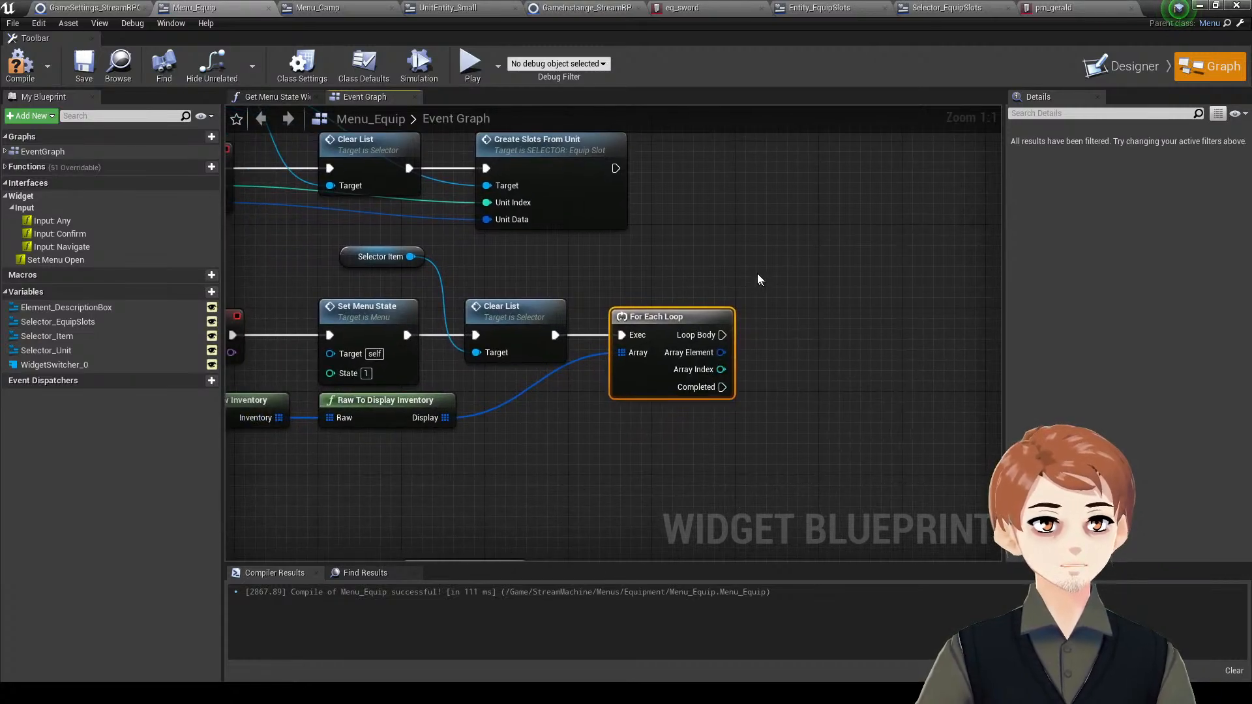
{"action": "left_click", "coordinate": [757, 280]}
{"action": "right_click_drag", "start_coordinate": [393, 263], "coordinate": [333, 271]}
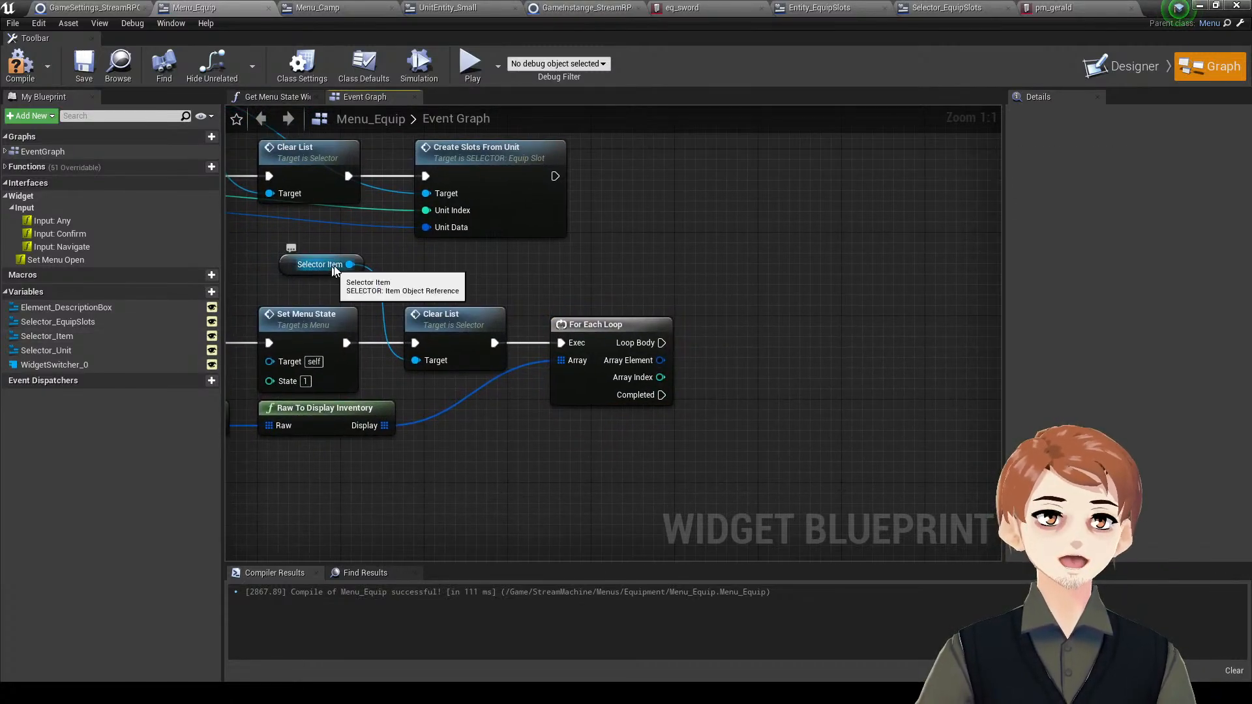
{"action": "left_click_drag", "start_coordinate": [350, 264], "coordinate": [886, 261]}
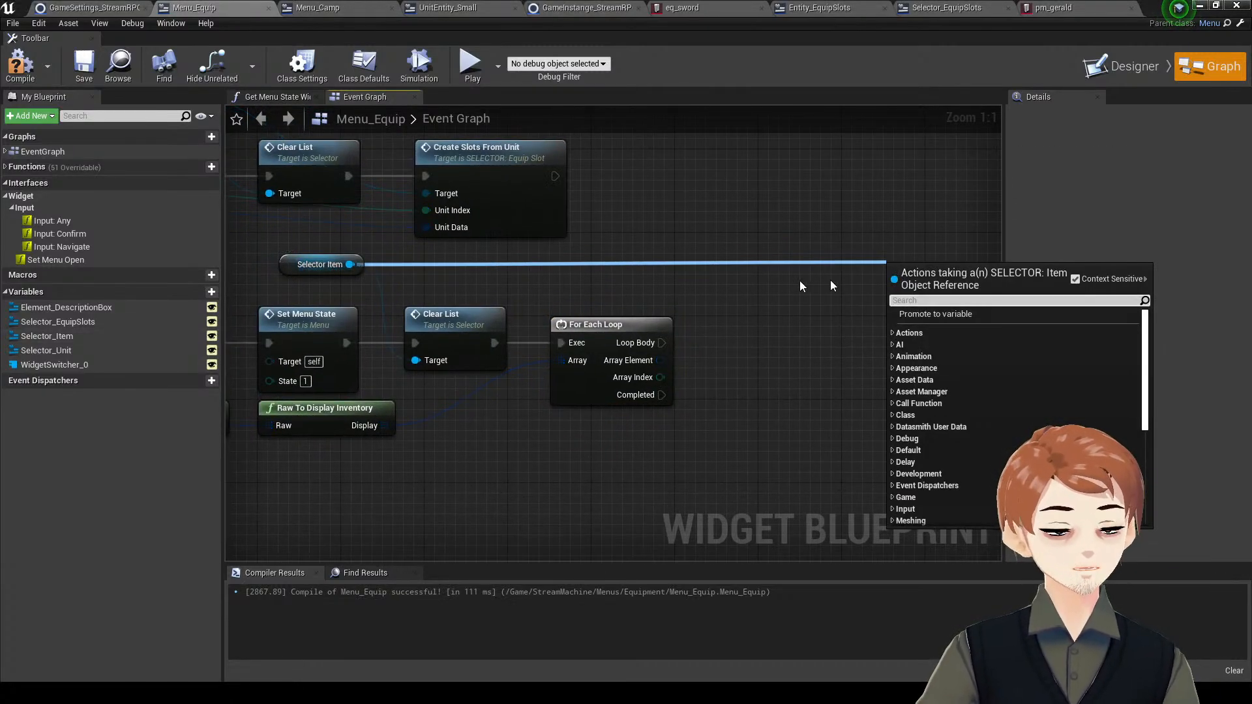
{"action": "right_click_drag", "start_coordinate": [297, 383], "coordinate": [551, 358]}
{"action": "right_click_drag", "start_coordinate": [684, 461], "coordinate": [683, 481]}
{"action": "left_click_drag", "start_coordinate": [679, 464], "coordinate": [497, 397]}
{"action": "right_click_drag", "start_coordinate": [523, 437], "coordinate": [454, 417]}
{"action": "left_click", "coordinate": [389, 350]}
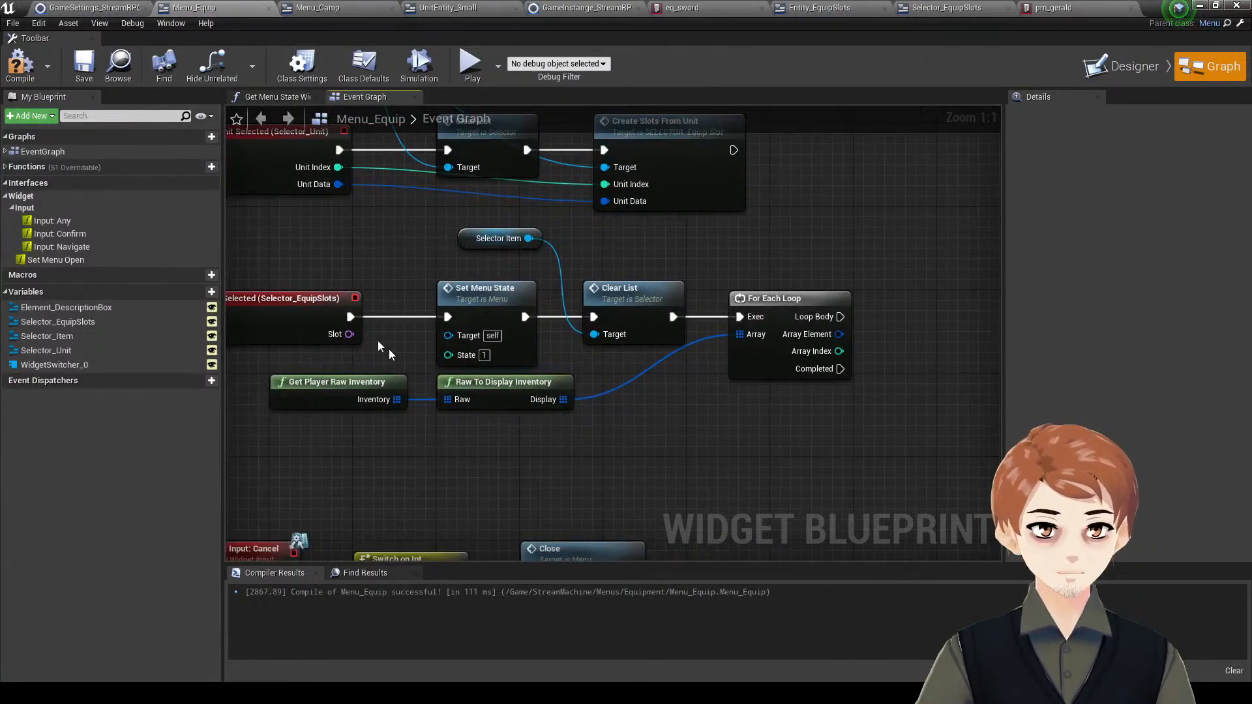
- Connect the event's Slot output to a new Get Equipment Slot Info node placed below the inventory nodes
{"action": "left_click_drag", "start_coordinate": [350, 334], "coordinate": [483, 471]}
{"action": "type", "text": "get s"}
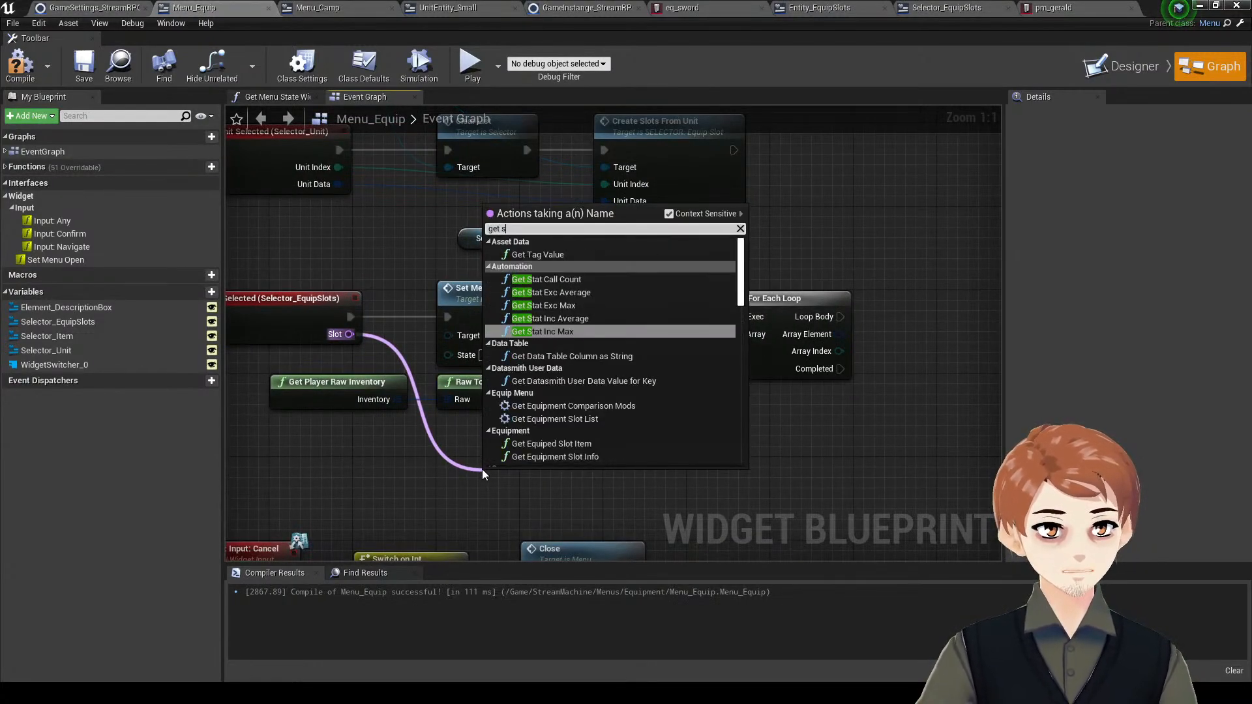
{"action": "type", "text": "lot"}
{"action": "key", "text": "Down"}
{"action": "key", "text": "Return"}
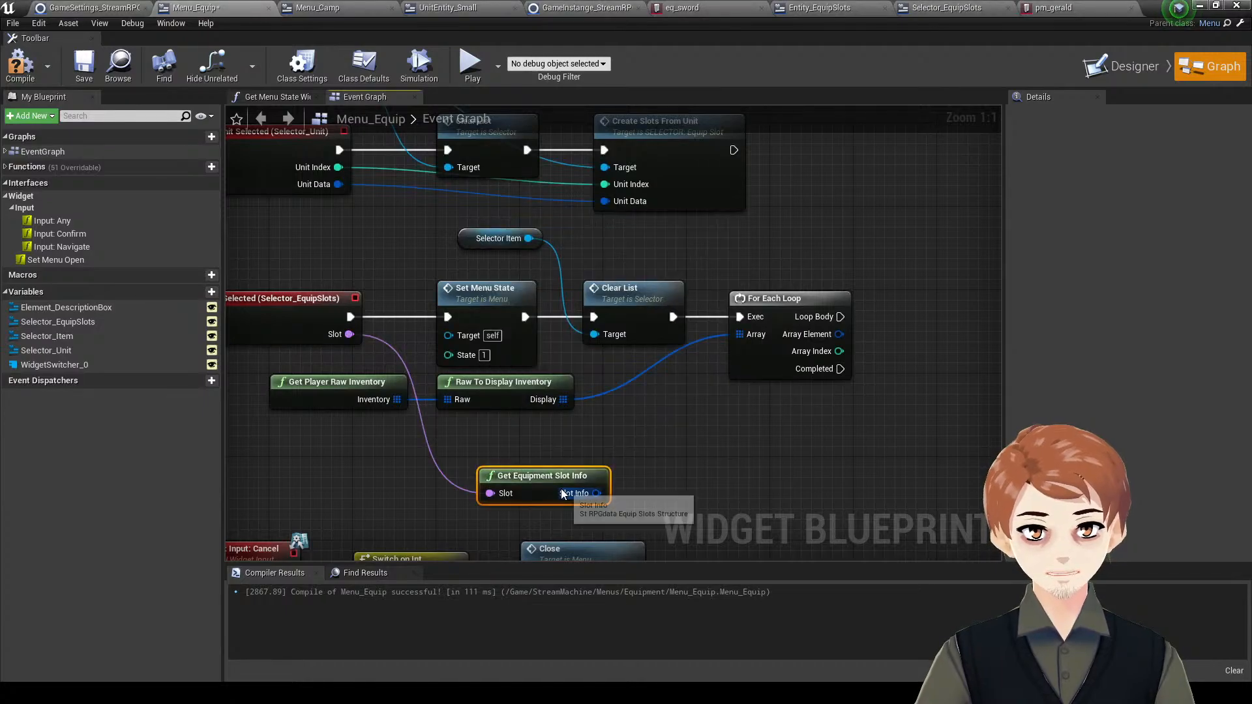
{"action": "left_click_drag", "start_coordinate": [565, 481], "coordinate": [484, 441]}
{"action": "right_click_drag", "start_coordinate": [484, 441], "coordinate": [444, 442]}
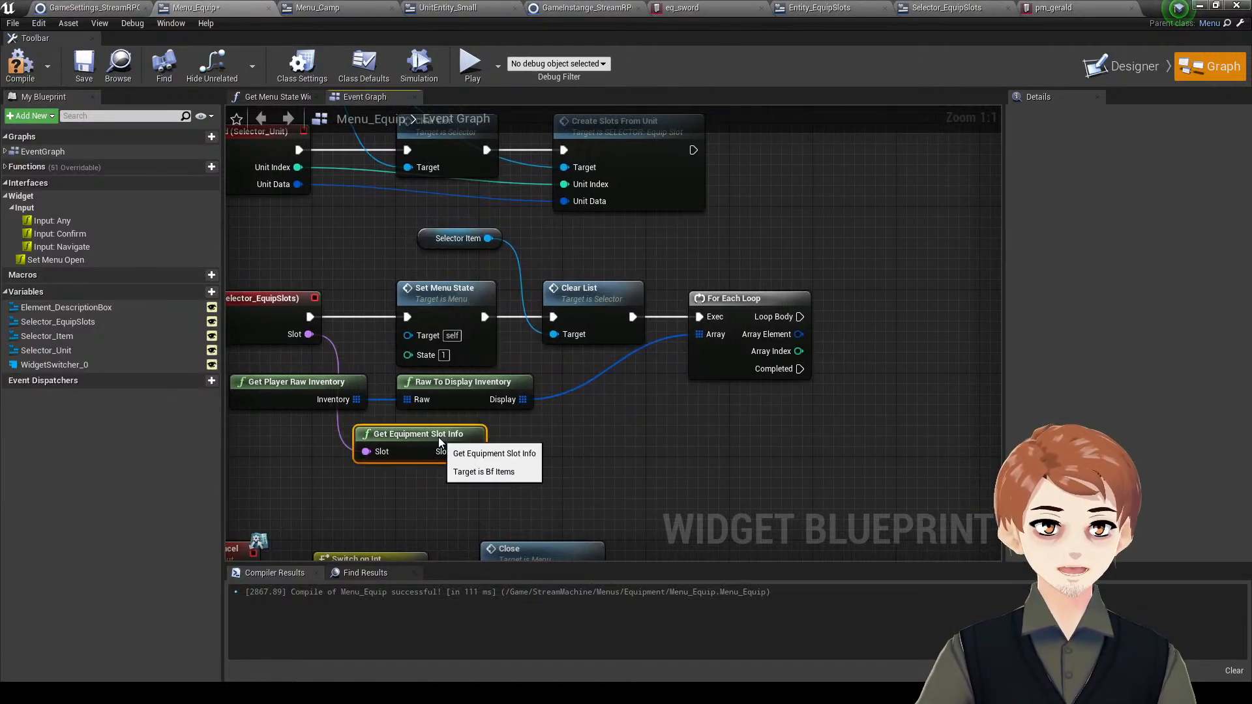
- Break the Slot Info output with a Break stRPGdata_EquipSlots node
{"action": "left_click_drag", "start_coordinate": [473, 451], "coordinate": [557, 449]}
{"action": "type", "text": "br"}
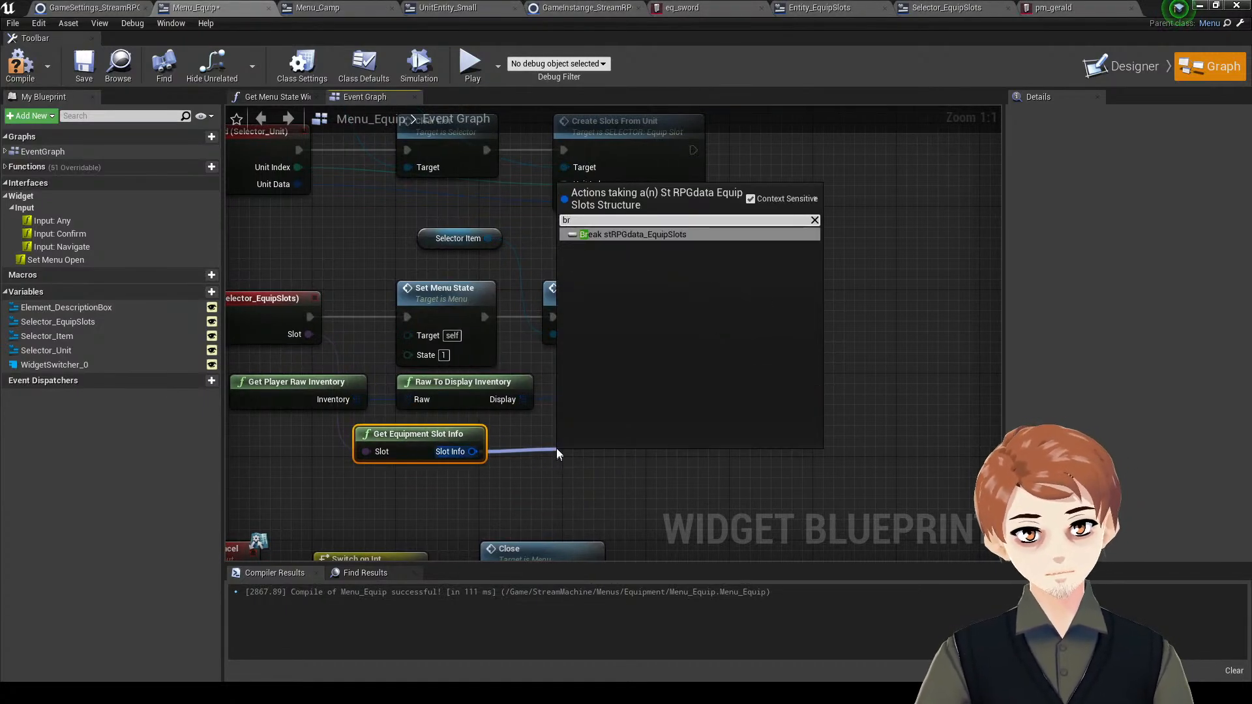
{"action": "key", "text": "Return"}
{"action": "right_click_drag", "start_coordinate": [747, 420], "coordinate": [664, 387]}
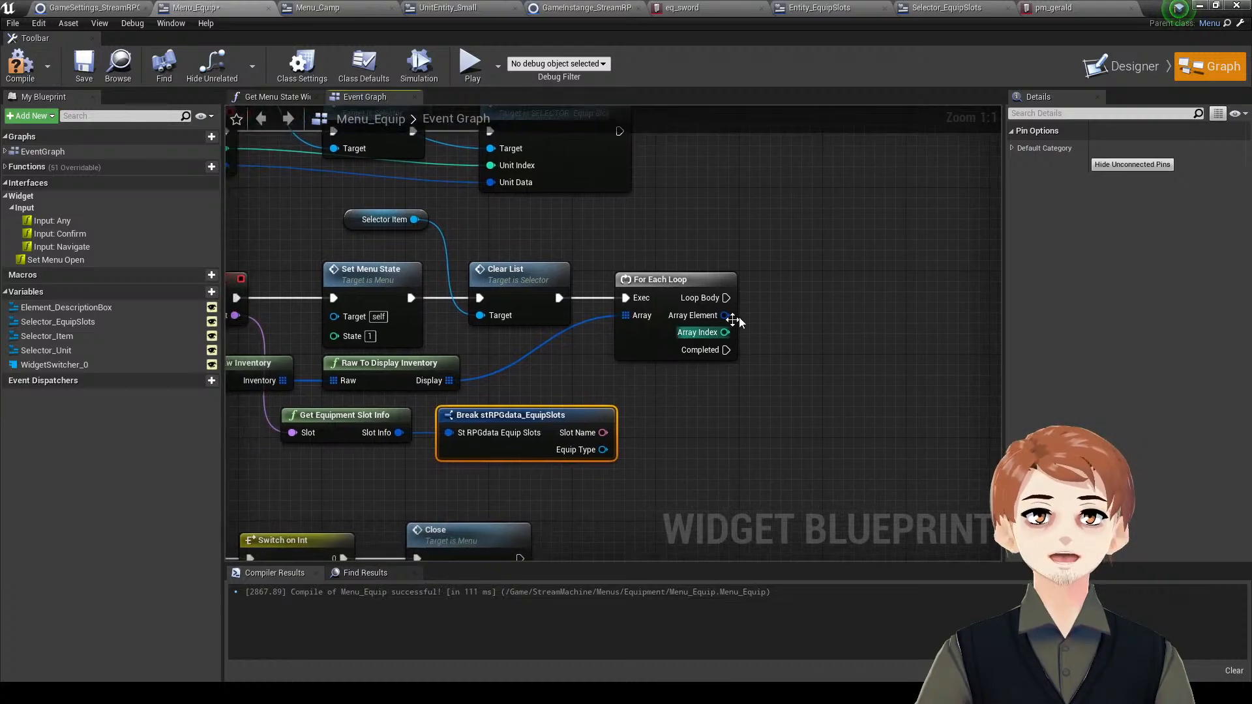
{"action": "right_click_drag", "start_coordinate": [757, 305], "coordinate": [724, 322]}
{"action": "left_click_drag", "start_coordinate": [726, 318], "coordinate": [662, 419]}
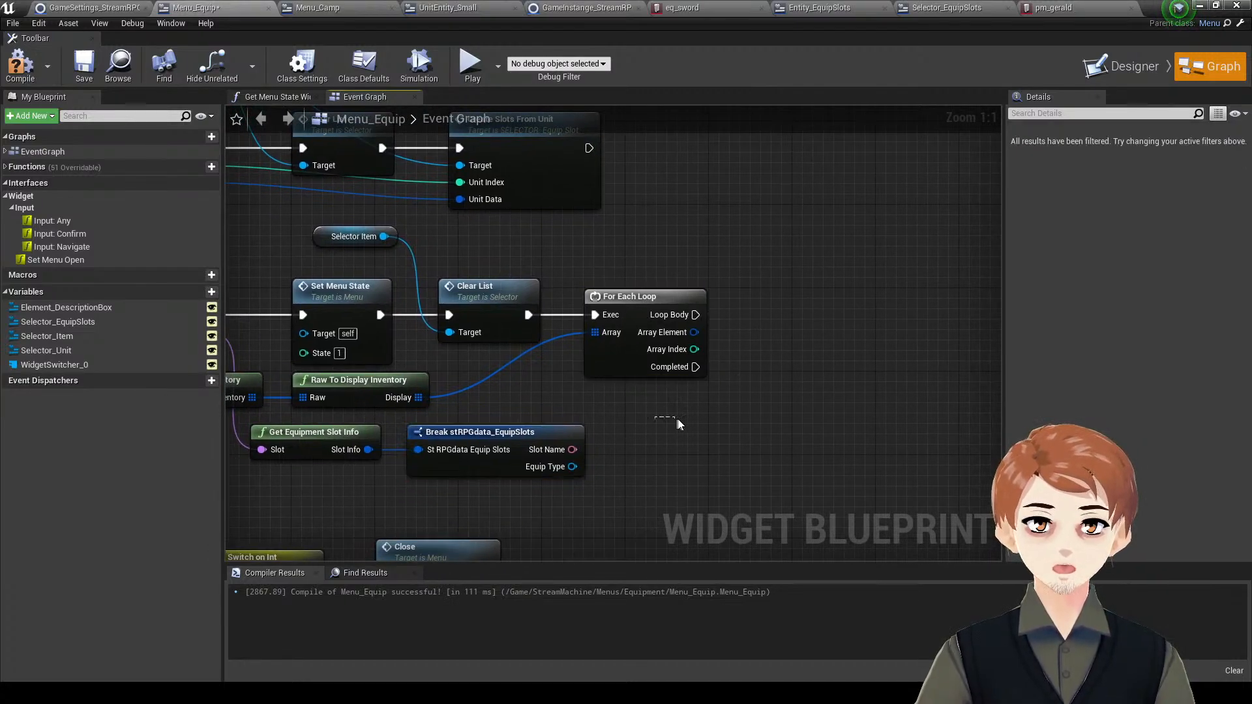
{"action": "right_click_drag", "start_coordinate": [754, 419], "coordinate": [739, 349]}
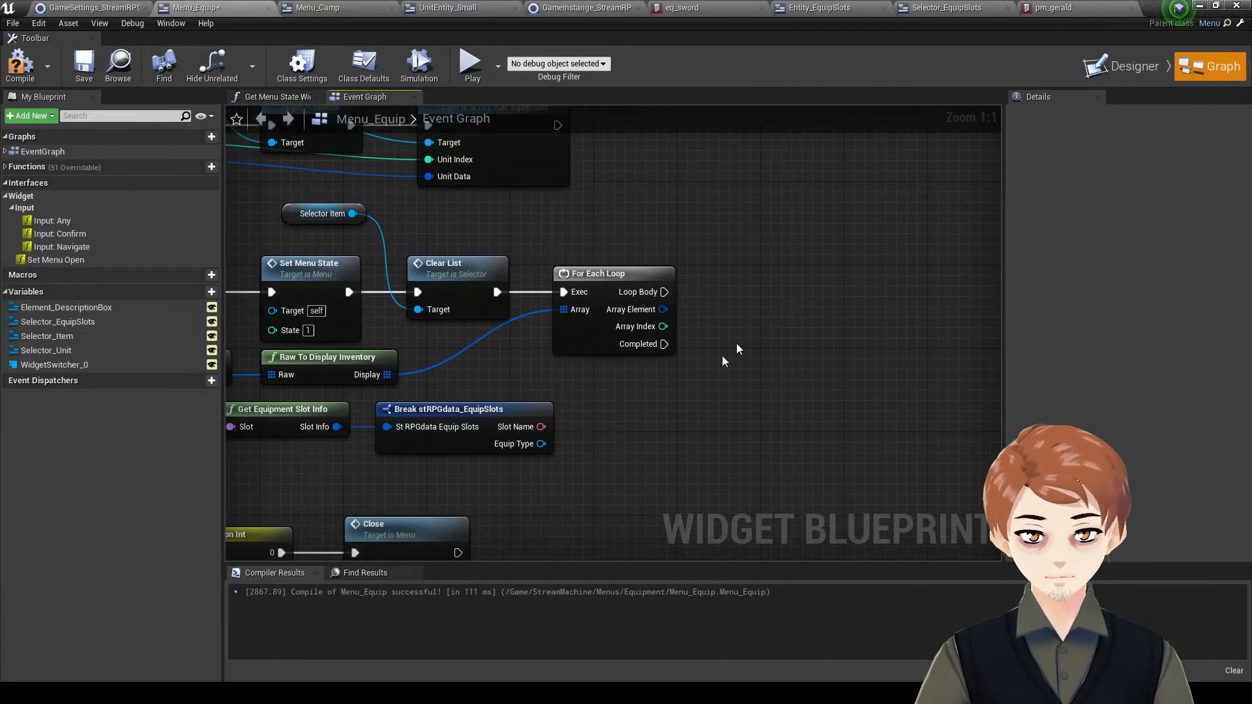
{"action": "left_click_drag", "start_coordinate": [549, 446], "coordinate": [567, 410]}
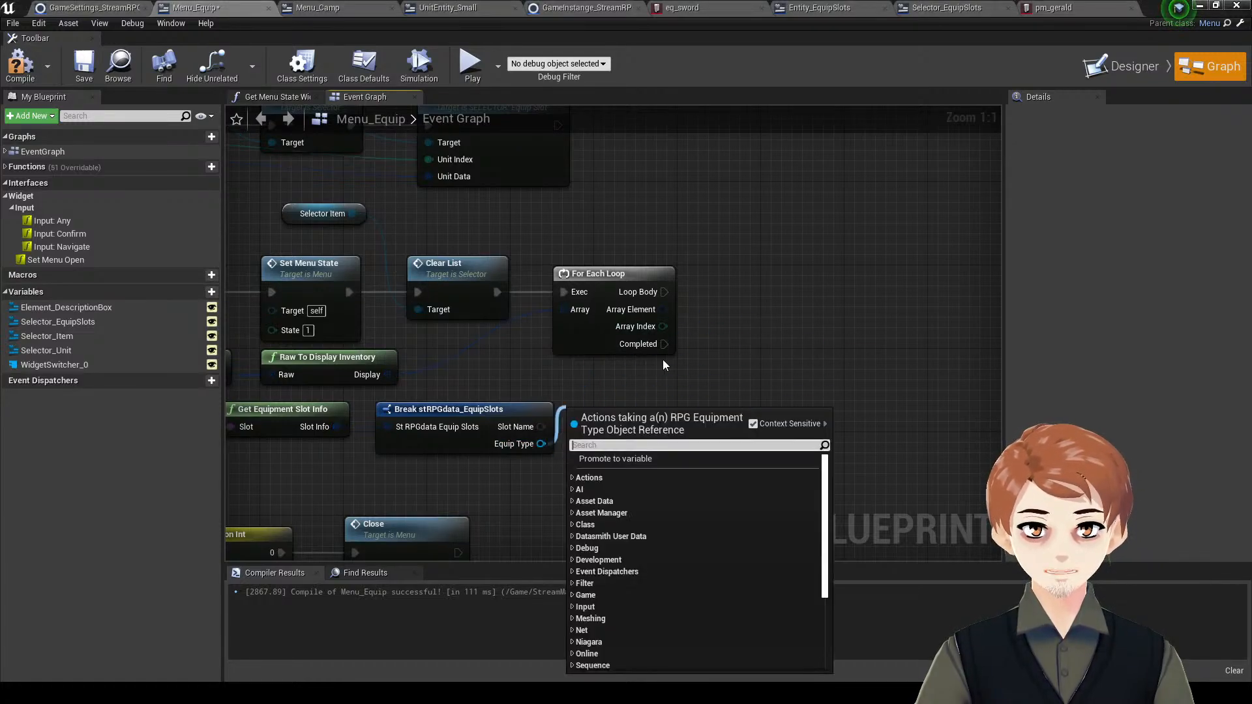
{"action": "right_click_drag", "start_coordinate": [718, 315], "coordinate": [699, 318]}
- Break the loop's Array Element with a Break stInventory_DisplayItem node placed just after the For Each Loop
{"action": "left_click_drag", "start_coordinate": [645, 312], "coordinate": [707, 352]}
{"action": "type", "text": "break"}
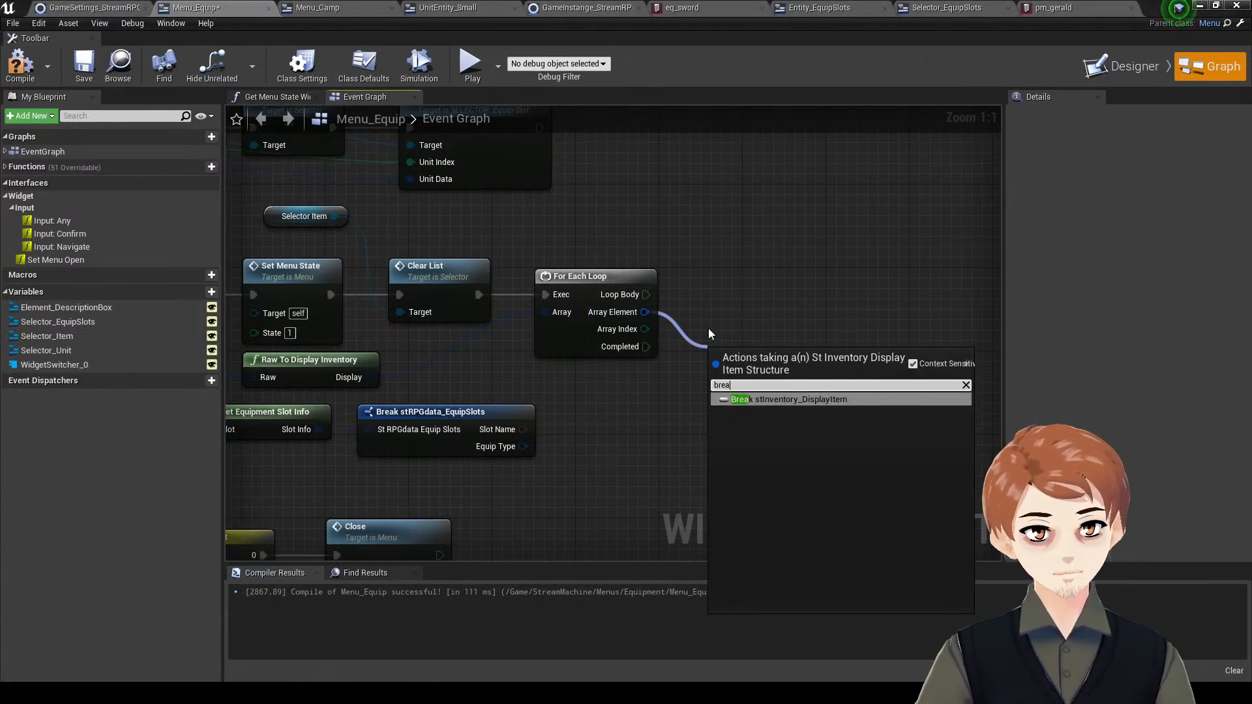
{"action": "key", "text": "Return"}
{"action": "left_click_drag", "start_coordinate": [776, 369], "coordinate": [746, 350]}
{"action": "right_click_drag", "start_coordinate": [834, 314], "coordinate": [720, 295]}
{"action": "left_click", "coordinate": [720, 295]}
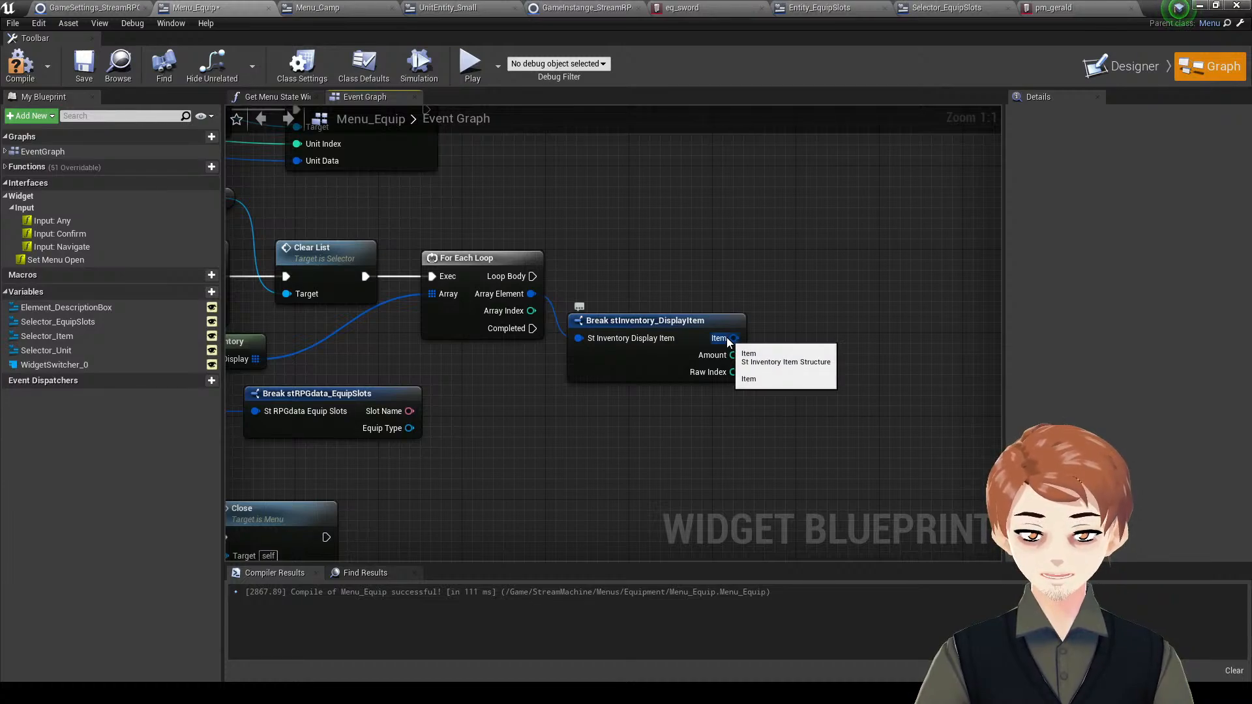
- Split the Item struct pin on the Break stInventory_DisplayItem node and move the node below and beyond the loop
{"action": "mouse_move", "coordinate": [671, 355]}
{"action": "left_mouse_down"}
{"action": "mouse_move", "coordinate": [763, 358]}
{"action": "mouse_move", "coordinate": [690, 366]}
{"action": "left_mouse_up"}
{"action": "right_click_drag", "start_coordinate": [686, 366], "coordinate": [828, 365]}
{"action": "left_click_drag", "start_coordinate": [817, 367], "coordinate": [727, 370]}
{"action": "left_click", "coordinate": [609, 378]}
{"action": "right_click_drag", "start_coordinate": [646, 378], "coordinate": [671, 379]}
{"action": "left_click_drag", "start_coordinate": [712, 373], "coordinate": [745, 398]}
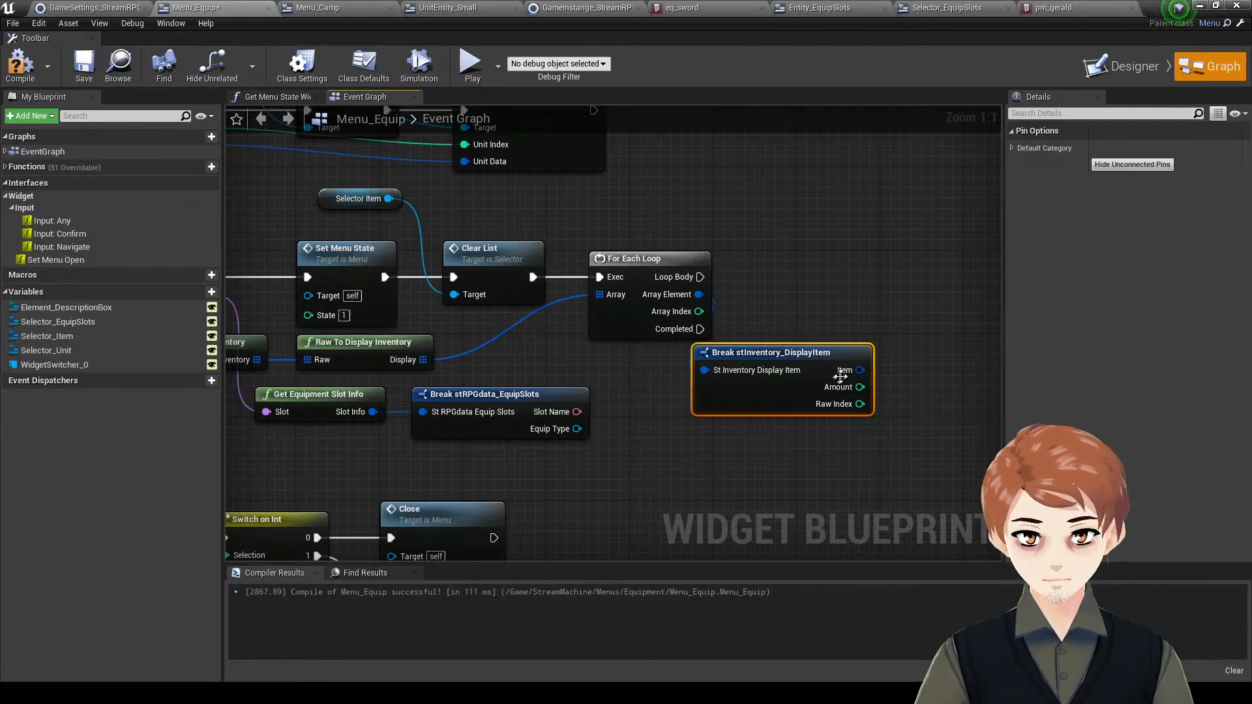
{"action": "right_click", "coordinate": [842, 374]}
{"action": "left_click", "coordinate": [865, 407]}
{"action": "left_click_drag", "start_coordinate": [797, 437], "coordinate": [838, 433]}
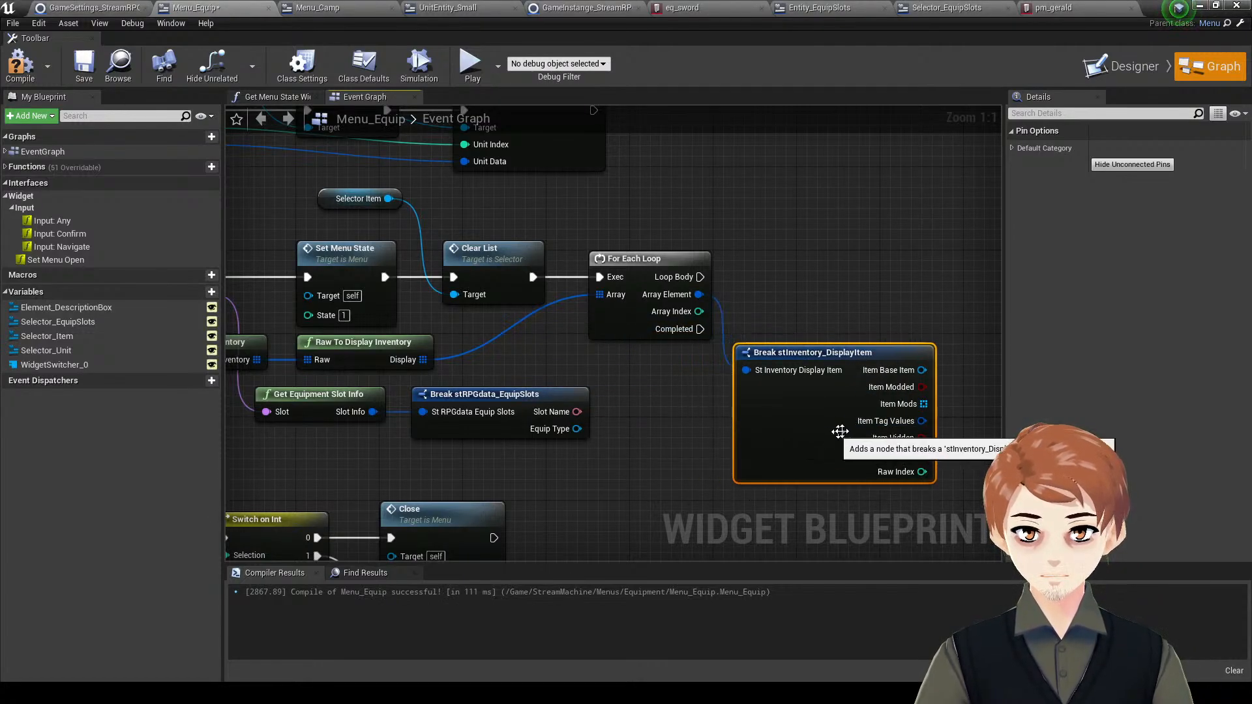
{"action": "right_click_drag", "start_coordinate": [839, 433], "coordinate": [662, 427]}
- Cast Item Base Item to RPG_Equipment, run the cast from Loop Body, align it with the loop and save the blueprint
{"action": "left_click_drag", "start_coordinate": [749, 364], "coordinate": [720, 258]}
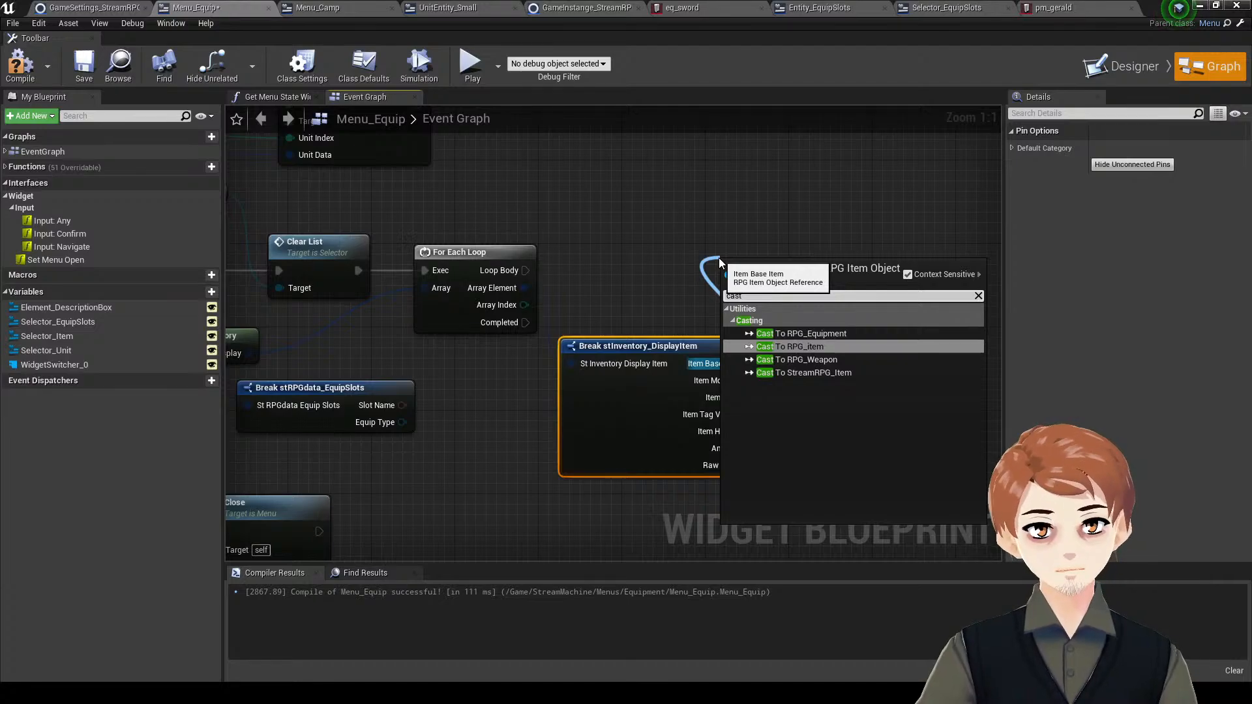
{"action": "key", "text": "Up"}
{"action": "key", "text": "Return"}
{"action": "left_click_drag", "start_coordinate": [727, 281], "coordinate": [524, 274]}
{"action": "left_click_drag", "start_coordinate": [741, 261], "coordinate": [647, 251]}
{"action": "right_click_drag", "start_coordinate": [737, 229], "coordinate": [831, 285]}
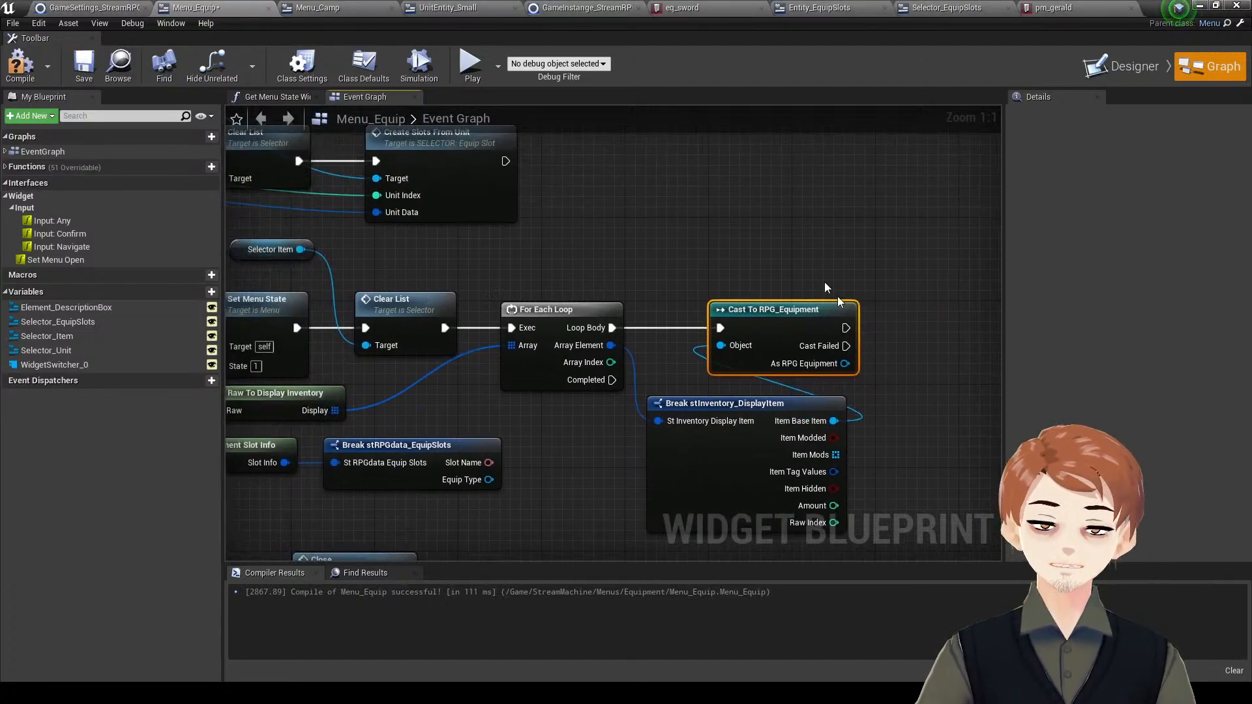
{"action": "key", "text": "ctrl+s"}
{"action": "right_click_drag", "start_coordinate": [830, 225], "coordinate": [725, 193]}
{"action": "left_click", "coordinate": [735, 196]}
{"action": "right_click_drag", "start_coordinate": [489, 319], "coordinate": [508, 278]}
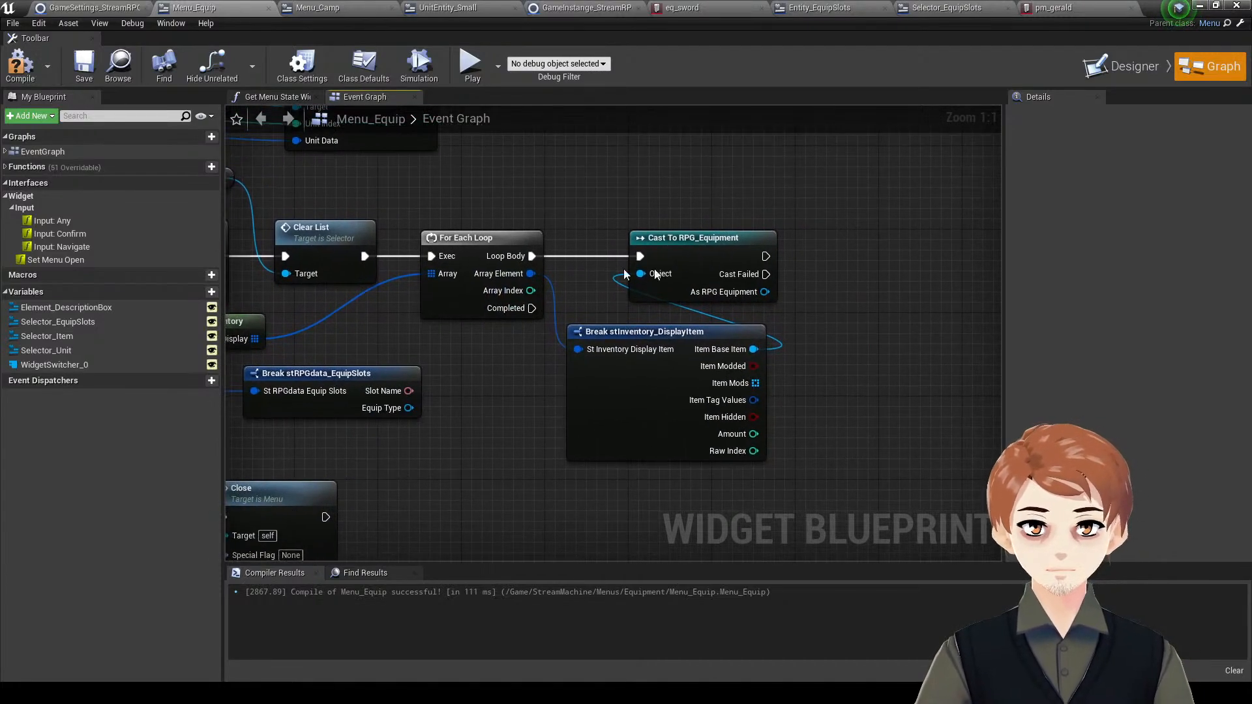
- Get Equipment Type from the RPG_Equipment cast and compare it with the slot's Equip Type using an == node placed below
{"action": "left_click_drag", "start_coordinate": [766, 294], "coordinate": [817, 335]}
{"action": "type", "text": "type"}
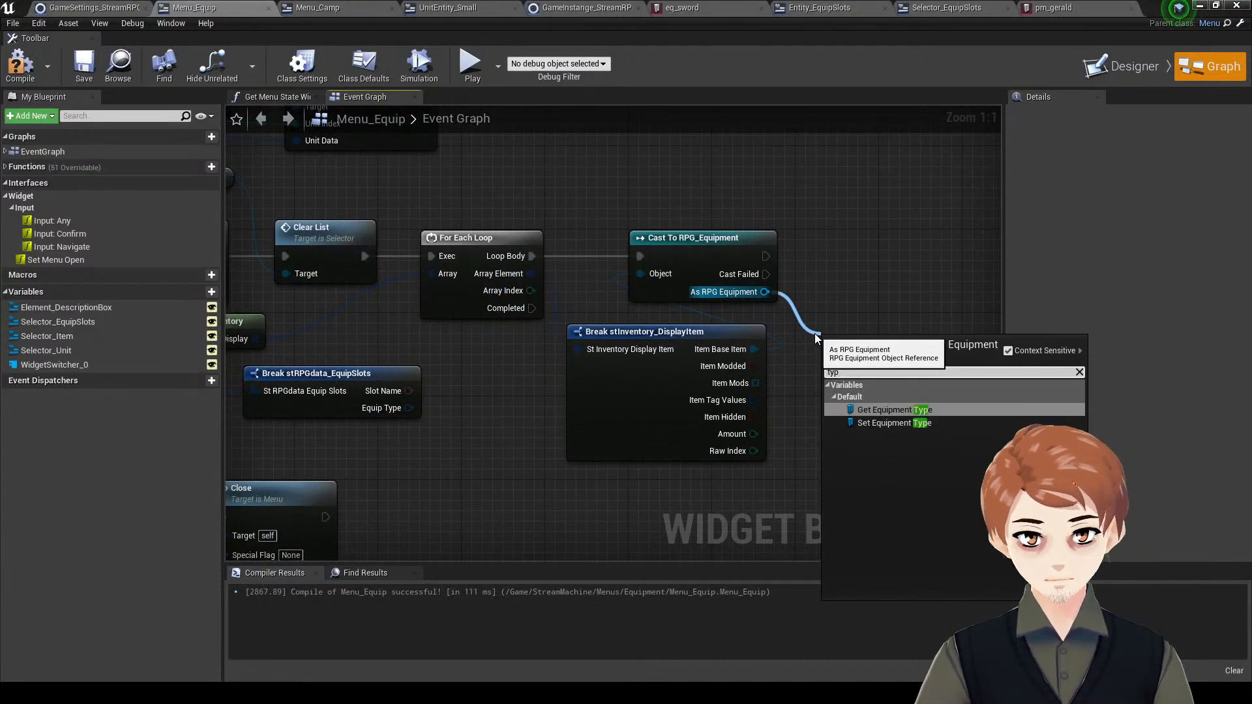
{"action": "key", "text": "Return"}
{"action": "right_click_drag", "start_coordinate": [895, 352], "coordinate": [756, 350]}
{"action": "left_click_drag", "start_coordinate": [809, 344], "coordinate": [270, 406]}
{"action": "type", "text": "=="}
{"action": "key", "text": "Return"}
{"action": "left_click_drag", "start_coordinate": [897, 377], "coordinate": [844, 398]}
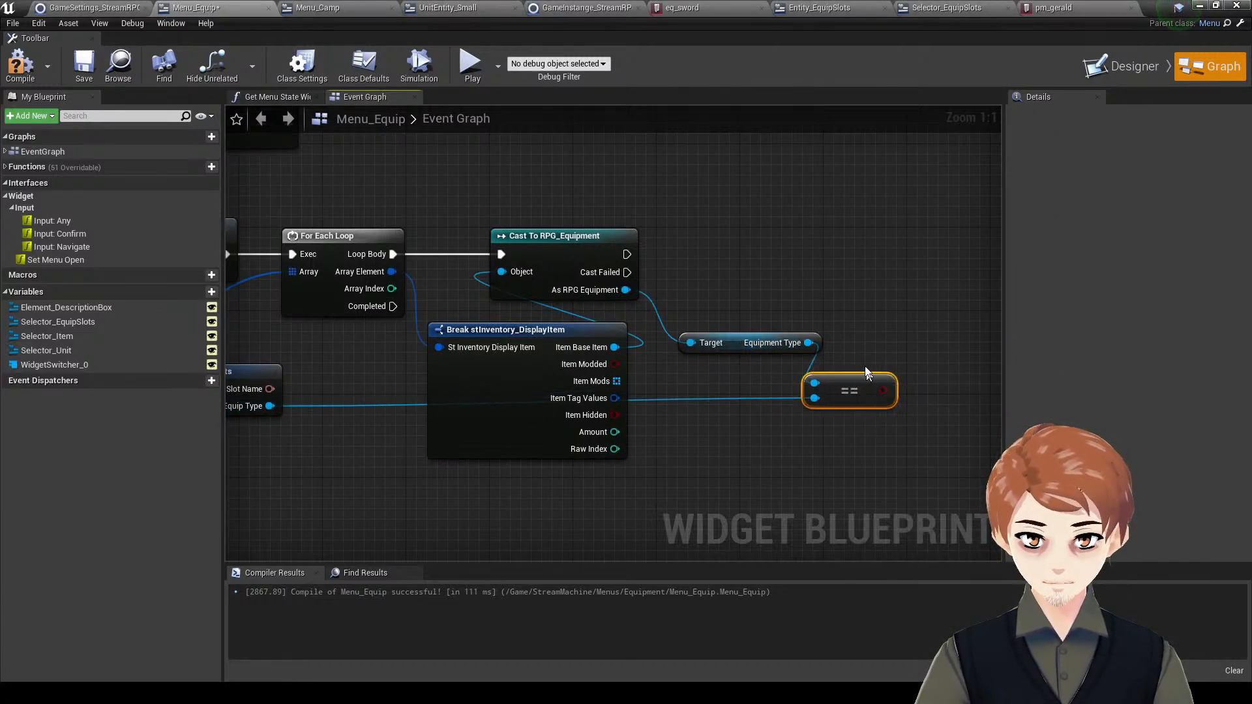
- Add a Branch node run from the RPG_Equipment cast, align it with the cast and save the blueprint
{"action": "key", "text": "b"}
{"action": "left_click", "coordinate": [693, 233]}
{"action": "left_click_drag", "start_coordinate": [701, 258], "coordinate": [626, 255]}
{"action": "left_click_drag", "start_coordinate": [747, 240], "coordinate": [795, 234]}
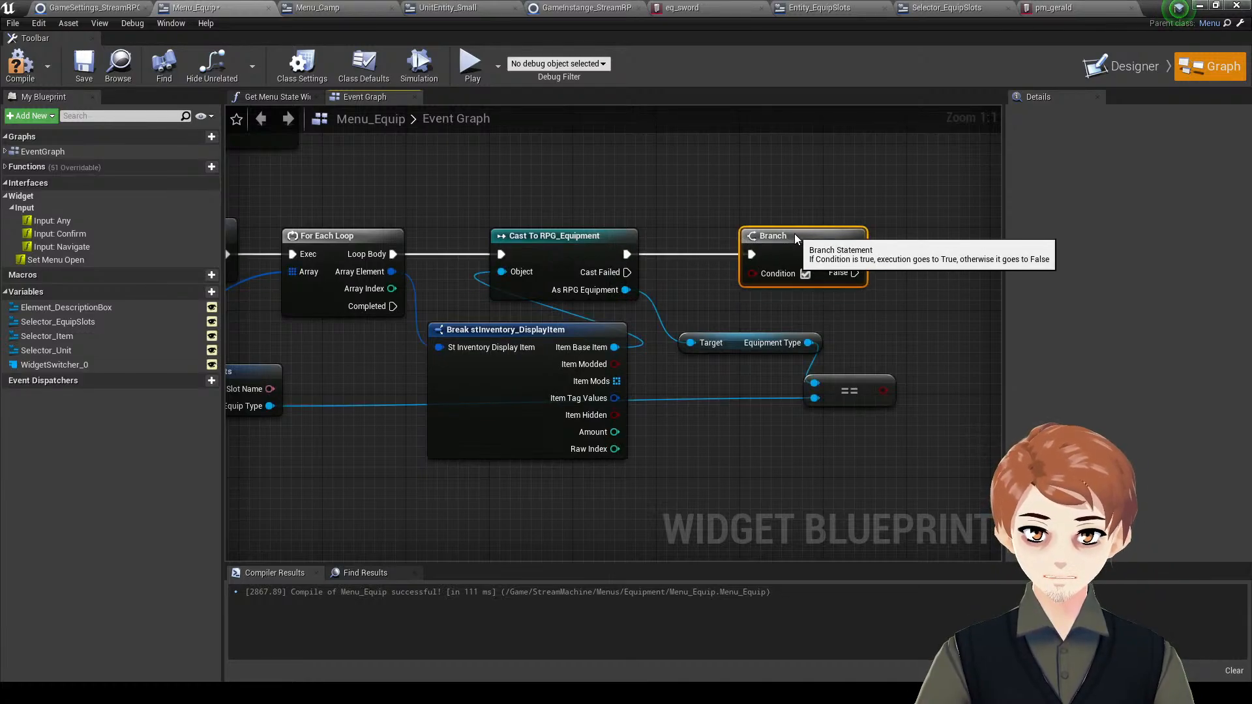
{"action": "key", "text": "ctrl+s"}
- Call Add Item To List on Selector Item from the Branch's True output, routing the target wire above the nodes with a reroute point
{"action": "scroll", "coordinate": [506, 299], "scroll_direction": "down", "scroll_amount": 2}
{"action": "right_click_drag", "start_coordinate": [506, 299], "coordinate": [762, 266]}
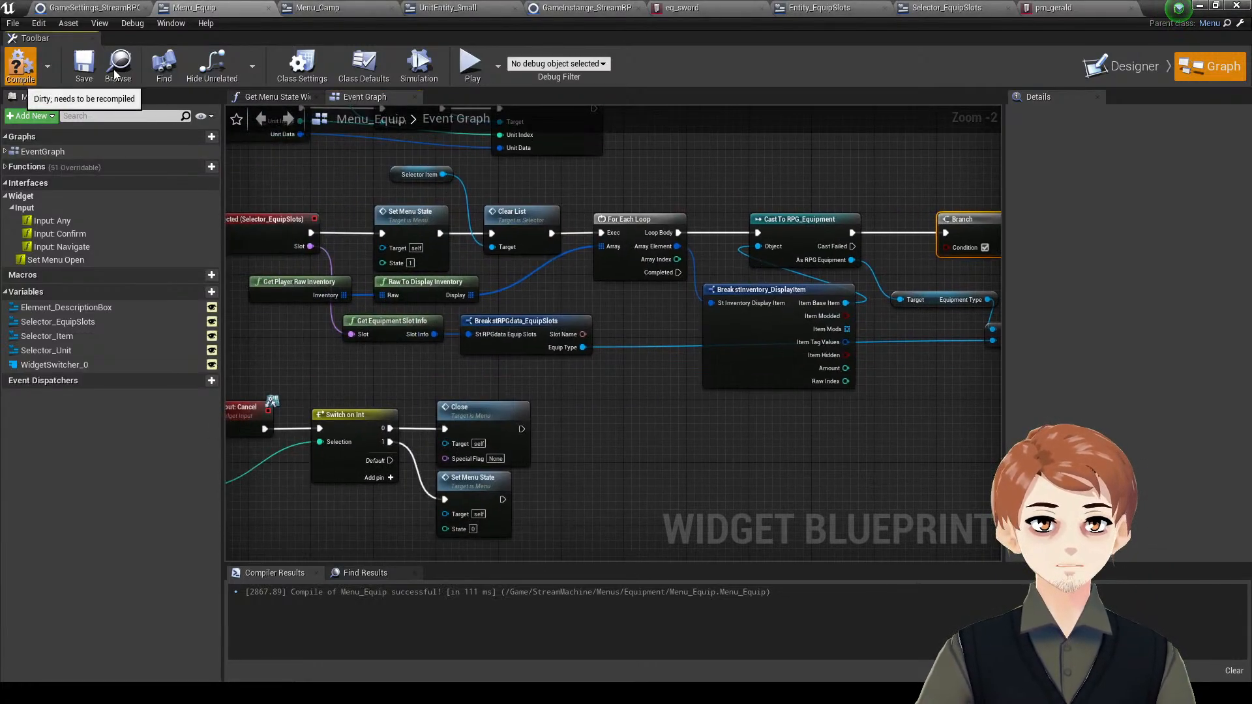
{"action": "right_click_drag", "start_coordinate": [443, 174], "coordinate": [334, 214]}
{"action": "left_click_drag", "start_coordinate": [334, 214], "coordinate": [950, 215]}
{"action": "type", "text": "add item"}
{"action": "key", "text": "Return"}
{"action": "right_click_drag", "start_coordinate": [950, 220], "coordinate": [758, 227]}
{"action": "double_click", "coordinate": [741, 263]}
{"action": "left_click_drag", "start_coordinate": [739, 264], "coordinate": [729, 232]}
{"action": "left_click_drag", "start_coordinate": [805, 250], "coordinate": [721, 279]}
{"action": "right_click_drag", "start_coordinate": [787, 308], "coordinate": [855, 290]}
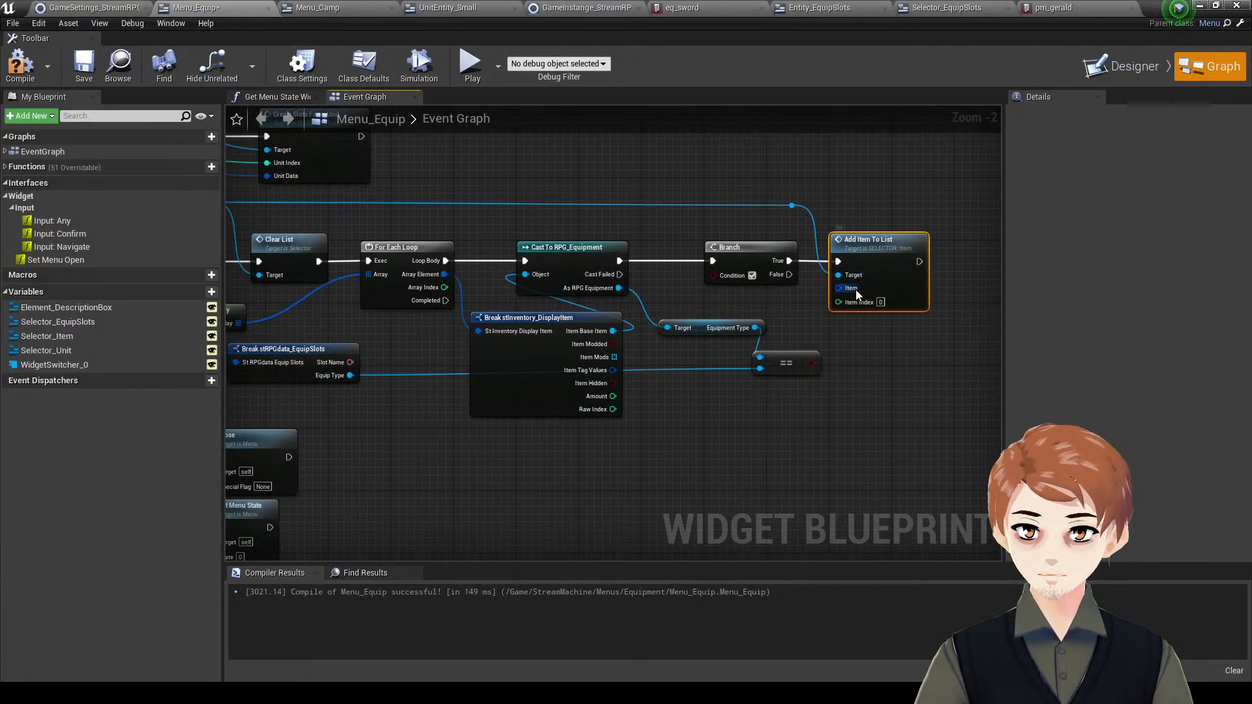
- Disconnect Item Base Item from the cast and recombine the Item struct pin on the Break stInventory_DisplayItem node
{"action": "right_click_drag", "start_coordinate": [480, 290], "coordinate": [513, 271]}
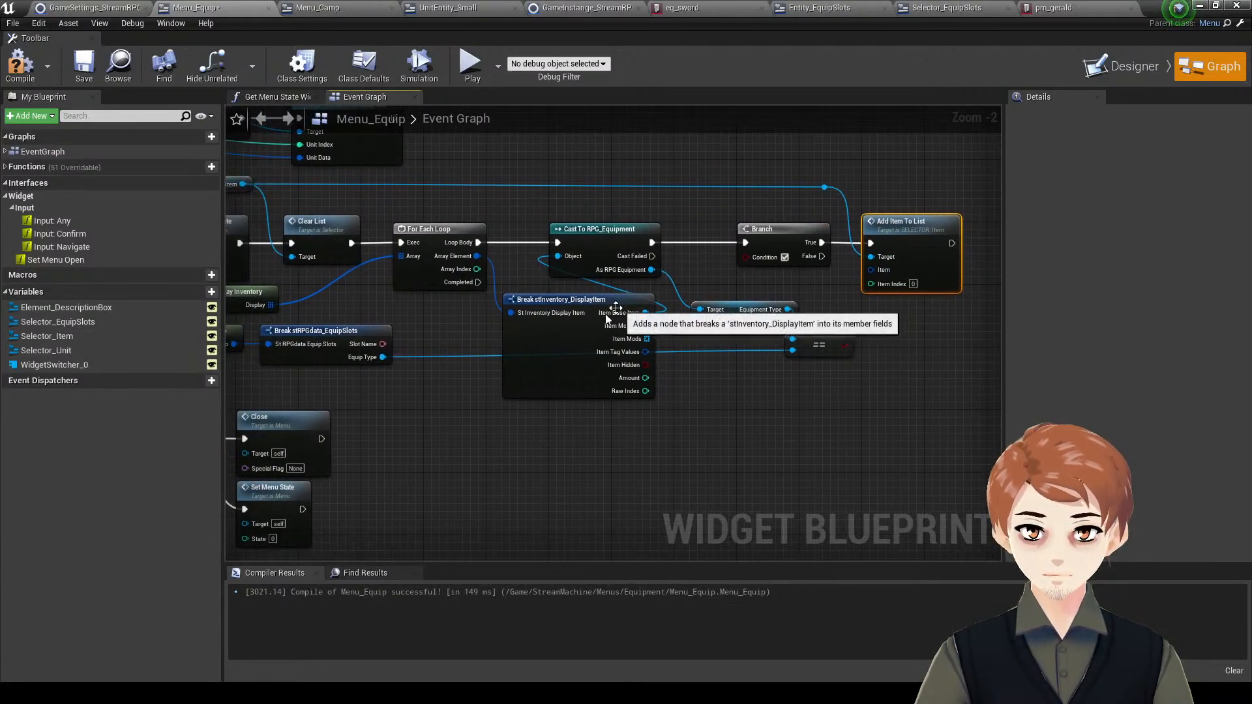
{"action": "left_click", "coordinate": [662, 313], "text": "alt"}
{"action": "right_click", "coordinate": [639, 314]}
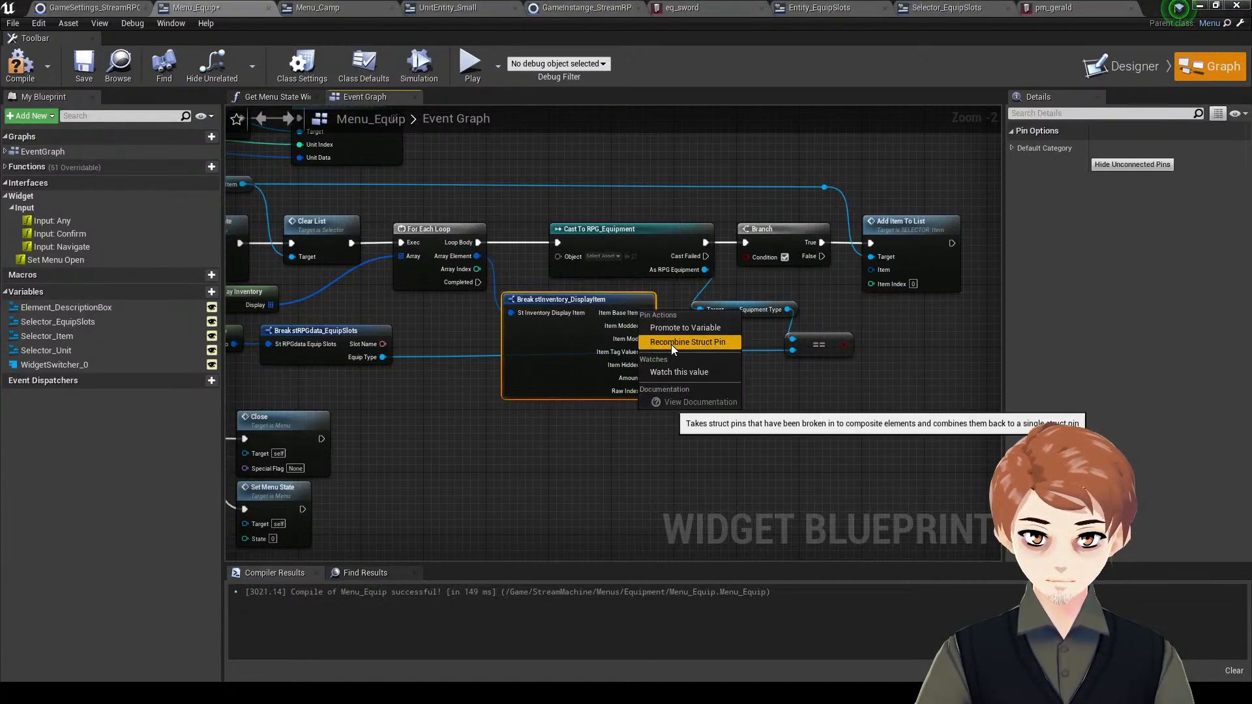
{"action": "left_click", "coordinate": [671, 343]}
{"action": "left_click_drag", "start_coordinate": [631, 313], "coordinate": [512, 383]}
{"action": "right_click_drag", "start_coordinate": [513, 384], "coordinate": [817, 371]}
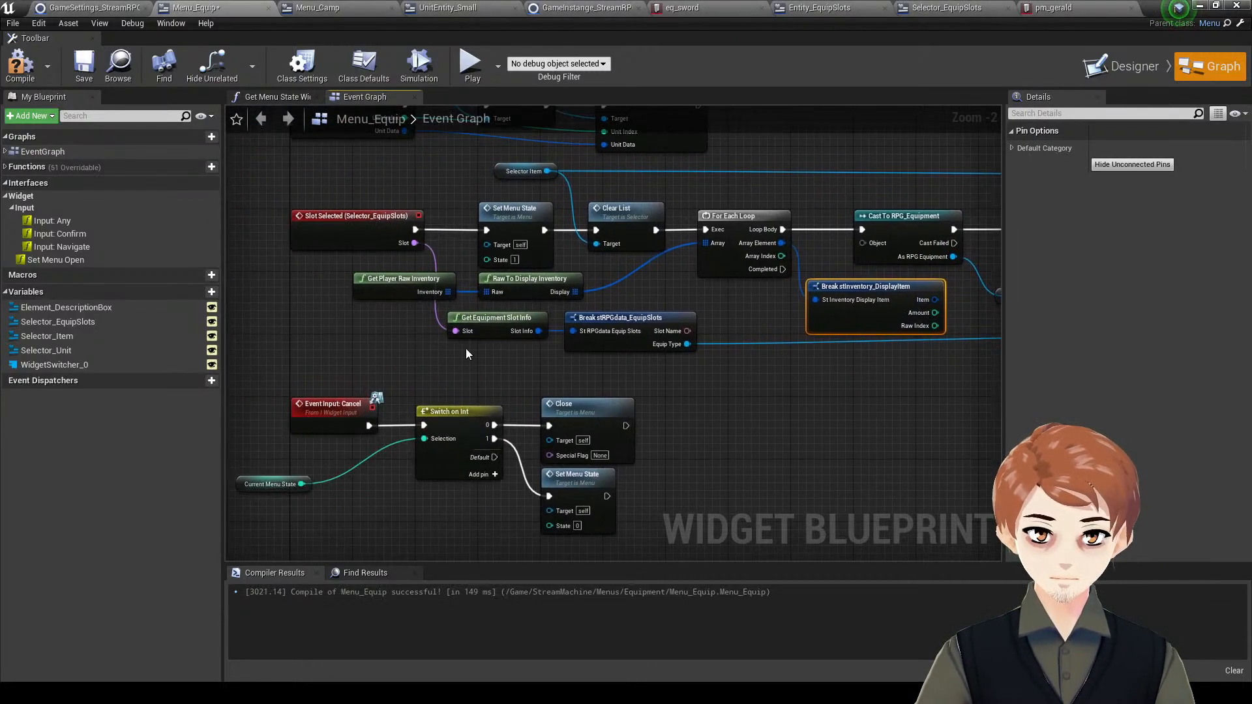
{"action": "left_click", "coordinate": [377, 284]}
{"action": "right_click_drag", "start_coordinate": [991, 294], "coordinate": [718, 317]}
{"action": "right_click_drag", "start_coordinate": [918, 282], "coordinate": [1199, 272]}
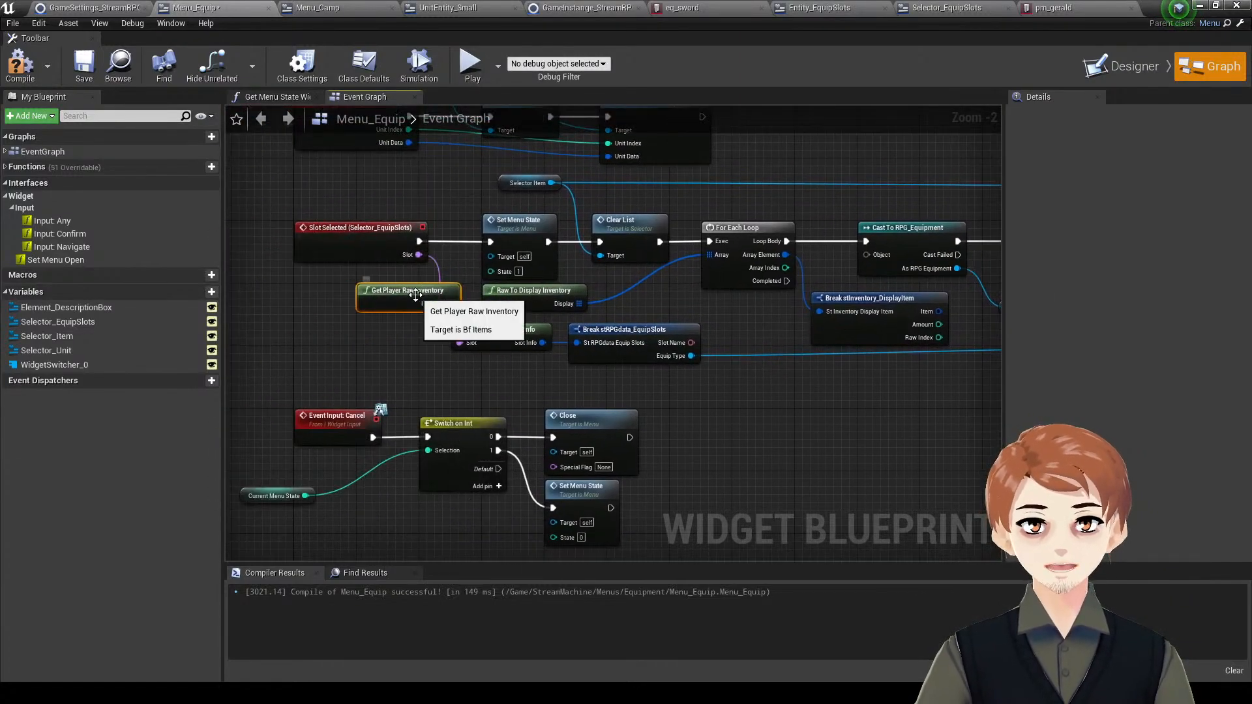
{"action": "right_click_drag", "start_coordinate": [750, 360], "coordinate": [536, 373]}
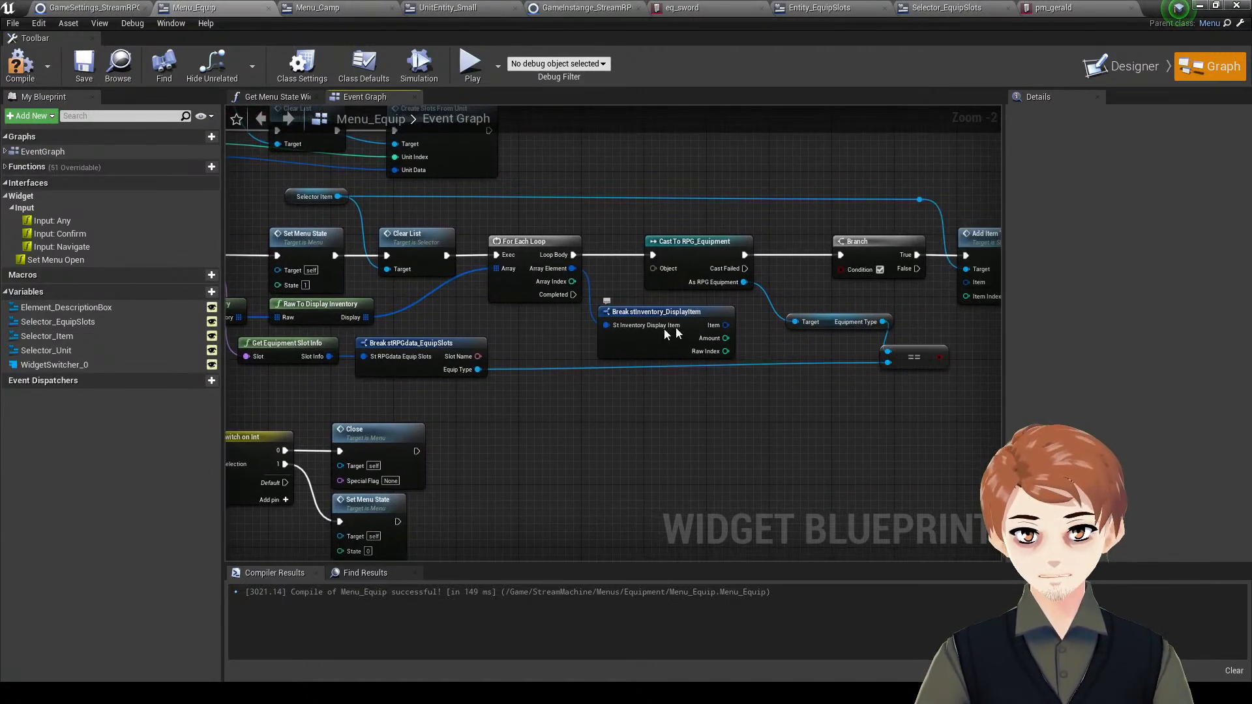
- Move the Break stInventory_DisplayItem node under the For Each Loop and wire the loop's Array Element into Add Item To List's Item input
{"action": "left_click_drag", "start_coordinate": [708, 331], "coordinate": [527, 352]}
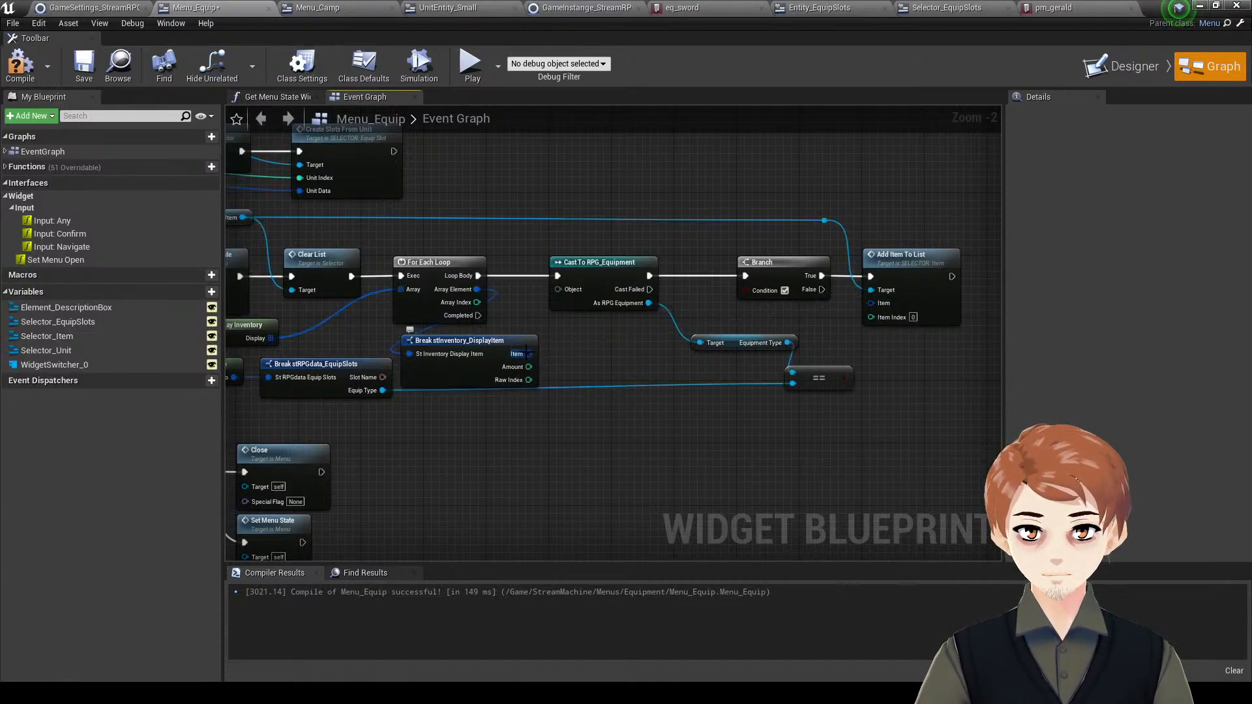
{"action": "left_click_drag", "start_coordinate": [477, 289], "coordinate": [885, 304]}
{"action": "right_click_drag", "start_coordinate": [633, 328], "coordinate": [728, 338]}
{"action": "right_click_drag", "start_coordinate": [493, 327], "coordinate": [565, 328]}
{"action": "left_click", "coordinate": [447, 330]}
{"action": "right_click_drag", "start_coordinate": [663, 307], "coordinate": [504, 313]}
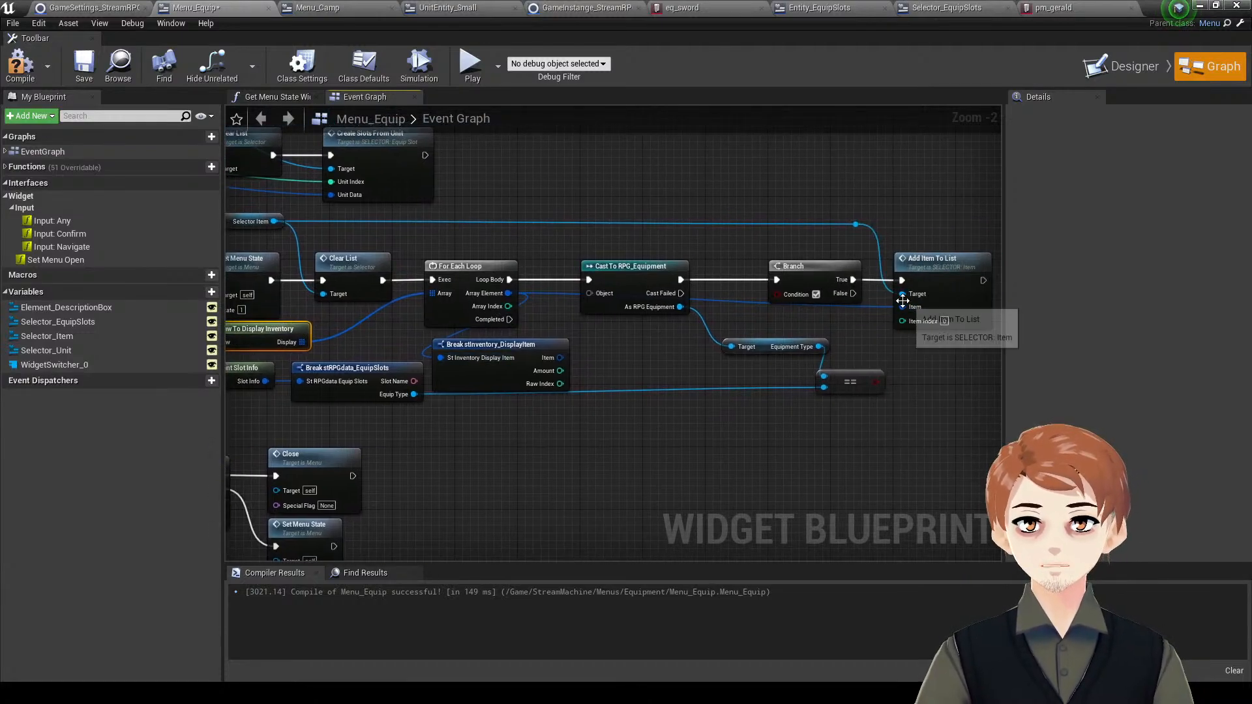
{"action": "right_click_drag", "start_coordinate": [942, 341], "coordinate": [893, 350]}
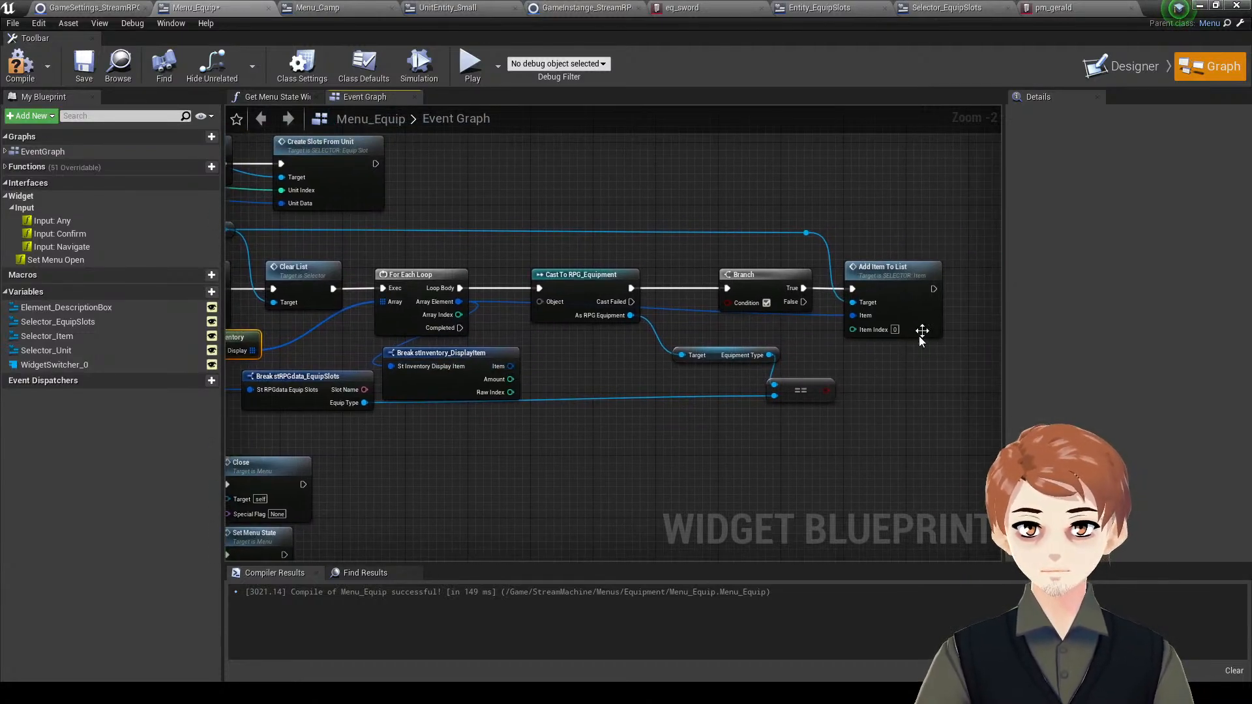
{"action": "left_click", "coordinate": [919, 334]}
{"action": "left_click_drag", "start_coordinate": [936, 374], "coordinate": [908, 290]}
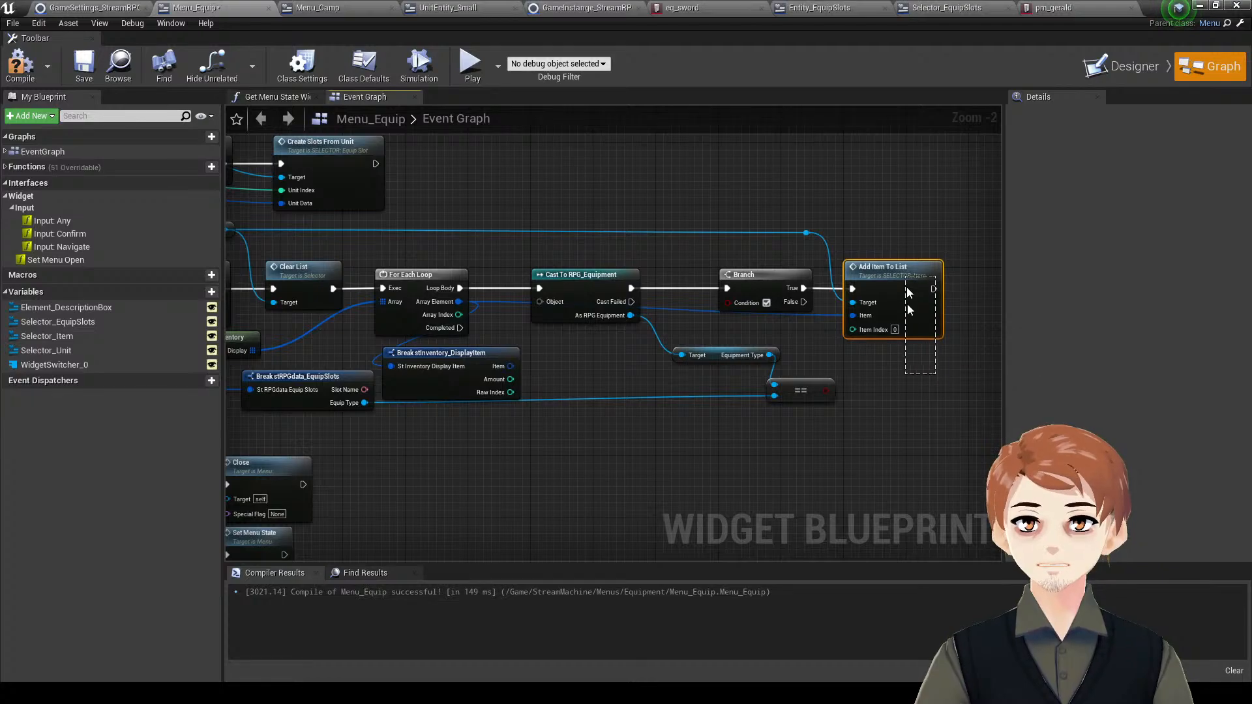
{"action": "left_click_drag", "start_coordinate": [789, 191], "coordinate": [862, 185]}
{"action": "right_click_drag", "start_coordinate": [867, 185], "coordinate": [928, 176]}
{"action": "left_click", "coordinate": [154, 341]}
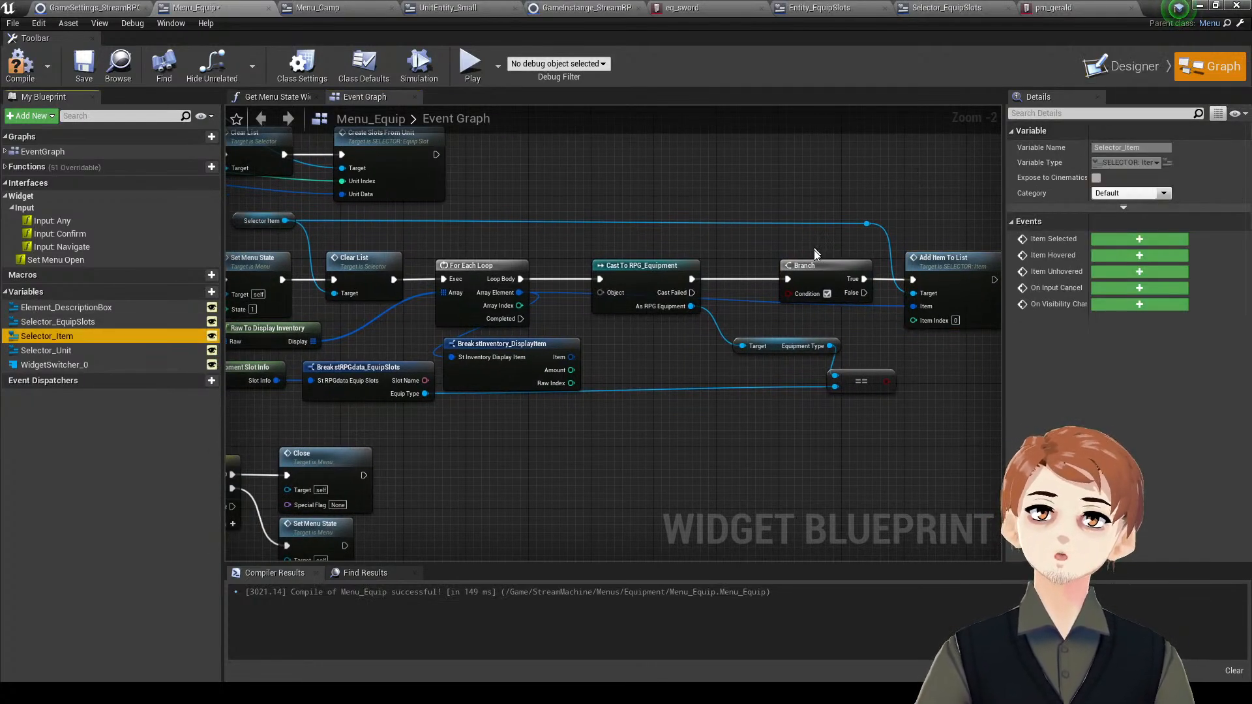
- Split the Break node's Item struct pin, wire Item Base Item to the cast's Object, shift the node towards the cast and save
{"action": "right_click", "coordinate": [569, 357]}
{"action": "left_click", "coordinate": [593, 385]}
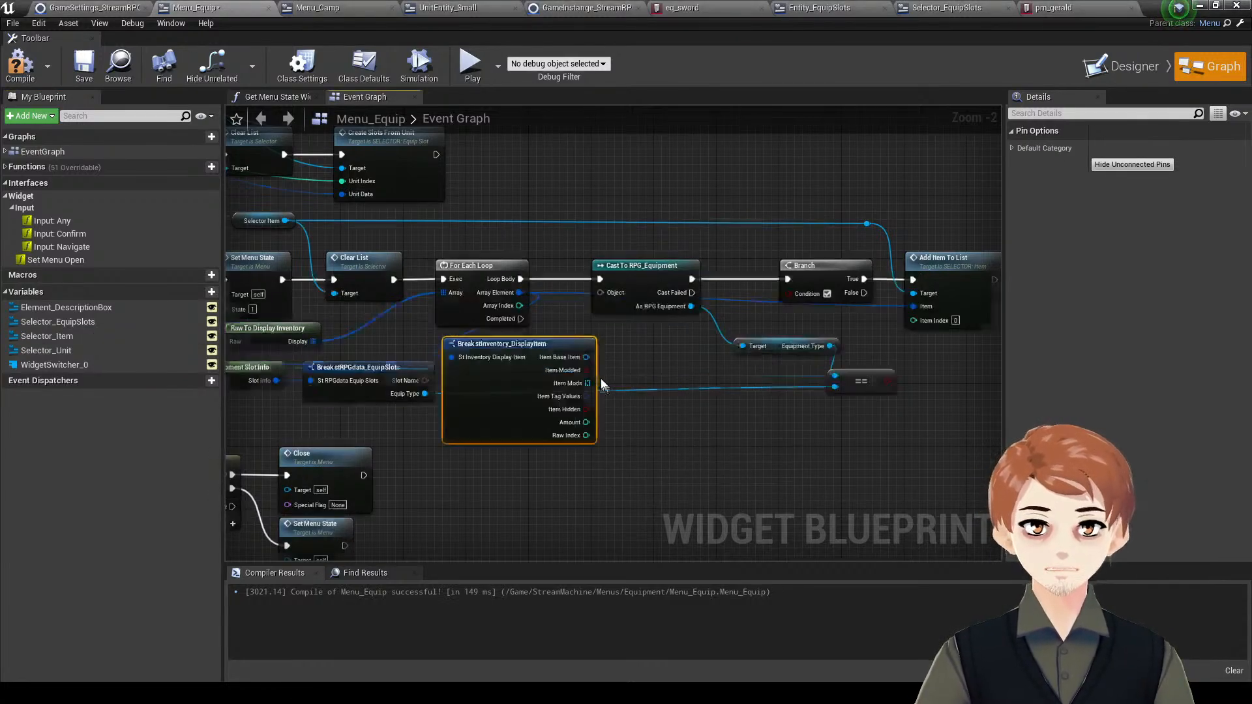
{"action": "left_click_drag", "start_coordinate": [587, 357], "coordinate": [621, 295]}
{"action": "left_click_drag", "start_coordinate": [546, 370], "coordinate": [609, 371]}
{"action": "key", "text": "ctrl+s"}
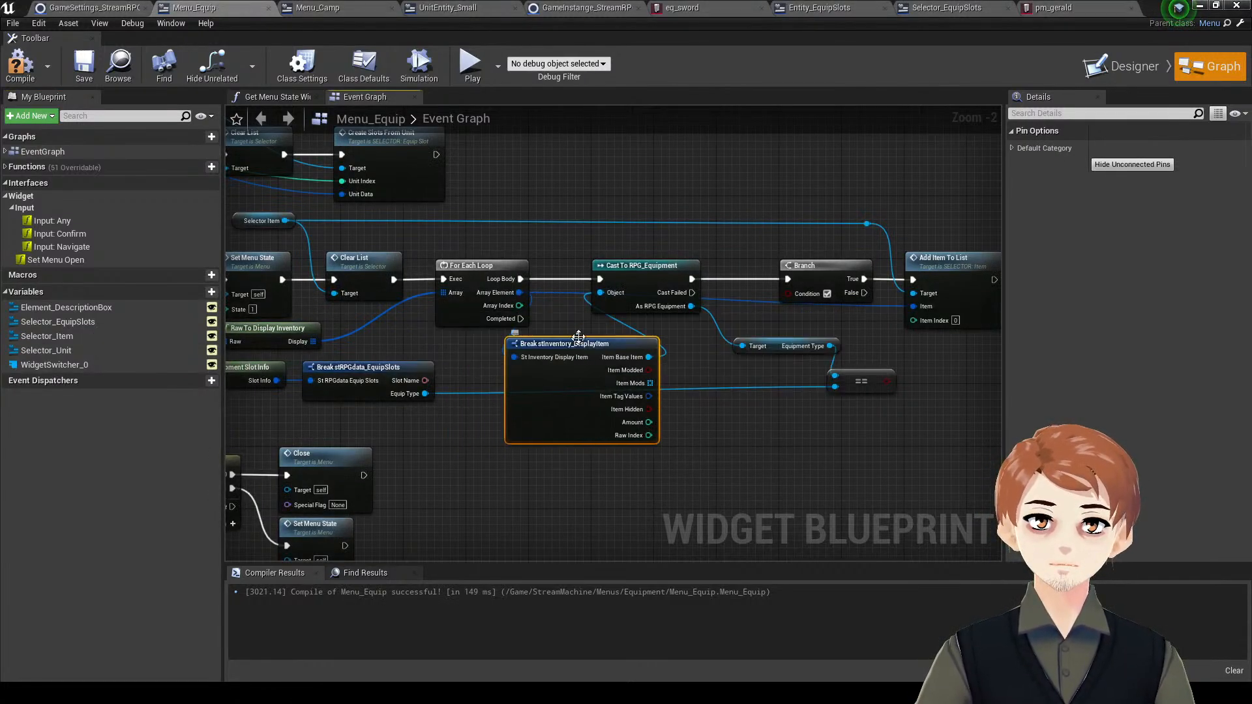
- Wire Raw Index from the Break stInventory_DisplayItem node to Add Item To List's Item Index, then save and compile the blueprint
{"action": "left_click", "coordinate": [595, 324]}
{"action": "right_click_drag", "start_coordinate": [596, 324], "coordinate": [574, 330]}
{"action": "right_click_drag", "start_coordinate": [681, 373], "coordinate": [634, 360]}
{"action": "left_click_drag", "start_coordinate": [573, 429], "coordinate": [865, 307]}
{"action": "right_click_drag", "start_coordinate": [435, 300], "coordinate": [589, 307]}
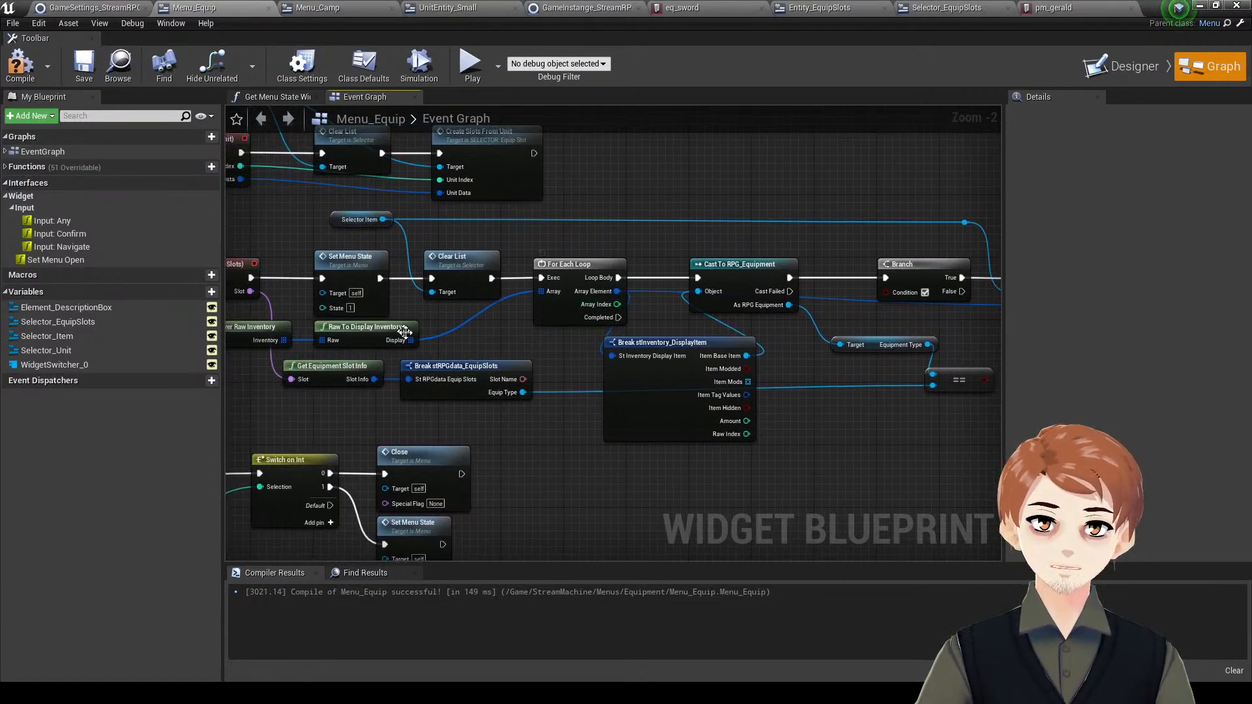
{"action": "right_click_drag", "start_coordinate": [831, 399], "coordinate": [616, 411]}
{"action": "left_click_drag", "start_coordinate": [522, 446], "coordinate": [796, 331]}
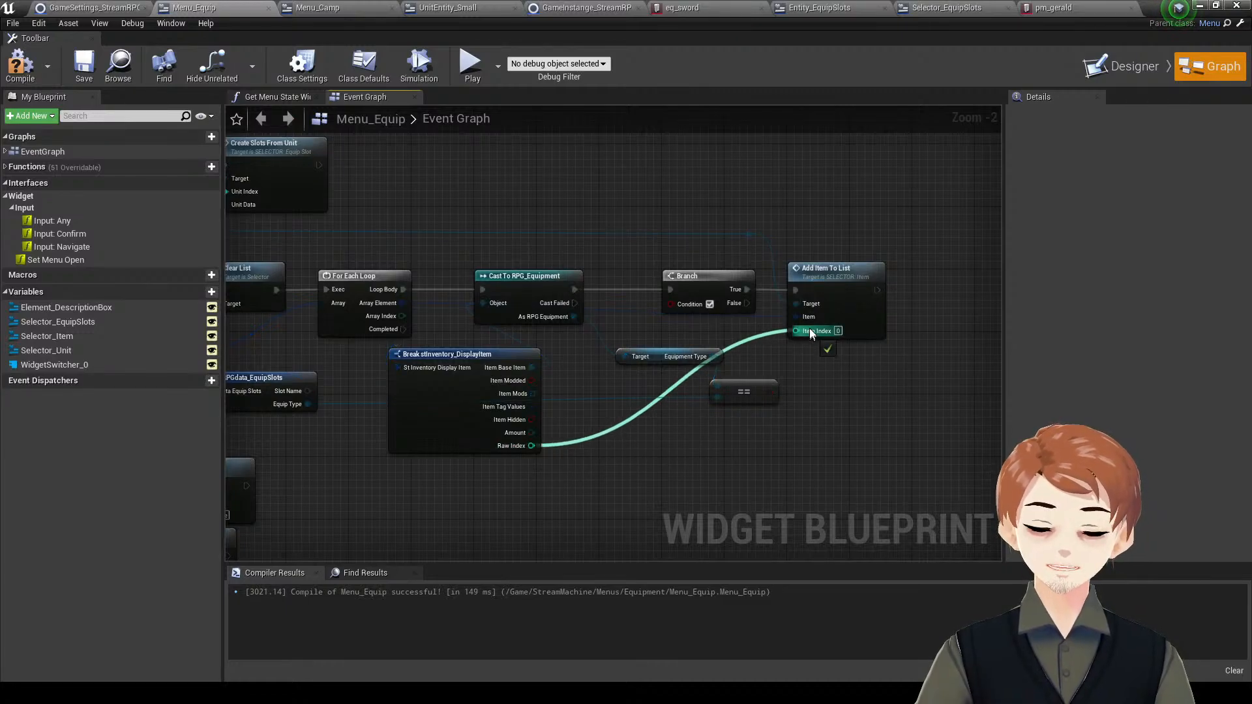
{"action": "key", "text": "ctrl+s"}
{"action": "right_click_drag", "start_coordinate": [813, 344], "coordinate": [909, 343]}
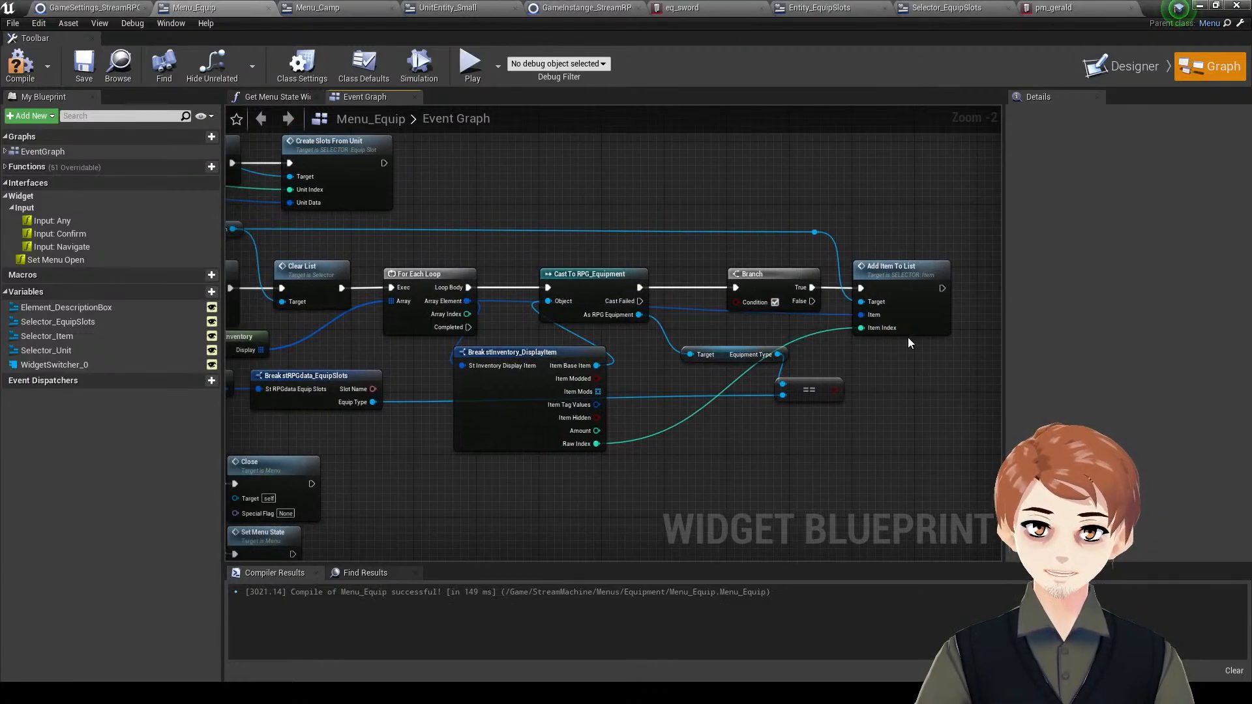
{"action": "right_click_drag", "start_coordinate": [713, 366], "coordinate": [897, 366]}
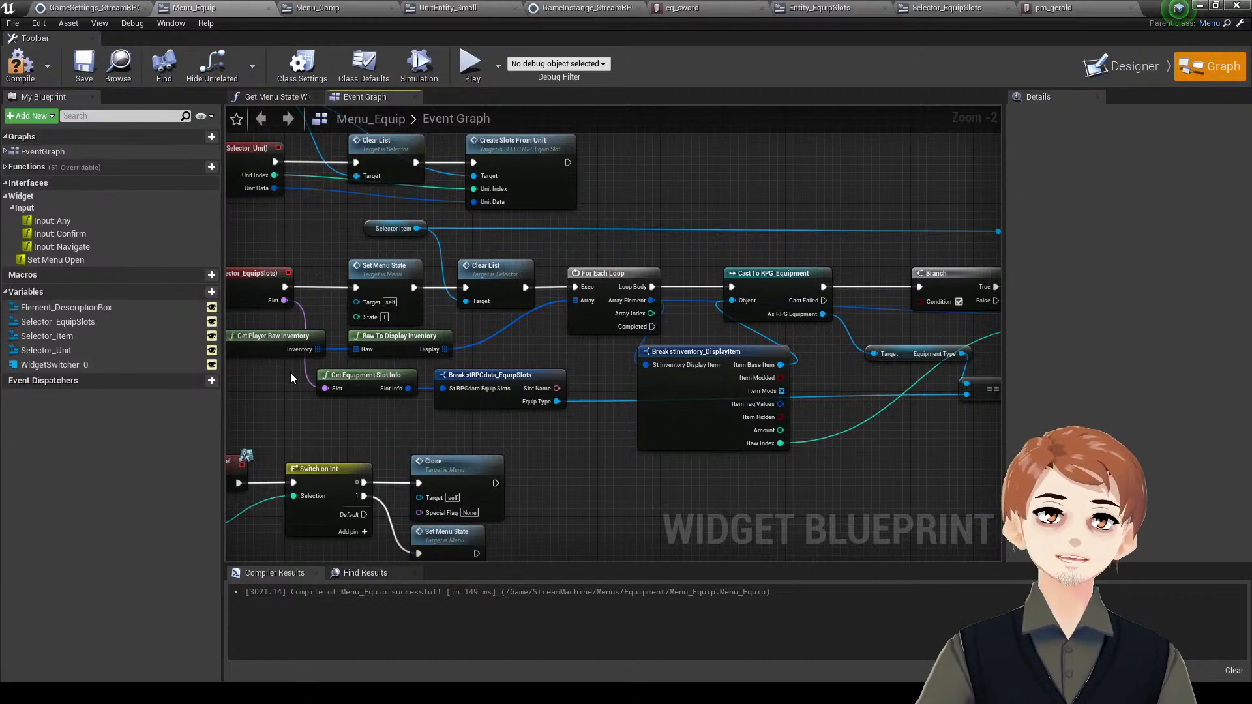
{"action": "left_click", "coordinate": [19, 71]}
- Connect the == comparison result to the Branch's Condition, then compile and save the blueprint
{"action": "scroll", "coordinate": [822, 326], "scroll_direction": "down", "scroll_amount": 2}
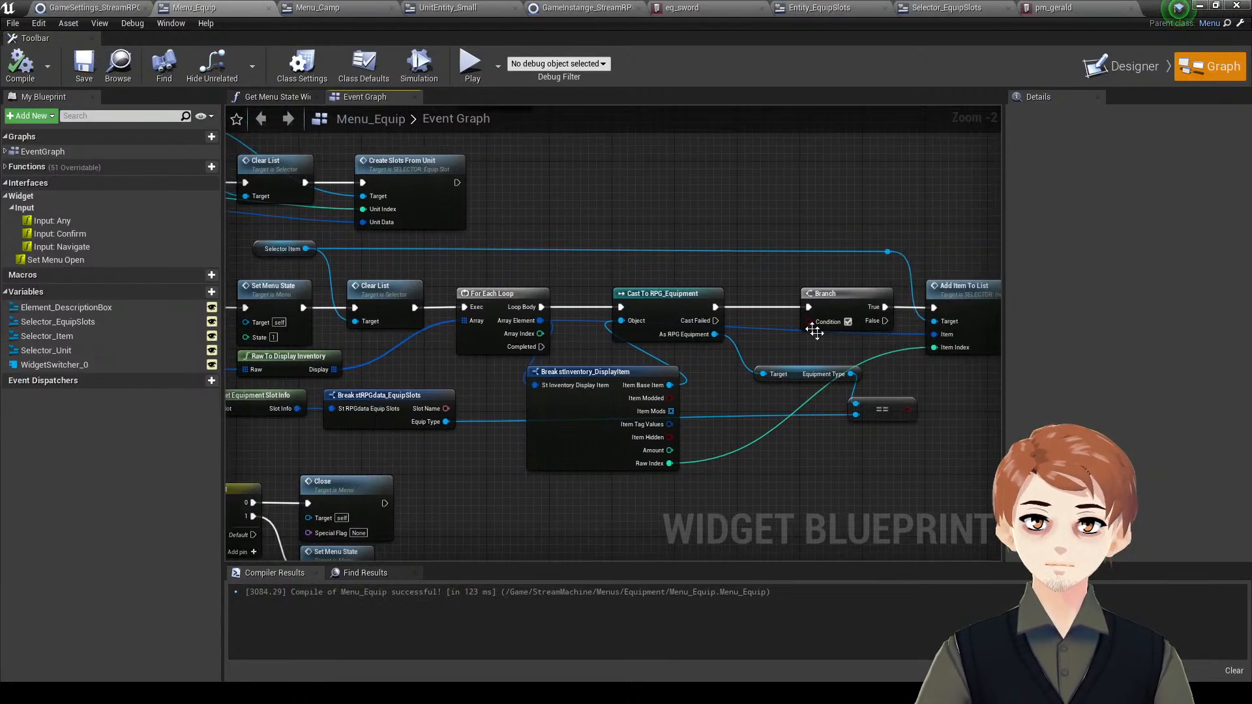
{"action": "scroll", "coordinate": [897, 346], "scroll_direction": "up", "scroll_amount": 1}
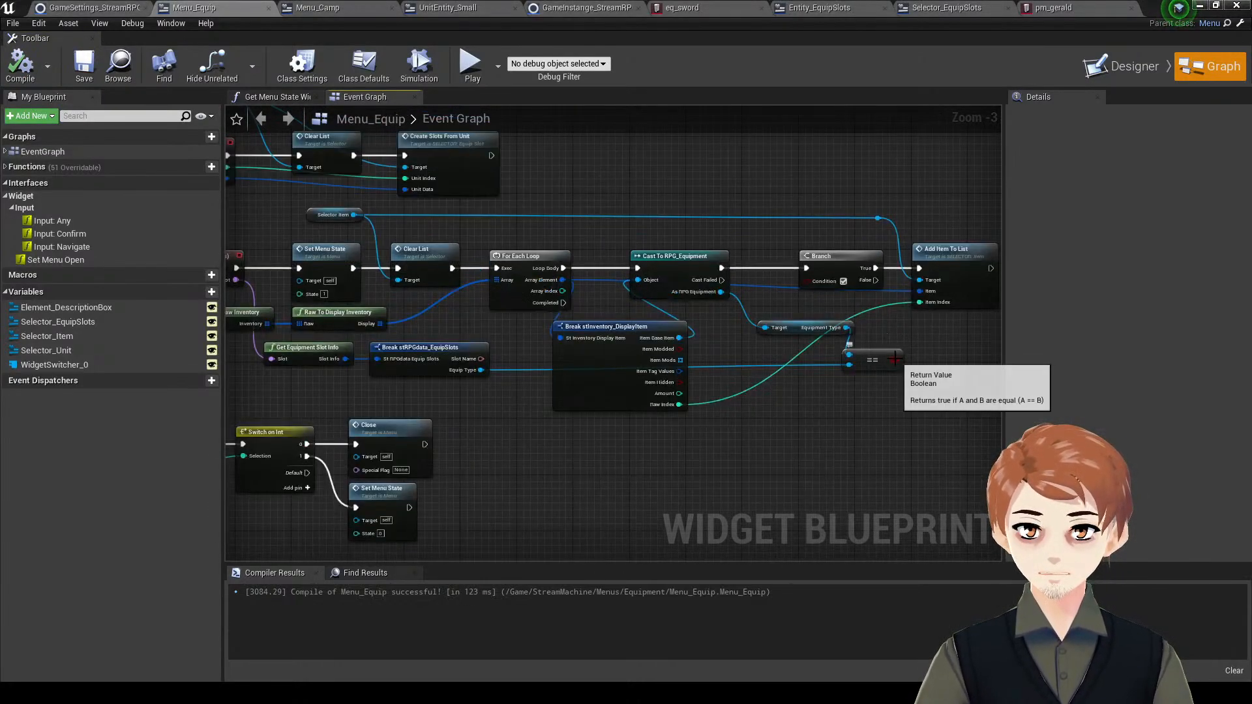
{"action": "left_click_drag", "start_coordinate": [895, 359], "coordinate": [809, 281]}
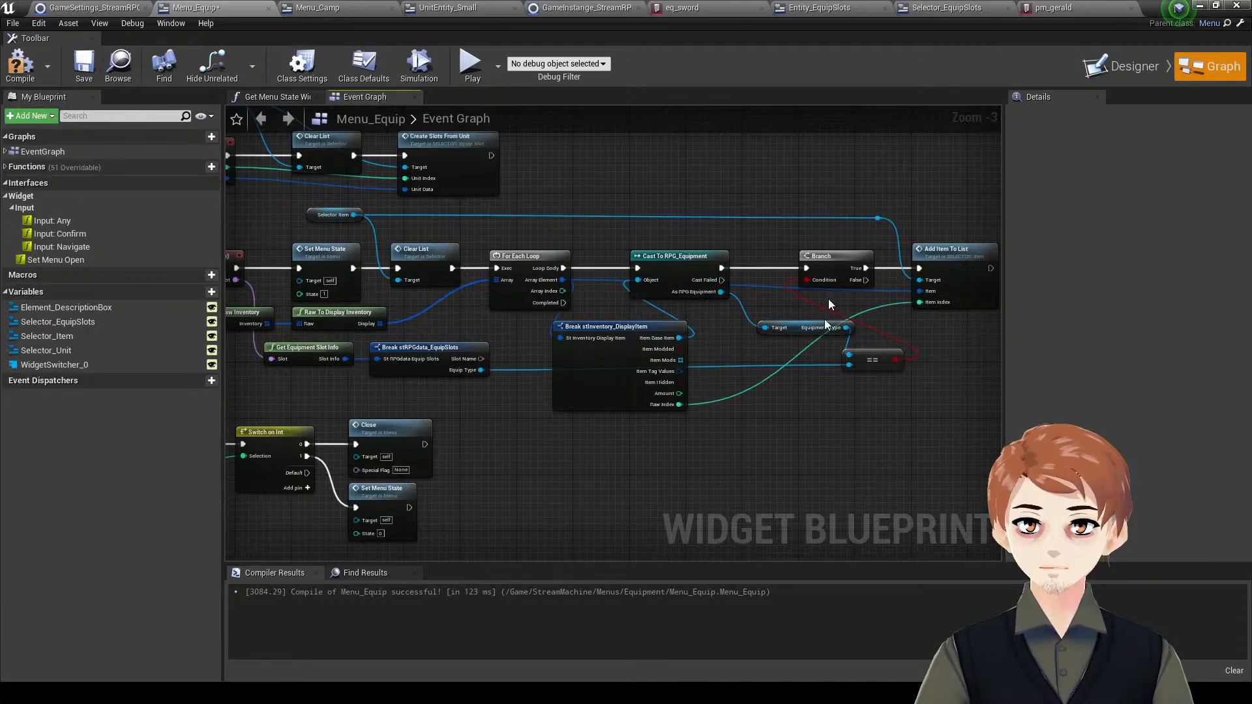
{"action": "left_click", "coordinate": [23, 63]}
{"action": "left_click", "coordinate": [95, 65]}
- Play-test the game by opening the camp menu, entering Equipment and selecting an equipment slot, then stop the preview
{"action": "left_click_drag", "start_coordinate": [1150, 8], "coordinate": [907, 2]}
{"action": "key", "text": "alt+p"}
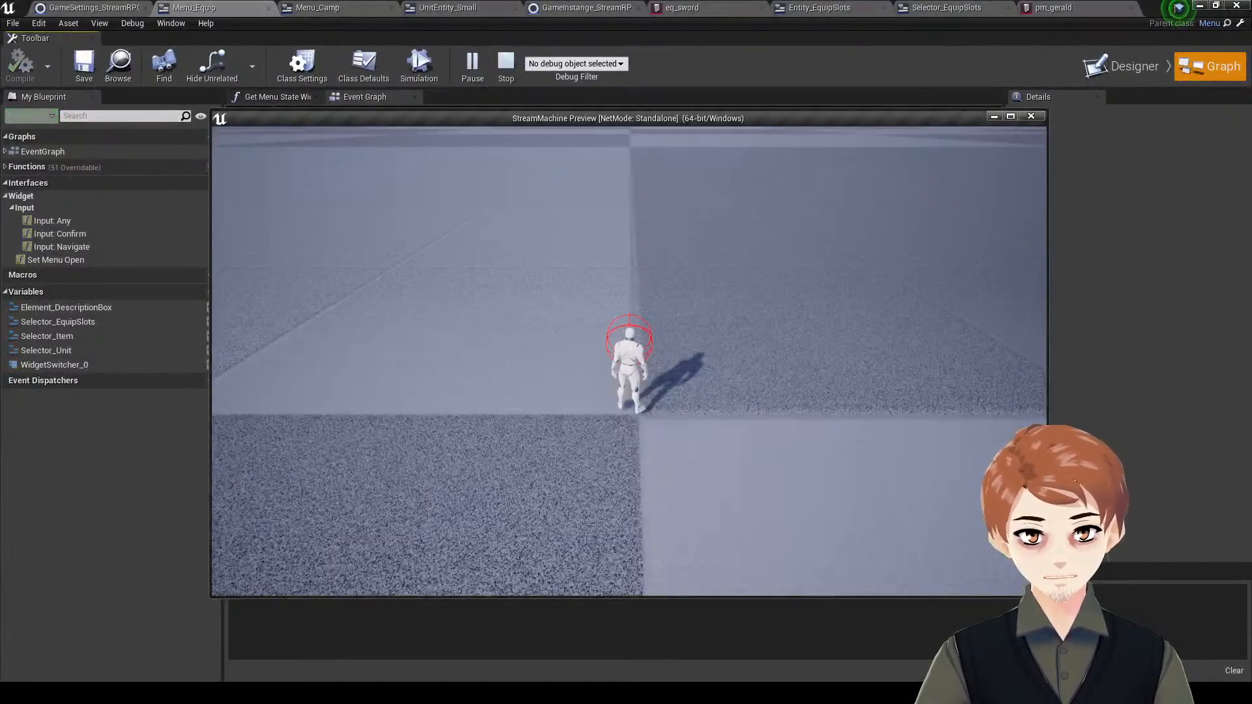
{"action": "key", "text": "a"}
{"action": "key", "text": "s"}
{"action": "key", "text": "d"}
{"action": "key", "text": "w"}
{"action": "key", "text": "Tab"}
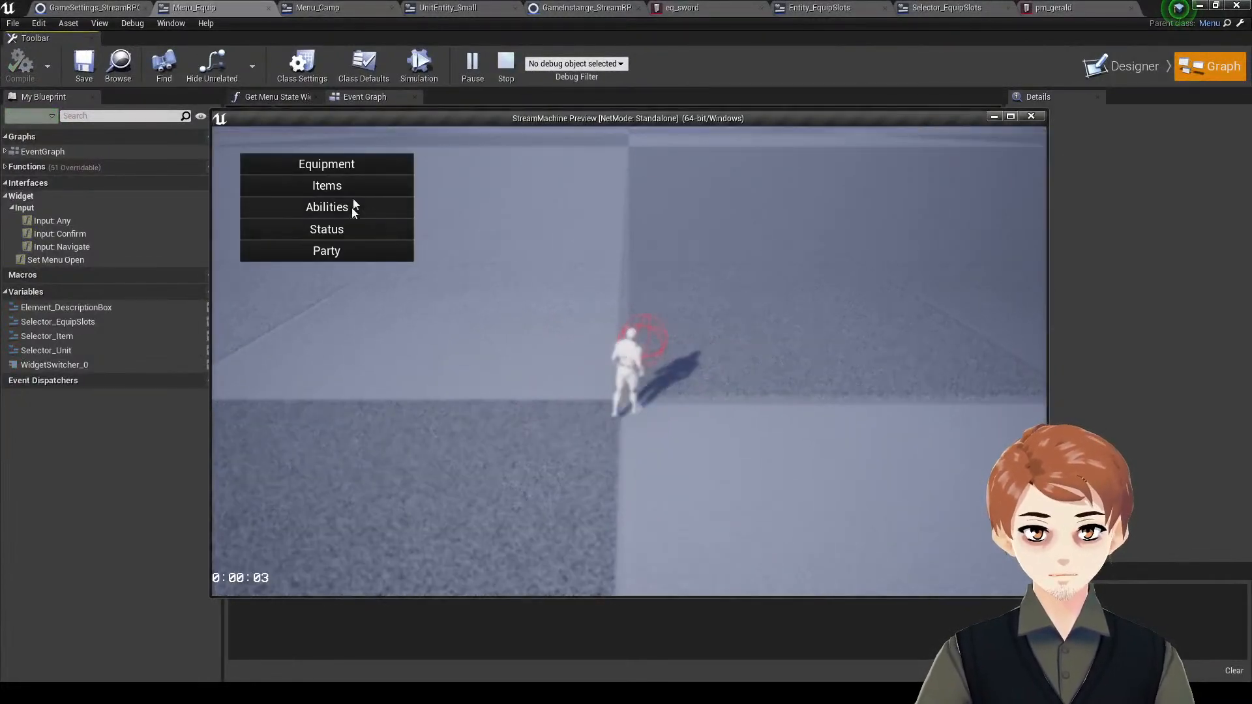
{"action": "left_click", "coordinate": [360, 168]}
{"action": "left_click", "coordinate": [517, 228]}
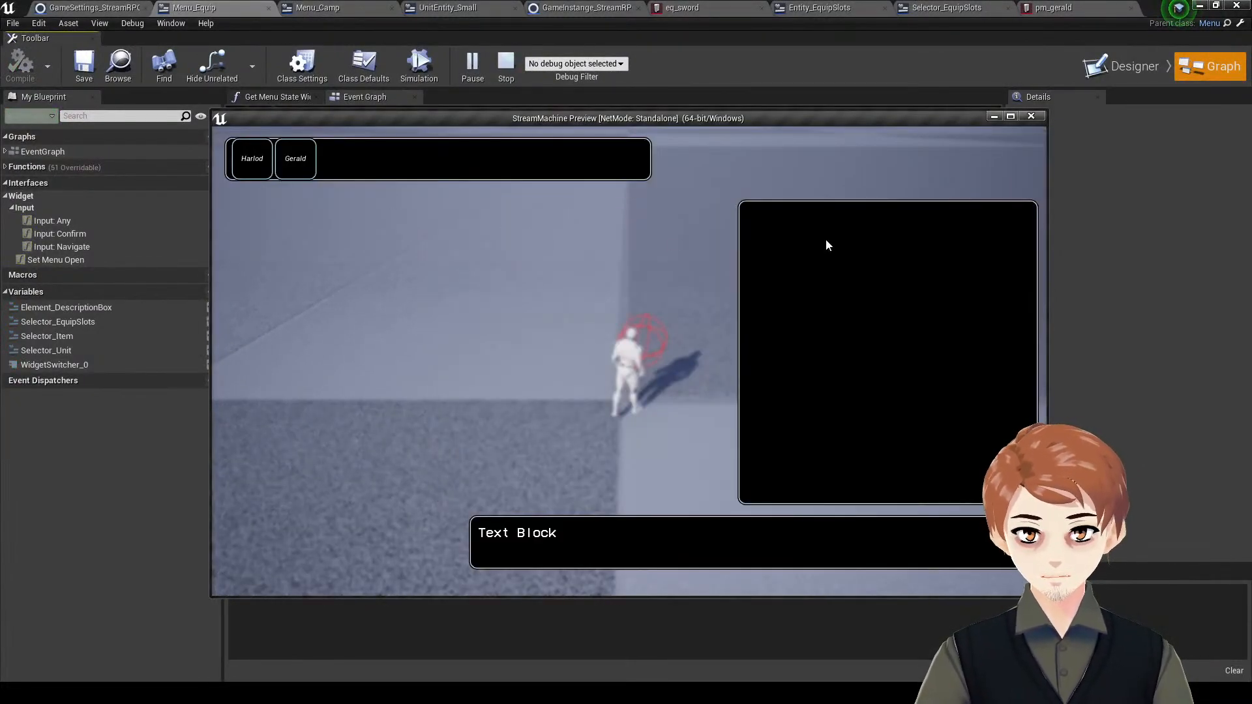
{"action": "key", "text": "Escape"}
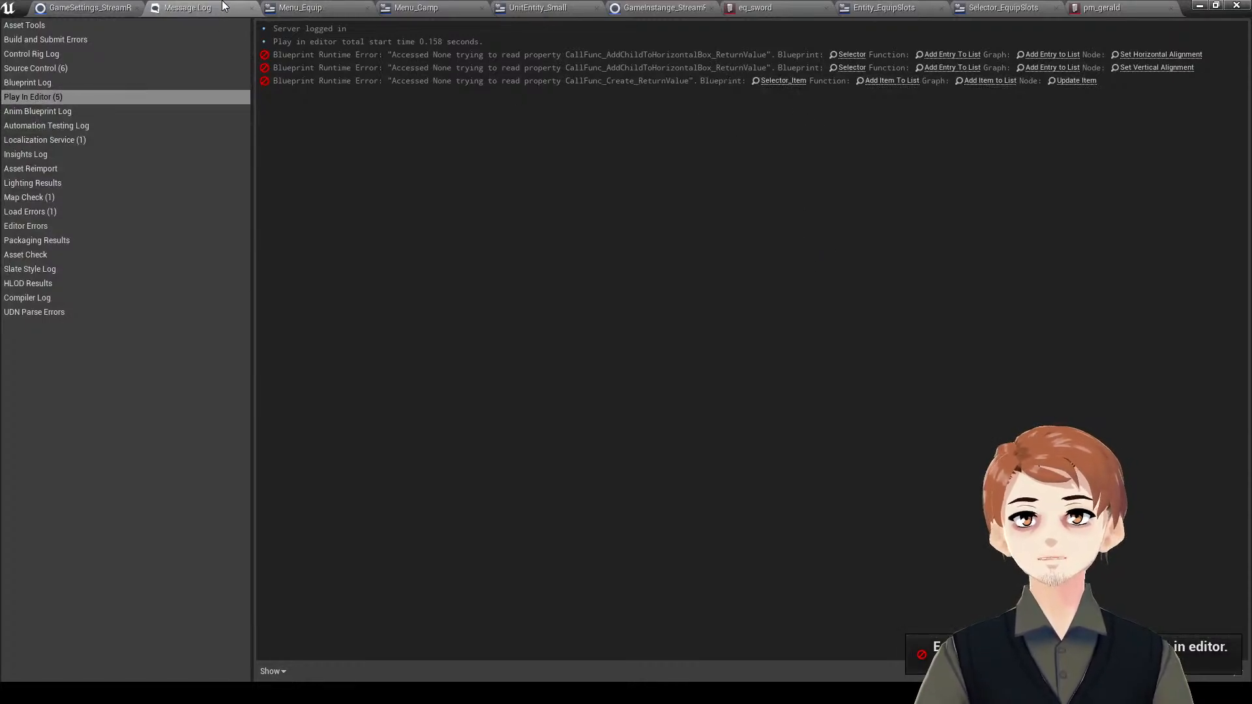
- Review the Play In Editor runtime errors in the Message Log and return to the Menu_Equip blueprint
{"action": "left_click", "coordinate": [138, 4]}
{"action": "left_click", "coordinate": [326, 4]}
{"action": "left_click", "coordinate": [431, 5]}
{"action": "left_click", "coordinate": [220, 4]}
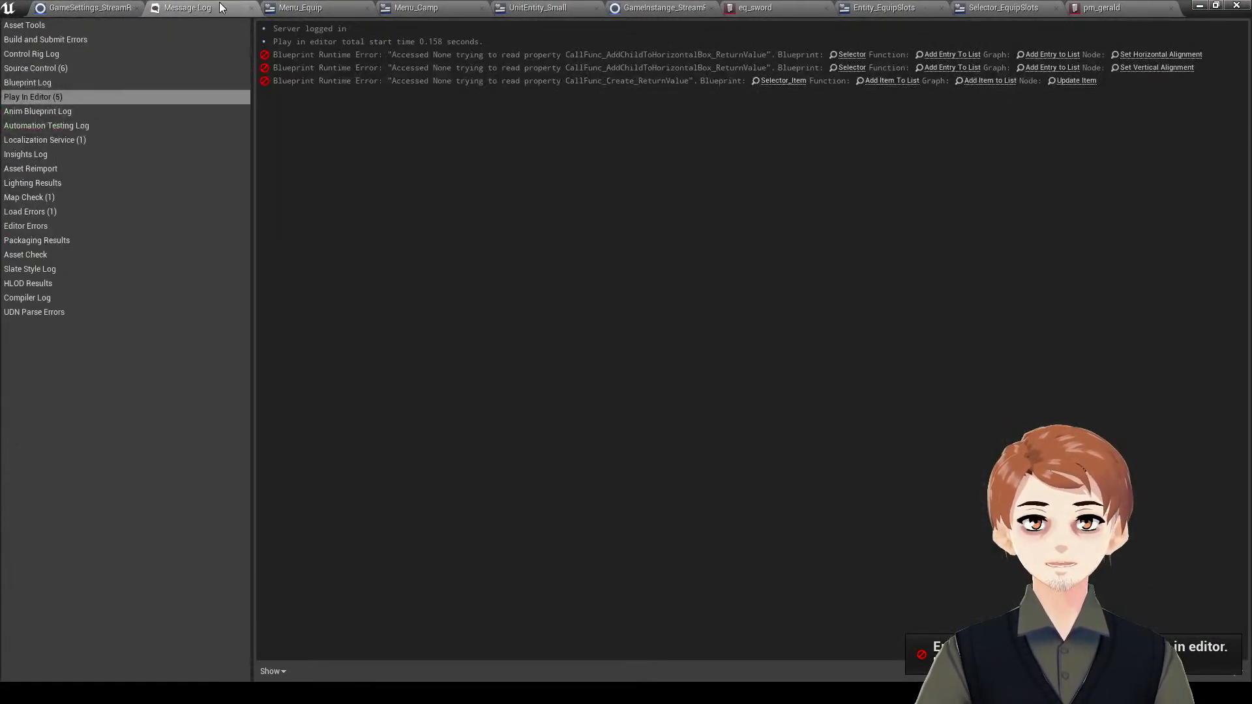
{"action": "left_click", "coordinate": [312, 6]}
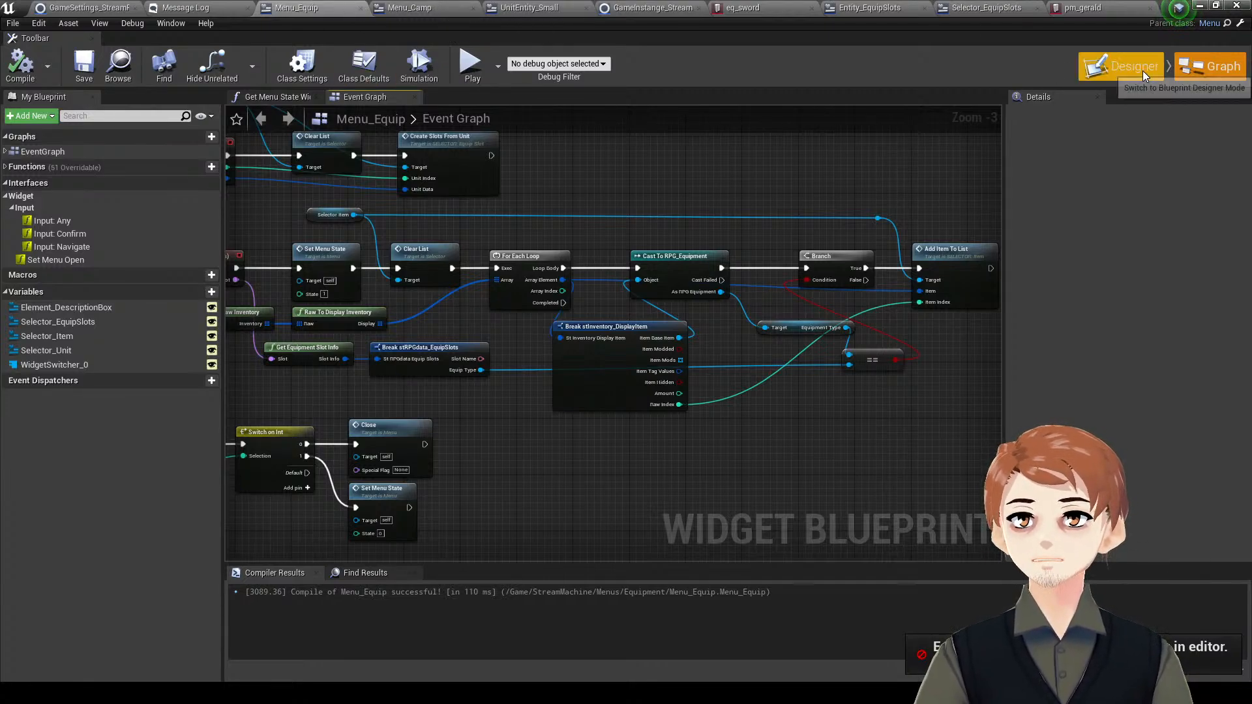
- Move the Event Input: Cancel node group further below the Slot Selected logic and save the blueprint
{"action": "scroll", "coordinate": [659, 339], "scroll_direction": "down", "scroll_amount": 2}
{"action": "right_click_drag", "start_coordinate": [636, 347], "coordinate": [755, 271]}
{"action": "left_click_drag", "start_coordinate": [659, 390], "coordinate": [500, 363]}
{"action": "scroll", "coordinate": [493, 309], "scroll_direction": "up", "scroll_amount": 2}
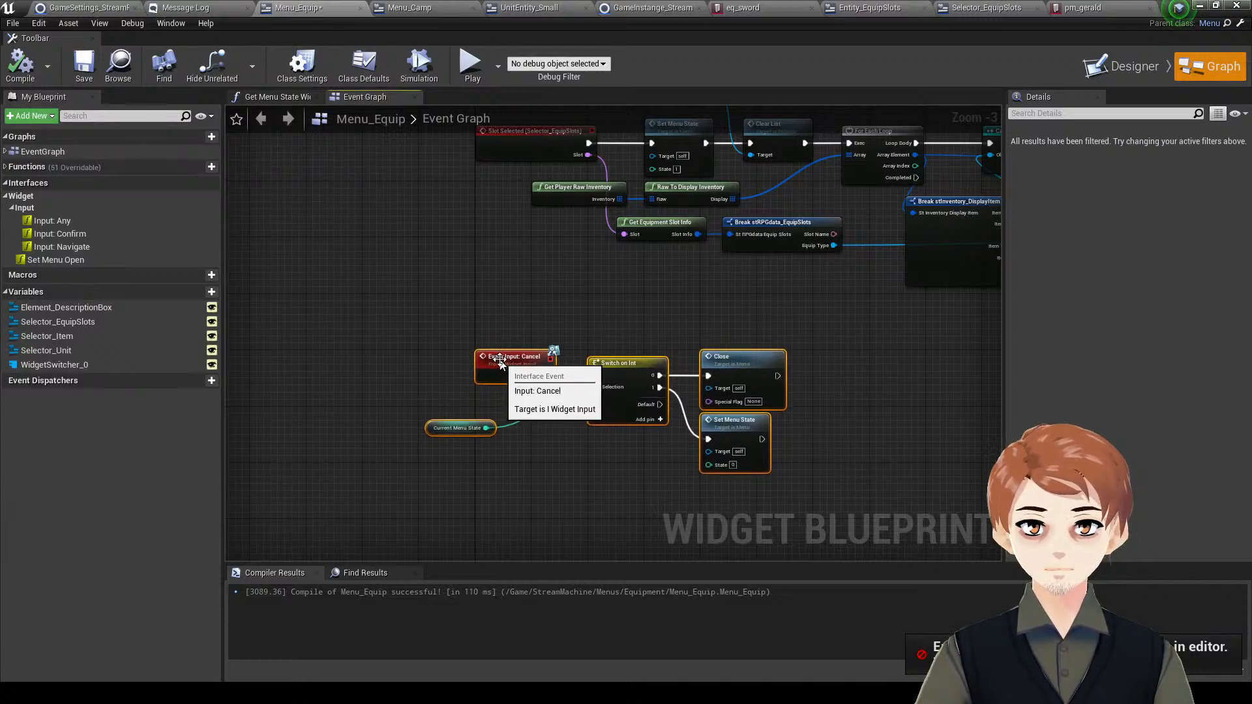
{"action": "left_click", "coordinate": [546, 326]}
{"action": "right_click_drag", "start_coordinate": [547, 326], "coordinate": [432, 374]}
{"action": "key", "text": "ctrl+s"}
- Start a new Item Widget Class blueprint for Selector_Item and create an Items folder under StreamMachine/Widget for it
{"action": "left_click", "coordinate": [1123, 67]}
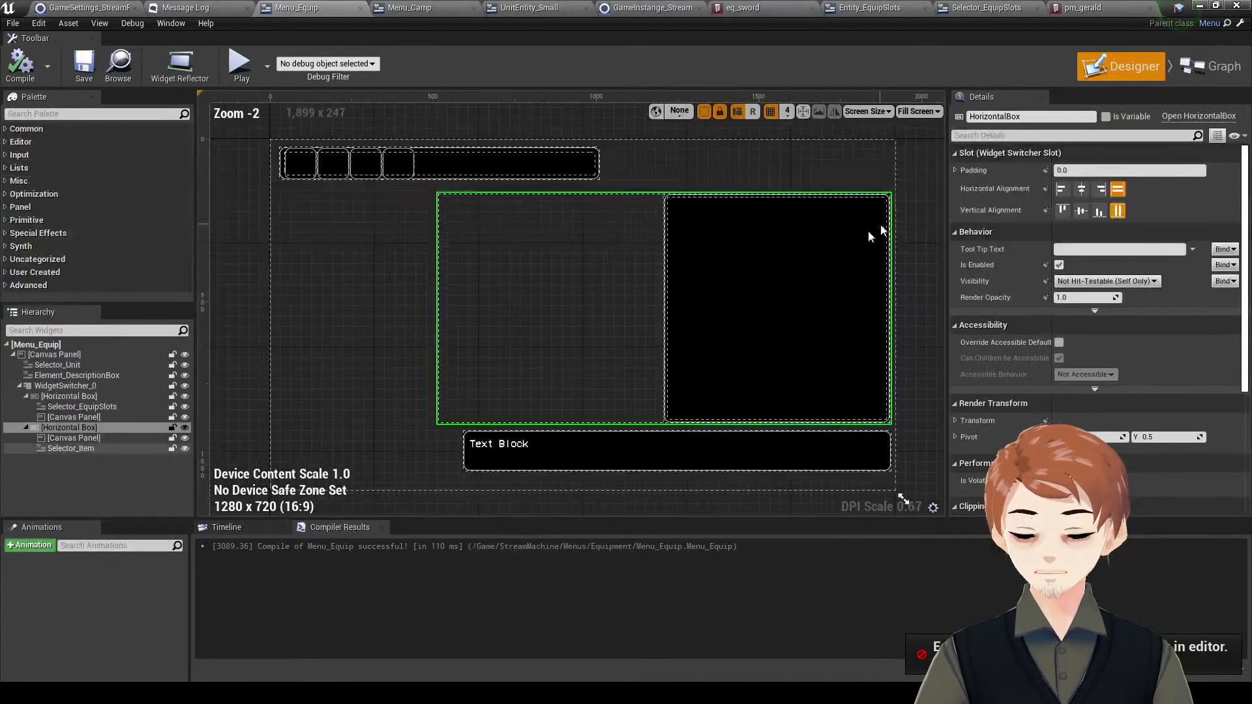
{"action": "left_click", "coordinate": [808, 245]}
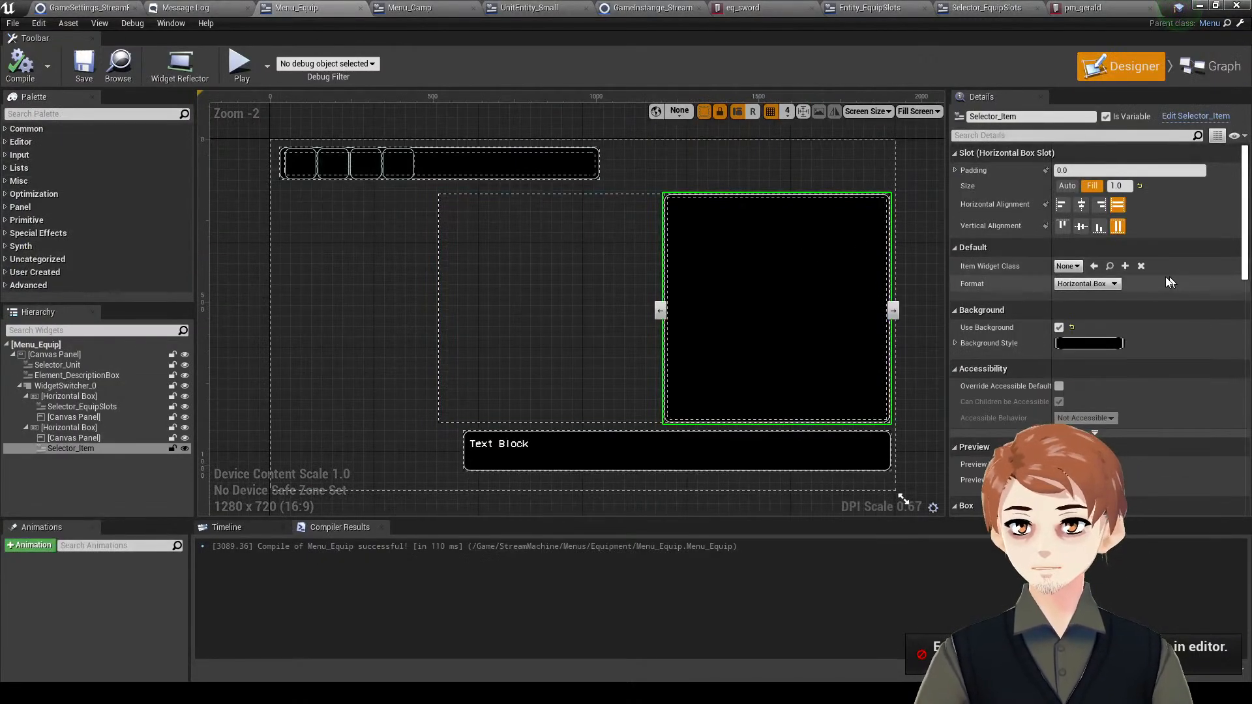
{"action": "left_click", "coordinate": [1125, 266]}
{"action": "left_click", "coordinate": [637, 277]}
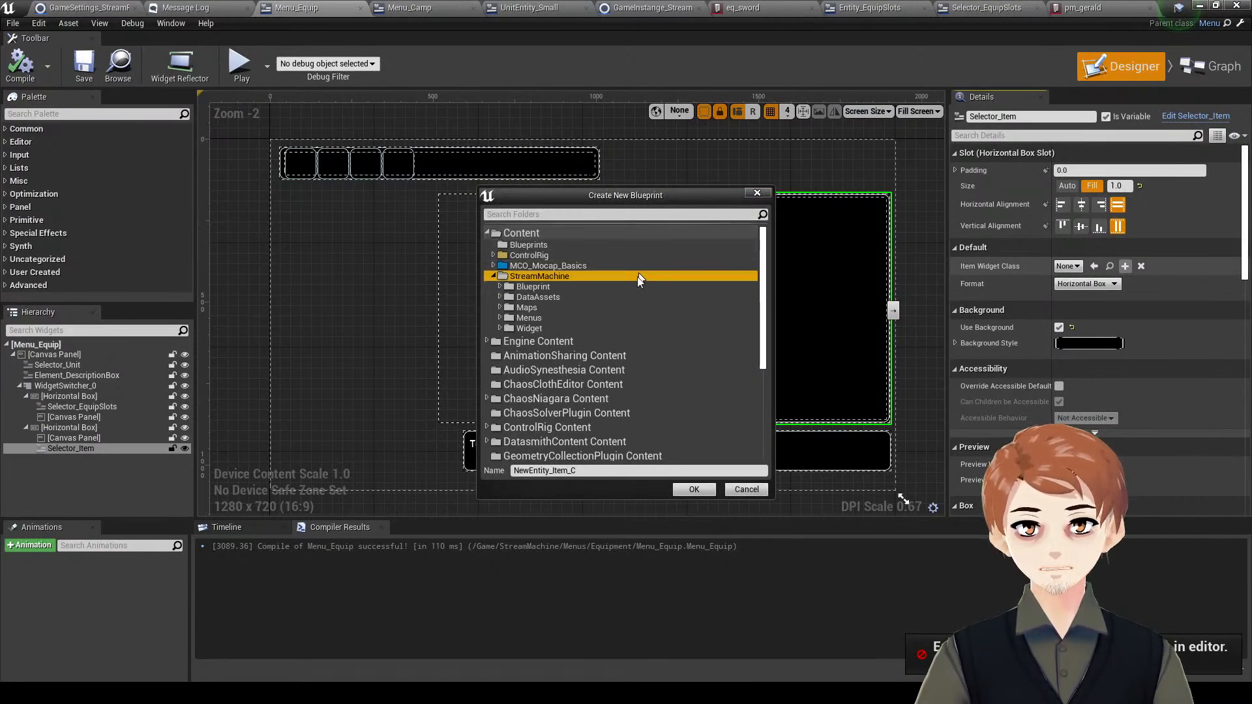
{"action": "left_click", "coordinate": [621, 326]}
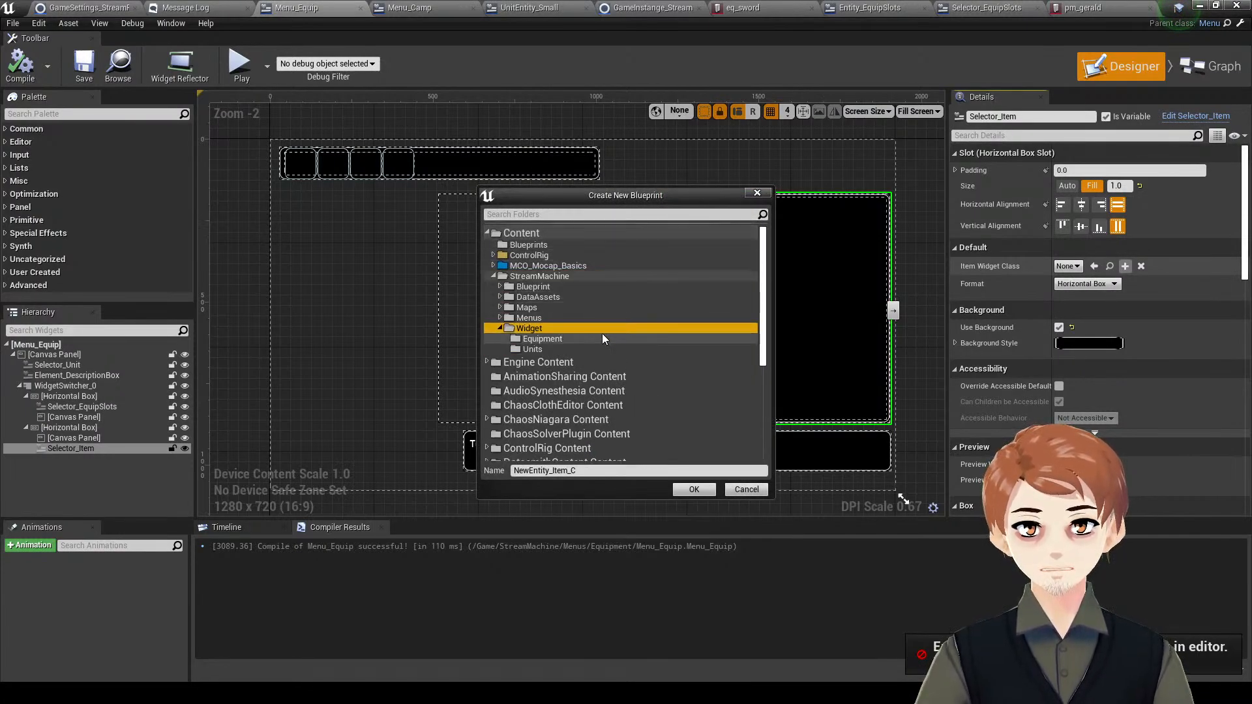
{"action": "right_click", "coordinate": [587, 328]}
{"action": "left_click", "coordinate": [611, 333]}
{"action": "type", "text": "It"}
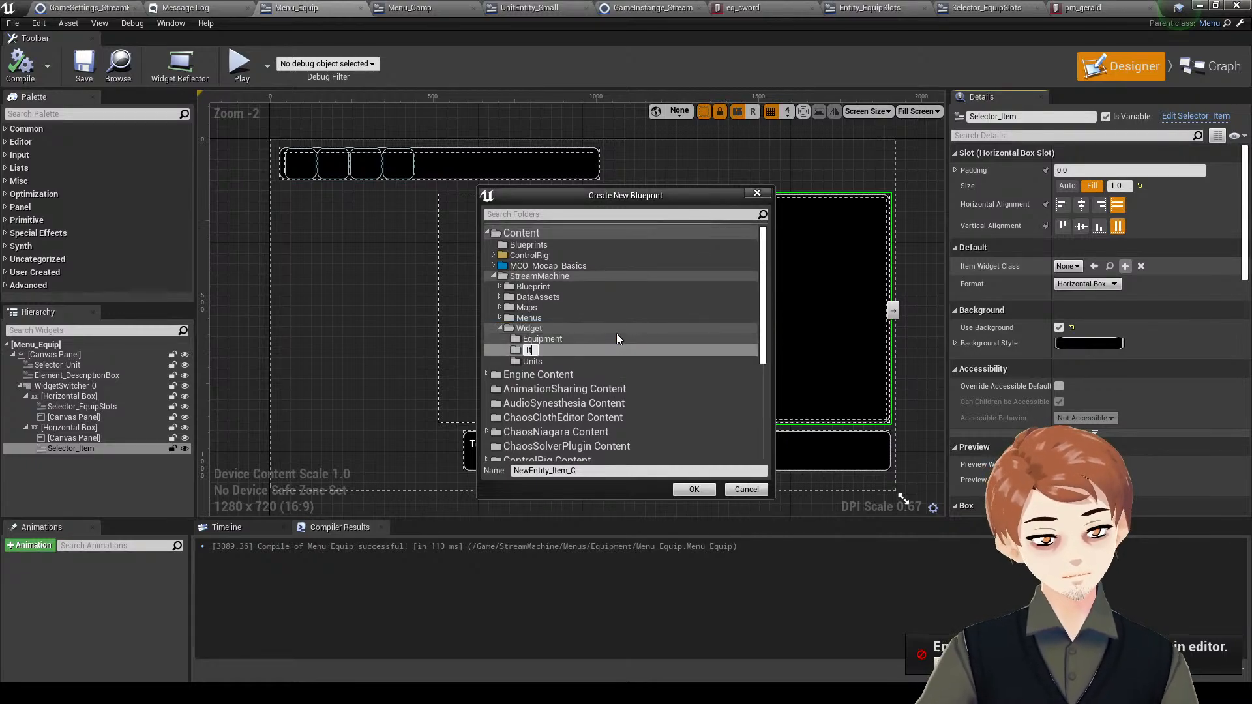
{"action": "type", "text": "ems"}
{"action": "key", "text": "Return"}
- Name the new blueprint EntityItem_Widget and create it in the Items folder
{"action": "left_click", "coordinate": [574, 477]}
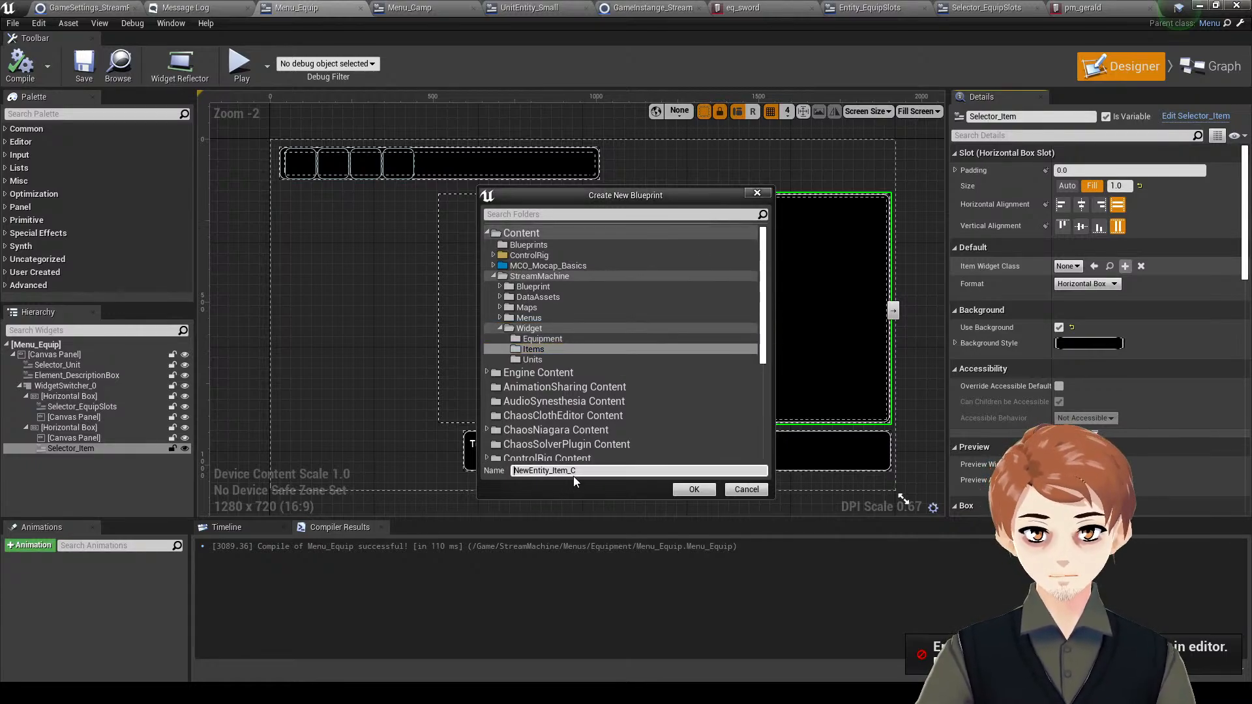
{"action": "key", "text": "ctrl+a"}
{"action": "type", "text": "En"}
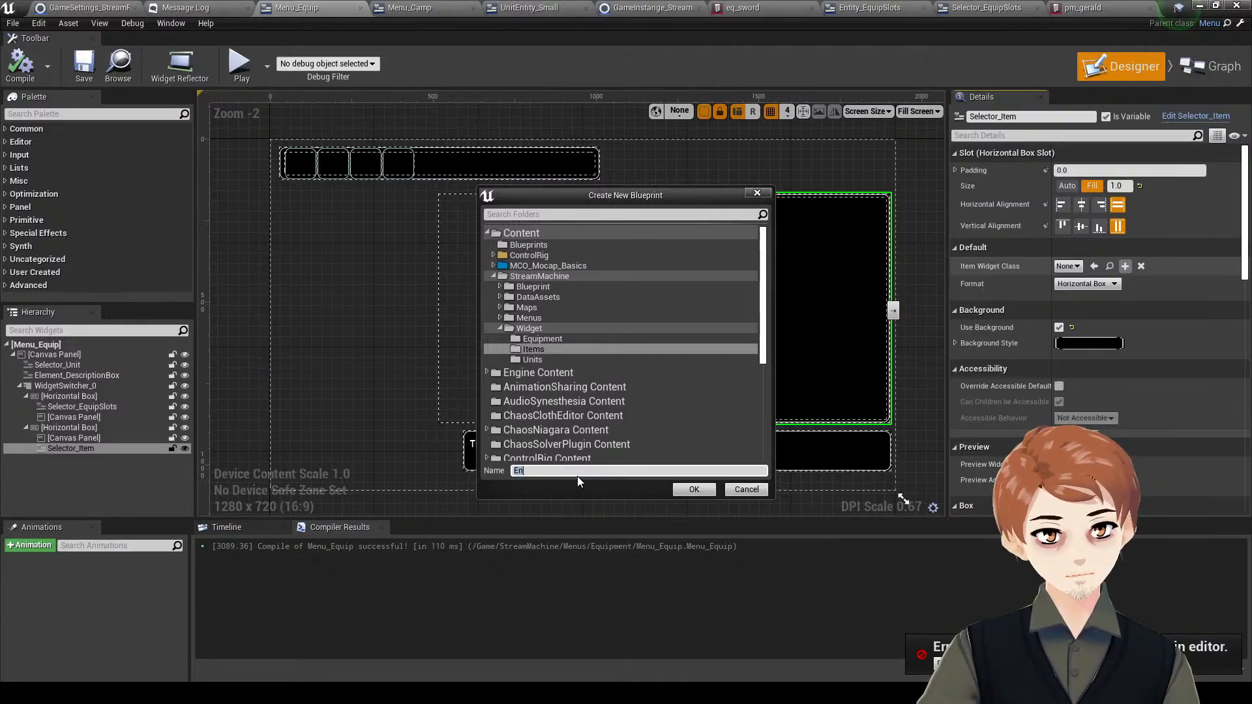
{"action": "type", "text": "tityItem_Widget"}
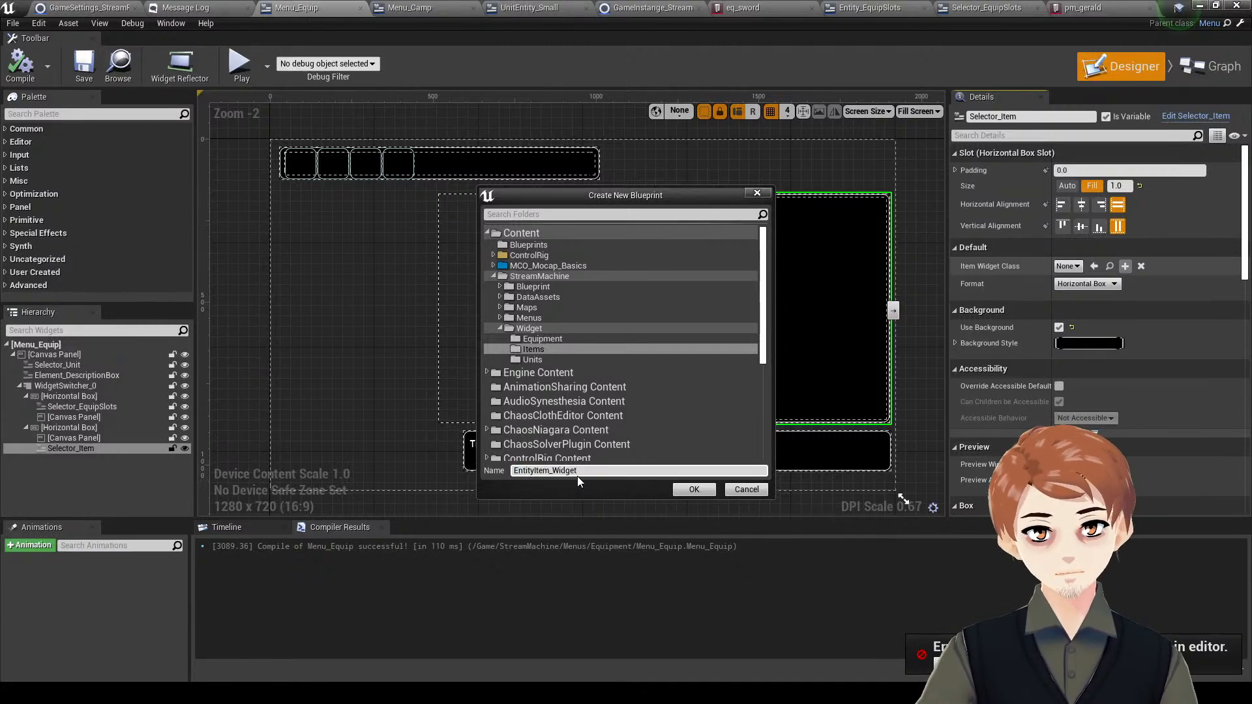
{"action": "left_click", "coordinate": [692, 489]}
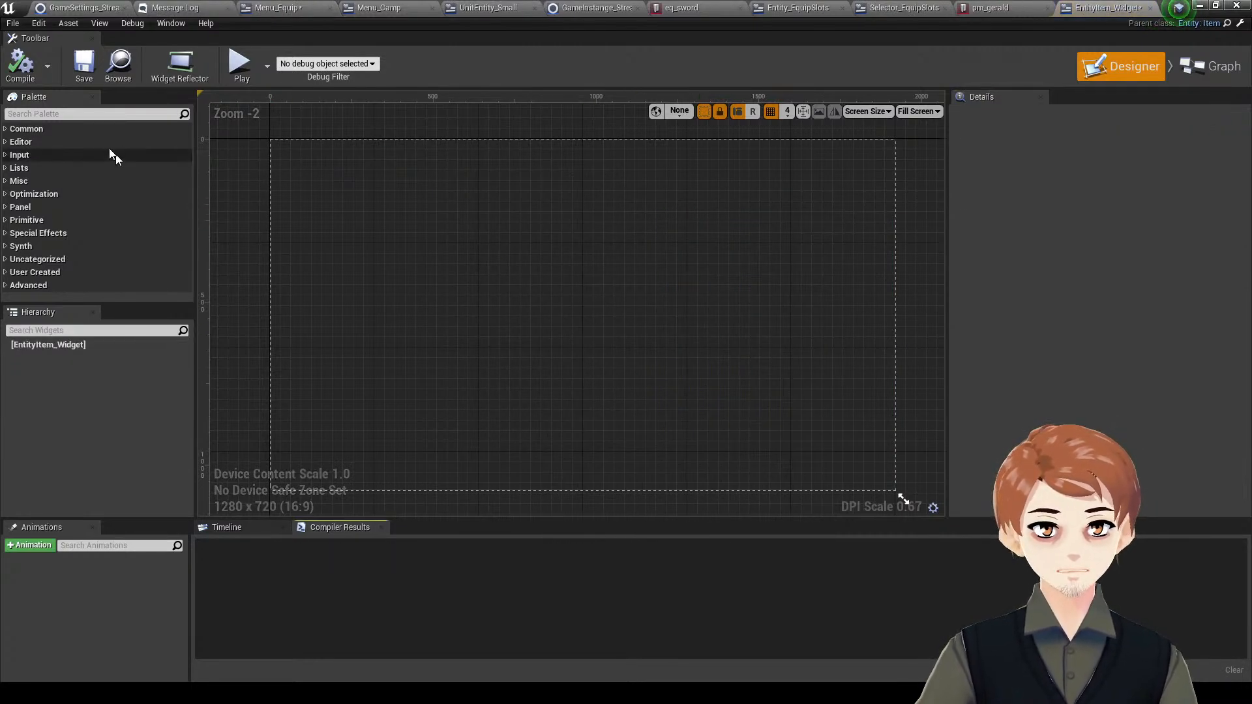
- Add a Canvas Panel as the root and place an RPG Button inside it, anchored to stretch horizontally at mid-height
{"action": "type", "text": "ca"}
{"action": "left_click_drag", "start_coordinate": [60, 142], "coordinate": [470, 222]}
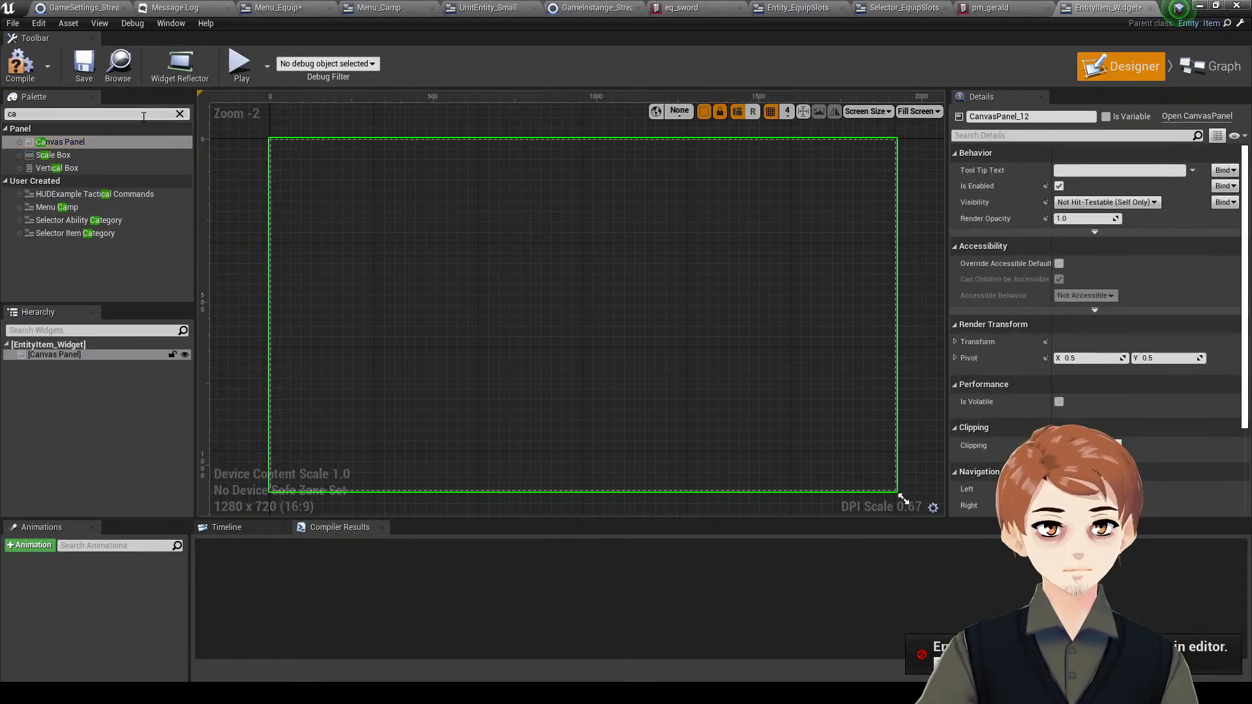
{"action": "key", "text": "BackSpace"}
{"action": "key", "text": "BackSpace"}
{"action": "type", "text": "but"}
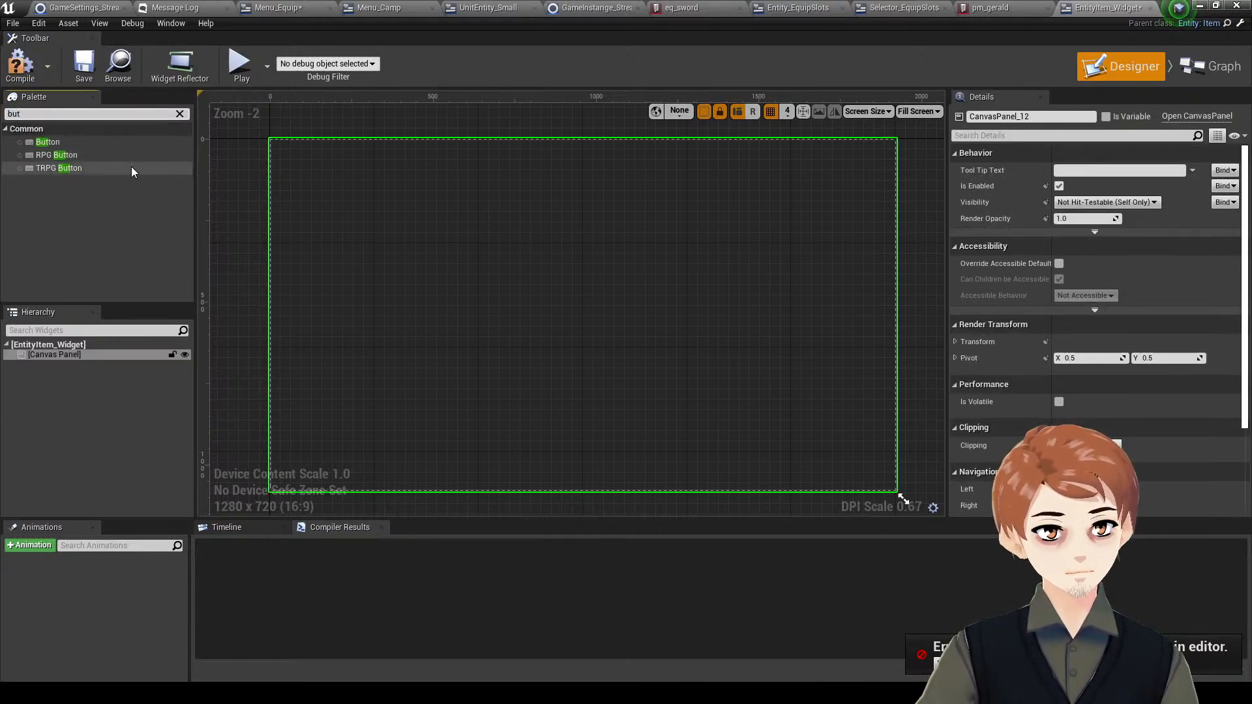
{"action": "left_click_drag", "start_coordinate": [57, 154], "coordinate": [684, 272]}
{"action": "left_click", "coordinate": [1095, 175]}
{"action": "left_click", "coordinate": [1212, 249]}
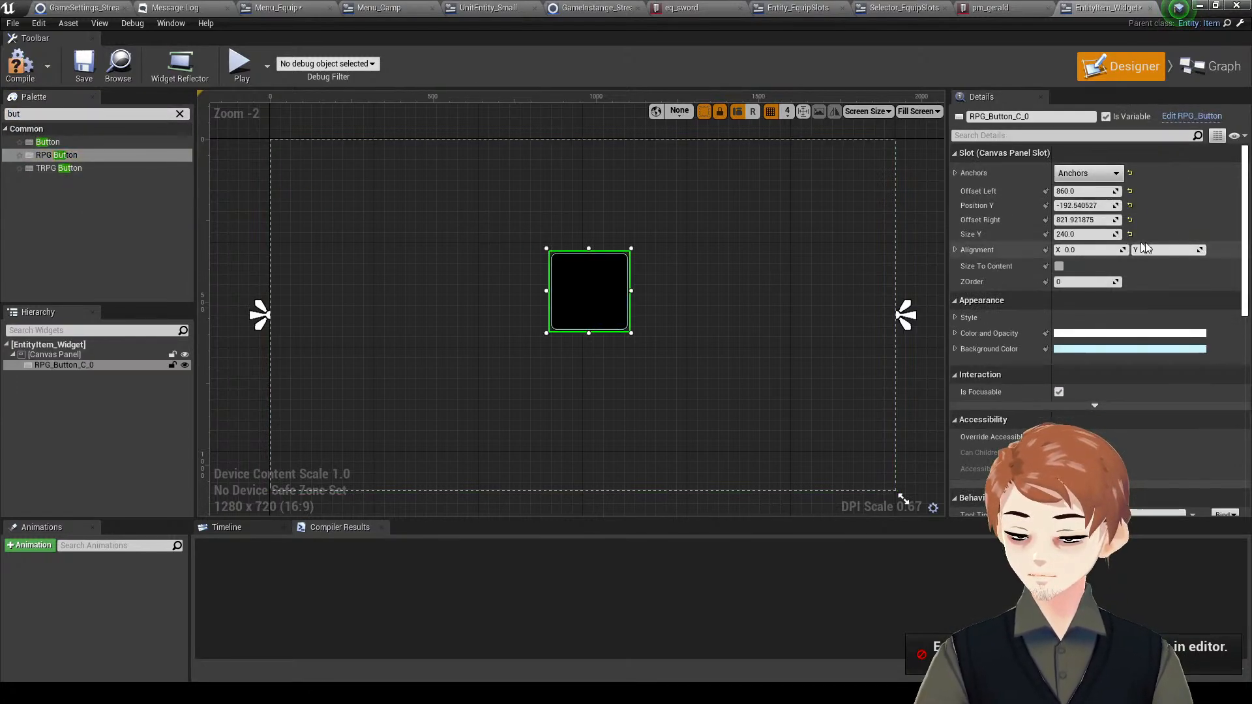
- Set the RPG Button's alignment to 0.5 in X and Y, and its Position Y and Offset Left to 0
{"action": "left_click", "coordinate": [1150, 251]}
{"action": "type", "text": "5"}
{"action": "left_click", "coordinate": [1093, 250]}
{"action": "type", "text": "."}
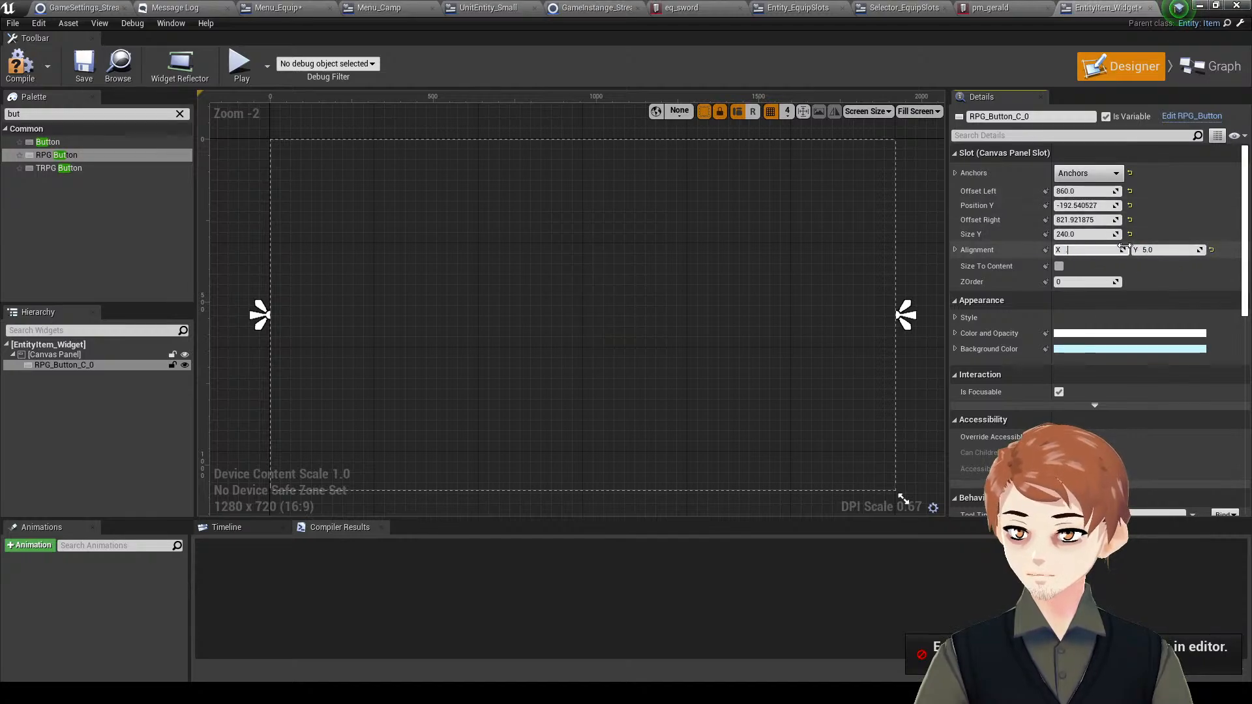
{"action": "key", "text": "Return"}
{"action": "left_click", "coordinate": [1086, 207]}
{"action": "type", "text": "0.5"}
{"action": "left_click", "coordinate": [1085, 191]}
{"action": "type", "text": "0"}
{"action": "key", "text": "Return"}
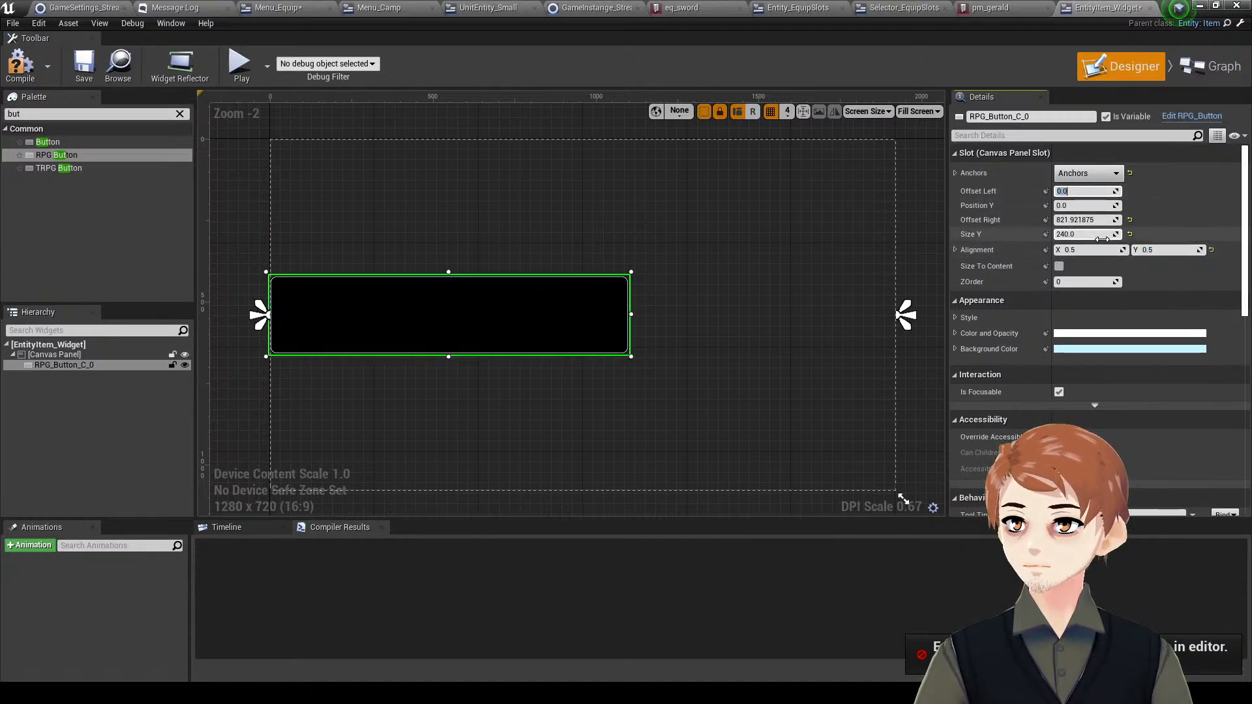
- Set the RPG Button's Offset Right to 0 and Size Y to 75, then save the widget
{"action": "left_click", "coordinate": [1102, 221]}
{"action": "type", "text": "0"}
{"action": "key", "text": "Return"}
{"action": "left_click_drag", "start_coordinate": [1098, 234], "coordinate": [1148, 234]}
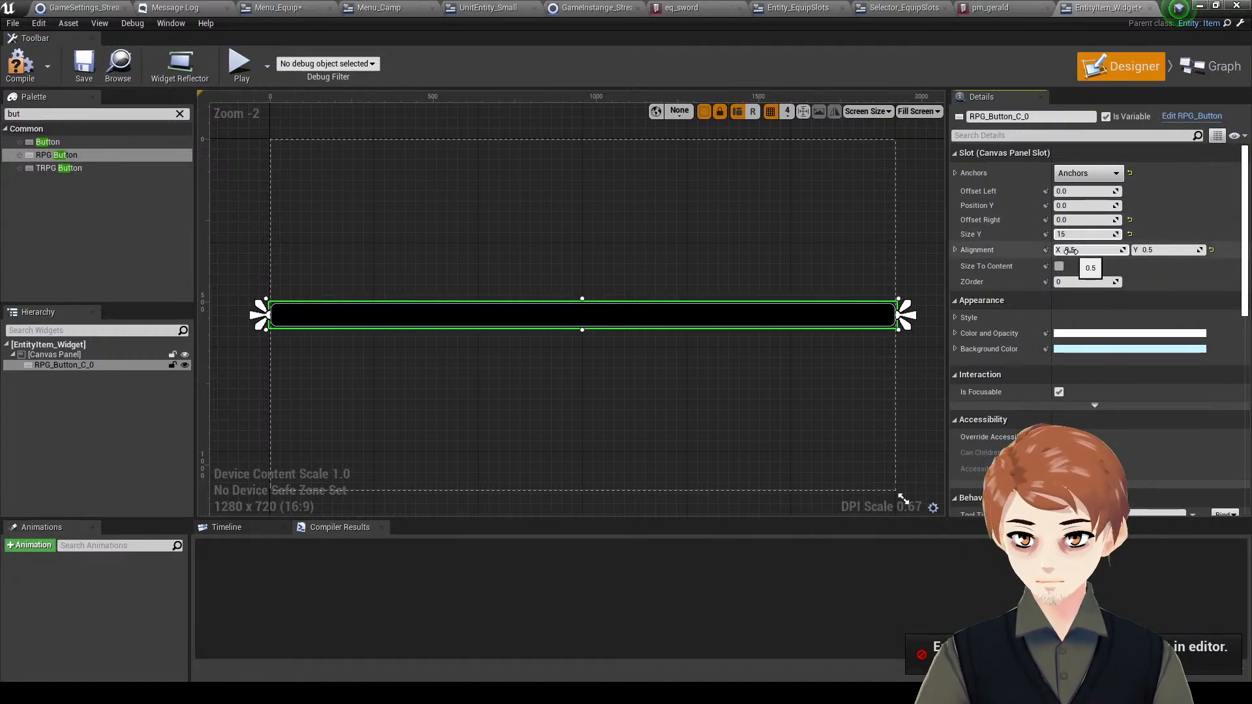
{"action": "key", "text": "Return"}
{"action": "type", "text": "7"}
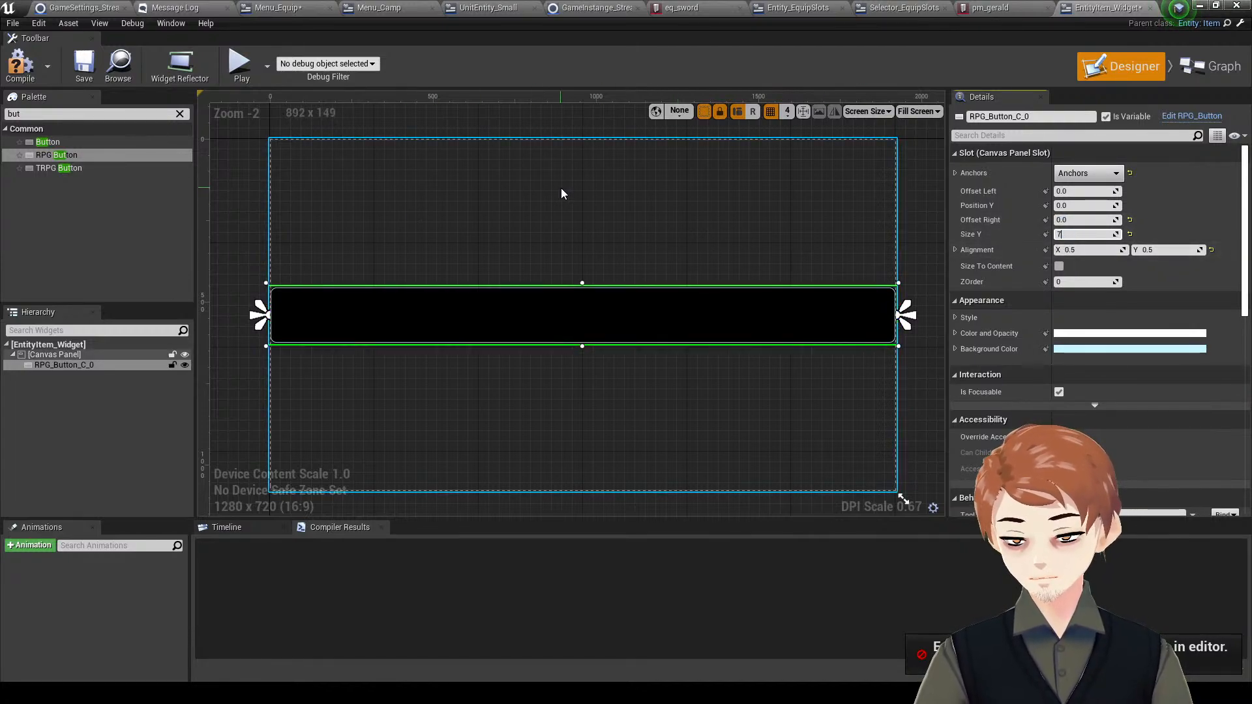
{"action": "type", "text": "5"}
{"action": "key", "text": "Return"}
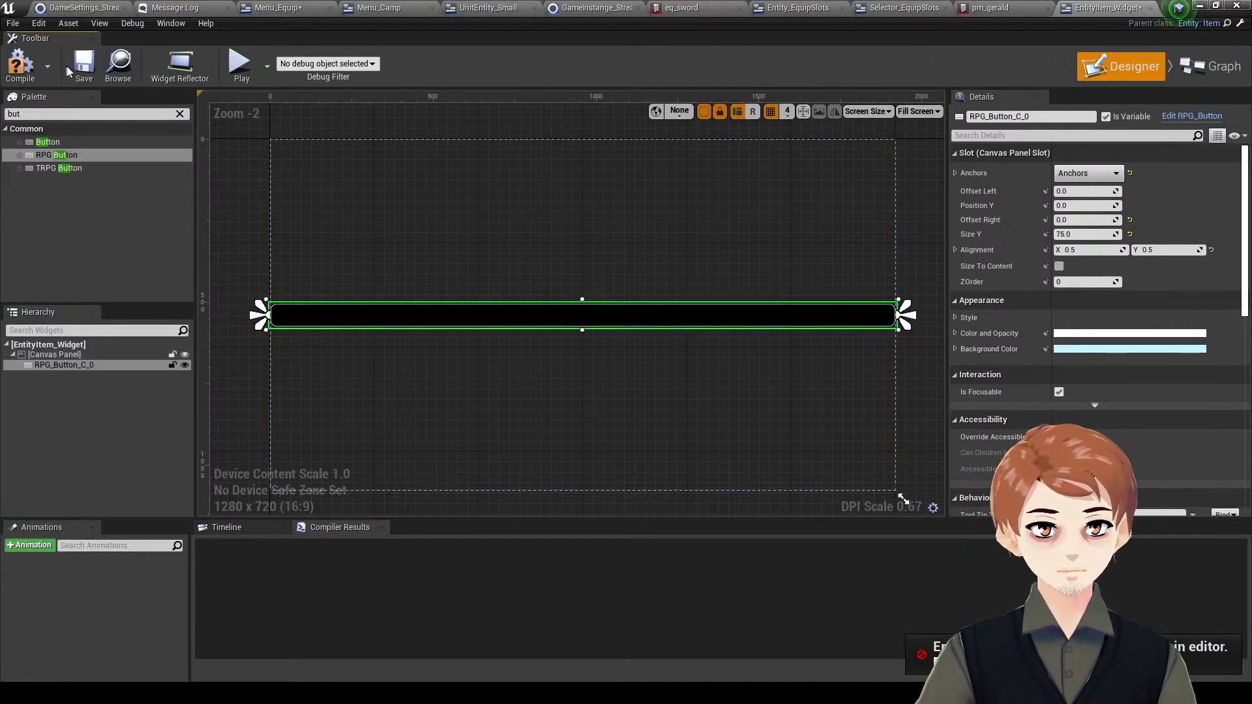
{"action": "left_click", "coordinate": [80, 67]}
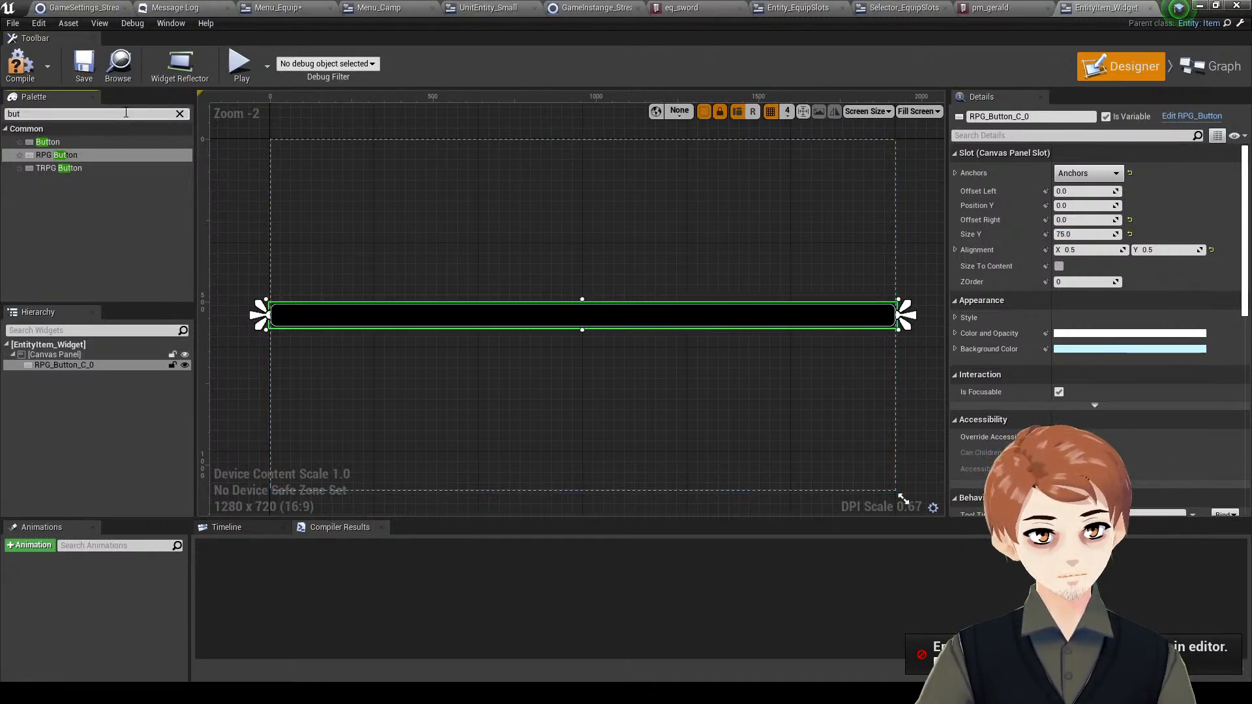
- Add a Horizontal Box inside the RPG Button and set it to fill both horizontally and vertically
{"action": "left_click", "coordinate": [180, 113]}
{"action": "type", "text": "hori"}
{"action": "left_click_drag", "start_coordinate": [62, 141], "coordinate": [435, 316]}
{"action": "left_click", "coordinate": [1118, 188]}
{"action": "left_click", "coordinate": [1118, 210]}
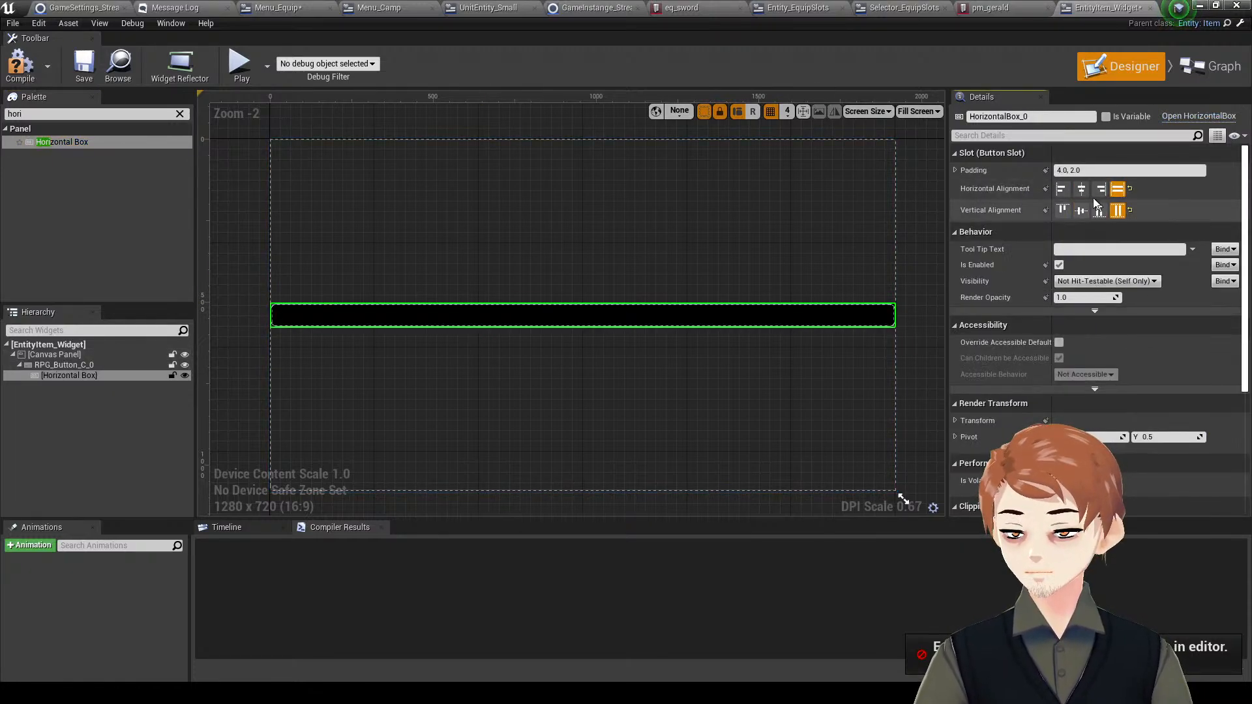
- Set the Horizontal Box's padding to 10 on the left and right and 5 on the top and bottom
{"action": "left_click", "coordinate": [955, 170]}
{"action": "left_click_drag", "start_coordinate": [1107, 170], "coordinate": [992, 175]}
{"action": "type", "text": "5"}
{"action": "key", "text": "Return"}
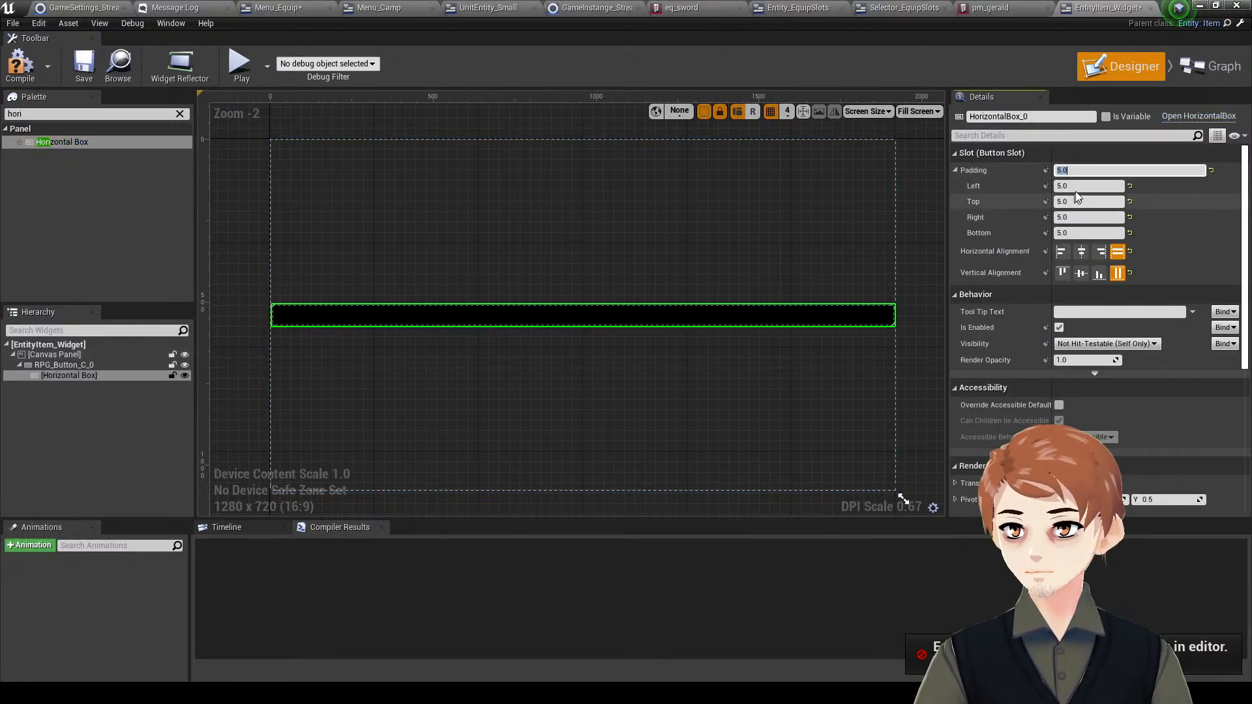
{"action": "left_click", "coordinate": [1083, 186]}
{"action": "type", "text": "10"}
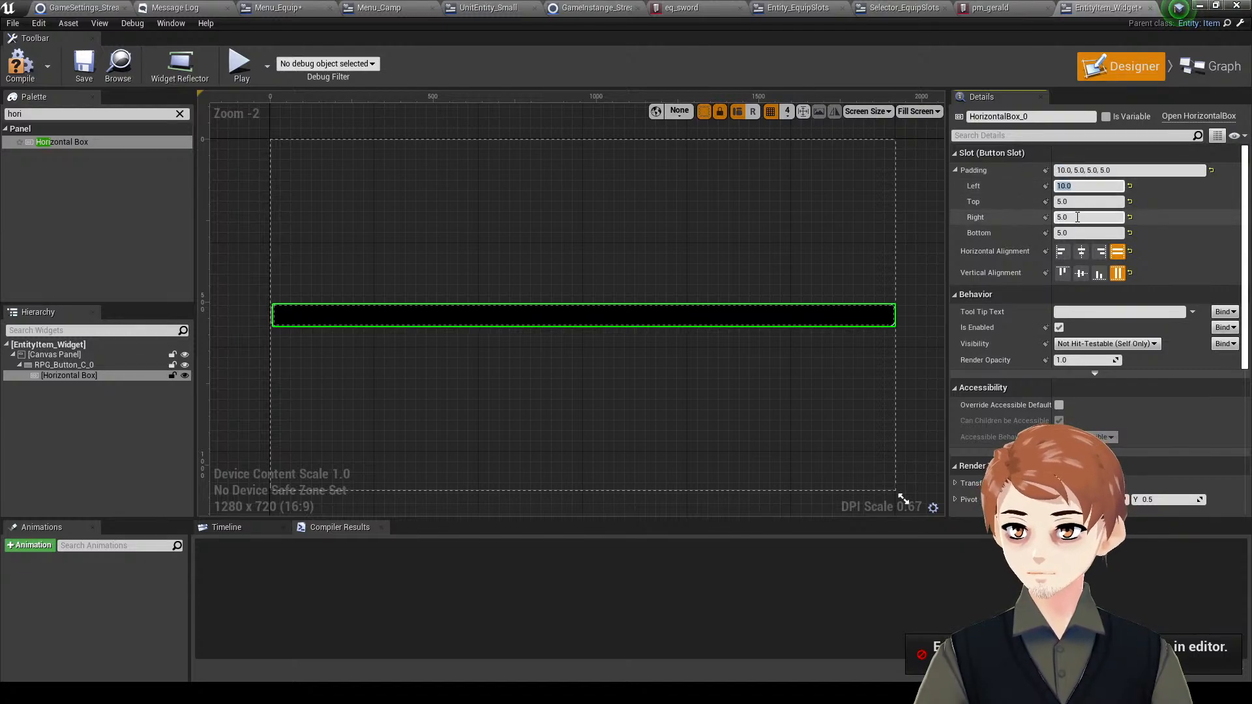
{"action": "left_click", "coordinate": [1077, 217]}
{"action": "type", "text": "10"}
{"action": "key", "text": "Return"}
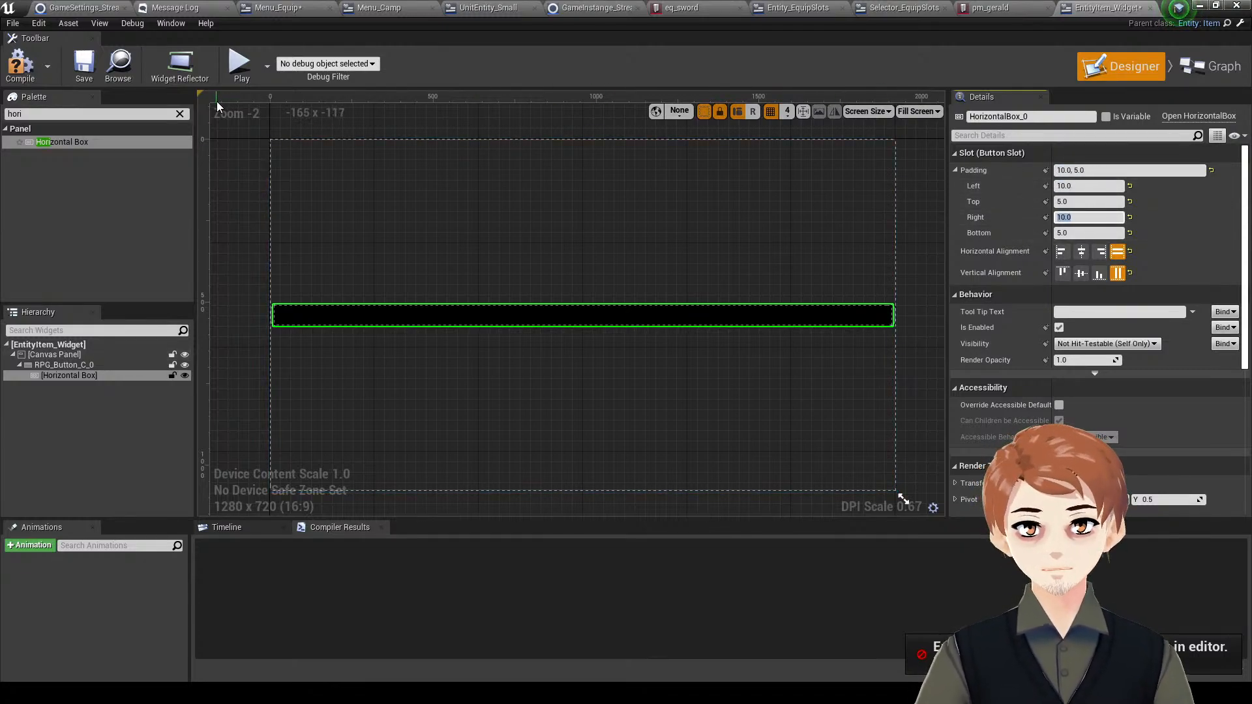
- Compile EntityItem_Widget and save all unsaved assets
{"action": "left_click", "coordinate": [20, 66]}
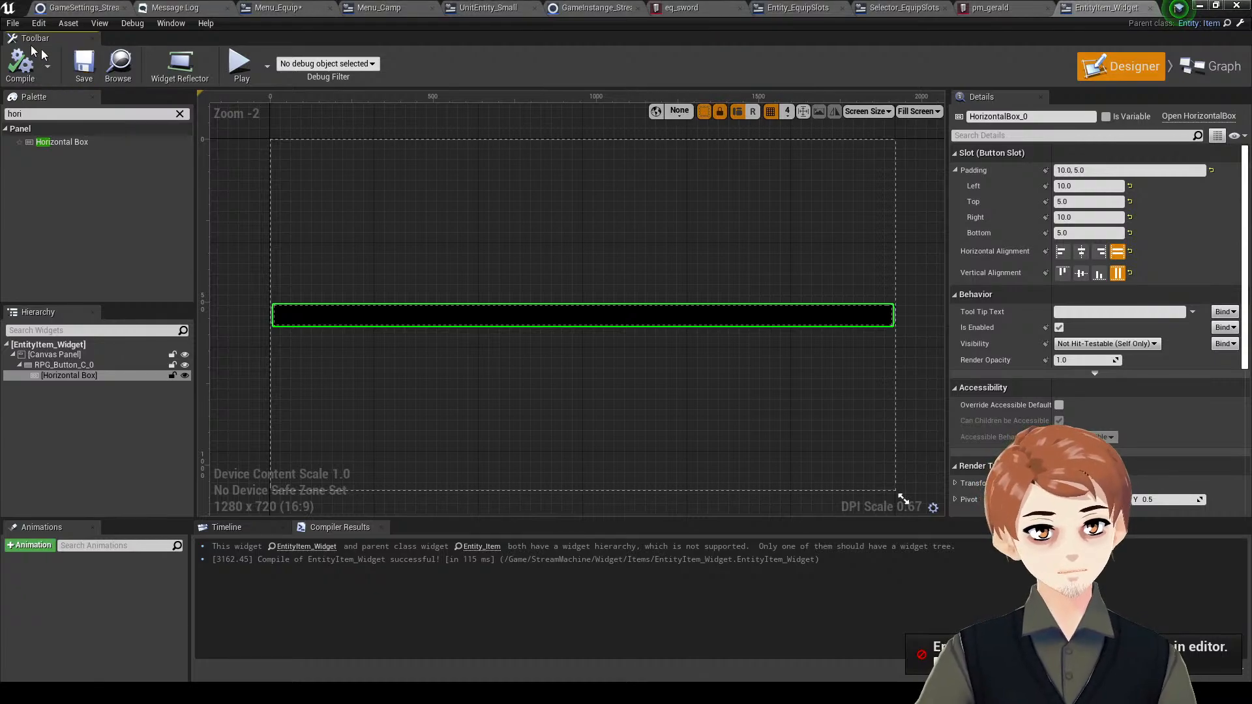
{"action": "left_click", "coordinate": [13, 25]}
{"action": "left_click", "coordinate": [52, 97]}
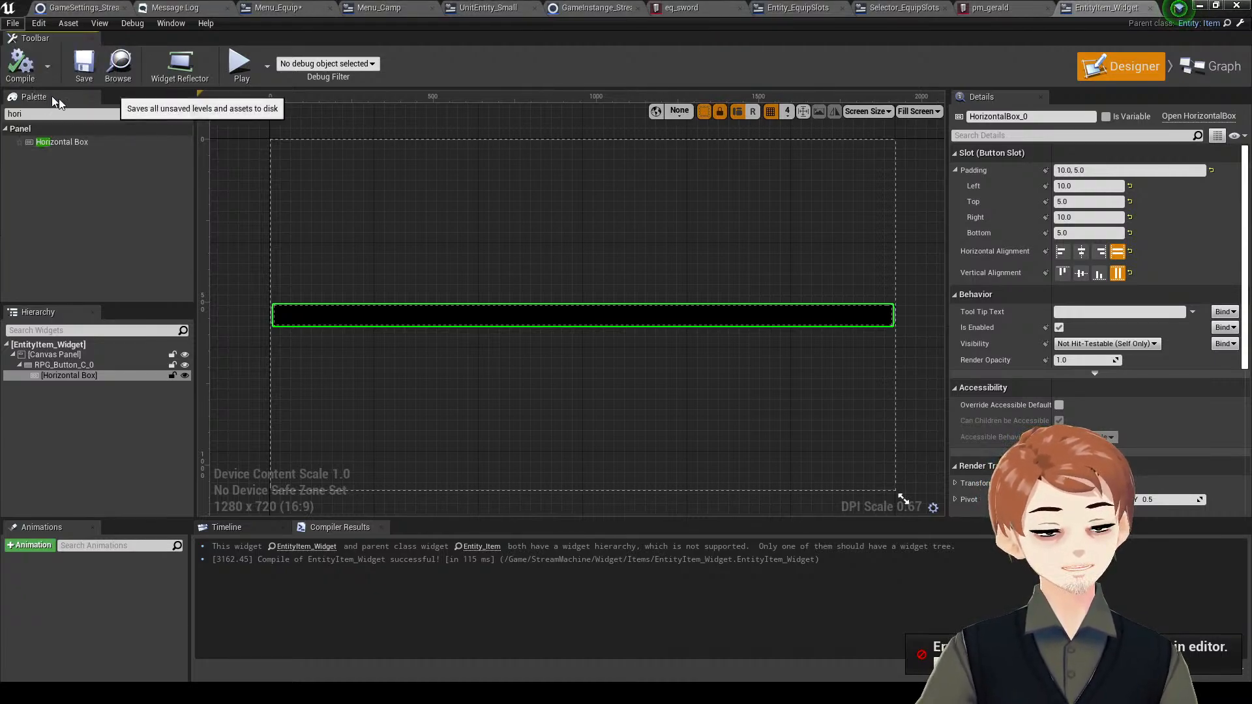
{"action": "right_click_drag", "start_coordinate": [328, 234], "coordinate": [364, 226]}
{"action": "left_click", "coordinate": [363, 226]}
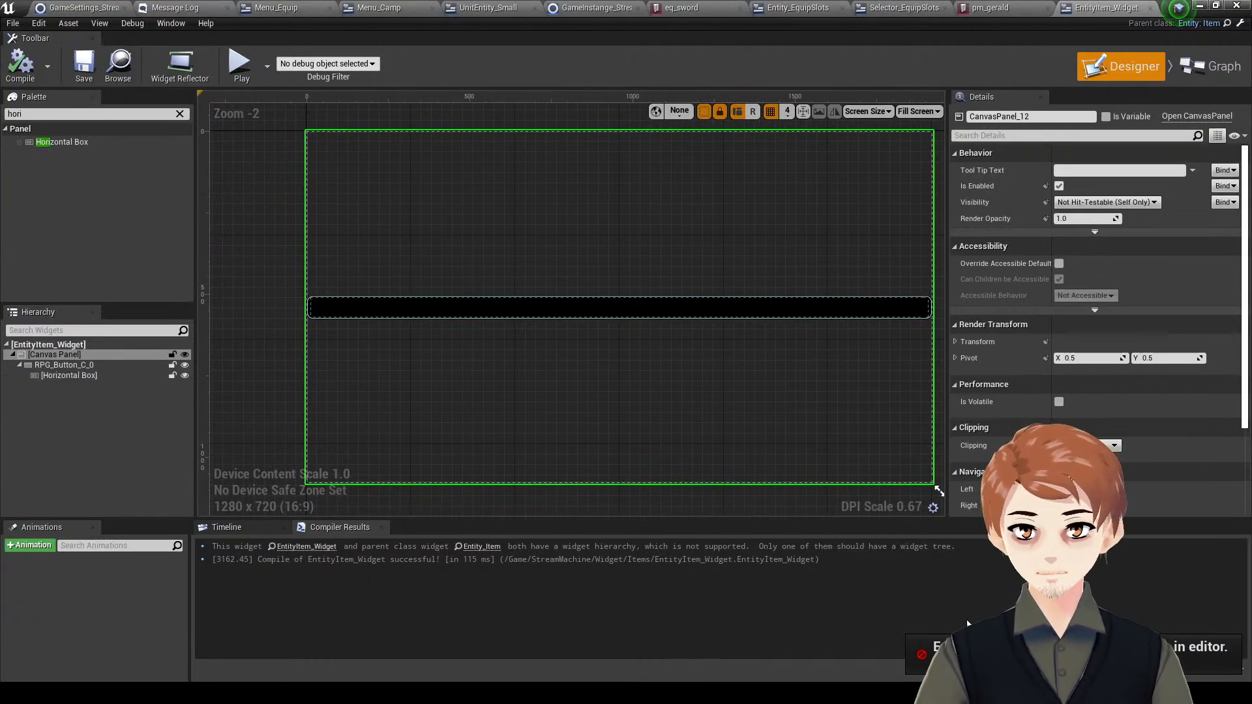
{"action": "right_click_drag", "start_coordinate": [305, 315], "coordinate": [260, 283]}
{"action": "left_click", "coordinate": [283, 320]}
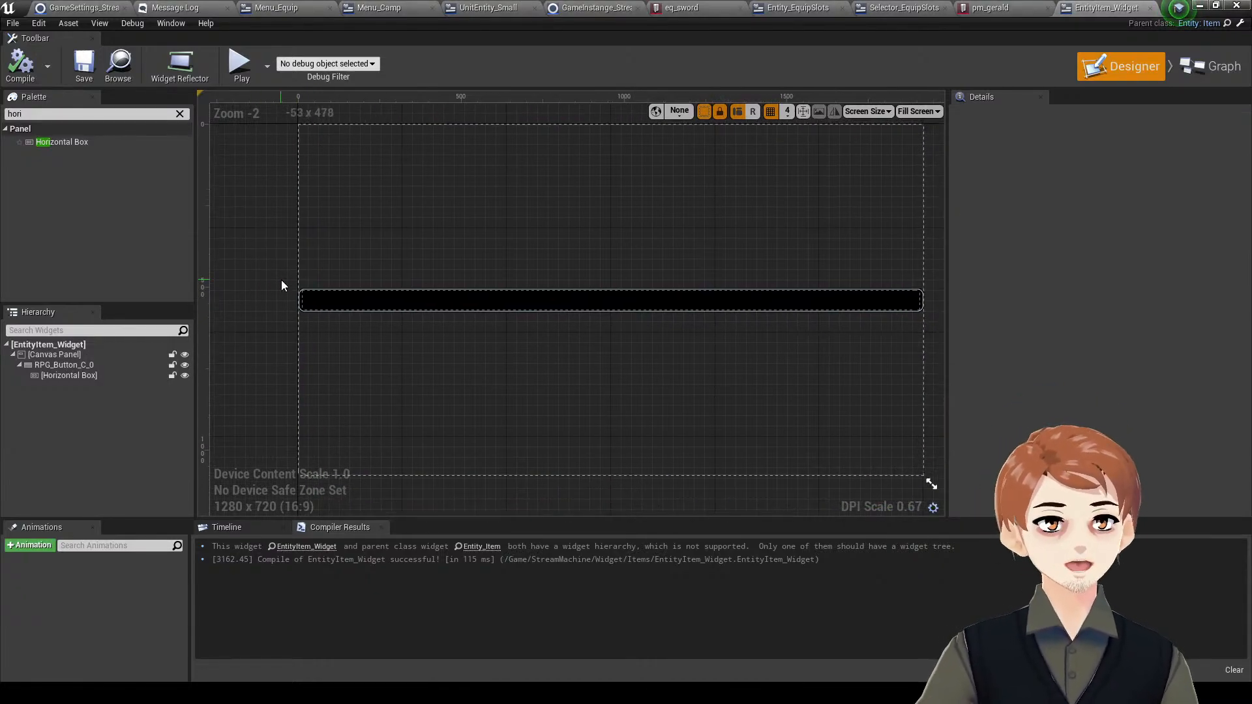
{"action": "right_click_drag", "start_coordinate": [623, 245], "coordinate": [672, 235]}
{"action": "scroll", "coordinate": [686, 247], "scroll_direction": "up", "scroll_amount": 1}
{"action": "scroll", "coordinate": [685, 245], "scroll_direction": "down", "scroll_amount": 1}
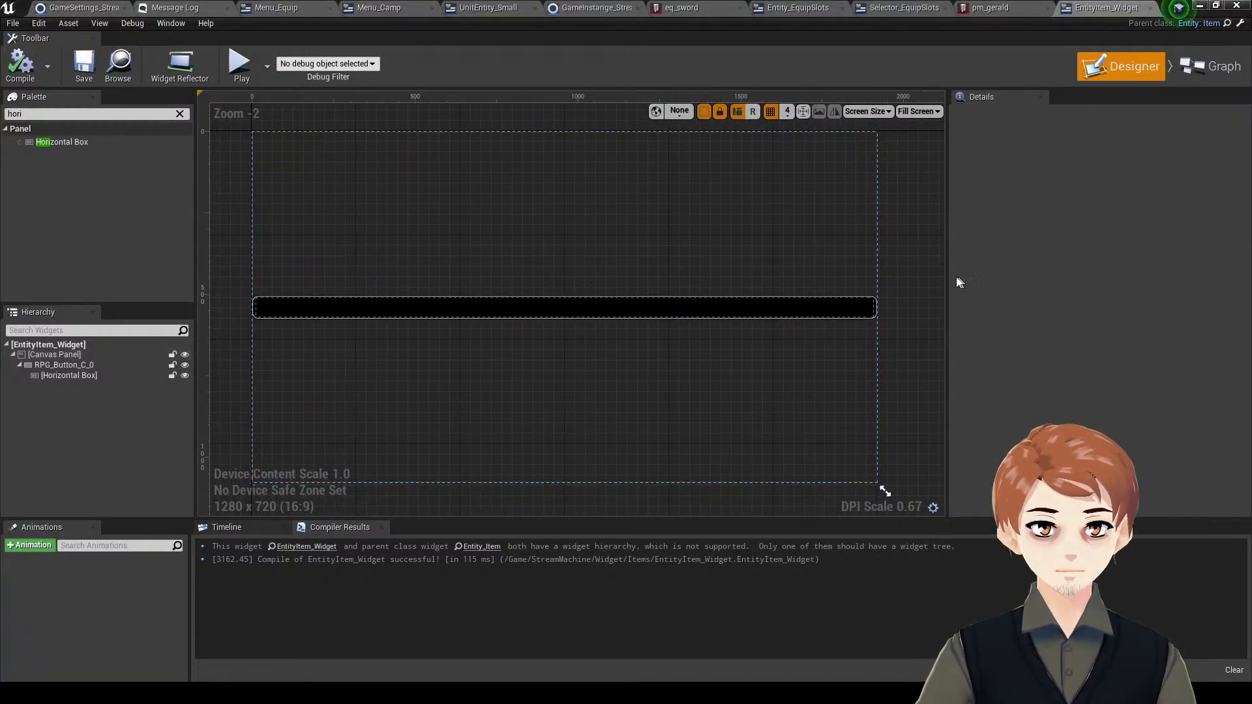
{"action": "left_click", "coordinate": [923, 275]}
- Add a Text block to the Horizontal Box, centre it vertically and set its size to Fill
{"action": "left_click", "coordinate": [100, 114]}
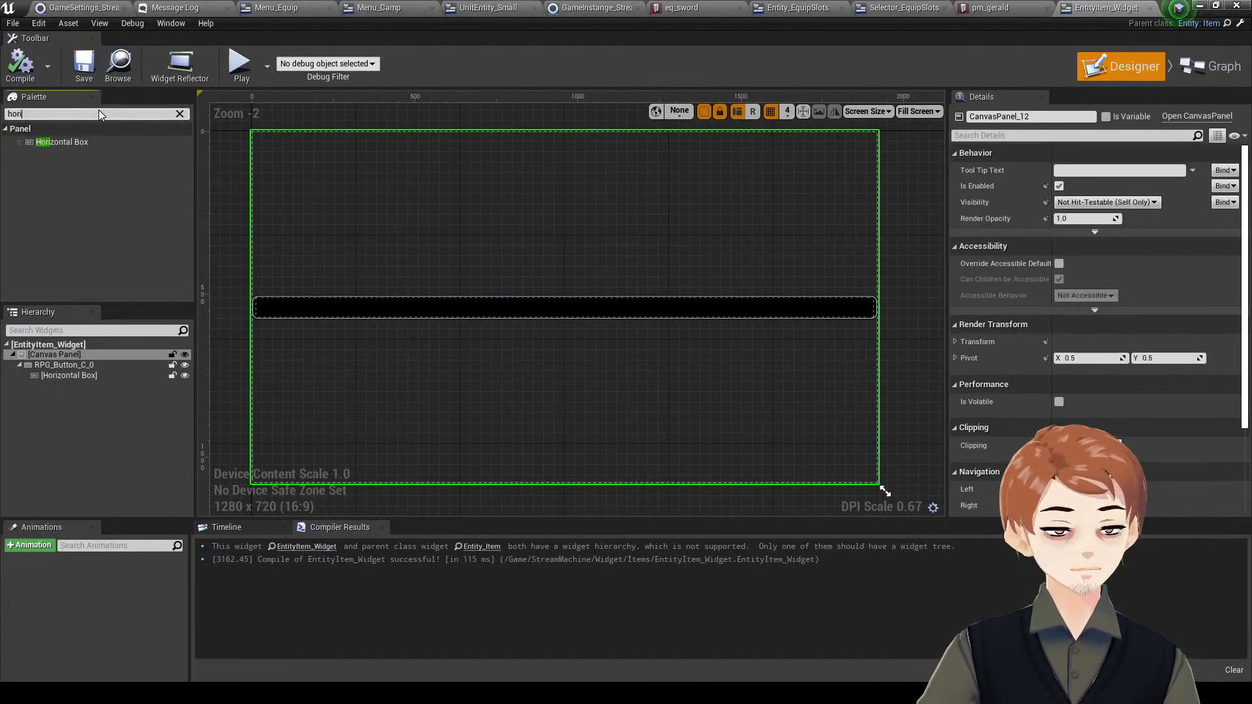
{"action": "type", "text": "te"}
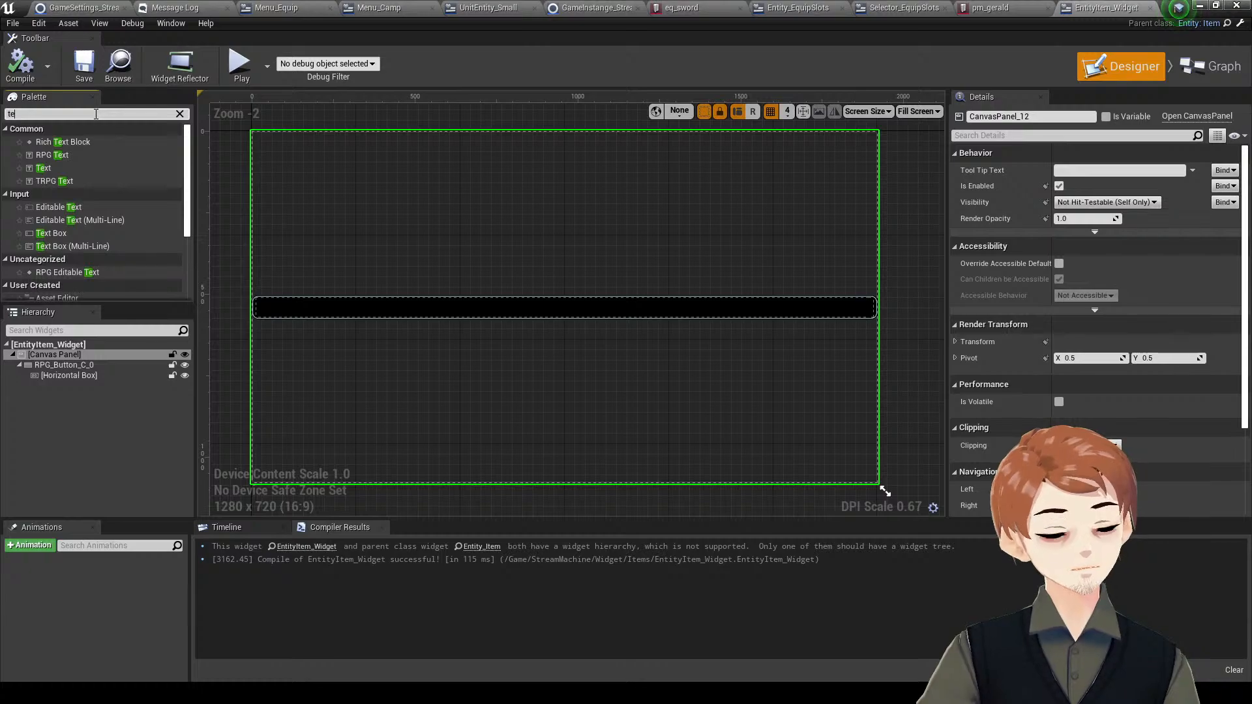
{"action": "type", "text": "xt"}
{"action": "left_click_drag", "start_coordinate": [87, 169], "coordinate": [401, 307]}
{"action": "left_click", "coordinate": [1081, 230]}
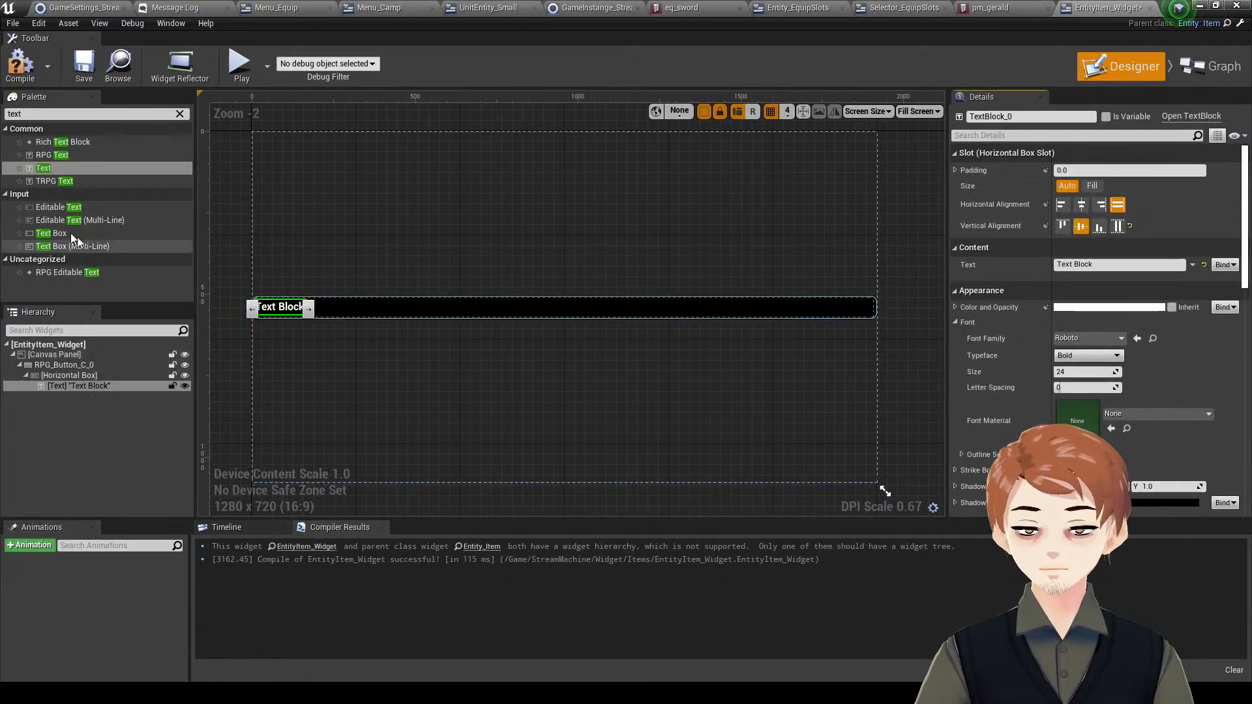
{"action": "left_click", "coordinate": [64, 172]}
{"action": "left_click", "coordinate": [1092, 186]}
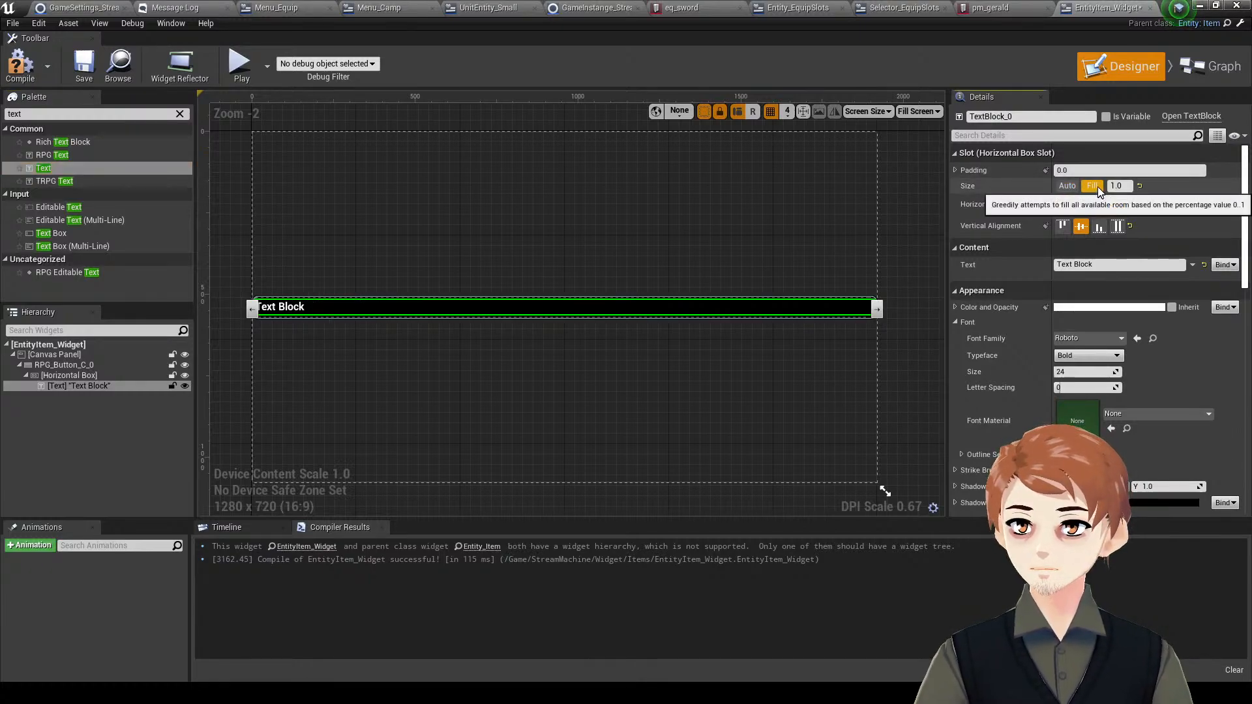
- Duplicate the text block inside the Horizontal Box
{"action": "left_click", "coordinate": [126, 412]}
{"action": "left_click", "coordinate": [108, 387]}
{"action": "key", "text": "ctrl+c"}
{"action": "left_click", "coordinate": [106, 366]}
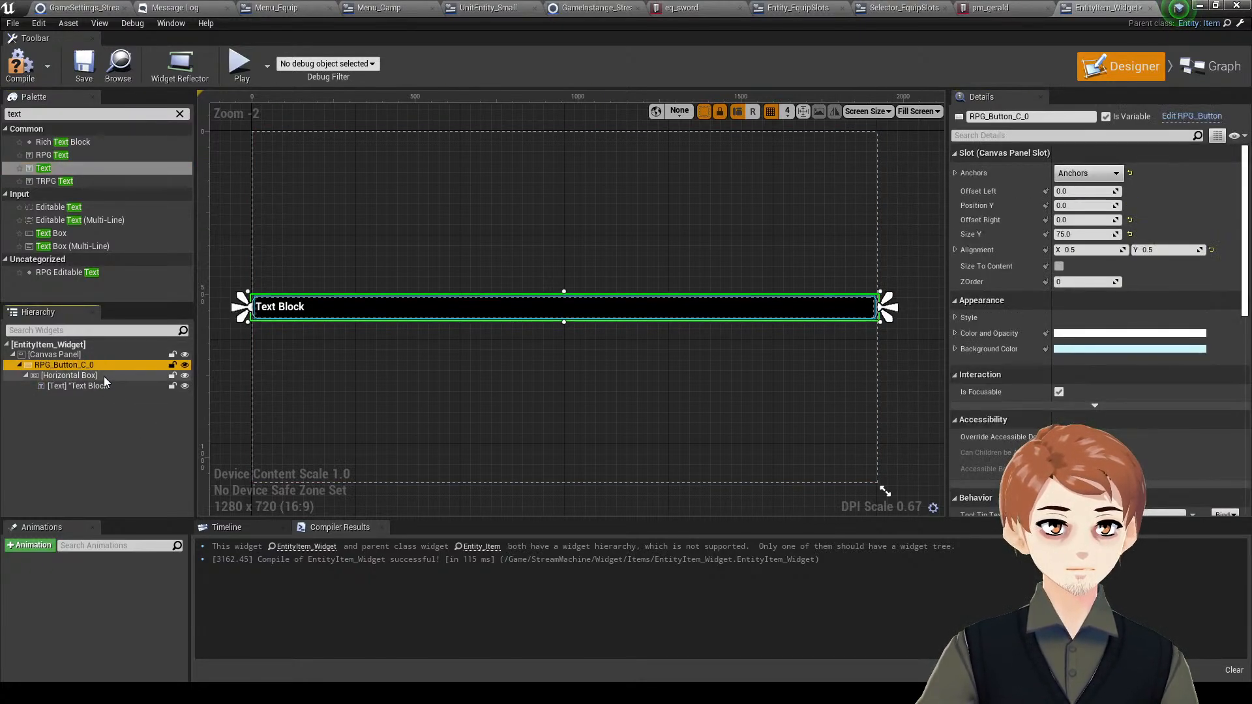
{"action": "left_click", "coordinate": [104, 376]}
{"action": "key", "text": "ctrl+v"}
- Align the copied text block to the right of its slot and rename it txt_amount
{"action": "left_click", "coordinate": [1099, 204]}
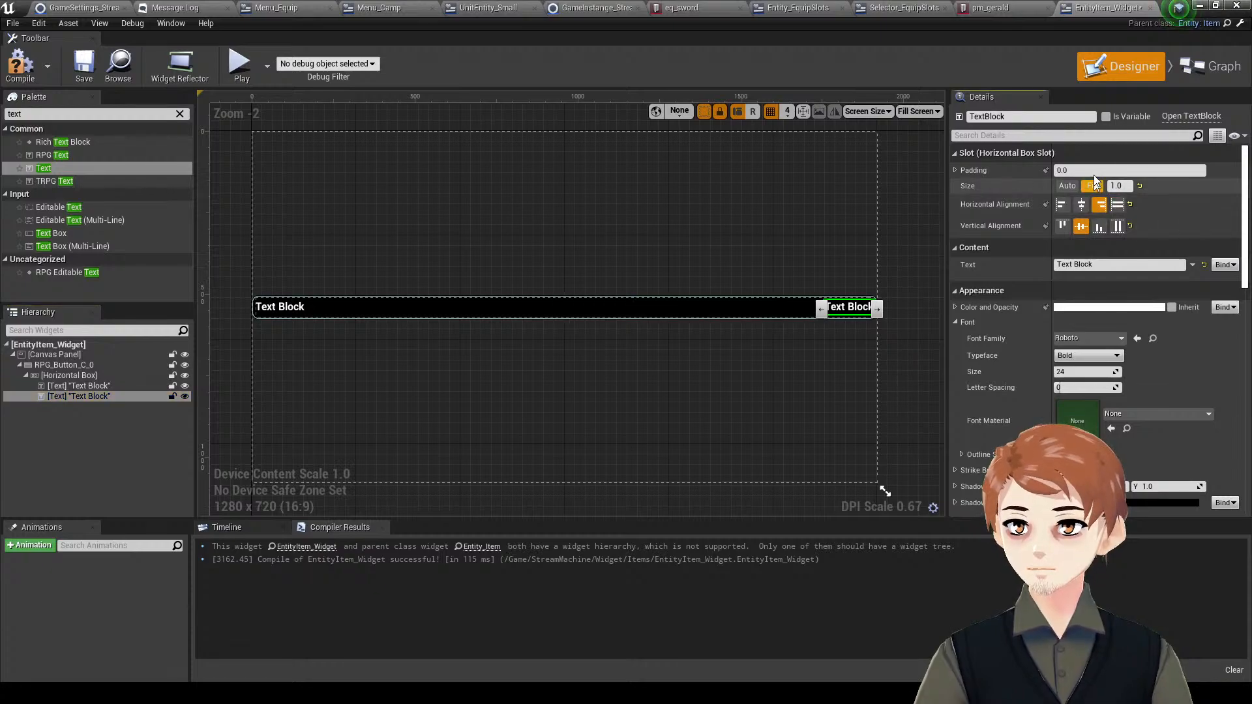
{"action": "left_click", "coordinate": [1032, 116]}
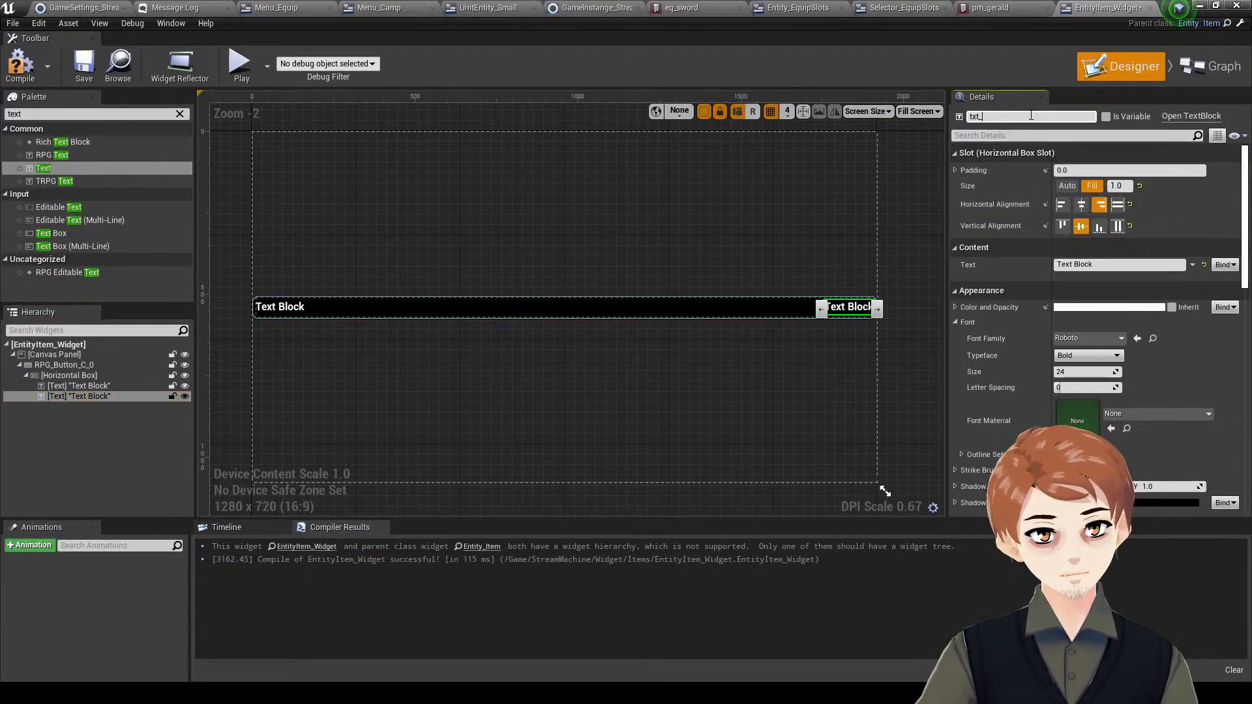
{"action": "key", "text": "Return"}
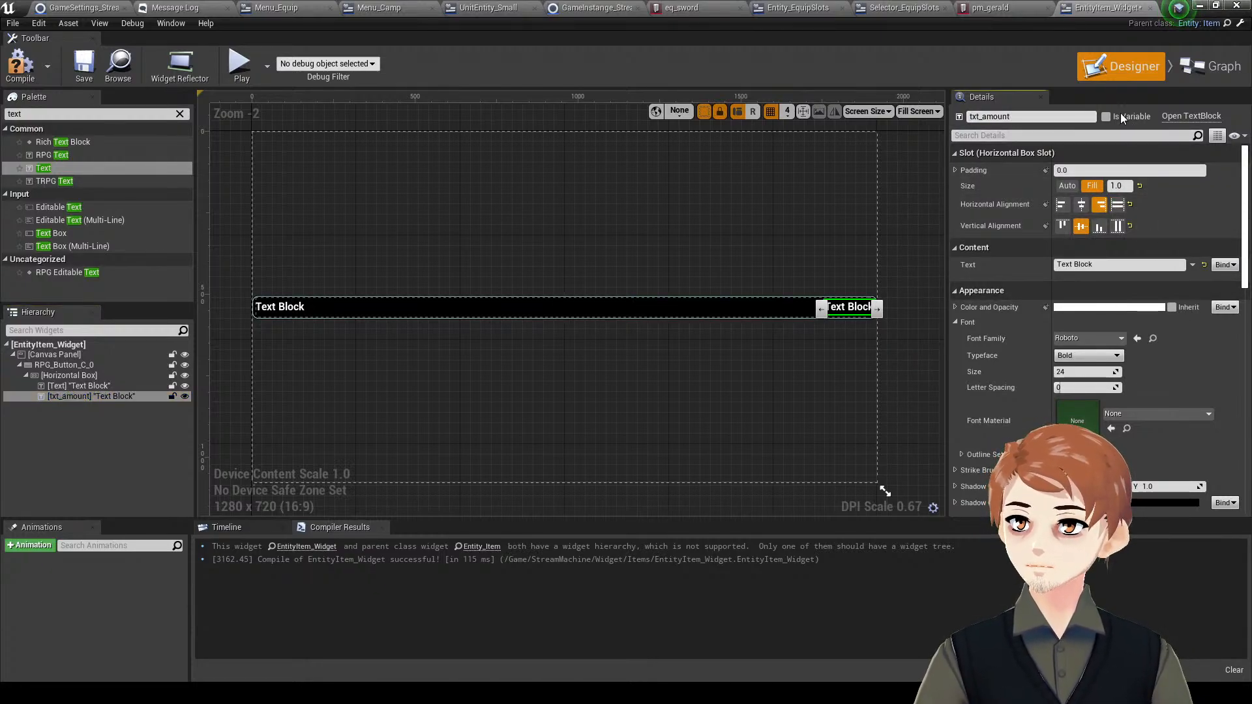
- Expose the first text block as a variable and override Get Entity Button to return RPG_Button_C_0, removing its parent call
{"action": "left_click", "coordinate": [285, 312]}
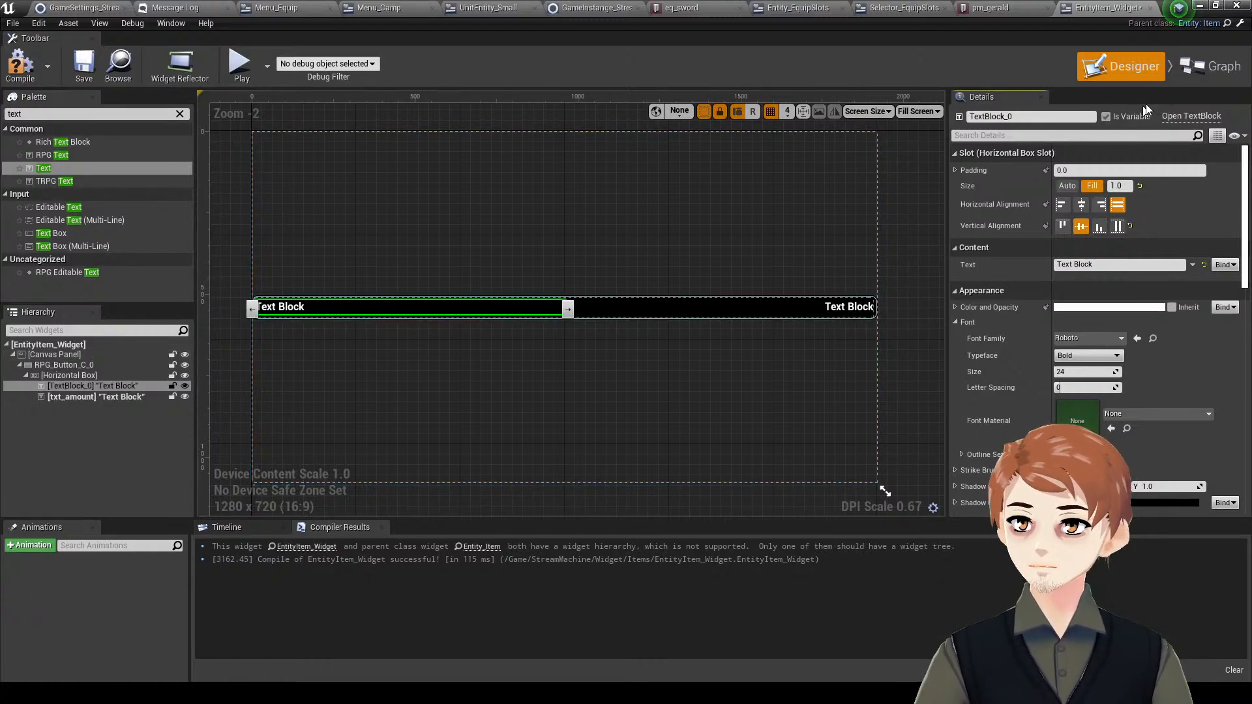
{"action": "left_click", "coordinate": [1210, 66]}
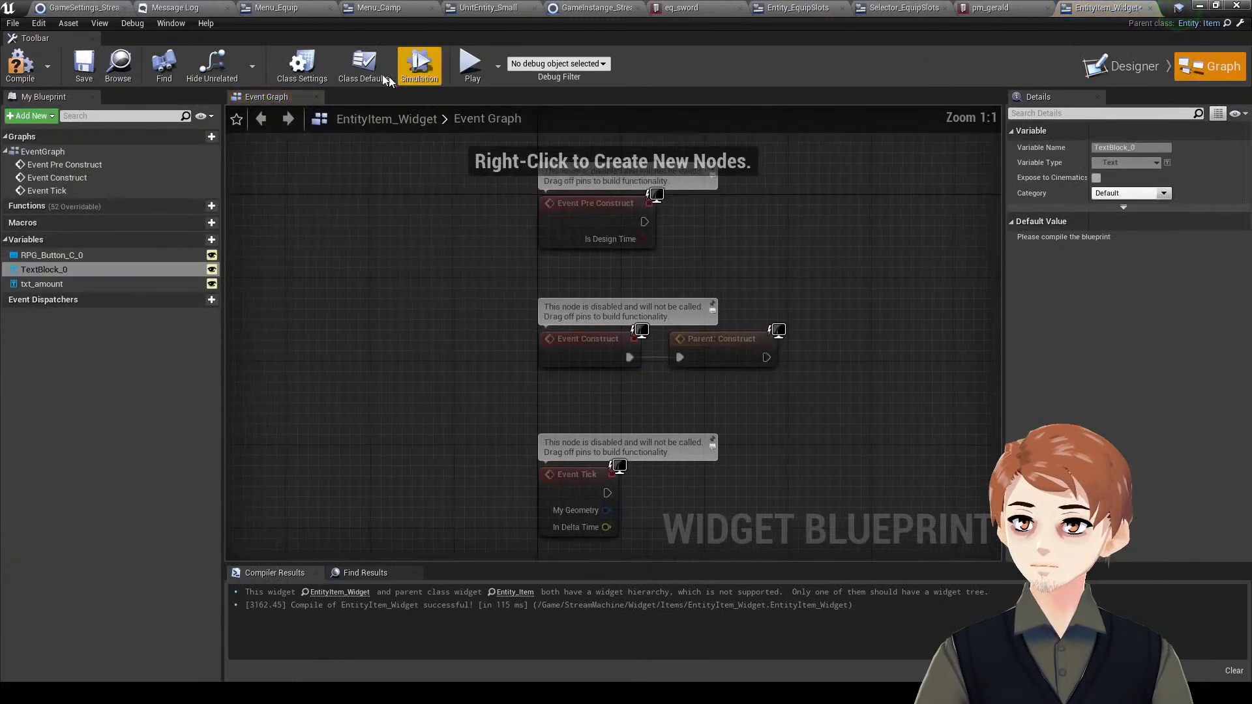
{"action": "left_click", "coordinate": [150, 206]}
{"action": "left_click", "coordinate": [205, 180]}
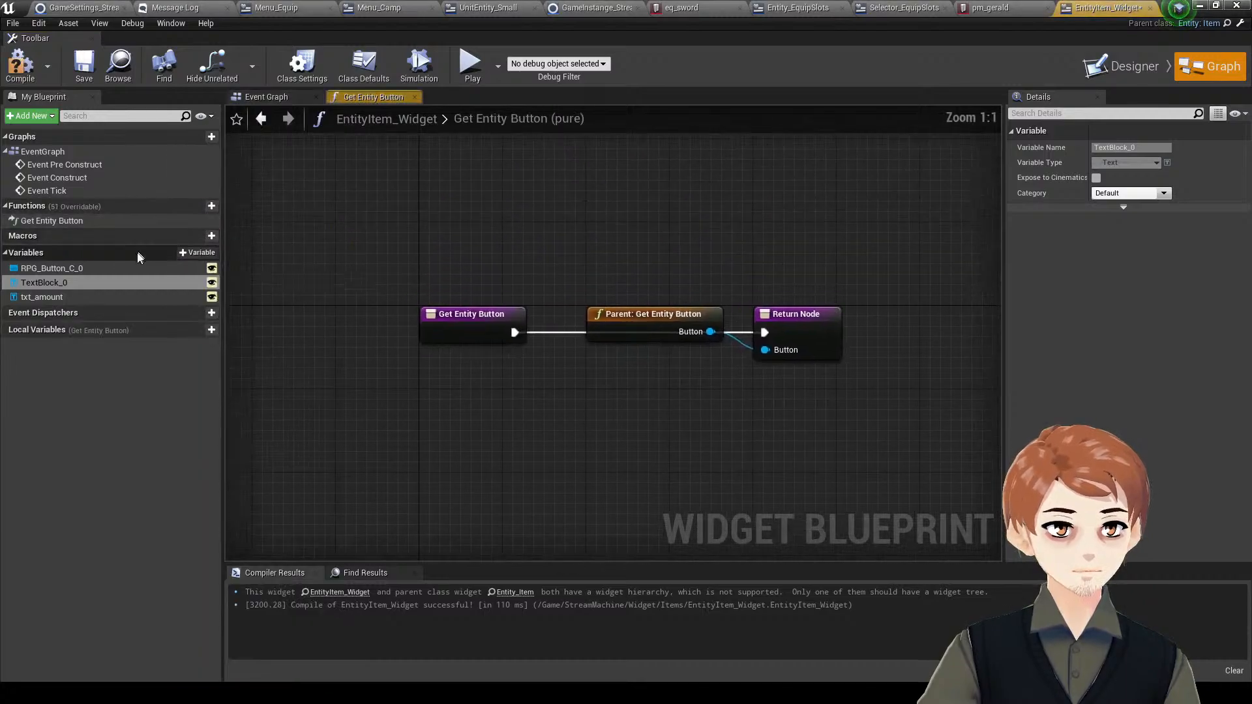
{"action": "left_click_drag", "start_coordinate": [52, 268], "coordinate": [698, 345]}
{"action": "left_click_drag", "start_coordinate": [794, 377], "coordinate": [794, 377]}
{"action": "left_click", "coordinate": [680, 342]}
{"action": "key", "text": "Delete"}
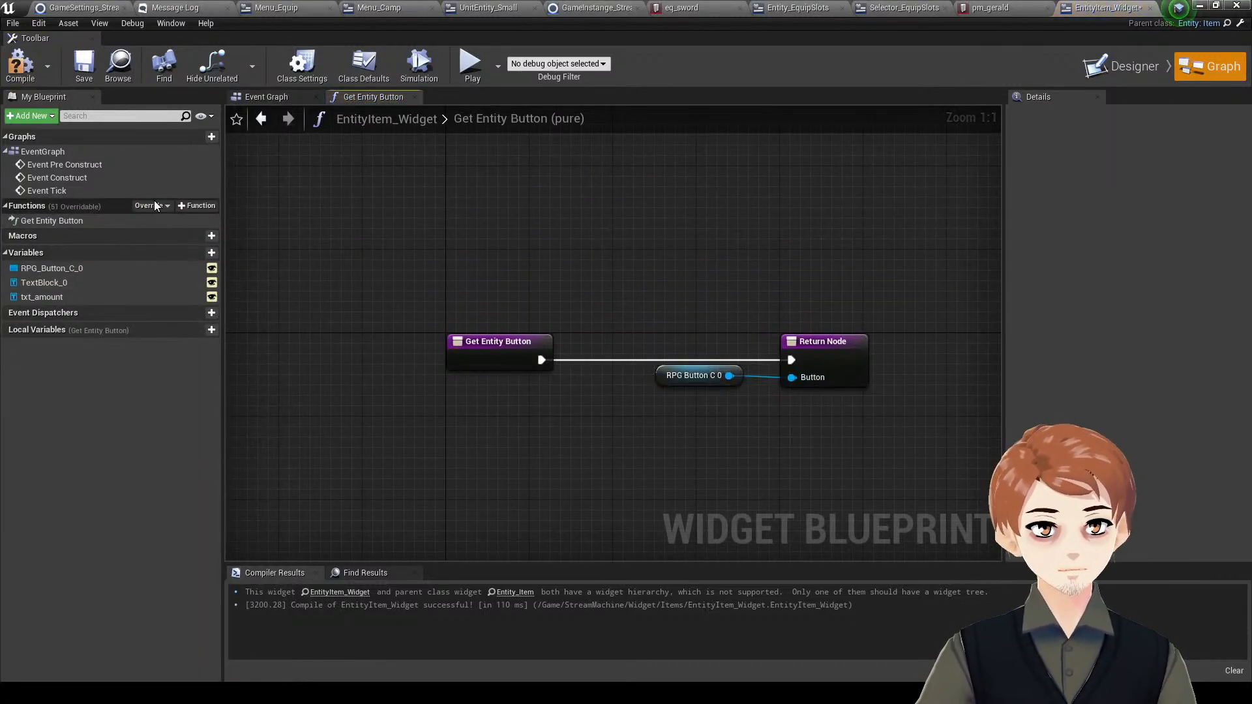
- Override Get Item Name Wdget to return TextBlock_0 in place of its parent call
{"action": "left_click", "coordinate": [150, 206]}
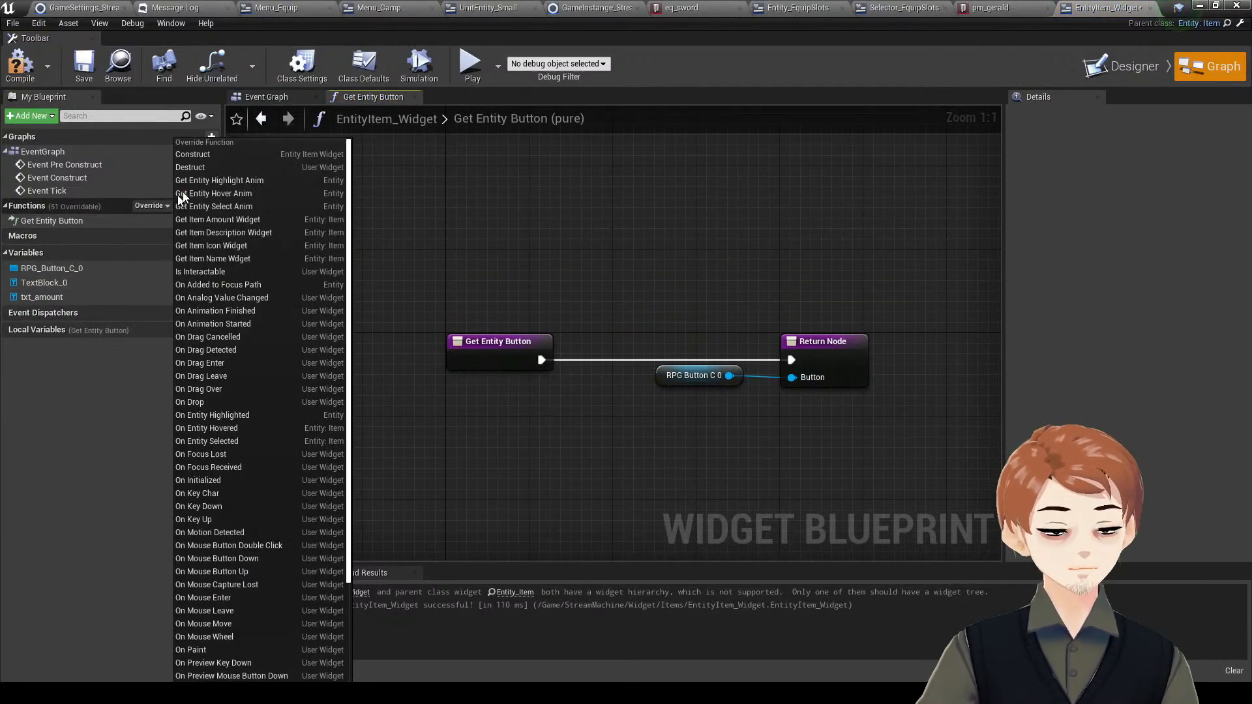
{"action": "left_click", "coordinate": [272, 259]}
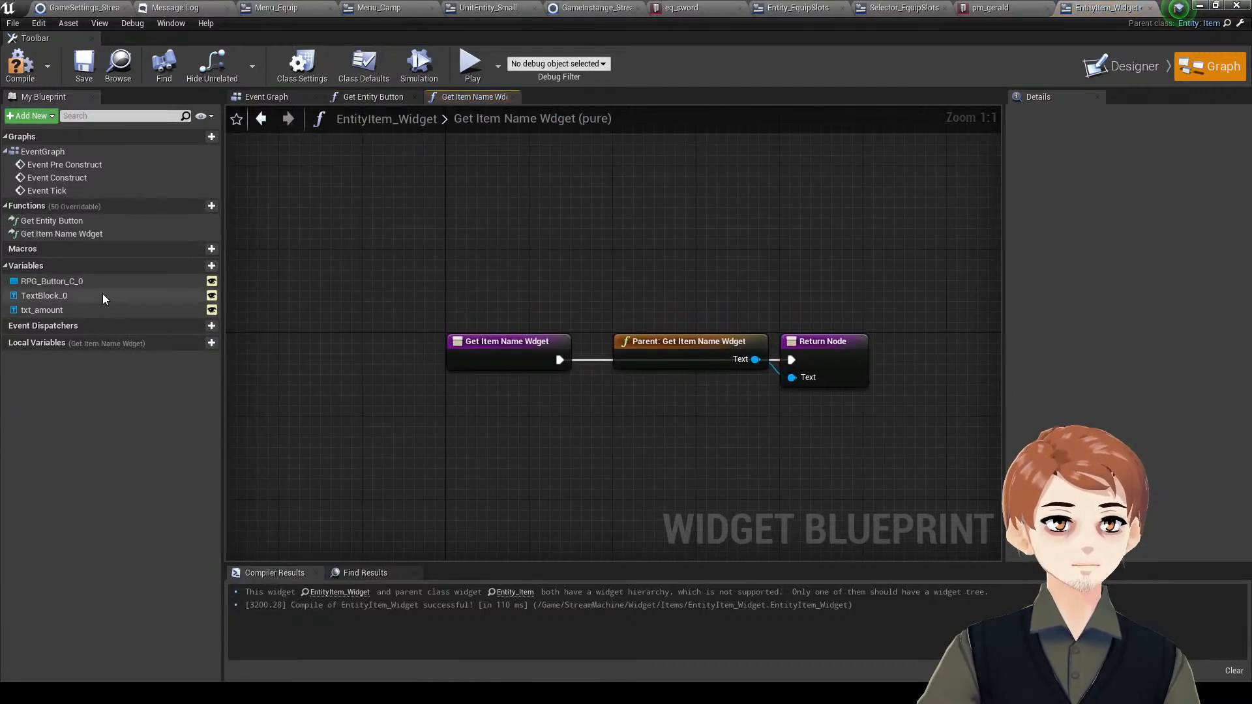
{"action": "left_click_drag", "start_coordinate": [103, 295], "coordinate": [793, 377]}
{"action": "left_click", "coordinate": [639, 346]}
{"action": "key", "text": "Delete"}
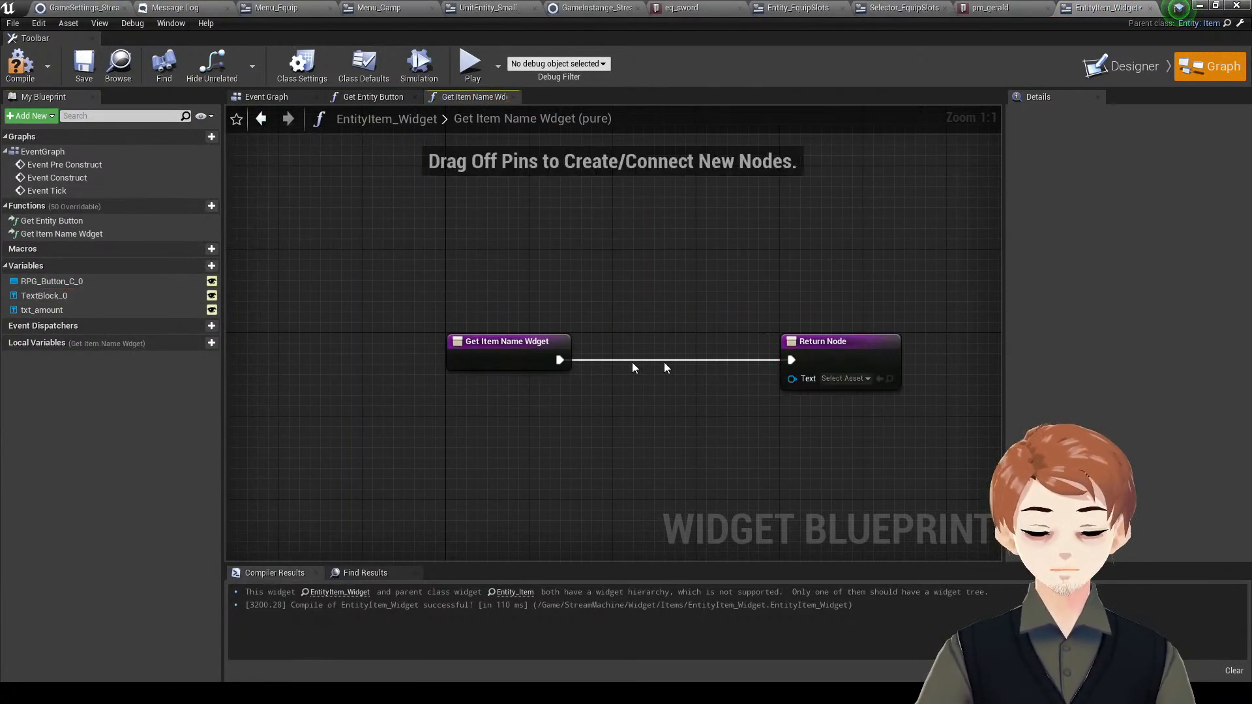
{"action": "left_click_drag", "start_coordinate": [149, 302], "coordinate": [792, 379]}
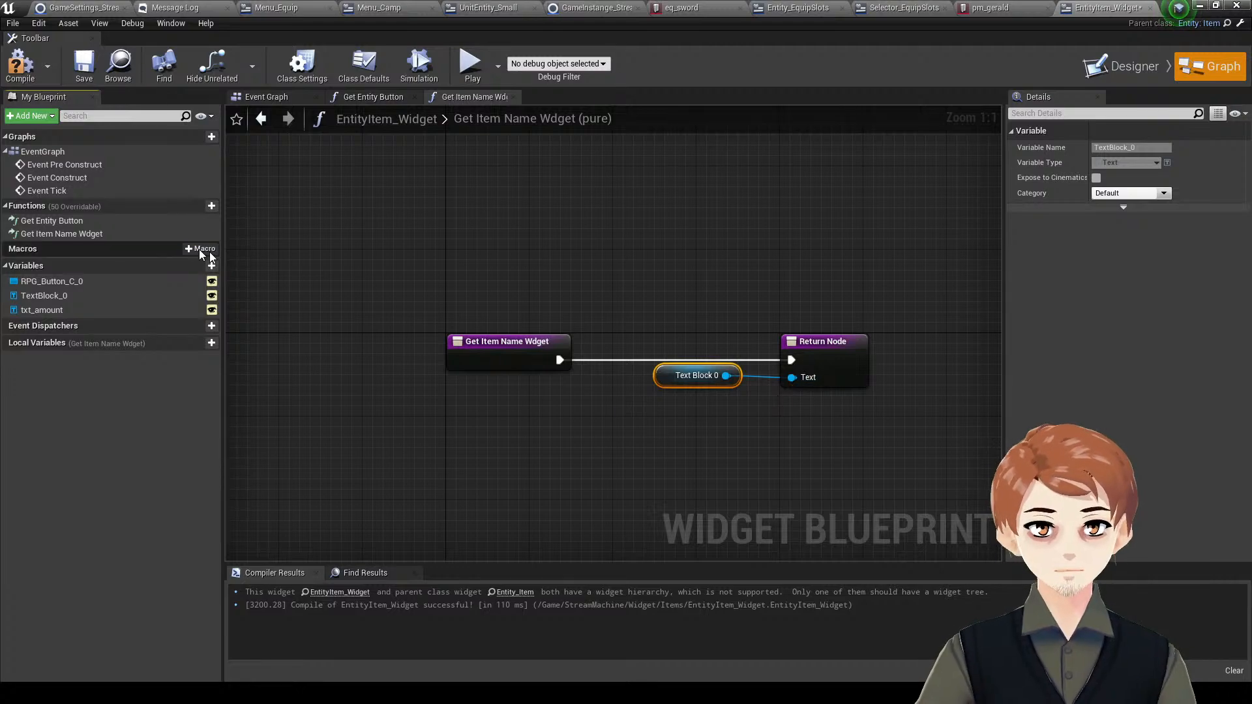
- Override Get Item Amount Widget to return txt_amount in place of its parent call
{"action": "left_click", "coordinate": [153, 207]}
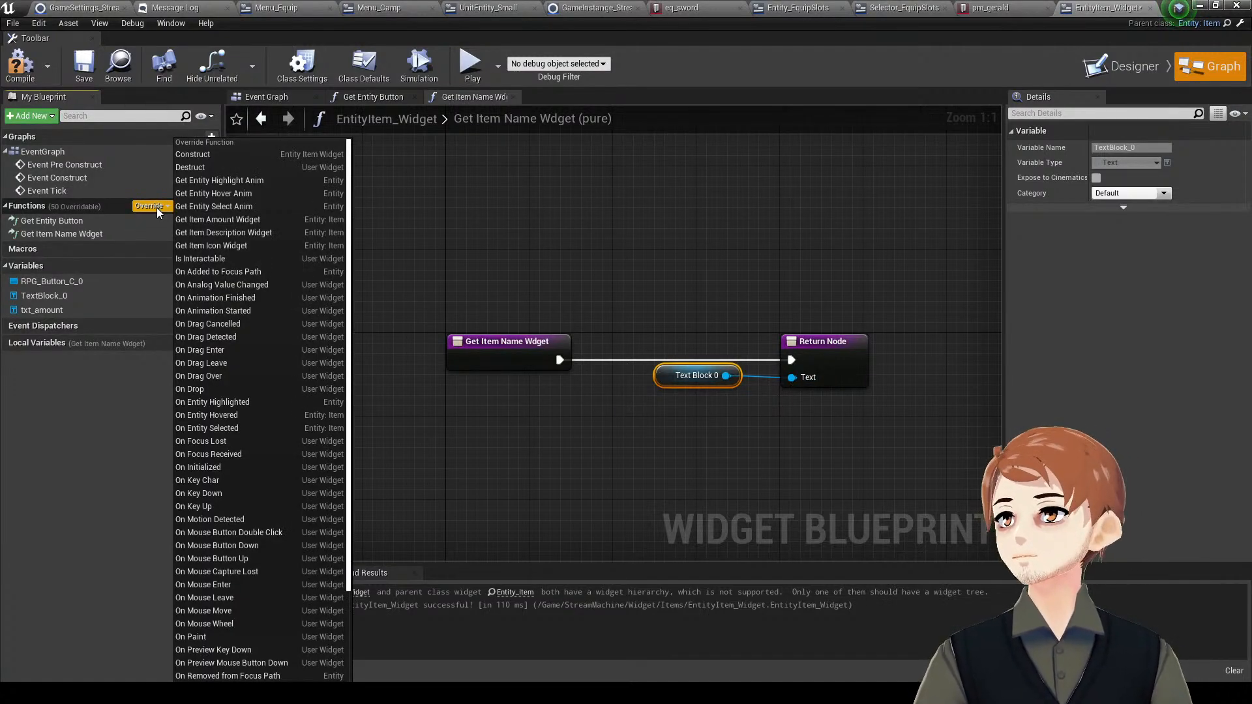
{"action": "left_click", "coordinate": [257, 219]}
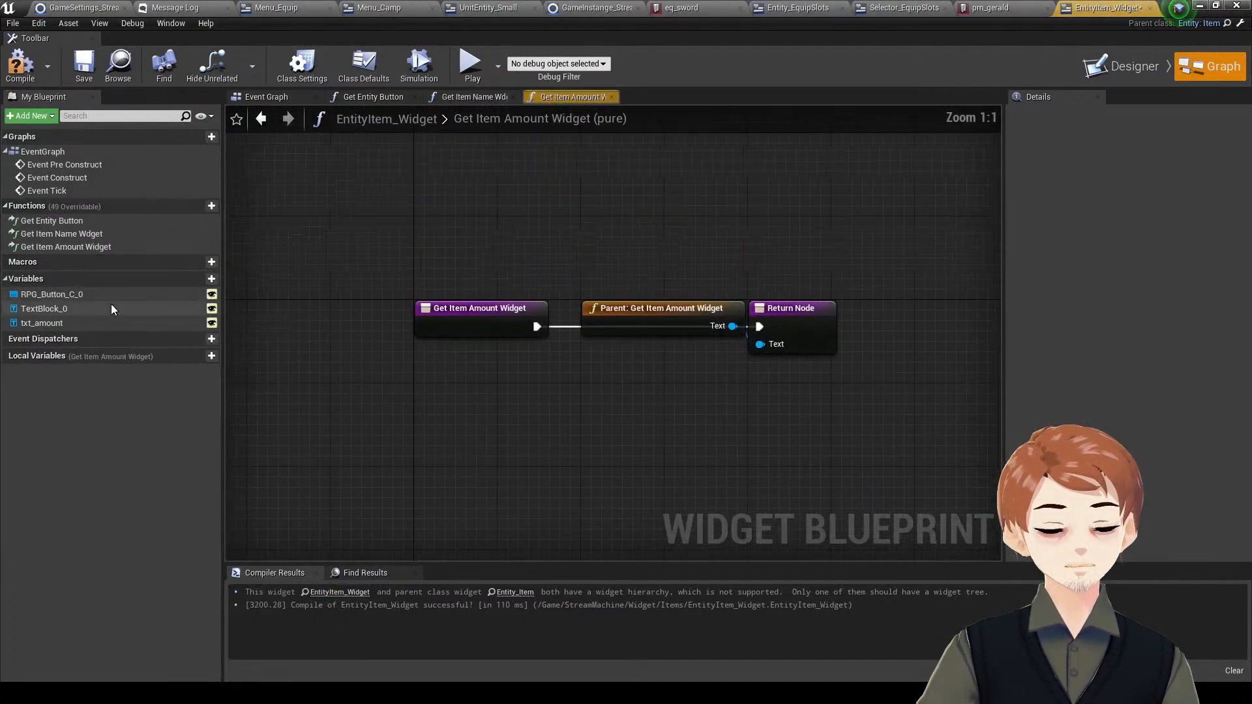
{"action": "left_click_drag", "start_coordinate": [111, 322], "coordinate": [792, 378]}
{"action": "left_click", "coordinate": [688, 358]}
{"action": "key", "text": "Delete"}
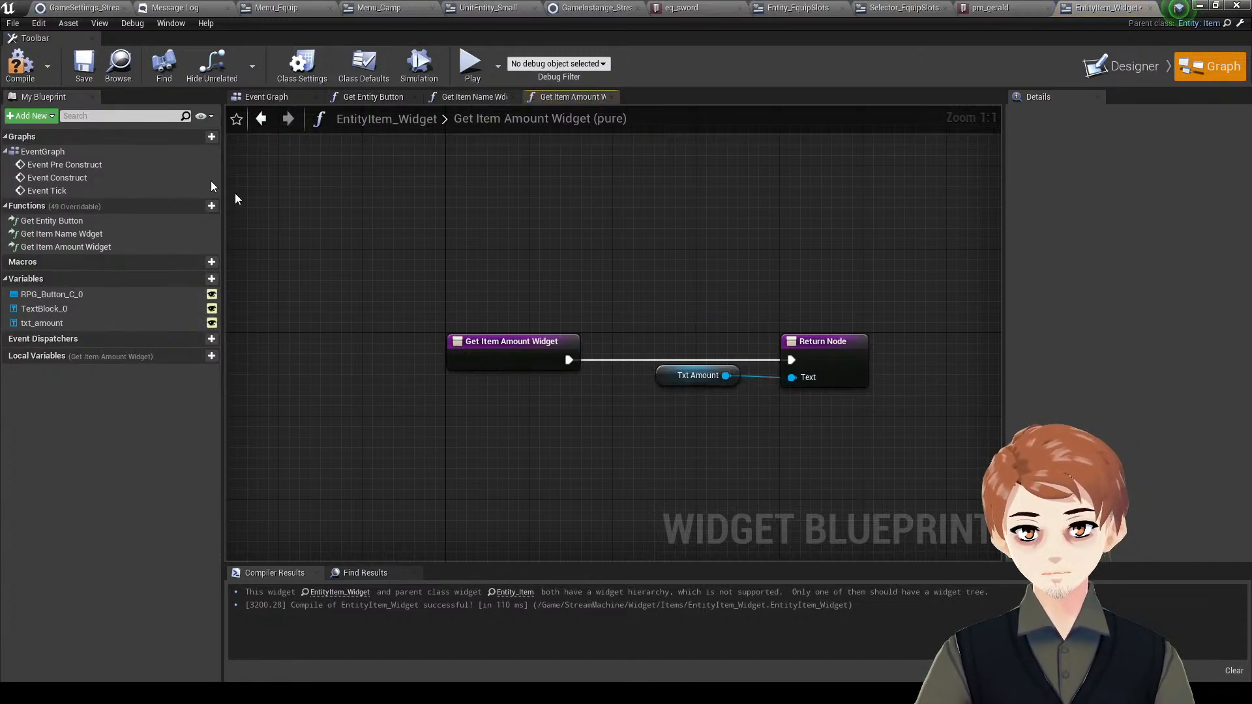
- Compile EntityItem_Widget with its new overrides and save all unsaved assets
{"action": "left_click", "coordinate": [34, 70]}
{"action": "left_click", "coordinate": [12, 22]}
{"action": "left_click", "coordinate": [84, 97]}
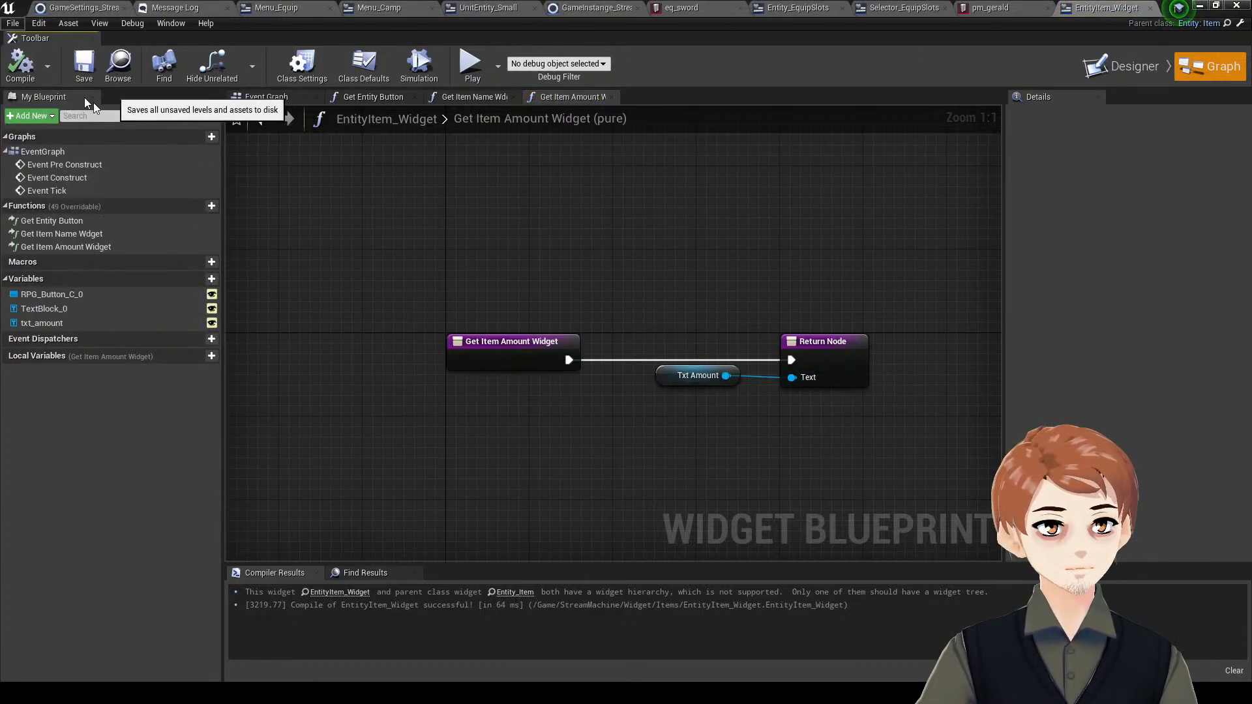
{"action": "right_click", "coordinate": [739, 293]}
{"action": "left_click", "coordinate": [673, 259]}
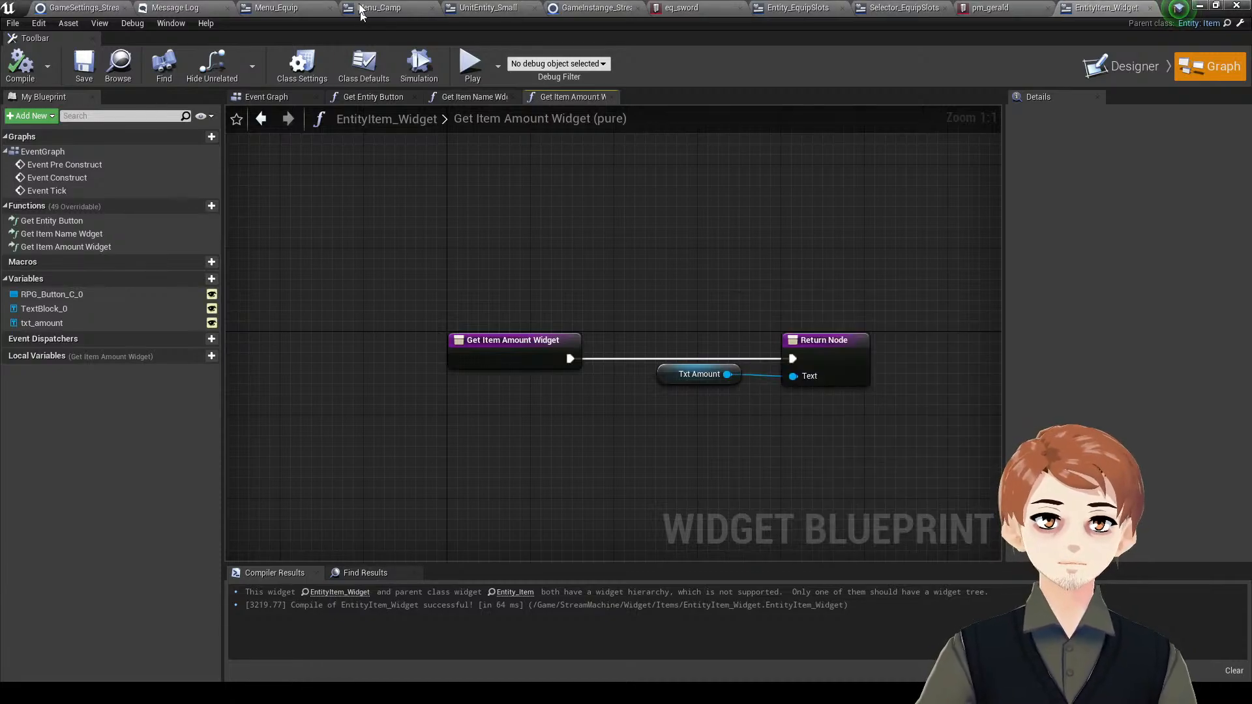
- Play-test from Menu_Equip, opening the Equipment menu and the Weapon slot to check the item list
{"action": "left_click", "coordinate": [281, 8]}
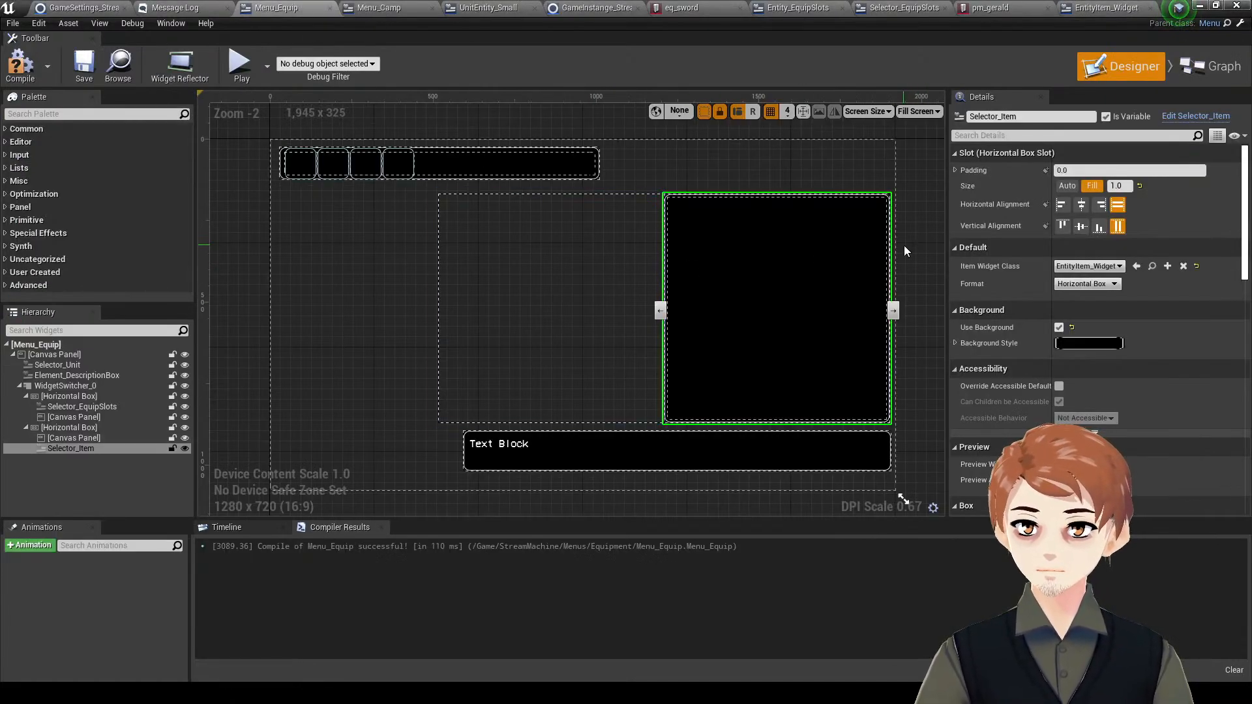
{"action": "left_click", "coordinate": [920, 232]}
{"action": "key", "text": "alt+p"}
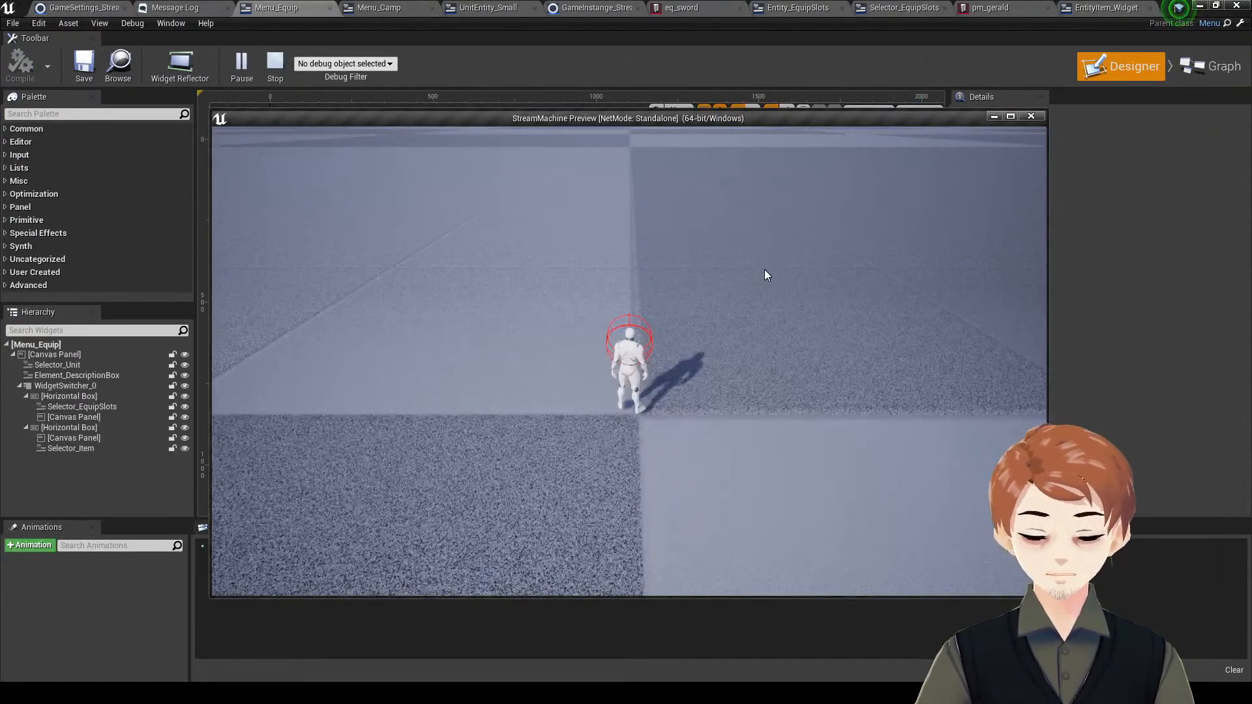
{"action": "left_click", "coordinate": [323, 165]}
{"action": "left_click", "coordinate": [626, 237]}
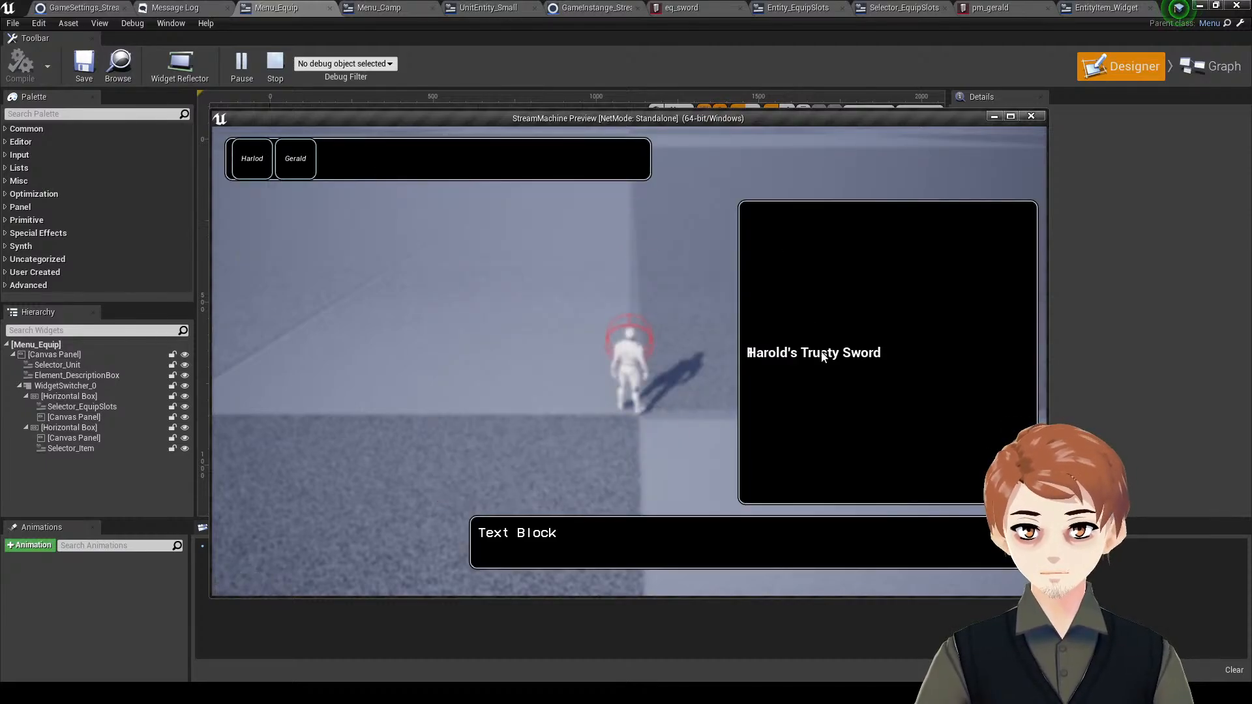
{"action": "key", "text": "Escape"}
- Change Selector_Item's Format to a layout that stacks full-width entries from the top of the list
{"action": "left_click", "coordinate": [820, 316]}
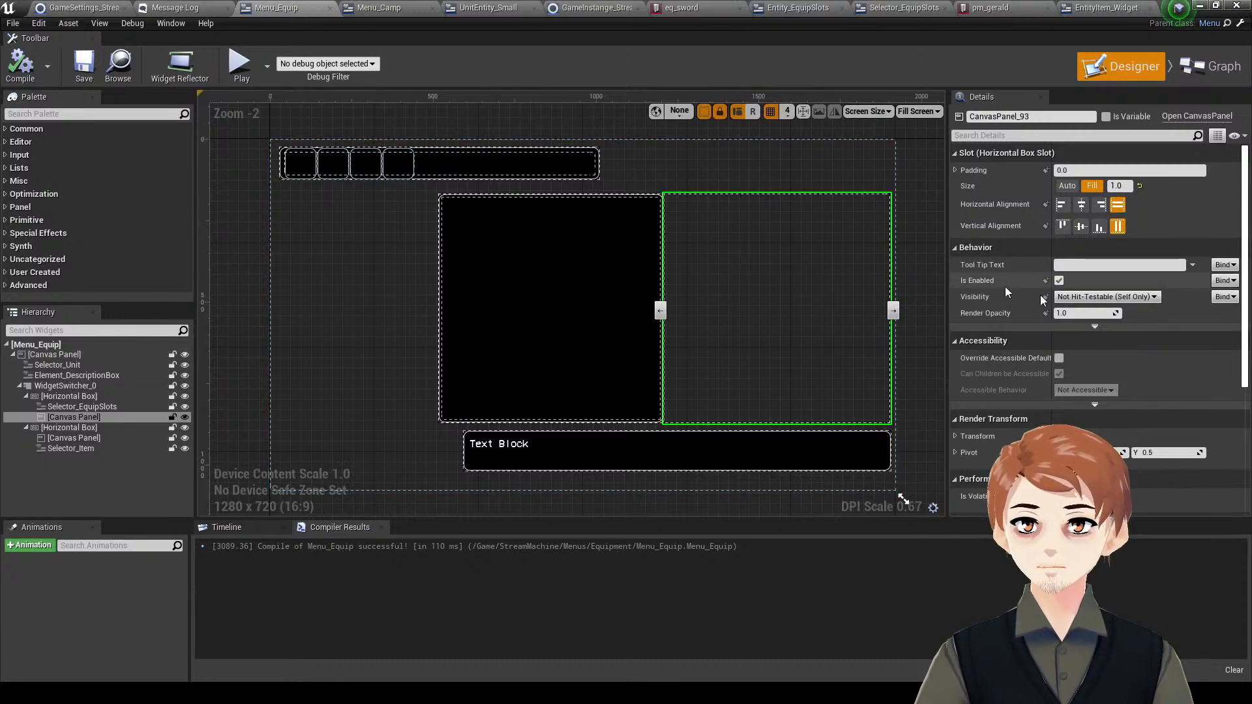
{"action": "left_click", "coordinate": [70, 448]}
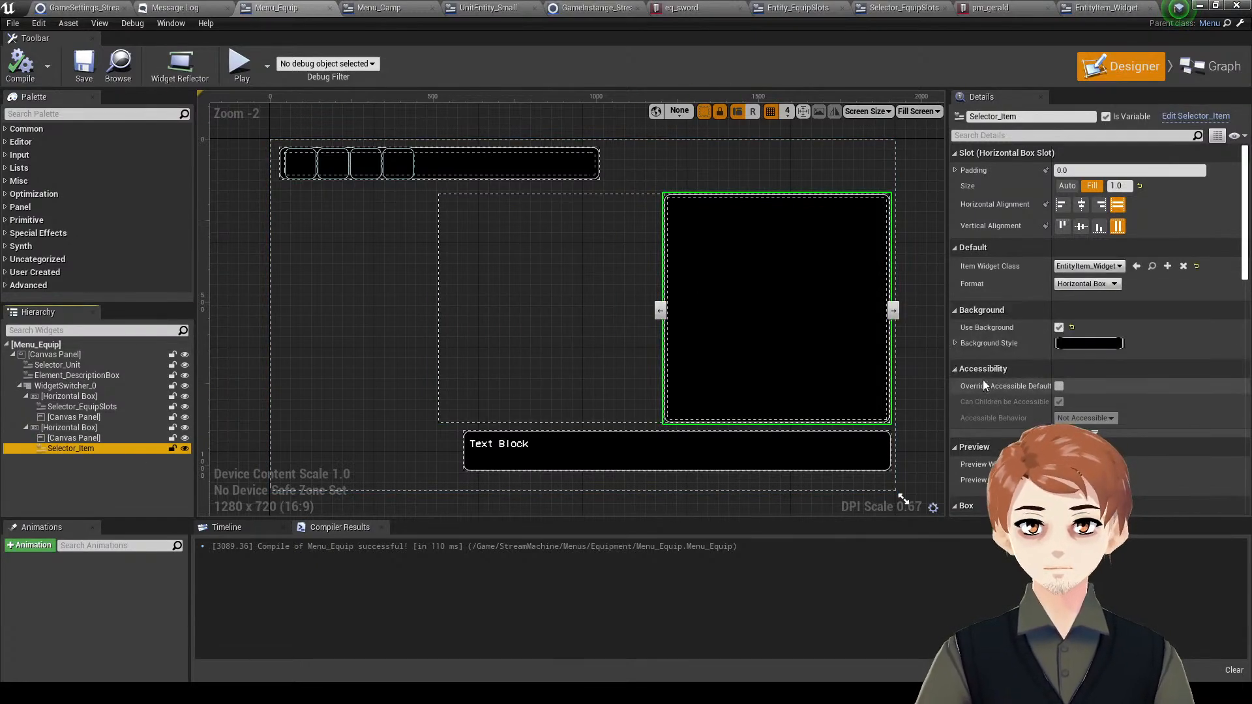
{"action": "left_click", "coordinate": [1082, 284]}
{"action": "left_click", "coordinate": [1074, 322]}
{"action": "left_click", "coordinate": [918, 291]}
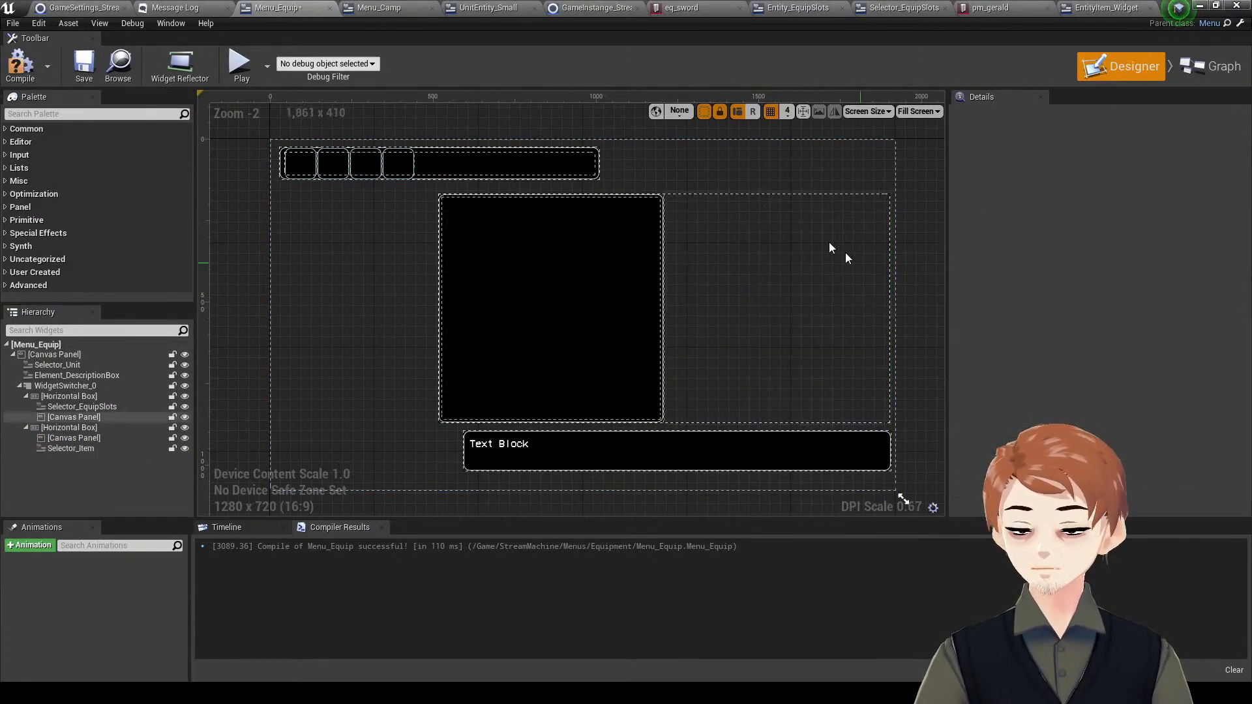
- Play-test the Equipment menu again and open the Weapon slot to check the changed list layout
{"action": "key", "text": "alt+p"}
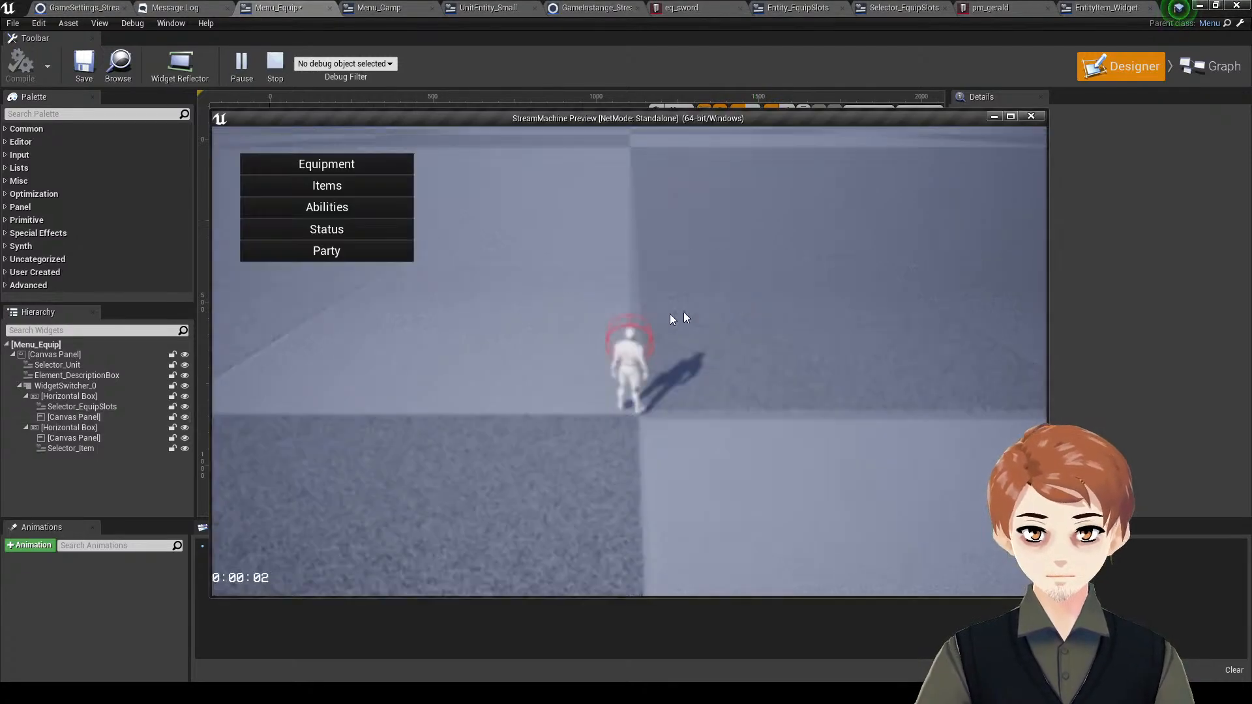
{"action": "left_click", "coordinate": [362, 160]}
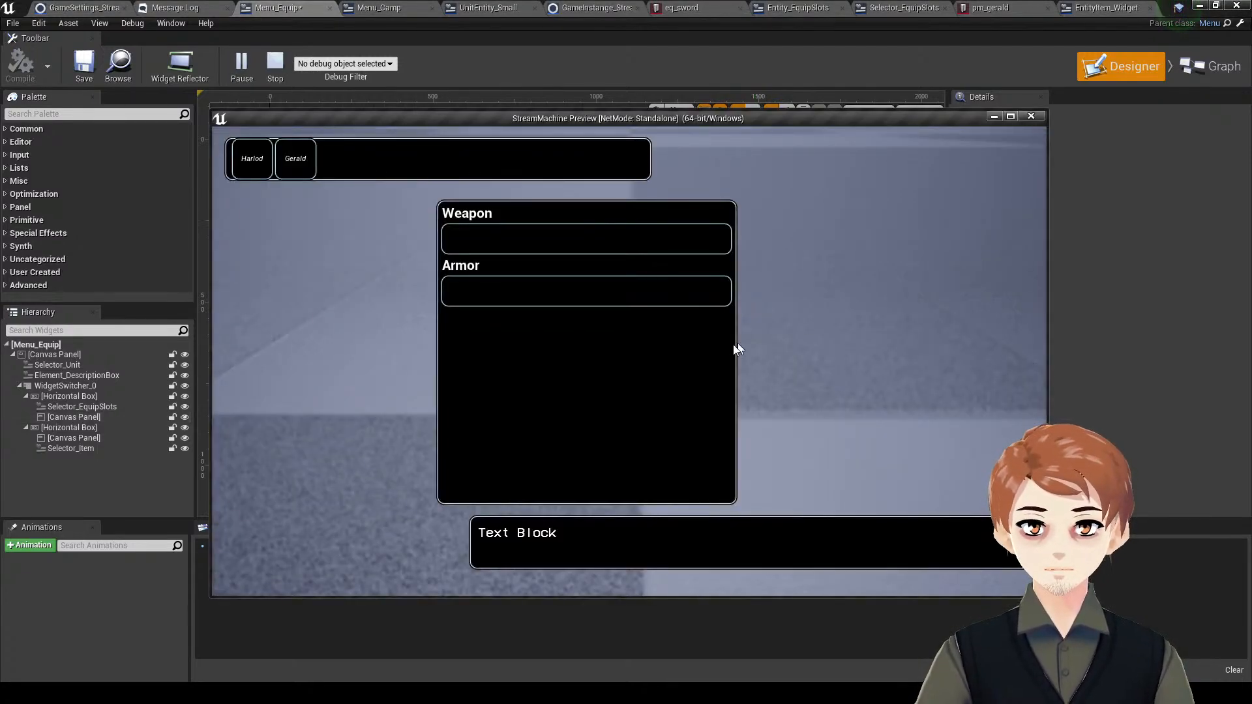
{"action": "left_click", "coordinate": [616, 245]}
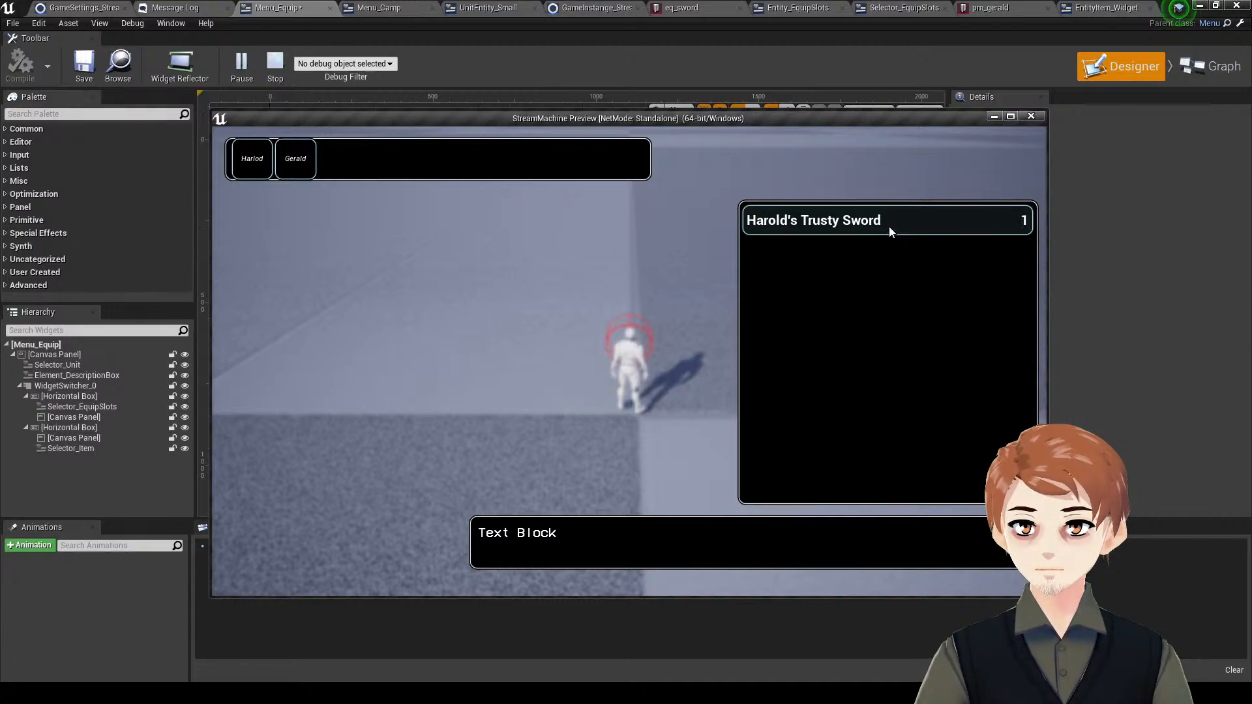
{"action": "key", "text": "Escape"}
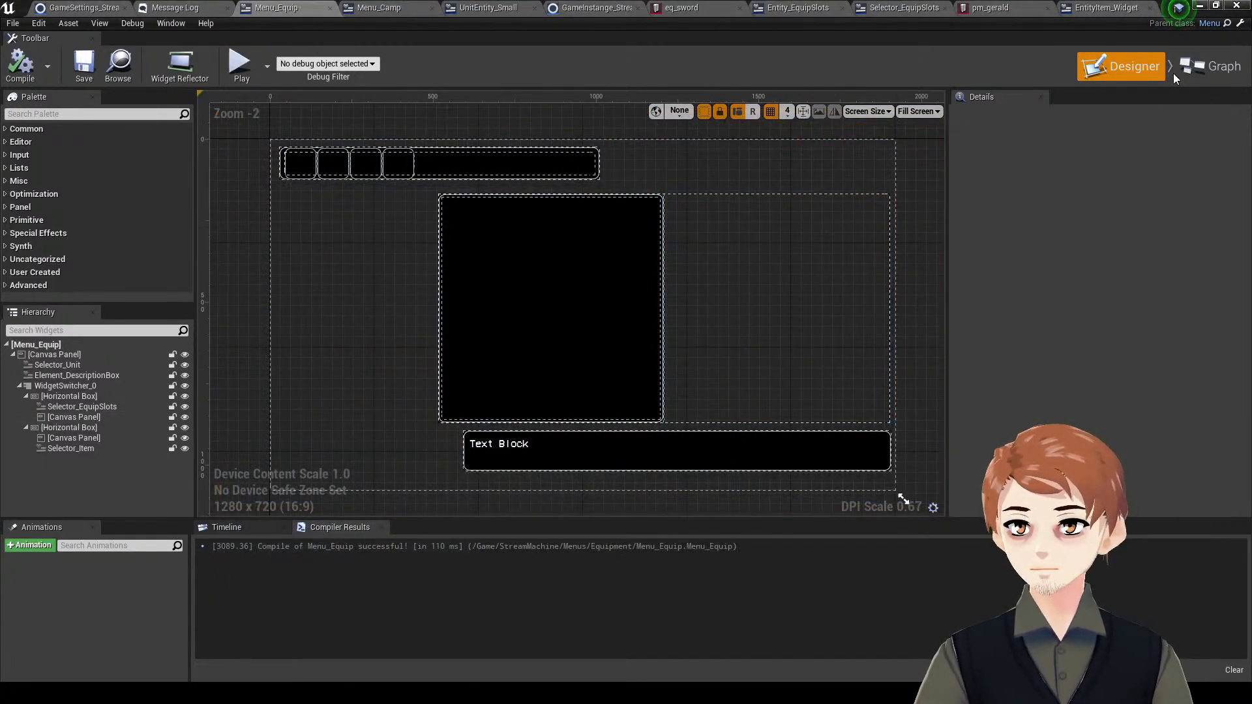
- Move the On Menu Opened and On Unit Selected node groups up in Menu_Equip's event graph and save the blueprint
{"action": "left_click", "coordinate": [1193, 68]}
{"action": "scroll", "coordinate": [693, 302], "scroll_direction": "down", "scroll_amount": 3}
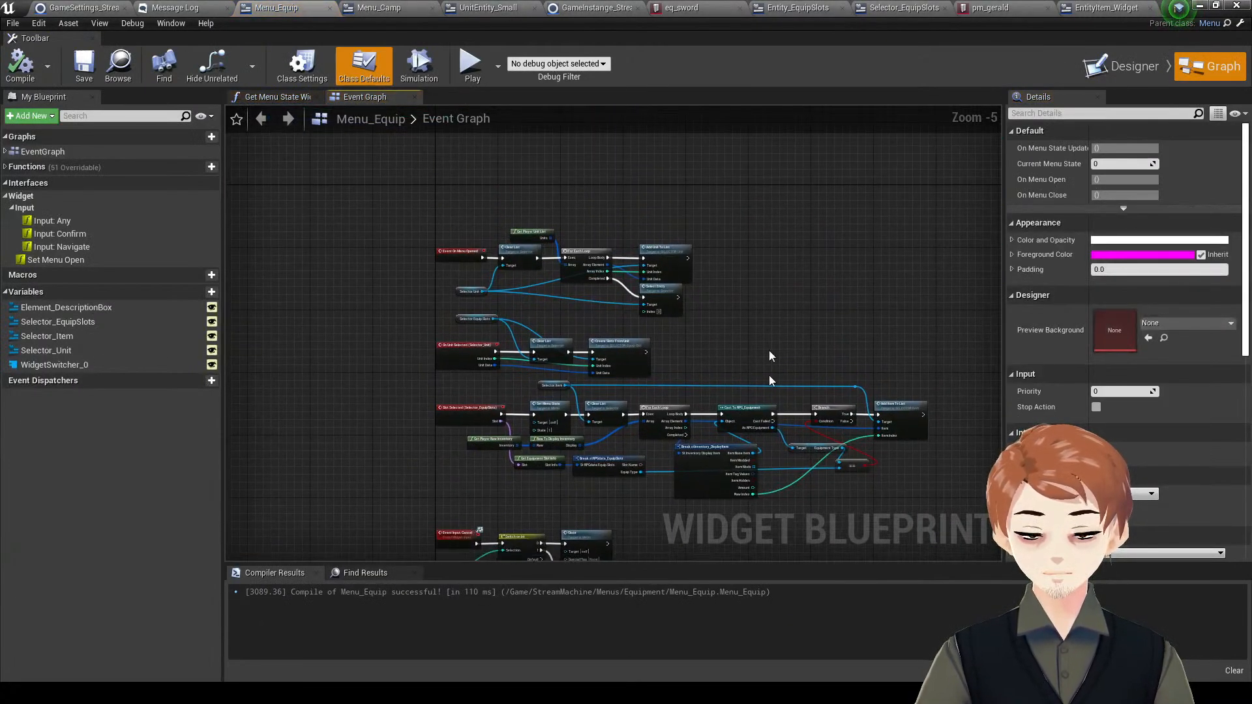
{"action": "left_click_drag", "start_coordinate": [911, 145], "coordinate": [457, 311]}
{"action": "scroll", "coordinate": [458, 359], "scroll_direction": "up", "scroll_amount": 1}
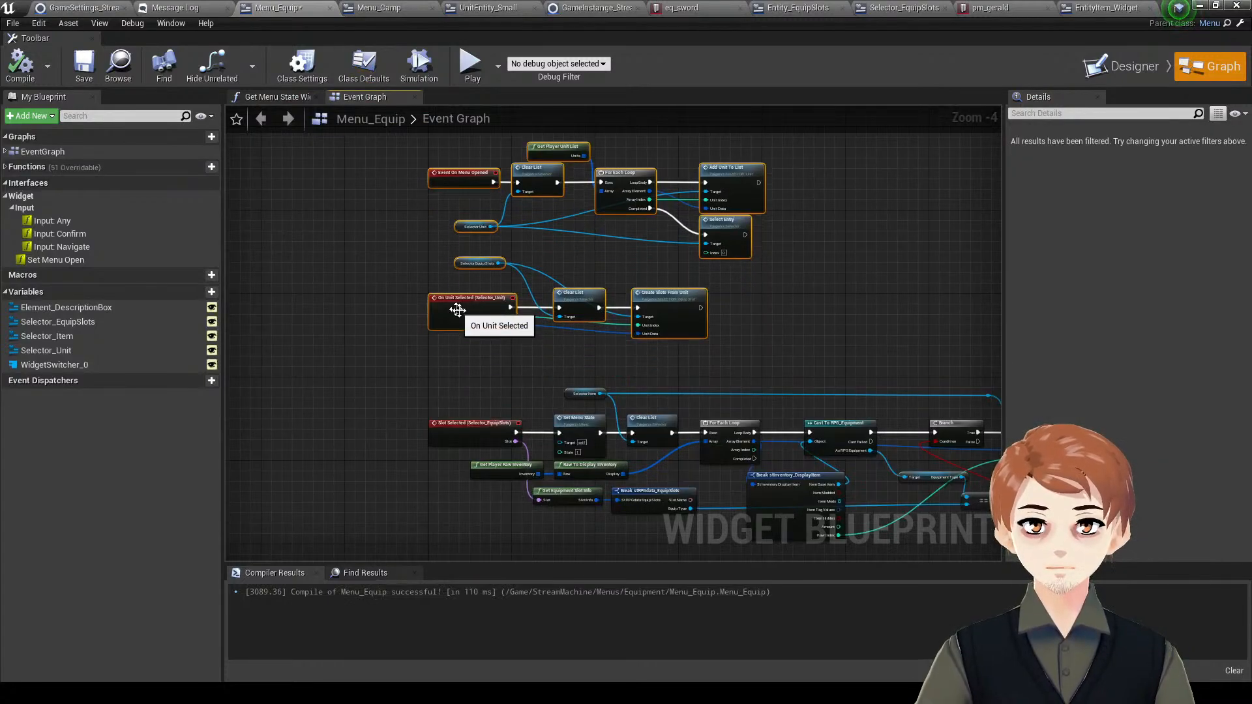
{"action": "right_click_drag", "start_coordinate": [617, 450], "coordinate": [496, 354]}
{"action": "right_click_drag", "start_coordinate": [674, 494], "coordinate": [711, 396]}
{"action": "left_click", "coordinate": [711, 397]}
{"action": "key", "text": "ctrl+s"}
- Add an Item Selected event for Selector_Item and place it below the Slot Selected node chain
{"action": "left_click", "coordinate": [171, 336]}
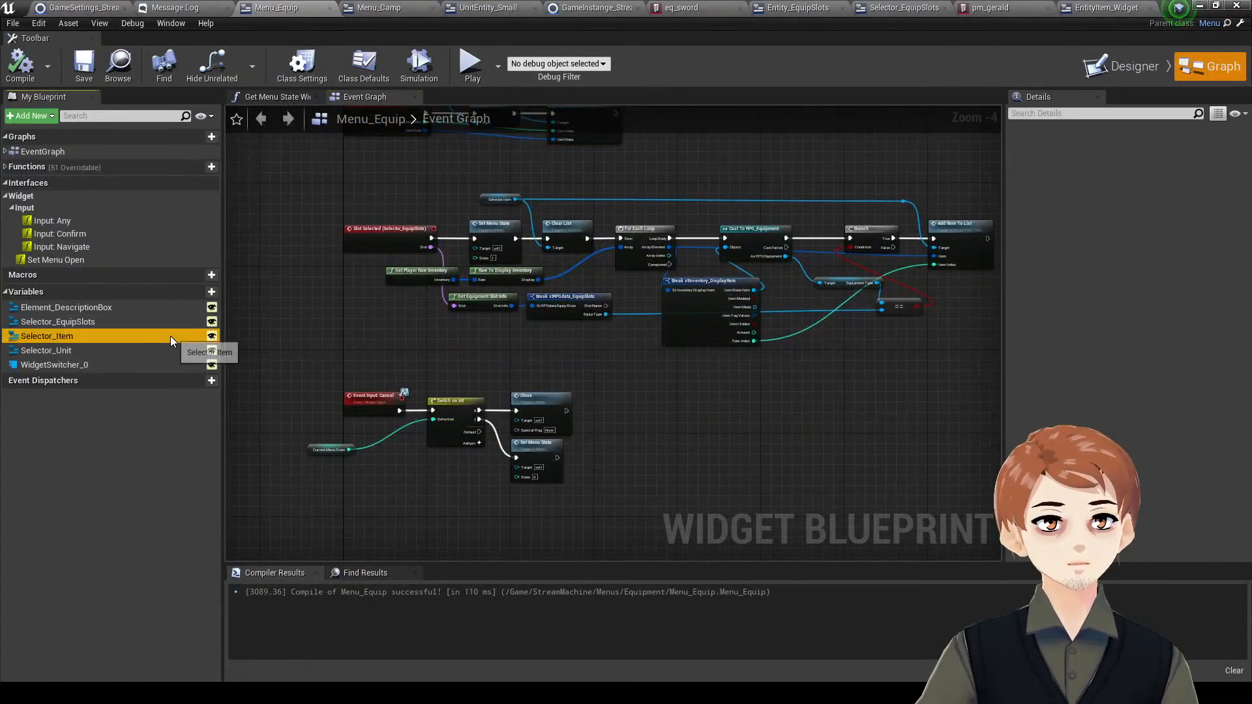
{"action": "left_click", "coordinate": [1129, 236]}
{"action": "right_click_drag", "start_coordinate": [750, 360], "coordinate": [601, 394]}
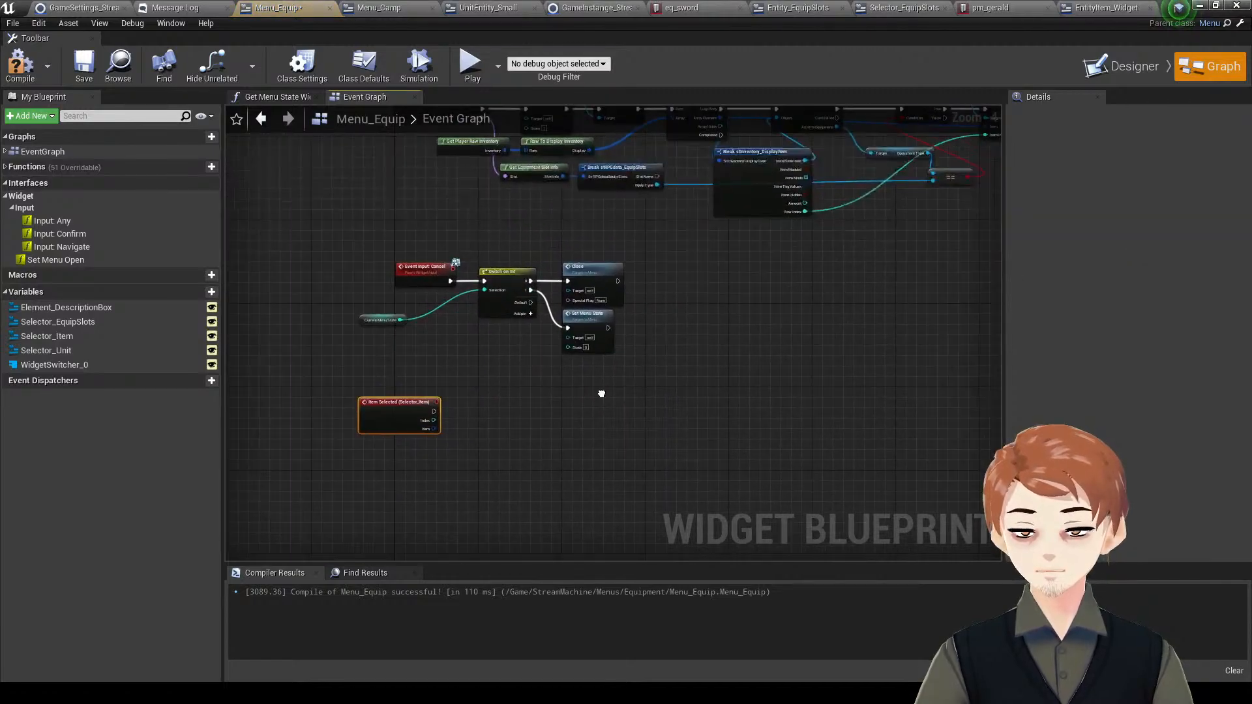
{"action": "scroll", "coordinate": [820, 265], "scroll_direction": "up", "scroll_amount": 3}
{"action": "left_click_drag", "start_coordinate": [399, 403], "coordinate": [786, 291]}
- Shift Clear List and Create Slots From Unit away from the On Unit Selected event to make room for another node
{"action": "right_click_drag", "start_coordinate": [765, 240], "coordinate": [807, 427]}
{"action": "scroll", "coordinate": [801, 405], "scroll_direction": "down", "scroll_amount": 4}
{"action": "right_click_drag", "start_coordinate": [752, 349], "coordinate": [755, 408]}
{"action": "scroll", "coordinate": [691, 324], "scroll_direction": "up", "scroll_amount": 4}
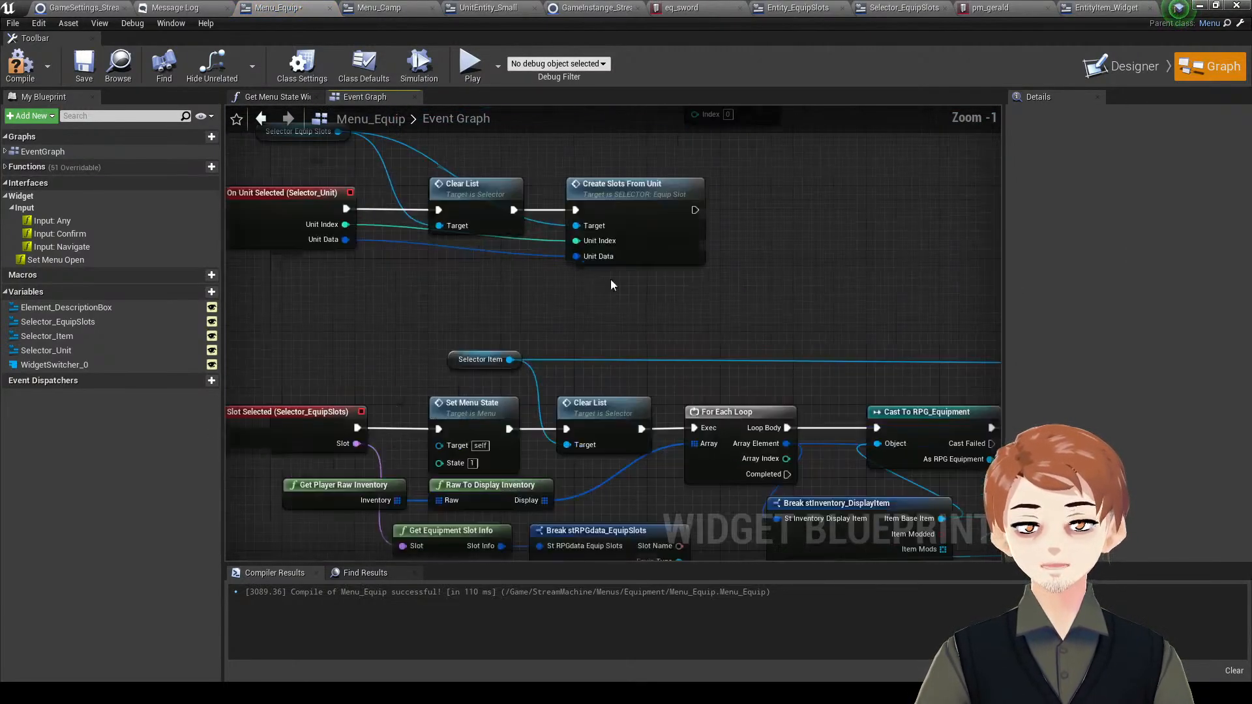
{"action": "left_click_drag", "start_coordinate": [459, 214], "coordinate": [458, 212]}
{"action": "left_click_drag", "start_coordinate": [468, 197], "coordinate": [613, 195]}
{"action": "right_click_drag", "start_coordinate": [445, 249], "coordinate": [610, 291]}
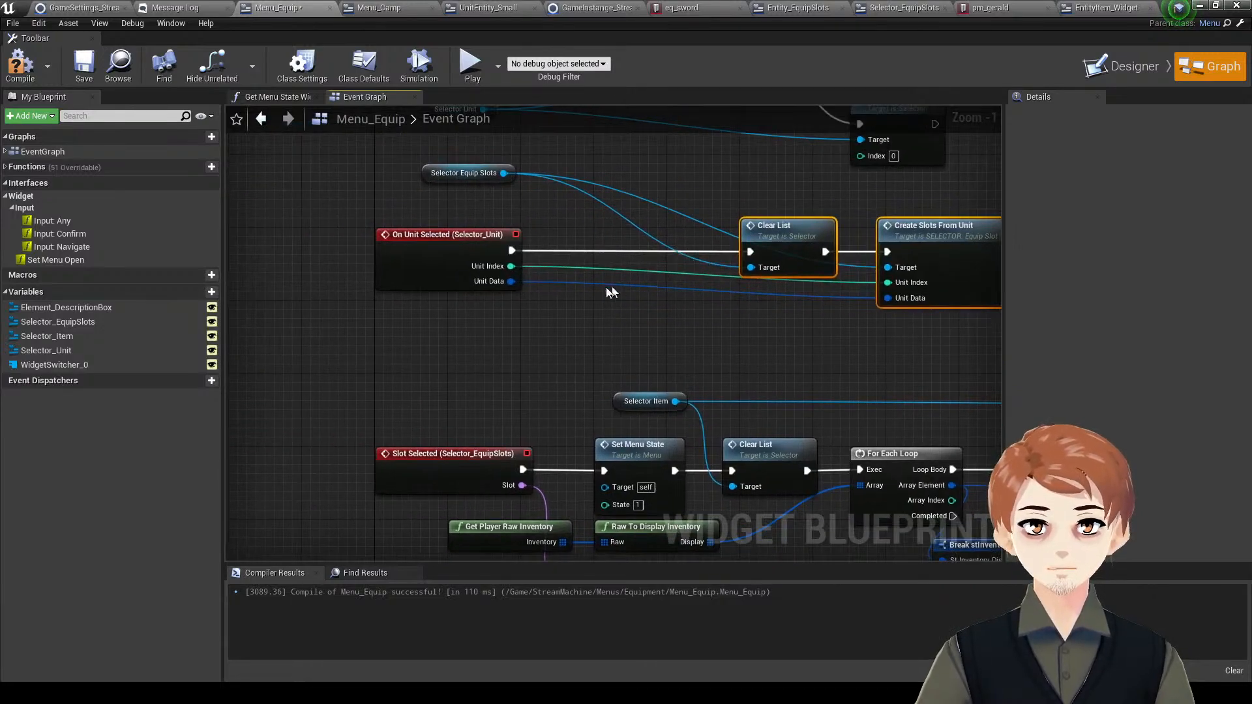
- Promote the Unit Index output of On Unit Selected to a variable named Current Unit Index
{"action": "scroll", "coordinate": [608, 287], "scroll_direction": "up", "scroll_amount": 1}
{"action": "left_click_drag", "start_coordinate": [490, 263], "coordinate": [489, 265]}
{"action": "right_click", "coordinate": [489, 267]}
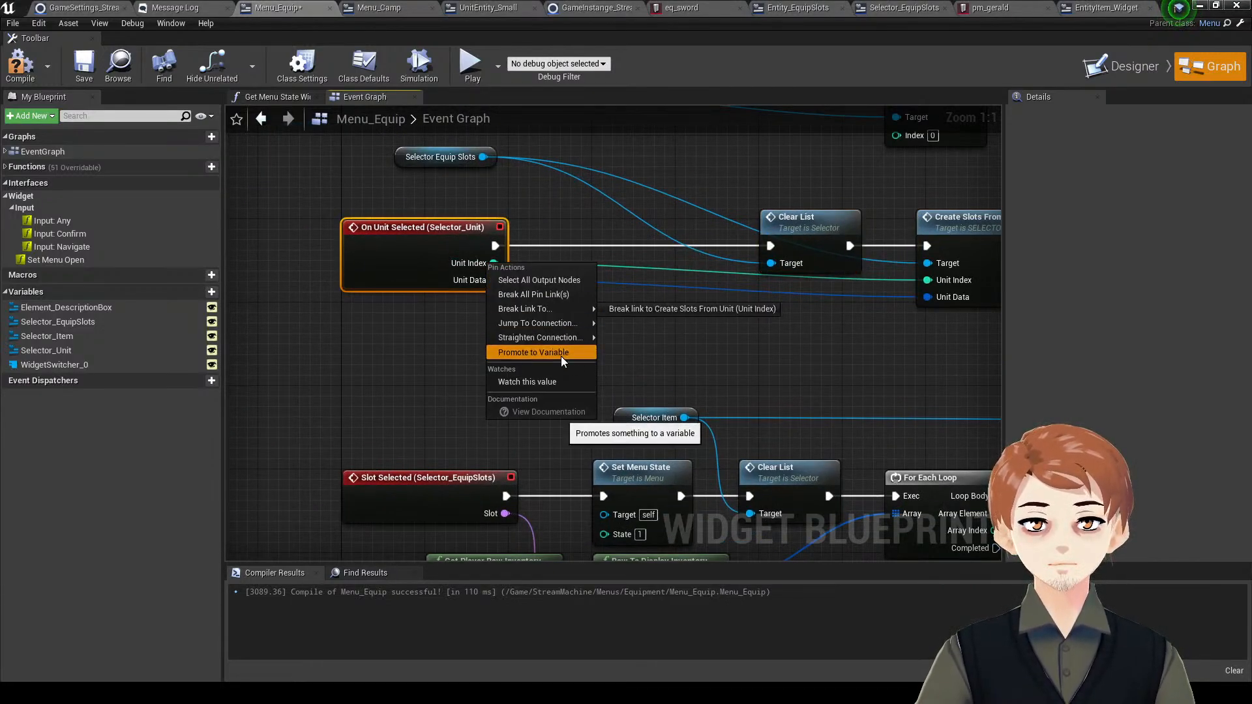
{"action": "left_click", "coordinate": [541, 352]}
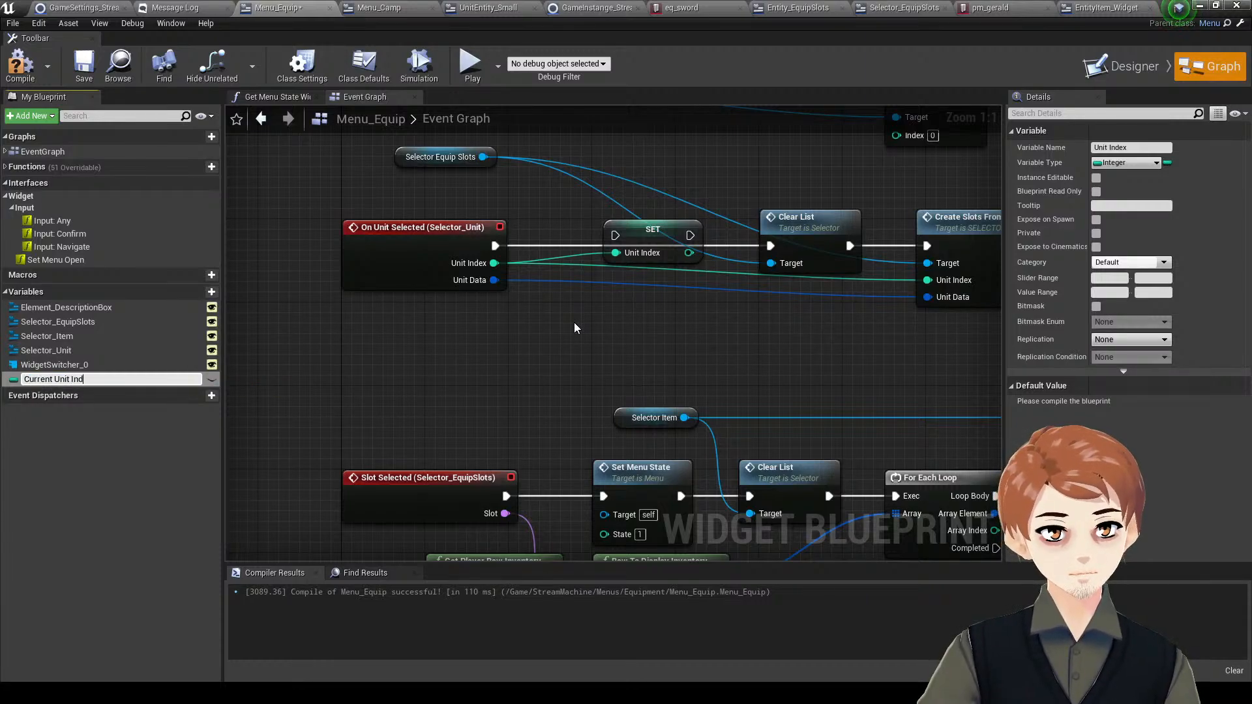
{"action": "key", "text": "Return"}
- Insert the Current Unit Index setter before Clear List, feed its output to Create Slots From Unit's Unit Index, and save
{"action": "left_click_drag", "start_coordinate": [654, 236], "coordinate": [494, 246]}
{"action": "left_click_drag", "start_coordinate": [673, 247], "coordinate": [771, 248]}
{"action": "left_click_drag", "start_coordinate": [951, 281], "coordinate": [675, 265]}
{"action": "scroll", "coordinate": [843, 313], "scroll_direction": "down", "scroll_amount": 3}
{"action": "right_click_drag", "start_coordinate": [899, 360], "coordinate": [620, 296]}
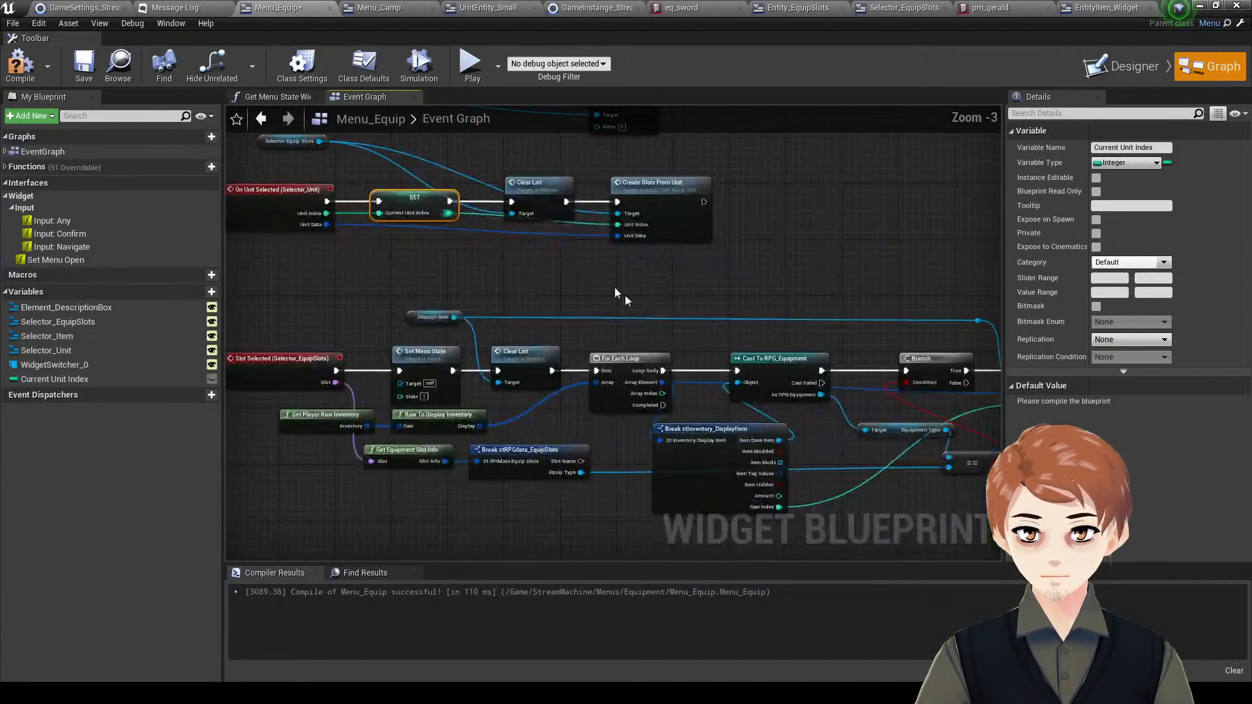
{"action": "scroll", "coordinate": [620, 296], "scroll_direction": "down", "scroll_amount": 1}
{"action": "right_click_drag", "start_coordinate": [750, 385], "coordinate": [667, 253]}
{"action": "scroll", "coordinate": [808, 379], "scroll_direction": "up", "scroll_amount": 4}
{"action": "right_click_drag", "start_coordinate": [776, 345], "coordinate": [737, 339]}
{"action": "left_click", "coordinate": [633, 336]}
{"action": "key", "text": "ctrl+s"}
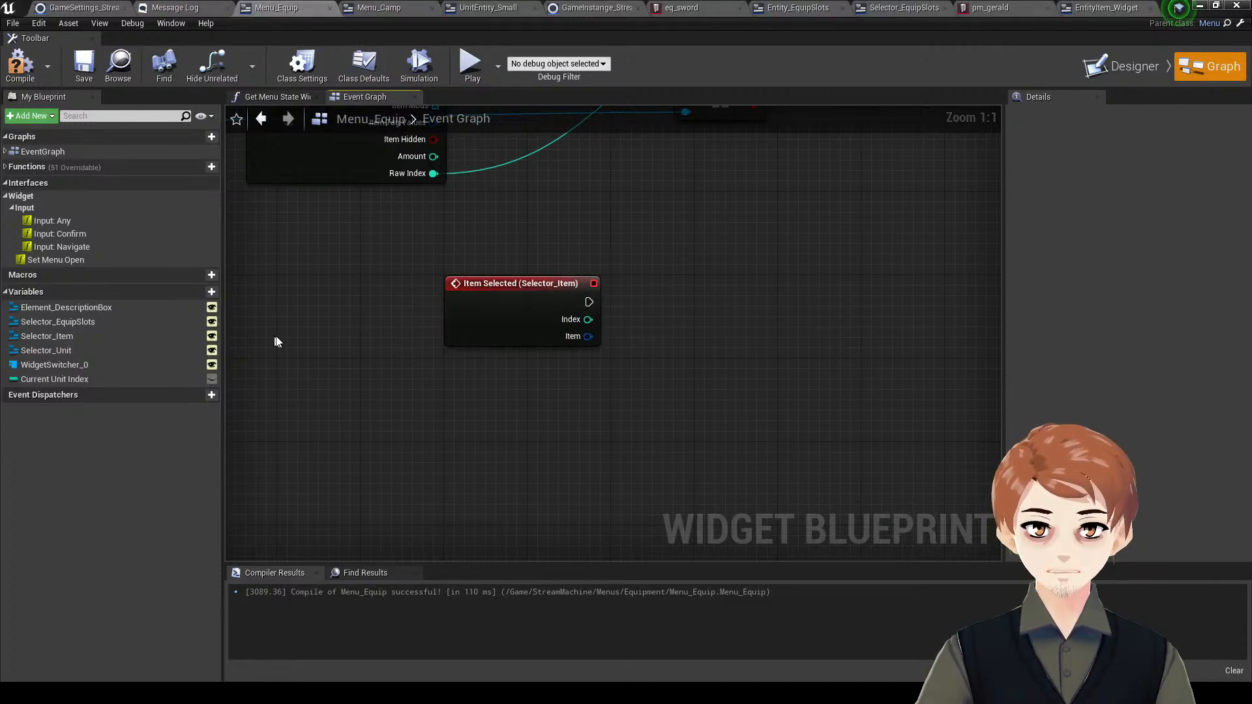
- Add a Unit Equip Item node beside the Item Selected event
{"action": "right_click", "coordinate": [666, 236]}
{"action": "type", "text": "equip item"}
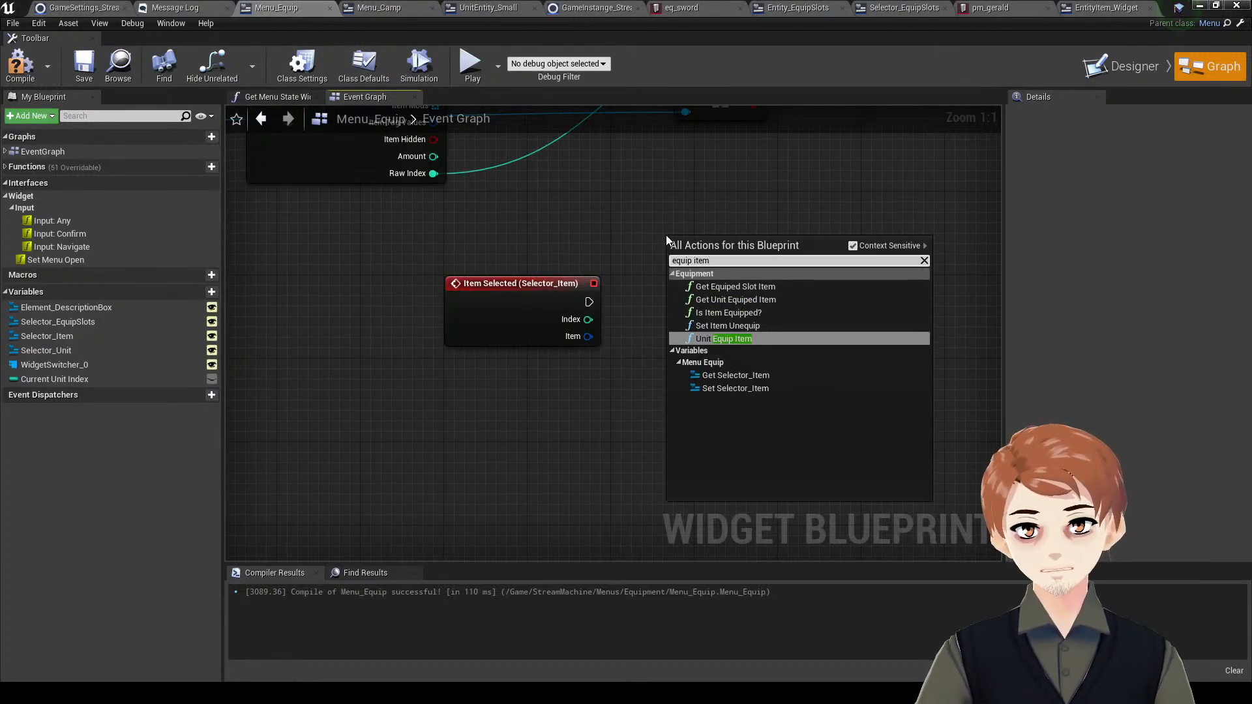
{"action": "key", "text": "Return"}
{"action": "left_click_drag", "start_coordinate": [717, 256], "coordinate": [738, 276]}
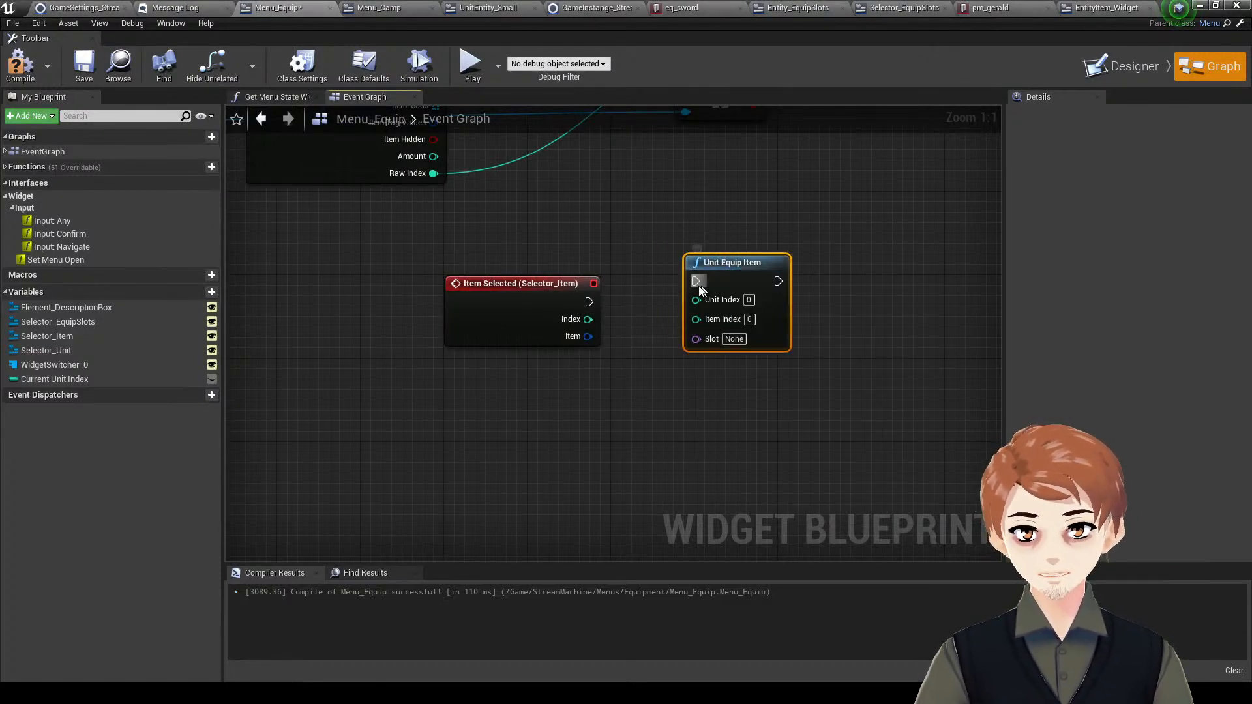
- Wire the Item Selected event's execution output into Unit Equip Item and line the node up with the event
{"action": "left_click_drag", "start_coordinate": [594, 309], "coordinate": [590, 303]}
{"action": "left_click_drag", "start_coordinate": [722, 287], "coordinate": [732, 308]}
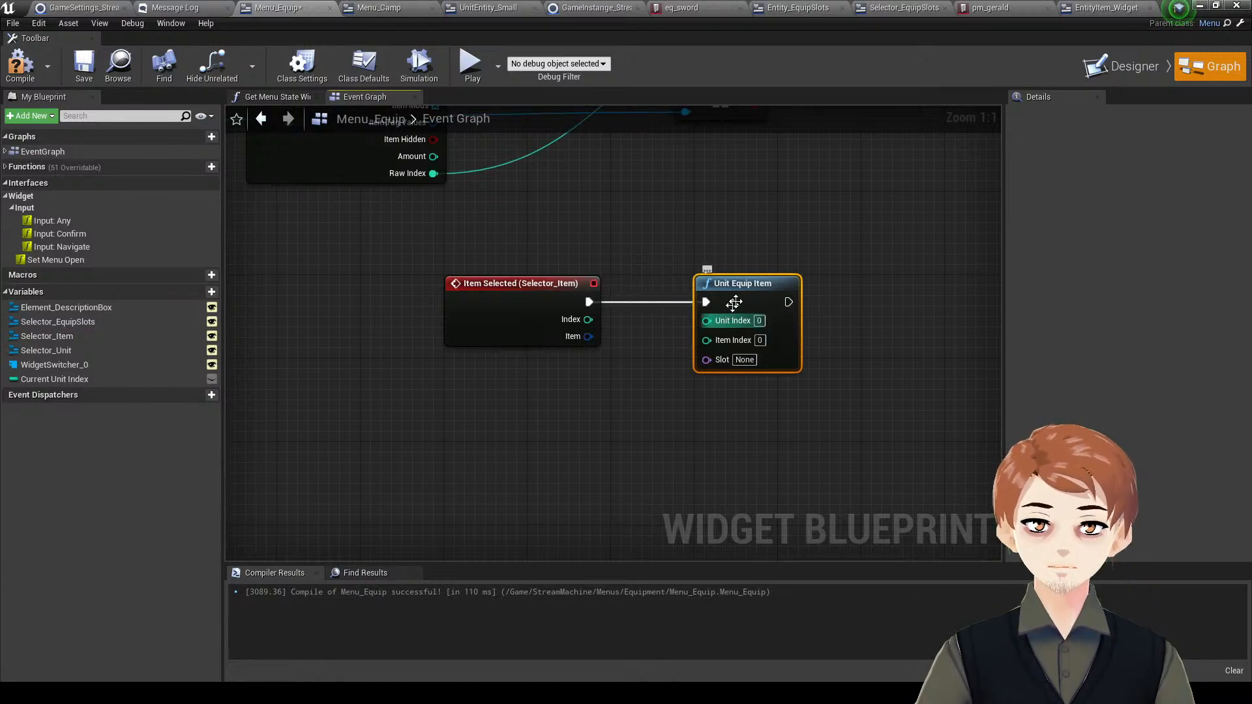
{"action": "right_click", "coordinate": [738, 261]}
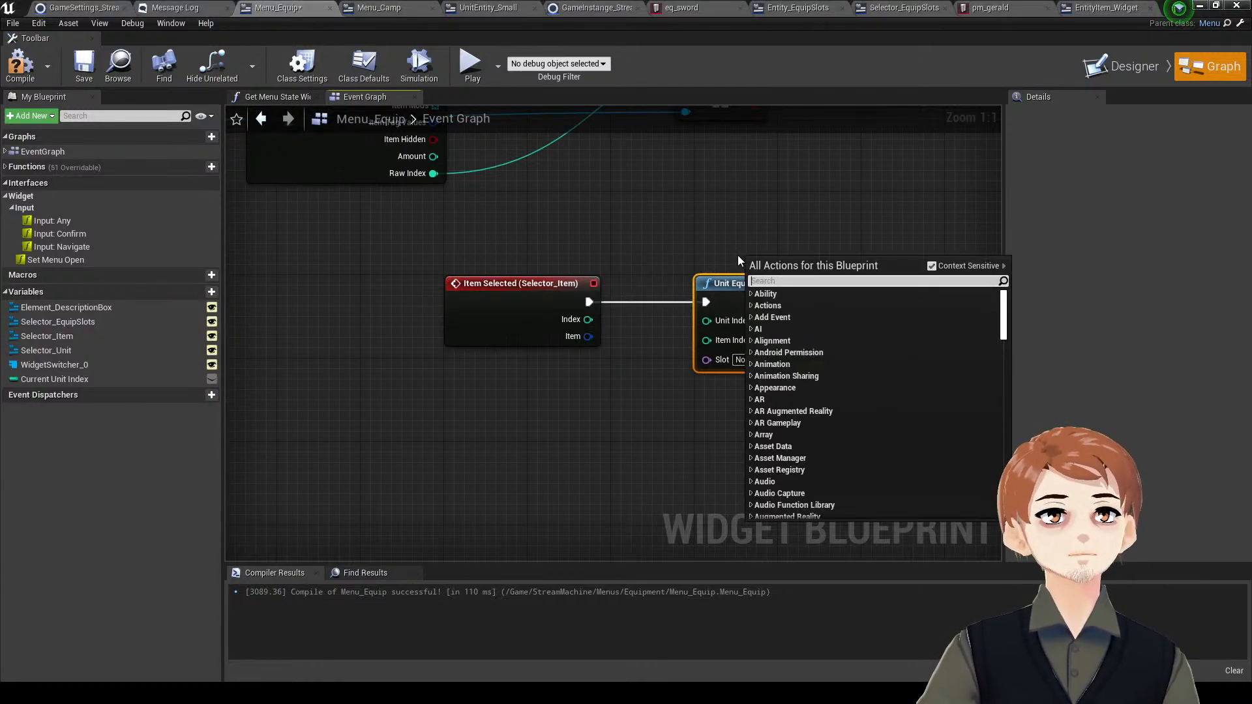
{"action": "type", "text": "unit"}
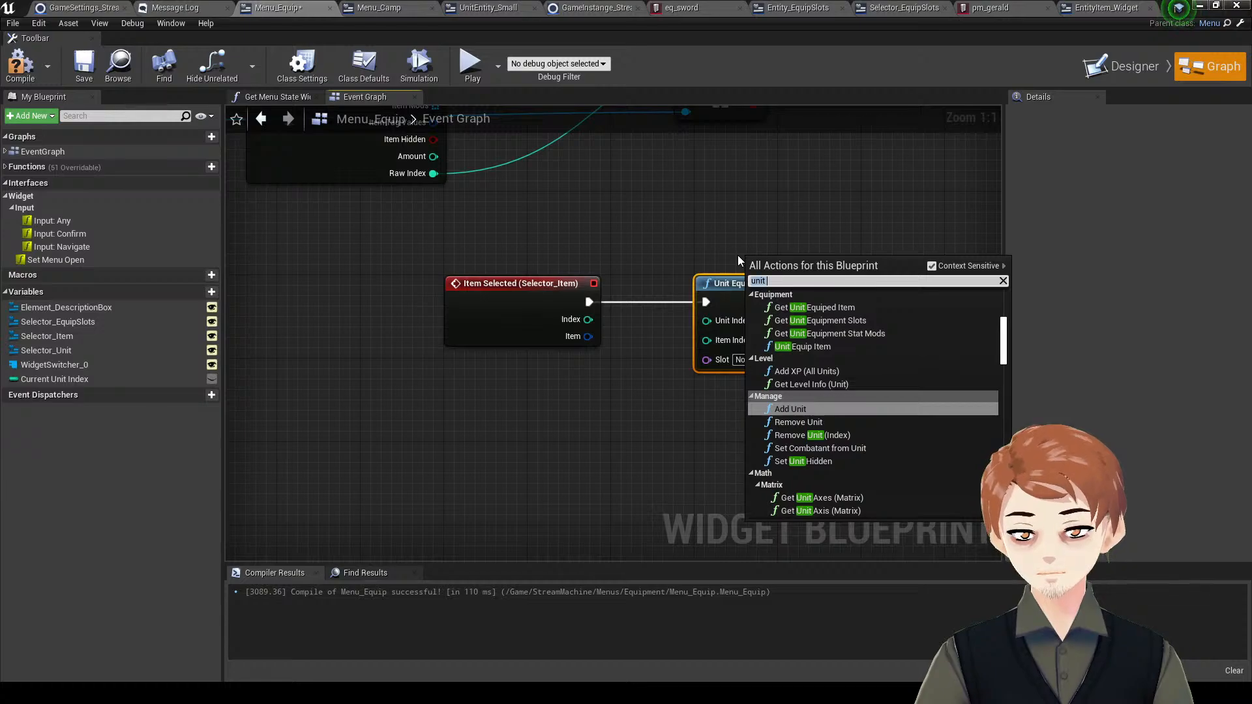
{"action": "key", "text": "BackSpace"}
{"action": "key", "text": "BackSpace"}
{"action": "key", "text": "BackSpace"}
{"action": "key", "text": "BackSpace"}
{"action": "type", "text": "equ"}
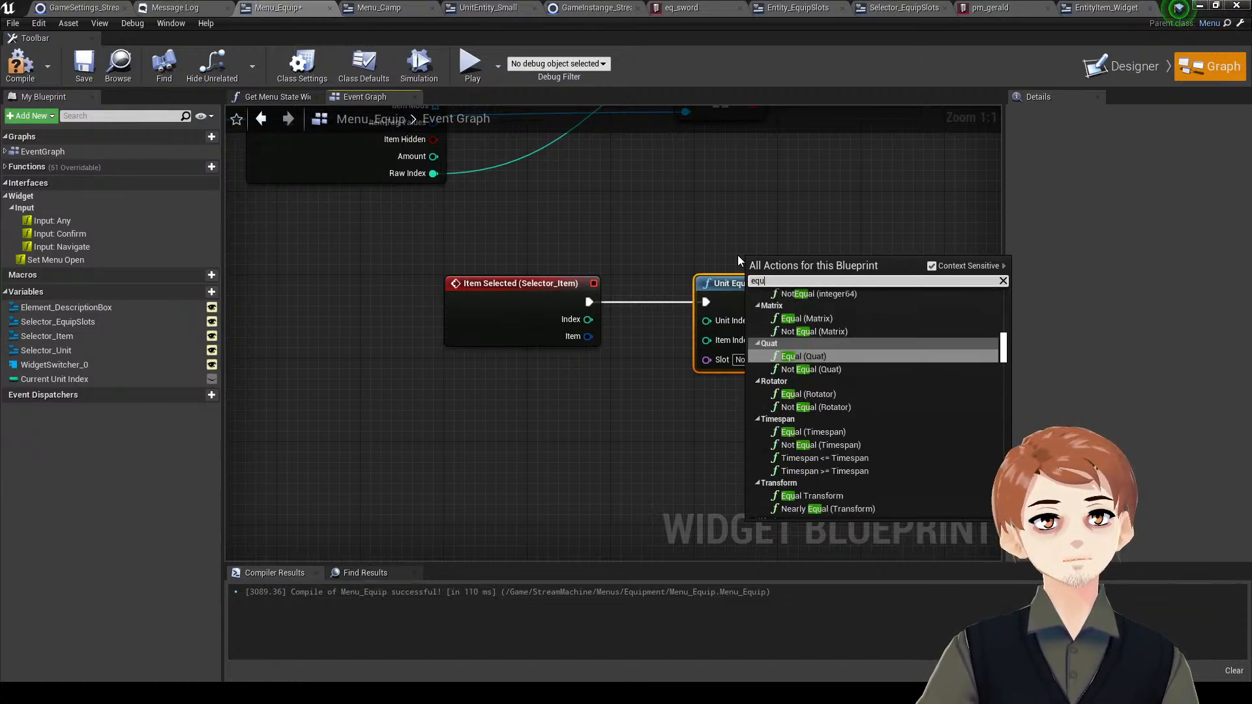
{"action": "type", "text": "ip item"}
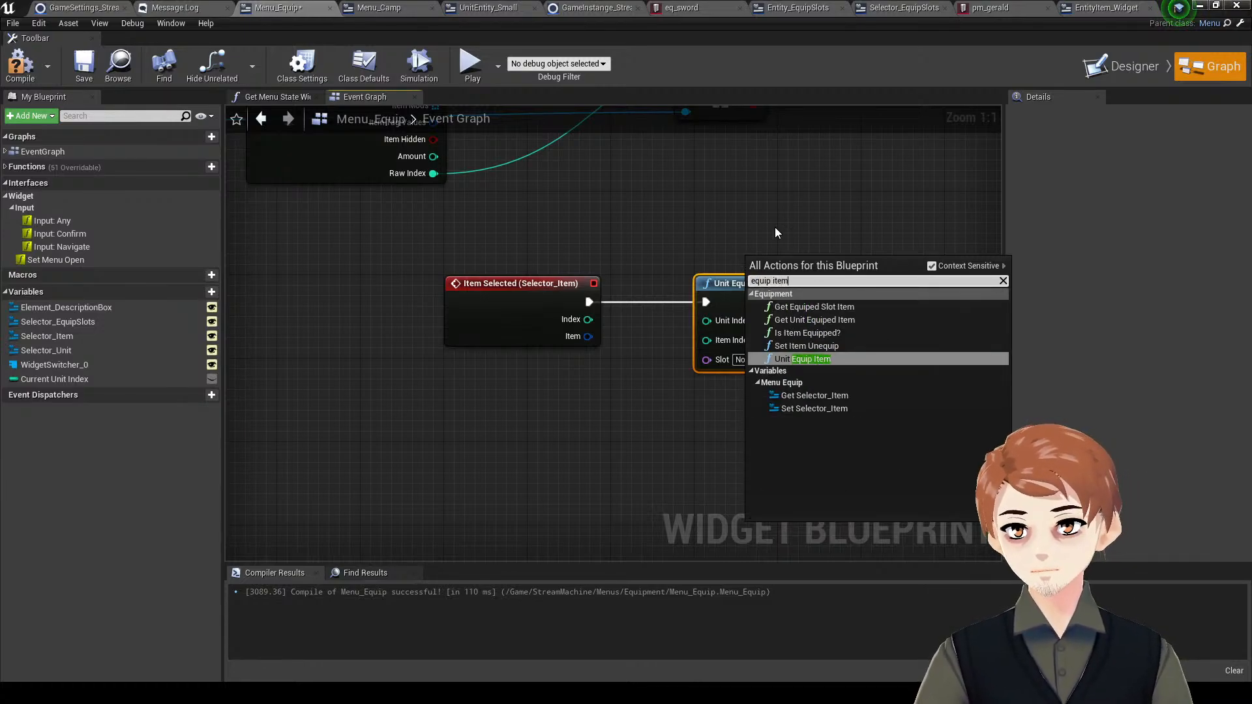
{"action": "left_click", "coordinate": [822, 190]}
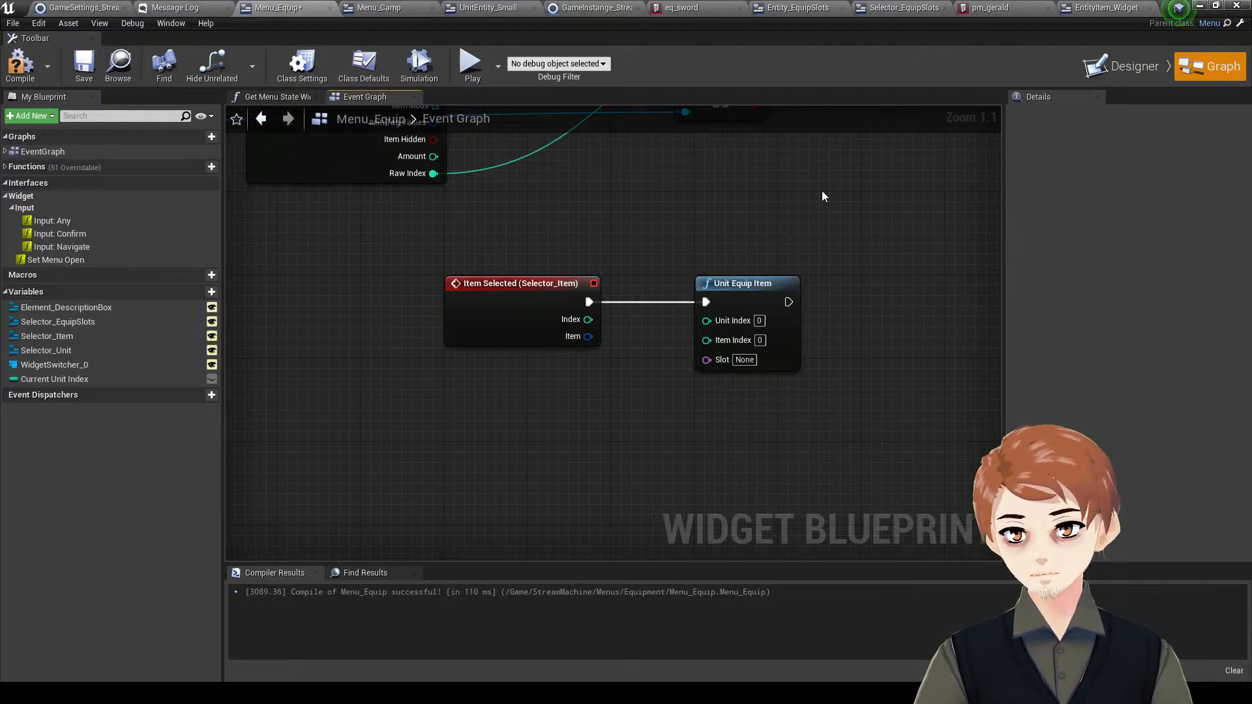
- Save, shift the Slot Selected event away from Set Menu State, and promote its Slot output to a variable named Current SLot
{"action": "right_click_drag", "start_coordinate": [794, 272], "coordinate": [772, 268]}
{"action": "key", "text": "ctrl+s"}
{"action": "scroll", "coordinate": [632, 243], "scroll_direction": "down", "scroll_amount": 2}
{"action": "right_click_drag", "start_coordinate": [620, 236], "coordinate": [875, 425]}
{"action": "right_click_drag", "start_coordinate": [493, 259], "coordinate": [741, 326]}
{"action": "scroll", "coordinate": [435, 298], "scroll_direction": "up", "scroll_amount": 2}
{"action": "left_click_drag", "start_coordinate": [436, 299], "coordinate": [350, 299]}
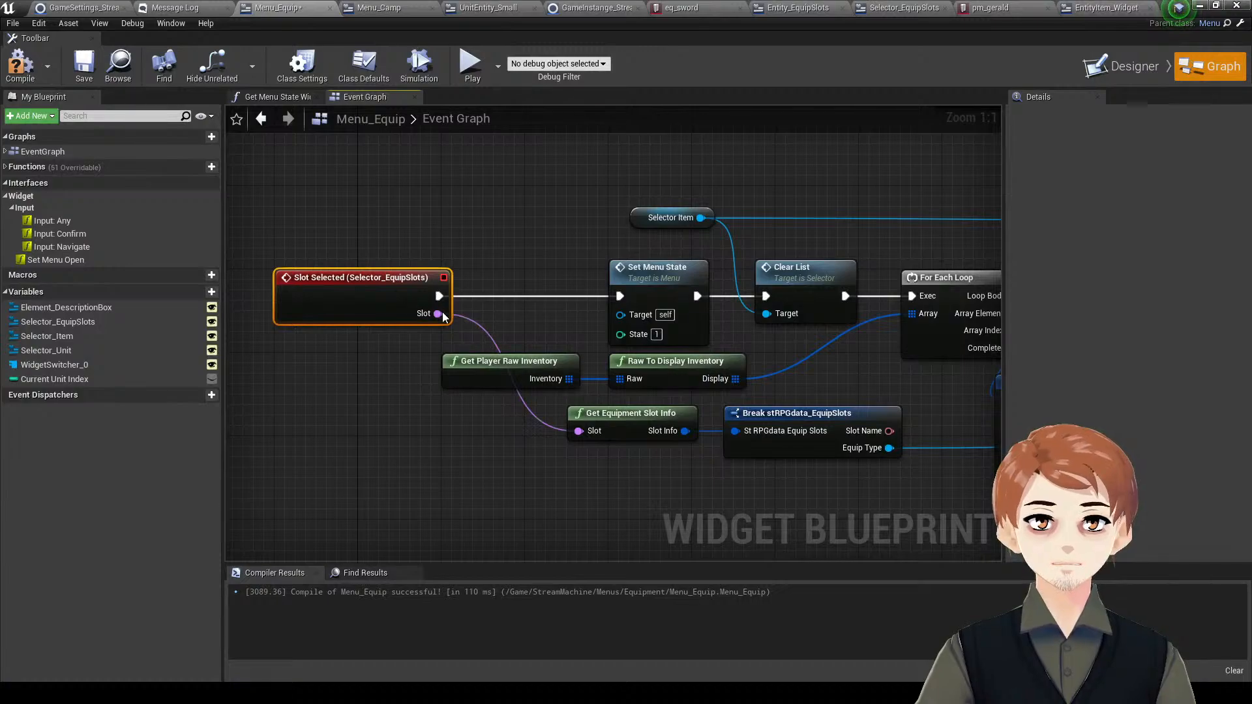
{"action": "right_click", "coordinate": [442, 317]}
{"action": "left_click", "coordinate": [515, 383]}
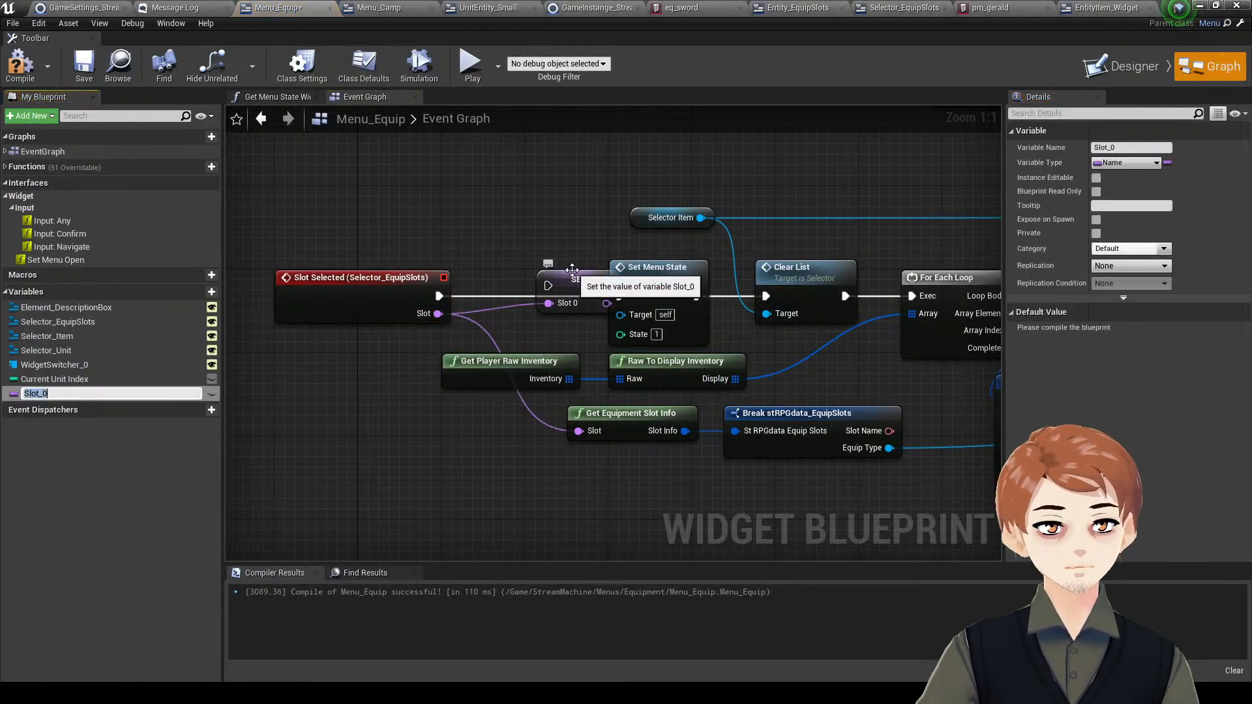
{"action": "key", "text": "Return"}
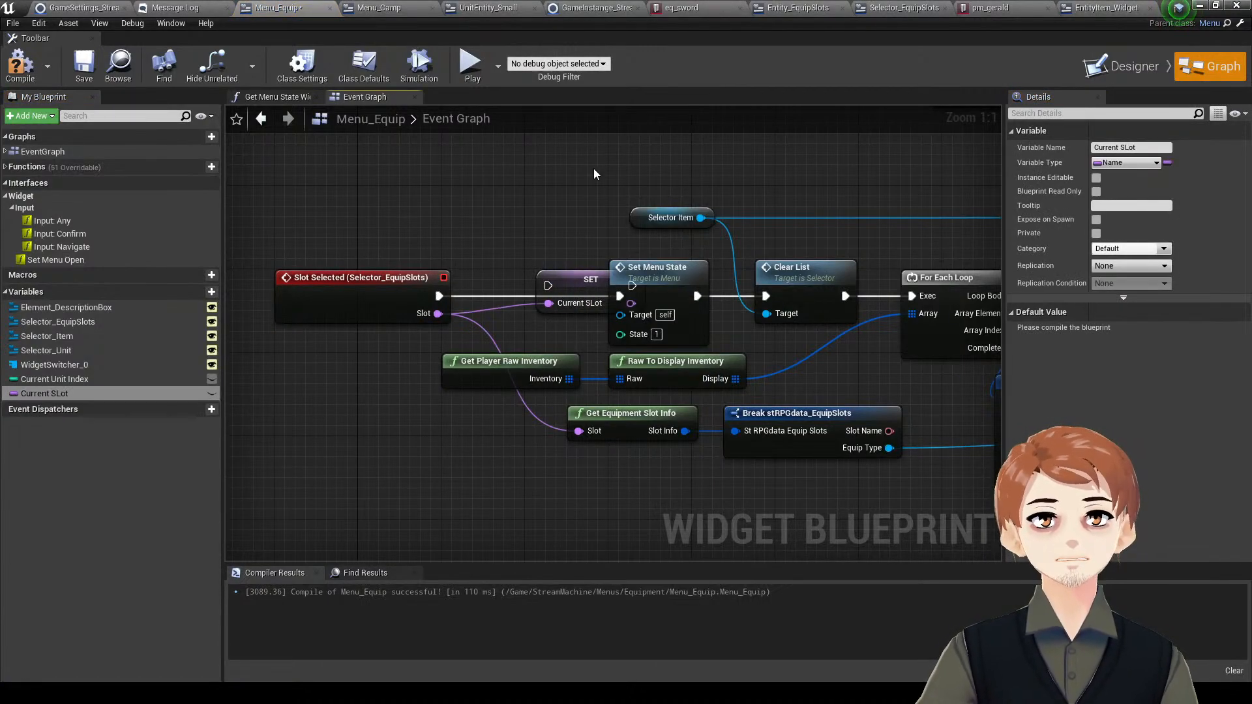
- Insert the Current SLot setter between Slot Selected and Set Menu State, feeding its output to Get Equipment Slot Info
{"action": "left_click_drag", "start_coordinate": [582, 298], "coordinate": [579, 431]}
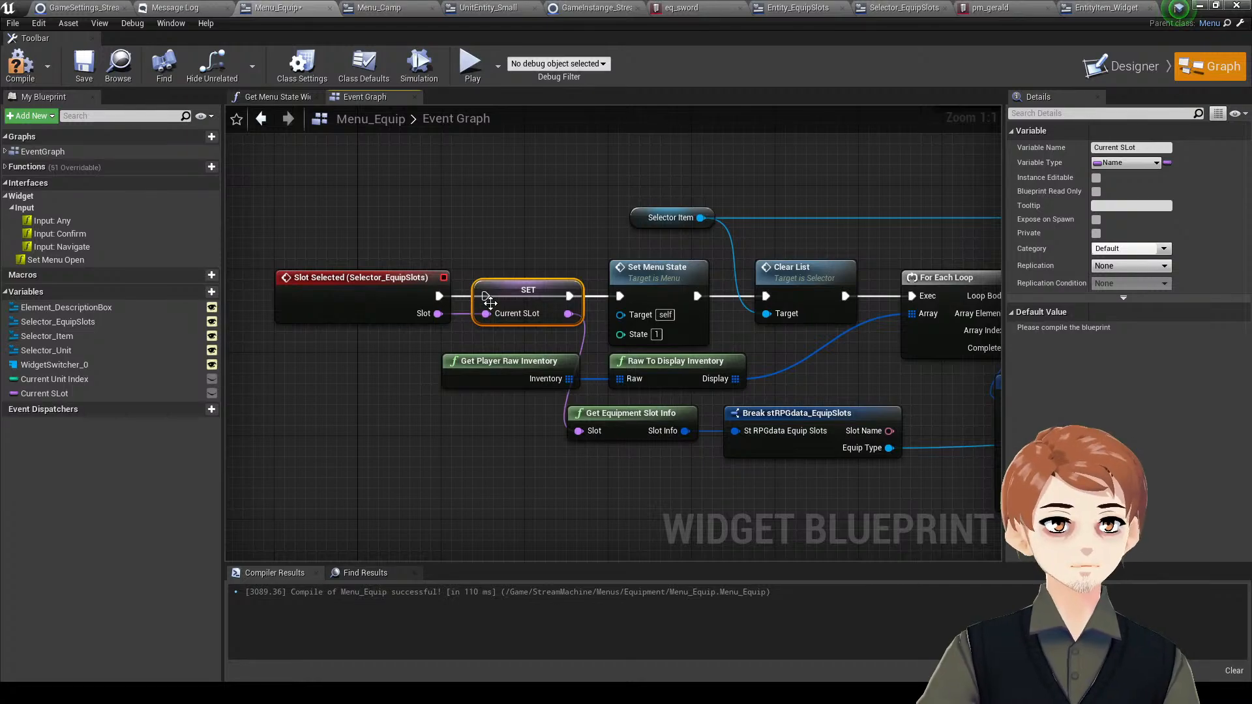
{"action": "left_click_drag", "start_coordinate": [486, 298], "coordinate": [434, 294]}
{"action": "scroll", "coordinate": [623, 218], "scroll_direction": "down", "scroll_amount": 4}
{"action": "right_click_drag", "start_coordinate": [623, 218], "coordinate": [534, 183]}
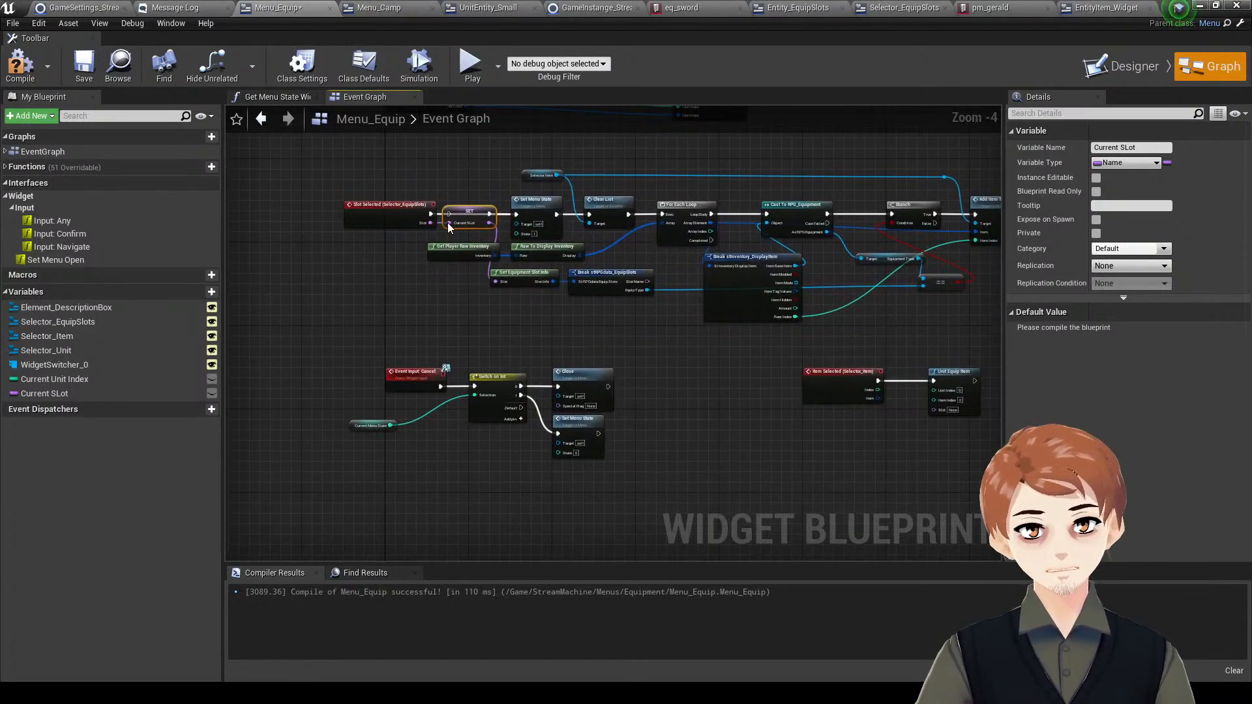
{"action": "scroll", "coordinate": [452, 228], "scroll_direction": "up", "scroll_amount": 4}
{"action": "left_click_drag", "start_coordinate": [451, 205], "coordinate": [402, 206]}
- Feed the Current SLot and Current Unit Index variables into Unit Equip Item's Slot and Unit Index inputs
{"action": "scroll", "coordinate": [498, 241], "scroll_direction": "down", "scroll_amount": 4}
{"action": "right_click_drag", "start_coordinate": [972, 450], "coordinate": [535, 331]}
{"action": "scroll", "coordinate": [486, 308], "scroll_direction": "up", "scroll_amount": 4}
{"action": "left_click_drag", "start_coordinate": [141, 393], "coordinate": [454, 352]}
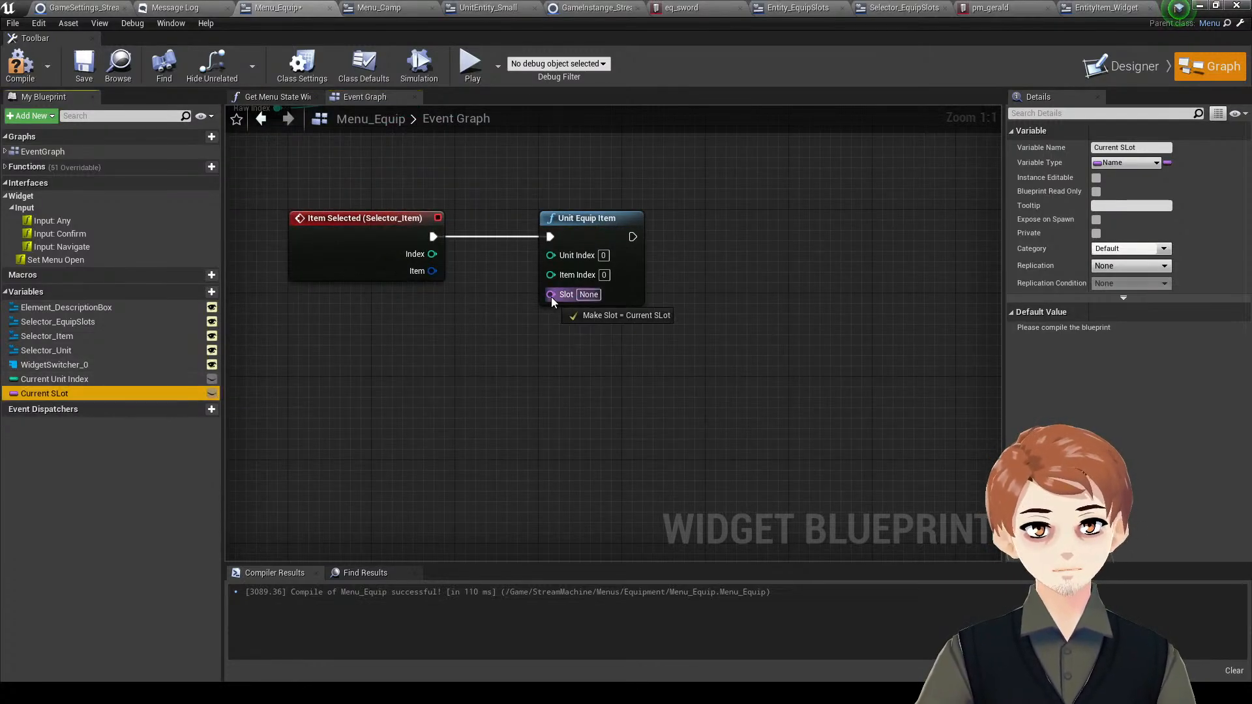
{"action": "left_click_drag", "start_coordinate": [552, 298], "coordinate": [552, 296]}
{"action": "left_click_drag", "start_coordinate": [88, 379], "coordinate": [459, 199]}
{"action": "left_click", "coordinate": [482, 250]}
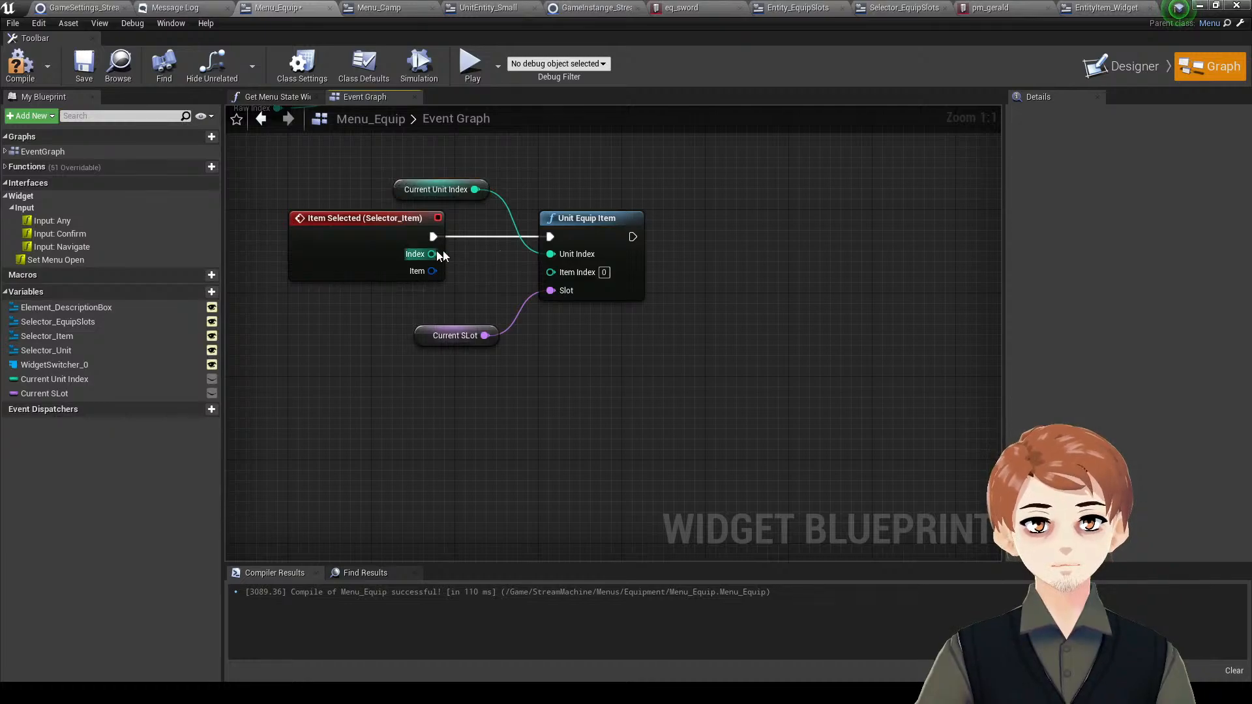
- Connect the Item Selected event's Index to Unit Equip Item's Item Index and save Menu_Equip
{"action": "left_click_drag", "start_coordinate": [432, 254], "coordinate": [576, 272]}
{"action": "right_click_drag", "start_coordinate": [602, 239], "coordinate": [765, 296]}
{"action": "key", "text": "ctrl+s"}
{"action": "right_click_drag", "start_coordinate": [877, 248], "coordinate": [767, 274]}
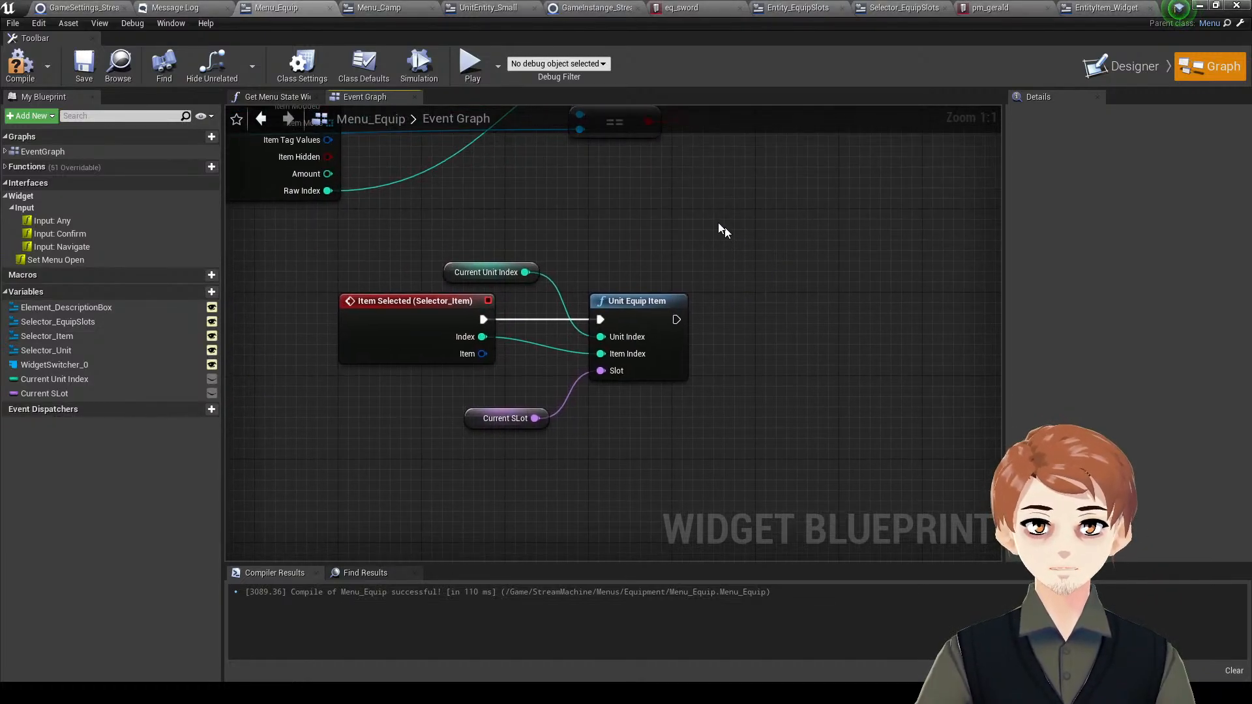
{"action": "left_click_drag", "start_coordinate": [718, 222], "coordinate": [483, 425]}
{"action": "left_click", "coordinate": [857, 334]}
{"action": "right_click_drag", "start_coordinate": [858, 334], "coordinate": [607, 341]}
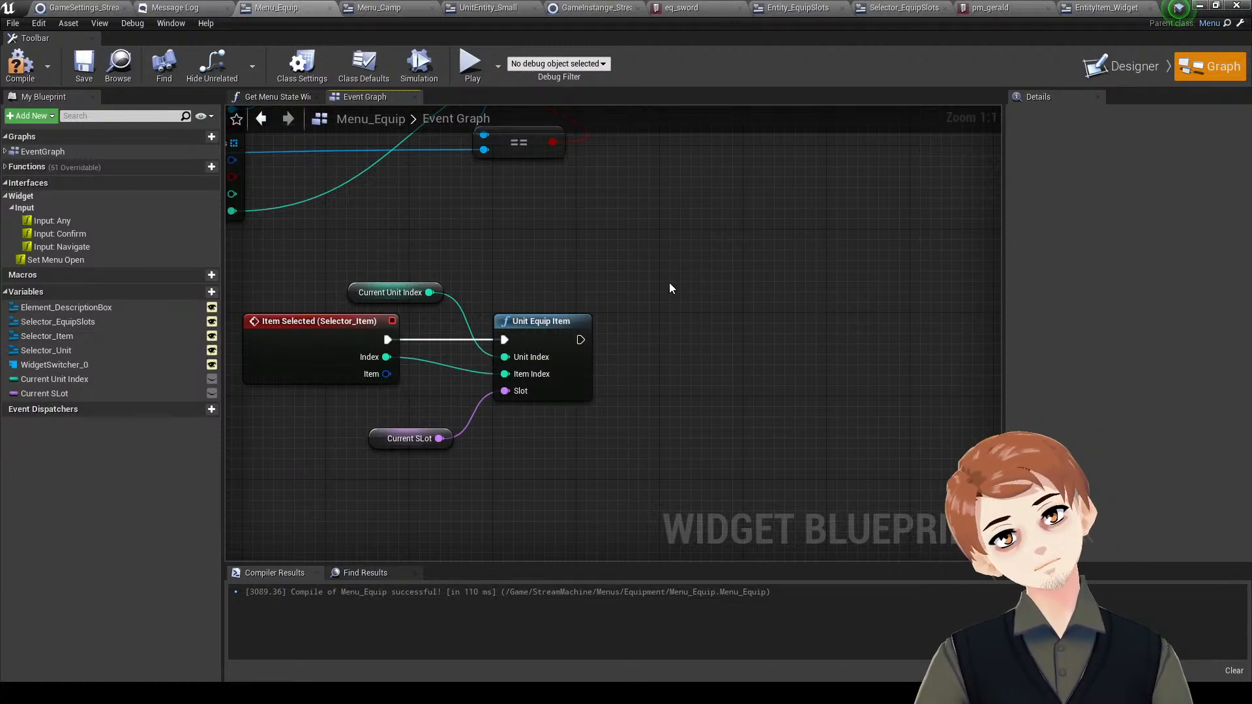
{"action": "right_click_drag", "start_coordinate": [707, 305], "coordinate": [766, 306]}
{"action": "right_click_drag", "start_coordinate": [648, 357], "coordinate": [608, 362]}
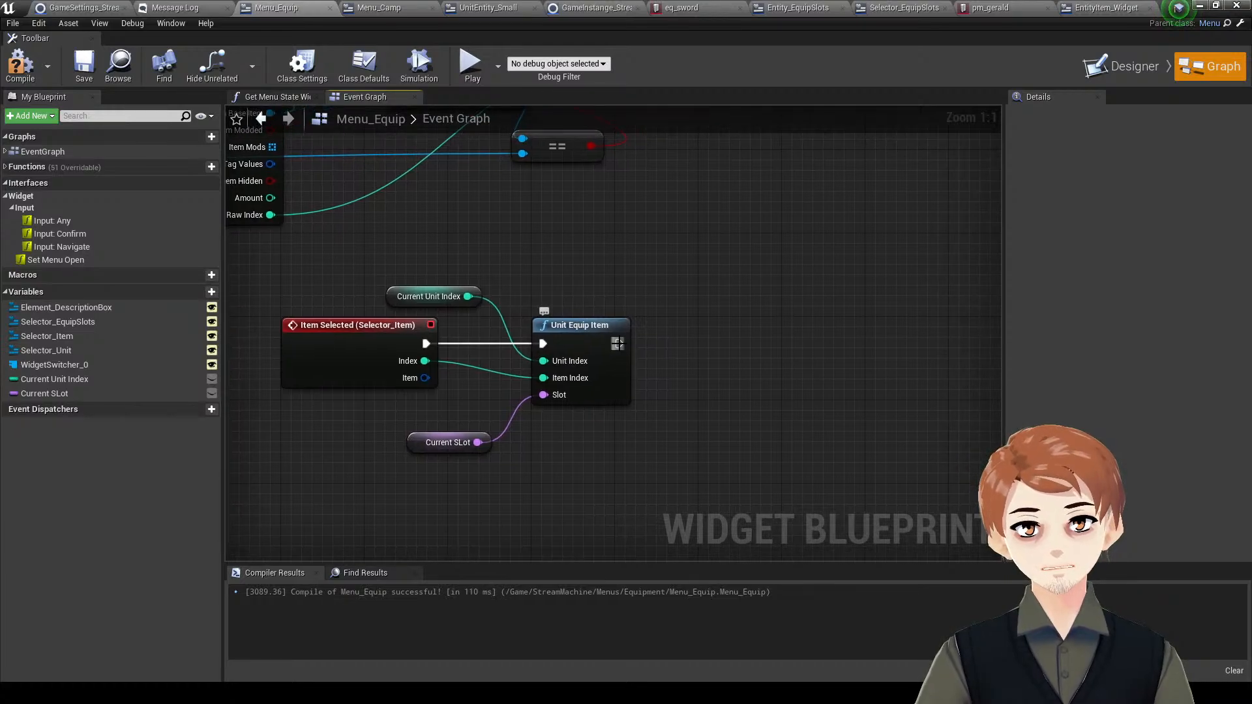
- Add a Set Menu State node after Unit Equip Item, leaving its State at 0, and line it up
{"action": "left_click_drag", "start_coordinate": [754, 338], "coordinate": [751, 332]}
{"action": "type", "text": "state"}
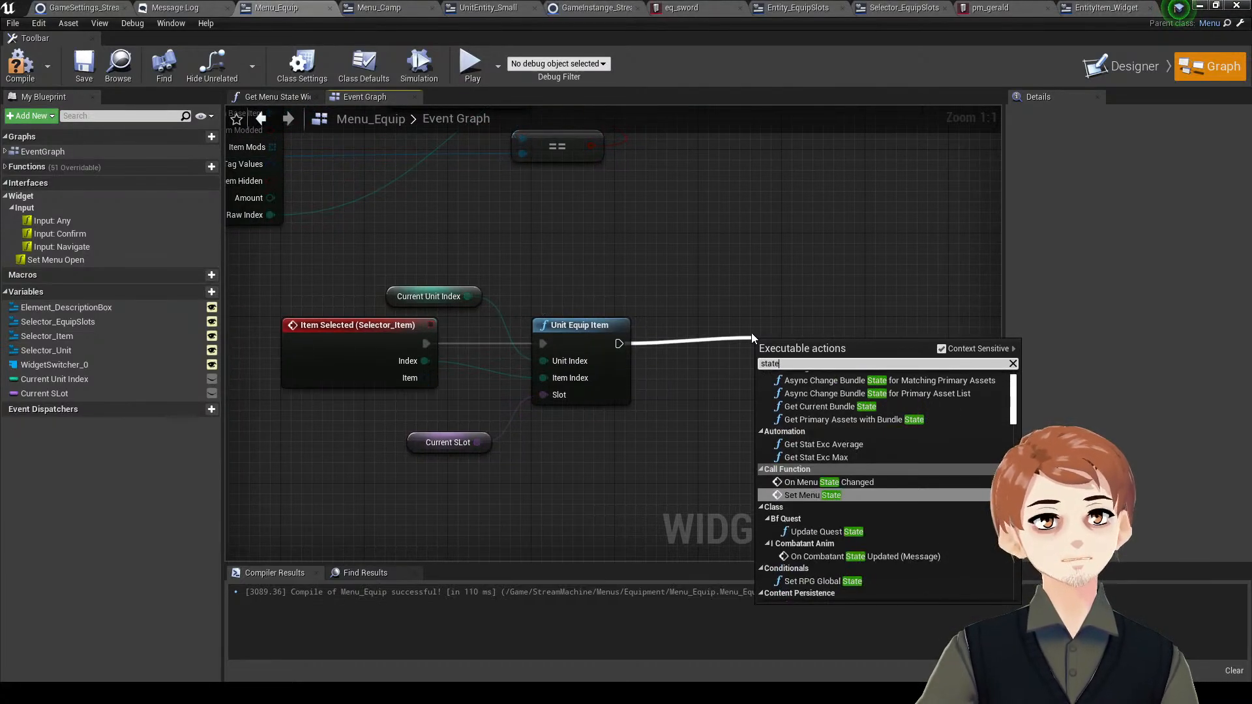
{"action": "key", "text": "BackSpace"}
{"action": "key", "text": "BackSpace"}
{"action": "key", "text": "BackSpace"}
{"action": "key", "text": "BackSpace"}
{"action": "key", "text": "BackSpace"}
{"action": "key", "text": "BackSpace"}
{"action": "type", "text": "menu state"}
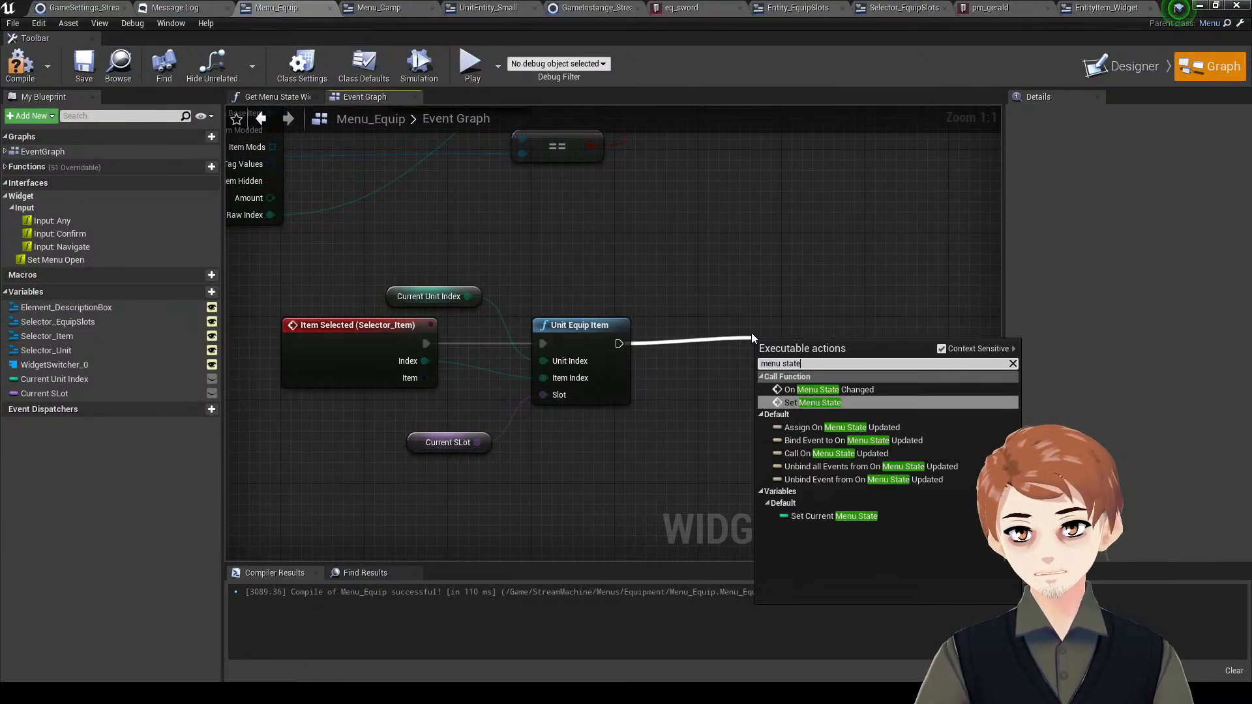
{"action": "key", "text": "Return"}
{"action": "left_click_drag", "start_coordinate": [810, 355], "coordinate": [760, 333]}
- Save and compile the Menu_Equip blueprint
{"action": "scroll", "coordinate": [761, 339], "scroll_direction": "down", "scroll_amount": 4}
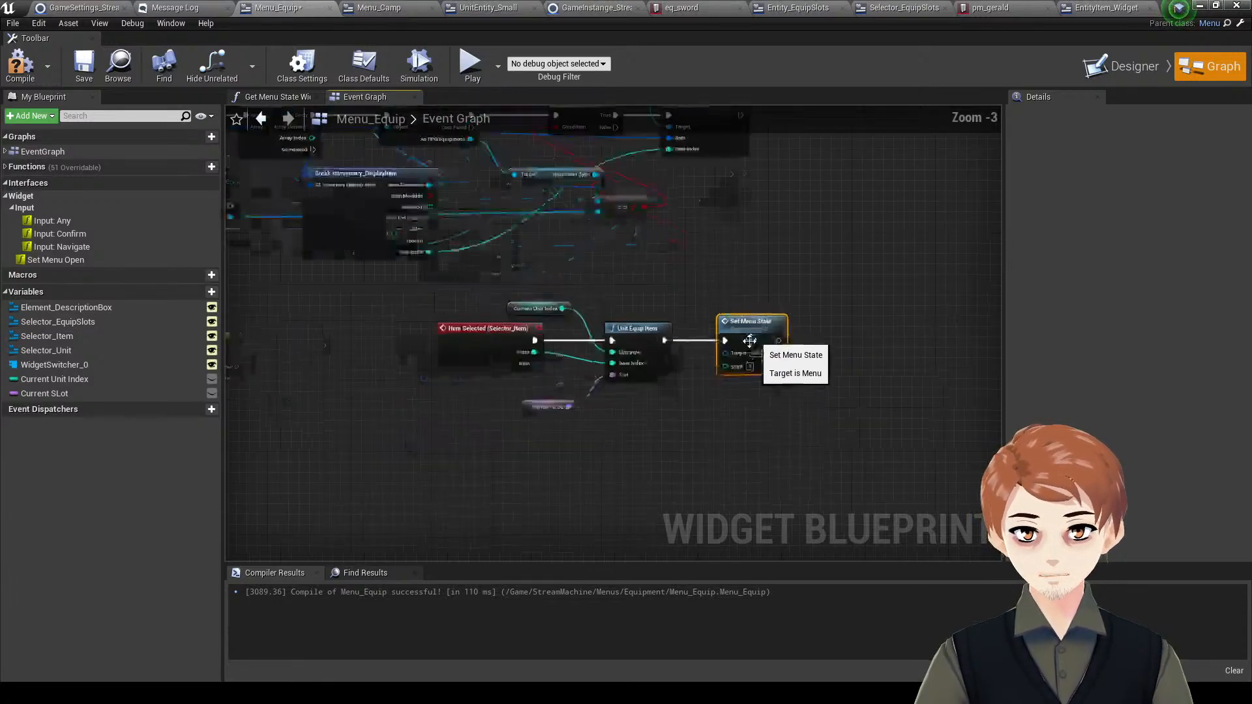
{"action": "key", "text": "ctrl+s"}
{"action": "right_click_drag", "start_coordinate": [770, 366], "coordinate": [718, 359]}
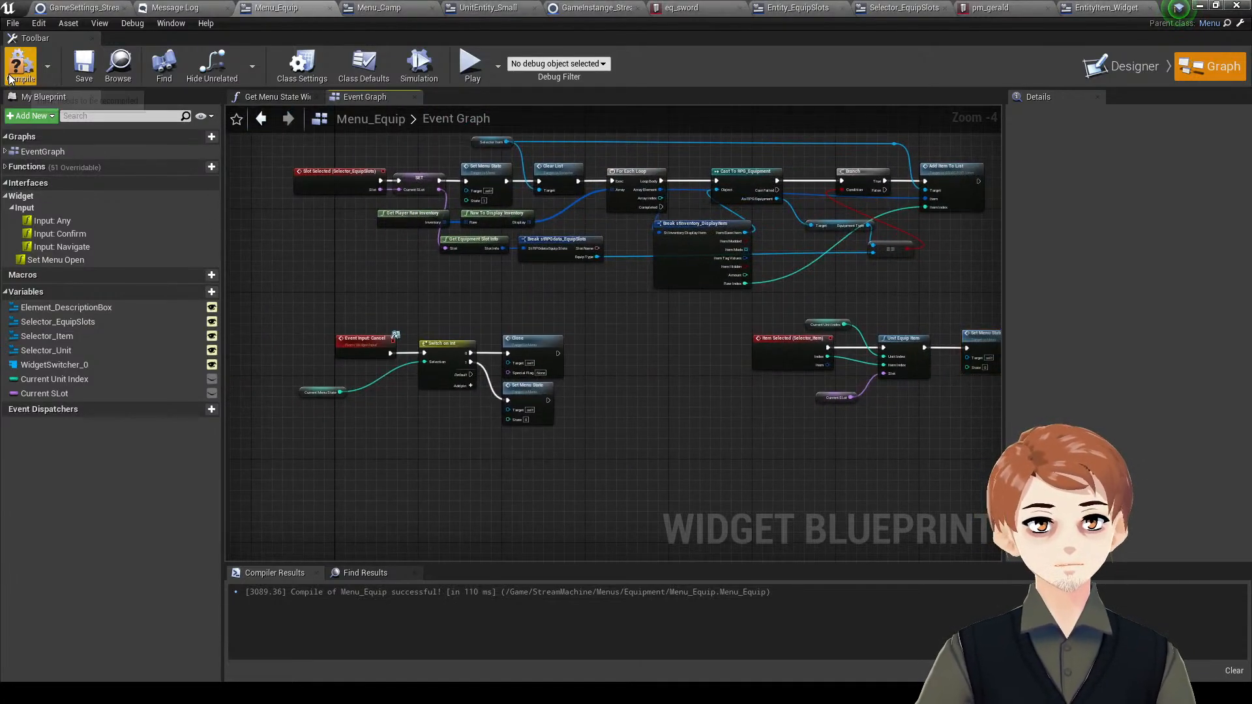
{"action": "right_click_drag", "start_coordinate": [670, 317], "coordinate": [554, 313]}
{"action": "right_click_drag", "start_coordinate": [911, 416], "coordinate": [690, 397]}
{"action": "scroll", "coordinate": [730, 372], "scroll_direction": "up", "scroll_amount": 4}
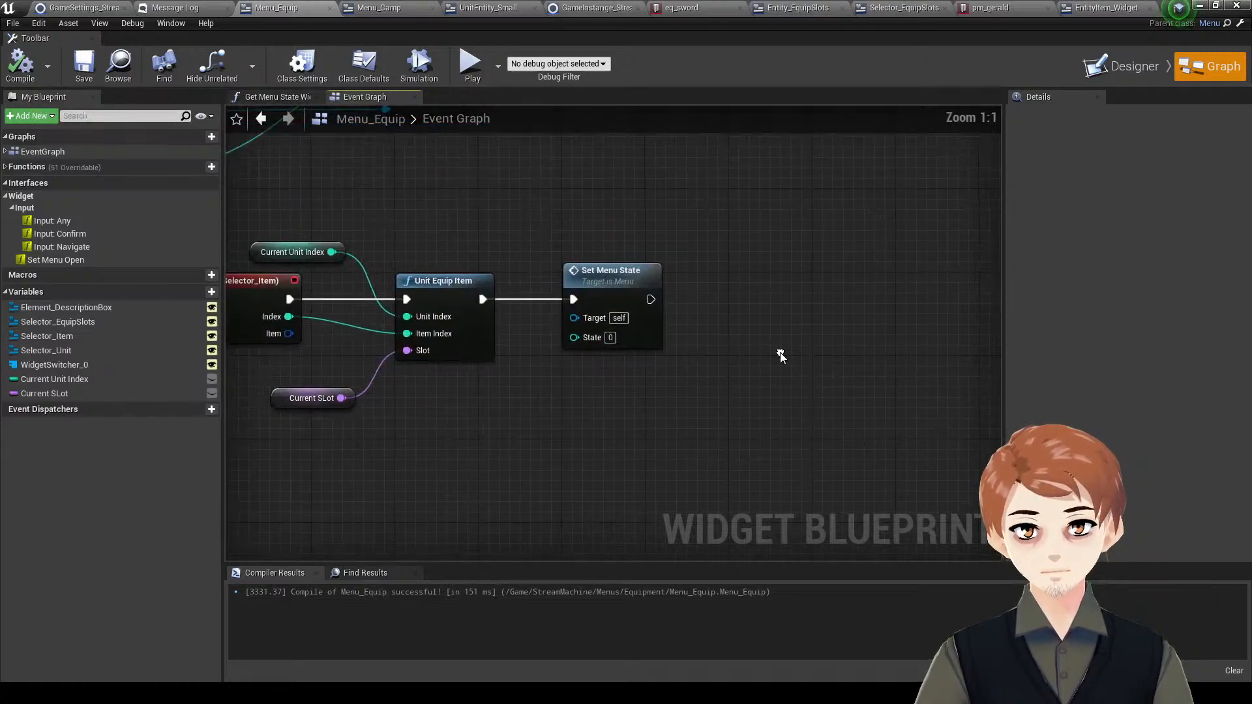
{"action": "left_click_drag", "start_coordinate": [654, 300], "coordinate": [741, 296]}
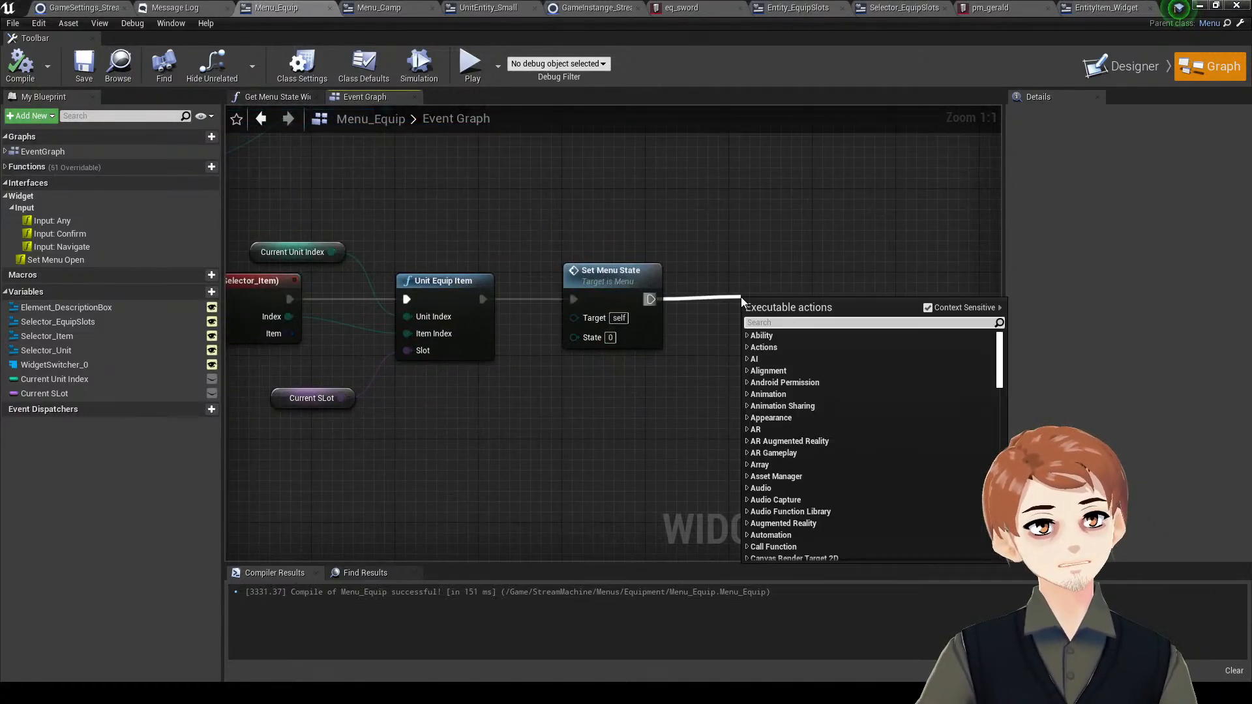
{"action": "type", "text": "resh"}
{"action": "key", "text": "BackSpace"}
{"action": "key", "text": "BackSpace"}
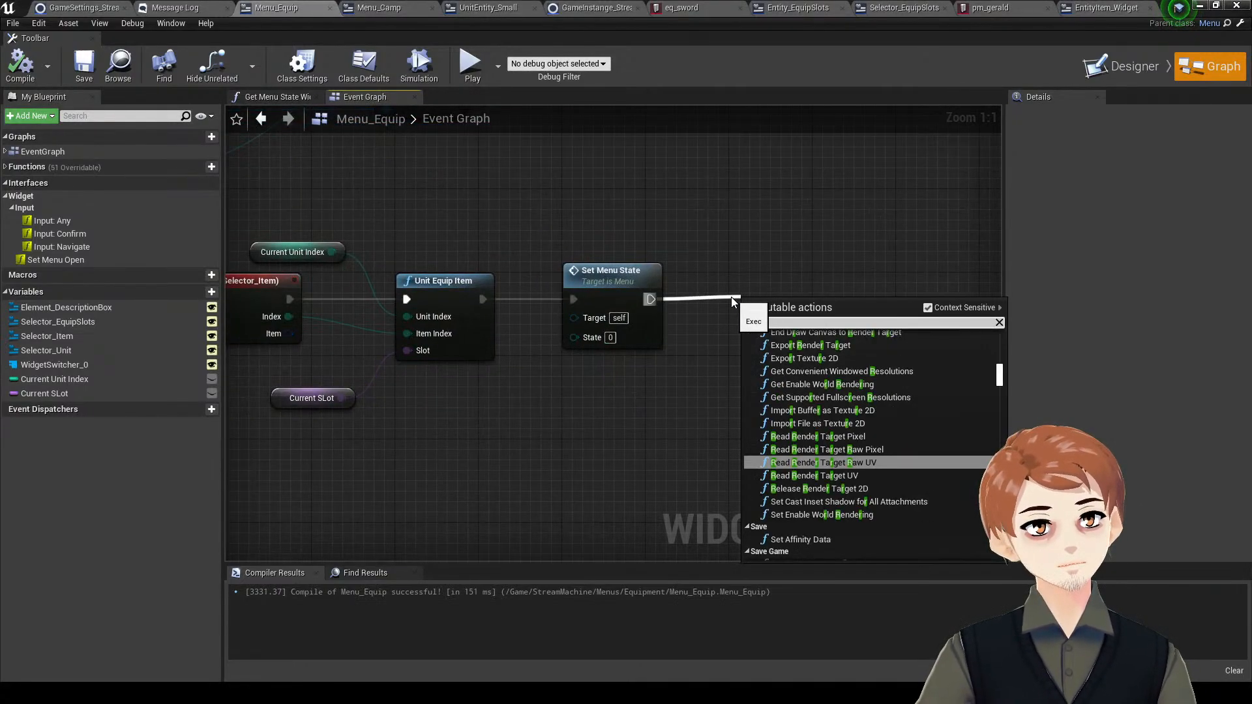
{"action": "type", "text": "fres"}
{"action": "left_click", "coordinate": [732, 278]}
- Copy the Selector Unit getter and Select Entry node from the On Menu Opened chain and paste them beside the Item Selected chain
{"action": "scroll", "coordinate": [561, 287], "scroll_direction": "down", "scroll_amount": 4}
{"action": "right_click_drag", "start_coordinate": [551, 290], "coordinate": [696, 391]}
{"action": "right_click_drag", "start_coordinate": [509, 280], "coordinate": [848, 390]}
{"action": "right_click_drag", "start_coordinate": [707, 255], "coordinate": [708, 367]}
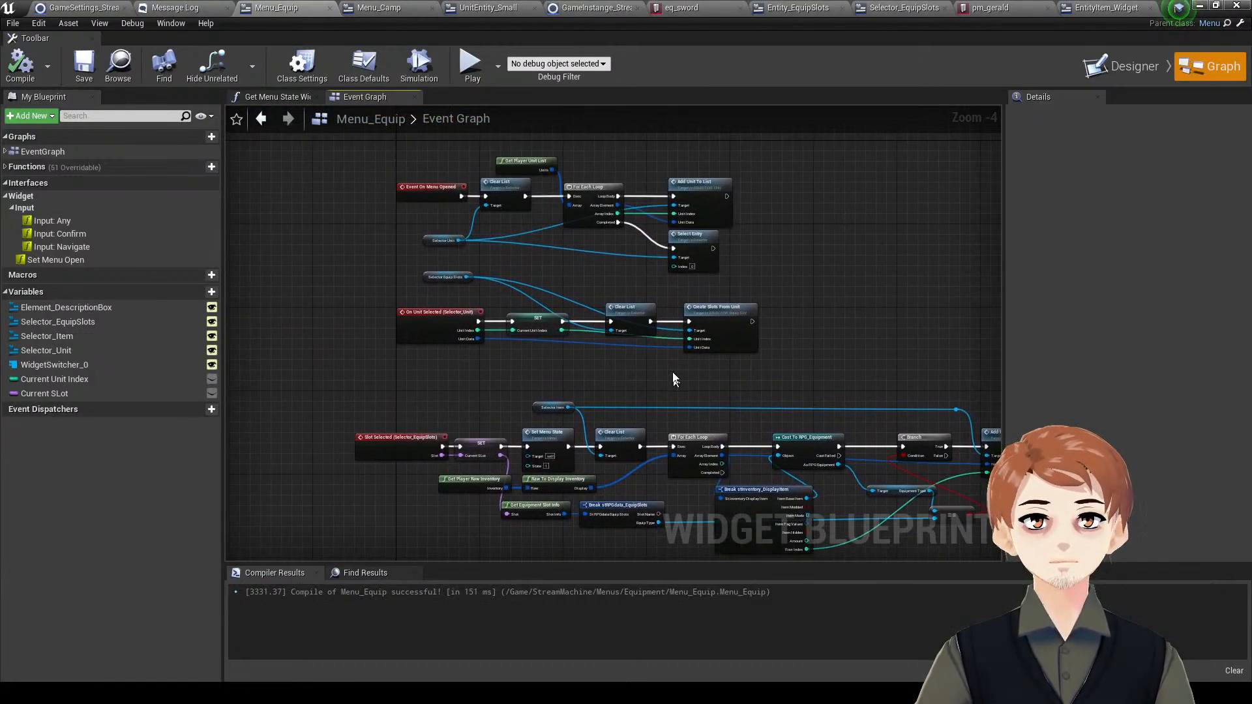
{"action": "scroll", "coordinate": [691, 371], "scroll_direction": "up", "scroll_amount": 2}
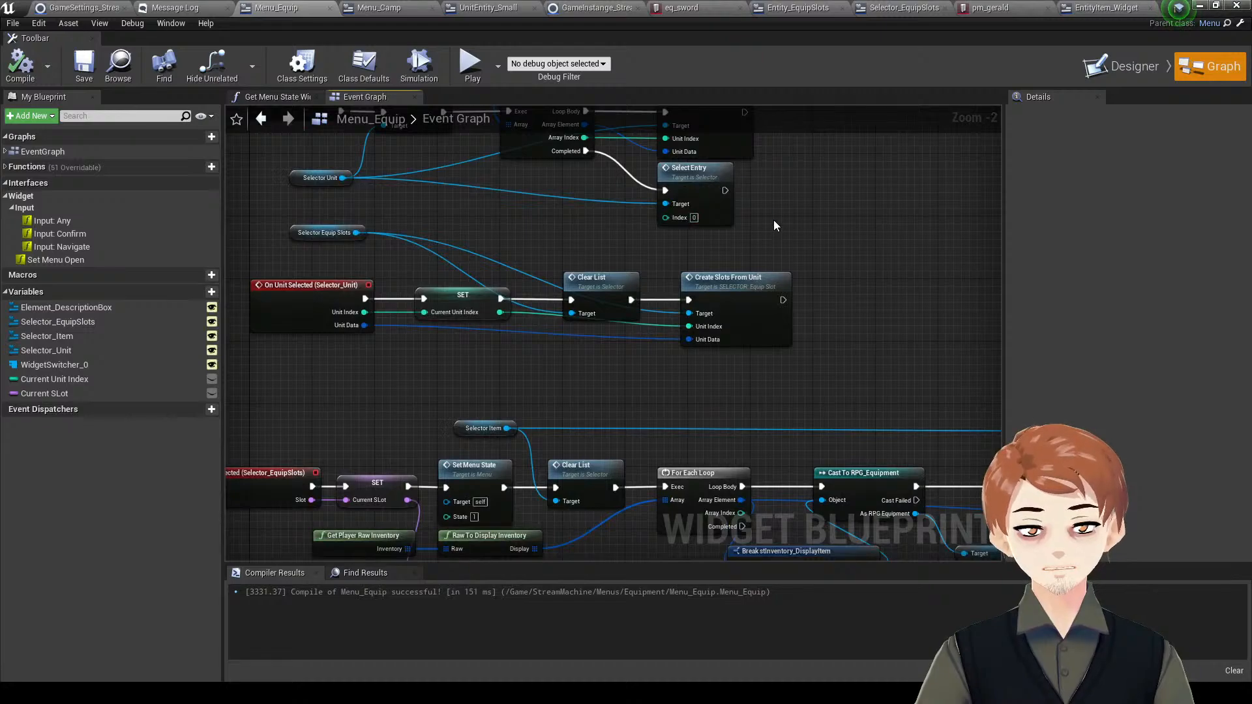
{"action": "left_click_drag", "start_coordinate": [770, 218], "coordinate": [301, 193]}
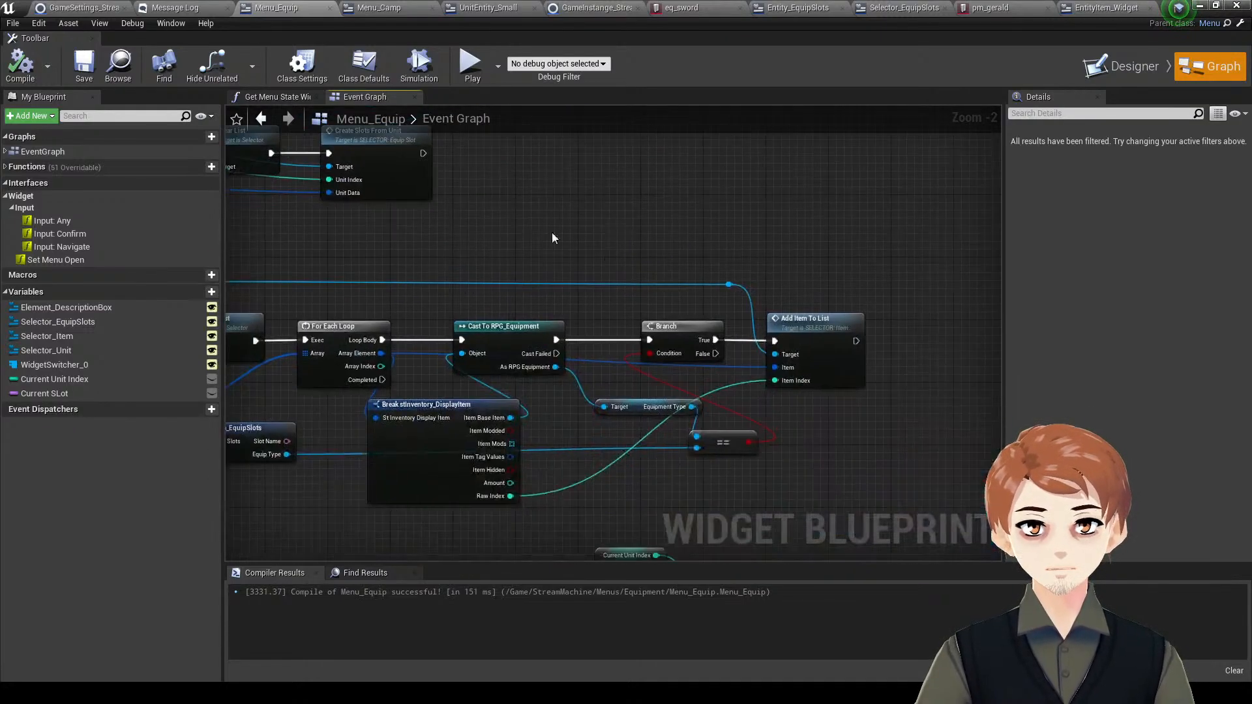
{"action": "right_click_drag", "start_coordinate": [650, 224], "coordinate": [627, 196]}
{"action": "right_click_drag", "start_coordinate": [799, 404], "coordinate": [726, 349]}
{"action": "scroll", "coordinate": [726, 350], "scroll_direction": "up", "scroll_amount": 2}
{"action": "key", "text": "ctrl+v"}
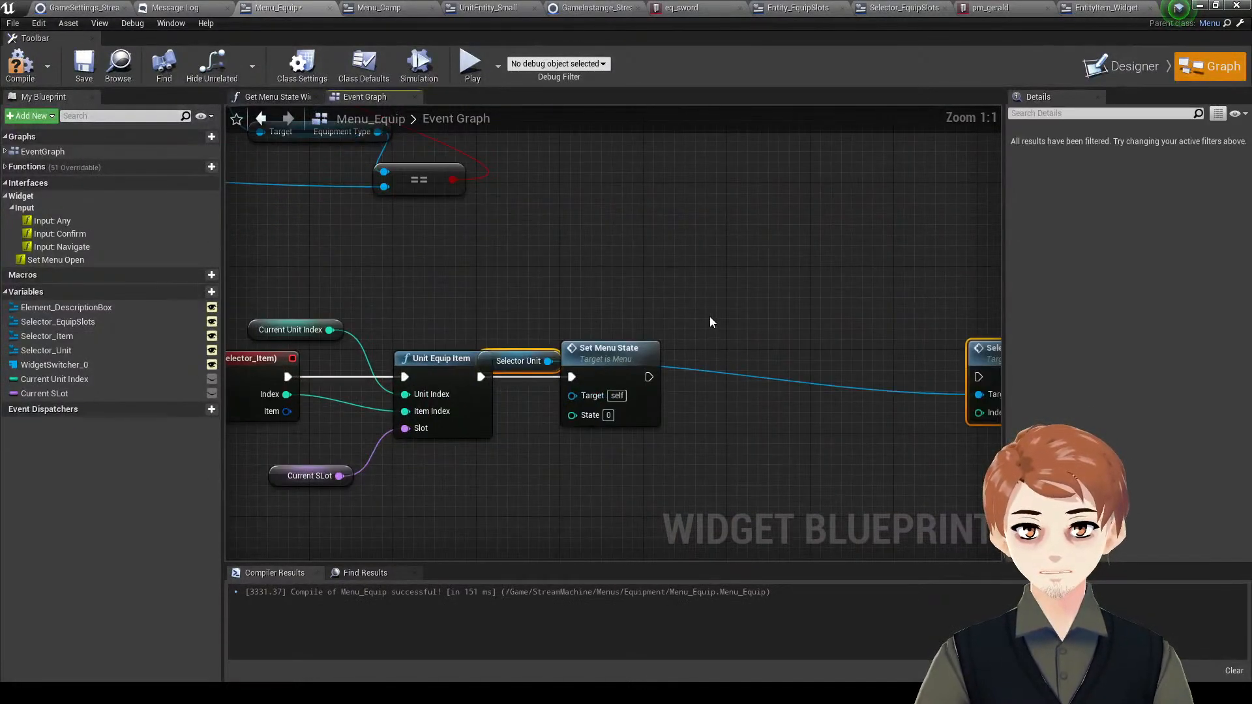
- Connect the pasted Select Entry after Set Menu State, place it and Selector Unit close to that node, and save
{"action": "left_click", "coordinate": [709, 315]}
{"action": "left_click_drag", "start_coordinate": [522, 361], "coordinate": [625, 277]}
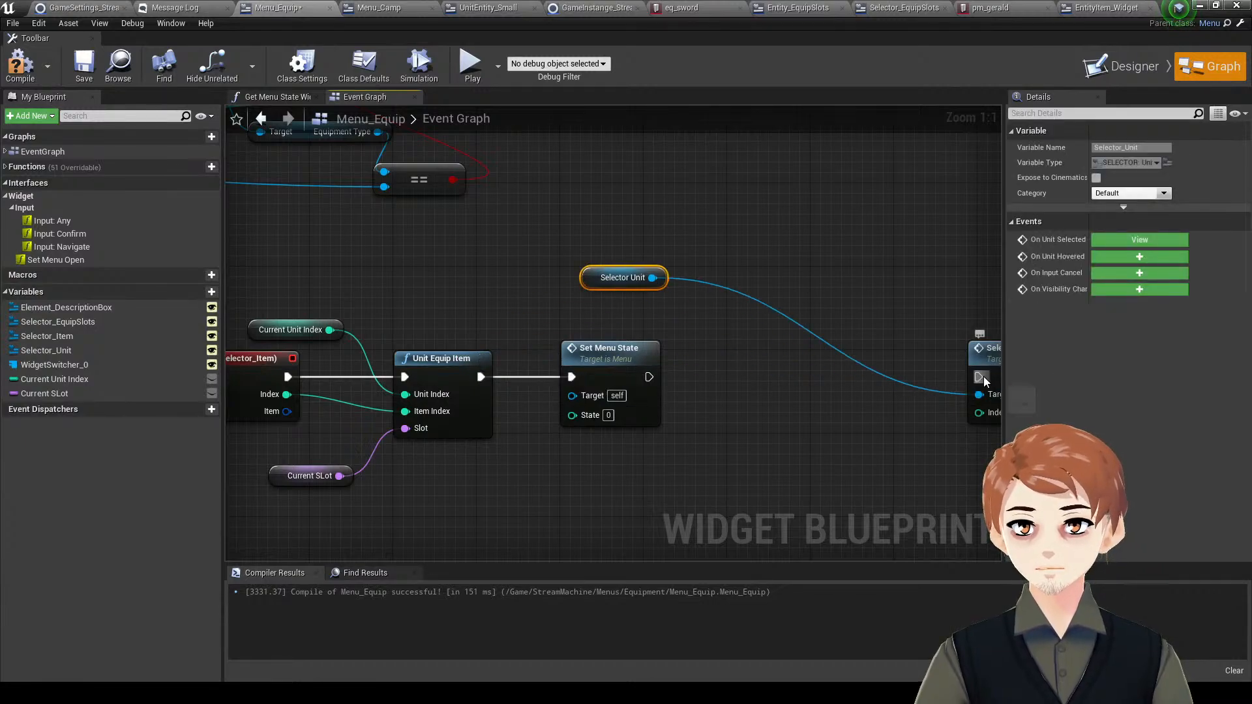
{"action": "left_click_drag", "start_coordinate": [982, 377], "coordinate": [649, 377]}
{"action": "scroll", "coordinate": [649, 377], "scroll_direction": "down", "scroll_amount": 2}
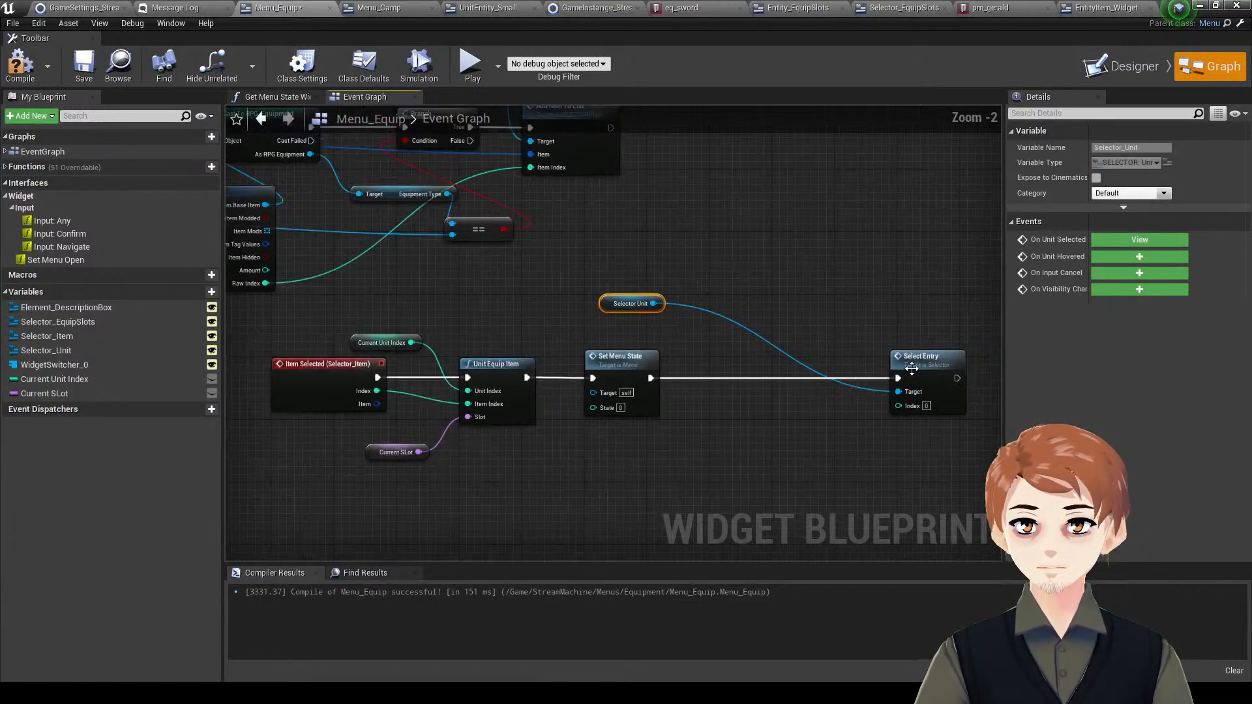
{"action": "left_click_drag", "start_coordinate": [912, 369], "coordinate": [742, 368]}
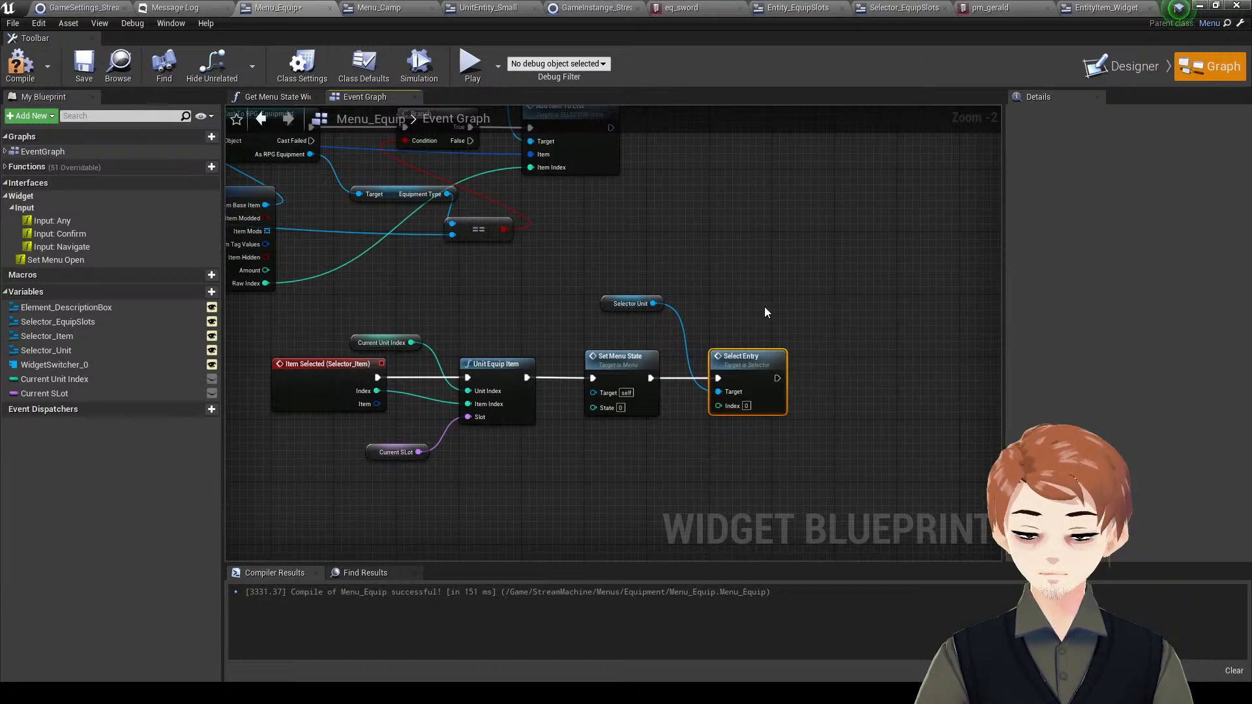
{"action": "scroll", "coordinate": [754, 378], "scroll_direction": "up", "scroll_amount": 2}
{"action": "key", "text": "ctrl+s"}
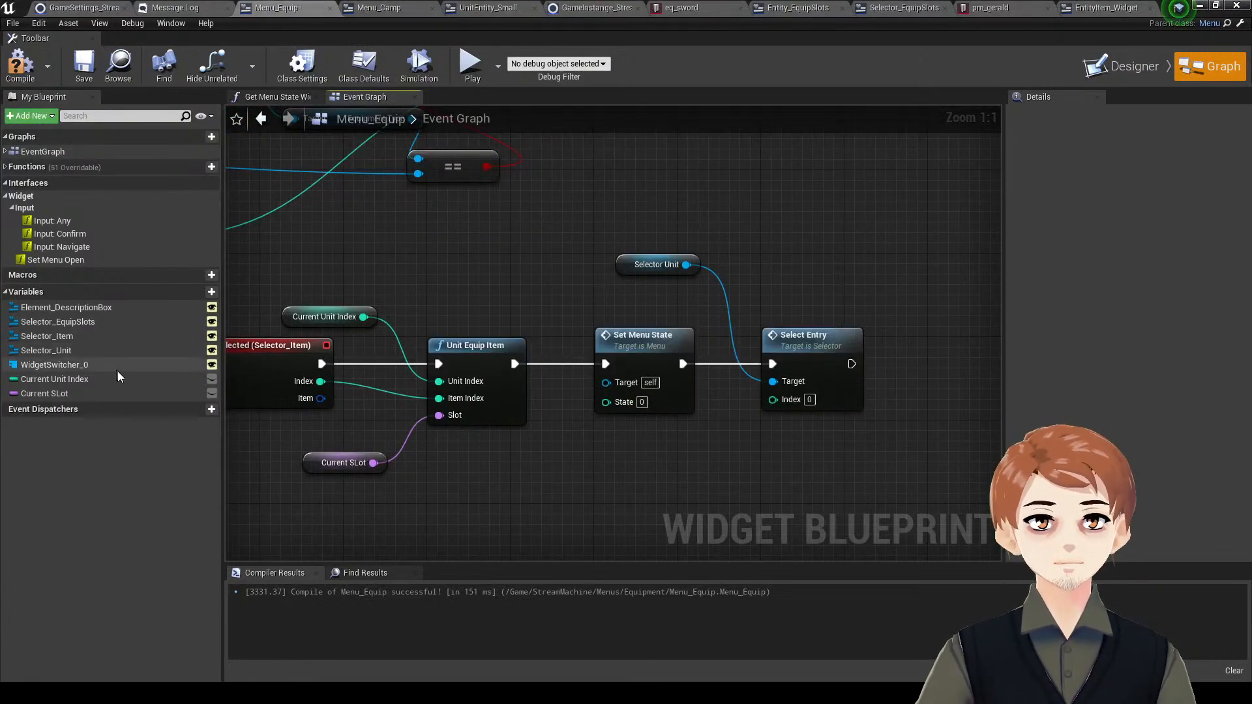
- Feed Current Unit Index into the pasted Select Entry's Index, then compile and save the blueprint
{"action": "left_click_drag", "start_coordinate": [54, 379], "coordinate": [702, 442]}
{"action": "left_click", "coordinate": [21, 65]}
{"action": "left_click", "coordinate": [74, 78]}
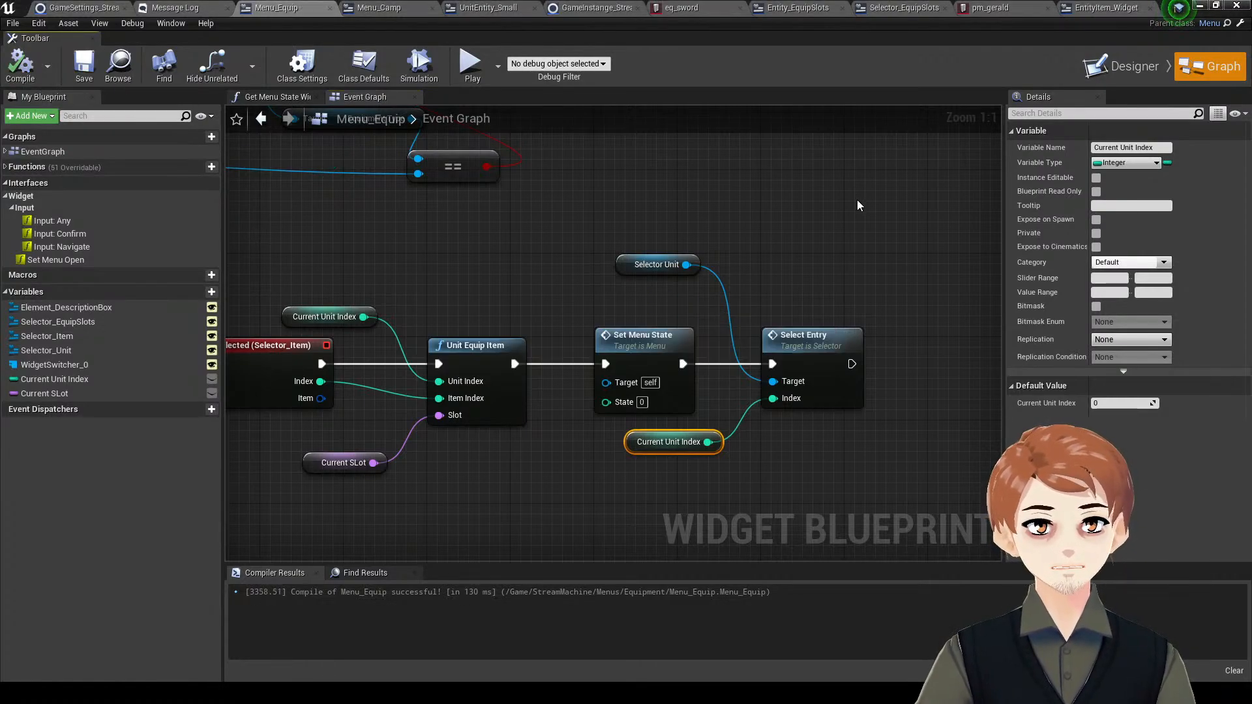
- Run the game preview and open the equipment menu from the in-game camp menu
{"action": "scroll", "coordinate": [856, 197], "scroll_direction": "down", "scroll_amount": 3}
{"action": "right_click_drag", "start_coordinate": [856, 197], "coordinate": [857, 333]}
{"action": "scroll", "coordinate": [898, 300], "scroll_direction": "down", "scroll_amount": 3}
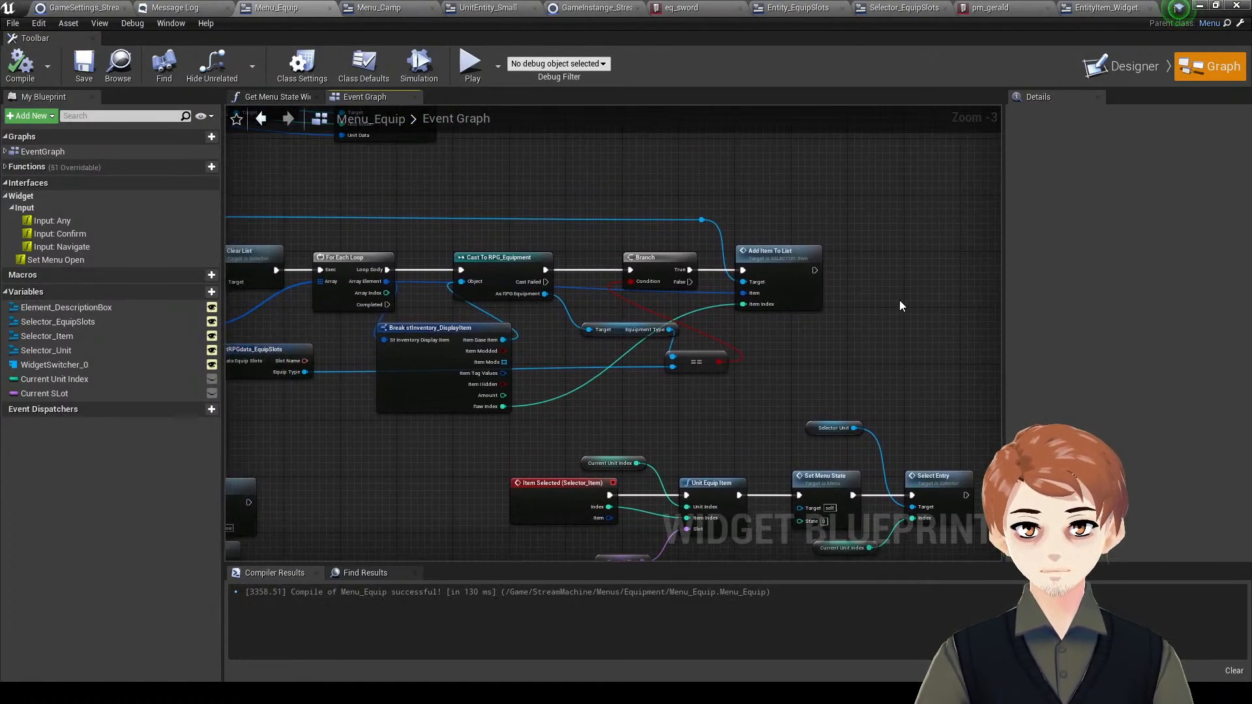
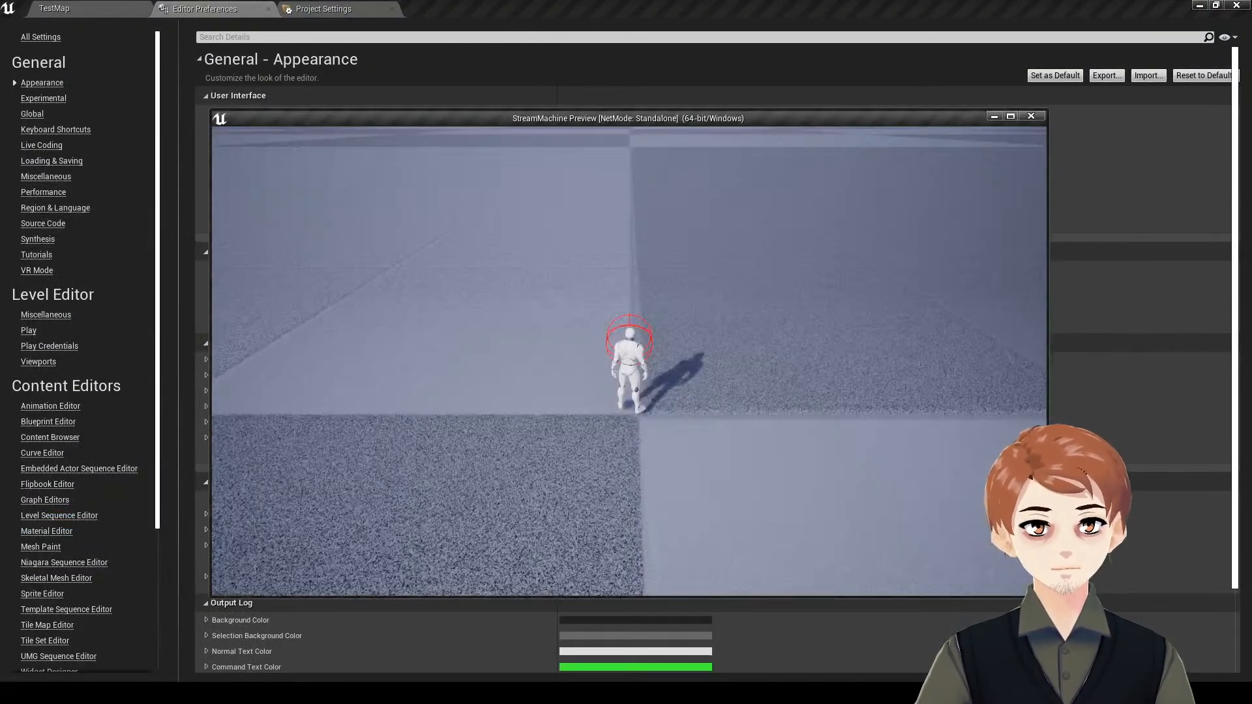
{"action": "key", "text": "Tab"}
{"action": "left_click", "coordinate": [366, 171]}
{"action": "left_click", "coordinate": [601, 231]}
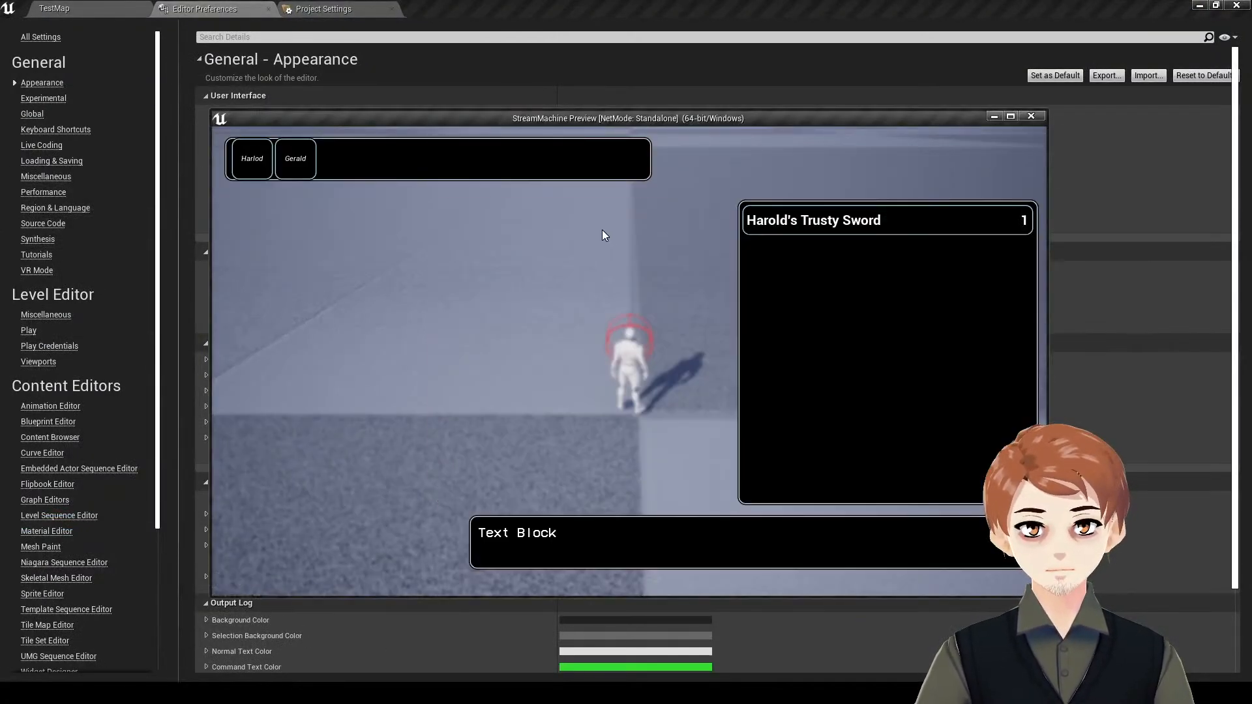
- Equip Harold's Trusty Sword in the running preview, reopen the Weapon slot's item list, back out of the menus and end the preview
{"action": "left_click", "coordinate": [865, 229]}
{"action": "left_click", "coordinate": [534, 242]}
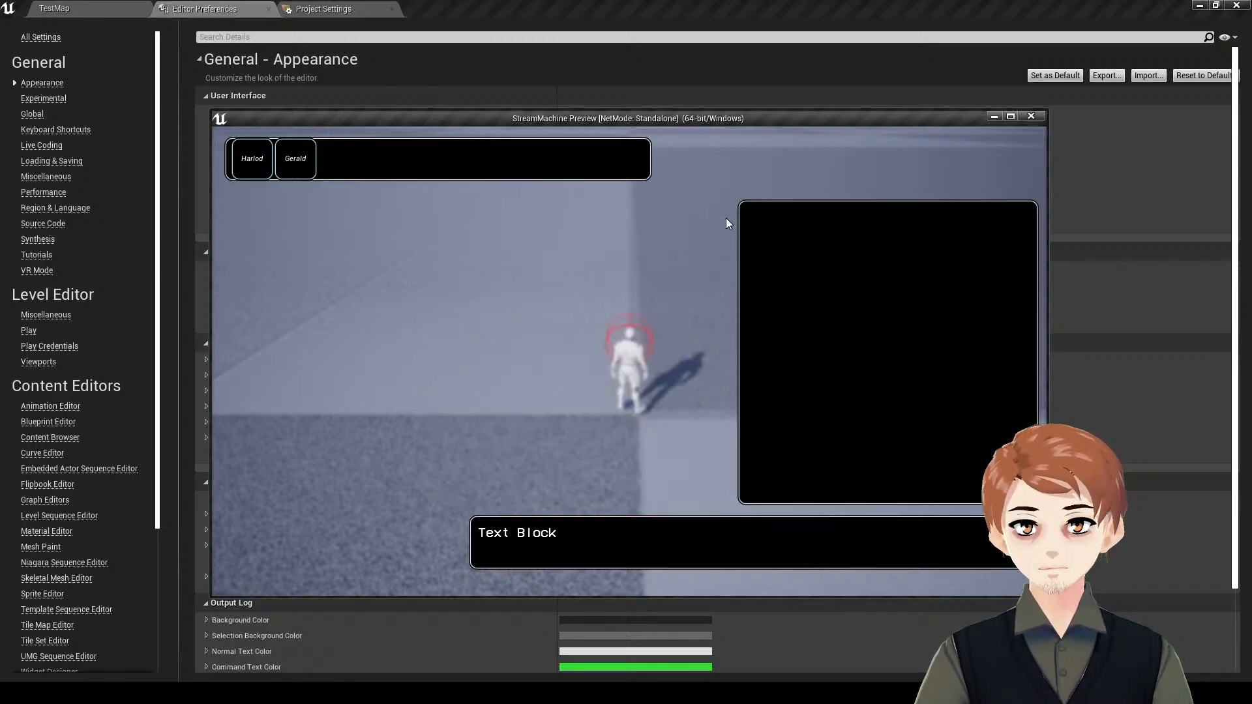
{"action": "key", "text": "Tab"}
{"action": "key", "text": "Tab"}
{"action": "key", "text": "Tab"}
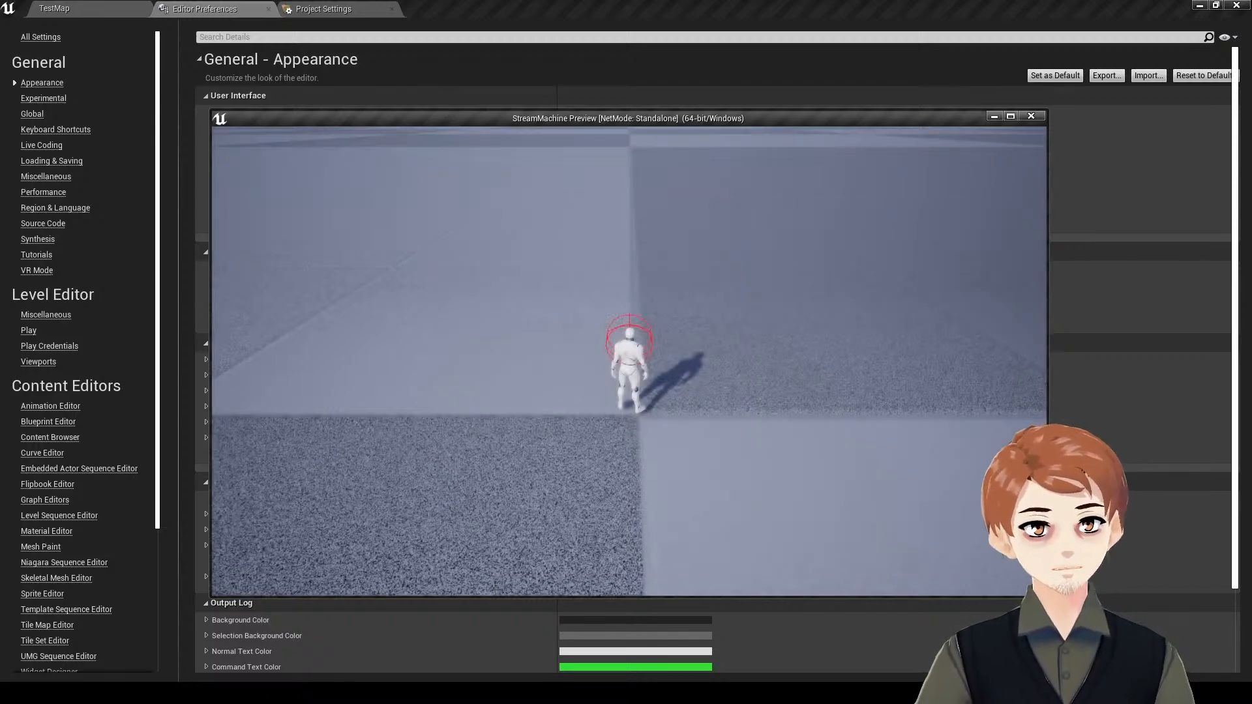
{"action": "key", "text": "Escape"}
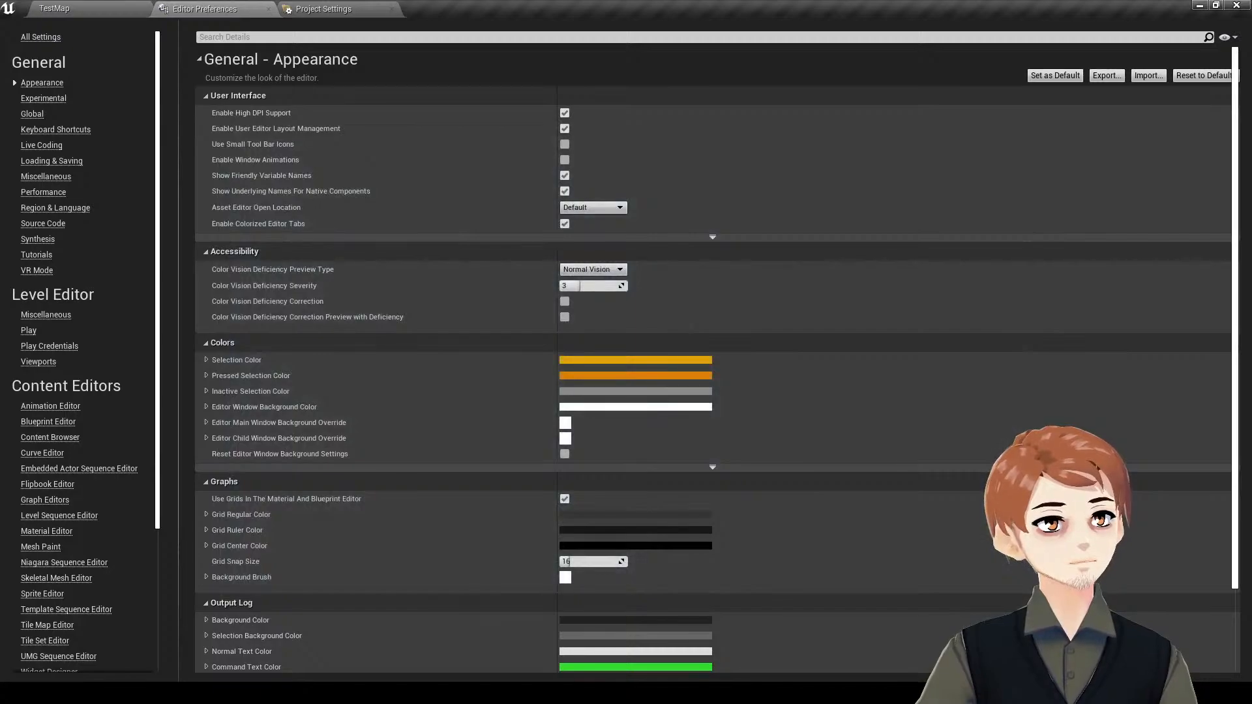
- Return to the Menu_Equip blueprint editor and close the eq_sword and game instance assets
{"action": "key", "text": "alt+Tab"}
{"action": "scroll", "coordinate": [929, 262], "scroll_direction": "up", "scroll_amount": 1}
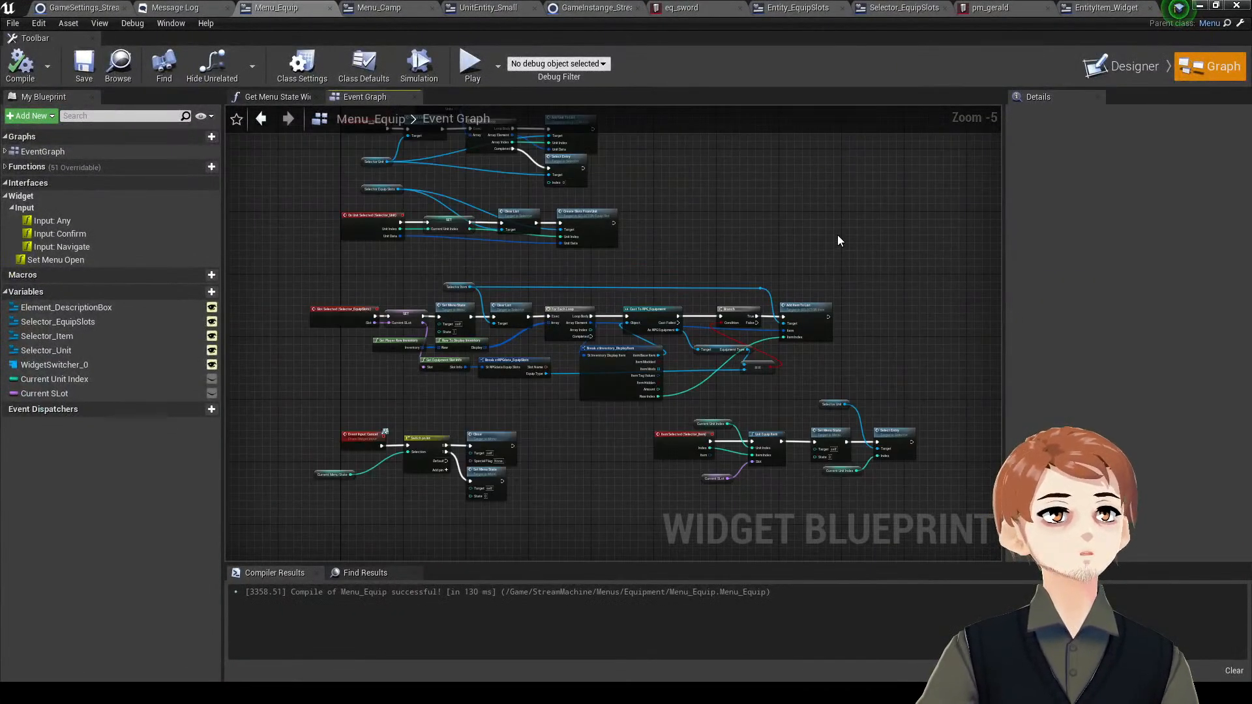
{"action": "right_click_drag", "start_coordinate": [839, 242], "coordinate": [919, 221]}
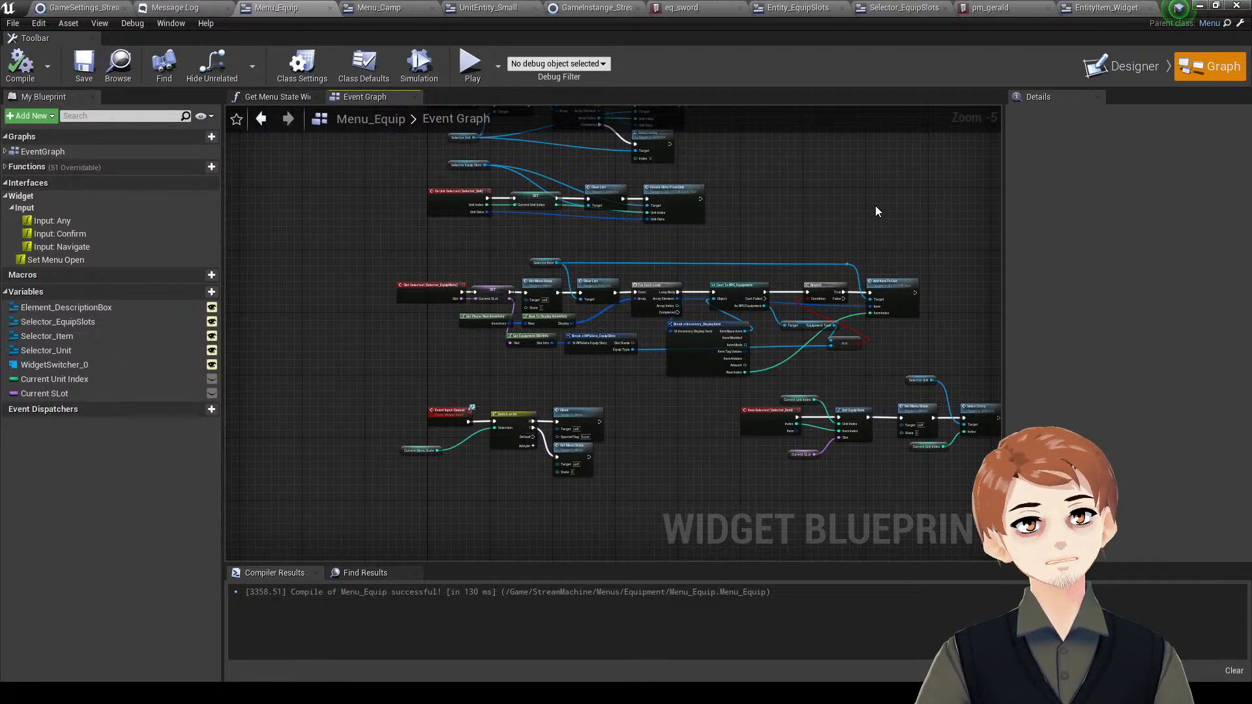
{"action": "right_click_drag", "start_coordinate": [875, 206], "coordinate": [887, 175]}
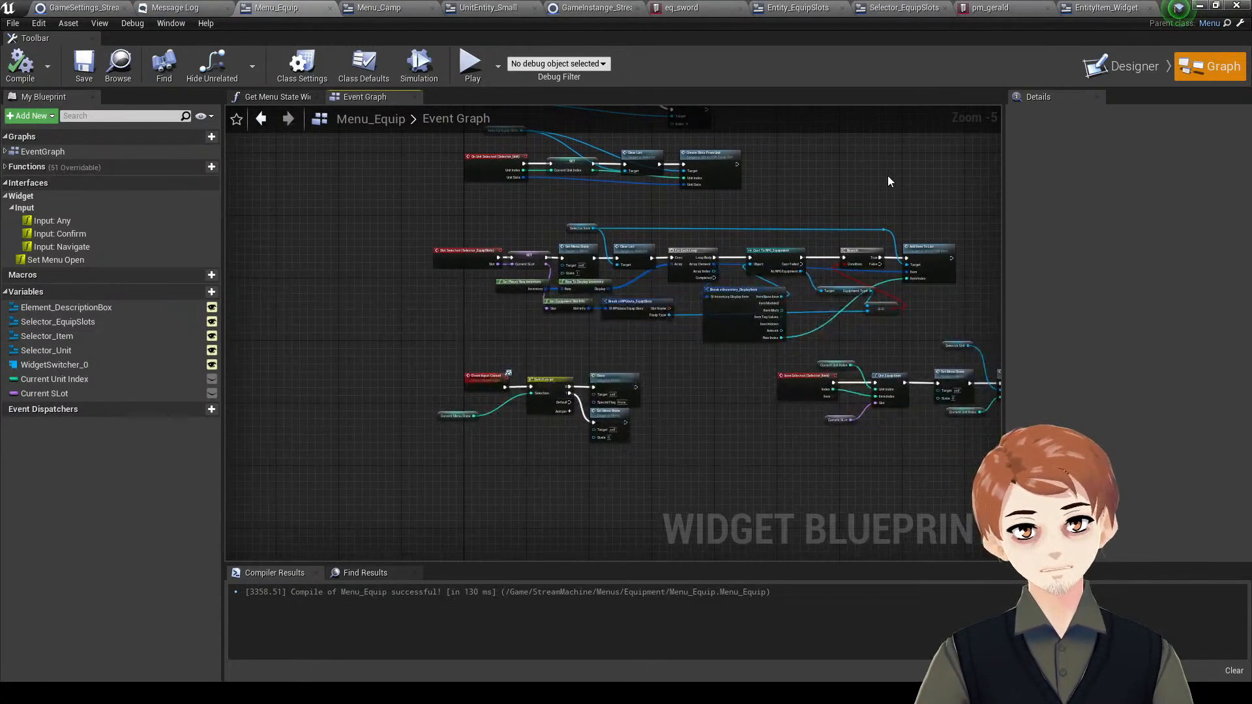
{"action": "right_click_drag", "start_coordinate": [913, 253], "coordinate": [817, 174]}
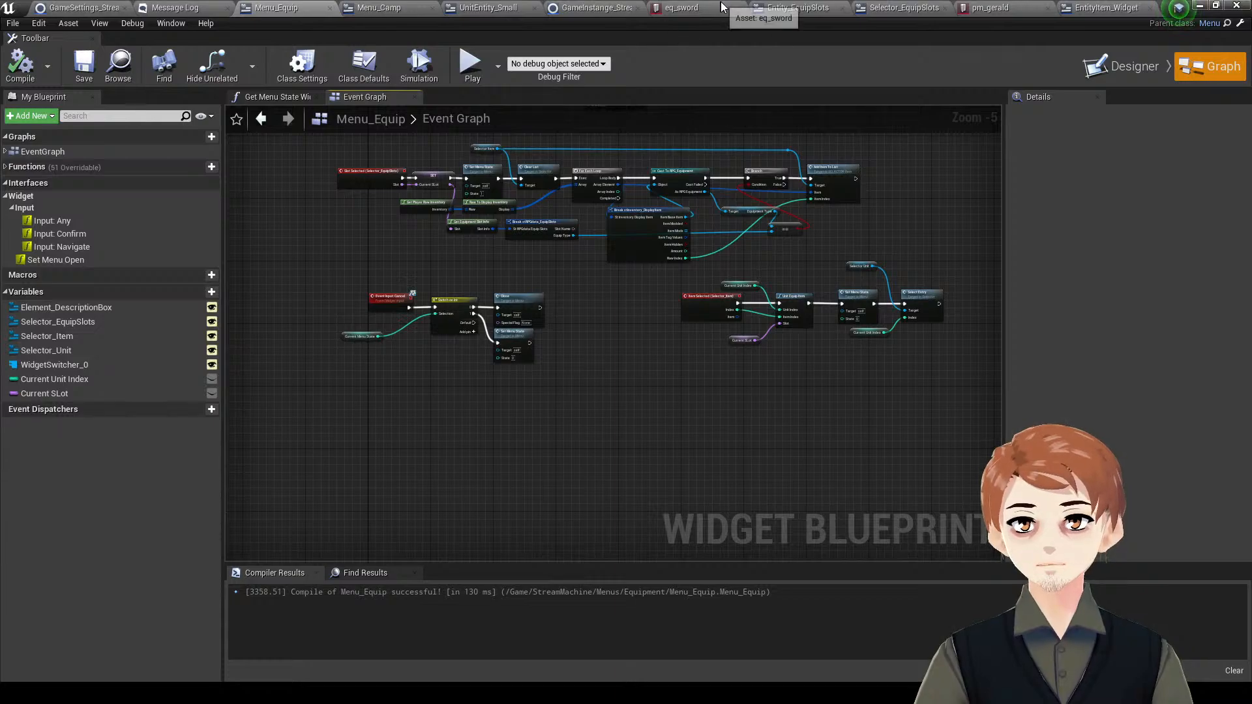
{"action": "left_click", "coordinate": [740, 9]}
{"action": "left_click", "coordinate": [706, 9]}
{"action": "left_click", "coordinate": [700, 9]}
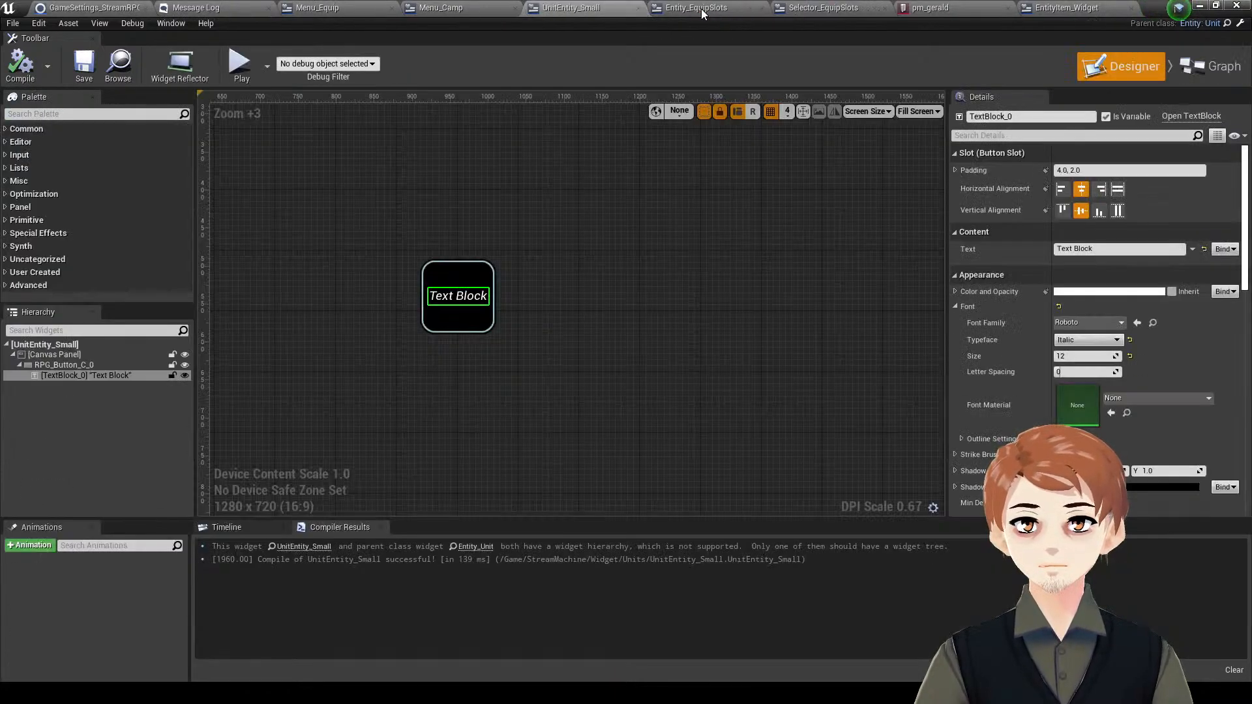
- Close UnitEntity_Small and Selector_EquipSlots, and show the Entity_EquipSlots widget in its Designer view
{"action": "left_click", "coordinate": [715, 10]}
{"action": "left_click", "coordinate": [605, 10]}
{"action": "left_click", "coordinate": [656, 16]}
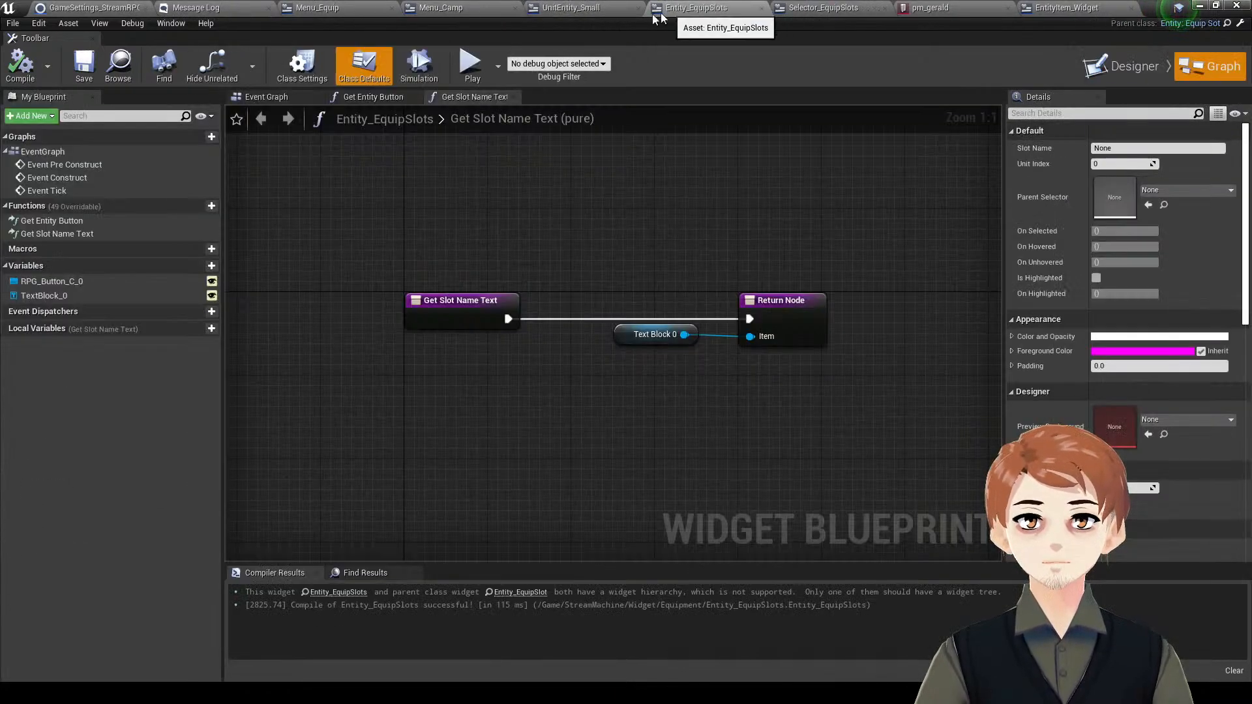
{"action": "left_click", "coordinate": [637, 11]}
{"action": "left_click", "coordinate": [720, 9]}
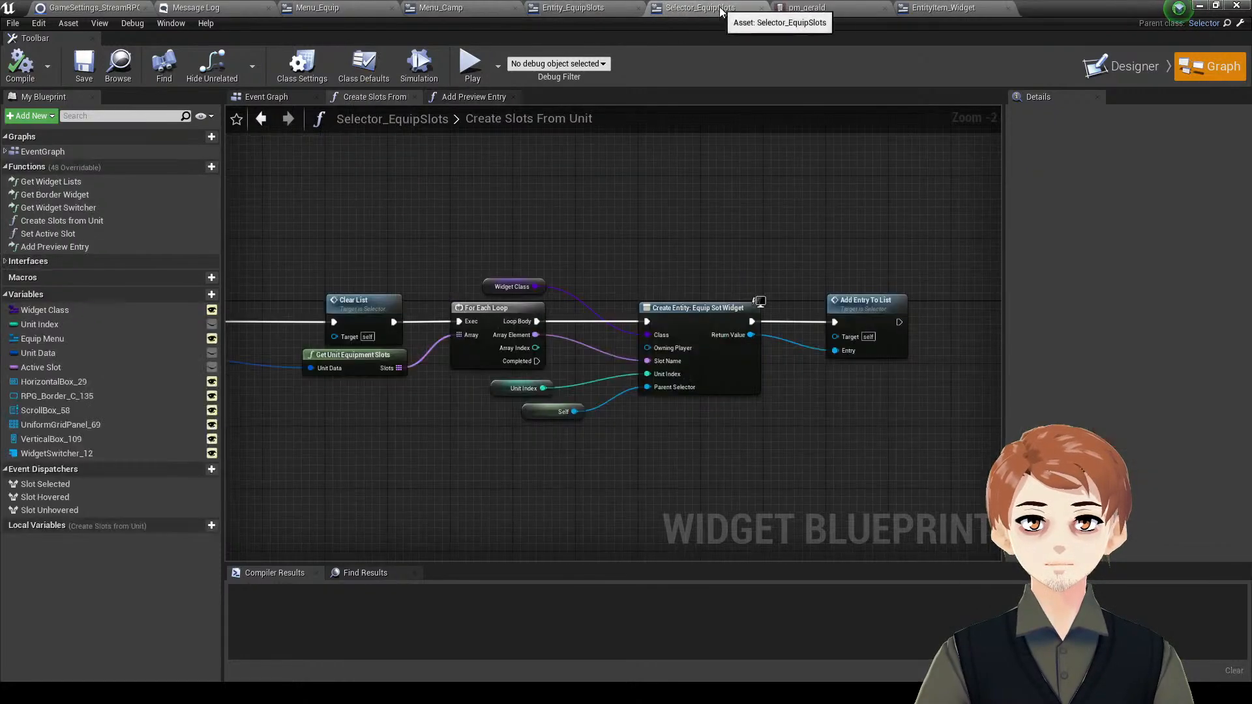
{"action": "left_click", "coordinate": [1082, 69]}
{"action": "left_click", "coordinate": [762, 7]}
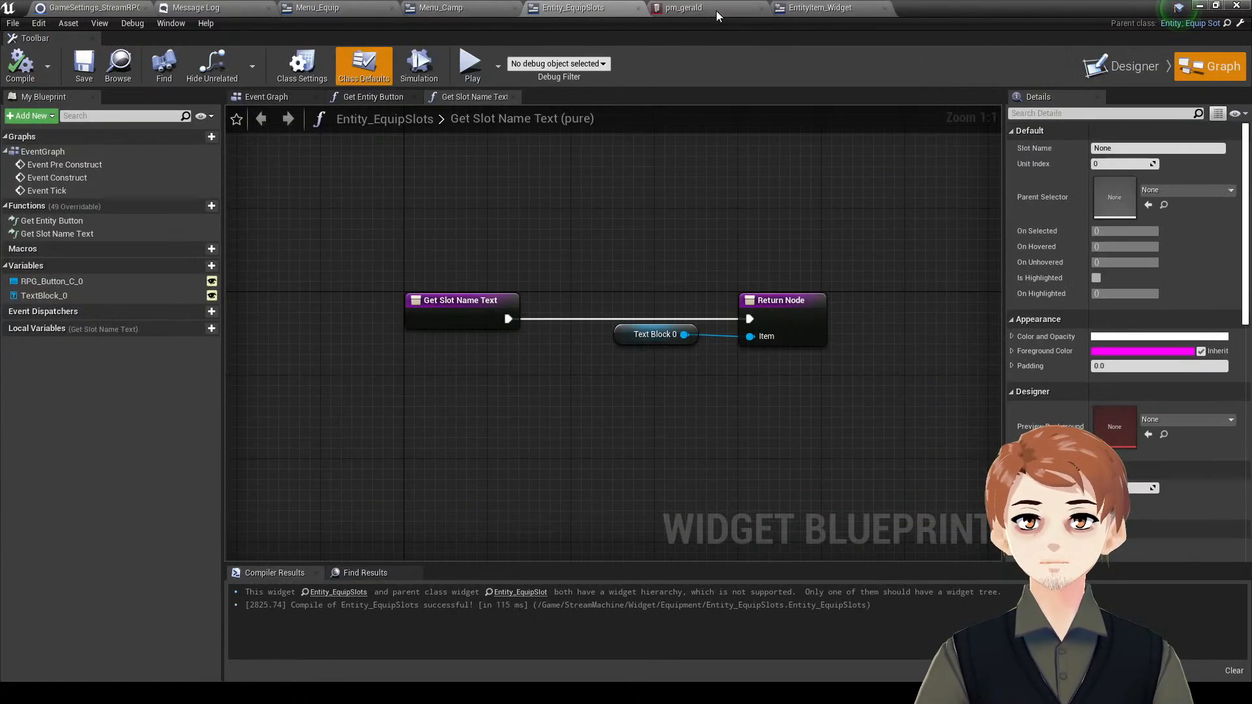
{"action": "left_click", "coordinate": [1153, 70]}
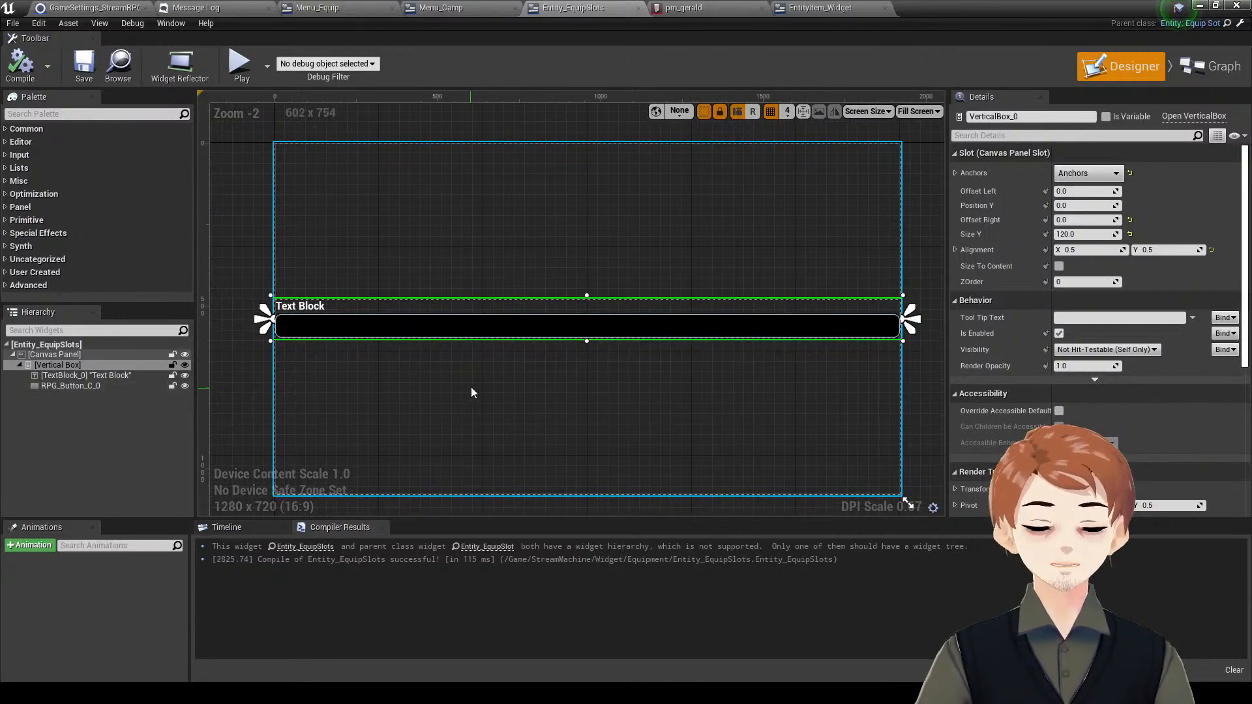
{"action": "scroll", "coordinate": [413, 314], "scroll_direction": "up", "scroll_amount": 3}
{"action": "scroll", "coordinate": [414, 313], "scroll_direction": "down", "scroll_amount": 2}
{"action": "left_click", "coordinate": [648, 299]}
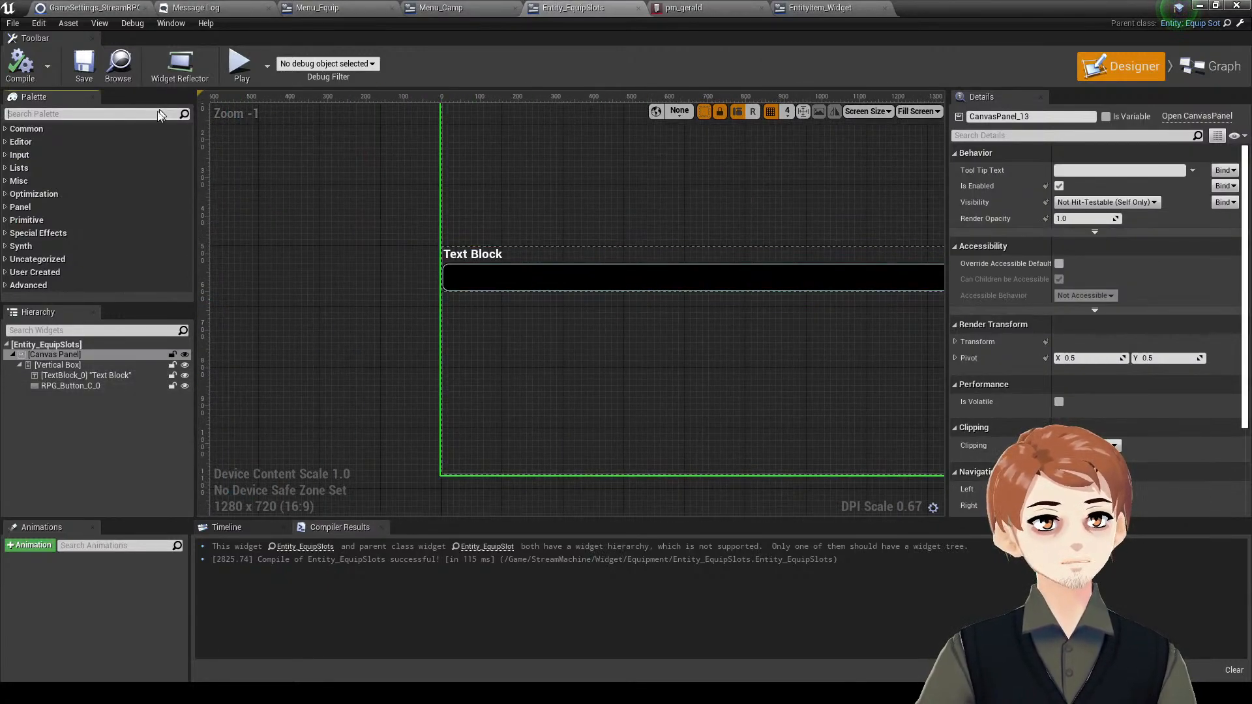
{"action": "type", "text": "text"}
{"action": "right_click_drag", "start_coordinate": [478, 267], "coordinate": [281, 233]}
{"action": "scroll", "coordinate": [280, 234], "scroll_direction": "up", "scroll_amount": 1}
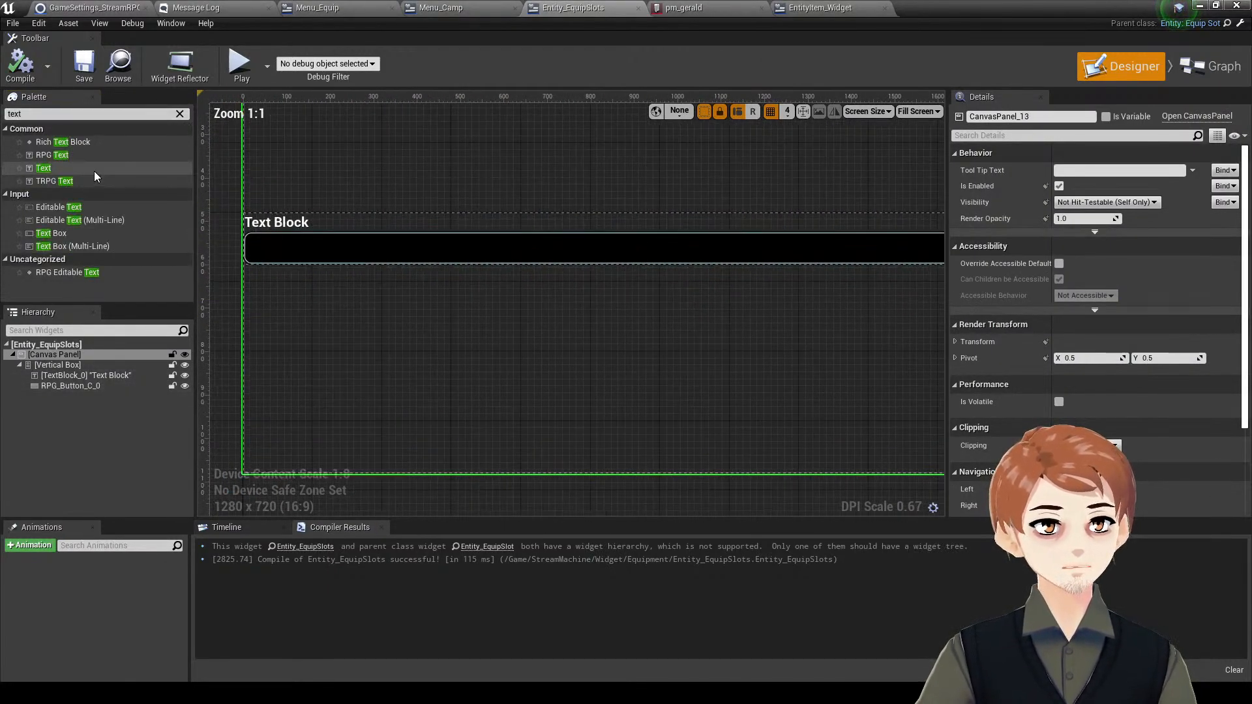
{"action": "left_click_drag", "start_coordinate": [94, 171], "coordinate": [331, 245]}
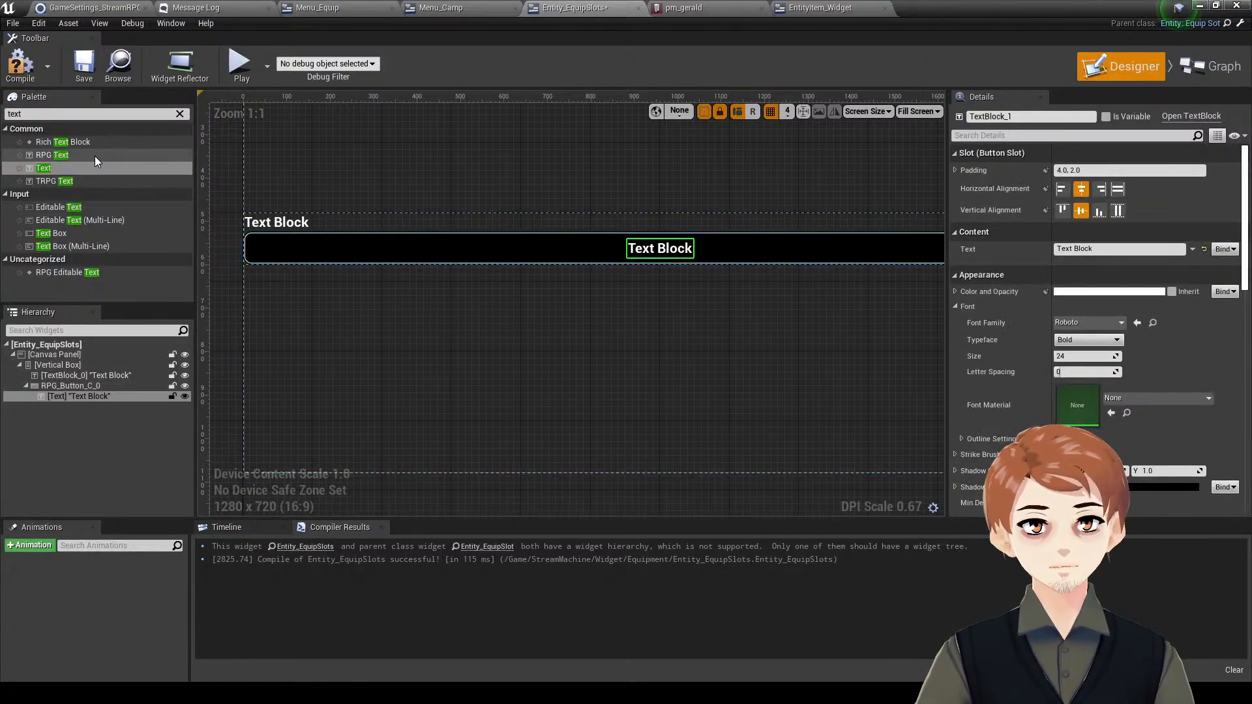
{"action": "key", "text": "ctrl+z"}
{"action": "key", "text": "ctrl+a"}
{"action": "type", "text": "h"}
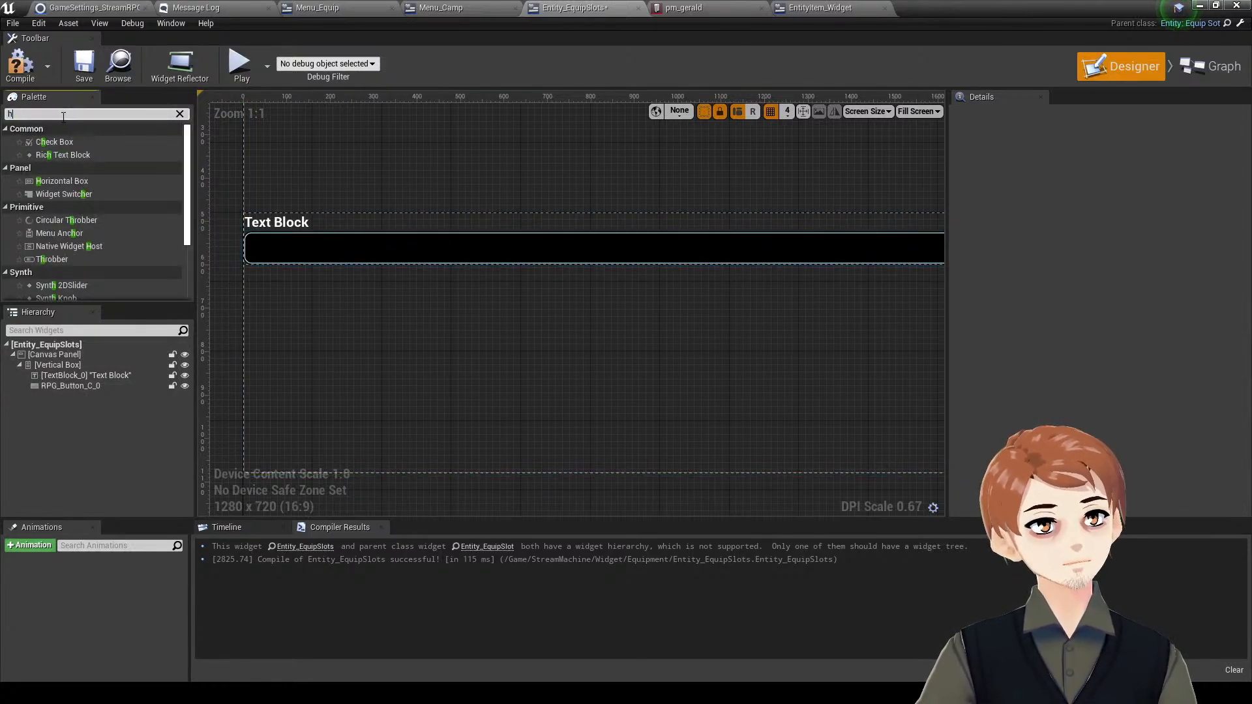
- Add a Text widget inside RPG_Button_C_0, expose it as a variable and name it txt_ItemText
{"action": "type", "text": "xt"}
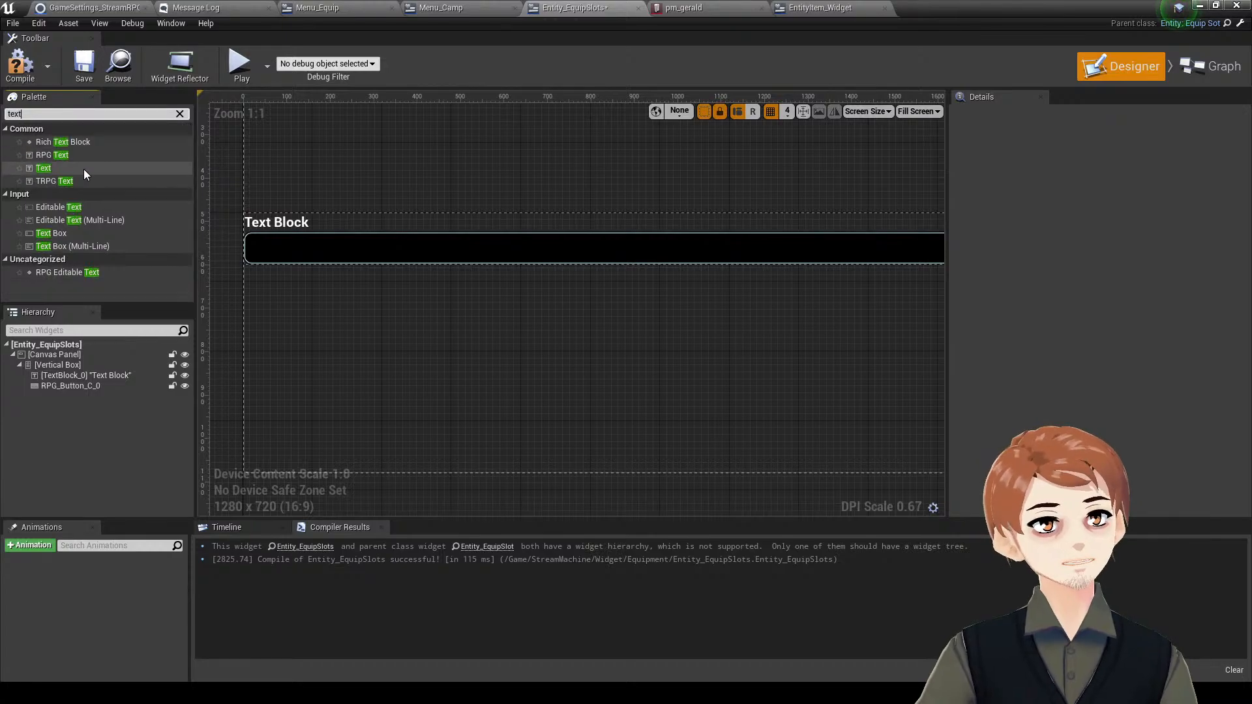
{"action": "left_click_drag", "start_coordinate": [84, 170], "coordinate": [566, 240]}
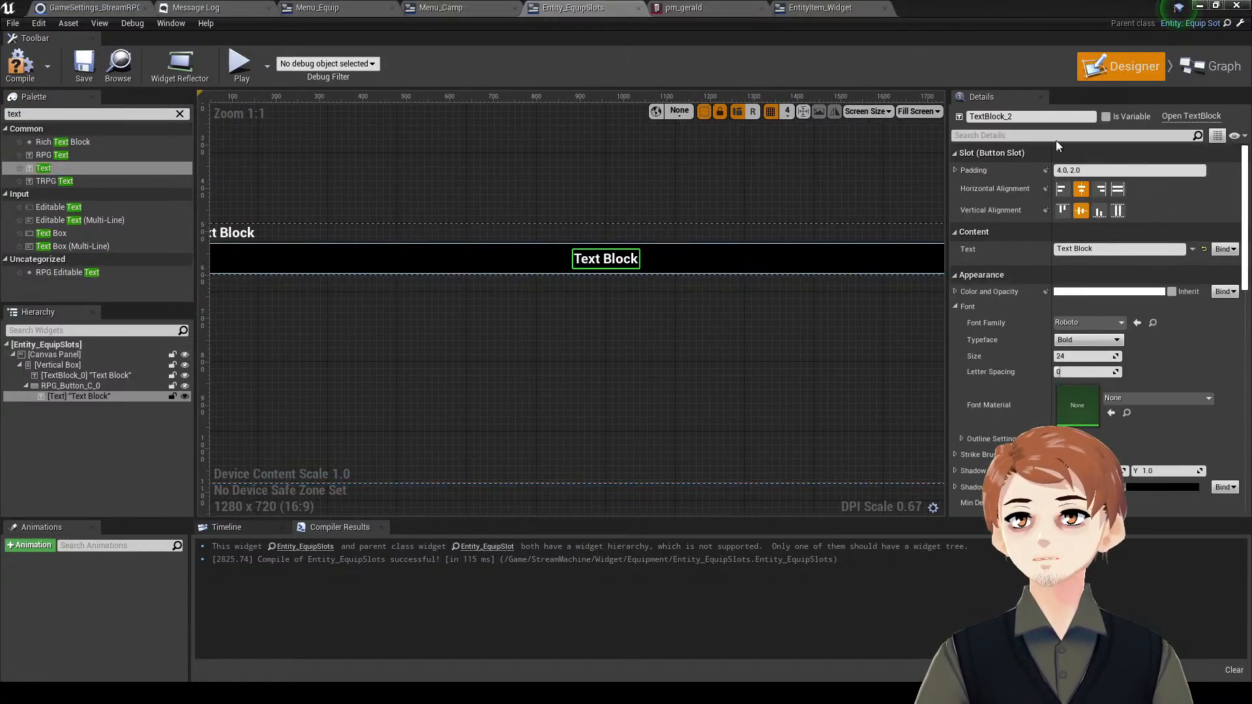
{"action": "left_click", "coordinate": [1107, 116]}
{"action": "left_click", "coordinate": [1025, 118]}
{"action": "type", "text": "tx"}
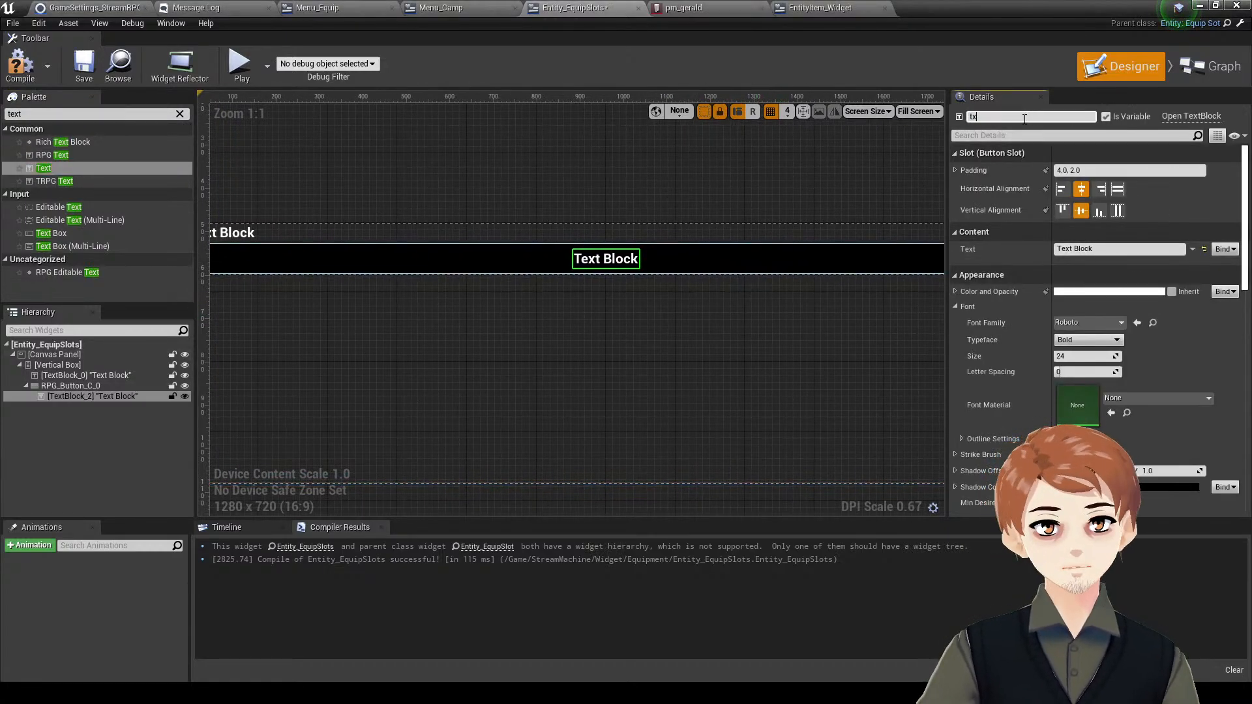
{"action": "type", "text": "t_ItemText"}
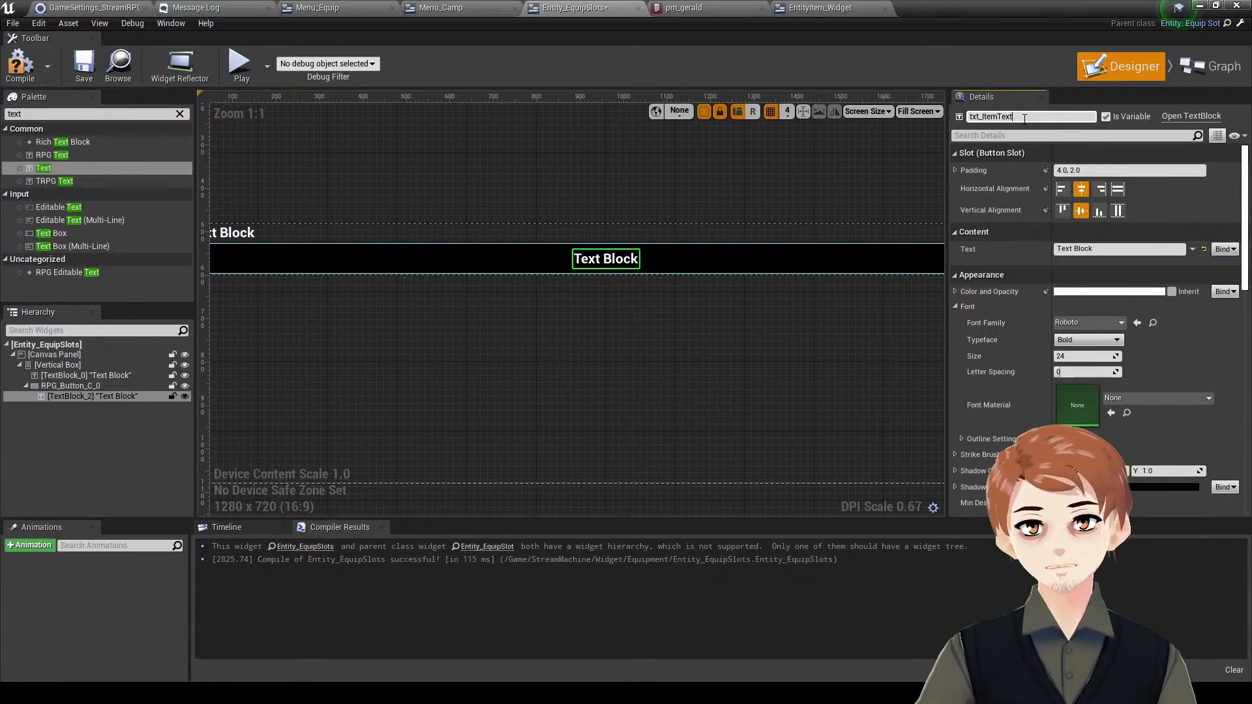
{"action": "key", "text": "Return"}
- Override the Get Item Name Text function in the Entity_EquipSlots graph
{"action": "left_click", "coordinate": [1217, 65]}
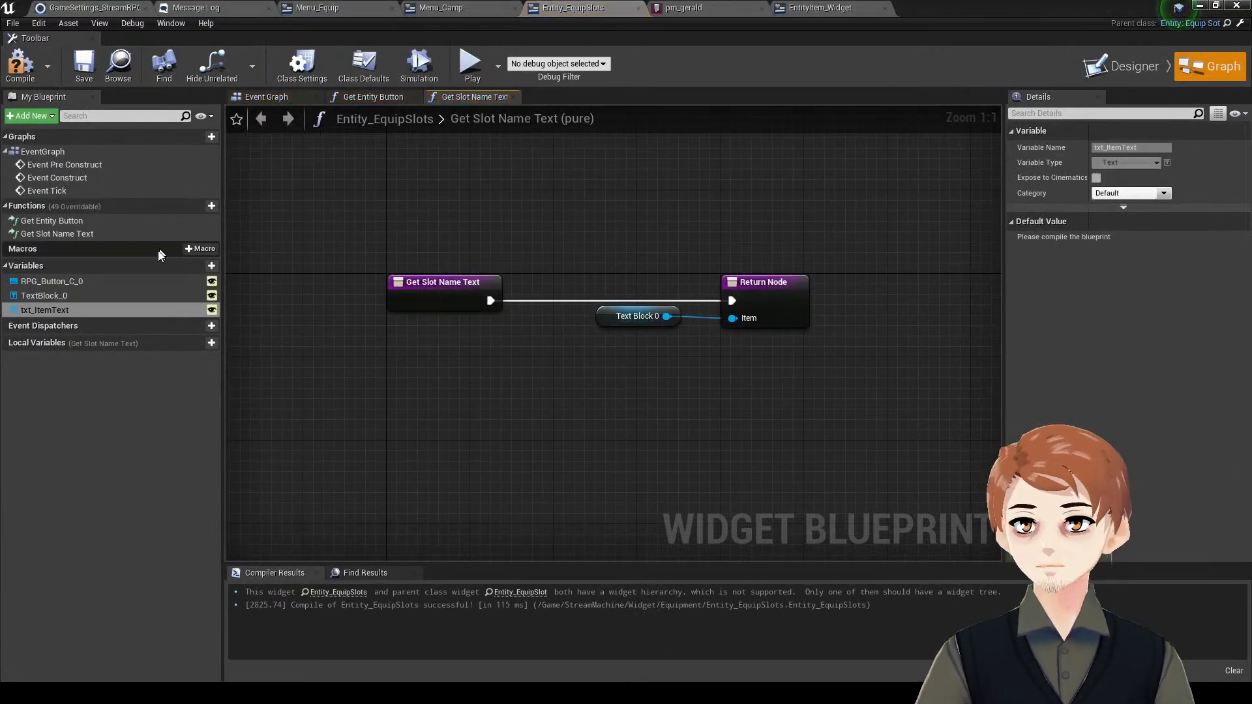
{"action": "left_click", "coordinate": [163, 208]}
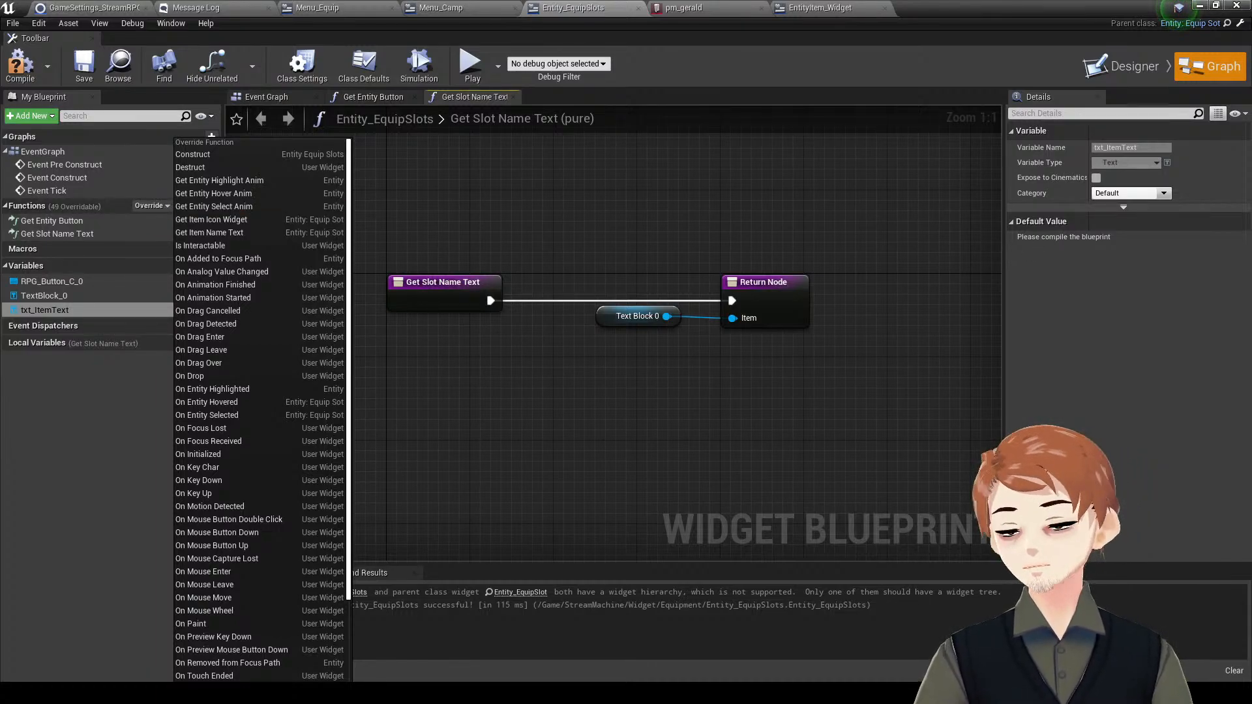
{"action": "key", "text": "Escape"}
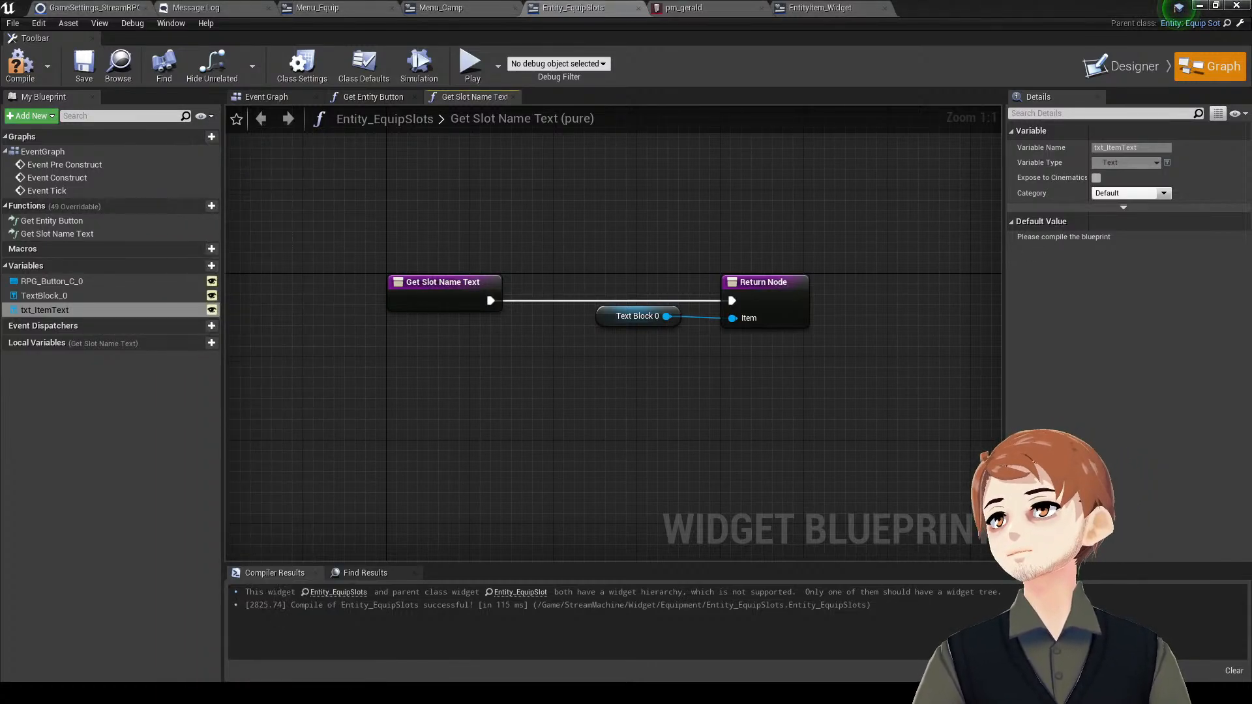
{"action": "mouse_move", "coordinate": [365, 176]}
{"action": "right_mouse_down"}
{"action": "mouse_move", "coordinate": [431, 185]}
{"action": "mouse_move", "coordinate": [355, 182]}
{"action": "right_mouse_up"}
{"action": "left_click", "coordinate": [150, 206]}
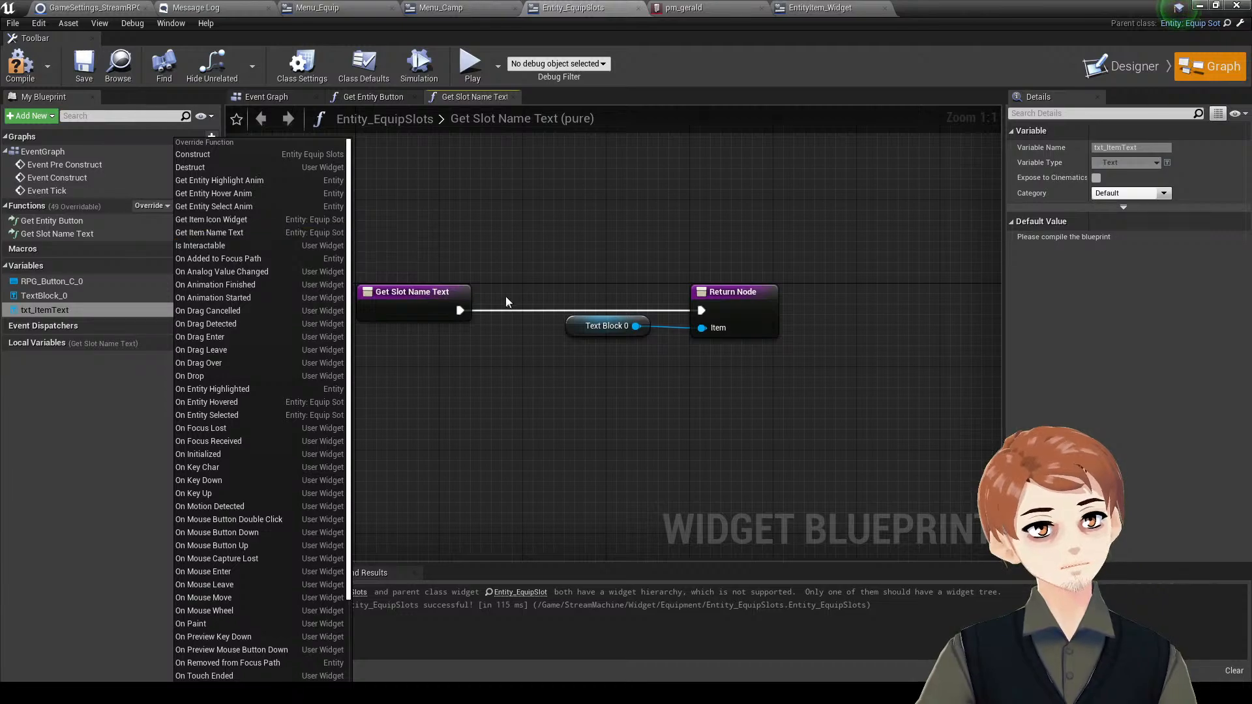
{"action": "left_click", "coordinate": [284, 232]}
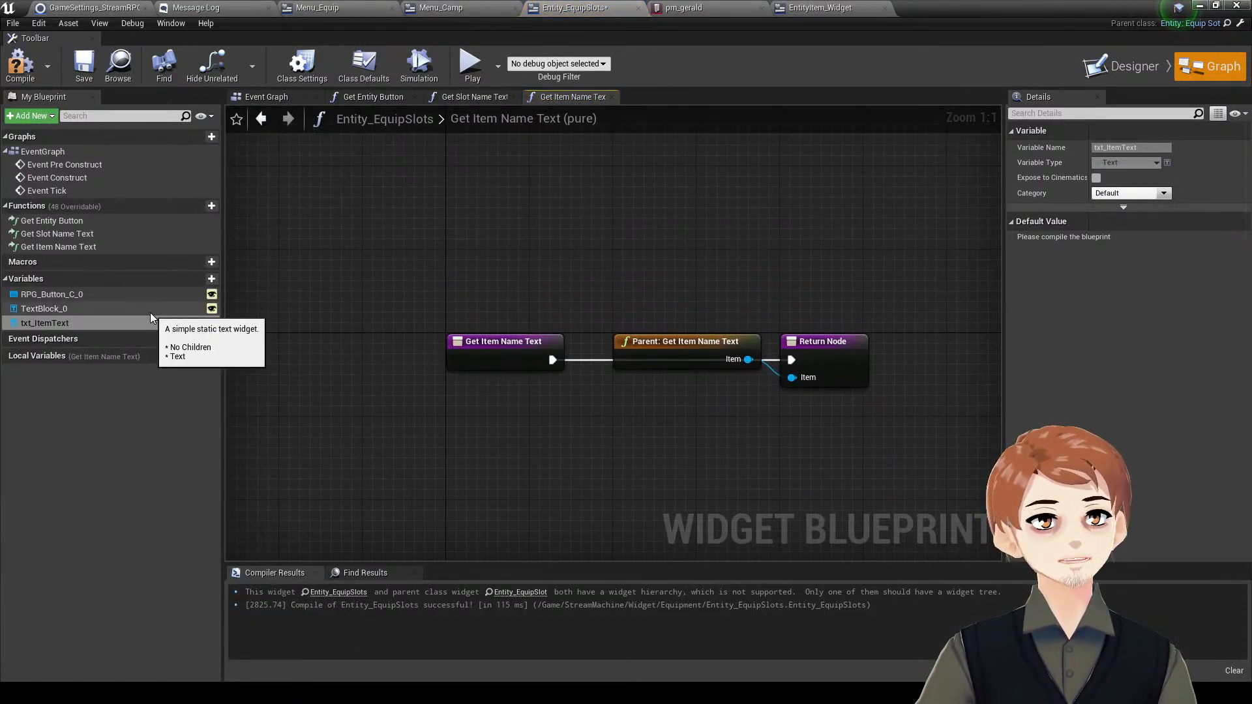
- Replace the parent call in Get Item Name Text with a txt_ItemText getter connected to the Return Node's Item
{"action": "left_click_drag", "start_coordinate": [150, 311], "coordinate": [804, 373]}
{"action": "left_click", "coordinate": [714, 354]}
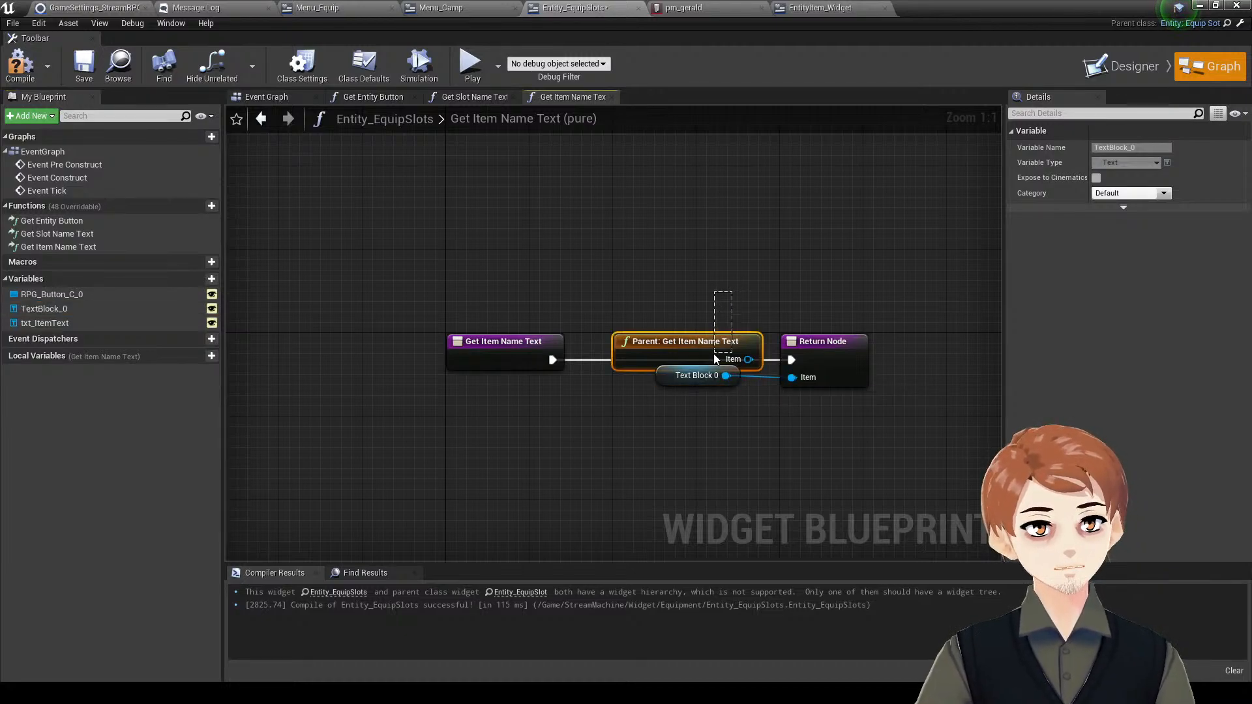
{"action": "left_click_drag", "start_coordinate": [714, 344], "coordinate": [706, 318]}
{"action": "key", "text": "Delete"}
{"action": "left_click_drag", "start_coordinate": [710, 288], "coordinate": [676, 394]}
{"action": "left_click_drag", "start_coordinate": [44, 323], "coordinate": [699, 436]}
{"action": "left_click_drag", "start_coordinate": [678, 383], "coordinate": [750, 324]}
{"action": "key", "text": "Delete"}
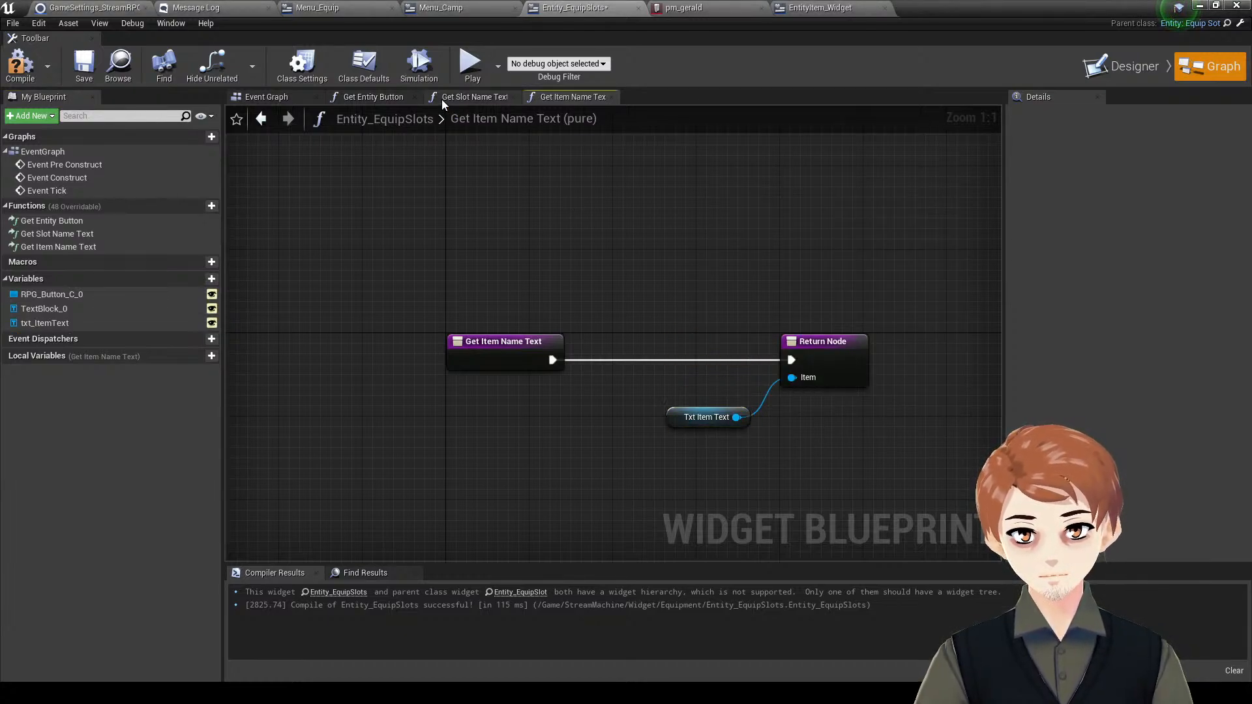
- Show the class defaults of Entity_EquipSlots, then compile and save the widget blueprint
{"action": "left_click", "coordinate": [382, 68]}
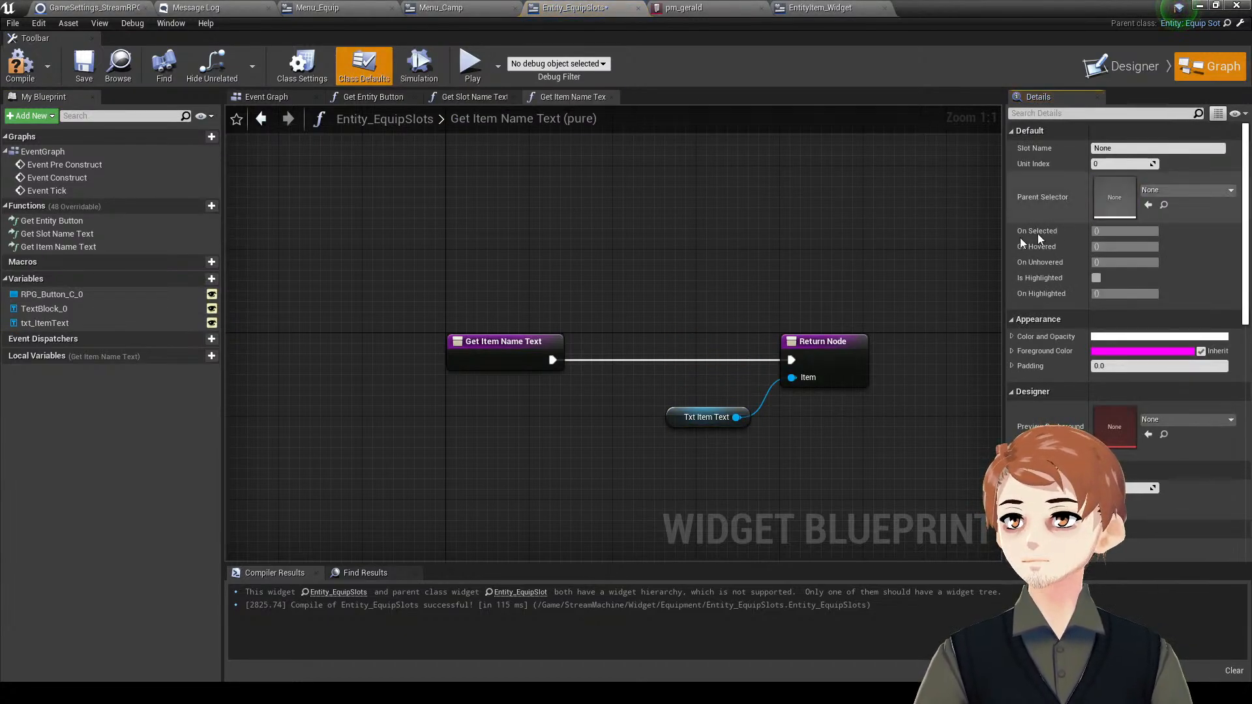
{"action": "left_click", "coordinate": [24, 68]}
{"action": "left_click", "coordinate": [88, 68]}
{"action": "right_click_drag", "start_coordinate": [391, 195], "coordinate": [375, 199]}
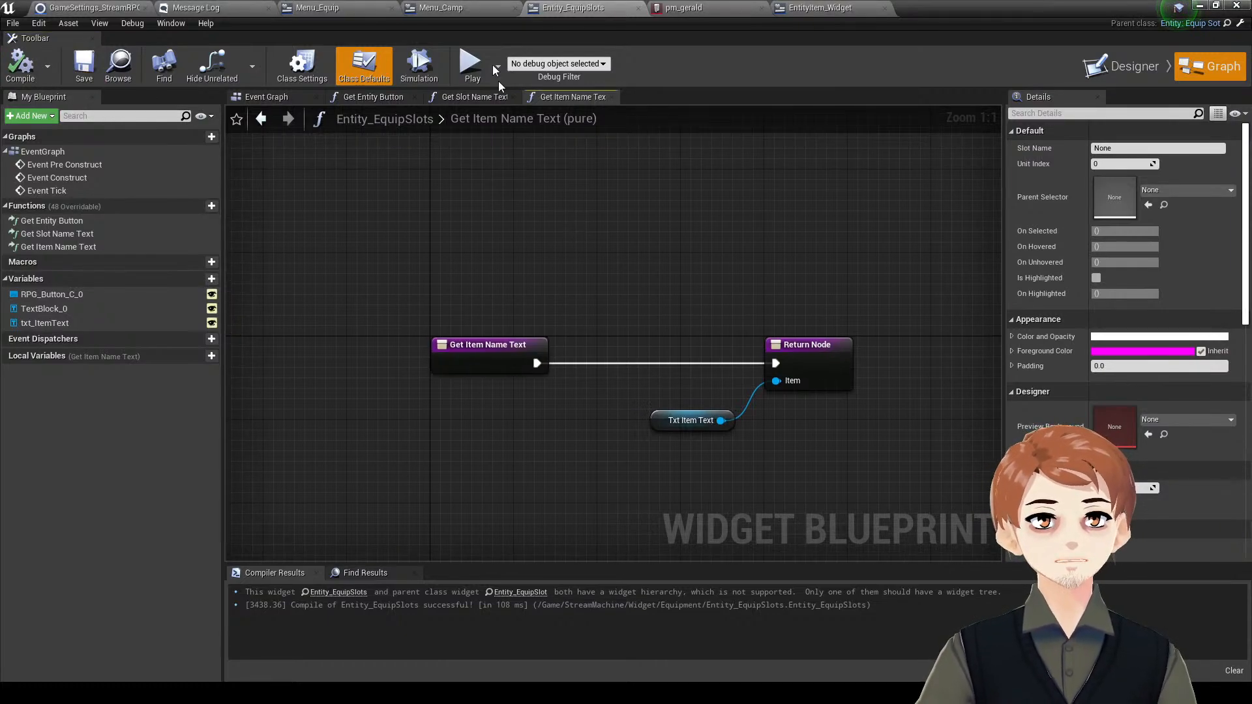
- Switch to Menu_Equip's Designer, run the preview, equip Harold's Trusty Sword in the Weapon slot through the equipment menu, and end the preview
{"action": "left_click", "coordinate": [475, 8]}
{"action": "left_click", "coordinate": [382, 6]}
{"action": "left_click", "coordinate": [1119, 65]}
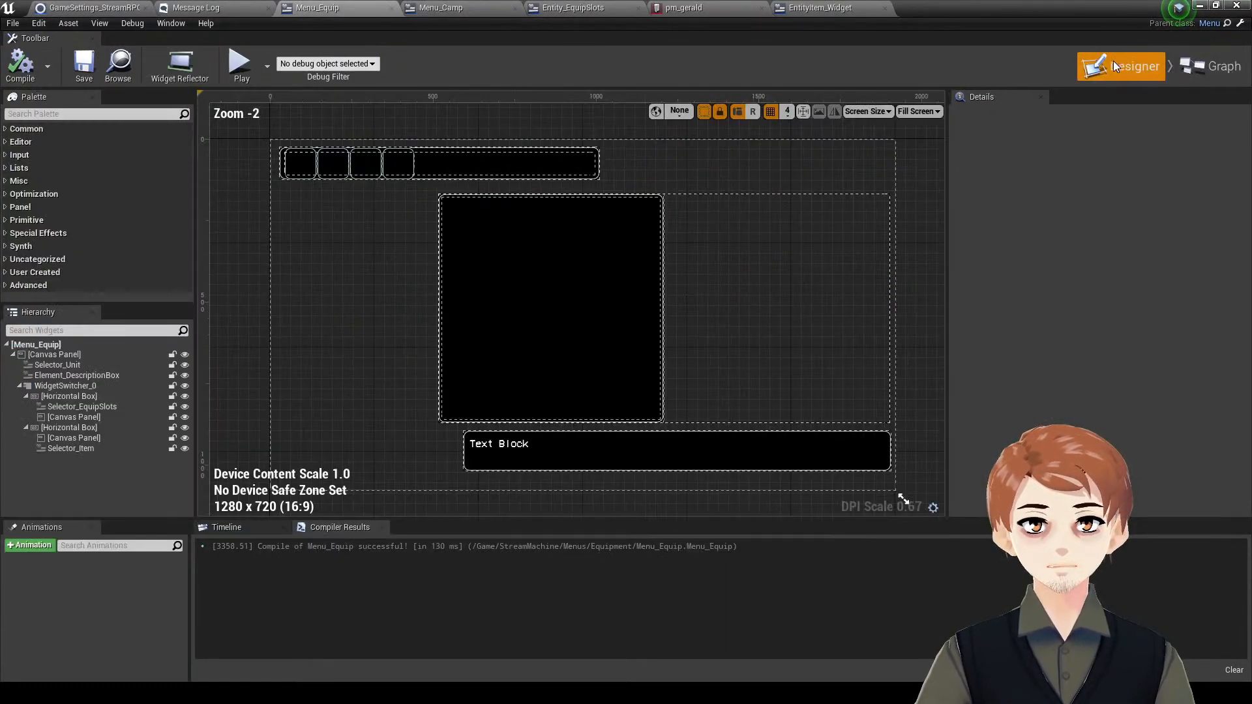
{"action": "key", "text": "alt+p"}
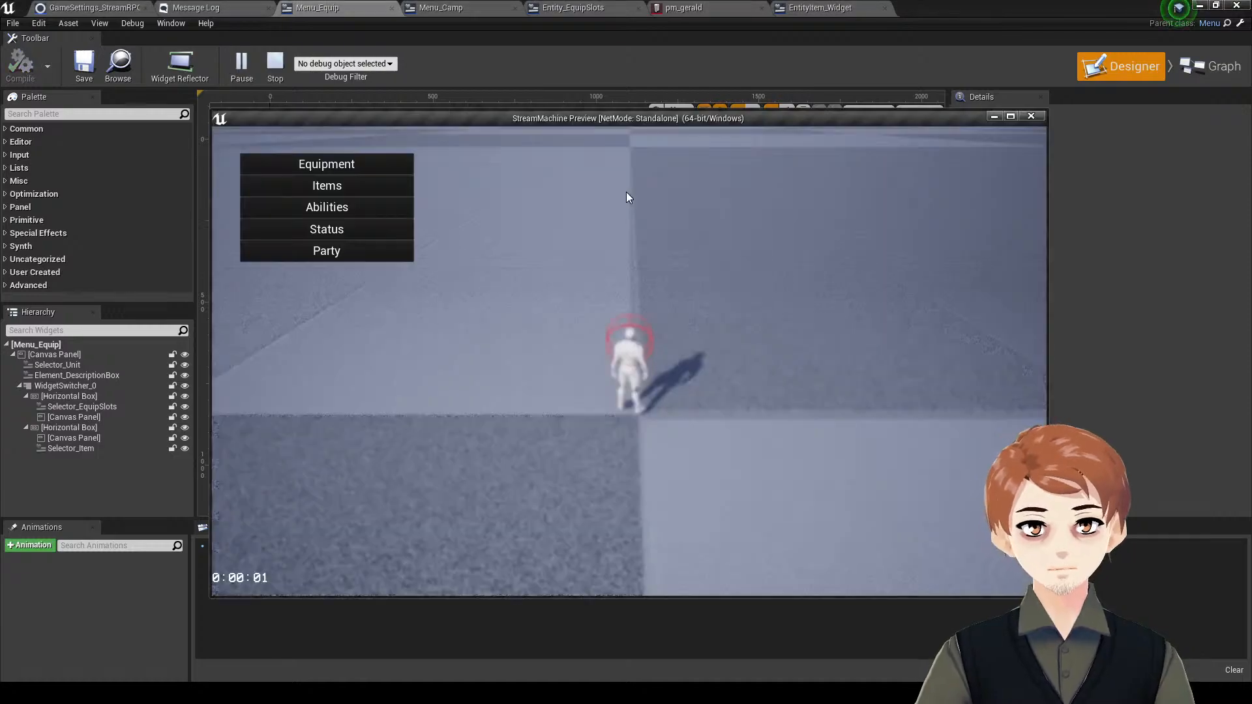
{"action": "left_click", "coordinate": [372, 161]}
{"action": "left_click", "coordinate": [623, 243]}
{"action": "left_click", "coordinate": [841, 242]}
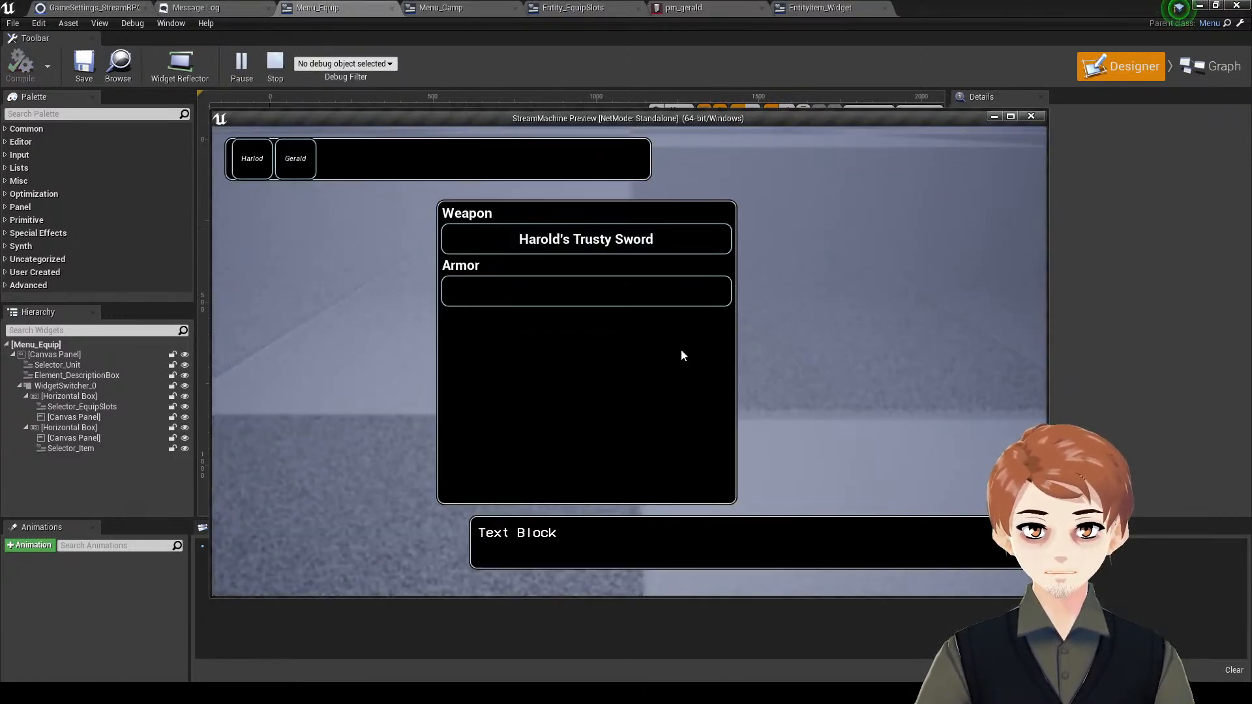
{"action": "left_click", "coordinate": [856, 267]}
{"action": "key", "text": "Escape"}
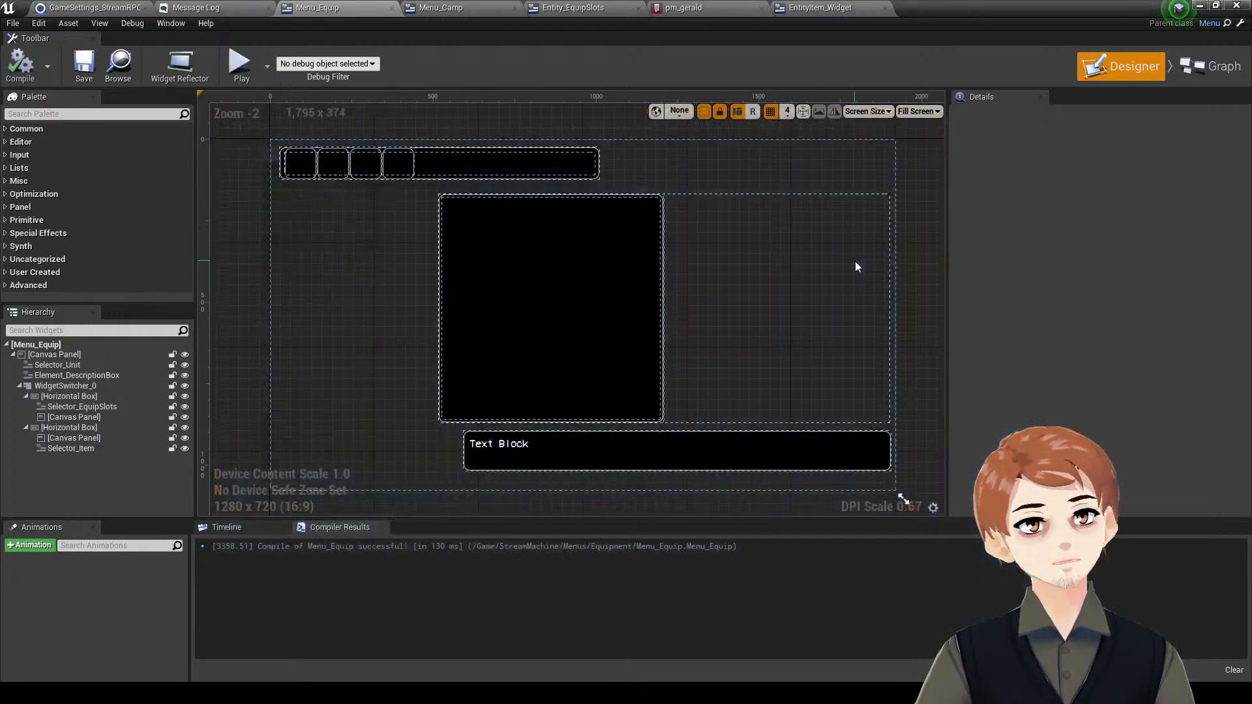
- Open Menu_Equip's event graph and add an Item Hovered event for Selector_Item
{"action": "left_click", "coordinate": [738, 455]}
{"action": "left_click", "coordinate": [1208, 68]}
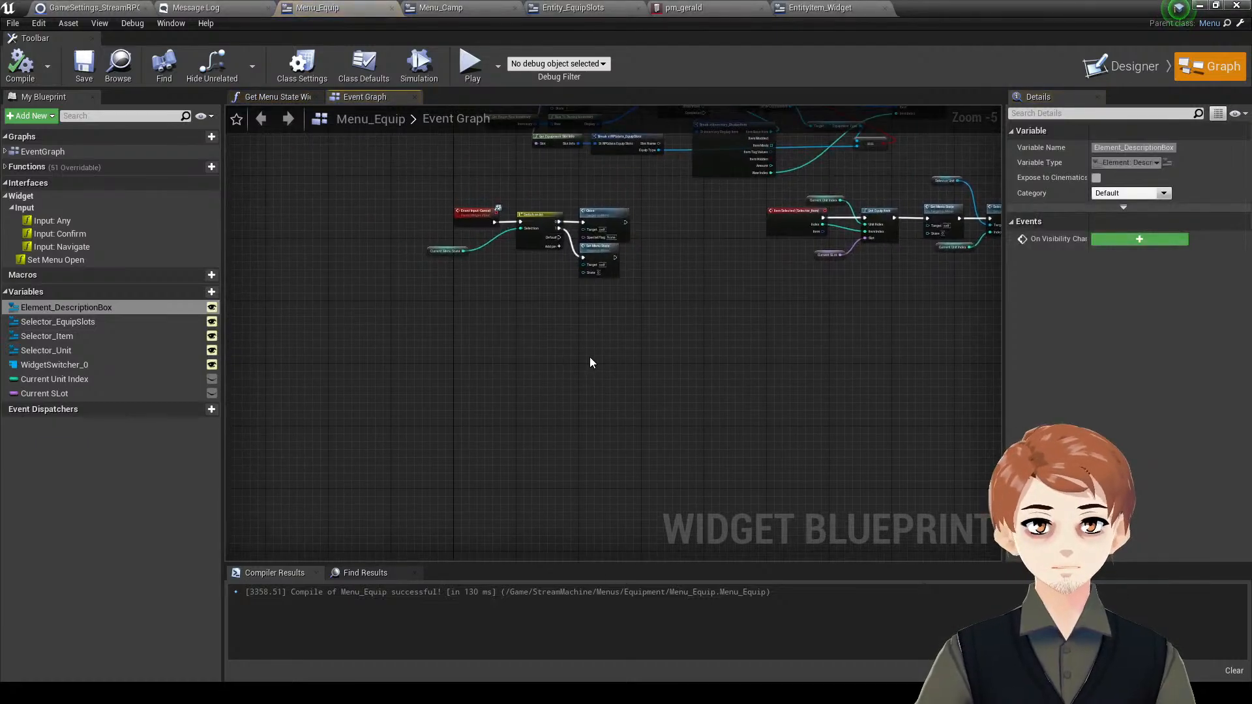
{"action": "scroll", "coordinate": [592, 362], "scroll_direction": "up", "scroll_amount": 3}
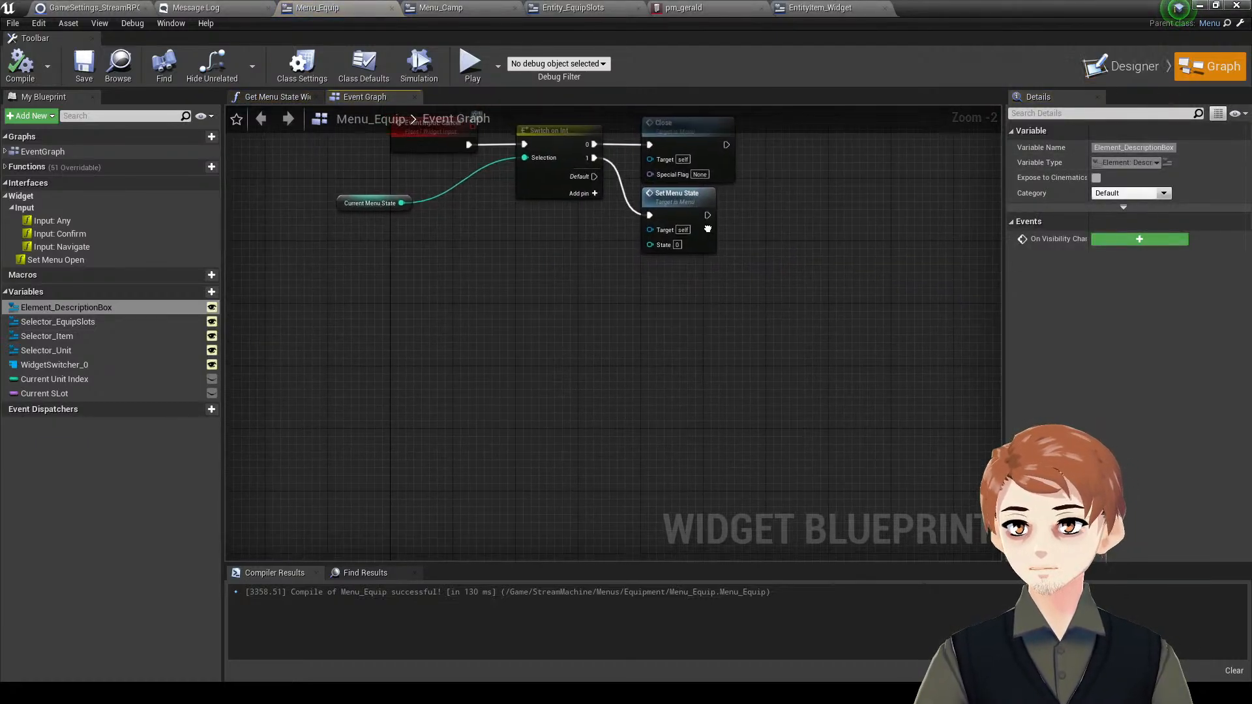
{"action": "right_click_drag", "start_coordinate": [708, 229], "coordinate": [680, 519]}
{"action": "mouse_move", "coordinate": [670, 309]}
{"action": "right_mouse_down"}
{"action": "mouse_move", "coordinate": [676, 369]}
{"action": "mouse_move", "coordinate": [652, 515]}
{"action": "right_mouse_up"}
{"action": "right_click_drag", "start_coordinate": [698, 209], "coordinate": [634, 393]}
{"action": "right_click_drag", "start_coordinate": [765, 389], "coordinate": [780, 300]}
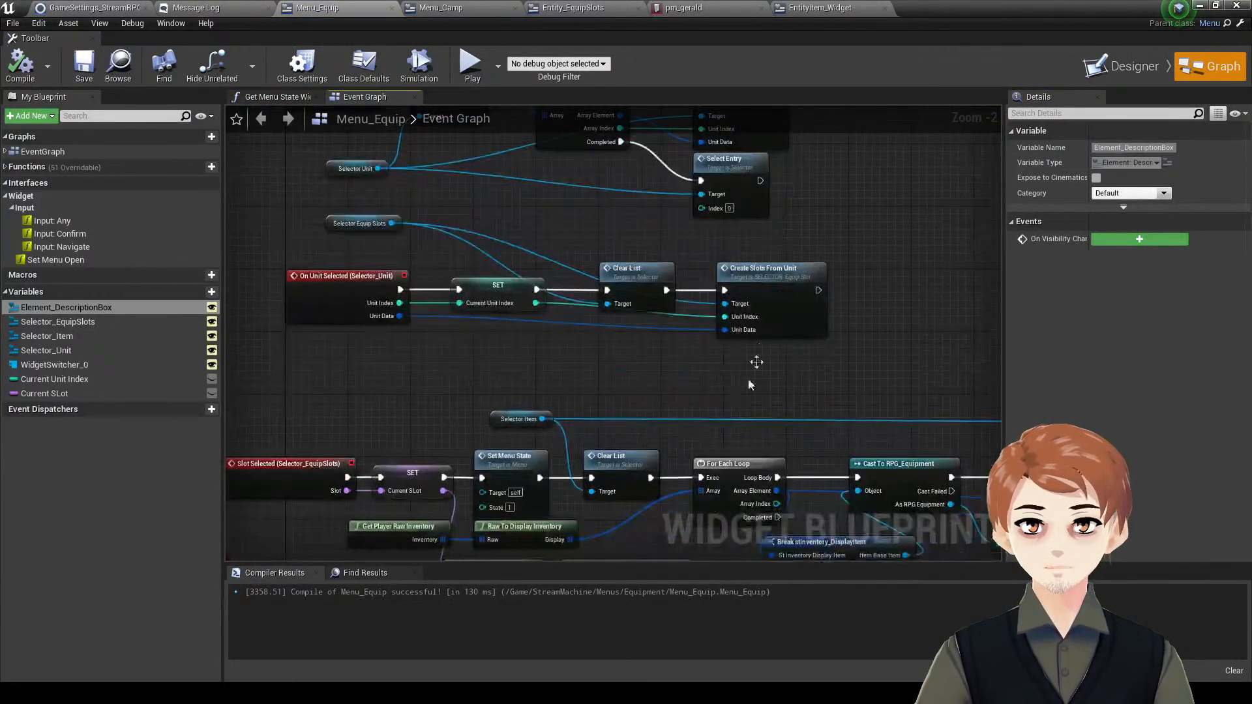
{"action": "right_click_drag", "start_coordinate": [756, 362], "coordinate": [779, 114]}
{"action": "right_click_drag", "start_coordinate": [630, 417], "coordinate": [742, 131]}
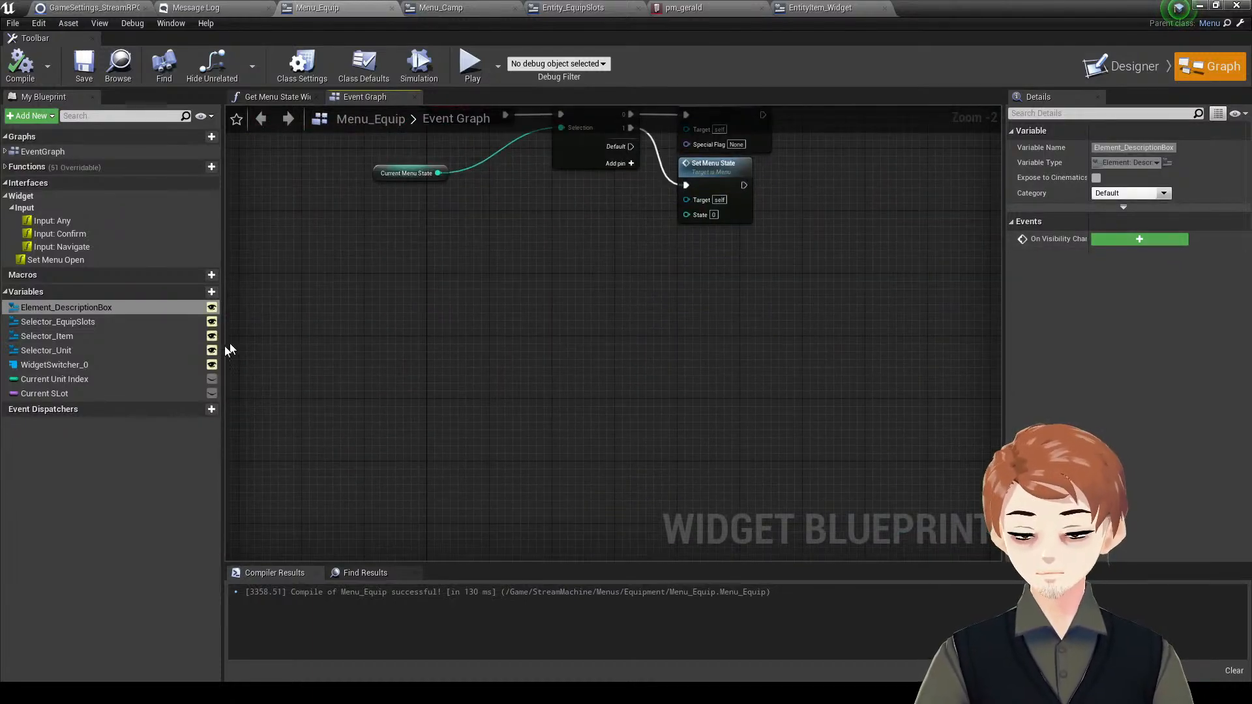
{"action": "left_click", "coordinate": [128, 335]}
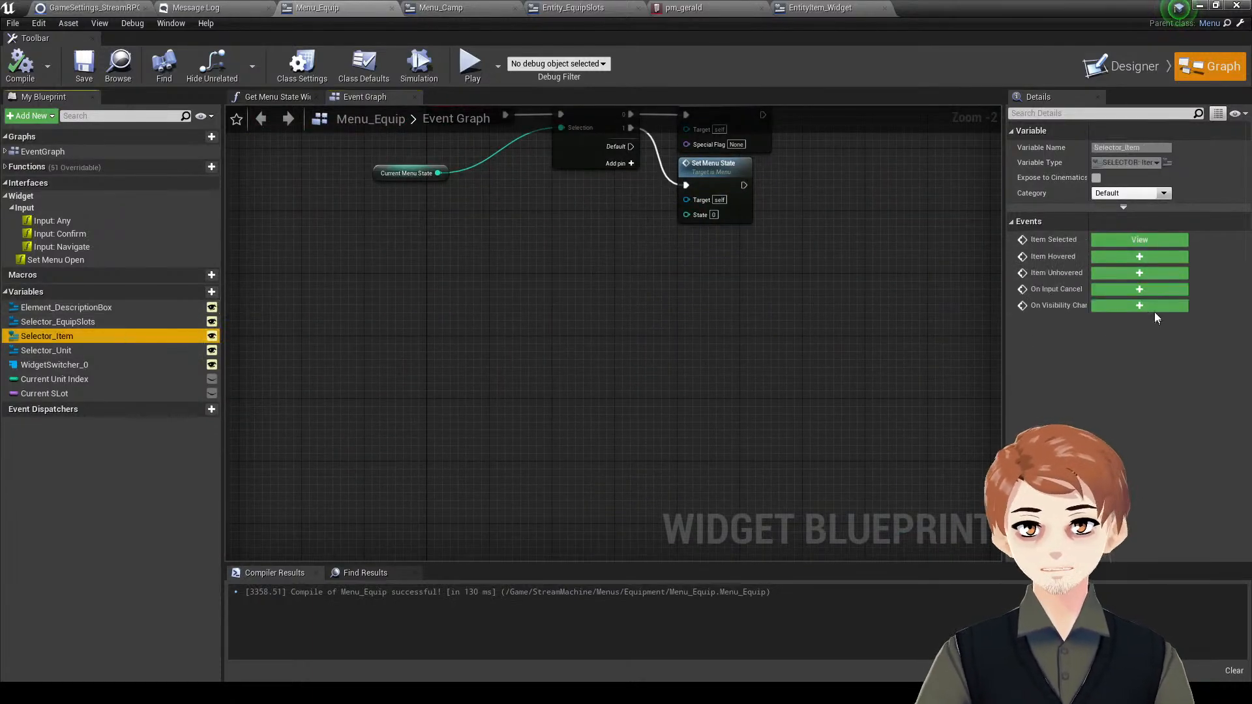
{"action": "left_click", "coordinate": [1135, 257]}
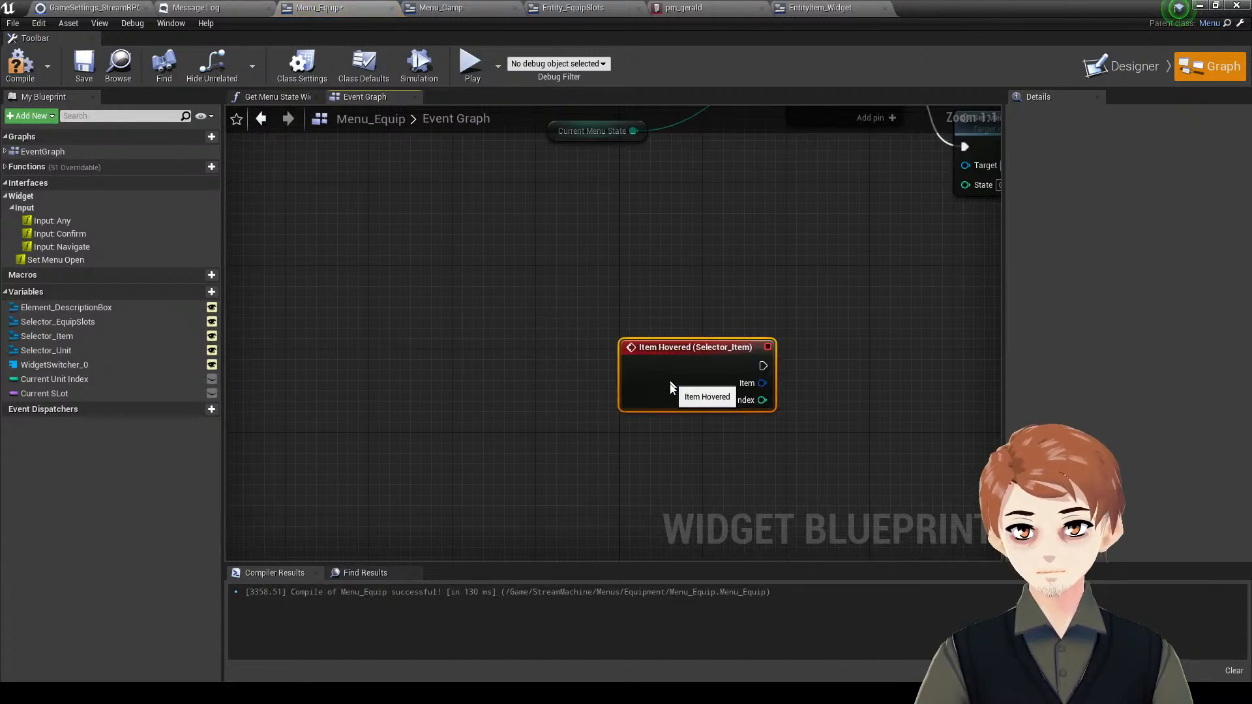
{"action": "right_click_drag", "start_coordinate": [700, 391], "coordinate": [547, 347]}
- Add an Item Unhovered event for Selector_Item and place it below the Item Hovered event
{"action": "left_click", "coordinate": [166, 337]}
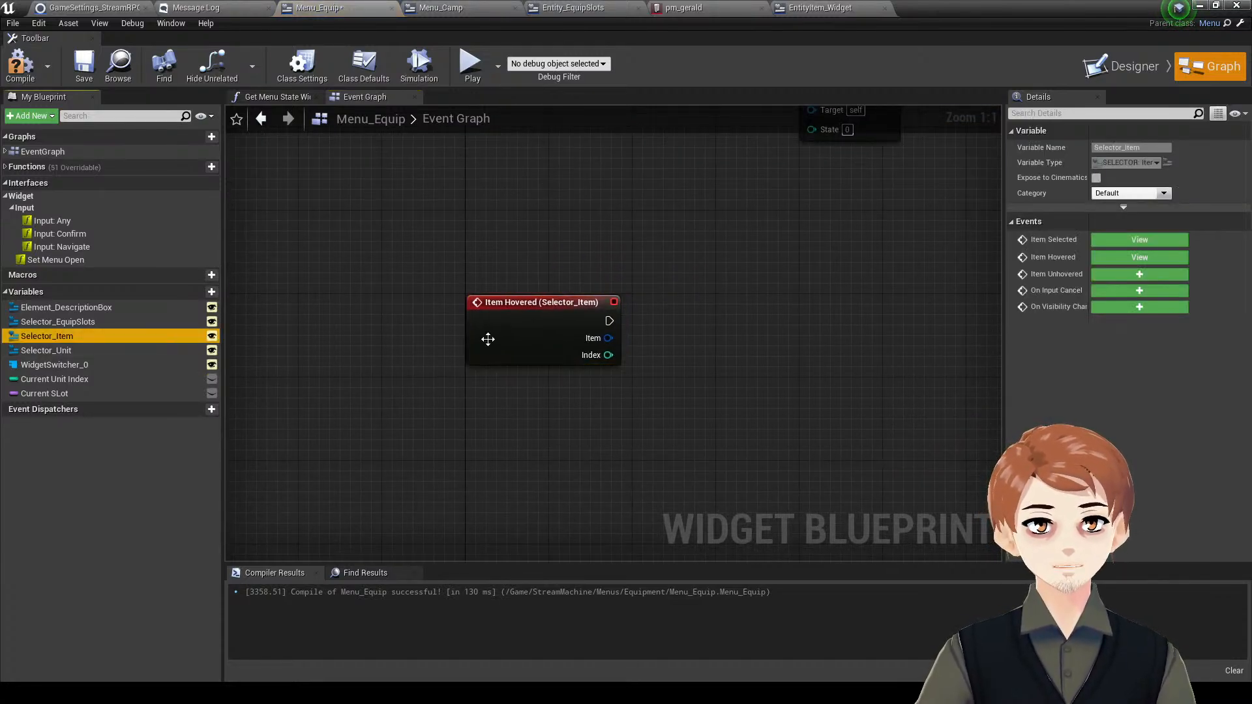
{"action": "left_click", "coordinate": [1137, 274]}
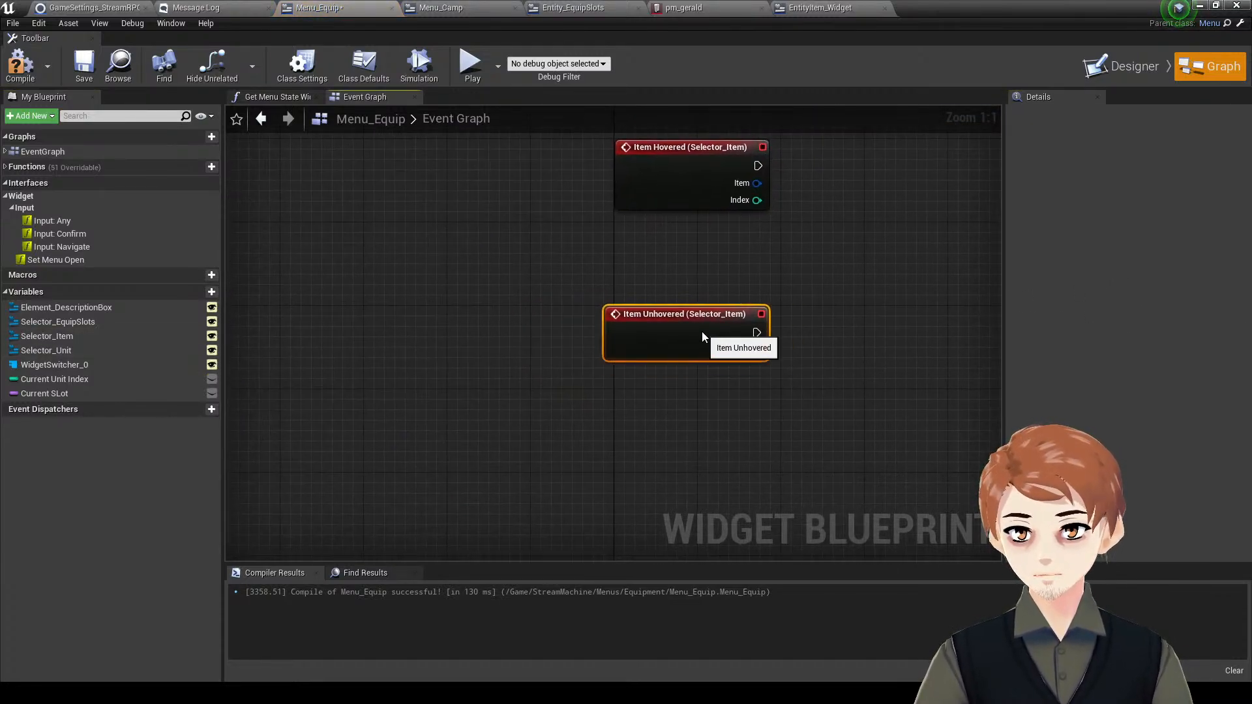
{"action": "left_click_drag", "start_coordinate": [702, 333], "coordinate": [711, 340]}
{"action": "right_click_drag", "start_coordinate": [814, 278], "coordinate": [657, 375]}
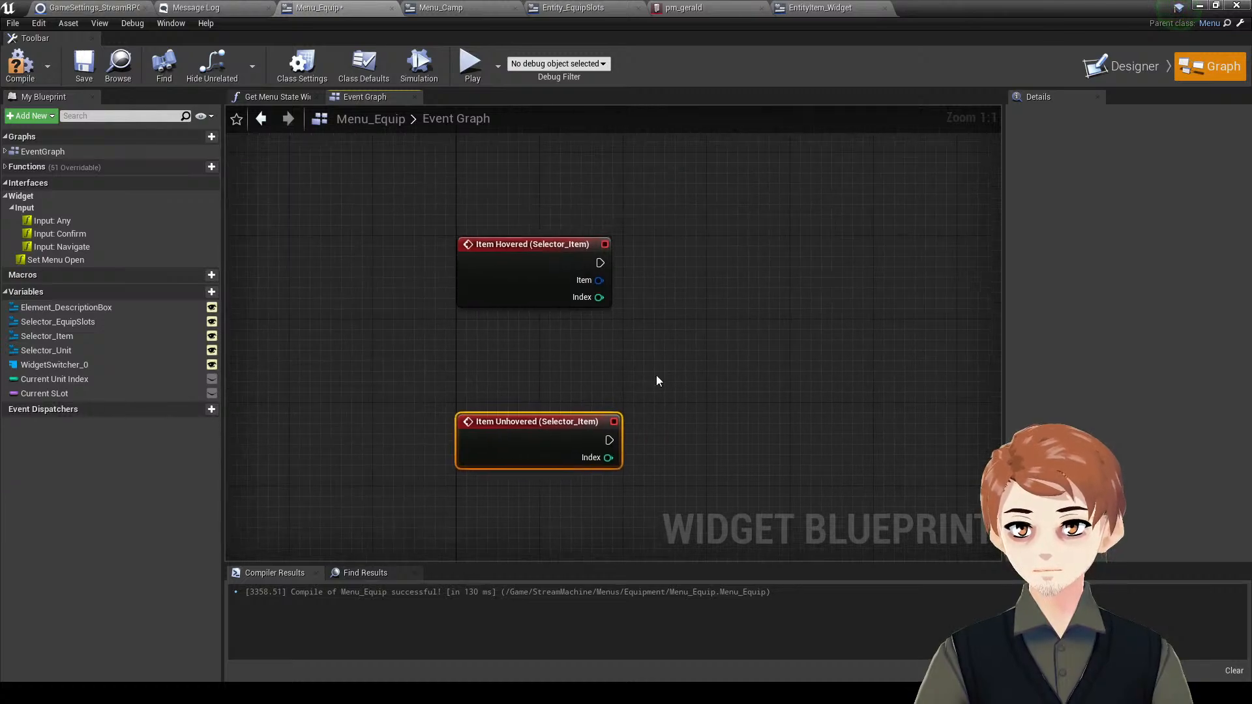
{"action": "right_click", "coordinate": [666, 303]}
{"action": "type", "text": "get item in"}
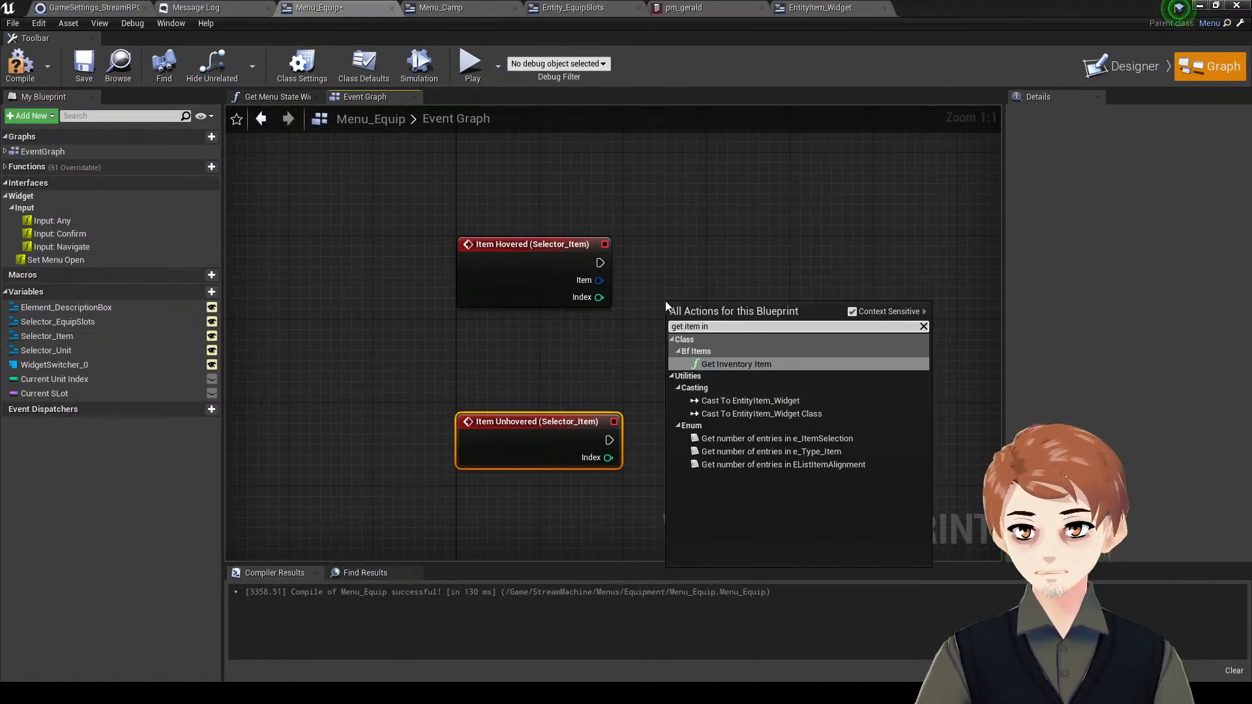
{"action": "key", "text": "Return"}
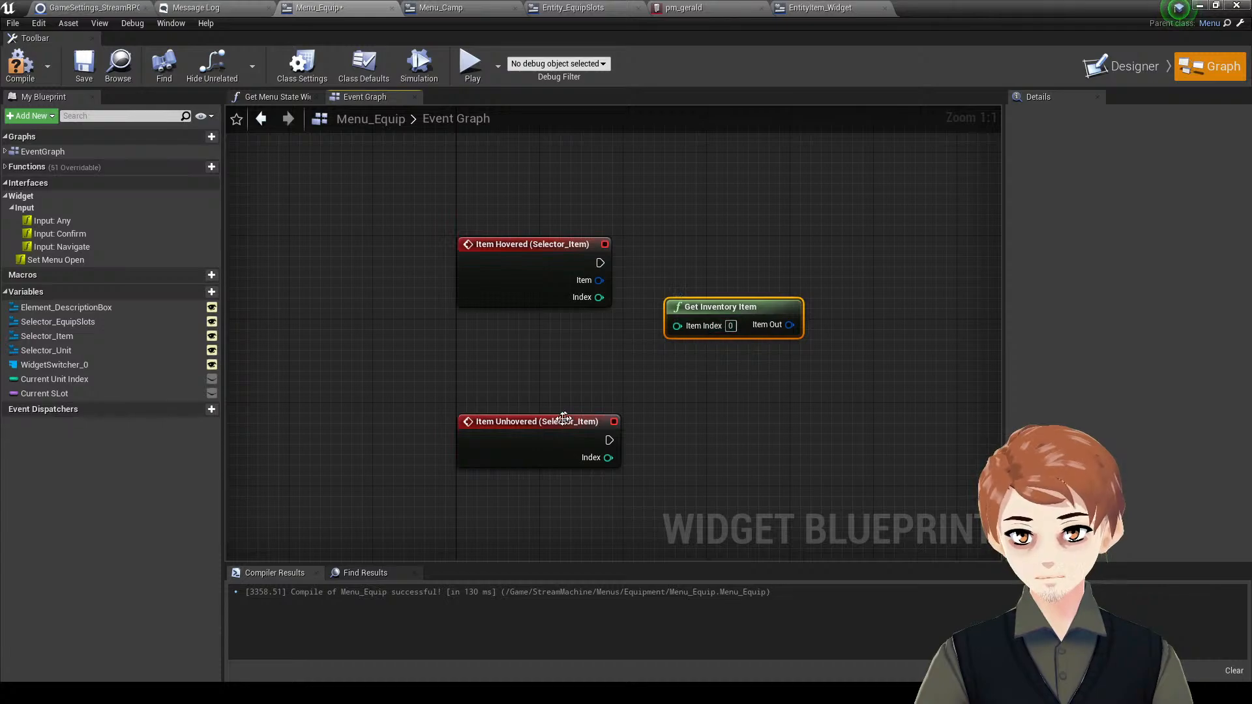
{"action": "left_click_drag", "start_coordinate": [564, 420], "coordinate": [566, 399]}
{"action": "left_click_drag", "start_coordinate": [718, 286], "coordinate": [671, 333]}
{"action": "key", "text": "Delete"}
{"action": "left_click_drag", "start_coordinate": [504, 414], "coordinate": [508, 423]}
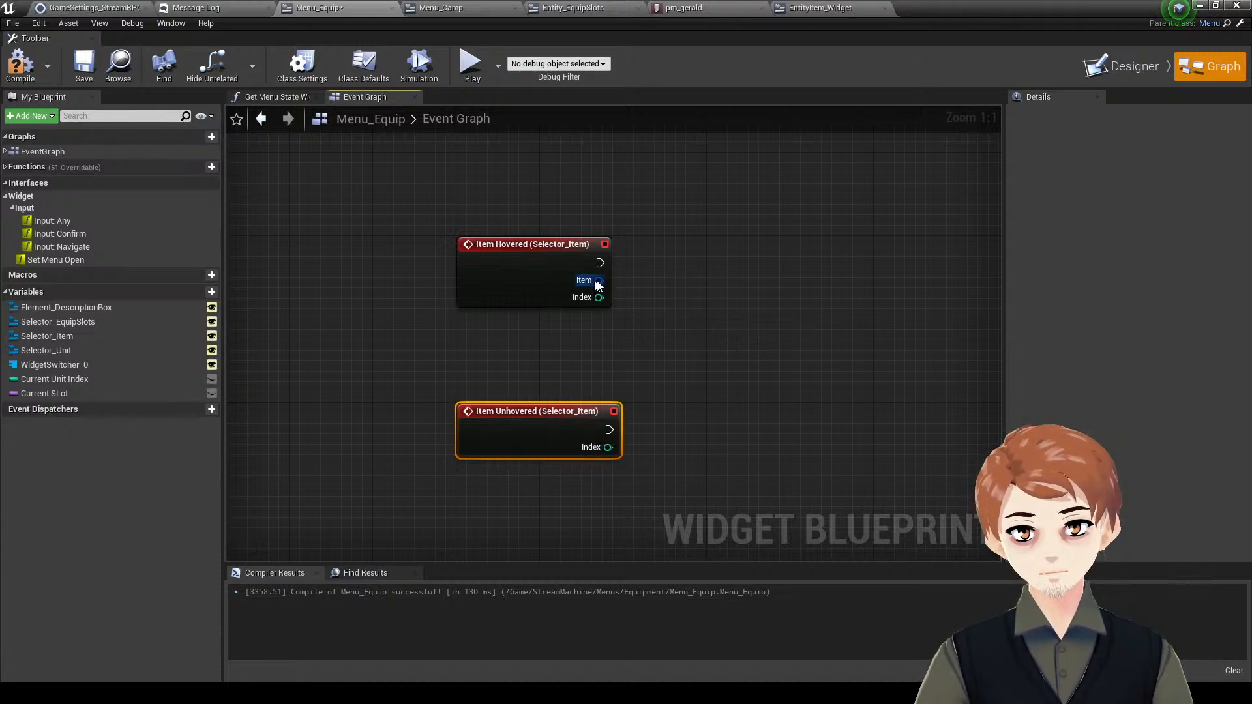
{"action": "left_click_drag", "start_coordinate": [599, 282], "coordinate": [662, 318]}
{"action": "type", "text": "get"}
{"action": "key", "text": "Escape"}
{"action": "left_click", "coordinate": [672, 300]}
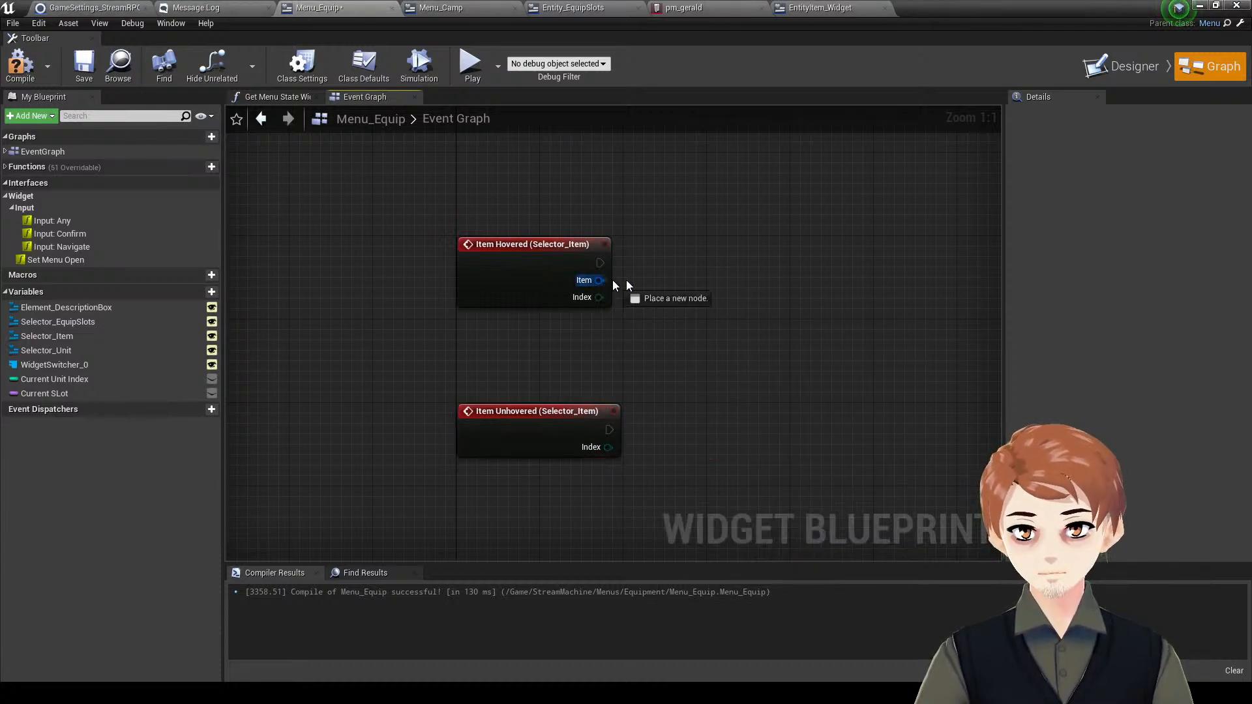
- Try breaking the Item Hovered event's Item output into stInventory_DisplayItem and its stInventory_Item members
{"action": "left_click_drag", "start_coordinate": [599, 280], "coordinate": [659, 281]}
{"action": "type", "text": "br"}
{"action": "key", "text": "Return"}
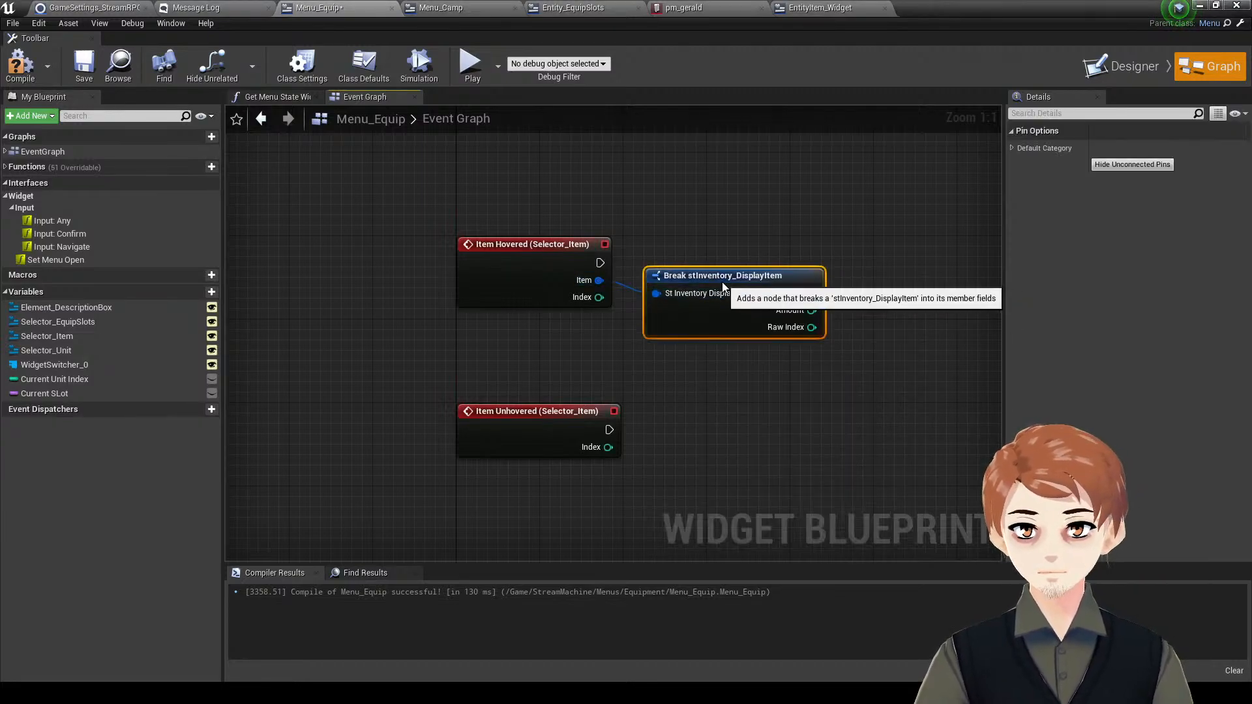
{"action": "right_click_drag", "start_coordinate": [798, 267], "coordinate": [653, 283]}
{"action": "left_click_drag", "start_coordinate": [664, 310], "coordinate": [759, 306]}
{"action": "type", "text": "brea"}
{"action": "key", "text": "Return"}
{"action": "right_click_drag", "start_coordinate": [789, 359], "coordinate": [731, 358]}
{"action": "left_click", "coordinate": [722, 361]}
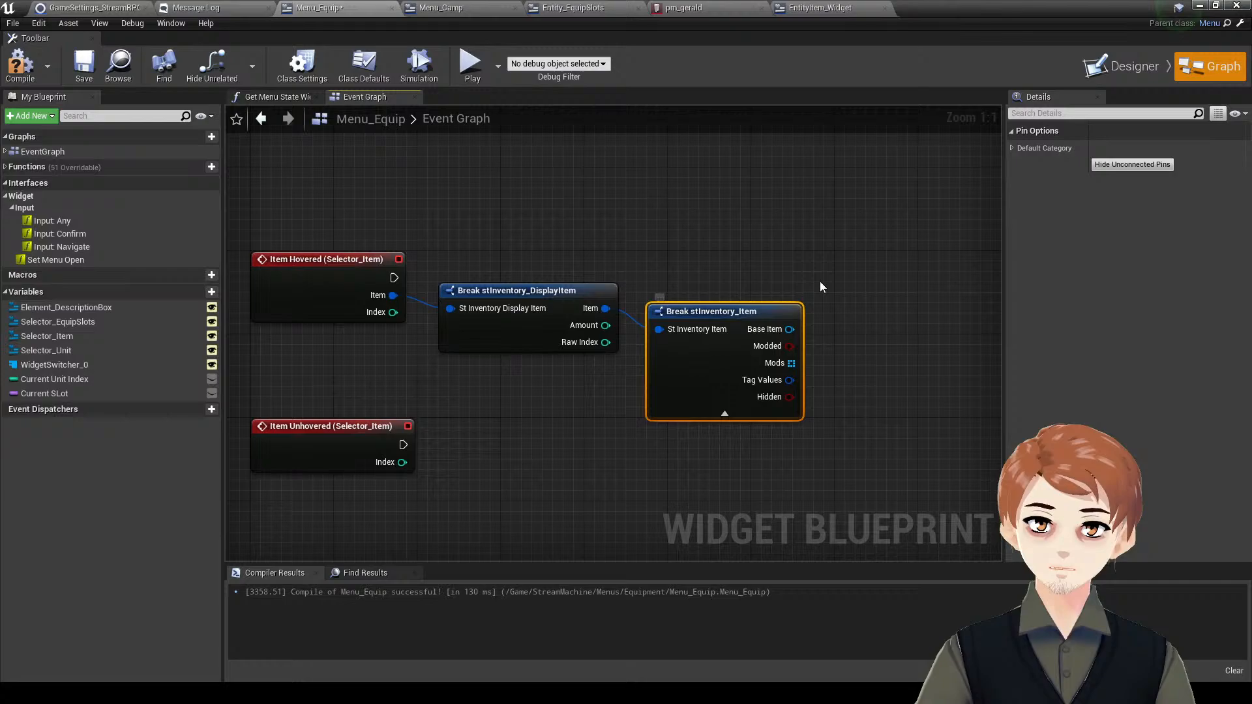
- Add a Get Item Values node and delete the two Break nodes beside Item Hovered
{"action": "right_click", "coordinate": [687, 259]}
{"action": "type", "text": "get"}
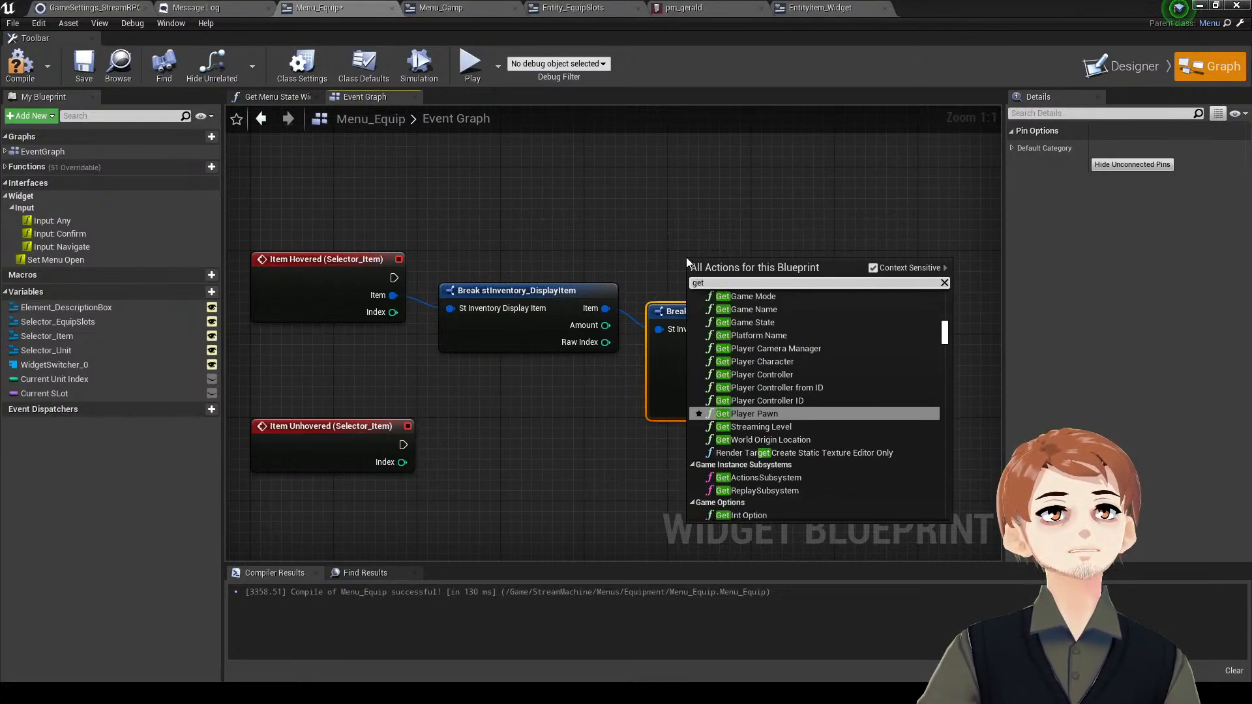
{"action": "type", "text": " item"}
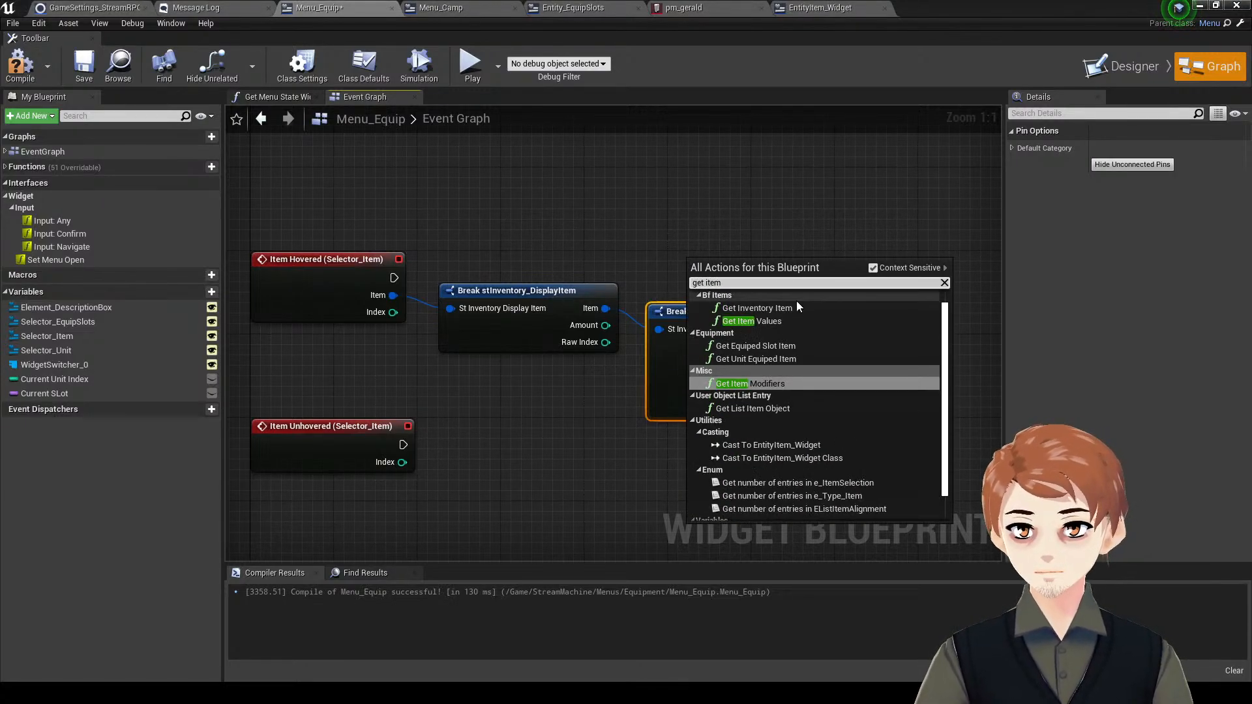
{"action": "left_click", "coordinate": [783, 321]}
{"action": "left_click_drag", "start_coordinate": [501, 392], "coordinate": [387, 297]}
{"action": "key", "text": "Delete"}
{"action": "left_click_drag", "start_coordinate": [727, 271], "coordinate": [696, 292]}
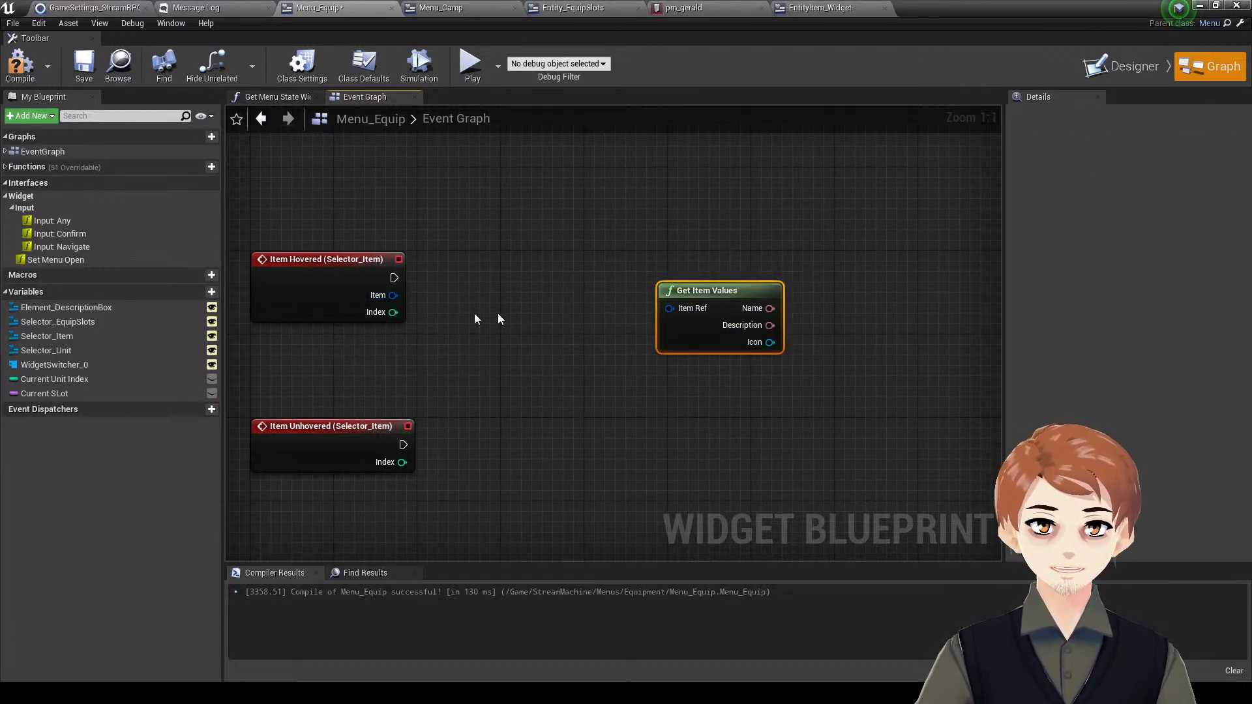
- Feed Item Hovered's Index into a new Get Inventory Item node, connect its Item Out to Get Item Values' Item Ref, and align both nodes
{"action": "left_click_drag", "start_coordinate": [388, 300], "coordinate": [408, 359]}
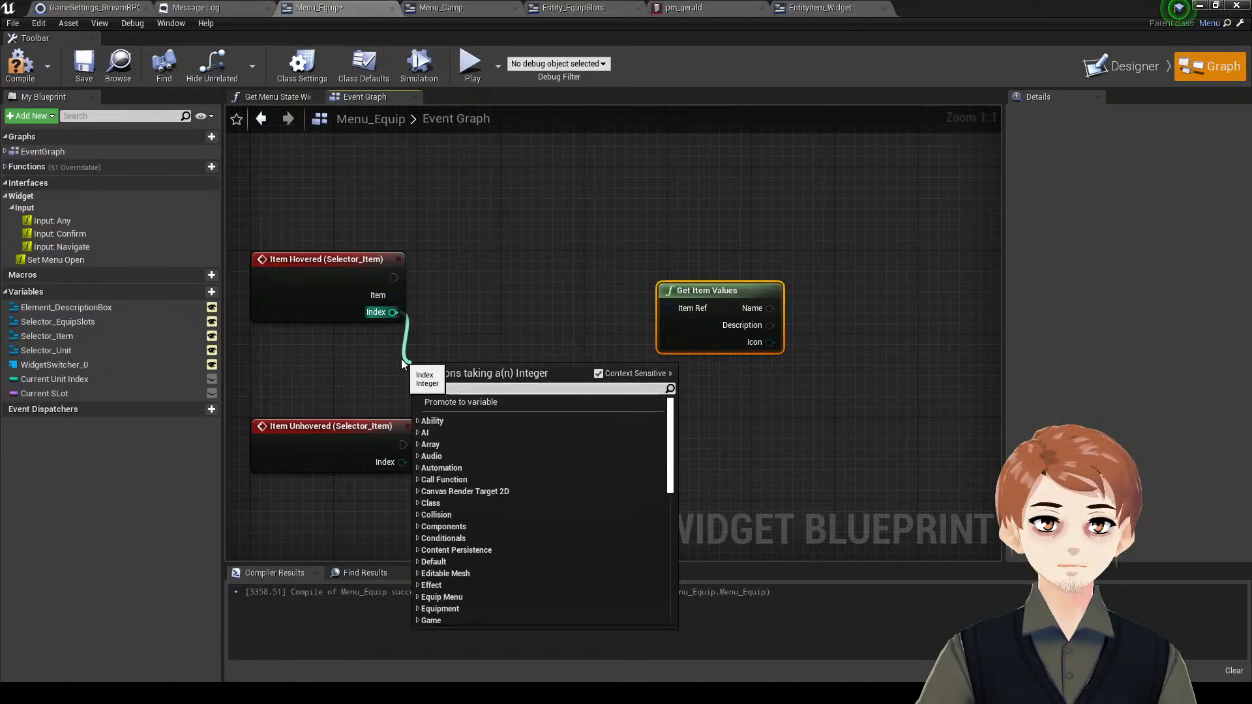
{"action": "type", "text": "get item"}
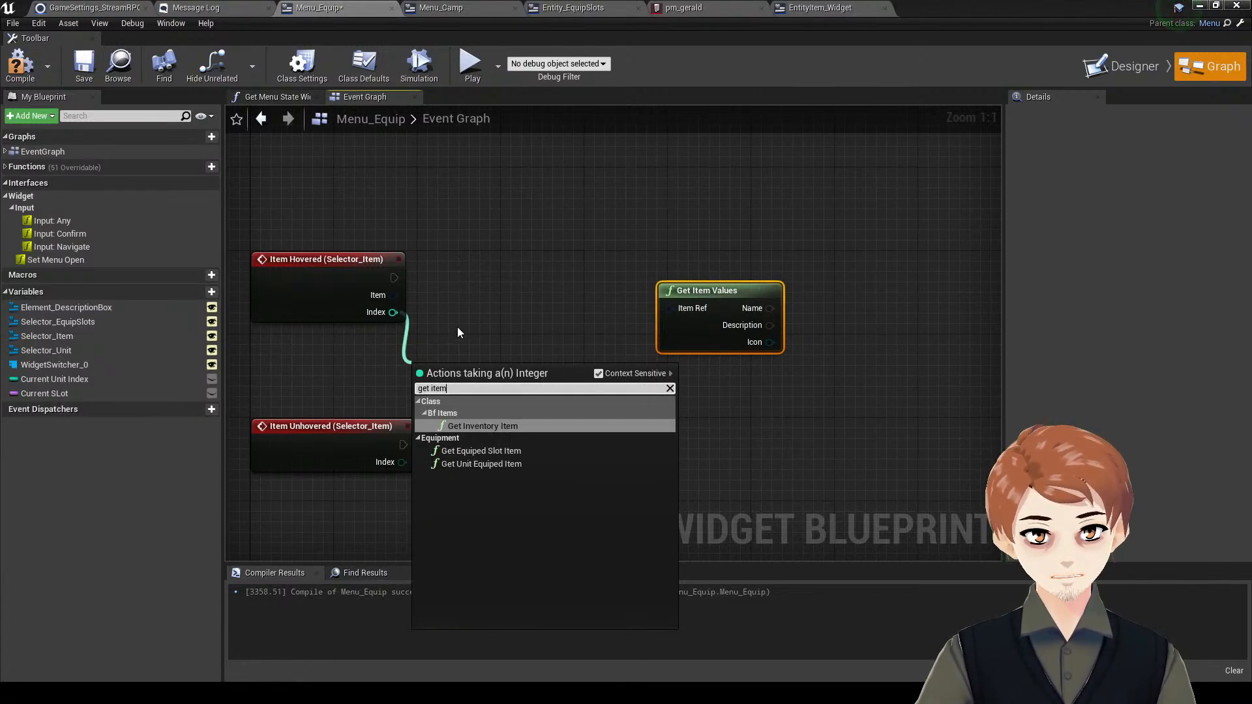
{"action": "key", "text": "Return"}
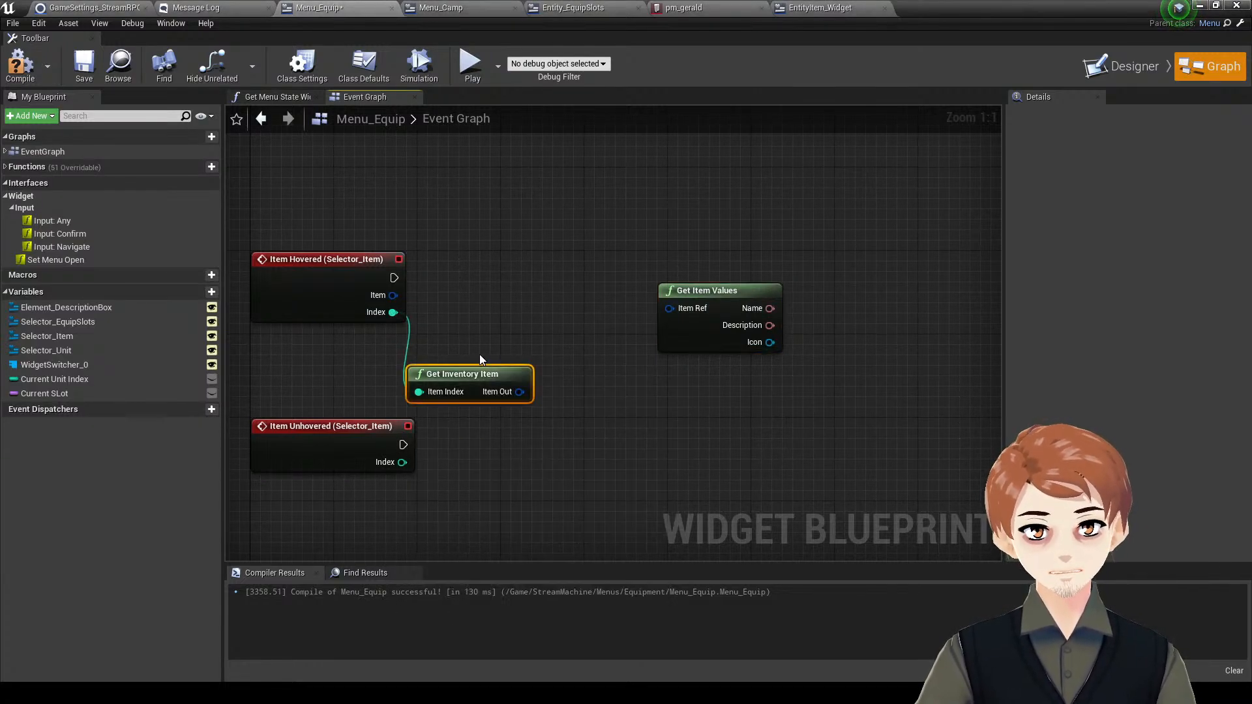
{"action": "left_click_drag", "start_coordinate": [551, 361], "coordinate": [641, 340]}
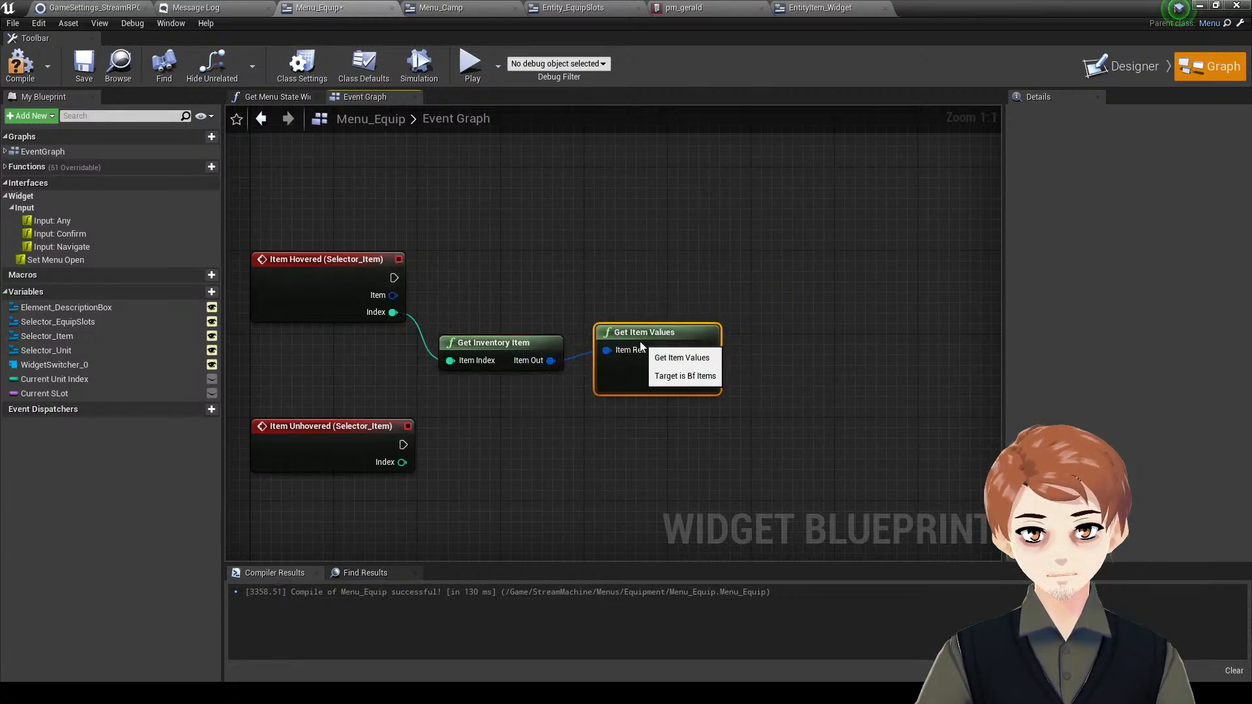
{"action": "key", "text": "q"}
{"action": "right_click_drag", "start_coordinate": [709, 270], "coordinate": [678, 269]}
{"action": "left_click", "coordinate": [685, 270]}
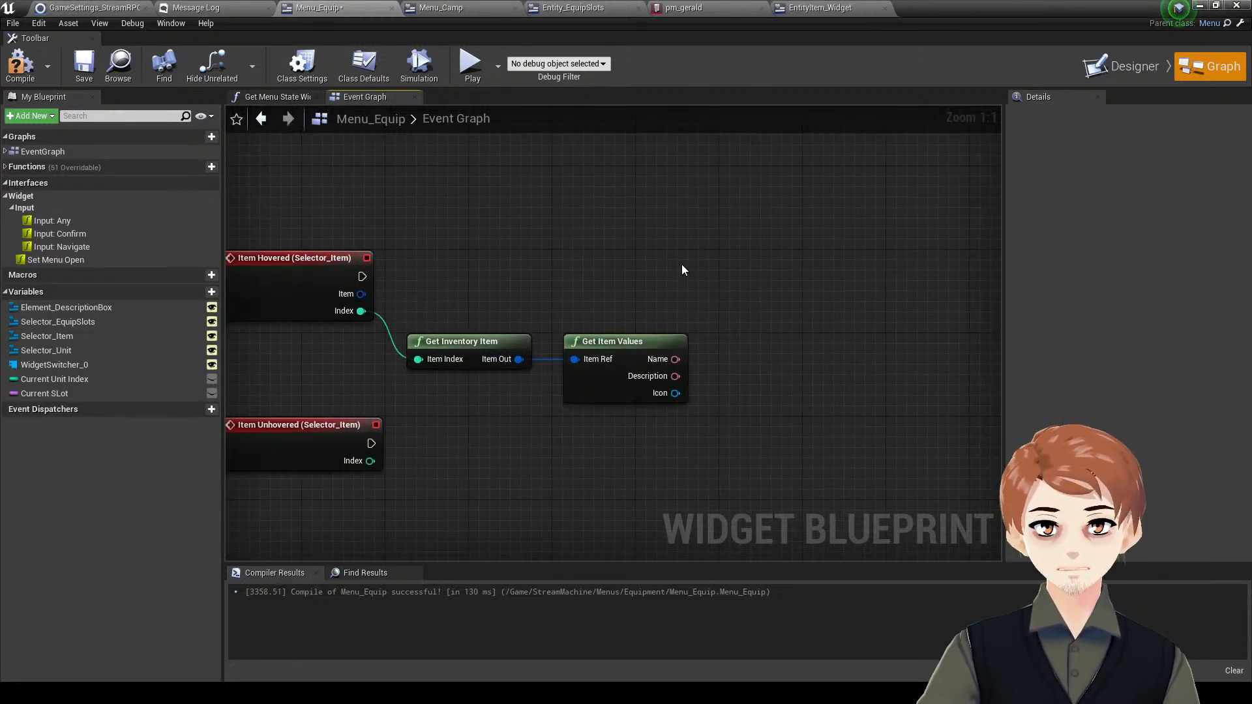
{"action": "mouse_move", "coordinate": [635, 341]}
{"action": "left_mouse_down"}
{"action": "mouse_move", "coordinate": [636, 326]}
{"action": "mouse_move", "coordinate": [629, 348]}
{"action": "left_mouse_up"}
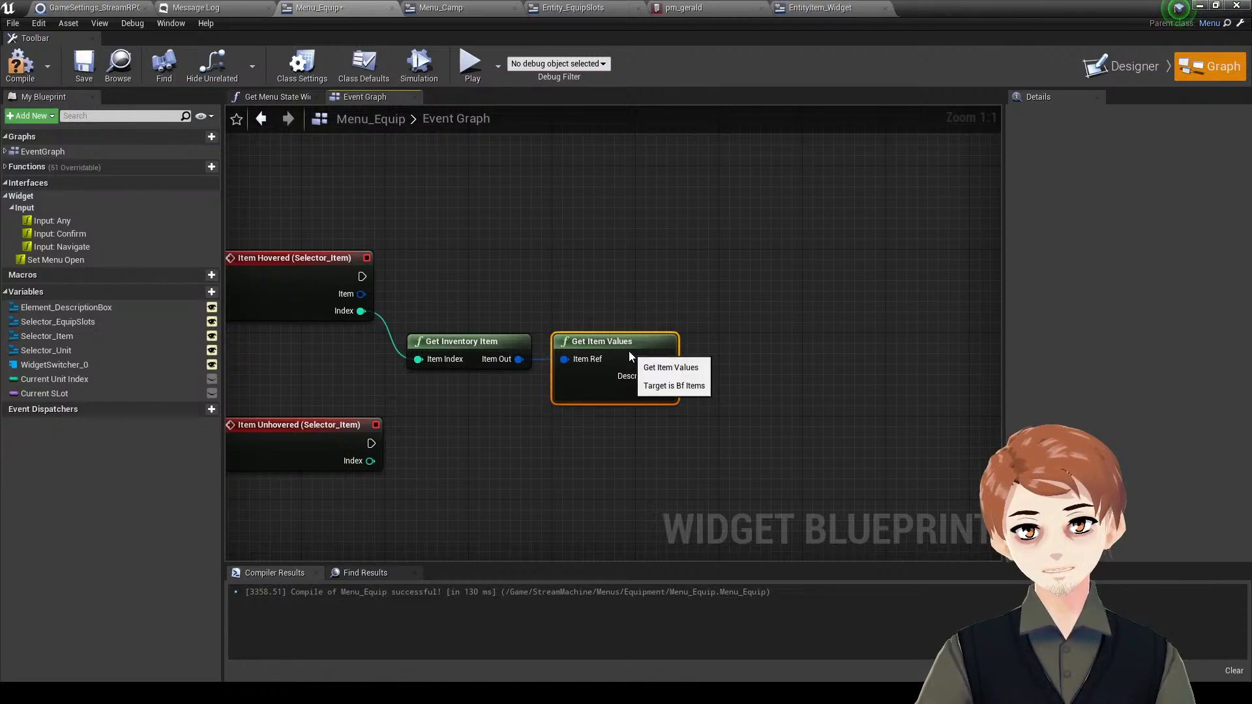
{"action": "mouse_move", "coordinate": [720, 285]}
{"action": "right_mouse_down"}
{"action": "mouse_move", "coordinate": [668, 288]}
{"action": "mouse_move", "coordinate": [735, 268]}
{"action": "mouse_move", "coordinate": [743, 291]}
{"action": "right_mouse_up"}
{"action": "left_click", "coordinate": [738, 272]}
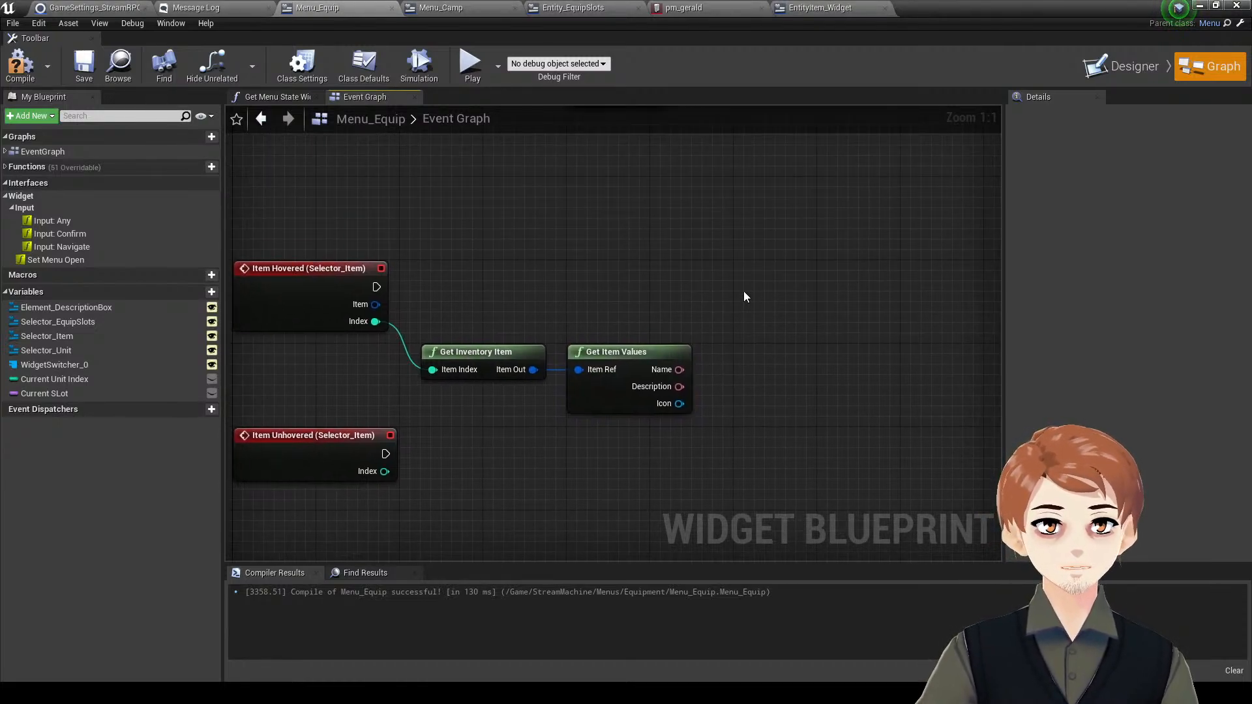
{"action": "right_click_drag", "start_coordinate": [594, 396], "coordinate": [612, 366]}
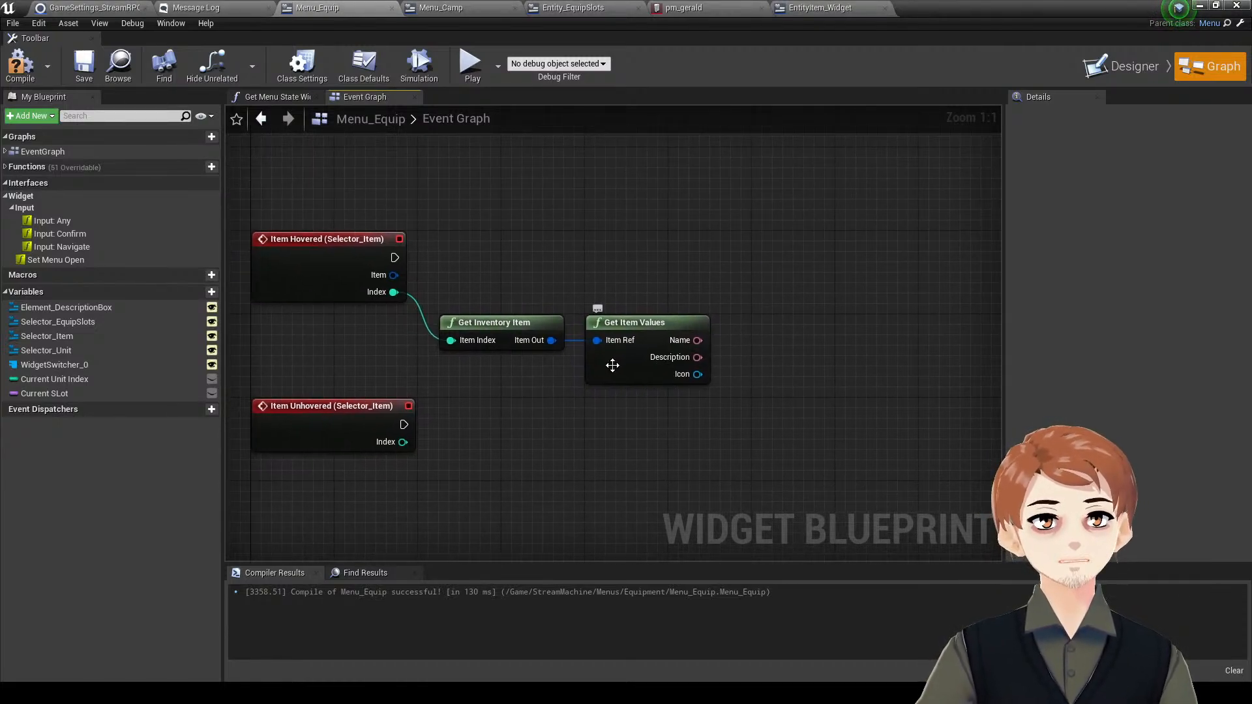
{"action": "right_click_drag", "start_coordinate": [596, 415], "coordinate": [567, 424]}
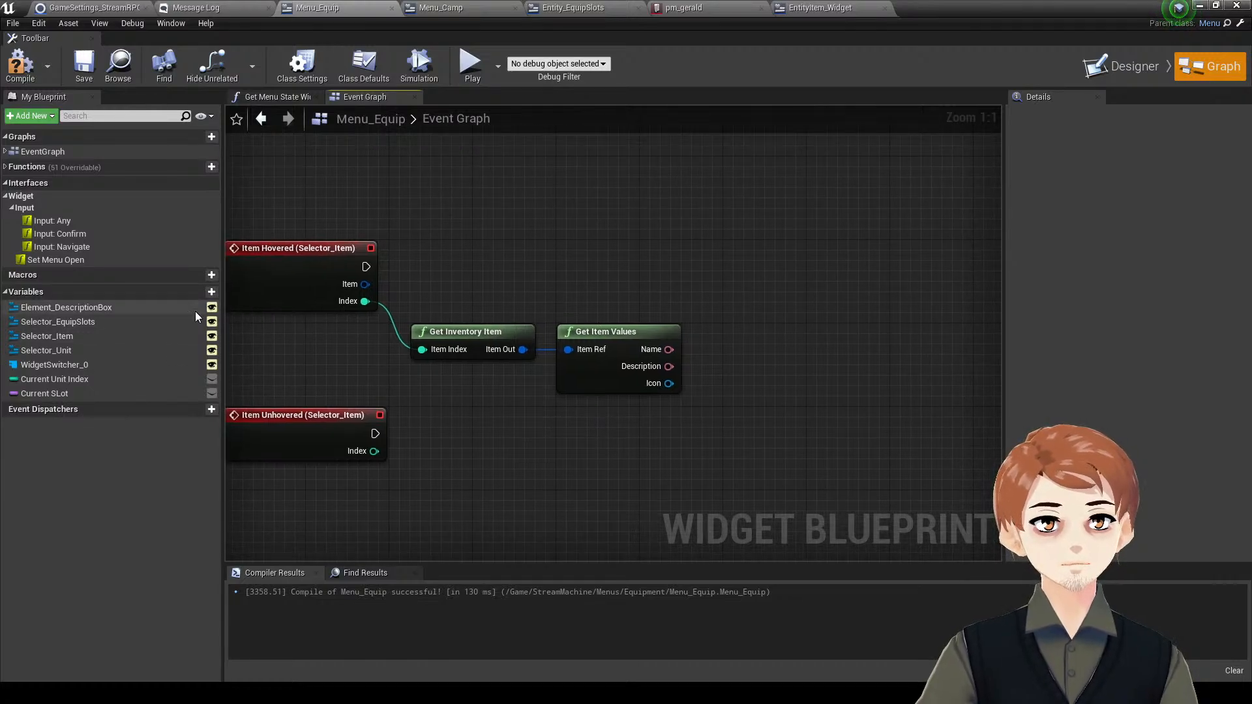
- Add an Update Description call targeting Element_DescriptionBox and run it from the Item Hovered event
{"action": "left_click_drag", "start_coordinate": [194, 309], "coordinate": [346, 181], "text": "ctrl"}
{"action": "left_click_drag", "start_coordinate": [444, 193], "coordinate": [515, 208]}
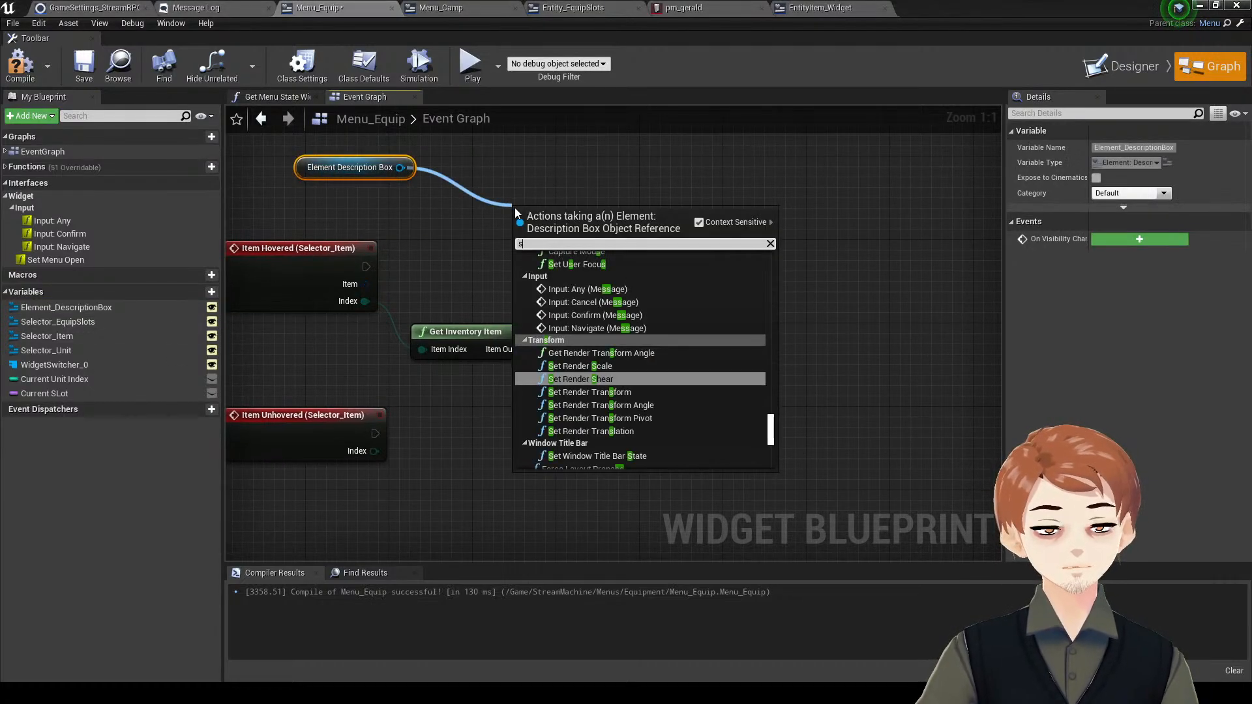
{"action": "type", "text": "update"}
{"action": "key", "text": "Up"}
{"action": "key", "text": "Up"}
{"action": "key", "text": "Up"}
{"action": "key", "text": "Up"}
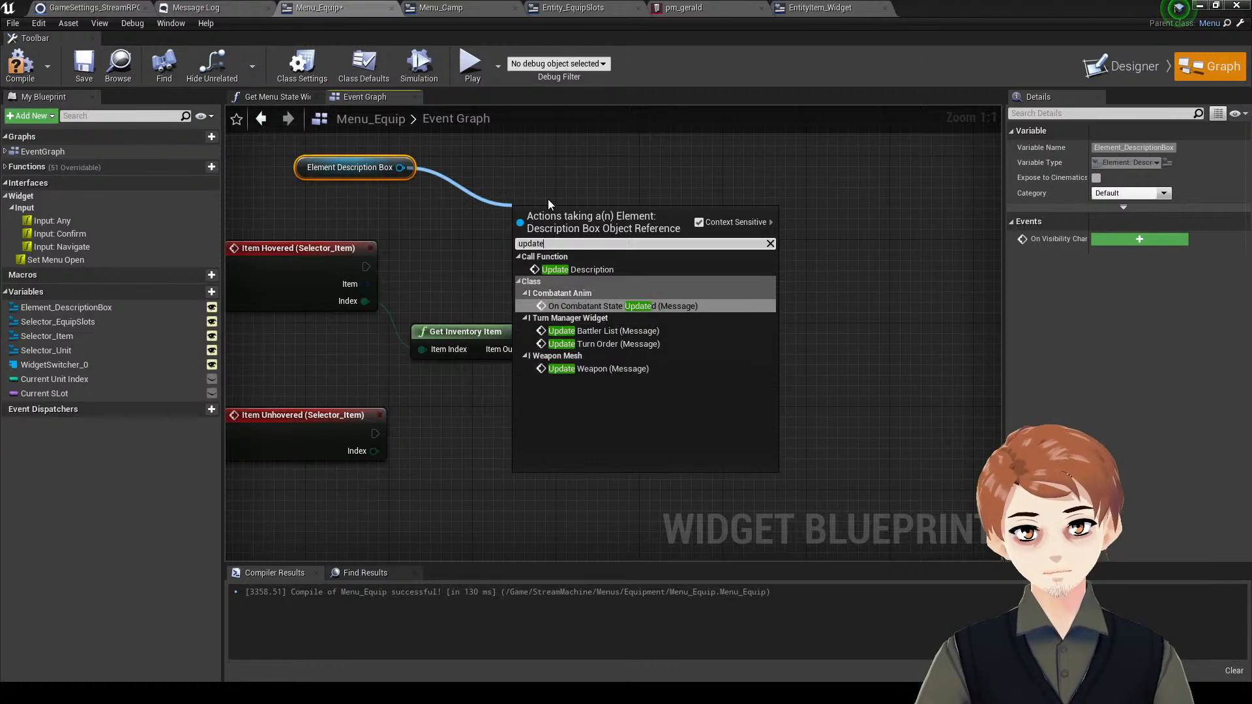
{"action": "key", "text": "Return"}
{"action": "left_click_drag", "start_coordinate": [366, 267], "coordinate": [776, 250]}
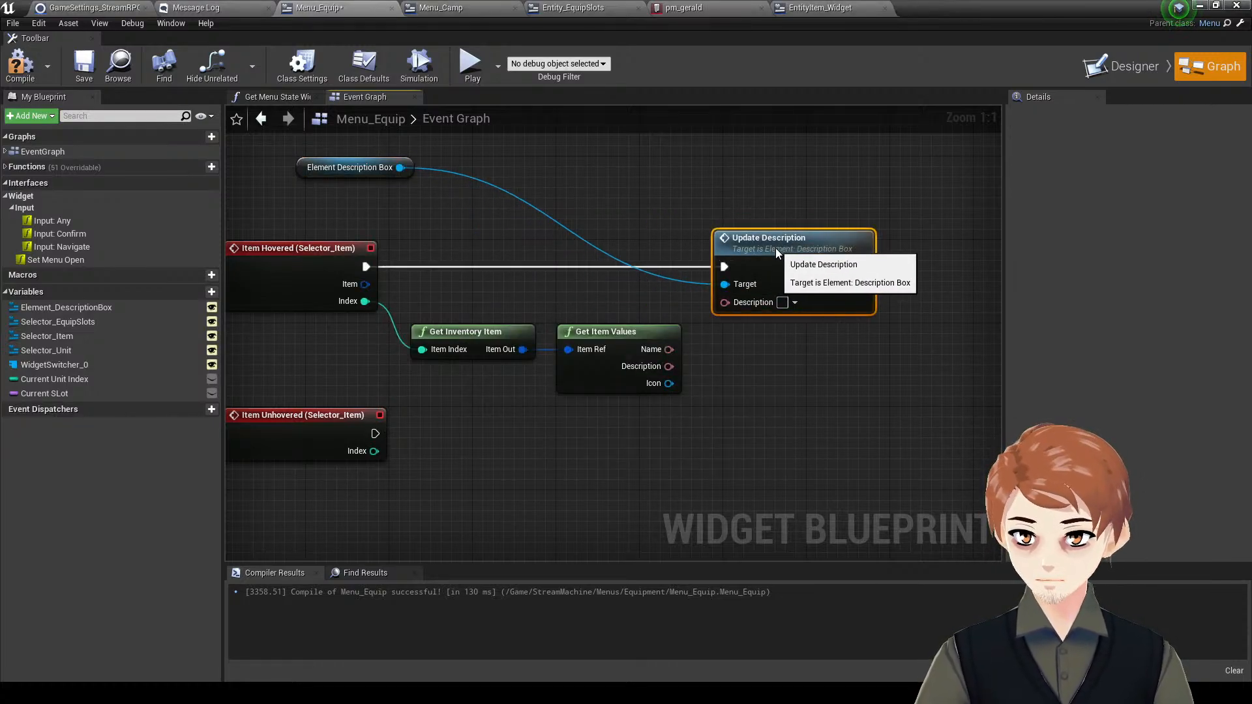
- Move the item lookup nodes closer to Item Hovered and connect Get Item Values' Description to Update Description
{"action": "left_click_drag", "start_coordinate": [672, 299], "coordinate": [491, 347]}
{"action": "left_click_drag", "start_coordinate": [624, 341], "coordinate": [724, 302]}
{"action": "right_click_drag", "start_coordinate": [750, 348], "coordinate": [777, 318]}
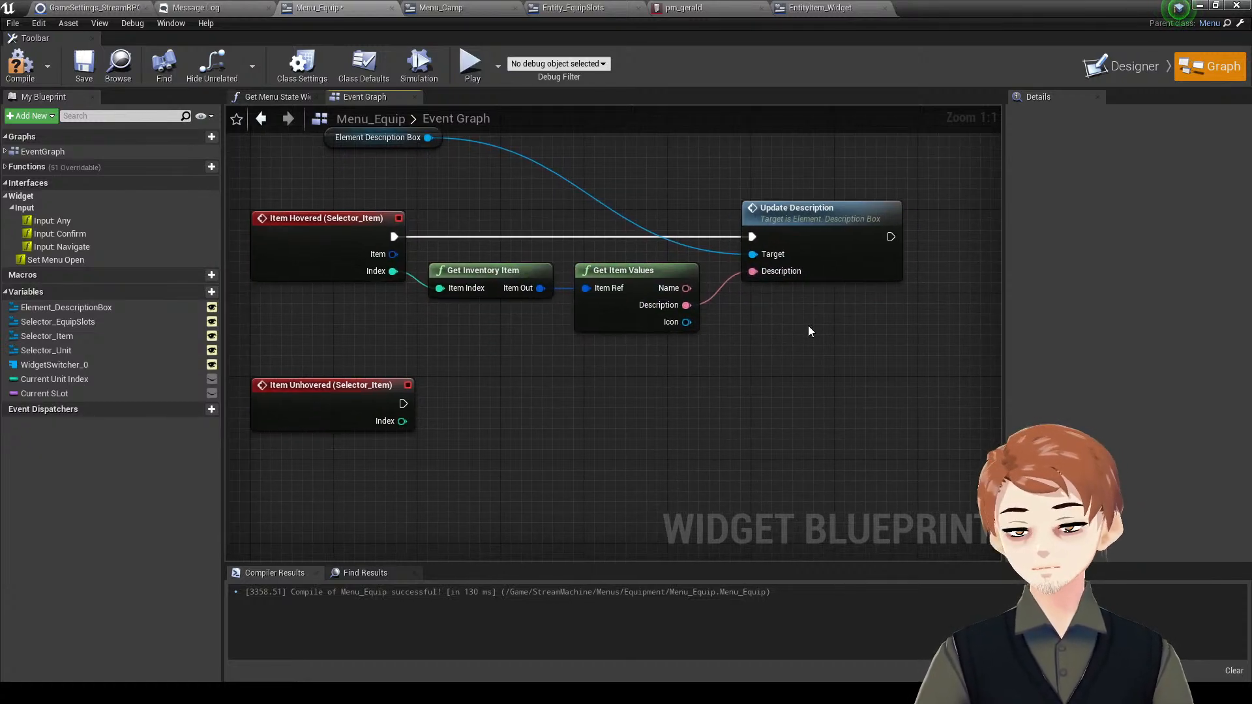
- Duplicate Update Description with an empty description for Item Unhovered, target it at Element Description Box, and compile and save the widget
{"action": "left_click", "coordinate": [794, 243]}
{"action": "key", "text": "ctrl+c"}
{"action": "key", "text": "ctrl+v"}
{"action": "left_click_drag", "start_coordinate": [403, 404], "coordinate": [512, 403]}
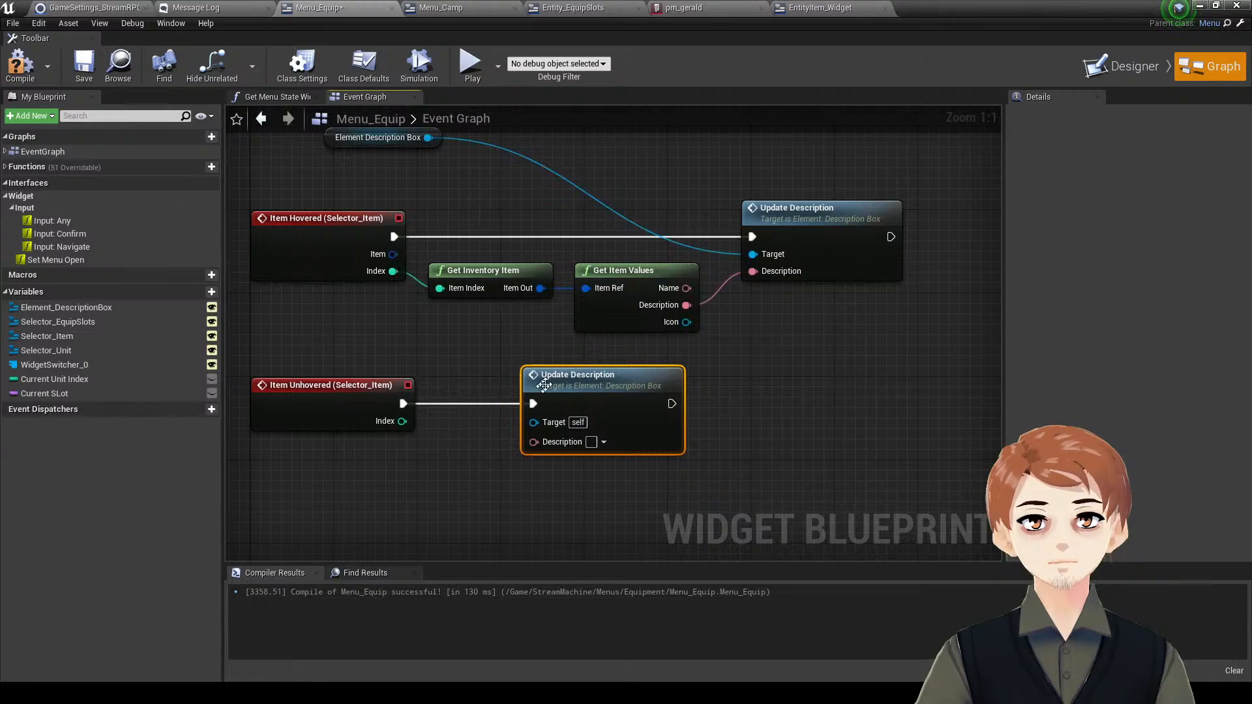
{"action": "right_click_drag", "start_coordinate": [533, 382], "coordinate": [579, 415]}
{"action": "left_click_drag", "start_coordinate": [558, 454], "coordinate": [472, 173]}
{"action": "left_click", "coordinate": [20, 65]}
{"action": "left_click", "coordinate": [83, 65]}
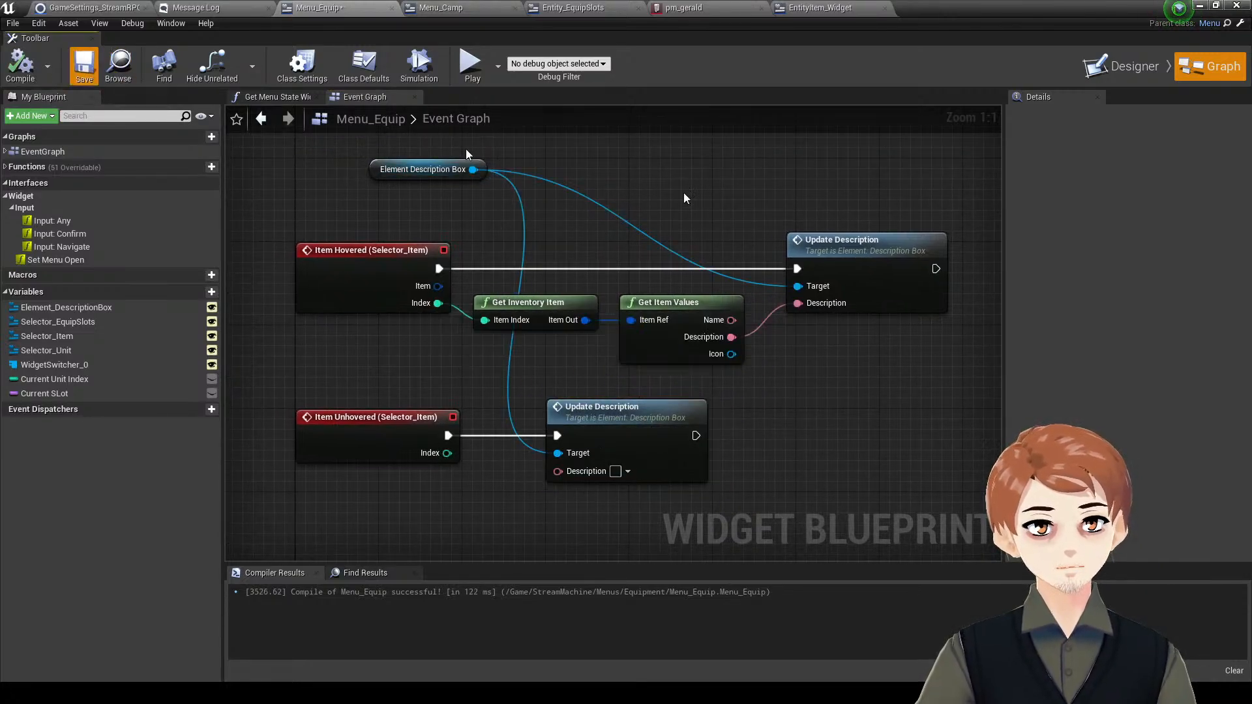
- Run the preview, open the Equipment menu, and equip Harold's Trusty Sword in the Weapon slot to test the item hover events
{"action": "right_click_drag", "start_coordinate": [656, 195], "coordinate": [688, 236]}
{"action": "key", "text": "alt+p"}
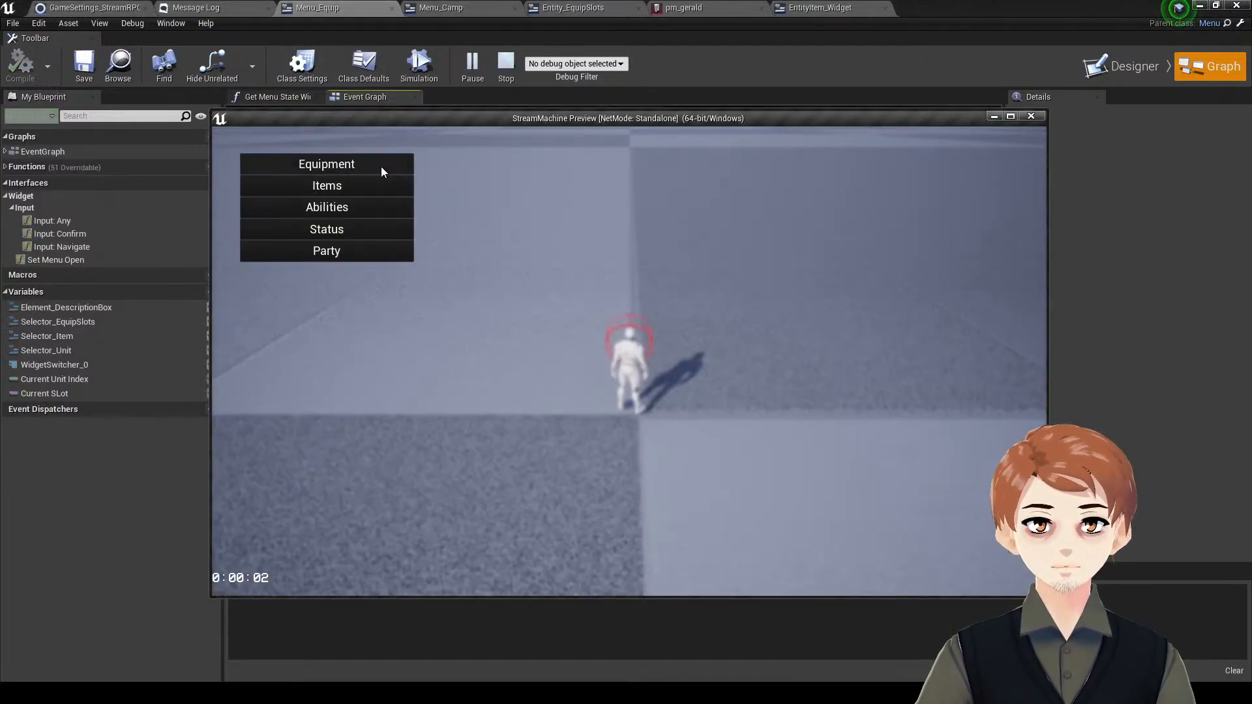
{"action": "left_click", "coordinate": [382, 171]}
{"action": "left_click", "coordinate": [609, 245]}
{"action": "left_click", "coordinate": [852, 228]}
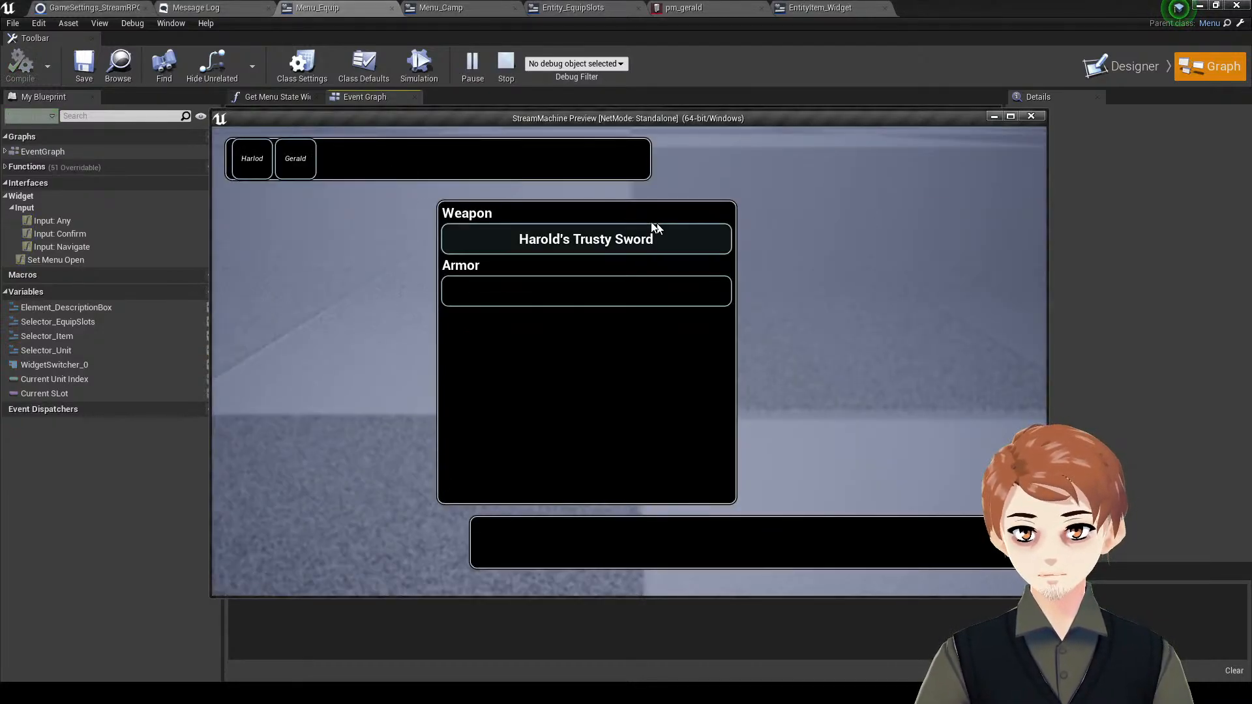
- Restart the preview, reopen the Equipment menu's Weapon item list to check the description box, and stop the preview
{"action": "left_click", "coordinate": [646, 234]}
{"action": "key", "text": "Escape"}
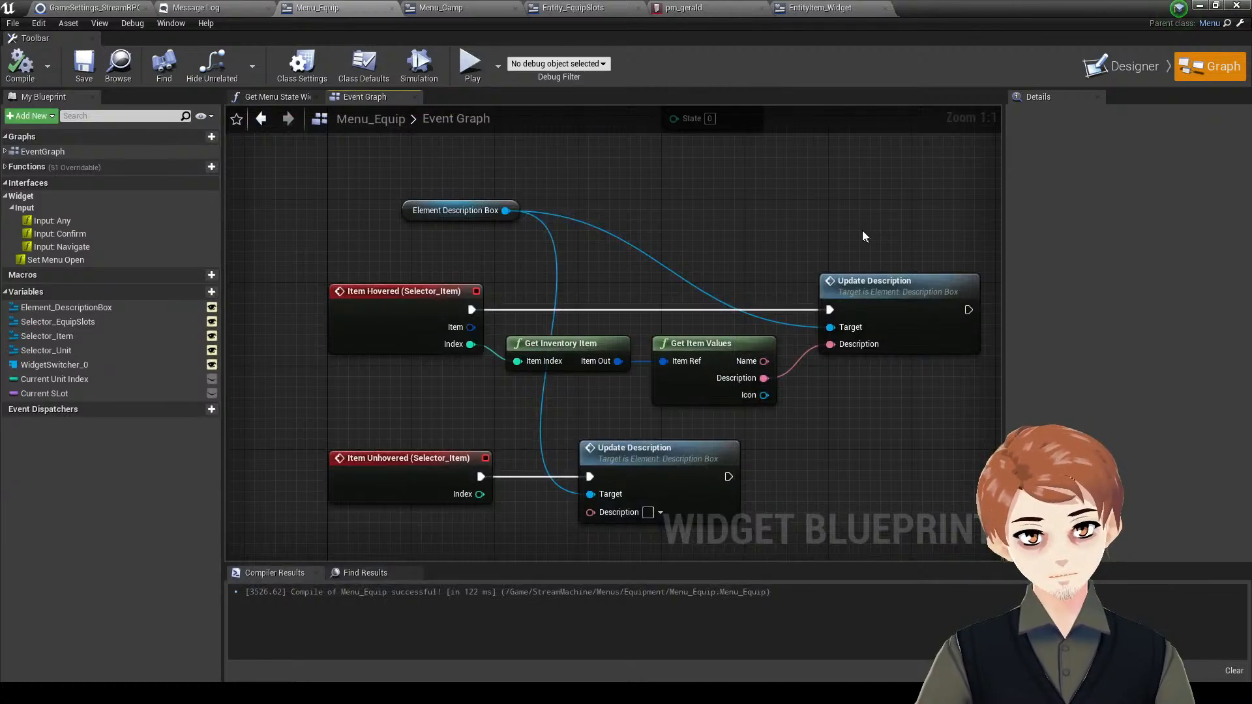
{"action": "key", "text": "alt+p"}
{"action": "left_click", "coordinate": [339, 167]}
{"action": "left_click", "coordinate": [574, 238]}
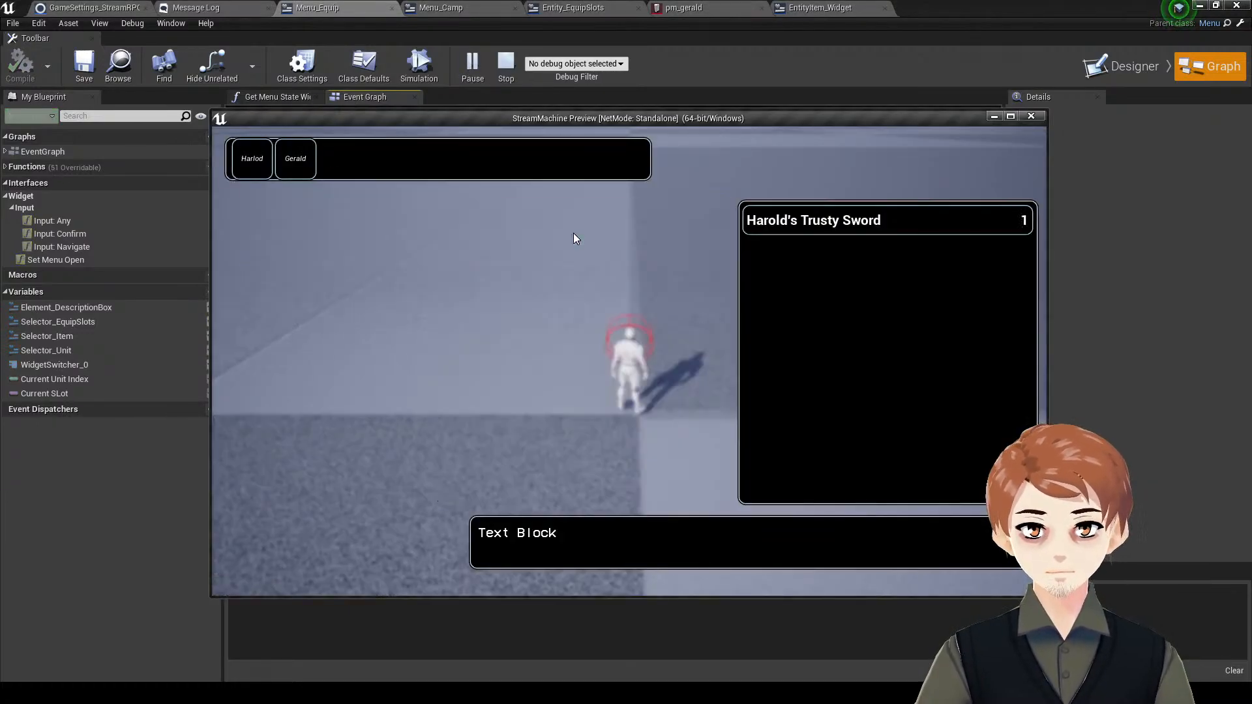
{"action": "key", "text": "Escape"}
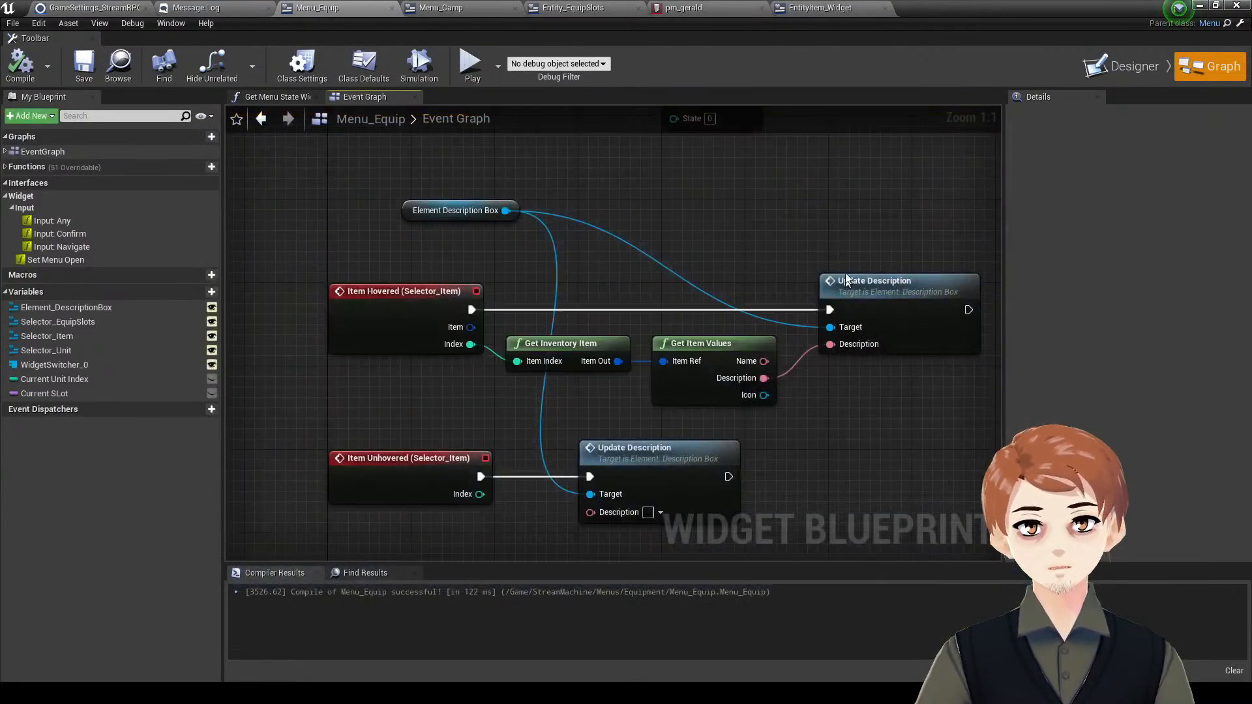
- Open the eq_sword asset from the Item/Equipment folder, set its description to "This sword is so dank, Harold named it after himself." and save it
{"action": "left_click_drag", "start_coordinate": [971, 5], "coordinate": [0, 232]}
{"action": "left_click", "coordinate": [187, 5]}
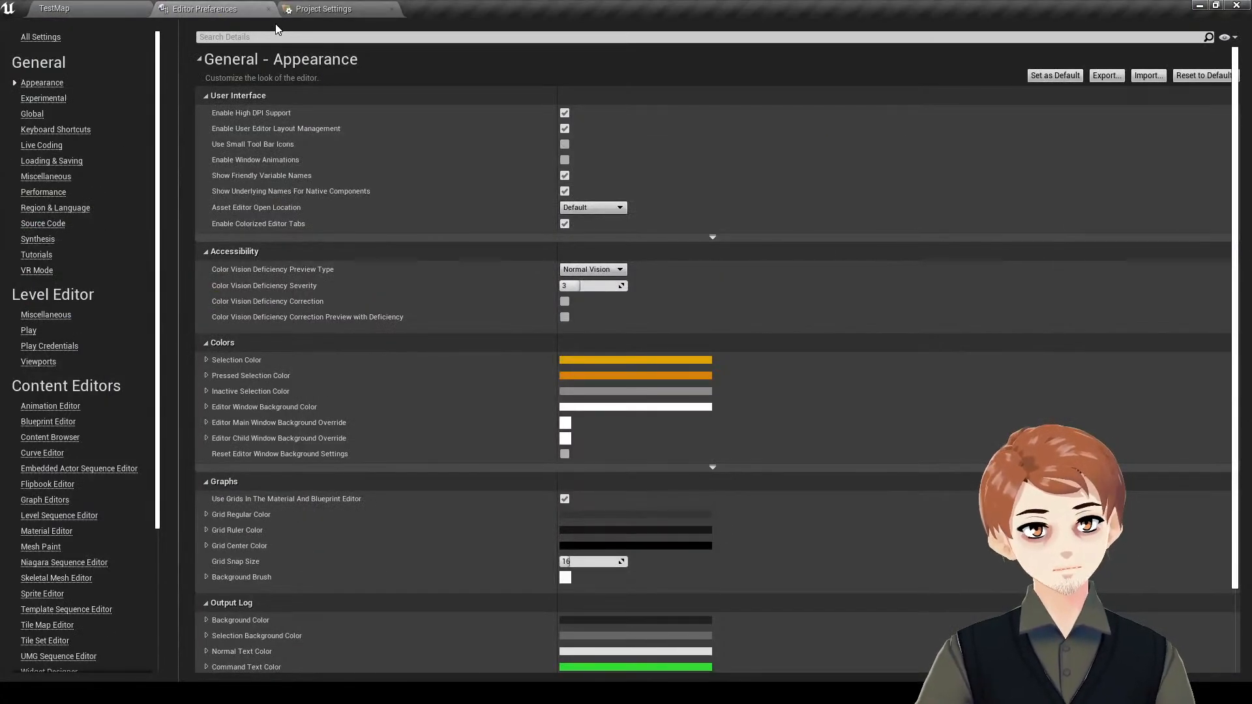
{"action": "left_click", "coordinate": [58, 7]}
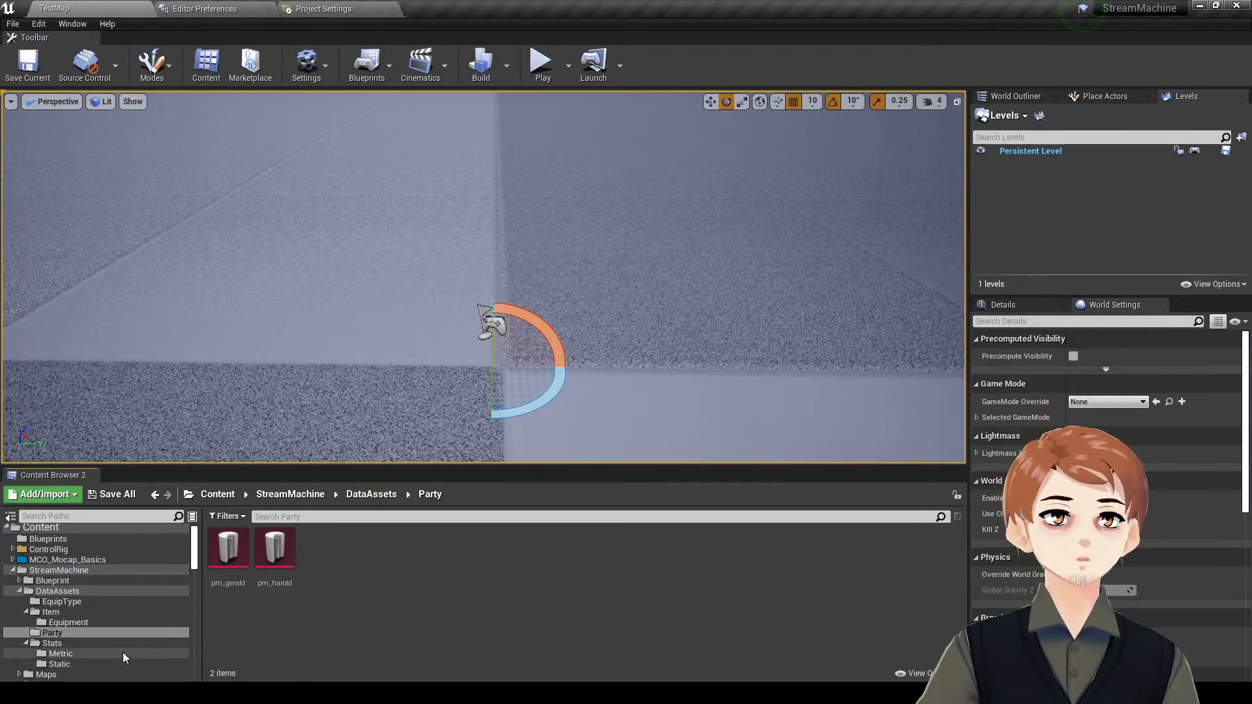
{"action": "left_click", "coordinate": [122, 623]}
{"action": "double_click", "coordinate": [237, 555]}
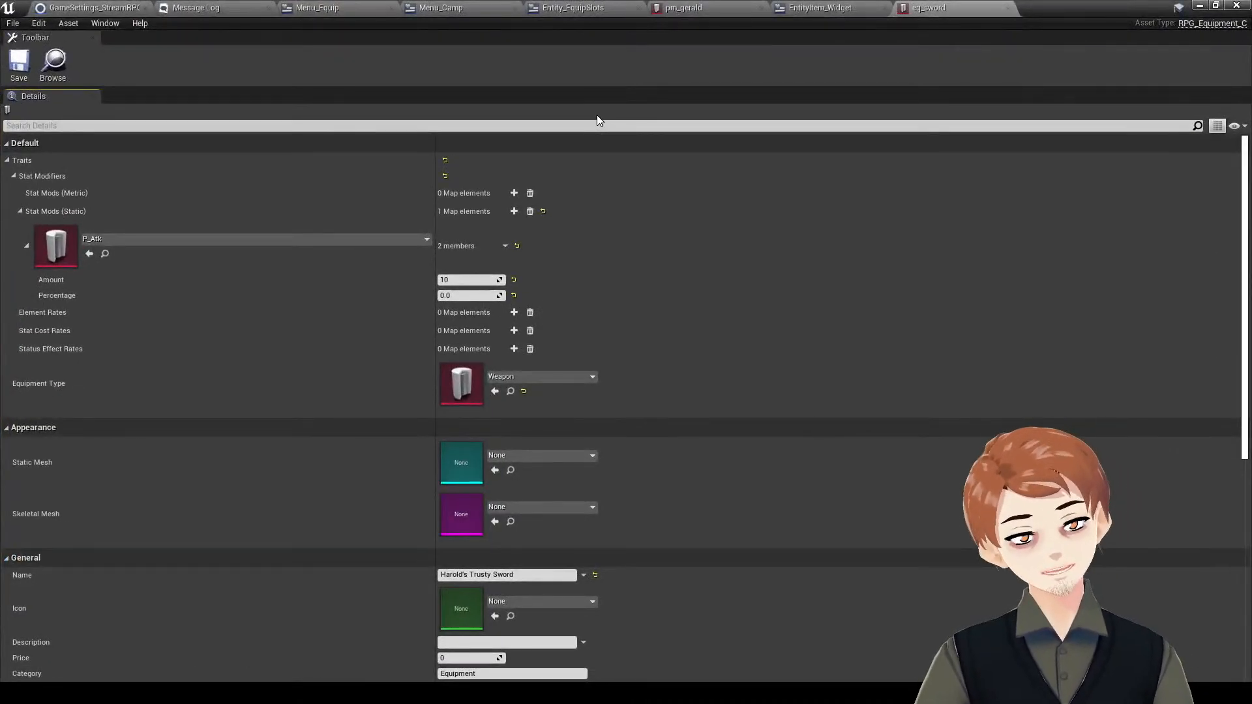
{"action": "scroll", "coordinate": [625, 363], "scroll_direction": "down", "scroll_amount": 3}
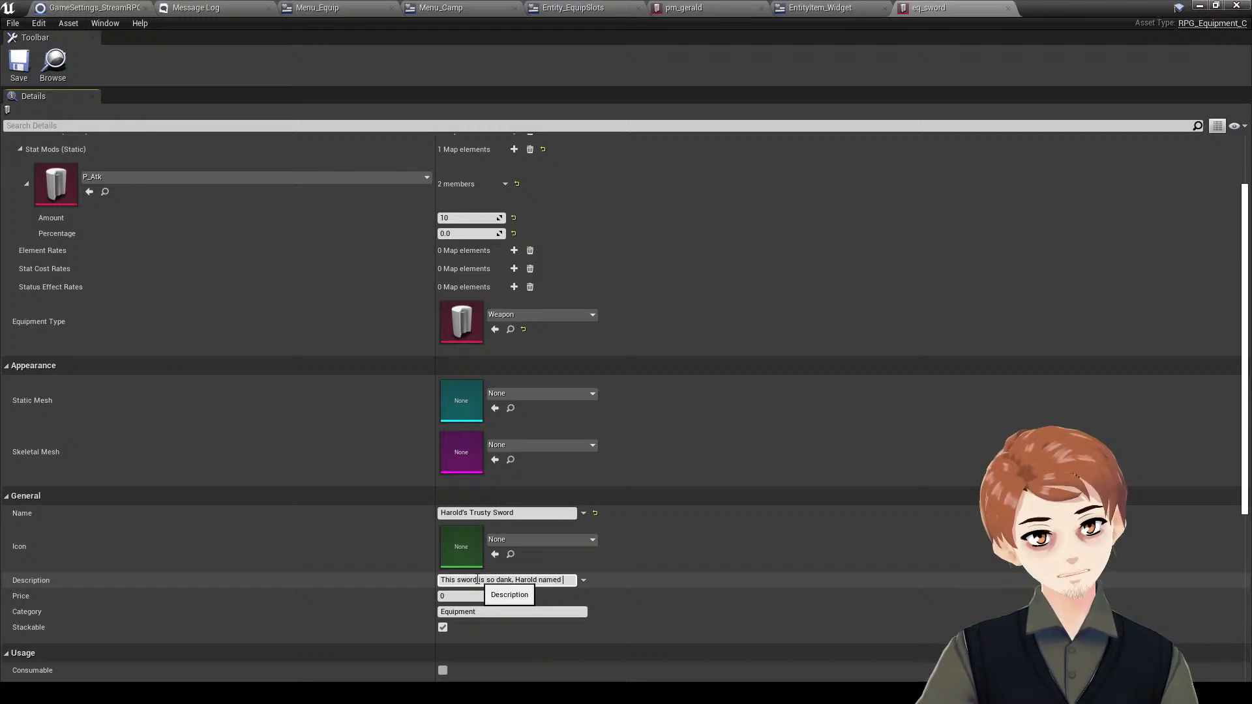
{"action": "type", "text": "it after himself."}
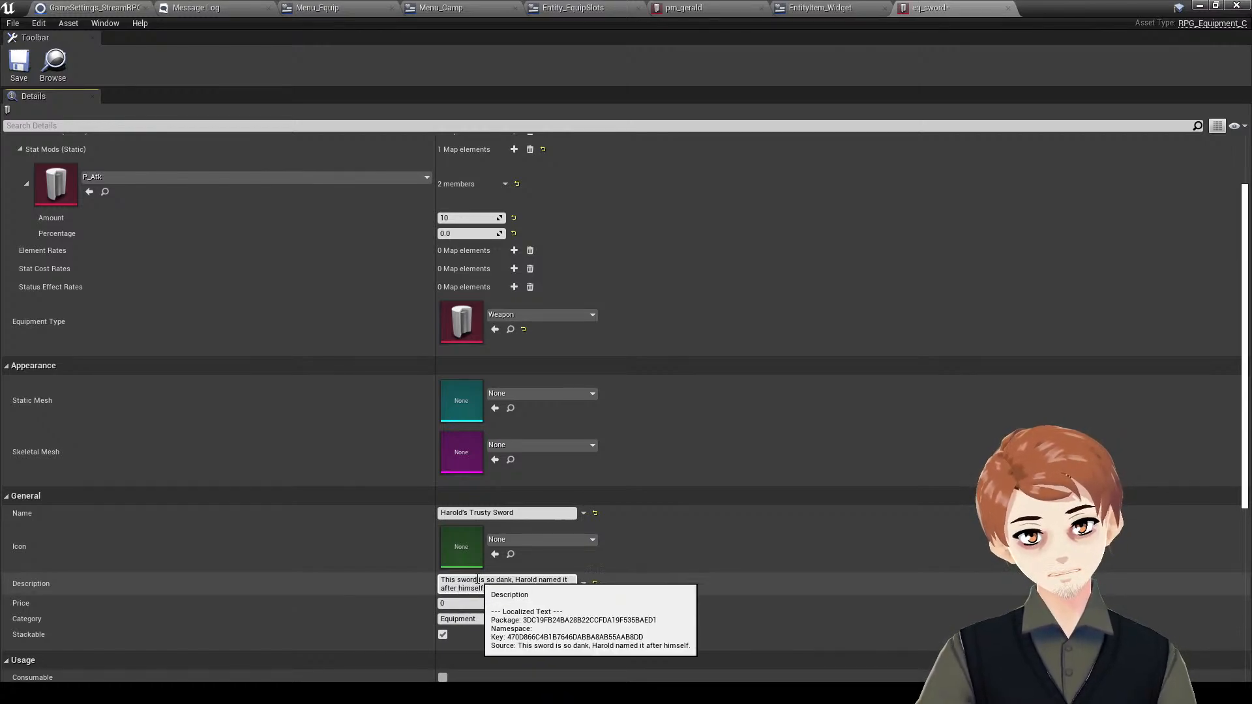
{"action": "key", "text": "Return"}
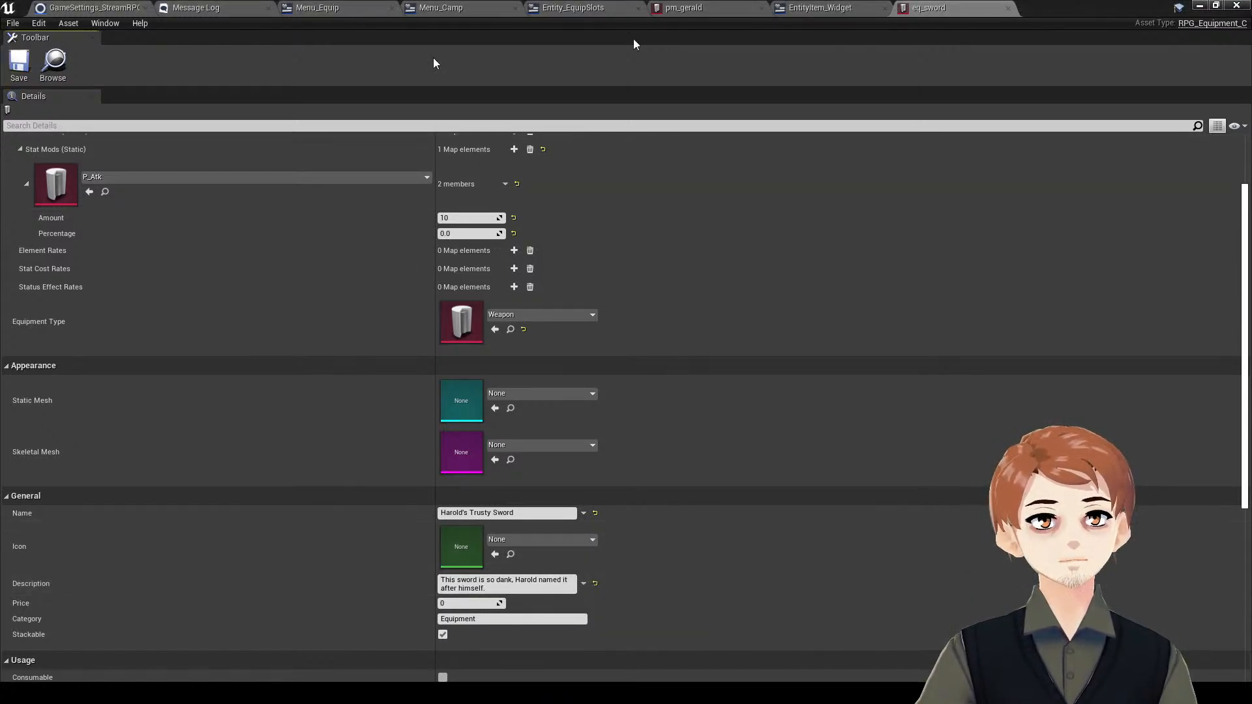
{"action": "key", "text": "alt+Tab"}
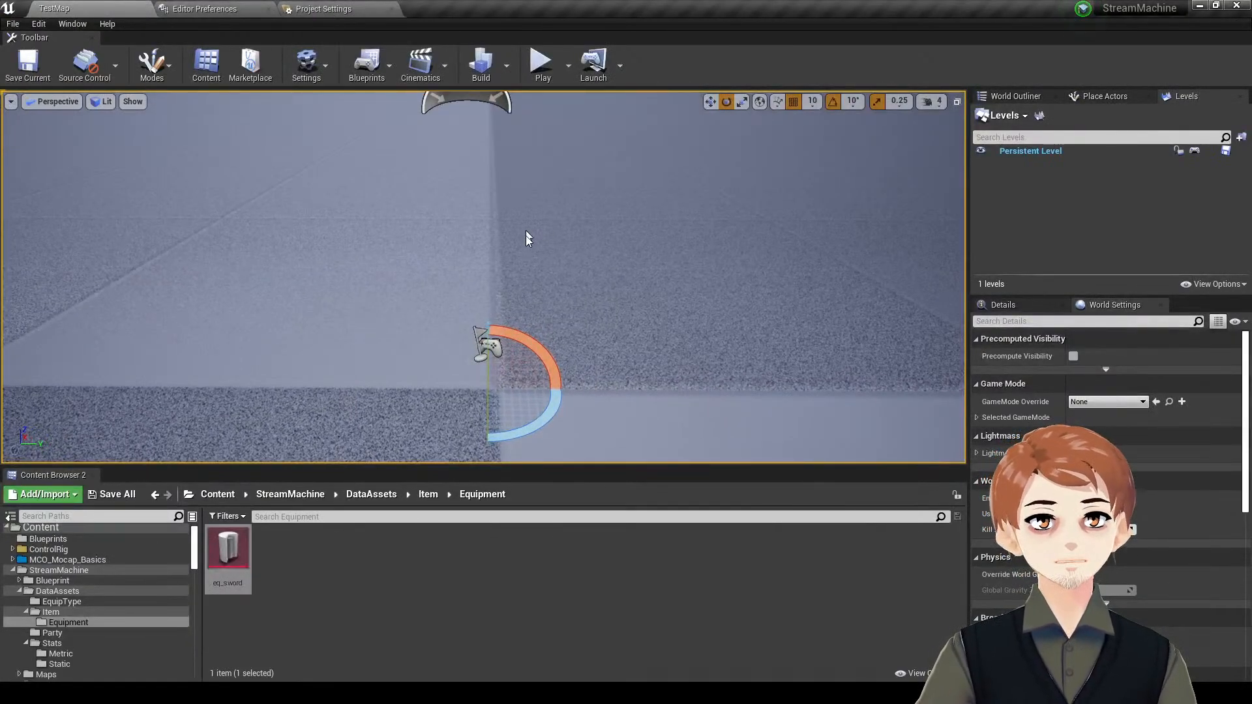
{"action": "left_click", "coordinate": [564, 58]}
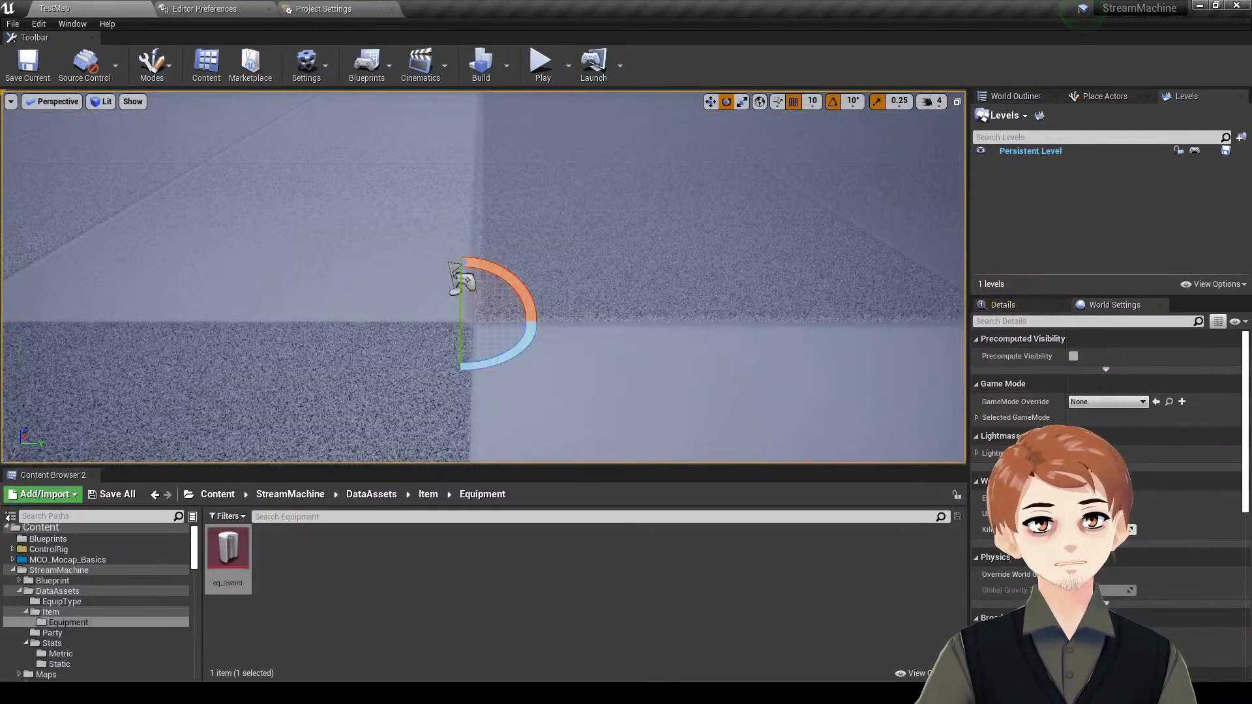
{"action": "left_click_drag", "start_coordinate": [0, 151], "coordinate": [802, 0]}
{"action": "left_click", "coordinate": [356, 7]}
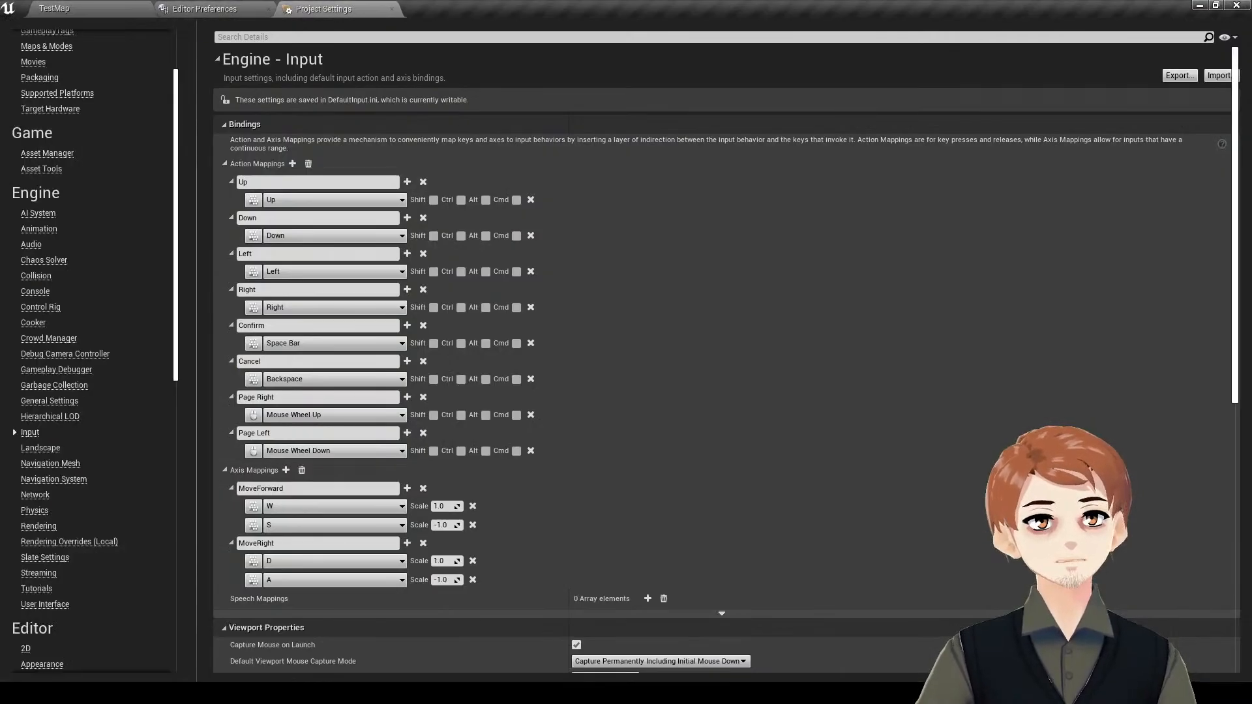
{"action": "left_click_drag", "start_coordinate": [0, 8], "coordinate": [822, 0]}
- Run the preview, open the Equipment menu's Weapon item list, check the description of Harold's Trusty Sword, and stop the preview
{"action": "left_click", "coordinate": [883, 200]}
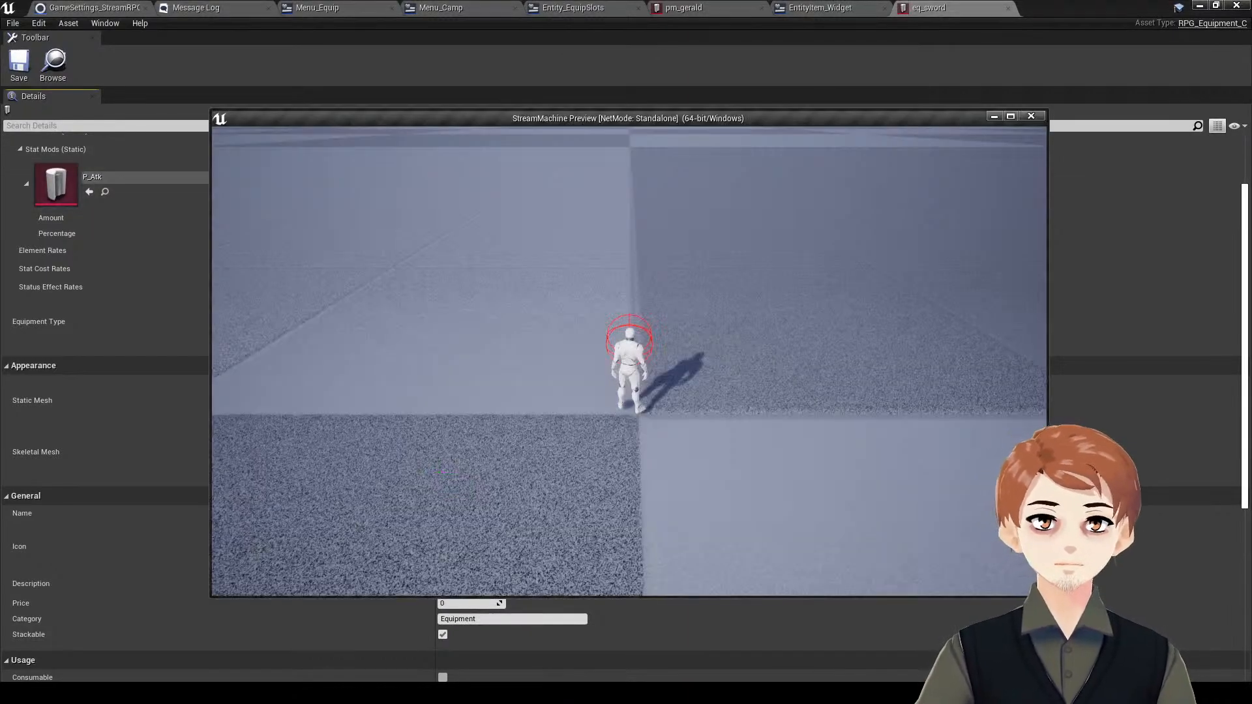
{"action": "key", "text": "Tab"}
{"action": "left_click", "coordinate": [362, 164]}
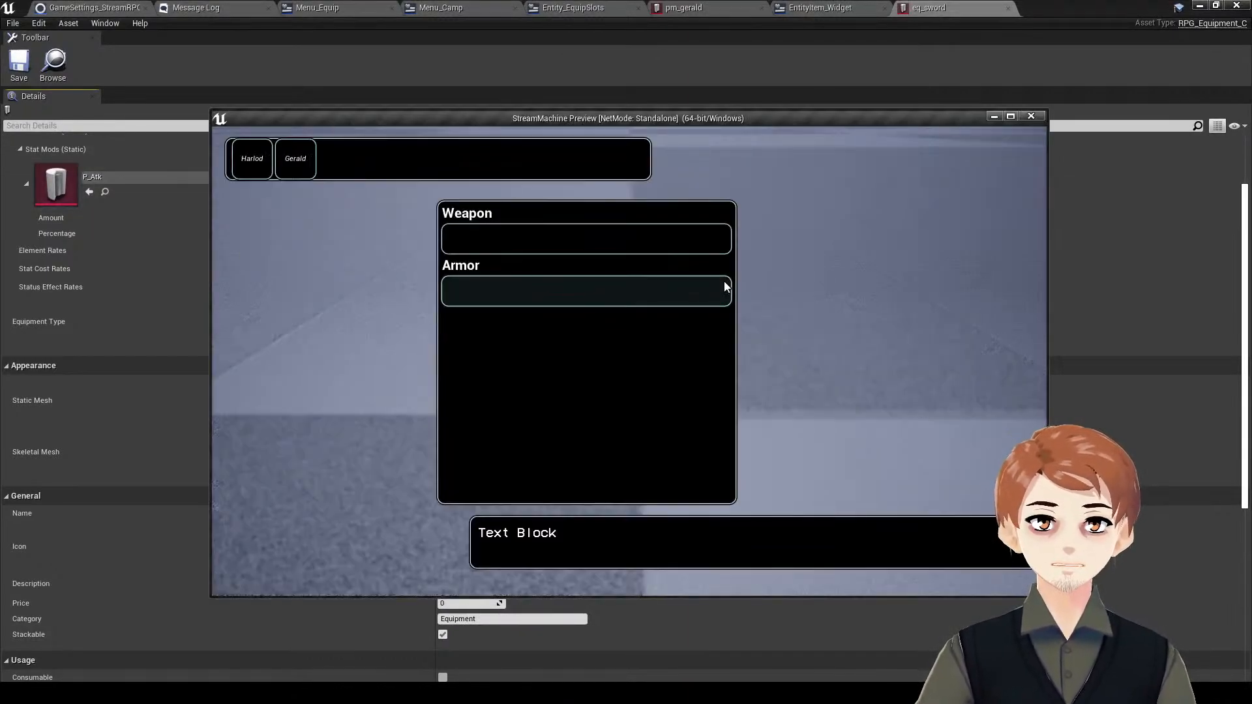
{"action": "left_click", "coordinate": [636, 238]}
{"action": "mouse_move", "coordinate": [839, 223]}
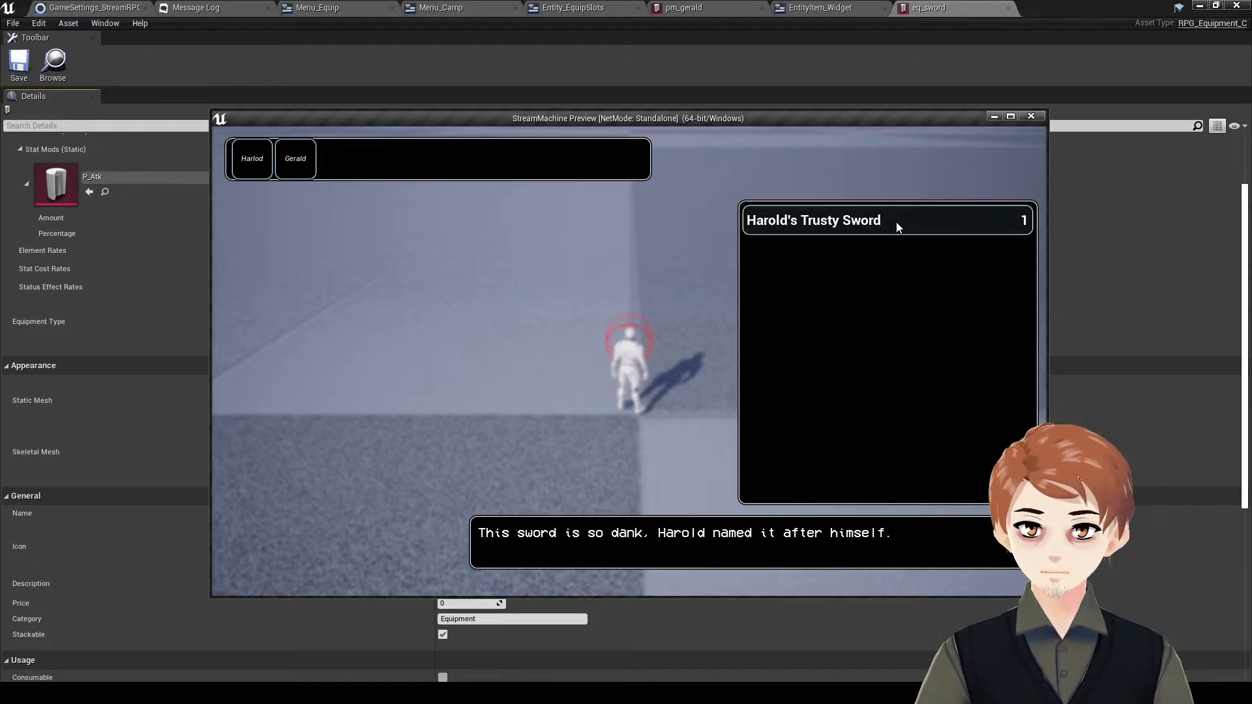
{"action": "key", "text": "Escape"}
- Return to the Menu_Equip graph, review the available events of Selector_Item, and compile the widget
{"action": "left_click", "coordinate": [750, 8]}
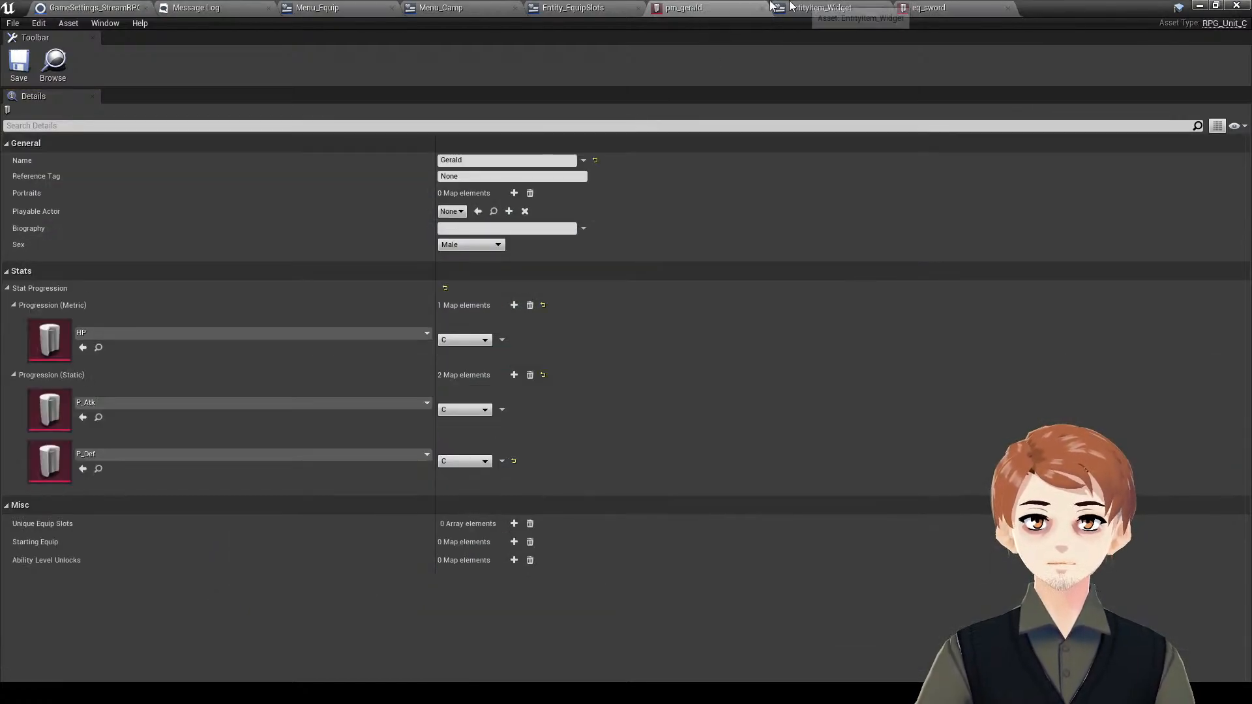
{"action": "left_click", "coordinate": [441, 8]}
{"action": "left_click", "coordinate": [316, 8]}
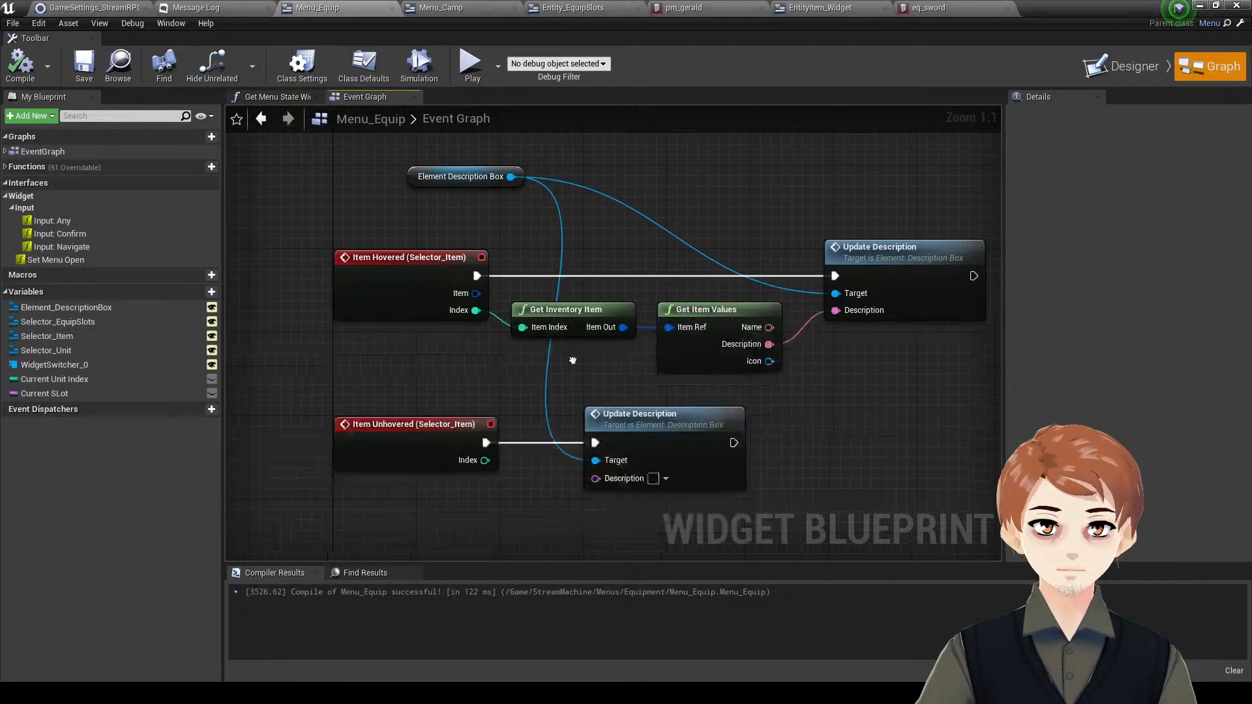
{"action": "mouse_move", "coordinate": [573, 361]}
{"action": "right_mouse_down"}
{"action": "mouse_move", "coordinate": [573, 331]}
{"action": "mouse_move", "coordinate": [593, 358]}
{"action": "mouse_move", "coordinate": [579, 362]}
{"action": "right_mouse_up"}
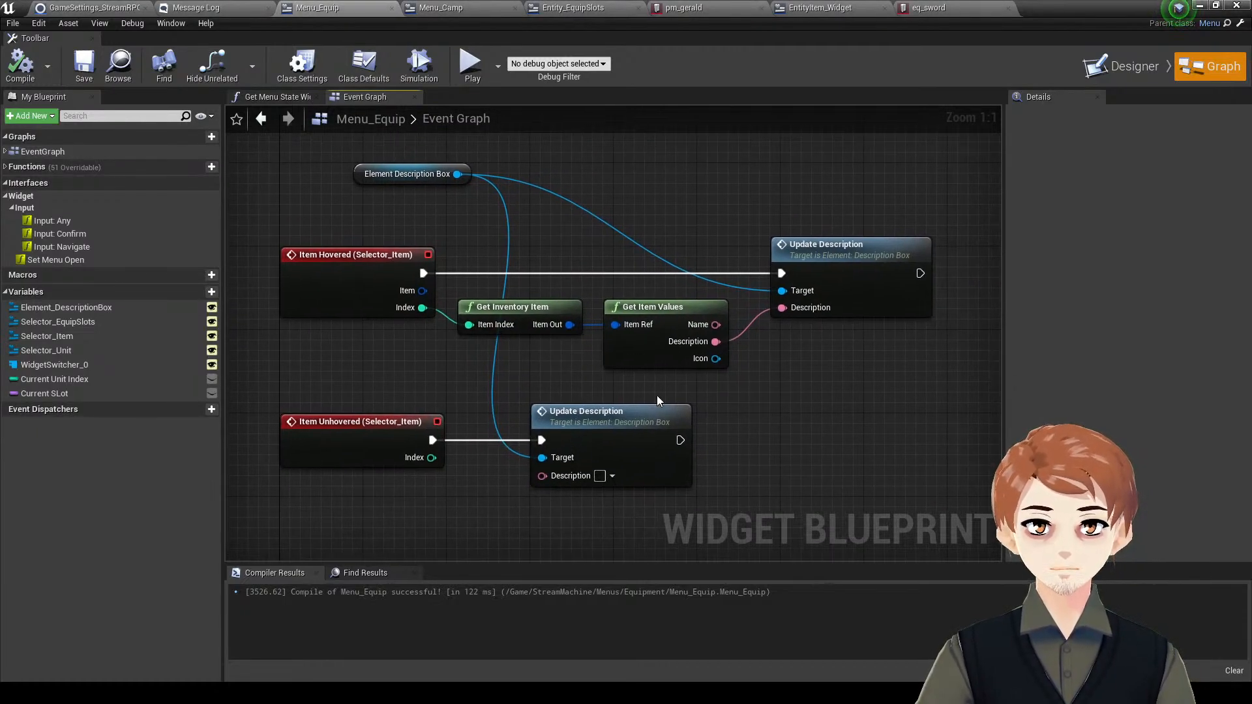
{"action": "left_click", "coordinate": [430, 180]}
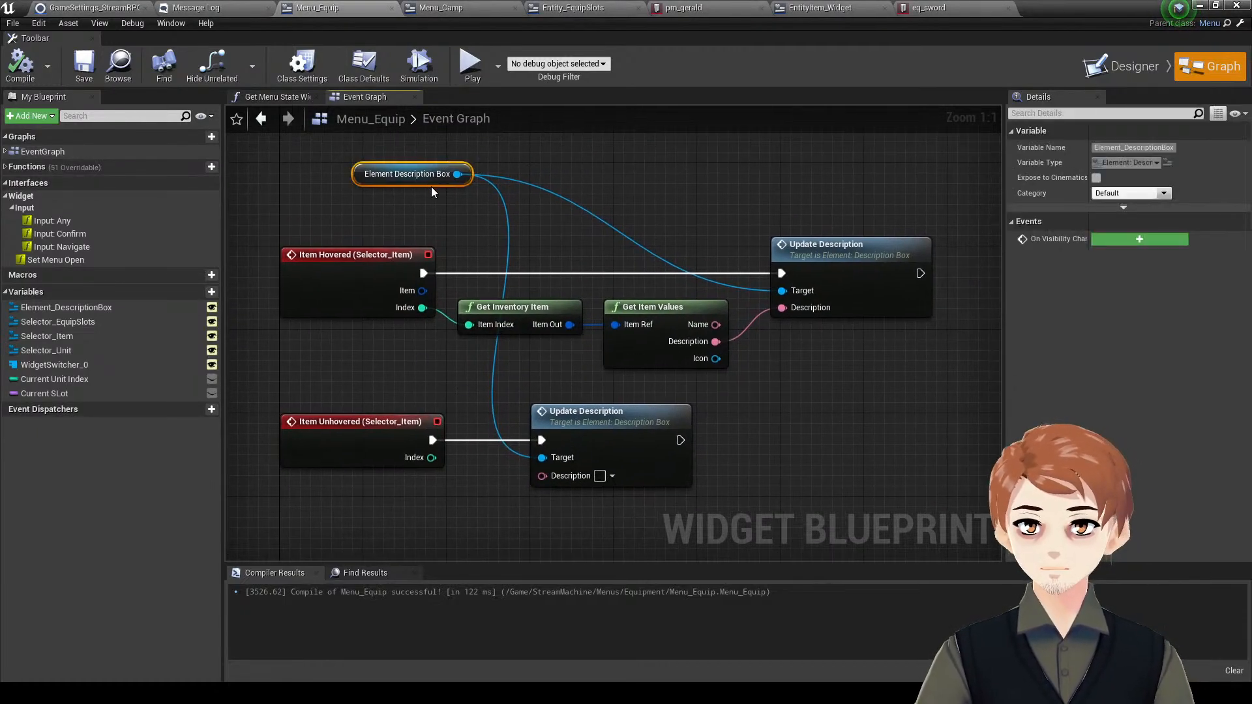
{"action": "left_click", "coordinate": [163, 320]}
{"action": "left_click", "coordinate": [162, 335]}
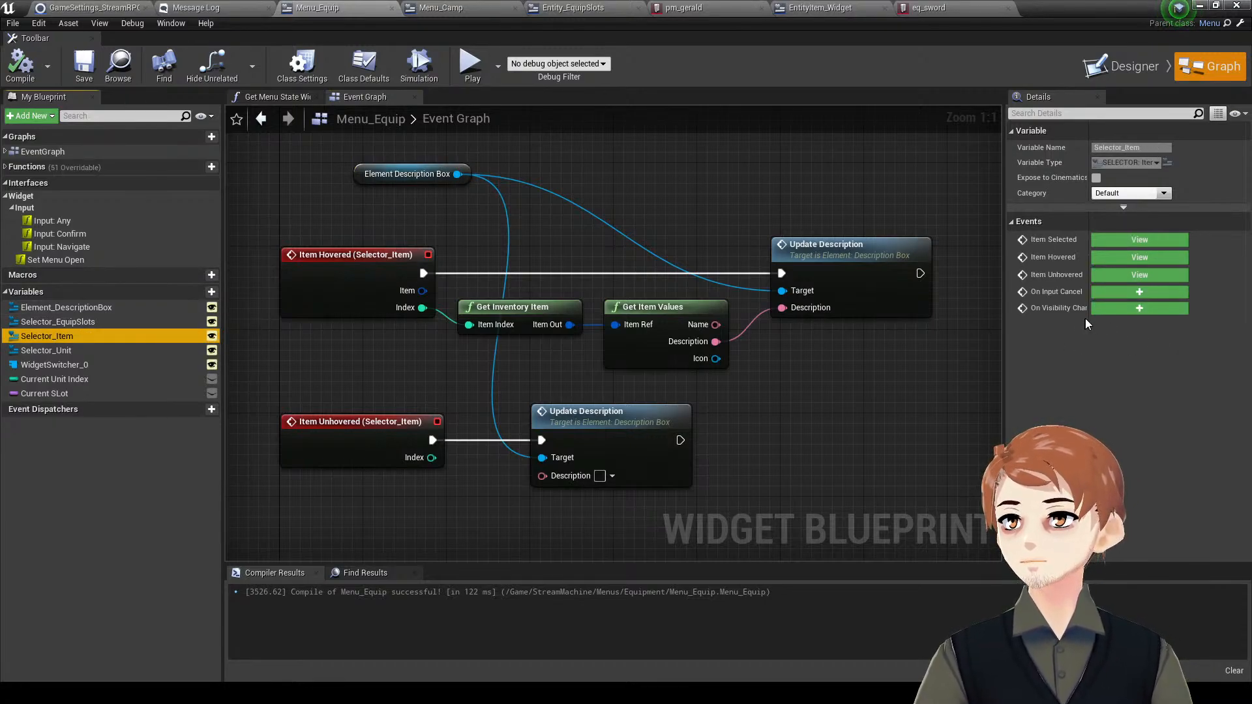
{"action": "left_click_drag", "start_coordinate": [1089, 318], "coordinate": [1186, 334]}
{"action": "right_click_drag", "start_coordinate": [775, 405], "coordinate": [817, 425]}
{"action": "left_click", "coordinate": [17, 69]}
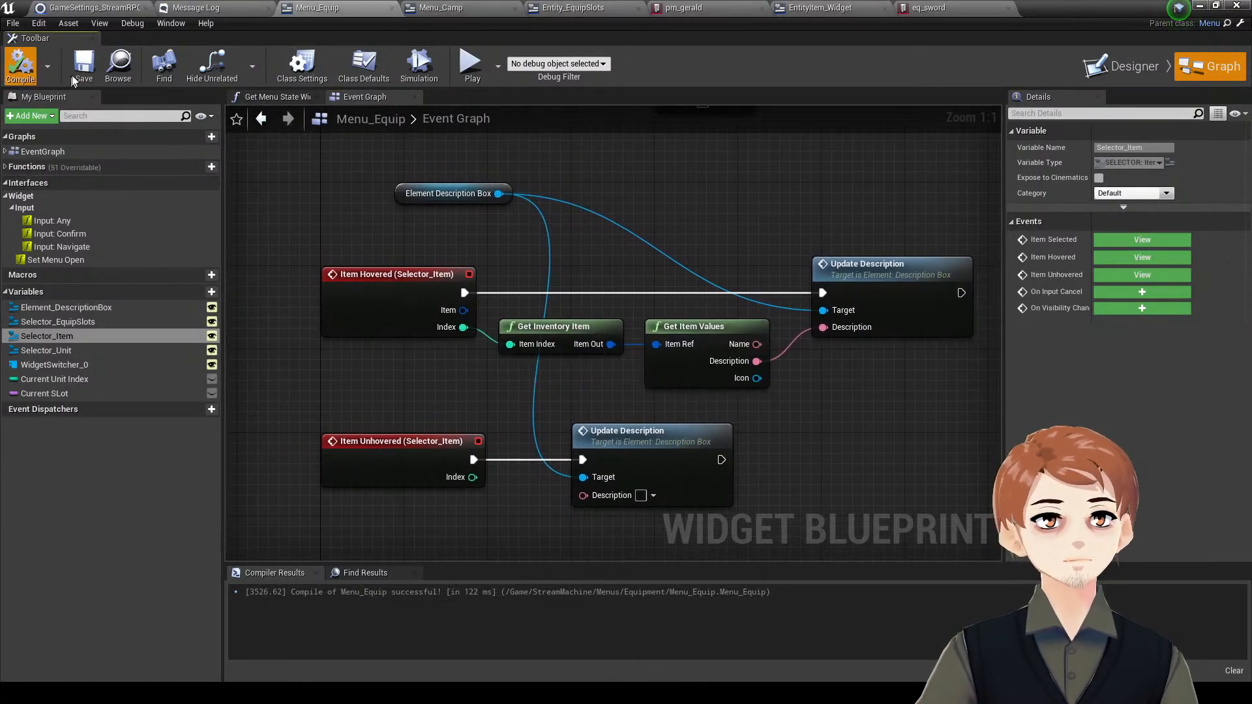
{"action": "left_click", "coordinate": [87, 4]}
{"action": "left_click", "coordinate": [311, 5]}
{"action": "left_click", "coordinate": [440, 7]}
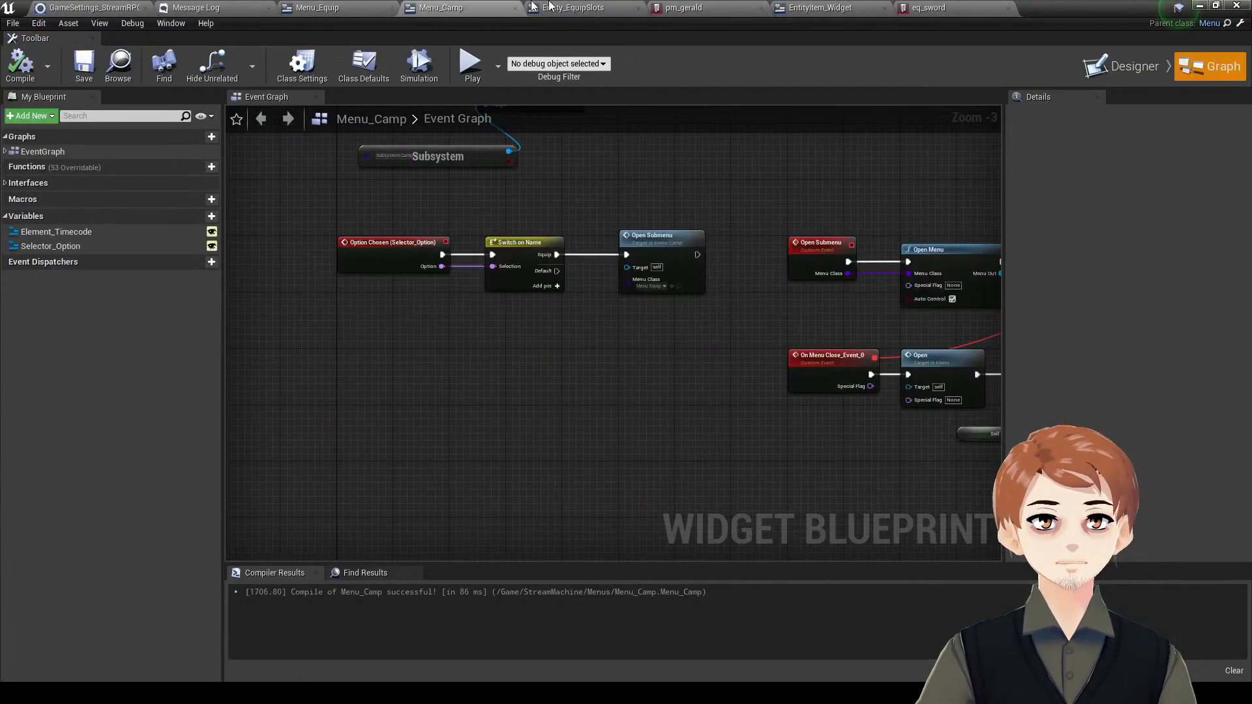
{"action": "left_click", "coordinate": [572, 7]}
{"action": "left_click", "coordinate": [684, 7]}
{"action": "left_click", "coordinate": [819, 8]}
{"action": "left_click", "coordinate": [926, 7]}
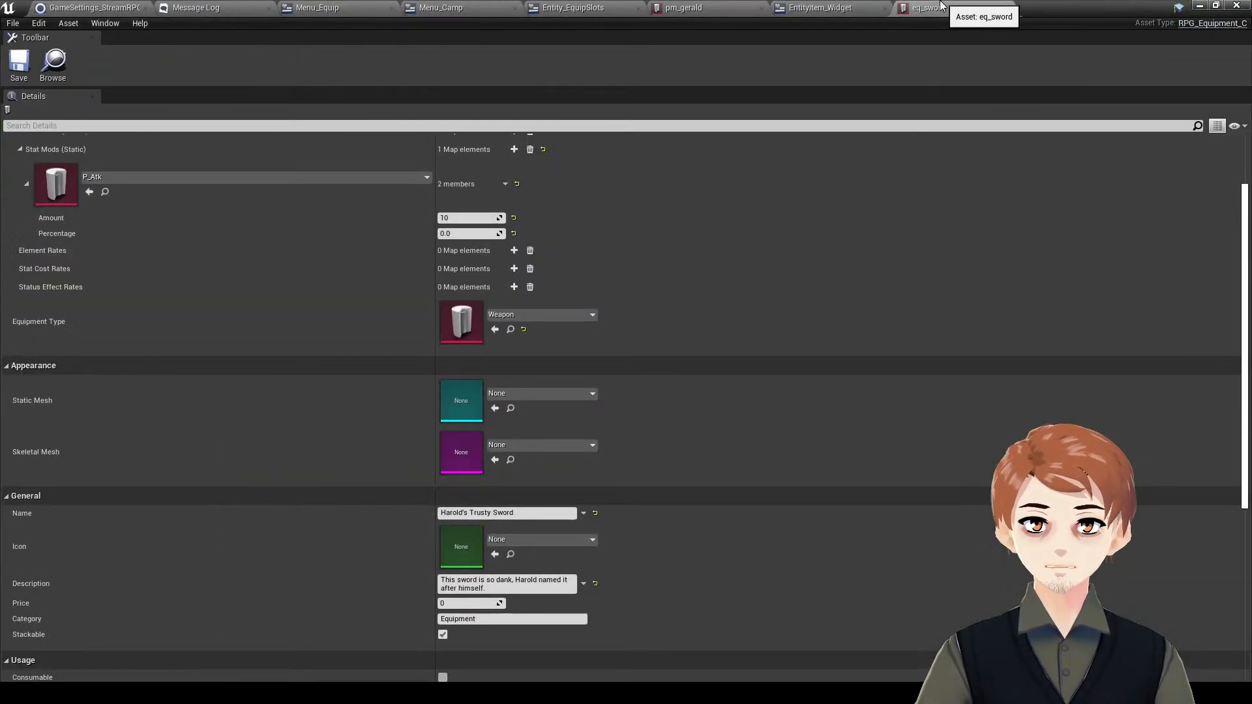
{"action": "left_click", "coordinate": [572, 7]}
{"action": "left_click", "coordinate": [277, 7]}
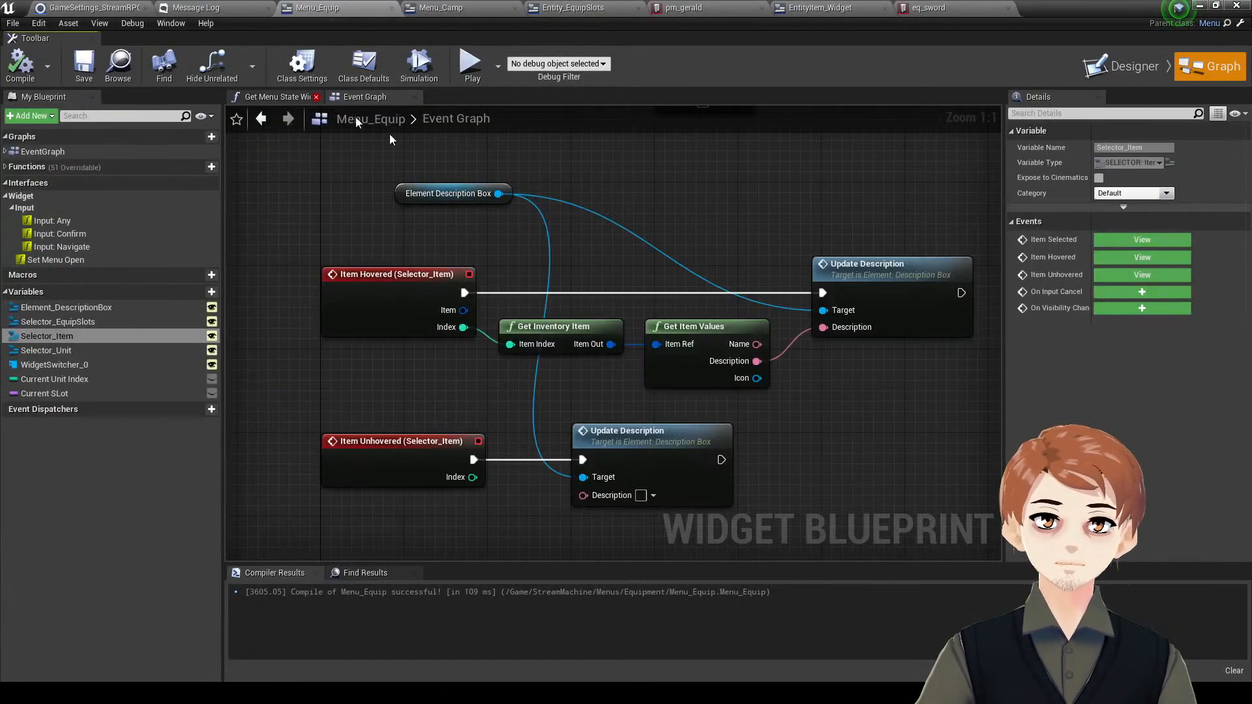
- Enclose the Item Hovered and Item Unhovered node chains in a comment titled "Item Hover Unhover"
{"action": "right_click_drag", "start_coordinate": [769, 160], "coordinate": [751, 161]}
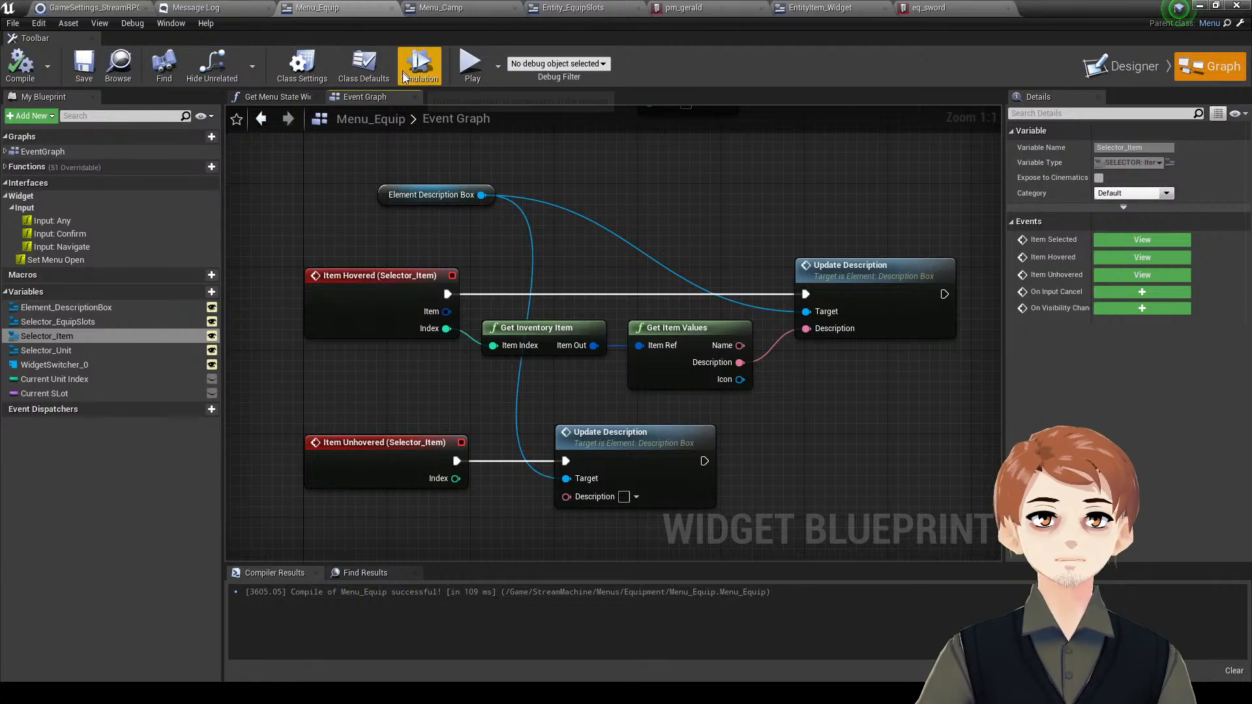
{"action": "scroll", "coordinate": [482, 169], "scroll_direction": "down", "scroll_amount": 4}
{"action": "left_click_drag", "start_coordinate": [737, 178], "coordinate": [393, 370]}
{"action": "type", "text": "c"}
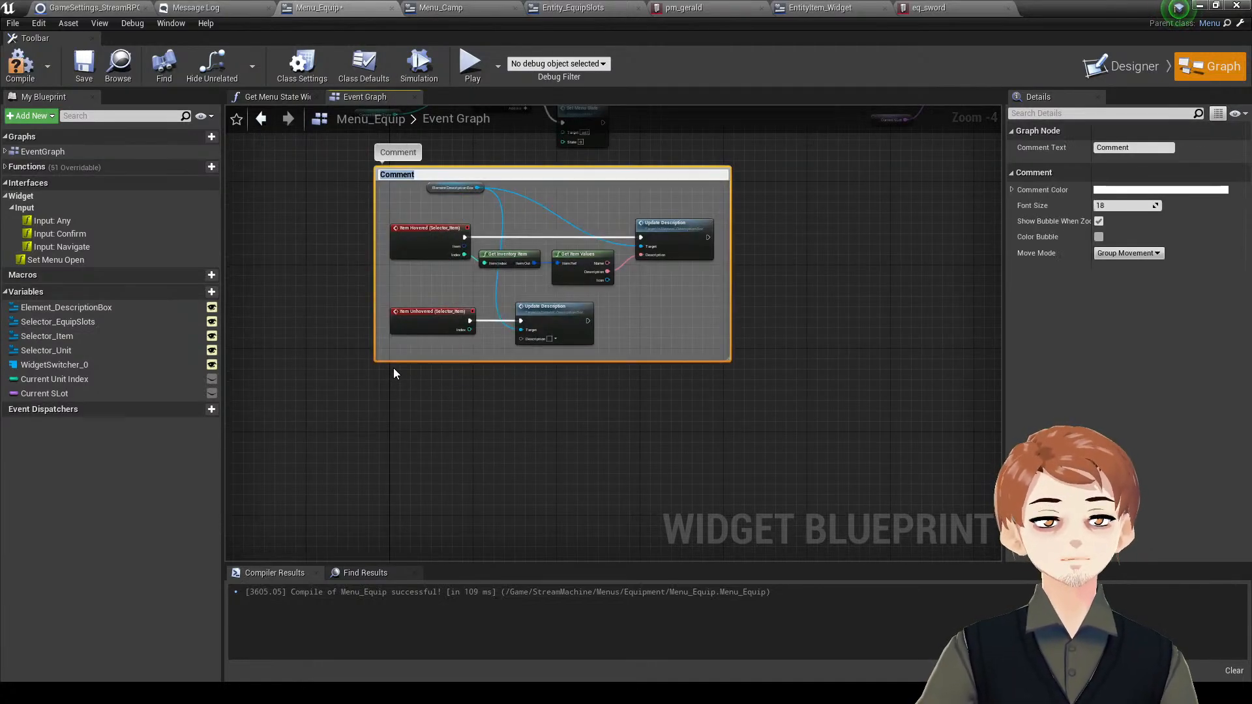
{"action": "type", "text": "Item Hover Unhover"}
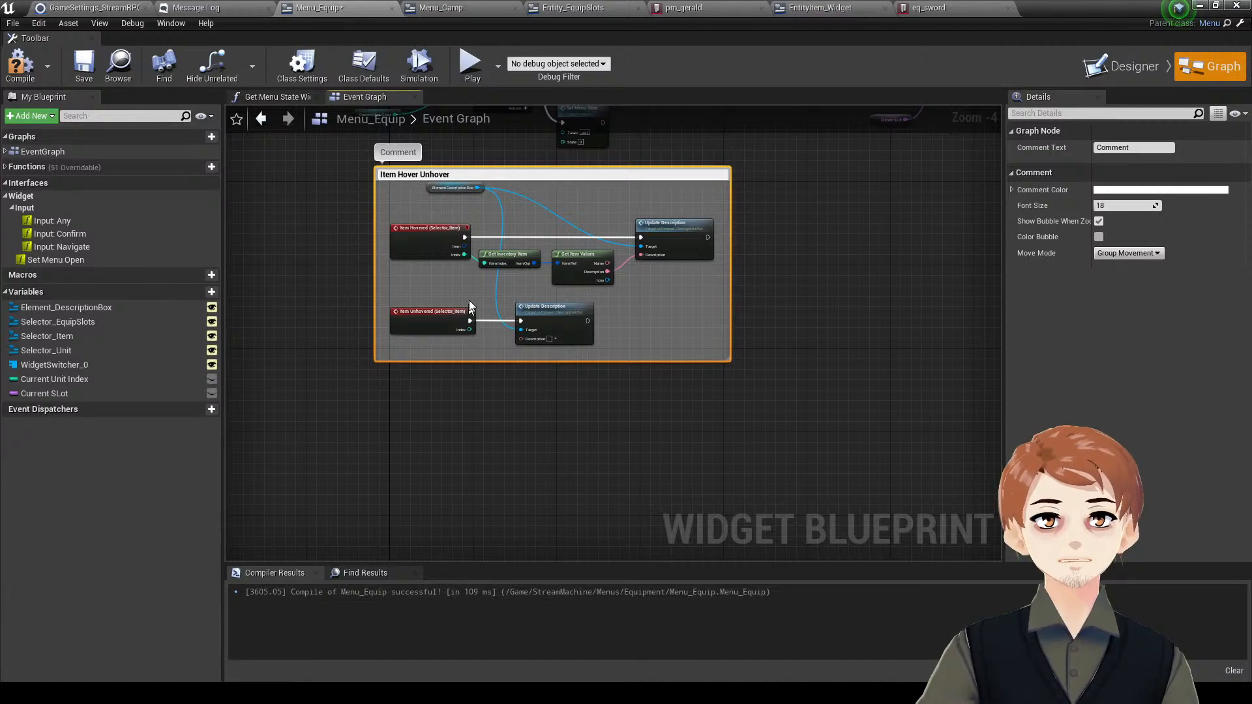
- Move the Element Description Box node between the Item Hovered and Item Unhovered chains inside the comment
{"action": "scroll", "coordinate": [469, 307], "scroll_direction": "up", "scroll_amount": 3}
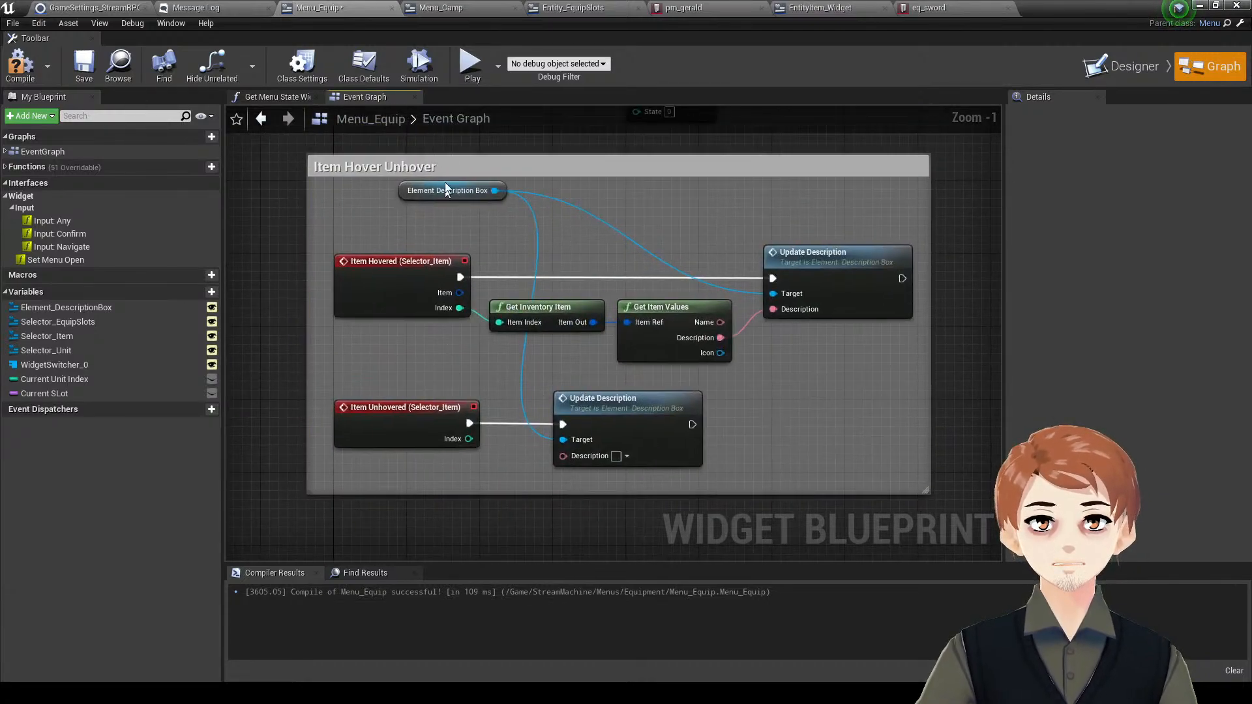
{"action": "left_click", "coordinate": [457, 191]}
{"action": "left_click_drag", "start_coordinate": [471, 202], "coordinate": [537, 377]}
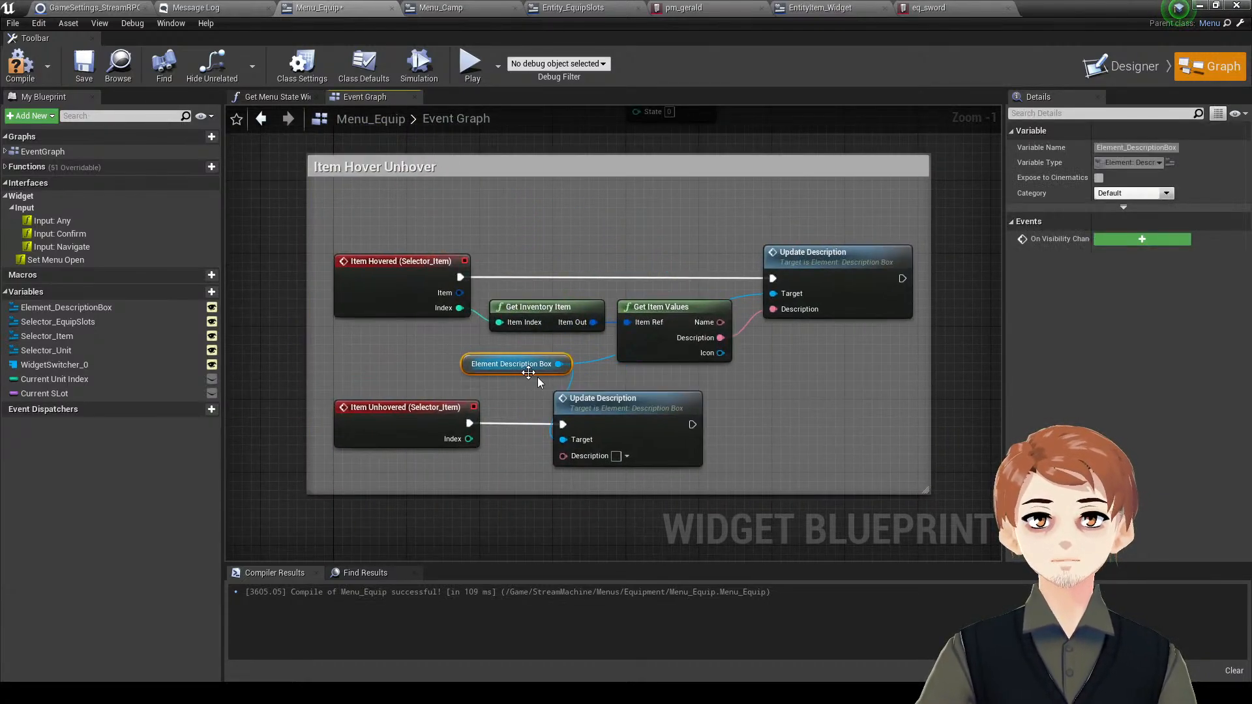
{"action": "left_click", "coordinate": [885, 392]}
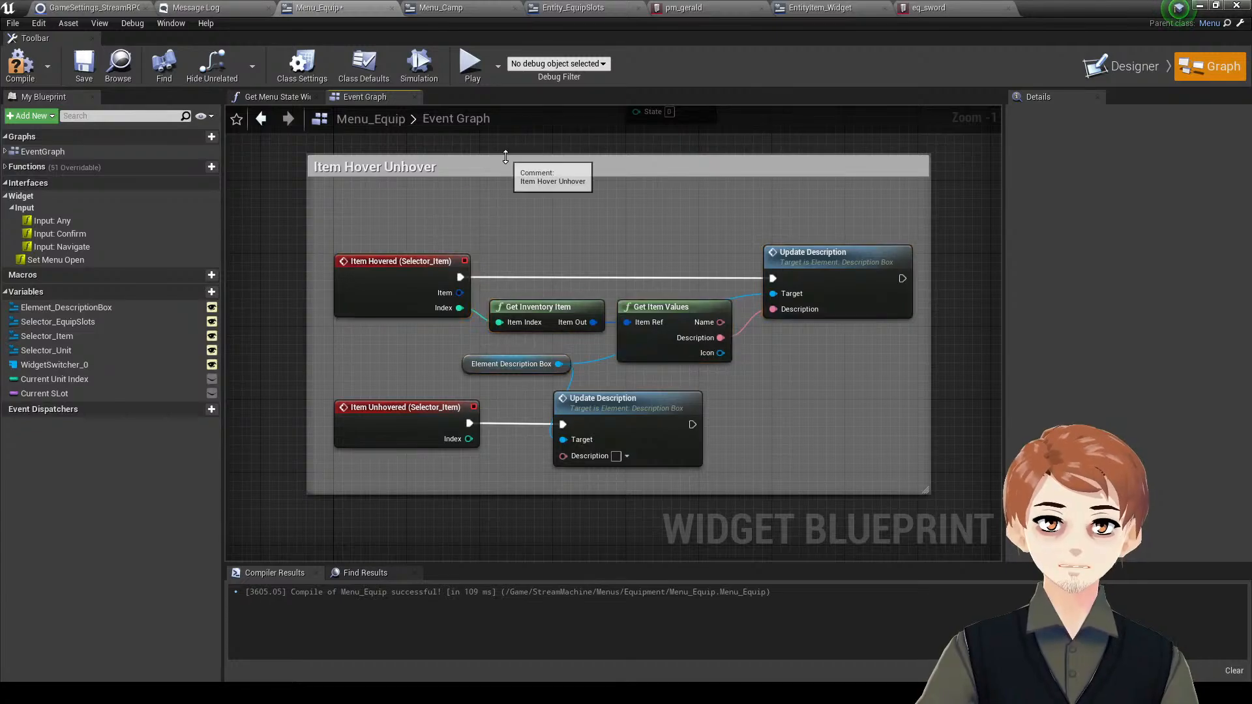
- Enclose the Event Input: Cancel nodes, including Current Menu State, in a comment titled "Input: Cancel"
{"action": "right_click_drag", "start_coordinate": [515, 206], "coordinate": [512, 429]}
{"action": "scroll", "coordinate": [512, 429], "scroll_direction": "down", "scroll_amount": 2}
{"action": "left_click_drag", "start_coordinate": [659, 401], "coordinate": [378, 242]}
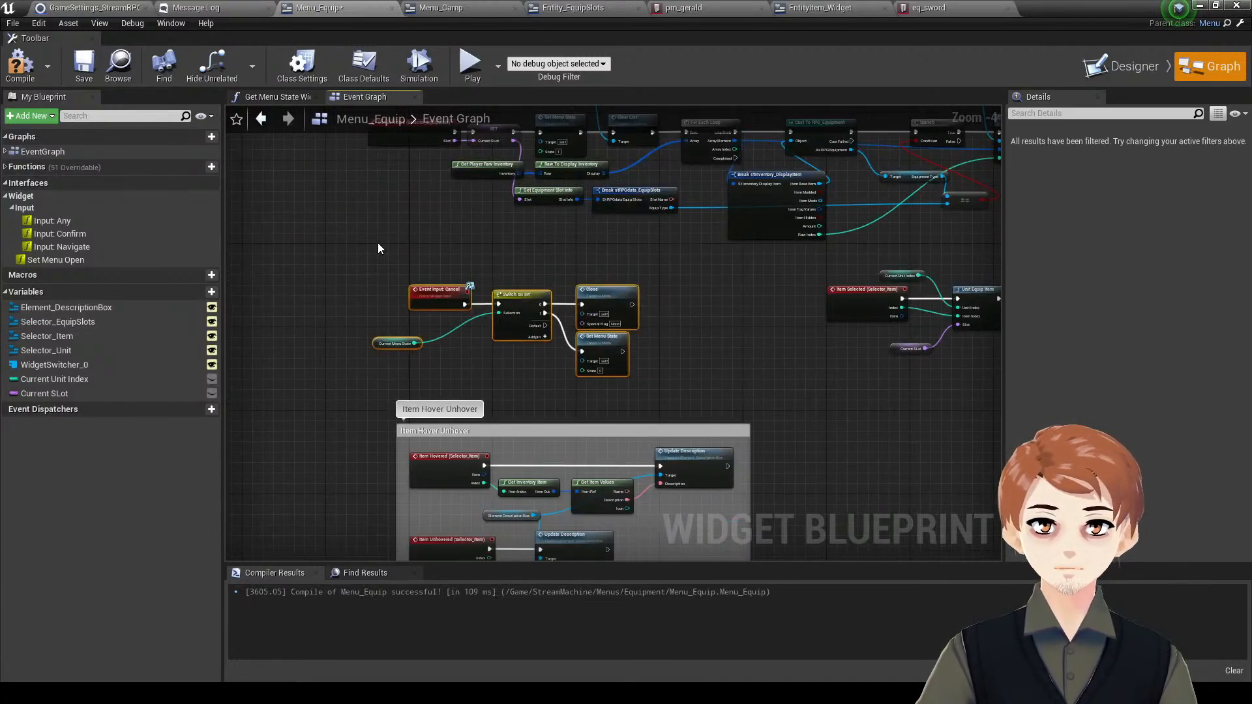
{"action": "scroll", "coordinate": [394, 242], "scroll_direction": "up", "scroll_amount": 1}
{"action": "type", "text": "cInp"}
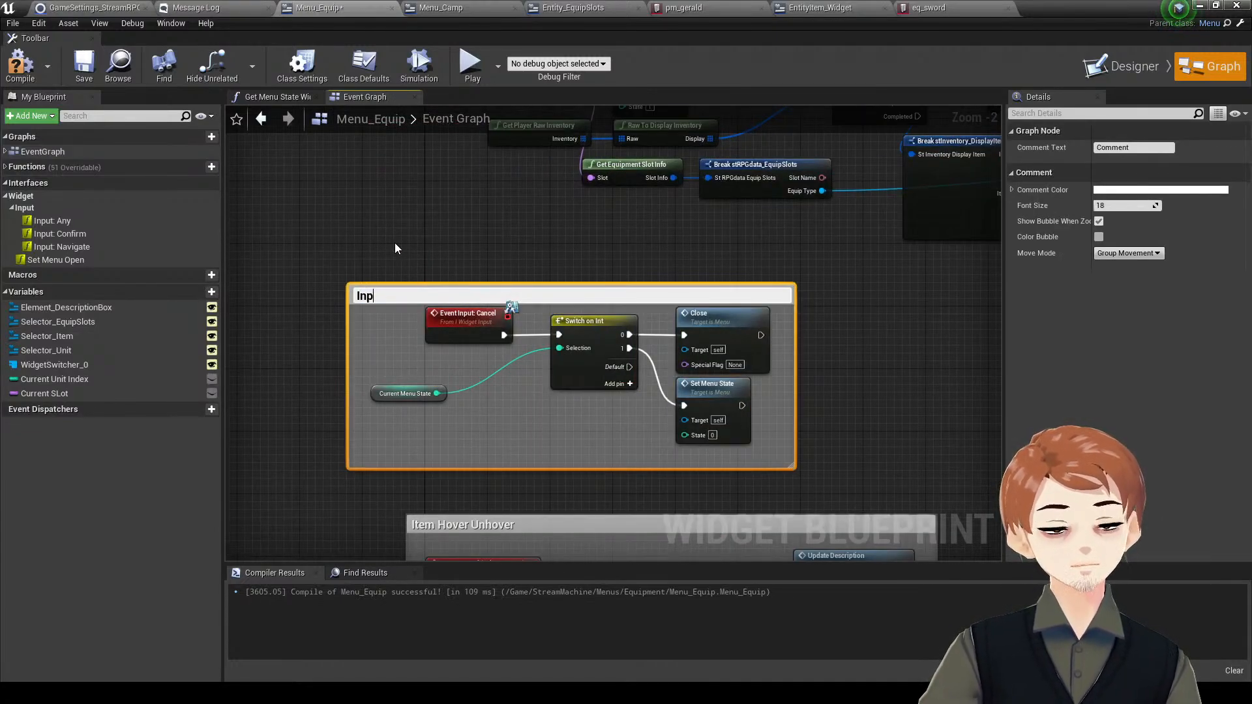
{"action": "type", "text": "ut : Cancel"}
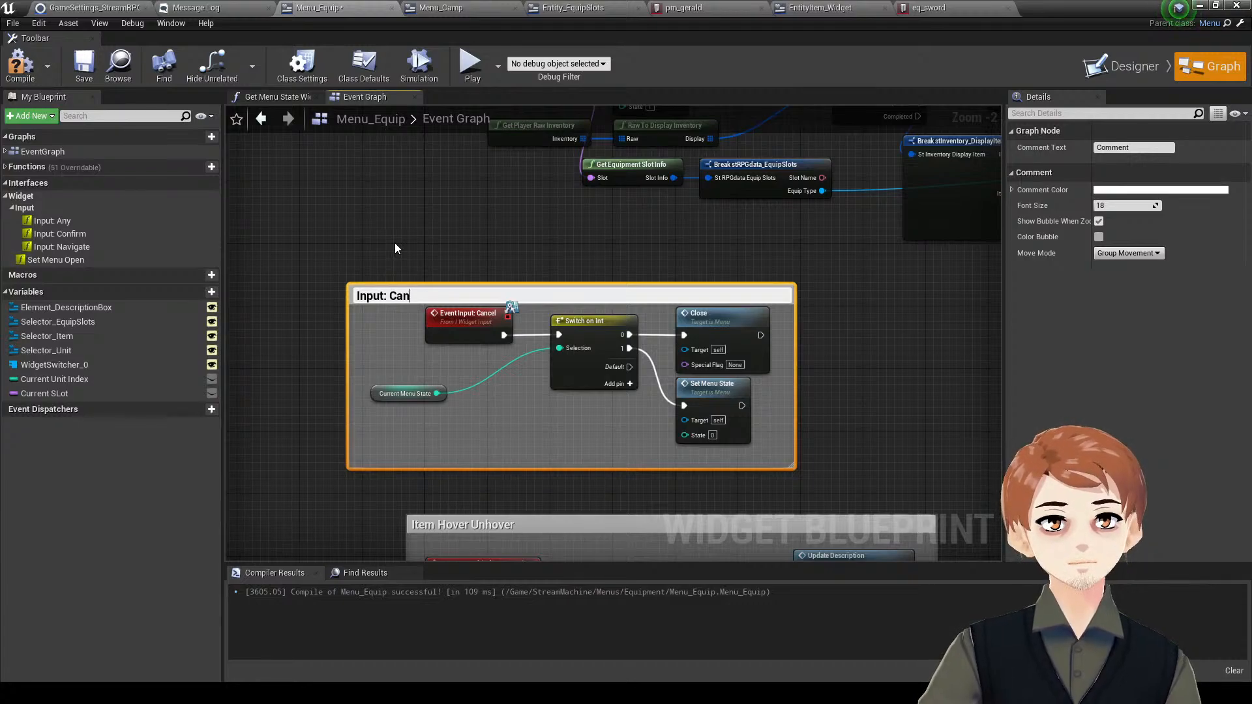
{"action": "key", "text": "Return"}
- Enclose the Slot Selected (Selector_EquipSlots) node chain in a comment titled "Select Equipment SLot"
{"action": "scroll", "coordinate": [500, 139], "scroll_direction": "down", "scroll_amount": 3}
{"action": "right_click_drag", "start_coordinate": [500, 139], "coordinate": [414, 276]}
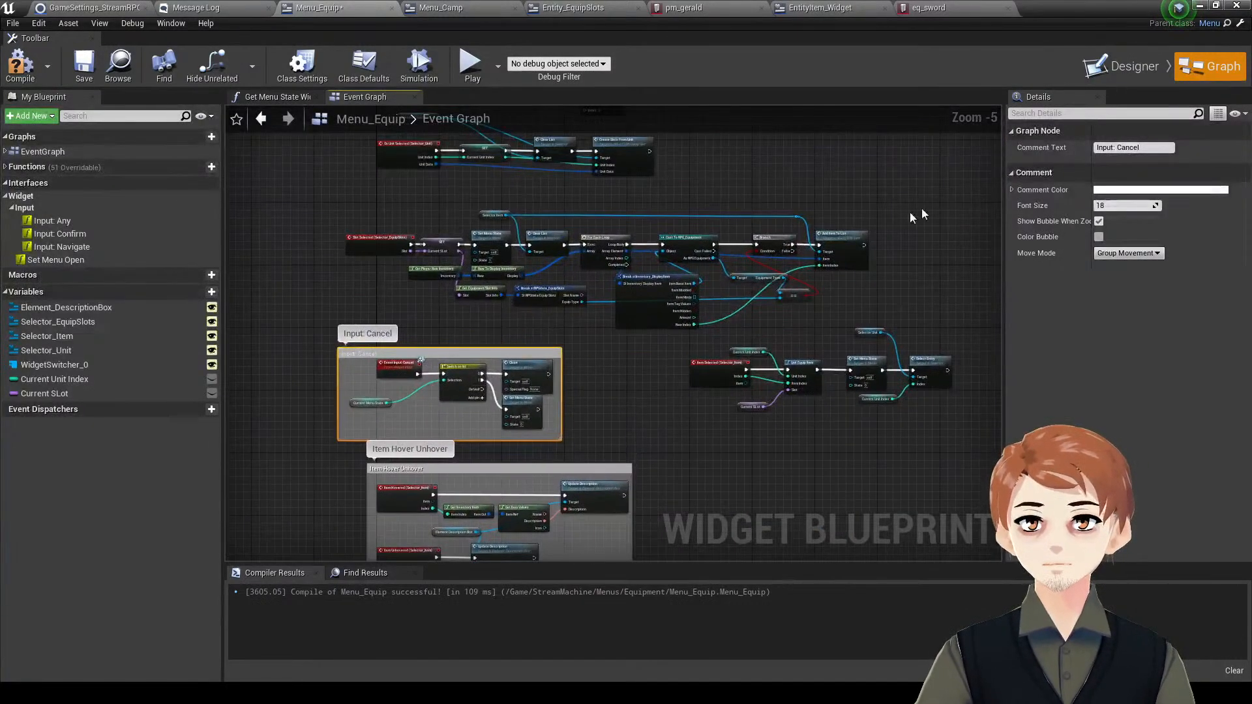
{"action": "left_click_drag", "start_coordinate": [931, 196], "coordinate": [339, 309]}
{"action": "scroll", "coordinate": [363, 223], "scroll_direction": "up", "scroll_amount": 3}
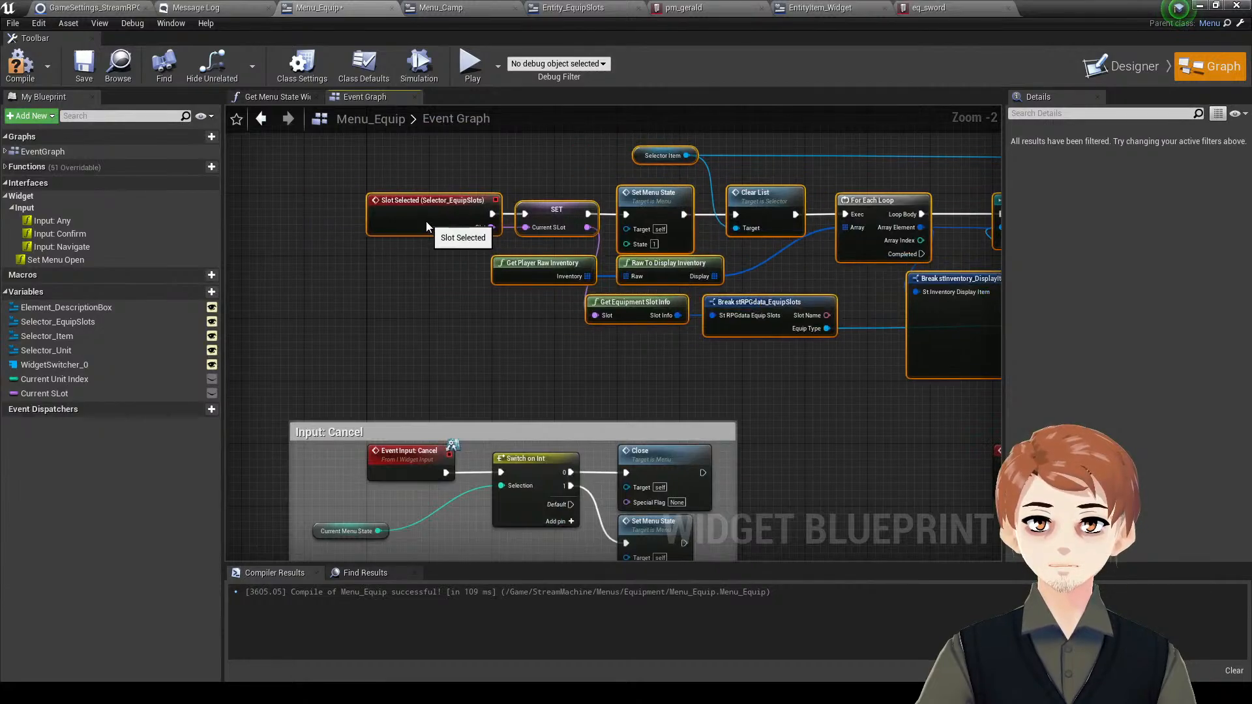
{"action": "scroll", "coordinate": [428, 233], "scroll_direction": "down", "scroll_amount": 2}
{"action": "key", "text": "c"}
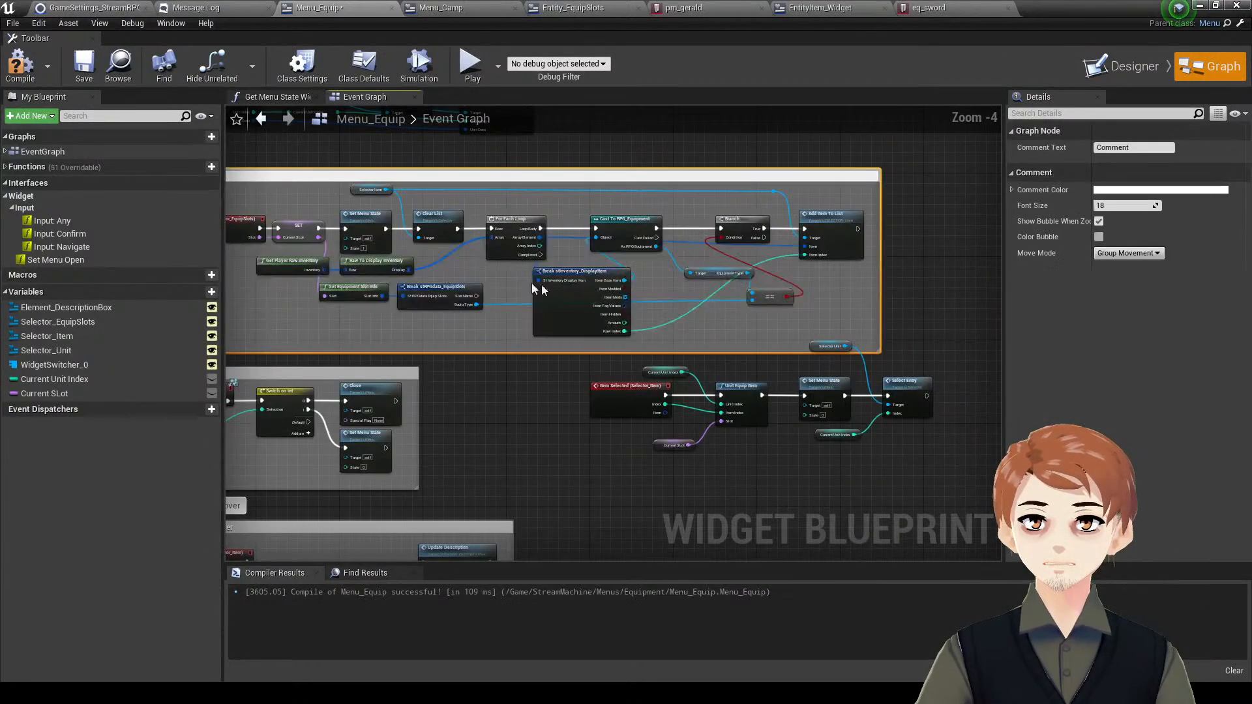
{"action": "right_click_drag", "start_coordinate": [590, 254], "coordinate": [694, 266]}
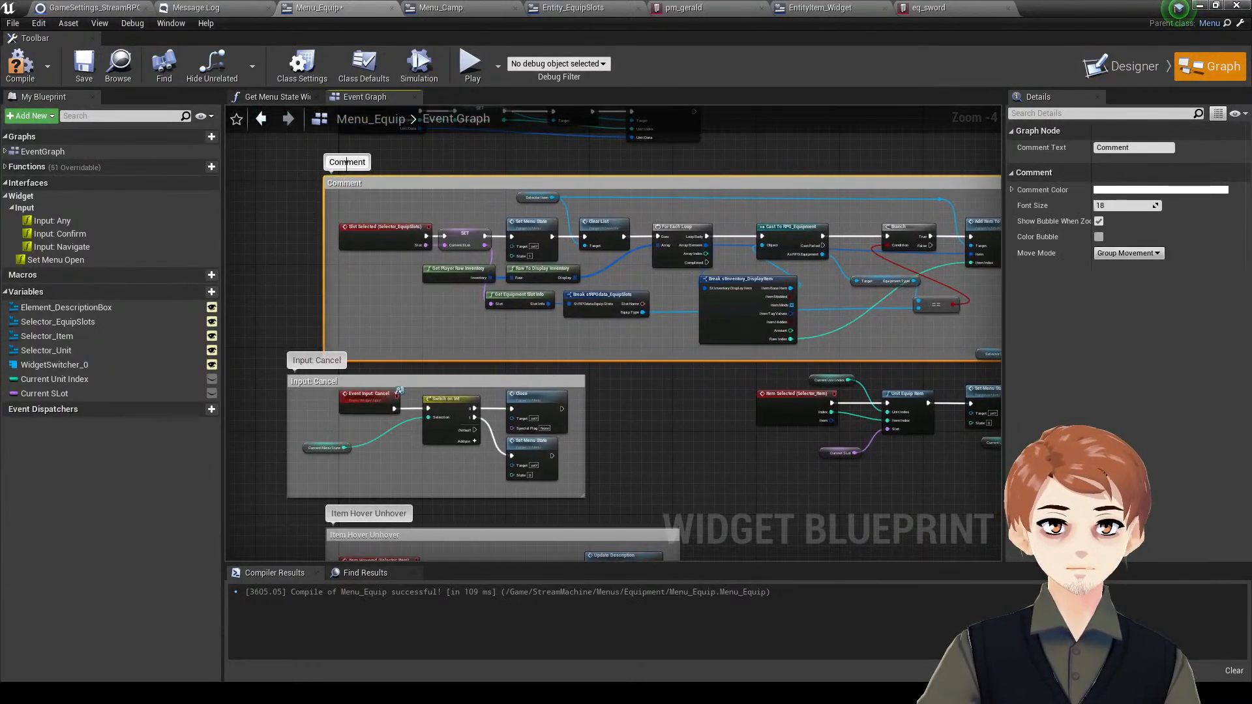
{"action": "type", "text": "Select Equ"}
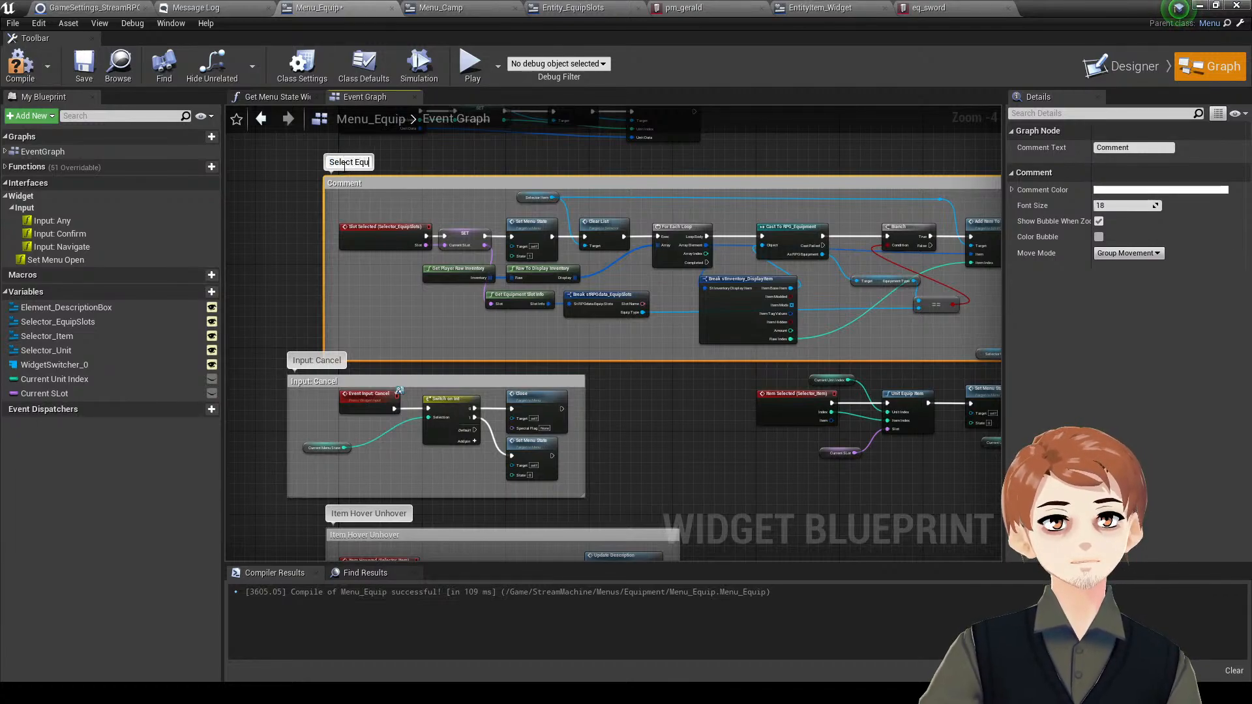
{"action": "type", "text": "ipment SLot"}
{"action": "key", "text": "Return"}
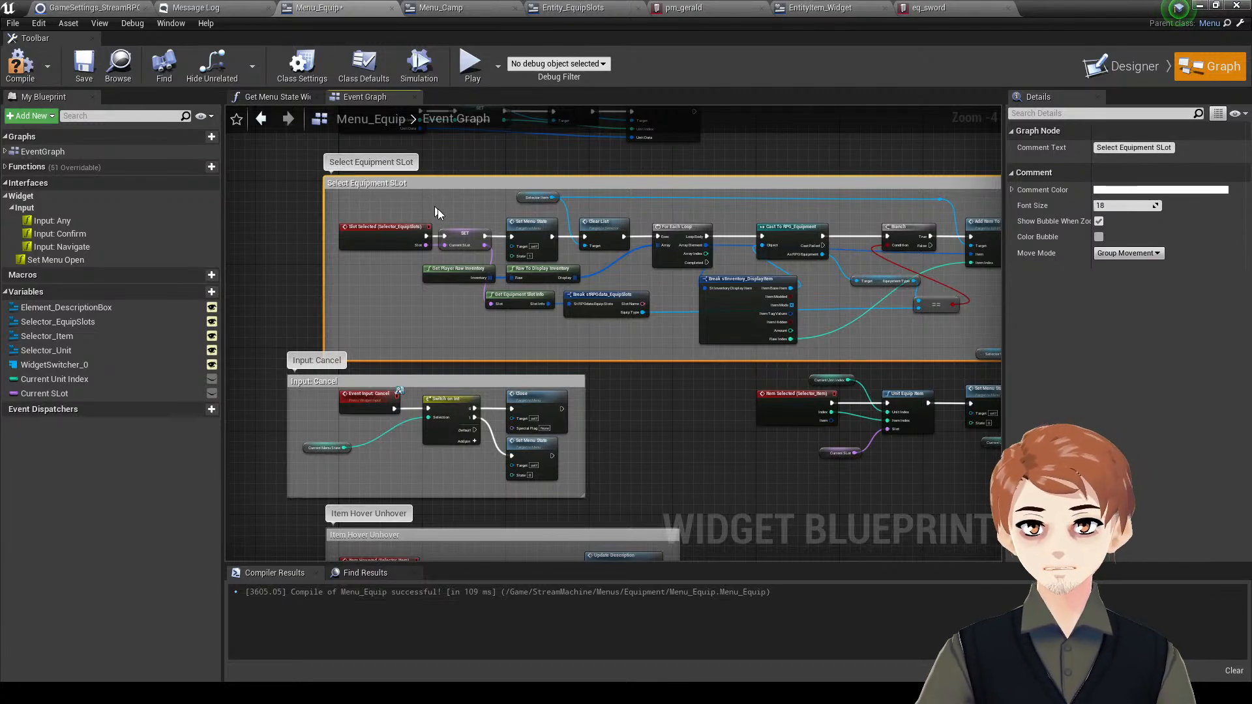
- Move the Item Selected node chain down, clear of the comment above, and enclose it in a comment titled "Equip Item"
{"action": "right_click_drag", "start_coordinate": [437, 208], "coordinate": [279, 175]}
{"action": "left_click", "coordinate": [818, 341]}
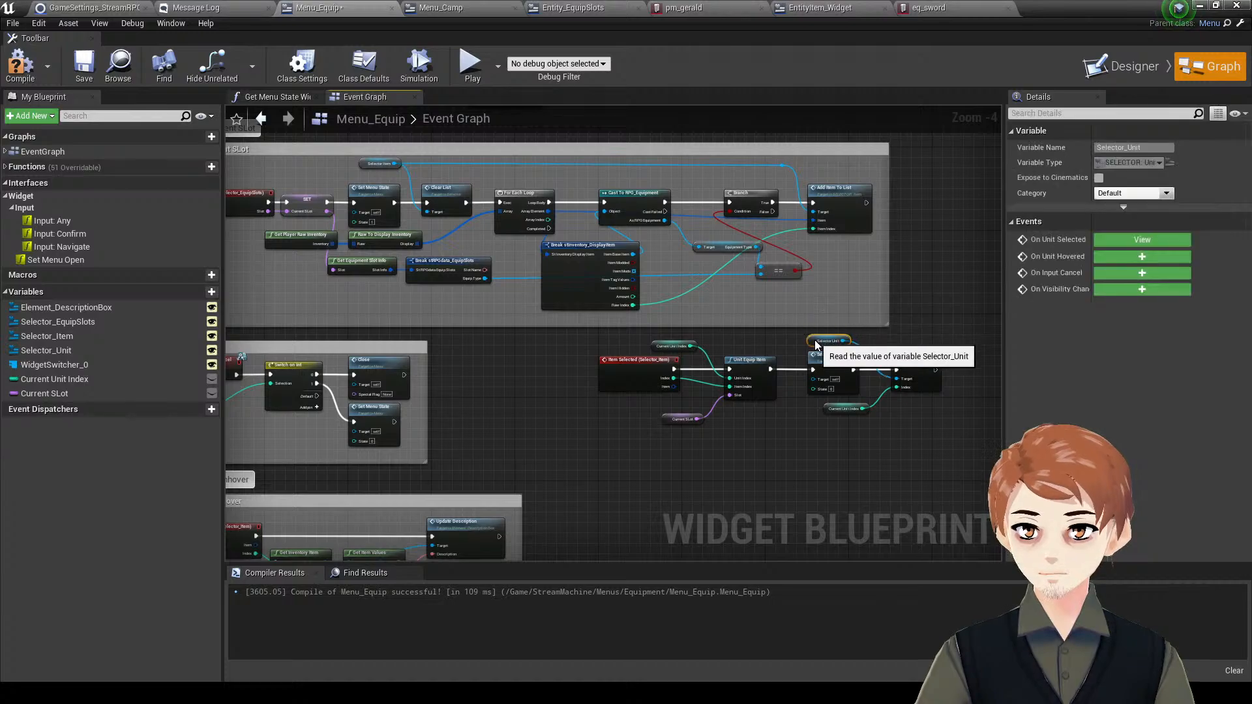
{"action": "left_click_drag", "start_coordinate": [954, 440], "coordinate": [609, 347]}
{"action": "left_click_drag", "start_coordinate": [610, 367], "coordinate": [610, 409]}
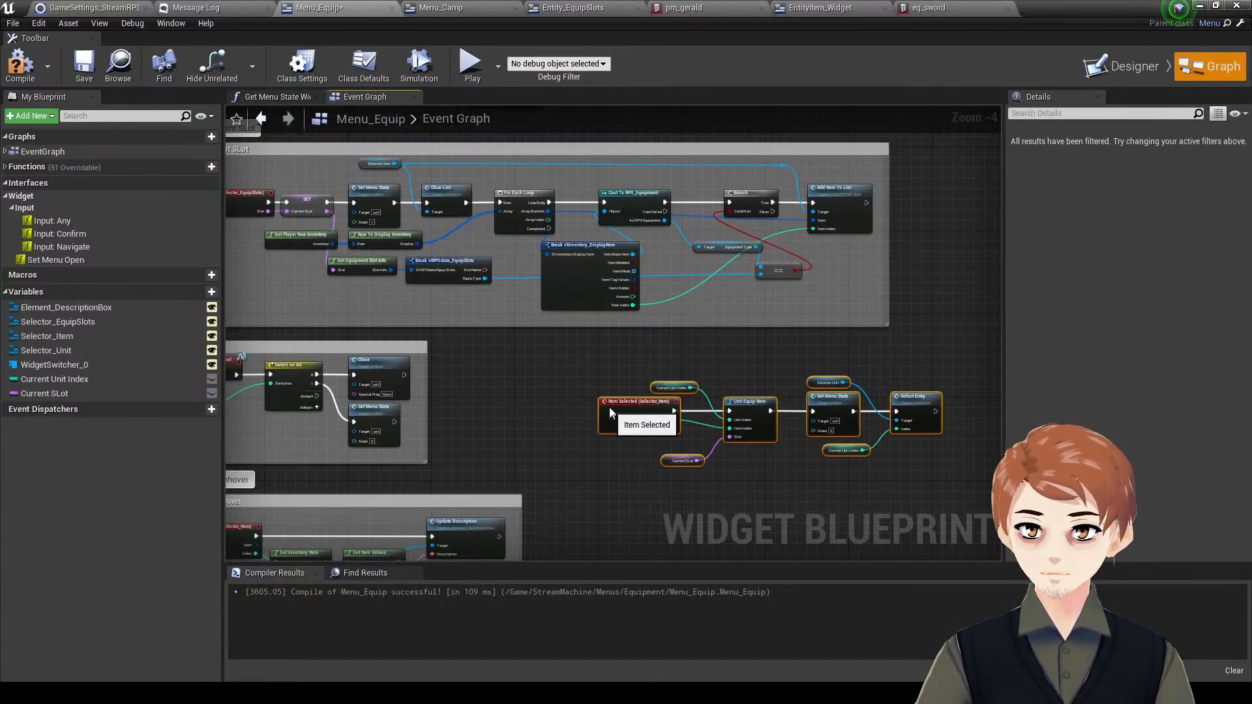
{"action": "key", "text": "c"}
{"action": "type", "text": "Equip I"}
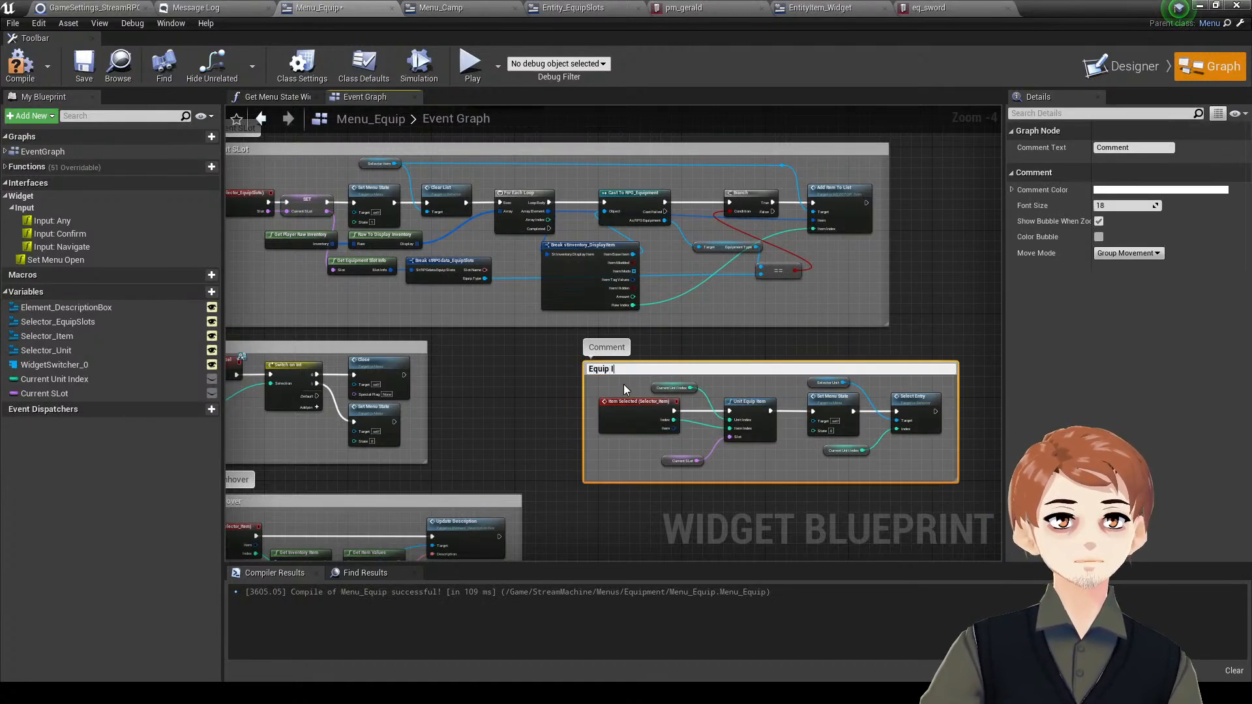
{"action": "type", "text": "tem"}
{"action": "key", "text": "Return"}
- Move the Selector Equip Slots getter below the SET node and enclose the On Unit Selected chain in a comment titled "Select Unit"
{"action": "scroll", "coordinate": [604, 370], "scroll_direction": "down", "scroll_amount": 2}
{"action": "right_click_drag", "start_coordinate": [604, 370], "coordinate": [672, 485]}
{"action": "scroll", "coordinate": [642, 308], "scroll_direction": "up", "scroll_amount": 3}
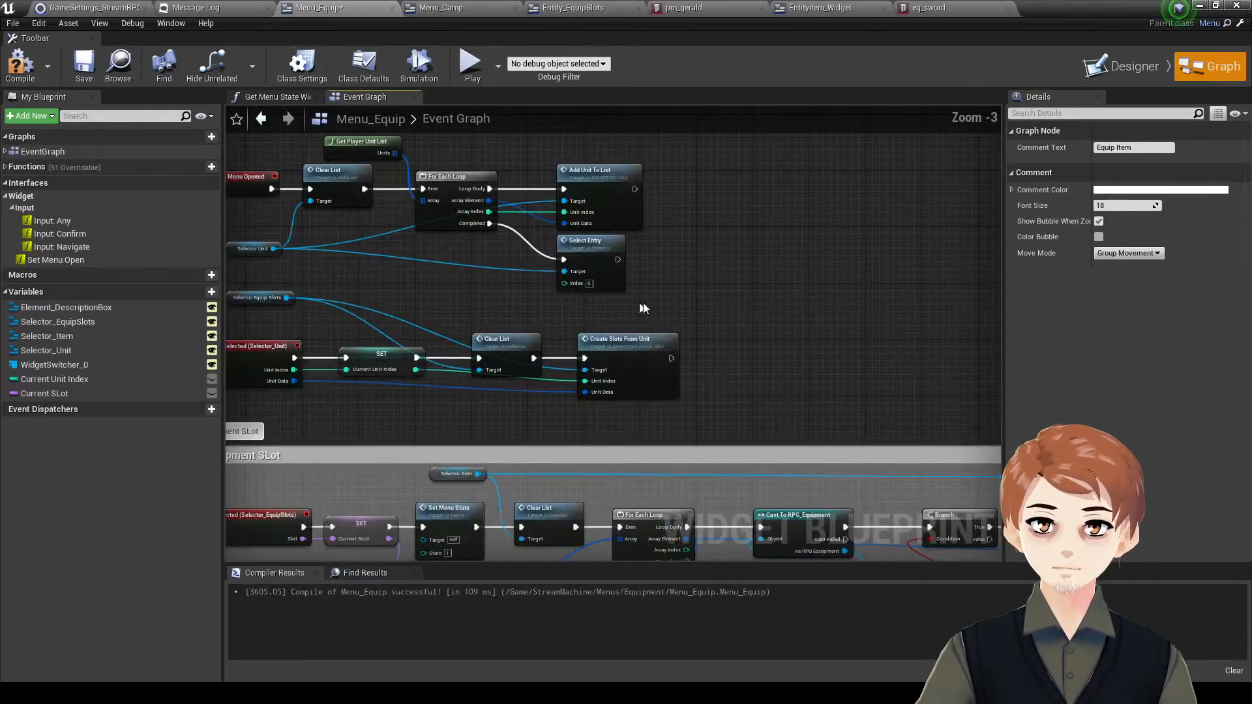
{"action": "right_click_drag", "start_coordinate": [747, 331], "coordinate": [877, 341]}
{"action": "left_click_drag", "start_coordinate": [380, 307], "coordinate": [533, 412]}
{"action": "right_click_drag", "start_coordinate": [827, 446], "coordinate": [849, 414]}
{"action": "left_click_drag", "start_coordinate": [855, 394], "coordinate": [357, 305]}
{"action": "key", "text": "c"}
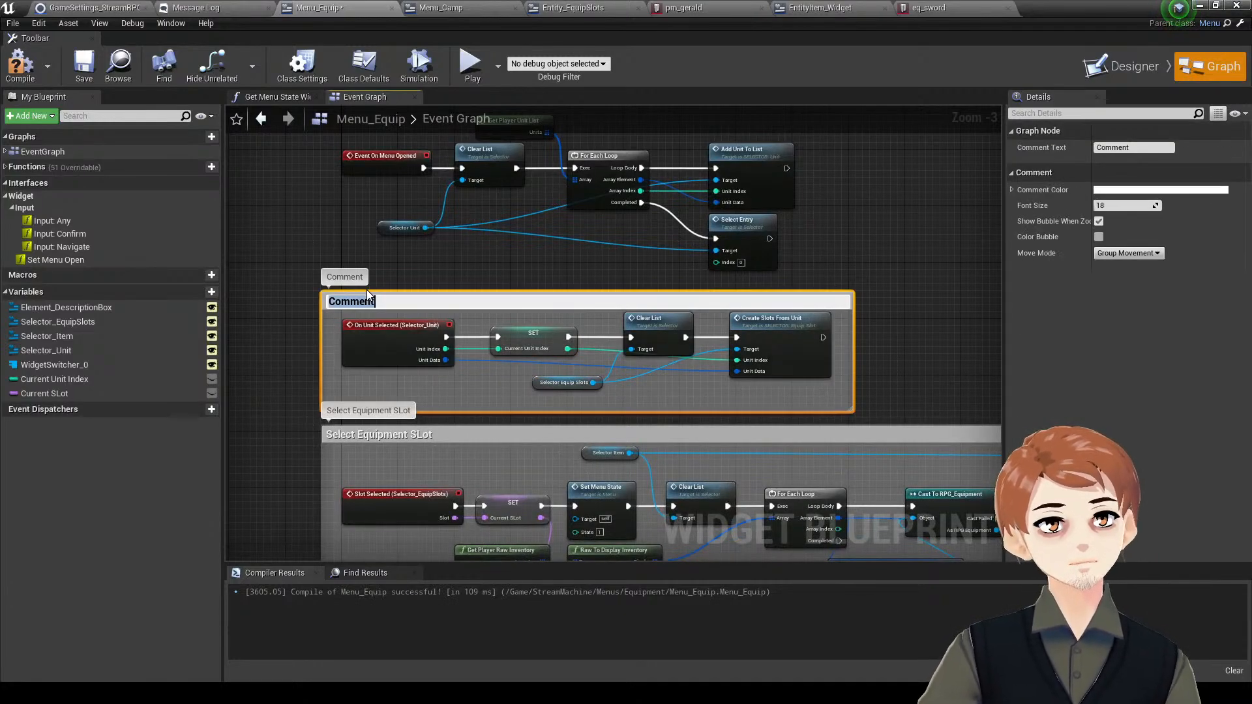
{"action": "type", "text": "Select Unit"}
{"action": "key", "text": "Return"}
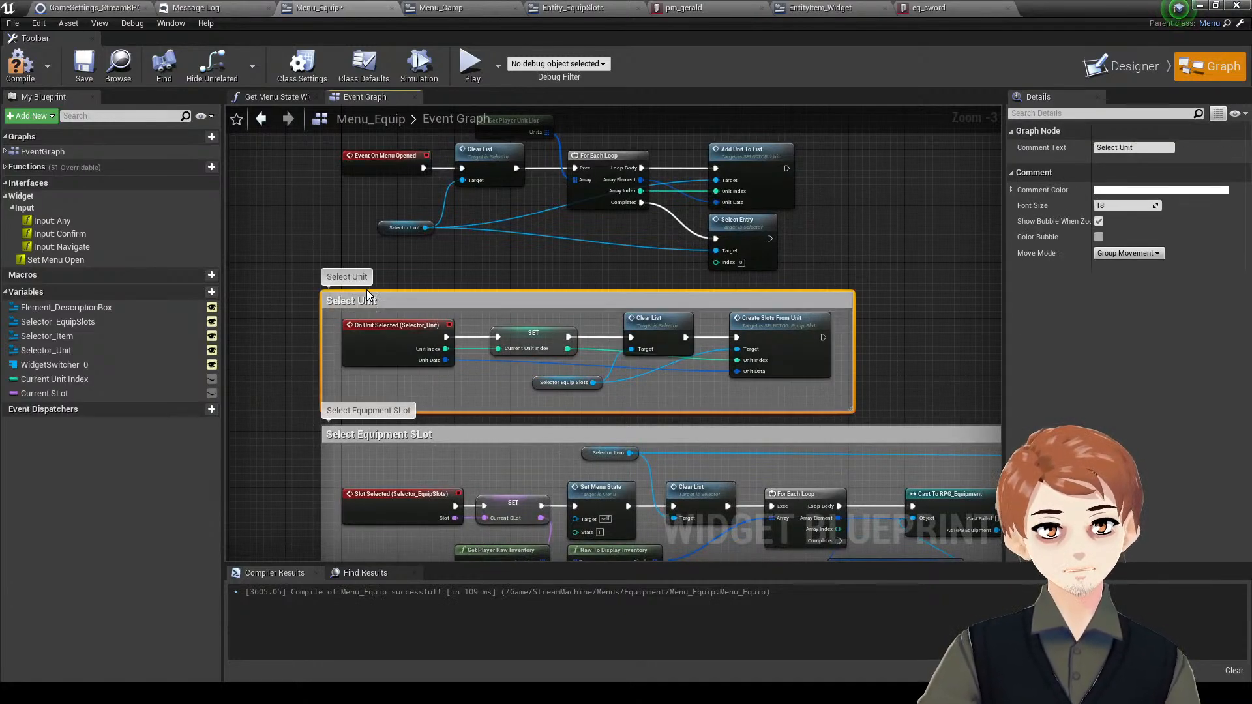
- Enclose the Event On Menu Opened node chain in a comment titled "On Menu Opened"
{"action": "right_click_drag", "start_coordinate": [847, 215], "coordinate": [827, 309]}
{"action": "left_click_drag", "start_coordinate": [875, 162], "coordinate": [313, 356]}
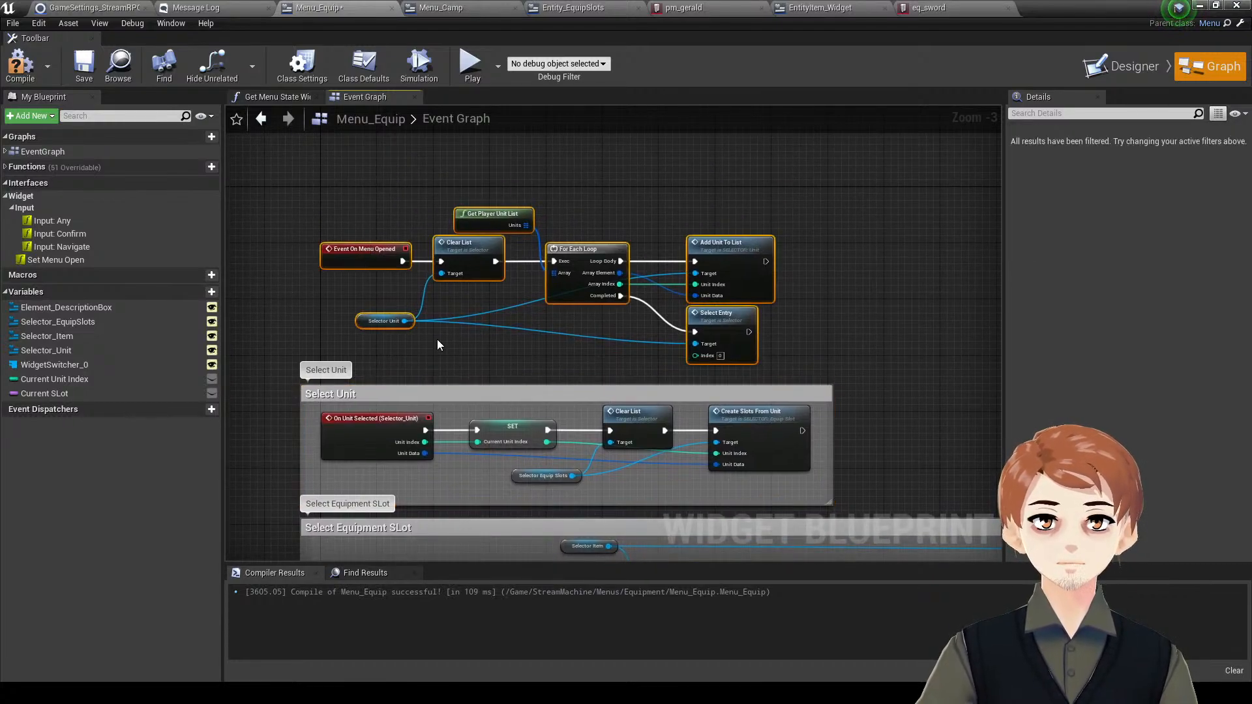
{"action": "type", "text": "cOn Menu Opene"}
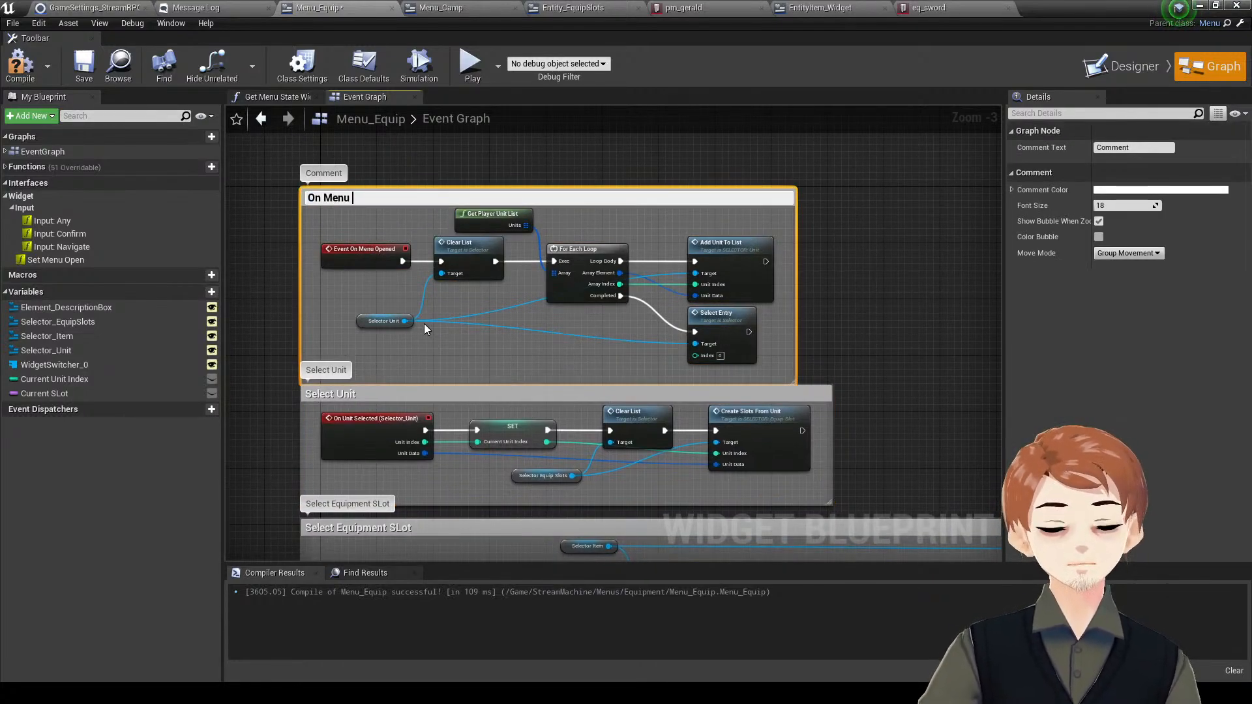
{"action": "type", "text": "d"}
{"action": "key", "text": "Return"}
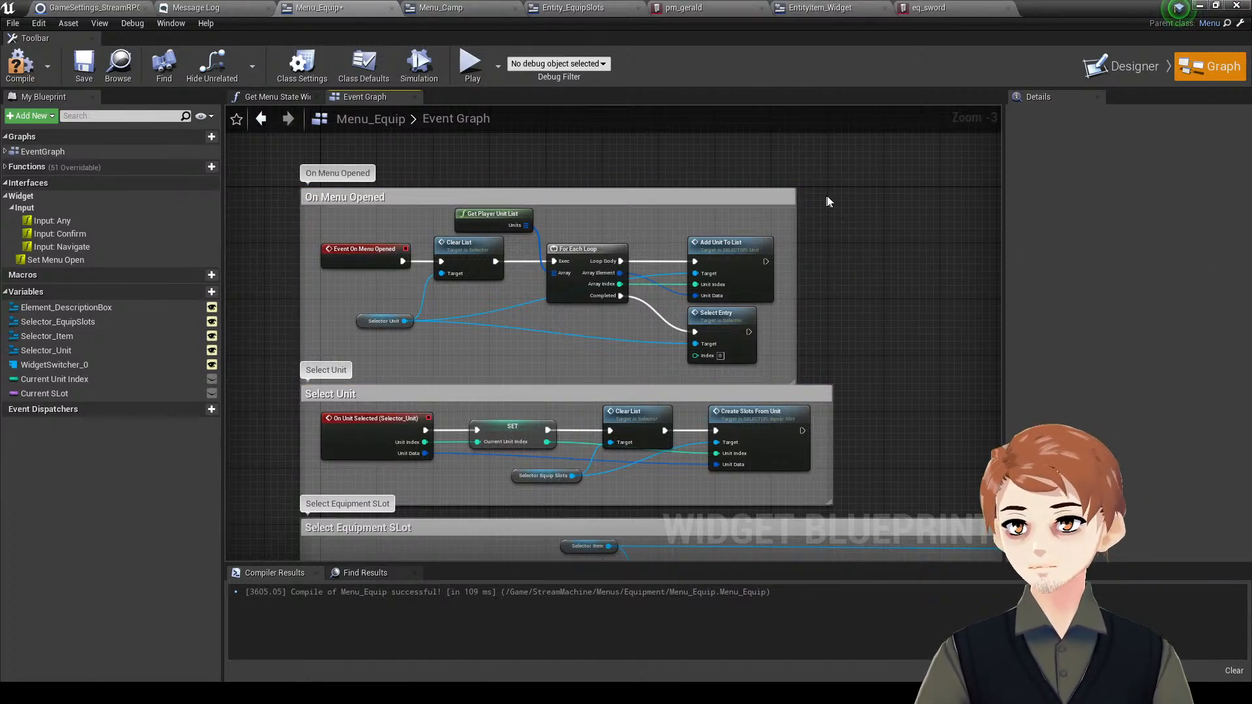
- Place the Select Unit comment beside On Menu Opened and move the Select Equipment SLot comment up beneath them
{"action": "scroll", "coordinate": [594, 330], "scroll_direction": "down", "scroll_amount": 2}
{"action": "left_click_drag", "start_coordinate": [595, 328], "coordinate": [900, 217]}
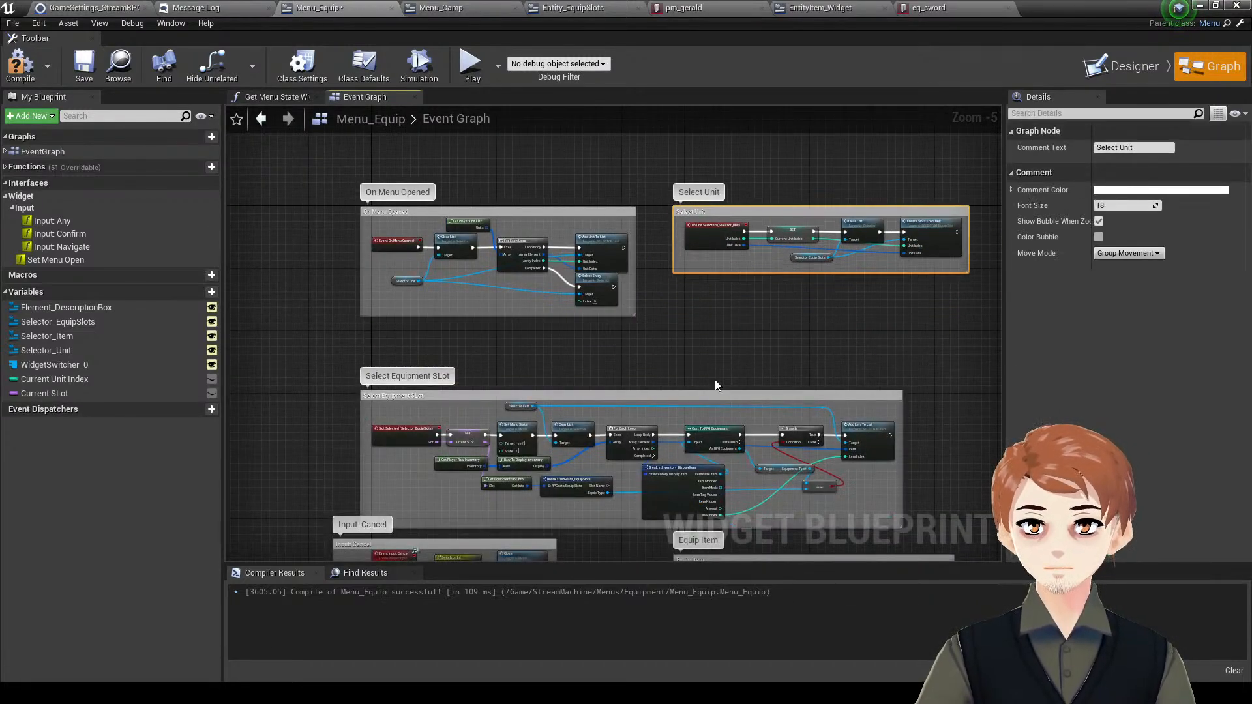
{"action": "left_click_drag", "start_coordinate": [683, 393], "coordinate": [679, 343]}
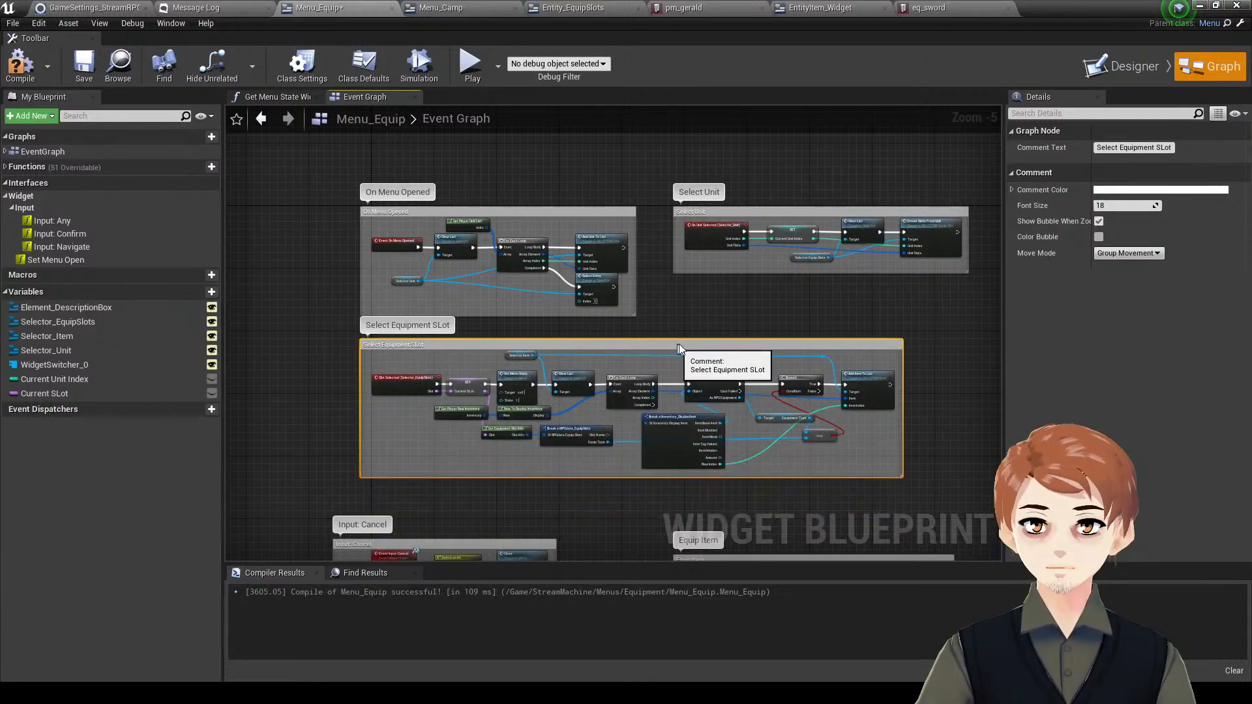
- Move the Input: Cancel, Item Hover Unhover and Equip Item comments up together and save Menu_Equip
{"action": "scroll", "coordinate": [679, 343], "scroll_direction": "down", "scroll_amount": 4}
{"action": "left_click_drag", "start_coordinate": [852, 430], "coordinate": [540, 309]}
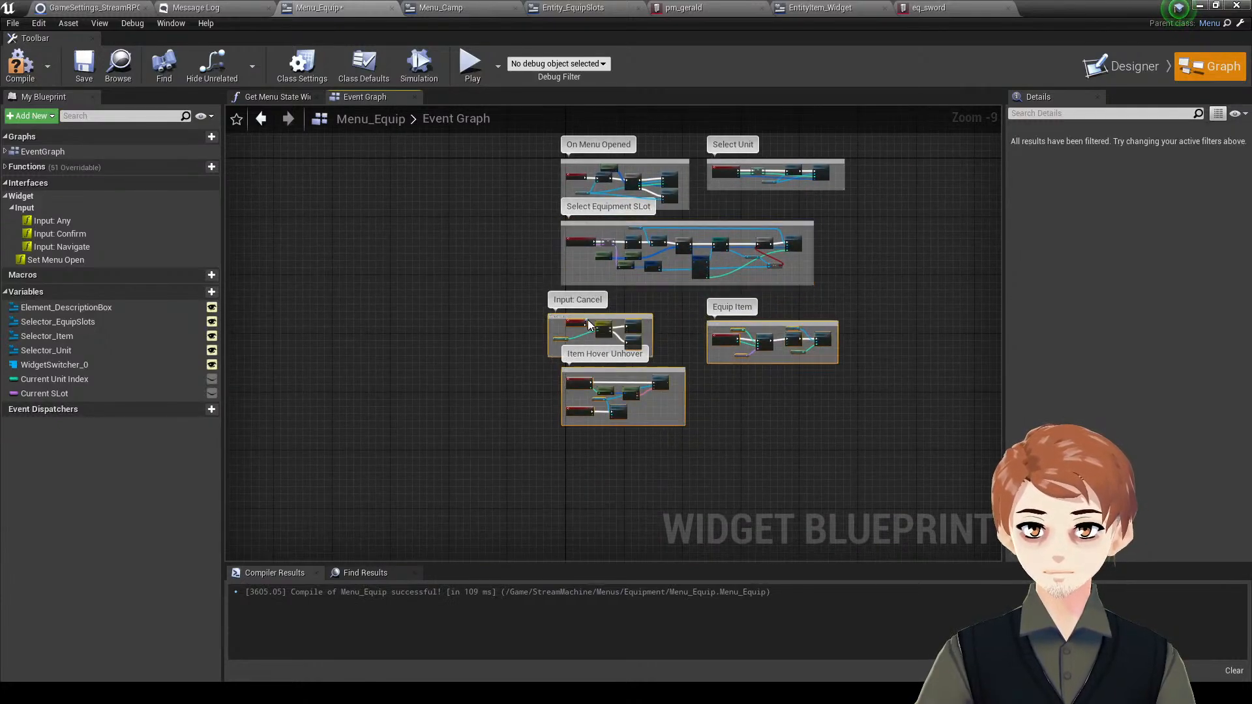
{"action": "left_click_drag", "start_coordinate": [617, 332], "coordinate": [617, 317]}
{"action": "left_click", "coordinate": [744, 368]}
{"action": "right_click_drag", "start_coordinate": [802, 372], "coordinate": [765, 427]}
{"action": "left_click_drag", "start_coordinate": [953, 447], "coordinate": [457, 120]}
{"action": "left_click", "coordinate": [787, 212]}
{"action": "scroll", "coordinate": [786, 212], "scroll_direction": "up", "scroll_amount": 3}
{"action": "right_click_drag", "start_coordinate": [801, 269], "coordinate": [825, 217]}
{"action": "key", "text": "ctrl+s"}
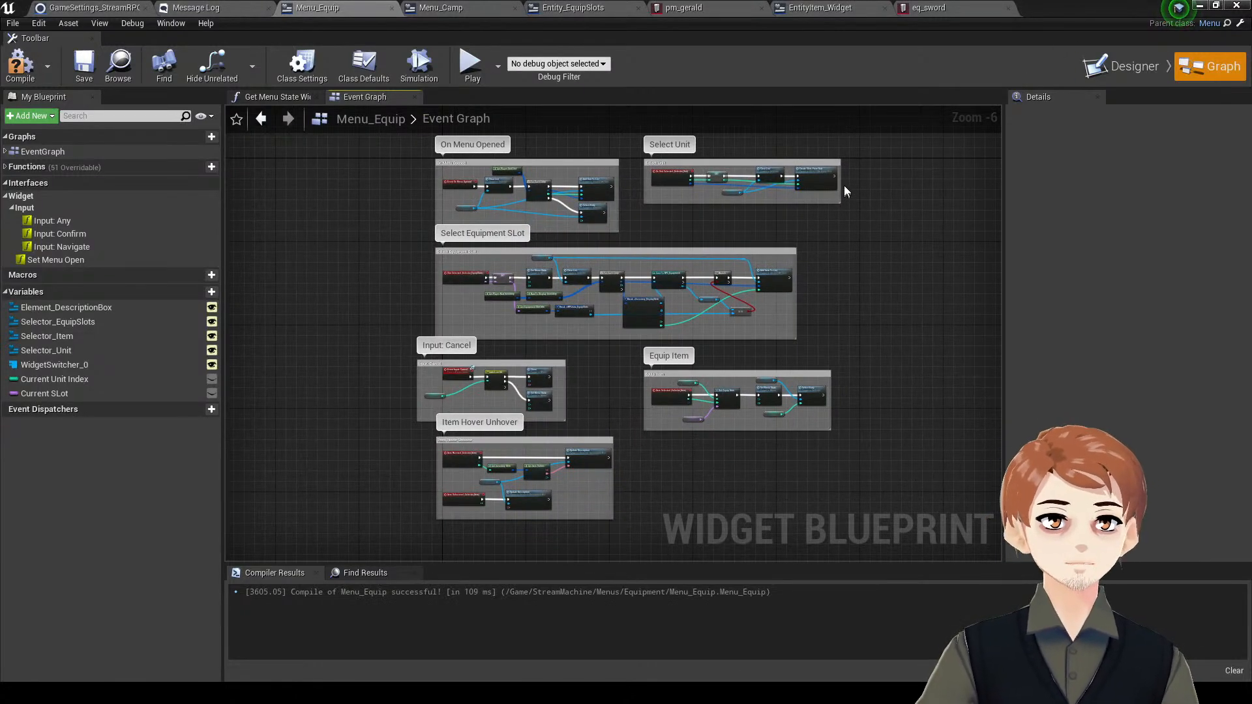
- Check the widget's Designer layout, return to the Event Graph, and compile and save Menu_Equip
{"action": "left_click", "coordinate": [1125, 65]}
{"action": "left_click", "coordinate": [393, 300]}
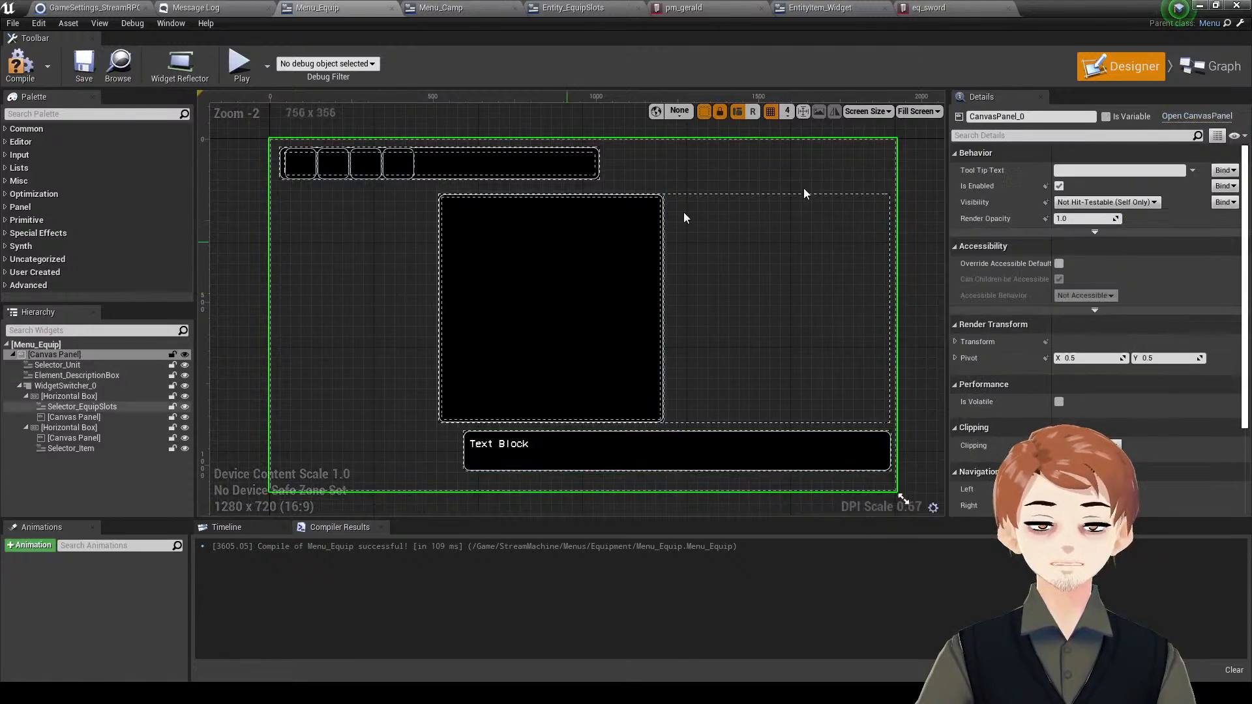
{"action": "left_click", "coordinate": [1208, 66]}
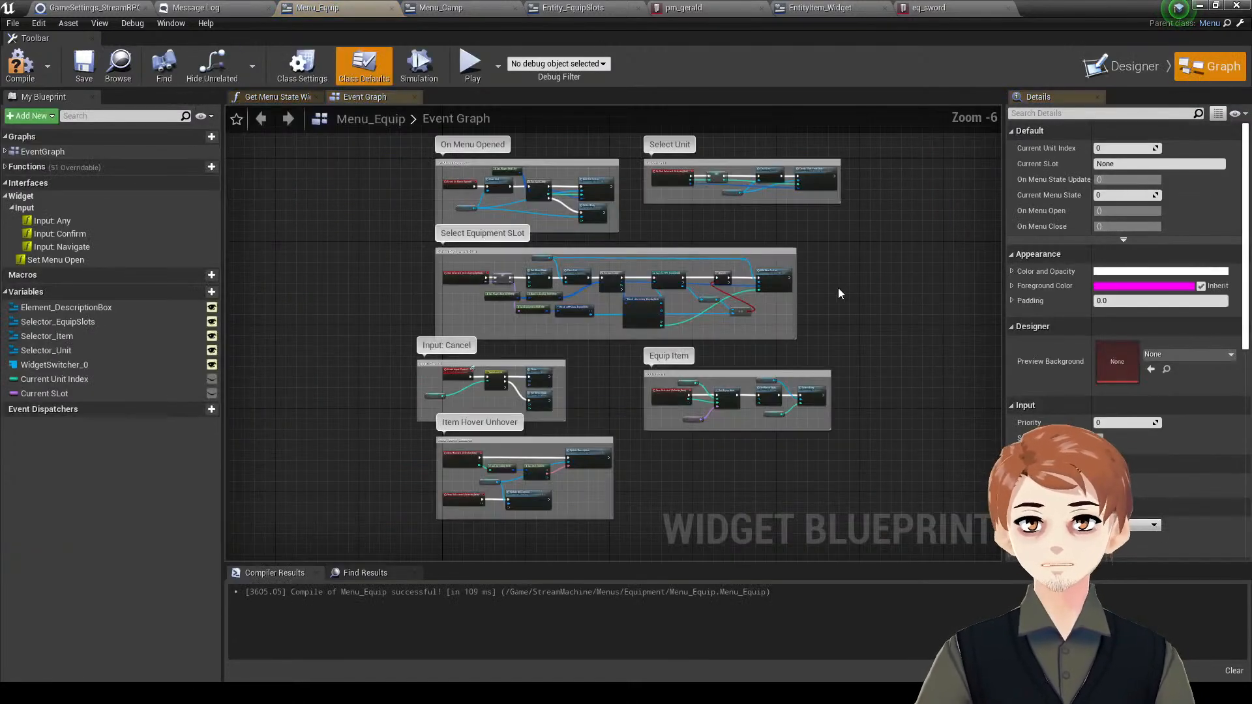
{"action": "left_click", "coordinate": [25, 65]}
{"action": "left_click", "coordinate": [84, 65]}
{"action": "right_click_drag", "start_coordinate": [347, 262], "coordinate": [369, 298]}
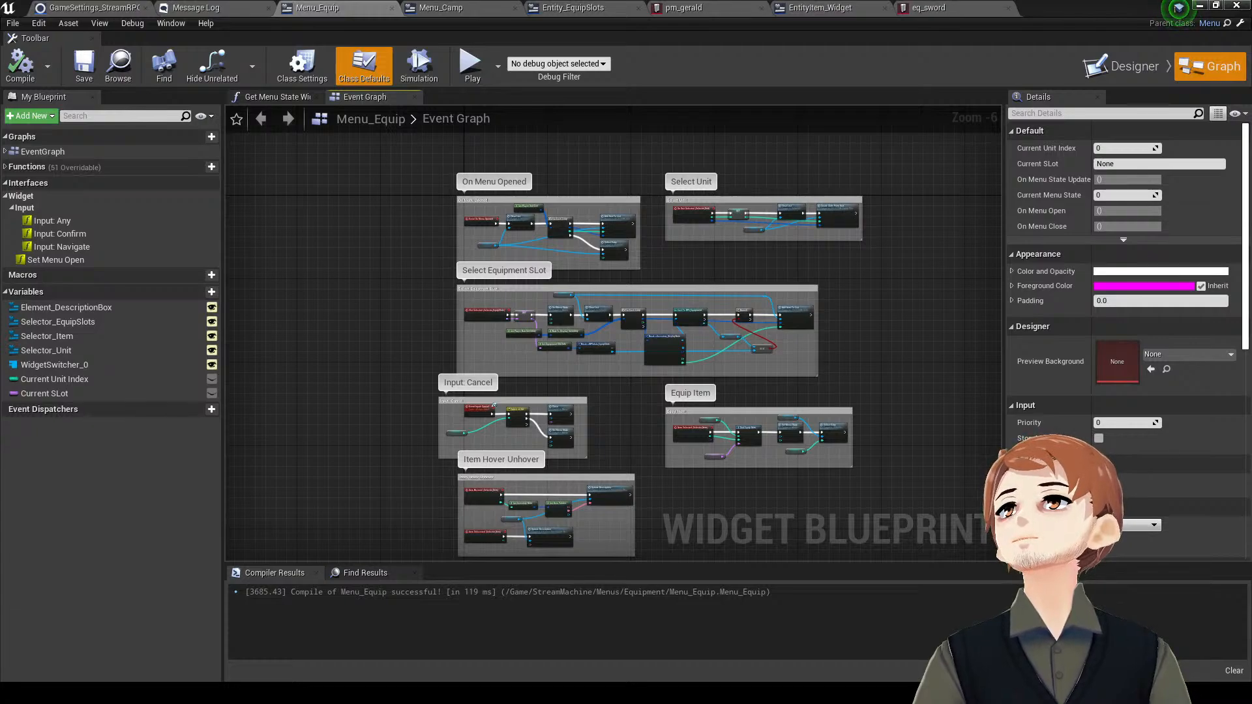
{"action": "scroll", "coordinate": [789, 358], "scroll_direction": "up", "scroll_amount": 2}
{"action": "right_click_drag", "start_coordinate": [840, 394], "coordinate": [1002, 359]}
{"action": "right_click_drag", "start_coordinate": [739, 328], "coordinate": [726, 380]}
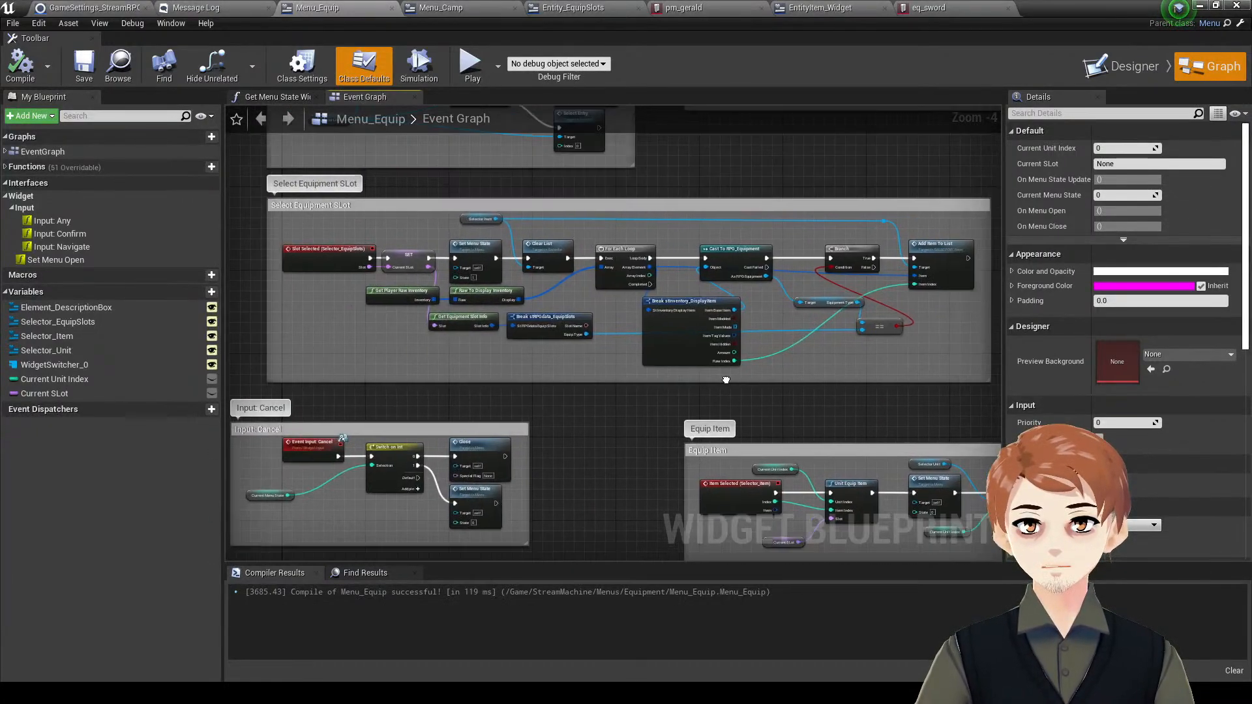
{"action": "scroll", "coordinate": [726, 380], "scroll_direction": "down", "scroll_amount": 2}
{"action": "scroll", "coordinate": [701, 431], "scroll_direction": "up", "scroll_amount": 1}
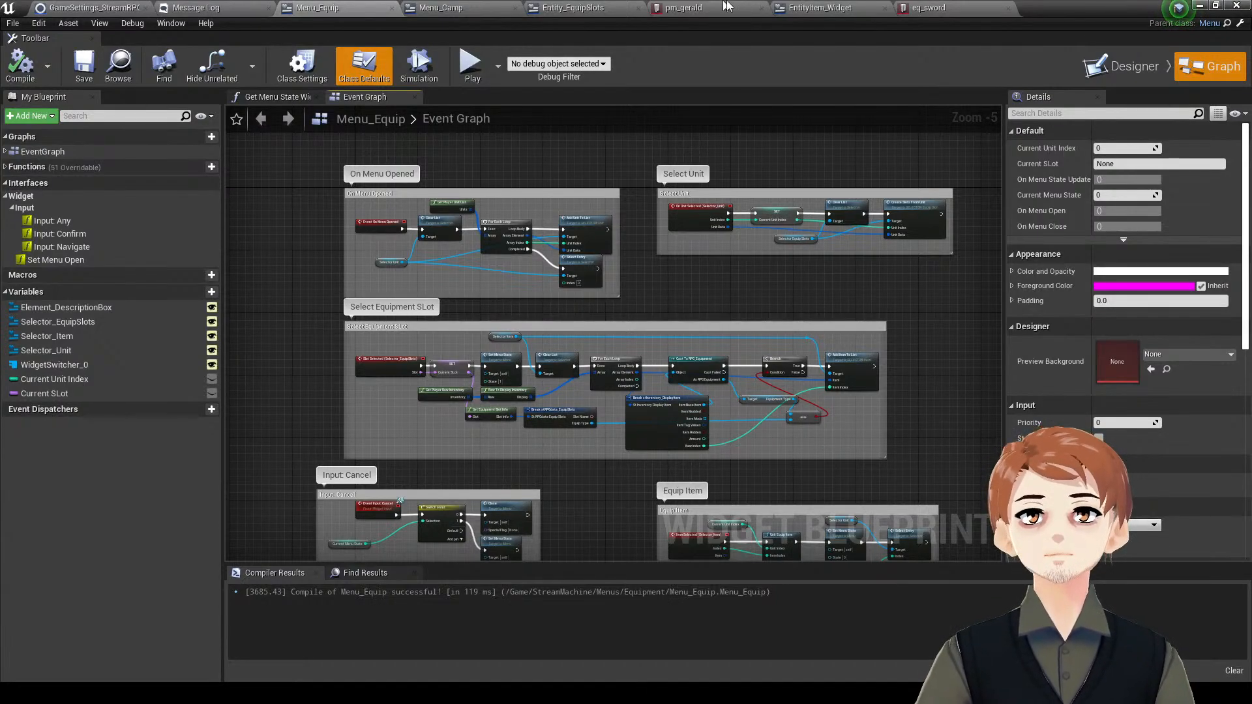
- Duplicate the eq_sword data asset in the Equipment folder as eq_sword1 and open the copy
{"action": "left_click", "coordinate": [933, 7]}
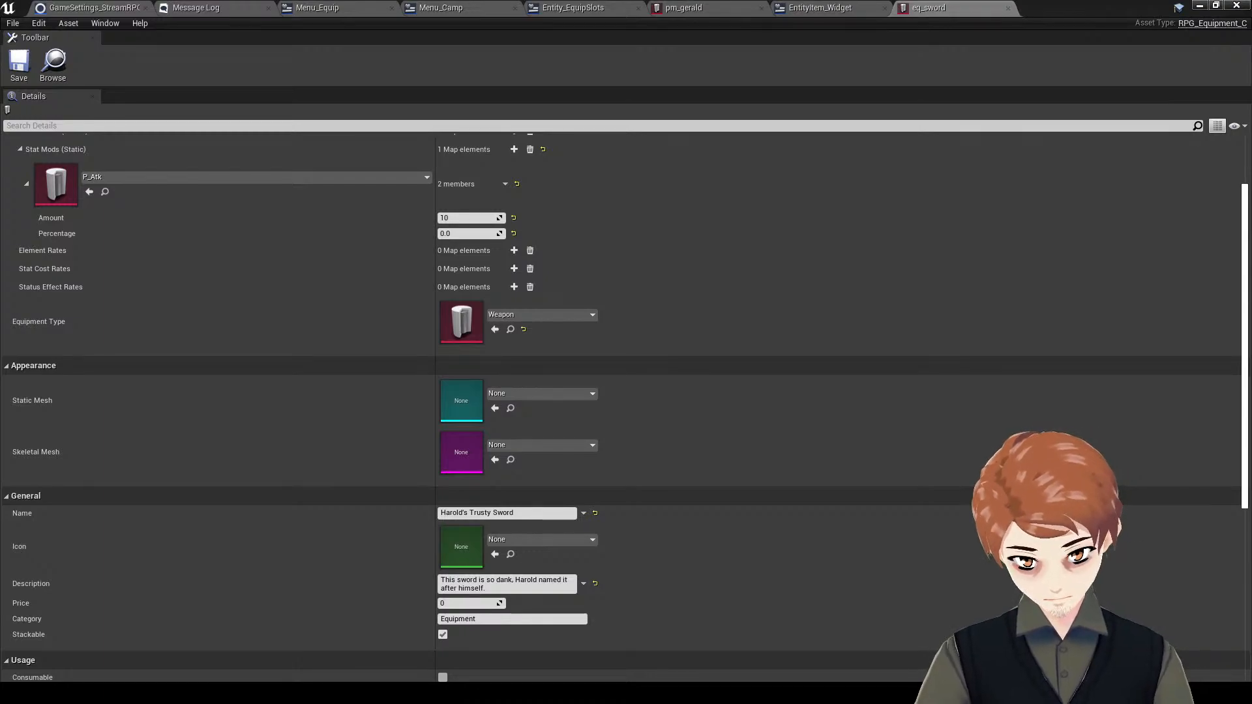
{"action": "left_click", "coordinate": [1199, 6]}
{"action": "left_click", "coordinate": [217, 546]}
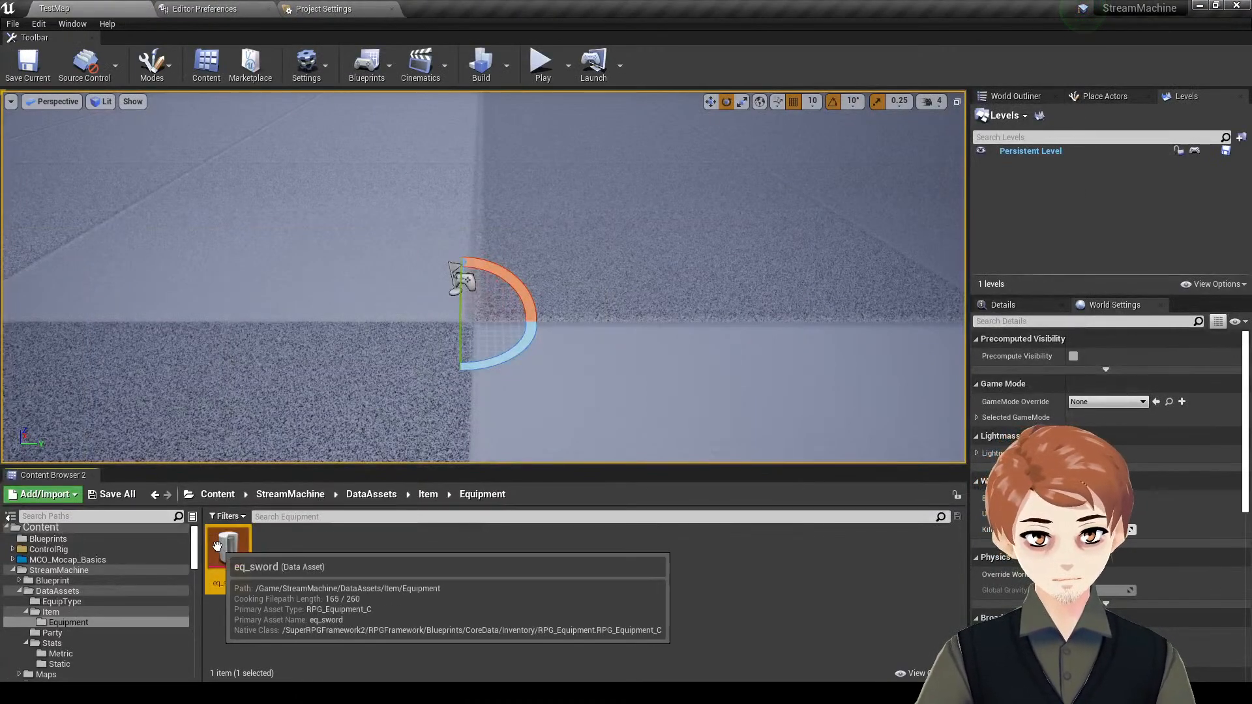
{"action": "key", "text": "ctrl+w"}
{"action": "key", "text": "Return"}
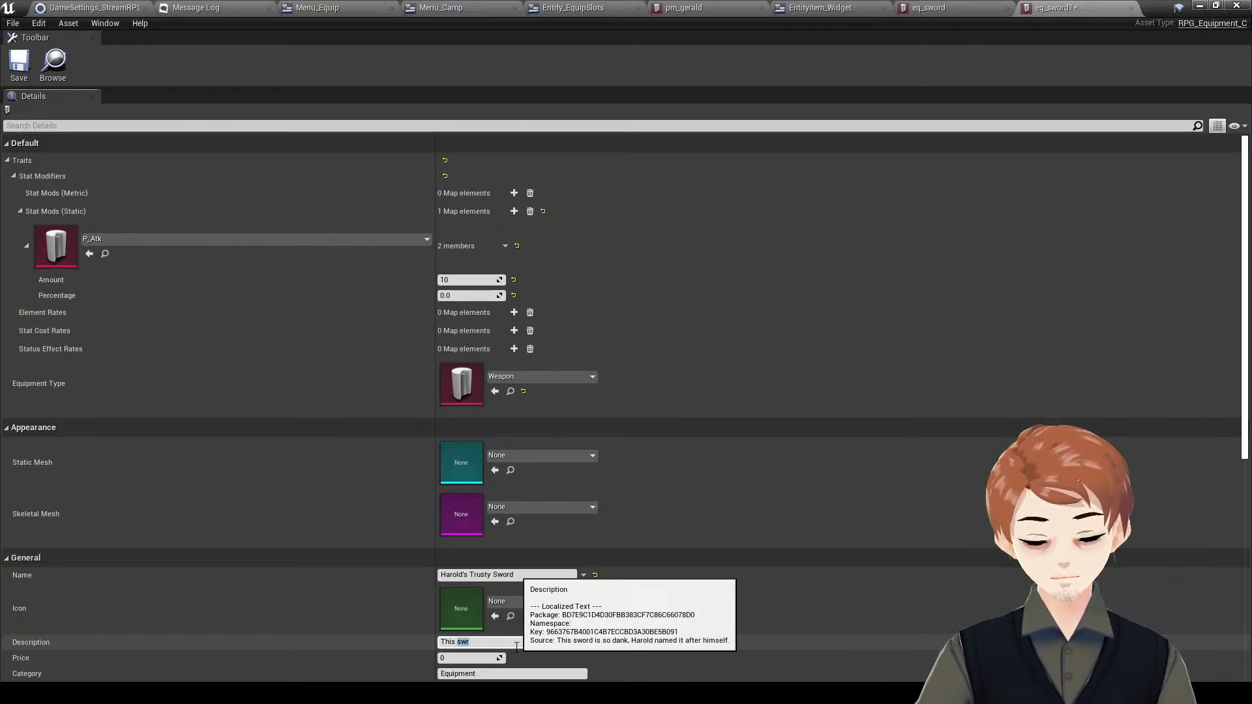
- Set eq_sword1's description to "This sword is not as dank" and its name to "Geral'd less than dank sword", and save it
{"action": "left_click", "coordinate": [523, 660]}
{"action": "left_click", "coordinate": [534, 639]}
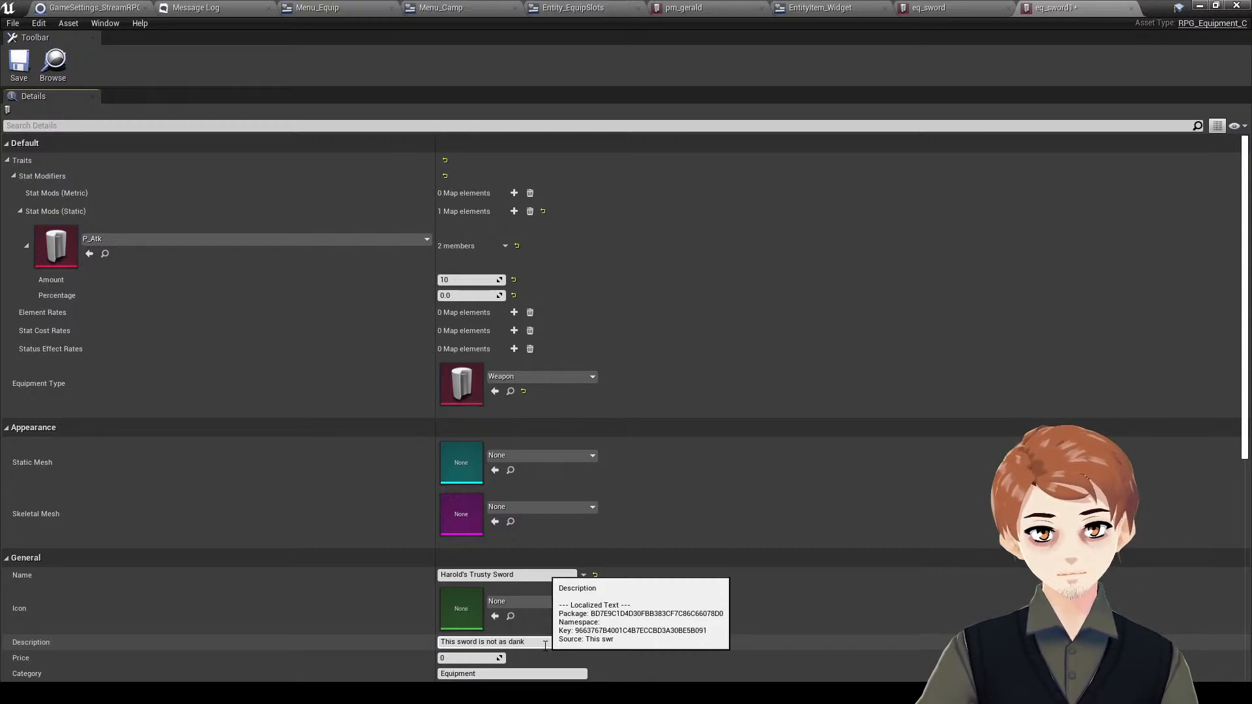
{"action": "left_click", "coordinate": [470, 575]}
{"action": "type", "text": "Geral'd less tha"}
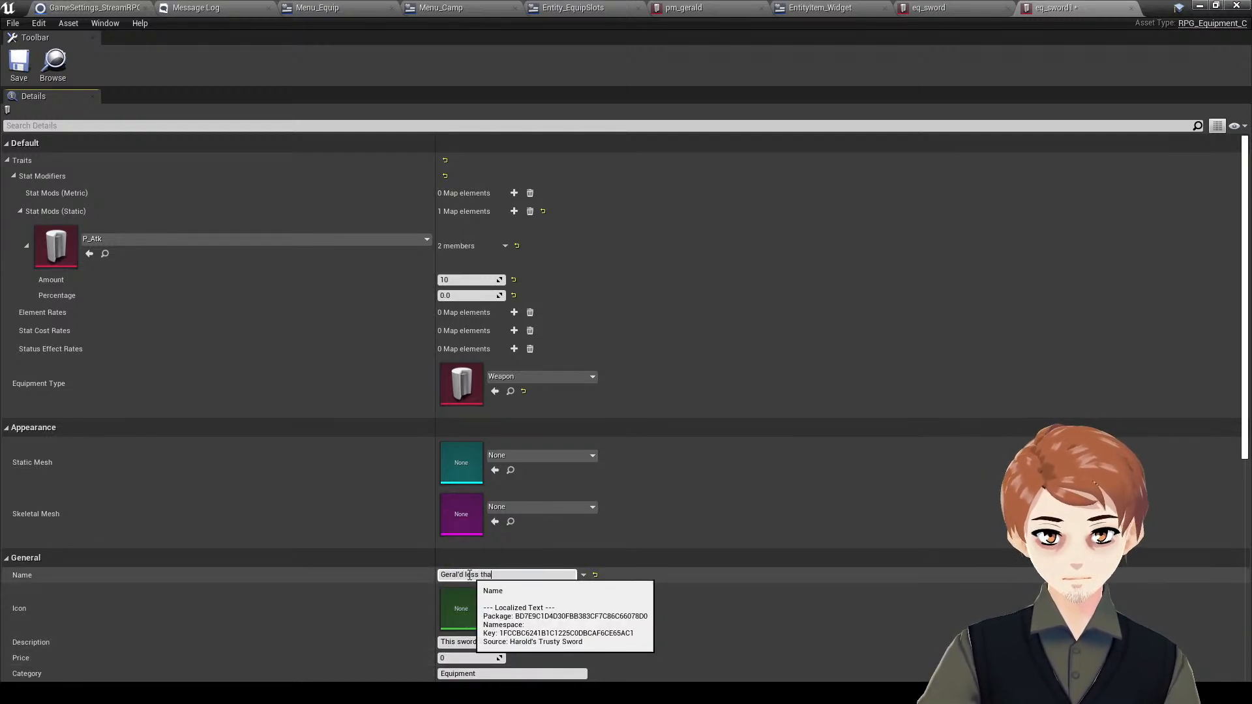
{"action": "type", "text": "n dank sword"}
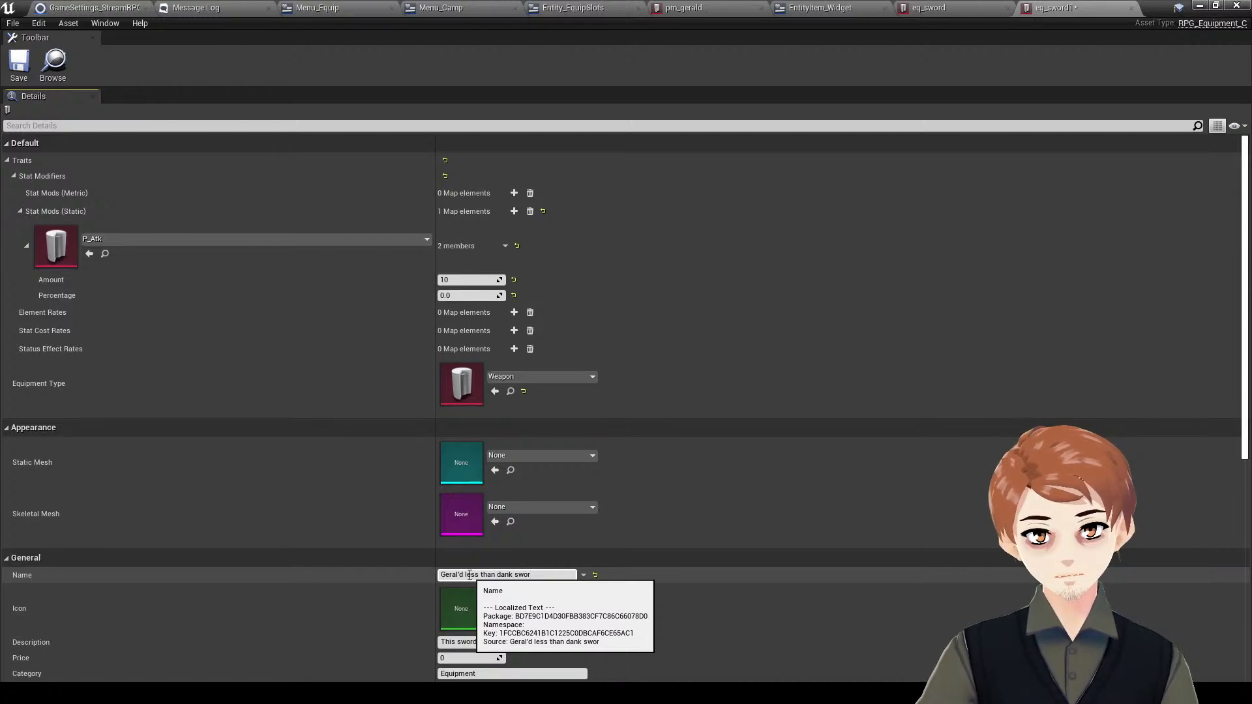
{"action": "left_click", "coordinate": [19, 63]}
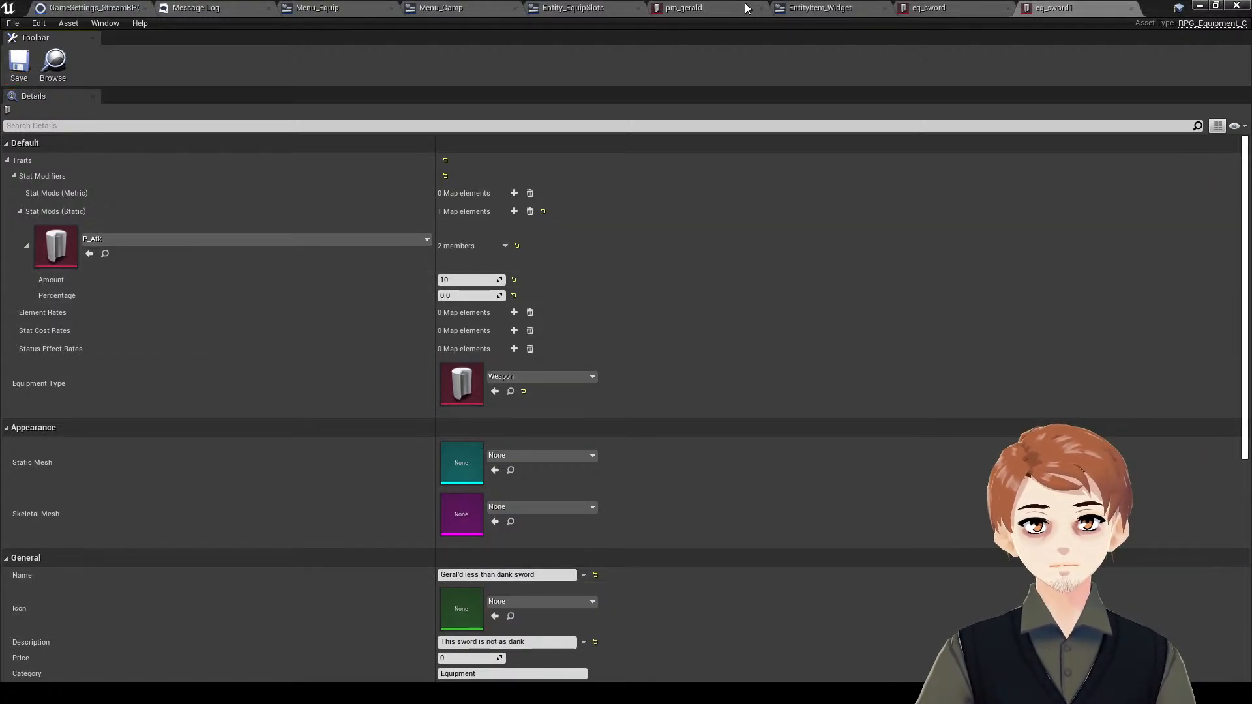
- Open the StreamRPG game instance blueprint from the StreamMachine Blueprint folder in a maximized editor window
{"action": "left_click", "coordinate": [122, 6]}
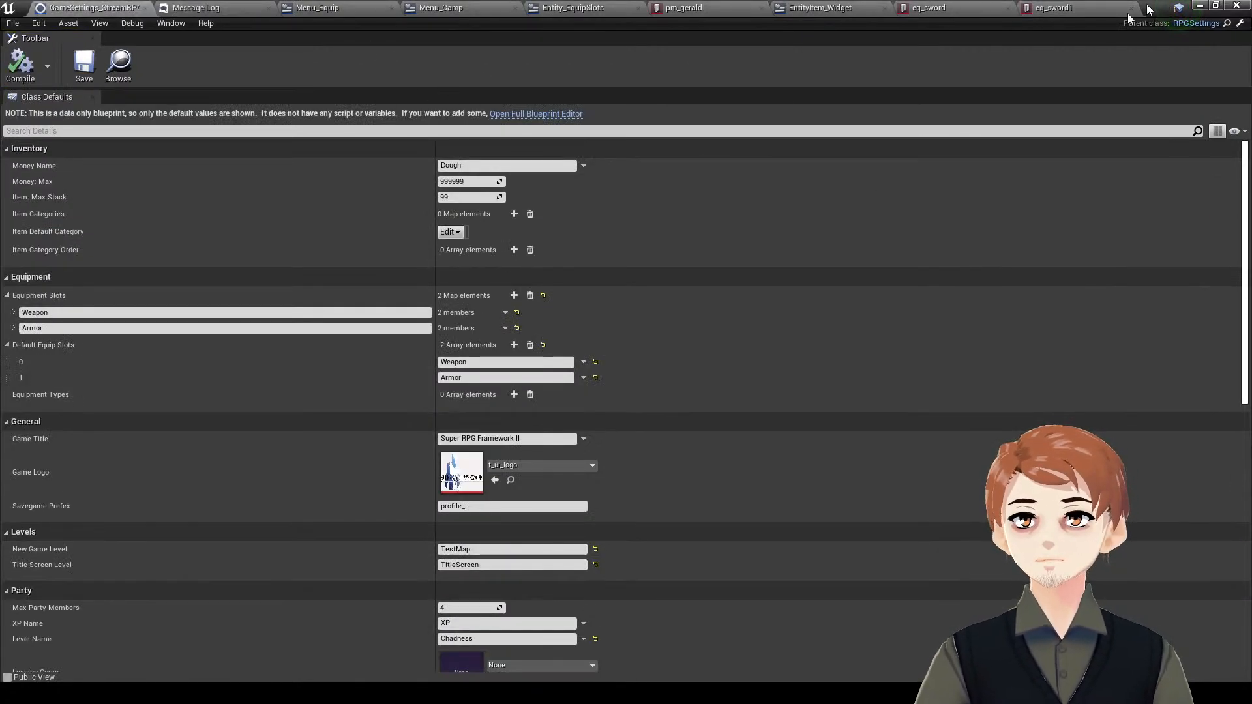
{"action": "left_click", "coordinate": [1199, 5]}
{"action": "left_click", "coordinate": [114, 581]}
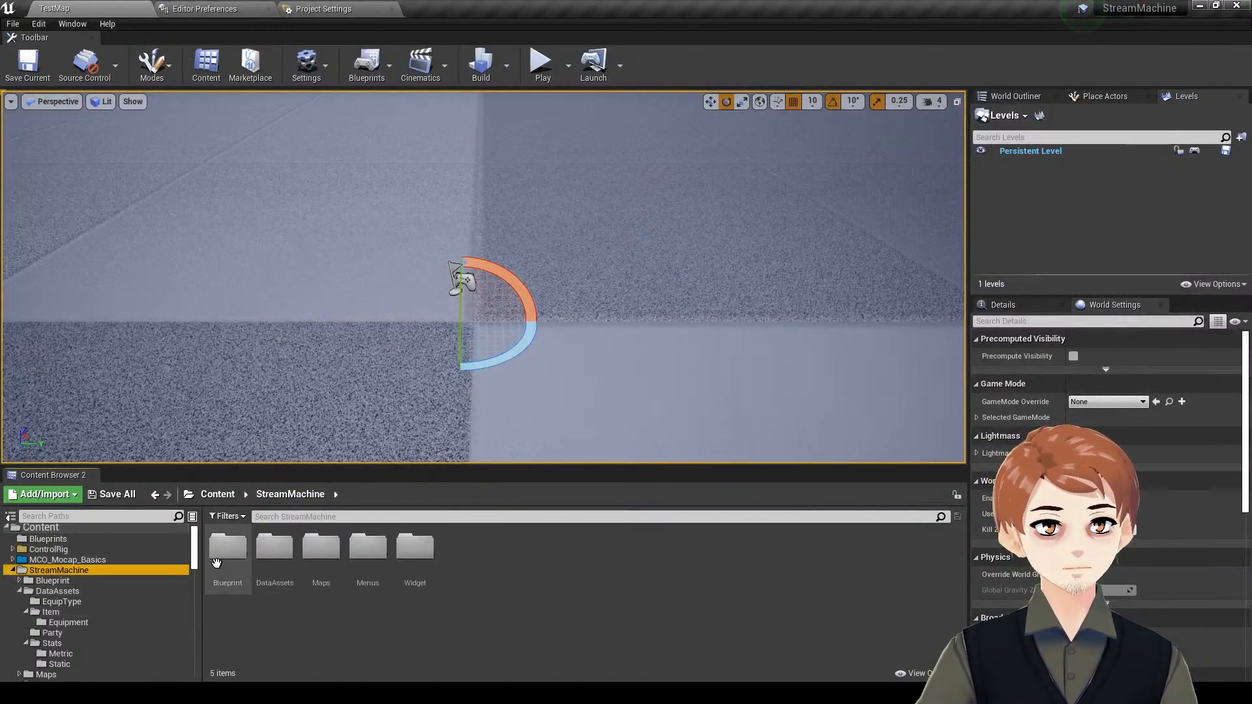
{"action": "double_click", "coordinate": [322, 550]}
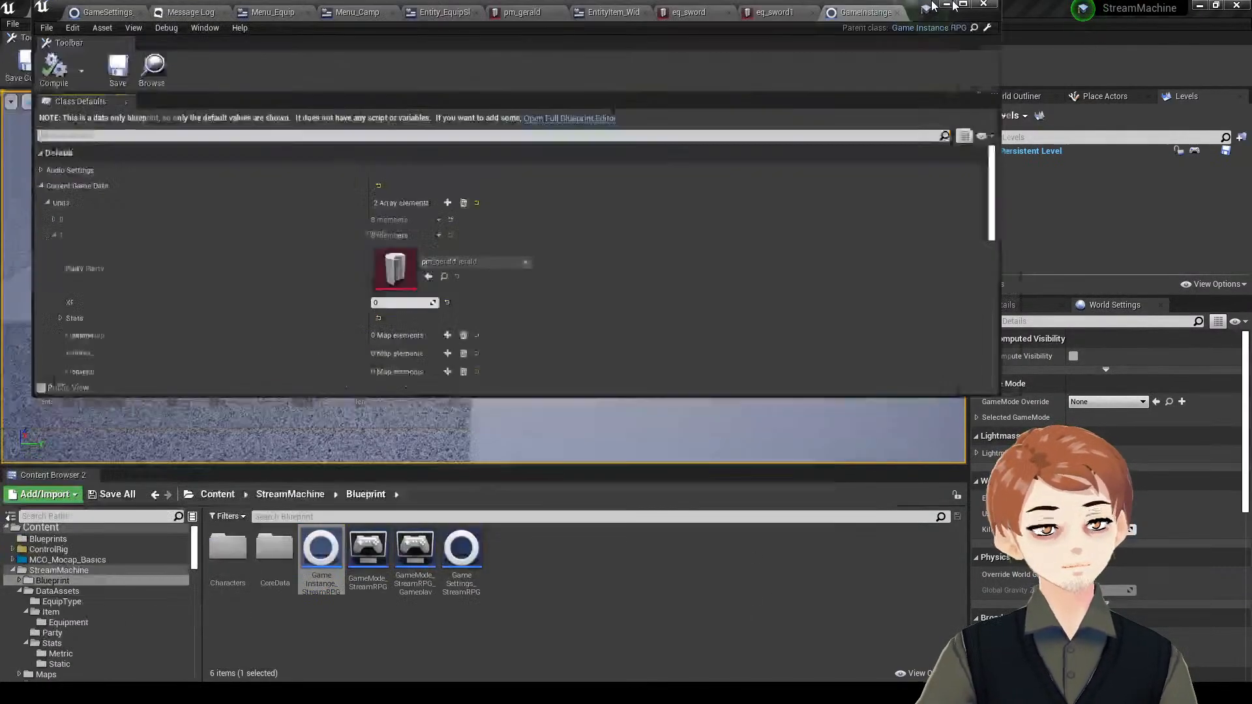
{"action": "left_click", "coordinate": [962, 4]}
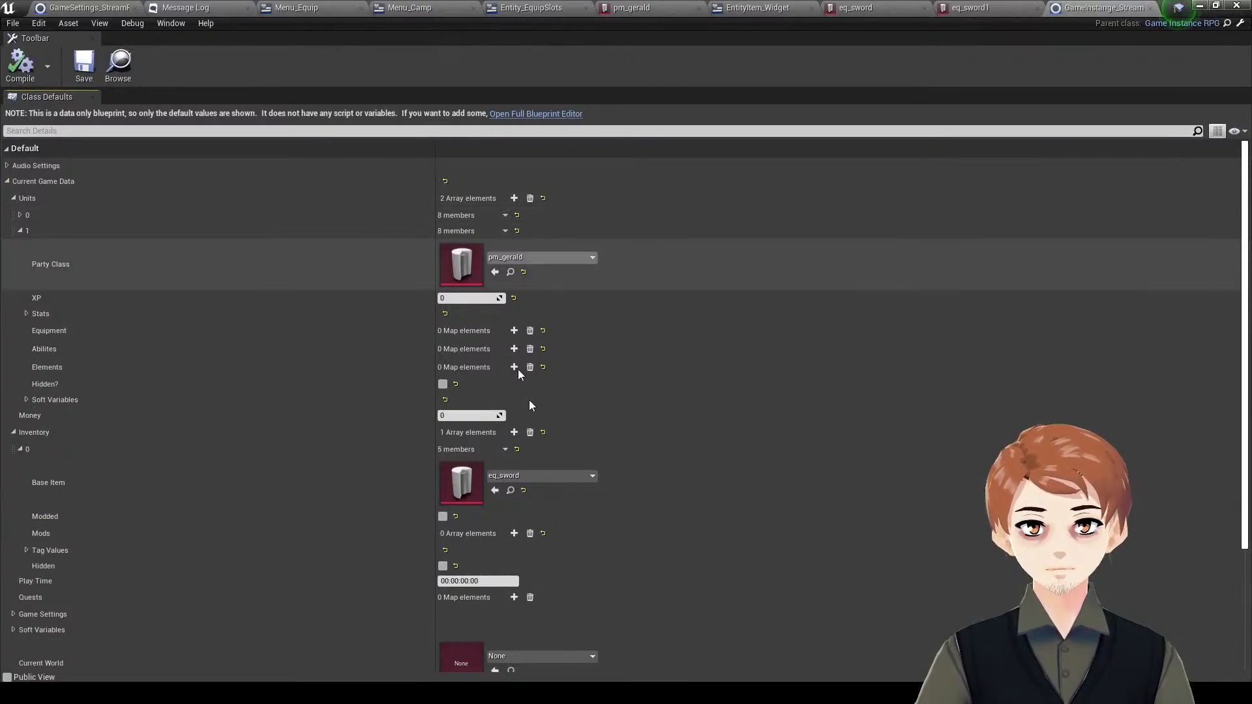
- Add a second Inventory element to the current game data with eq_sword1 as its Base Item, and save the blueprint
{"action": "left_click", "coordinate": [514, 433]}
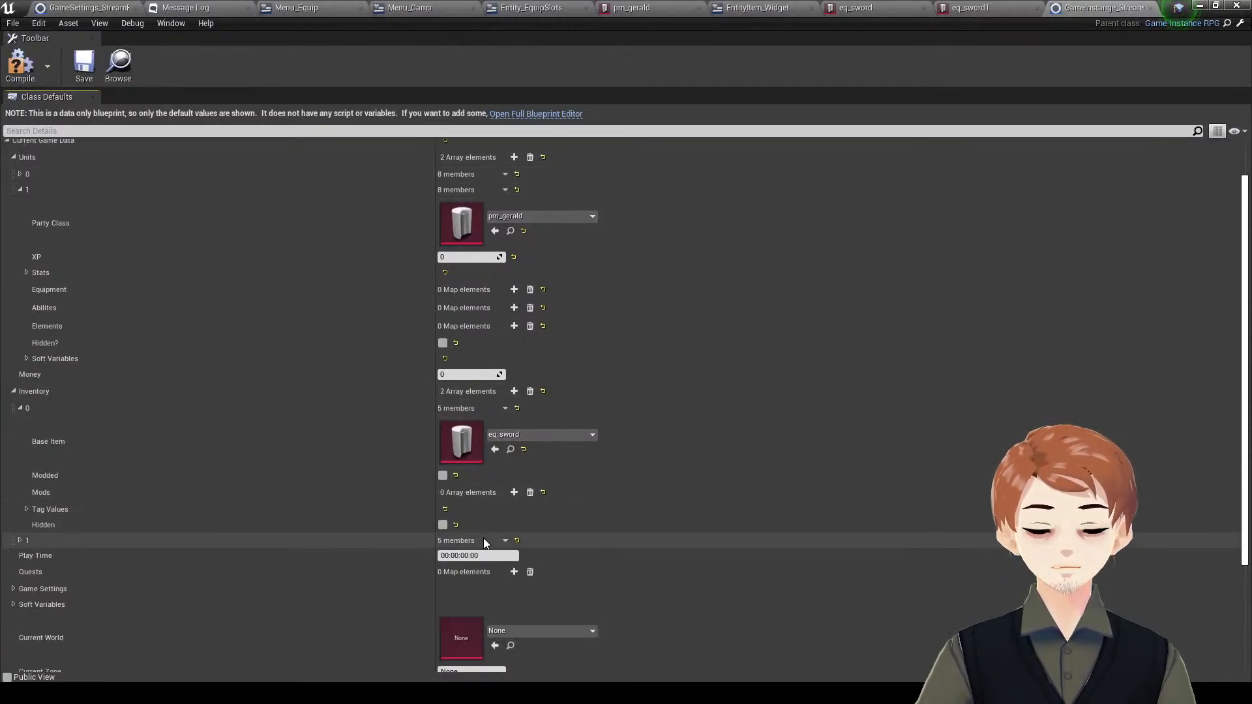
{"action": "left_click", "coordinate": [496, 564]}
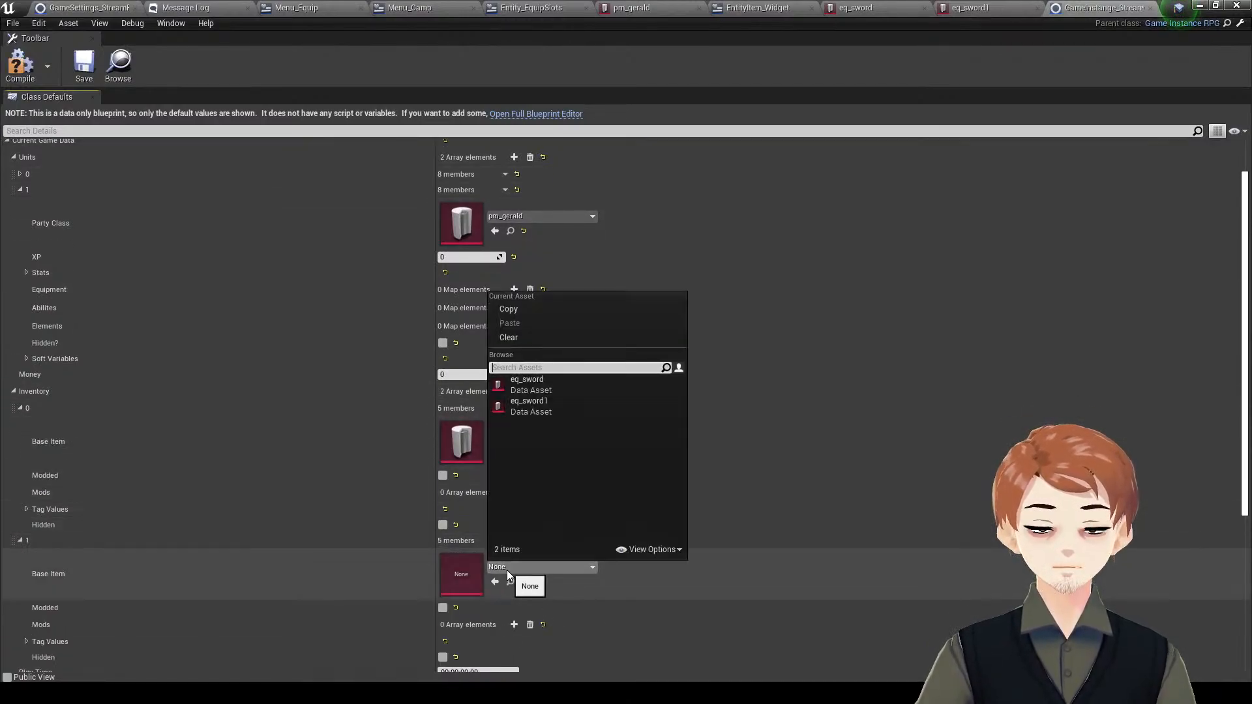
{"action": "left_click", "coordinate": [549, 403]}
{"action": "left_click", "coordinate": [83, 63]}
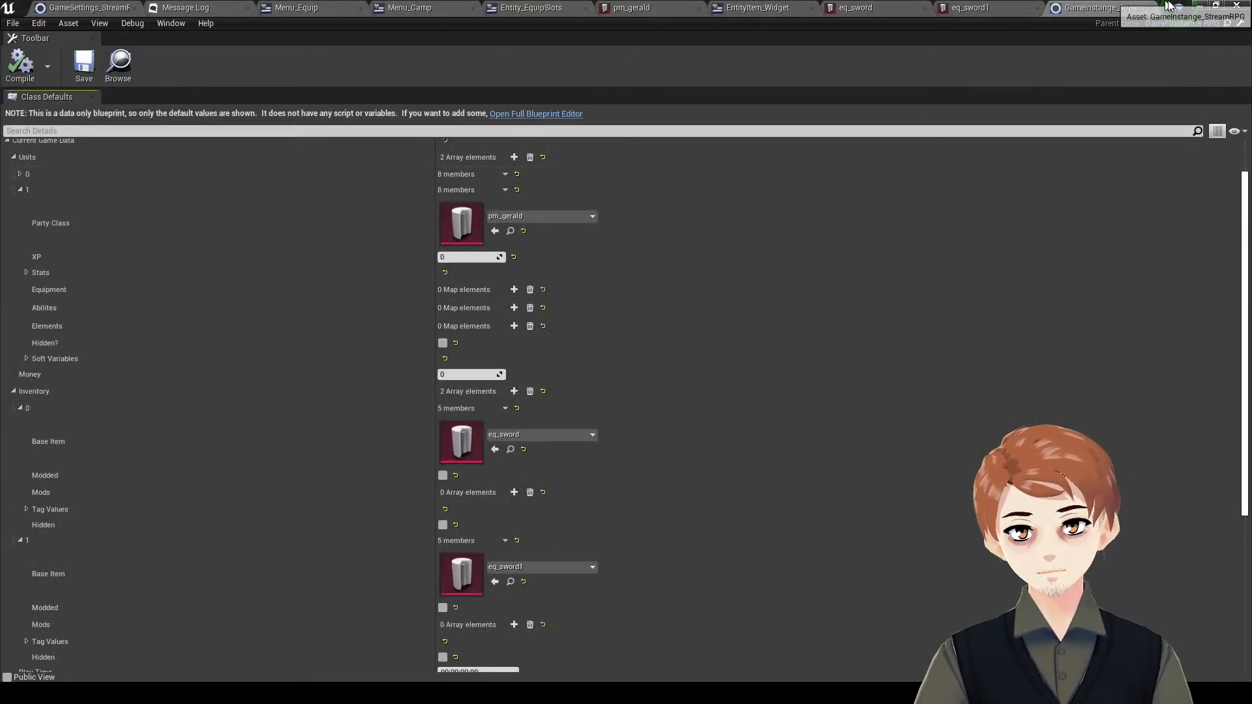
- Start a play preview, open Equipment from the camp menu, and equip Harold's Trusty Sword in the Weapon slot
{"action": "left_click", "coordinate": [1216, 5]}
{"action": "left_click", "coordinate": [244, 8]}
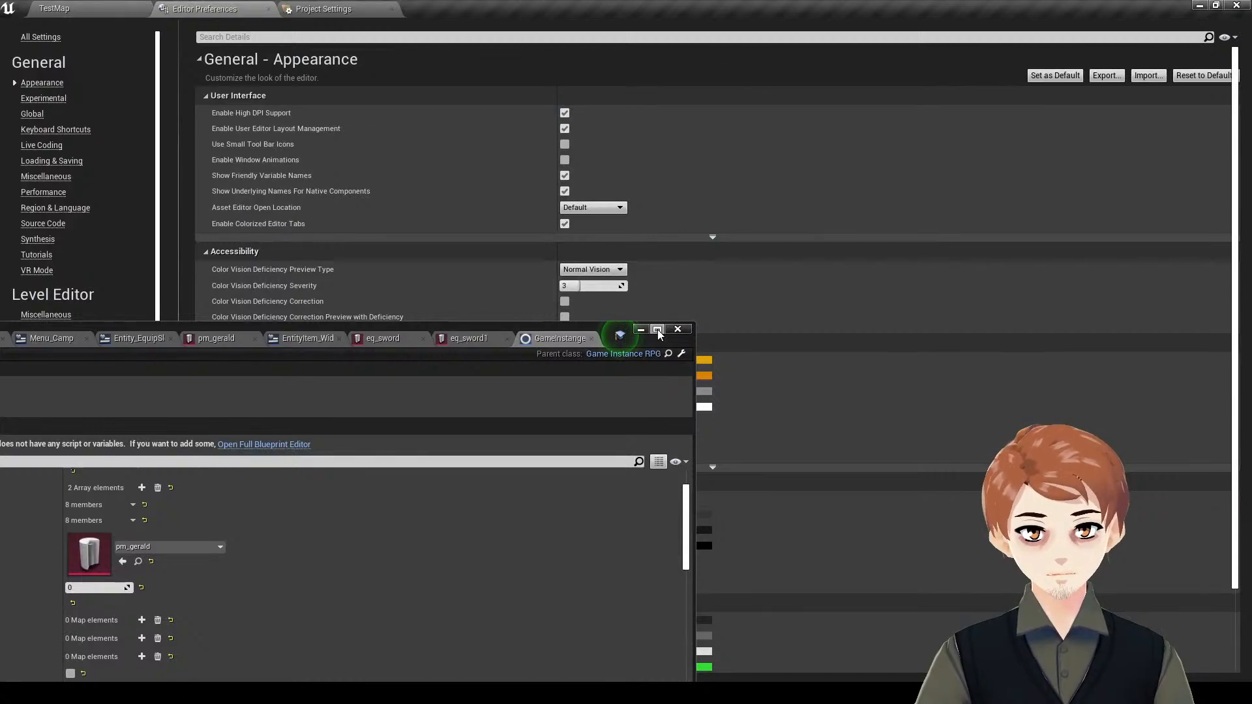
{"action": "left_click_drag", "start_coordinate": [639, 339], "coordinate": [954, 1]}
{"action": "key", "text": "alt+p"}
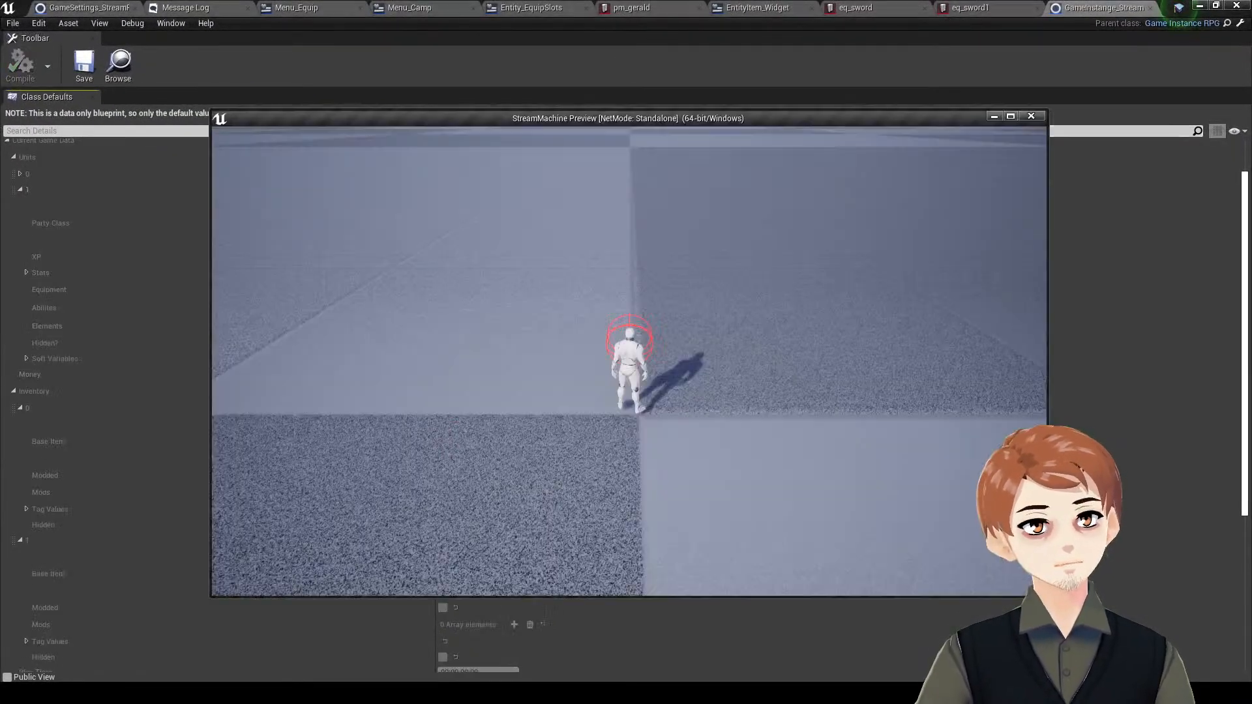
{"action": "key", "text": "Tab"}
{"action": "left_click", "coordinate": [285, 158]}
{"action": "left_click", "coordinate": [503, 229]}
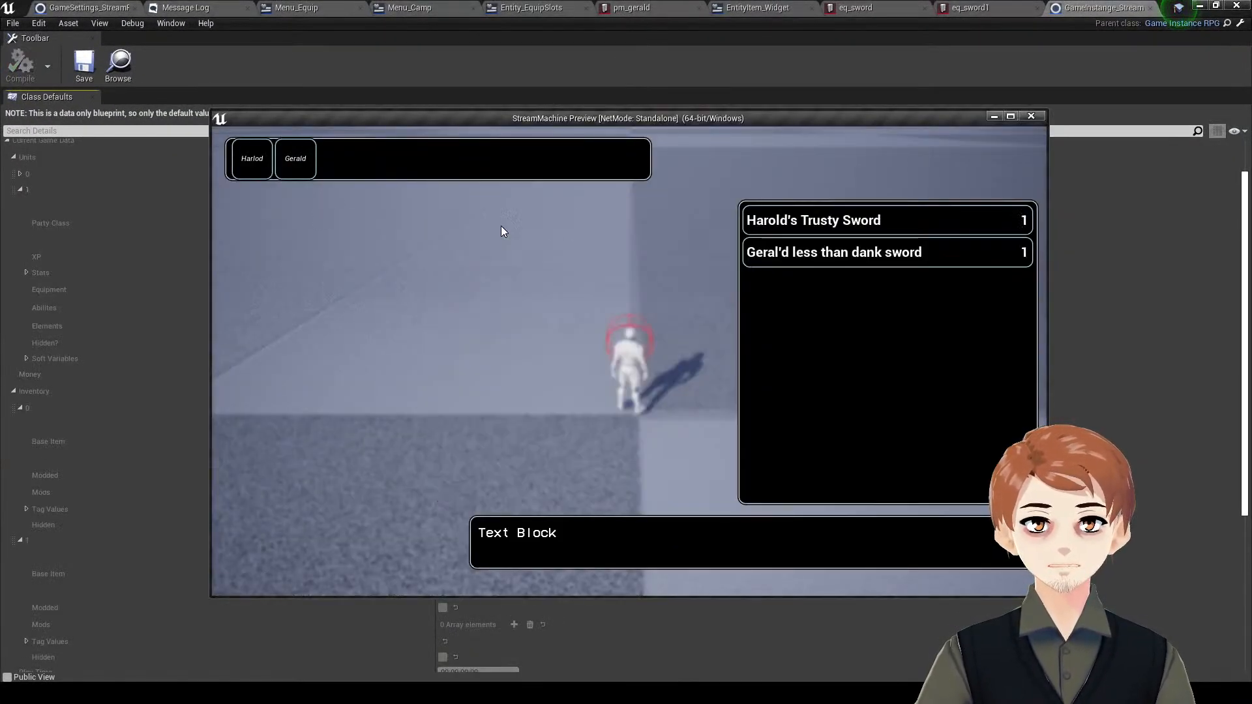
{"action": "left_click", "coordinate": [824, 227]}
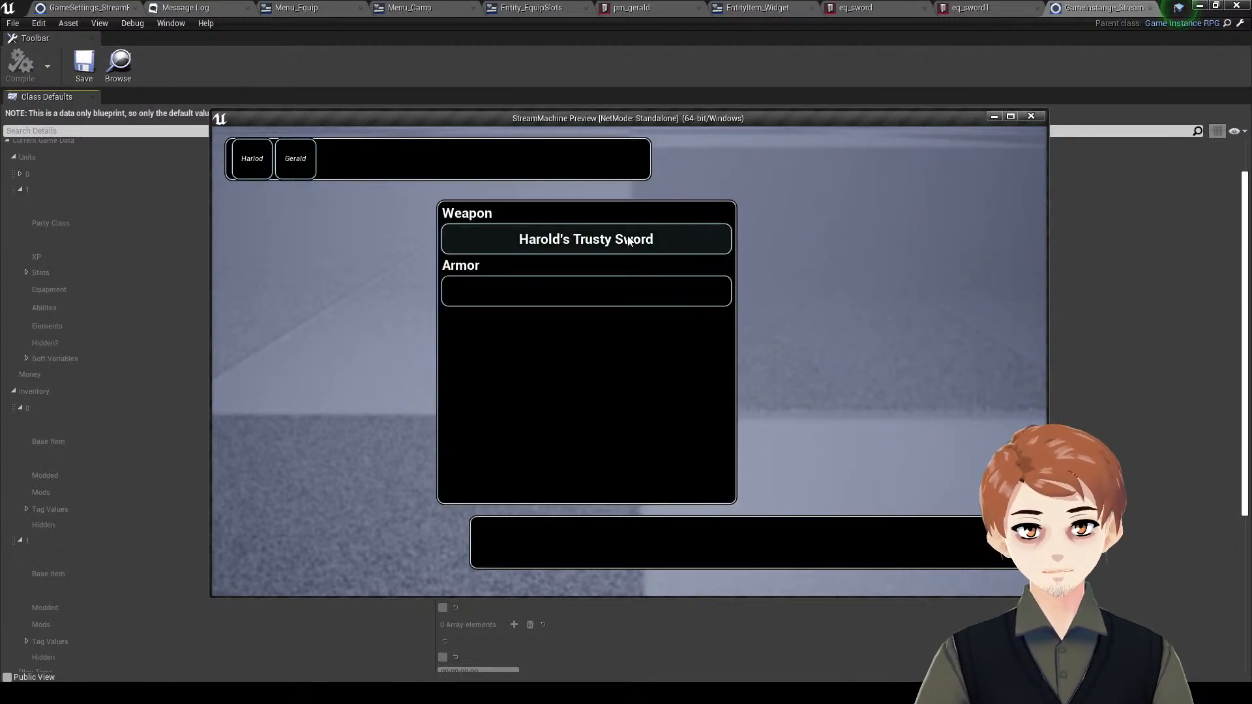
- Test swapping the Weapon slot repeatedly between the two swords, finishing with Harold's Trusty Sword equipped
{"action": "left_click", "coordinate": [629, 240]}
{"action": "left_click", "coordinate": [854, 227]}
{"action": "left_click", "coordinate": [682, 242]}
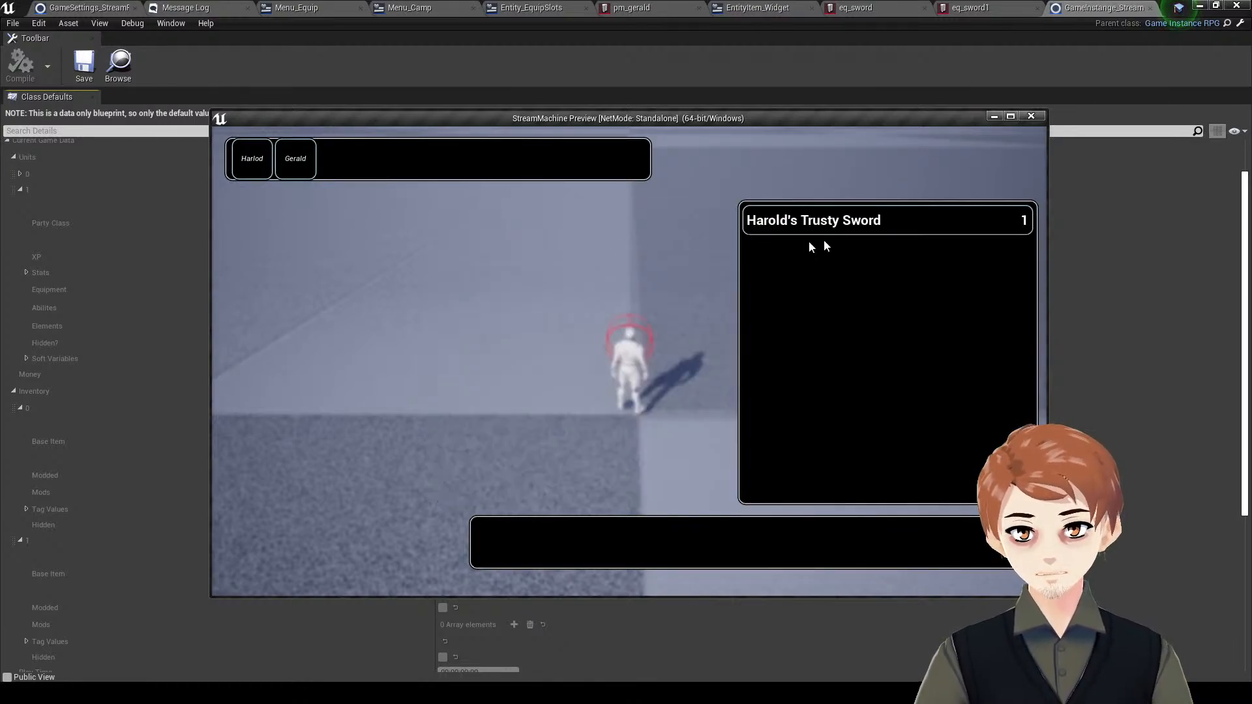
{"action": "left_click", "coordinate": [827, 229]}
{"action": "left_click", "coordinate": [704, 238]}
{"action": "left_click", "coordinate": [891, 225]}
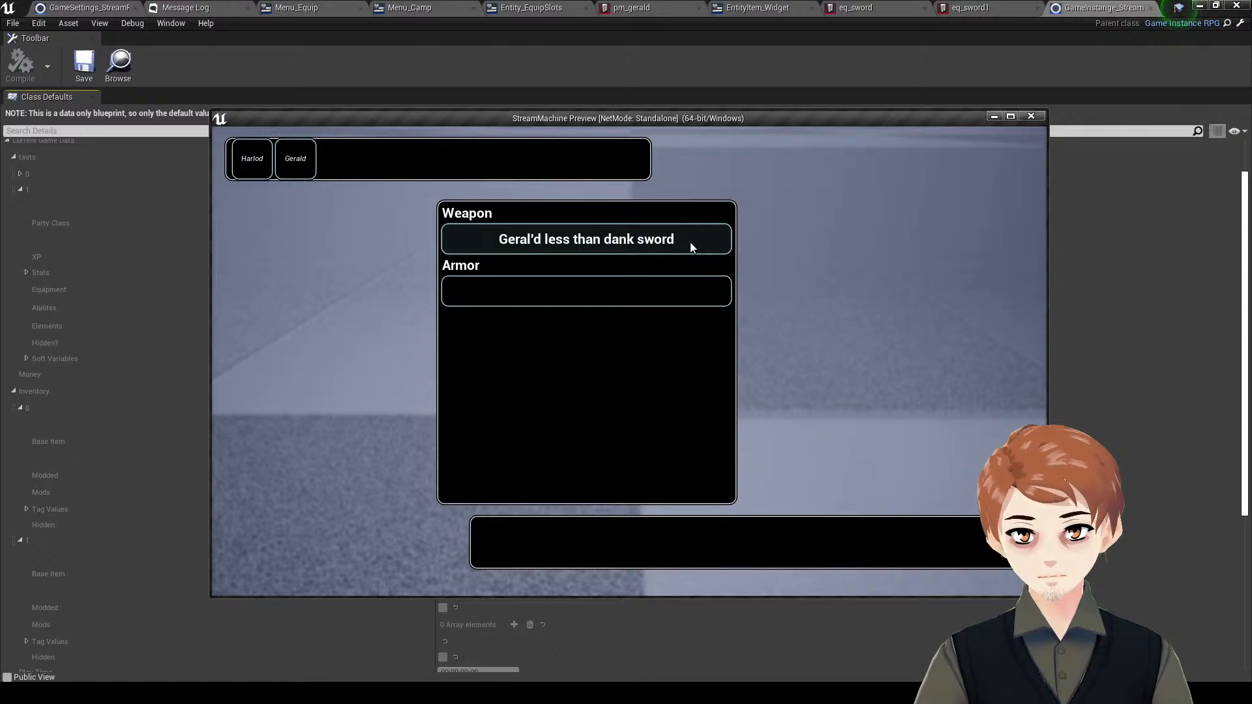
{"action": "left_click", "coordinate": [447, 242]}
{"action": "left_click", "coordinate": [801, 223]}
- Equip Geral'd less than dank sword on Gerald, and switch repeatedly between Harlod and Gerald to compare their equipment
{"action": "left_click", "coordinate": [296, 159]}
{"action": "left_click", "coordinate": [557, 242]}
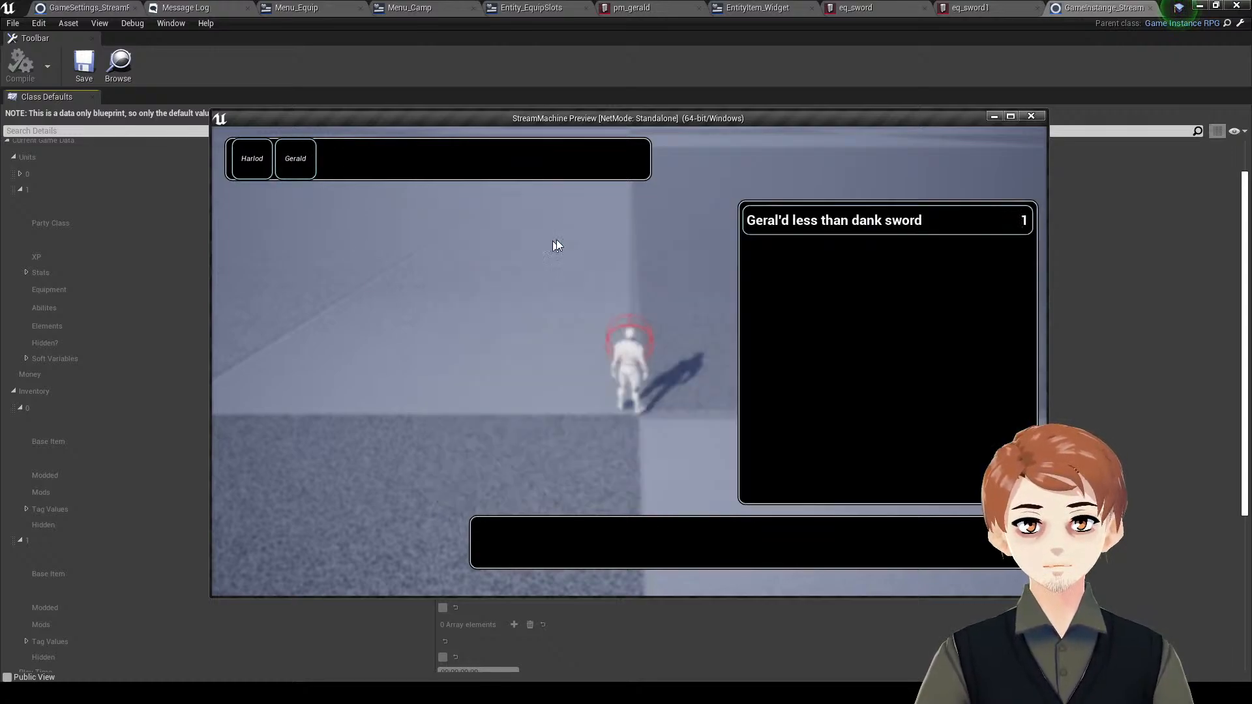
{"action": "left_click", "coordinate": [792, 220]}
{"action": "left_click", "coordinate": [259, 161]}
{"action": "left_click", "coordinate": [287, 163]}
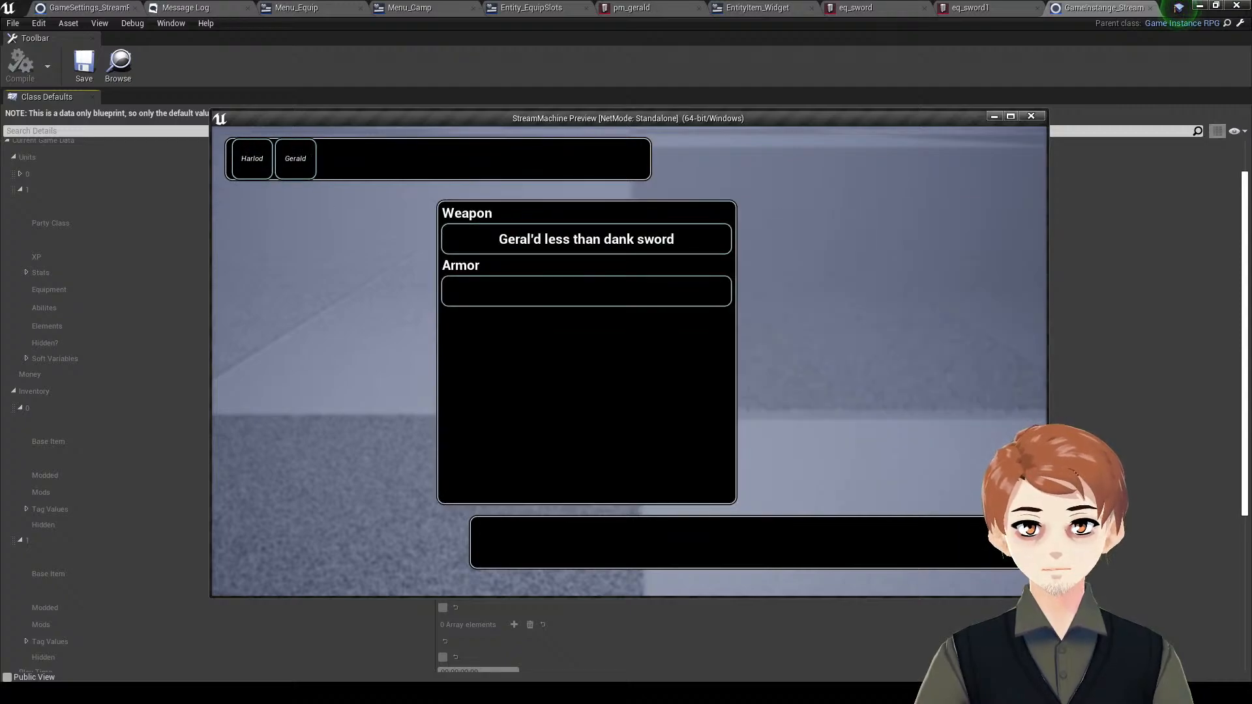
{"action": "left_click", "coordinate": [252, 160]}
{"action": "left_click", "coordinate": [294, 157]}
{"action": "left_click", "coordinate": [252, 159]}
{"action": "left_click", "coordinate": [287, 160]}
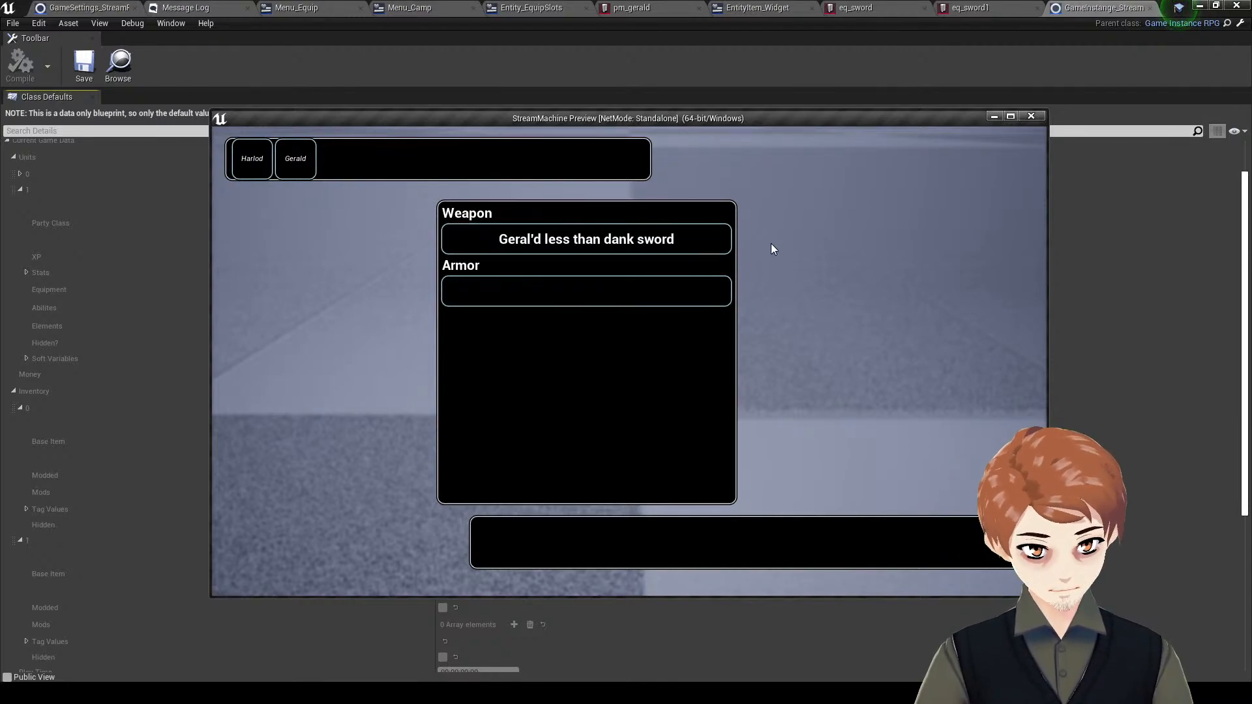
- Back out of the equipment menu, end the preview, close the asset editor window, and return to the TestMap level
{"action": "right_click", "coordinate": [836, 274]}
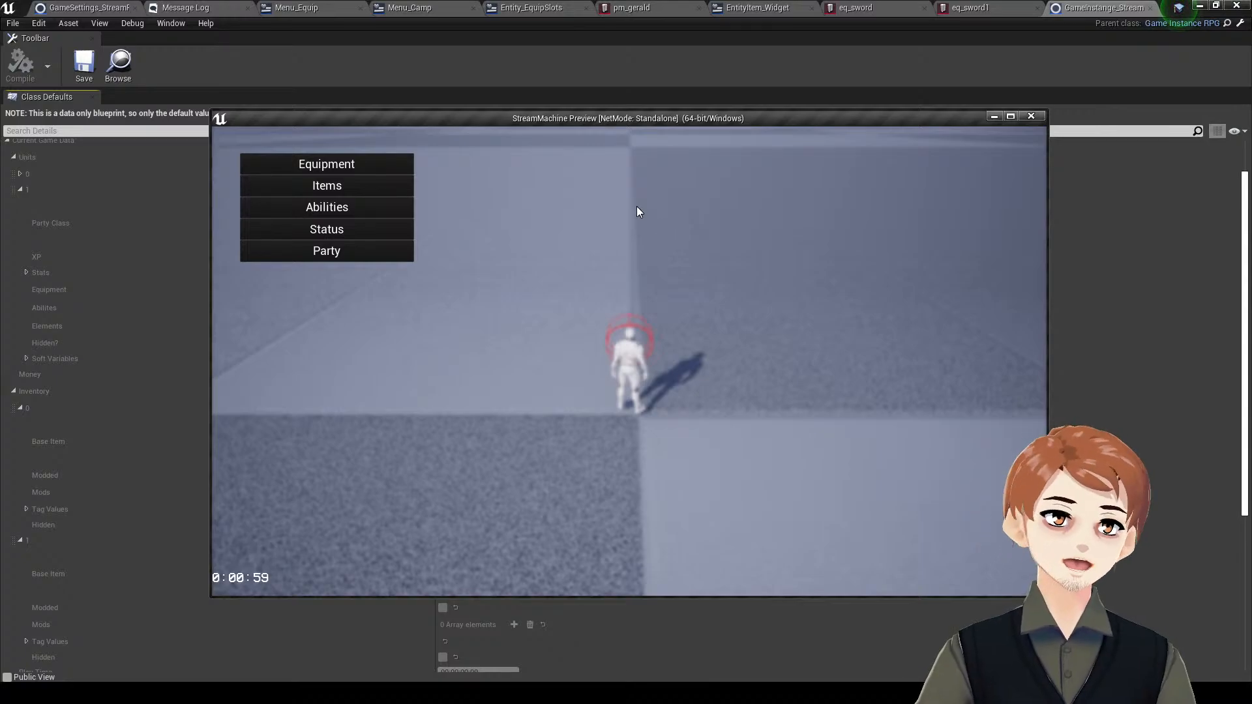
{"action": "key", "text": "Escape"}
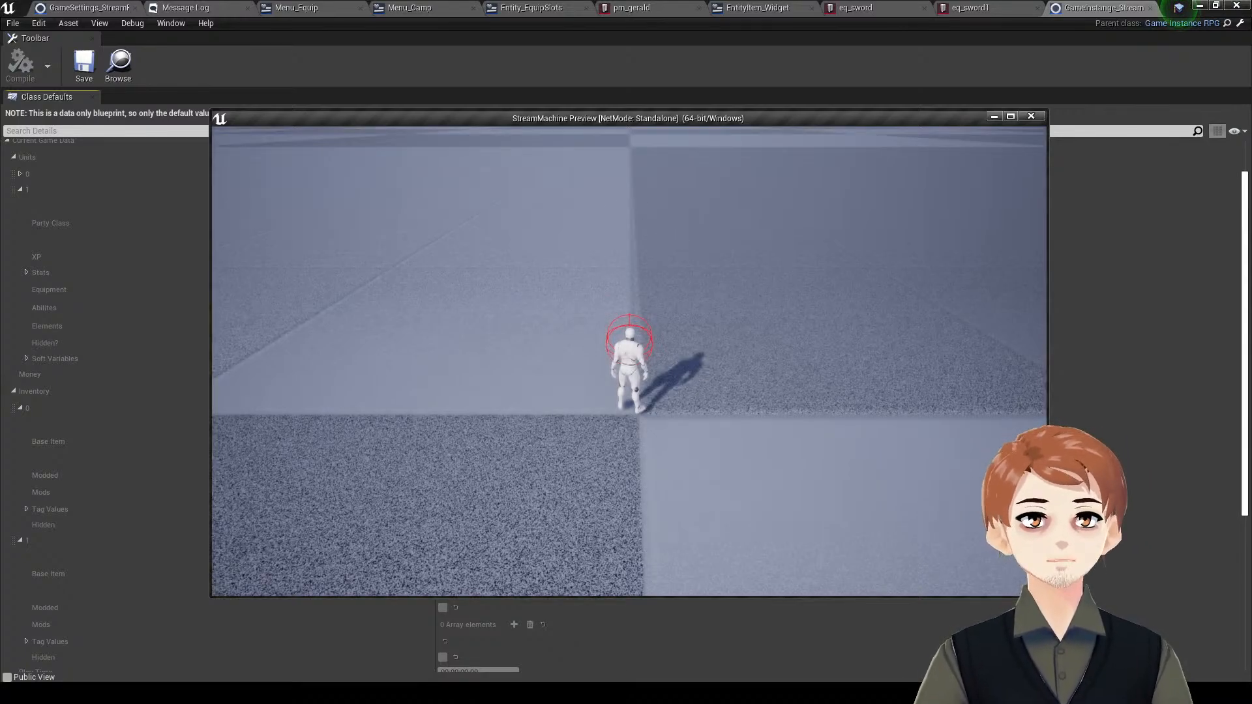
{"action": "key", "text": "Escape"}
{"action": "left_click", "coordinate": [1236, 6]}
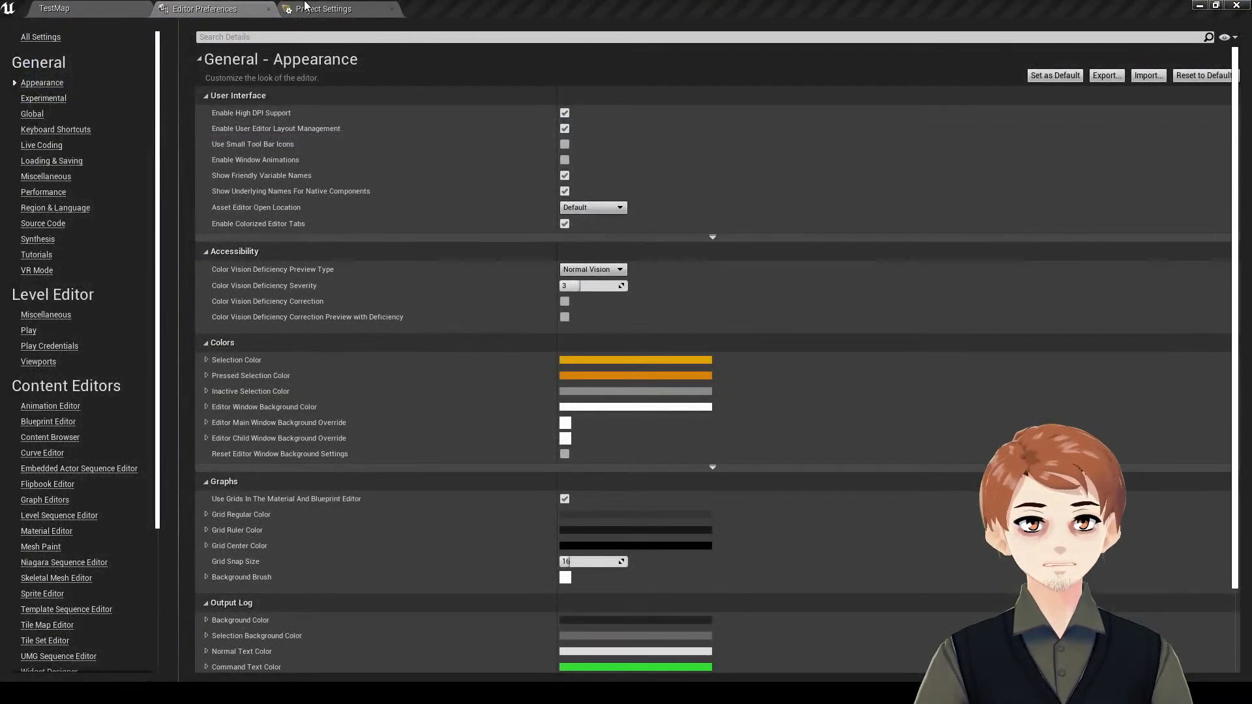
{"action": "left_click", "coordinate": [109, 6]}
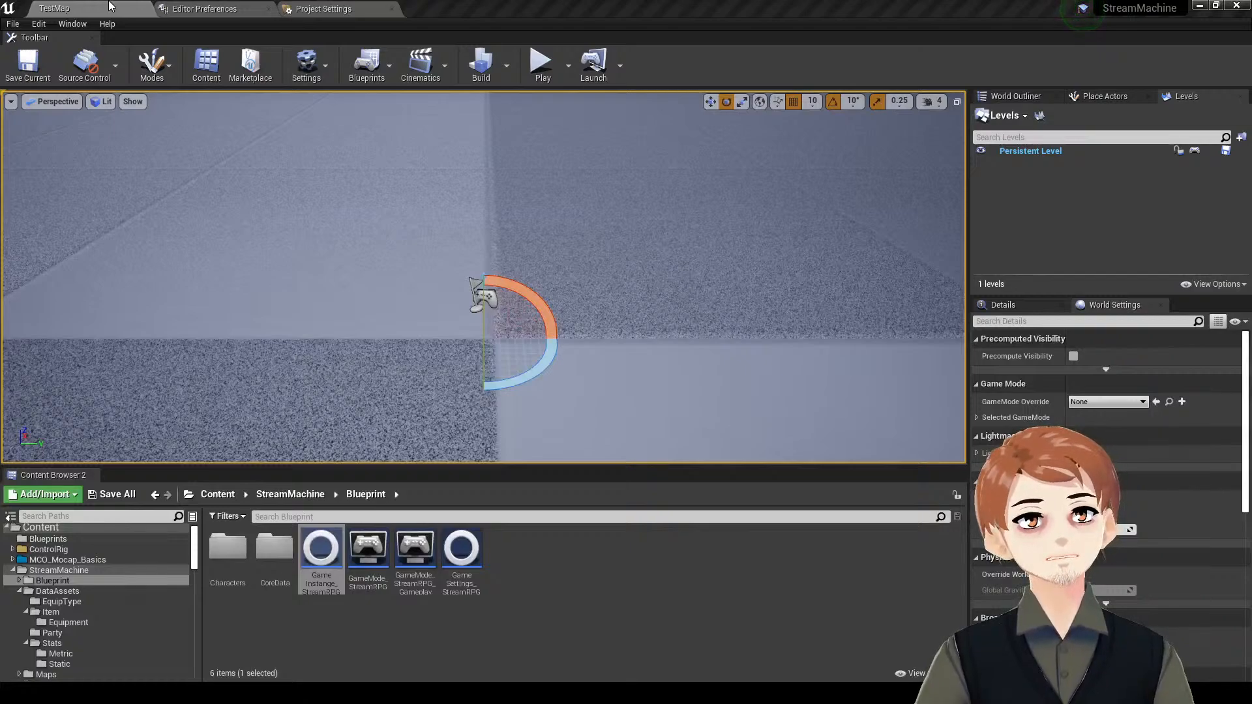
- Open the TitleScreen folder inside StreamMachine's Maps folder, and save the TestMap level
{"action": "left_click", "coordinate": [59, 570]}
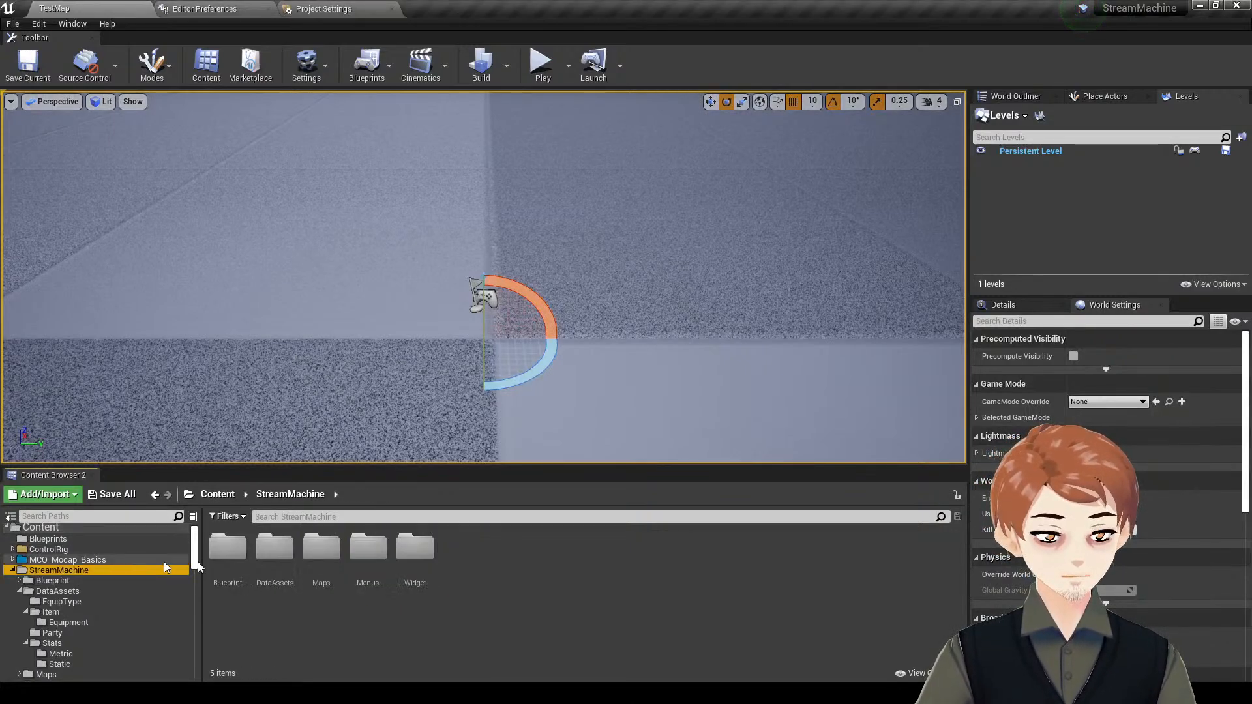
{"action": "double_click", "coordinate": [310, 561]}
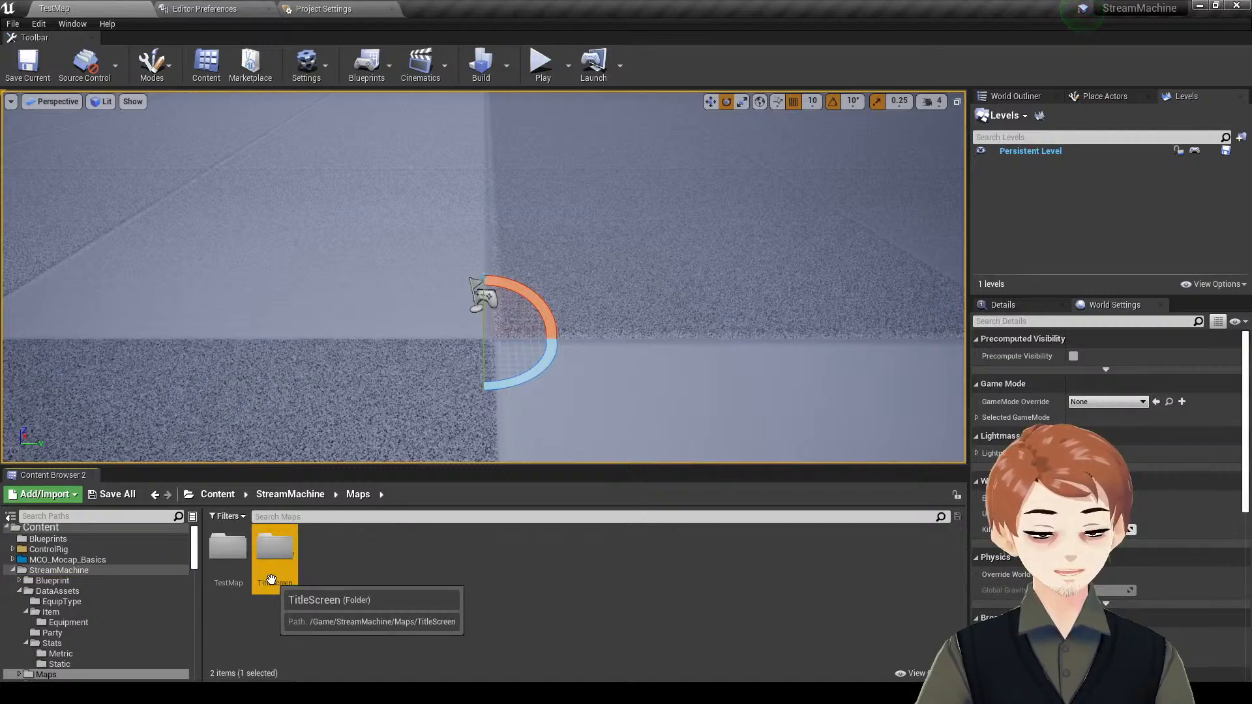
{"action": "double_click", "coordinate": [273, 580]}
{"action": "right_click_drag", "start_coordinate": [497, 338], "coordinate": [506, 338]}
{"action": "key", "text": "ctrl+s"}
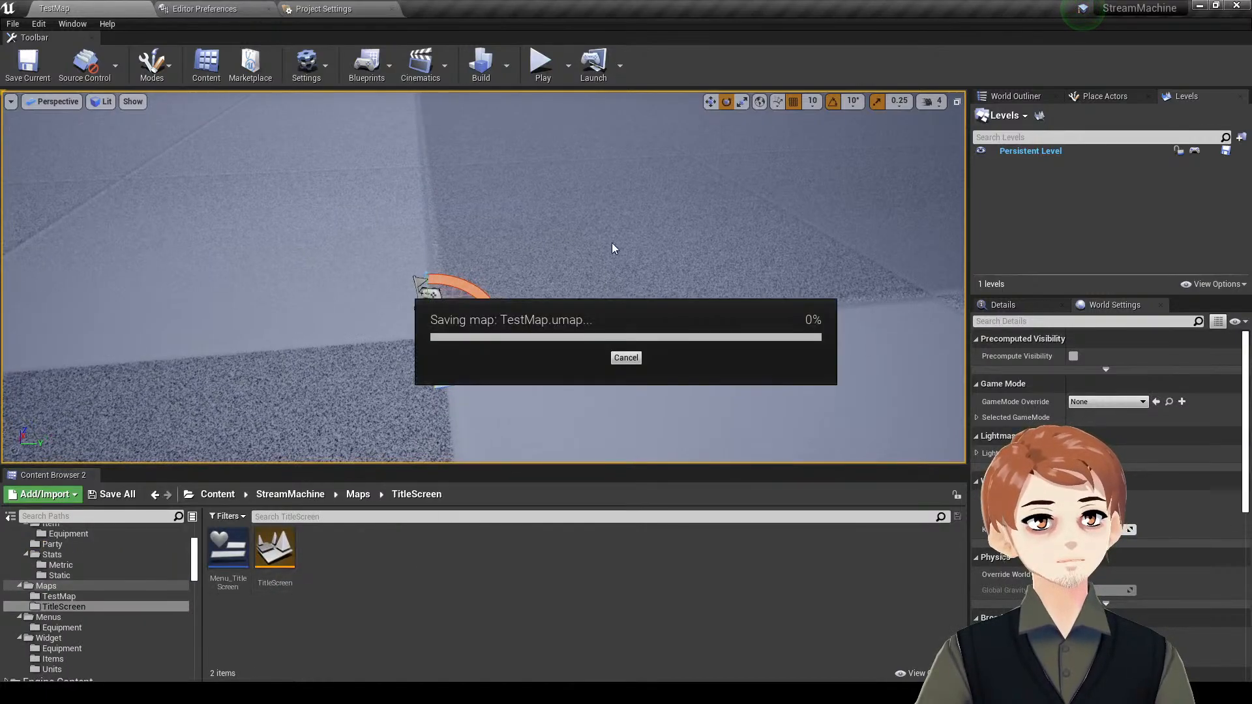
{"action": "mouse_move", "coordinate": [615, 248]}
{"action": "right_mouse_down"}
{"action": "mouse_move", "coordinate": [580, 221]}
{"action": "mouse_move", "coordinate": [618, 236]}
{"action": "right_mouse_up"}
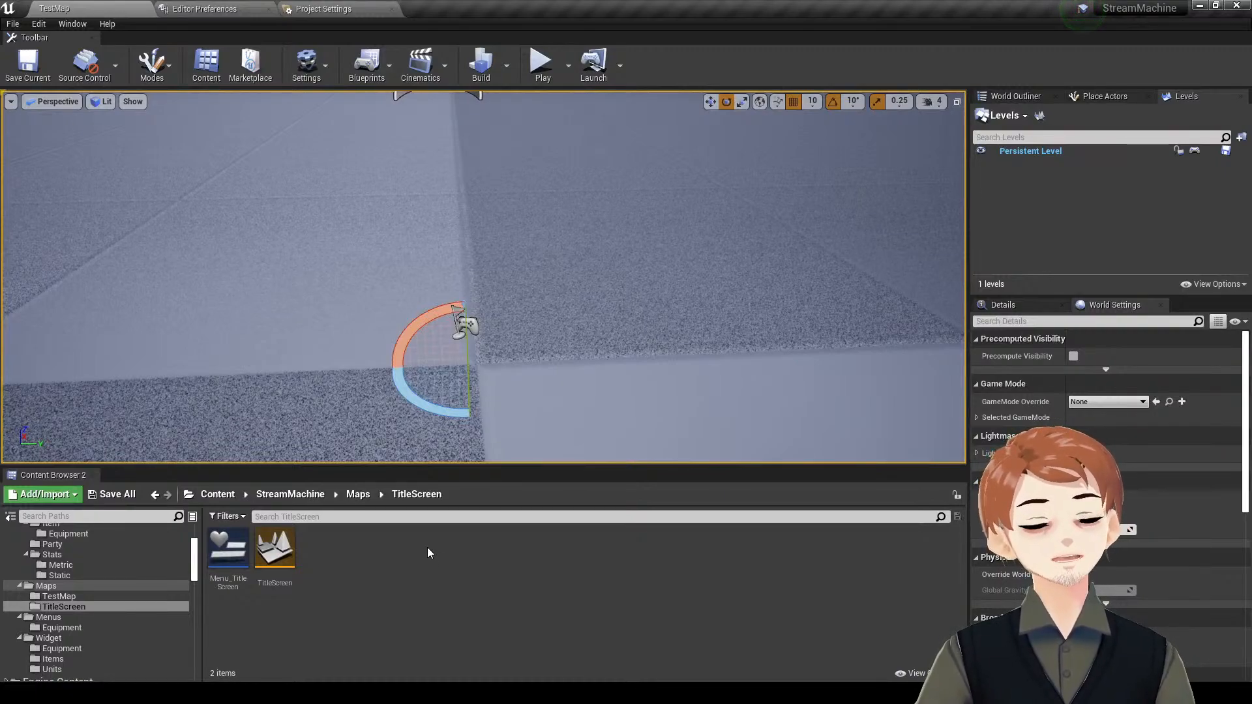
- Browse the project's content folders and open the Menu_Camp widget from StreamMachine's Menus folder
{"action": "left_click", "coordinate": [161, 584]}
{"action": "left_click", "coordinate": [97, 628]}
{"action": "left_click", "coordinate": [88, 649]}
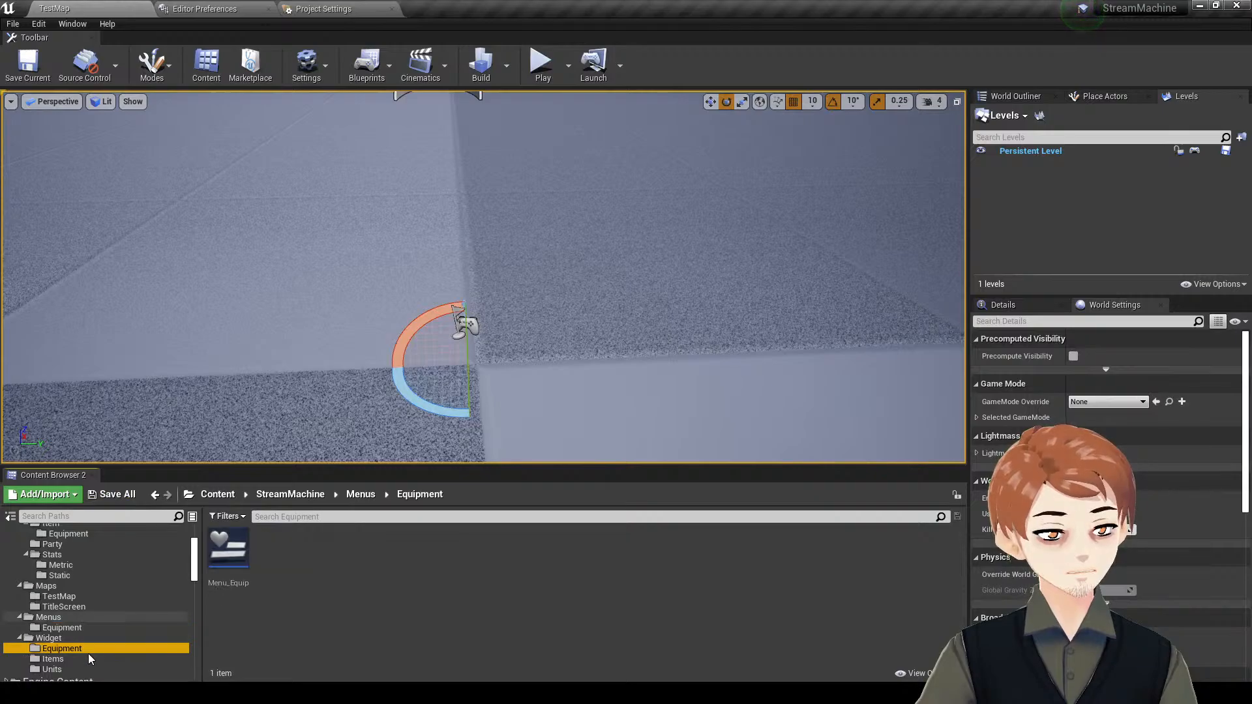
{"action": "left_click", "coordinate": [90, 572]}
{"action": "scroll", "coordinate": [94, 560], "scroll_direction": "up", "scroll_amount": 1}
{"action": "left_click", "coordinate": [96, 553]}
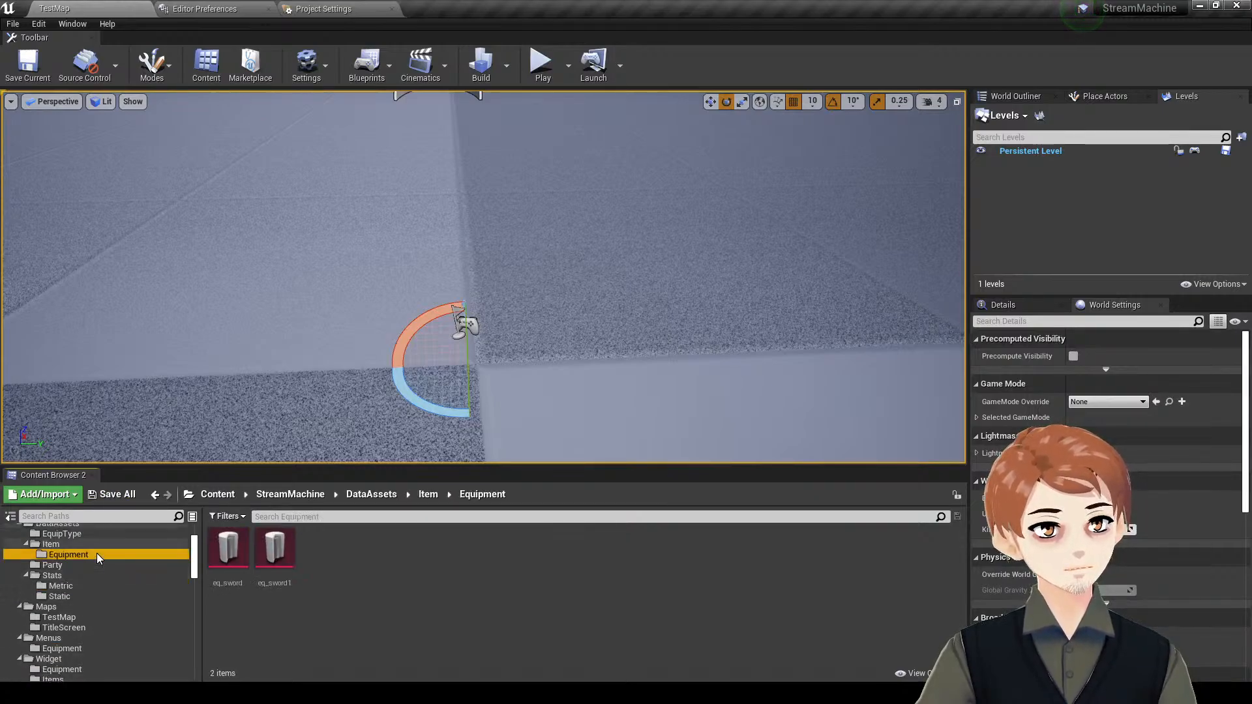
{"action": "scroll", "coordinate": [93, 558], "scroll_direction": "up", "scroll_amount": 3}
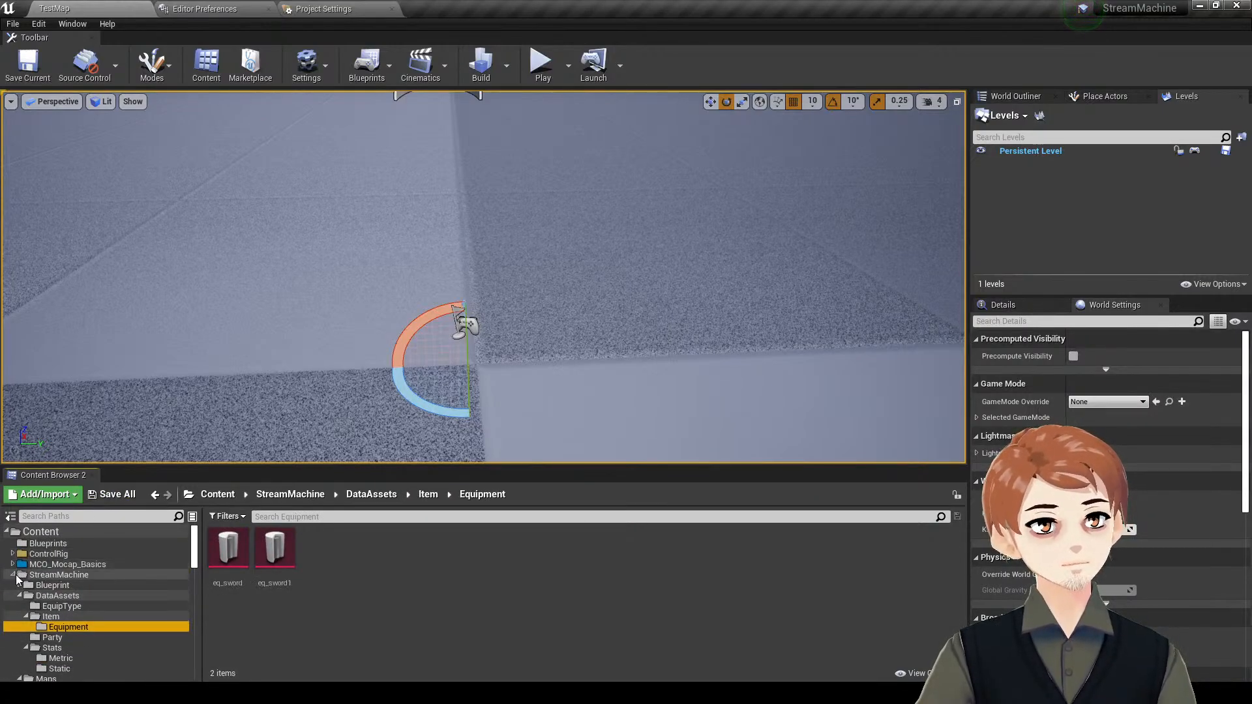
{"action": "double_click", "coordinate": [77, 575]}
{"action": "double_click", "coordinate": [368, 546]}
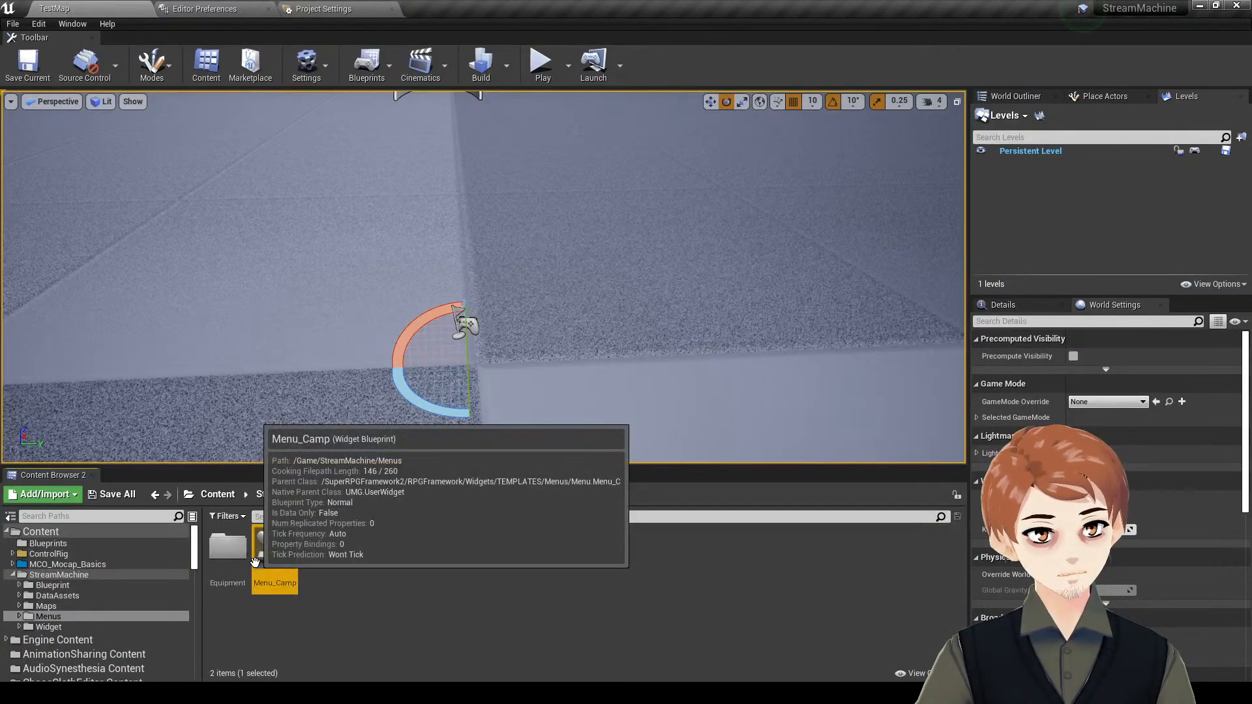
{"action": "double_click", "coordinate": [274, 549]}
- Add a sixth entry with display name "Quit to Title" to Selector_Option's Option List, and compile and save Menu_Camp
{"action": "left_click", "coordinate": [386, 223]}
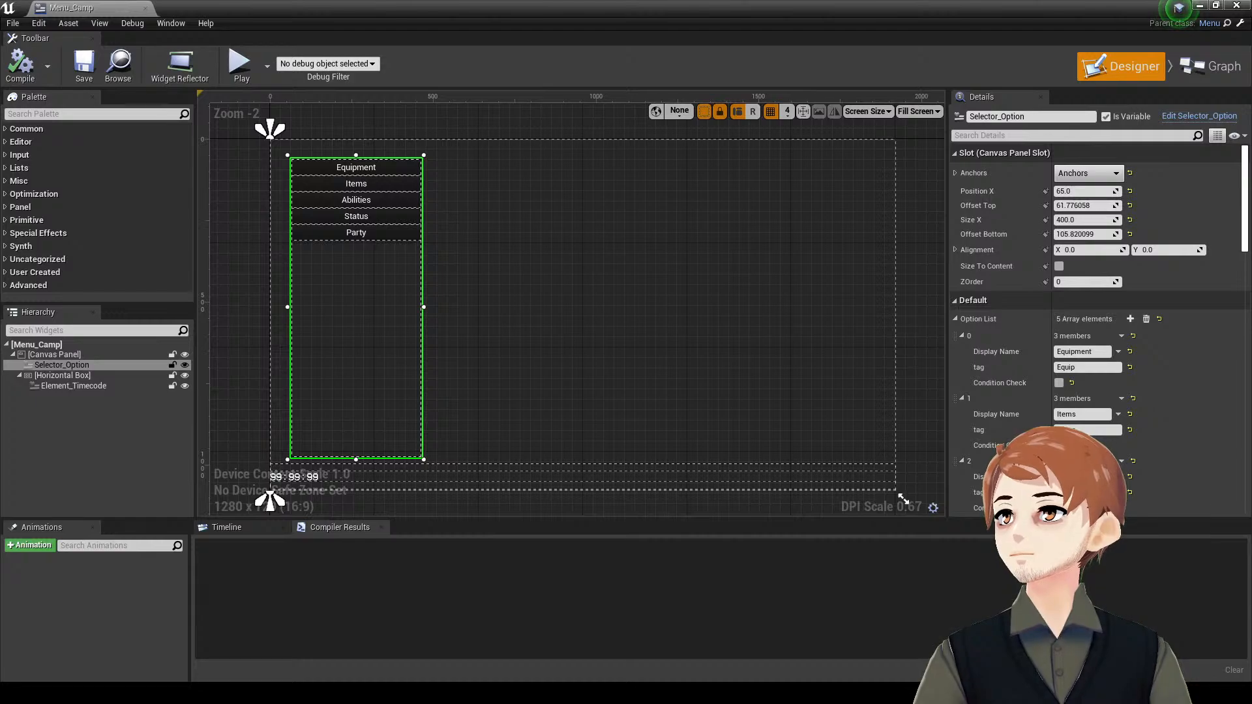
{"action": "left_click", "coordinate": [1130, 319]}
{"action": "scroll", "coordinate": [1132, 378], "scroll_direction": "down", "scroll_amount": 10}
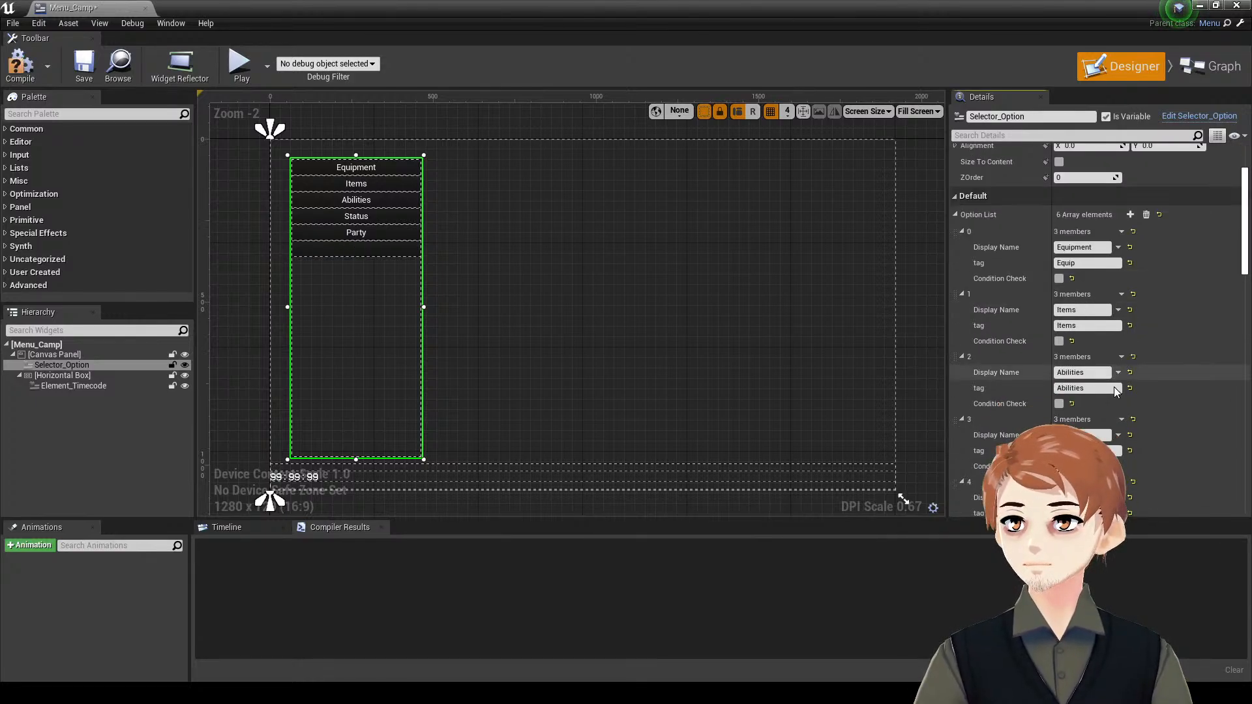
{"action": "left_click", "coordinate": [1082, 400]}
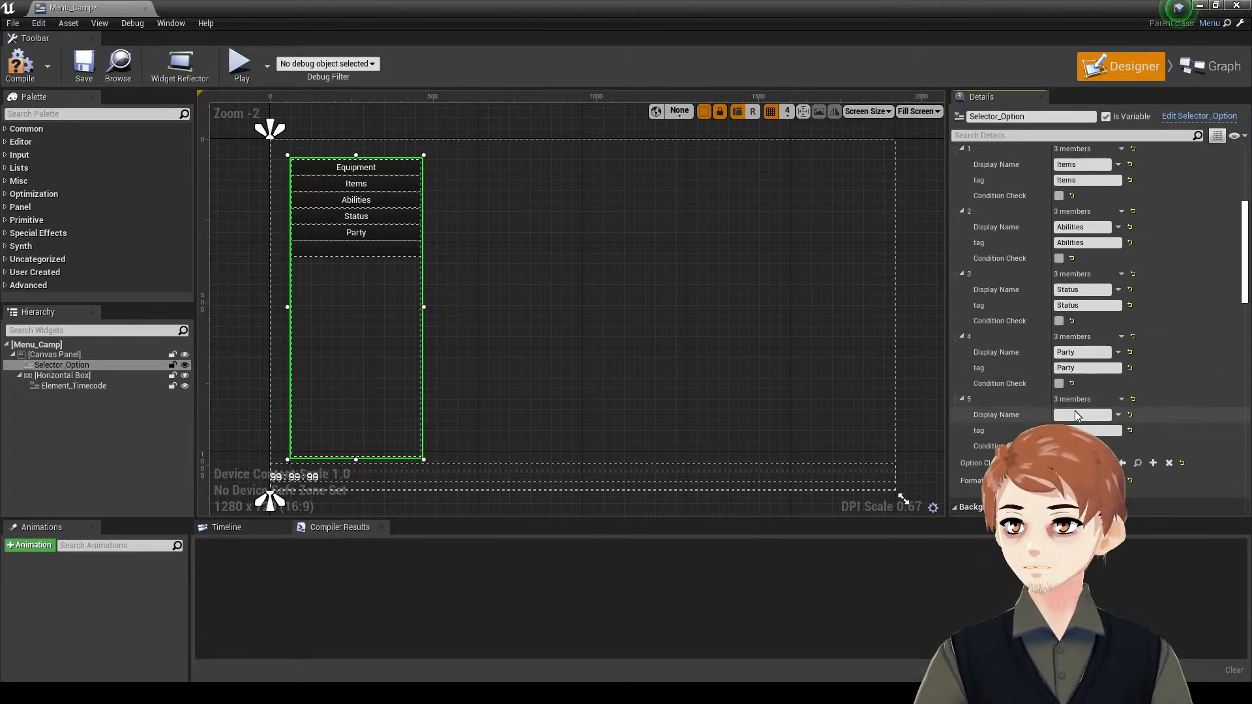
{"action": "left_click", "coordinate": [1082, 415]}
{"action": "type", "text": "Titl"}
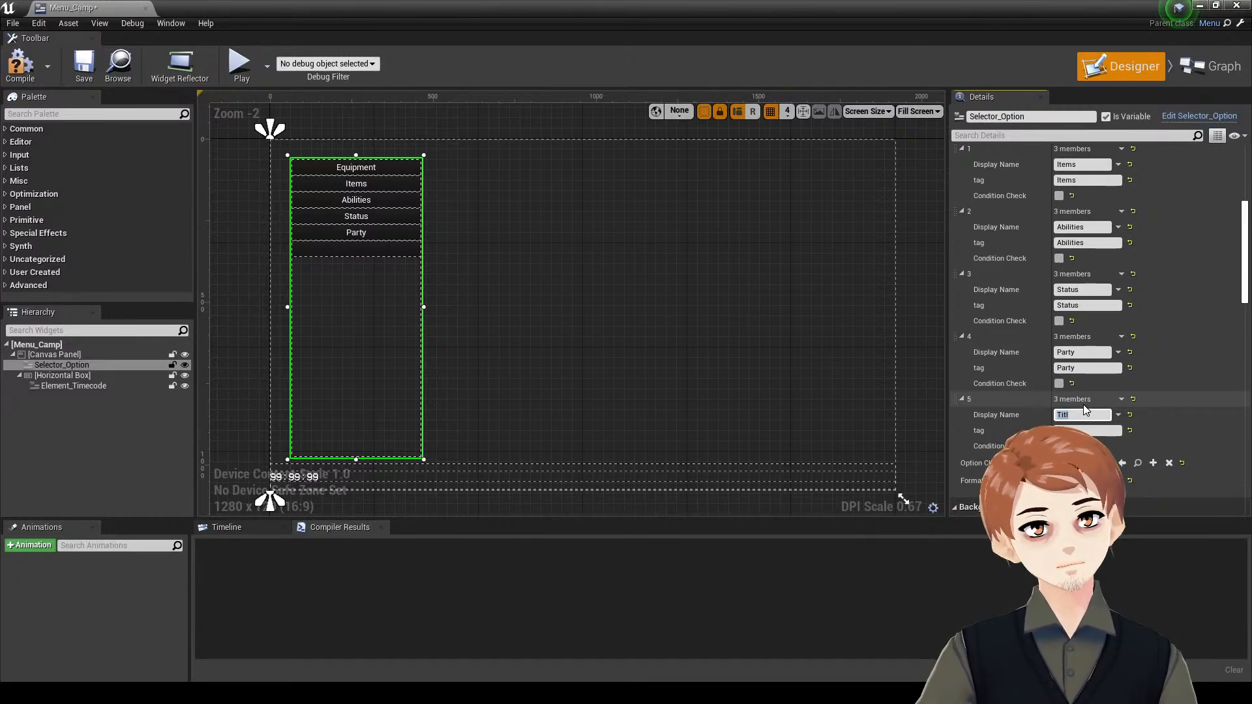
{"action": "type", "text": "Quit to Title"}
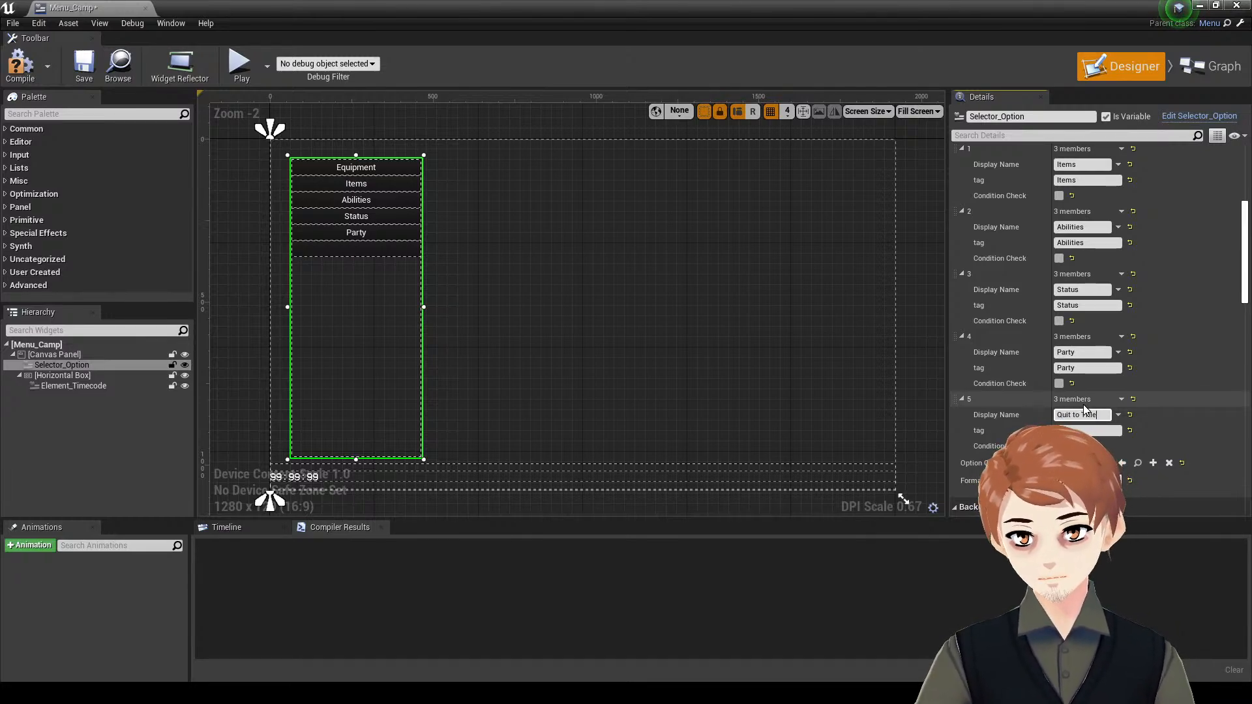
{"action": "key", "text": "Return"}
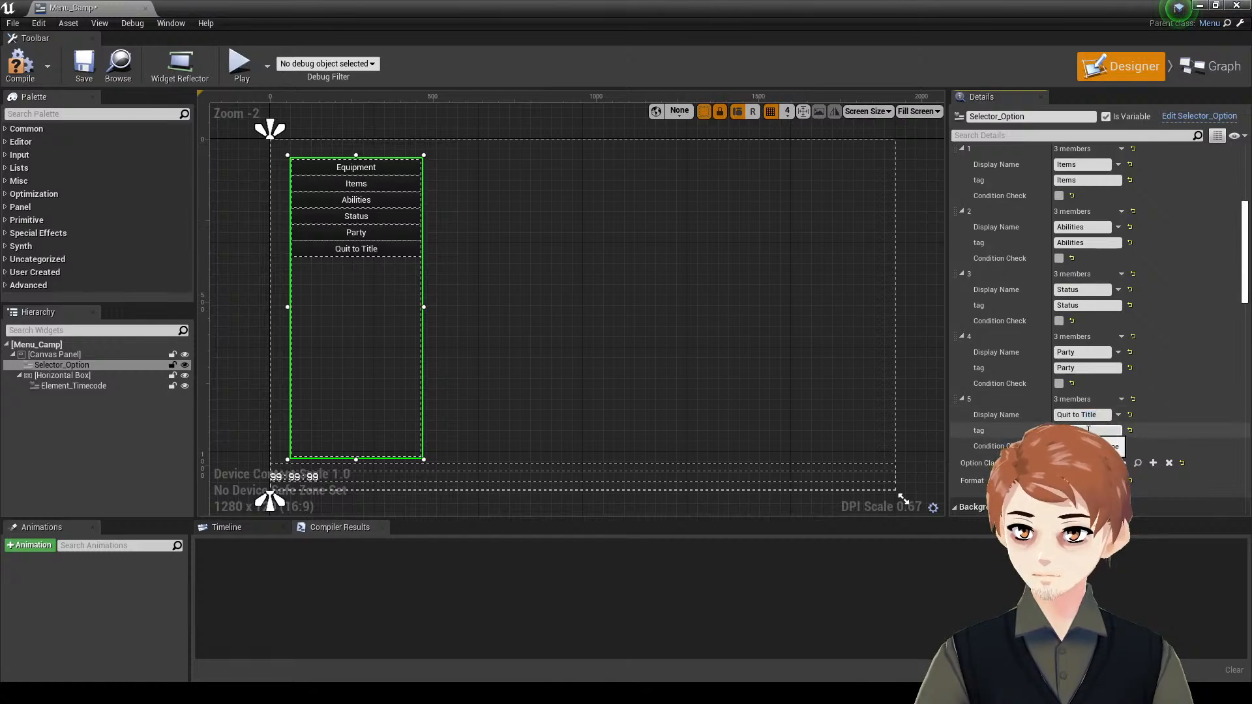
{"action": "left_click", "coordinate": [768, 378]}
{"action": "left_click", "coordinate": [28, 71]}
{"action": "left_click", "coordinate": [84, 69]}
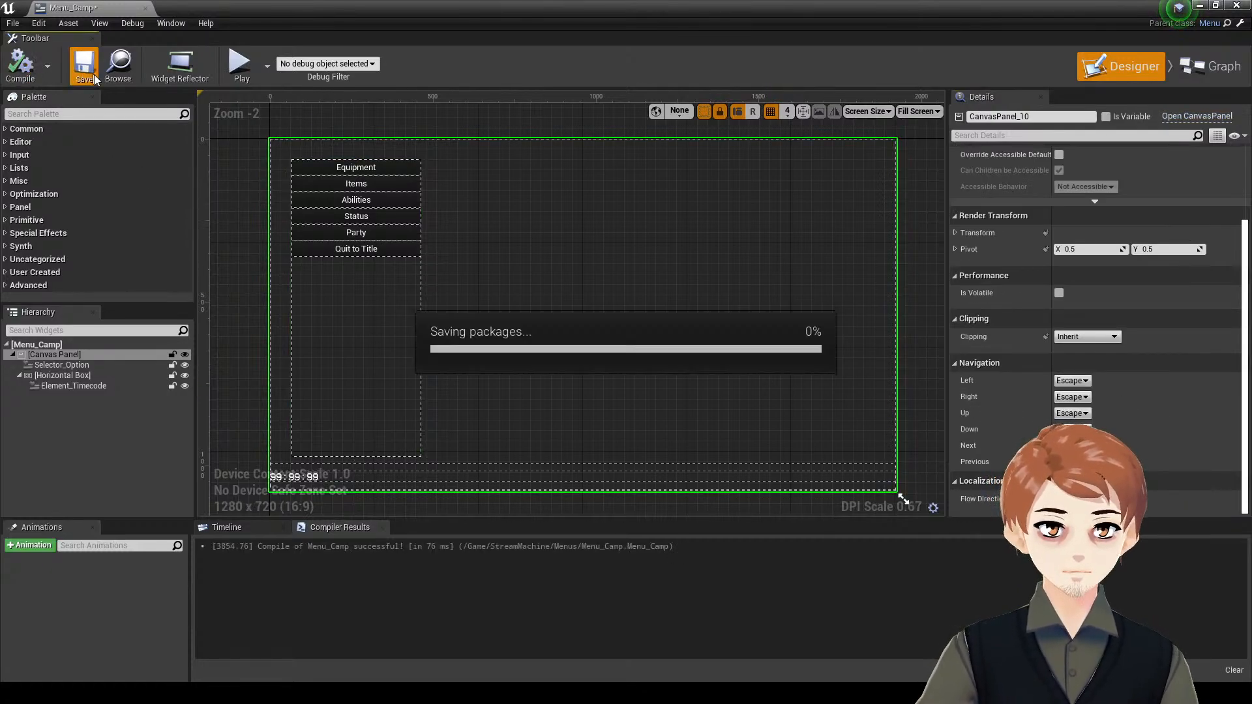
- Open Menu_Camp's event graph and examine the nodes that handle the option chosen in Selector_Option
{"action": "left_click", "coordinate": [1207, 66]}
{"action": "scroll", "coordinate": [664, 331], "scroll_direction": "up", "scroll_amount": 2}
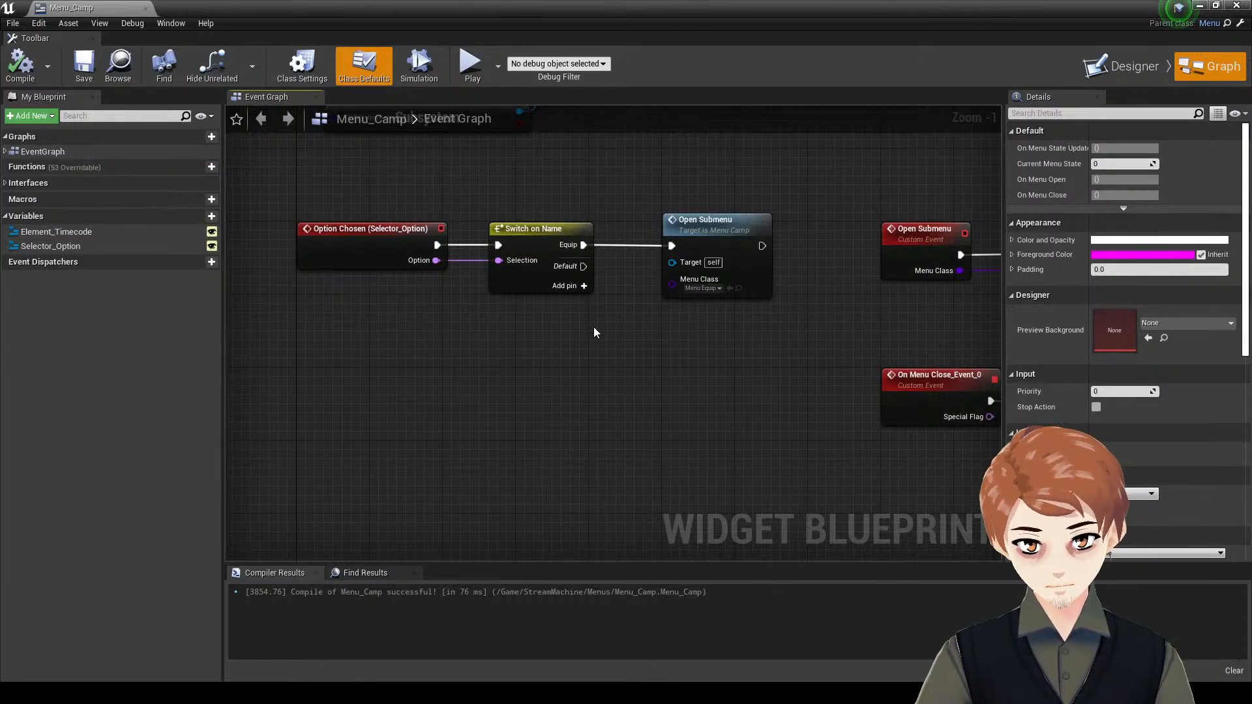
{"action": "right_click_drag", "start_coordinate": [579, 334], "coordinate": [478, 350]}
{"action": "scroll", "coordinate": [602, 323], "scroll_direction": "down", "scroll_amount": 2}
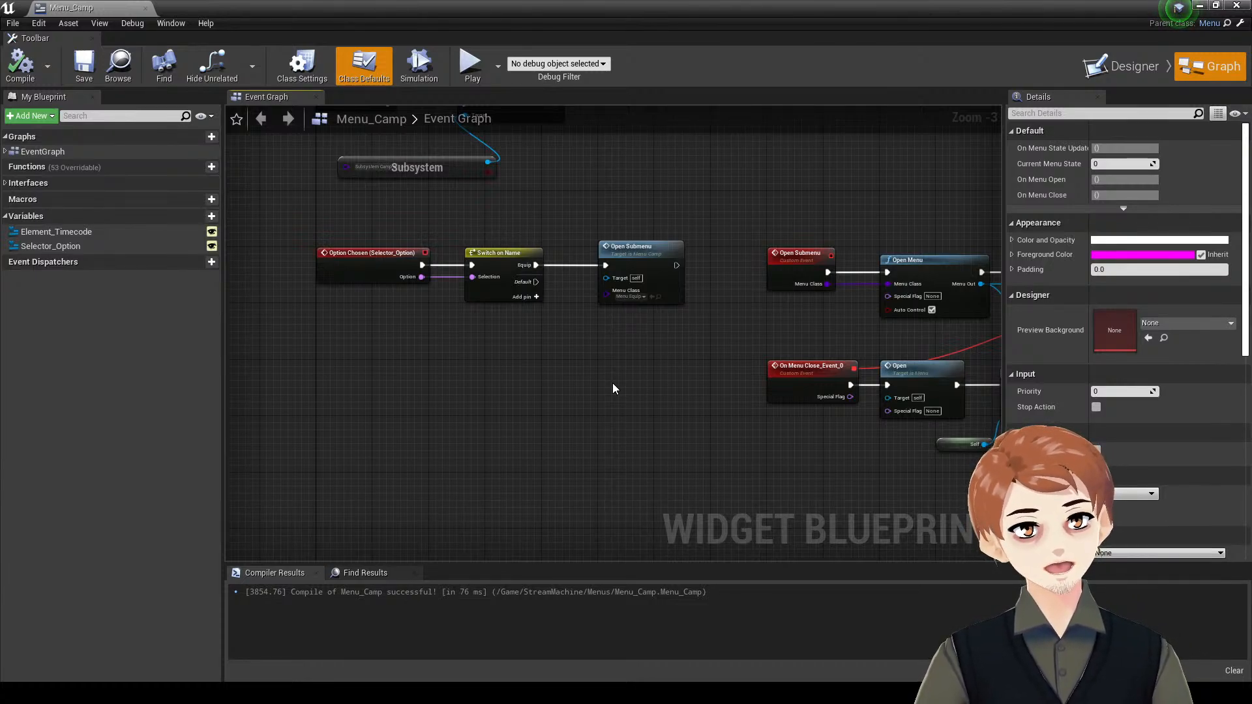
{"action": "right_click_drag", "start_coordinate": [520, 353], "coordinate": [595, 346]}
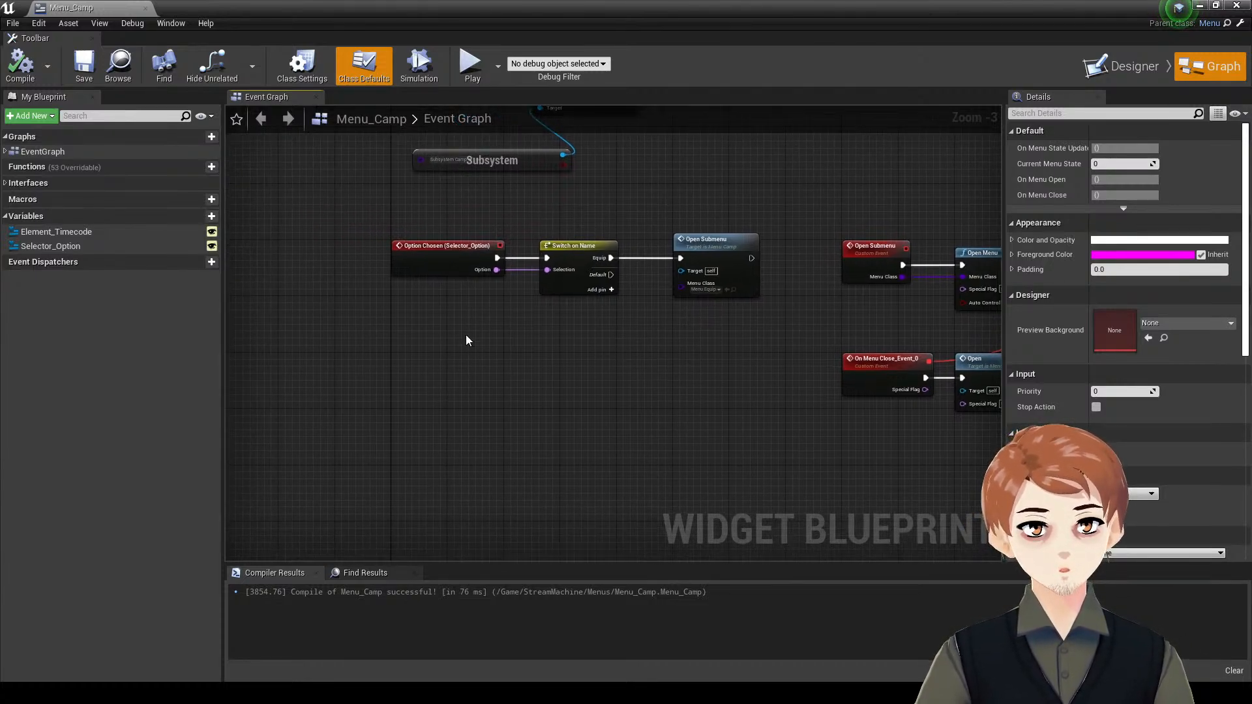
{"action": "scroll", "coordinate": [424, 335], "scroll_direction": "up", "scroll_amount": 2}
{"action": "scroll", "coordinate": [401, 352], "scroll_direction": "down", "scroll_amount": 1}
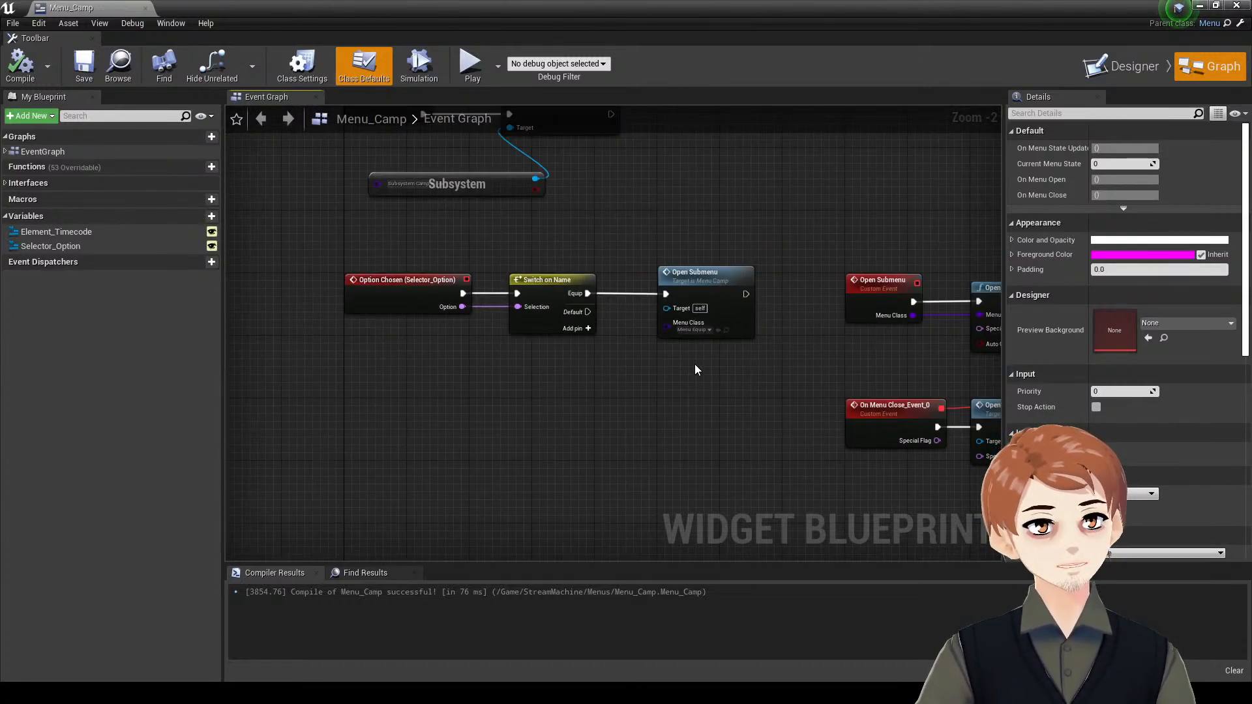
{"action": "left_click_drag", "start_coordinate": [722, 367], "coordinate": [518, 381]}
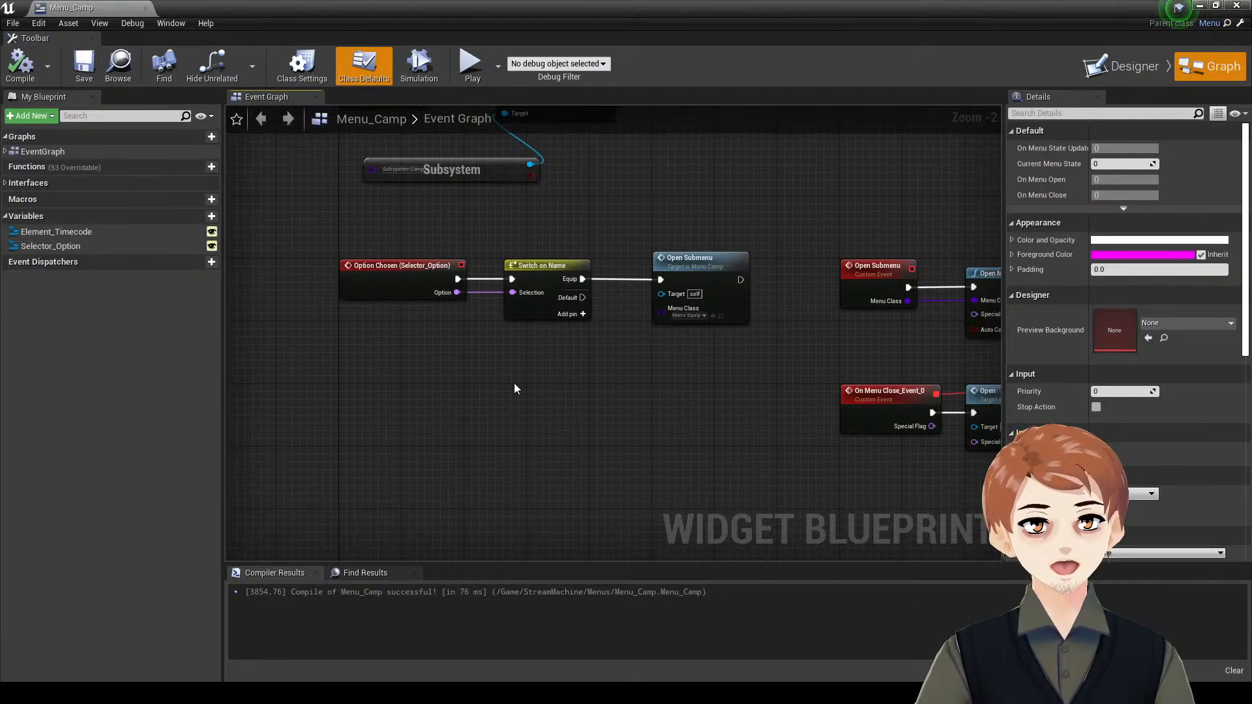
{"action": "right_click_drag", "start_coordinate": [596, 430], "coordinate": [687, 349]}
{"action": "left_click_drag", "start_coordinate": [774, 364], "coordinate": [778, 413]}
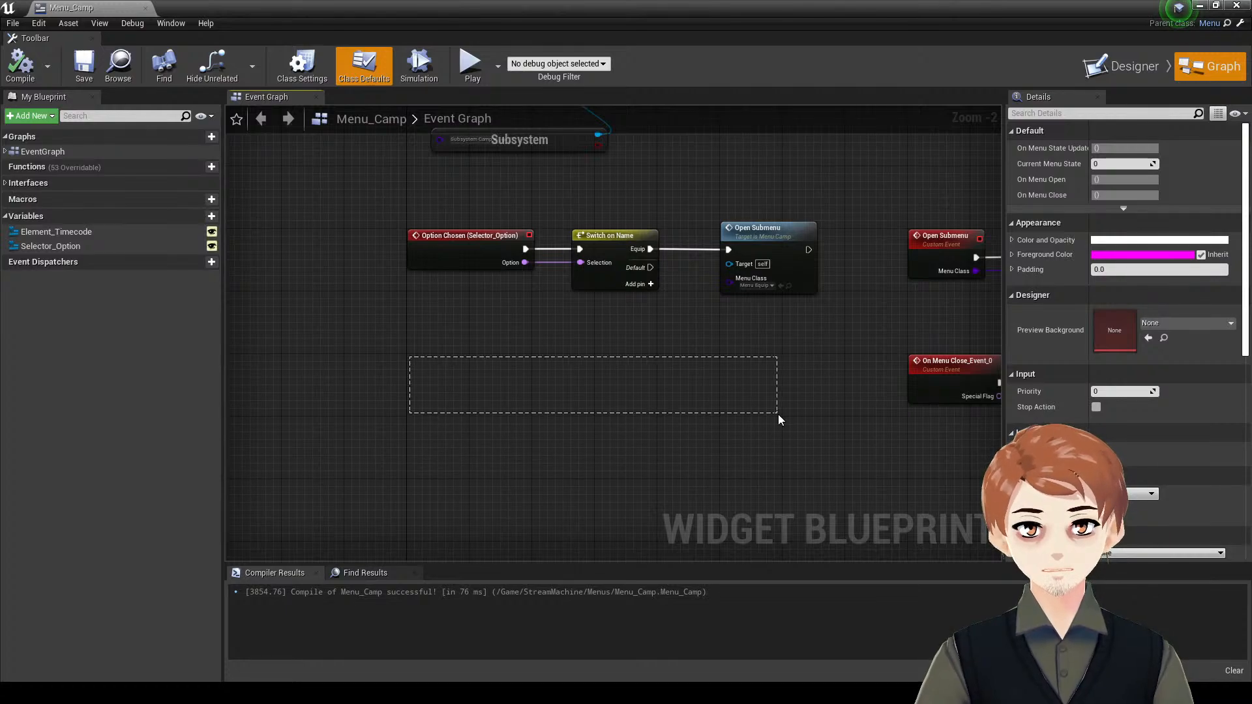
{"action": "right_click_drag", "start_coordinate": [777, 413], "coordinate": [755, 385]}
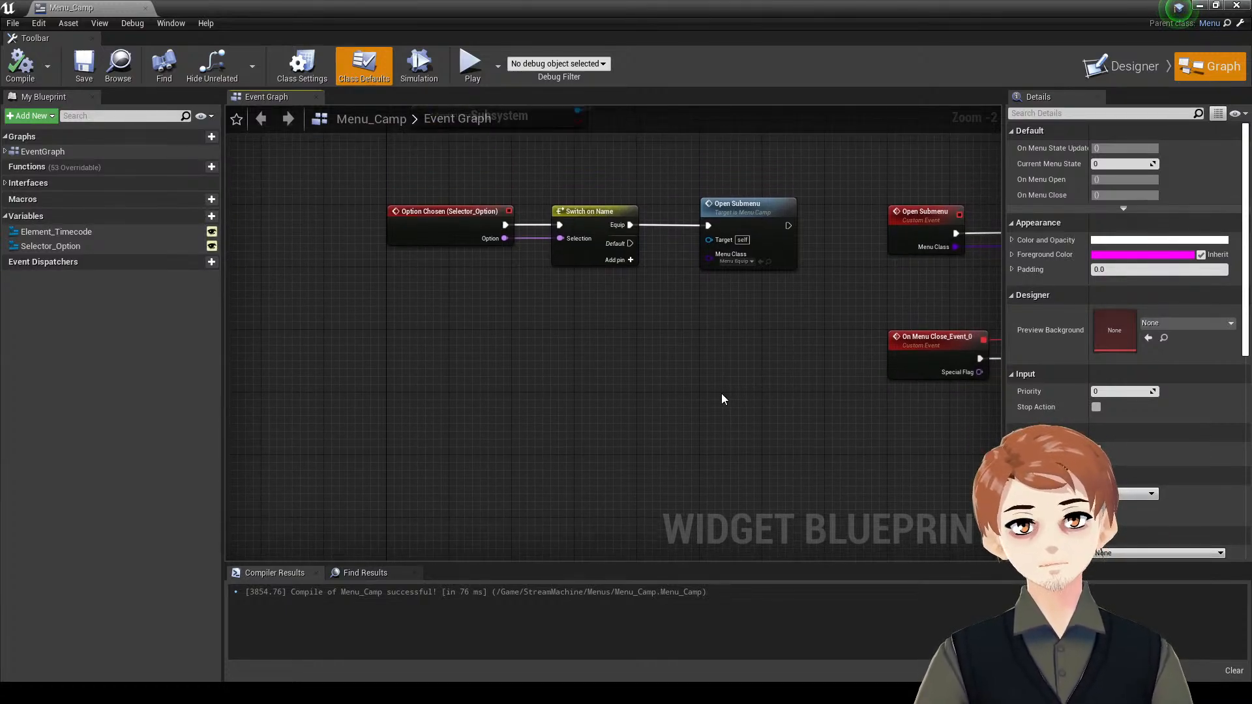
{"action": "right_click_drag", "start_coordinate": [698, 374], "coordinate": [697, 378]}
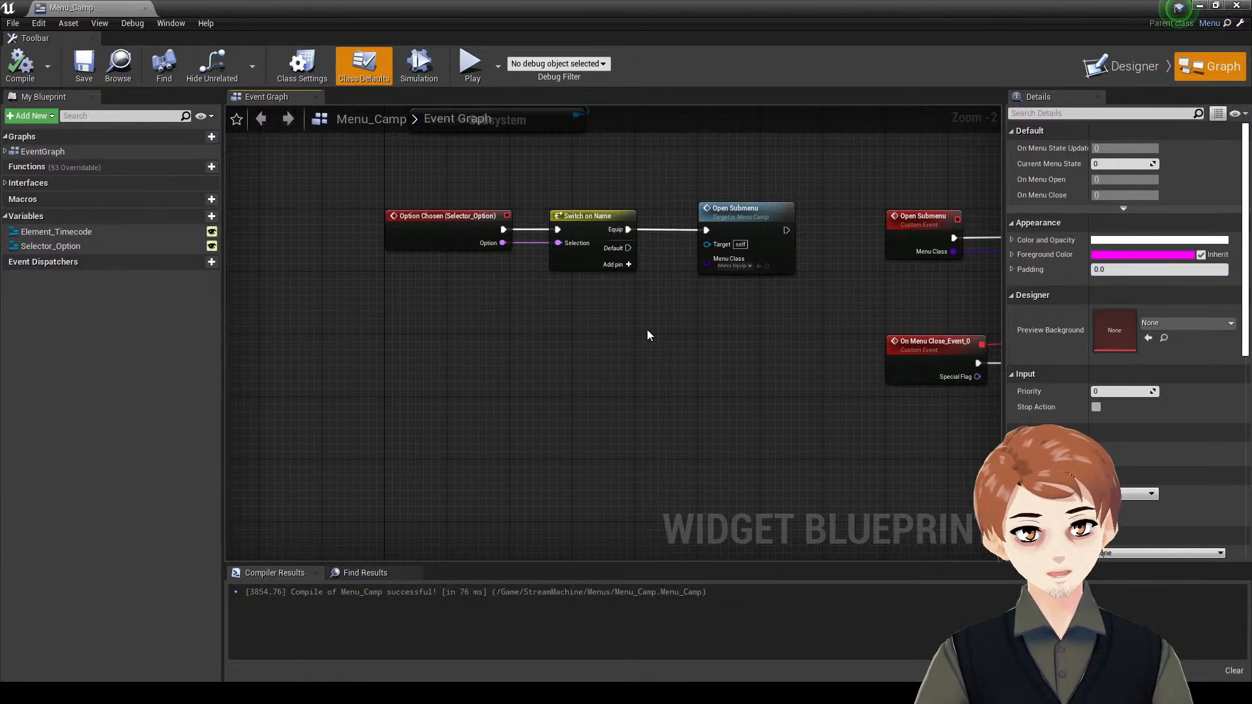
{"action": "scroll", "coordinate": [647, 335], "scroll_direction": "up", "scroll_amount": 3}
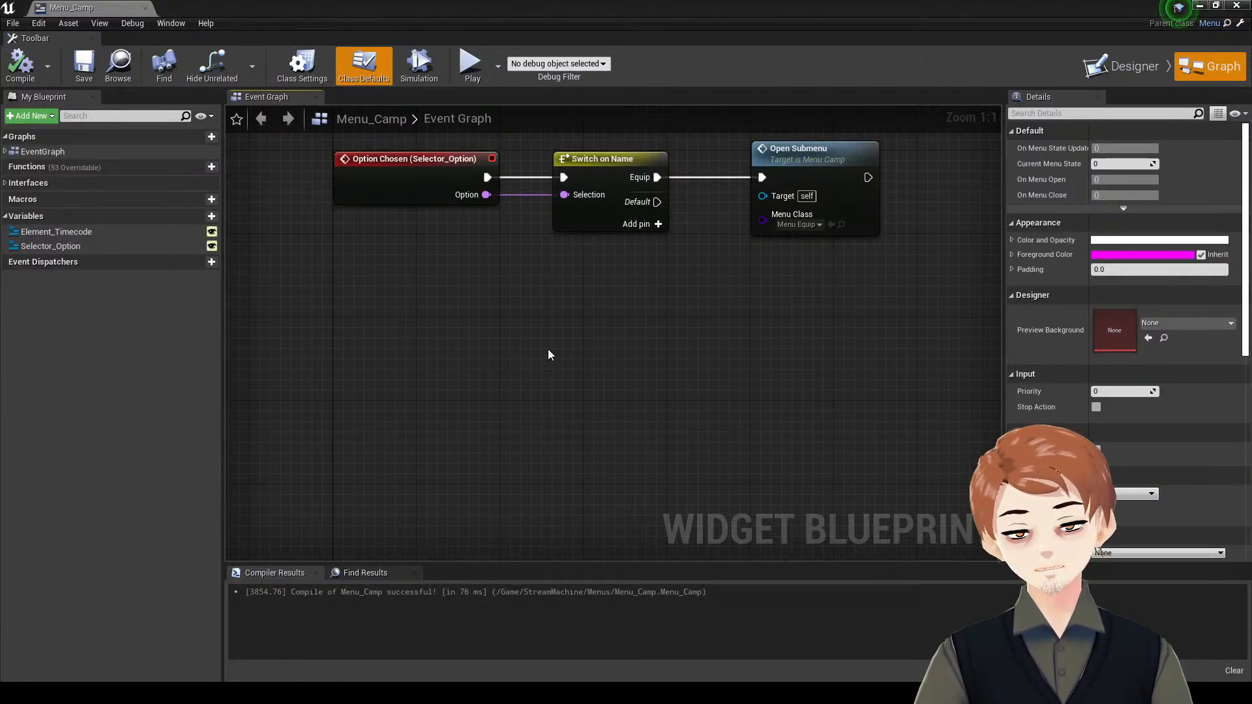
{"action": "right_click_drag", "start_coordinate": [675, 331], "coordinate": [740, 328]}
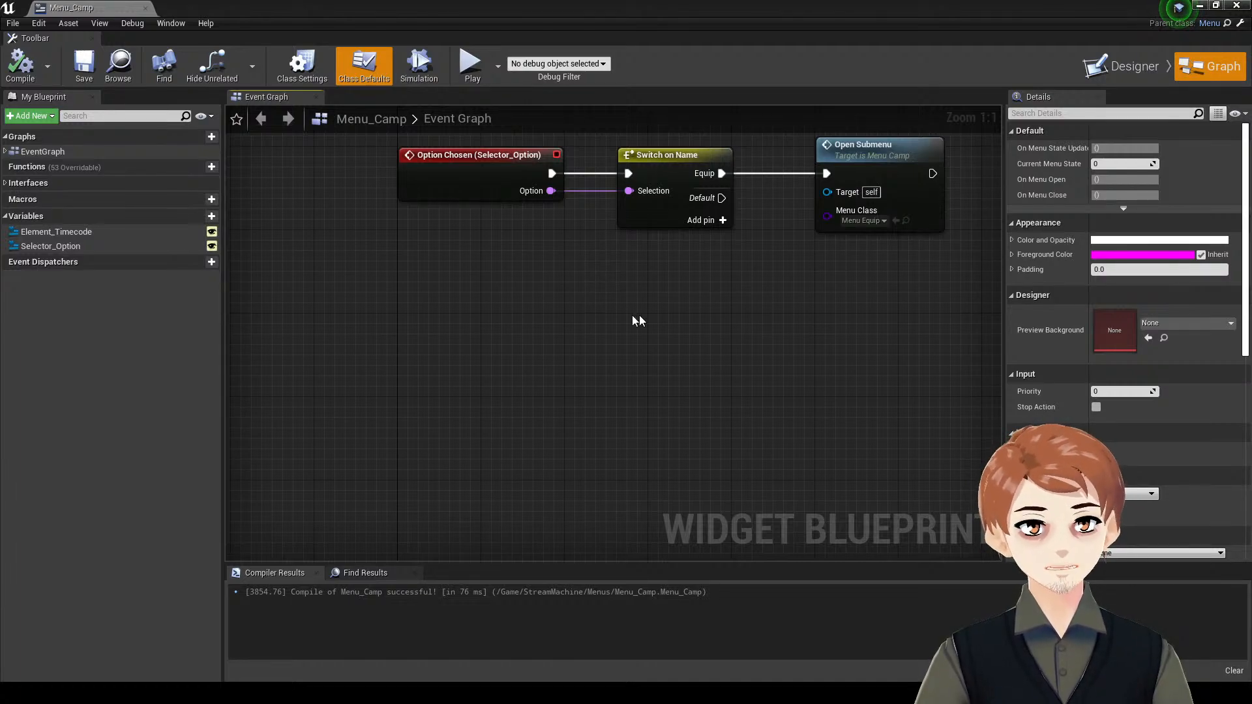
{"action": "right_click_drag", "start_coordinate": [638, 319], "coordinate": [604, 303]}
{"action": "right_click_drag", "start_coordinate": [717, 299], "coordinate": [683, 358]}
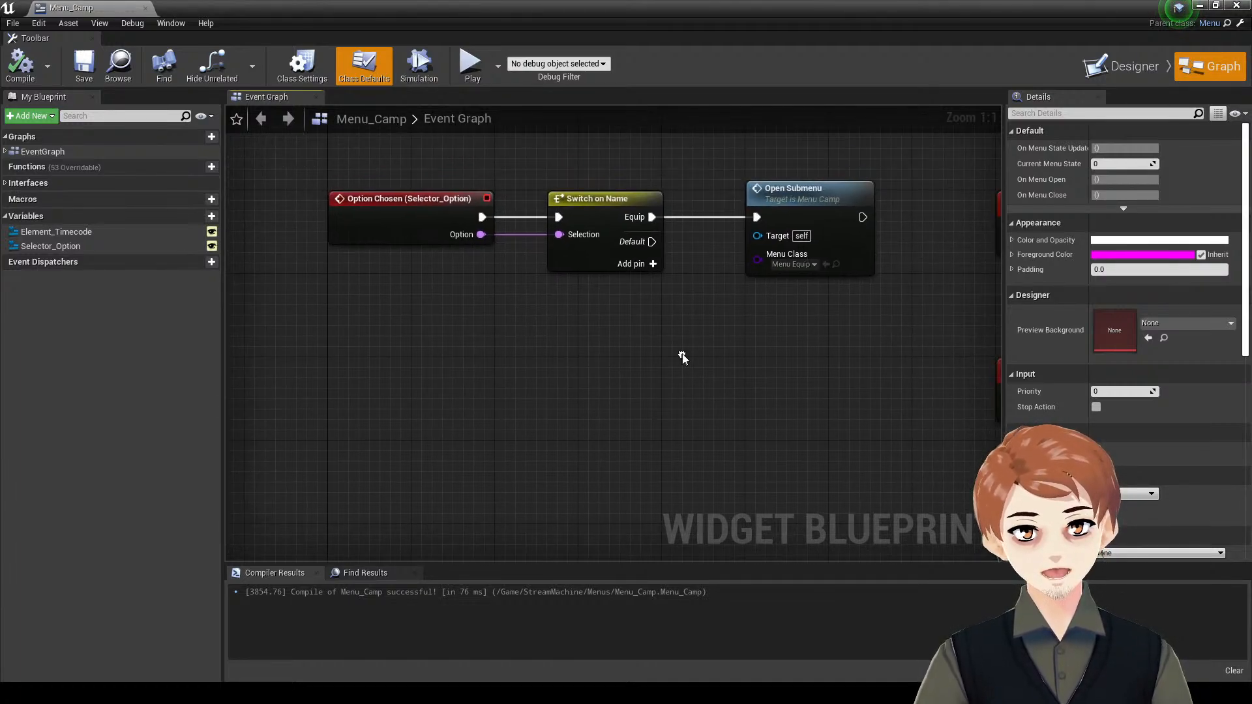
- Add a case to the Switch on Name node and name it "Title"
{"action": "left_click", "coordinate": [632, 268]}
{"action": "right_click_drag", "start_coordinate": [633, 269], "coordinate": [553, 323]}
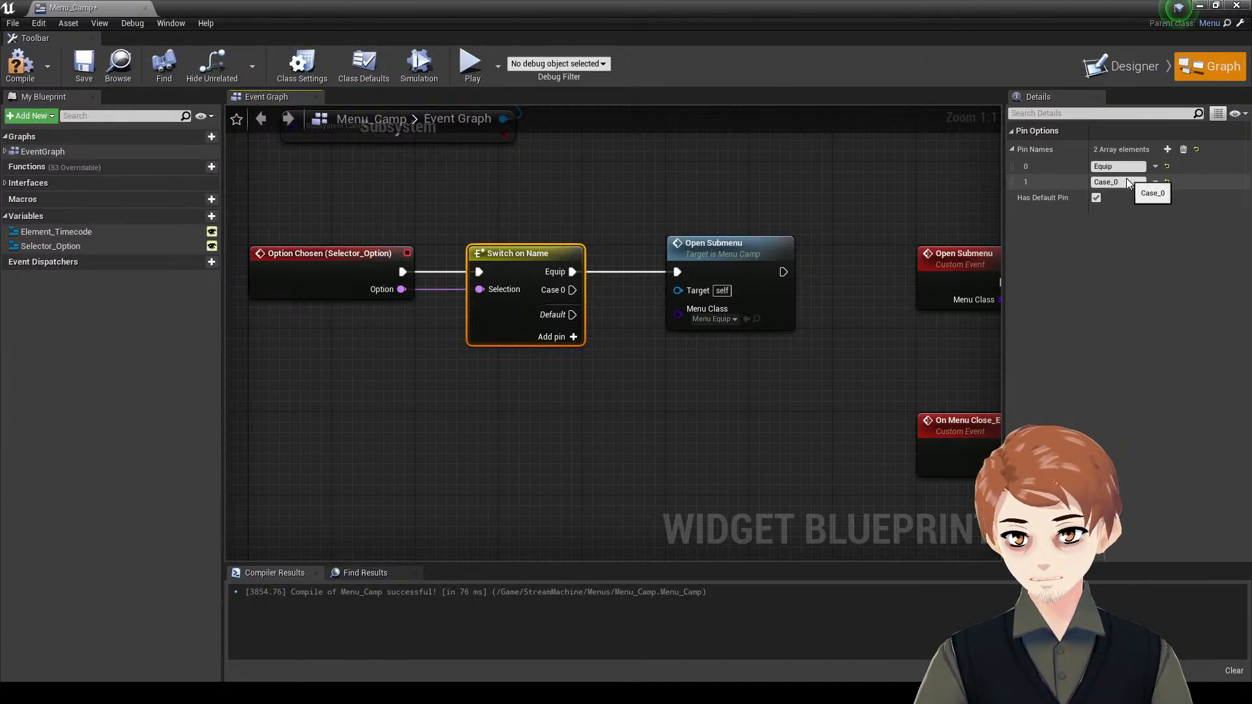
{"action": "left_click", "coordinate": [1118, 182]}
{"action": "type", "text": "Title"}
{"action": "key", "text": "Return"}
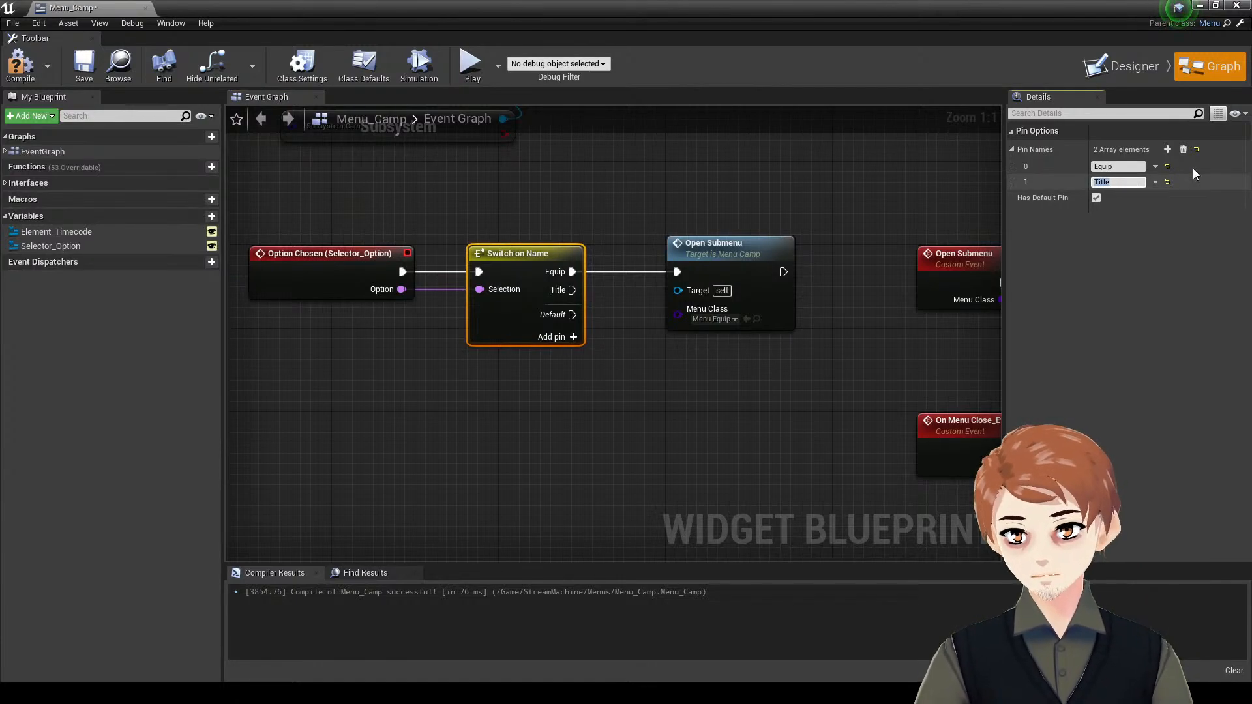
- Try an Open Level (by Name) node on the switch's Title output, and delete it
{"action": "right_click_drag", "start_coordinate": [634, 202], "coordinate": [617, 270]}
{"action": "left_click", "coordinate": [602, 300]}
{"action": "left_click_drag", "start_coordinate": [557, 358], "coordinate": [677, 256]}
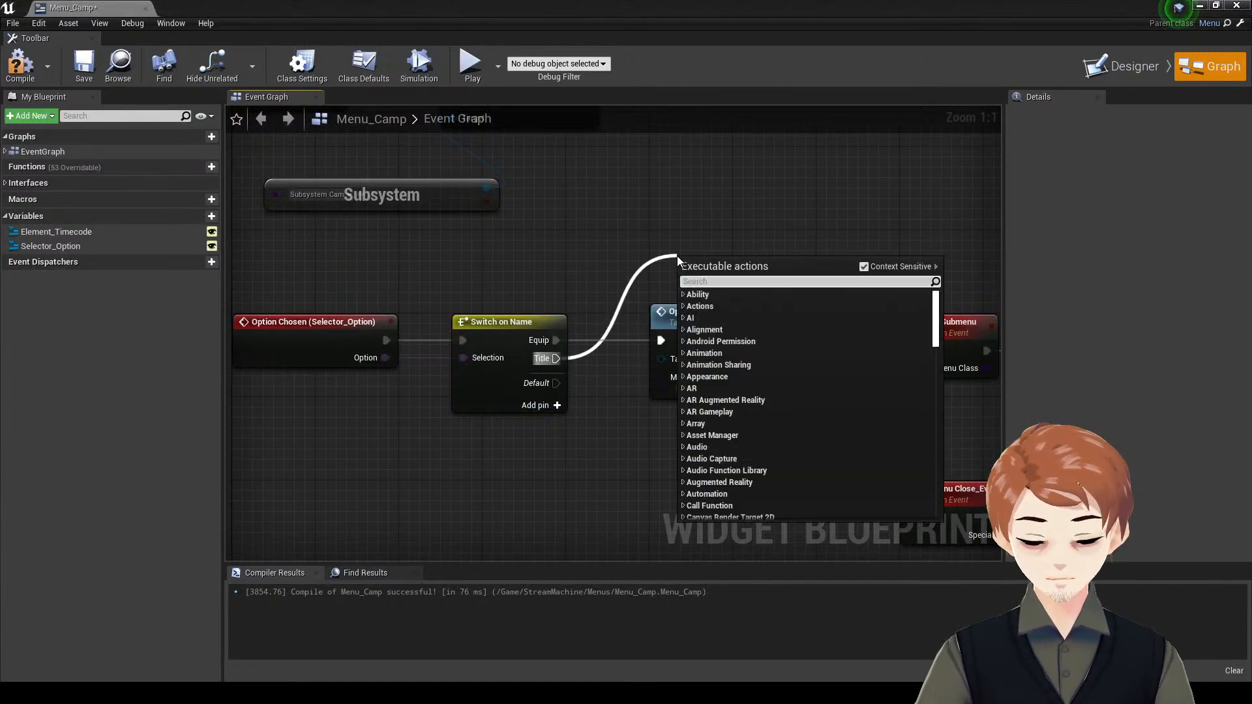
{"action": "type", "text": "open ler"}
{"action": "key", "text": "BackSpace"}
{"action": "key", "text": "Return"}
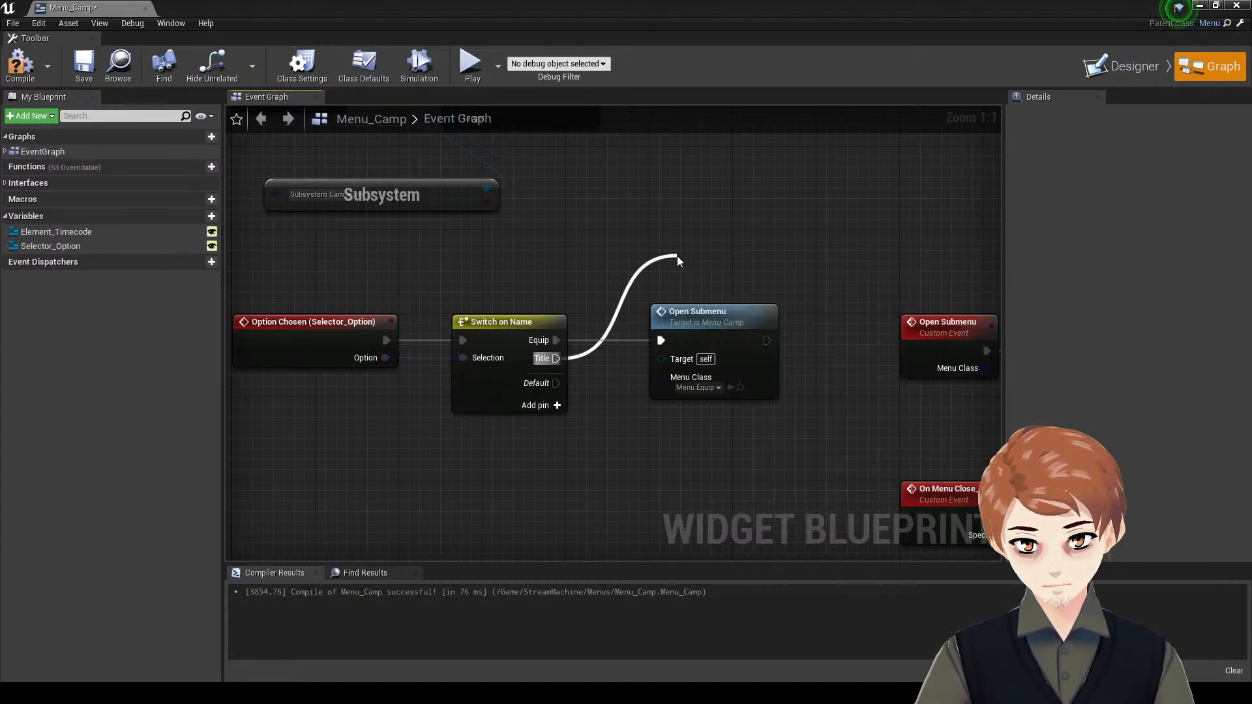
{"action": "left_click", "coordinate": [710, 243]}
{"action": "left_click_drag", "start_coordinate": [742, 270], "coordinate": [712, 229]}
{"action": "right_click_drag", "start_coordinate": [638, 308], "coordinate": [626, 334]}
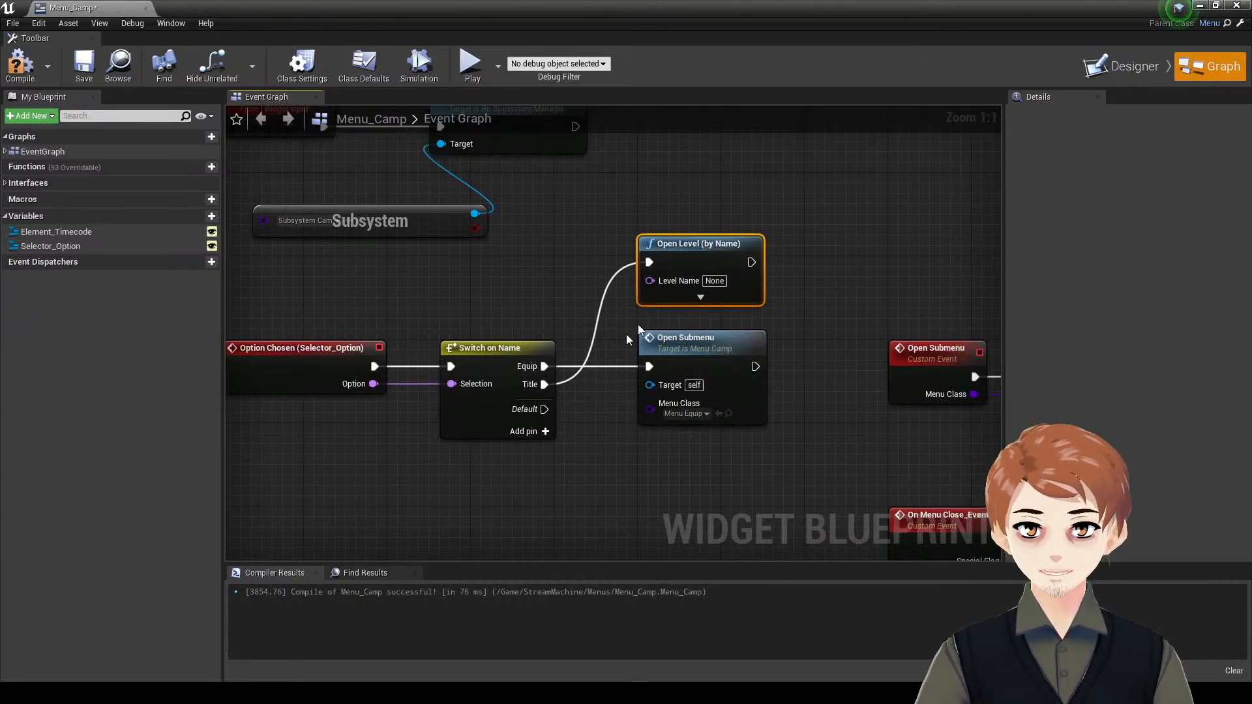
{"action": "key", "text": "Delete"}
- Connect the switch's Title output to a new Open Level (by Object Reference) node placed above Open Submenu, and save
{"action": "left_click_drag", "start_coordinate": [544, 384], "coordinate": [651, 278]}
{"action": "type", "text": "open"}
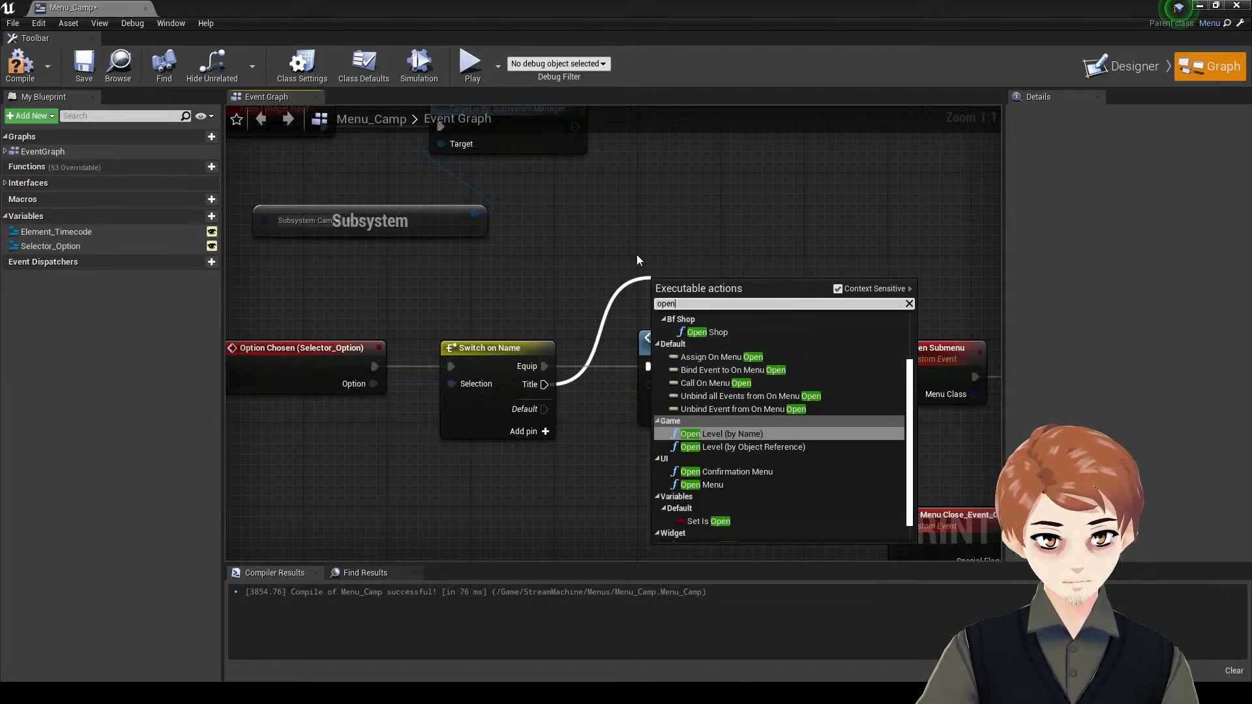
{"action": "type", "text": " lev"}
{"action": "key", "text": "Down"}
{"action": "key", "text": "Return"}
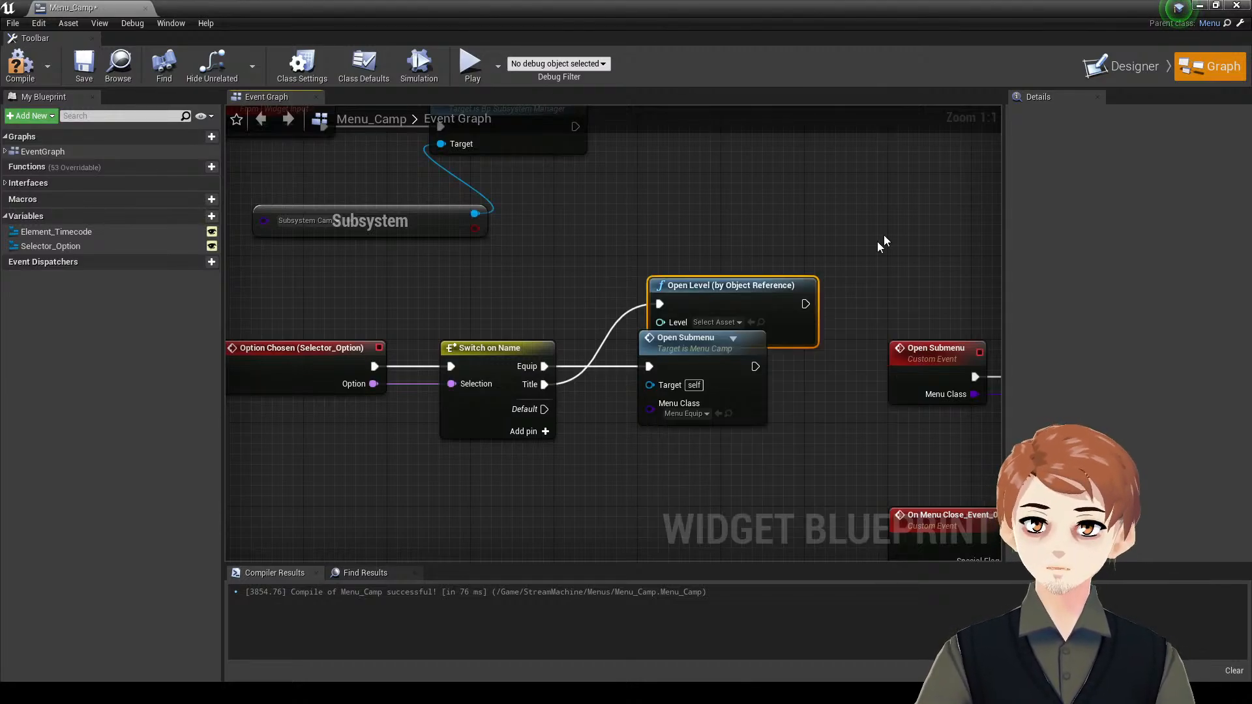
{"action": "left_click_drag", "start_coordinate": [750, 285], "coordinate": [729, 212]}
{"action": "key", "text": "ctrl+s"}
- Set the Open Level node's Level to TitleScreen and place the node just above Open Submenu
{"action": "left_click", "coordinate": [695, 249]}
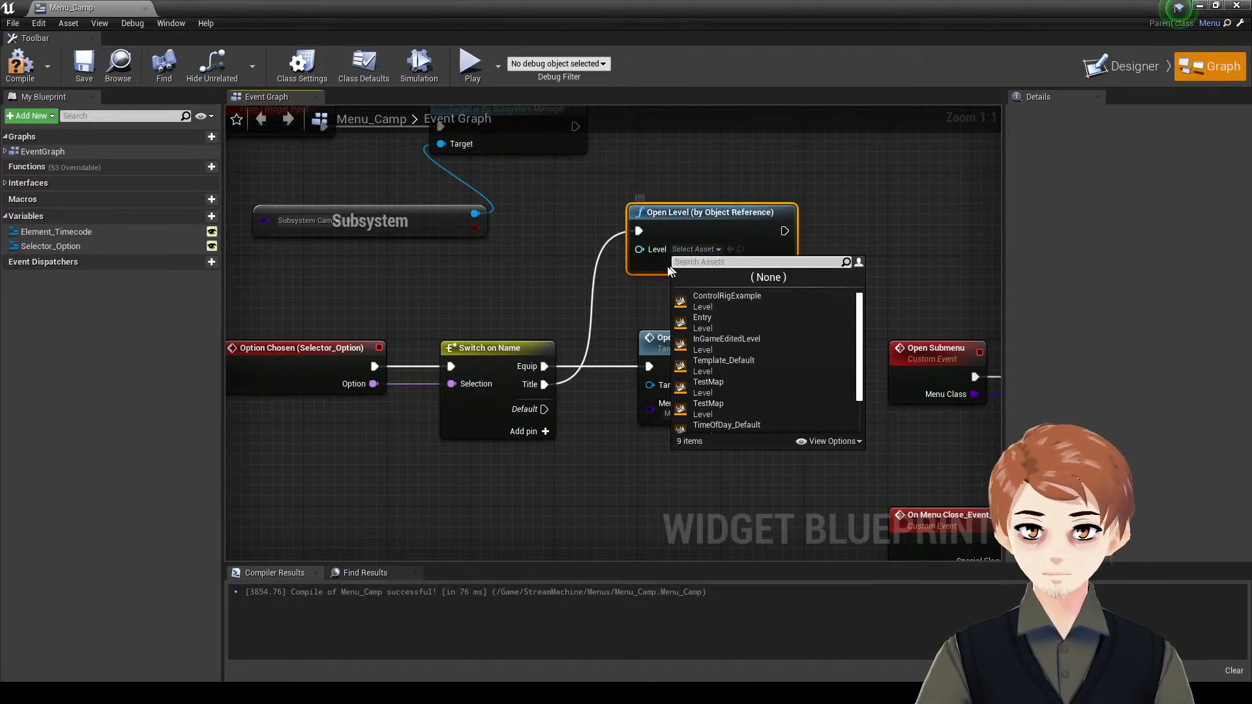
{"action": "left_click", "coordinate": [667, 266]}
{"action": "left_click", "coordinate": [706, 266]}
{"action": "left_click", "coordinate": [745, 307]}
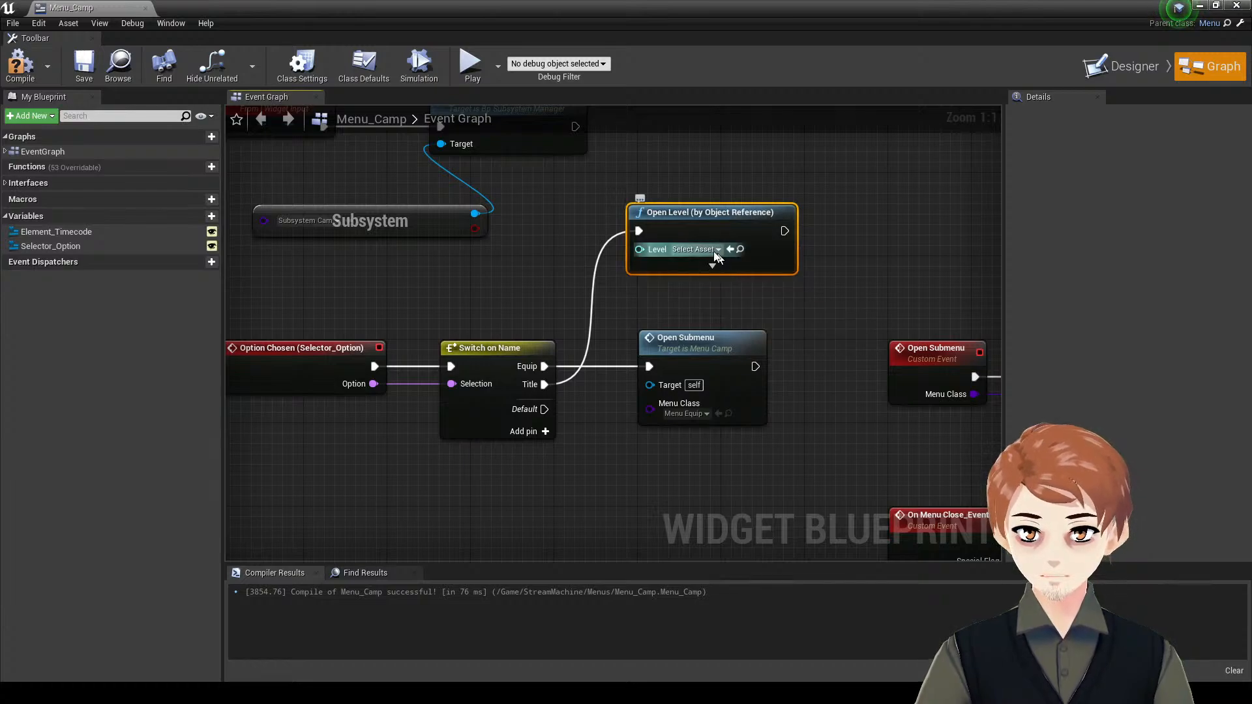
{"action": "left_click", "coordinate": [715, 252]}
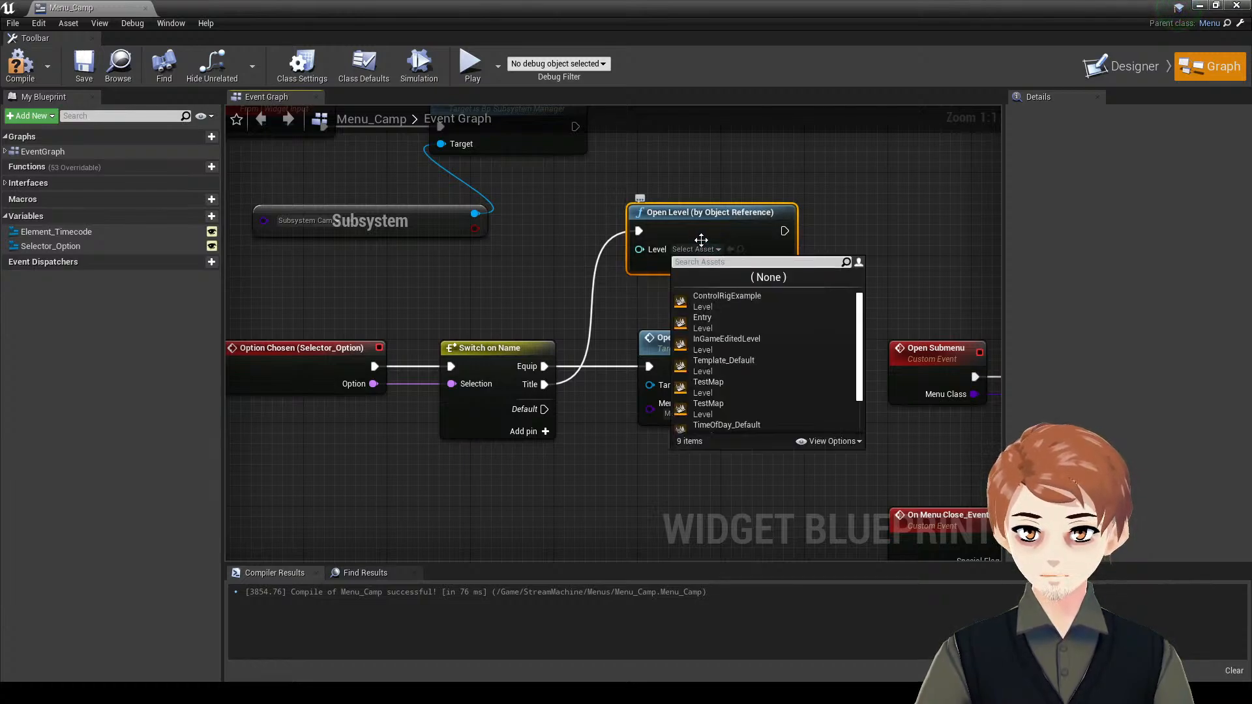
{"action": "scroll", "coordinate": [749, 404], "scroll_direction": "down", "scroll_amount": 2}
{"action": "left_click", "coordinate": [742, 389]}
{"action": "left_click_drag", "start_coordinate": [707, 220], "coordinate": [717, 263]}
- Compile and save Menu_Camp, and briefly run the game preview
{"action": "left_click", "coordinate": [20, 65]}
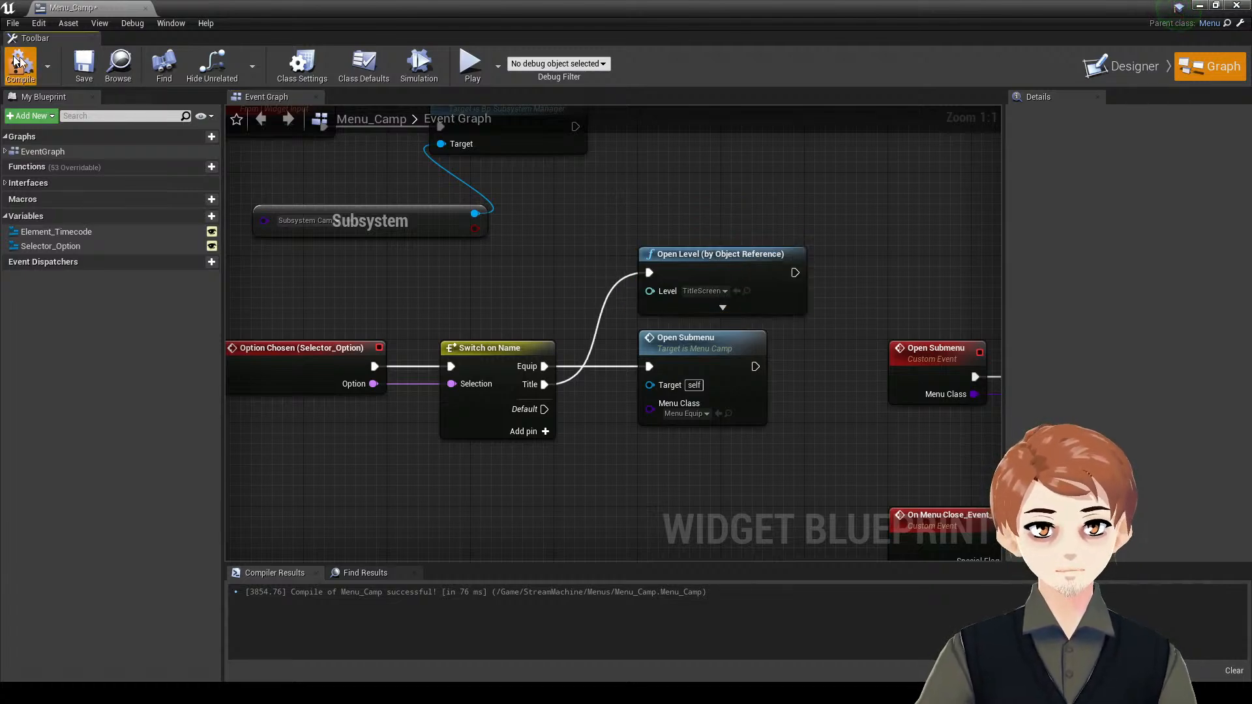
{"action": "left_click", "coordinate": [72, 63]}
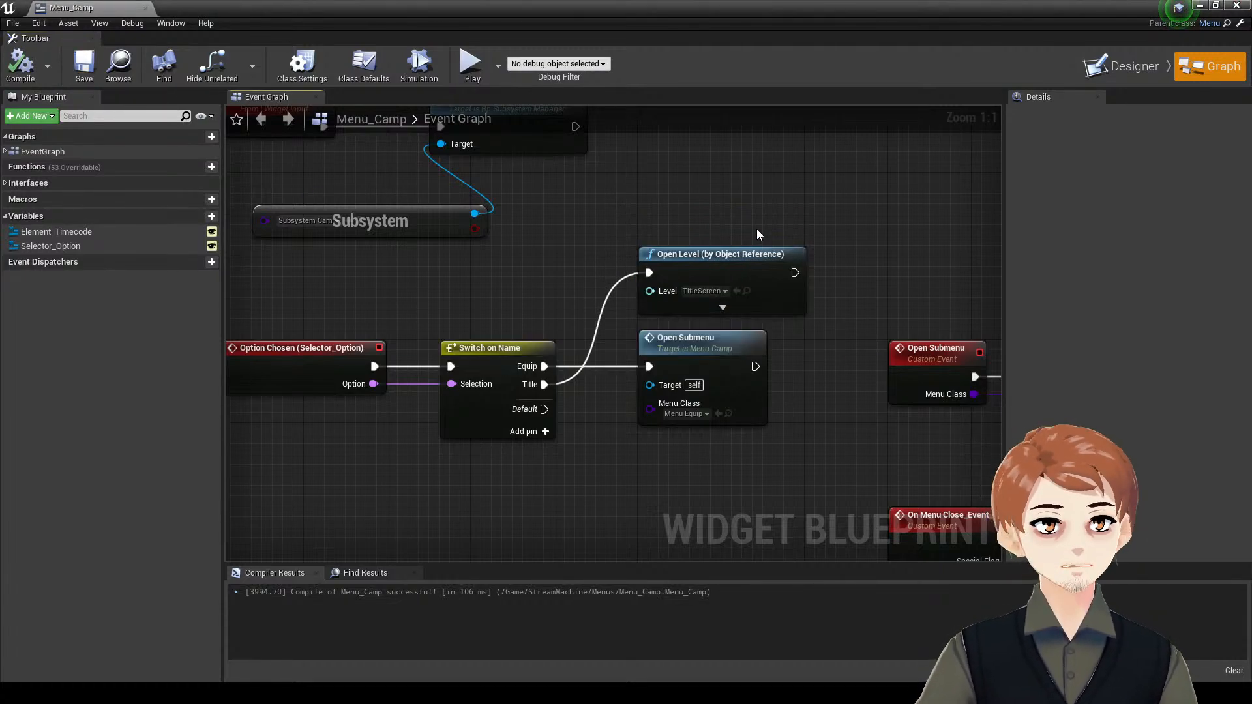
{"action": "key", "text": "alt+p"}
{"action": "key", "text": "Escape"}
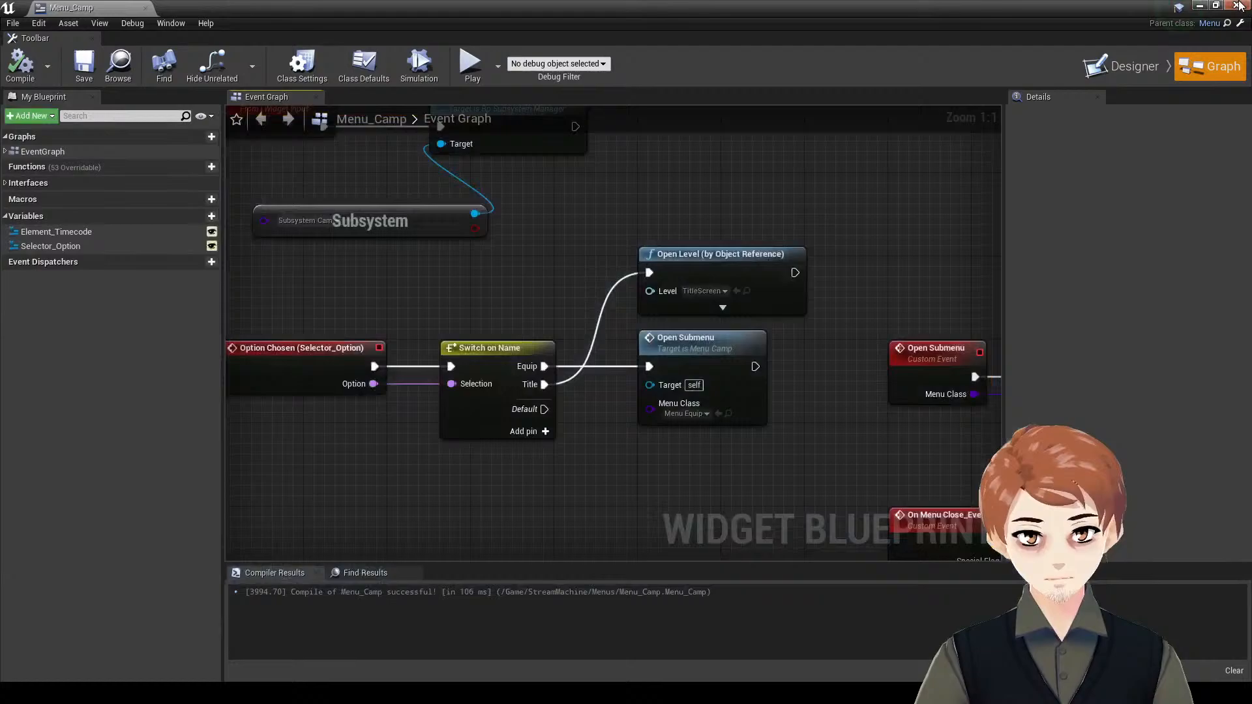
- Close the Menu_Camp editor and open the TitleScreen level from StreamMachine's Maps folder
{"action": "left_click", "coordinate": [1239, 5]}
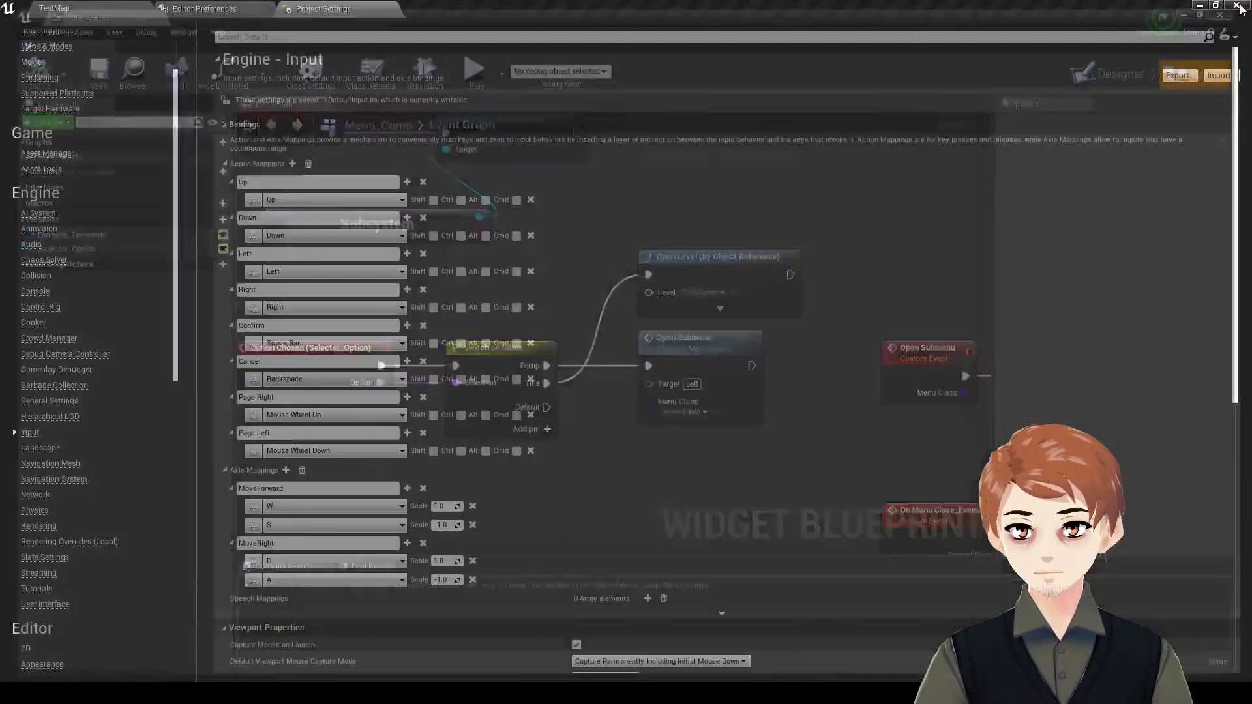
{"action": "left_click", "coordinate": [111, 8]}
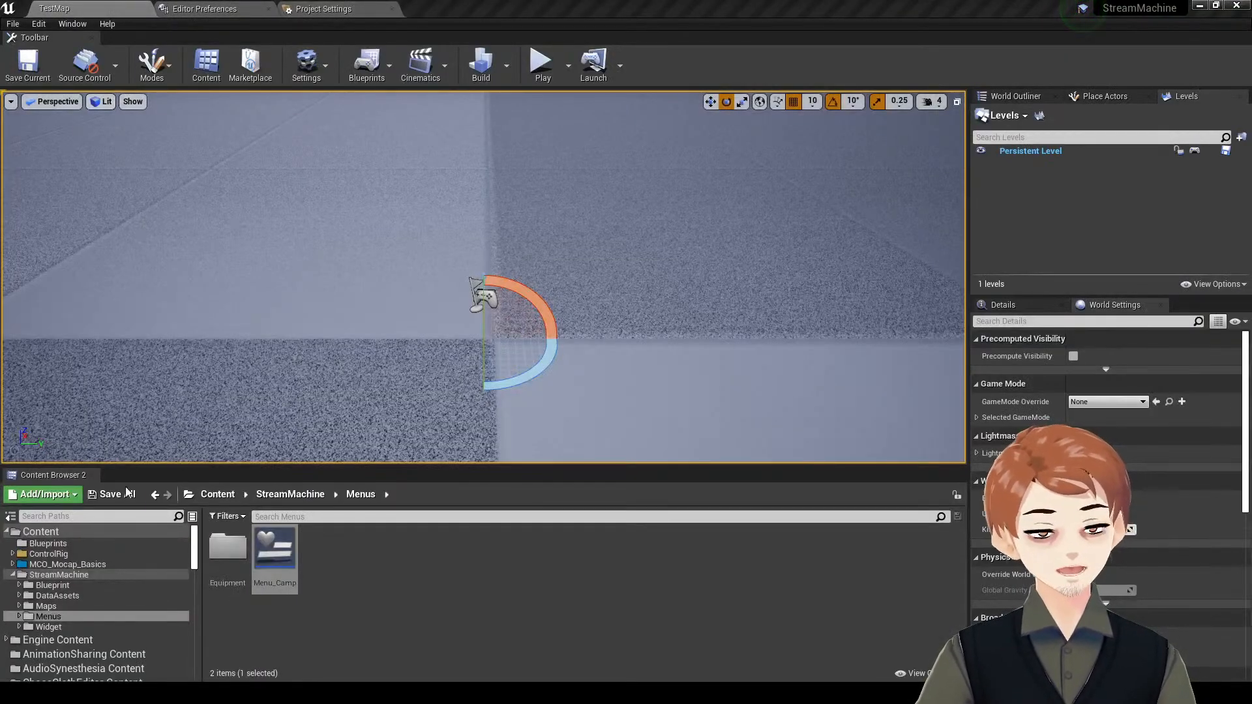
{"action": "left_click", "coordinate": [117, 606]}
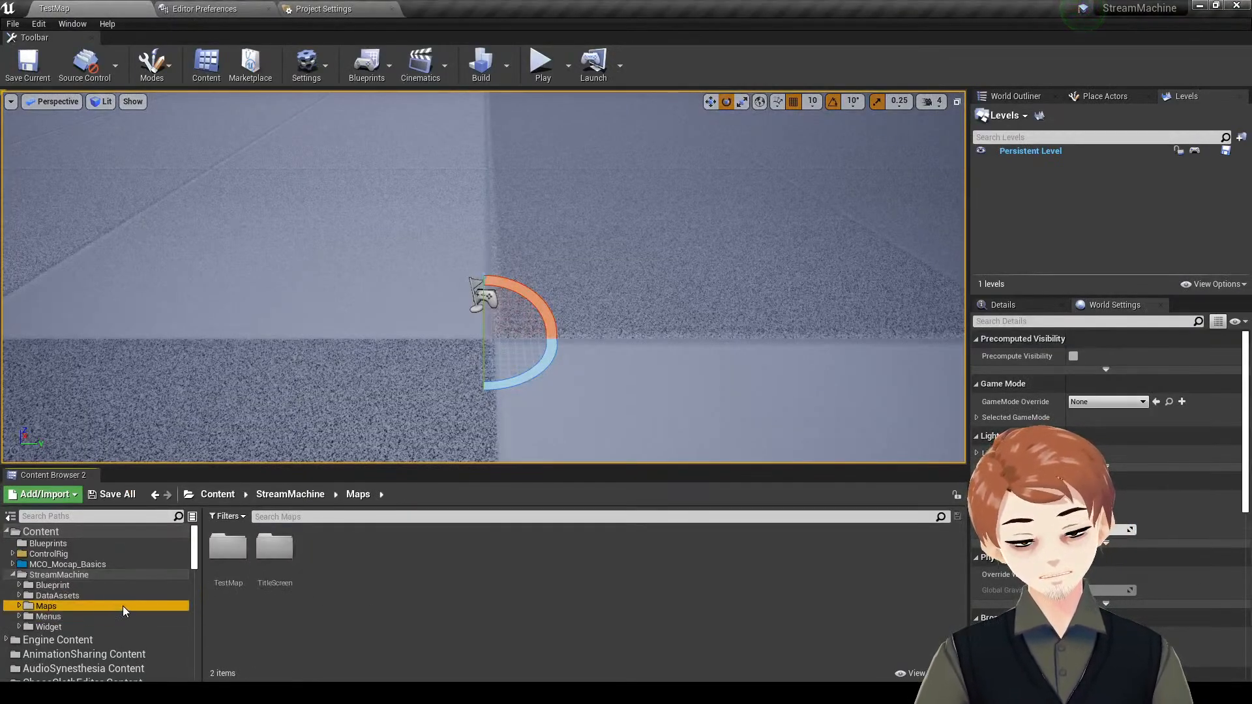
{"action": "double_click", "coordinate": [273, 547]}
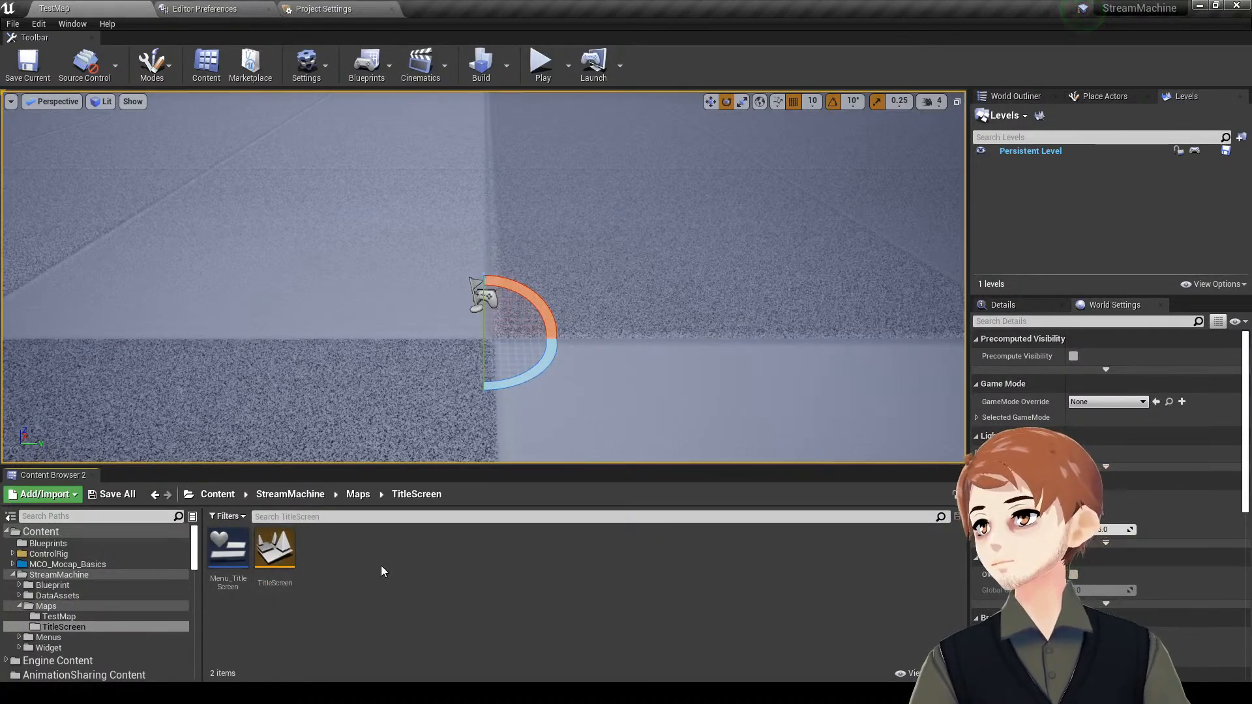
{"action": "double_click", "coordinate": [275, 548]}
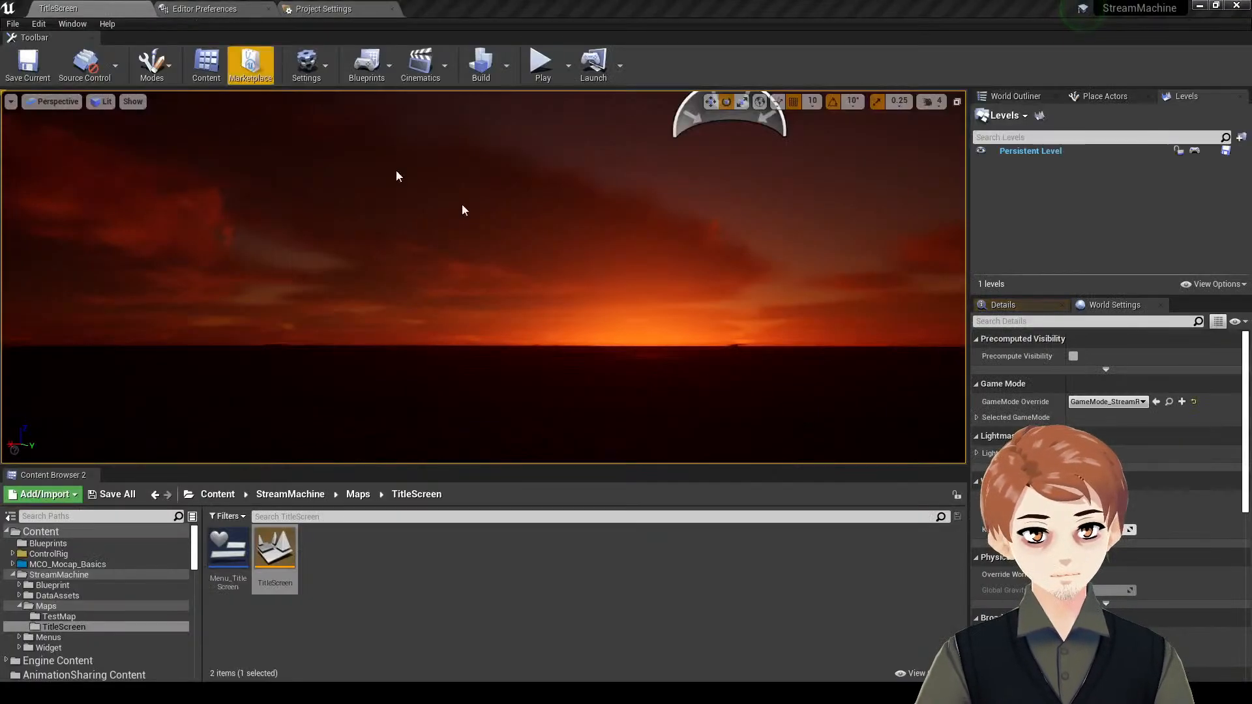
- Play the TitleScreen level full screen, starting a new game and running the character around the map
{"action": "key", "text": "F11"}
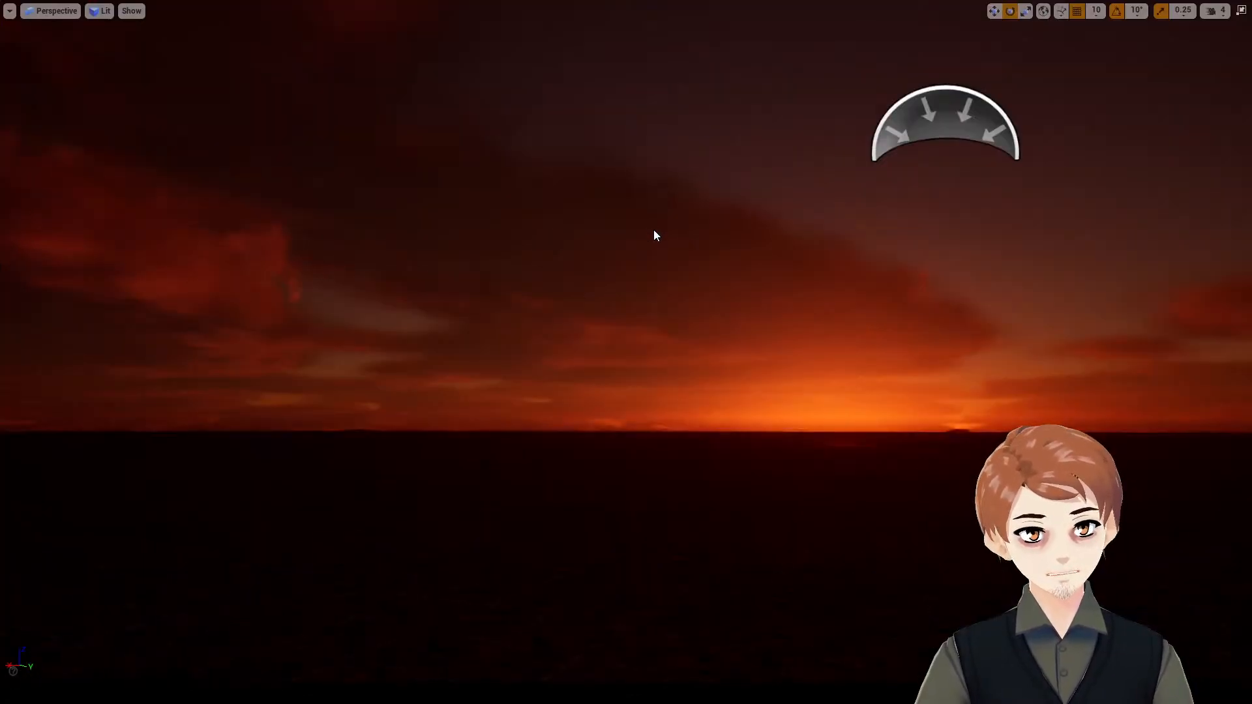
{"action": "key", "text": "alt+p"}
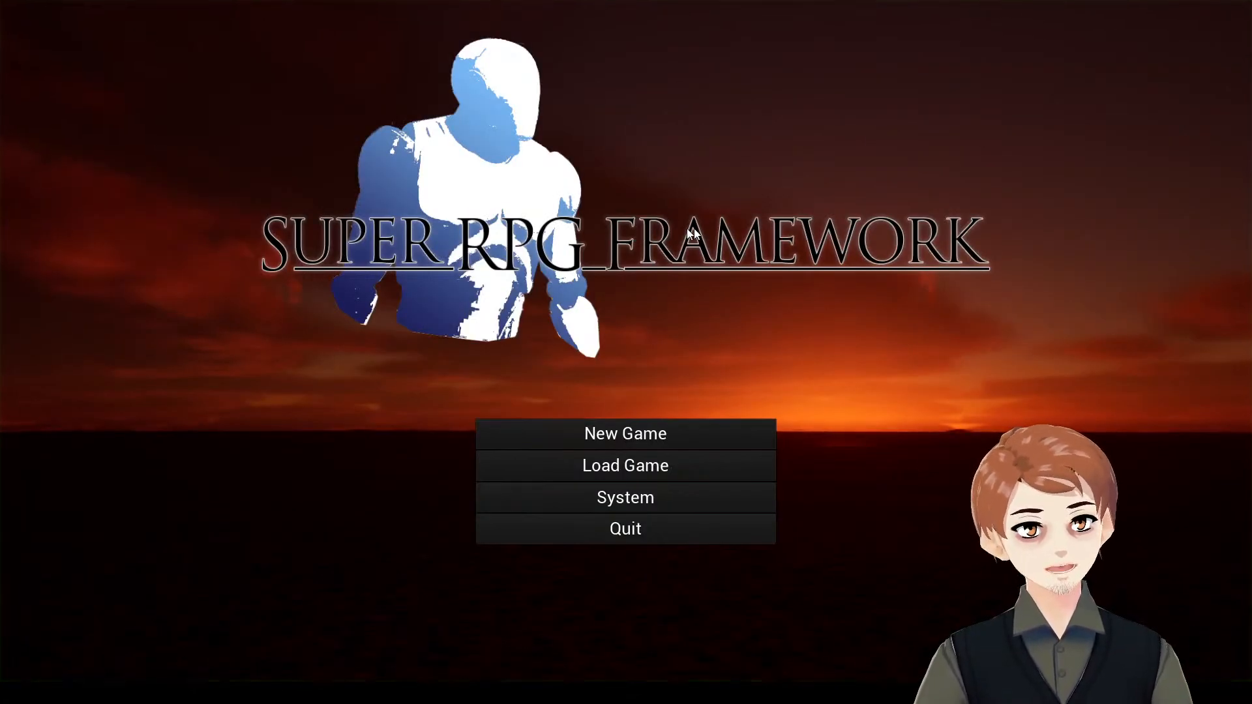
{"action": "left_click", "coordinate": [615, 433]}
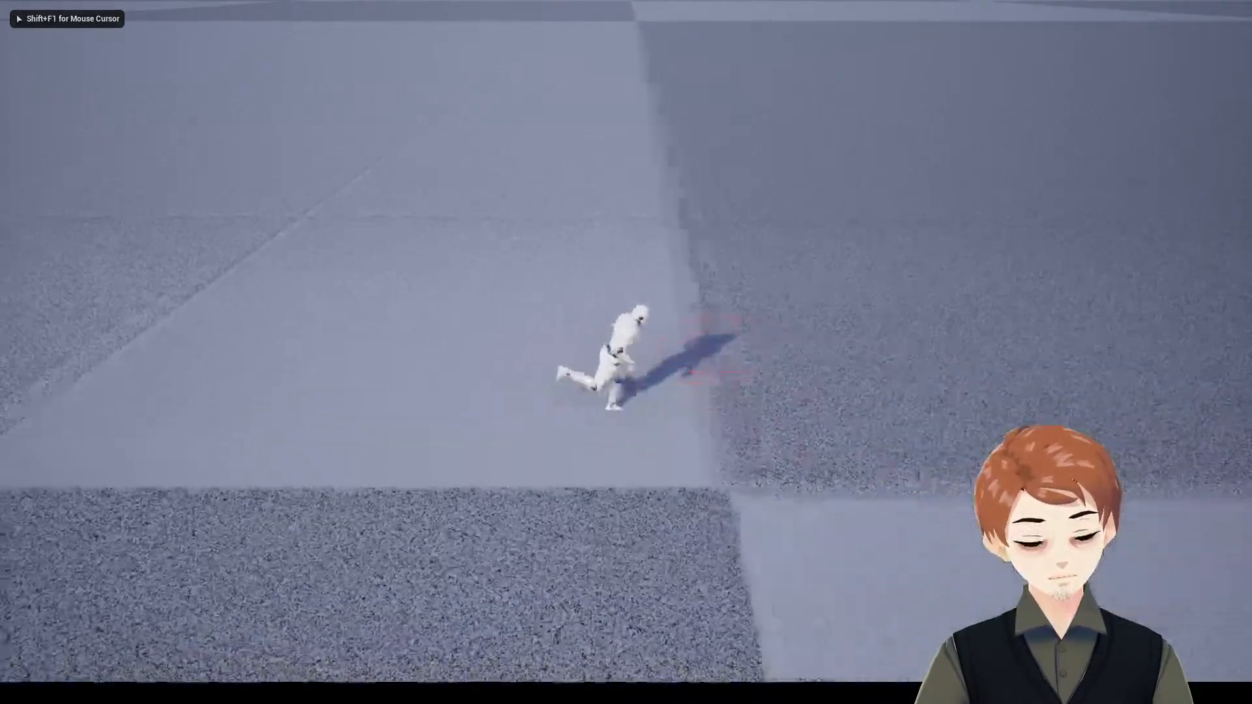
{"action": "key", "text": "a"}
{"action": "key", "text": "w"}
{"action": "key", "text": "d"}
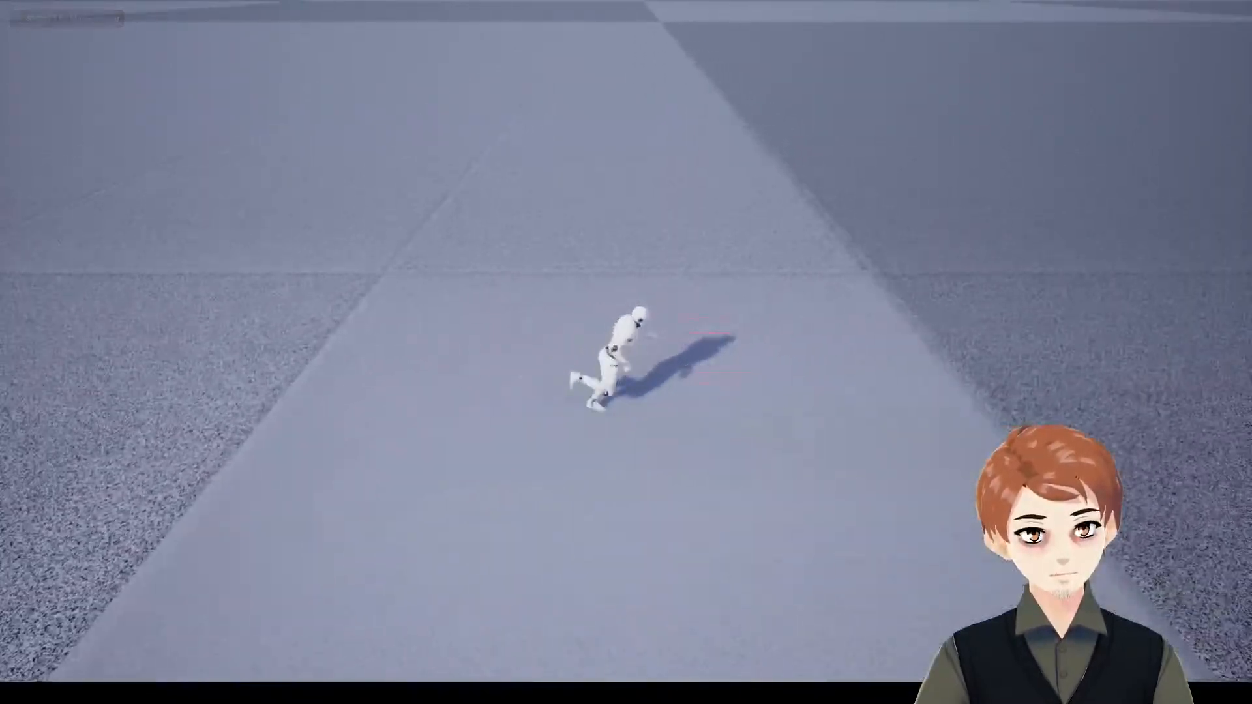
{"action": "key", "text": "Tab"}
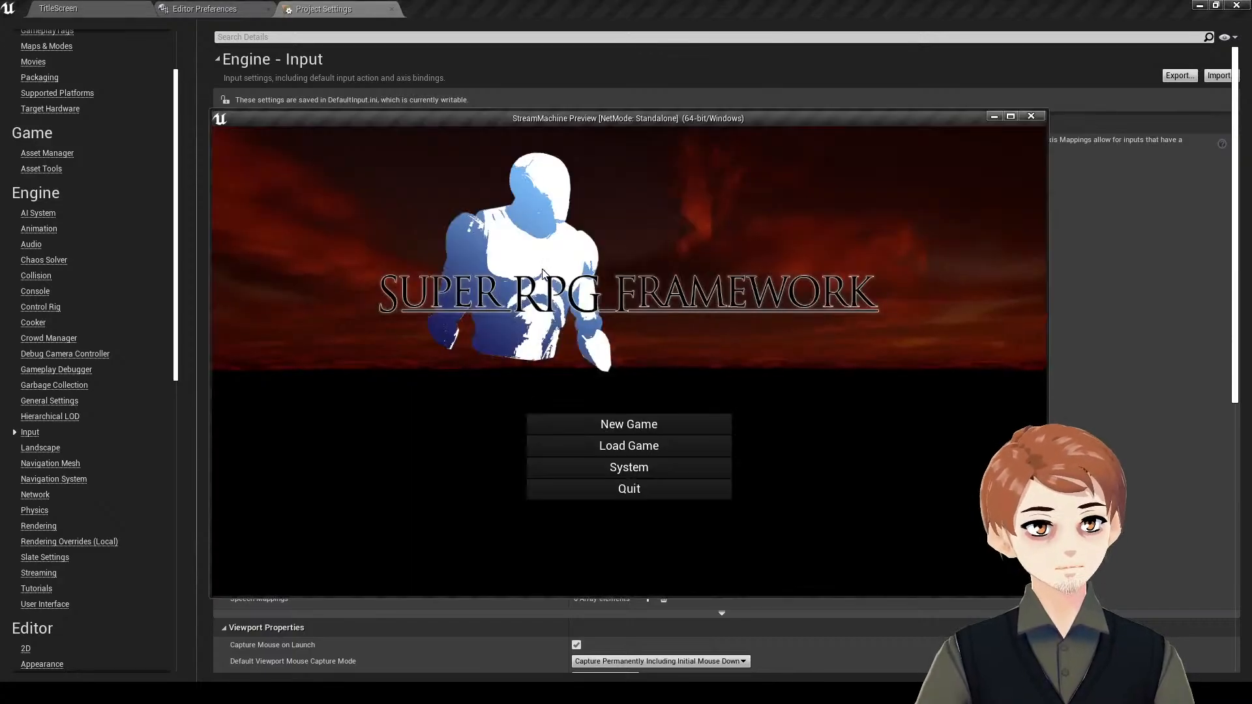
- Start a new game from the title screen preview and run the character across the map to the other character
{"action": "left_click", "coordinate": [629, 424]}
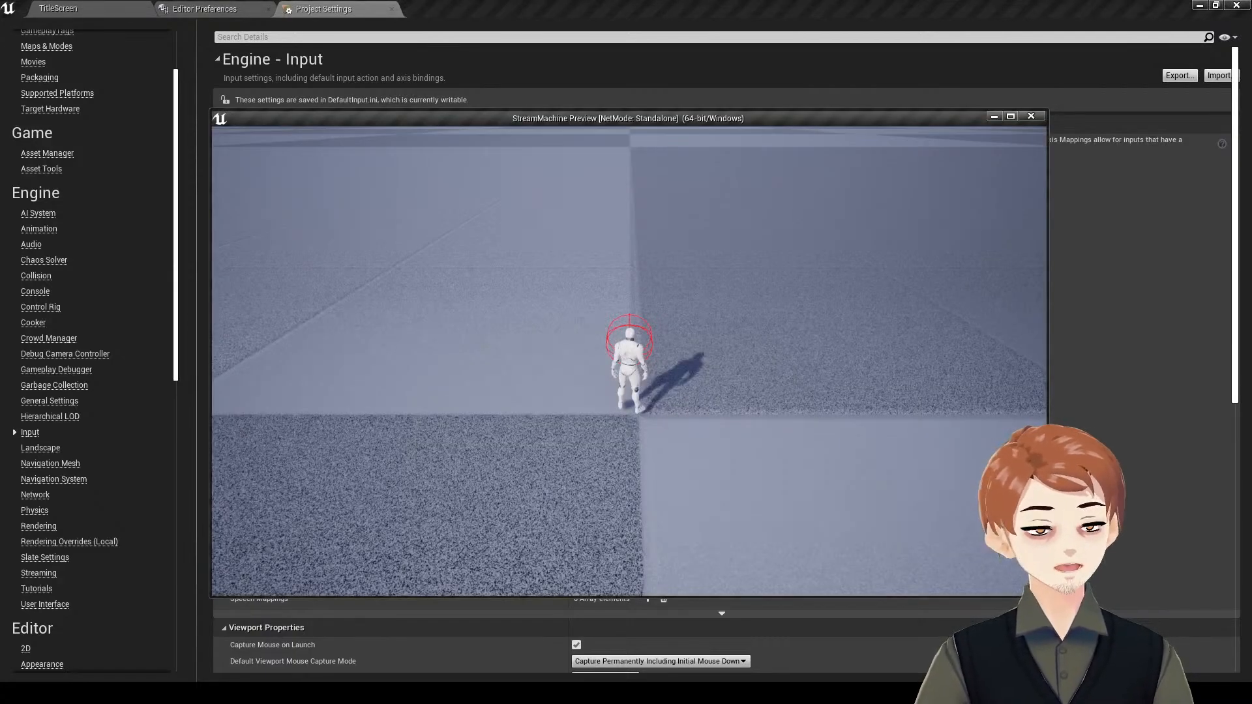
{"action": "key", "text": "w"}
{"action": "key", "text": "a"}
{"action": "key", "text": "d"}
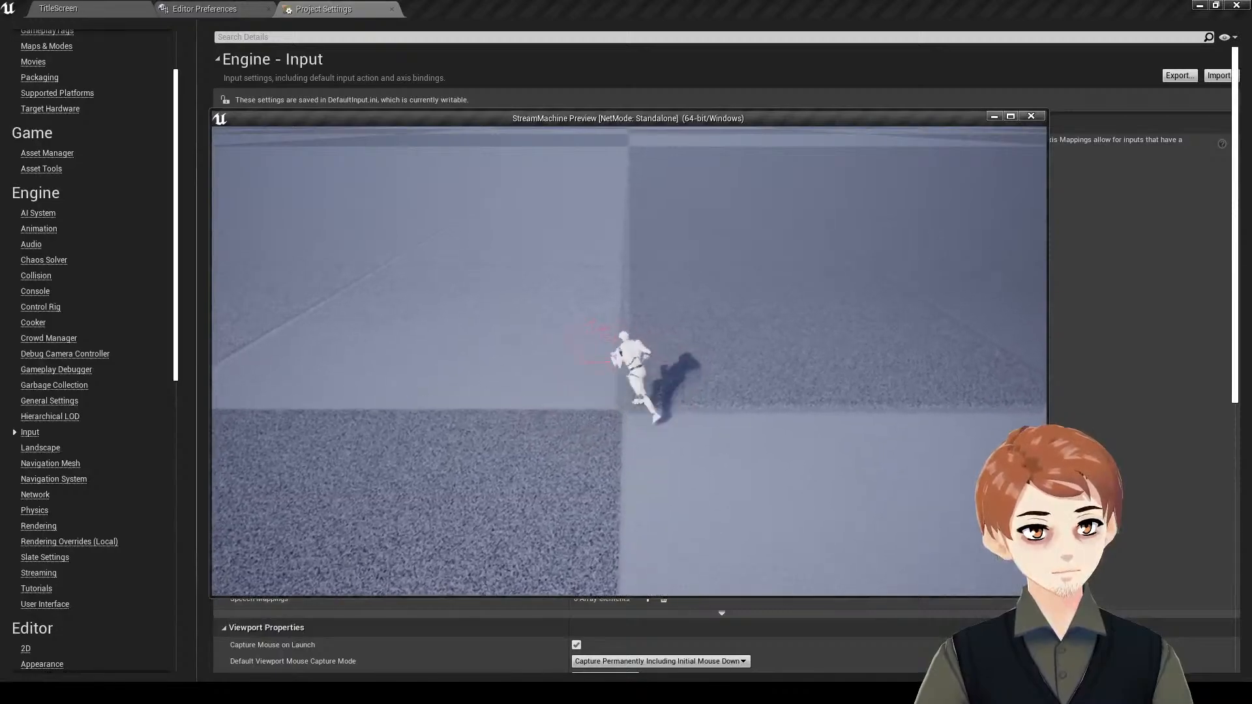
{"action": "key", "text": "s"}
{"action": "key", "text": "d"}
{"action": "key", "text": "a"}
{"action": "key", "text": "w"}
{"action": "key", "text": "d"}
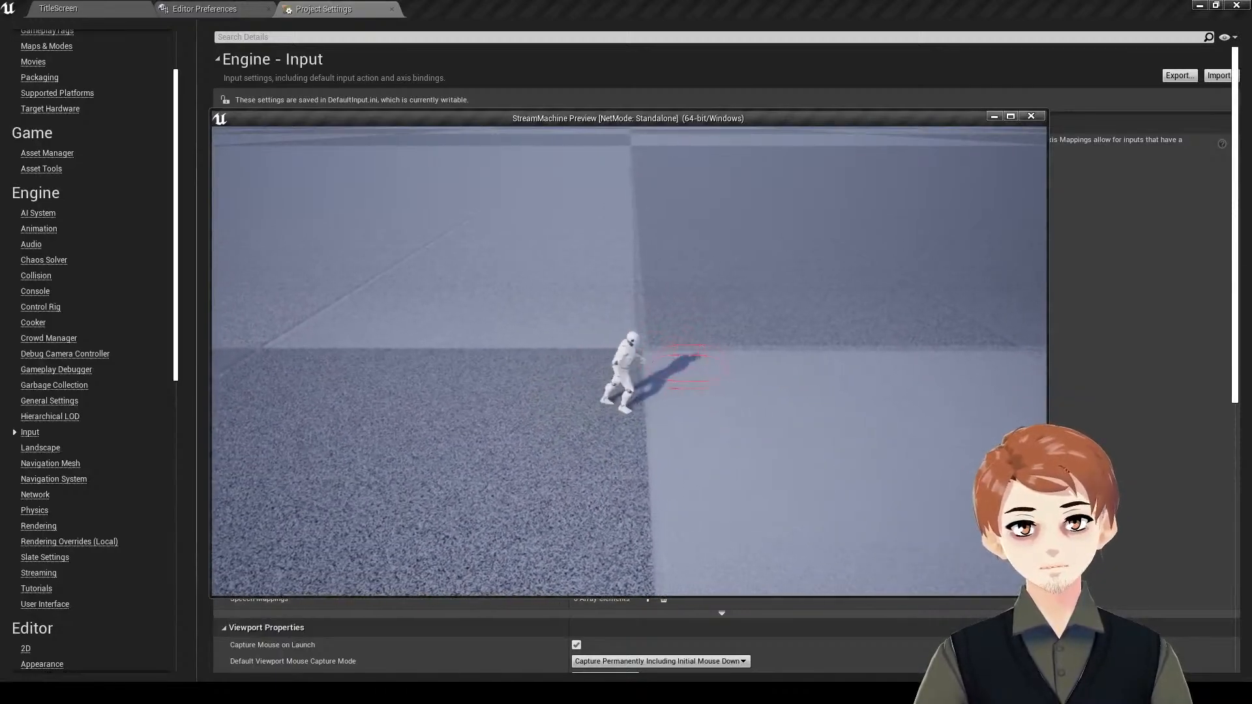
{"action": "key", "text": "w"}
{"action": "key", "text": "d"}
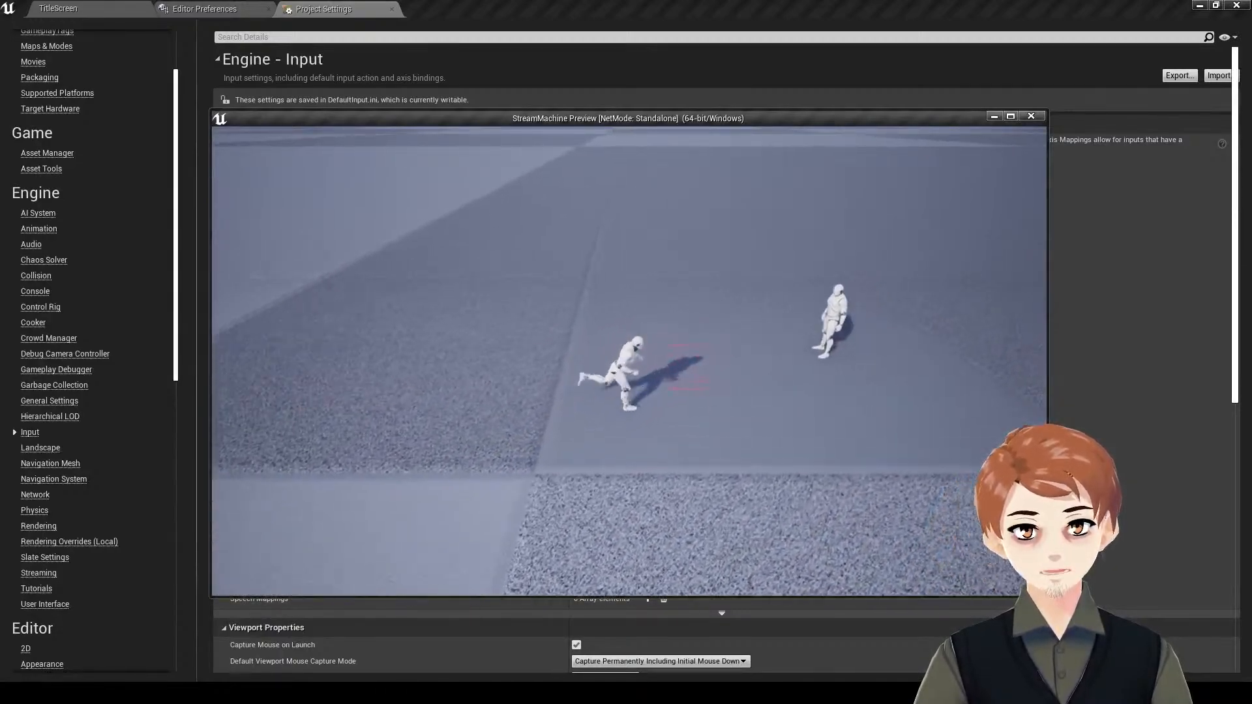
- Interact with the standing character several times, move around it, and open the camp menu
{"action": "key", "text": "e"}
{"action": "key", "text": "e"}
{"action": "key", "text": "e"}
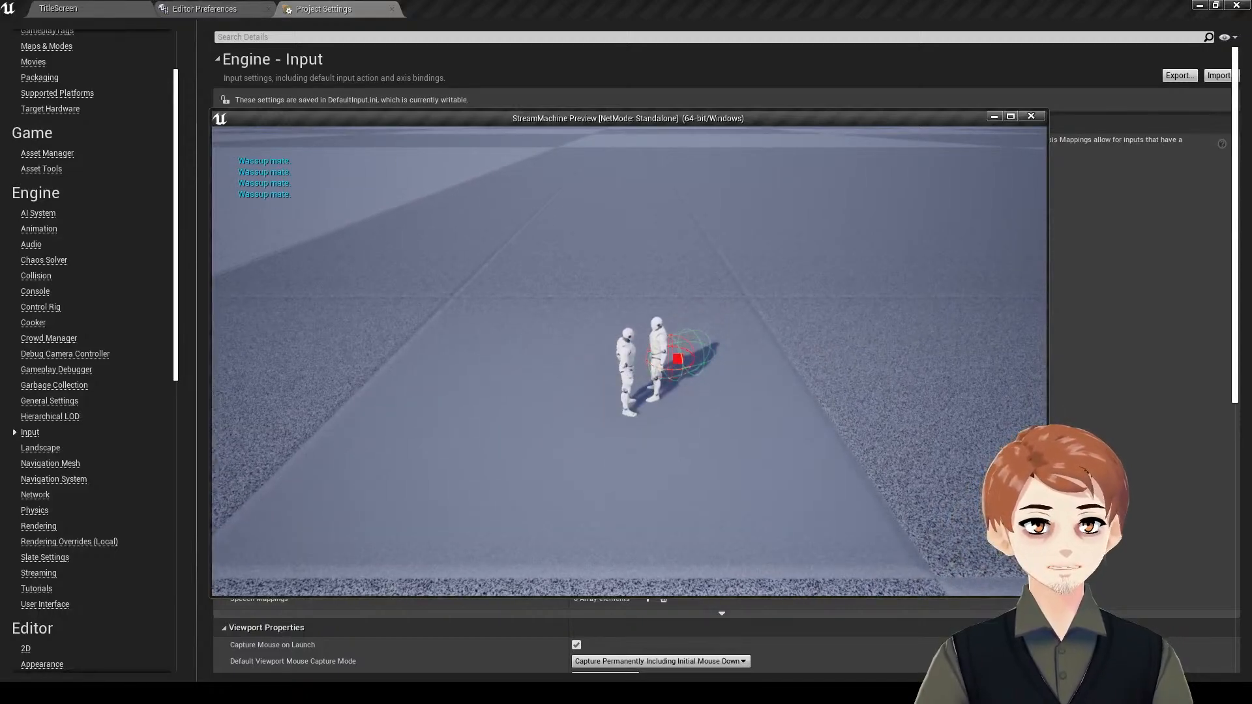
{"action": "key", "text": "s"}
{"action": "key", "text": "a"}
{"action": "key", "text": "w"}
{"action": "key", "text": "e"}
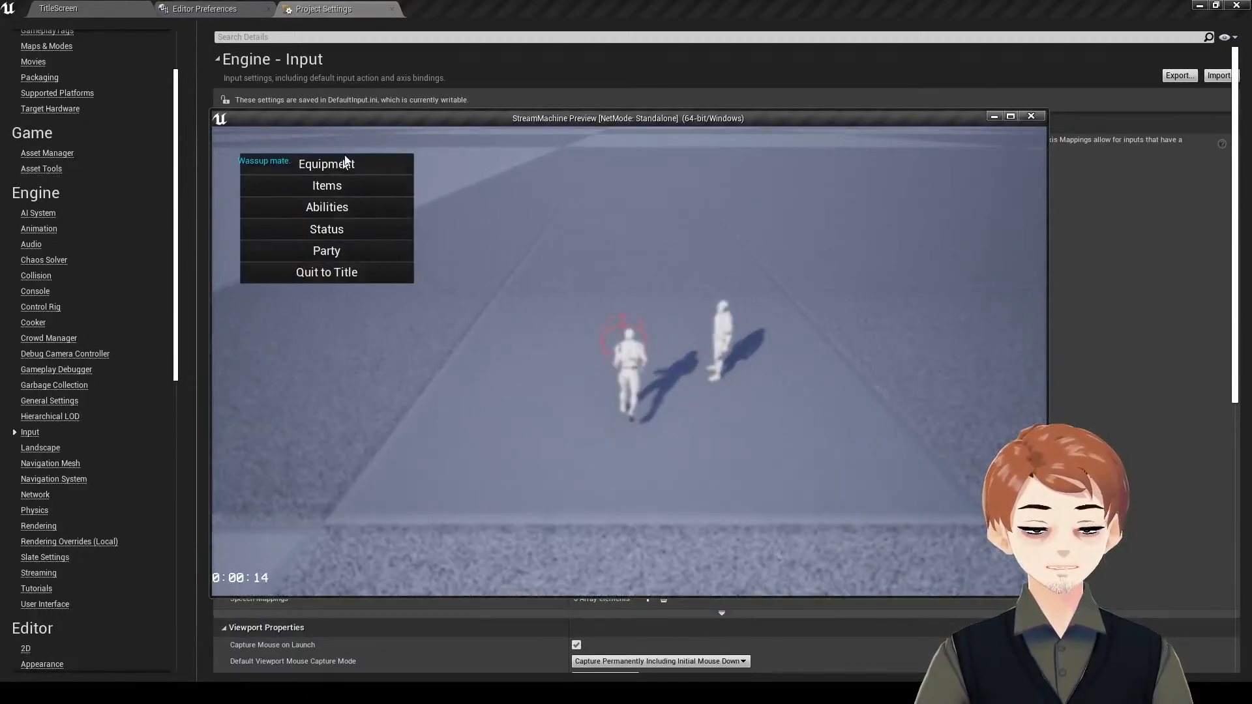
- Equip Harold's Trusty Sword on the first party member and Geral'd less than dank sword on the second through the Equipment menu
{"action": "left_click", "coordinate": [347, 167]}
{"action": "left_click", "coordinate": [533, 250]}
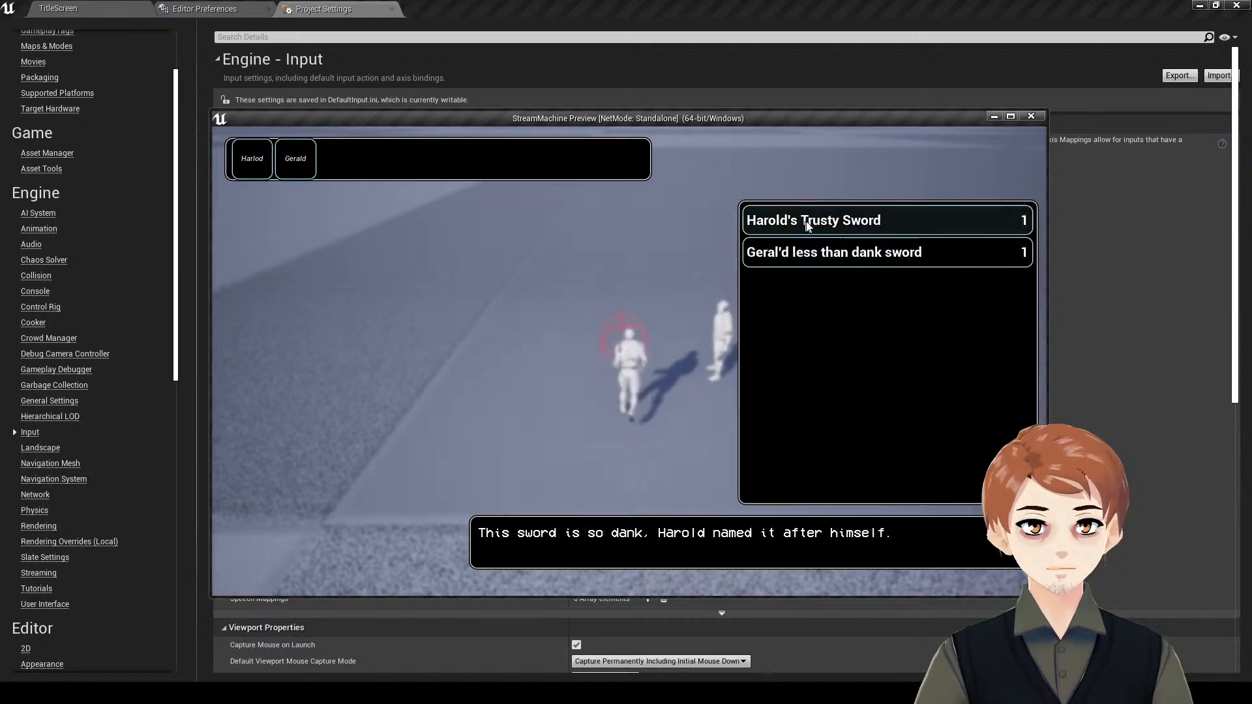
{"action": "left_click", "coordinate": [805, 222]}
{"action": "left_click", "coordinate": [295, 159]}
{"action": "left_click", "coordinate": [593, 243]}
{"action": "left_click", "coordinate": [803, 222]}
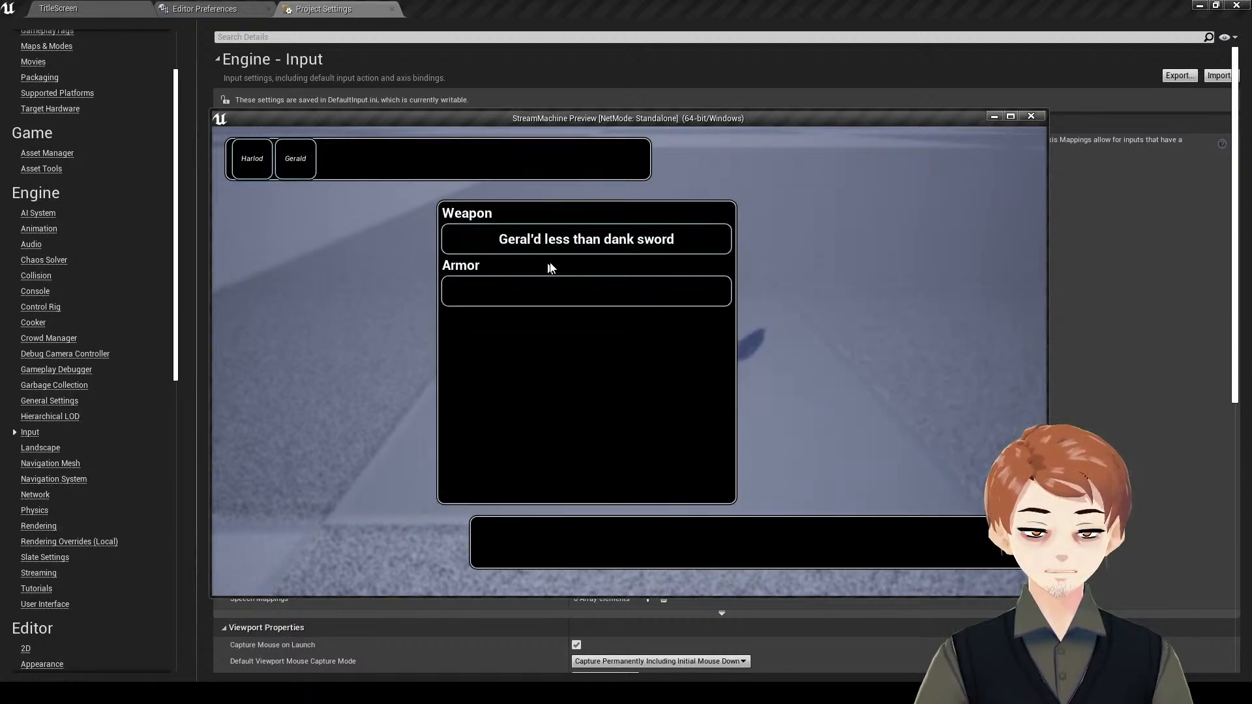
- Leave the Equipment menu, test Quit to Title, and quit the game from the title screen
{"action": "key", "text": "Escape"}
{"action": "left_click", "coordinate": [329, 275]}
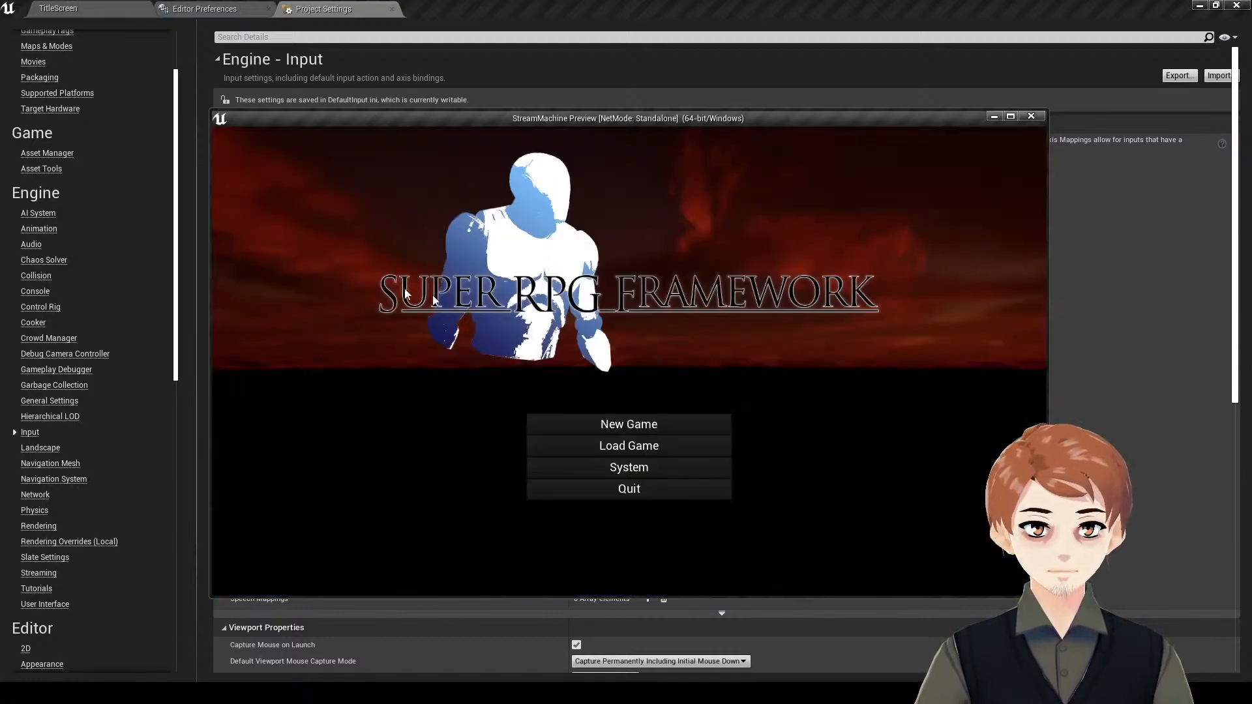
{"action": "left_click", "coordinate": [614, 492]}
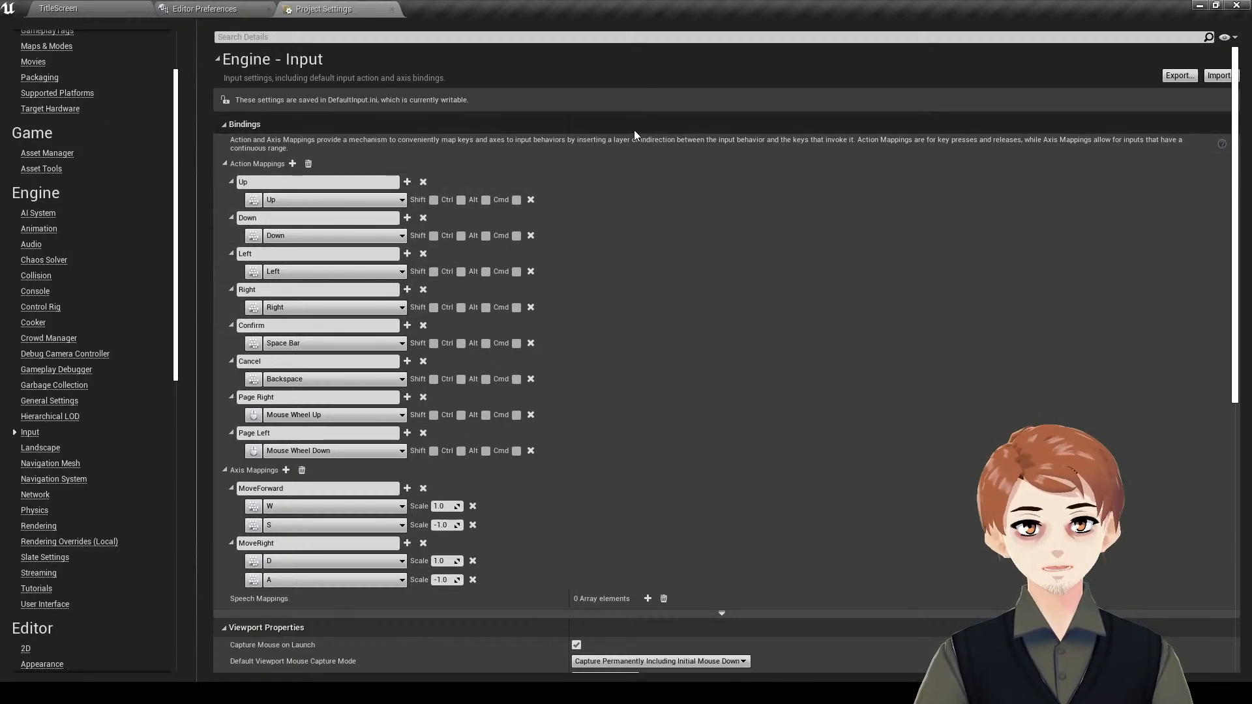
- Return to the TitleScreen level editor and turn the viewport toward the red sunset horizon
{"action": "left_click", "coordinate": [140, 8]}
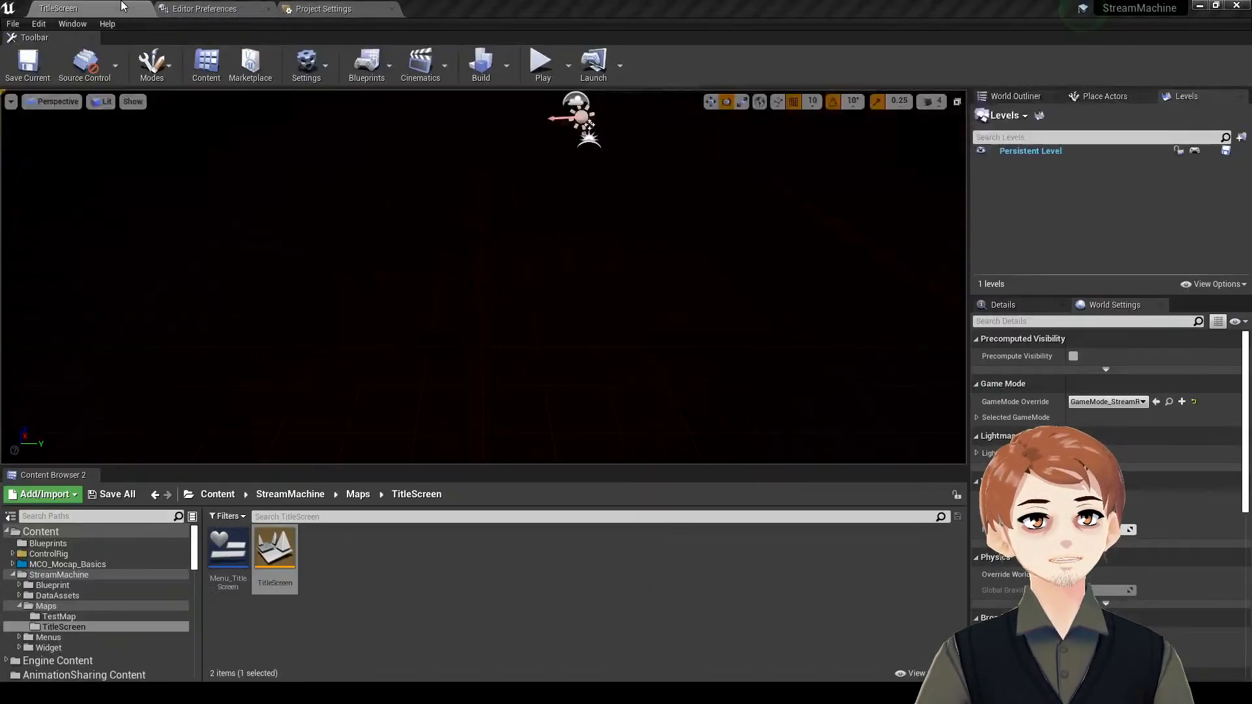
{"action": "right_click_drag", "start_coordinate": [483, 277], "coordinate": [652, 280]}
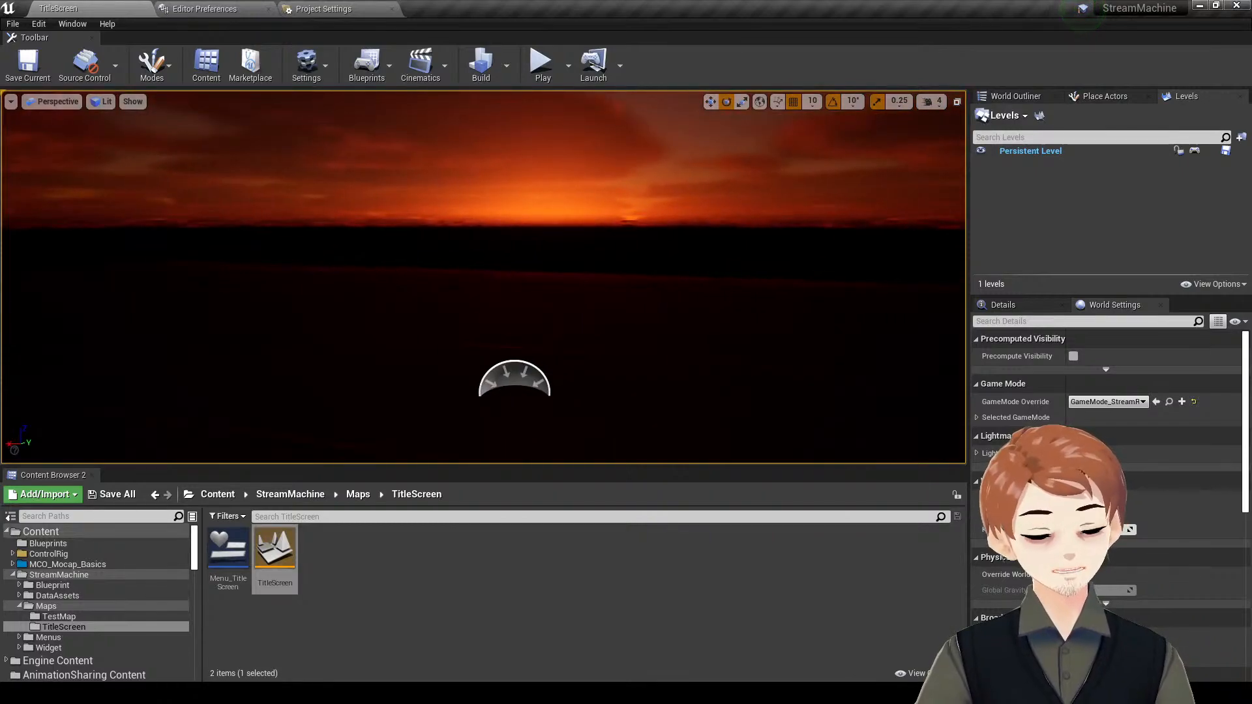